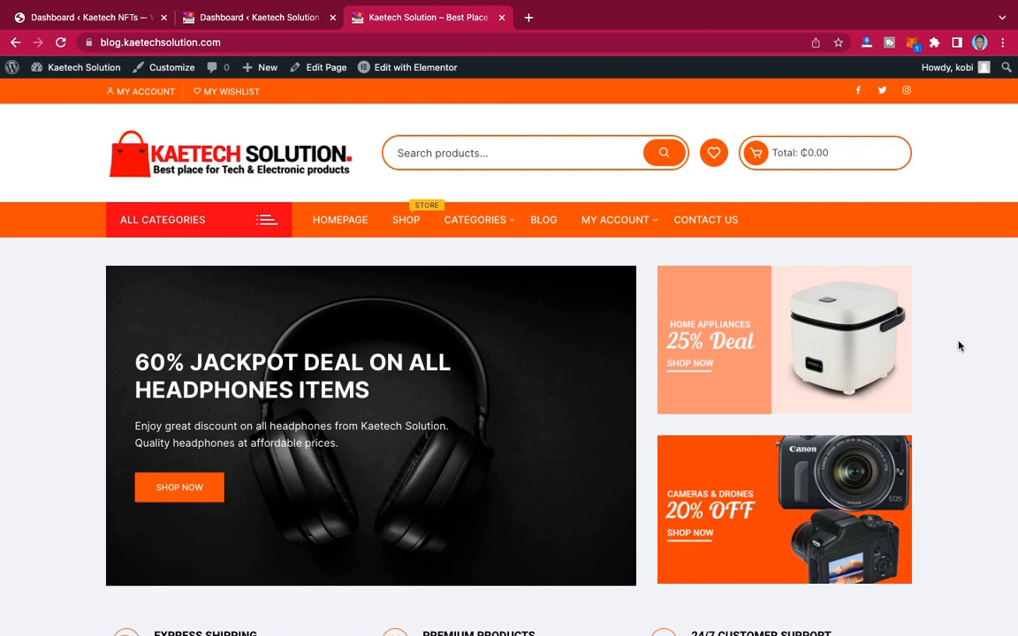
- Look over the whole store homepage down to the footer and return to the header
scroll(958, 346, "down", 7)
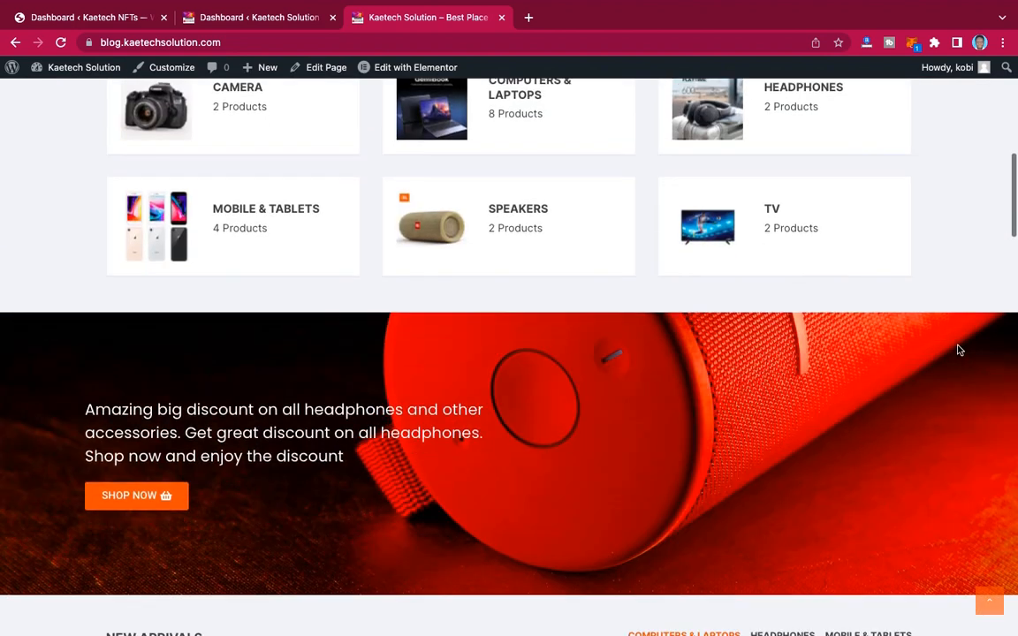
scroll(958, 350, "down", 15)
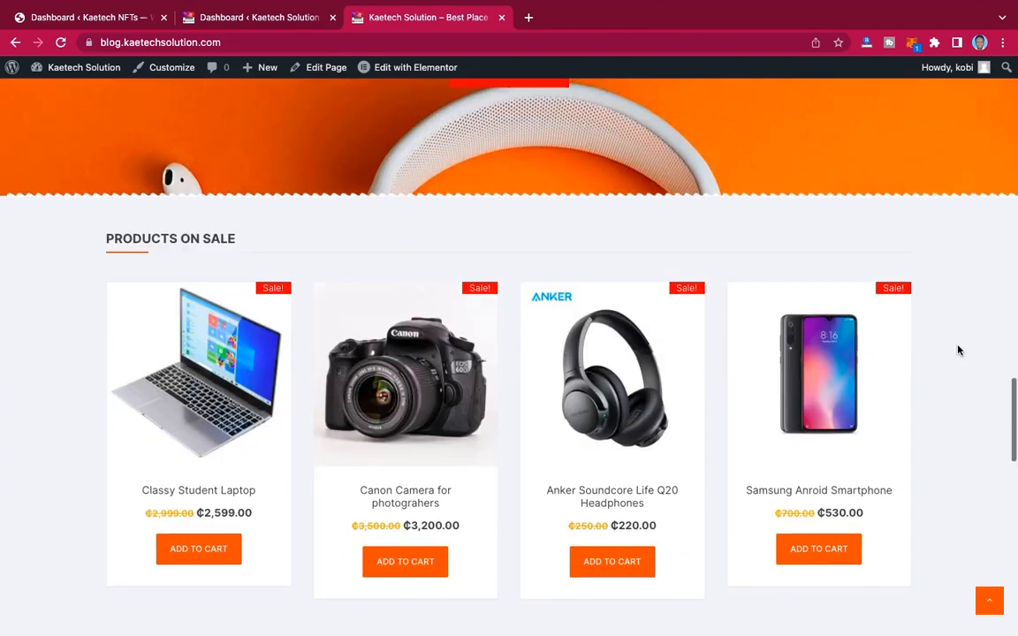
scroll(959, 351, "down", 10)
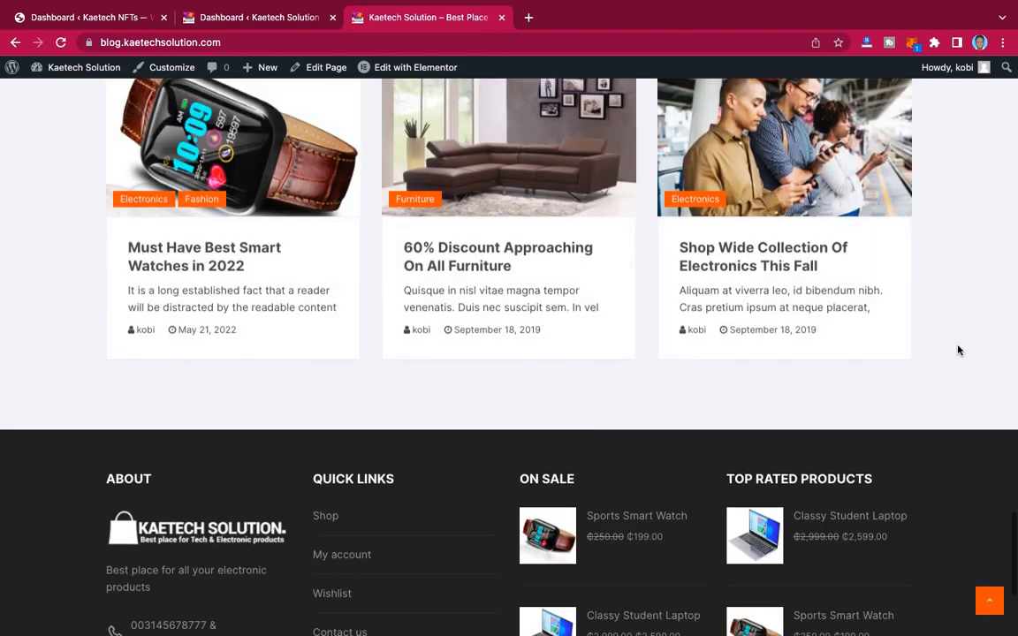
scroll(959, 351, "down", 4)
scroll(959, 351, "up", 10)
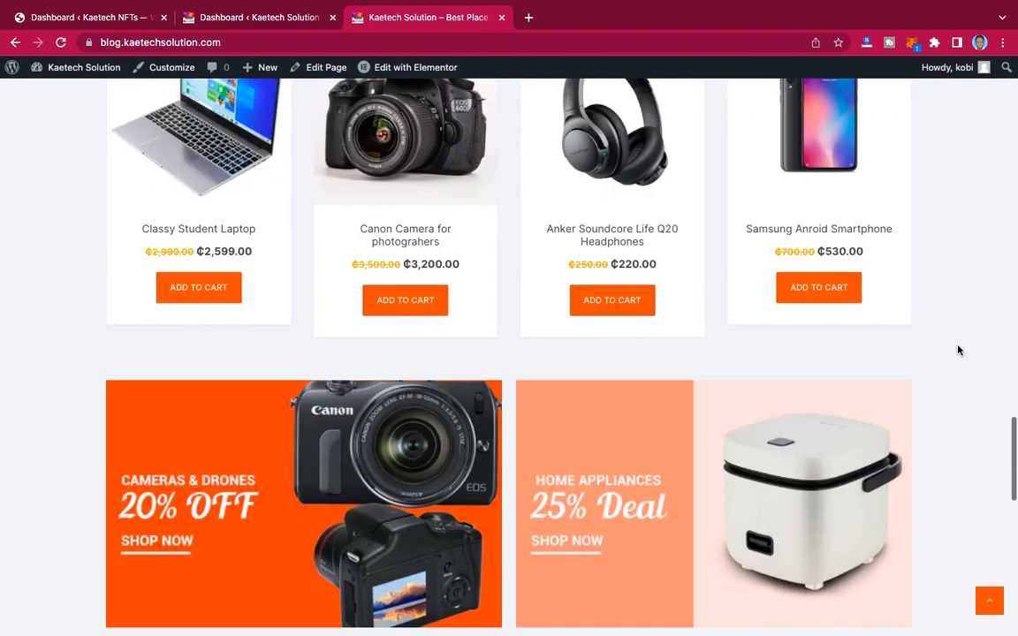
scroll(958, 351, "up", 10)
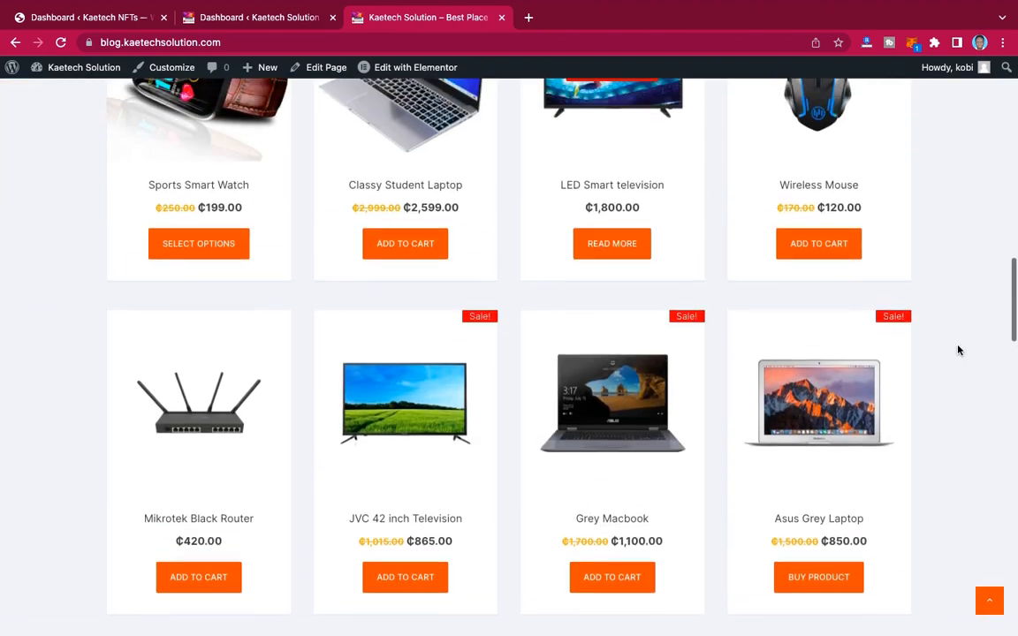
scroll(959, 350, "up", 10)
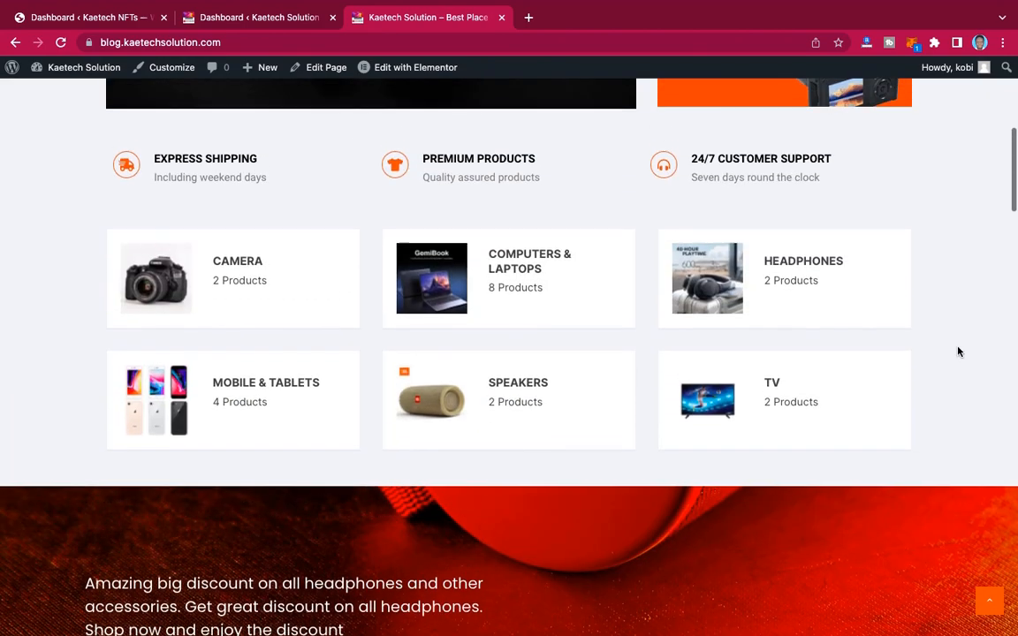
scroll(958, 351, "up", 6)
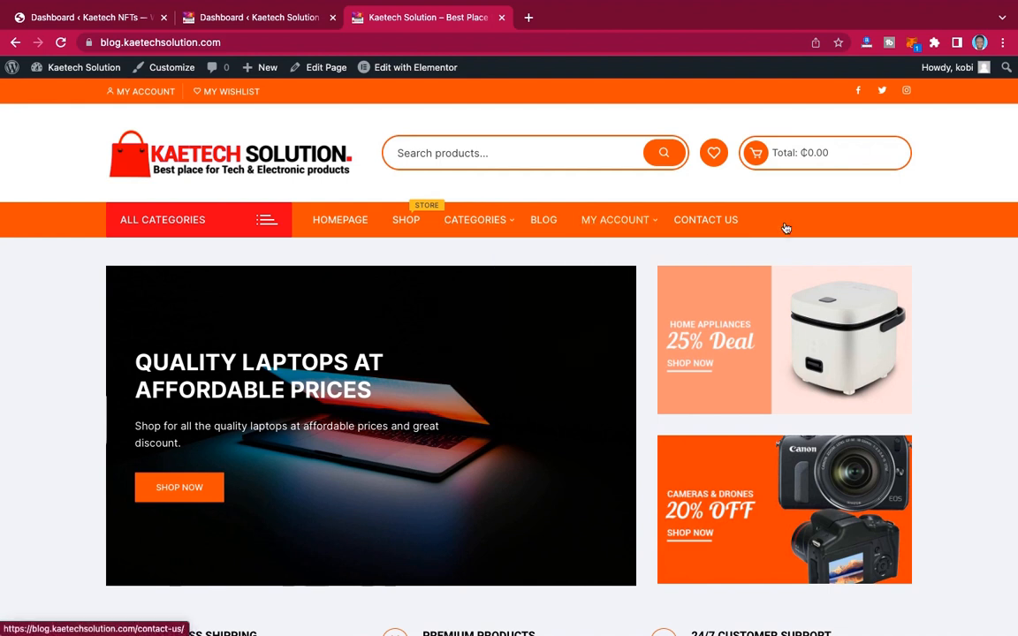
- Examine the main navigation entries and the product categories listed under All Categories
mouse_move(442, 220)
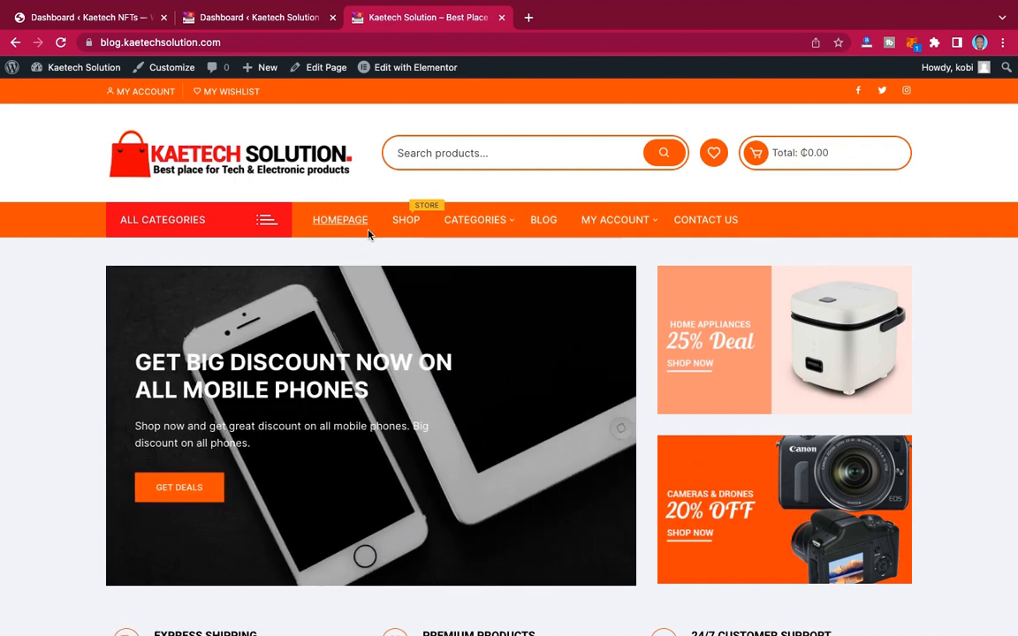
mouse_move(484, 232)
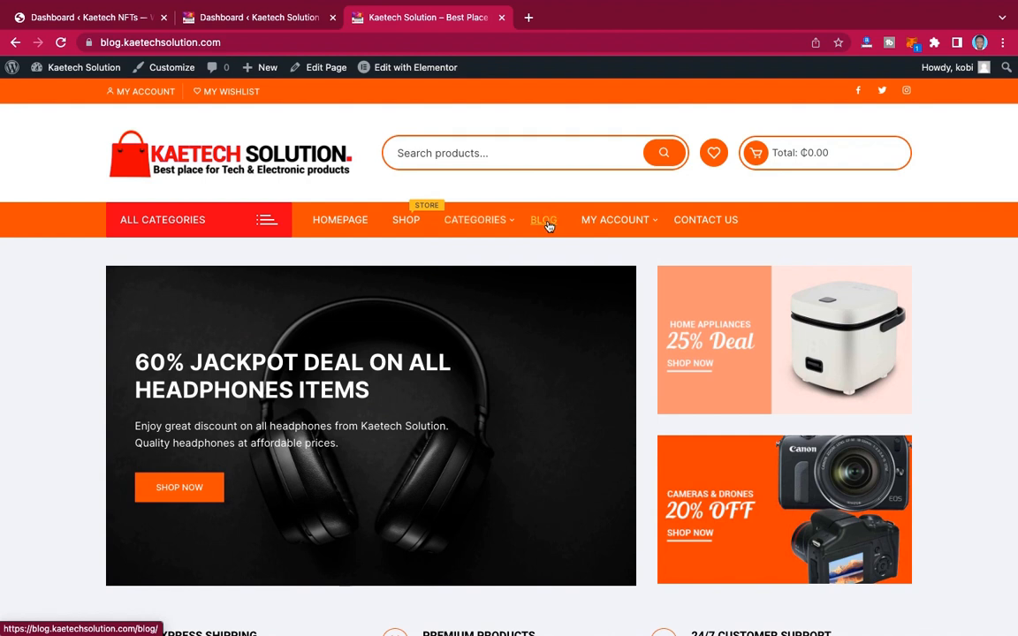
mouse_move(619, 228)
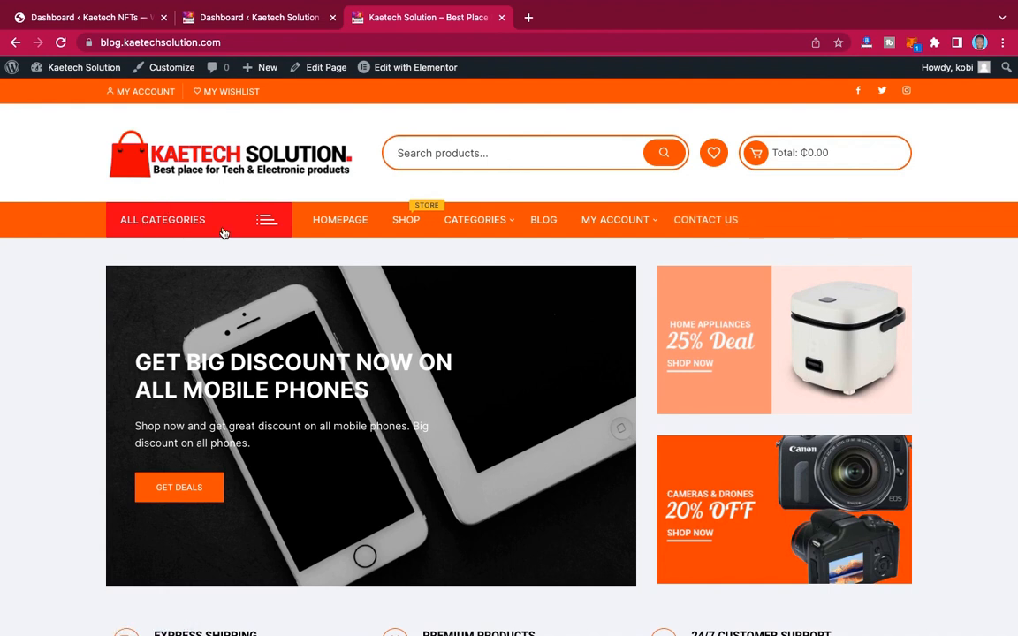
left_click(267, 226)
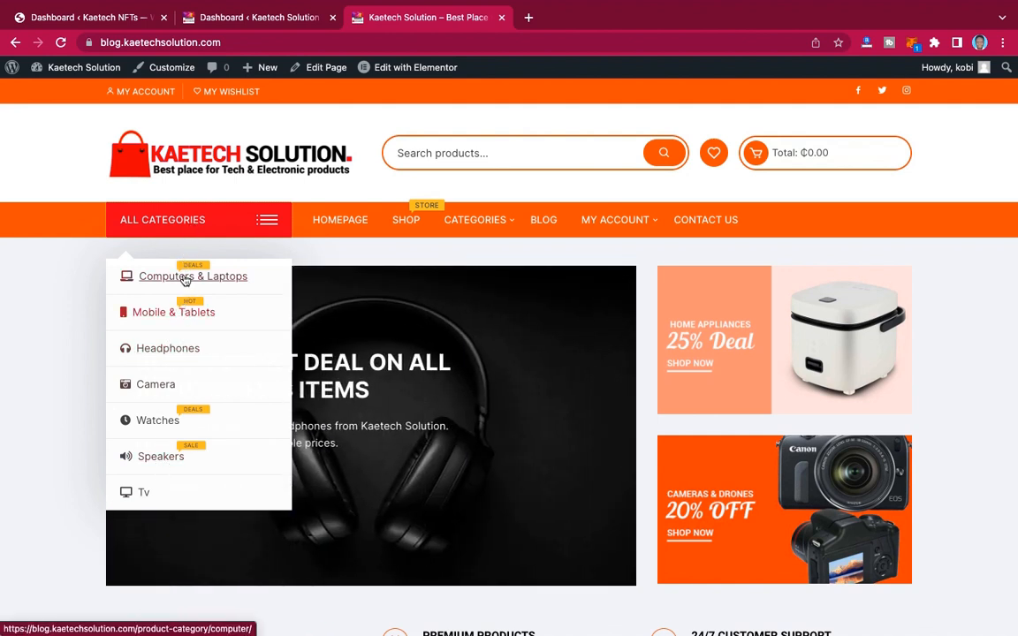
left_click(267, 221)
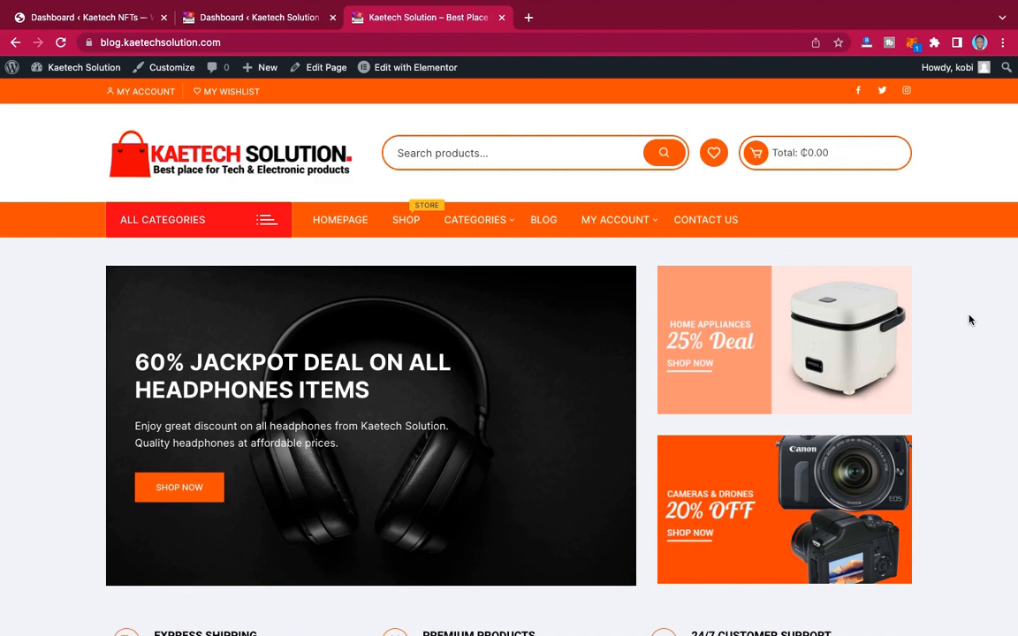
- Examine the homepage's promotional banners, service highlights, product category tiles and headphones discount banner down to New Arrivals
scroll(969, 319, "down", 3)
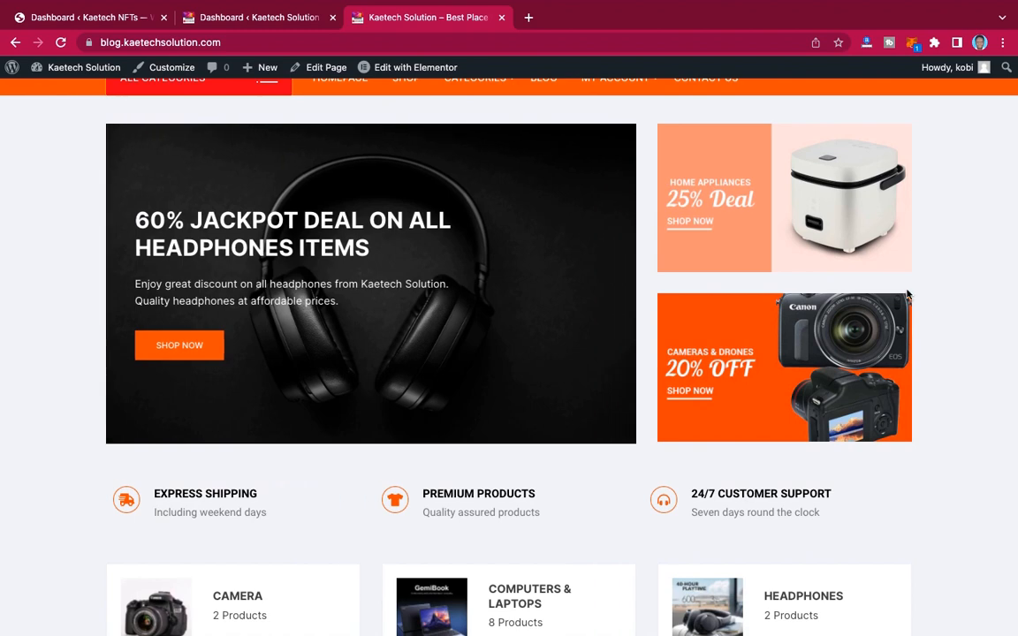
scroll(954, 375, "down", 3)
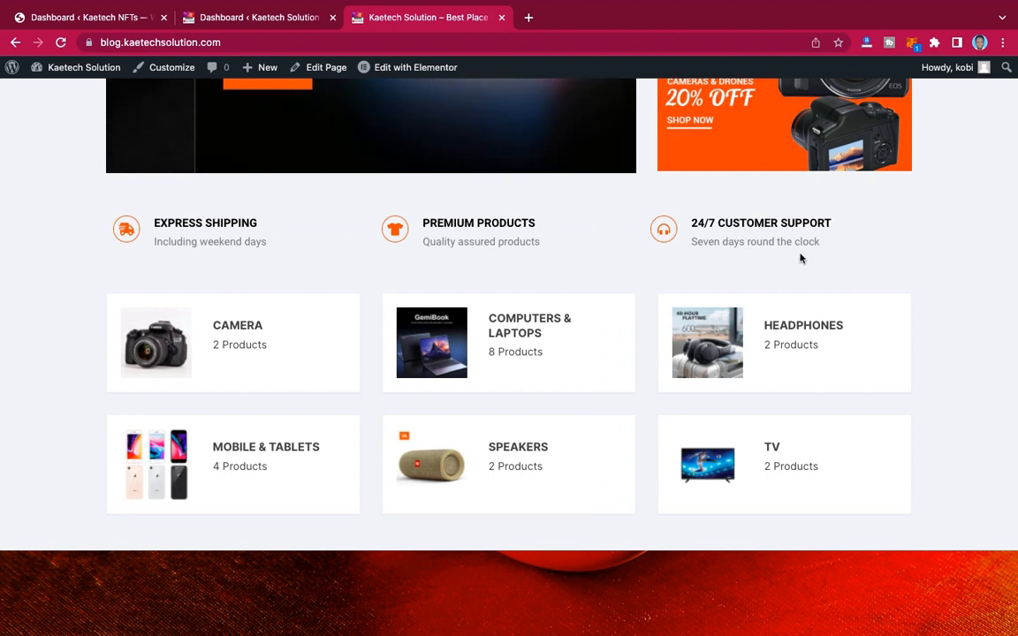
scroll(957, 289, "down", 2)
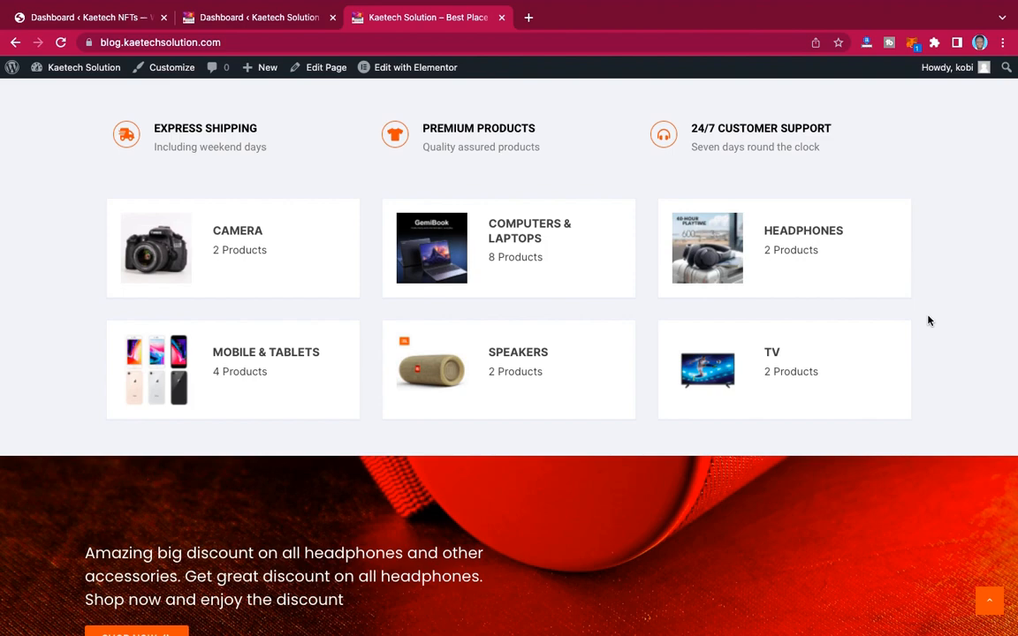
scroll(929, 321, "down", 6)
scroll(929, 321, "up", 3)
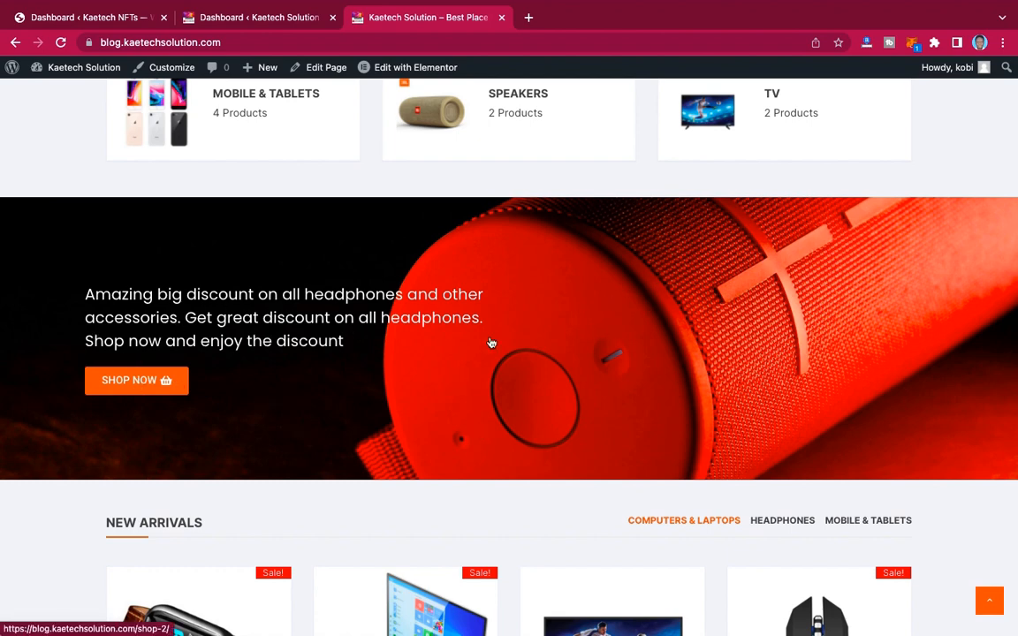
scroll(818, 349, "down", 5)
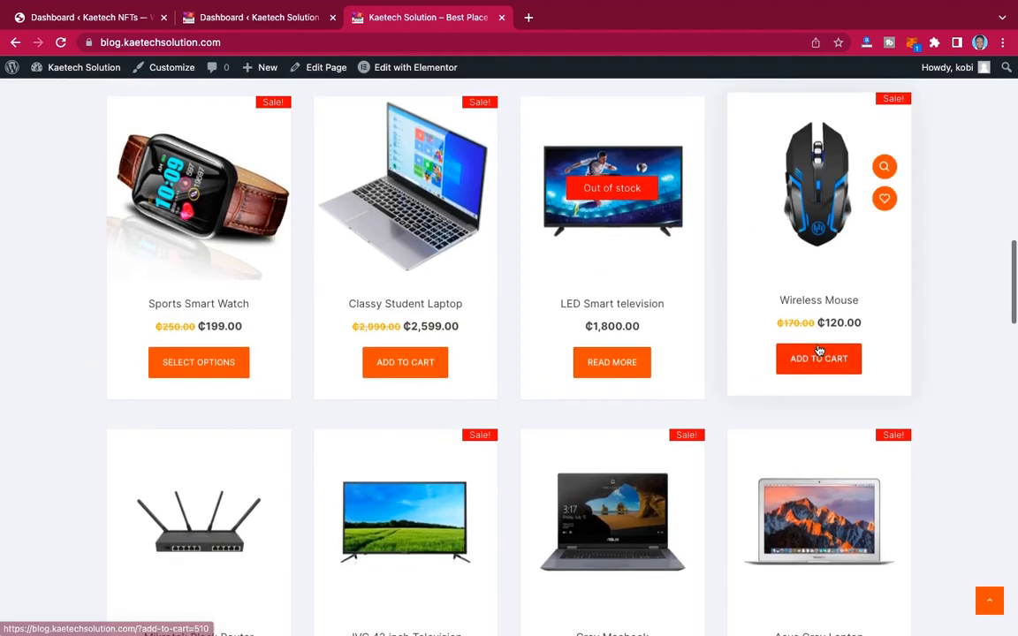
scroll(881, 190, "up", 1)
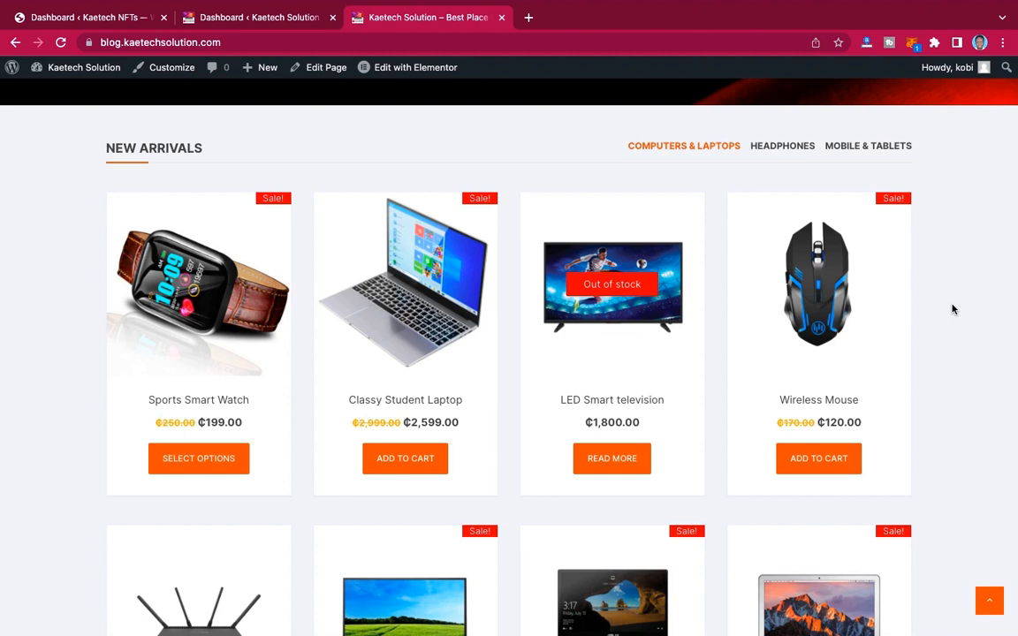
- View the New Arrivals products for Headphones, Mobile & Tablets, and Computers & Laptops
left_click(772, 146)
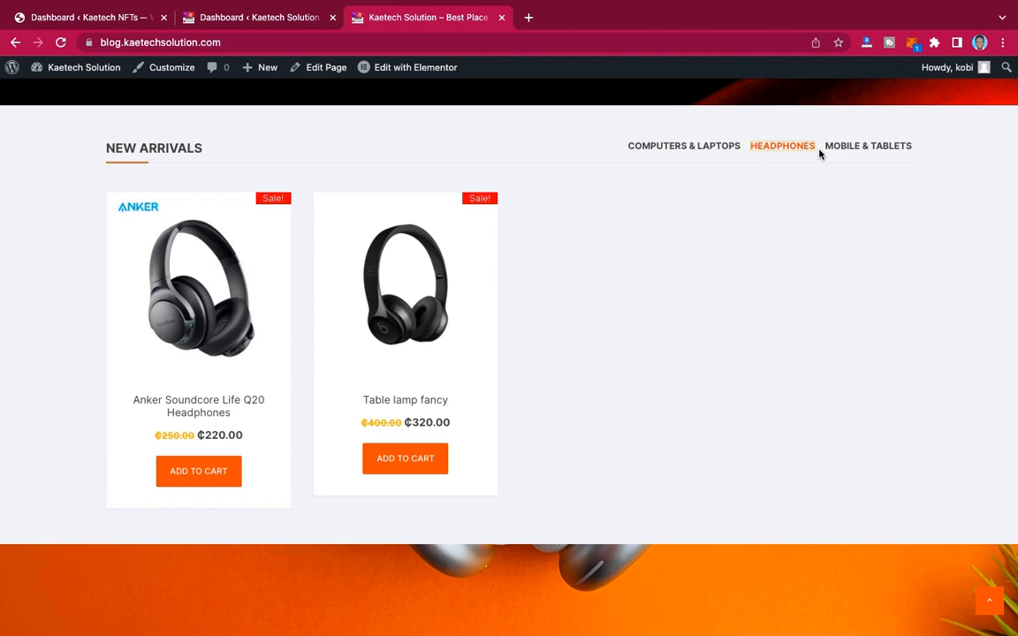
left_click(866, 147)
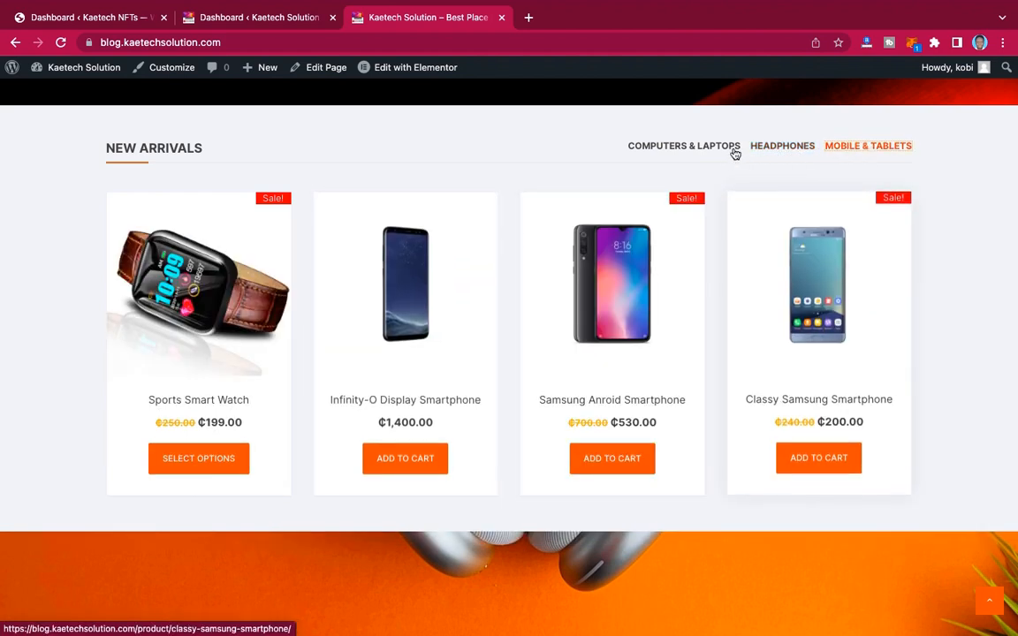
left_click(704, 147)
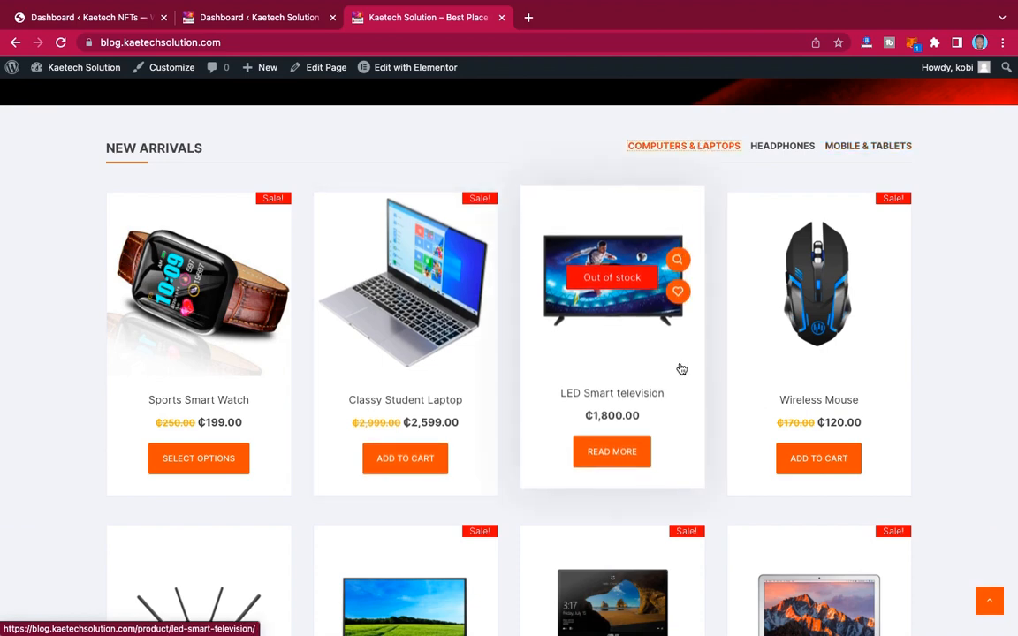
scroll(976, 424, "down", 1)
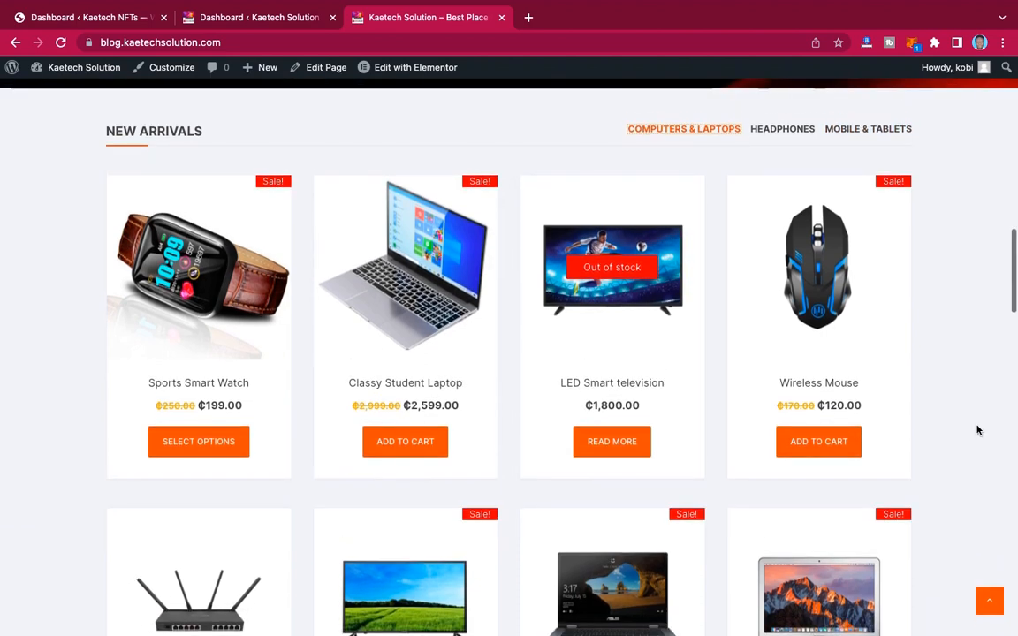
scroll(977, 431, "down", 4)
scroll(977, 431, "up", 3)
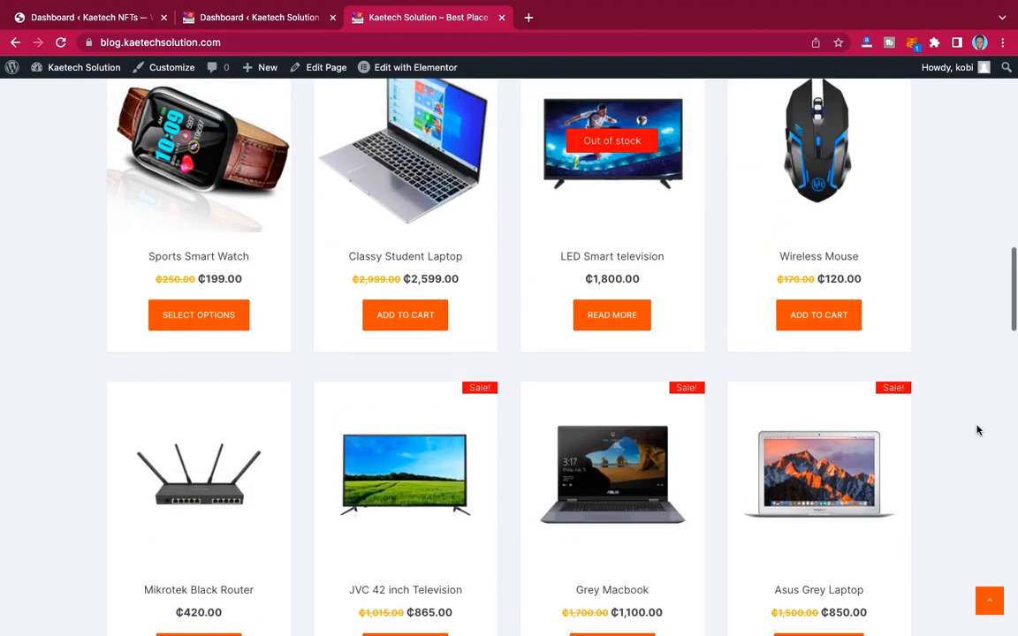
scroll(977, 430, "down", 2)
scroll(977, 430, "down", 1)
scroll(977, 430, "up", 3)
- Examine the Deals on Speakers banner, the Products on Sale section and the camera and home appliance offers
scroll(977, 430, "down", 10)
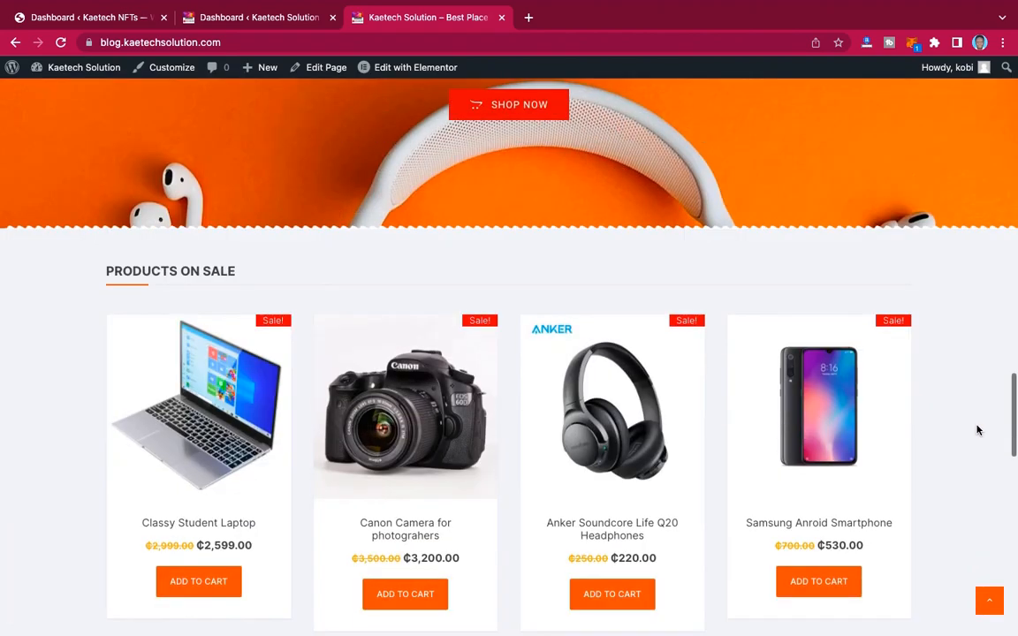
scroll(977, 430, "up", 4)
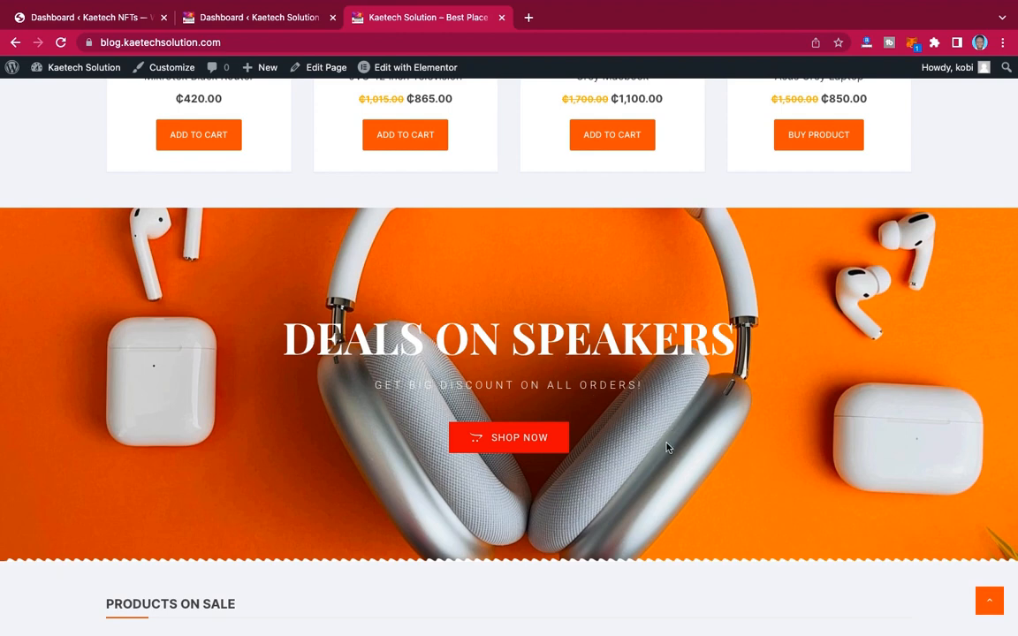
scroll(831, 440, "down", 2)
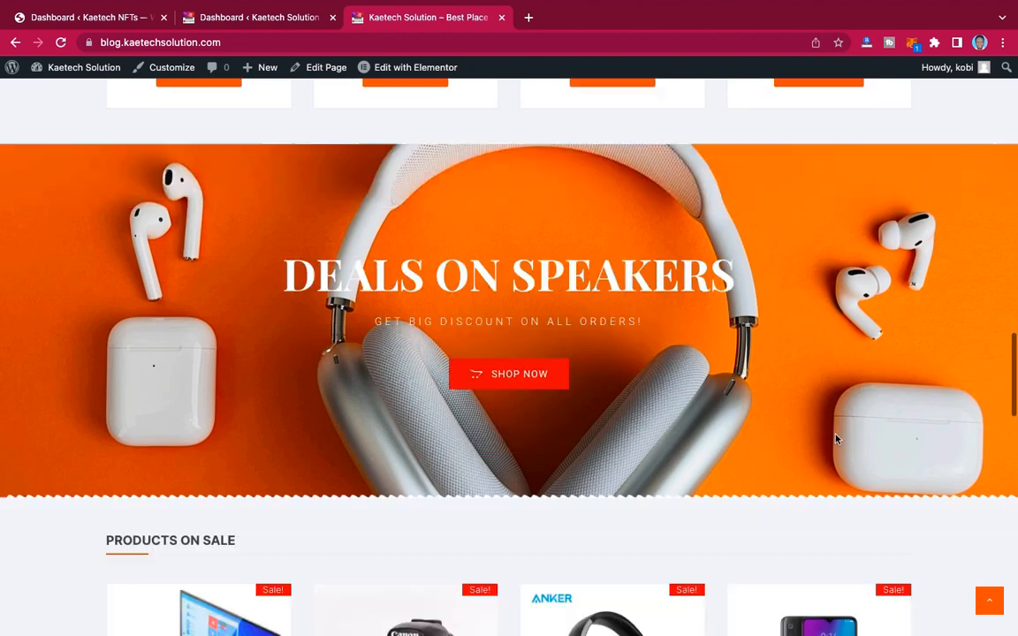
scroll(835, 439, "down", 5)
scroll(836, 494, "up", 1)
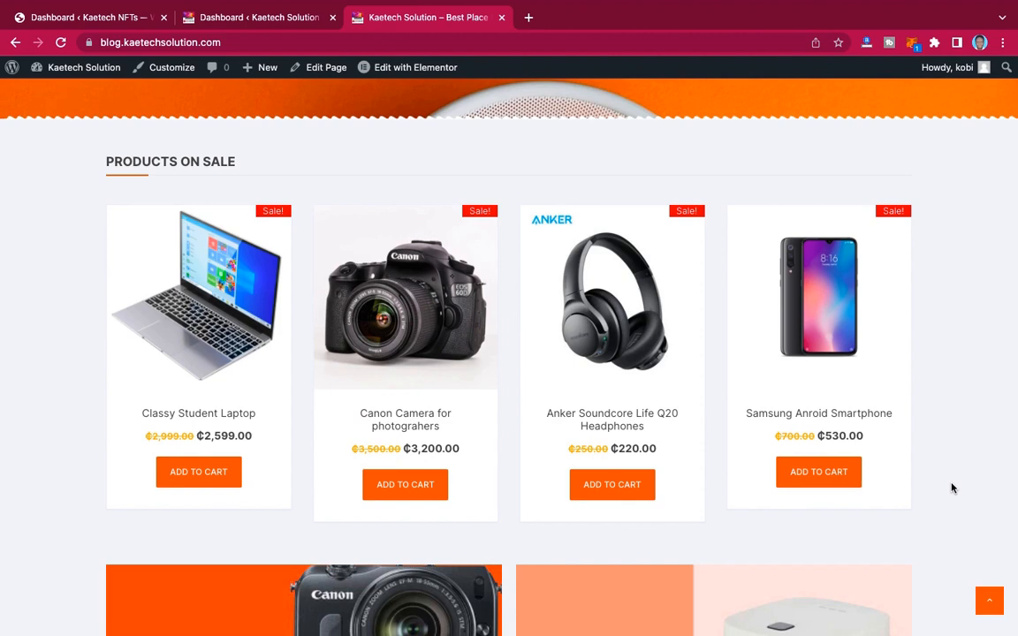
scroll(951, 488, "down", 2)
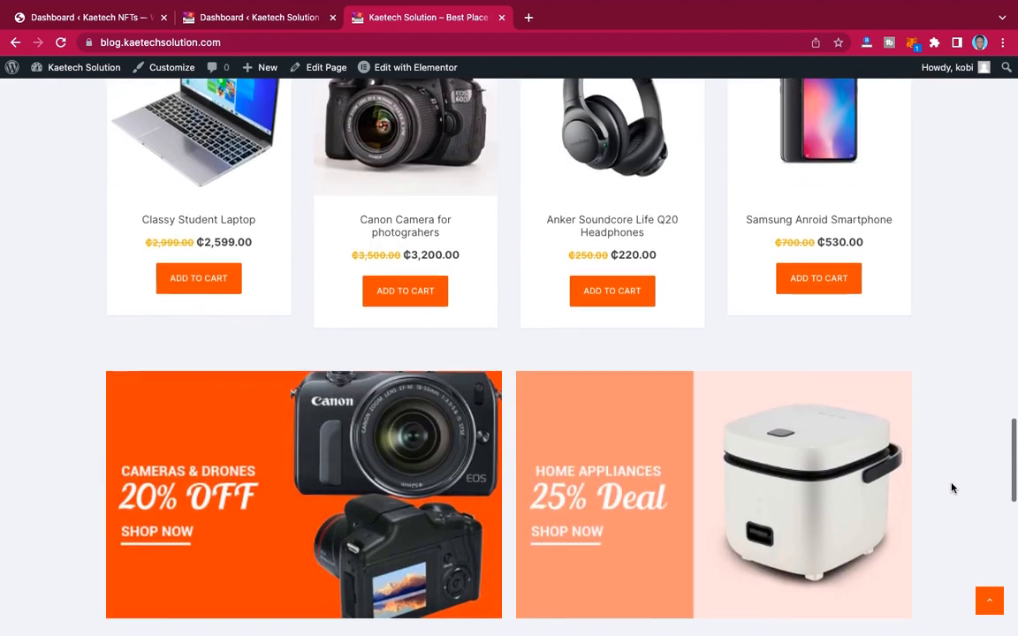
scroll(951, 488, "down", 1)
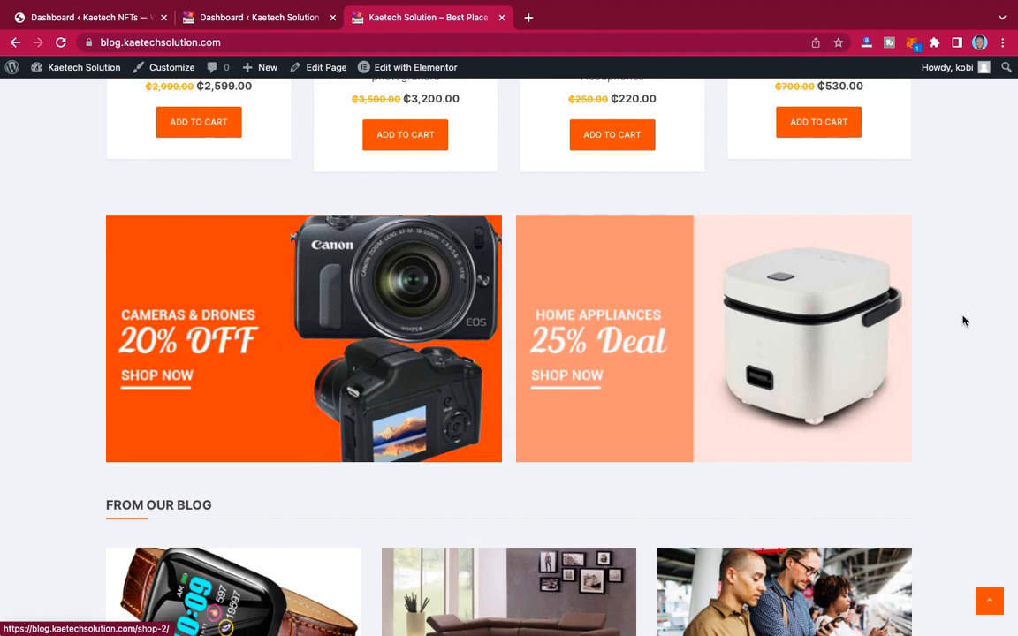
- Review the homepage down through the blog posts and the footer's links, contact details and payment logos, and return to the header
scroll(984, 287, "up", 15)
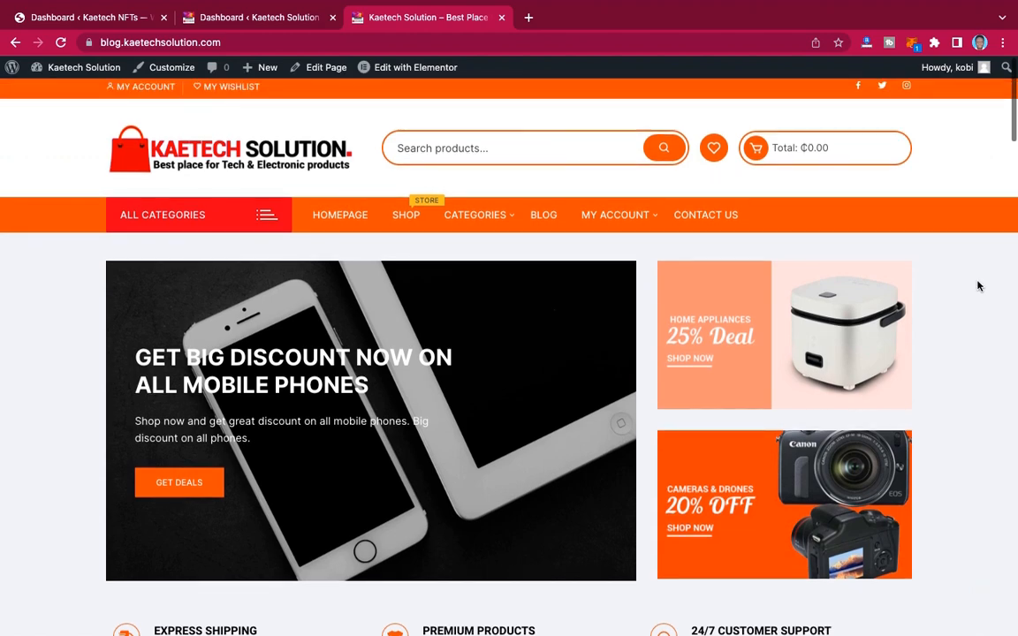
scroll(938, 434, "down", 1)
scroll(938, 434, "down", 20)
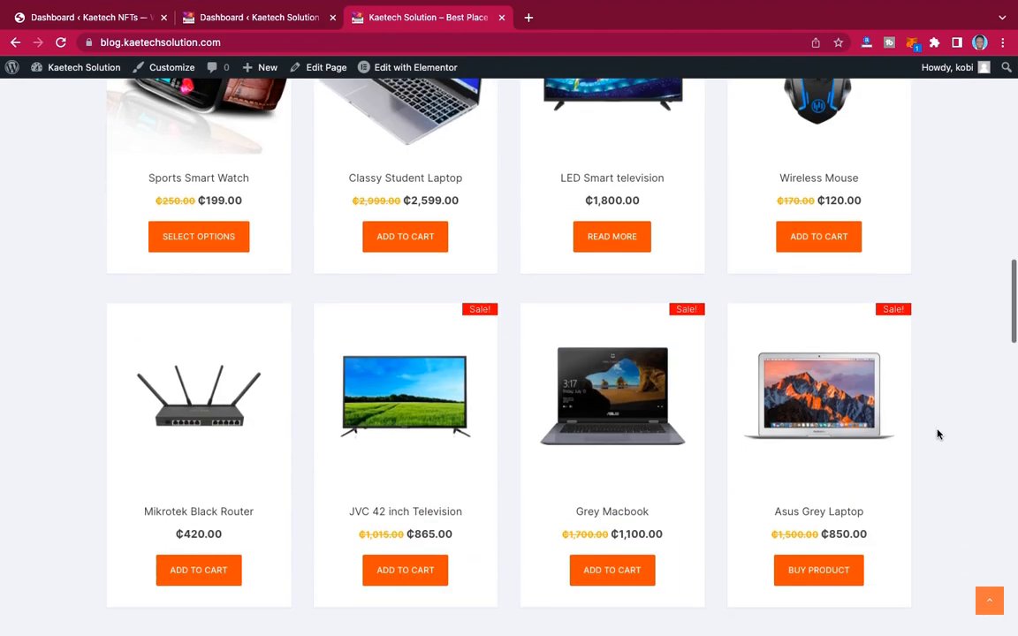
scroll(938, 433, "up", 1)
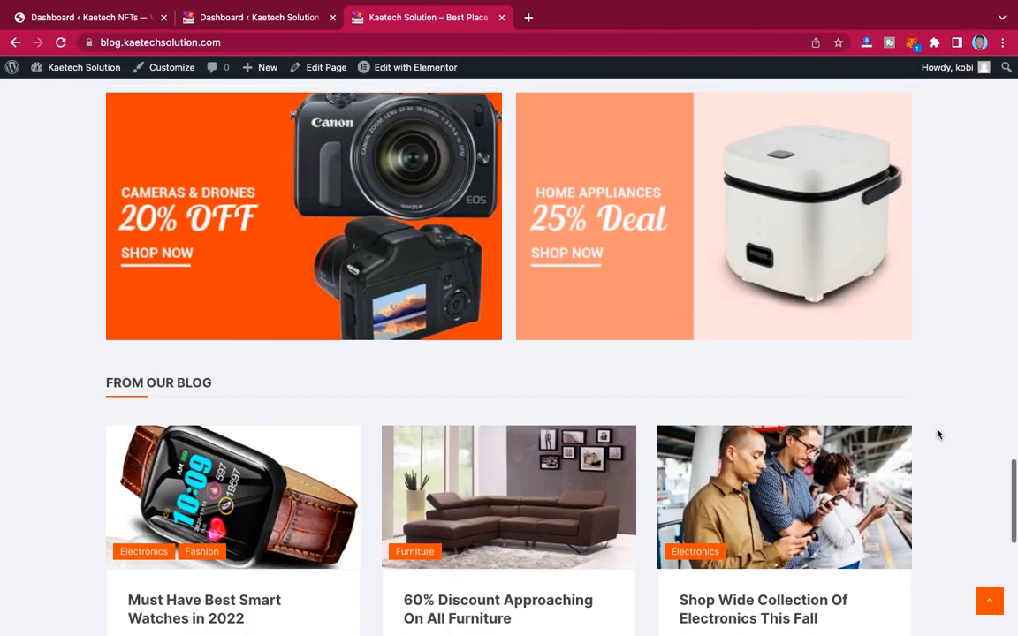
scroll(906, 357, "down", 5)
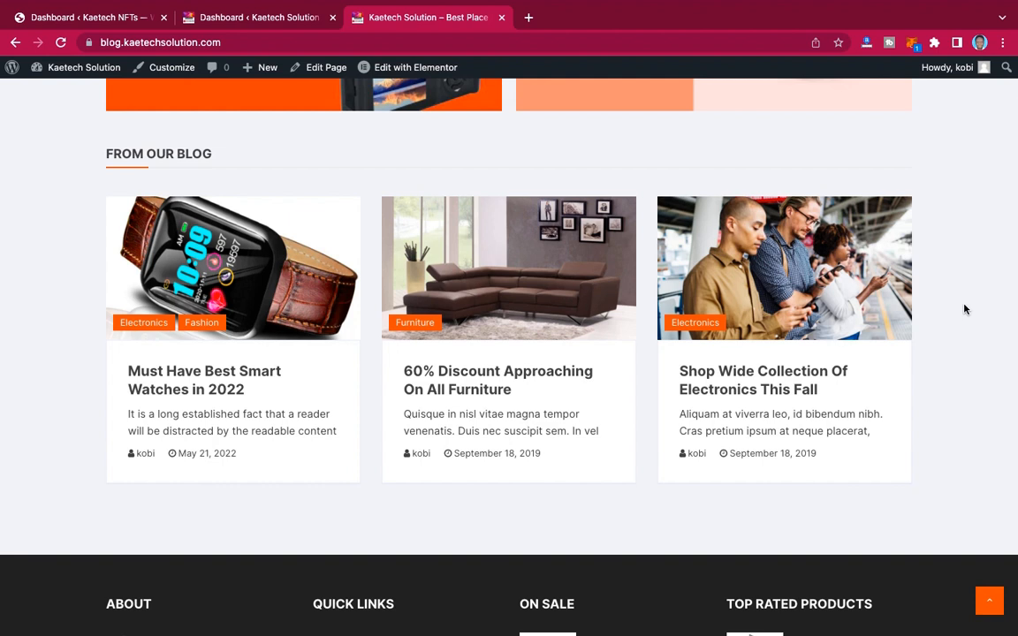
scroll(964, 308, "down", 5)
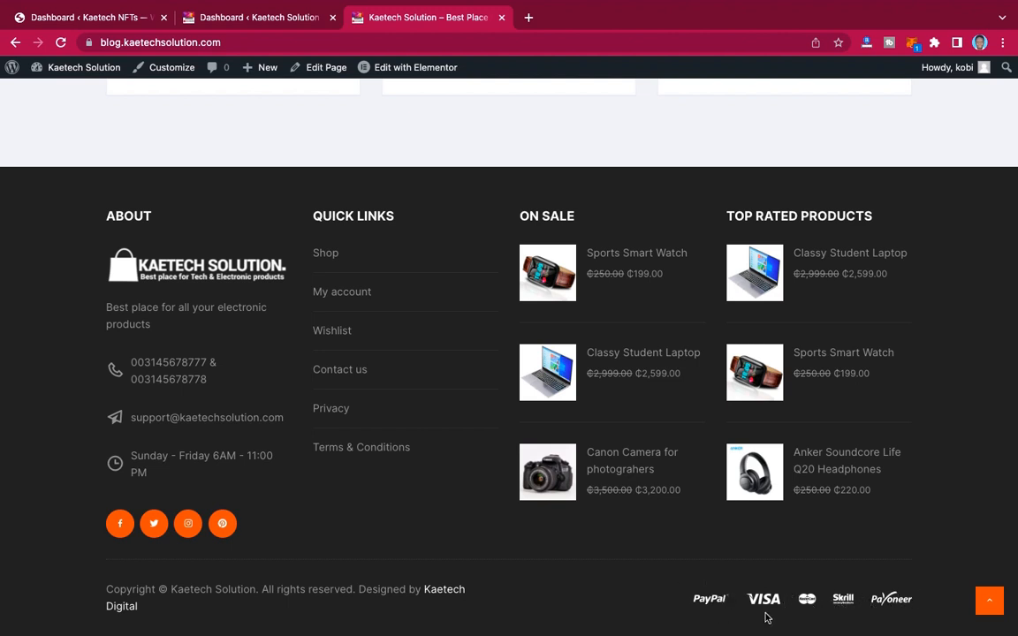
scroll(972, 383, "up", 20)
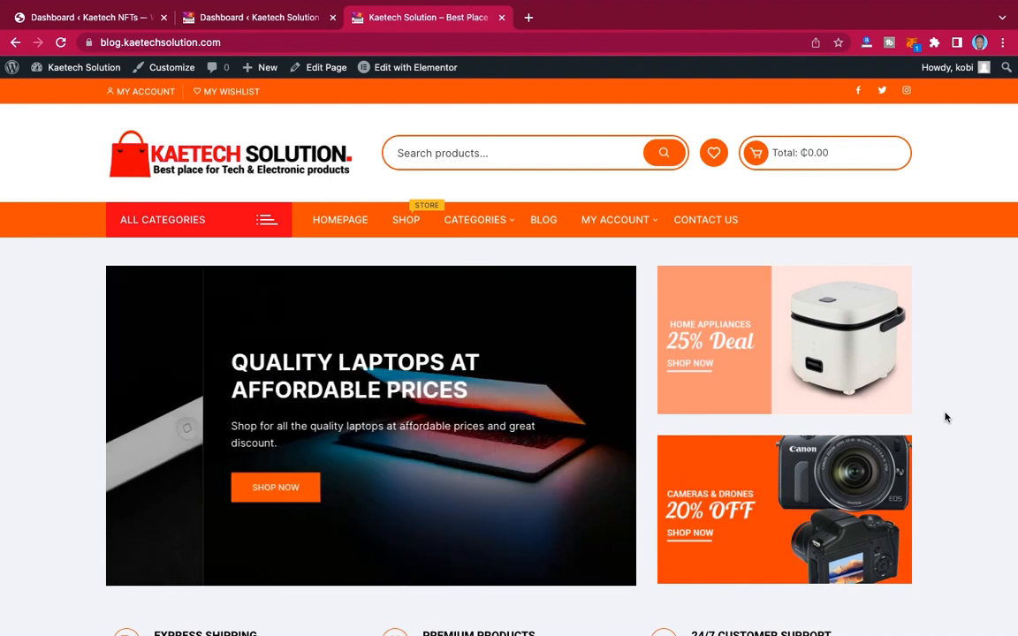
- Browse the homepage's product grid and open the product page of the out-of-stock LED Smart television
scroll(944, 417, "down", 15)
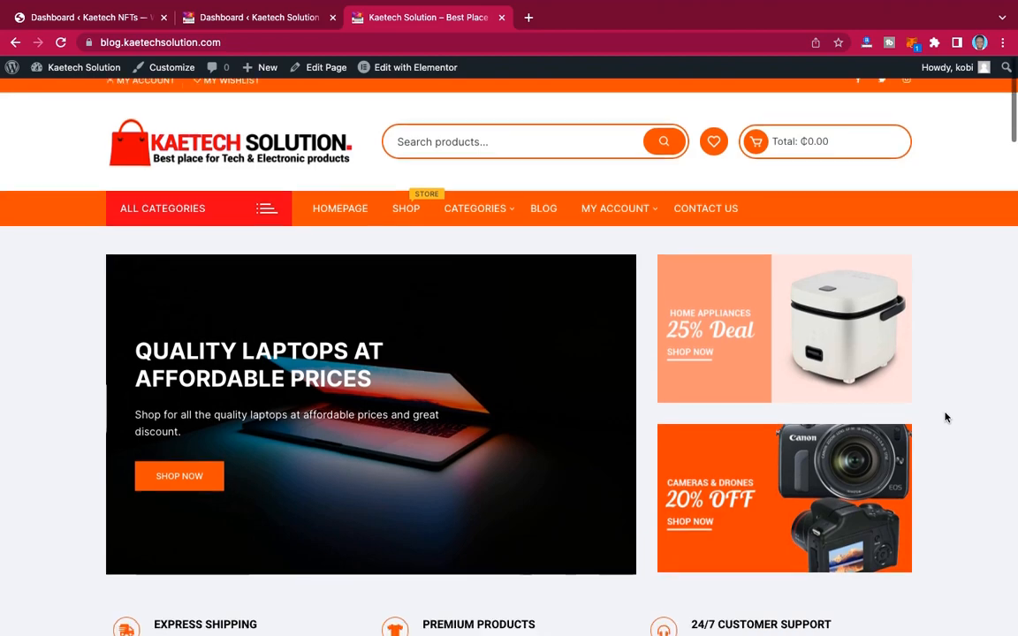
scroll(944, 417, "down", 1)
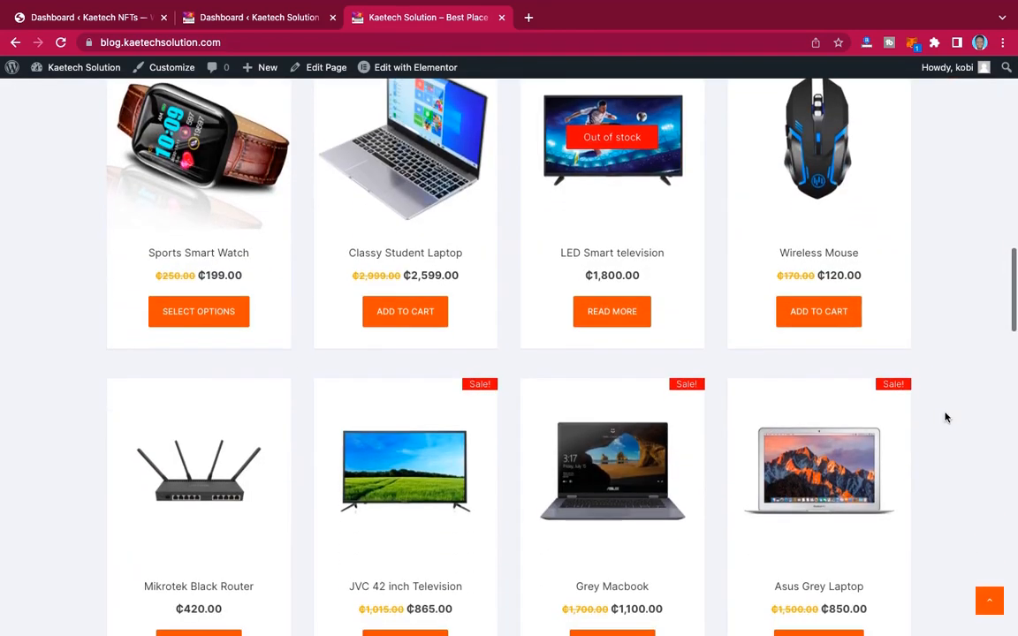
scroll(944, 417, "up", 15)
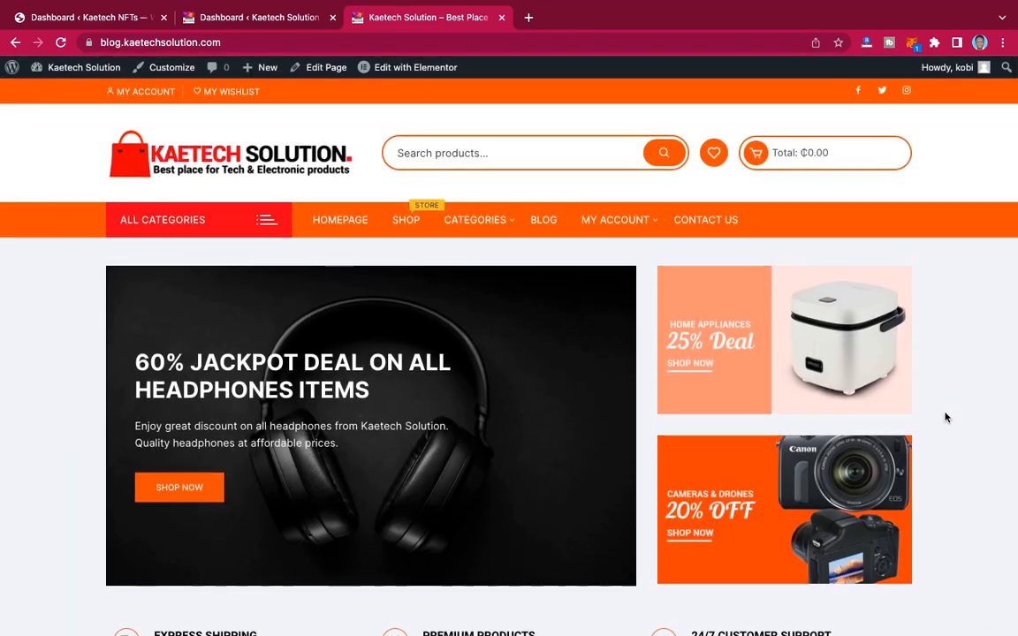
scroll(944, 416, "down", 8)
scroll(945, 415, "up", 3)
scroll(944, 415, "down", 10)
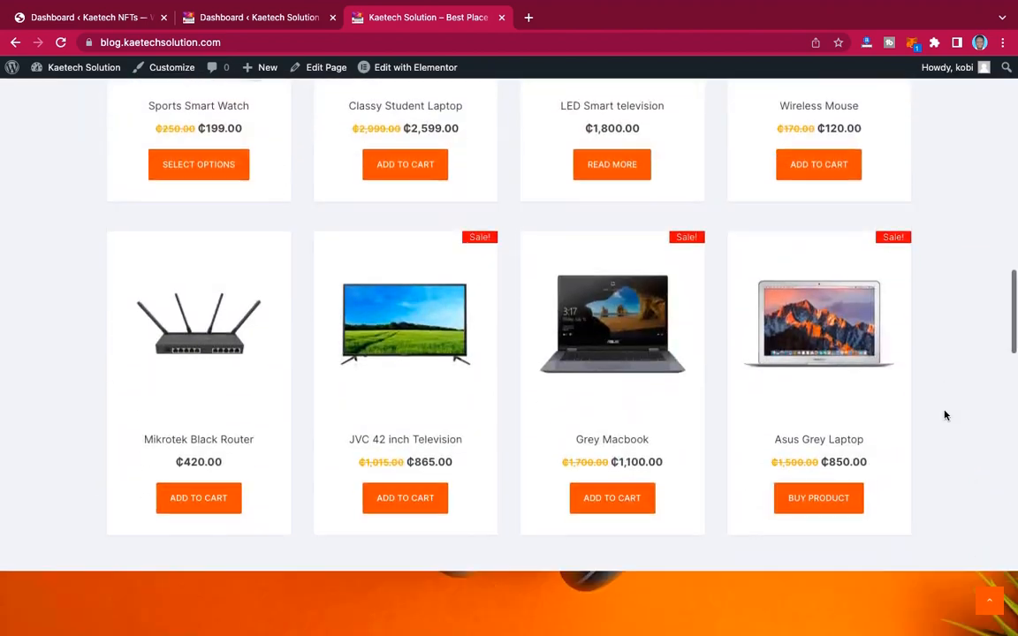
scroll(944, 415, "down", 1)
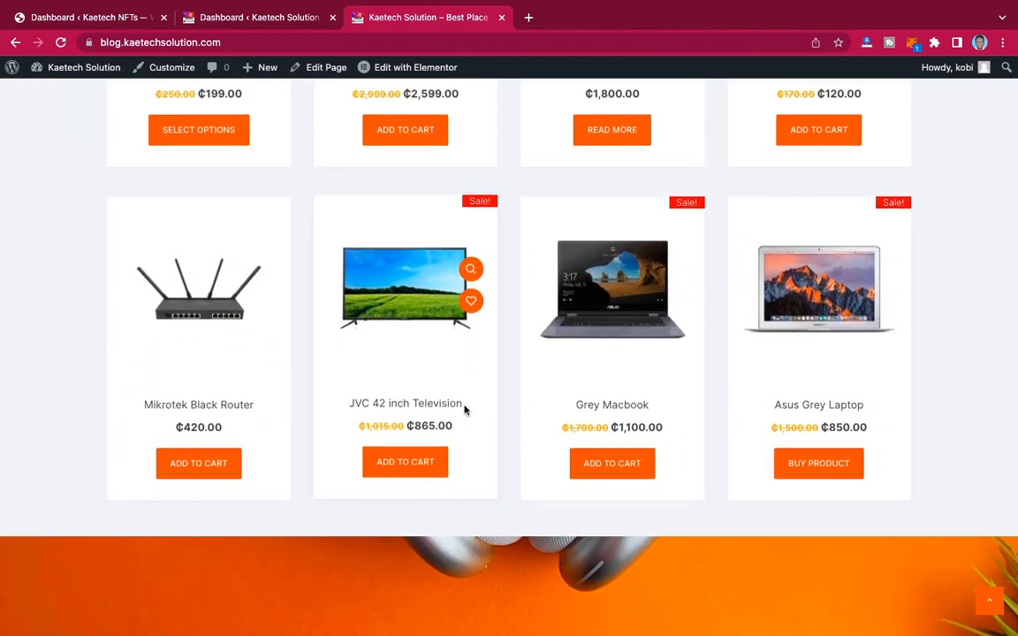
scroll(465, 405, "up", 3)
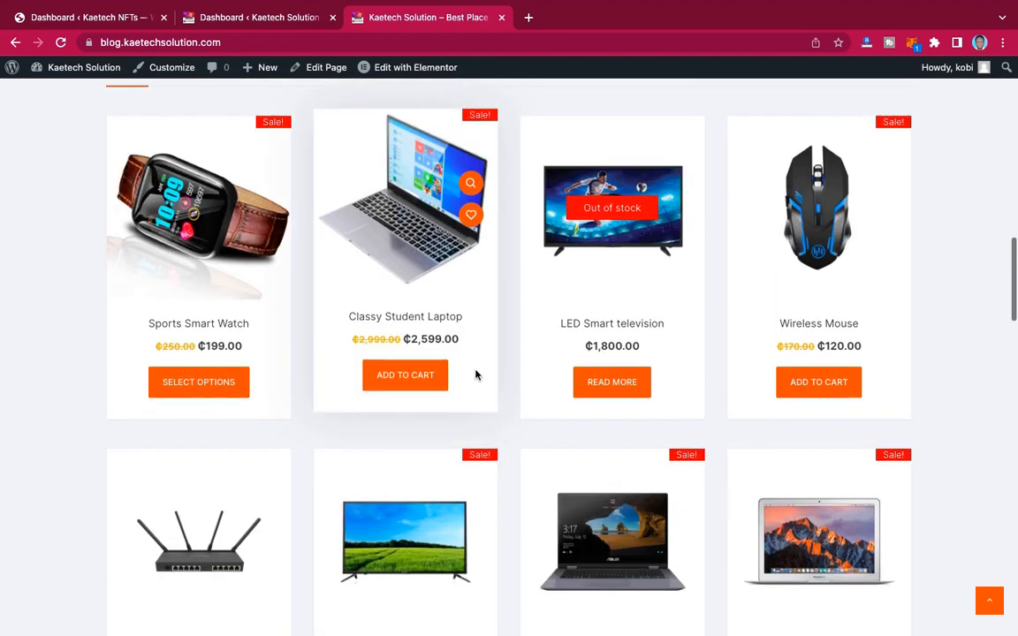
left_click(615, 377)
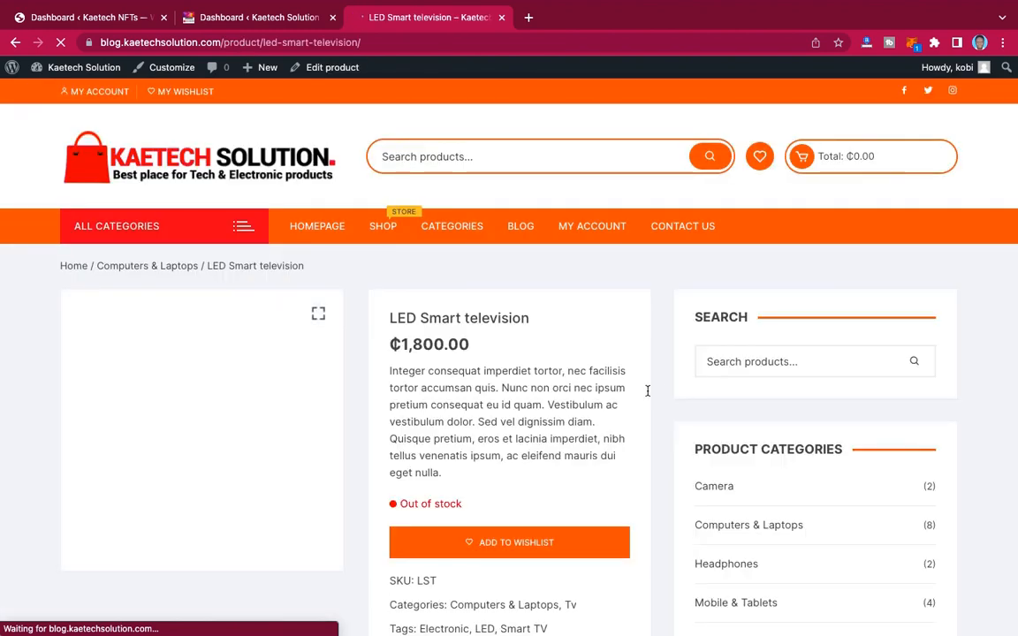
- Examine the LED Smart television's short description, stock status, wishlist option, SKU, categories and tags
scroll(638, 403, "down", 2)
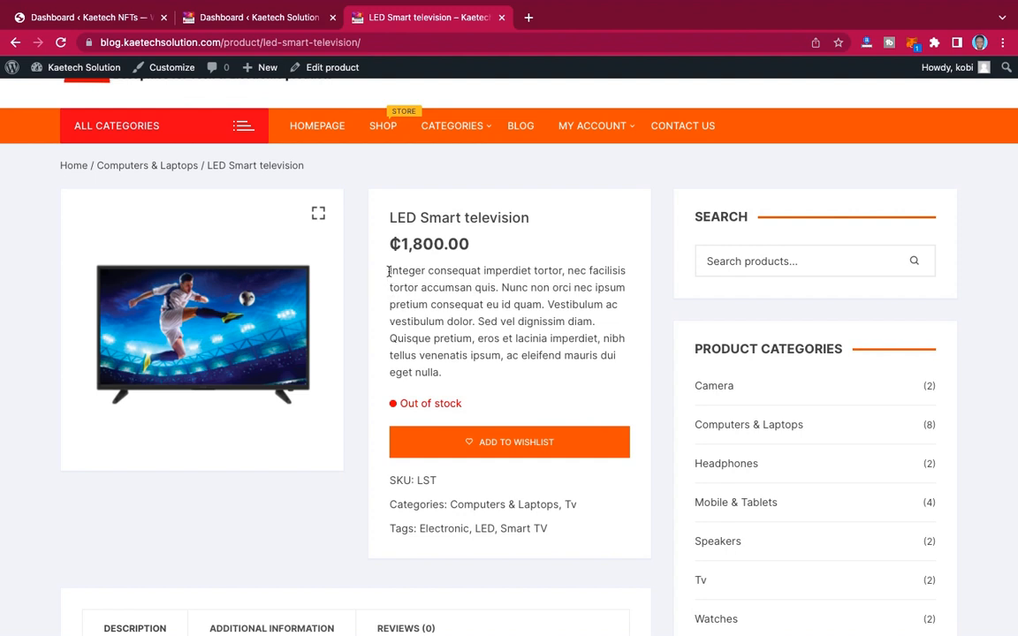
left_click_drag(389, 272, 553, 373)
left_click(553, 378)
scroll(532, 400, "down", 2)
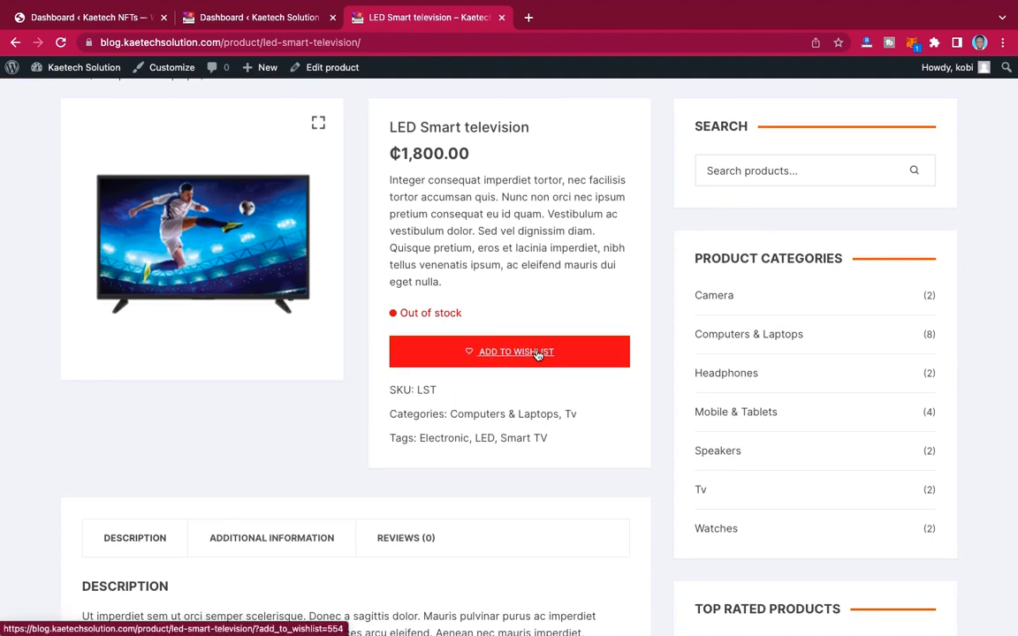
scroll(530, 440, "down", 3)
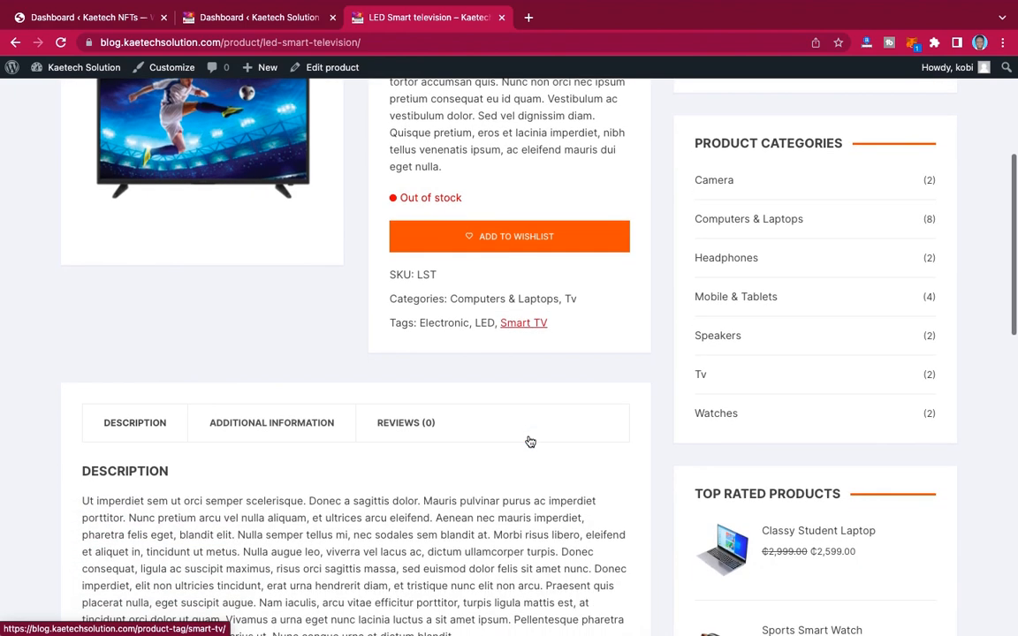
- Open the television's Computers & Laptops category and go to the Grey Macbook product page from its listing
left_click(497, 303)
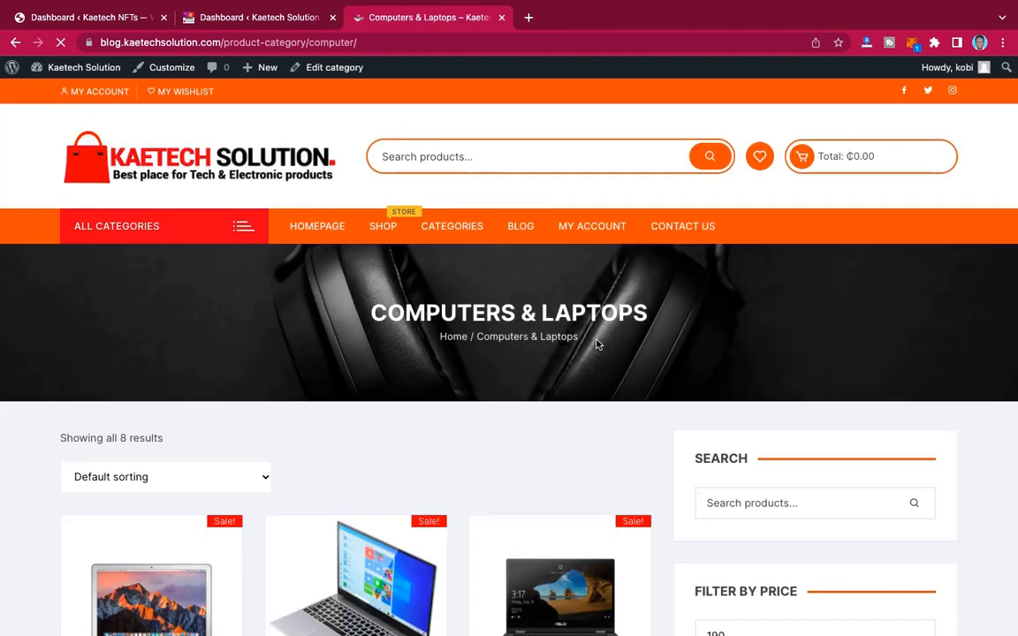
scroll(599, 327, "down", 2)
scroll(601, 311, "down", 5)
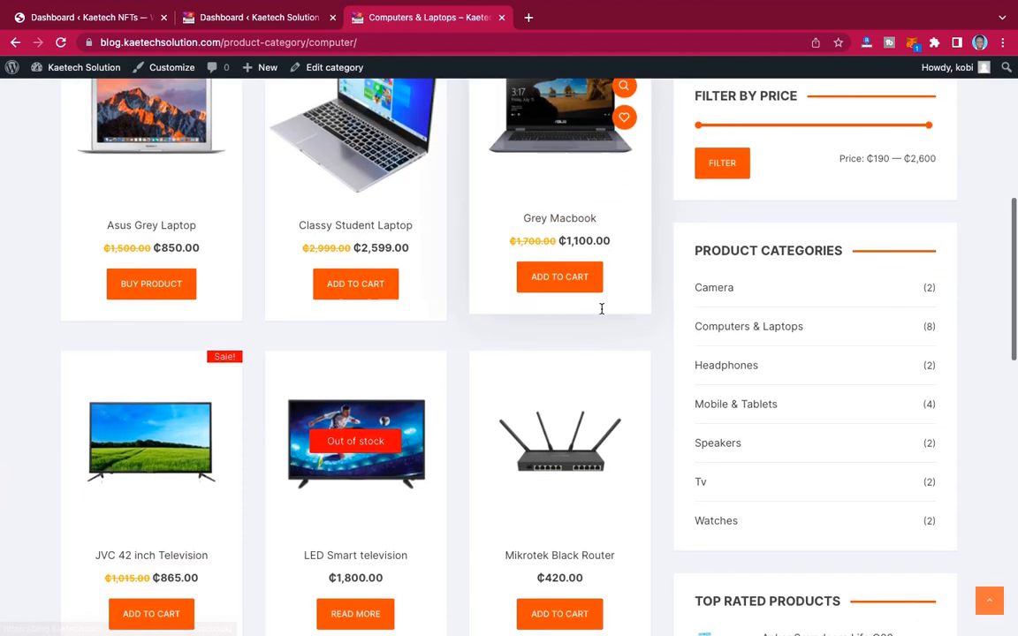
scroll(602, 314, "up", 1)
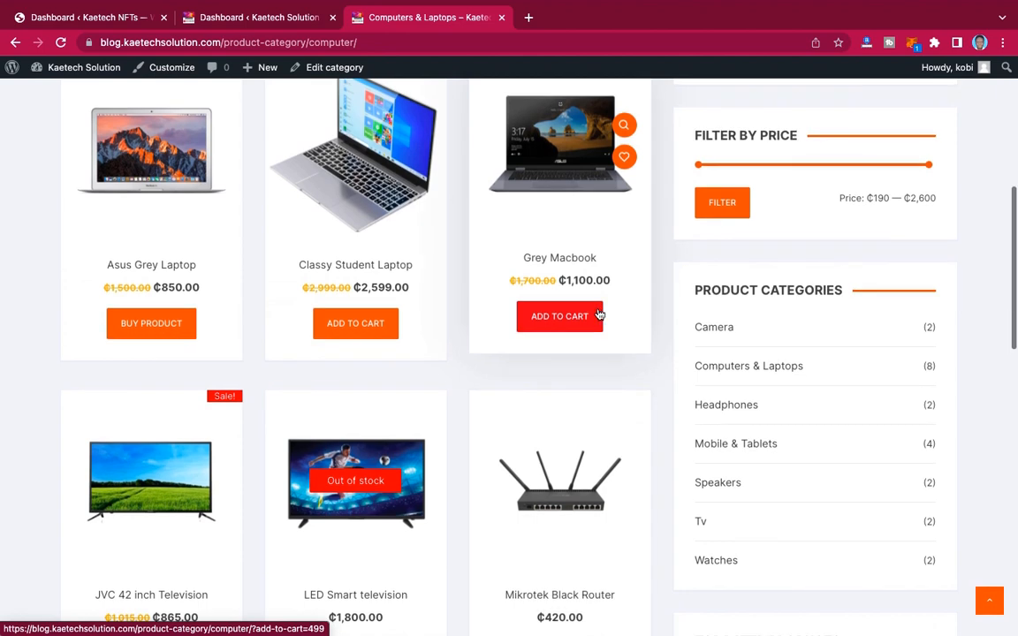
left_click(573, 258)
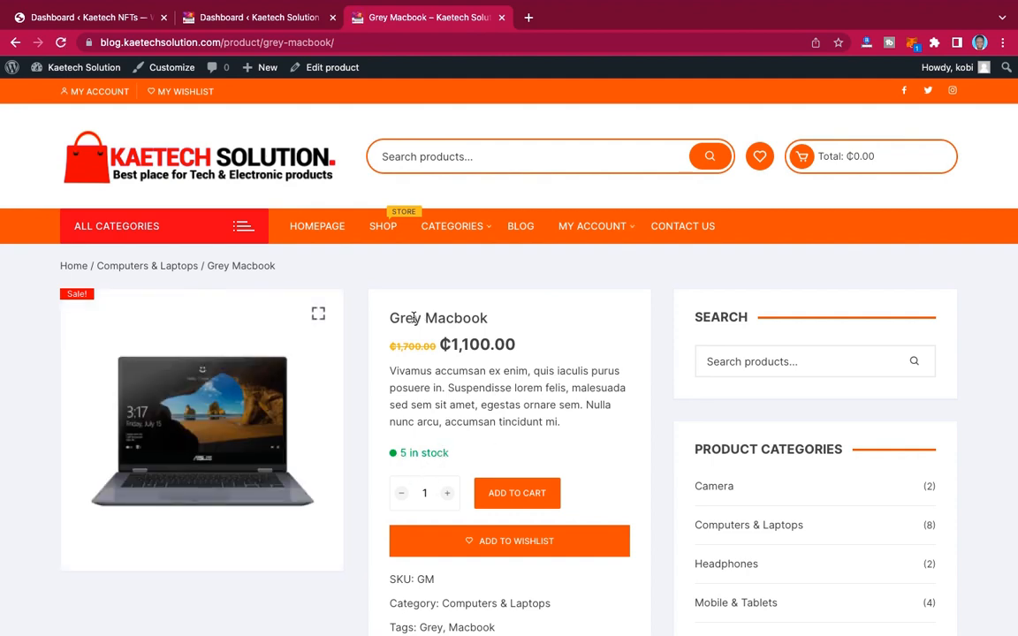
- Review the Grey Macbook's name, sale price, short description and stock availability by highlighting each text
left_click_drag(388, 318, 453, 353)
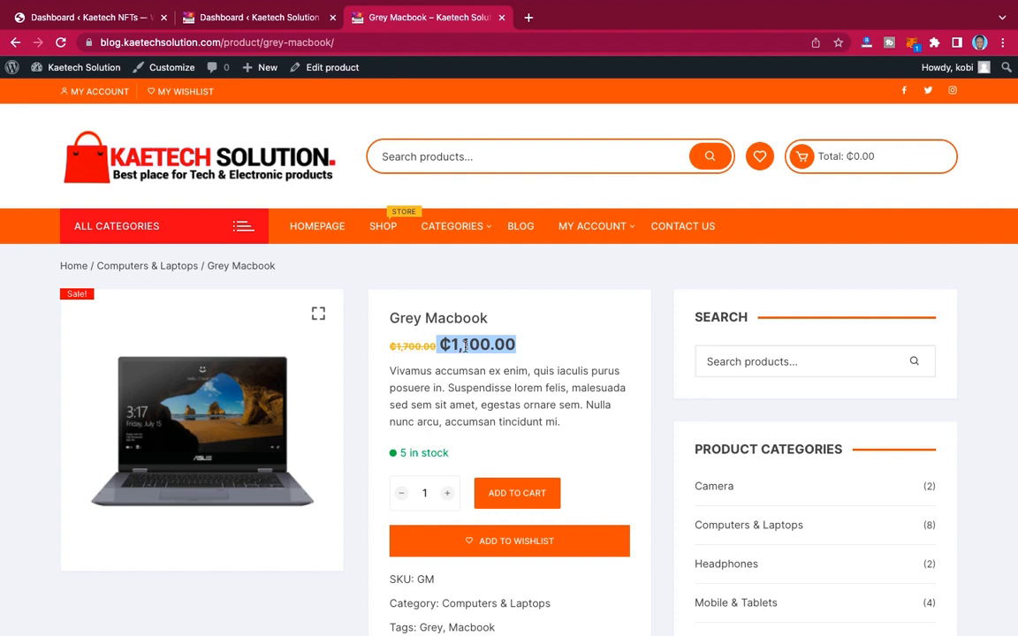
left_click(549, 351)
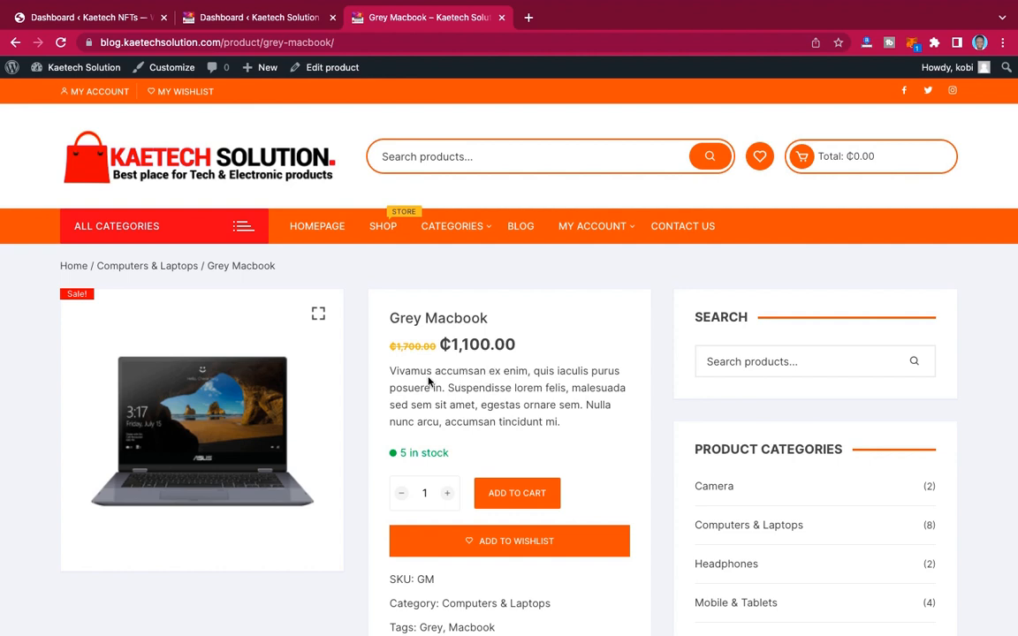
left_click_drag(390, 369, 592, 425)
scroll(591, 429, "down", 2)
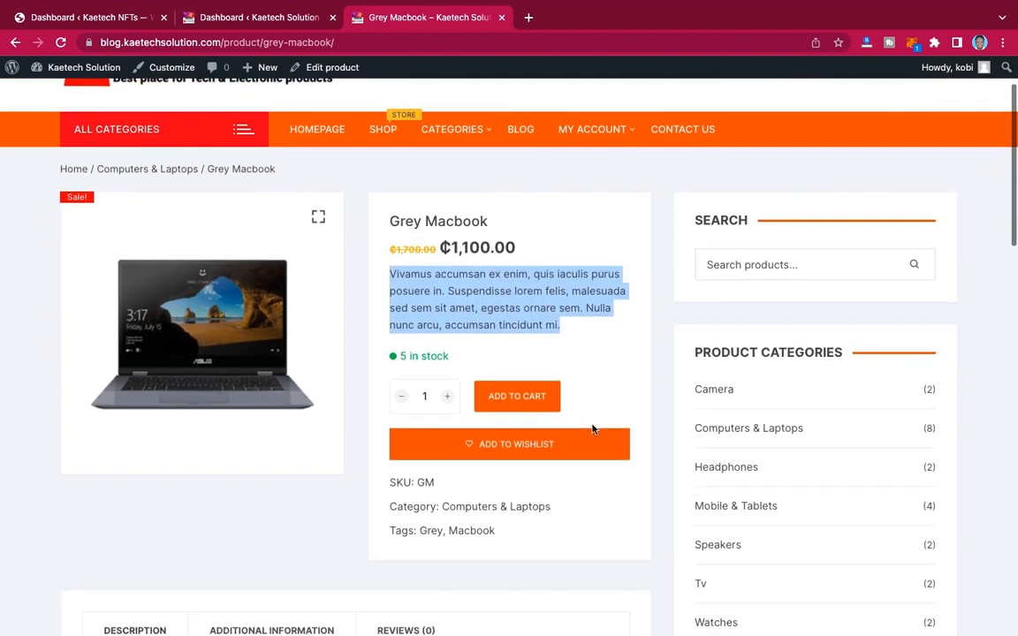
left_click_drag(465, 358, 390, 360)
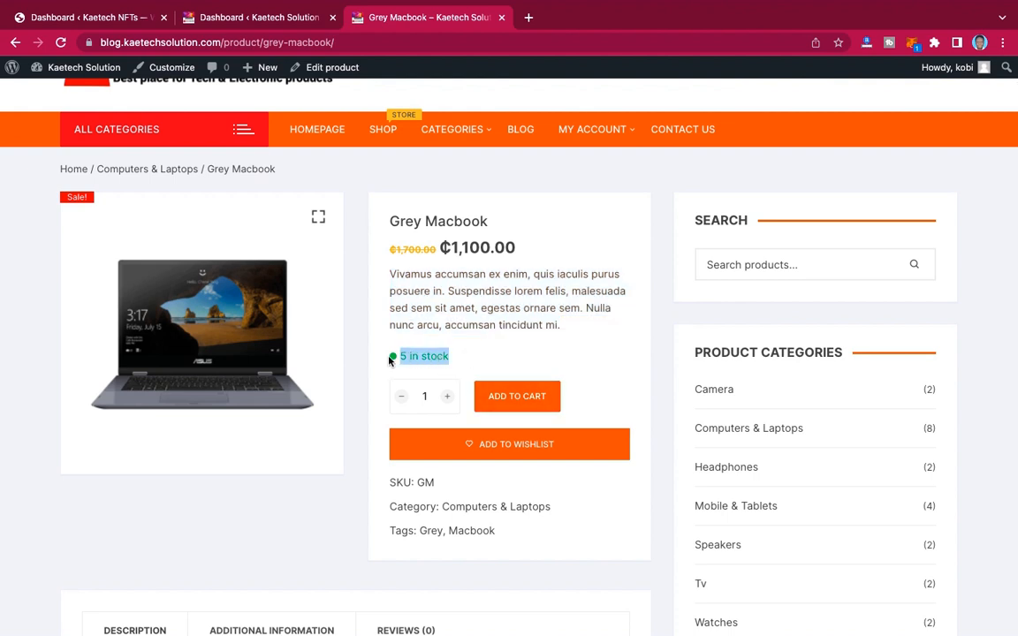
left_click(470, 351)
- Try the Grey Macbook's quantity selector by raising it to 3 and returning it to 1
scroll(643, 449, "down", 2)
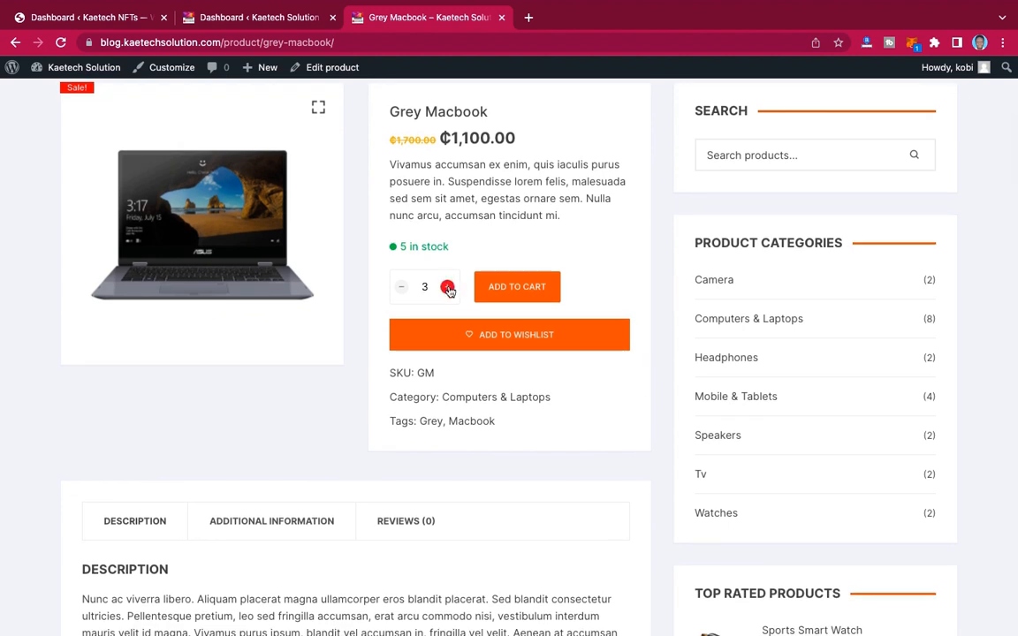
left_click(402, 287)
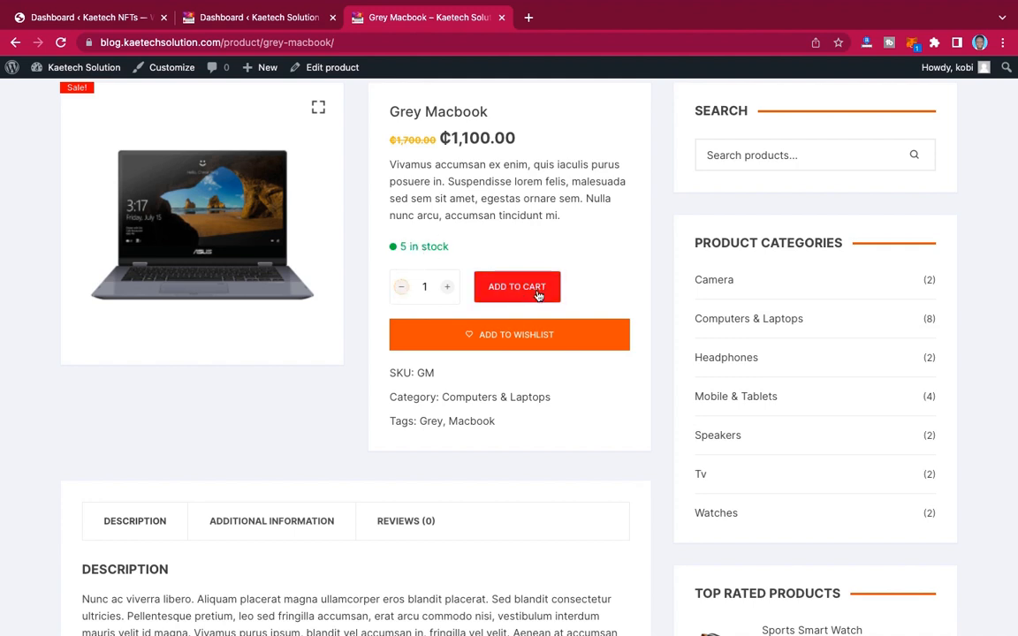
- View the Grey Macbook's Additional Information and Reviews sections and return to its Description
scroll(611, 302, "down", 3)
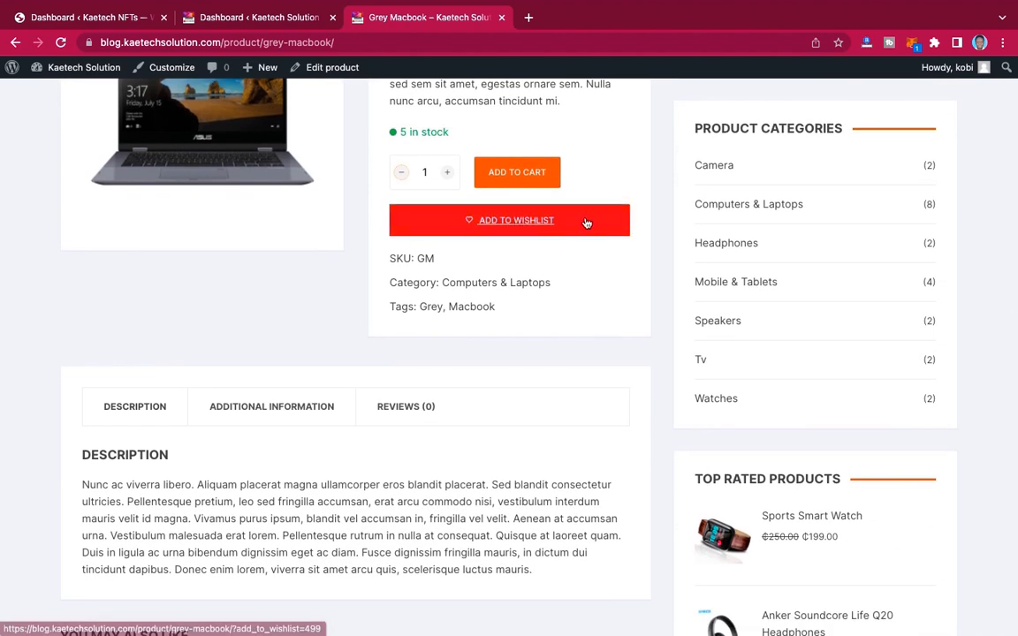
scroll(585, 331, "down", 4)
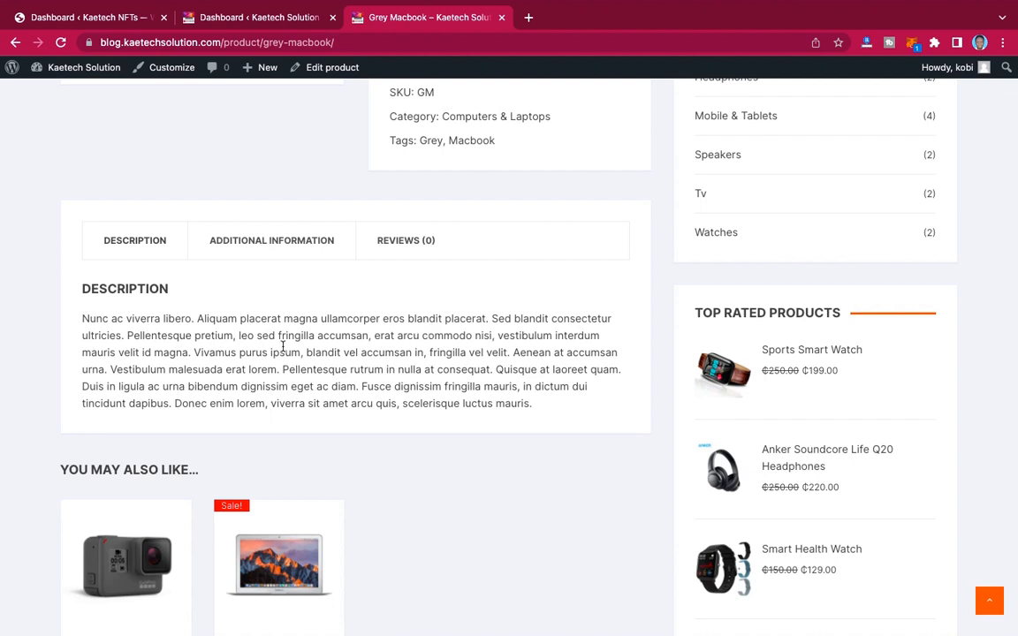
left_click(288, 236)
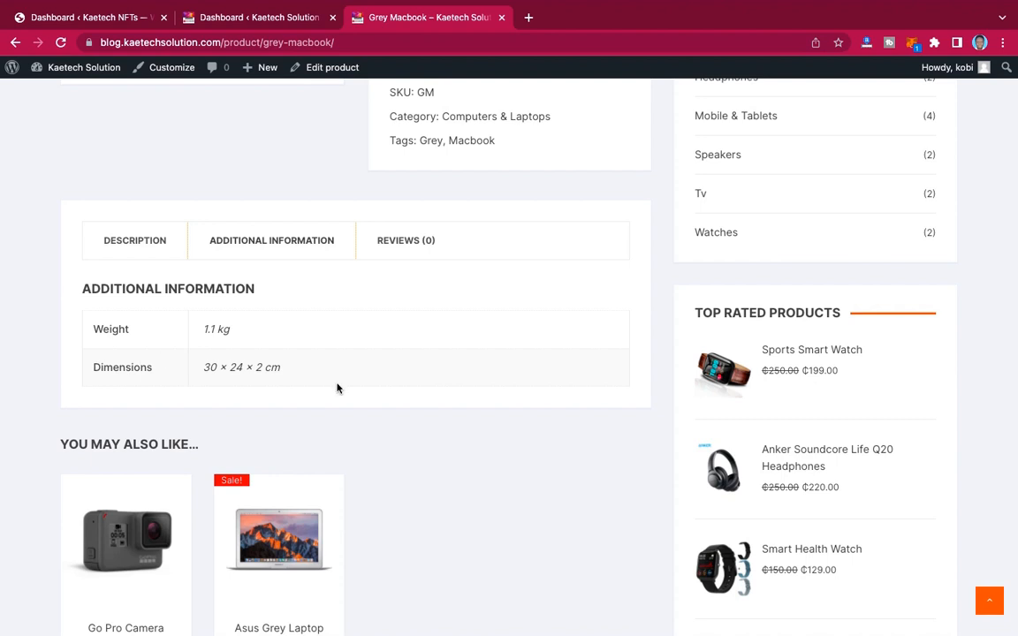
left_click(405, 245)
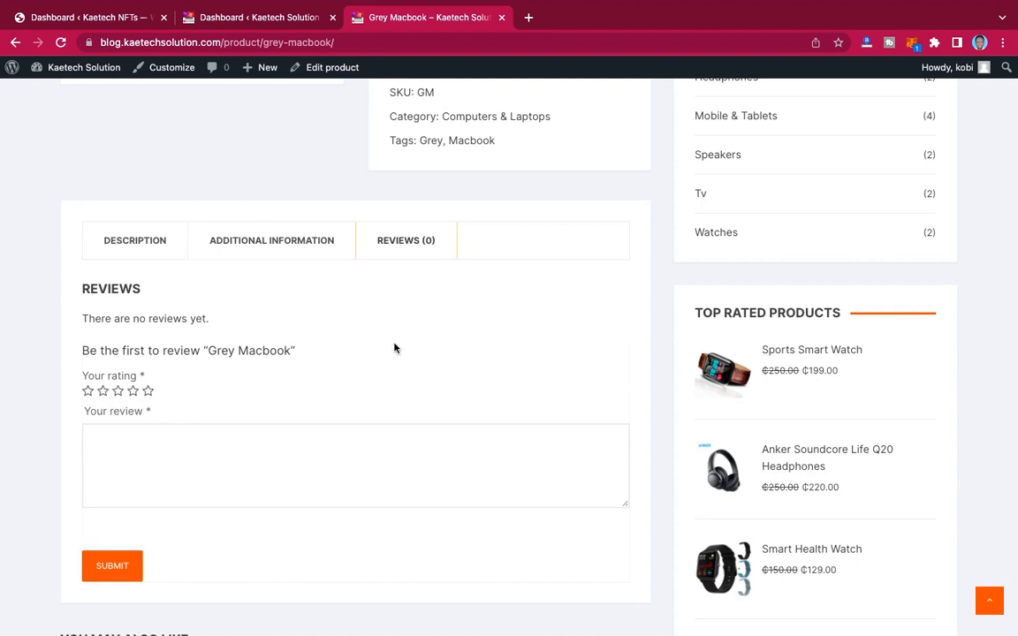
left_click(150, 249)
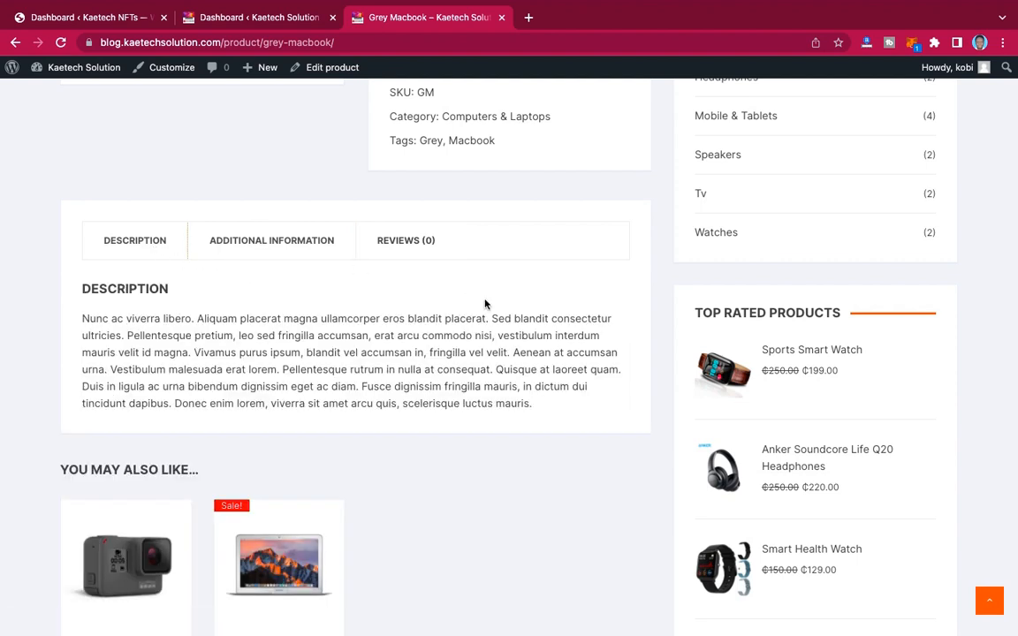
- Examine the You May Also Like and Related Products sections below the Grey Macbook's description
scroll(484, 304, "down", 3)
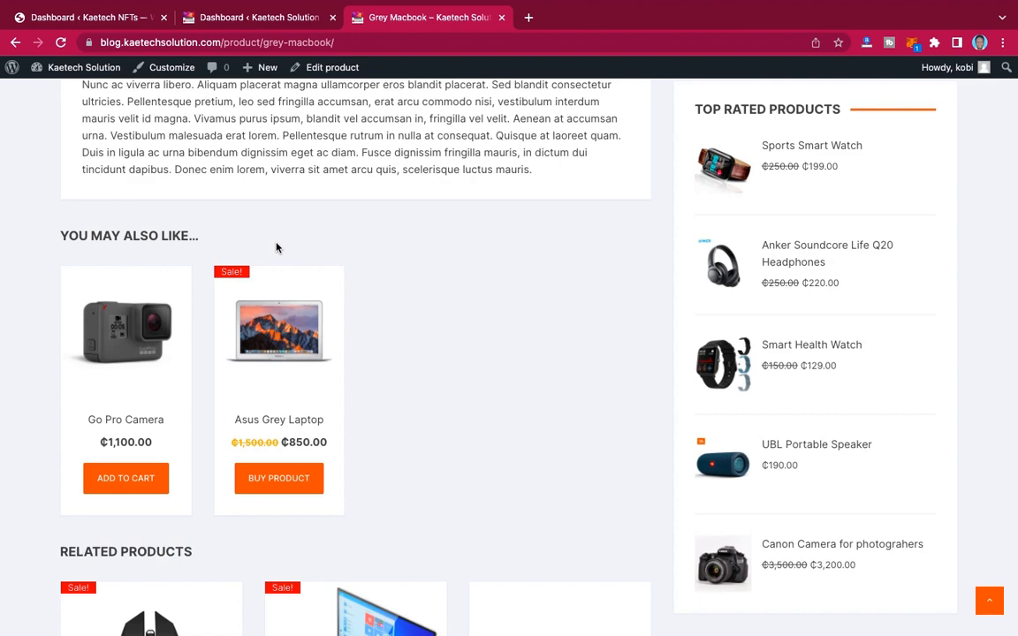
scroll(275, 248, "up", 2)
scroll(275, 248, "down", 2)
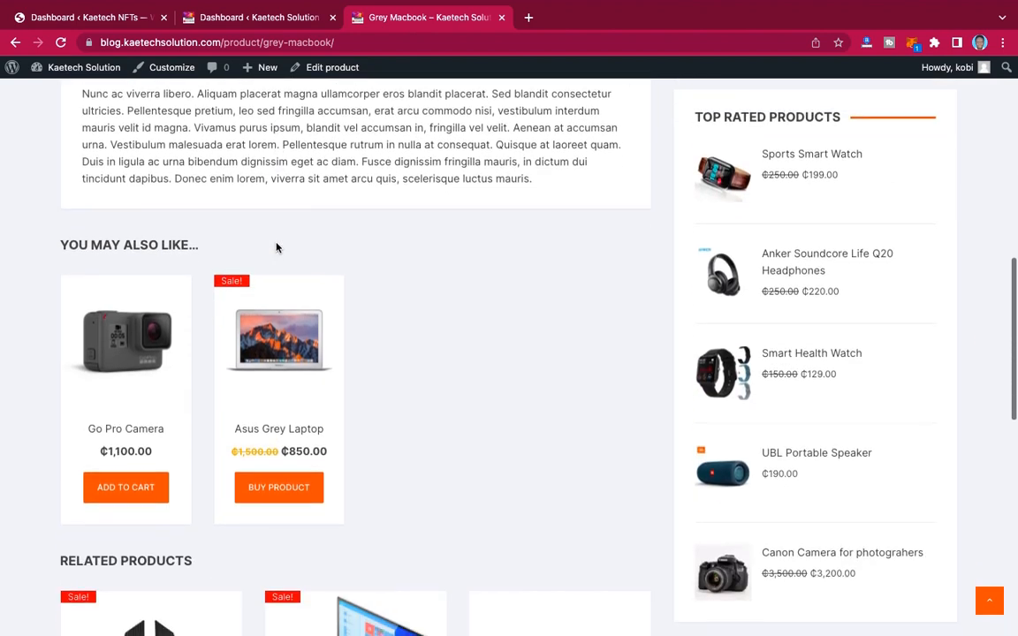
scroll(276, 249, "down", 1)
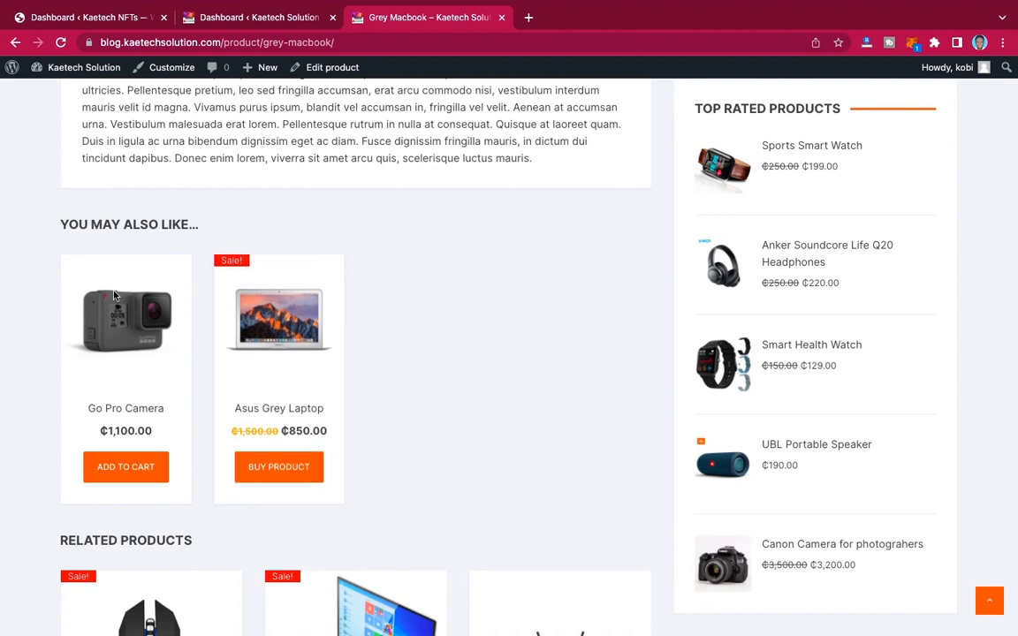
scroll(528, 402, "down", 1)
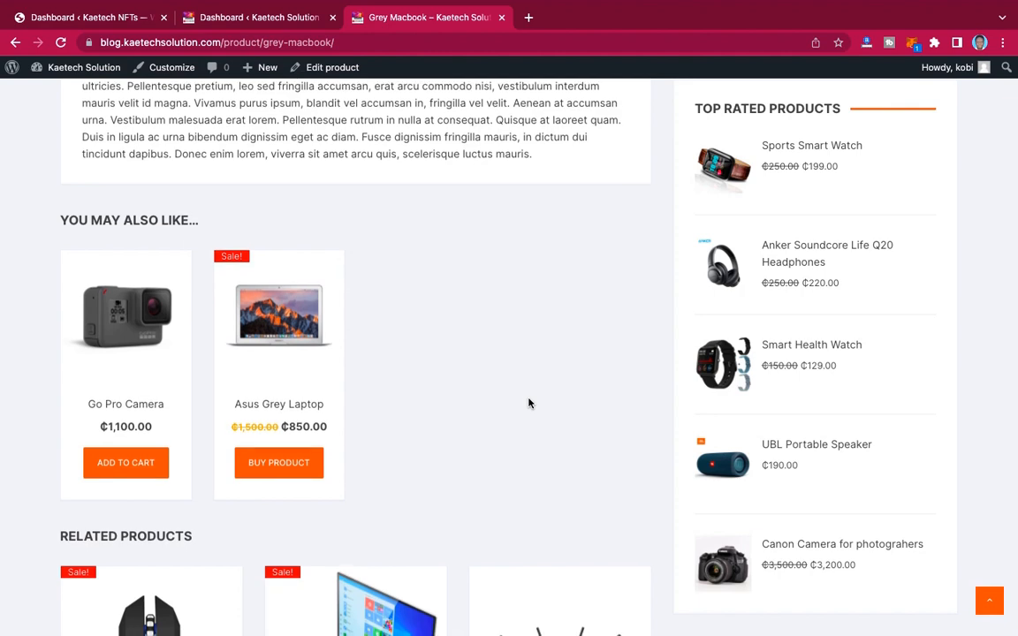
scroll(528, 403, "down", 3)
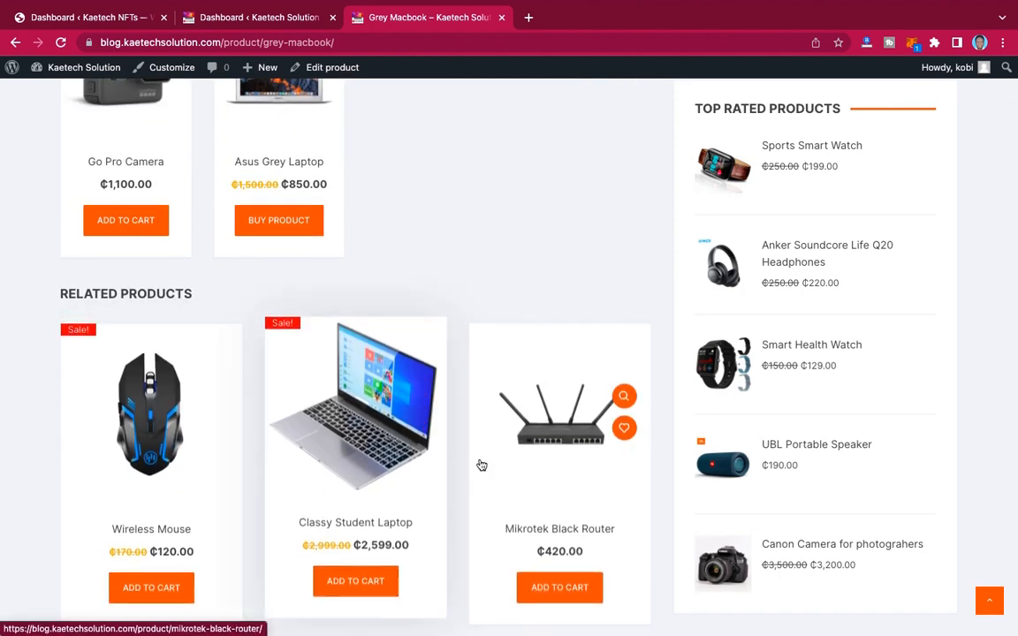
scroll(477, 464, "up", 8)
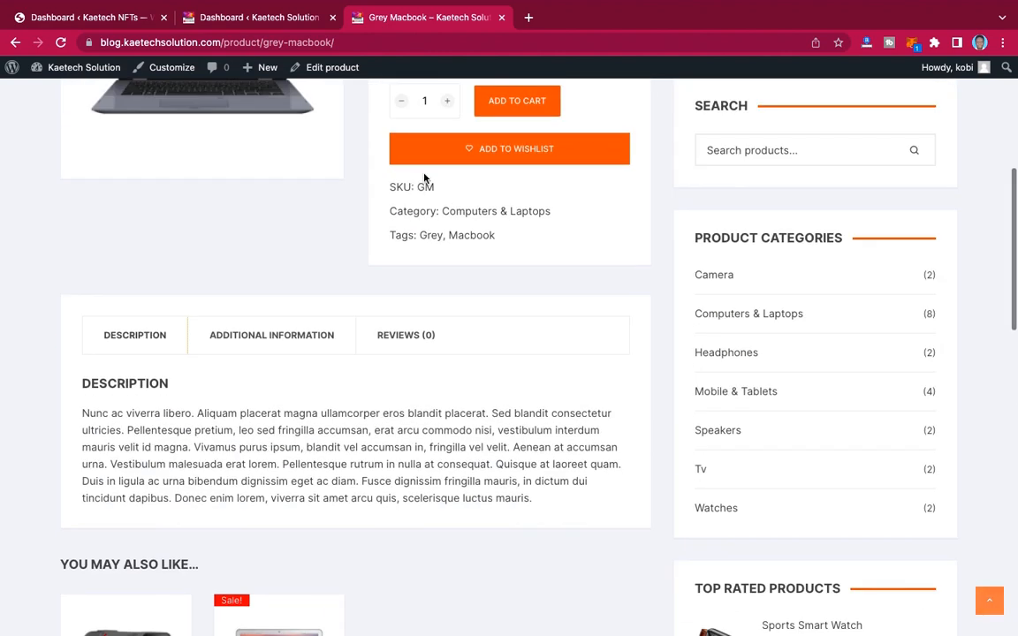
scroll(561, 536, "down", 8)
scroll(562, 538, "up", 1)
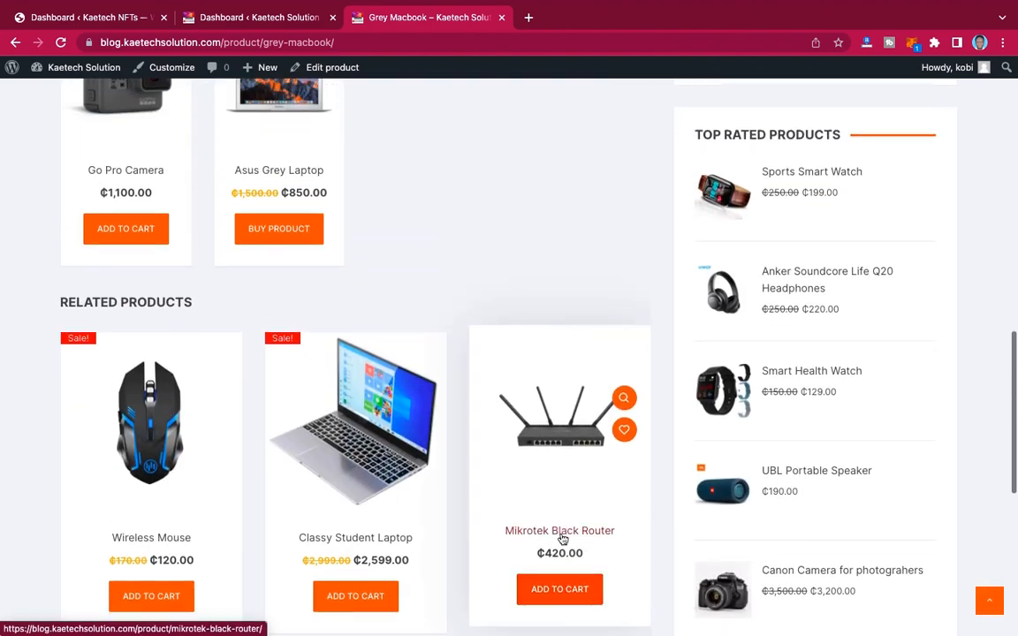
- Examine the Grey Macbook page's sidebar, including its search box, product categories and top rated products
scroll(562, 538, "up", 10)
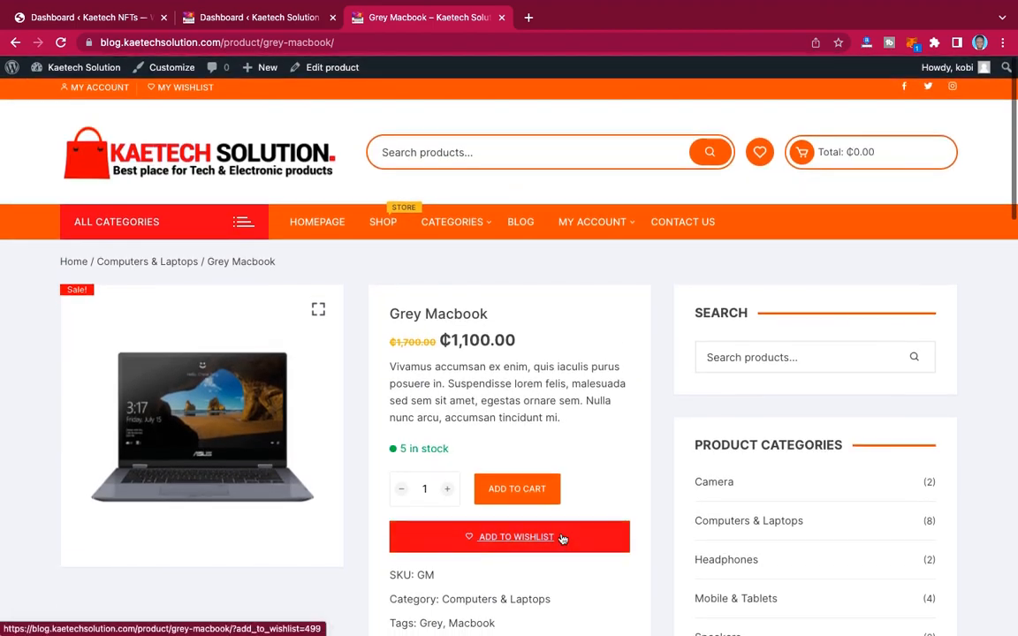
scroll(984, 579, "down", 2)
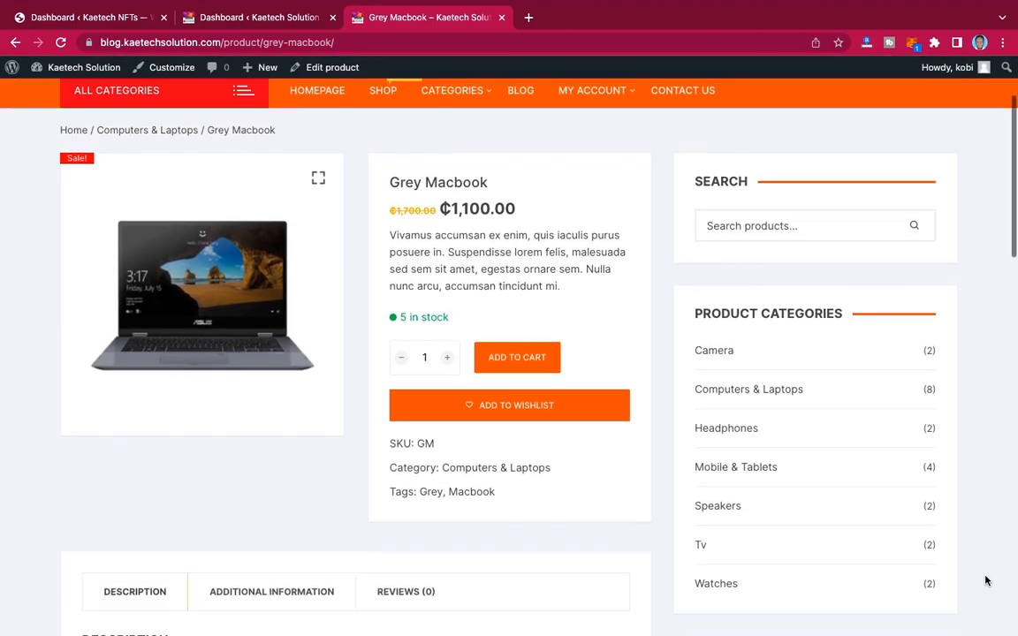
scroll(986, 580, "down", 3)
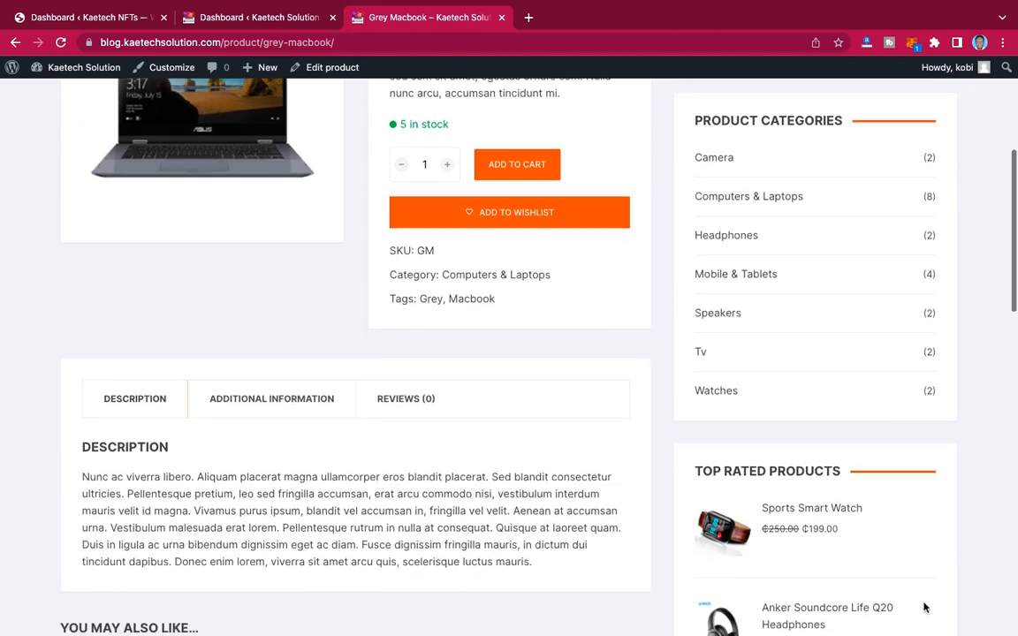
scroll(924, 607, "down", 12)
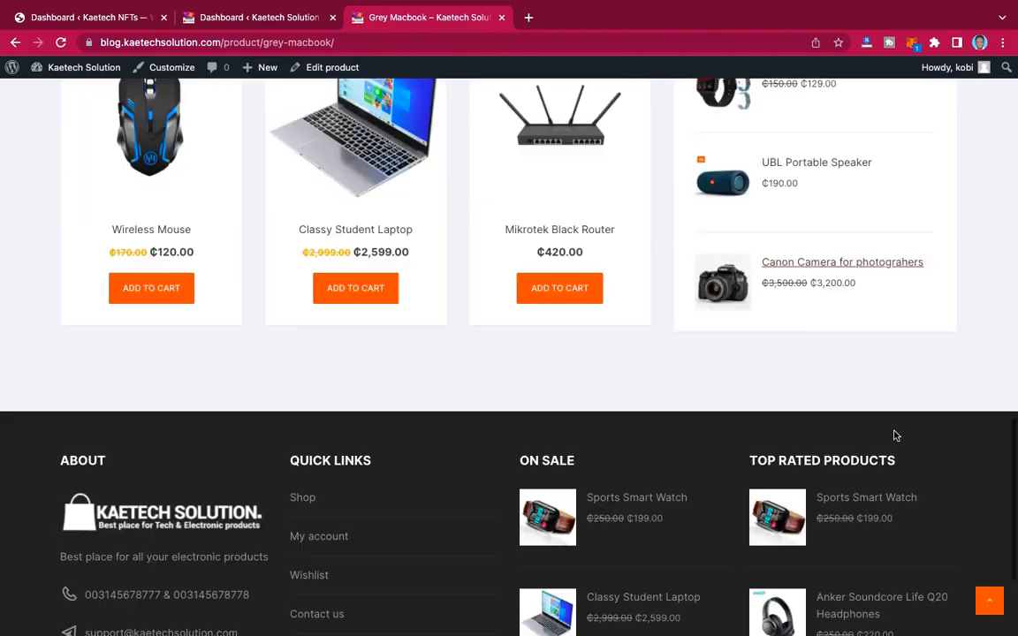
scroll(895, 436, "up", 13)
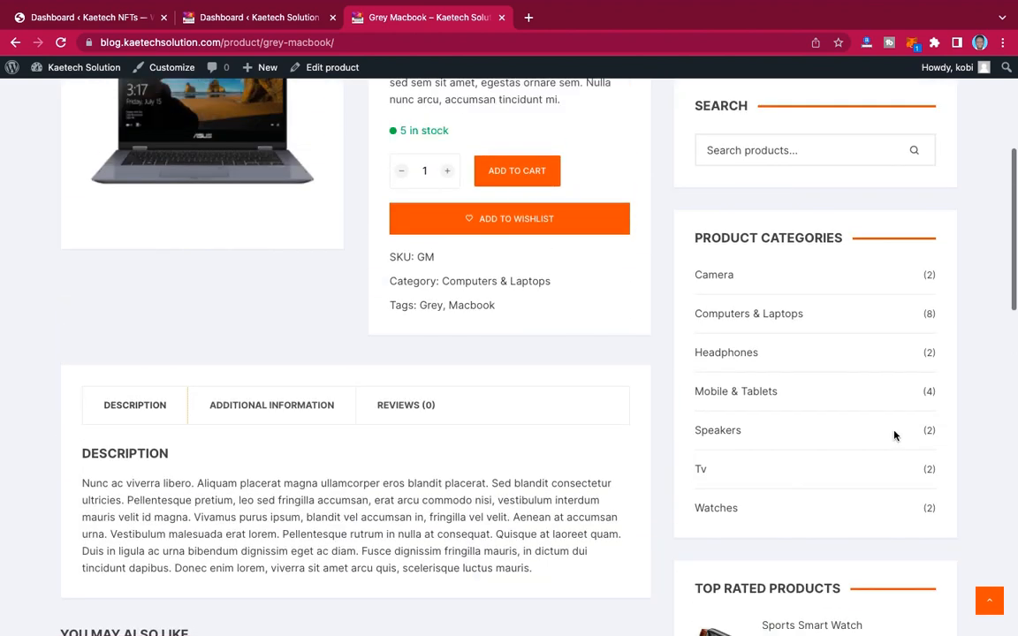
scroll(894, 434, "up", 4)
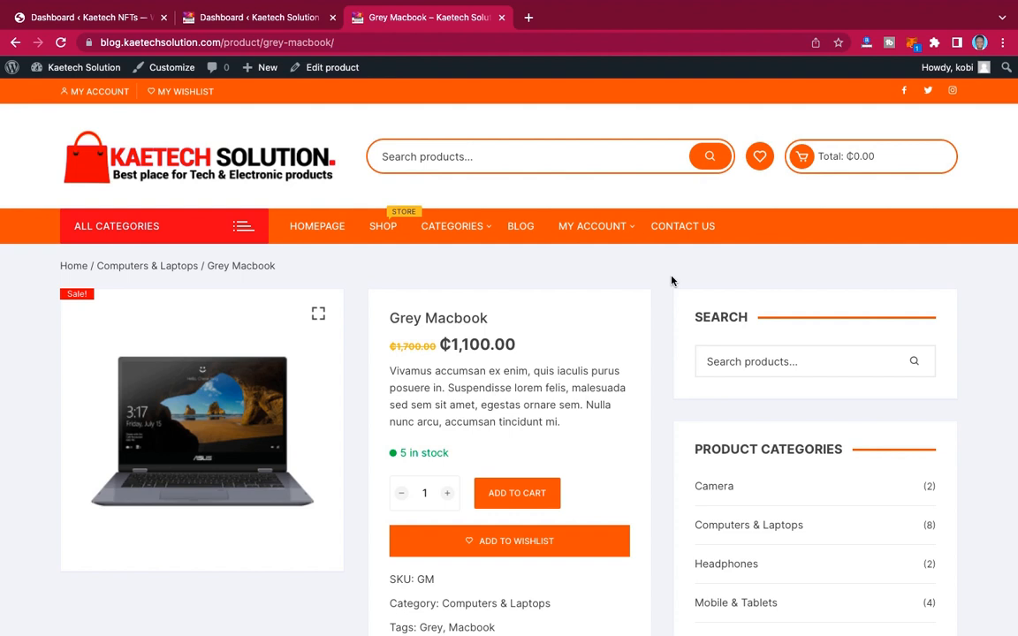
- Add one Grey Macbook to the cart and open the cart page
scroll(647, 397, "down", 2)
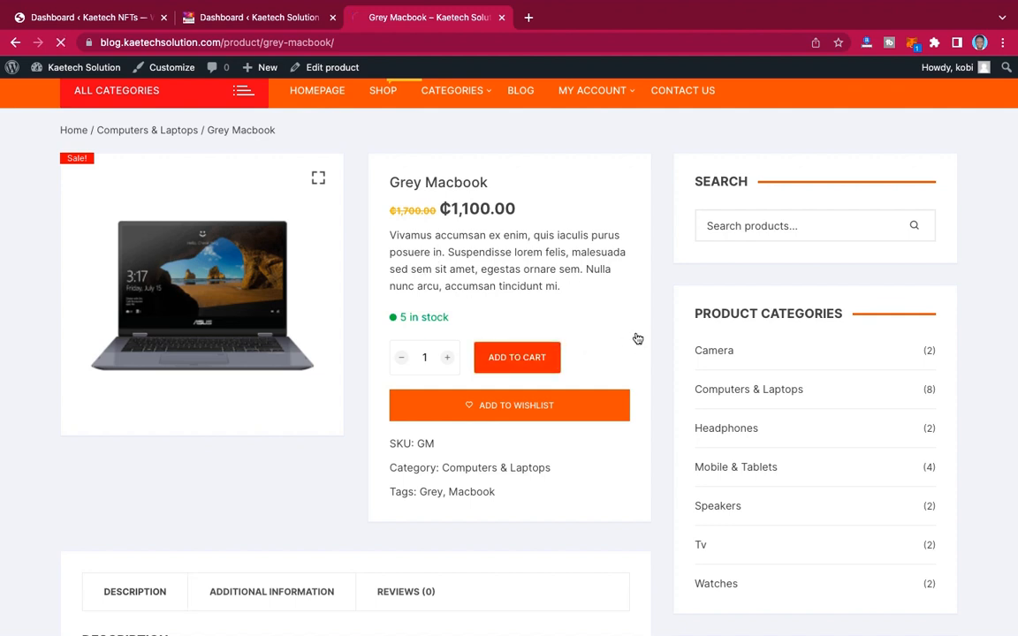
left_click(528, 366)
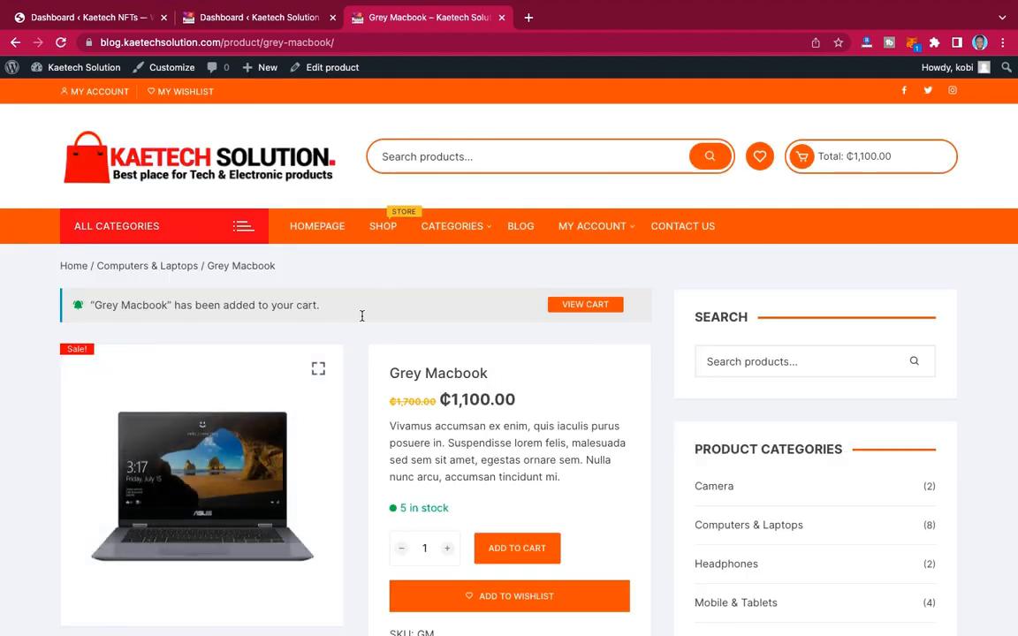
left_click(574, 306)
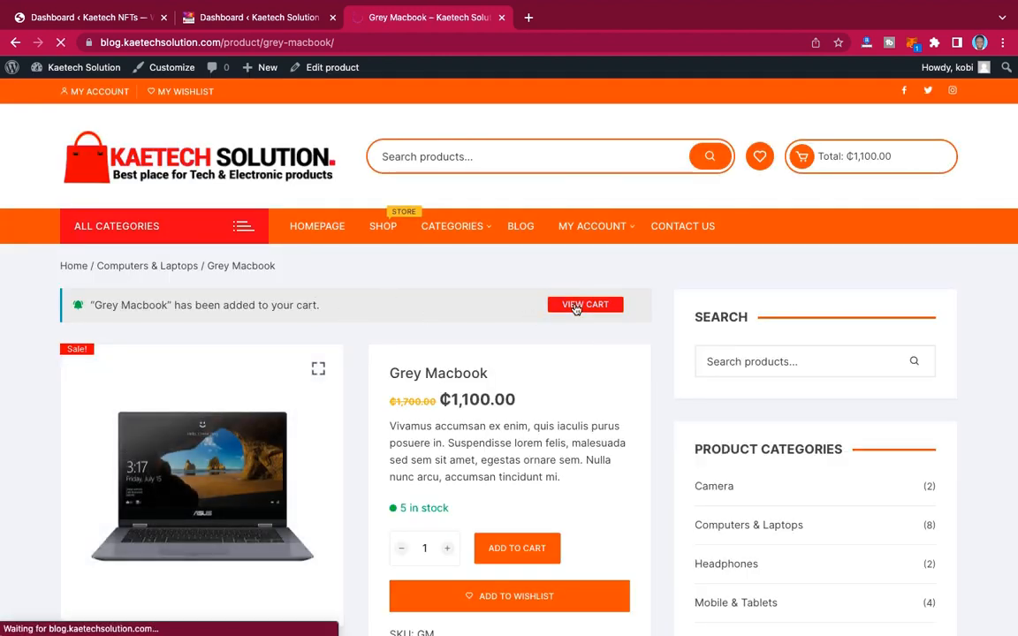
- Review the cart's product row, suggested product and totals, and proceed to checkout
scroll(575, 309, "down", 1)
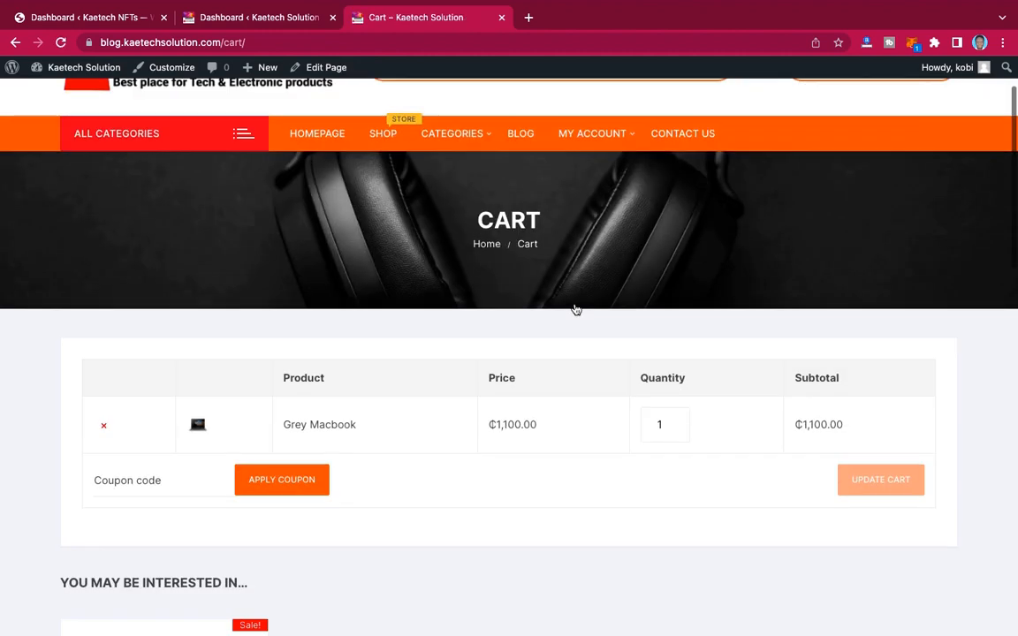
scroll(575, 309, "down", 2)
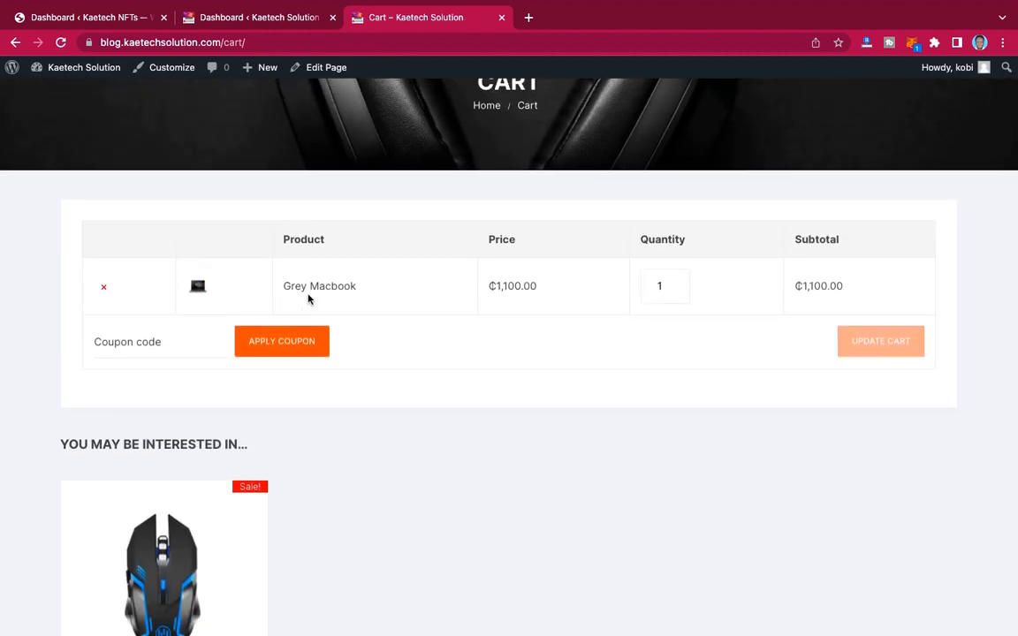
scroll(632, 391, "down", 5)
scroll(632, 387, "up", 3)
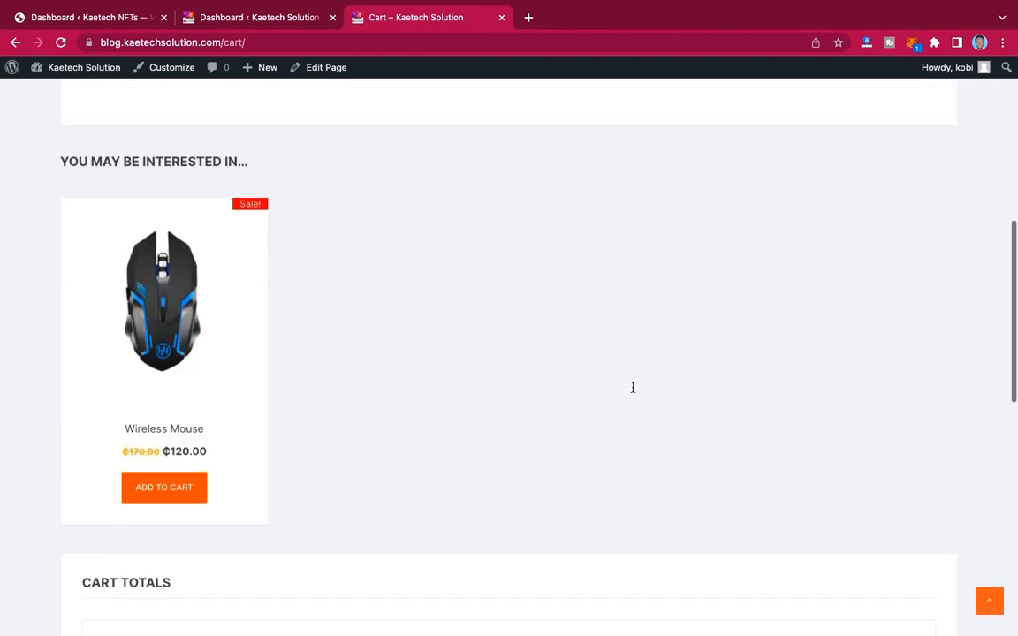
scroll(632, 388, "up", 2)
scroll(631, 391, "down", 5)
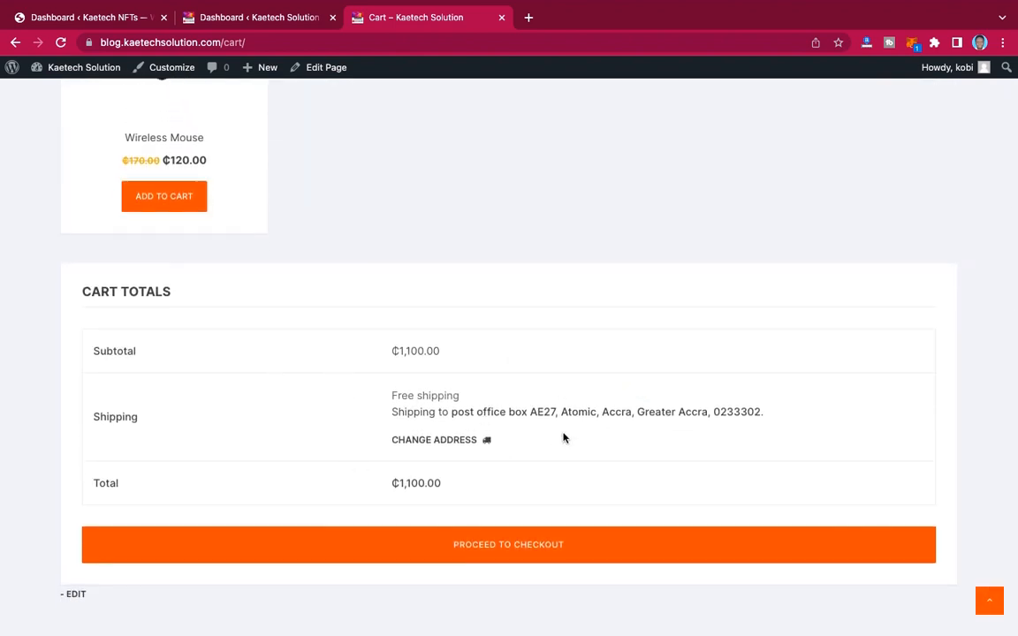
scroll(563, 438, "down", 2)
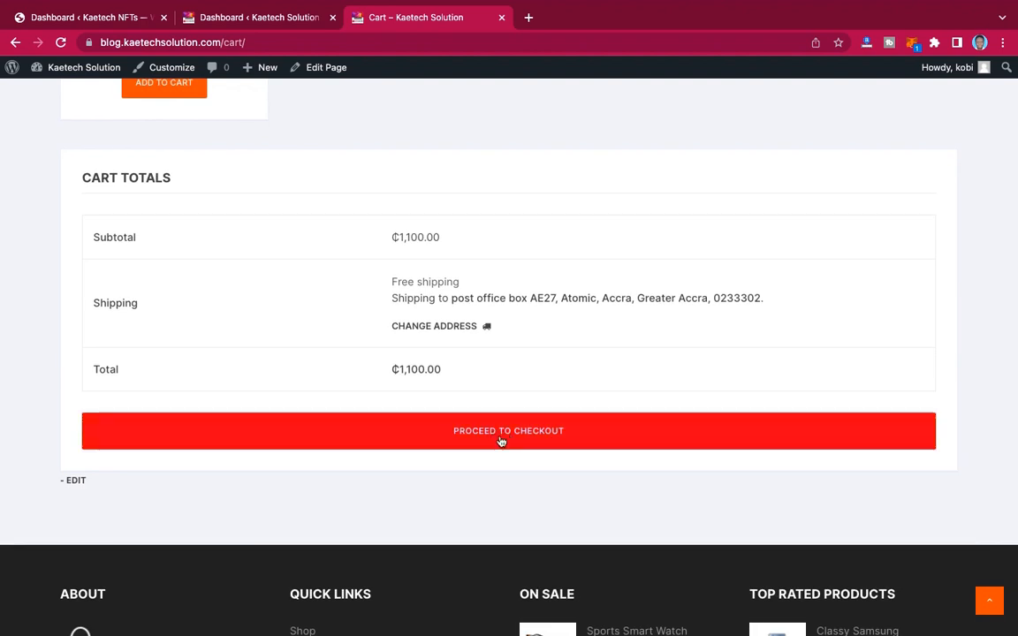
left_click(500, 438)
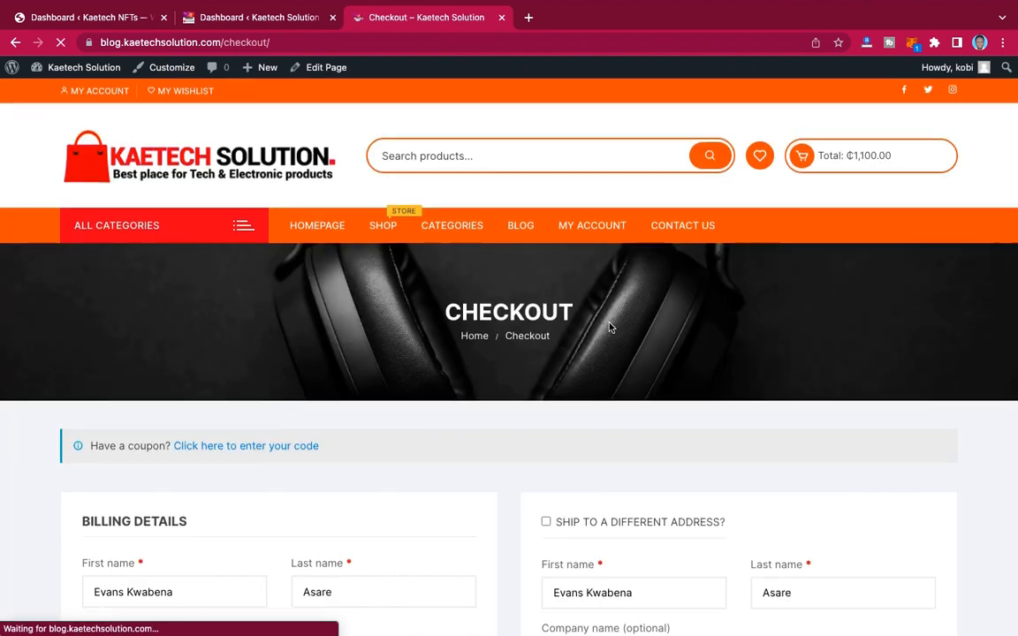
- Look through the checkout page's billing details, order notes and order summary
scroll(609, 328, "down", 4)
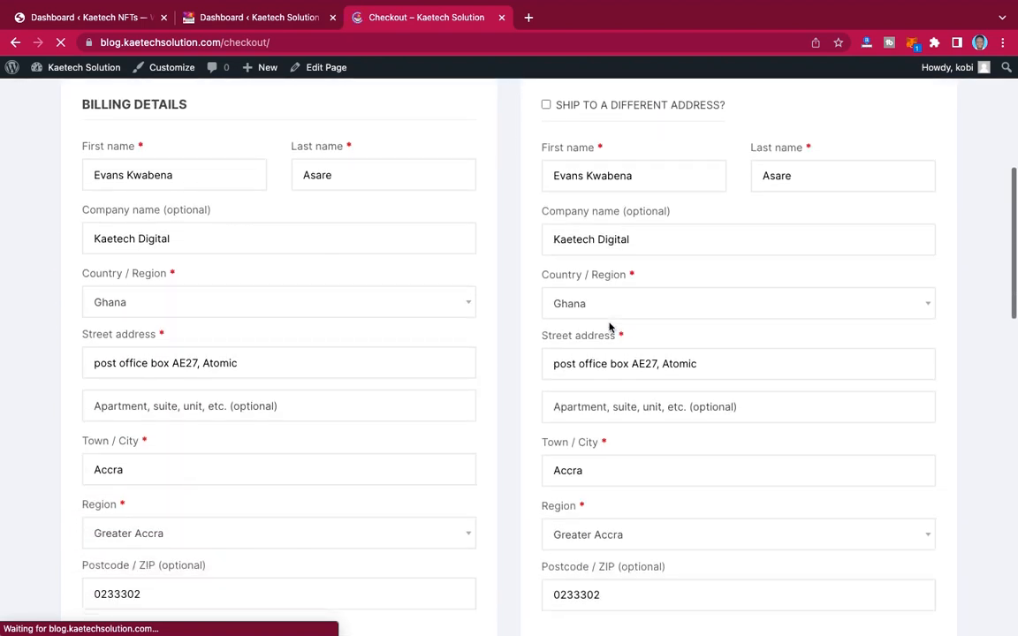
scroll(609, 327, "down", 4)
scroll(609, 328, "up", 7)
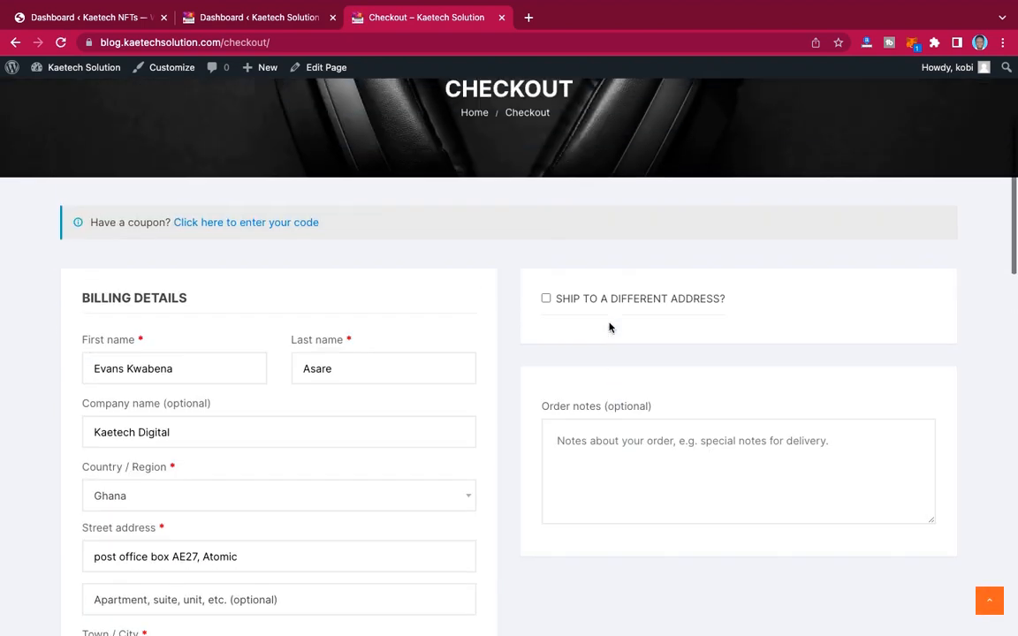
scroll(452, 490, "down", 6)
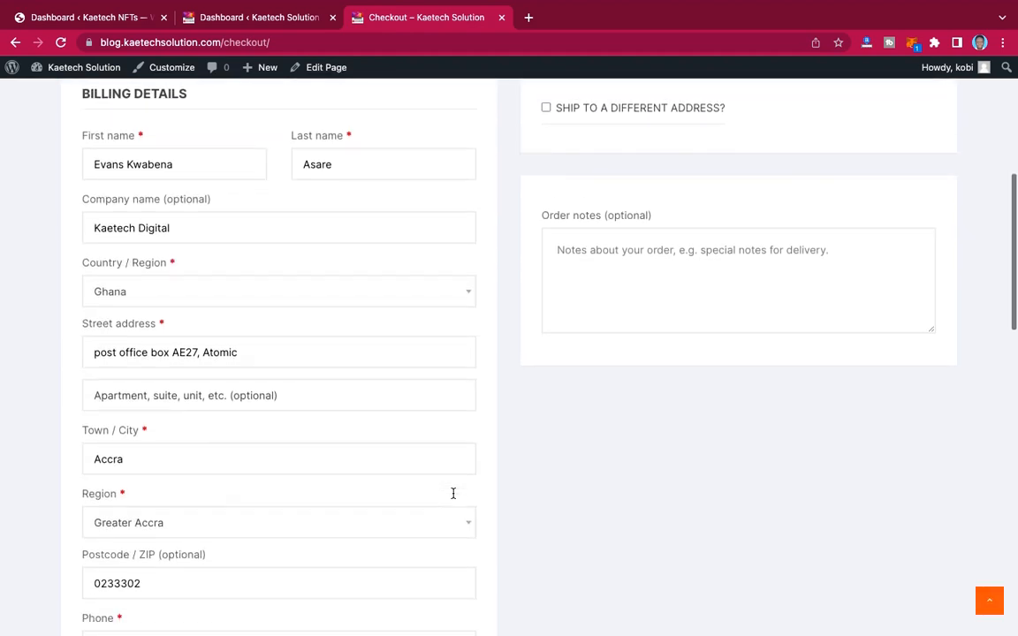
scroll(452, 495, "down", 2)
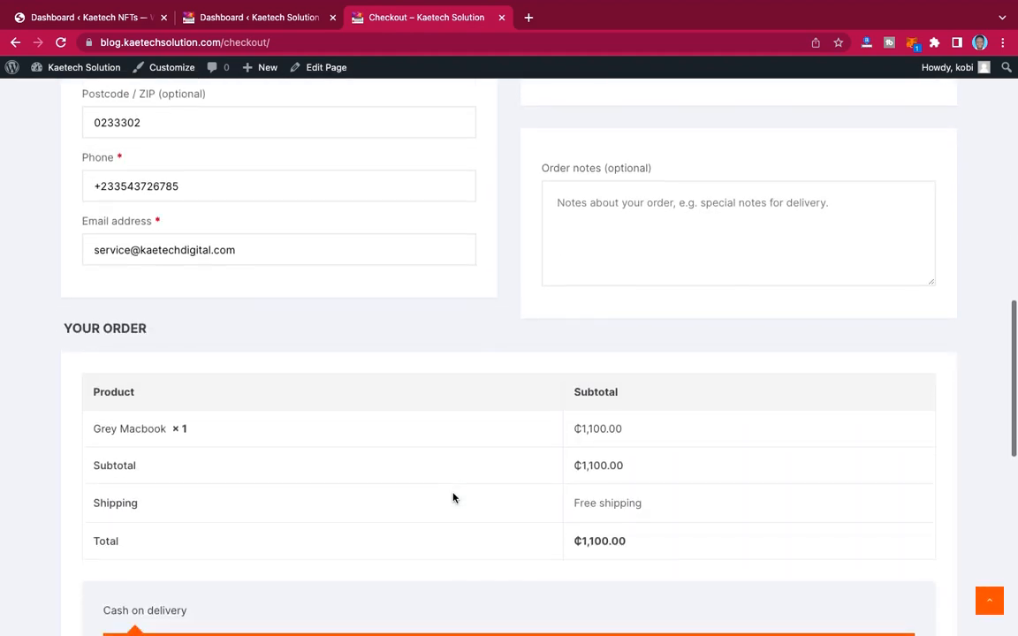
scroll(452, 498, "up", 6)
scroll(453, 497, "up", 2)
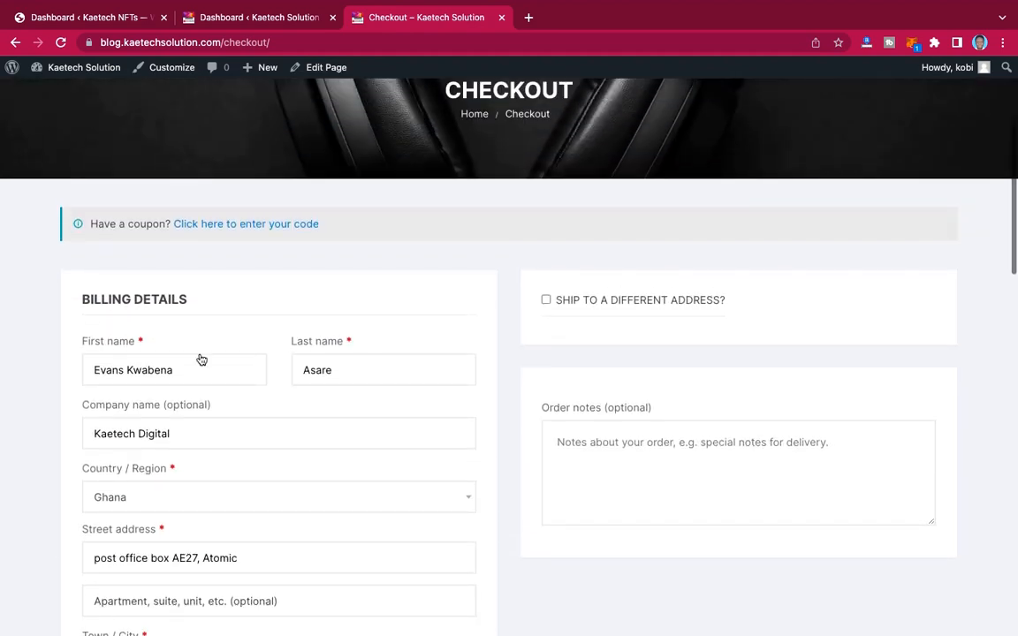
- Try the option to ship to a different address, viewing its fields, and turn it back off
left_click(546, 301)
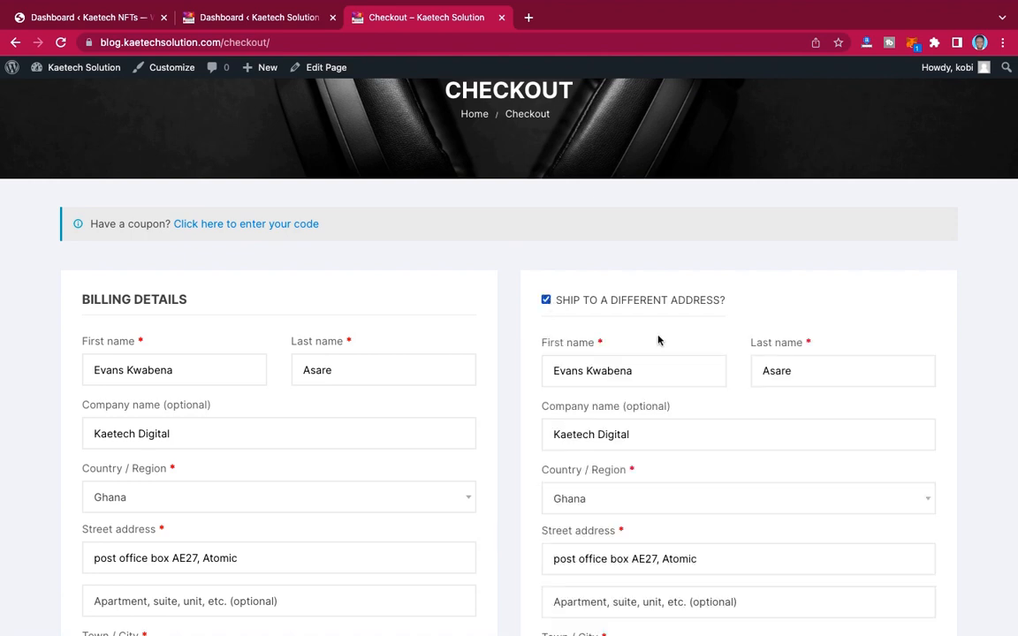
scroll(688, 493, "down", 3)
scroll(688, 494, "up", 3)
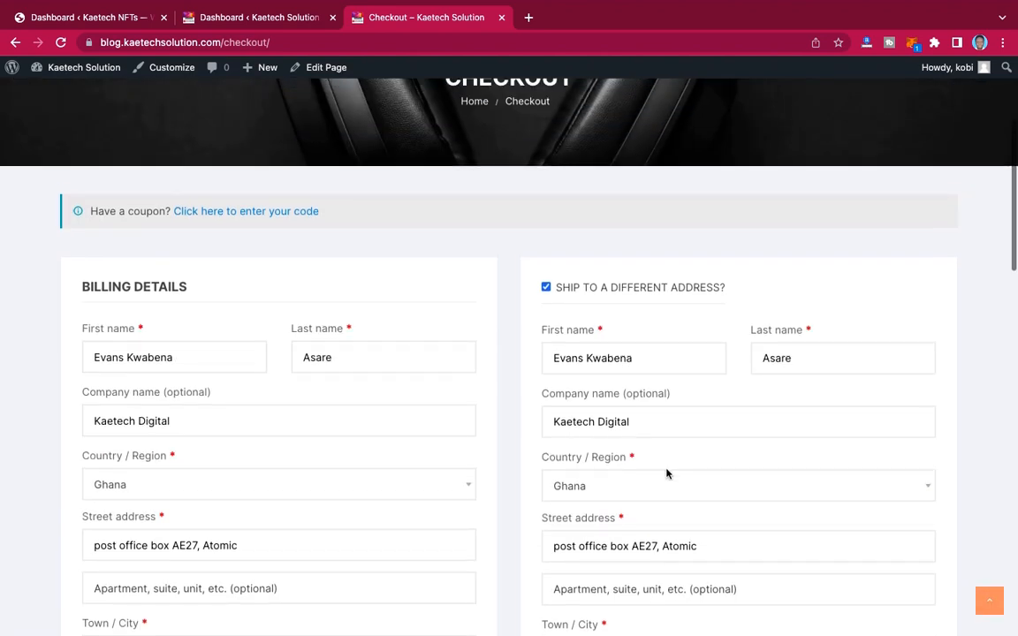
left_click(546, 287)
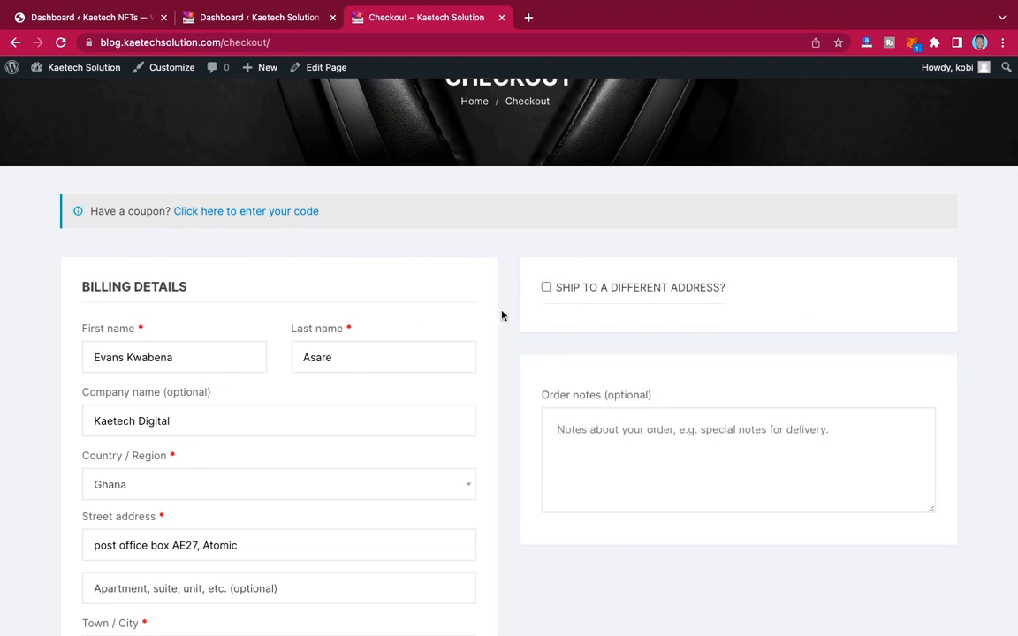
- Check the order summary and place the Grey Macbook order with cash on delivery
scroll(479, 429, "down", 1)
scroll(480, 429, "down", 10)
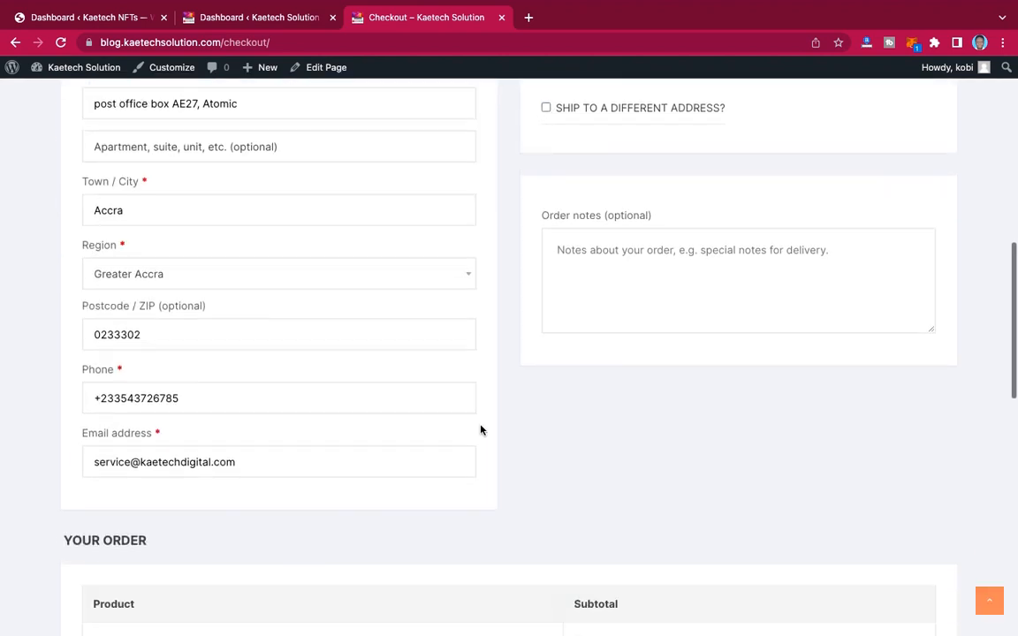
scroll(480, 429, "down", 2)
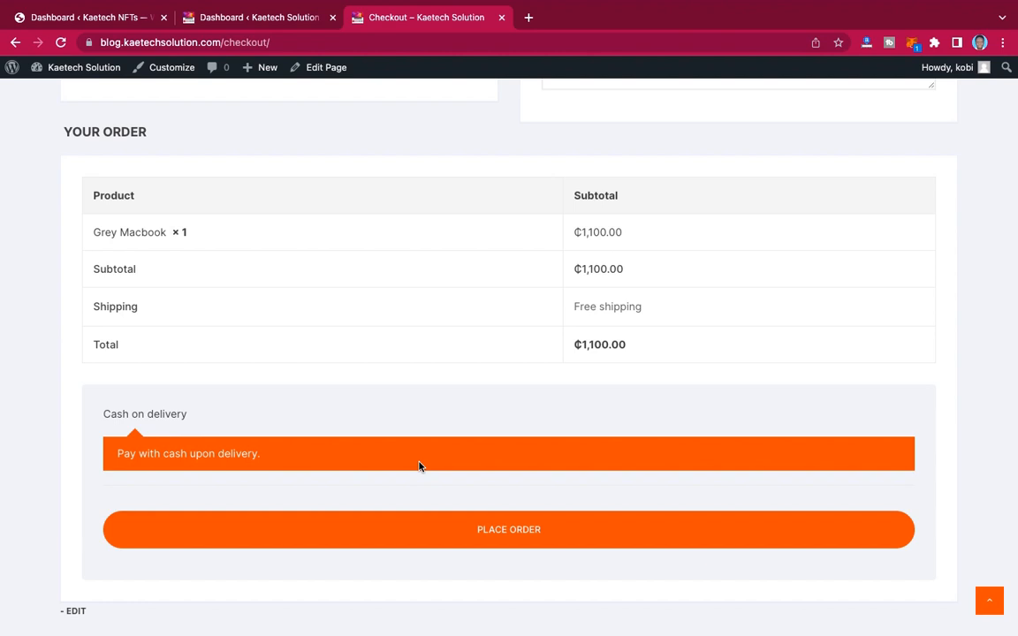
left_click(509, 537)
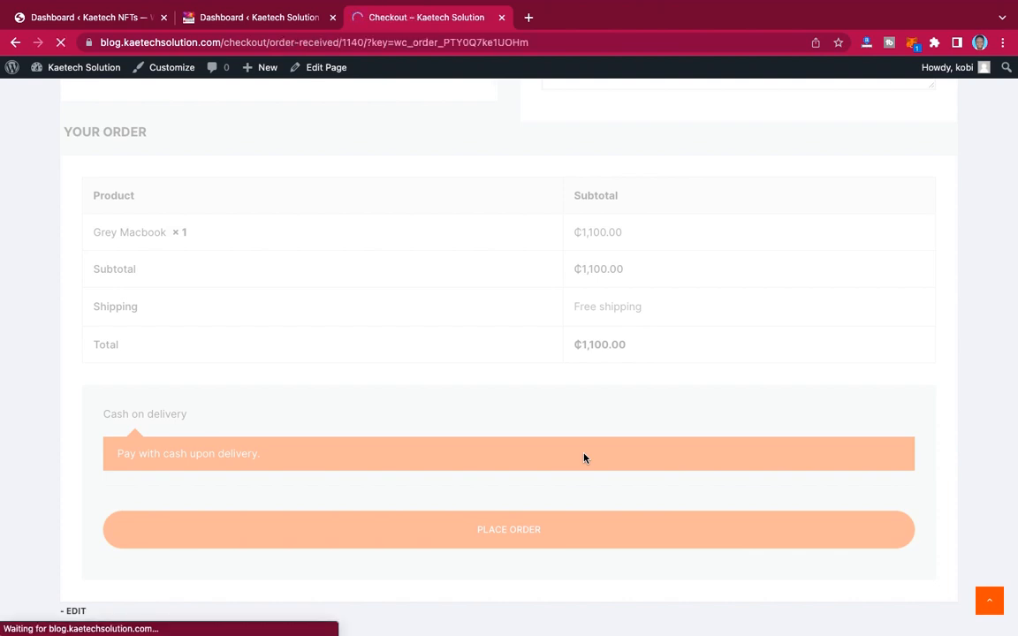
- Examine the Order Received page's order information, order details, and billing and shipping addresses
scroll(583, 457, "down", 8)
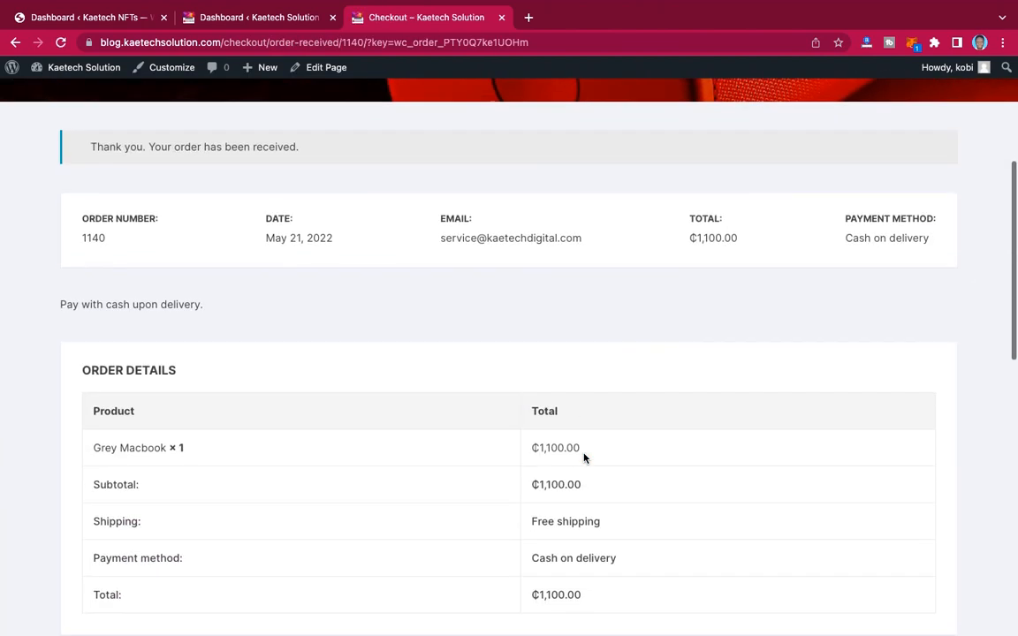
scroll(581, 456, "up", 5)
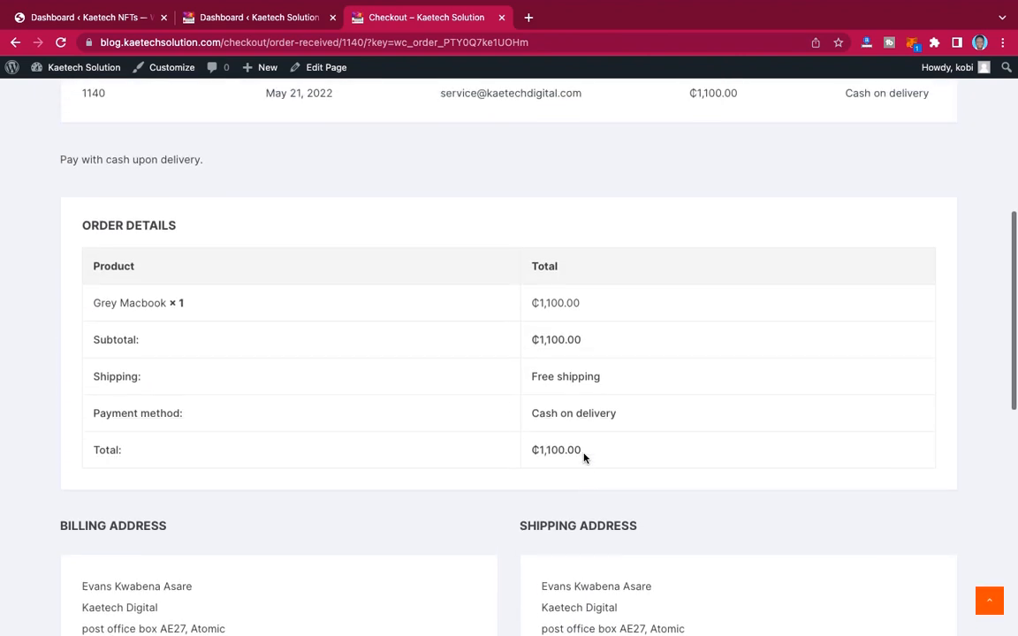
scroll(583, 456, "up", 5)
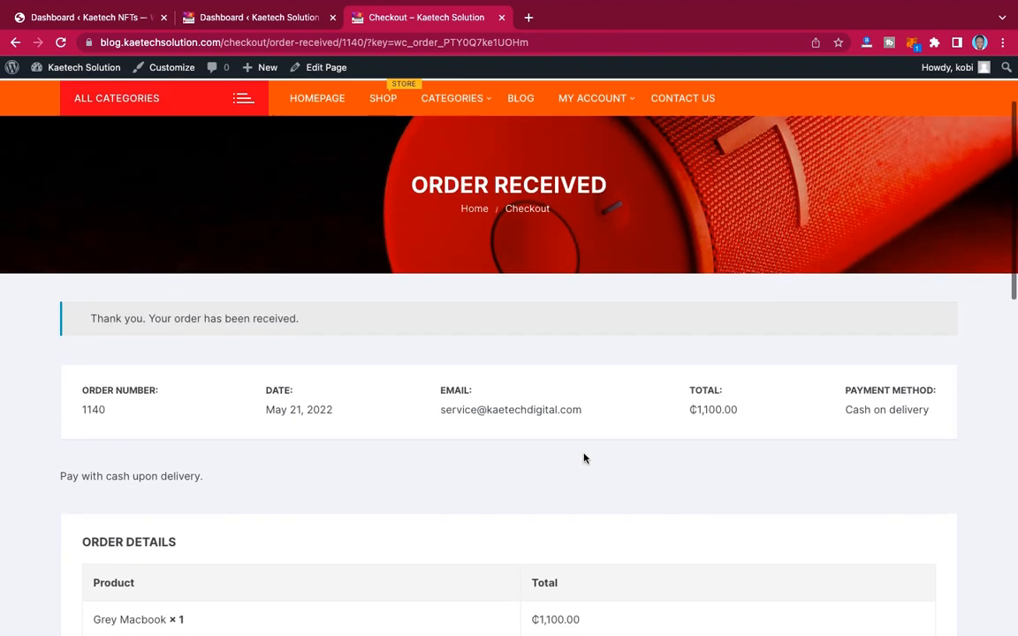
scroll(583, 457, "down", 3)
scroll(583, 458, "up", 1)
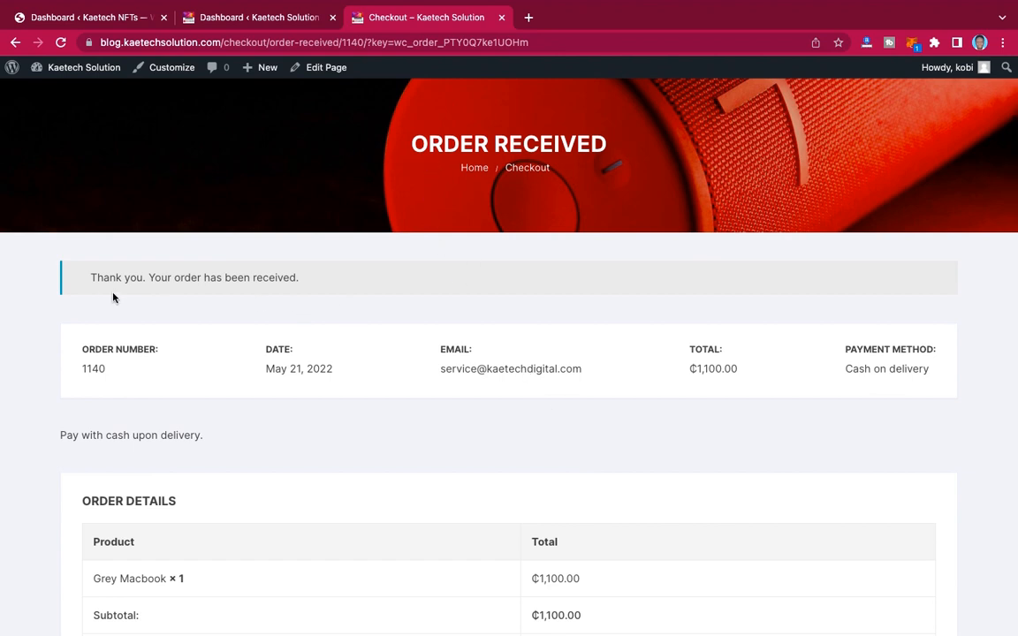
scroll(340, 295, "down", 5)
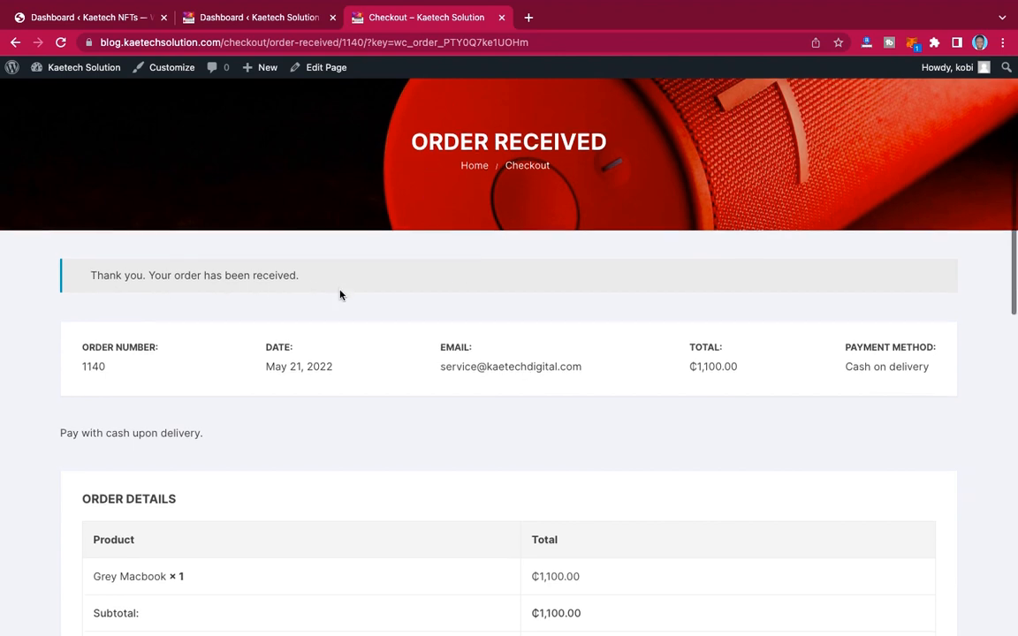
scroll(340, 294, "down", 2)
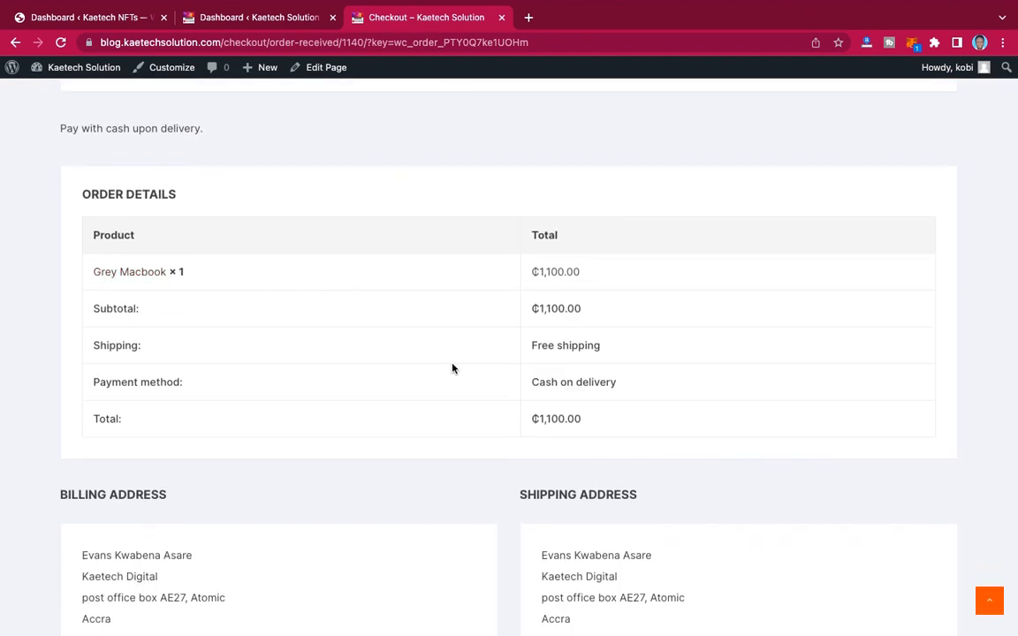
scroll(514, 451, "down", 5)
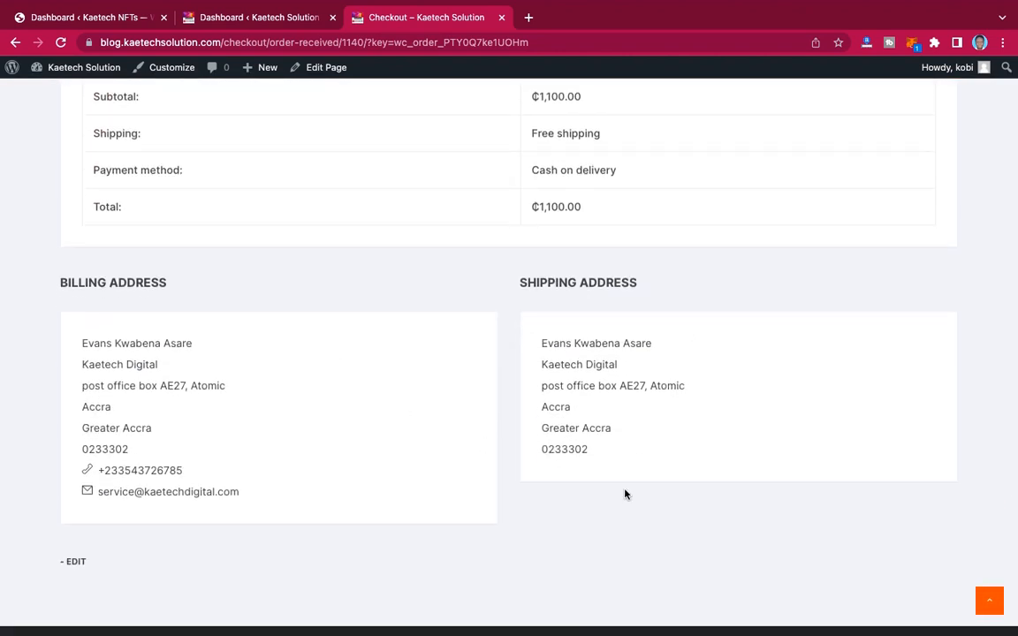
scroll(627, 493, "down", 3)
- Open the store's My Account page
scroll(624, 528, "up", 15)
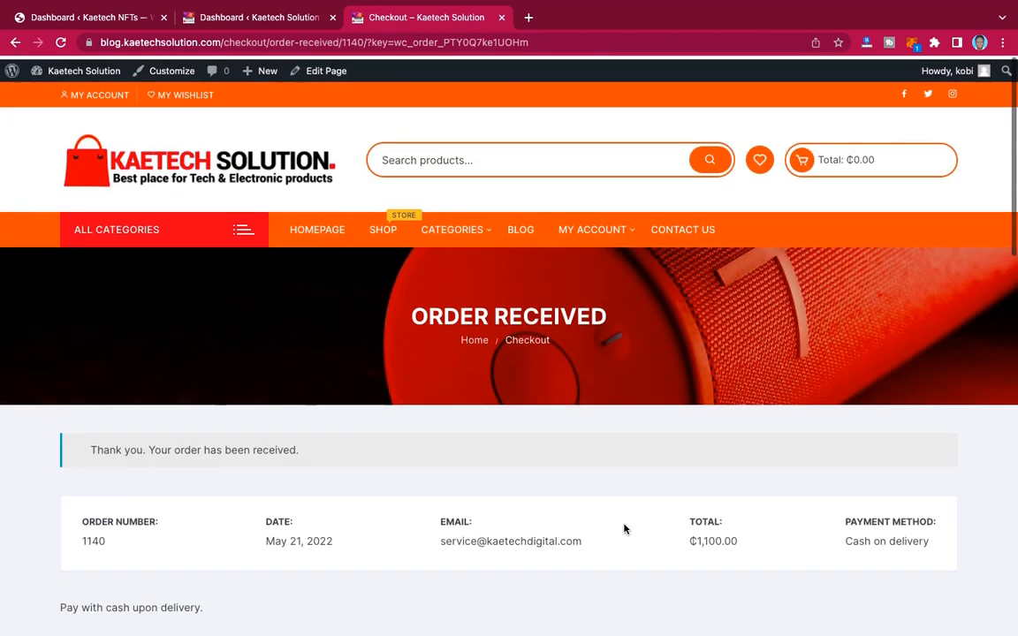
left_click(594, 227)
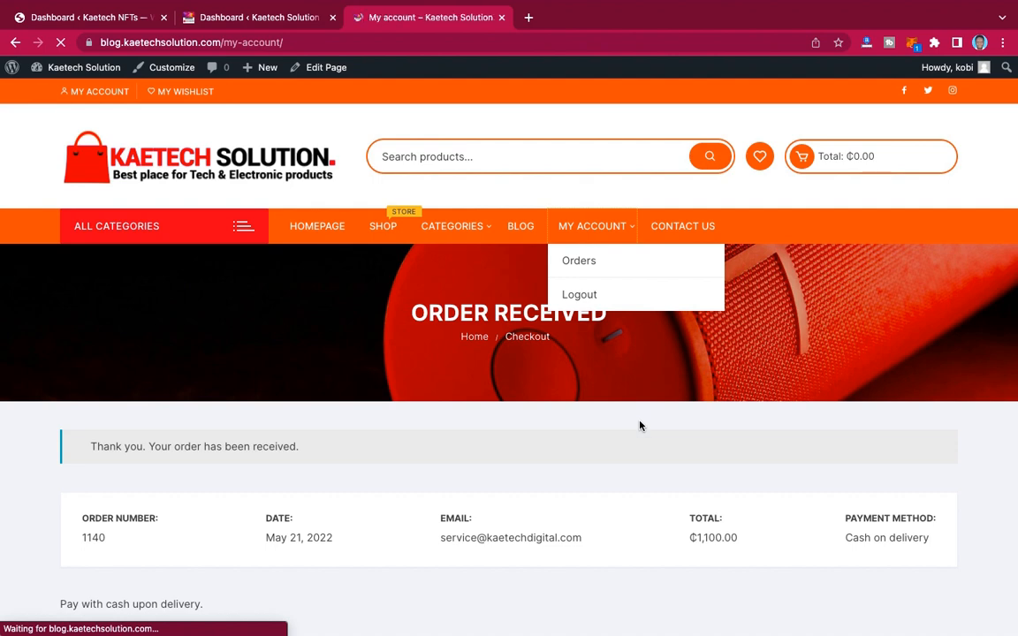
- Open the account's Orders list and check the status of each order
scroll(639, 425, "down", 3)
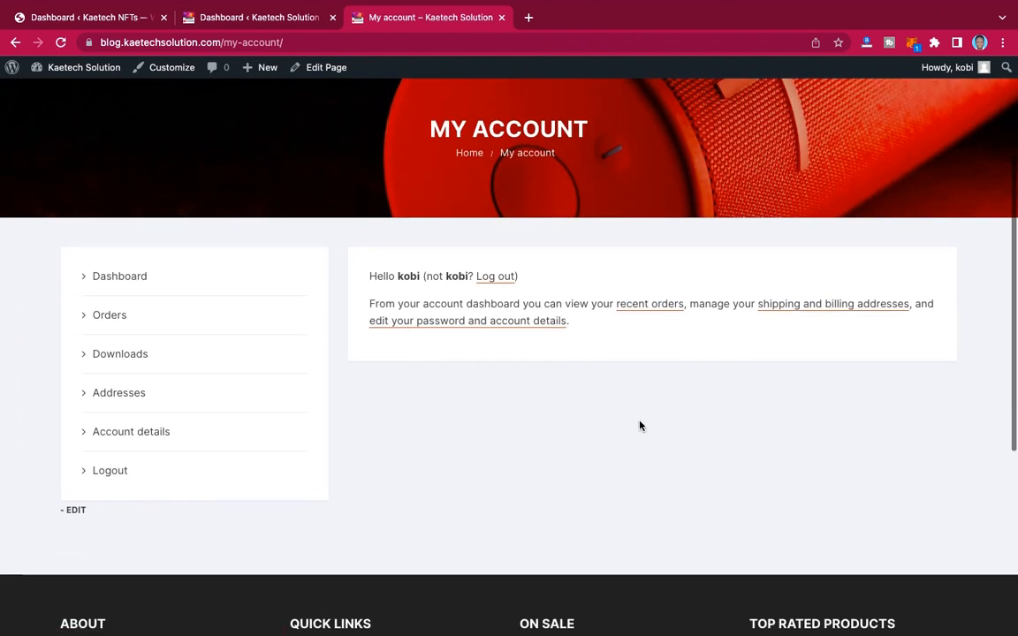
left_click(108, 315)
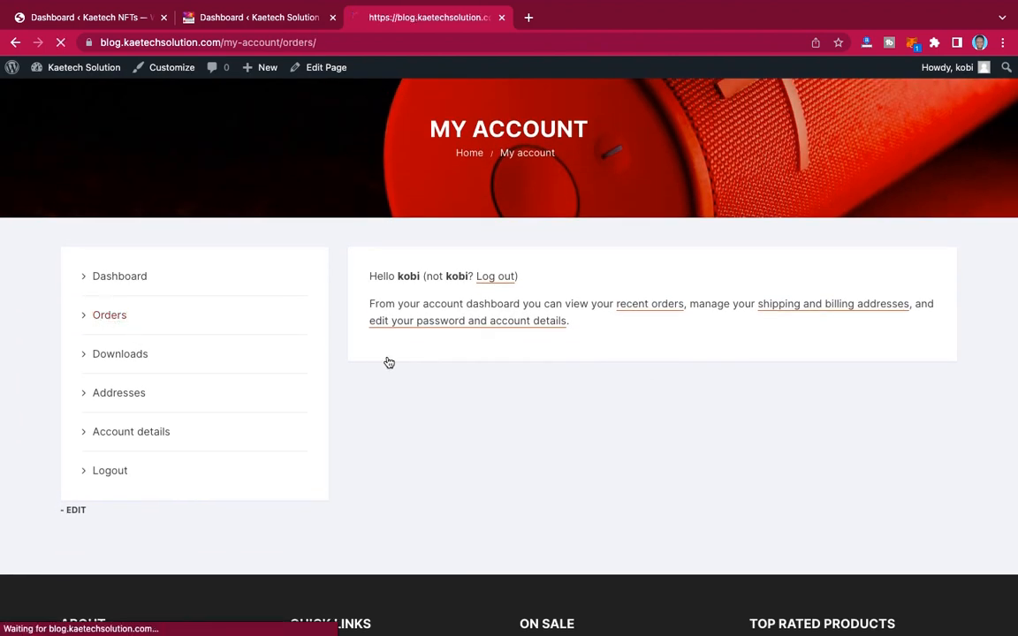
scroll(636, 435, "down", 3)
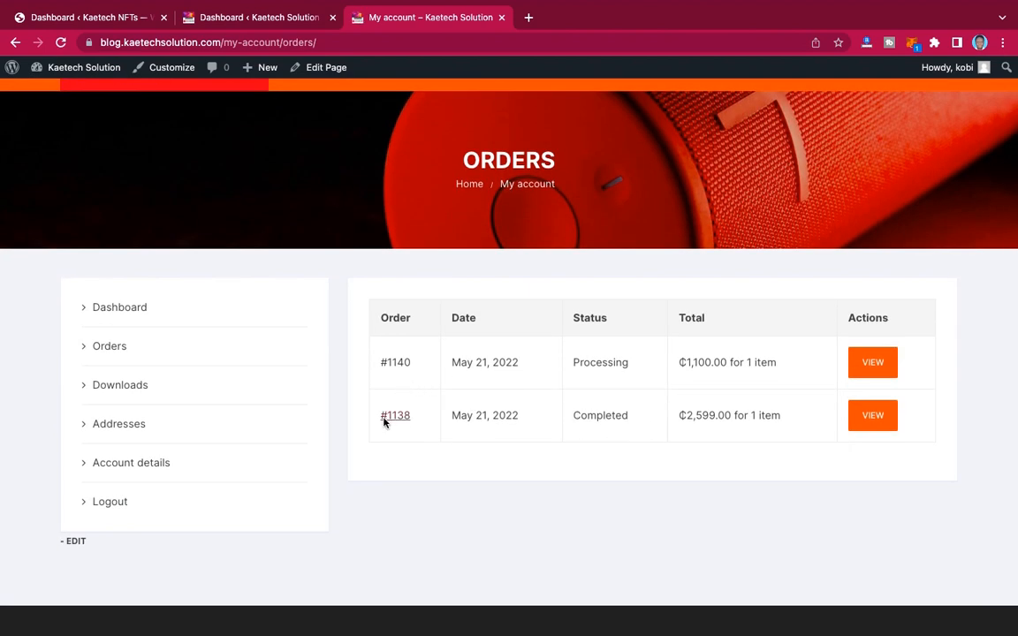
left_click_drag(638, 421, 563, 418)
left_click(632, 369)
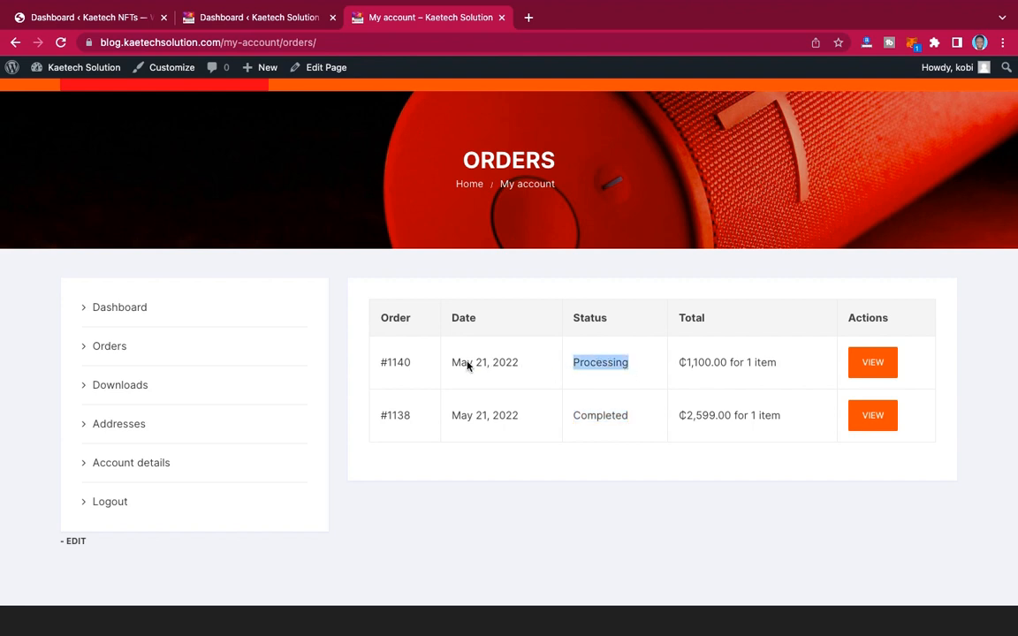
left_click(639, 364)
- View the processing order and review its order details, billing address and shipping address
left_click(872, 366)
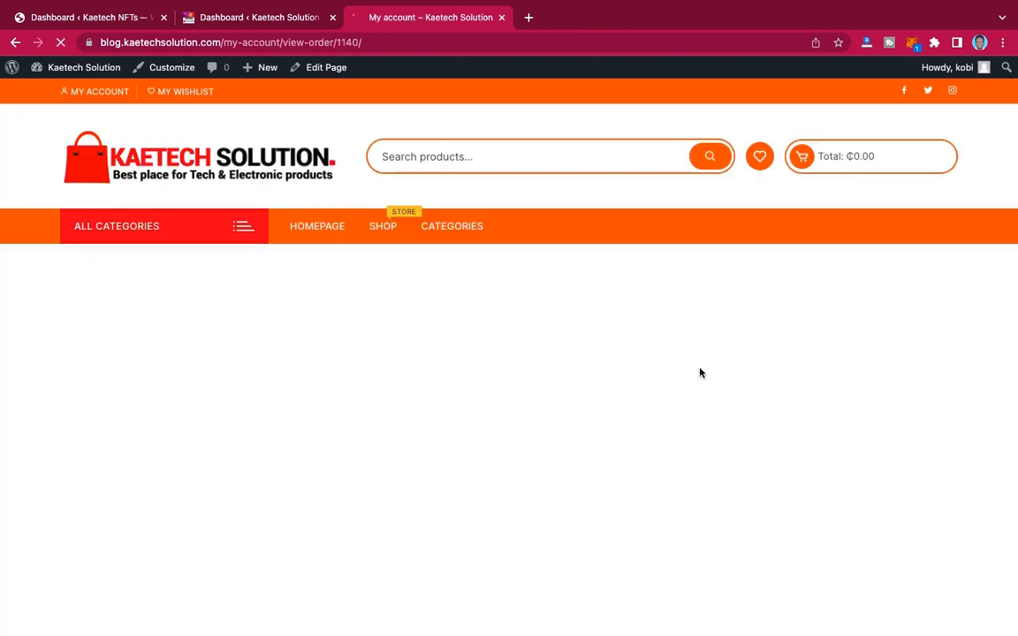
scroll(699, 371, "down", 3)
scroll(699, 372, "up", 1)
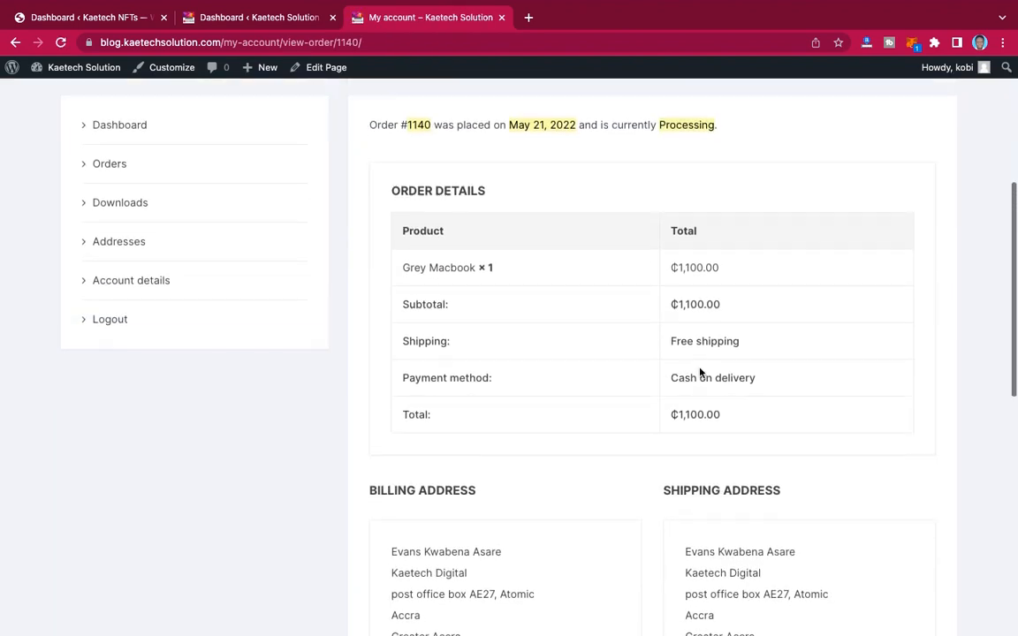
scroll(700, 372, "down", 4)
scroll(699, 372, "up", 7)
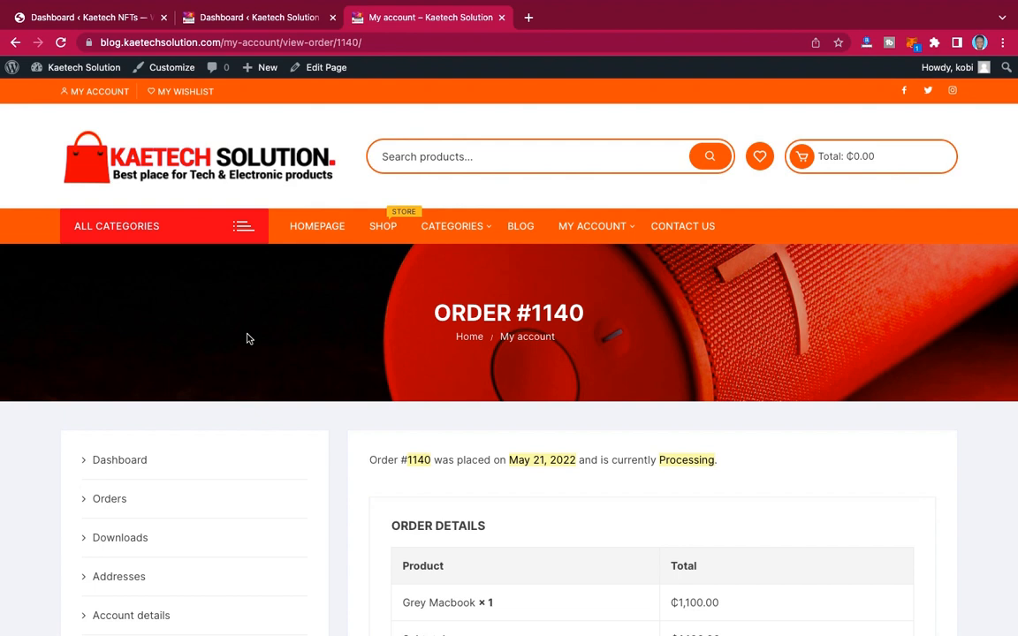
- Switch to the Kaetech Solution WordPress admin dashboard and open the WooCommerce orders list, checking the newest order's status note
mouse_move(64, 67)
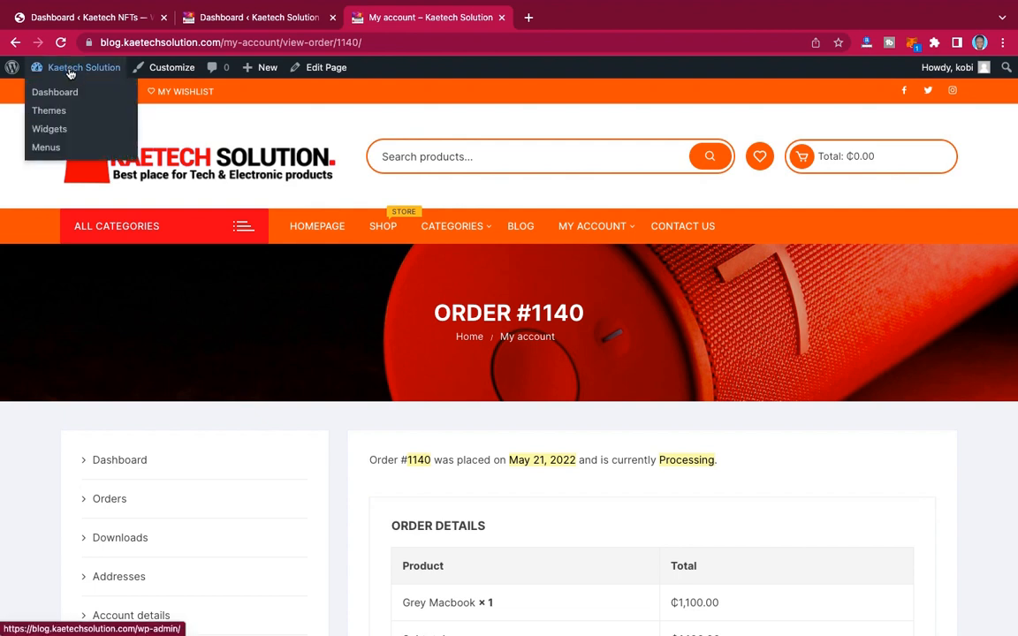
left_click(226, 18)
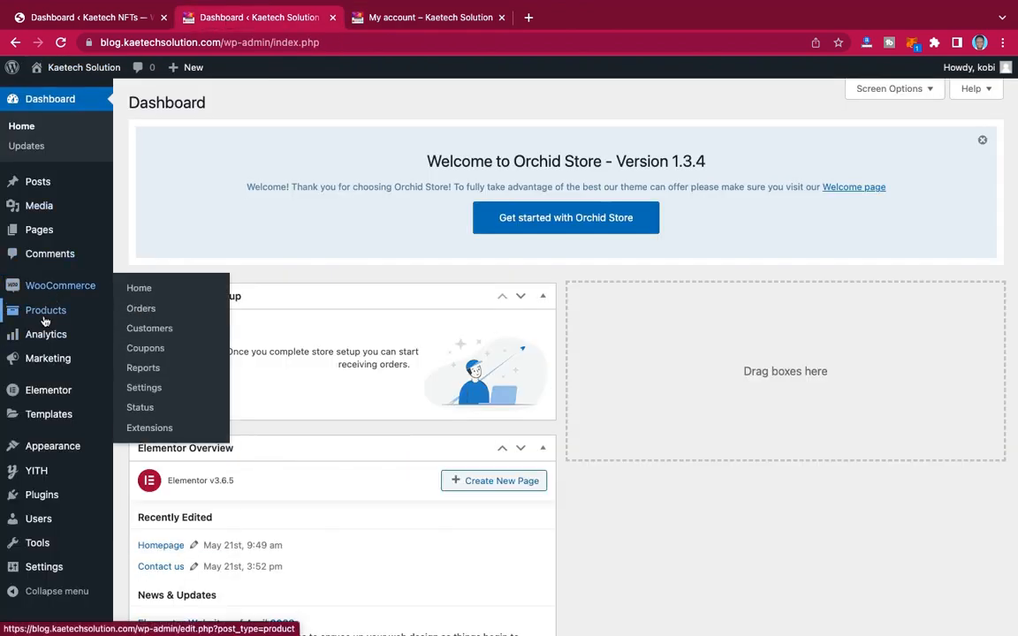
mouse_move(45, 388)
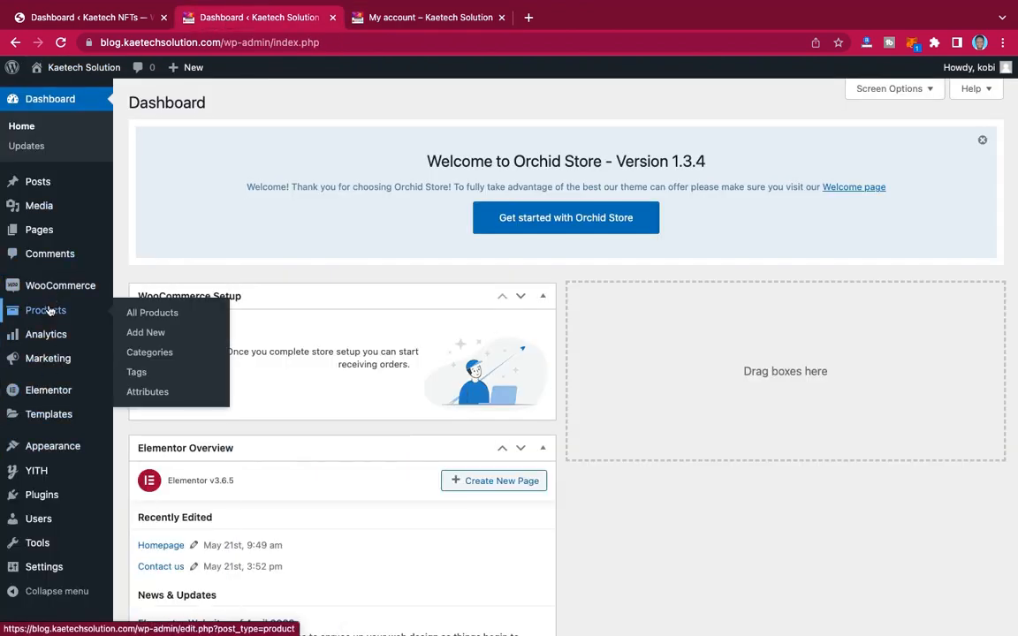
mouse_move(51, 289)
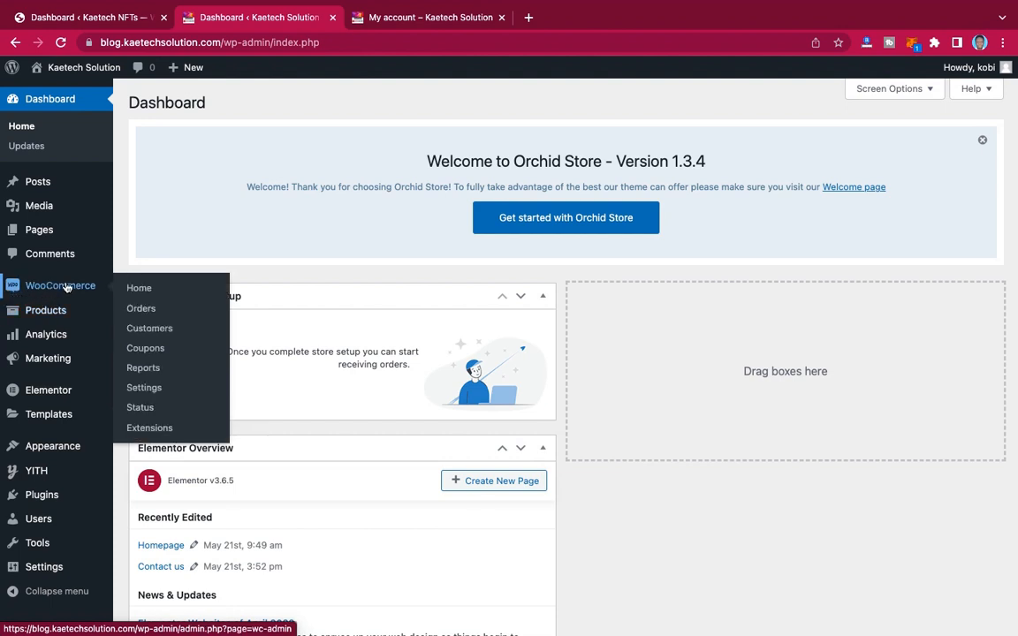
left_click(140, 311)
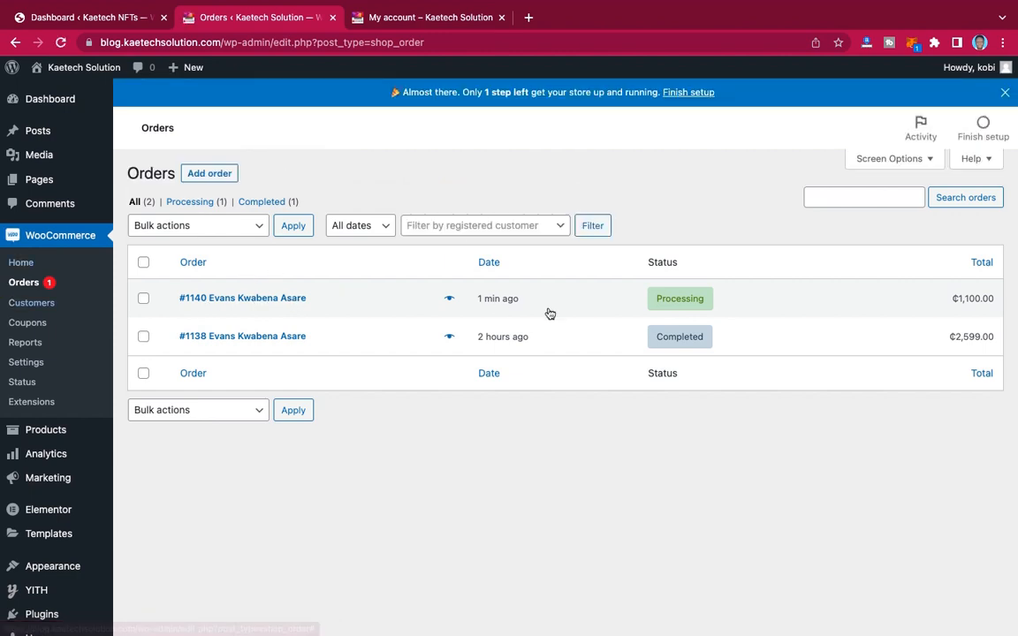
mouse_move(685, 306)
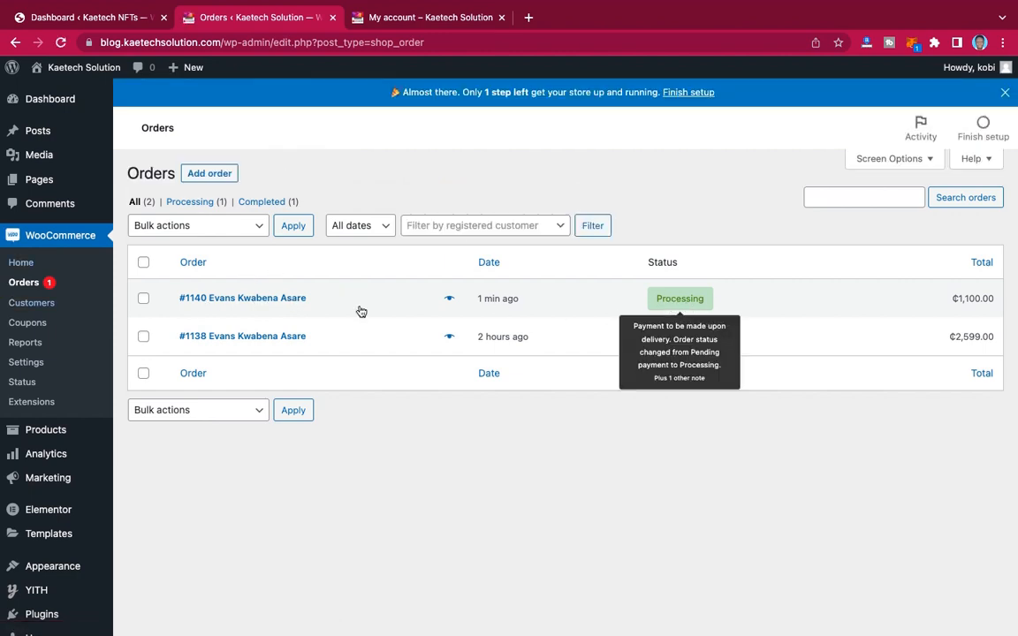
- Open the processing order in the admin and review its customer details, items, totals and order notes
left_click(240, 301)
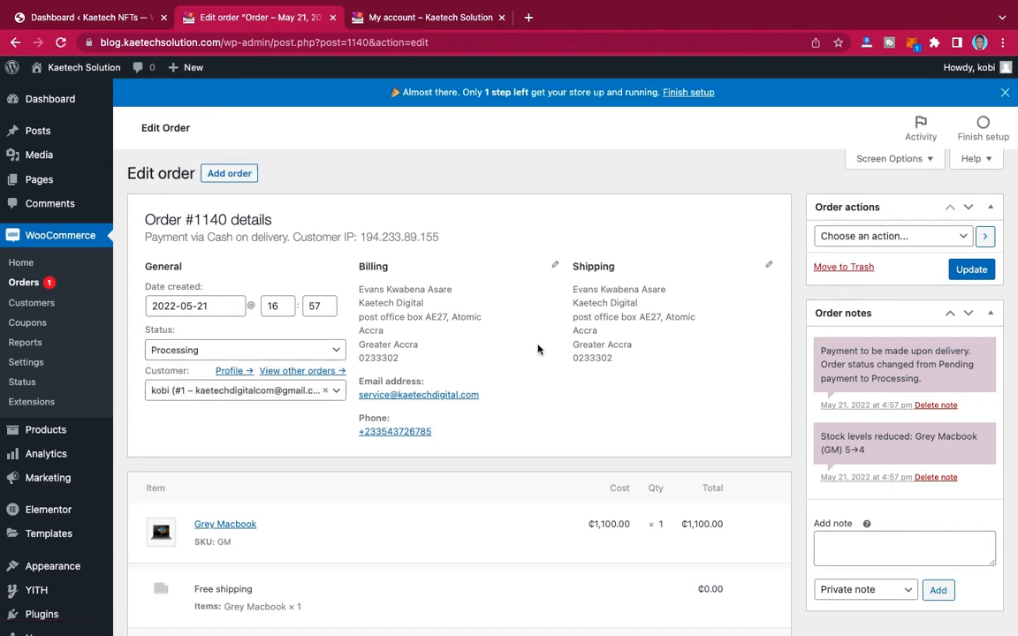
scroll(538, 348, "down", 10)
scroll(538, 348, "up", 5)
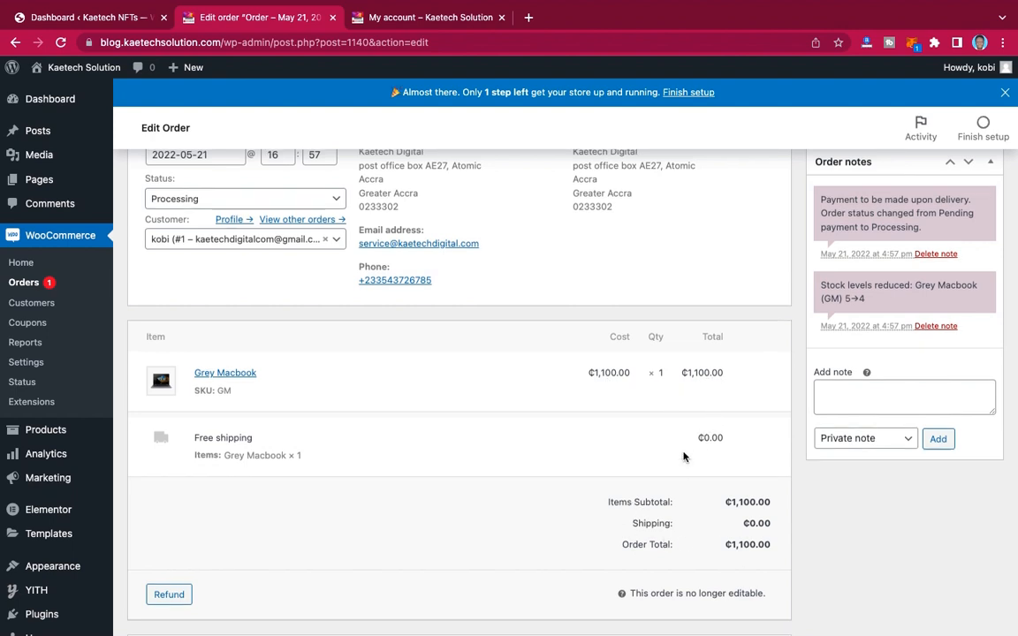
scroll(530, 442, "up", 3)
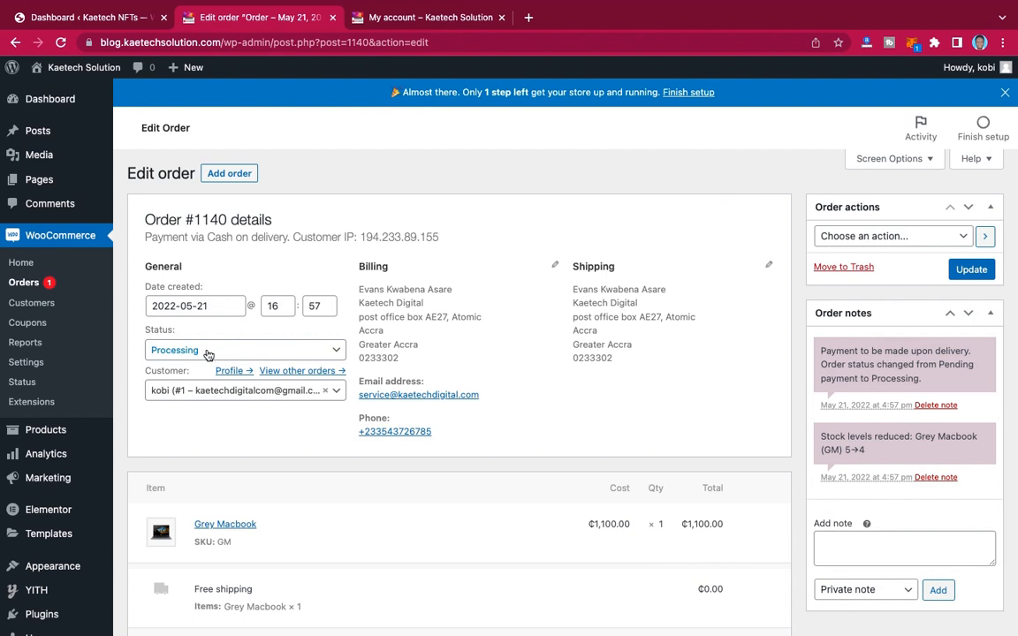
- Set the Grey Macbook order's status to Completed and update the order
left_click(212, 354)
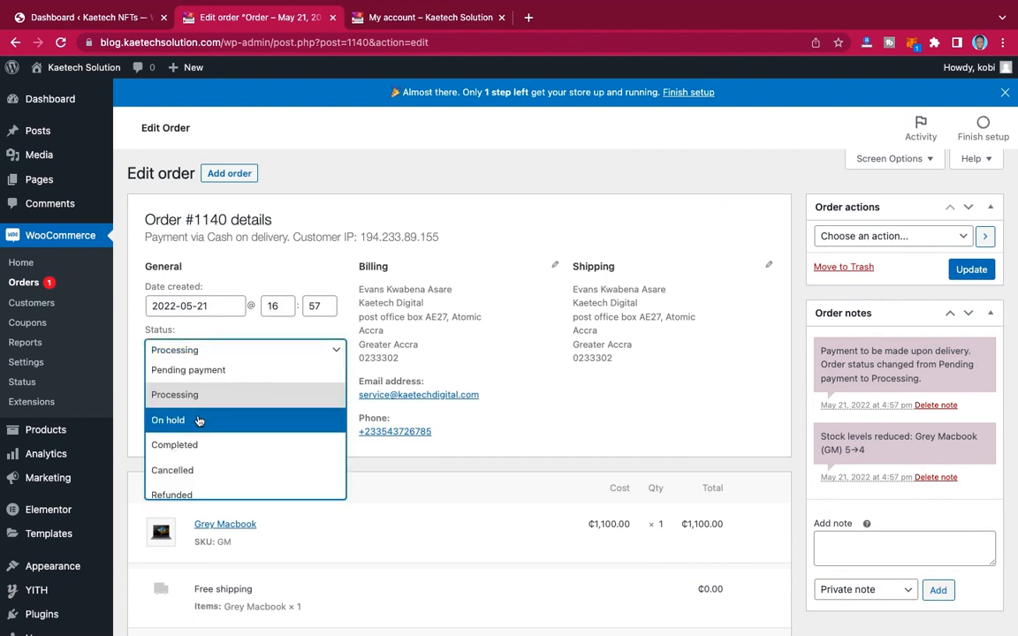
left_click(193, 451)
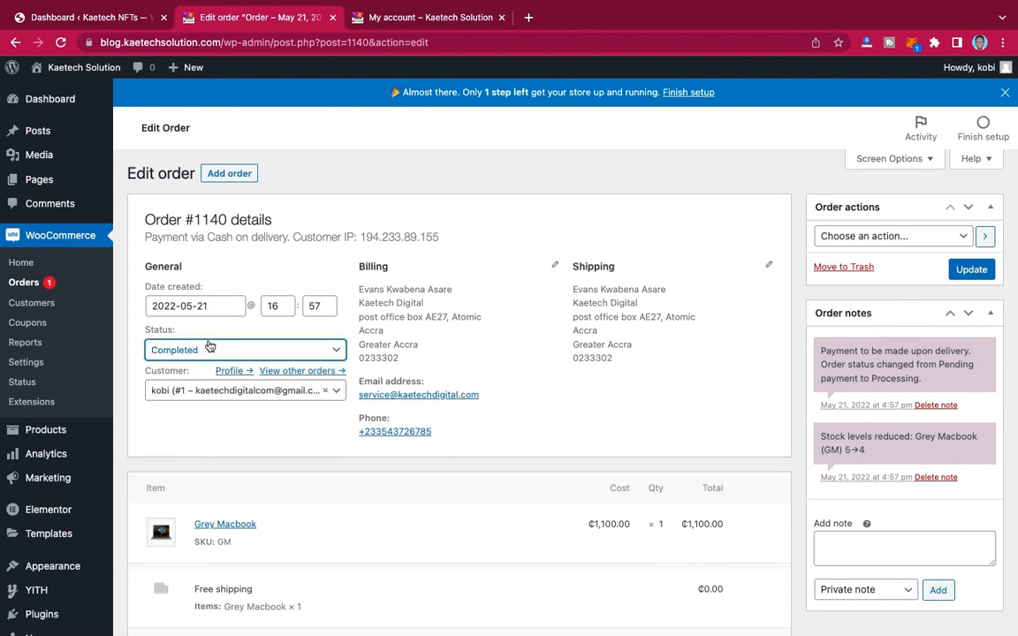
left_click(977, 273)
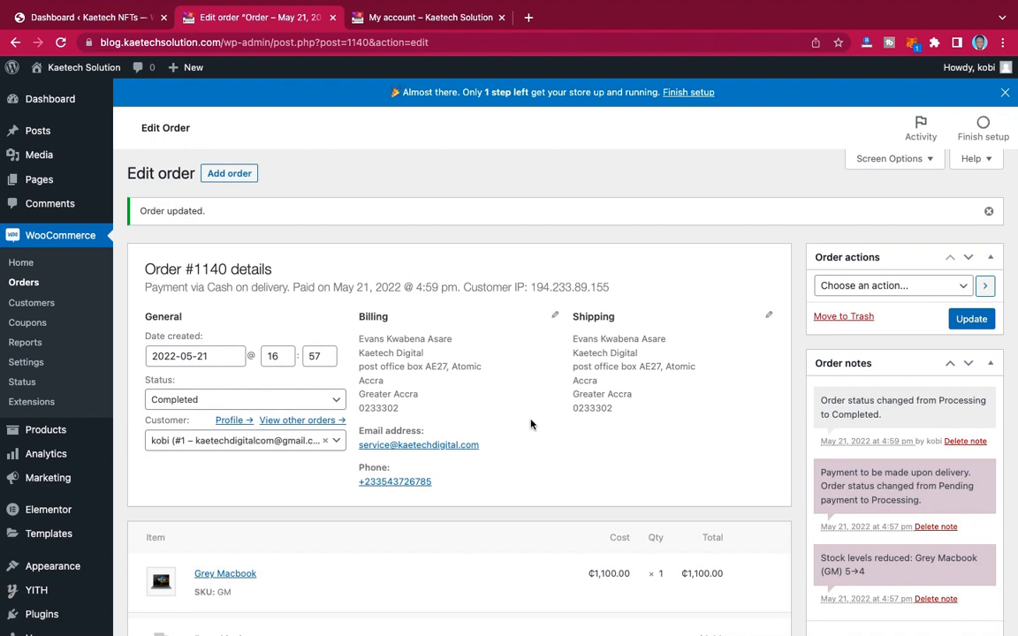
- Return to the store's customer account and reopen the Orders list to check the updated order's status
left_click(445, 19)
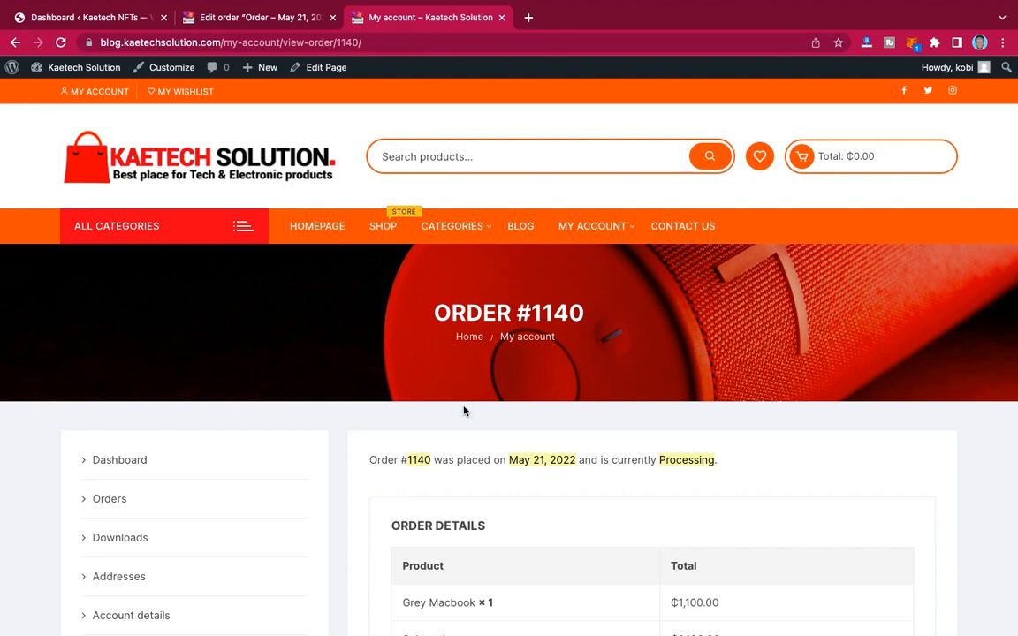
scroll(464, 410, "down", 4)
scroll(470, 411, "down", 1)
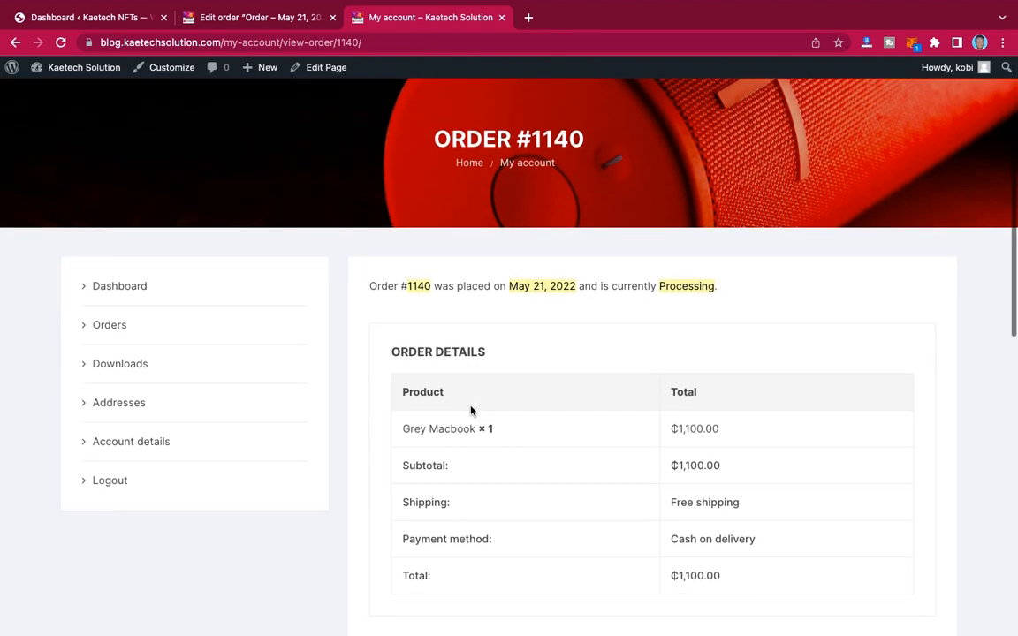
left_click(107, 326)
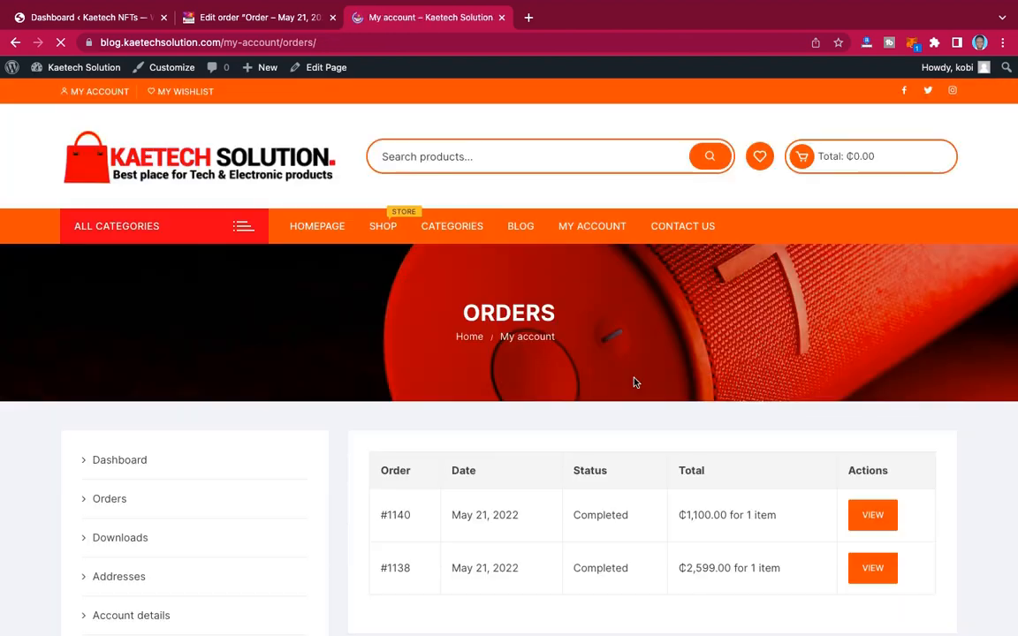
scroll(633, 382, "down", 2)
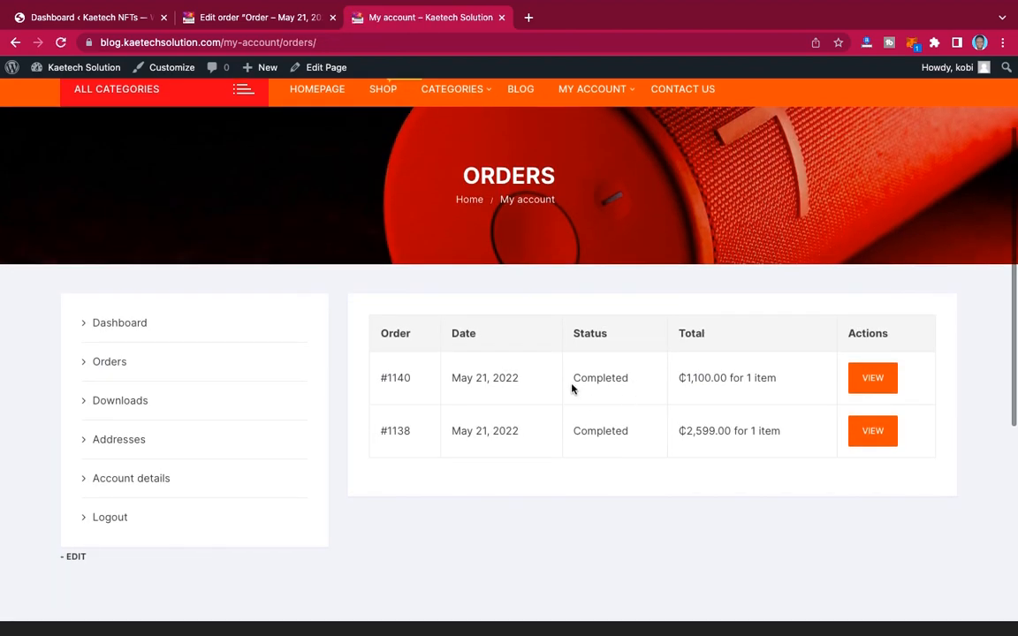
right_click(573, 388)
left_click(656, 356)
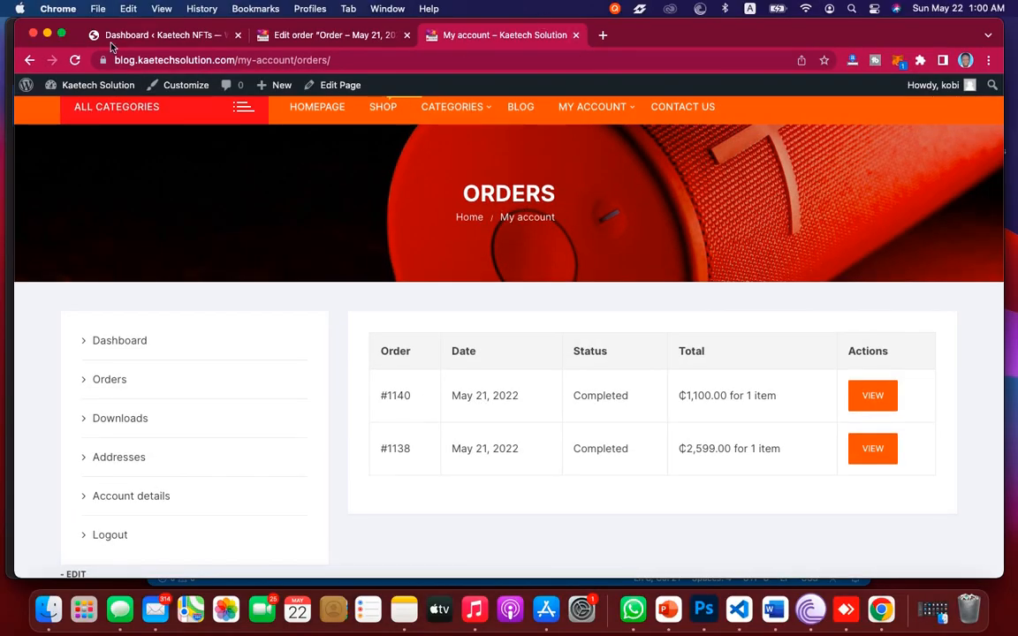
left_click(60, 35)
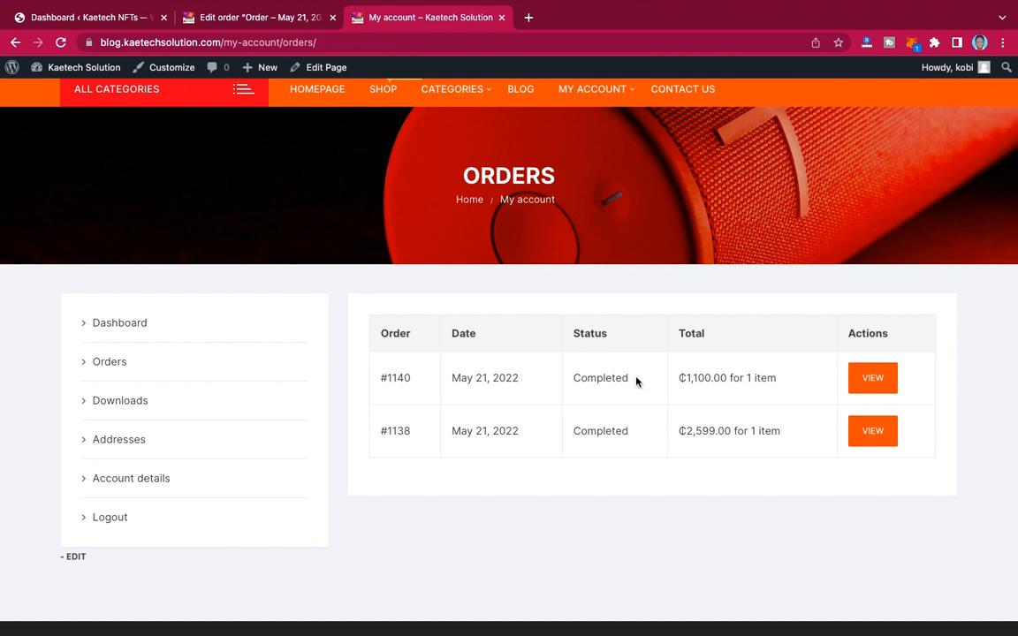
- View the completed Grey Macbook order and examine its status, details, reorder option and addresses
left_click_drag(597, 379, 630, 380)
left_click(642, 380)
left_click(870, 378)
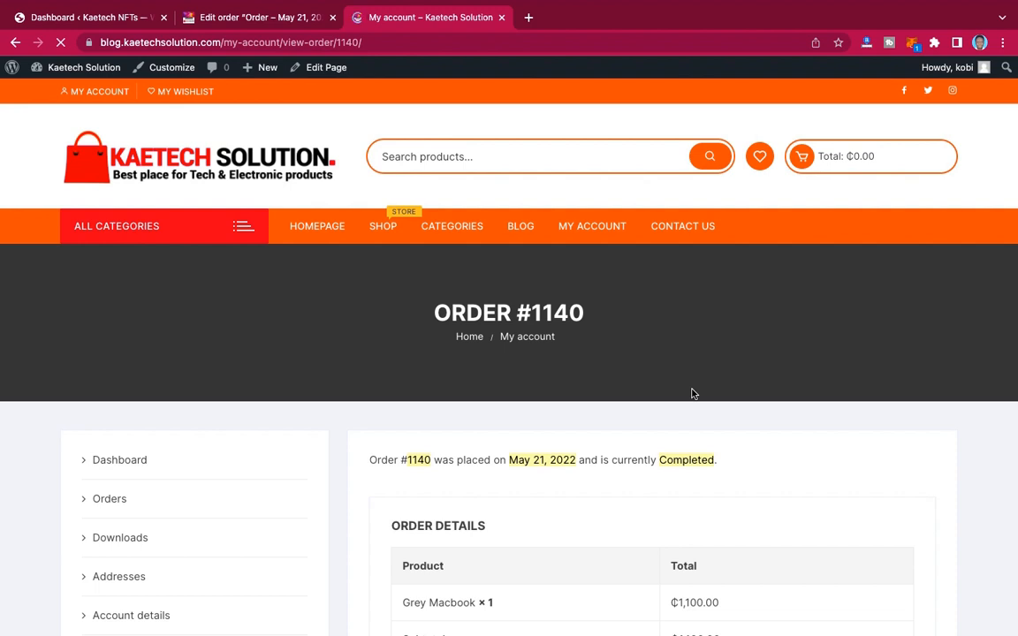
scroll(693, 394, "down", 5)
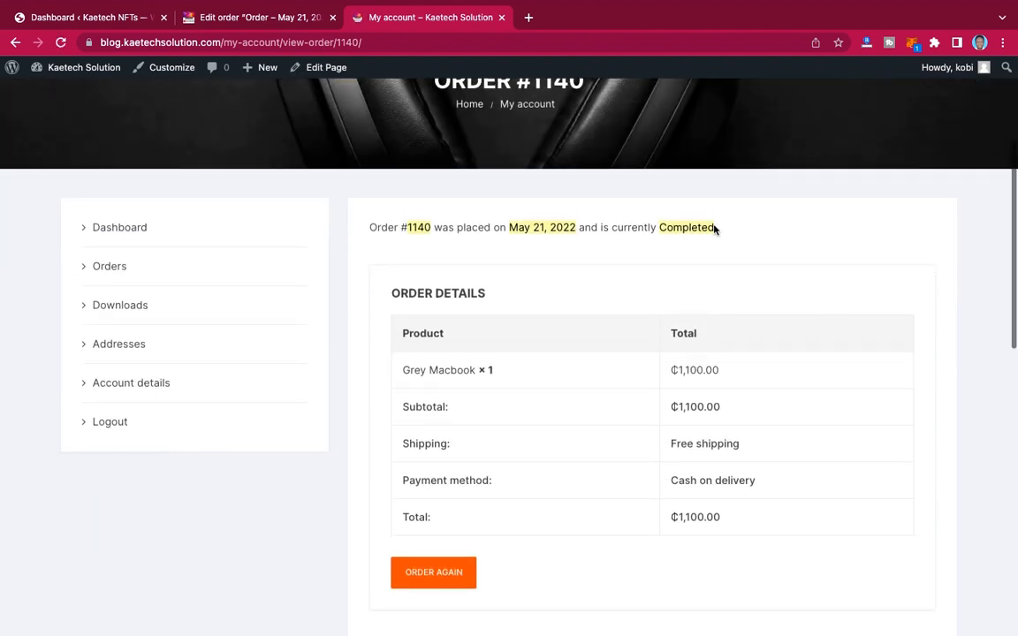
left_click_drag(715, 227, 651, 227)
left_click(718, 243)
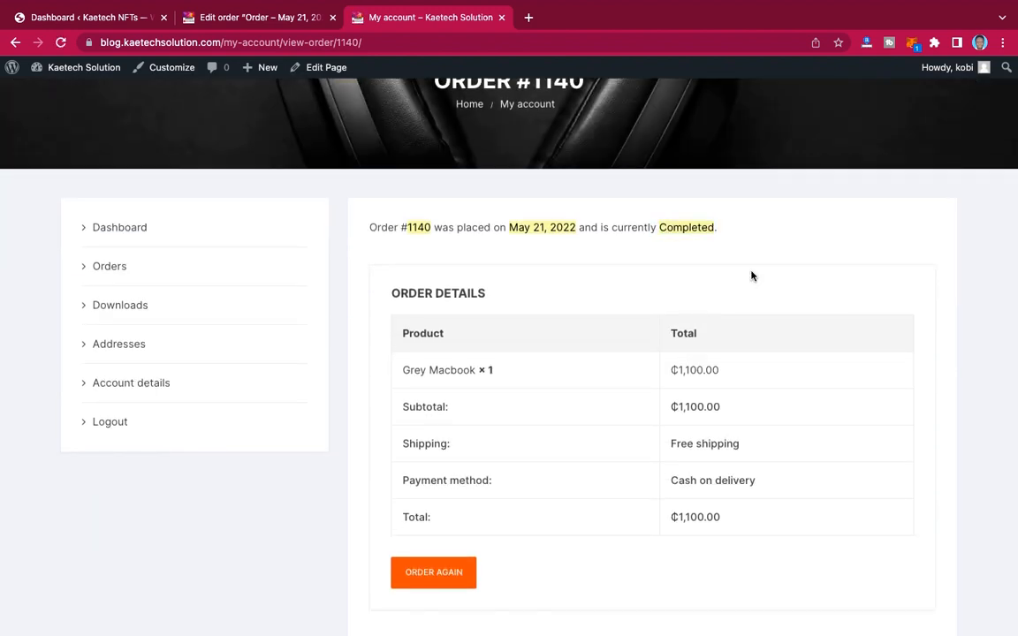
scroll(752, 275, "down", 5)
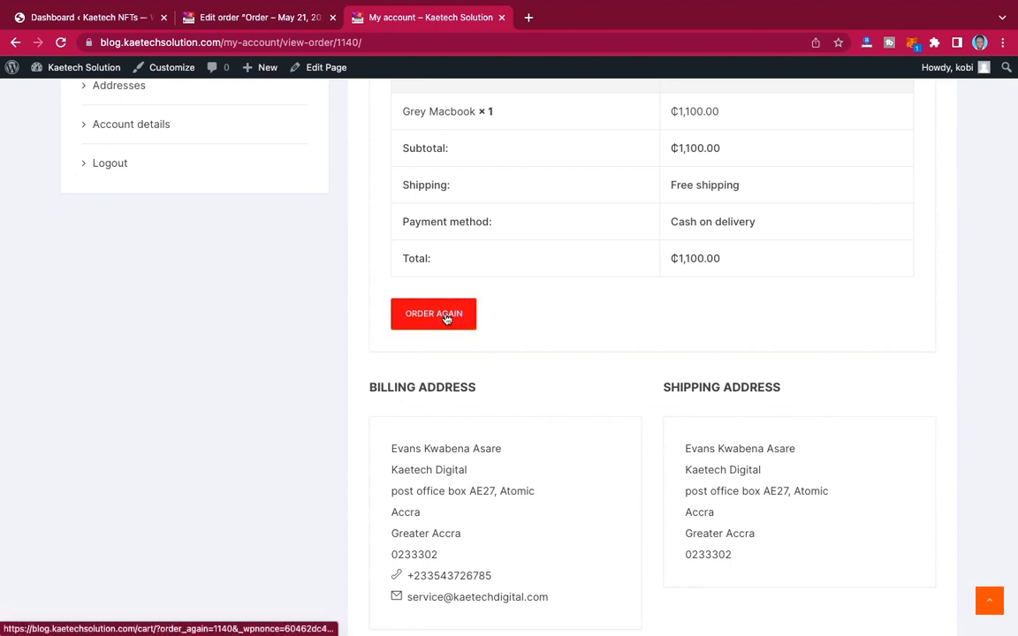
scroll(733, 266, "up", 5)
scroll(734, 265, "up", 4)
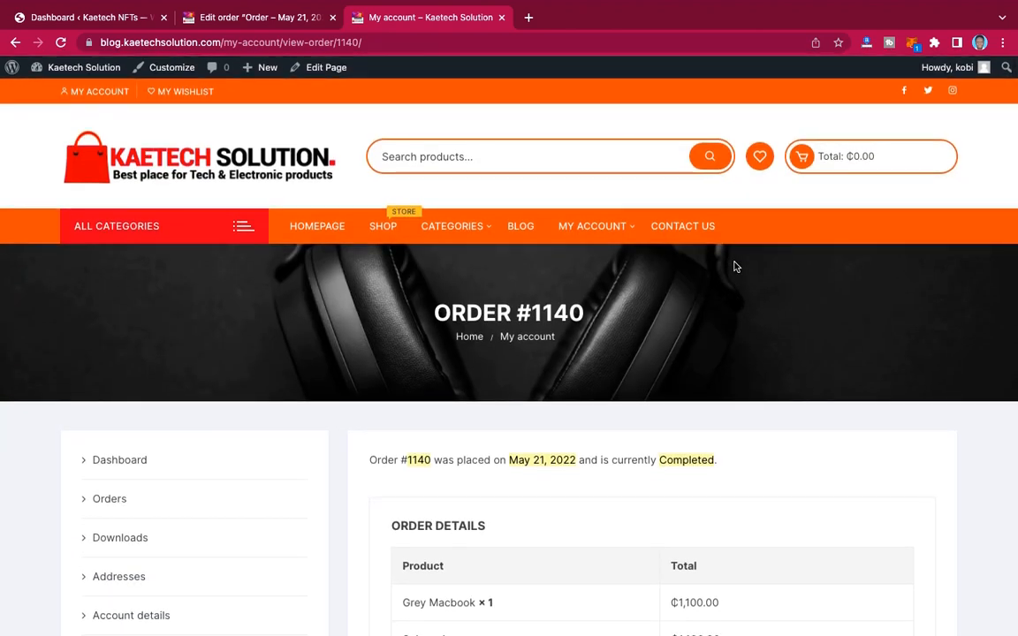
- Open the store's homepage and look over its banners, product categories and promotional section
left_click(320, 229)
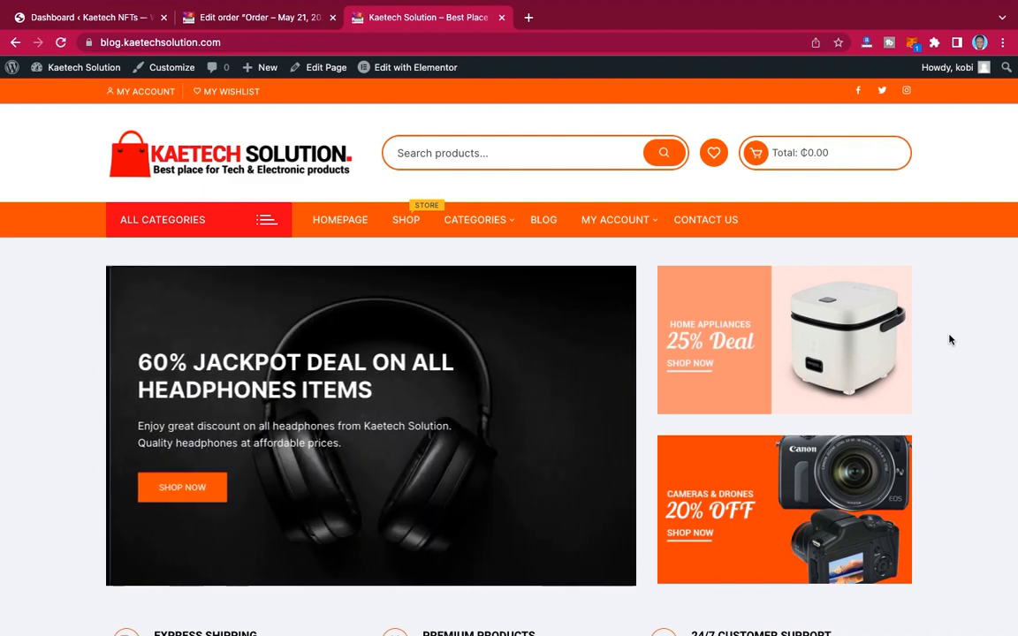
scroll(950, 340, "down", 10)
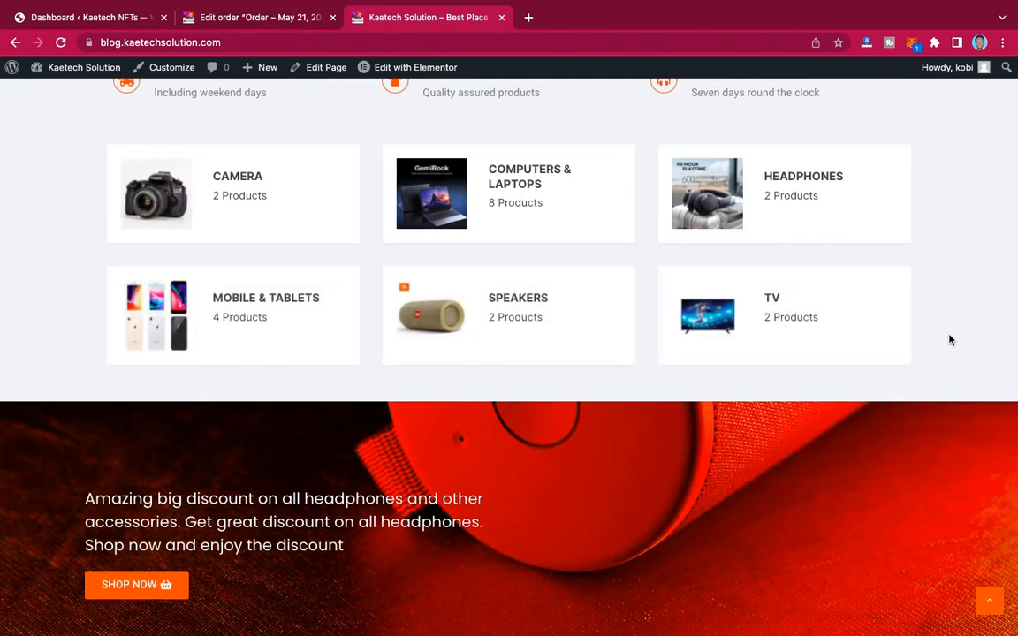
scroll(950, 340, "down", 1)
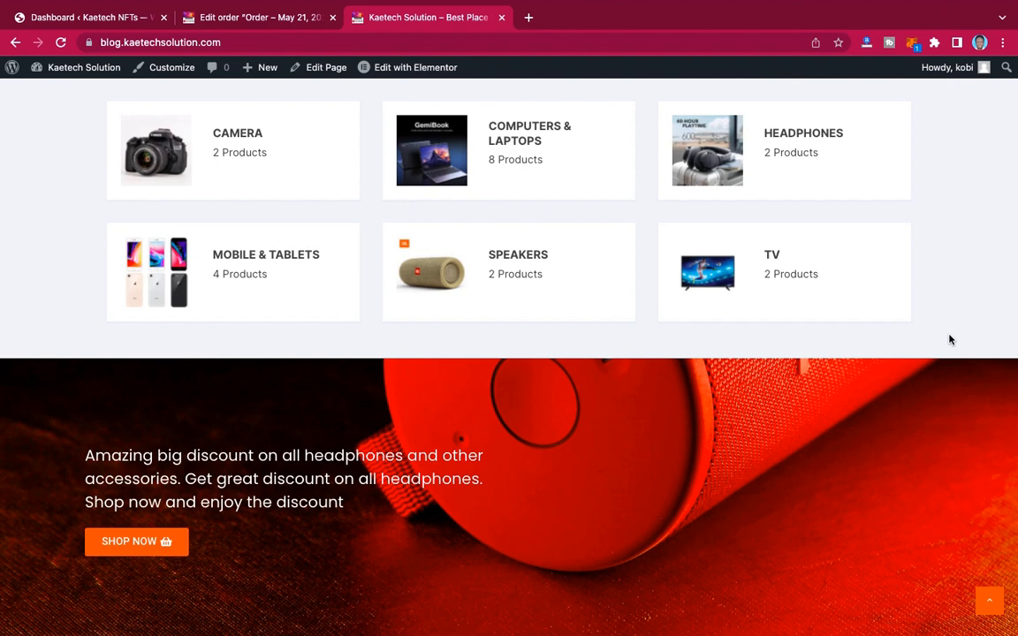
scroll(950, 340, "up", 15)
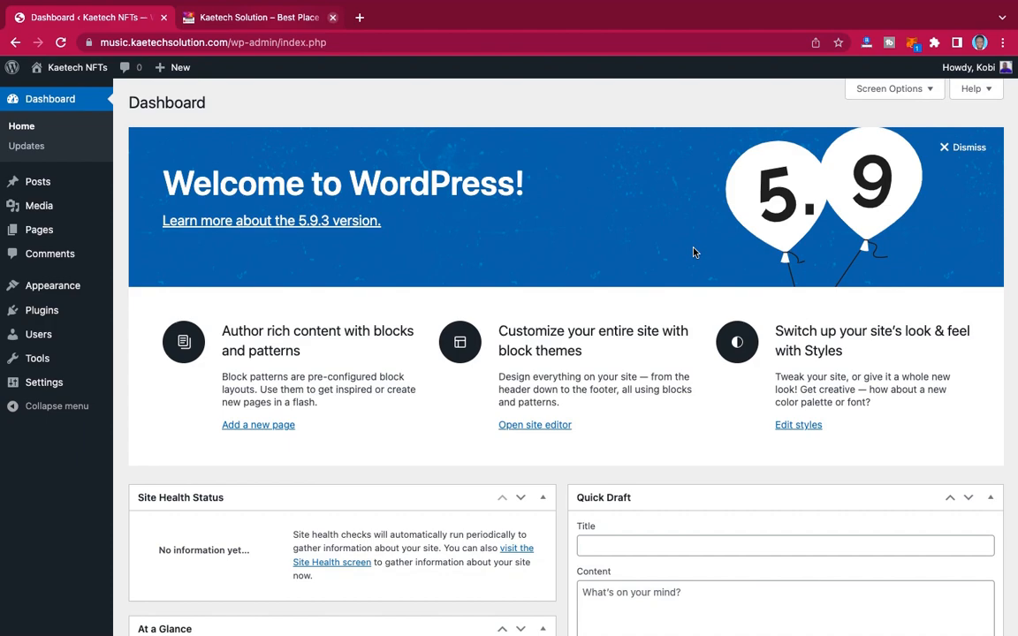
- Look through the Kaetech NFTs site's WordPress dashboard, including its Site Health, At a Glance, Activity and Quick Draft widgets
scroll(684, 282, "down", 5)
scroll(684, 282, "up", 5)
scroll(647, 307, "down", 4)
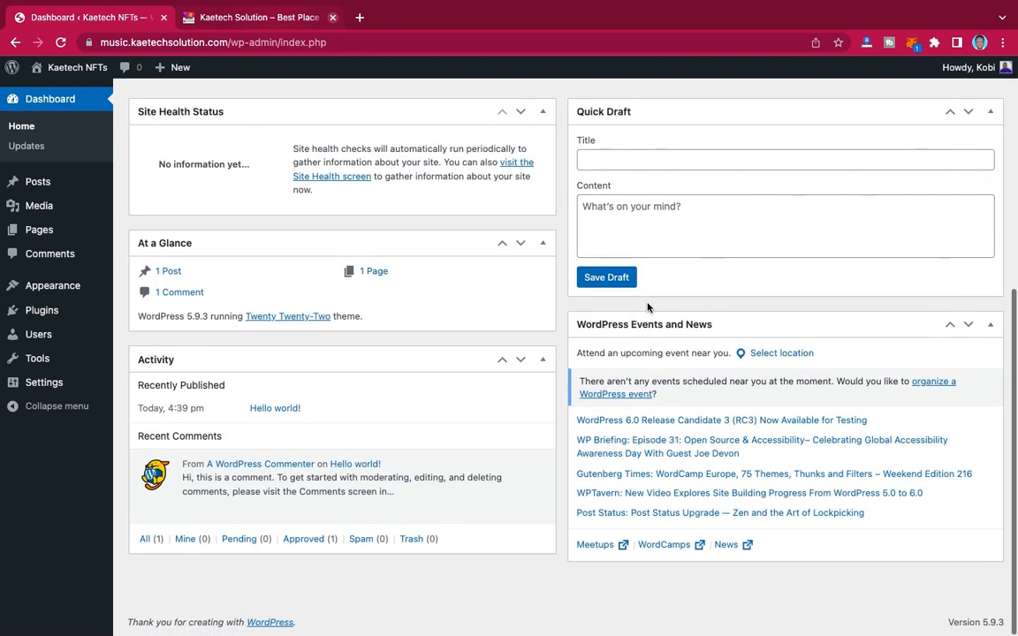
- Hide all dashboard boxes: Site Health Status, At a Glance, Activity, Quick Draft, WordPress Events and News, and Welcome
scroll(647, 307, "up", 5)
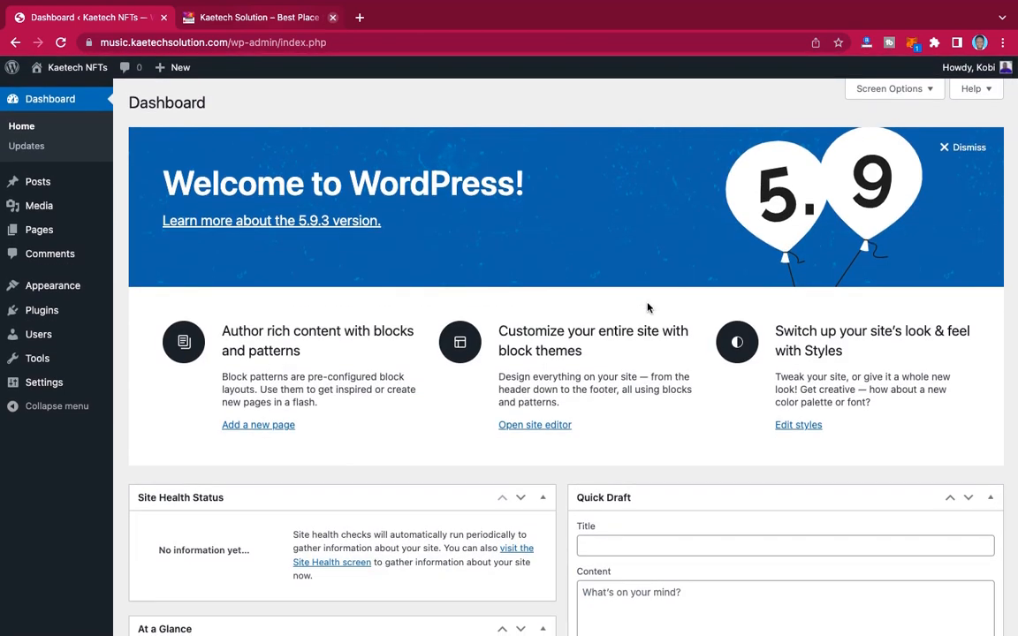
left_click(883, 90)
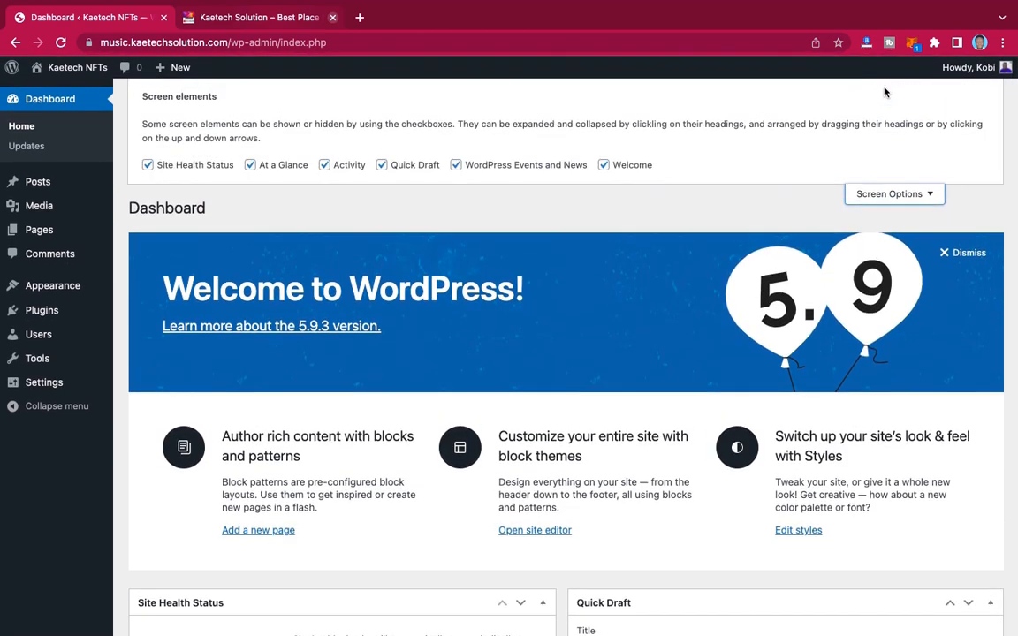
left_click(148, 165)
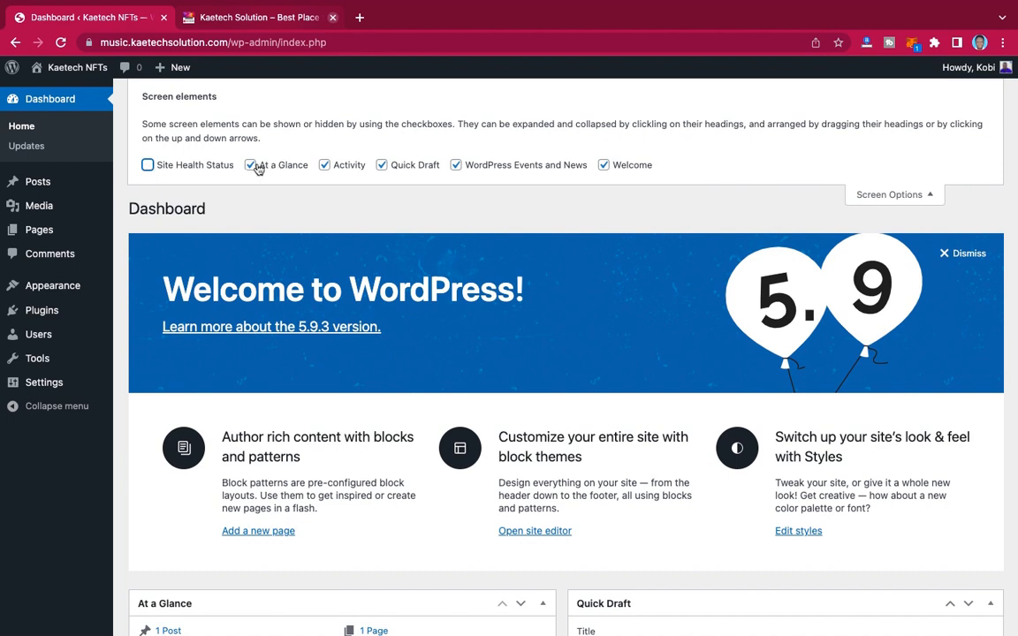
left_click(251, 165)
left_click(324, 165)
left_click(381, 165)
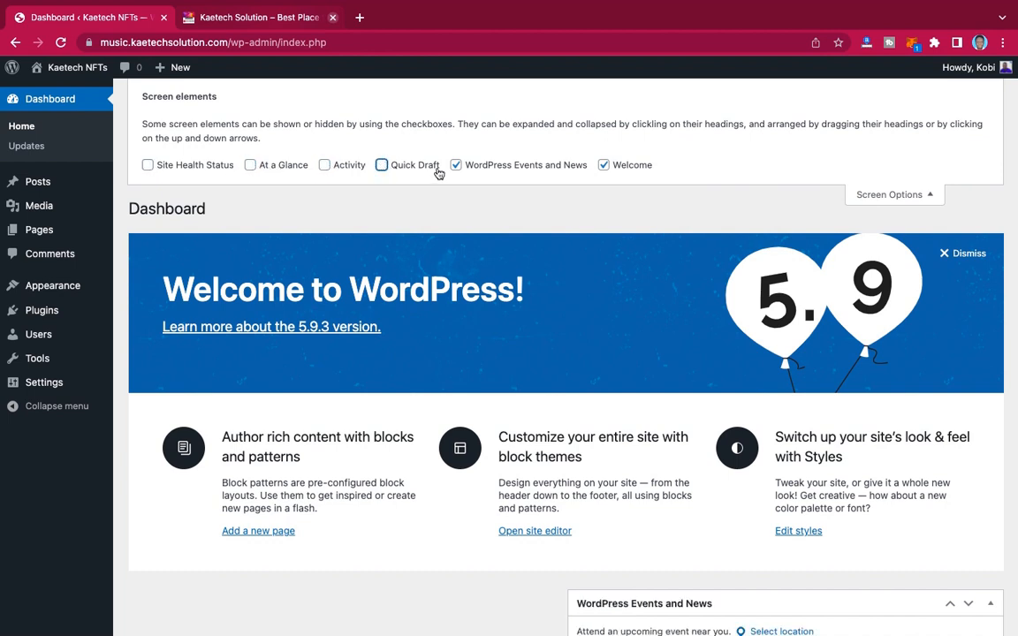
left_click(456, 165)
left_click(603, 166)
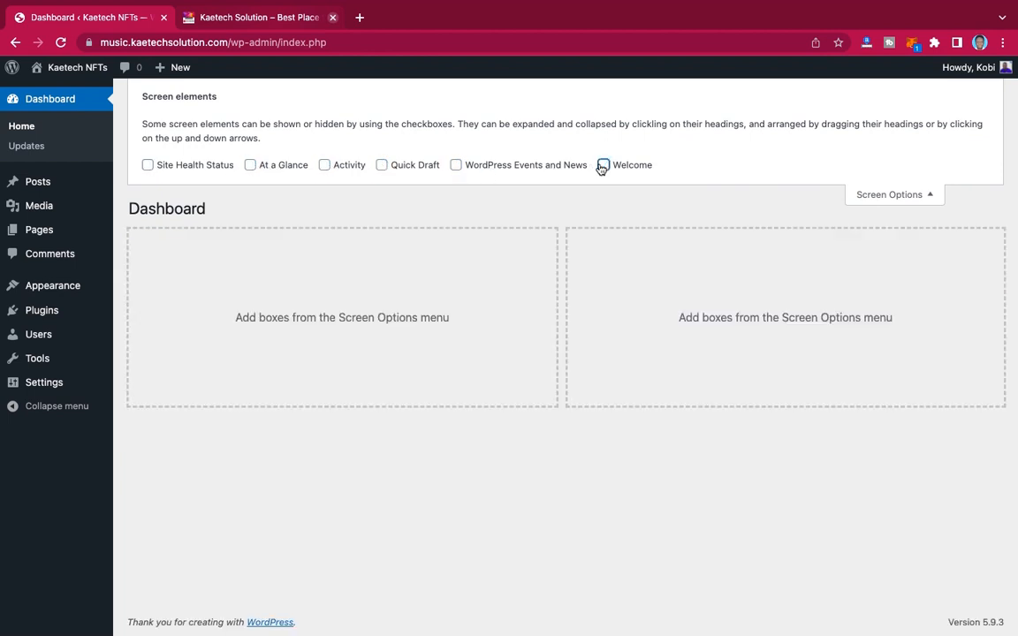
left_click(884, 195)
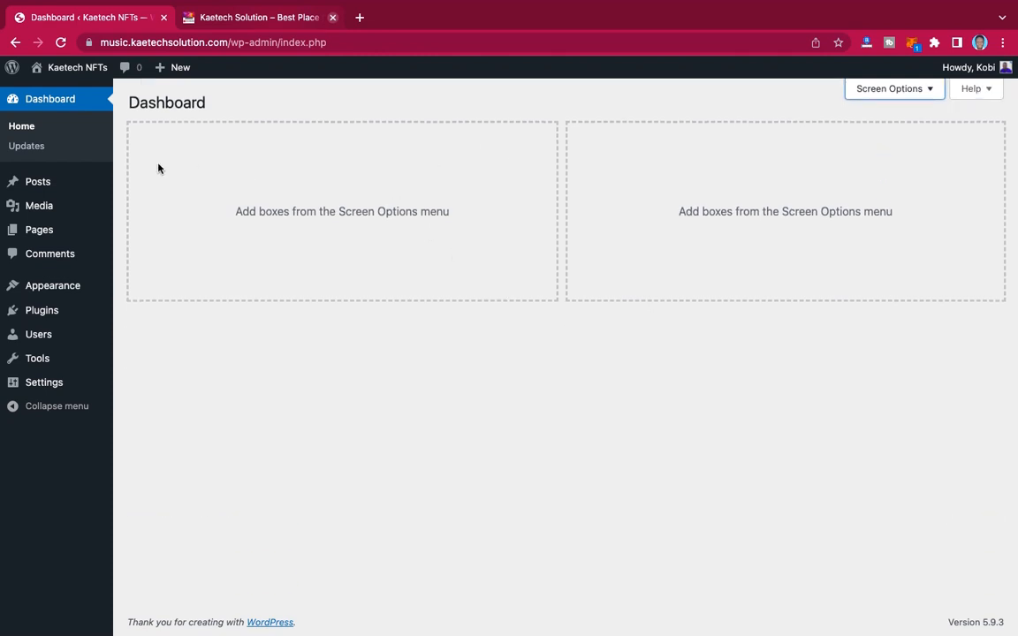
- Change the site title to "Kaetech Solution" in the General settings
mouse_move(36, 389)
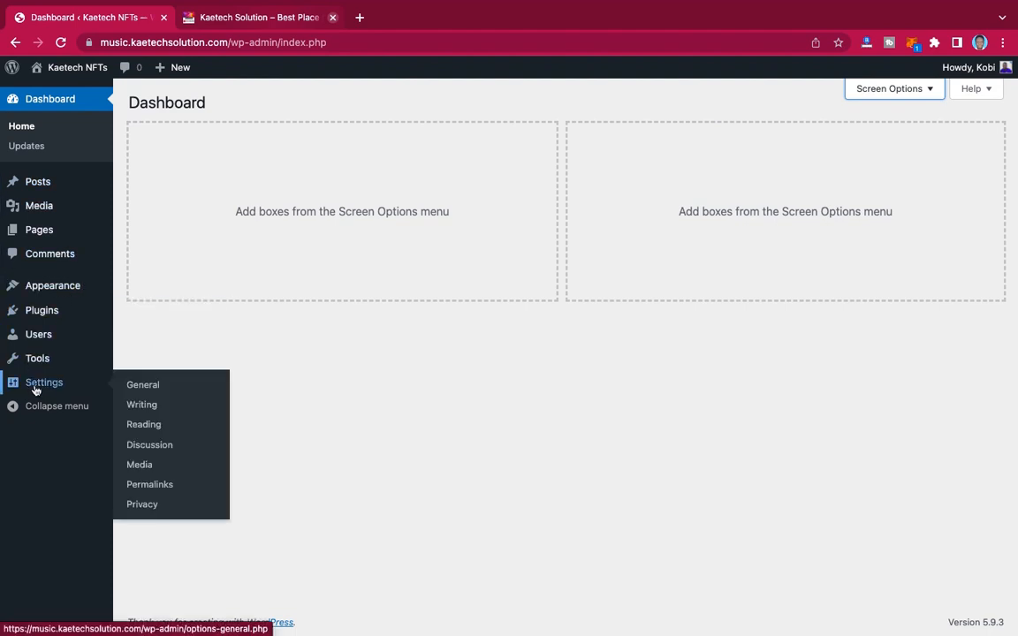
left_click(143, 386)
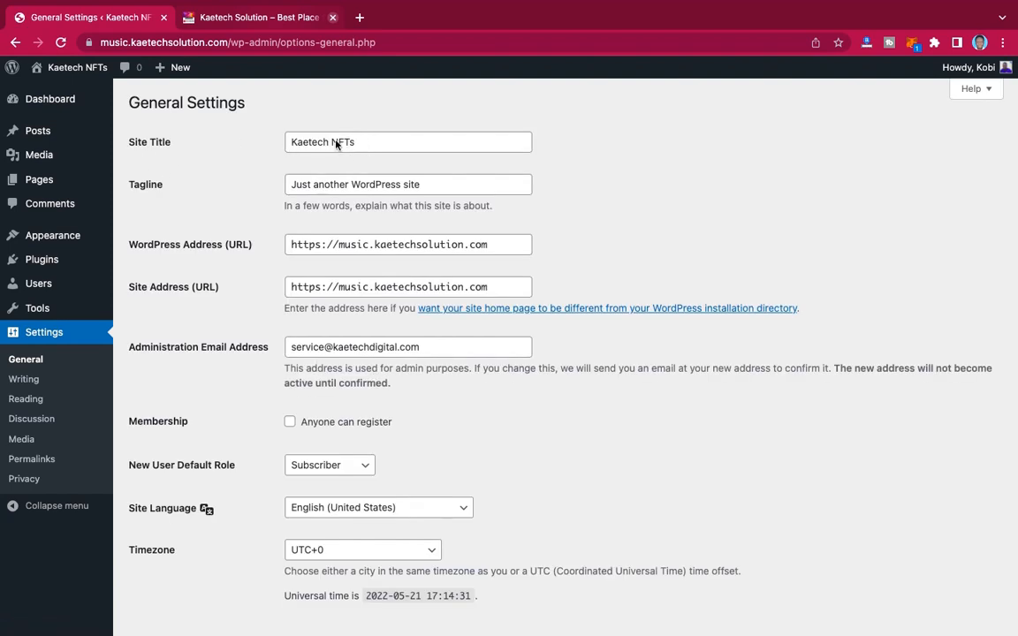
left_click_drag(361, 141, 282, 142)
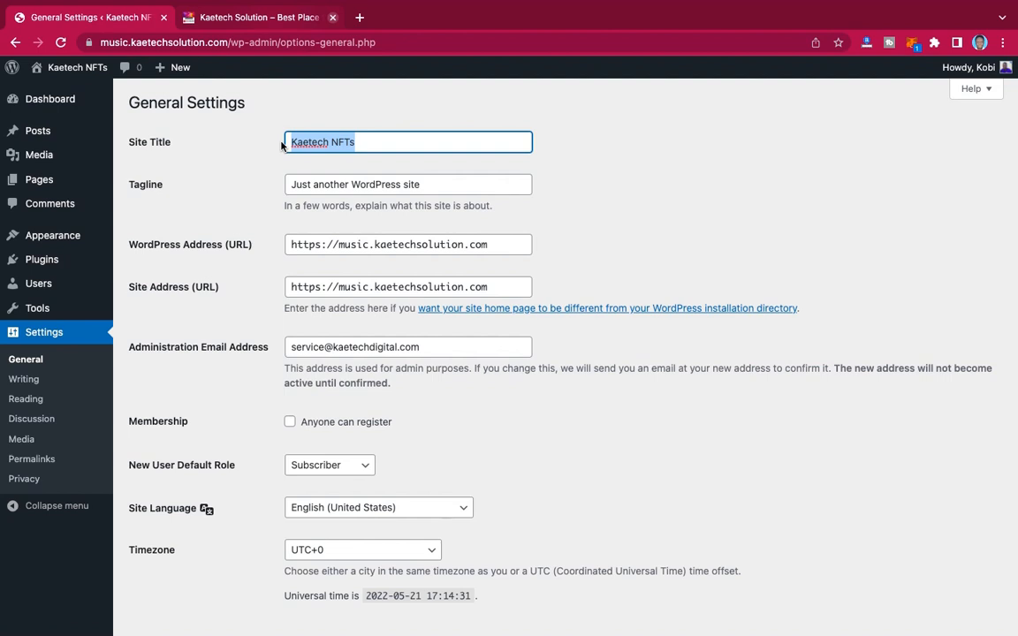
type("Ka")
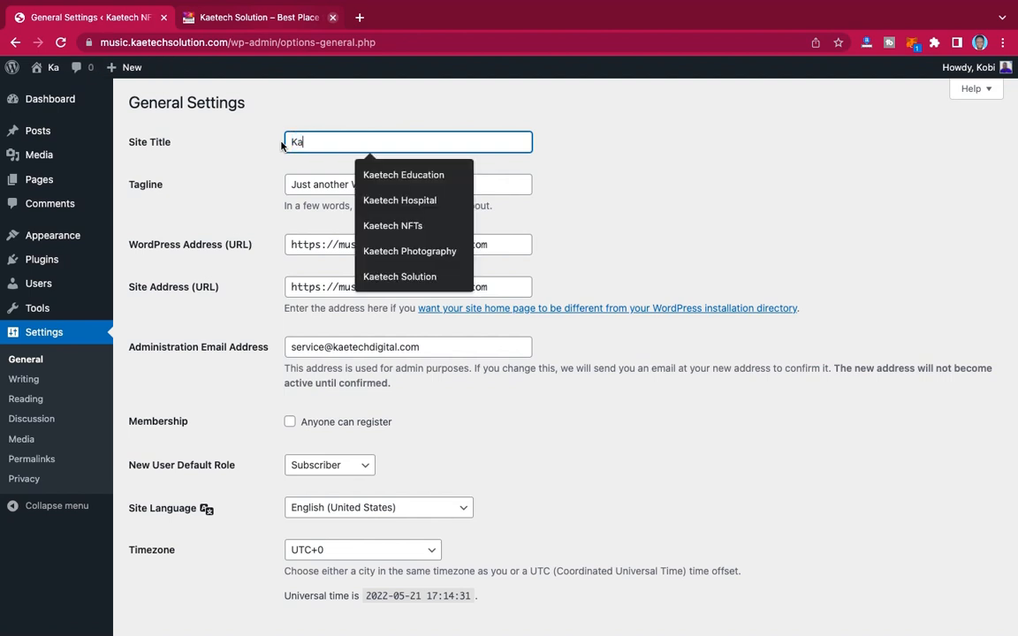
type("etech Solution")
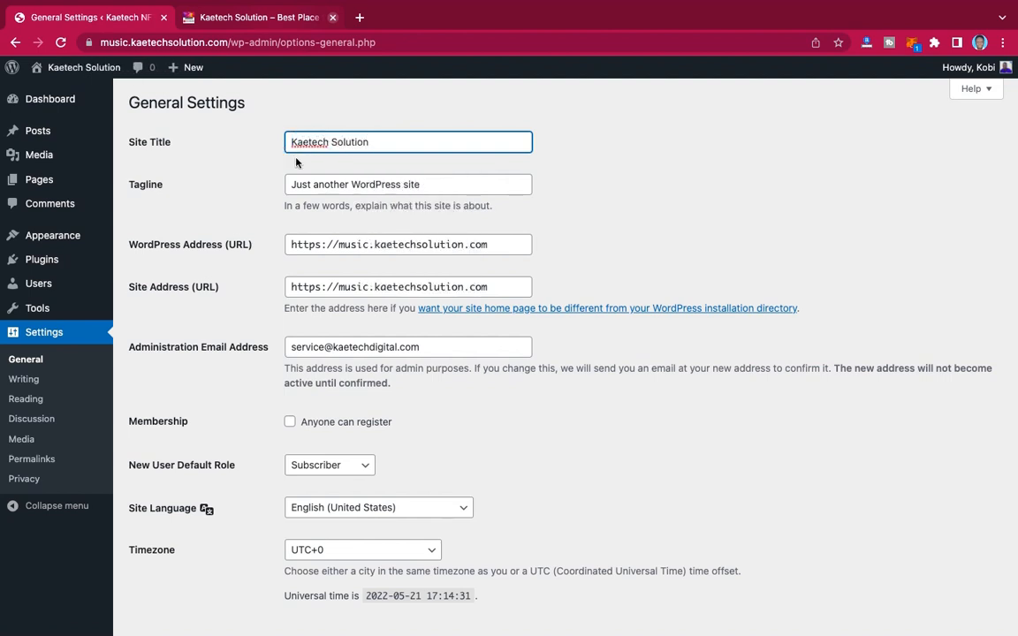
- Replace the default tagline with "Best Place for all Electronics"
left_click(426, 183)
left_click_drag(426, 183, 250, 183)
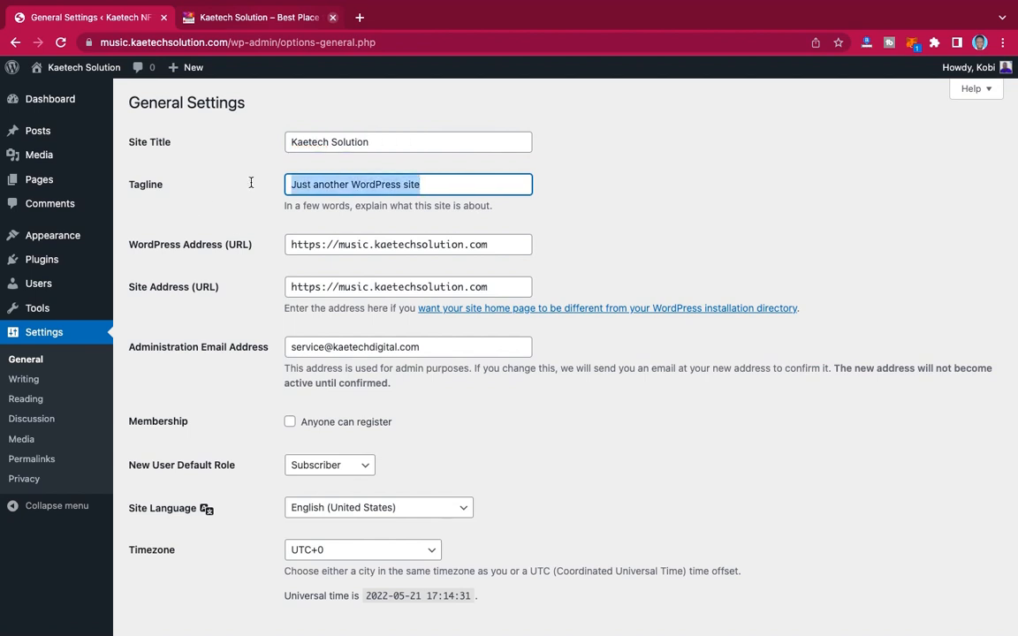
key("BackSpace")
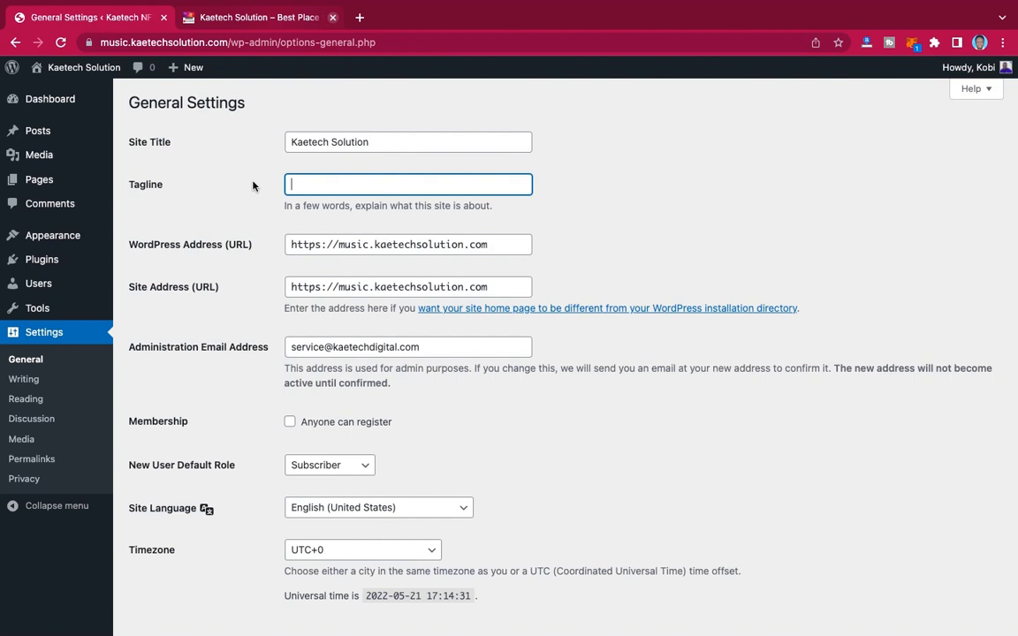
type("Best")
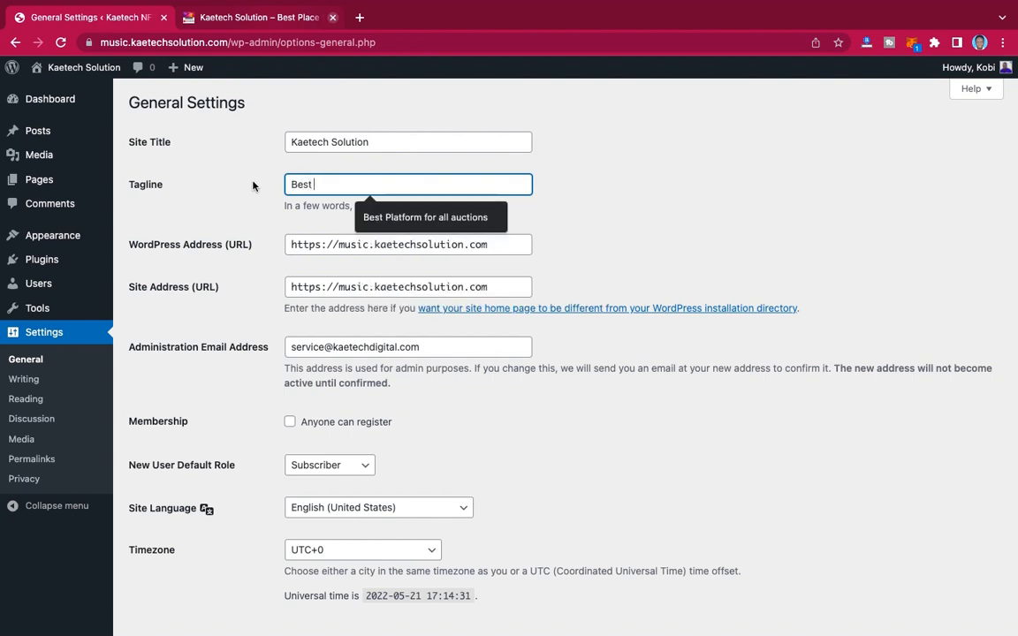
type(" Place for")
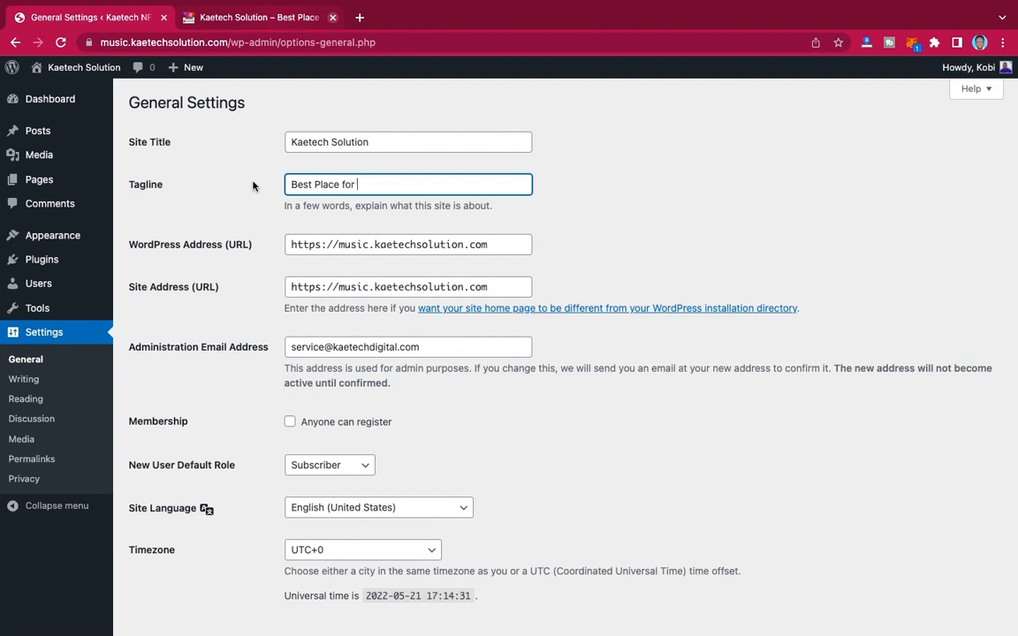
type(" all Electronics")
- Check the slogan on the finished store's homepage and reword the tagline to "Best Place for Tech & Electronic Product"
left_click(292, 20)
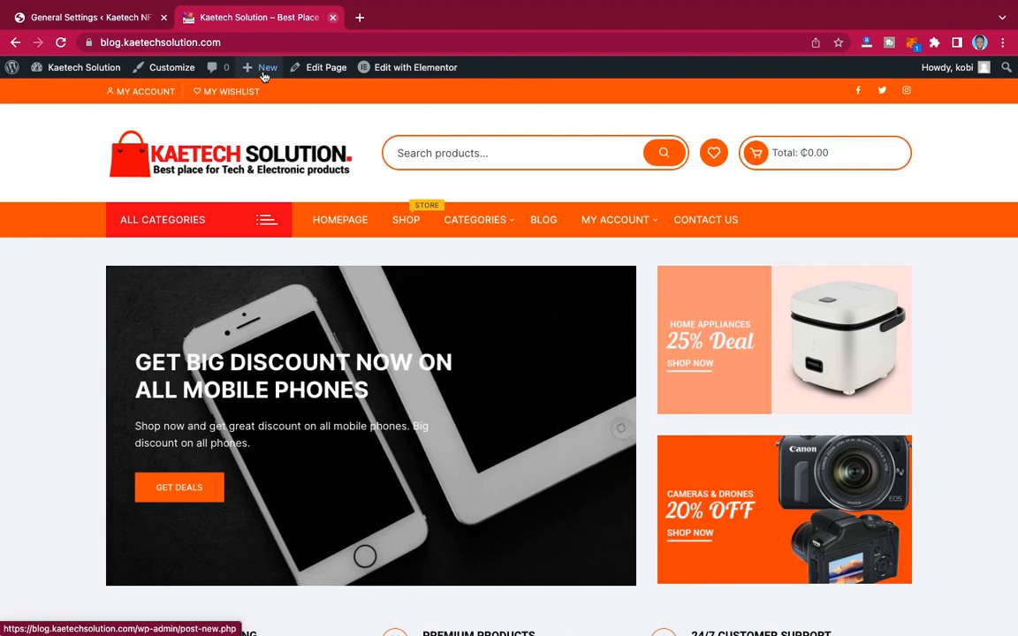
left_click(99, 14)
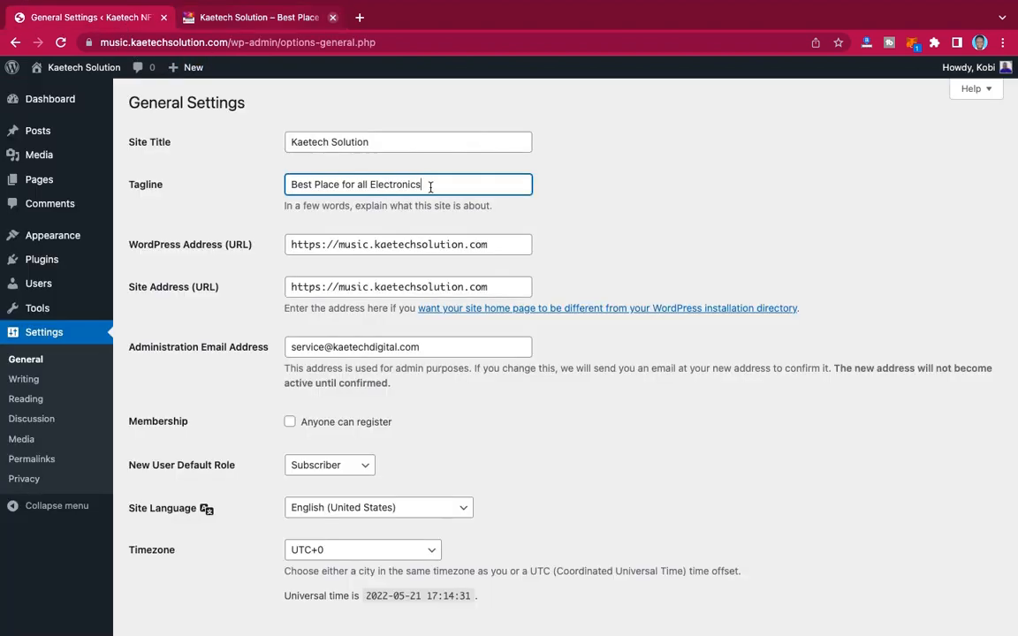
left_click_drag(430, 186, 357, 185)
key("BackSpace")
type("Tech & E")
key("BackSpace")
type("Electronic")
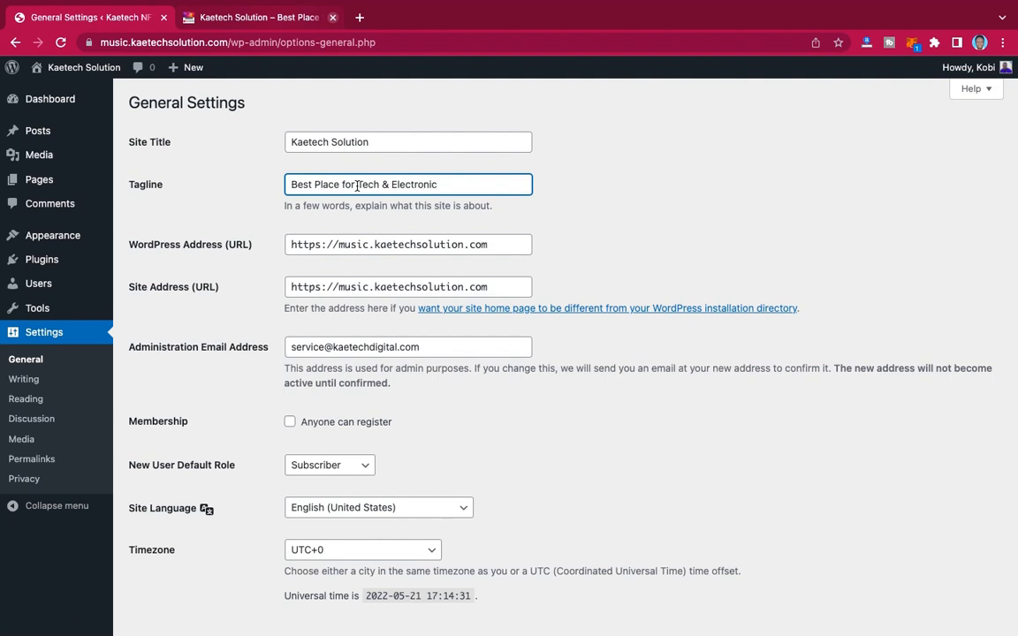
type(" Product")
- Allow anyone to register as a member and save the General settings
scroll(380, 332, "down", 3)
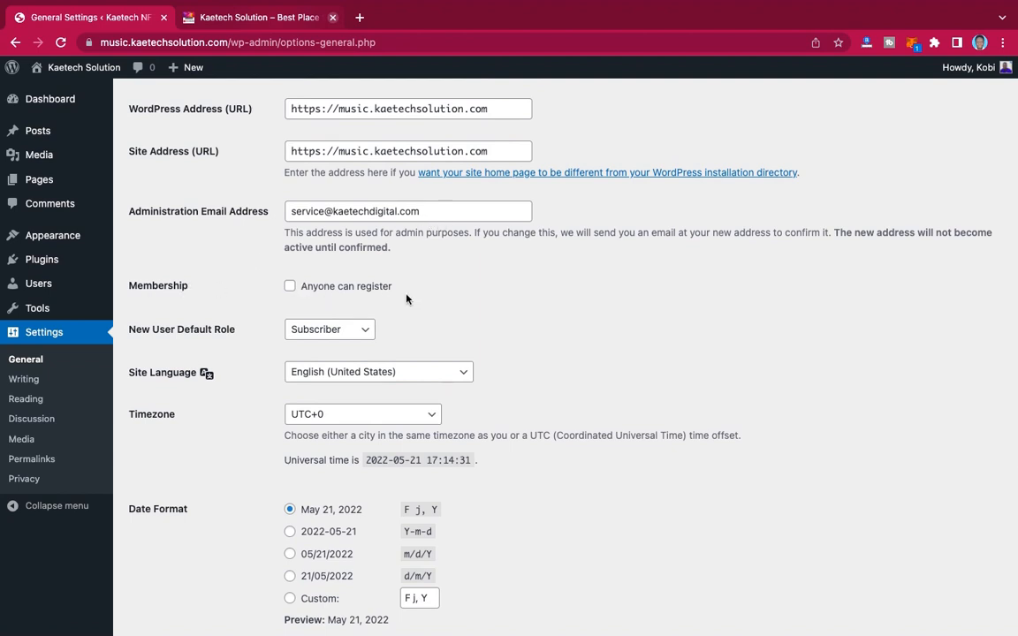
left_click(290, 287)
scroll(513, 268, "down", 3)
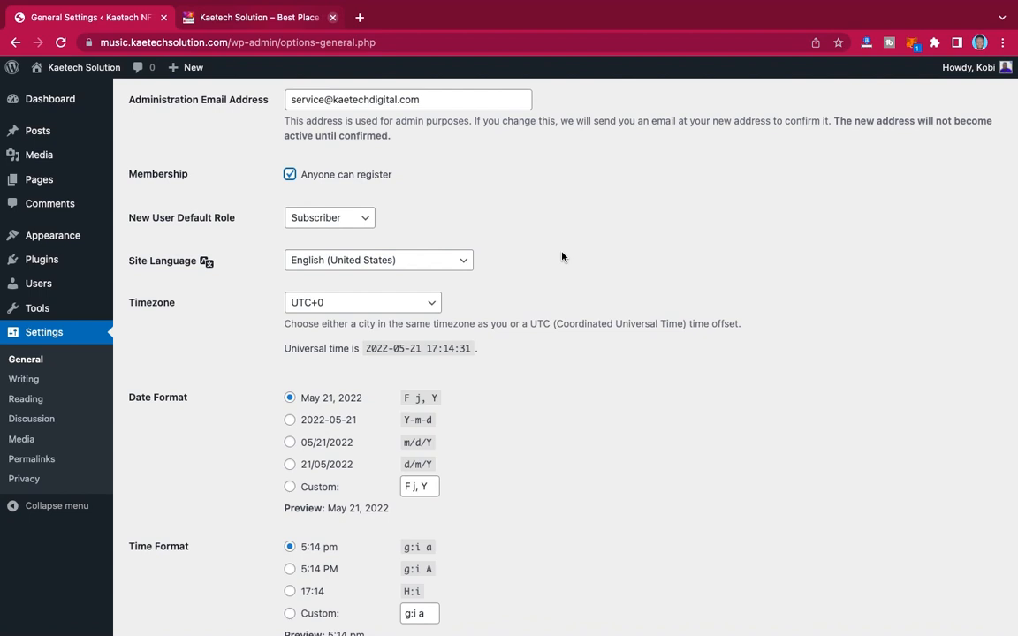
scroll(562, 257, "down", 5)
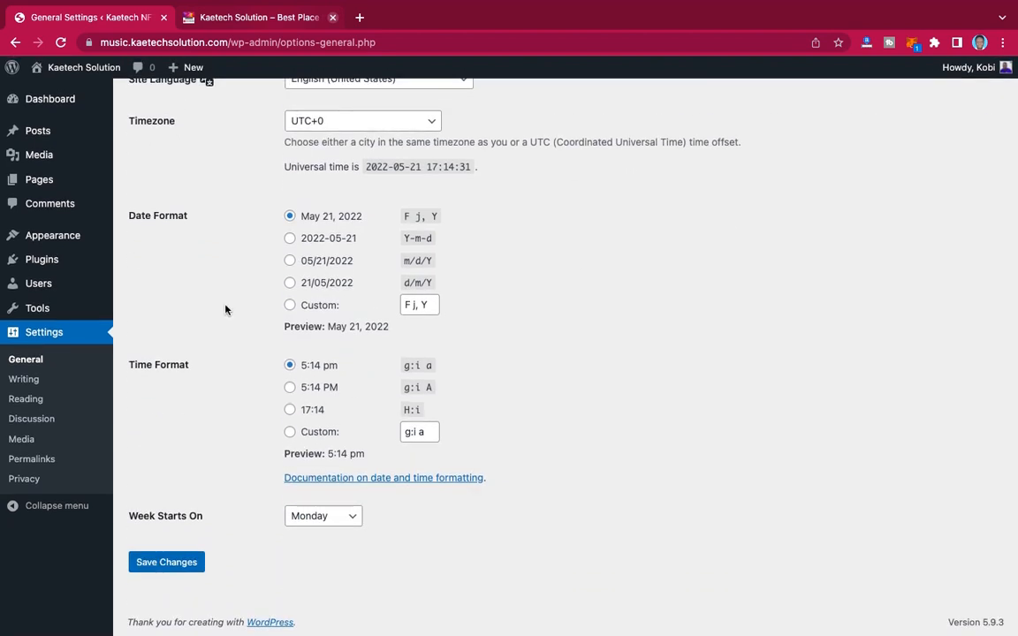
left_click(167, 565)
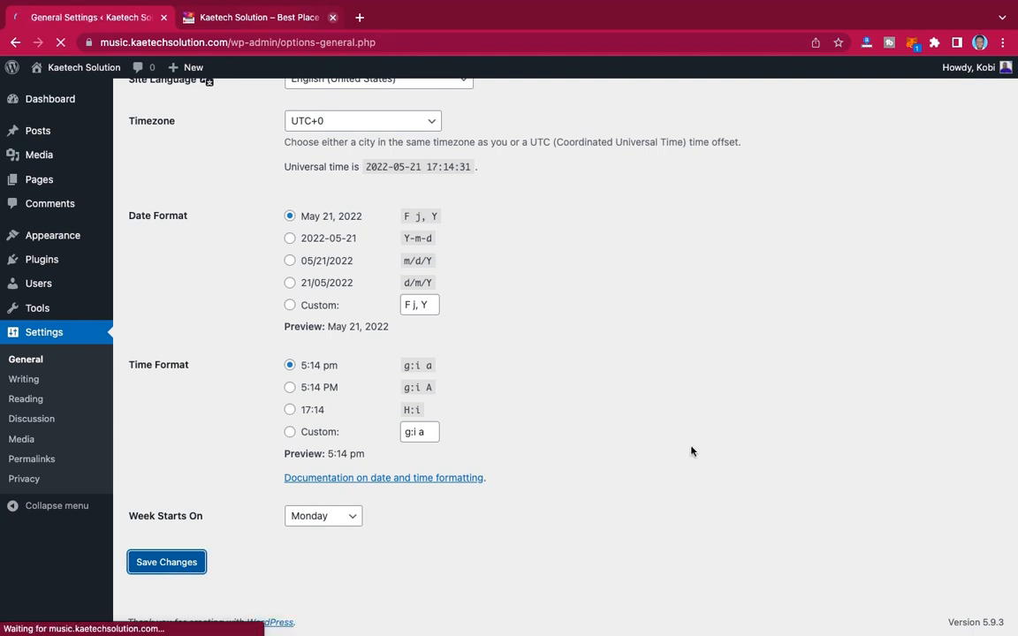
scroll(692, 451, "down", 2)
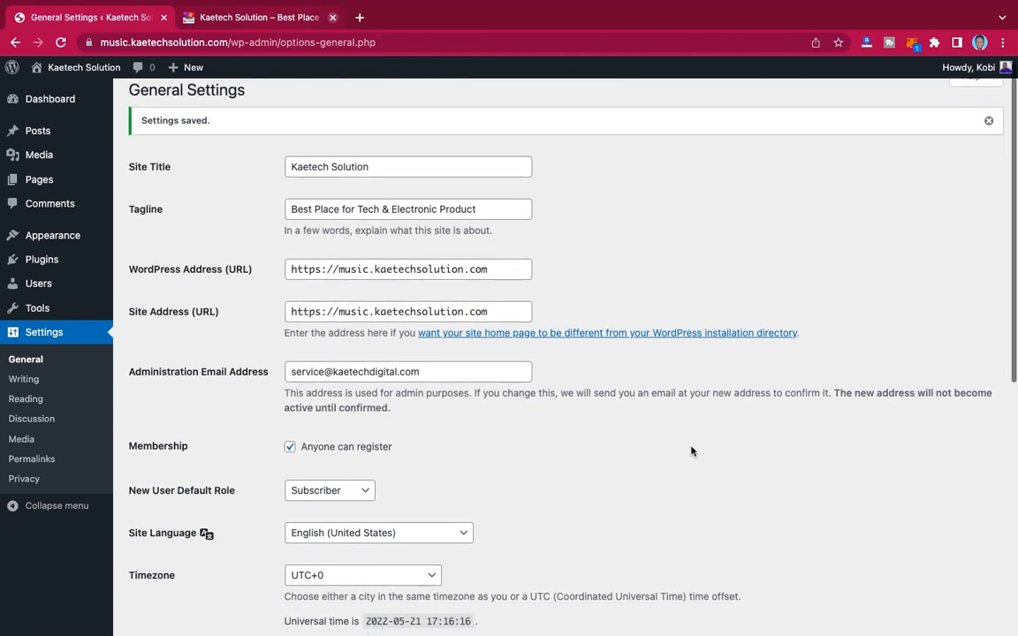
scroll(691, 452, "down", 2)
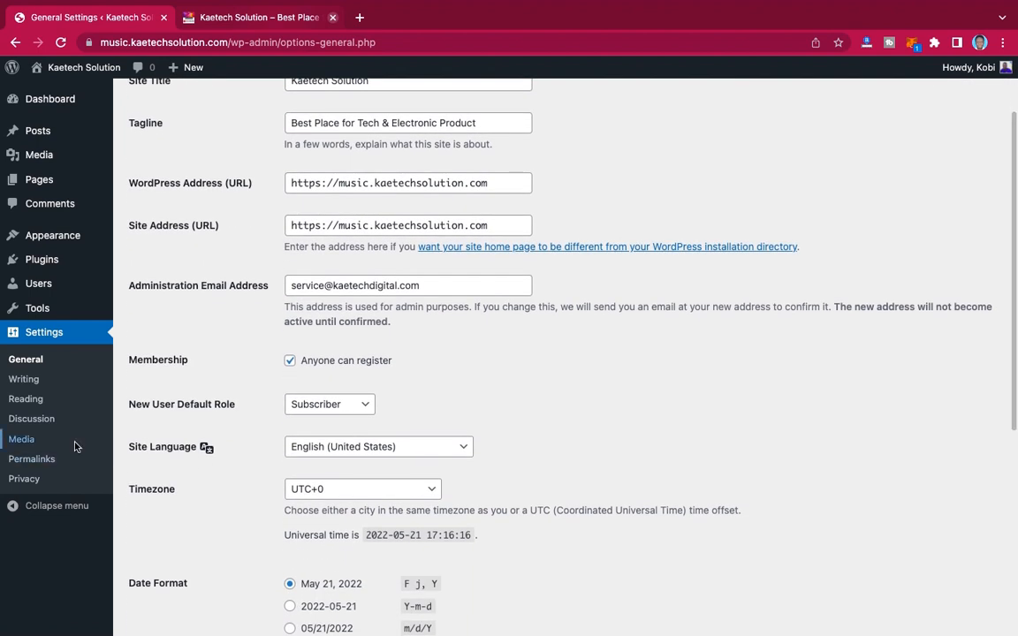
- Set the permalink structure to Post name and save the change
left_click(32, 459)
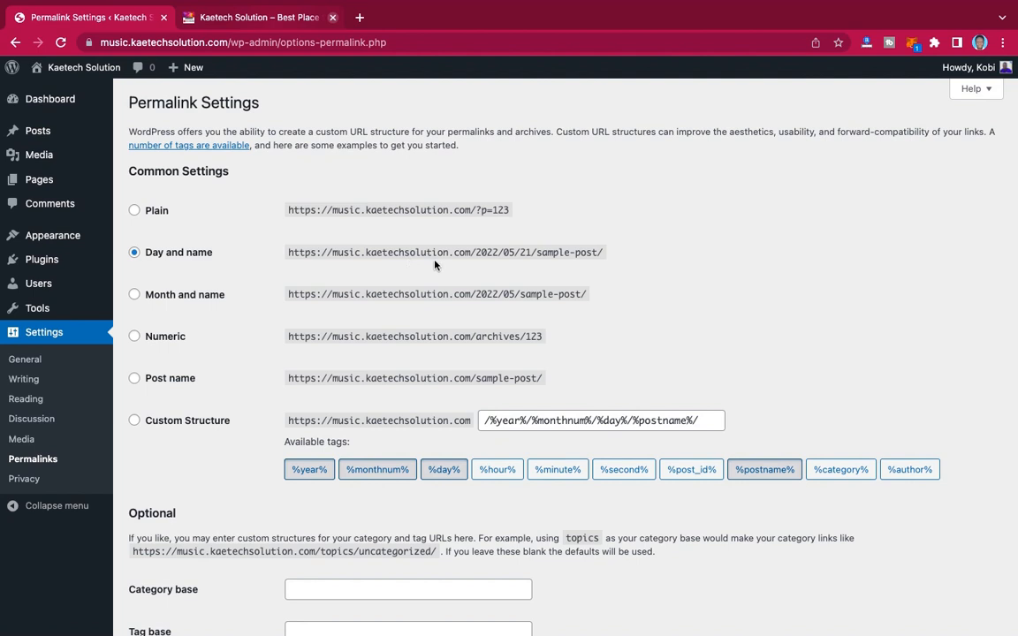
left_click(134, 378)
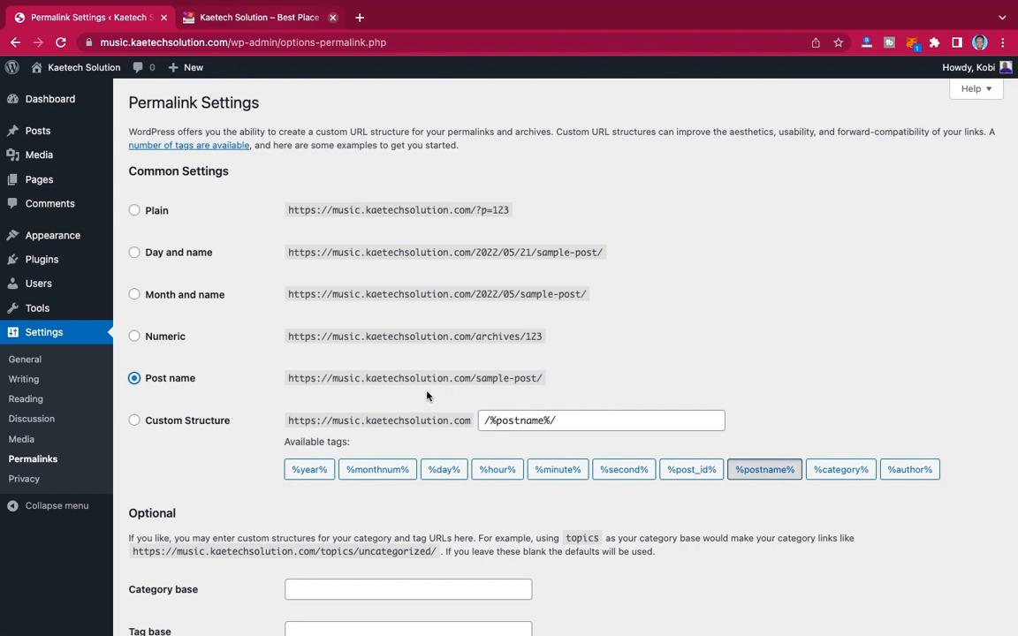
scroll(427, 395, "down", 3)
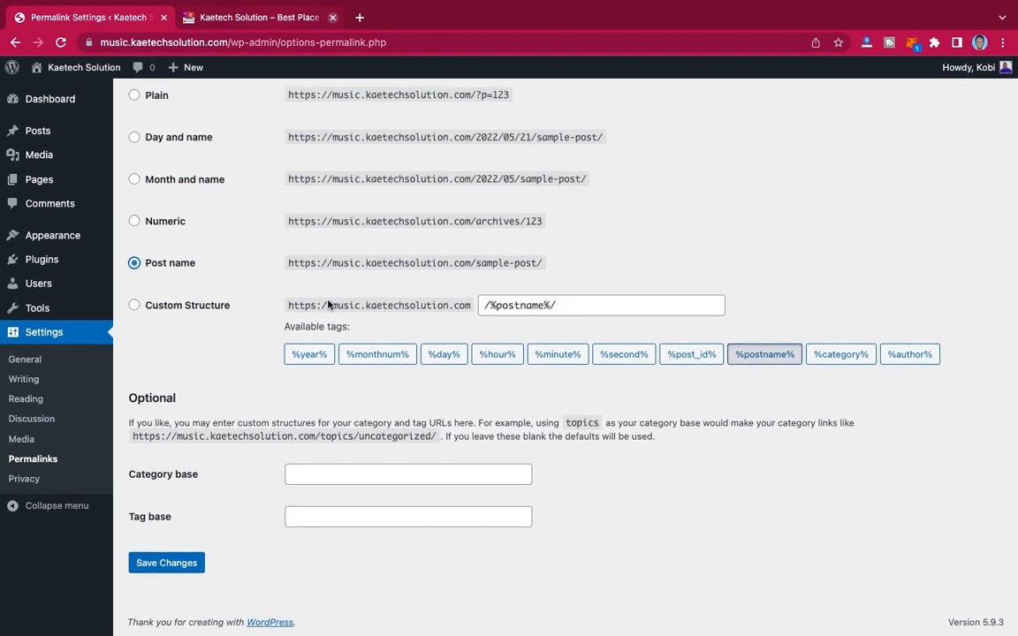
left_click(166, 563)
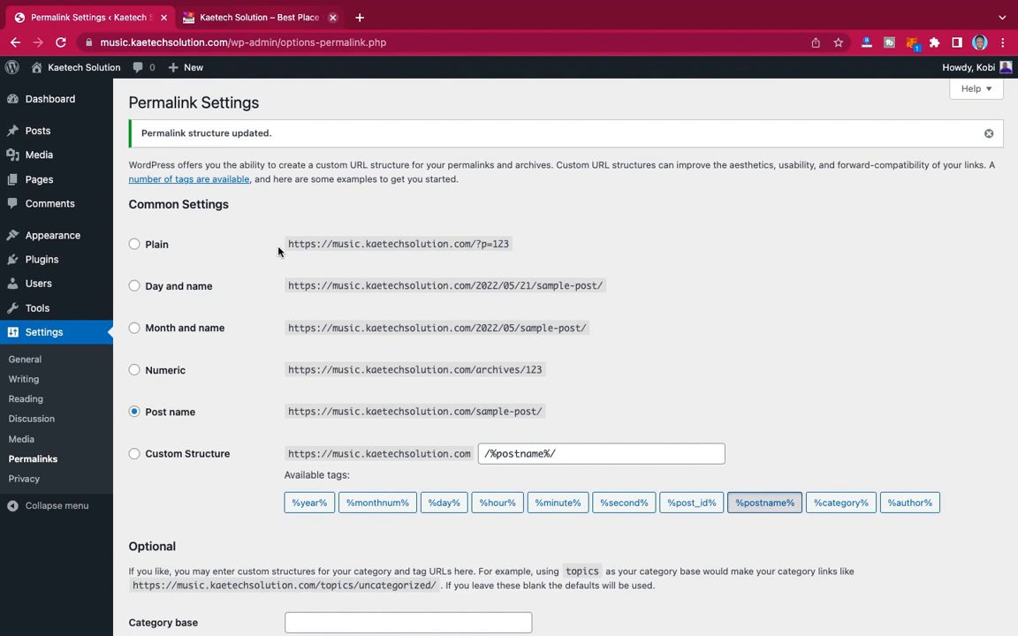
- Look over the finished store's homepage again, from its banners and categories down to the blog section and footer
left_click(281, 24)
scroll(968, 265, "down", 5)
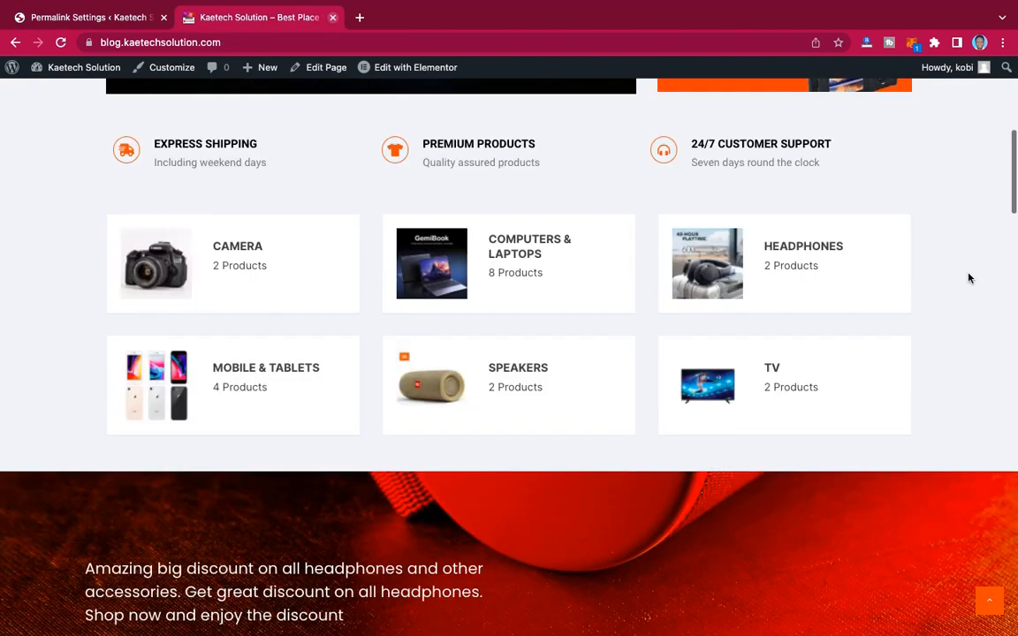
scroll(968, 278, "down", 20)
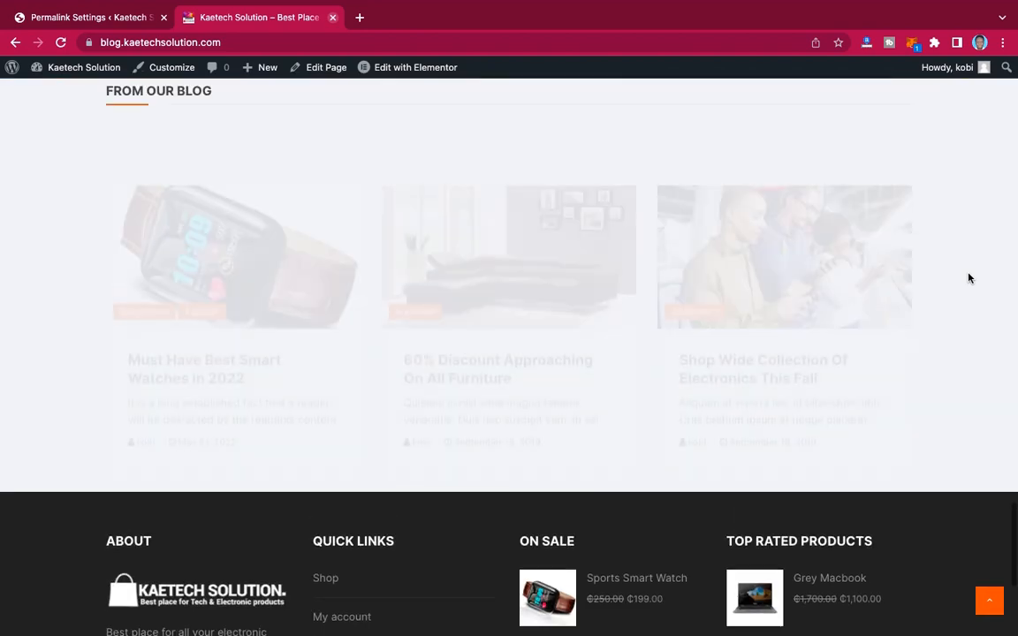
scroll(968, 279, "up", 20)
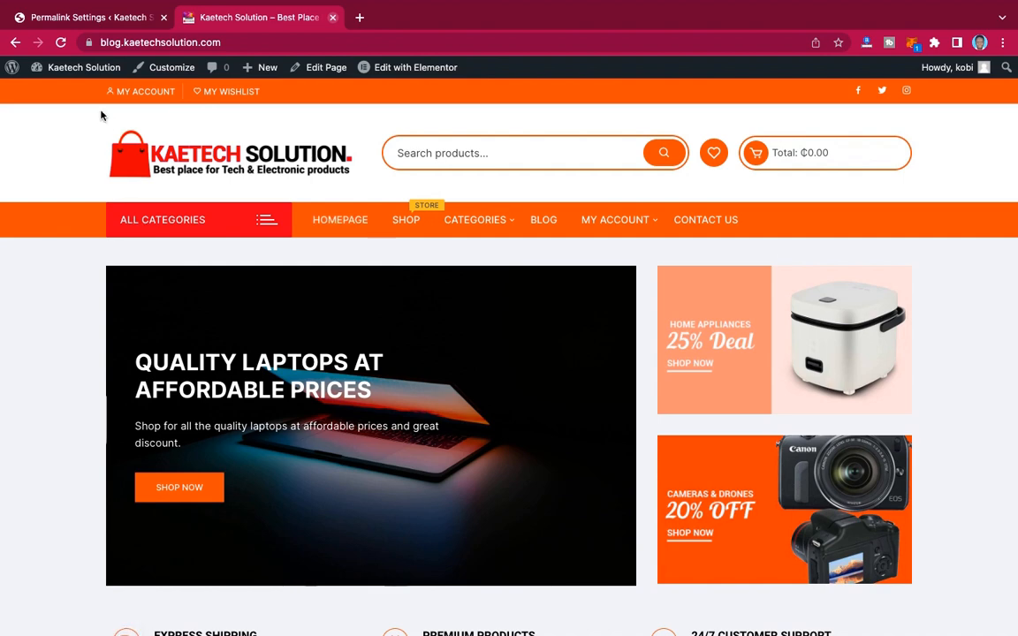
- Return to the new site's WordPress admin and open its installed themes to view the current theme
left_click(83, 16)
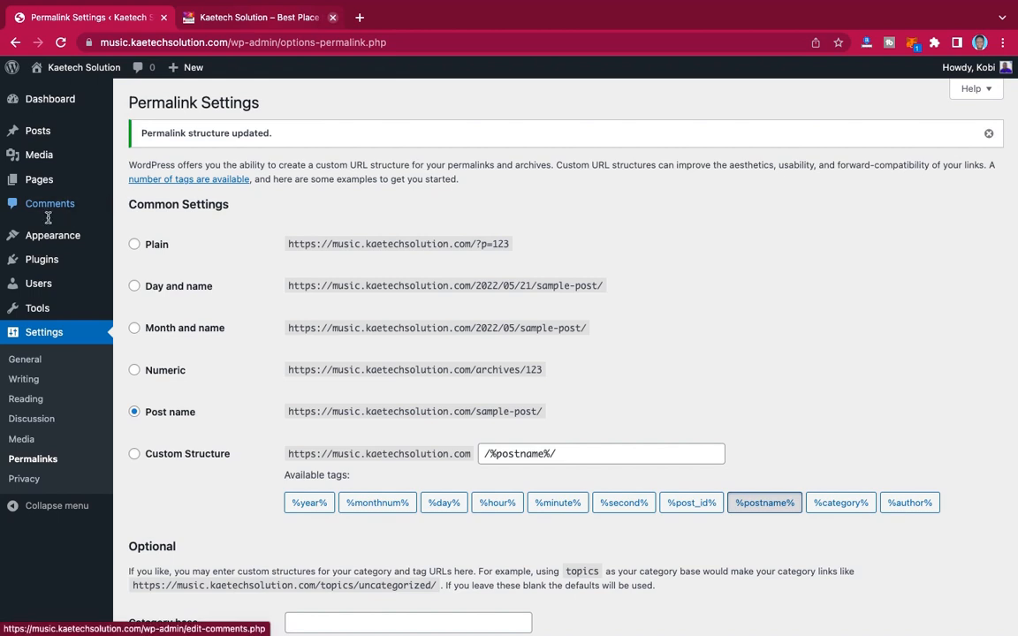
mouse_move(53, 238)
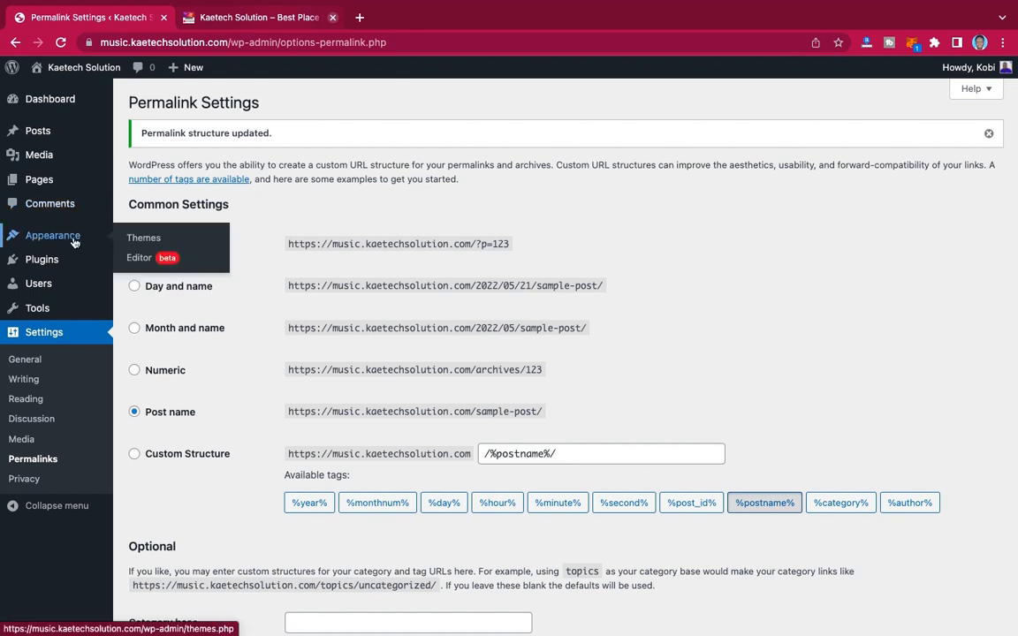
left_click(148, 242)
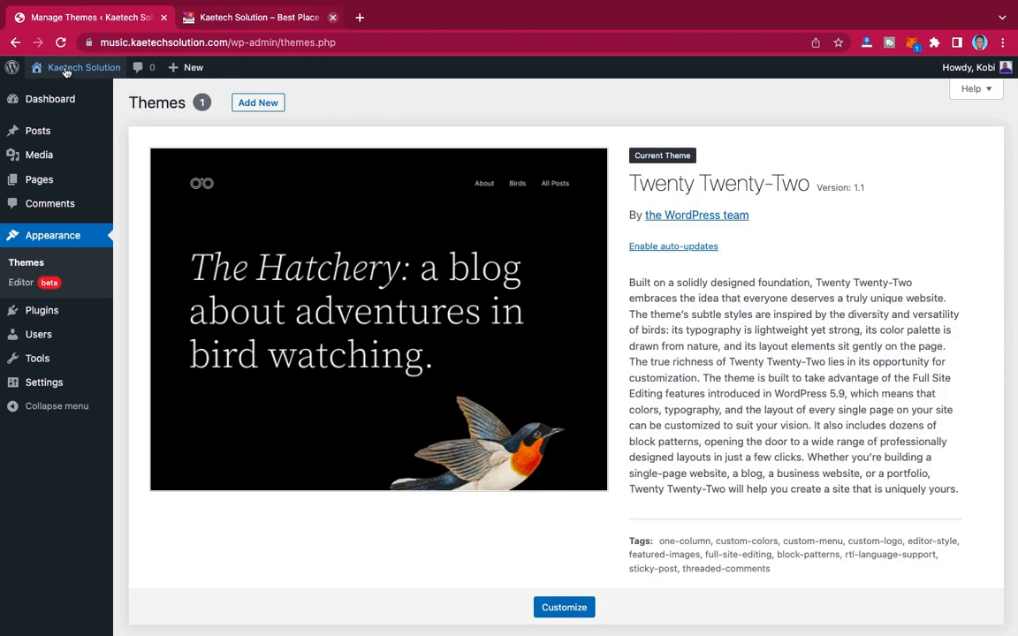
- Open the new site's front end in a separate browser tab and look over its default homepage down to the footer
mouse_move(66, 72)
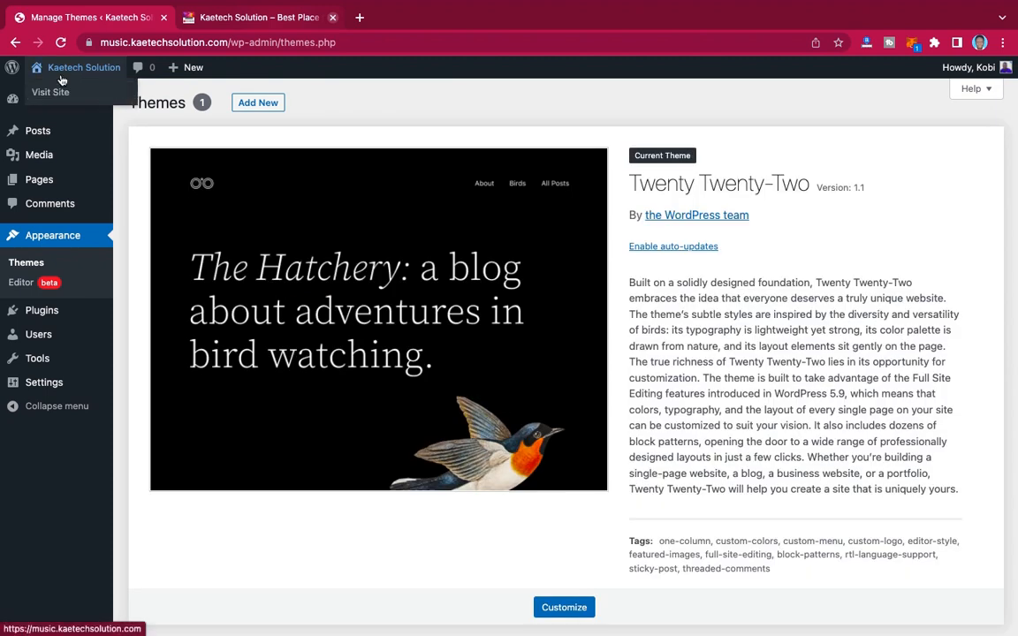
right_click(48, 91)
left_click(68, 105)
left_click(293, 18)
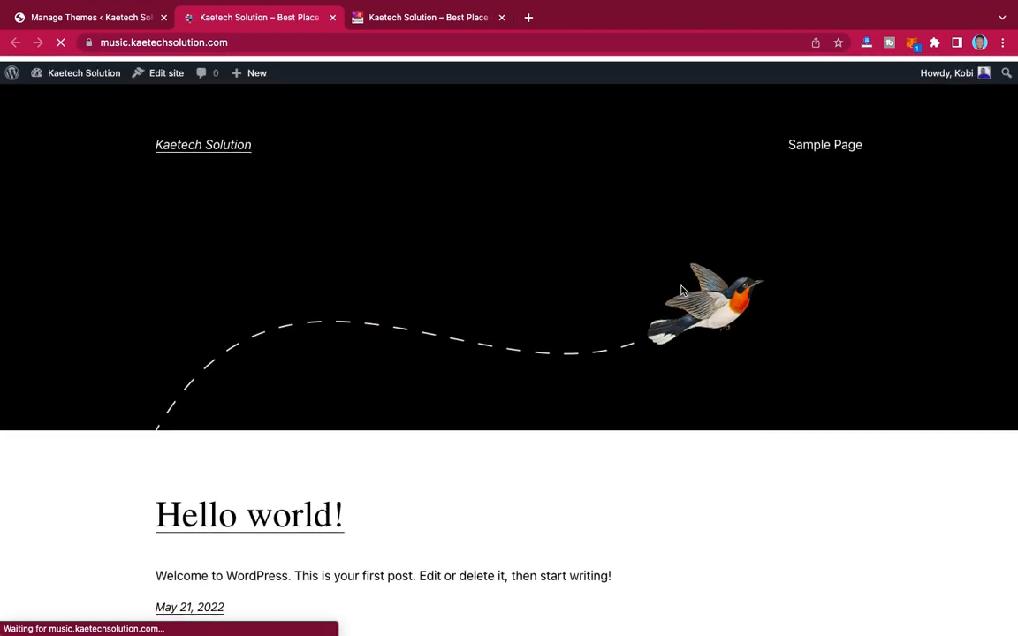
scroll(680, 290, "down", 5)
scroll(681, 291, "up", 5)
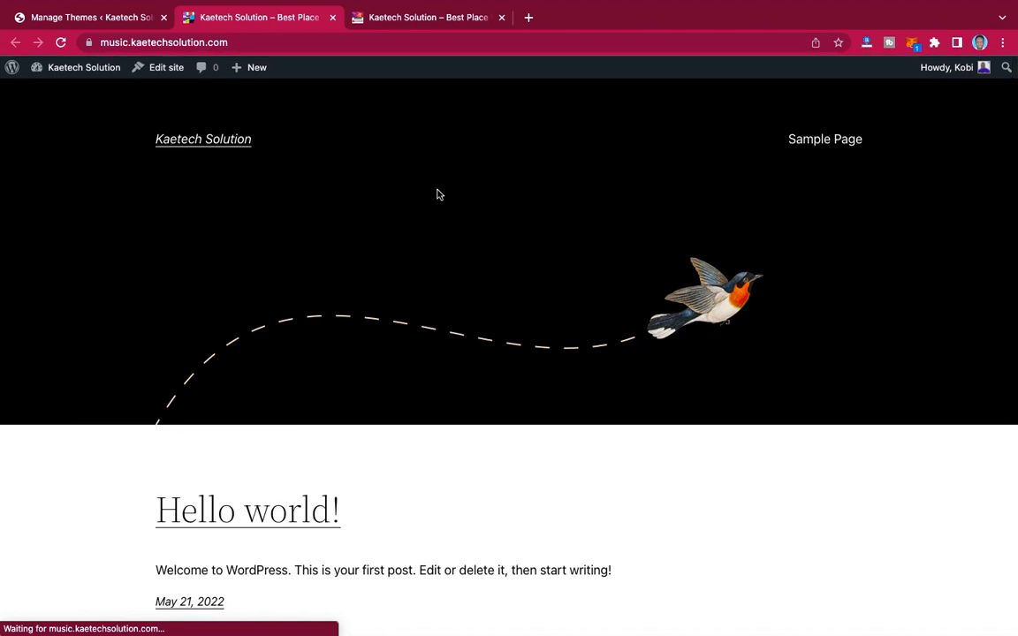
scroll(466, 264, "down", 4)
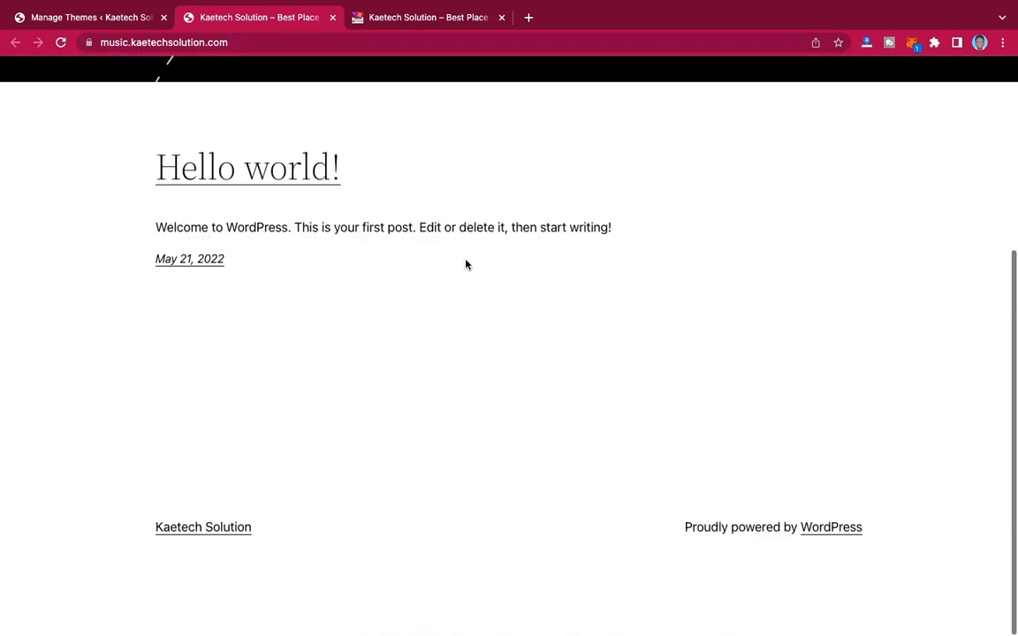
scroll(467, 264, "up", 5)
- Compare the finished store's homepage with the new site's default homepage and current theme, ending on the installed themes page
left_click(434, 21)
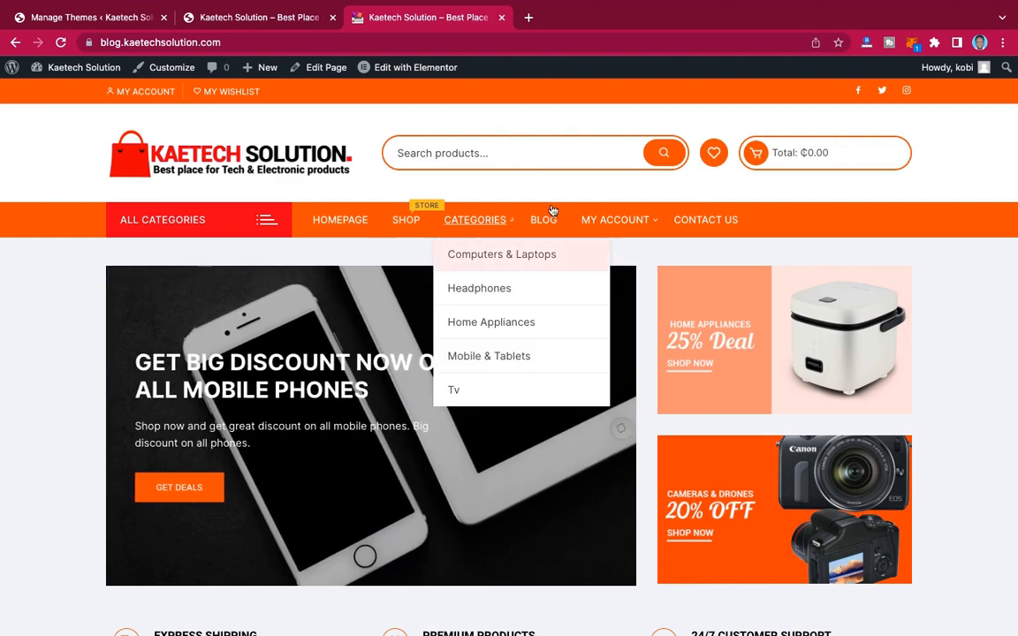
scroll(890, 258, "down", 8)
scroll(890, 257, "up", 8)
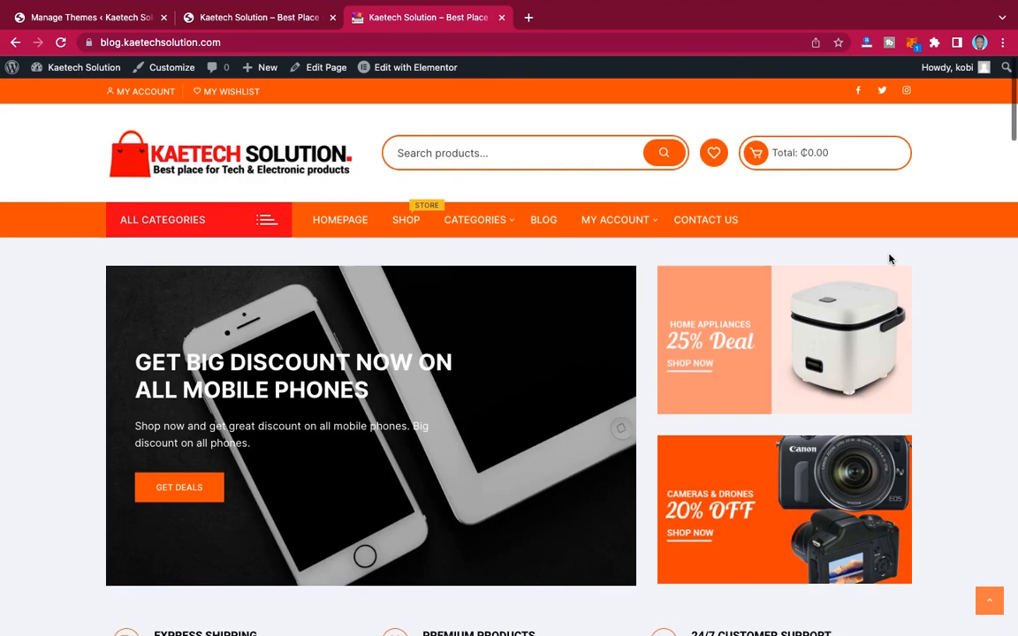
left_click(212, 19)
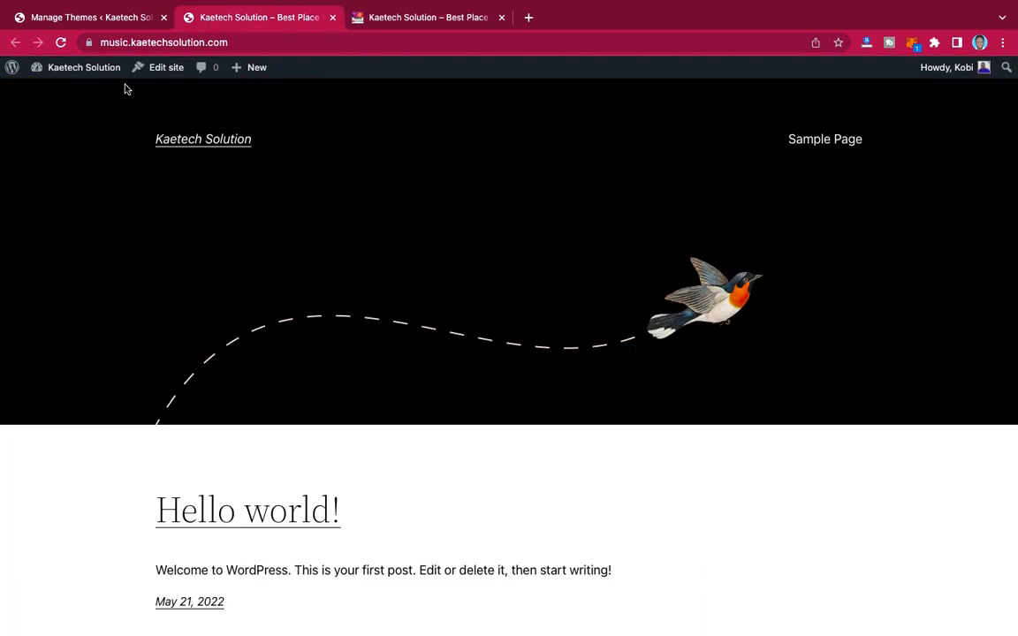
left_click(115, 17)
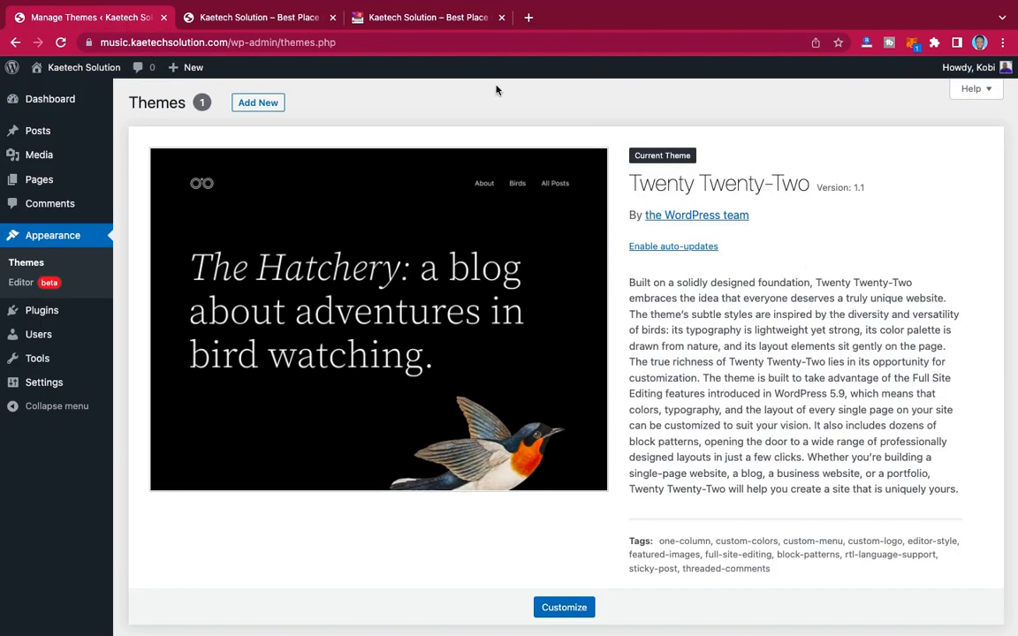
left_click(393, 19)
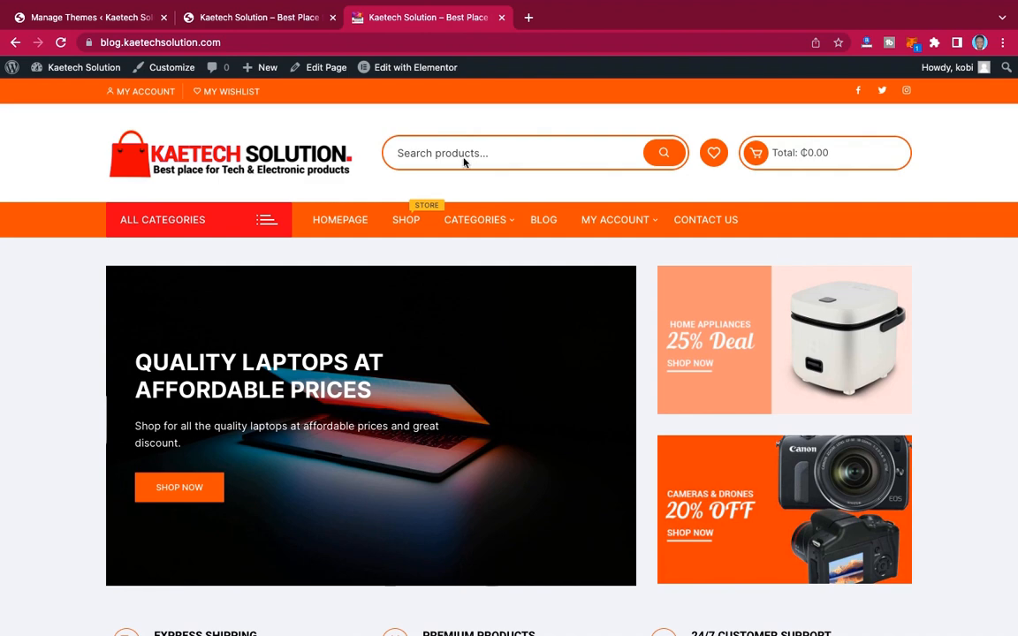
left_click(103, 20)
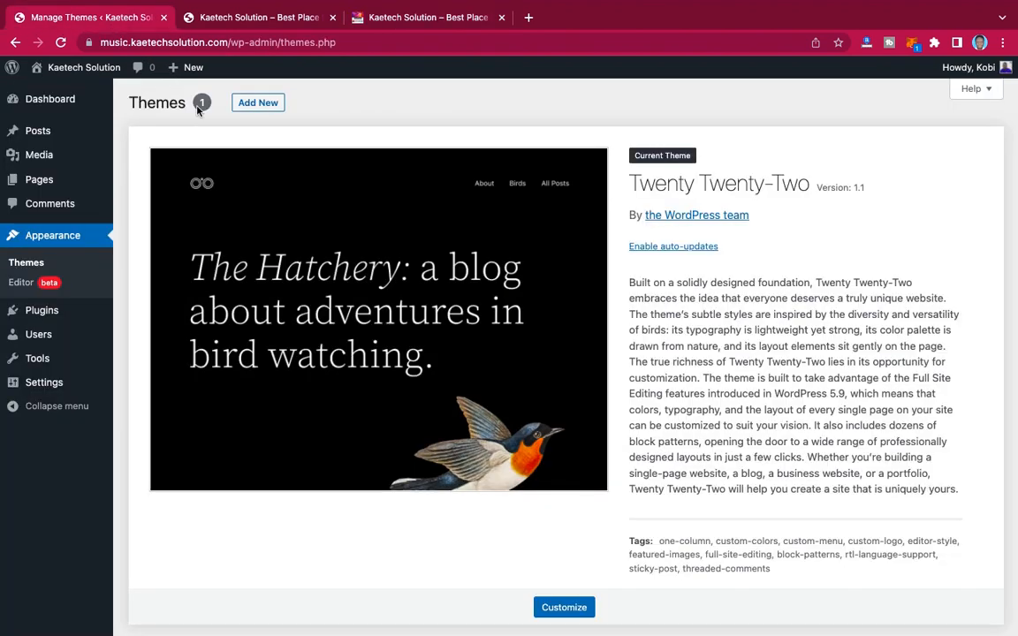
- Start adding a new theme and search the theme directory for "orchid store"
left_click(266, 105)
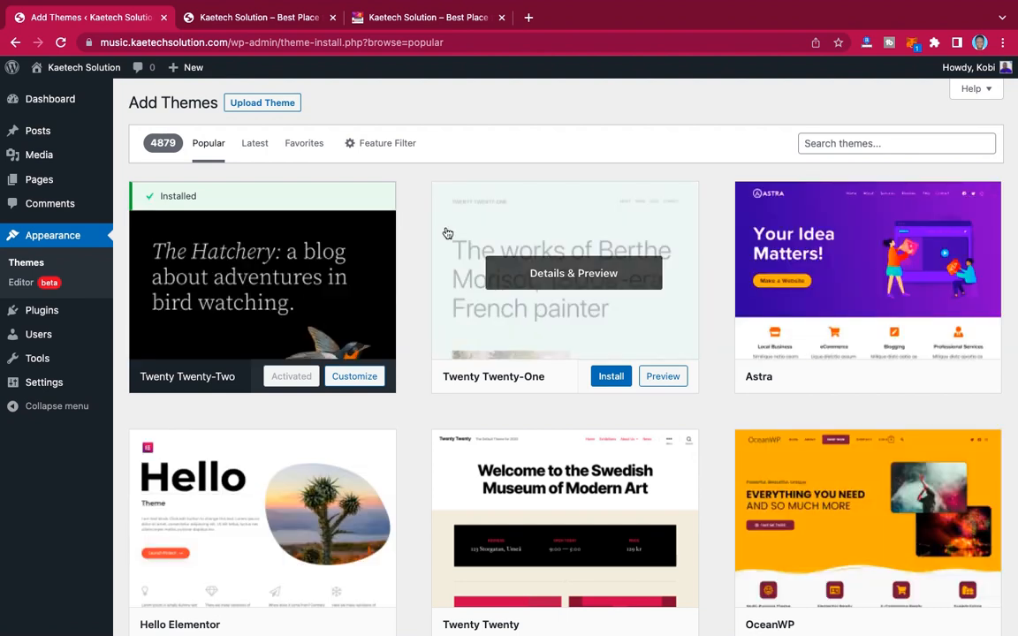
left_click(880, 144)
type("o")
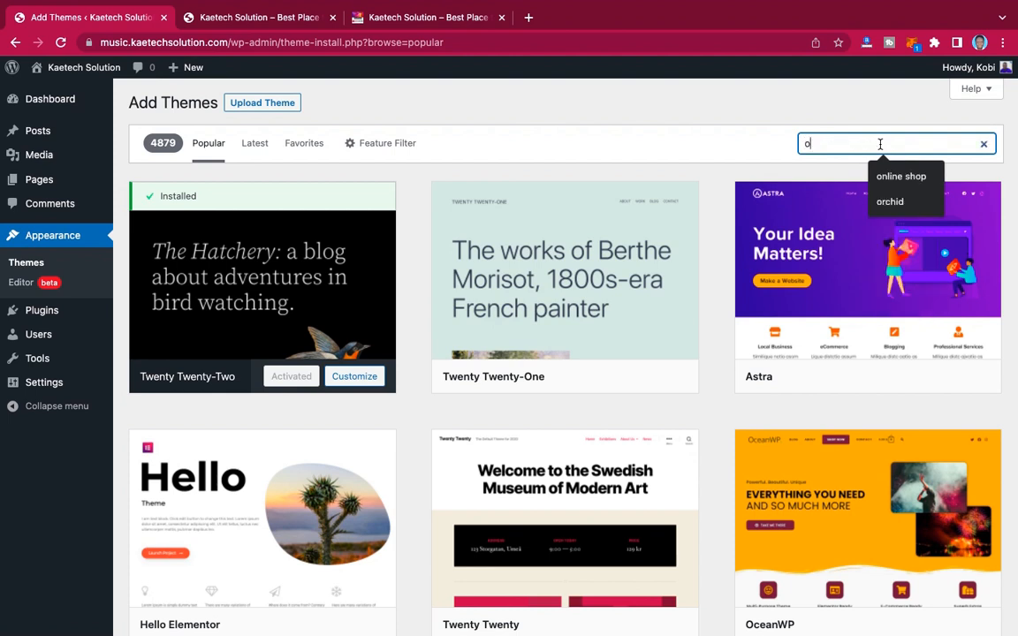
type("rchid")
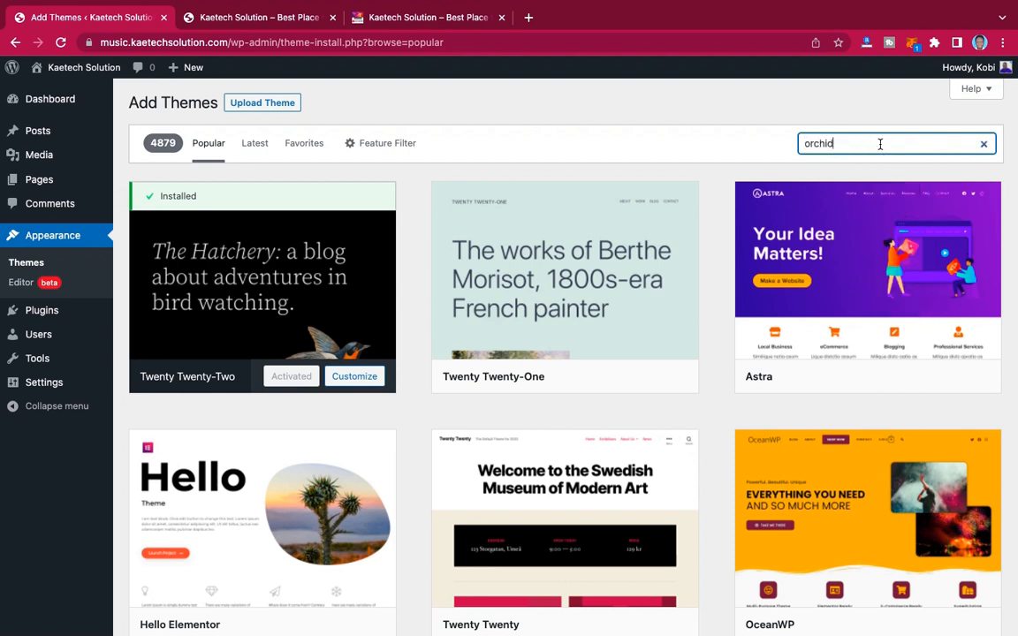
type(" store")
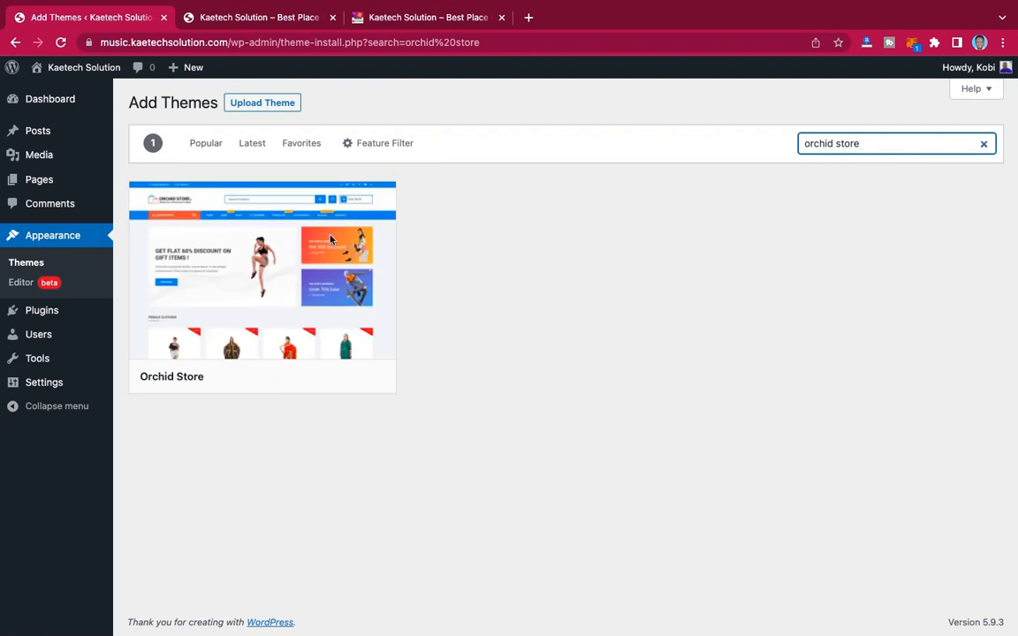
- Install the Orchid Store theme and activate it on the site
mouse_move(281, 242)
left_click(455, 16)
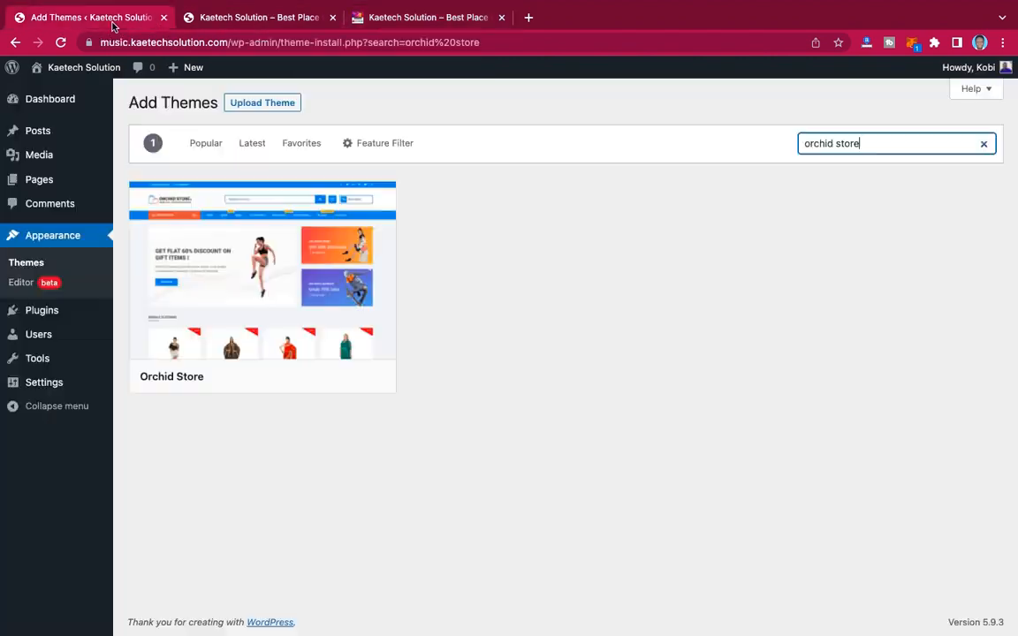
left_click(79, 19)
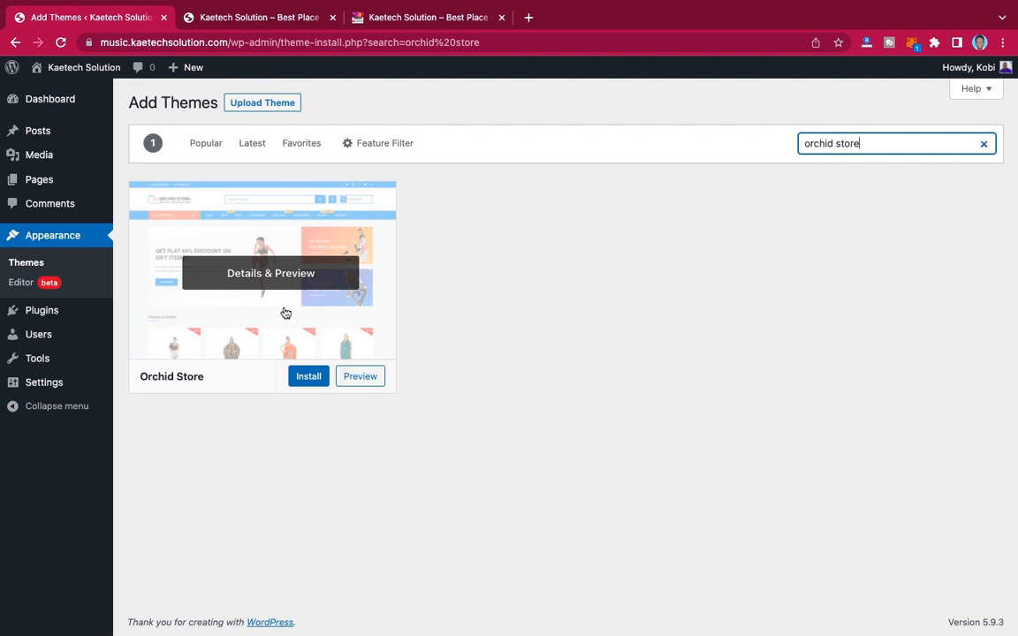
left_click(304, 378)
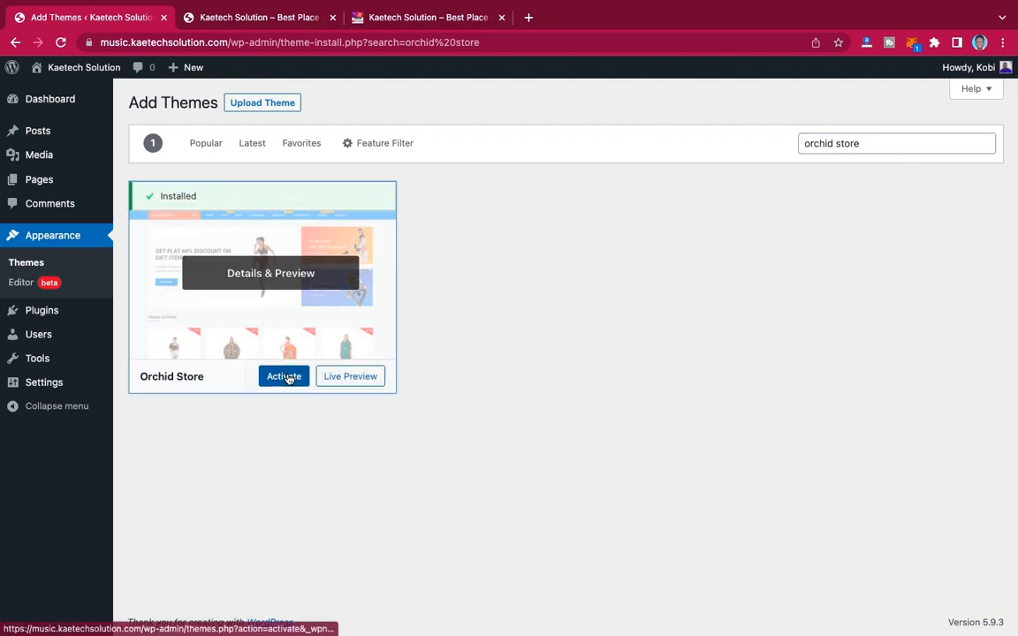
left_click(288, 378)
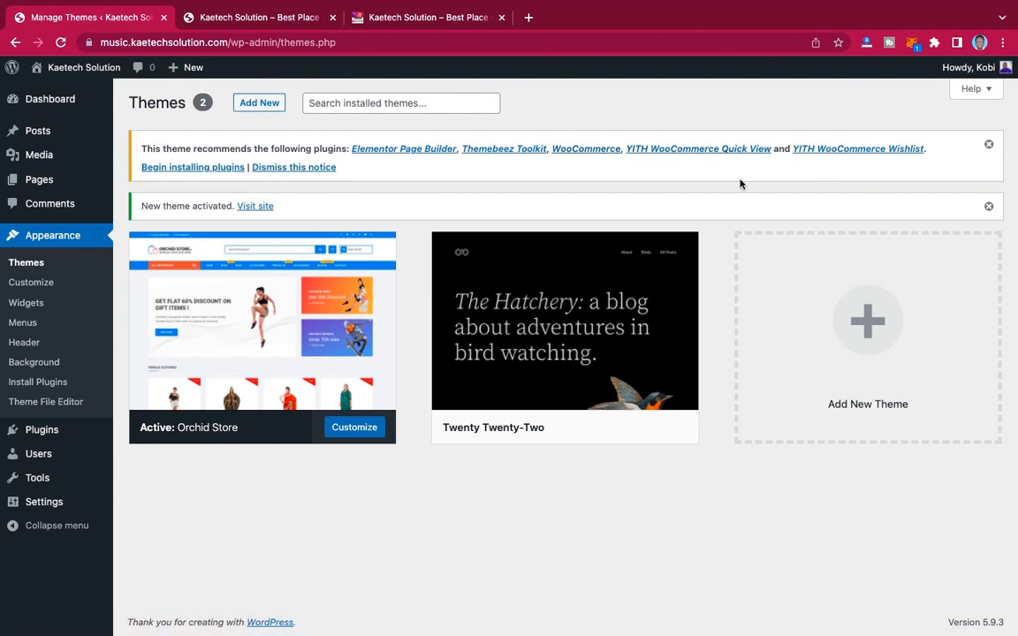
- Bulk-install all plugins recommended by the theme: Elementor, Themebeez Toolkit, WooCommerce, YITH WooCommerce Quick View and YITH WooCommerce Wishlist
left_click(171, 170)
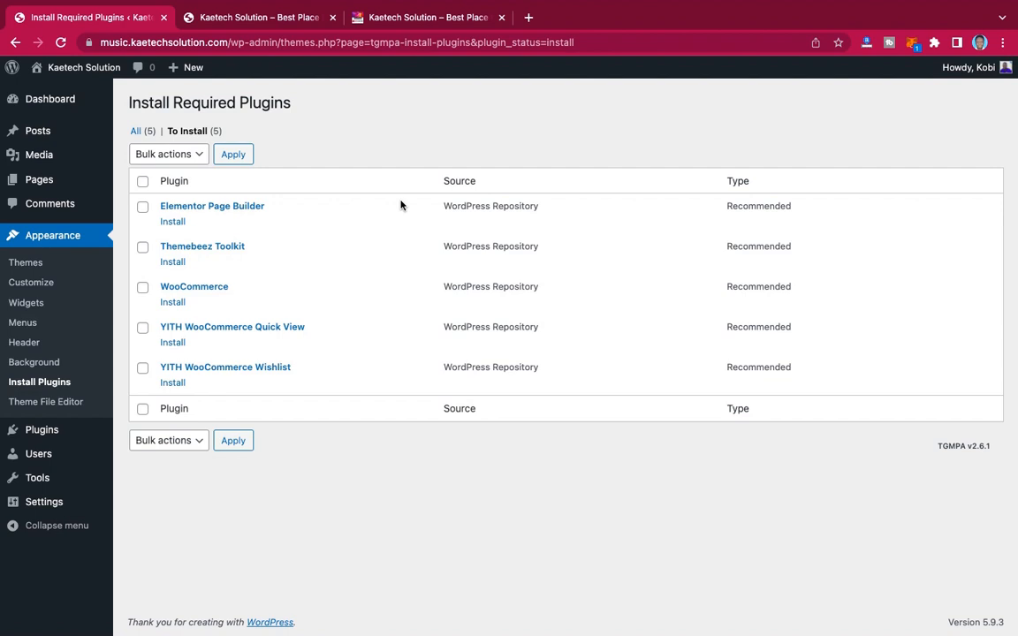
left_click(142, 181)
left_click(152, 155)
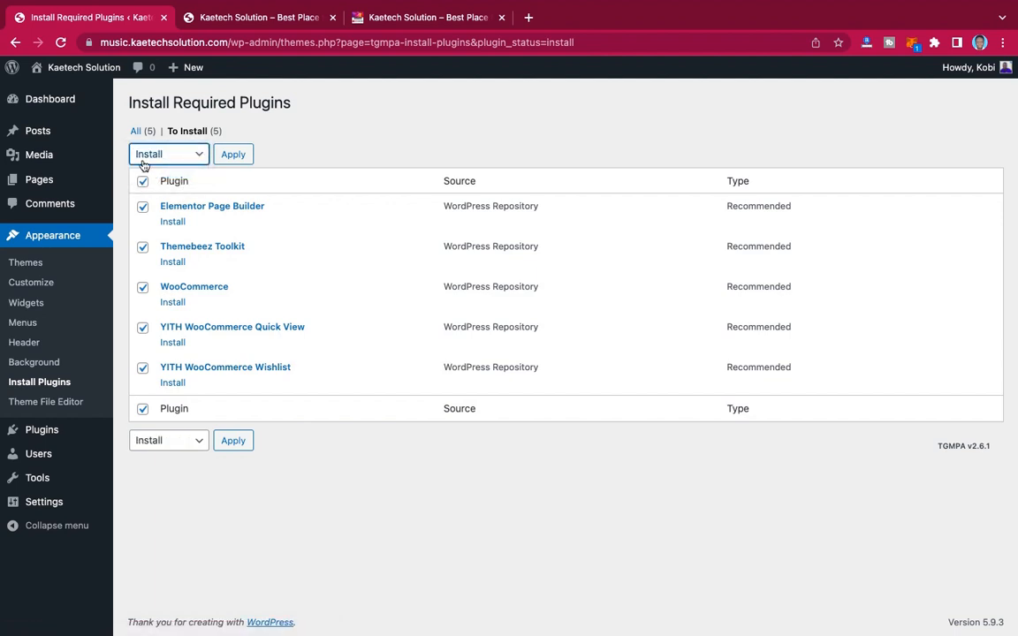
left_click(231, 157)
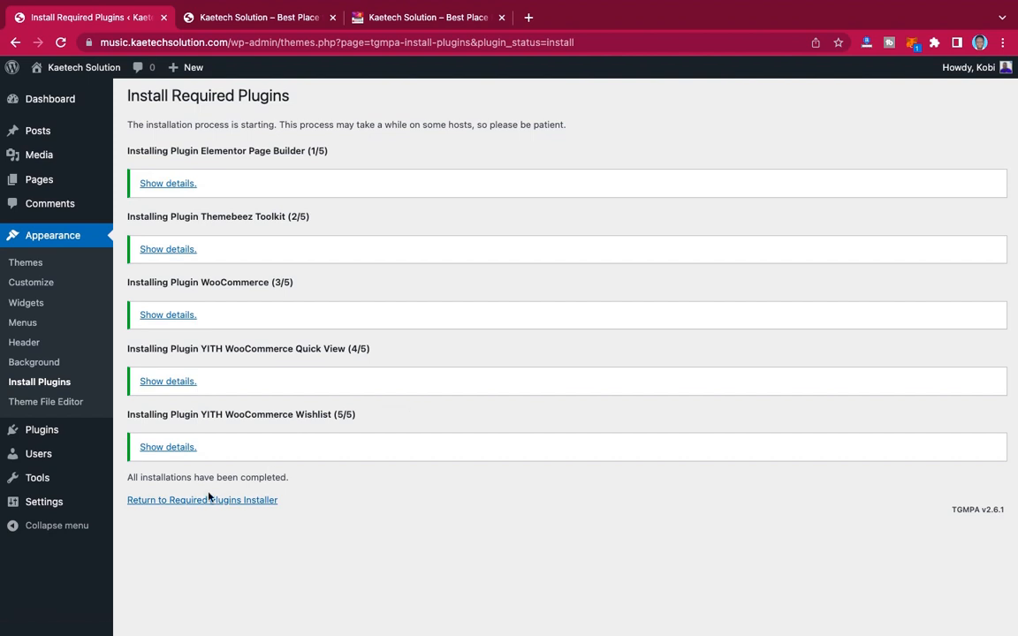
- Return to the required plugins list and bulk-activate all five installed plugins
left_click(187, 504)
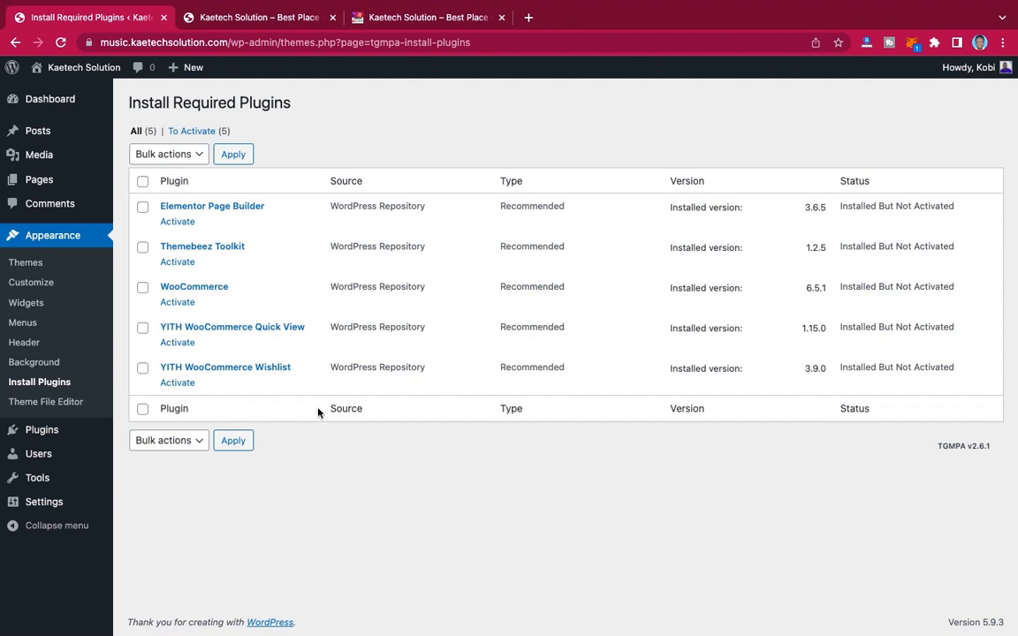
left_click(142, 182)
left_click(165, 156)
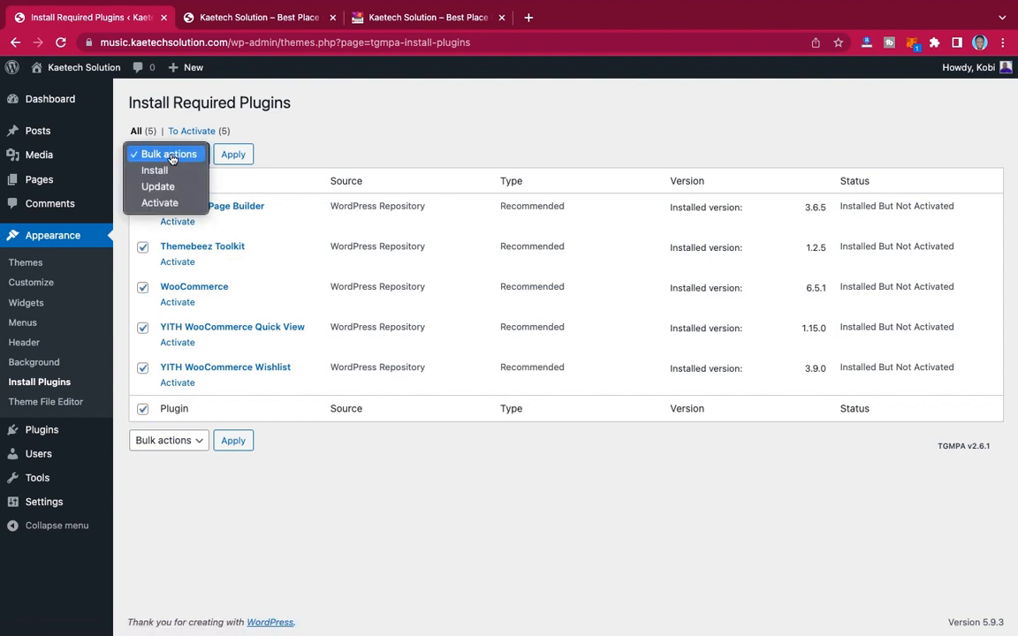
left_click(160, 203)
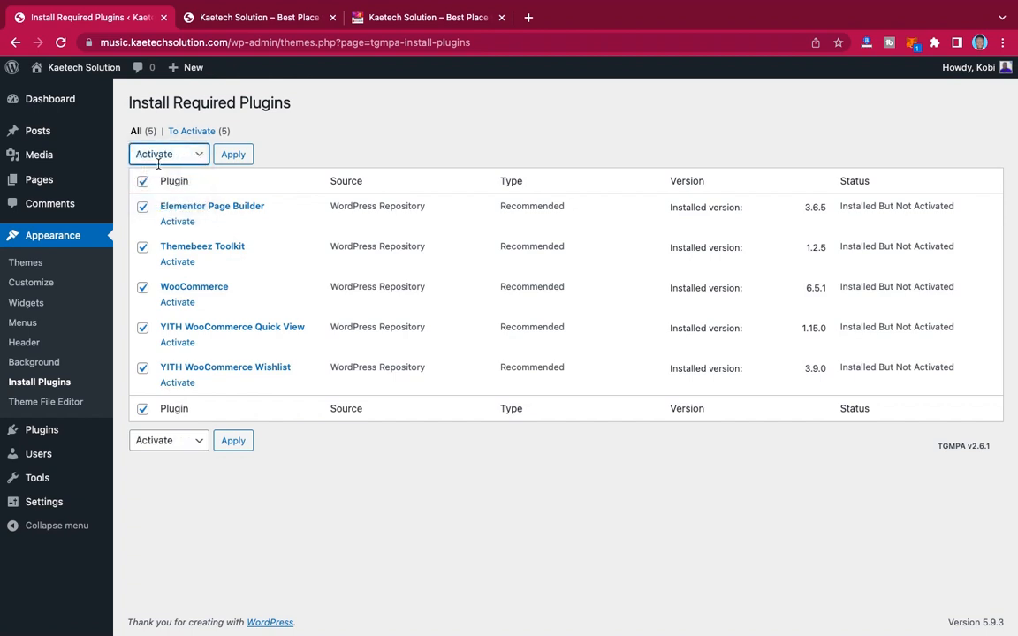
left_click(235, 155)
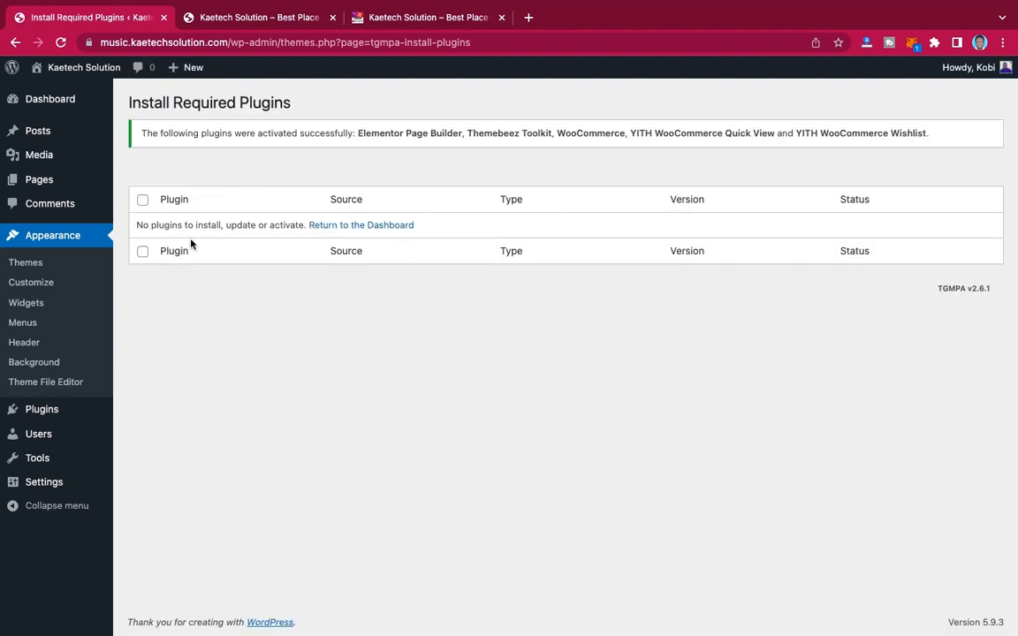
- Return to the WordPress dashboard, closing the Elementor account onboarding, and look over the widgets the plugins added
left_click(363, 226)
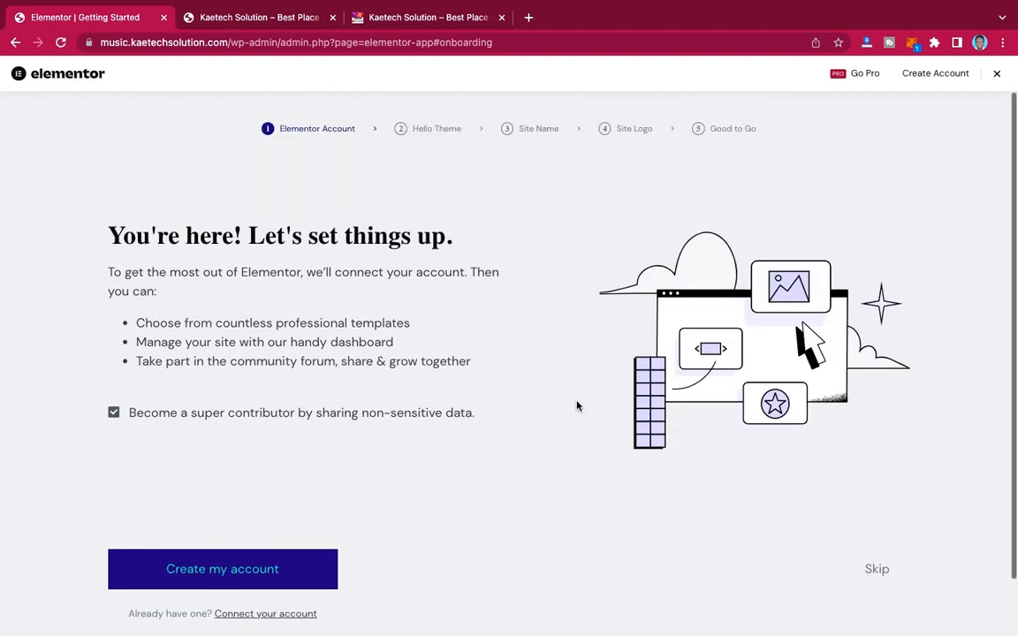
left_click(997, 76)
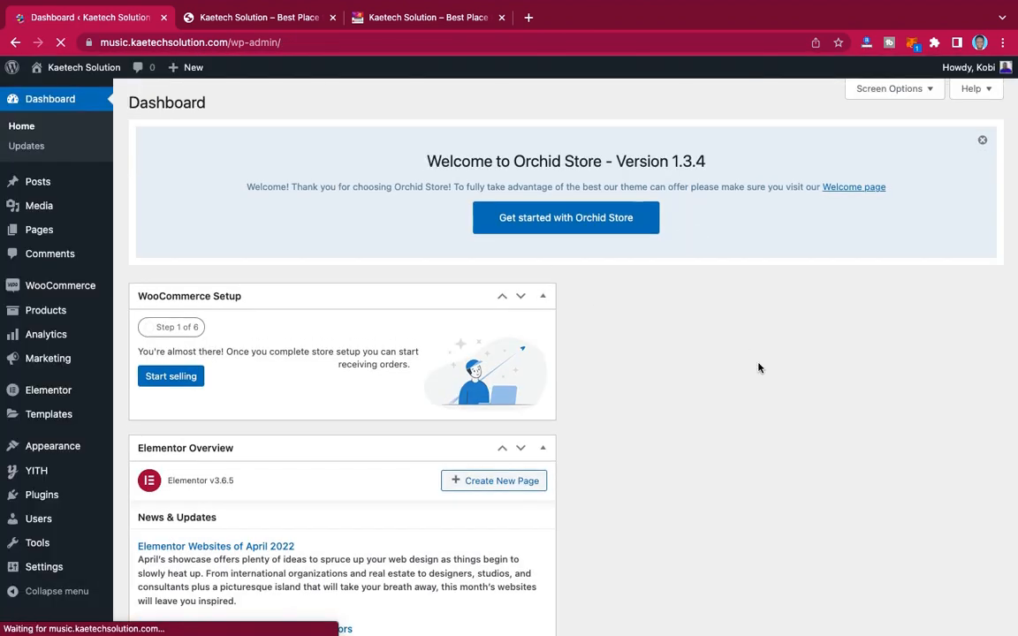
scroll(759, 366, "down", 1)
scroll(759, 366, "down", 14)
scroll(759, 366, "up", 15)
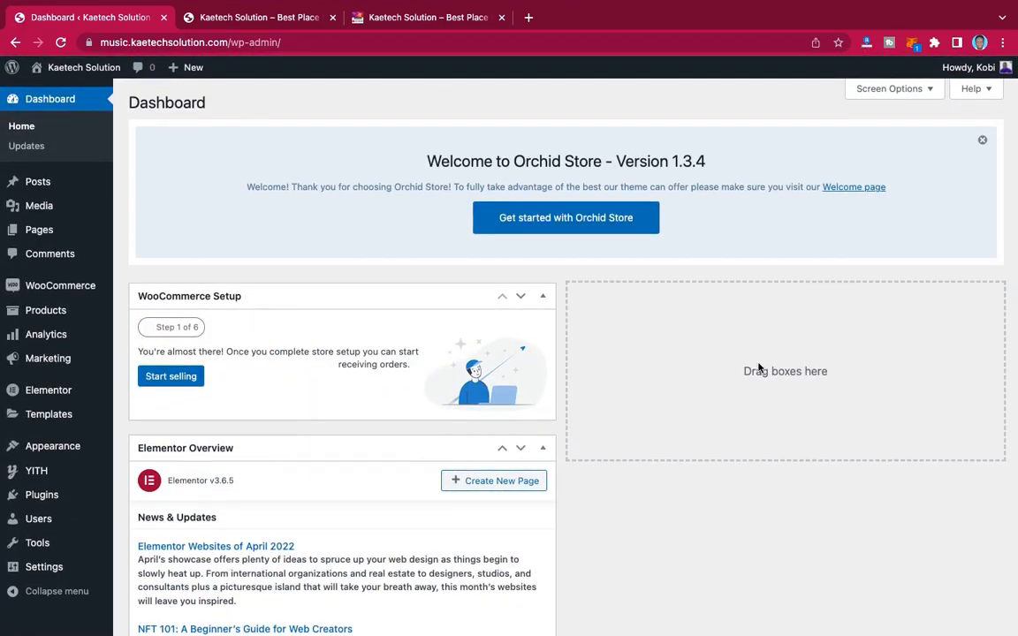
- Hide the dashboard widgets Latest news from YITH Blog, Elementor Overview, Latest Posts From Themebeez and YITH Latest Updates
left_click(917, 89)
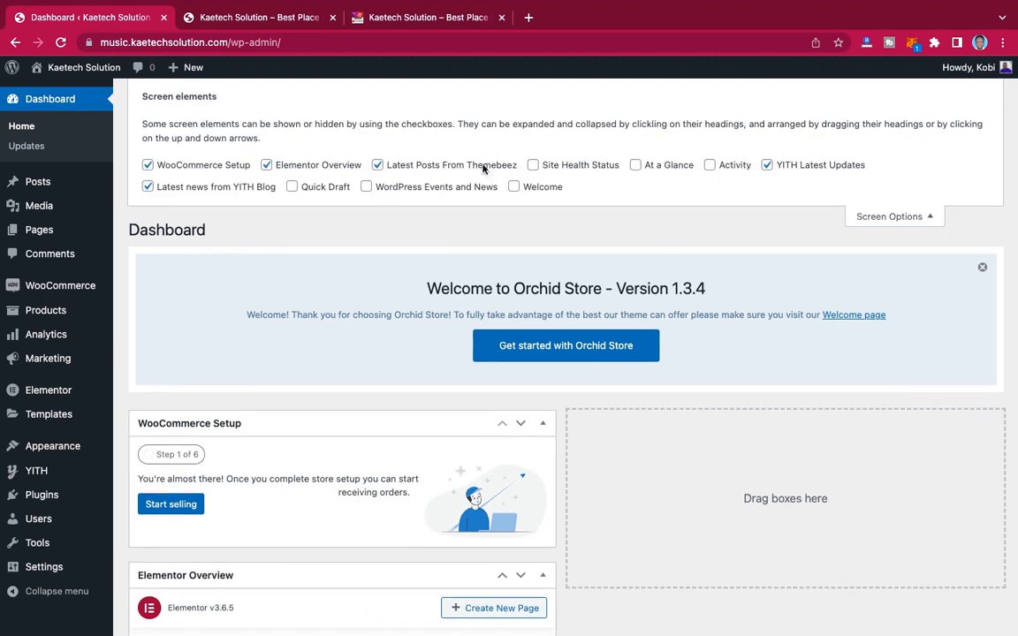
left_click(147, 187)
left_click(266, 164)
left_click(378, 165)
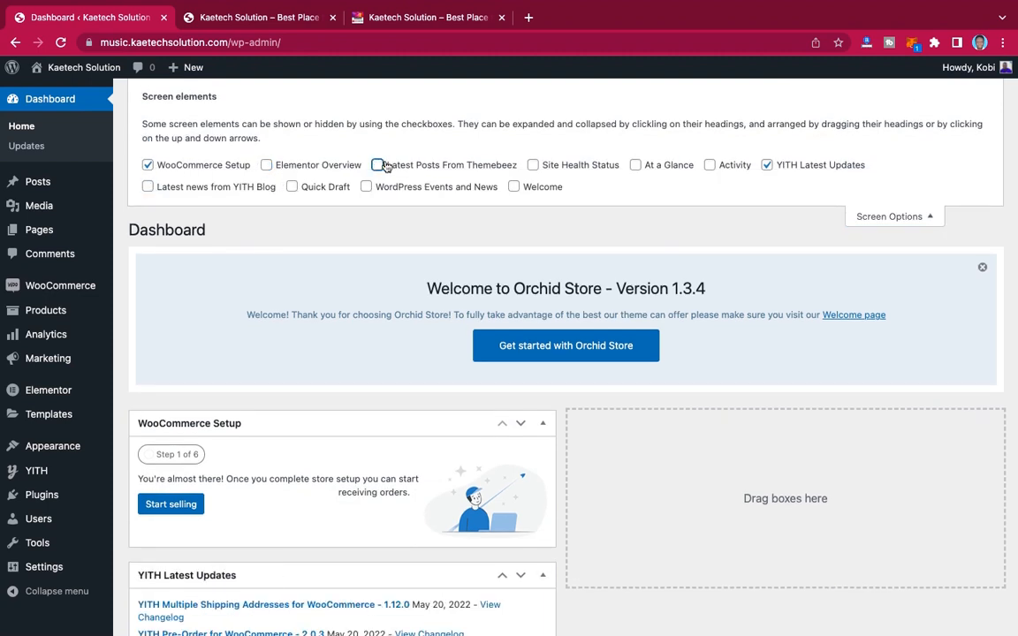
left_click(879, 216)
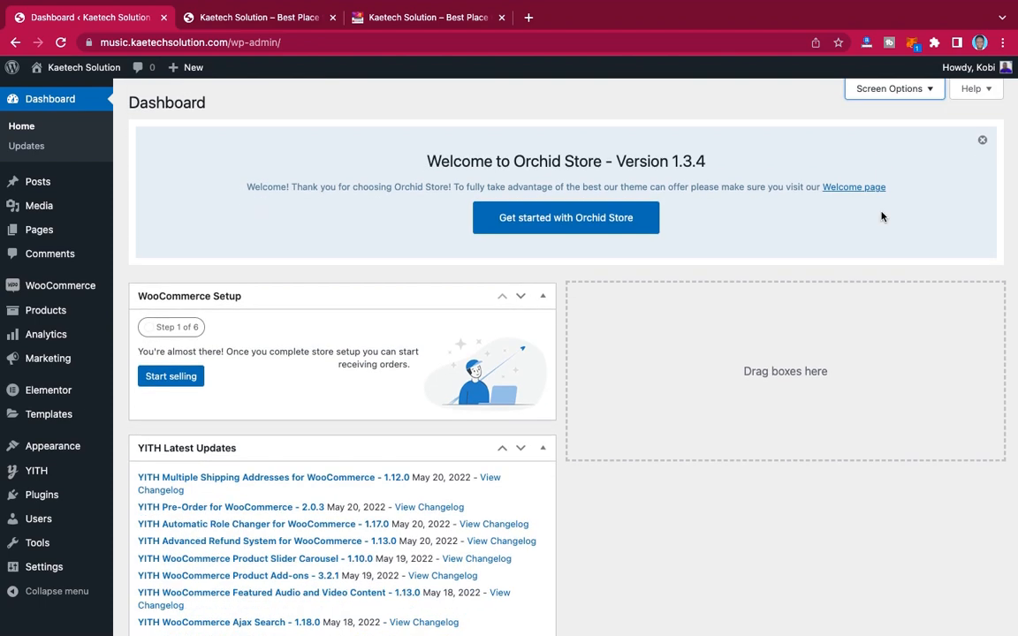
left_click(895, 92)
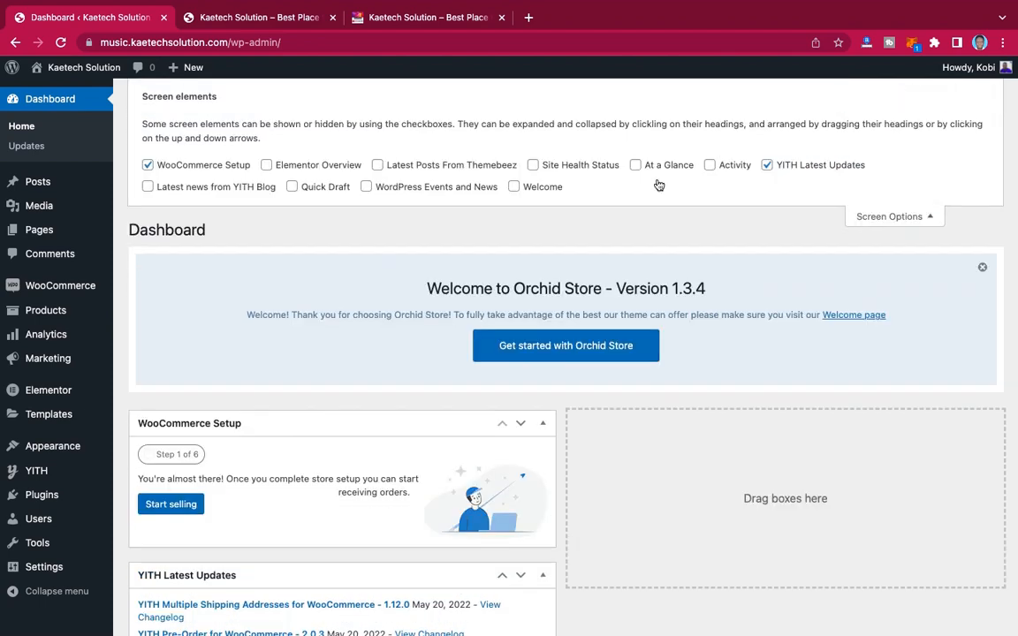
left_click(777, 167)
left_click(890, 217)
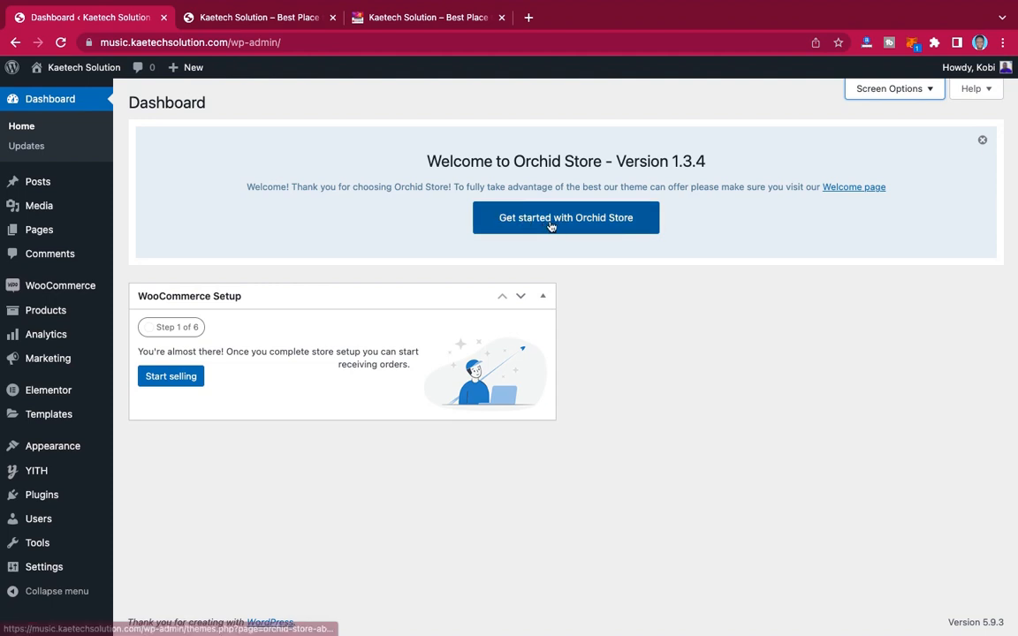
- Open the Orchid Store theme's getting-started page and look over its setup options
left_click(607, 225)
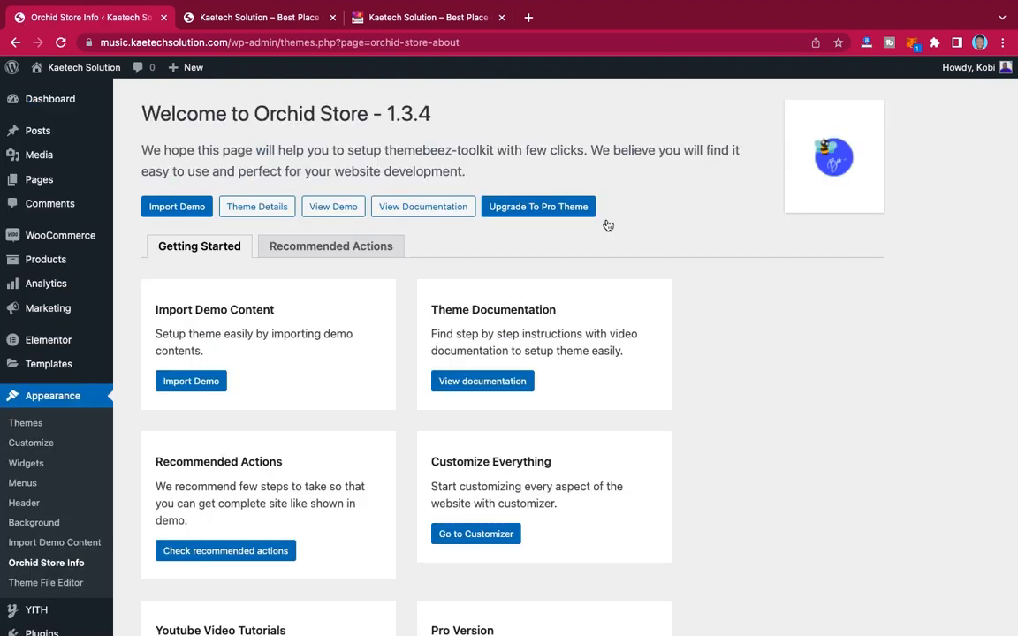
scroll(643, 337, "down", 5)
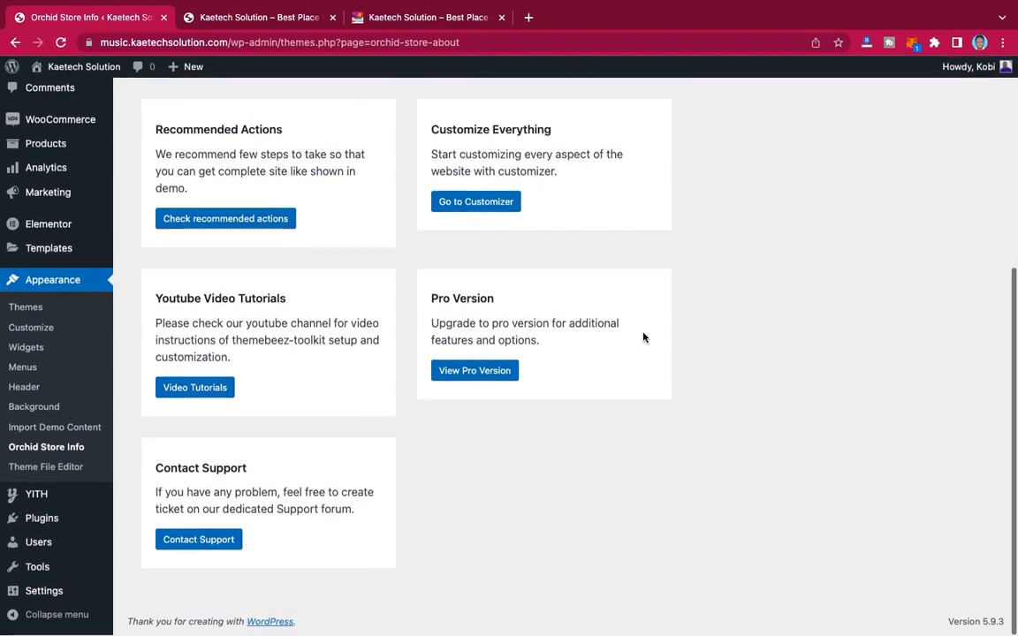
scroll(643, 336, "up", 5)
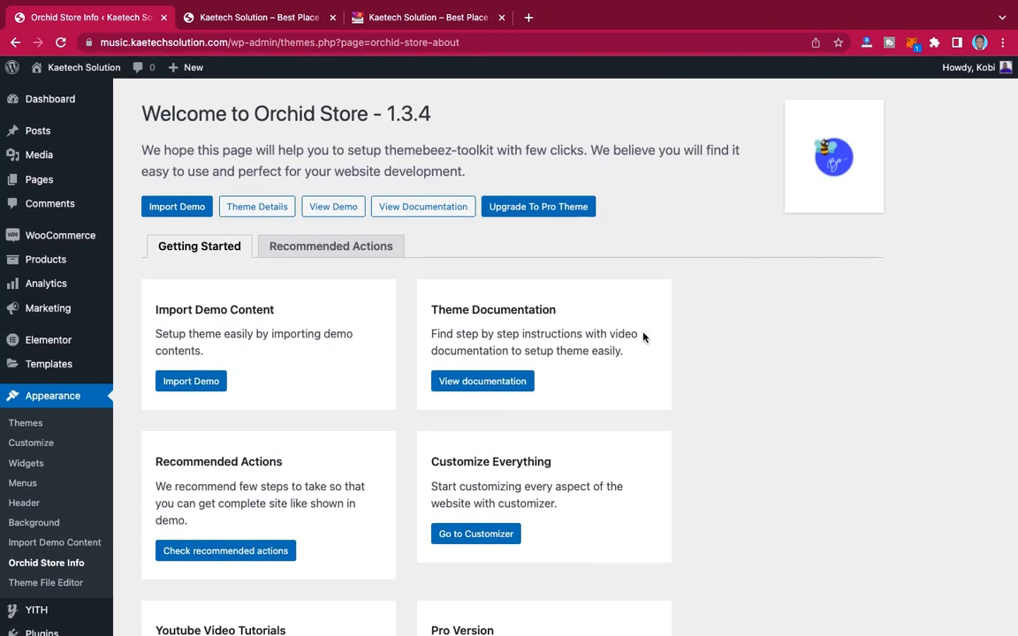
scroll(643, 337, "down", 1)
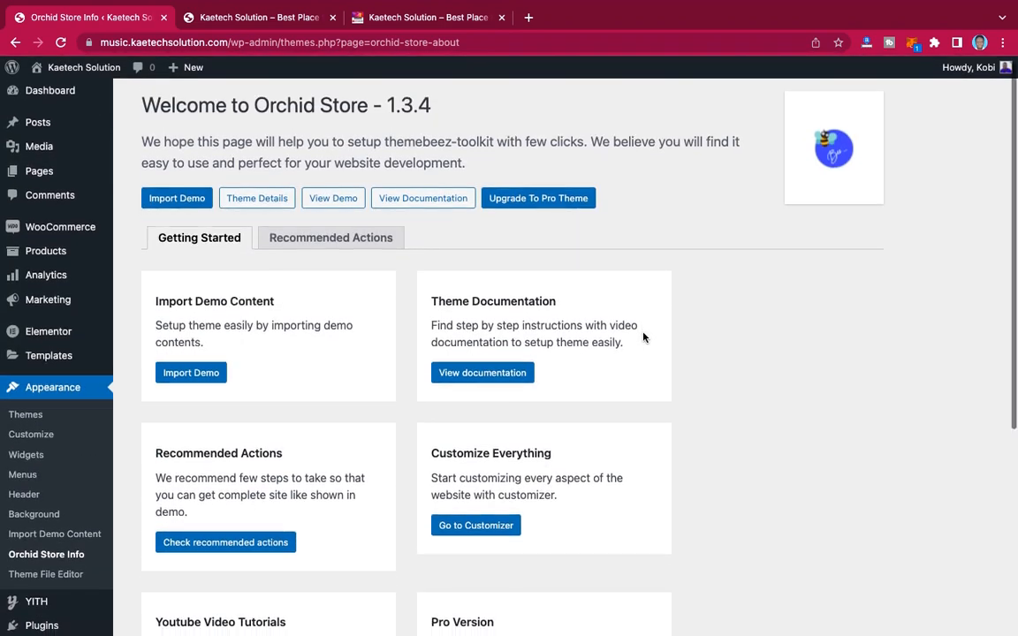
scroll(641, 337, "down", 3)
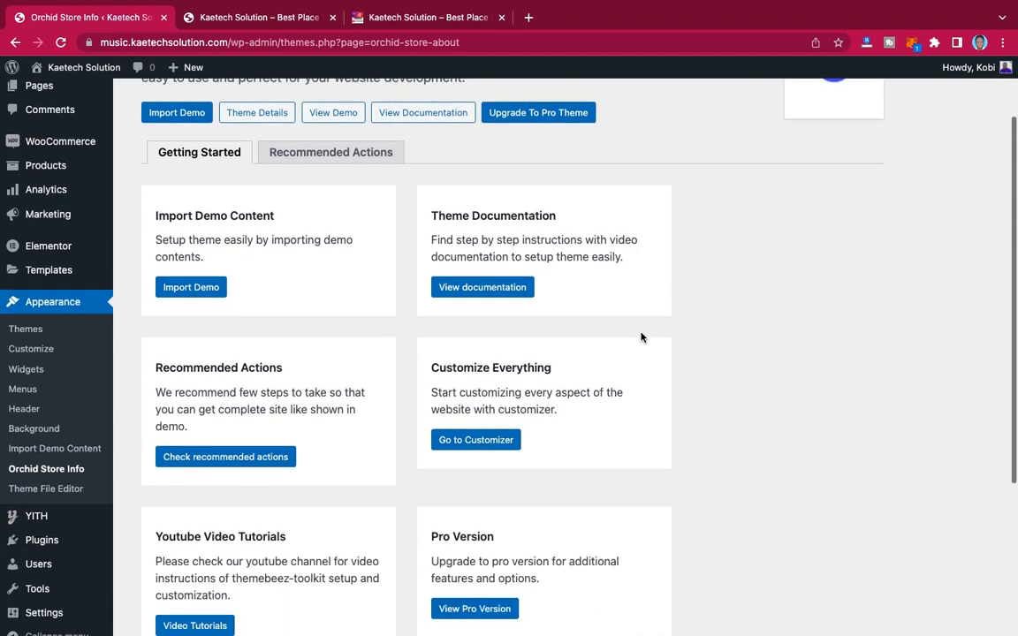
scroll(642, 336, "up", 3)
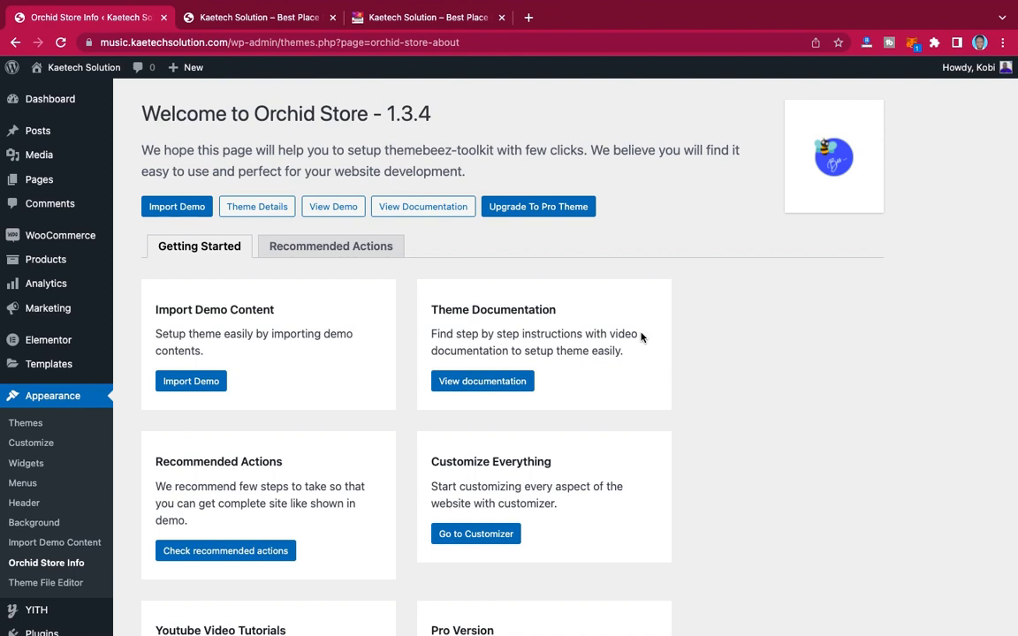
scroll(614, 431, "down", 8)
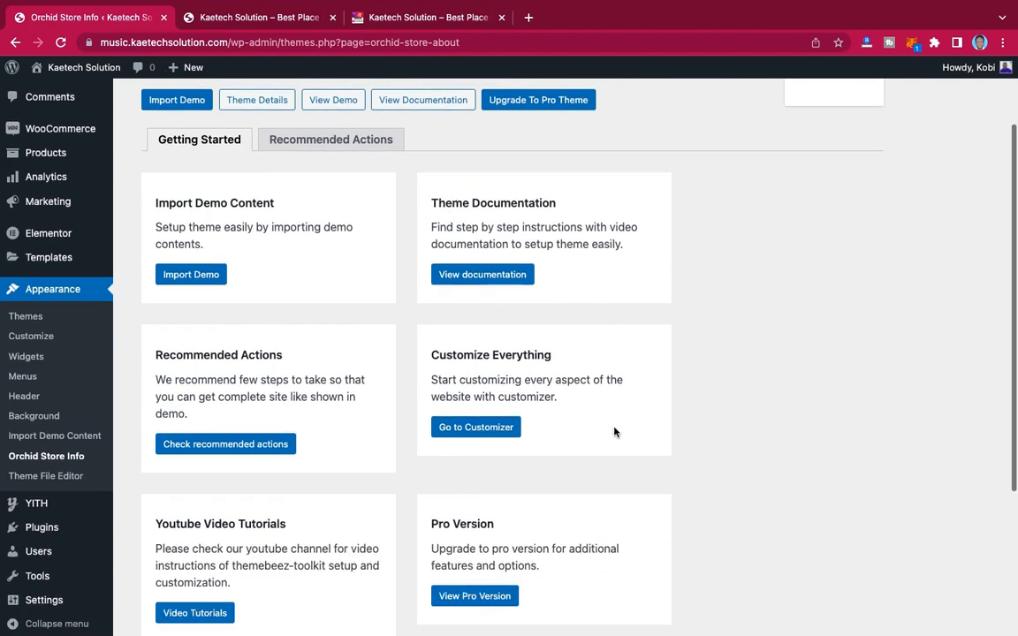
scroll(614, 432, "up", 6)
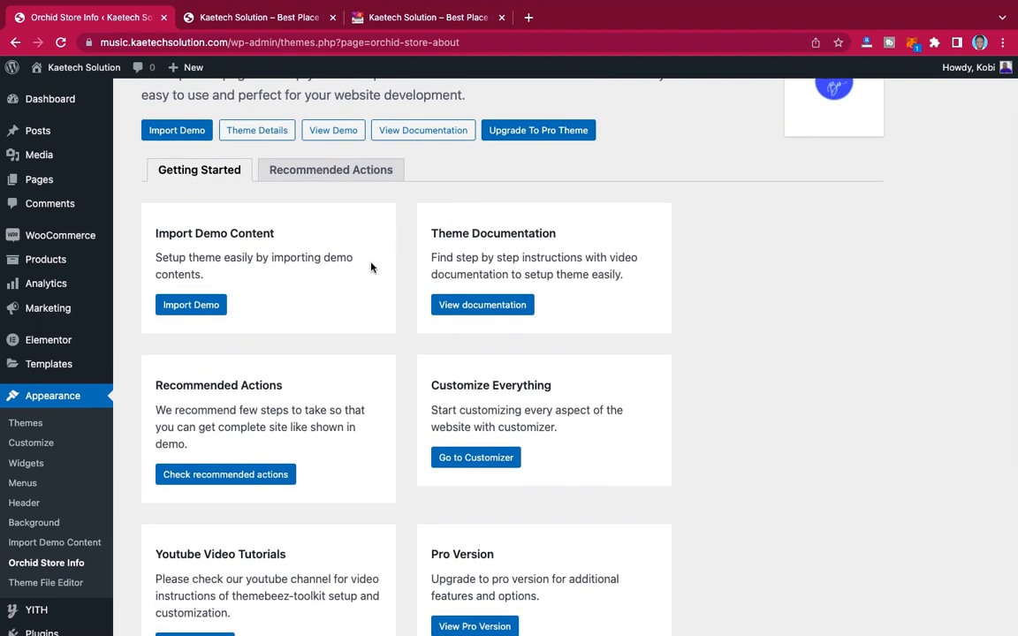
- View the finished Kaetech Solution reference store, and reload the new site's front page to check how it looks with Orchid Store active
left_click(384, 20)
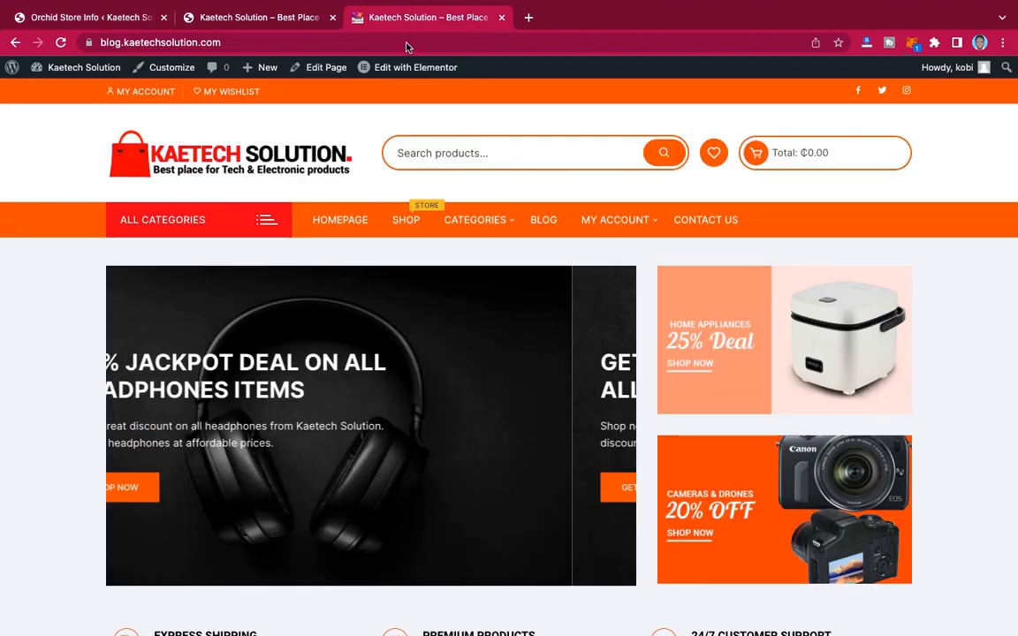
left_click(88, 17)
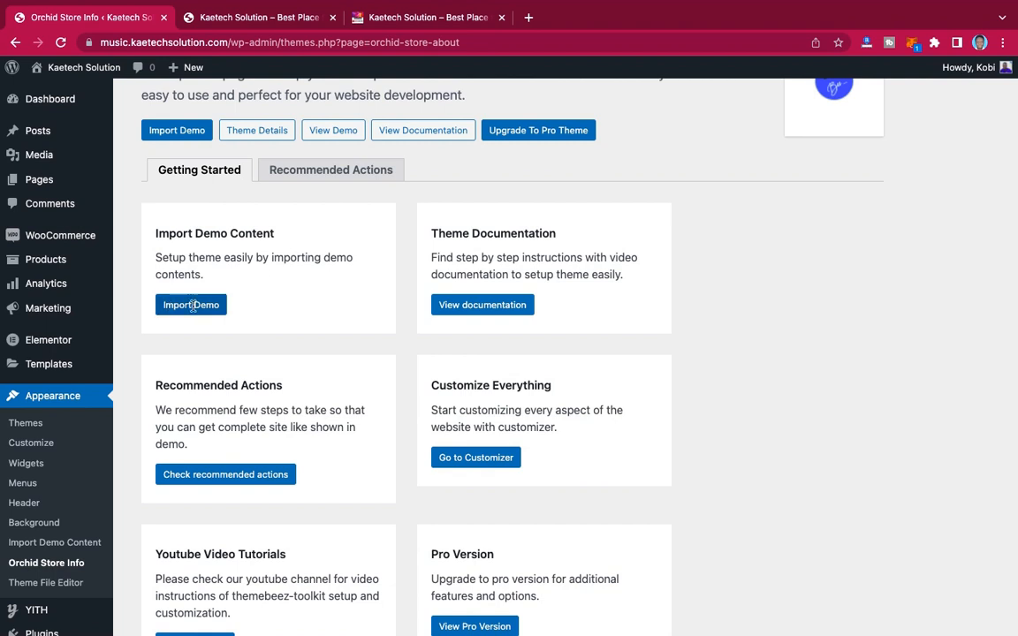
left_click(268, 33)
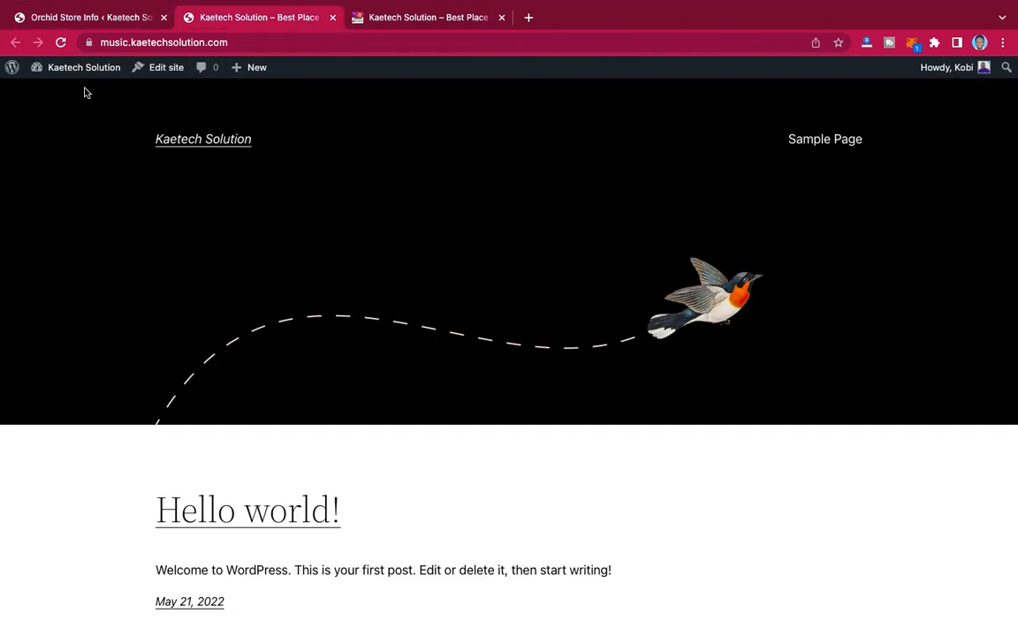
left_click(62, 43)
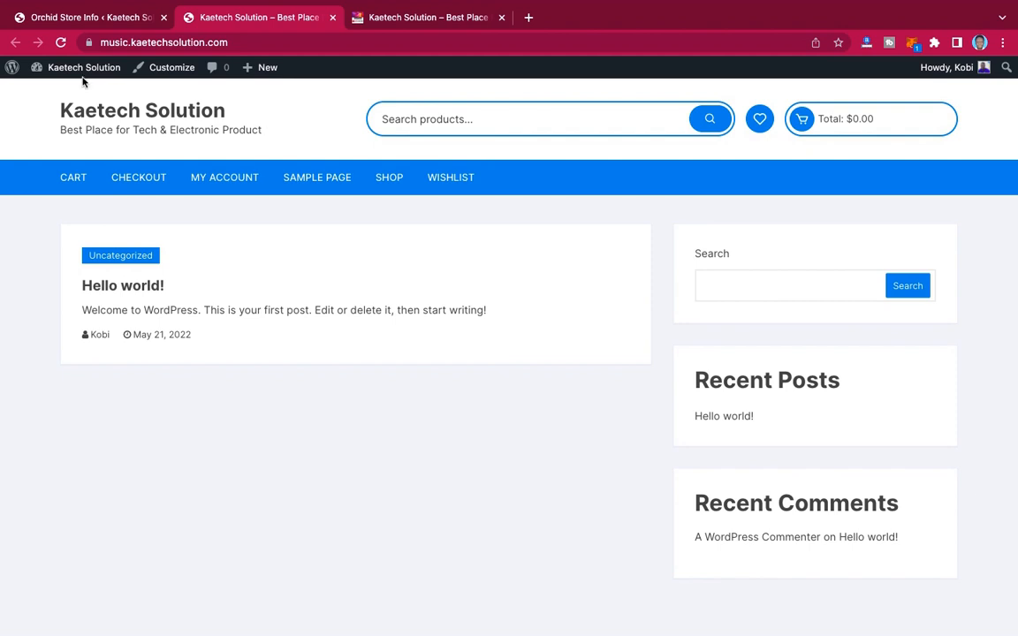
- Return to the Orchid Store info page, open its demo importer and look over the available demos
left_click(82, 17)
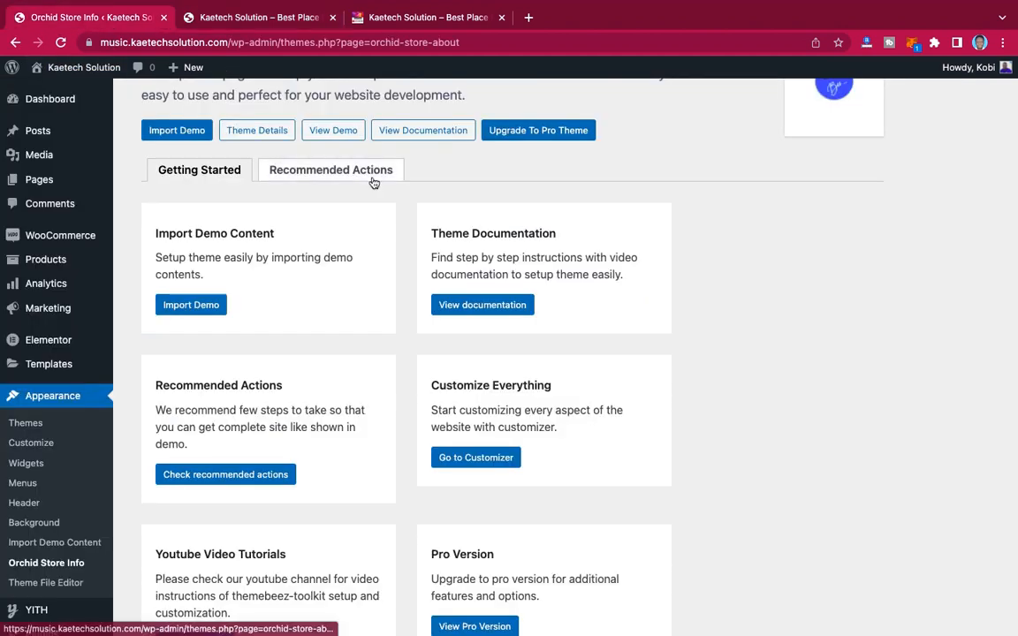
left_click(199, 307)
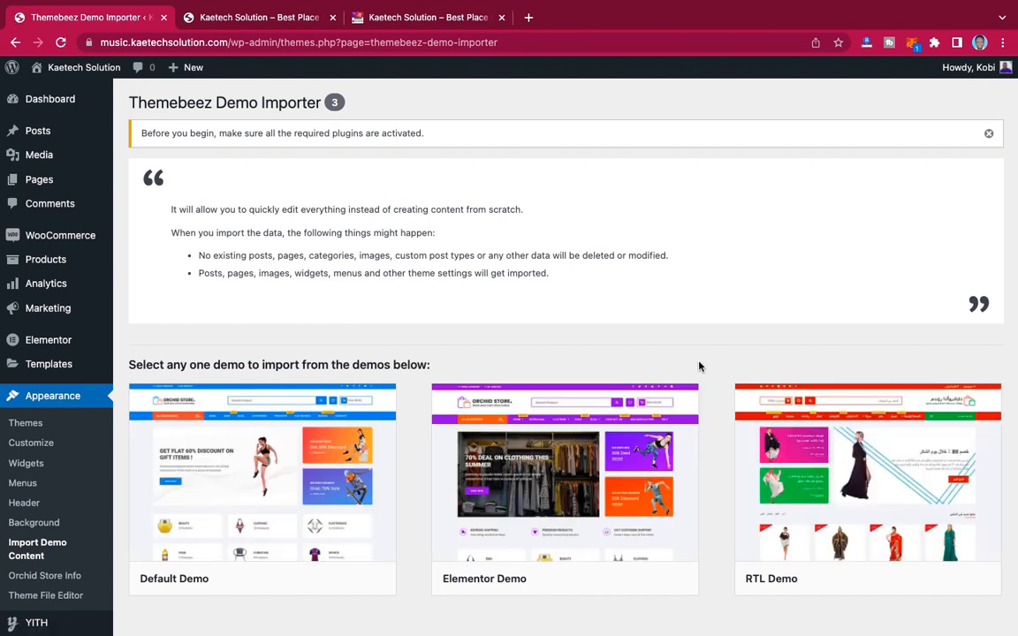
scroll(740, 336, "down", 3)
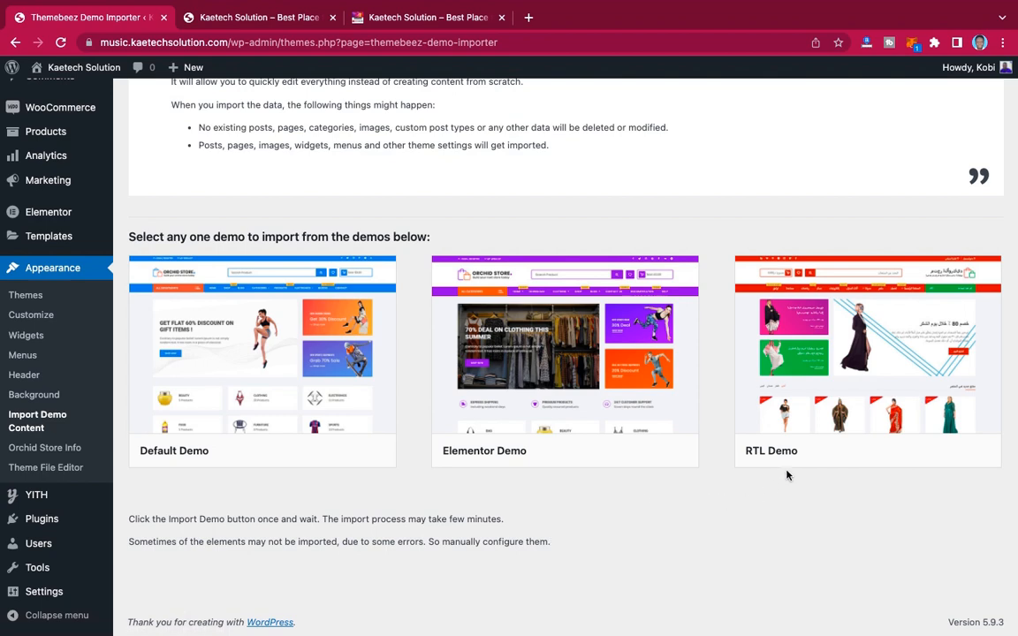
mouse_move(299, 349)
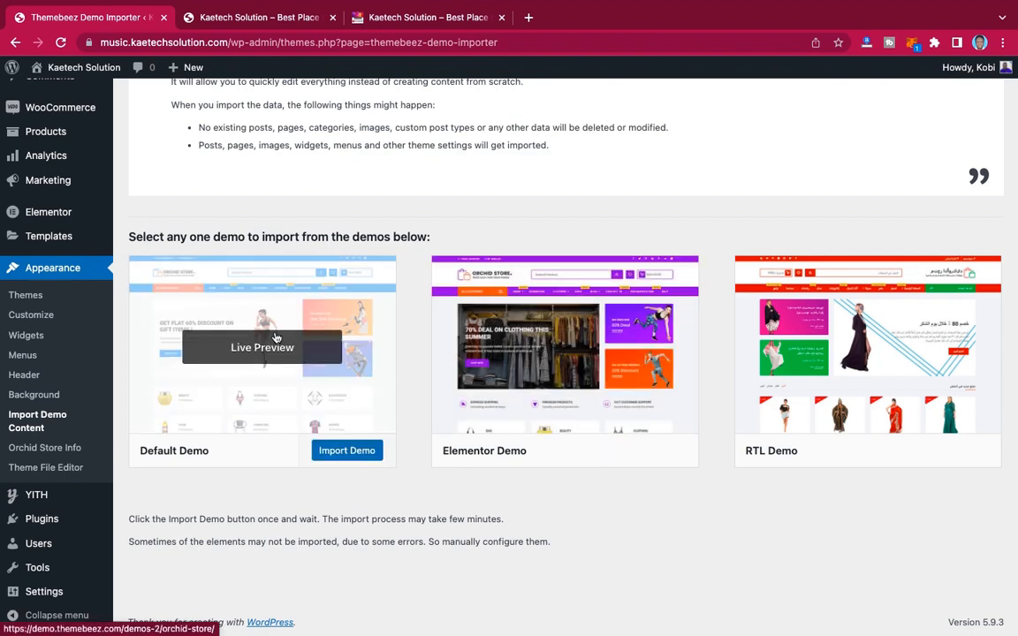
mouse_move(500, 353)
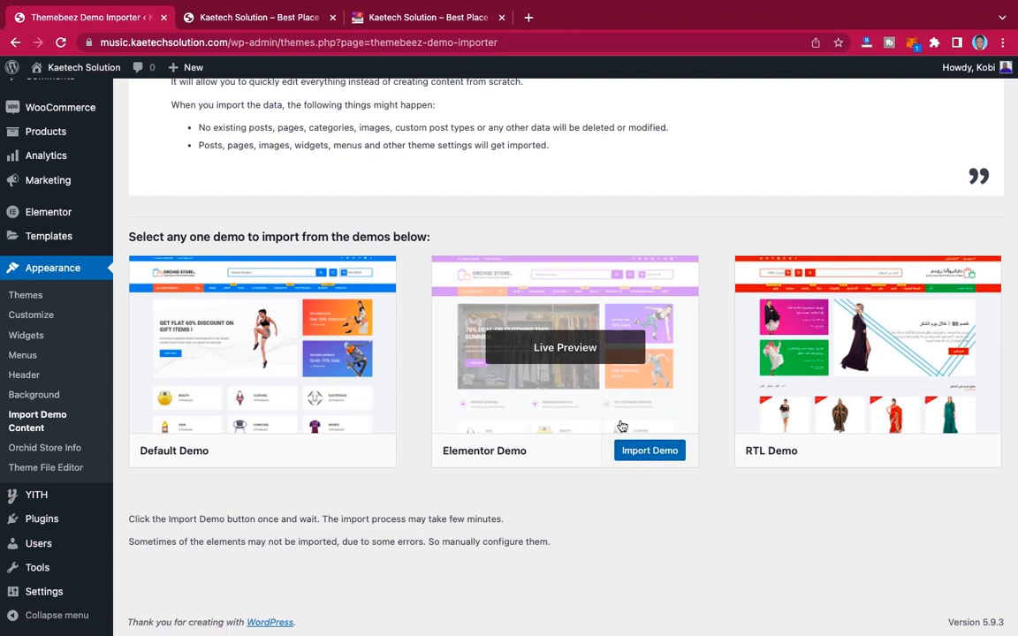
- Open the live preview of the Elementor Demo and examine its homepage layout, from the header and banners through the product sections to the footer
left_click(565, 349)
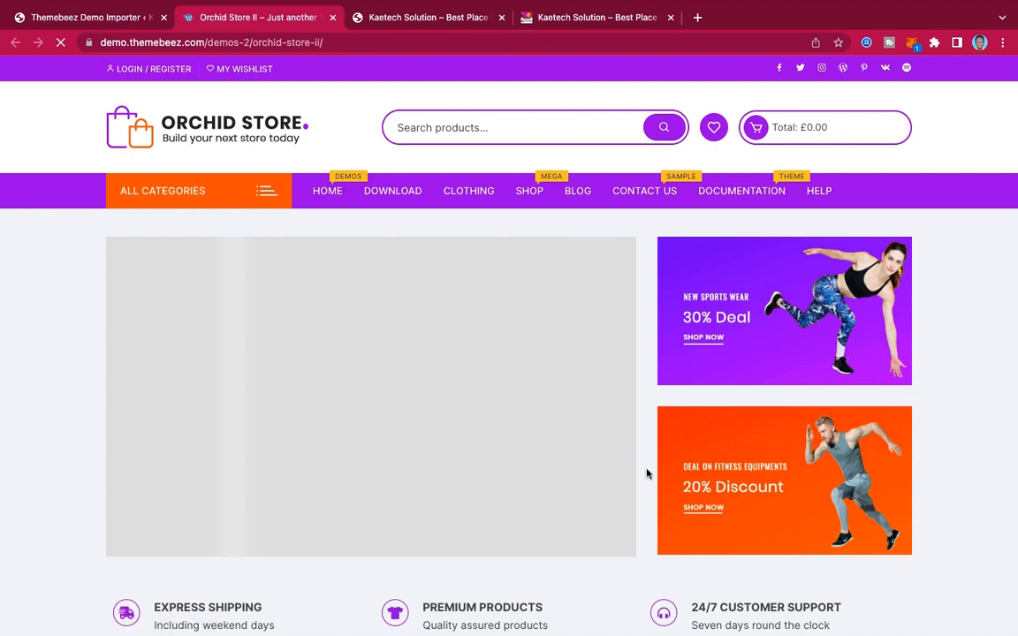
scroll(647, 473, "down", 6)
scroll(647, 475, "down", 8)
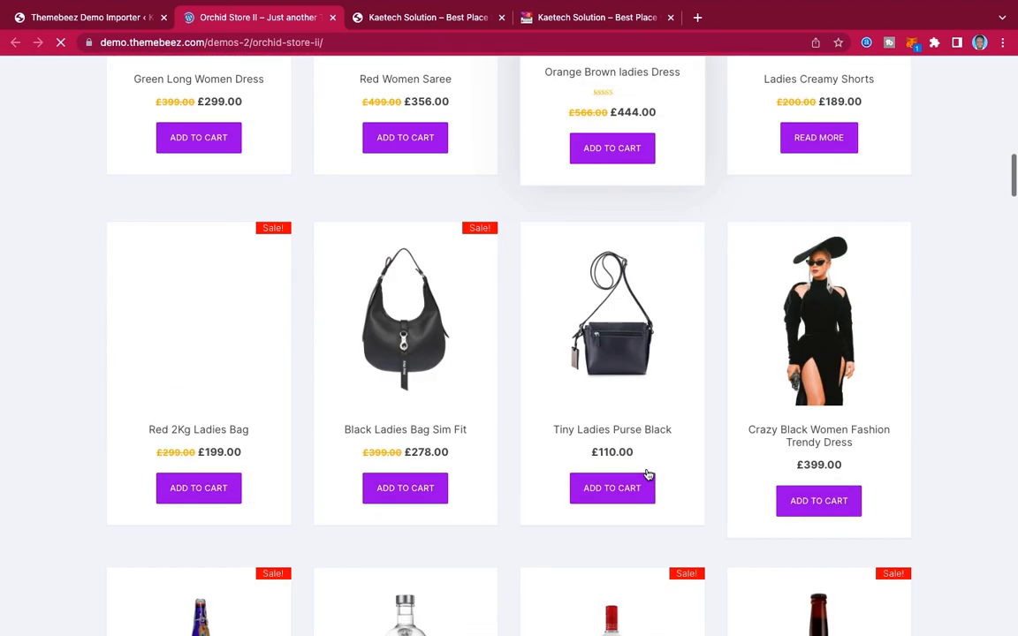
scroll(647, 474, "down", 8)
scroll(647, 476, "down", 6)
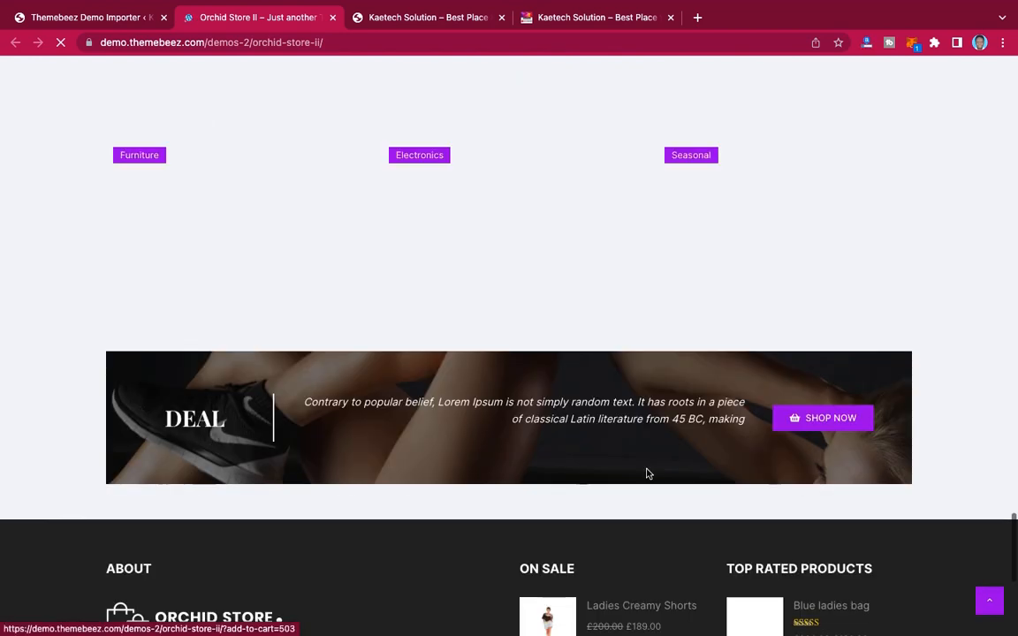
scroll(648, 475, "up", 15)
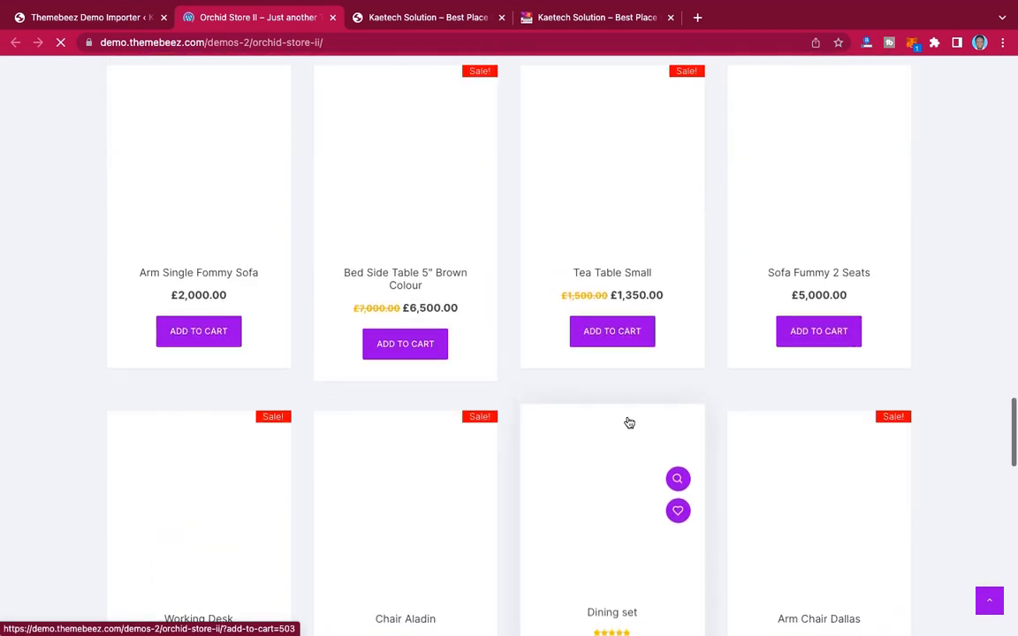
scroll(628, 380, "up", 12)
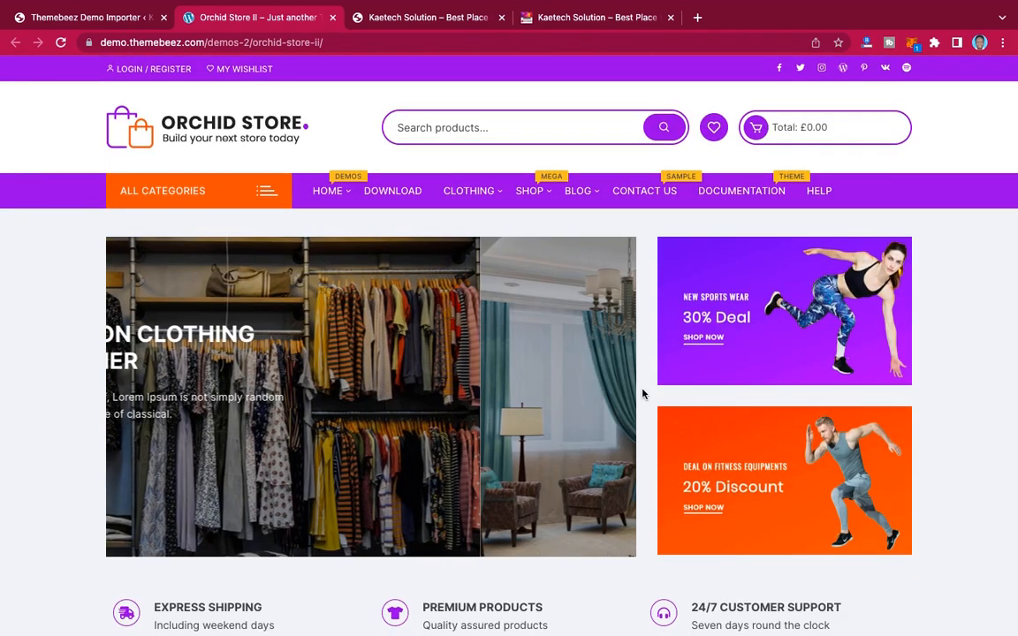
scroll(642, 394, "down", 15)
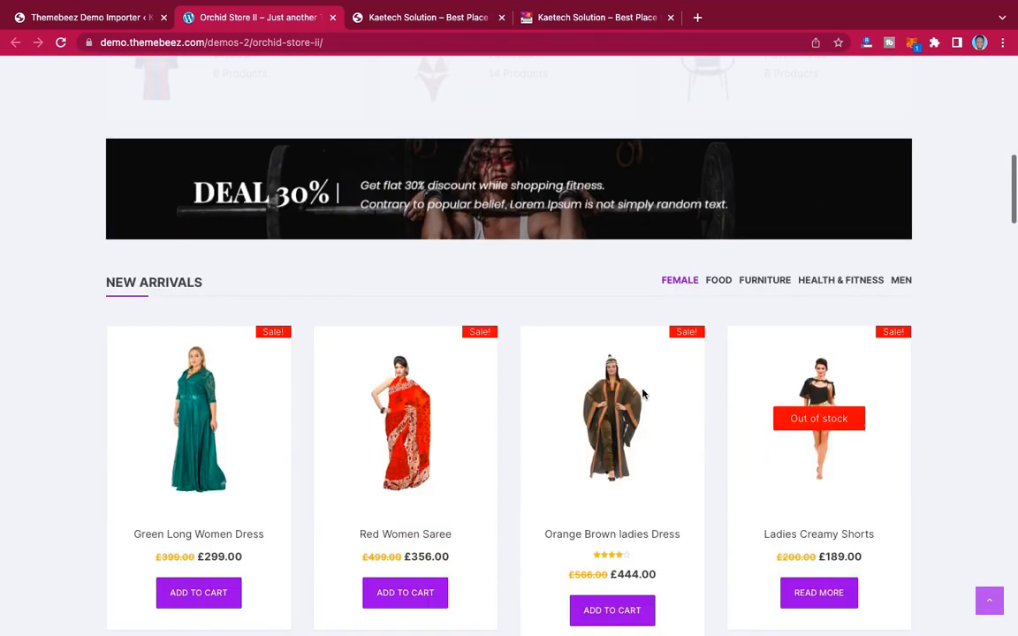
scroll(643, 394, "up", 8)
scroll(642, 394, "up", 8)
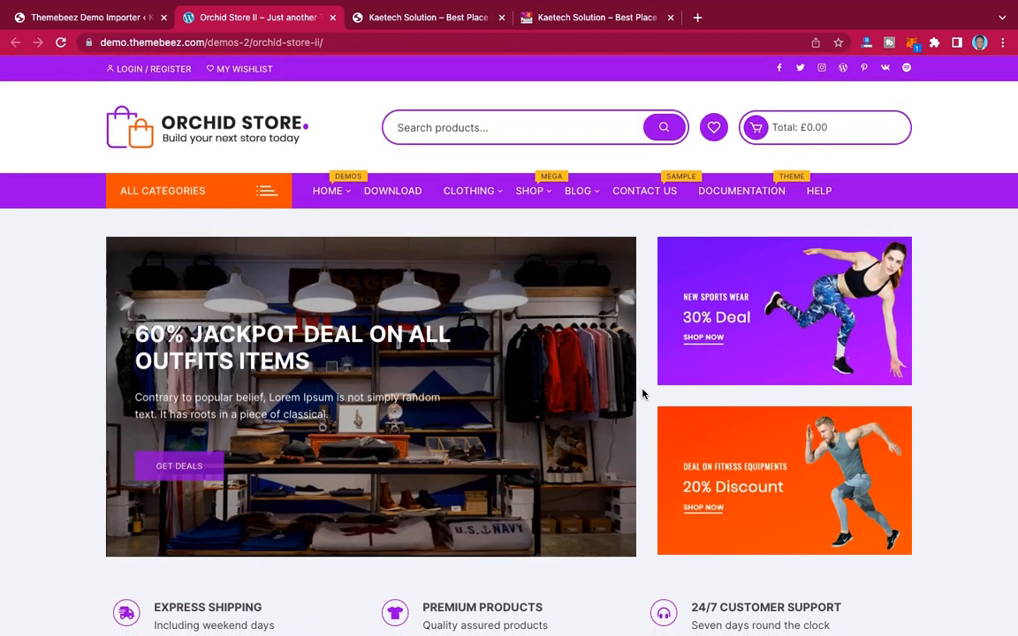
scroll(643, 394, "down", 10)
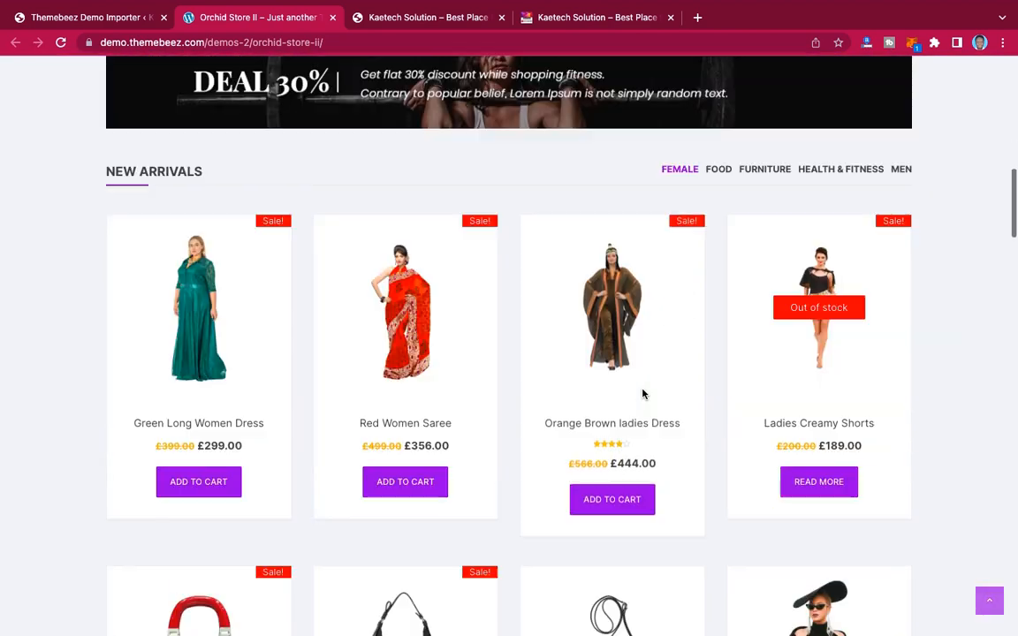
scroll(643, 393, "up", 10)
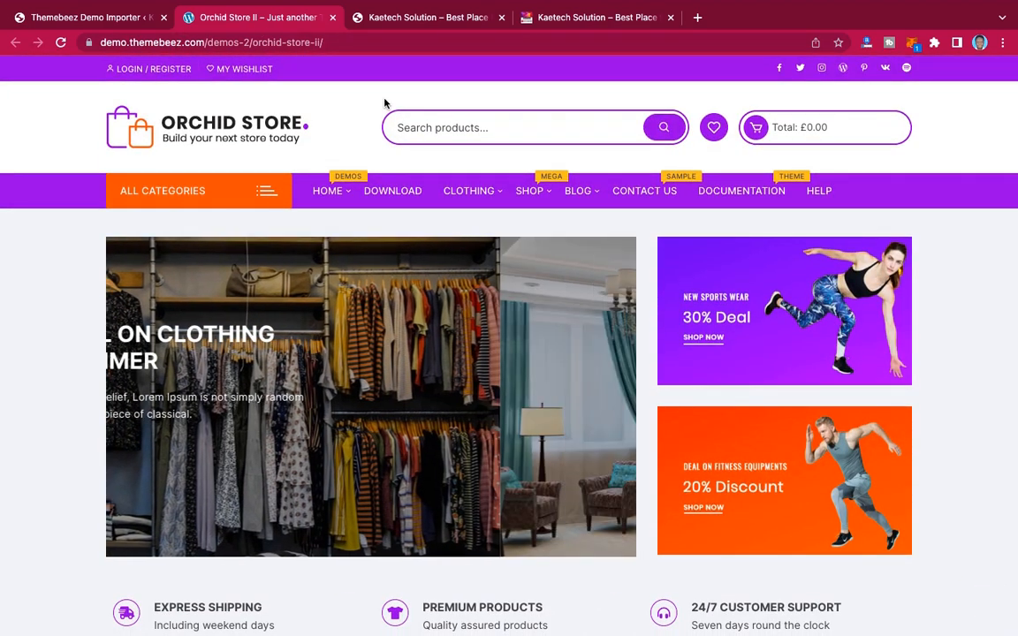
- Compare the demo preview with the finished reference store's homepage, and close the preview
left_click(570, 19)
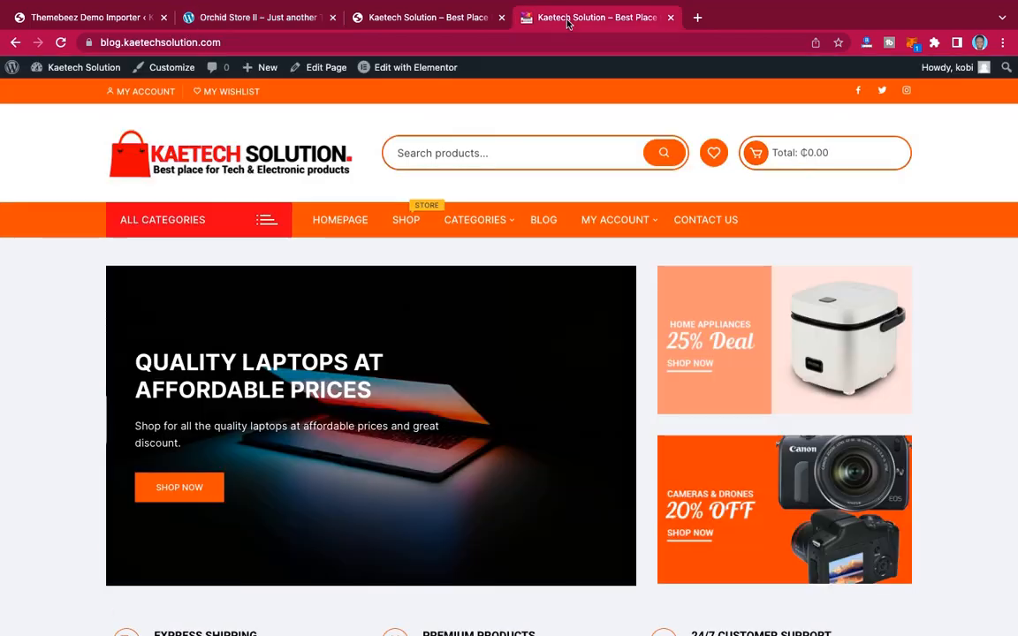
scroll(650, 331, "down", 8)
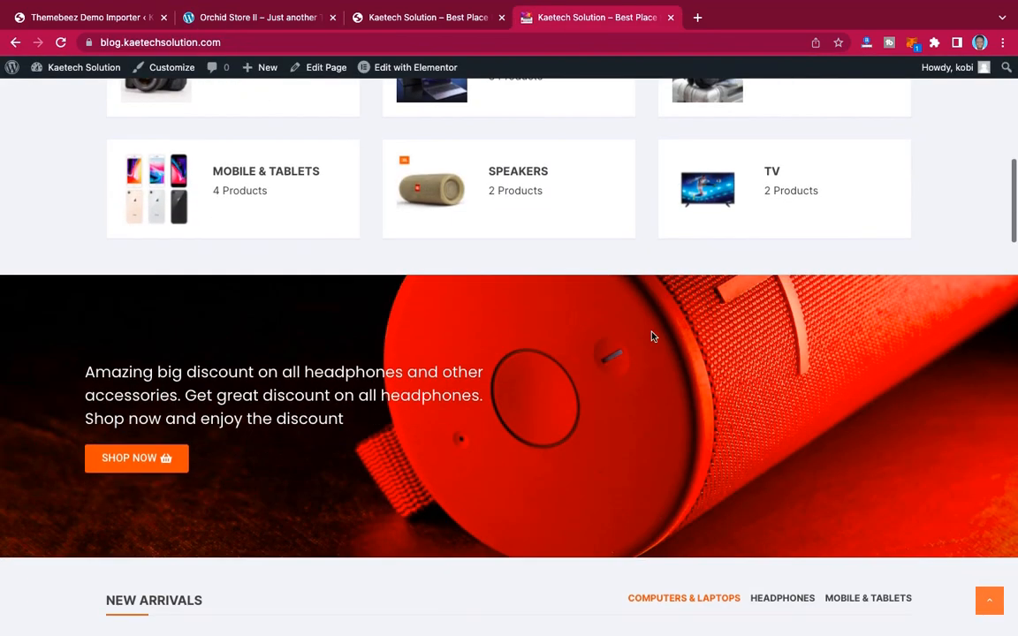
scroll(651, 336, "up", 8)
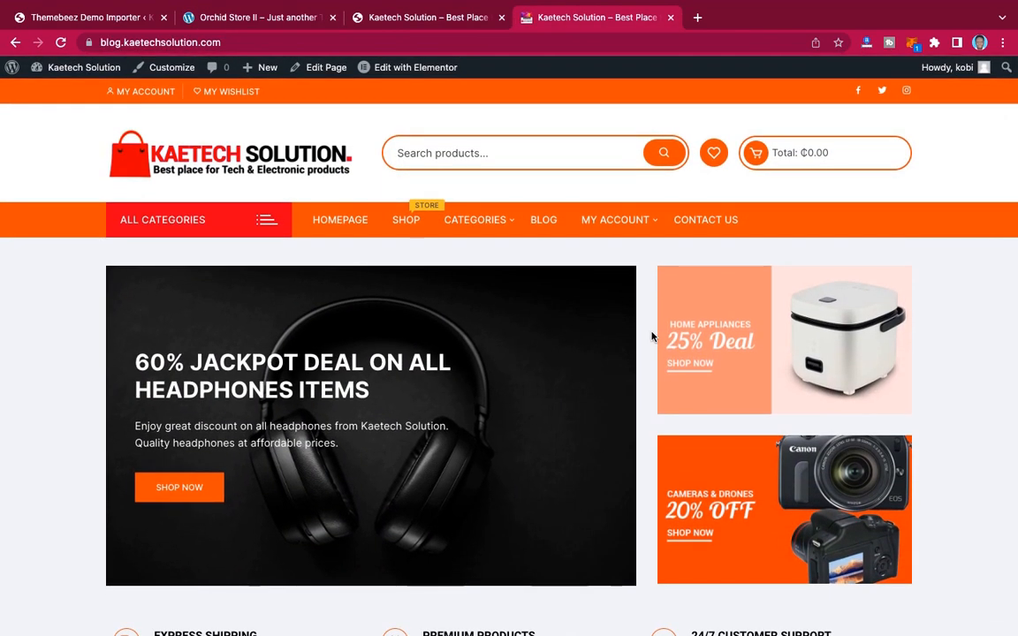
left_click(262, 23)
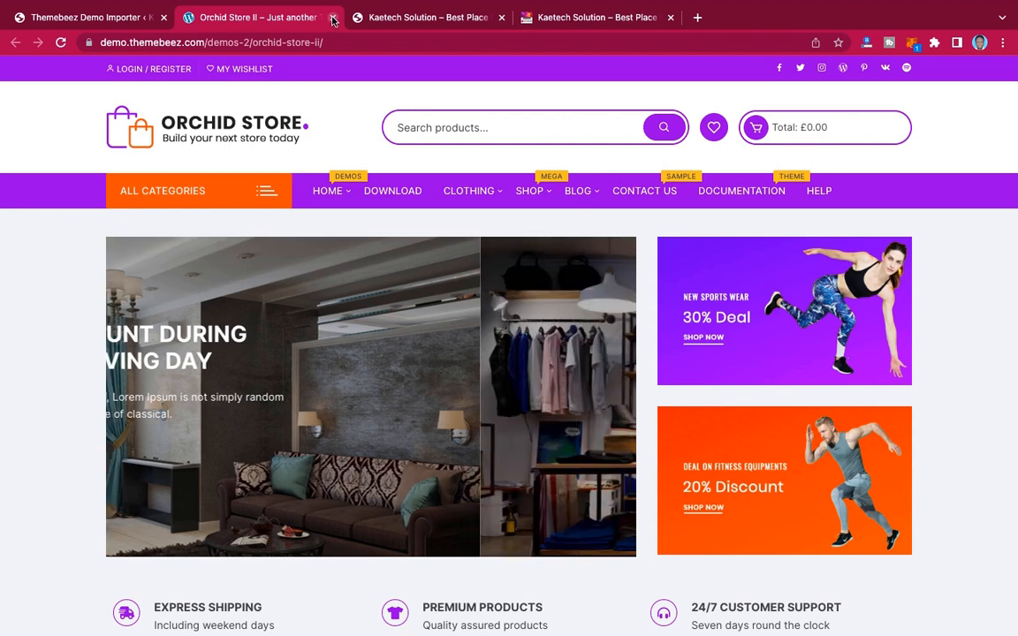
left_click(332, 18)
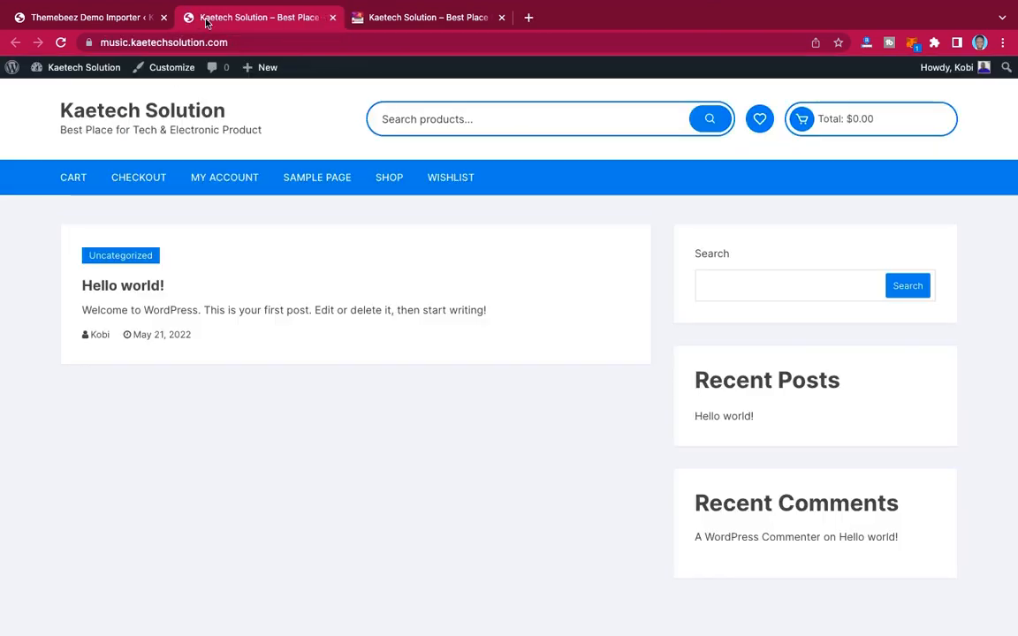
- Return to the Themebeez Demo Importer and import the Elementor Demo into the site
left_click(118, 19)
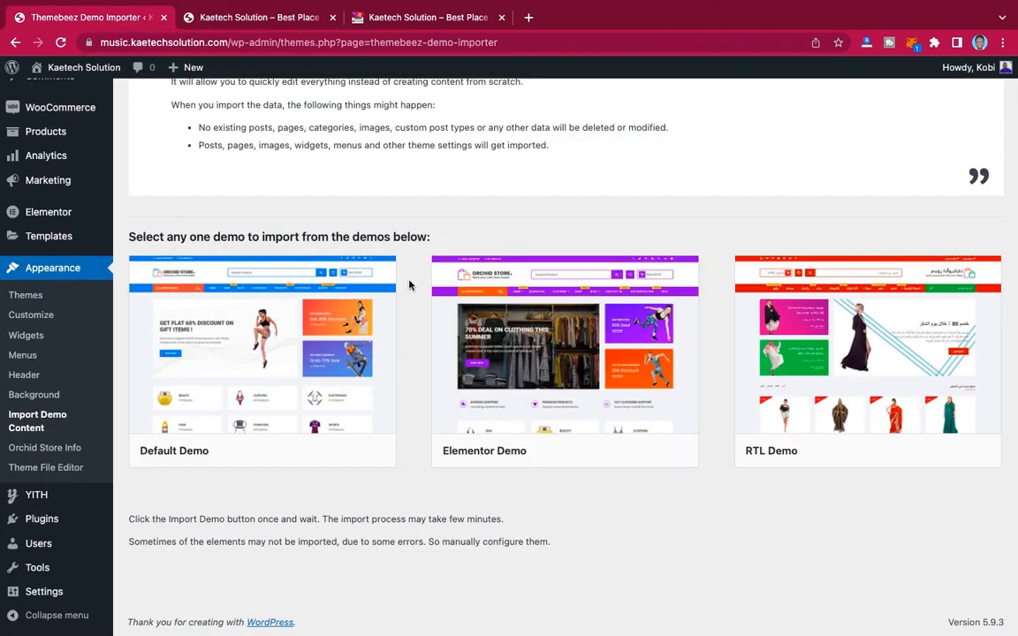
mouse_move(505, 332)
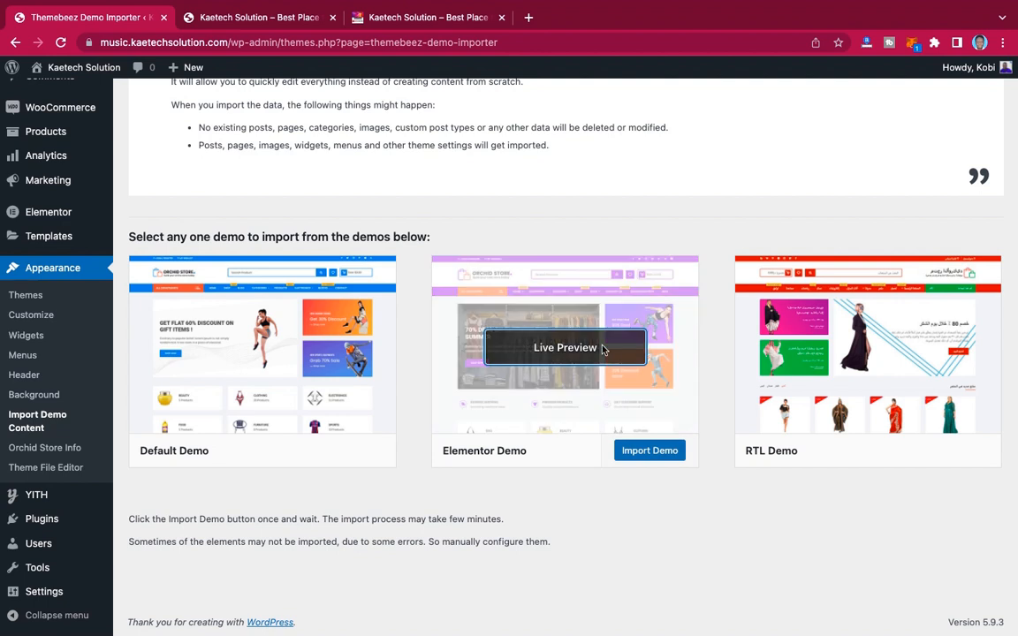
left_click(649, 452)
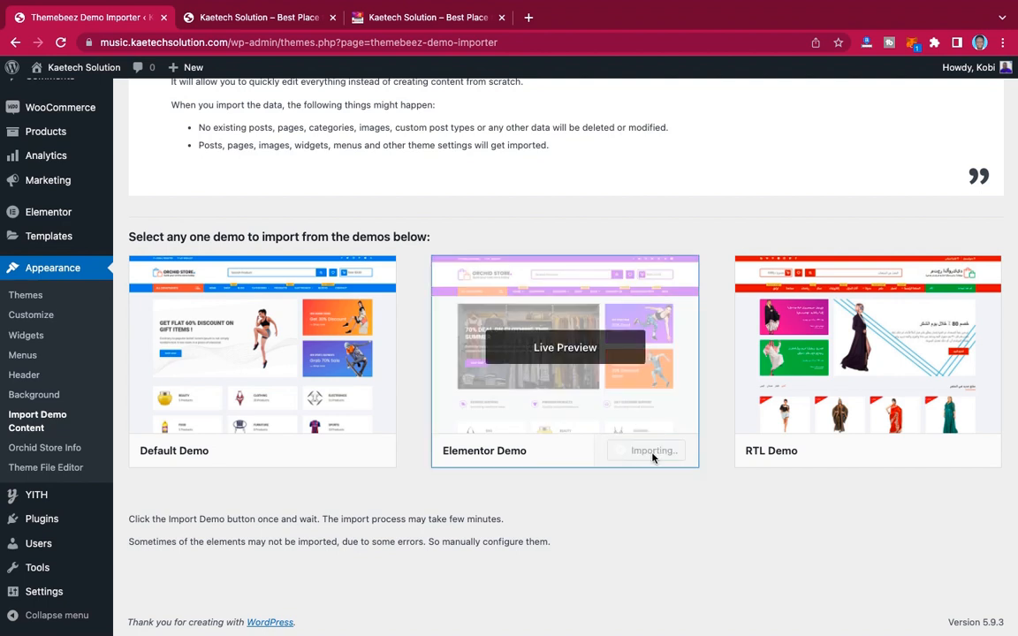
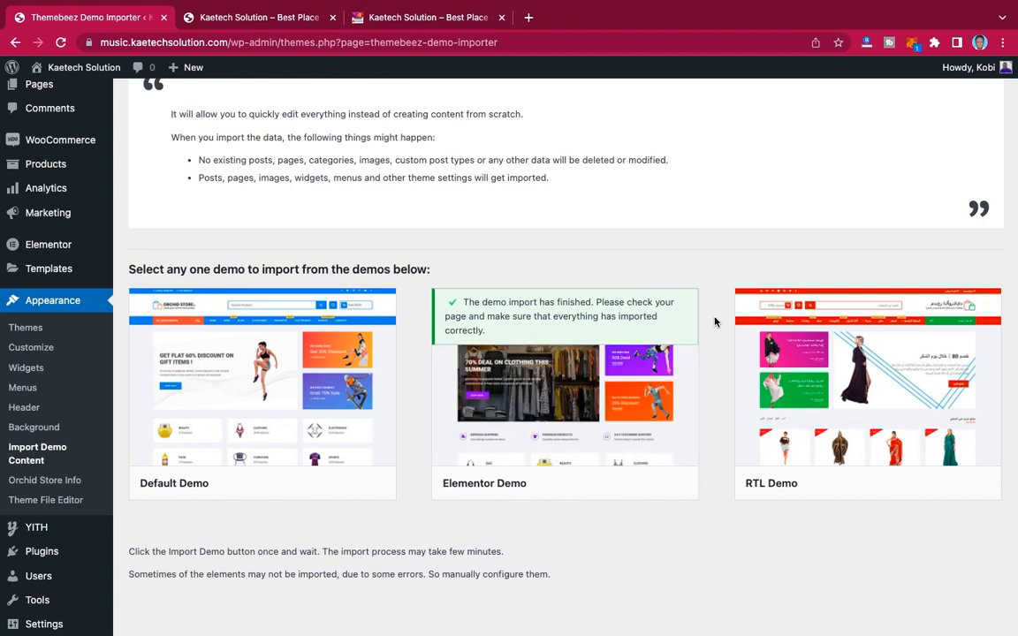
mouse_move(659, 431)
- Reload the Kaetech Solution site's homepage and examine the imported demo content from the header through the product sections to the footer
left_click(246, 18)
left_click(60, 42)
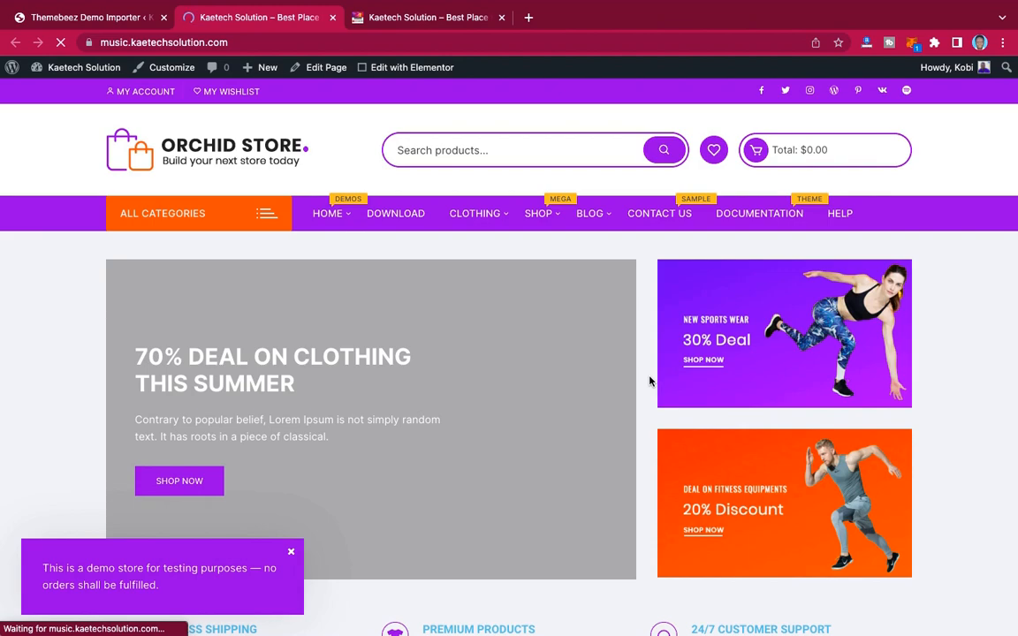
scroll(649, 382, "down", 8)
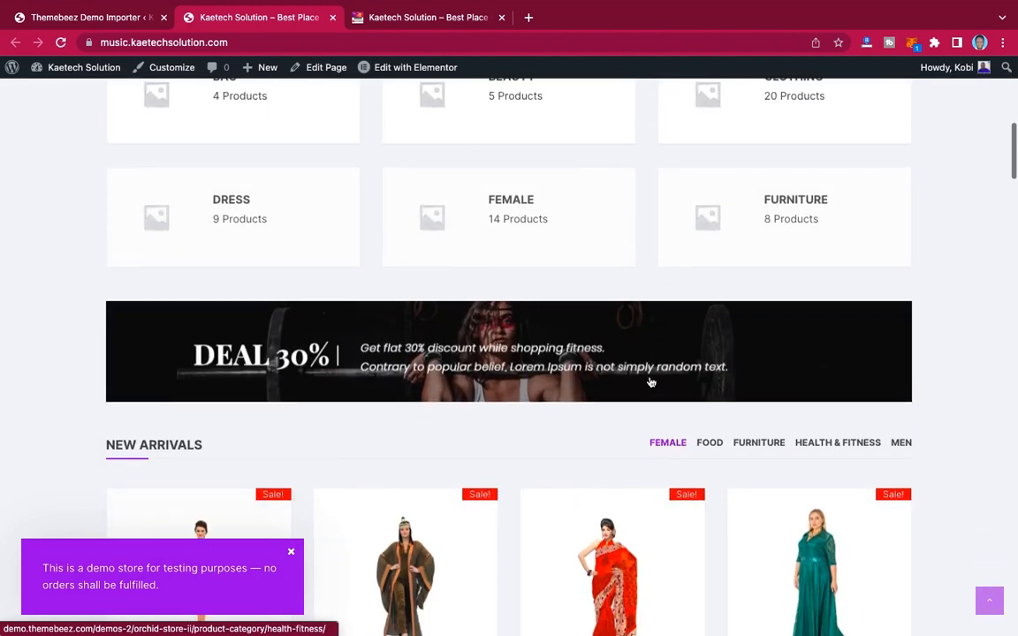
scroll(649, 382, "down", 15)
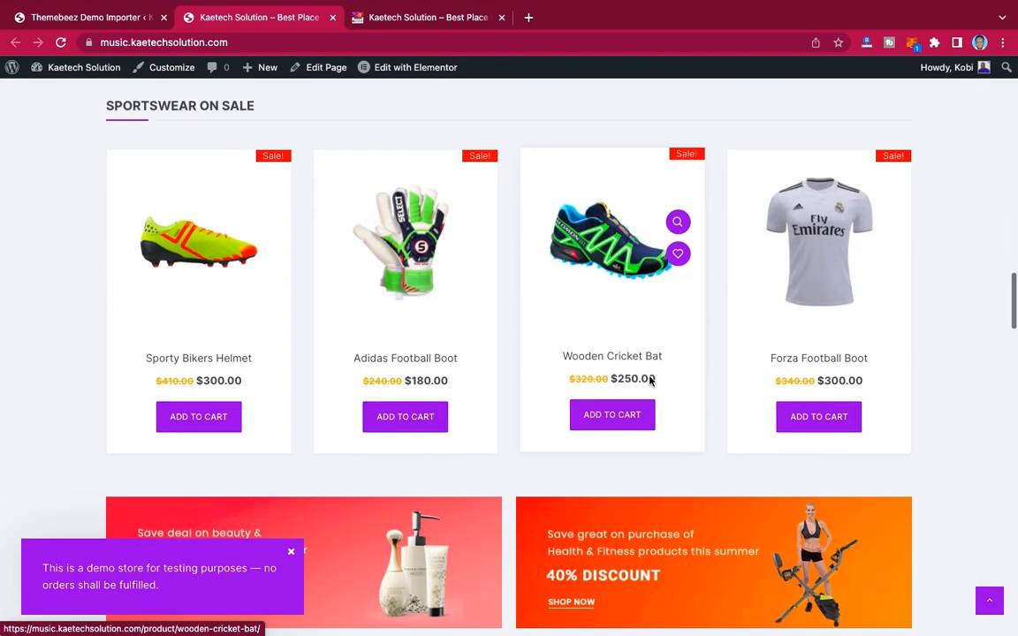
scroll(649, 380, "down", 15)
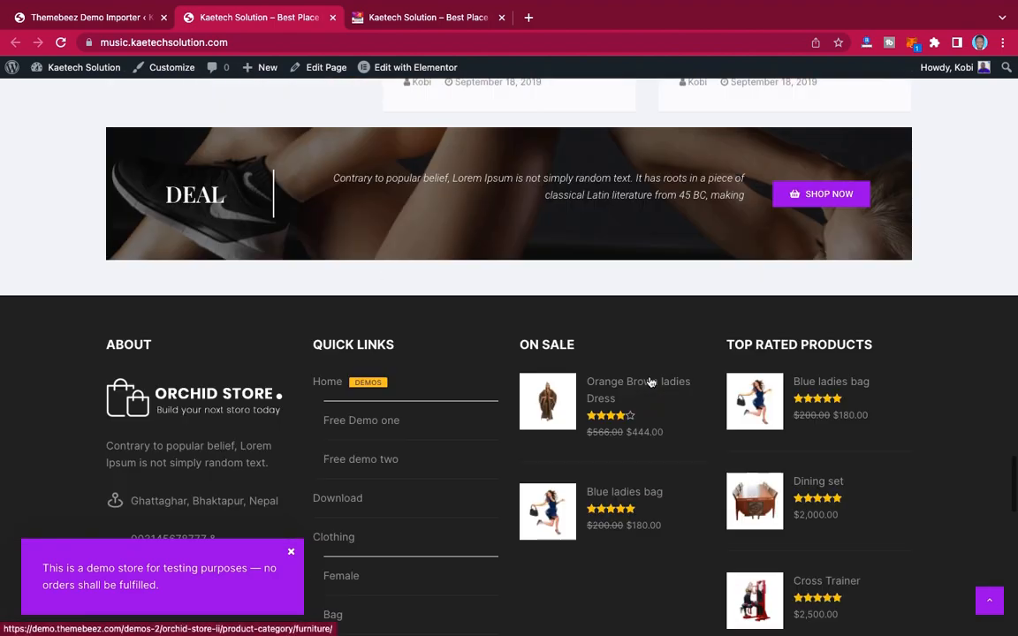
scroll(649, 382, "down", 14)
scroll(650, 381, "up", 13)
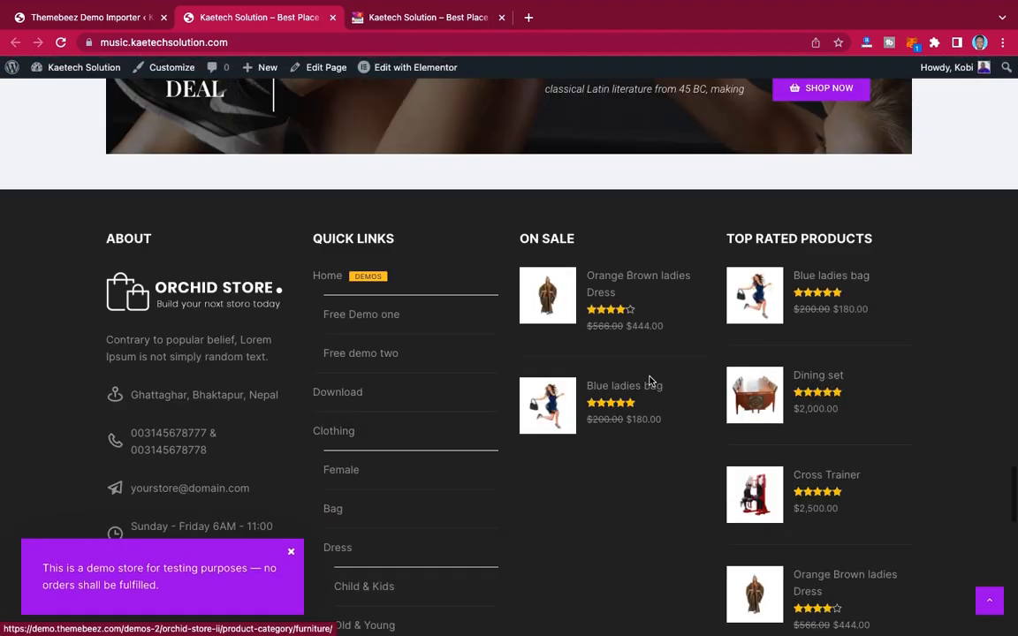
scroll(649, 381, "up", 20)
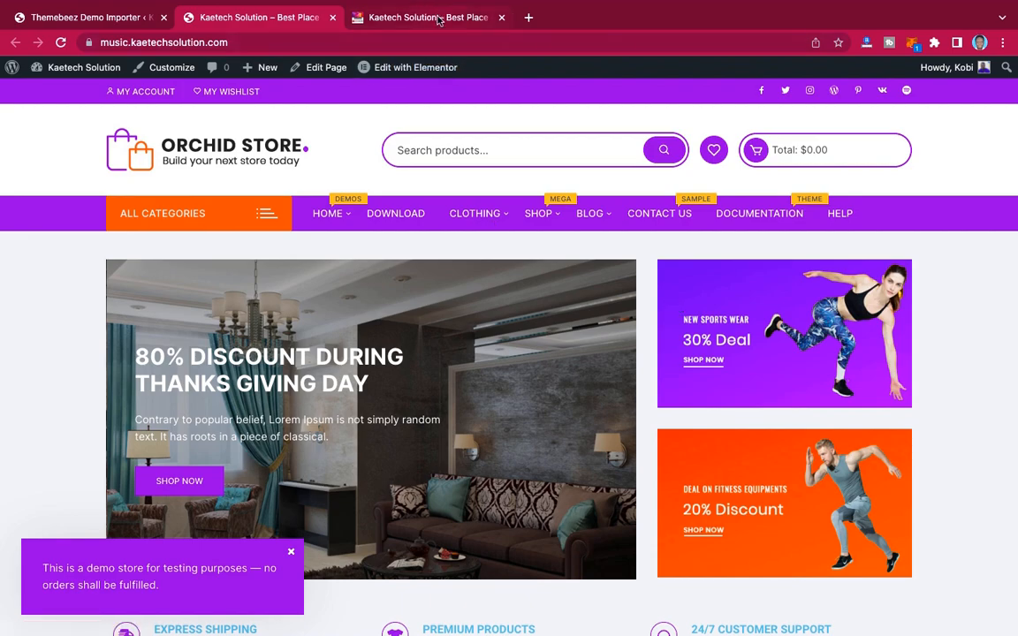
- Compare the finished reference store's homepage with the newly imported demo homepage, checking the banners and product sections
left_click(395, 14)
scroll(656, 452, "down", 10)
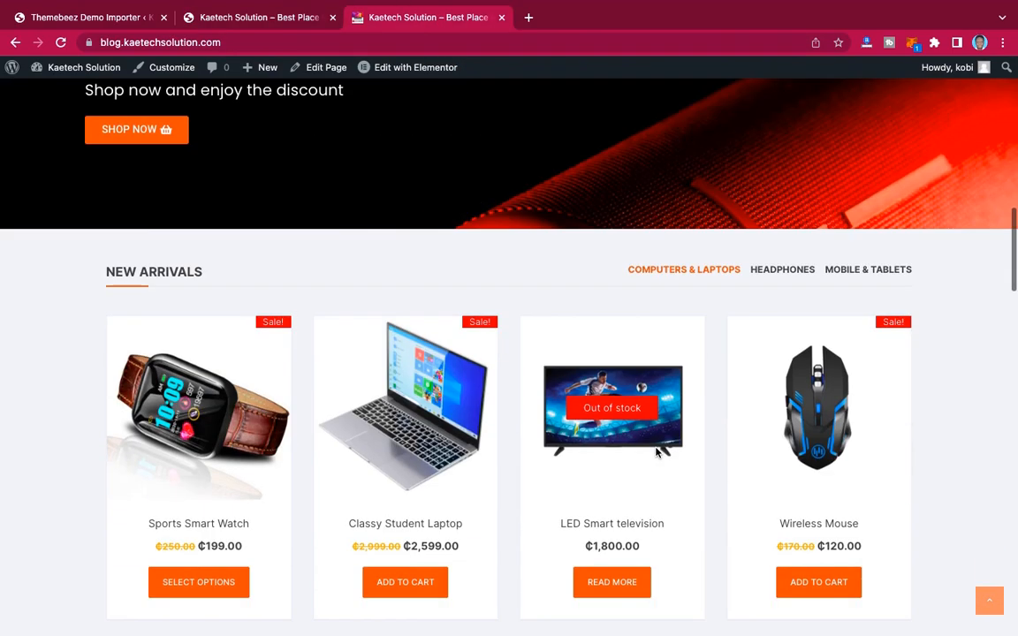
scroll(659, 453, "up", 8)
scroll(656, 451, "up", 5)
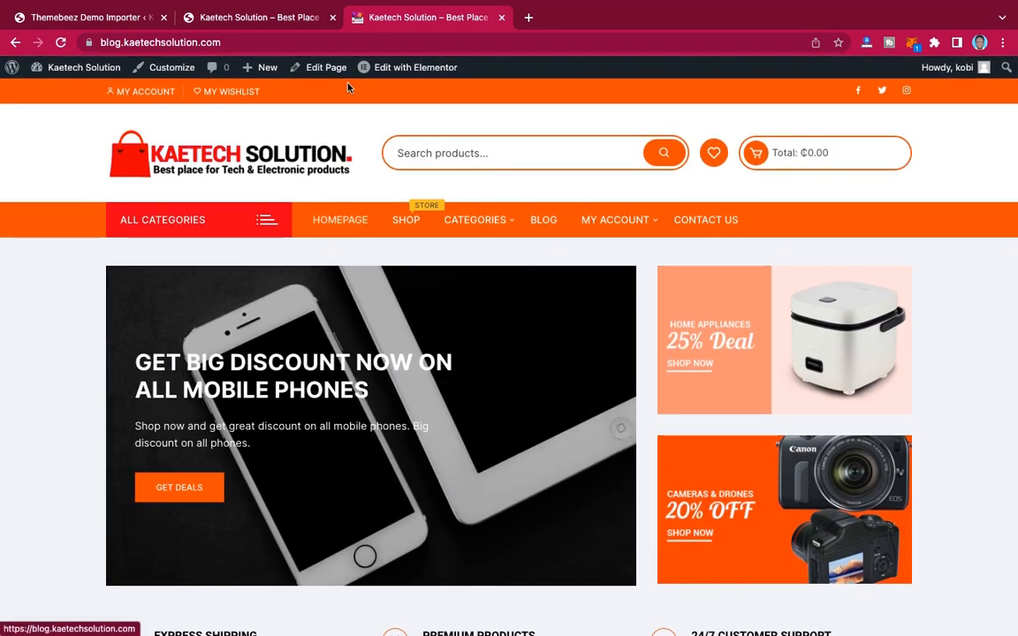
left_click(246, 18)
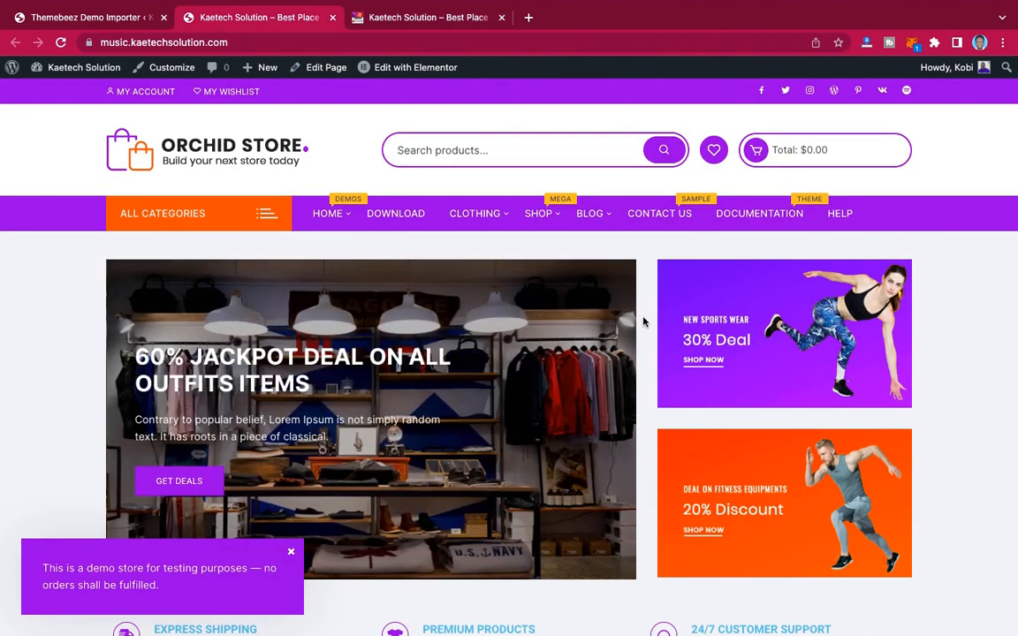
scroll(653, 356, "down", 15)
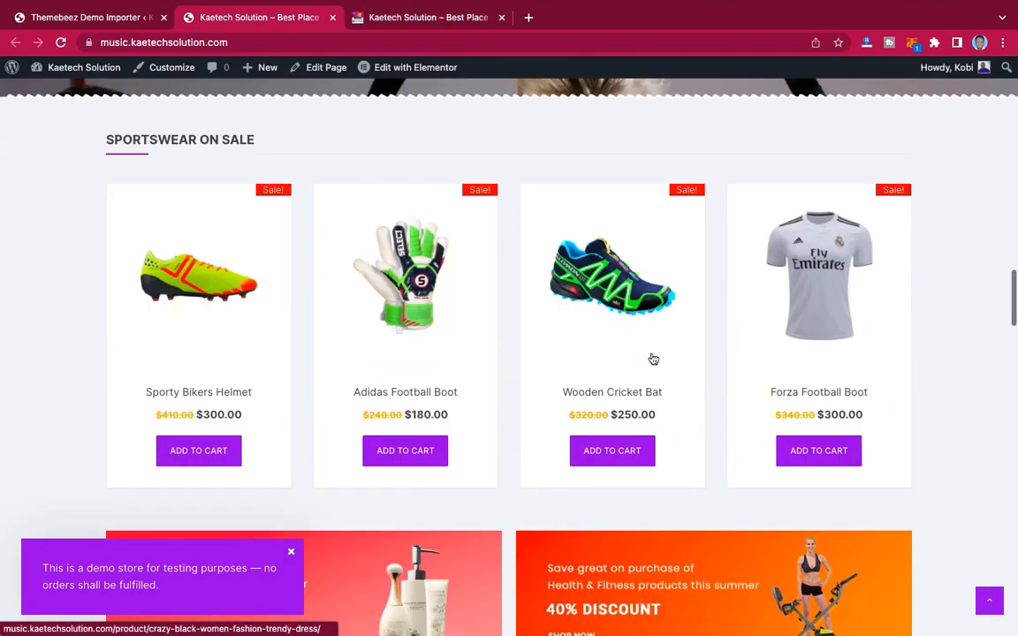
scroll(653, 359, "down", 5)
scroll(652, 359, "up", 12)
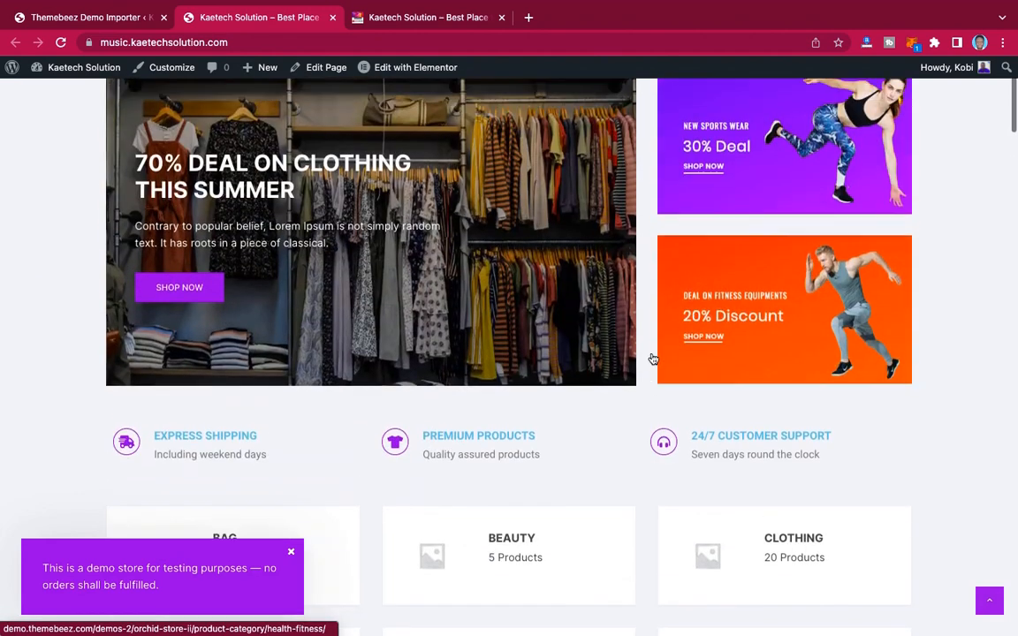
scroll(653, 359, "up", 2)
- Return to the WordPress admin, open the Dashboard home and dismiss the Orchid Store welcome notice
left_click(89, 19)
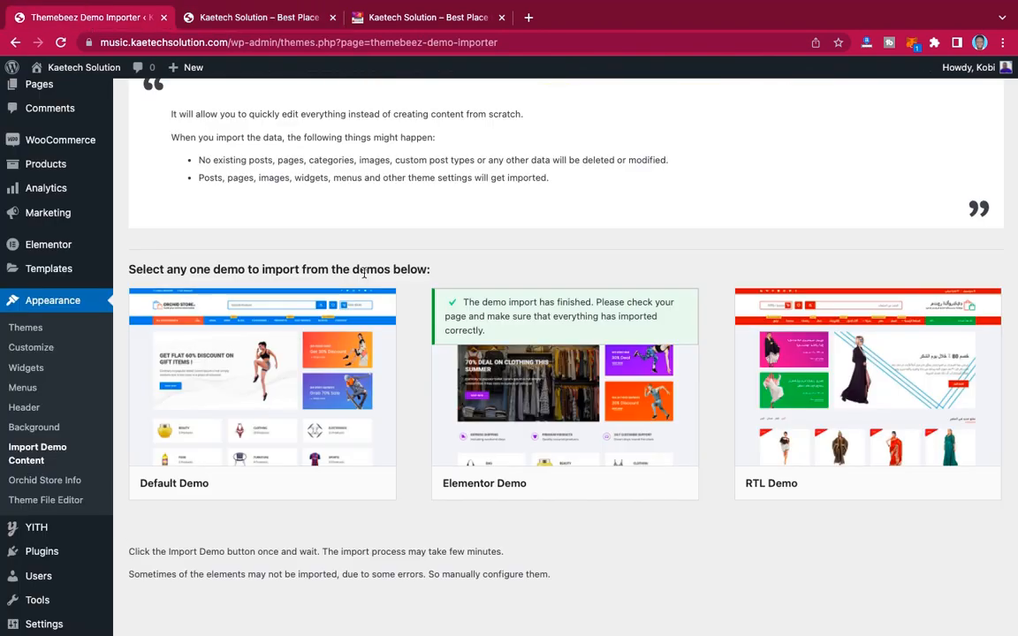
scroll(362, 270, "up", 2)
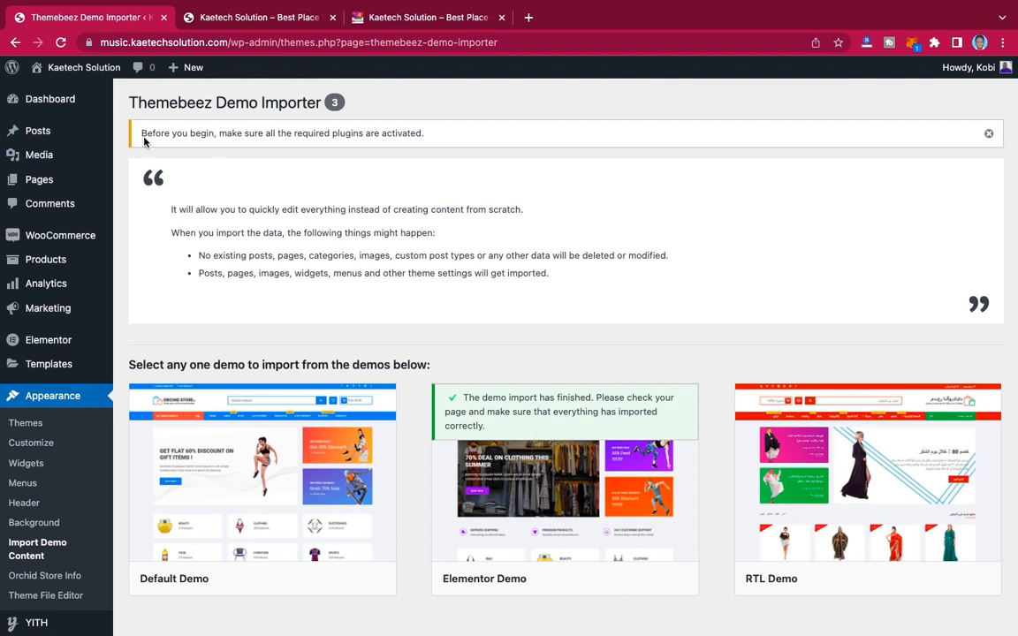
mouse_move(49, 101)
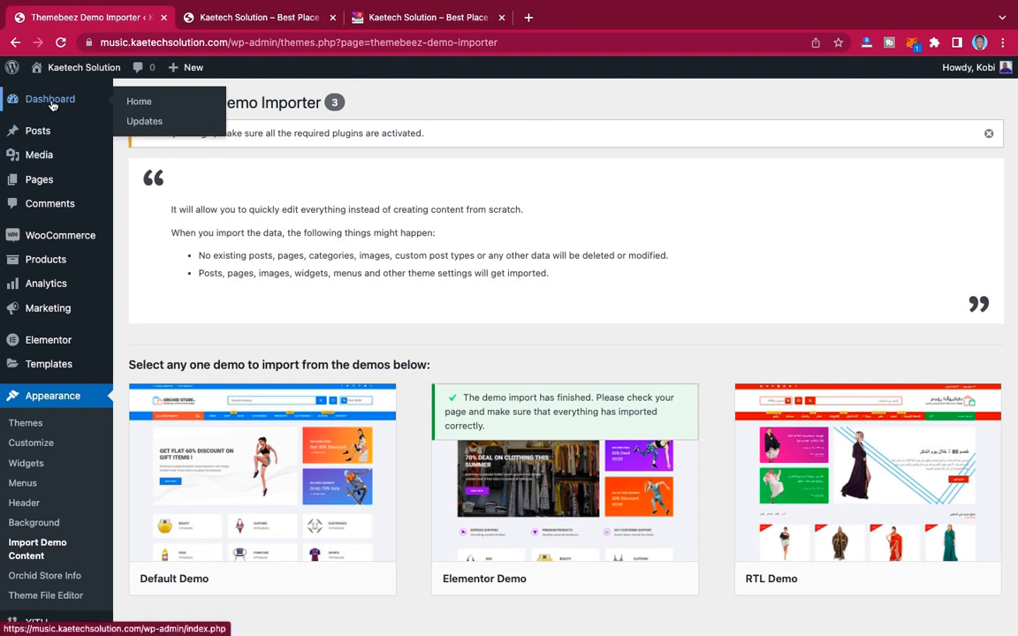
left_click(133, 101)
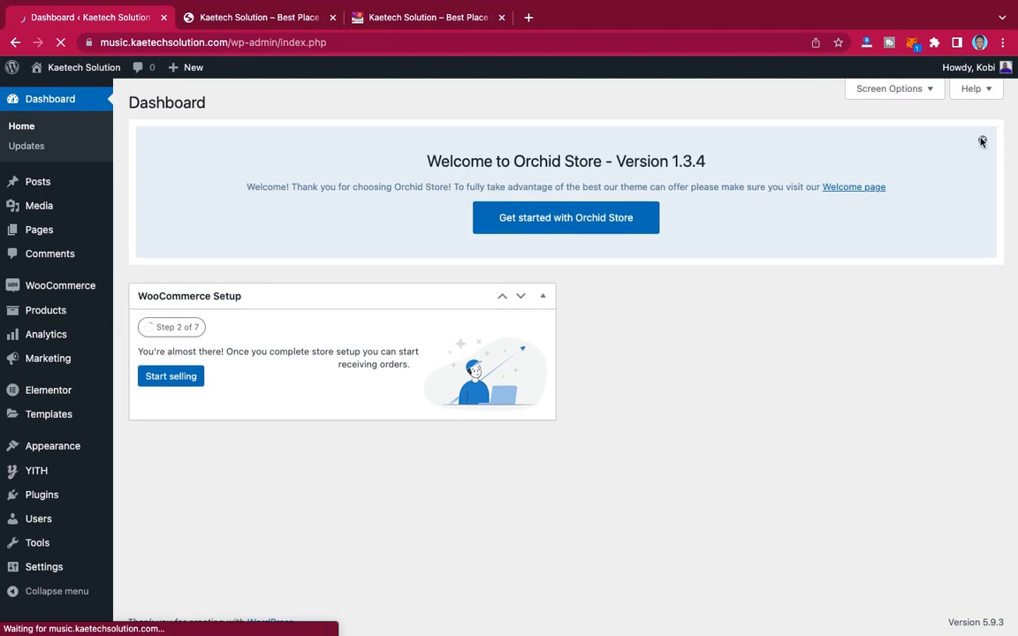
left_click(982, 140)
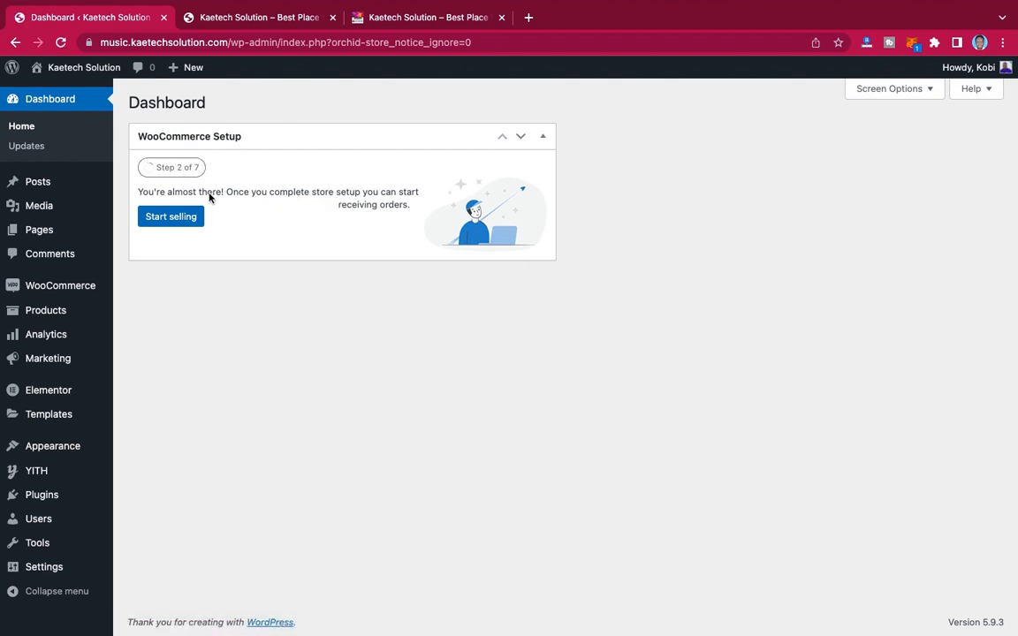
- Start the WooCommerce store setup and fill in the store's address and contact details from the first saved address
left_click(174, 224)
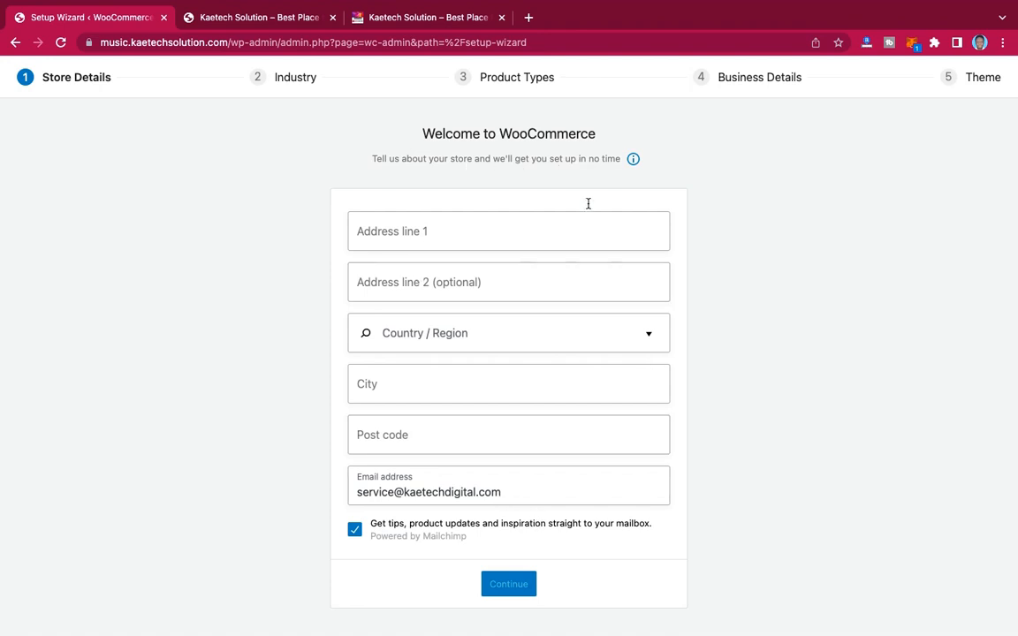
left_click(433, 230)
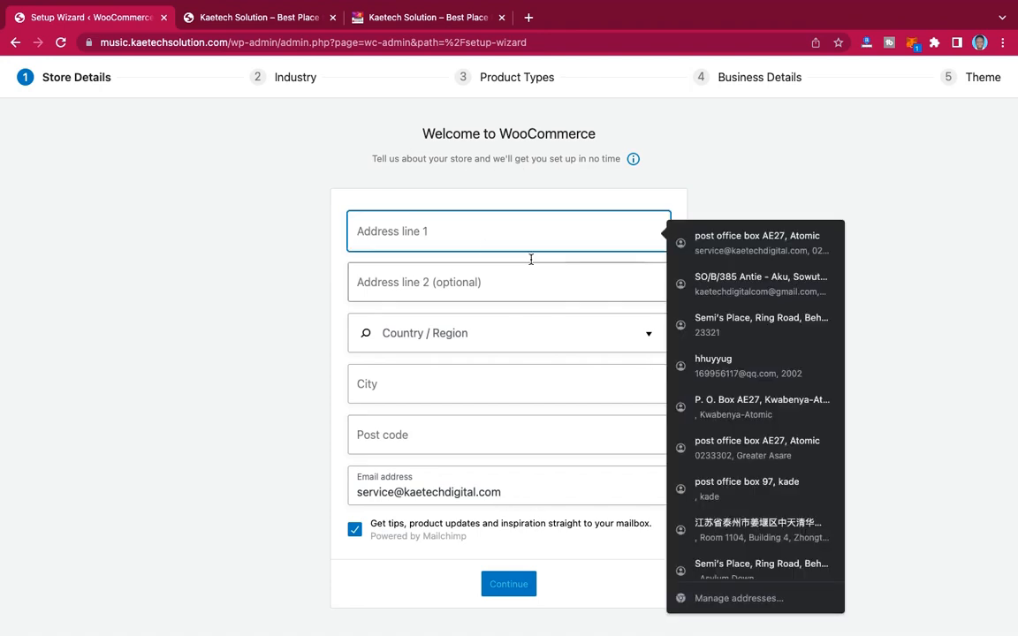
left_click(738, 235)
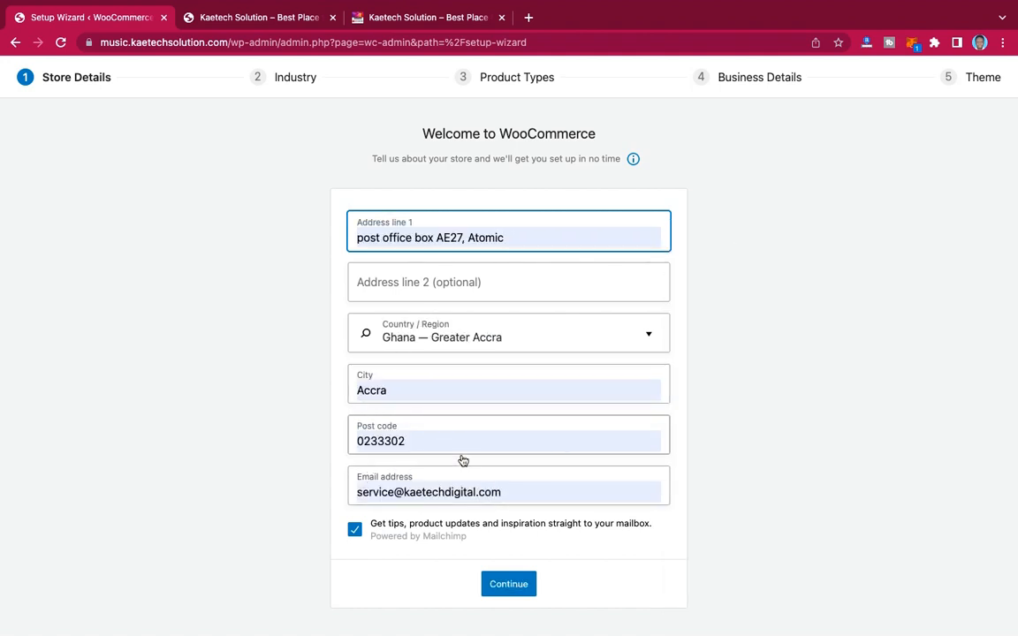
- Opt out of the tips and product updates e-mails, submit the store details and decline WooCommerce usage tracking
left_click(354, 533)
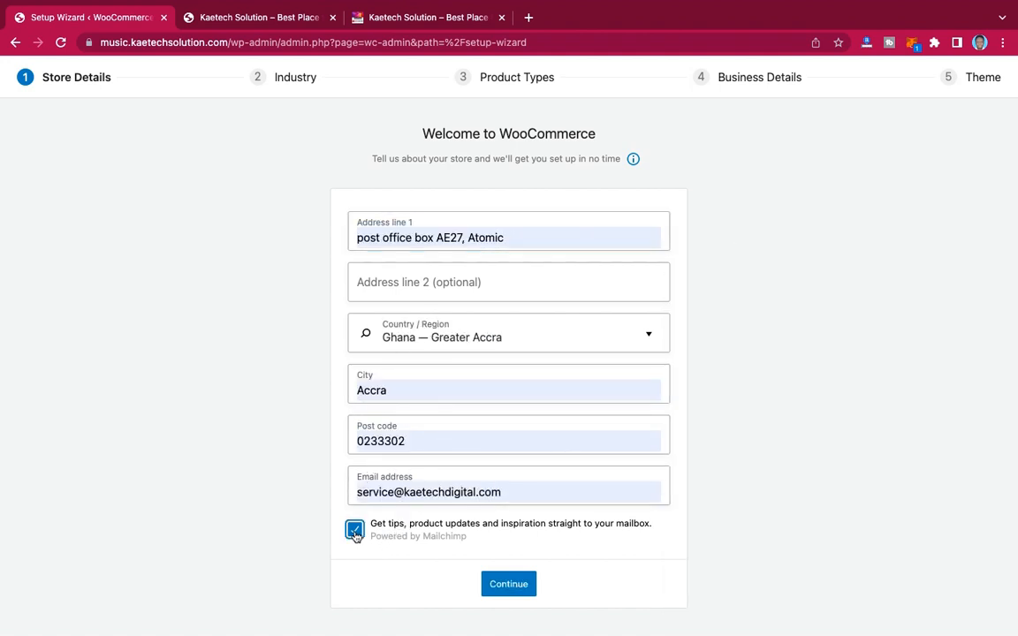
left_click(355, 533)
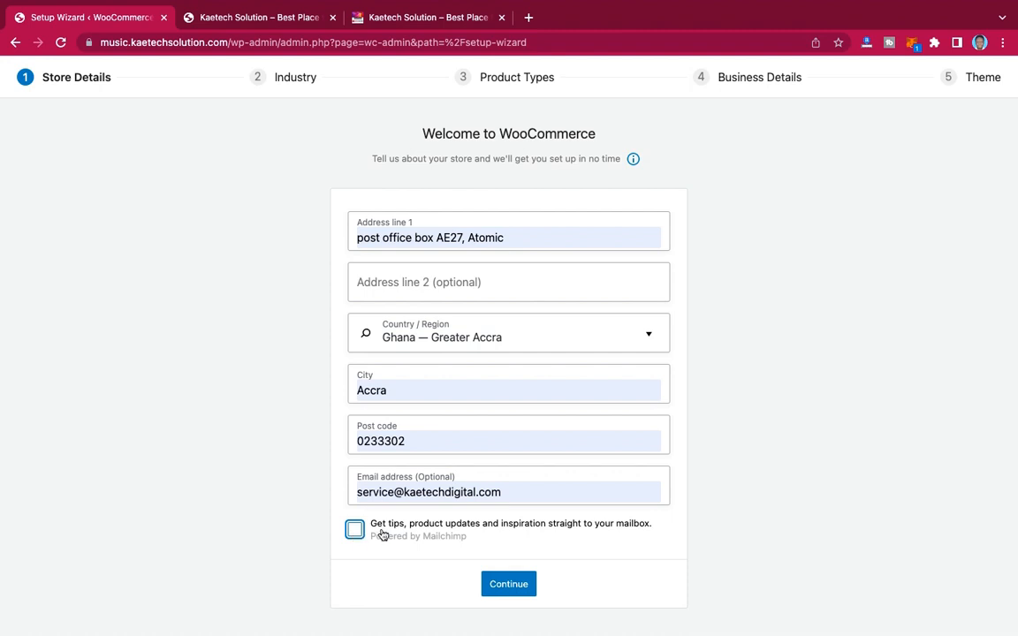
left_click(501, 582)
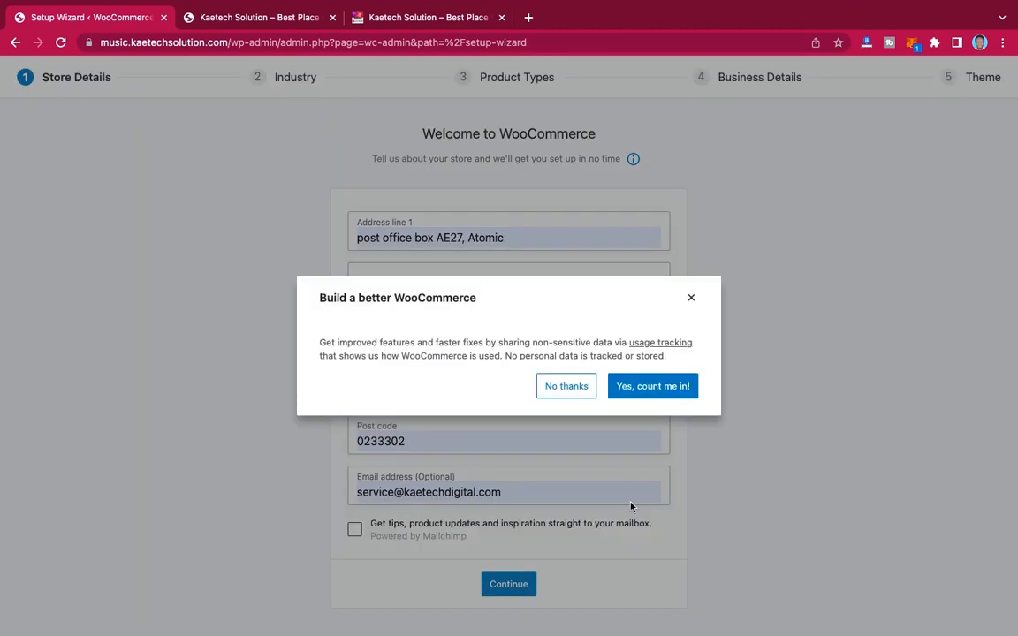
left_click(557, 388)
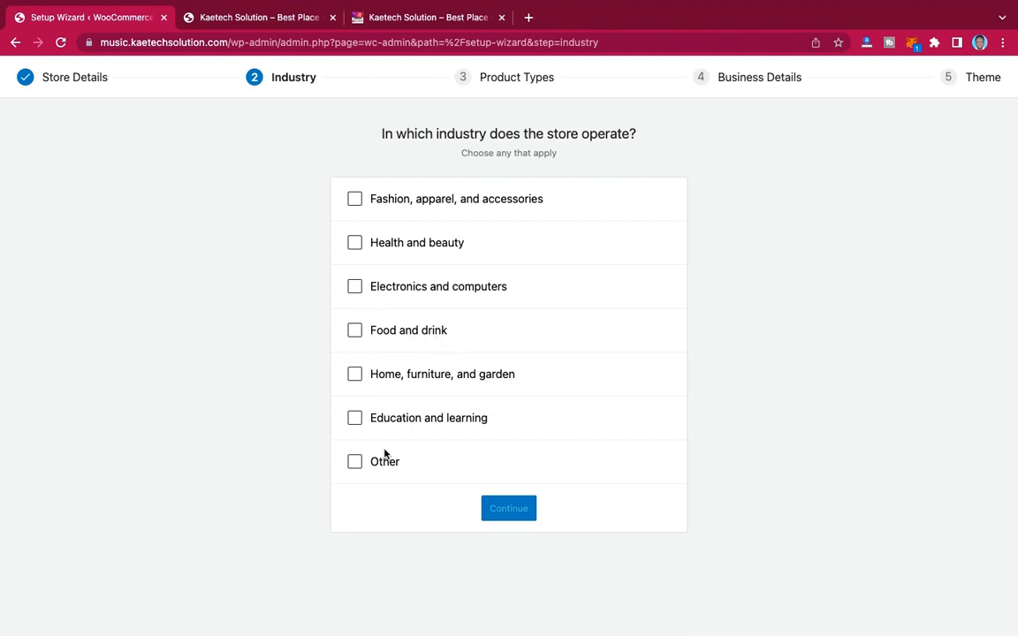
- Set the store's industry to Electronics and computers, and accept Physical products as the only product type
left_click(352, 286)
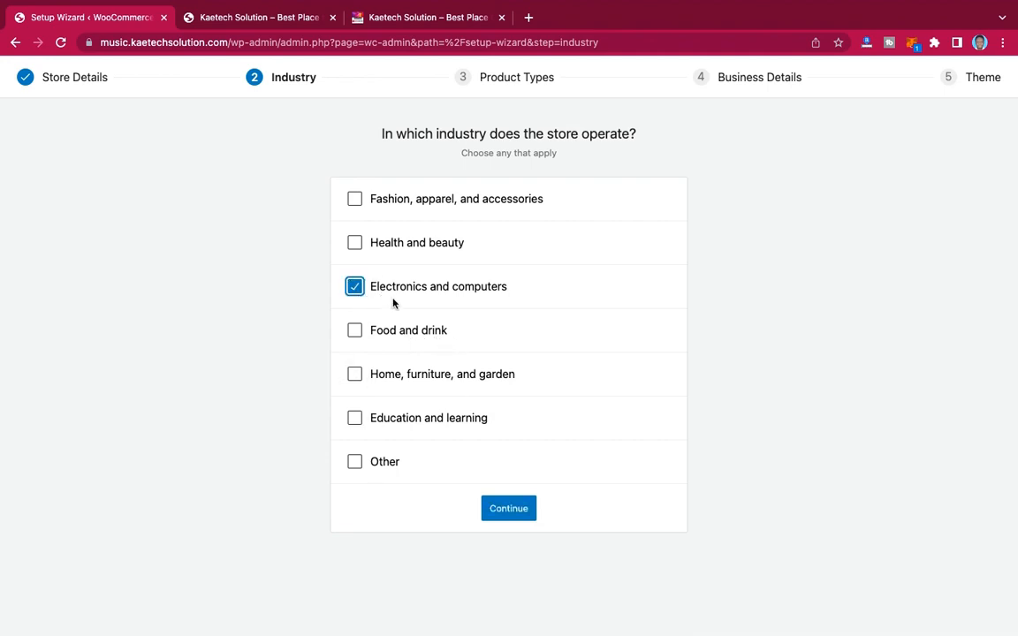
left_click(510, 508)
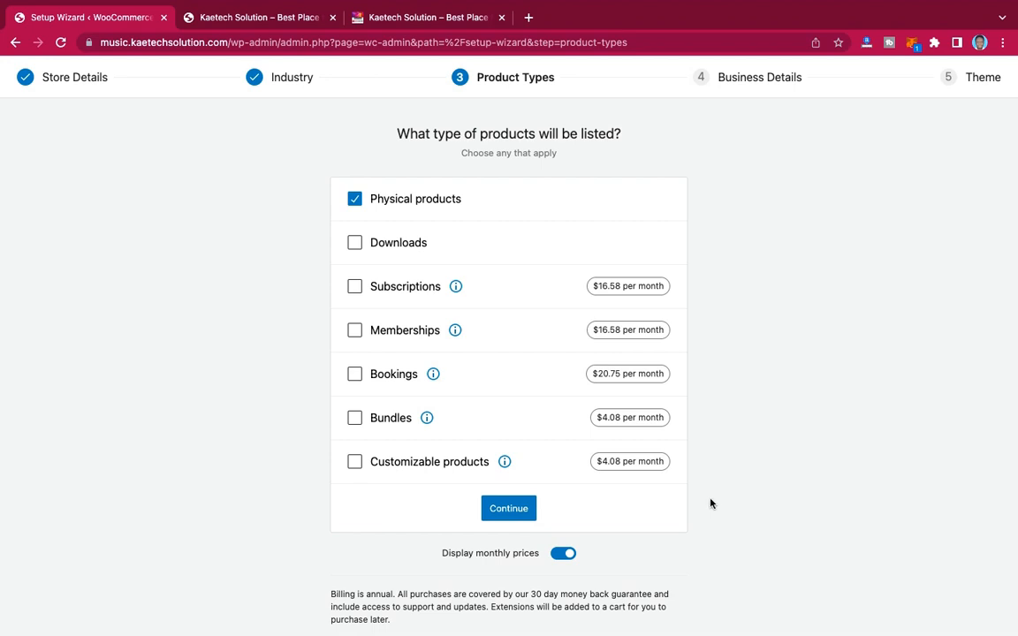
left_click(517, 513)
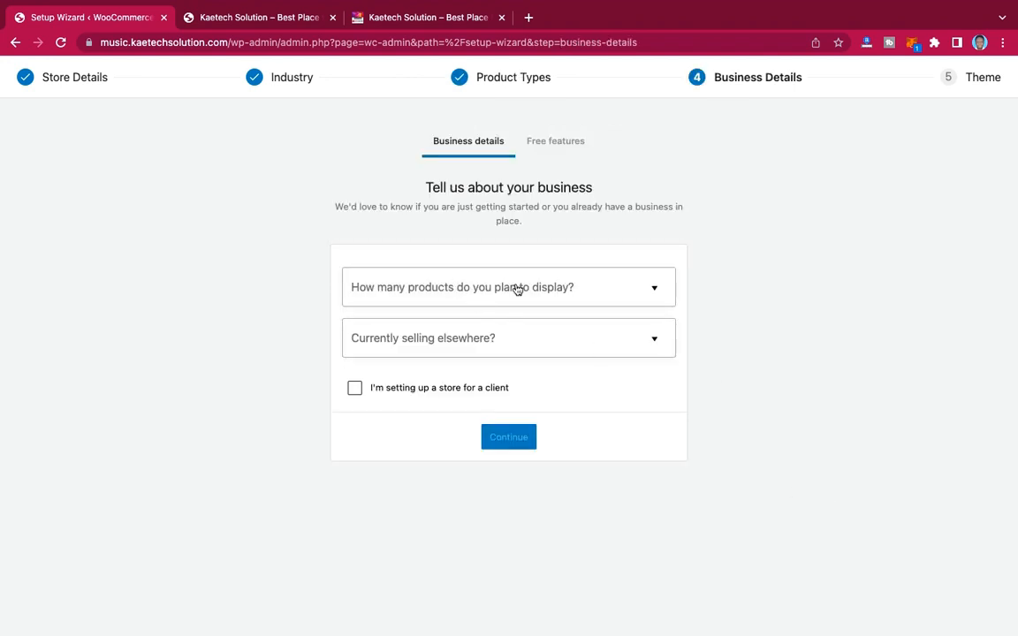
- Submit the business details with 11 - 100 products planned for display and No for currently selling elsewhere
left_click(506, 289)
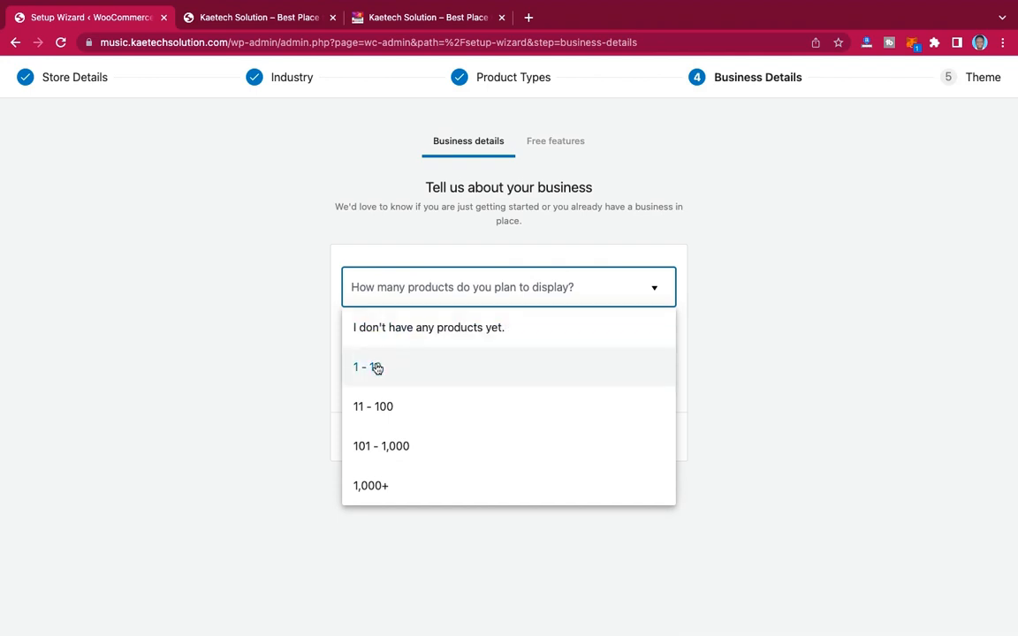
left_click(382, 406)
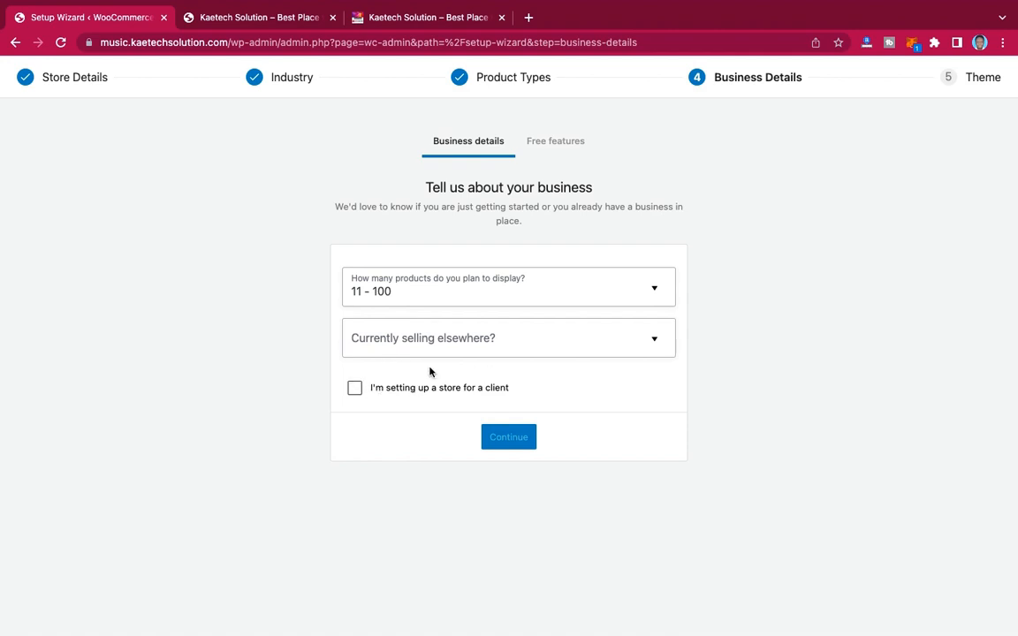
left_click(491, 338)
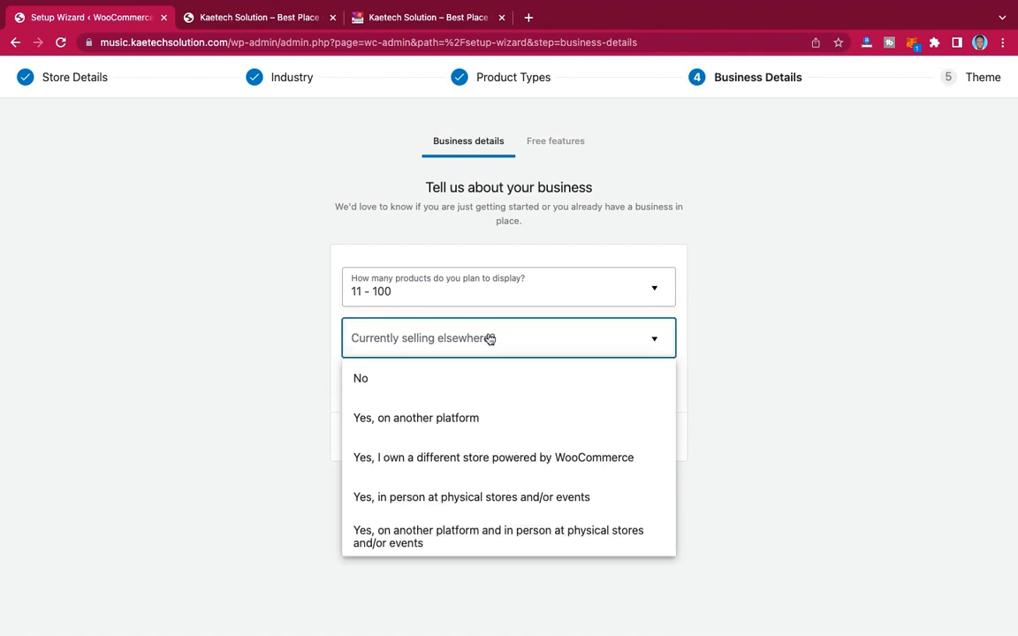
left_click(451, 383)
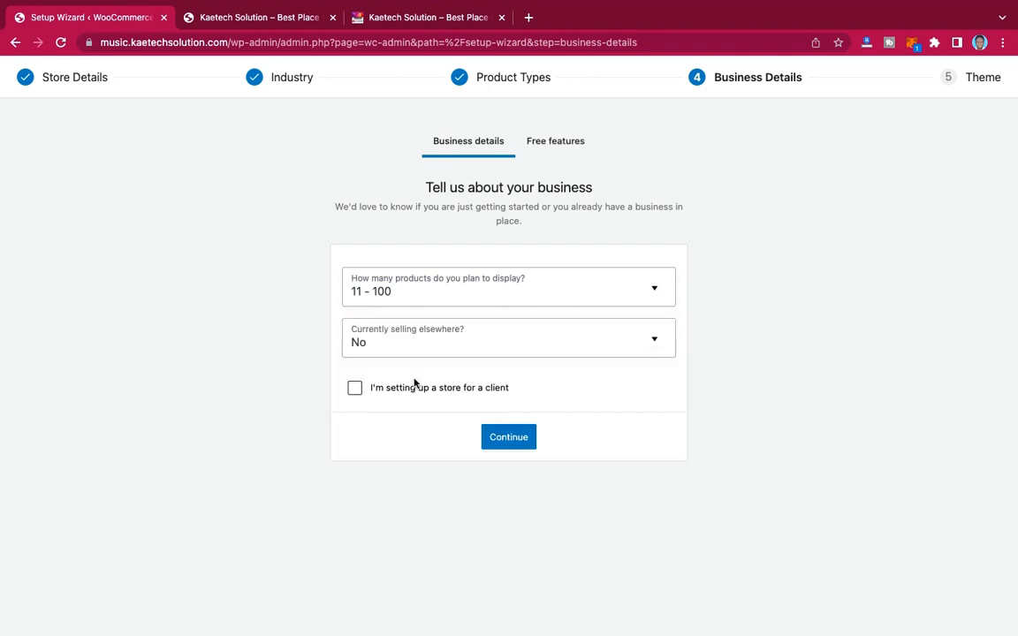
left_click(509, 439)
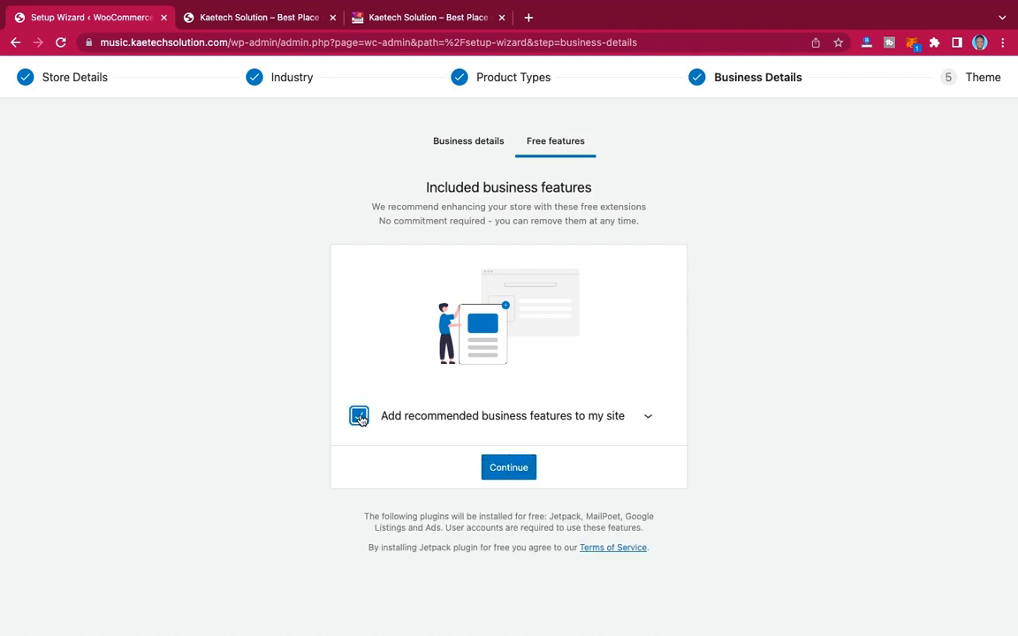
- Decline the recommended business features, check that the individual free extensions are all unselected, and continue to the theme choice
left_click(358, 418)
left_click(647, 419)
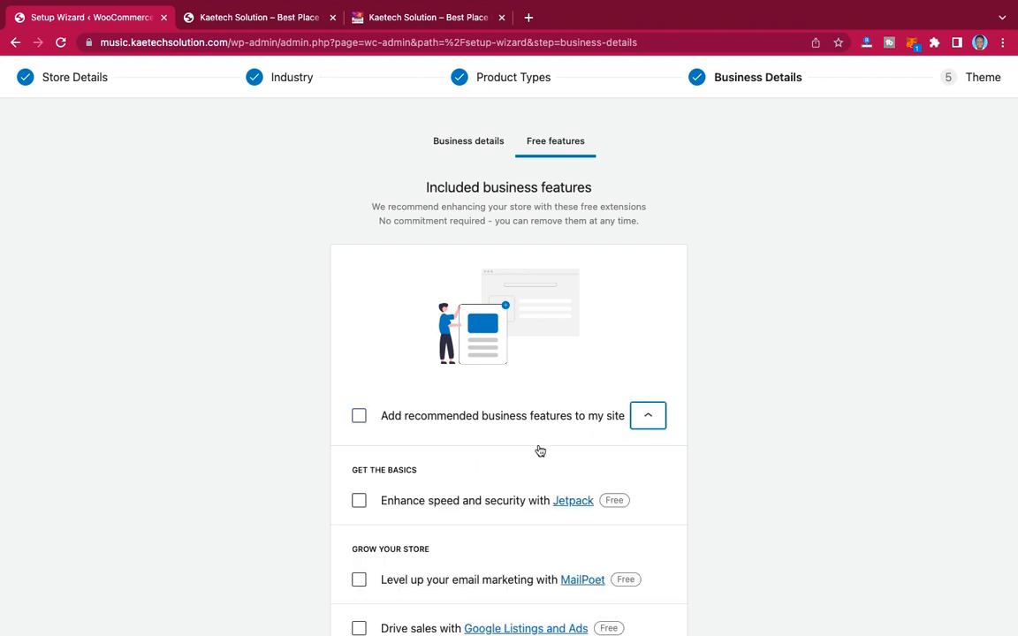
scroll(477, 536, "down", 1)
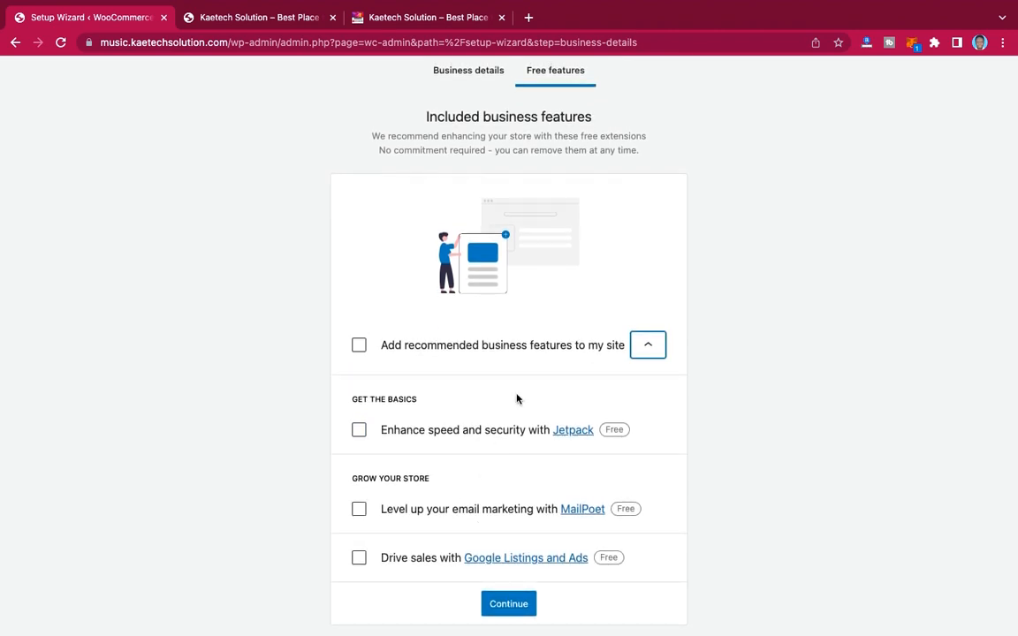
left_click(652, 345)
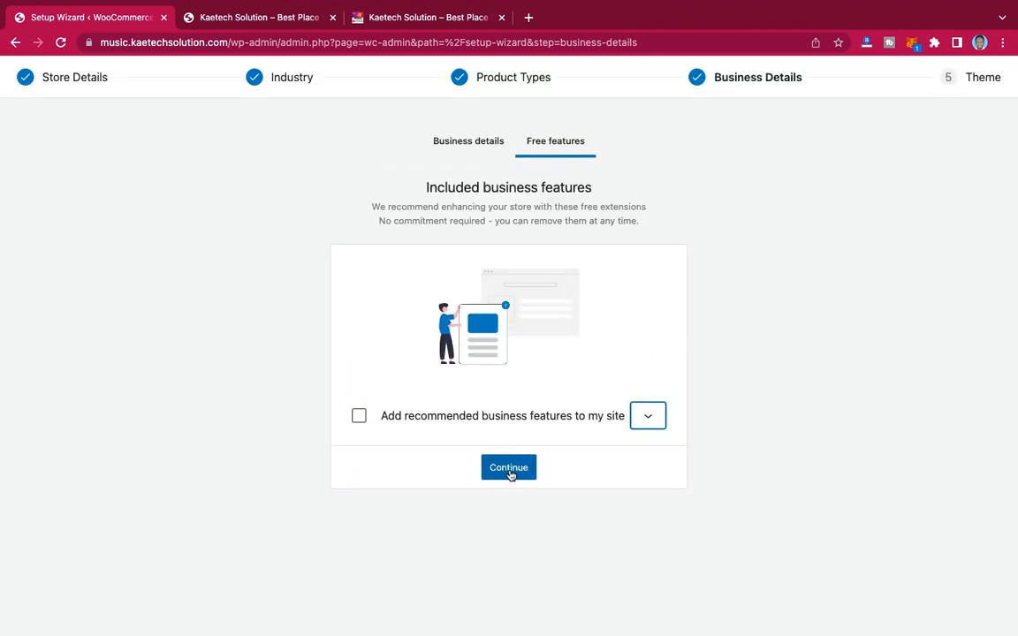
left_click(511, 471)
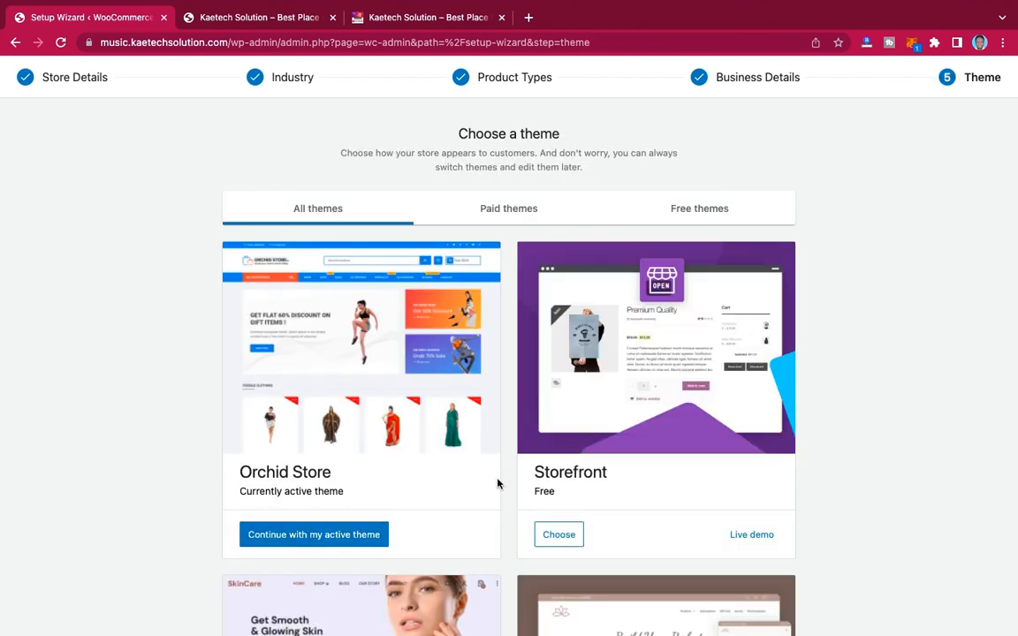
- Look over the offered themes and continue the store setup with the currently active Orchid Store theme
scroll(497, 482, "down", 9)
scroll(497, 481, "up", 7)
scroll(497, 483, "up", 3)
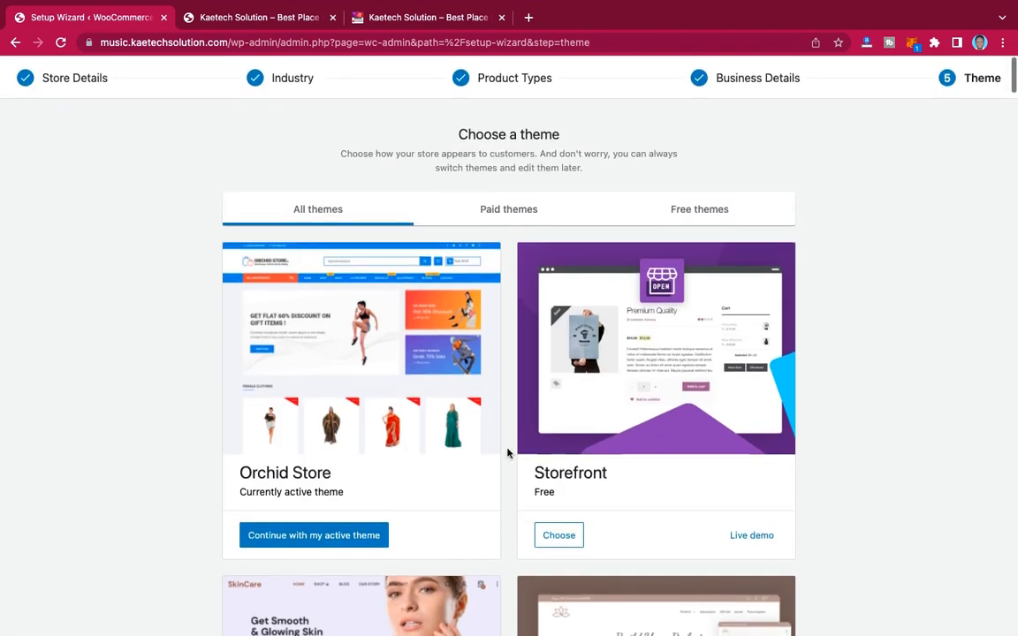
left_click(329, 536)
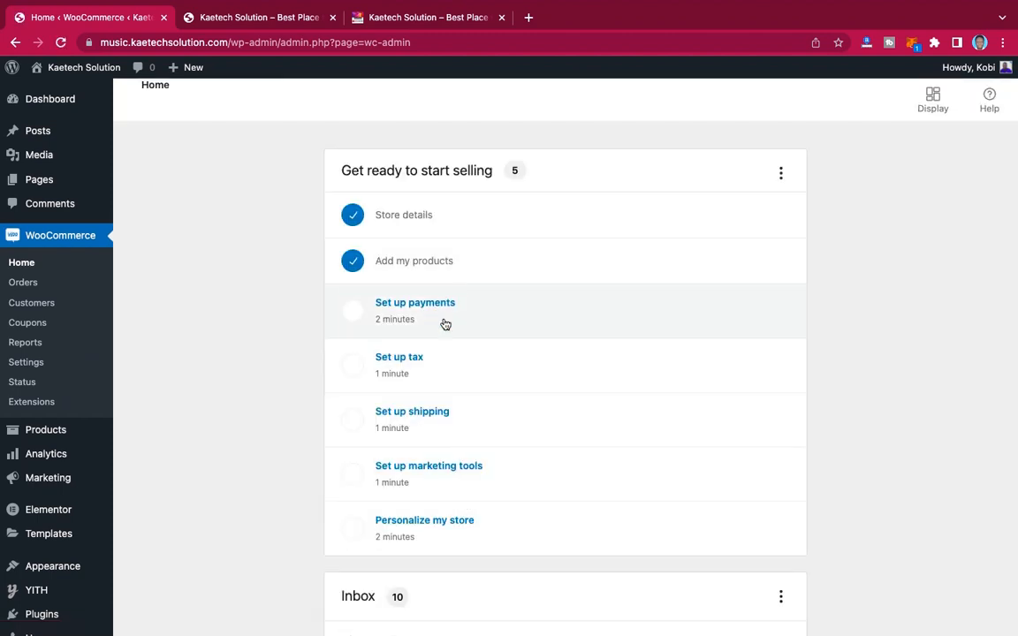
- Enable Cash on delivery as an offline payment method in the payments setup task and return to the setup checklist
left_click(511, 321)
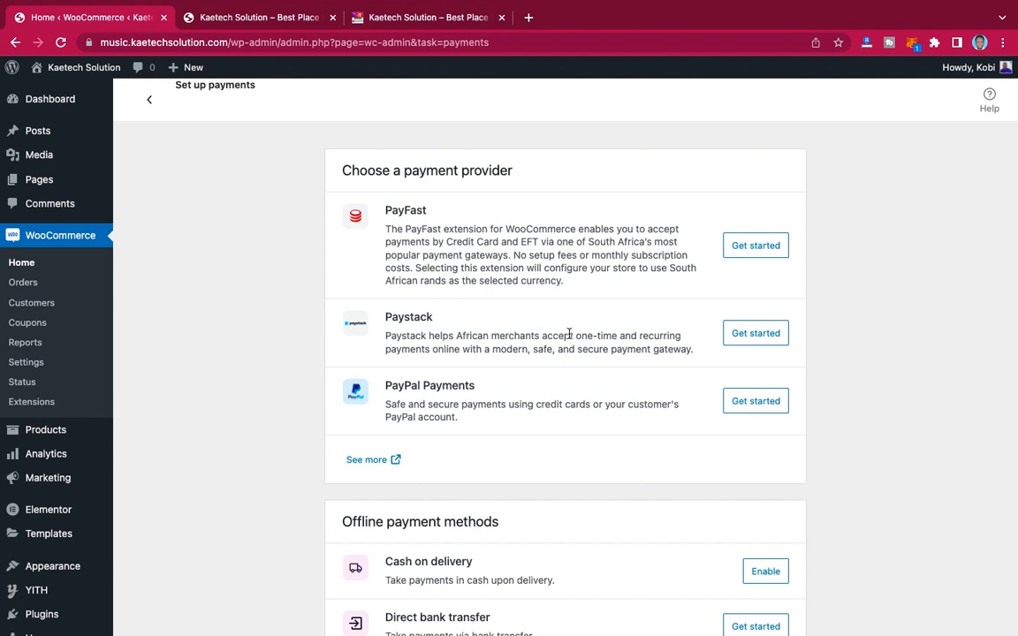
left_click_drag(387, 318, 436, 319)
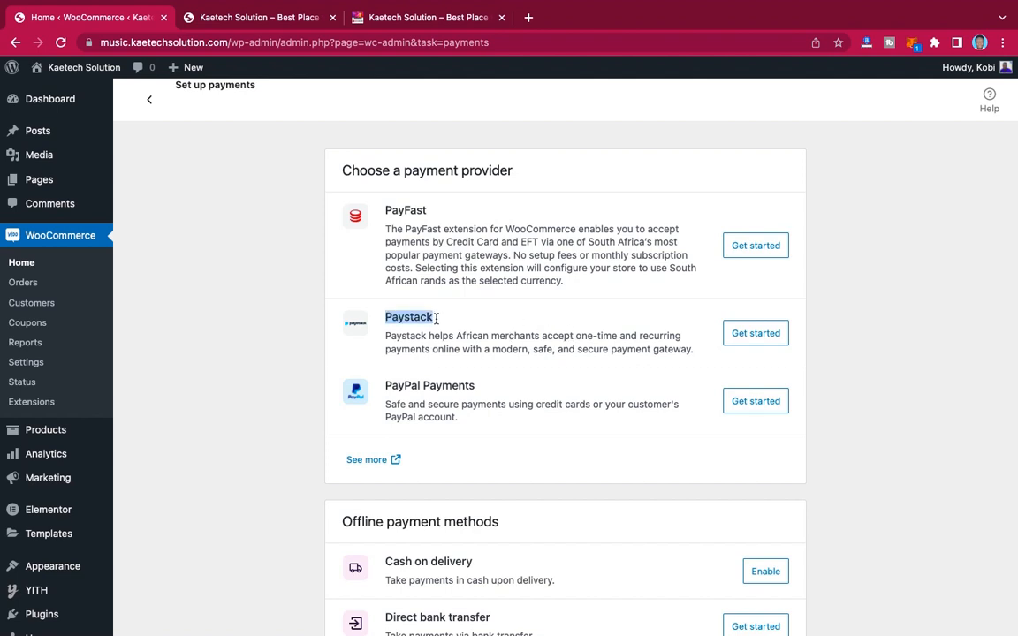
left_click(472, 330)
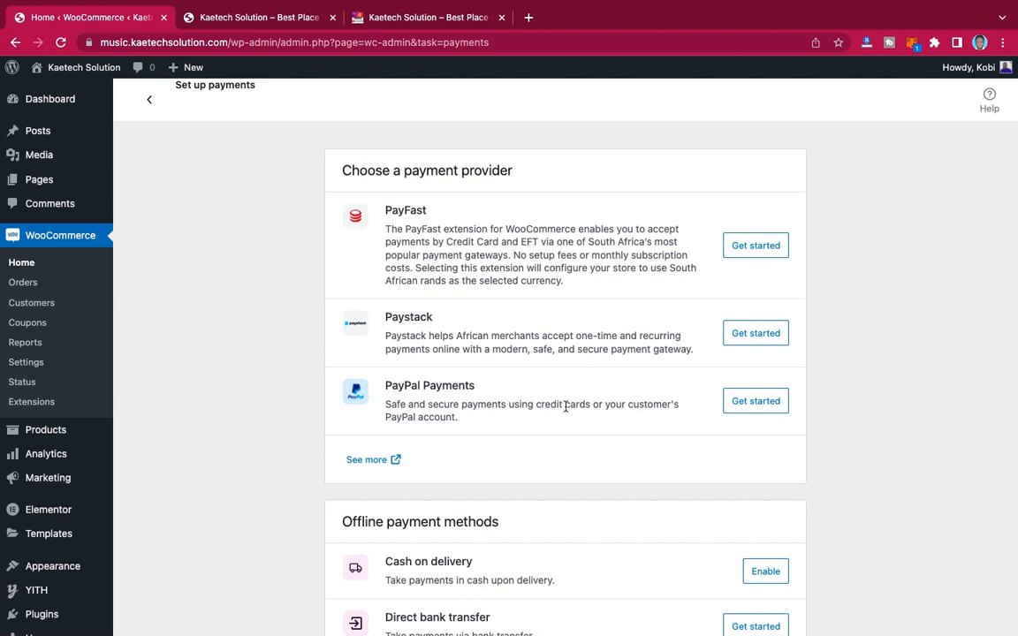
scroll(565, 407, "down", 2)
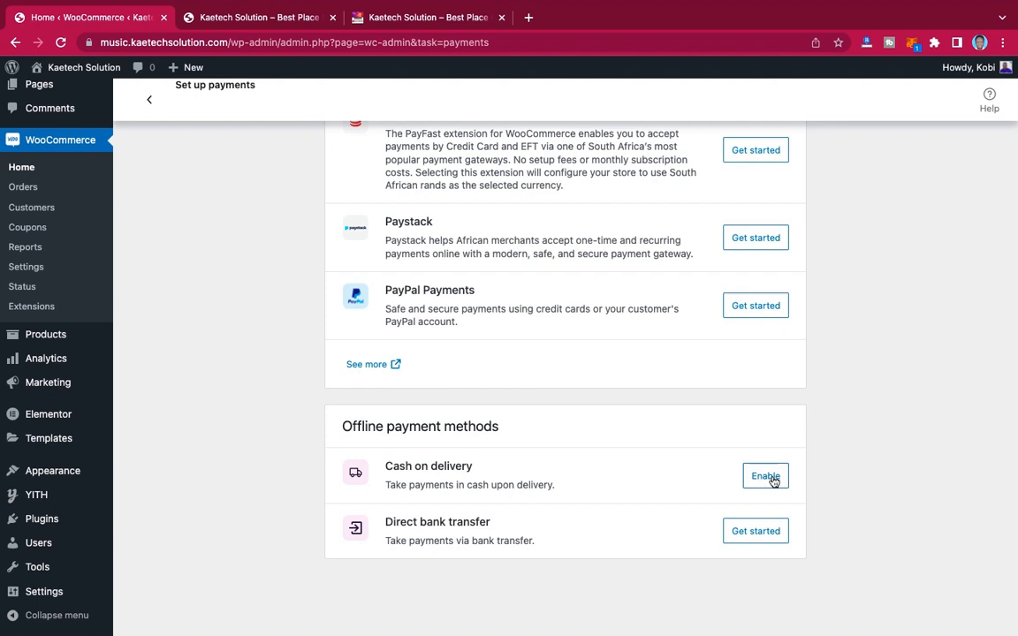
left_click(765, 476)
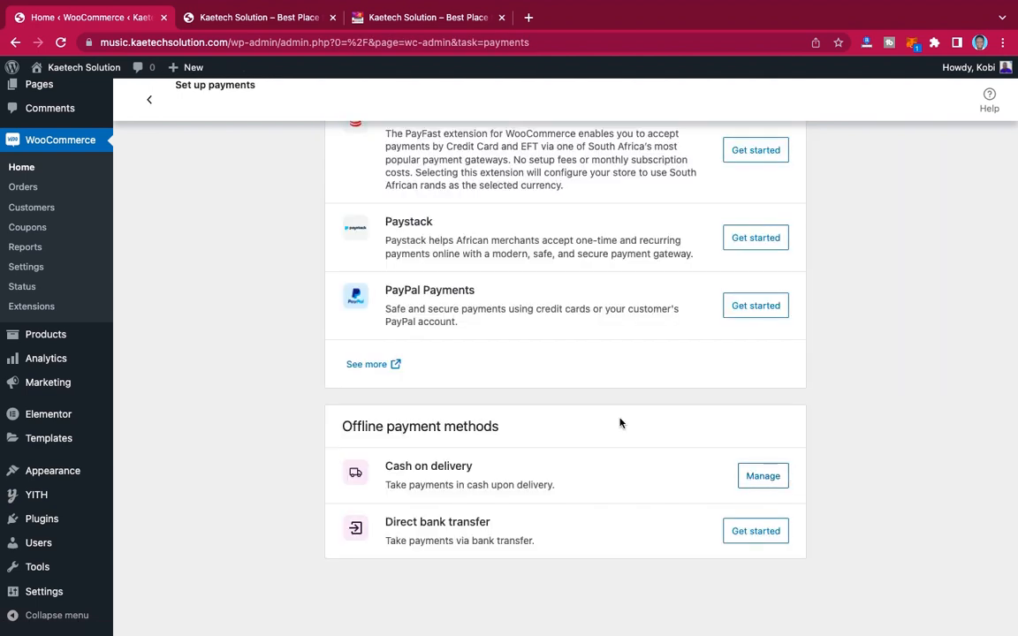
scroll(620, 423, "up", 2)
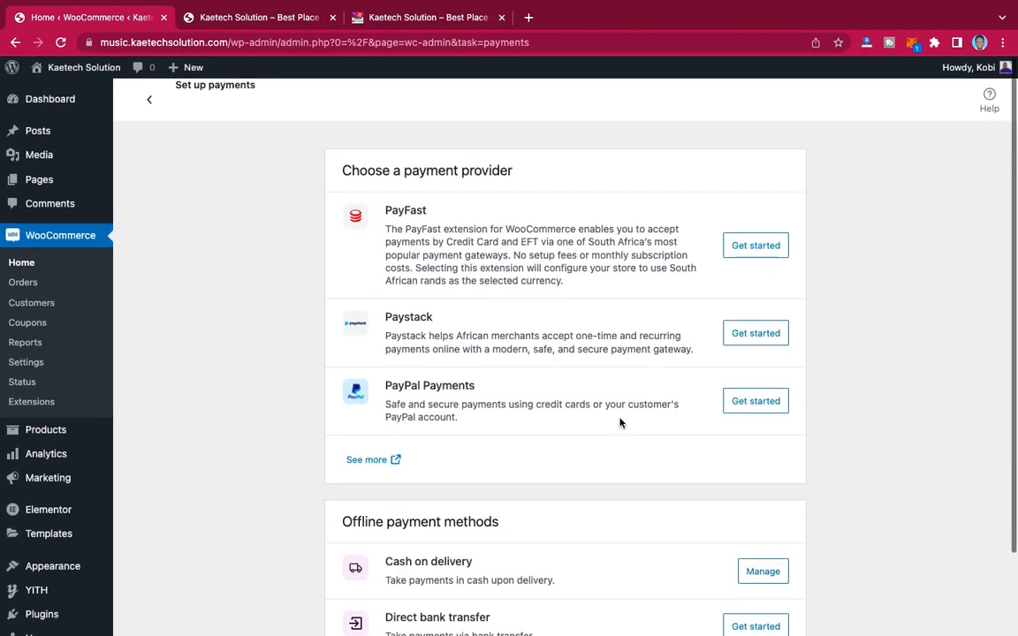
left_click(149, 99)
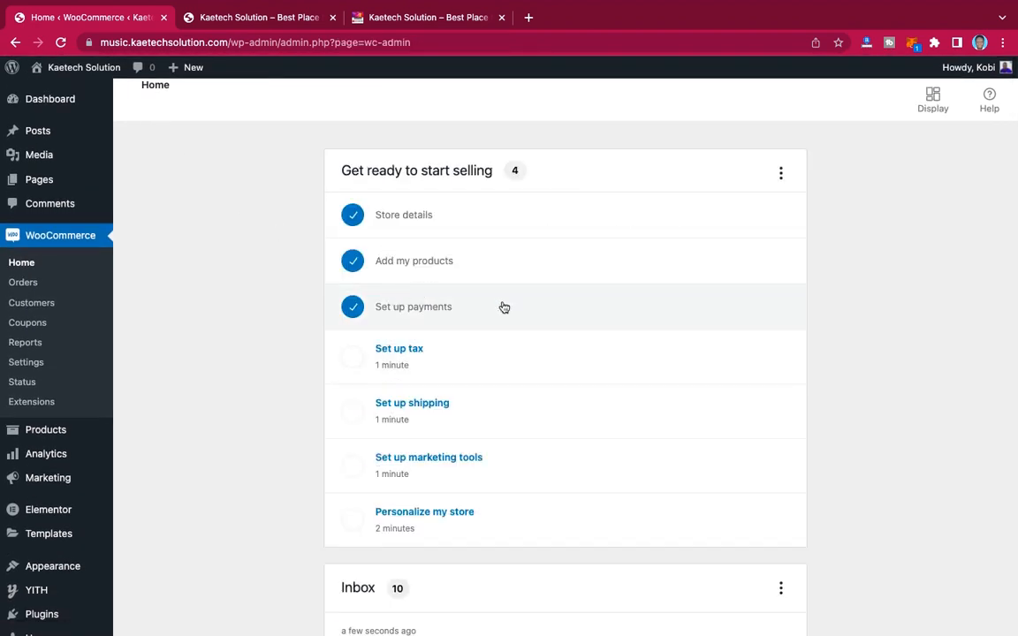
- Complete the tax setup task by declaring that the store does not charge sales tax
left_click(523, 358)
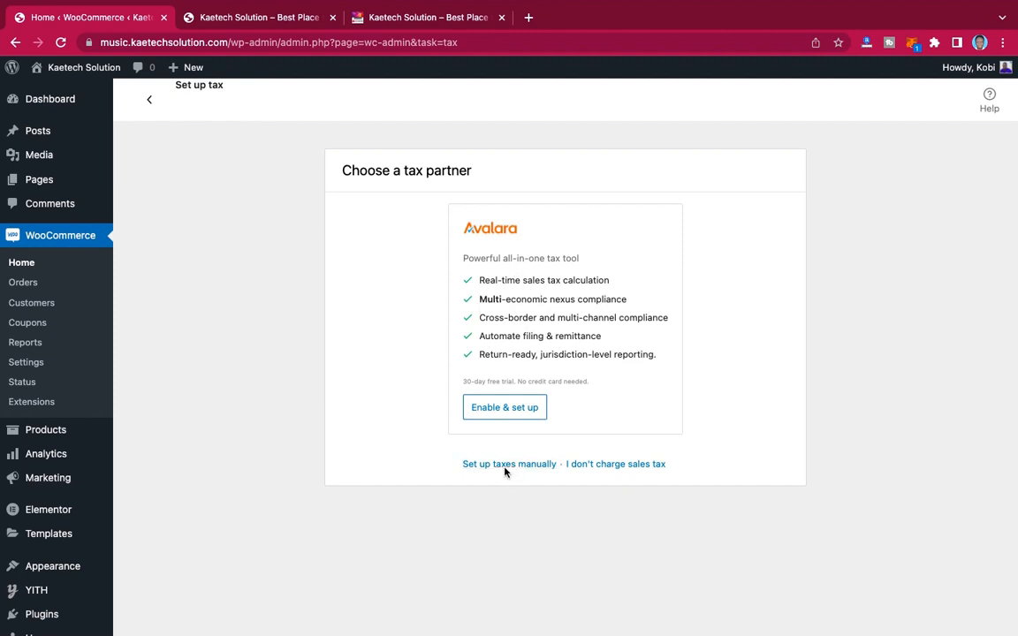
left_click(627, 465)
left_click(636, 467)
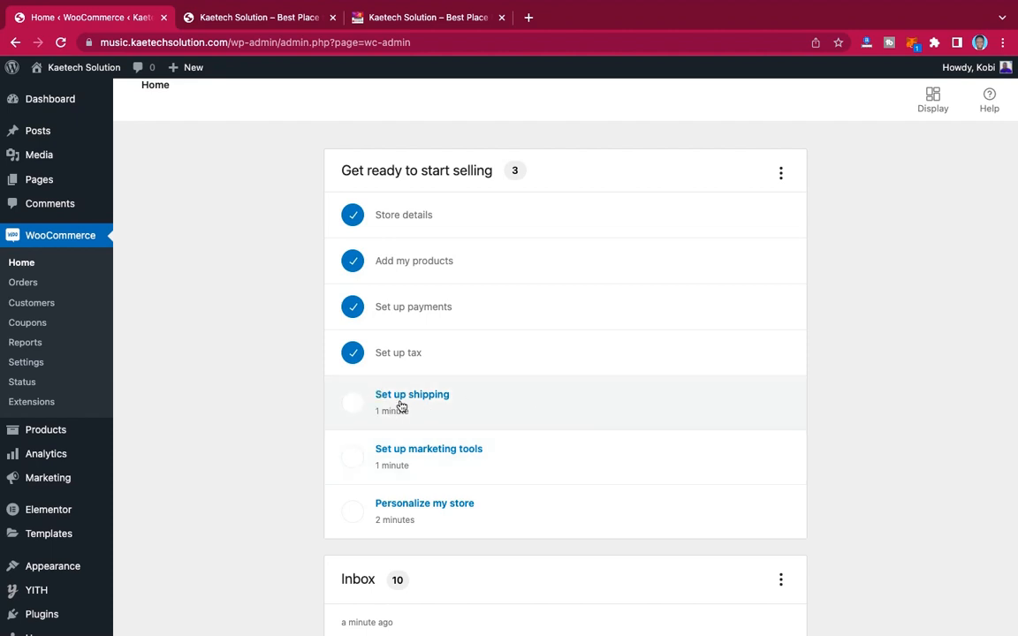
- In the shipping setup task, enable shipping to the rest of the world at a cost of ₵50.00
left_click(508, 408)
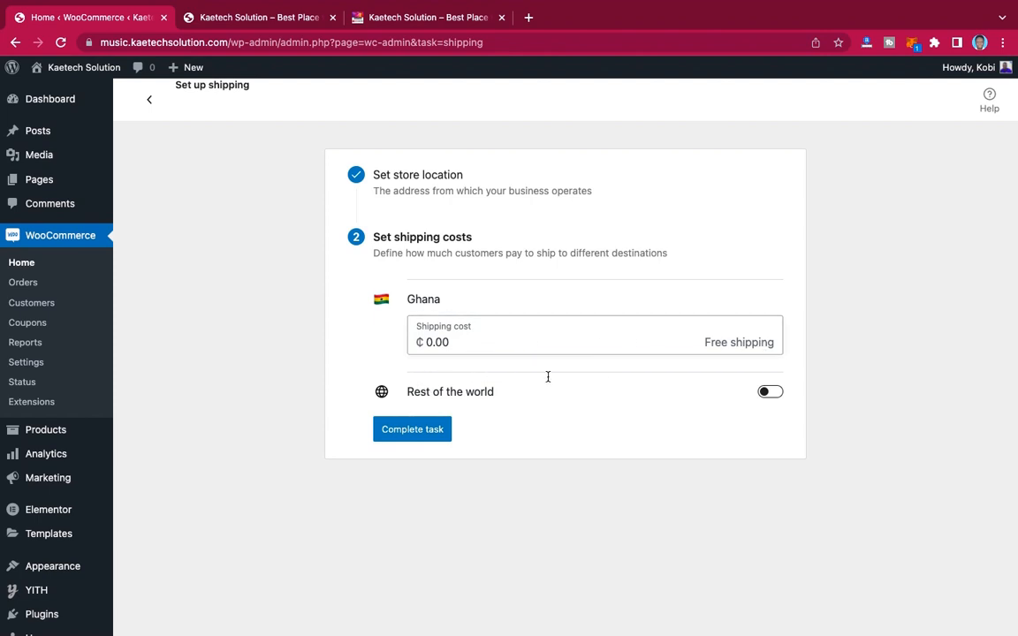
left_click(770, 392)
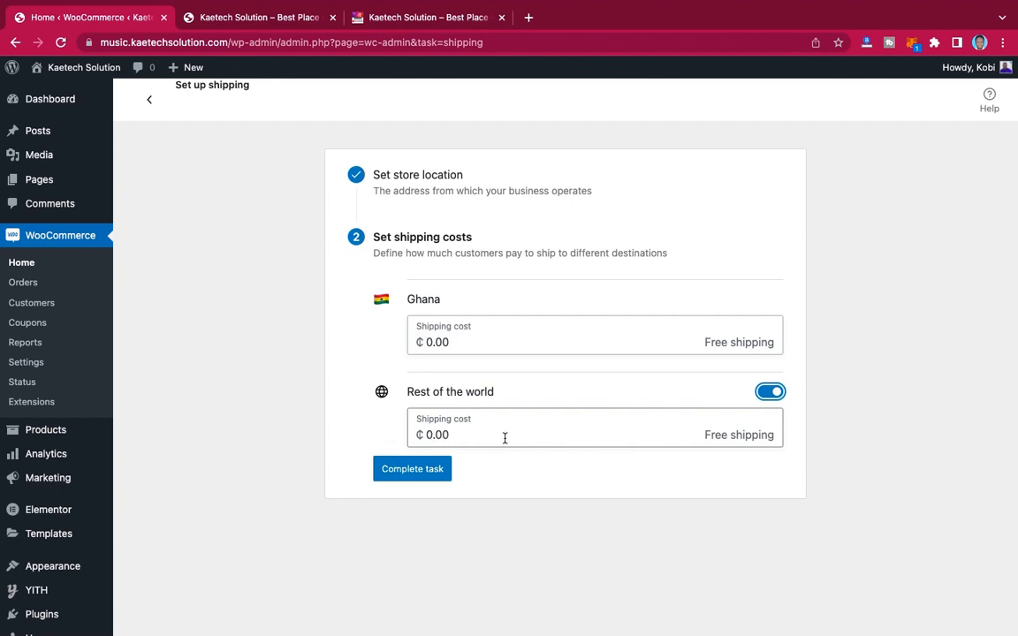
left_click(430, 435)
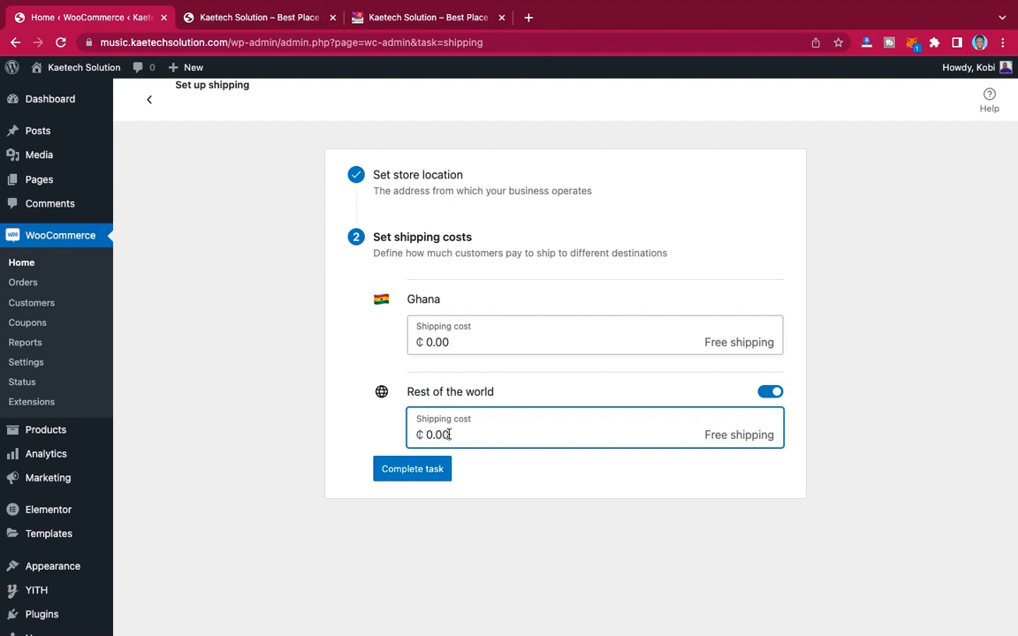
left_click_drag(431, 434, 425, 435)
type("50")
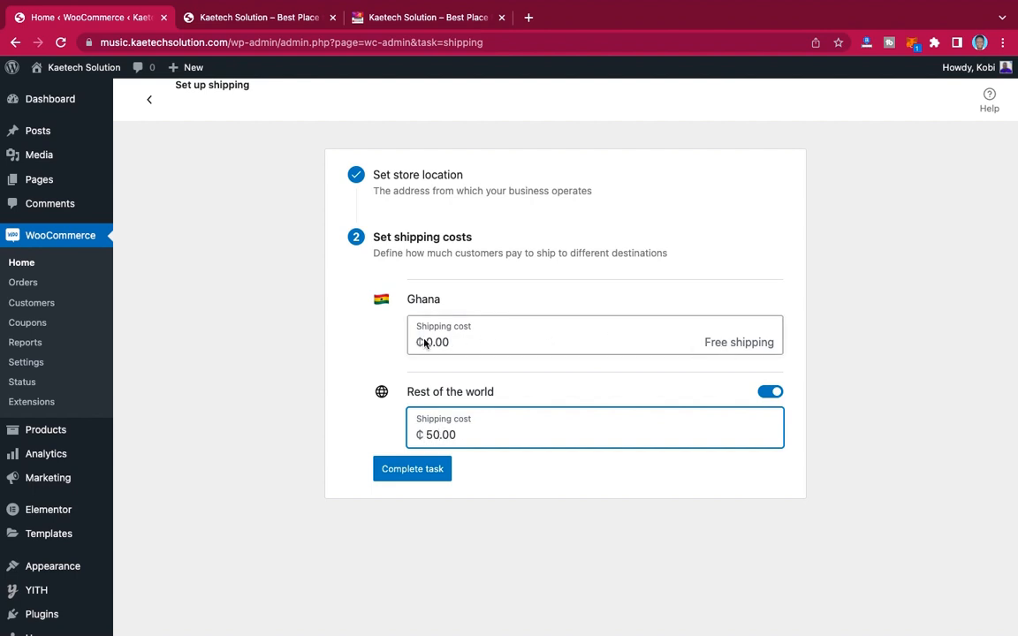
- Set the shipping cost for Ghana to ₵30.00 and complete the shipping task
left_click_drag(432, 342, 425, 342)
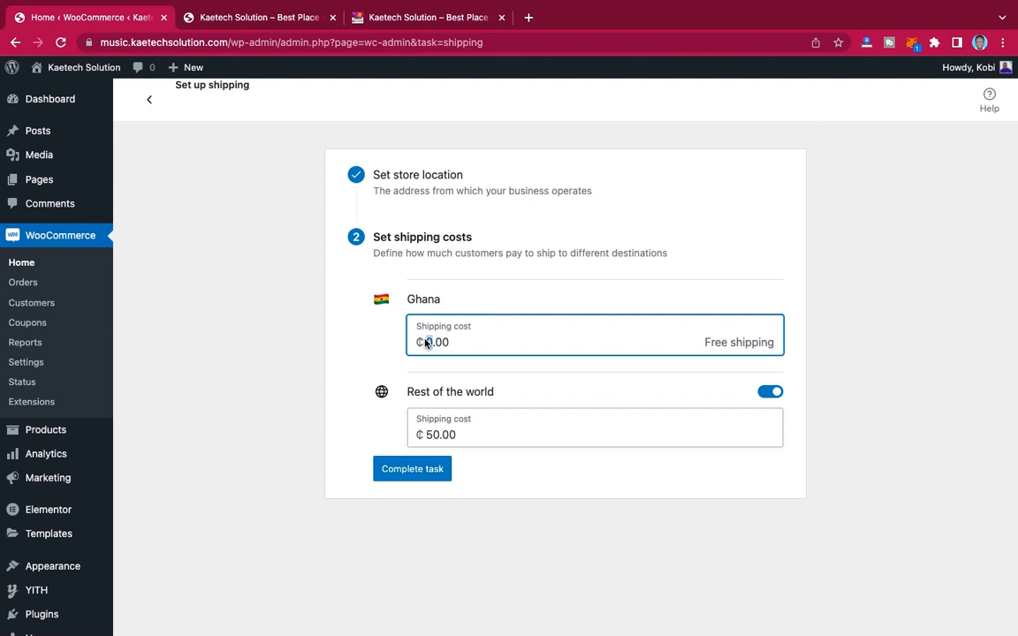
type("2")
key("BackSpace")
type("3")
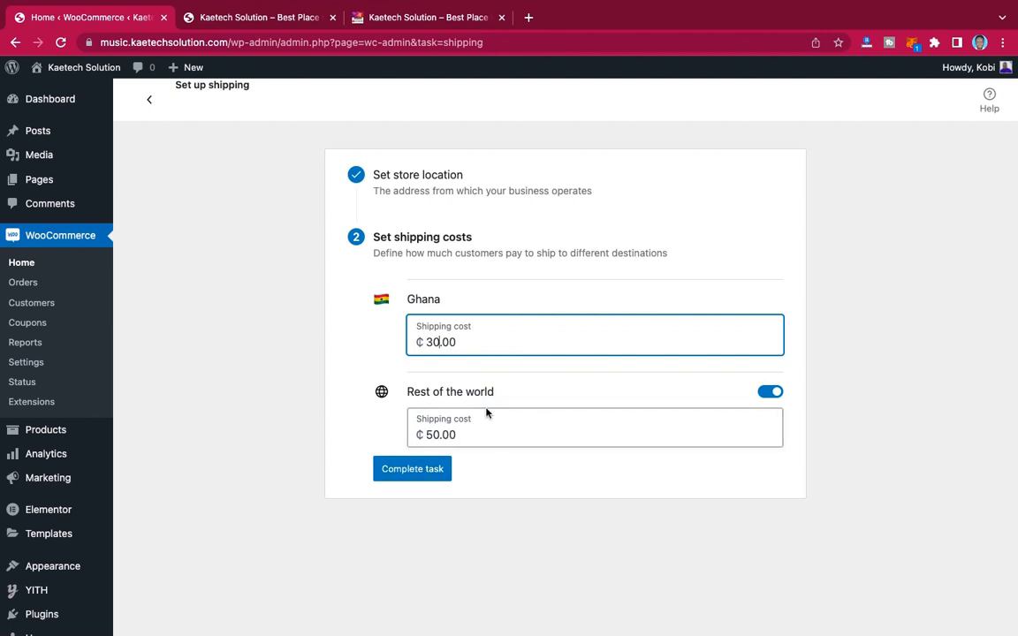
left_click(412, 469)
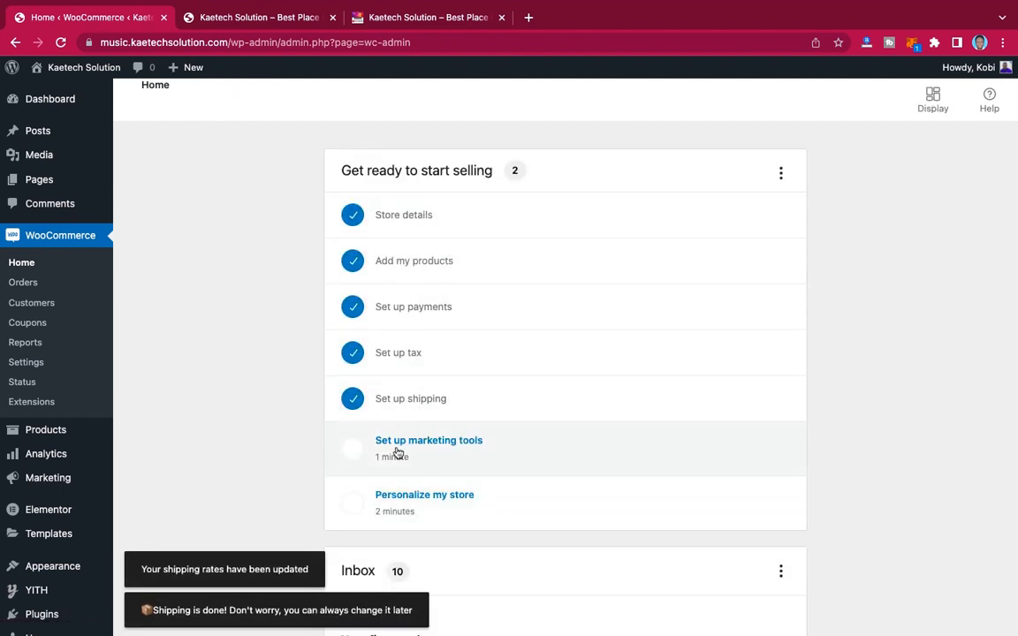
- In the store personalization task, skip creating a custom homepage and remove the Orchid Store demo logo
scroll(486, 461, "down", 1)
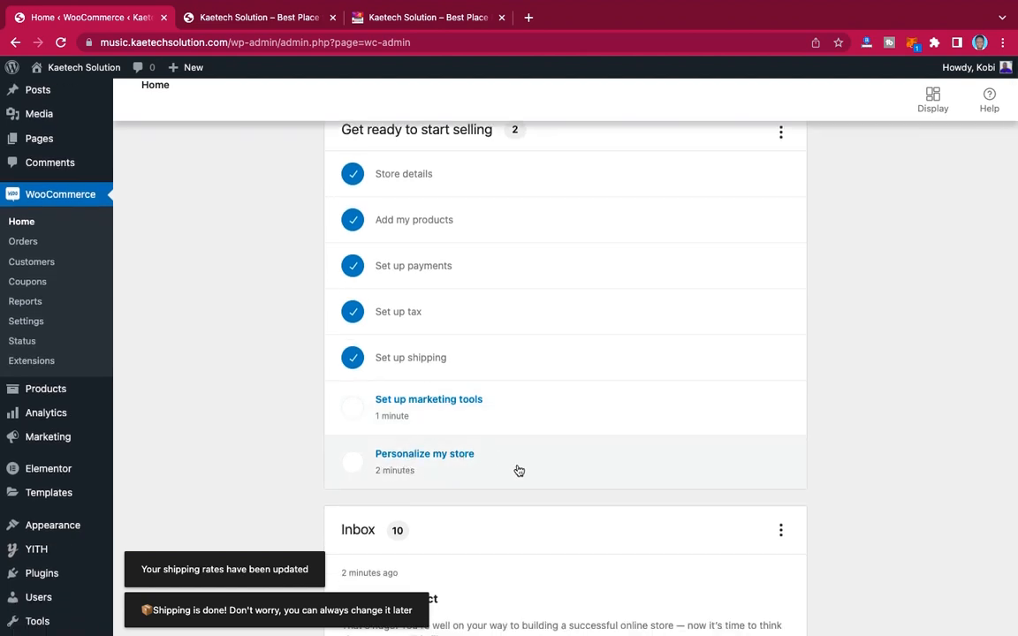
scroll(518, 471, "down", 3)
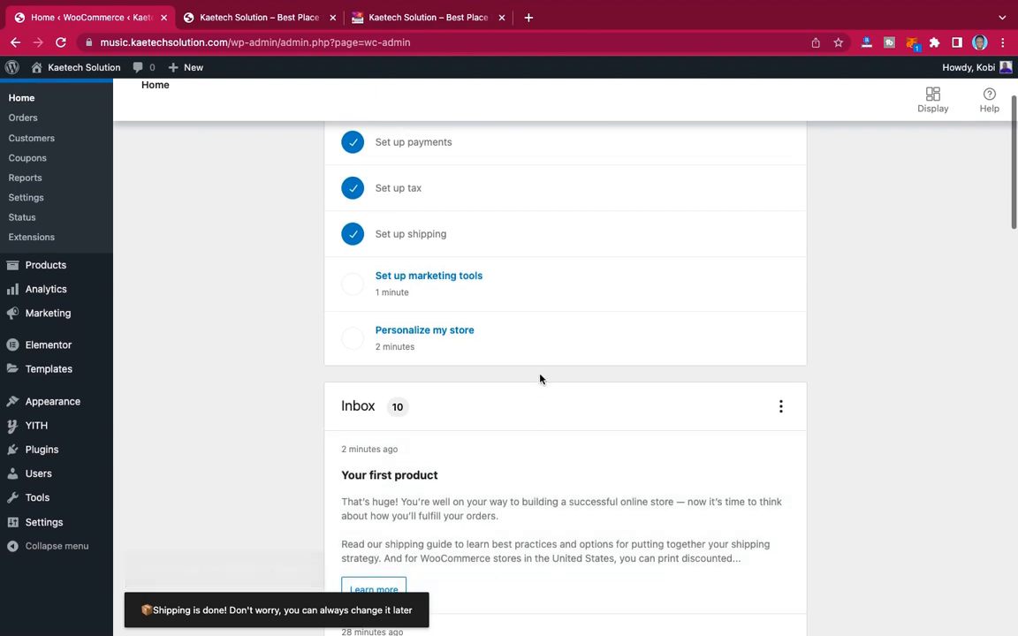
left_click(547, 345)
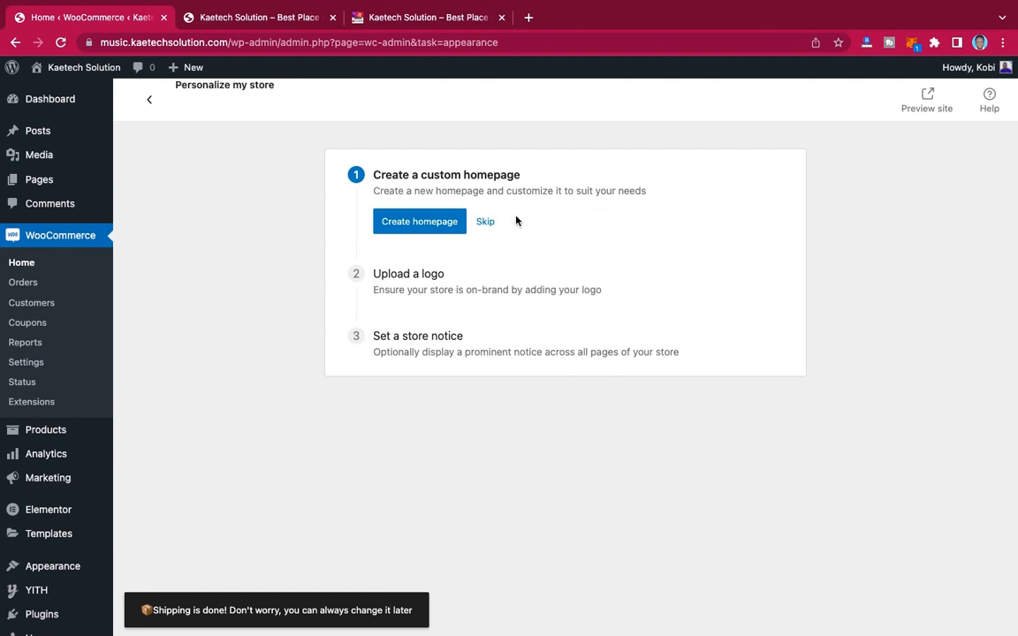
left_click(488, 224)
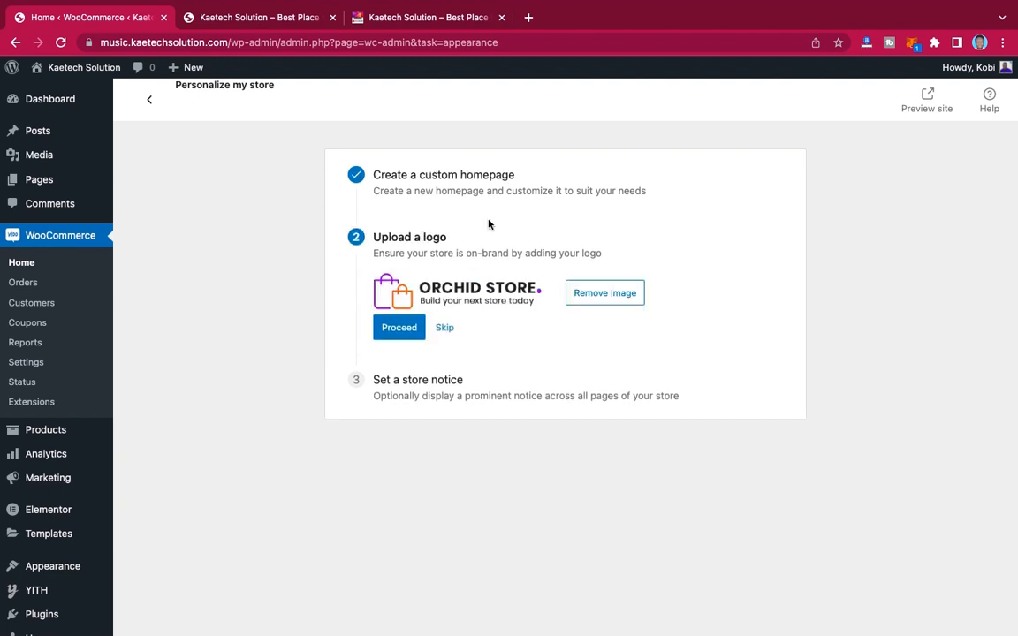
left_click(618, 297)
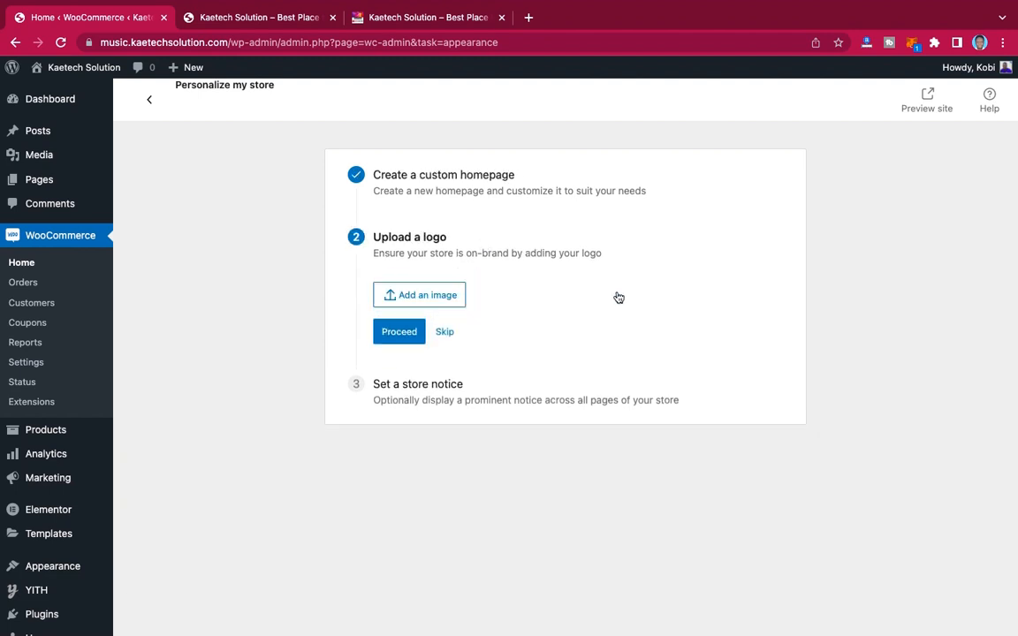
- Start uploading a new logo image from the computer and browse through the Desktop to the Electroniks Website folder
left_click(447, 297)
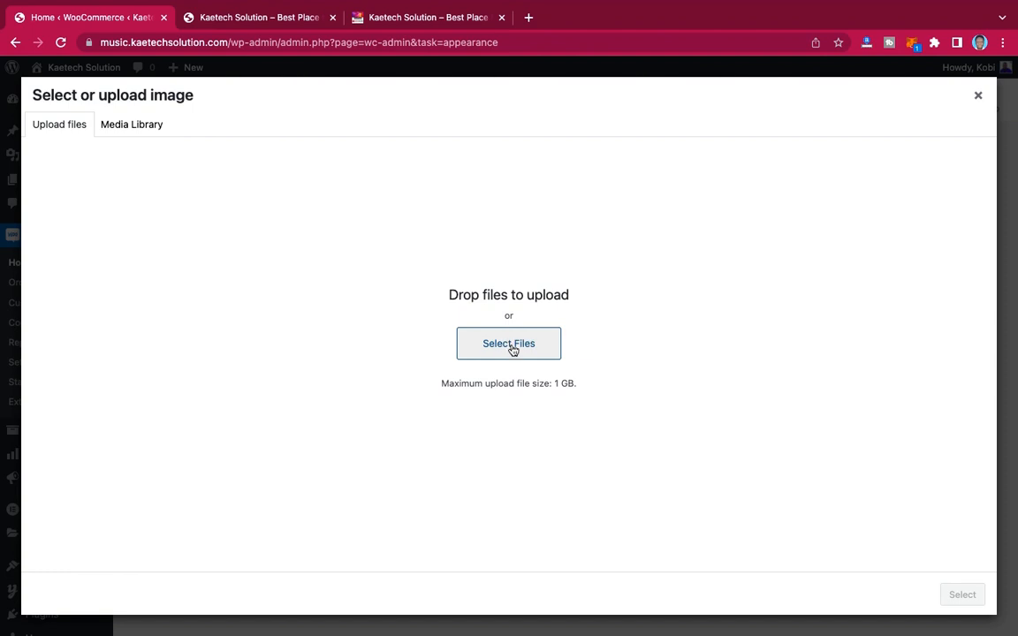
left_click(513, 350)
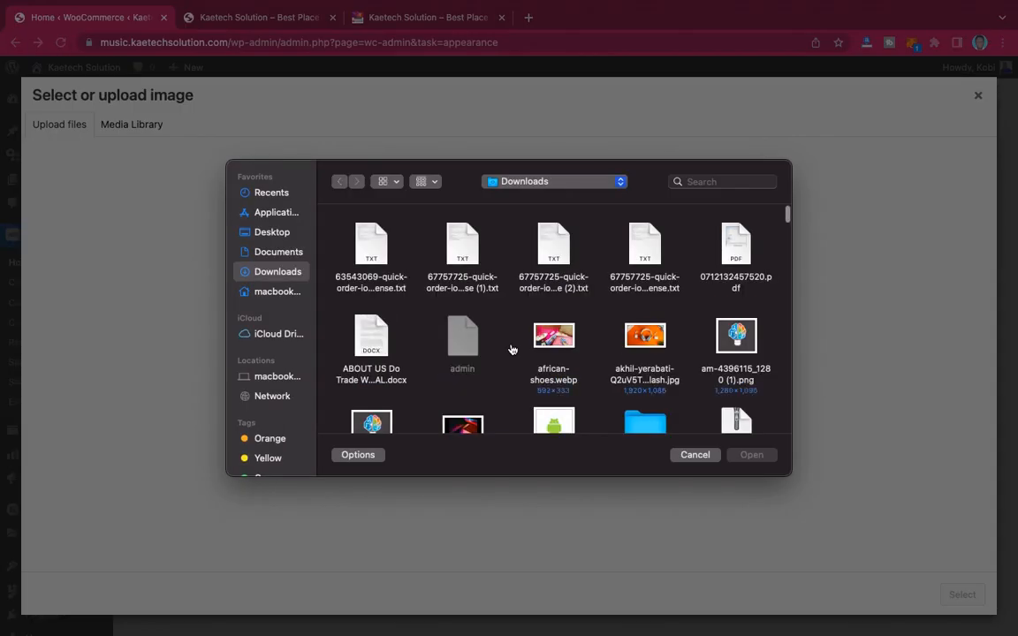
left_click(280, 233)
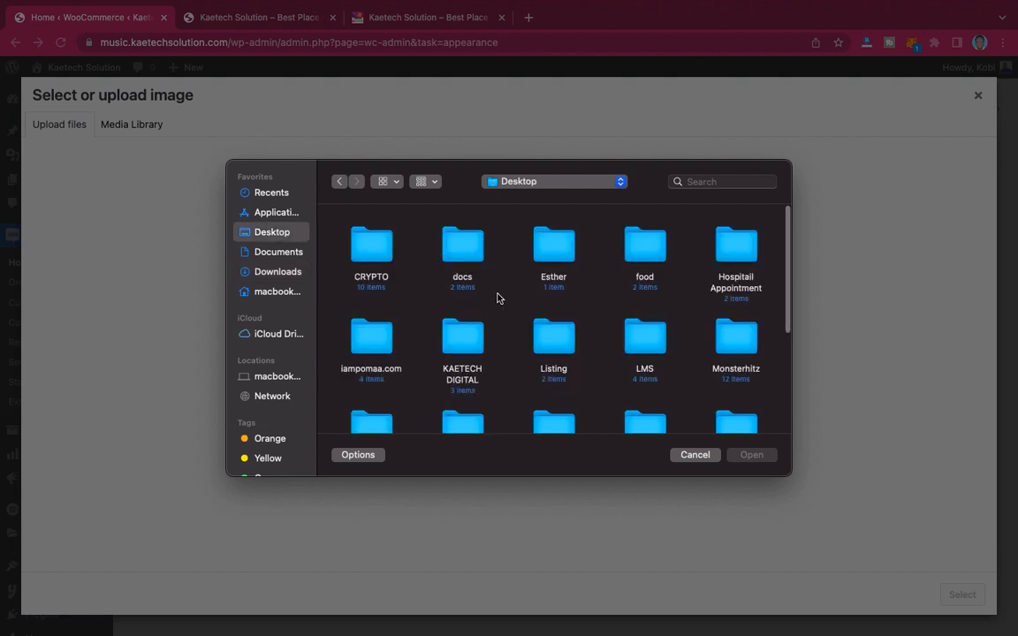
scroll(530, 335, "down", 3)
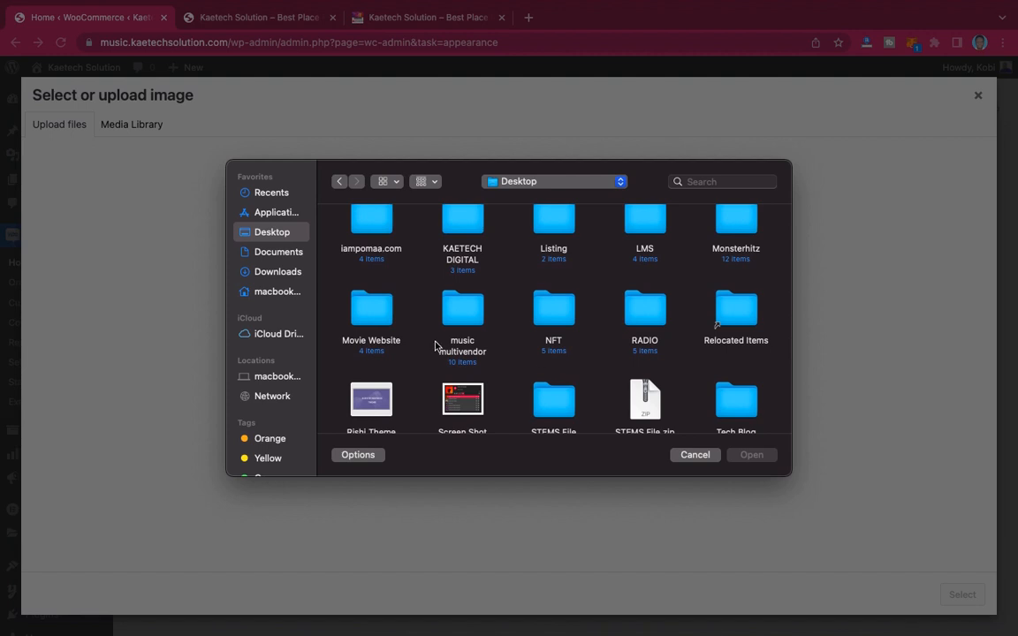
scroll(573, 330, "up", 3)
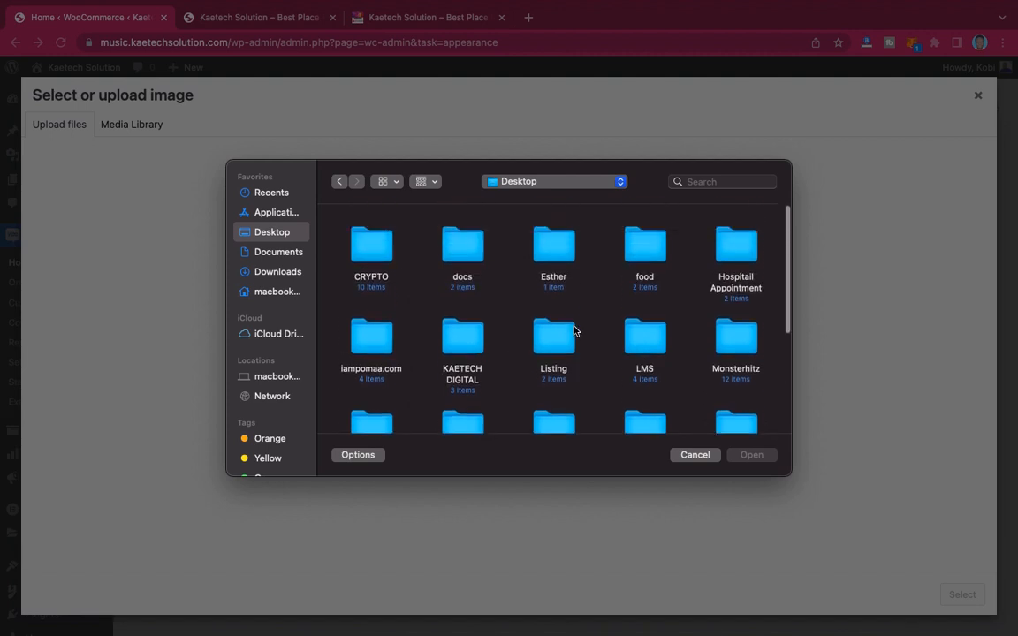
scroll(574, 330, "down", 5)
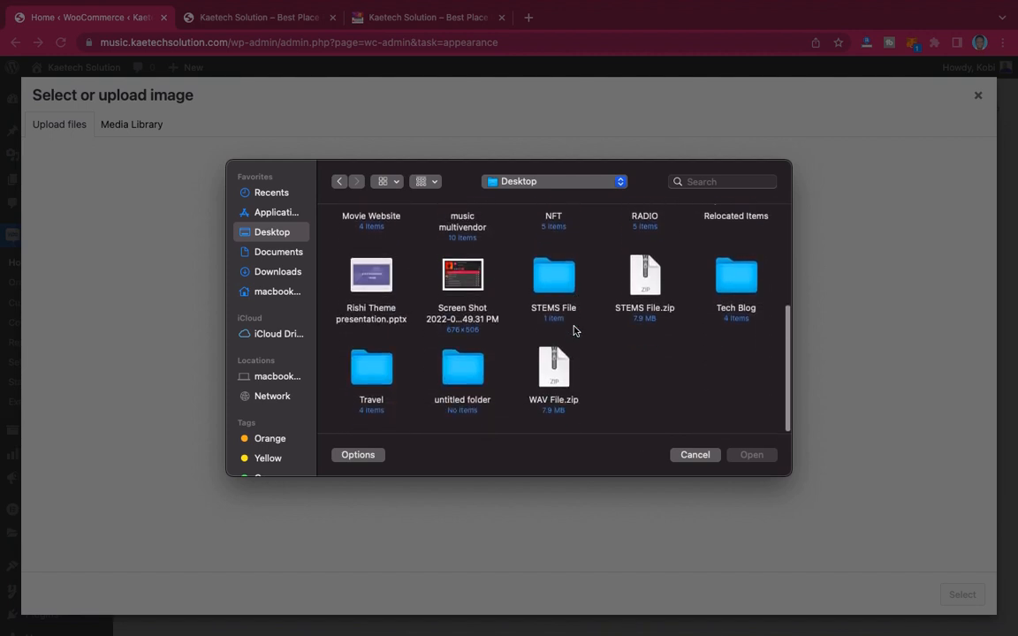
scroll(574, 331, "up", 3)
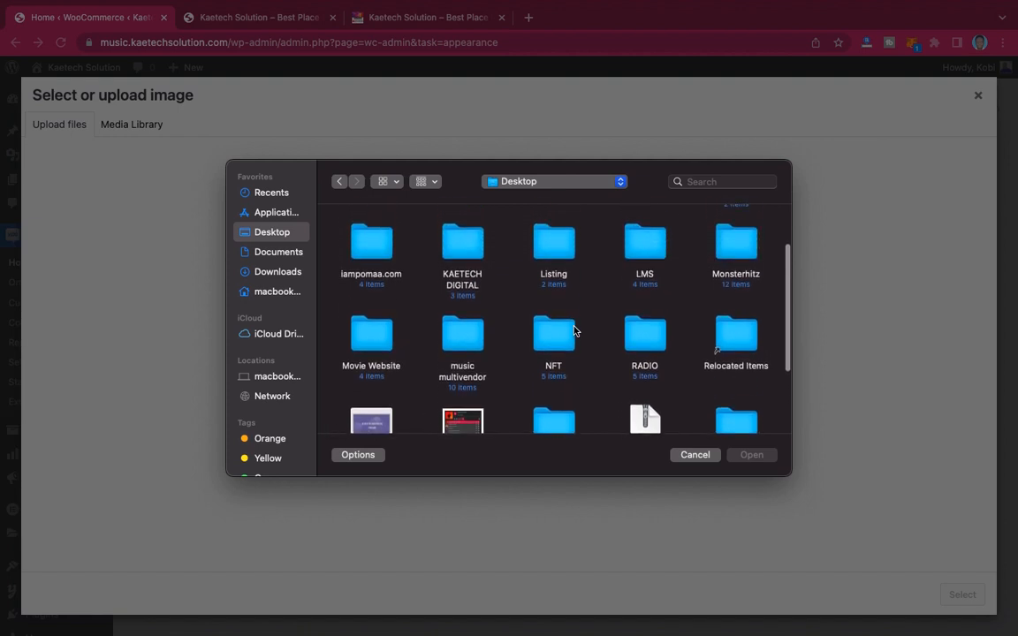
scroll(573, 330, "up", 2)
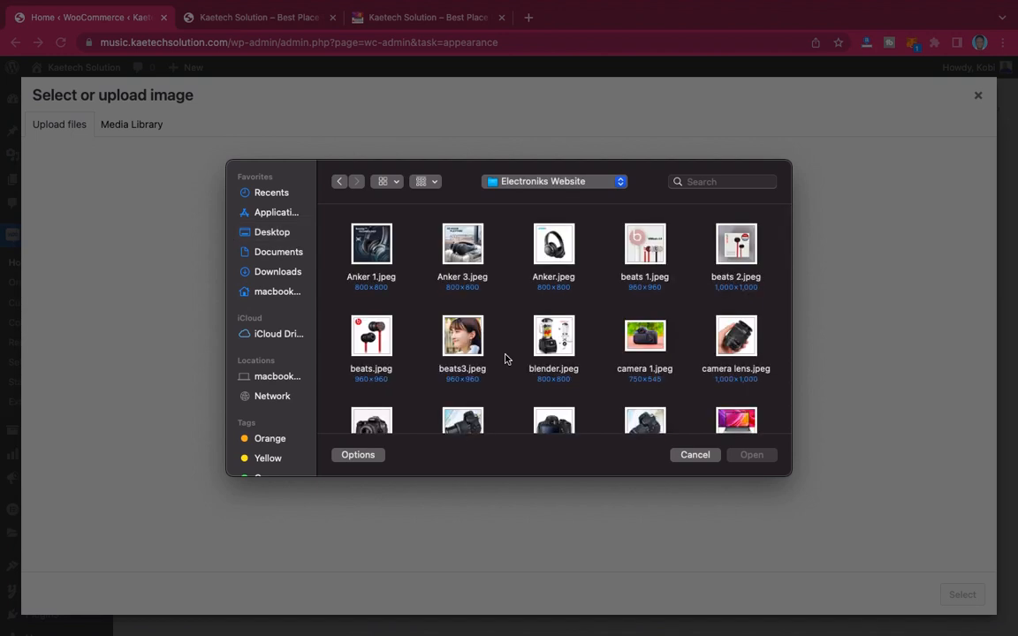
- Upload all the images from the Electroniks Website folder to the media library
scroll(505, 359, "down", 5)
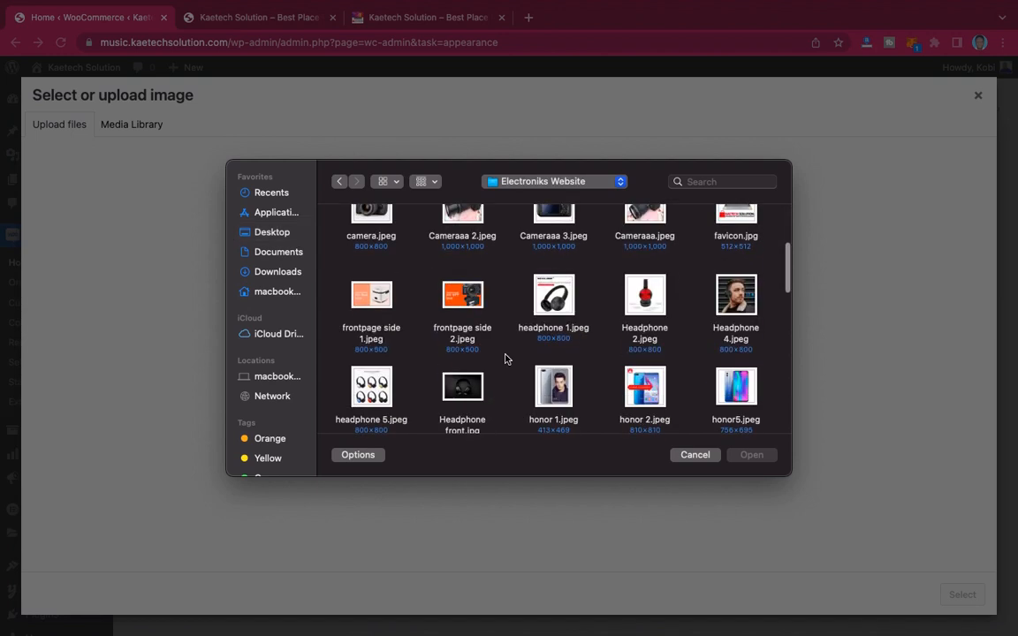
scroll(506, 359, "down", 10)
scroll(505, 359, "up", 15)
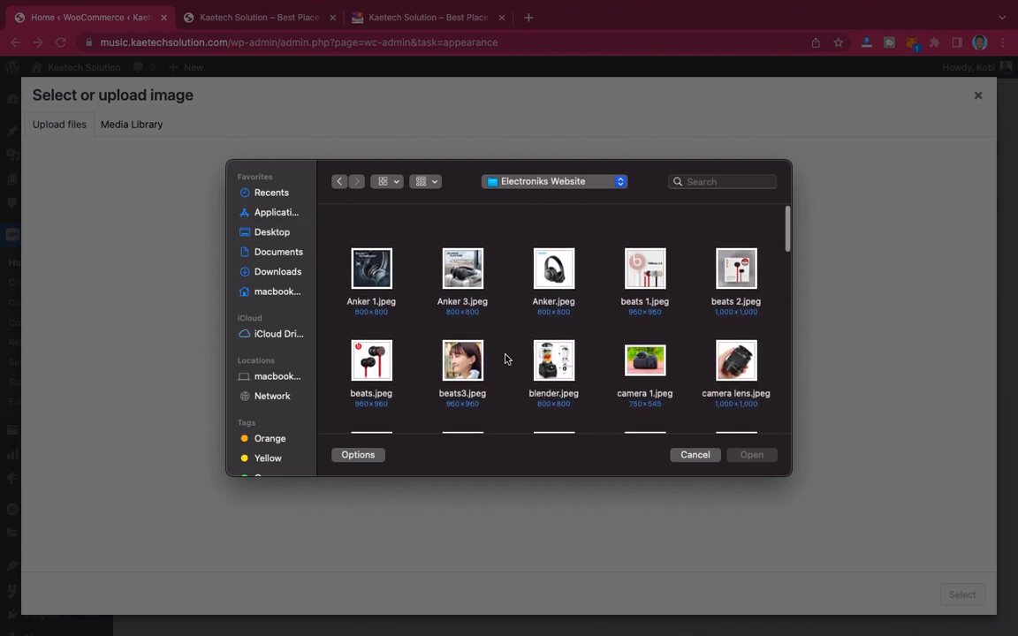
left_click(344, 235)
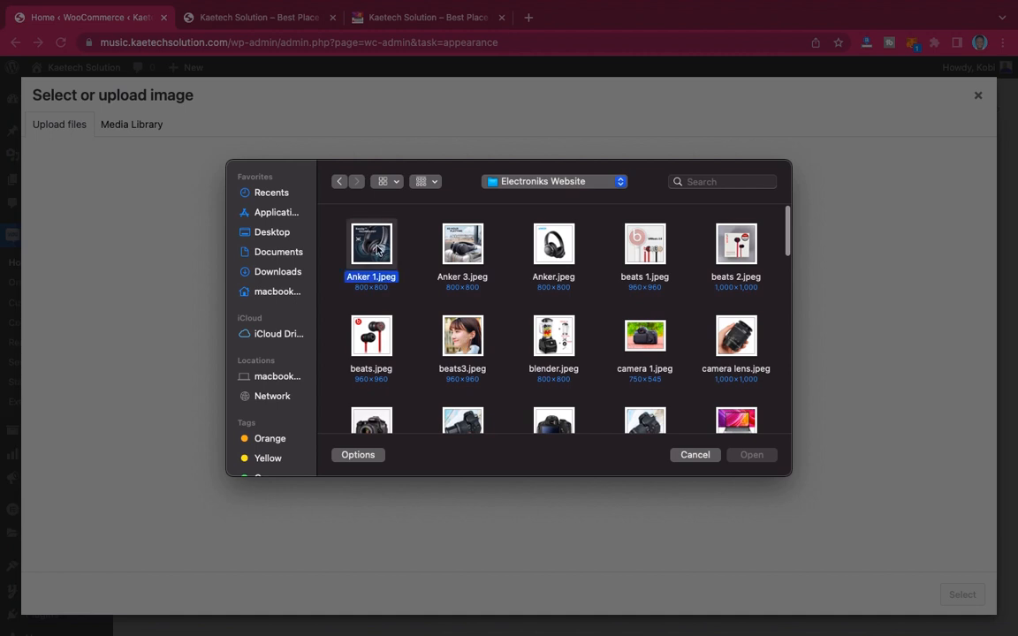
key("super+a")
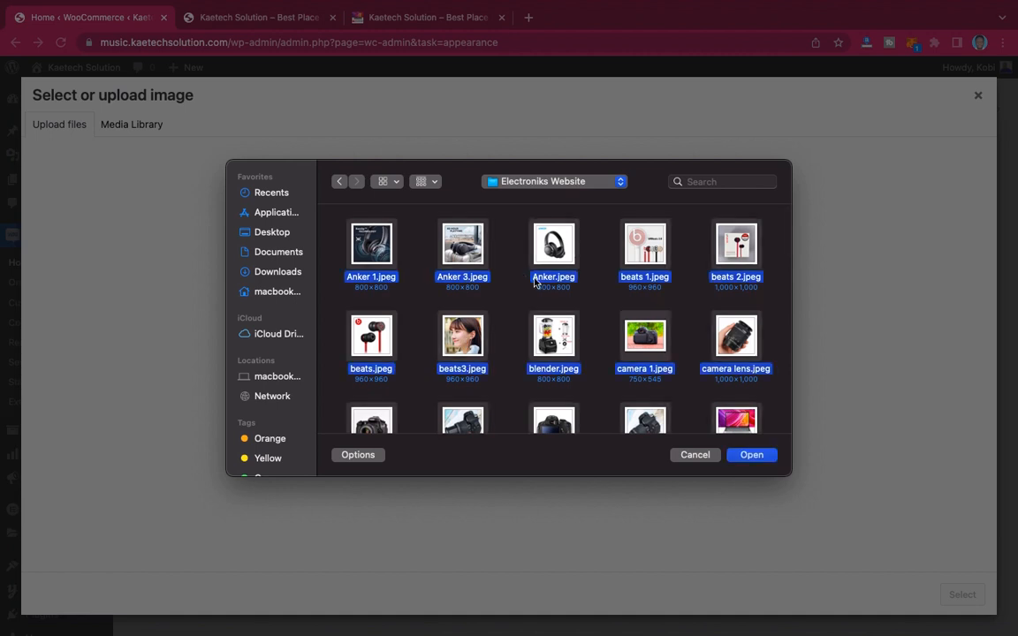
left_click(752, 455)
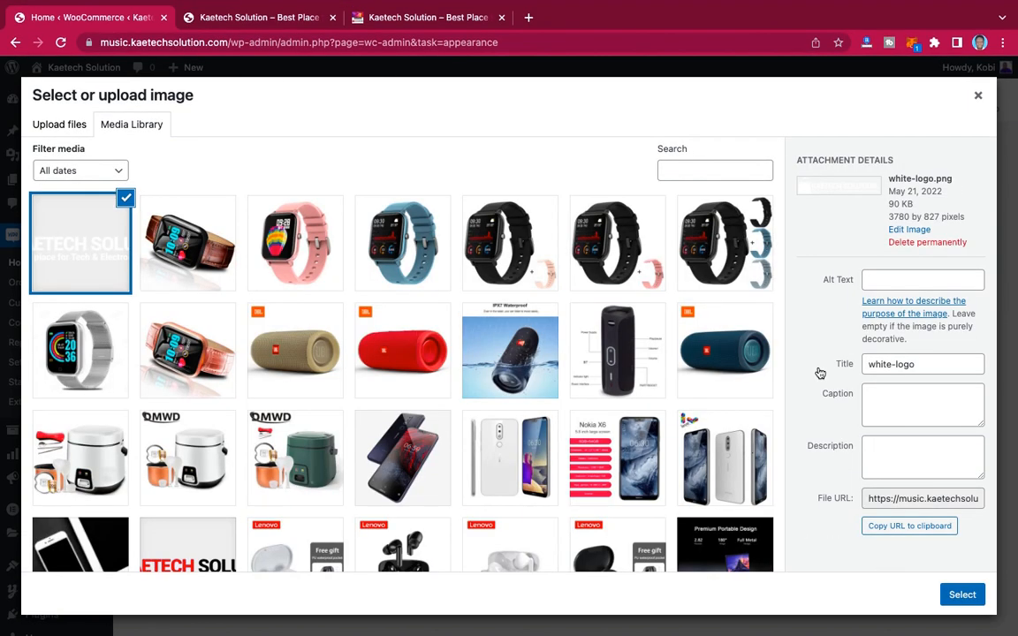
- Set logo.png from the media library as the store logo and complete the personalization task with the default store notice
scroll(568, 421, "down", 15)
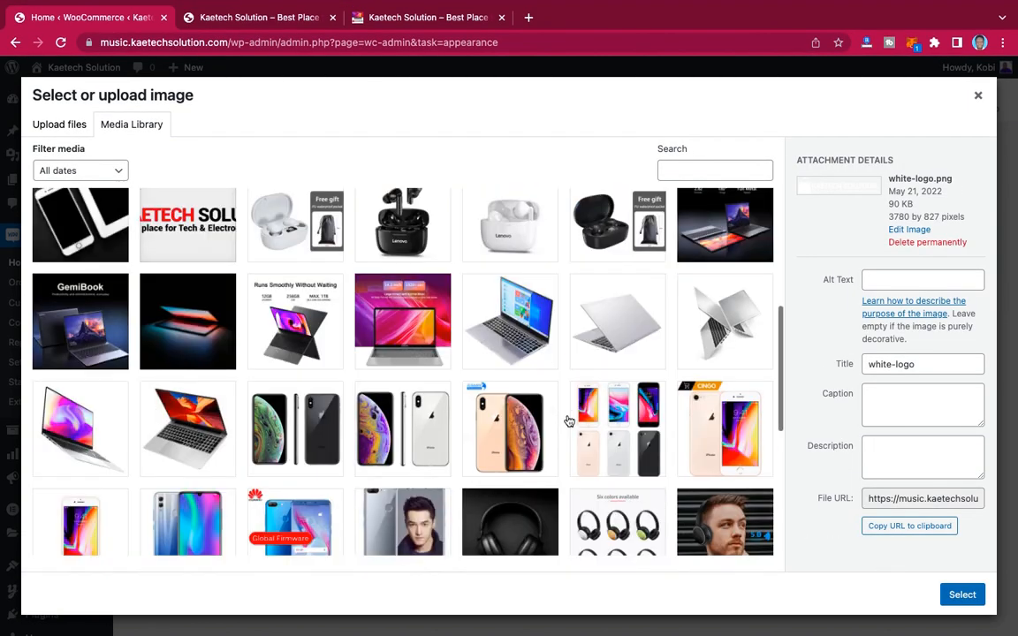
scroll(353, 353, "up", 15)
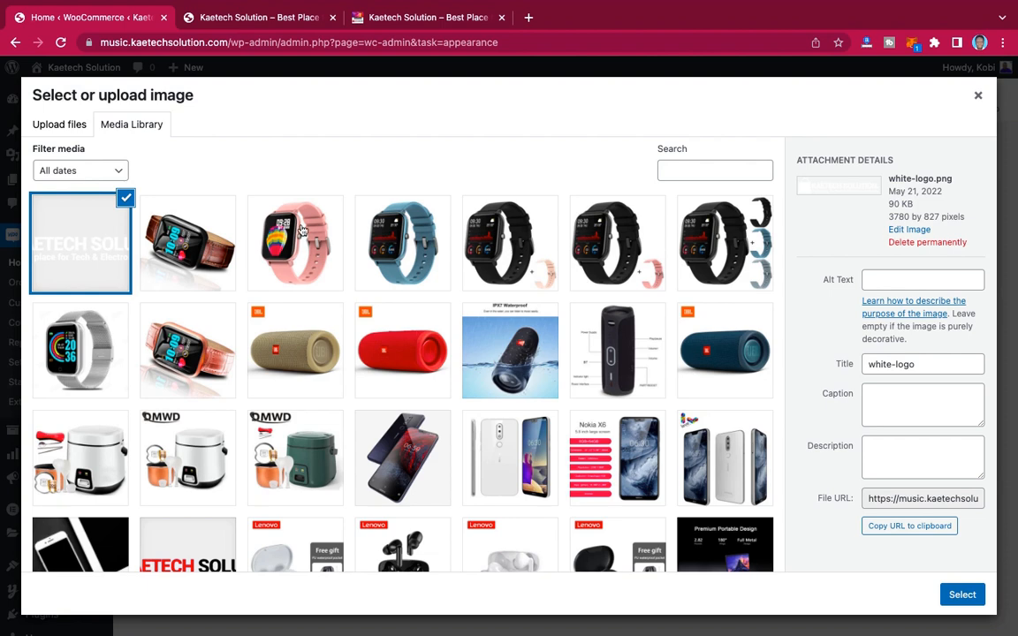
scroll(436, 463, "down", 3)
scroll(437, 463, "down", 1)
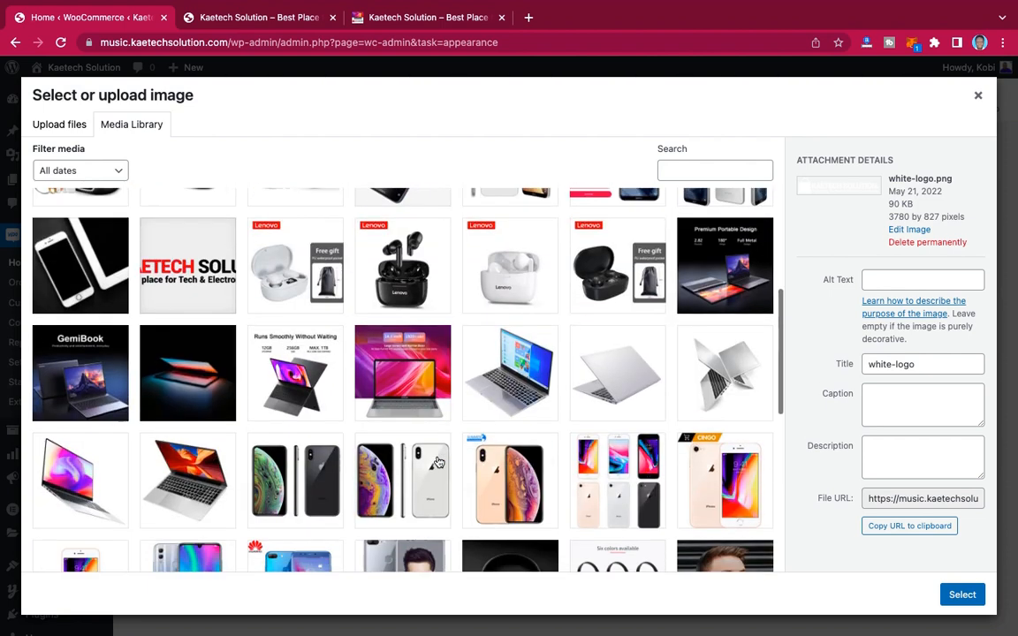
scroll(177, 318, "up", 1)
left_click(170, 315)
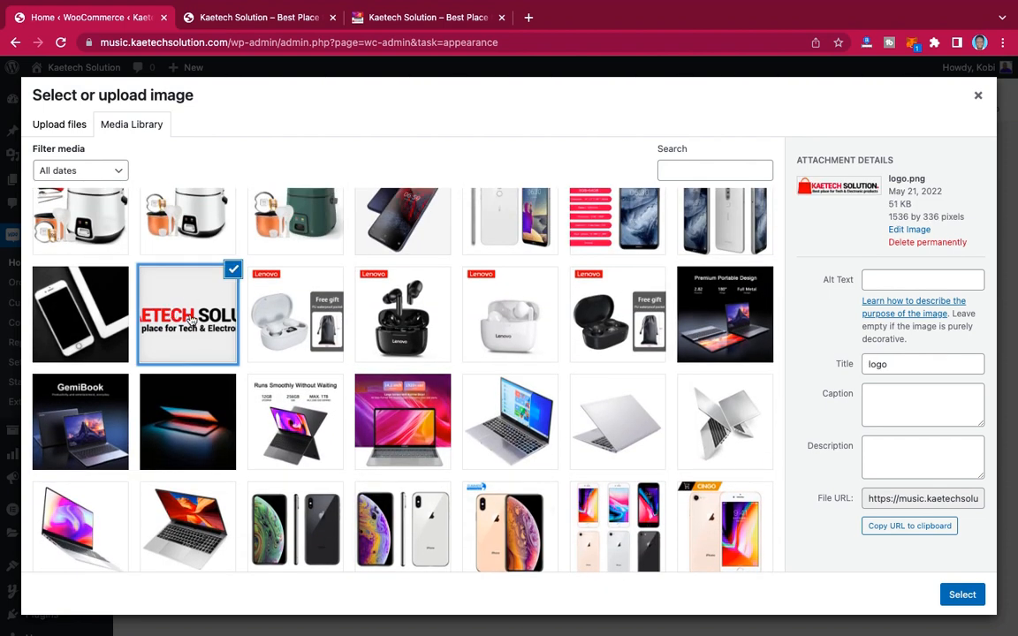
left_click(962, 594)
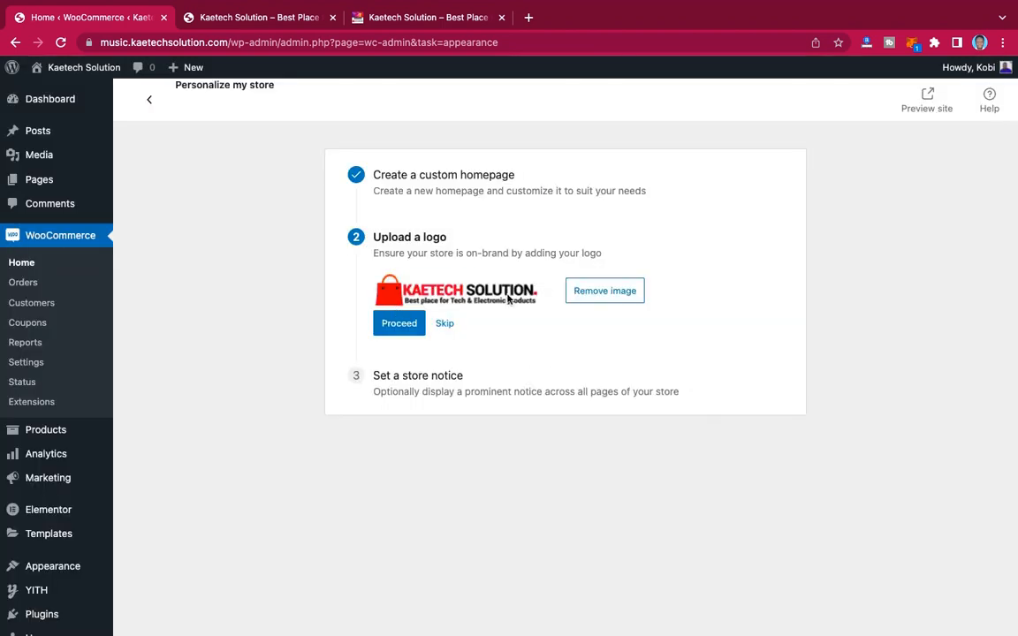
left_click(400, 324)
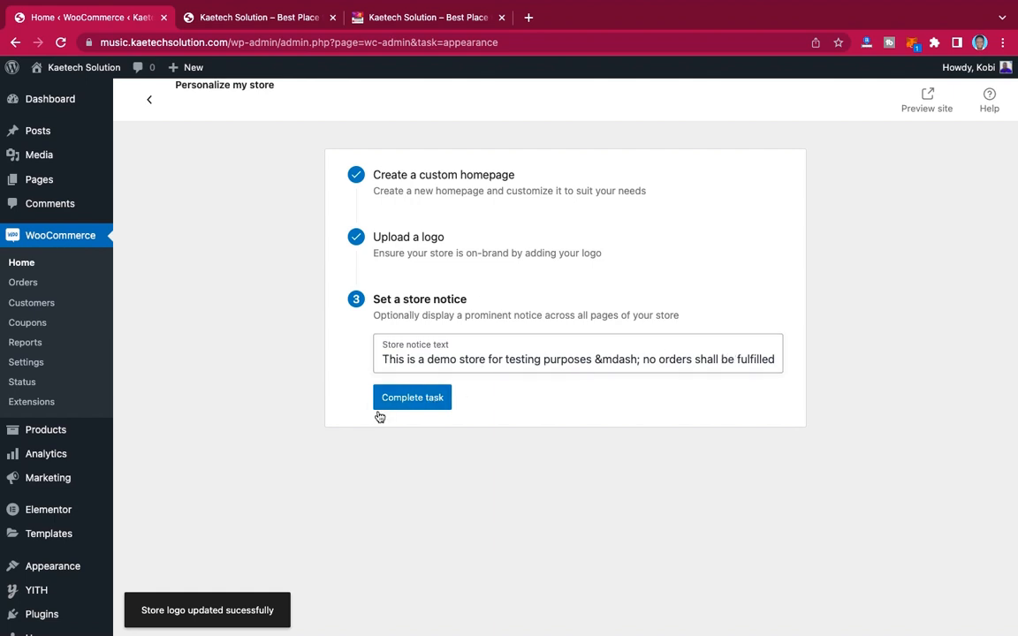
left_click(433, 405)
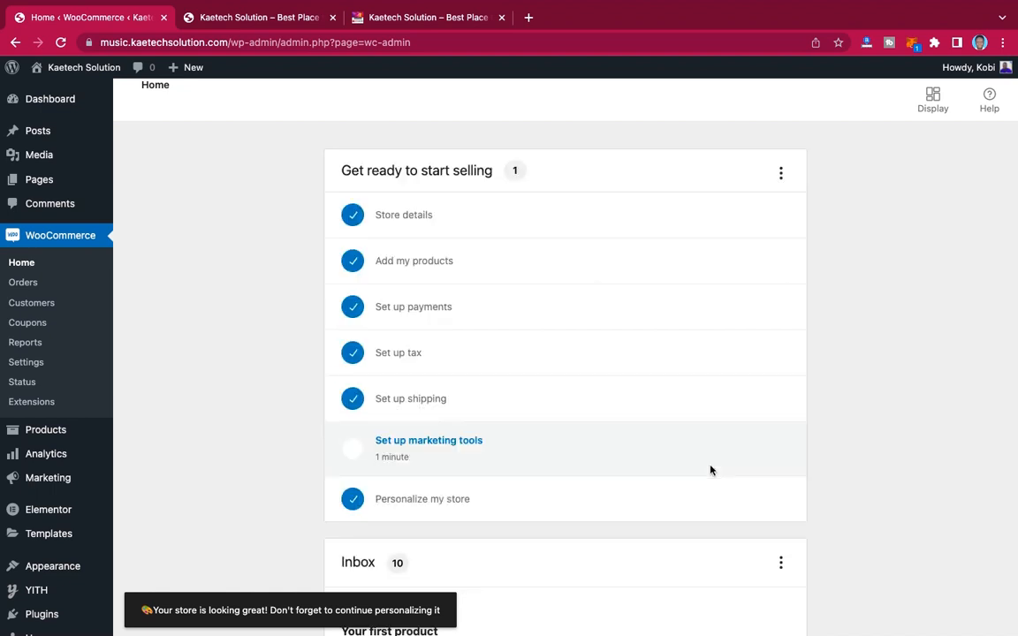
- Open the WooCommerce settings and review the general store address, selling location, coupon and currency options
scroll(711, 470, "down", 5)
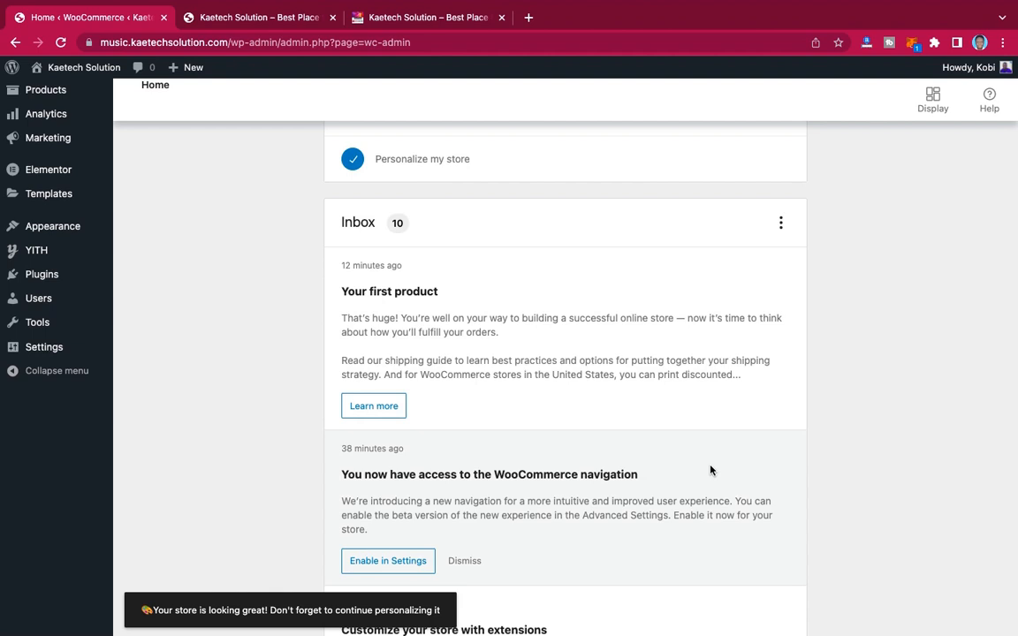
scroll(618, 349, "up", 5)
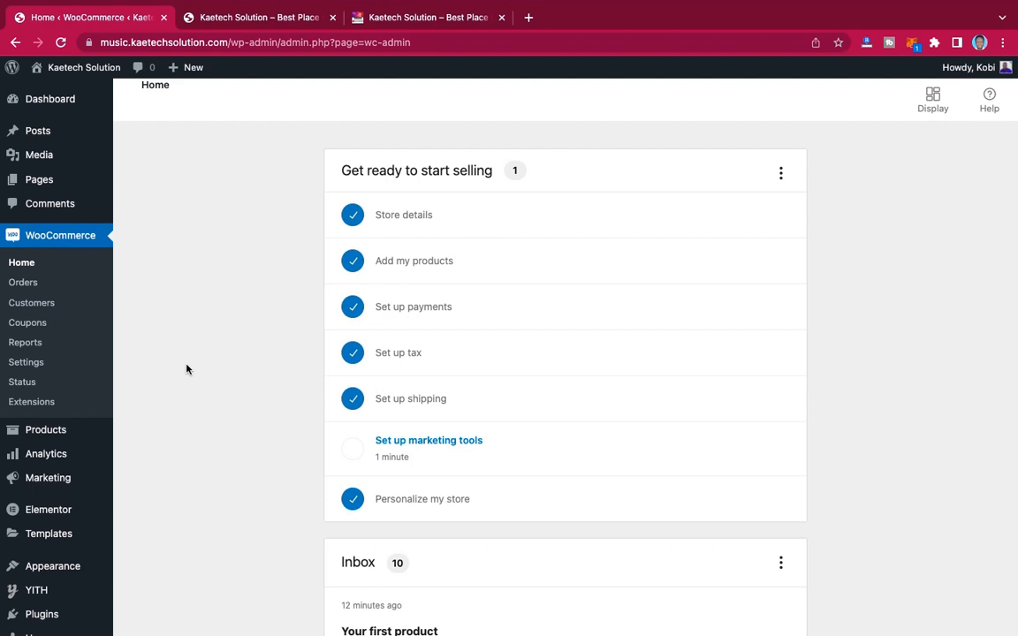
left_click(27, 364)
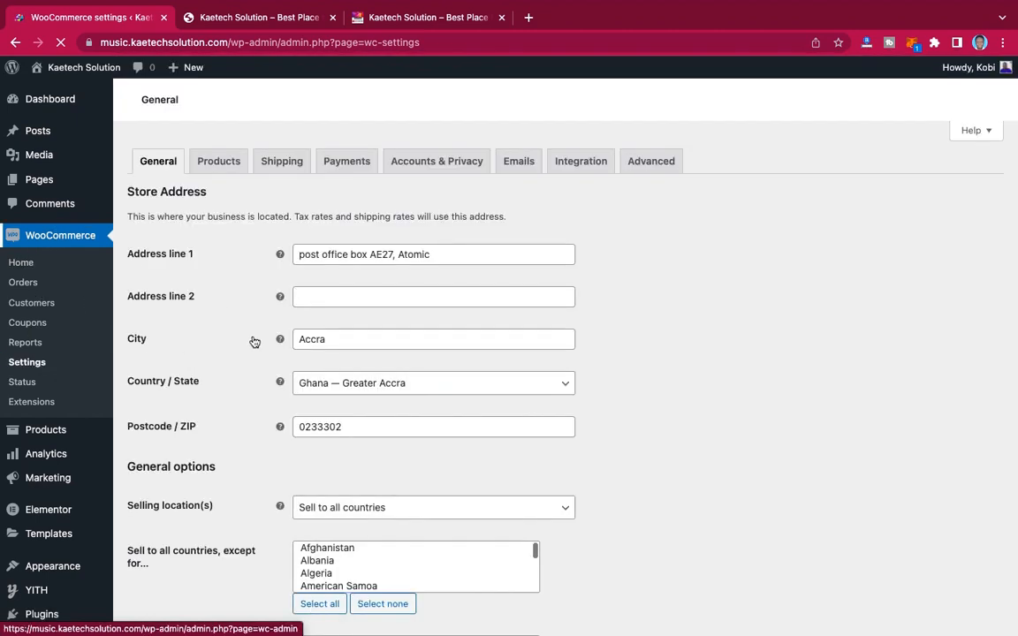
scroll(255, 342, "down", 10)
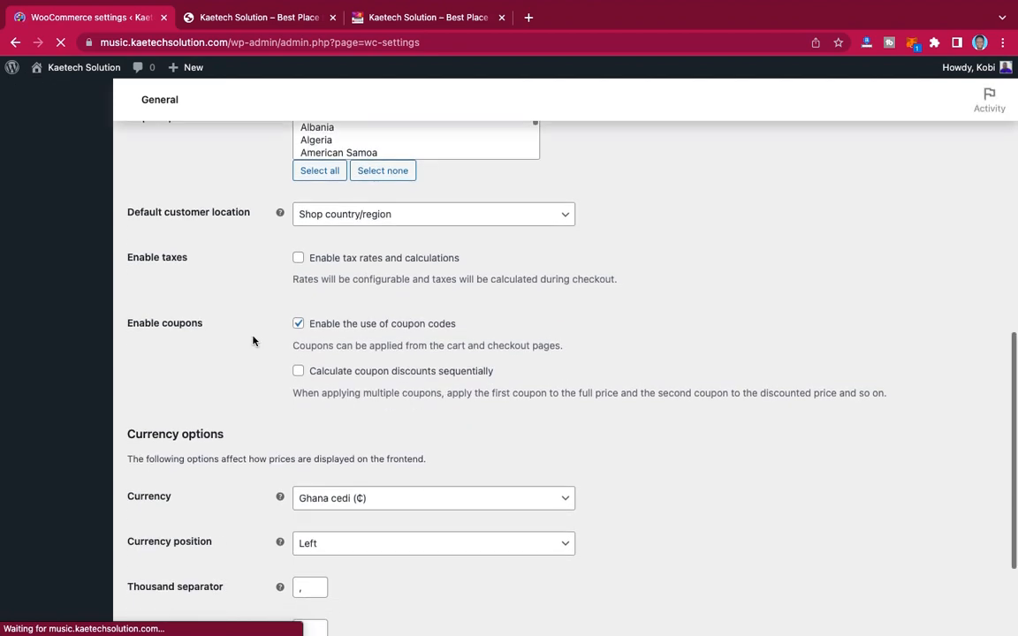
scroll(254, 342, "up", 10)
scroll(252, 340, "down", 10)
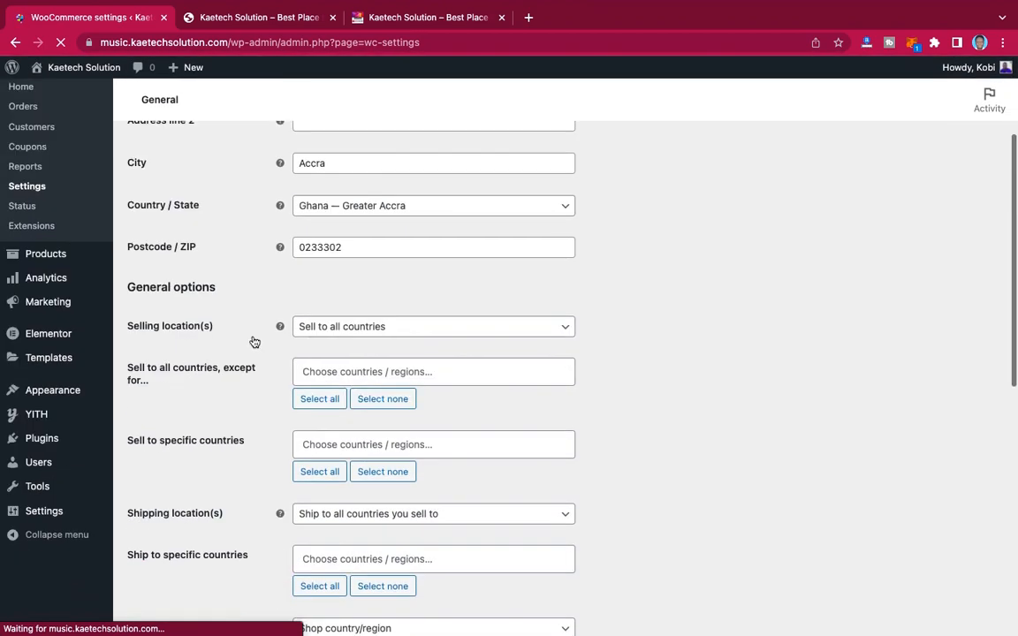
scroll(252, 340, "up", 10)
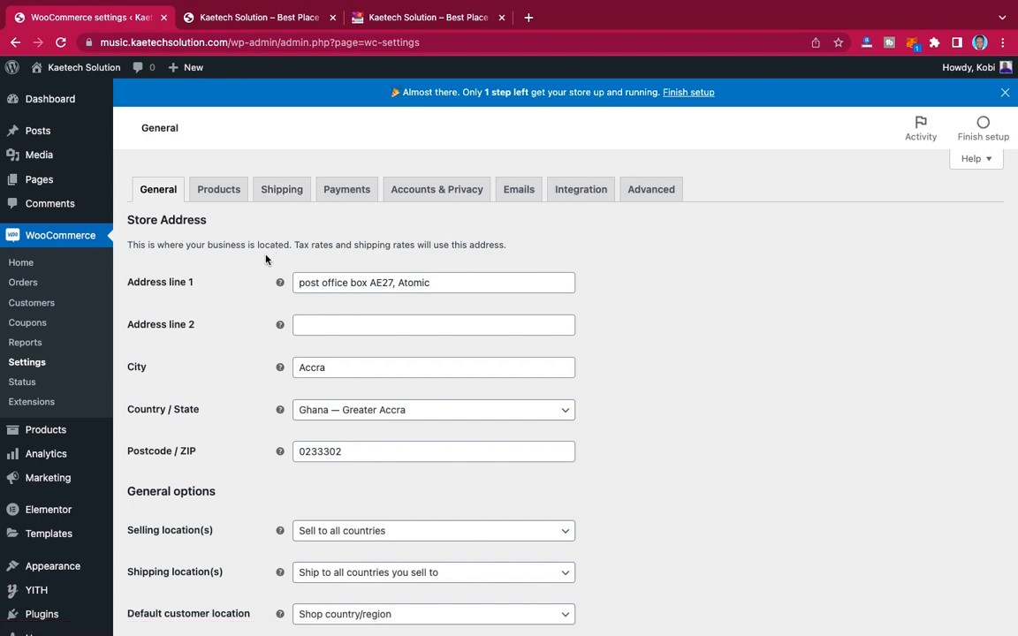
scroll(270, 473, "down", 15)
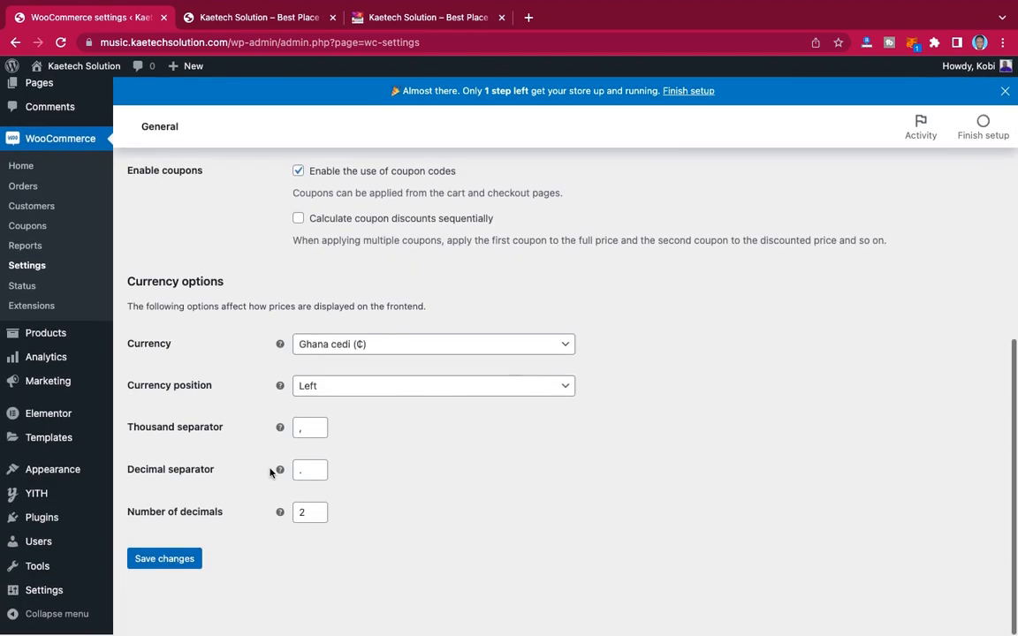
scroll(273, 470, "up", 15)
scroll(259, 492, "down", 15)
scroll(260, 491, "up", 15)
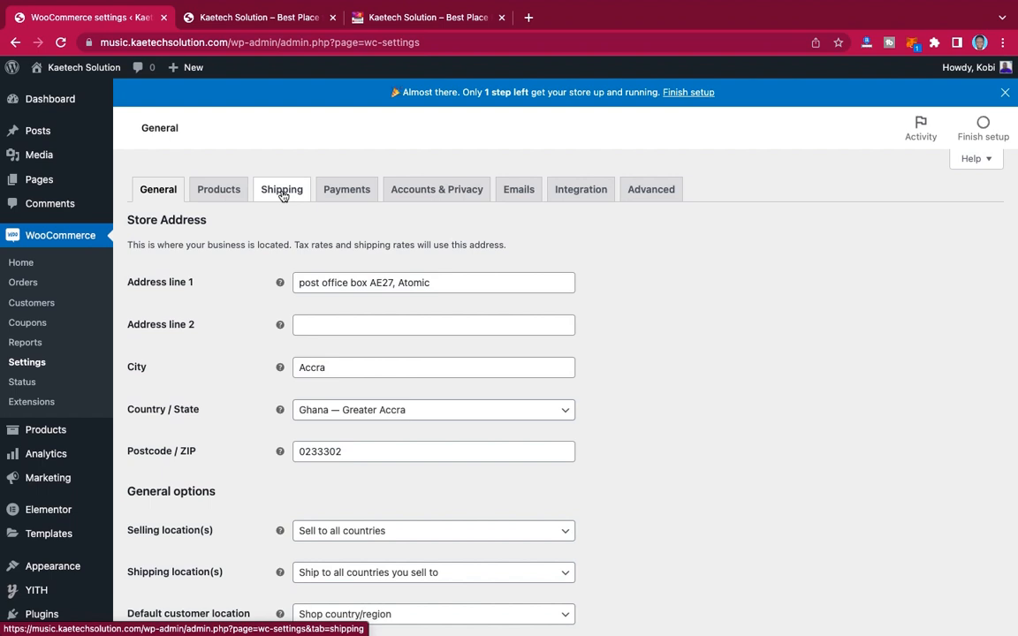
- Review the flat rate settings of the Ghana shipping zone and close them without changes
left_click(282, 193)
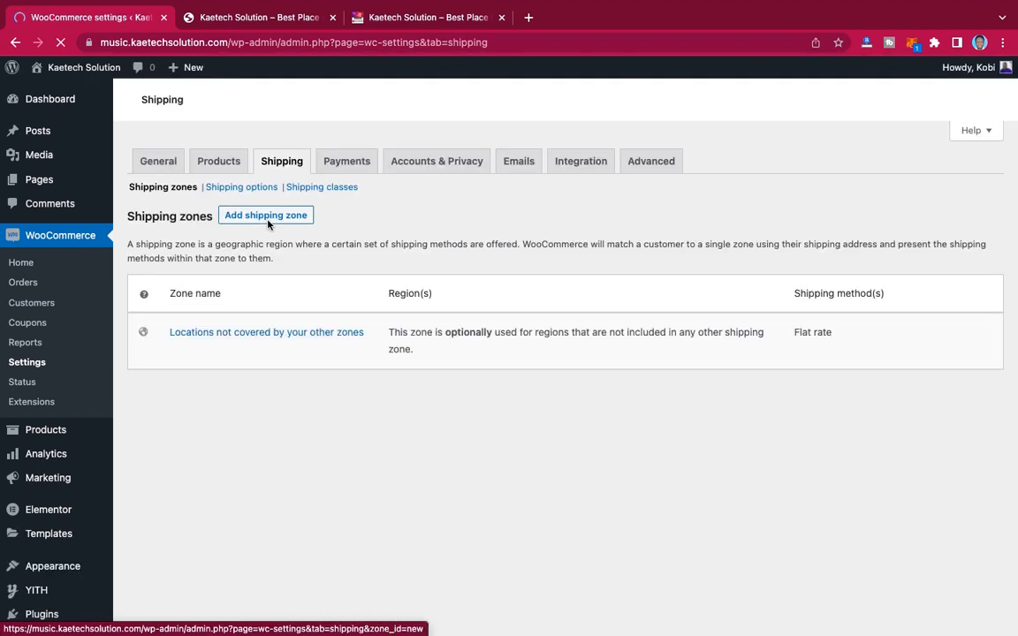
left_click(267, 223)
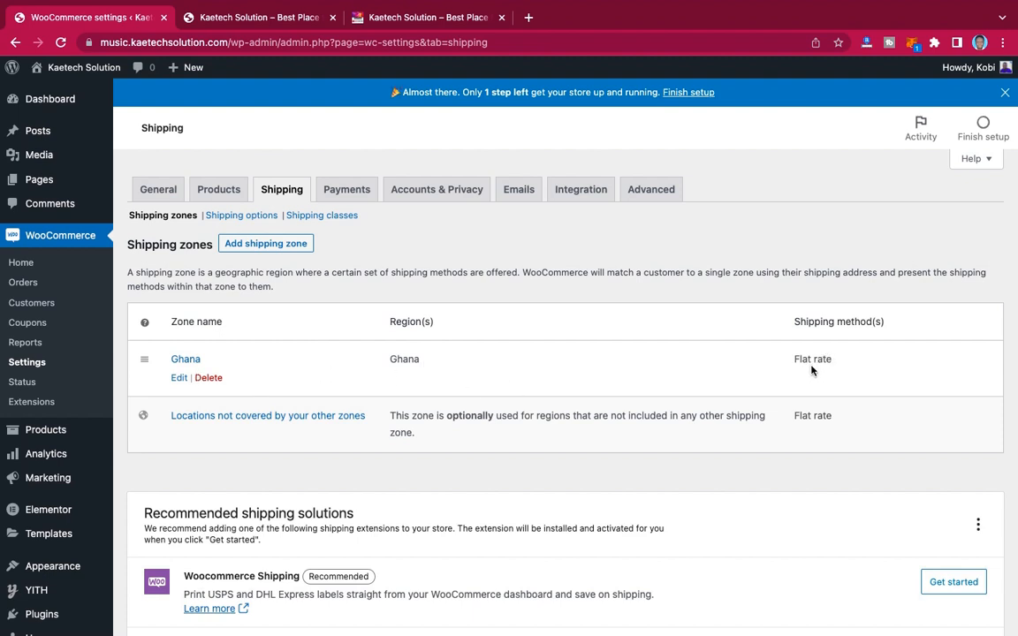
left_click(178, 379)
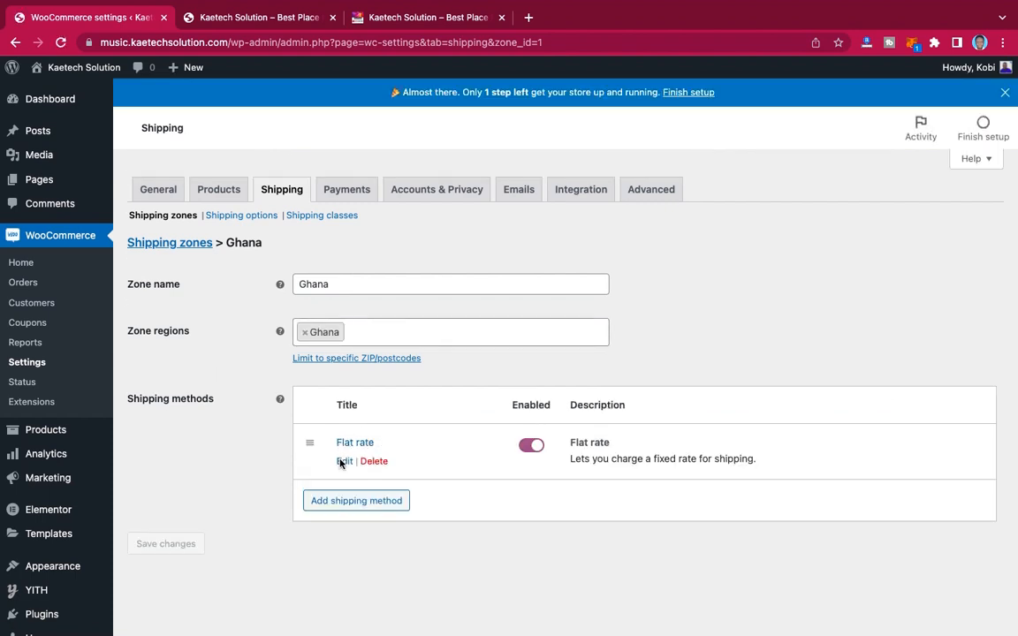
left_click(344, 461)
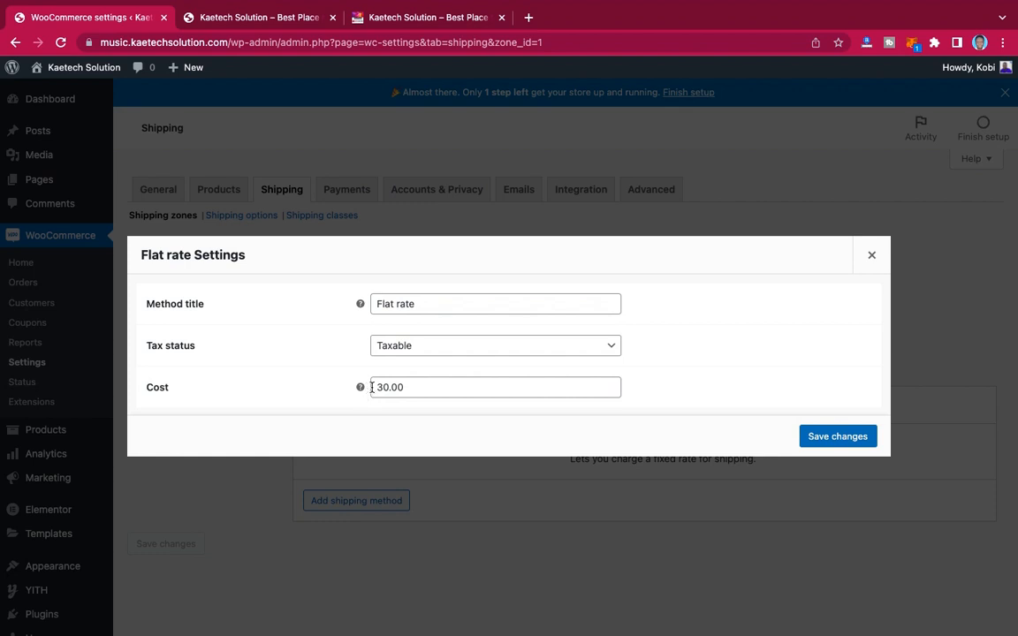
left_click(873, 254)
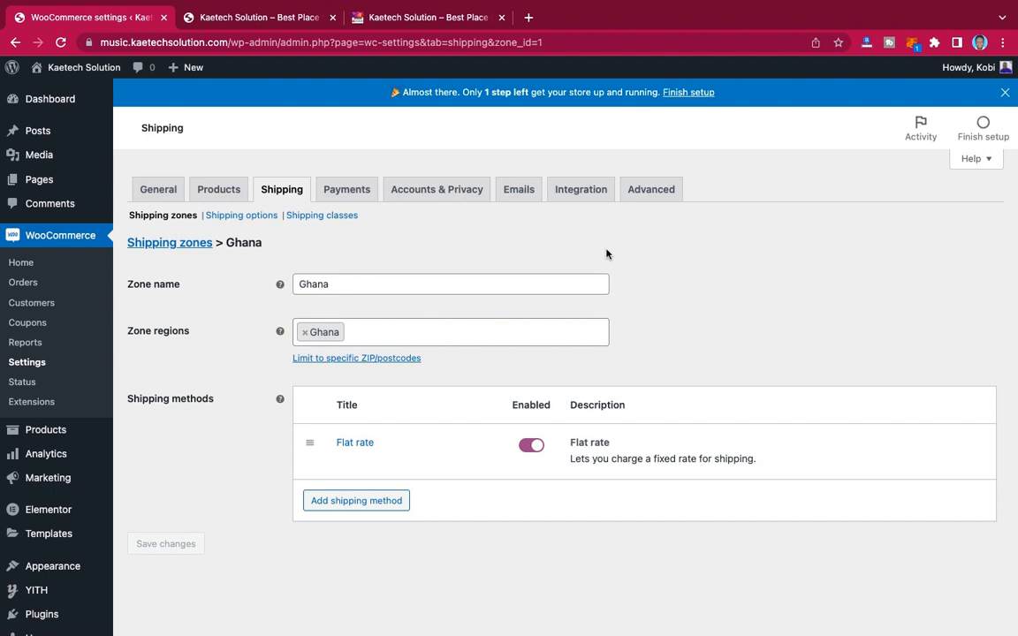
- Review the store's payment methods and the recommended payment extensions in the WooCommerce settings
left_click(346, 193)
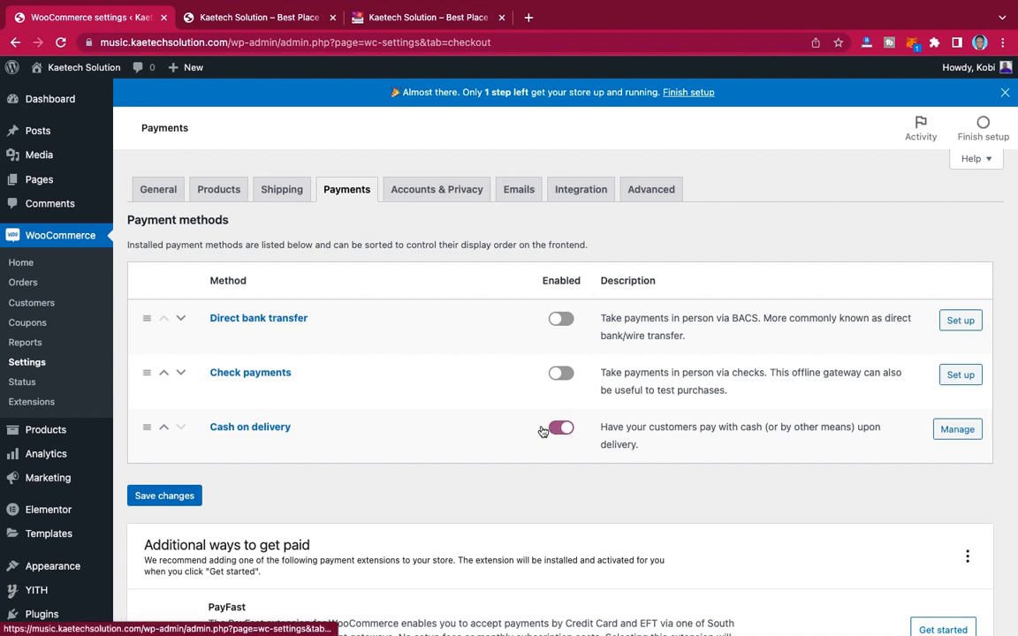
scroll(542, 430, "down", 5)
scroll(541, 431, "up", 4)
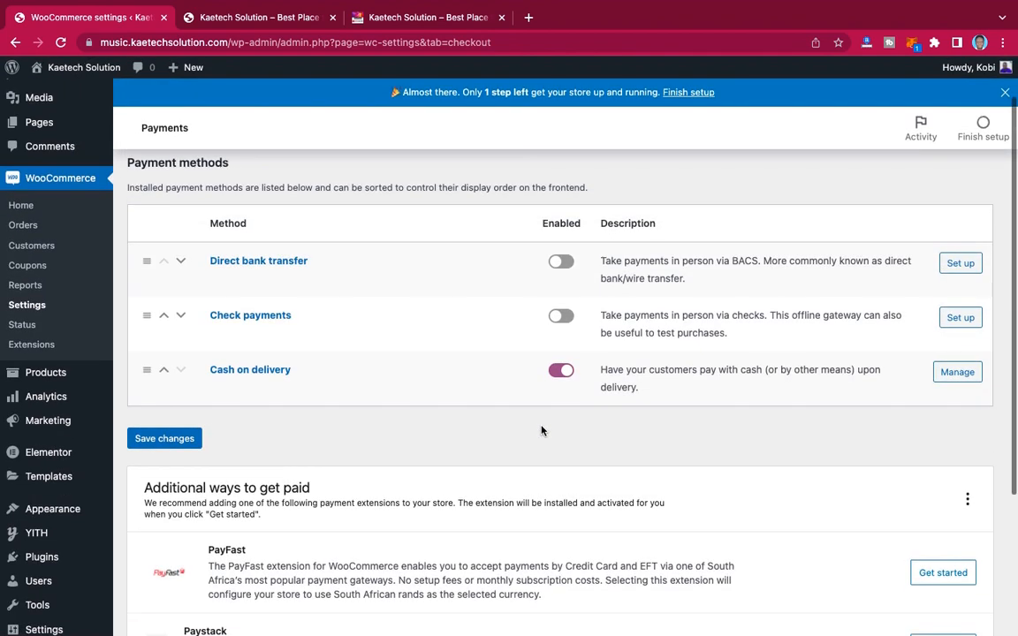
scroll(541, 430, "up", 1)
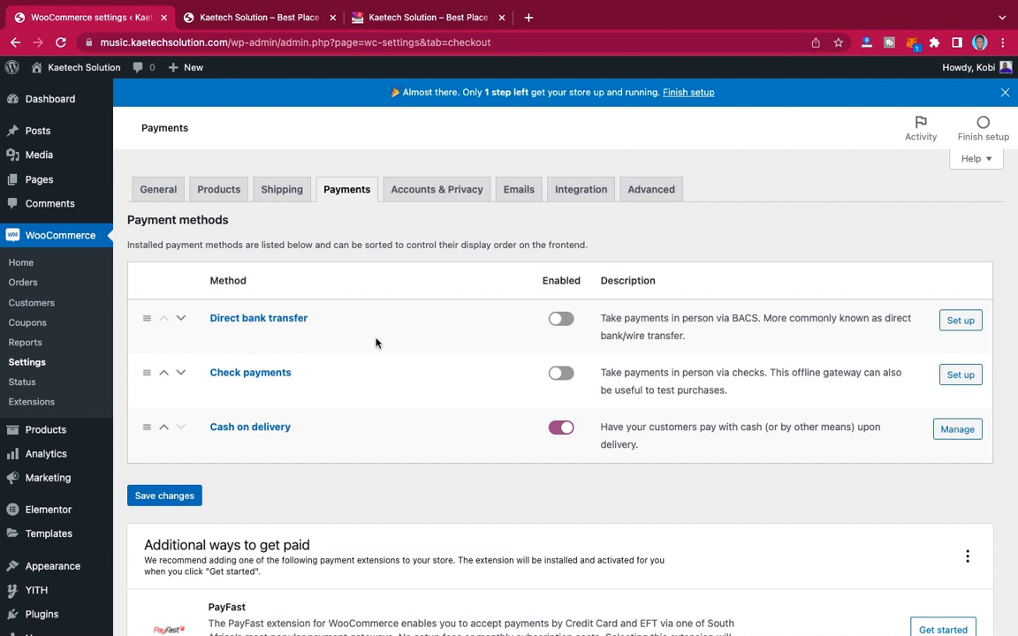
- In the Accounts & Privacy settings, allow checkout login and account creation at checkout and on My account, and disable automatic usernames and password-setup links
left_click(431, 196)
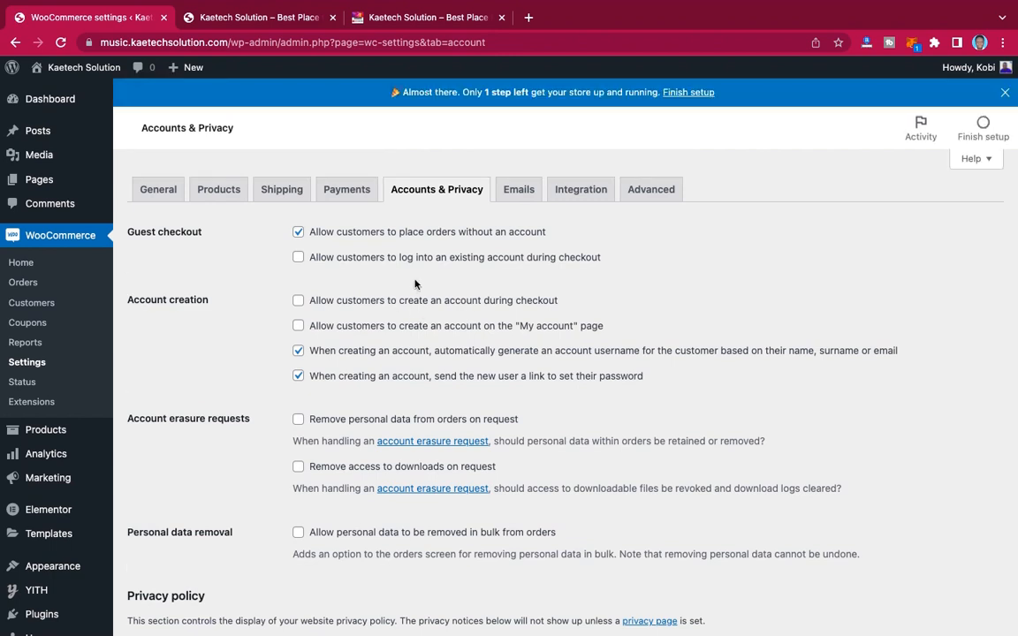
scroll(415, 284, "down", 5)
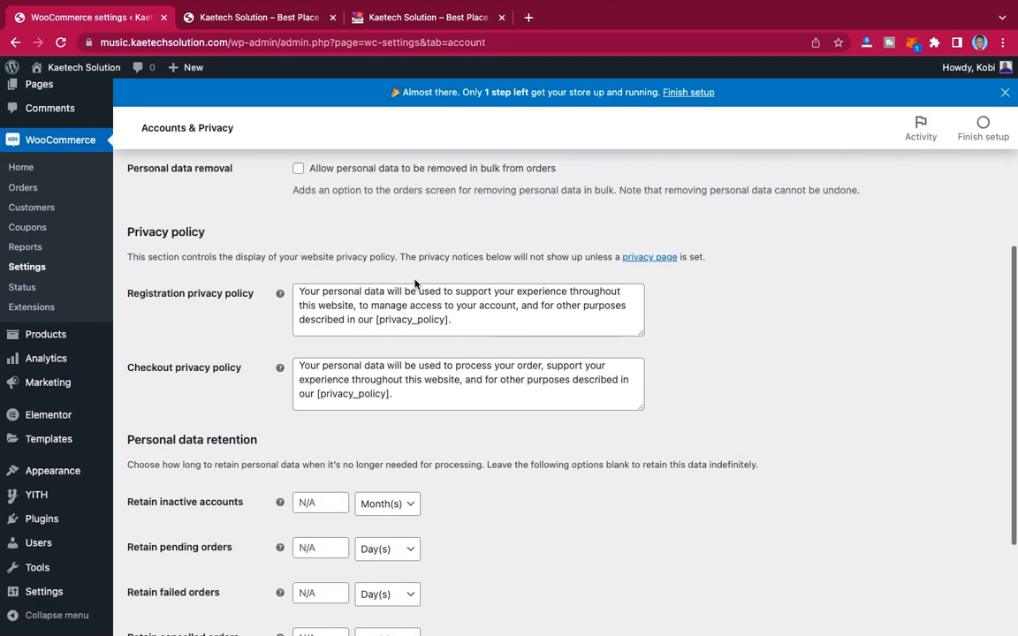
scroll(414, 284, "up", 5)
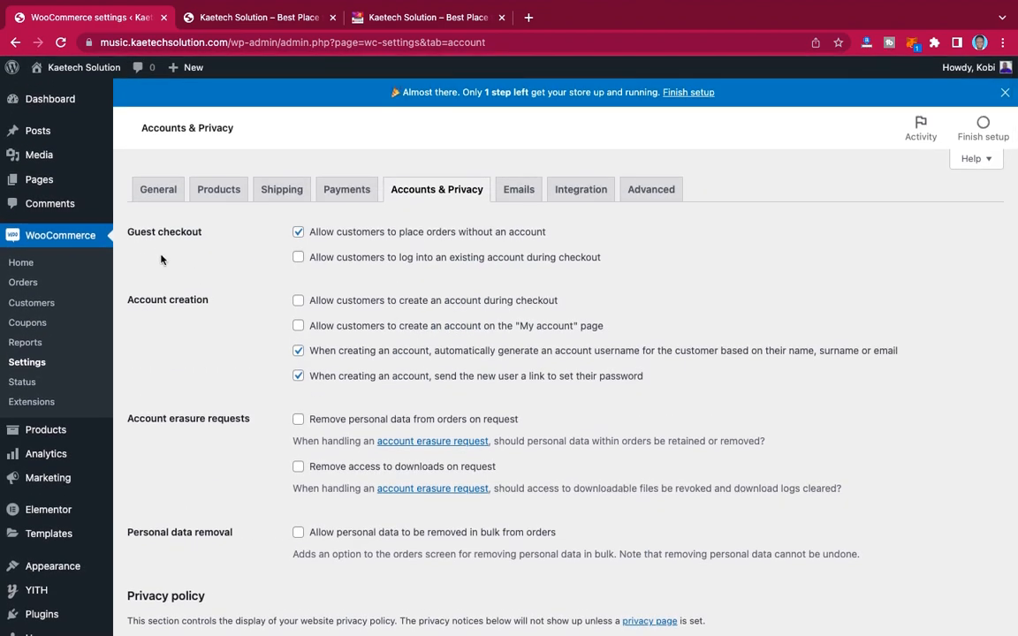
left_click(299, 258)
left_click(300, 303)
left_click(297, 327)
left_click(299, 351)
left_click(298, 376)
- Review the account erasure, privacy policy and data retention options, and save the Accounts & Privacy settings
scroll(366, 377, "down", 3)
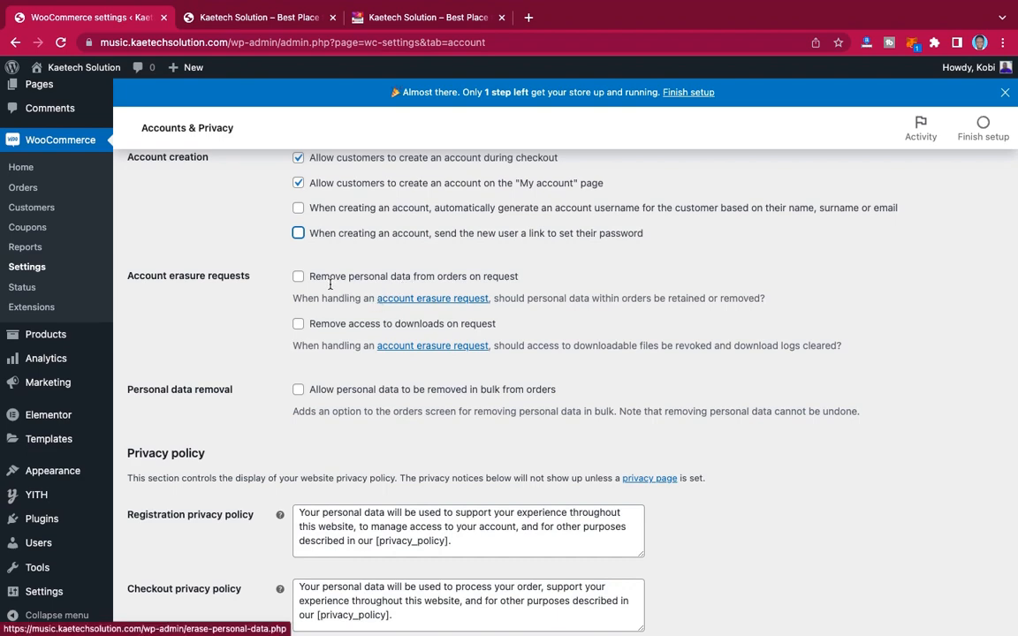
scroll(381, 323, "down", 2)
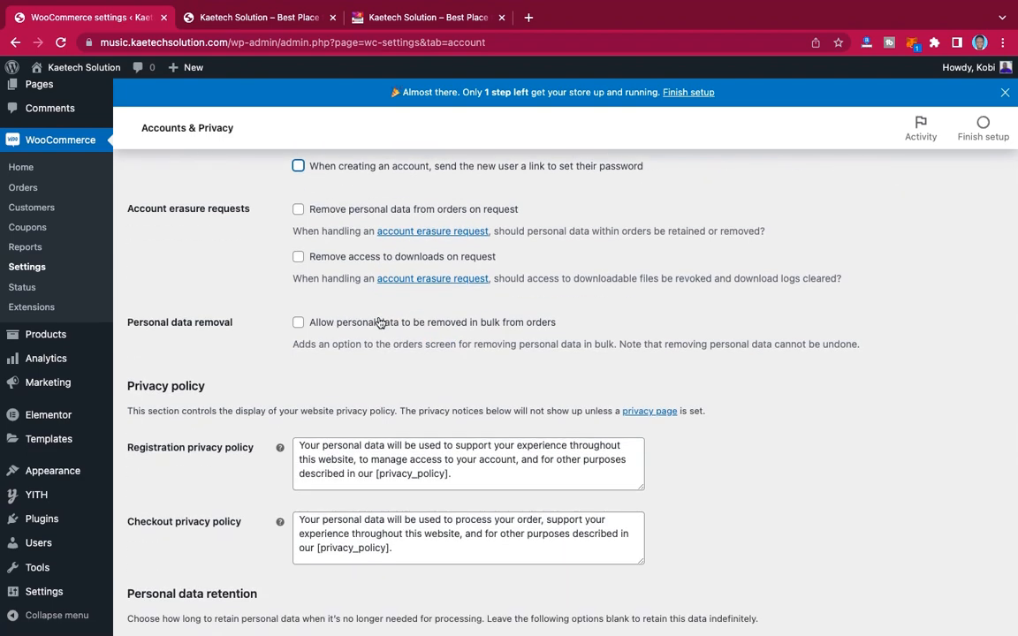
scroll(379, 323, "down", 3)
scroll(380, 322, "down", 1)
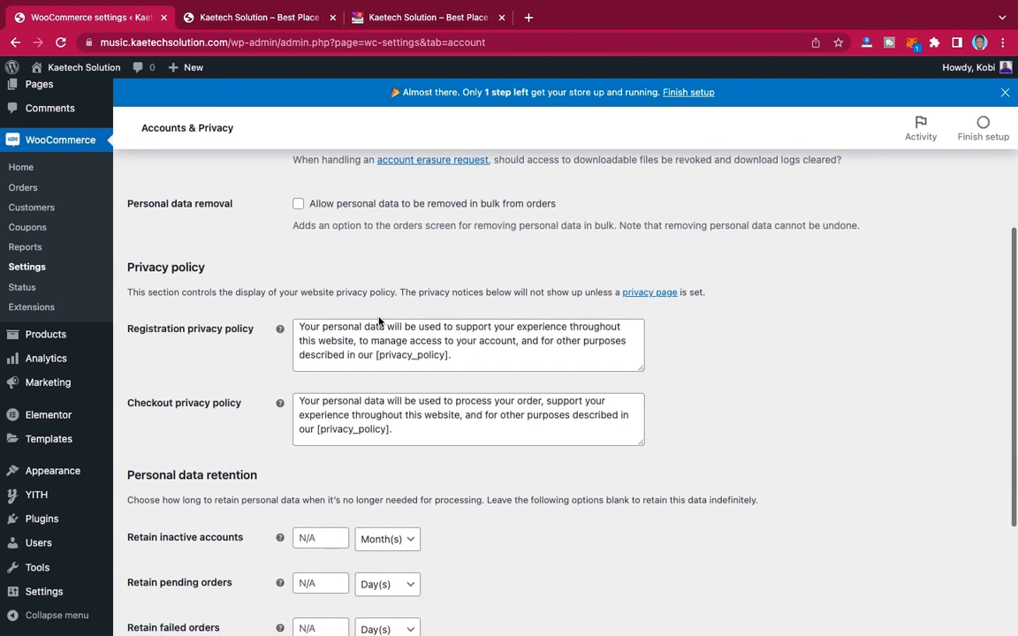
scroll(380, 322, "up", 1)
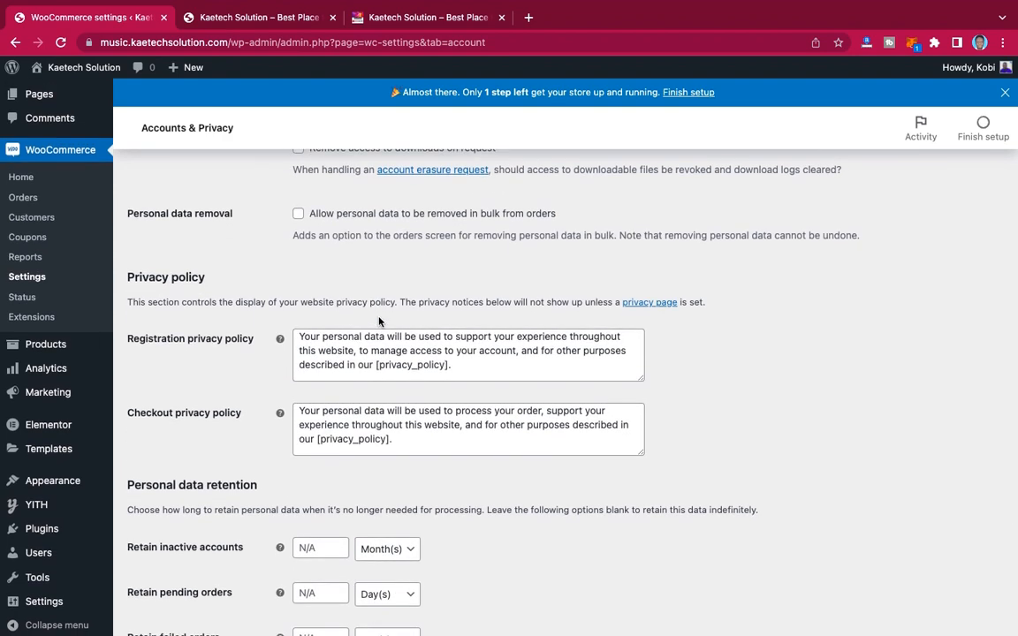
scroll(380, 322, "down", 7)
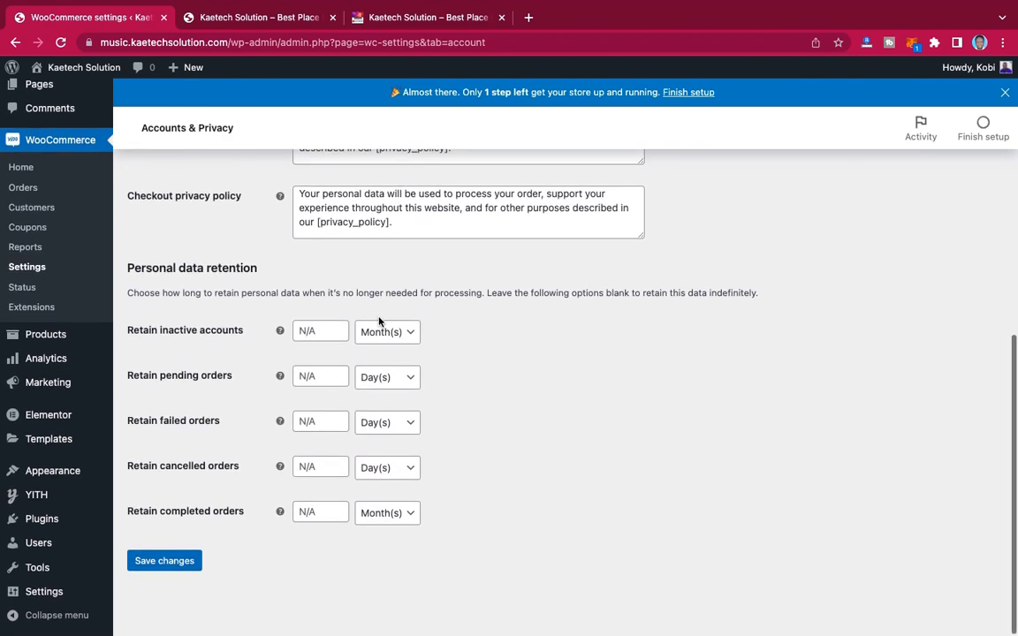
left_click(168, 562)
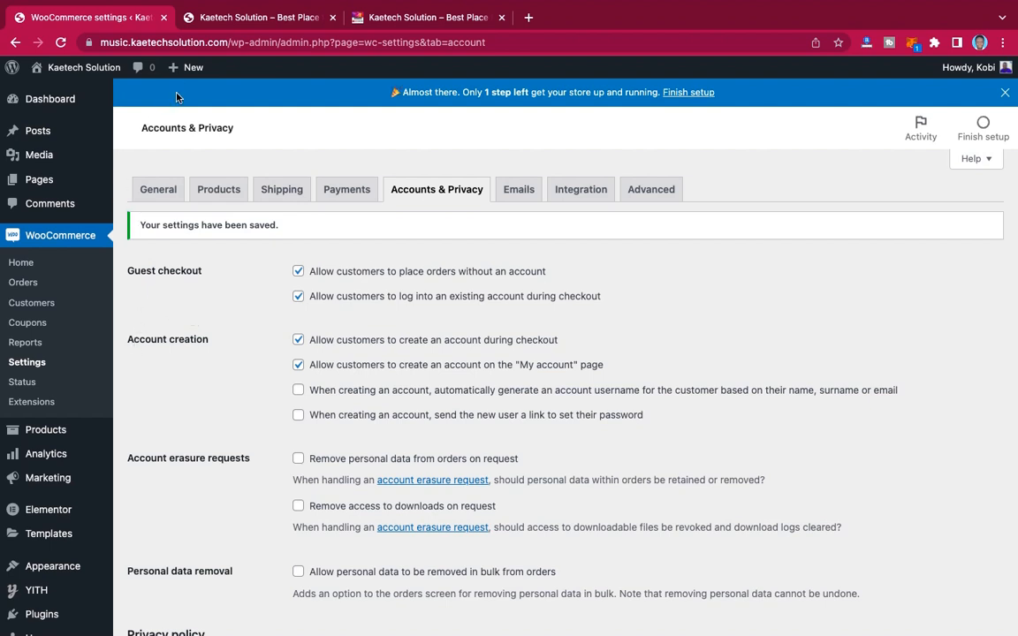
- Open the theme customizer for the store from the WordPress admin
mouse_move(51, 104)
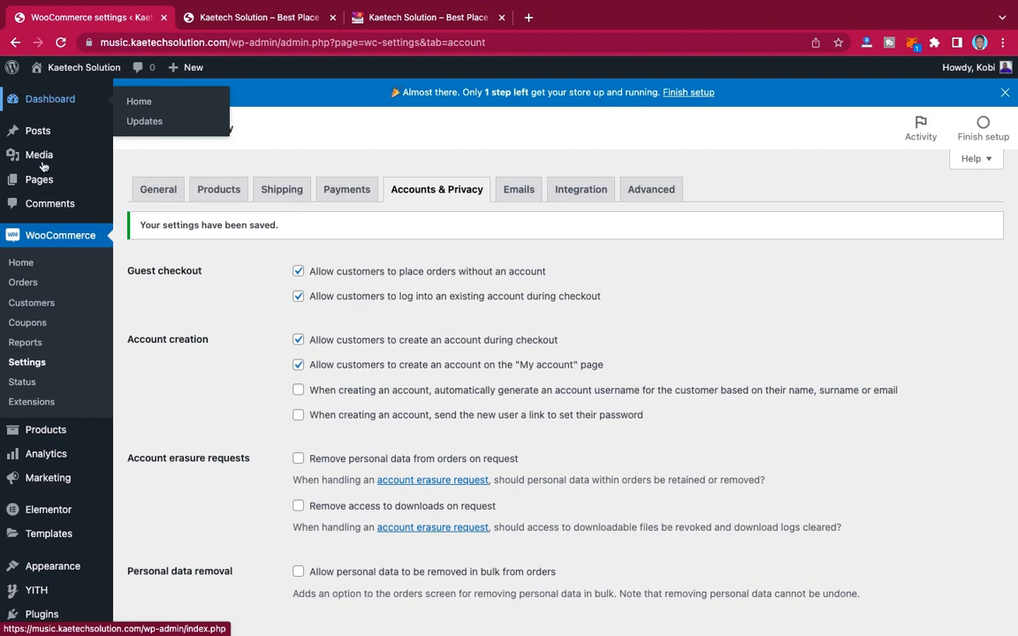
scroll(31, 247, "down", 5)
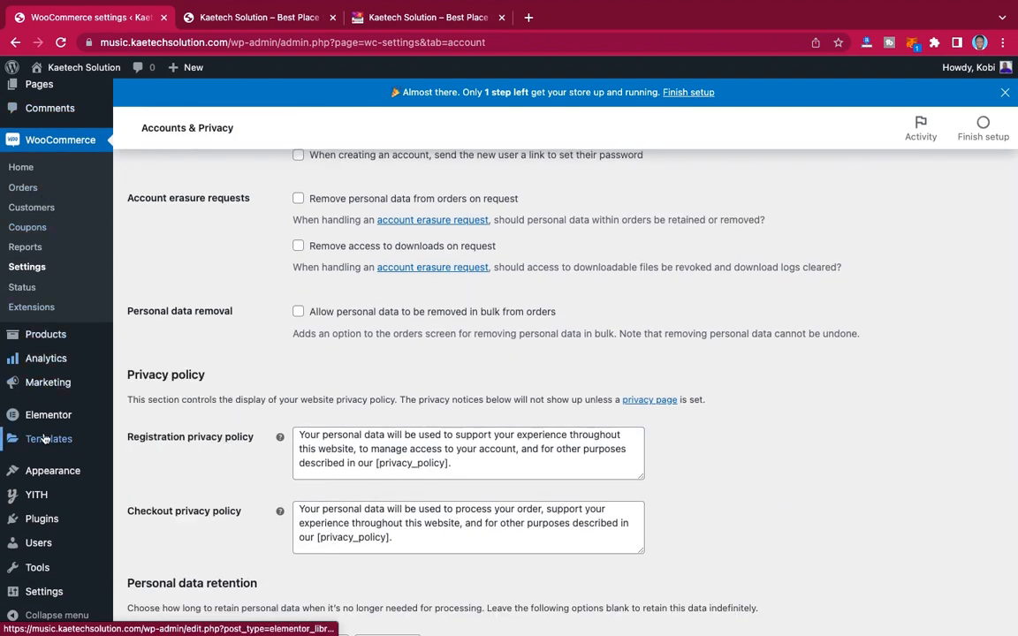
mouse_move(52, 474)
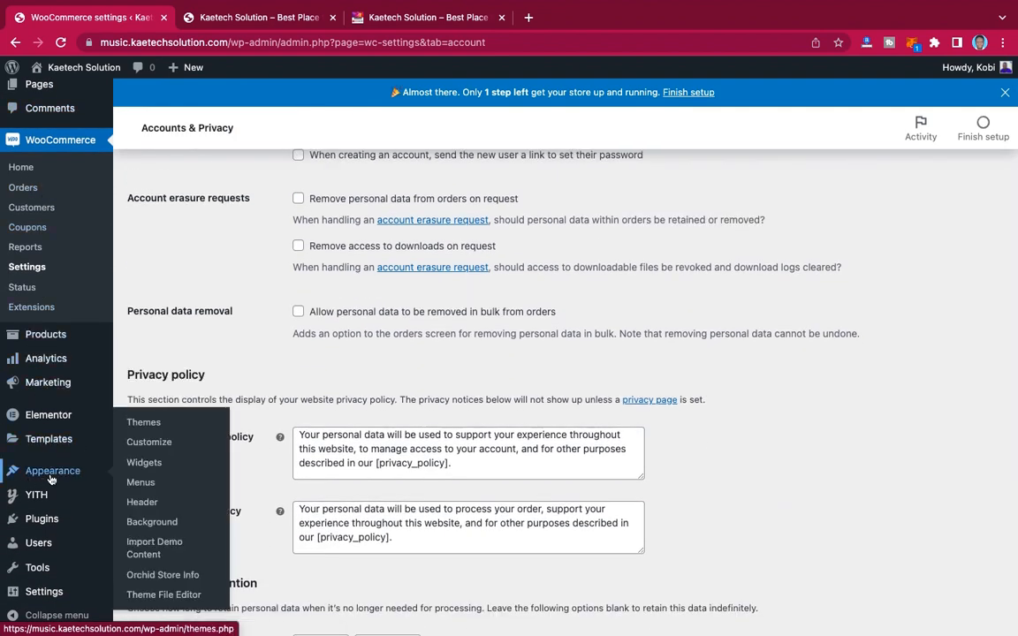
left_click(147, 444)
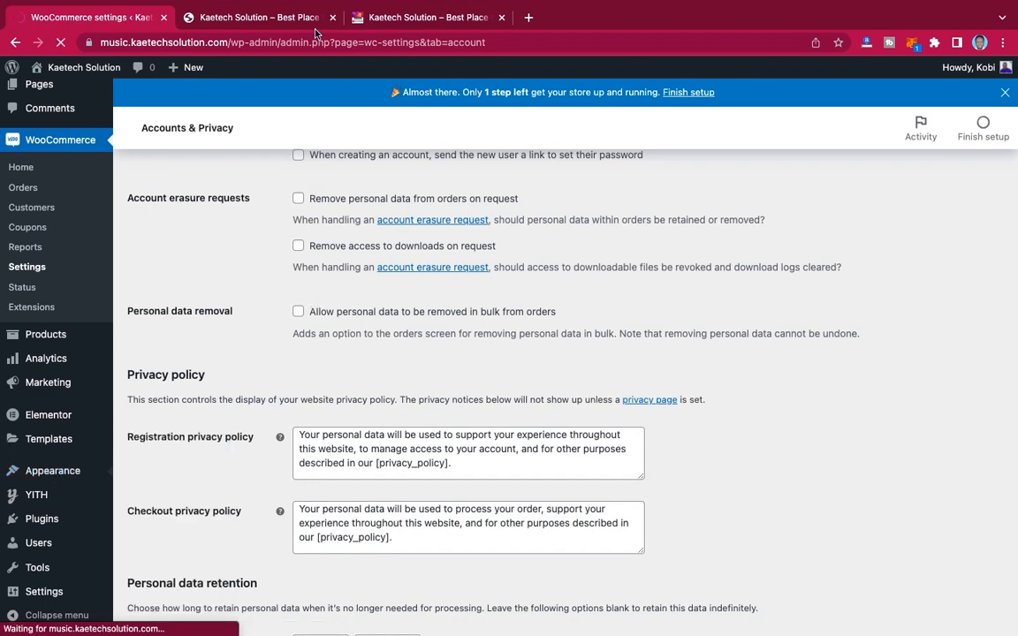
- Compare the new store's demo home page with the finished Kaetech Solution reference site, checking header, banners and category sections
left_click(282, 20)
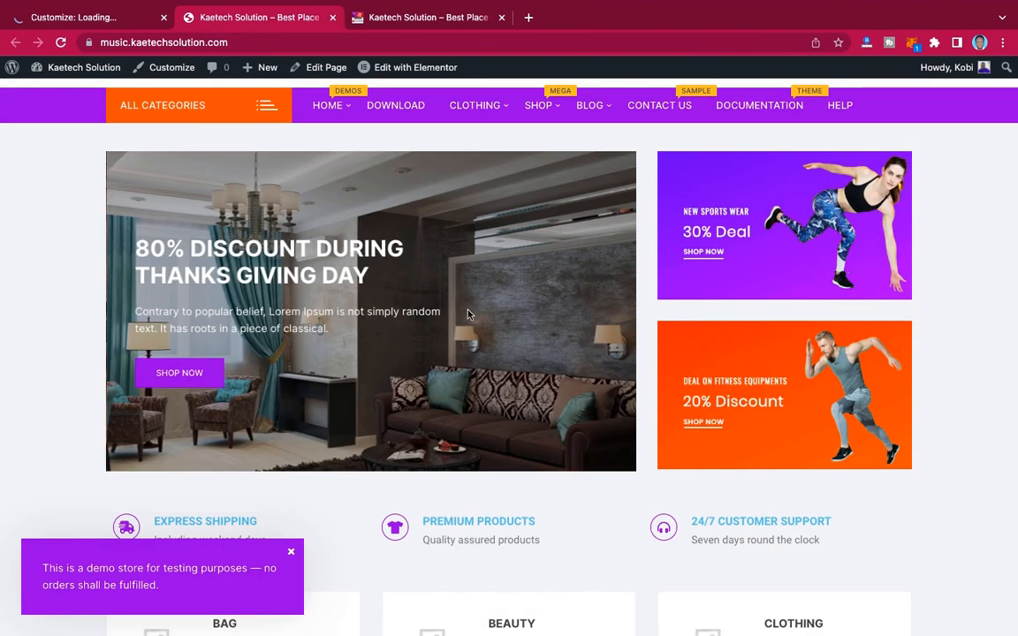
scroll(584, 270, "up", 2)
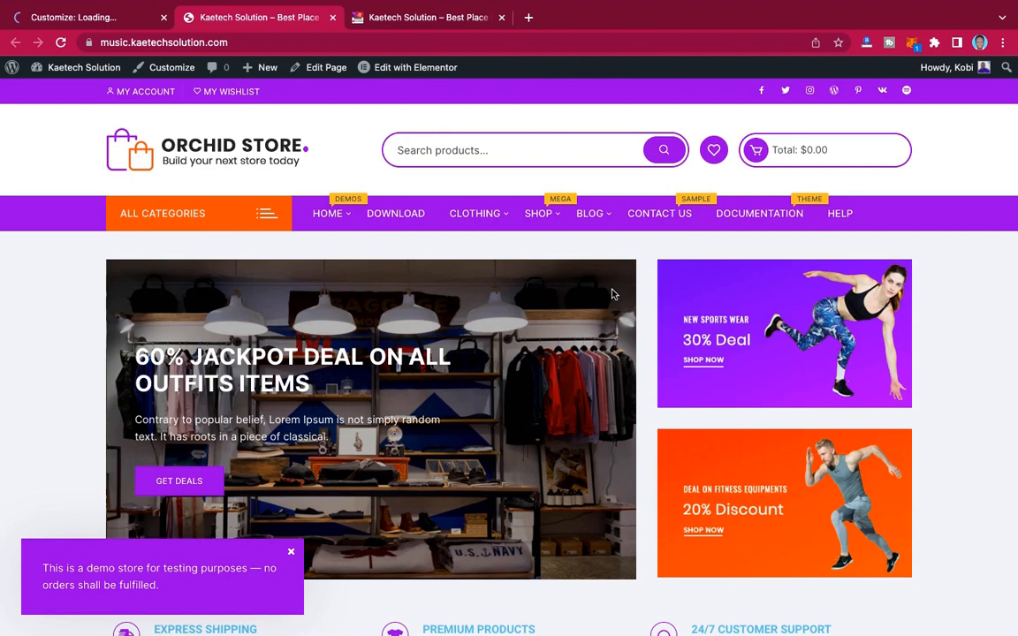
scroll(612, 293, "down", 15)
scroll(612, 294, "up", 13)
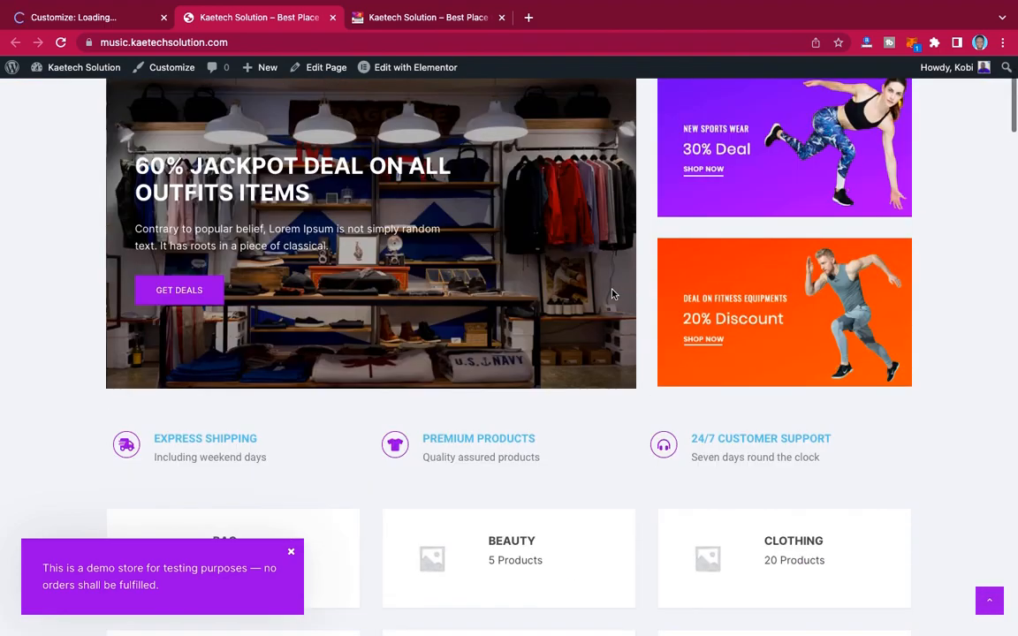
scroll(613, 293, "up", 3)
left_click(412, 20)
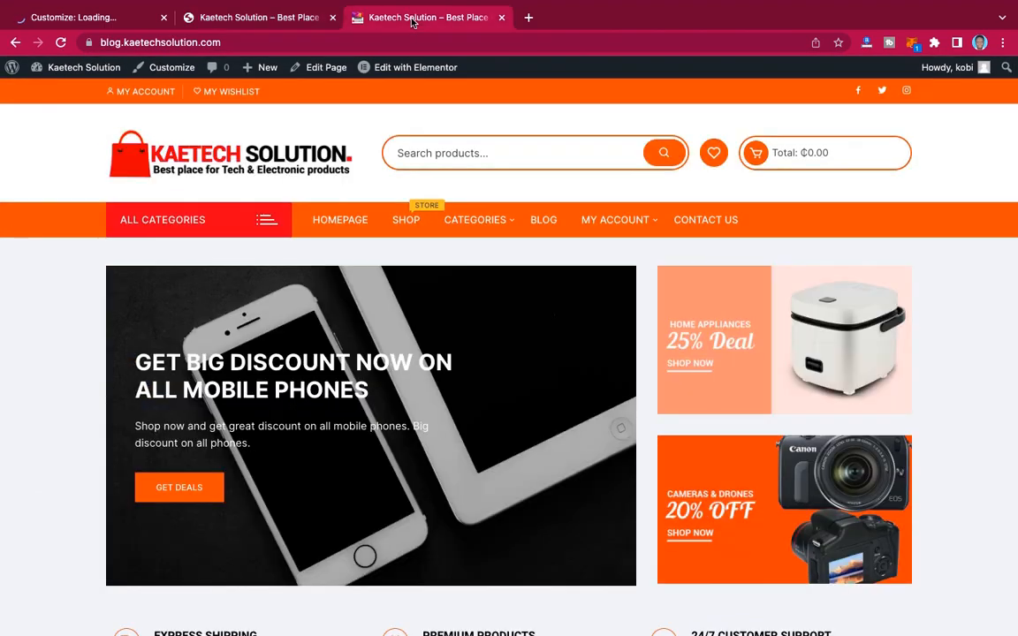
scroll(614, 221, "down", 8)
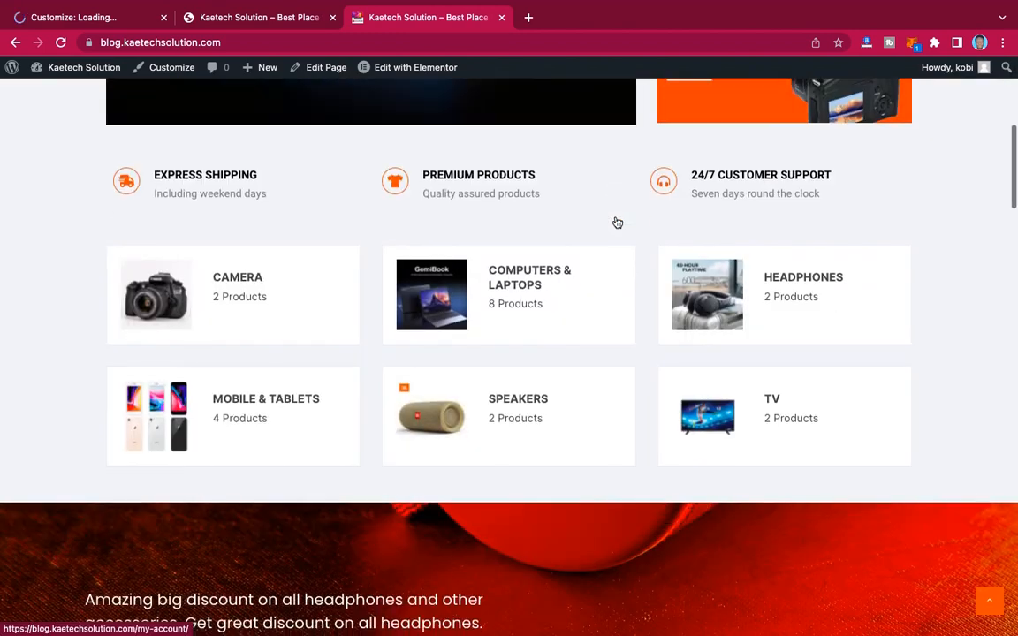
scroll(616, 221, "up", 8)
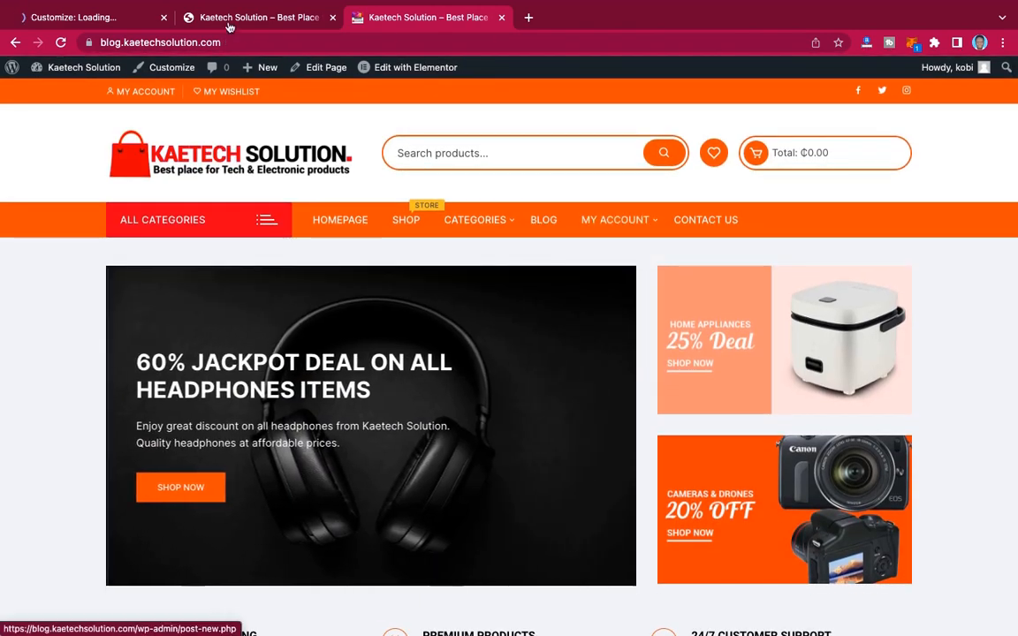
left_click(233, 19)
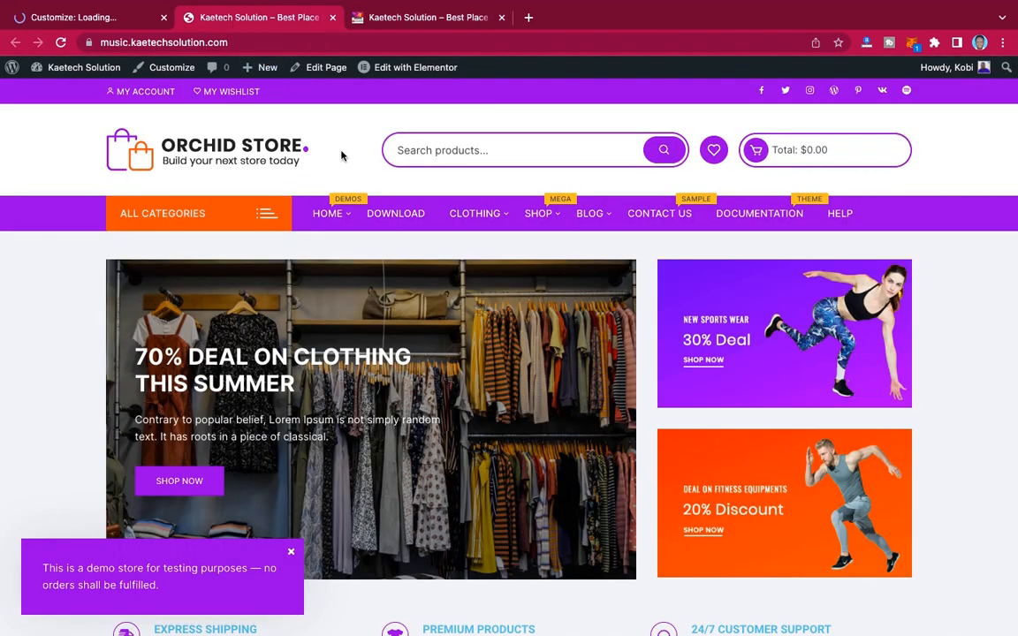
- Return to the theme customizer and look over its list of Orchid Store setting sections
left_click(79, 17)
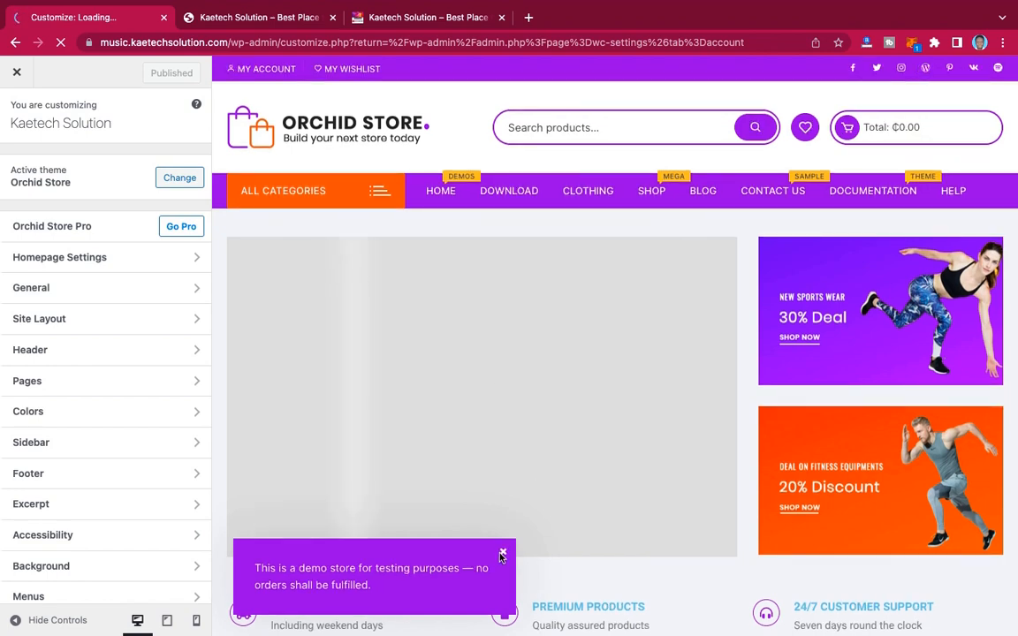
scroll(125, 291, "down", 2)
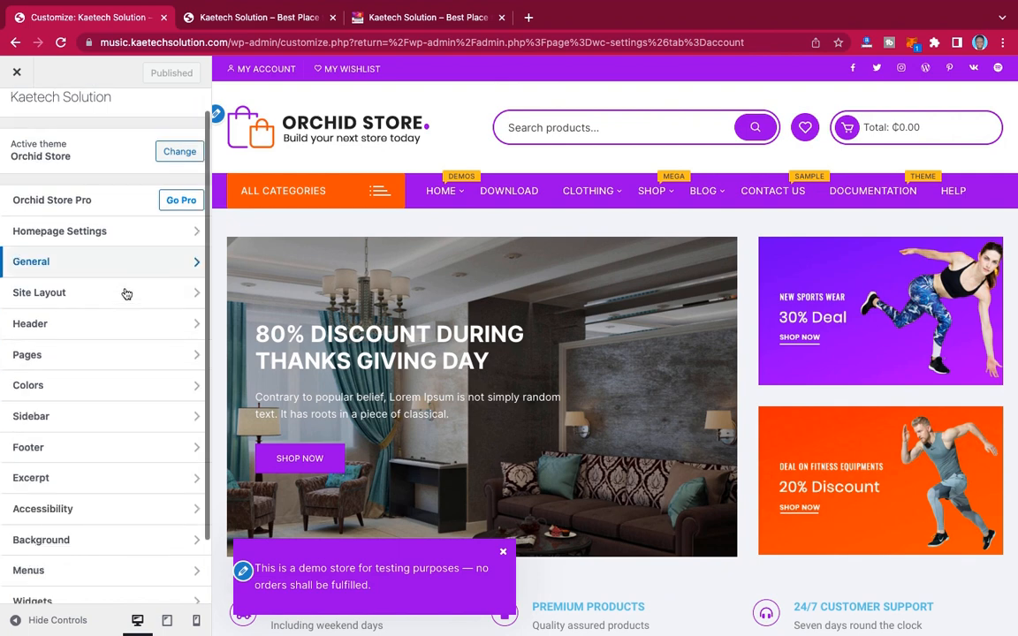
scroll(126, 293, "up", 2)
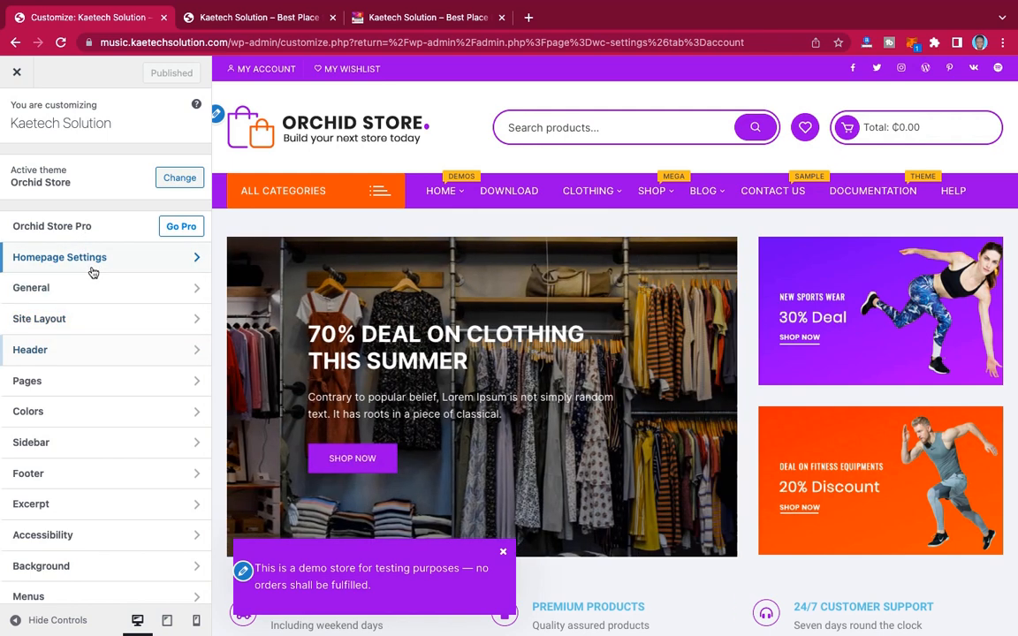
- Review the homepage display settings, the choices for saving dropdown values, and the site layout width options
left_click(128, 263)
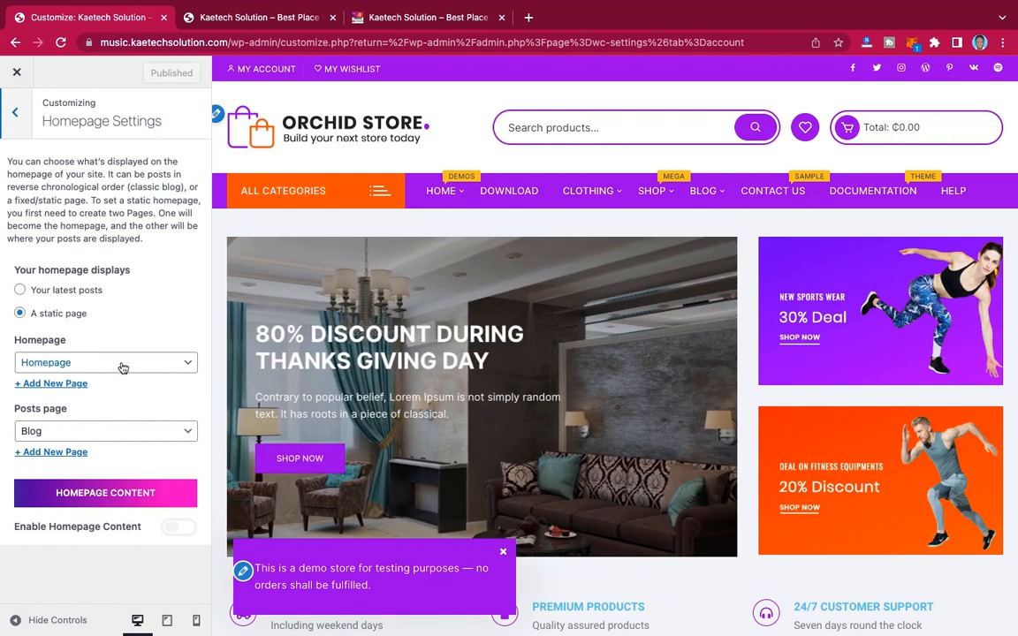
left_click(15, 112)
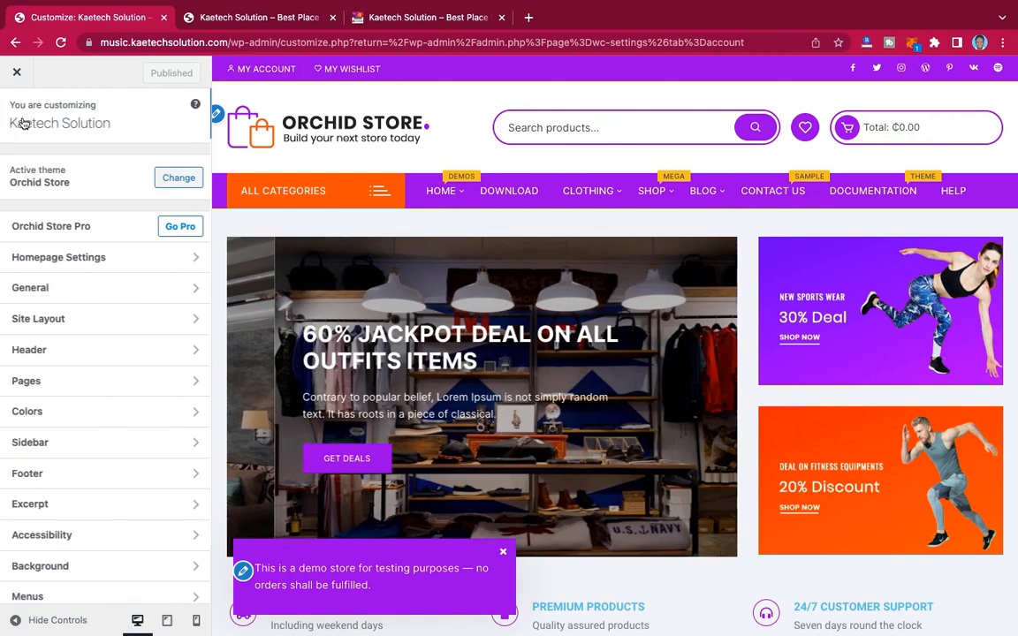
left_click(91, 295)
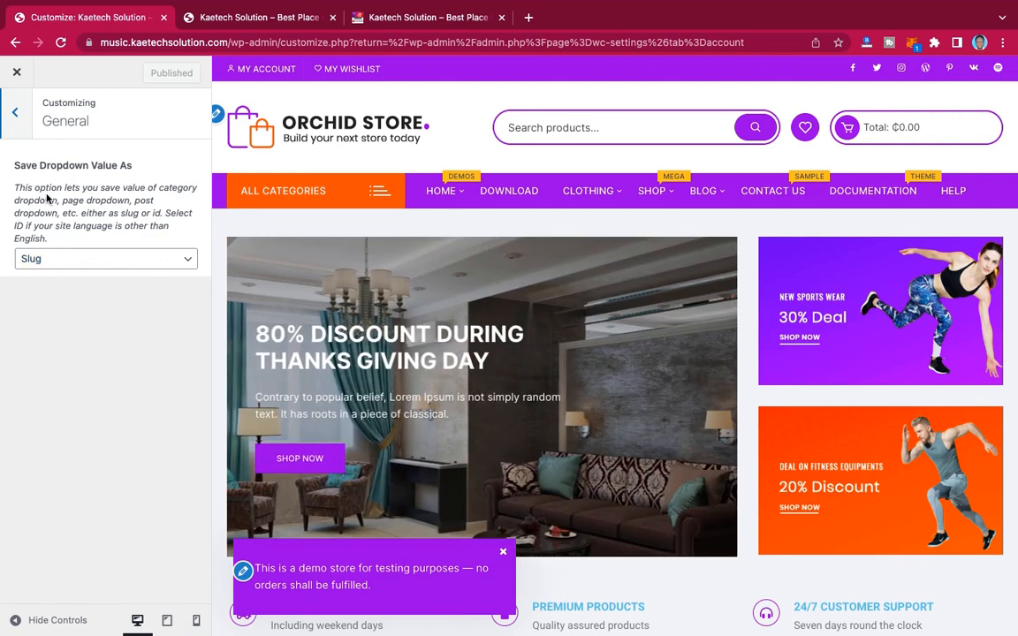
left_click(76, 258)
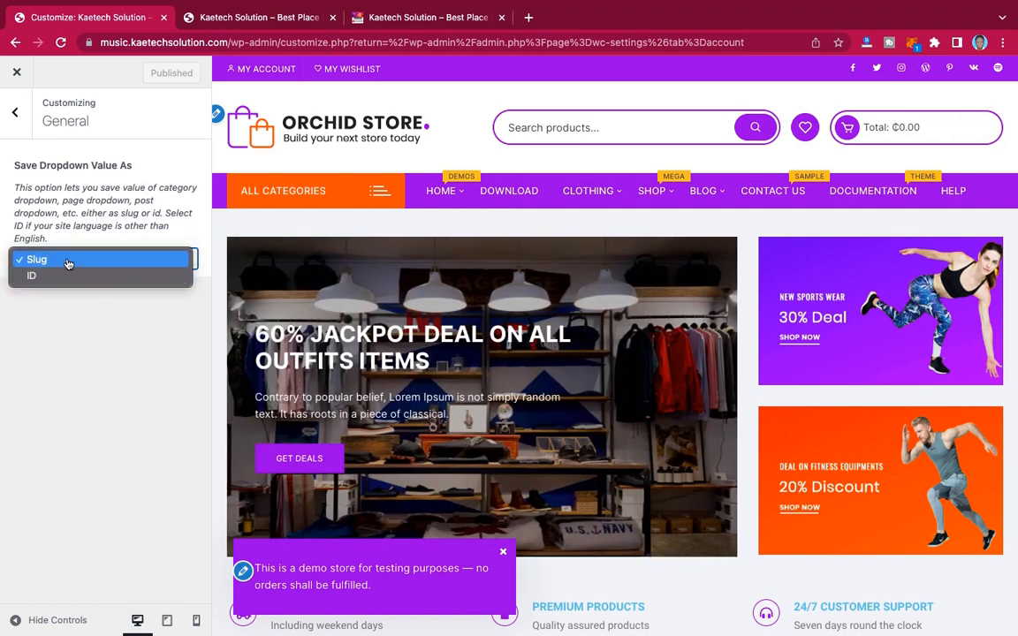
left_click(68, 261)
left_click(16, 112)
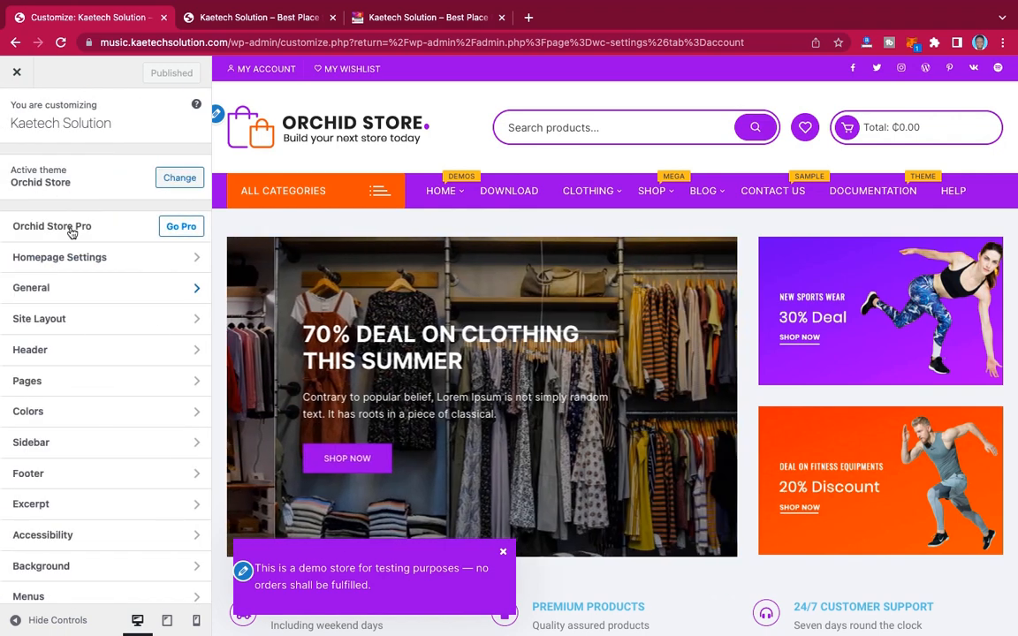
left_click(92, 322)
left_click(106, 188)
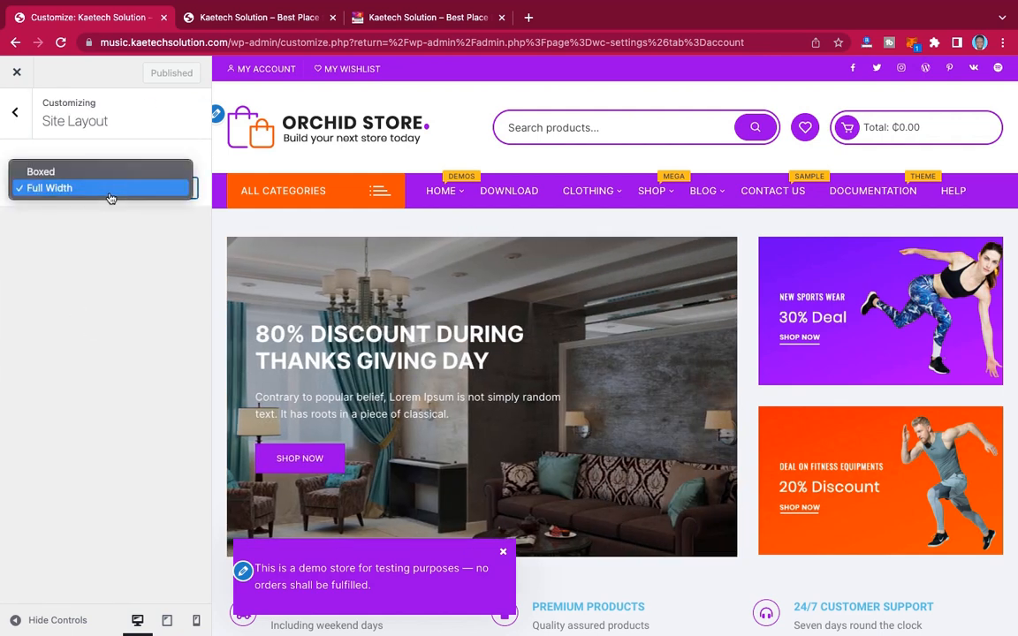
left_click(107, 193)
left_click(15, 112)
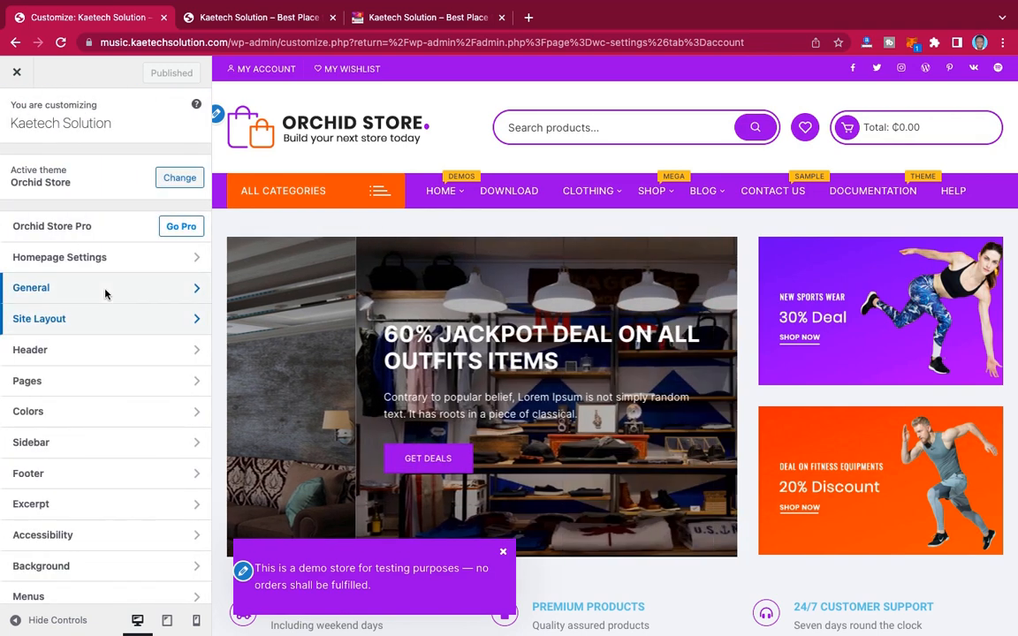
- Replace the header's Orchid Store logo with the red and black Kaetech Solution logo from the media library, without cropping
left_click(97, 354)
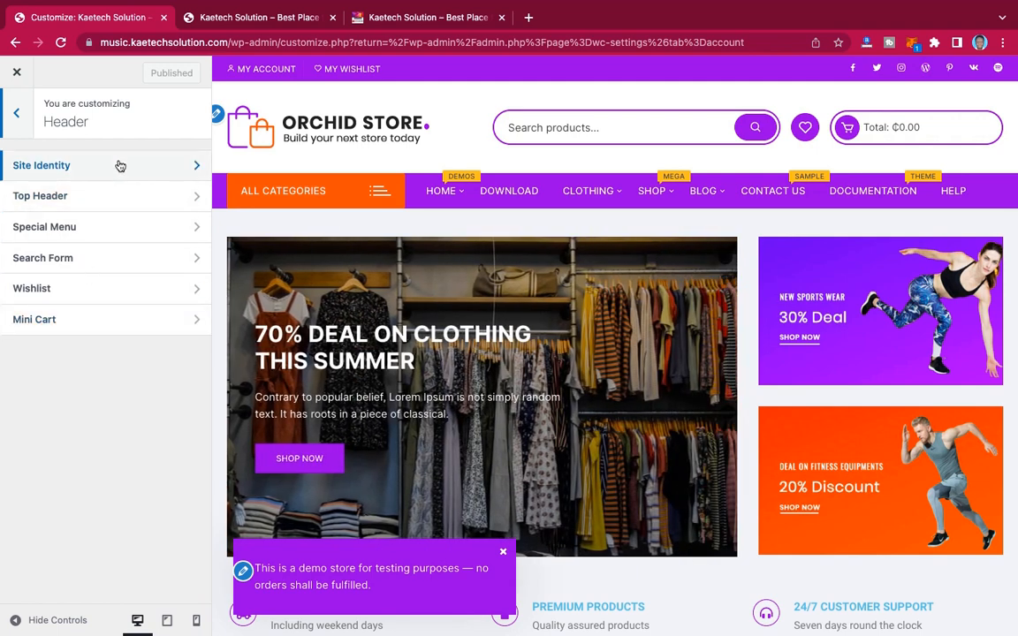
left_click(119, 167)
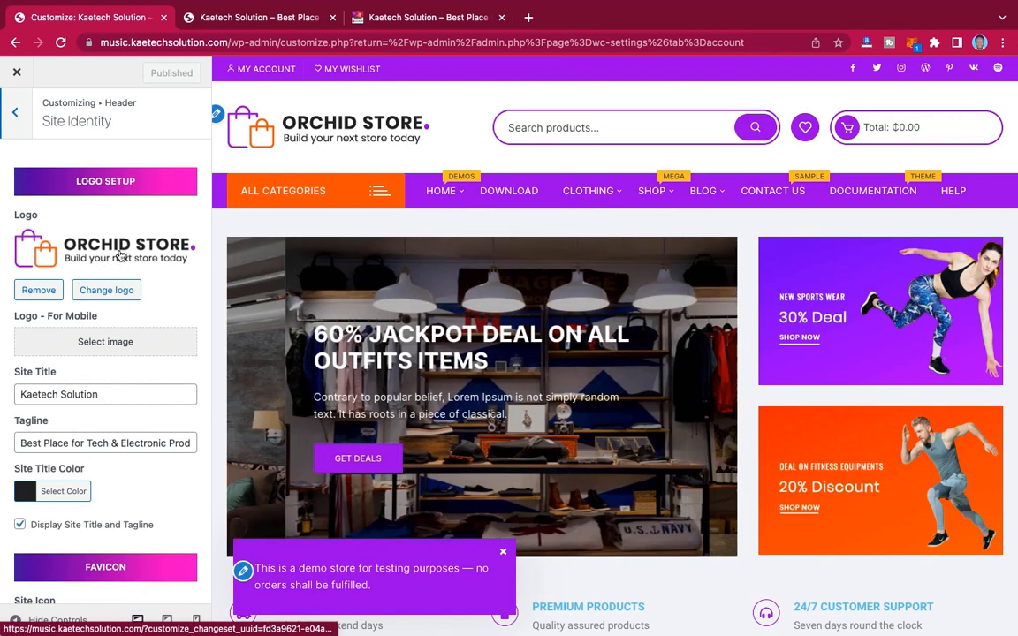
left_click(40, 290)
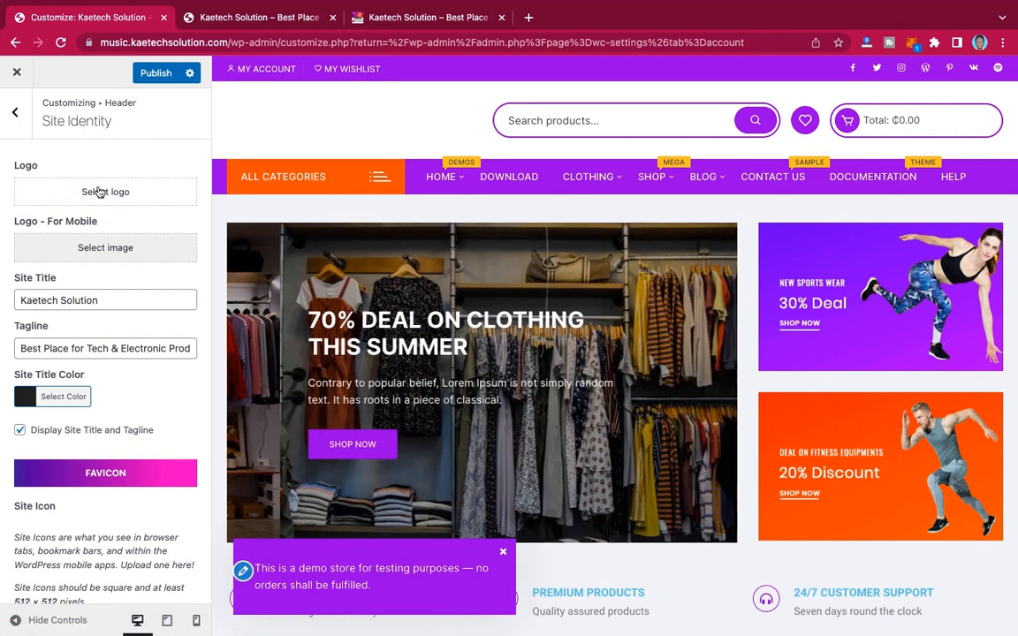
left_click(99, 192)
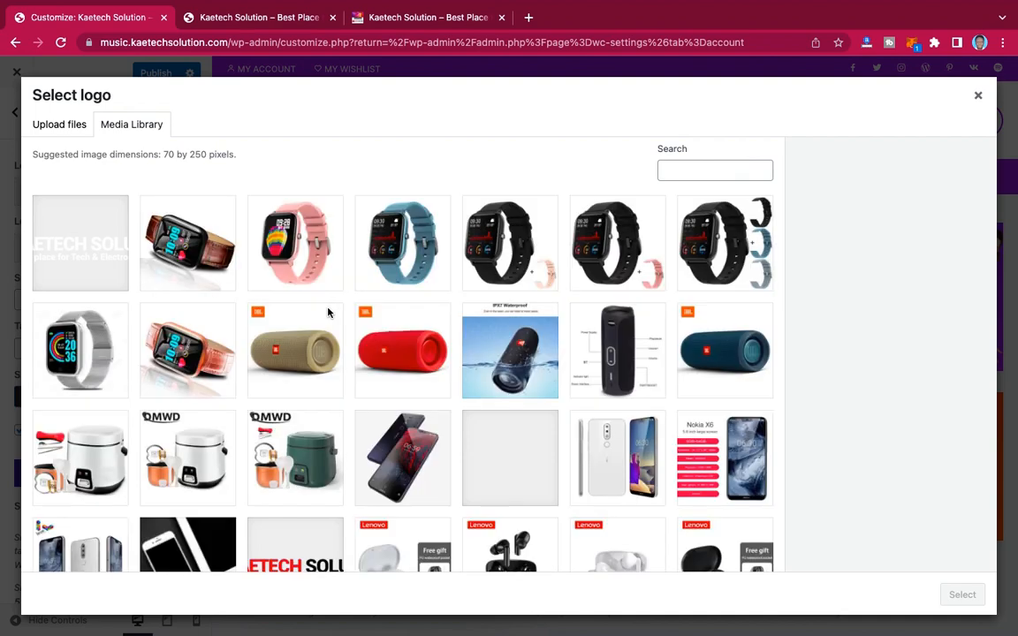
scroll(408, 423, "down", 10)
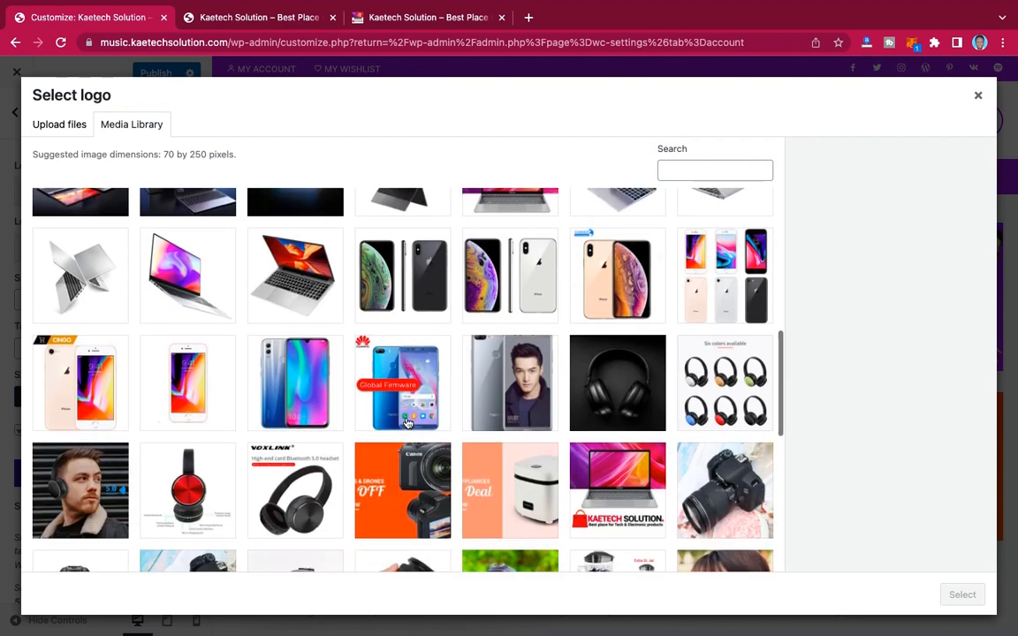
scroll(407, 424, "up", 10)
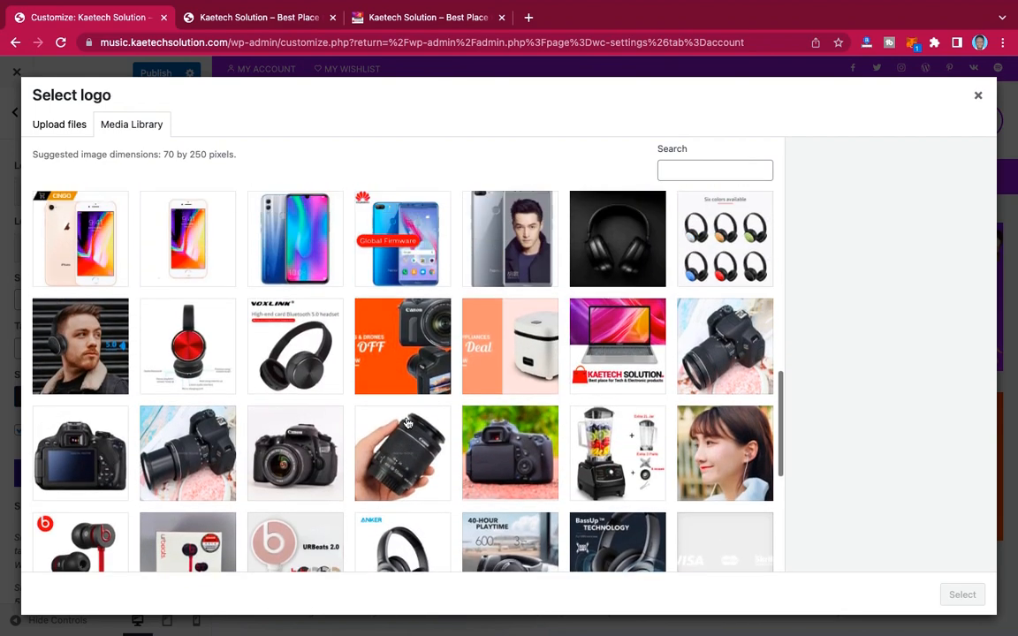
scroll(407, 424, "up", 3)
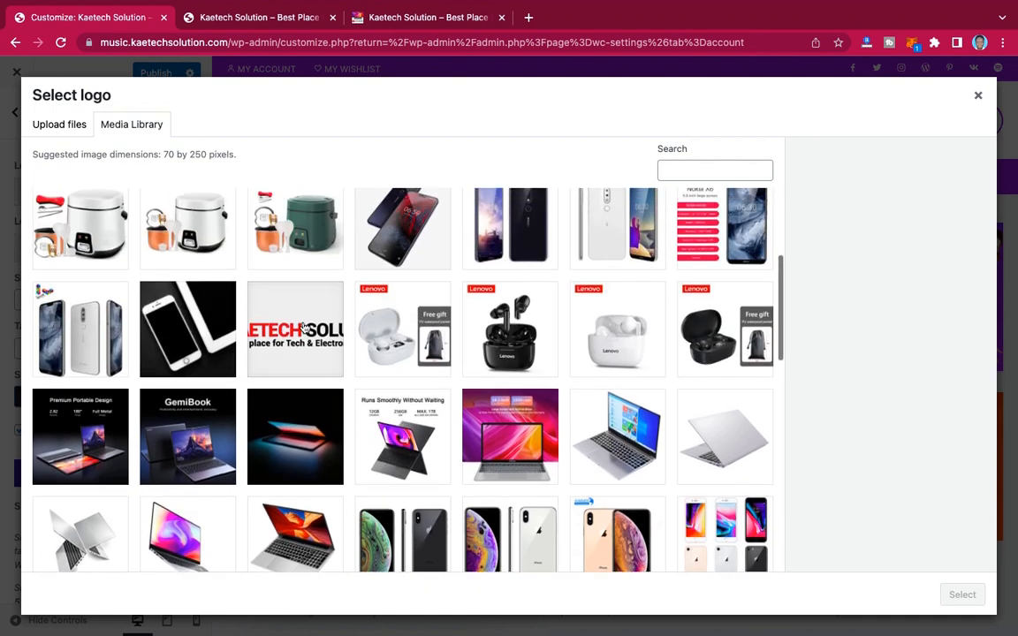
left_click(295, 328)
left_click(954, 594)
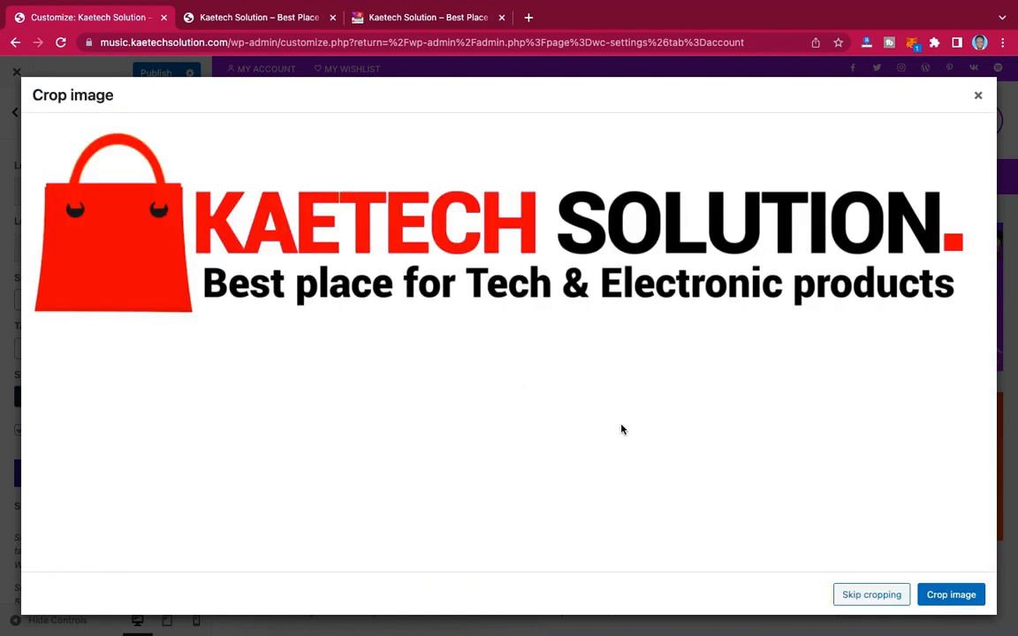
left_click(861, 599)
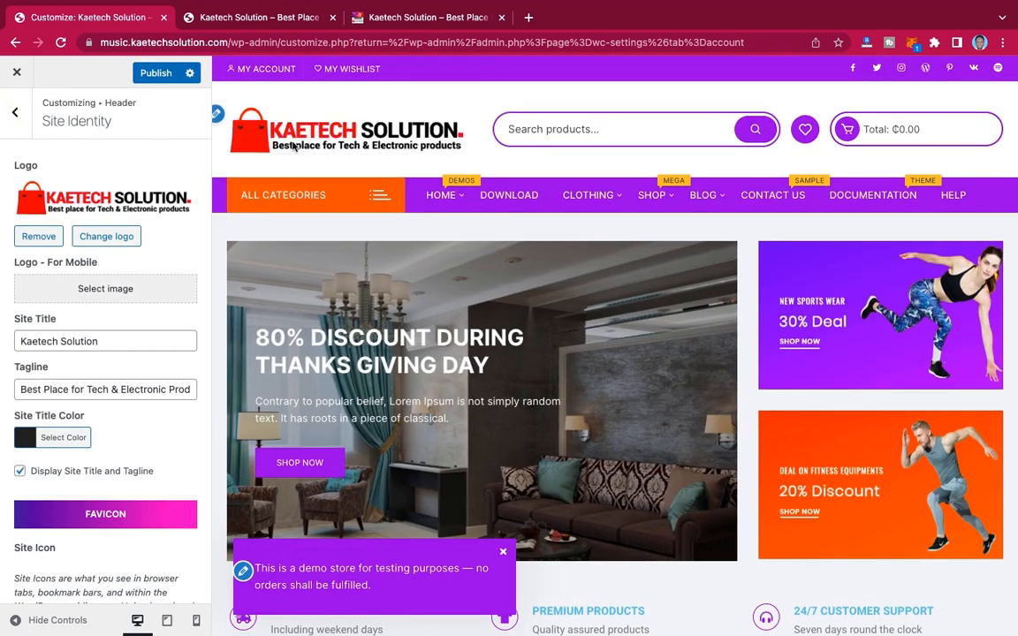
- Set logo.png as the mobile logo and turn off the display of the site title and tagline
left_click(107, 296)
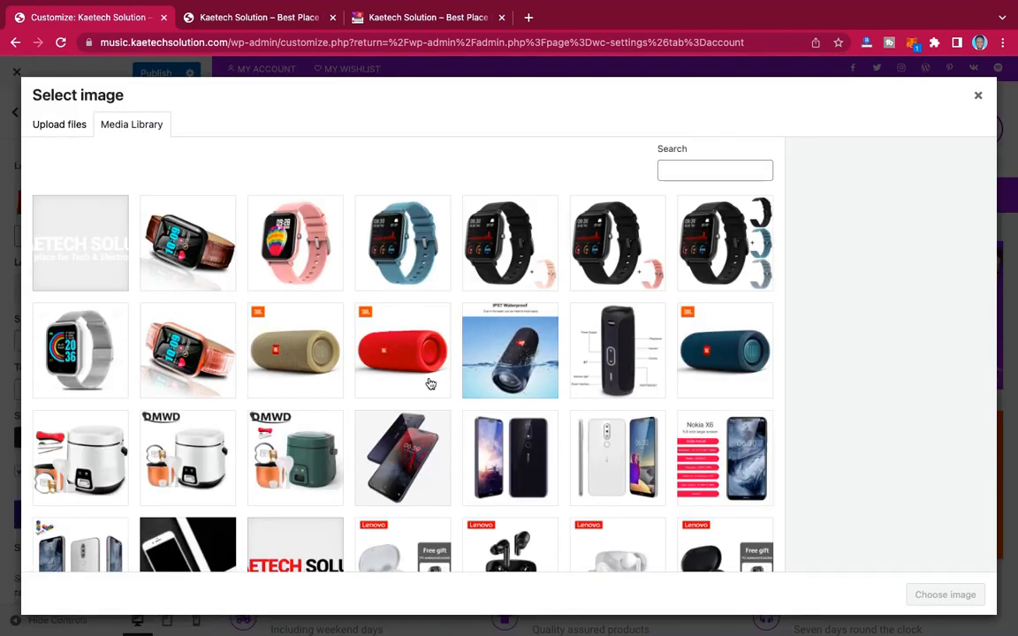
scroll(345, 389, "down", 4)
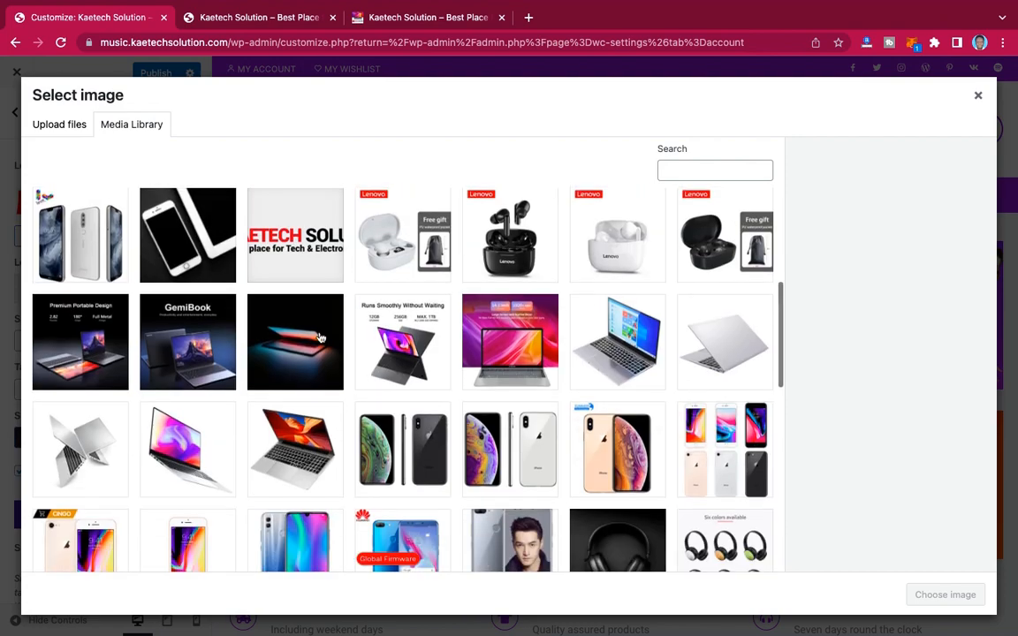
left_click(287, 258)
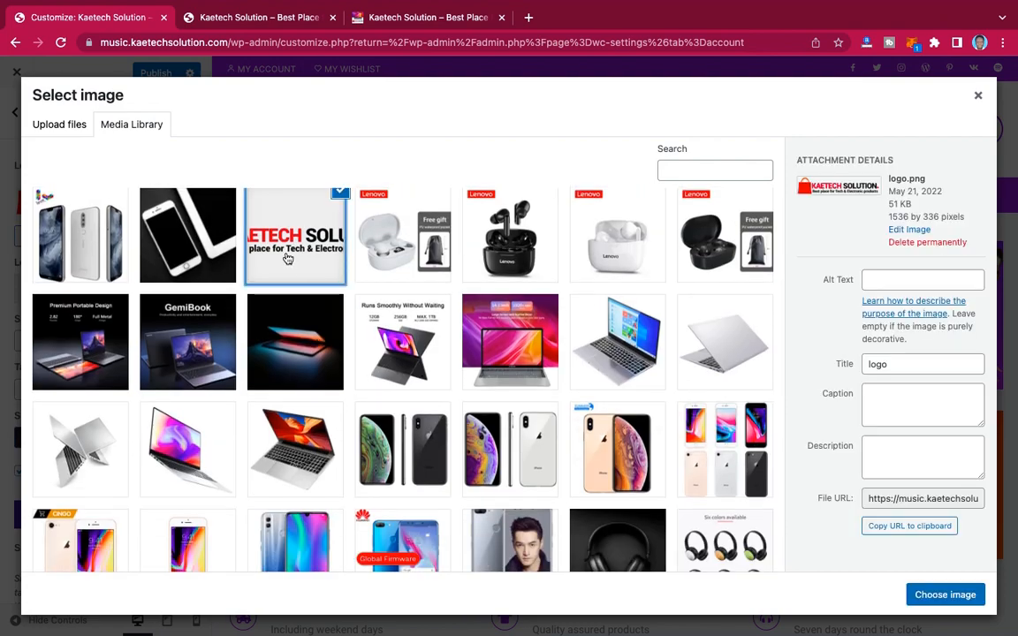
left_click(936, 595)
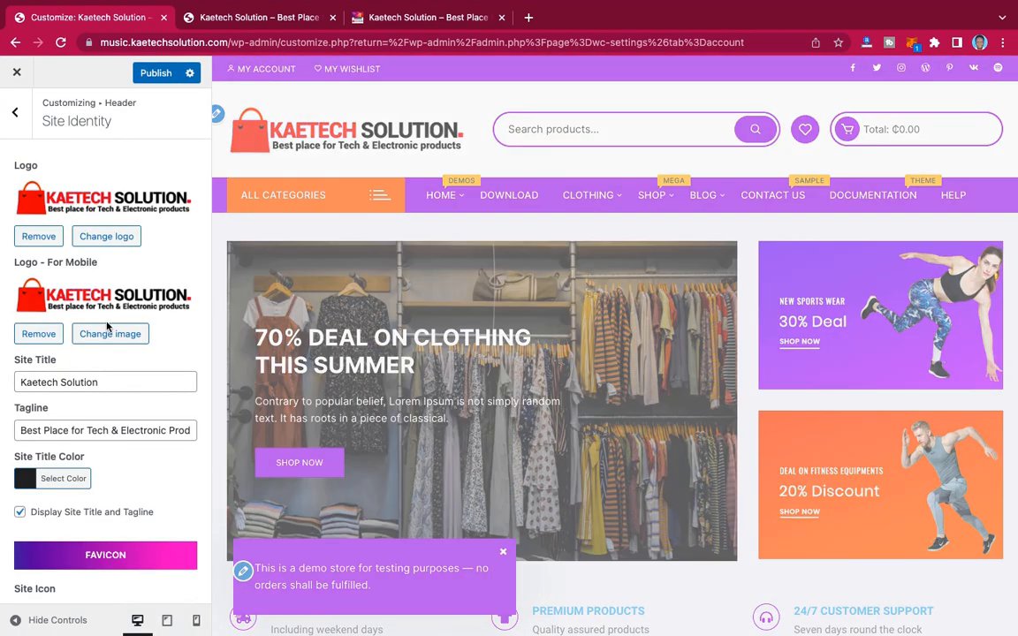
scroll(102, 323, "down", 2)
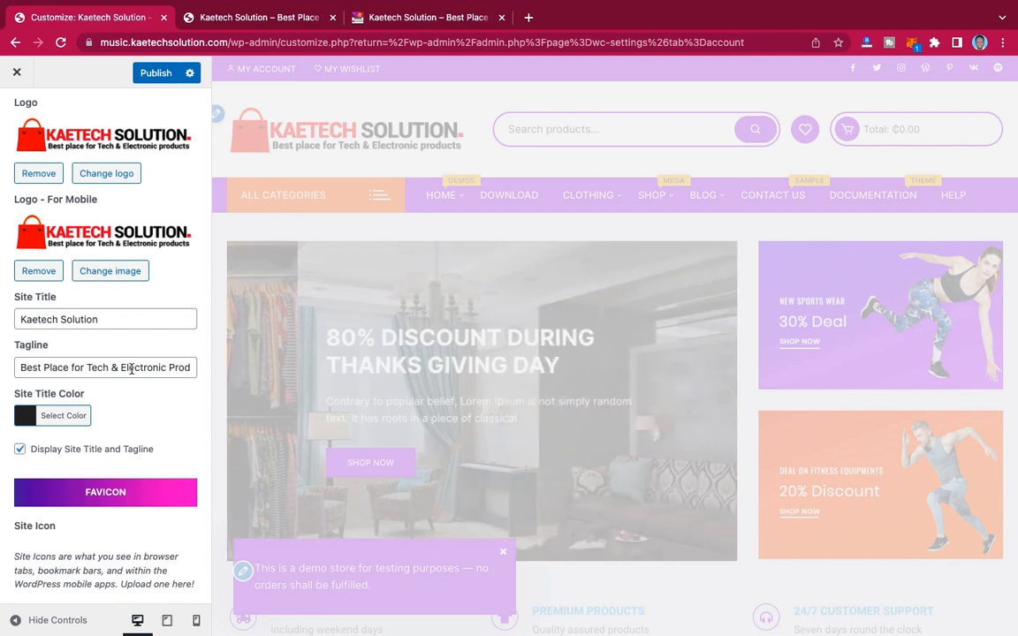
scroll(132, 368, "down", 2)
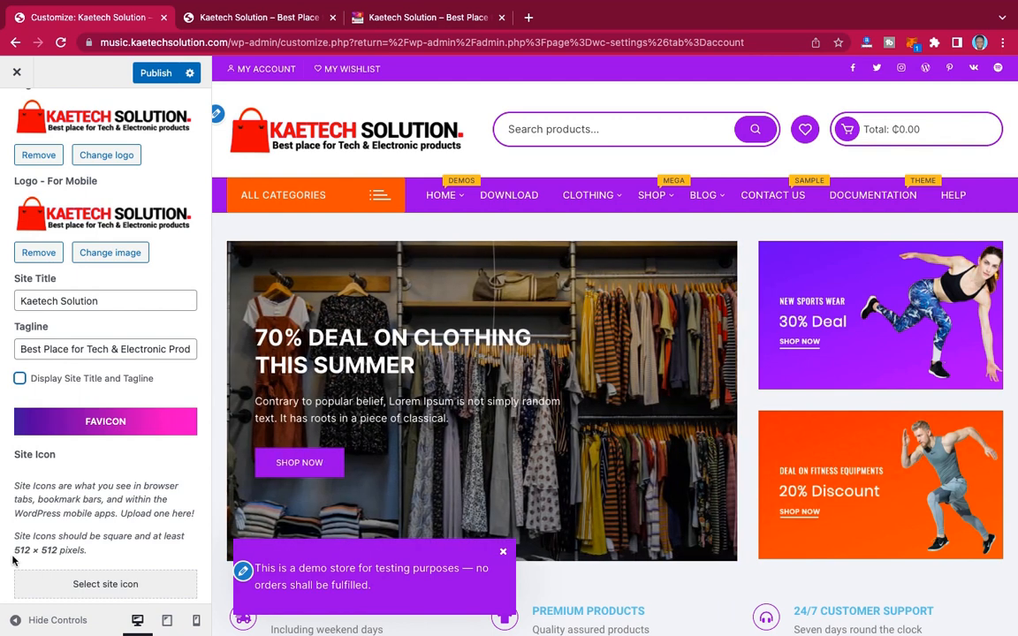
- Set favicon.jpg from the media library as the site icon and publish the site identity changes
left_click(98, 589)
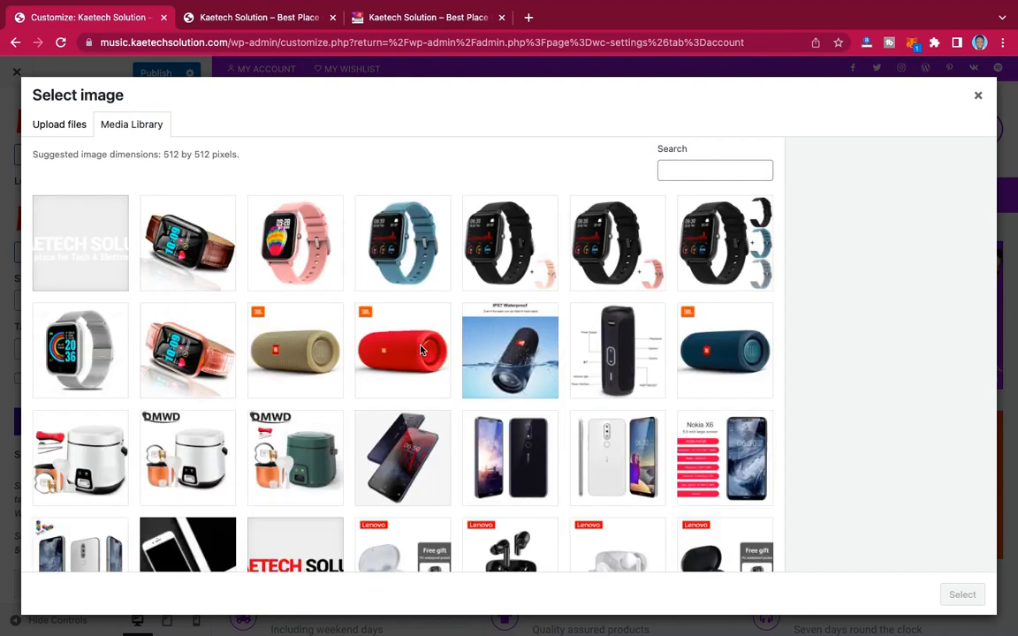
scroll(420, 351, "down", 5)
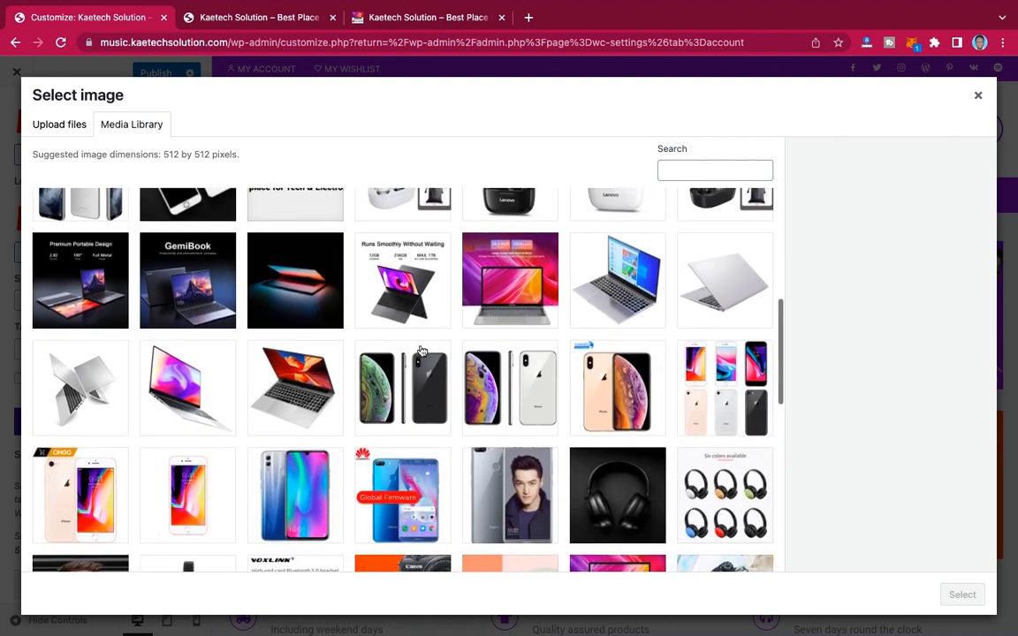
scroll(420, 351, "down", 5)
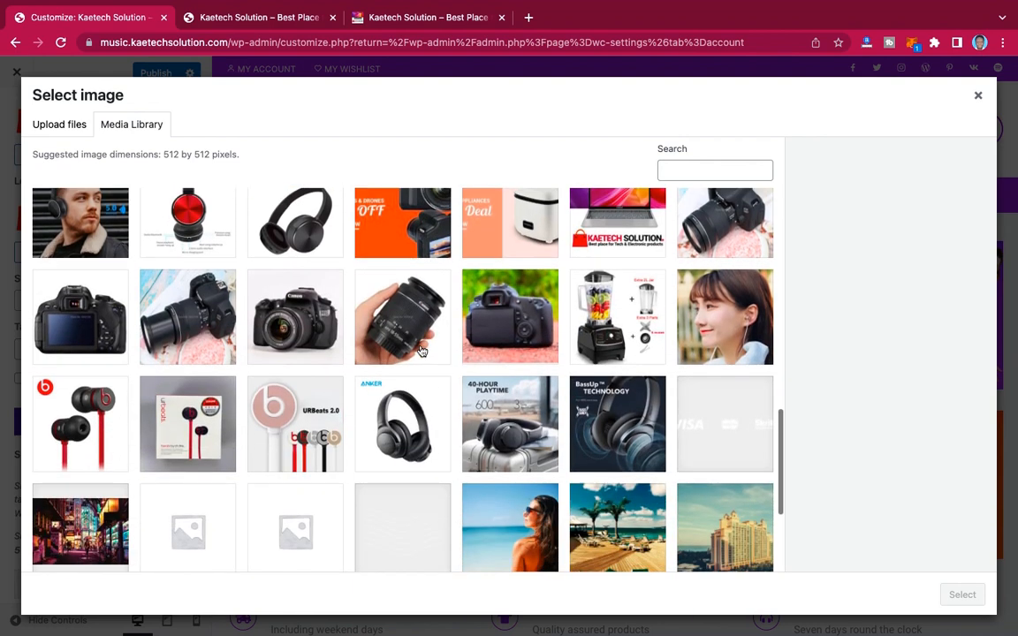
scroll(420, 351, "up", 1)
left_click(621, 302)
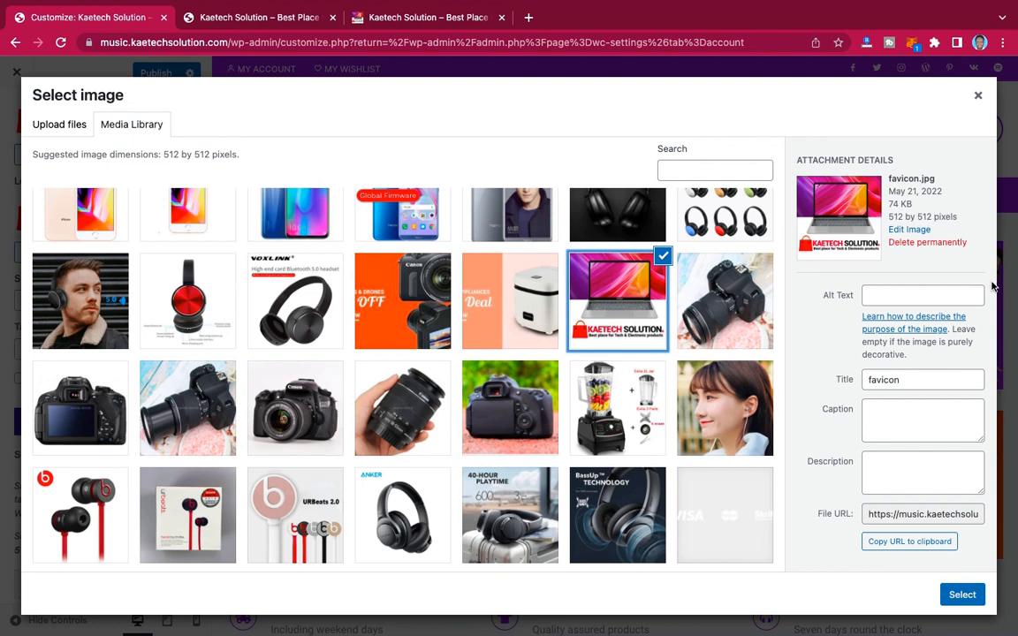
left_click(962, 594)
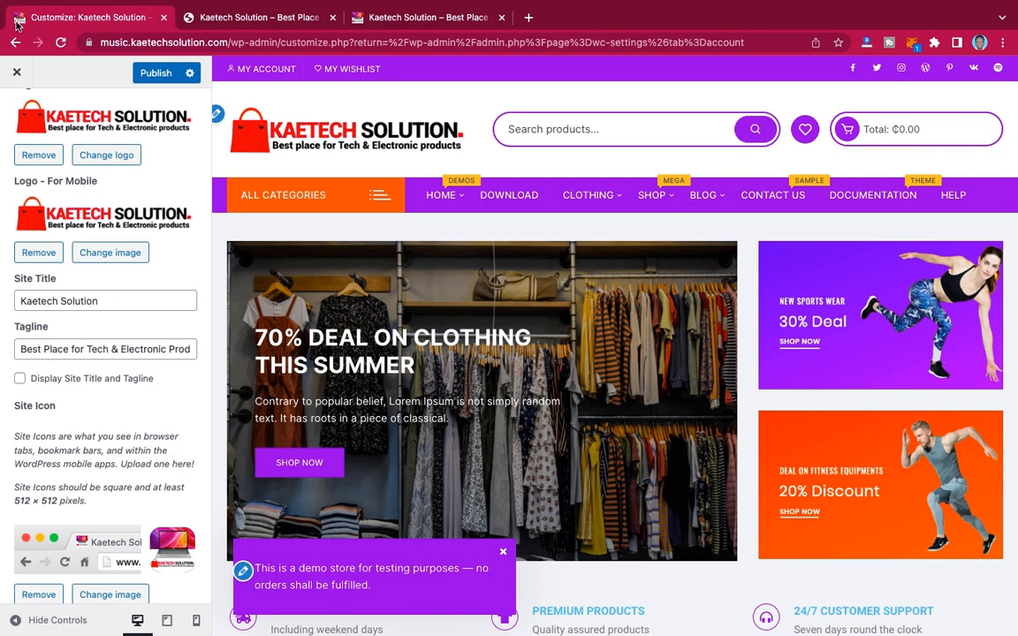
scroll(115, 340, "up", 2)
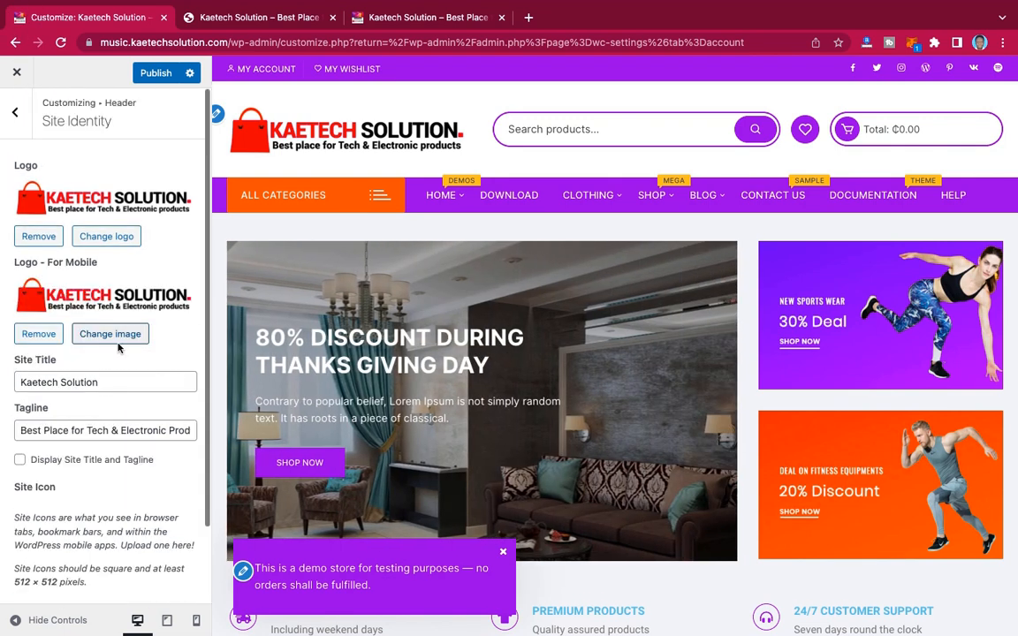
left_click(149, 74)
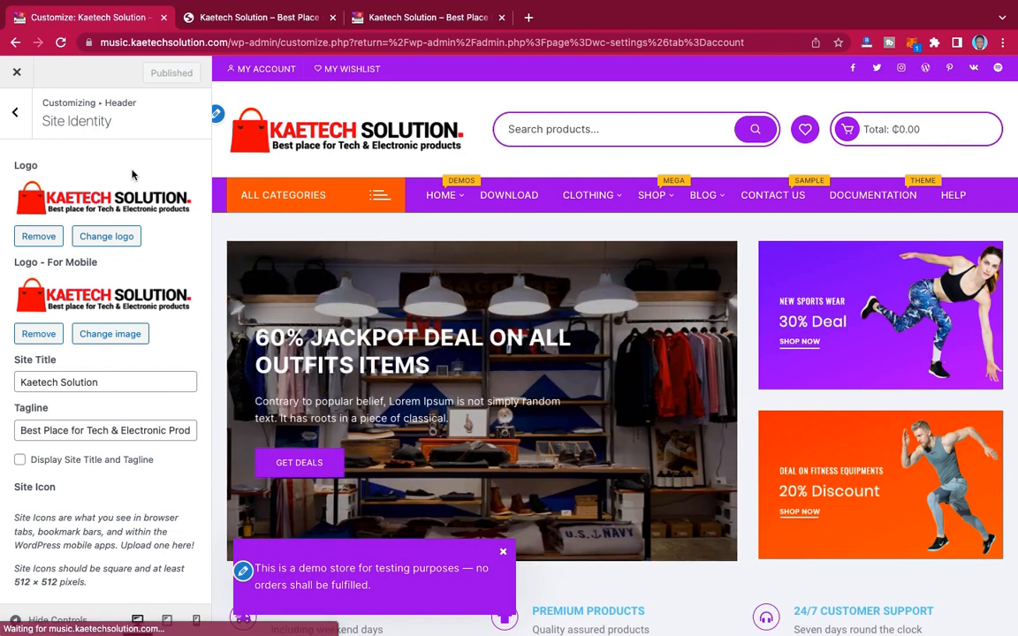
- Remove the Spotify, VK and WordPress social links from the top header and publish the change
left_click(17, 115)
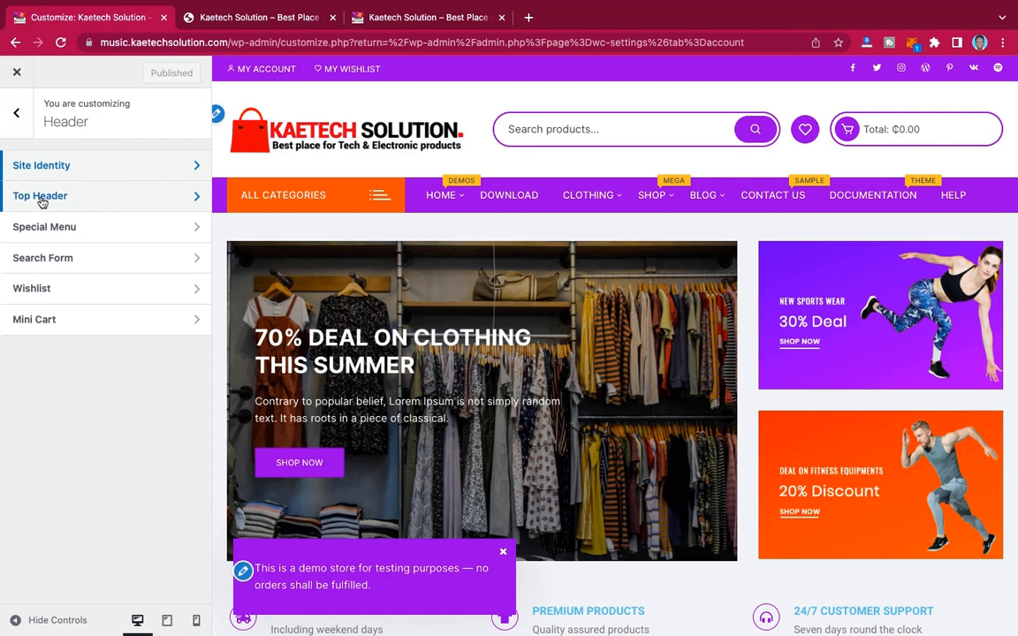
left_click(130, 198)
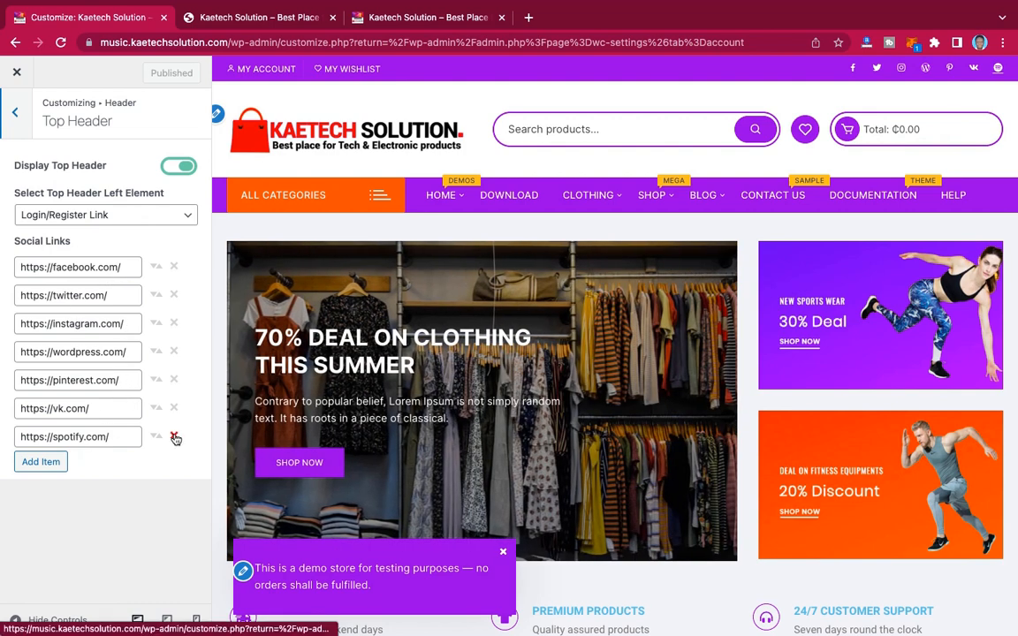
left_click(174, 437)
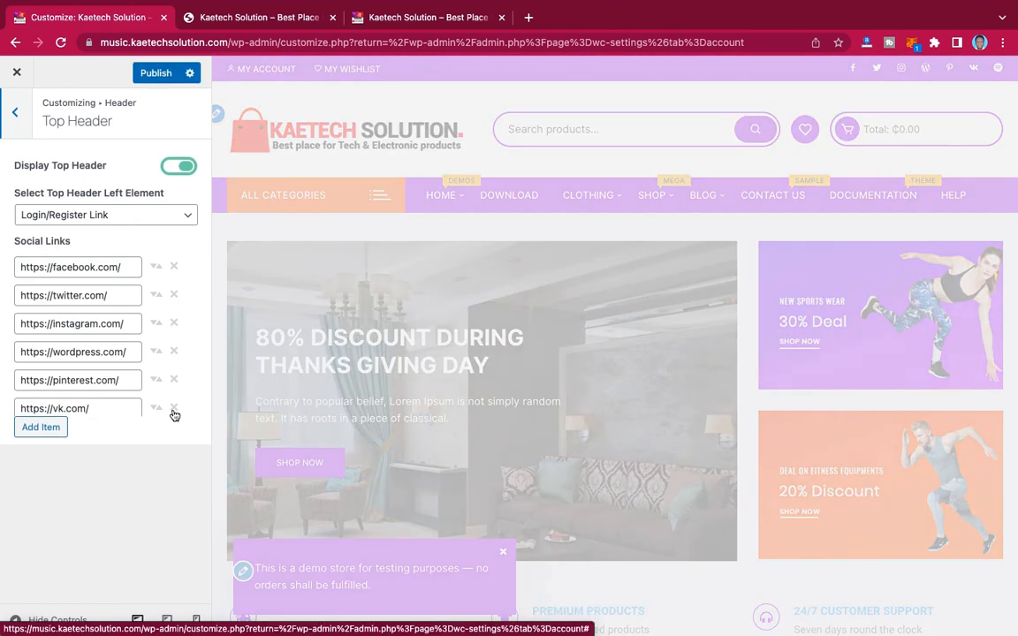
left_click(174, 408)
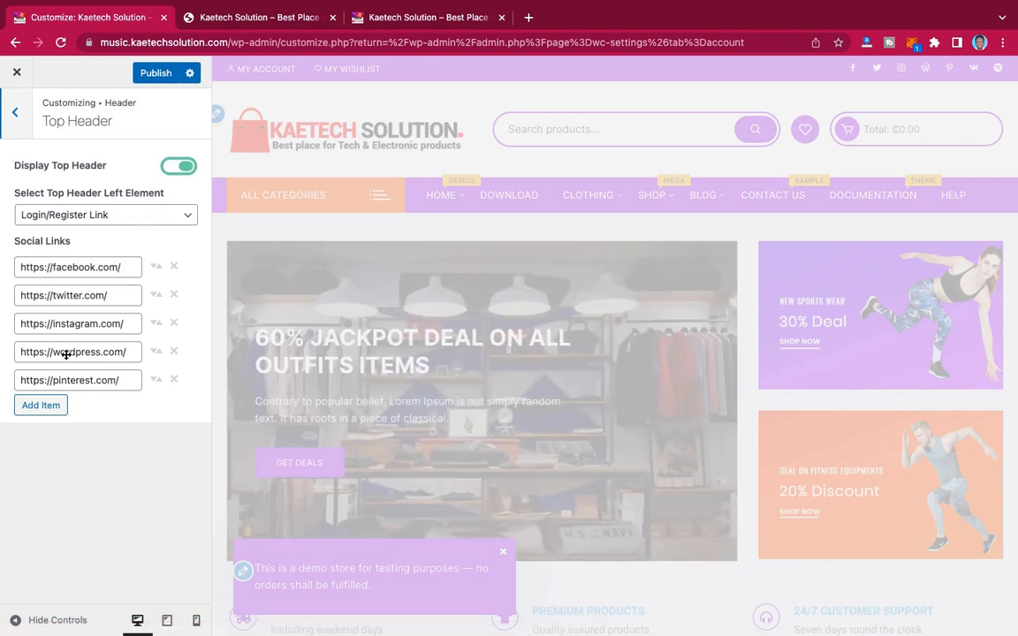
left_click(174, 351)
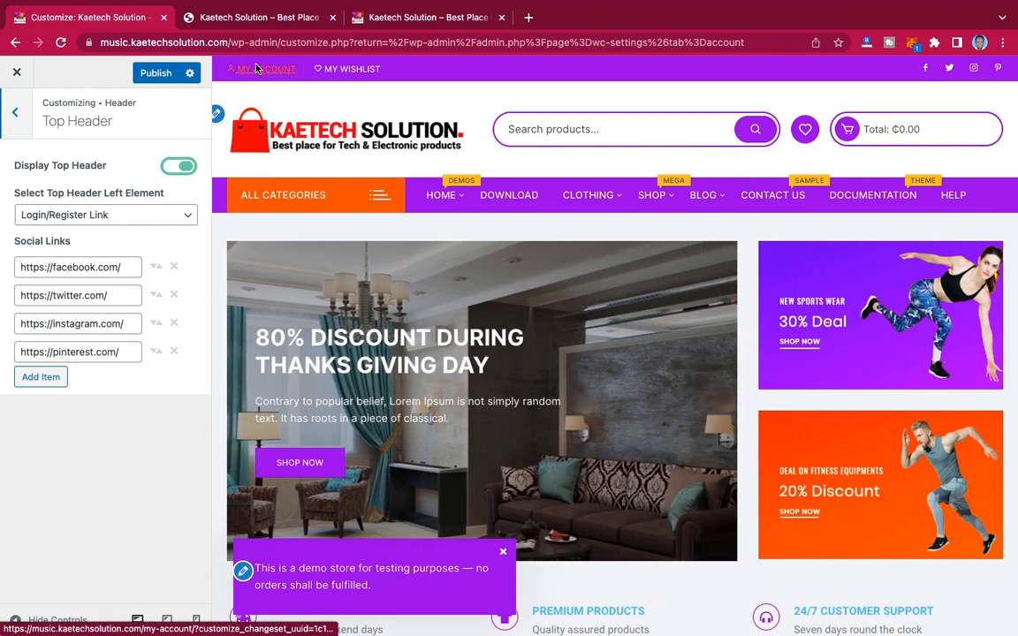
left_click(156, 75)
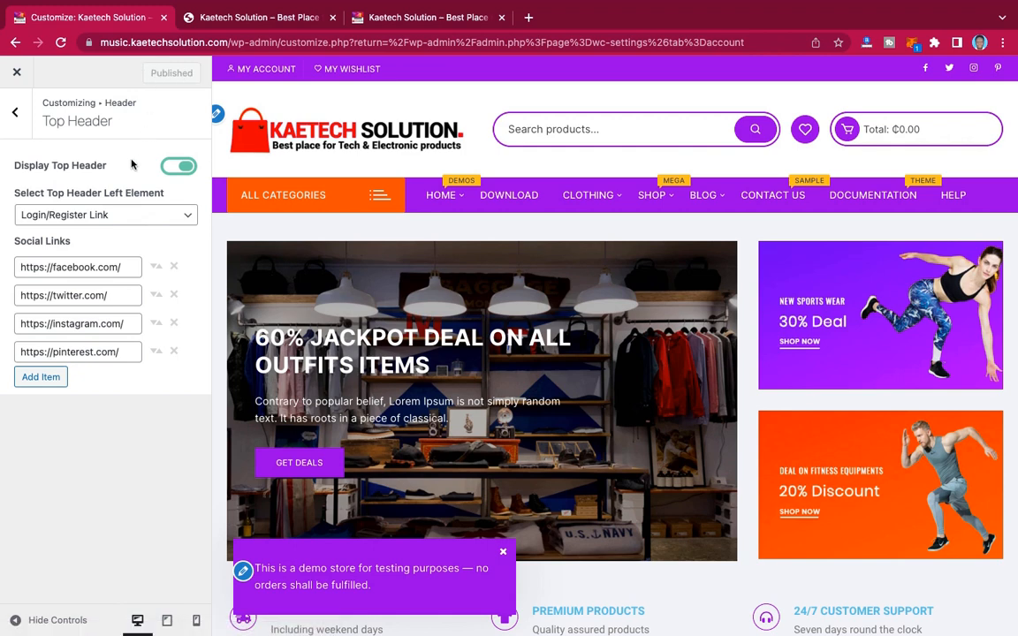
- Turn off the top header's display to preview the page without it, turn it back on and publish
left_click(177, 167)
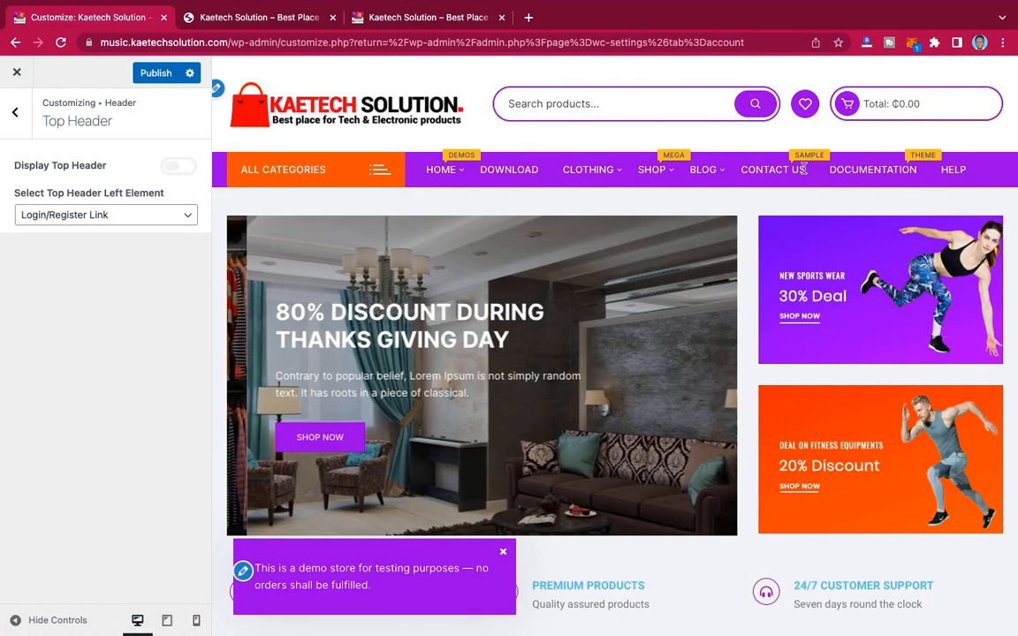
scroll(804, 172, "down", 5)
scroll(804, 173, "up", 5)
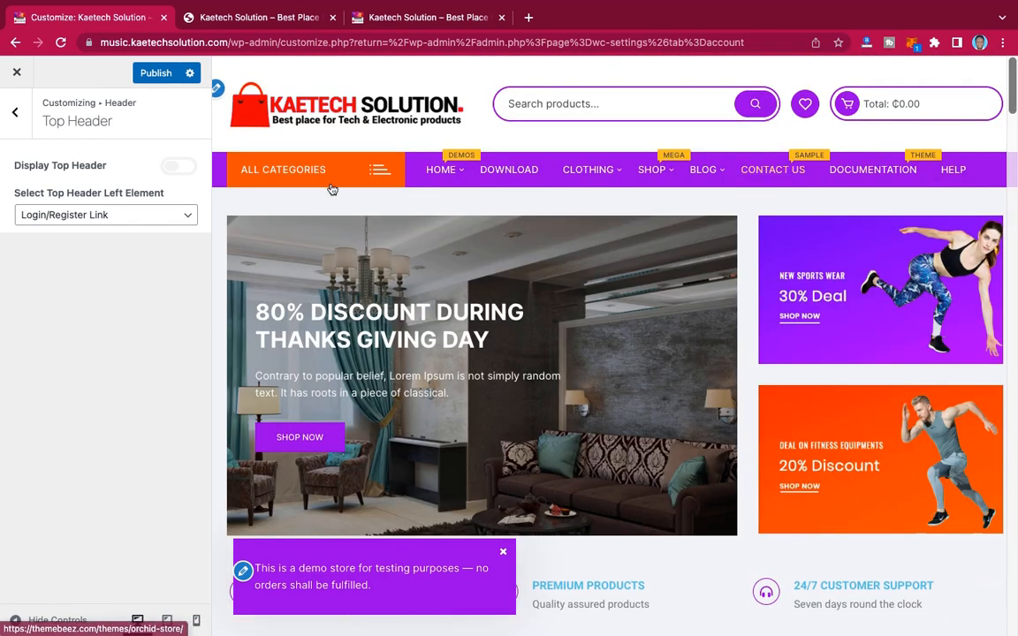
left_click(184, 166)
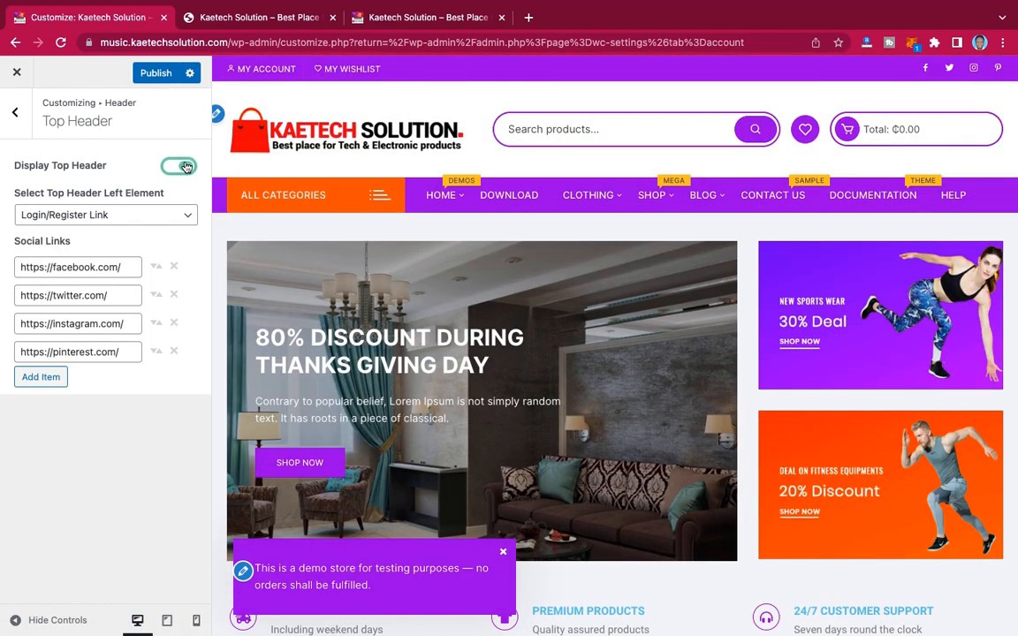
left_click(159, 74)
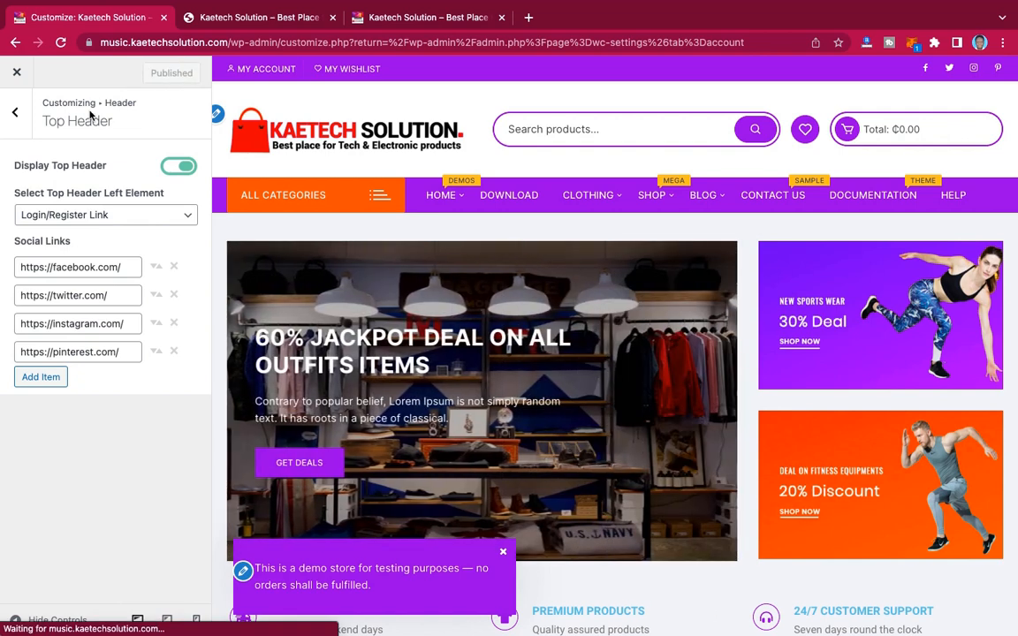
- Change the header's special menu title to All Products
left_click(15, 112)
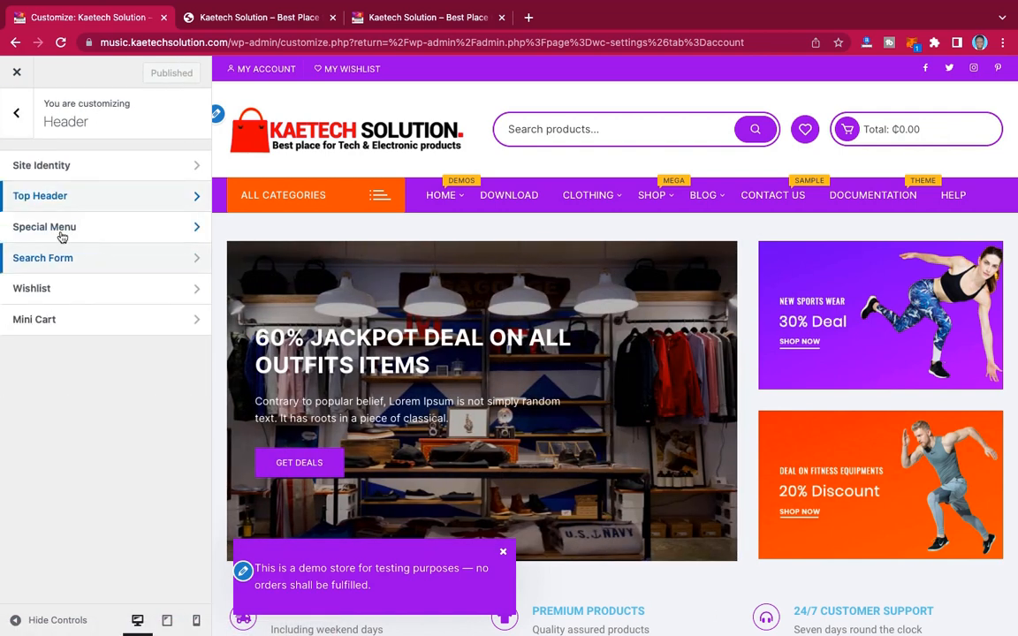
left_click(137, 229)
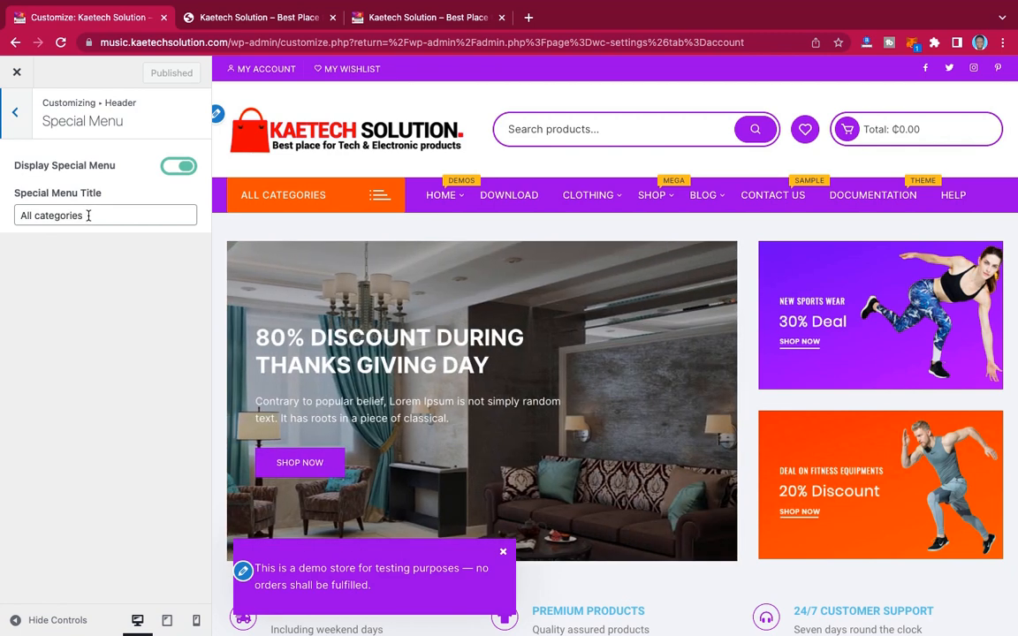
left_click_drag(83, 215, 20, 215)
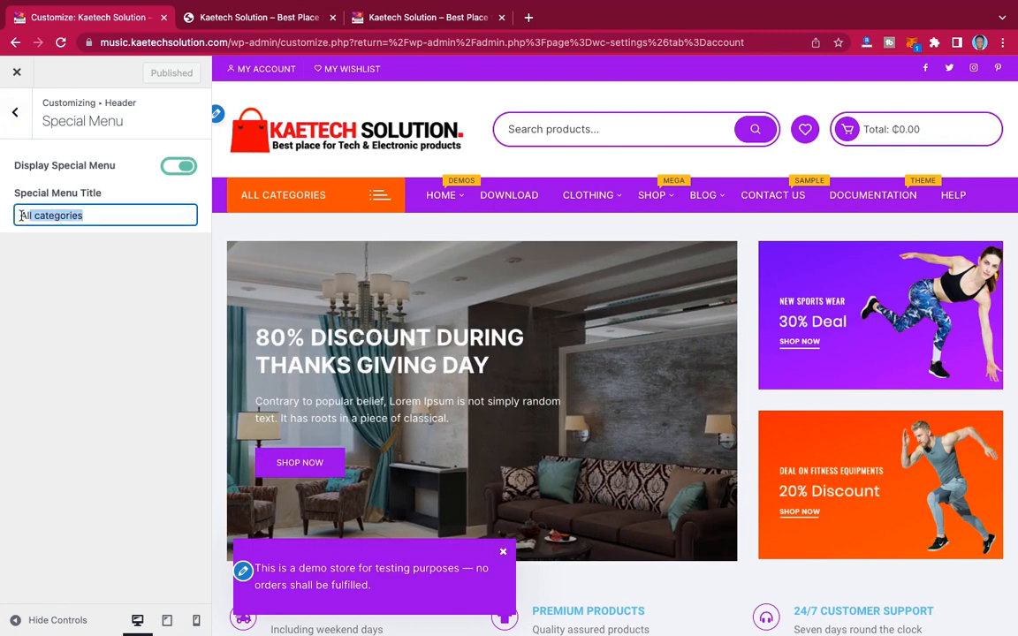
left_click(91, 215)
left_click_drag(82, 215, 34, 216)
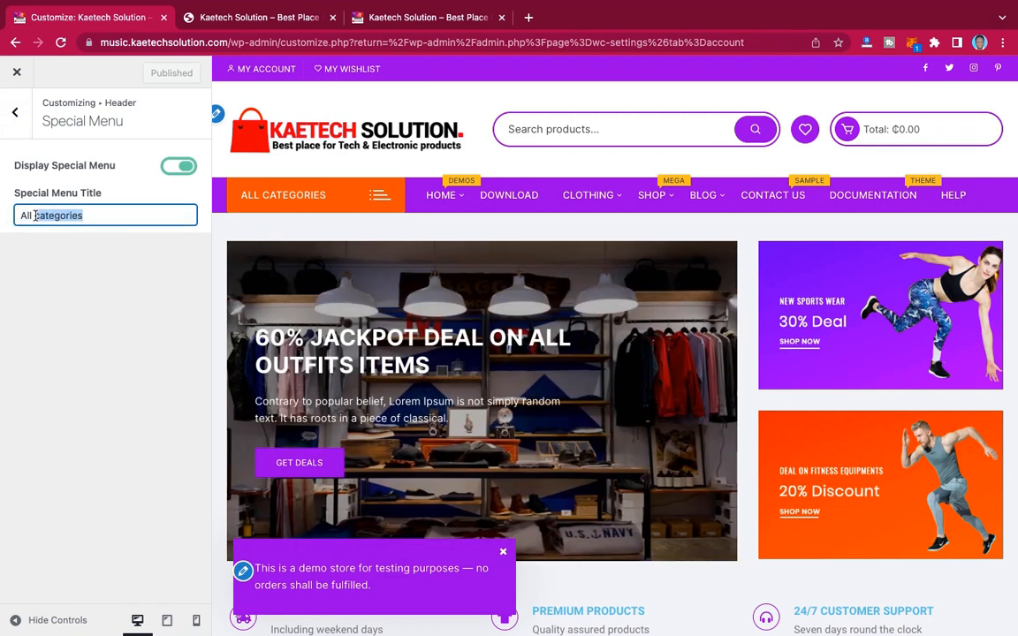
type("Products")
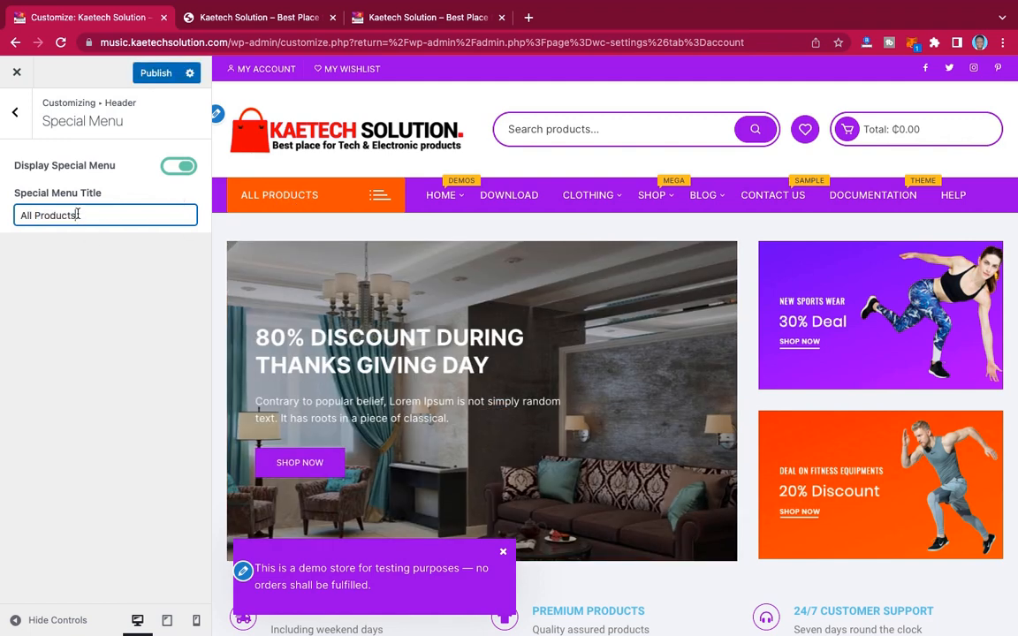
- Set the special menu title to All Categories and publish the change
left_click_drag(76, 214, 35, 216)
key("BackSpace")
type("Cat")
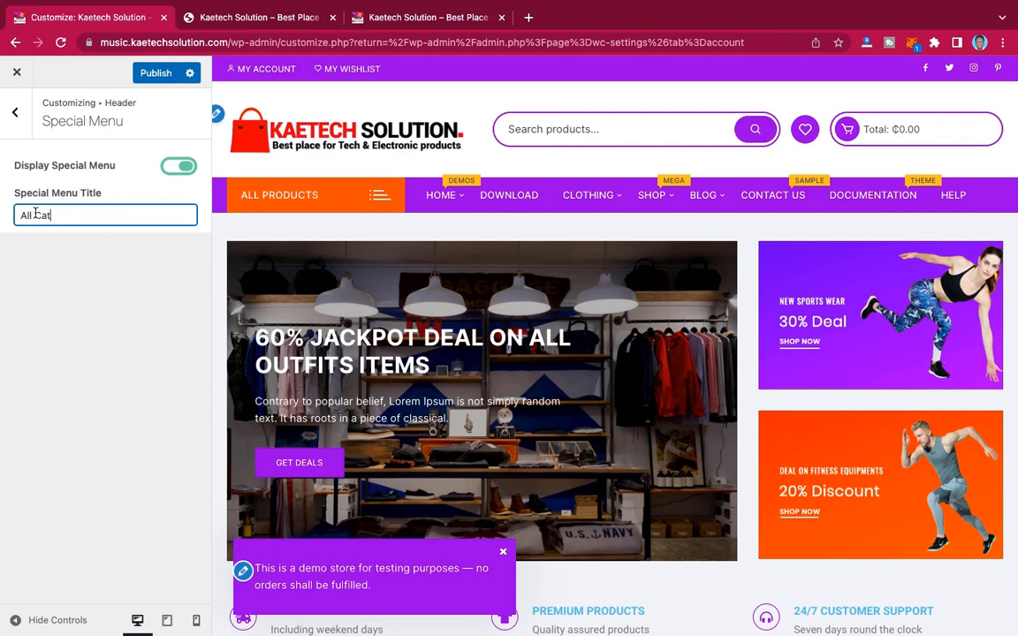
type("ego")
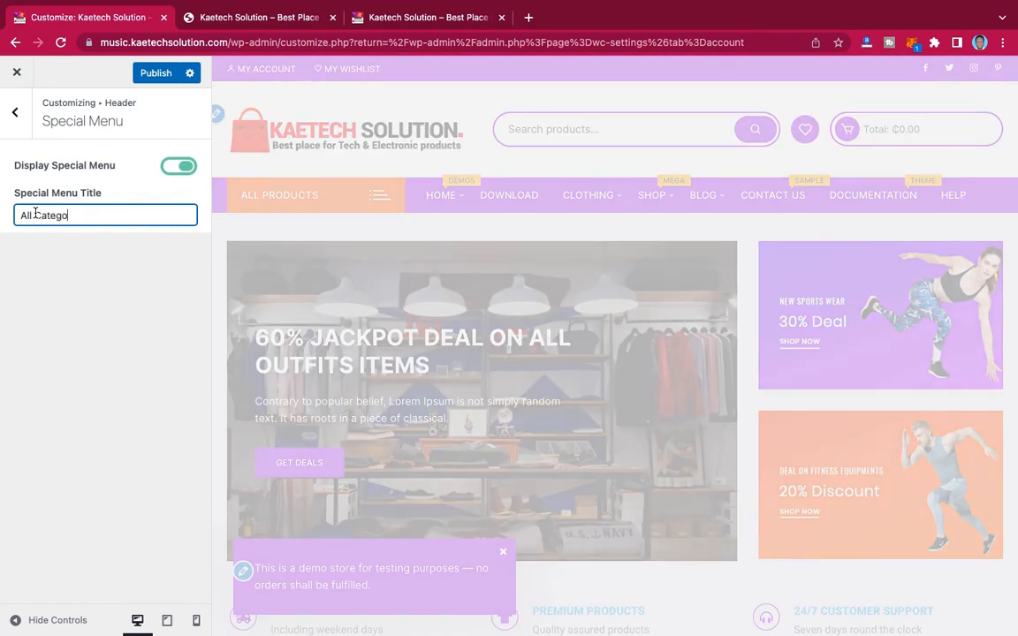
type("ries")
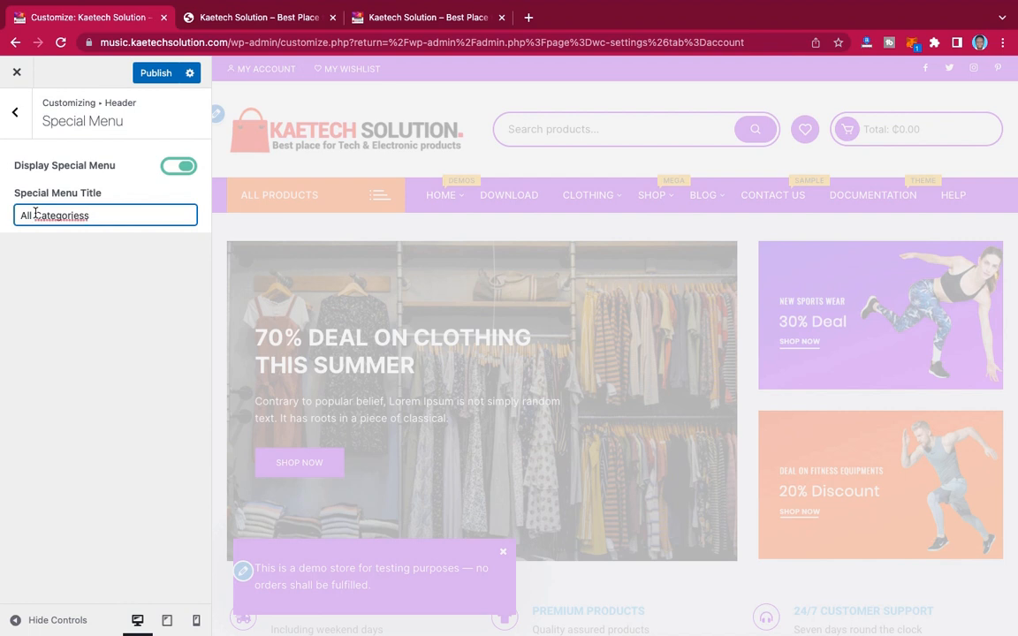
type("s")
key("BackSpace")
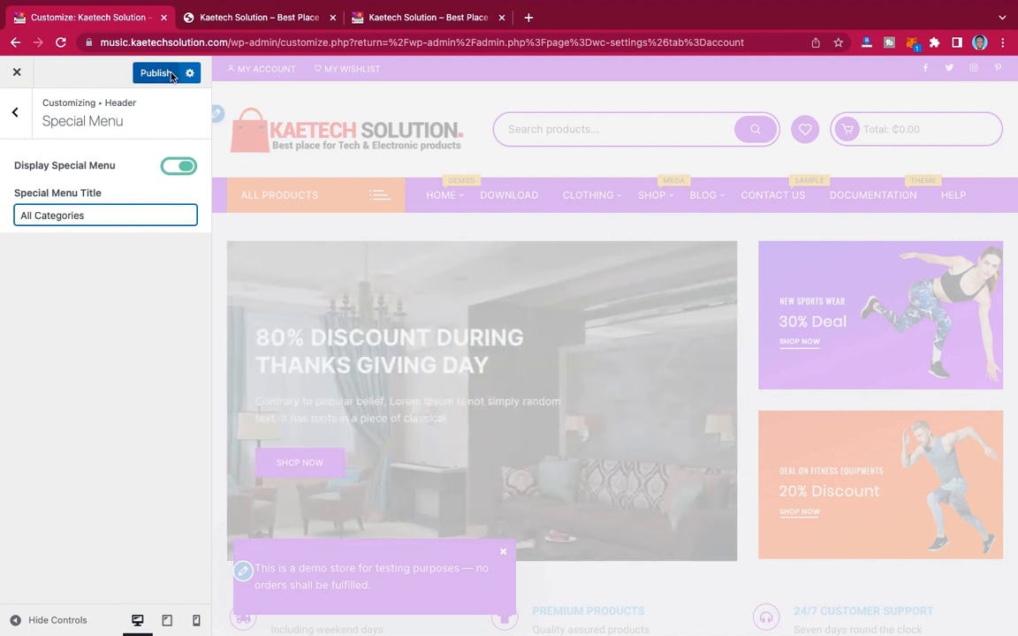
left_click(159, 74)
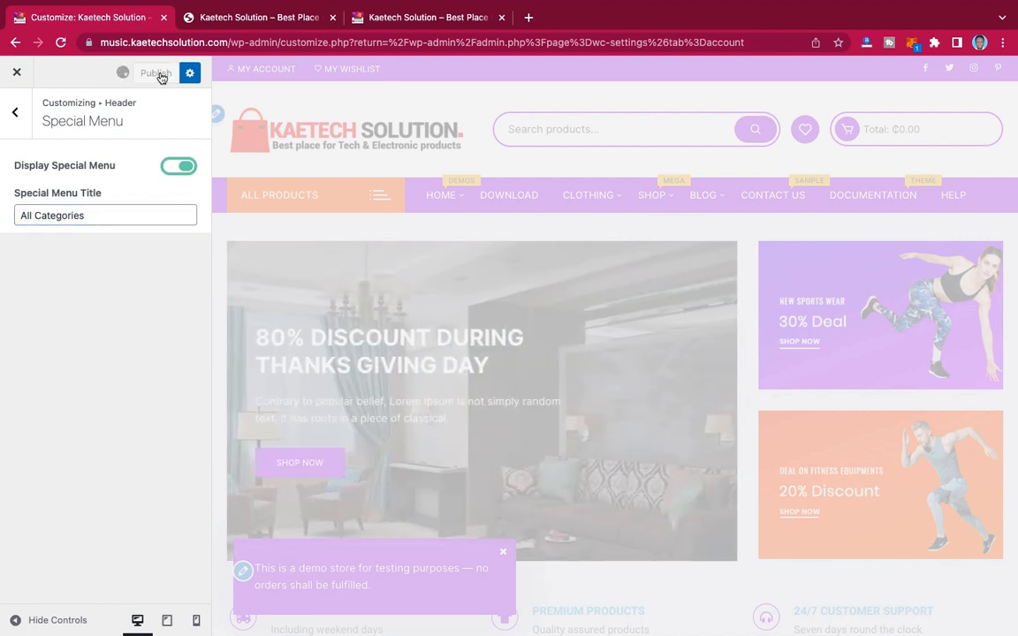
- Review the header's search form, wishlist and mini cart settings
left_click(17, 115)
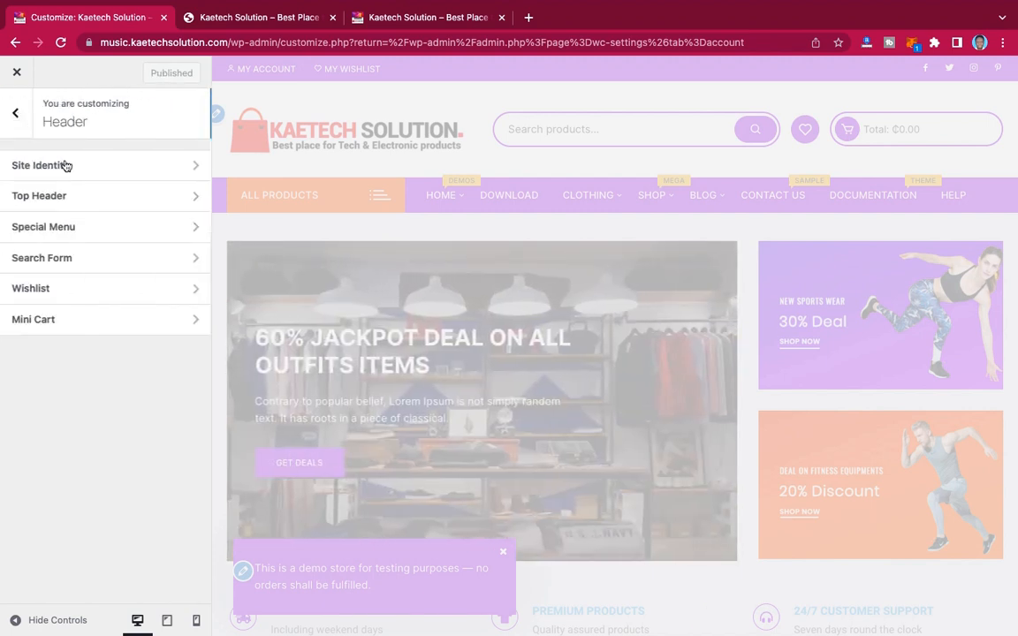
left_click(112, 258)
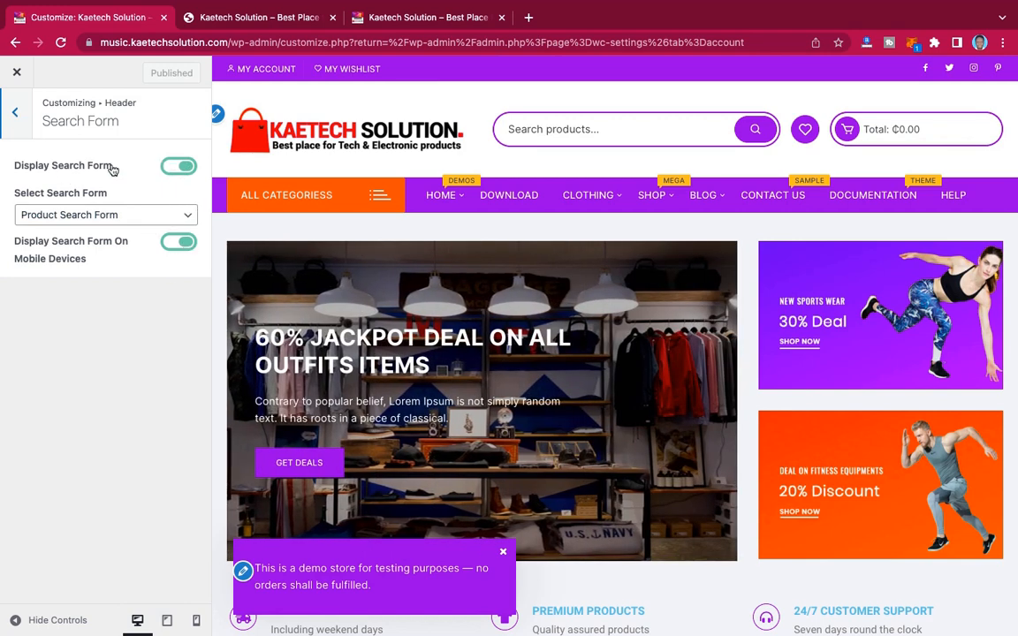
left_click(15, 113)
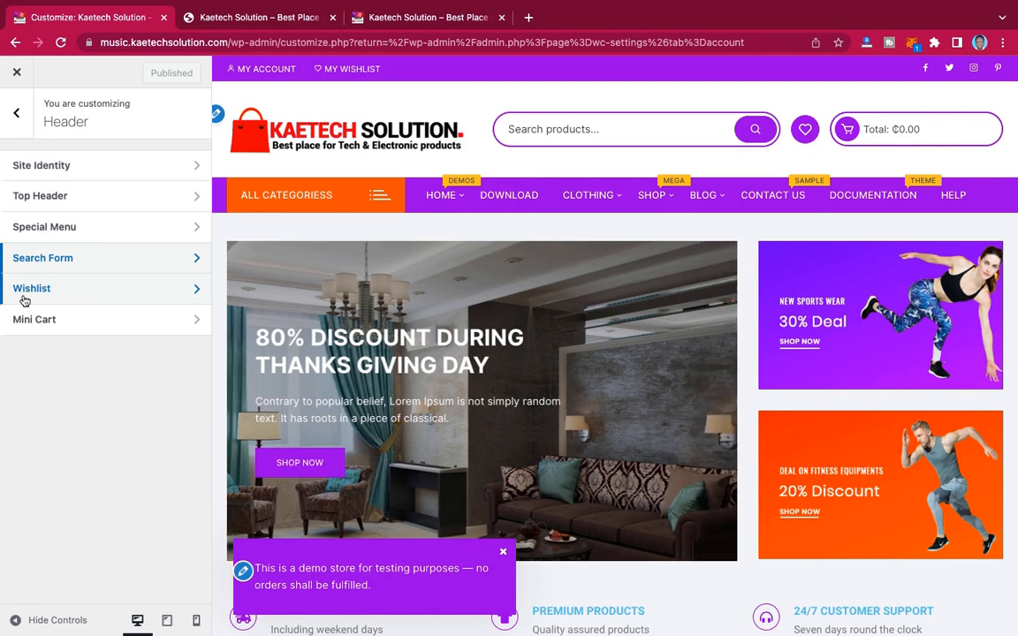
left_click(120, 302)
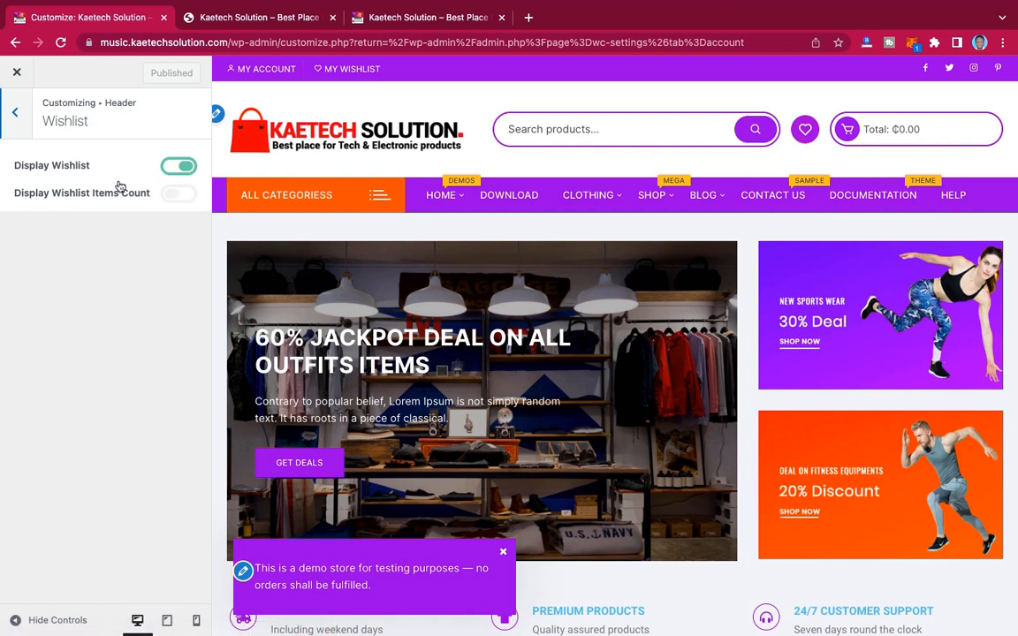
left_click(15, 113)
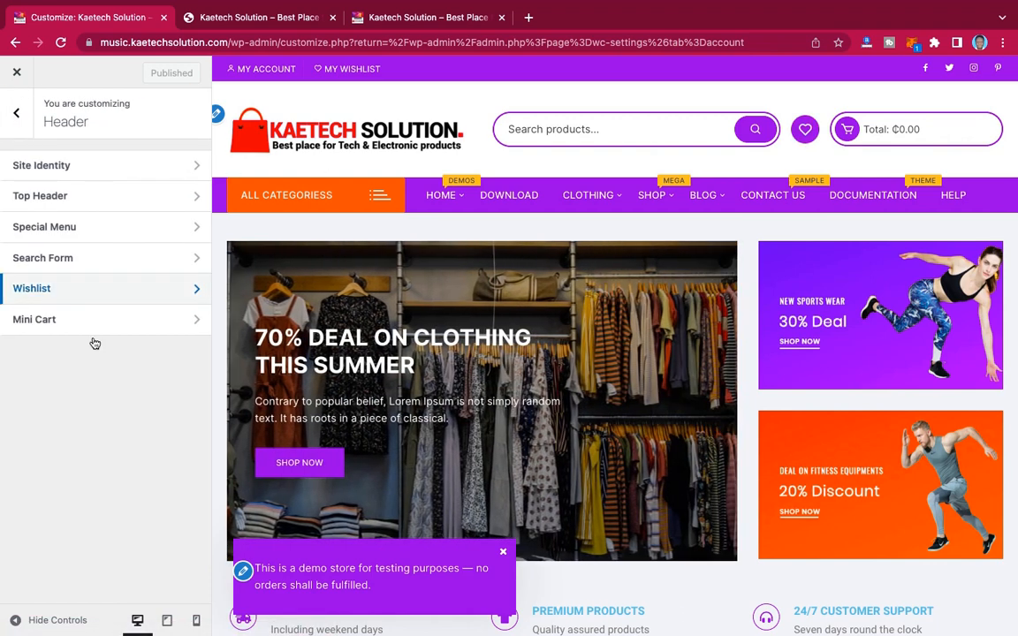
left_click(69, 323)
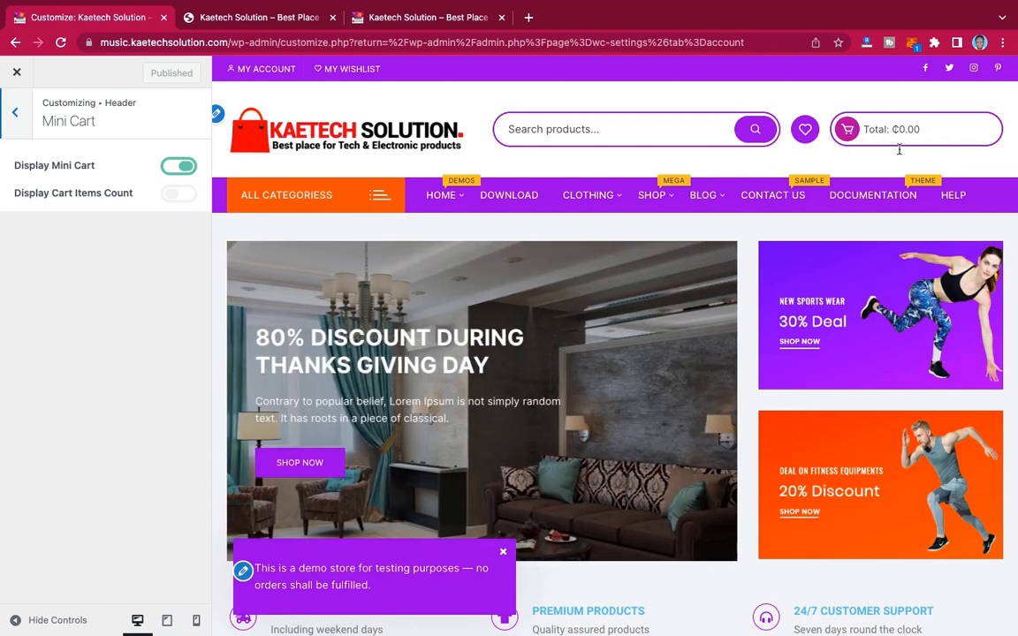
left_click(16, 114)
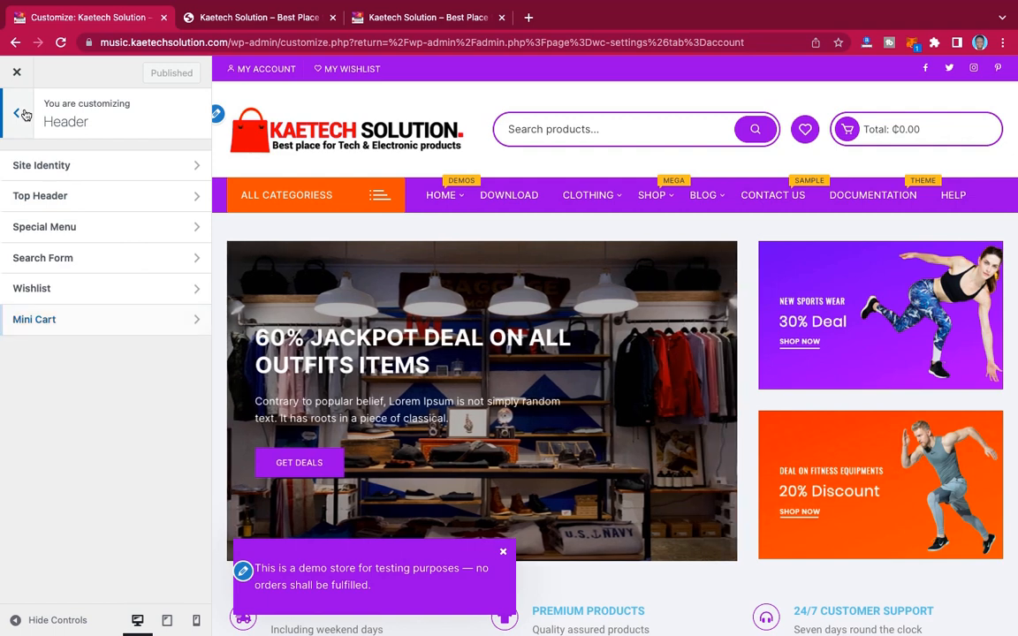
- Examine the Page Header settings for pages and check the header image on the live Shop page
left_click(23, 114)
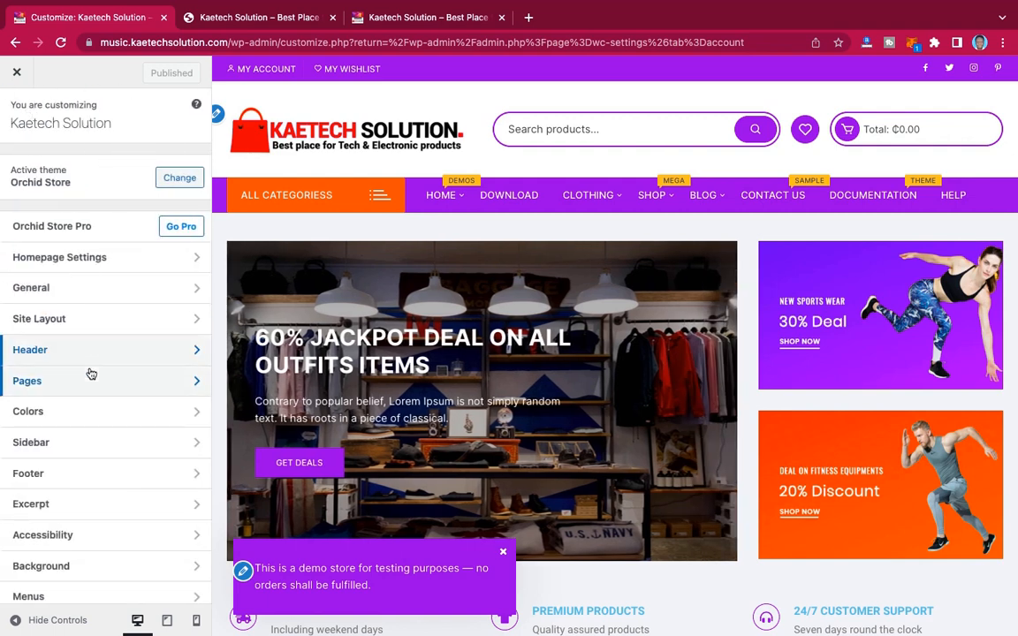
scroll(91, 373, "down", 2)
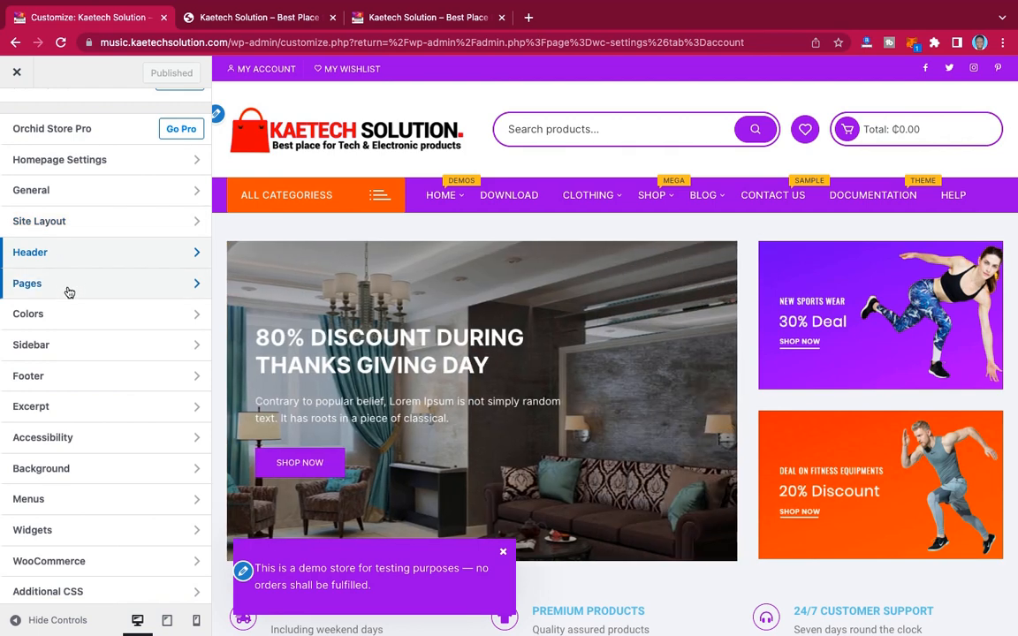
left_click(70, 289)
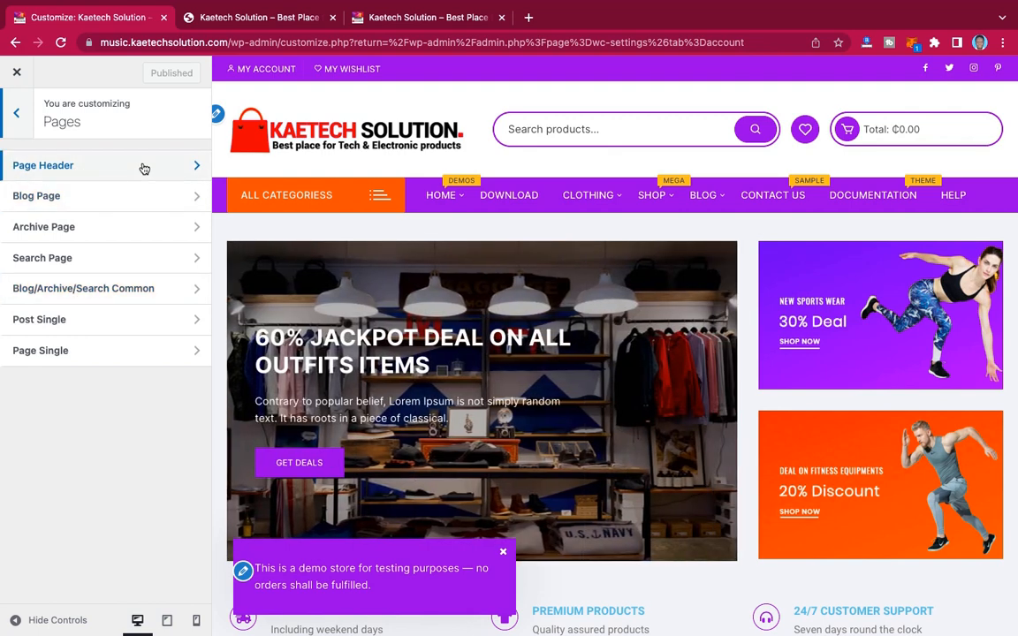
left_click(141, 167)
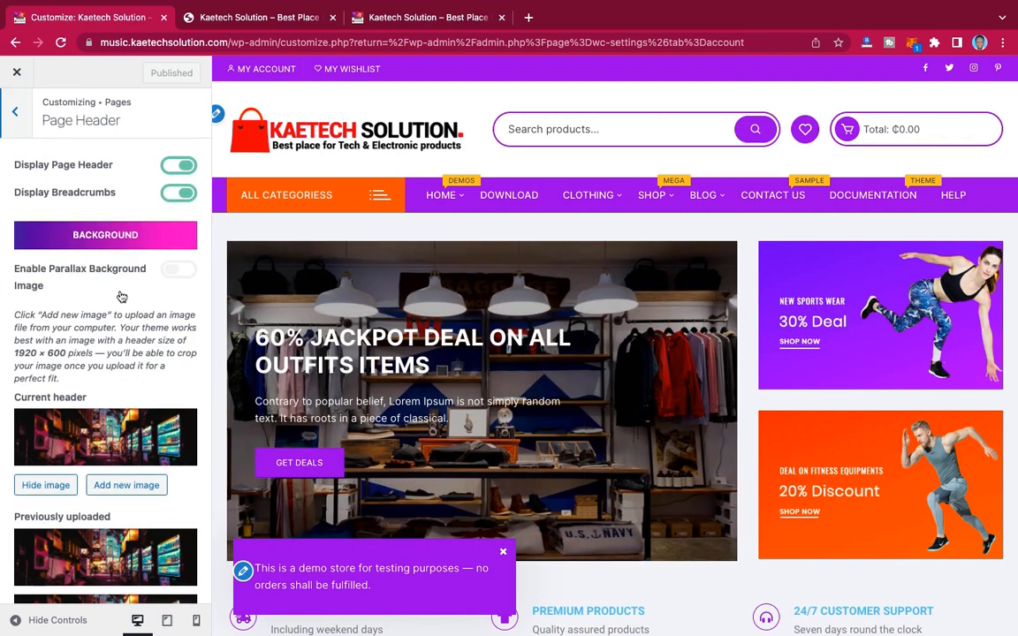
scroll(120, 295, "down", 2)
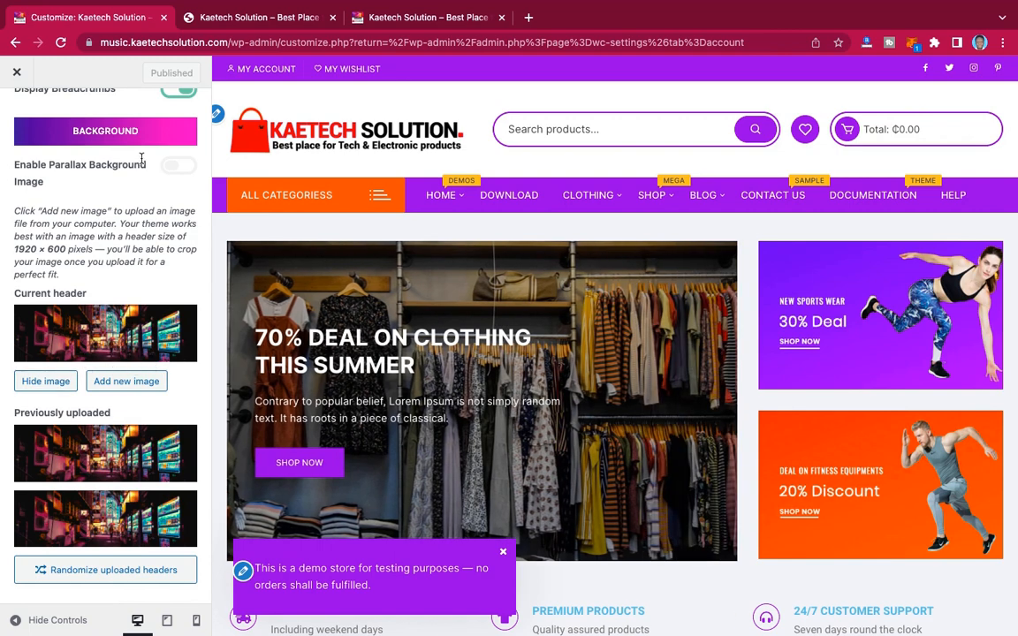
left_click(287, 23)
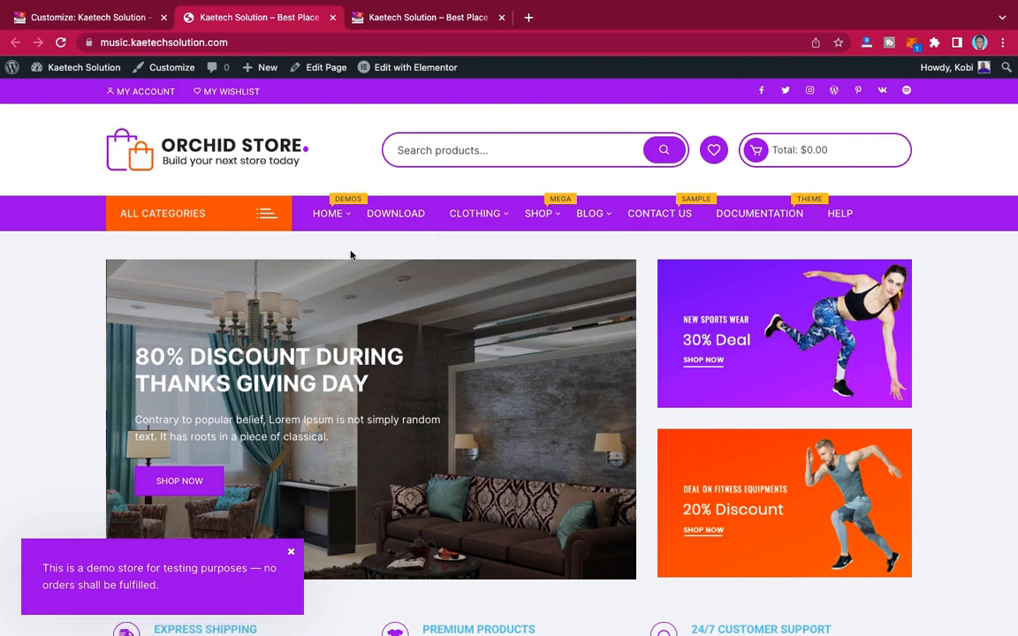
left_click(539, 214)
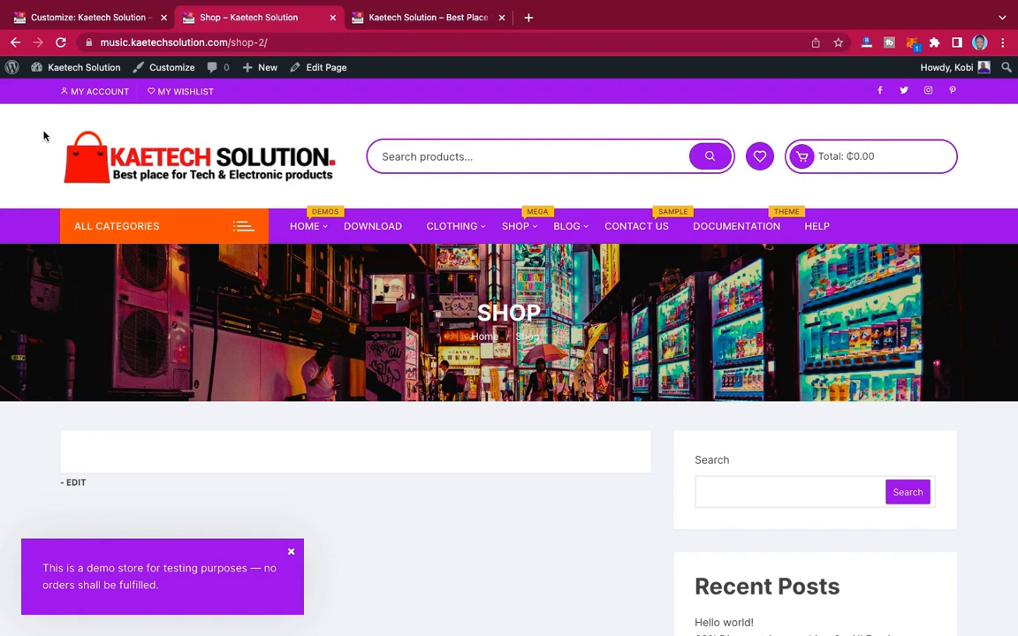
left_click(77, 17)
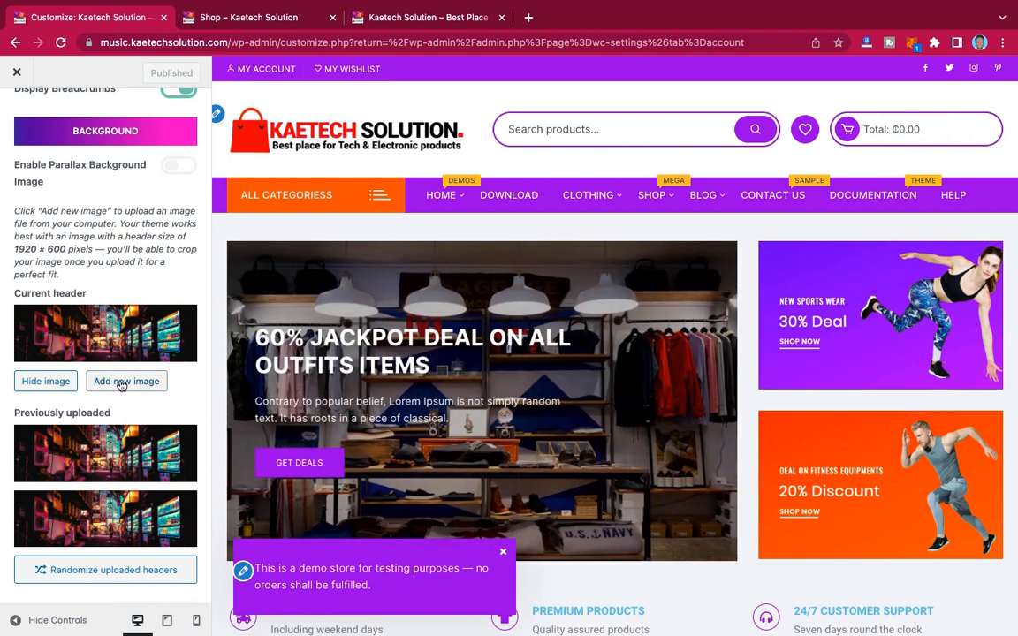
- Try replacing the page header image with Headphone-front.jpg from the media library, and cancel at the cropping stage
left_click(122, 384)
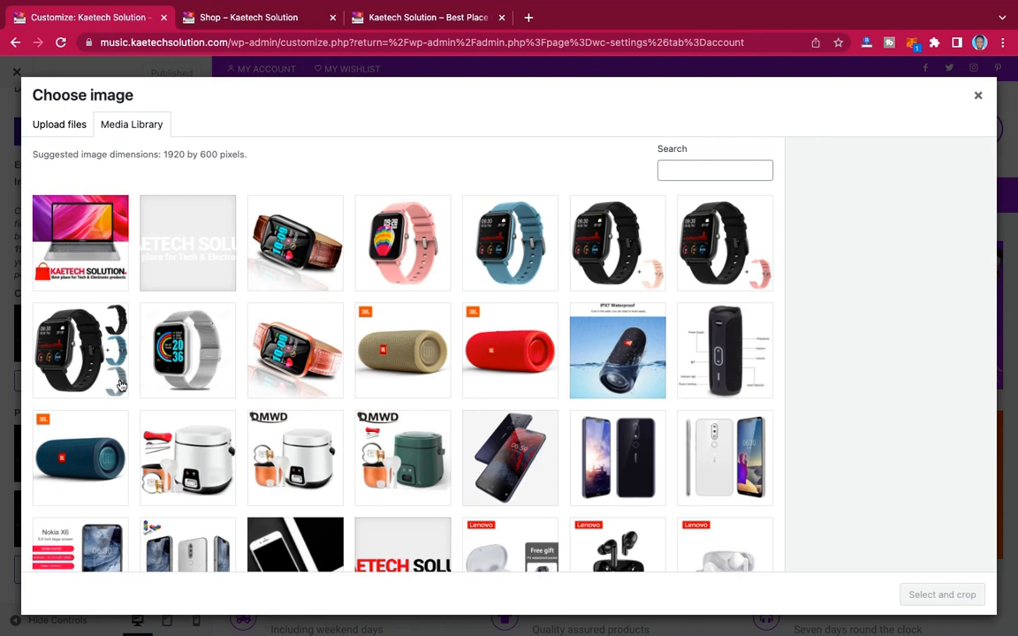
scroll(423, 393, "down", 5)
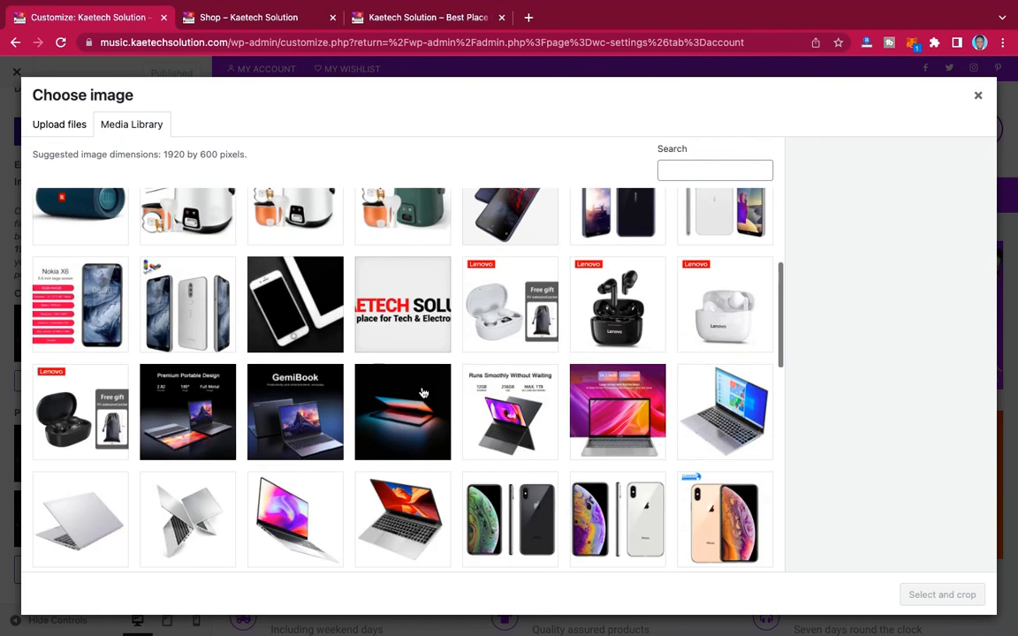
scroll(423, 393, "down", 3)
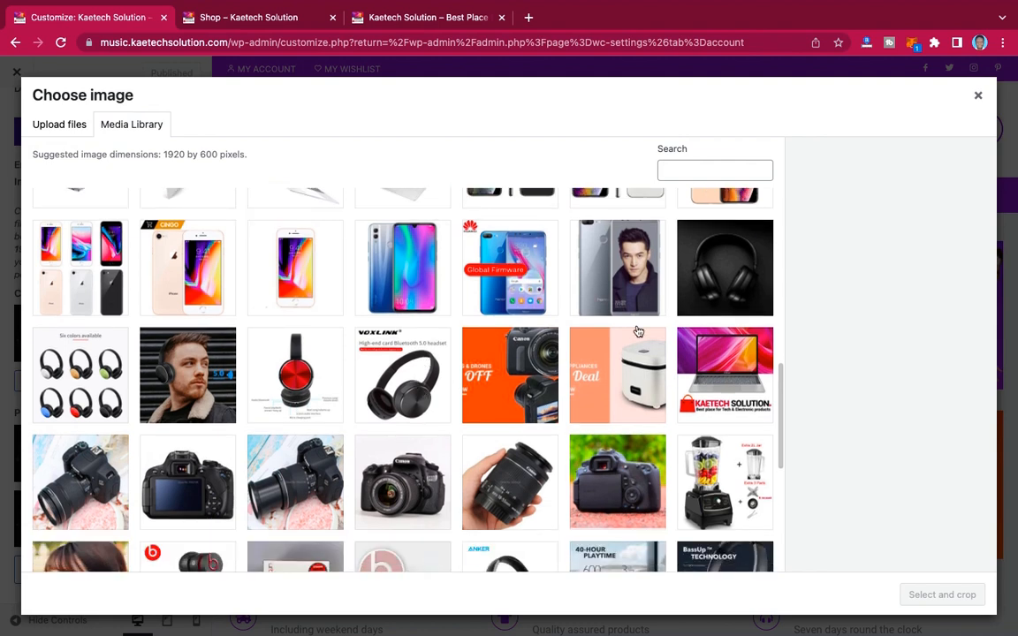
left_click(725, 283)
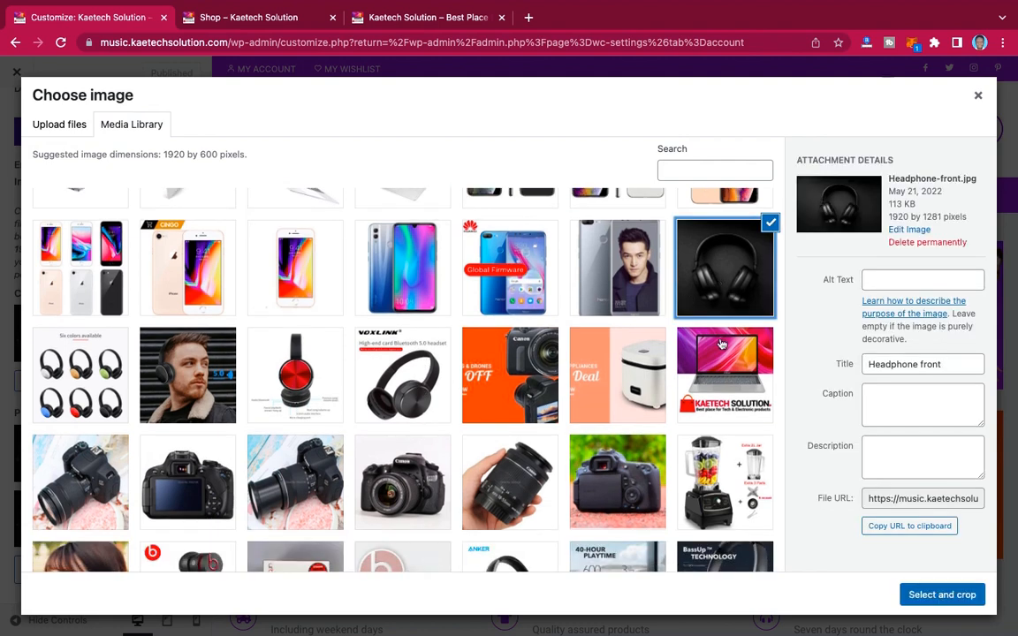
left_click(941, 593)
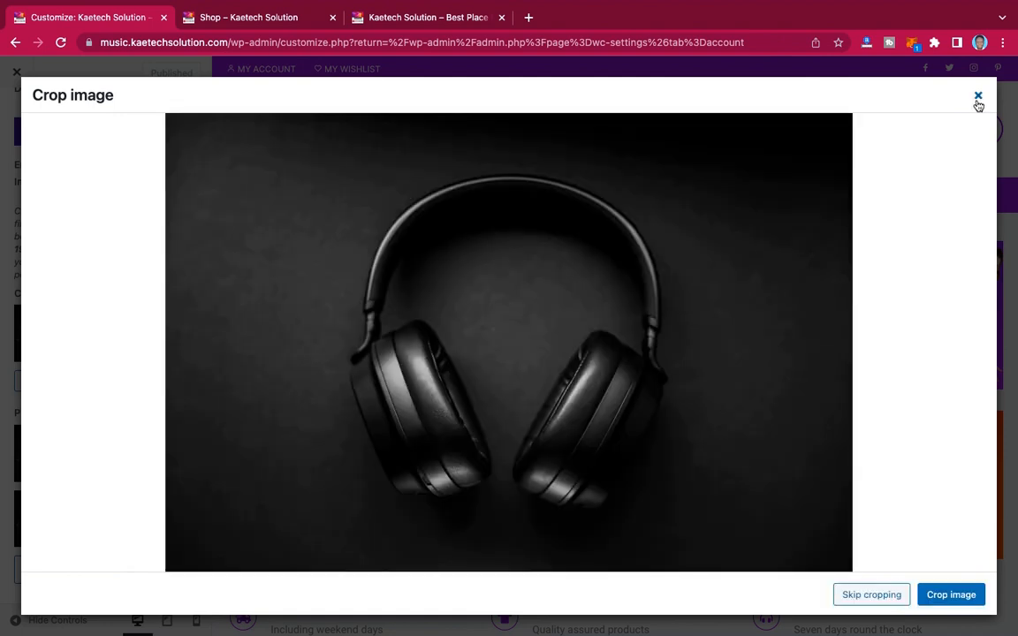
left_click(976, 96)
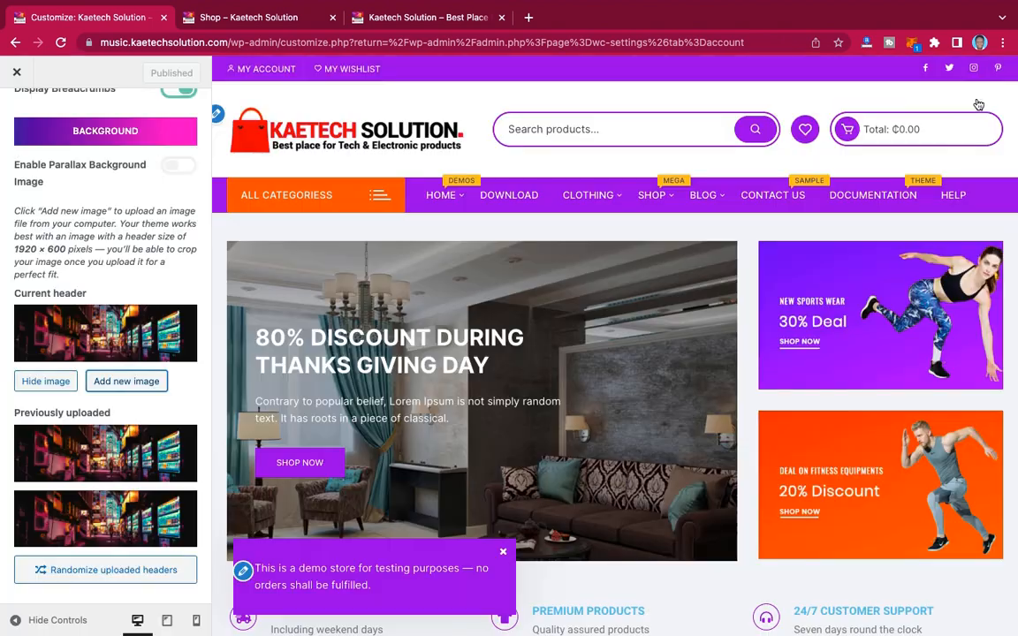
- Add electronics.jpg from the media library as the page header image, cropping it to the middle band showing the smart band
left_click(121, 382)
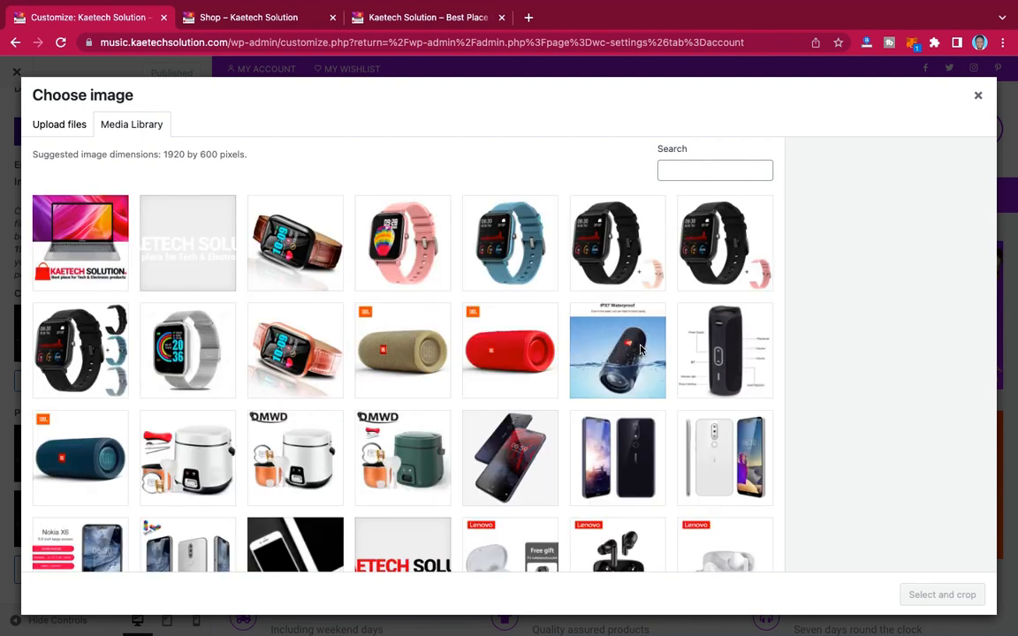
scroll(466, 435, "down", 5)
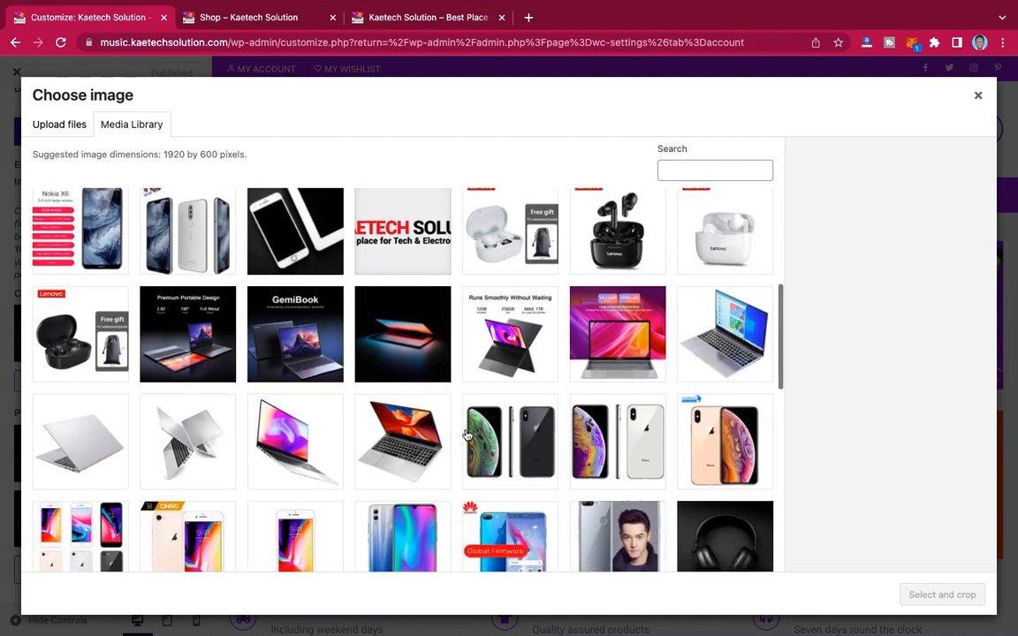
scroll(467, 435, "down", 8)
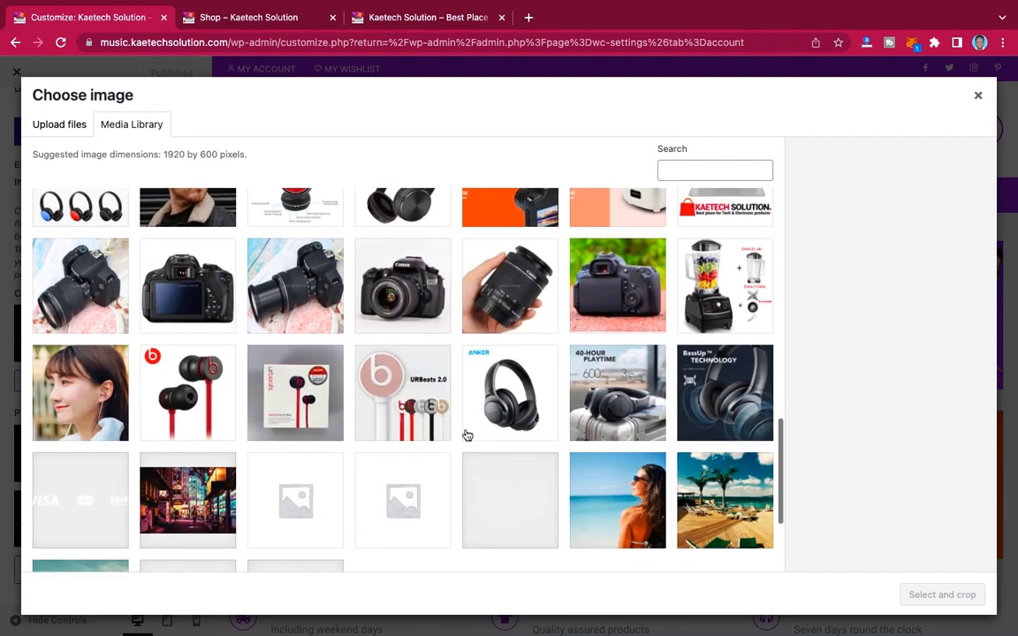
scroll(466, 435, "down", 4)
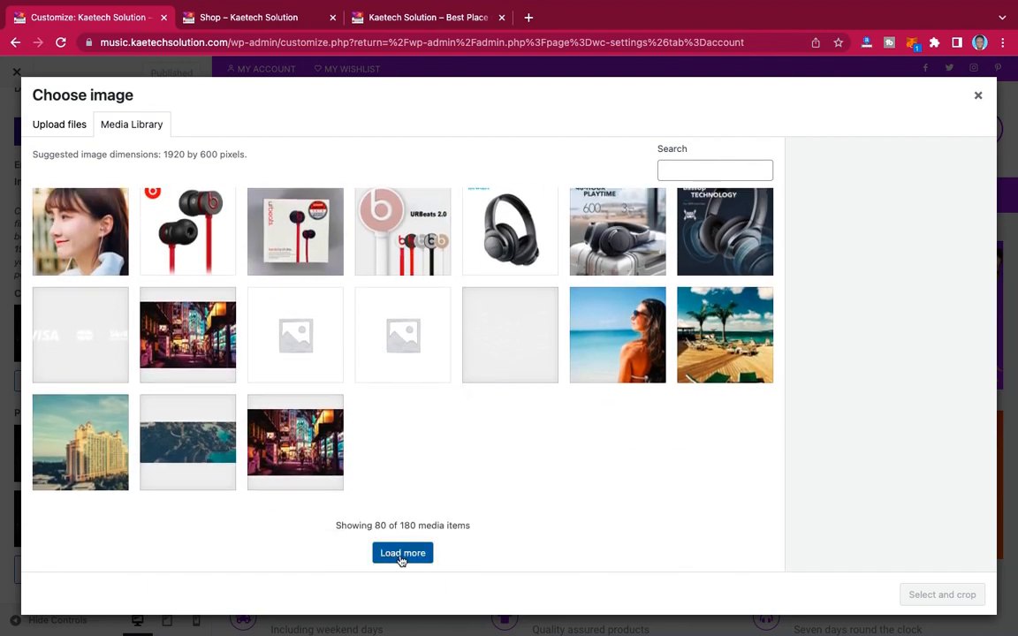
scroll(438, 413, "up", 12)
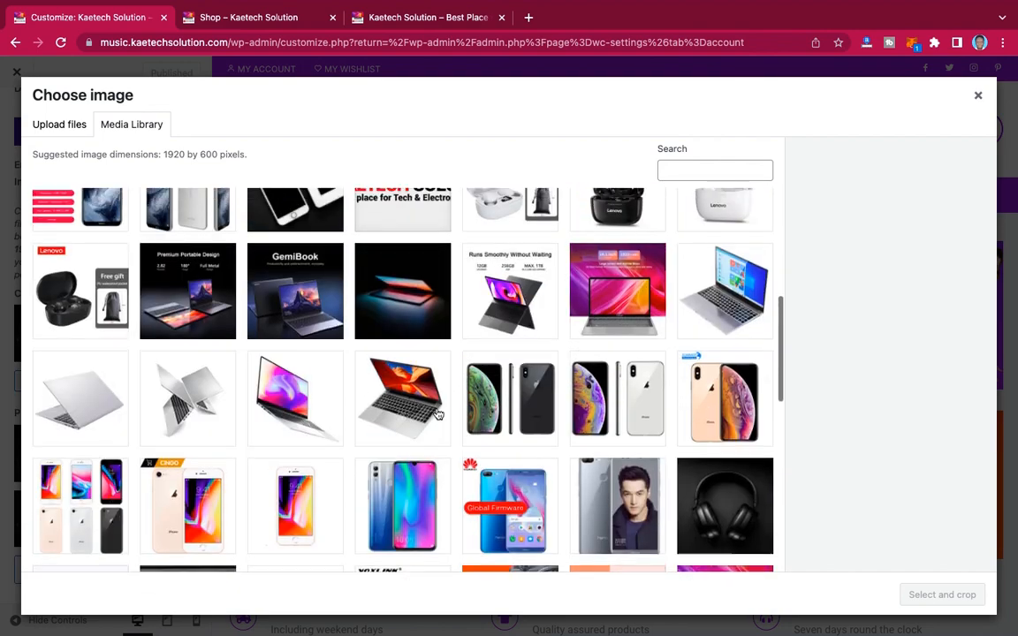
scroll(438, 414, "up", 4)
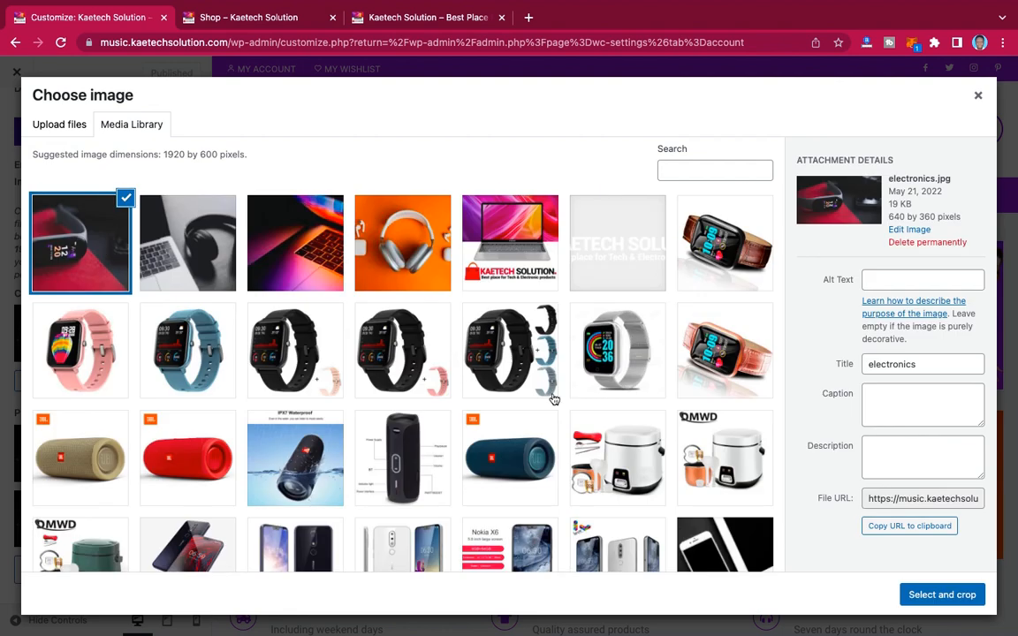
left_click(936, 594)
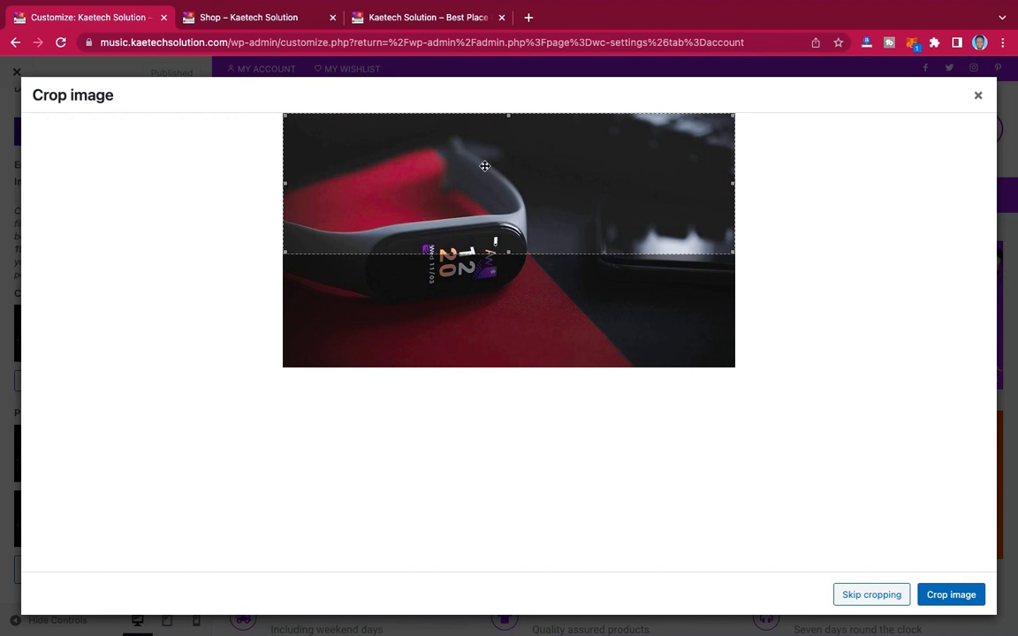
left_click_drag(484, 166, 484, 232)
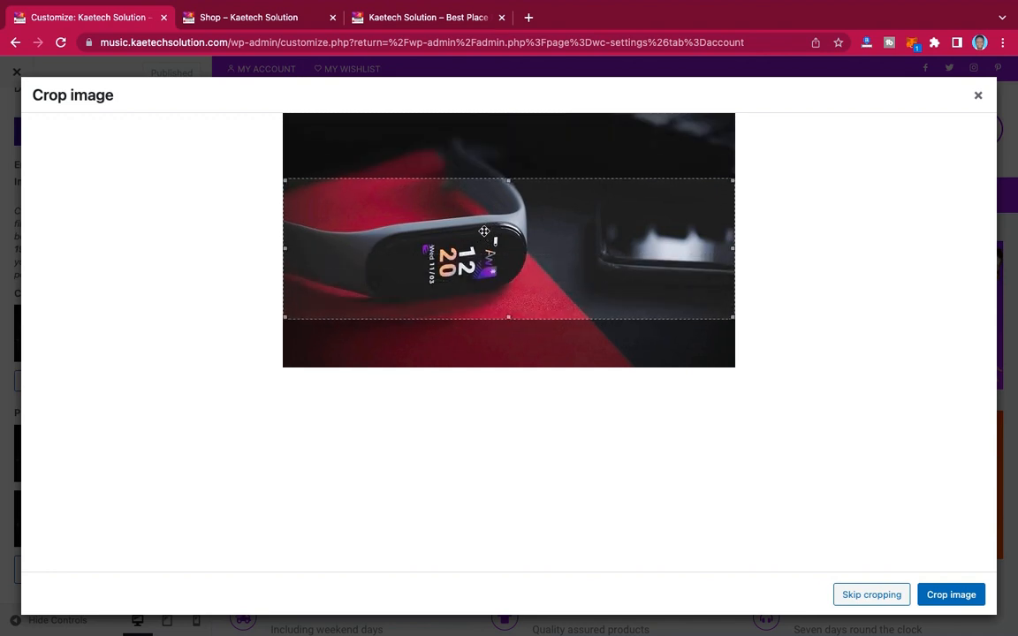
left_click(962, 604)
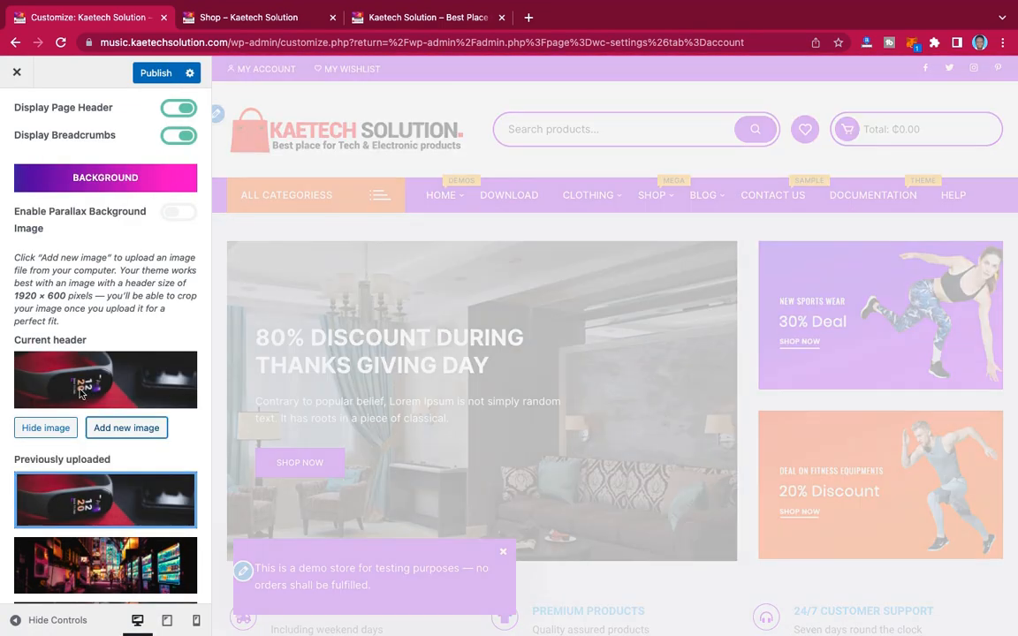
- Remove the old night street images from the previously uploaded page headers
scroll(119, 404, "down", 3)
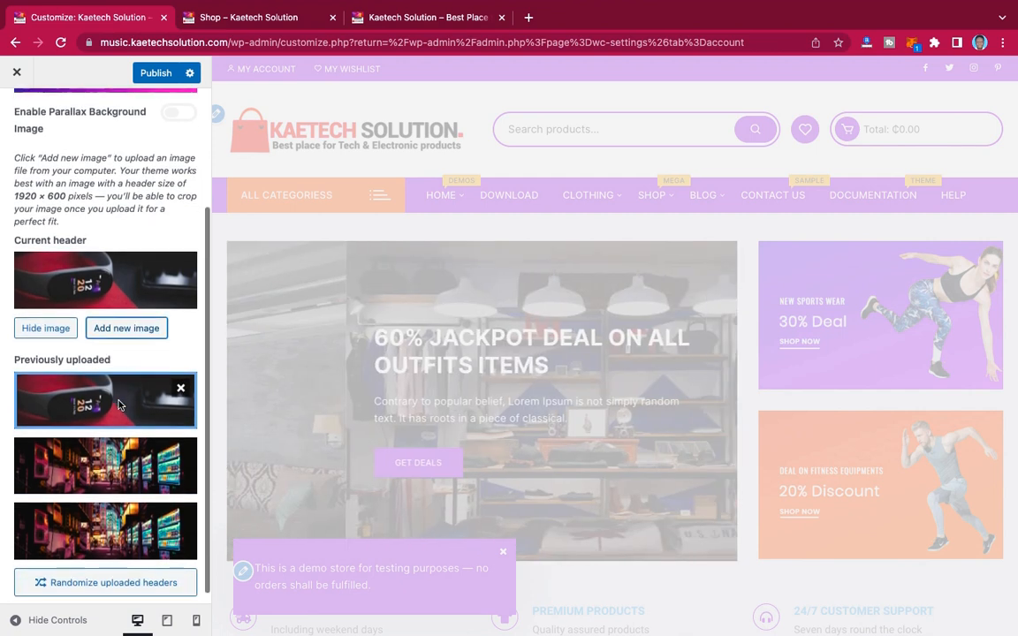
mouse_move(183, 442)
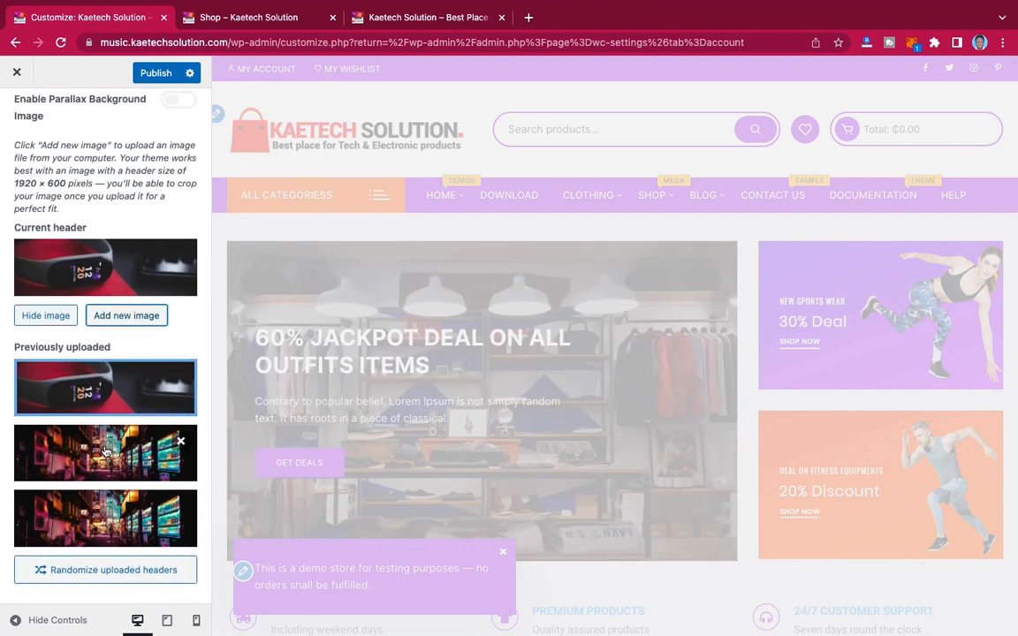
left_click(181, 442)
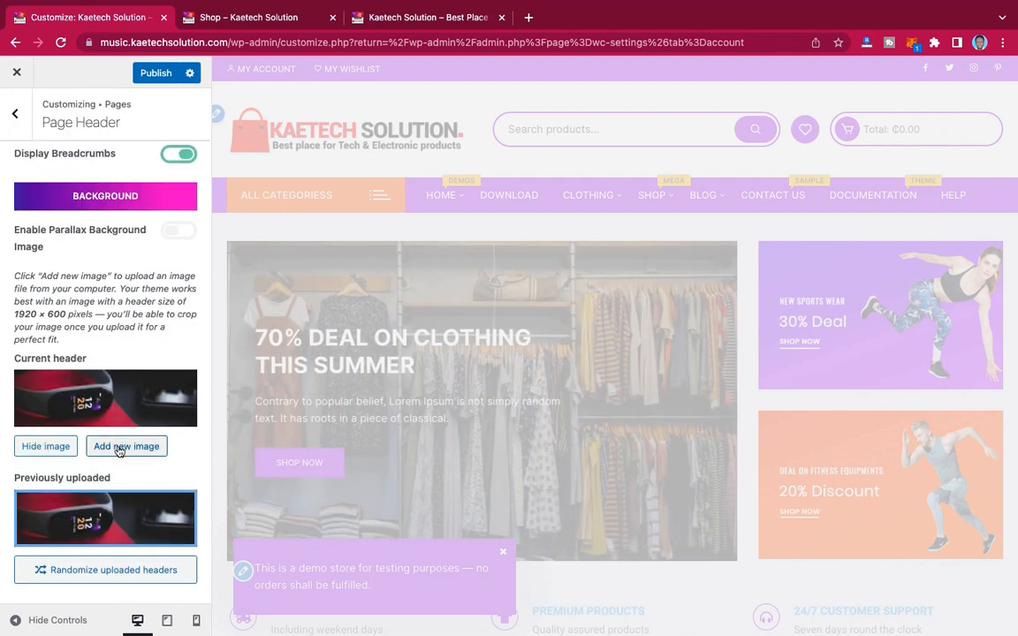
- Add the 1200 by 628 glowing laptop keyboard photo as a page header image, moving the crop area slightly down before cropping
left_click(125, 447)
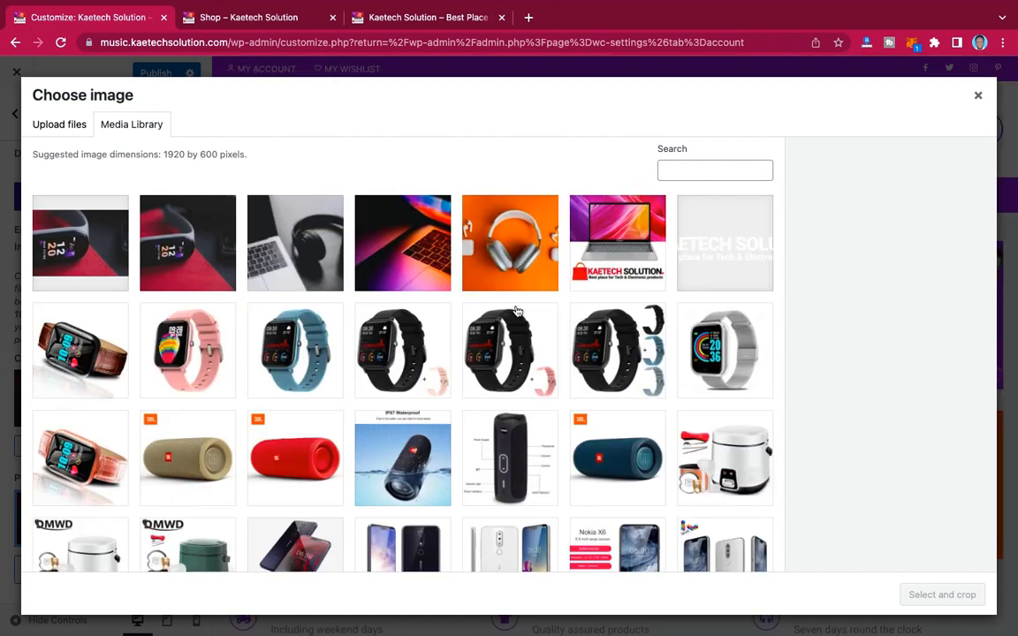
scroll(517, 310, "down", 10)
scroll(517, 310, "up", 3)
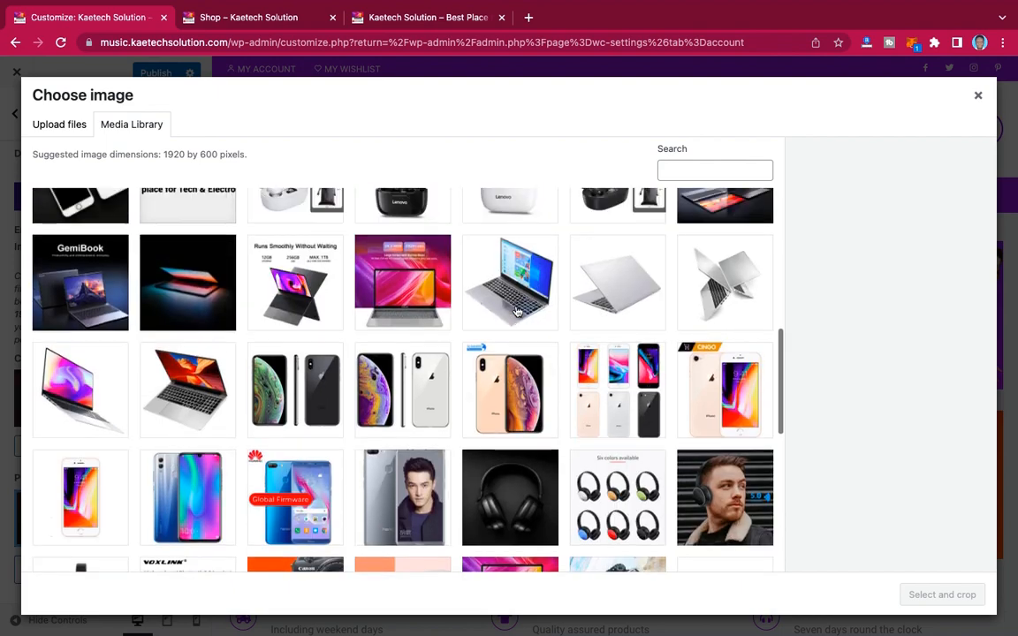
scroll(517, 311, "down", 10)
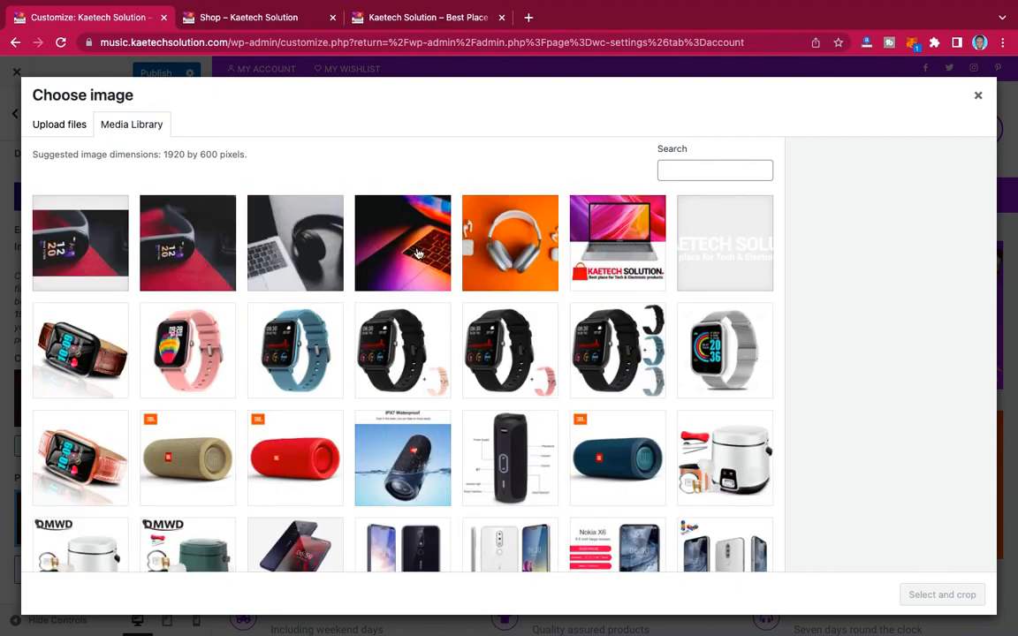
left_click(433, 254)
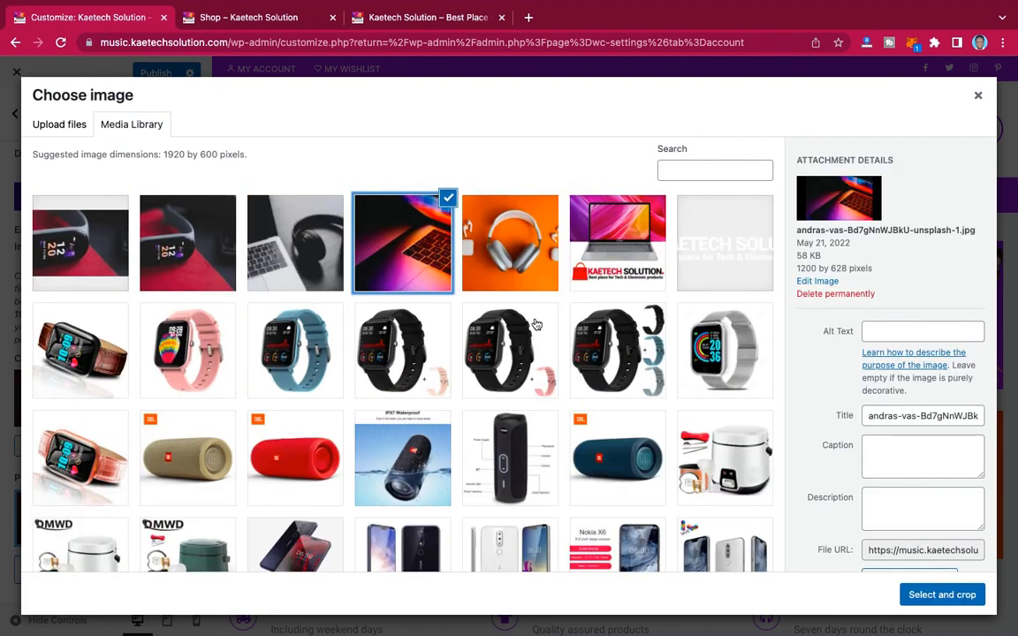
left_click(910, 595)
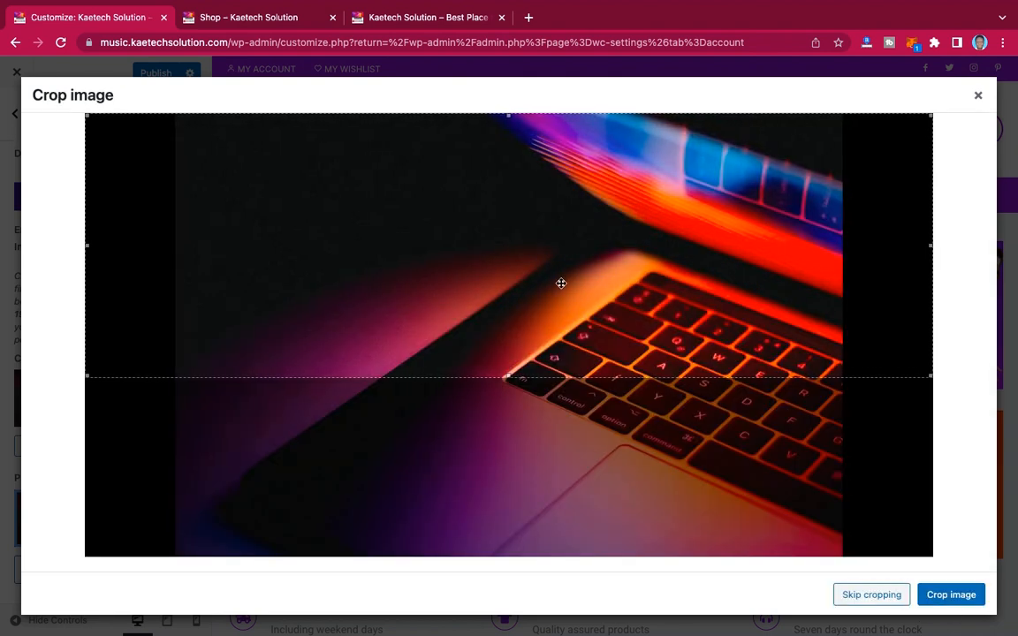
left_click_drag(561, 282, 557, 316)
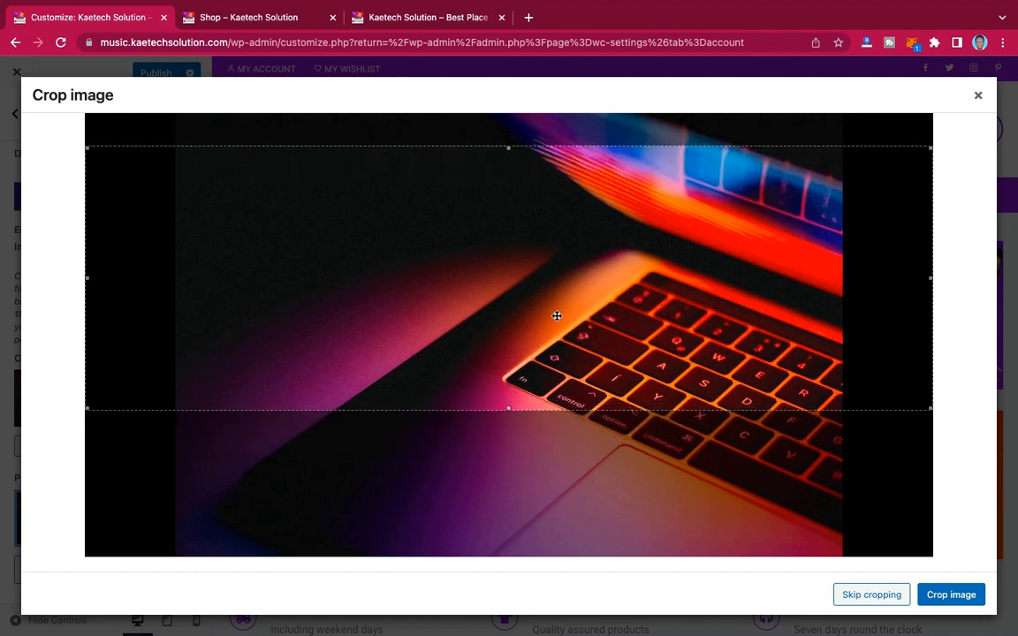
left_click(951, 594)
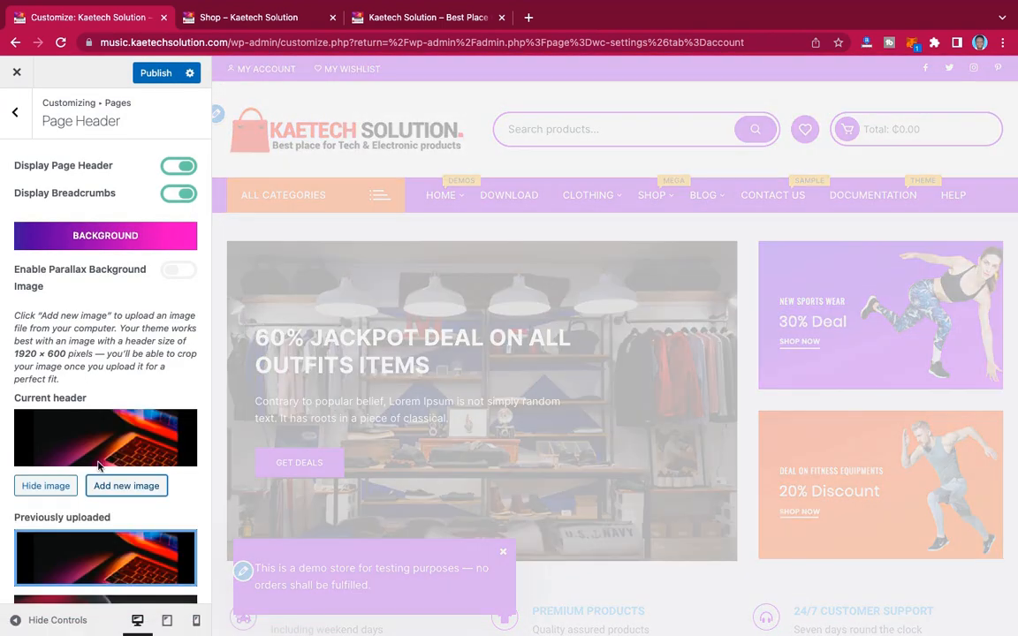
- Set the page header to randomize the uploaded header images and publish the change
scroll(102, 463, "down", 3)
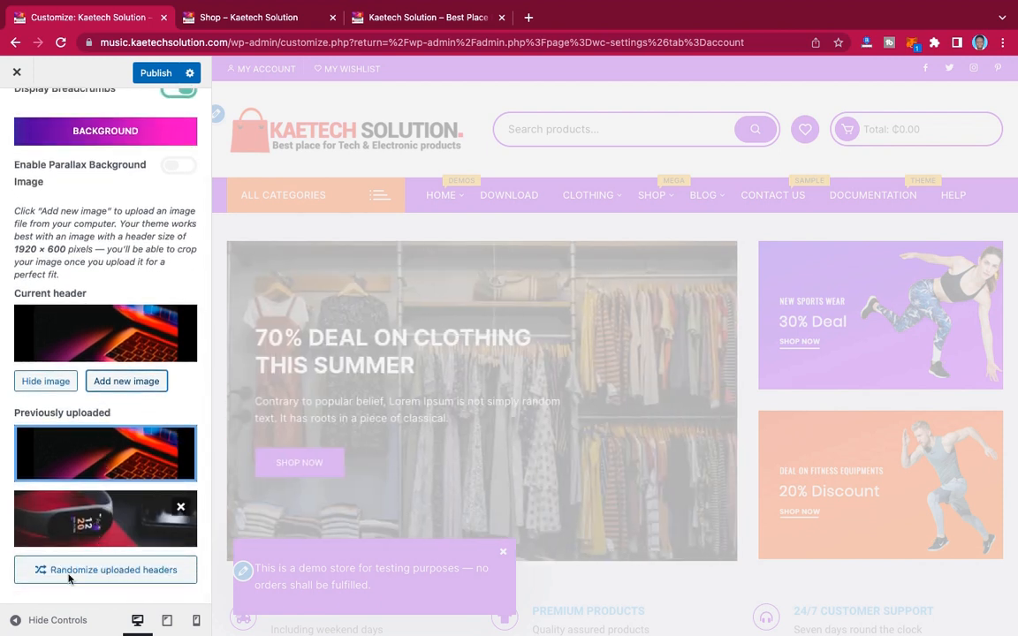
left_click(118, 571)
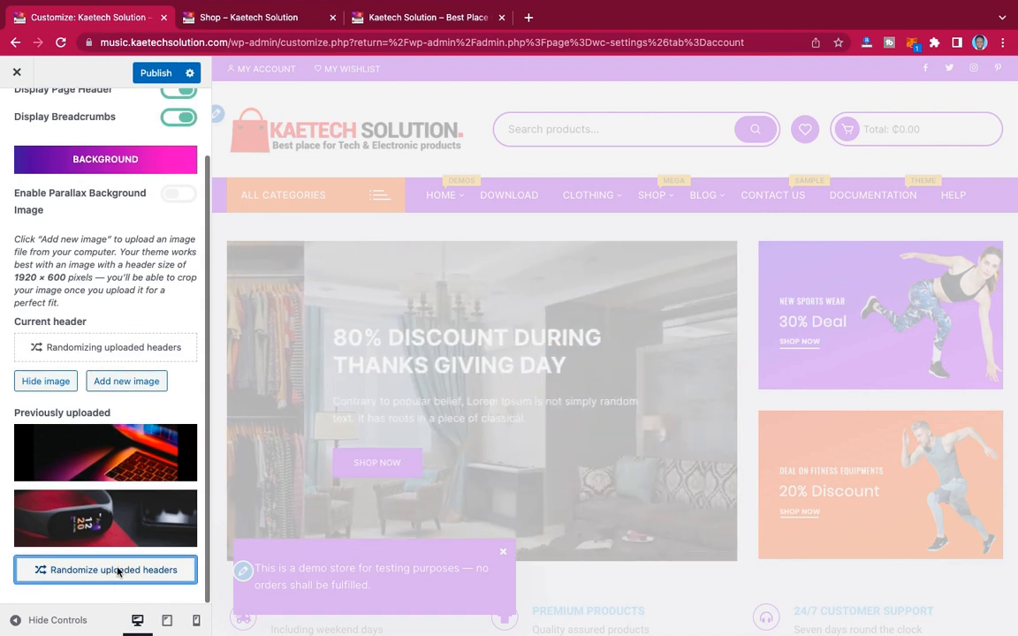
scroll(100, 289, "up", 2)
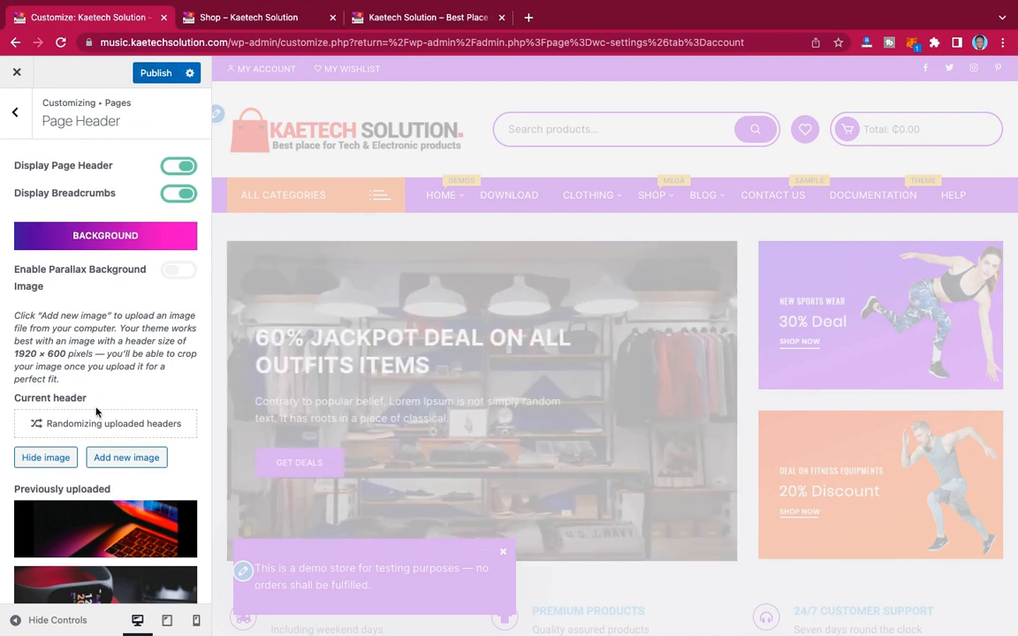
scroll(95, 411, "down", 1)
scroll(96, 411, "up", 1)
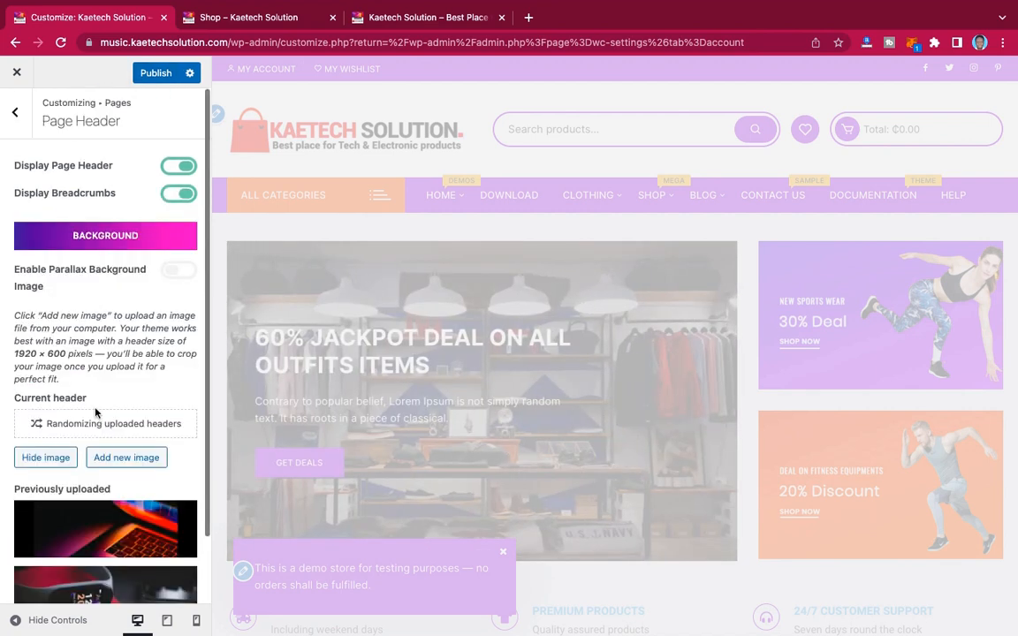
left_click(155, 73)
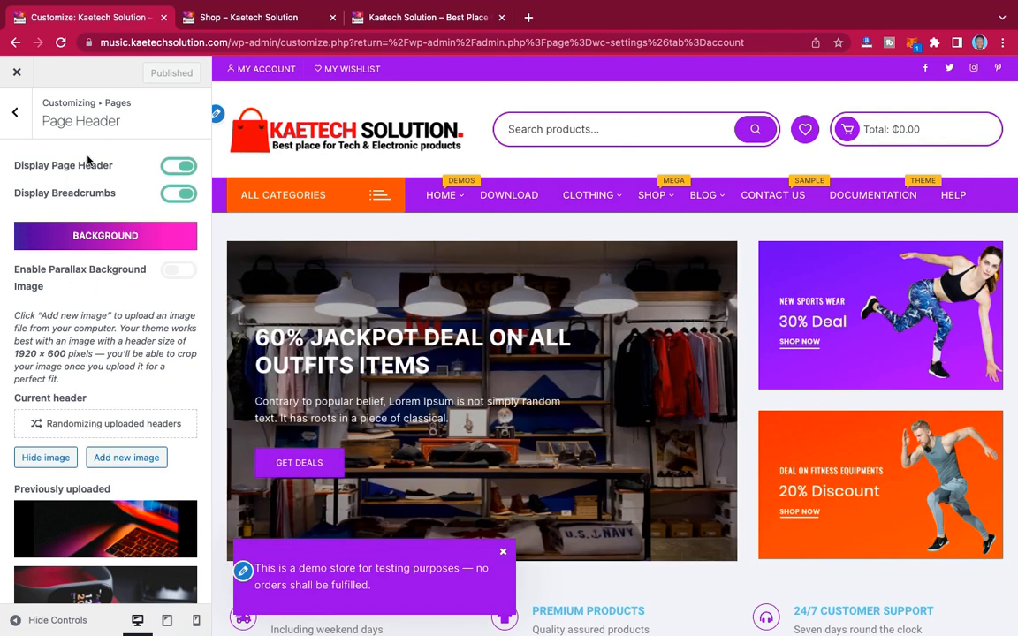
- Review the Blog Page settings for post metas and sidebar position, and return to the main customizer sections
left_click(15, 112)
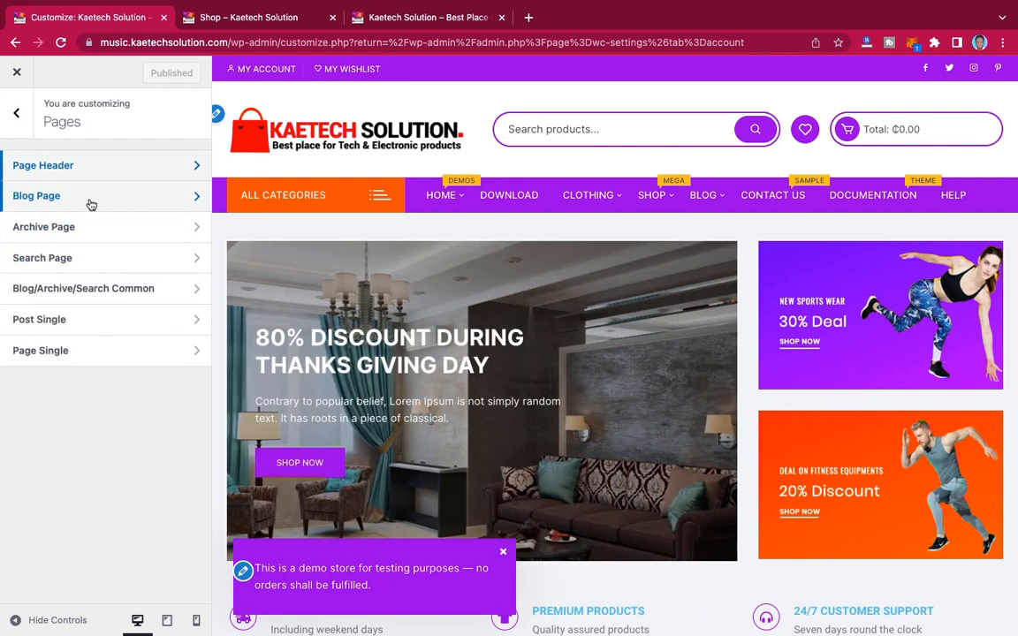
left_click(91, 203)
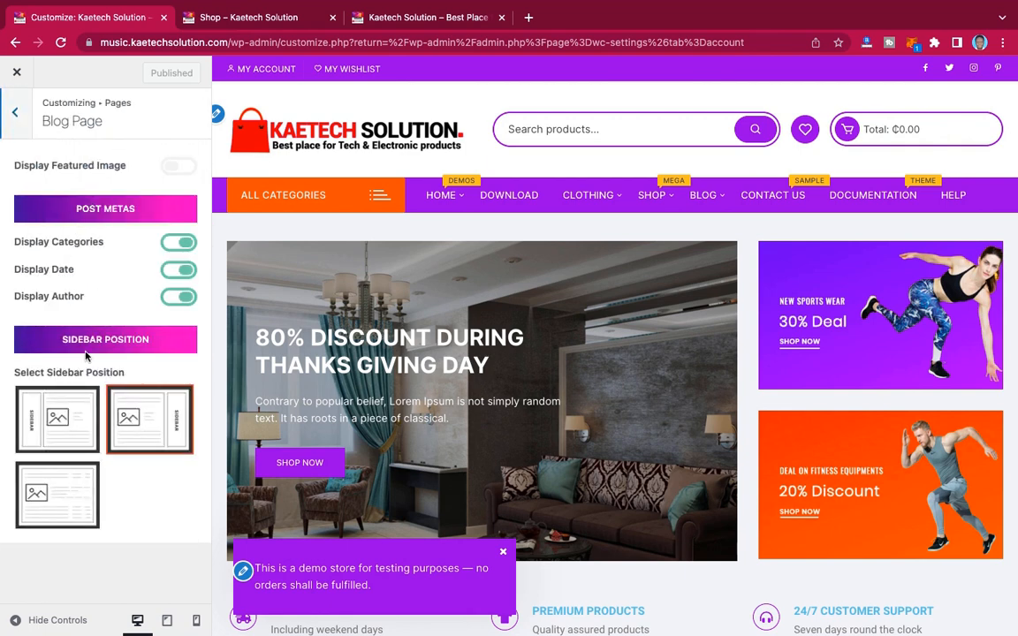
left_click(15, 112)
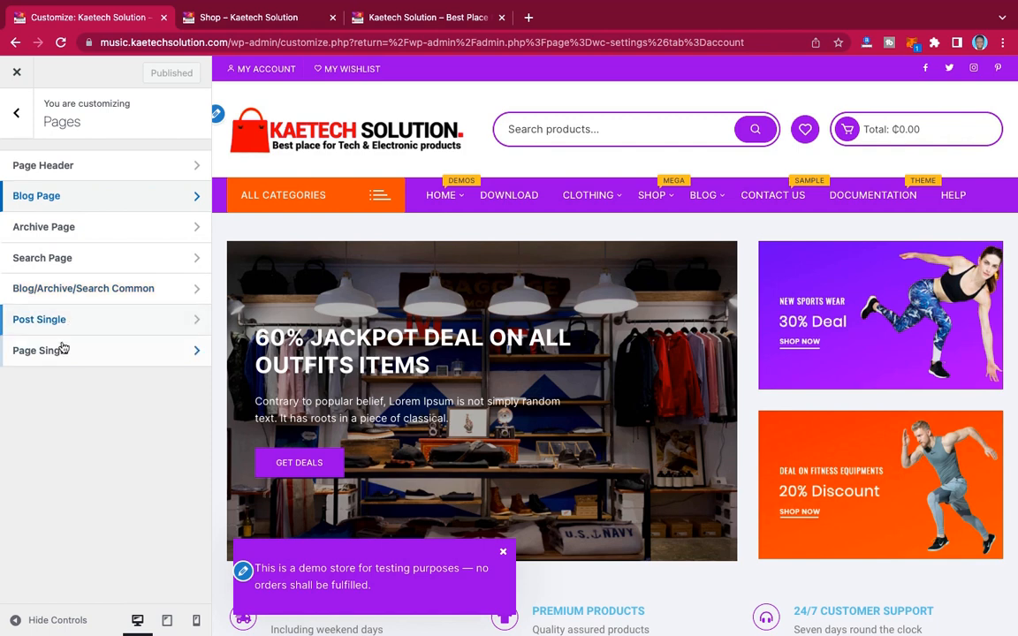
left_click(23, 110)
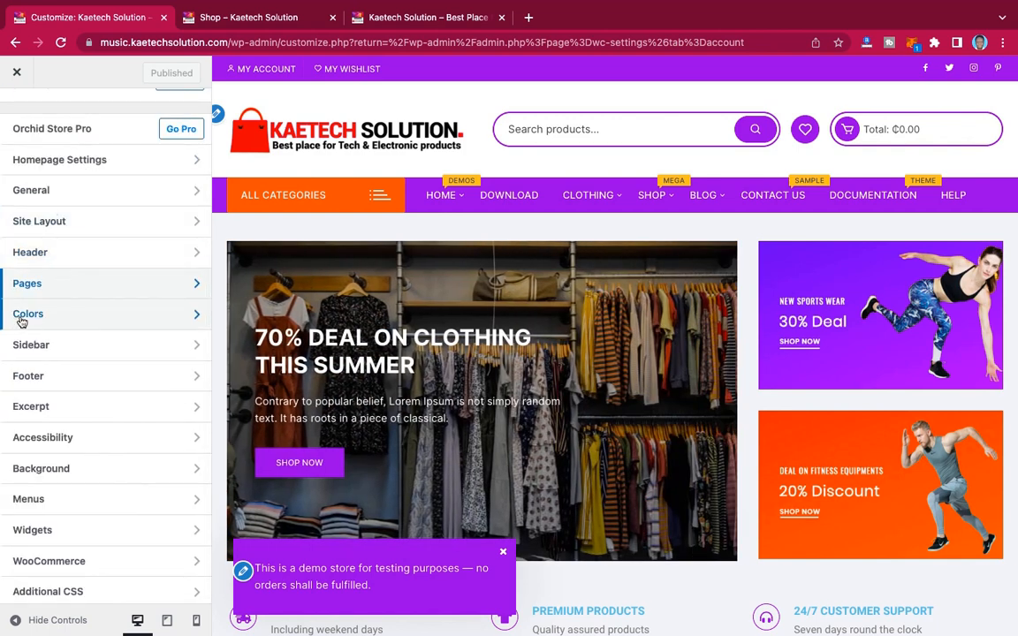
- Open the Theme Color settings and sample the red of the logo's shopping bag with the ColorPick Eyedropper extension
left_click(92, 324)
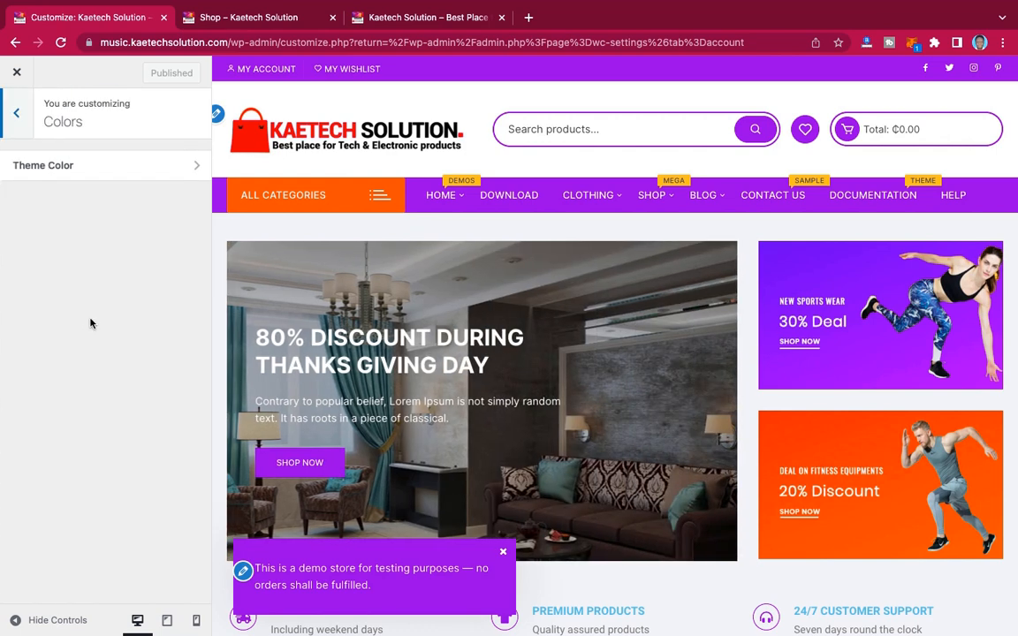
left_click(115, 165)
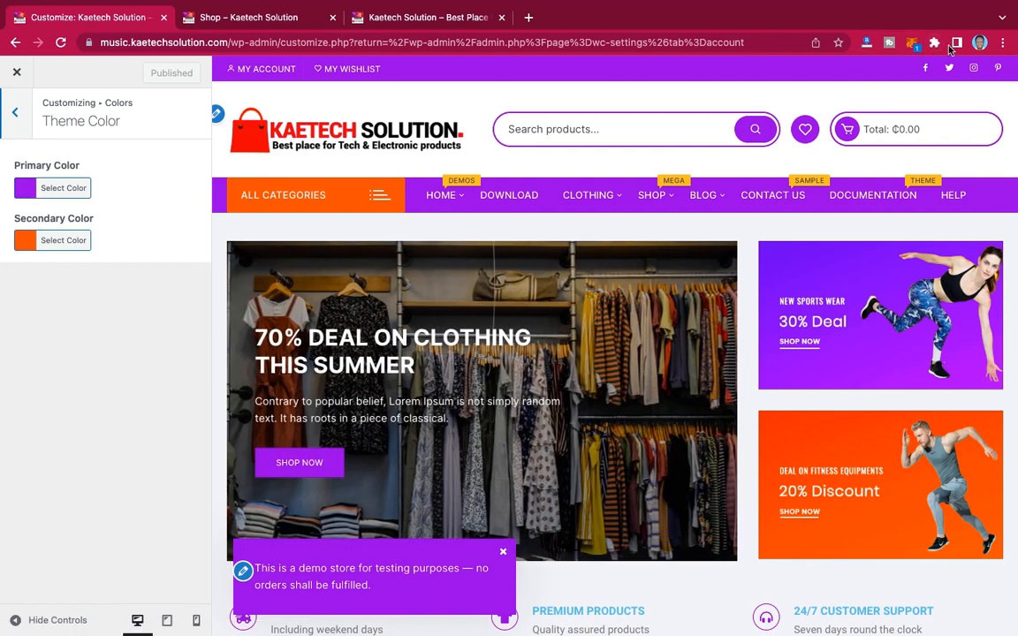
left_click(934, 43)
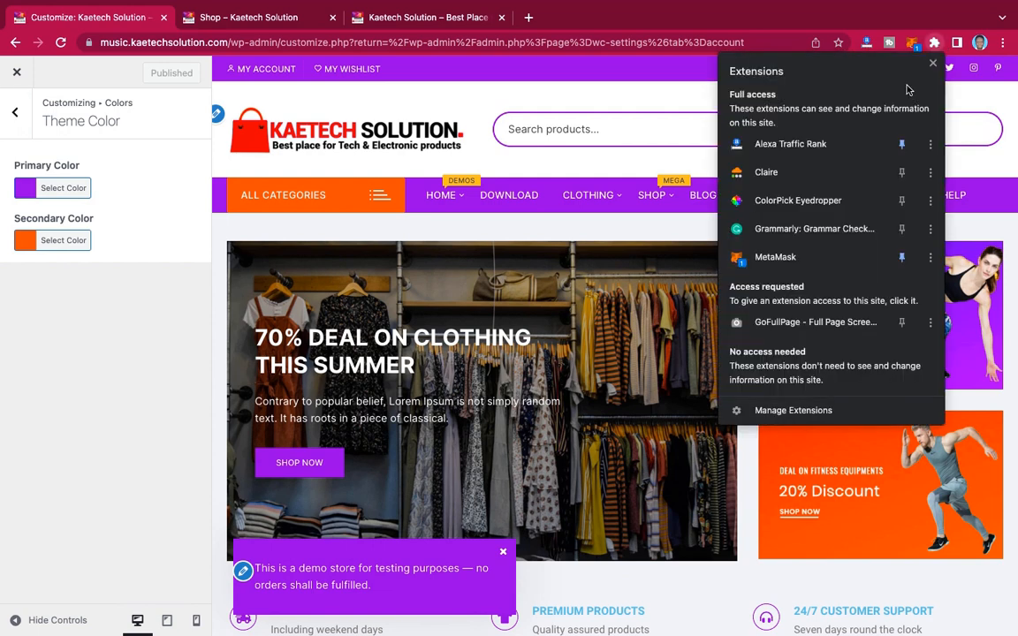
left_click(798, 201)
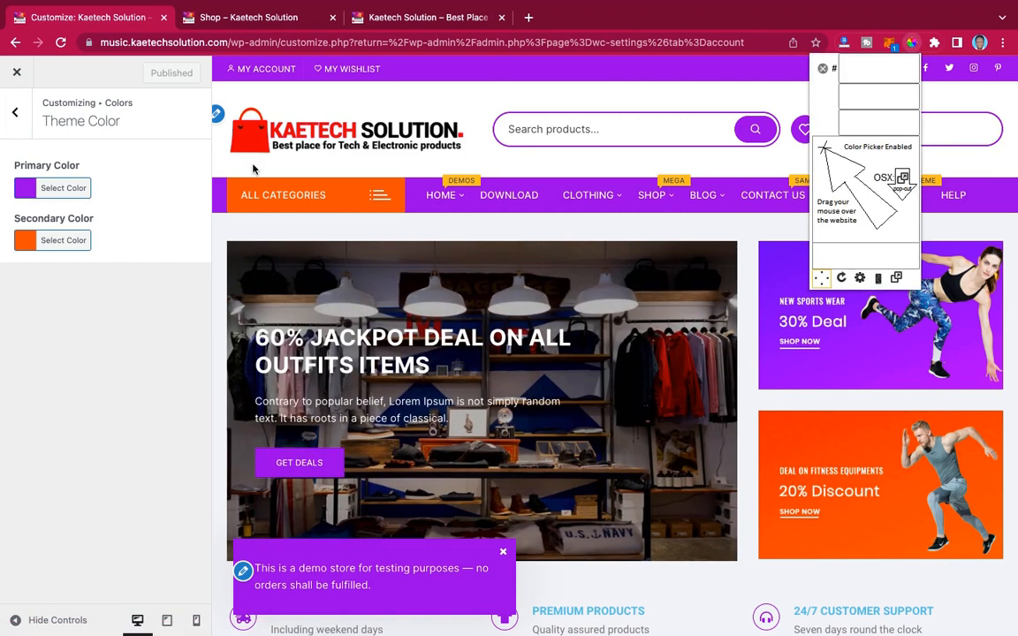
left_click(254, 167)
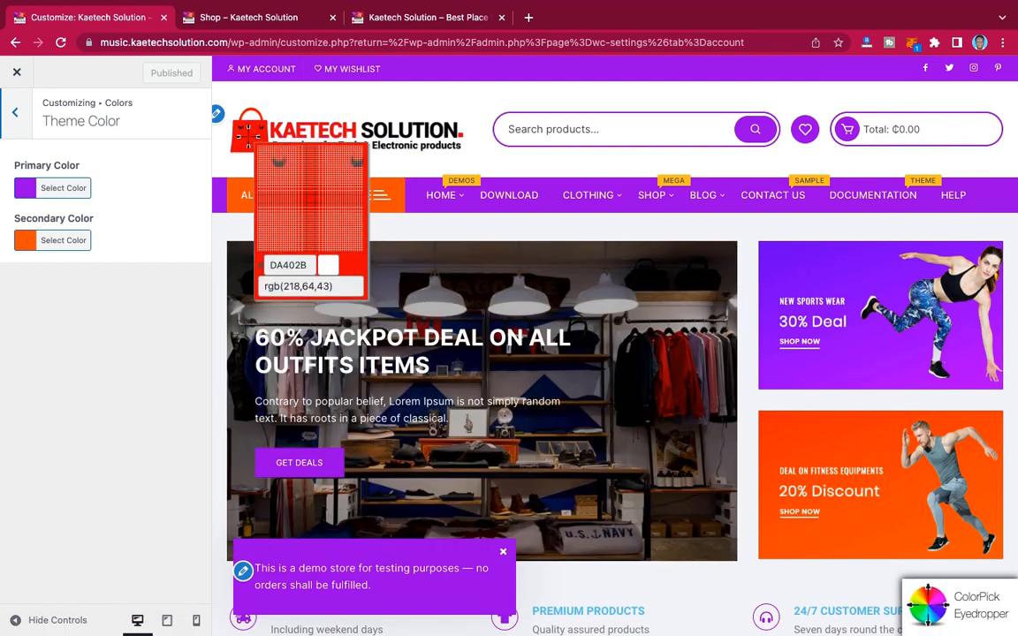
left_click(250, 136)
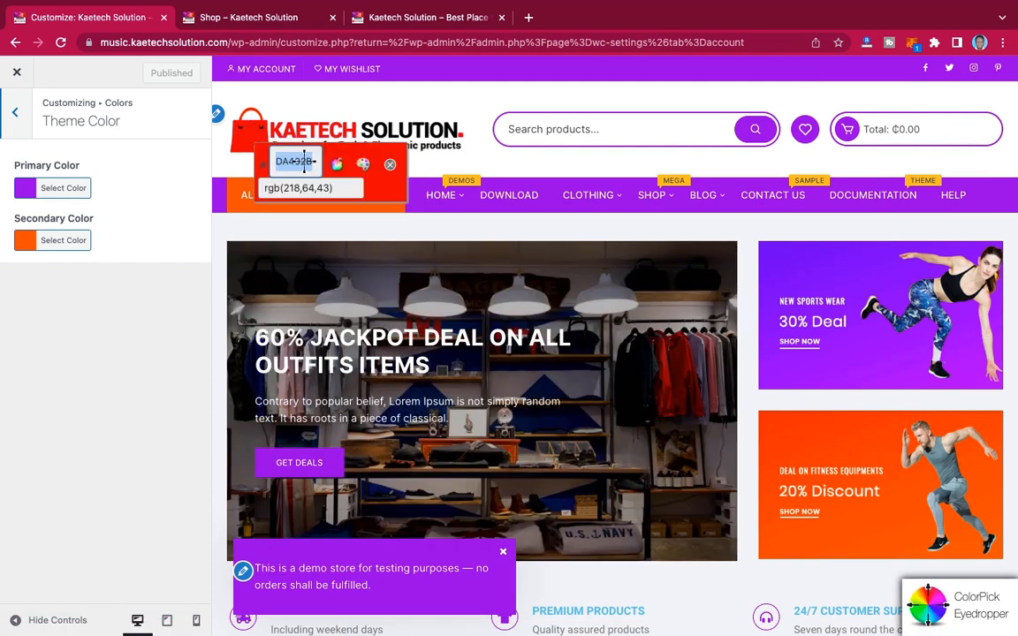
left_click(392, 164)
left_click(391, 166)
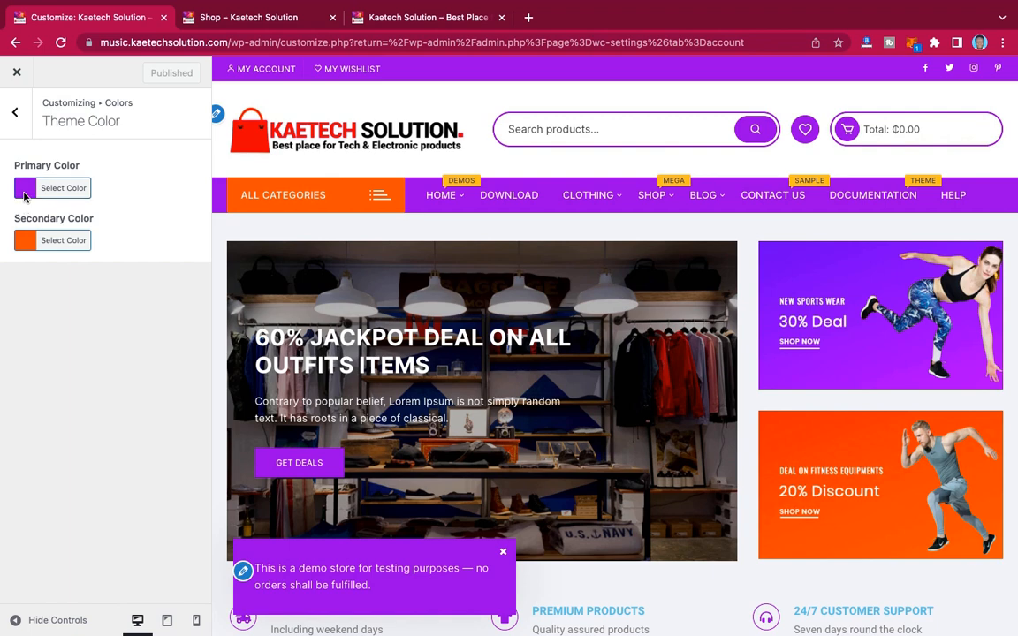
- Set the theme's primary color to #da402b and check the recolored homepage preview
left_click(26, 189)
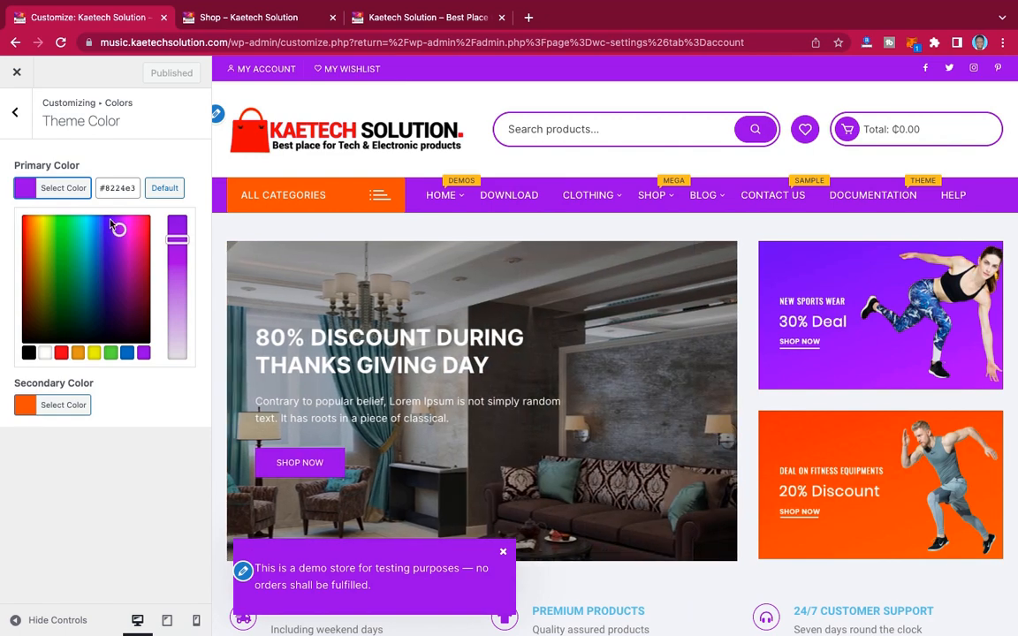
left_click(128, 187)
key("super+a")
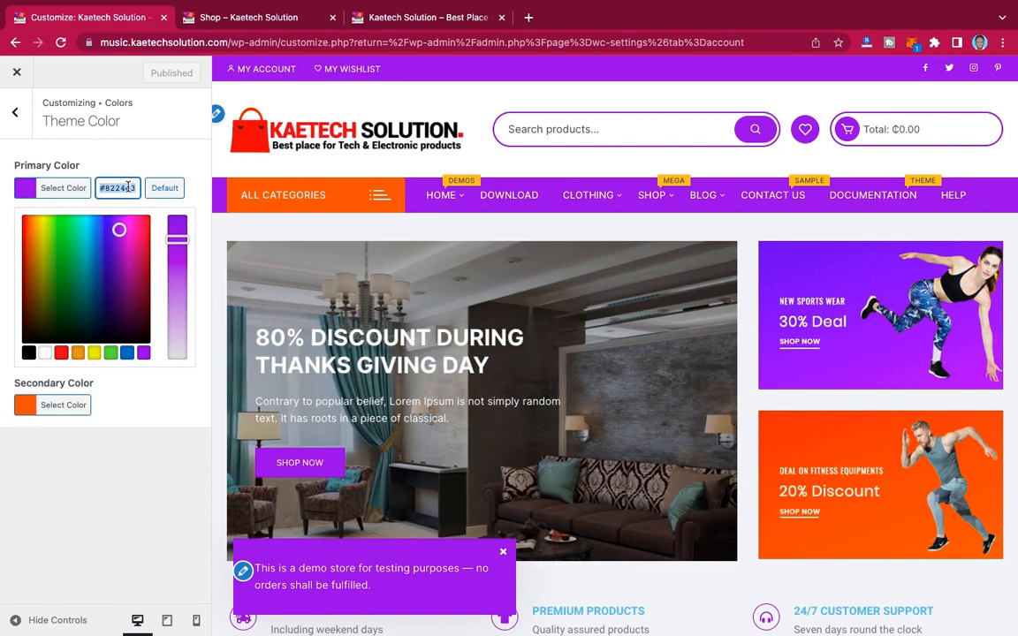
type("#da402b")
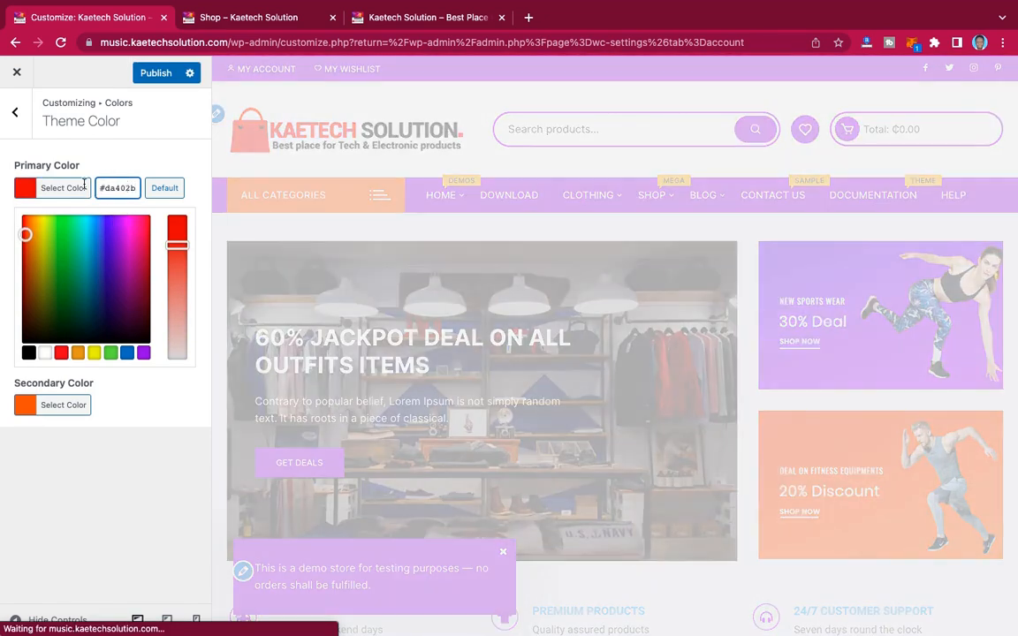
left_click(24, 191)
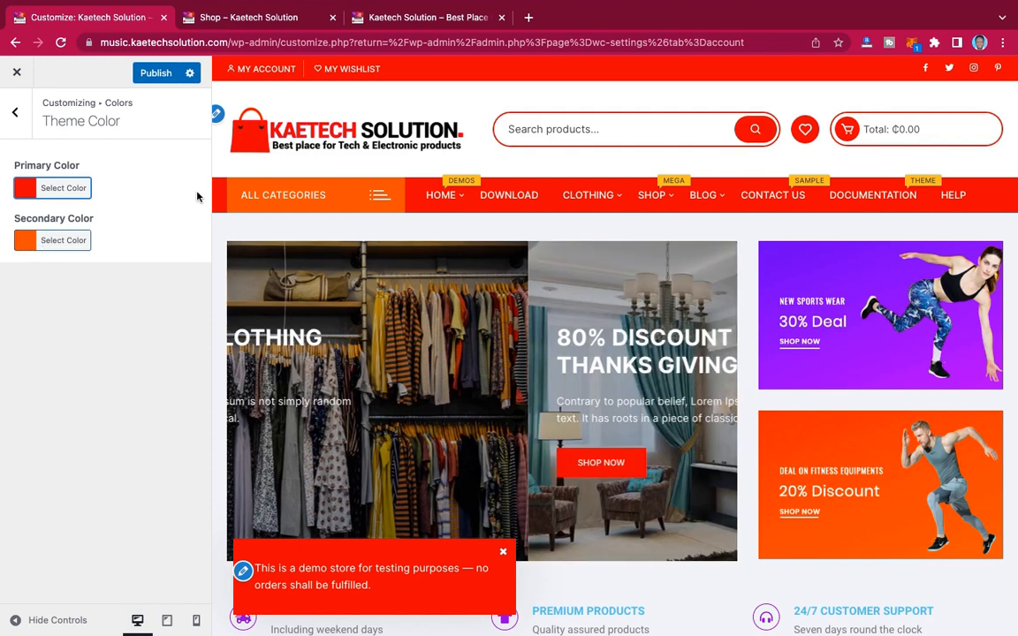
mouse_move(789, 285)
scroll(789, 285, "down", 5)
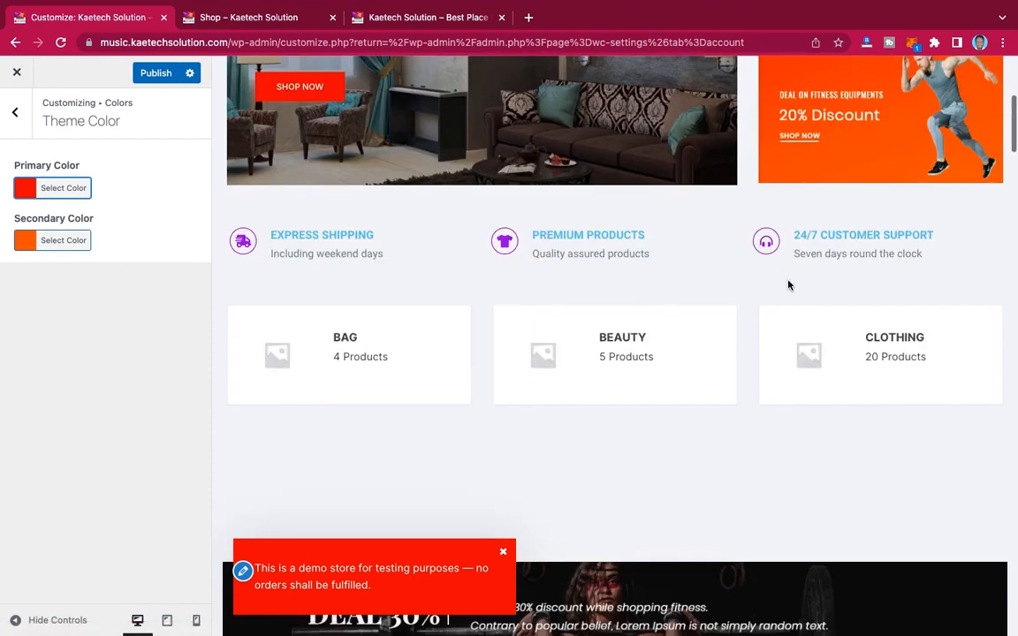
scroll(789, 285, "up", 5)
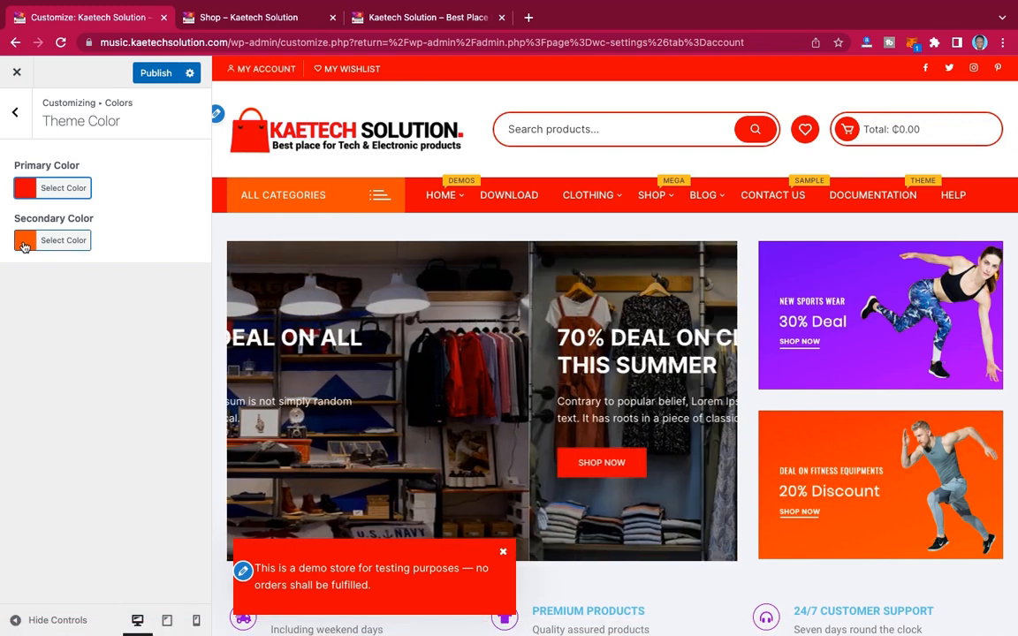
- Try the yellow preset as the secondary color, and sample the amber of the DEMOS menu badge with ColorPick Eyedropper
left_click(24, 242)
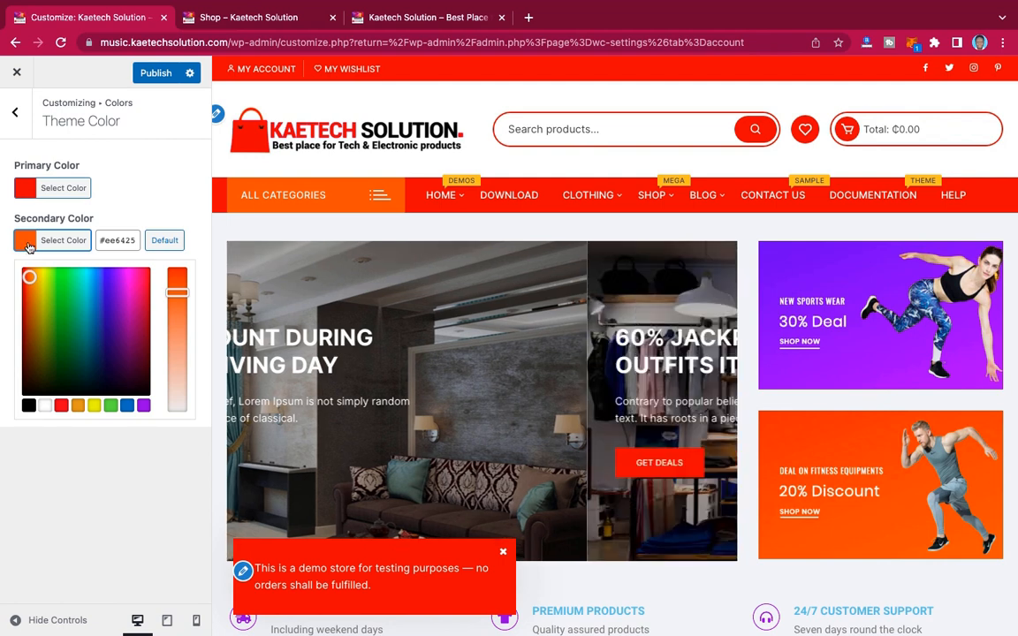
left_click(94, 405)
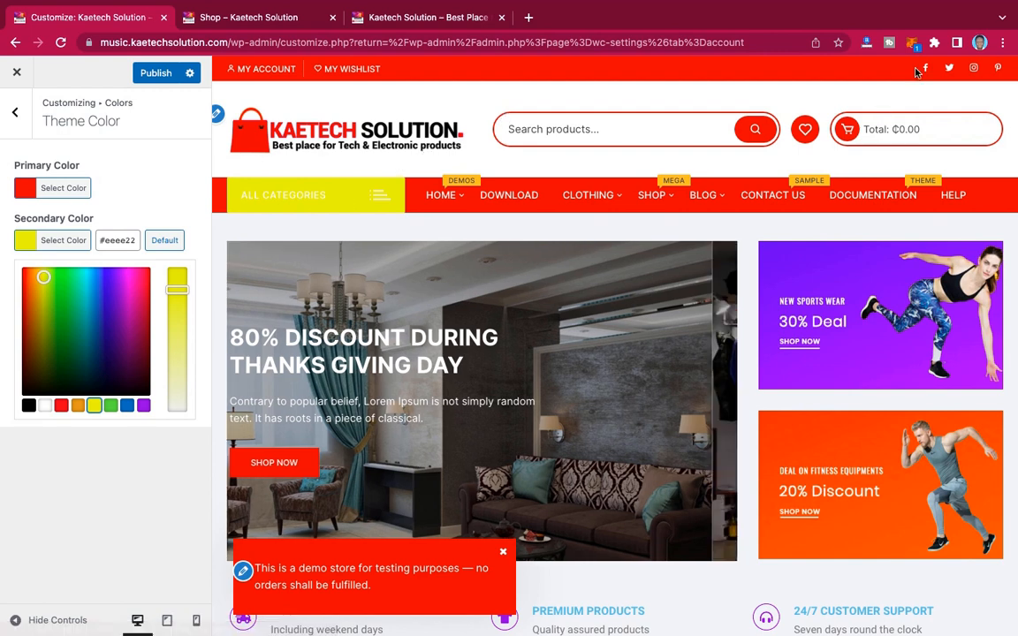
left_click(934, 43)
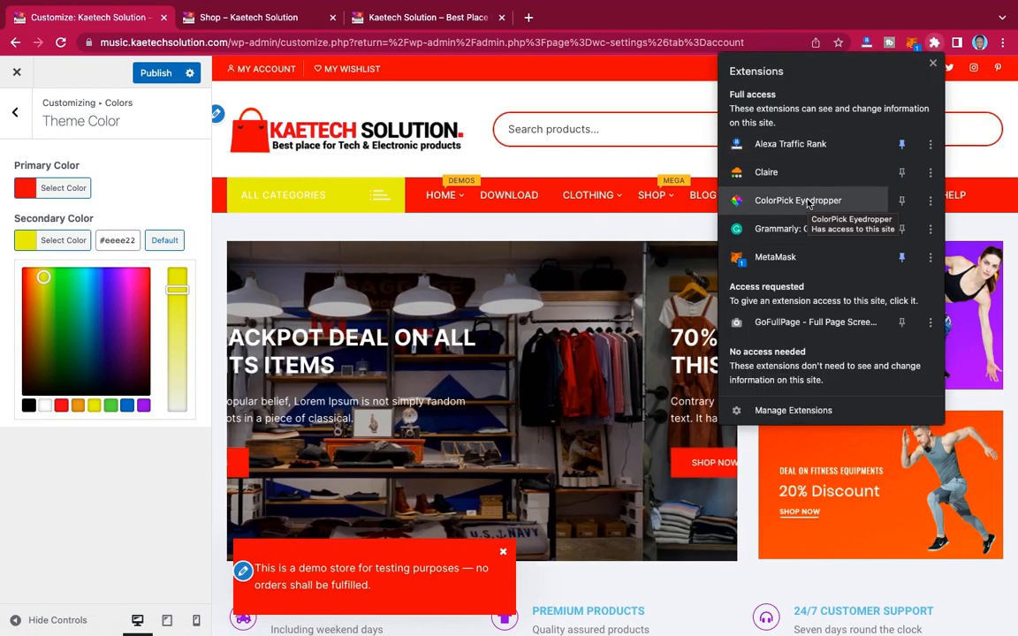
left_click(808, 201)
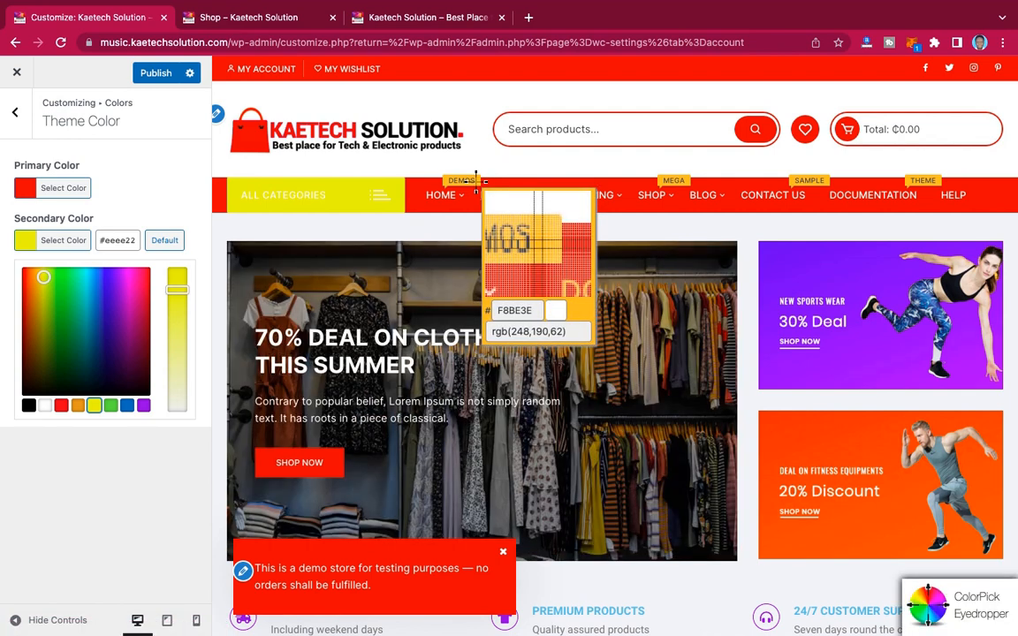
left_click(475, 181)
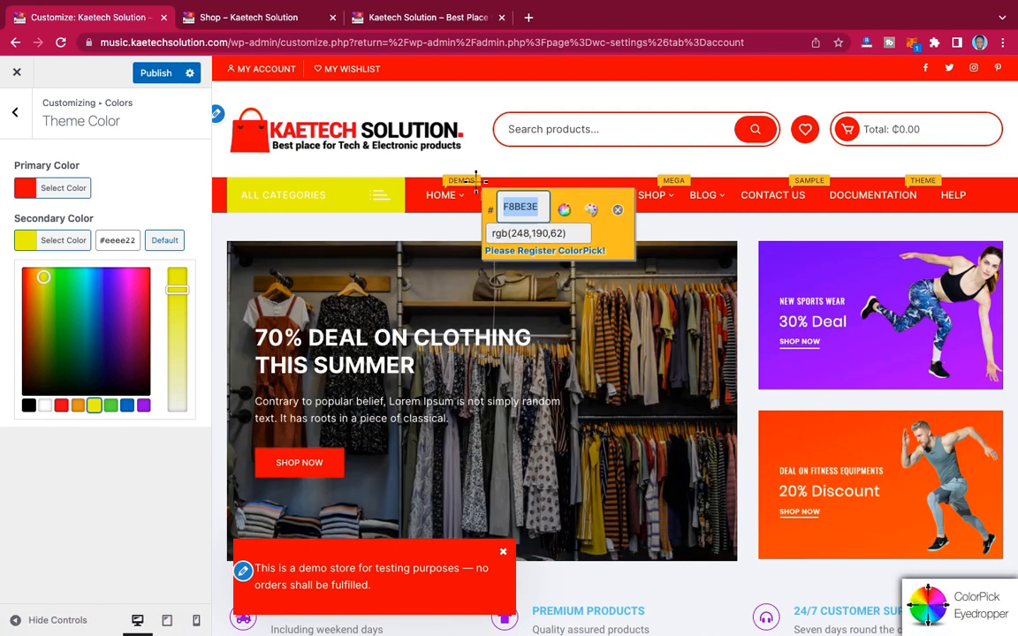
left_click(619, 209)
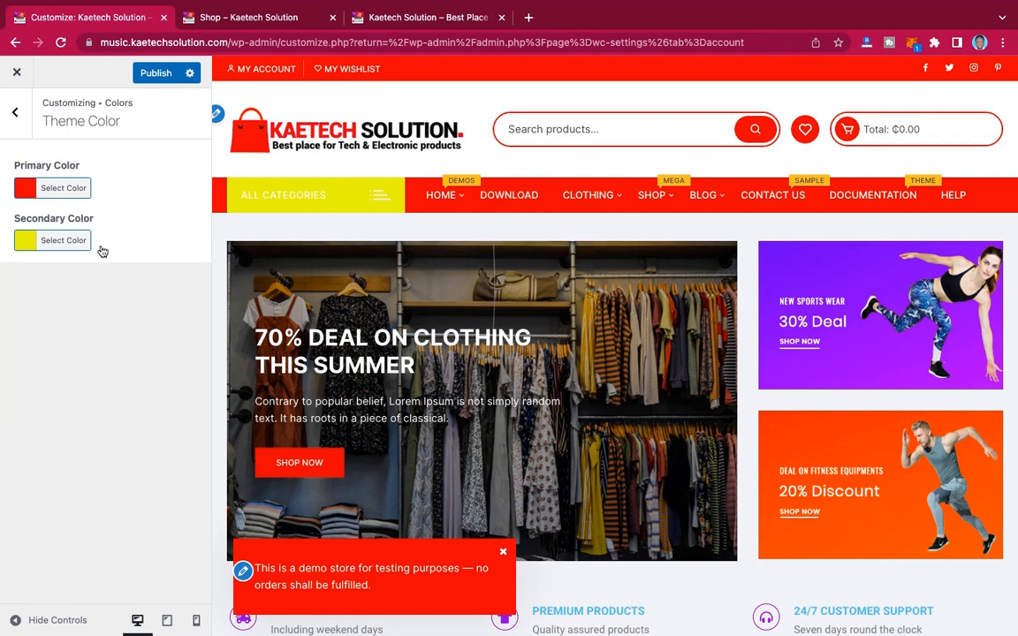
- Set the theme's secondary color to #f8be3e and publish the color changes
left_click(27, 245)
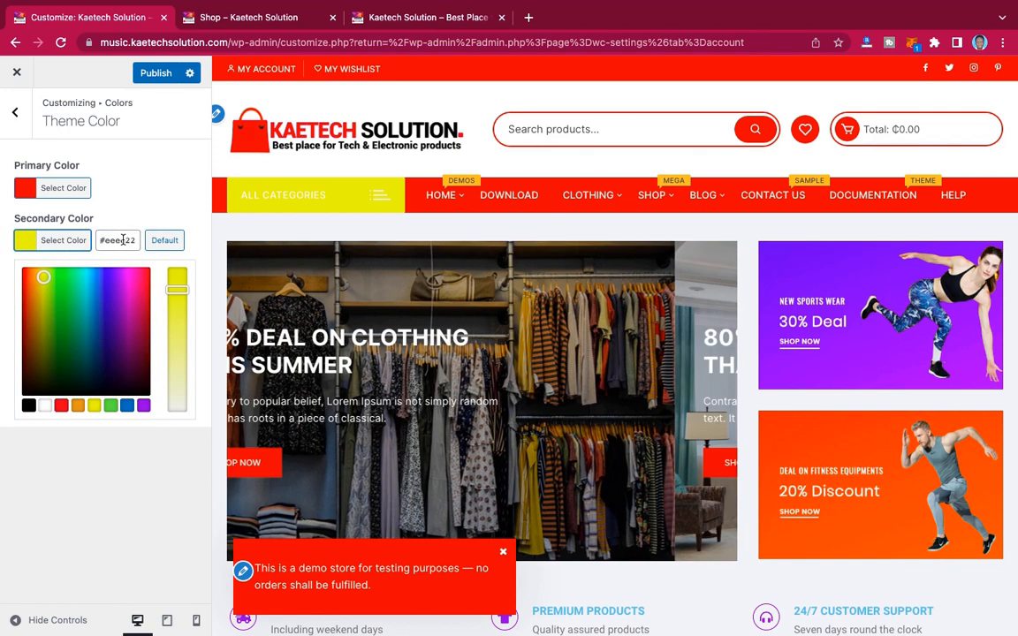
triple_click(123, 240)
type("#f8be3e")
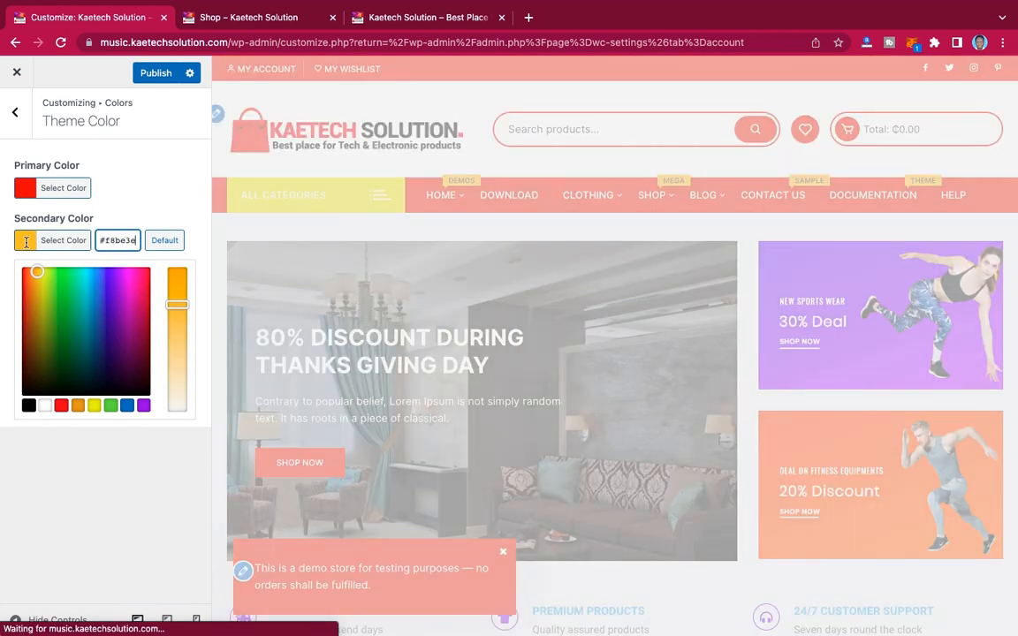
left_click(28, 247)
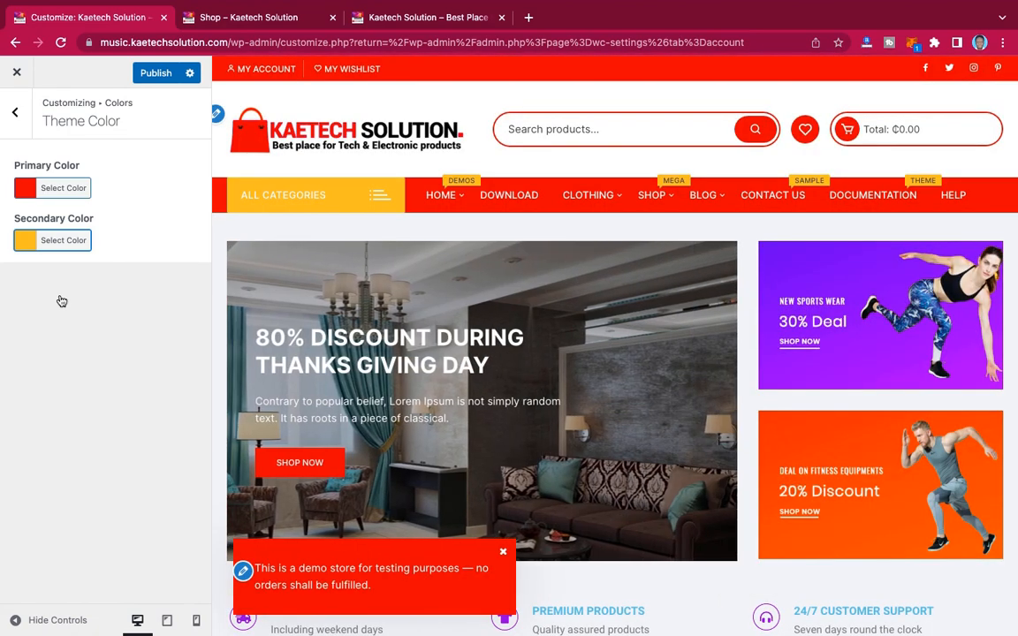
scroll(760, 275, "down", 5)
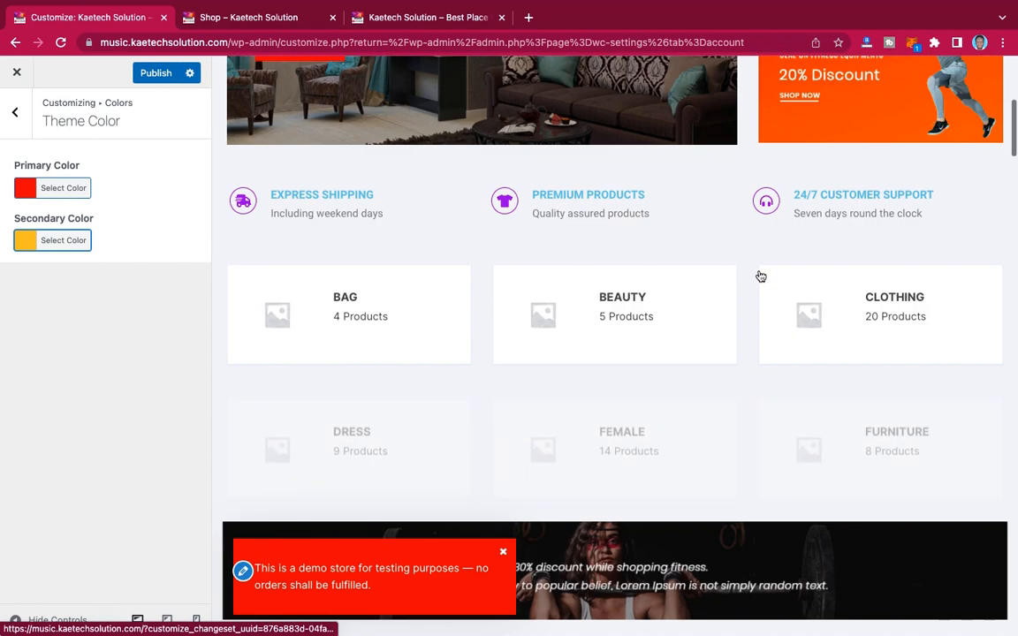
scroll(760, 275, "up", 5)
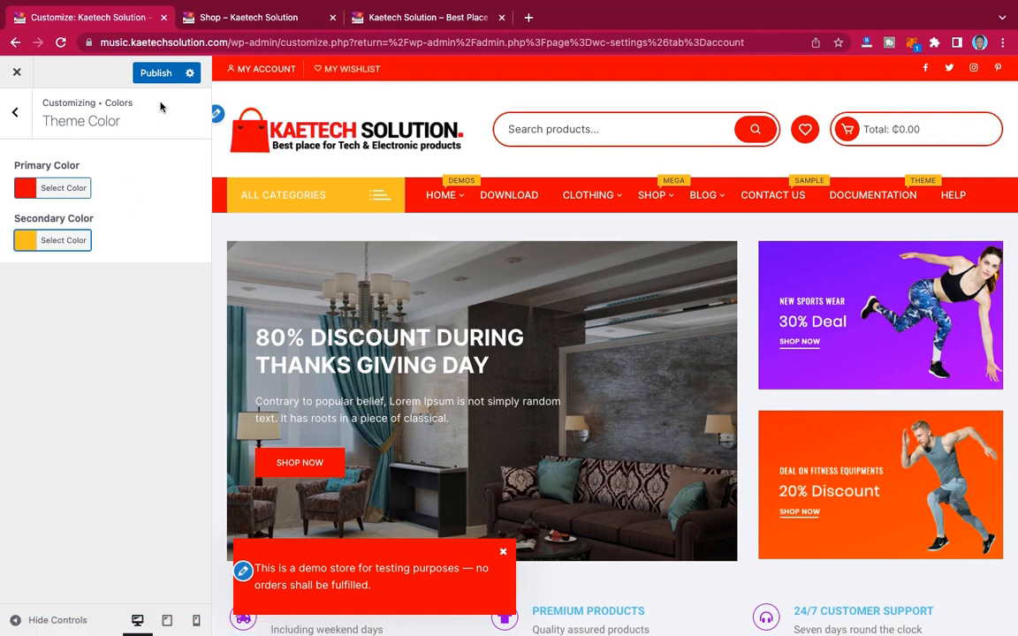
left_click(152, 76)
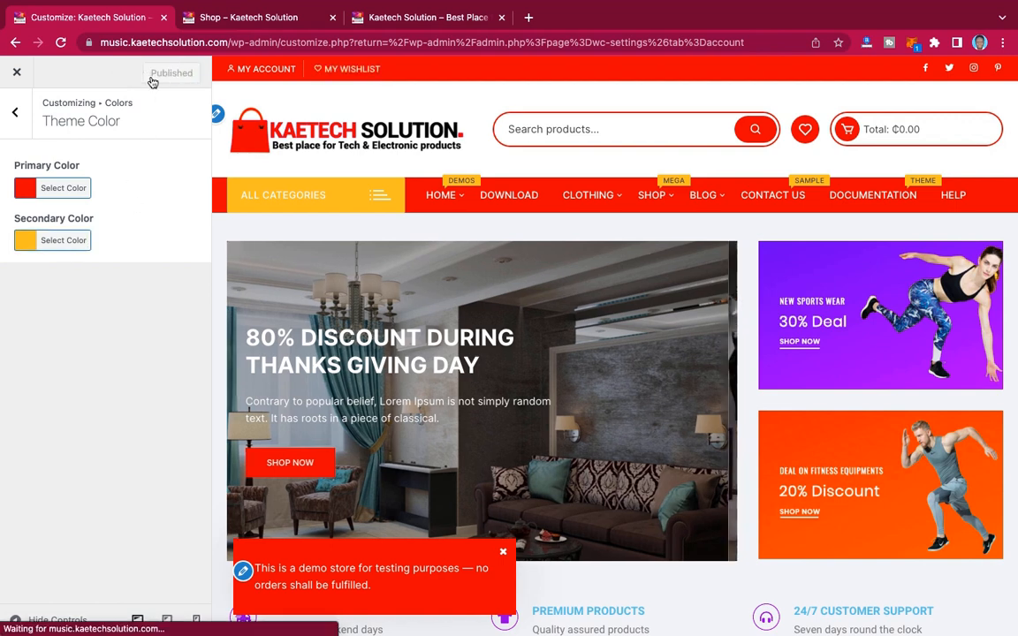
- Leave the Colors section, exit the customizer and open the WordPress Dashboard home page
left_click(17, 113)
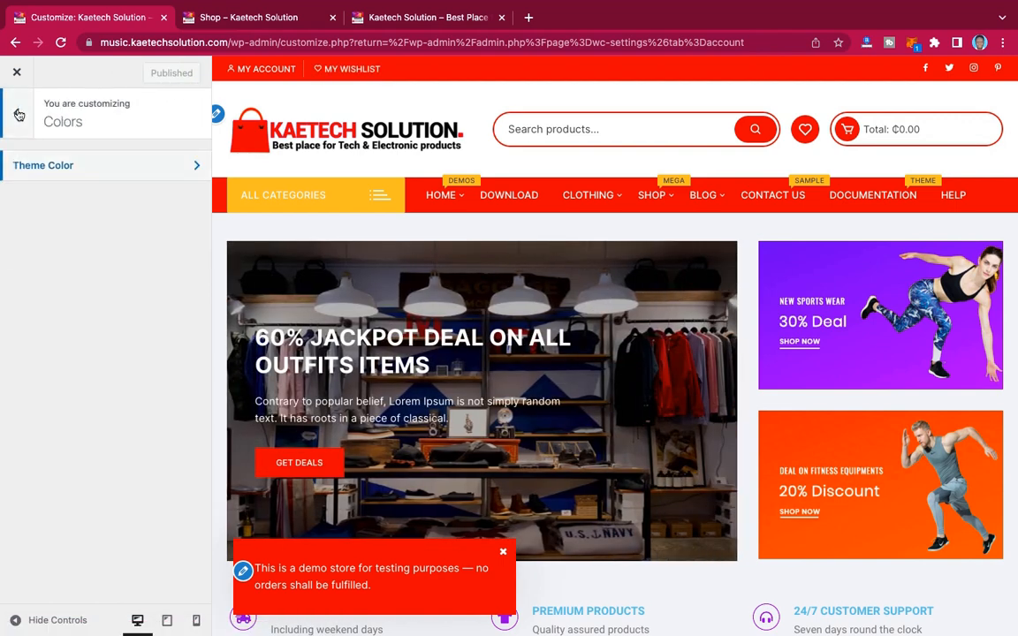
left_click(18, 112)
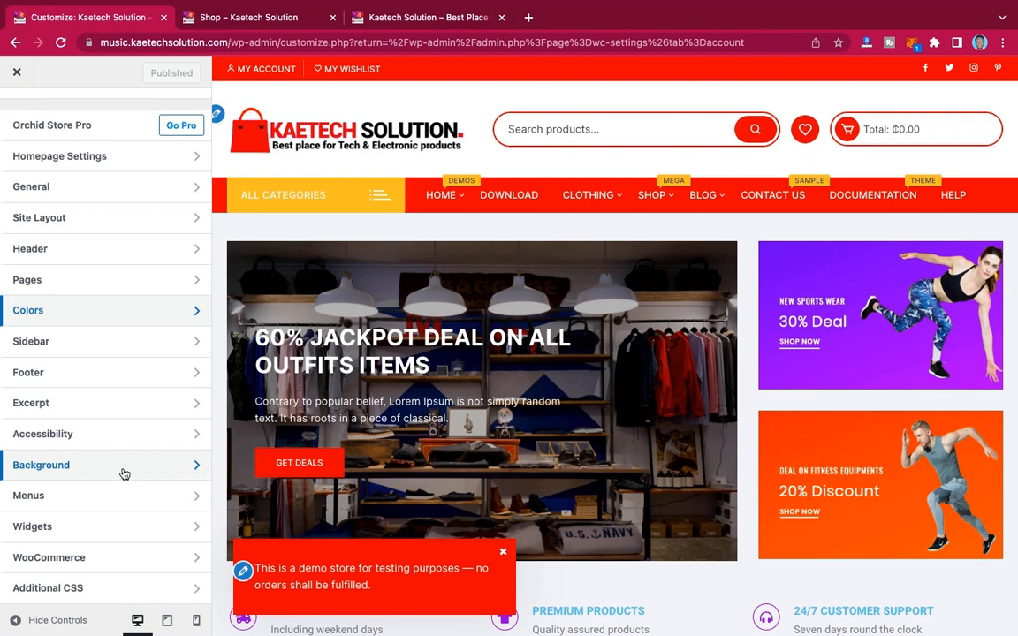
scroll(106, 459, "up", 2)
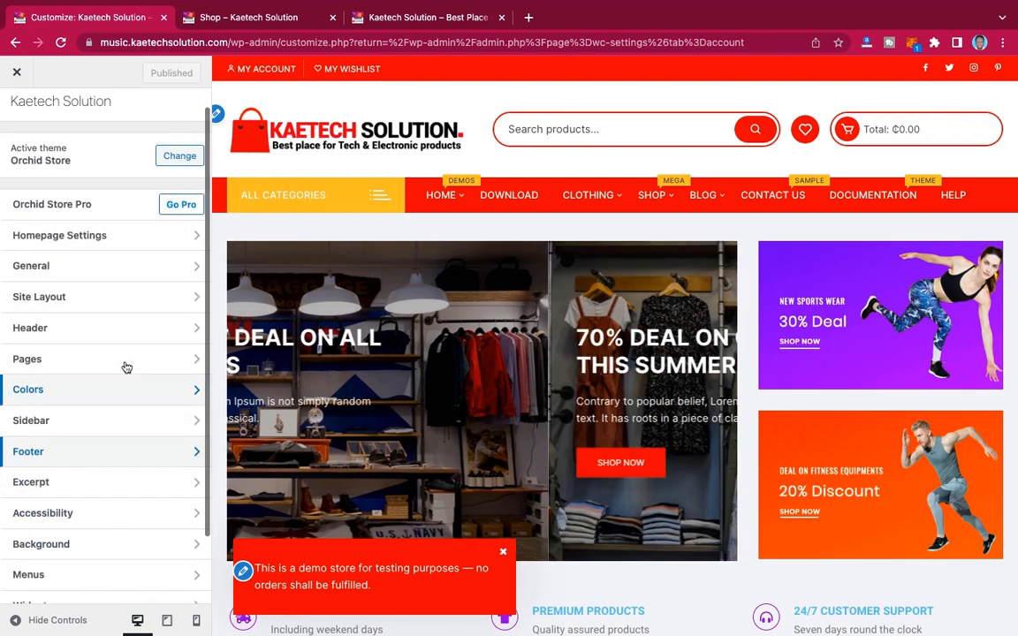
scroll(701, 341, "down", 15)
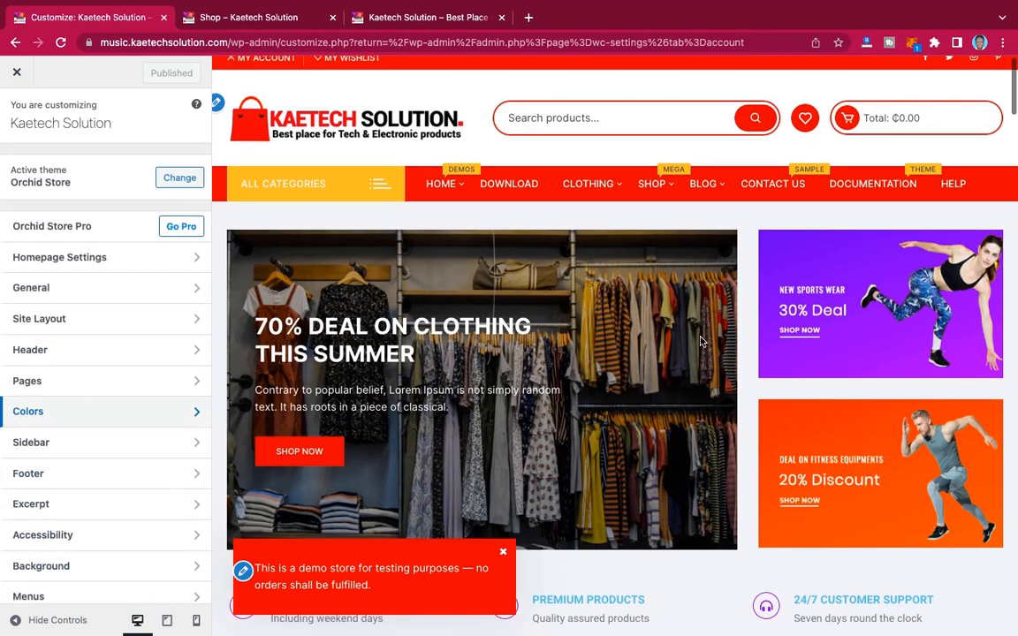
scroll(701, 341, "up", 15)
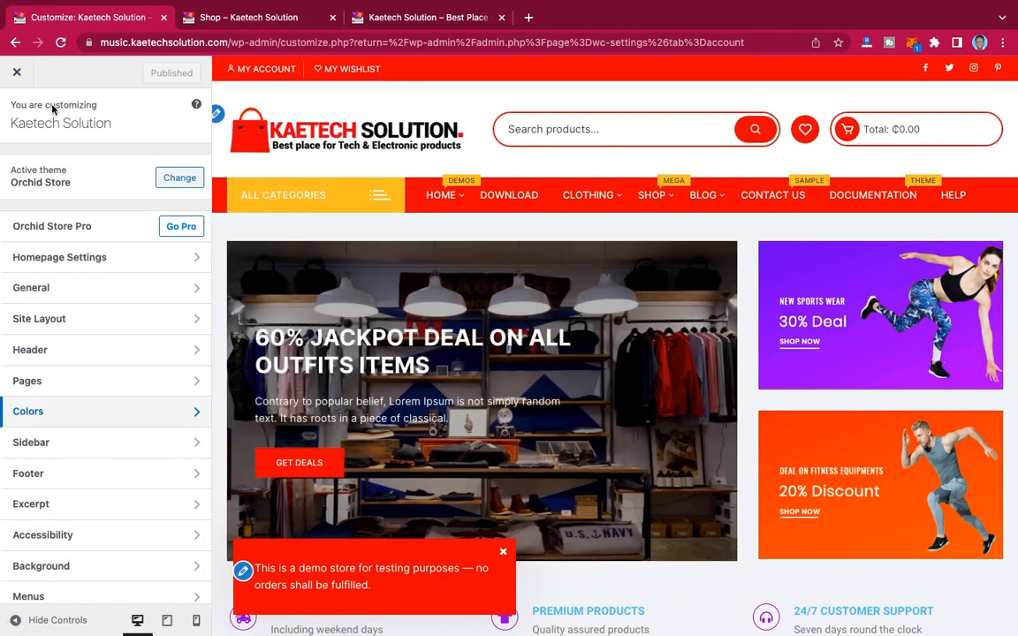
left_click(19, 72)
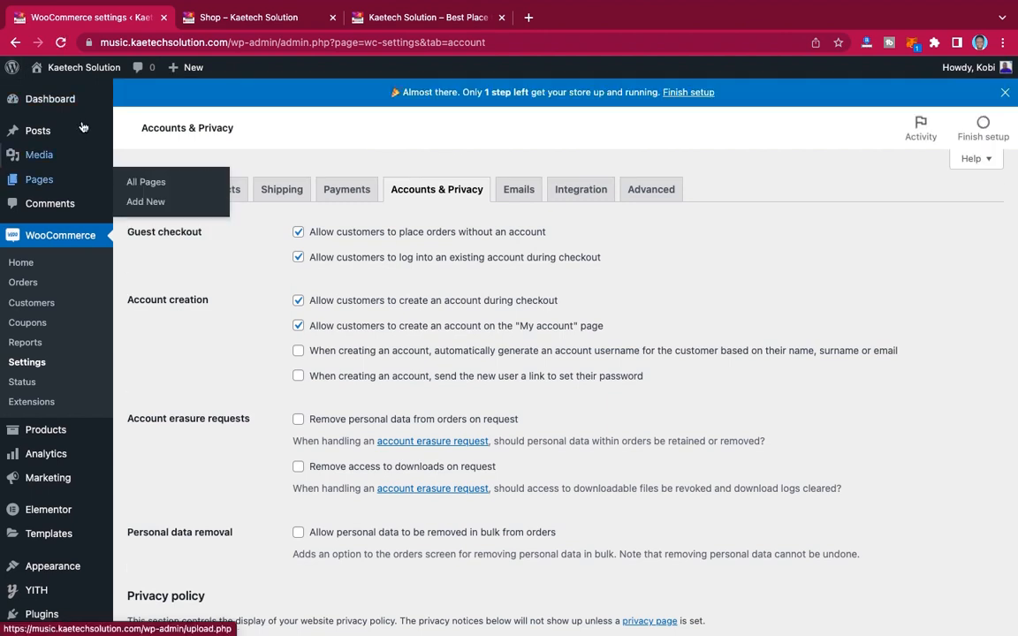
mouse_move(53, 97)
left_click(137, 100)
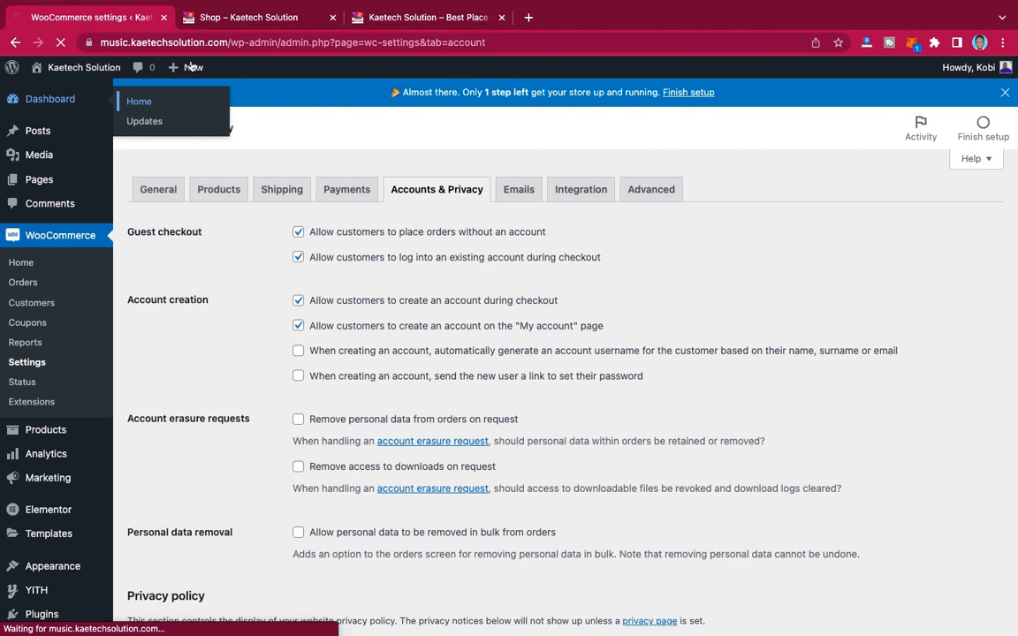
- Reload the live Shop page and look over its theme colors and page header image
left_click(259, 17)
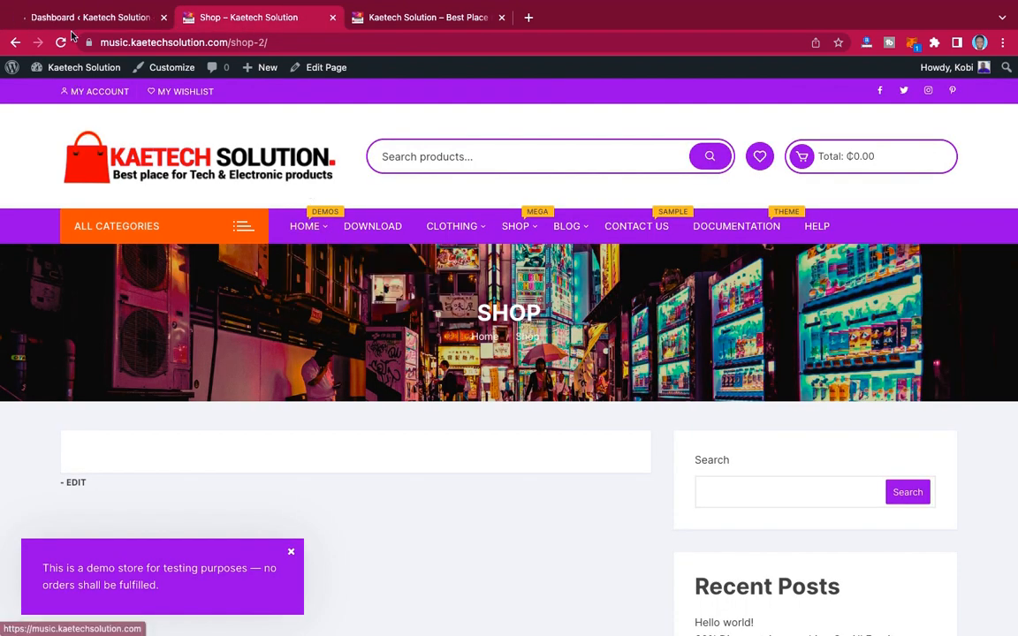
left_click(61, 44)
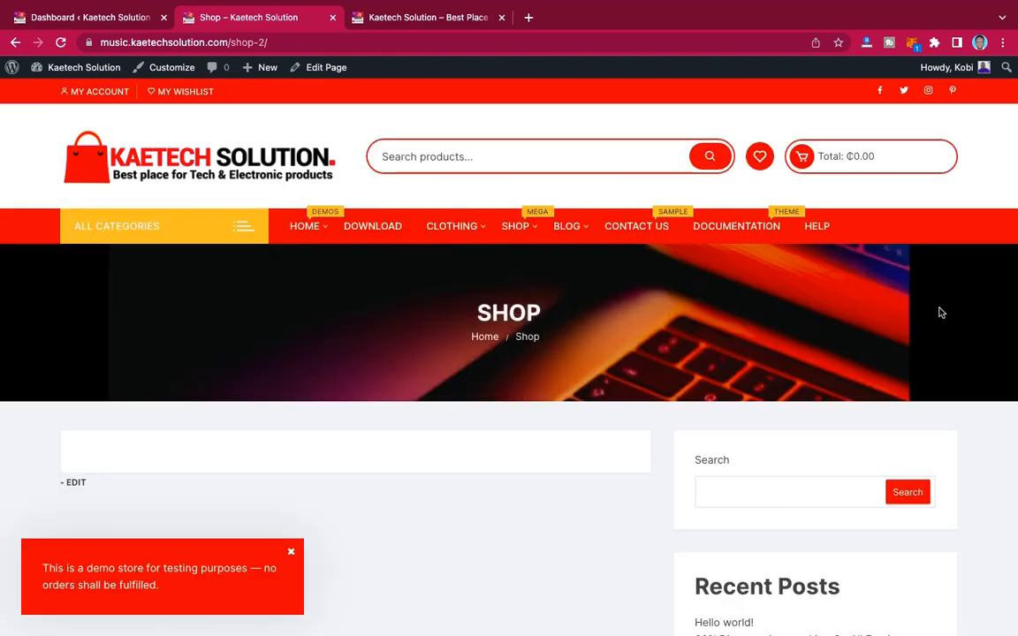
scroll(890, 366, "down", 10)
scroll(890, 365, "up", 10)
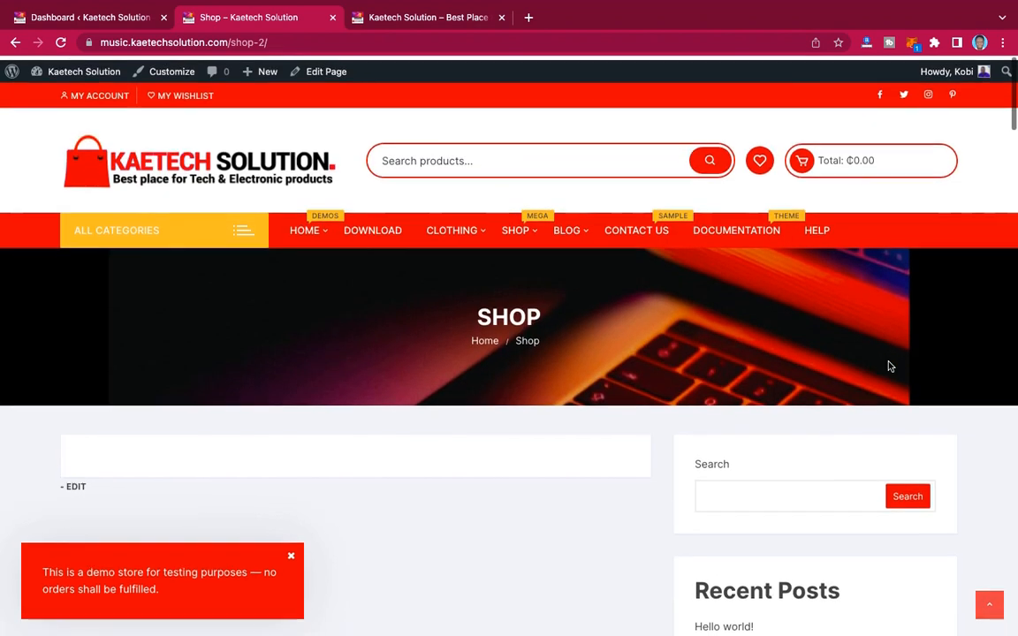
scroll(600, 375, "down", 1)
- Open the Free demo two entry of the site's Home menu and go back from the demo page
mouse_move(304, 226)
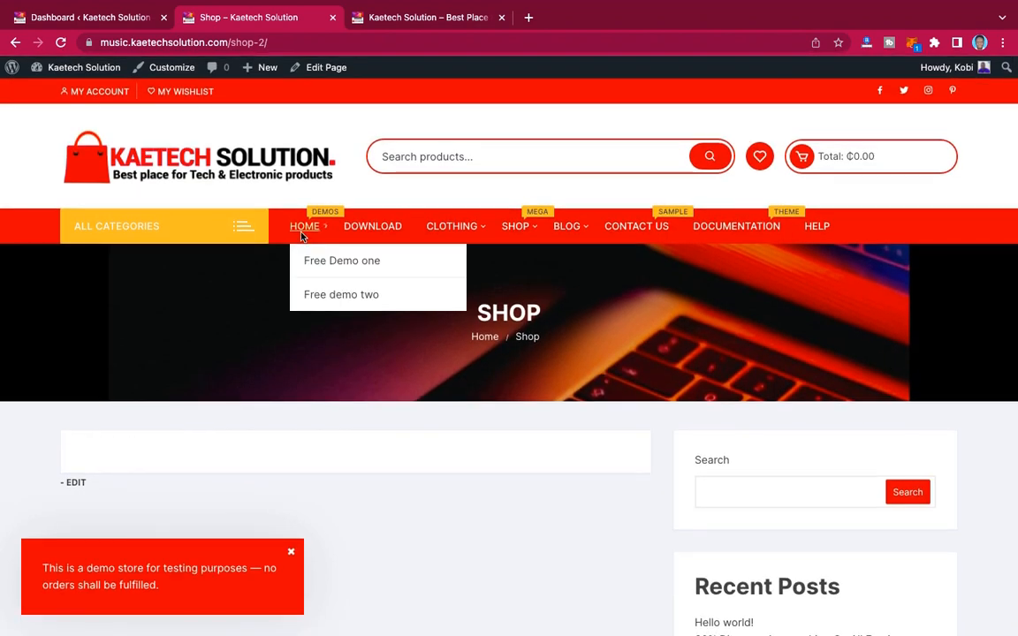
left_click(341, 294)
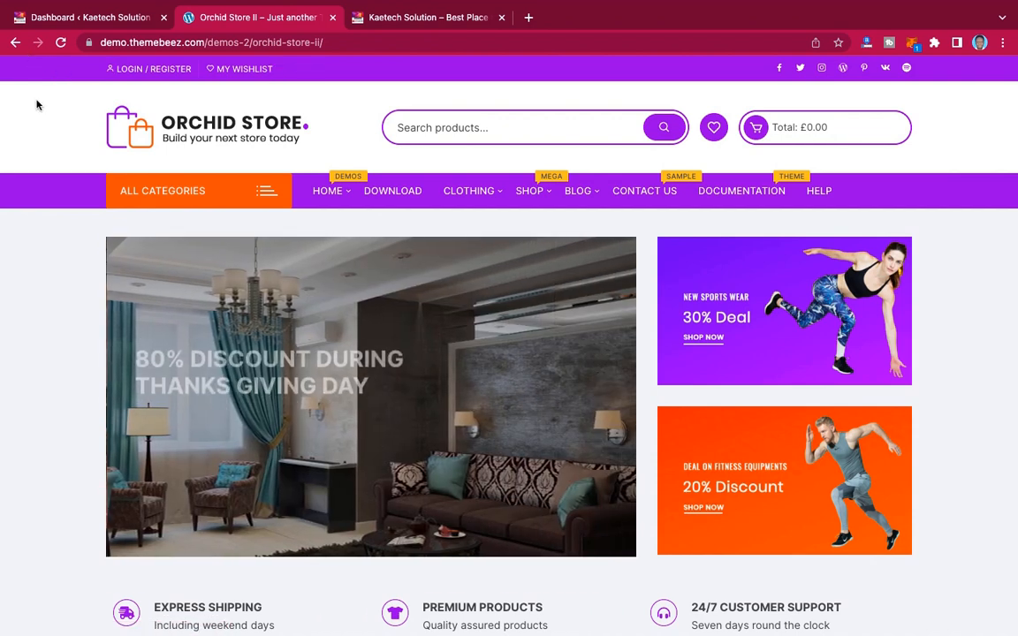
left_click(13, 44)
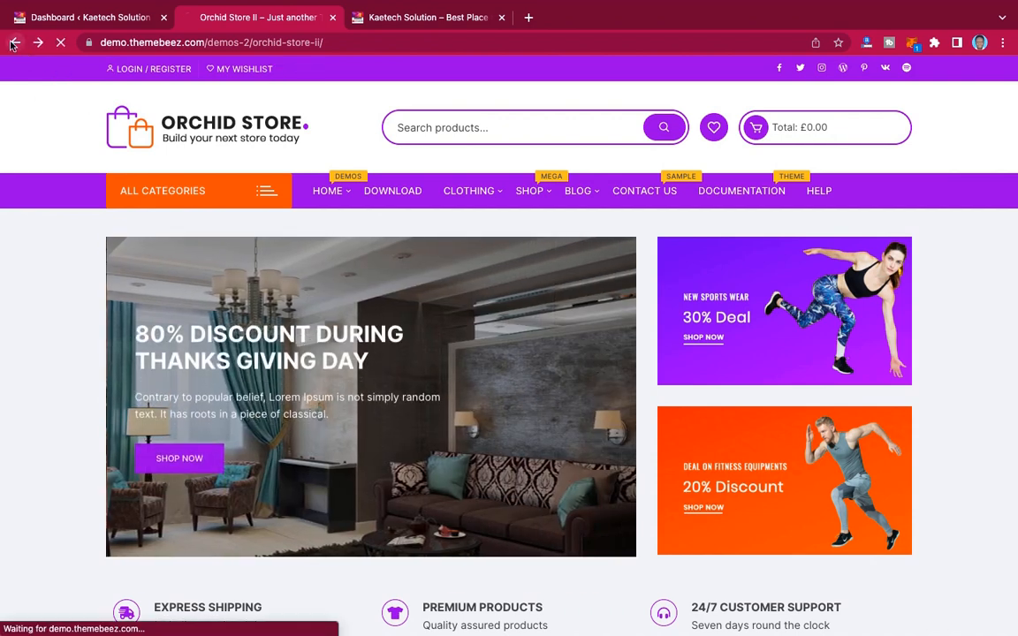
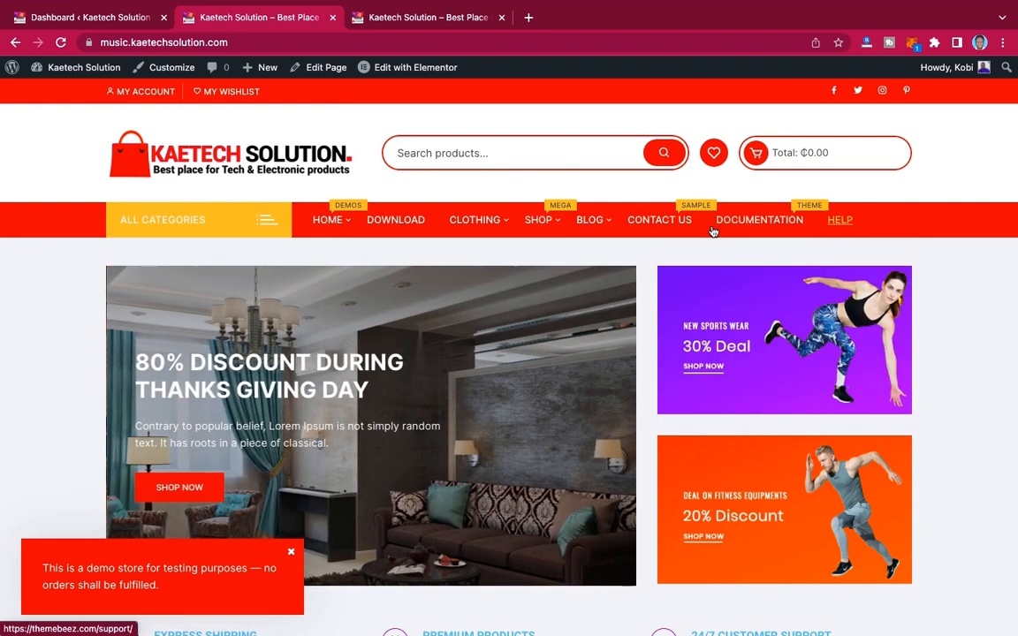
- Check the site's header navigation, return to the WordPress dashboard and open the Menus management page
mouse_move(340, 225)
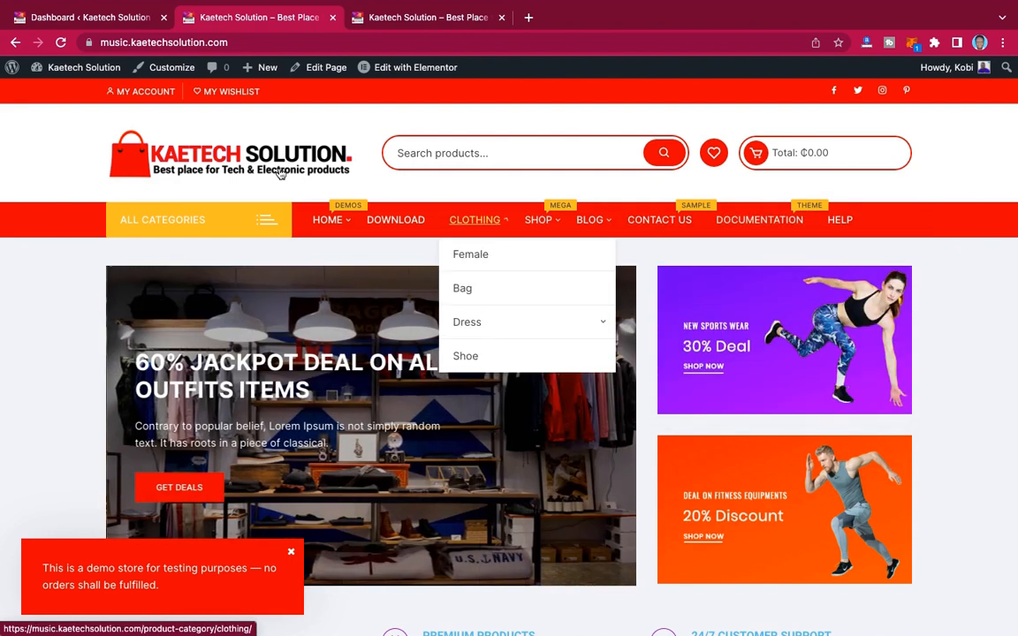
left_click(113, 23)
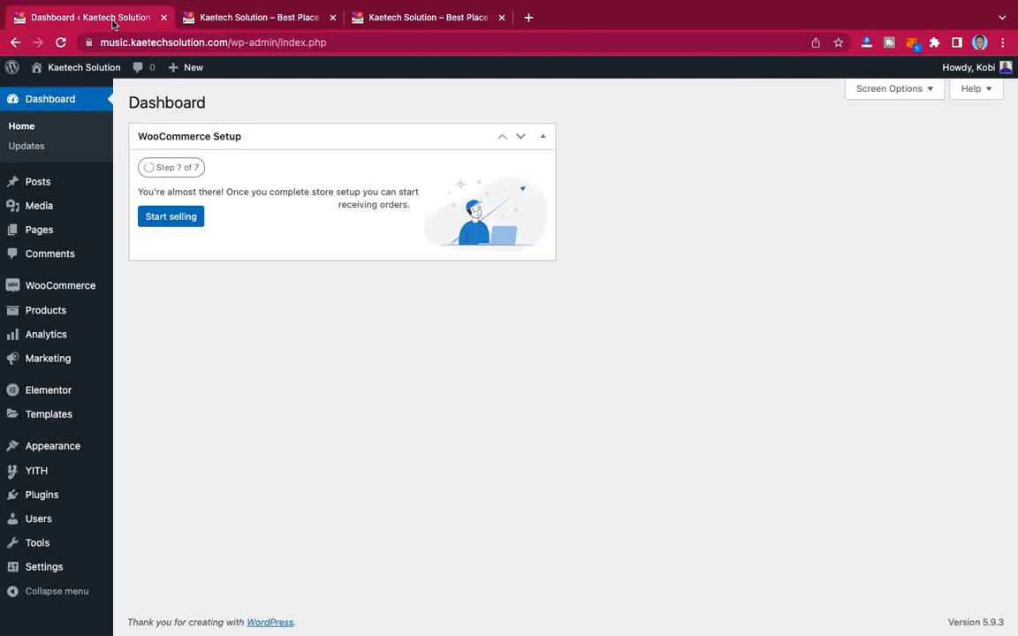
mouse_move(55, 455)
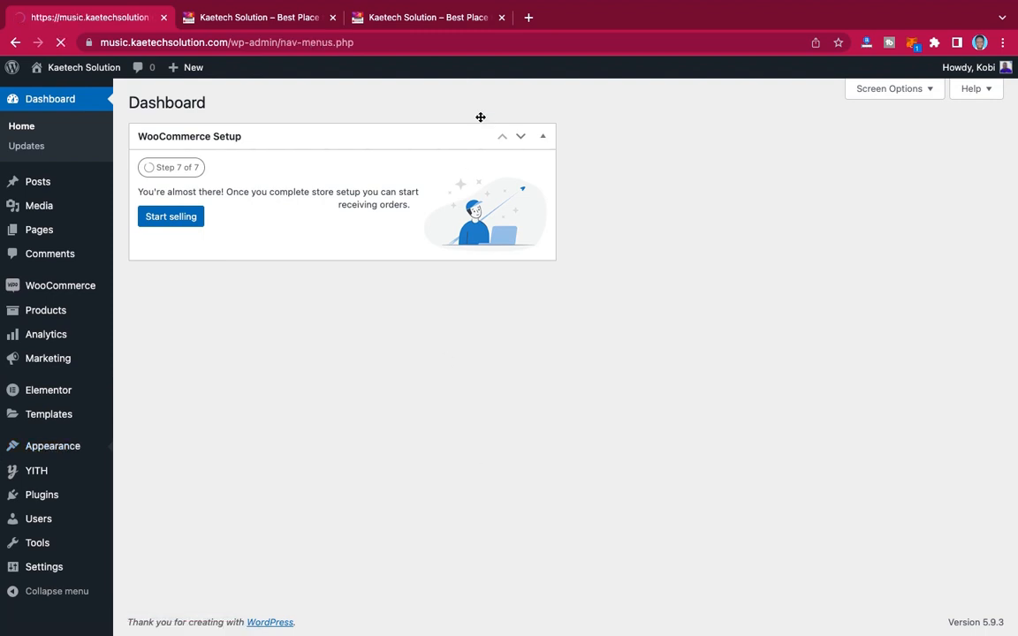
- Check the main navigation and My Account submenu of the reference shop at blog.kaetechsolution.com, and return to the Menus page
left_click(443, 19)
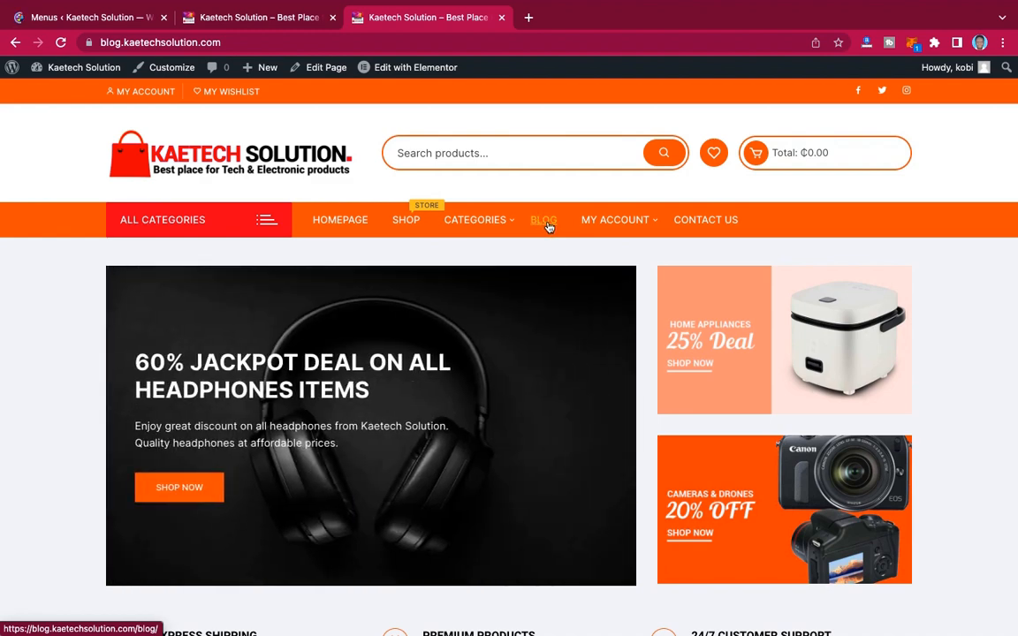
mouse_move(613, 225)
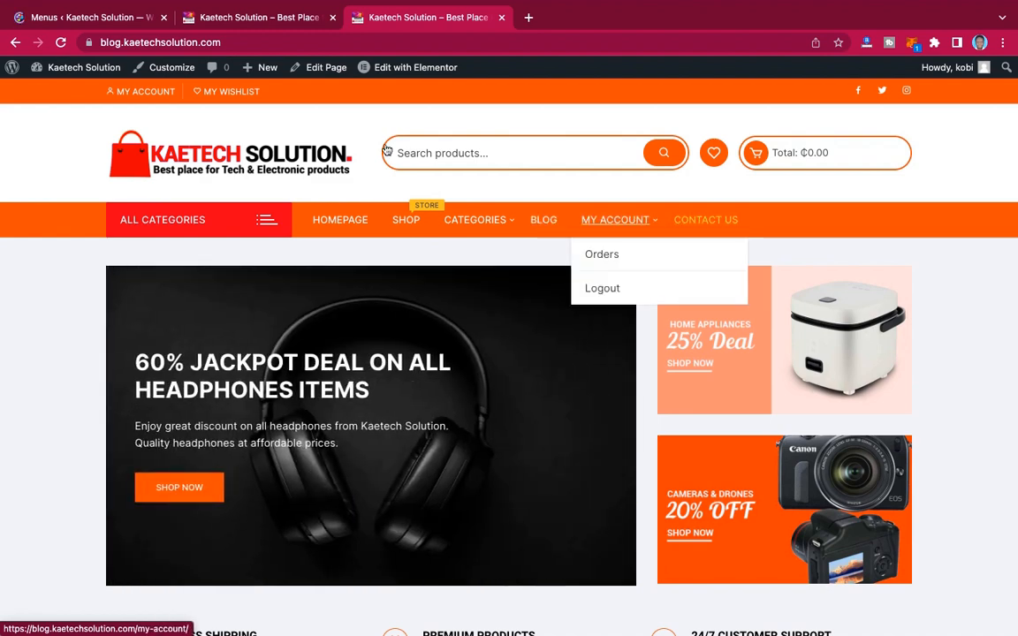
left_click(108, 24)
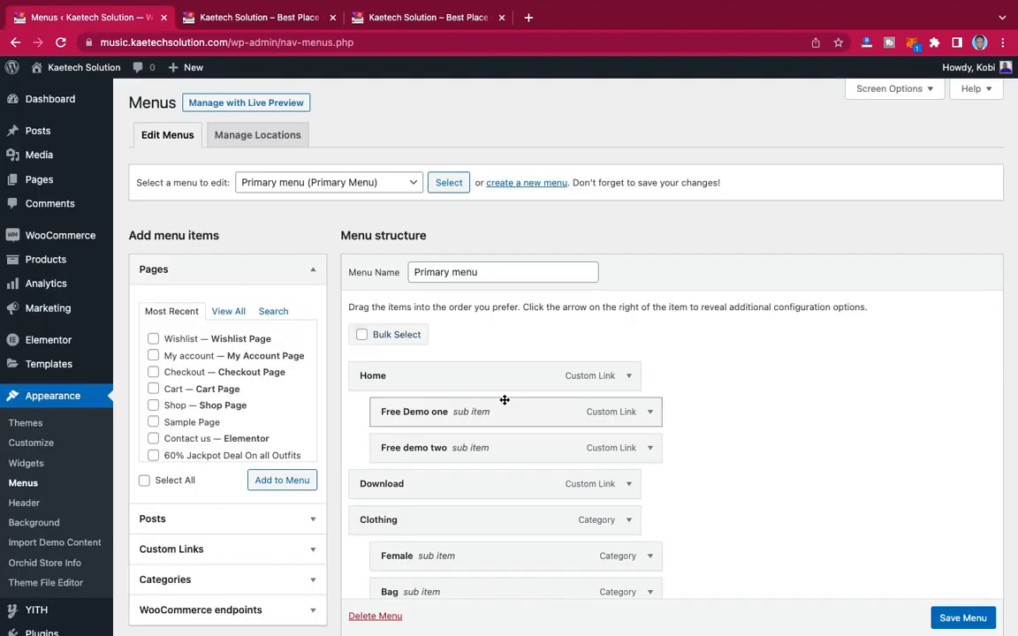
- Remove the Free Demo one, Free demo two and Download custom links from the Primary menu
scroll(505, 399, "down", 2)
scroll(505, 403, "down", 1)
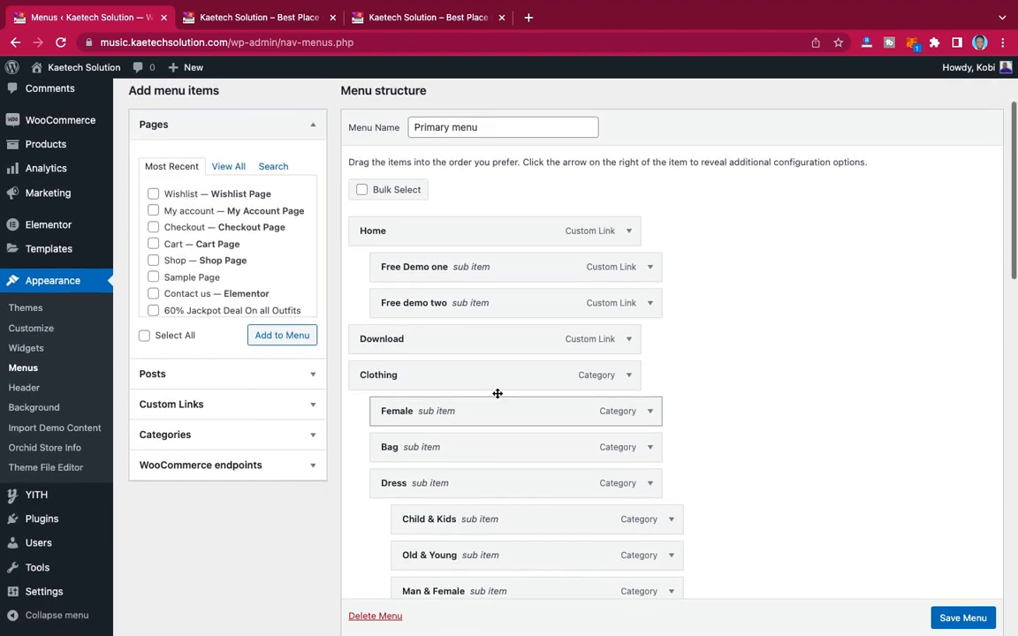
left_click(649, 266)
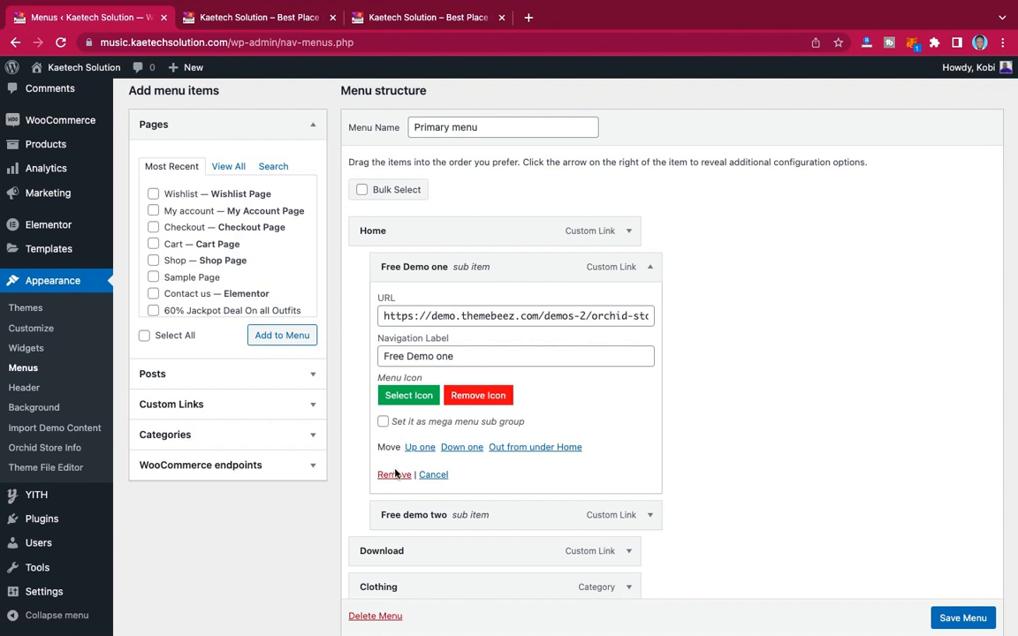
left_click(395, 474)
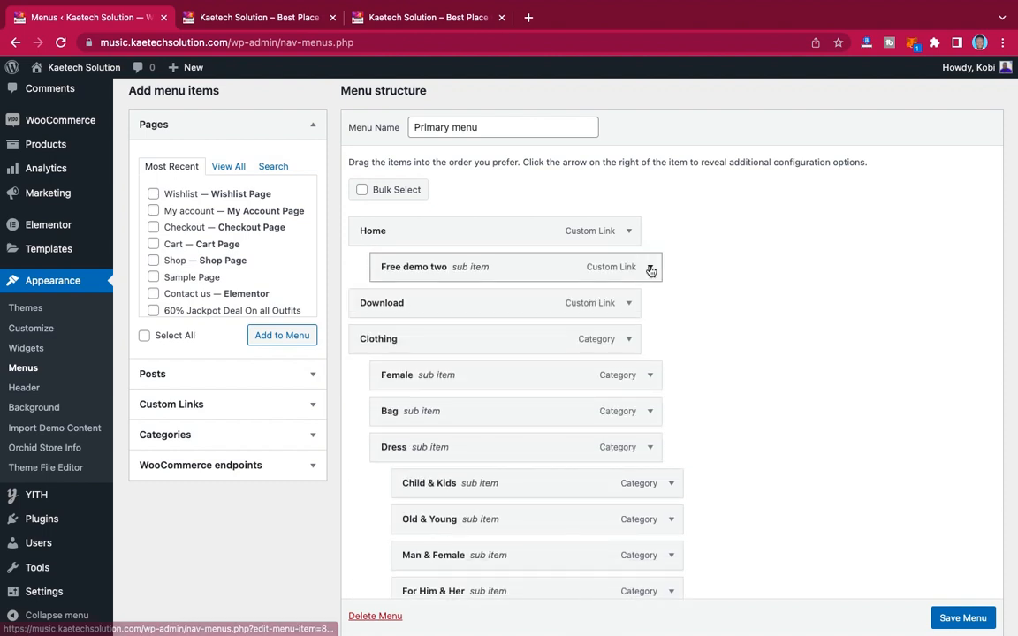
left_click(651, 269)
left_click(393, 475)
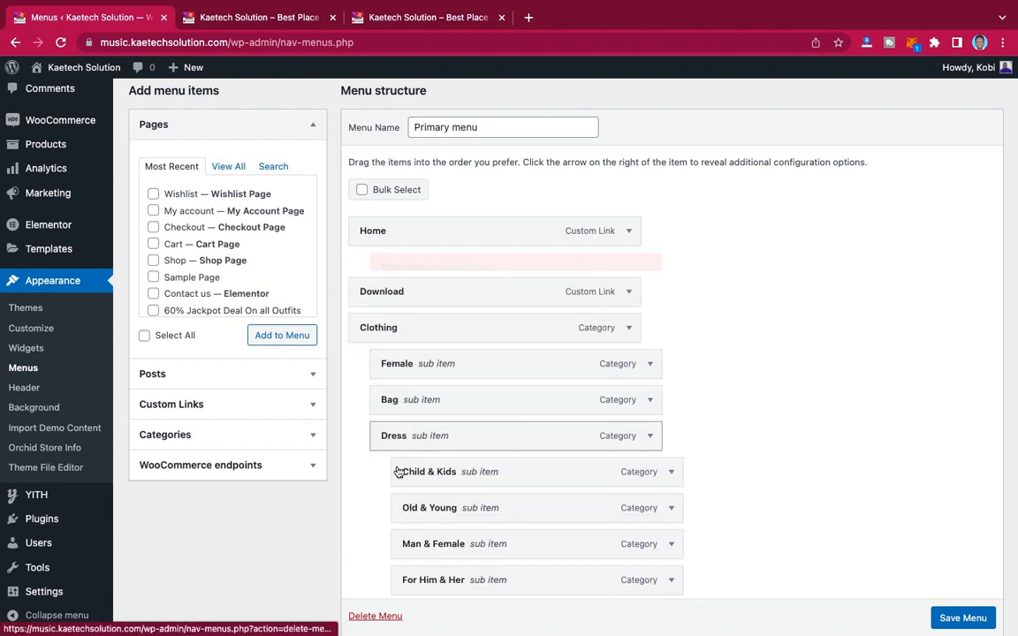
left_click(629, 267)
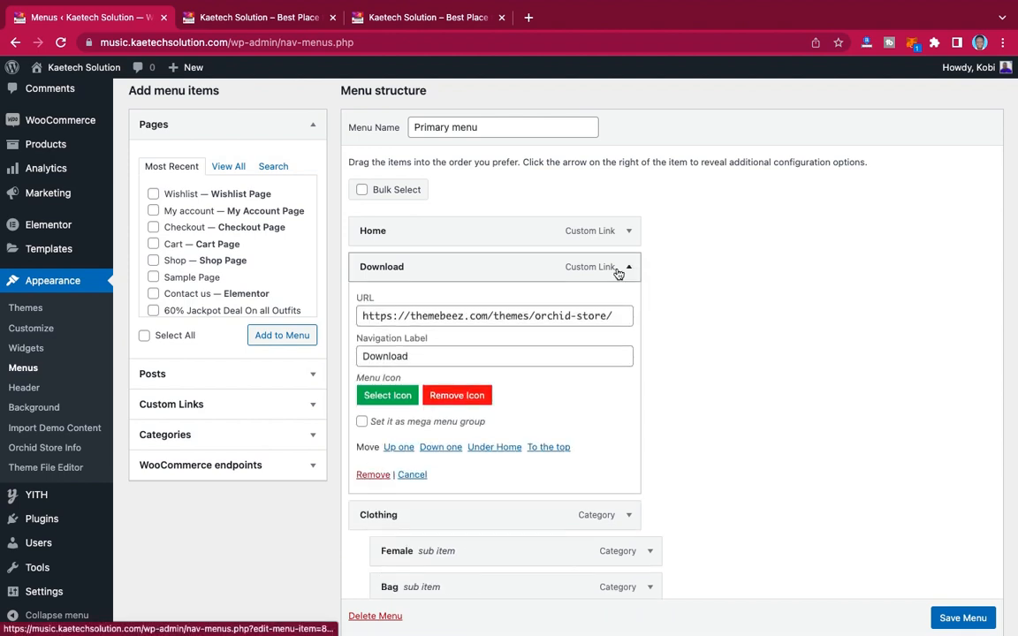
left_click(375, 474)
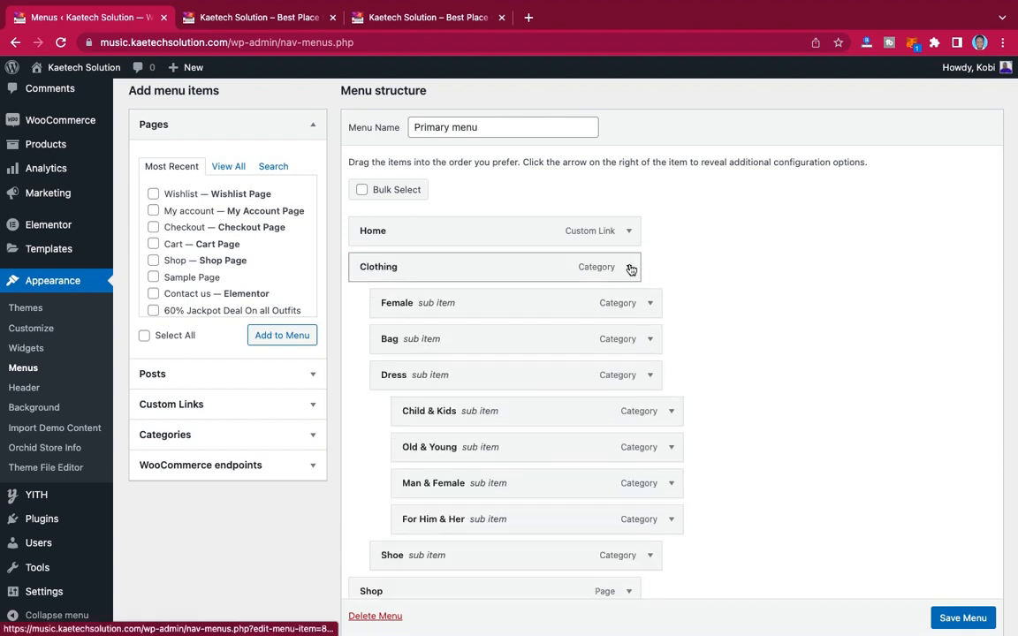
- Remove the Clothing category and its Female, Bag and Dress entries from the Primary menu
left_click(630, 269)
left_click(370, 399)
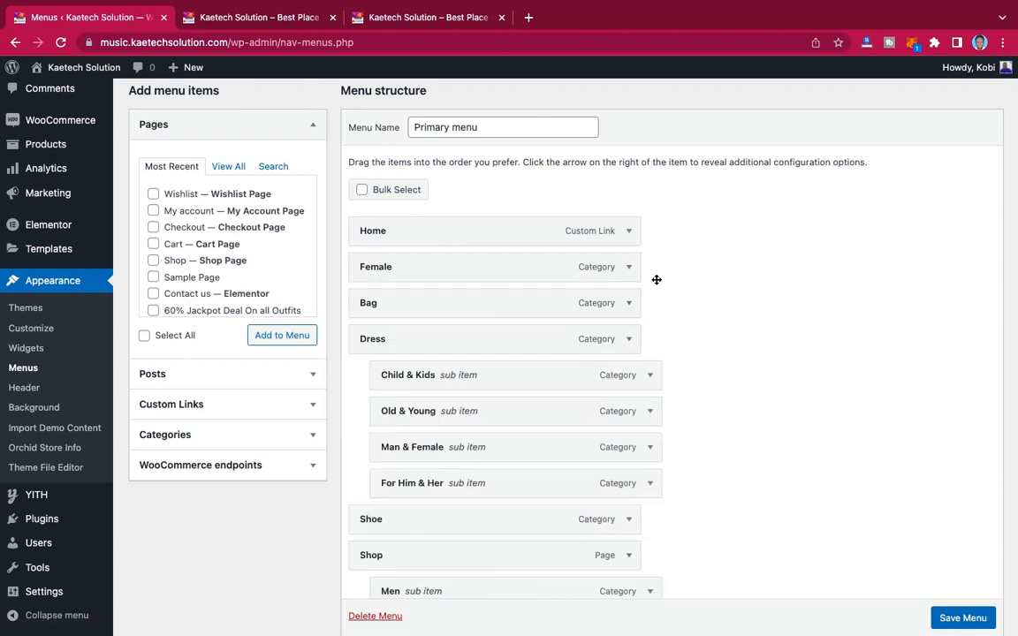
left_click(629, 266)
left_click(373, 467)
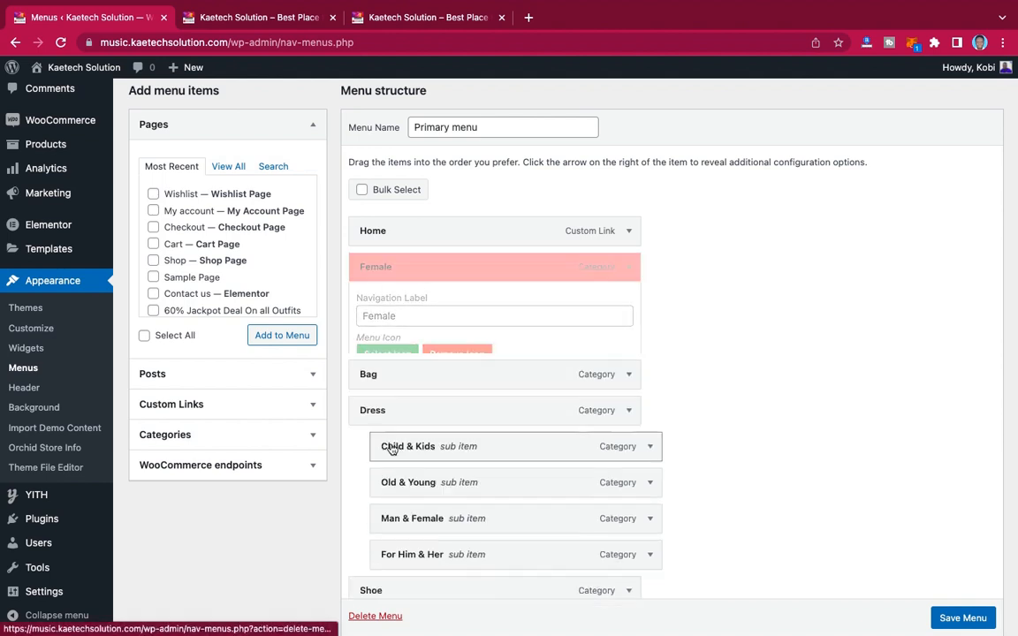
left_click(630, 267)
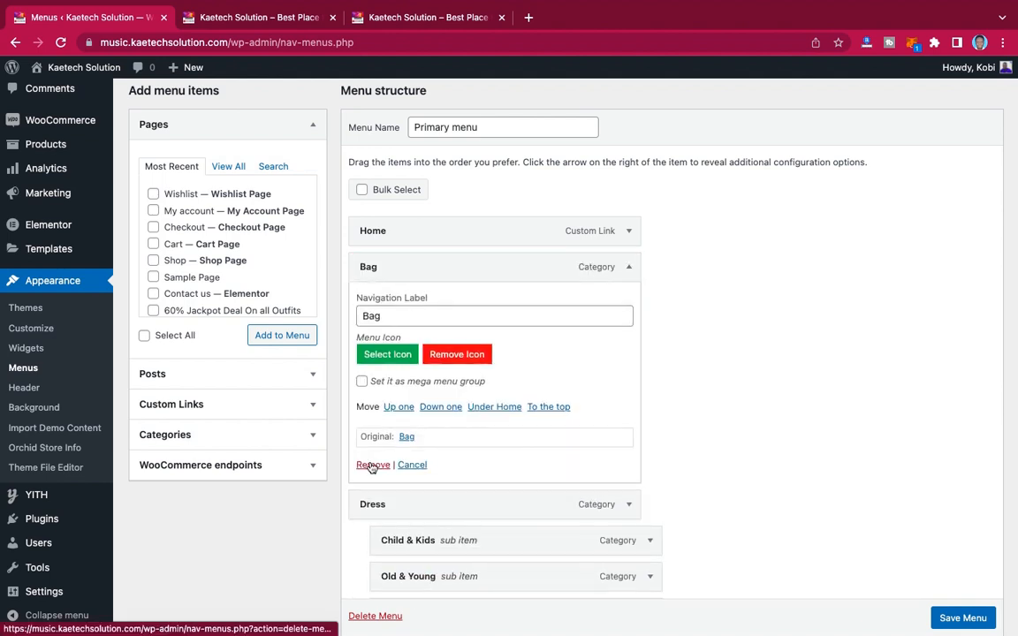
left_click(371, 465)
left_click(630, 267)
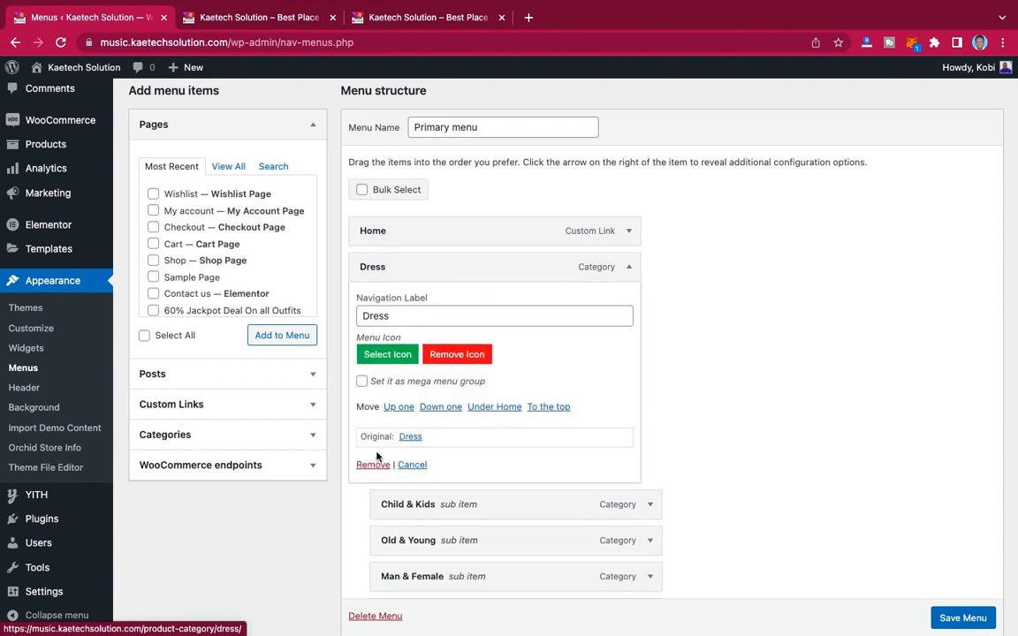
left_click(373, 465)
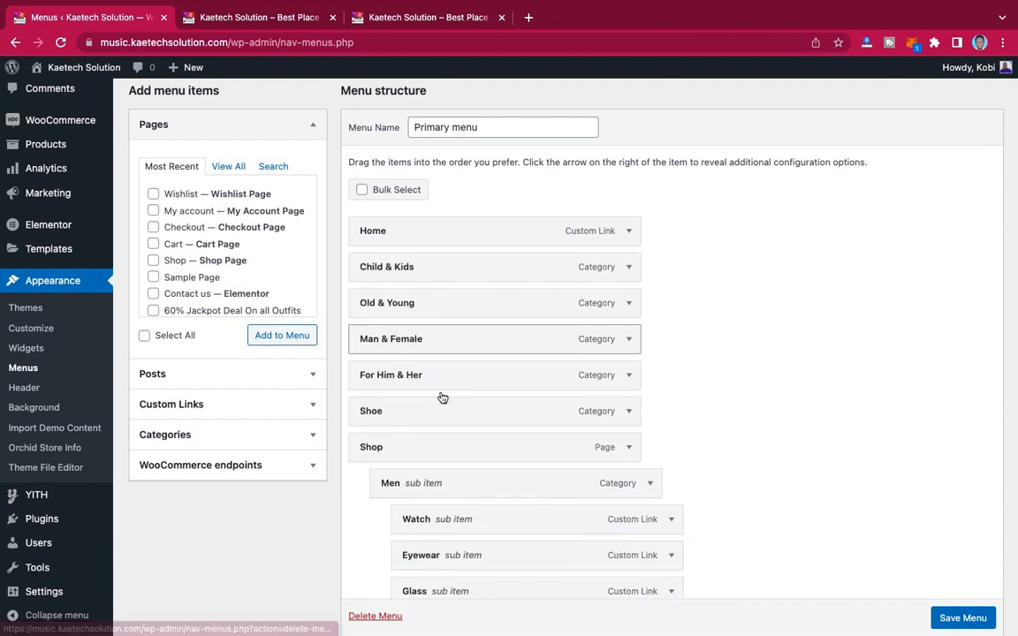
- Remove the Child & Kids, Old & Young, Man & Female, For Him & Her and Shoe categories from above Shop in the Primary menu
left_click(626, 270)
left_click(373, 431)
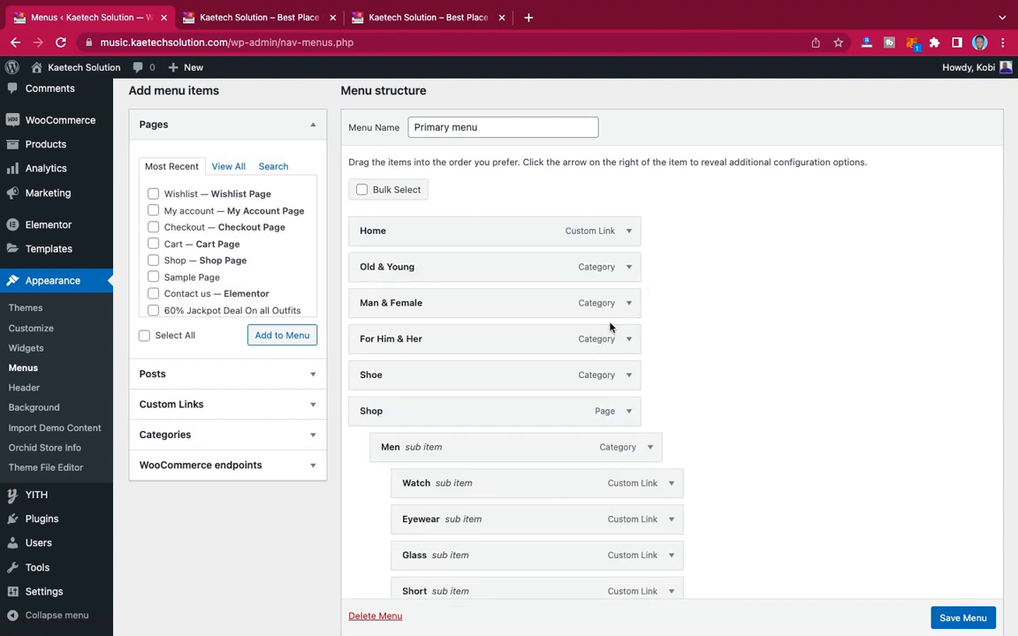
left_click(628, 267)
left_click(374, 432)
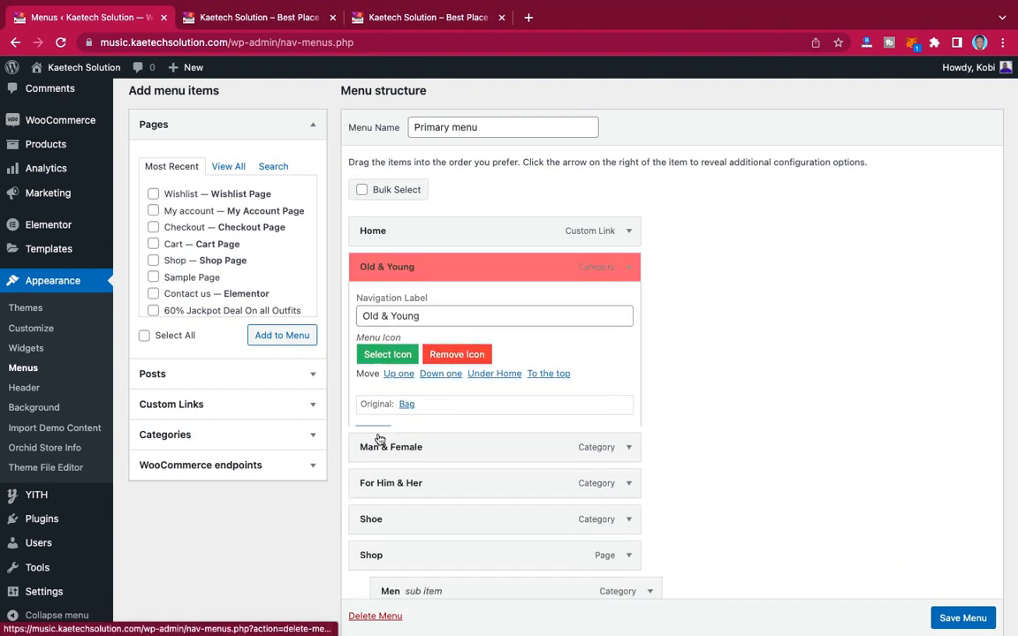
left_click(628, 267)
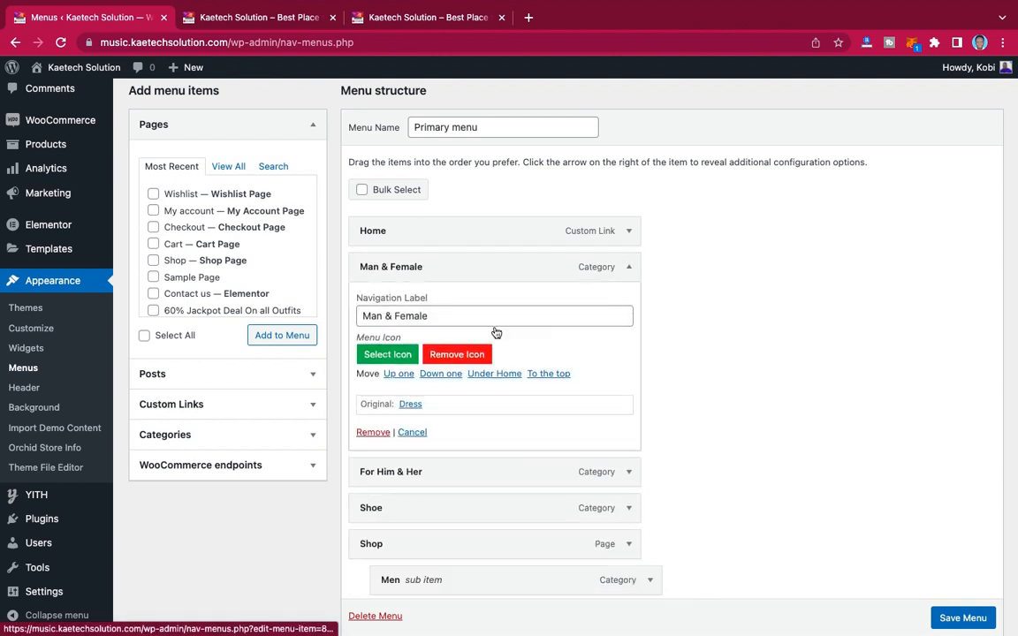
left_click(372, 432)
left_click(628, 266)
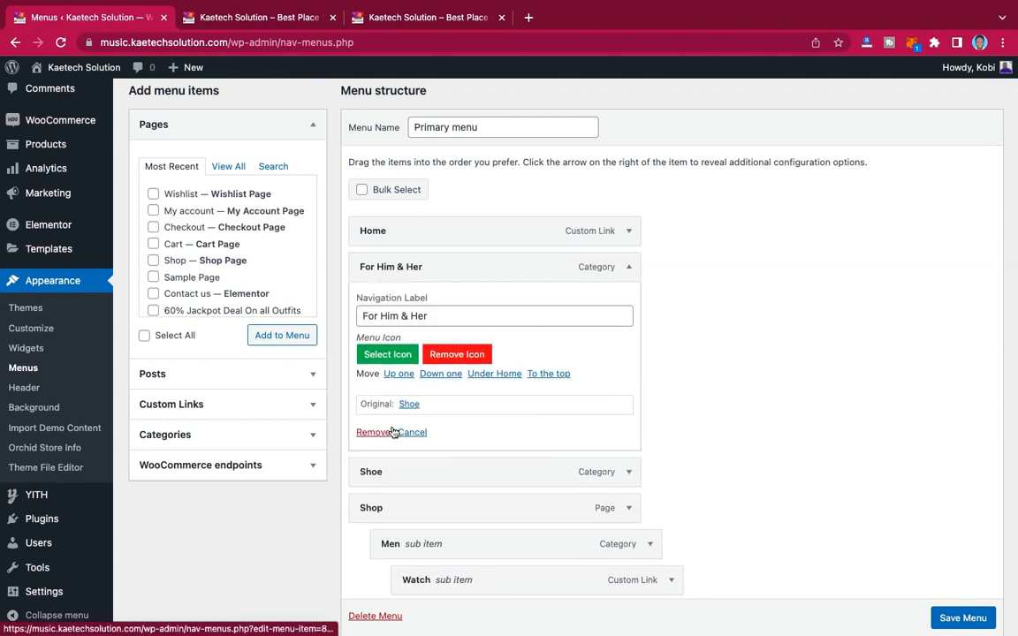
left_click(375, 432)
left_click(629, 267)
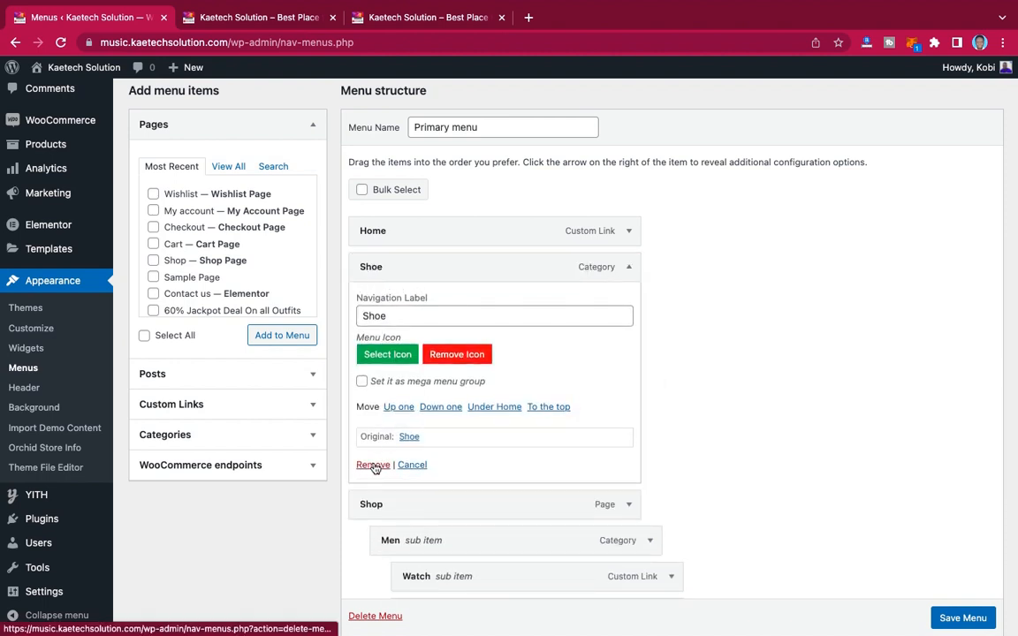
left_click(375, 466)
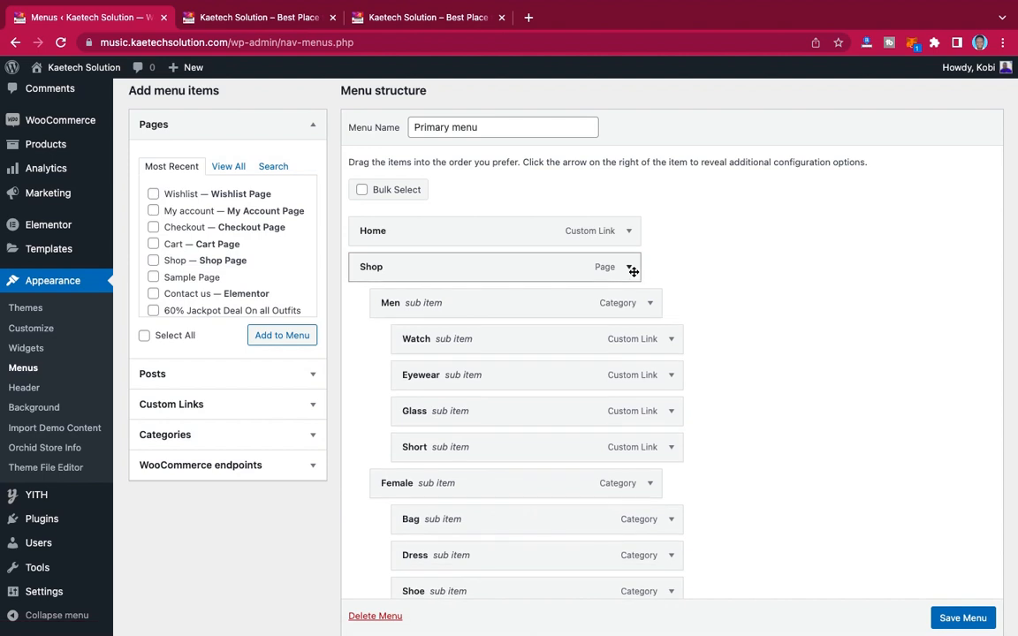
- Remove all sub items under Shop, starting with Men and Watch, leaving only Home, Shop, Blog and Contact us in the menu
left_click(650, 303)
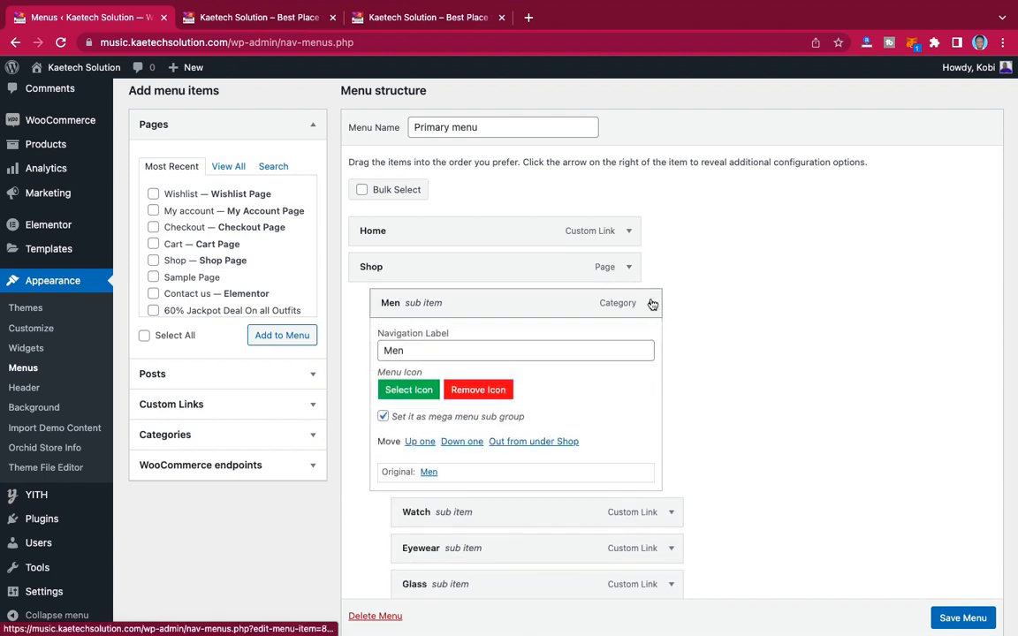
left_click(393, 501)
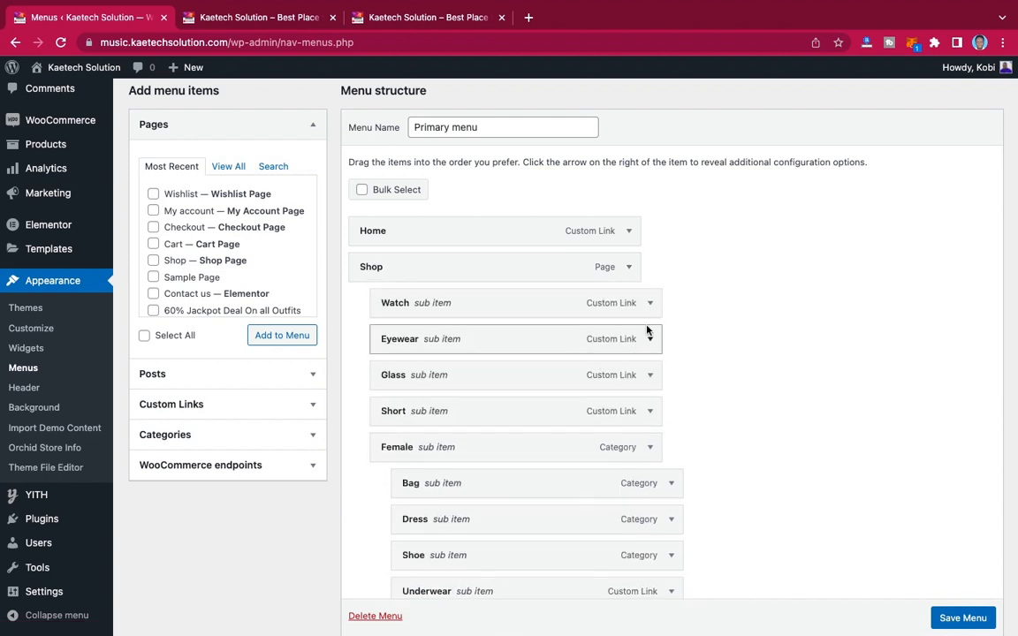
left_click(649, 303)
left_click(391, 540)
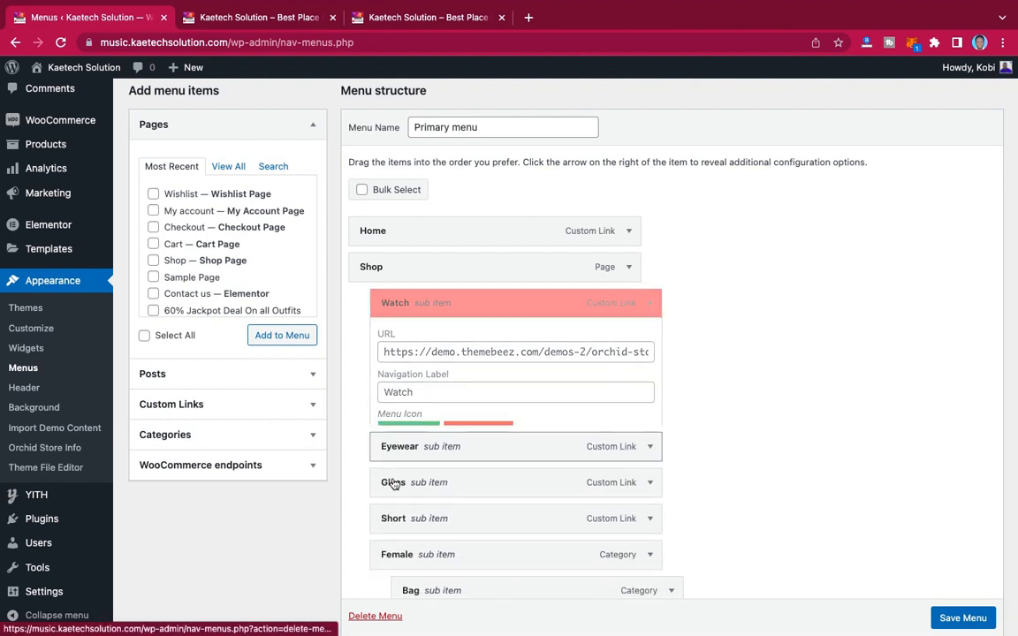
left_click(649, 302)
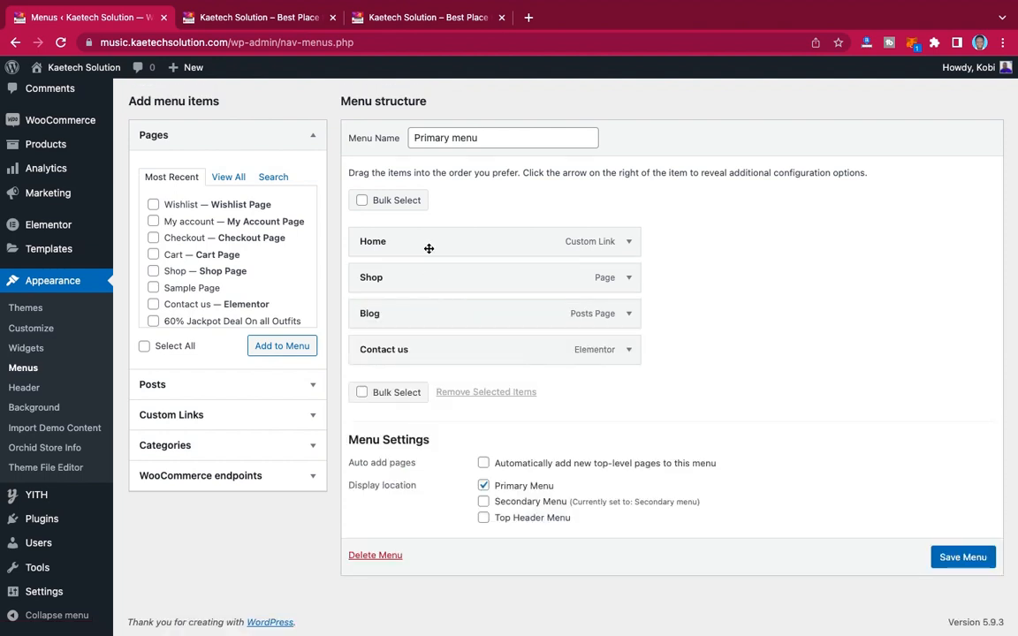
- Replace the Home custom link in the Primary menu with the site's Homepage front page
left_click(630, 242)
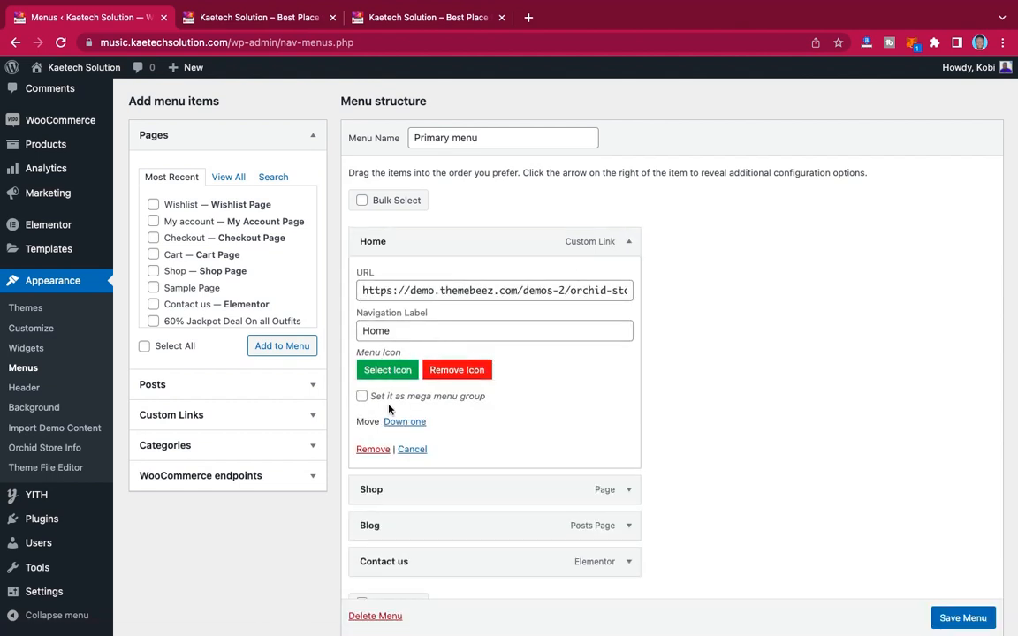
left_click(372, 449)
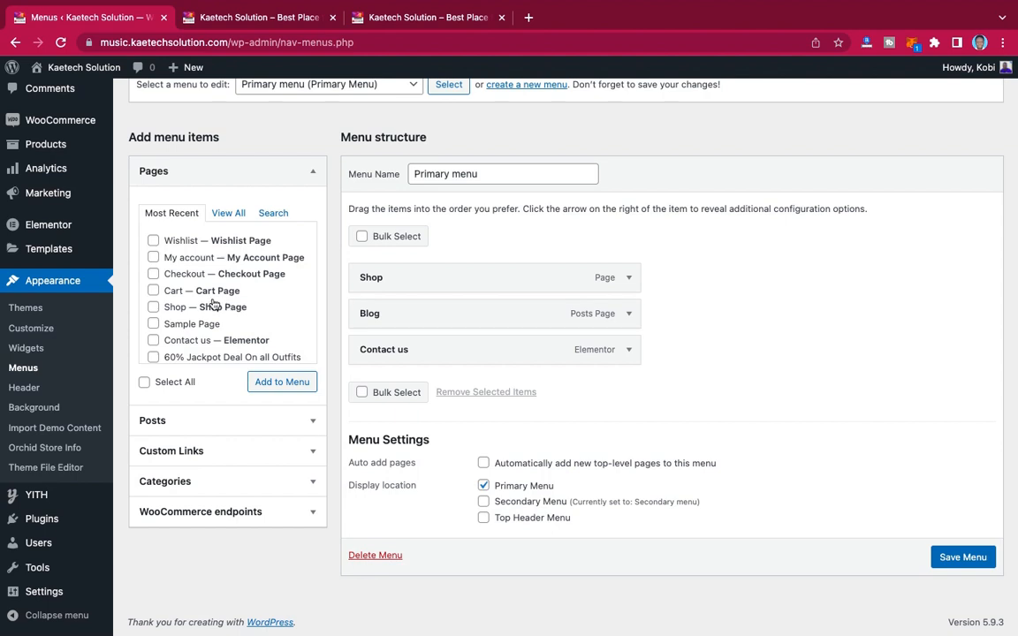
left_click(229, 214)
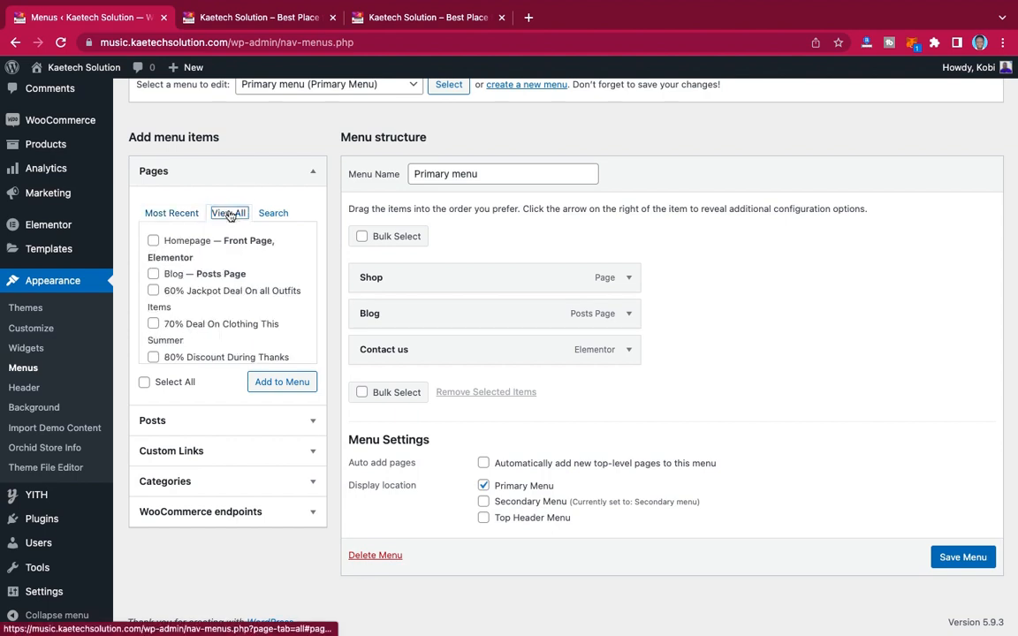
left_click(154, 243)
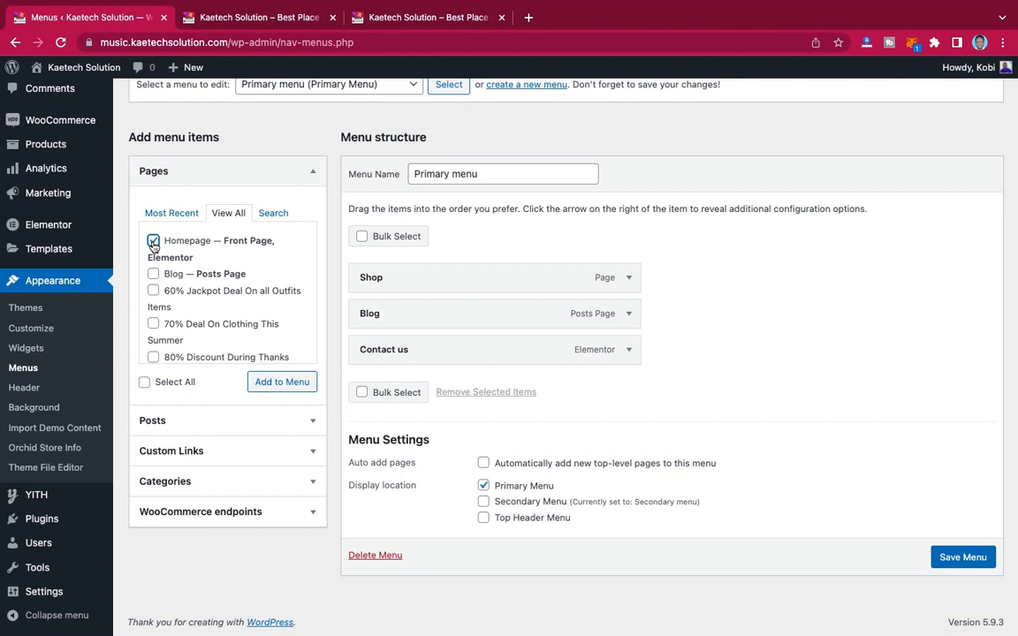
left_click(267, 380)
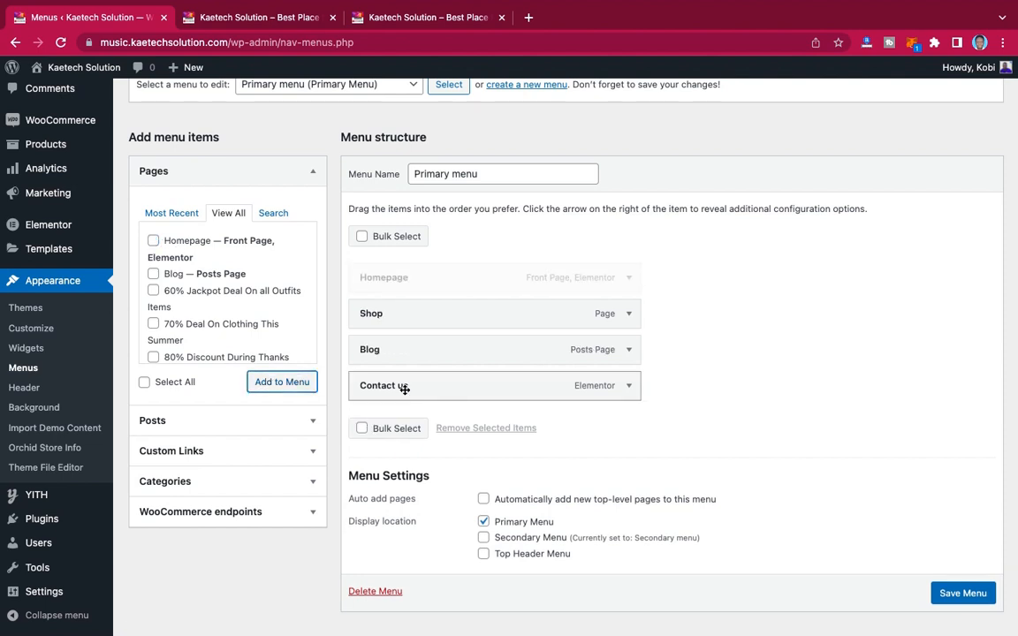
- Set the navigation label of the Homepage menu item to Home and collapse its settings
left_click(630, 279)
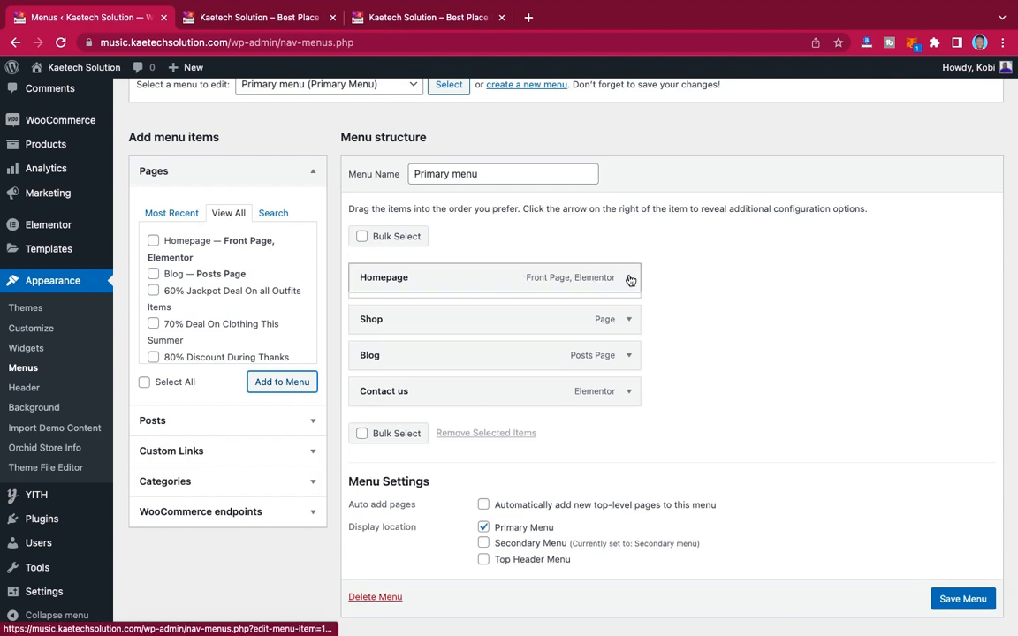
left_click_drag(417, 329, 398, 330)
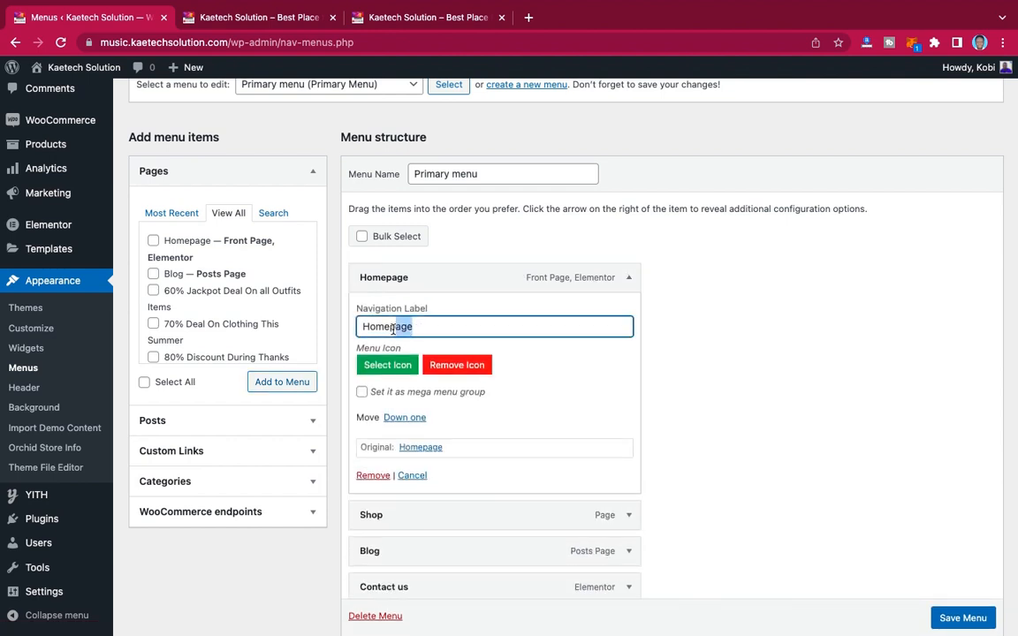
key("BackSpace")
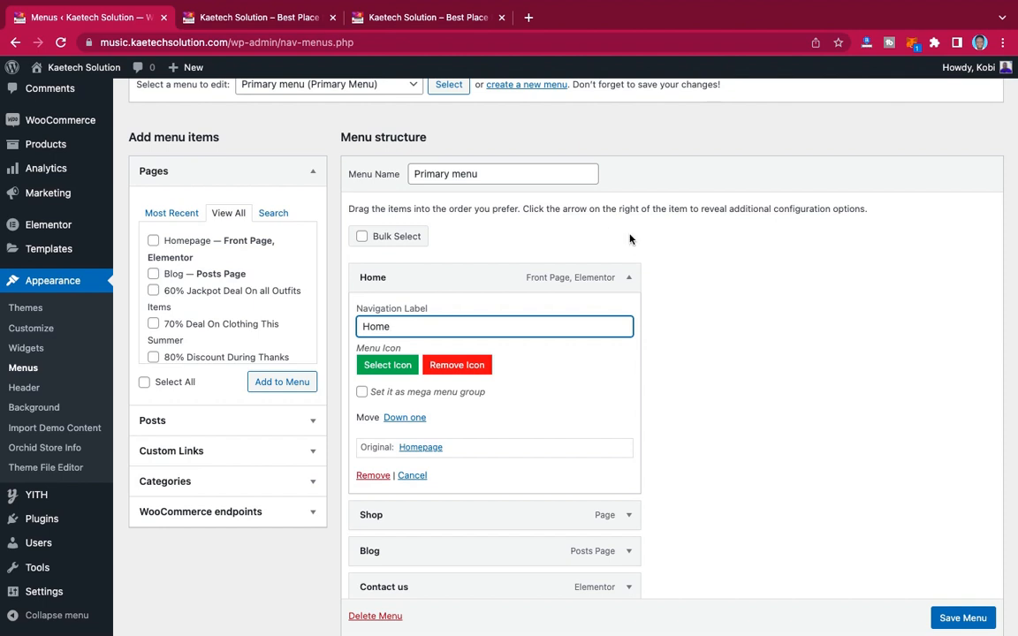
left_click(630, 278)
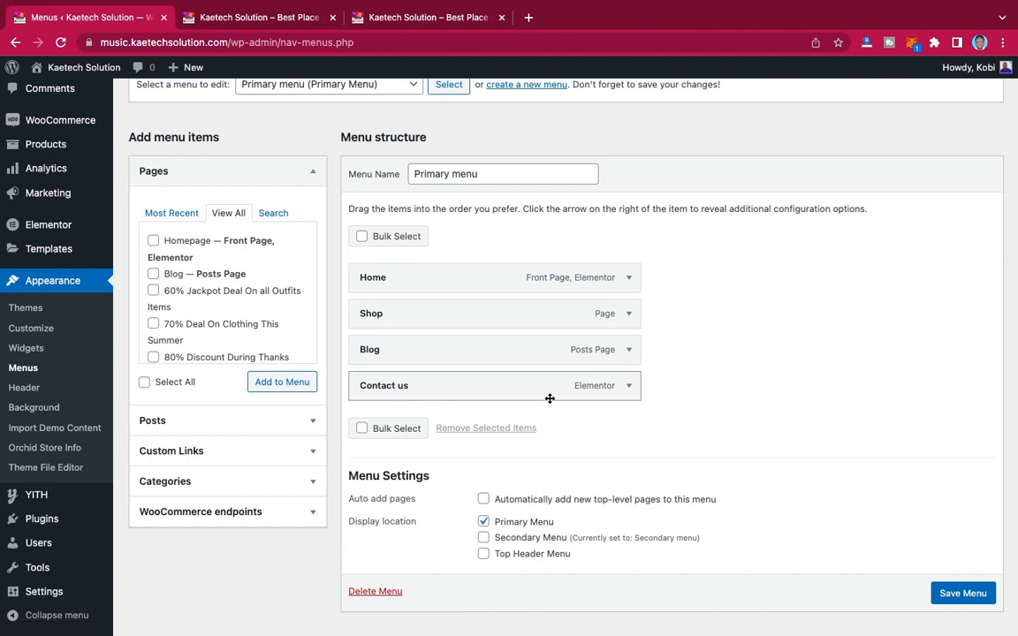
- Add the My account page marked as My Account Page to the end of the Primary menu
scroll(209, 295, "down", 2)
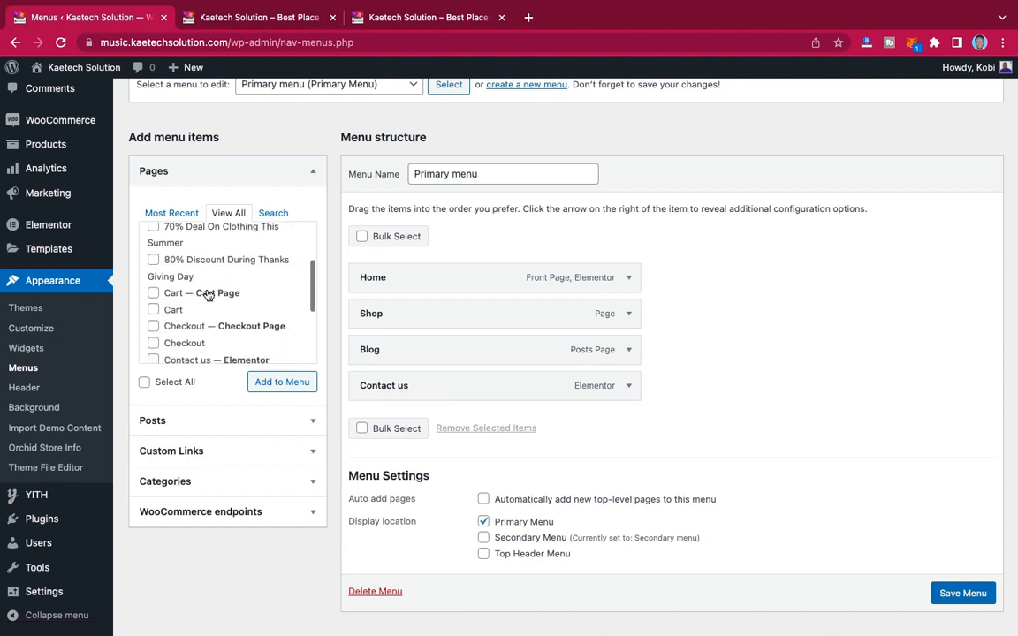
scroll(209, 295, "down", 2)
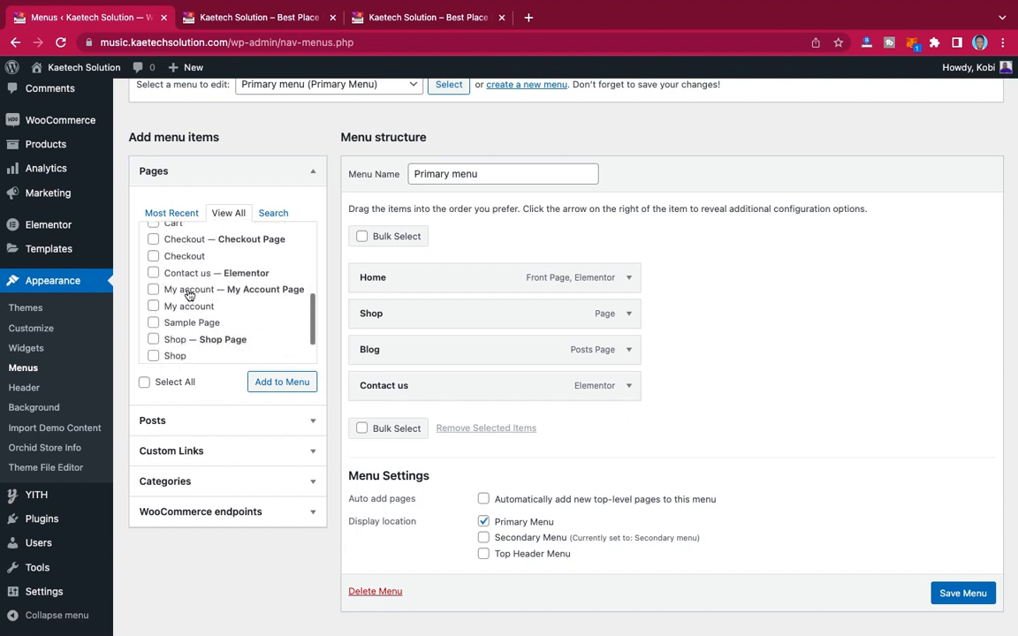
left_click(277, 384)
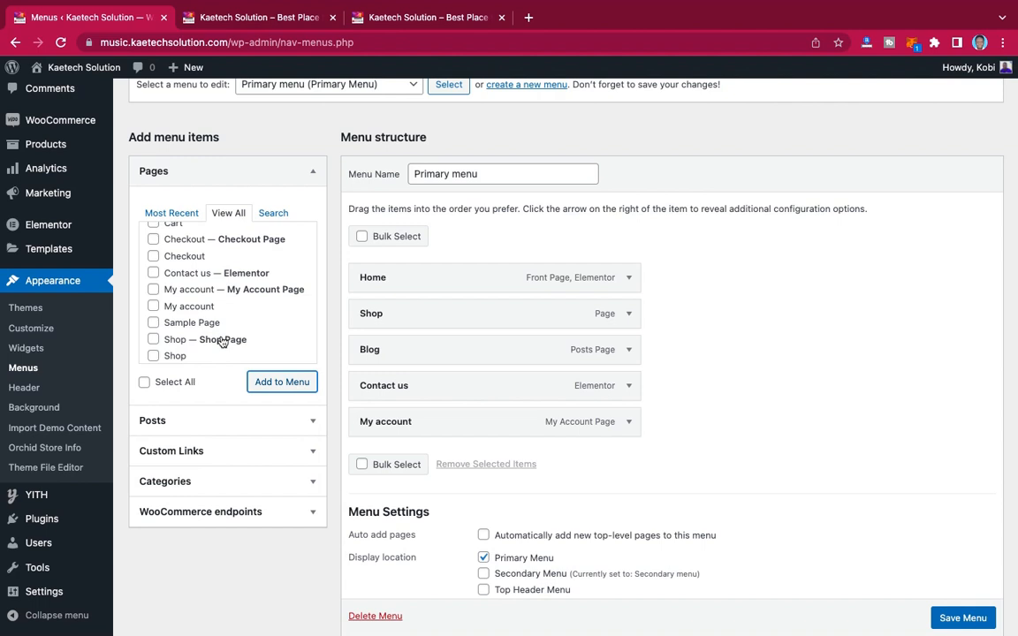
- Replace the old Shop item in the Primary menu with the Shop Page, placed directly below Home
scroll(223, 342, "down", 1)
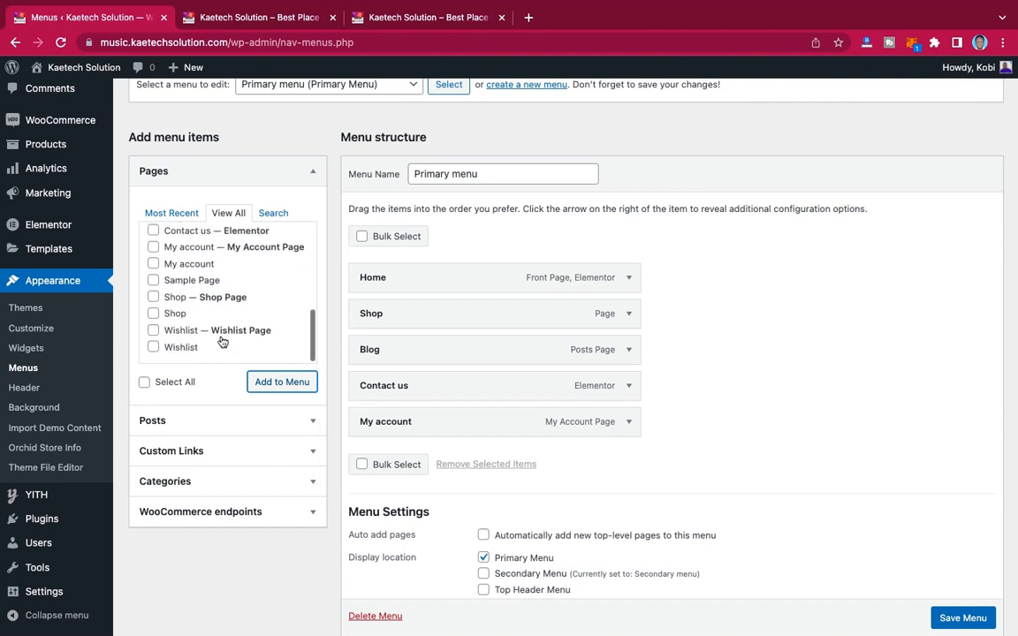
left_click(152, 297)
left_click(302, 384)
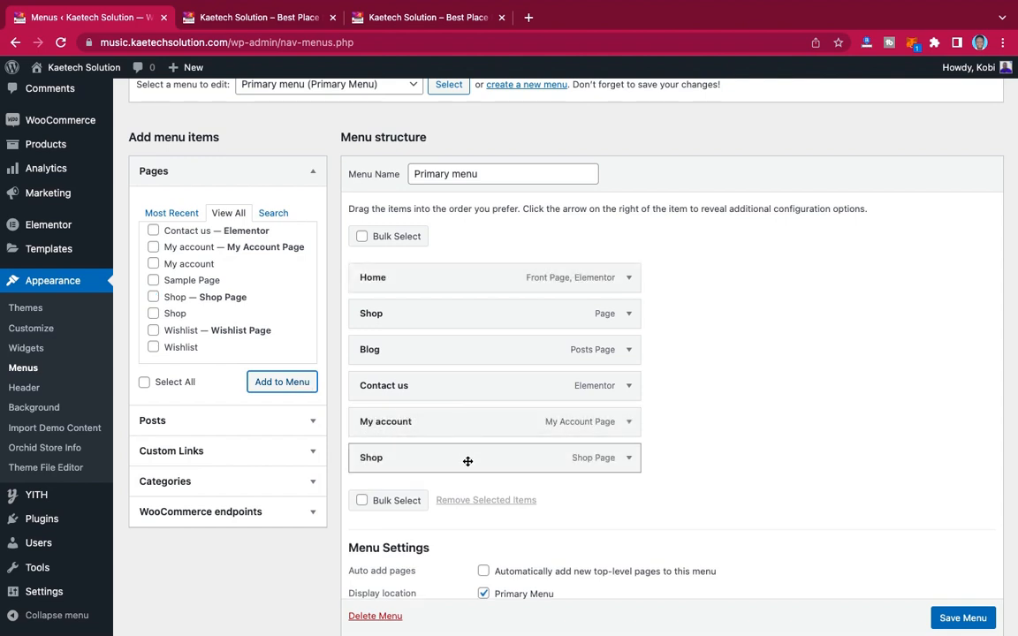
left_click_drag(467, 460, 471, 315)
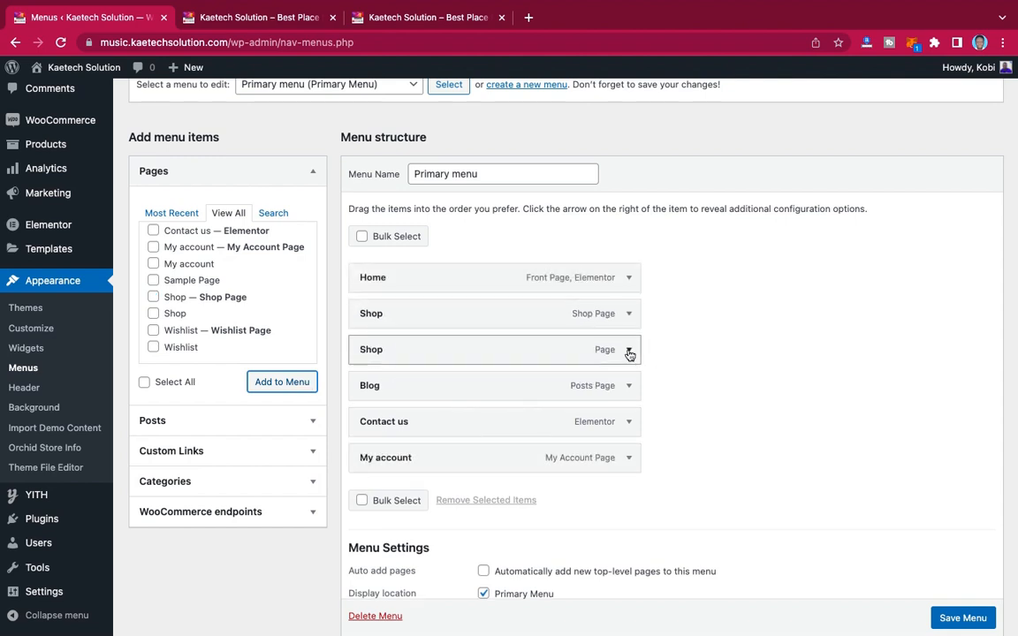
left_click(628, 350)
left_click(373, 547)
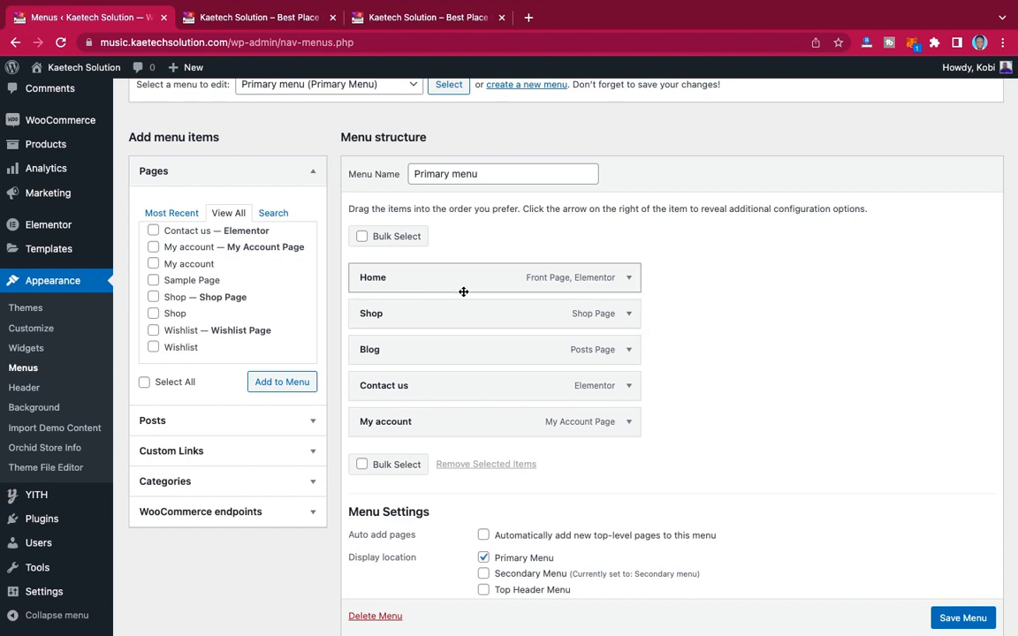
- Check the reference shop's navigation, and add a custom link named Categories with the URL # to the Primary menu
left_click(409, 15)
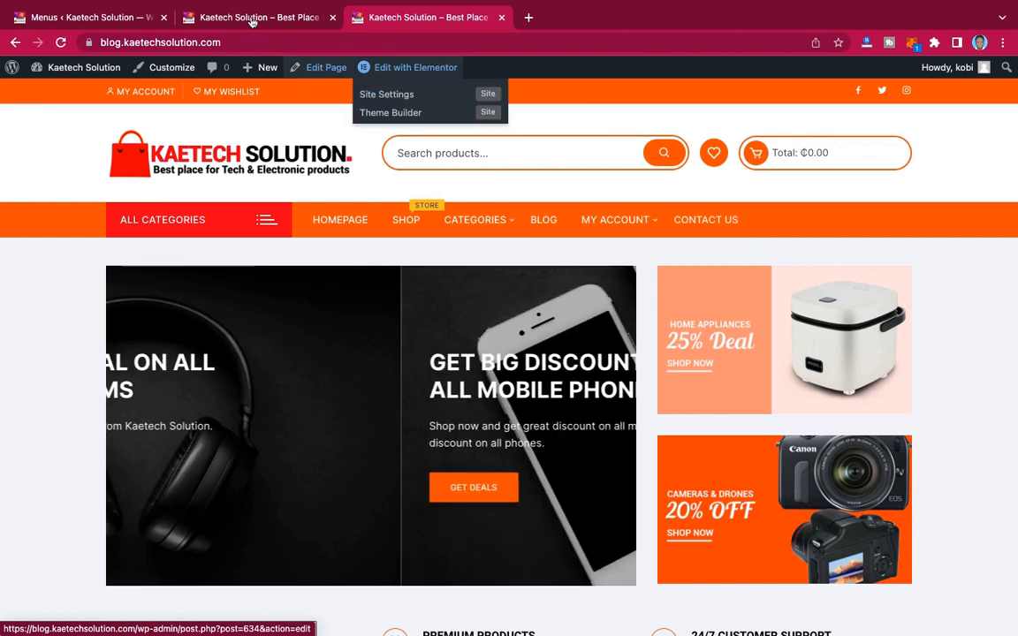
left_click(97, 17)
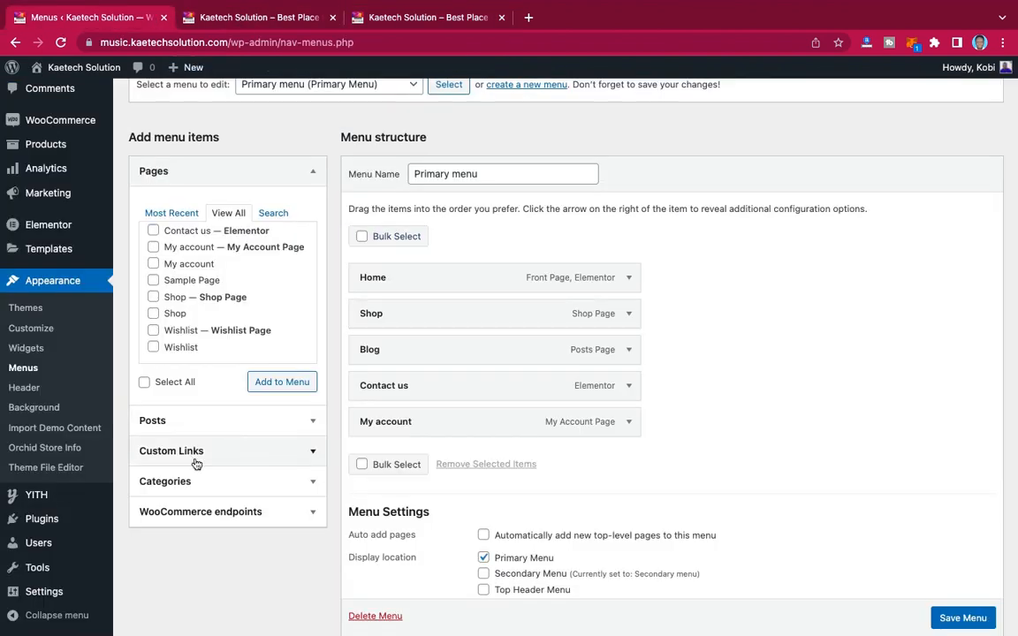
left_click(312, 452)
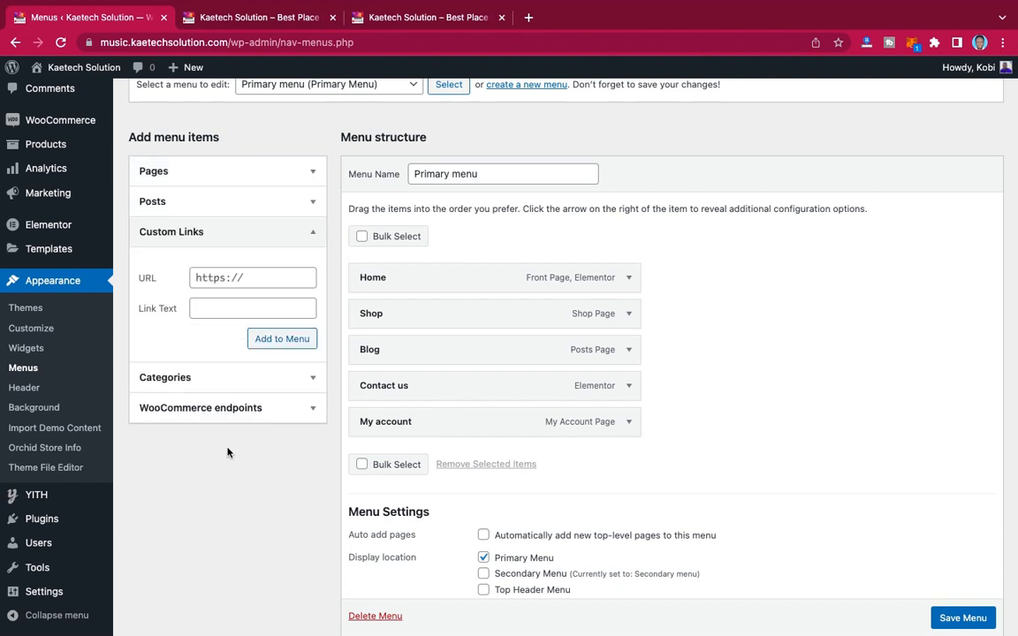
left_click(212, 280)
key("ctrl+a")
type("#")
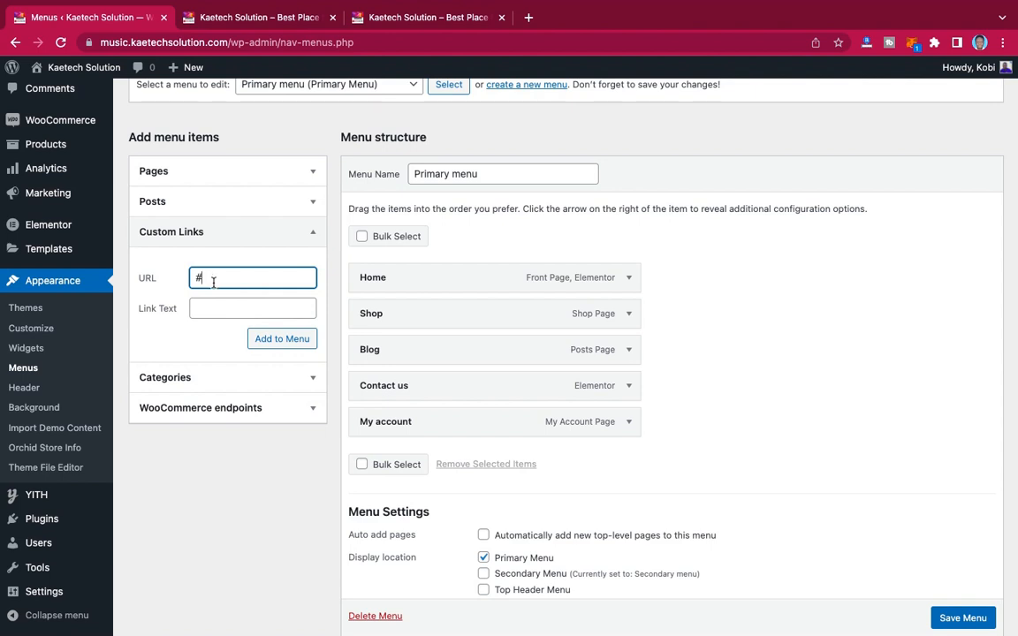
left_click(214, 310)
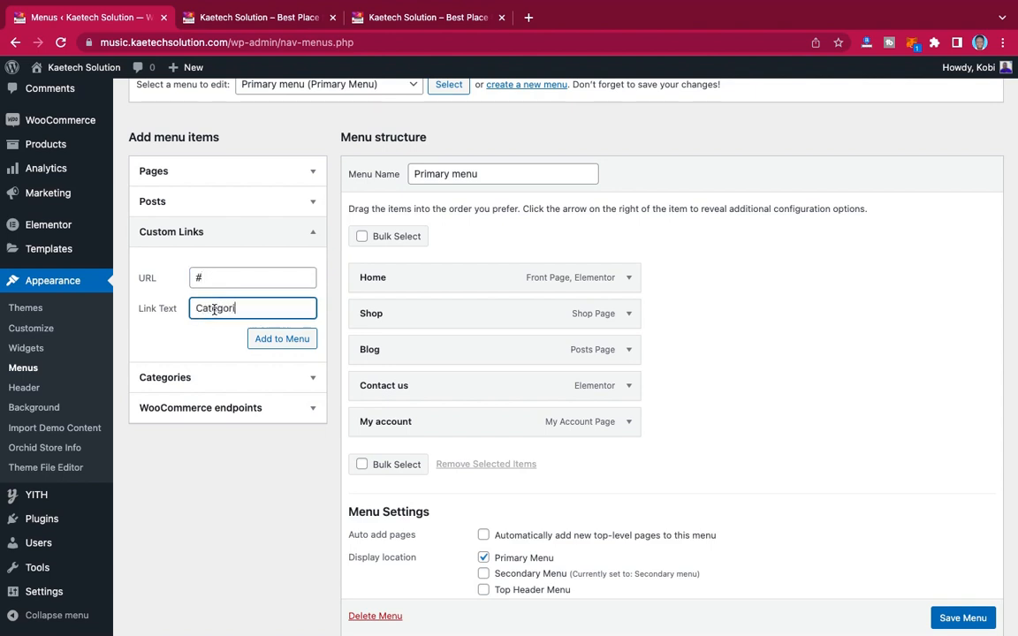
left_click(284, 342)
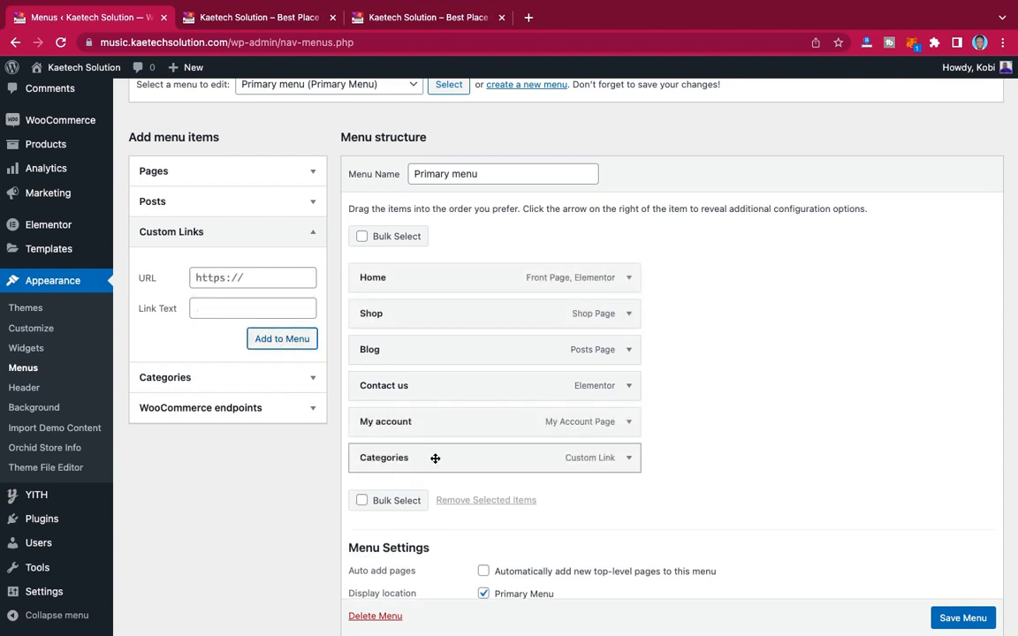
- Enable Product categories among the menu screen's displayed elements and collapse the screen options
scroll(435, 458, "up", 3)
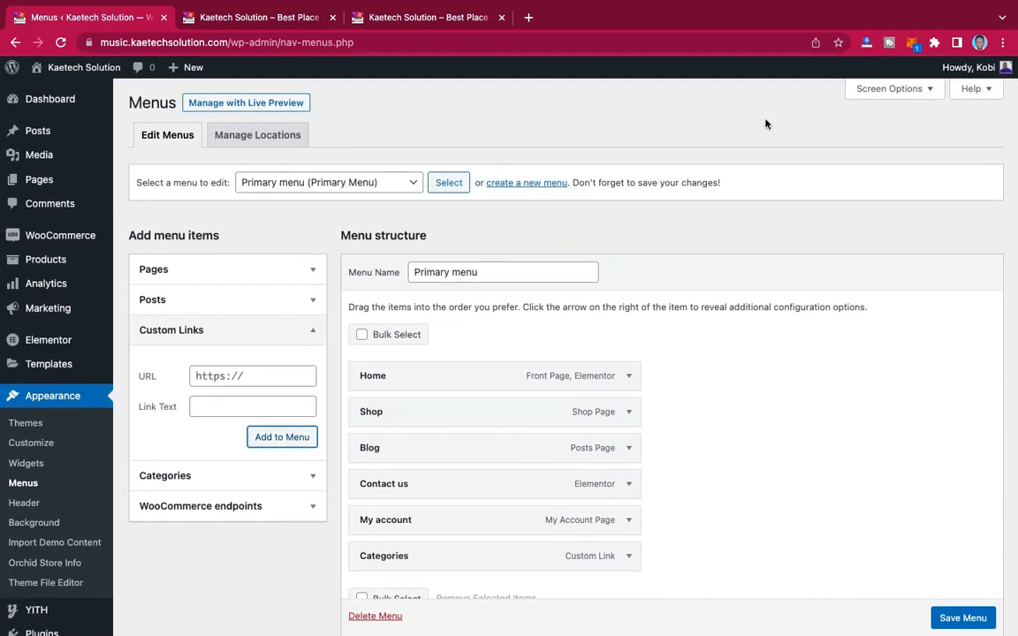
left_click(880, 88)
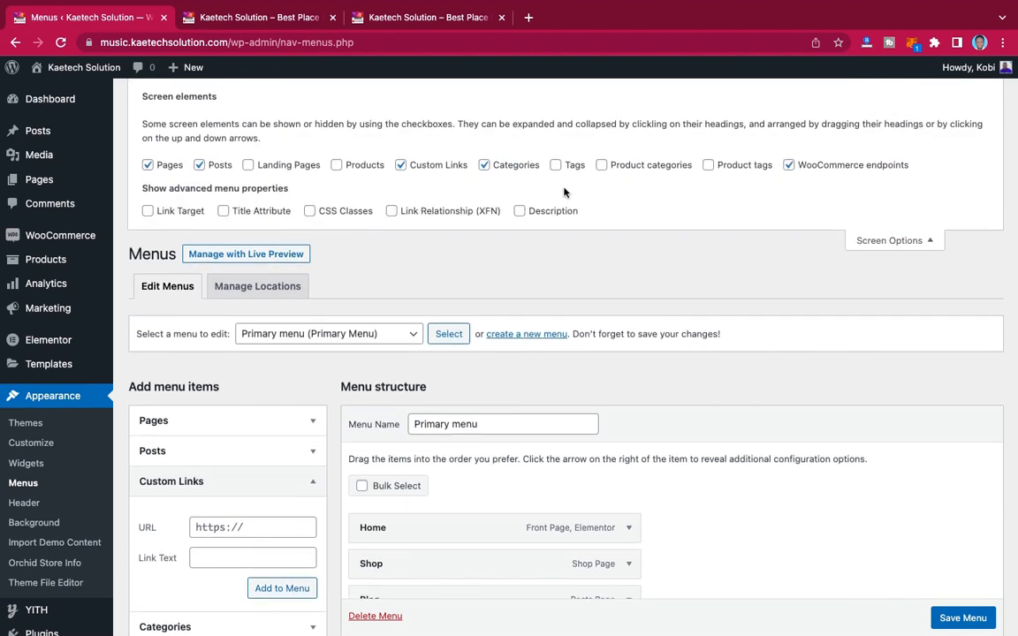
left_click(601, 166)
left_click(890, 243)
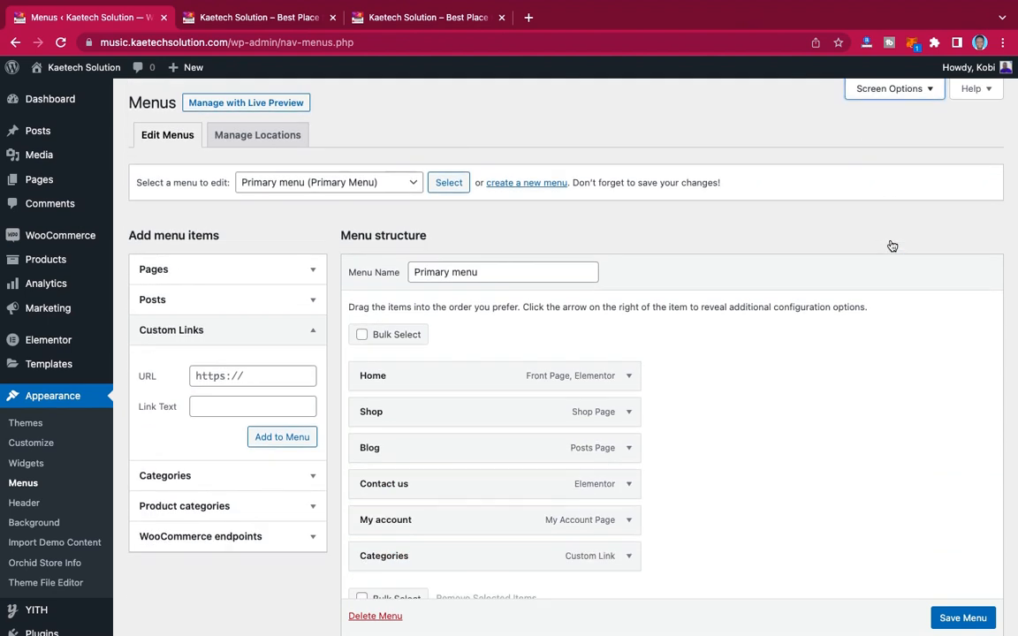
- Examine the full list of product categories available to add to the menu
scroll(717, 316, "down", 3)
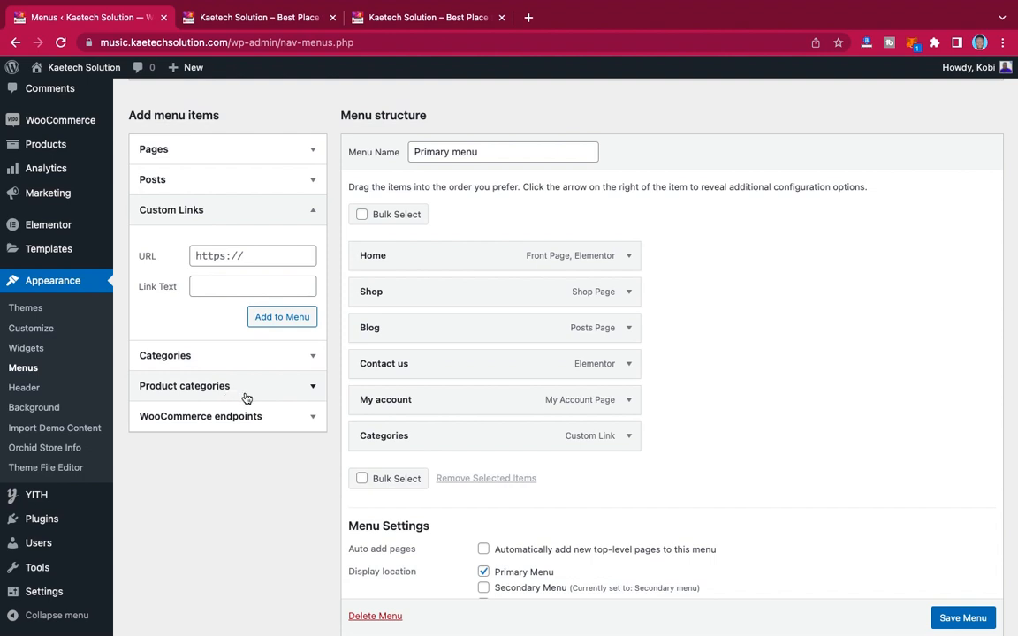
left_click(302, 389)
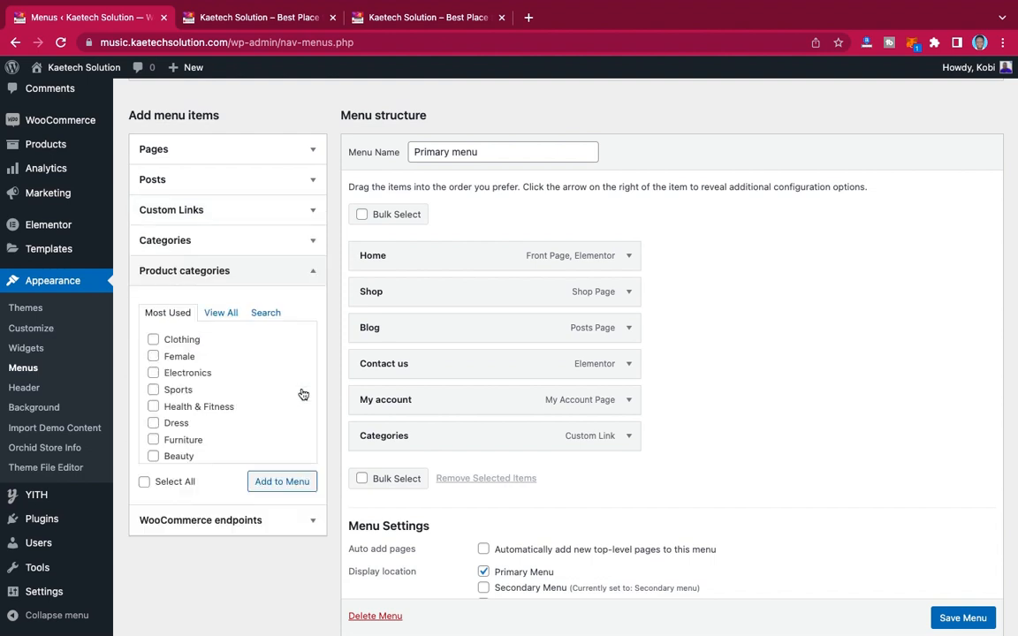
left_click(221, 316)
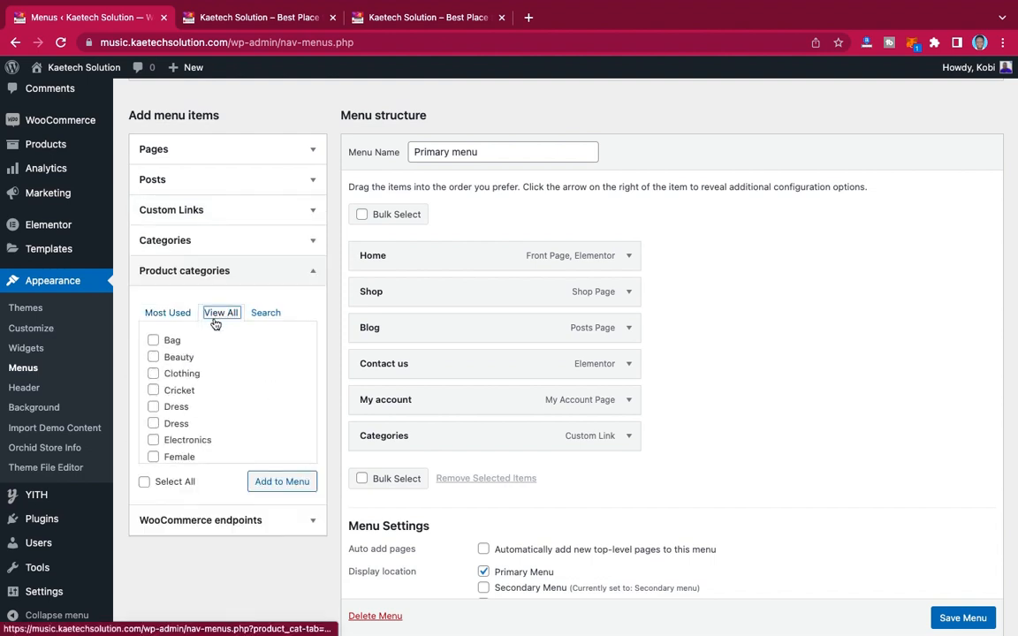
scroll(190, 401, "down", 5)
scroll(190, 402, "up", 5)
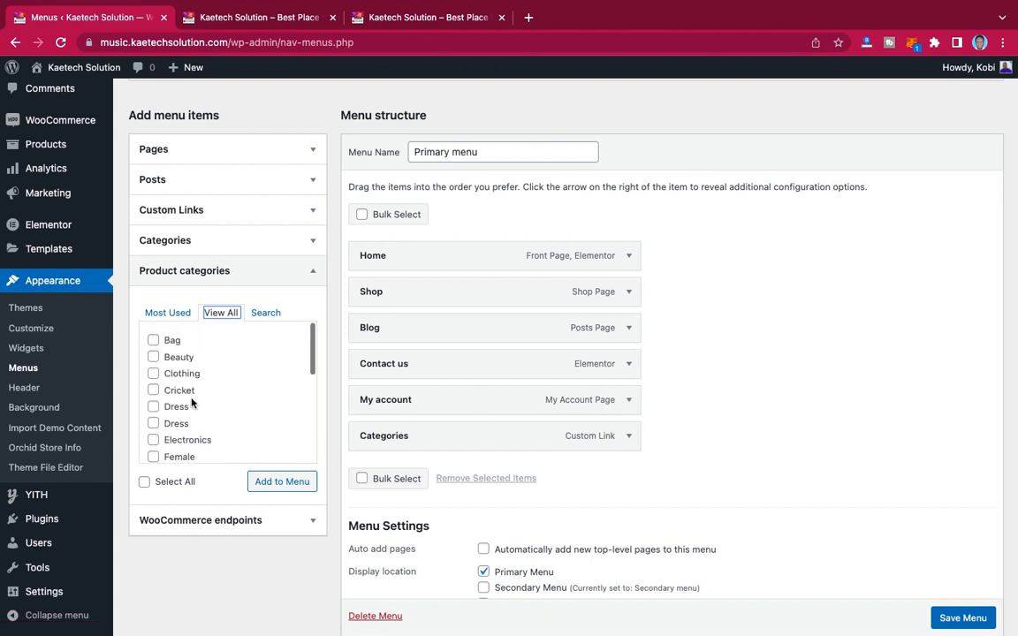
scroll(191, 401, "down", 5)
scroll(191, 402, "up", 5)
scroll(958, 600, "down", 1)
- Save the Primary menu and open the product categories management page in a new browser tab
left_click(935, 600)
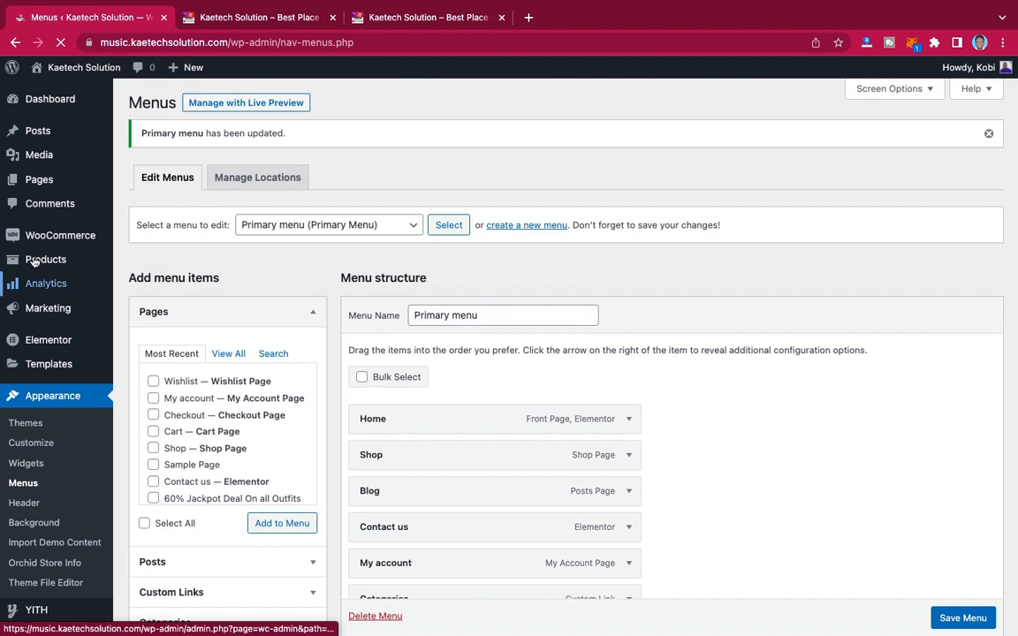
mouse_move(44, 260)
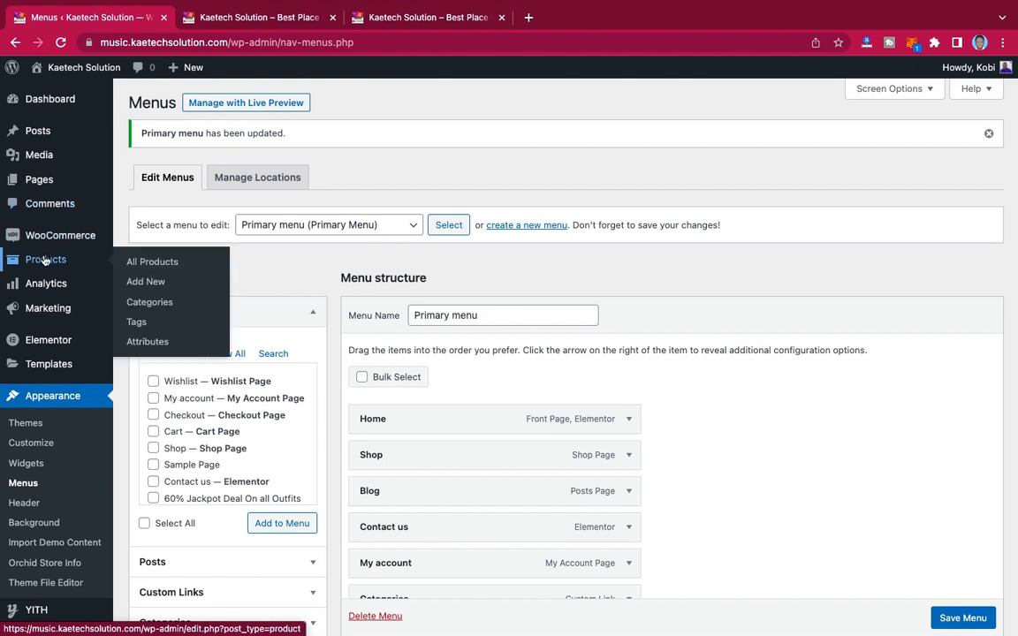
right_click(155, 307)
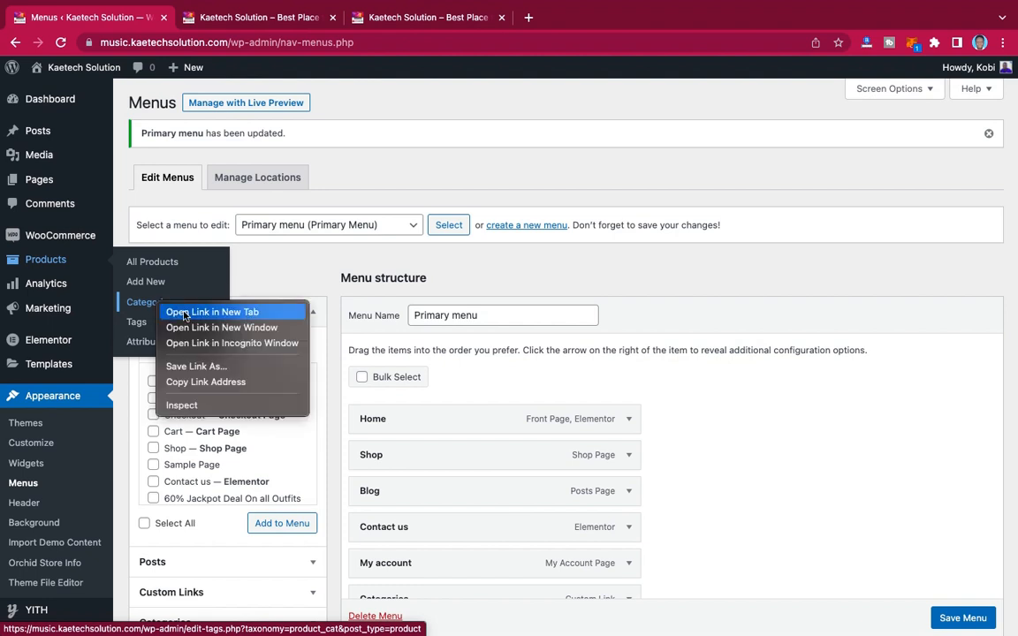
left_click(177, 312)
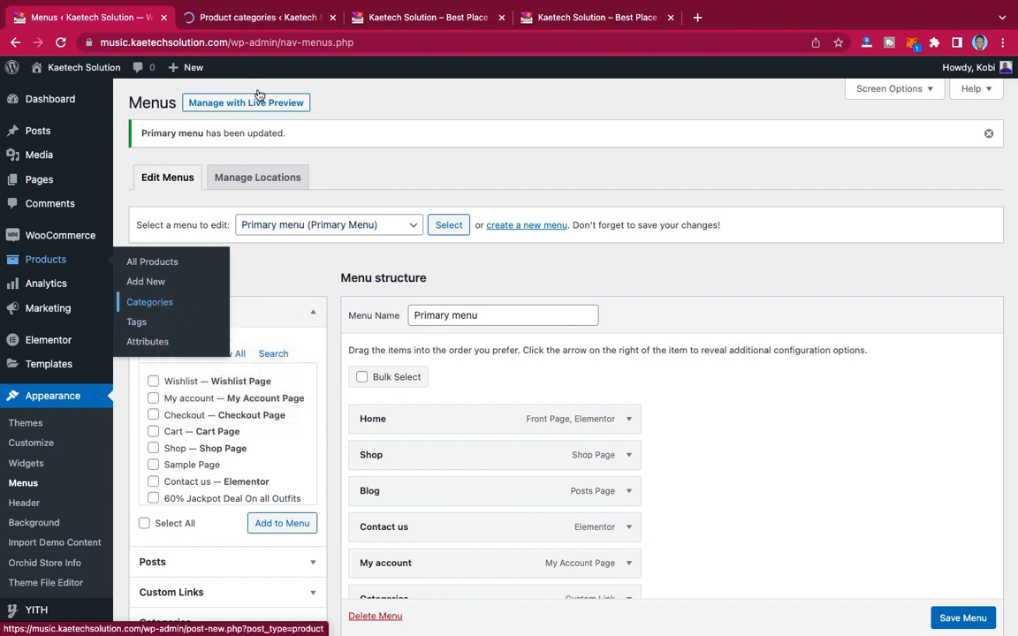
left_click(260, 19)
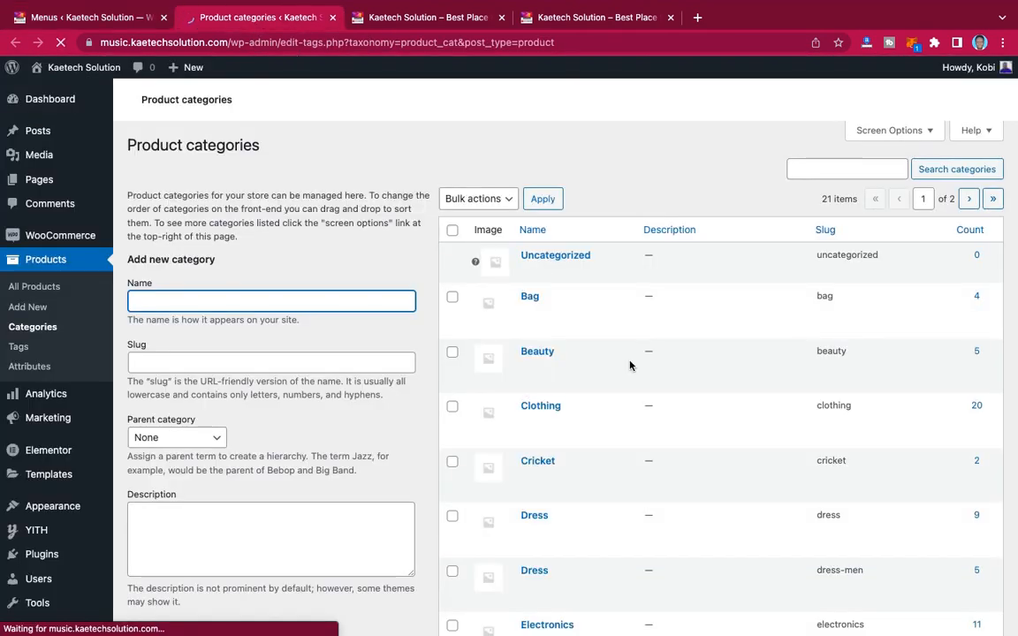
- Bulk delete the product categories on the first page of the list, keeping Electronics, laptop and Mobile
scroll(629, 363, "down", 5)
scroll(629, 363, "up", 5)
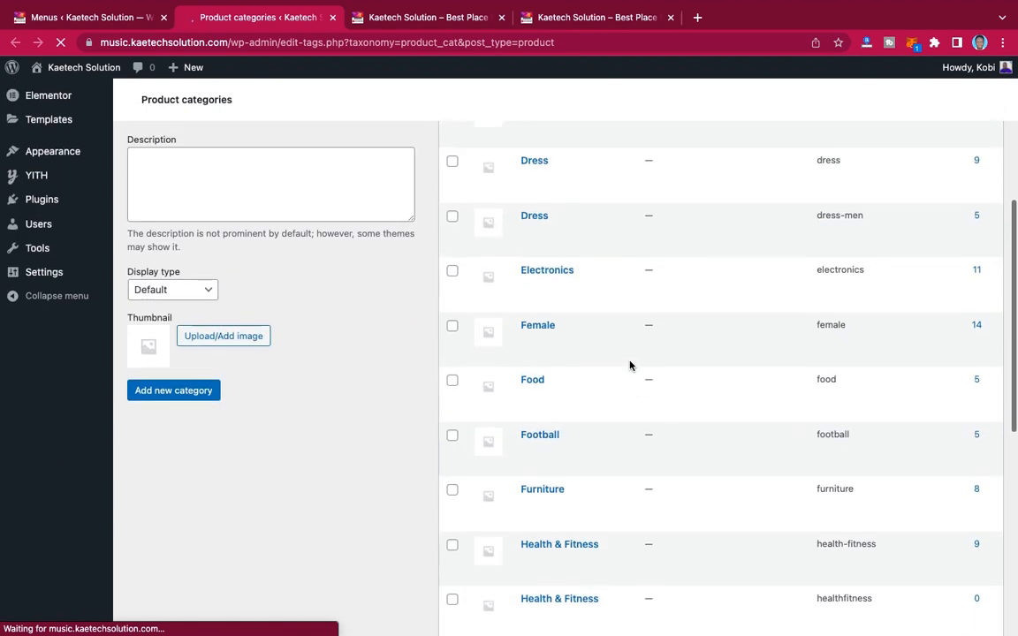
scroll(459, 200, "up", 3)
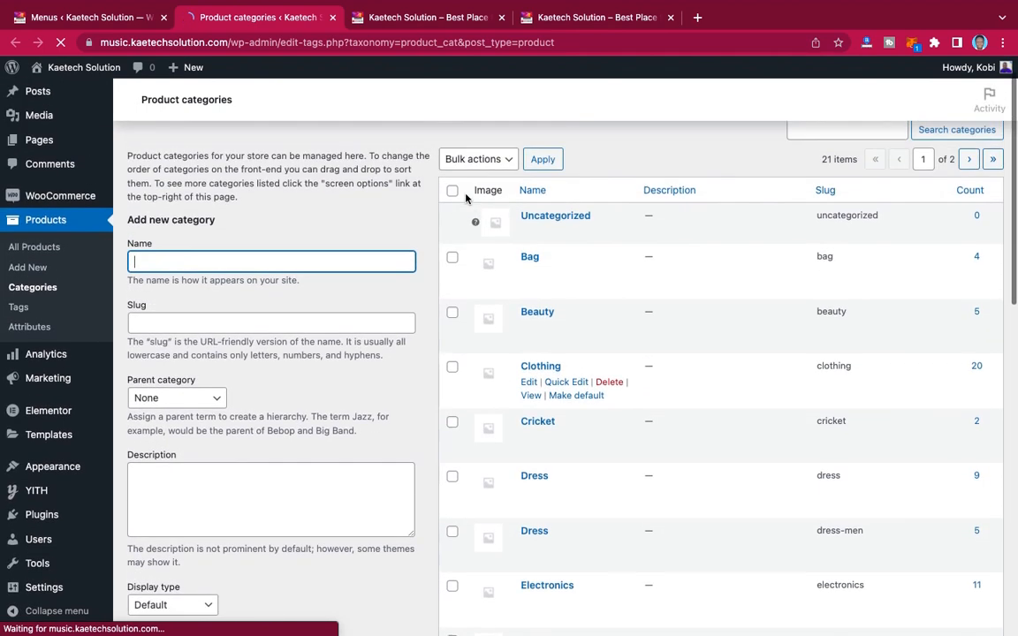
left_click(451, 199)
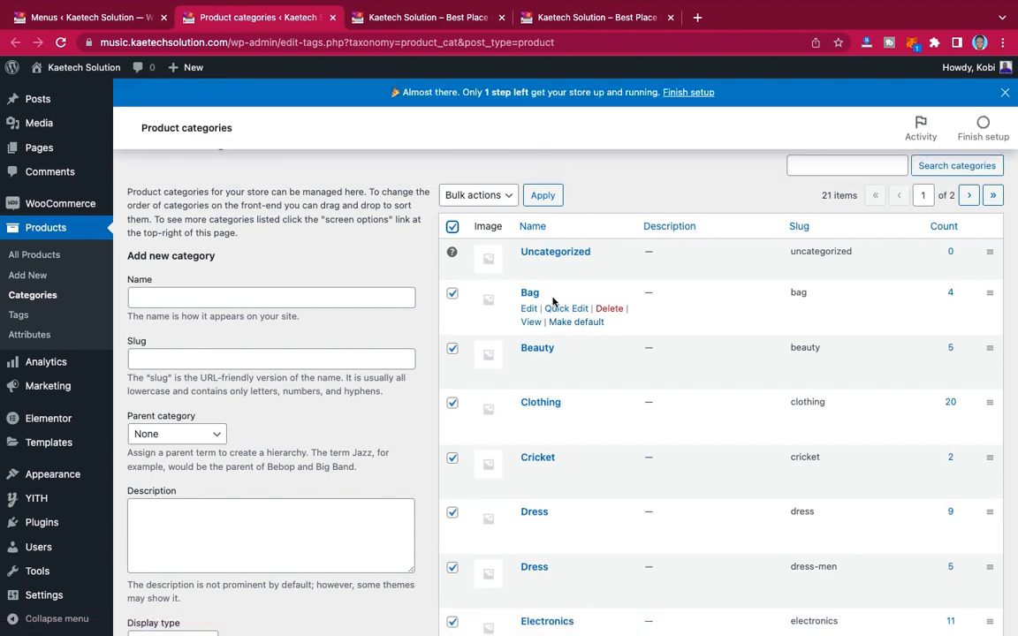
scroll(553, 301, "down", 3)
scroll(553, 301, "down", 4)
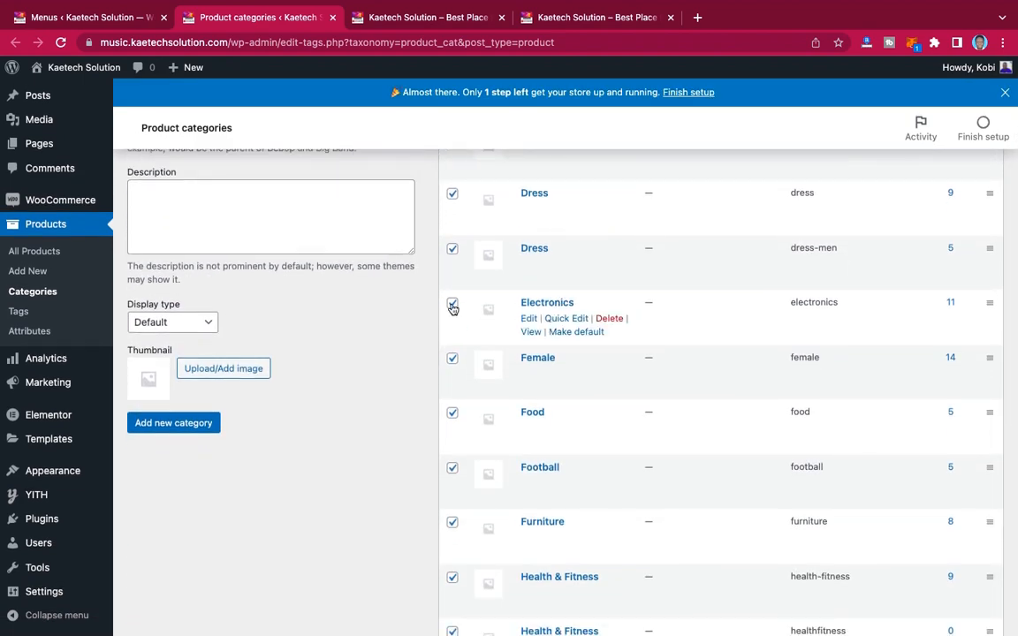
scroll(597, 304, "down", 5)
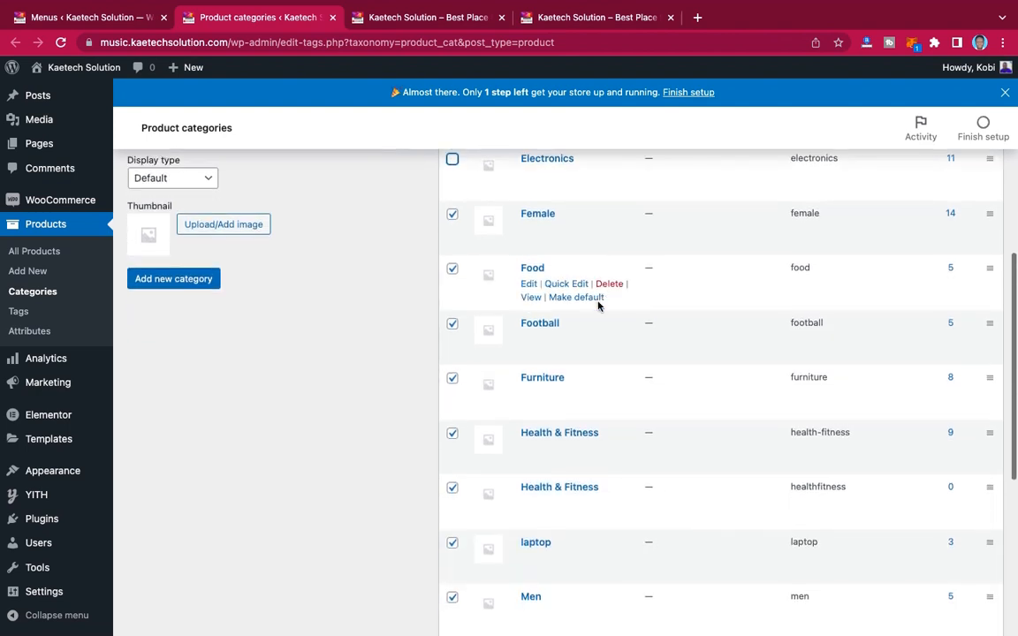
scroll(597, 305, "down", 5)
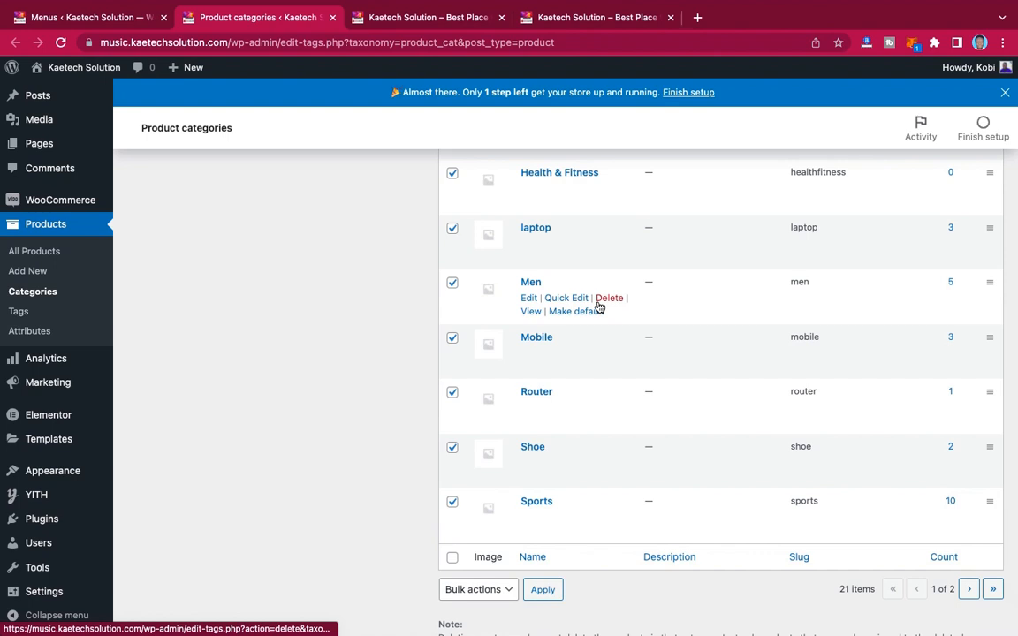
scroll(597, 305, "down", 1)
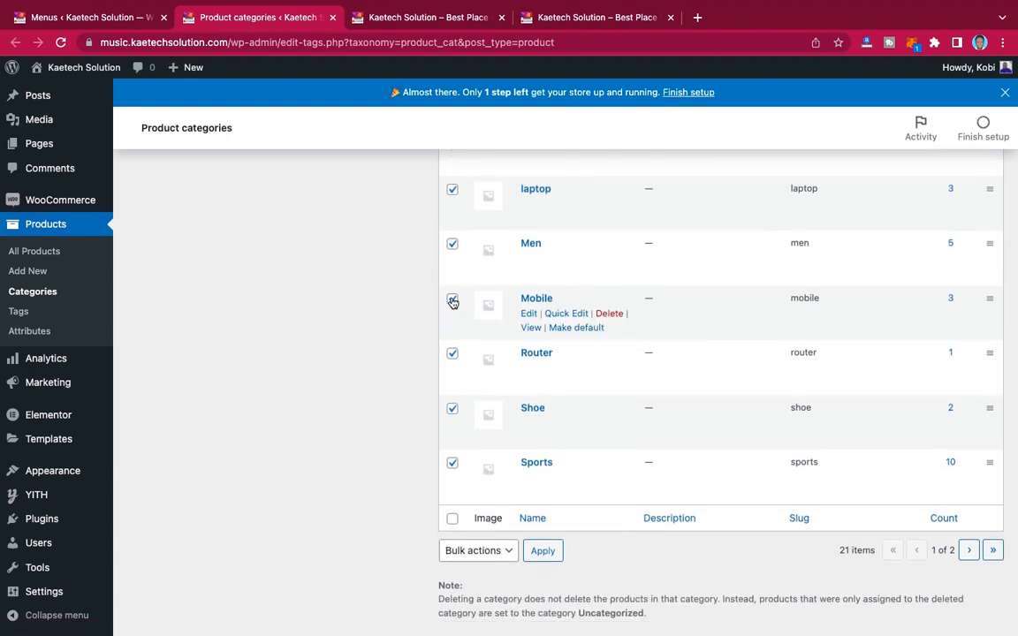
scroll(584, 339, "up", 3)
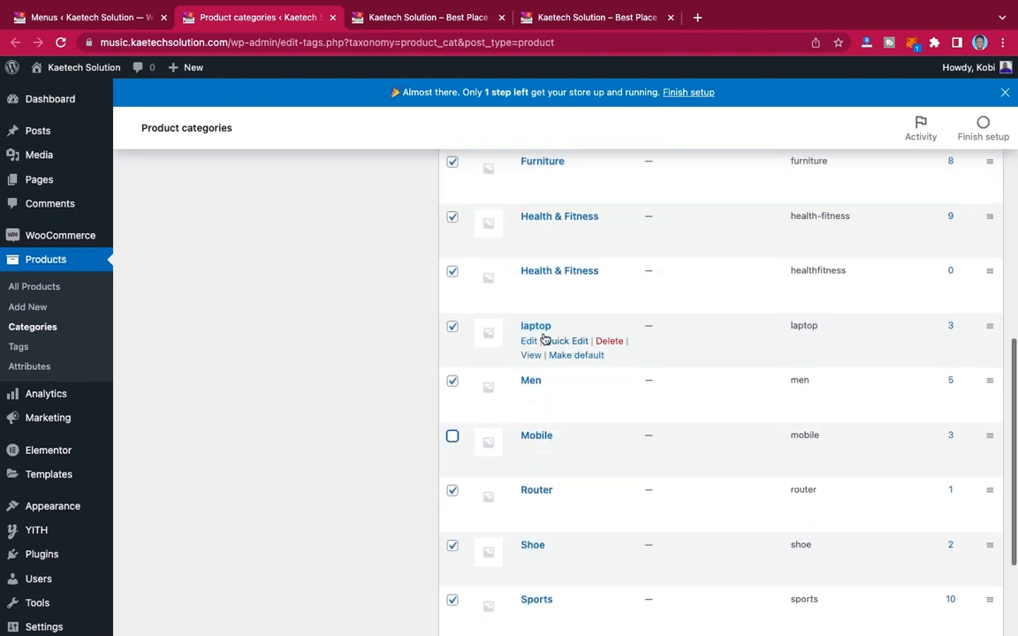
scroll(562, 353, "down", 4)
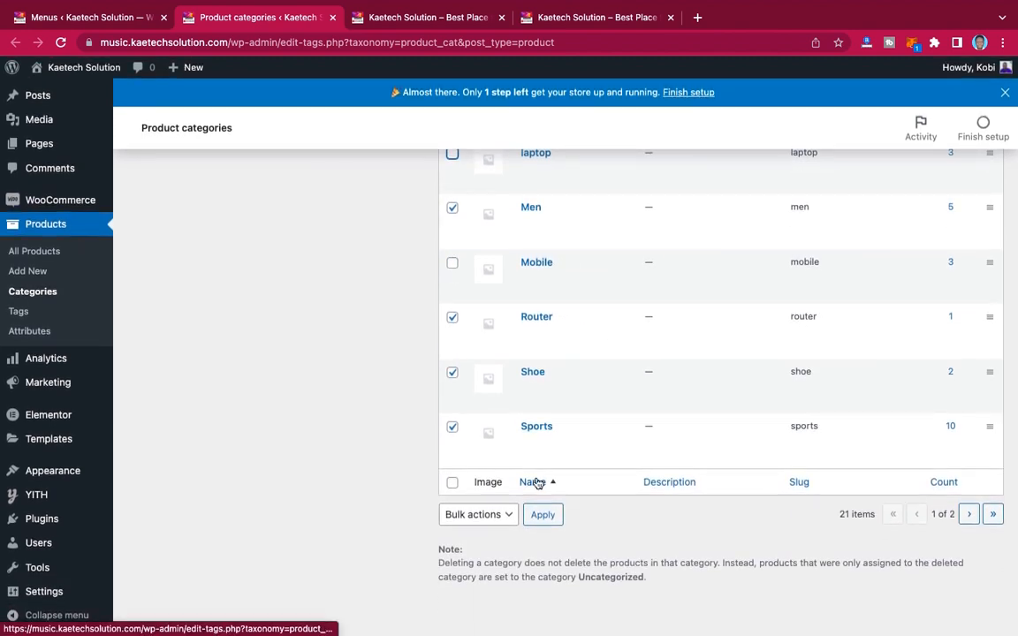
left_click(504, 515)
left_click(483, 530)
left_click(542, 514)
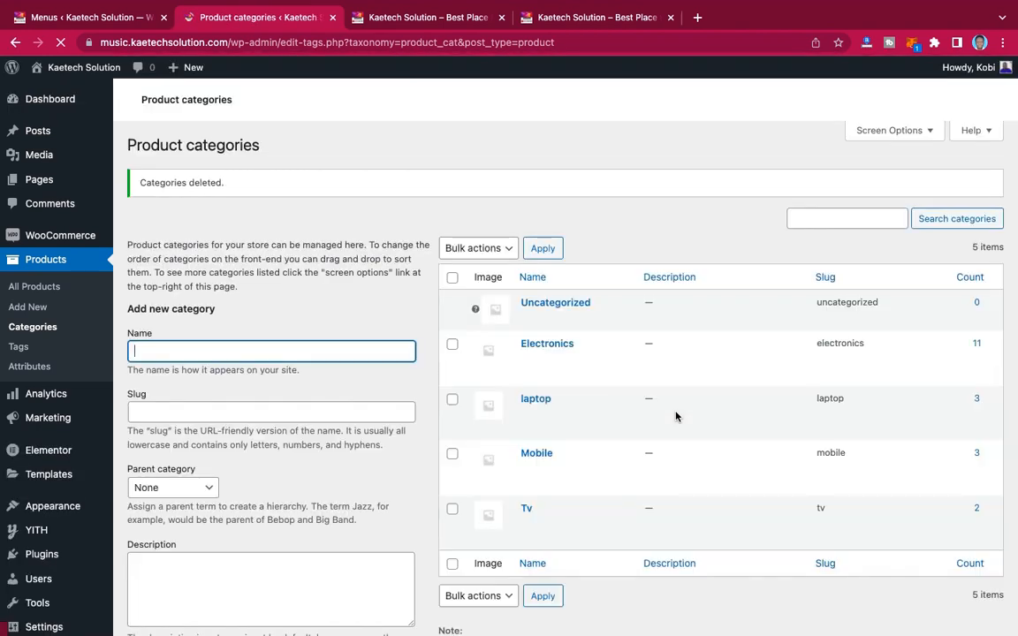
- Rename the Electronics product category as Computers & Laptops and set its slug to computer
scroll(676, 416, "down", 1)
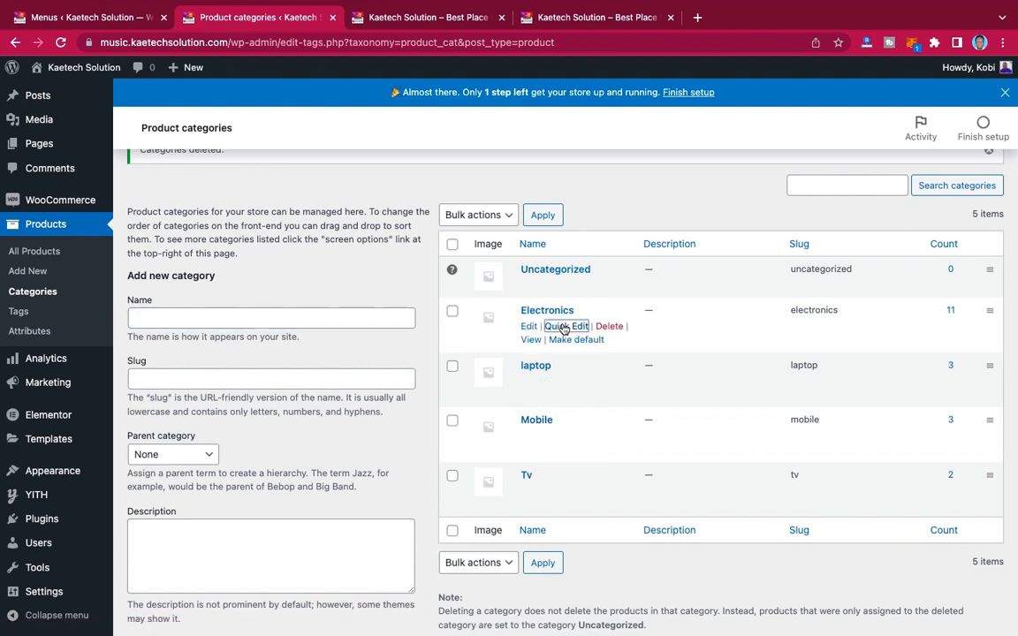
left_click(562, 326)
left_click_drag(564, 337, 489, 333)
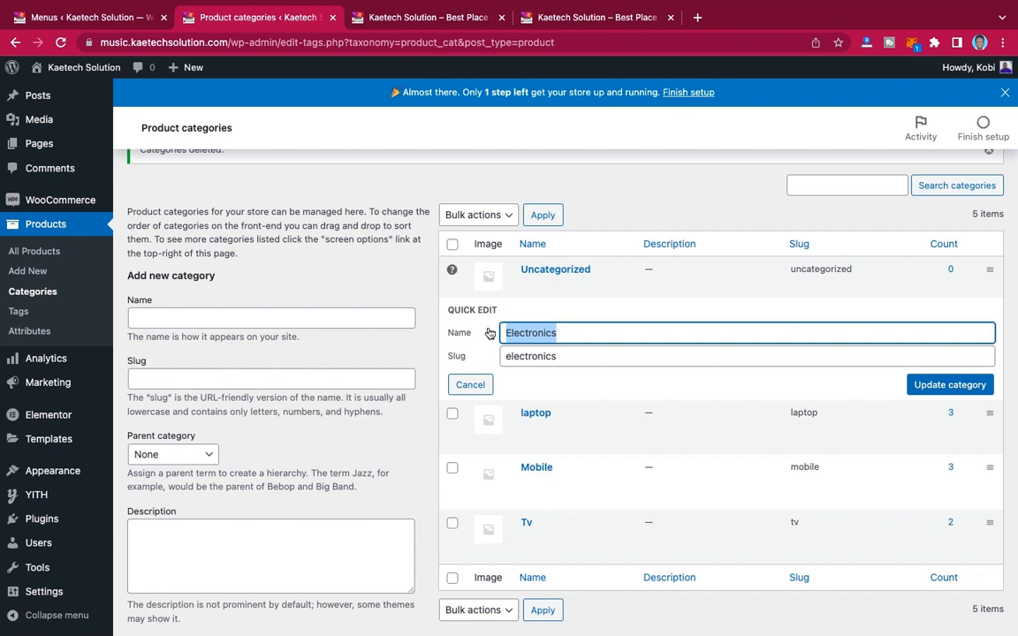
type("Computers & Laptops")
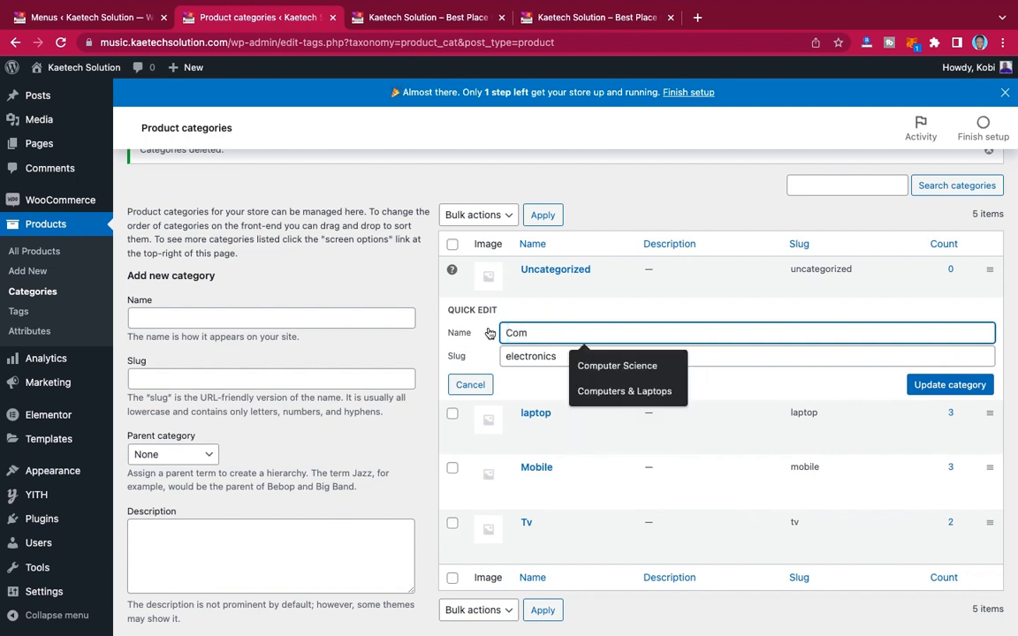
left_click(615, 394)
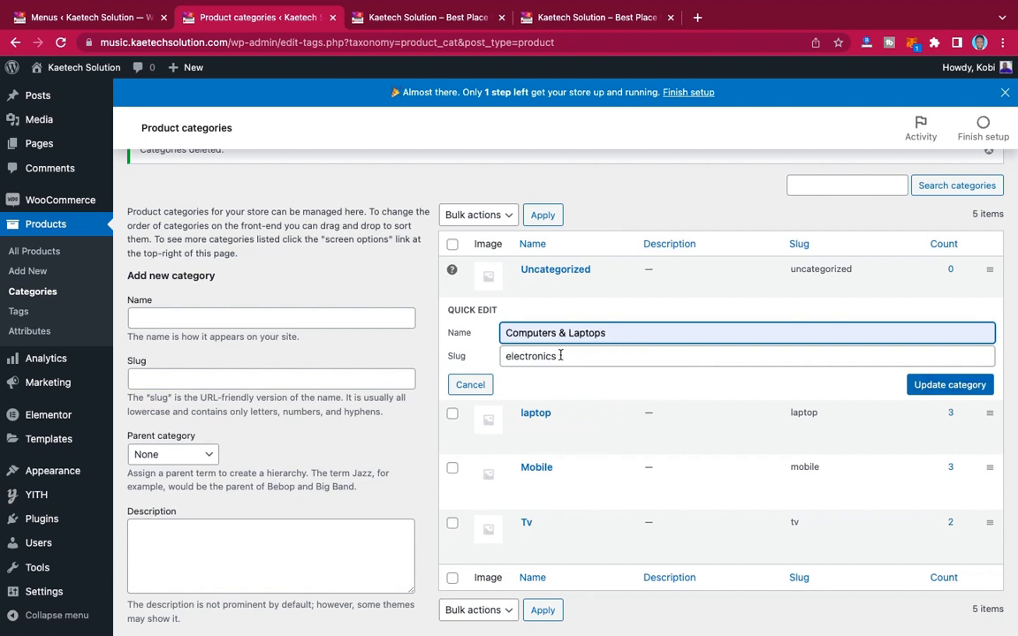
left_click_drag(560, 355, 501, 355)
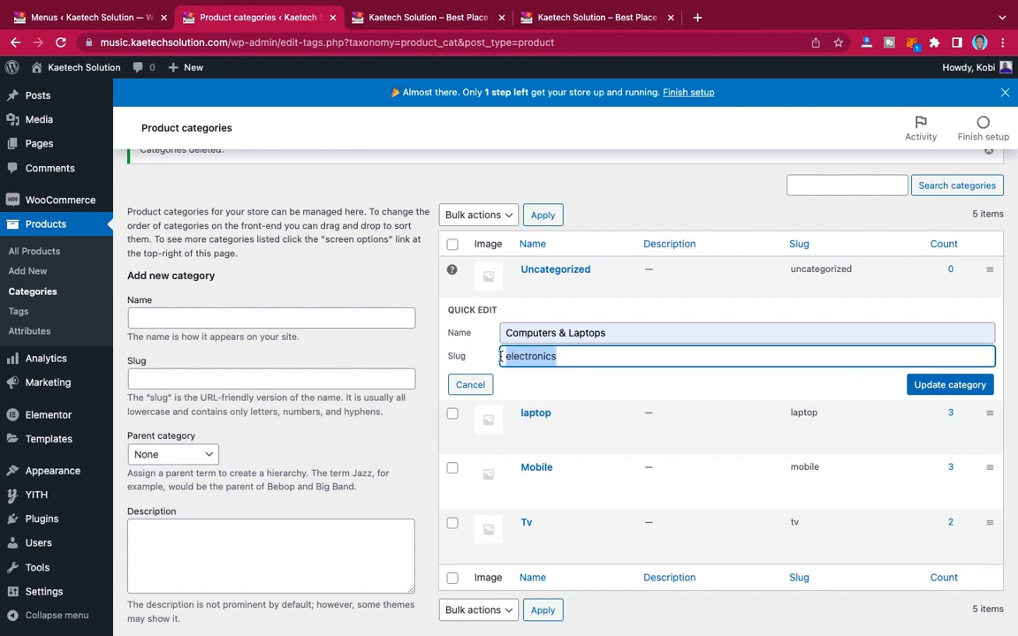
type("computer")
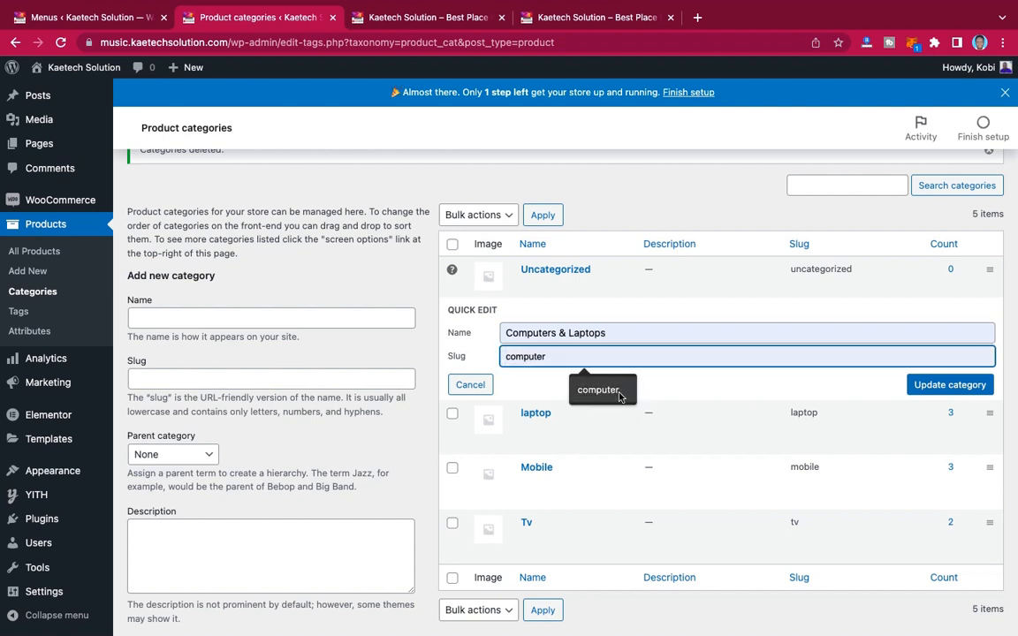
left_click(956, 393)
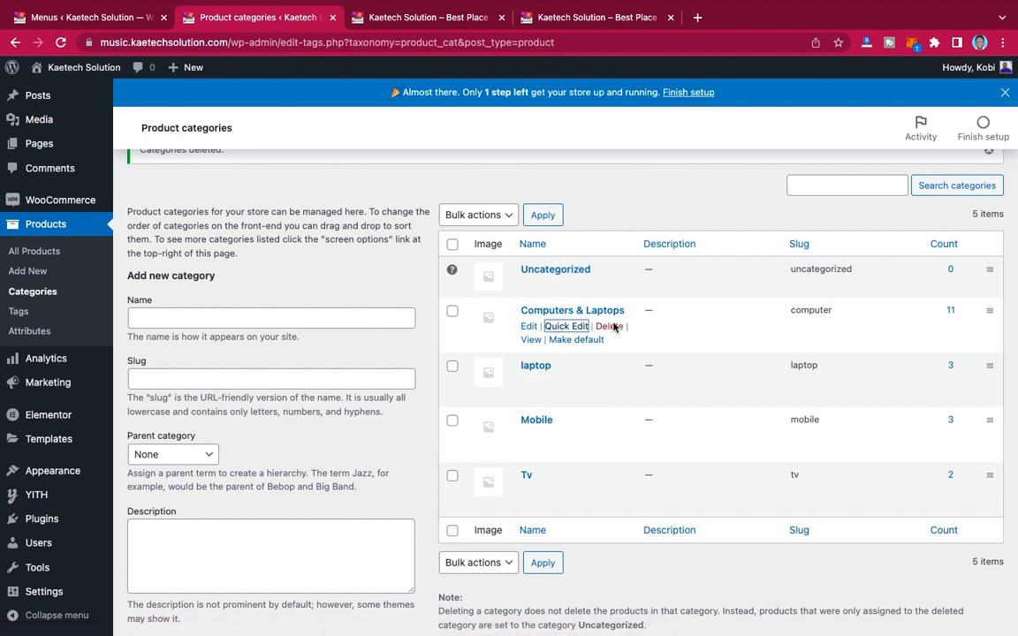
- Permanently delete the laptop category and rename the Mobile category as Mobile & Tablets
left_click(610, 381)
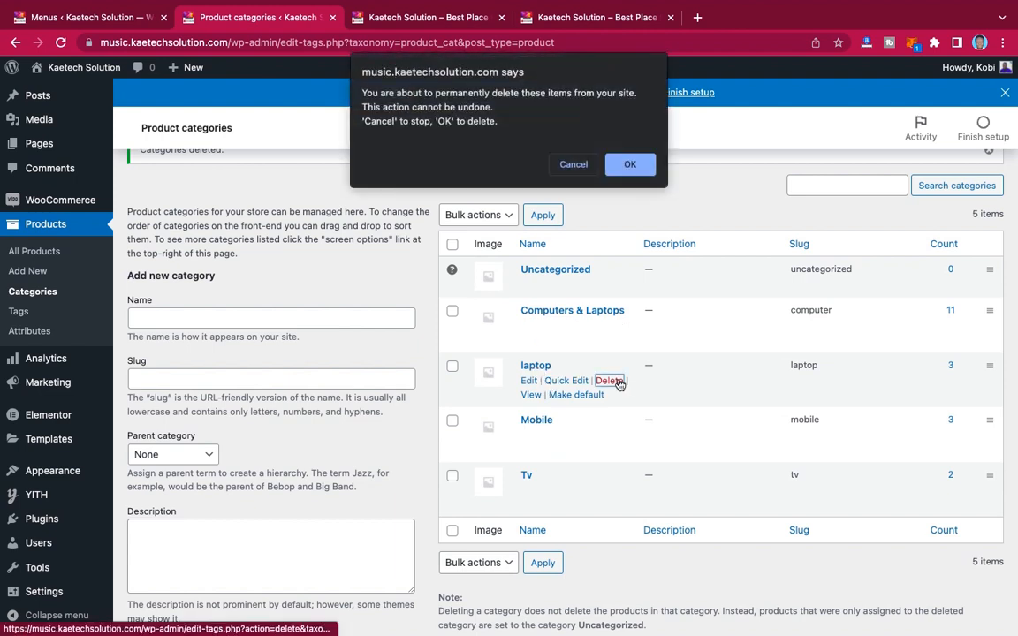
left_click(634, 162)
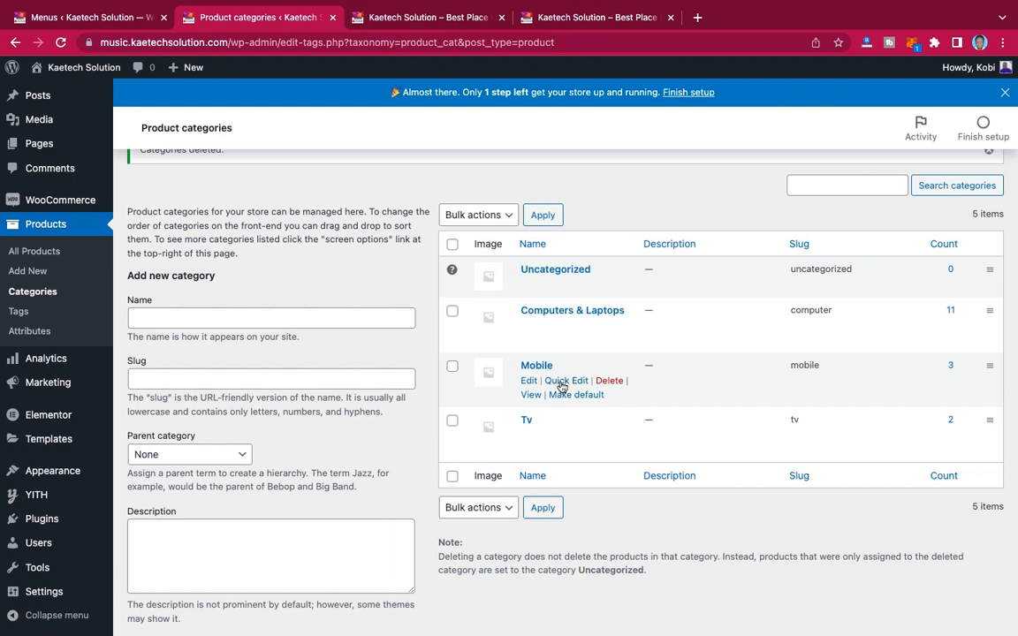
left_click(565, 380)
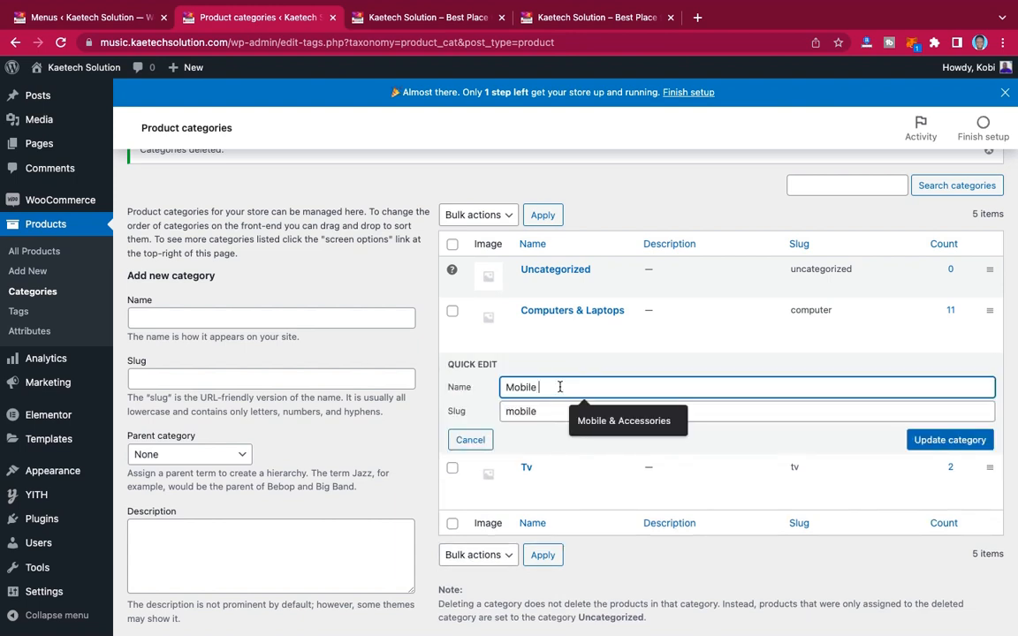
type("& Tablets")
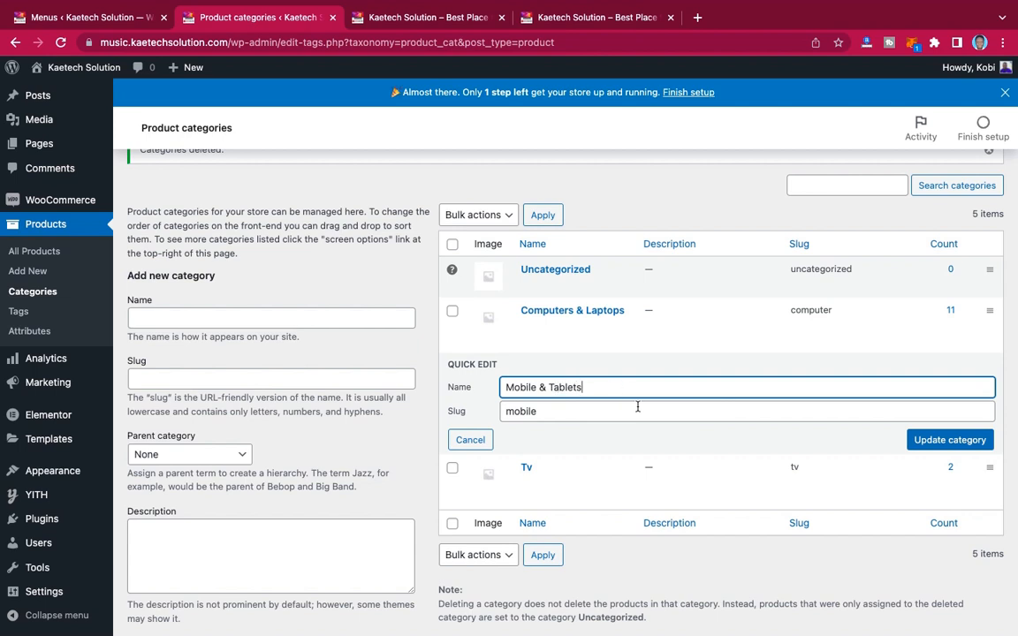
left_click(950, 440)
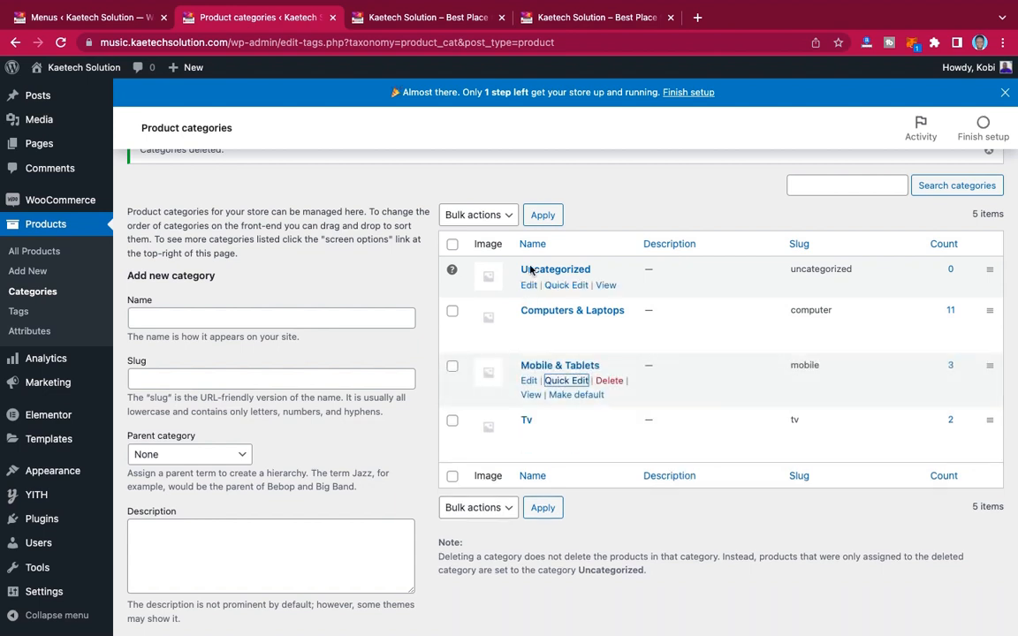
- Set laptop-1.jpeg from the media library as the Computers & Laptops category's thumbnail and update the category
left_click(551, 311)
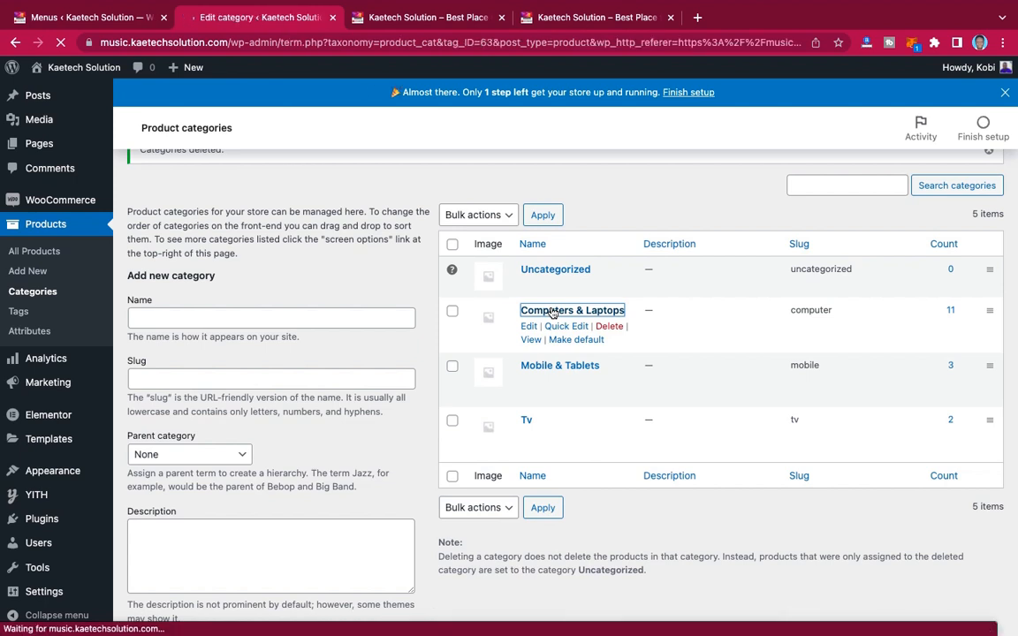
scroll(552, 313, "down", 1)
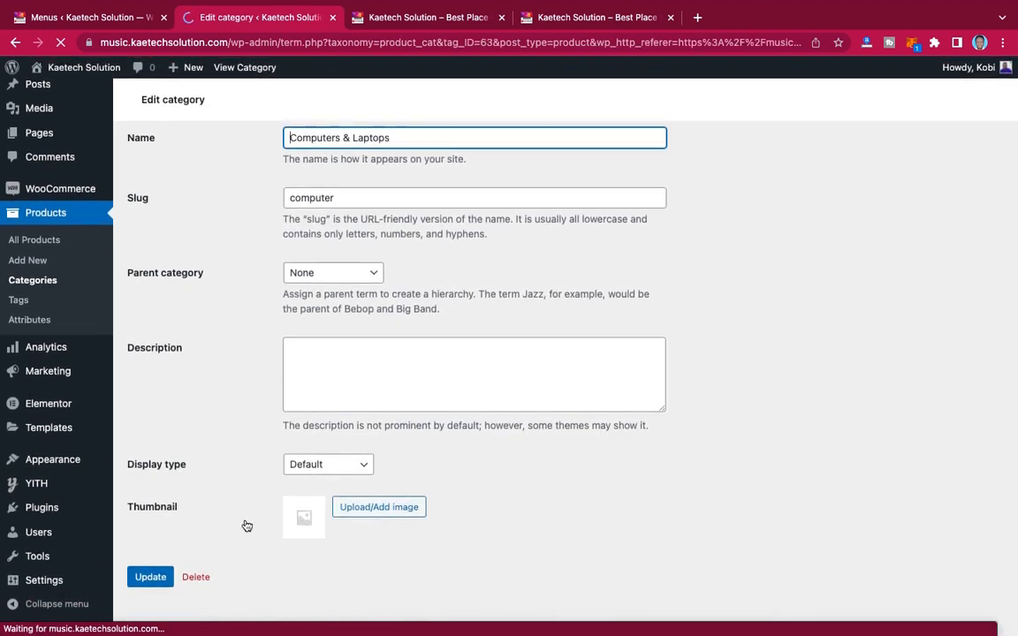
left_click(391, 511)
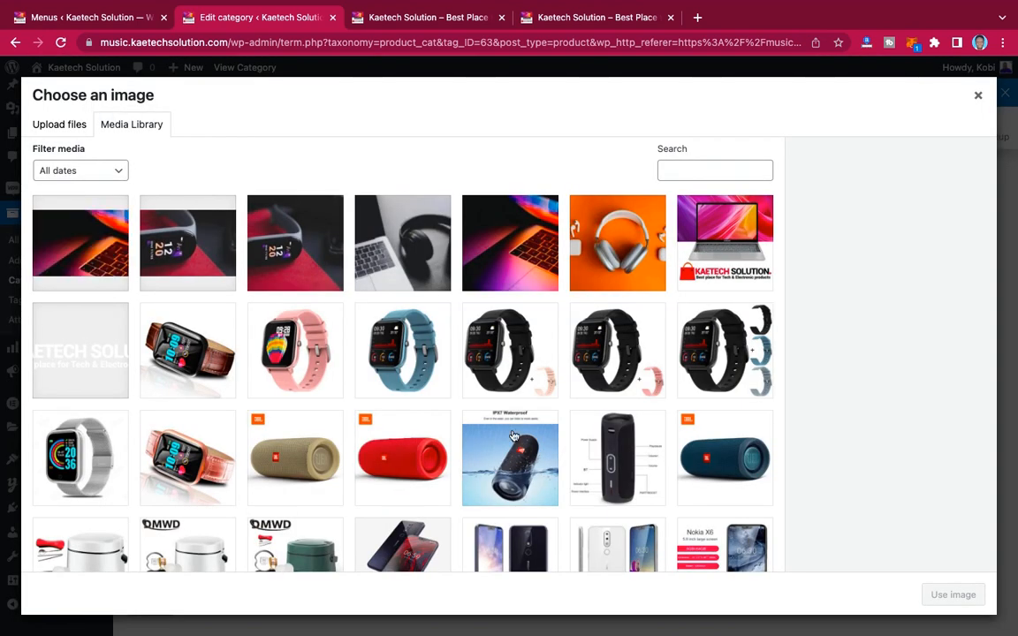
scroll(513, 436, "down", 8)
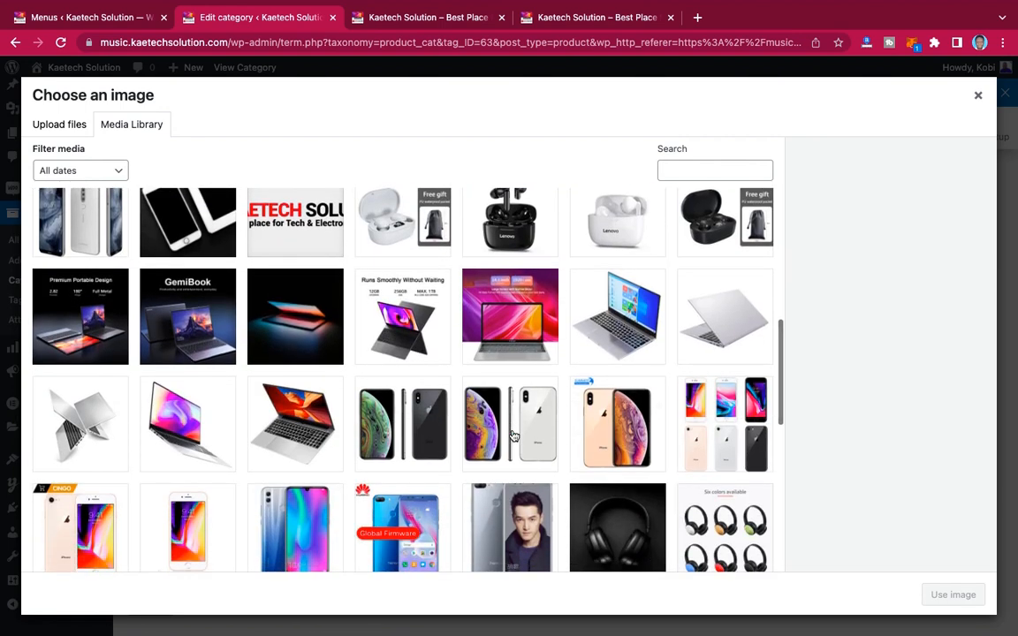
scroll(512, 436, "down", 1)
scroll(513, 436, "up", 1)
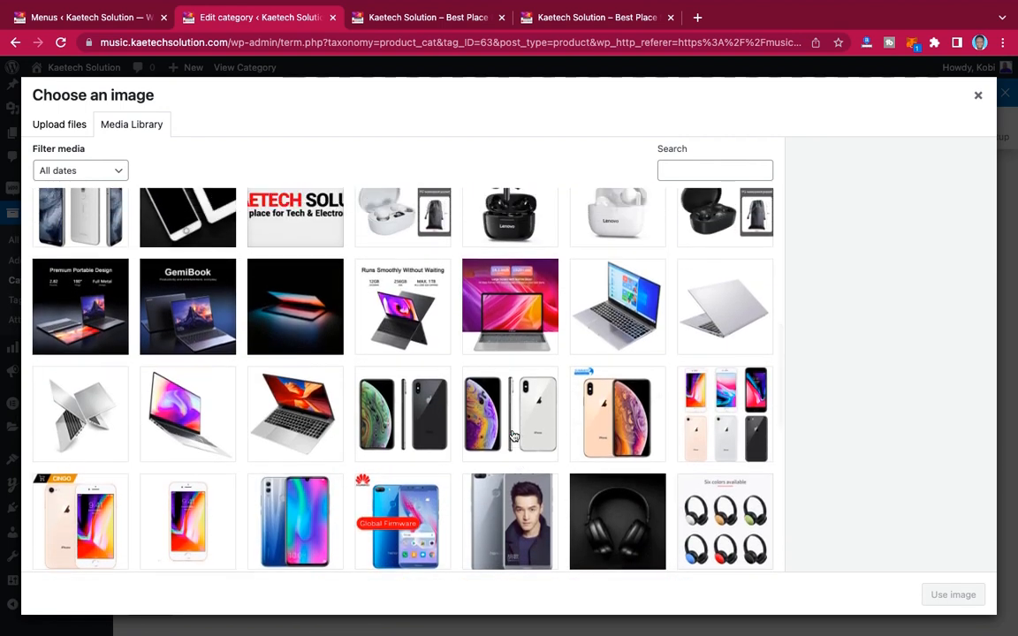
left_click(317, 426)
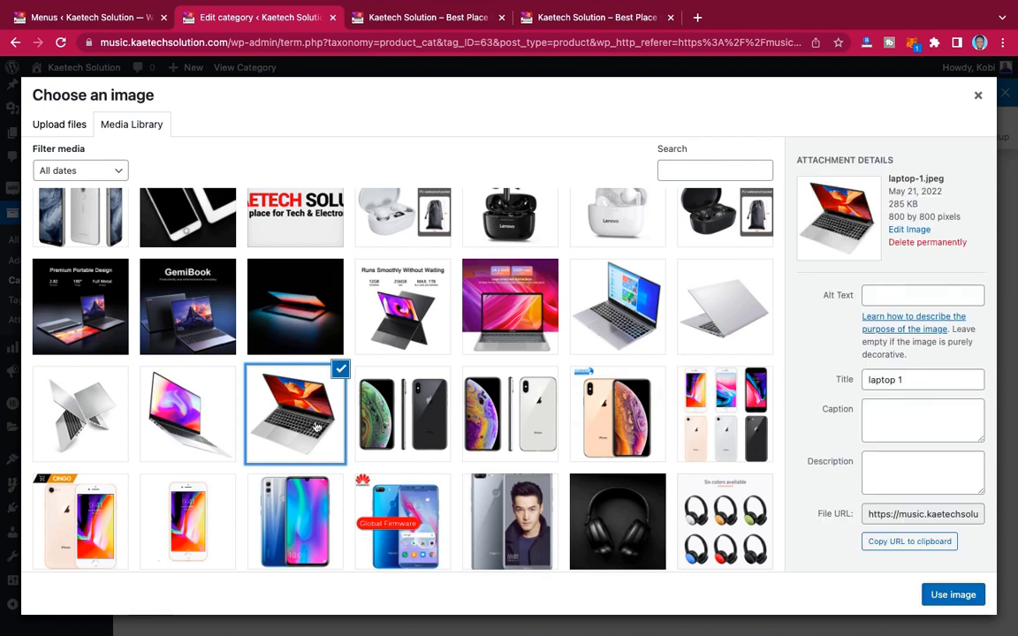
left_click(957, 594)
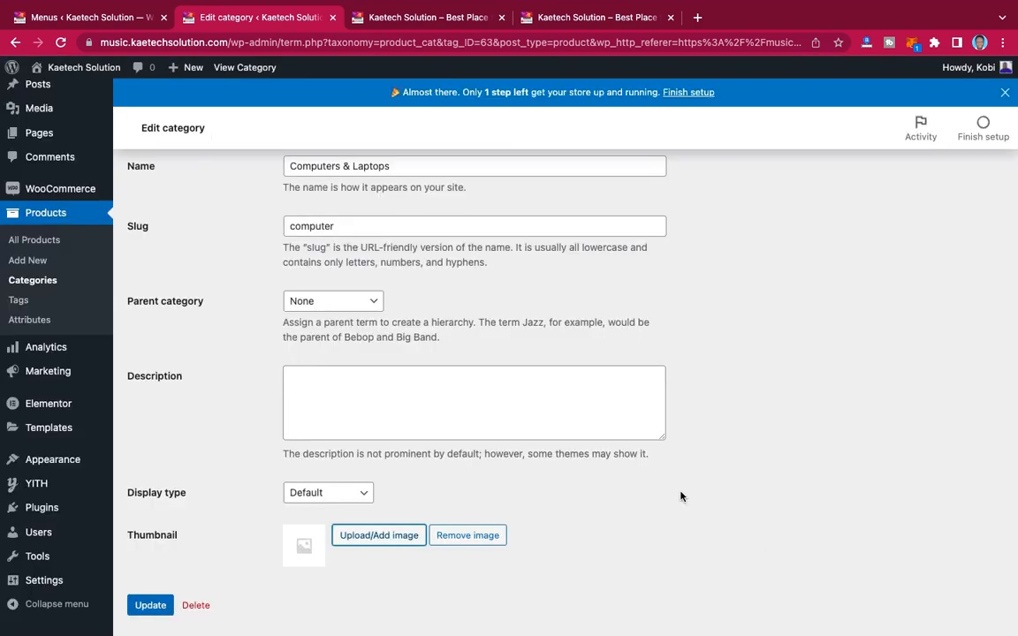
scroll(680, 495, "down", 3)
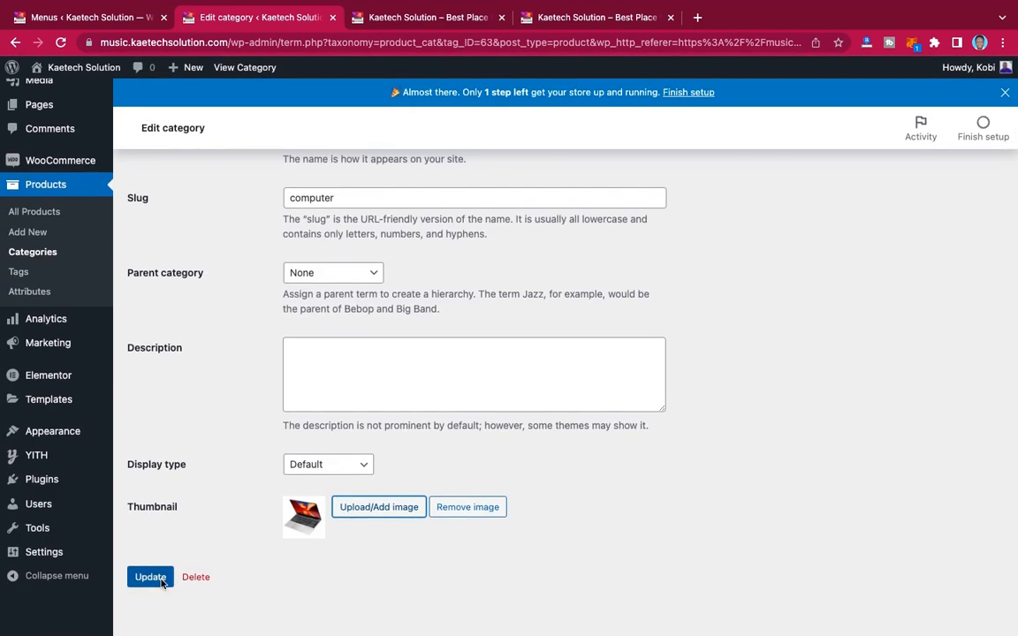
left_click(150, 577)
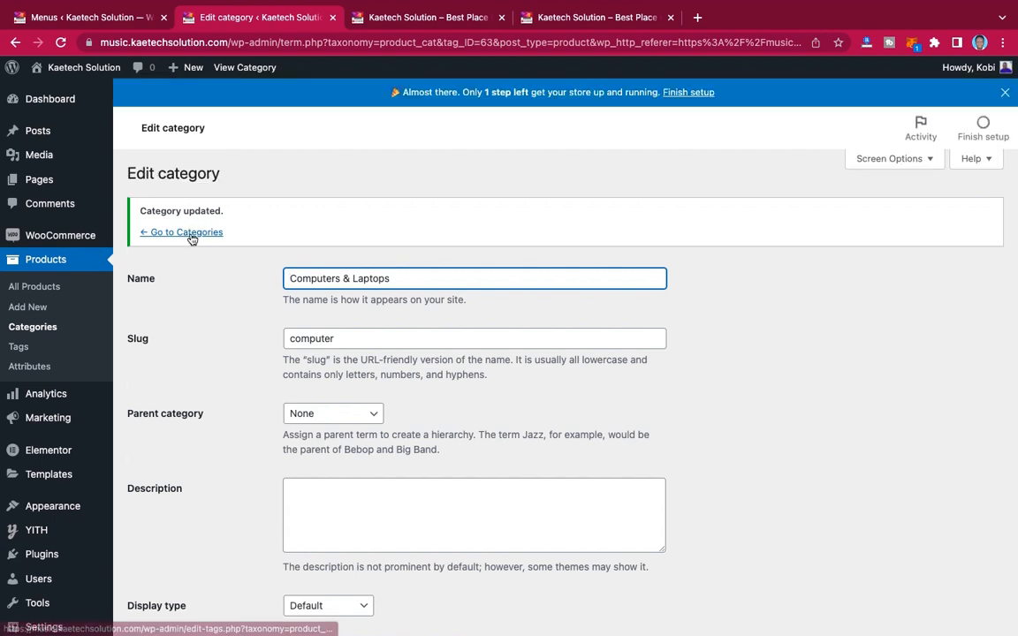
- Set phone-4.jpeg from the media library as the Mobile & Tablets category's thumbnail and update the category
left_click(196, 231)
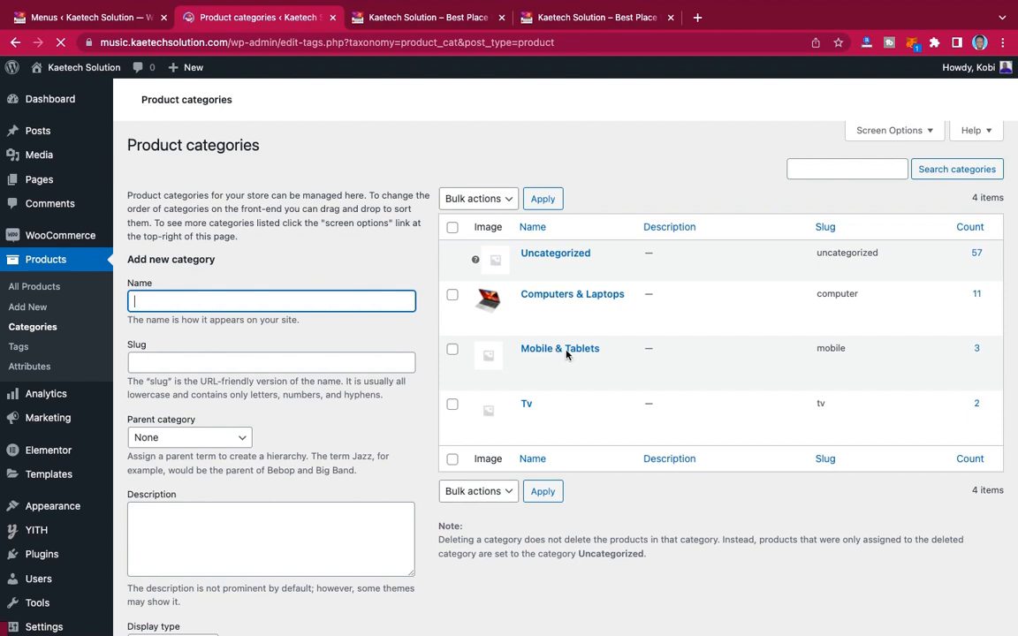
left_click(567, 350)
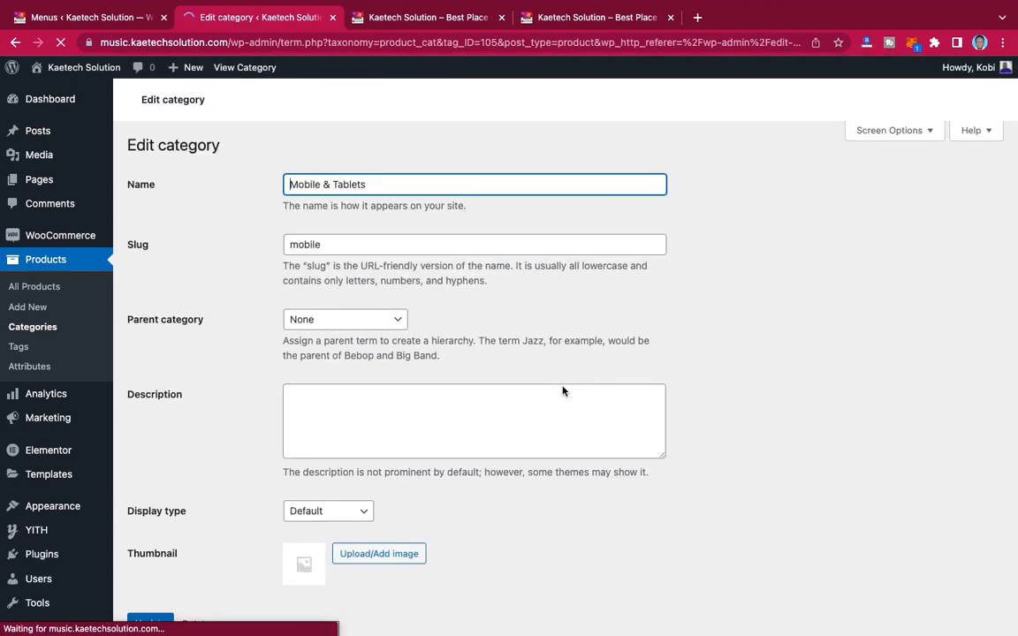
scroll(407, 396, "down", 1)
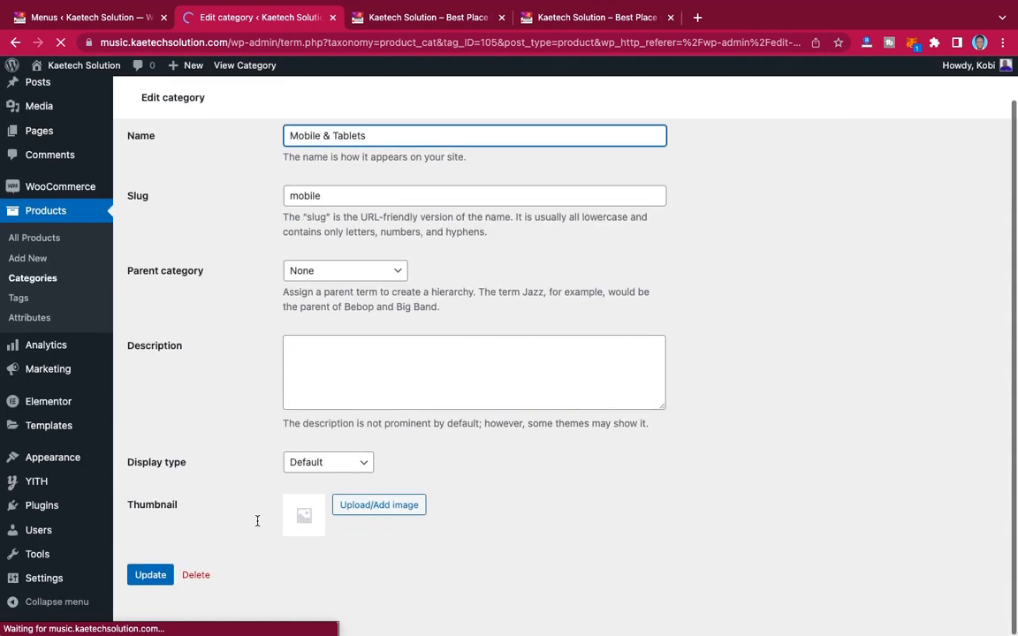
left_click(380, 507)
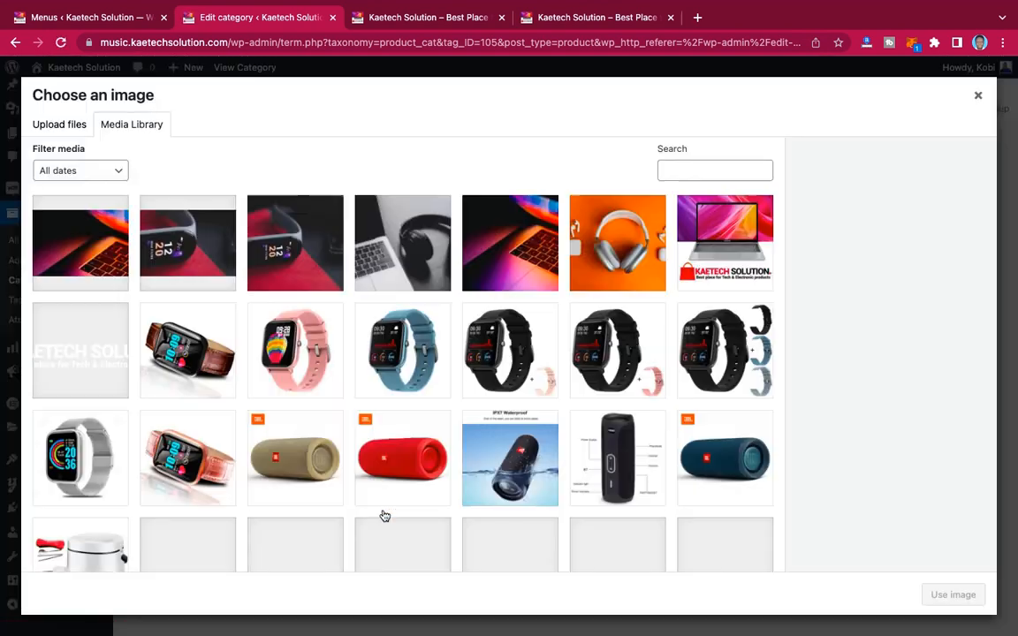
scroll(446, 399, "down", 4)
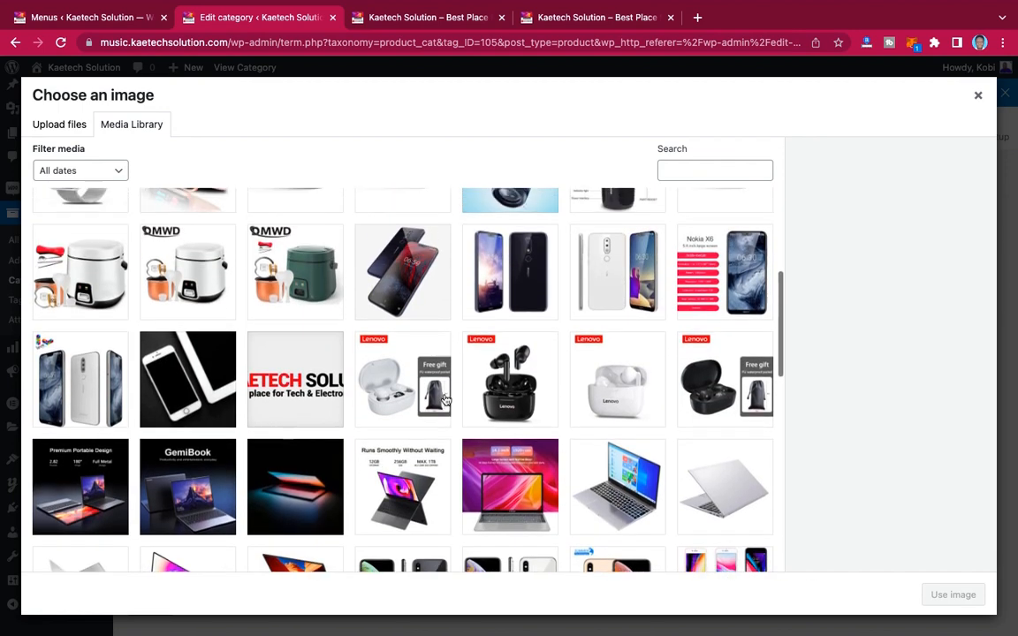
scroll(446, 397, "up", 1)
left_click(522, 305)
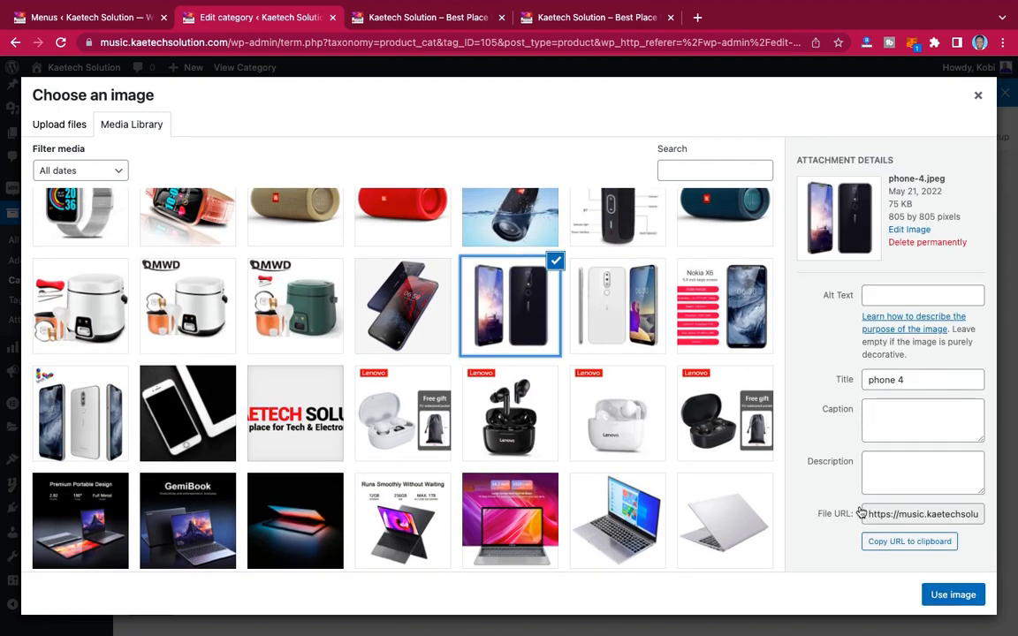
left_click(941, 595)
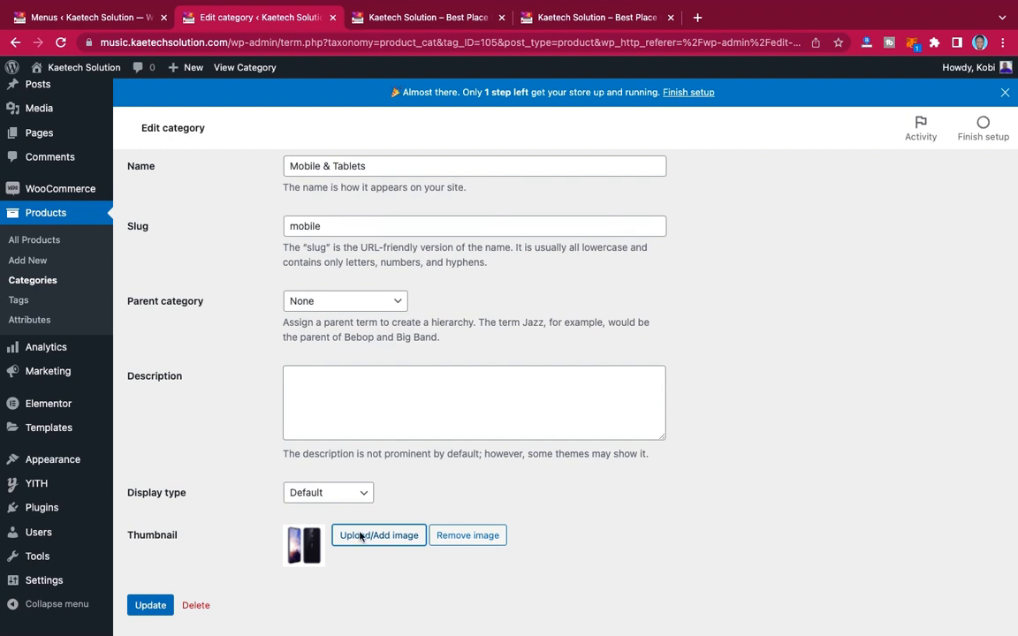
left_click(150, 605)
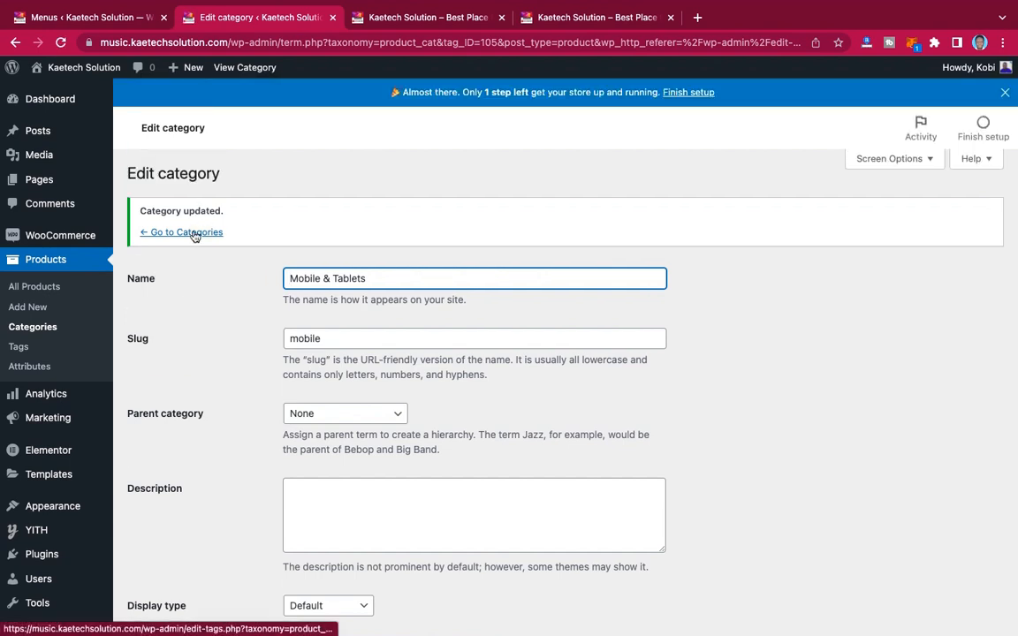
- Set the television image aschabcbabbcbbvmasciasca.png from the media library as the Tv category's thumbnail and update the category
left_click(196, 233)
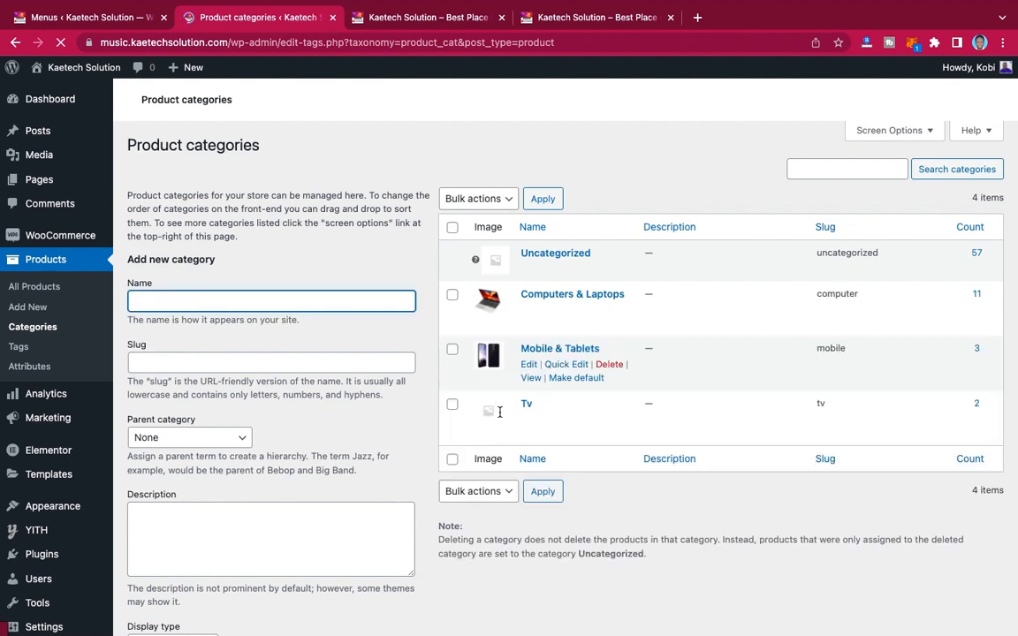
left_click(527, 403)
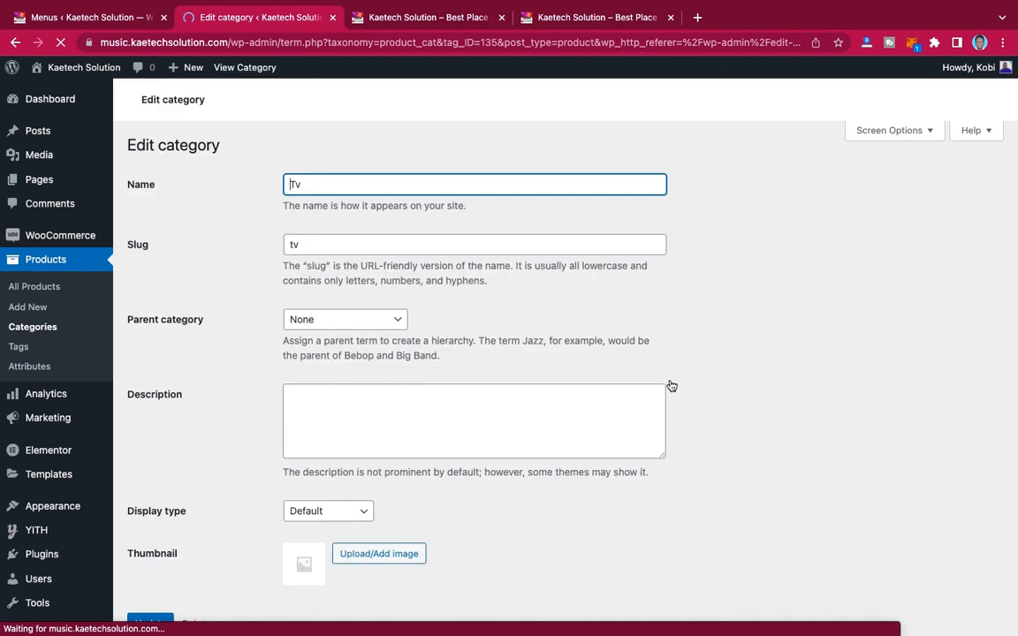
scroll(671, 386, "down", 3)
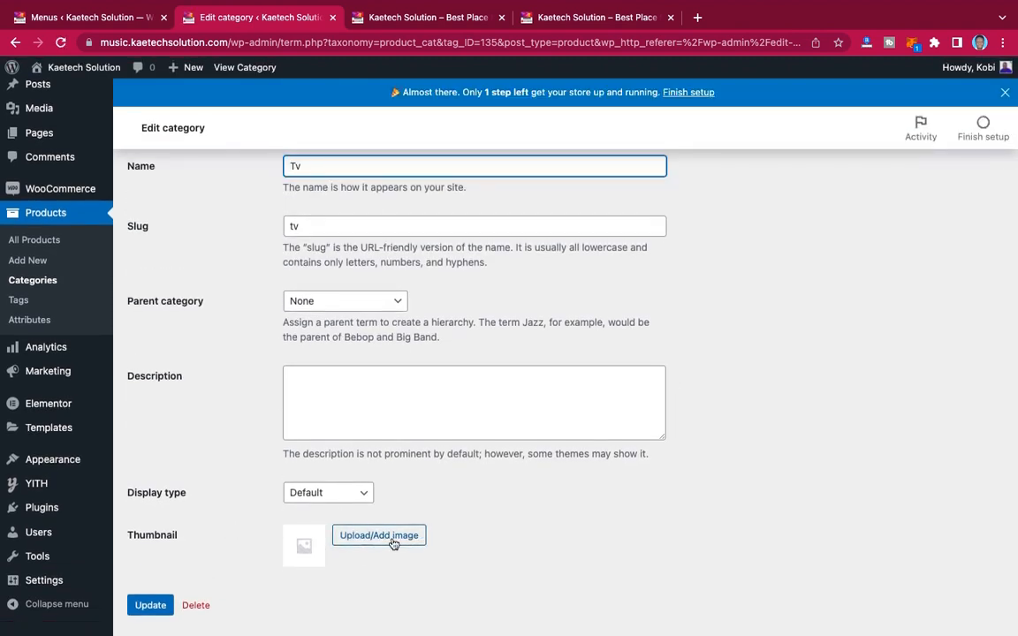
left_click(393, 541)
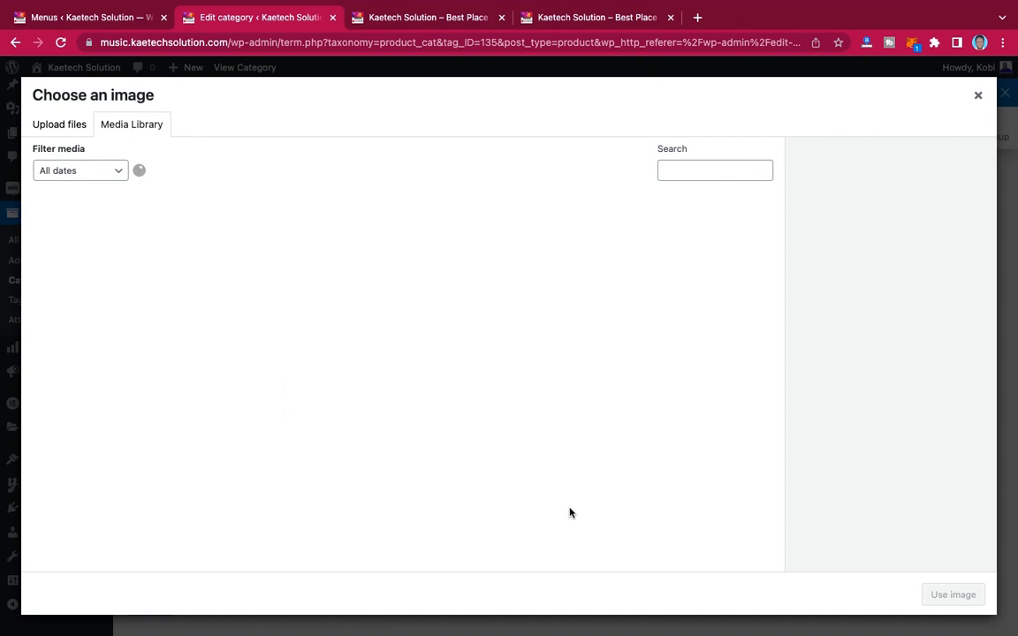
scroll(545, 449, "down", 5)
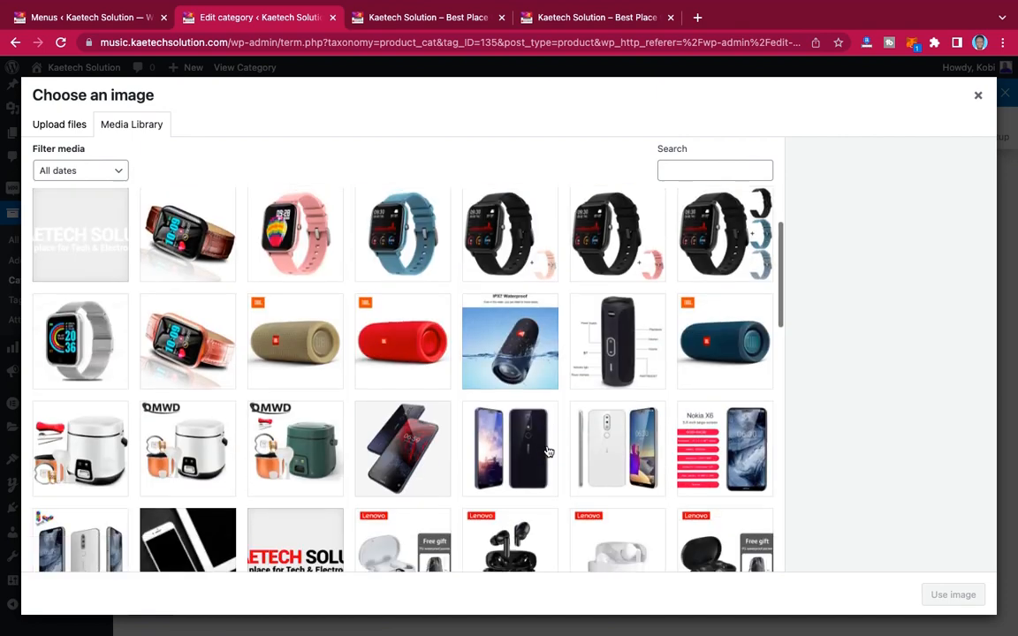
scroll(547, 451, "down", 4)
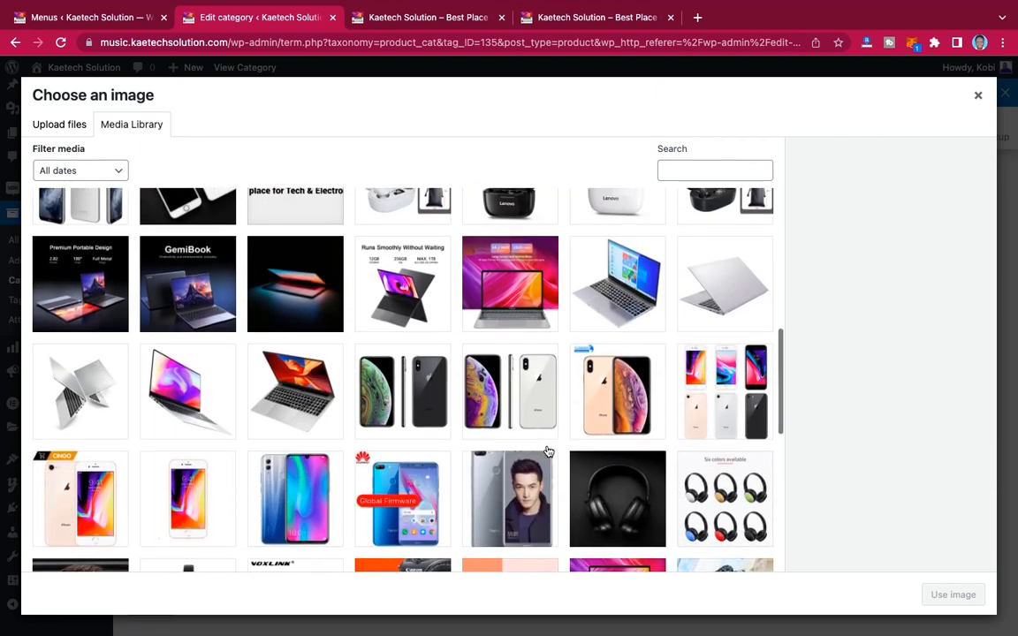
scroll(548, 452, "down", 5)
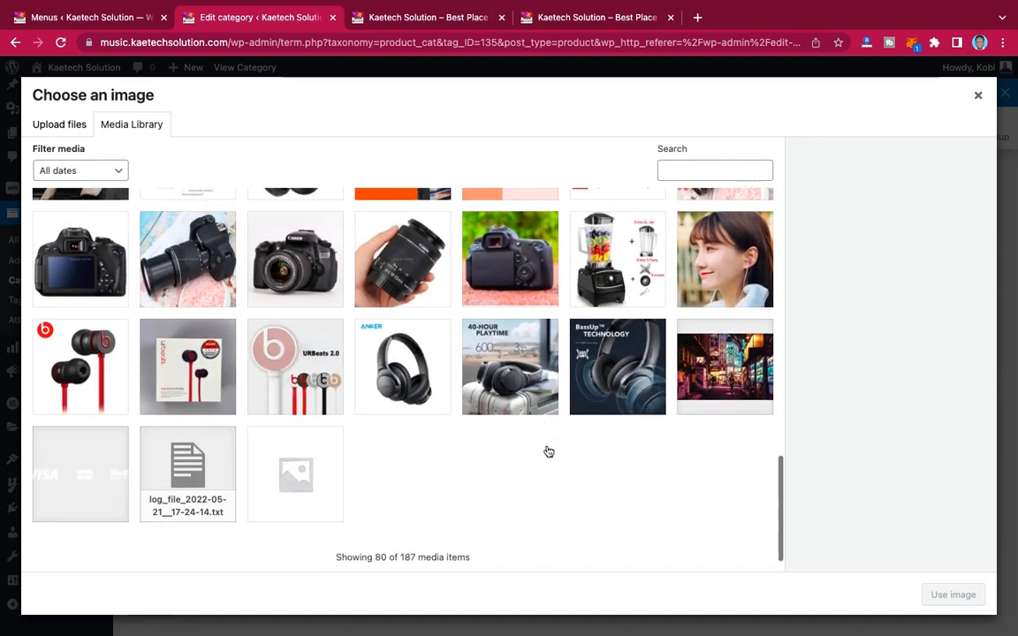
left_click(389, 552)
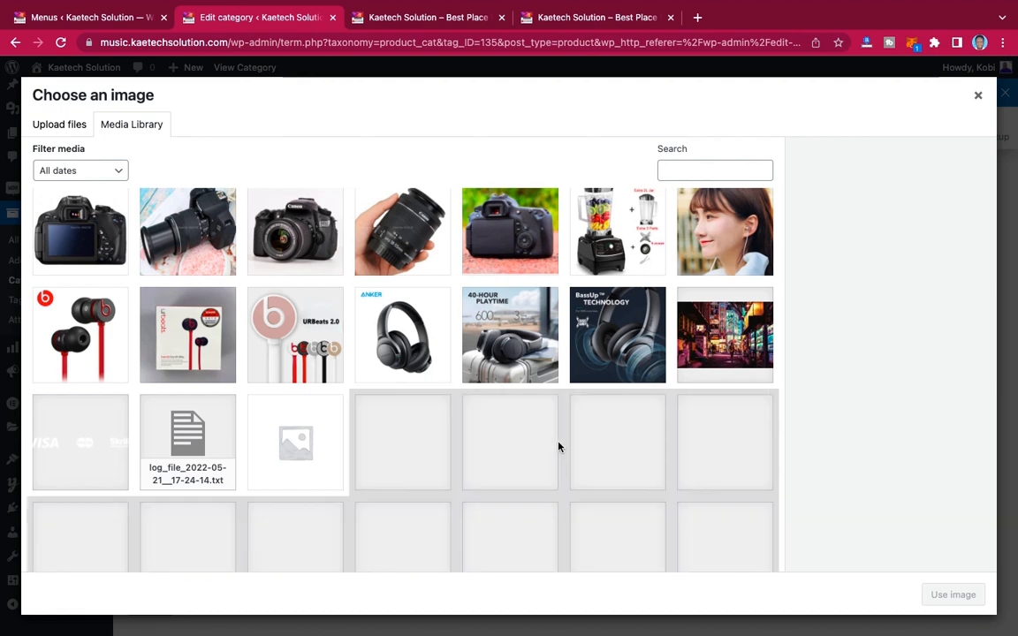
scroll(559, 448, "down", 8)
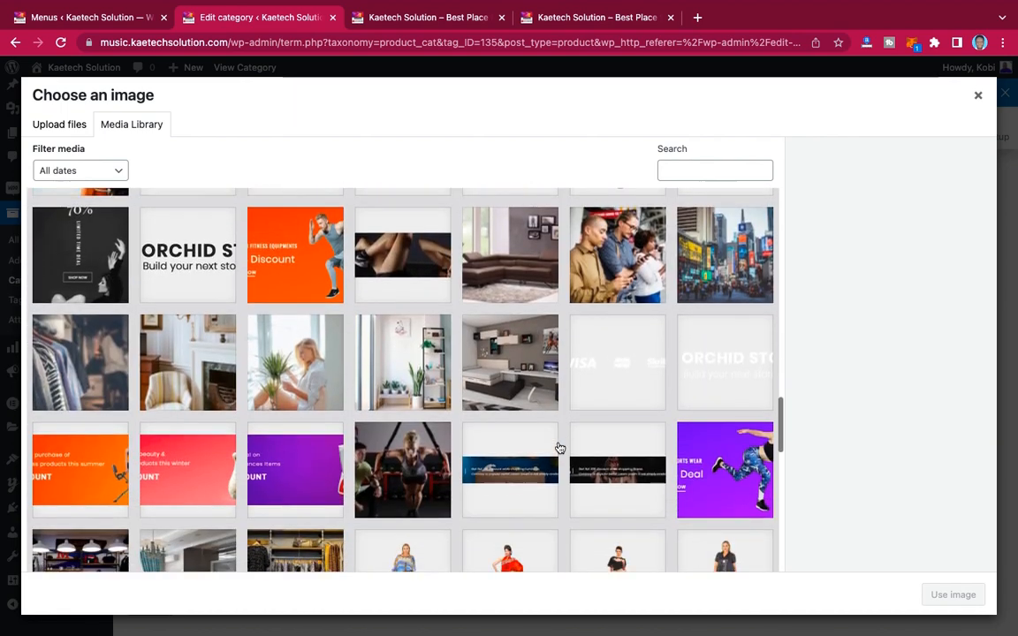
scroll(559, 448, "down", 10)
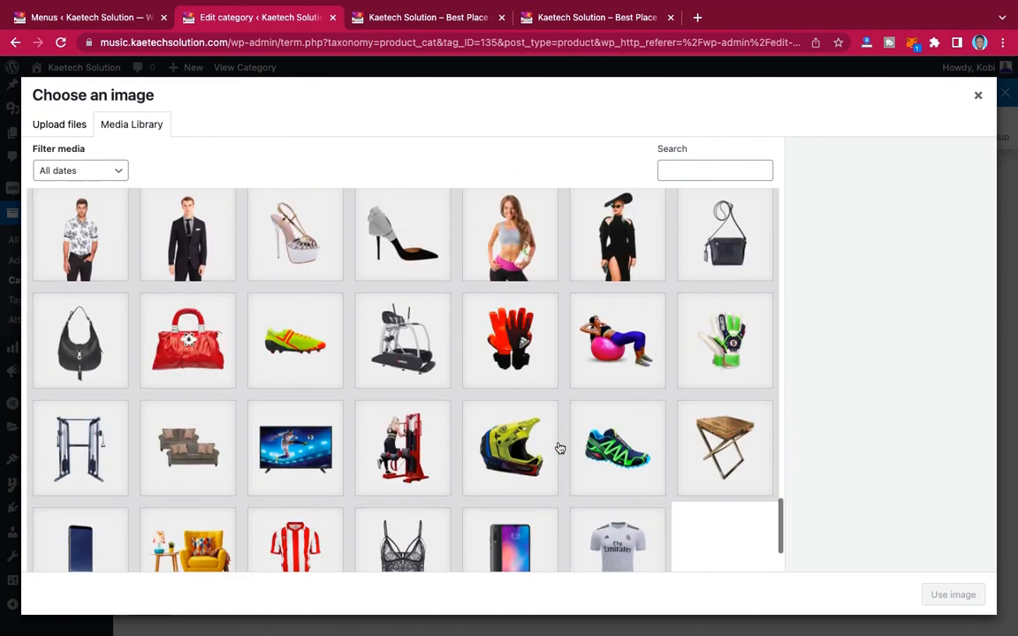
left_click(262, 325)
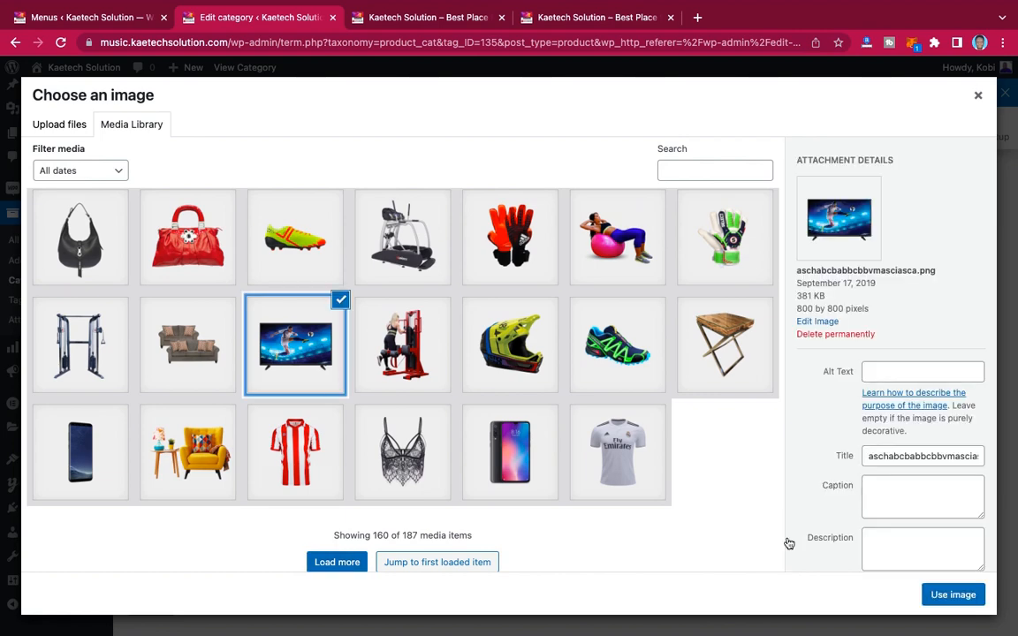
left_click(963, 596)
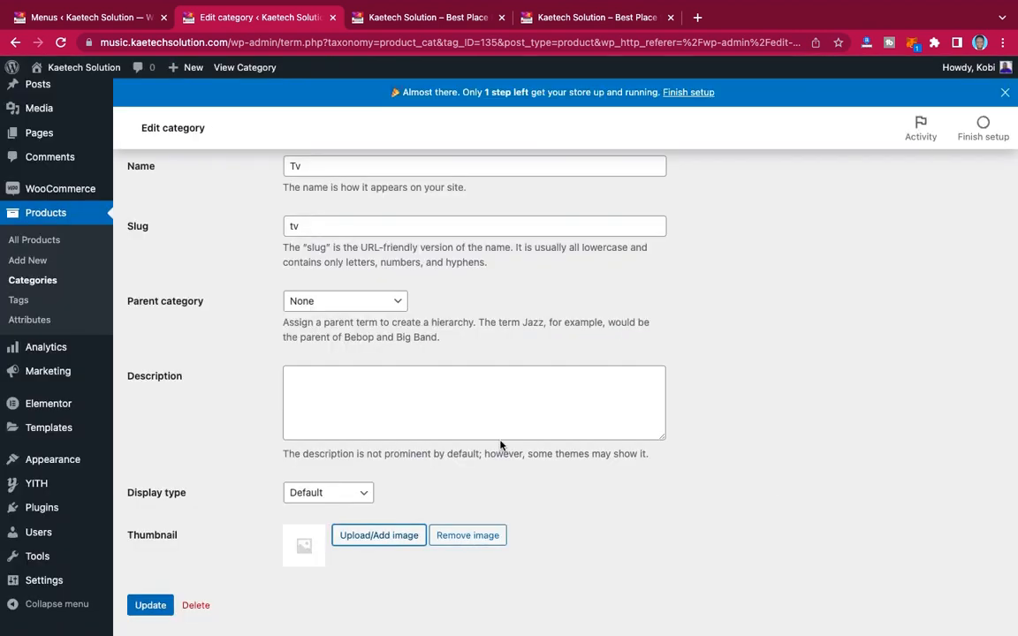
left_click(148, 605)
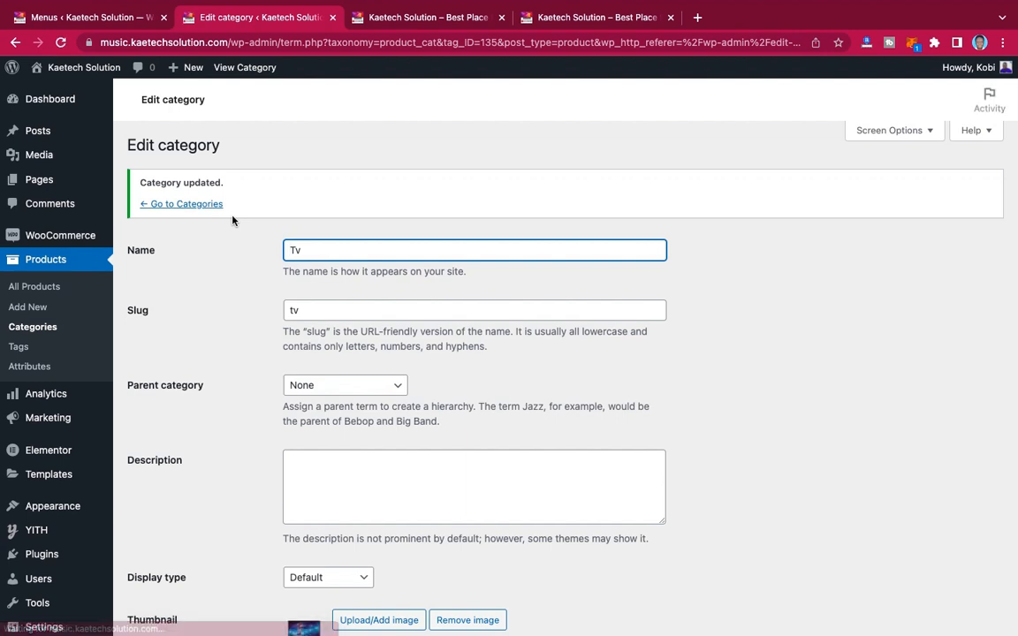
- Add a product category named Camera, with the front-view black Canon camera photo from the media library as its thumbnail
left_click(194, 204)
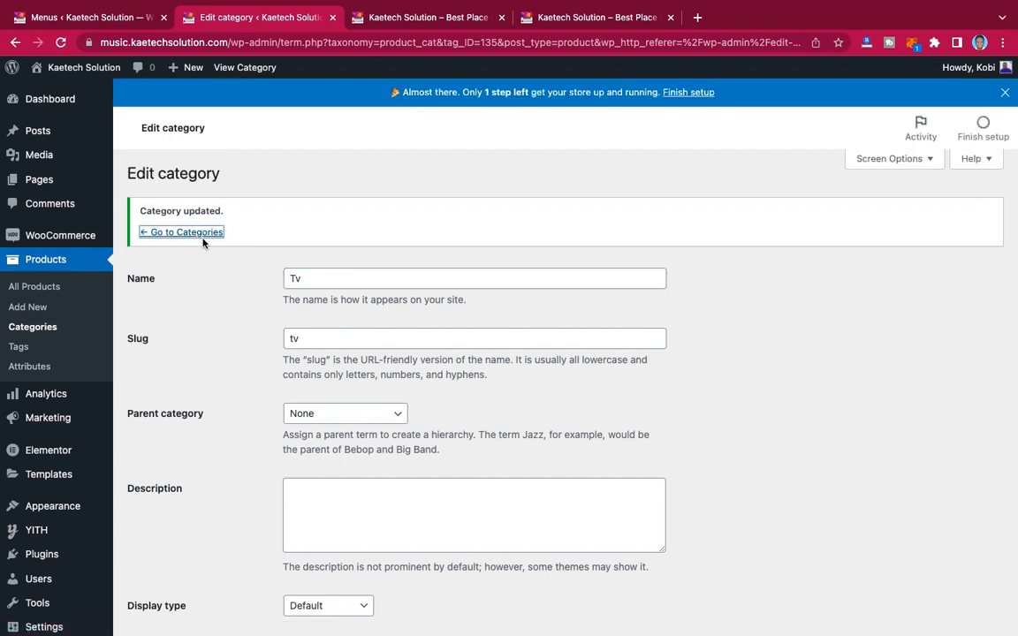
left_click(202, 235)
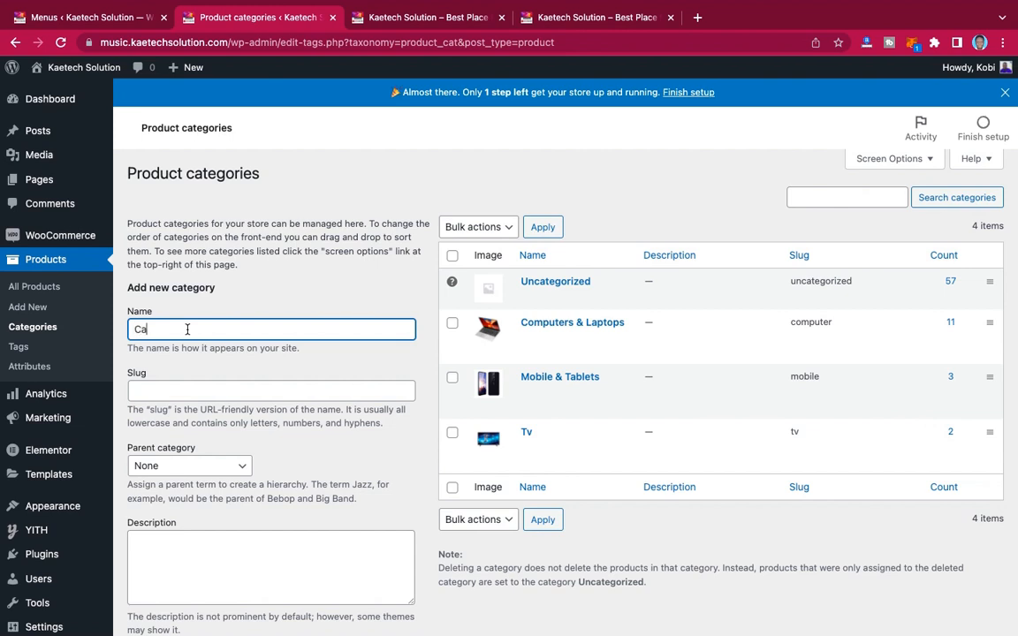
scroll(251, 364, "down", 5)
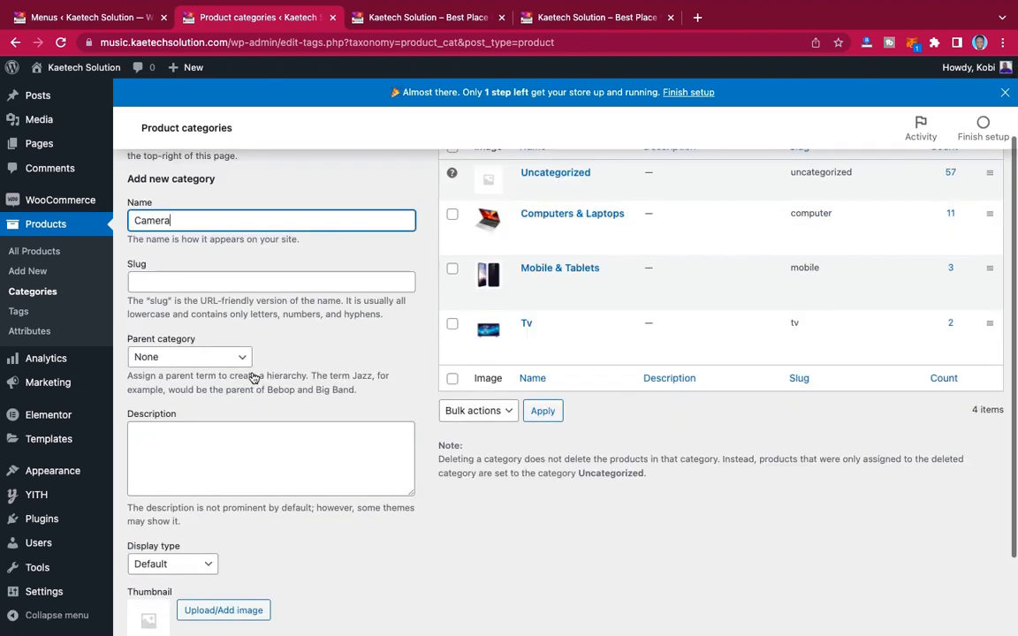
left_click(233, 511)
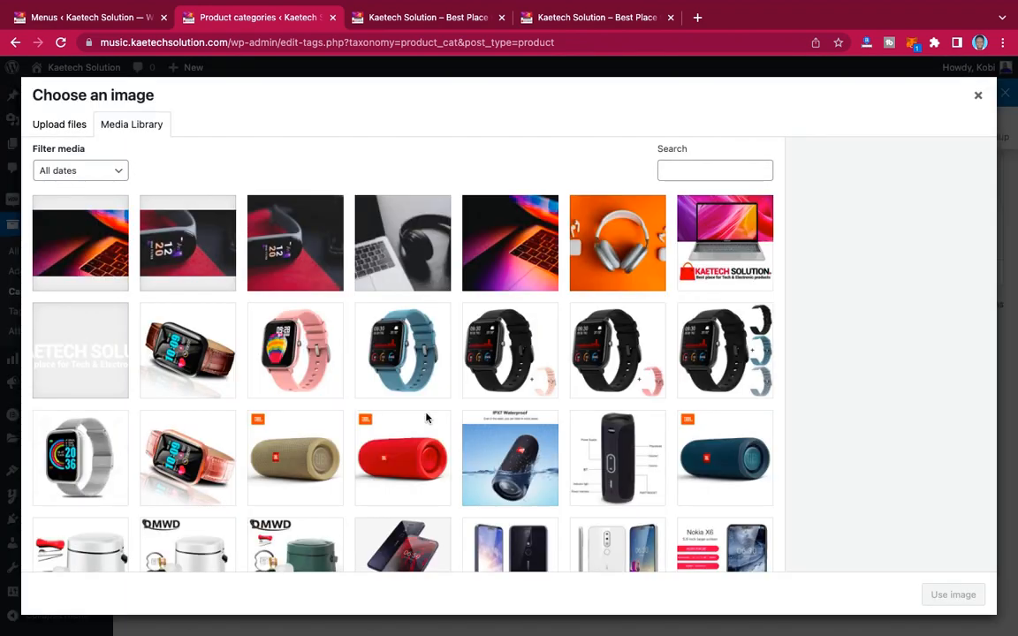
scroll(425, 417, "down", 8)
scroll(426, 417, "down", 15)
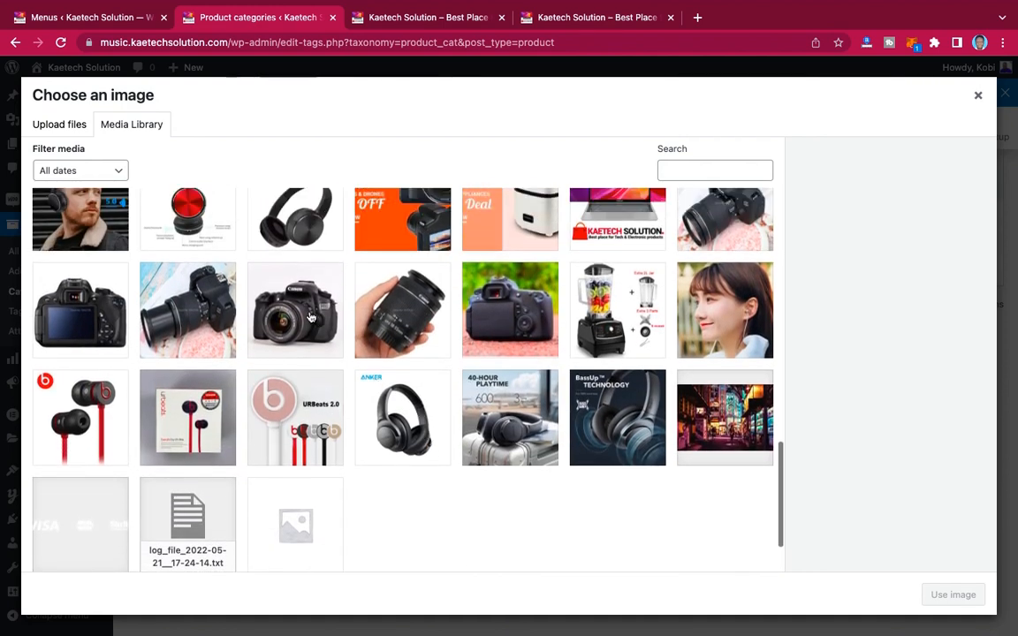
left_click(295, 305)
left_click(953, 595)
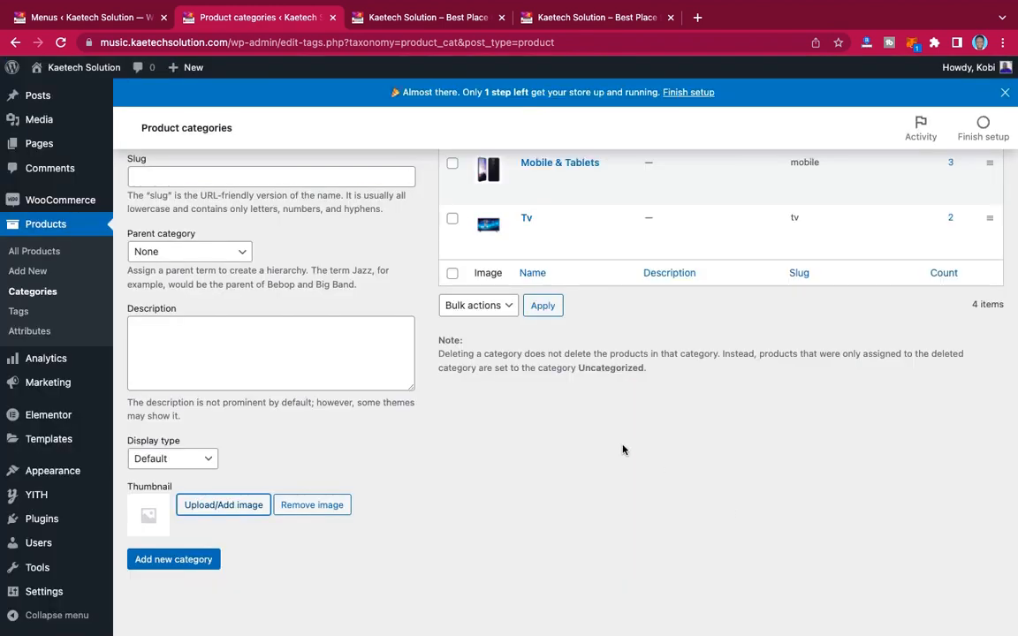
left_click(177, 562)
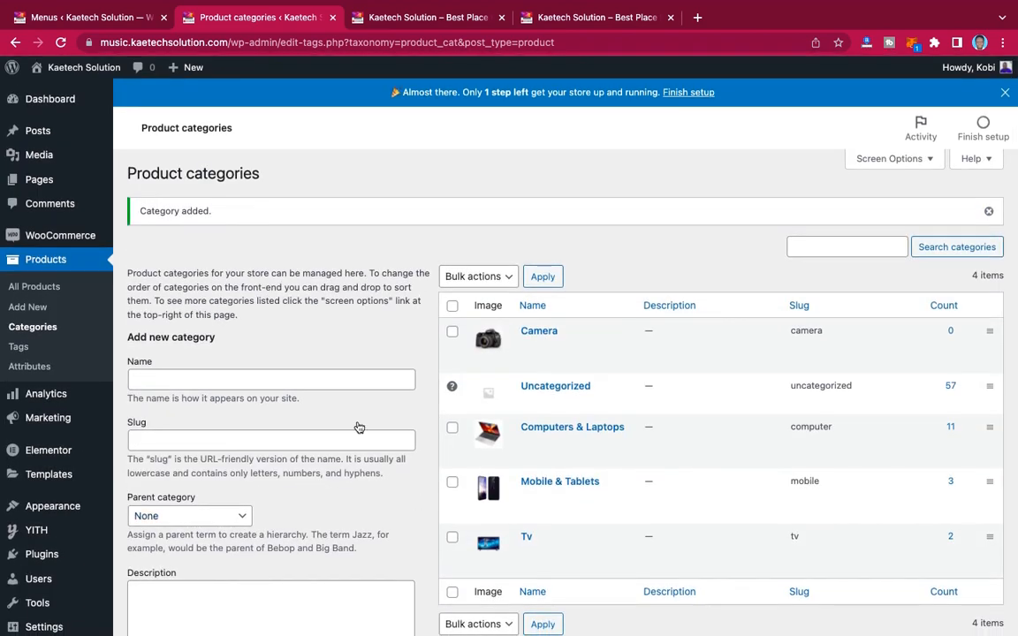
- Add a product category named Headphones & Speakers with Anker.jpeg from the media library as its thumbnail
left_click(258, 380)
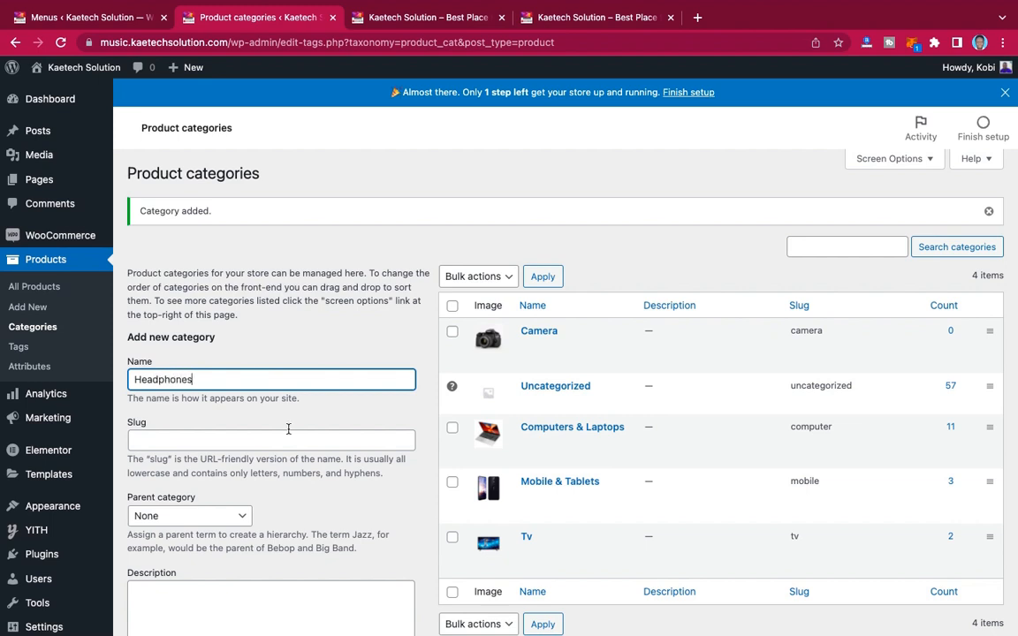
type("Headphones & Speakers")
scroll(290, 409, "down", 5)
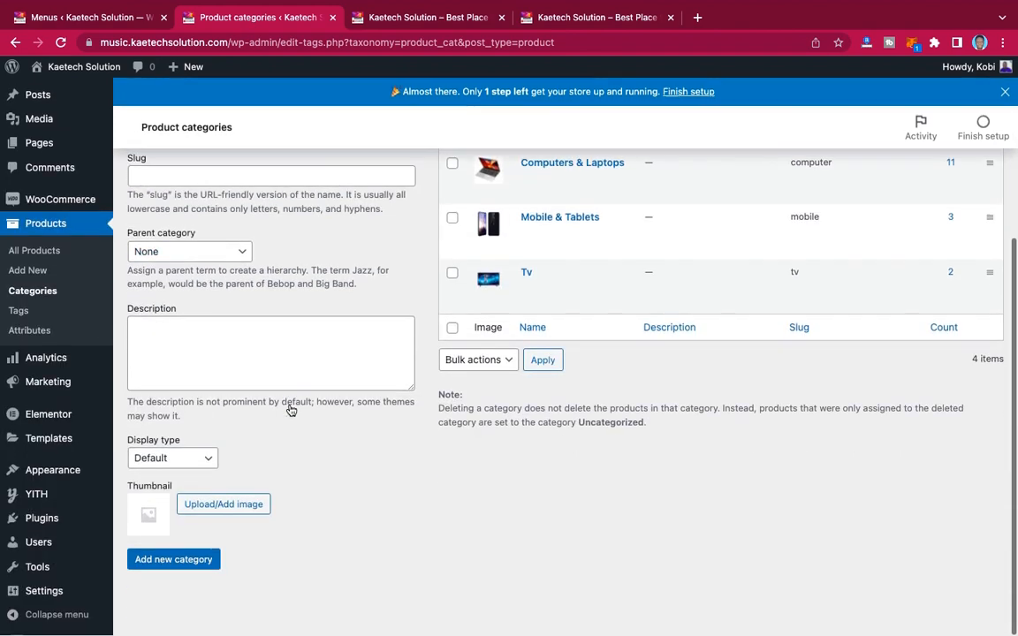
left_click(222, 505)
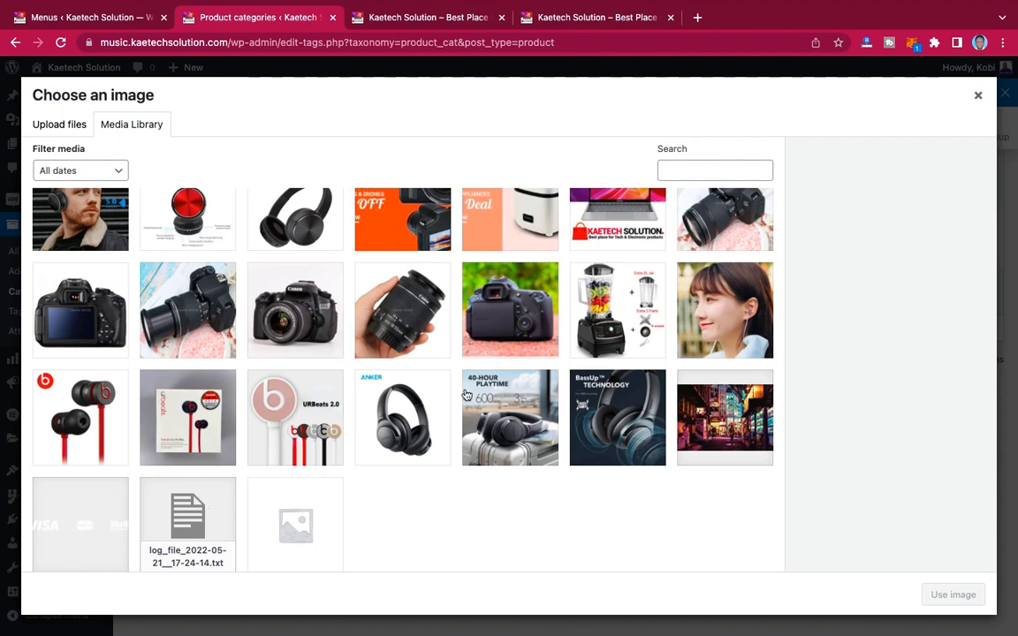
scroll(466, 395, "up", 4)
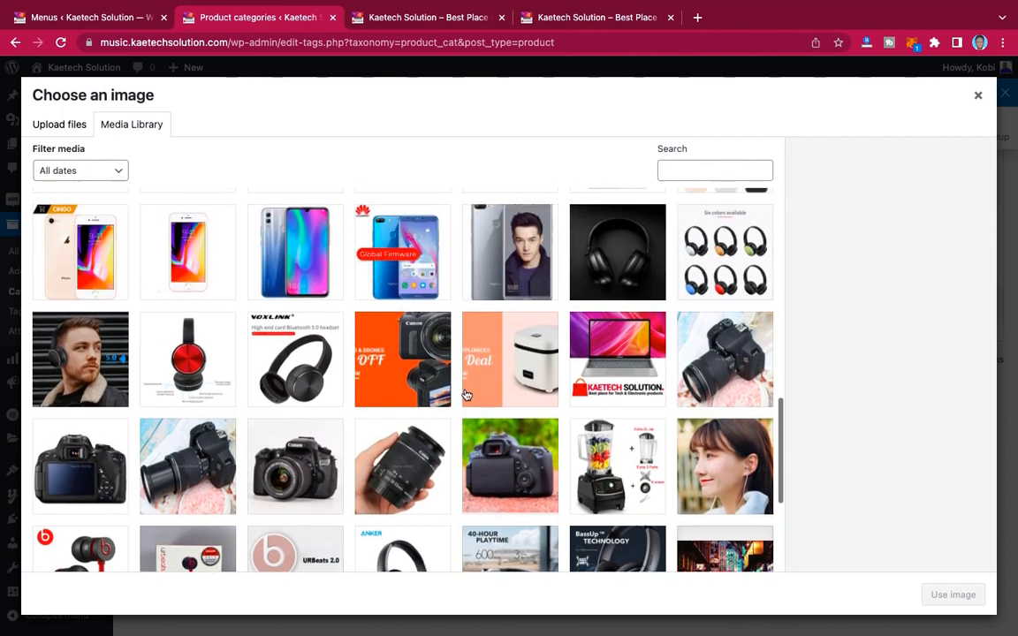
scroll(466, 395, "down", 5)
left_click(402, 389)
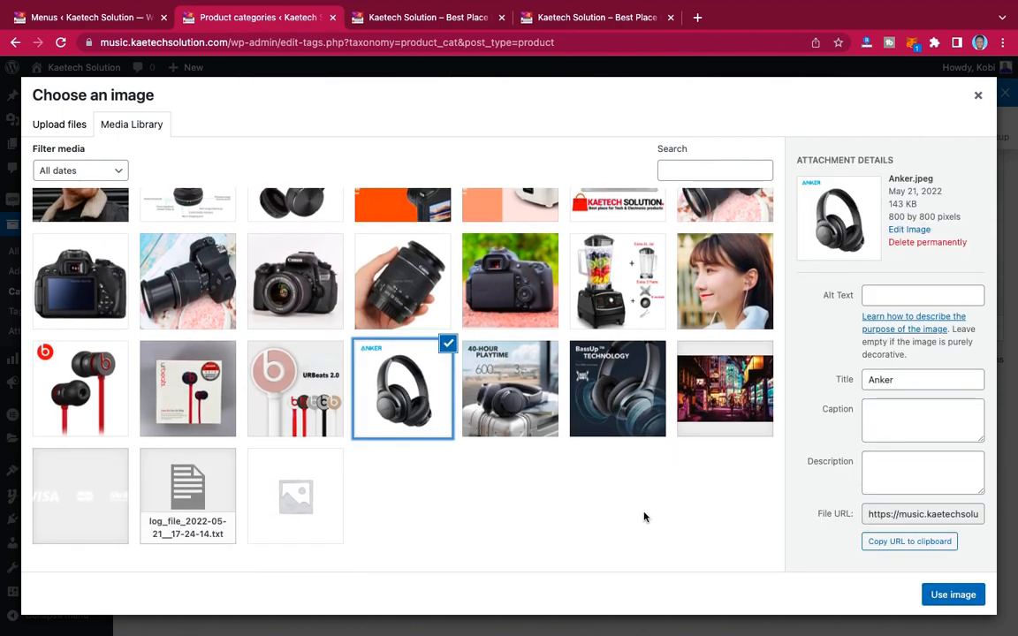
left_click(936, 594)
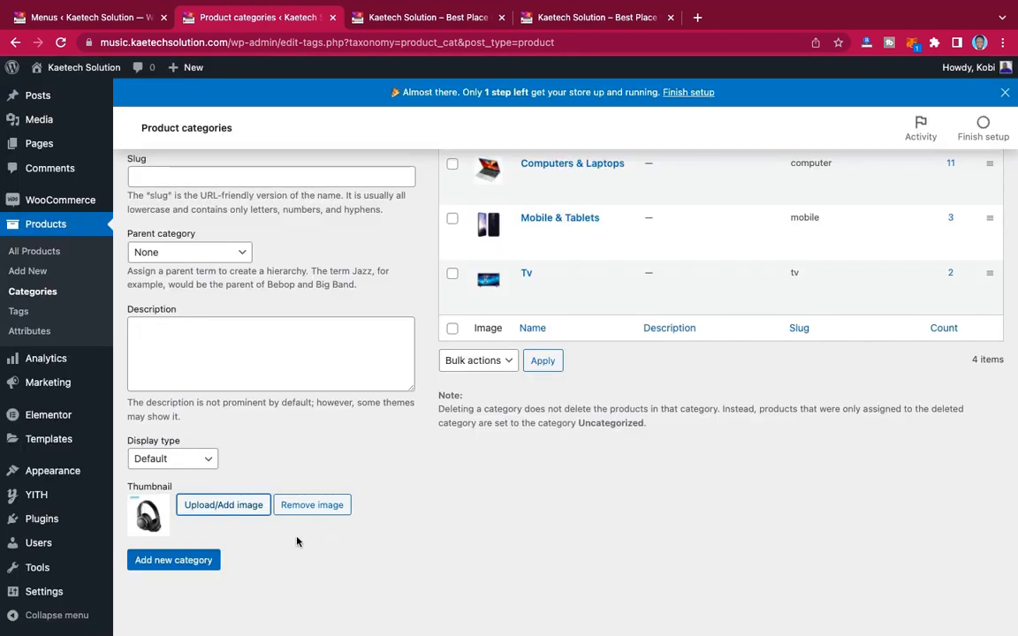
left_click(194, 562)
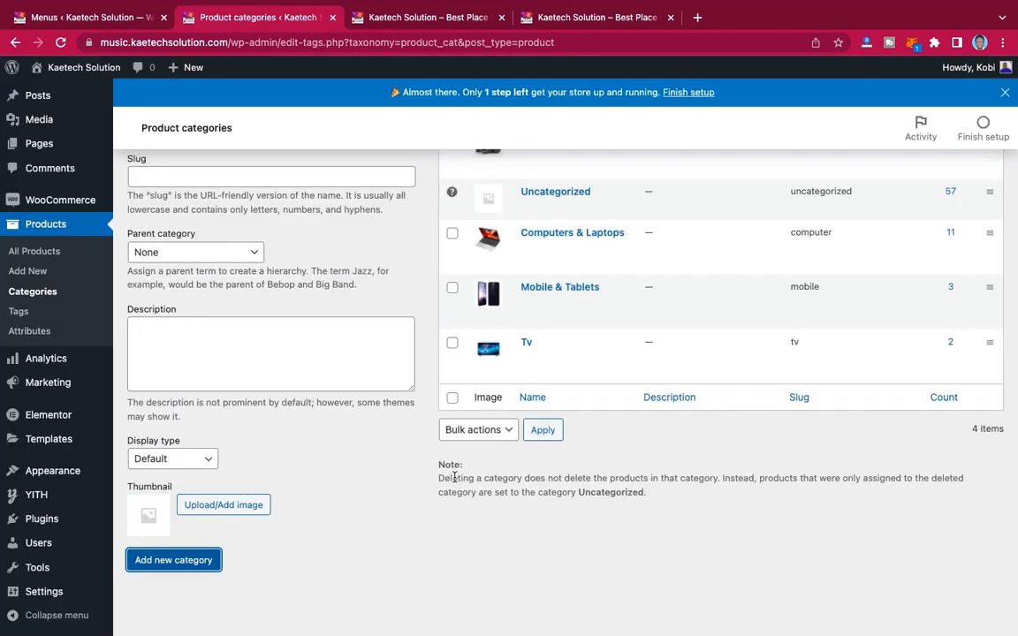
- Review the names, thumbnails and slugs in the product categories list
scroll(454, 477, "up", 3)
scroll(454, 480, "down", 3)
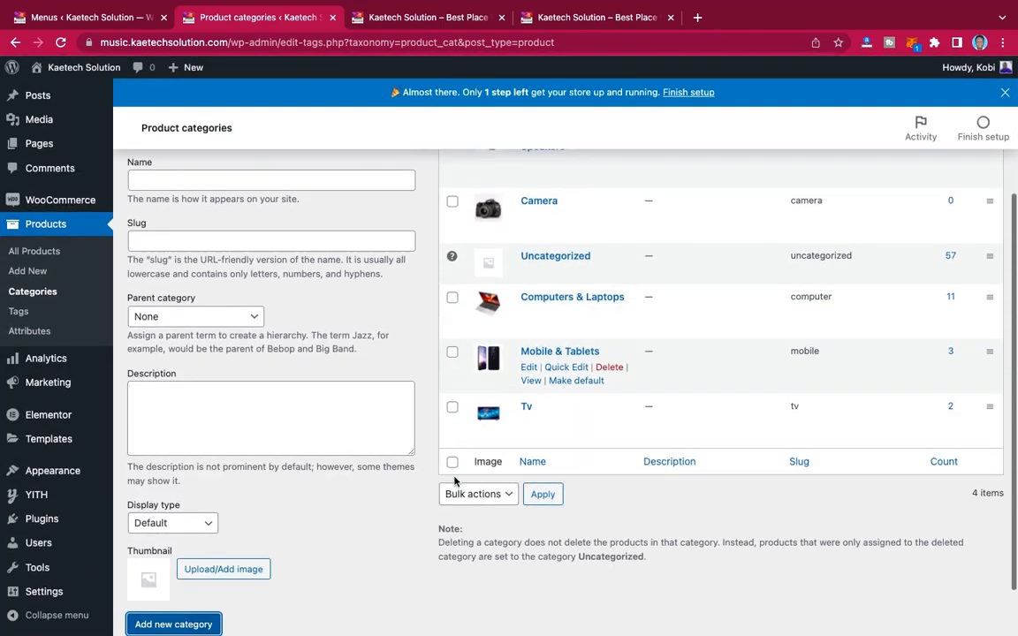
scroll(455, 481, "up", 1)
scroll(454, 482, "up", 1)
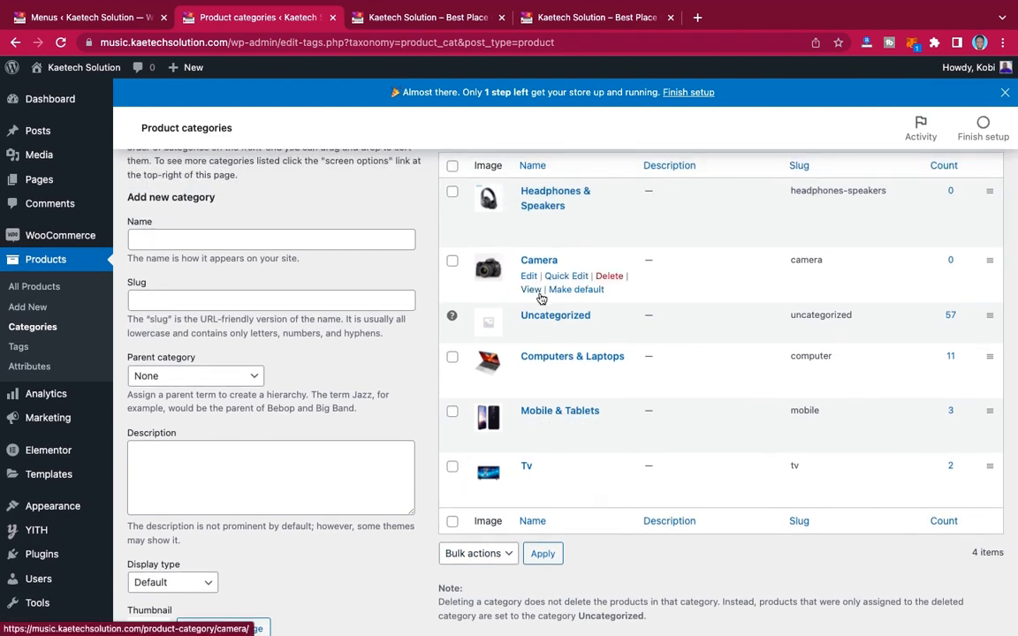
scroll(541, 299, "up", 2)
scroll(538, 298, "down", 4)
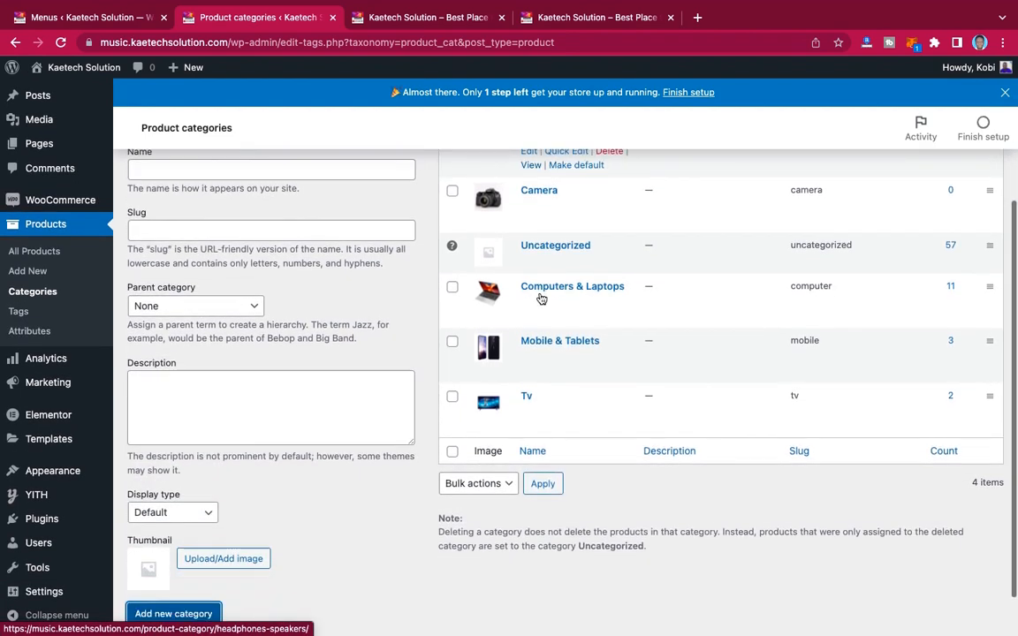
scroll(495, 265, "up", 2)
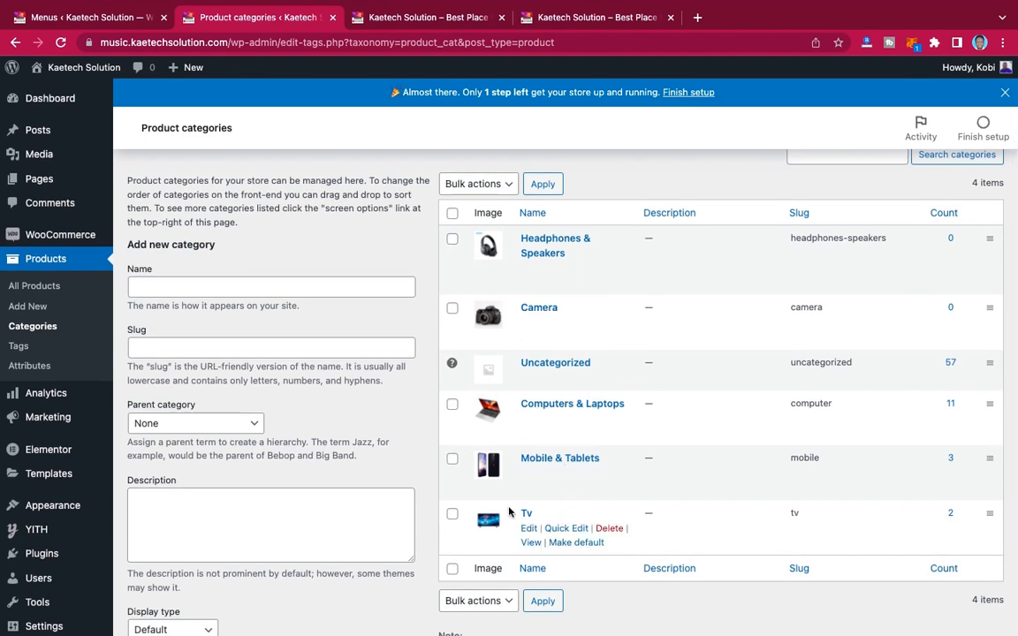
scroll(403, 460, "down", 1)
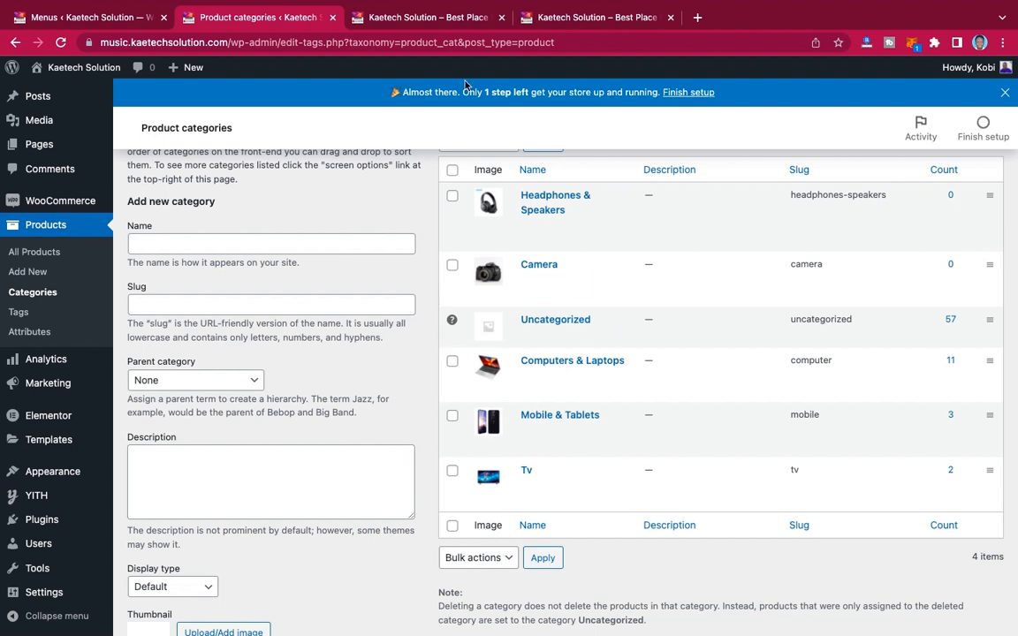
- Examine the Categories menu and the homepage's product category tiles on the reference shop at blog.kaetechsolution.com
left_click(548, 20)
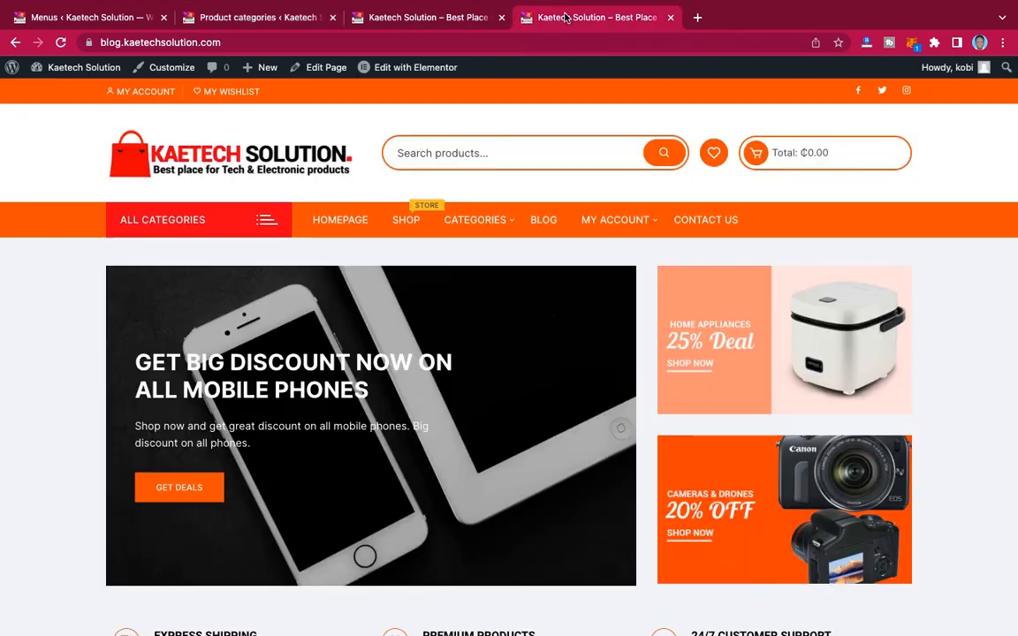
mouse_move(482, 226)
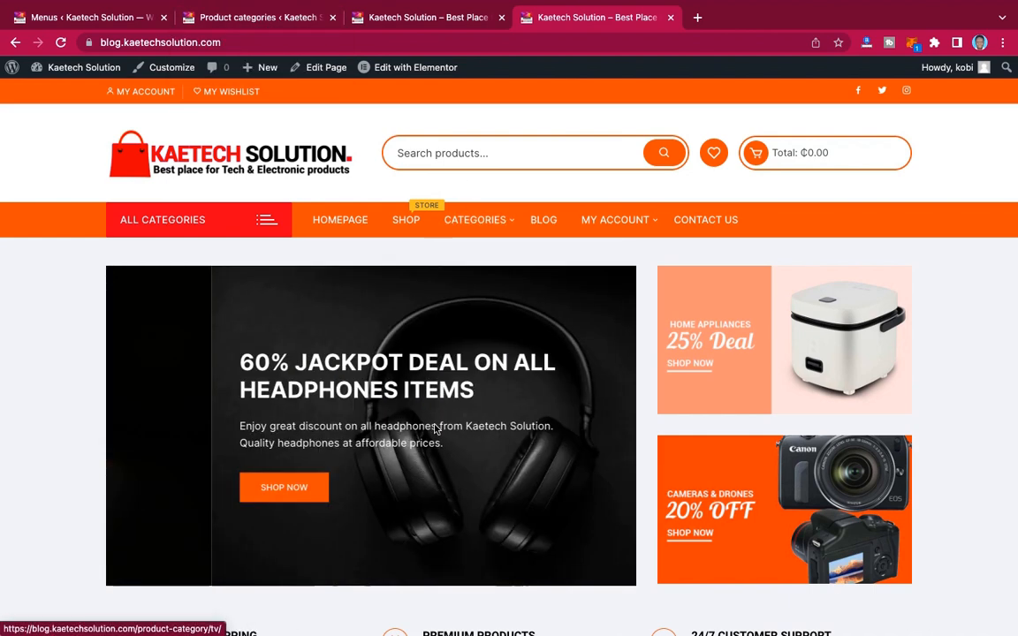
scroll(434, 428, "down", 3)
scroll(435, 429, "down", 3)
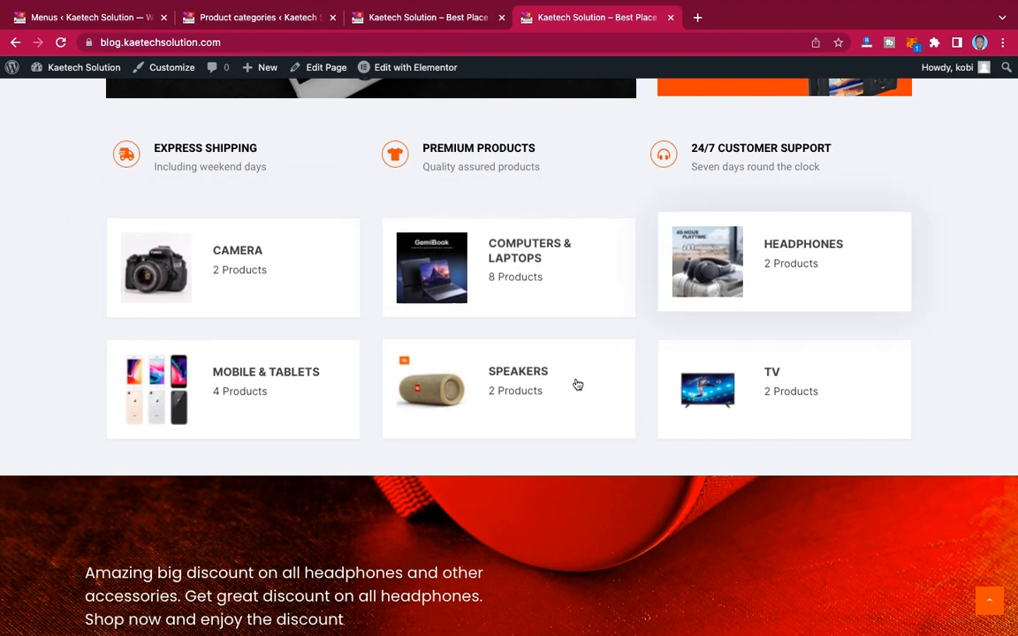
- Add a product category named Home Appliances with rice-cooker.jpeg from the media library as its thumbnail
scroll(585, 358, "up", 6)
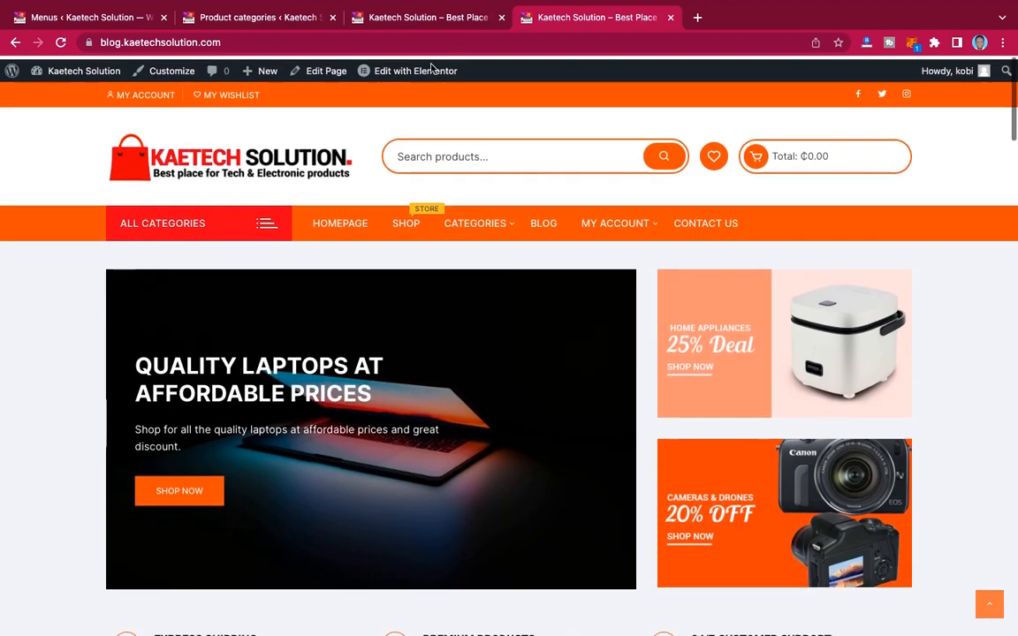
left_click(264, 24)
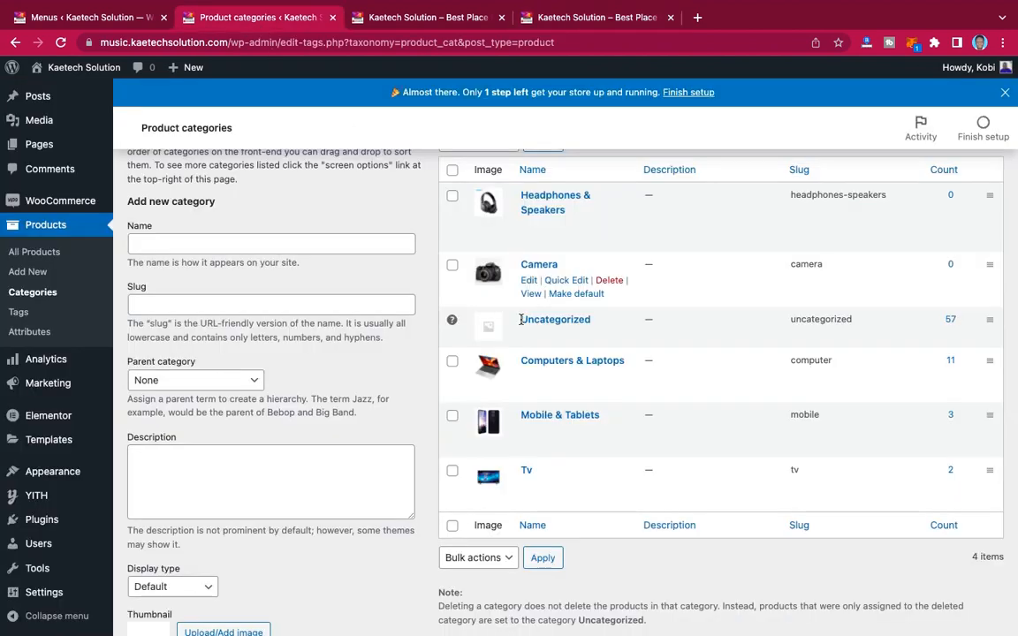
left_click(262, 248)
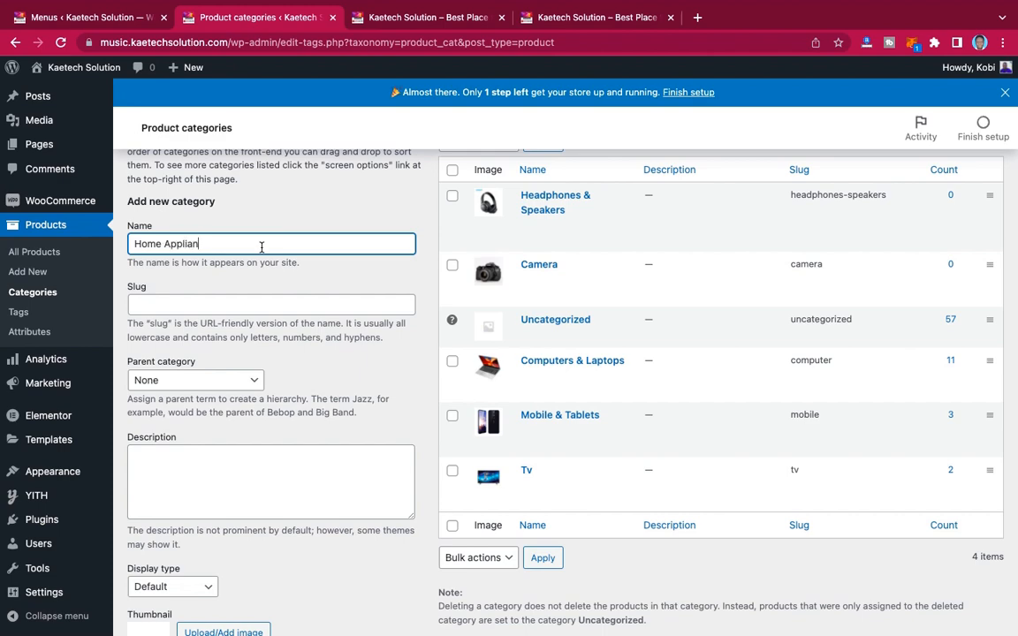
scroll(262, 247, "down", 3)
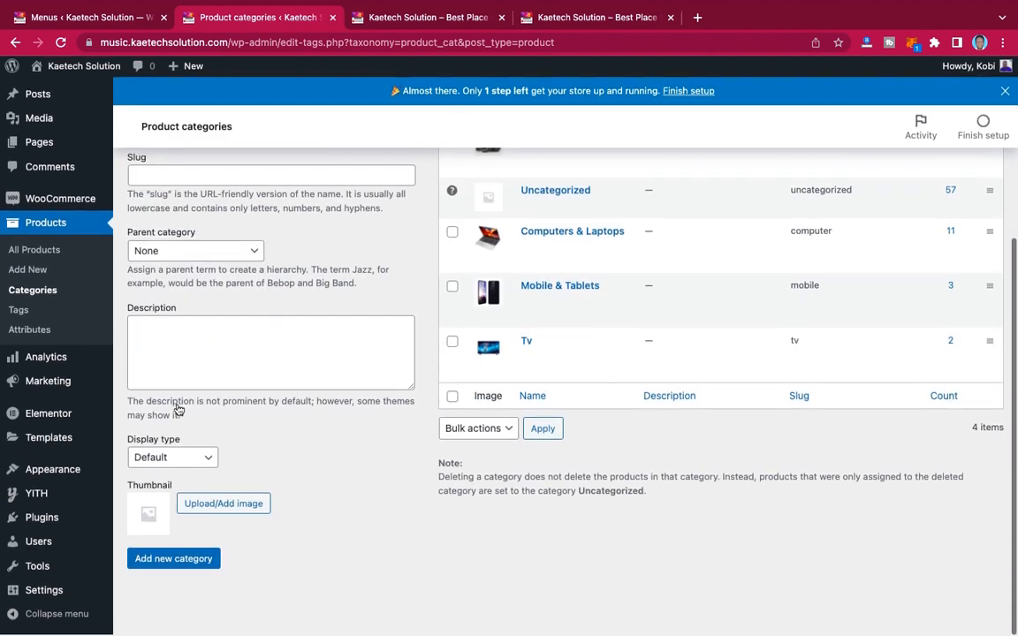
left_click(212, 504)
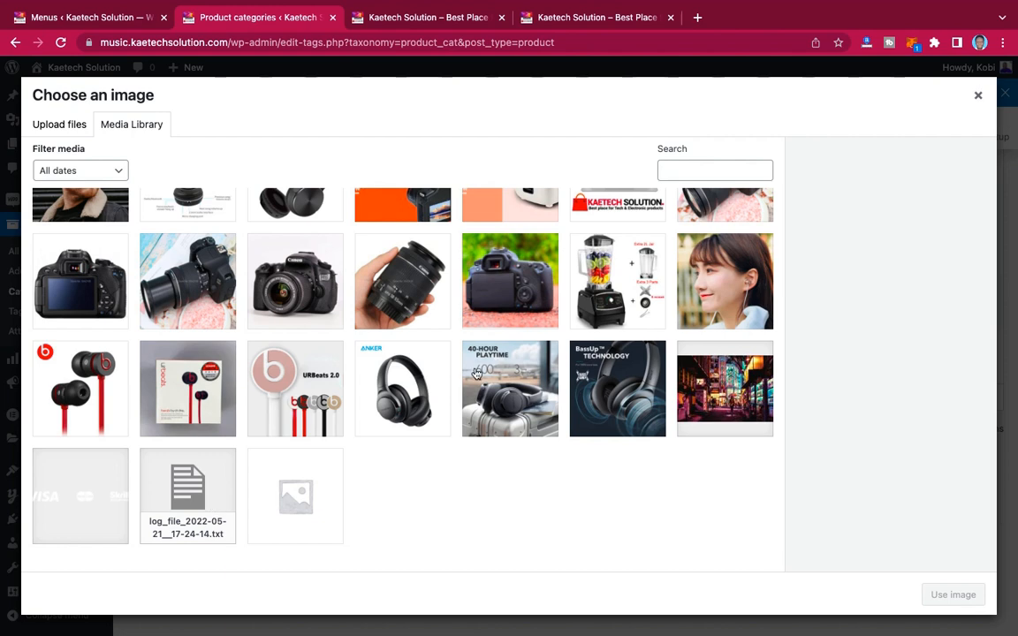
scroll(476, 373, "up", 5)
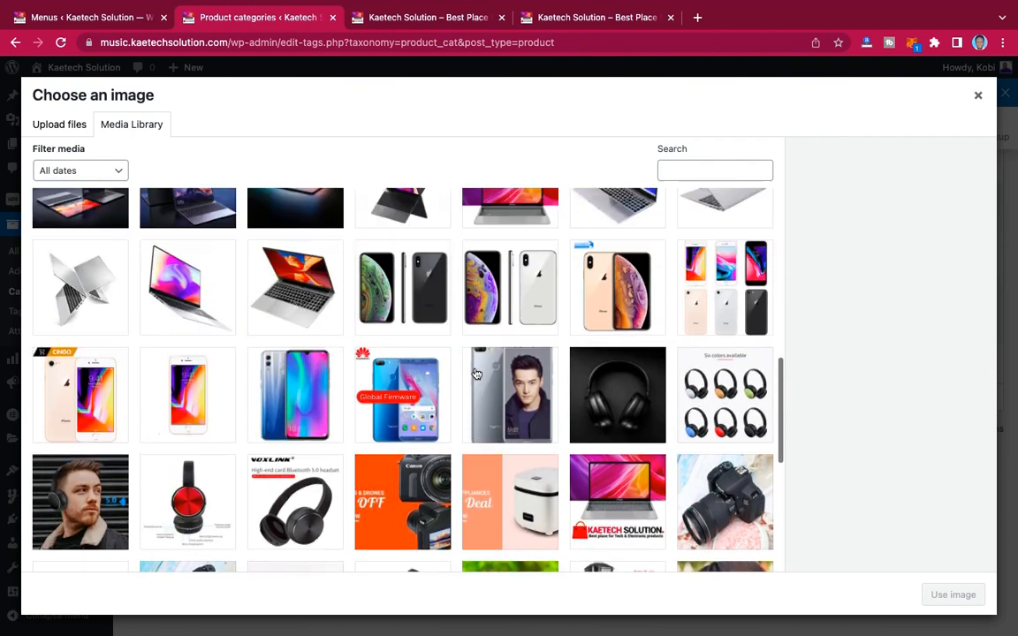
scroll(475, 373, "up", 5)
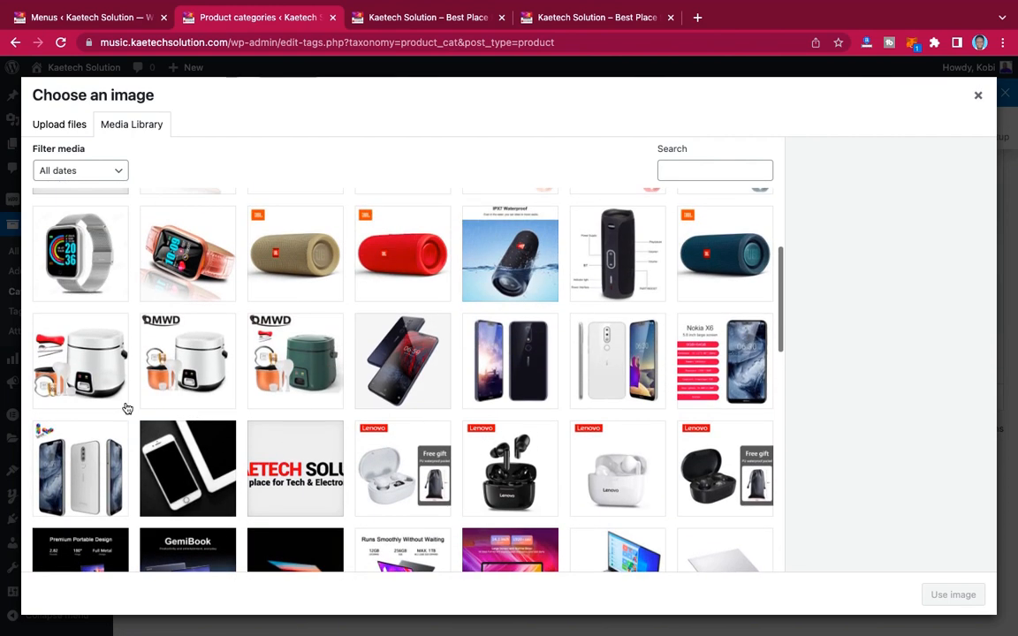
left_click(84, 344)
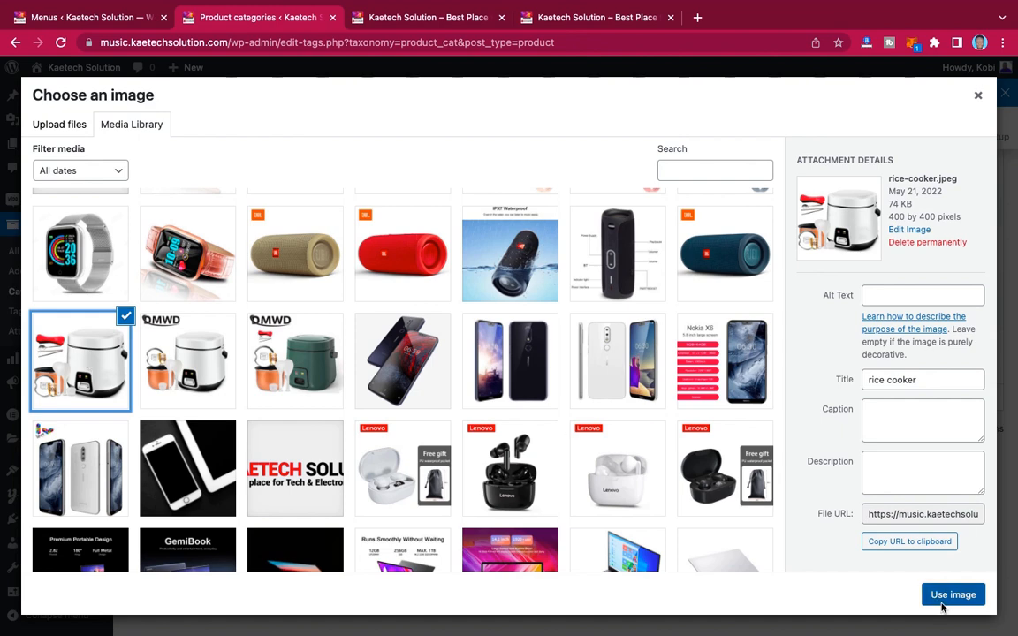
left_click(941, 599)
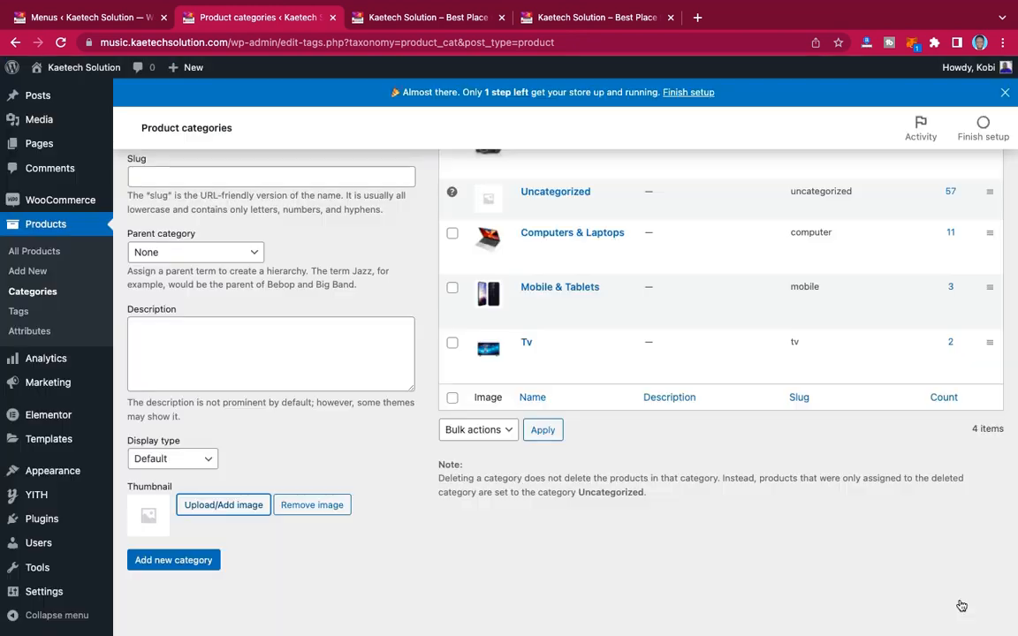
left_click(193, 560)
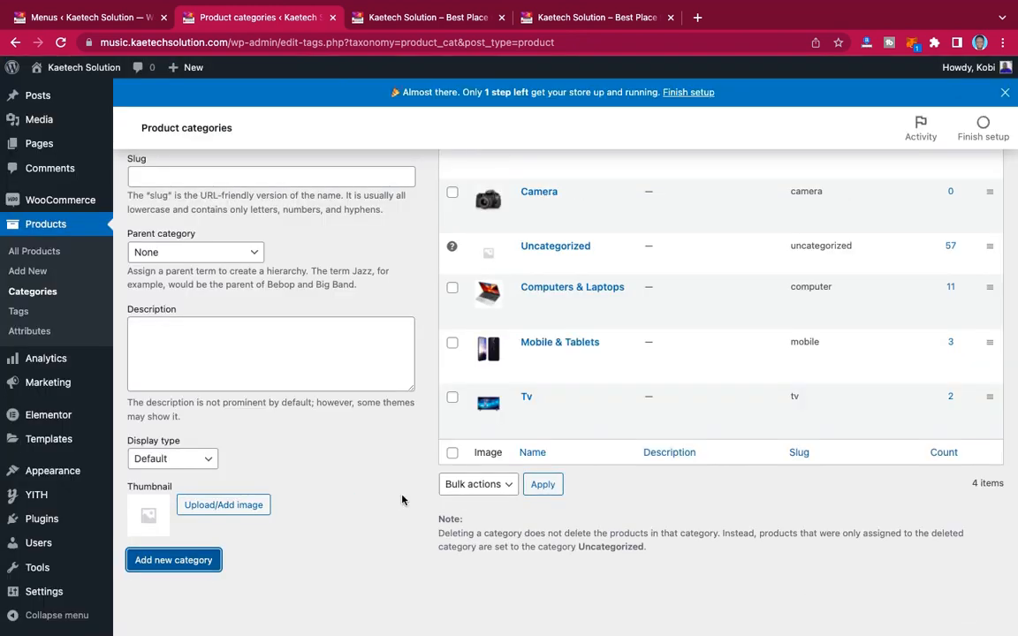
- Check the Home Appliances entry and the other names and thumbnails in the product categories list
scroll(649, 316, "up", 3)
scroll(649, 316, "down", 3)
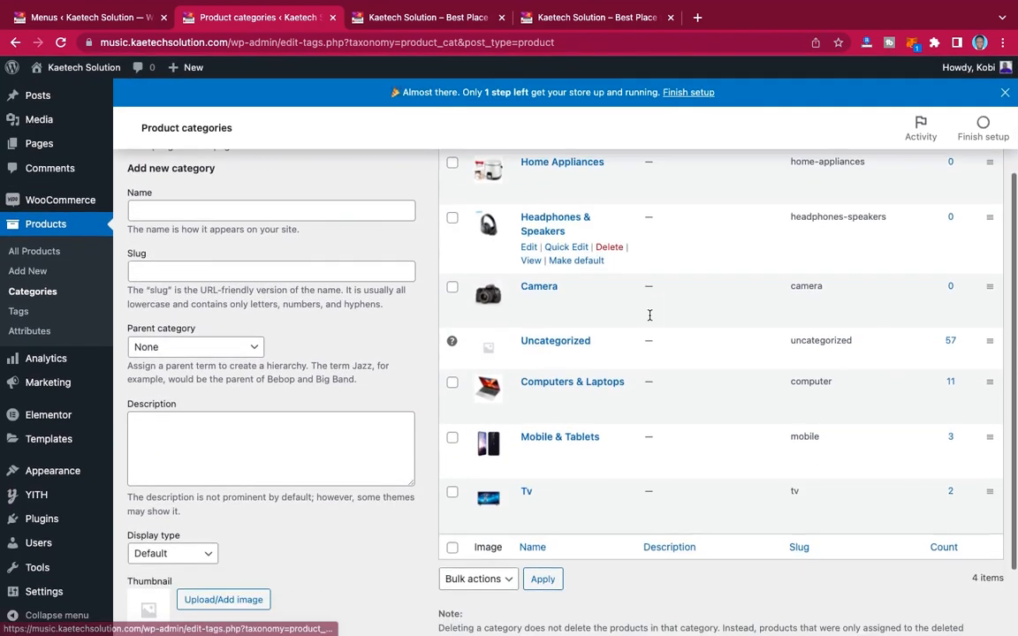
scroll(618, 291, "up", 2)
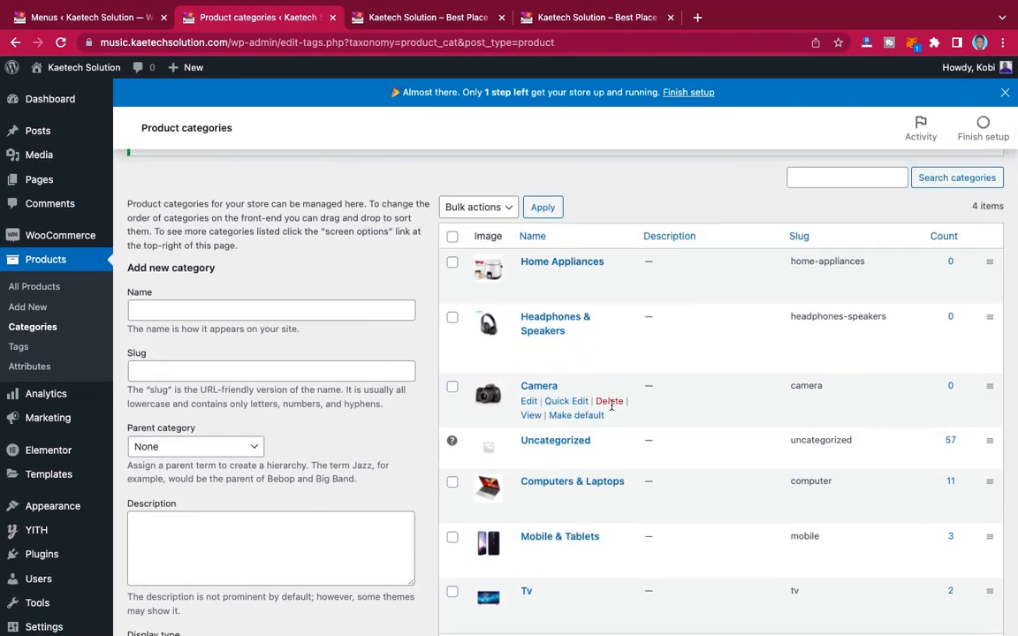
scroll(618, 484, "down", 3)
scroll(619, 484, "up", 1)
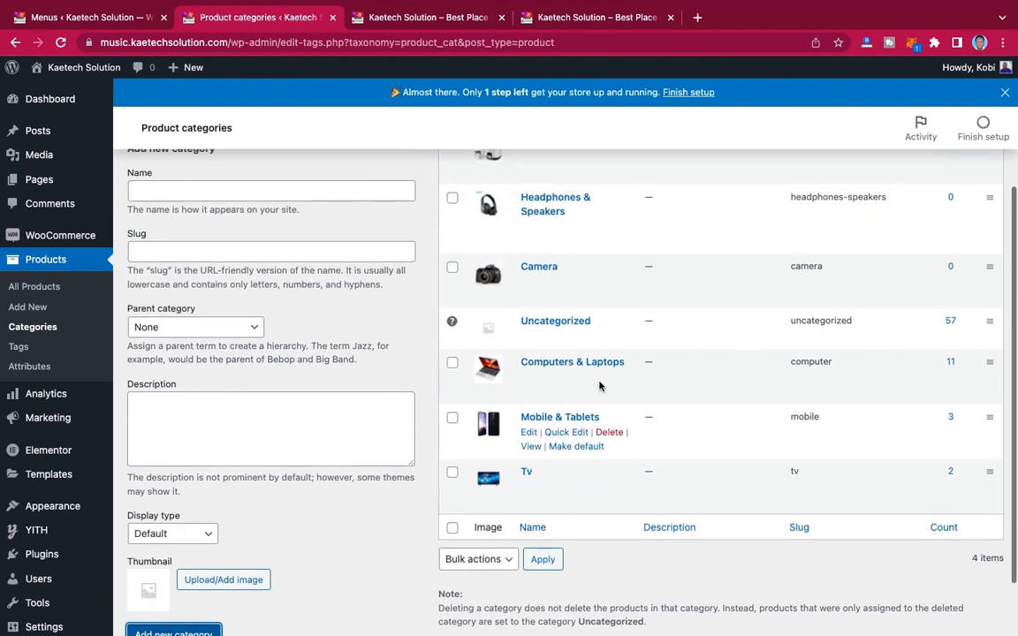
scroll(600, 377, "up", 1)
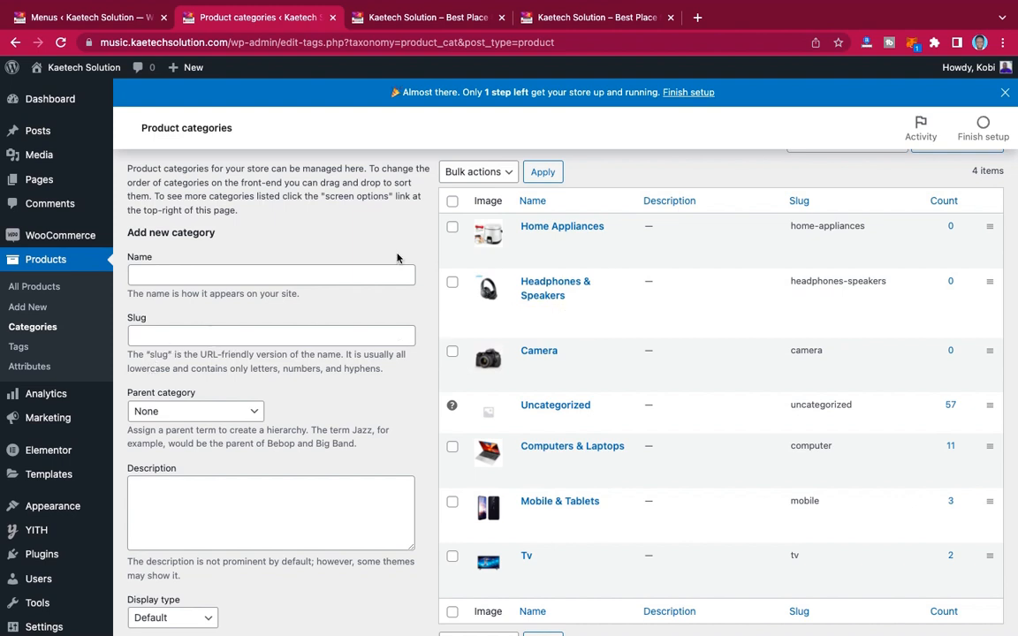
- Reload the menu editor and add the Camera, Computers & Laptops, Headphones & Speakers, Home Appliances, Mobile & Tablets and Tv product categories to the Primary menu
left_click(99, 25)
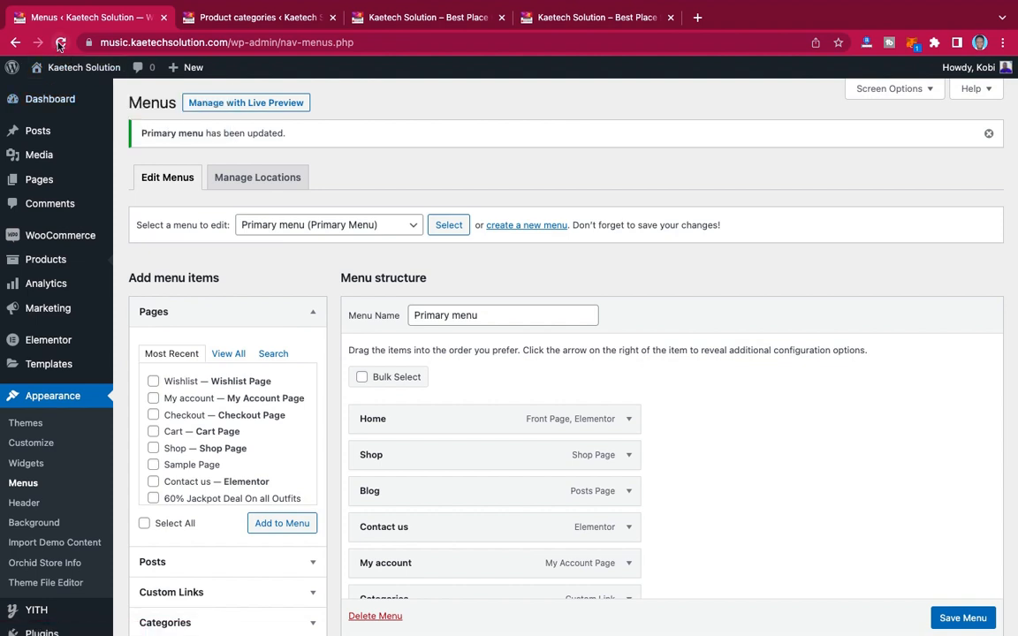
left_click(60, 42)
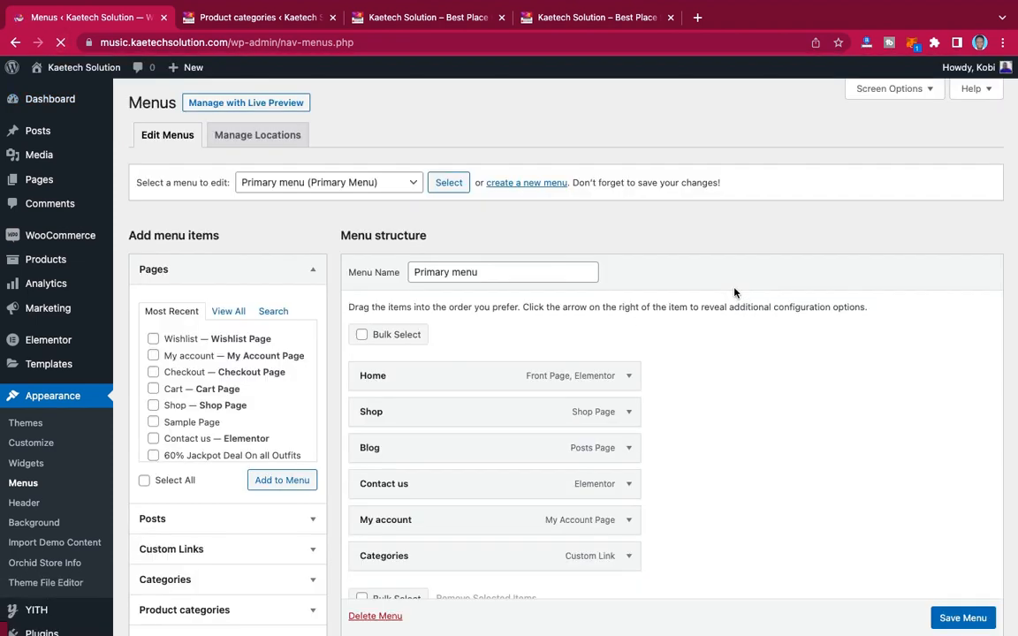
scroll(734, 291, "down", 2)
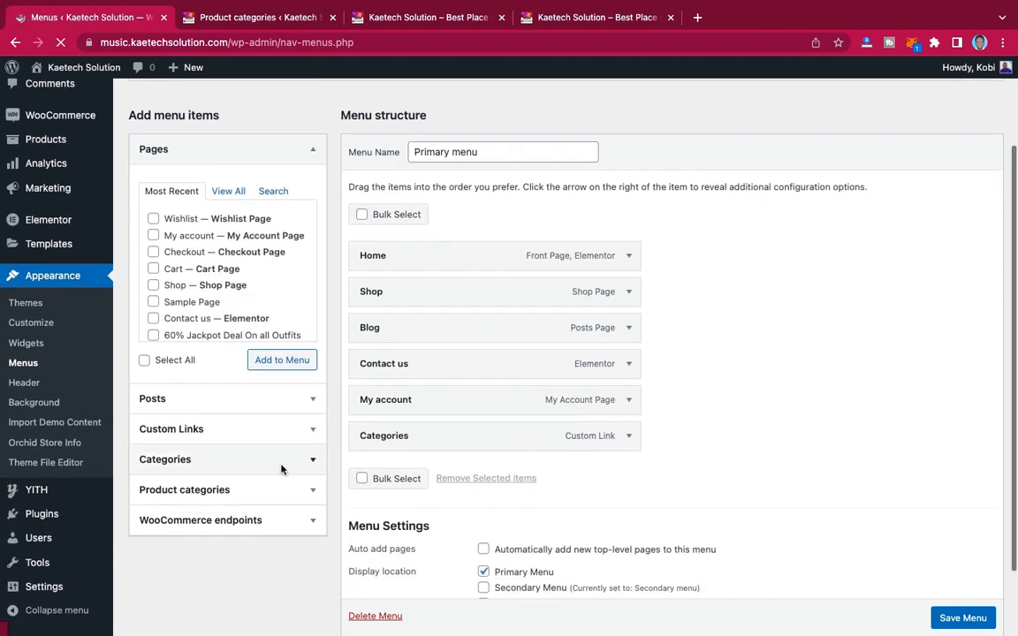
left_click(301, 491)
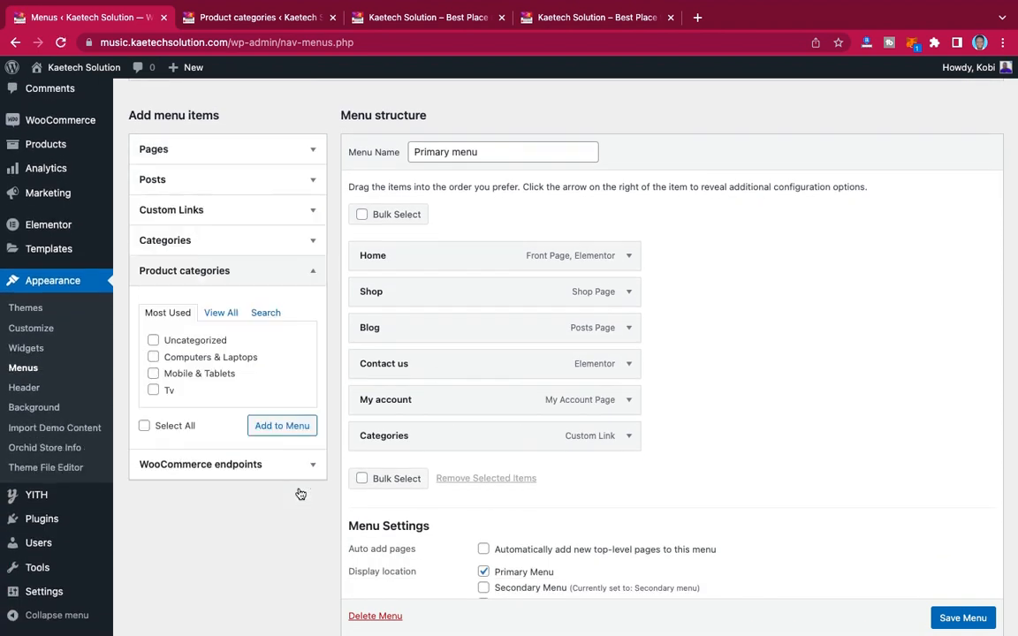
left_click(221, 314)
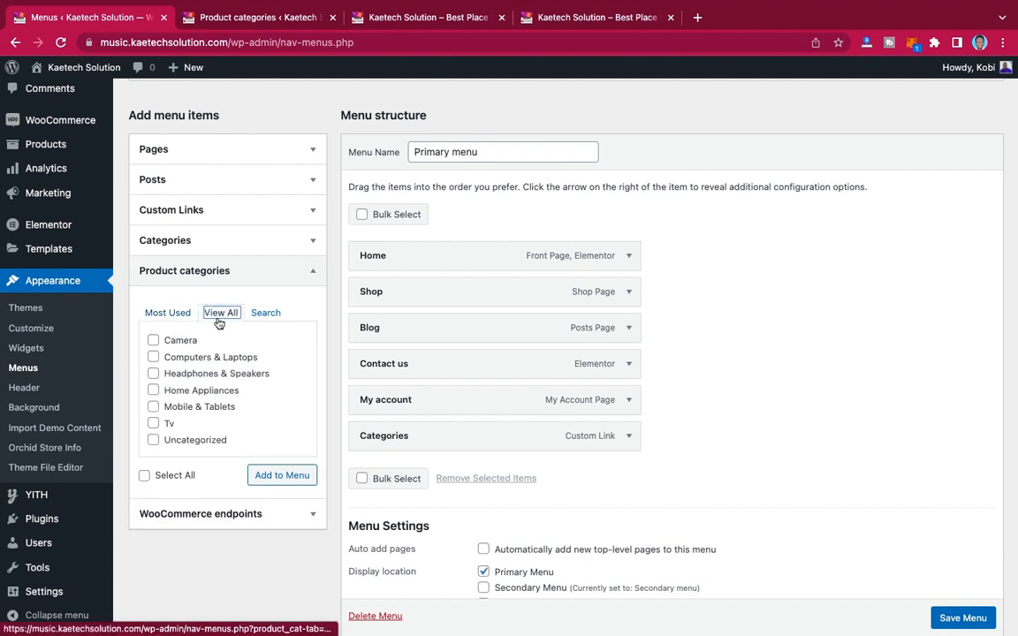
left_click(153, 341)
left_click(153, 357)
left_click(153, 390)
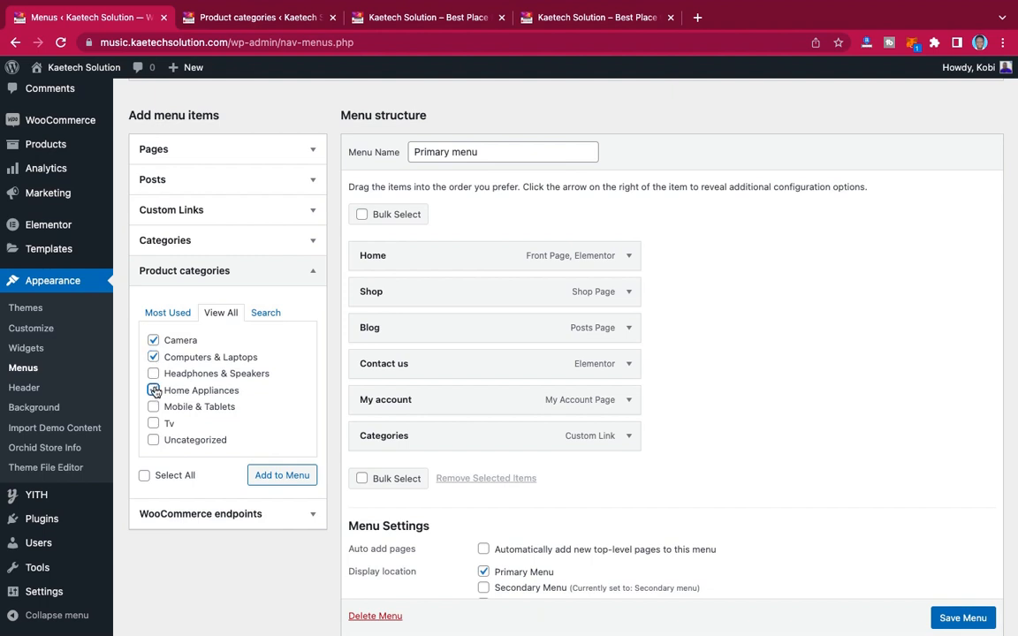
left_click(153, 372)
left_click(153, 407)
left_click(153, 423)
left_click(279, 476)
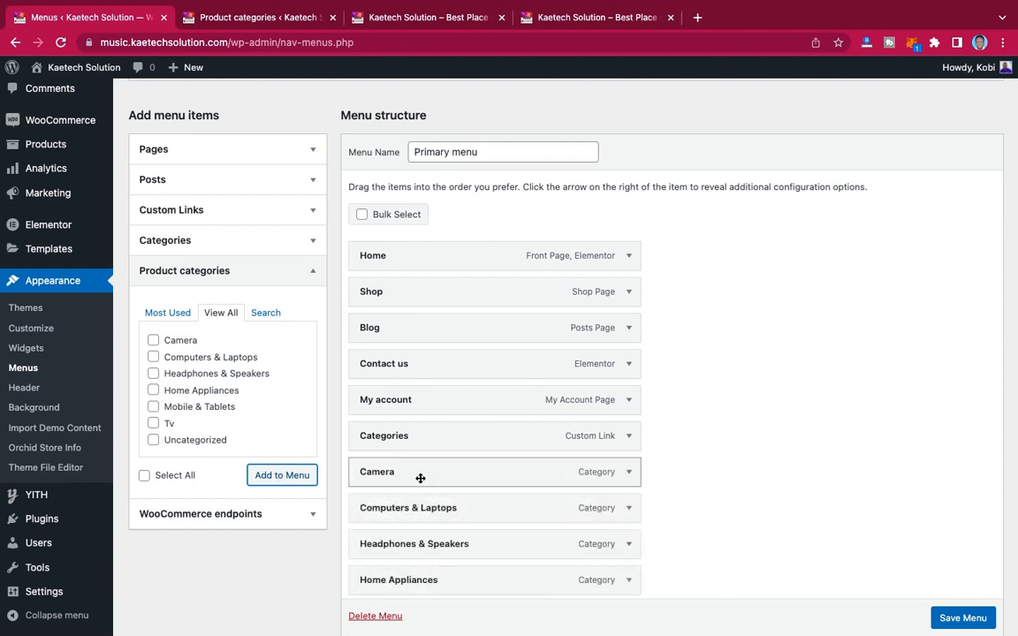
- Nest the six product categories as sub items of Categories and move the Categories group directly below Shop
scroll(418, 477, "down", 2)
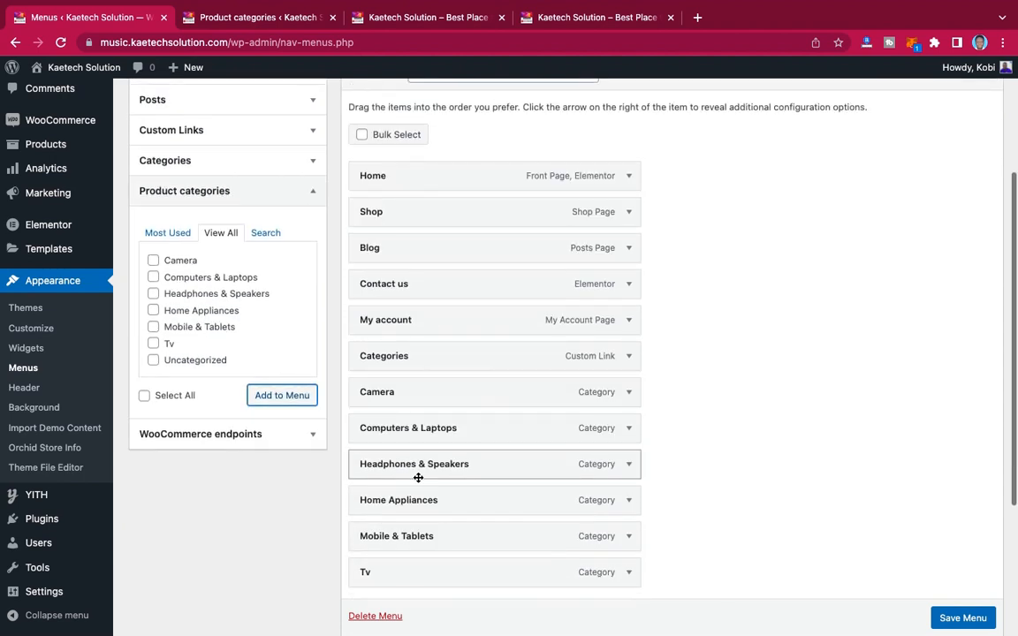
left_click_drag(396, 427, 432, 465)
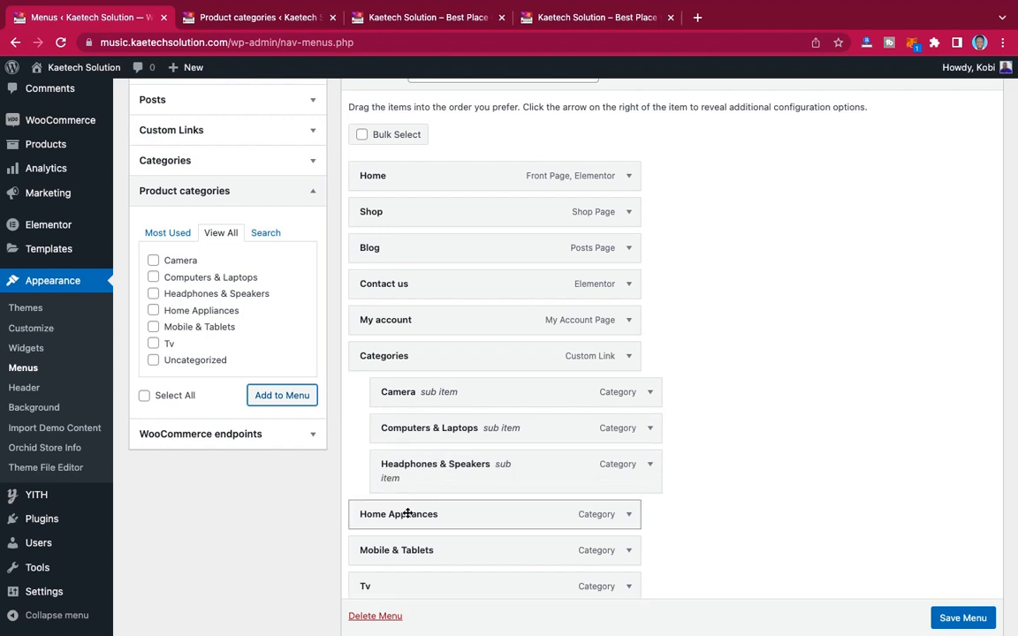
left_click_drag(405, 514, 453, 586)
scroll(466, 516, "down", 1)
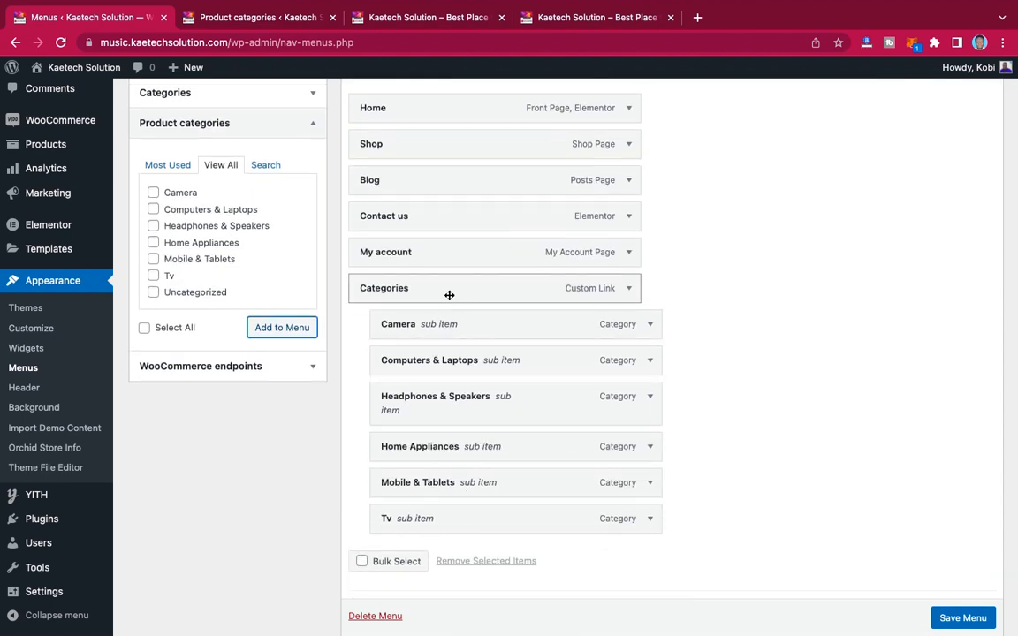
left_click_drag(449, 295, 451, 183)
- Add the WooCommerce endpoints Orders and Logout to the Primary menu
scroll(443, 268, "down", 2)
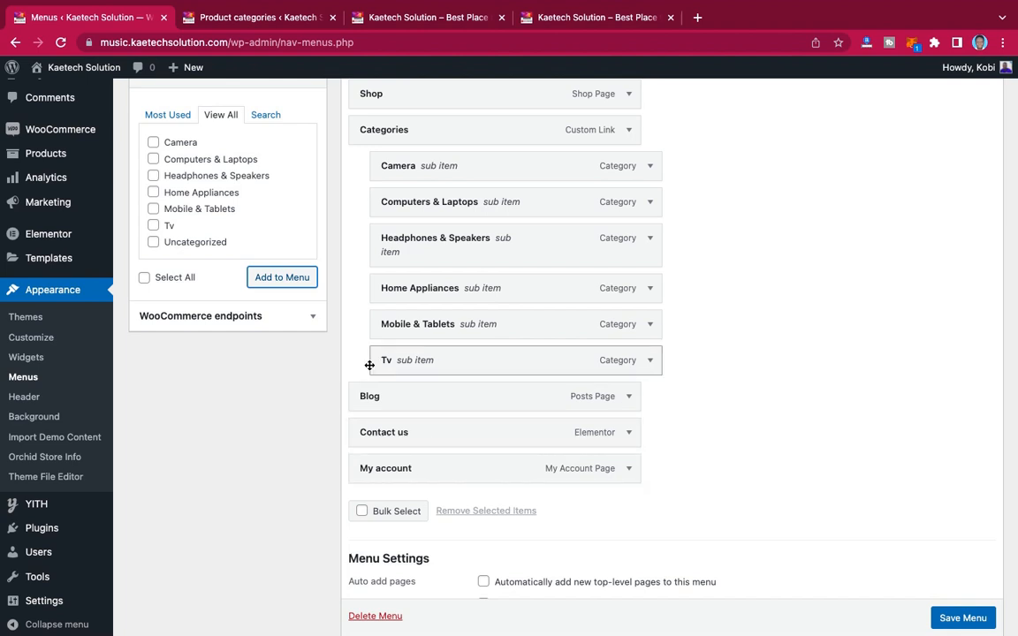
left_click(284, 316)
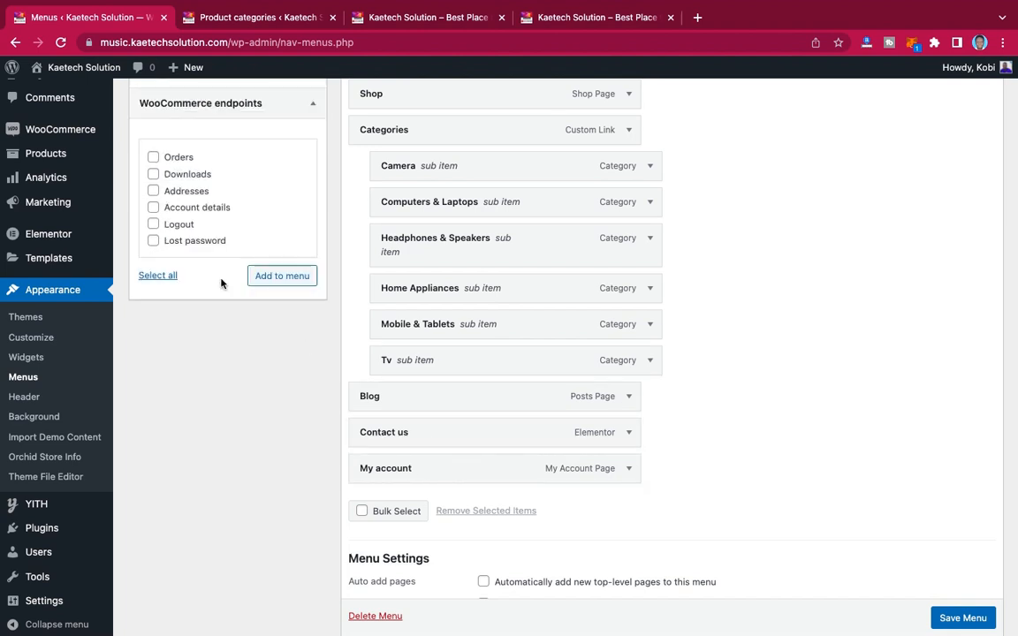
left_click(153, 157)
left_click(153, 224)
left_click(271, 276)
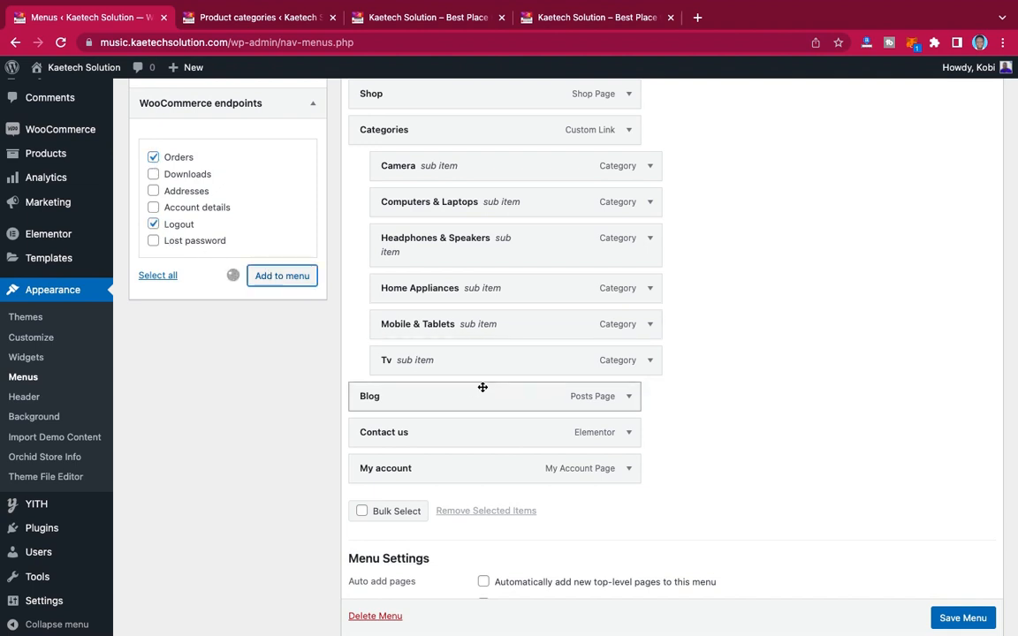
- Nest Orders and Logout as sub items of My account and save the Primary menu
scroll(482, 386, "down", 3)
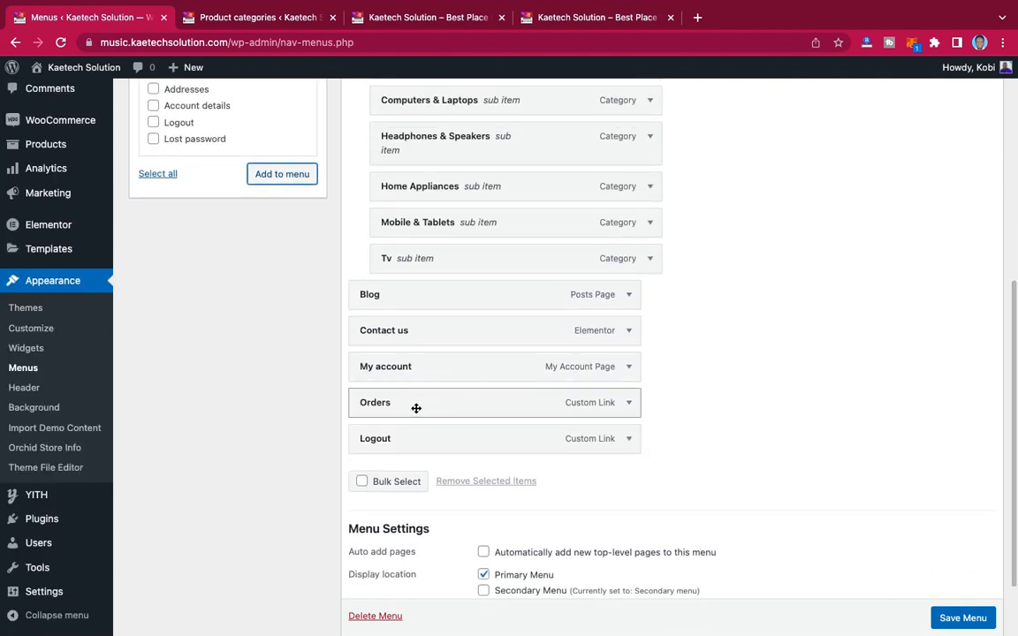
left_click_drag(415, 409, 446, 396)
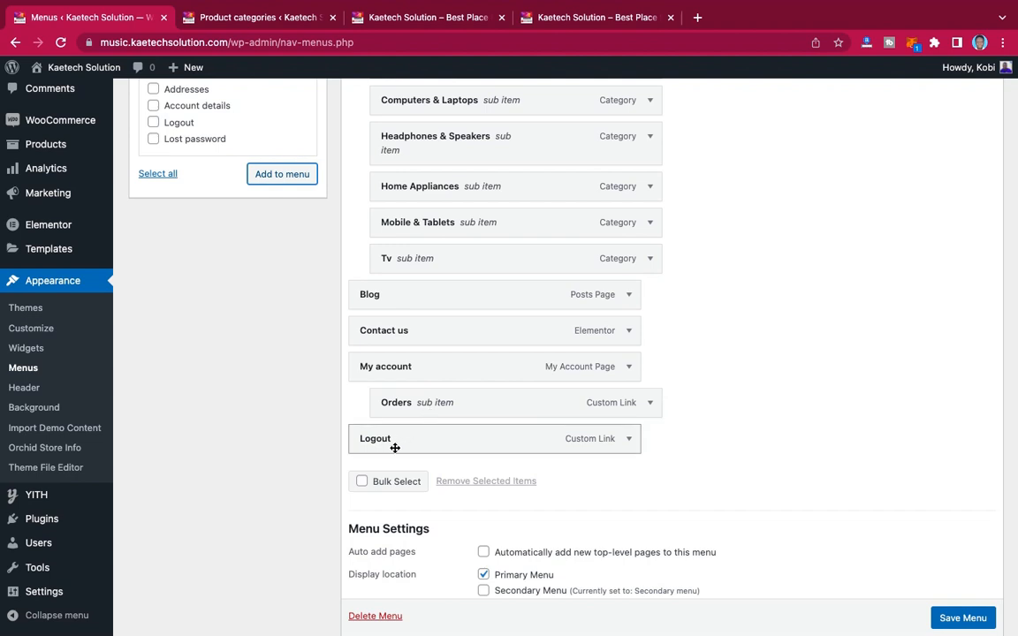
left_click_drag(395, 448, 425, 445)
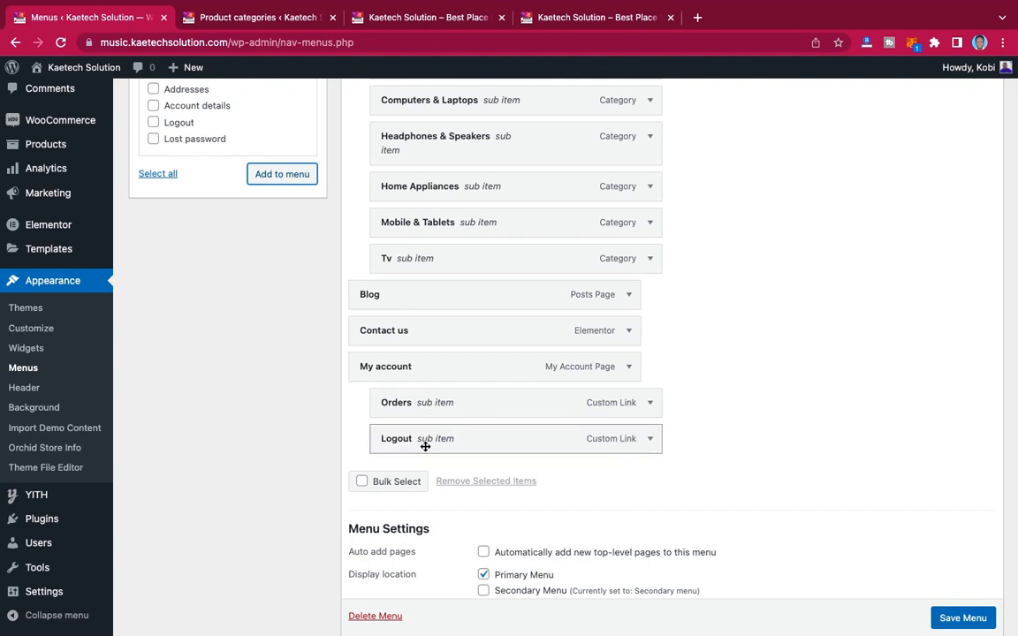
scroll(968, 617, "down", 1)
left_click(963, 603)
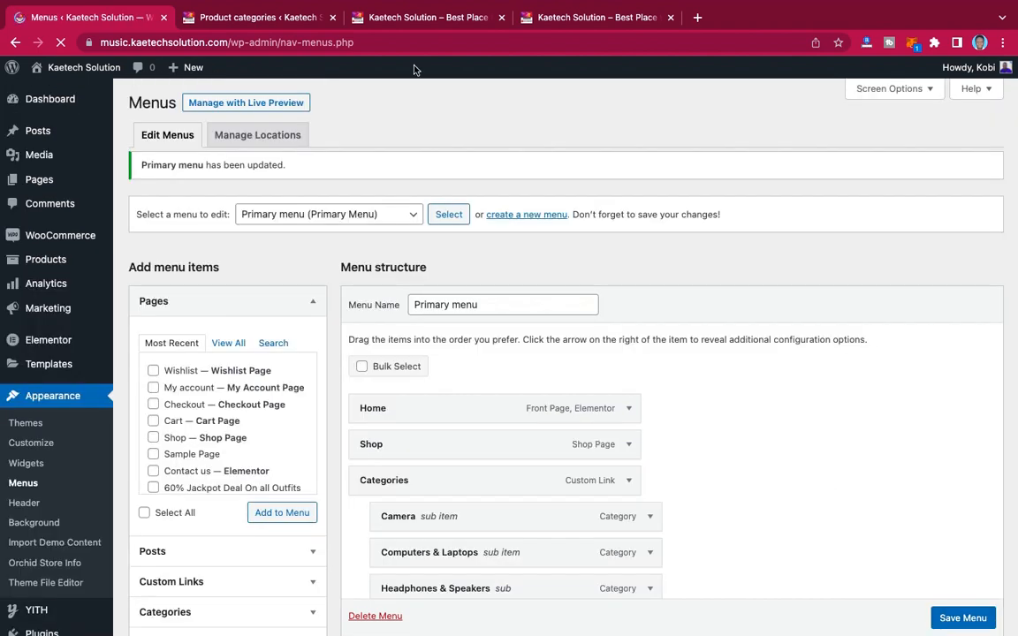
- Reload the storefront to check the updated navigation and inspect the Contact us item's settings in the Primary menu
left_click(426, 18)
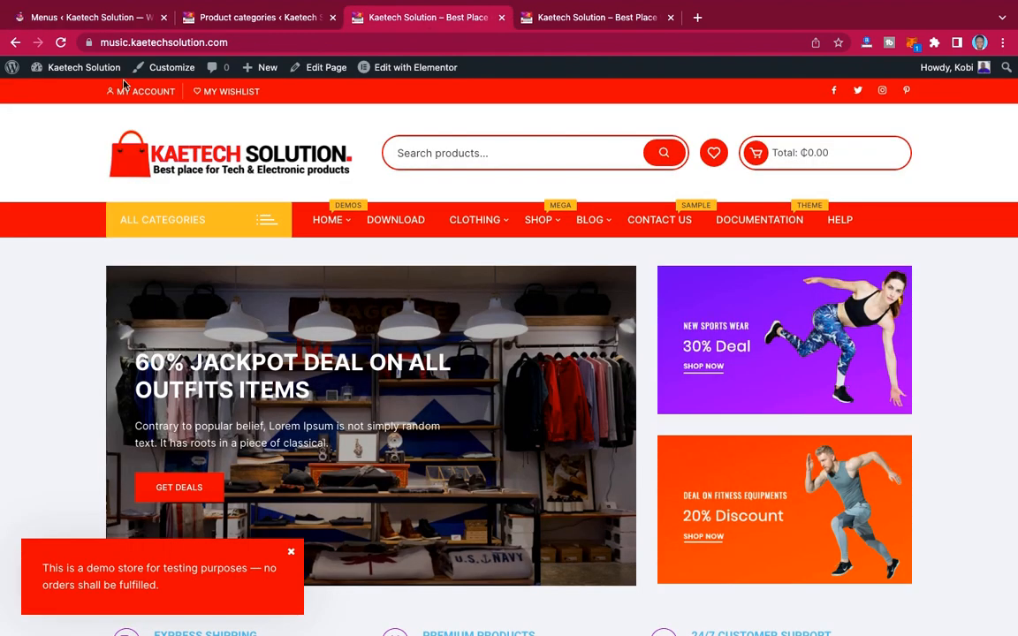
left_click(60, 45)
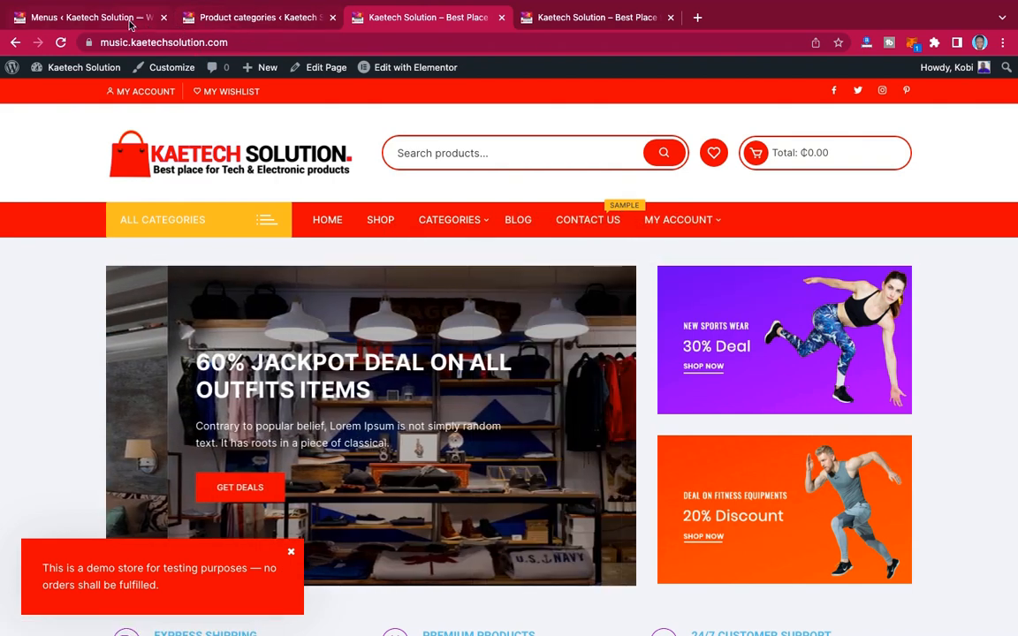
left_click(128, 19)
scroll(736, 352, "down", 5)
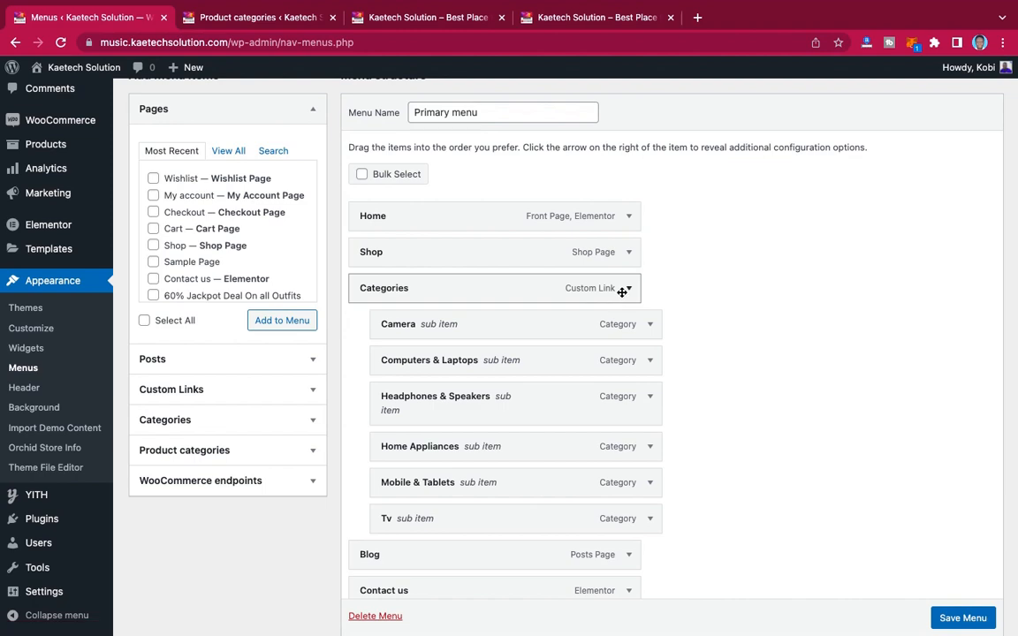
scroll(662, 256, "up", 2)
scroll(663, 257, "down", 10)
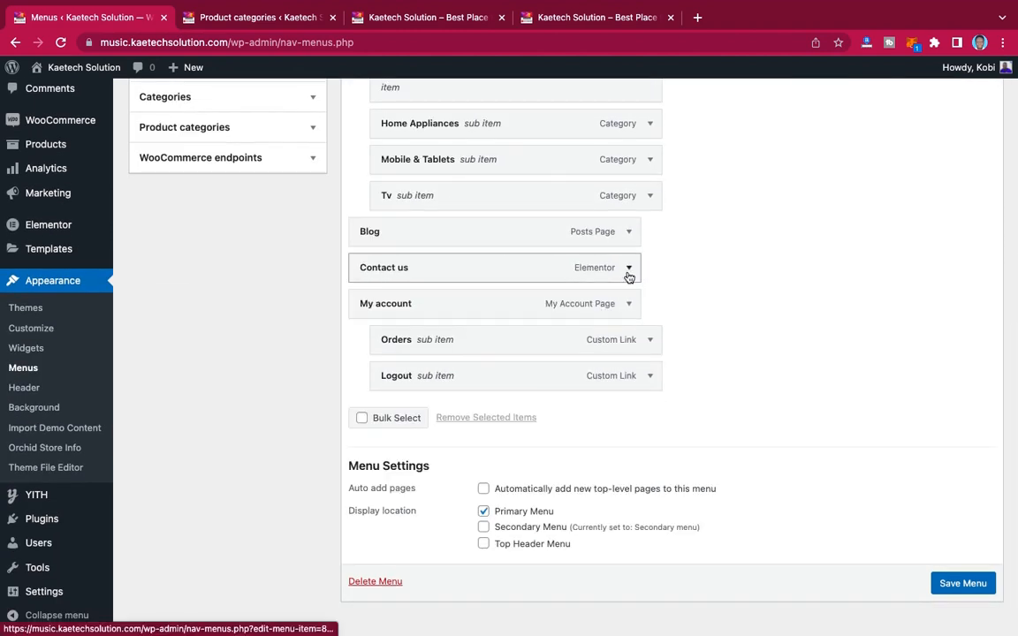
left_click(629, 269)
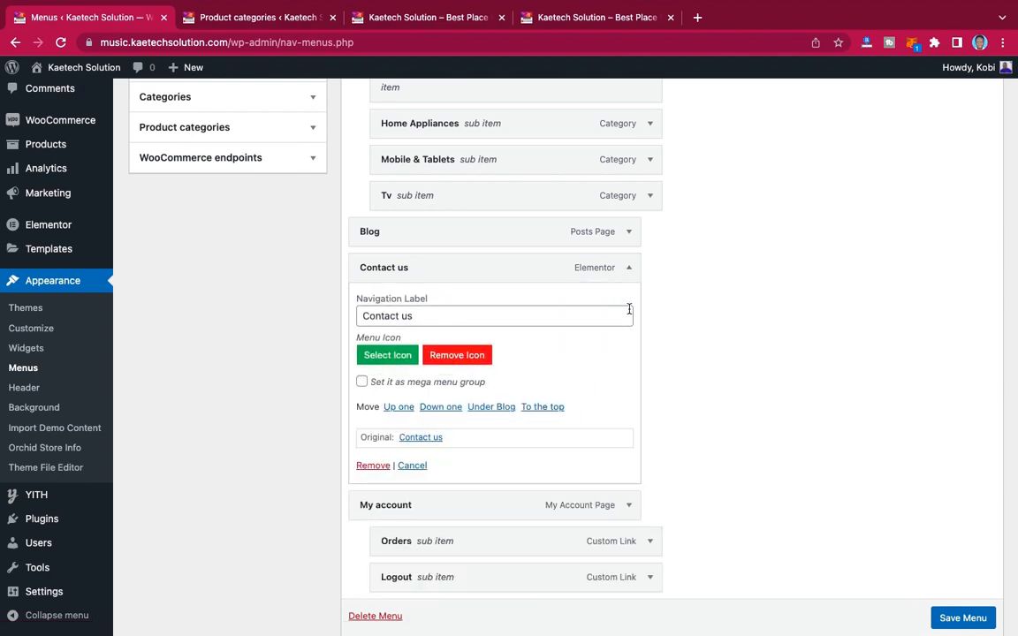
left_click(629, 267)
scroll(633, 270, "up", 10)
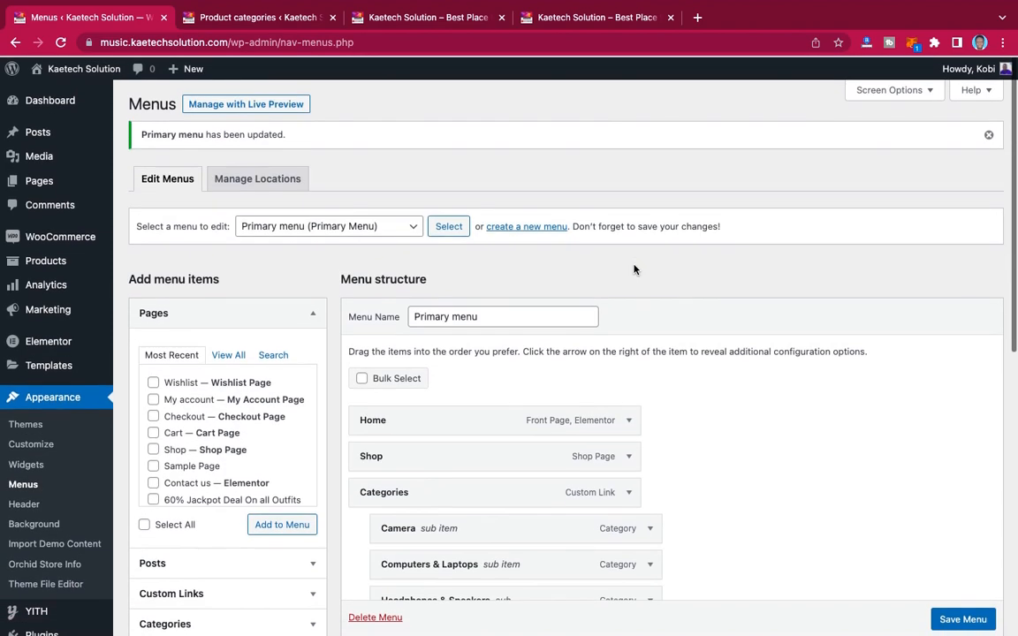
- Enable the Description advanced menu property in the menu editor's screen options
left_click(897, 87)
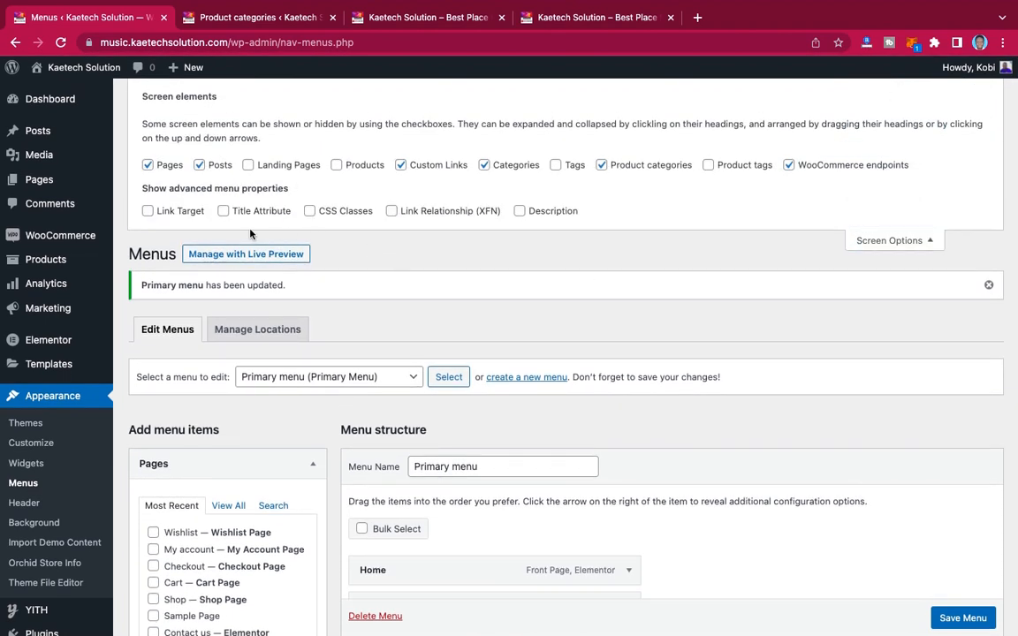
left_click(520, 212)
left_click(908, 241)
- Clear the description of the Contact us item in the Primary menu
scroll(908, 240, "down", 4)
scroll(908, 241, "down", 3)
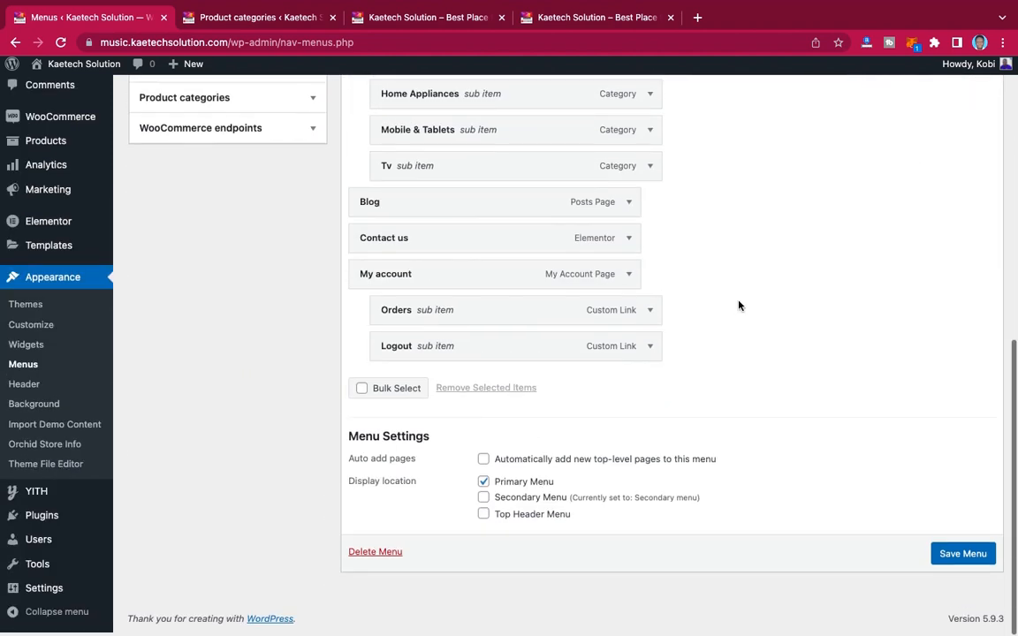
left_click(631, 242)
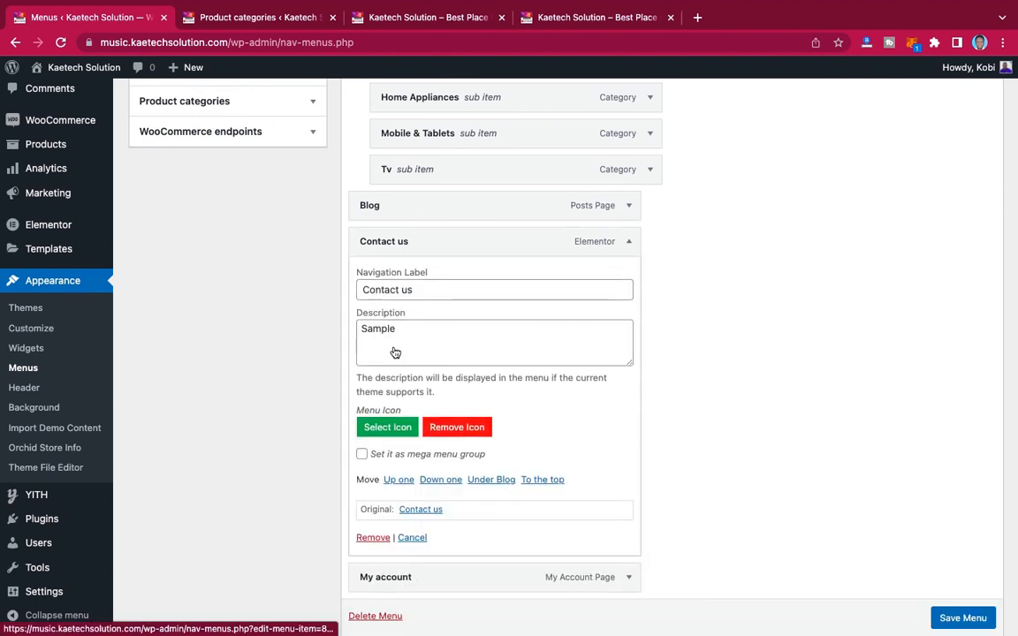
left_click(359, 328)
key("super+a")
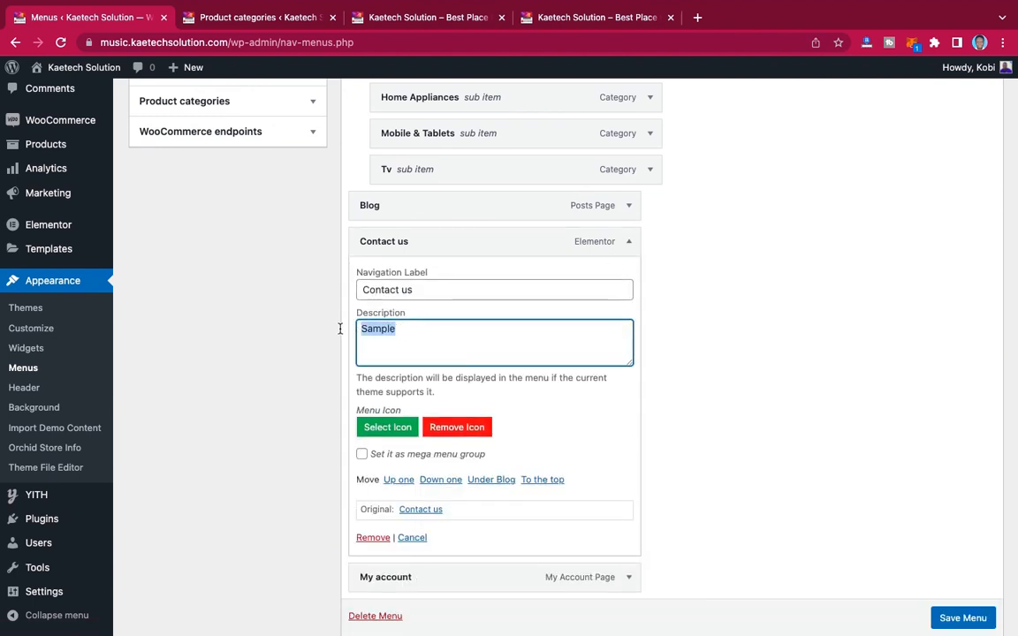
key("BackSpace")
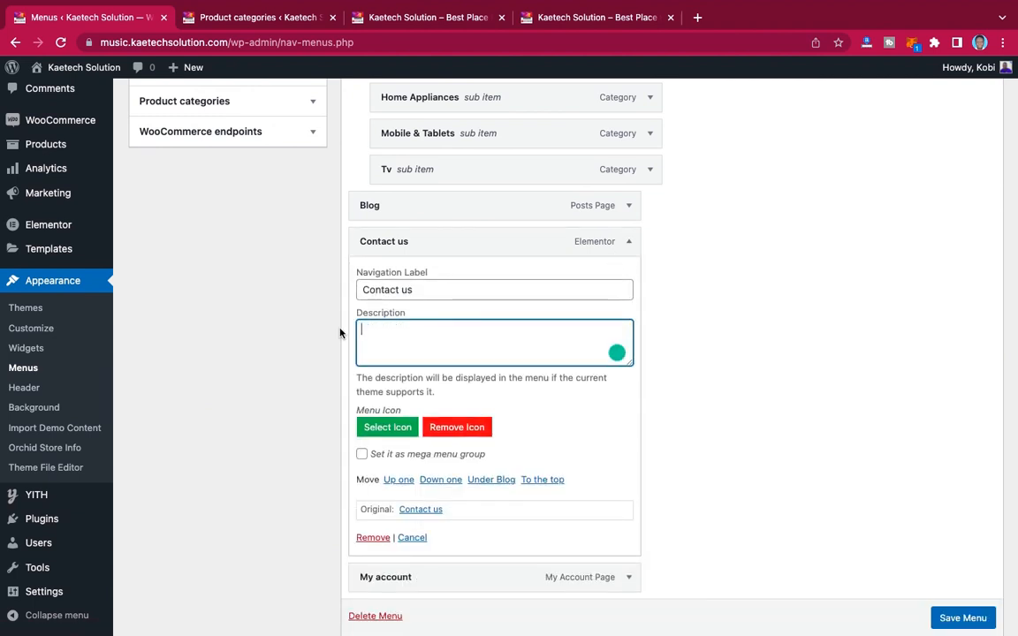
left_click(630, 242)
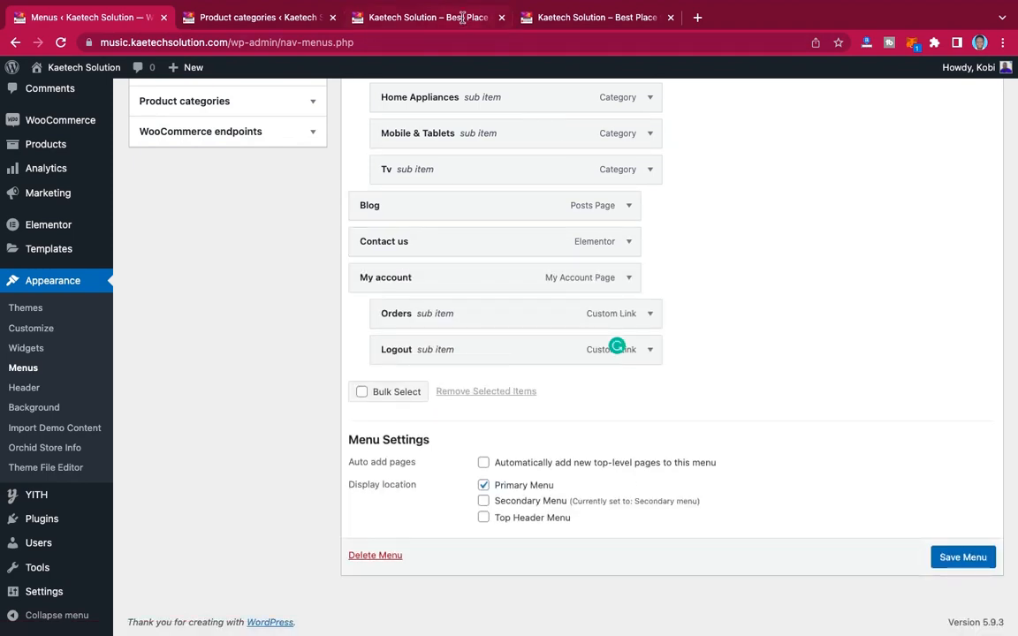
- Compare the storefront with the reference shop and set the Shop menu item's description to Store
left_click(462, 17)
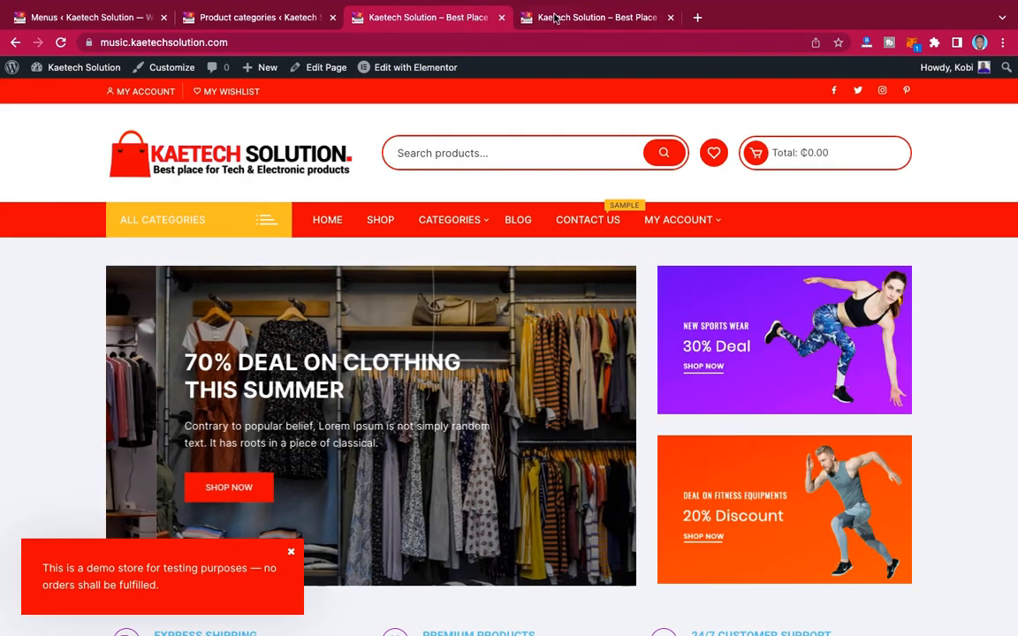
left_click(555, 18)
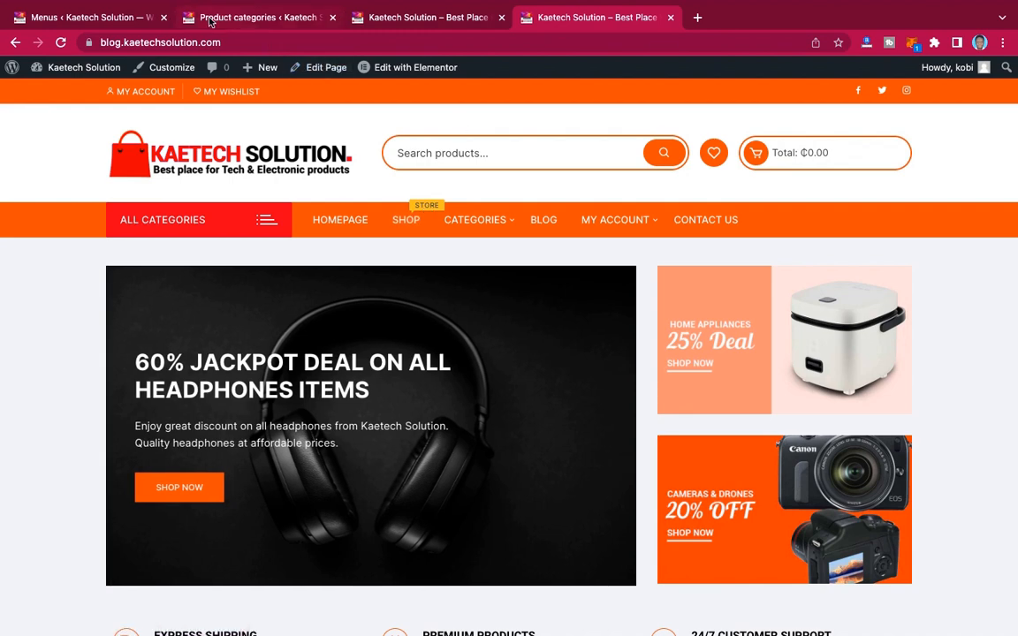
left_click(107, 17)
scroll(532, 244, "up", 3)
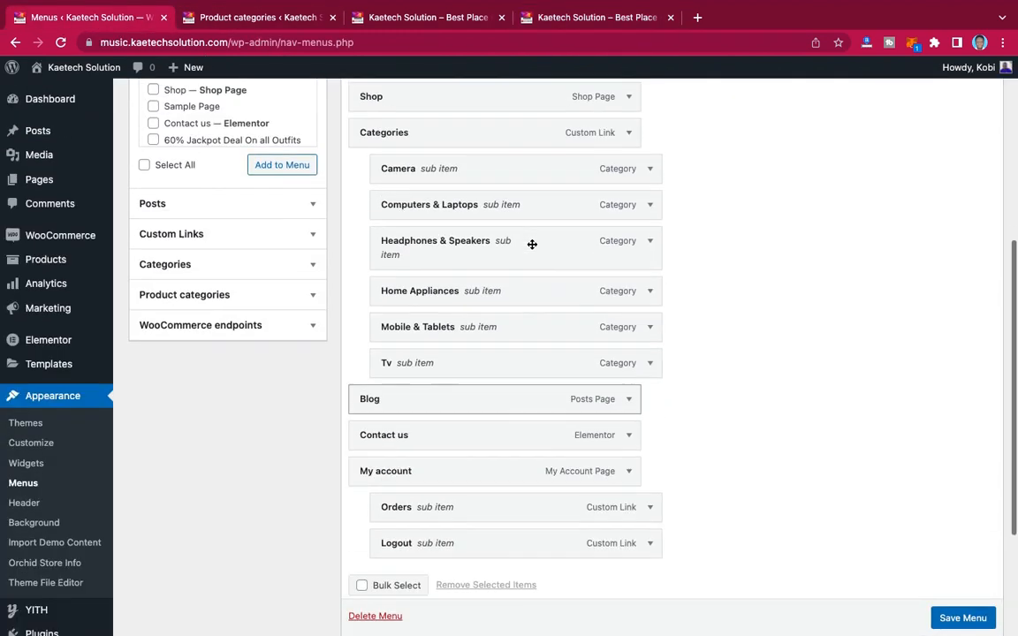
scroll(532, 244, "up", 2)
left_click(628, 159)
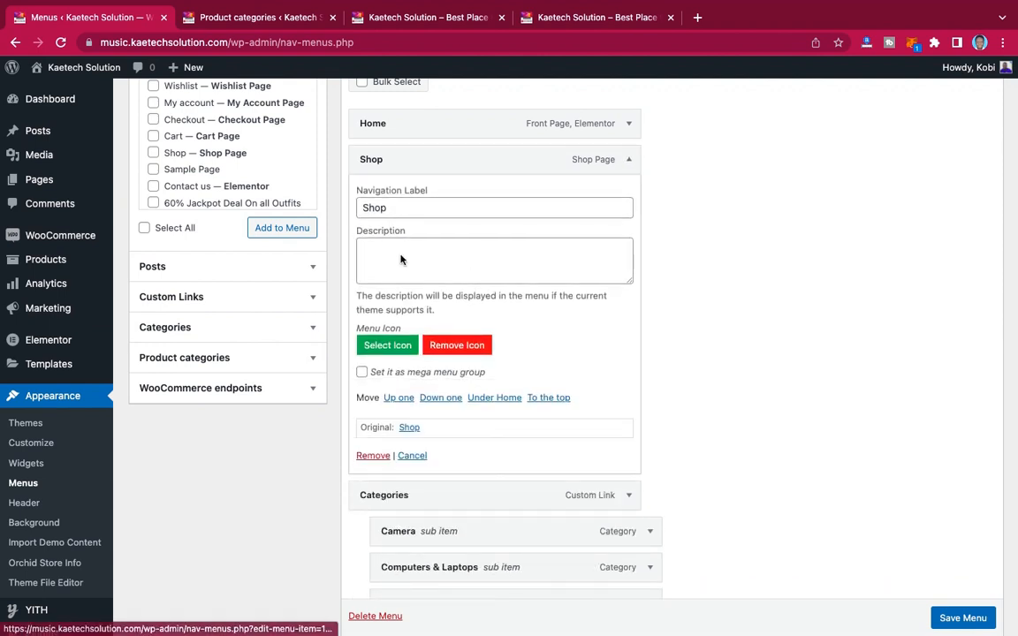
left_click(397, 256)
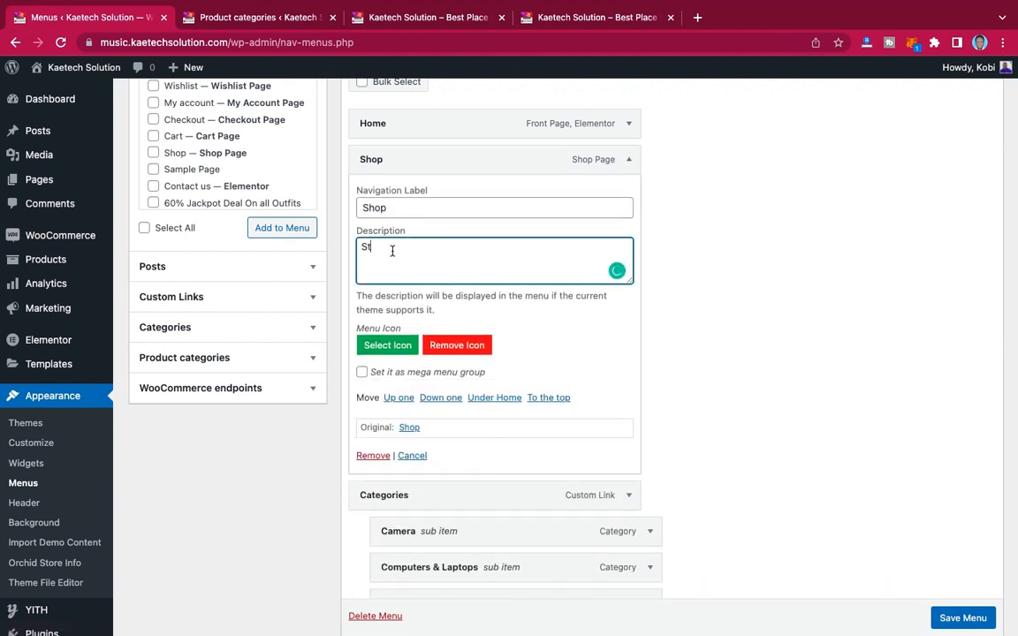
left_click(631, 159)
left_click(631, 159)
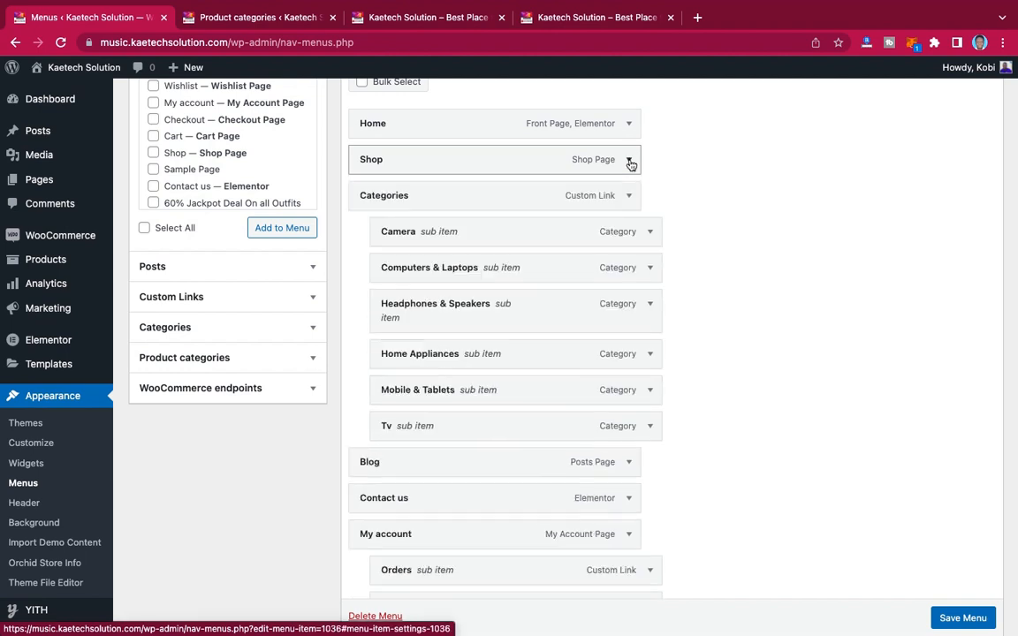
- Set the Categories menu item's description to Products and save the Primary menu
left_click(629, 197)
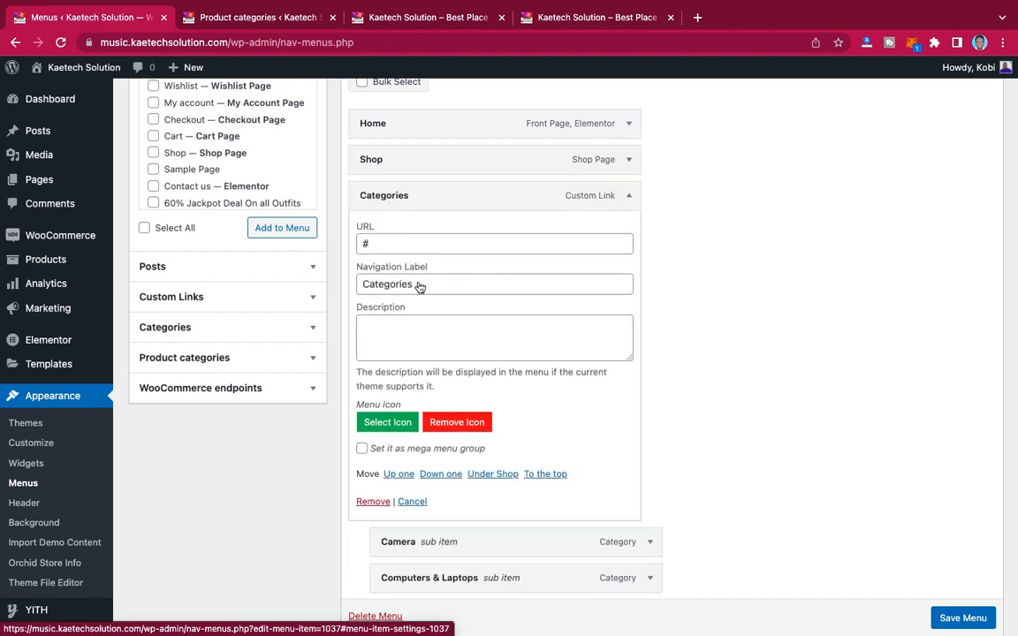
left_click(388, 330)
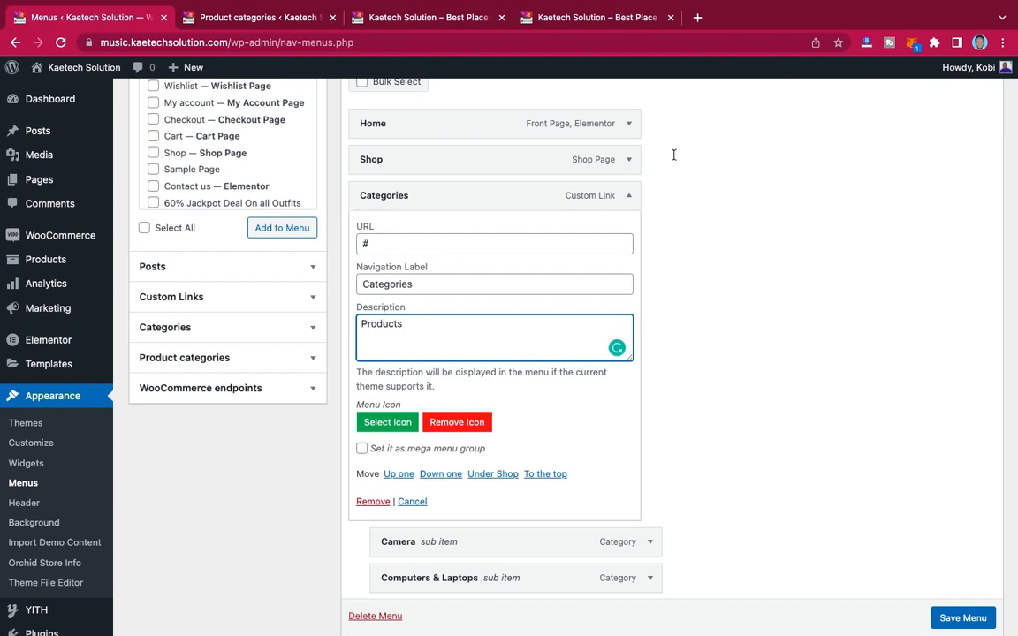
left_click(629, 195)
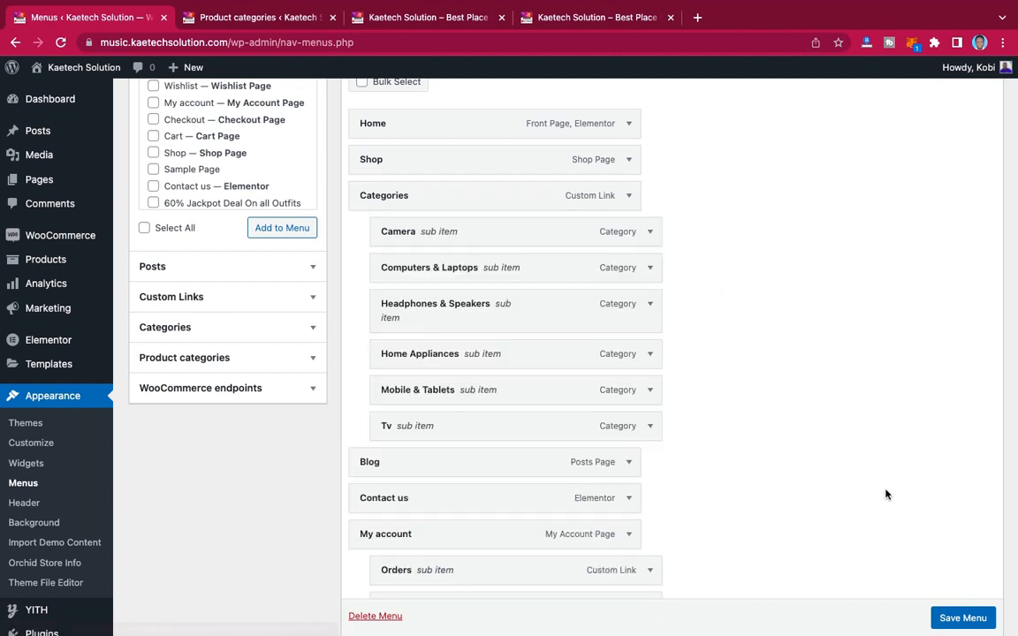
scroll(968, 615, "down", 1)
left_click(962, 618)
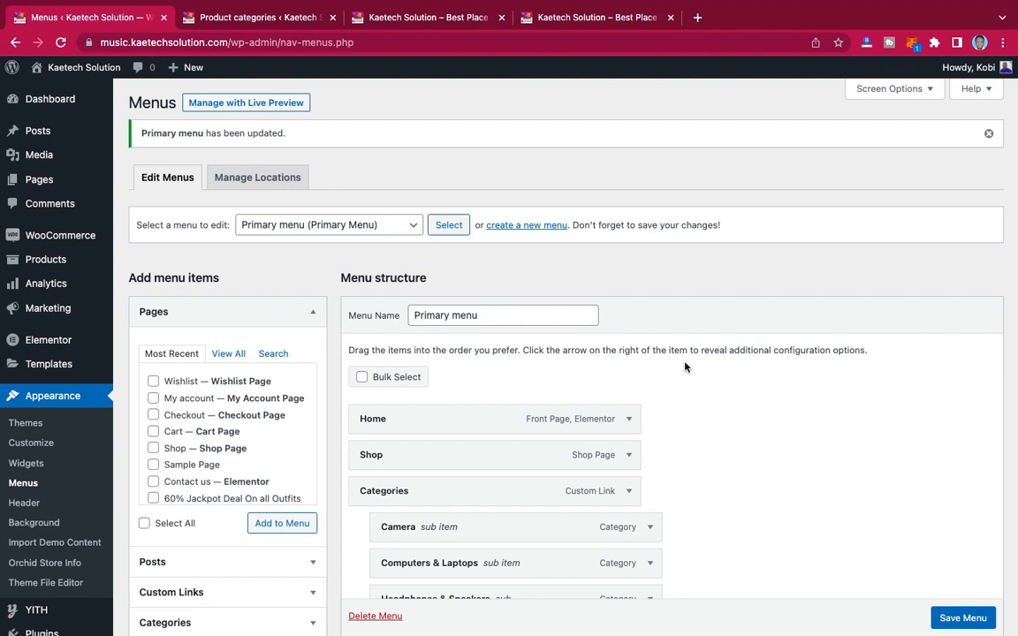
- Switch the menu editor to the Secondary menu
left_click(352, 227)
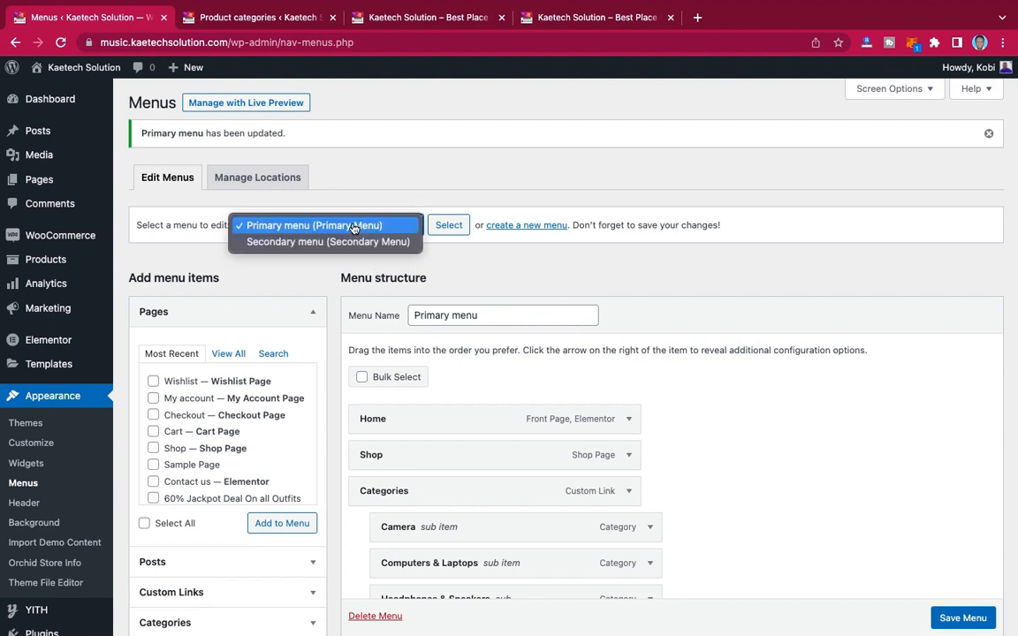
left_click(341, 243)
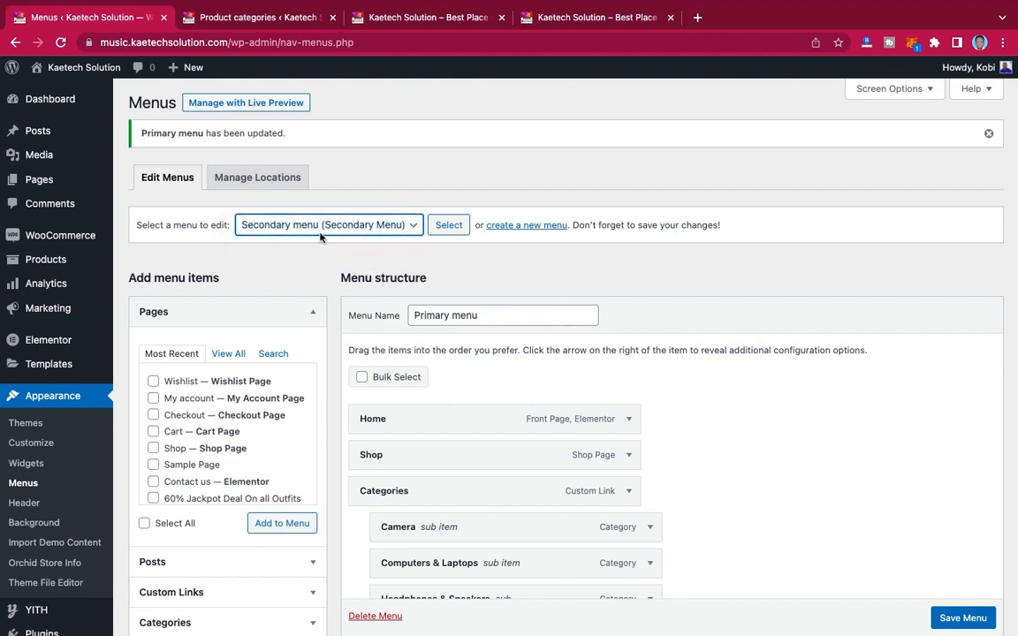
left_click(447, 224)
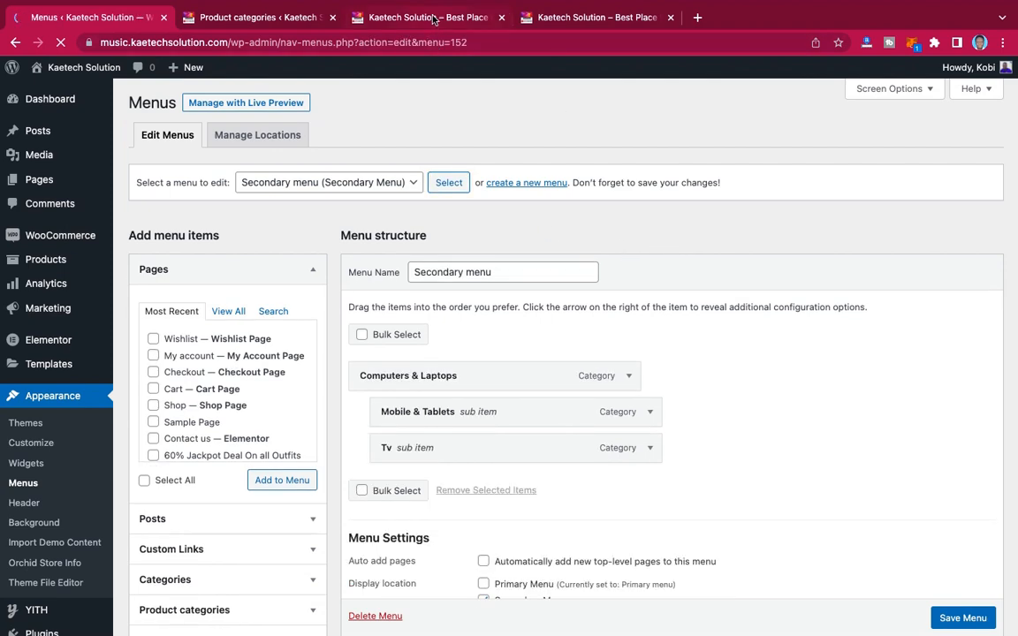
- Examine the entries under All Categories on the storefront
left_click(460, 26)
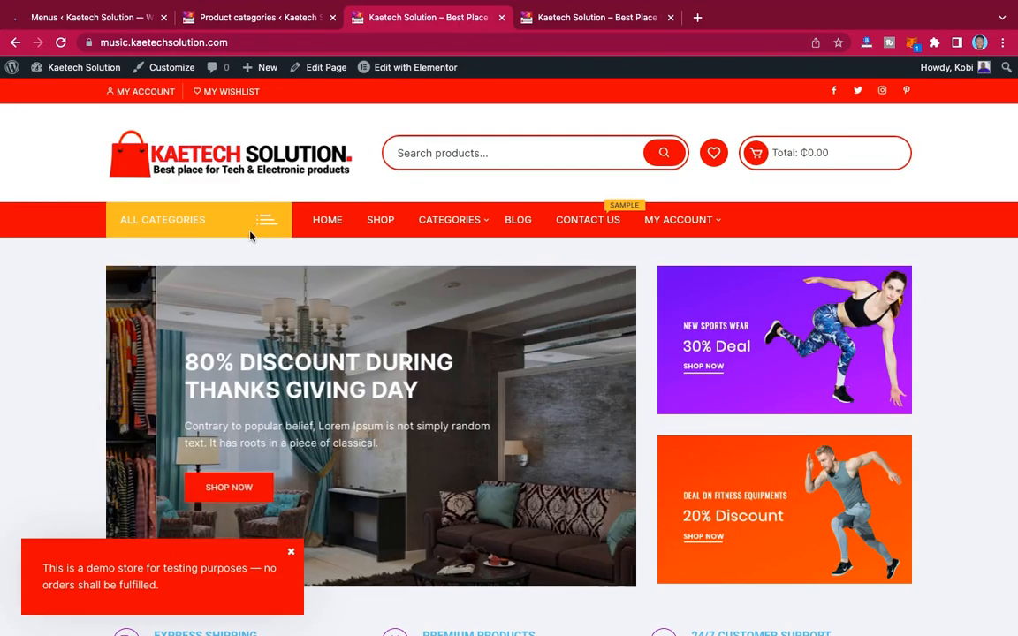
left_click(269, 224)
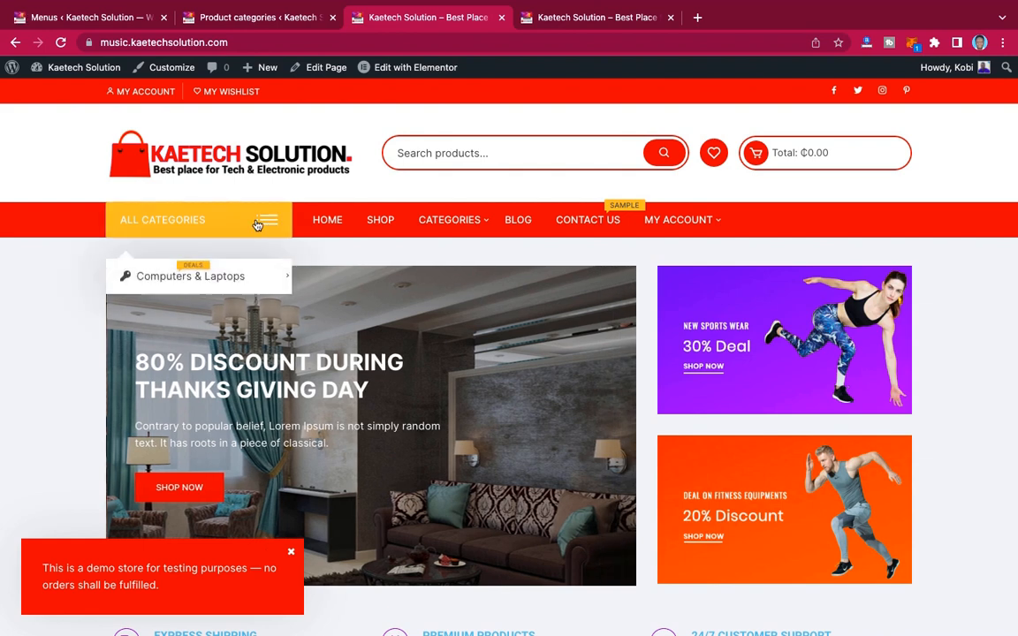
mouse_move(151, 277)
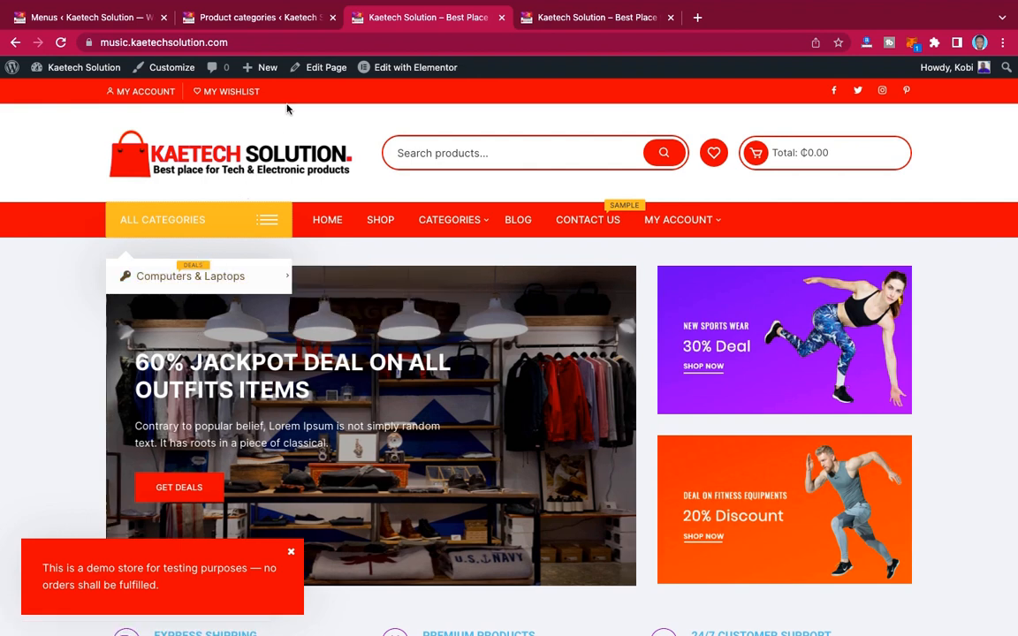
- Return to the menu editor and move Mobile & Tablets and Tv to the top level of the Secondary menu
left_click(96, 21)
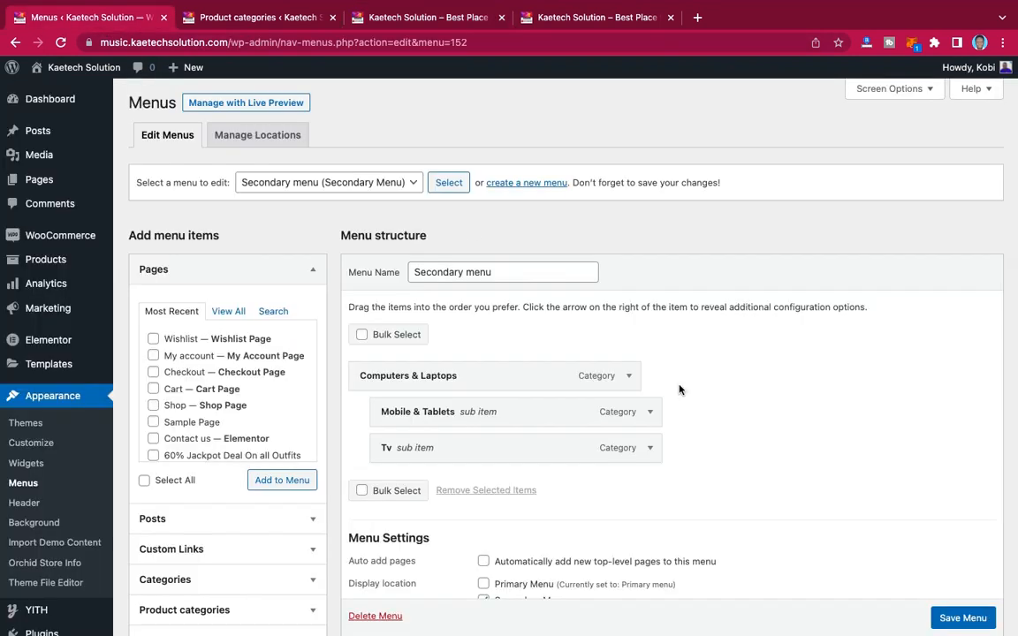
scroll(678, 389, "down", 2)
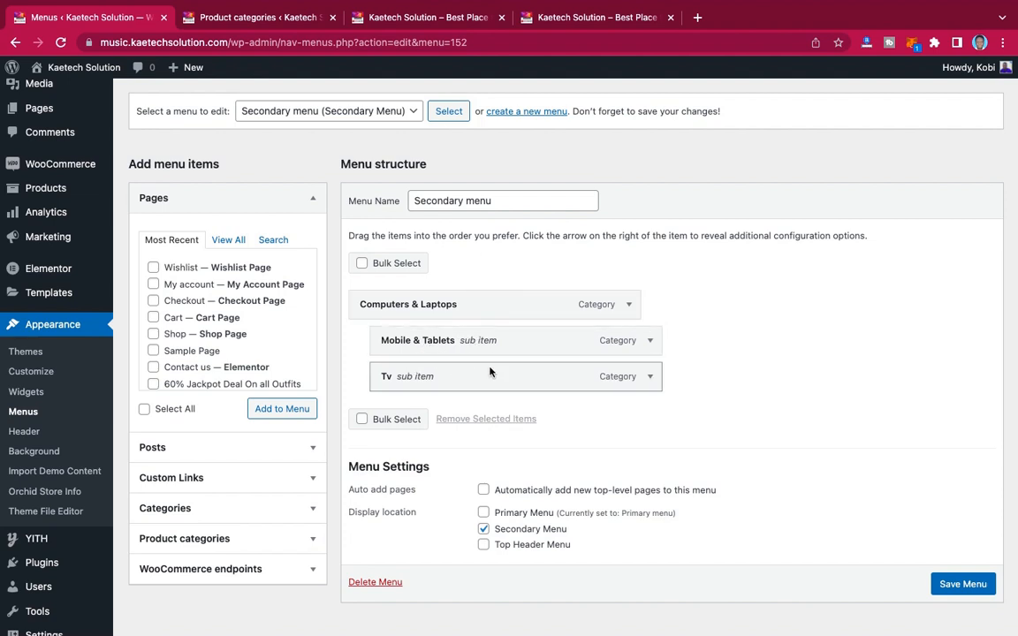
left_click_drag(451, 377, 450, 340)
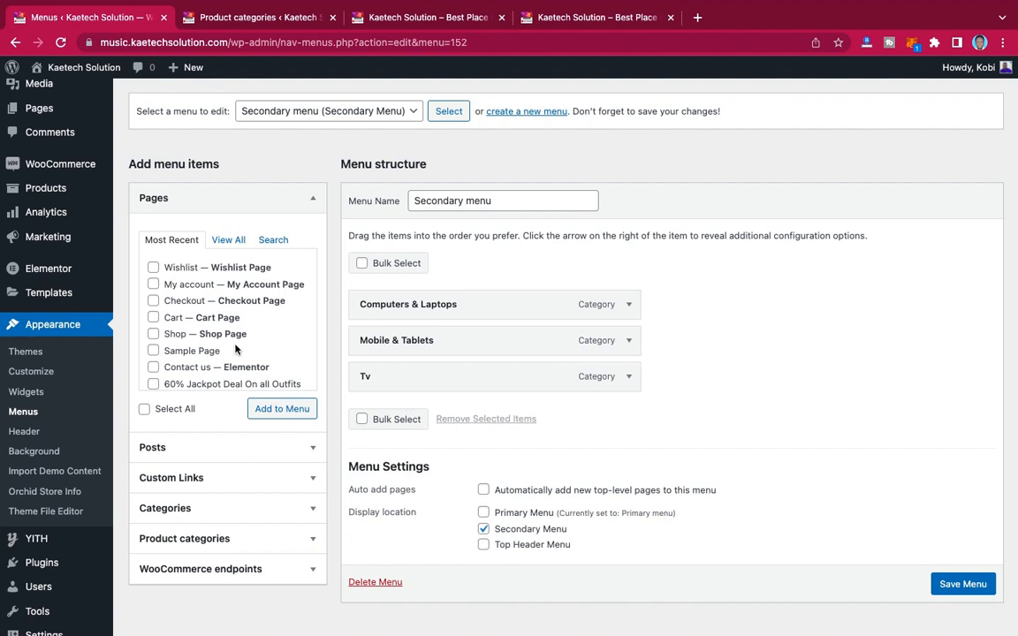
- Add the product categories Camera, Computers & Laptops, Headphones & Speakers, Home Appliances, Mobile & Tablets and Tv to the Secondary menu
scroll(267, 348, "down", 3)
left_click(209, 509)
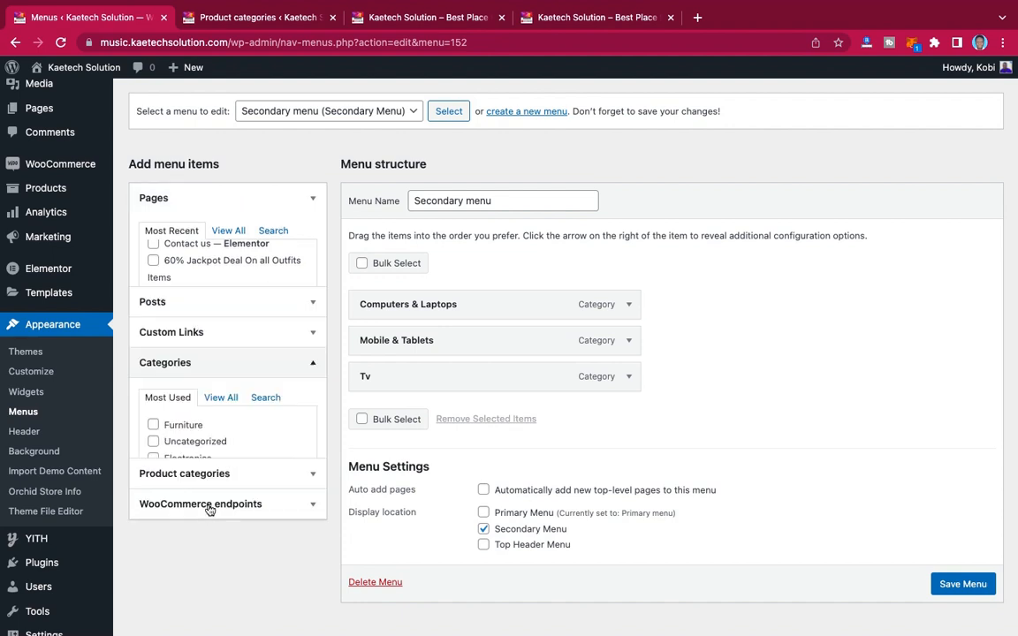
left_click(210, 294)
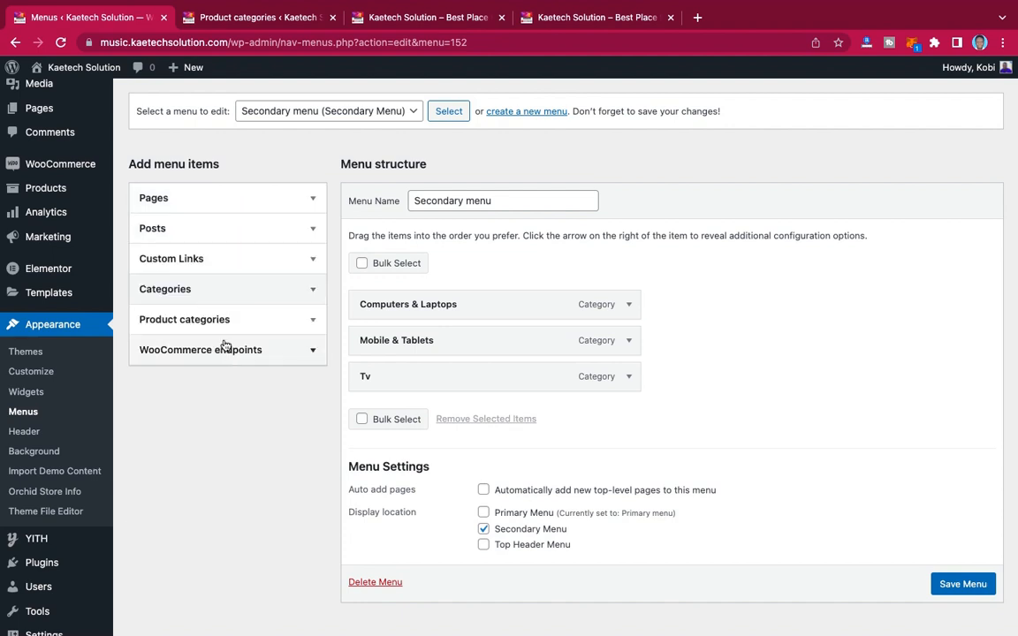
left_click(237, 319)
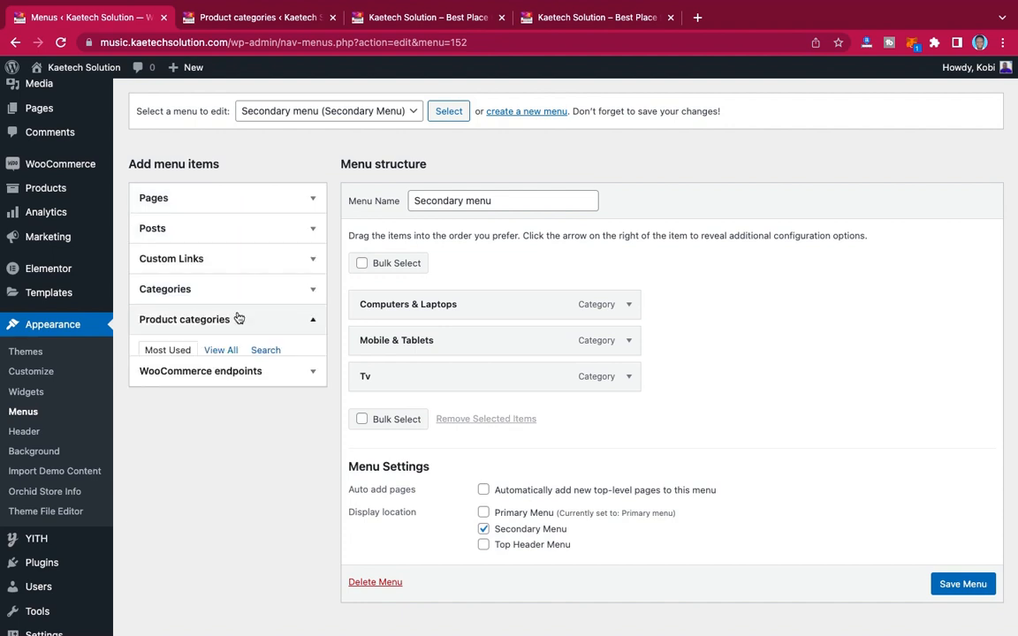
left_click(220, 361)
left_click(153, 388)
left_click(153, 405)
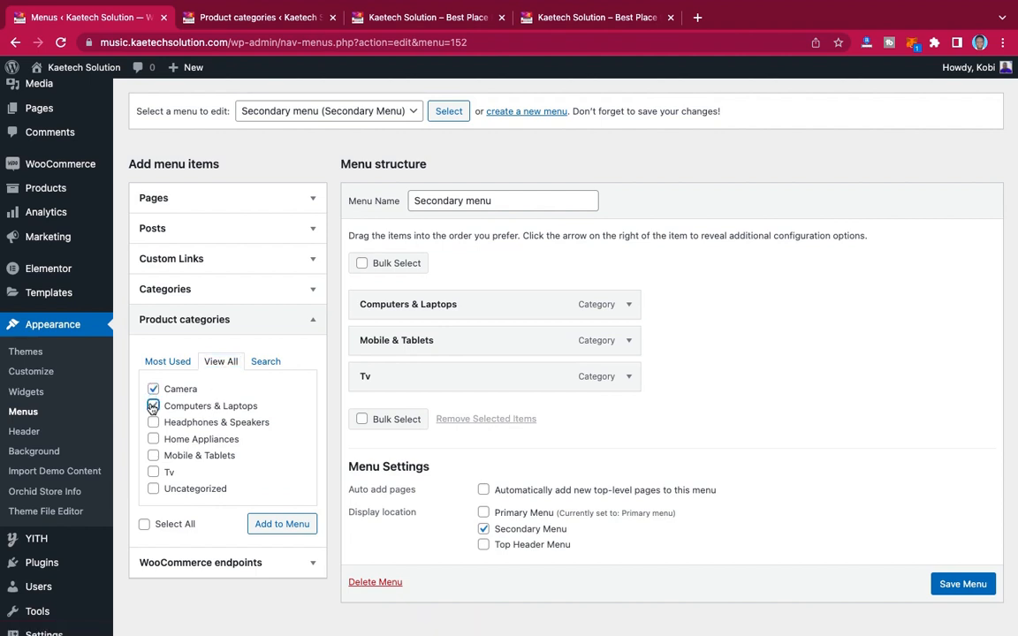
left_click(152, 422)
left_click(154, 439)
left_click(154, 455)
left_click(153, 471)
left_click(275, 523)
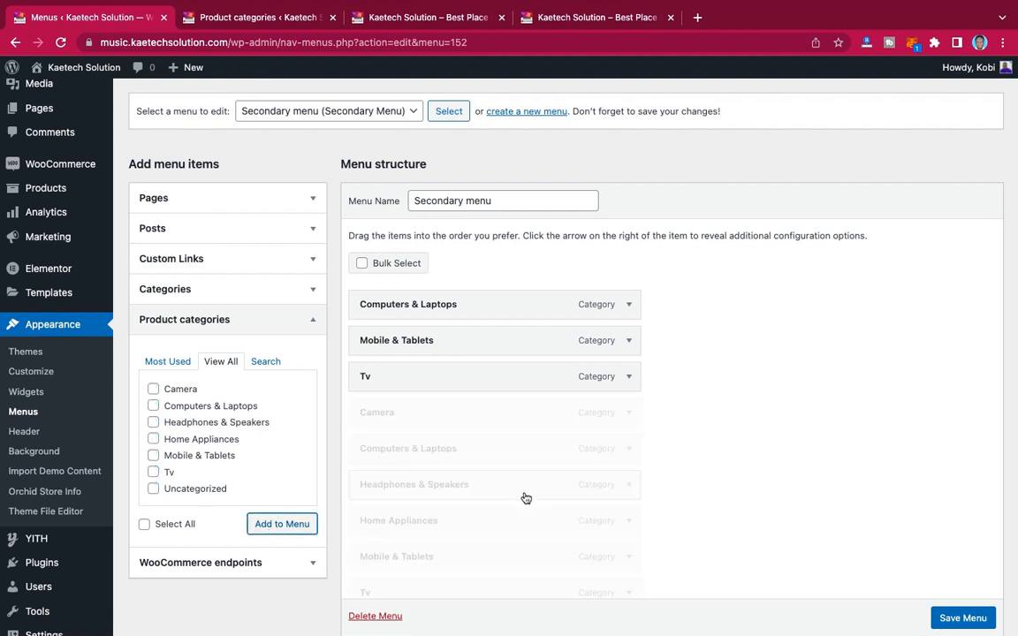
- Remove the newly added duplicates of Tv, Mobile & Tablets and Computers & Laptops from the Secondary menu
scroll(525, 493, "down", 3)
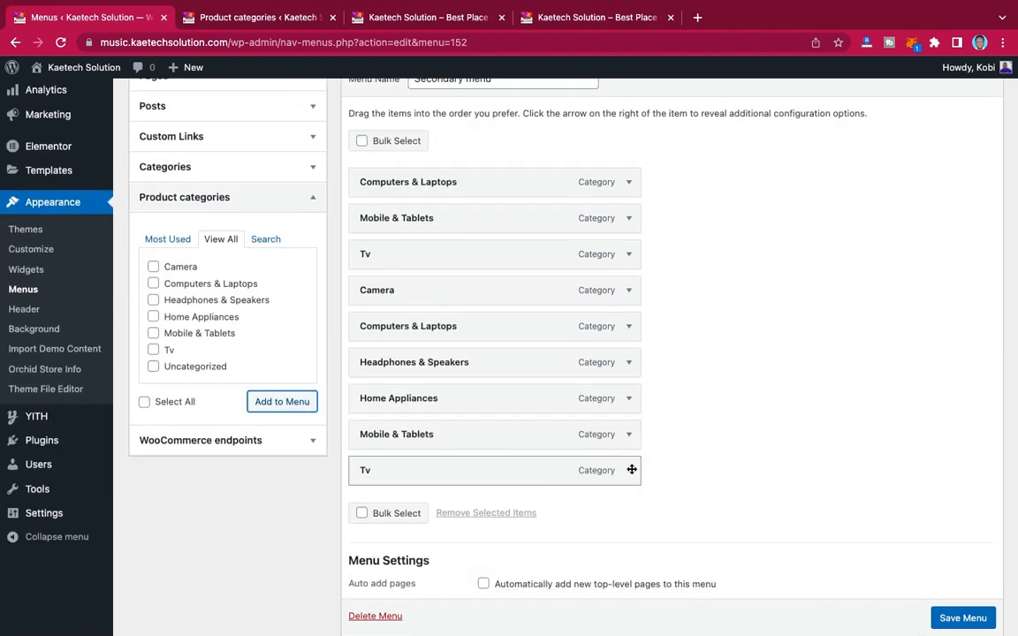
left_click(630, 470)
scroll(434, 560, "down", 4)
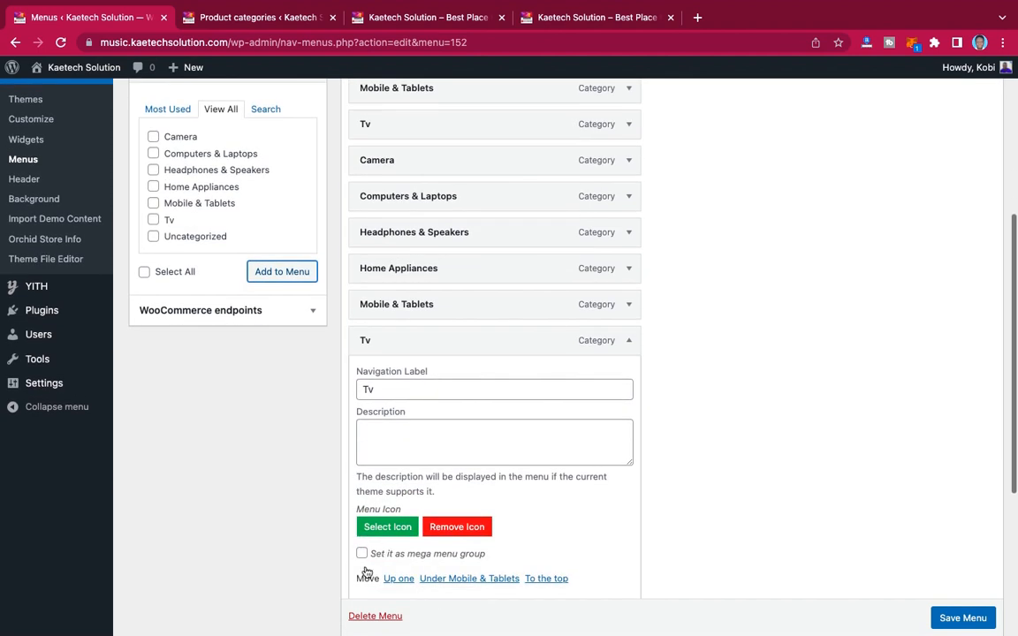
scroll(394, 574, "down", 2)
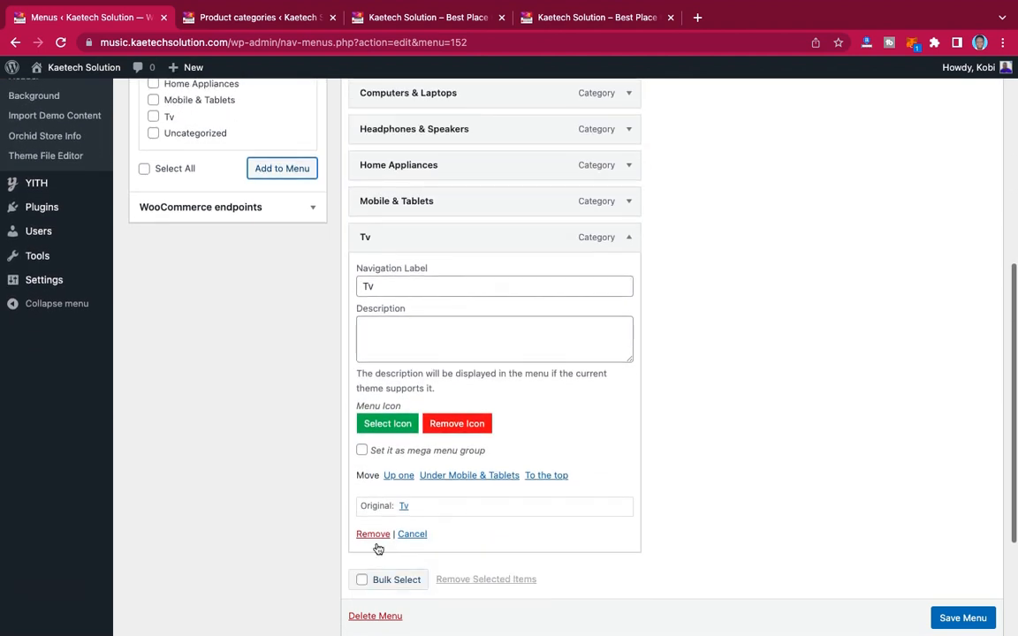
left_click(374, 535)
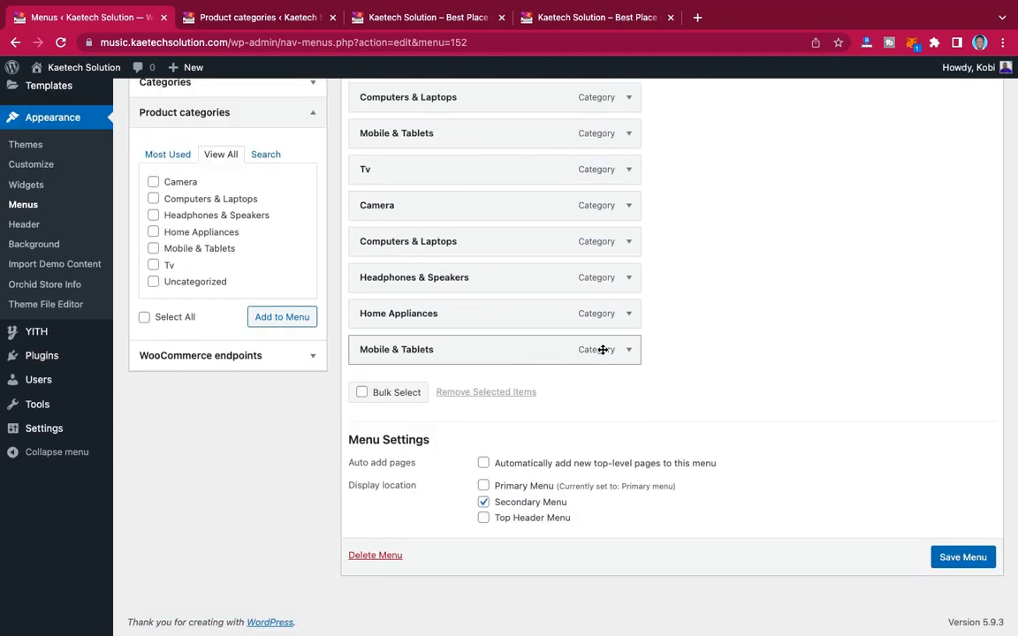
left_click(629, 349)
scroll(452, 513, "down", 5)
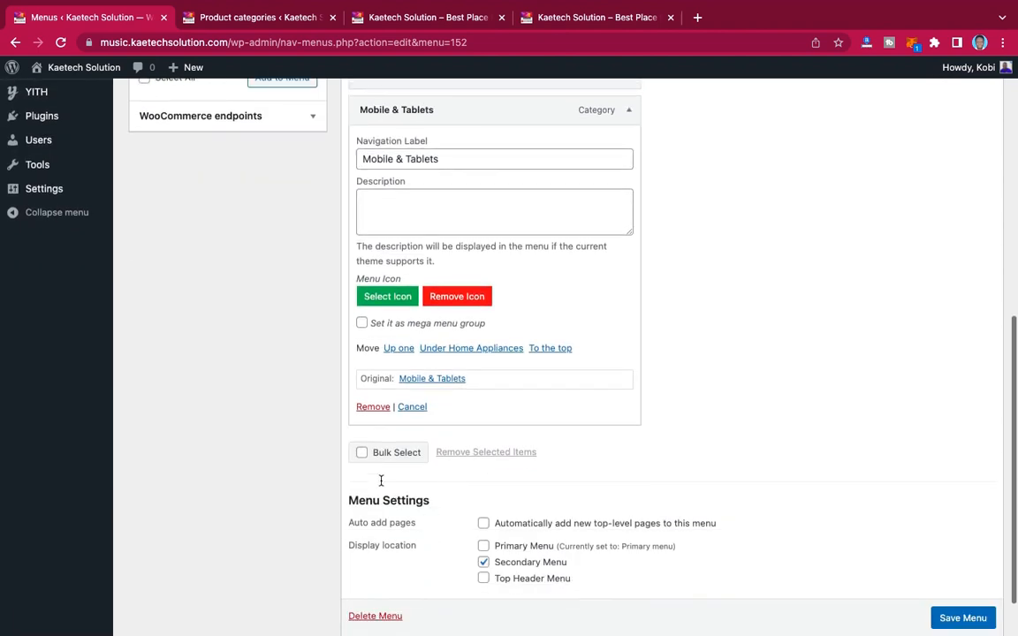
left_click(375, 406)
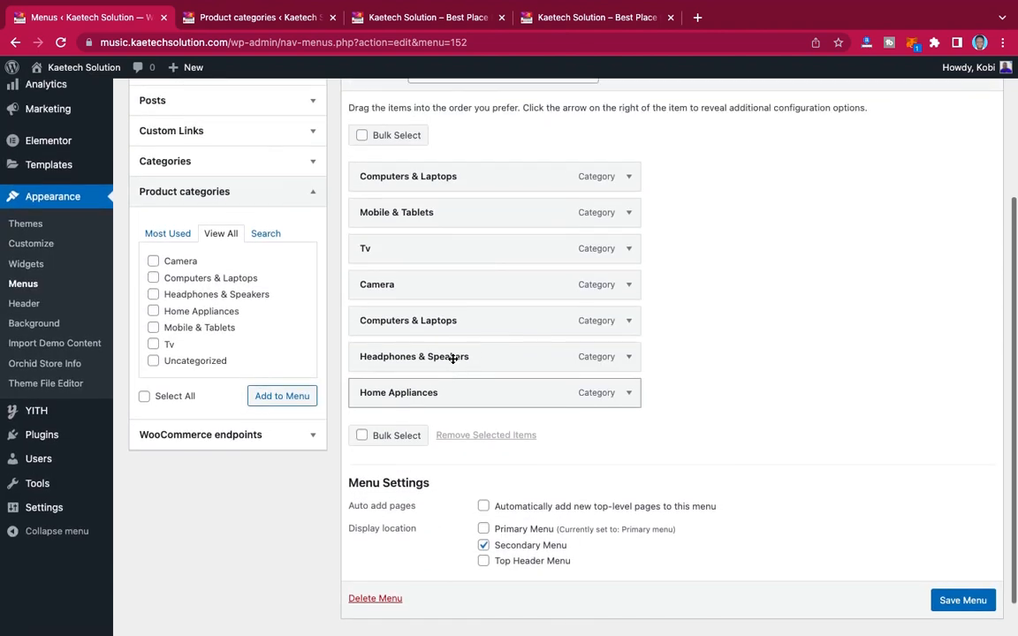
scroll(452, 359, "up", 1)
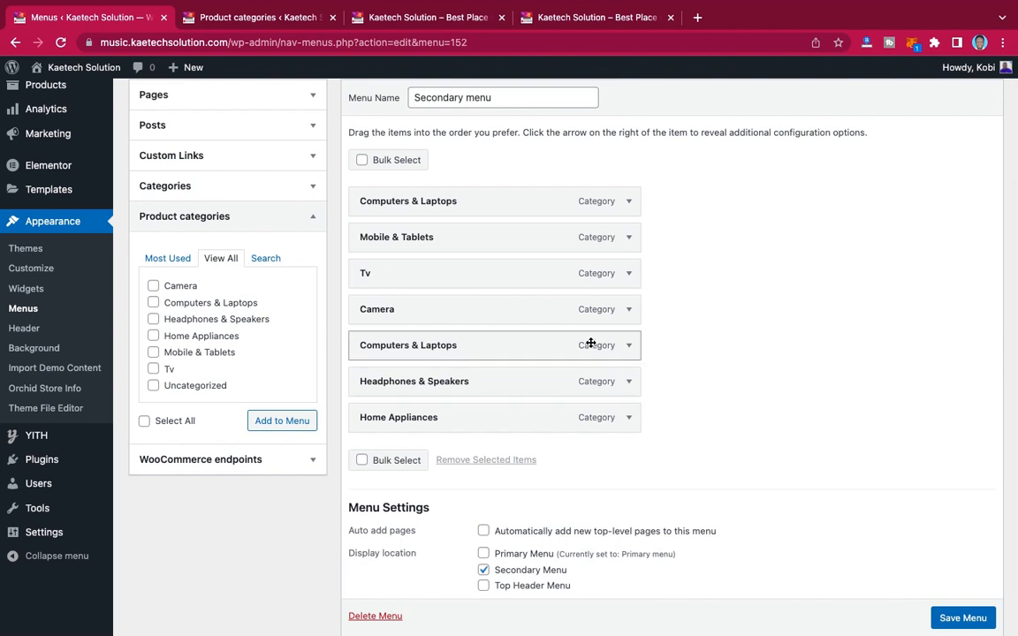
left_click(629, 347)
scroll(632, 350, "down", 4)
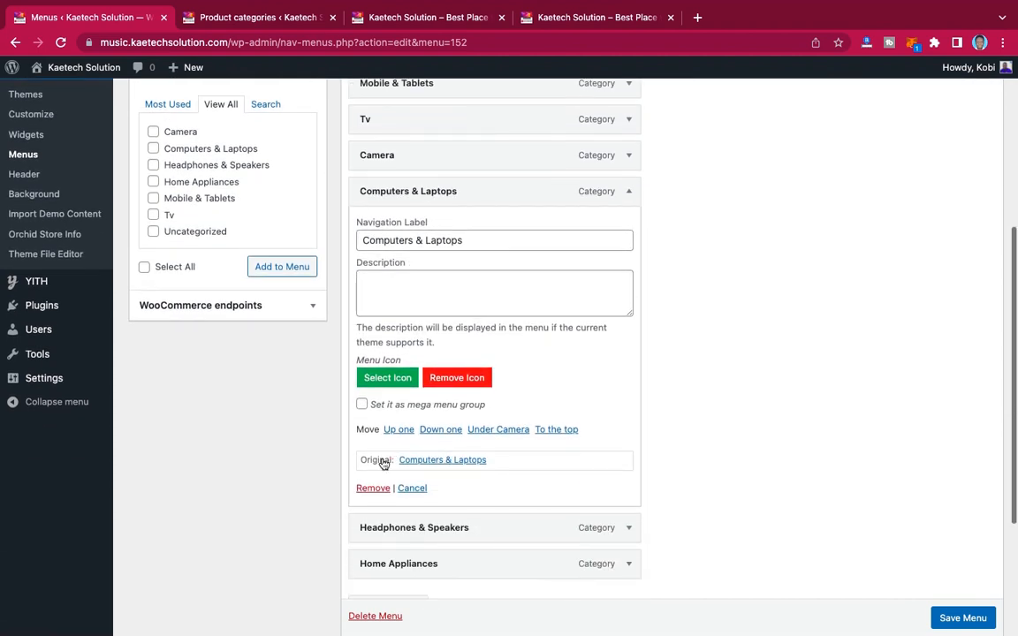
left_click(372, 488)
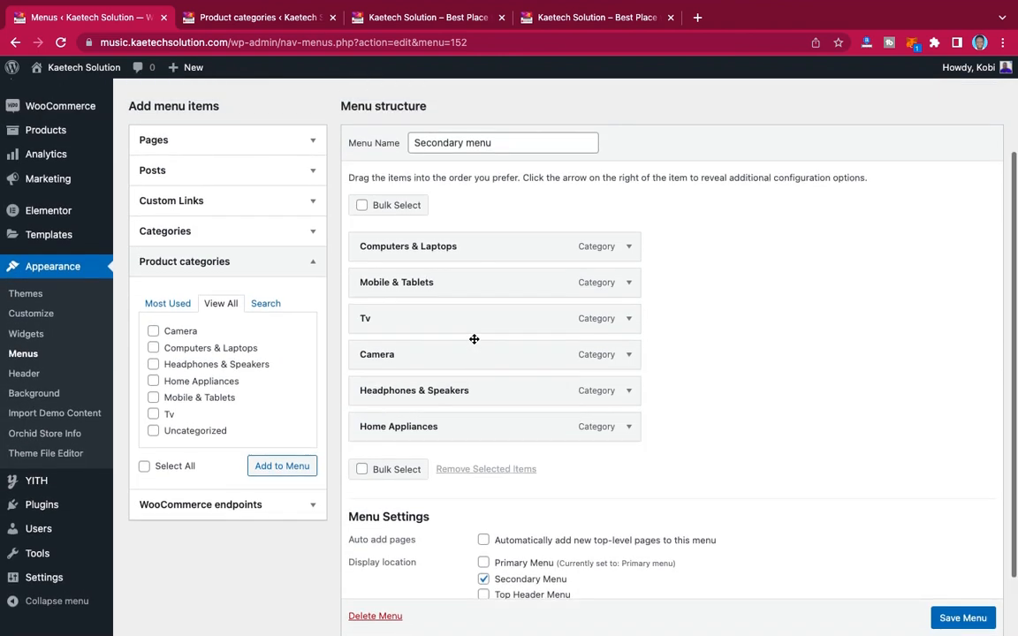
- Reorder the Secondary menu so that Tv comes last and Camera sits between Headphones & Speakers and Home Appliances
left_click_drag(442, 311, 443, 426)
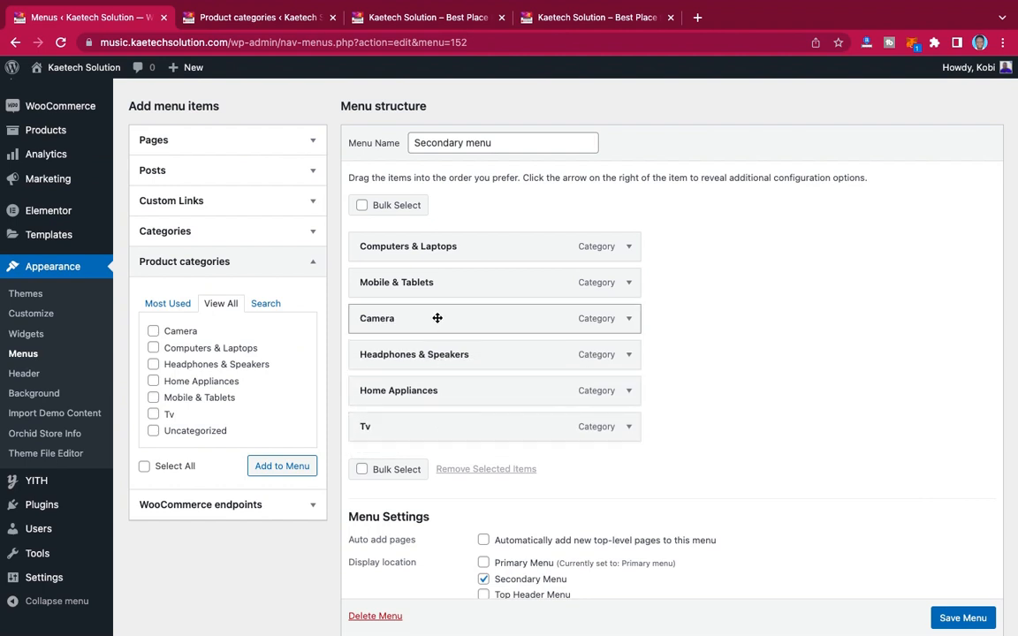
left_click_drag(437, 318, 442, 279)
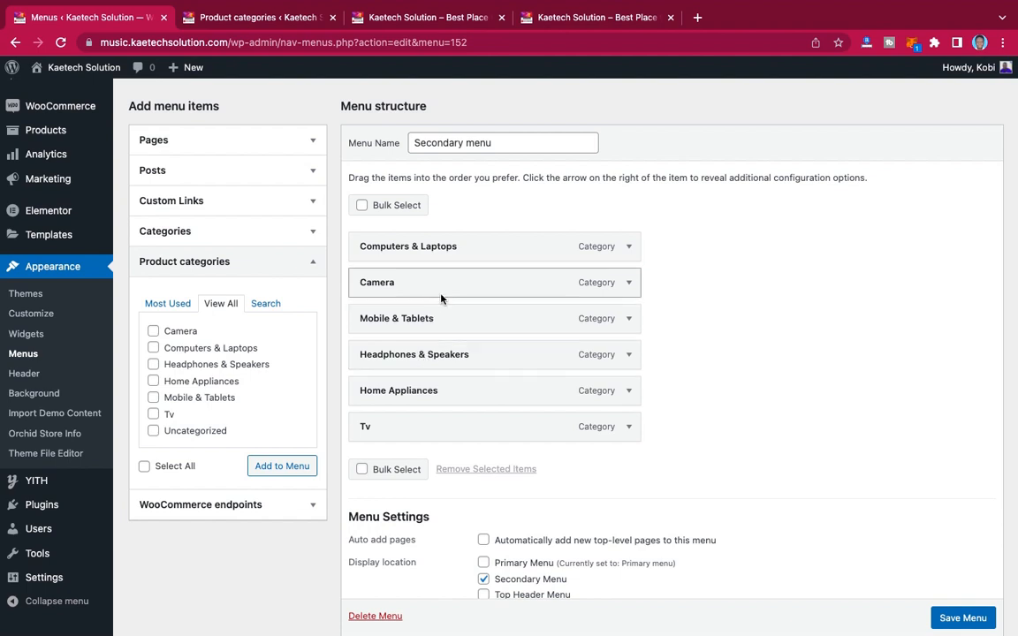
left_click_drag(444, 283, 448, 353)
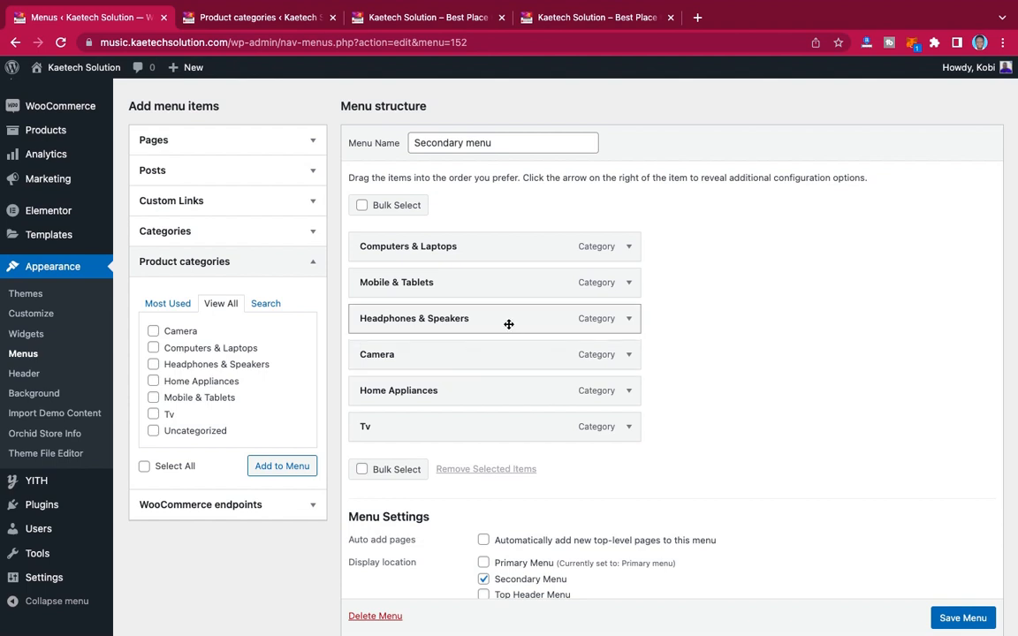
- Check the Computers & Laptops menu item, and examine the icons and labels under All Categories on the reference storefront
left_click(630, 248)
left_click(629, 248)
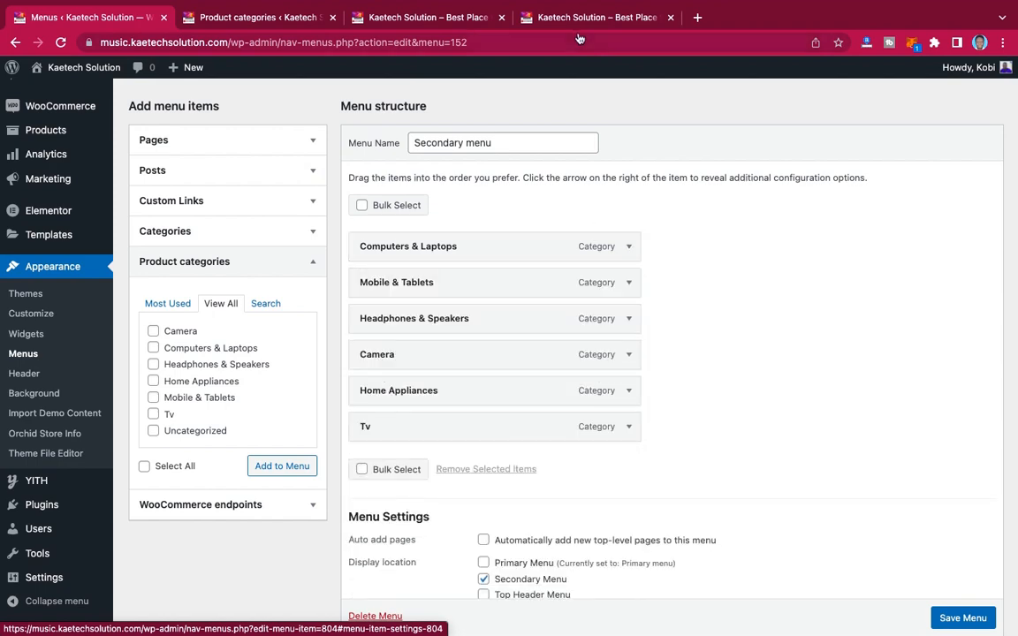
left_click(576, 22)
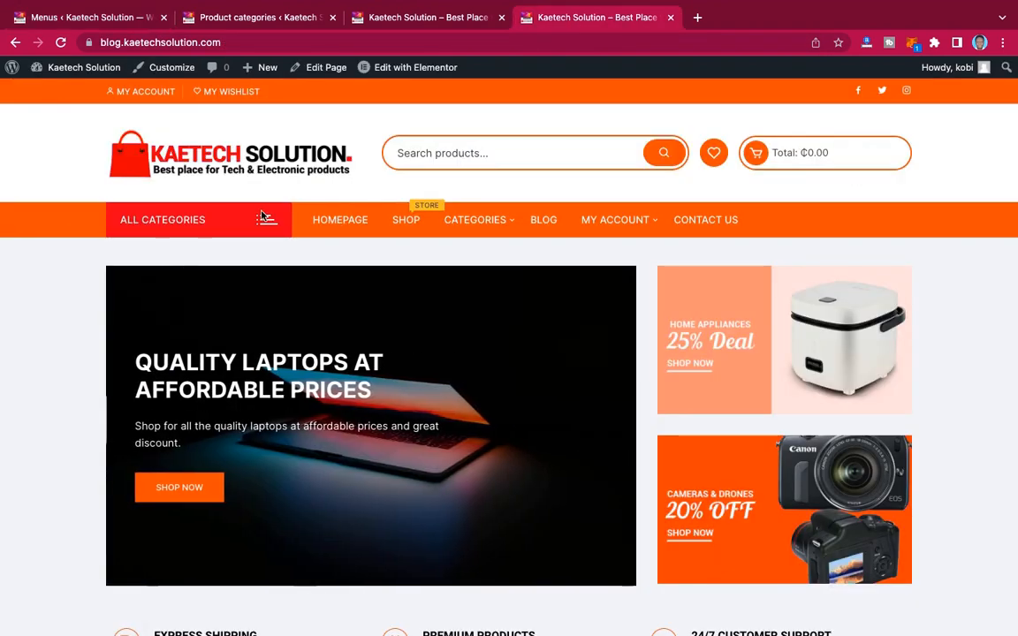
left_click(261, 216)
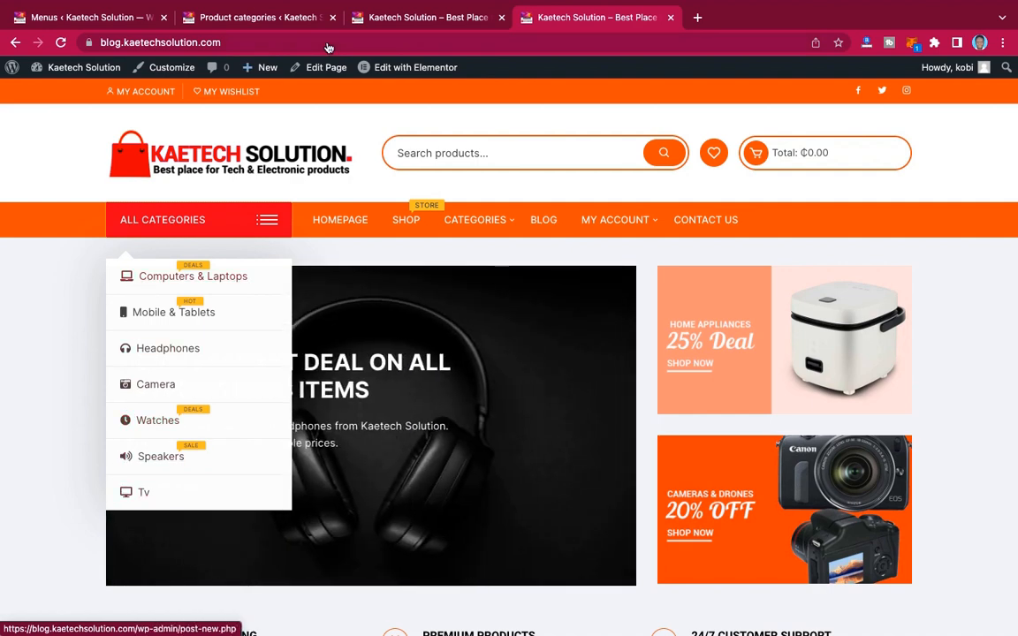
- Return to the menu editor and open the settings of the Computers & Laptops item in the Secondary menu
left_click(84, 19)
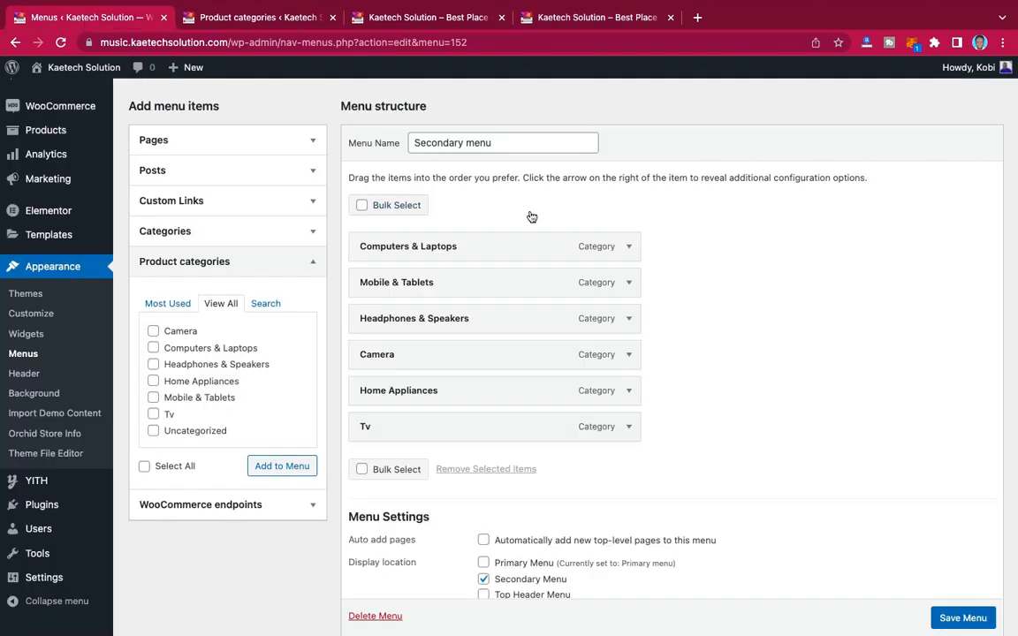
left_click(629, 249)
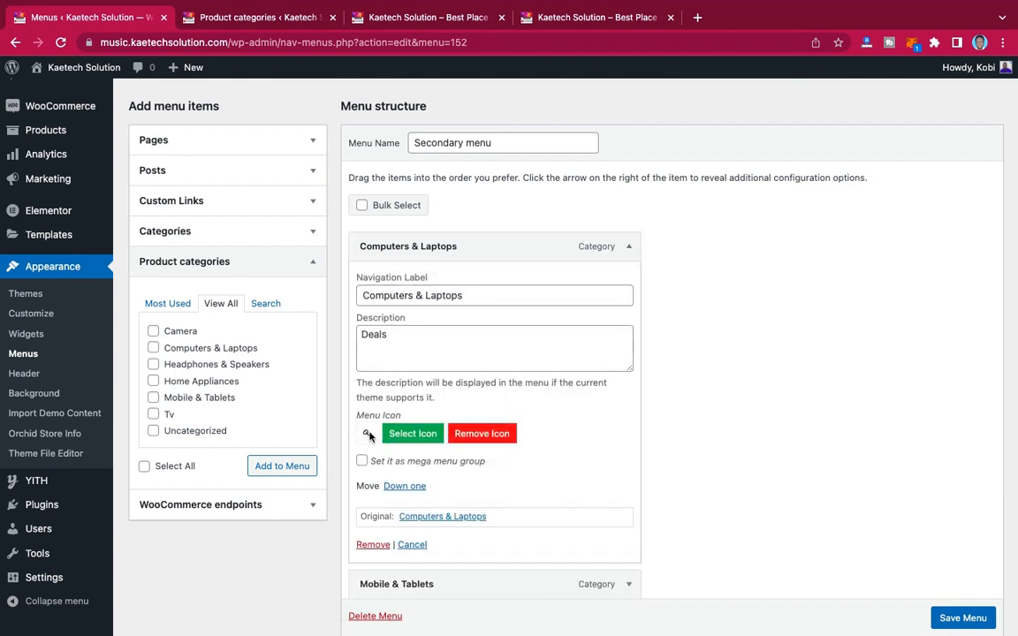
- Set the menu icon of the Computers & Laptops item to the laptop icon and collapse the item's settings
left_click(413, 436)
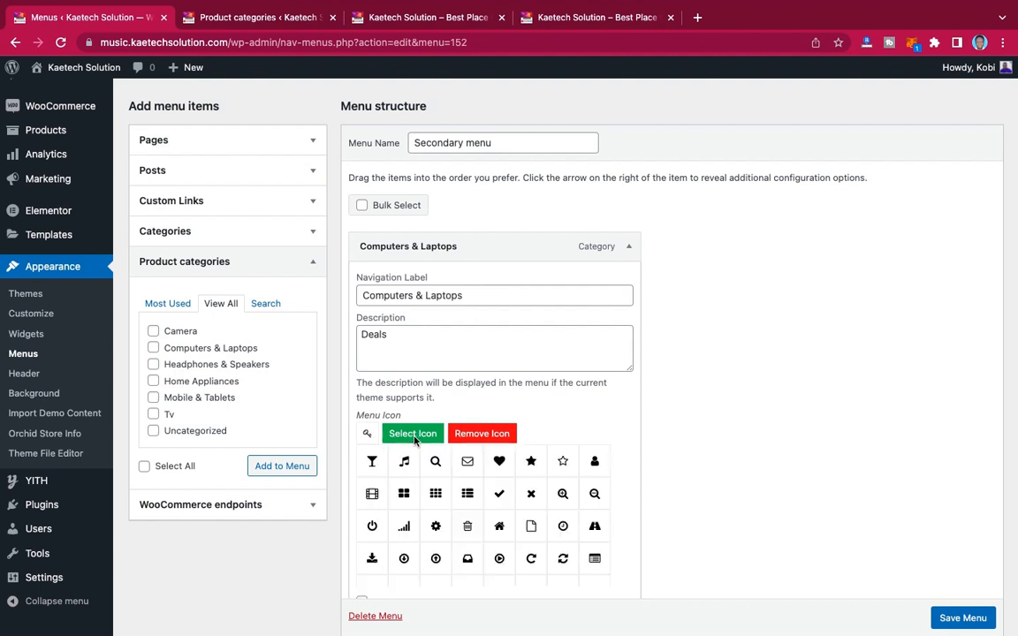
scroll(632, 438, "down", 4)
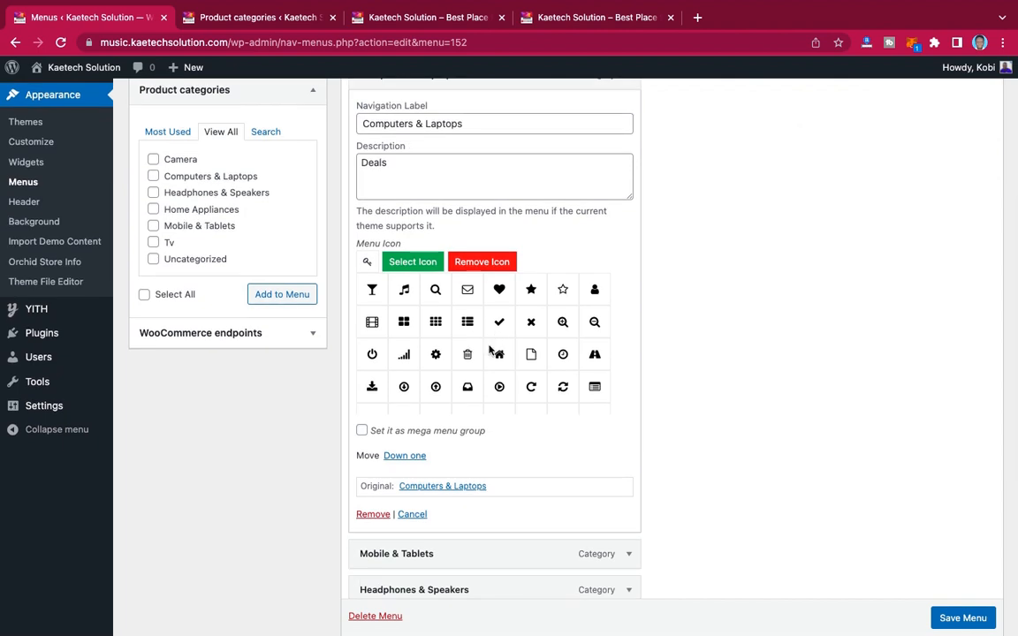
scroll(490, 351, "down", 10)
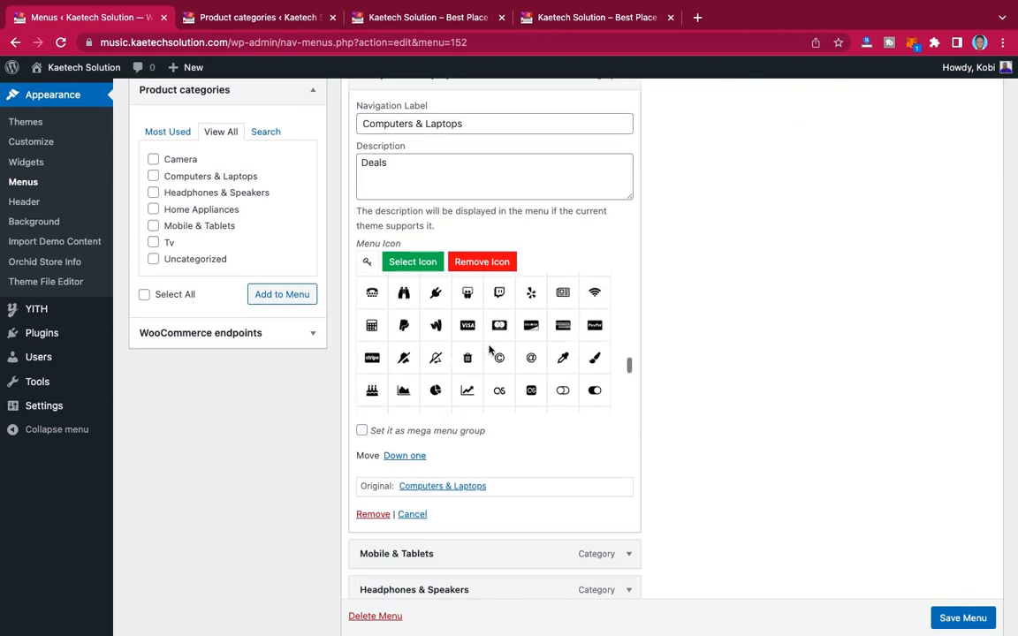
scroll(489, 350, "down", 5)
scroll(489, 350, "down", 10)
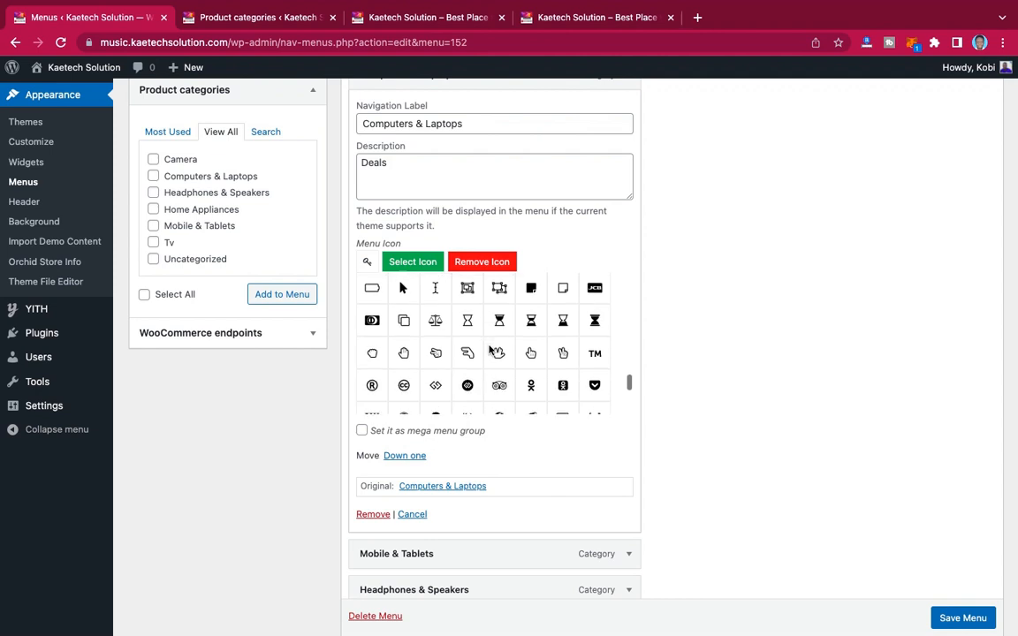
scroll(488, 348, "down", 5)
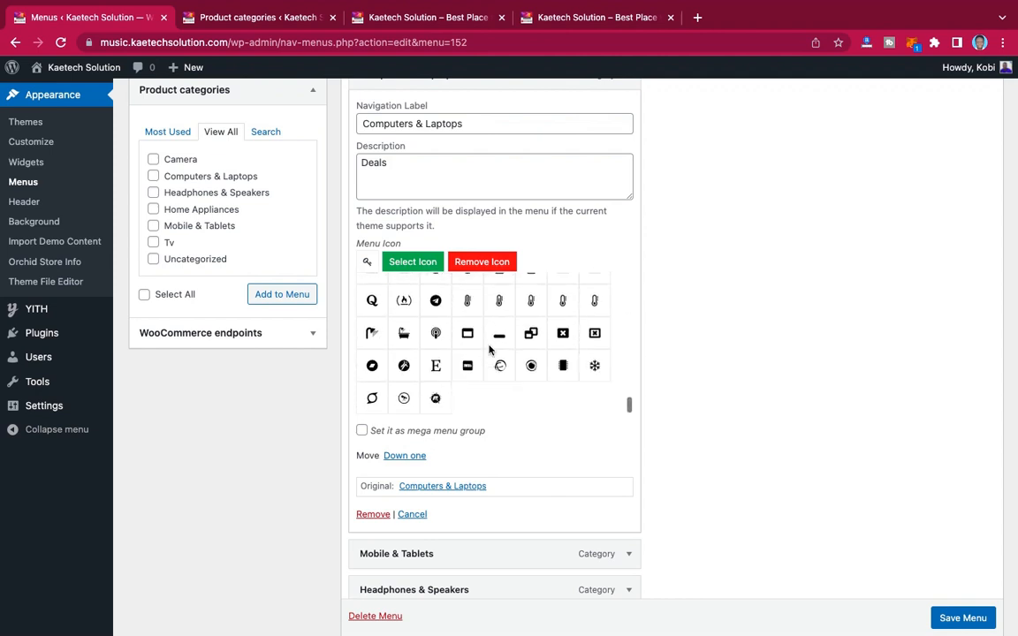
scroll(490, 292, "up", 10)
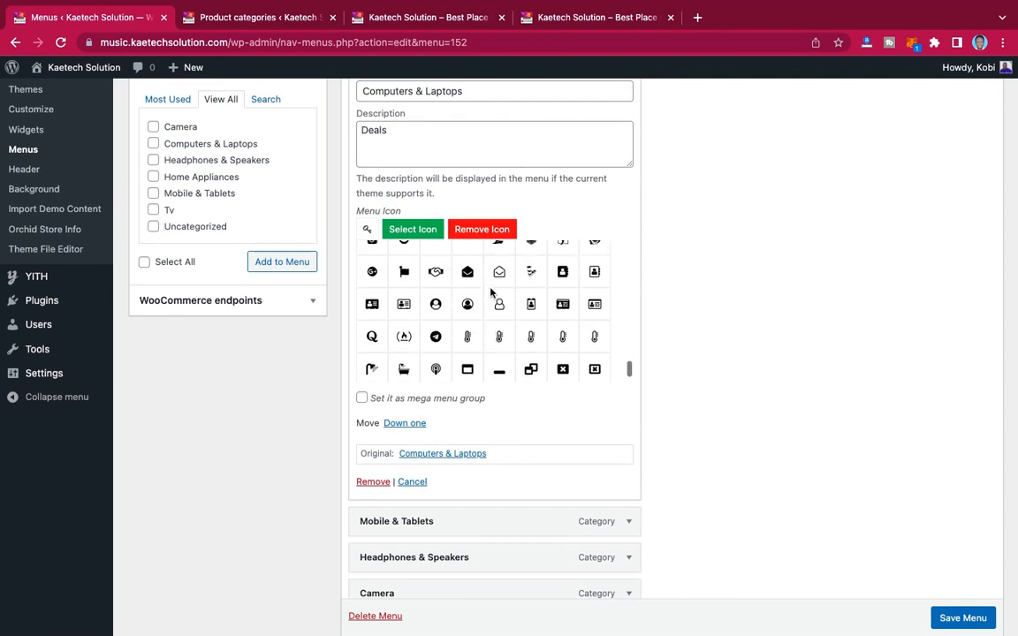
scroll(490, 291, "down", 10)
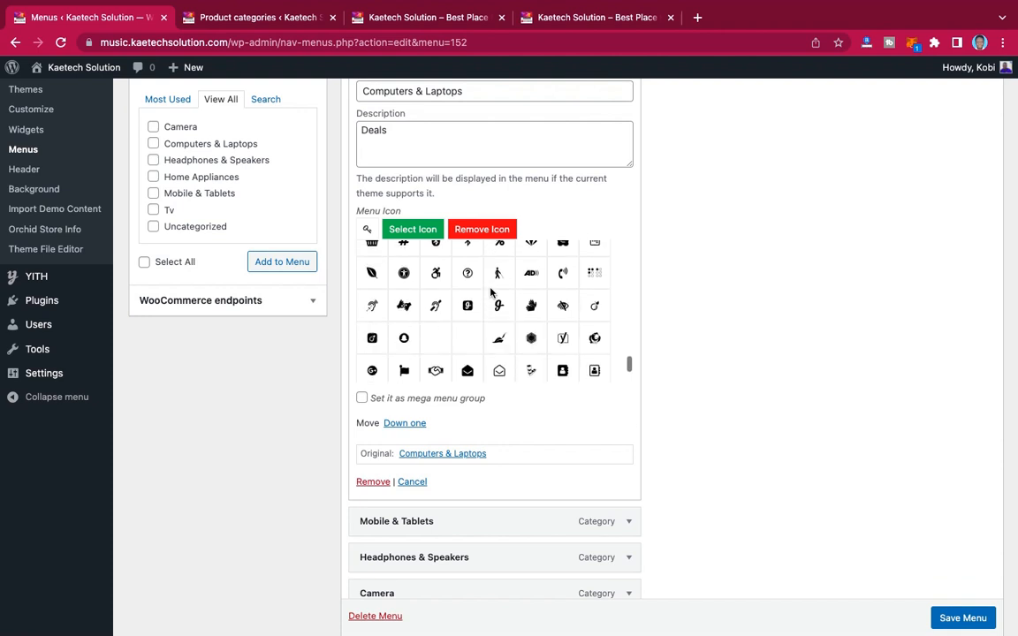
scroll(490, 291, "up", 3)
scroll(490, 292, "up", 10)
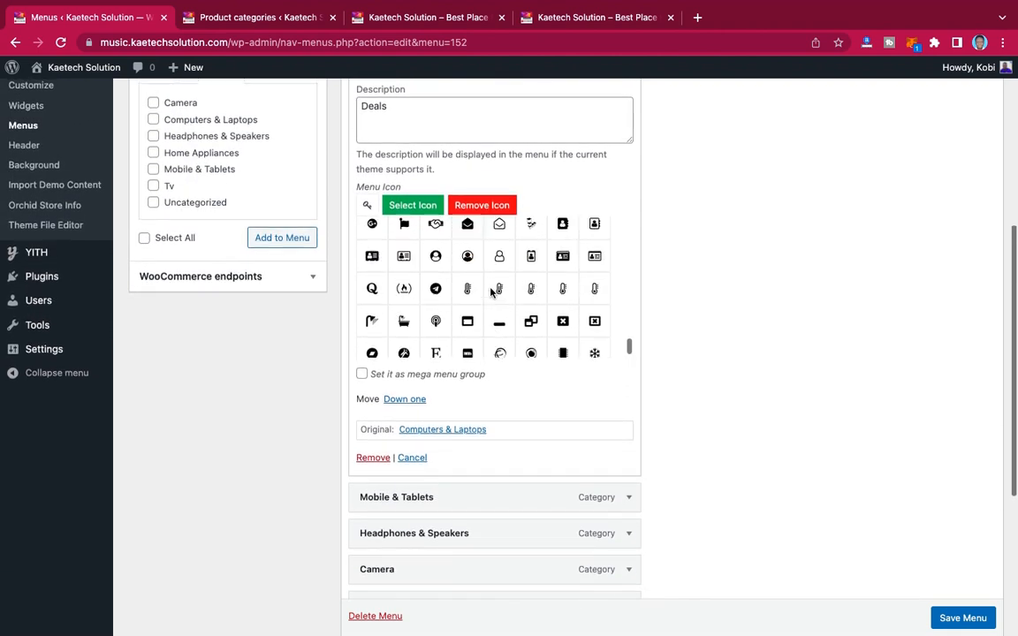
scroll(491, 292, "up", 10)
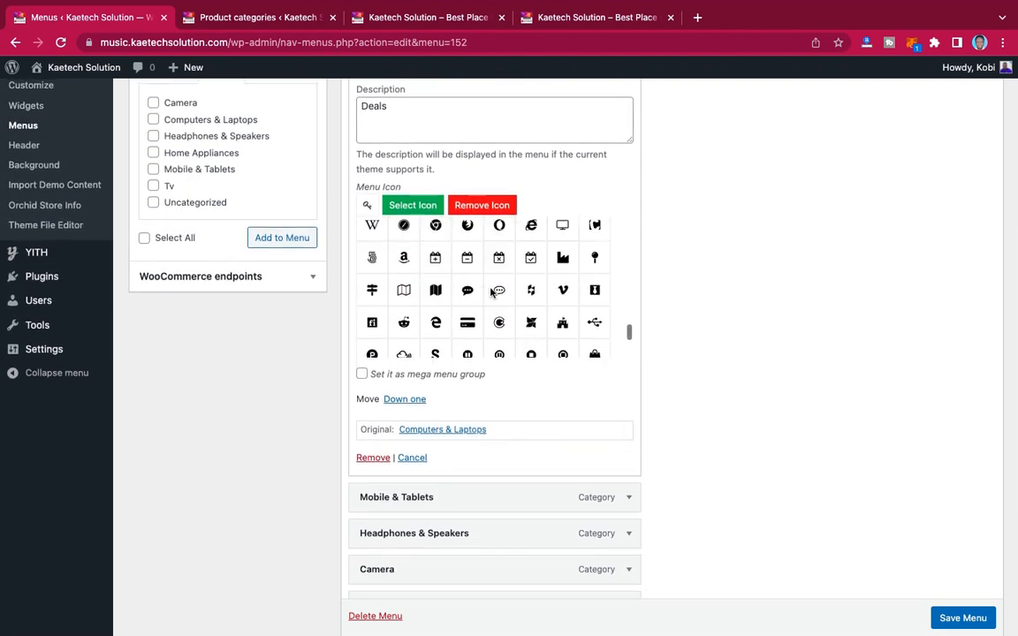
scroll(490, 292, "up", 10)
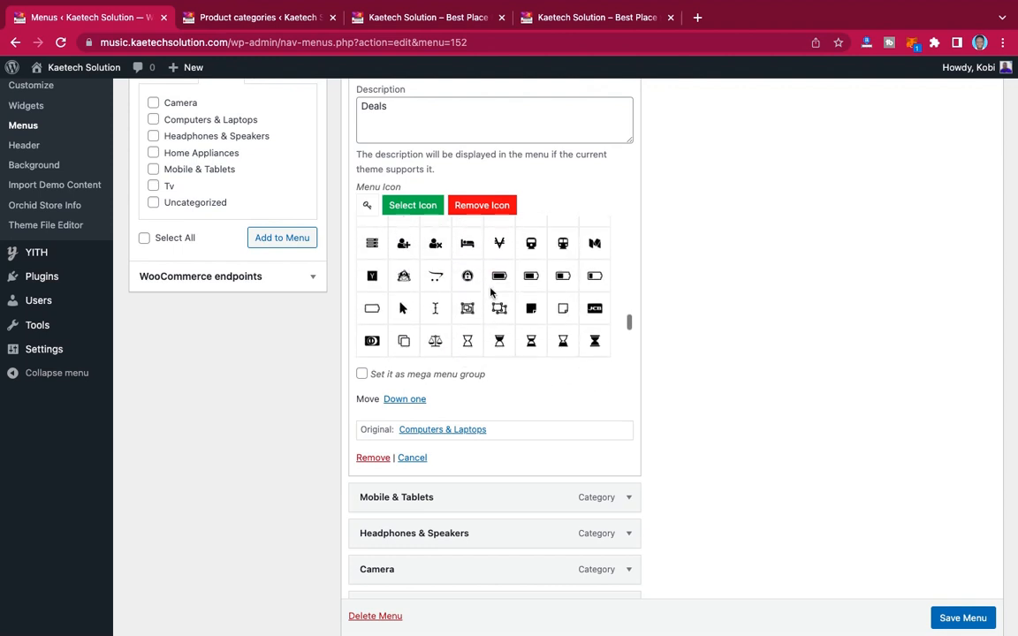
scroll(490, 292, "up", 10)
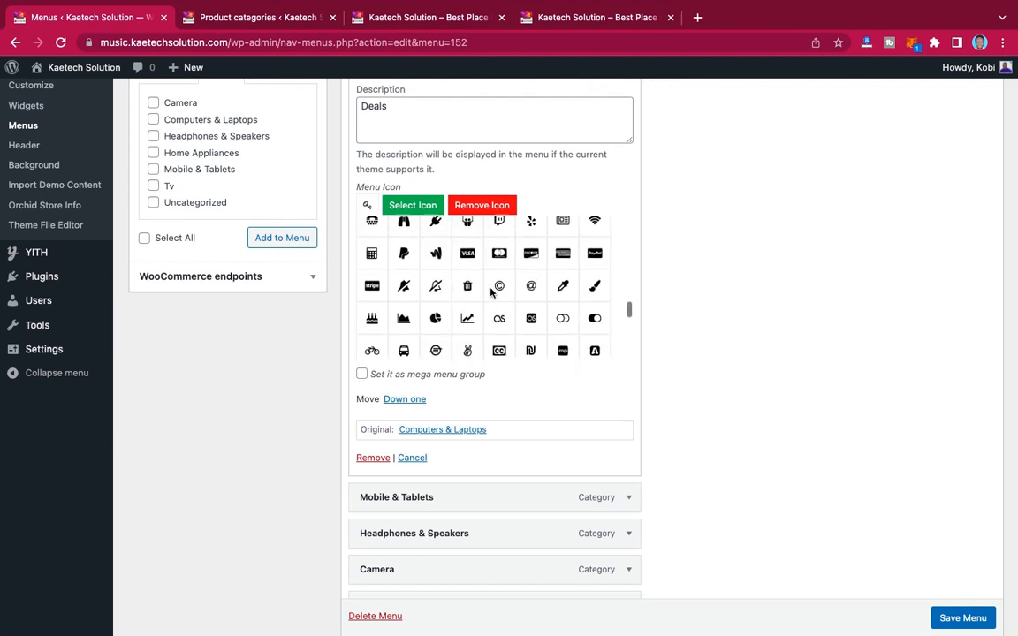
scroll(490, 292, "up", 10)
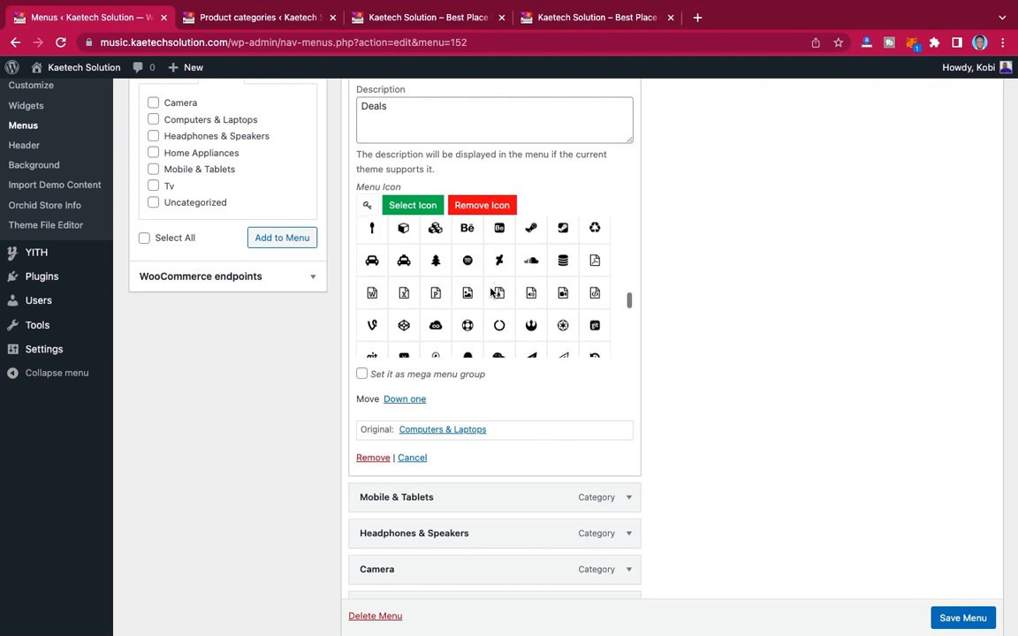
scroll(490, 292, "up", 2)
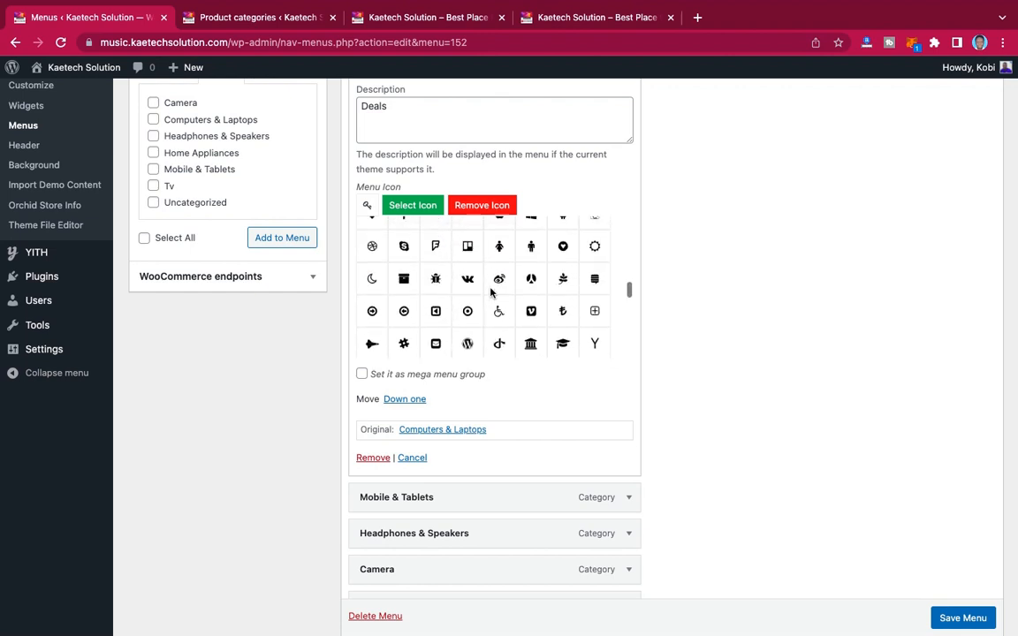
scroll(490, 292, "down", 10)
scroll(490, 293, "down", 10)
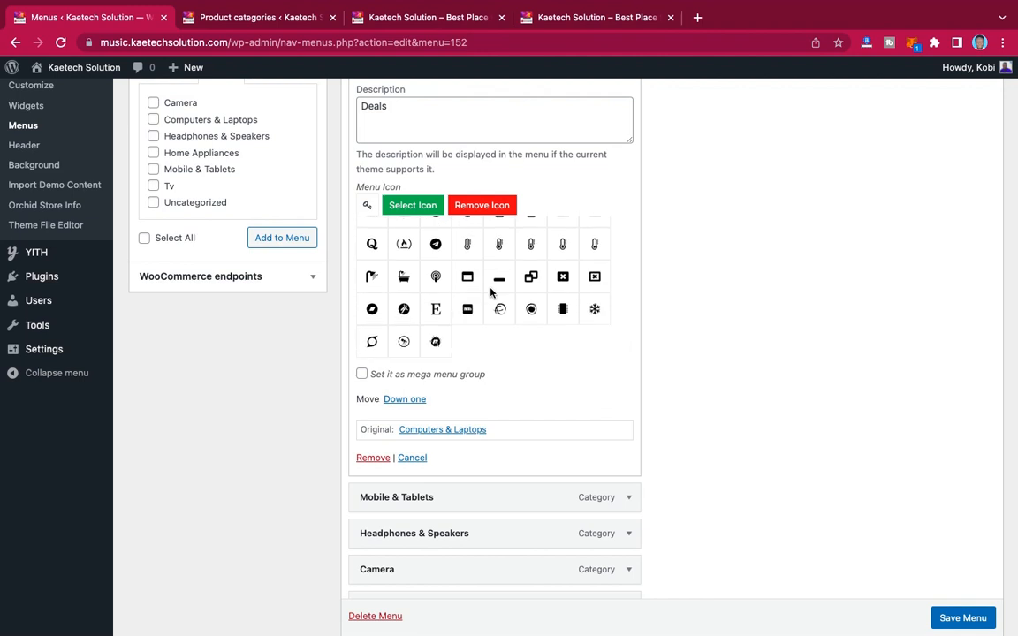
scroll(537, 273, "up", 1)
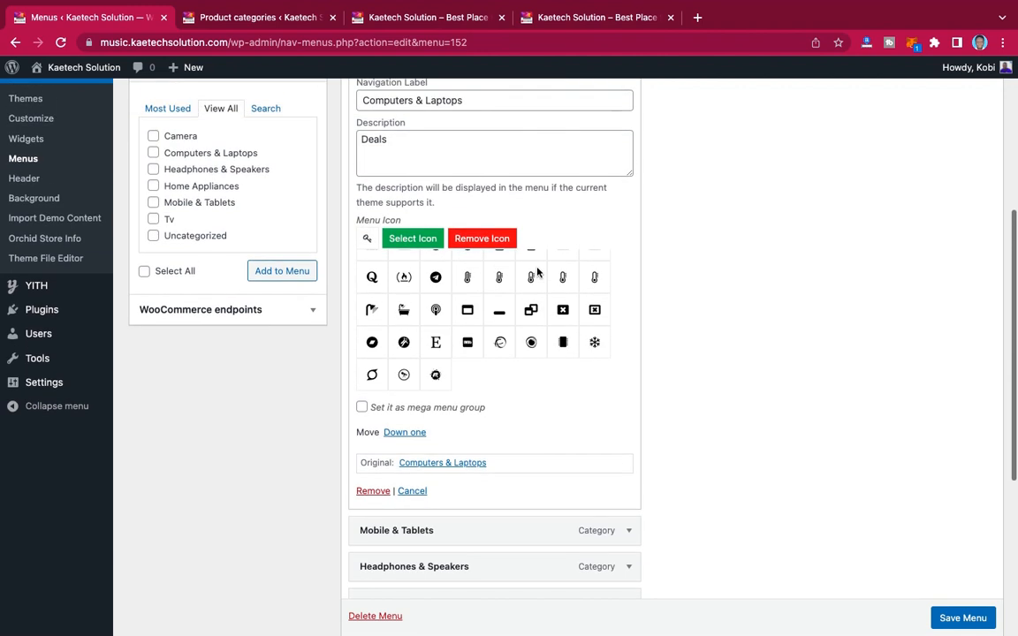
scroll(530, 282, "up", 5)
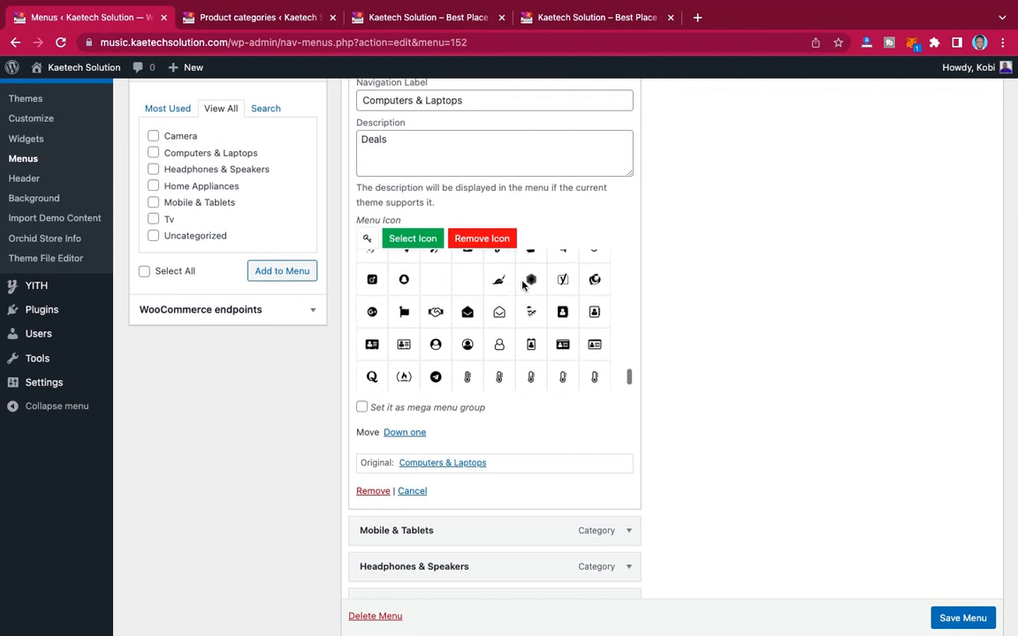
scroll(522, 285, "up", 5)
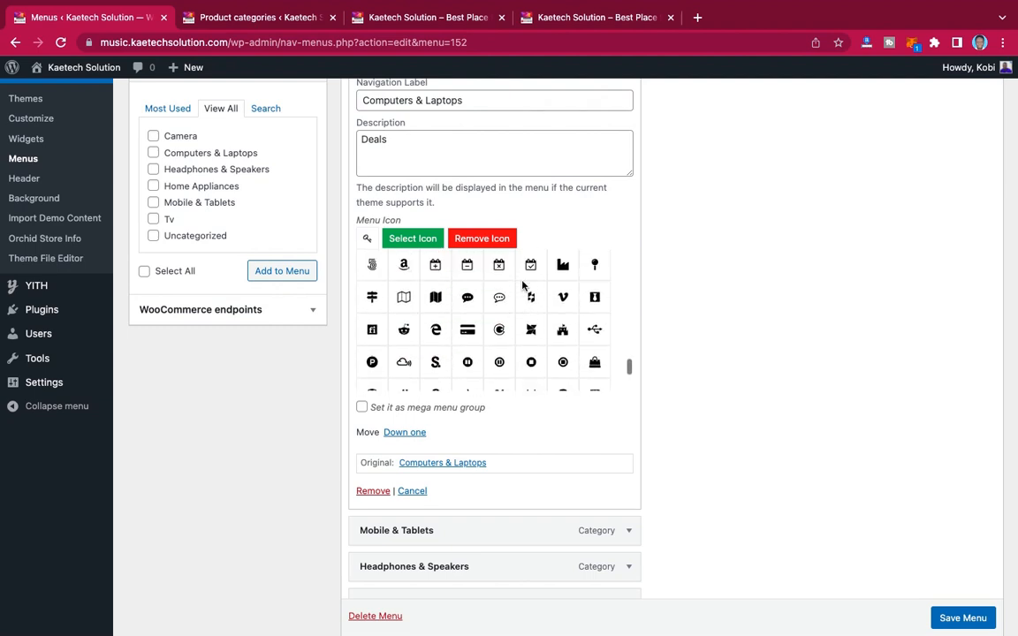
scroll(522, 286, "up", 2)
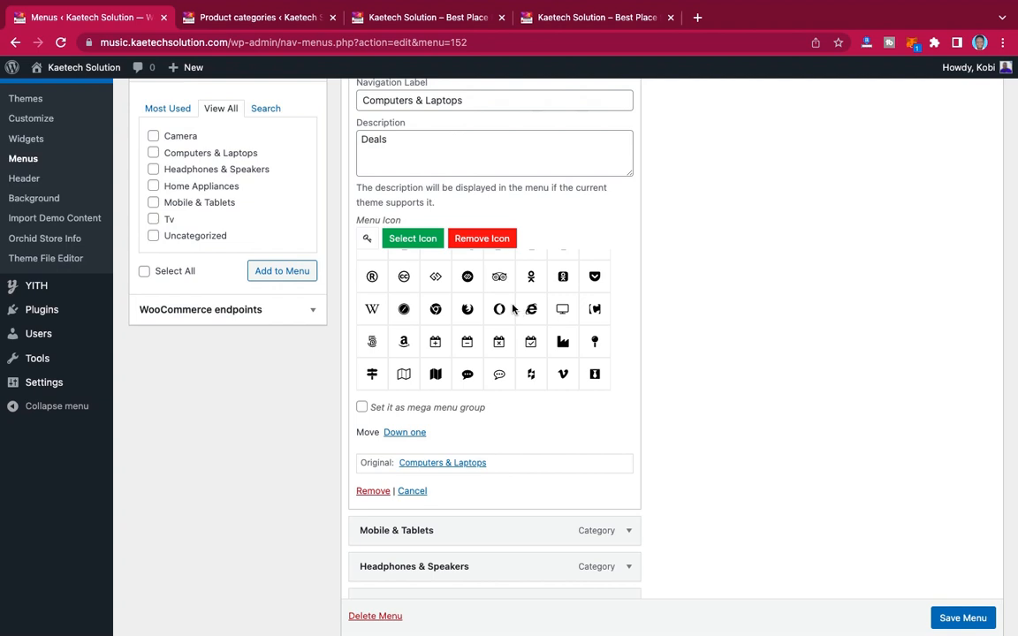
scroll(512, 308, "up", 5)
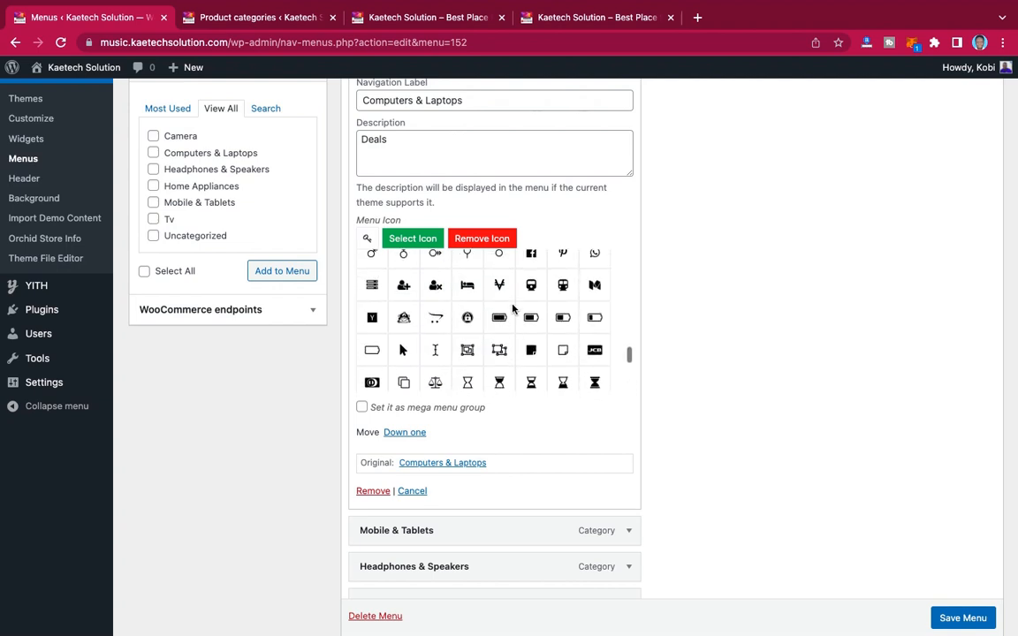
scroll(513, 307, "up", 5)
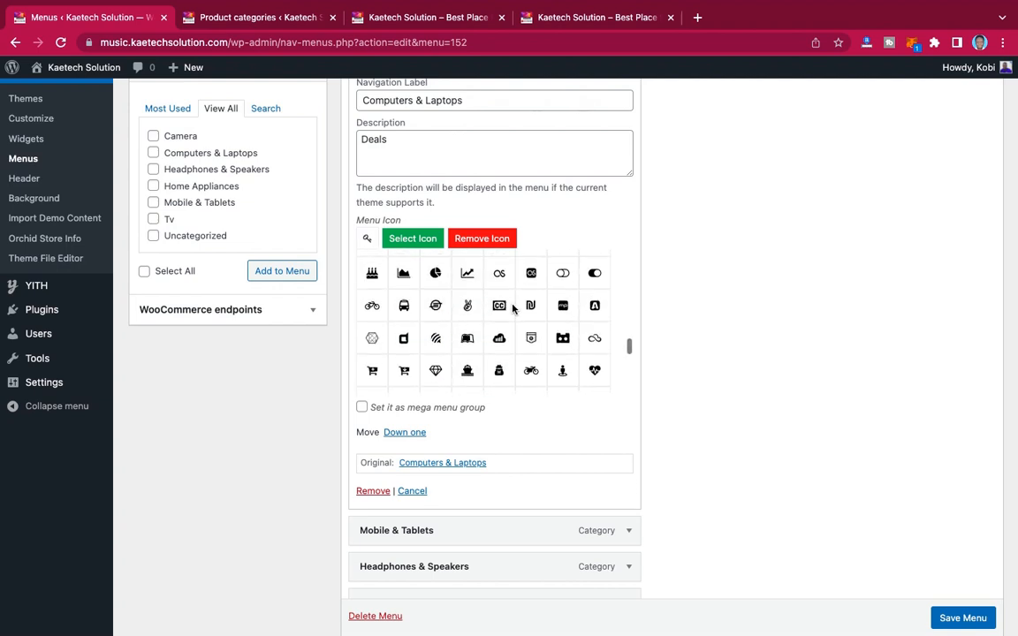
scroll(512, 307, "up", 5)
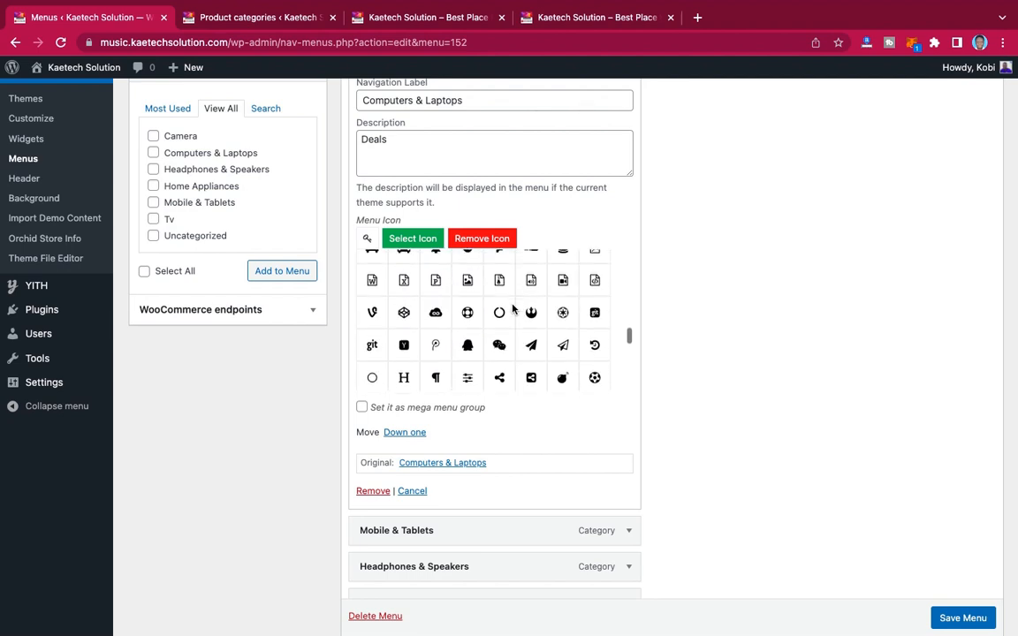
scroll(512, 307, "up", 5)
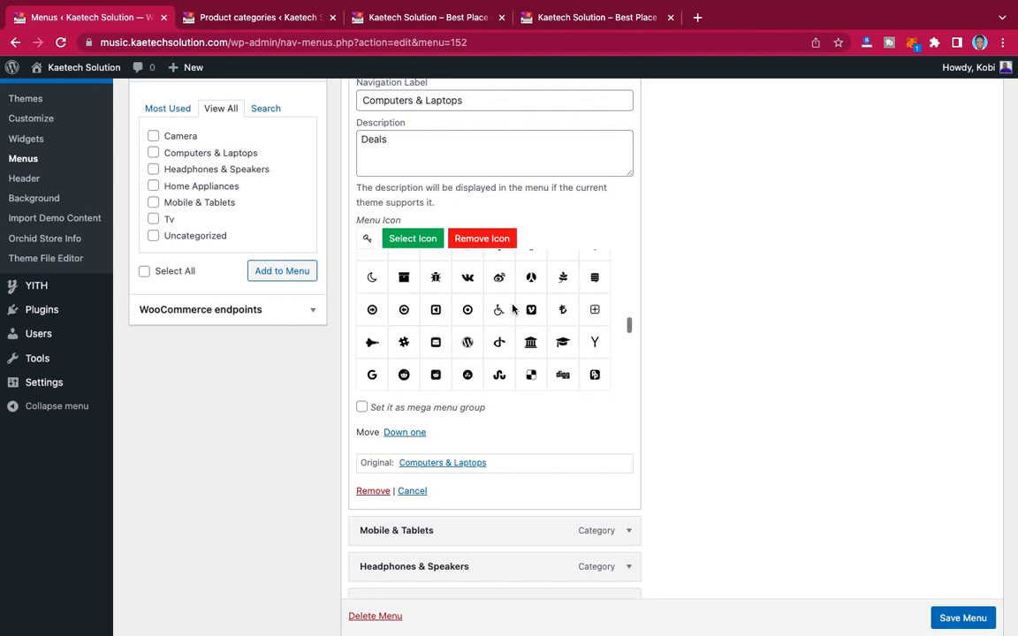
scroll(513, 307, "up", 5)
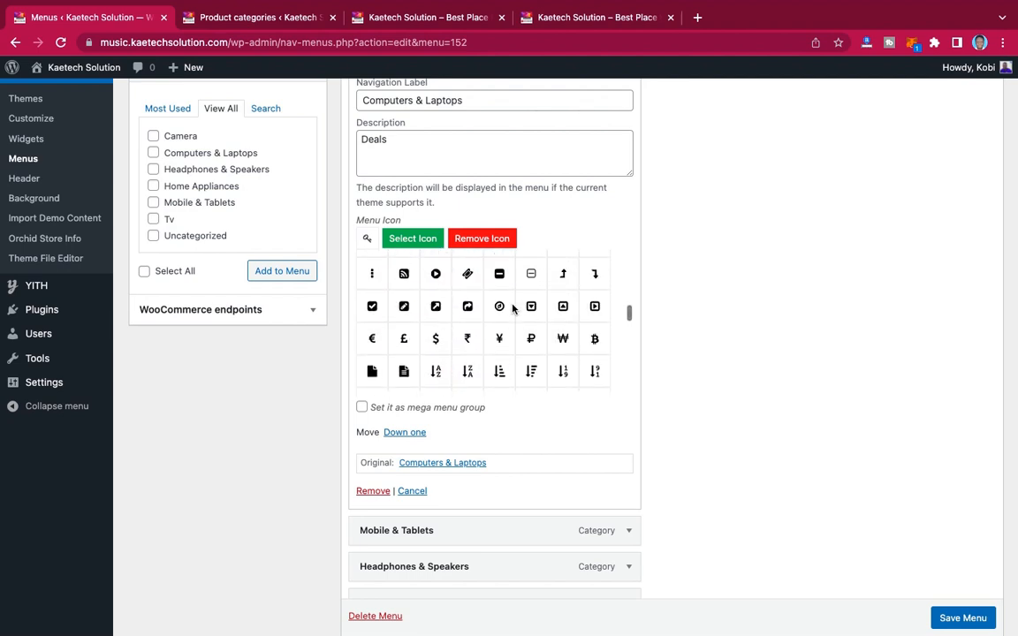
scroll(512, 308, "up", 5)
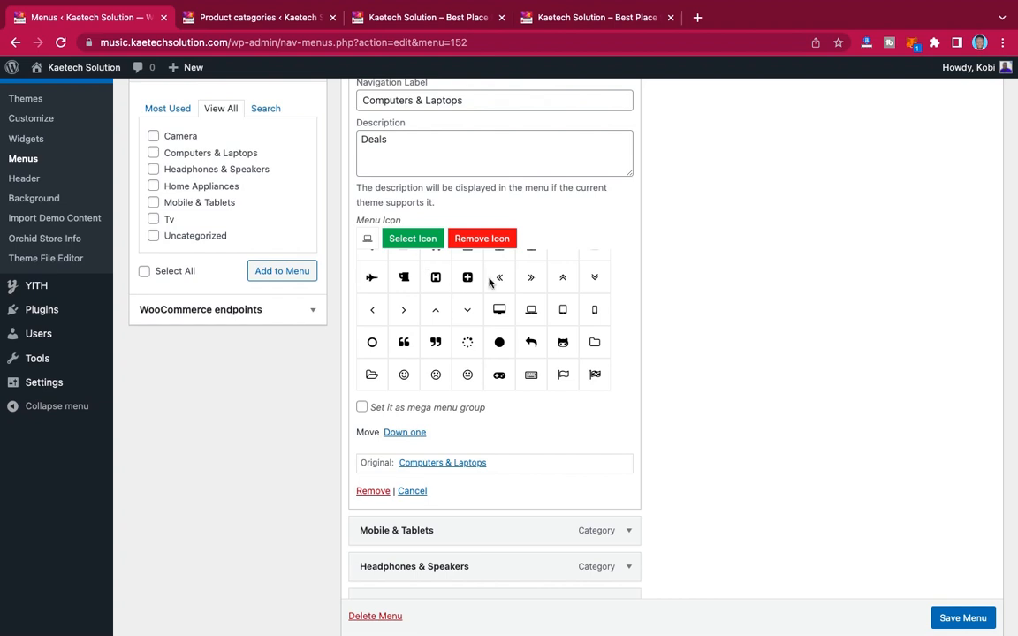
scroll(645, 265, "up", 3)
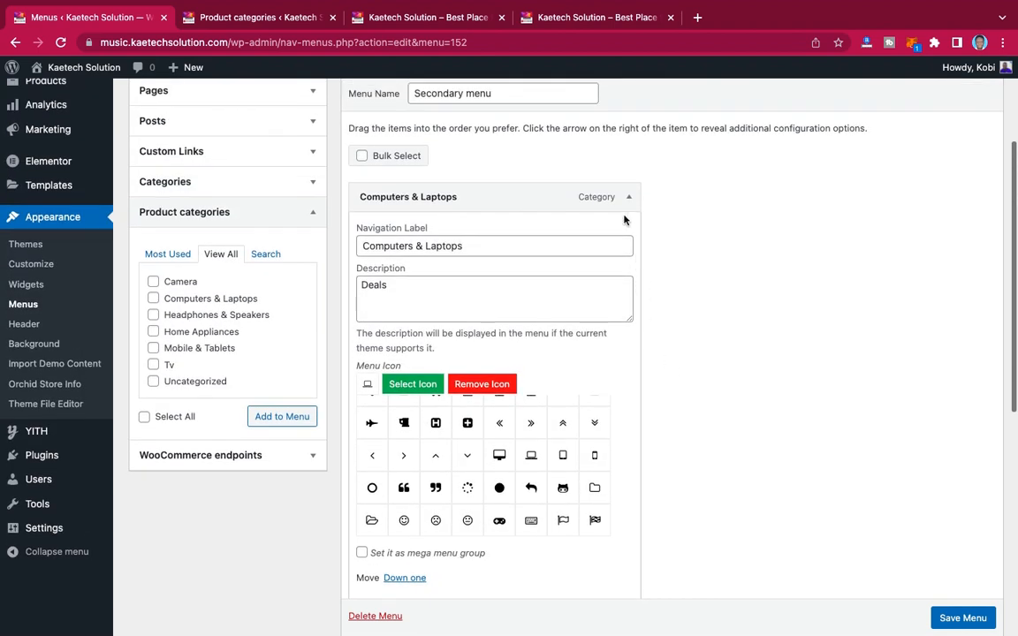
left_click(632, 198)
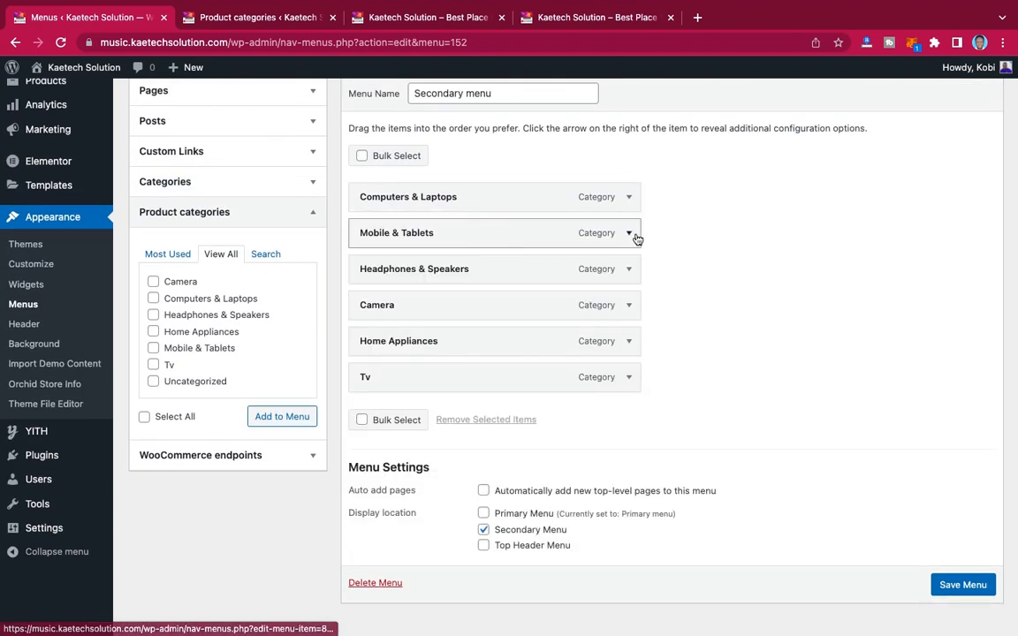
- Give the Mobile & Tablets menu item the mobile phone icon and collapse its settings
left_click(632, 234)
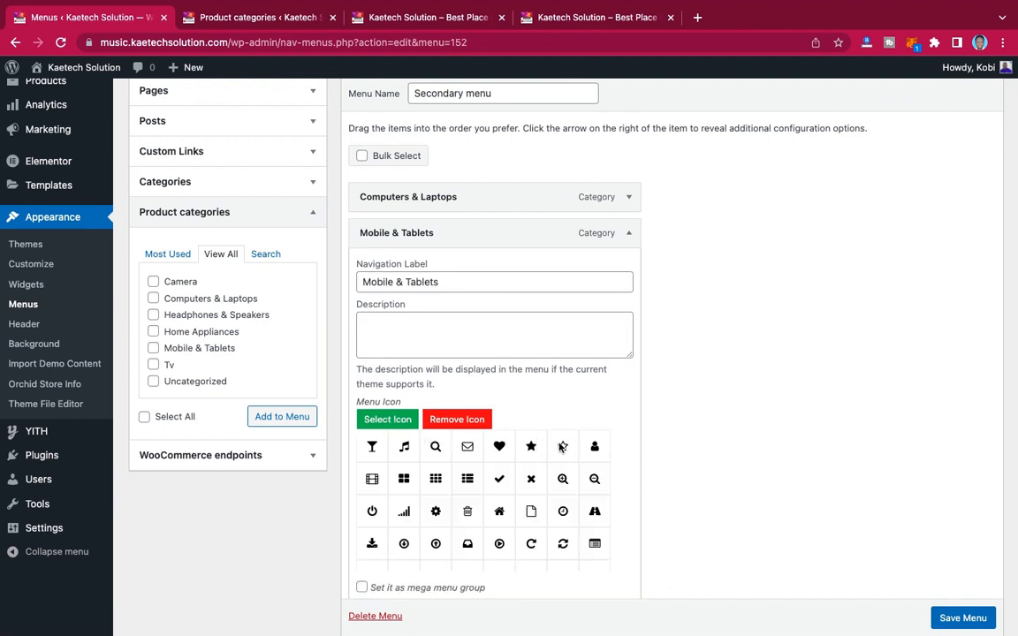
scroll(559, 448, "down", 10)
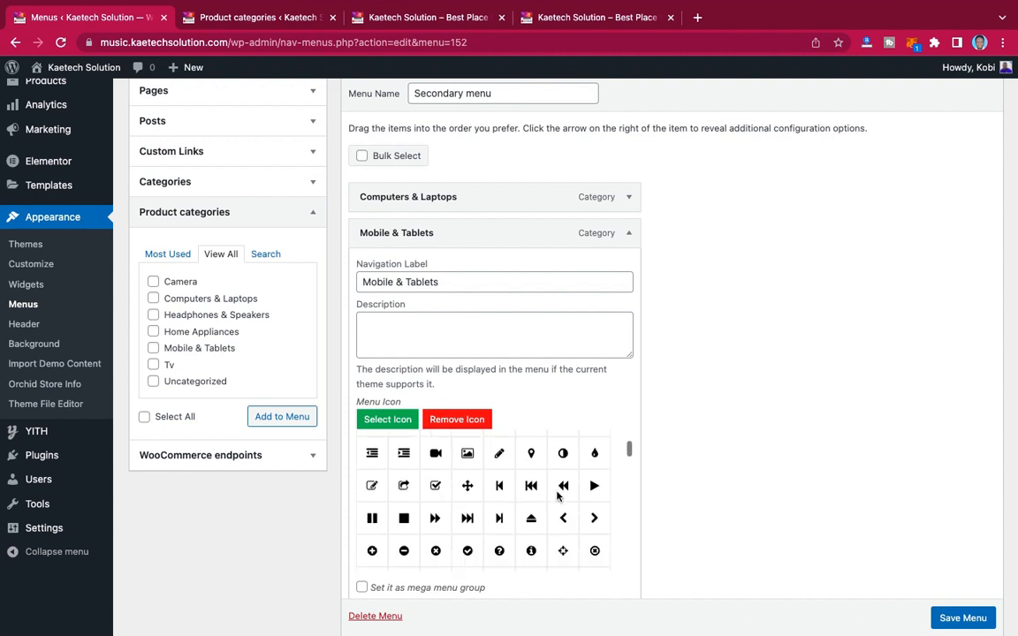
scroll(556, 497, "down", 5)
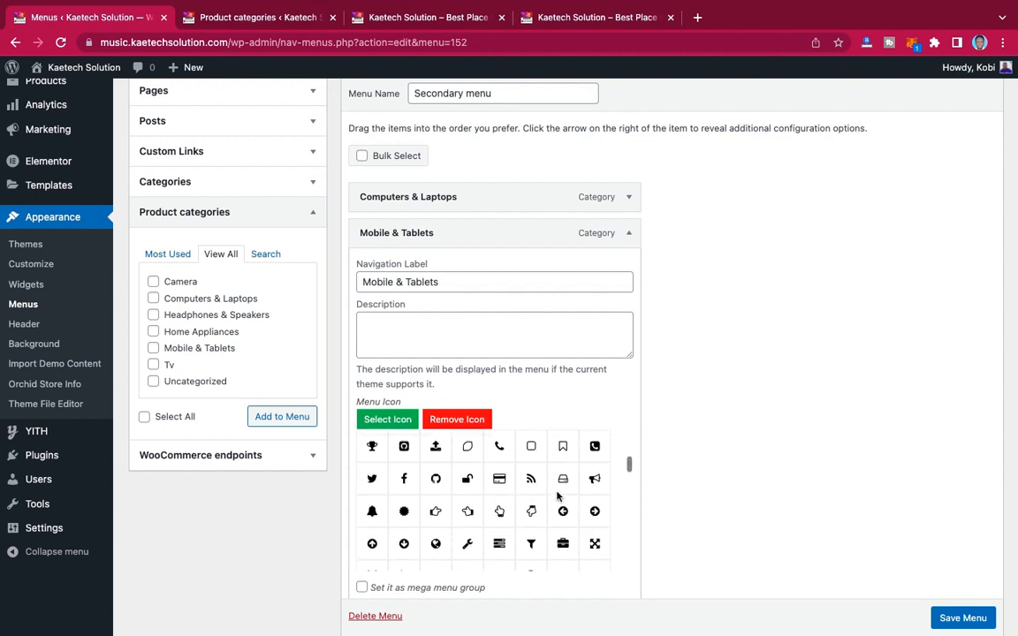
scroll(557, 497, "down", 5)
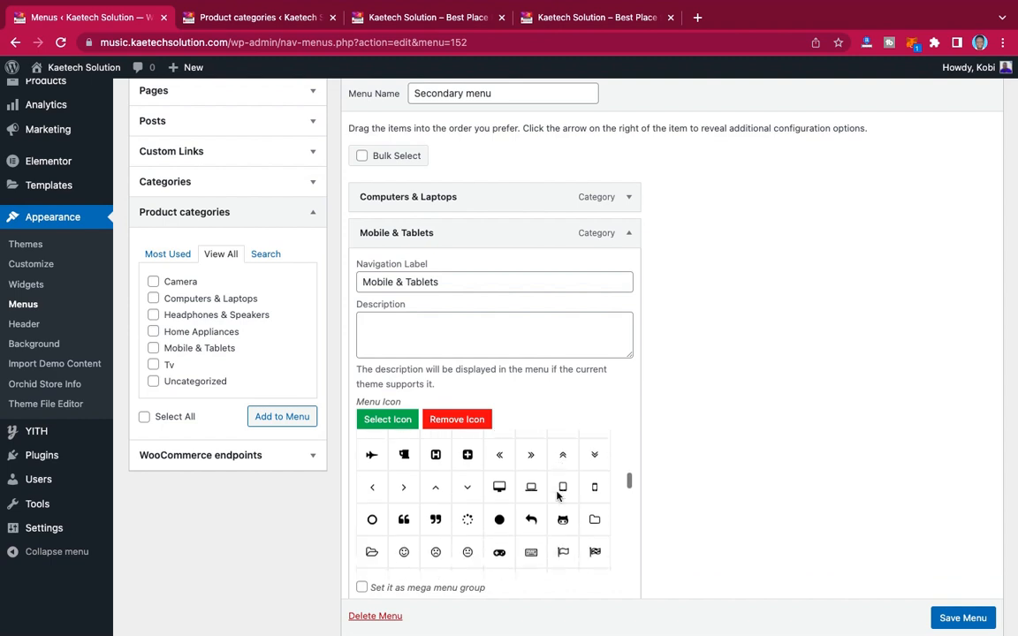
left_click(595, 475)
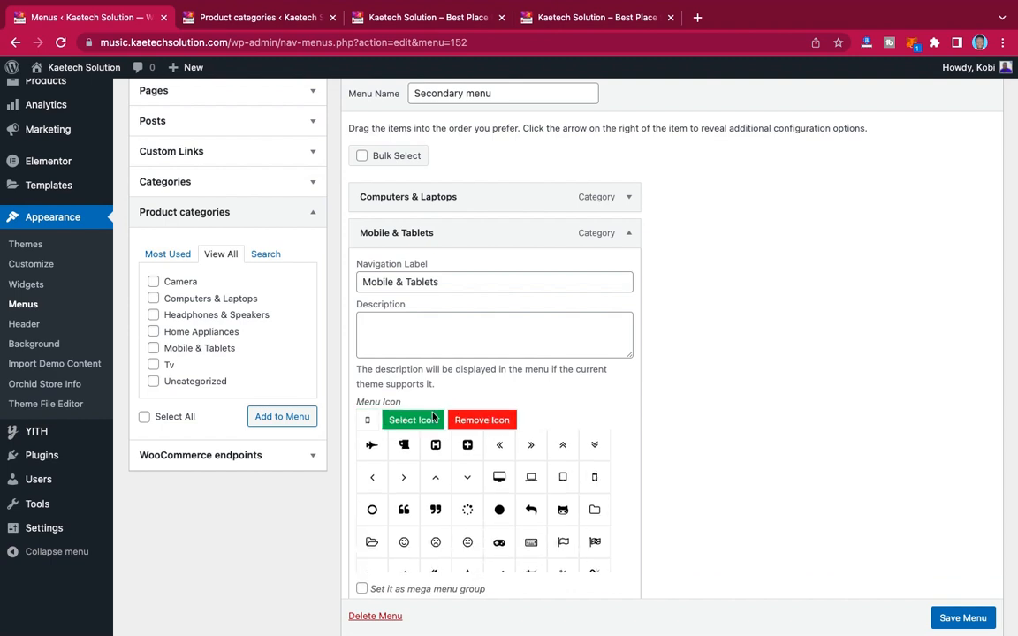
left_click(627, 232)
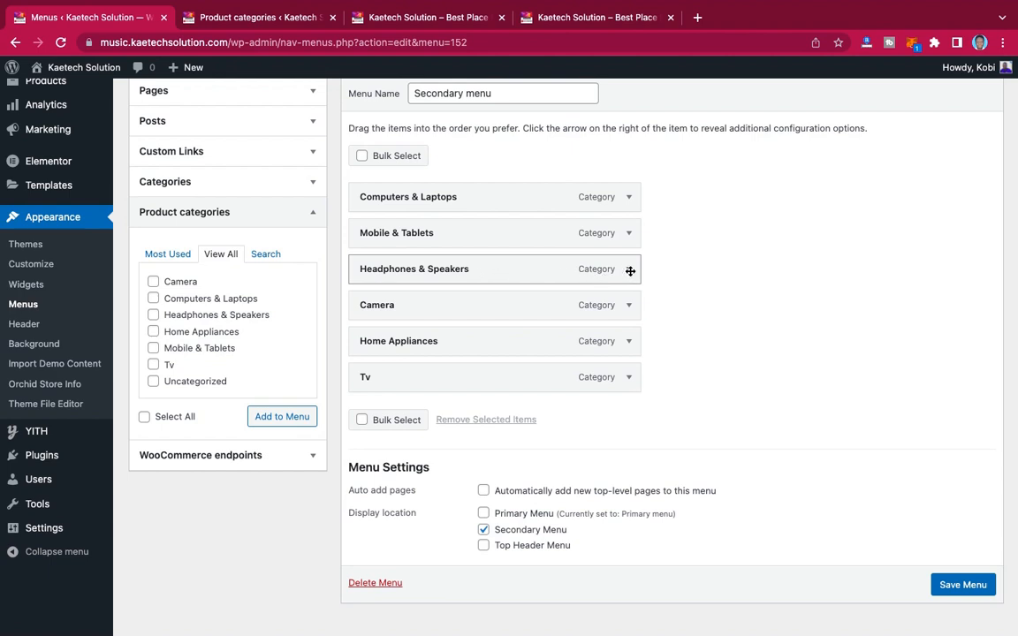
- Assign the headphones icon to the Headphones & Speakers menu item
left_click(629, 270)
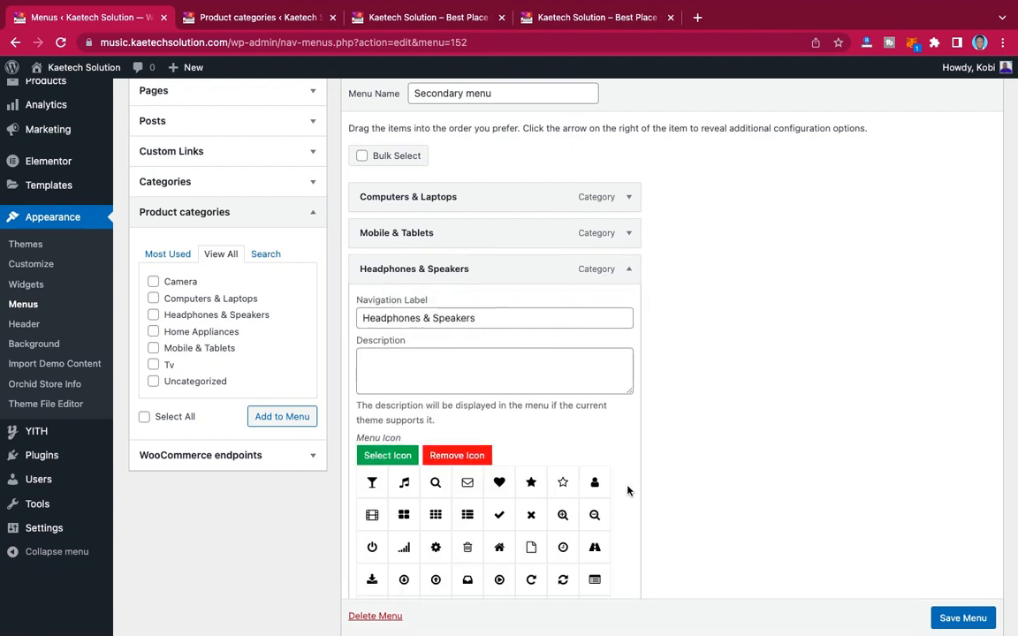
scroll(552, 552, "down", 3)
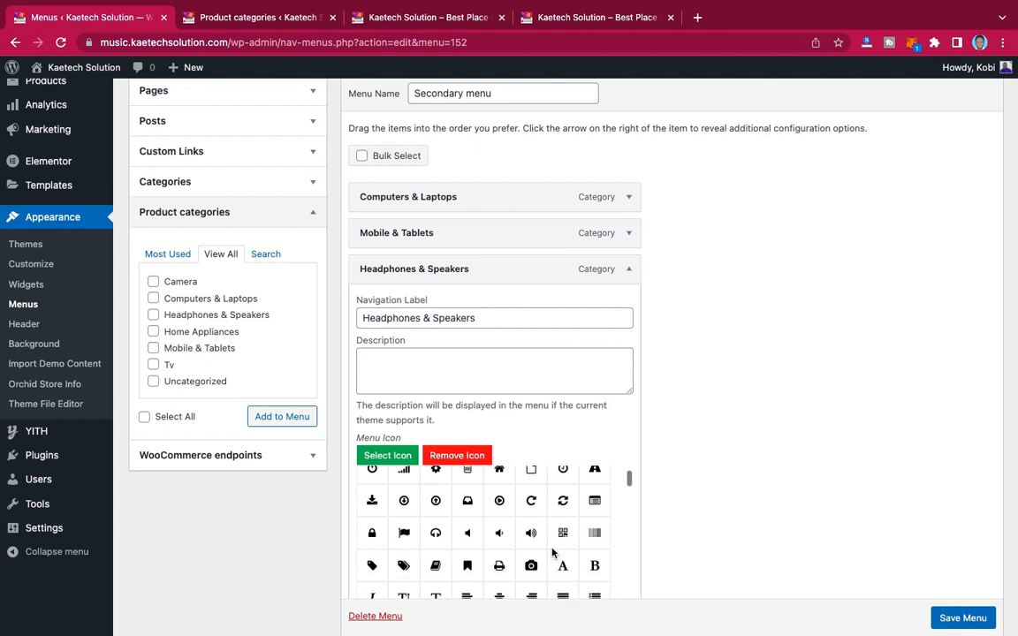
left_click(437, 517)
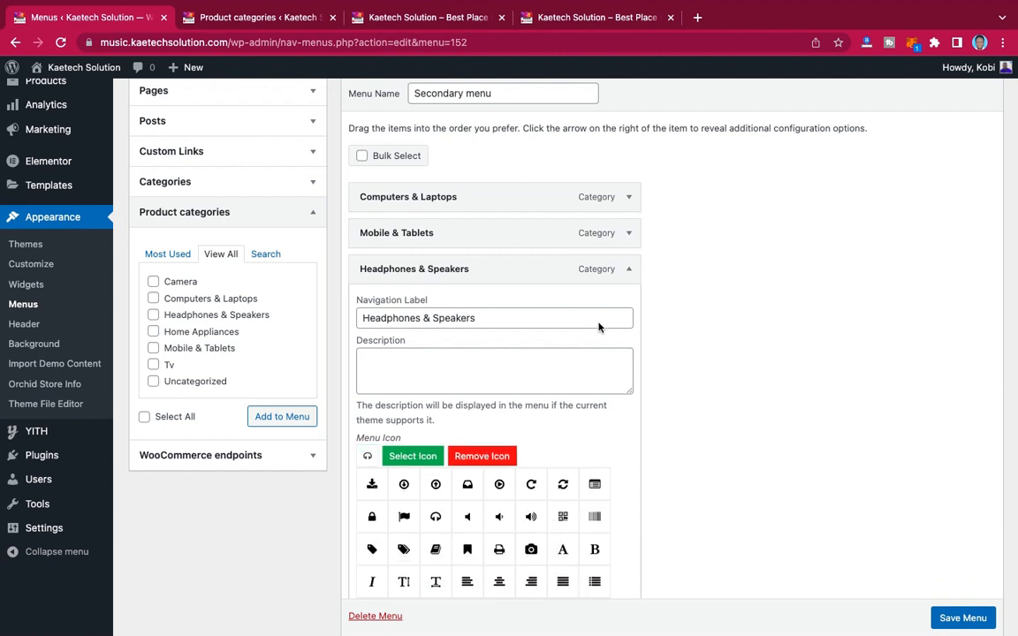
- Collapse the Headphones & Speakers settings, then assign the camera icon to the Camera menu item and collapse it
left_click(569, 268)
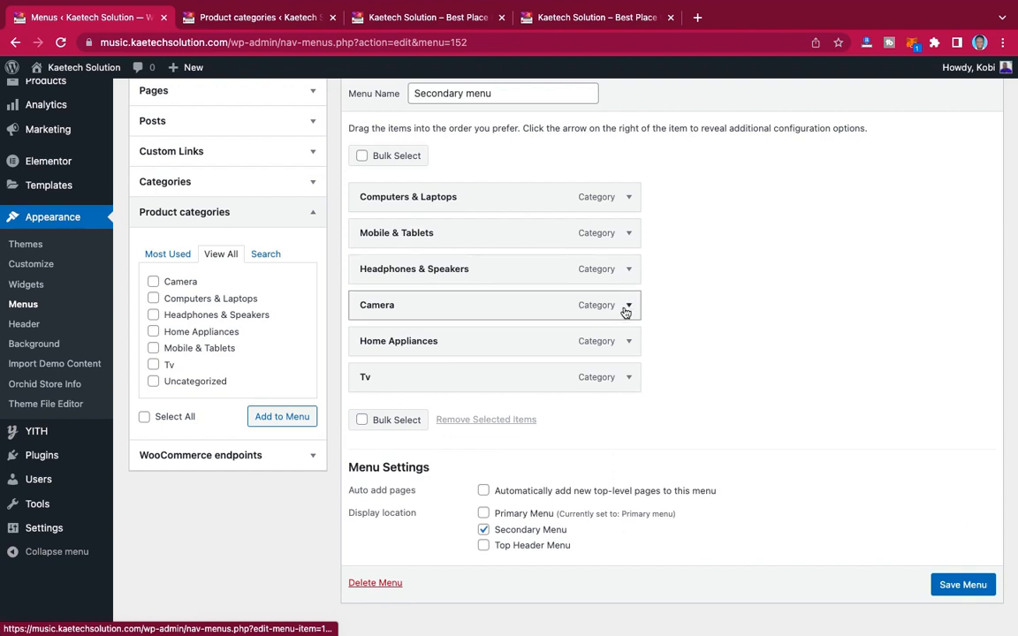
left_click(628, 304)
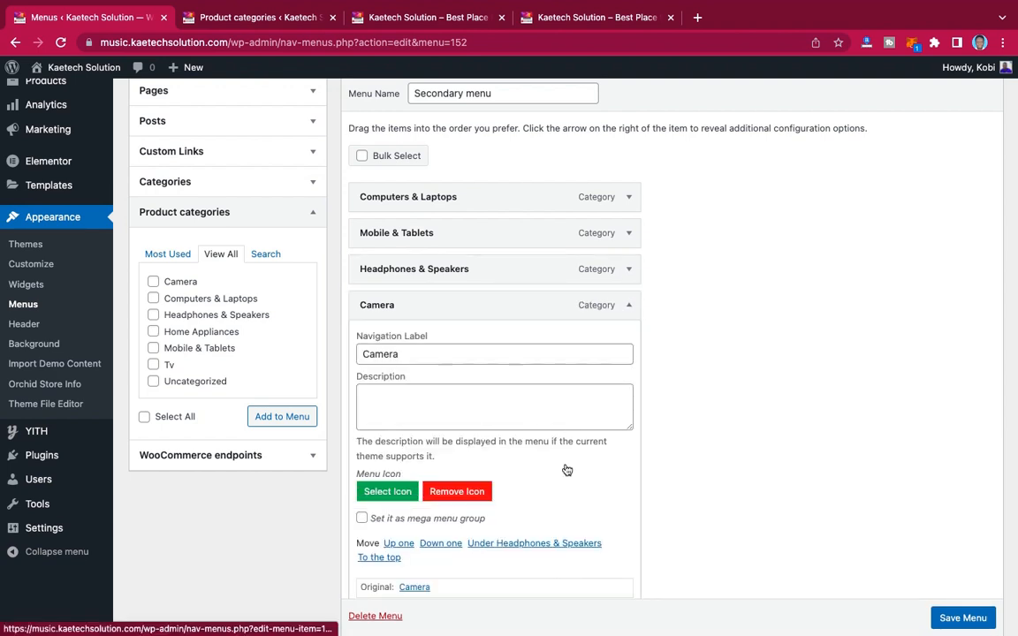
scroll(565, 468, "down", 1)
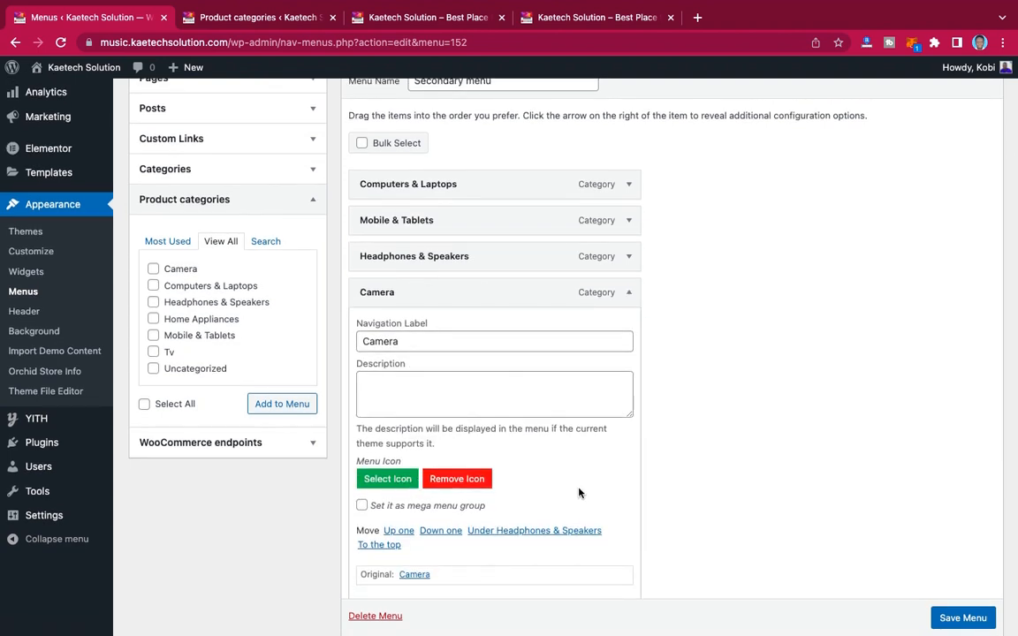
scroll(531, 545, "down", 5)
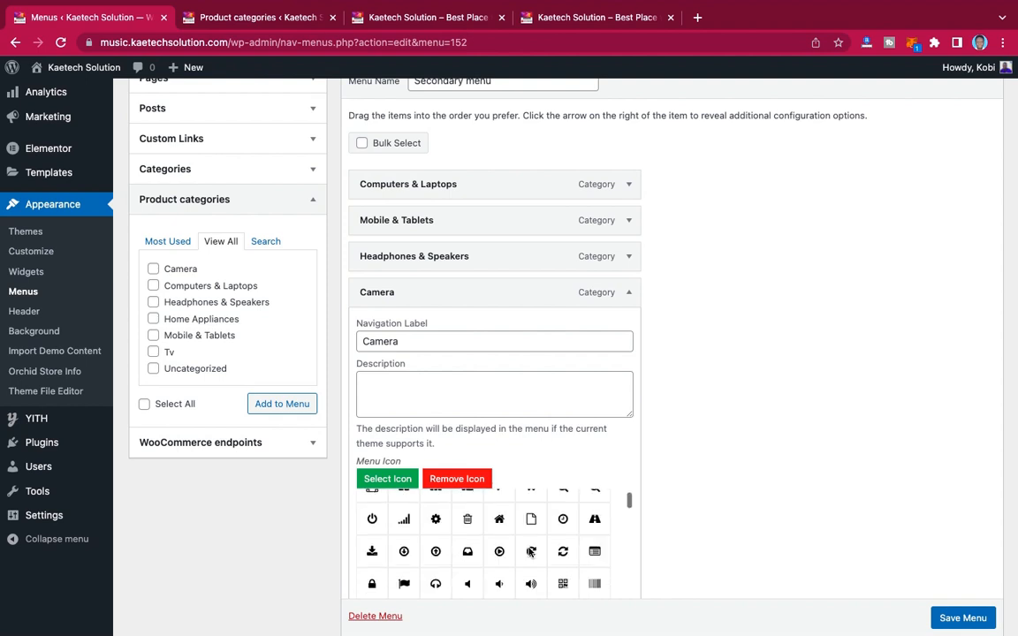
scroll(529, 552, "down", 10)
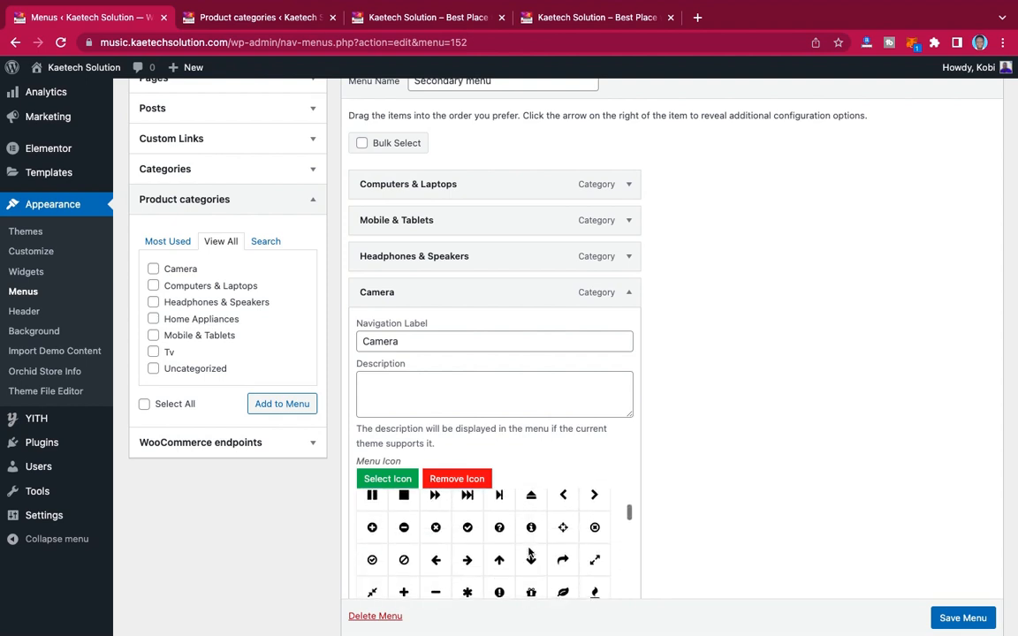
scroll(503, 463, "down", 1)
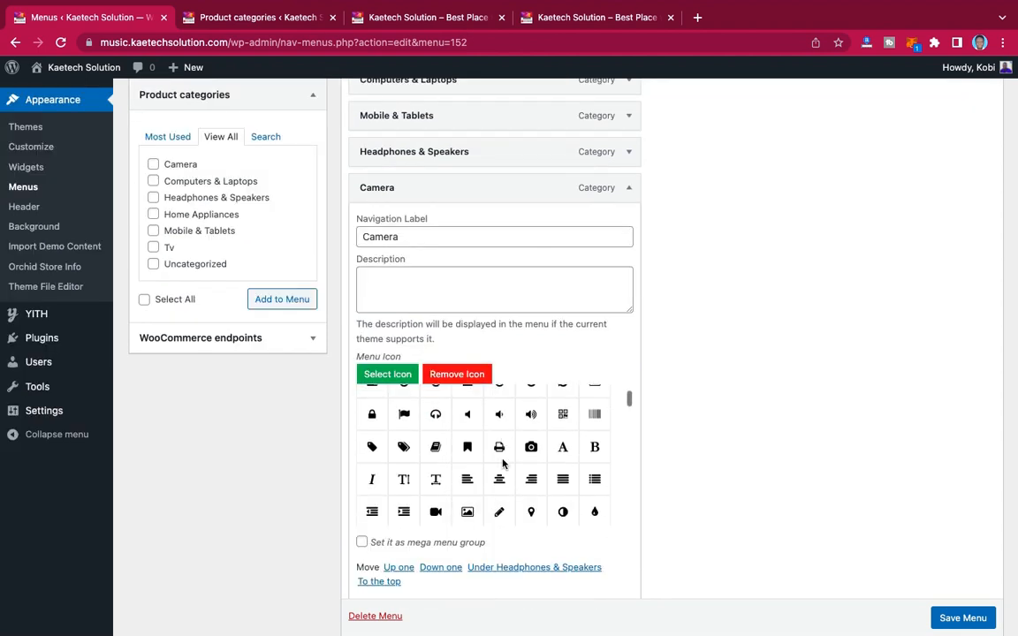
left_click(531, 447)
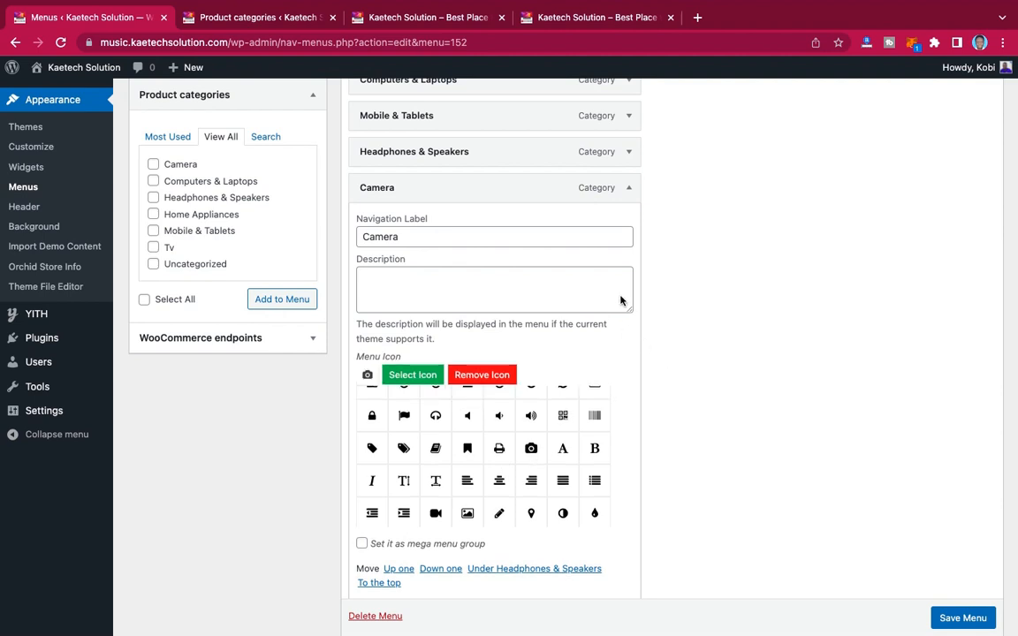
left_click(629, 189)
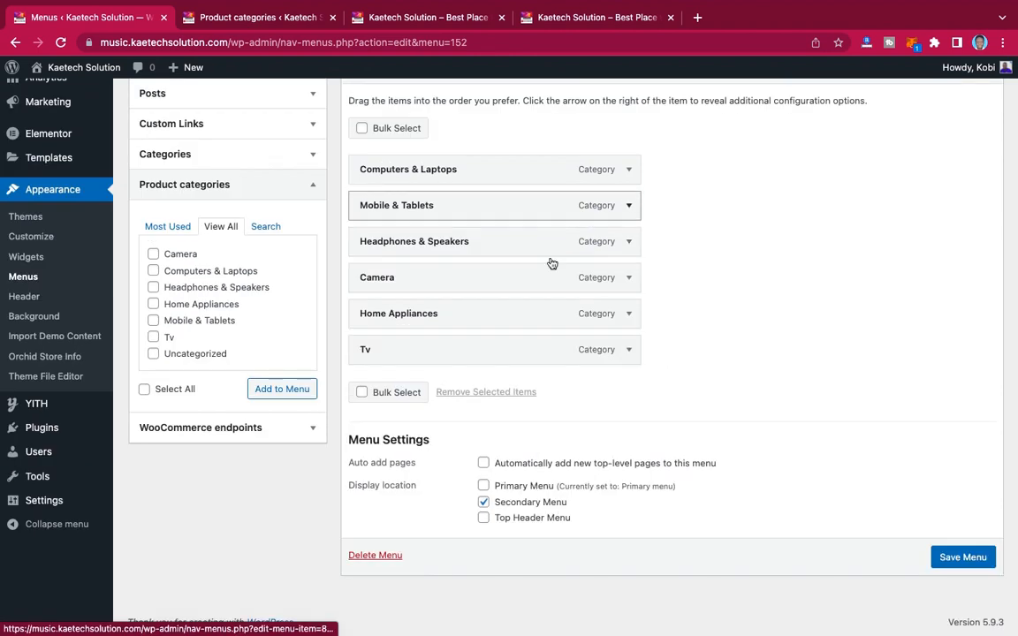
- Set the menu icon of the Home Appliances item to the desktop monitor icon and collapse its settings
left_click(629, 314)
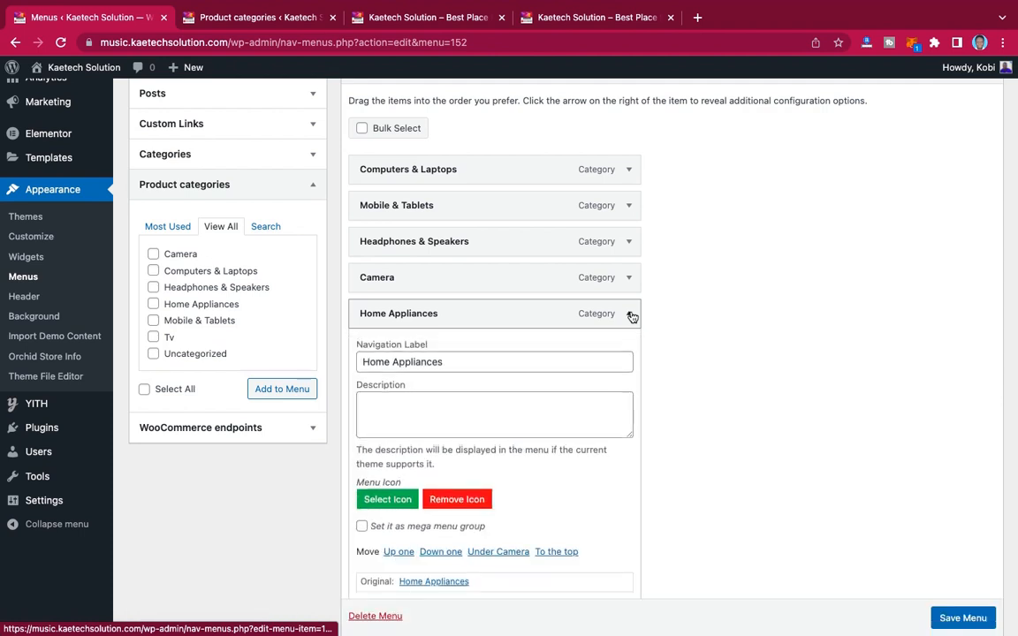
scroll(631, 358, "down", 2)
scroll(629, 357, "down", 2)
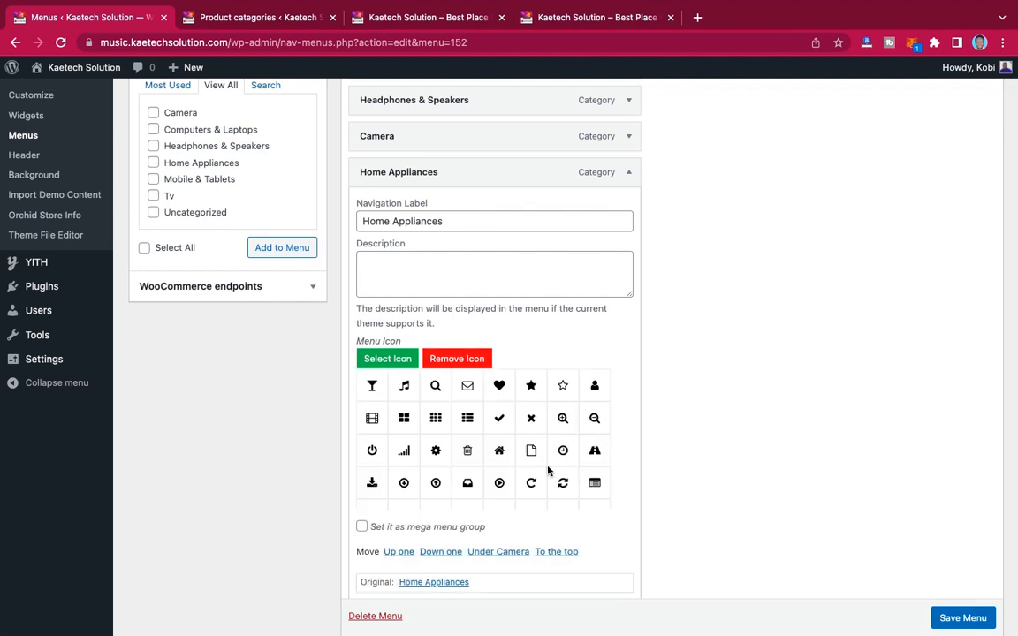
scroll(548, 471, "down", 10)
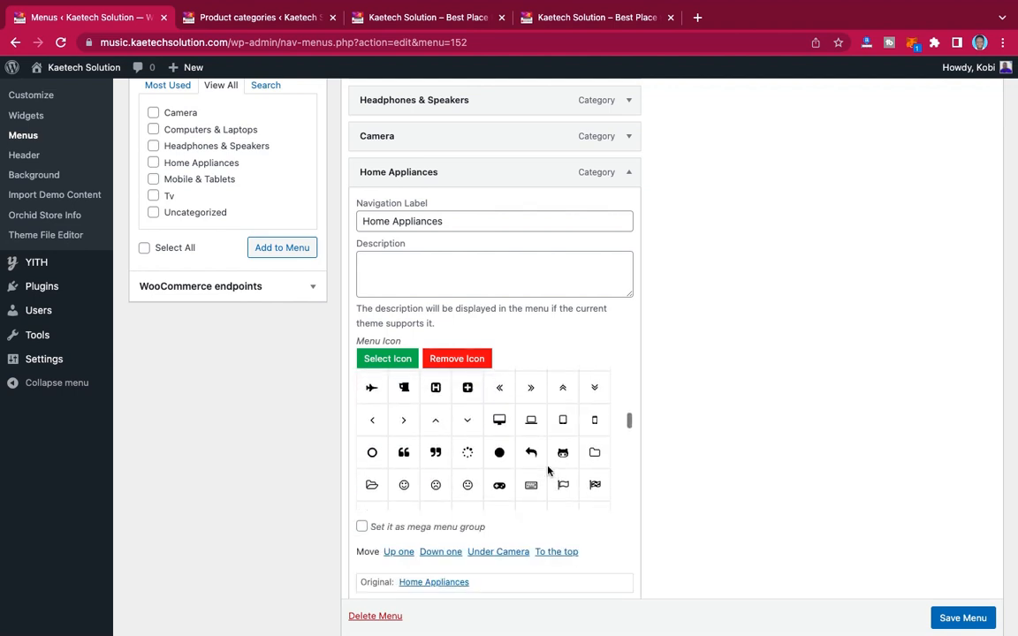
left_click(500, 423)
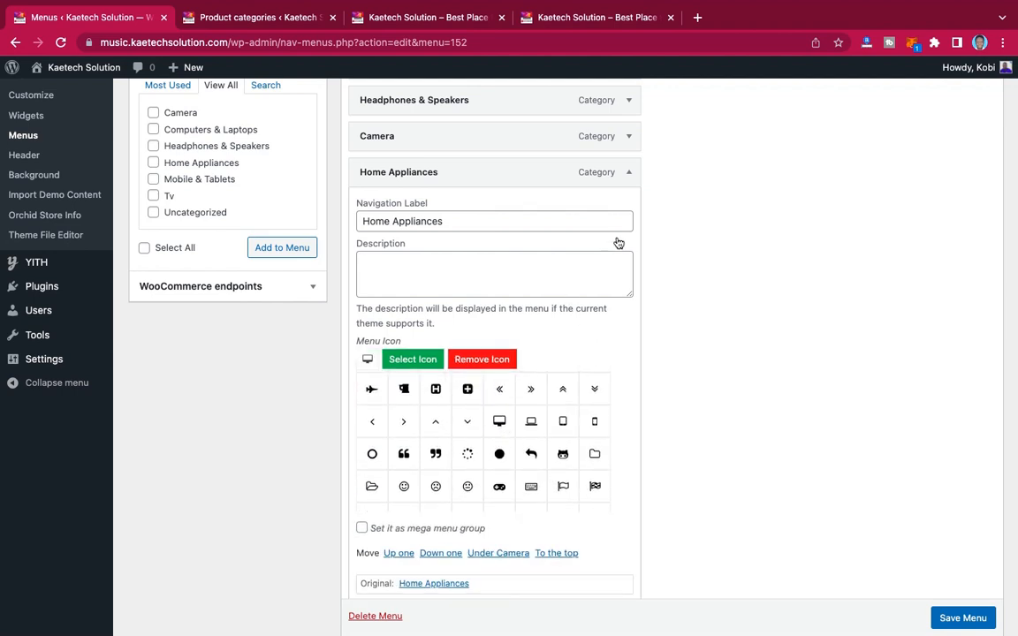
left_click(630, 174)
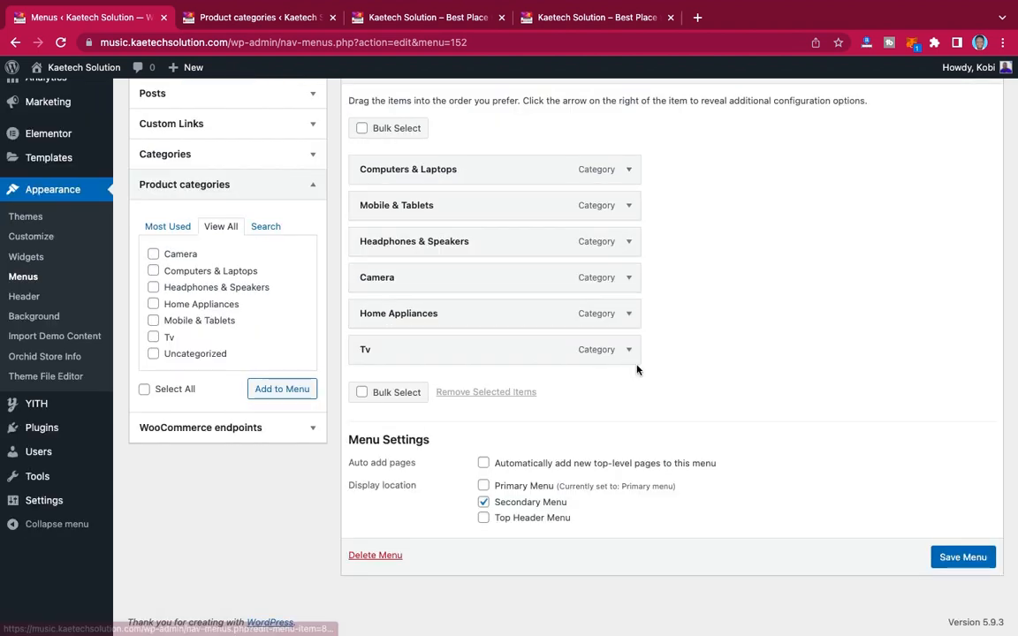
- Give the Tv menu item the television icon, collapse its settings and save the Secondary menu
left_click(630, 350)
scroll(565, 442, "down", 4)
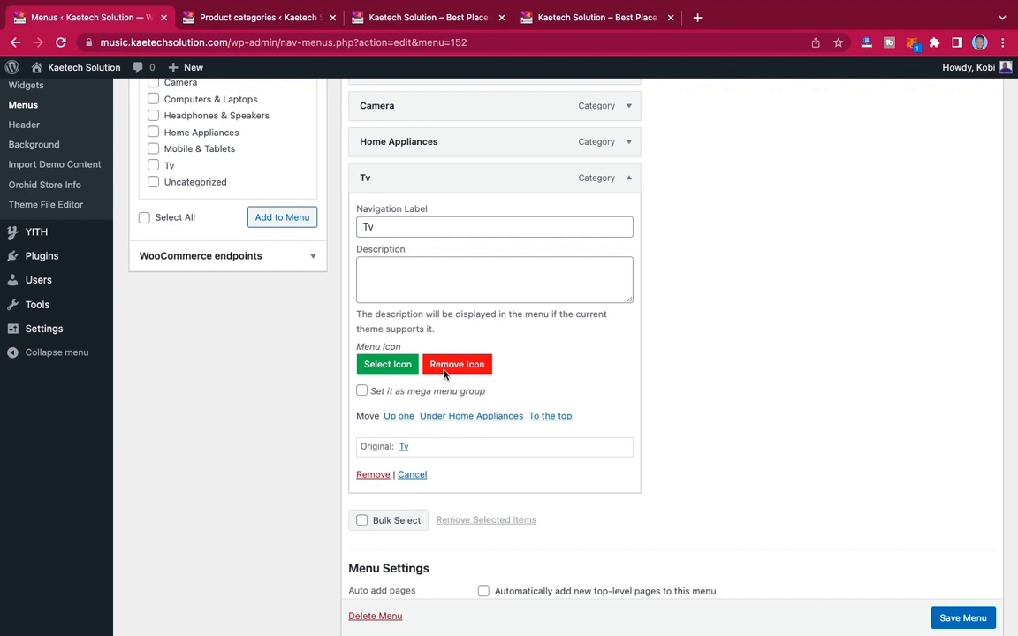
left_click(411, 364)
scroll(544, 433, "down", 5)
left_click(561, 424)
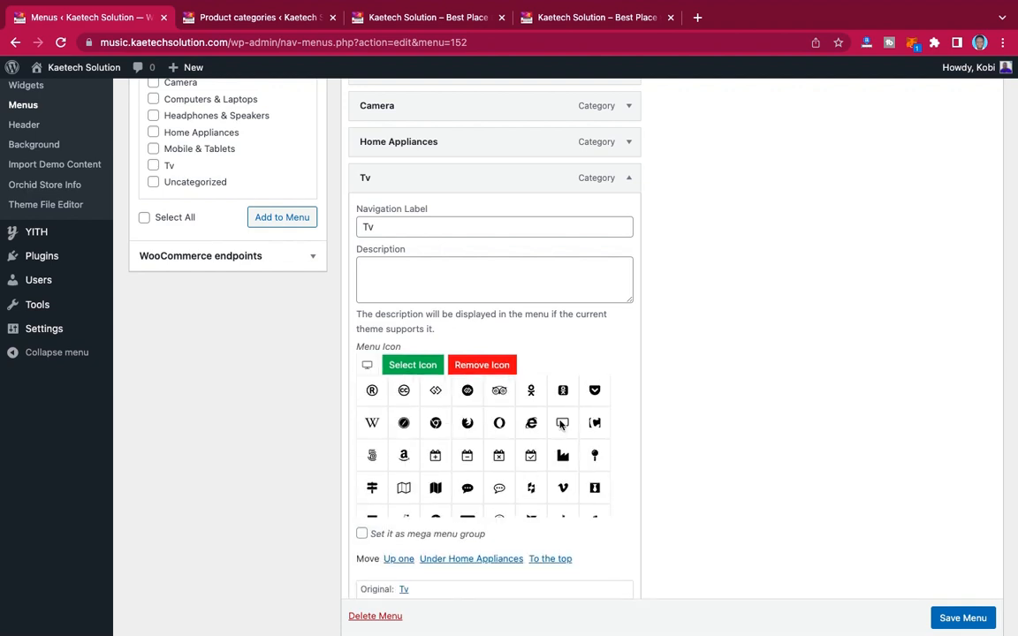
left_click(627, 178)
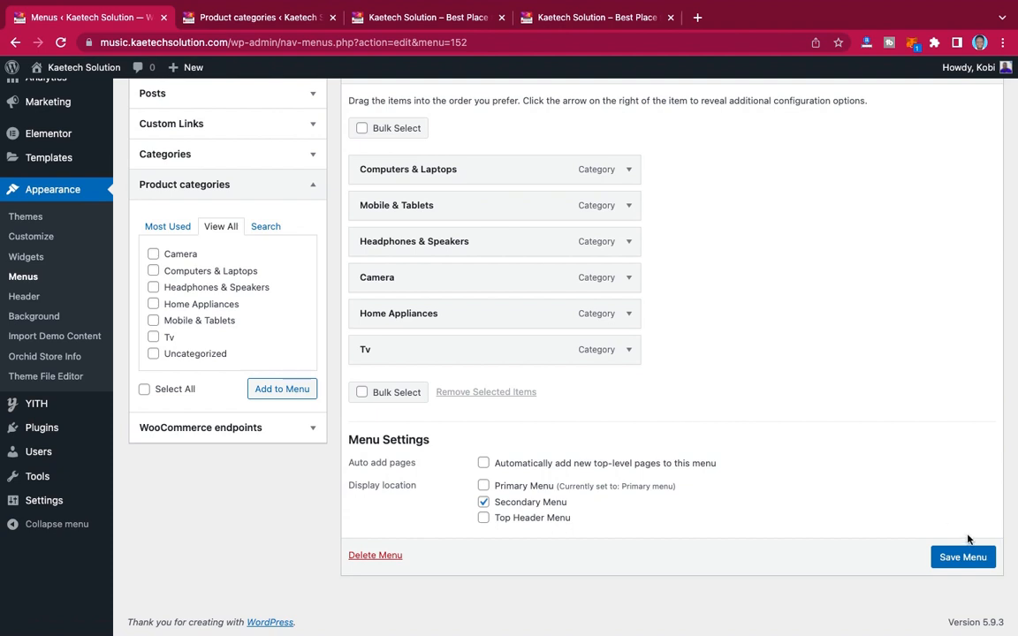
left_click(965, 558)
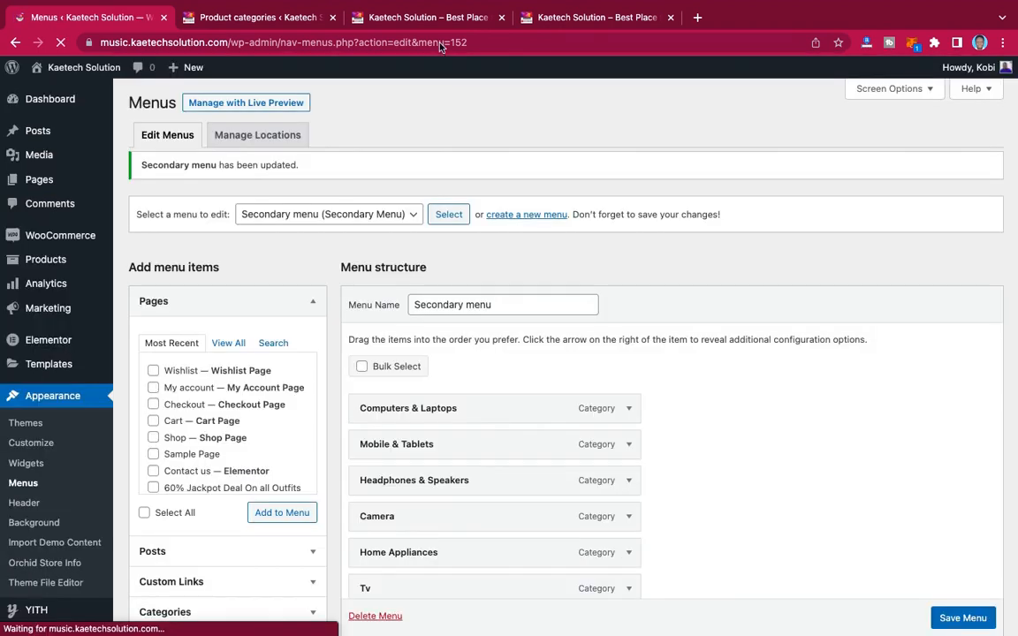
- Check the category icons in the All Categories menu on the store's homepage
left_click(436, 22)
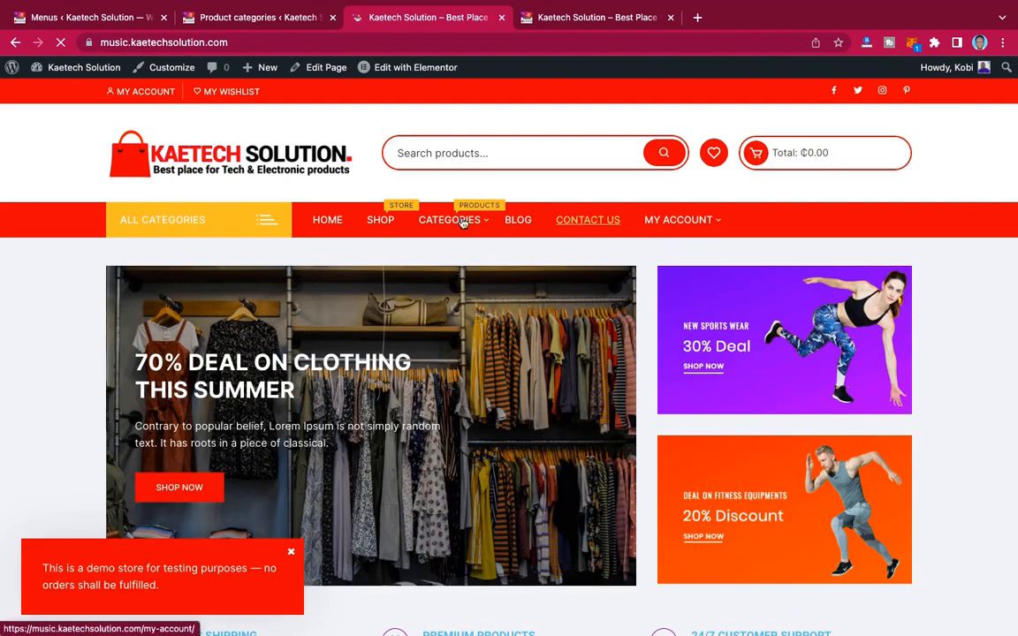
left_click(265, 221)
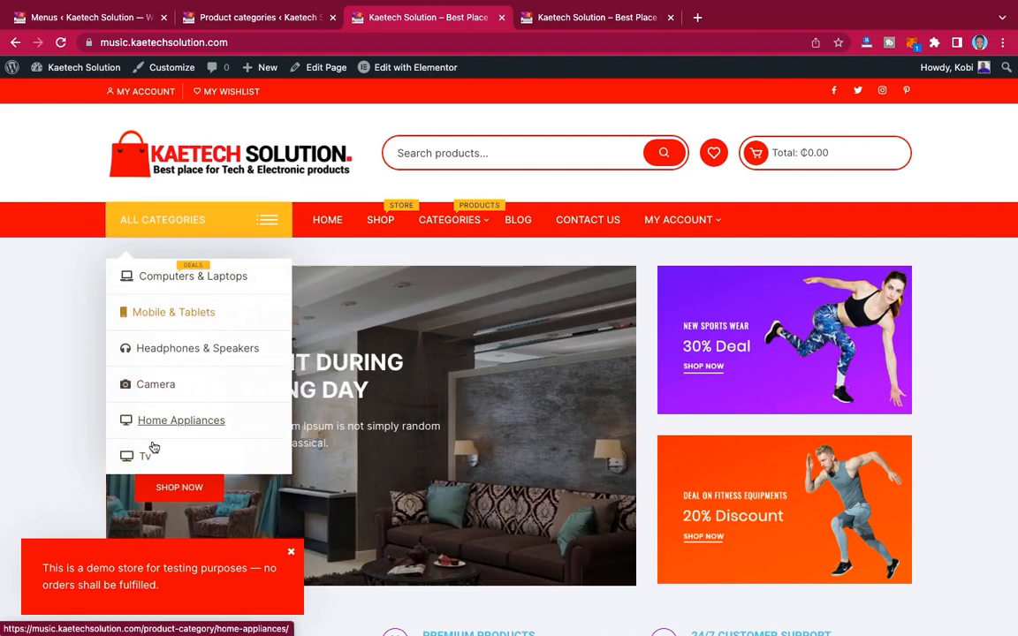
left_click(263, 222)
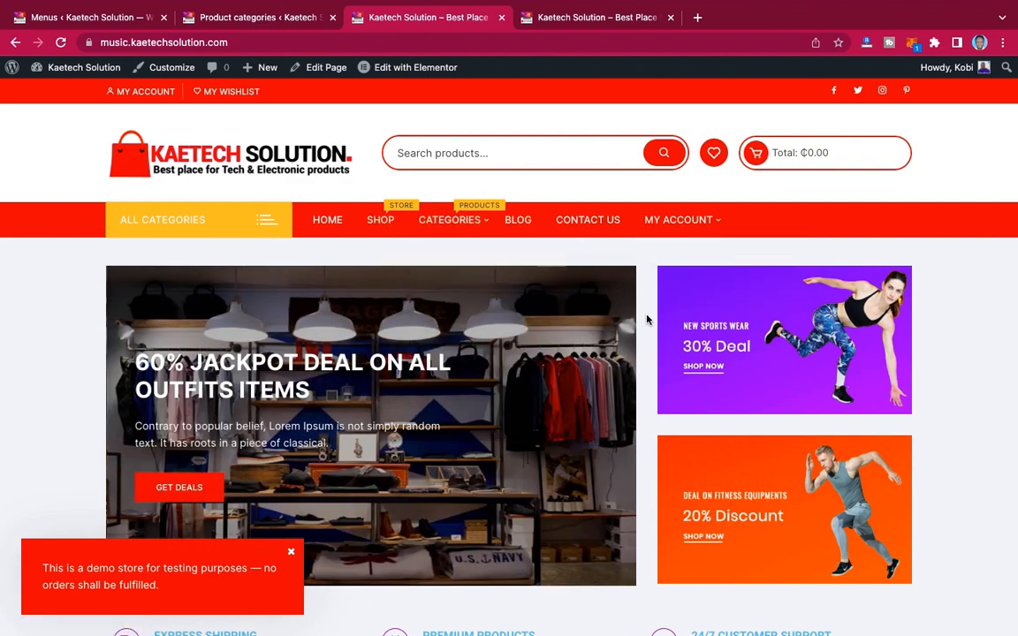
- Look through the store homepage's banners, category blocks, New Arrivals section and footer
scroll(643, 320, "down", 3)
scroll(643, 320, "up", 1)
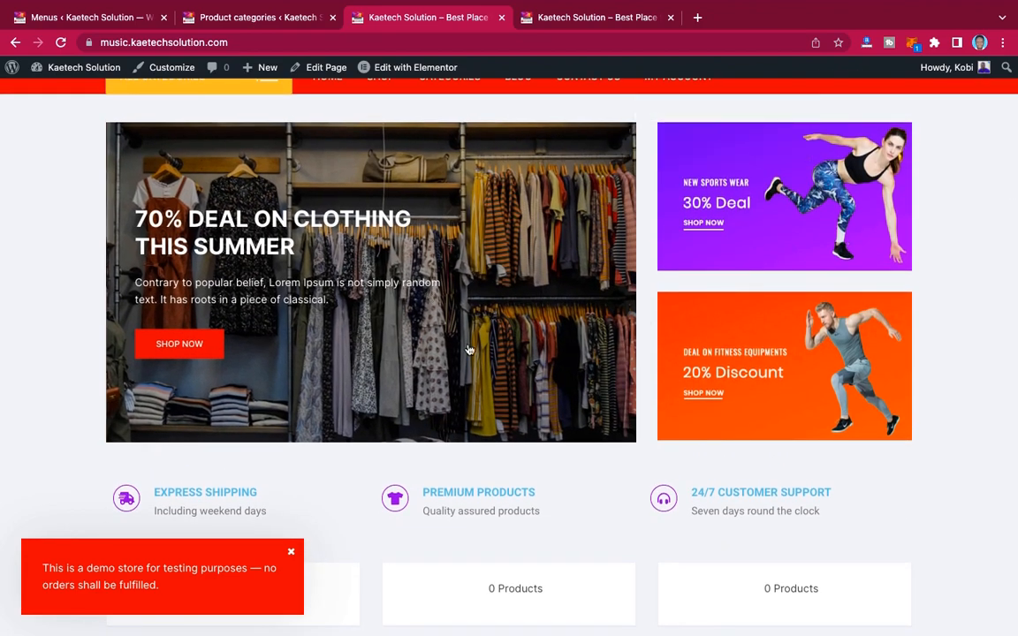
scroll(572, 418, "down", 14)
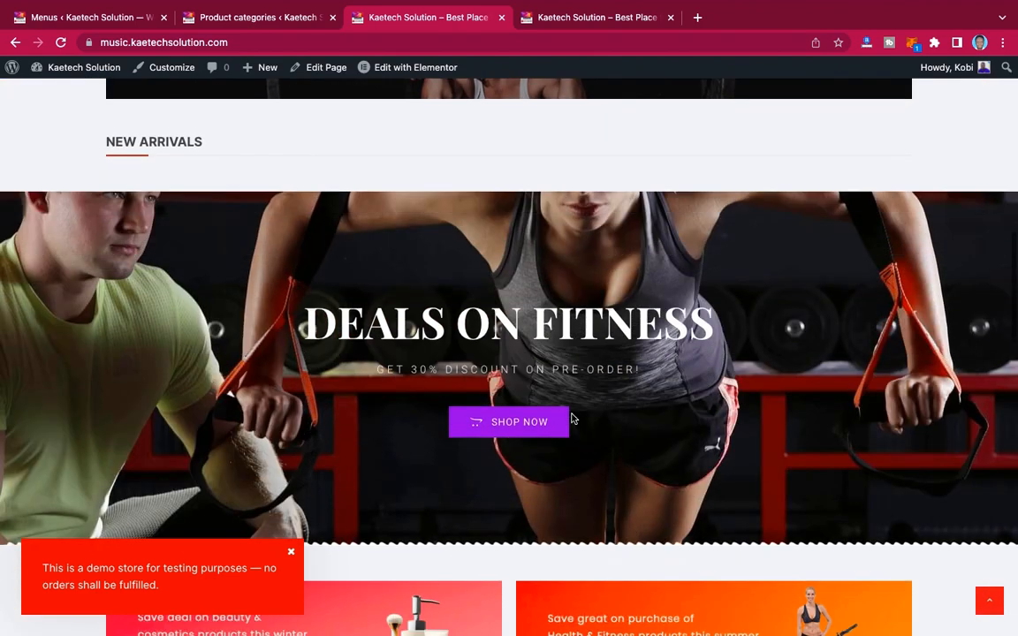
scroll(572, 418, "down", 10)
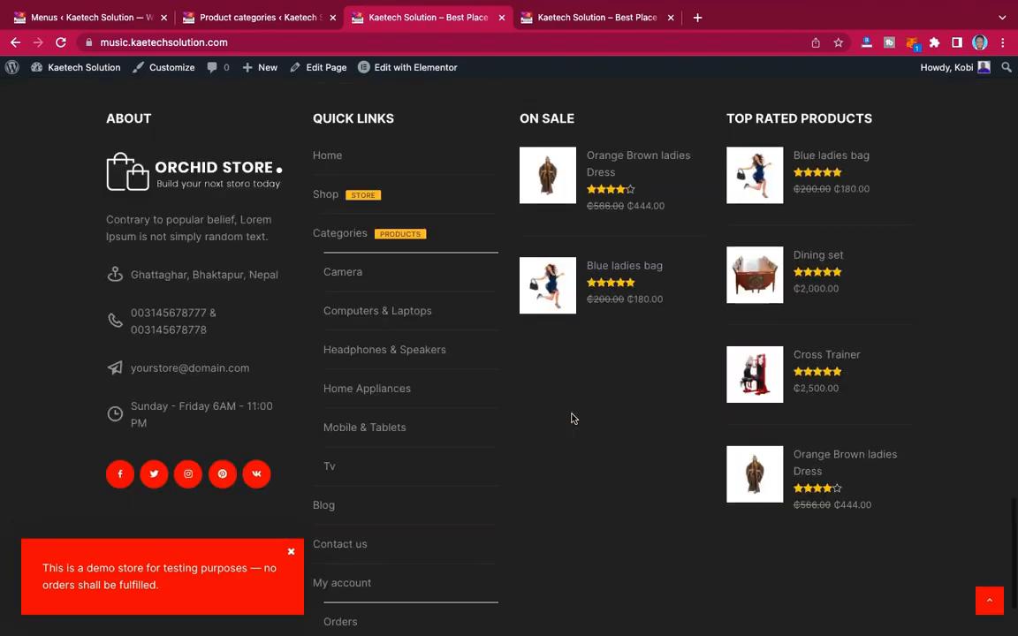
scroll(572, 418, "up", 8)
scroll(572, 417, "up", 20)
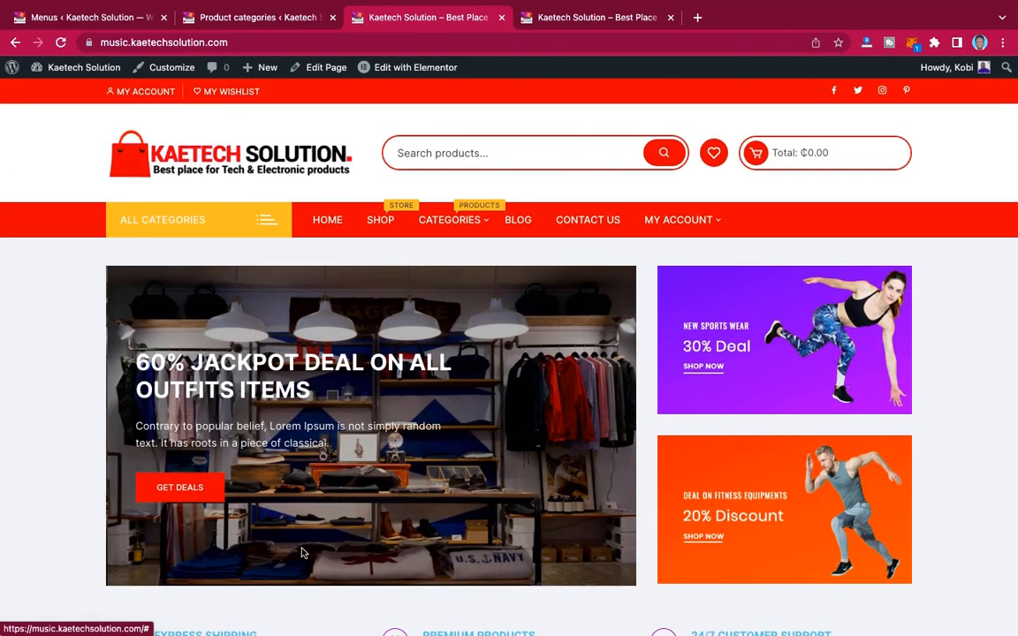
scroll(553, 508, "down", 10)
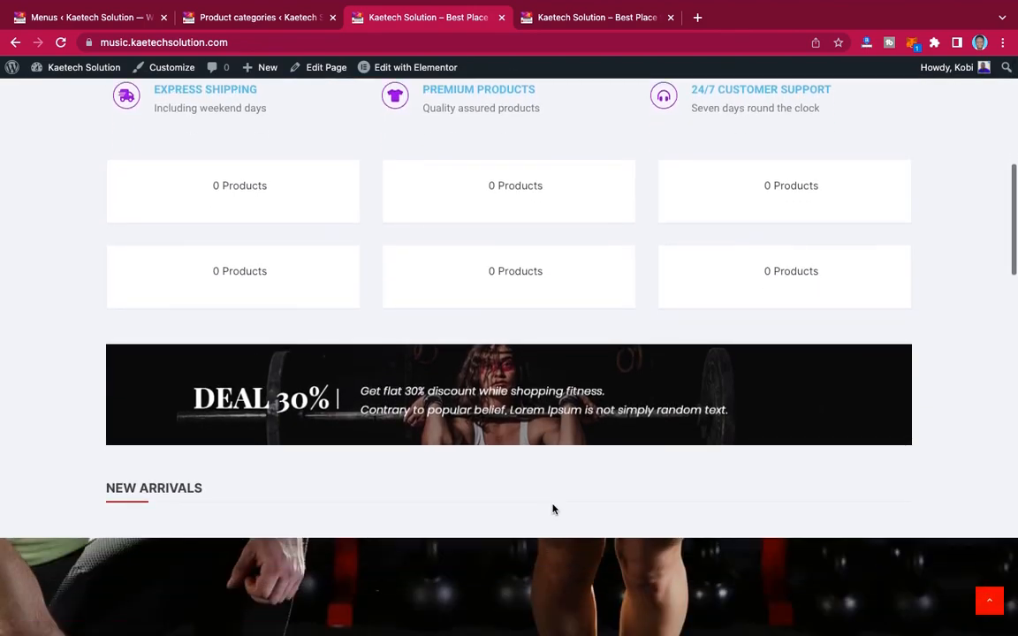
scroll(553, 507, "down", 5)
scroll(553, 508, "up", 15)
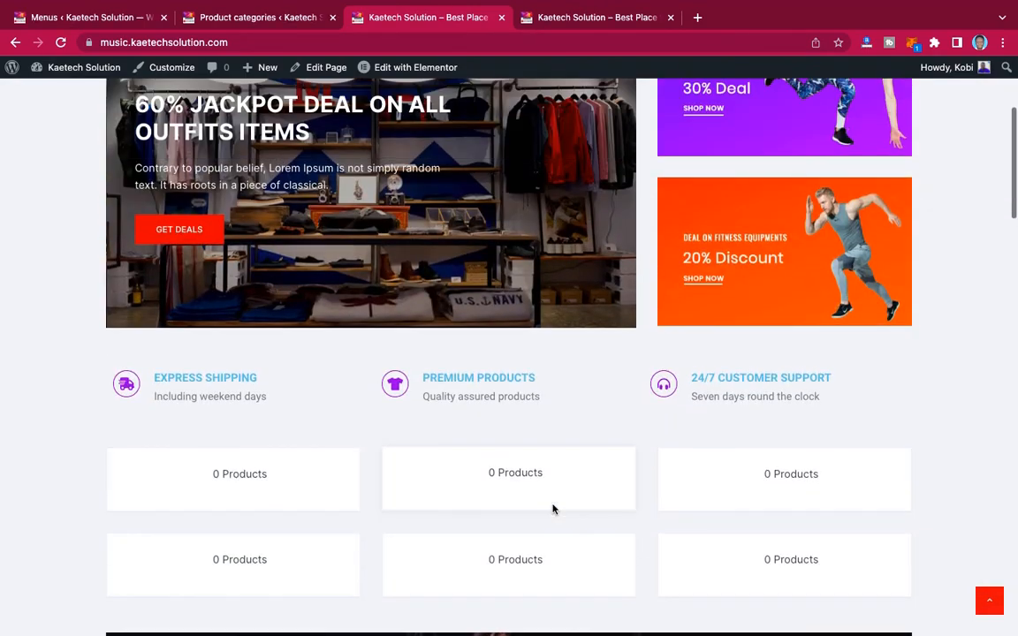
scroll(553, 508, "up", 2)
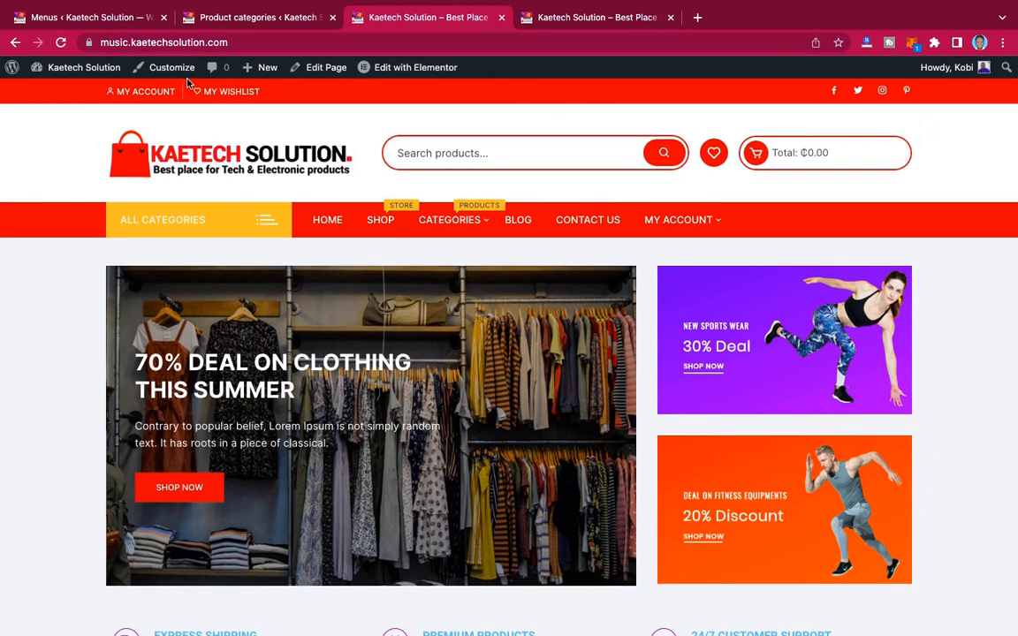
- Filter the store's full product list by the Uncategorized category and select all products on the page
left_click(234, 18)
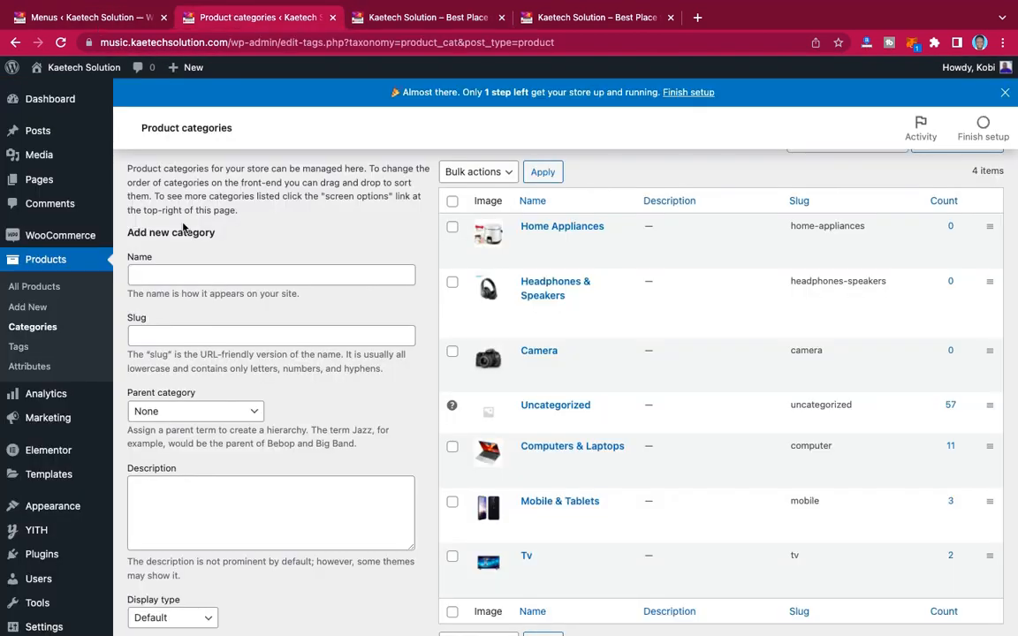
mouse_move(49, 428)
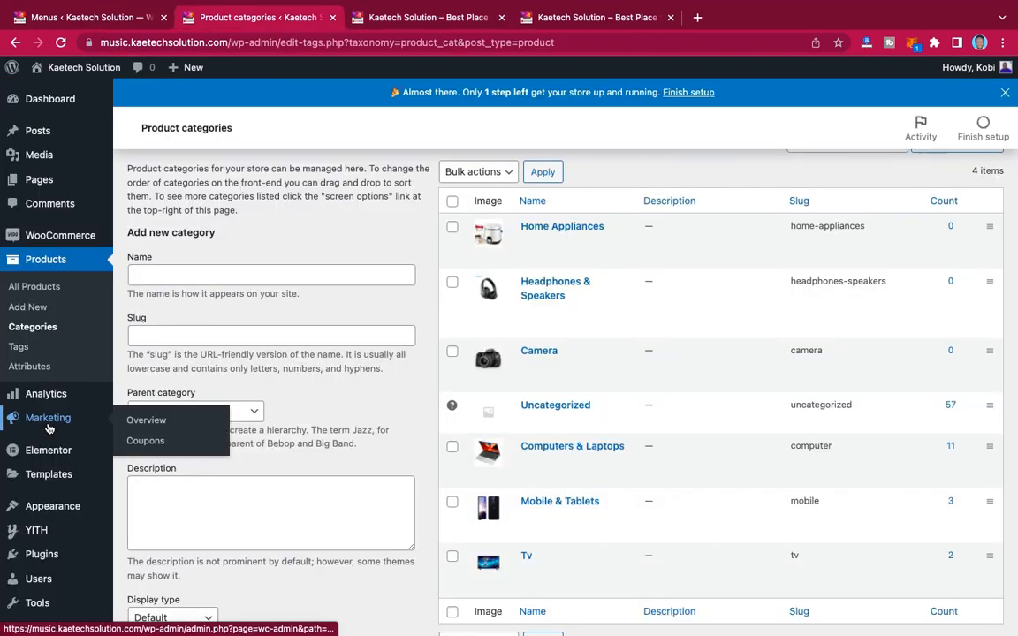
left_click(35, 287)
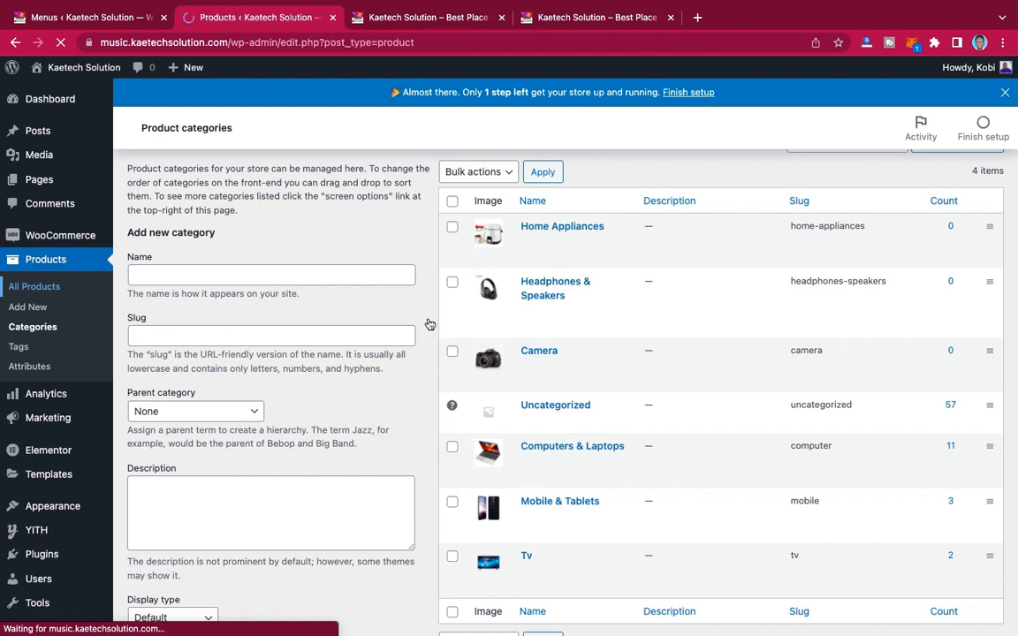
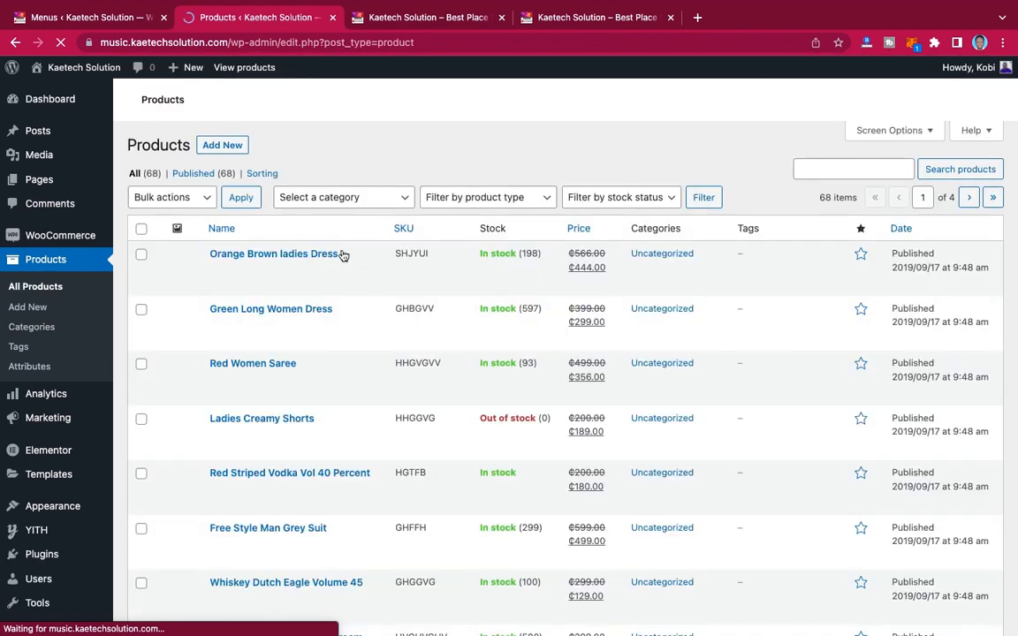
left_click(355, 202)
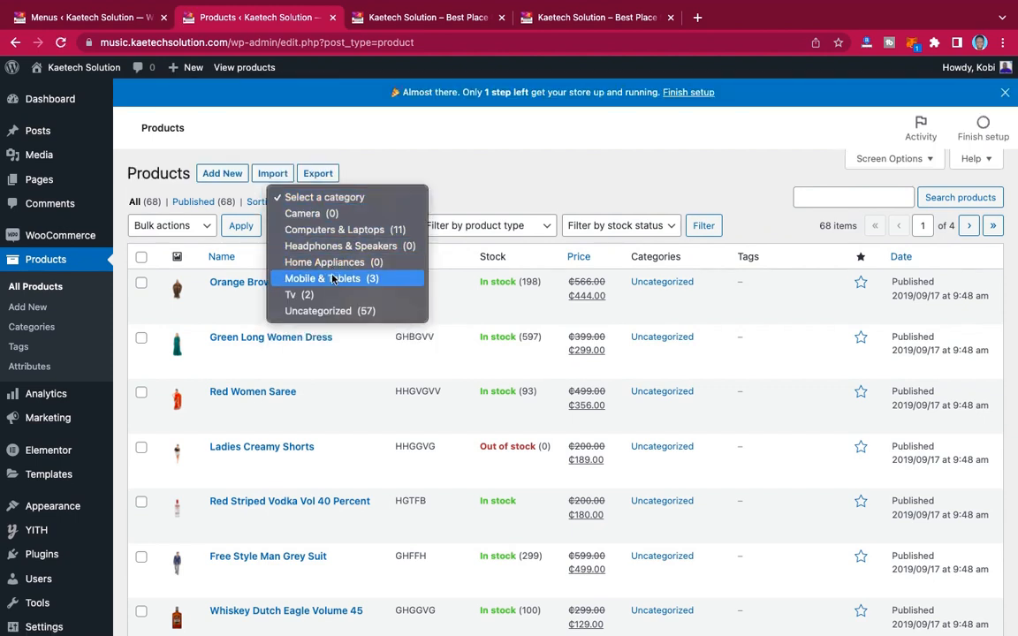
left_click(324, 314)
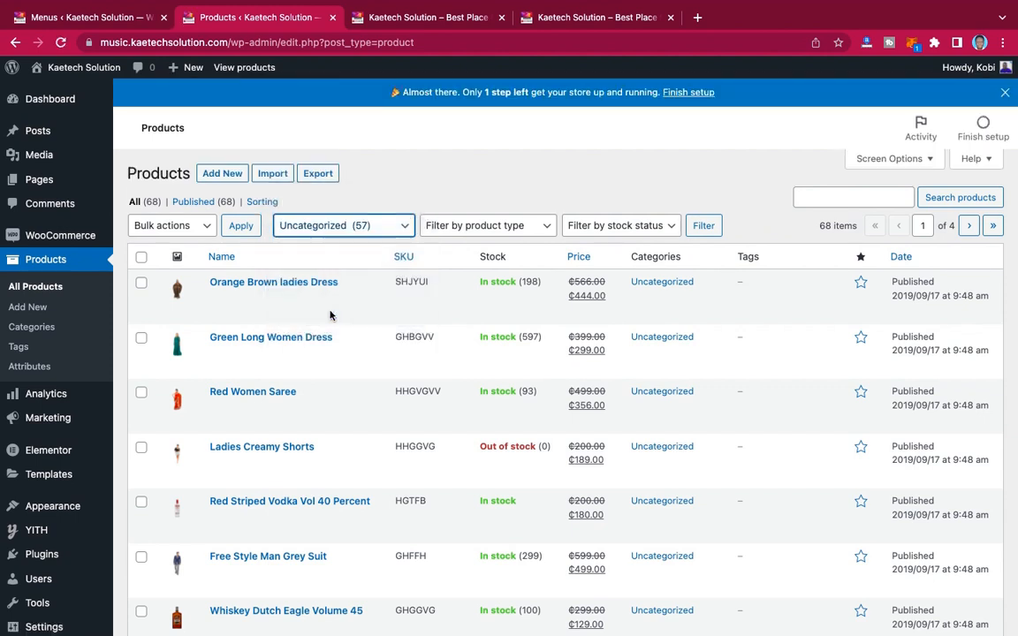
left_click(706, 228)
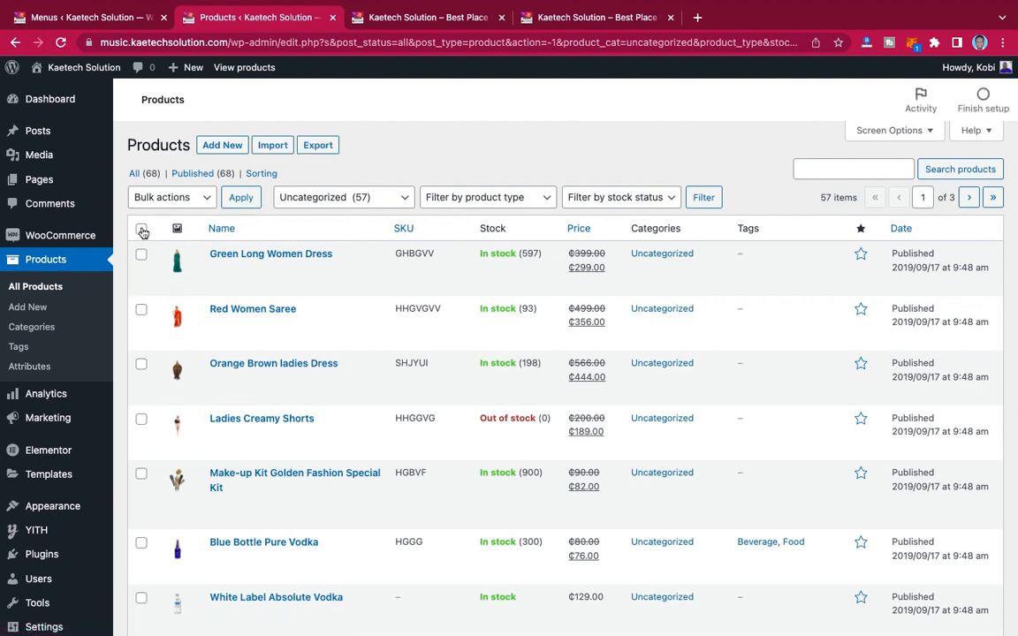
left_click(142, 231)
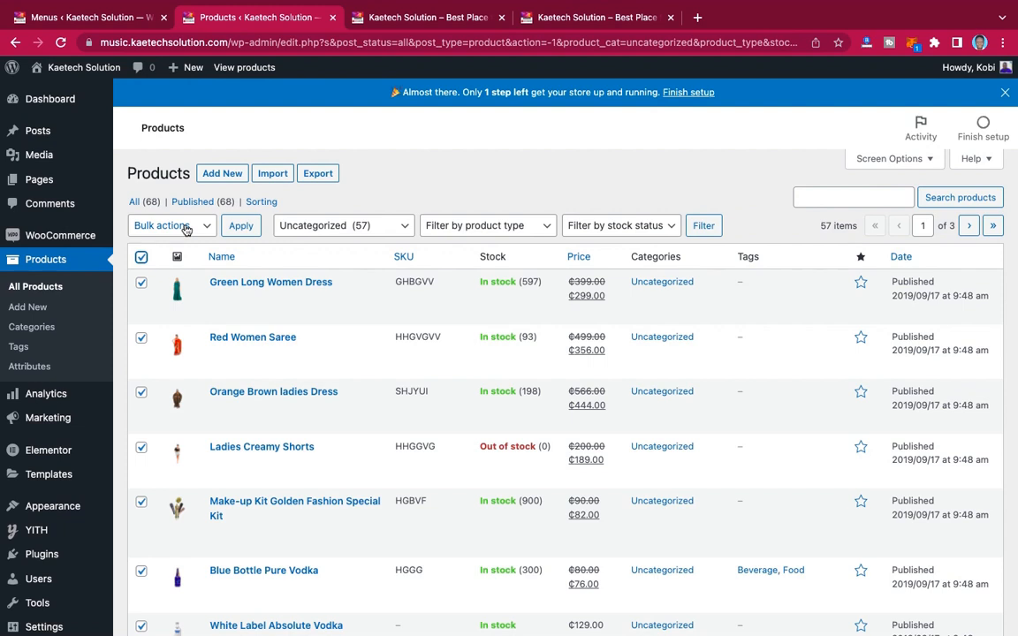
- Move the selected uncategorized products on this page to the trash
left_click(187, 228)
left_click(172, 256)
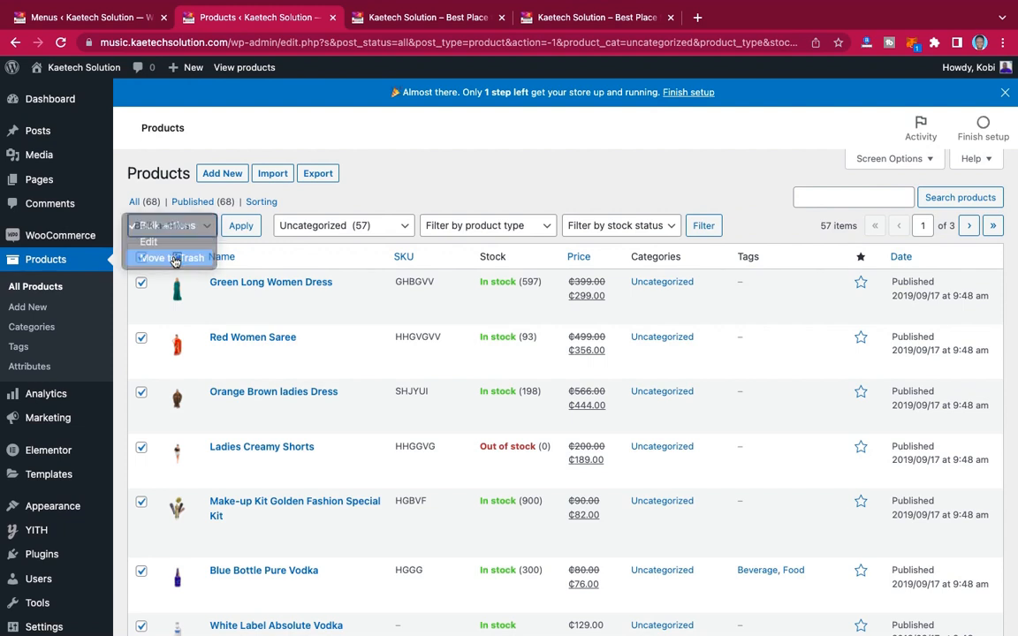
left_click(242, 227)
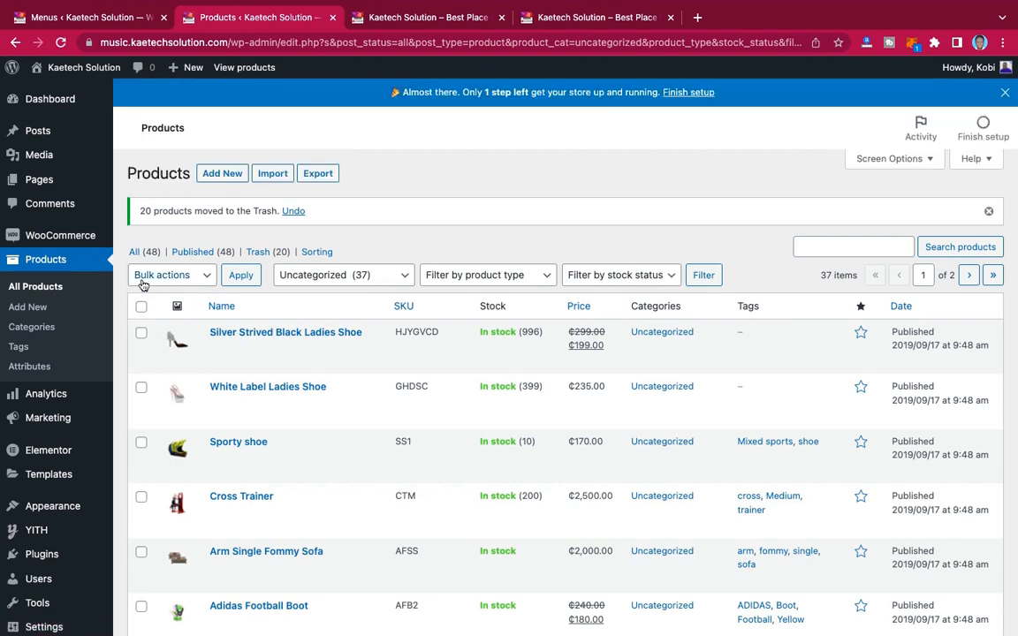
- Select all uncategorized products on the refreshed page, starting with Silver Strived Black Ladies Shoe, and move them to the trash
left_click(143, 285)
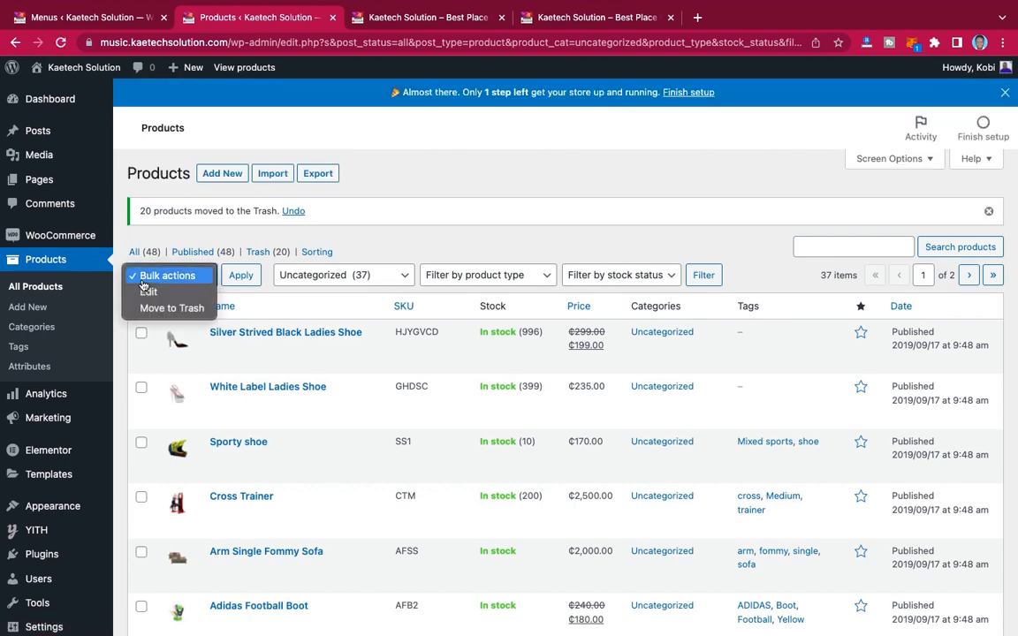
left_click(142, 281)
left_click(140, 308)
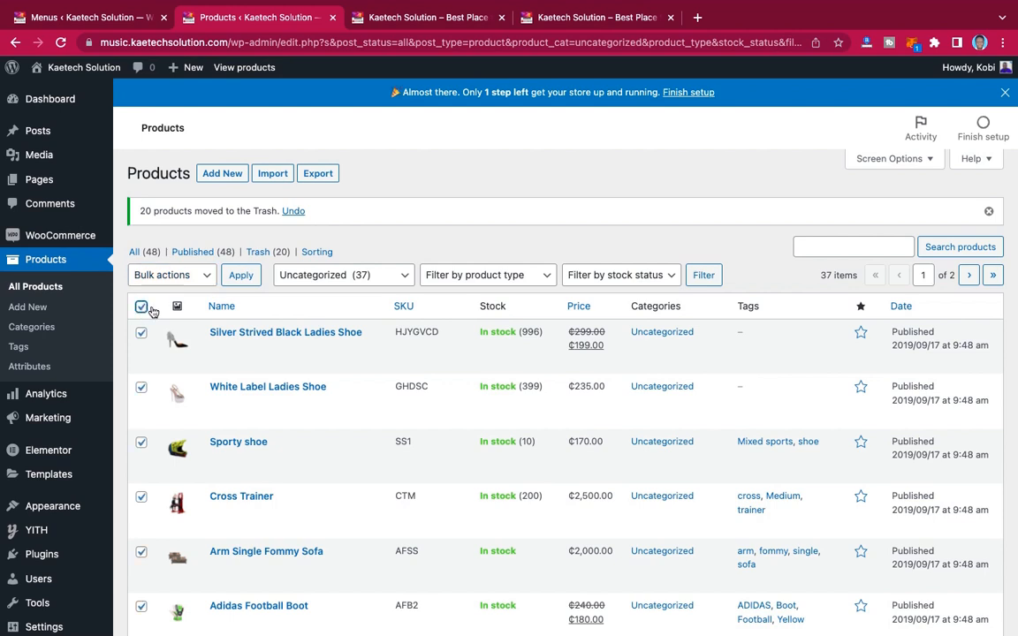
left_click(206, 277)
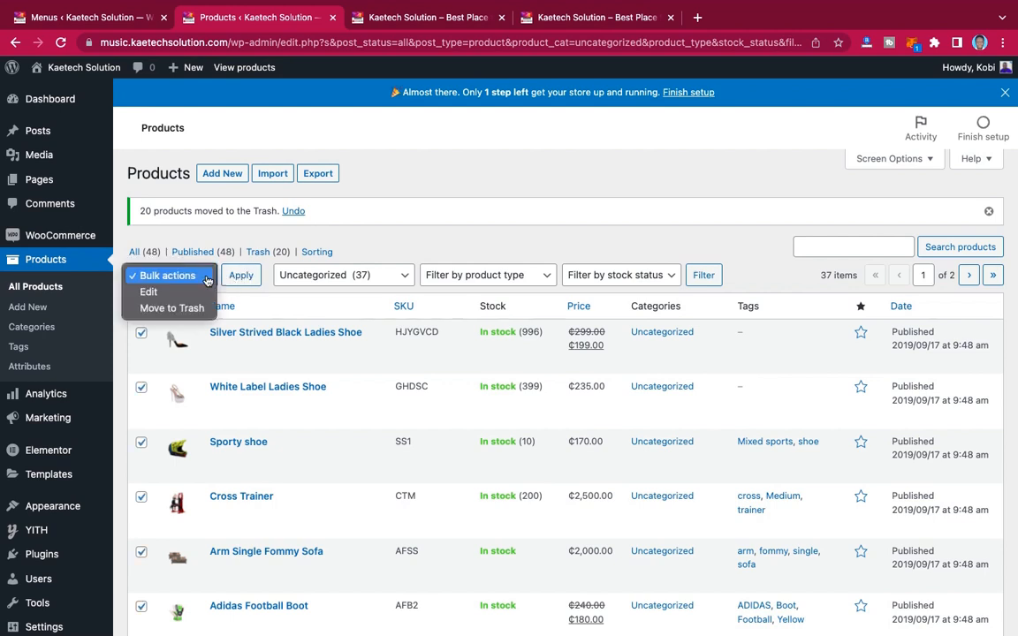
left_click(171, 306)
left_click(241, 277)
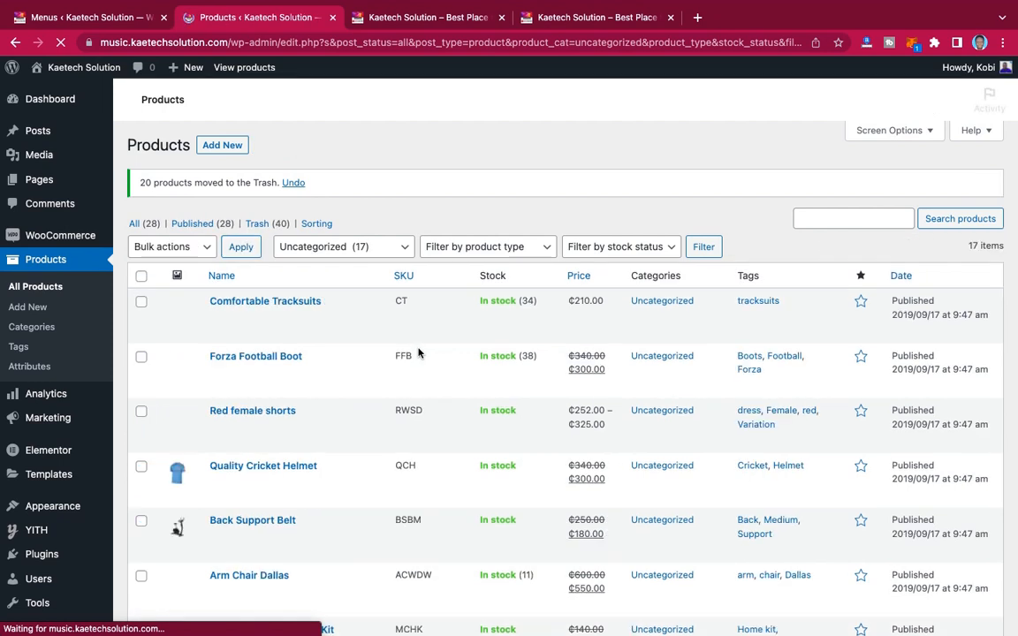
- Move all remaining uncategorized products to the trash, then empty the product trash permanently
left_click(141, 276)
left_click(152, 247)
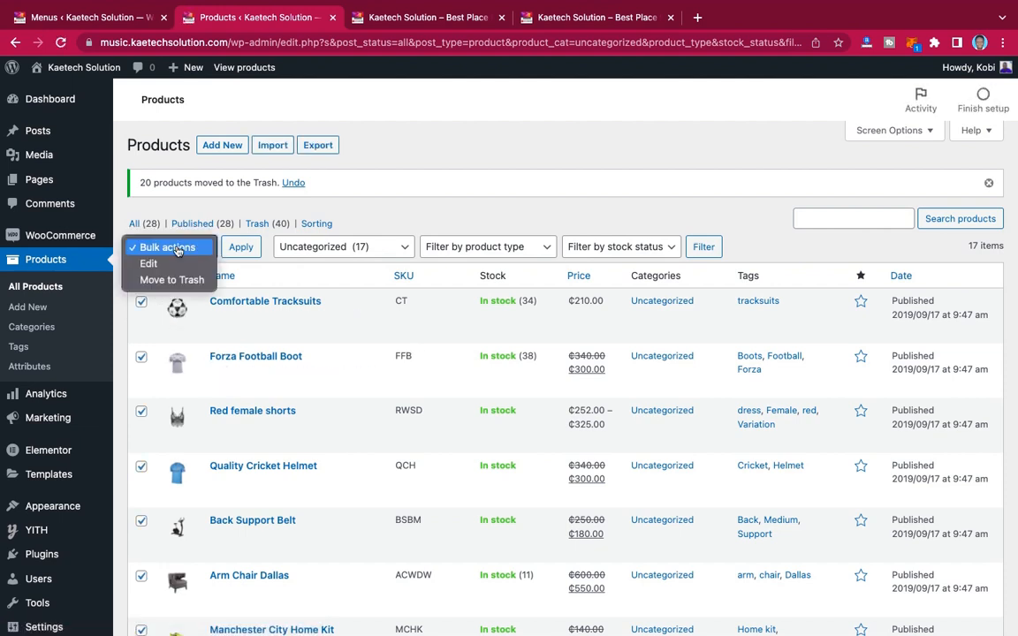
left_click(172, 281)
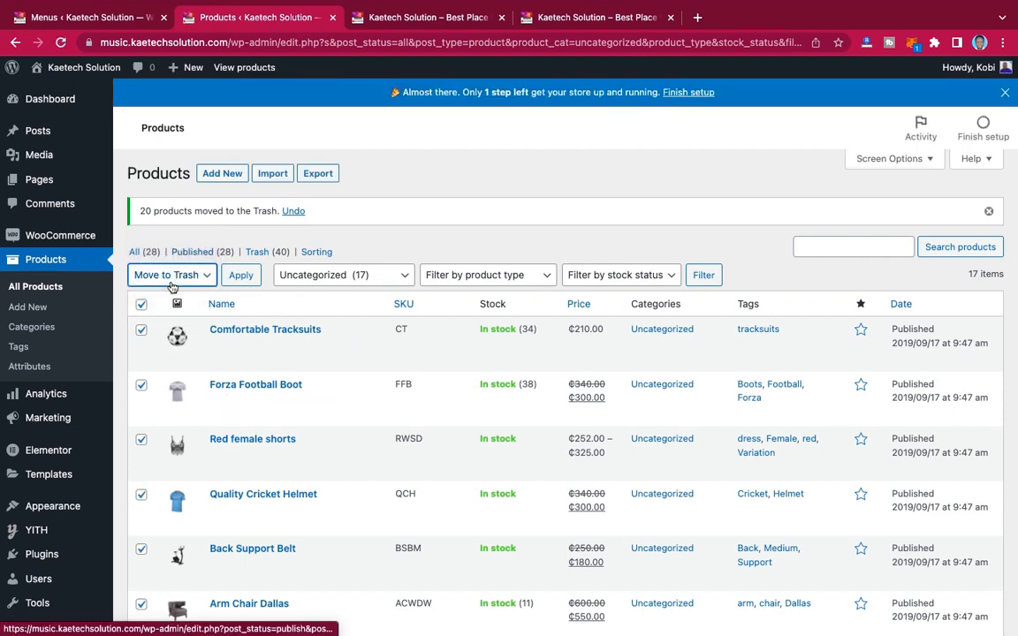
left_click(240, 275)
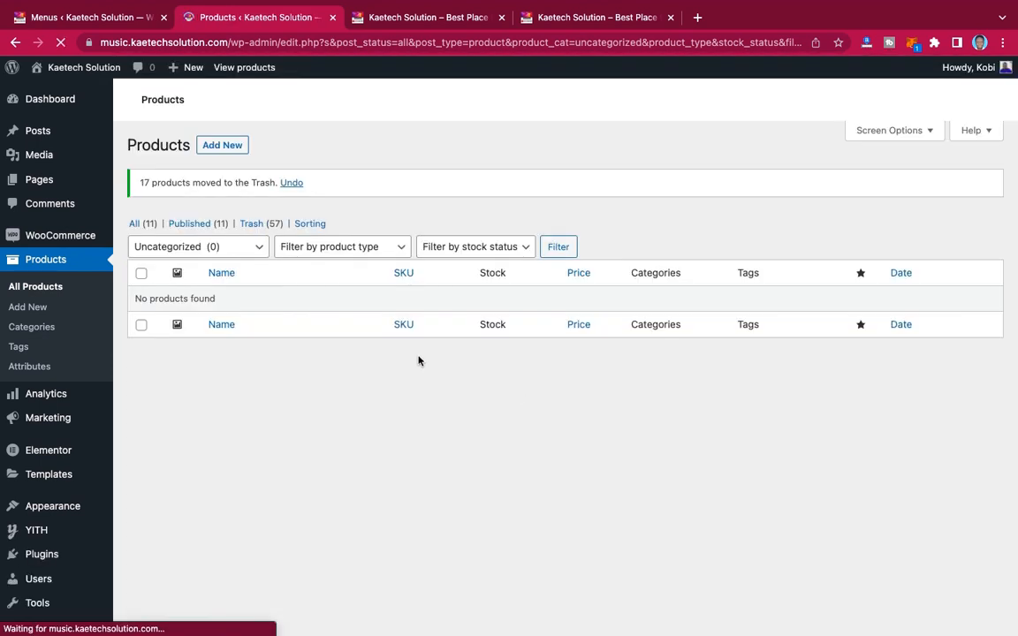
left_click(252, 223)
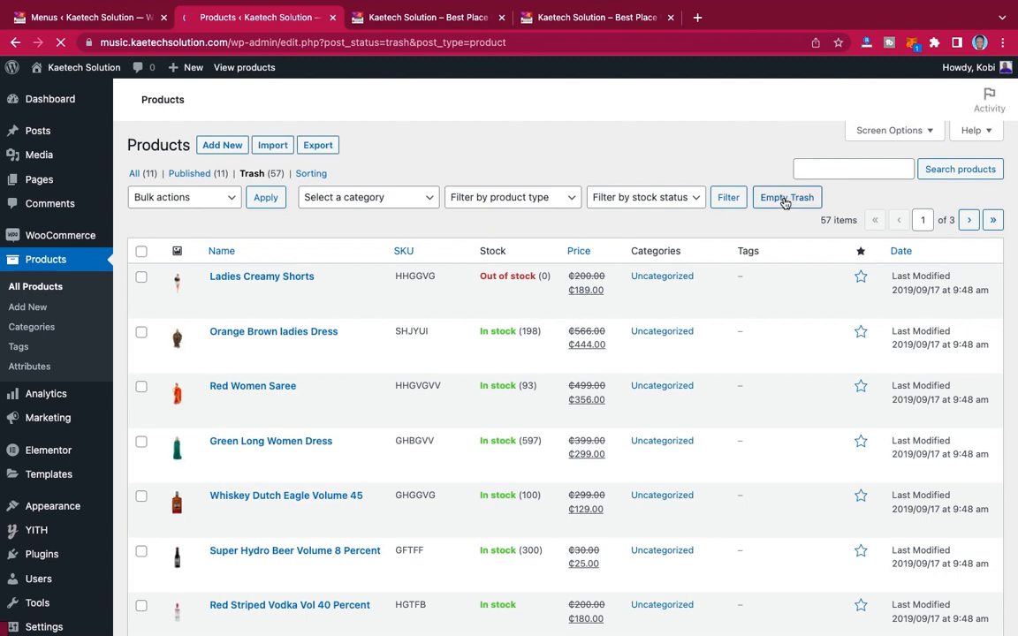
left_click(784, 202)
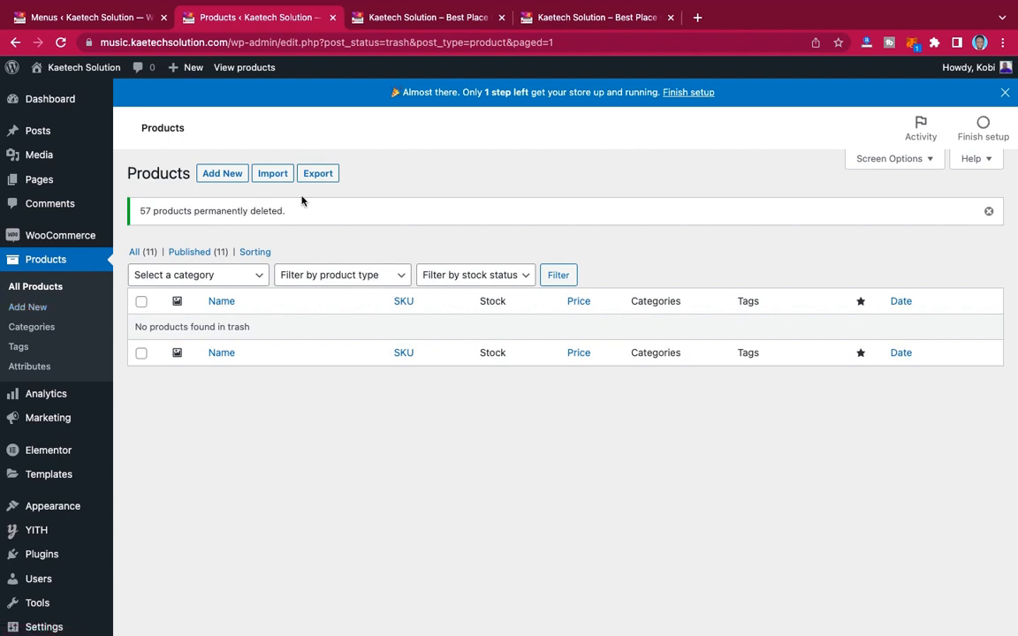
- Create a new product attribute named Color in the store's product attributes
left_click(32, 368)
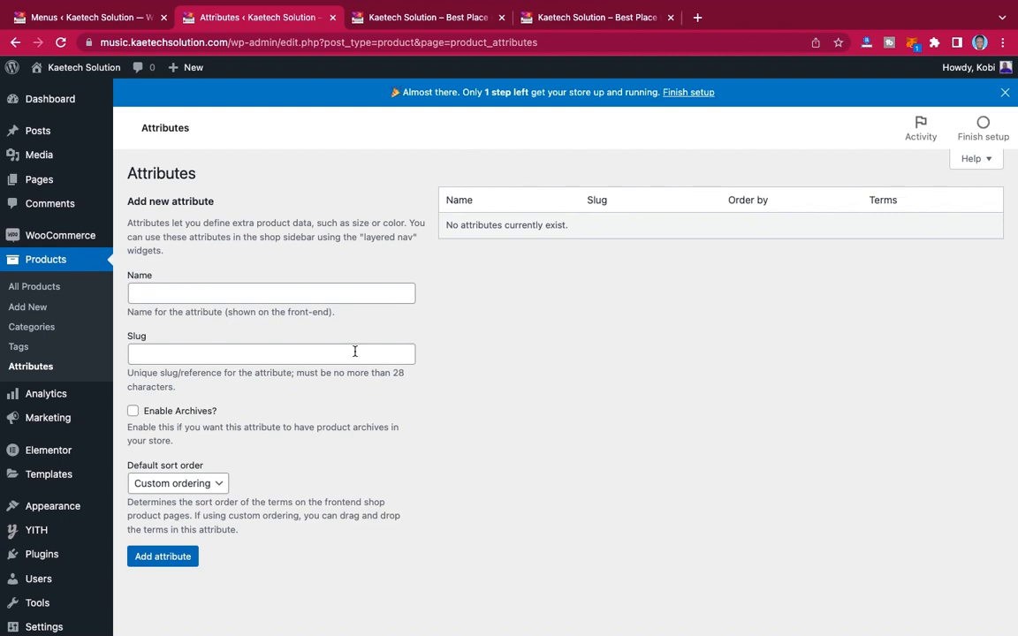
left_click(287, 293)
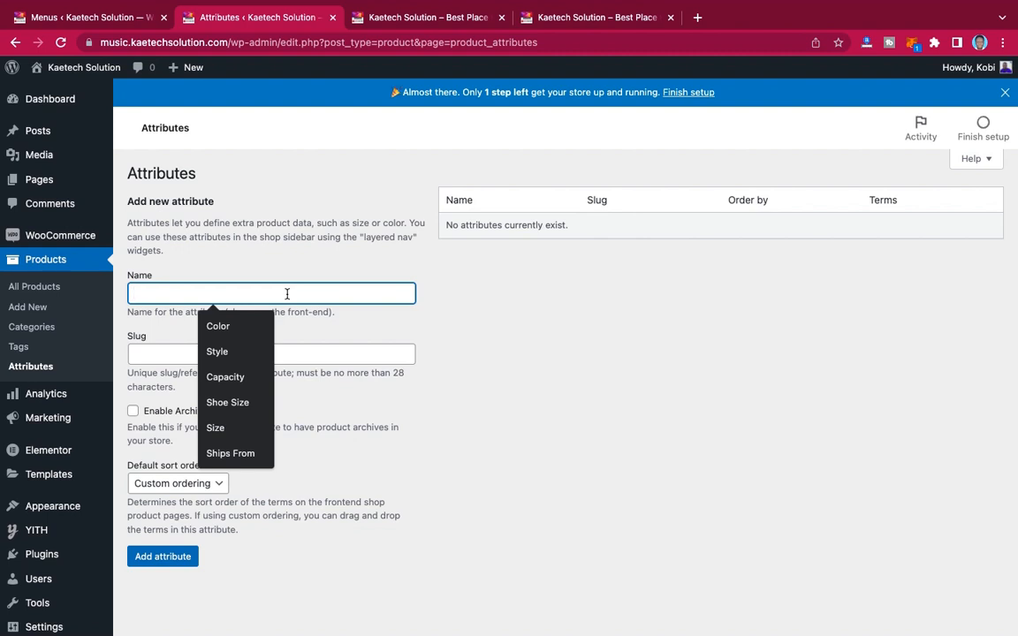
left_click(260, 326)
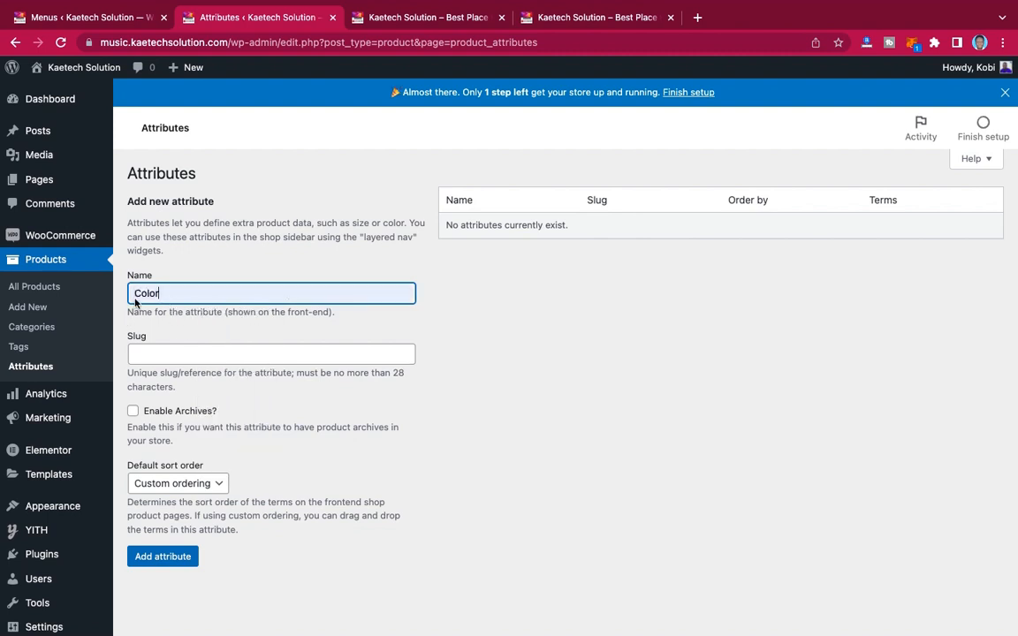
scroll(195, 411, "down", 1)
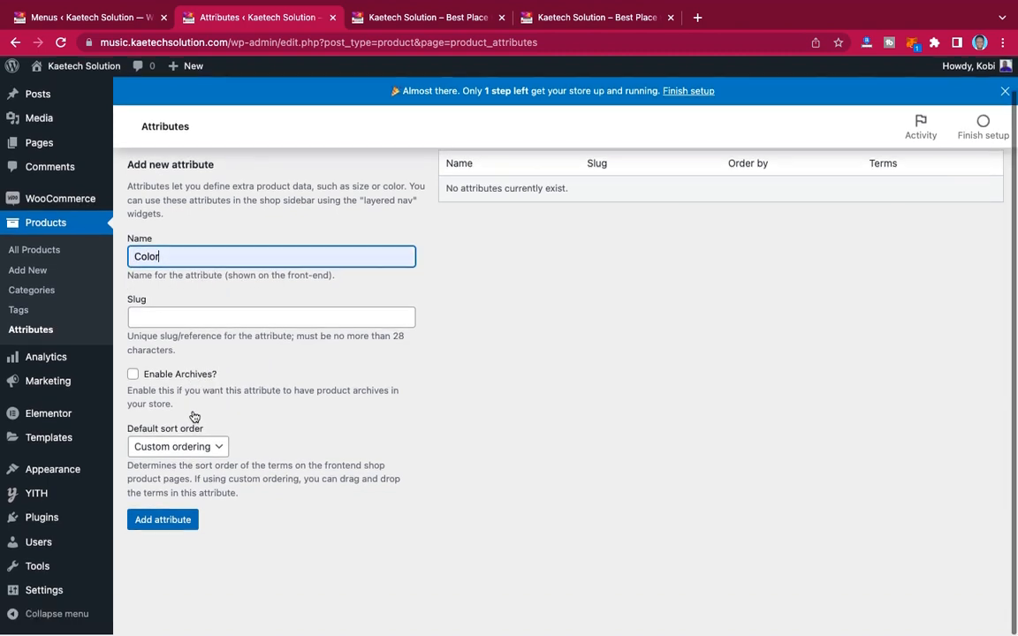
left_click(166, 530)
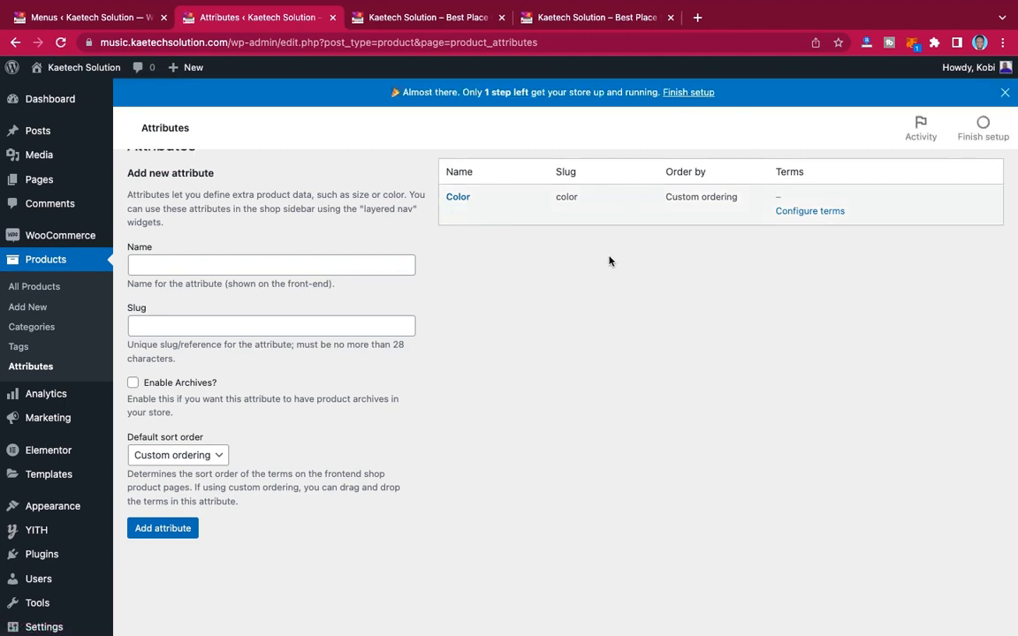
scroll(608, 260, "up", 1)
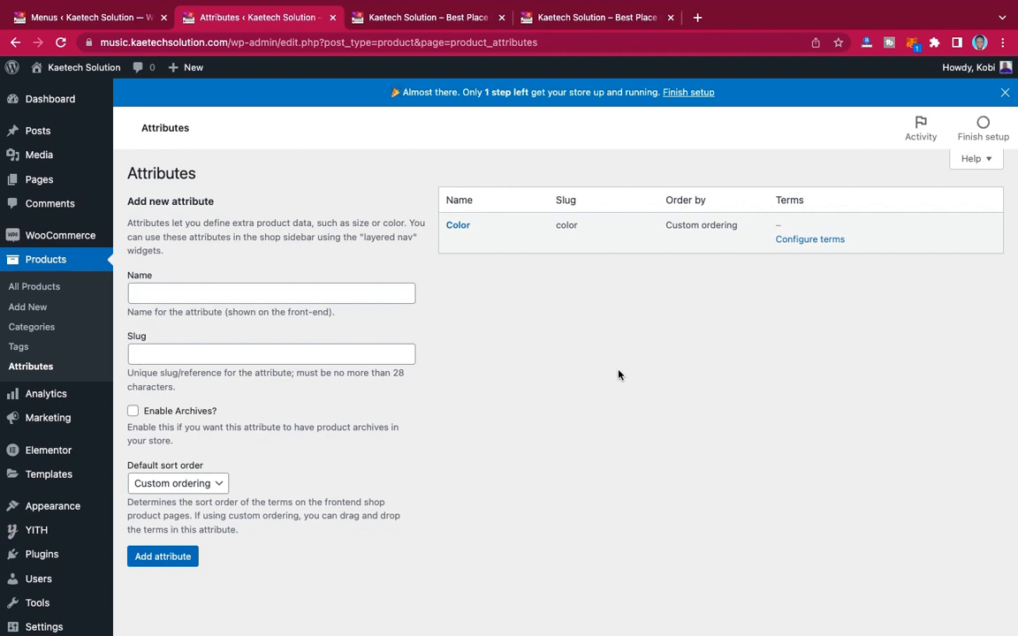
- Open the term configuration of the Color attribute and add the term Black
left_click(820, 241)
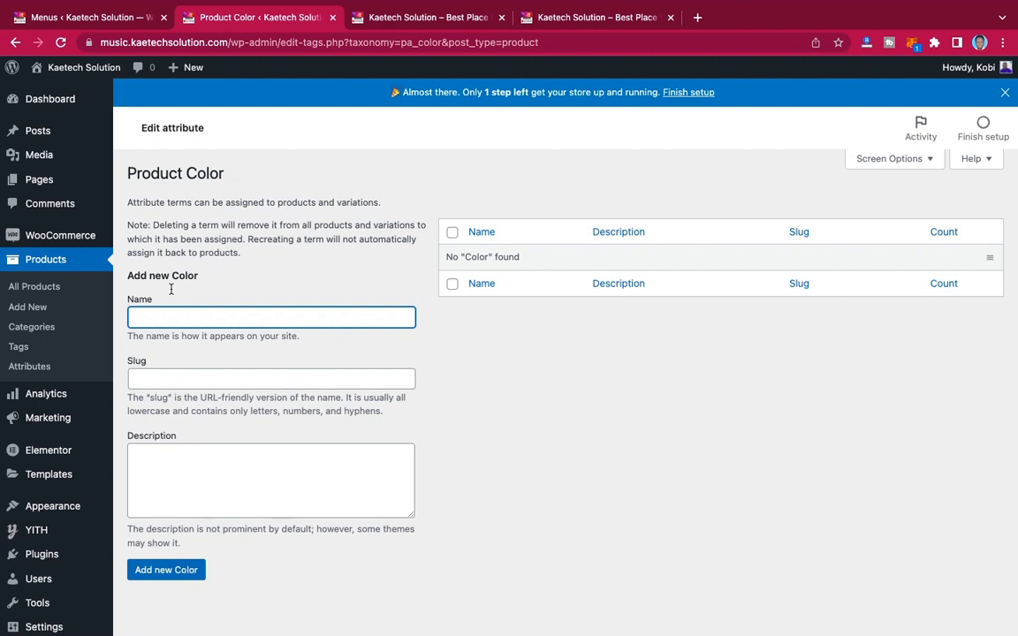
type("Vla")
key("BackSpace")
type("Black")
scroll(231, 350, "down", 1)
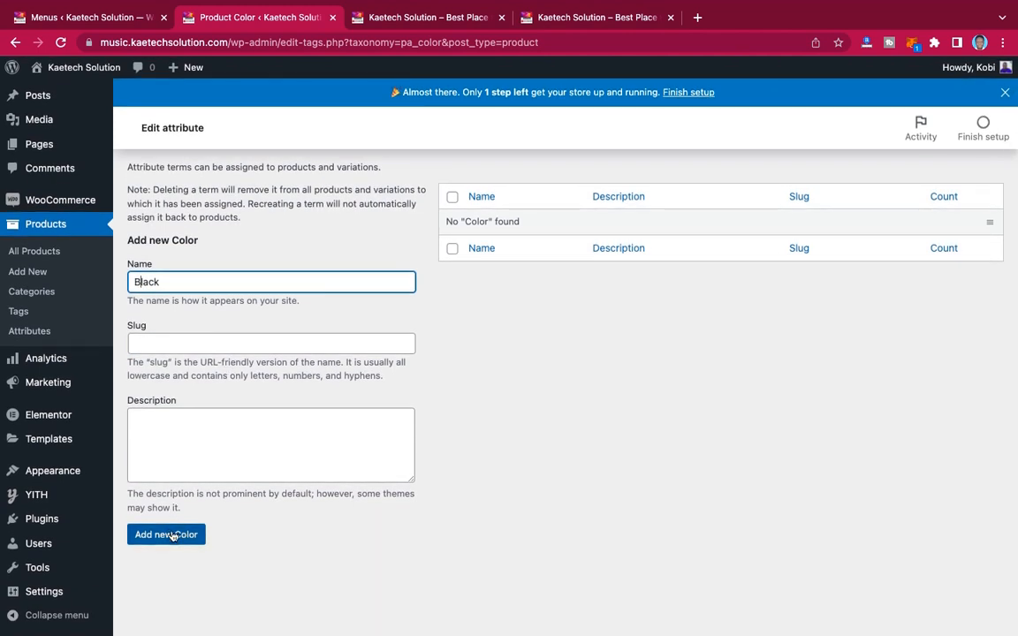
left_click(168, 529)
- Add the term White to the Color attribute, correcting the misspelled name before saving
left_click(176, 331)
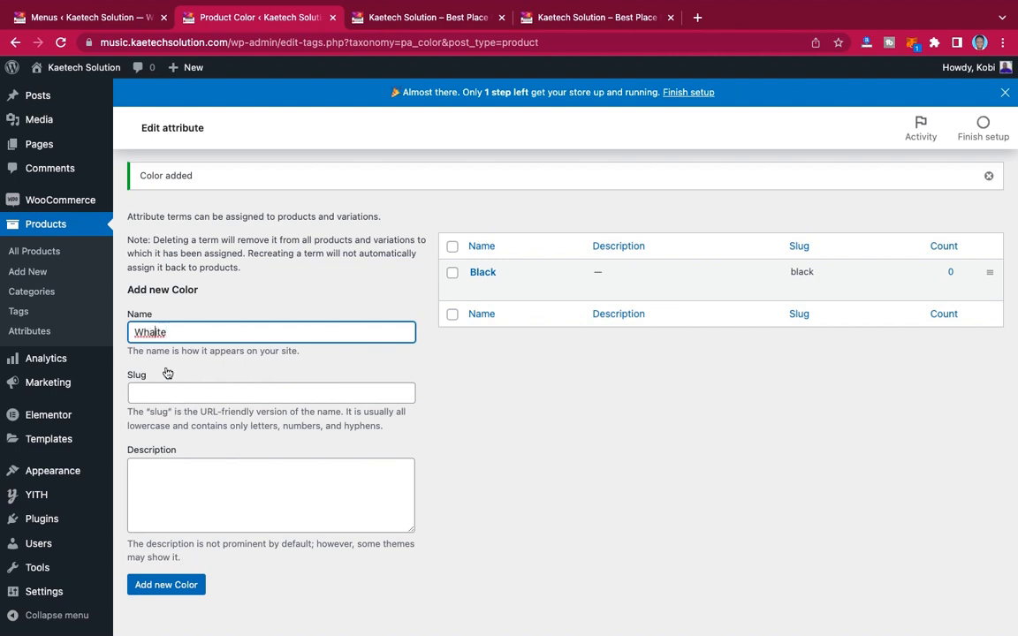
key("Left")
key("Left")
key("Left")
key("BackSpace")
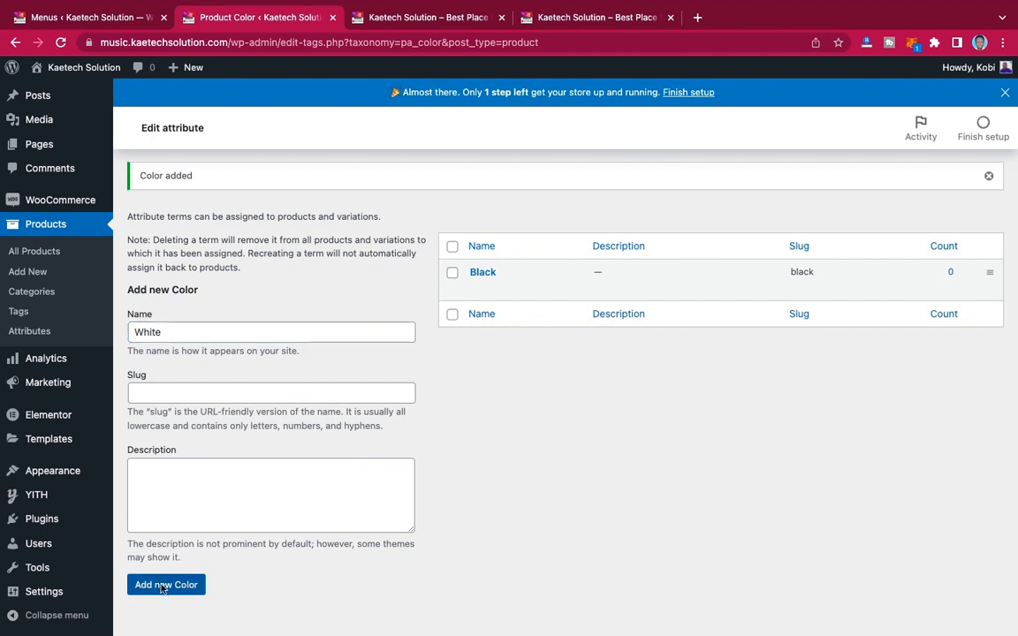
left_click(164, 584)
- Add the terms Blue and Red to the Color attribute
left_click(191, 332)
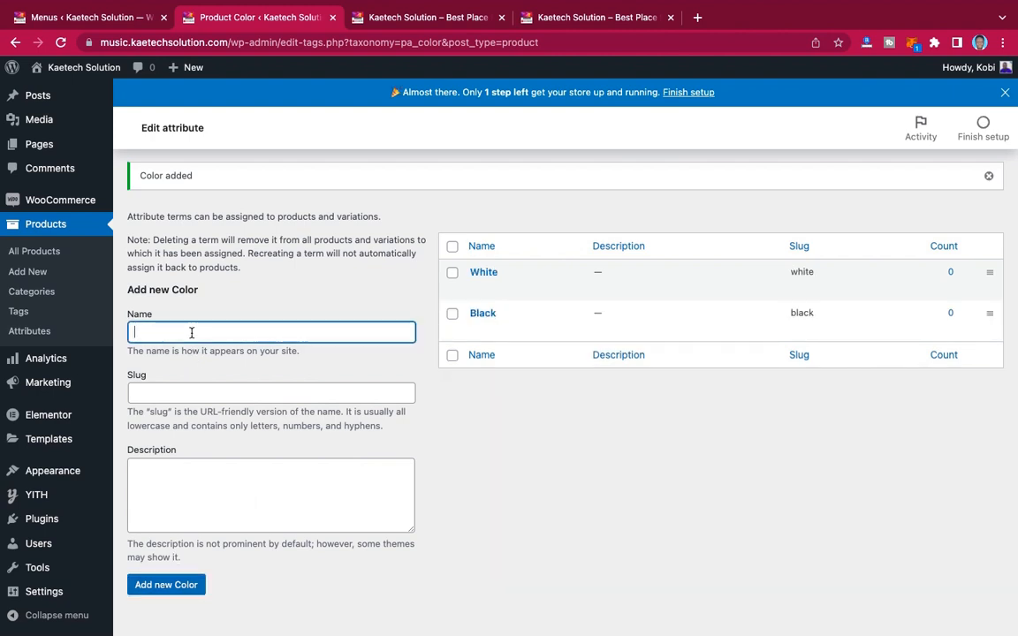
type("Blue")
left_click(169, 585)
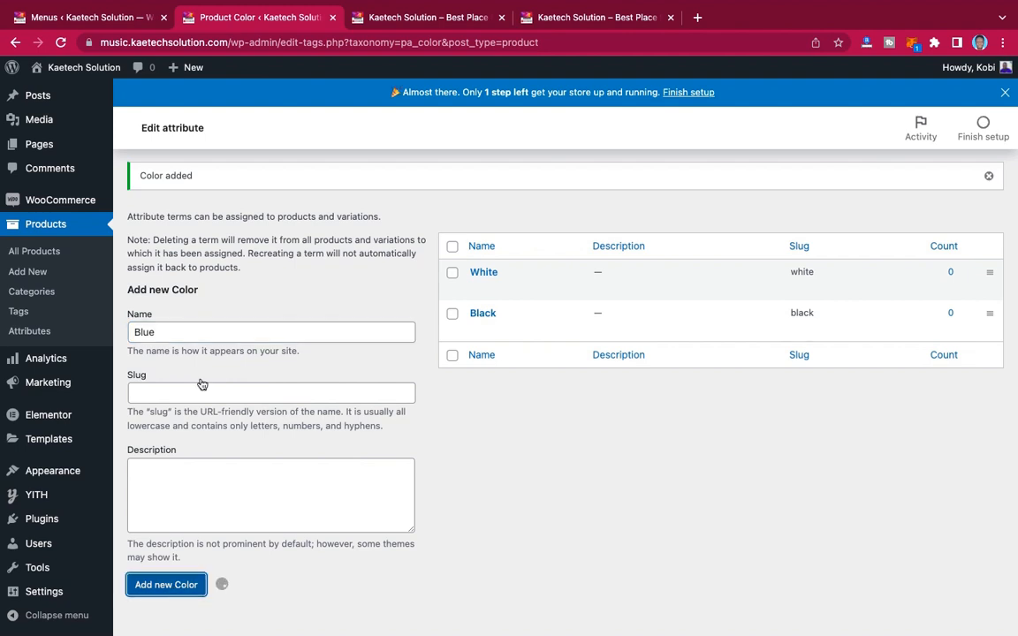
left_click(192, 332)
type("Red")
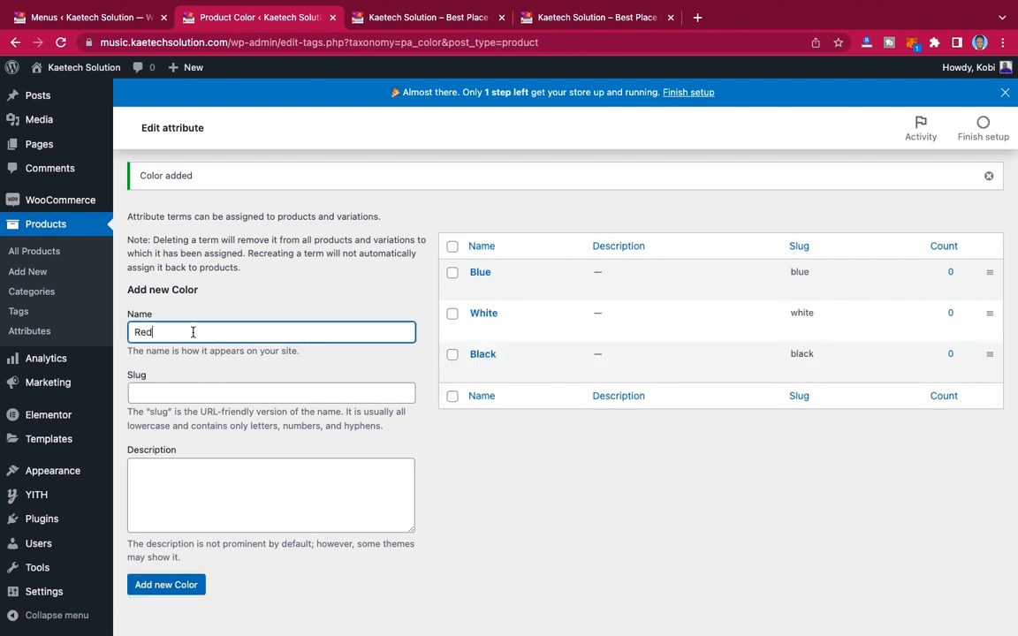
left_click(188, 583)
- Add the terms Green and Yellow to the Color attribute
left_click(179, 330)
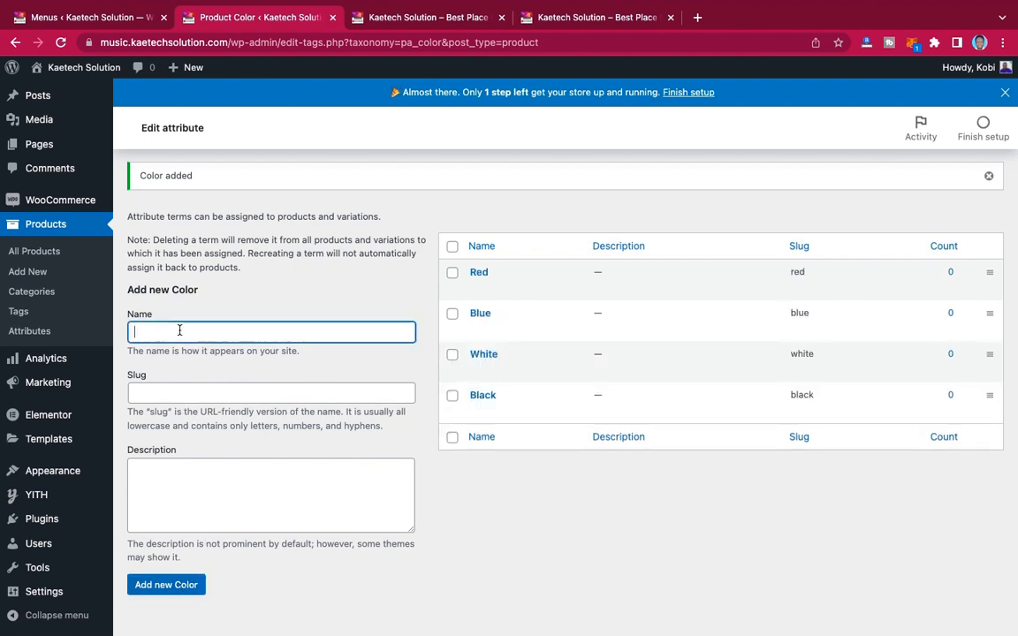
type("Green")
left_click(166, 584)
left_click(167, 334)
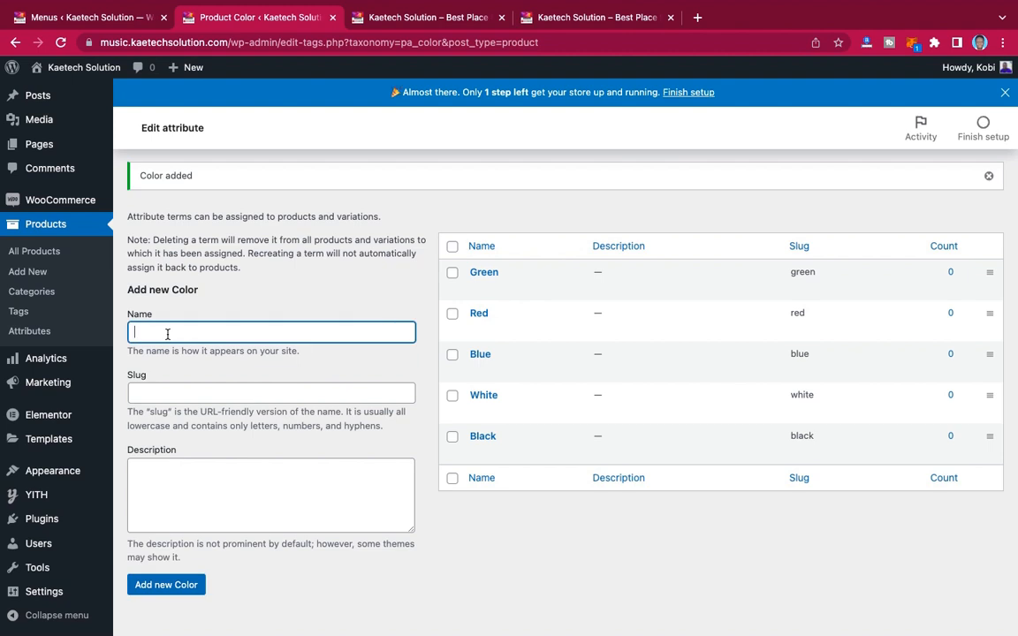
type("Yellow")
left_click(155, 584)
- Add the terms Gold and Wine to the Color attribute
left_click(182, 331)
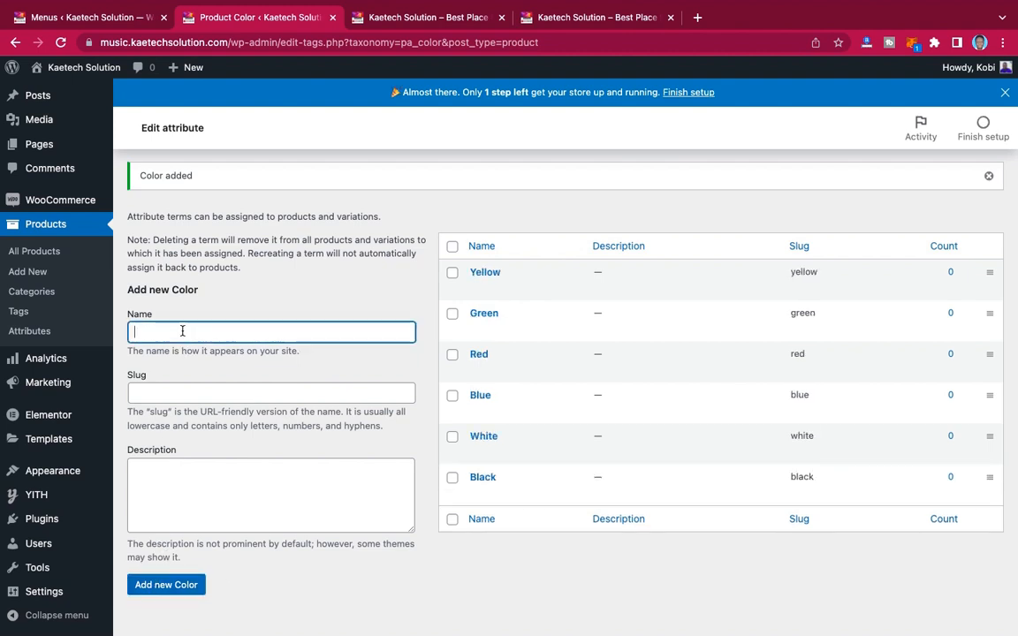
type("Gold")
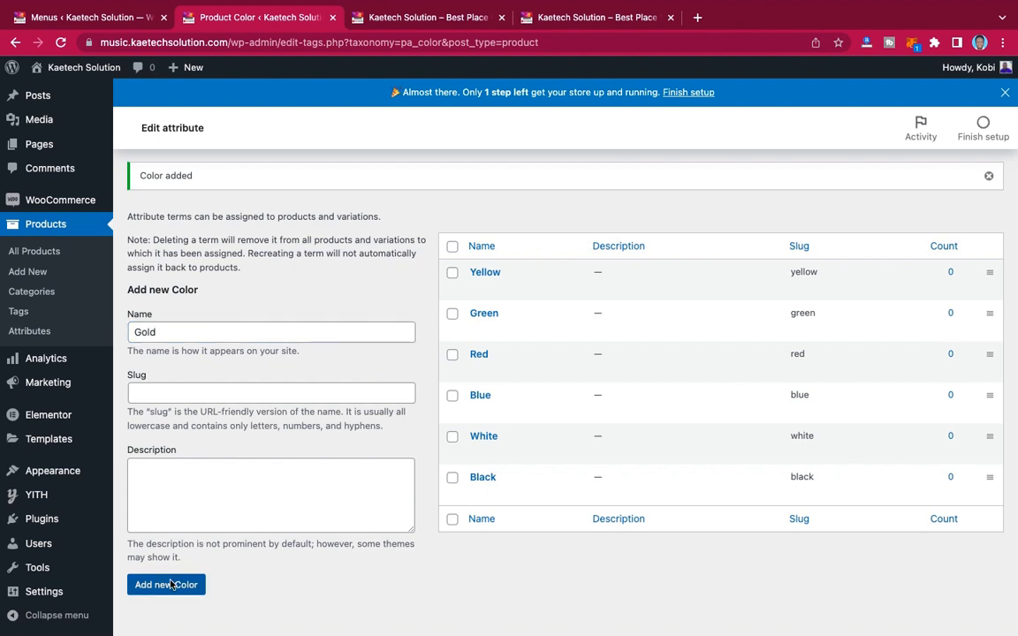
left_click(167, 584)
left_click(169, 333)
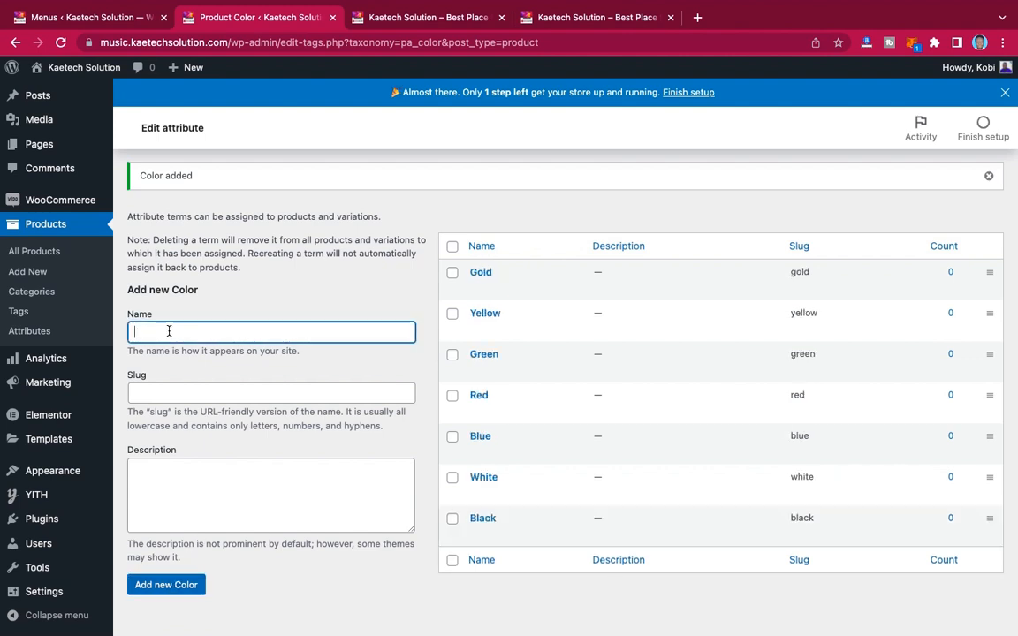
type("Wine")
left_click(154, 584)
- Add the terms Brown and Silver to the Color attribute and review the color list
left_click(166, 331)
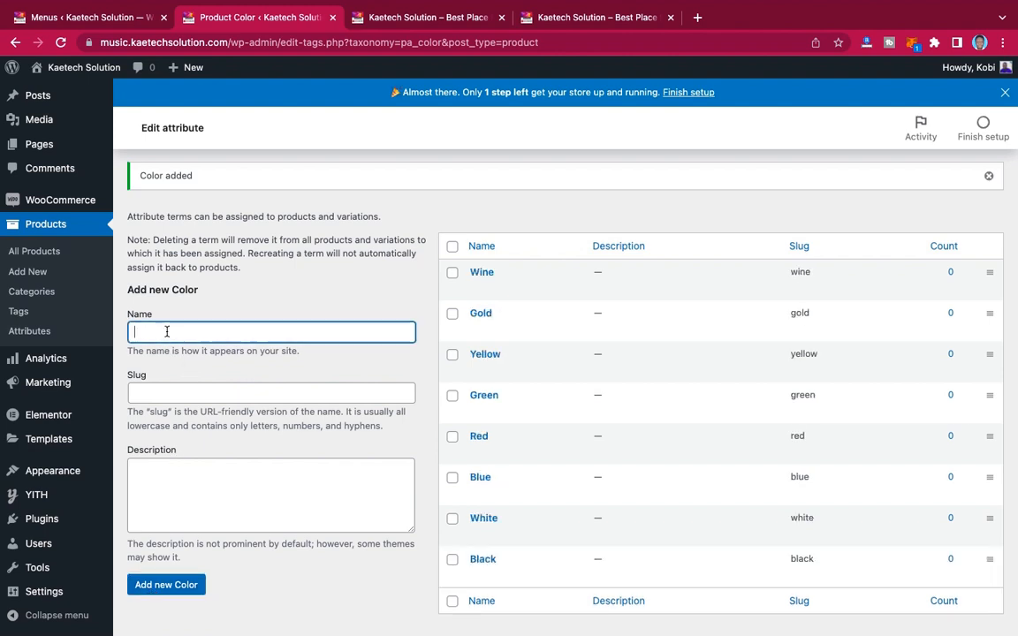
type("Brown")
left_click(162, 583)
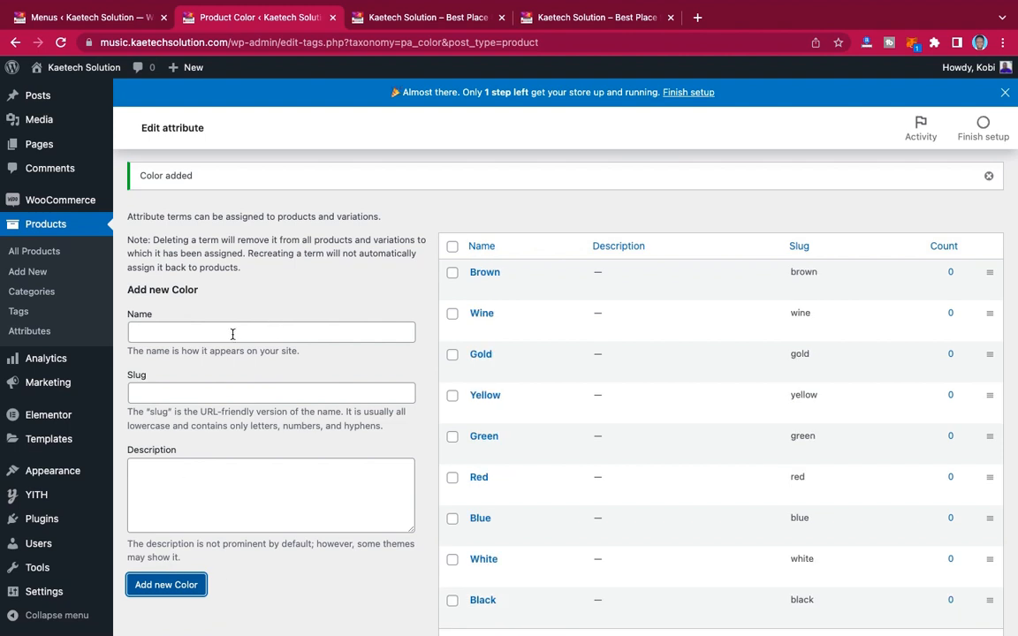
left_click(201, 331)
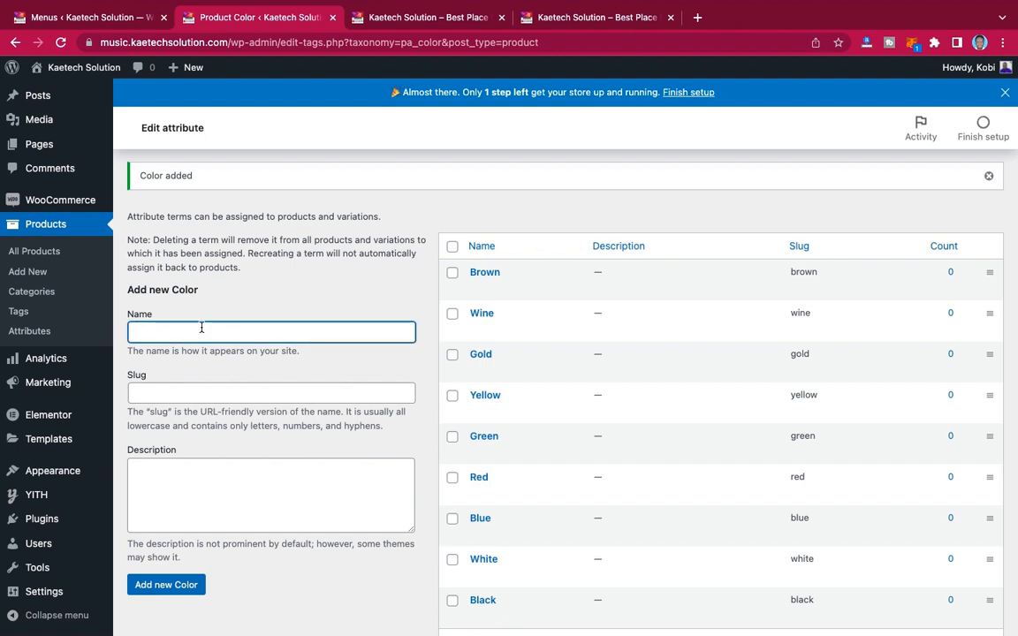
type("Silver")
left_click(163, 585)
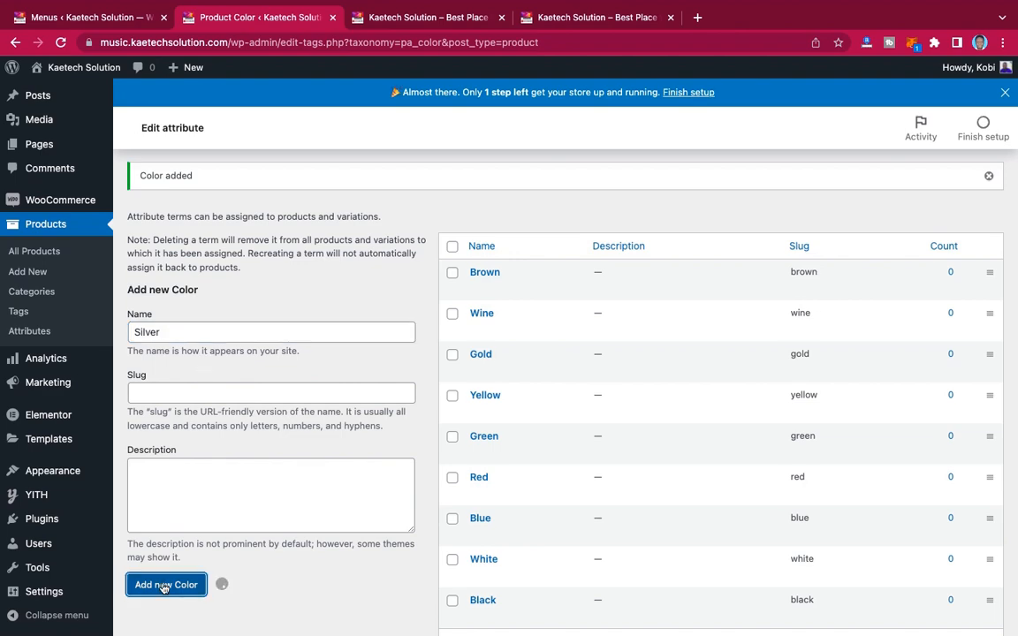
scroll(722, 505, "down", 3)
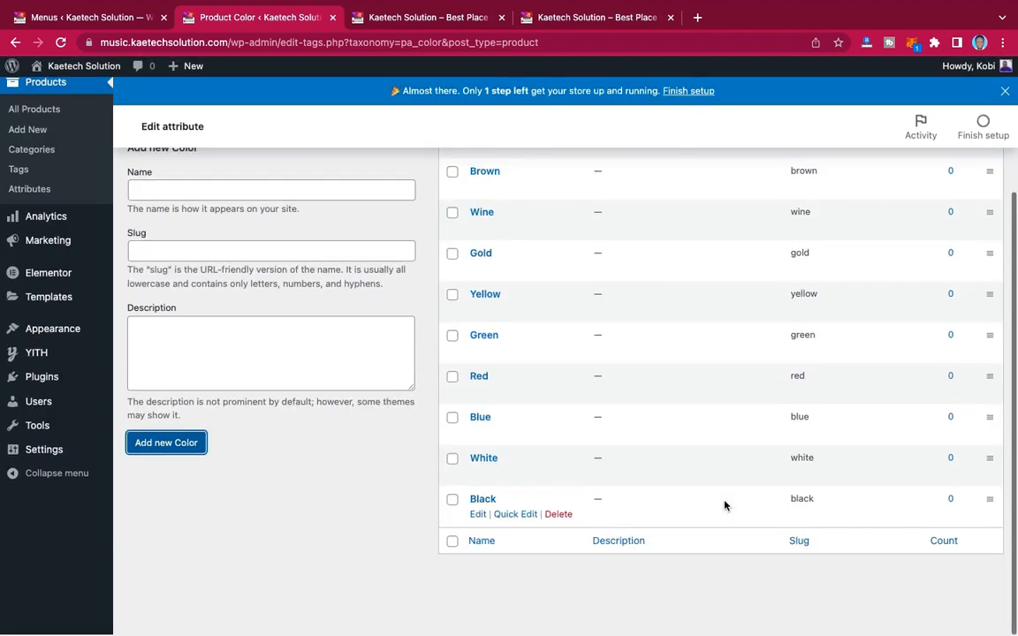
scroll(724, 505, "up", 4)
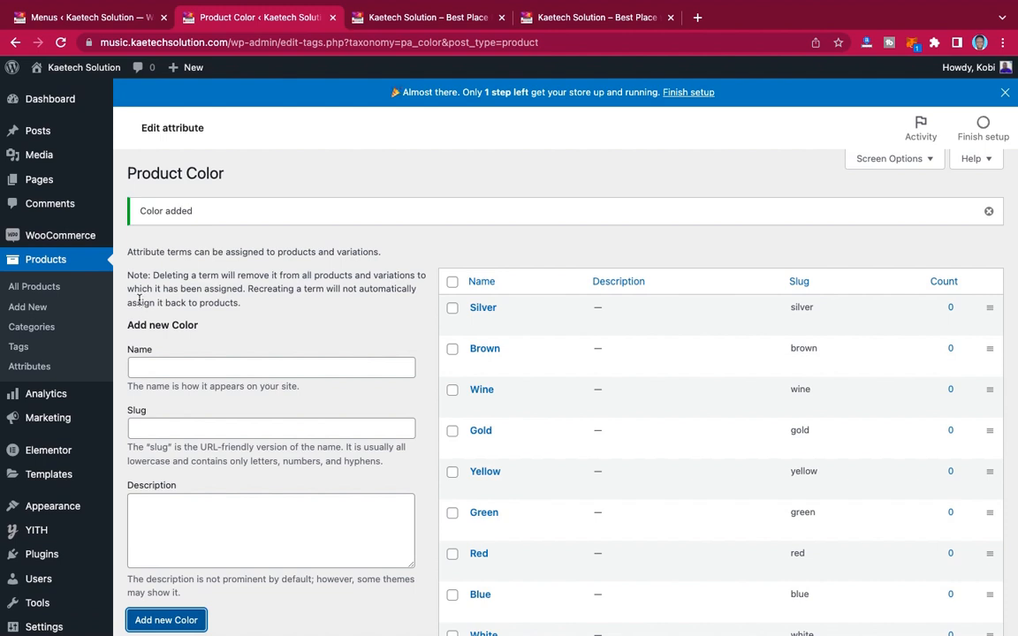
- Start a new product and look through the blog.kaetechsolution.com store's home page for a sample product to recreate
left_click(29, 309)
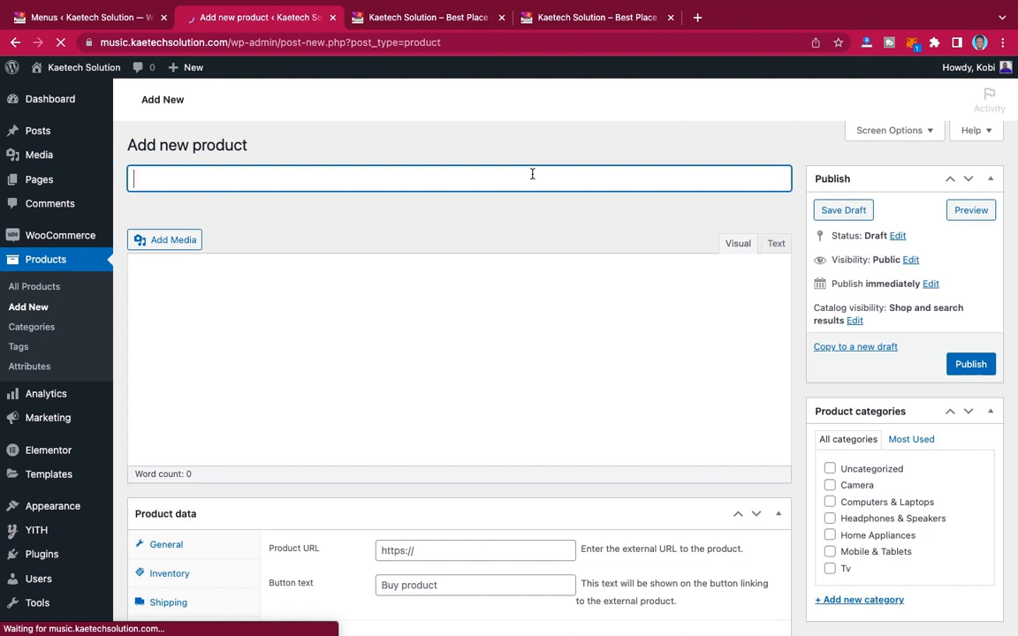
left_click(592, 19)
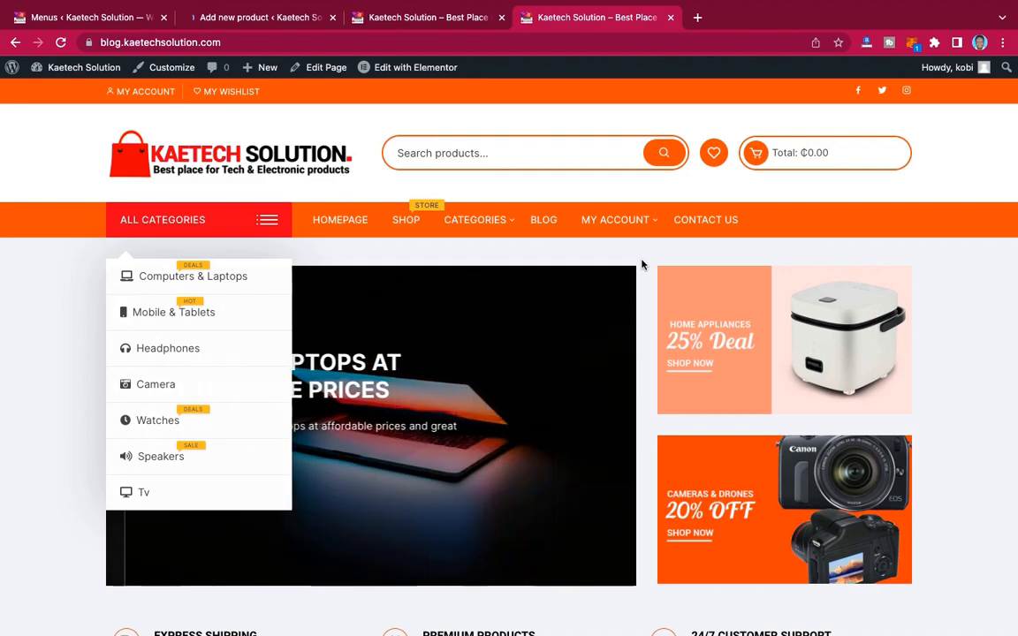
scroll(969, 309, "down", 3)
scroll(970, 309, "down", 8)
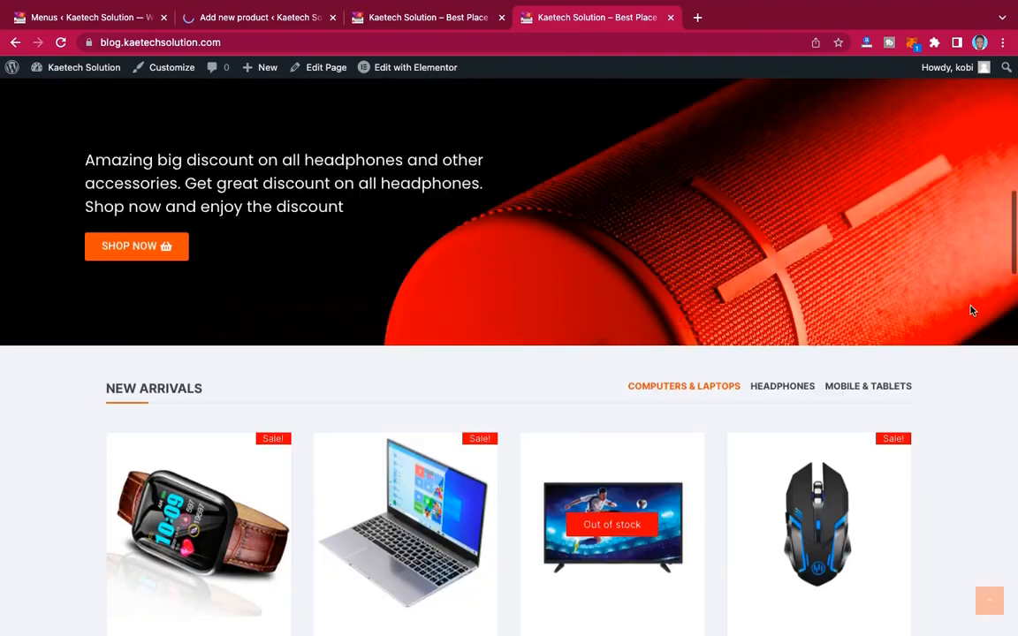
scroll(970, 309, "up", 5)
scroll(970, 310, "up", 2)
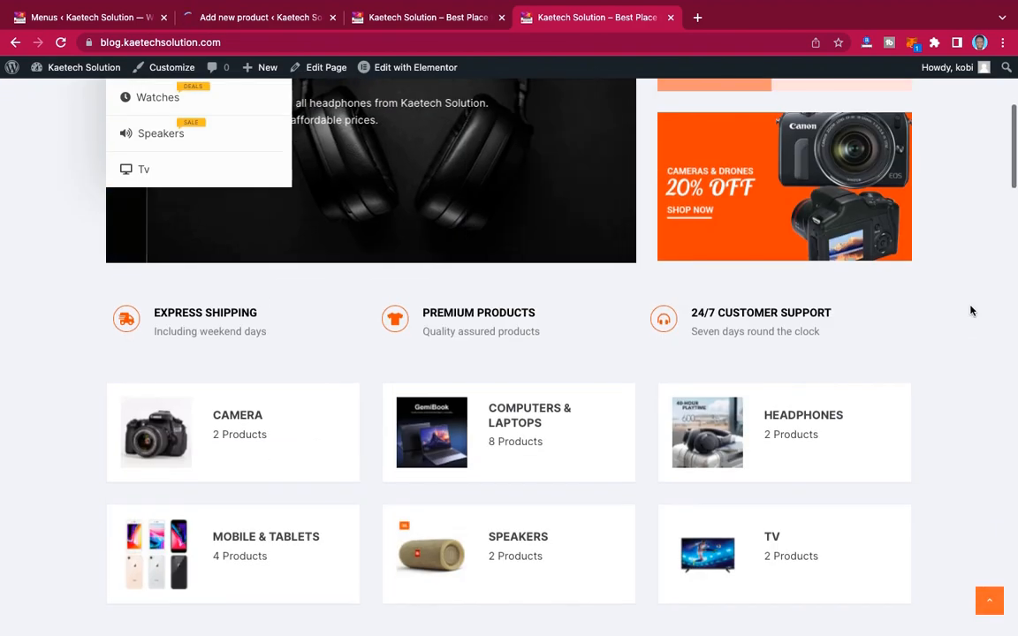
scroll(970, 310, "down", 9)
scroll(970, 310, "down", 2)
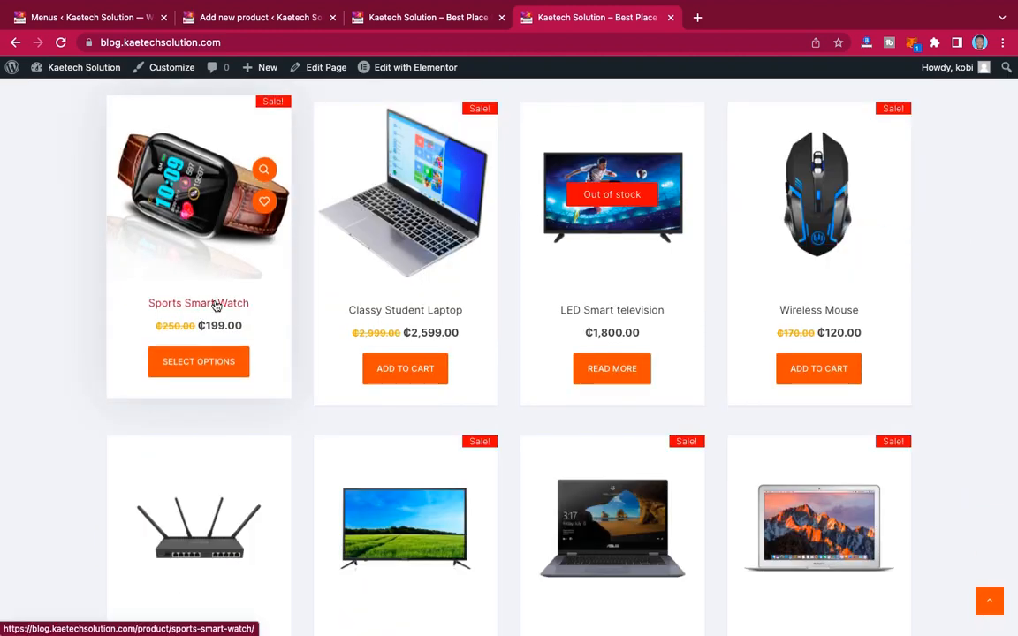
- Return to the new product form and name the product Sport Smart Watch
left_click(254, 19)
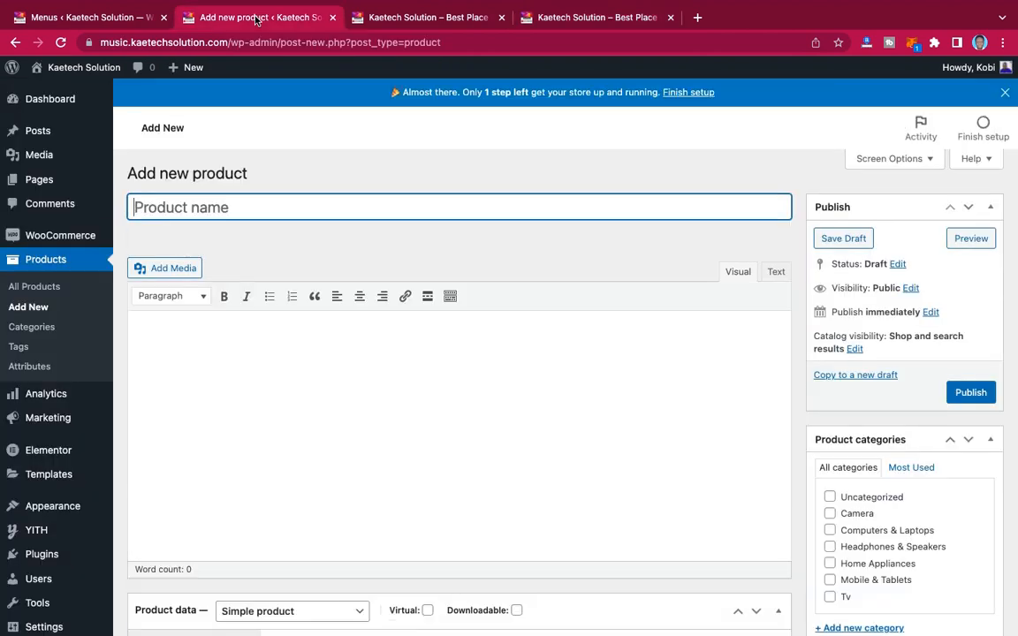
type("Sport Sma")
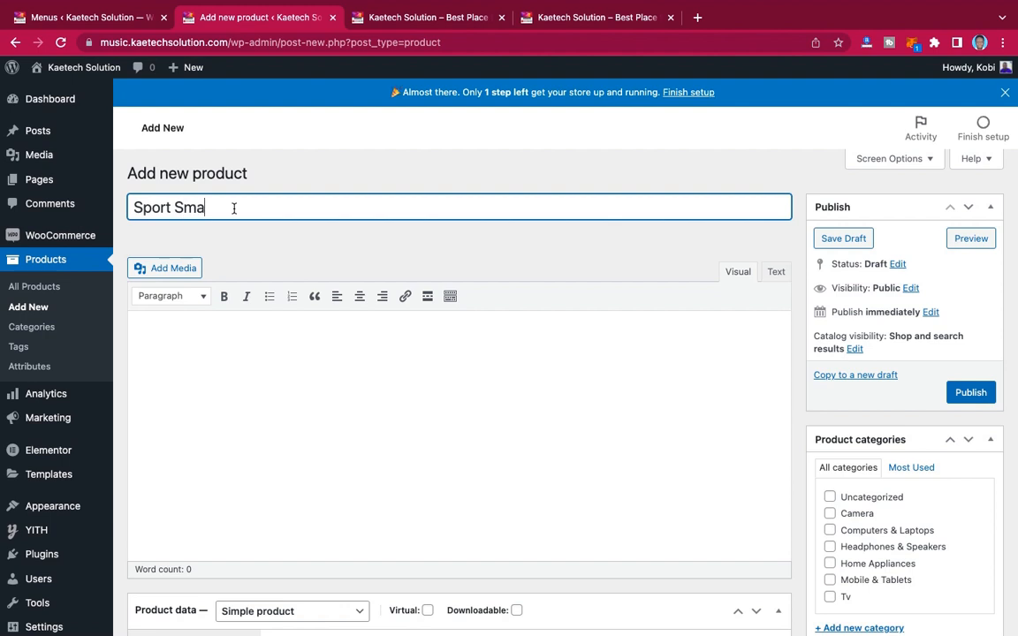
type("rt Watch")
scroll(350, 251, "down", 2)
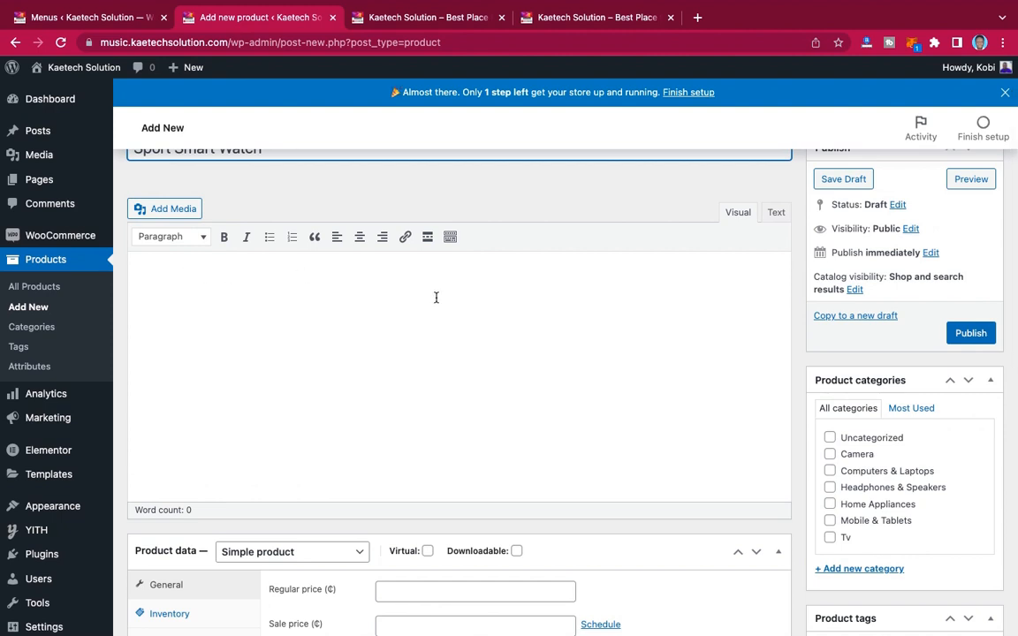
- Search Google for "dummy text generator" in a new browser tab
left_click(697, 18)
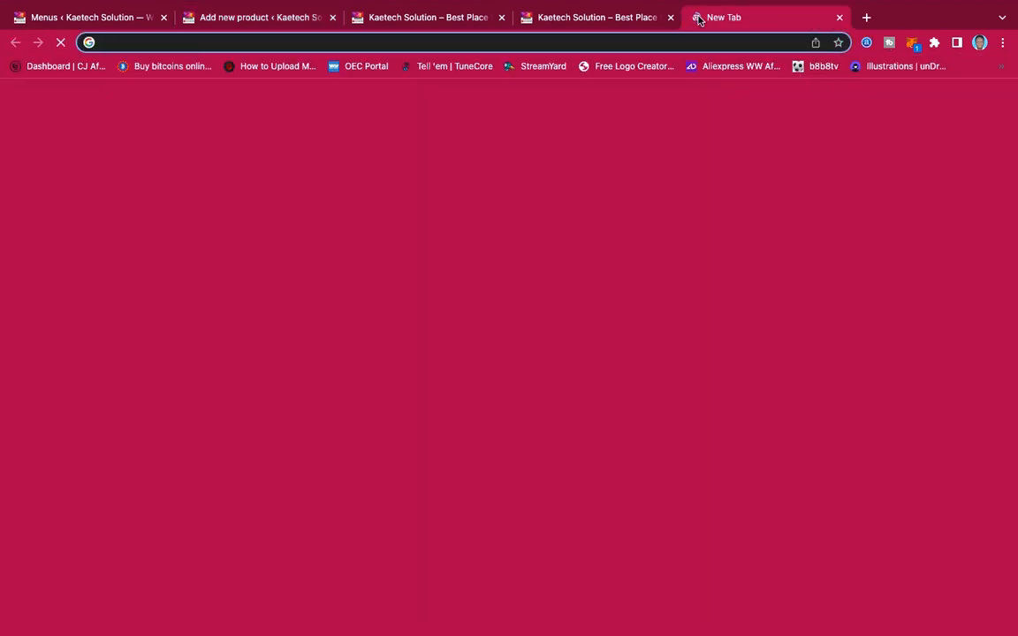
type("du")
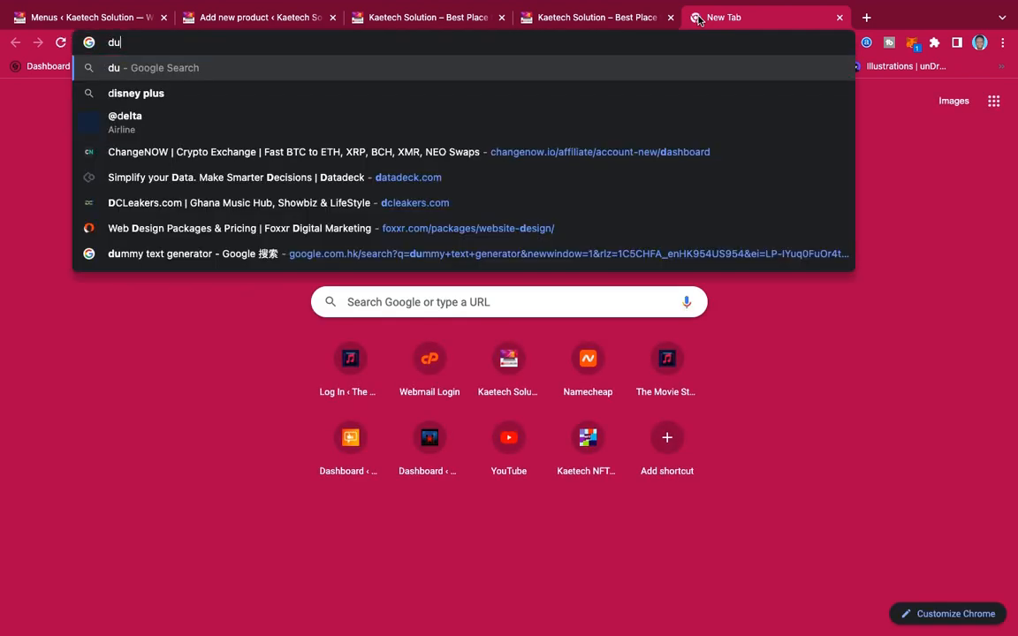
type("mmy")
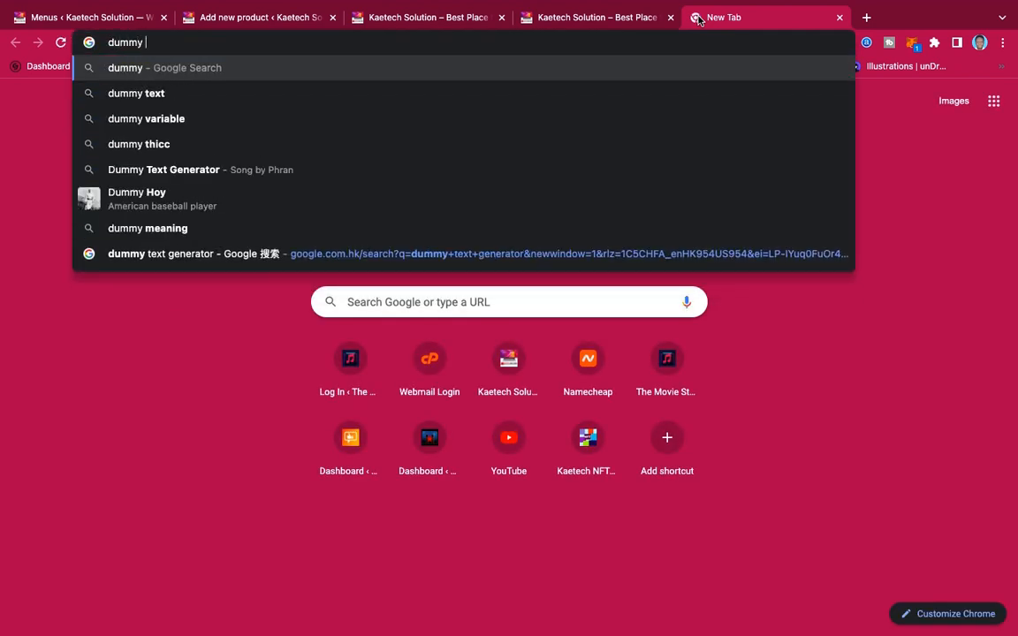
type(" te")
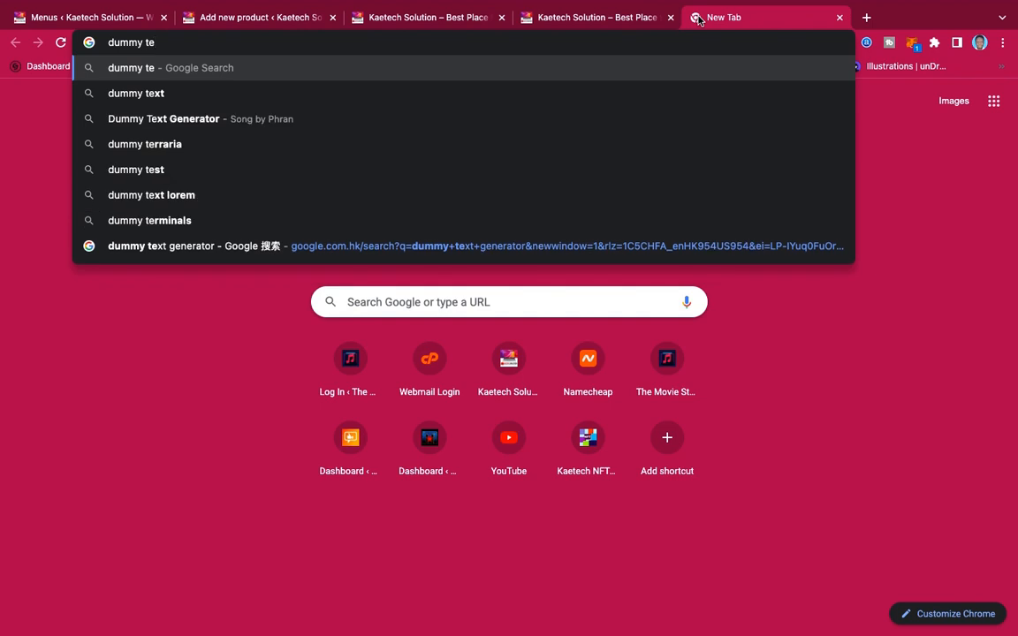
left_click(381, 119)
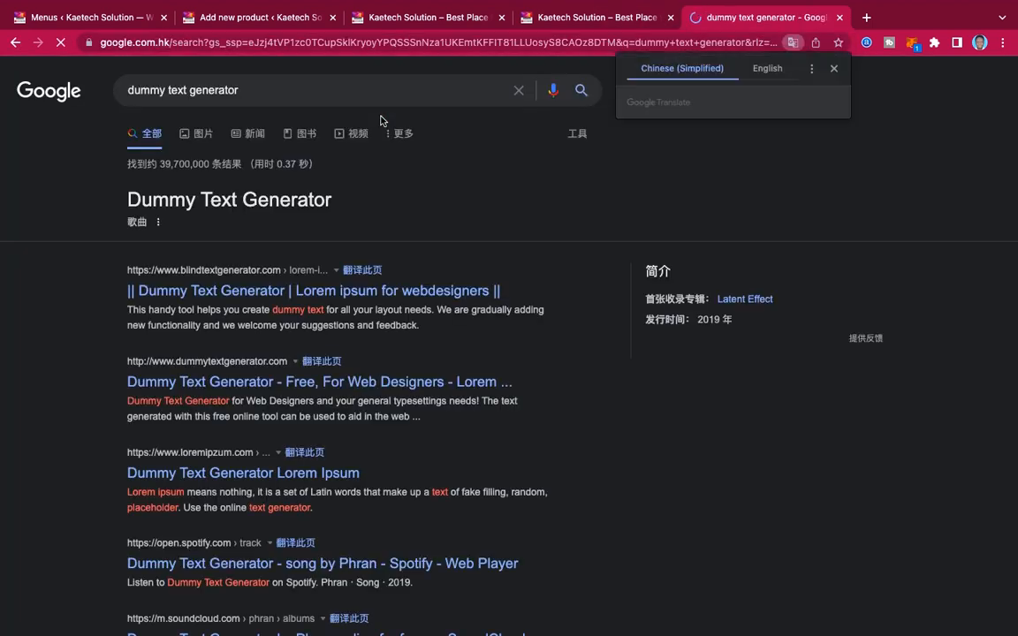
- Look through the search results and open the loremipzum.com result, Dummy Text Generator Lorem Ipsum
scroll(255, 304, "down", 3)
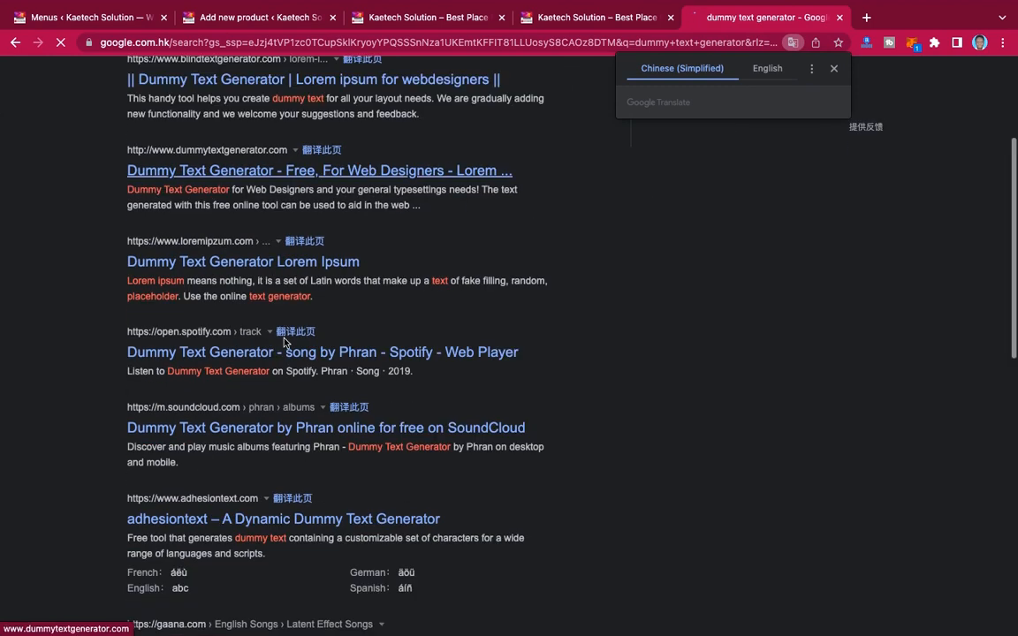
scroll(285, 345, "up", 1)
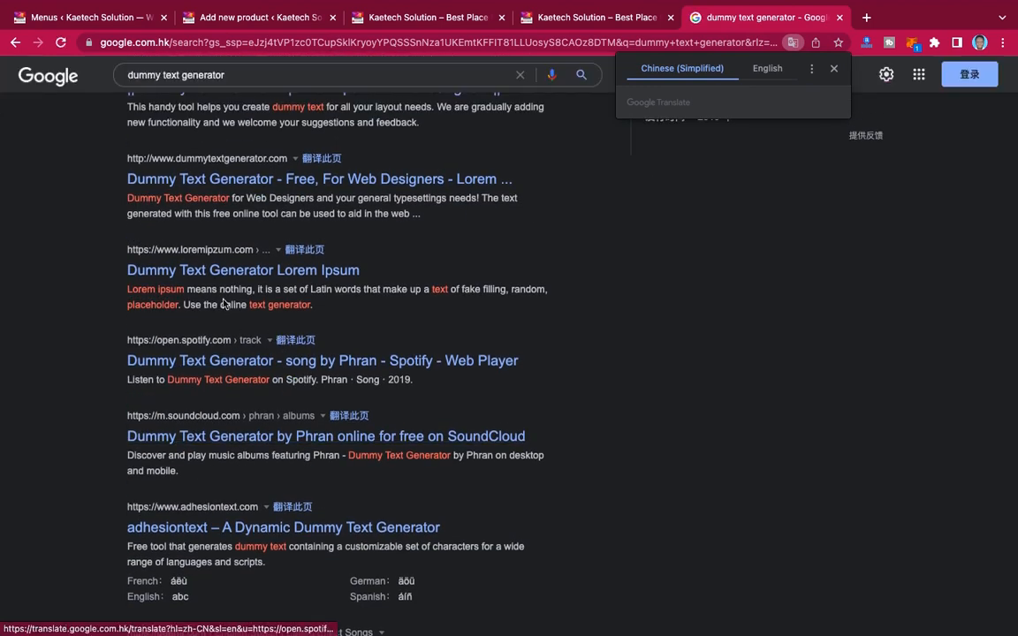
scroll(212, 361, "down", 2)
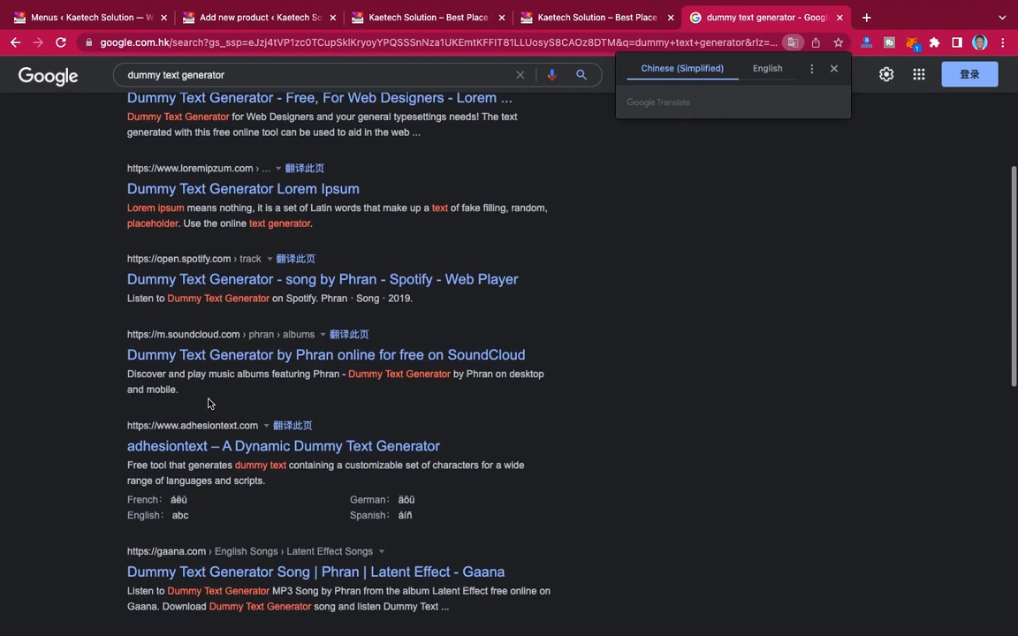
scroll(209, 402, "up", 3)
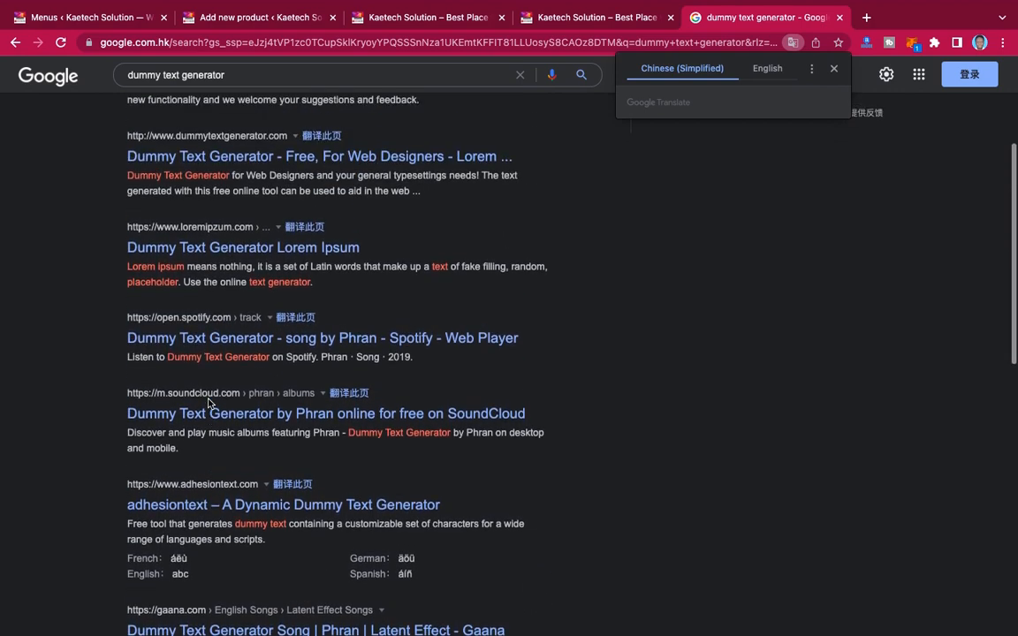
scroll(209, 401, "up", 1)
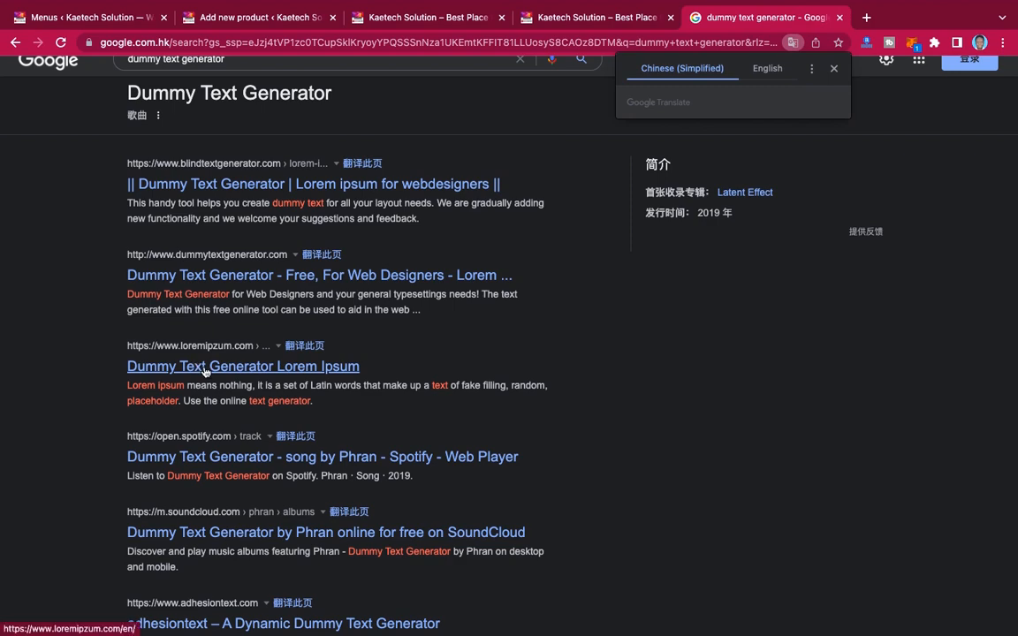
left_click(209, 368)
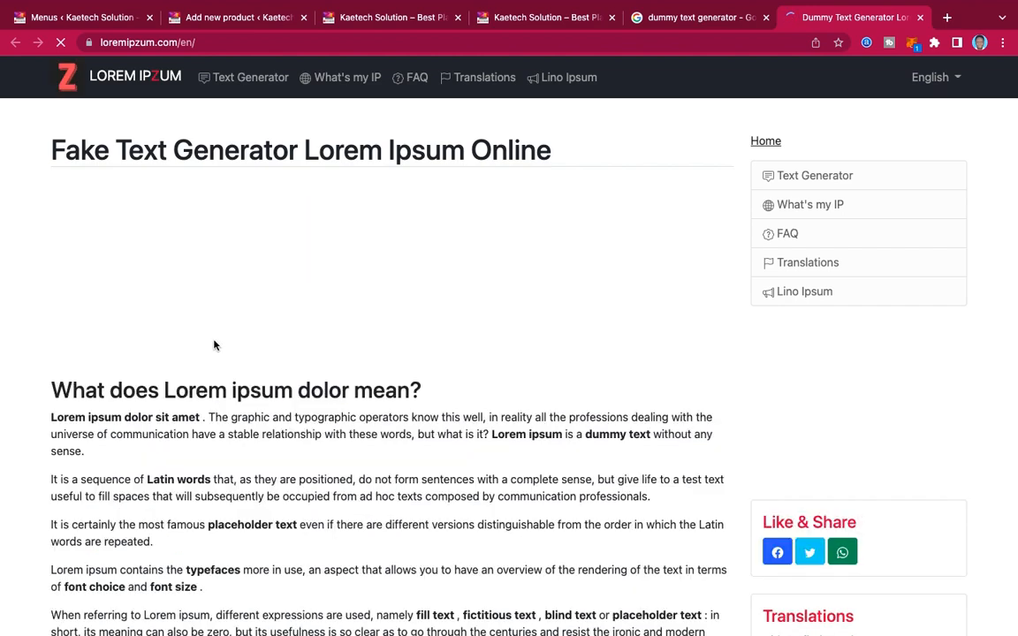
- Copy all the paragraphs of the "Why do you use?" section on the Lorem Ipzum page
scroll(215, 346, "down", 2)
scroll(215, 345, "up", 1)
scroll(215, 345, "up", 1)
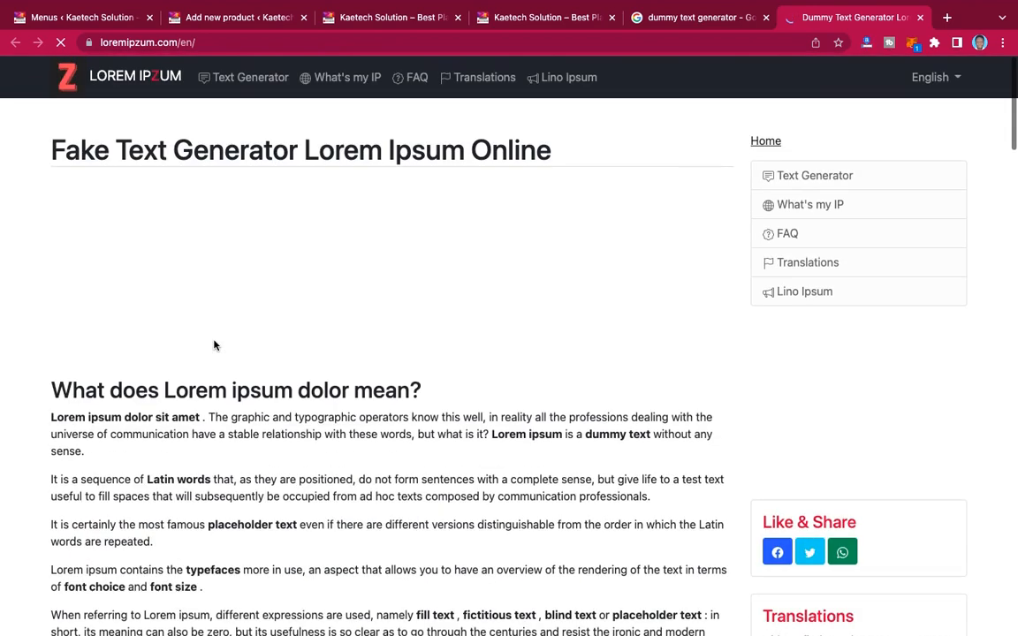
scroll(215, 346, "down", 9)
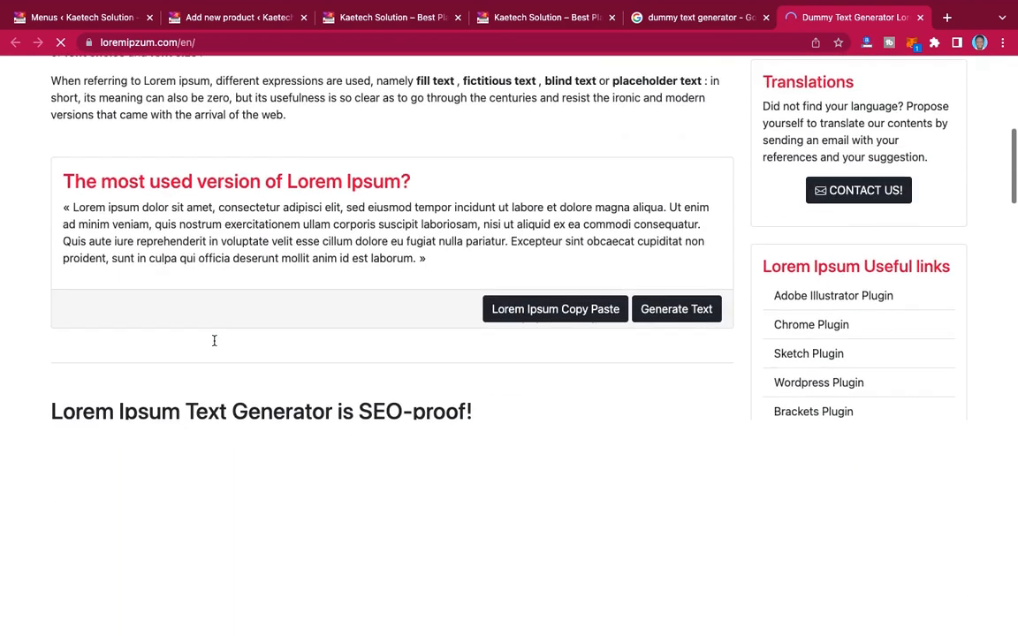
scroll(214, 345, "up", 2)
scroll(215, 343, "down", 1)
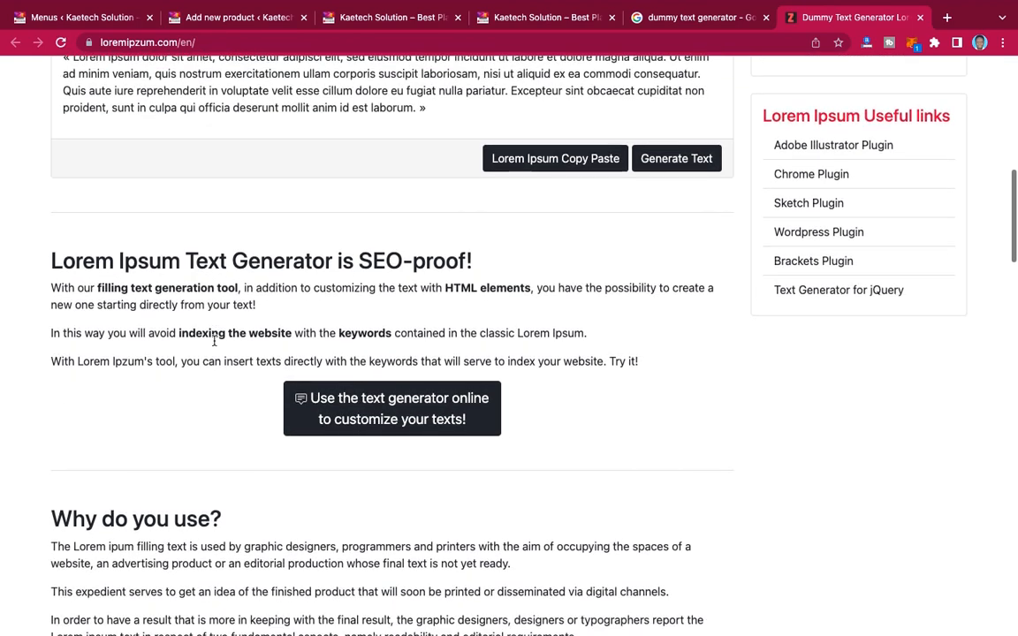
scroll(214, 340, "down", 3)
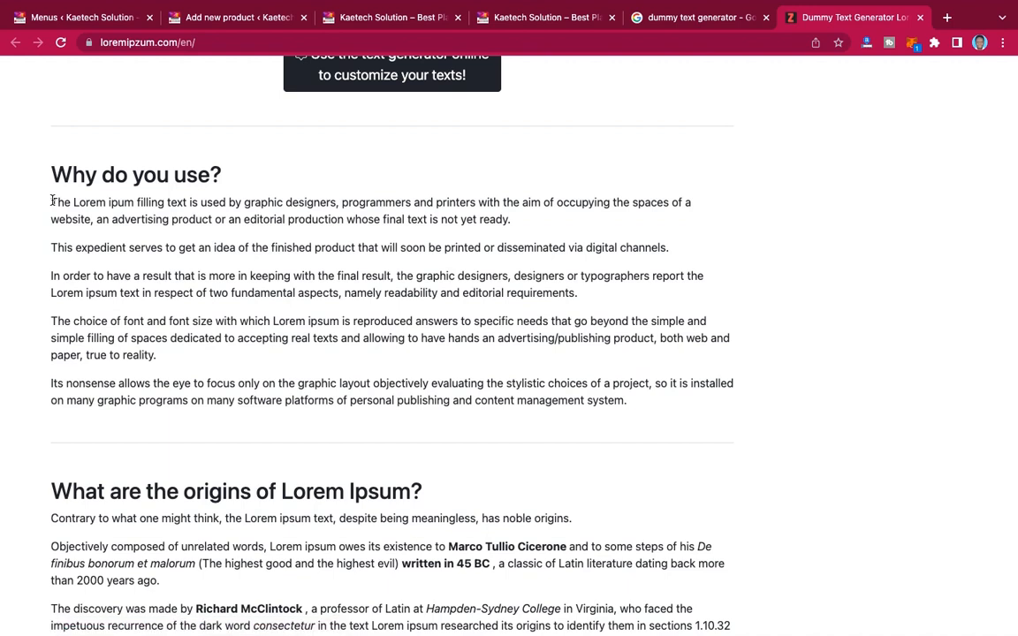
left_click_drag(52, 201, 651, 409)
key("super+c")
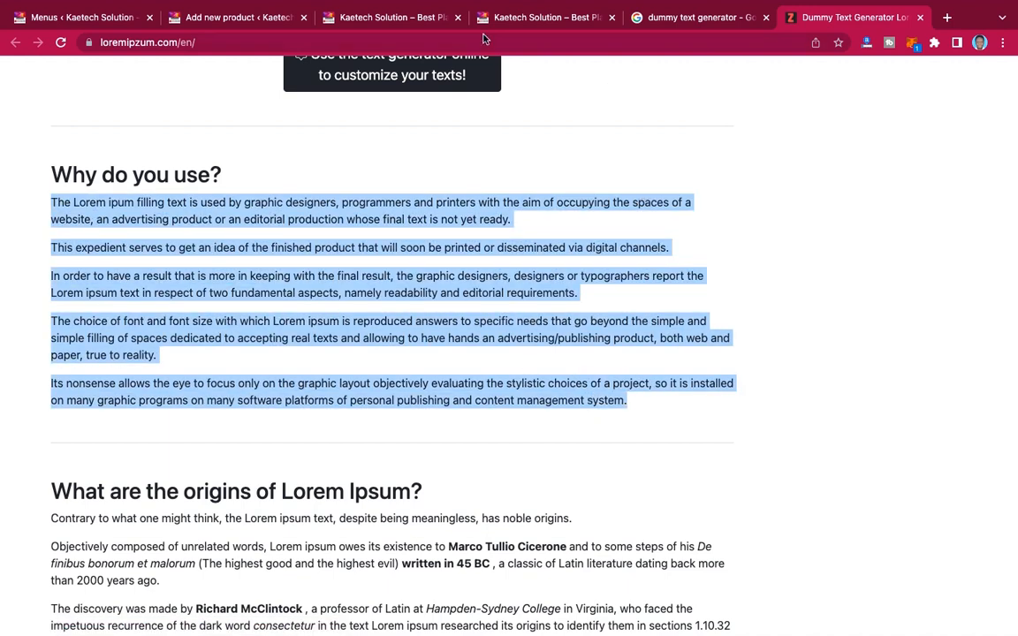
- Paste the copied text as the Sport Smart Watch description and delete the divider and blank line after the second paragraph
left_click(249, 19)
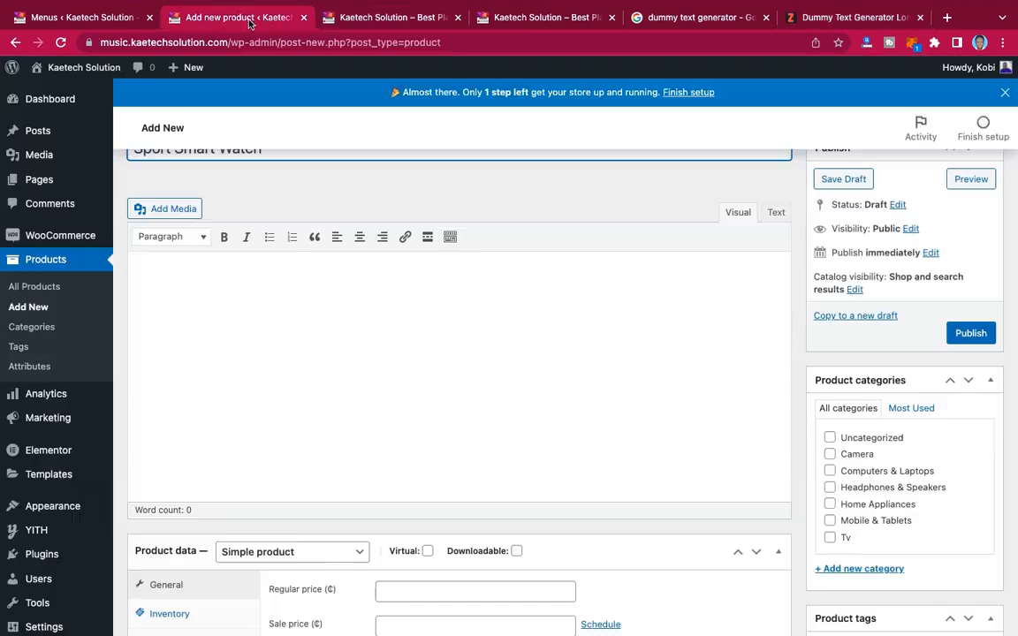
left_click(230, 265)
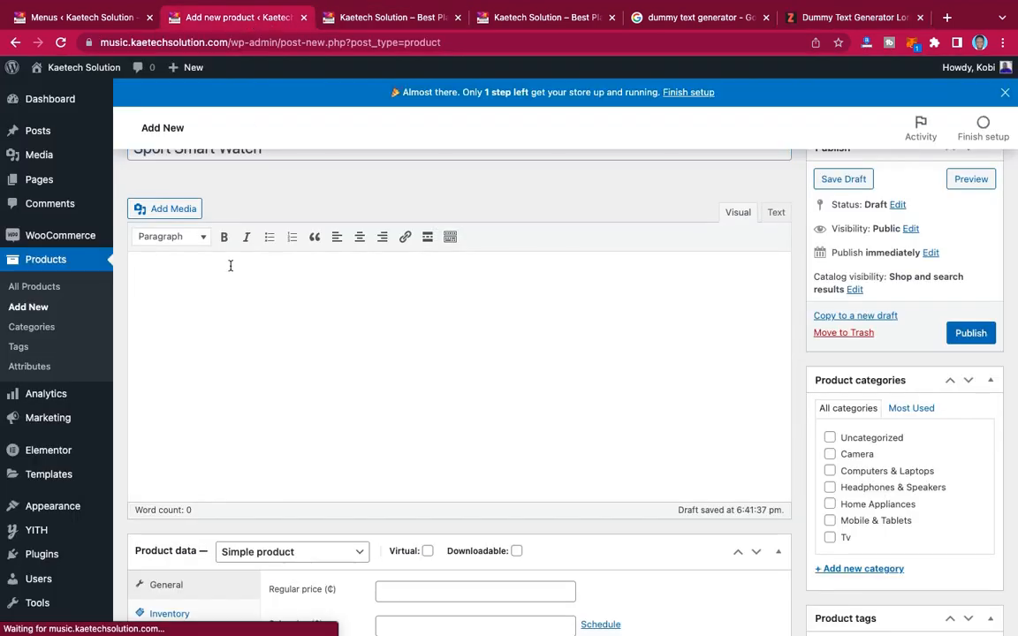
key("super+v")
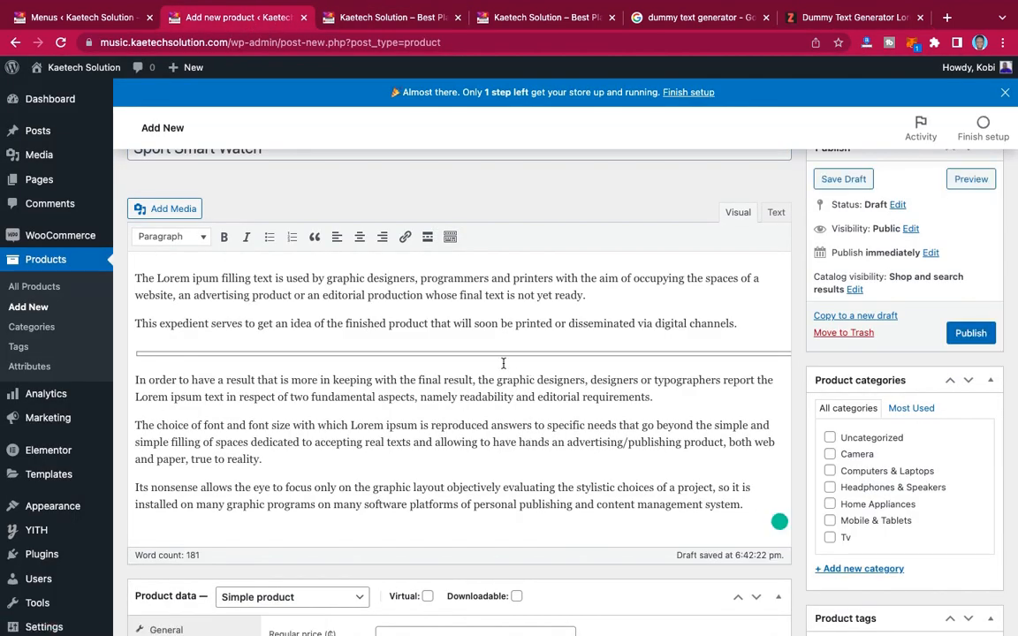
left_click(503, 357)
key("BackSpace")
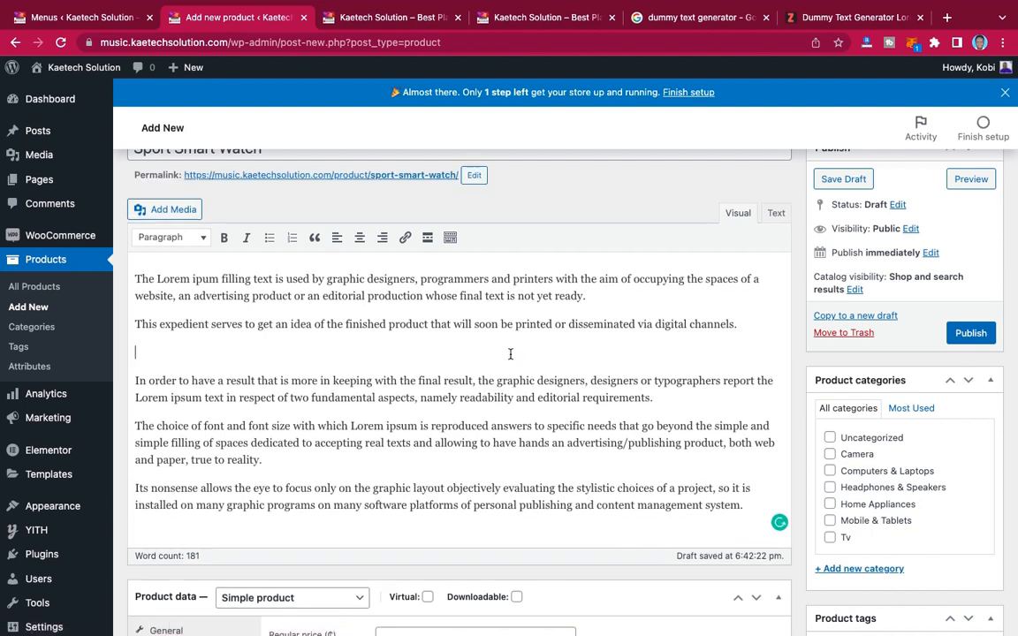
key("BackSpace")
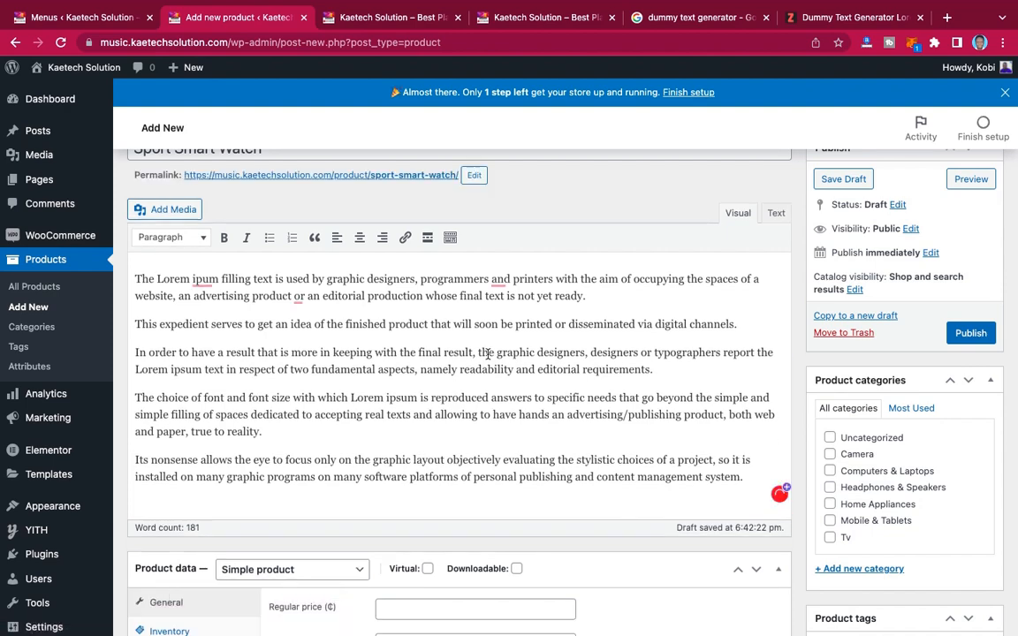
- Copy the first paragraph of the Sport Smart Watch description into the product short description
scroll(486, 353, "down", 8)
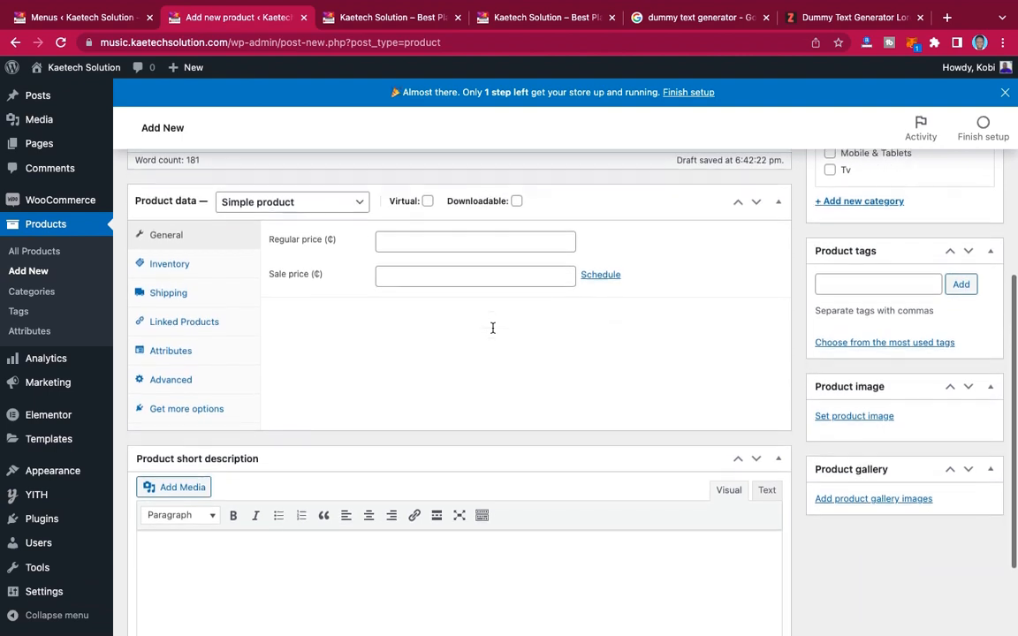
scroll(513, 364, "down", 3)
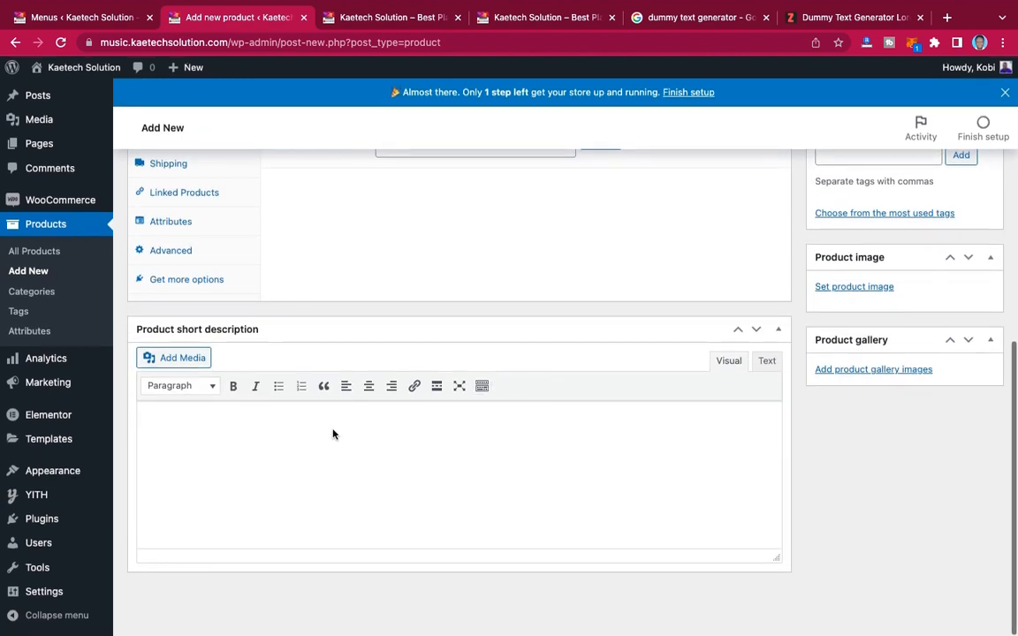
left_click(316, 420)
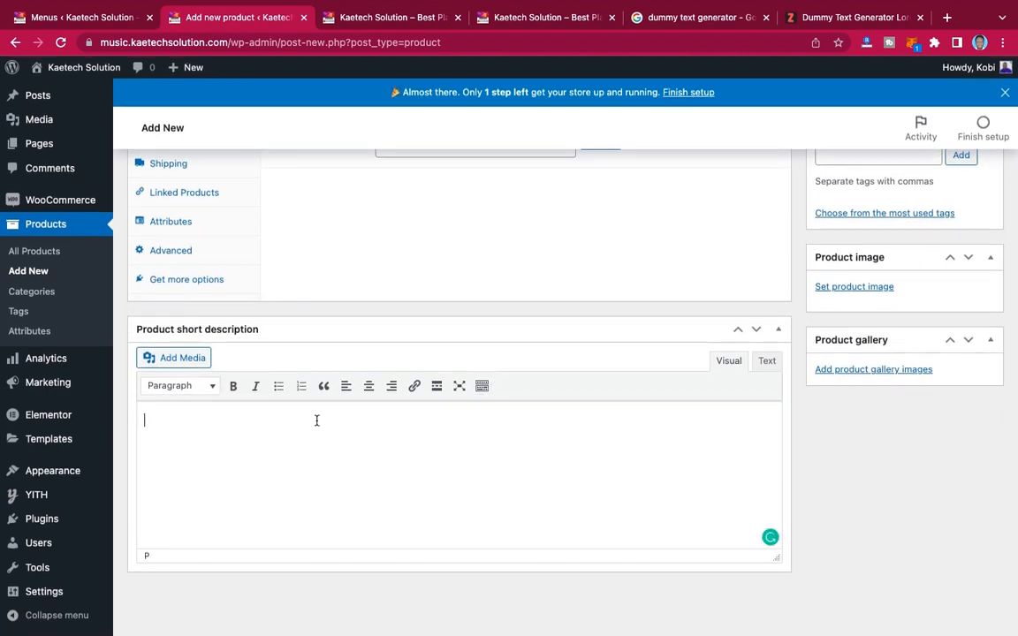
scroll(316, 421, "up", 12)
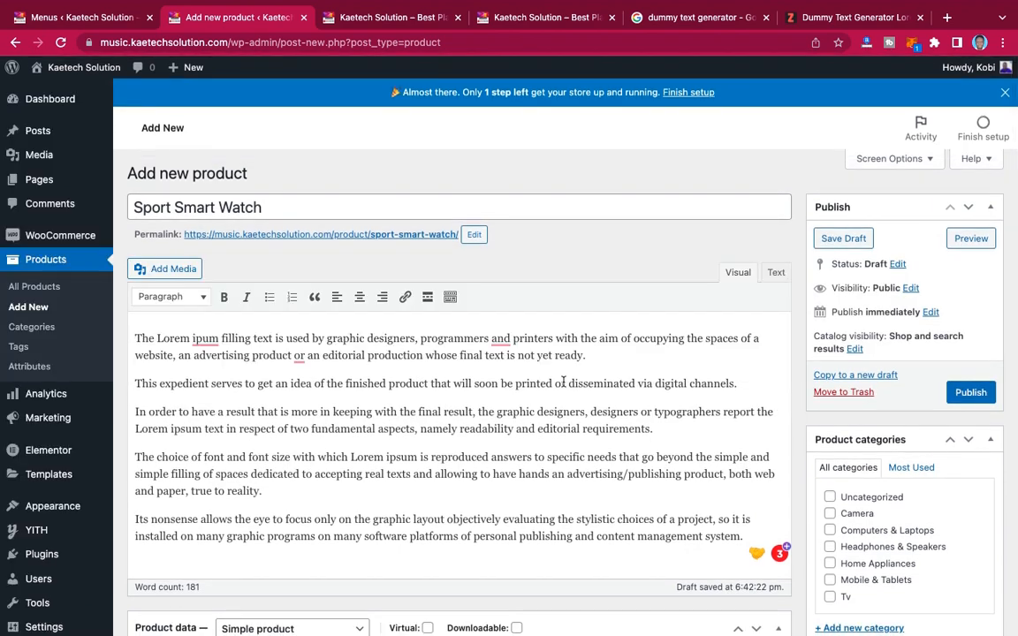
left_click_drag(594, 355, 132, 338)
key("super+c")
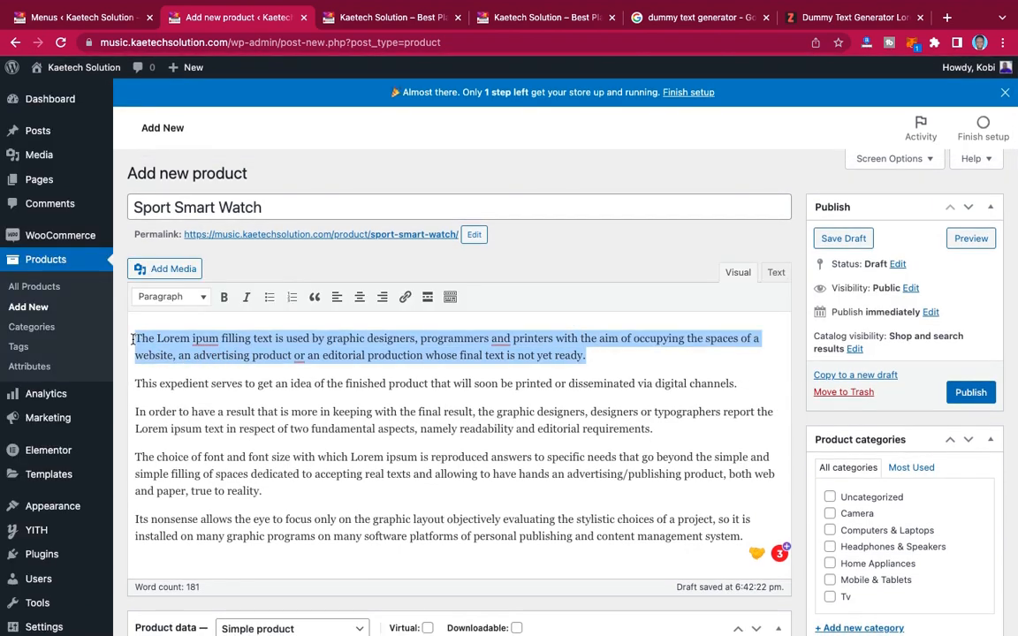
scroll(133, 340, "down", 10)
left_click(165, 427)
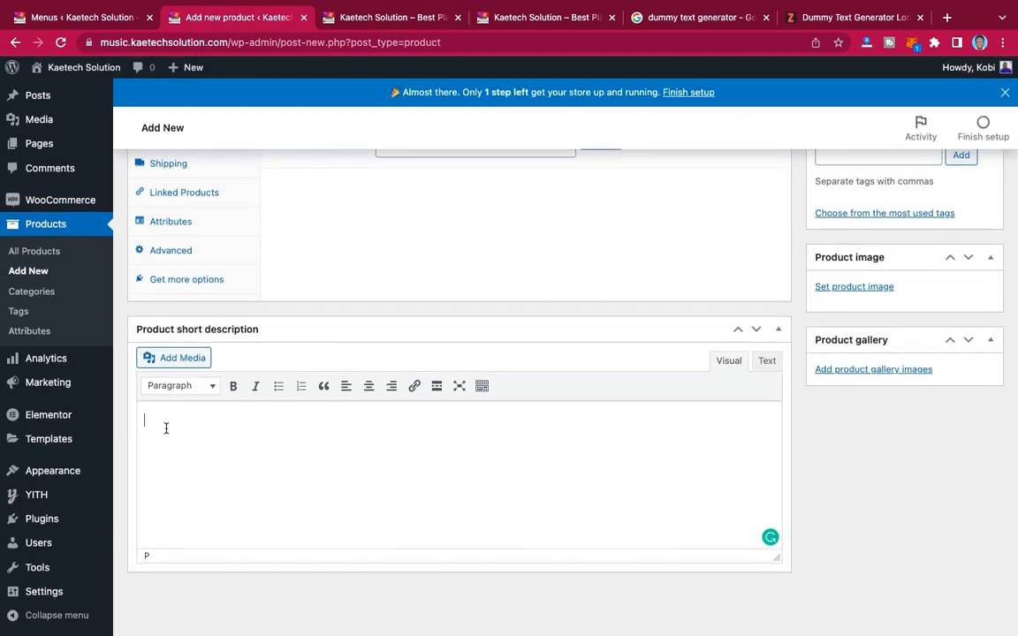
key("super+v")
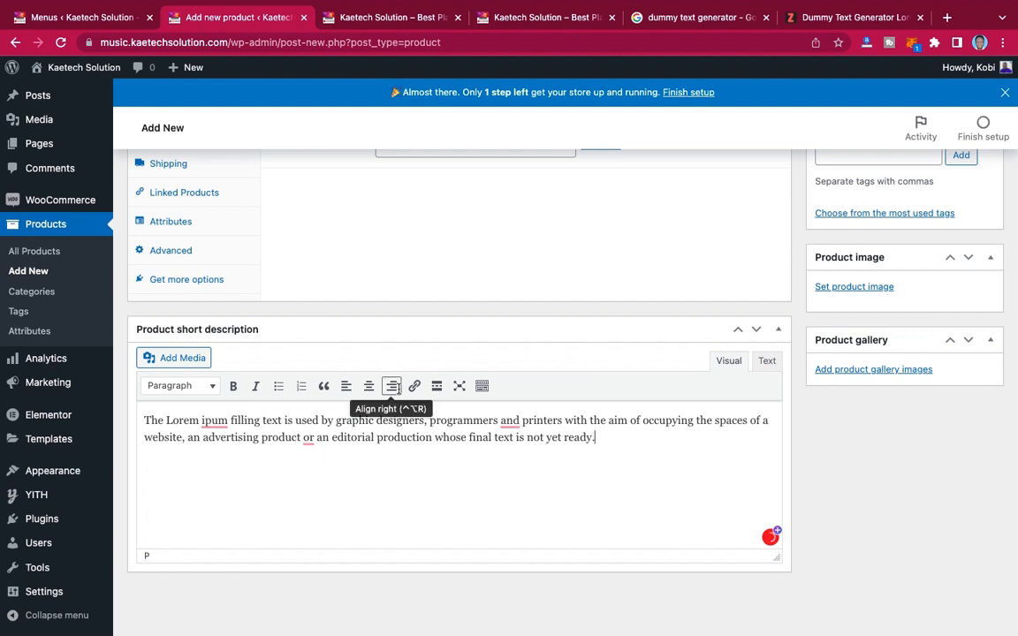
- Open the Sports Smart Watch page on the reference store and try each of its Color options, Brown, Pink and Silver
scroll(458, 225, "up", 3)
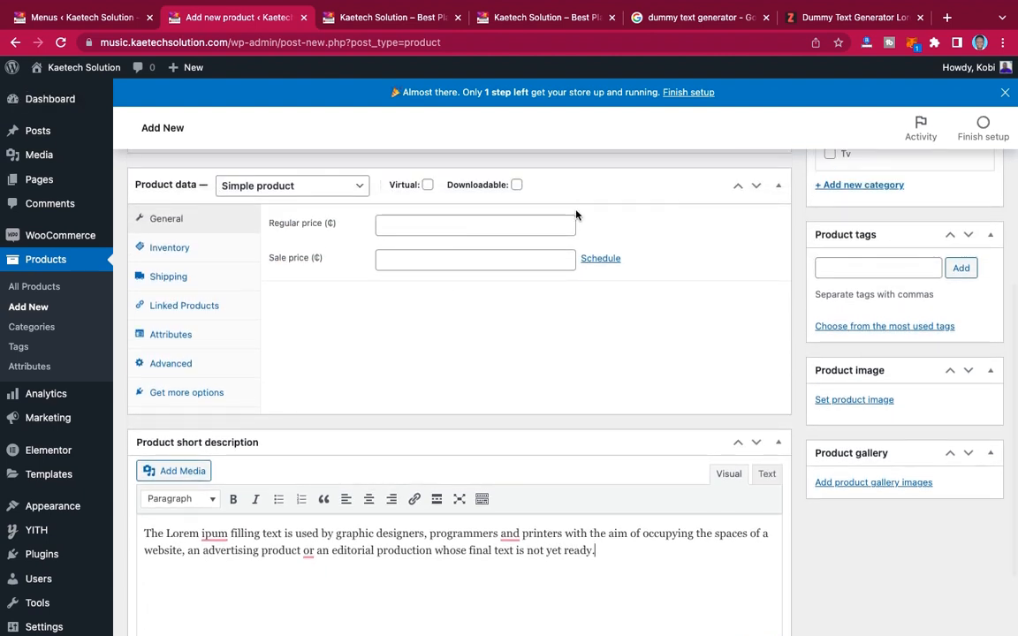
scroll(688, 262, "up", 2)
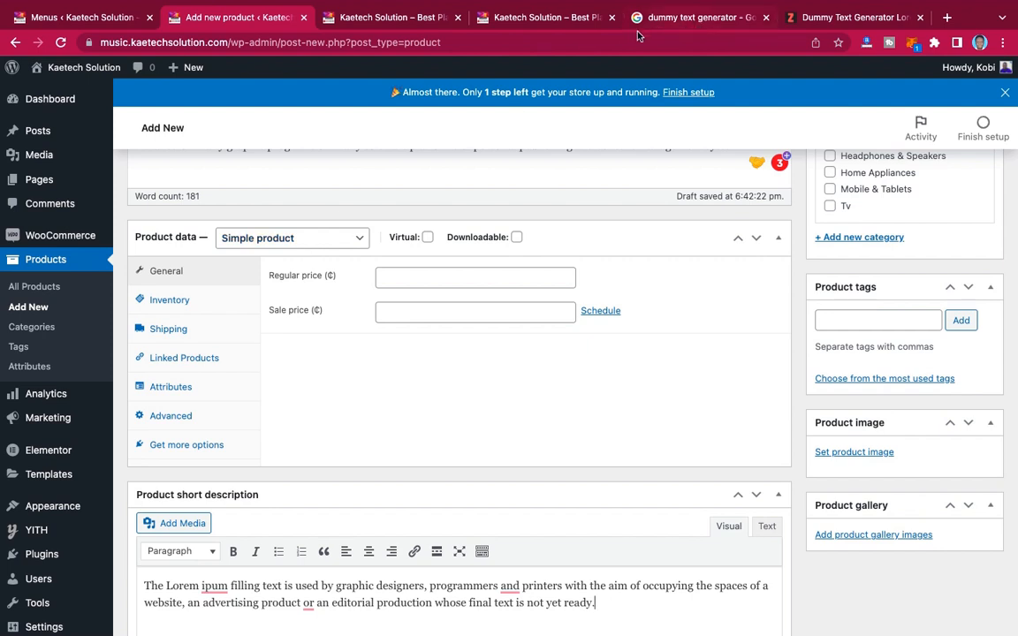
left_click(528, 22)
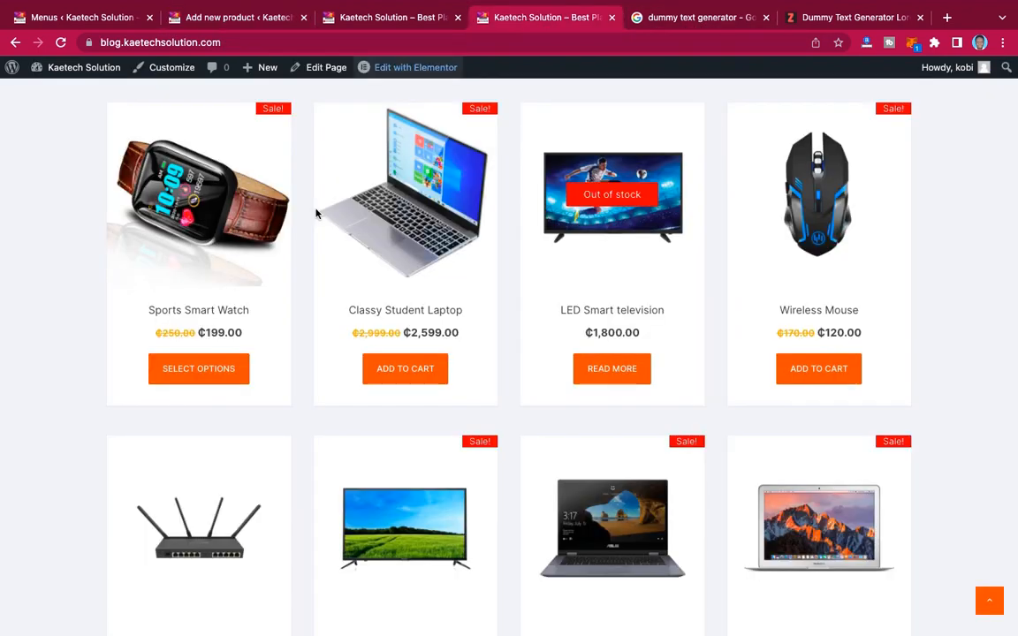
left_click(229, 307)
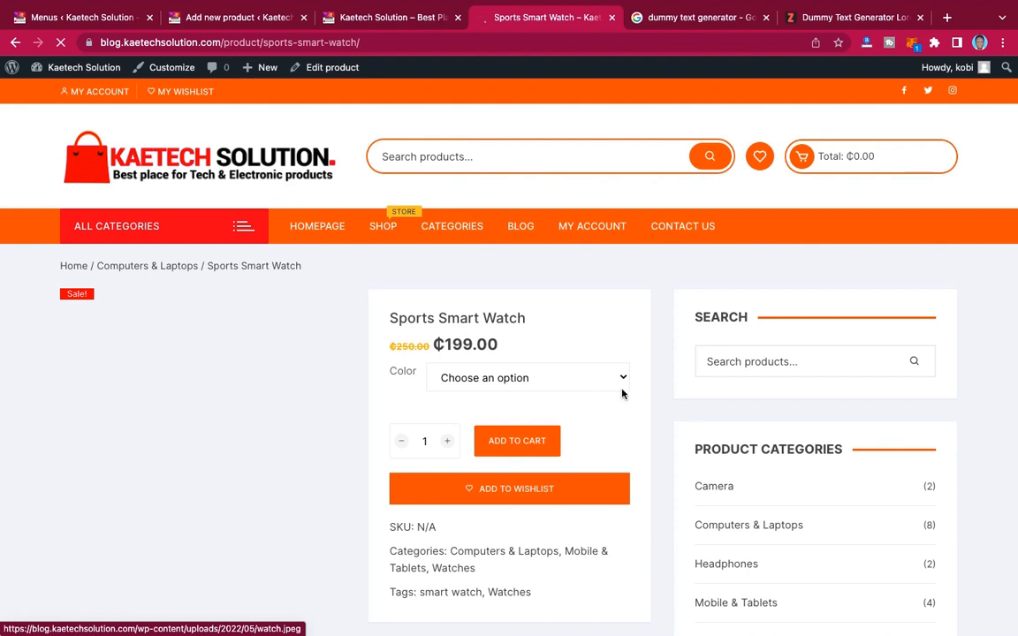
scroll(623, 394, "down", 1)
scroll(622, 394, "down", 1)
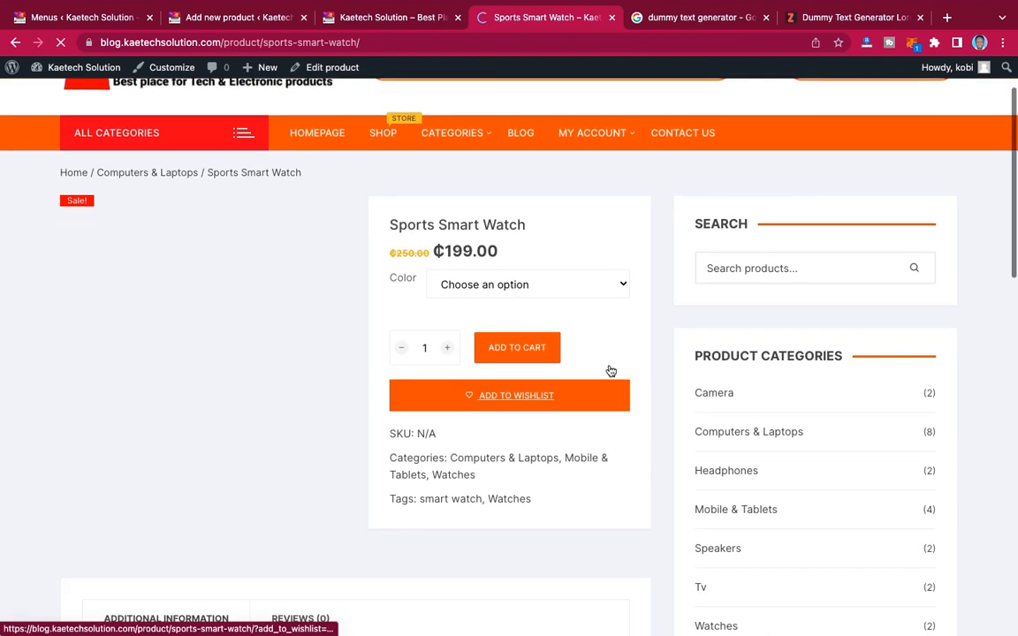
left_click(561, 286)
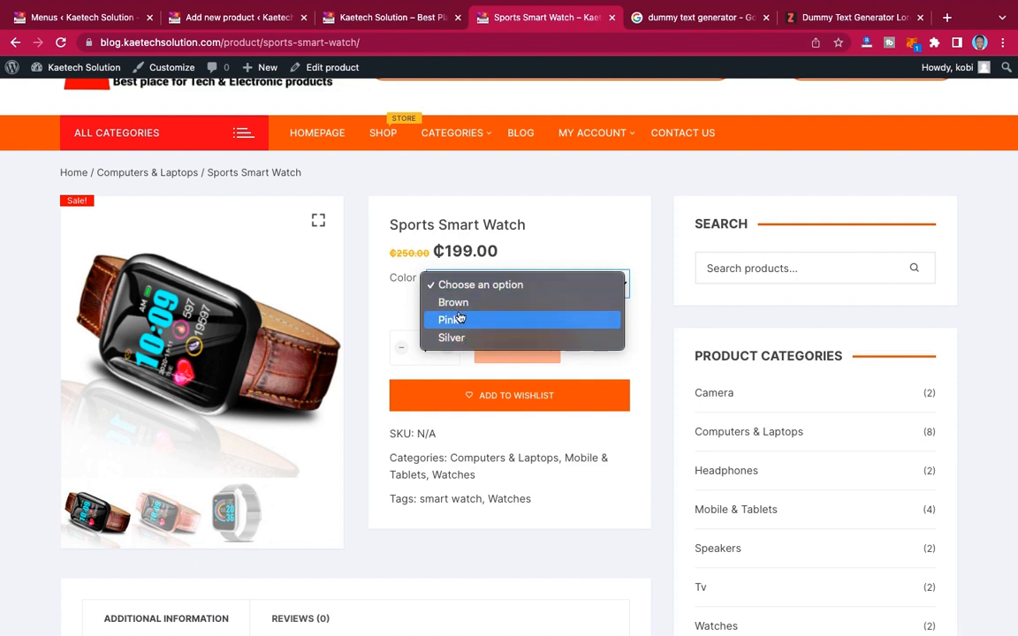
key("Escape")
left_click(489, 284)
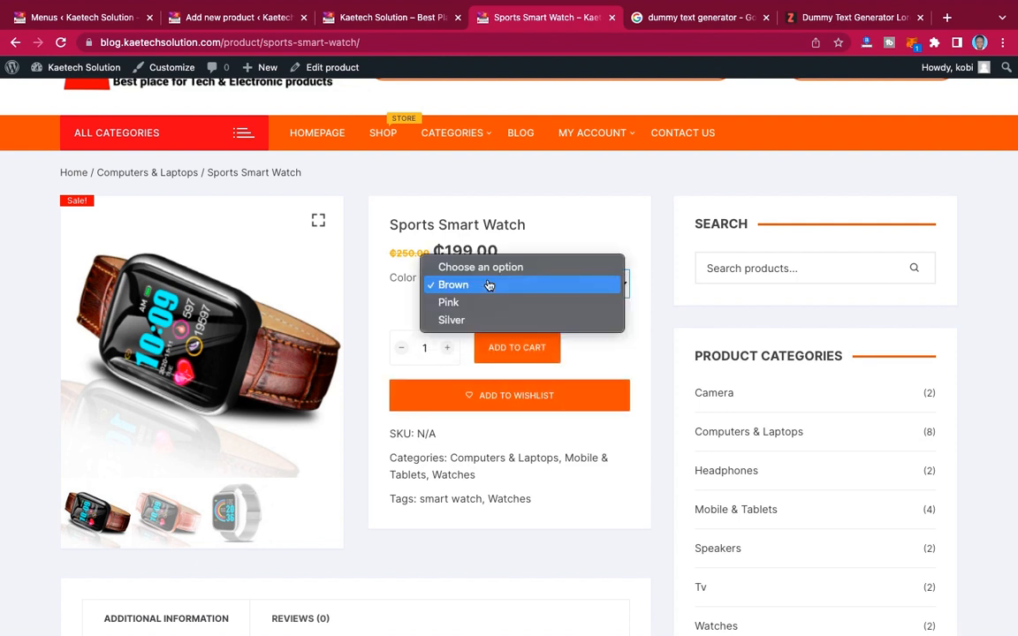
key("Escape")
left_click(485, 287)
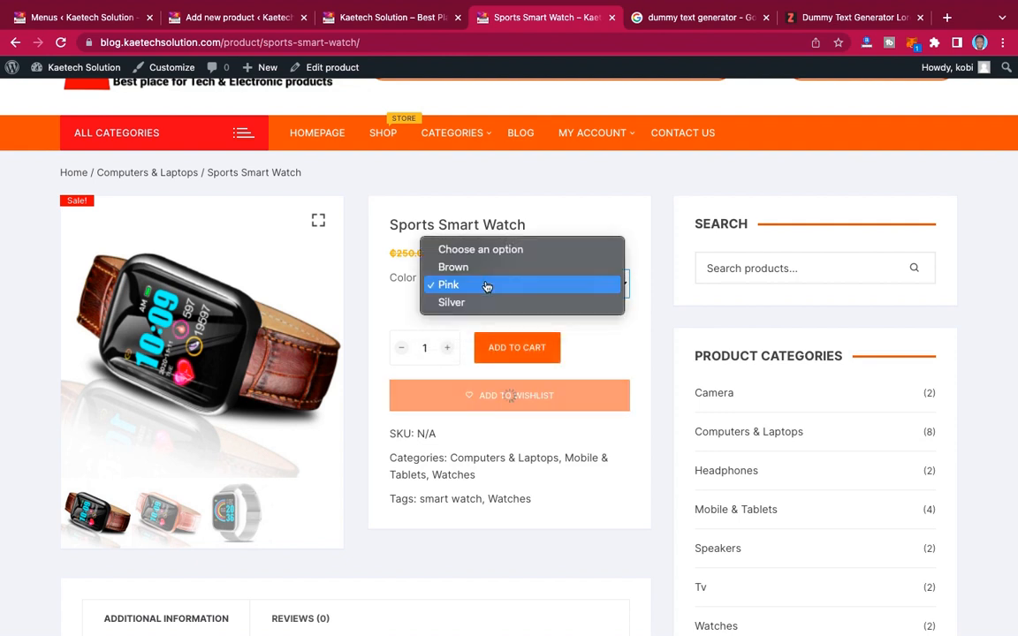
left_click(479, 305)
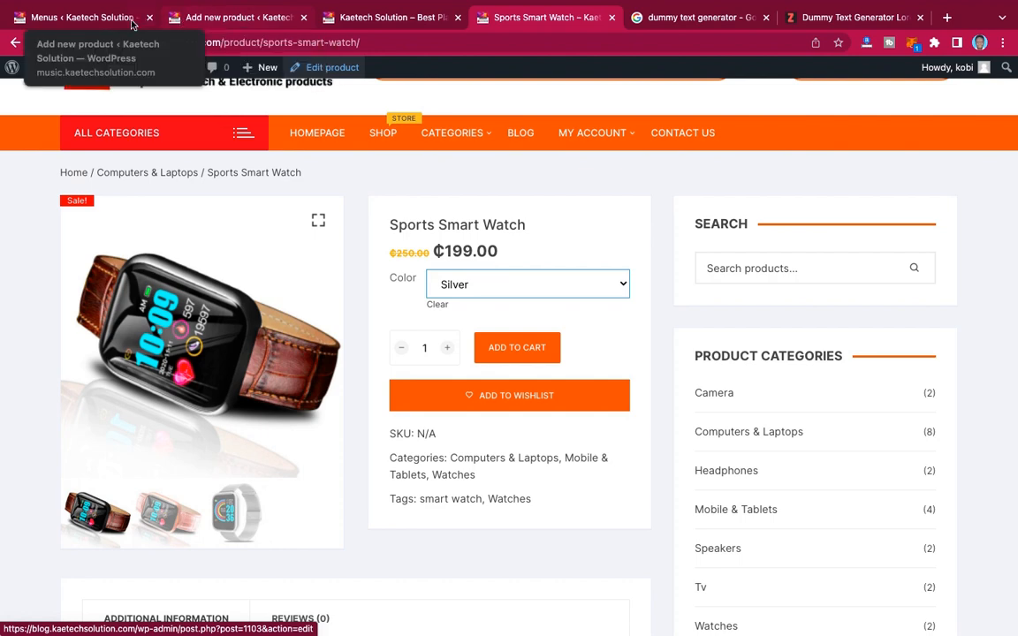
- Back in the new product's editor, set the product type to Variable product and add the Color attribute
left_click(217, 17)
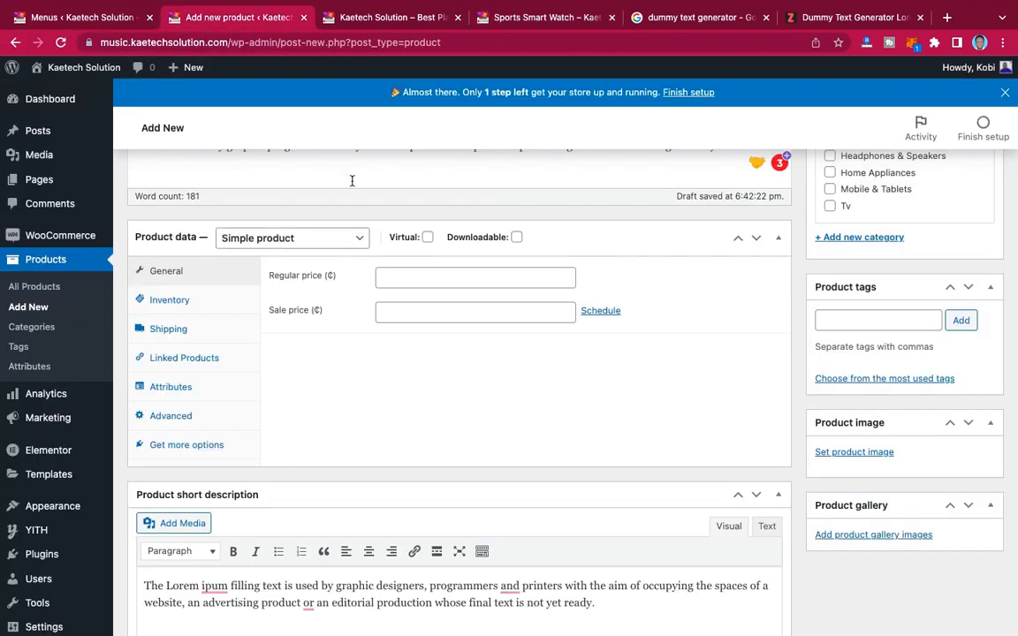
left_click(252, 237)
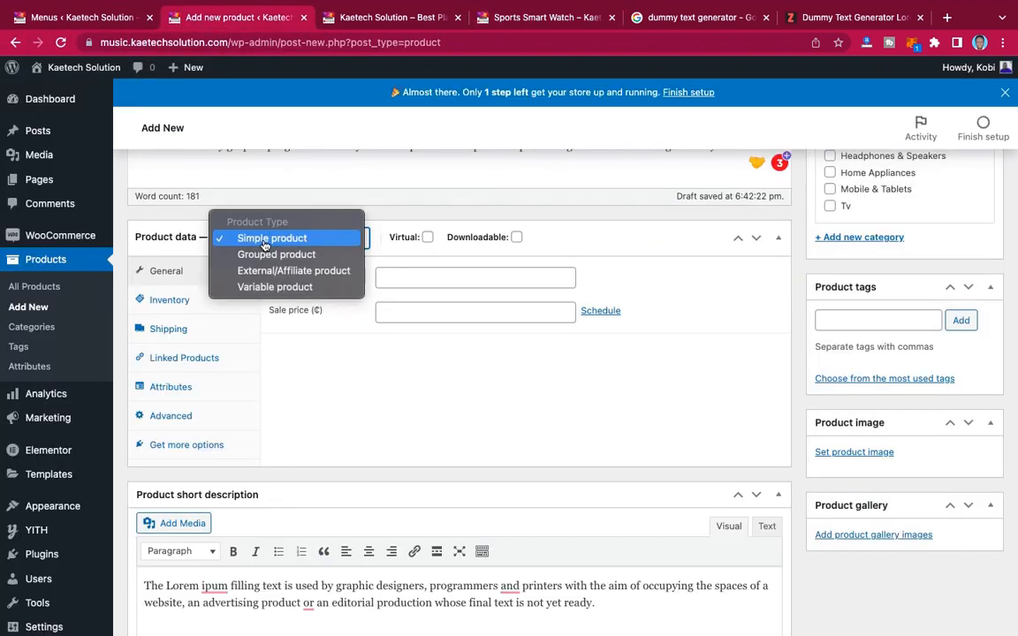
left_click(283, 290)
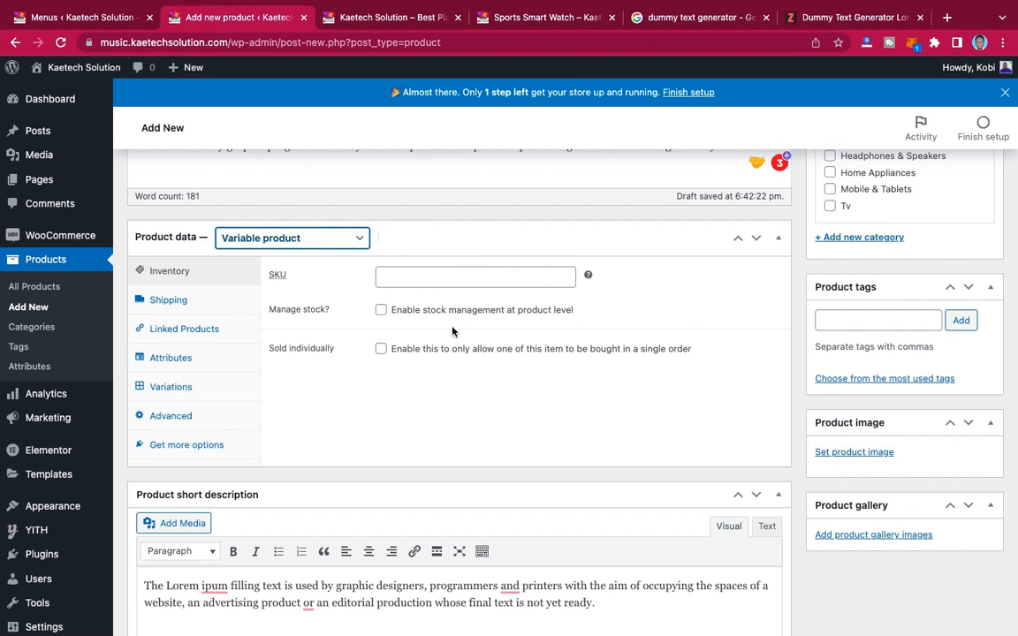
left_click(175, 360)
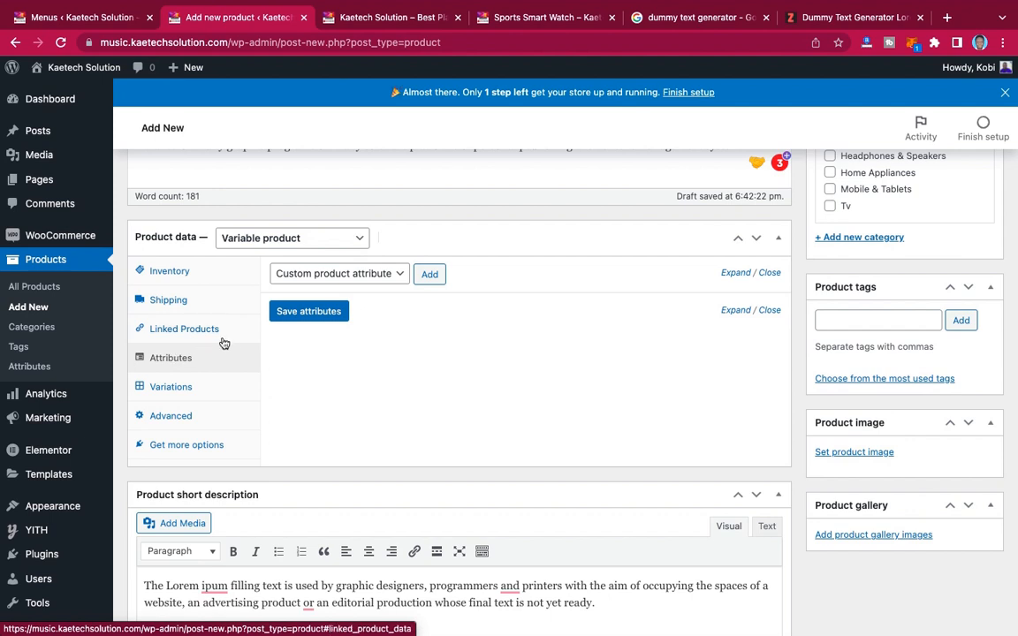
left_click(377, 273)
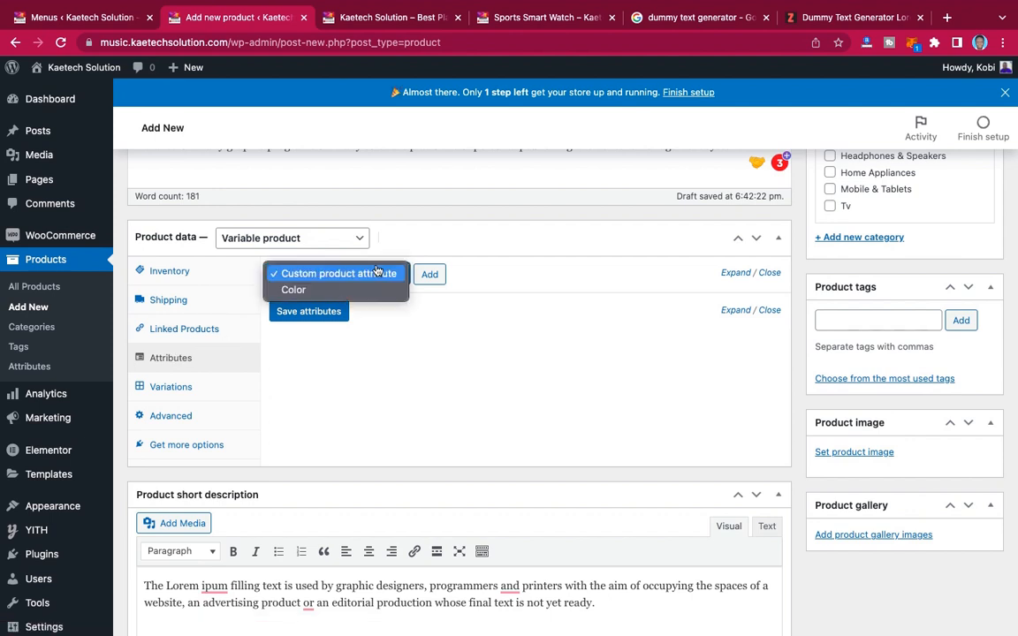
left_click(316, 292)
left_click(431, 275)
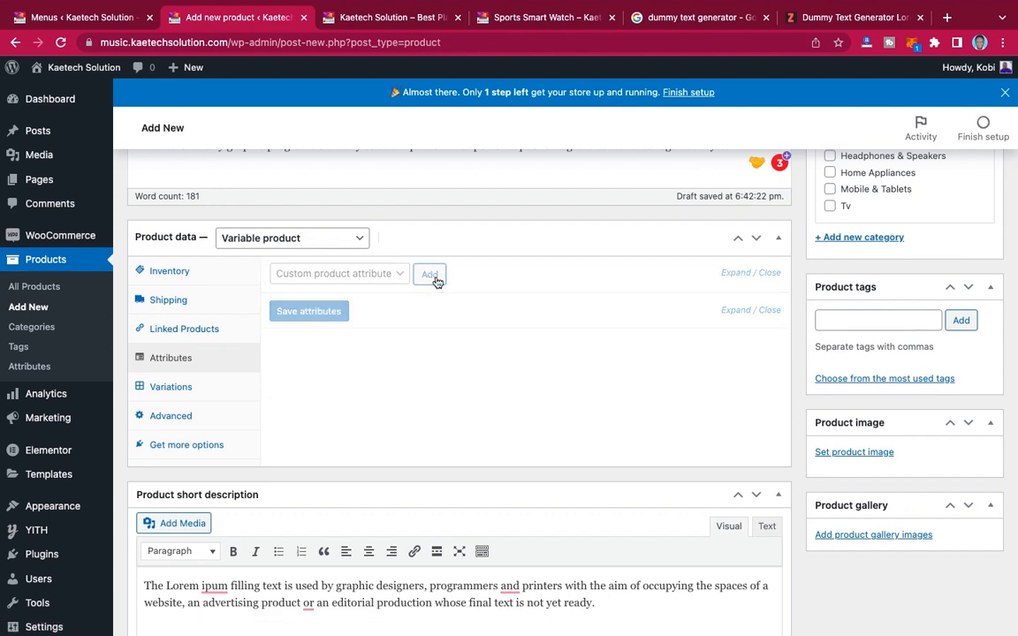
- Check the Color options of the Sports Smart Watch on the reference store again
left_click(557, 17)
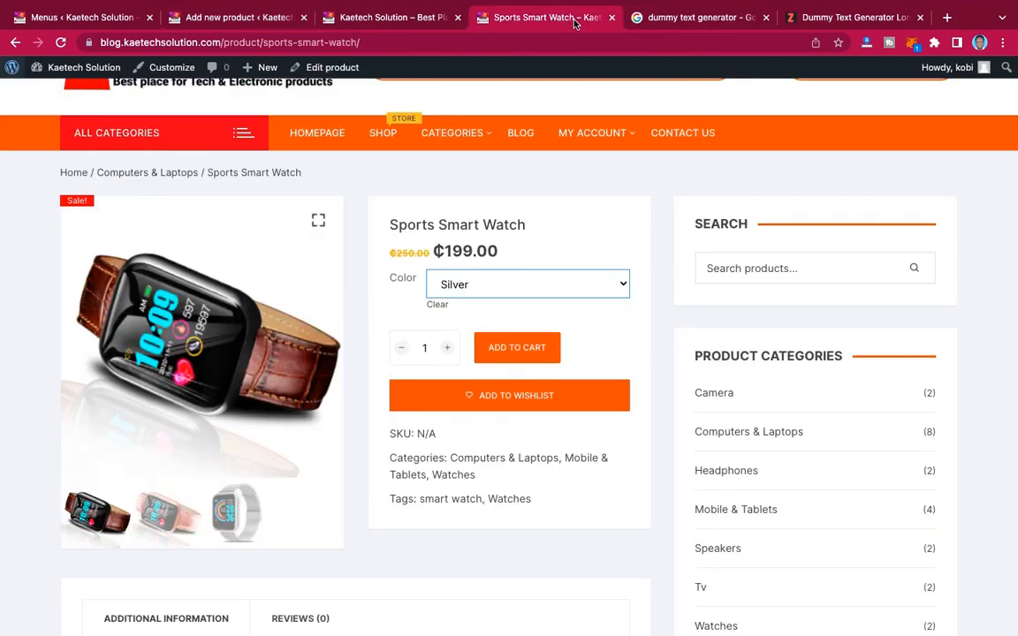
left_click(528, 281)
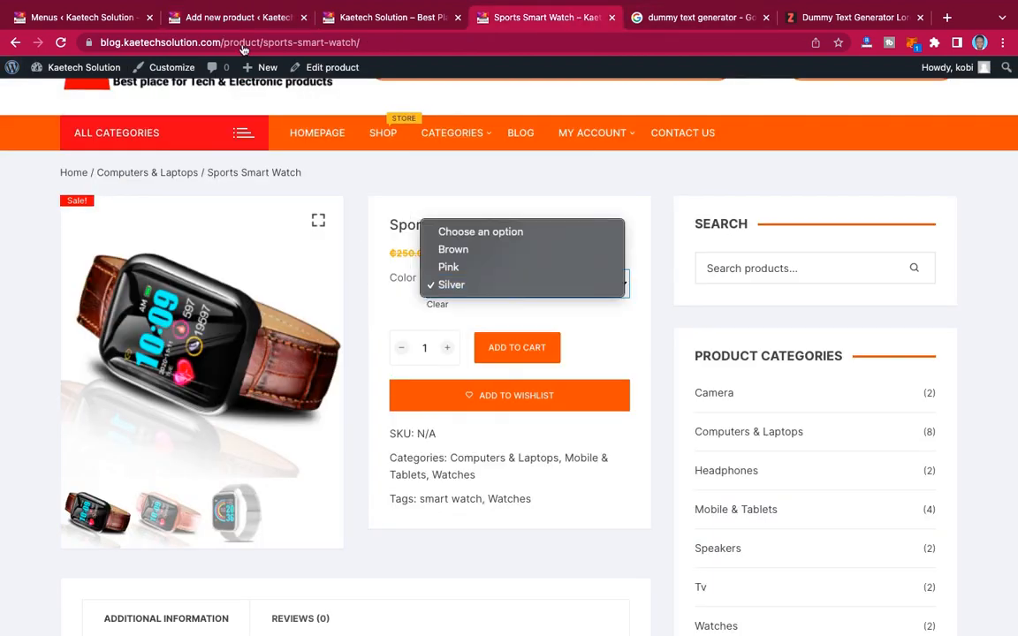
left_click(197, 20)
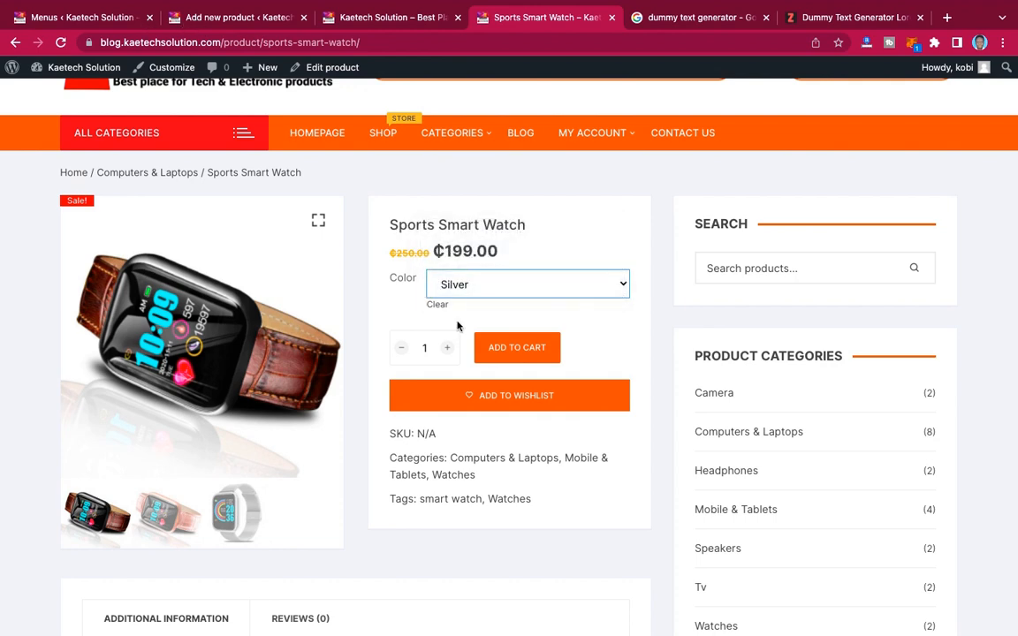
- Return to the new product and select Brown as a value of its Color attribute
left_click(196, 20)
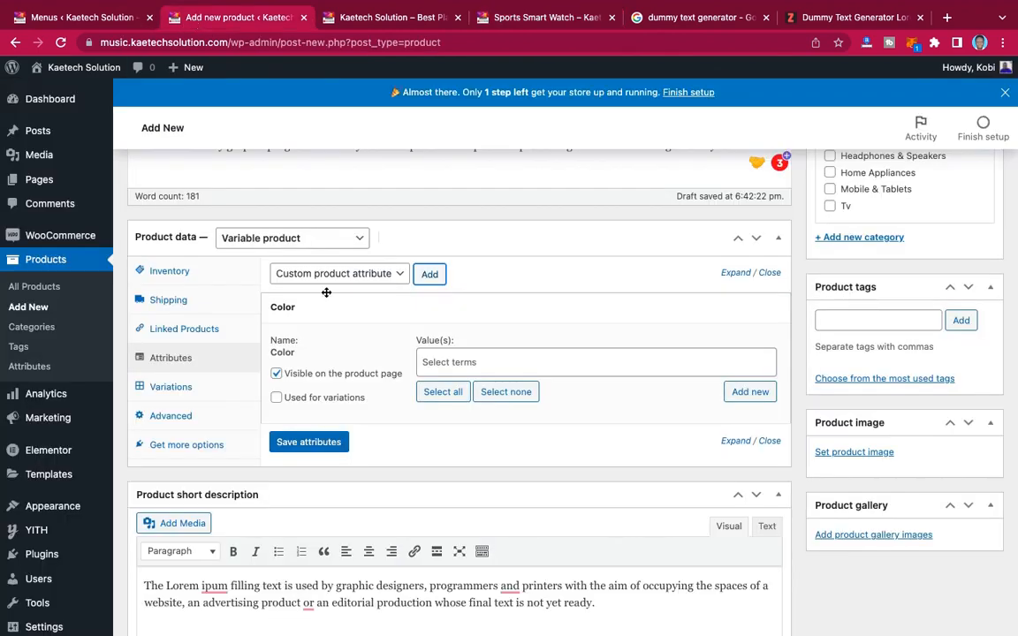
left_click(453, 364)
left_click(439, 439)
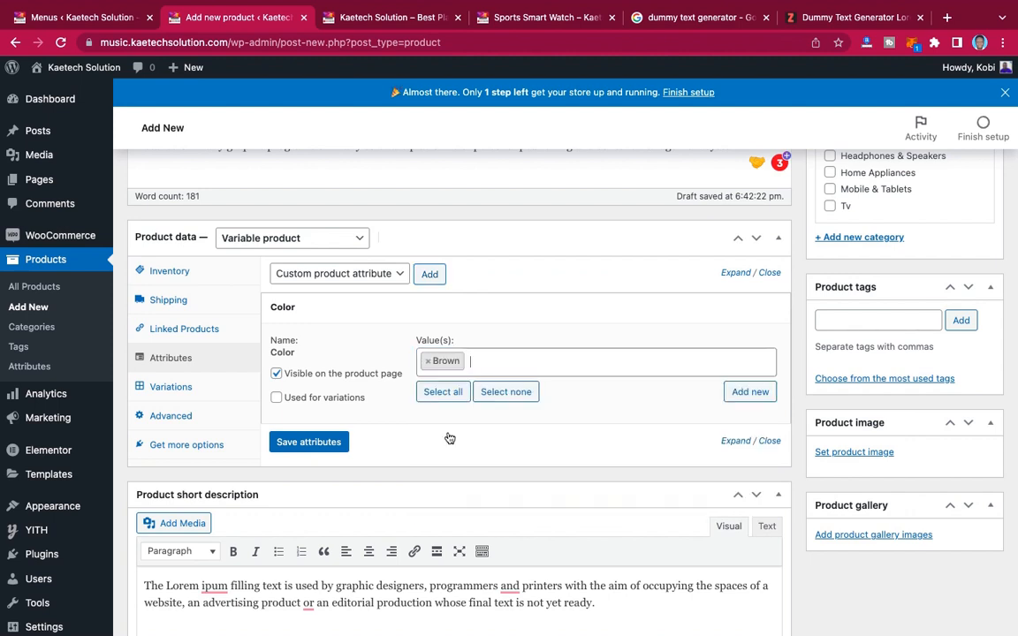
- Look for Pink among the existing Color terms and create it as a new attribute term
left_click(507, 360)
scroll(491, 454, "down", 3)
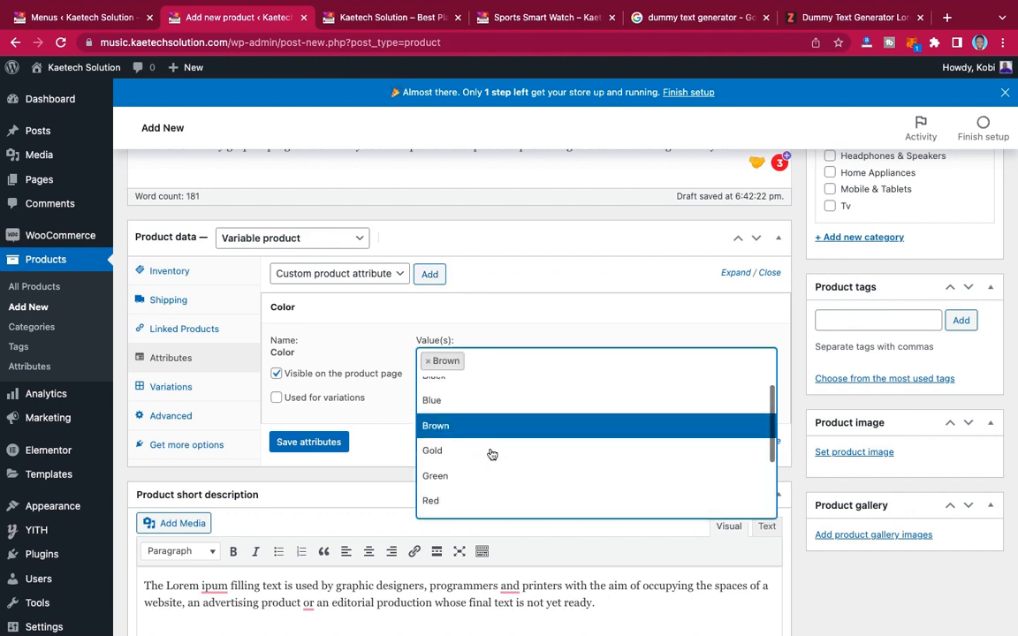
left_click(384, 446)
left_click(748, 393)
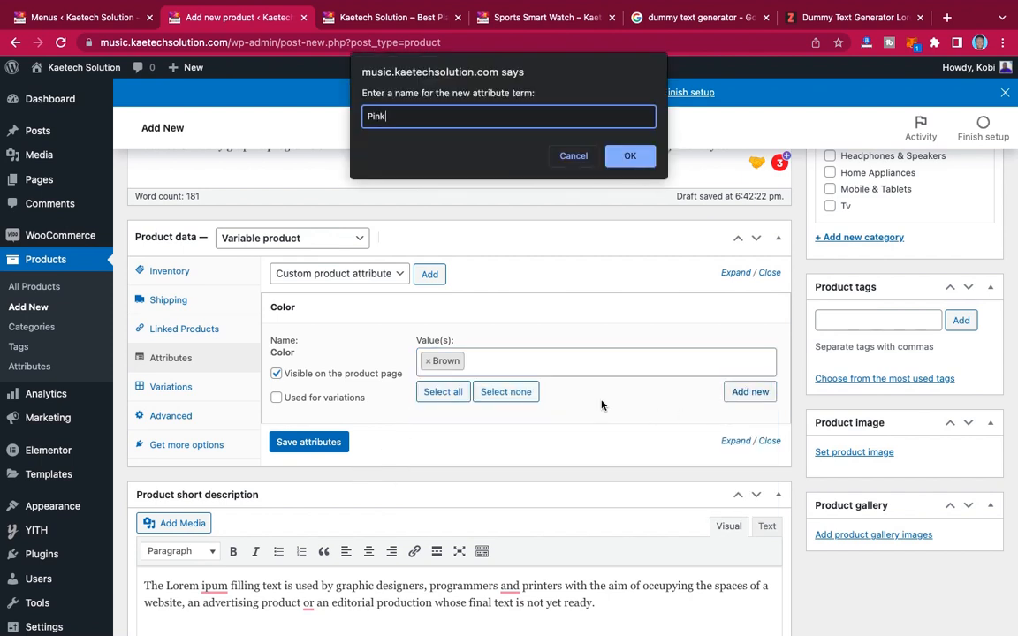
left_click(627, 154)
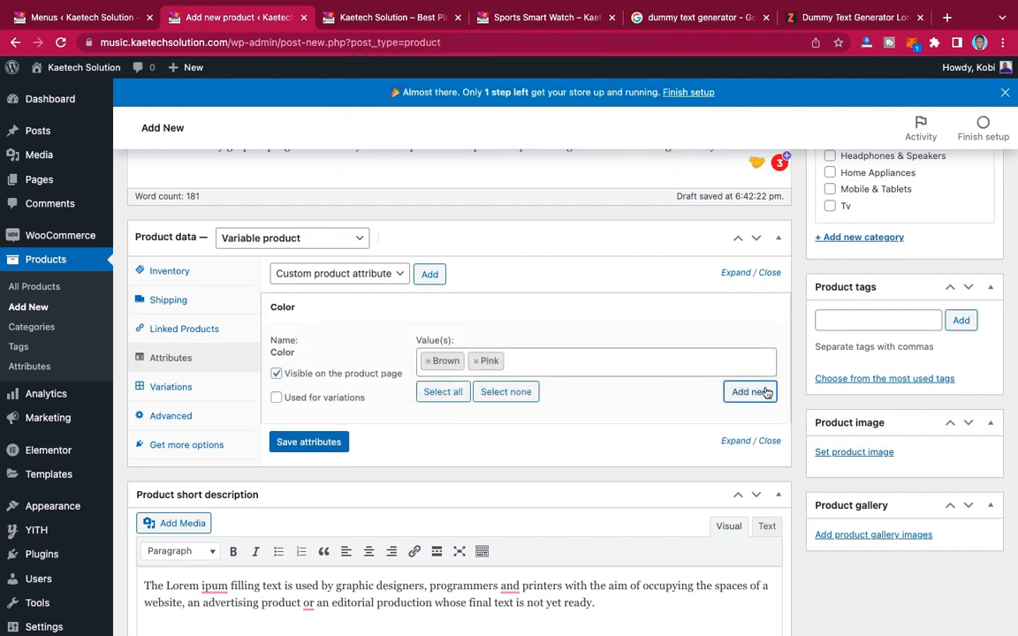
- Add Silver to the Color values and enable the attribute to be used for variations
left_click(544, 362)
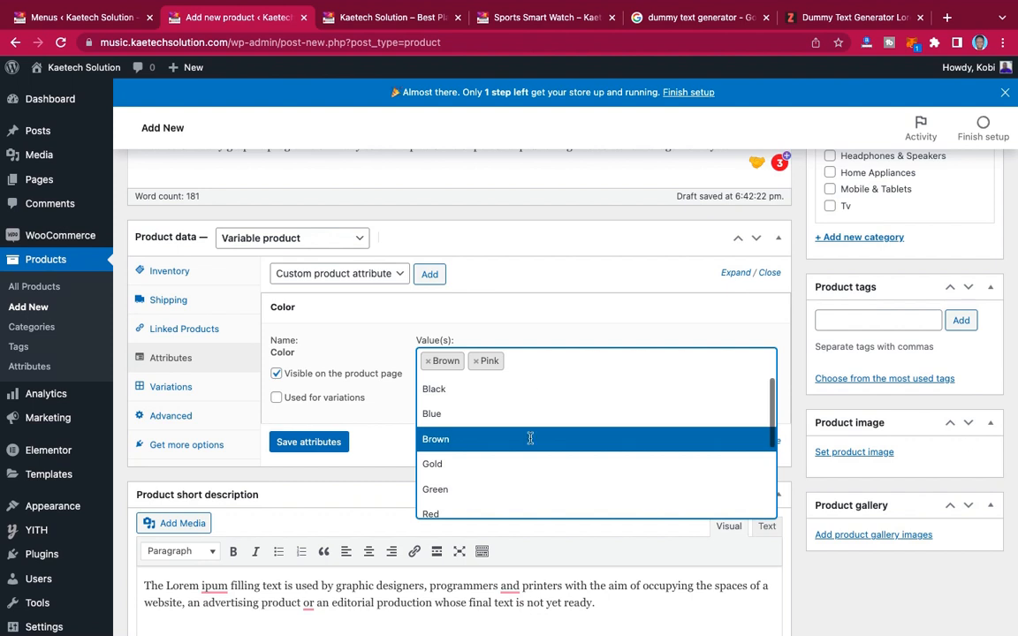
scroll(530, 438, "down", 3)
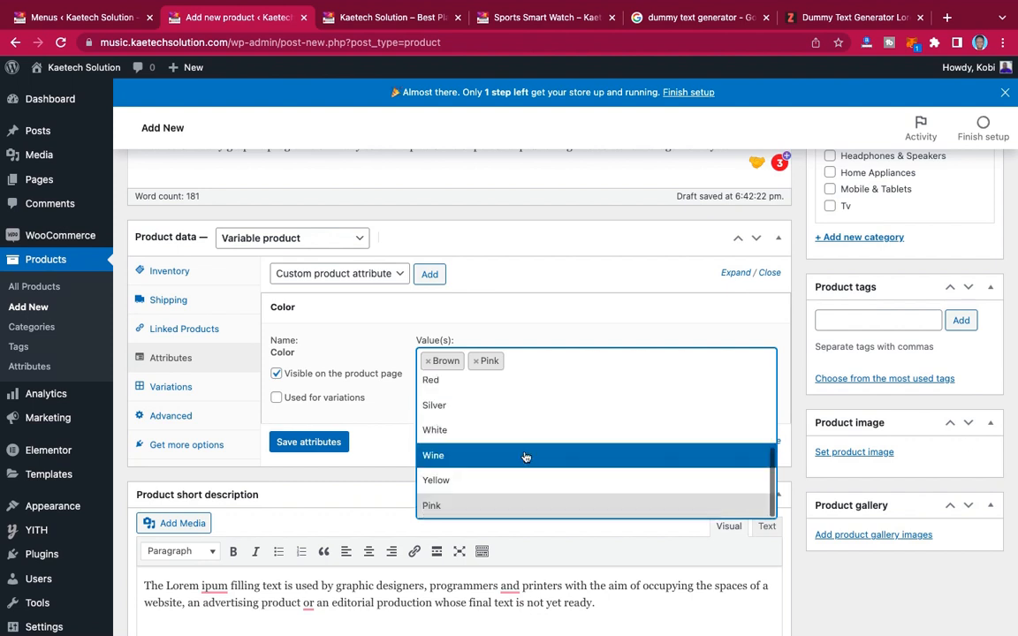
left_click(506, 404)
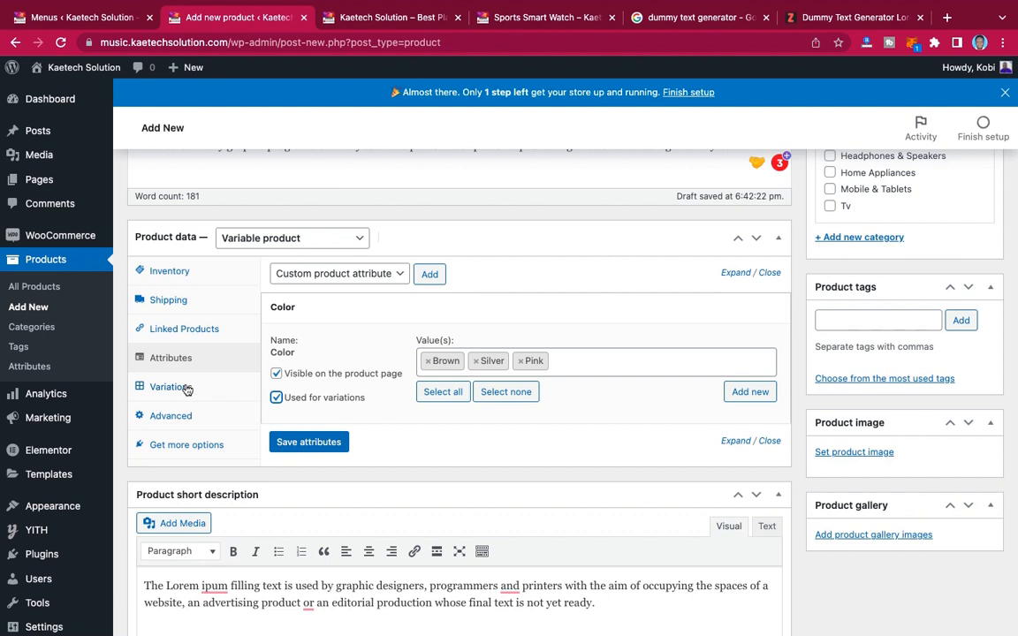
- Save the product's attributes and open its variations settings
left_click(316, 443)
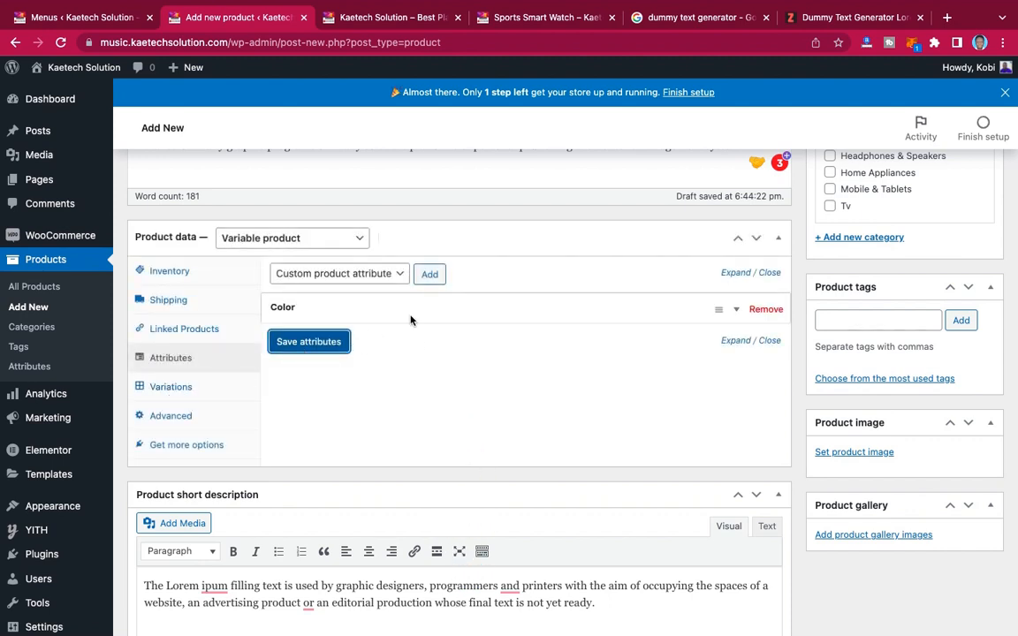
left_click(170, 388)
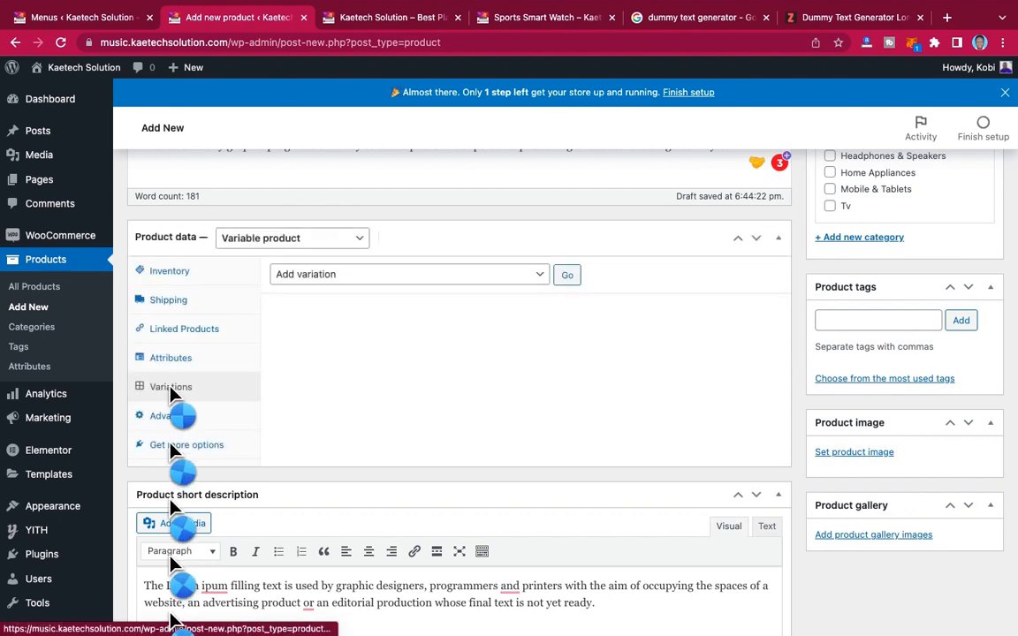
- Generate the product's variations from all attributes and accept the confirmations
left_click(409, 279)
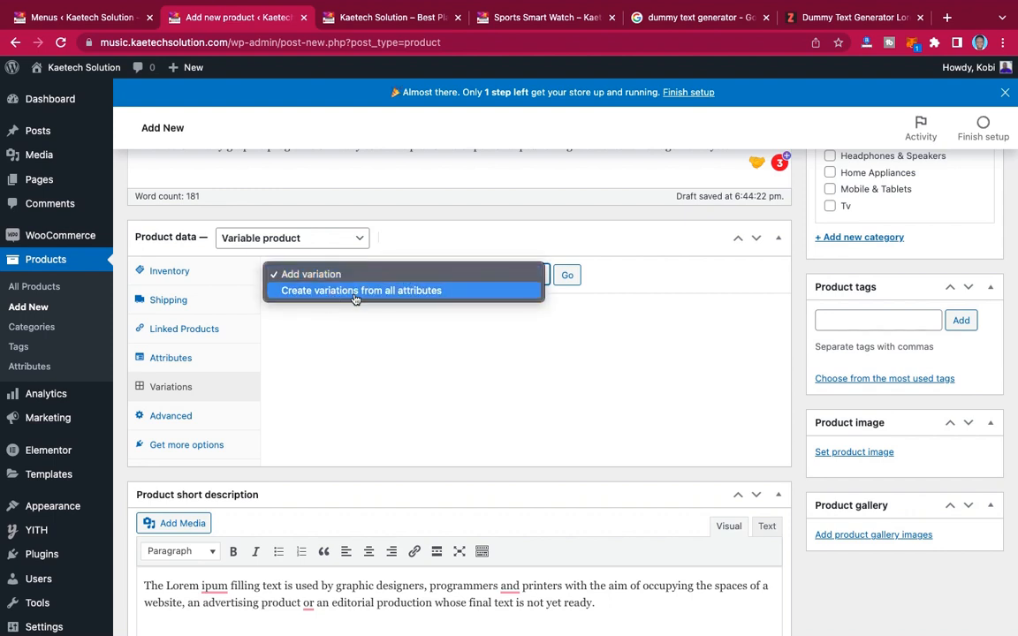
left_click(415, 292)
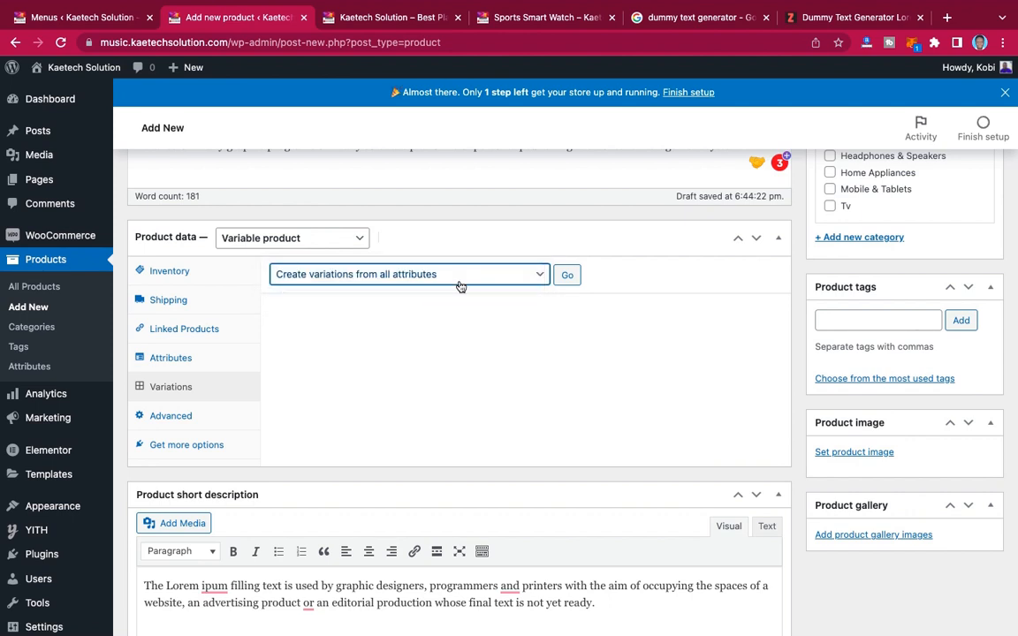
left_click(568, 277)
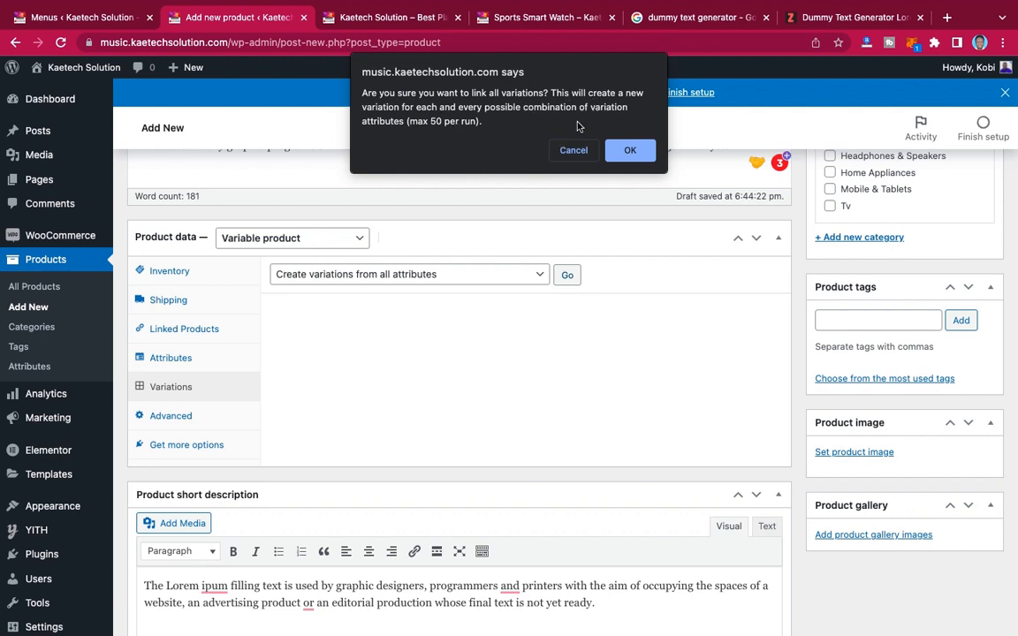
left_click(632, 151)
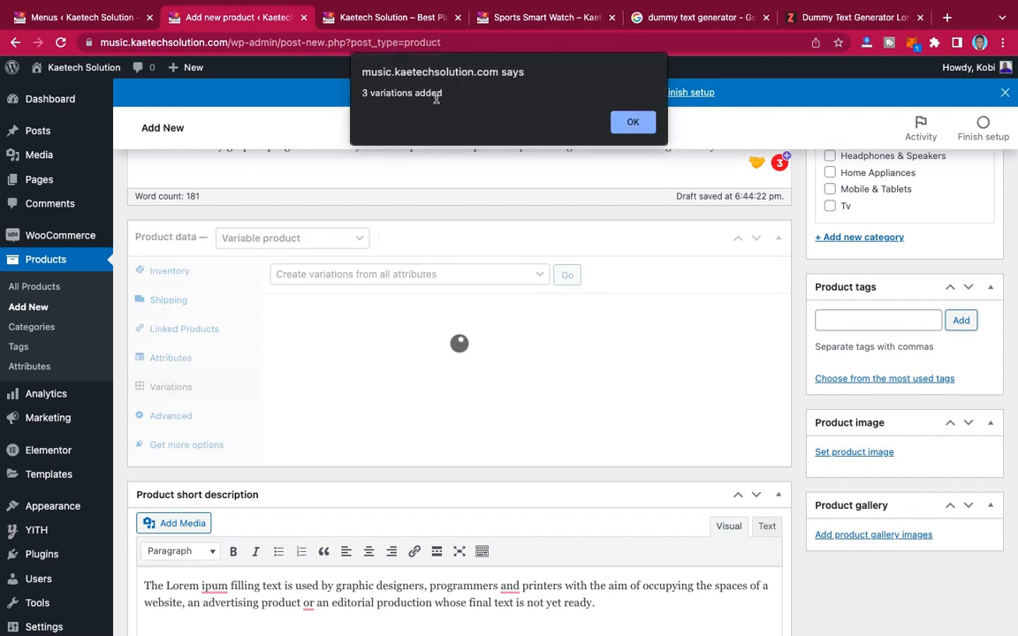
left_click(632, 121)
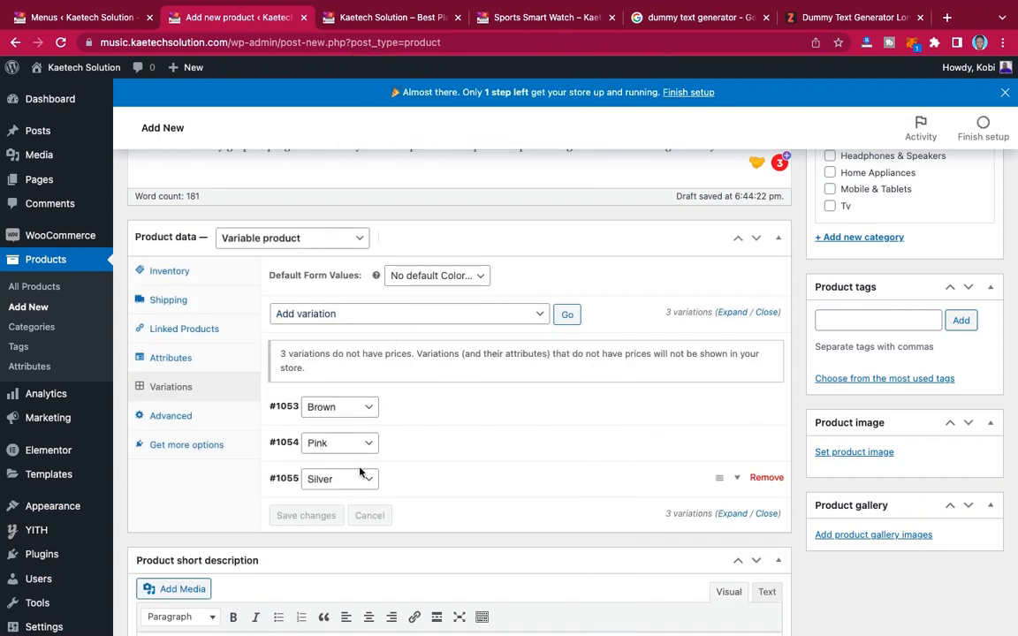
- Expand the Brown variation and assign it the brown-strap watch image watch.jpeg from the media library
scroll(482, 448, "down", 3)
scroll(482, 448, "up", 1)
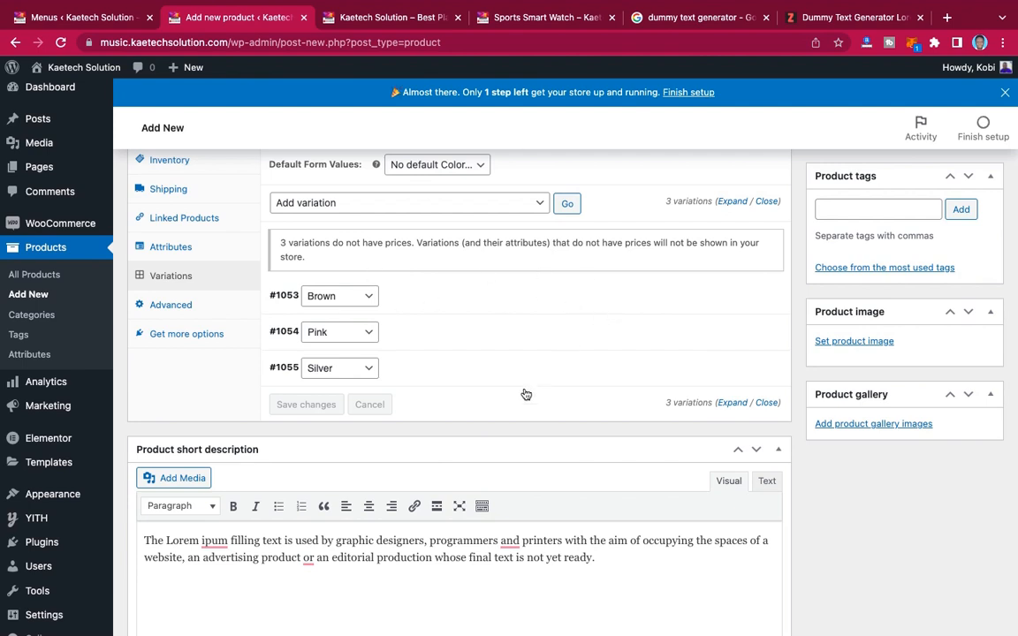
left_click(442, 303)
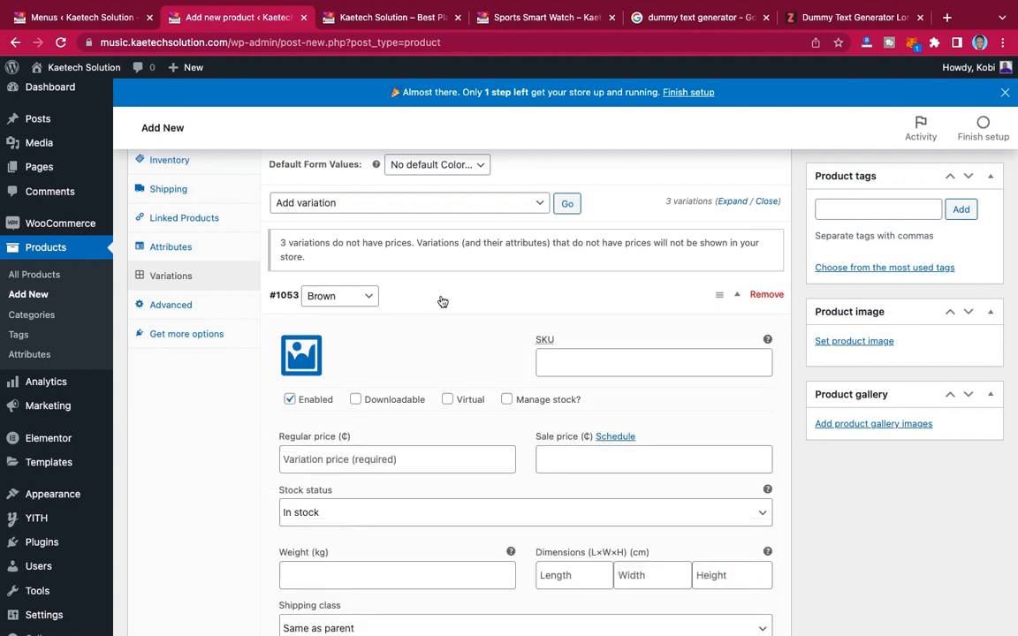
scroll(441, 299, "down", 4)
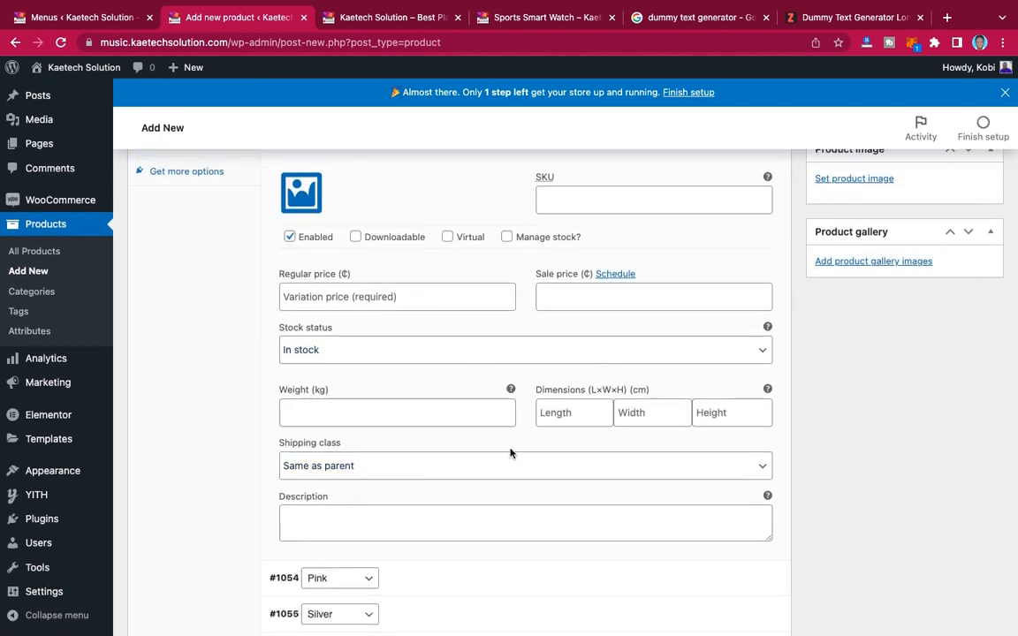
scroll(467, 336, "up", 1)
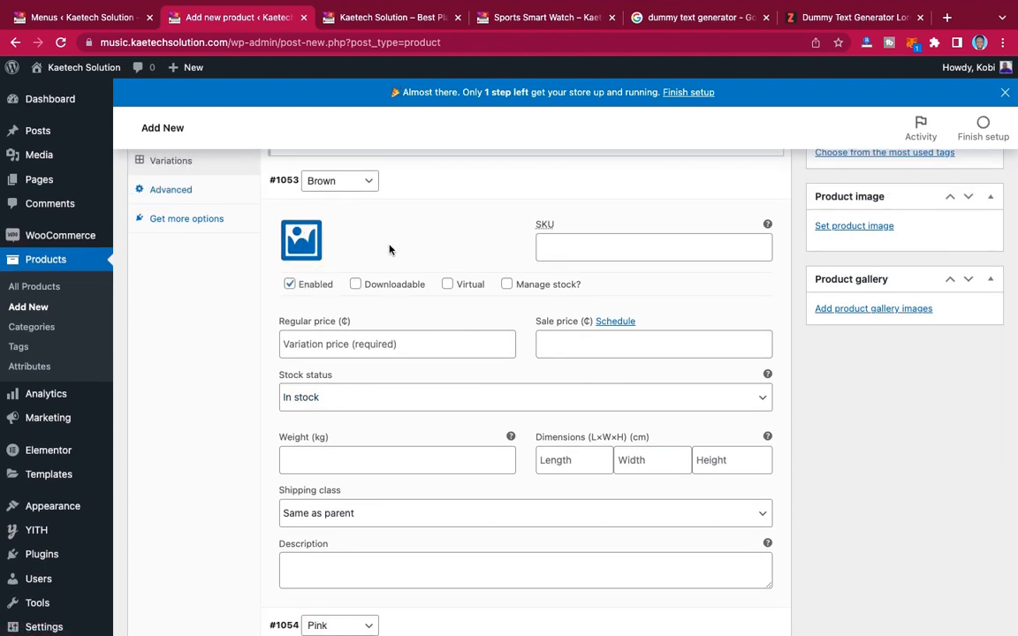
left_click(304, 240)
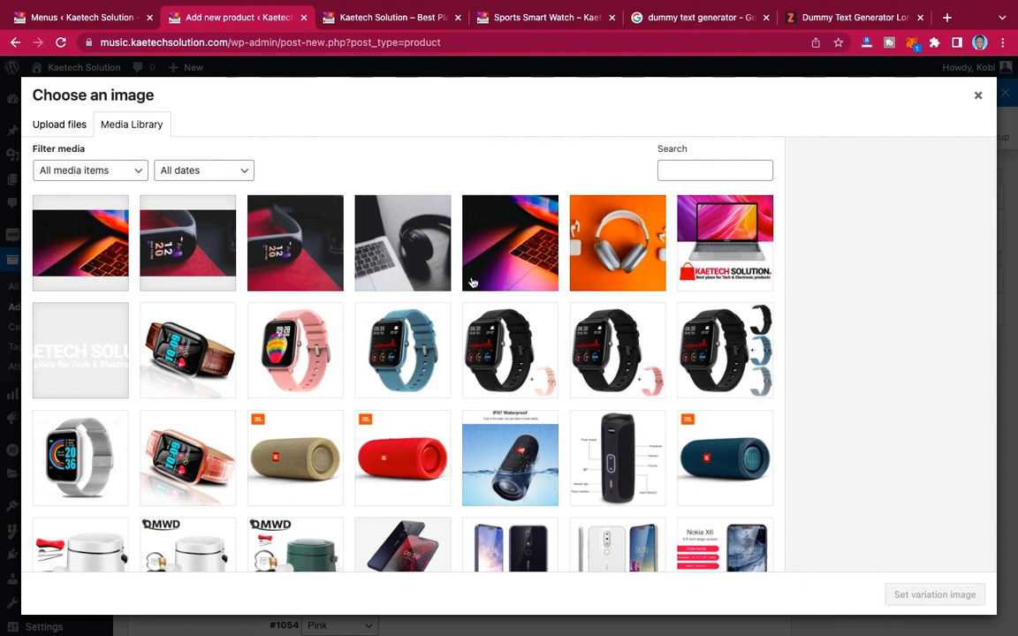
left_click(214, 350)
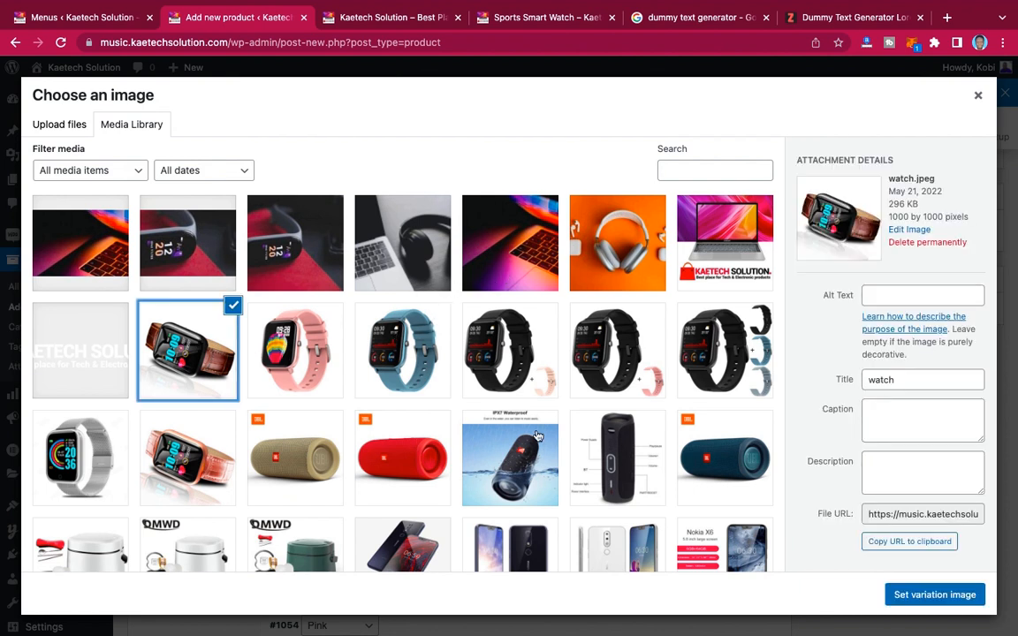
left_click(912, 601)
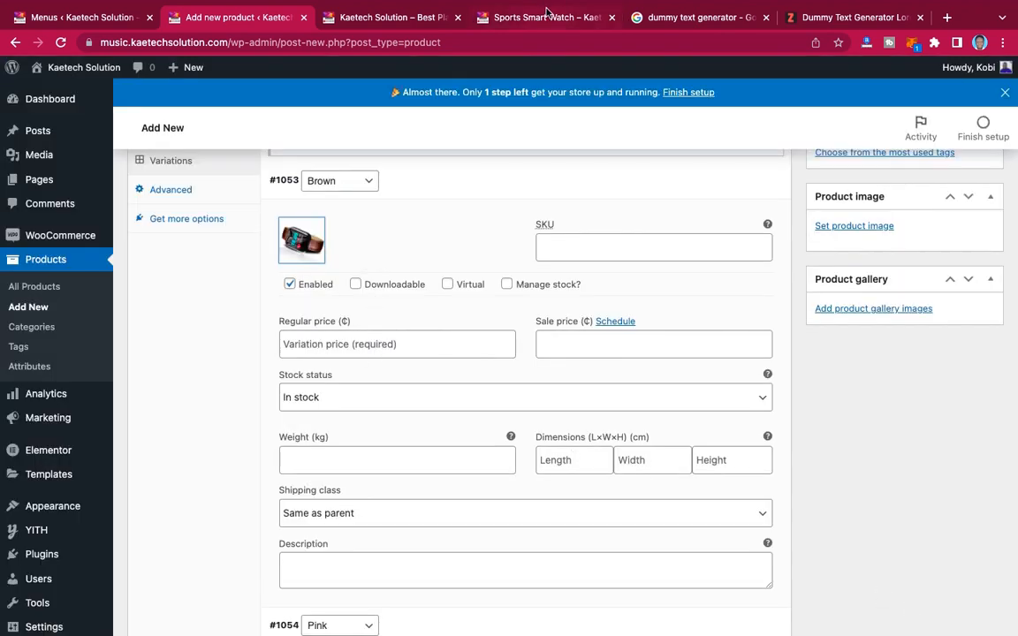
- Consult the reference Sports Smart Watch page, and give the Brown variation a regular price of 250 and a sale price of 199
left_click(547, 13)
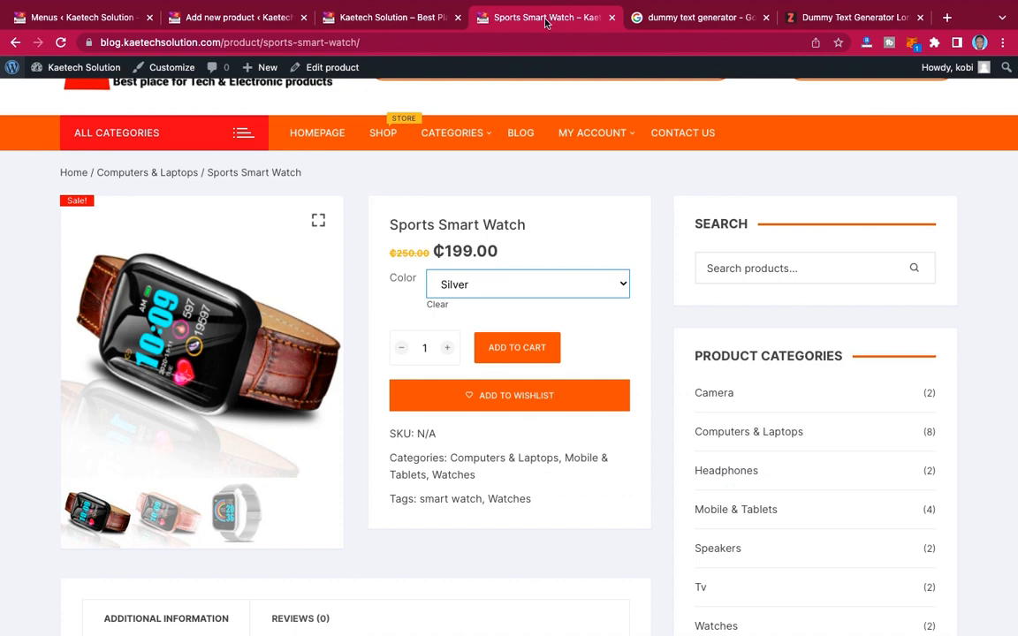
left_click(233, 19)
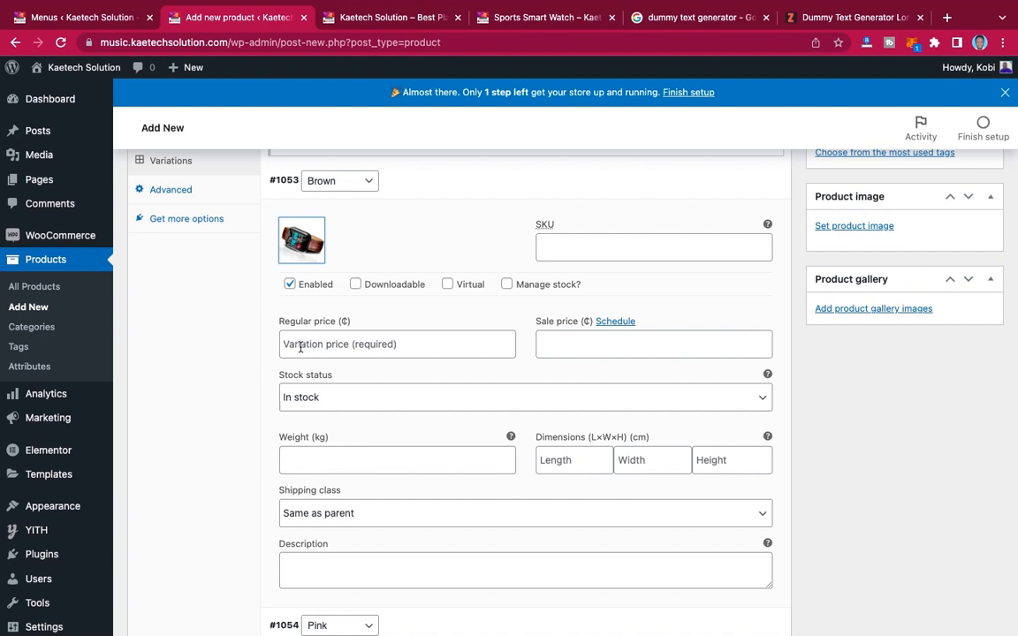
left_click(352, 344)
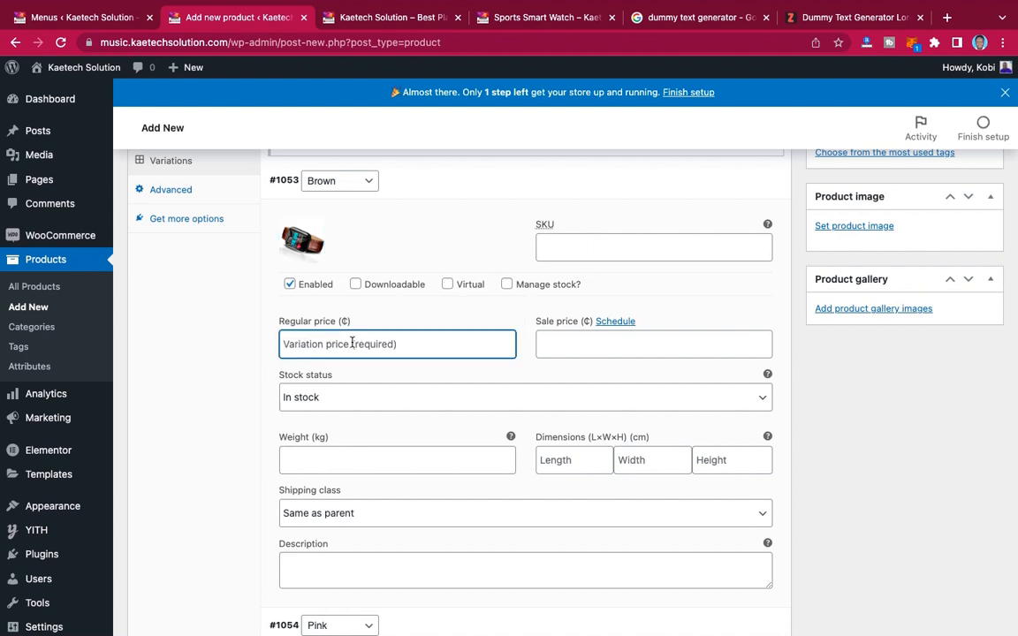
type("250")
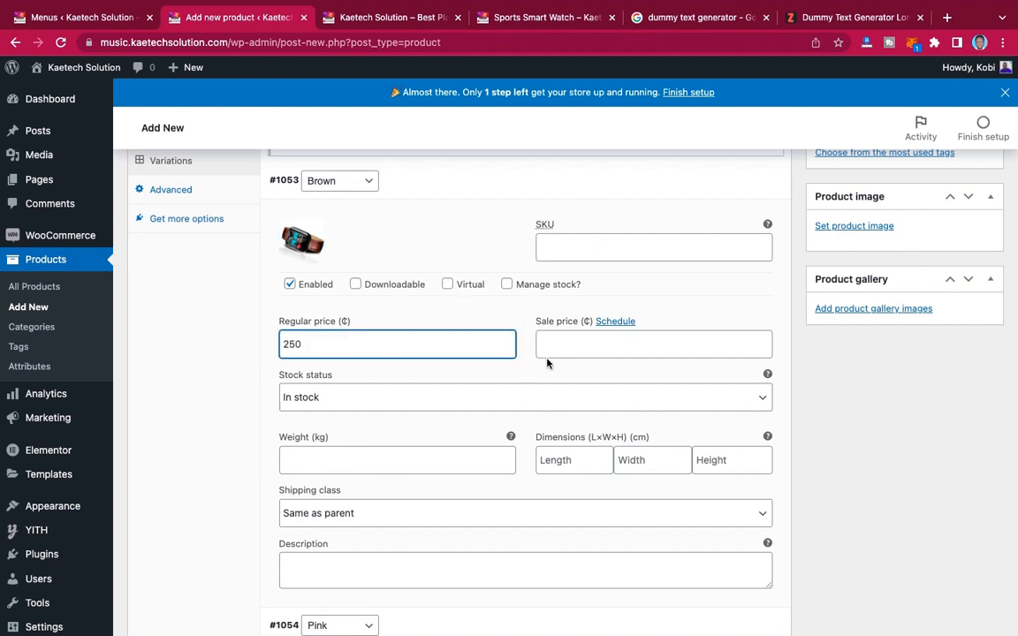
left_click(553, 350)
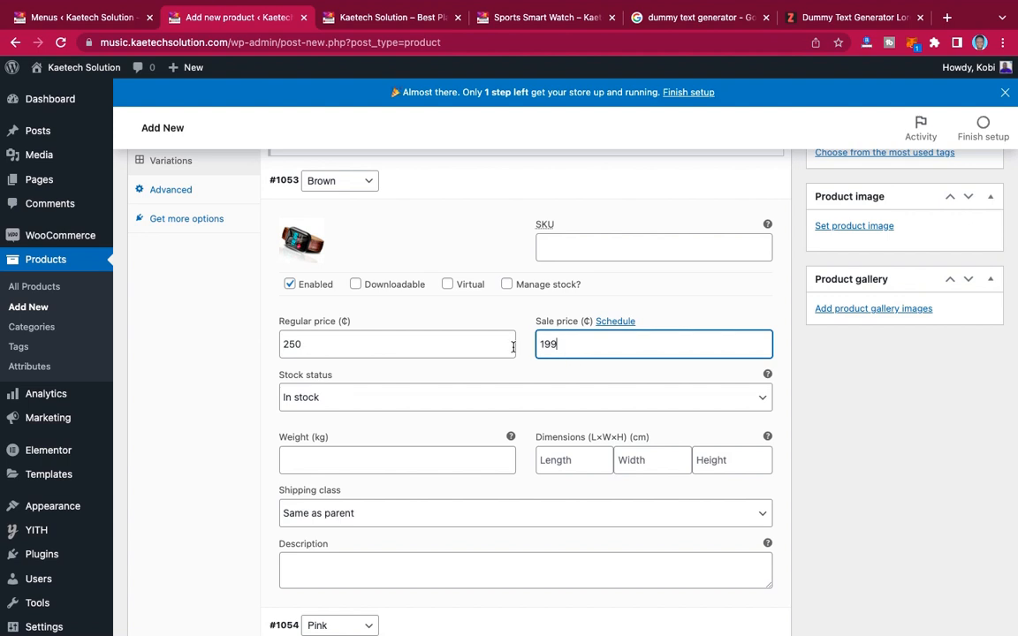
scroll(512, 351, "down", 3)
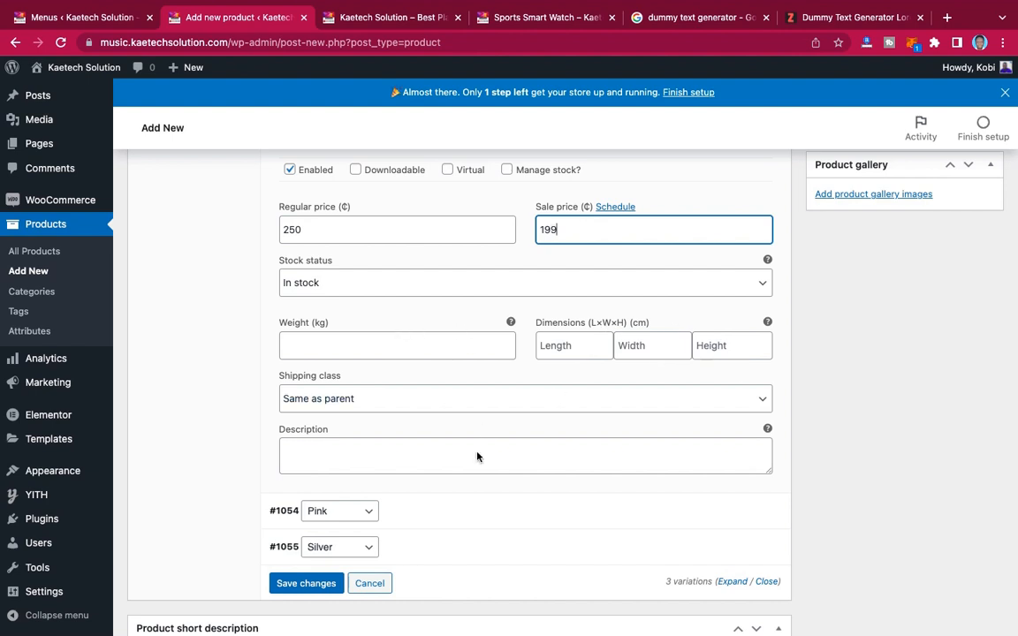
scroll(477, 454, "up", 5)
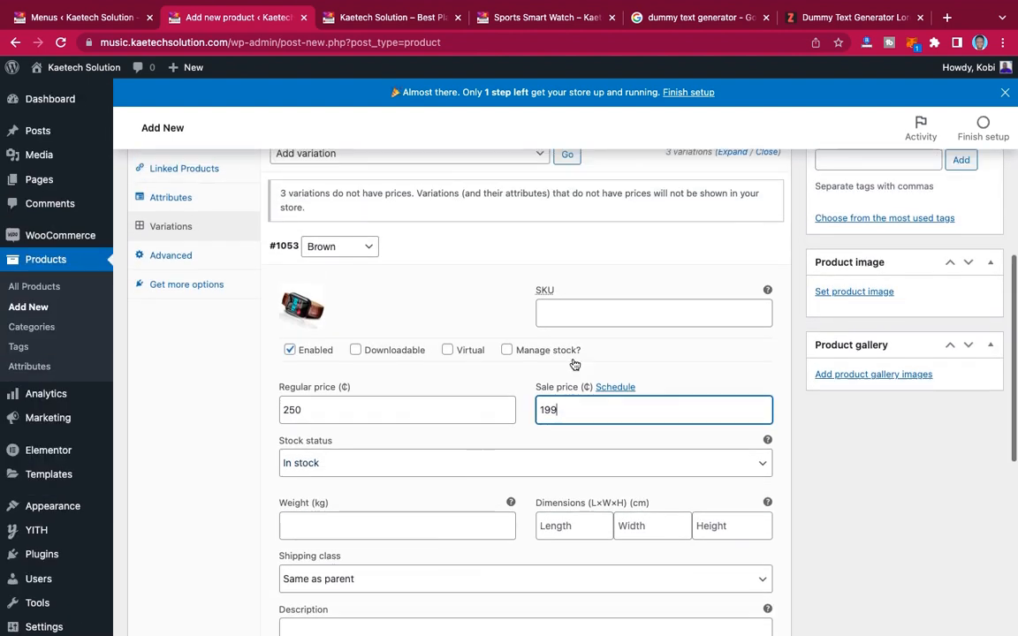
left_click(533, 254)
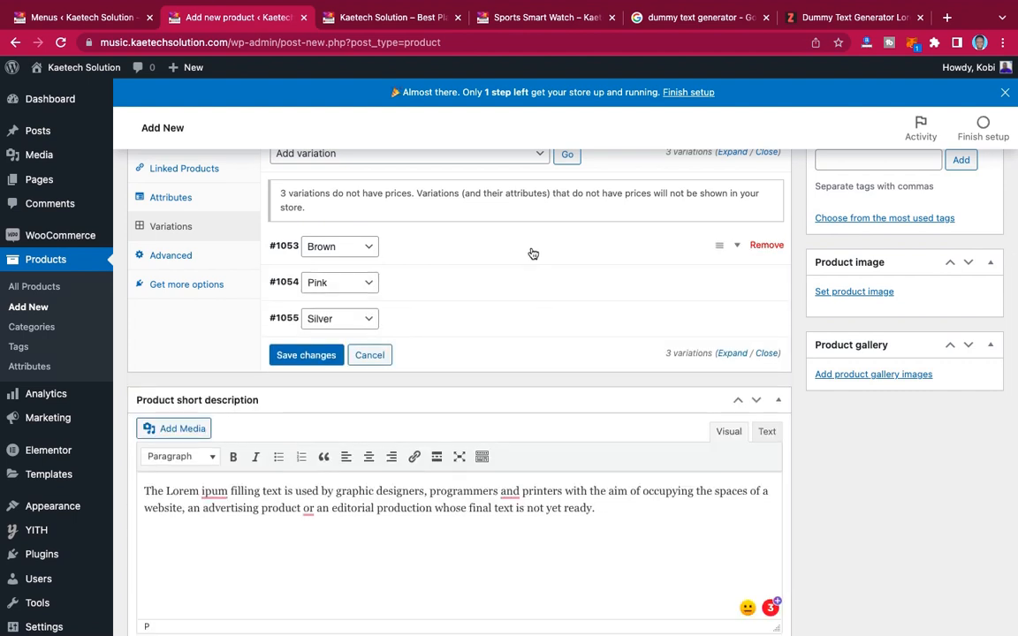
- Expand the Pink variation and assign it the pink watch image watch-8.jpeg from the media library
left_click(459, 288)
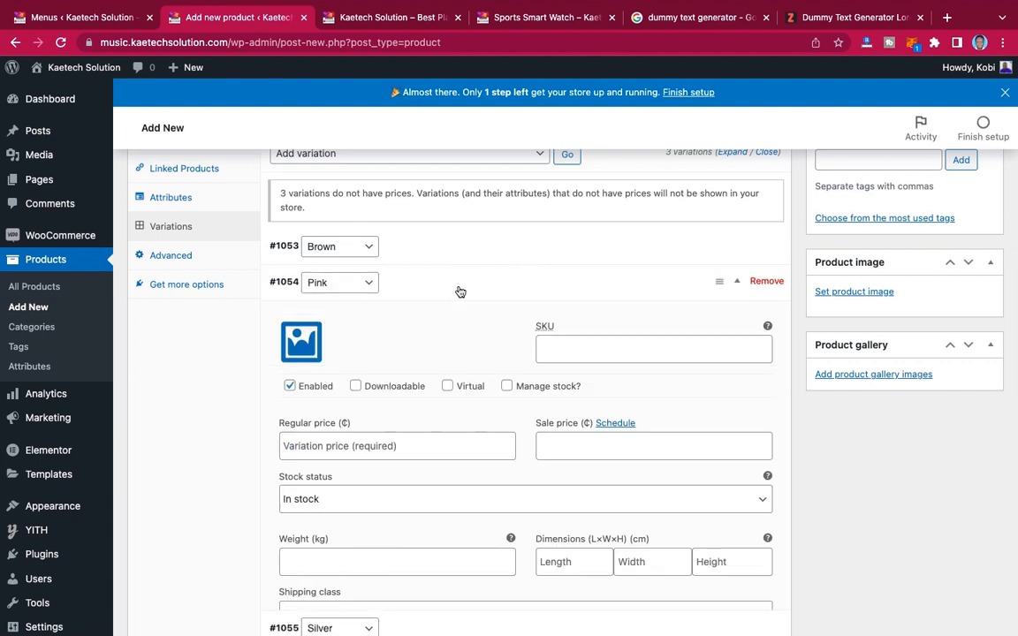
left_click(307, 350)
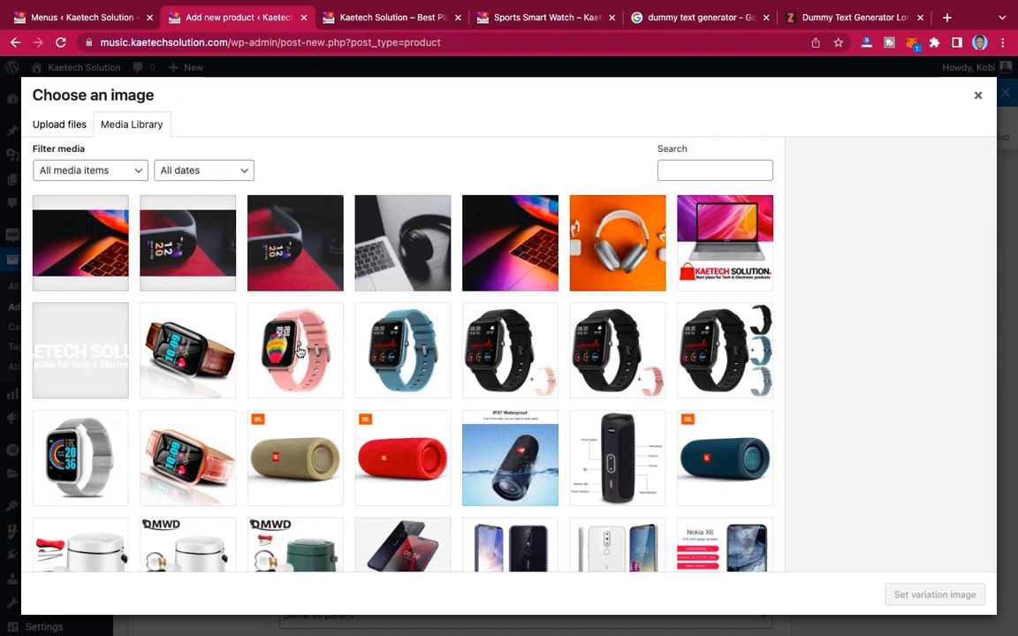
left_click(297, 351)
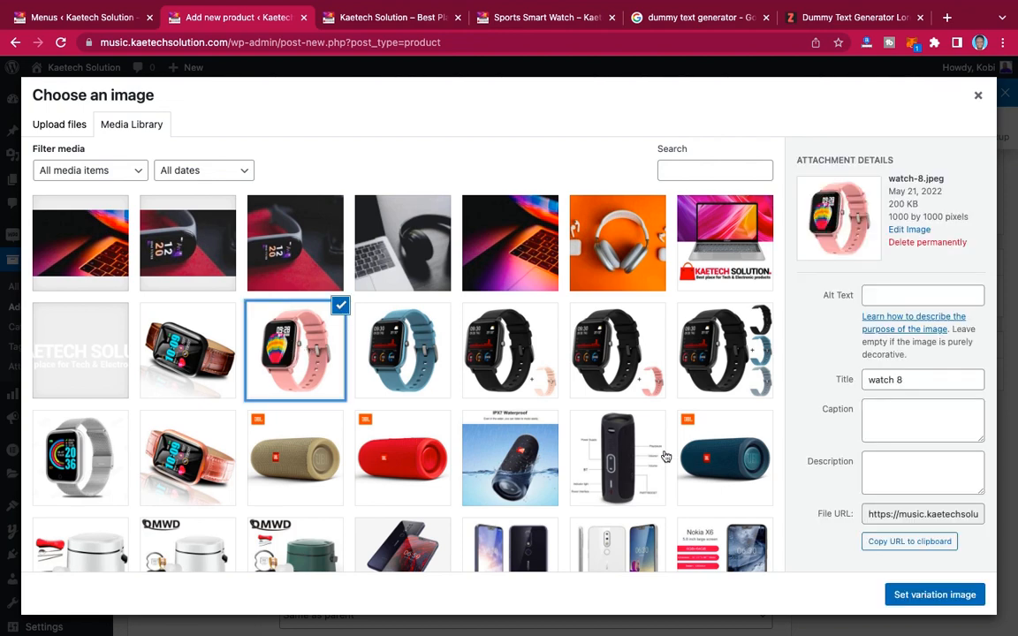
left_click(924, 595)
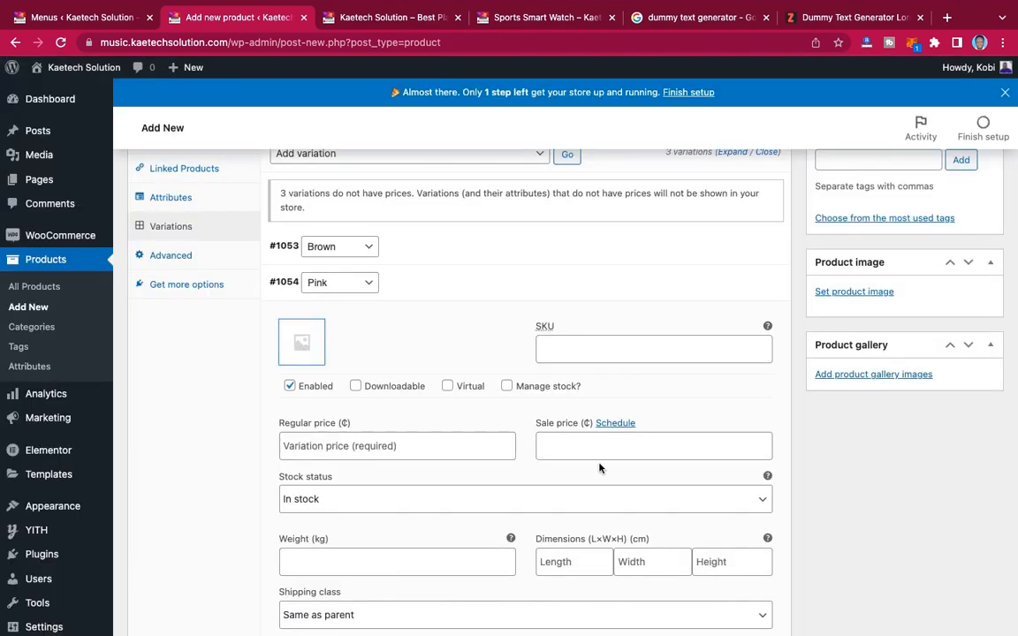
- Set the Pink variation's regular price to 250 and sale price to 199, and collapse its details
left_click(386, 445)
type("250")
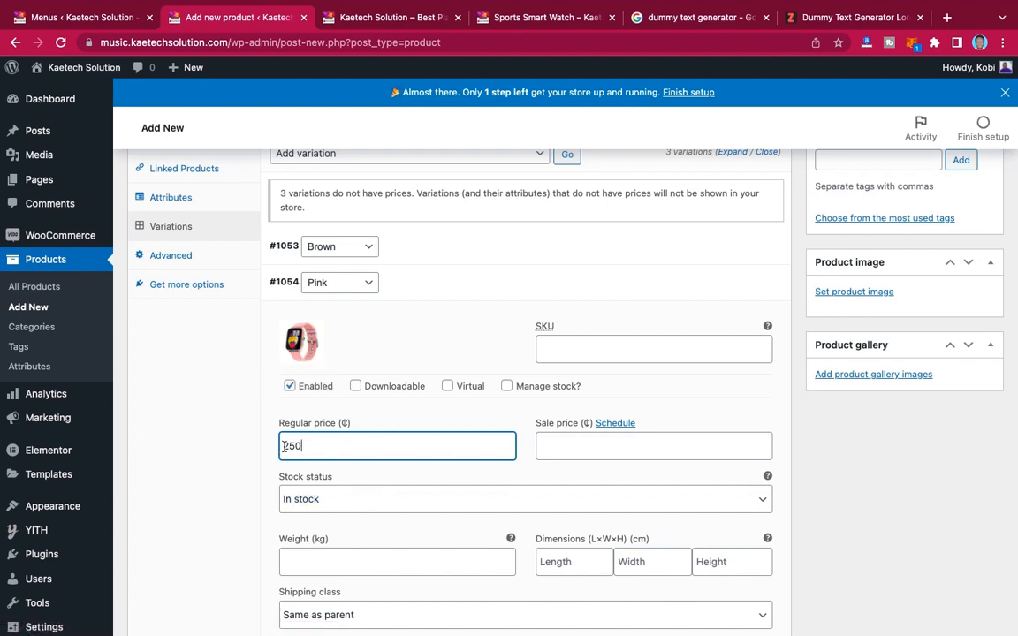
left_click(572, 442)
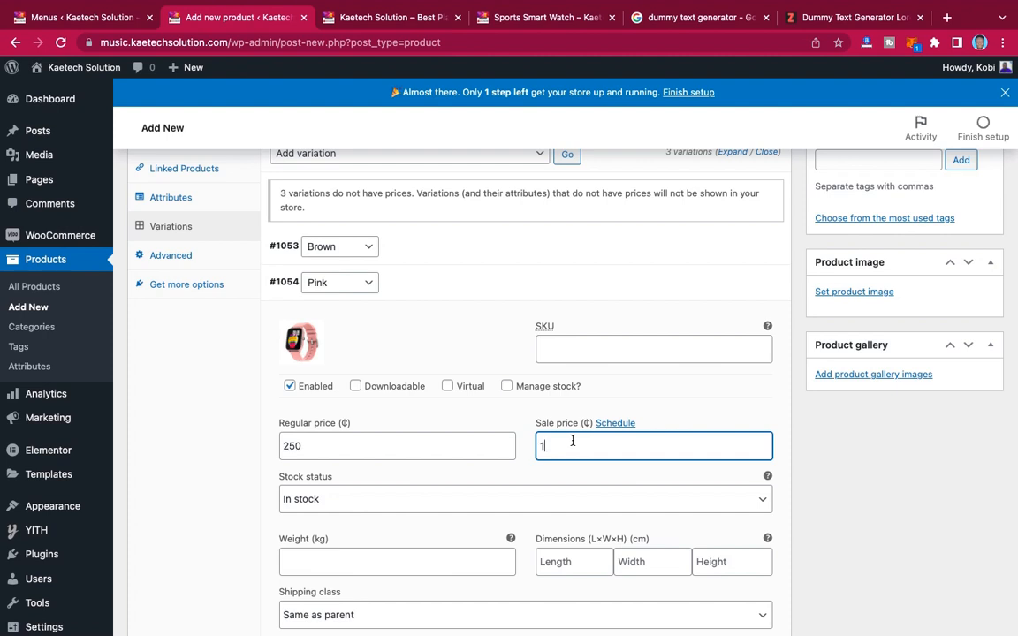
scroll(421, 520, "down", 3)
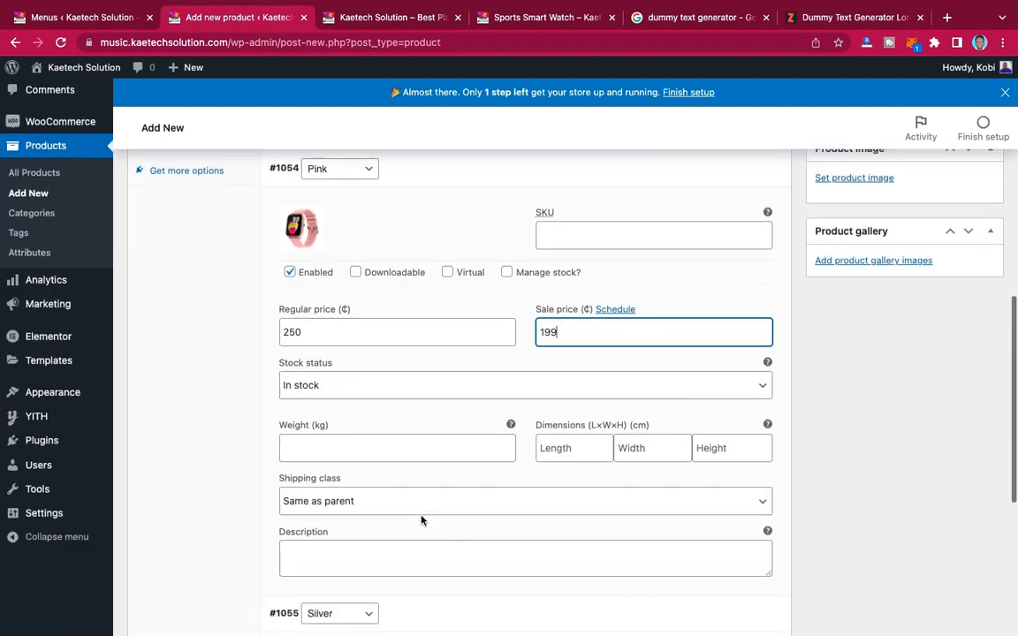
scroll(462, 345, "up", 2)
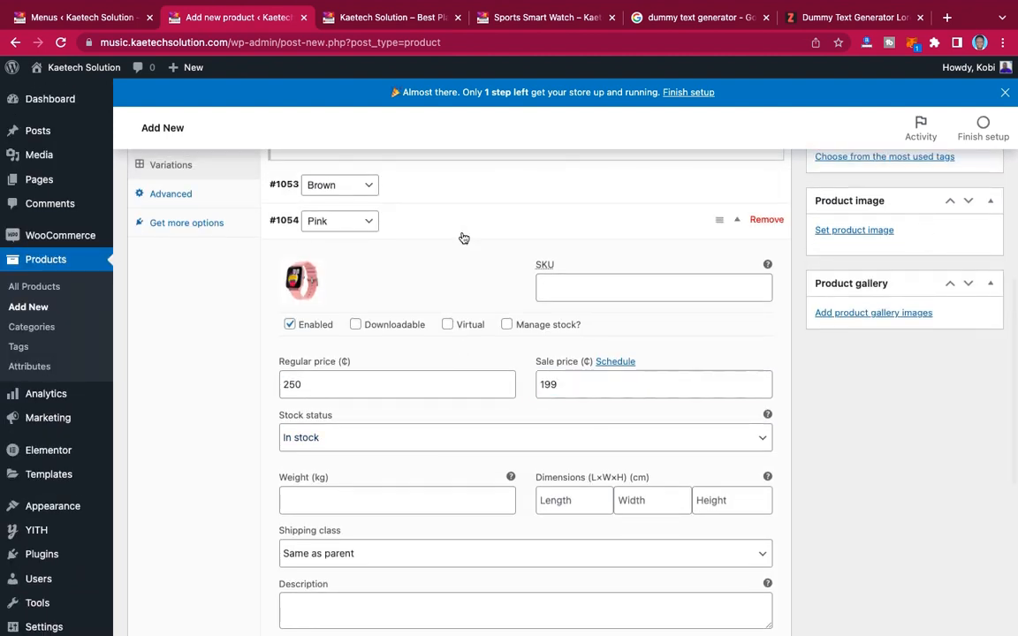
left_click(463, 234)
- Expand the Silver variation and assign it the silver watch image watch-3.jpeg from the media library
left_click(430, 259)
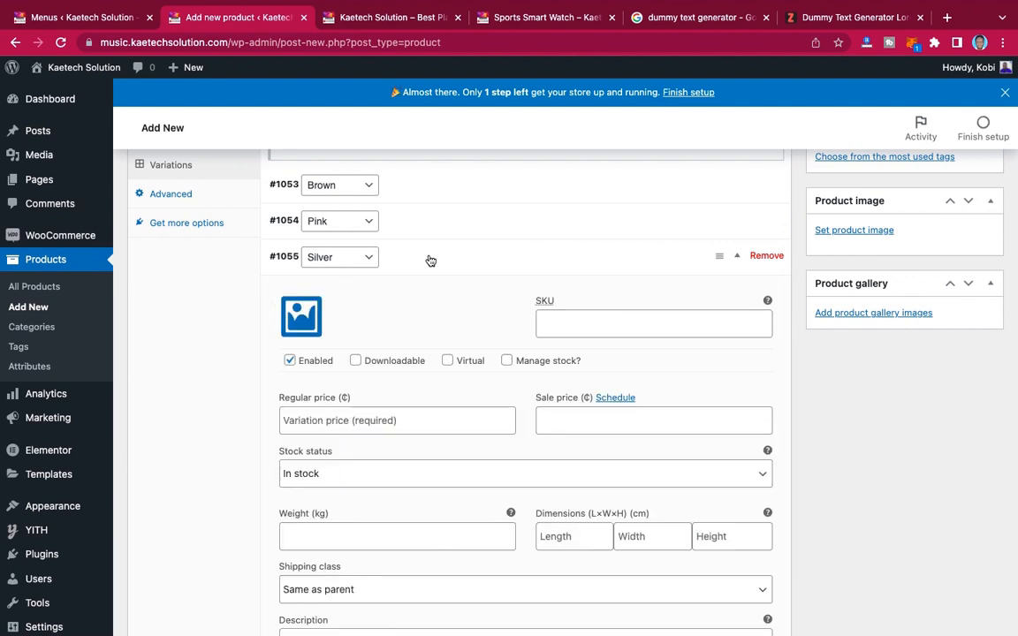
left_click(308, 321)
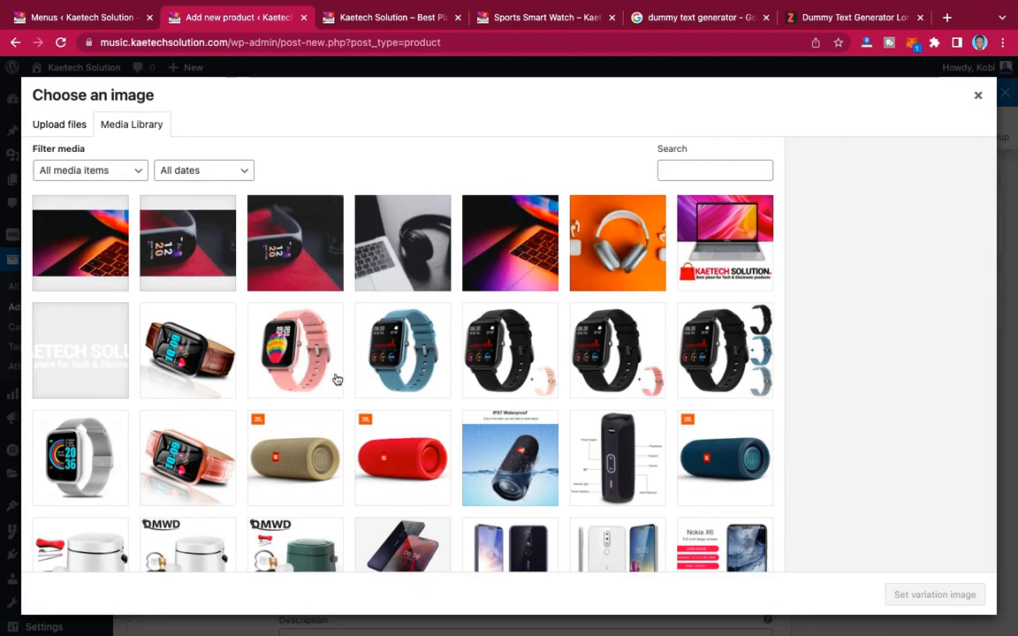
left_click(75, 419)
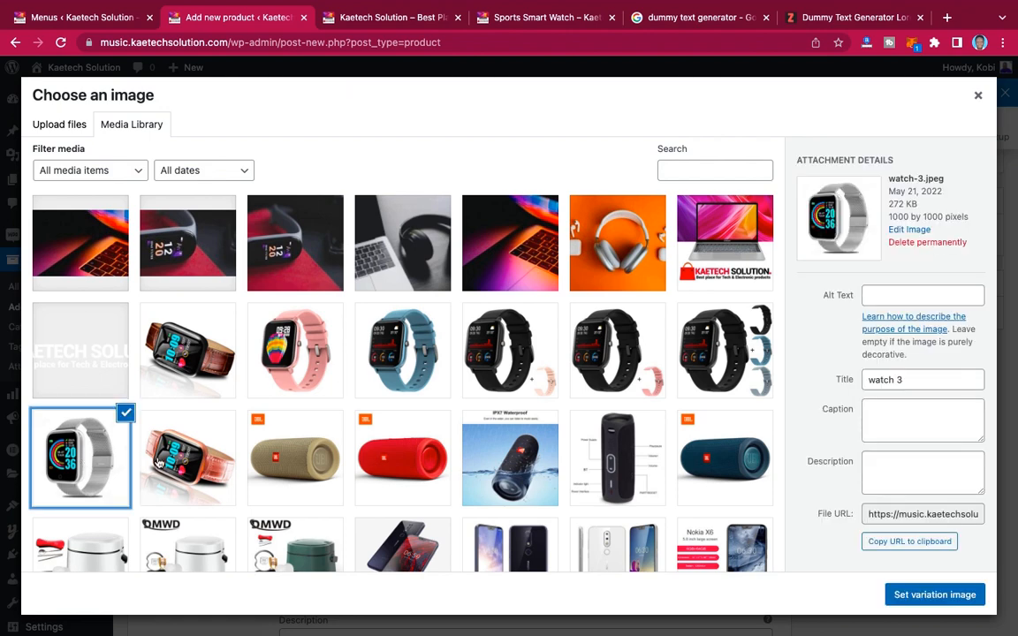
left_click(958, 601)
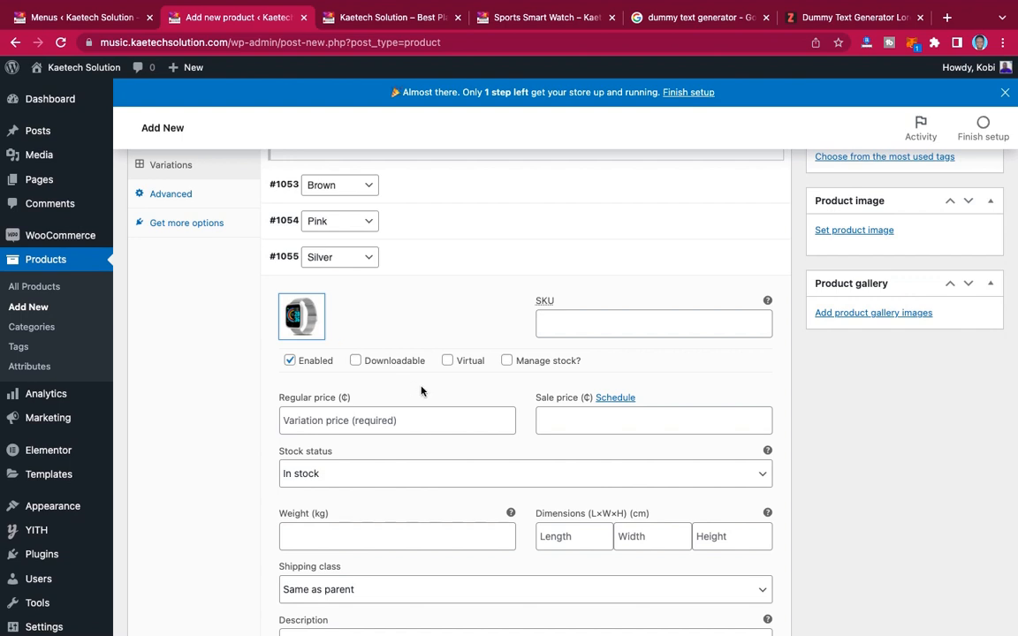
- Set the Silver variation's regular price to 250 and its sale price to 199
scroll(421, 392, "down", 2)
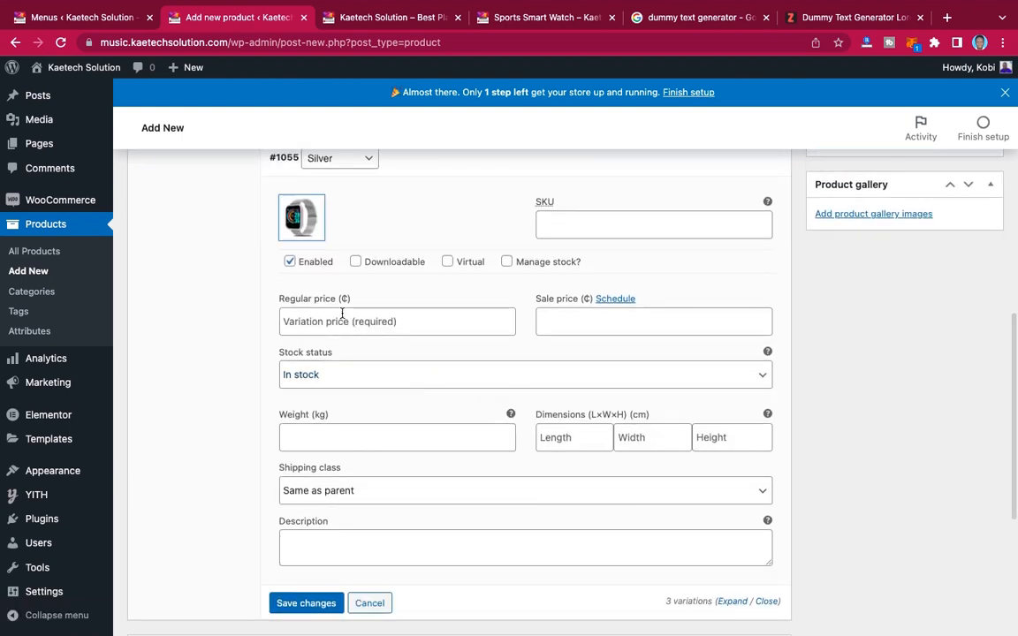
left_click(343, 314)
type("250")
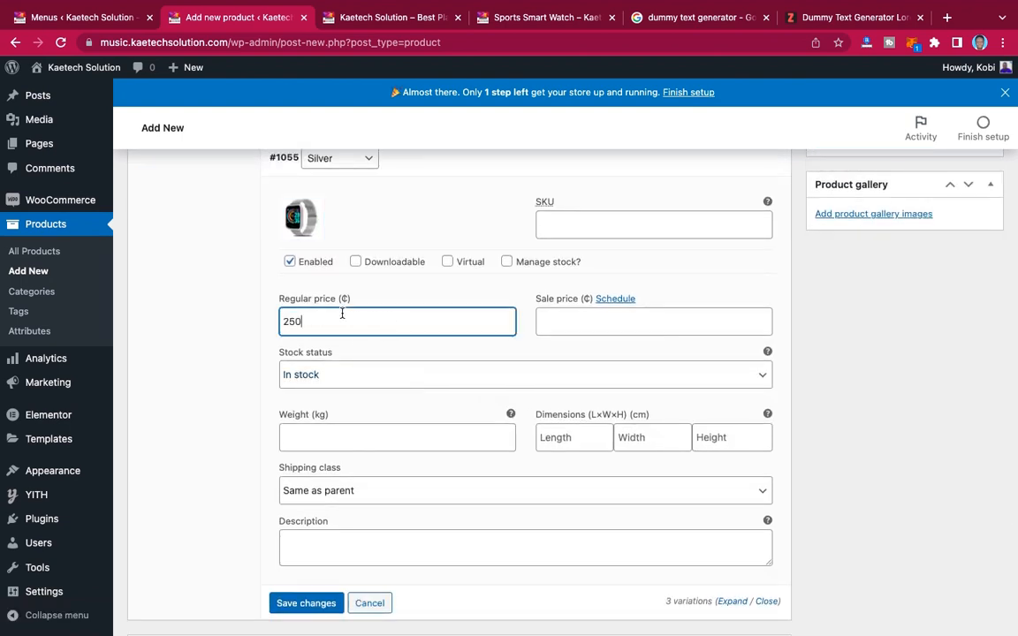
left_click(569, 322)
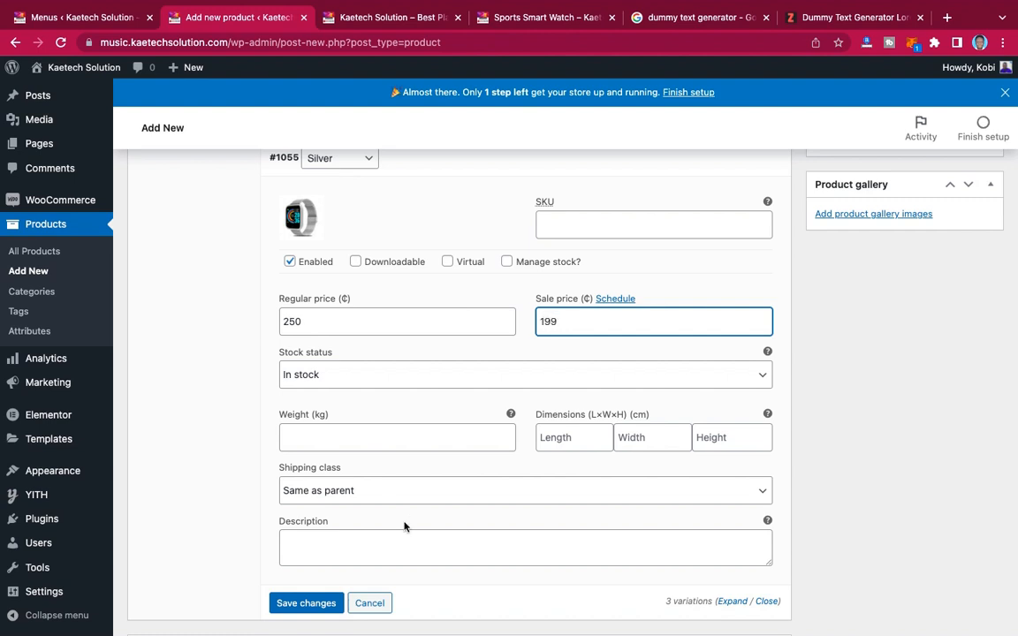
- Collapse the Silver variation's details and save the changes to the product's variations
scroll(404, 527, "up", 3)
left_click(460, 291)
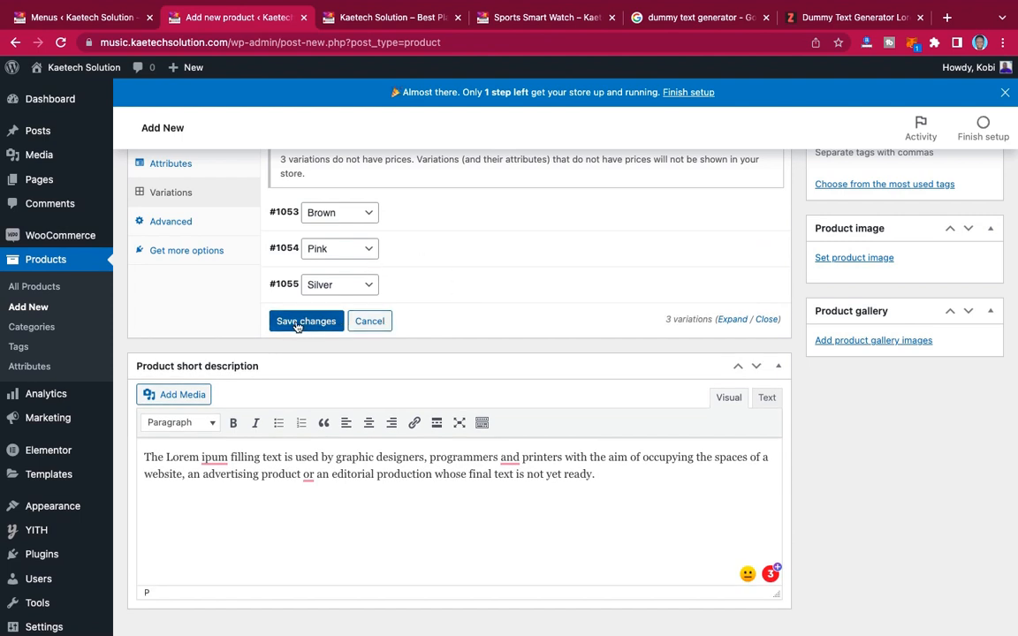
left_click(297, 323)
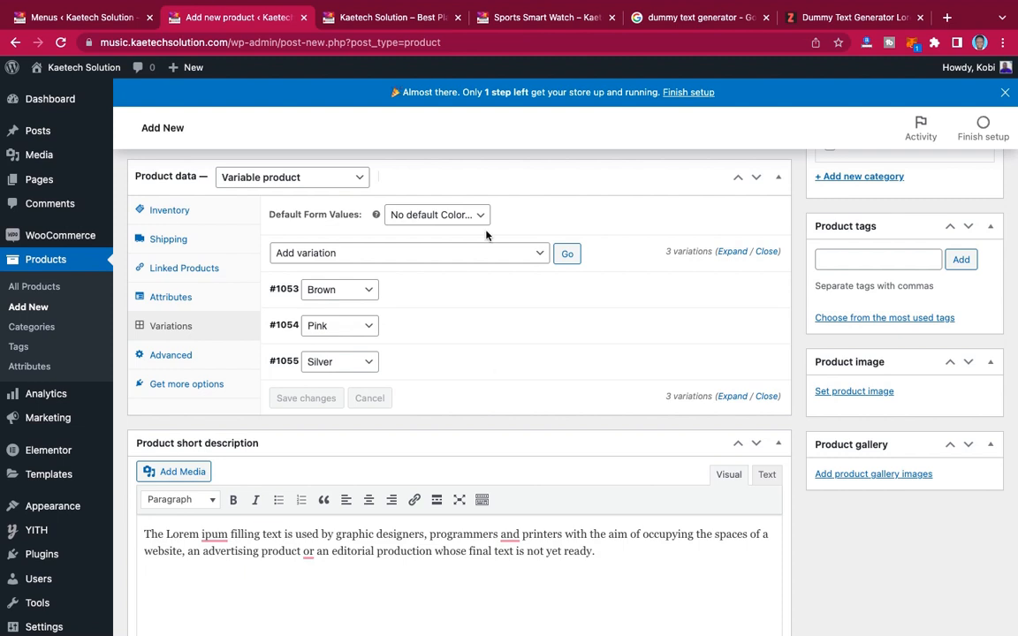
left_click(453, 256)
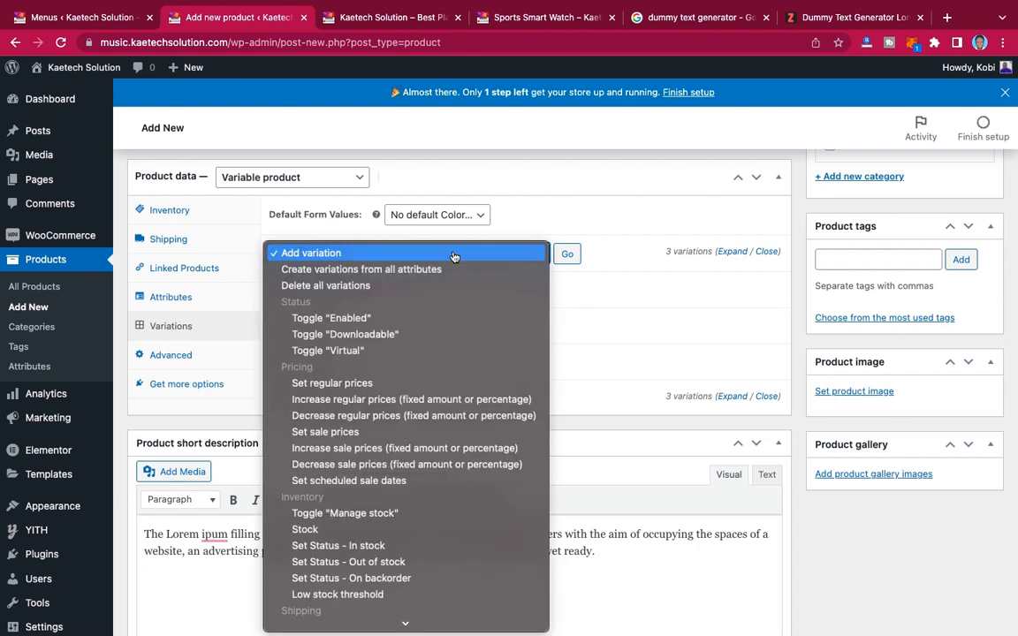
left_click(343, 385)
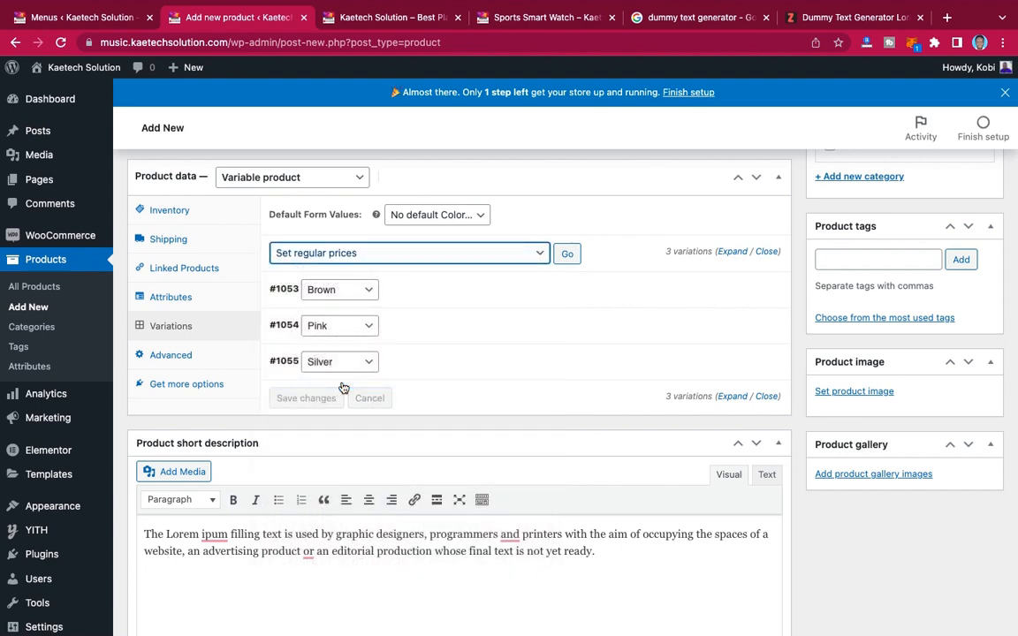
left_click(568, 256)
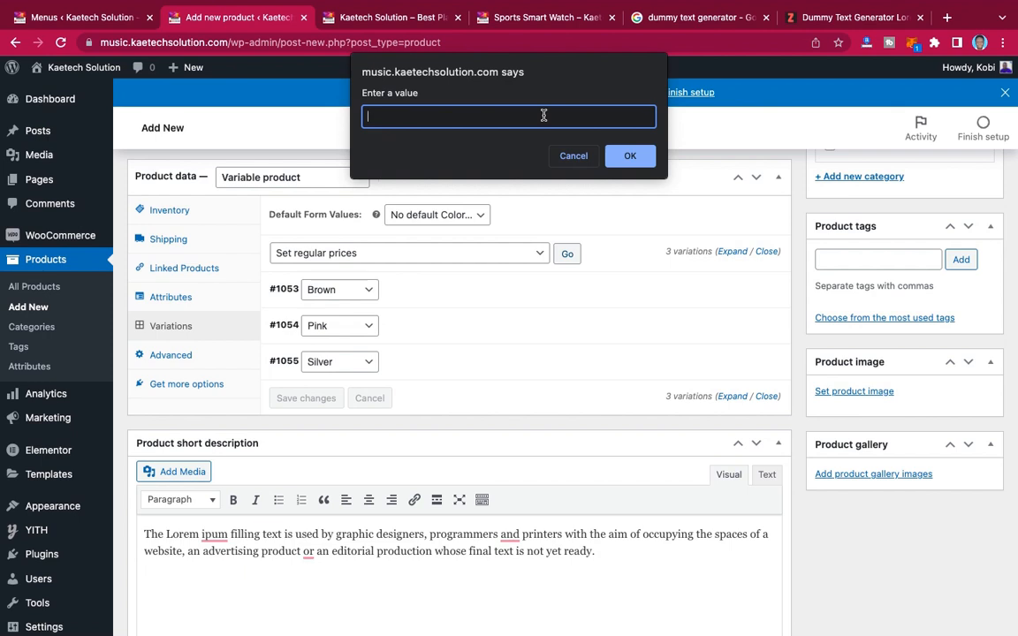
left_click(574, 156)
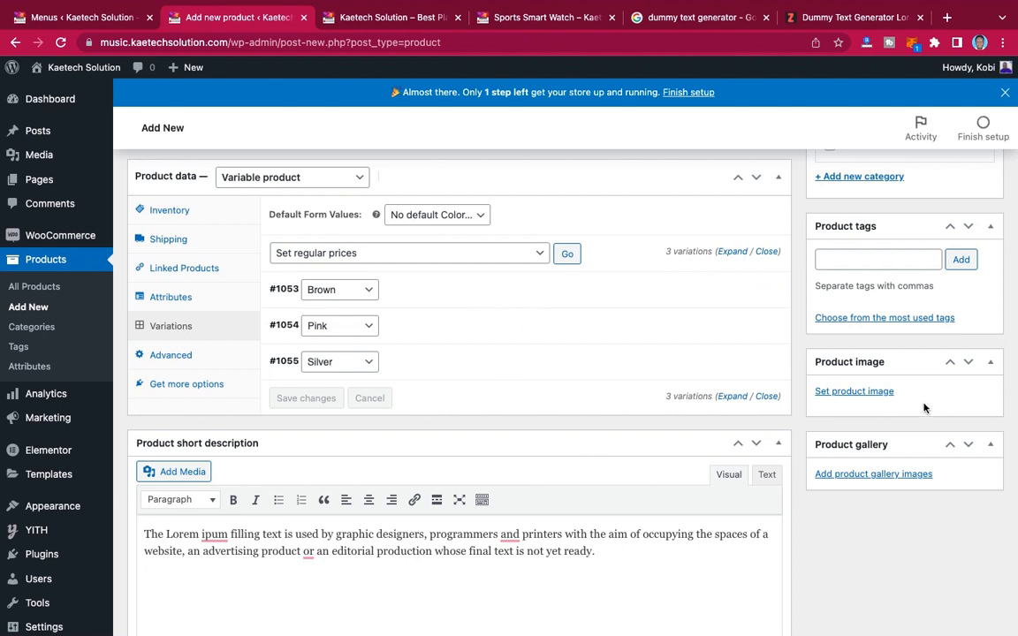
- Set the brown-strap watch picture watch.jpeg from the media library as the main product image
left_click(866, 395)
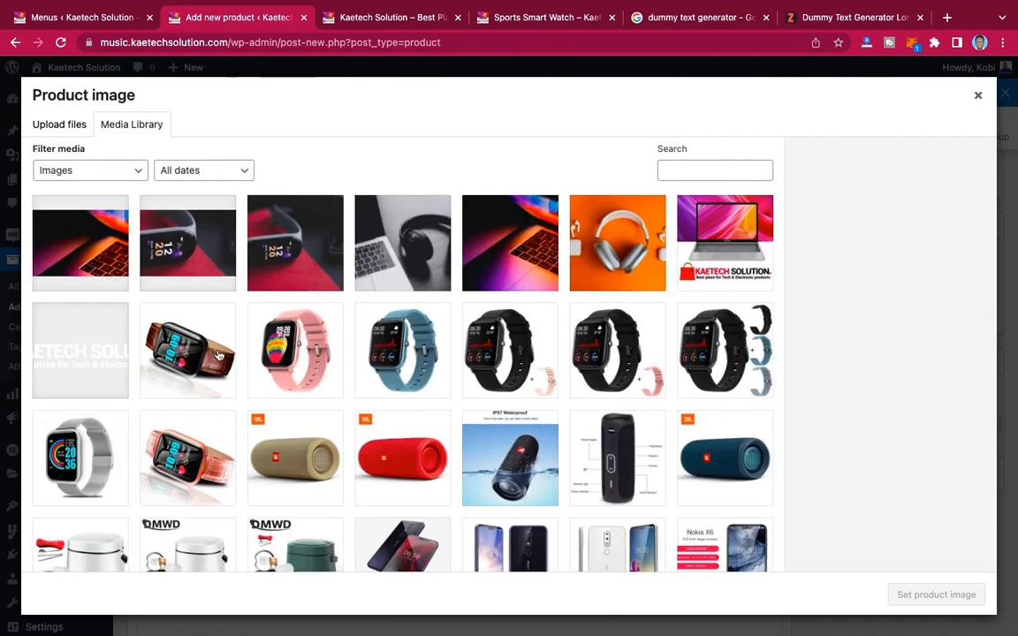
left_click(190, 320)
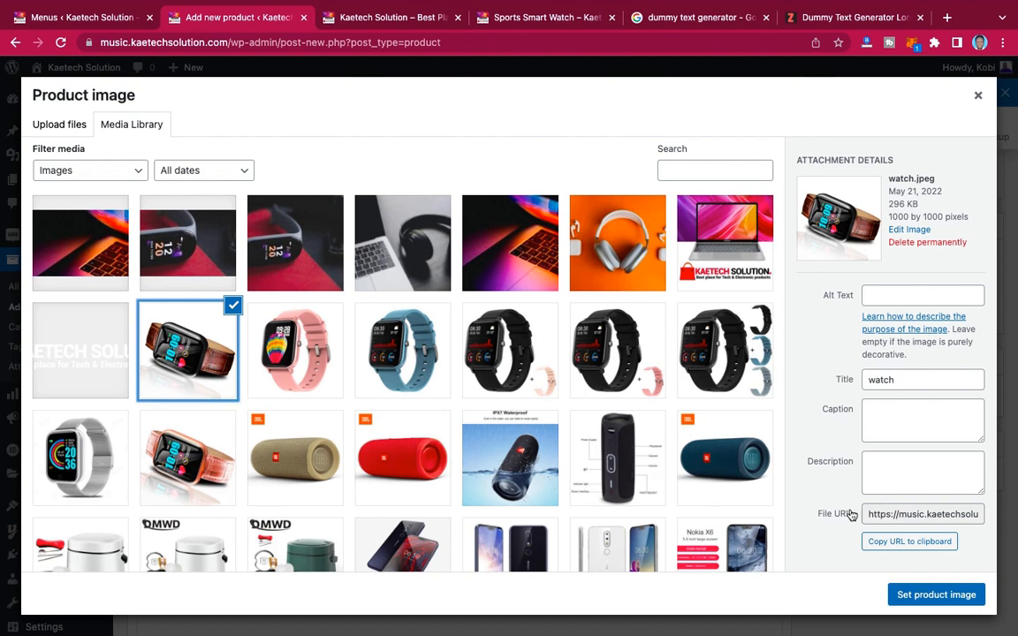
left_click(947, 601)
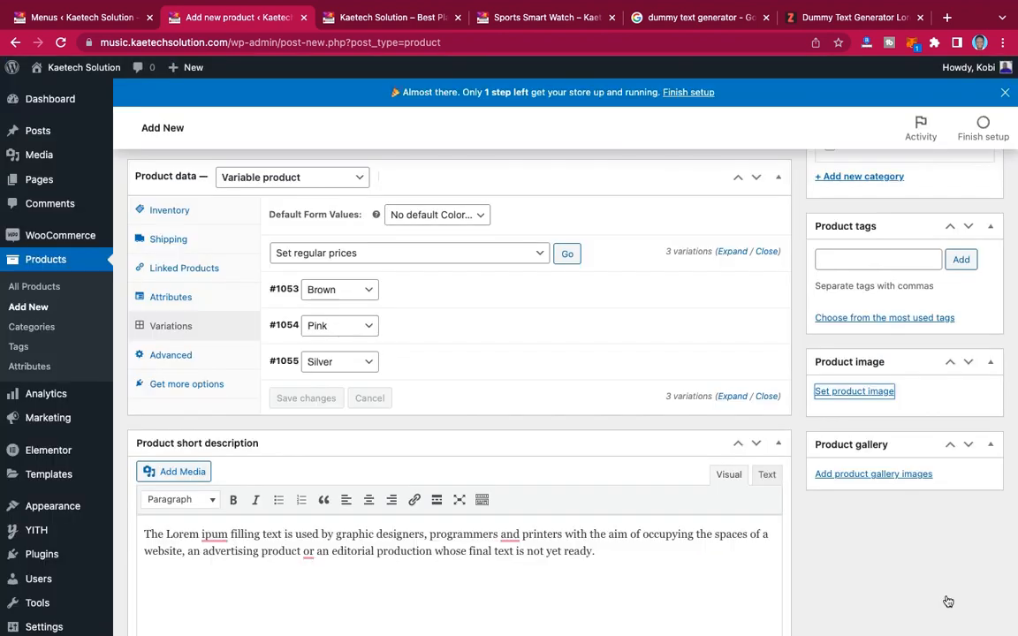
- Add the rose-strap watch and the silver watch (watch-3.jpeg) from the media library to the product gallery
scroll(891, 450, "down", 2)
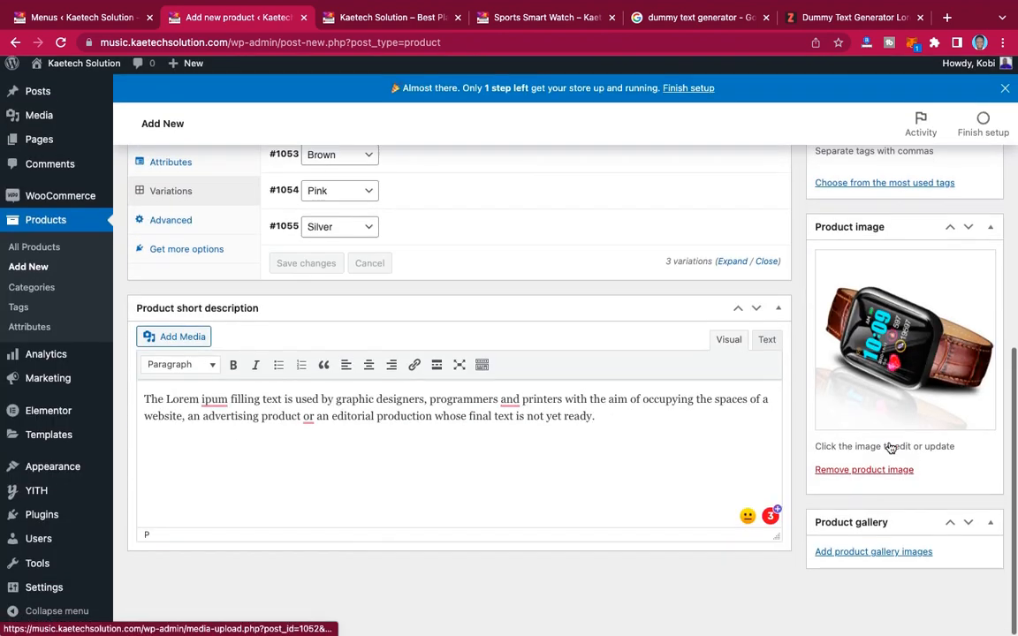
left_click(861, 558)
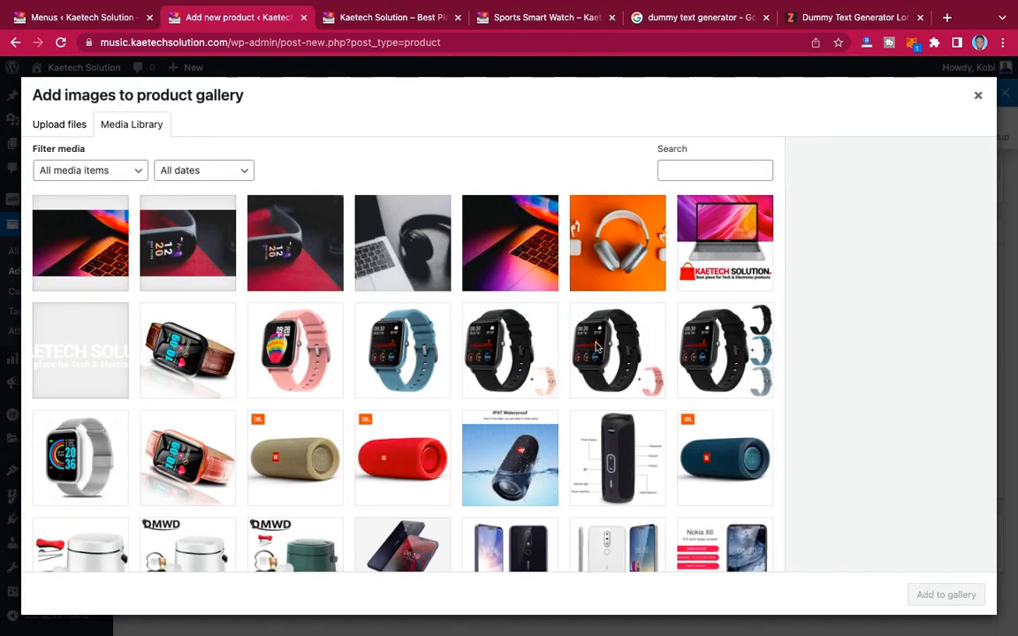
left_click(204, 350)
left_click(176, 414)
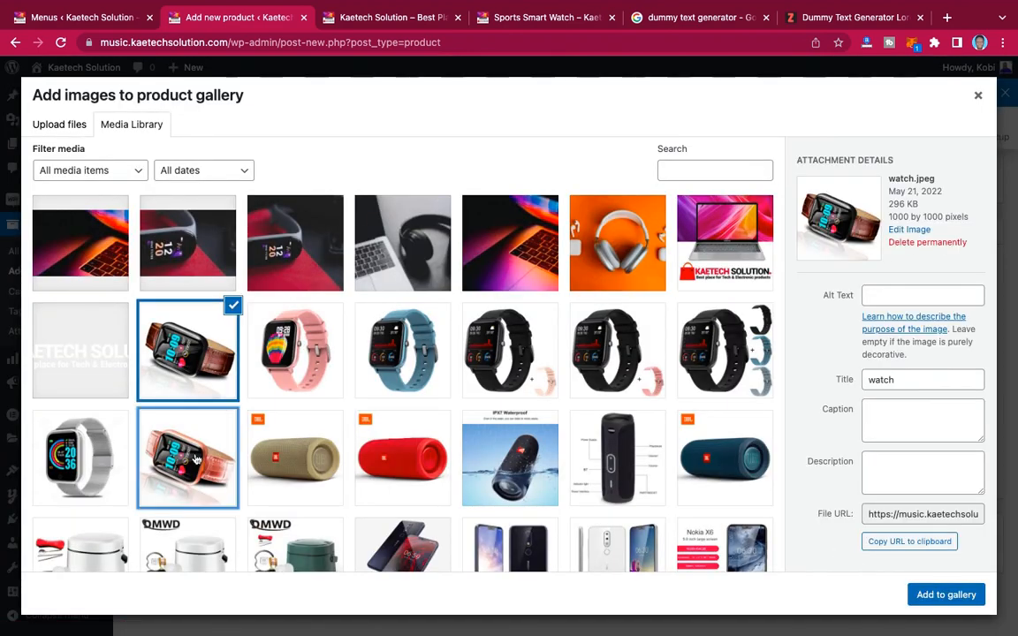
left_click(56, 424)
left_click(181, 320)
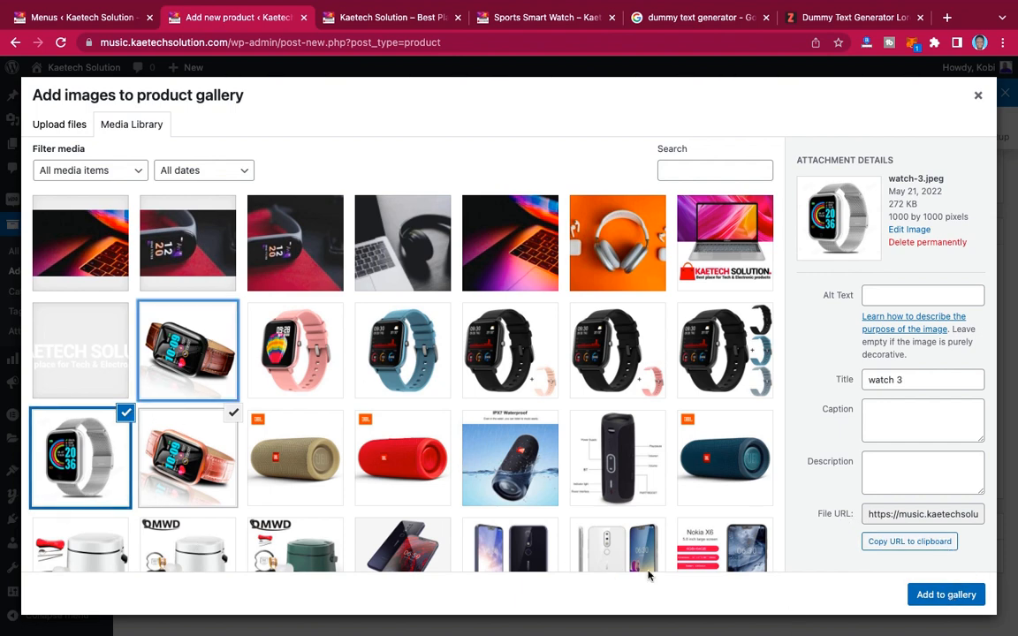
left_click(950, 594)
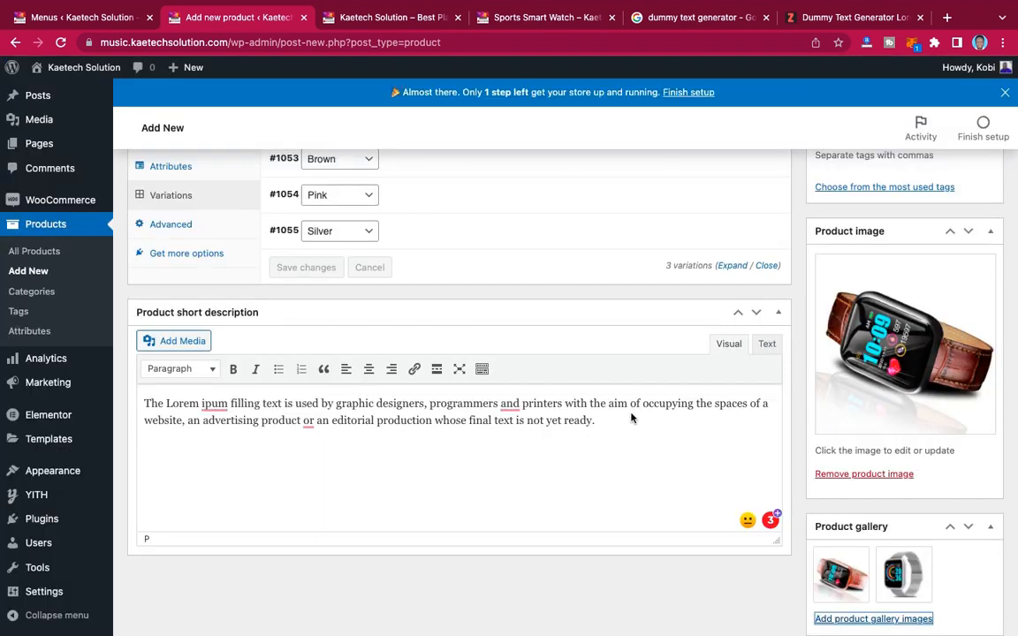
- Replace the Pink variation's image with the rose-strap watch picture watch-1.jpeg from the media library, and collapse the variation's details
scroll(378, 287, "up", 2)
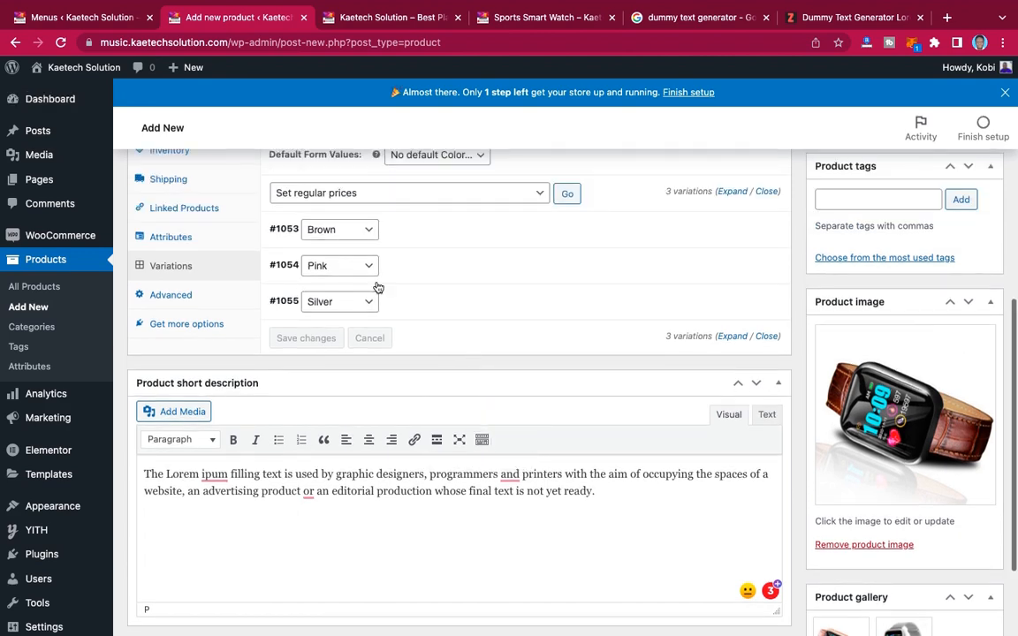
left_click(431, 260)
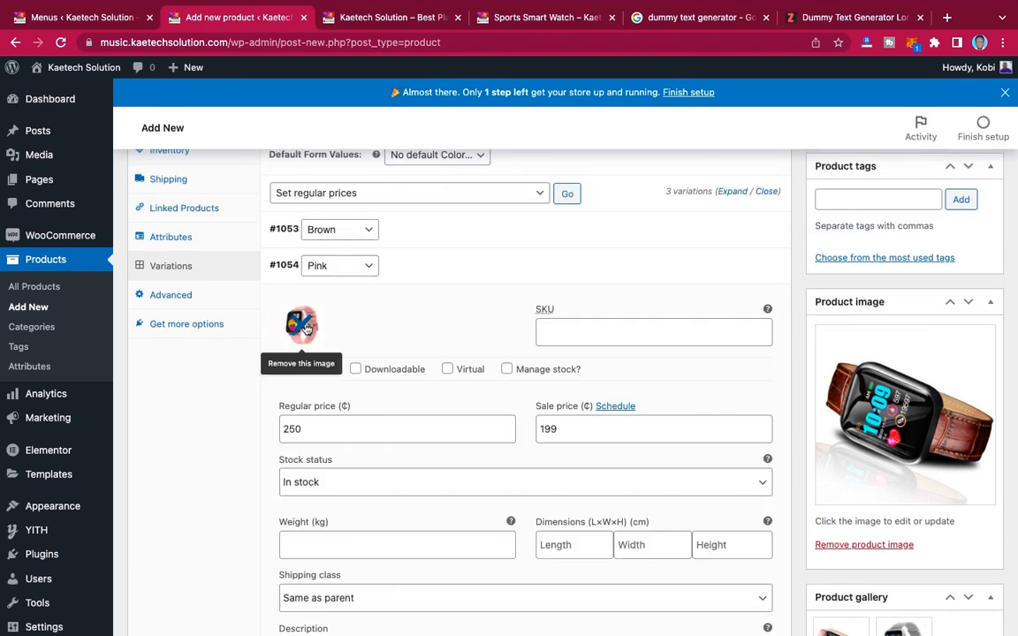
scroll(495, 380, "down", 1)
scroll(537, 390, "down", 2)
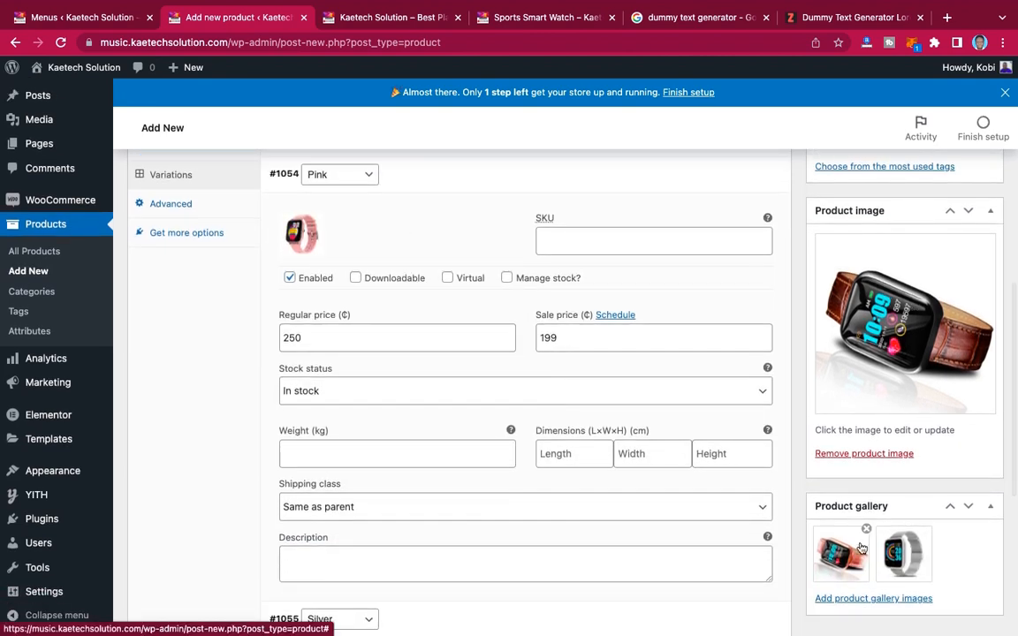
left_click(307, 250)
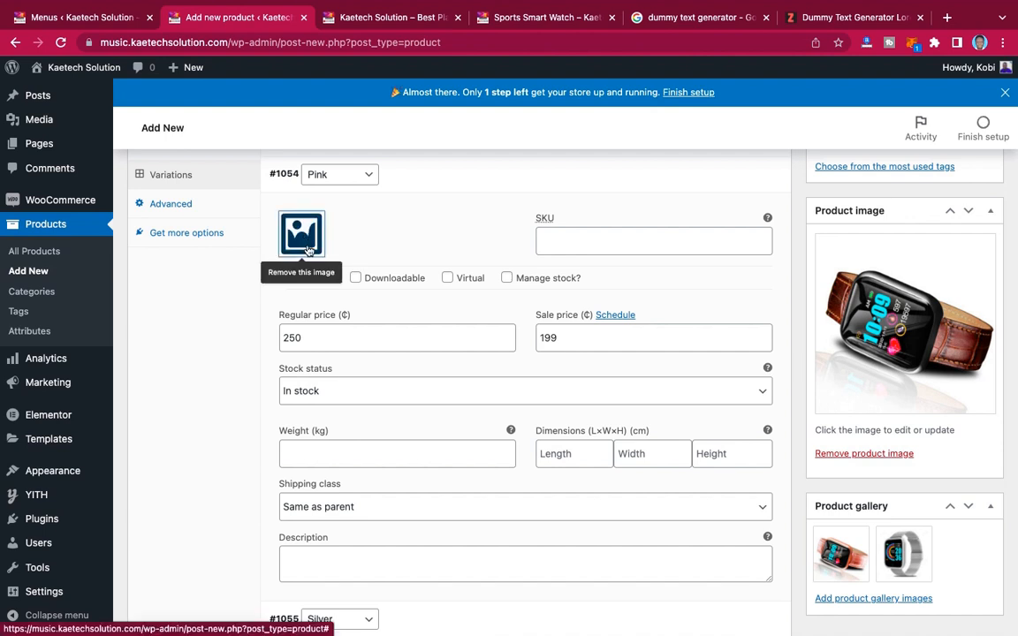
left_click(308, 236)
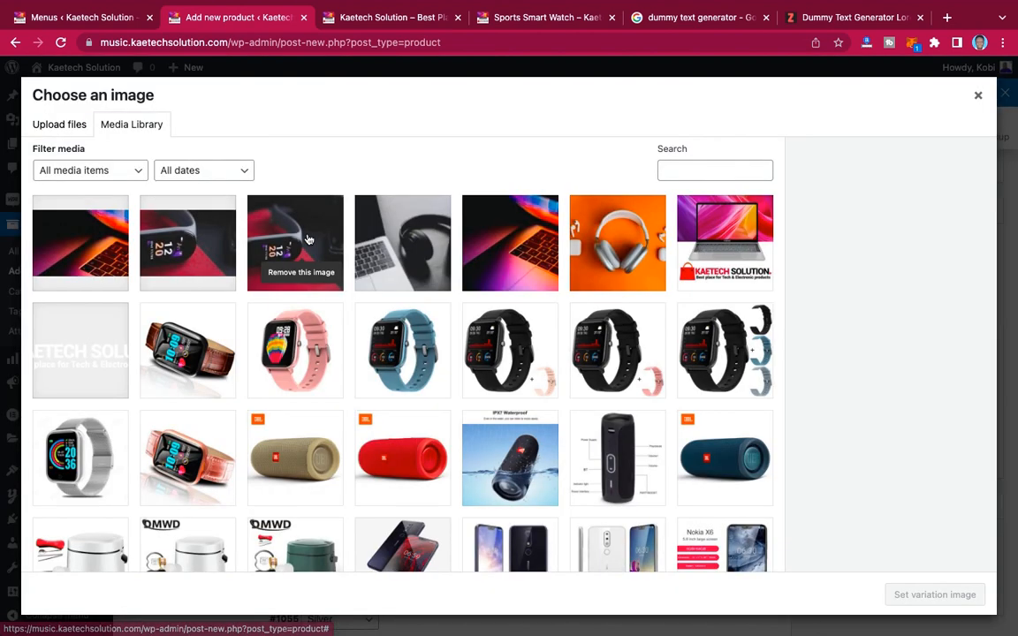
left_click(190, 448)
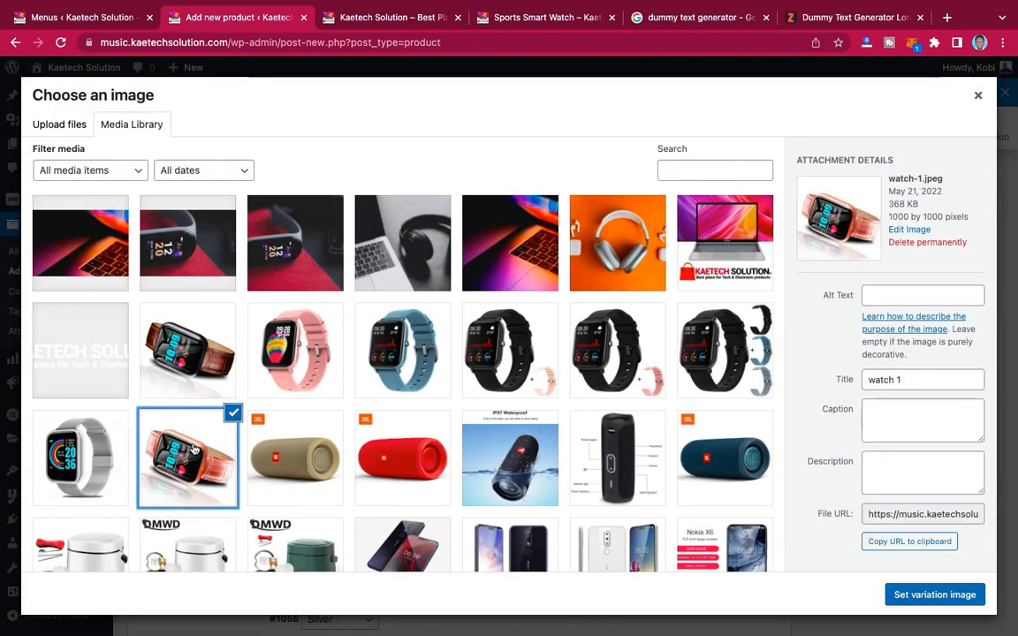
left_click(938, 597)
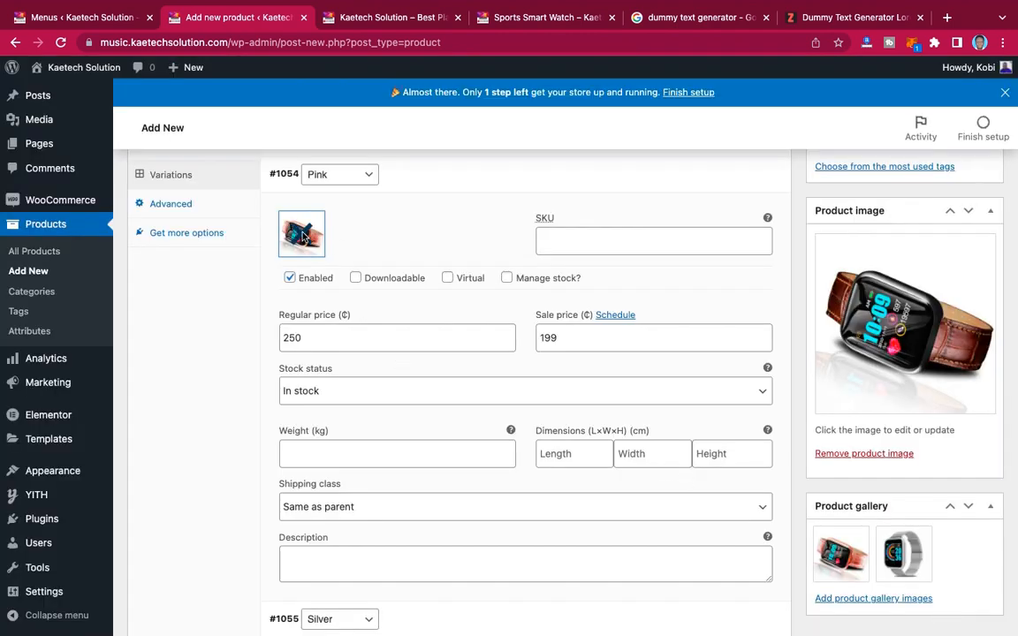
scroll(733, 349, "up", 3)
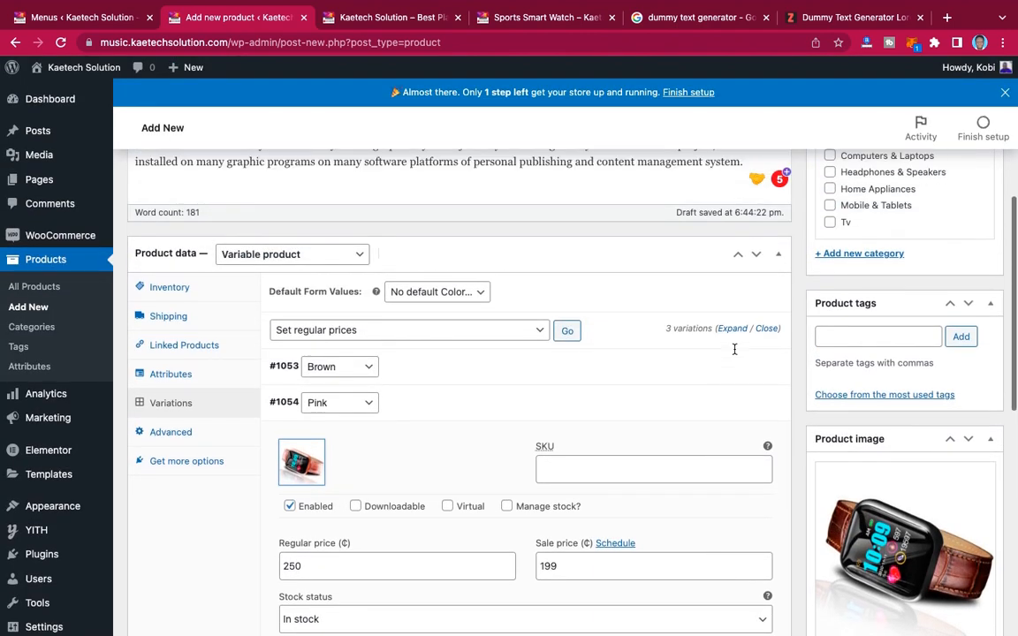
scroll(733, 349, "down", 5)
scroll(733, 351, "up", 5)
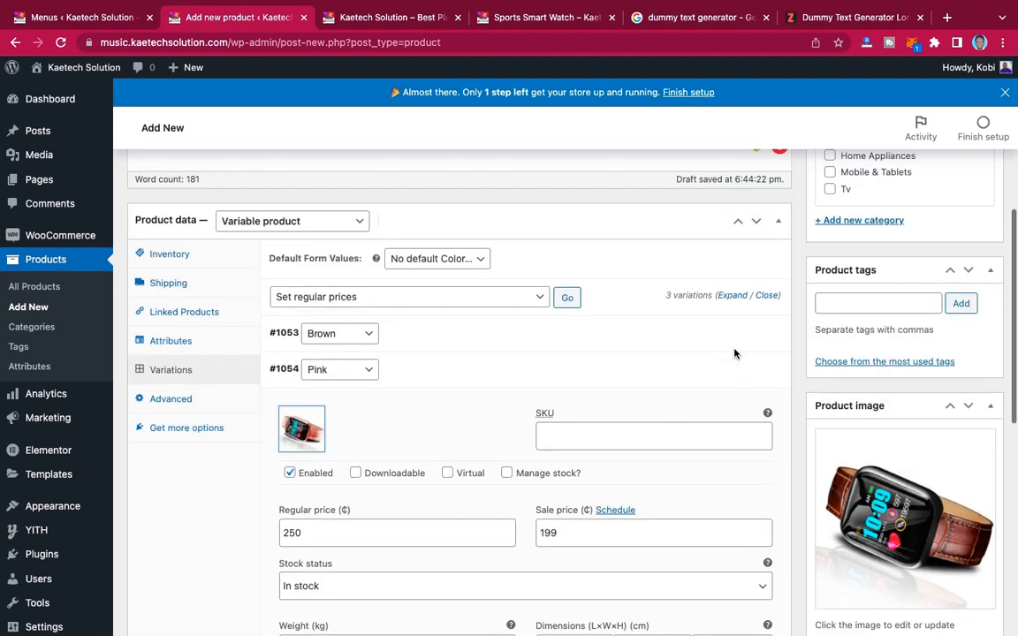
left_click(632, 409)
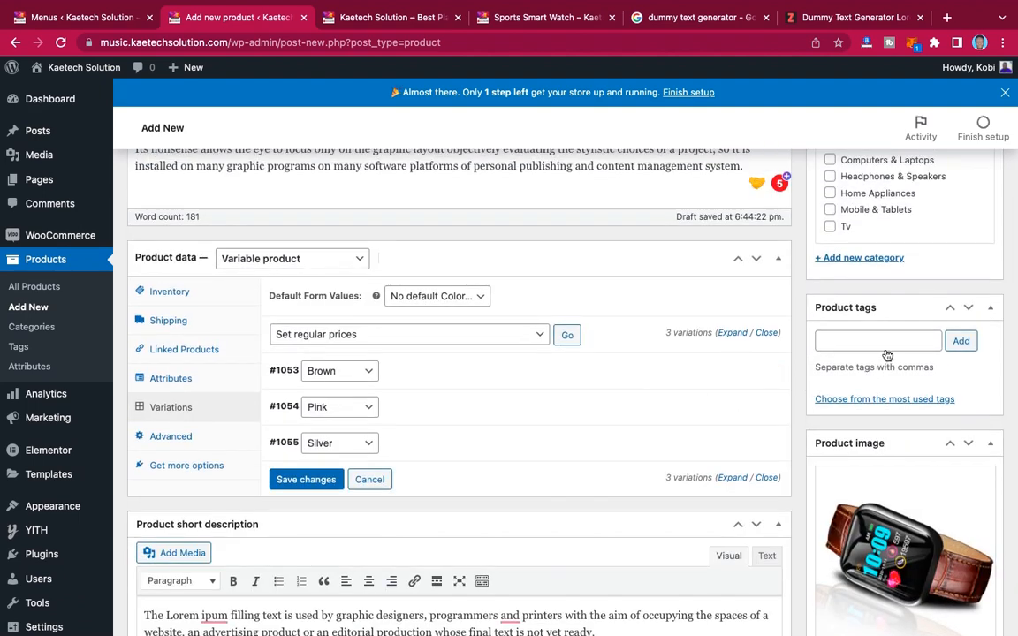
- Add the product tags Watch and Smart Watch
left_click(857, 339)
type("Watch")
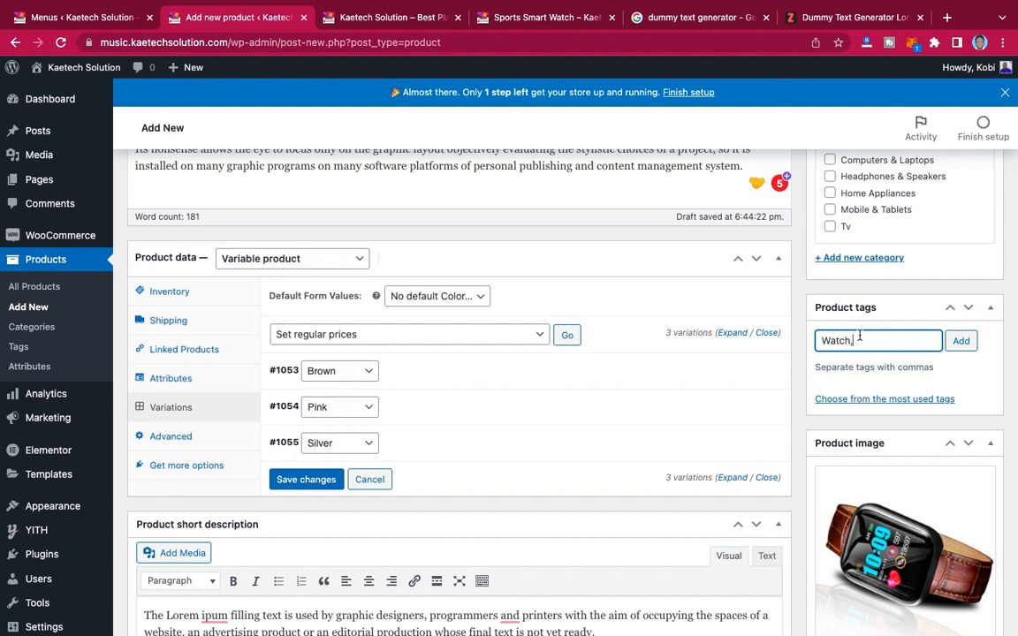
type(", Smart Watch")
left_click(961, 341)
- Create a new product category named Watches without a parent category and assign it to the product
scroll(852, 334, "up", 2)
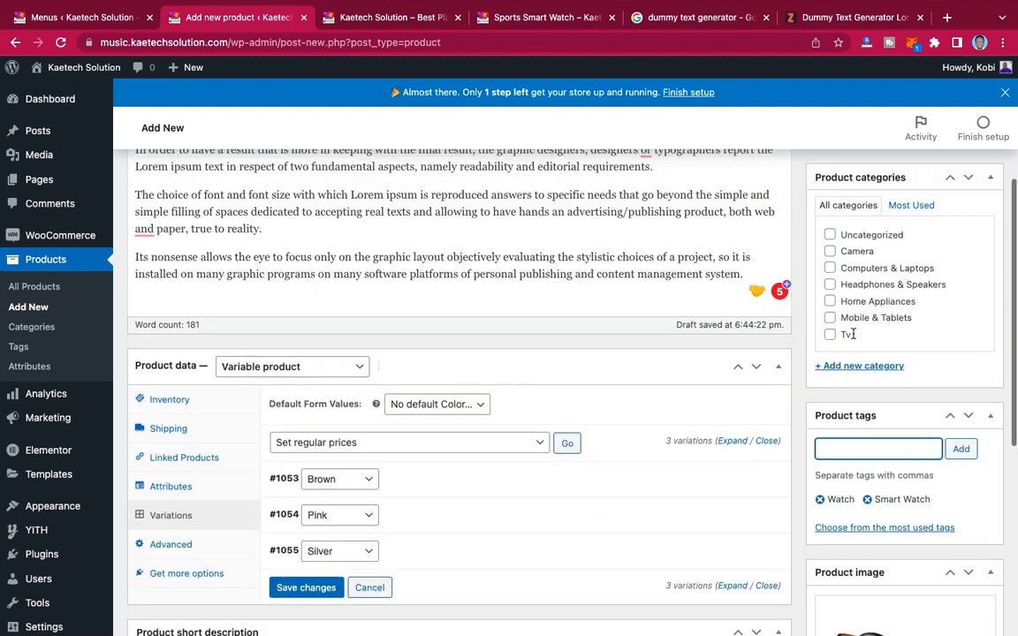
scroll(854, 345, "down", 2)
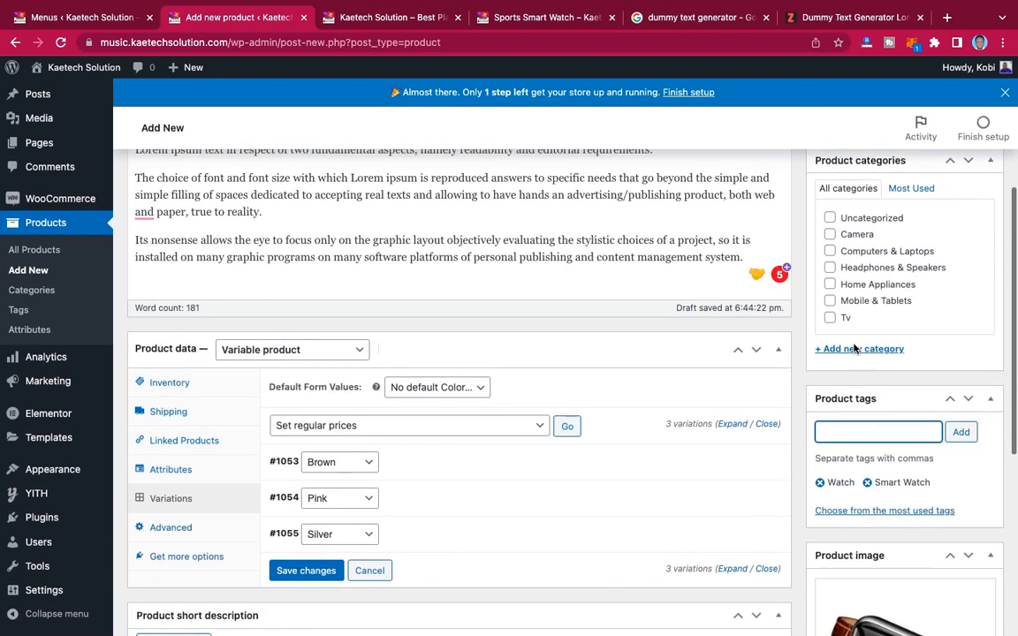
scroll(853, 348, "up", 2)
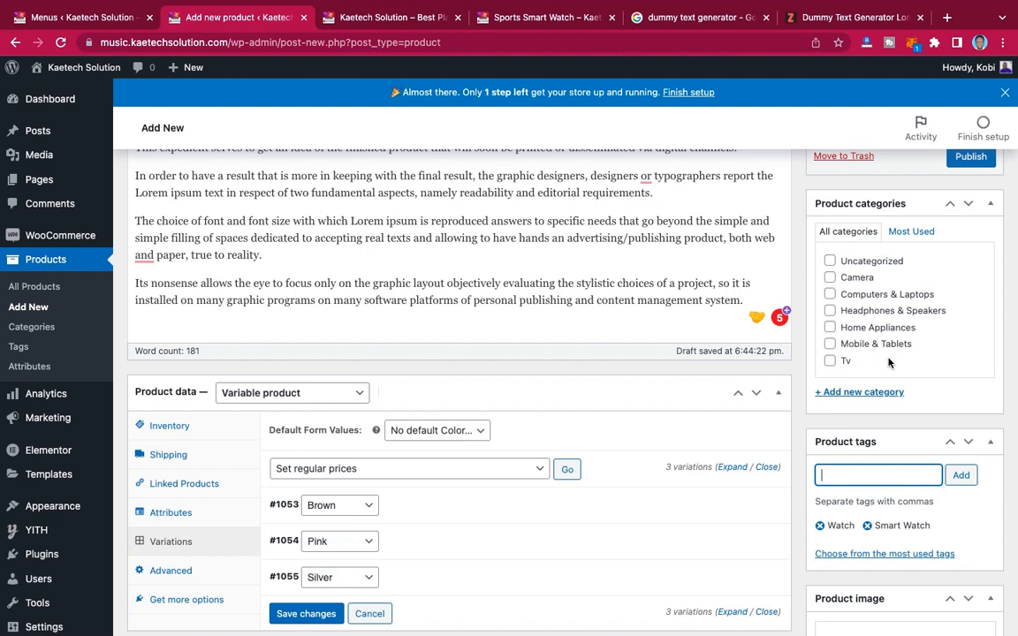
left_click(859, 395)
left_click(858, 425)
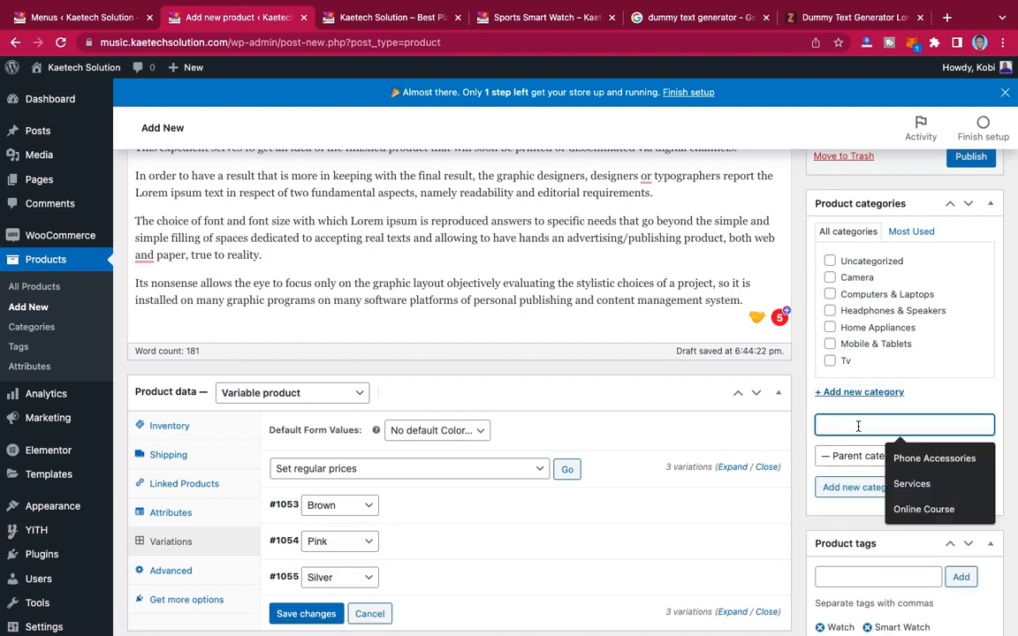
type("Watches")
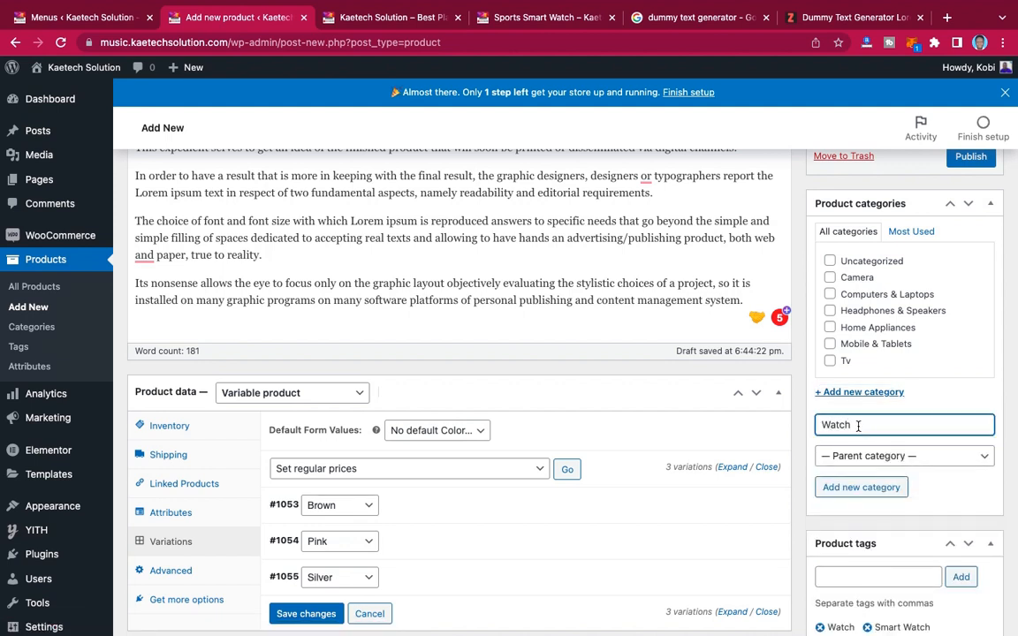
left_click(865, 492)
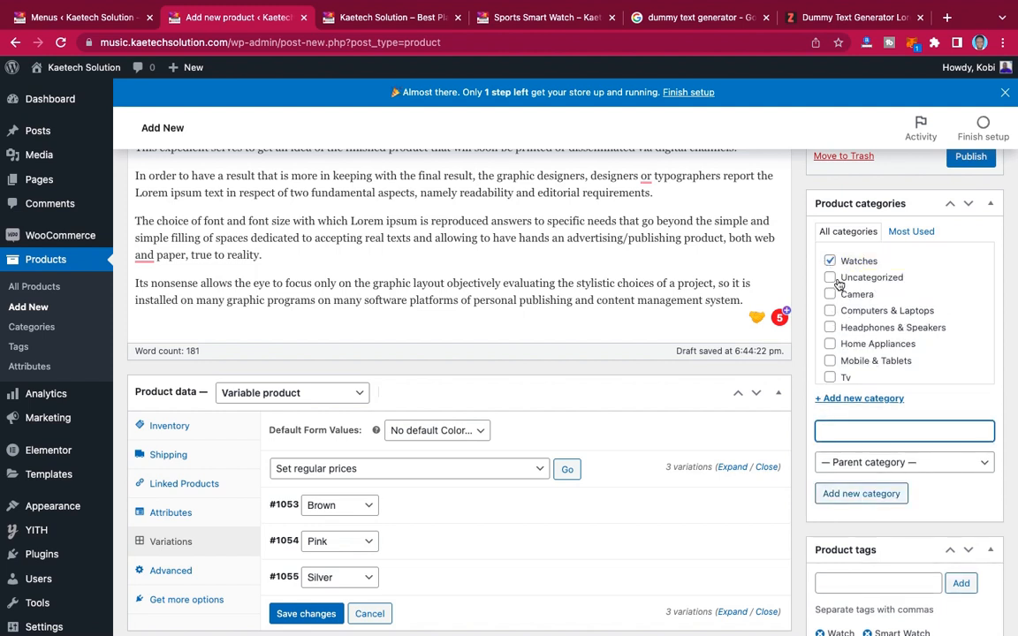
- Assign the product to the Computers & Laptops category as well
scroll(881, 478, "down", 3)
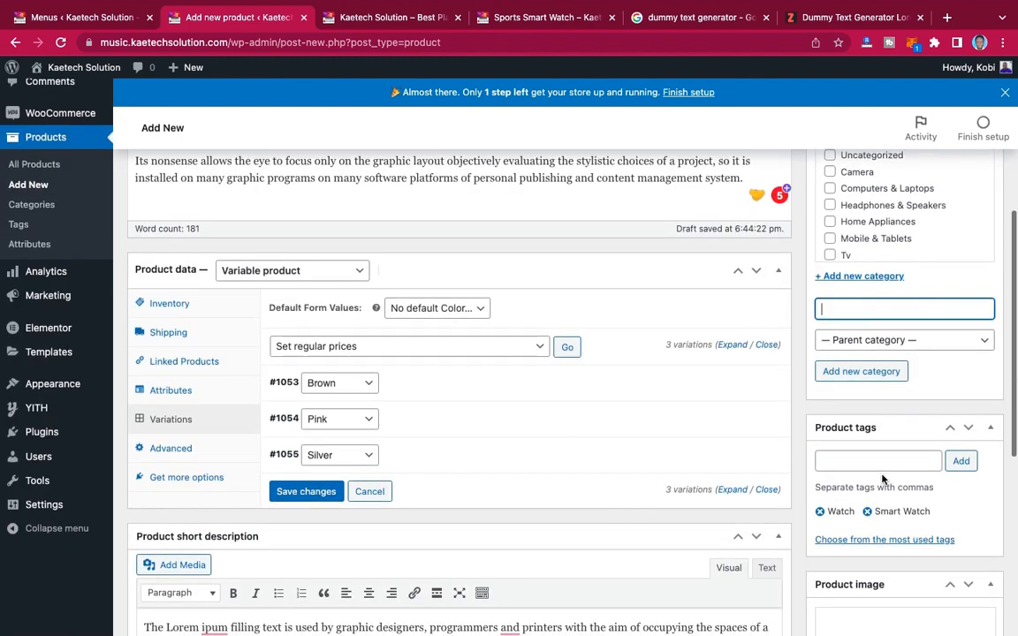
scroll(882, 478, "up", 3)
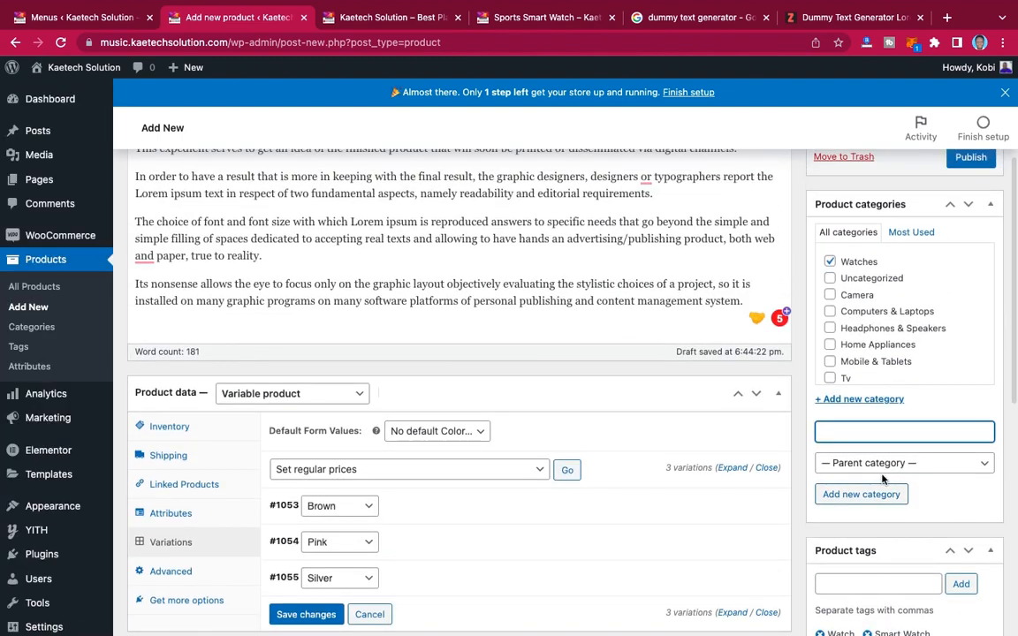
left_click(830, 311)
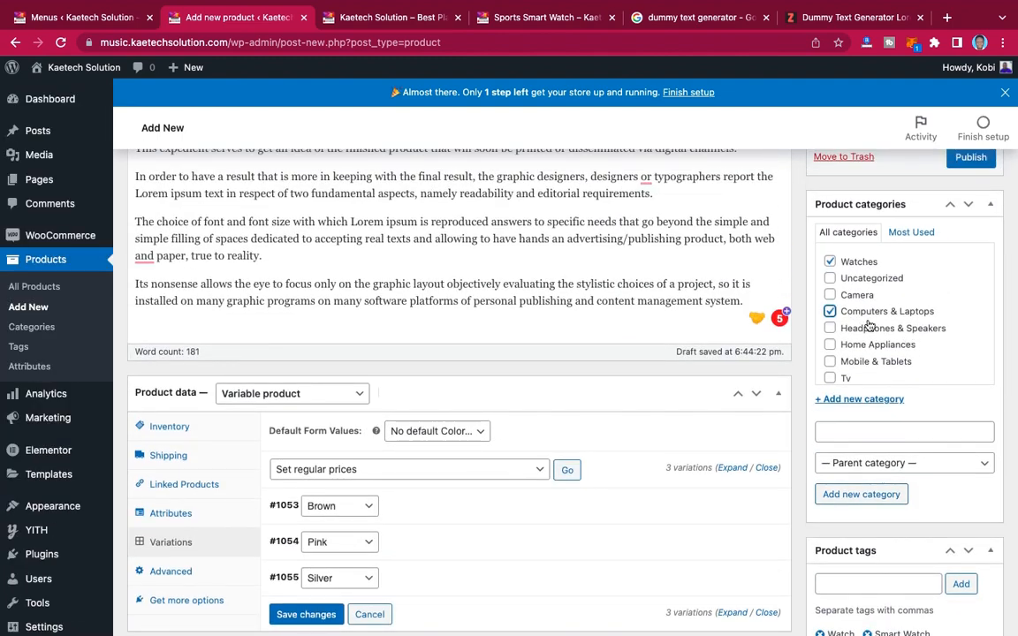
scroll(864, 400, "up", 2)
scroll(867, 407, "up", 1)
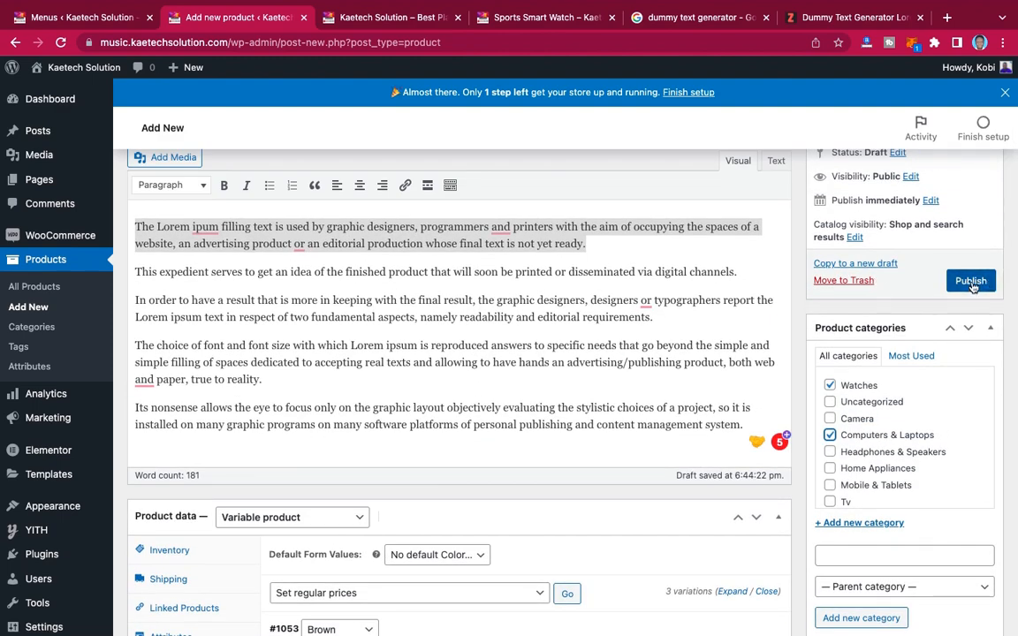
- Publish the Sport Smart Watch product and open its live store page in a new tab
left_click(970, 281)
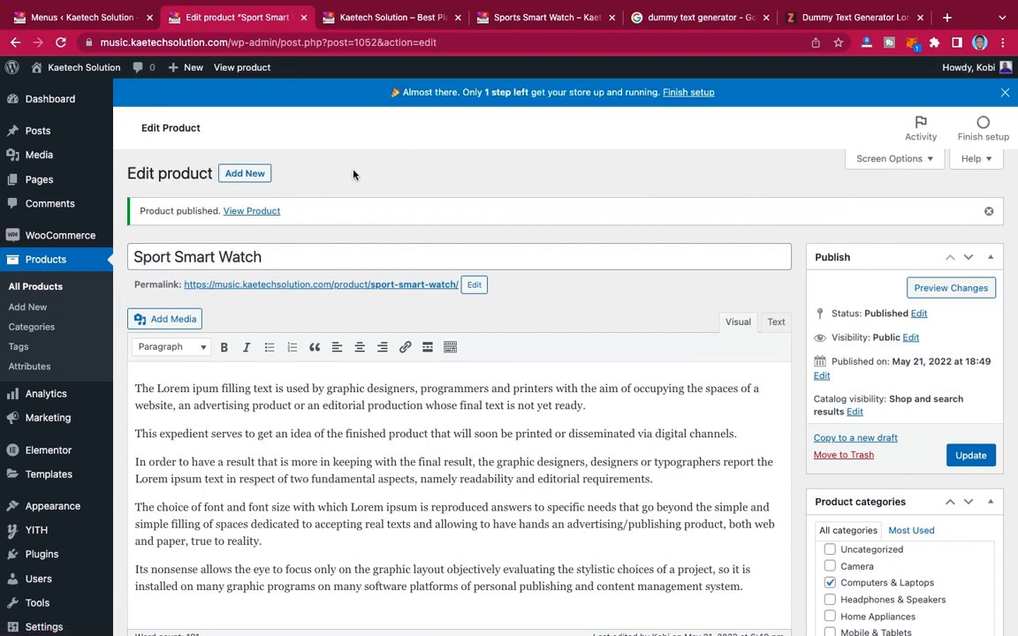
right_click(252, 211)
left_click(305, 219)
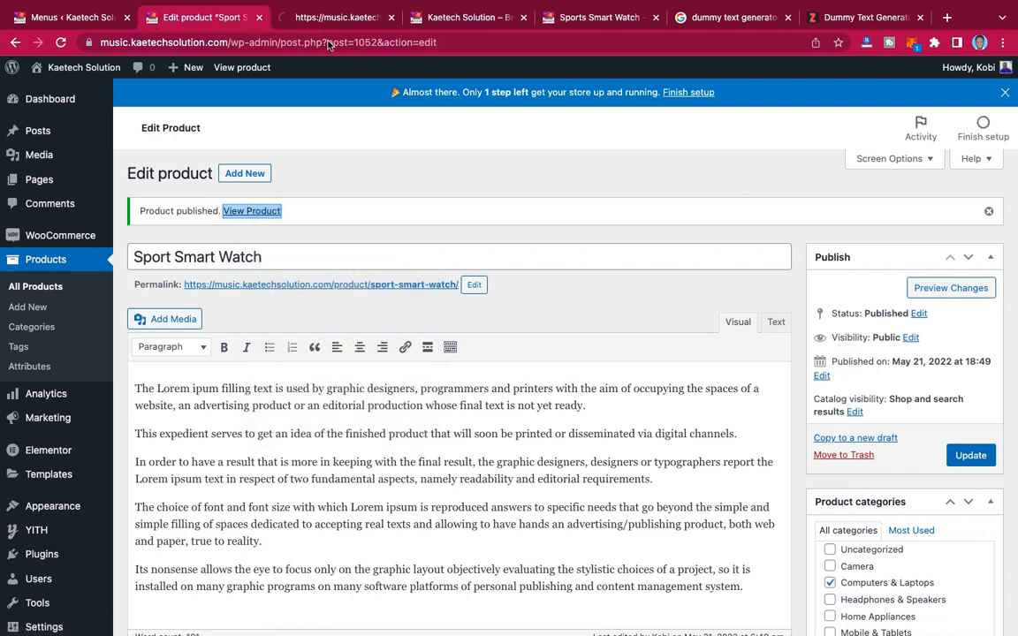
left_click(304, 19)
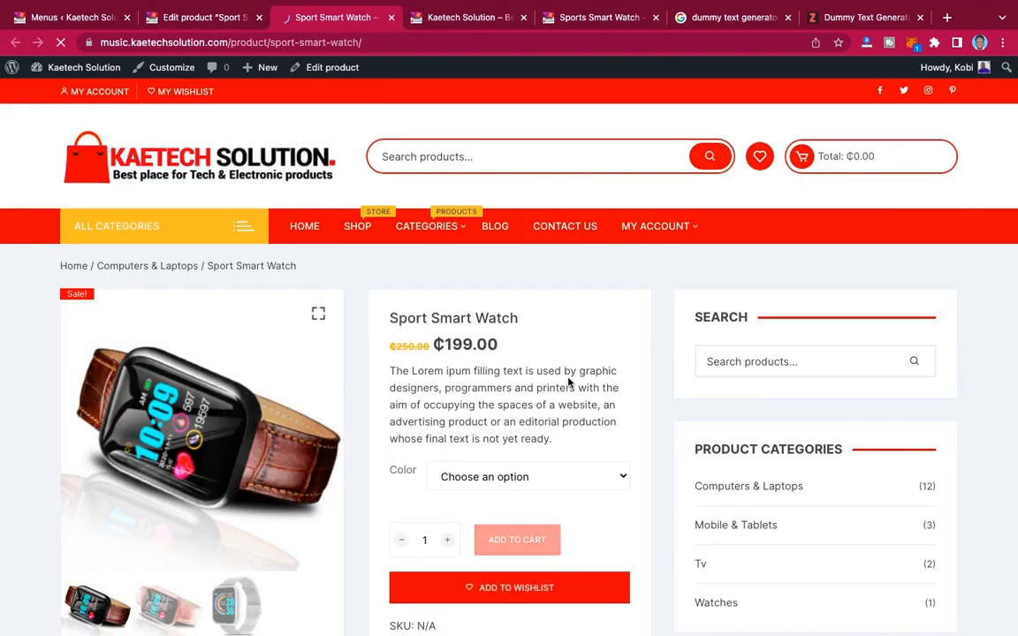
- Review the published product page, including its description, categories, tags and related products
scroll(570, 382, "down", 3)
scroll(570, 382, "down", 8)
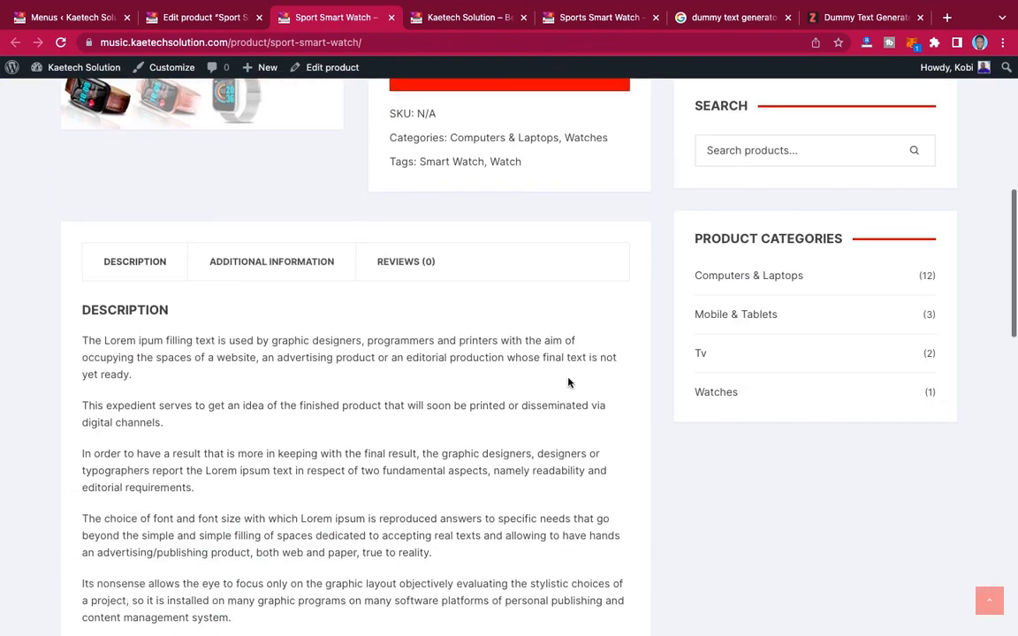
scroll(570, 381, "up", 8)
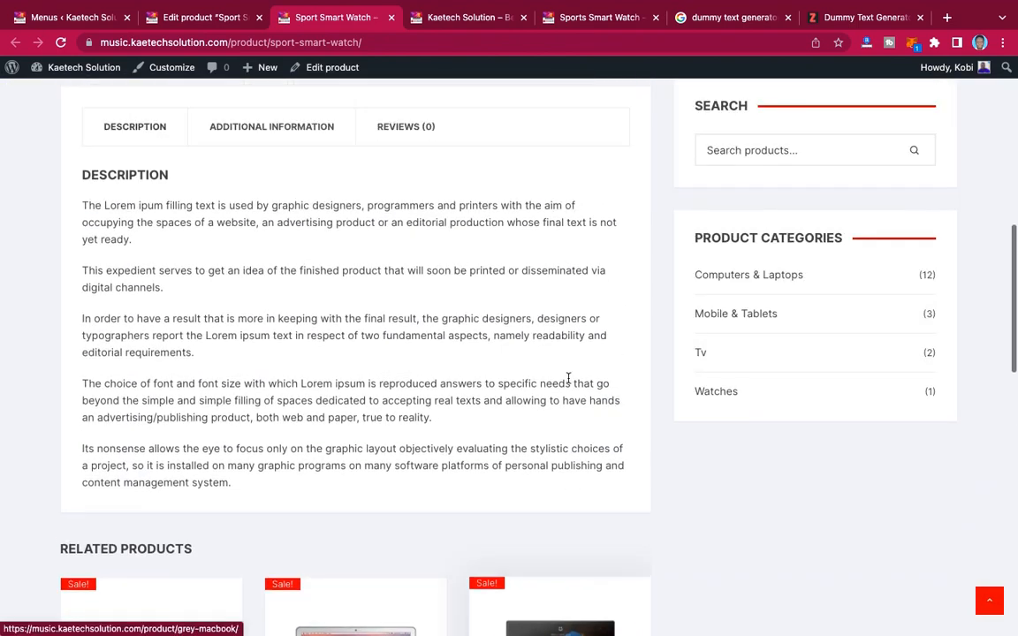
scroll(568, 382, "down", 1)
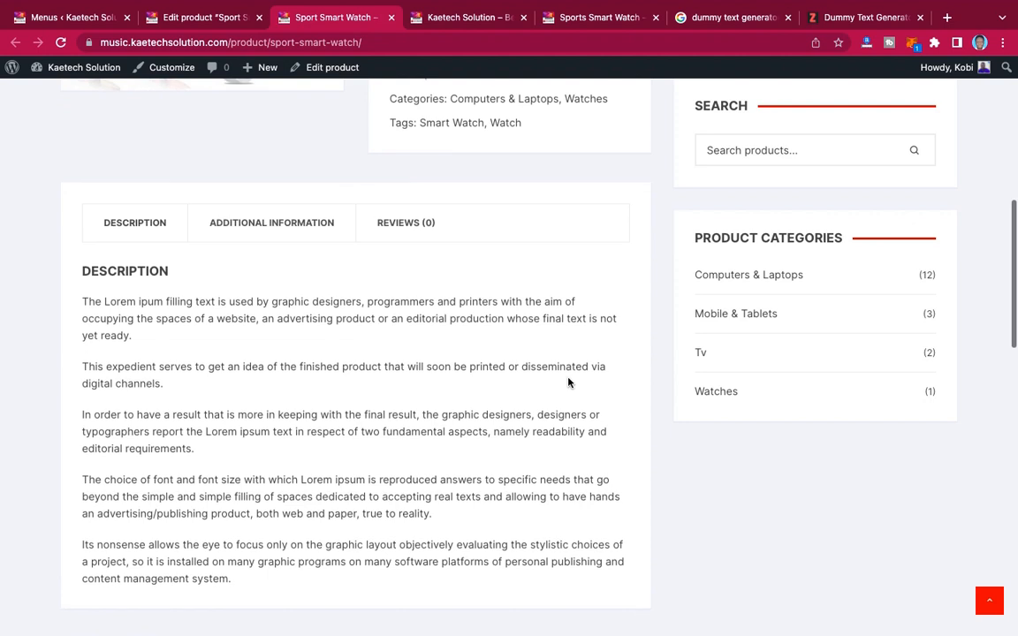
scroll(568, 381, "up", 4)
scroll(527, 231, "up", 1)
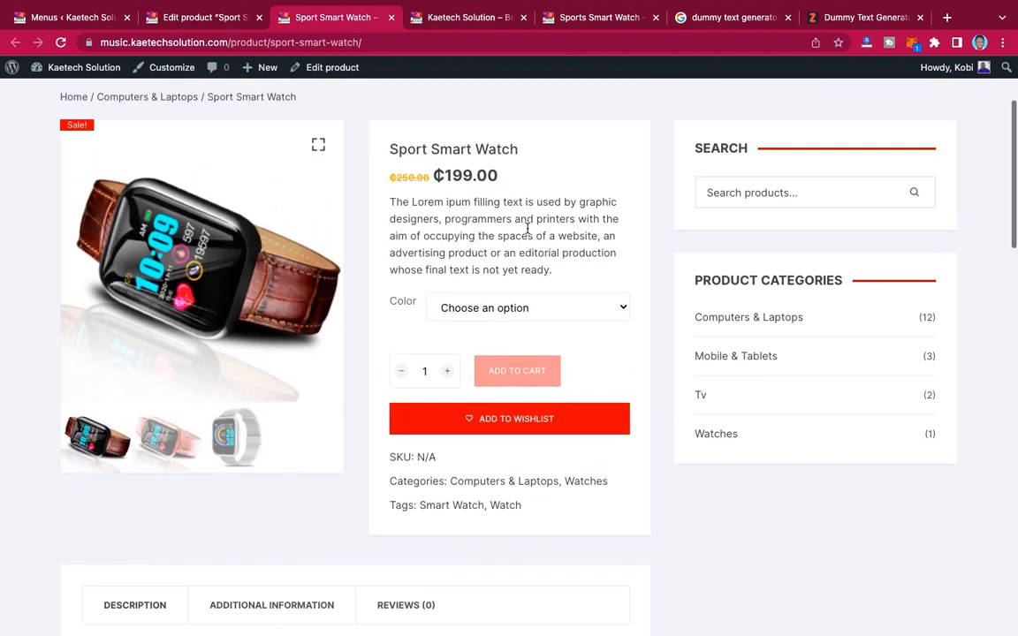
- Check the image of each colour variation on the product page by choosing Brown, Pink, Silver, Brown and Pink in turn
left_click(512, 309)
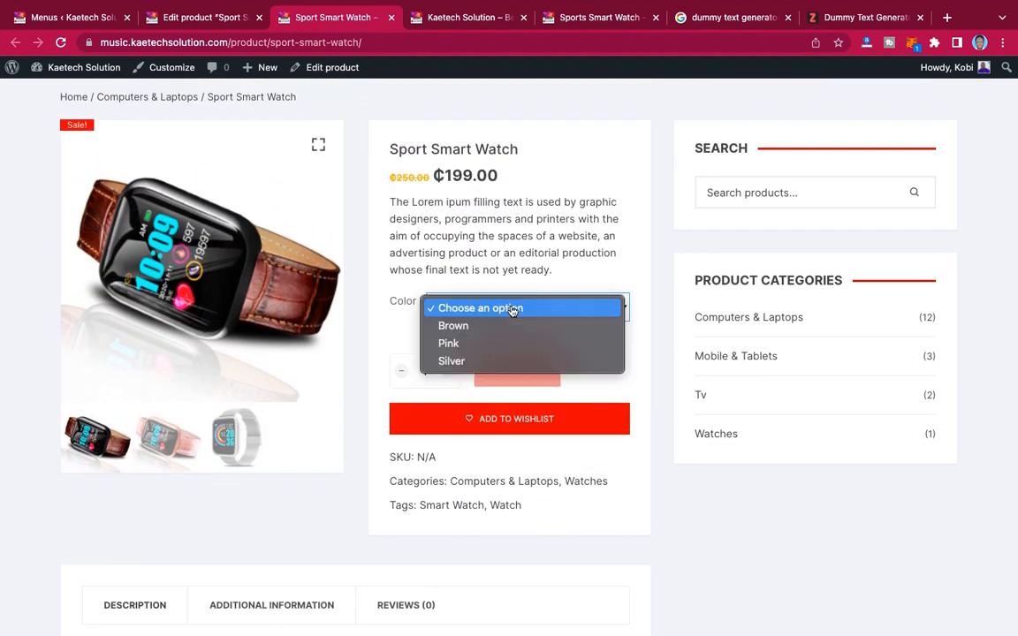
left_click(497, 327)
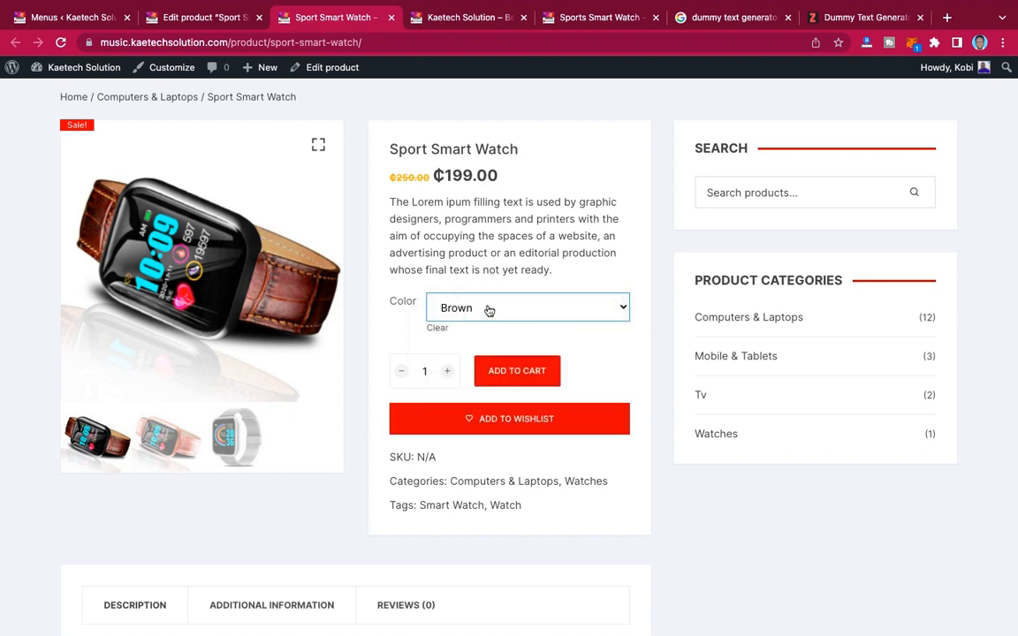
left_click(489, 310)
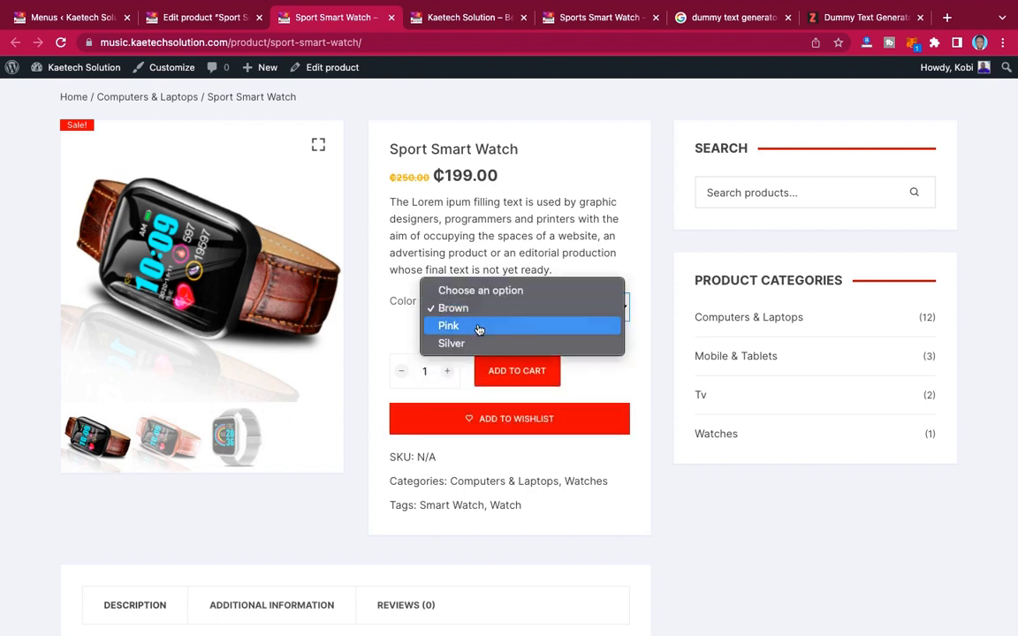
left_click(478, 327)
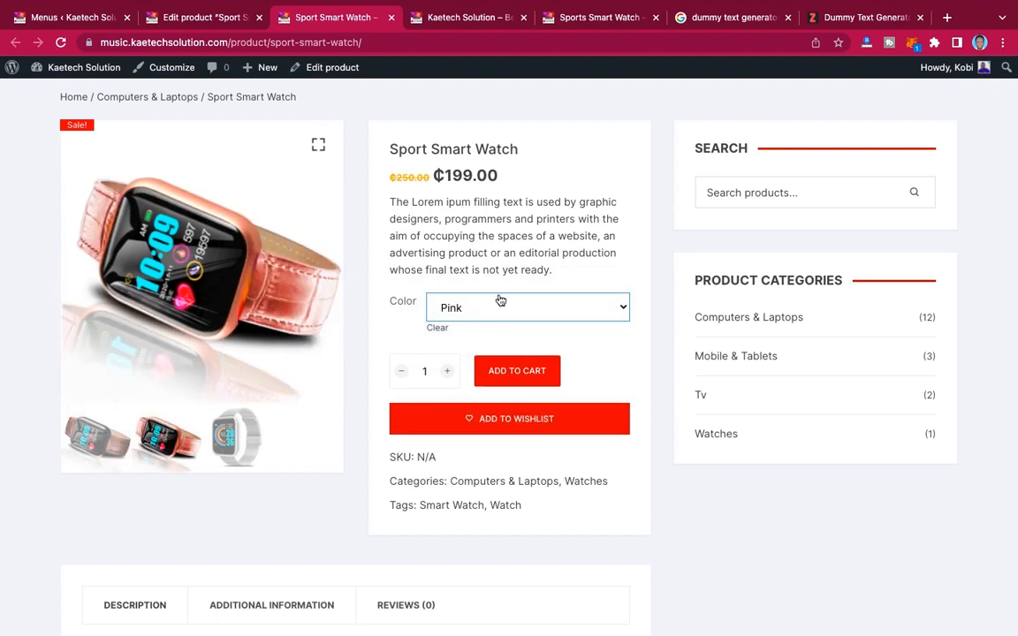
left_click(509, 311)
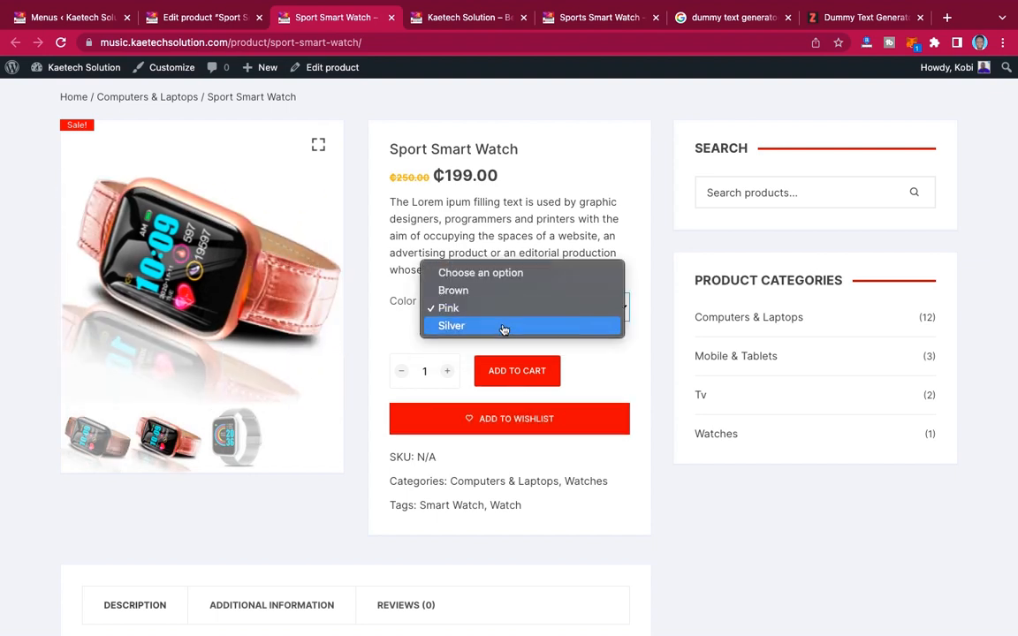
left_click(504, 327)
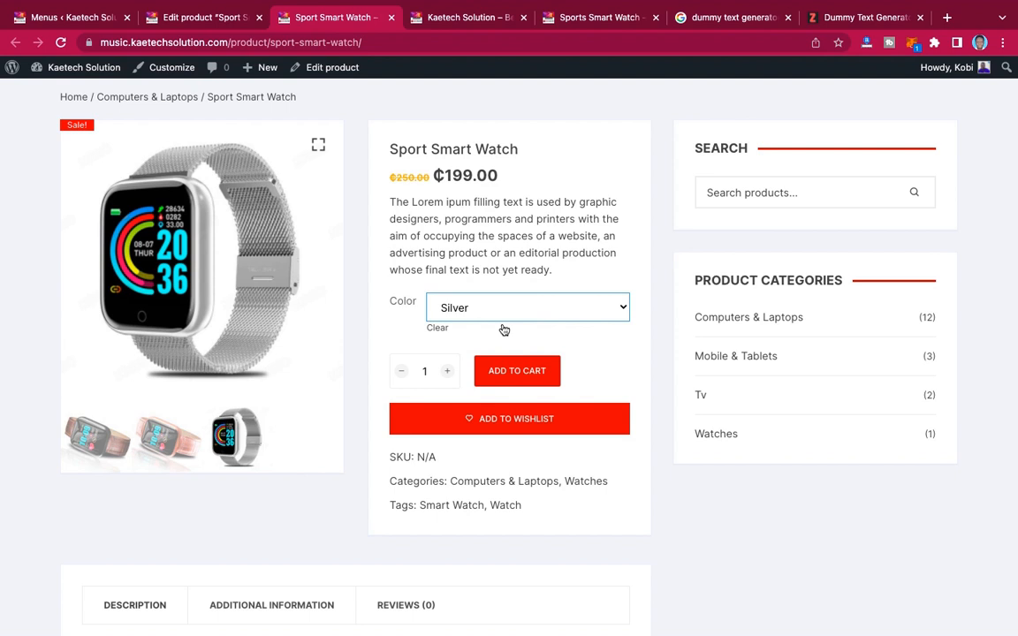
left_click(510, 305)
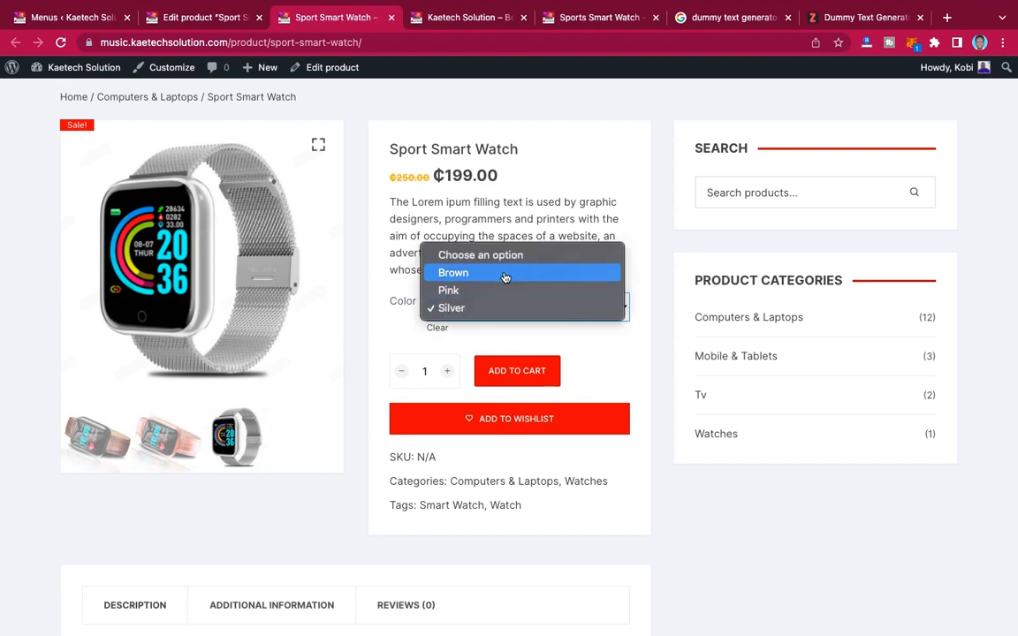
left_click(505, 276)
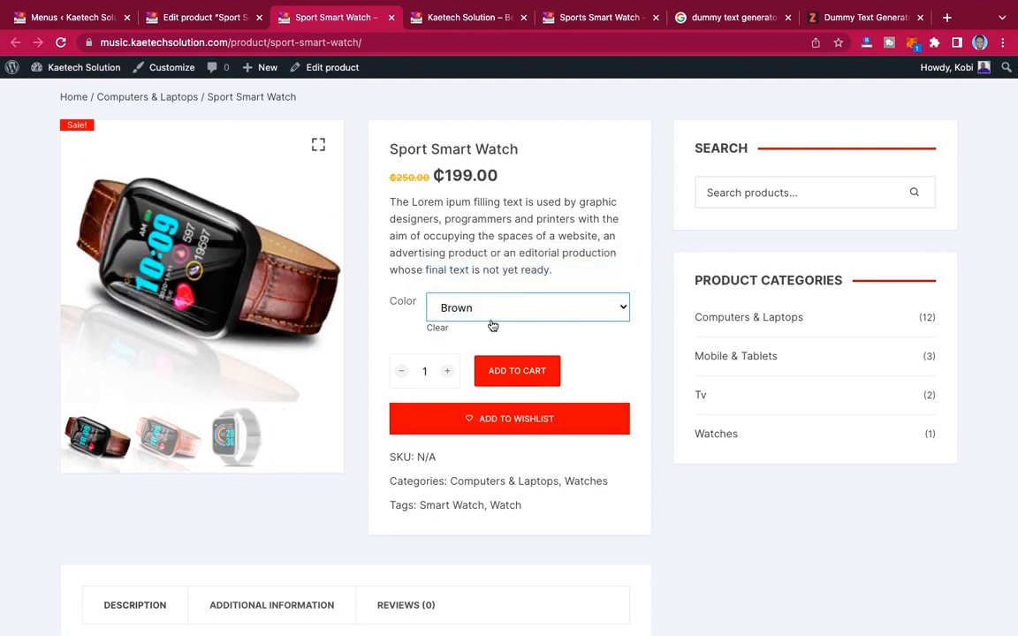
left_click(492, 315)
left_click(490, 332)
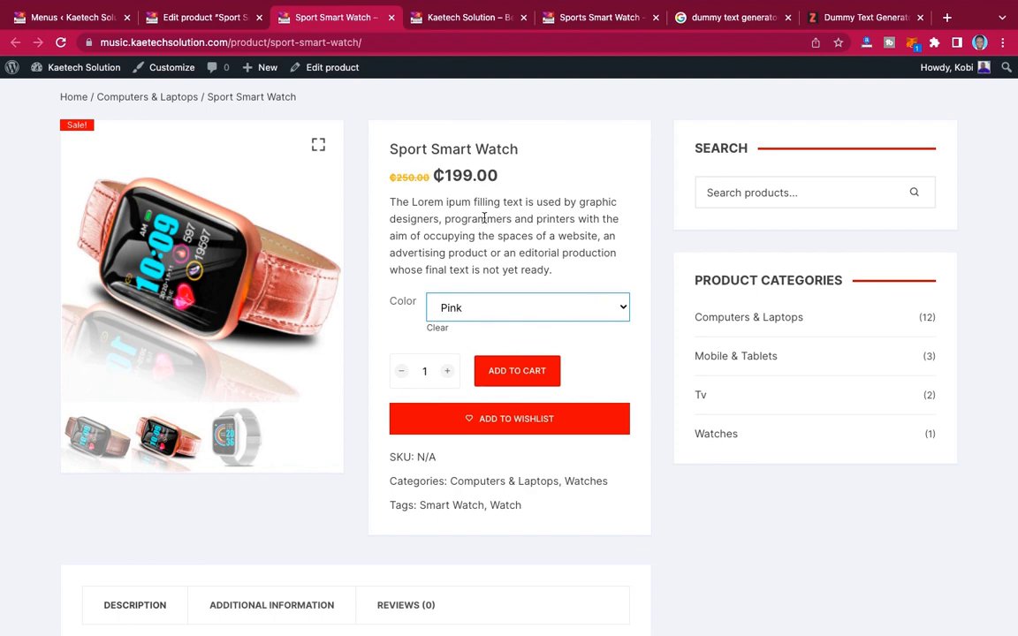
- Return to the Sport Smart Watch editing page and start adding another new product
left_click(211, 17)
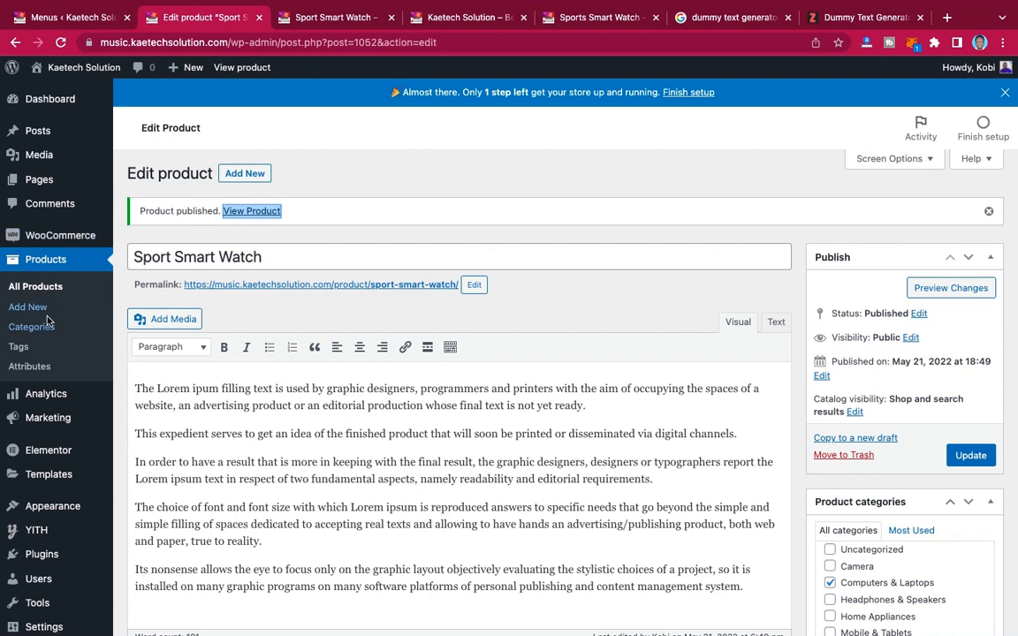
left_click(250, 175)
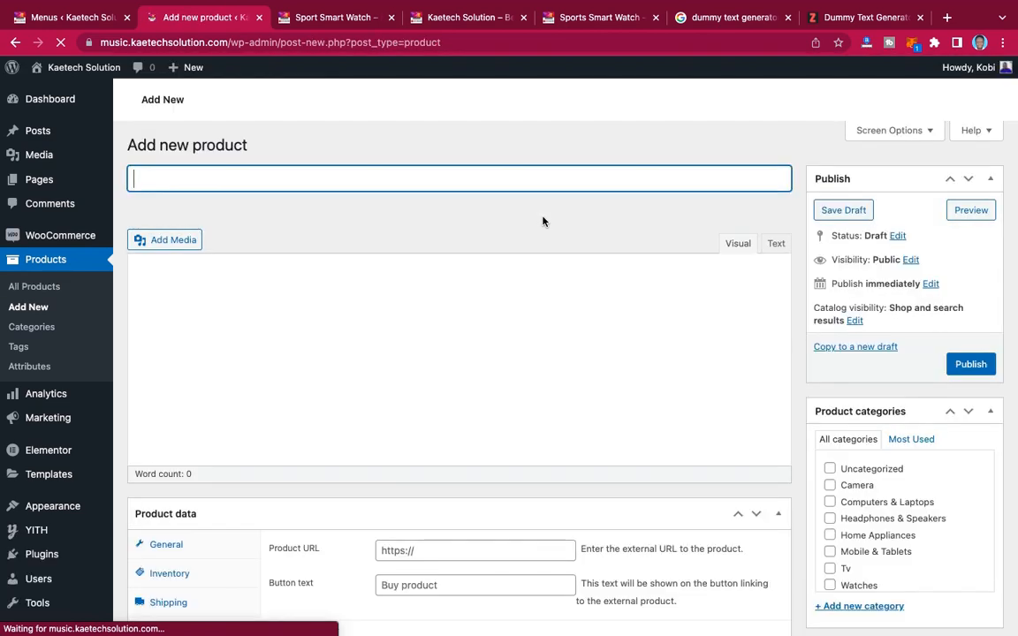
scroll(604, 241, "down", 5)
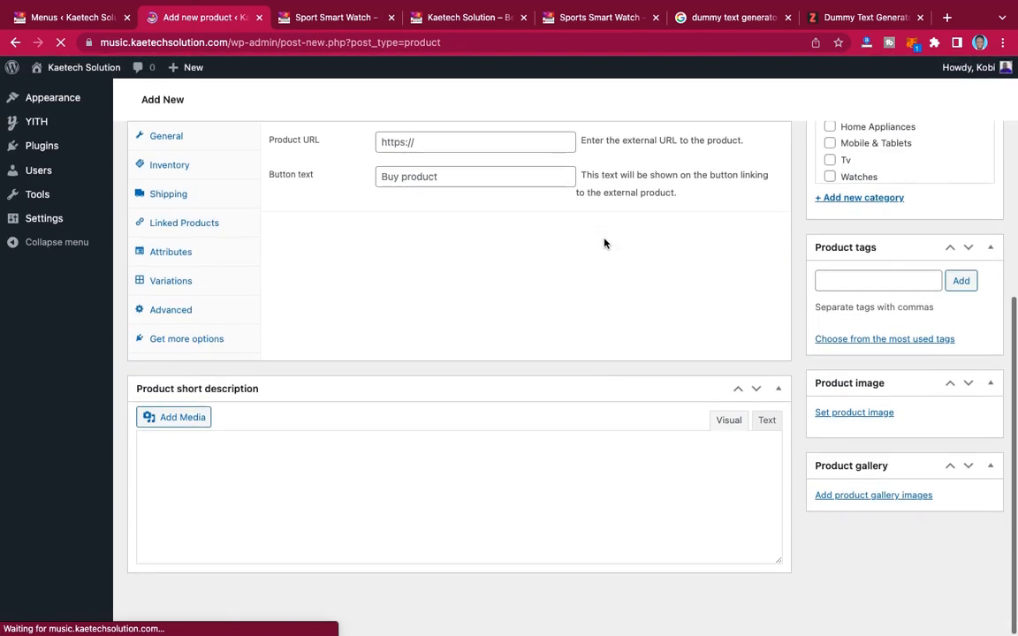
scroll(604, 244, "up", 2)
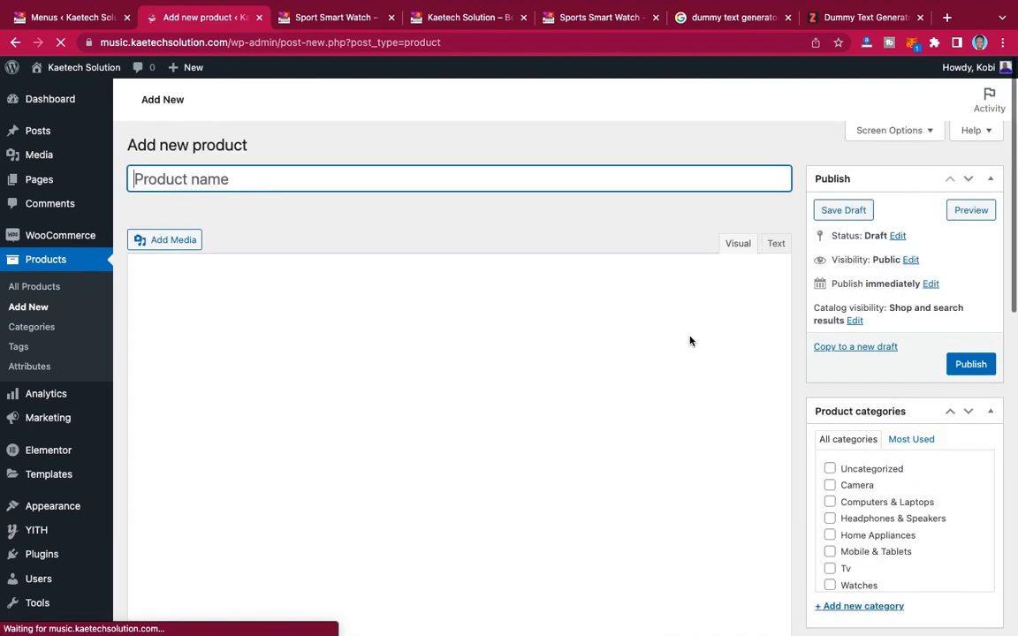
scroll(690, 341, "down", 5)
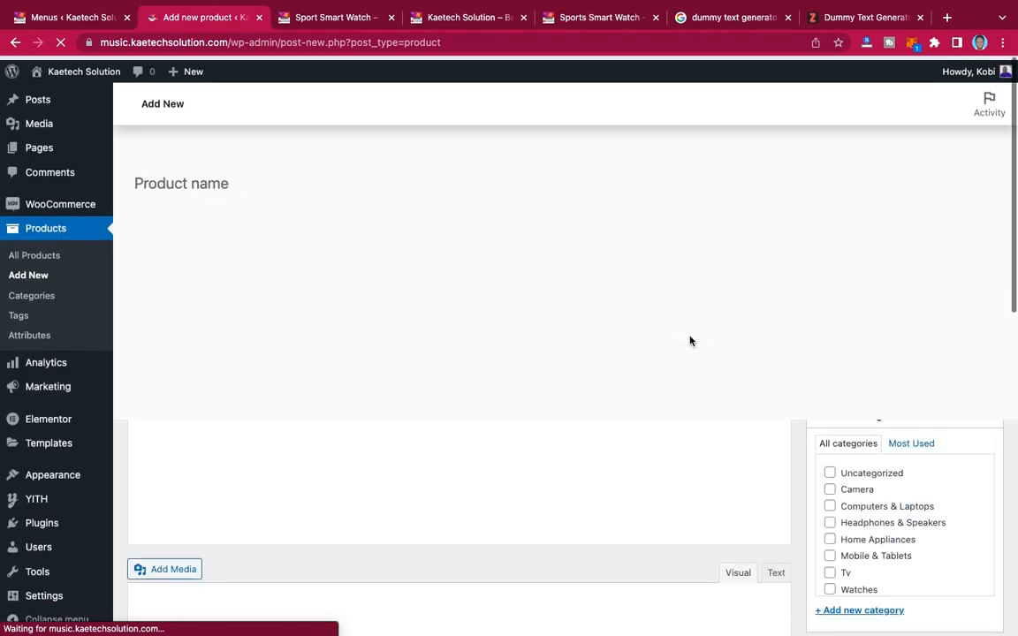
scroll(690, 336, "down", 6)
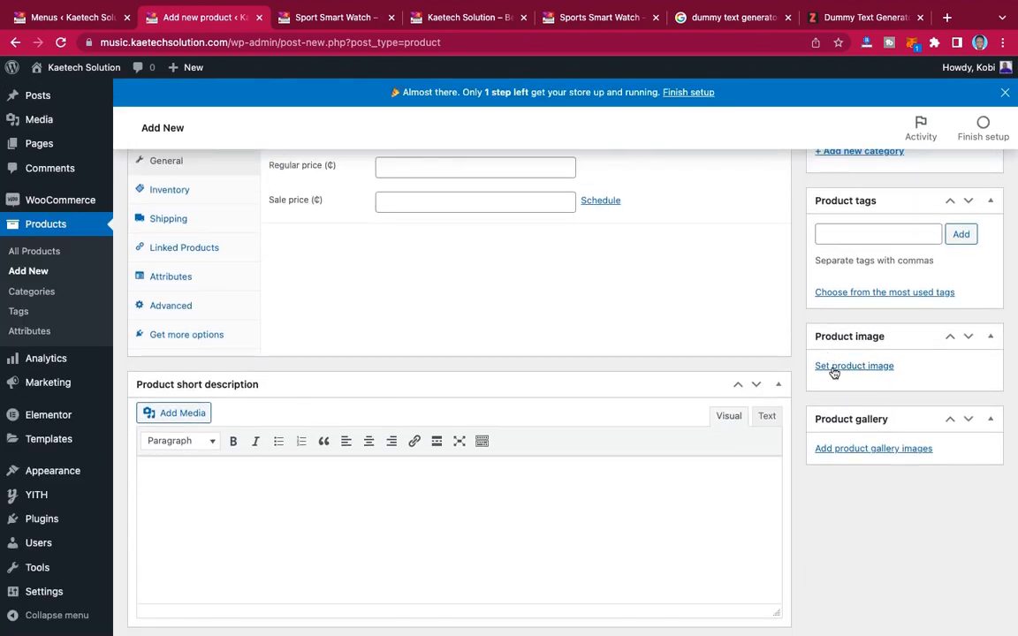
- Set the new product's main image to the laptop picture laptop-7.jpeg from the media library
left_click(862, 367)
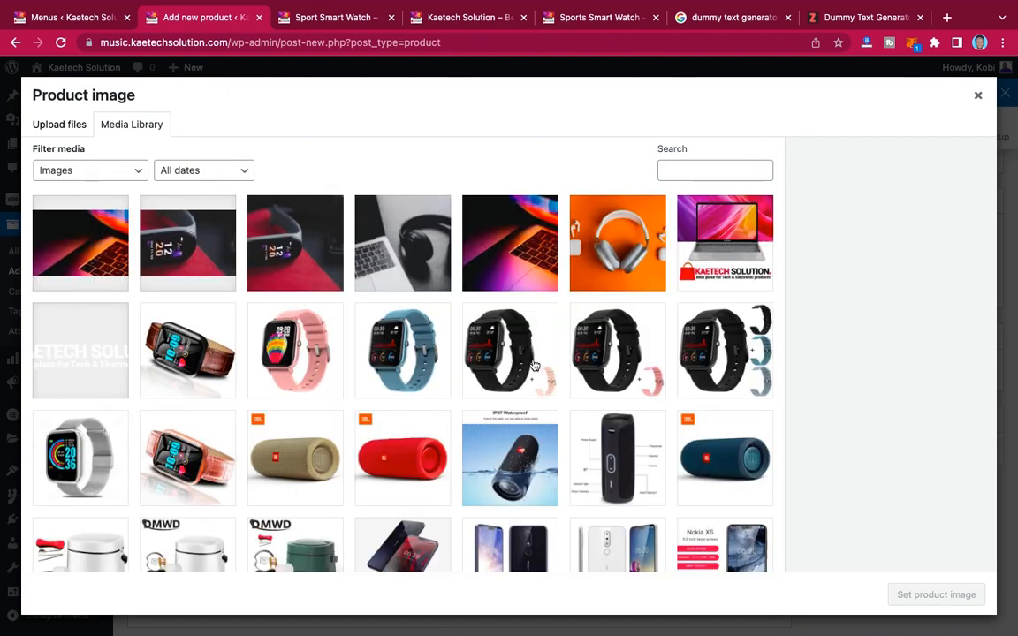
scroll(366, 434, "down", 5)
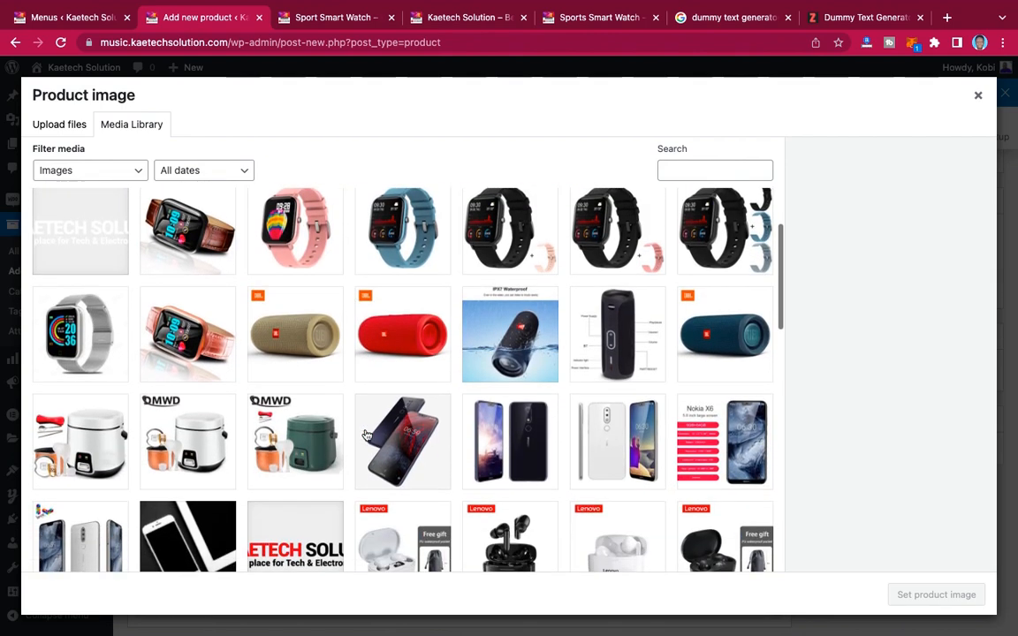
scroll(366, 434, "down", 5)
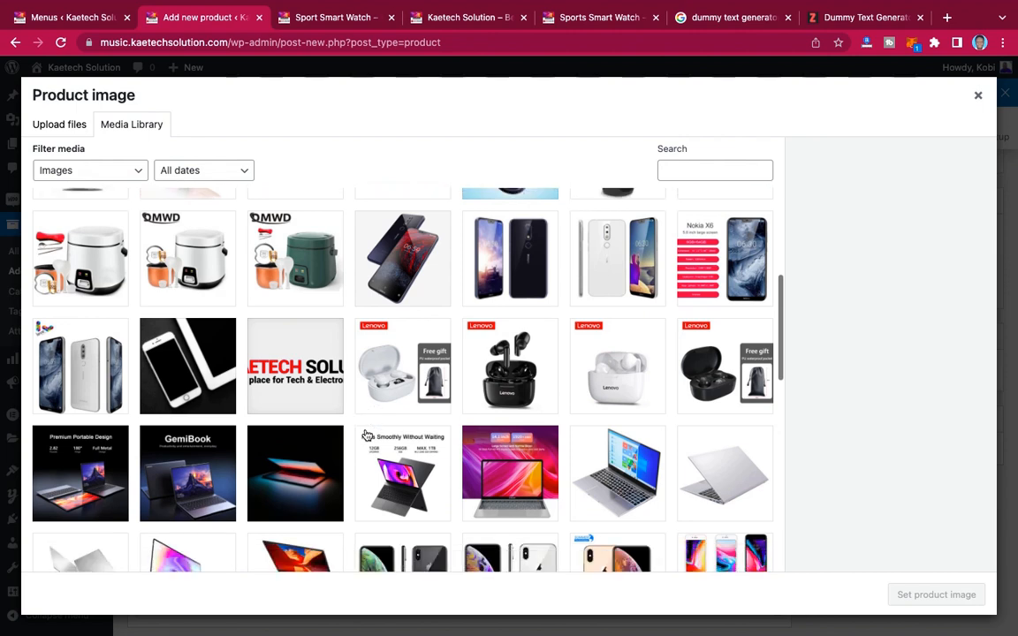
scroll(367, 435, "down", 3)
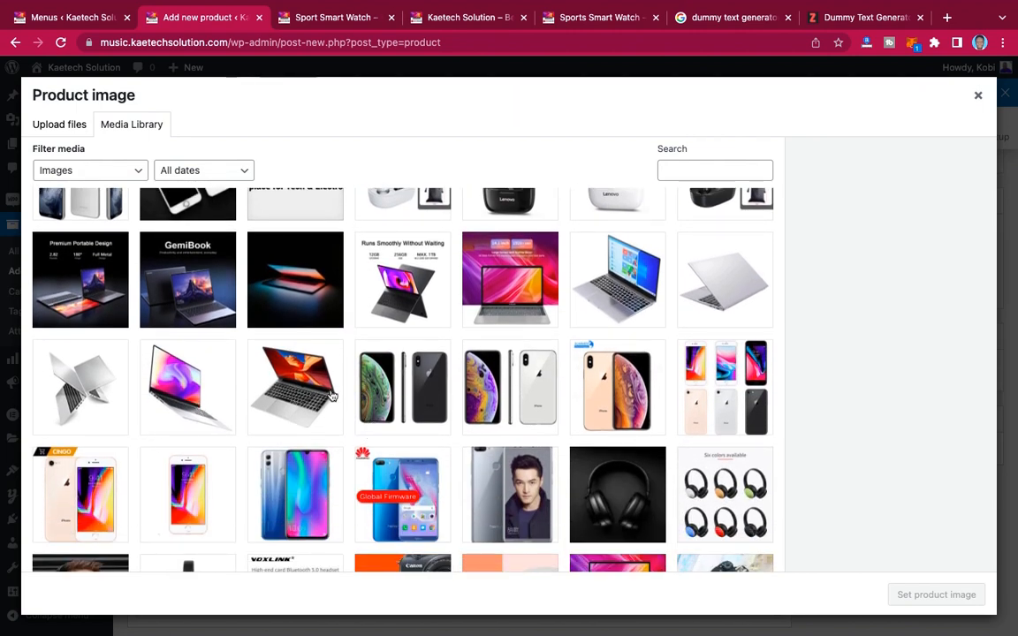
left_click(628, 271)
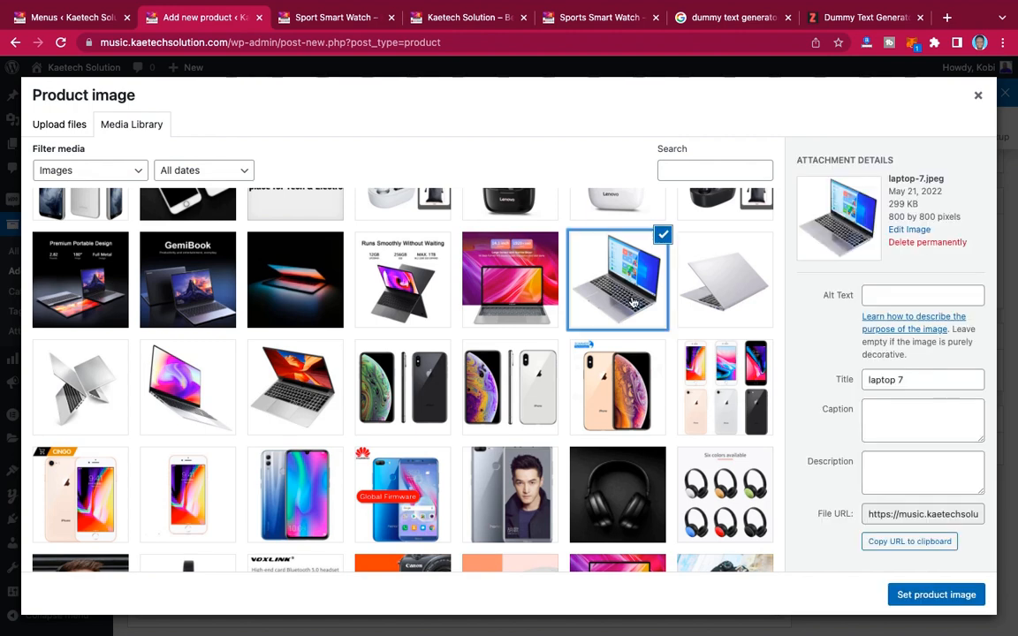
left_click(930, 594)
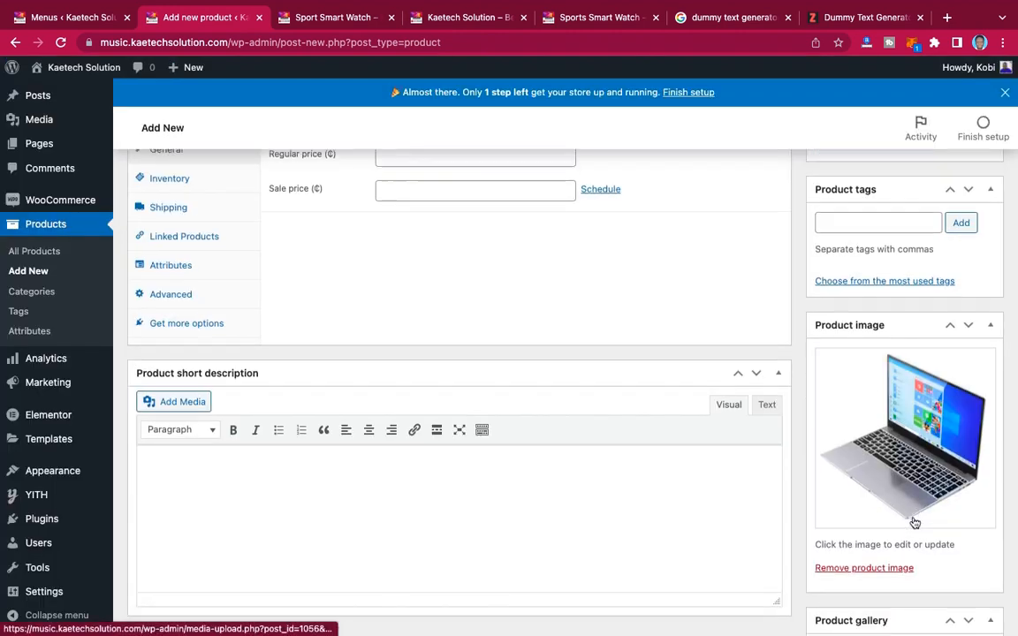
- Add four laptop pictures to the product gallery: laptop-5.jpeg, the two silver laptops following it in the media library, and laptop-1.jpeg
scroll(915, 522, "down", 2)
left_click(865, 557)
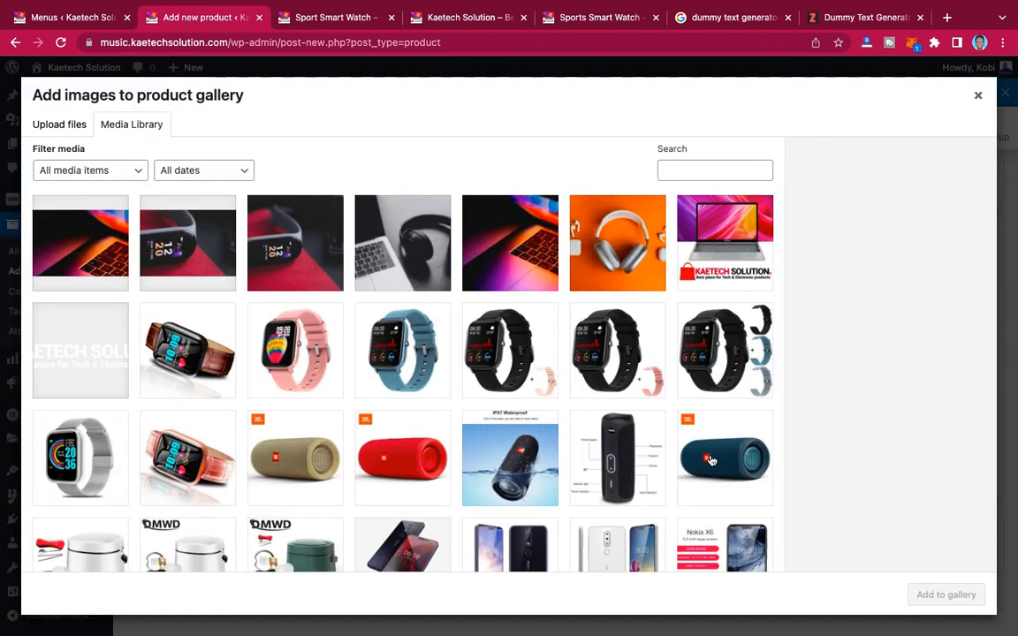
scroll(711, 460, "down", 4)
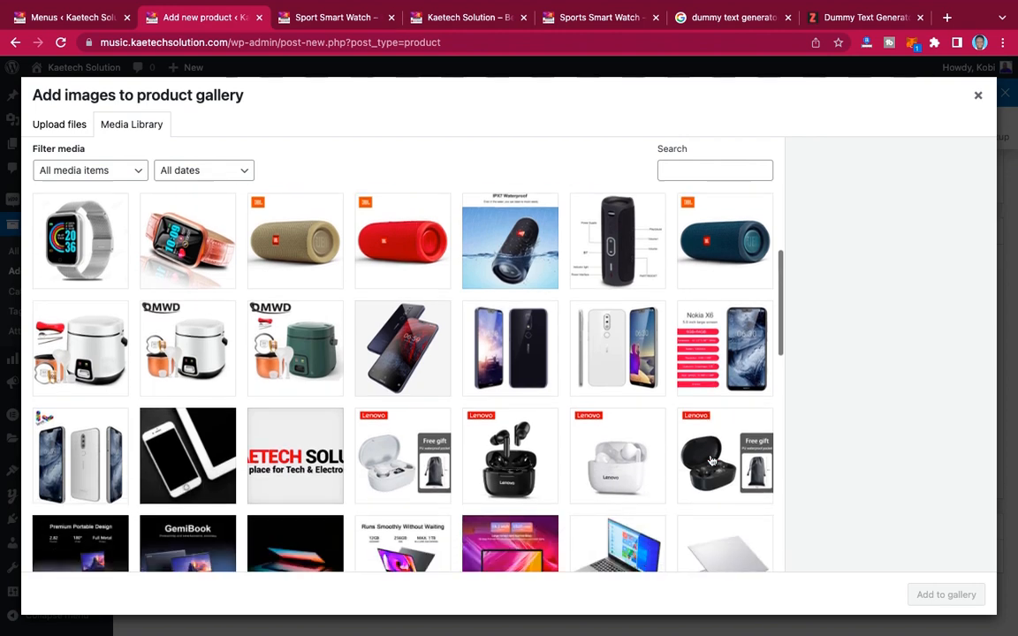
scroll(711, 460, "down", 2)
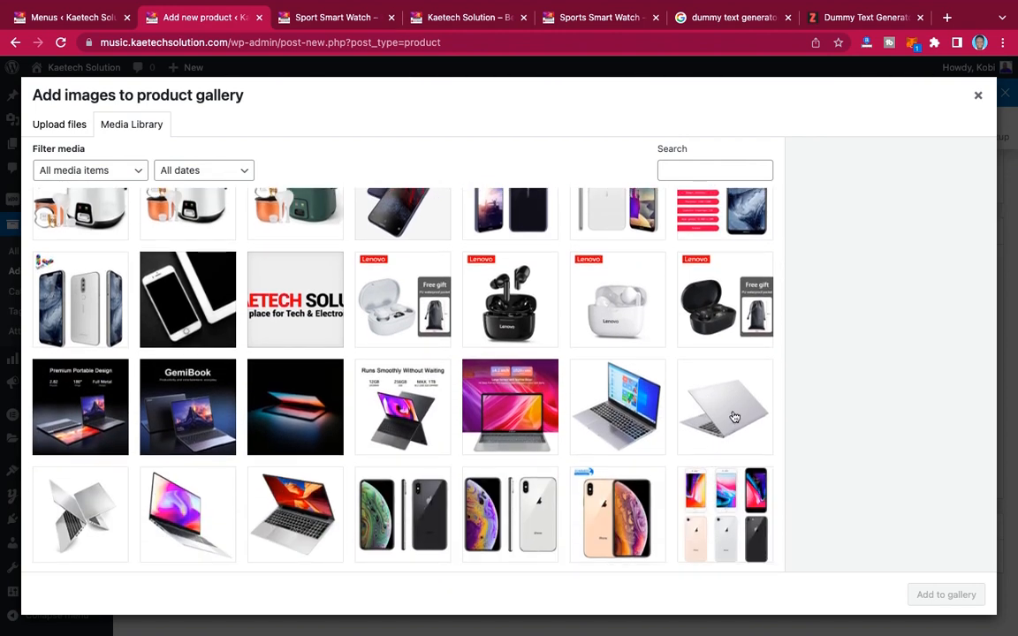
left_click(734, 417)
left_click(111, 495)
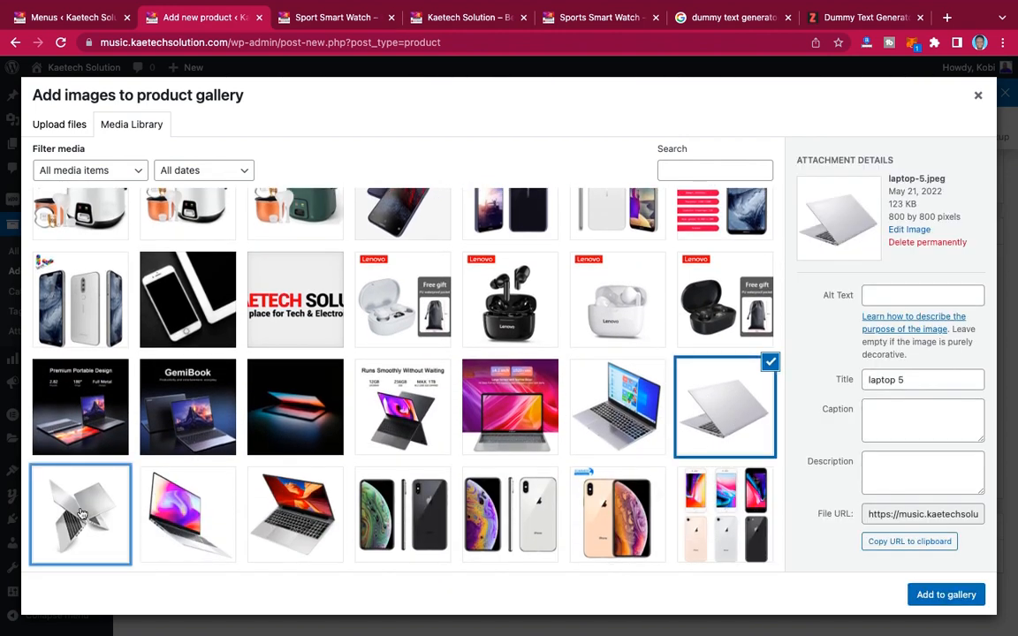
left_click(155, 481)
left_click(256, 477)
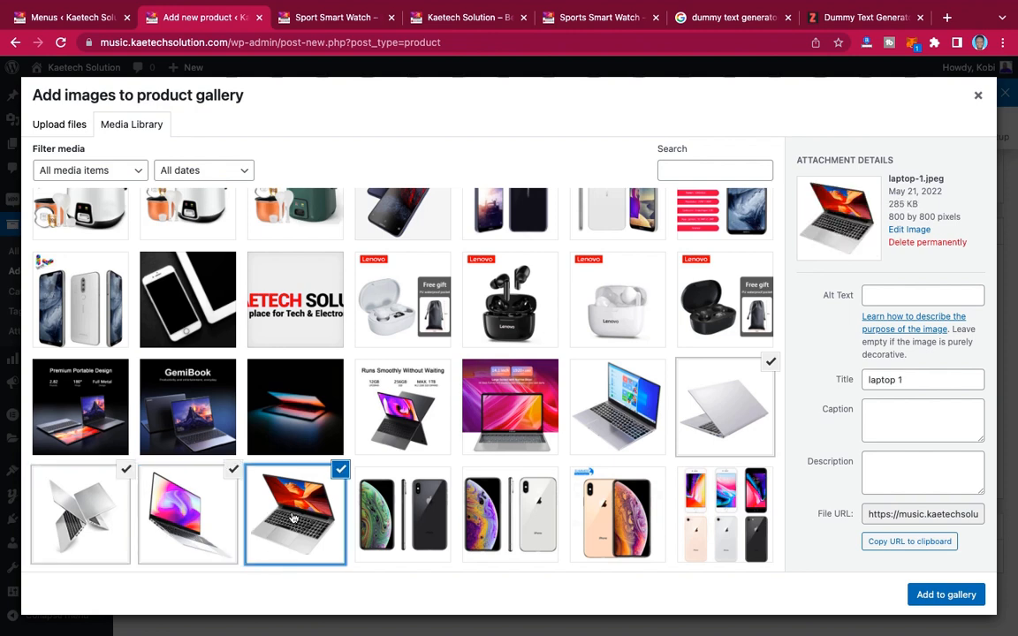
left_click(945, 594)
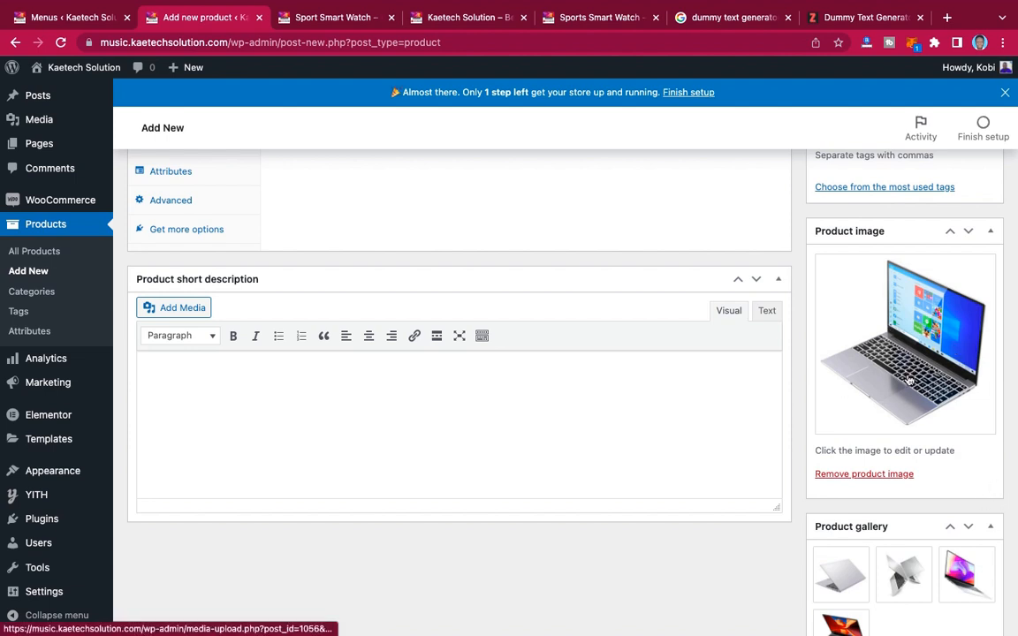
scroll(636, 406, "up", 3)
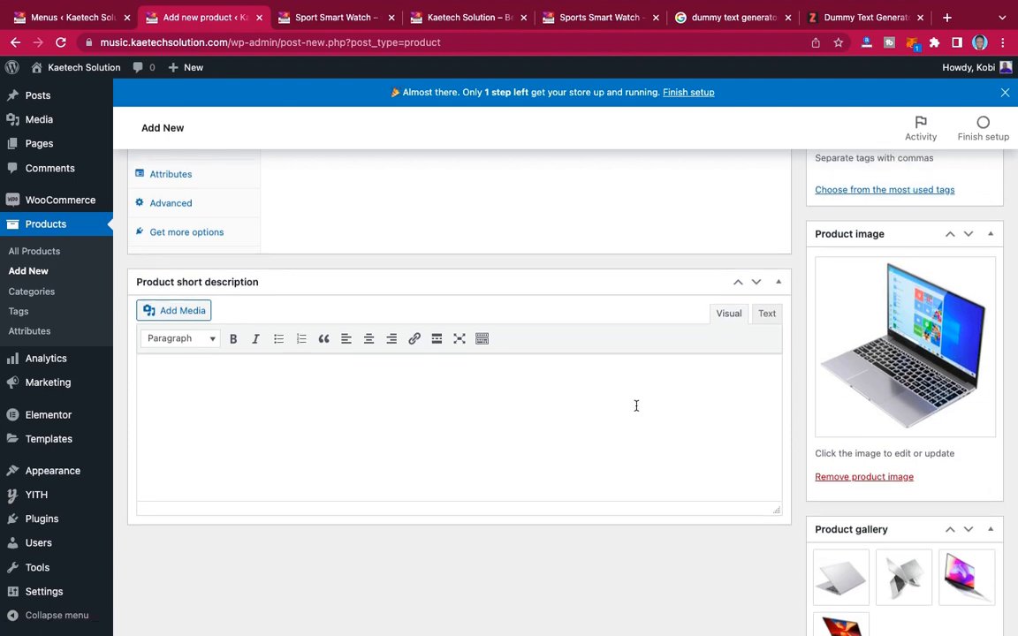
- Set the new laptop product's regular price to 2000, keeping it a simple product
scroll(636, 410, "up", 2)
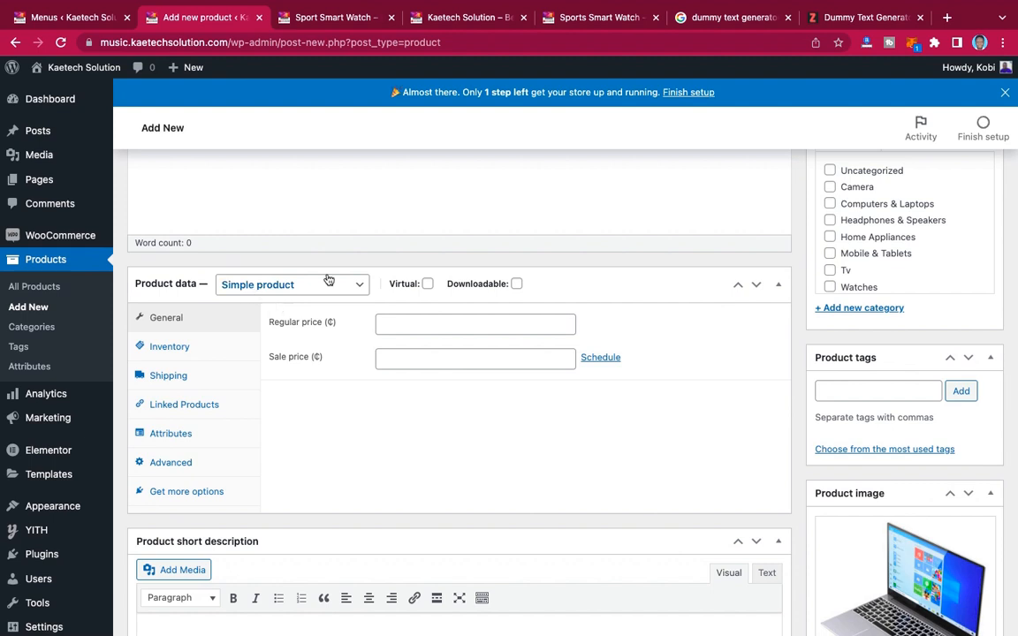
mouse_move(436, 288)
left_click(388, 324)
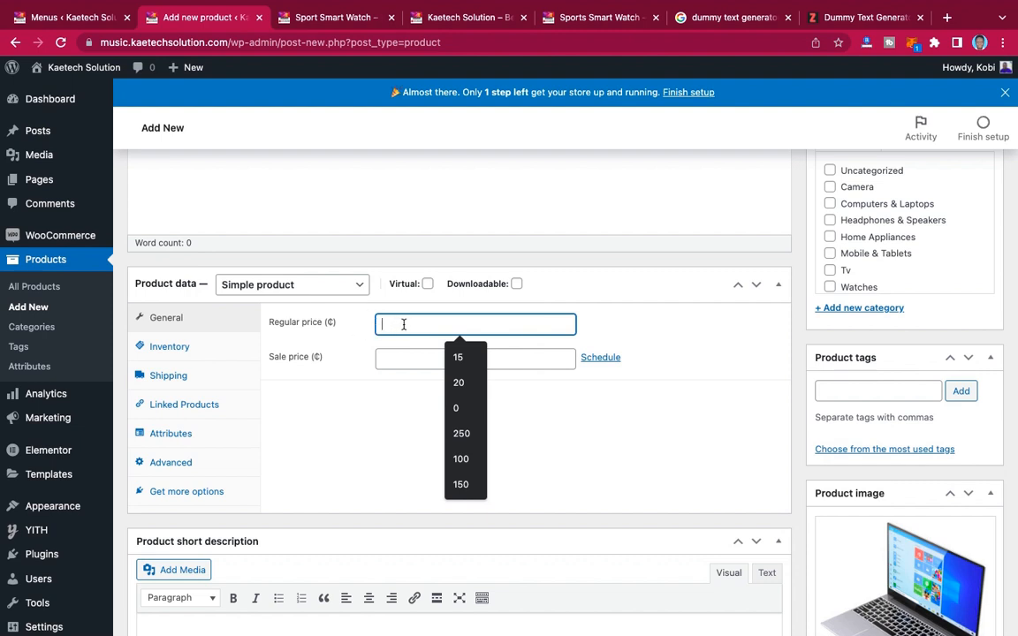
type("2000")
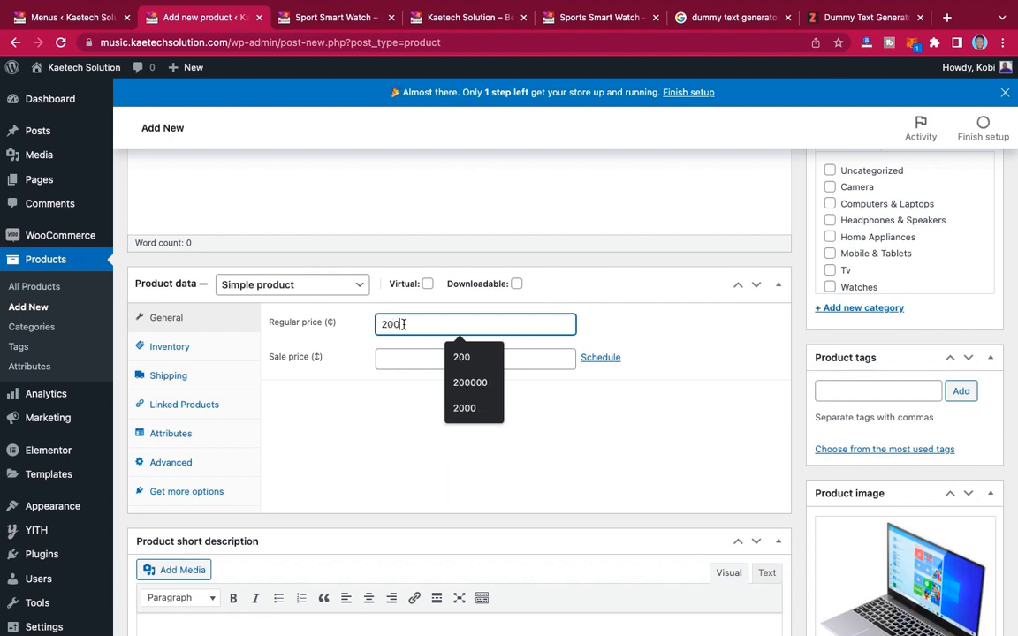
left_click(350, 349)
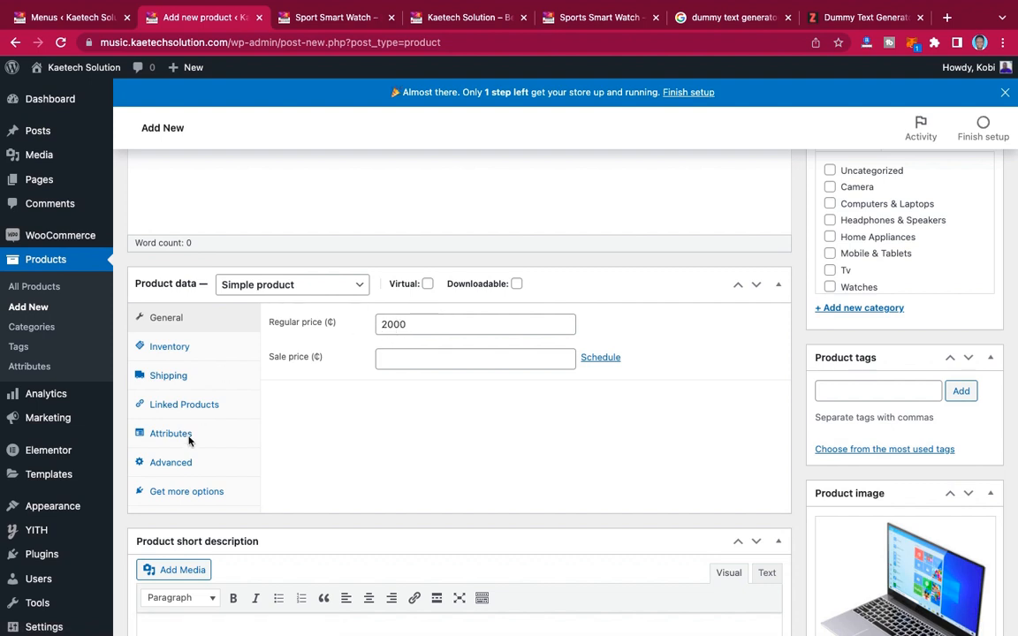
- Add the Color attribute with the value Silver to the laptop product and save the attributes
left_click(152, 434)
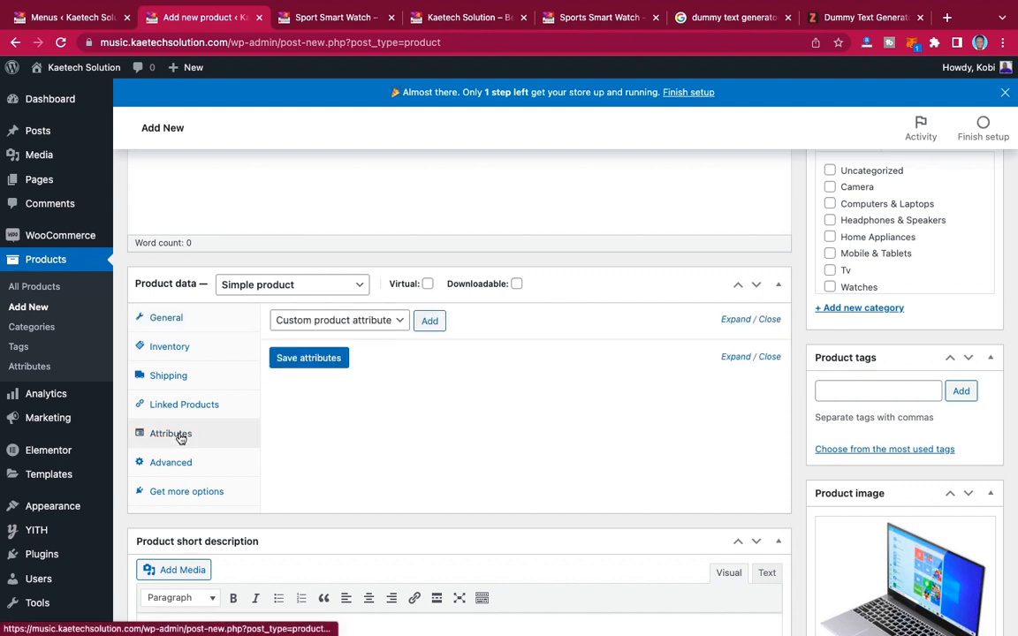
left_click(375, 321)
left_click(345, 341)
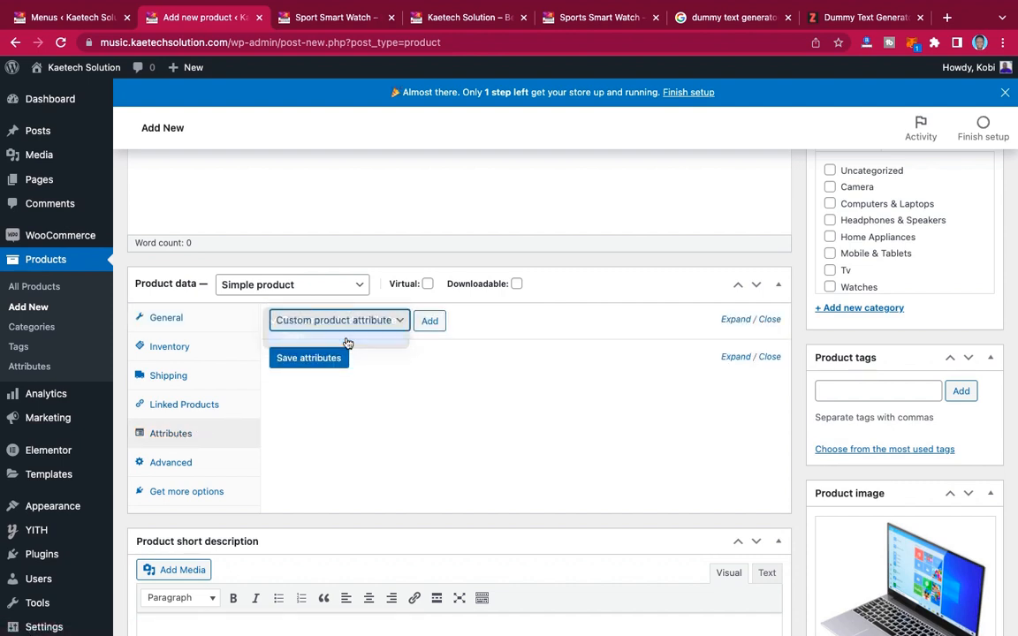
left_click(430, 322)
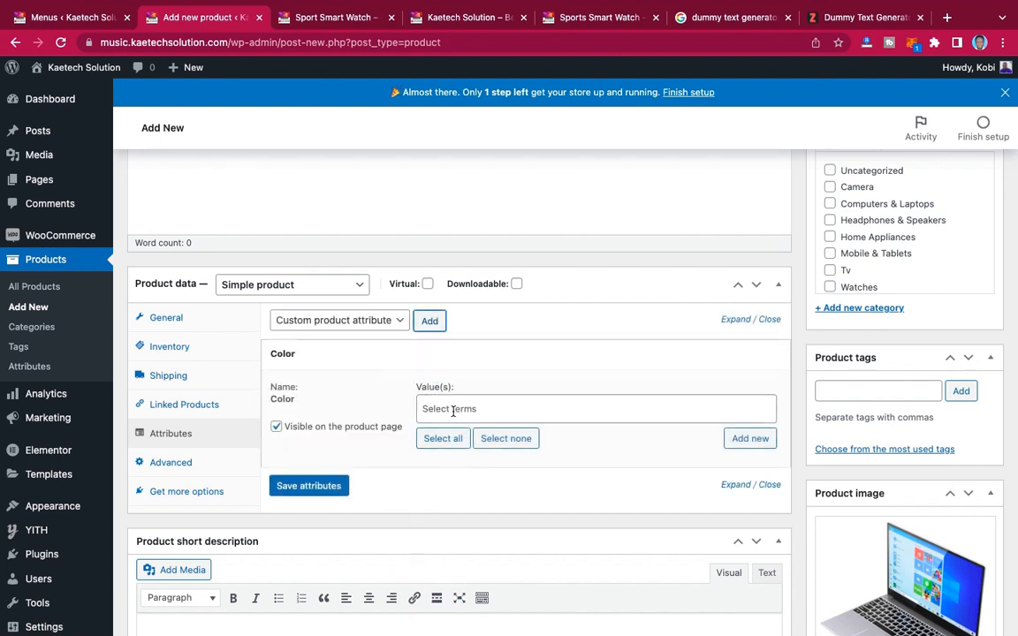
left_click(450, 409)
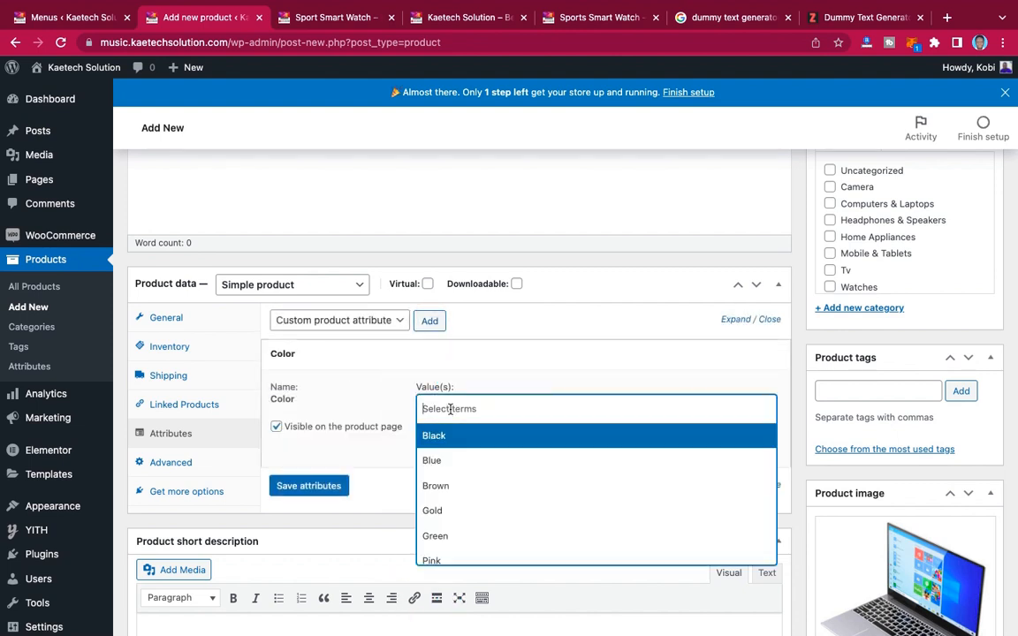
type("sil")
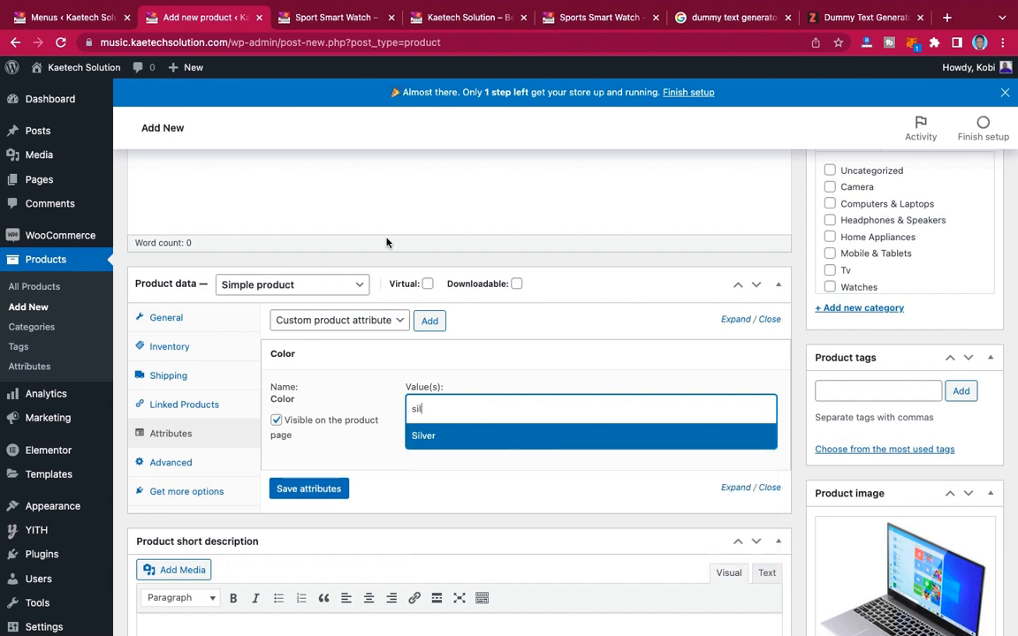
left_click(450, 439)
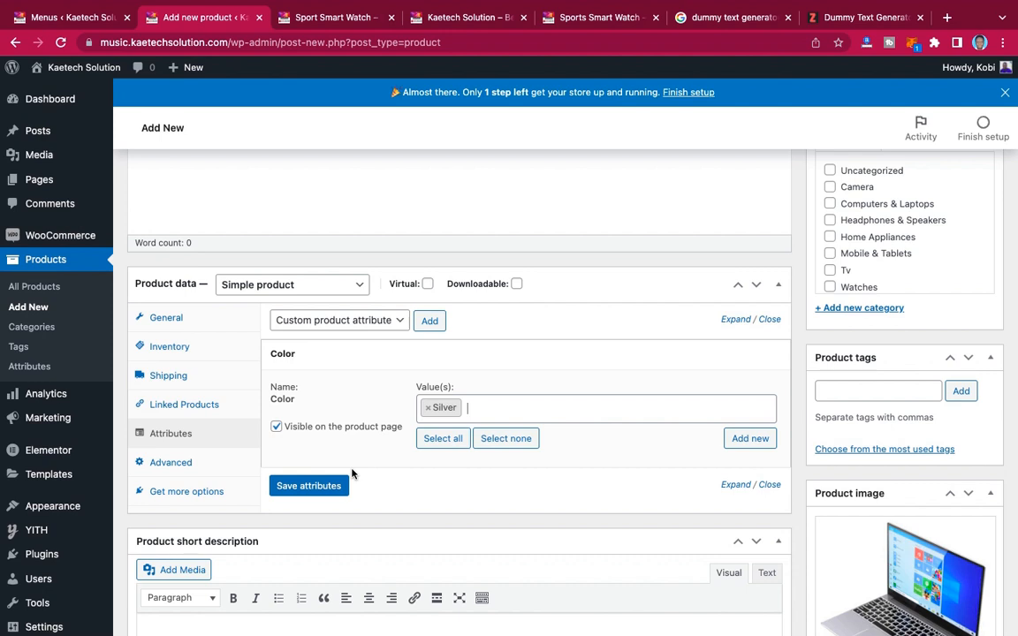
left_click(311, 487)
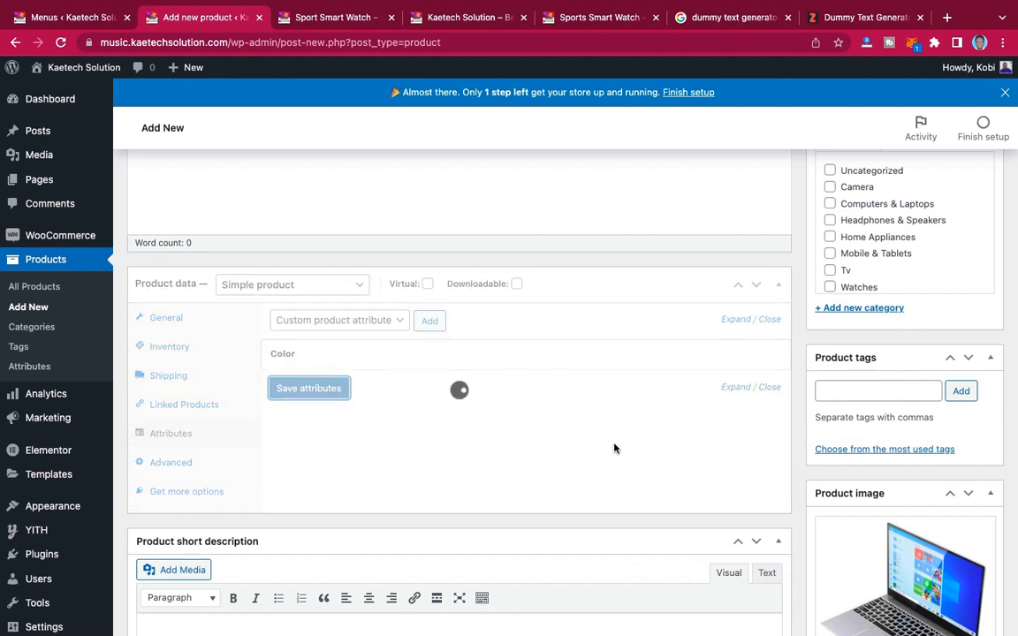
- Tag the product with the existing tag laptop and assign it to the Computers & Laptops category
left_click(838, 389)
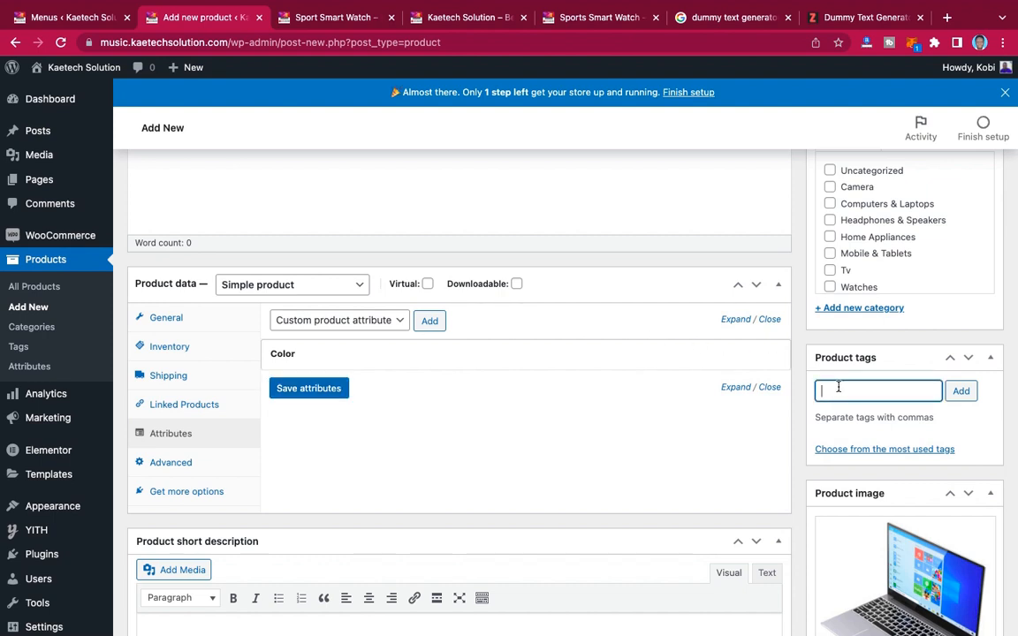
type("Laptop")
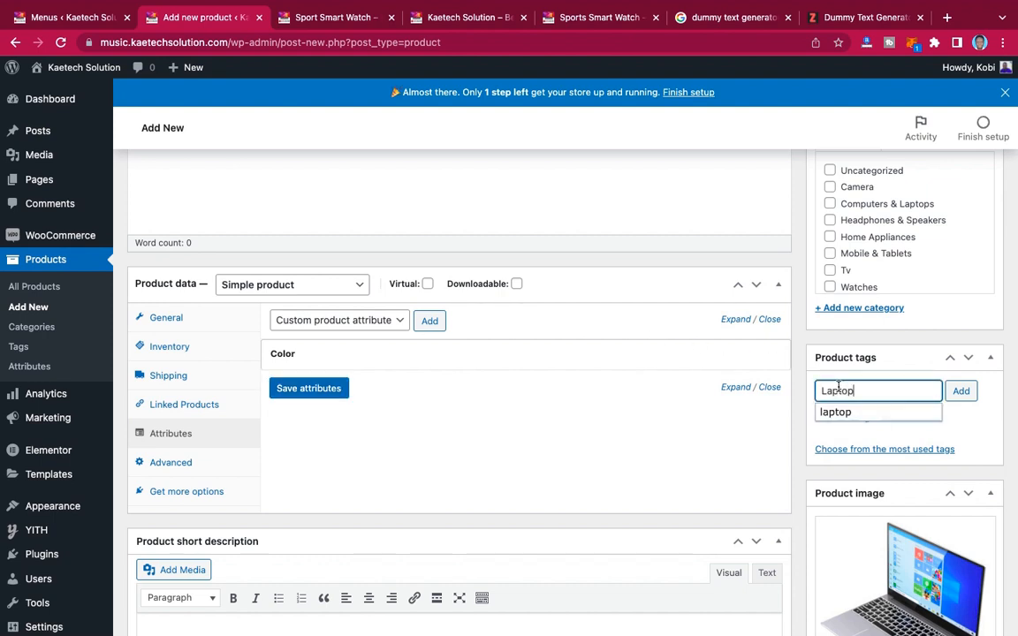
left_click(856, 413)
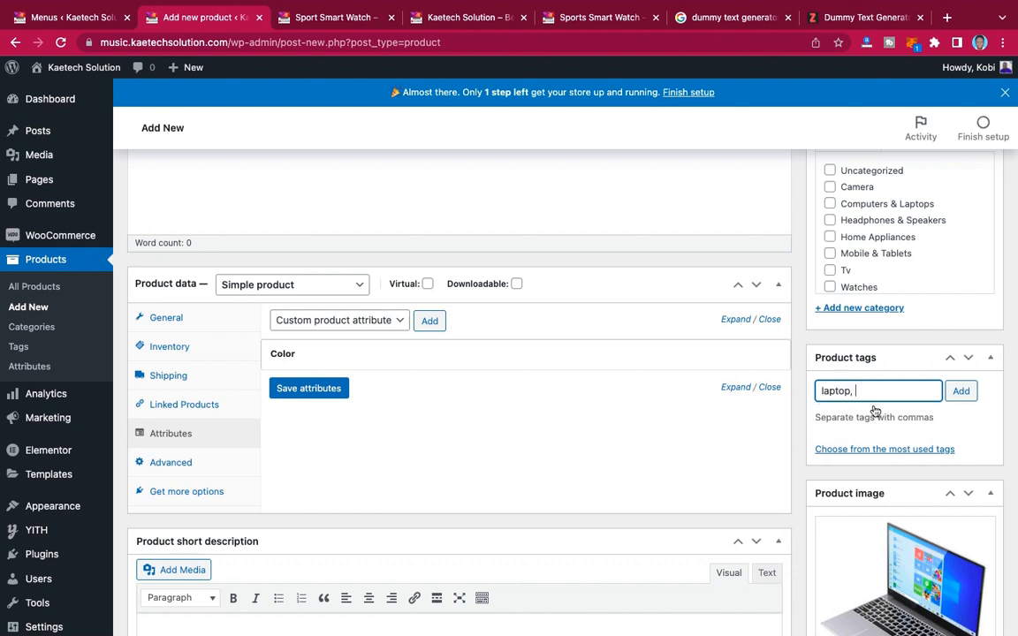
left_click(961, 391)
scroll(777, 374, "up", 3)
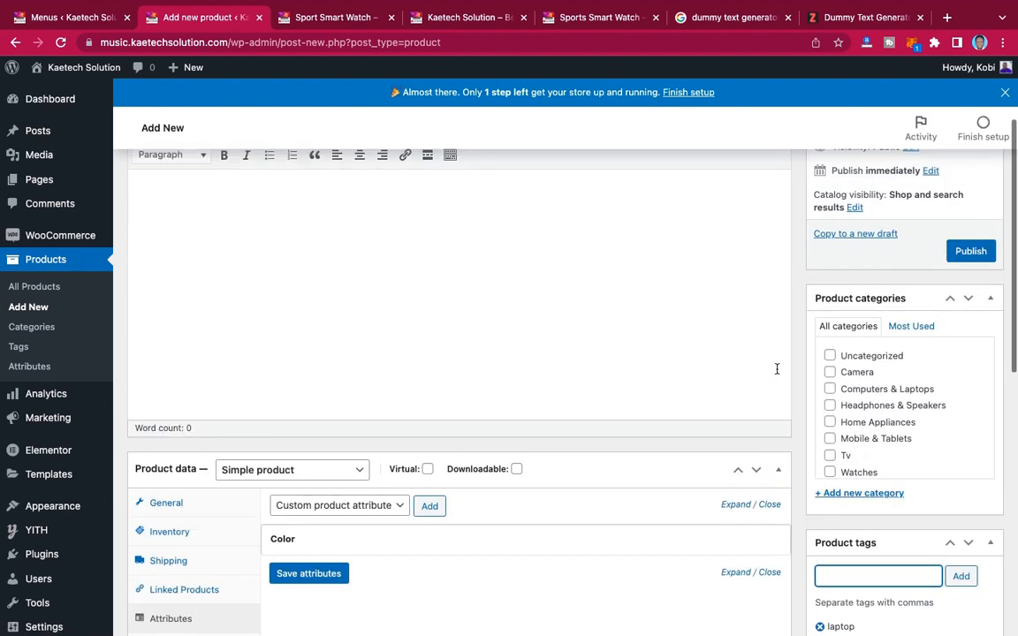
left_click(830, 389)
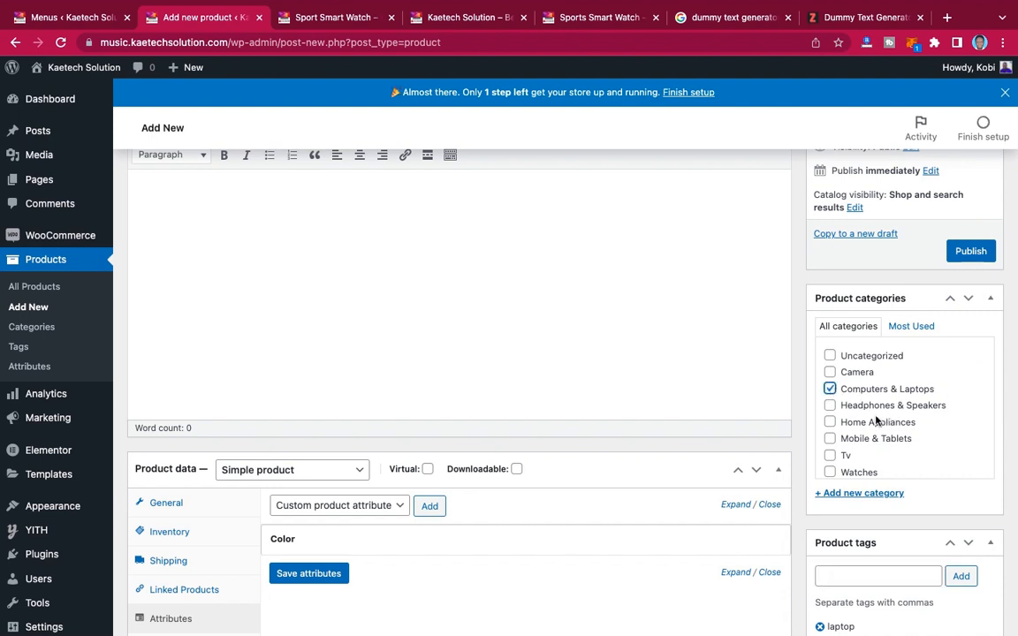
- Name the new product Cute Student Laptop
scroll(693, 404, "up", 3)
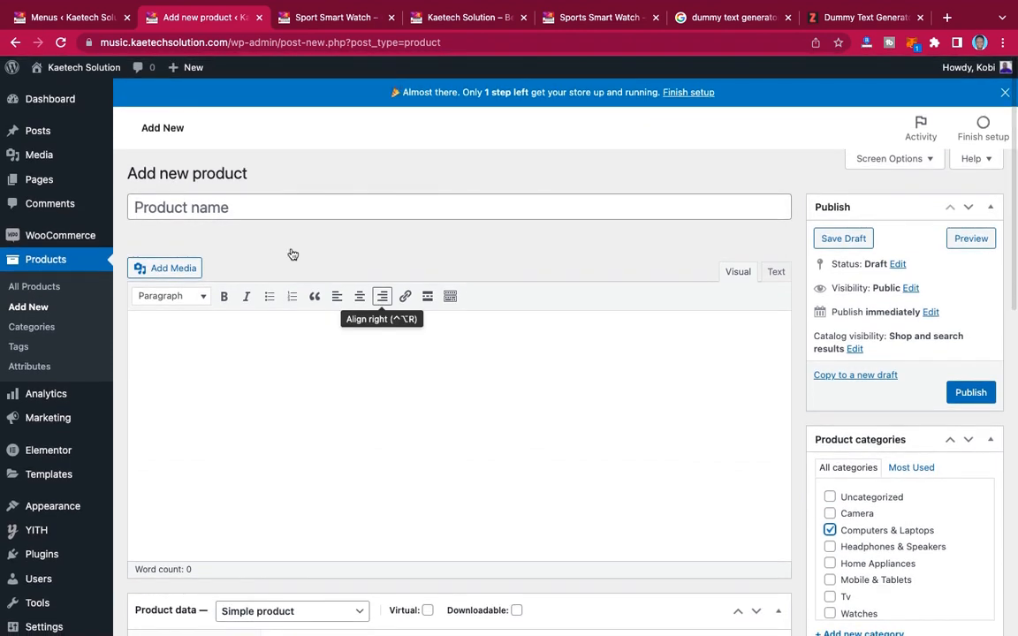
left_click(188, 210)
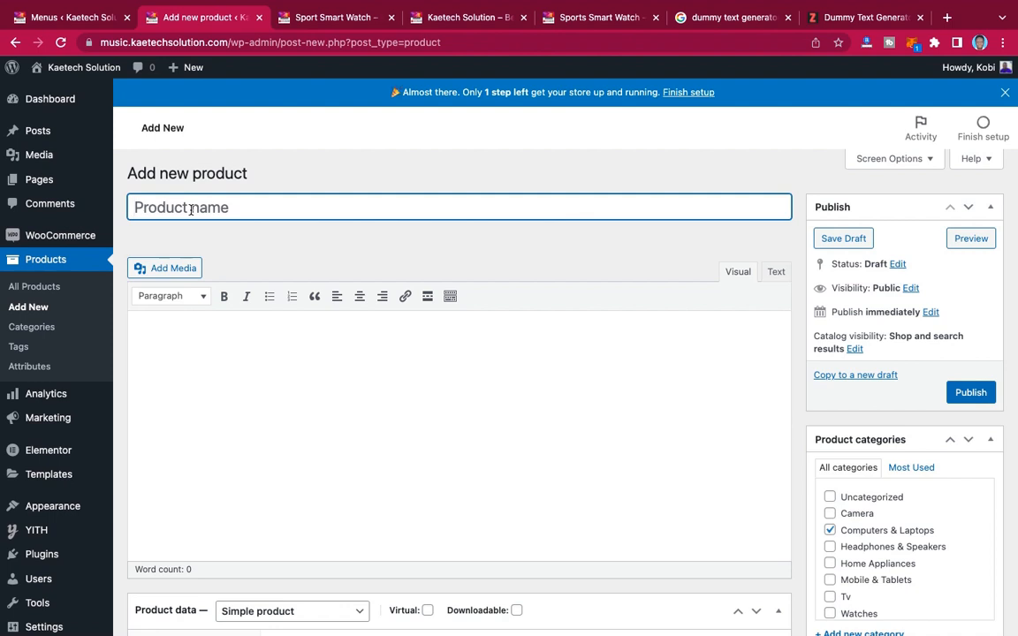
type("Cute")
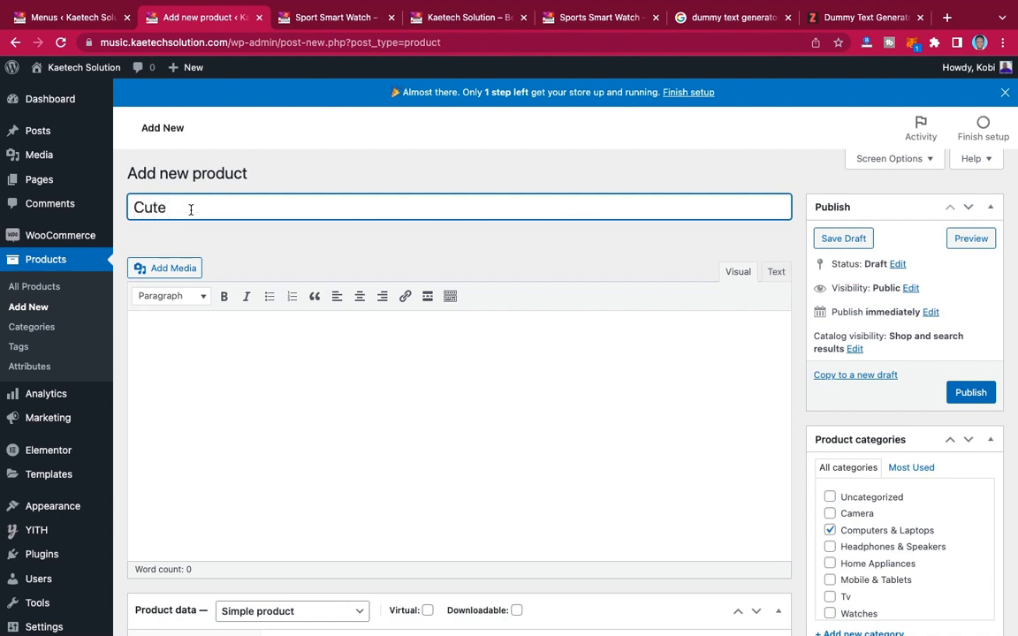
type(" Student Lao")
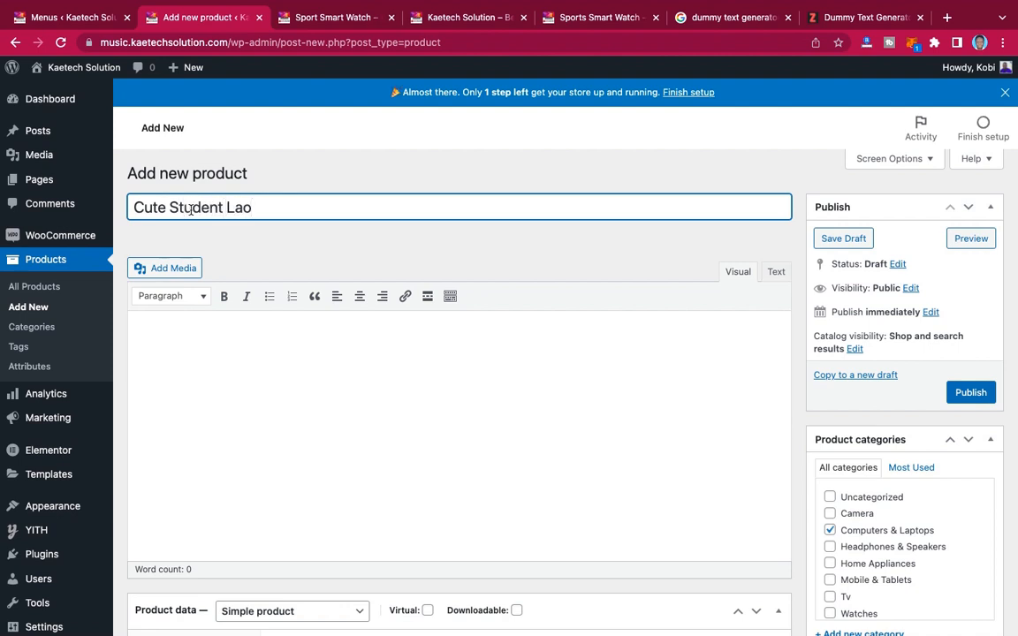
type("tpop")
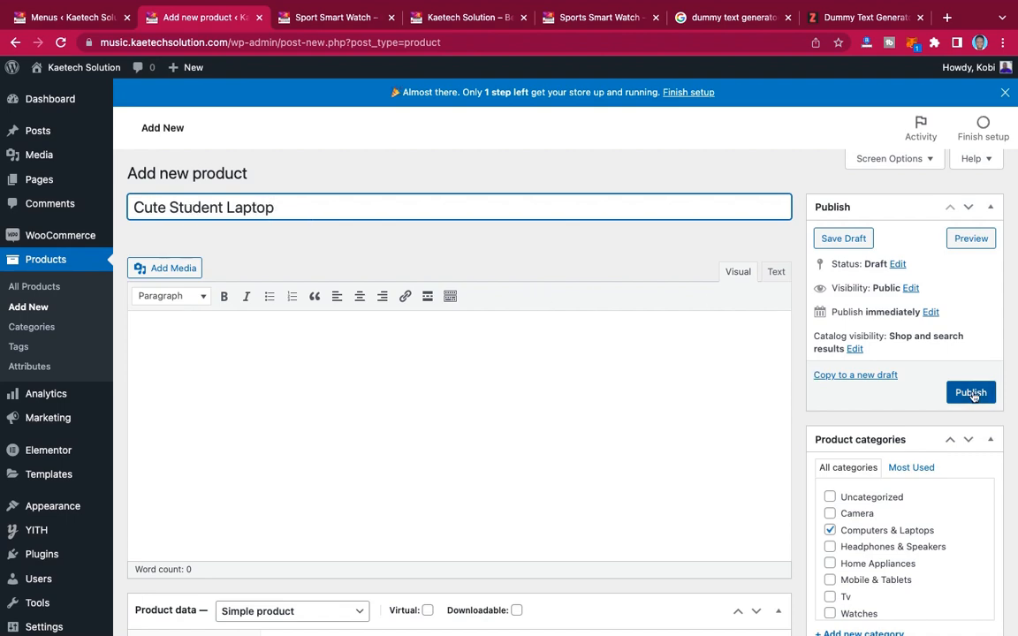
- Review the product's details down to its image and publish the product
scroll(971, 394, "down", 8)
scroll(972, 395, "up", 3)
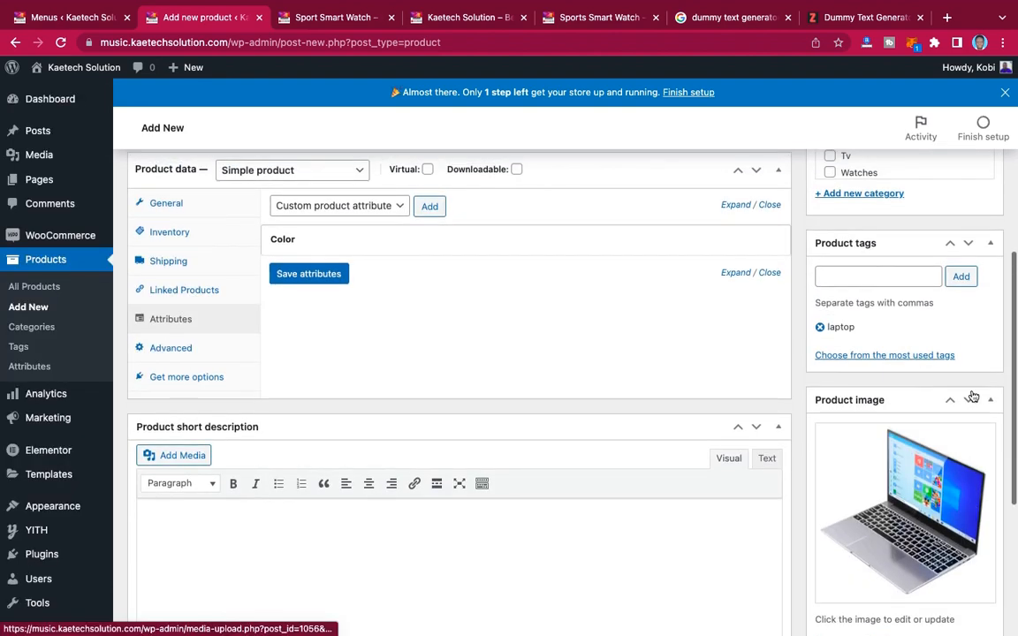
scroll(972, 395, "up", 5)
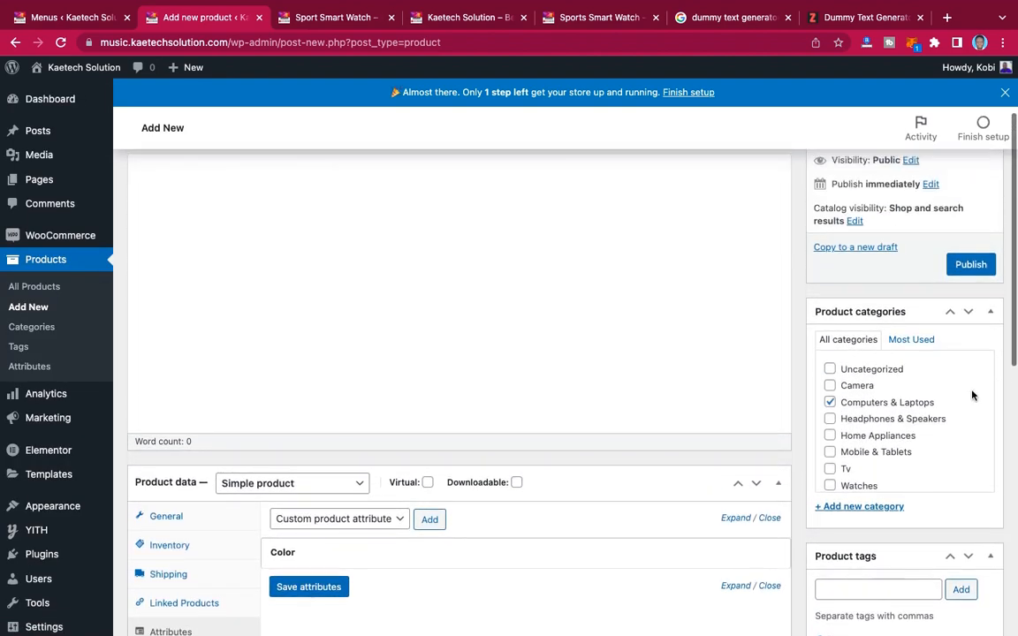
scroll(968, 380, "up", 1)
left_click(970, 365)
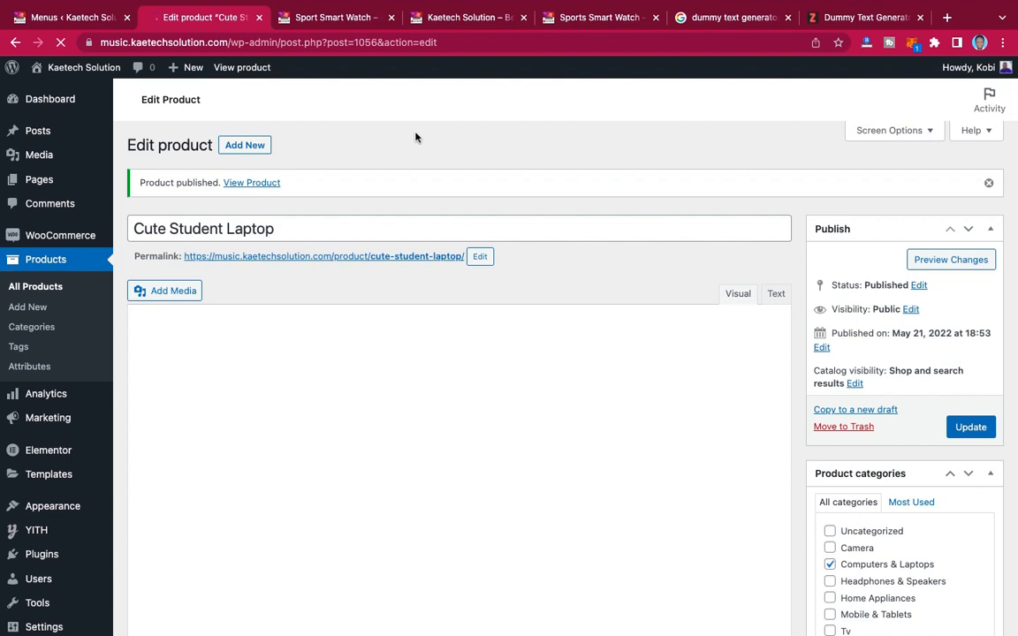
- View the published laptop's product page in a new browser tab and check its images, price, category and tag
right_click(258, 186)
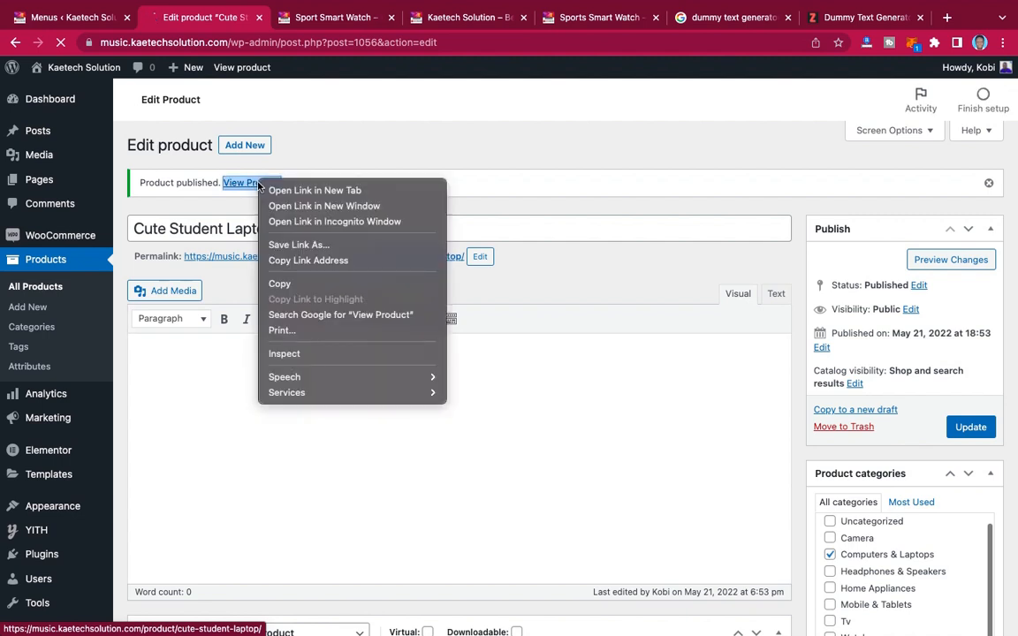
left_click(283, 190)
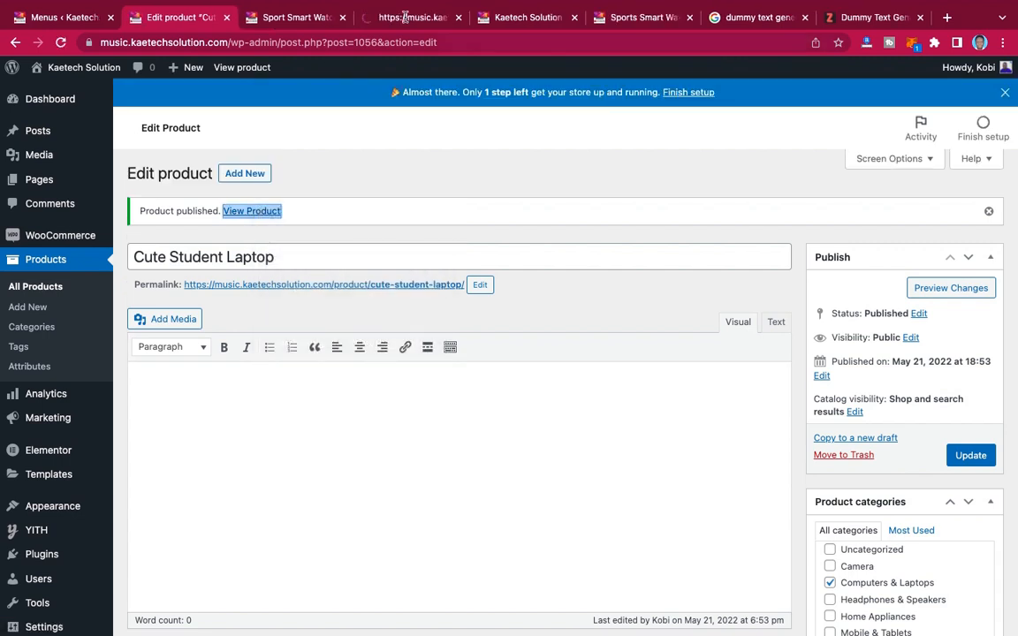
left_click(395, 18)
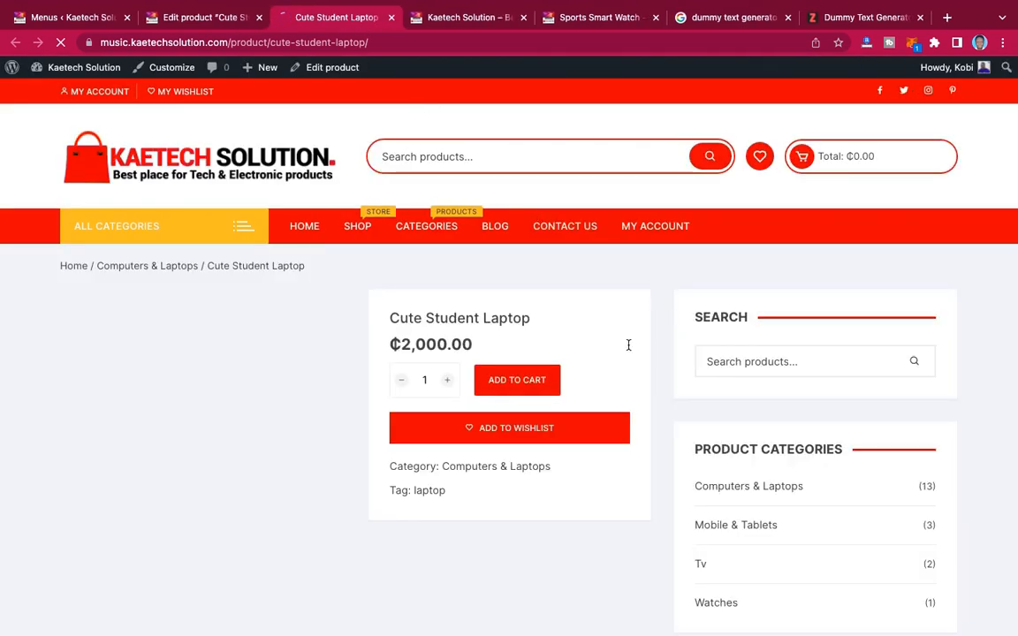
scroll(628, 346, "down", 3)
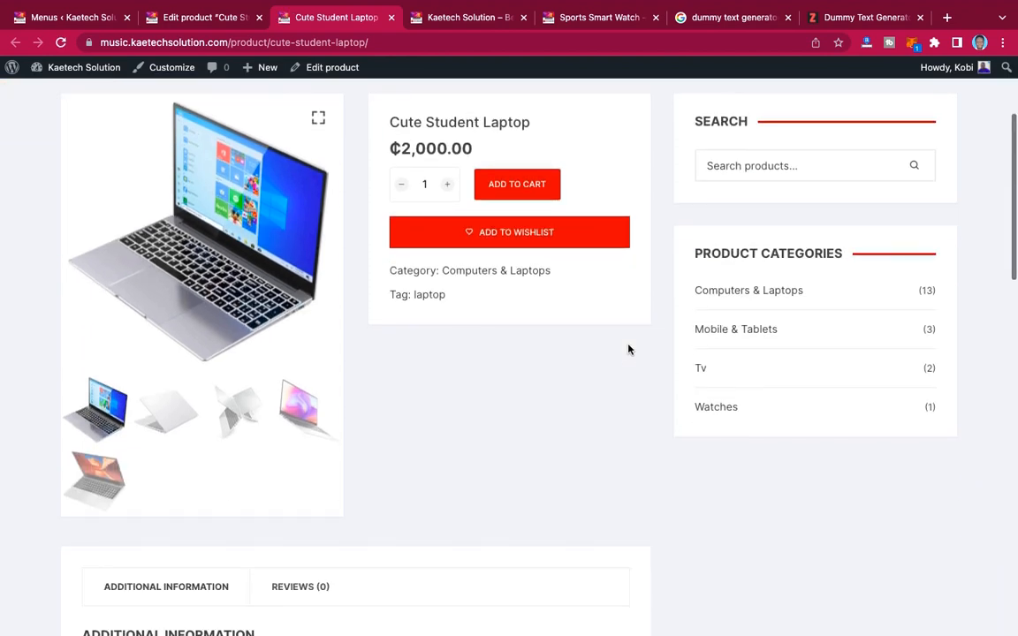
scroll(628, 349, "up", 2)
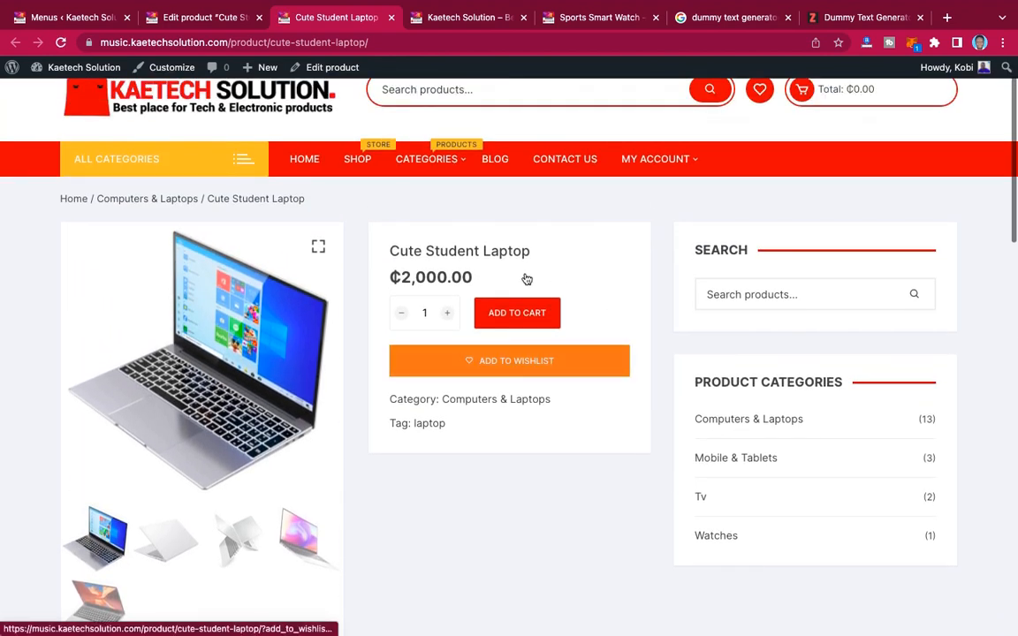
- Back in the product editor, fill the short description with the dummy paragraph starting "The Lorem ipum filling text is used by graphic designers" and update the product
left_click(205, 17)
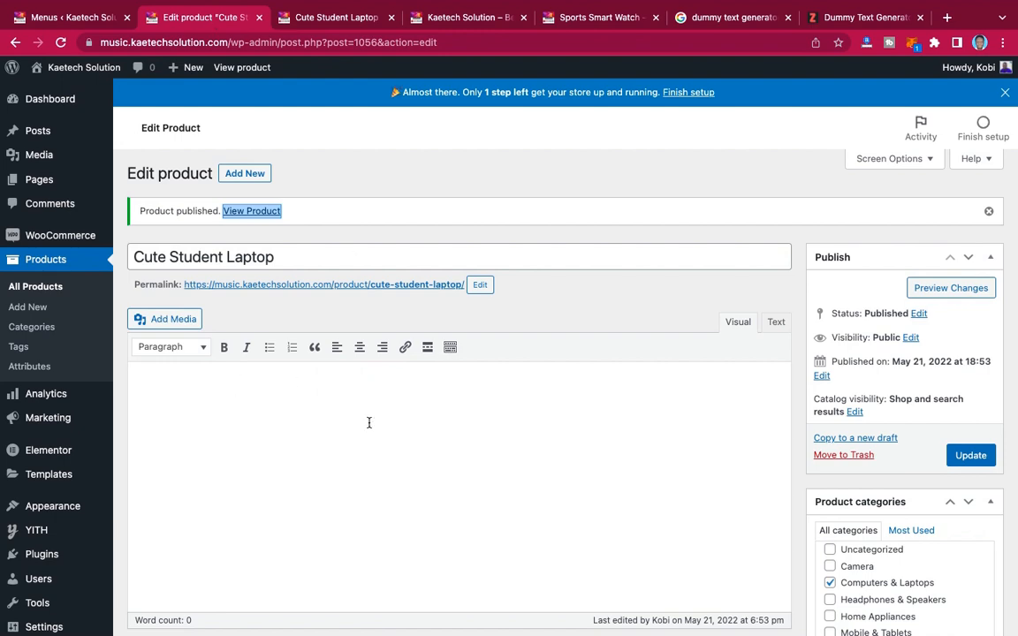
scroll(370, 422, "down", 10)
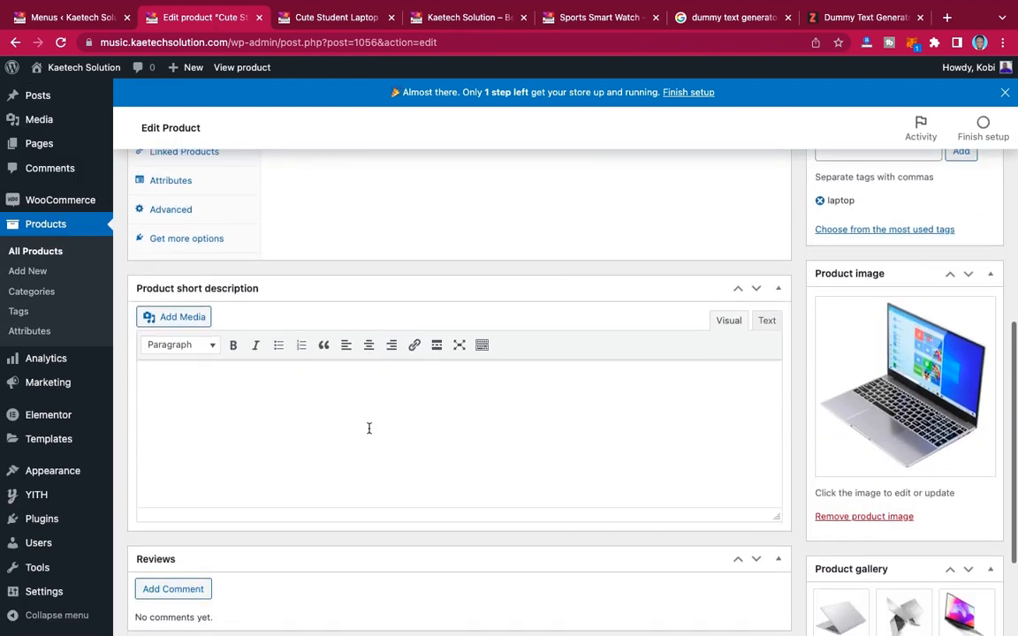
scroll(369, 428, "up", 10)
scroll(323, 375, "down", 6)
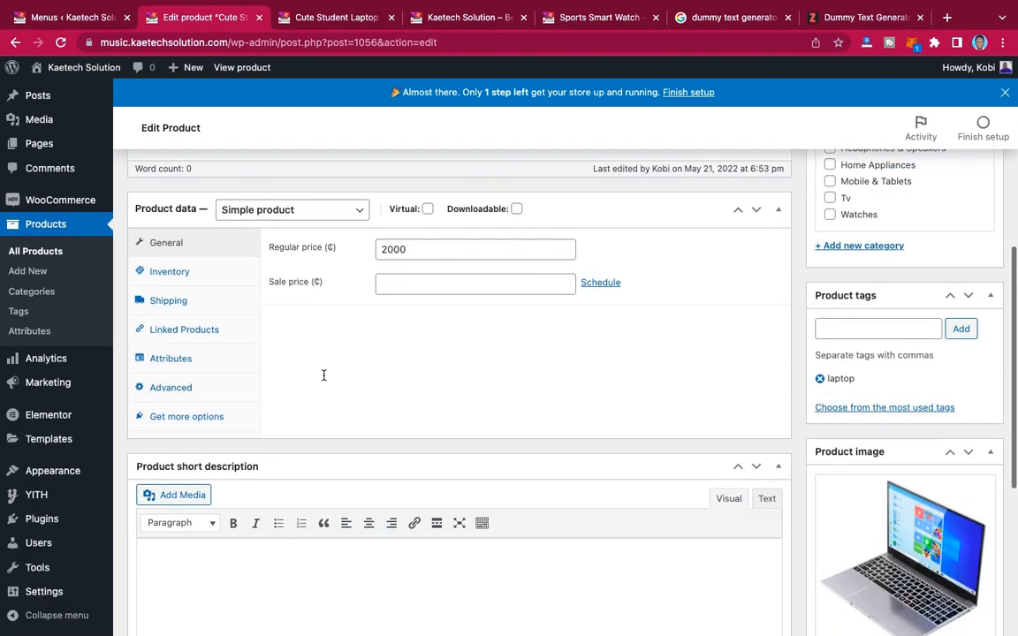
scroll(323, 375, "down", 4)
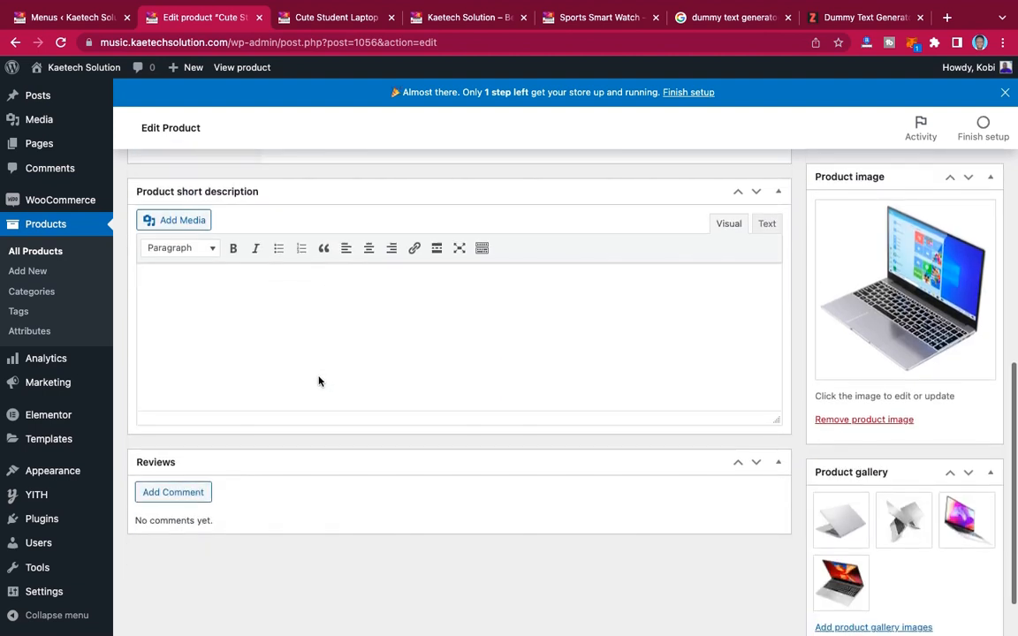
left_click(261, 297)
type("The Lorem ipum filling text is used by graphic designers, programmers and printers with the aim of occupying the spaces of a website, an advertising product or an editorial production whose final text is not yet ready.")
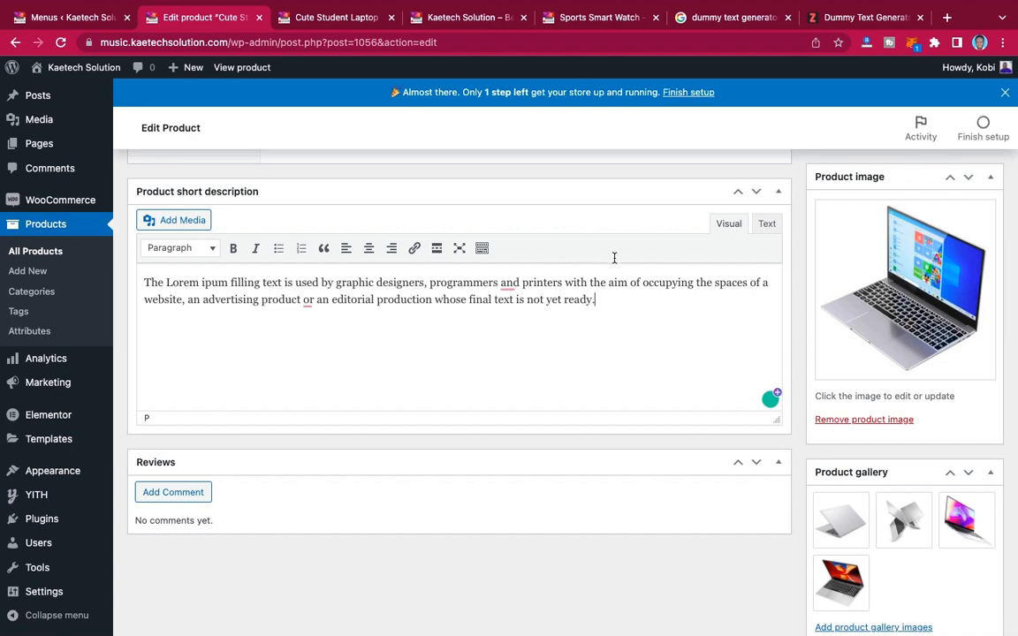
scroll(613, 260, "up", 8)
left_click(972, 246)
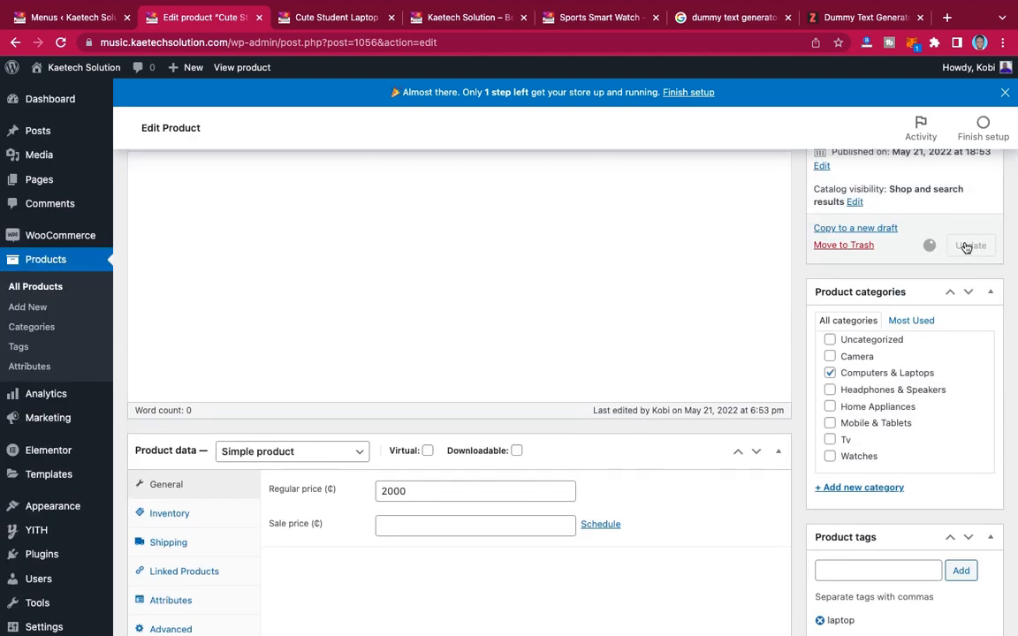
- Reload the laptop's live product page and check its short description and additional information
left_click(323, 27)
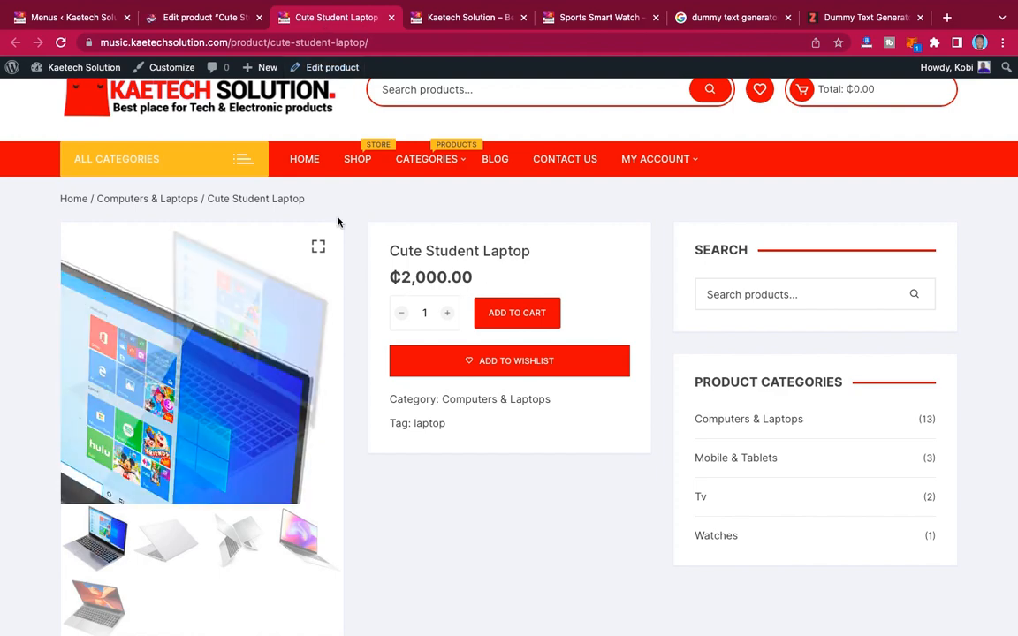
left_click(60, 43)
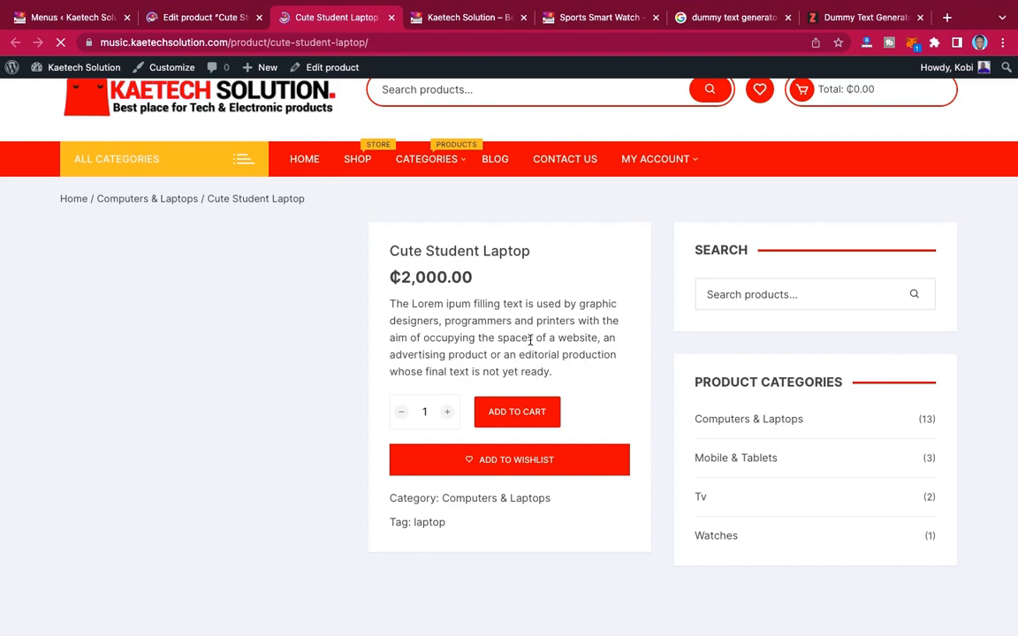
scroll(530, 340, "down", 5)
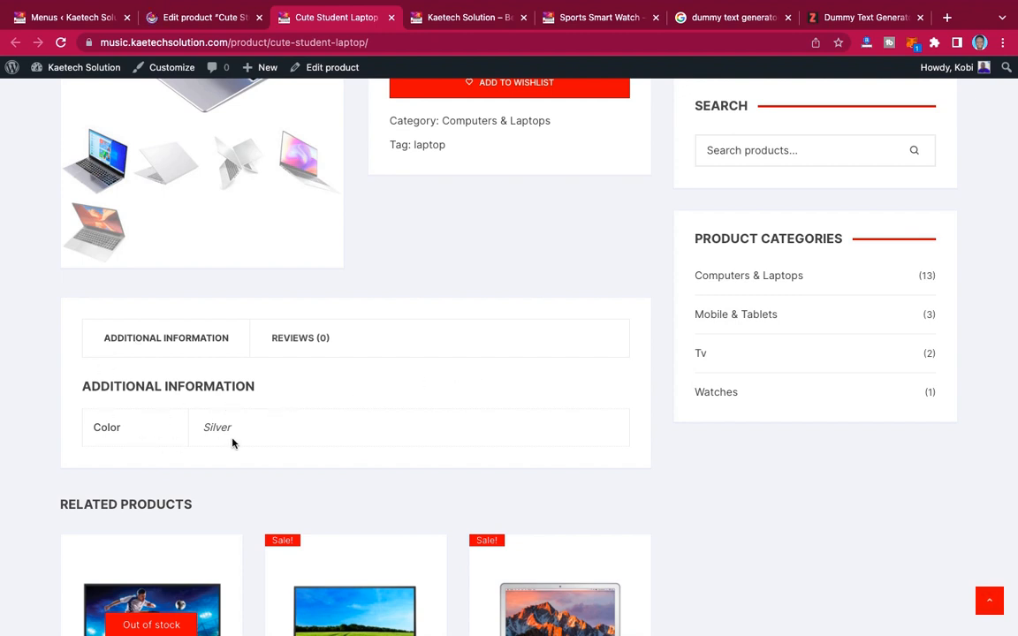
- Back in the product editor, fill the main description with repeated dummy paragraphs starting "The Lorem ipum filling text is used by graphic designers" and update the product
left_click(197, 17)
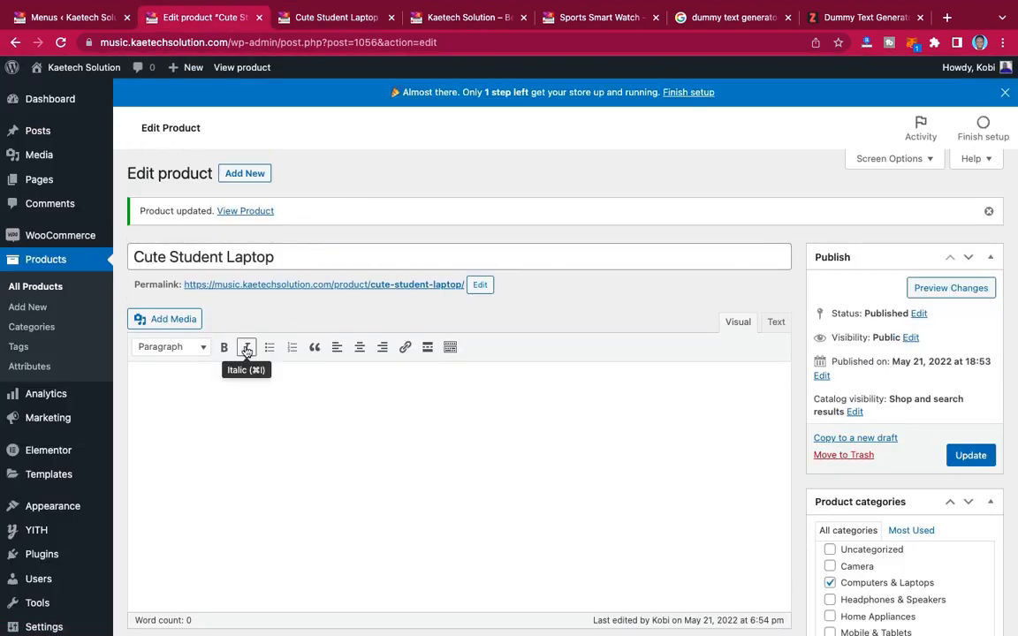
type("The Lorem ipsum filling text is used by graphic designers, programmers and printers with the aim of occupying the spaces of a website, an advertising product or an editorial production whose final text is not yet ready.")
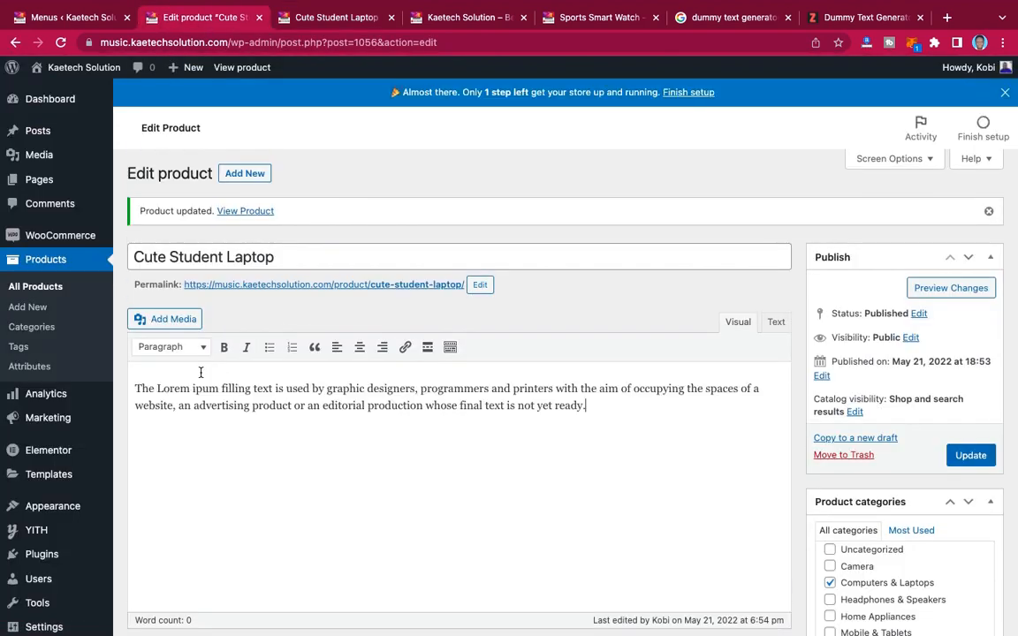
type("The Lorem ipum filling text is used by graphic designers, programmers and printers with the aim of occupying the spaces of a website, an advertising product or an editorial production whose final text is not yet ready.")
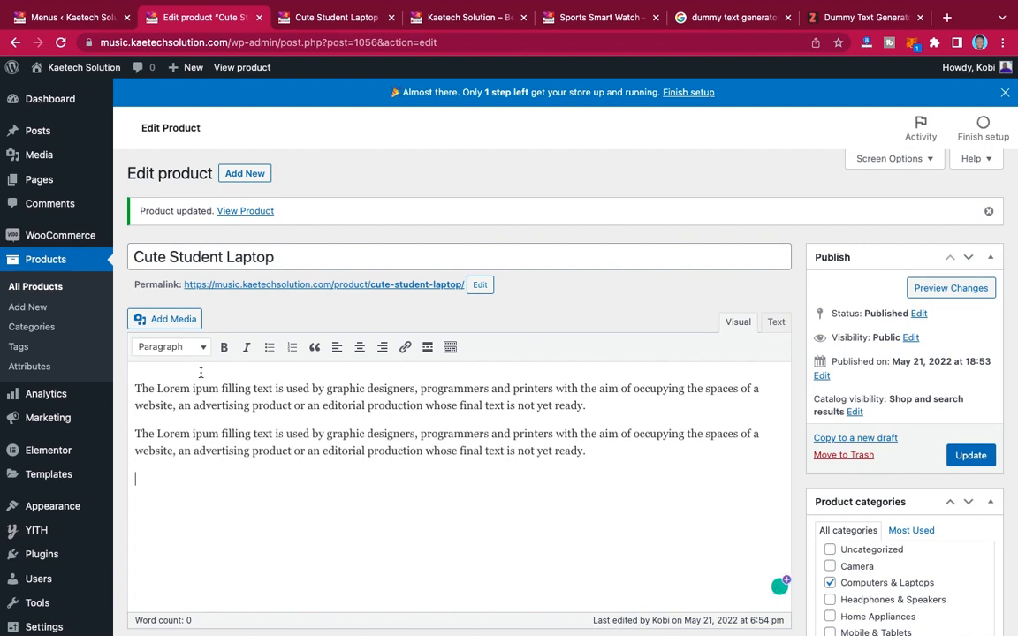
type("The Lorem ipum filling text is used by graphic designers, programmers and printers with the aim of occupying the spaces of a website, an advertising product or an editorial production whose final text is not yet ready.")
key("Return")
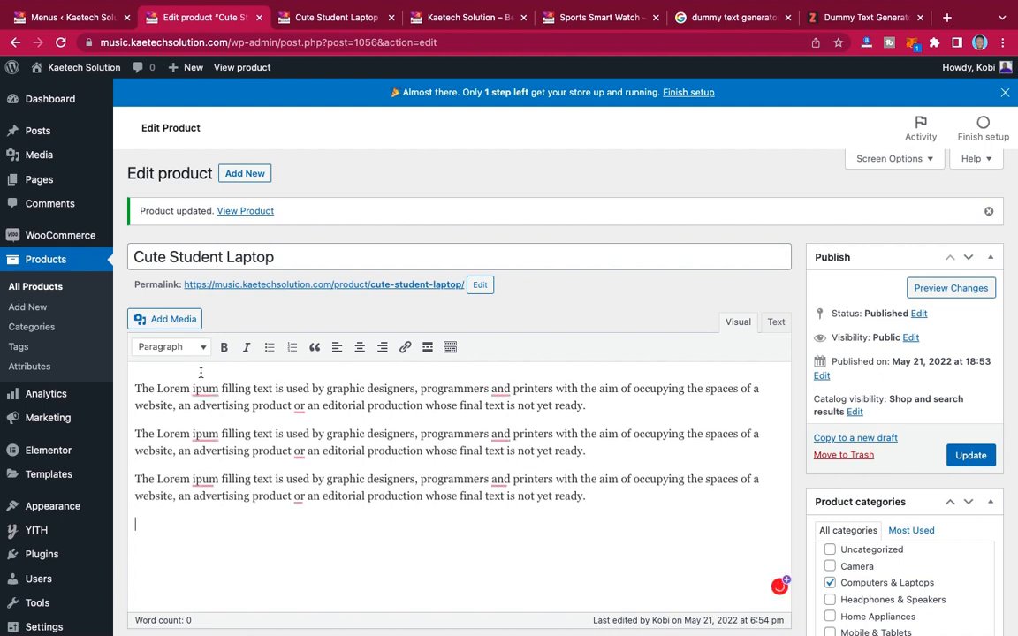
type("The Lorem ipum filling text is used by graphic designers, programmers and printers with the aim of occupying the spaces of a website, an advertising product or an editorial production whose final text is not yet ready.")
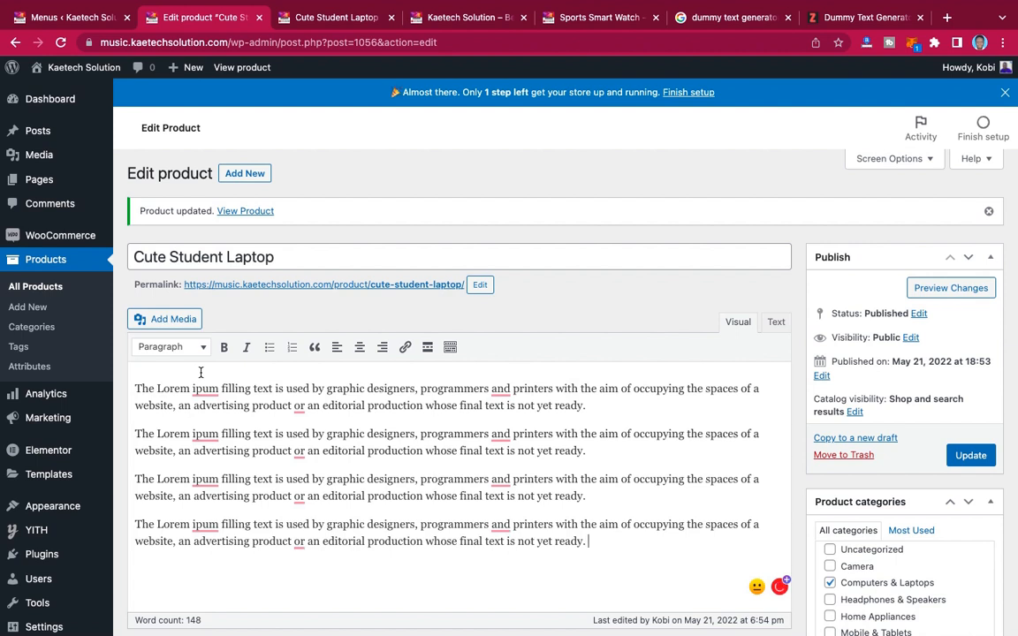
type("The Lorem ipum filling text is used by graphic designers, programmers and printers with the aim of occupying the spaces of a website, an advertising product or an editorial production whose final text is not yet ready.")
type("The Lorem ipum filling text is used by graphic designers, programmers and printers with the aim of occupying the spaces of a website, an advertising product or an editorial production whose final text is not yet ready.")
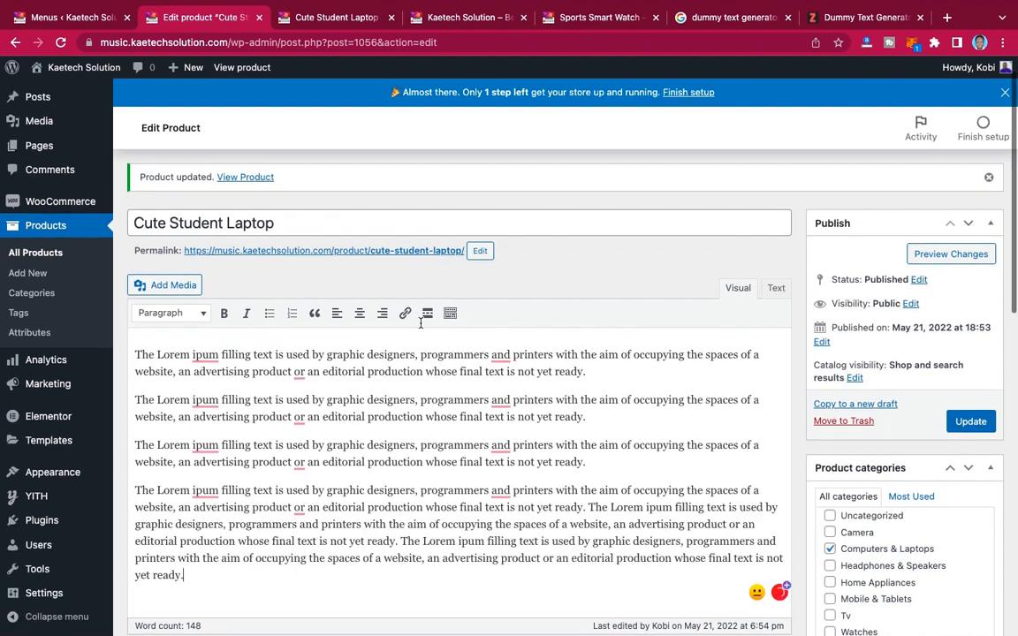
left_click(960, 428)
- Reload the live product page and examine the laptop's description, additional information and reviews sections
left_click(341, 18)
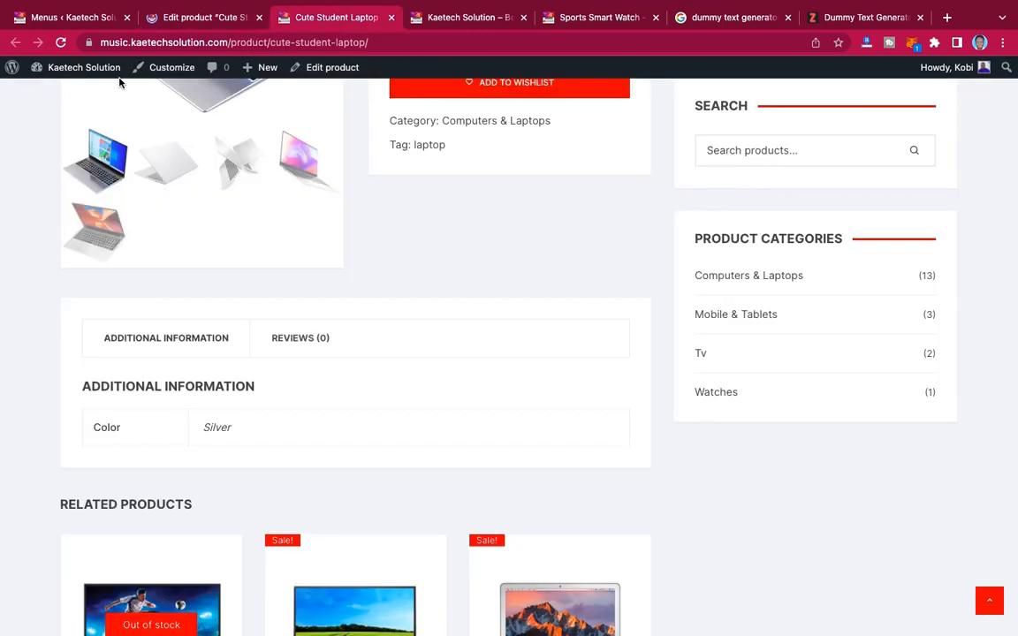
left_click(60, 42)
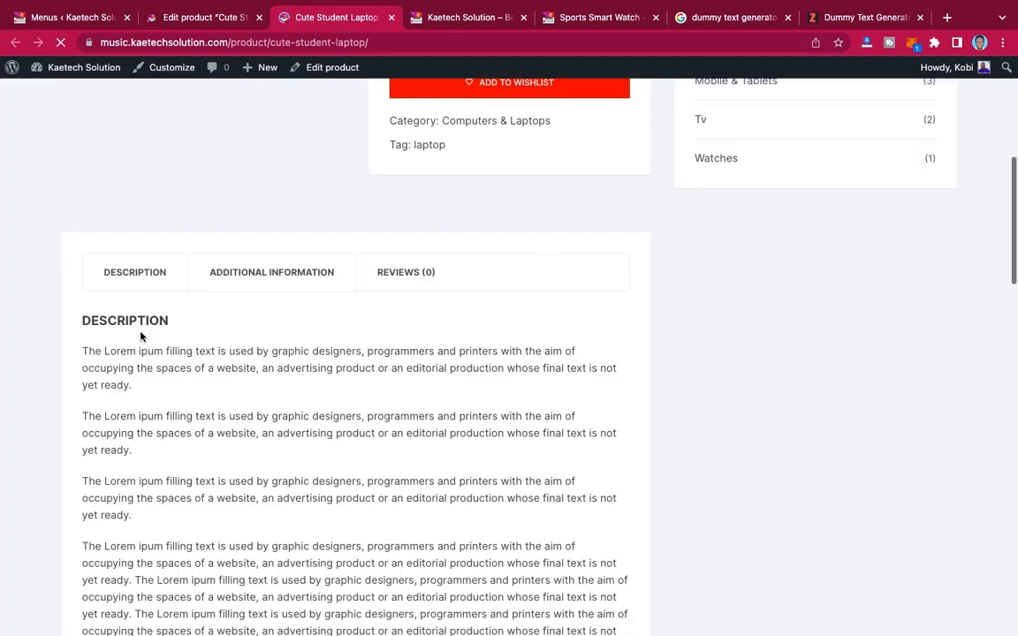
scroll(436, 385, "down", 5)
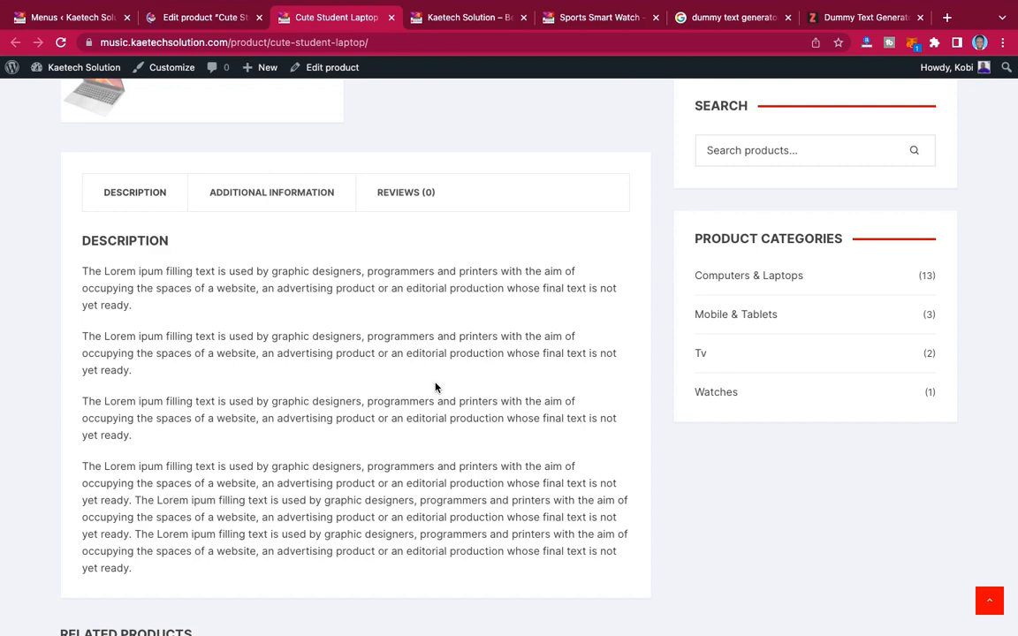
scroll(435, 387, "down", 3)
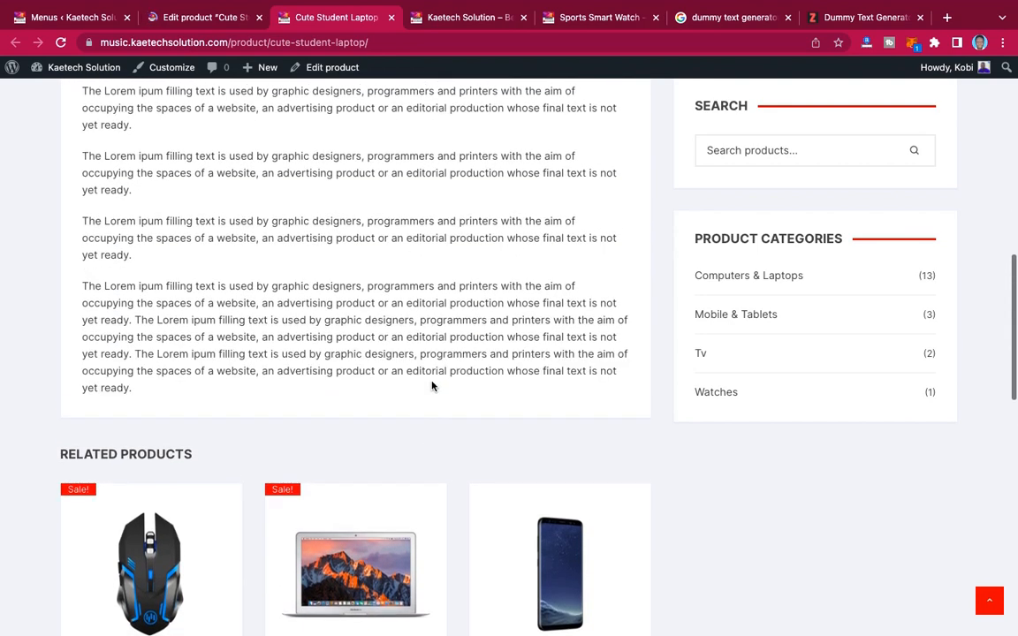
scroll(313, 190, "up", 3)
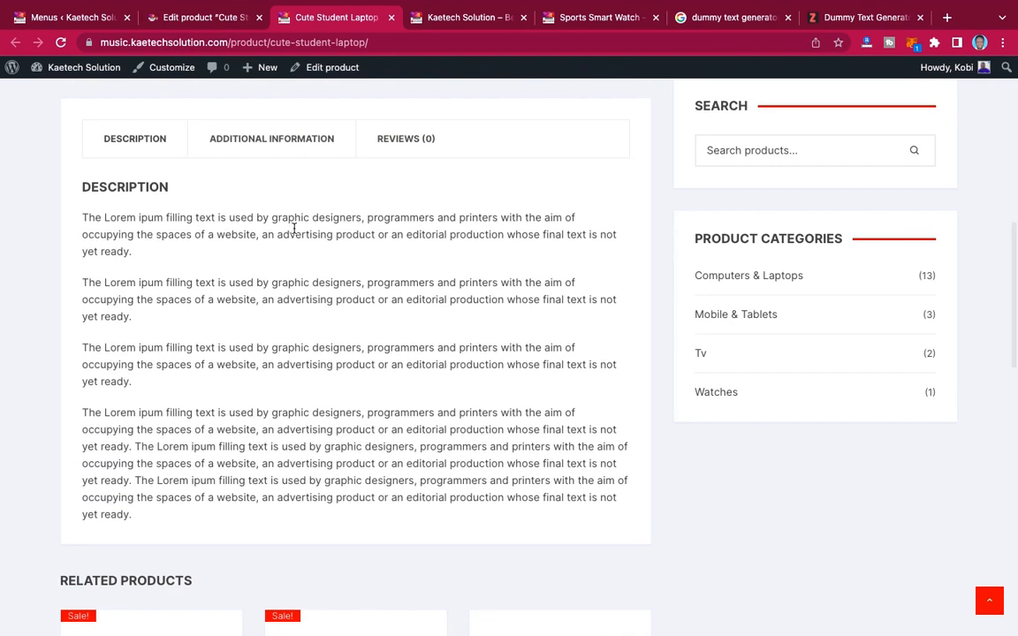
left_click(287, 143)
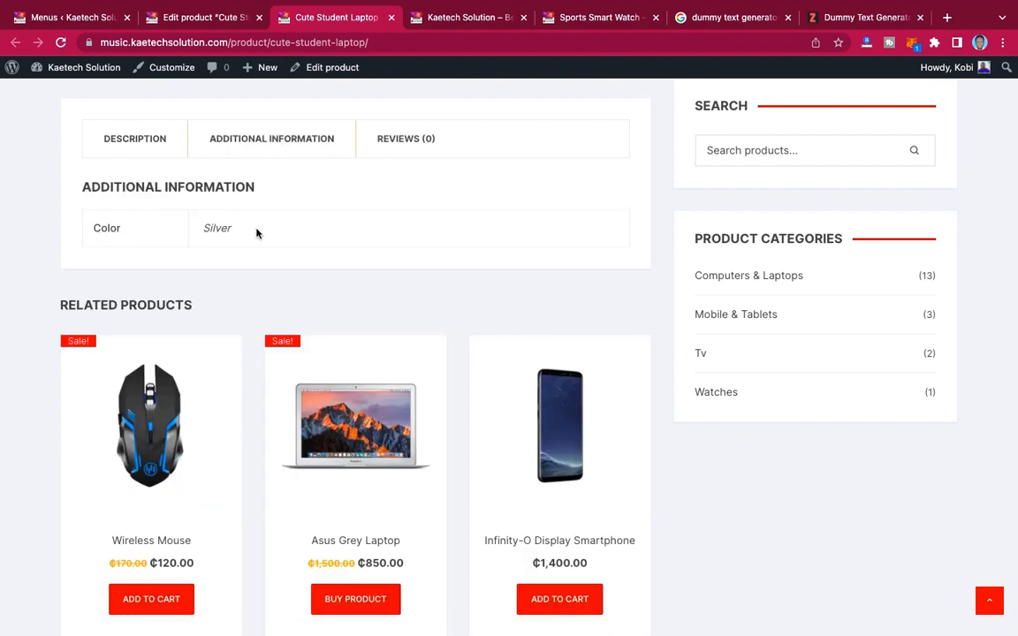
left_click(409, 142)
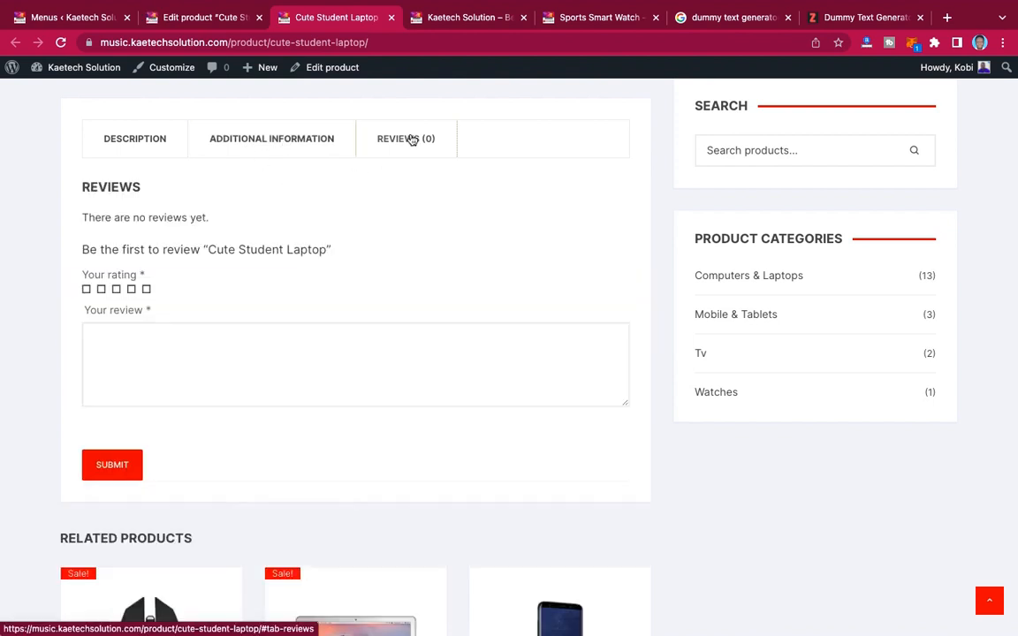
left_click(141, 139)
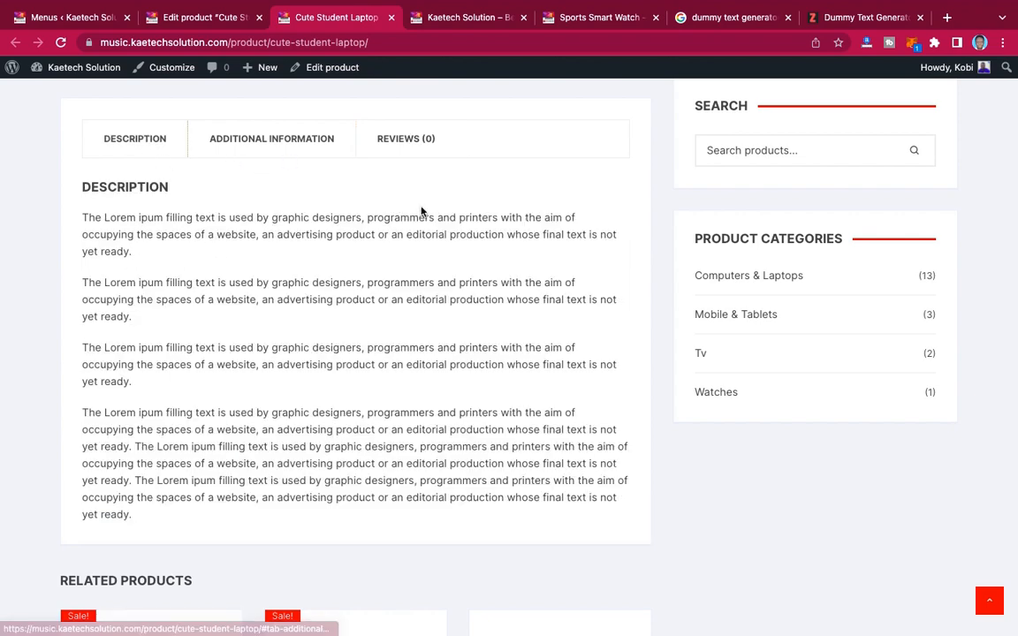
- Return to the product summary and view the laptop's remaining gallery images one after another
scroll(420, 211, "up", 6)
scroll(421, 212, "down", 2)
scroll(421, 212, "up", 2)
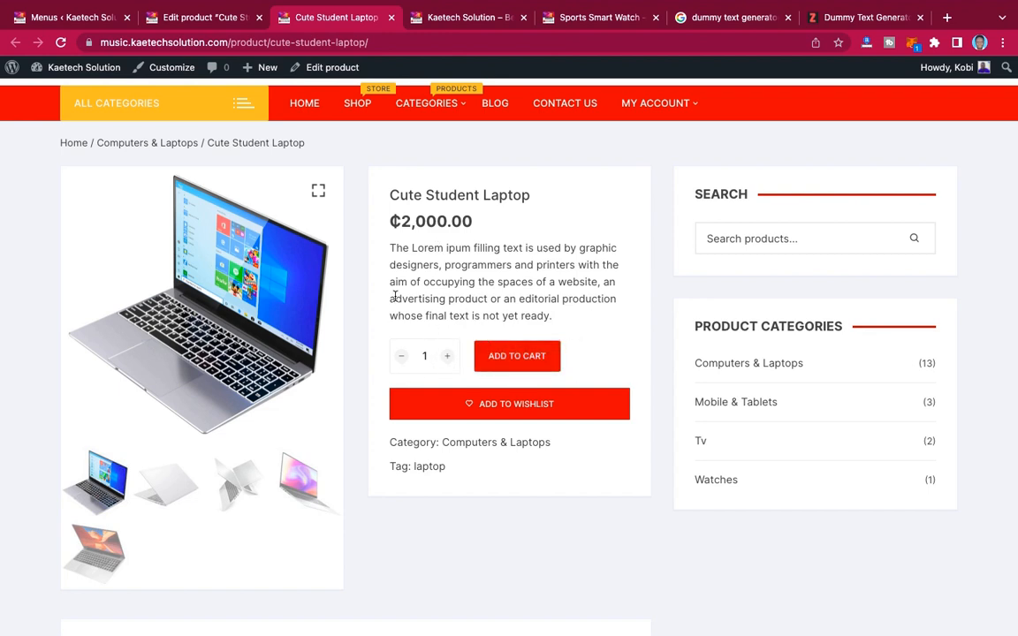
left_click(162, 500)
left_click(235, 499)
left_click(302, 491)
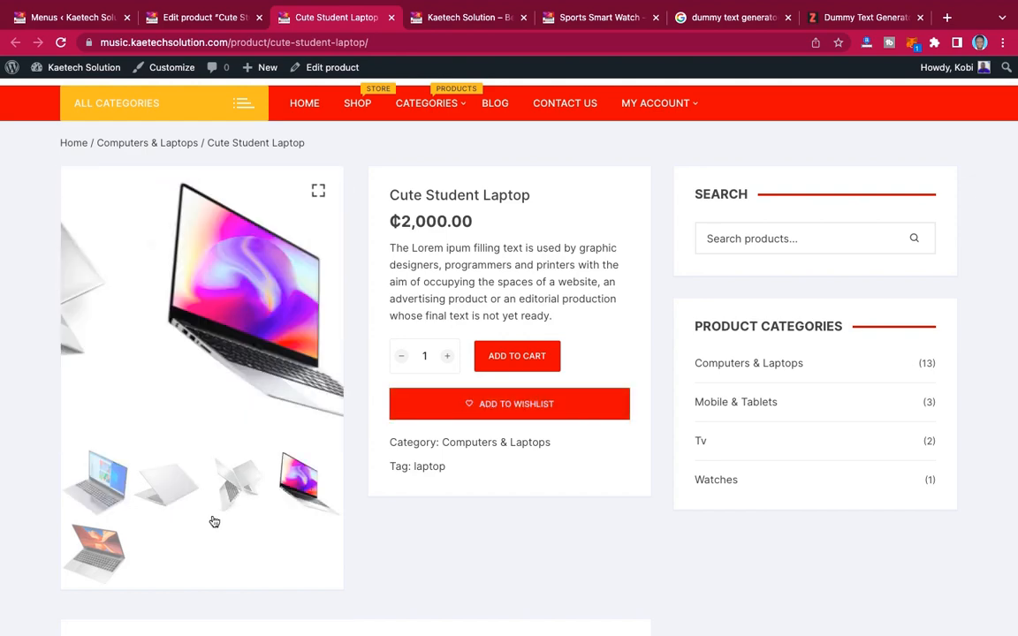
left_click(67, 563)
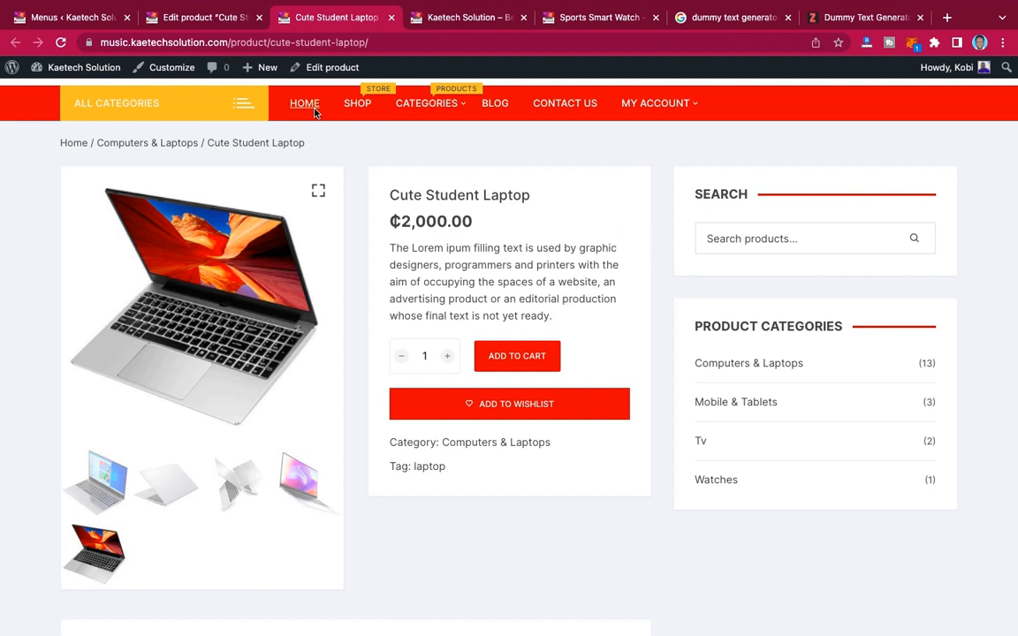
- Go to the store's homepage, look through its sections and open the page for editing with Elementor
left_click(287, 101)
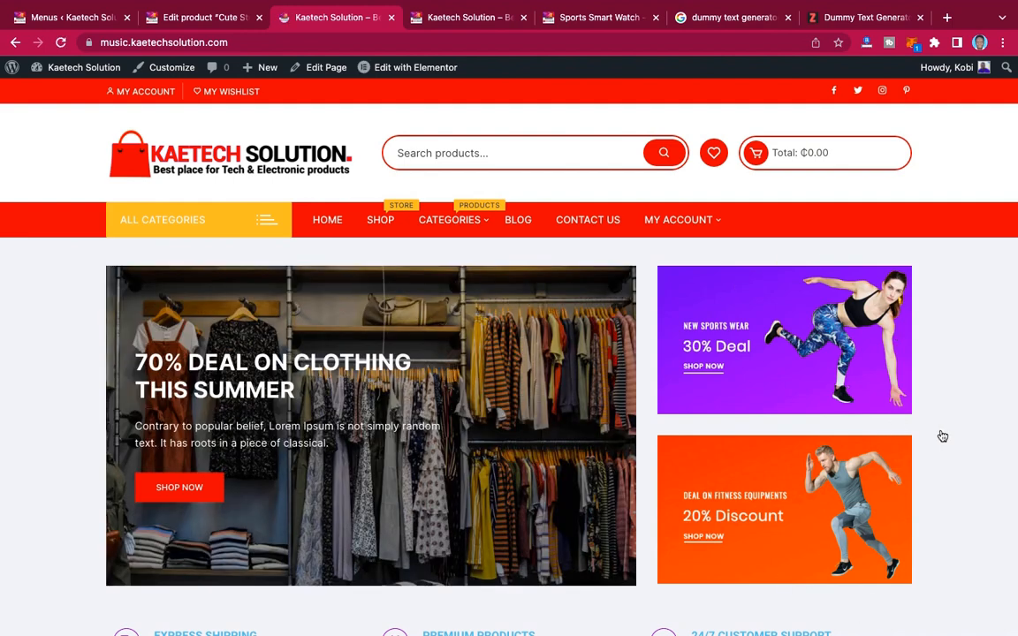
scroll(921, 436, "down", 6)
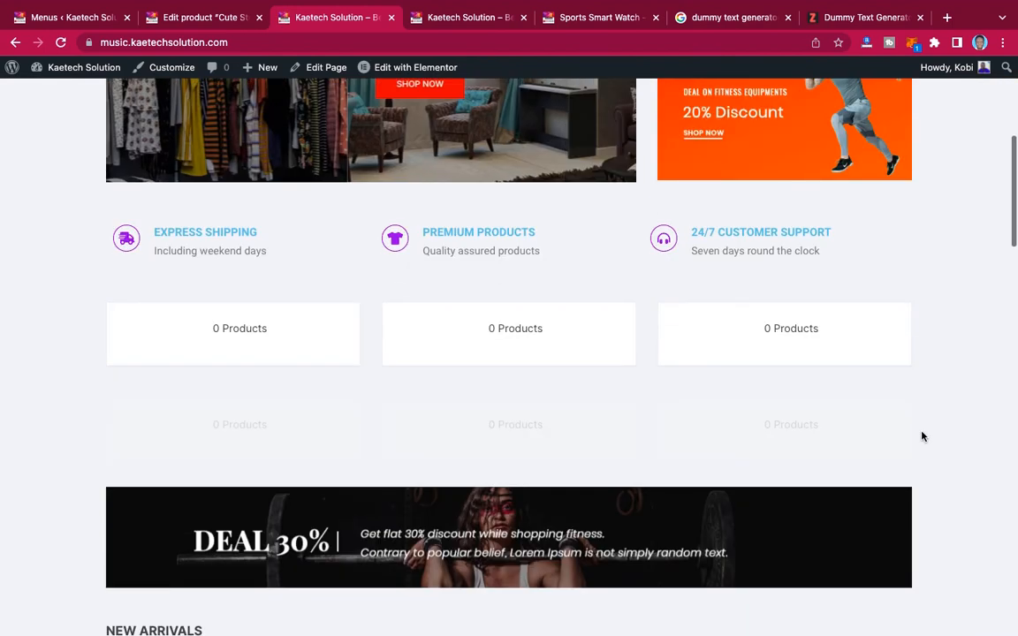
scroll(922, 435, "down", 12)
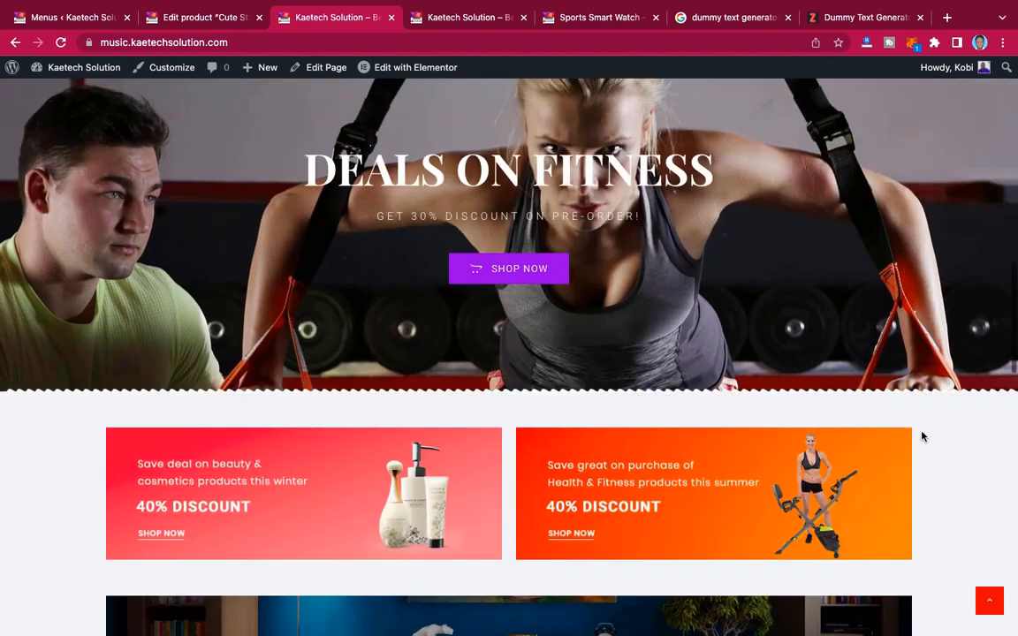
scroll(921, 435, "down", 5)
scroll(921, 436, "up", 20)
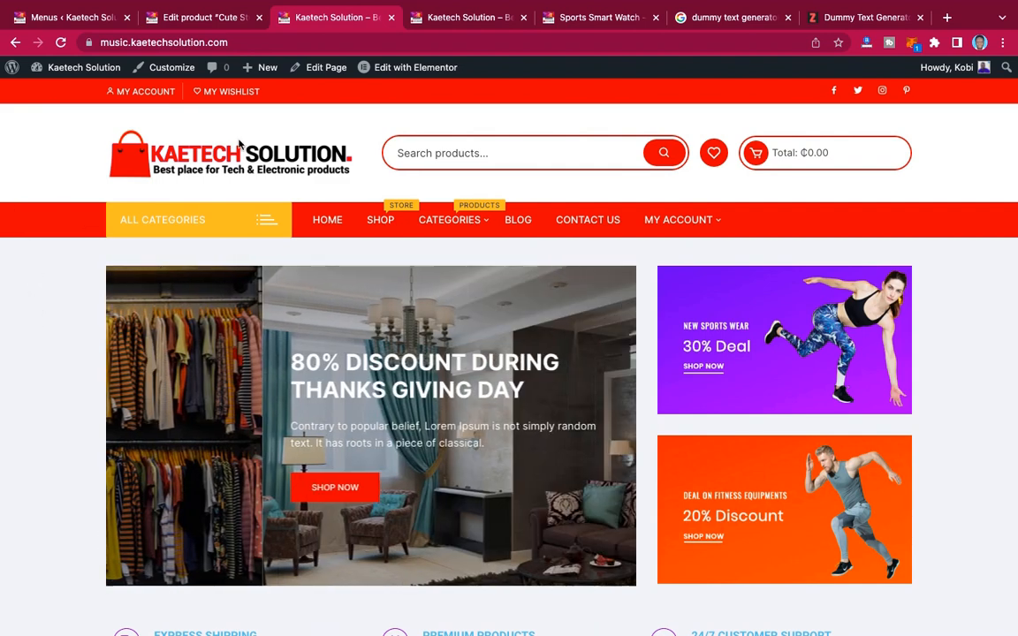
mouse_move(410, 70)
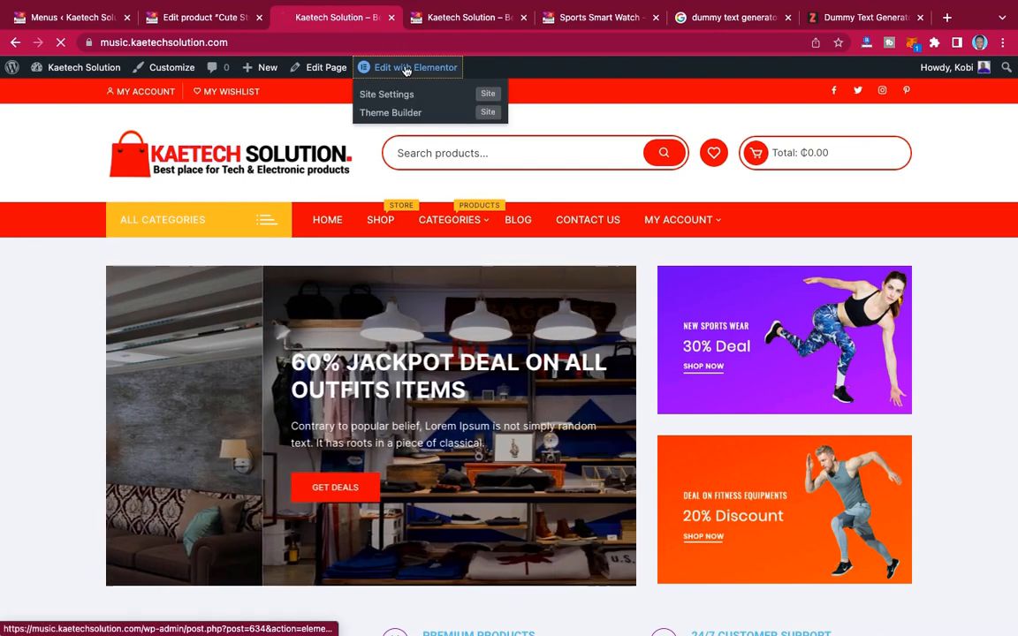
left_click(405, 69)
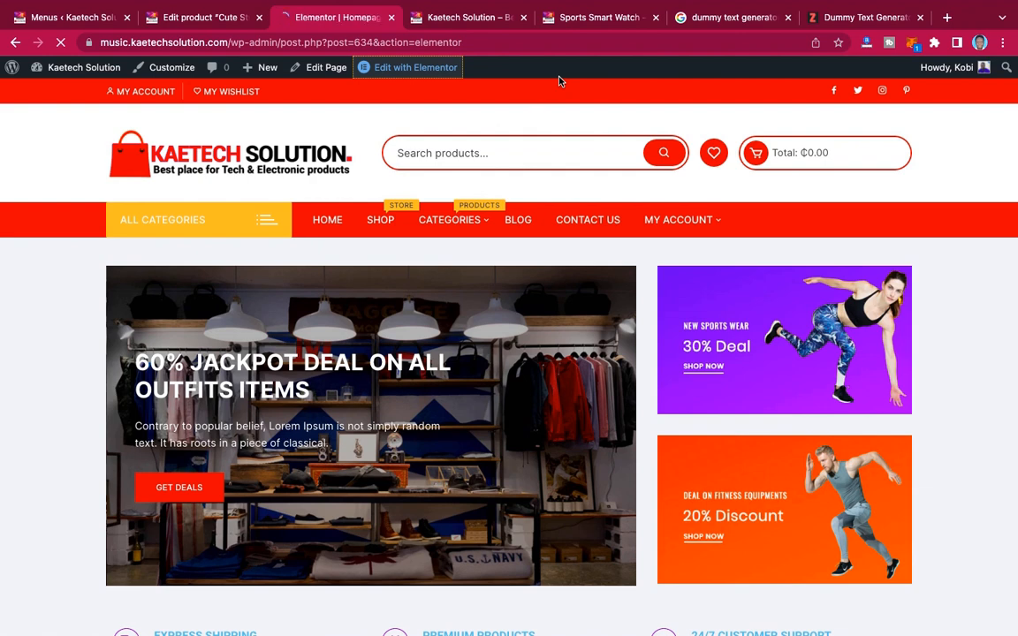
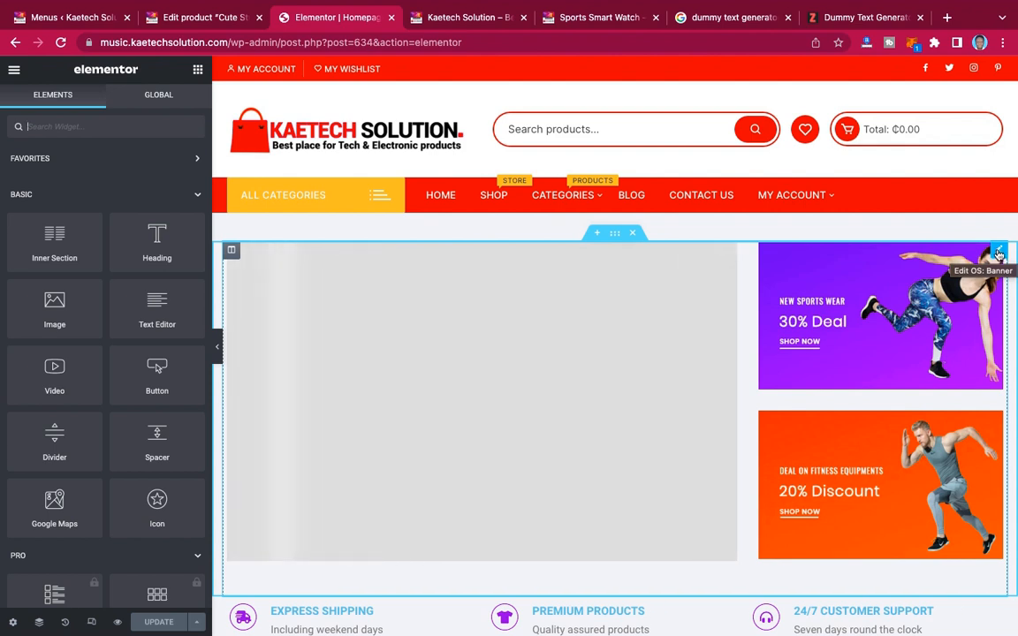
- Expand the WordPress widget group in Elementor and look through its widgets down to the OS theme widgets
scroll(137, 383, "down", 15)
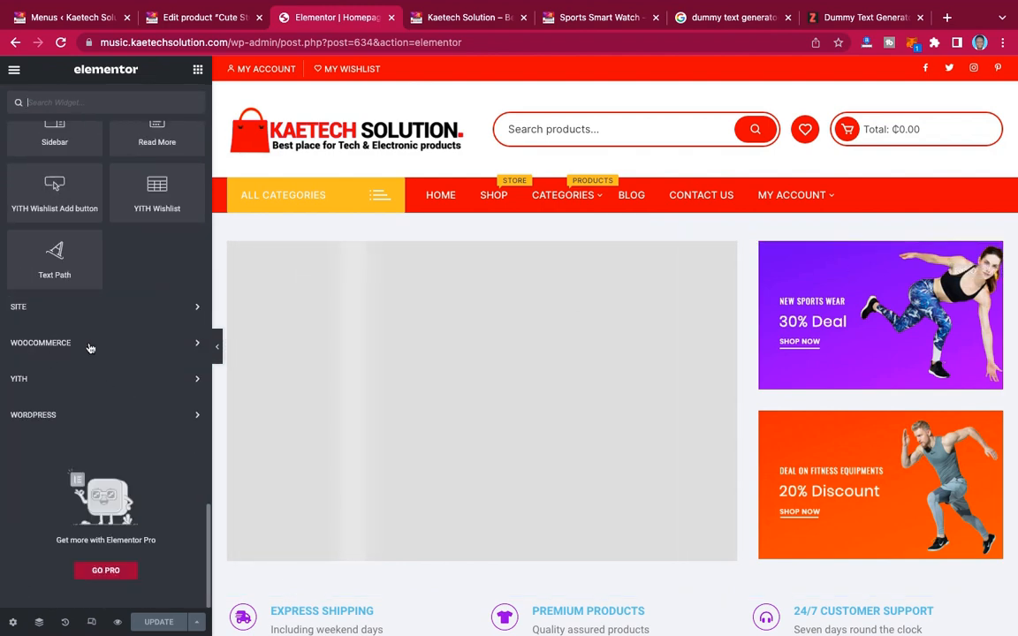
left_click(48, 415)
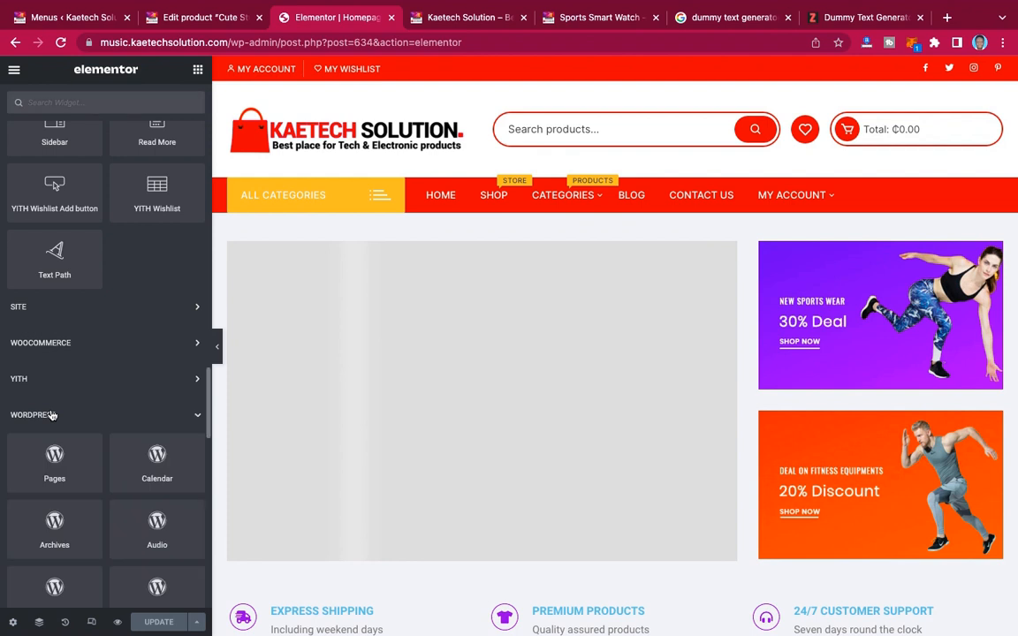
scroll(53, 415, "down", 3)
scroll(54, 415, "down", 10)
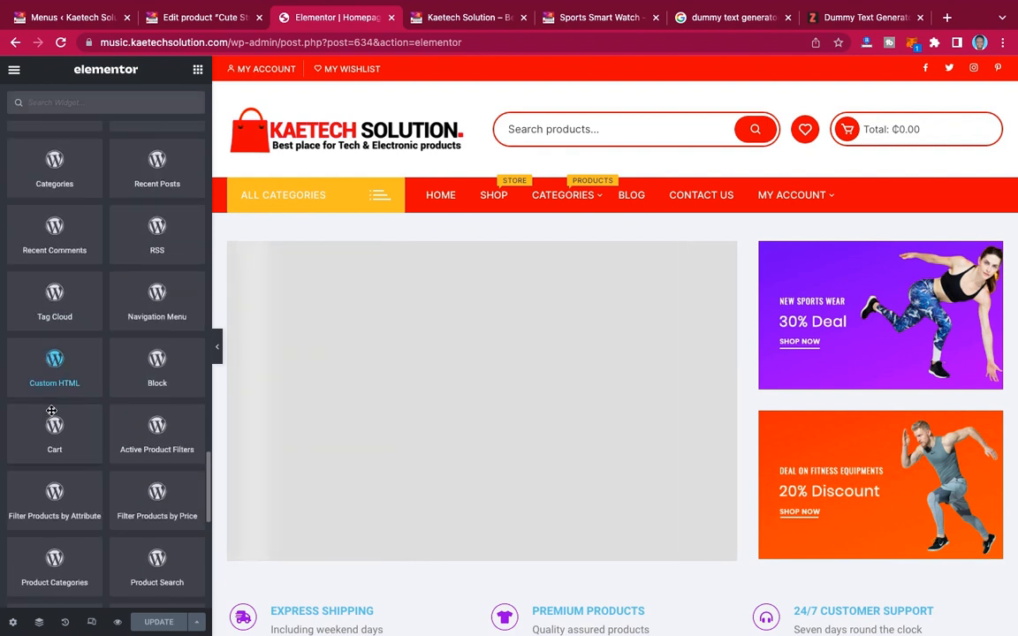
scroll(52, 409, "down", 1)
scroll(52, 409, "down", 3)
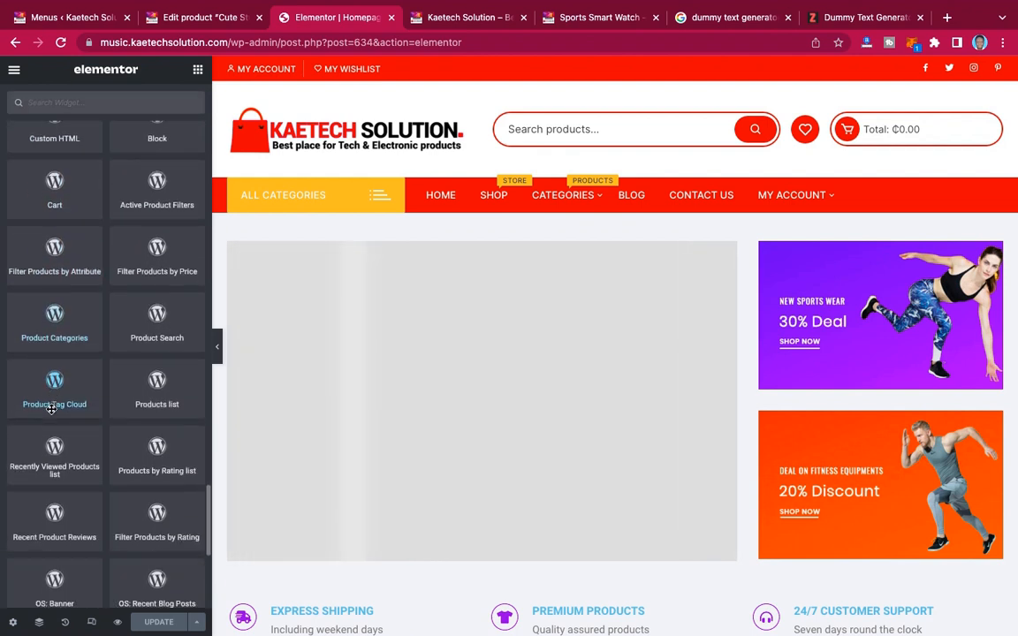
scroll(53, 409, "down", 3)
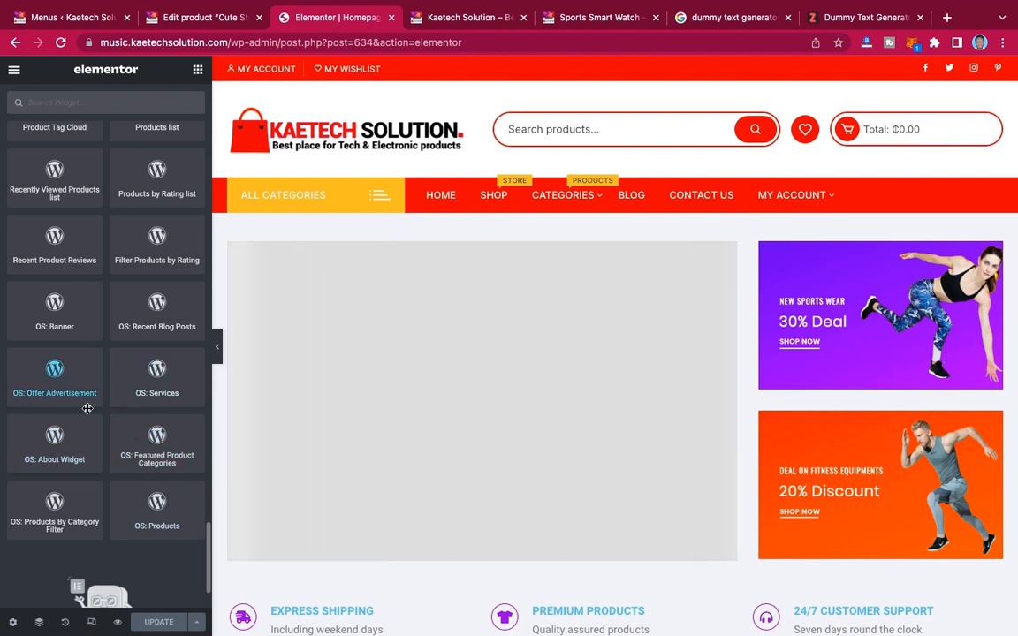
- Open the settings of the OS: Banner widget in the homepage's first section
scroll(800, 323, "down", 5)
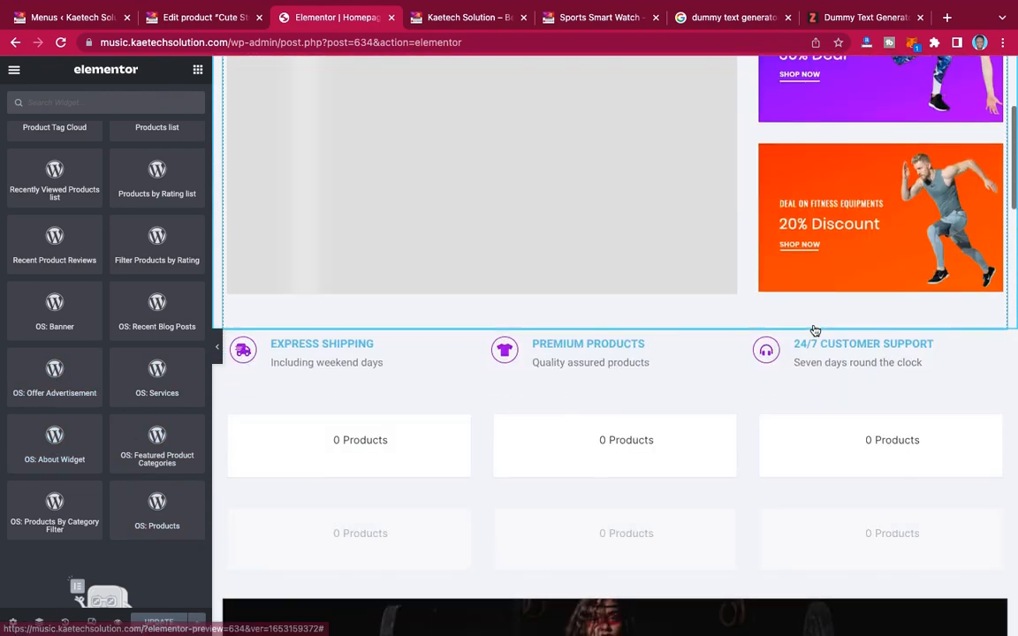
scroll(813, 325, "up", 4)
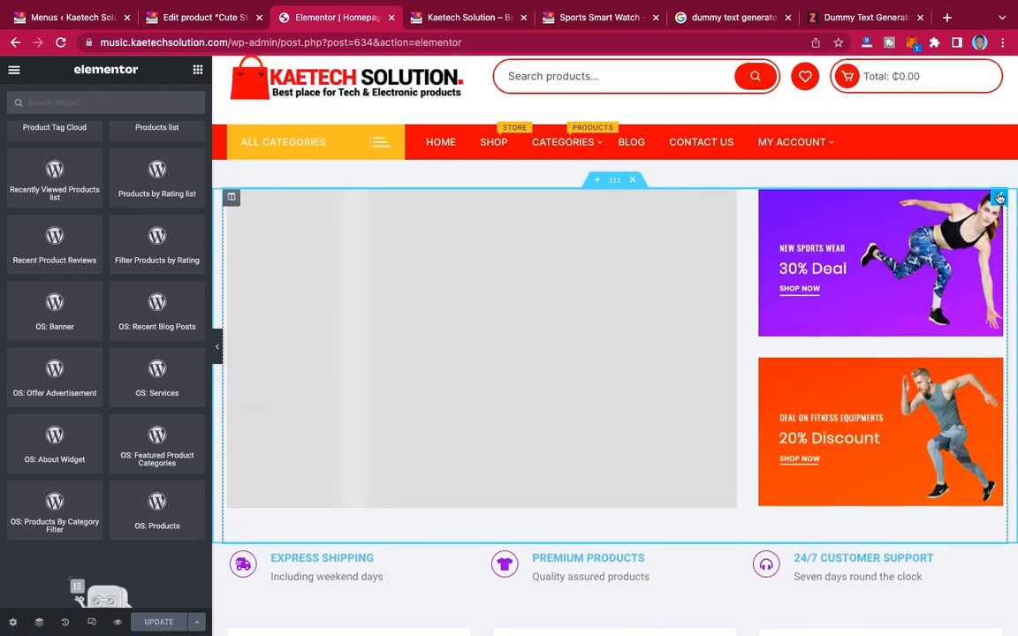
left_click(999, 198)
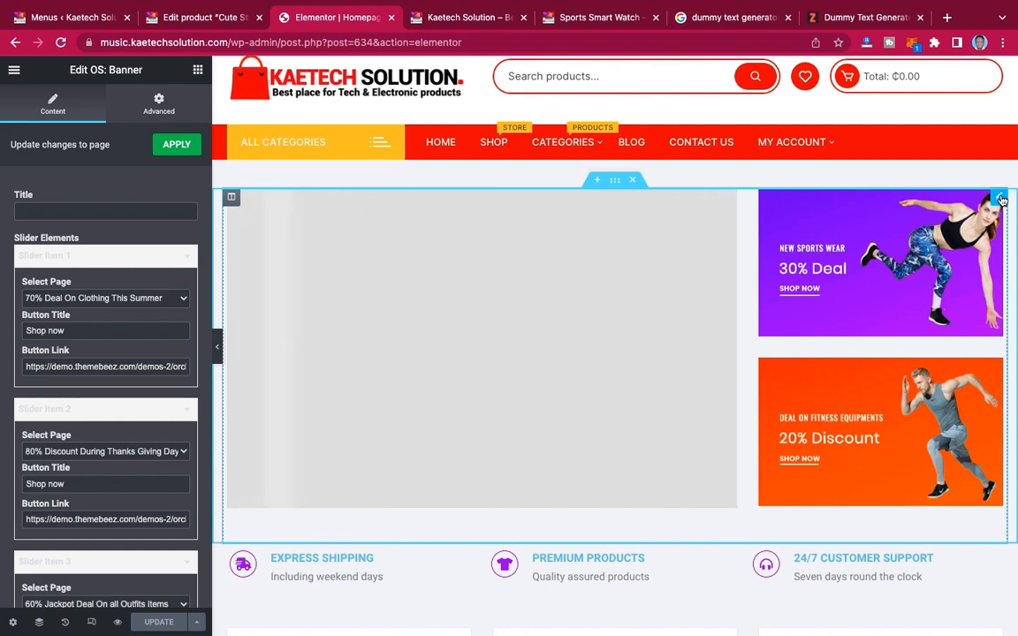
- Check the banner on the store's live homepage and open the list of all pages in the WordPress admin
left_click(580, 19)
left_click(465, 19)
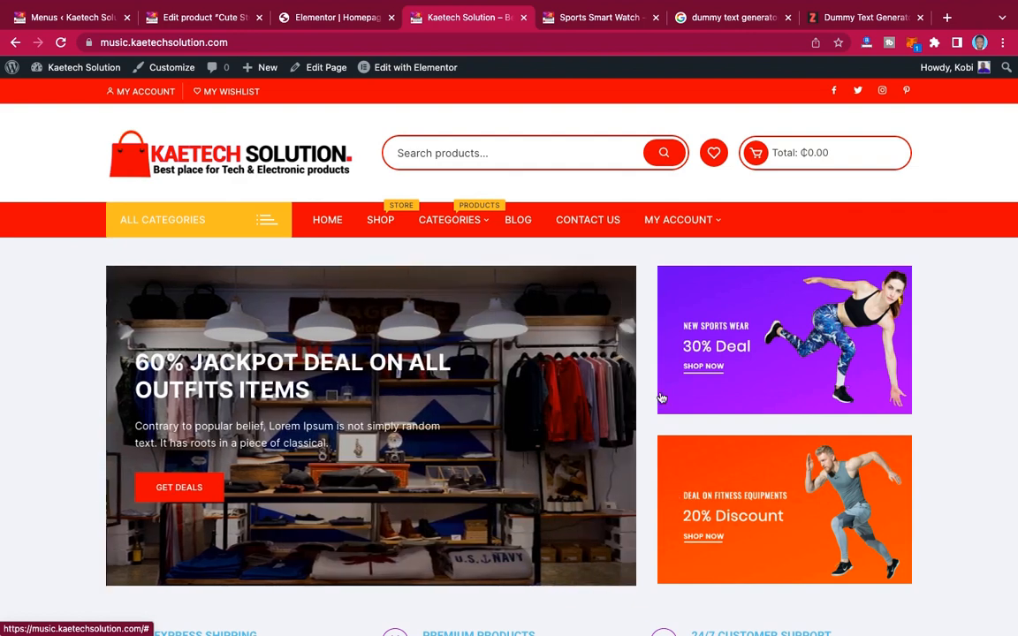
left_click(82, 18)
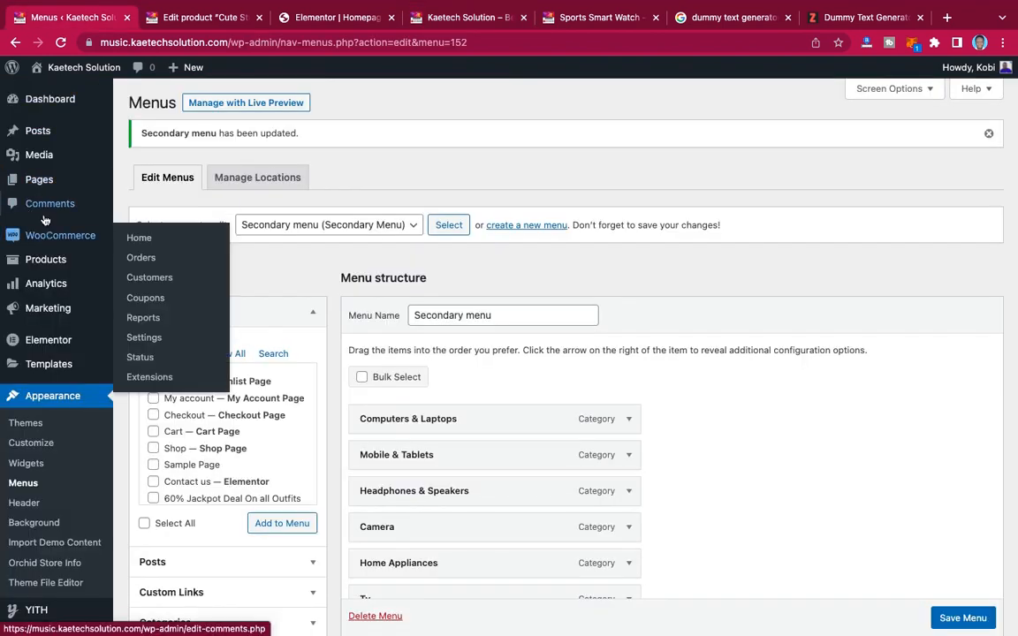
mouse_move(46, 181)
left_click(132, 181)
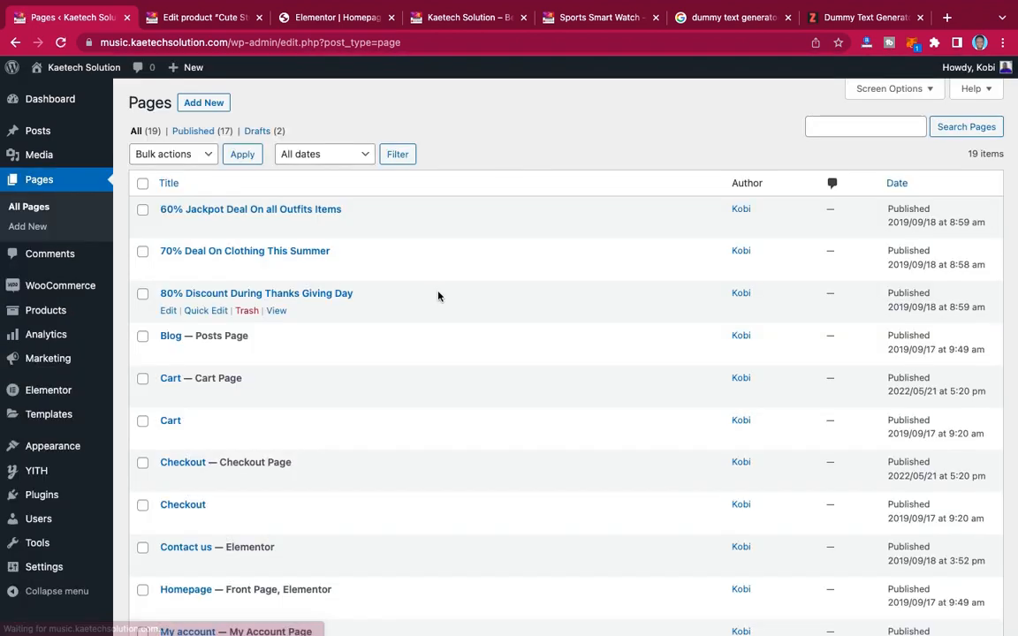
scroll(439, 293, "down", 2)
scroll(438, 296, "up", 1)
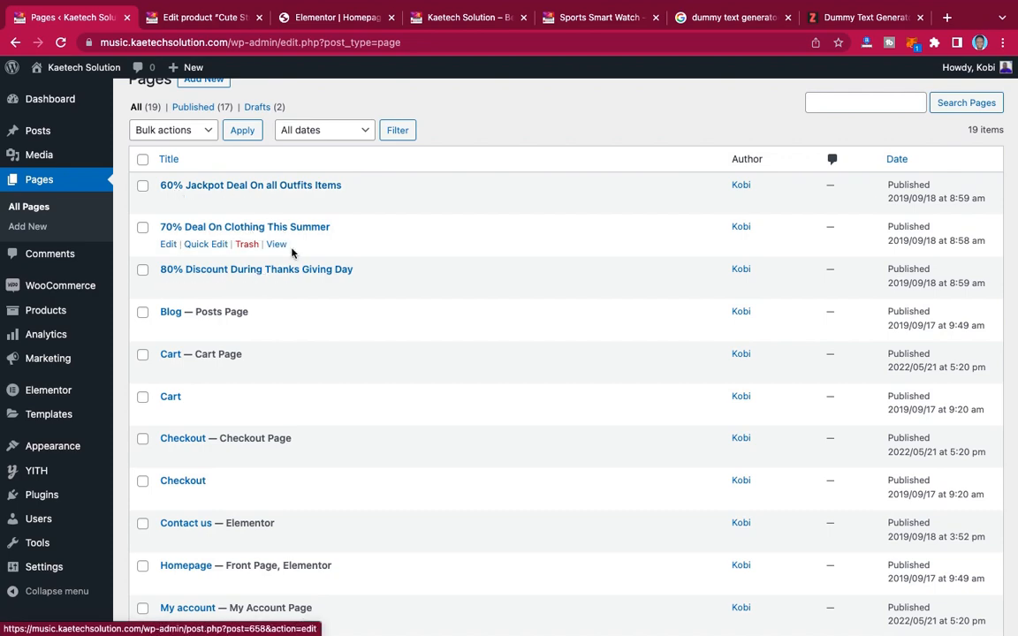
- Review the store's homepage banner again and open the homepage of the reference store on blog.kaetechsolution.com for comparison
left_click(463, 18)
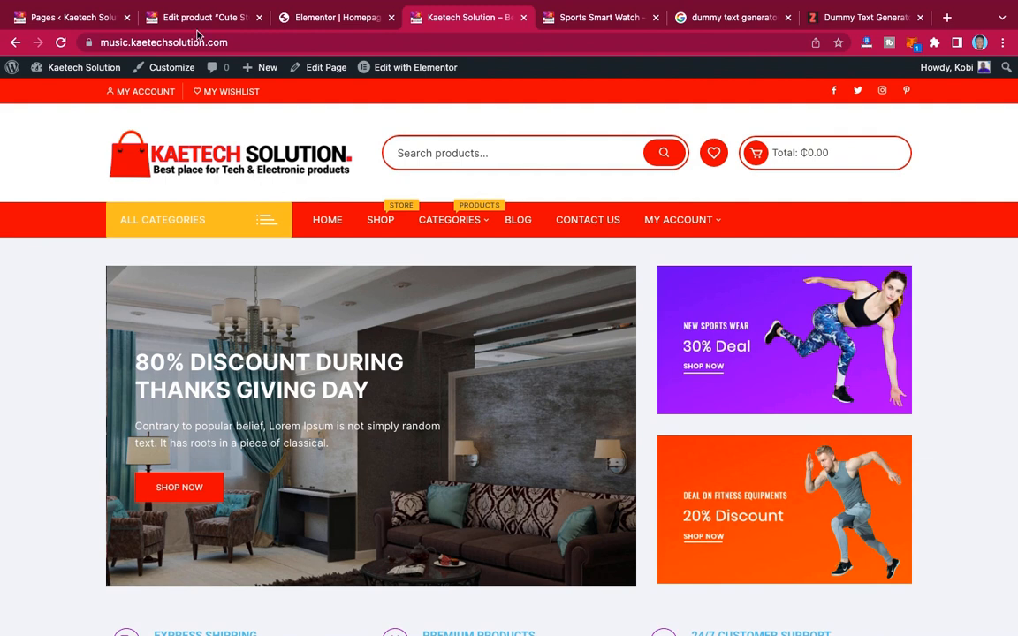
left_click(199, 18)
left_click(71, 18)
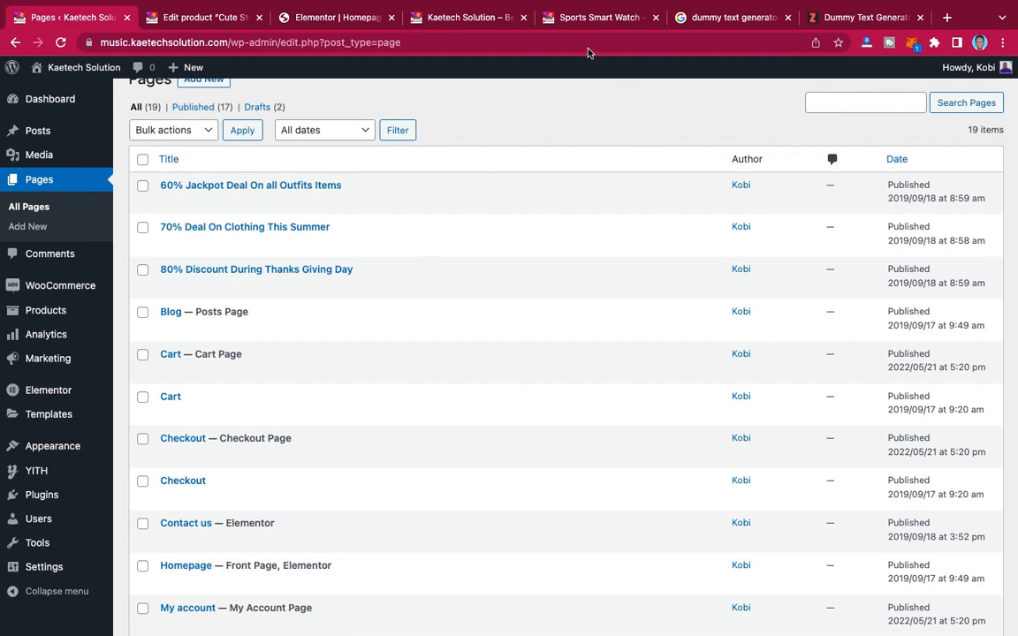
left_click(572, 20)
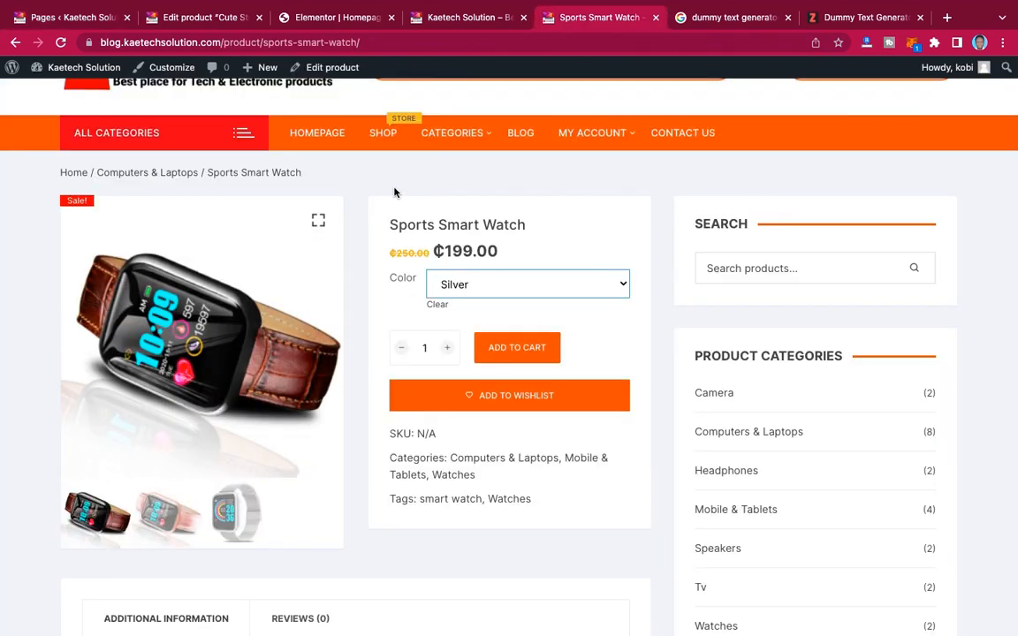
left_click(337, 138)
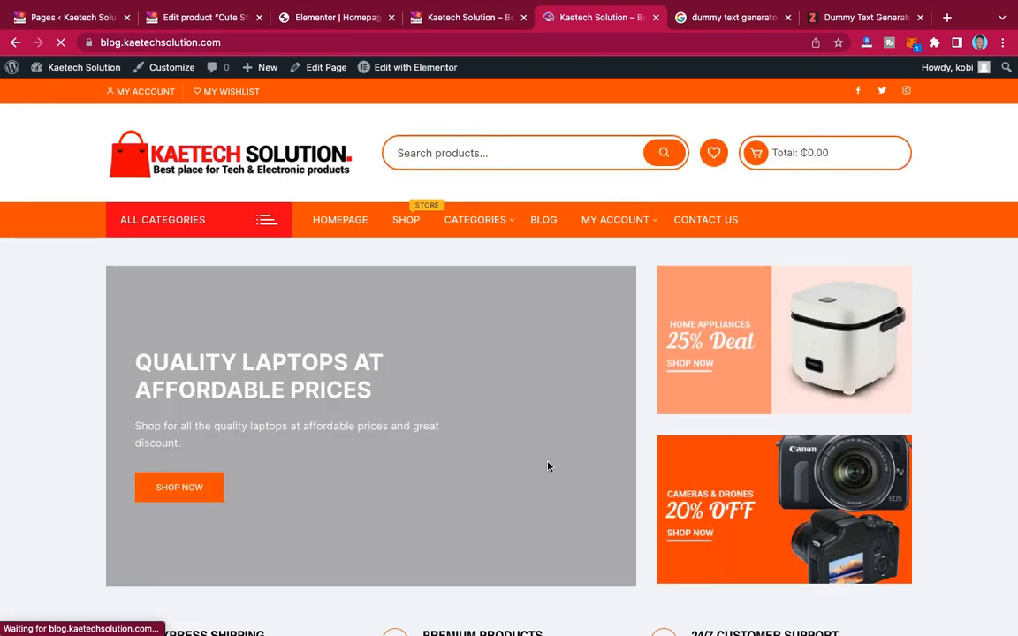
- Open the "60% Jackpot Deal On all Outfits Items" page for editing and replace its title with text starting "Quality"
left_click(80, 20)
left_click(216, 187)
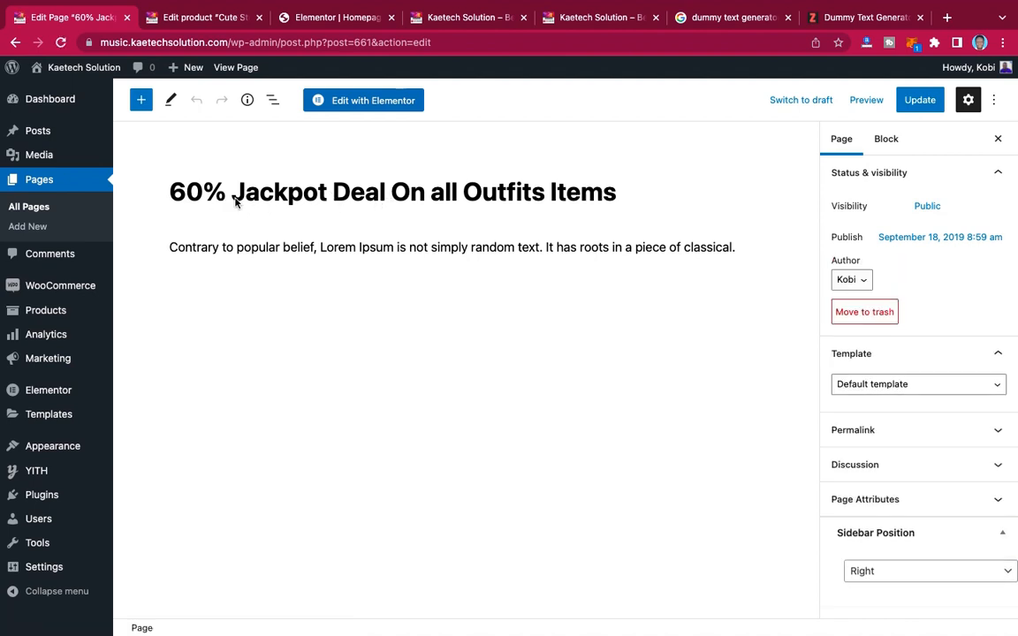
left_click(312, 188)
triple_click(312, 188)
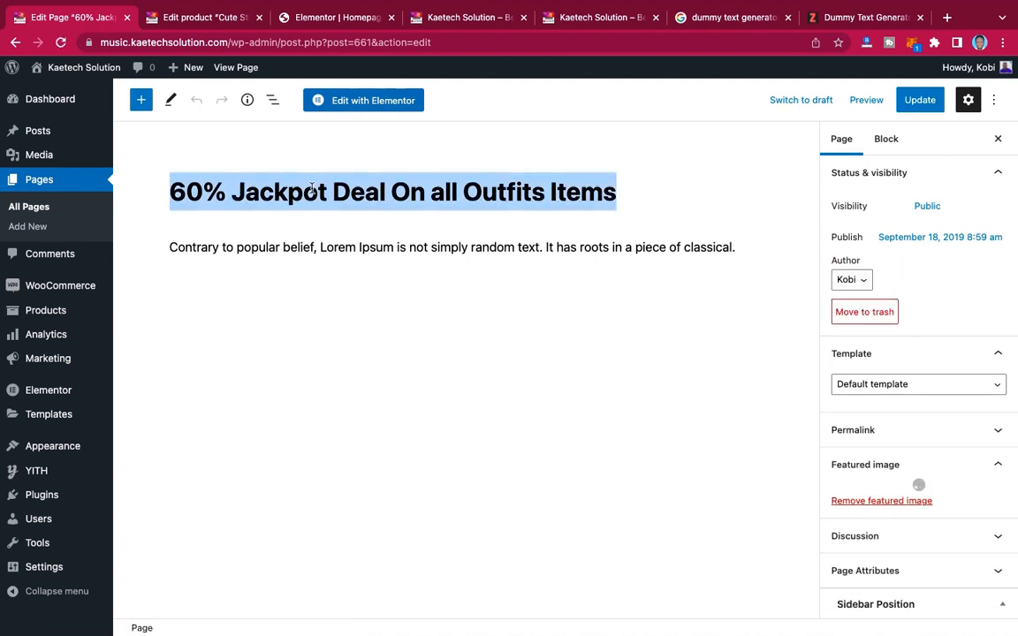
type("Q")
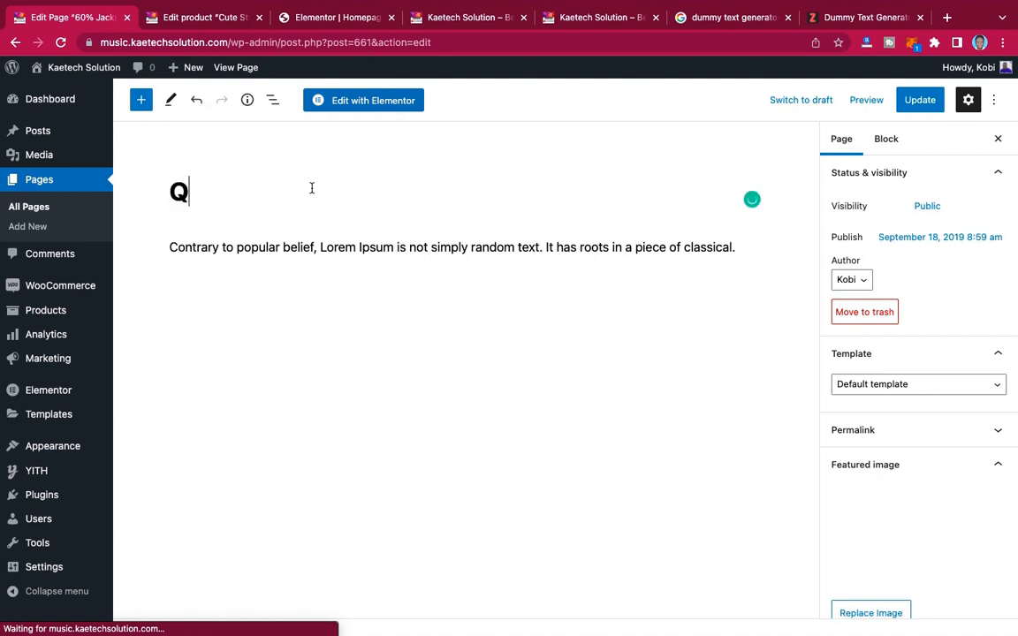
type("uality")
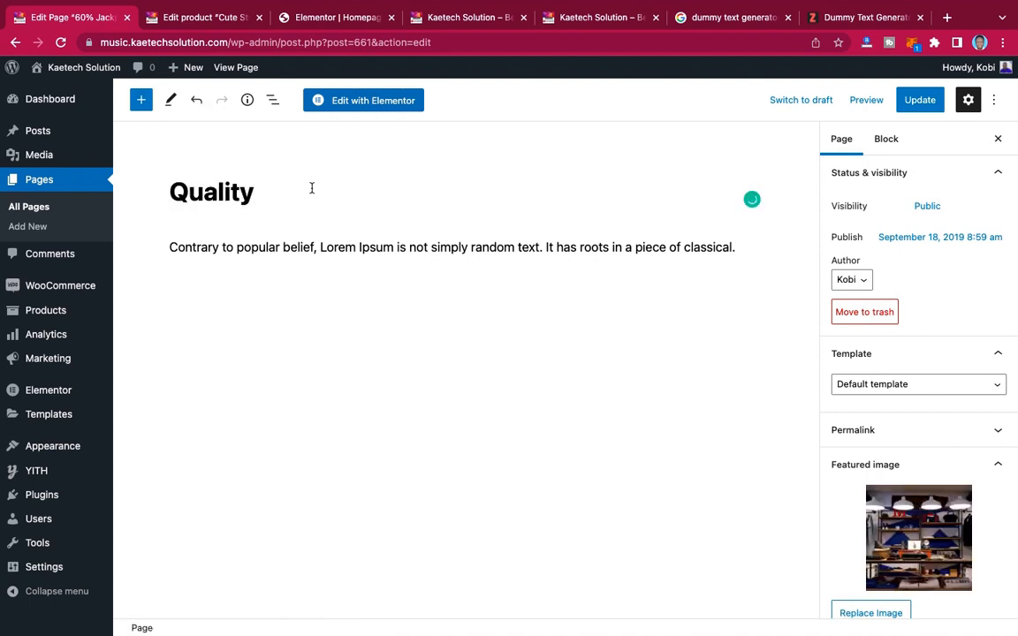
- Complete the page title so that it reads "Quality Laptops at Affordable Prices"
type(" Laptops ")
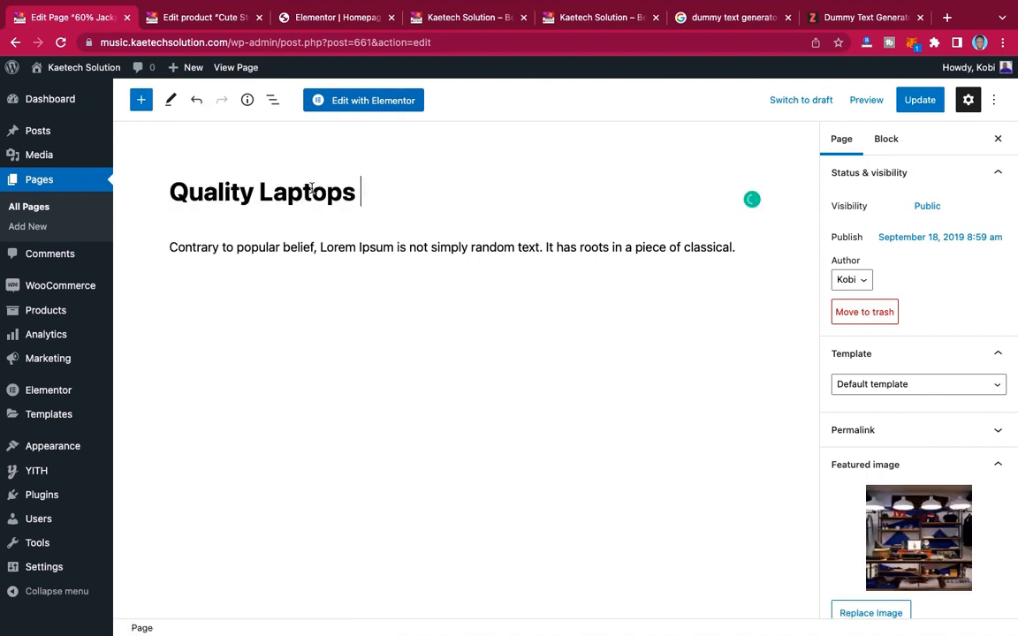
type("at Affo")
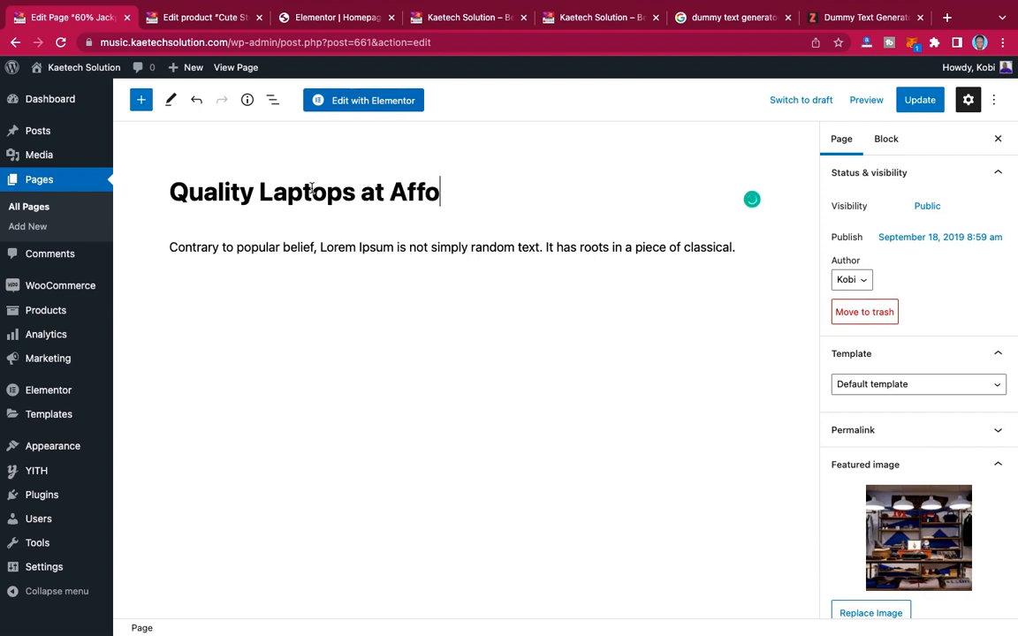
type("rda")
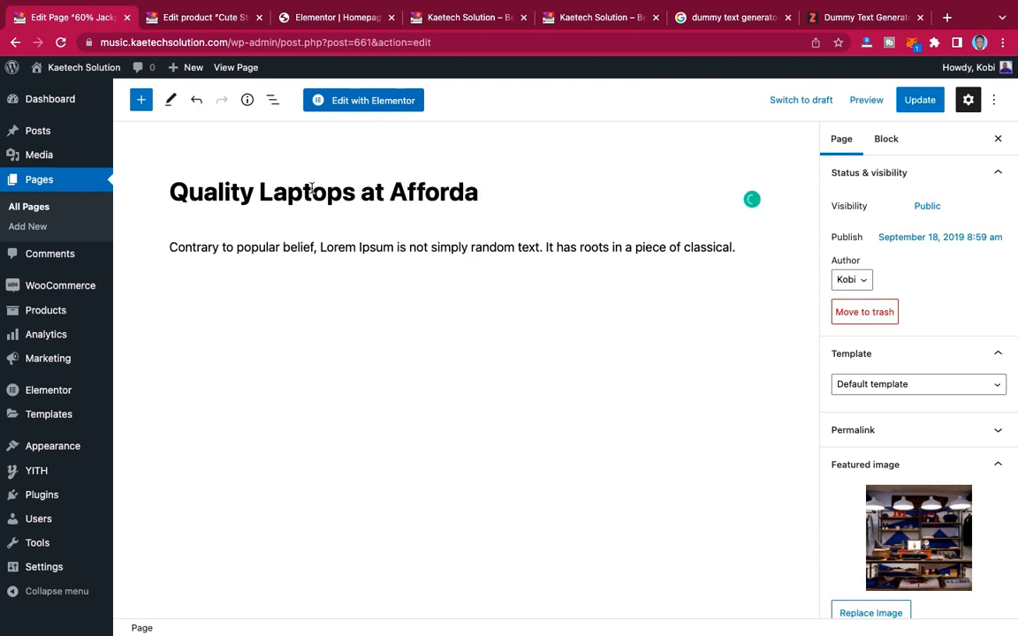
type("ble Pr")
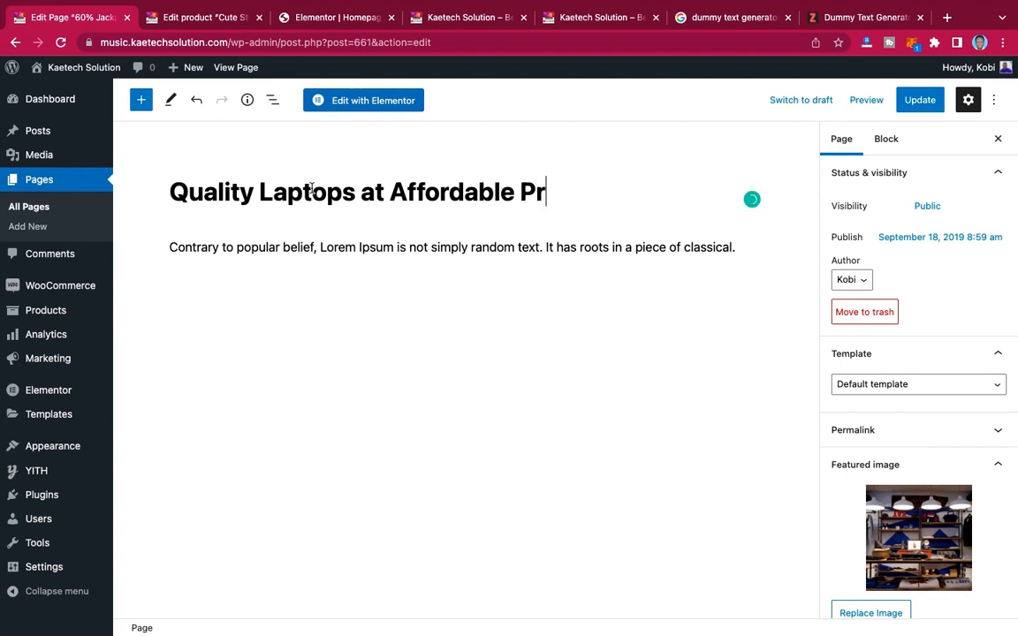
type("ices")
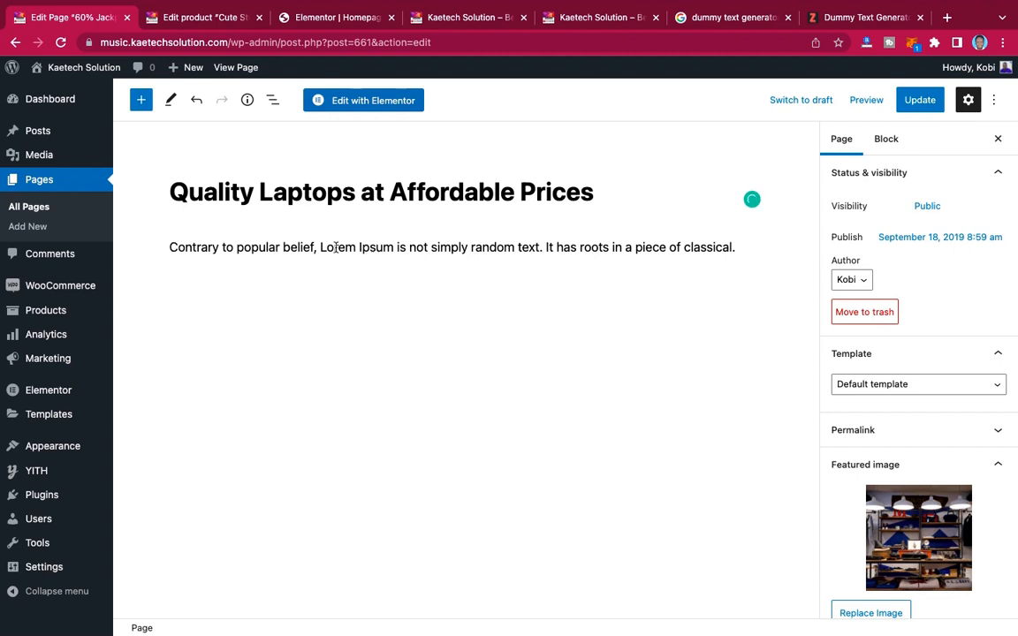
- Check the reference homepage's slider, close the Cute Student Laptop product page, and update the Quality Laptops page
left_click(363, 248)
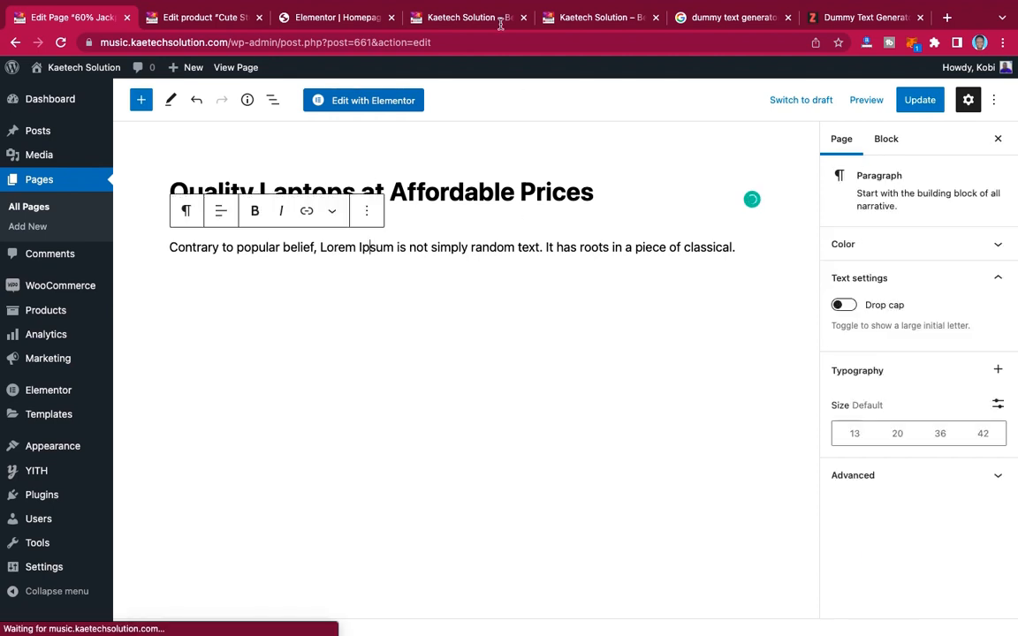
left_click(581, 19)
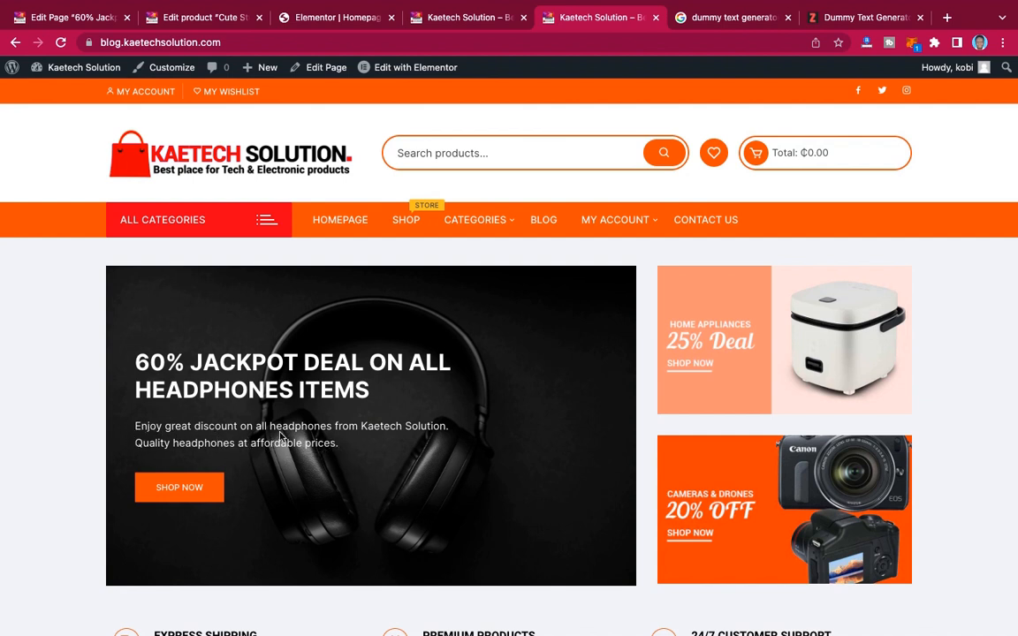
left_click(203, 18)
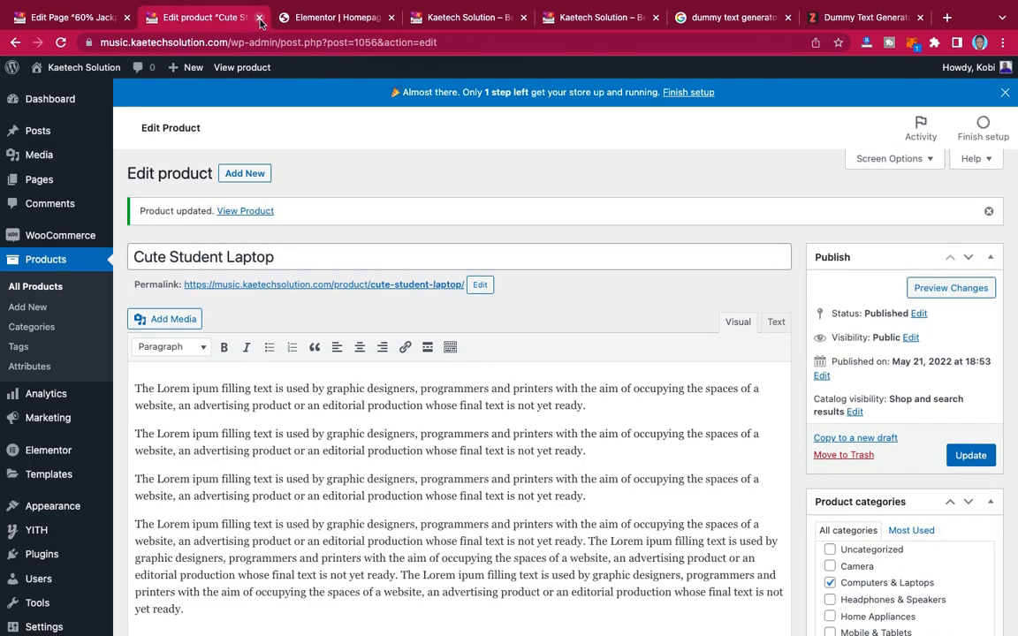
left_click(259, 18)
left_click(91, 17)
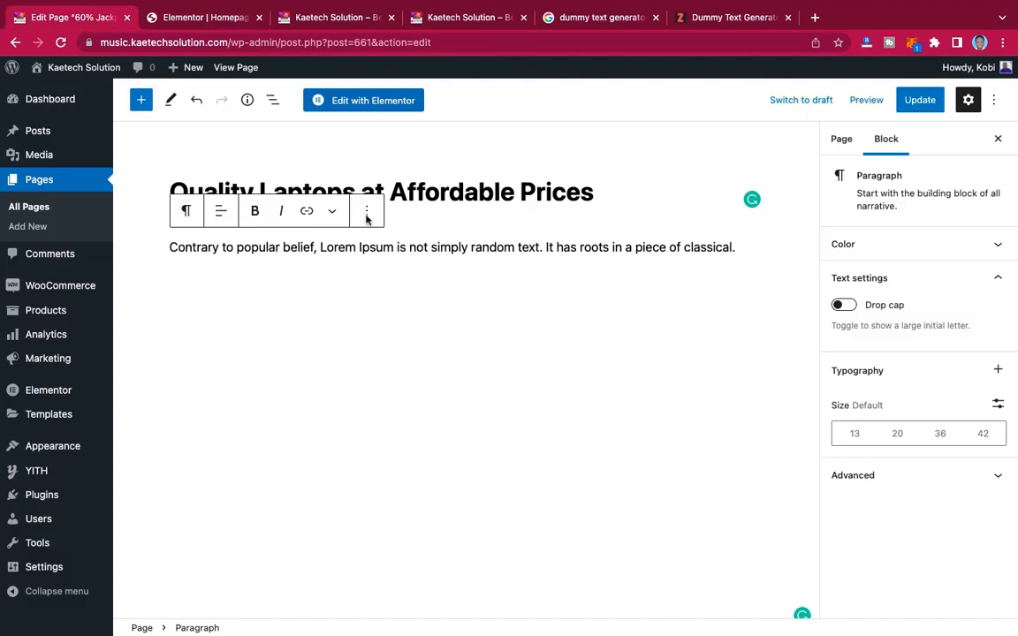
left_click(921, 100)
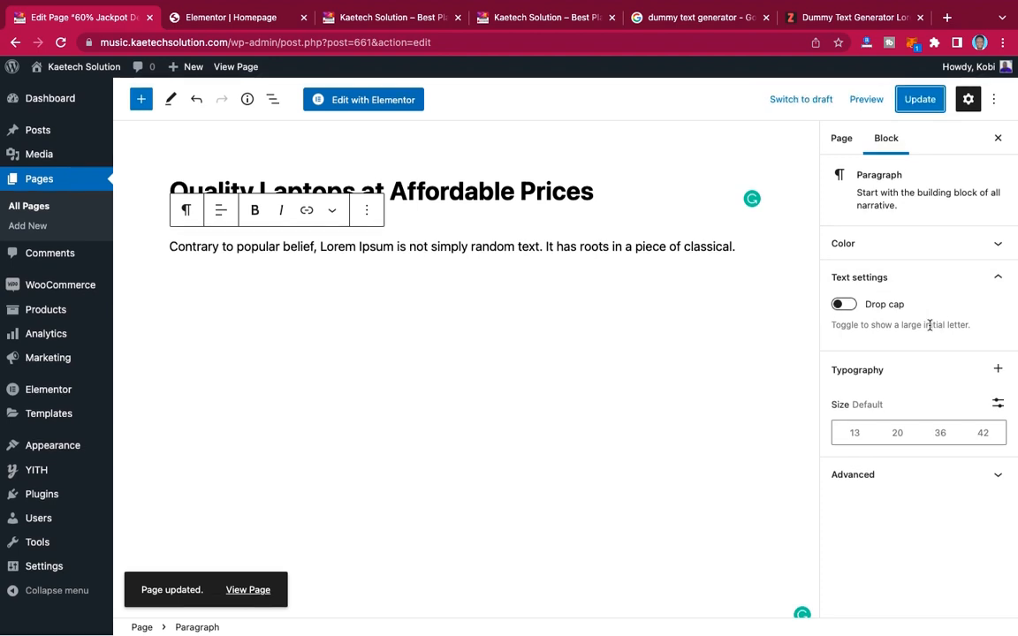
- Replace the page's featured image with the dark picture of a half-open glowing laptop, matching the reference slider, and update the page
left_click(841, 141)
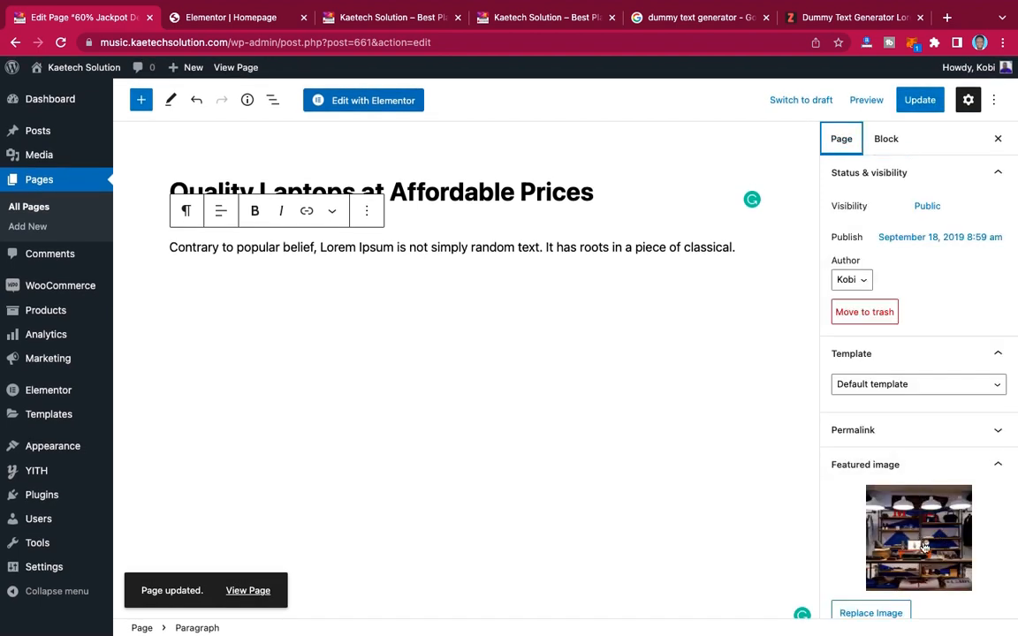
left_click(538, 19)
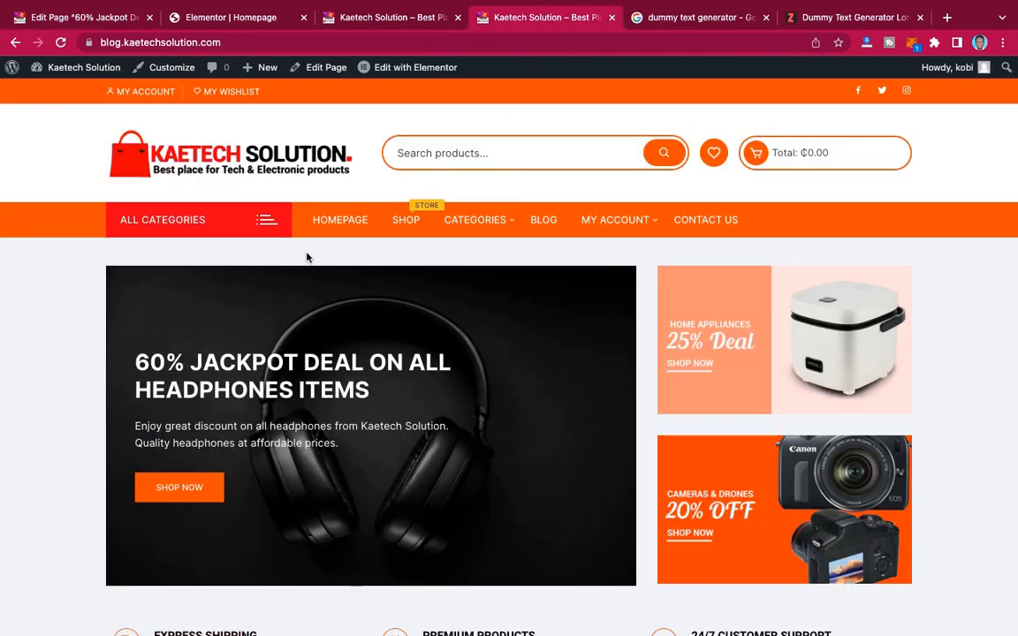
mouse_move(474, 219)
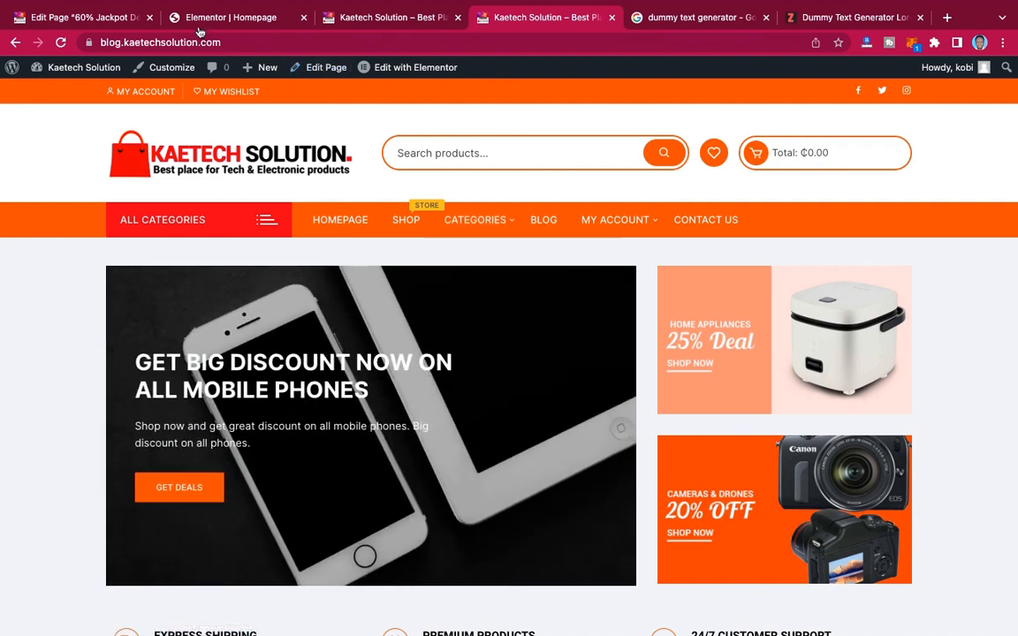
left_click(99, 16)
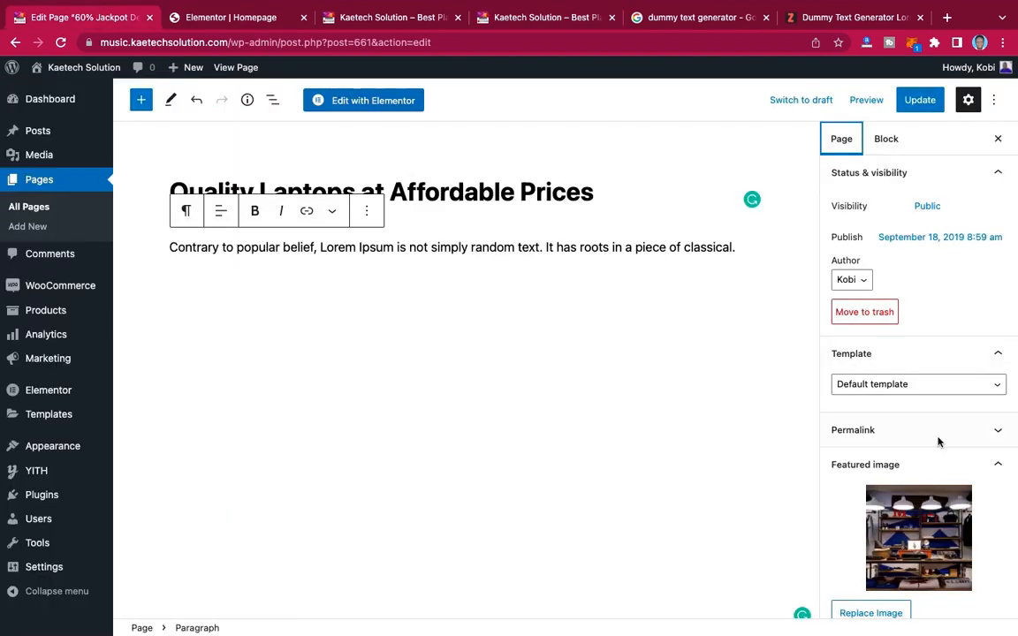
left_click(920, 526)
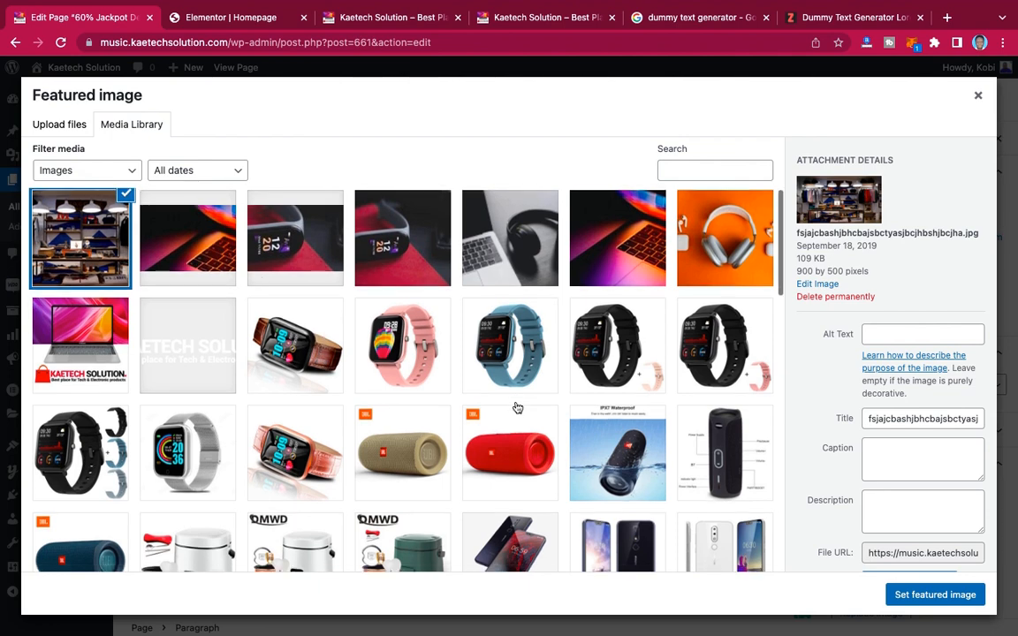
scroll(518, 406, "down", 5)
scroll(518, 407, "down", 3)
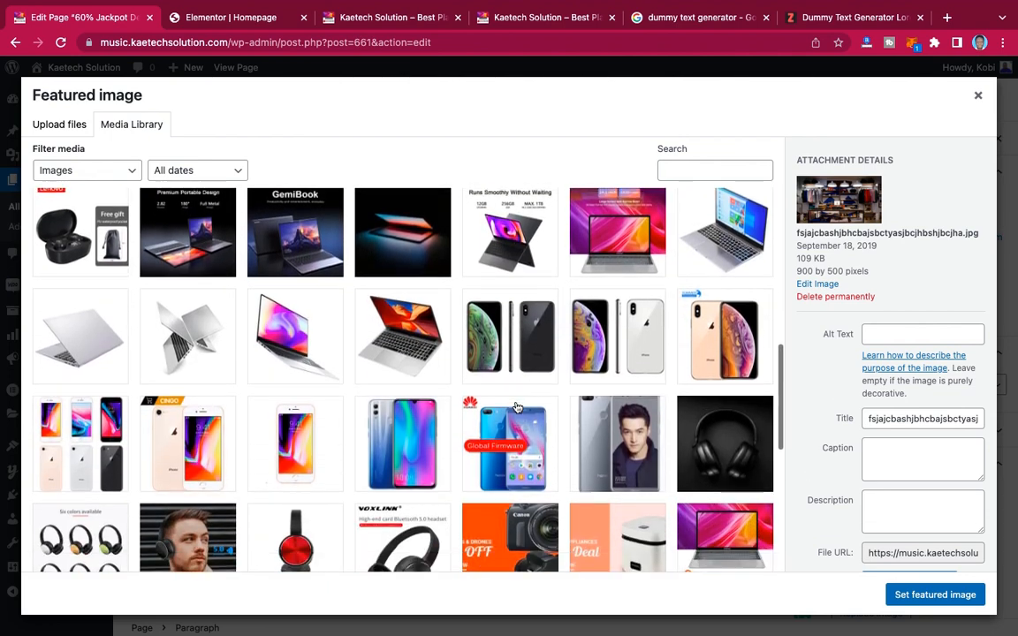
left_click(532, 17)
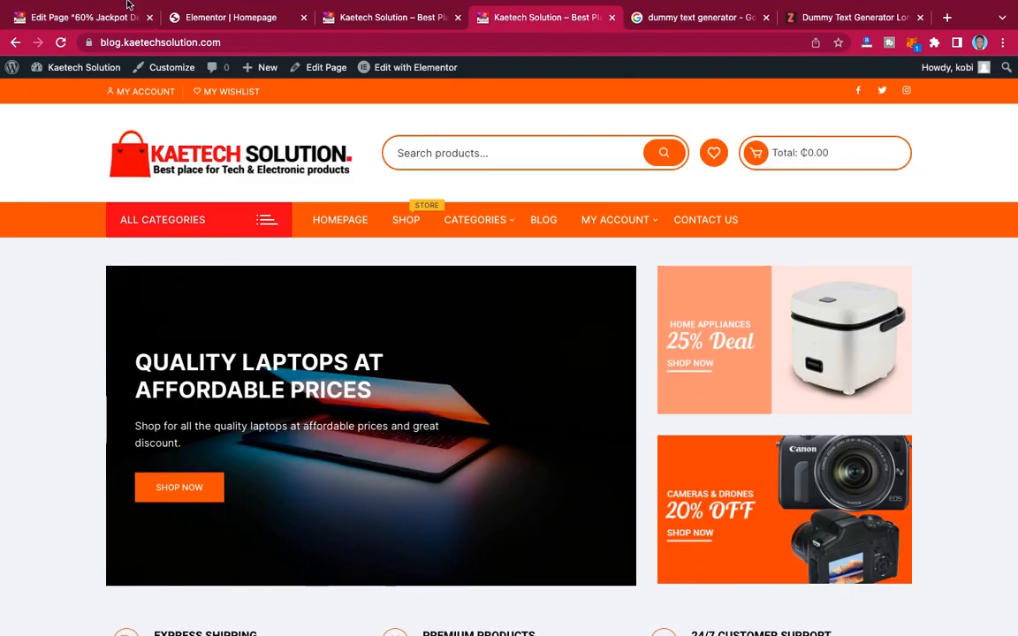
left_click(93, 20)
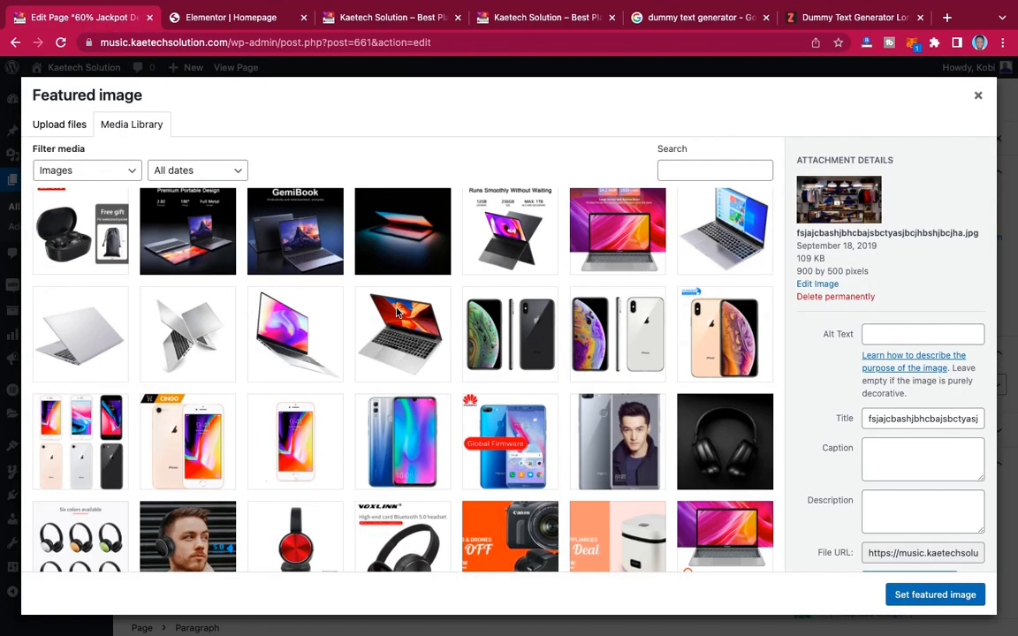
left_click(376, 228)
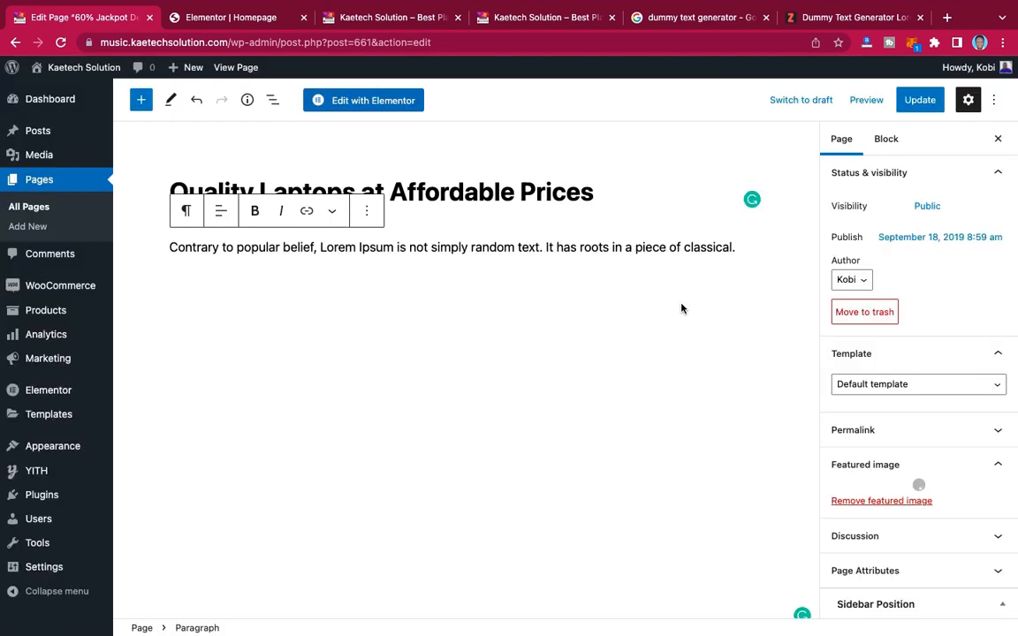
left_click(911, 103)
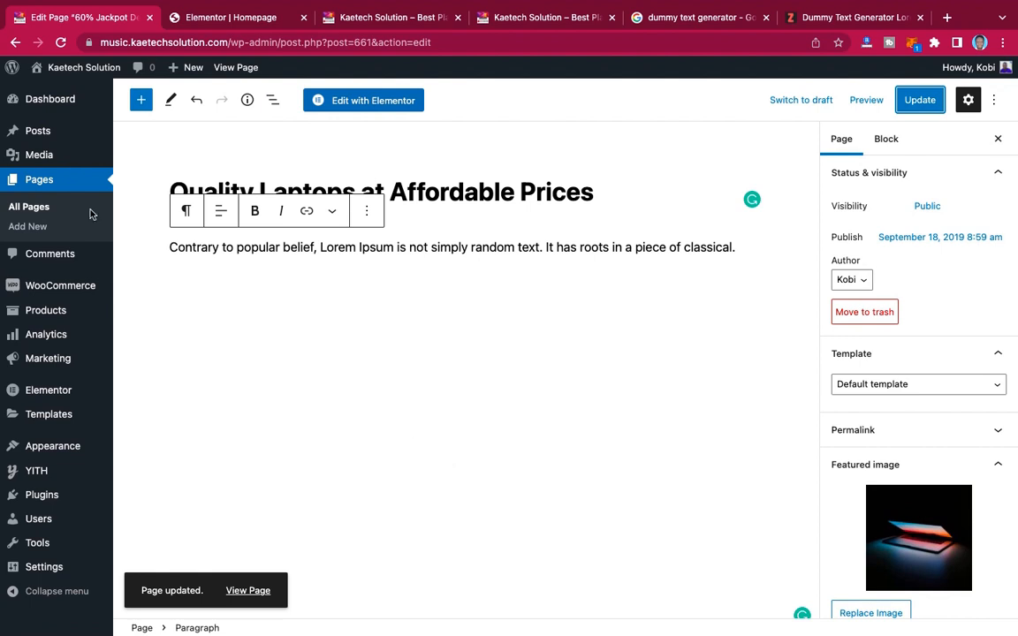
- Open the "70% Deal On Clothing This Summer" page for editing and check the reference homepage's slider
left_click(35, 206)
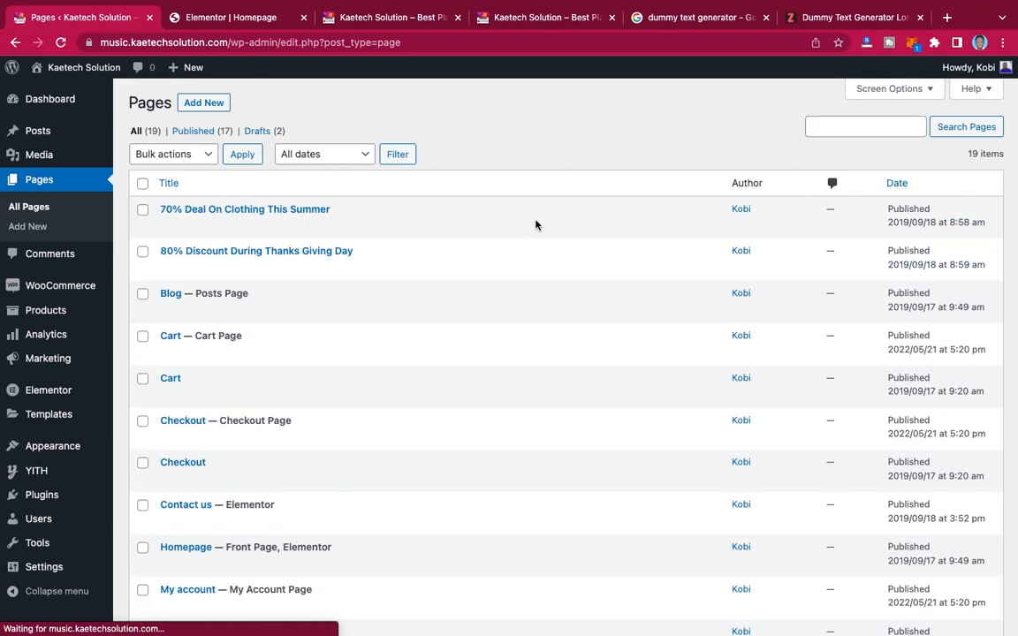
left_click(245, 209)
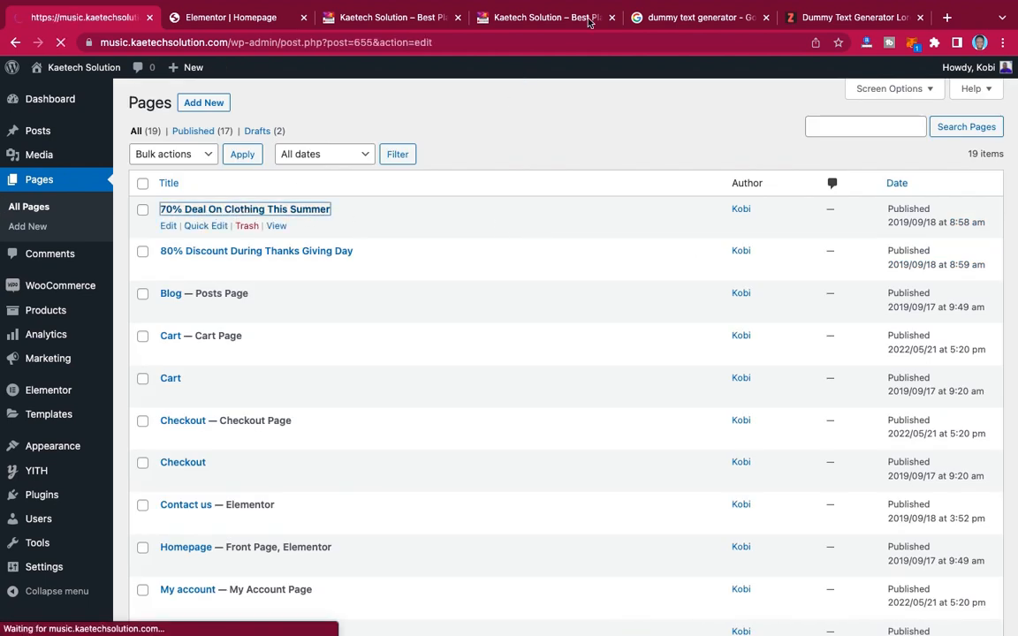
left_click(556, 24)
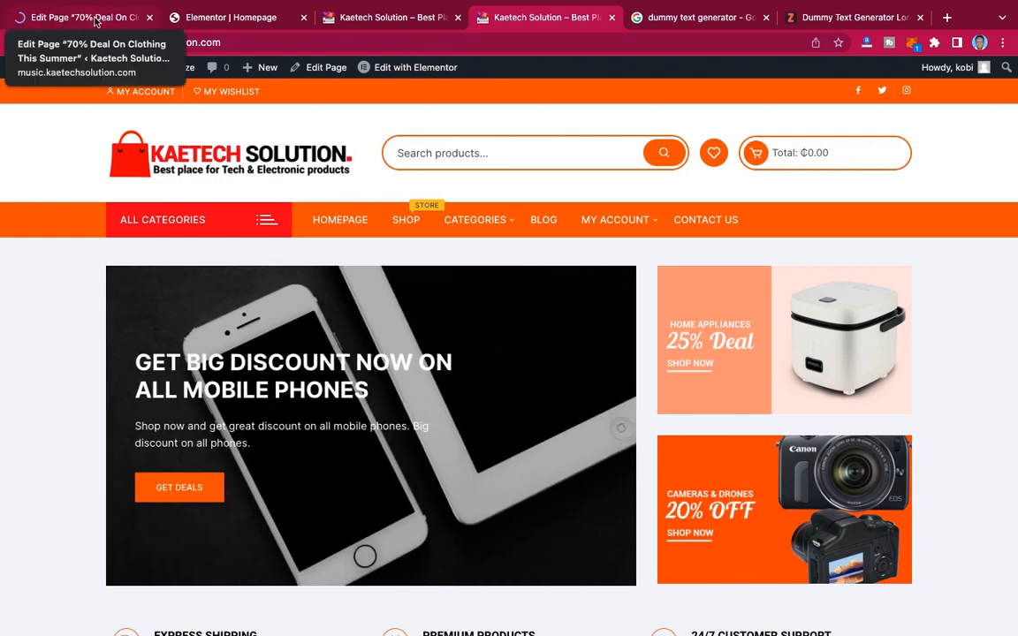
left_click(96, 22)
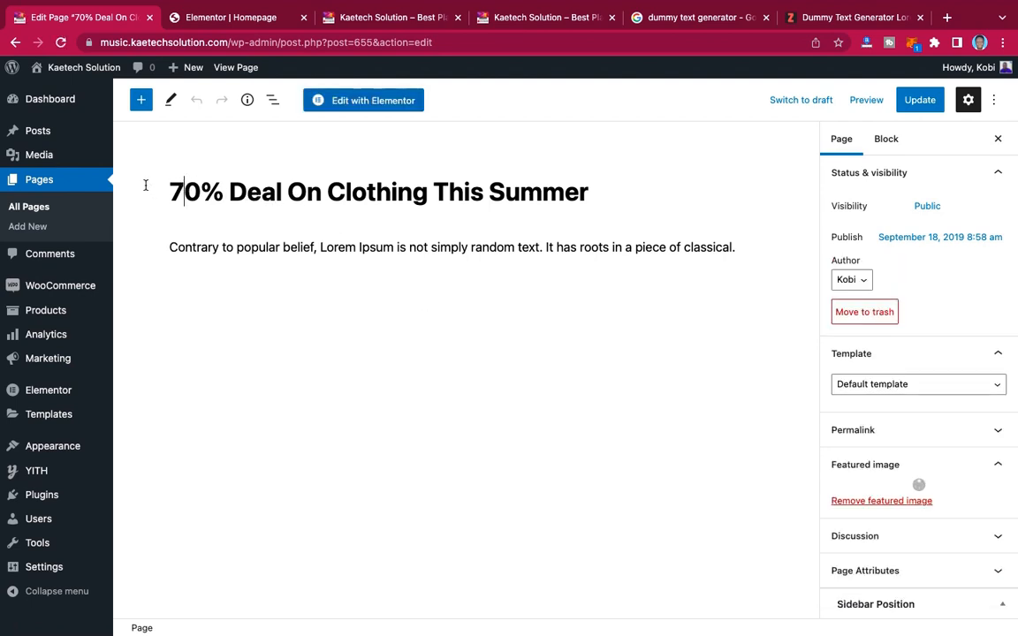
- Change the page title to "60% Jackpot Deal On Headphones"
key("shift+Left")
type("6")
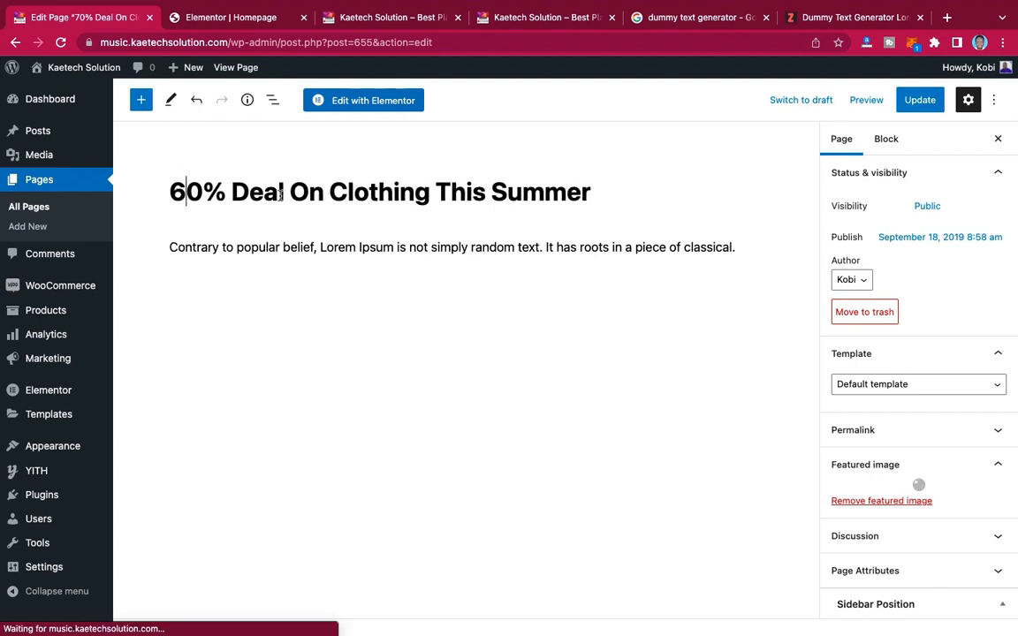
left_click(232, 193)
type("Jackpot")
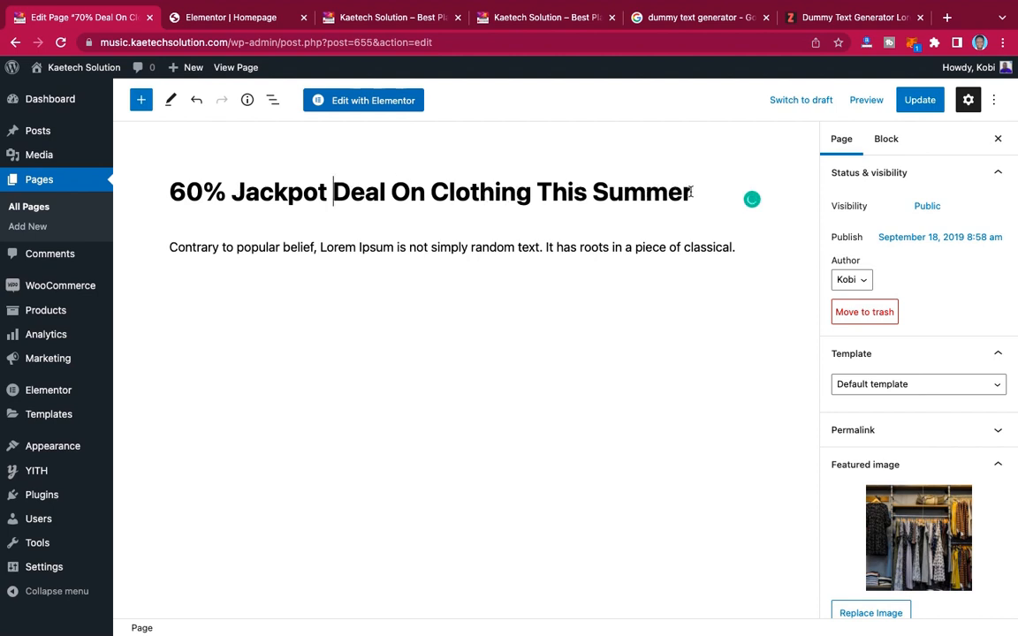
left_click_drag(691, 190, 434, 186)
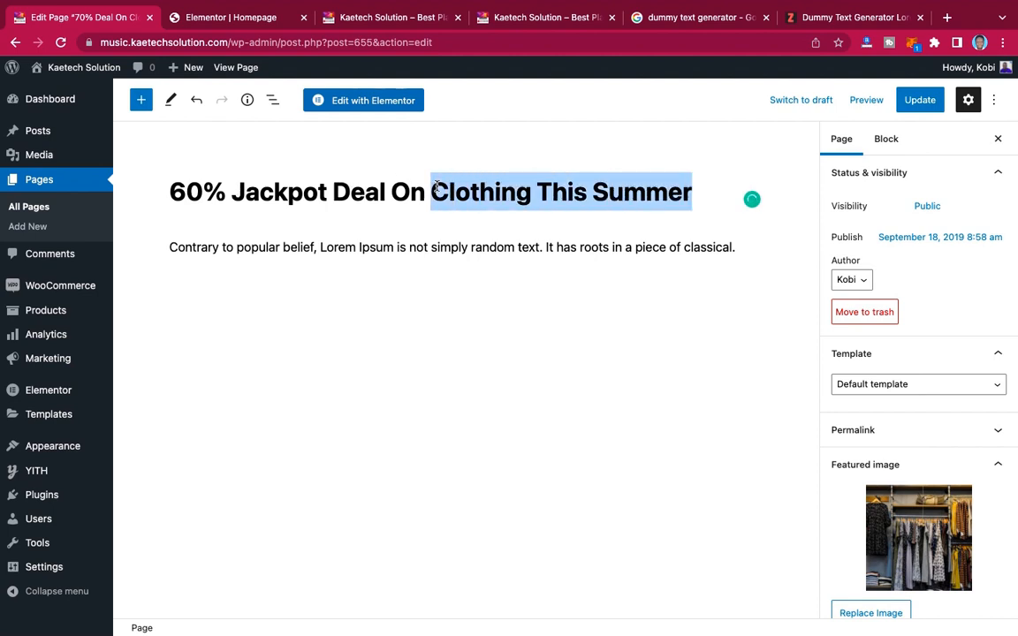
type("Headphones")
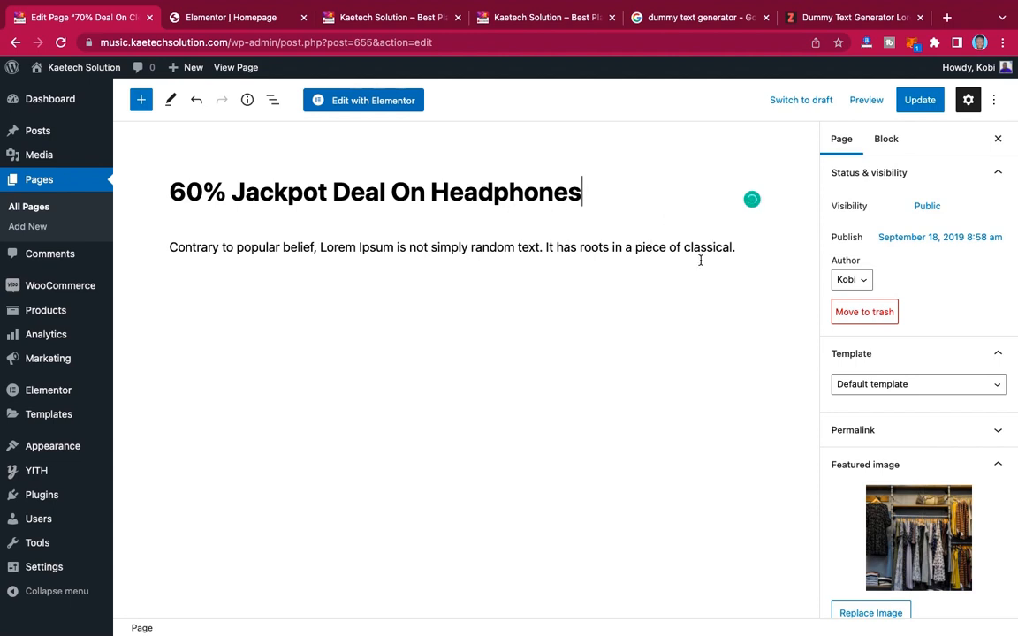
- Replace the page's featured image with the black headphones picture from the media library and update the page
left_click(913, 531)
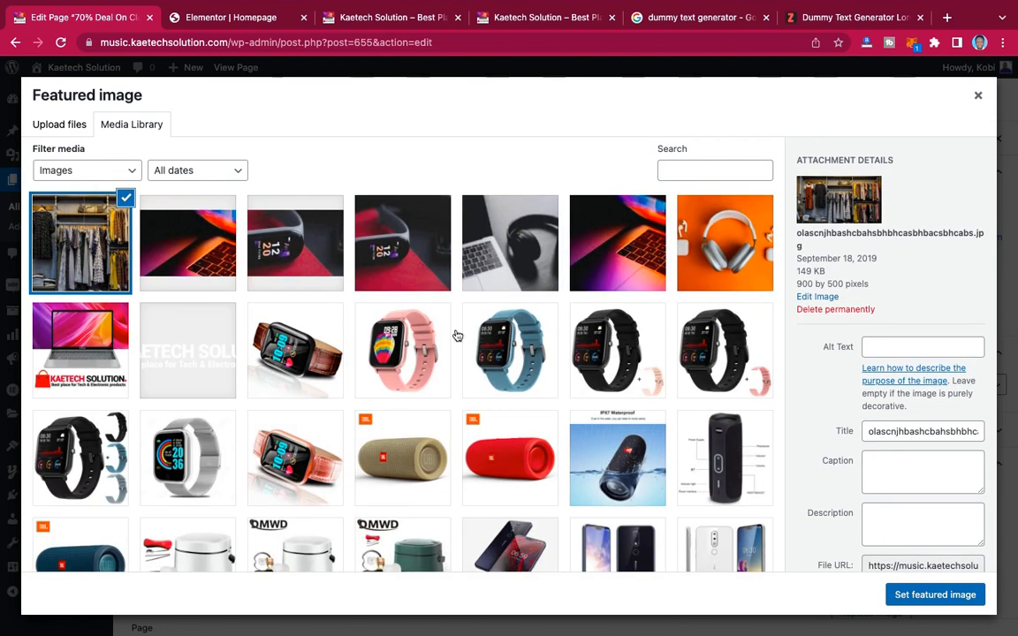
scroll(539, 349, "down", 5)
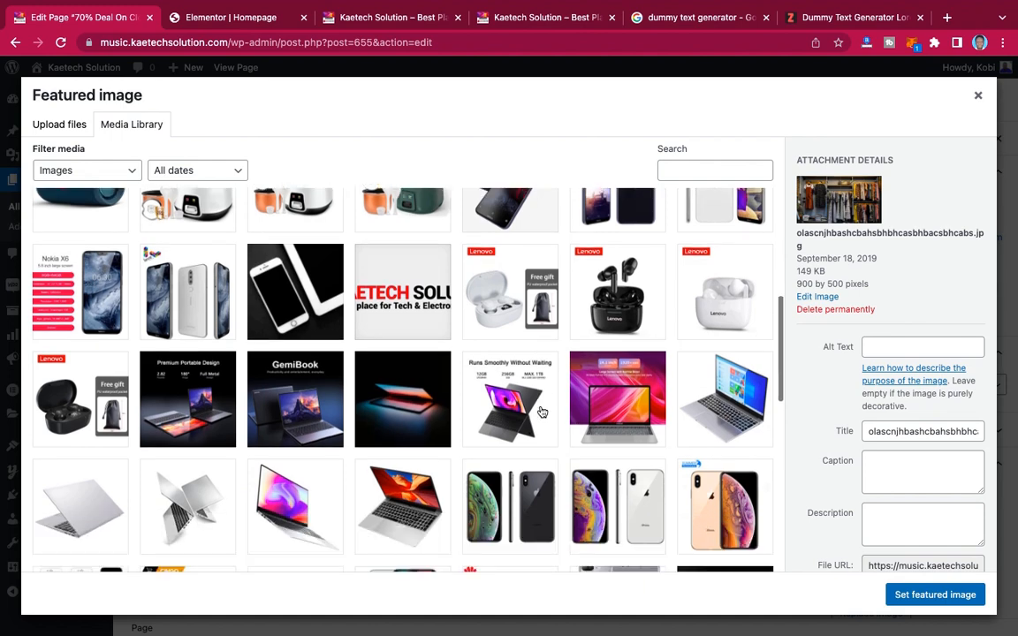
scroll(542, 413, "down", 5)
left_click(736, 283)
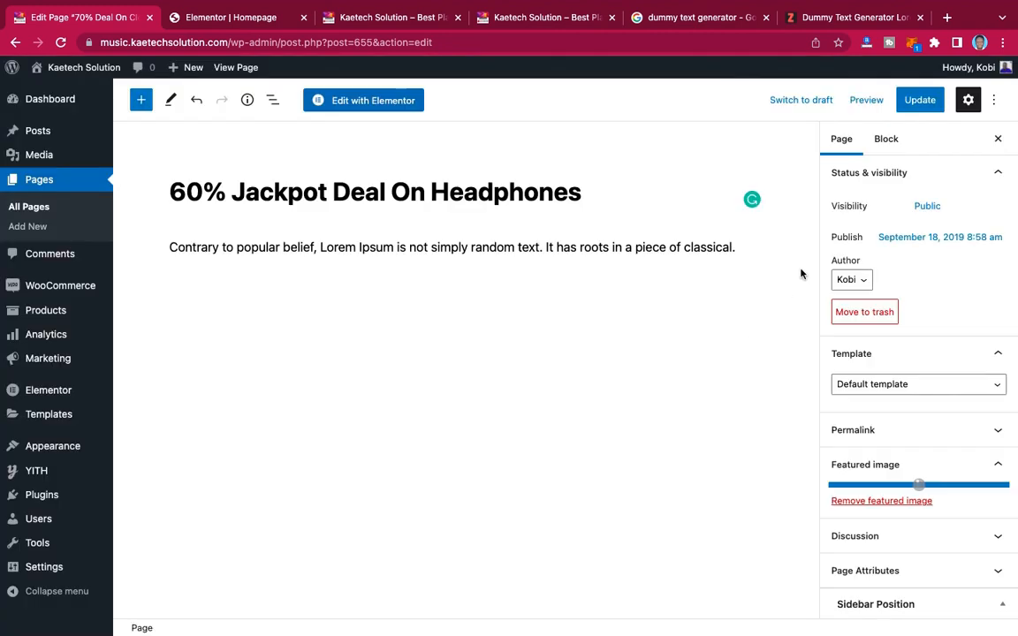
left_click(919, 100)
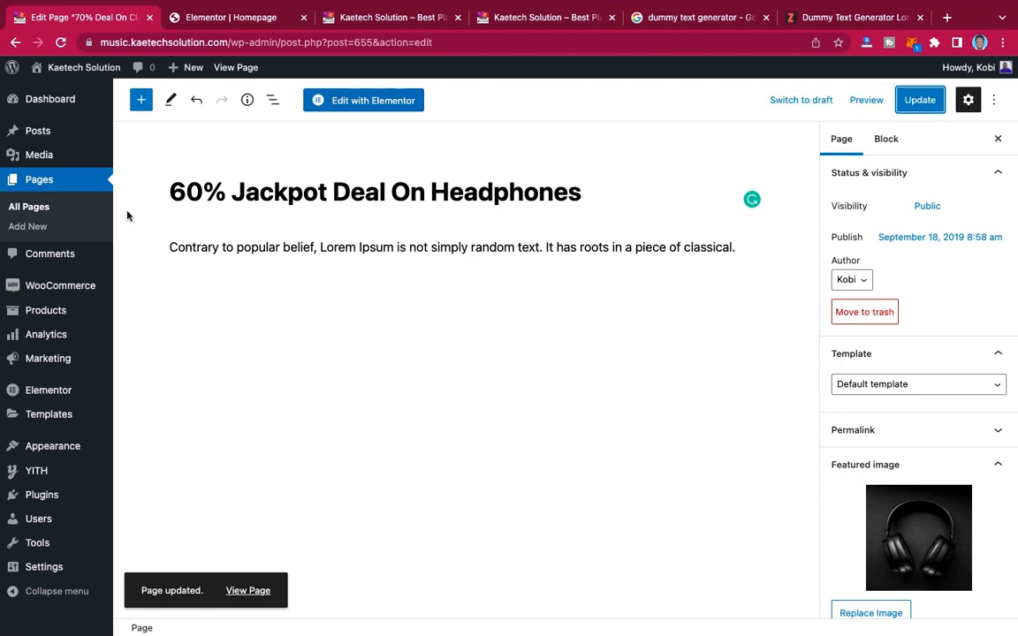
- Open the "80% Discount During Thanks Giving Day" page for editing and check the reference homepage's slider
left_click(34, 206)
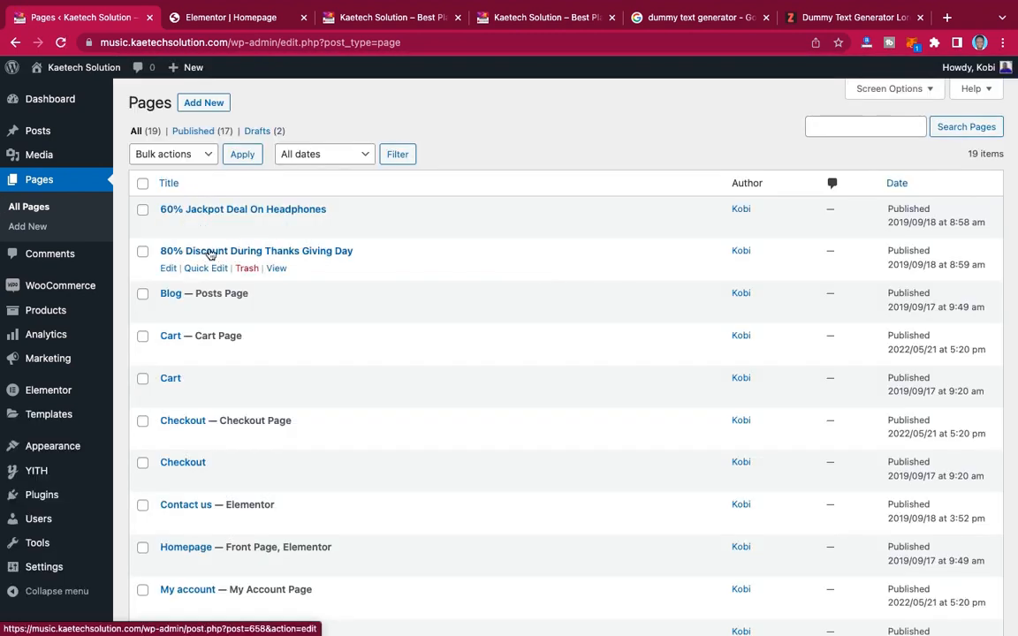
left_click(254, 253)
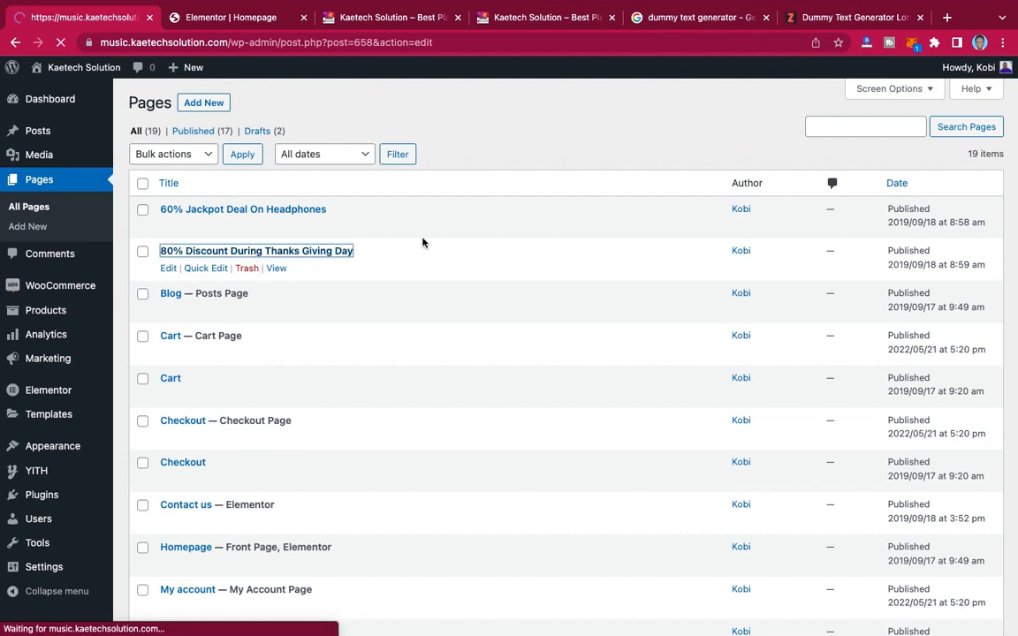
left_click(549, 31)
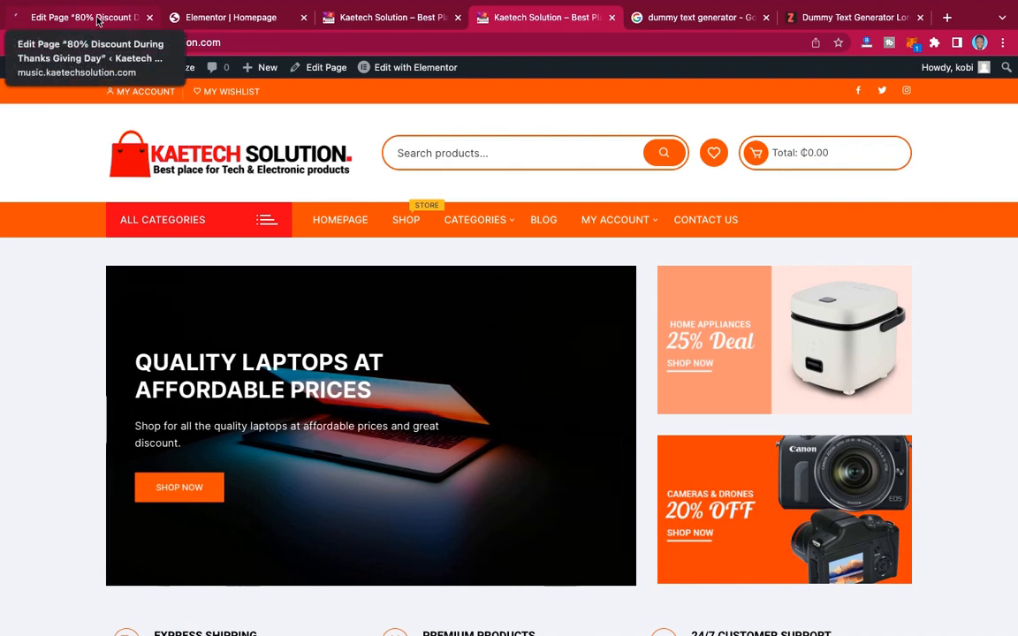
left_click(97, 18)
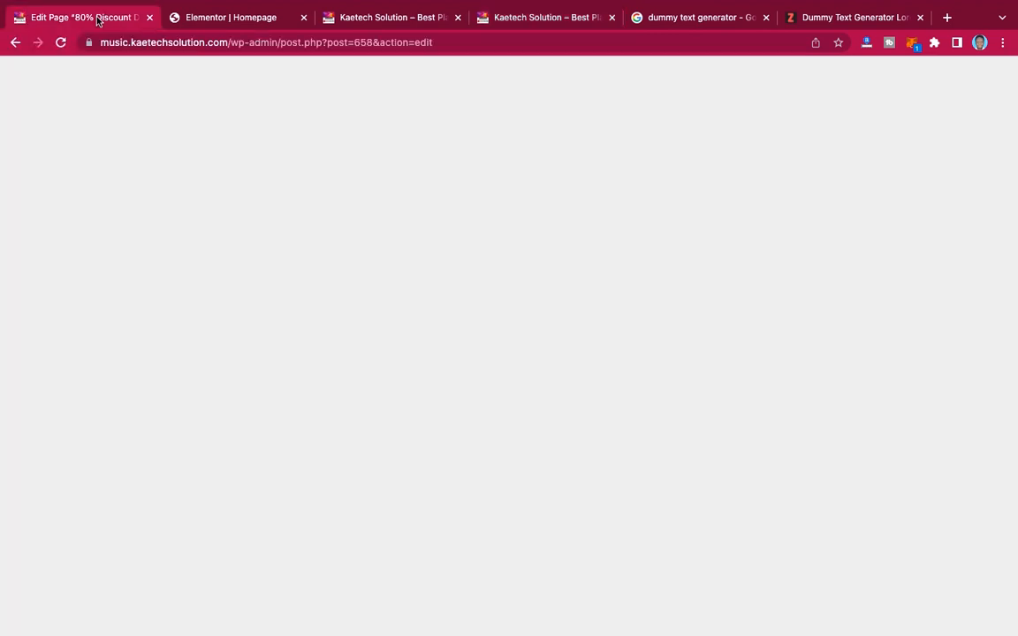
- Change the page title to "Get Big Discount Now On All Mobile Phones"
left_click(314, 192)
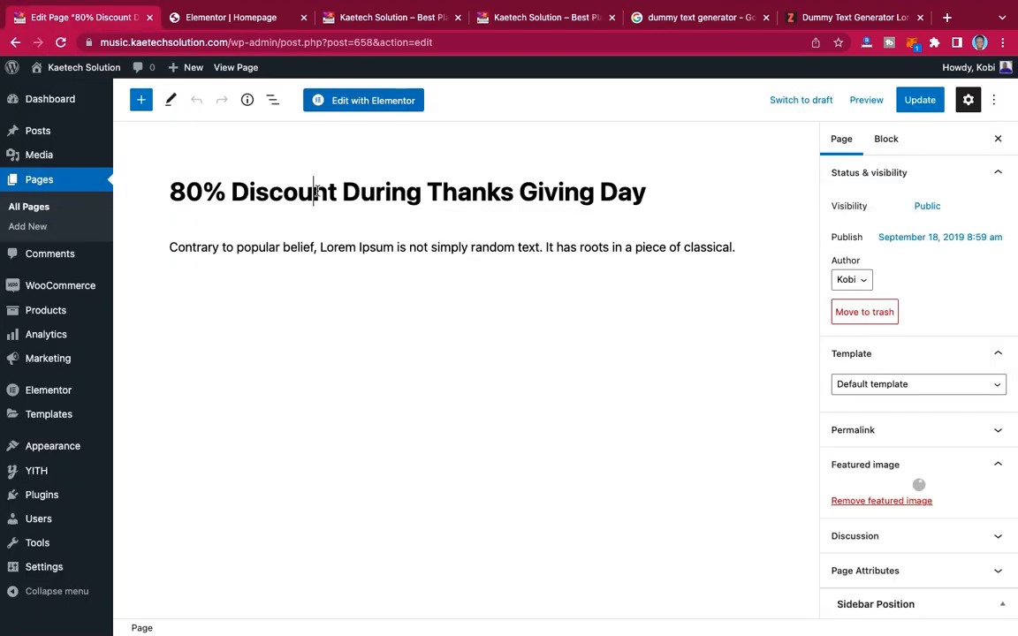
left_click_drag(199, 188, 165, 193)
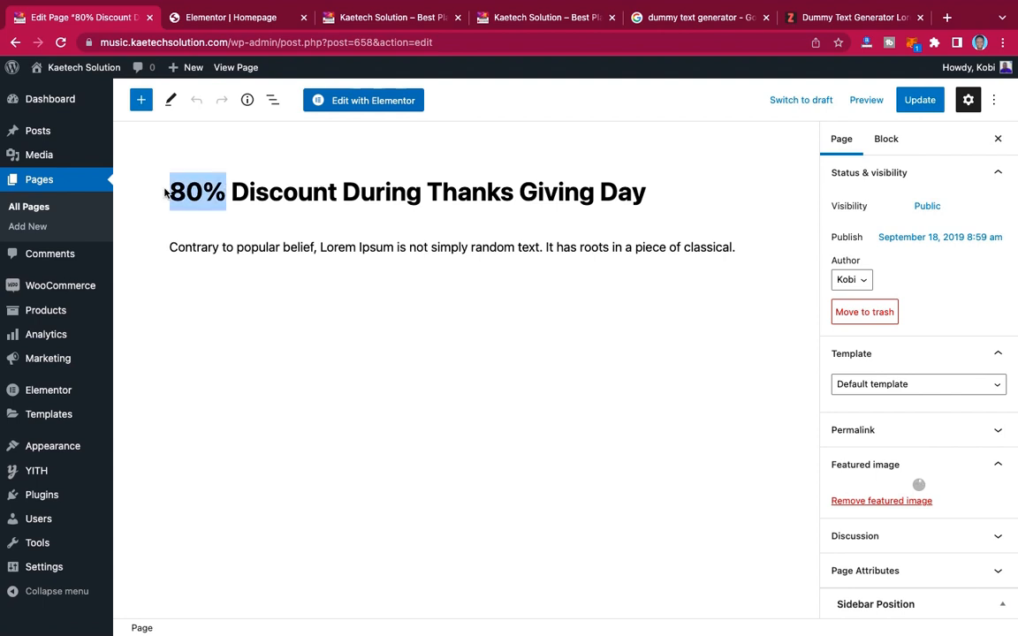
type("Get Big")
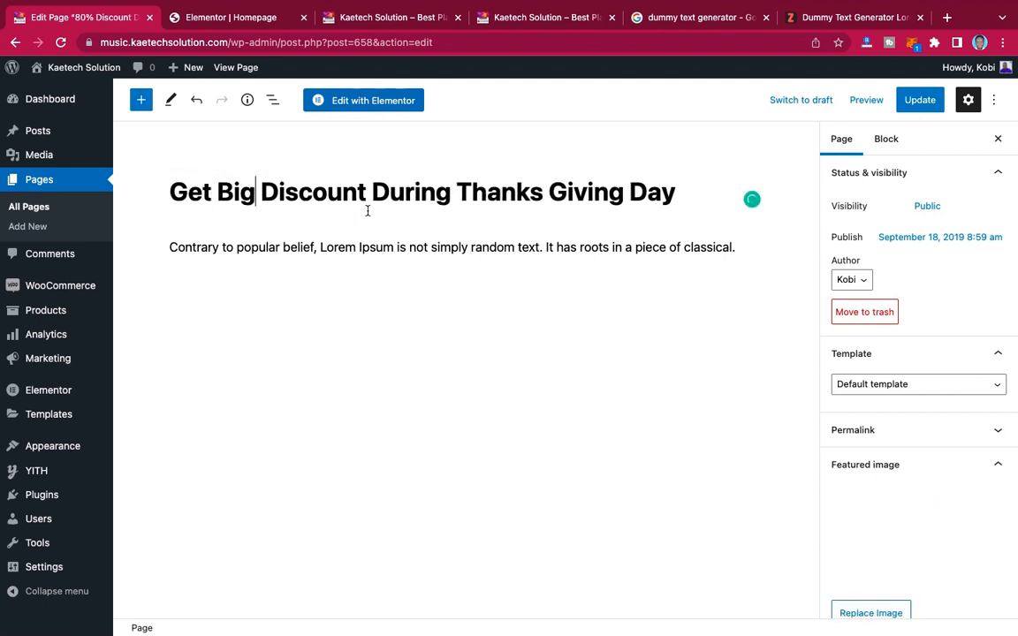
left_click(698, 197, "shift")
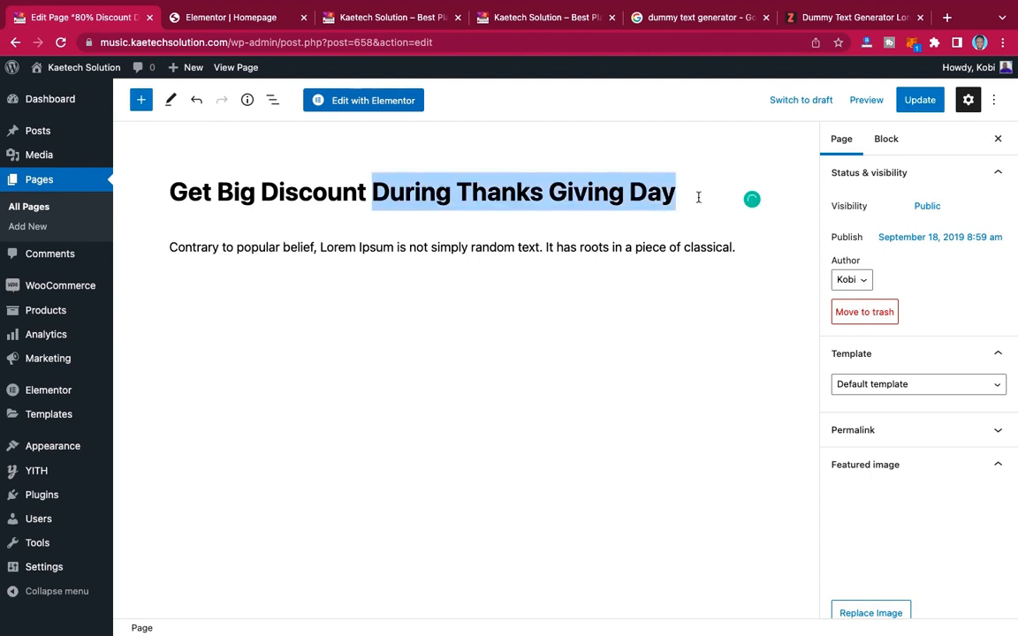
type("Now On ")
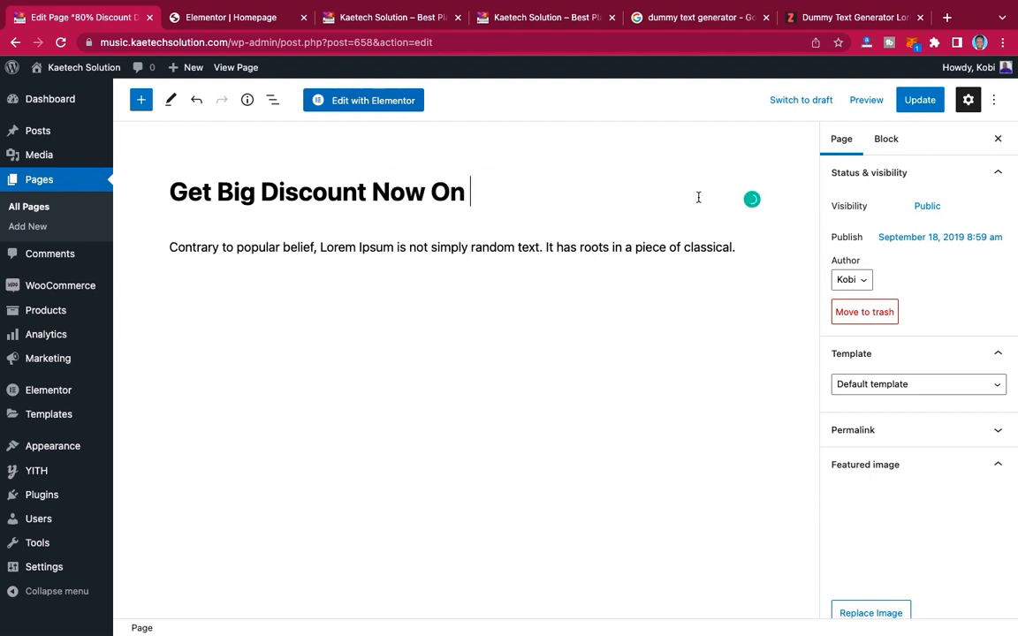
type("All Mobi")
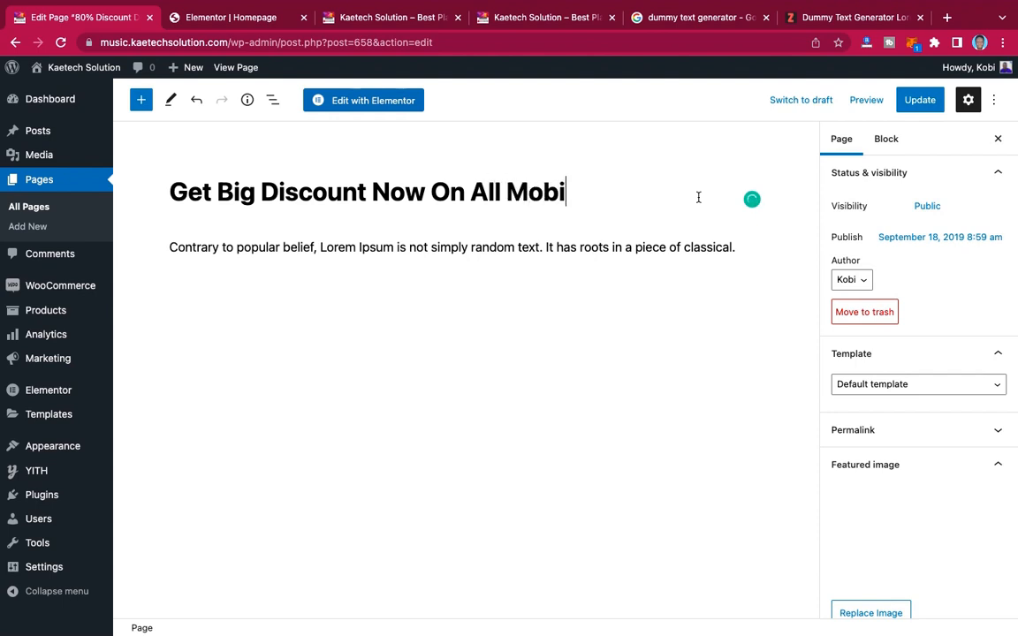
type("le Phnes")
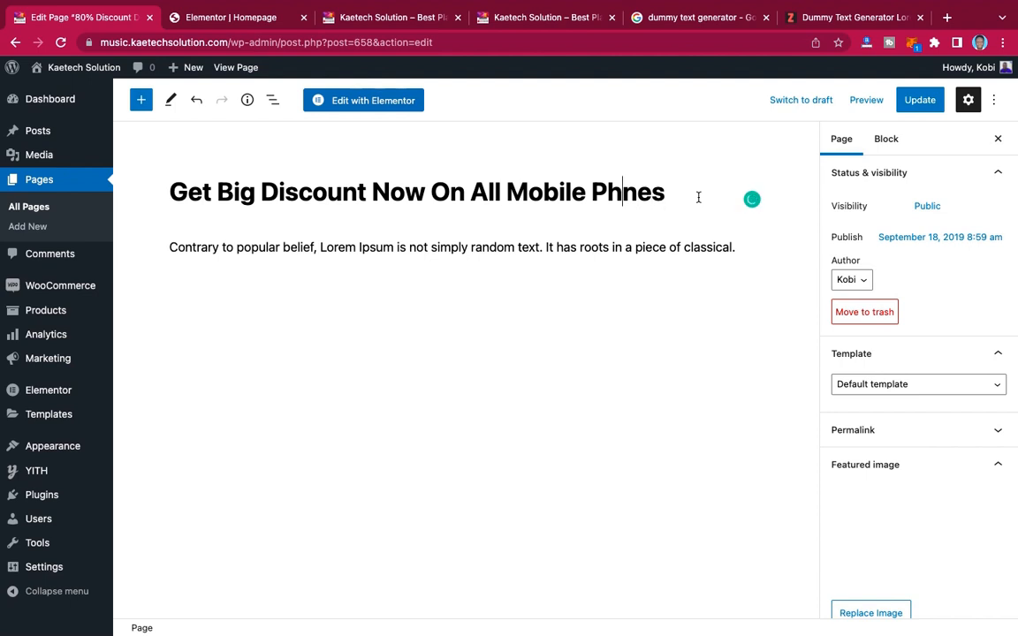
type("o")
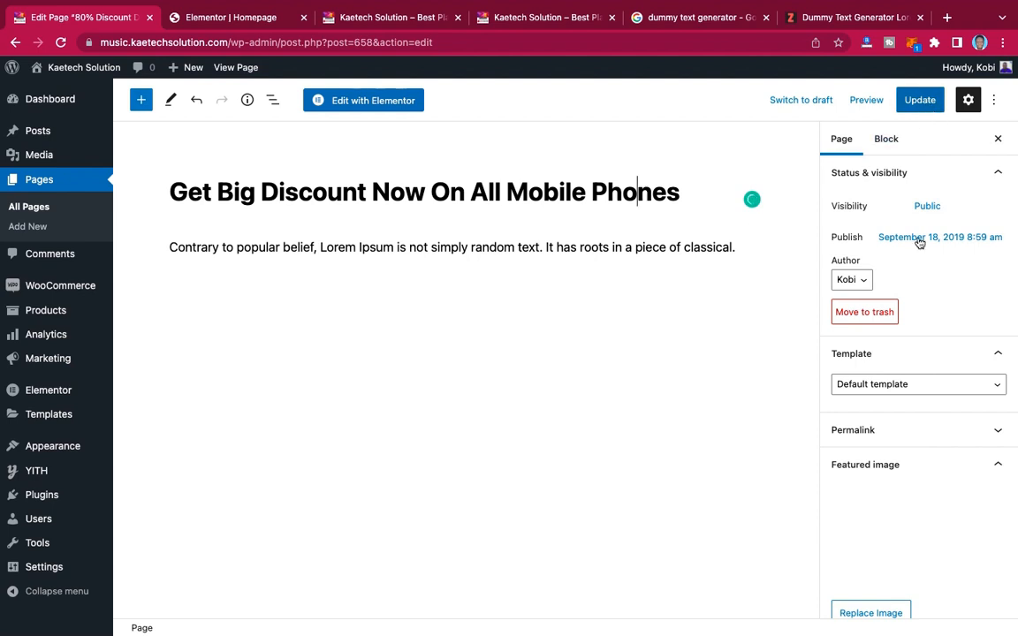
- Replace the page's featured image with the white smartphone on black picture from the media library and update the page
scroll(848, 265, "down", 3)
scroll(848, 236, "up", 3)
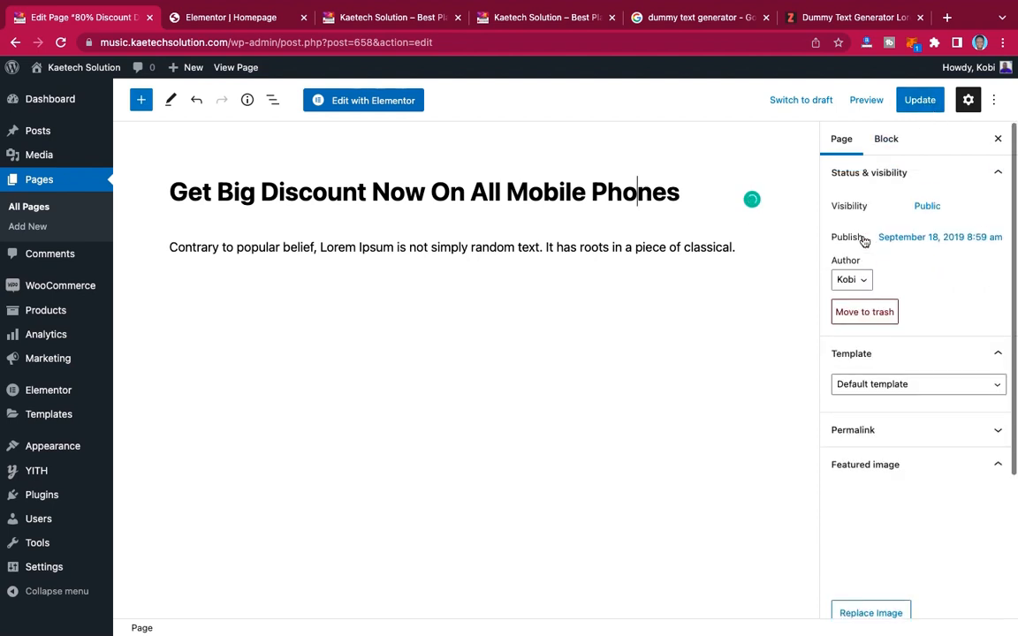
left_click(902, 547)
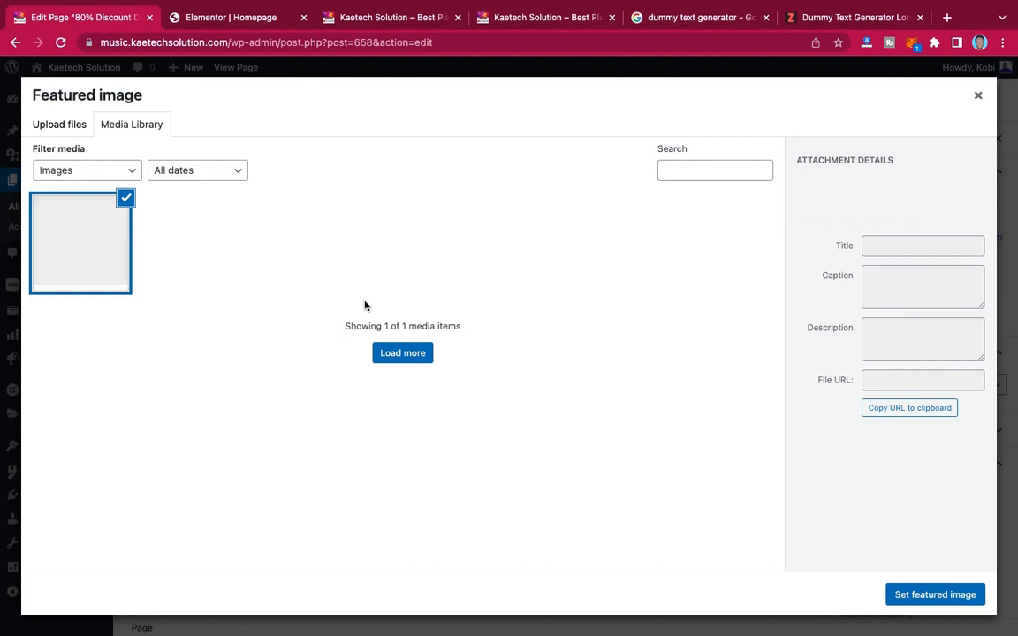
left_click(402, 354)
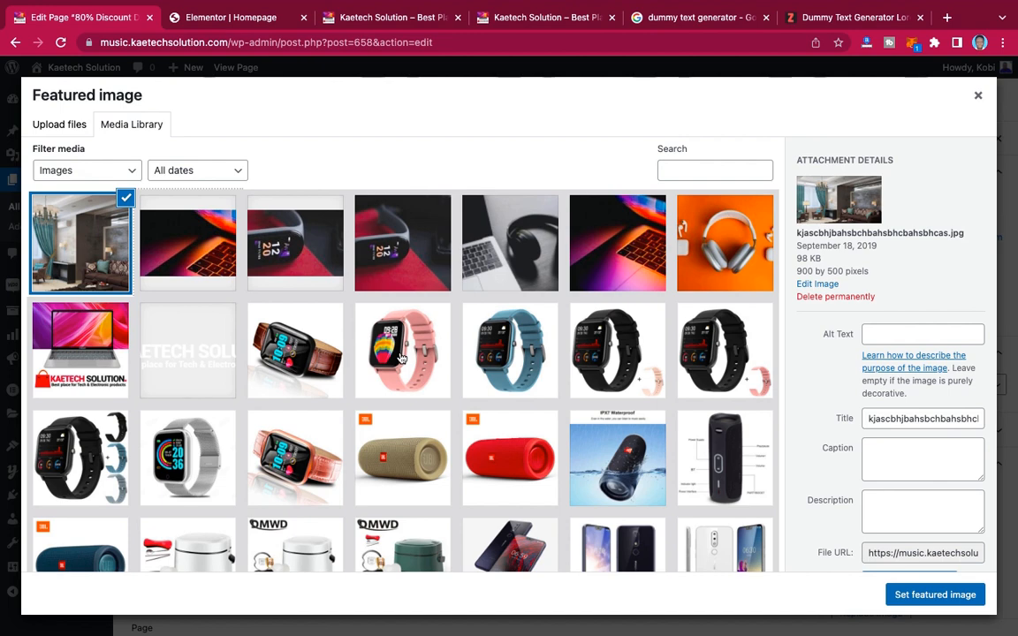
scroll(530, 407, "down", 5)
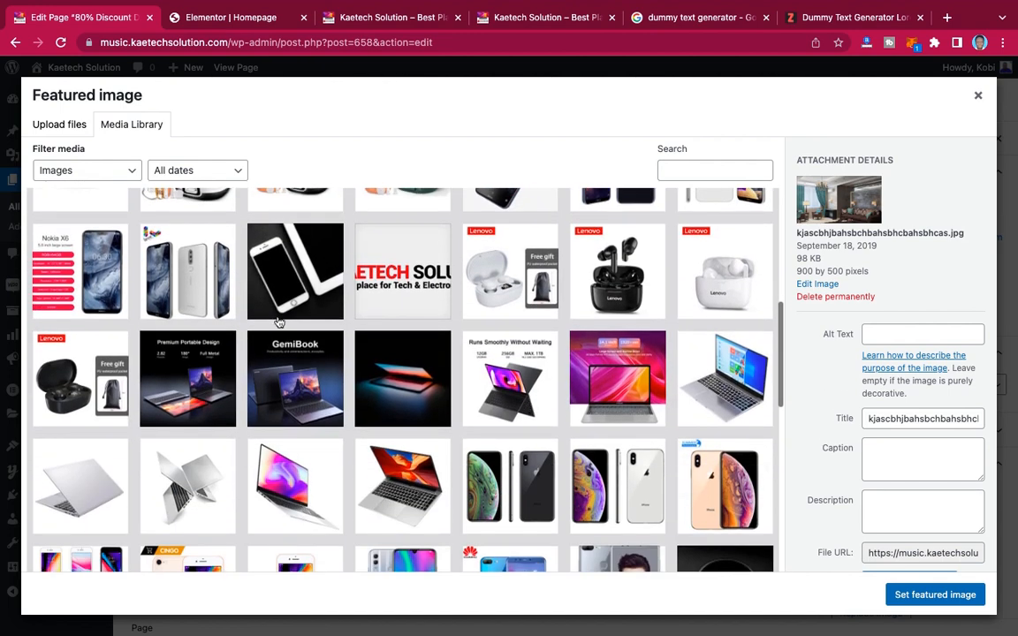
left_click(279, 318)
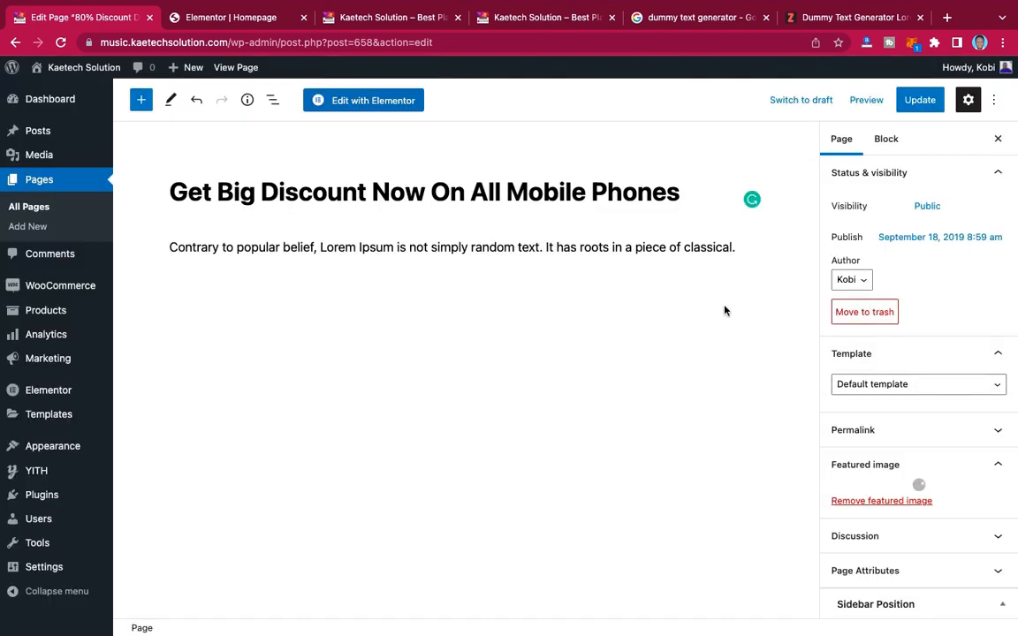
left_click(922, 99)
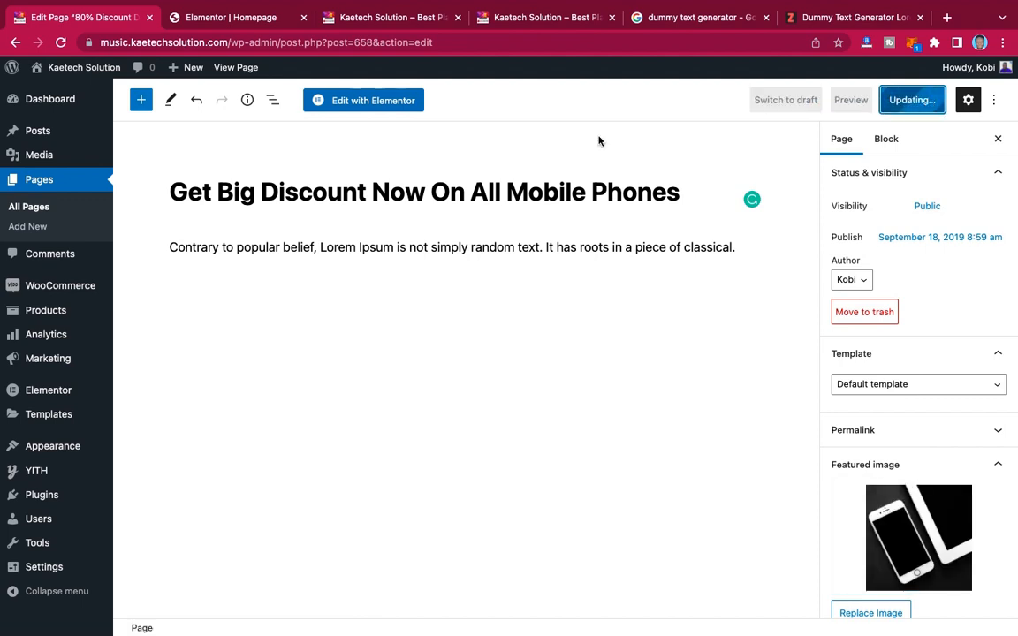
- Check the reworked slides on the store's live homepage against the banner in the Elementor editor
left_click(364, 20)
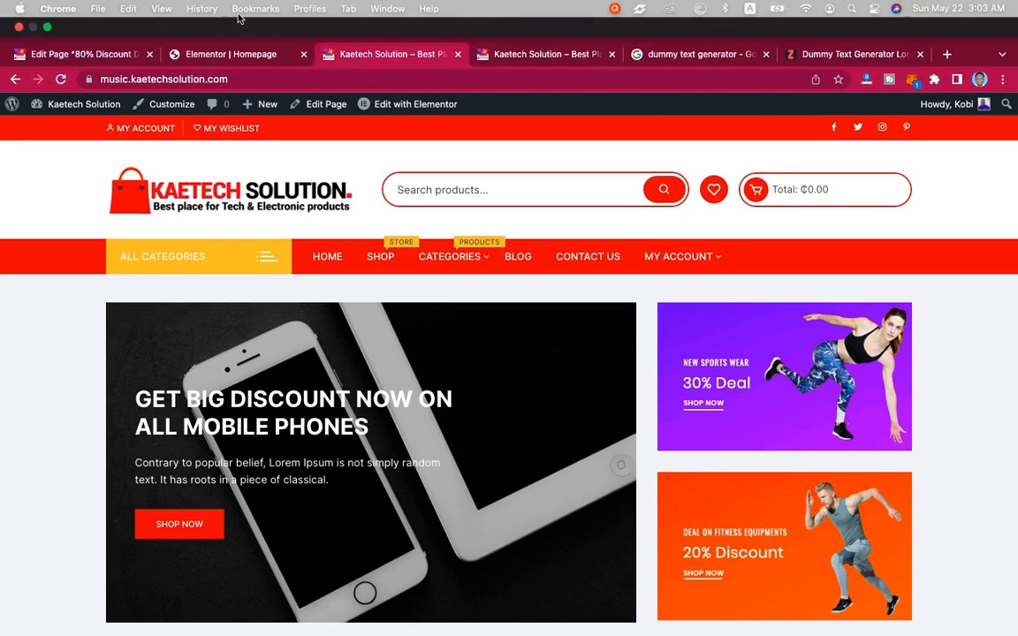
left_click(255, 8)
left_click(201, 56)
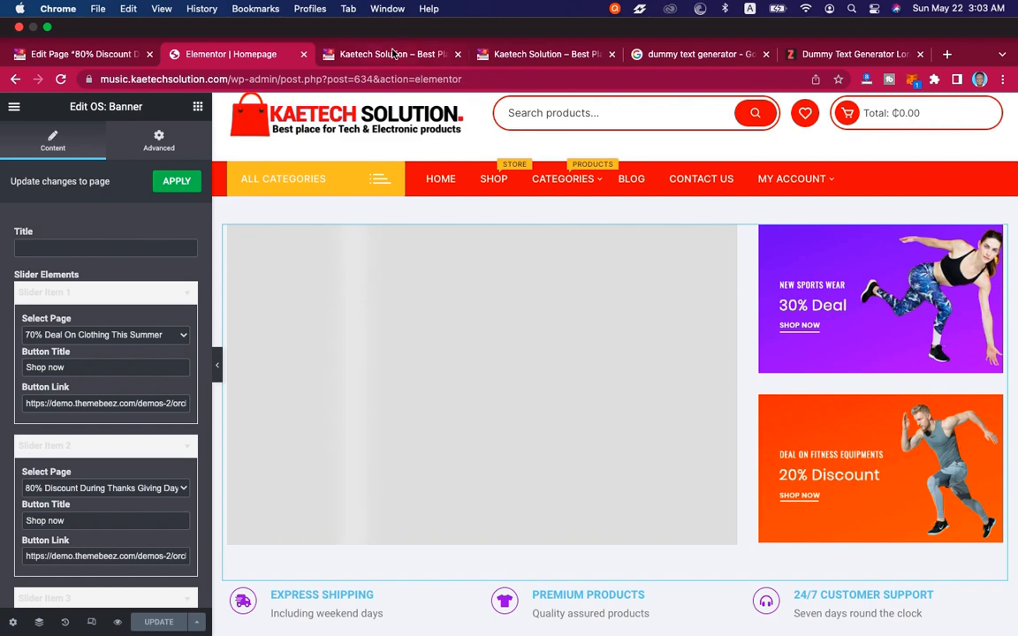
left_click(391, 53)
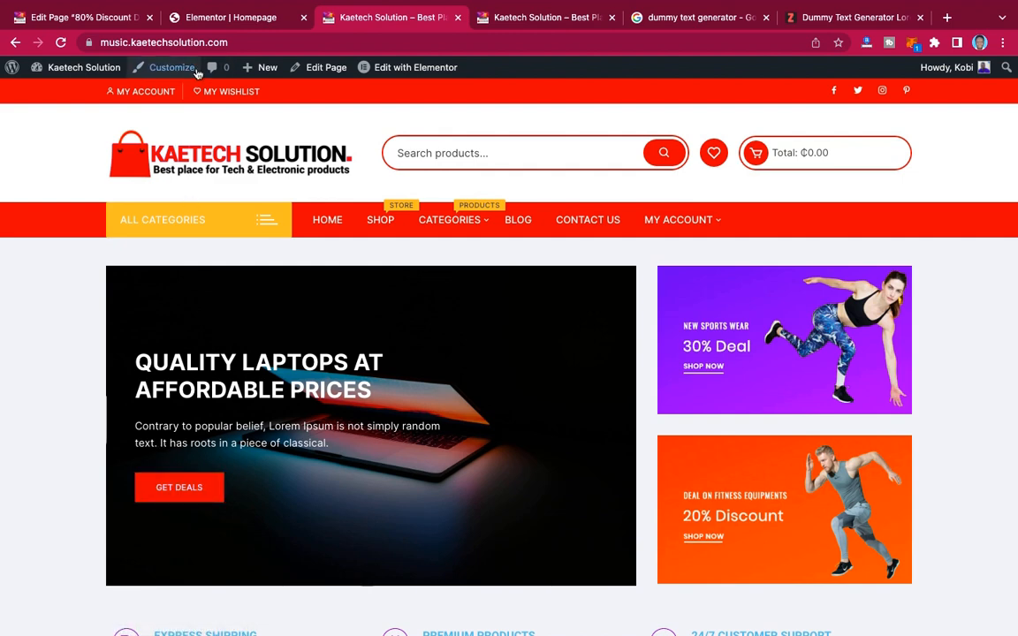
- Clear the demo button links of all three slider items in the homepage's OS: Banner widget in Elementor
left_click(216, 22)
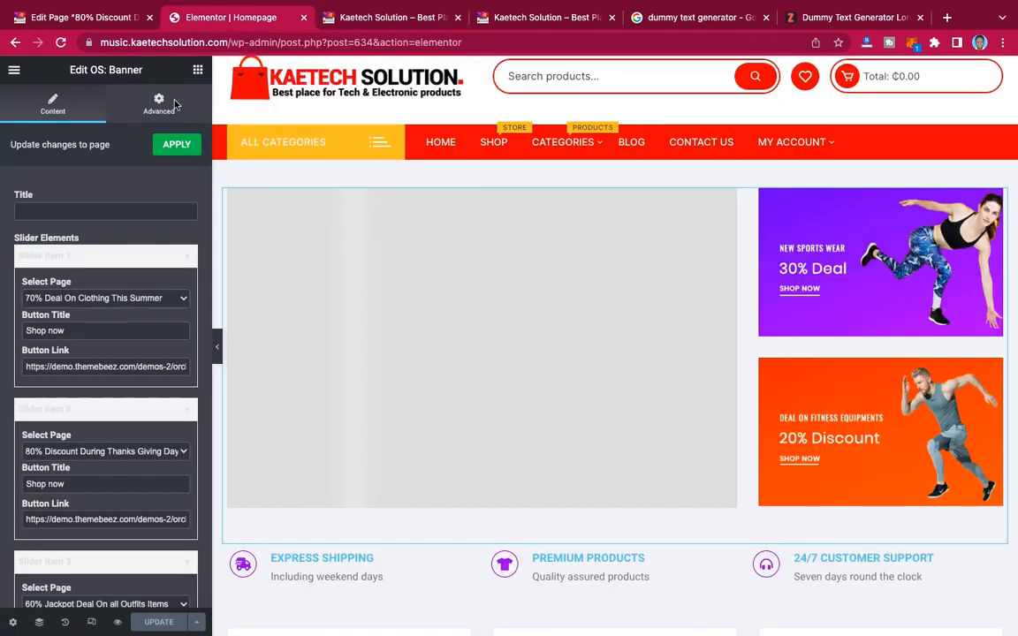
left_click(91, 364)
key("ctrl+a")
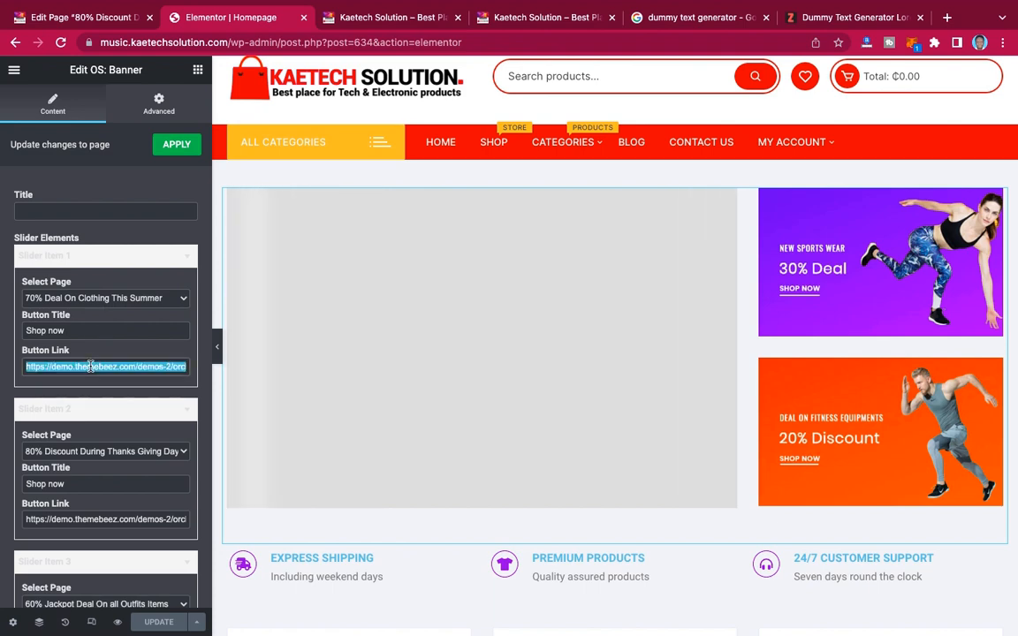
key("BackSpace")
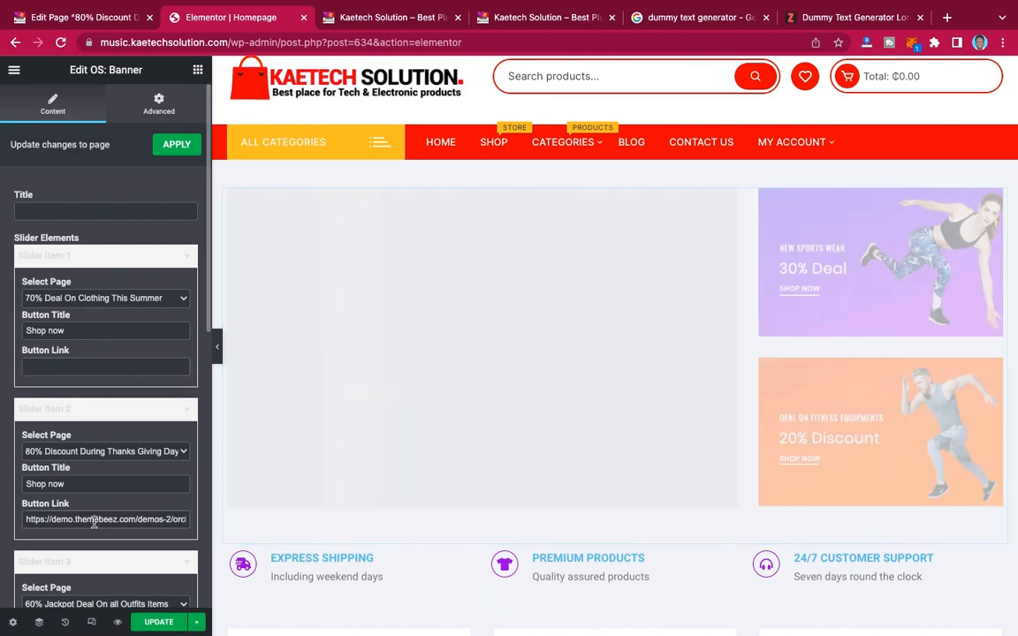
left_click(94, 520)
key("ctrl+a")
key("BackSpace")
scroll(93, 521, "down", 5)
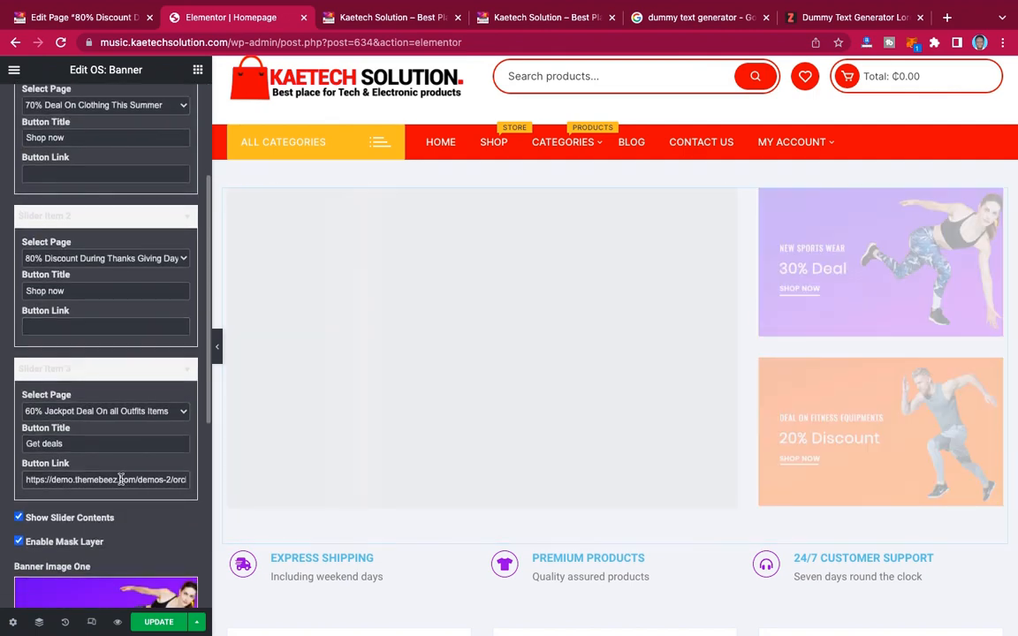
left_click(121, 480)
key("ctrl+a")
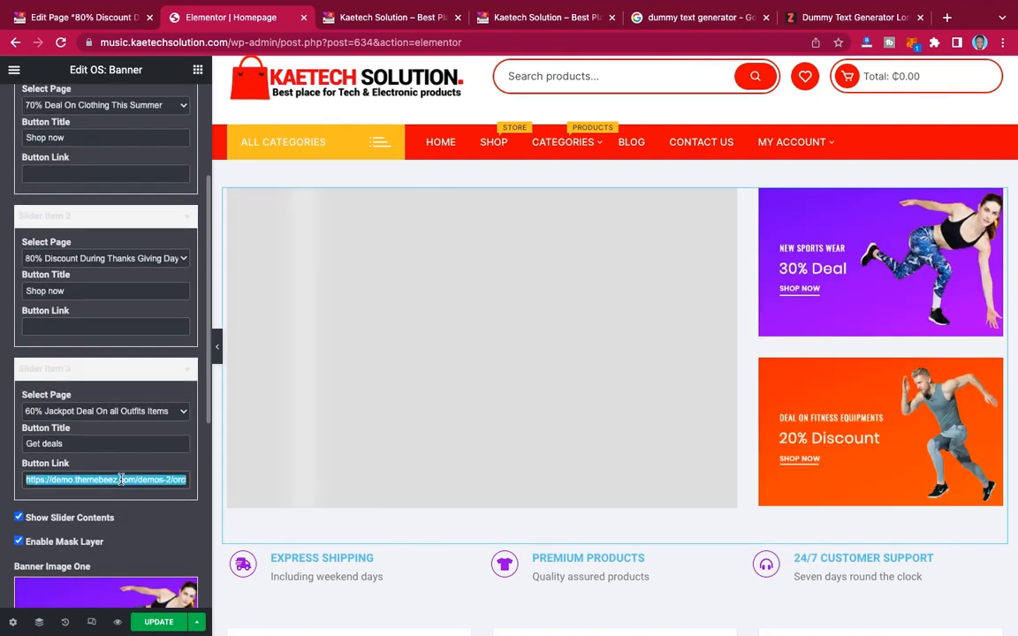
key("BackSpace")
scroll(122, 299, "up", 1)
scroll(122, 299, "up", 2)
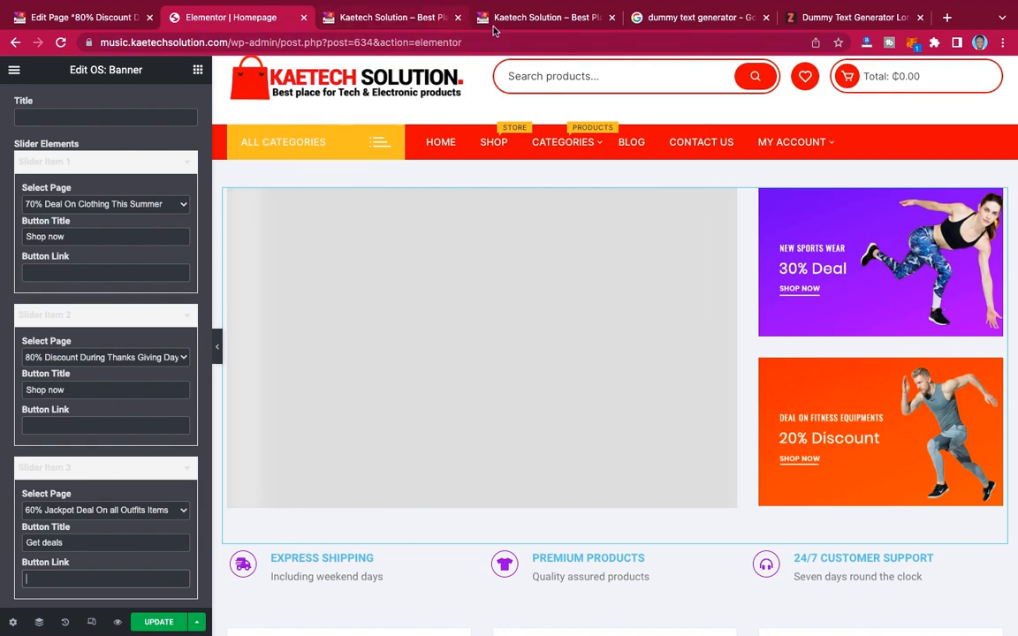
- Copy the link address of the Shop page from the store homepage's navigation
left_click(519, 18)
left_click(402, 18)
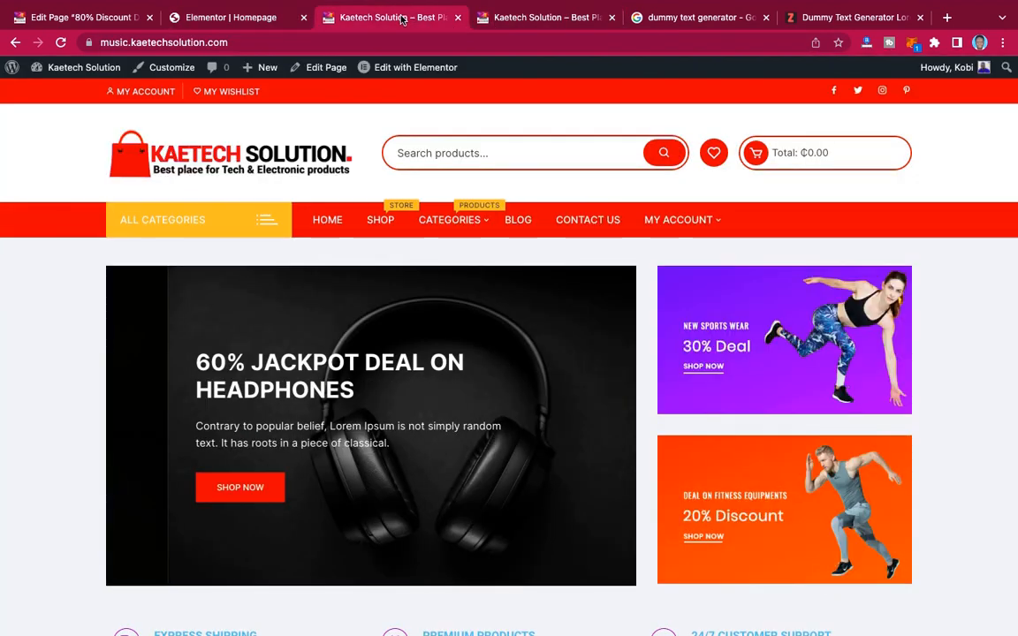
right_click(380, 224)
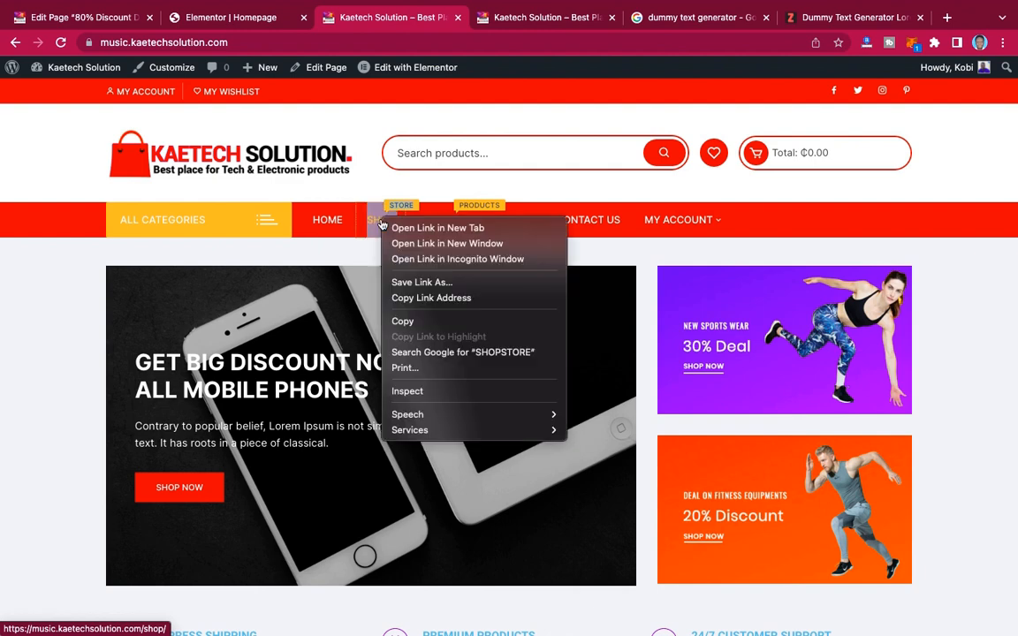
left_click(419, 299)
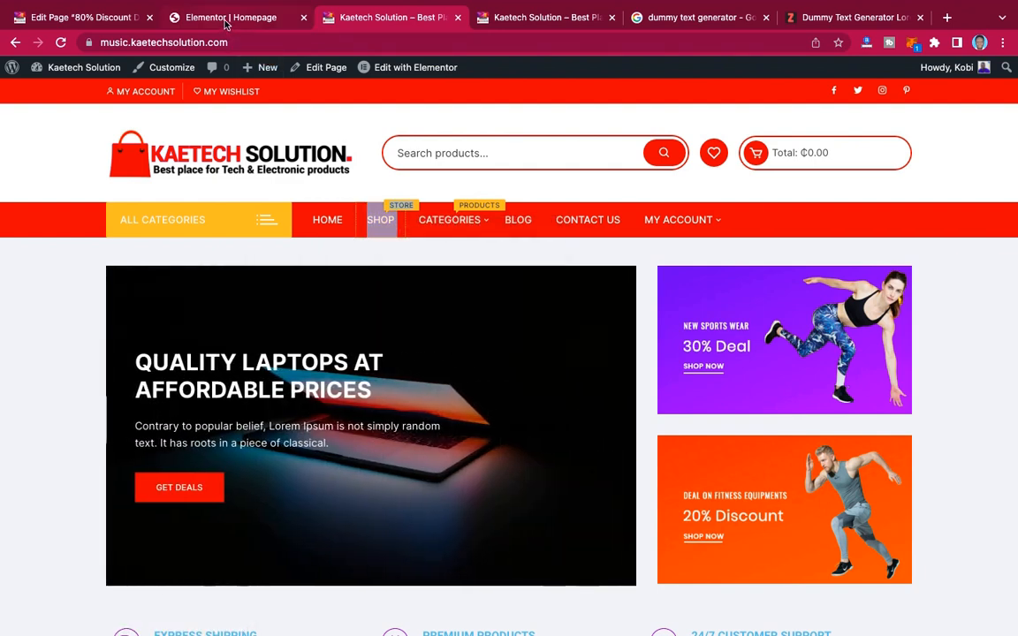
left_click(225, 19)
left_click(115, 273)
key("super+v")
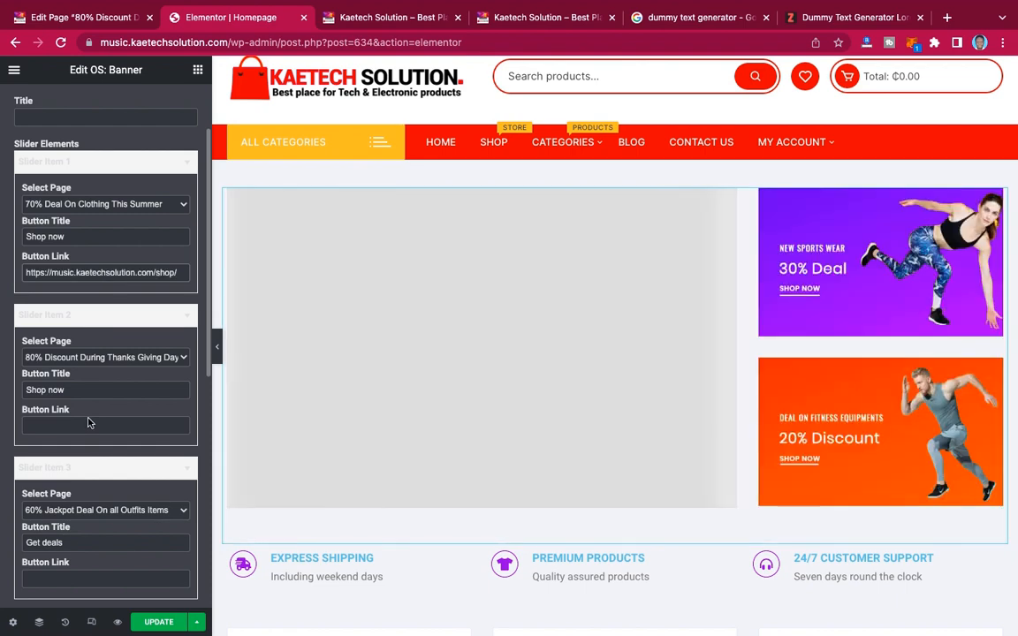
left_click(88, 424)
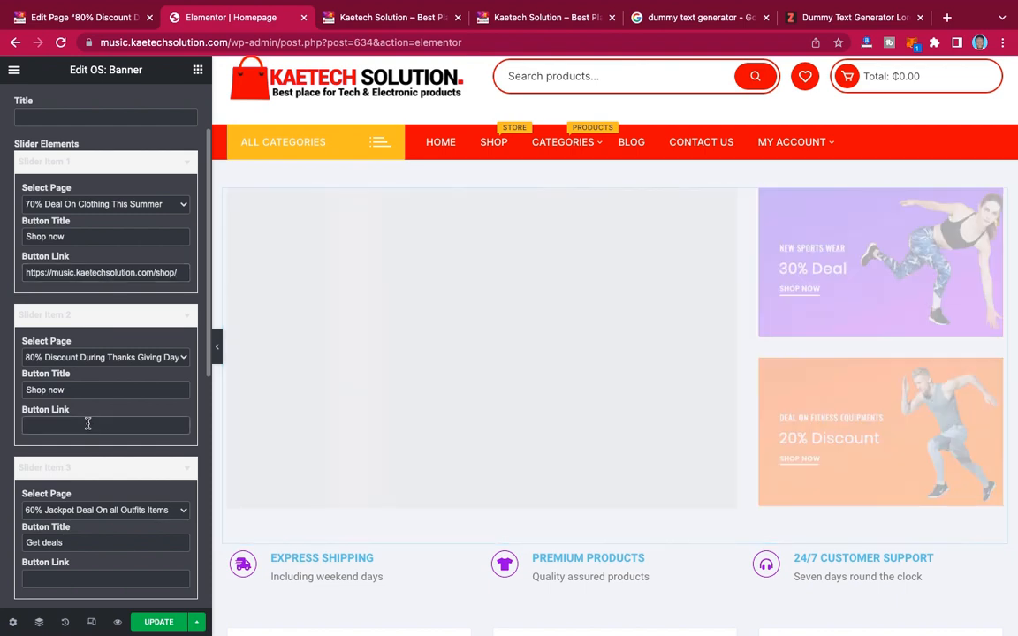
key("super+v")
scroll(88, 423, "down", 3)
left_click(76, 438)
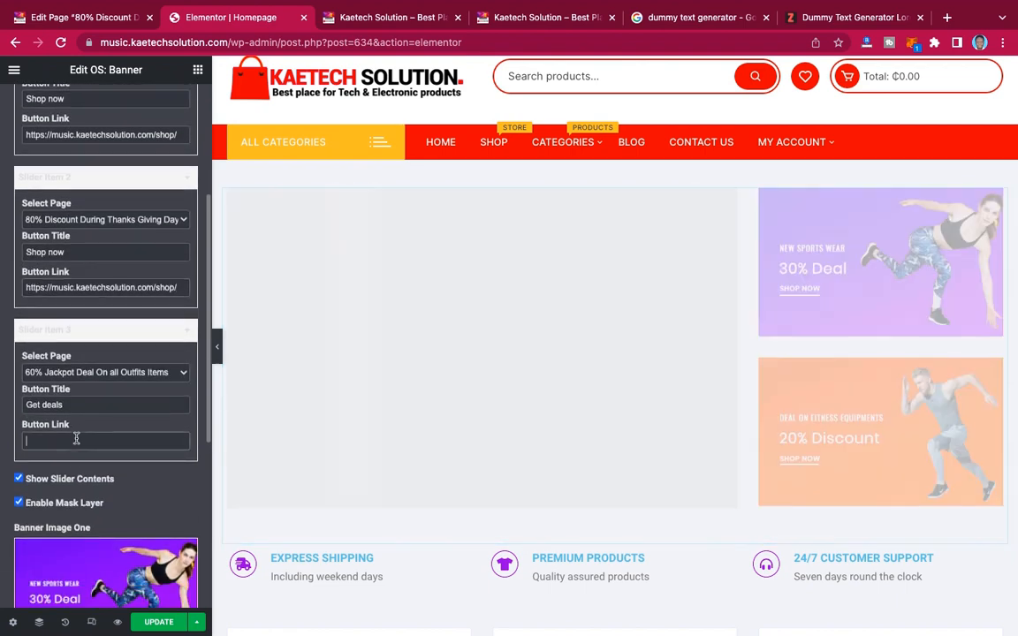
key("super+v")
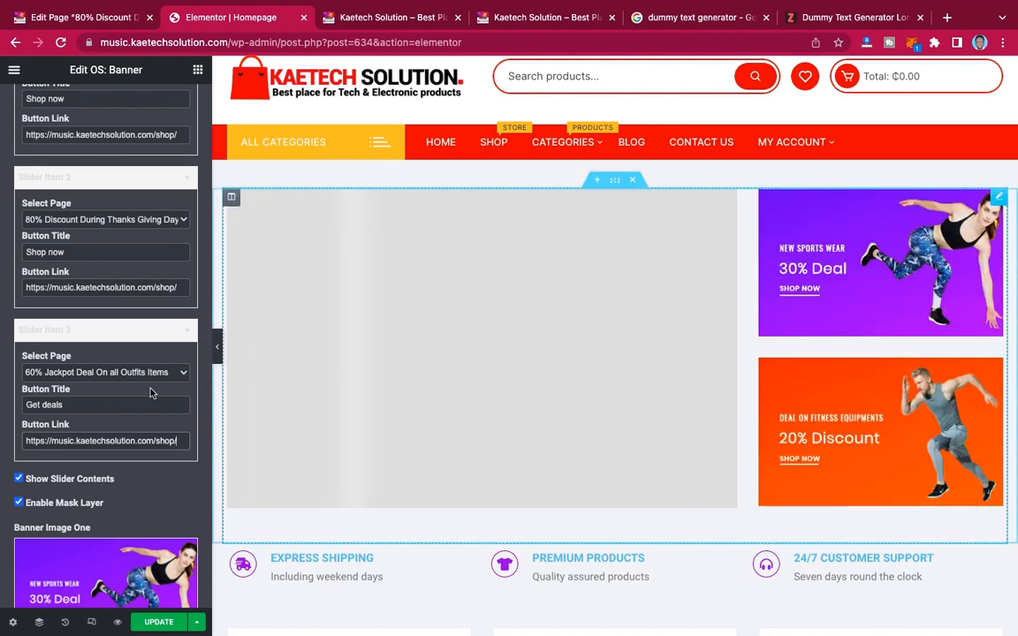
scroll(118, 298, "up", 2)
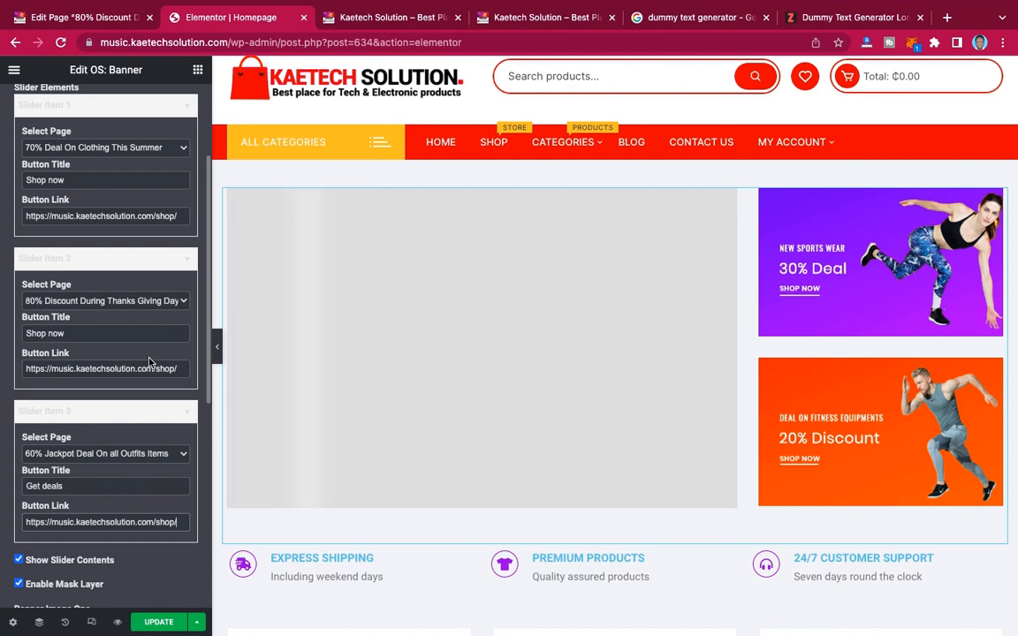
- Remove the demo sports wear and fitness equipment pictures from Banner Image One and Banner Image Two
scroll(149, 361, "down", 2)
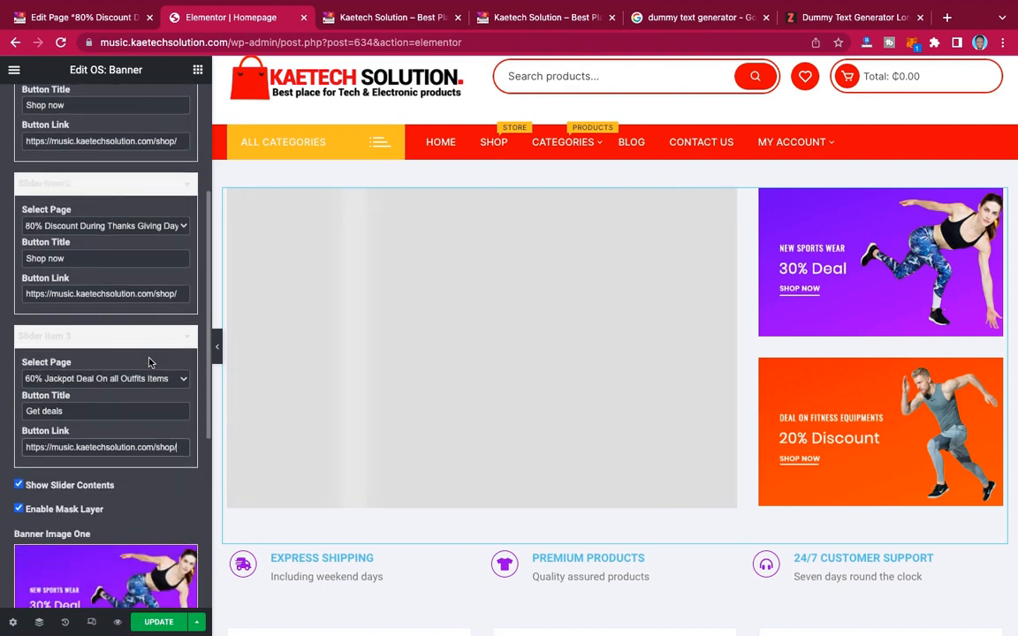
scroll(141, 366, "down", 5)
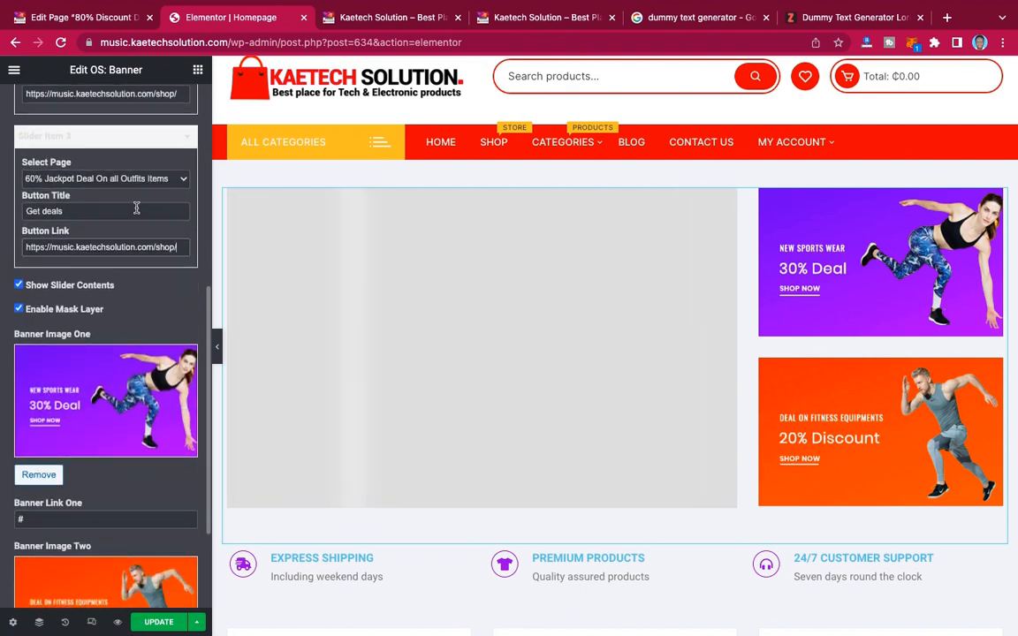
scroll(142, 300, "down", 3)
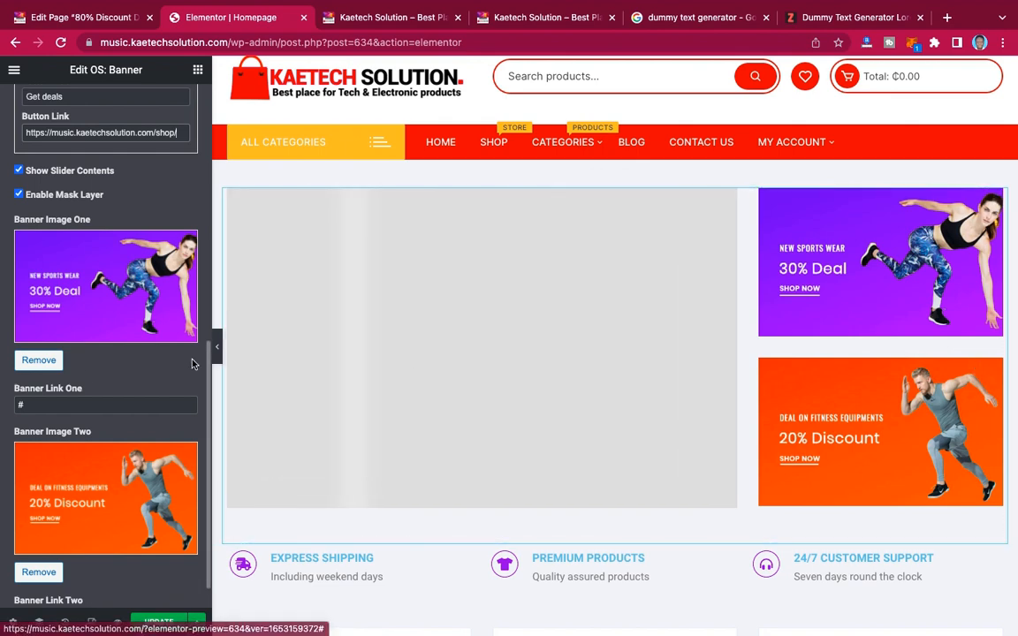
left_click(39, 359)
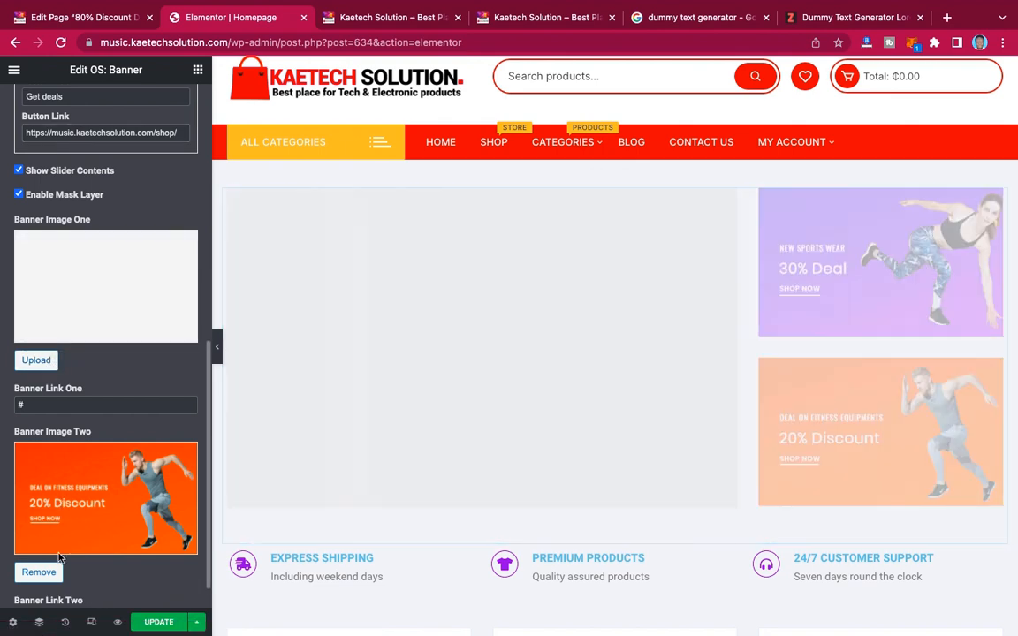
left_click(39, 572)
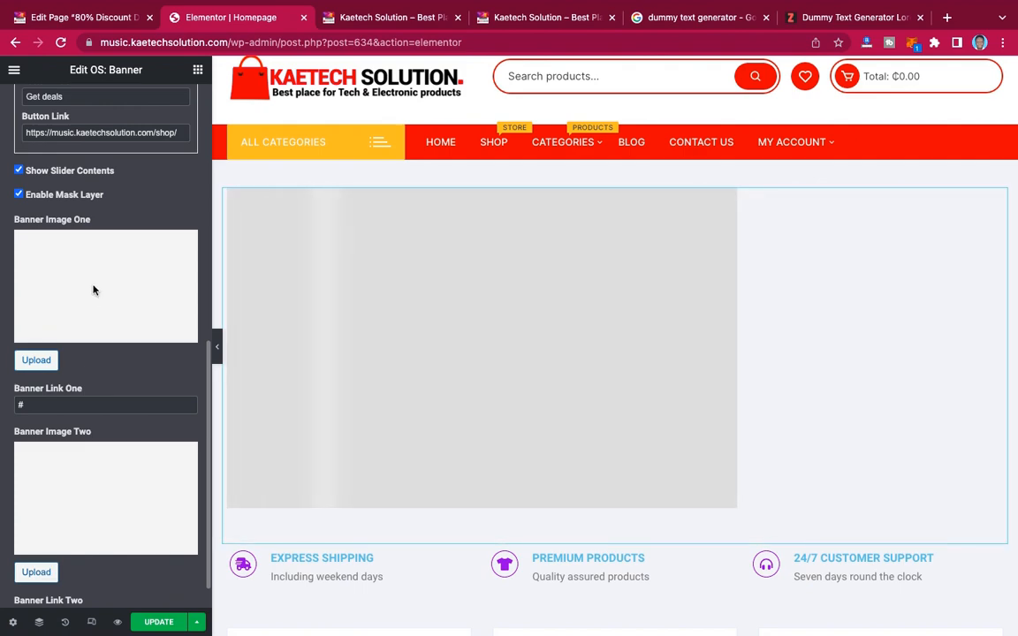
- Set Banner Image One to frontpage-side-2.jpeg and Banner Image Two to the Home Appliances 25% Deal picture from the media library
left_click(37, 360)
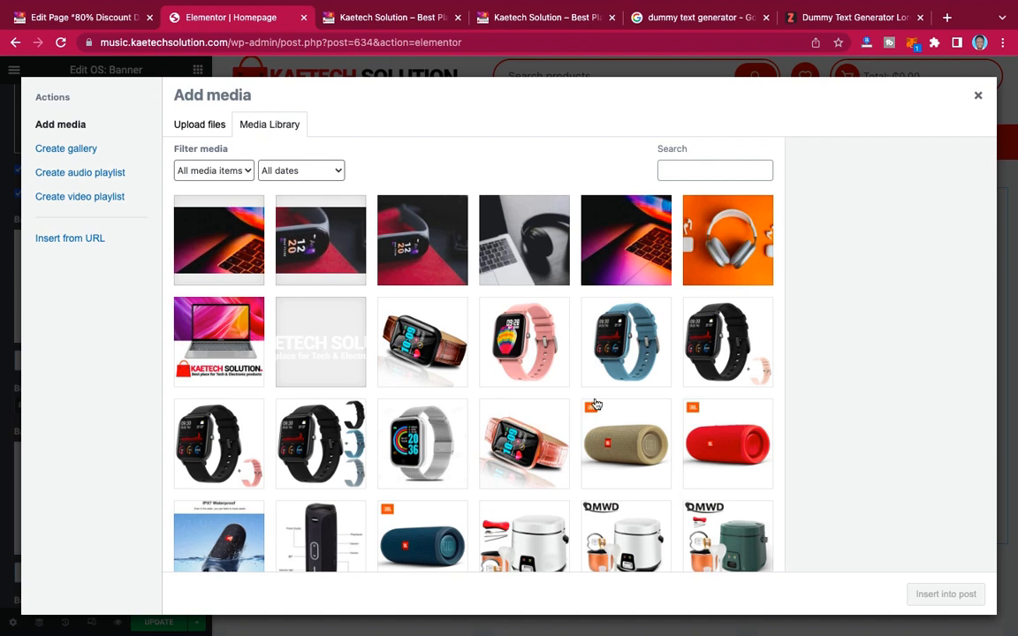
scroll(596, 404, "down", 5)
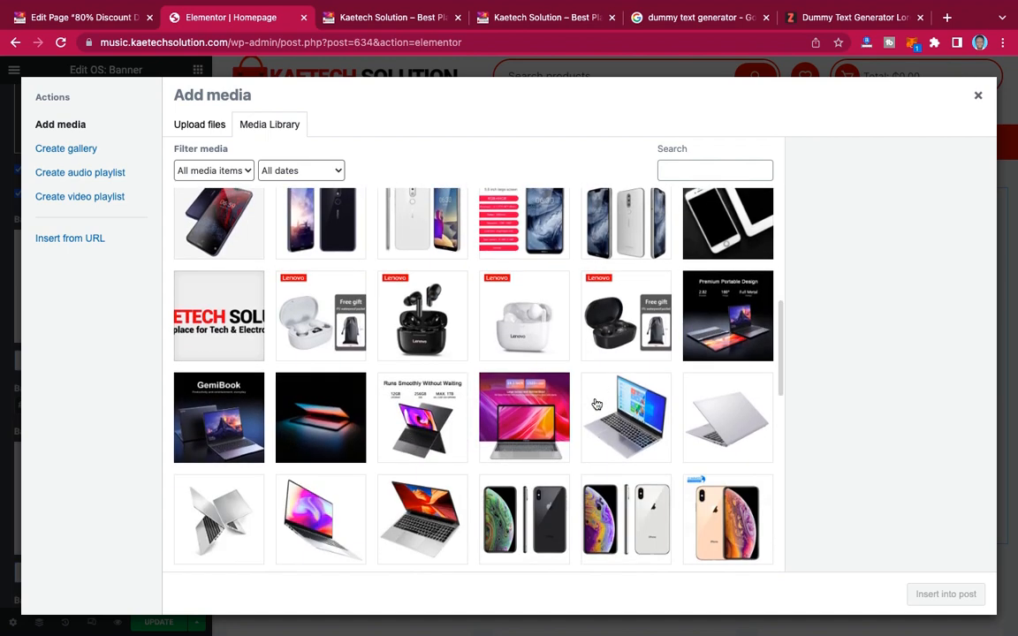
scroll(595, 404, "down", 5)
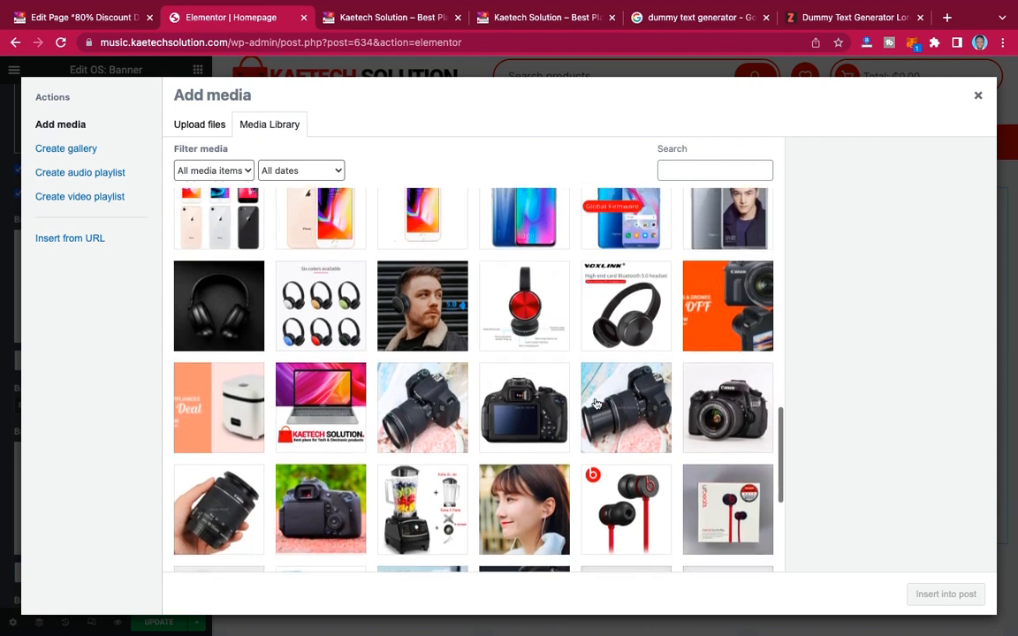
scroll(595, 404, "up", 1)
left_click(703, 325)
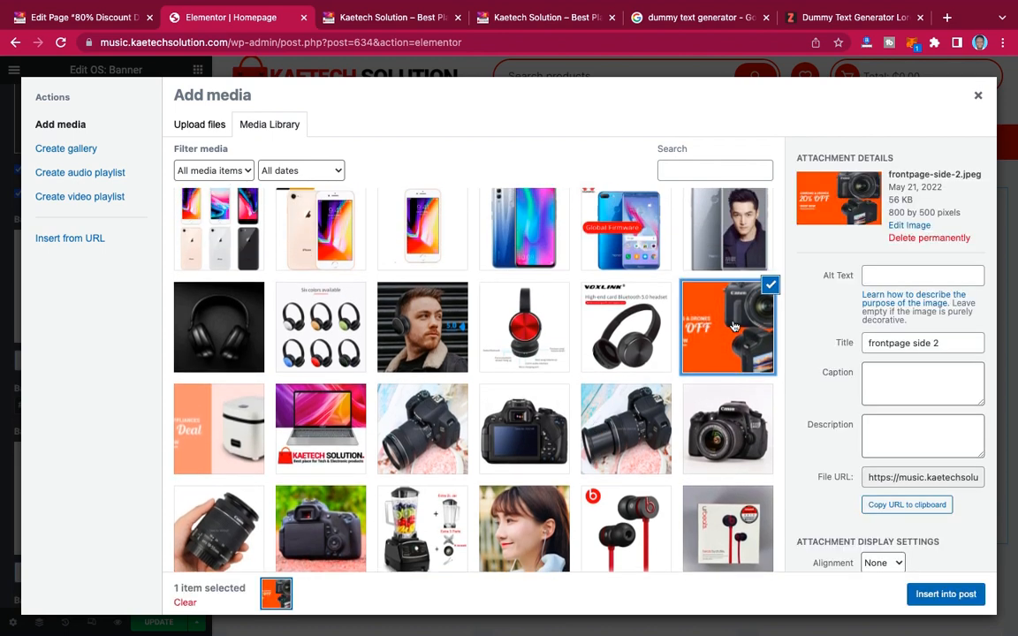
left_click(944, 593)
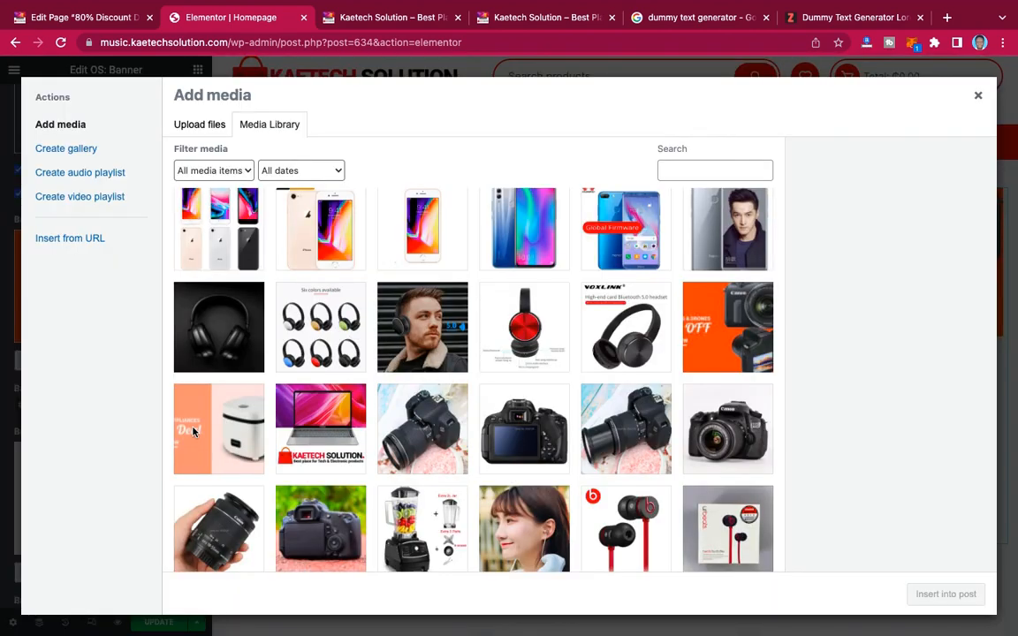
left_click(203, 431)
left_click(945, 594)
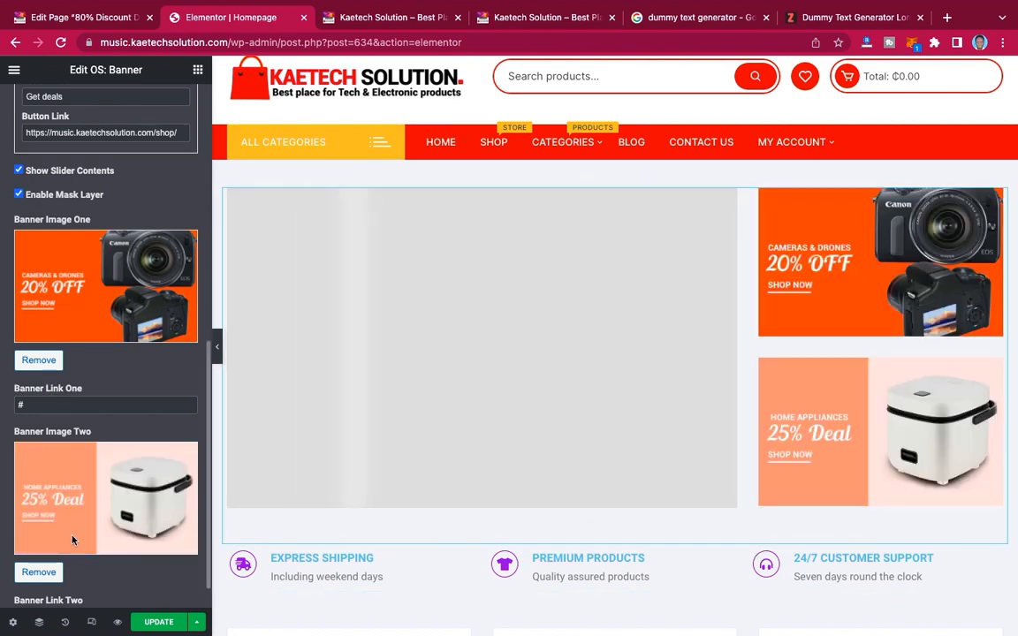
- Remove Banner Image One and insert the Cameras & Drones picture frontpage-side-2.jpeg again
left_click(40, 361)
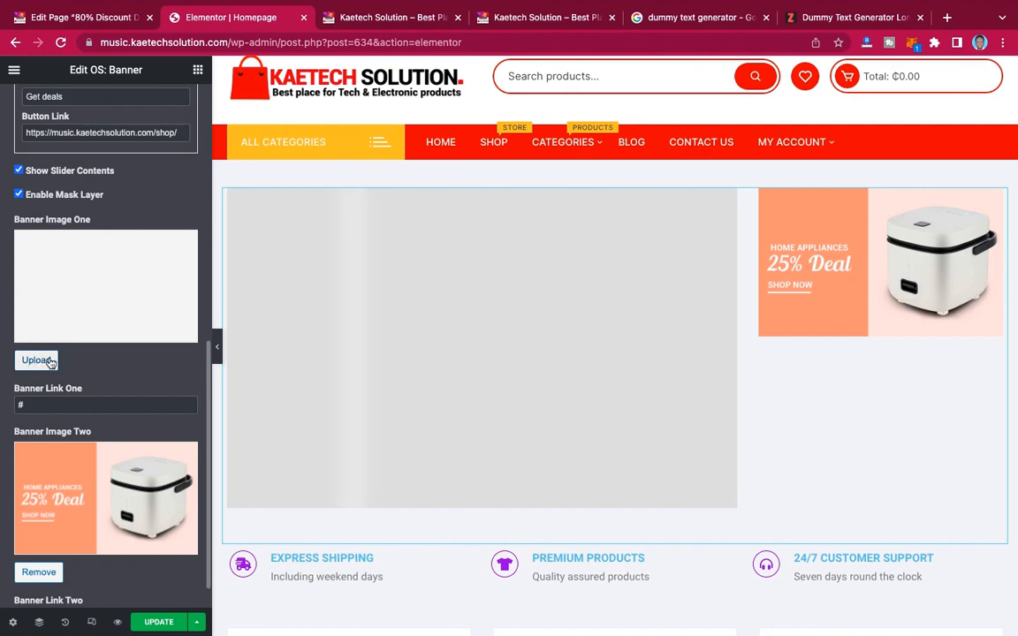
left_click(36, 360)
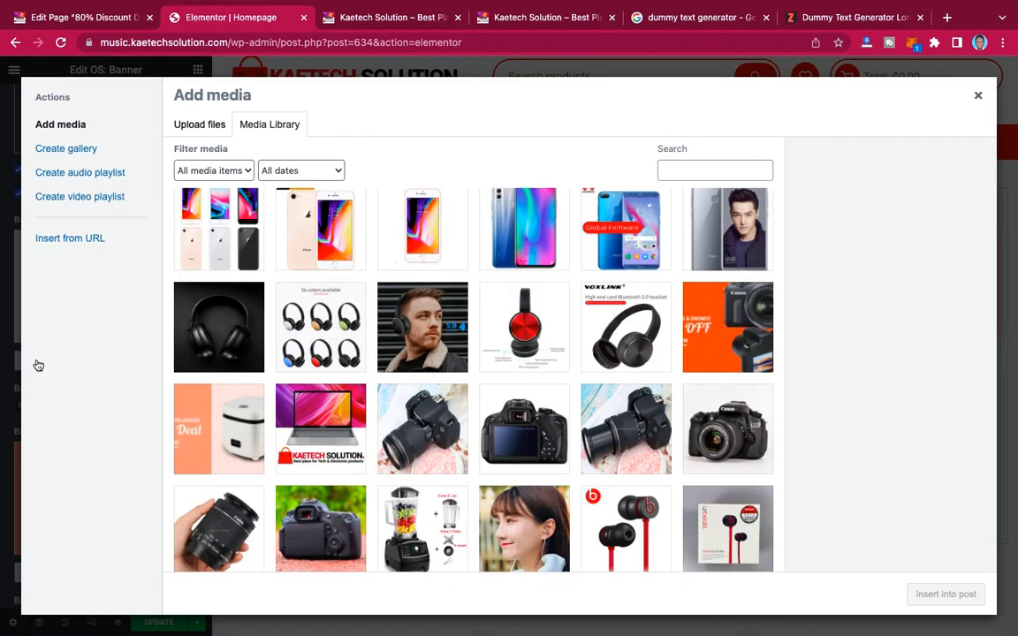
left_click(706, 318)
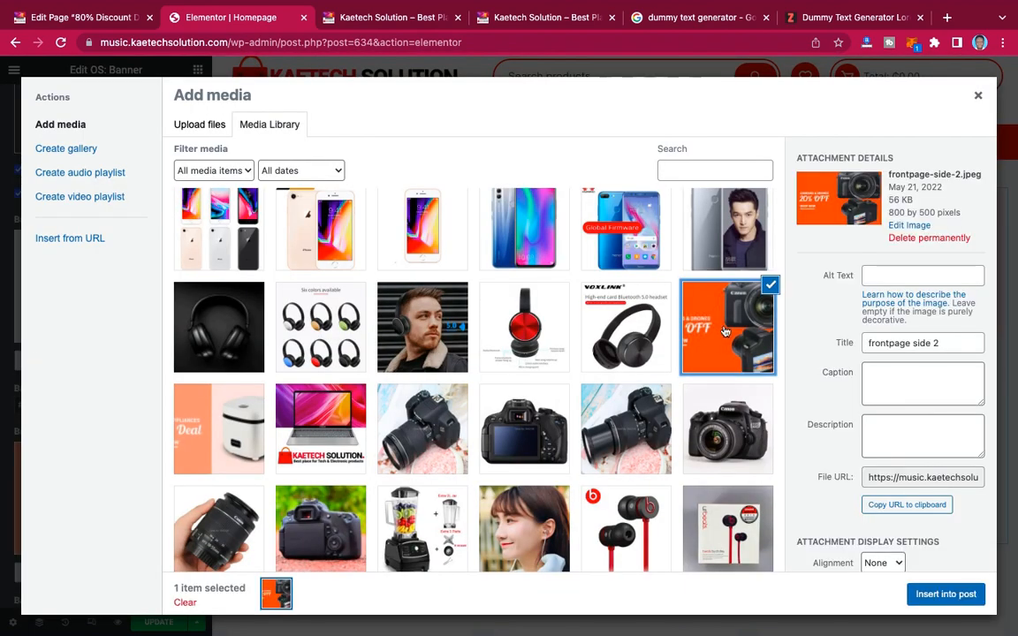
left_click(943, 594)
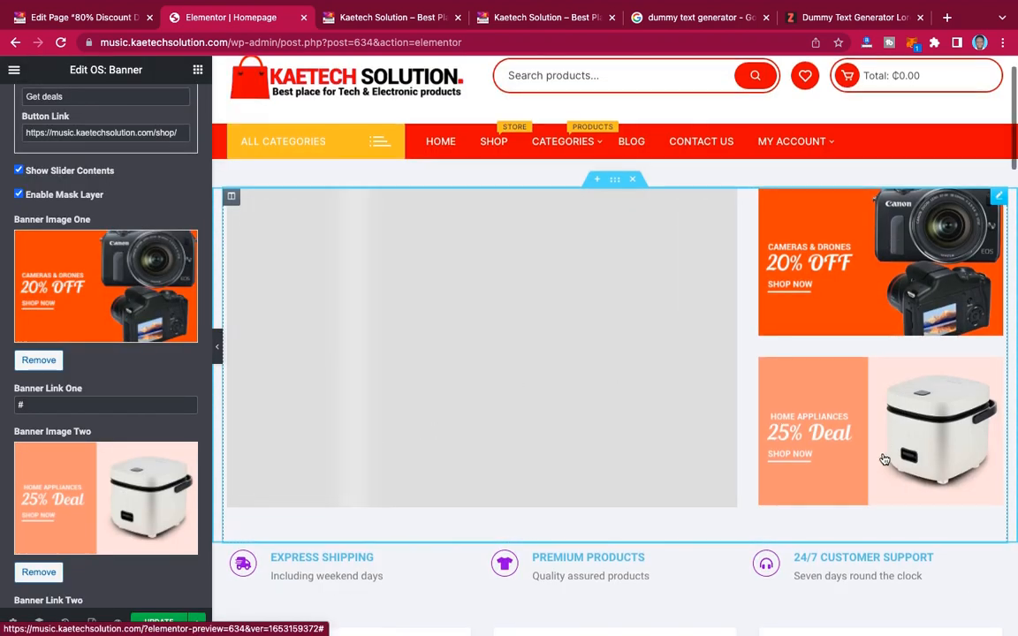
- Save the homepage with the new banner images
scroll(883, 459, "down", 1)
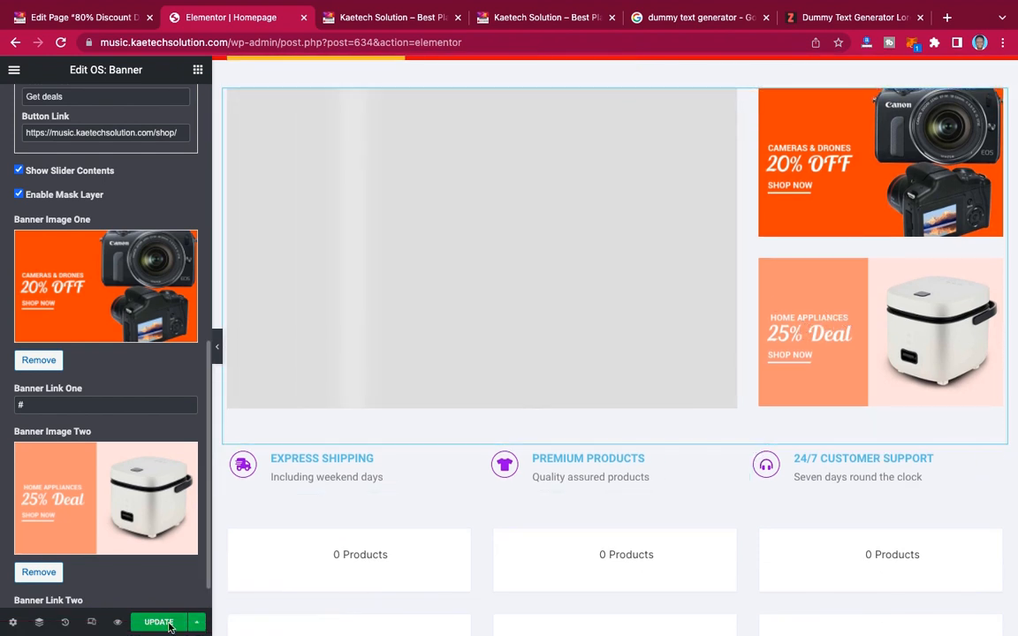
left_click(167, 630)
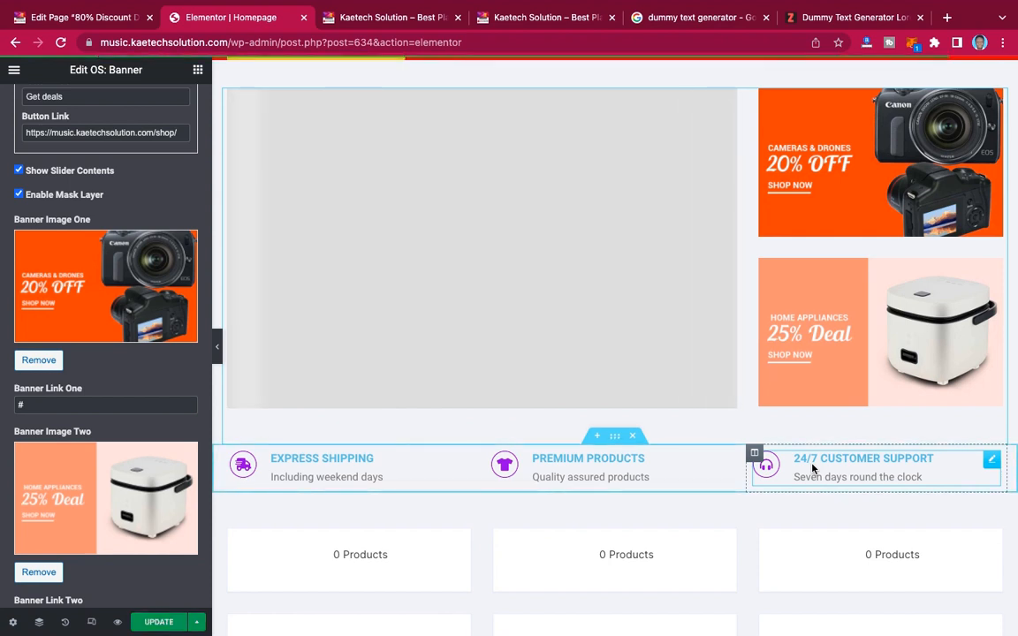
scroll(812, 468, "down", 3)
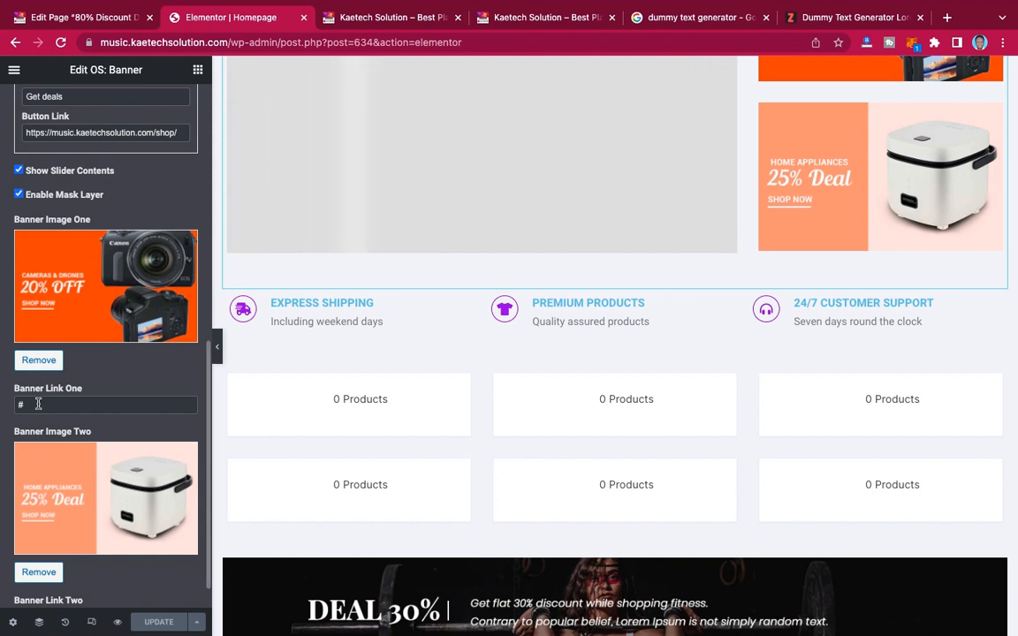
left_click_drag(32, 404, 1, 407)
type("https://music.kaetechsolution.com/shop/")
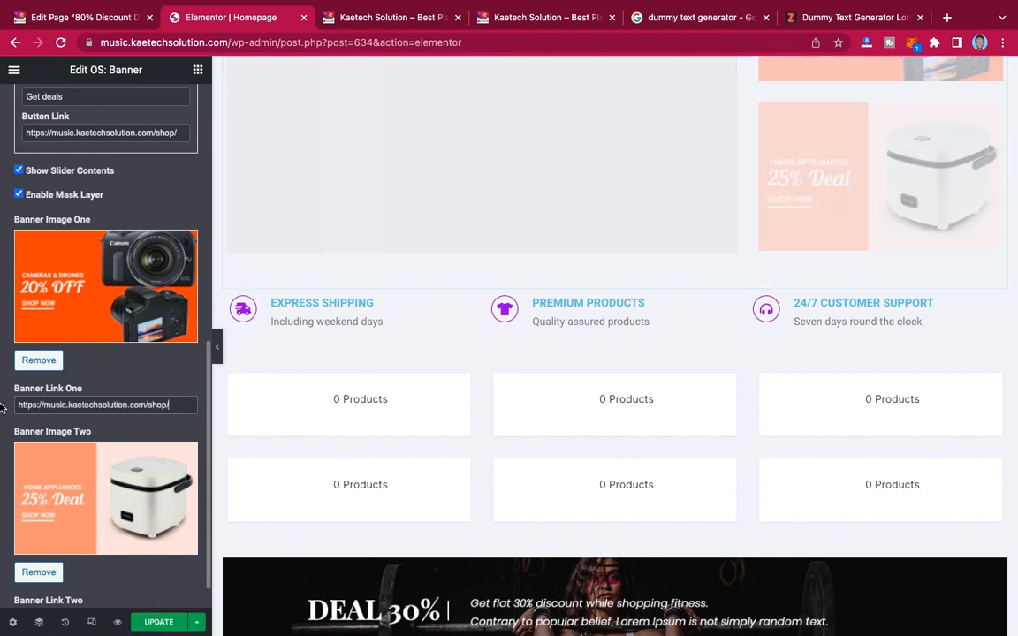
scroll(105, 393, "down", 1)
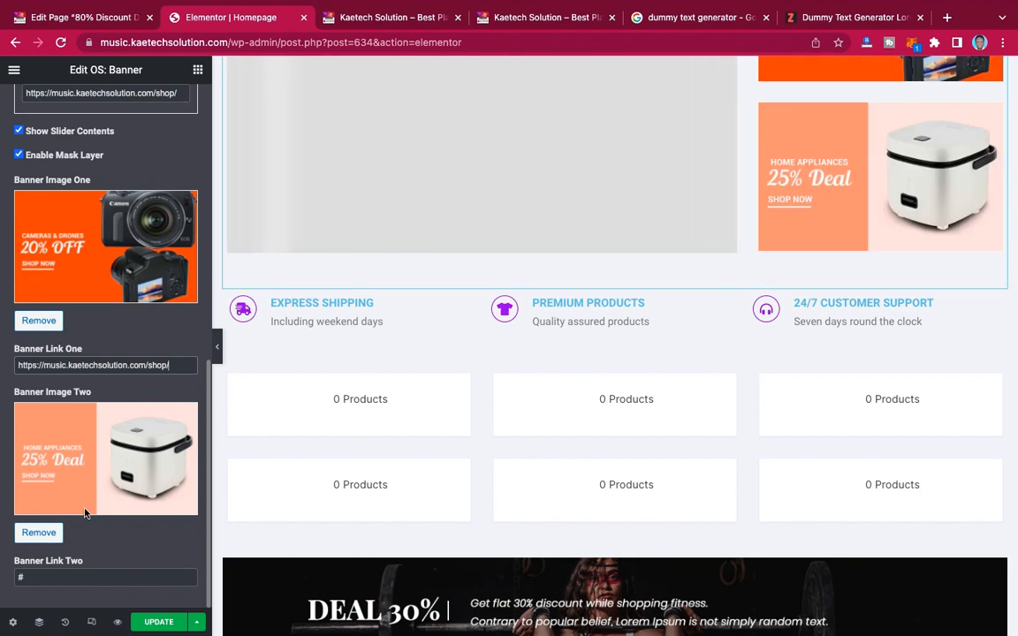
left_click_drag(32, 582, 0, 583)
type("https://music.kaetechsolution.com/shop/")
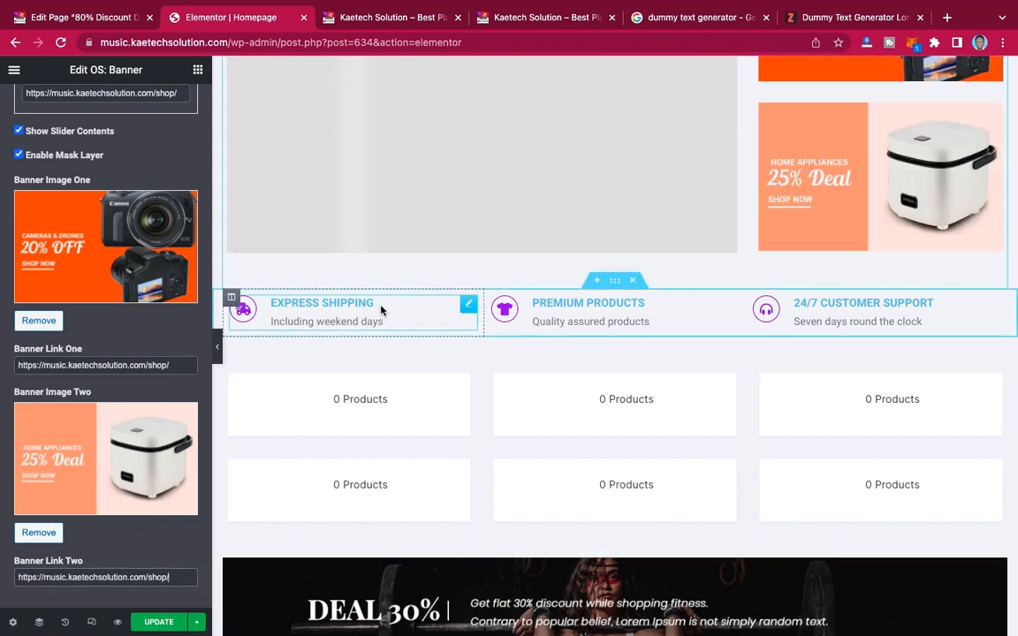
- Change the primary icon color of the Express Shipping icon box to orange #E16C21
left_click(468, 306)
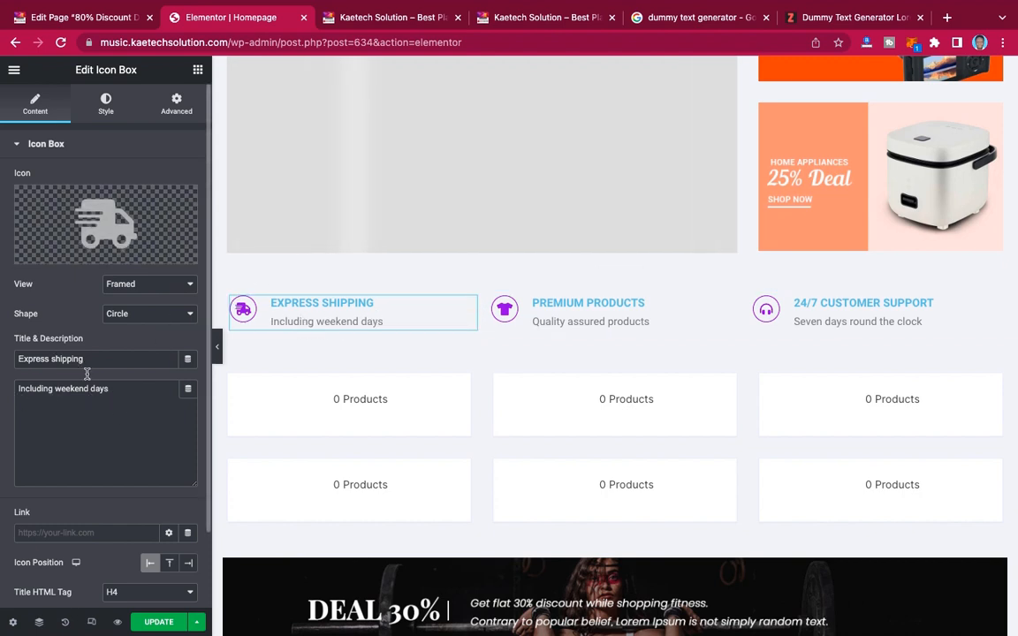
left_click(106, 109)
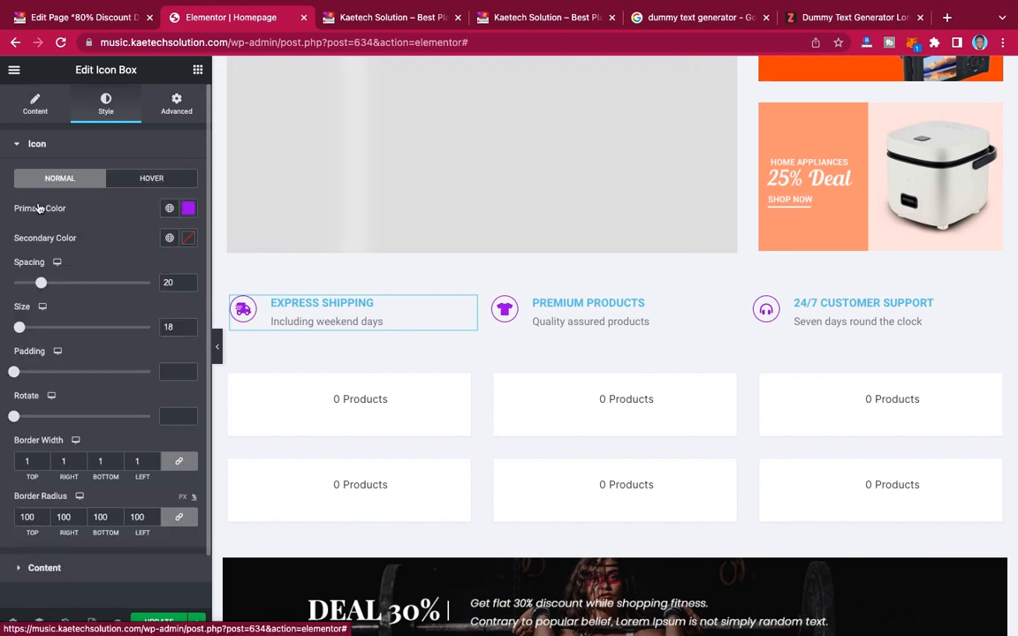
left_click(187, 210)
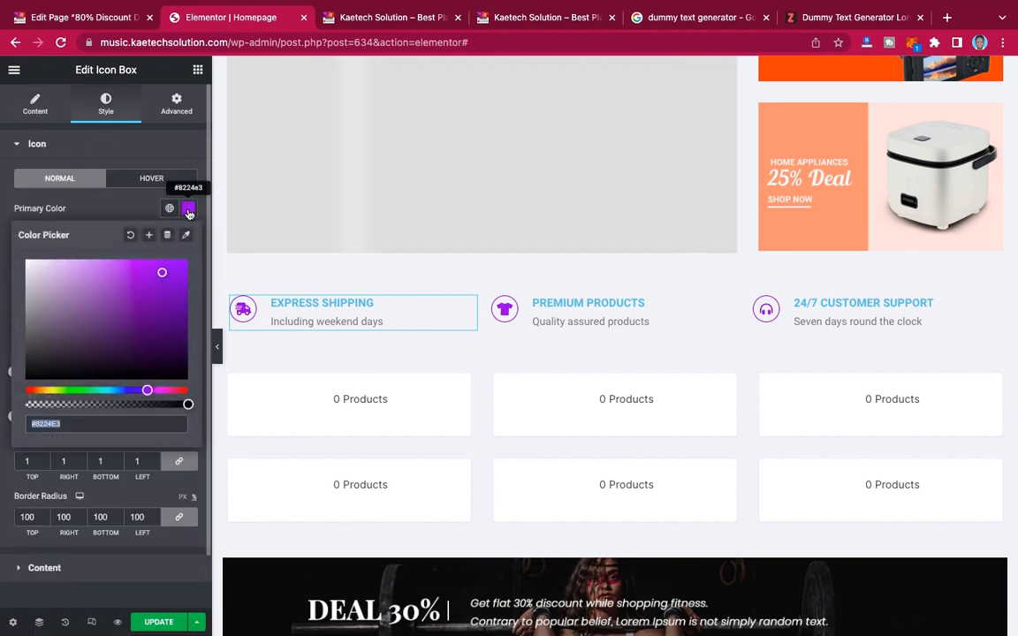
left_click(35, 391)
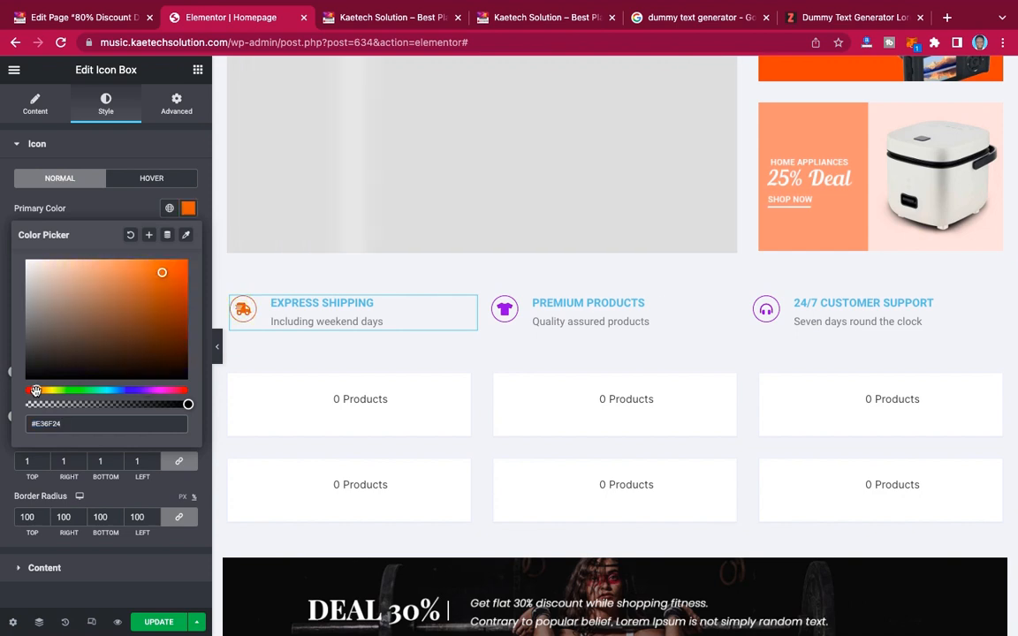
left_click(163, 274)
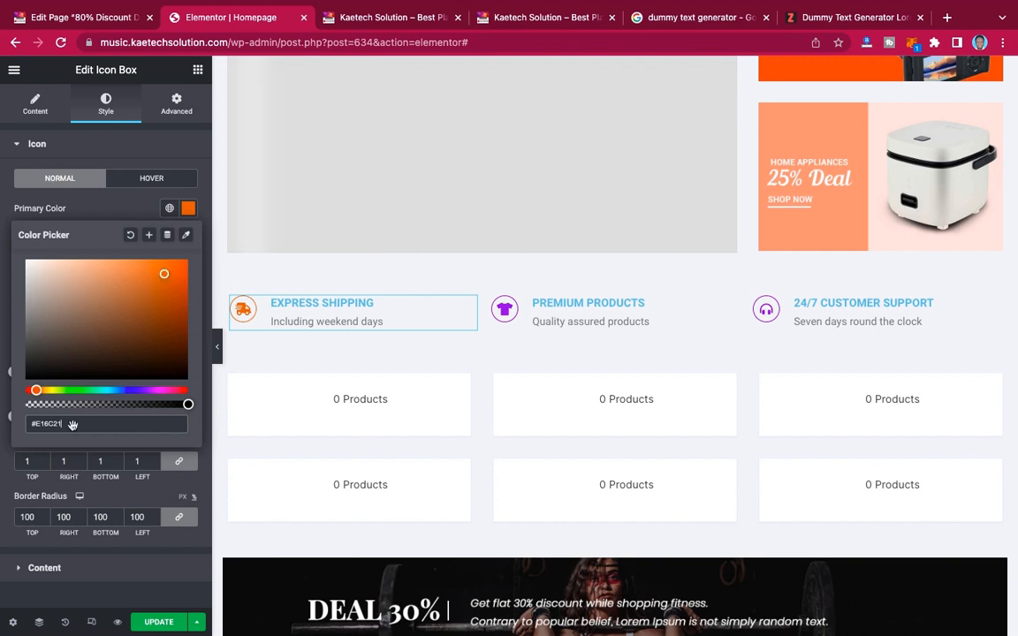
left_click(114, 212)
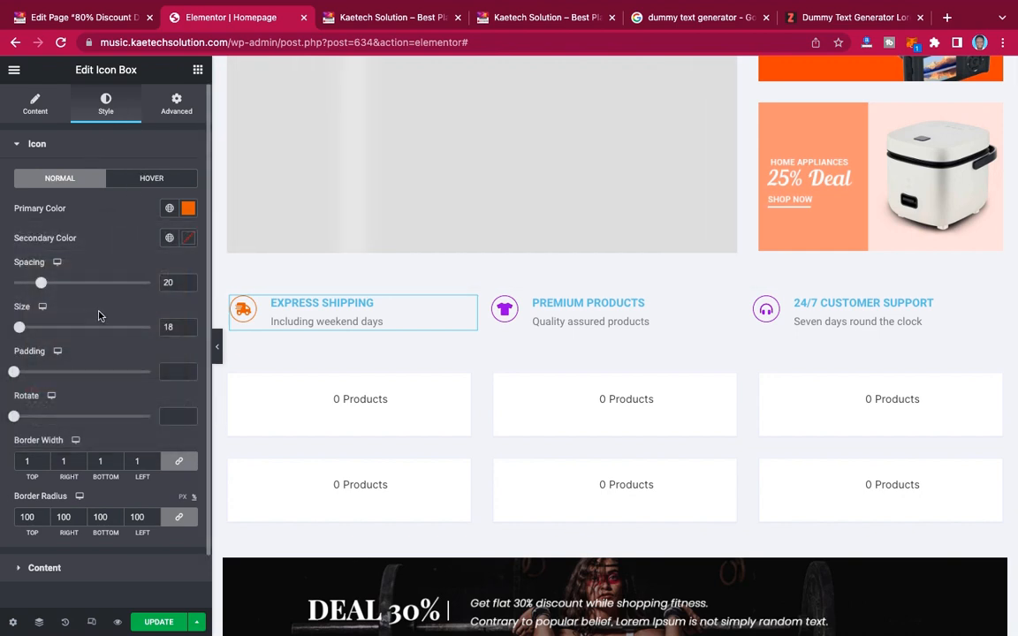
- Set the title color of the Express Shipping icon box to black #000000
scroll(100, 315, "down", 2)
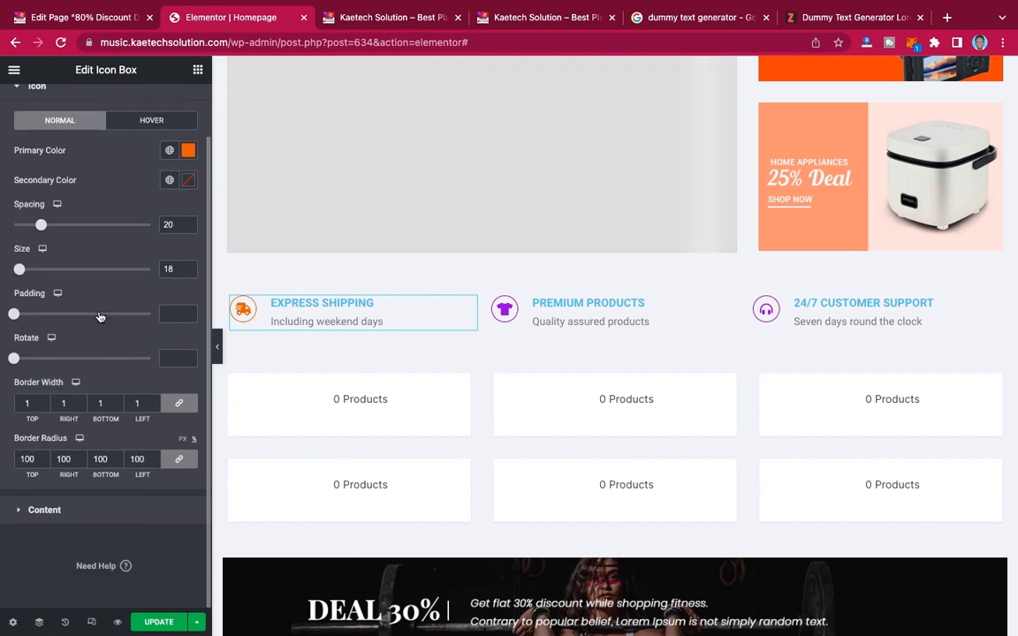
left_click(57, 512)
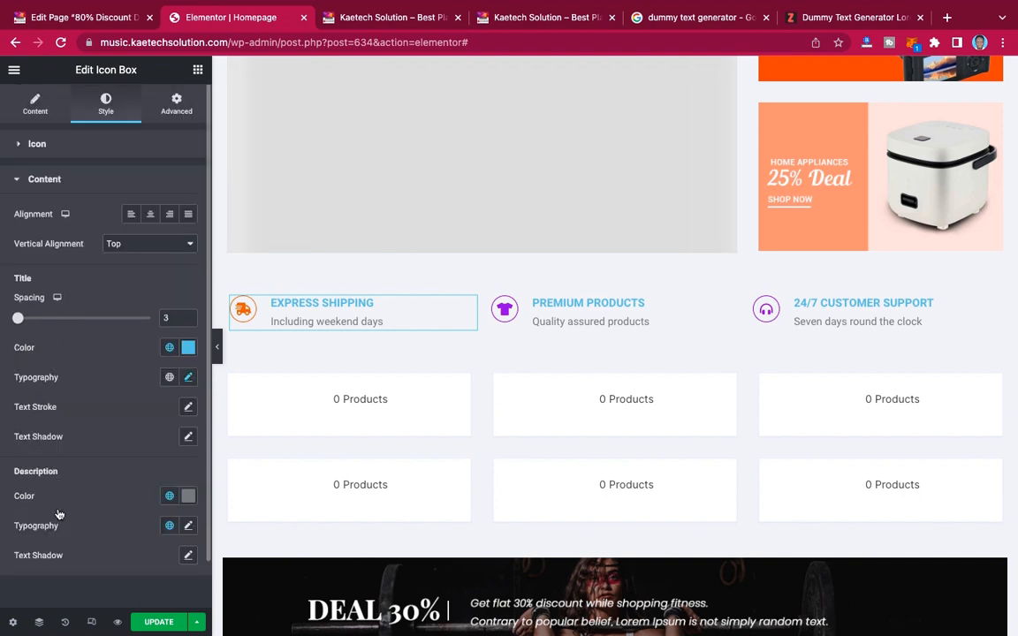
left_click(189, 349)
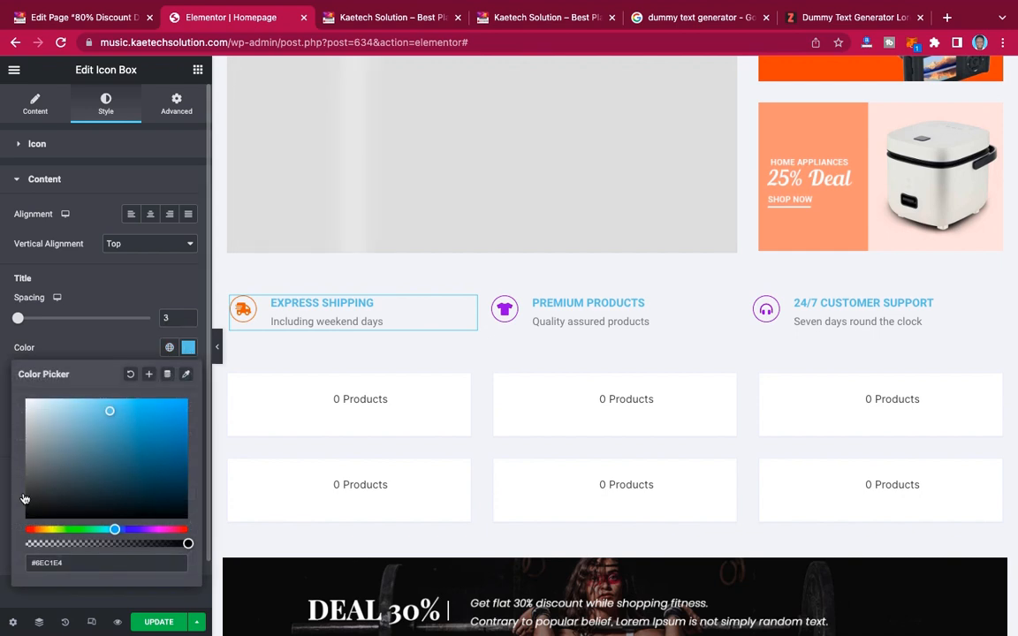
left_click_drag(11, 530, 14, 535)
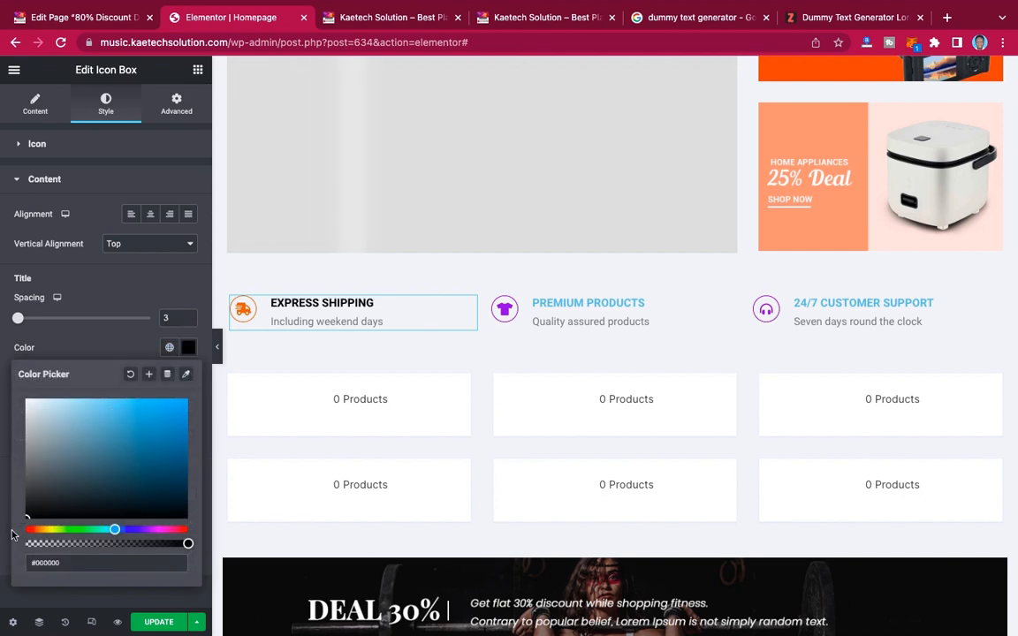
left_click(106, 343)
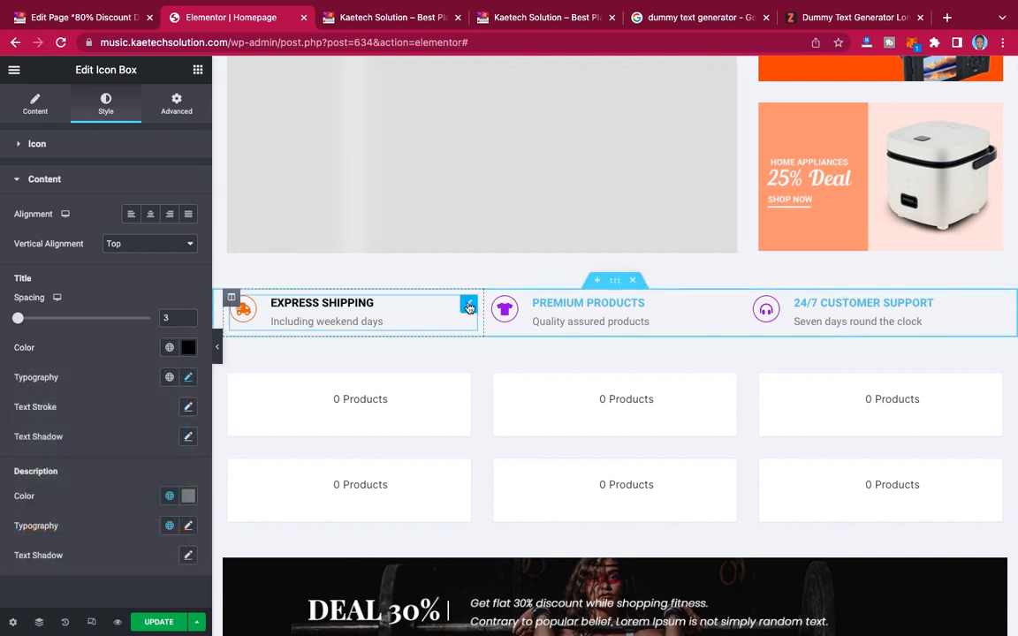
- Copy the Express Shipping icon box's style onto the Premium Products and 24/7 Customer Support icon boxes
right_click(469, 306)
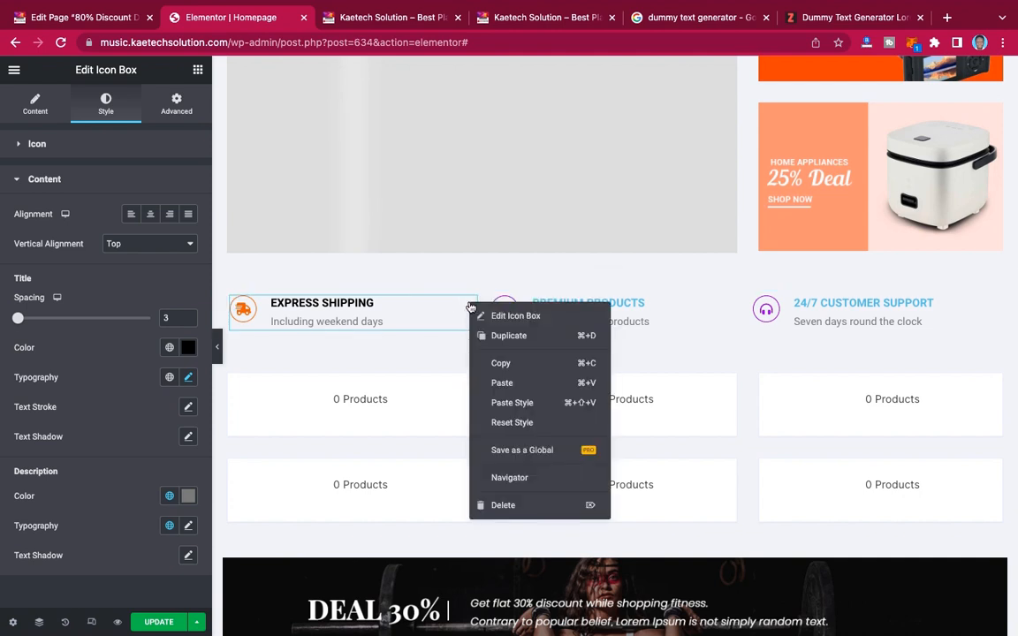
left_click(505, 364)
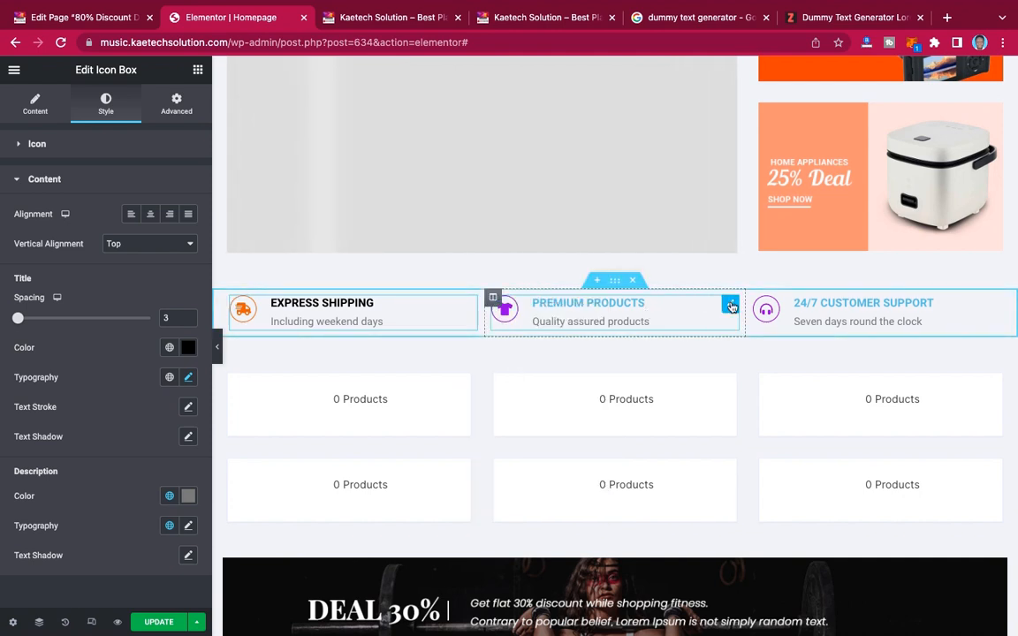
right_click(730, 305)
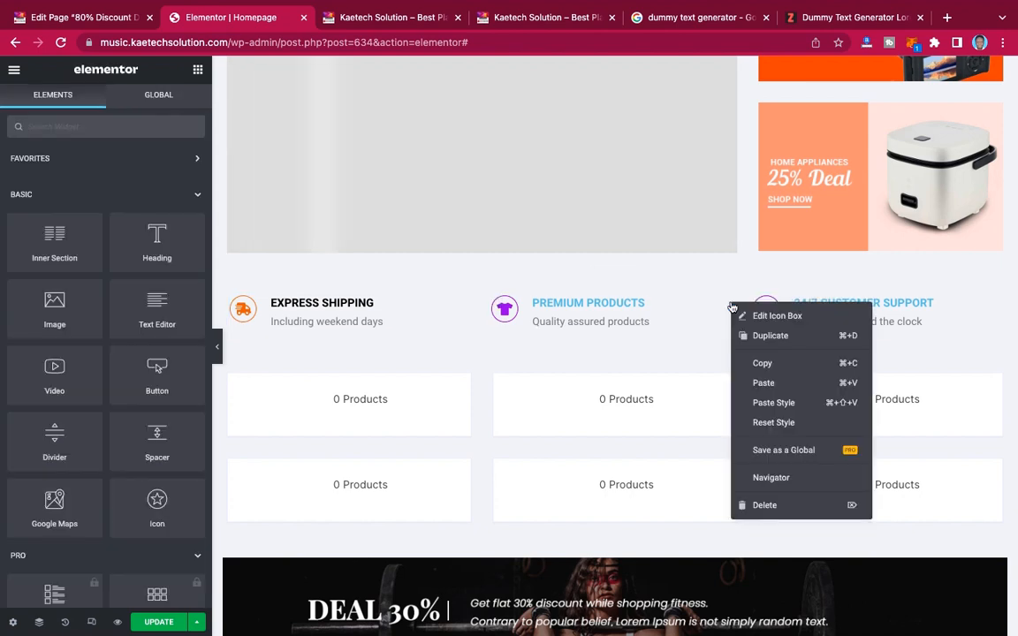
left_click(768, 400)
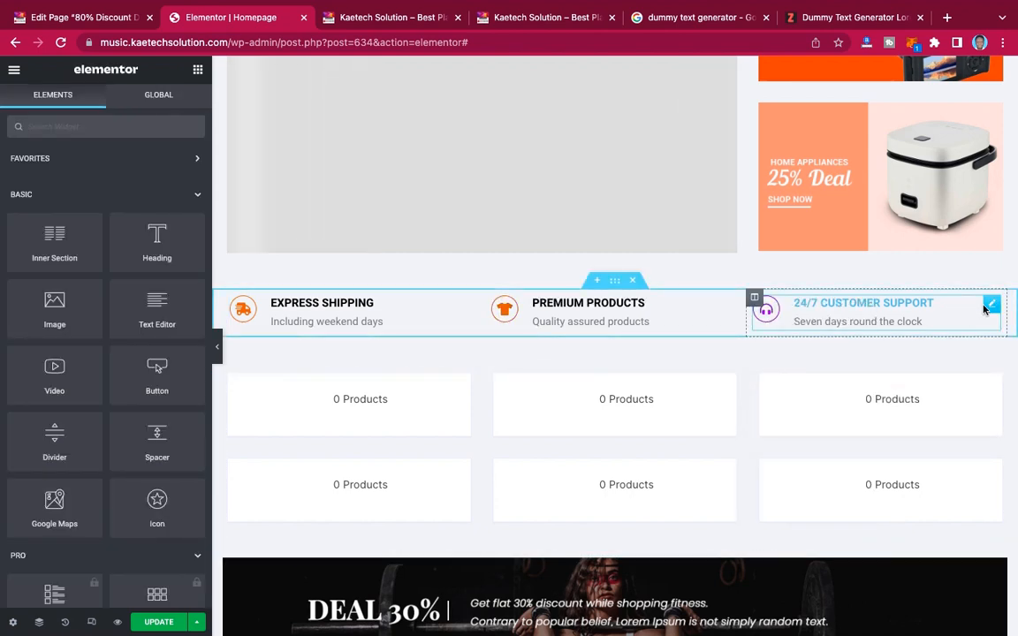
right_click(990, 306)
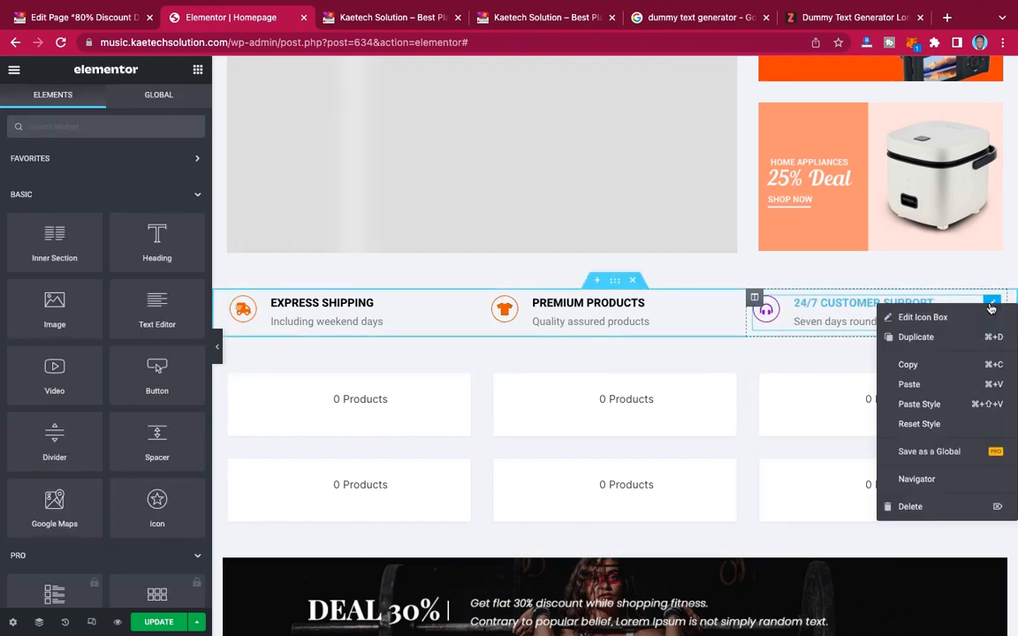
left_click(932, 404)
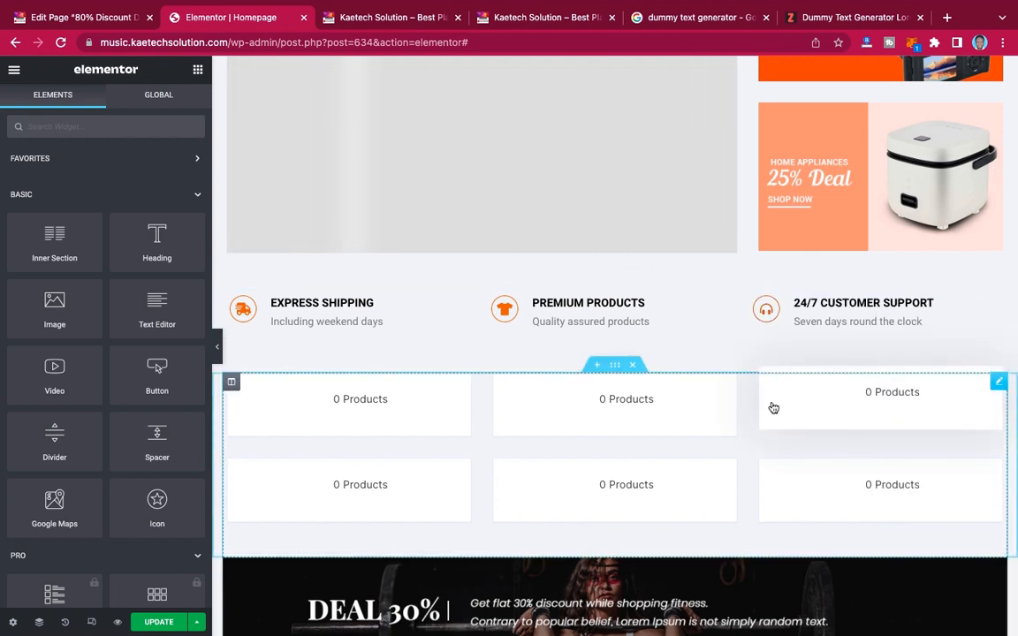
- Enable Computers & Laptops, Mobile & Tablets, Tv and Watches in the Featured Product Categories widget below the icon boxes
scroll(772, 406, "down", 1)
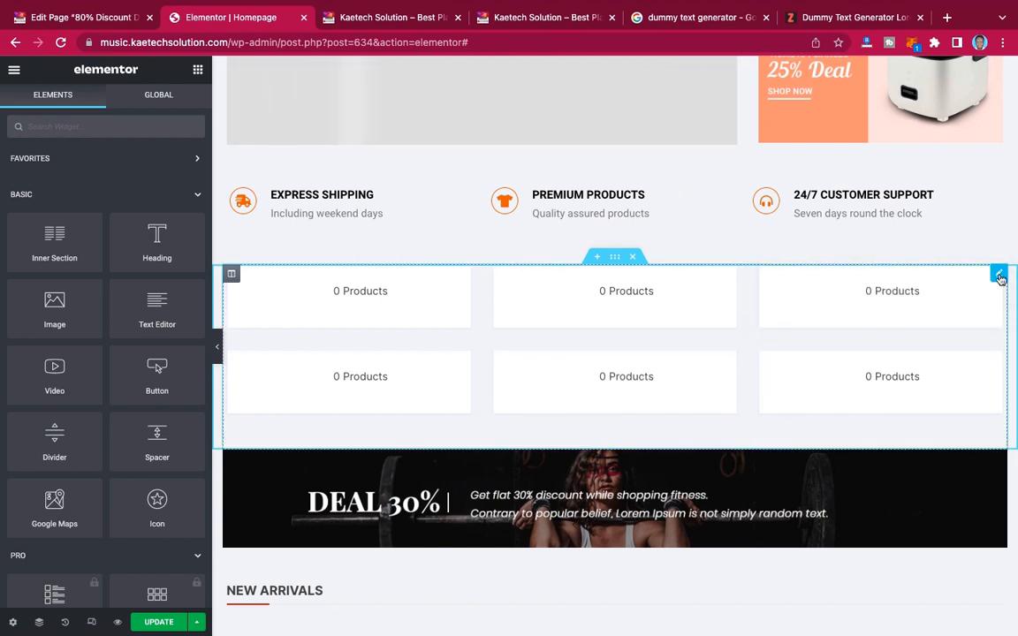
left_click(999, 276)
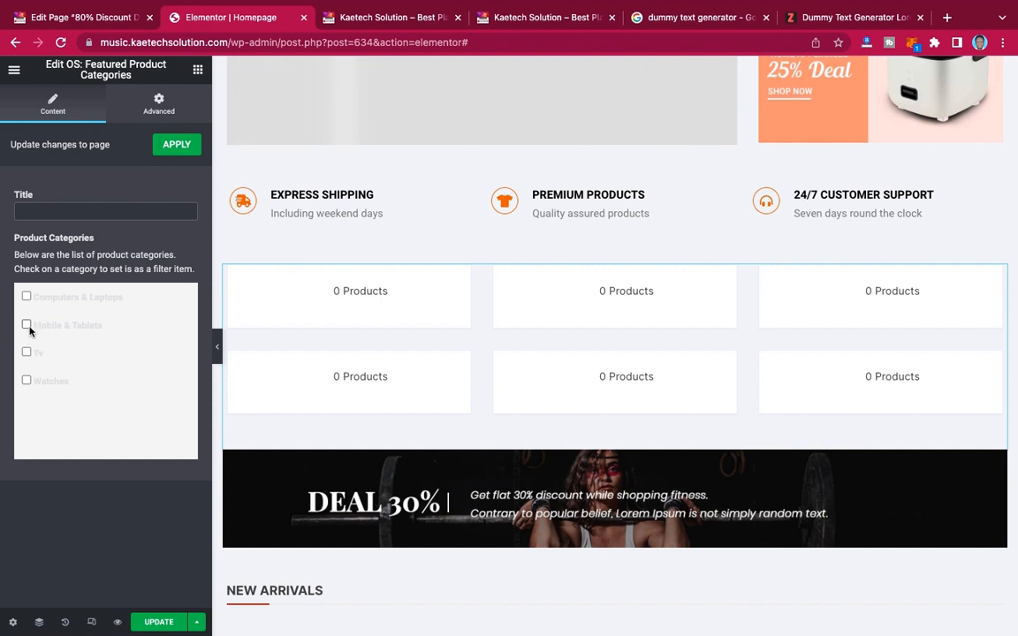
left_click(26, 296)
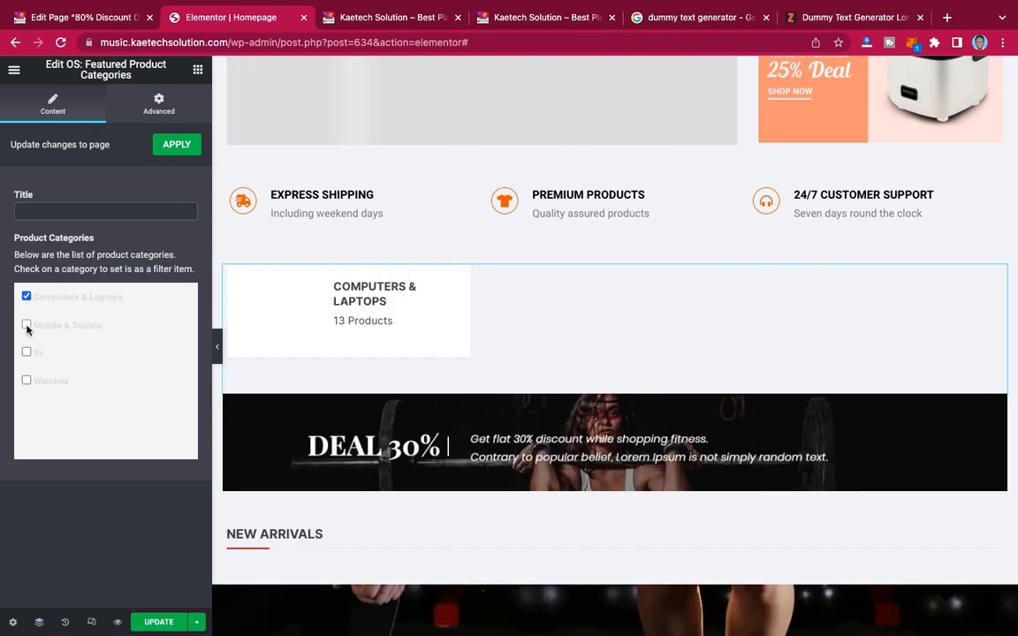
left_click(27, 324)
left_click(27, 353)
left_click(26, 380)
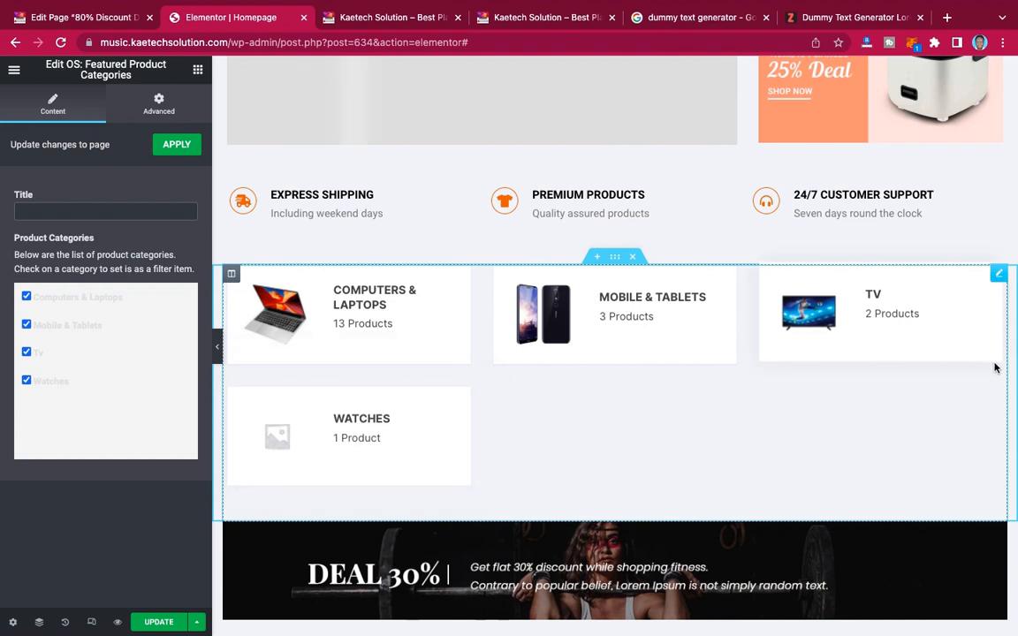
- In the WordPress admin, open the Table lamp fancy product for editing from the list of all products
left_click(99, 18)
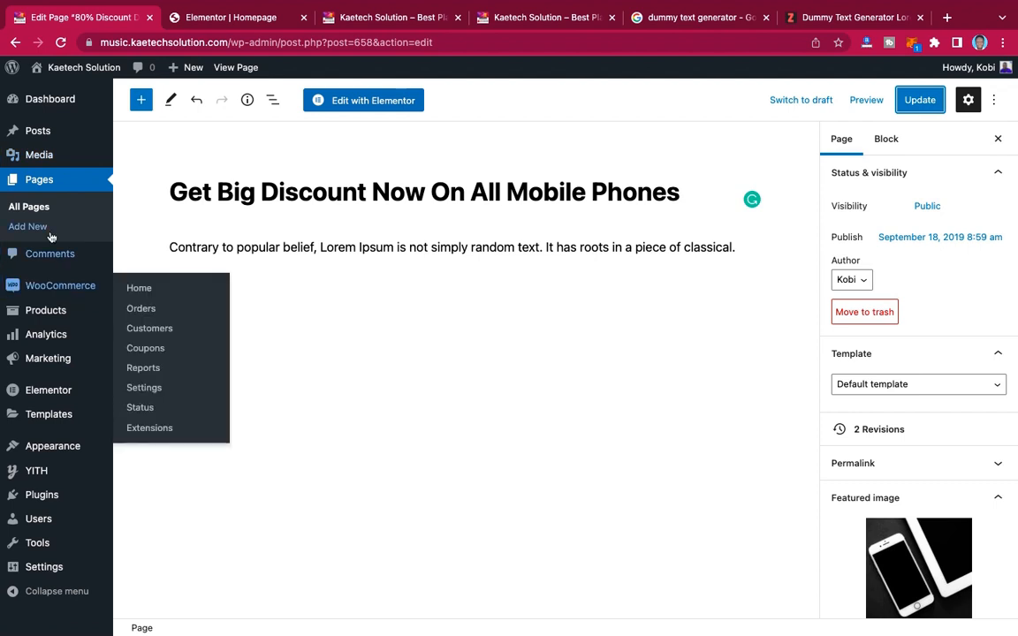
mouse_move(45, 316)
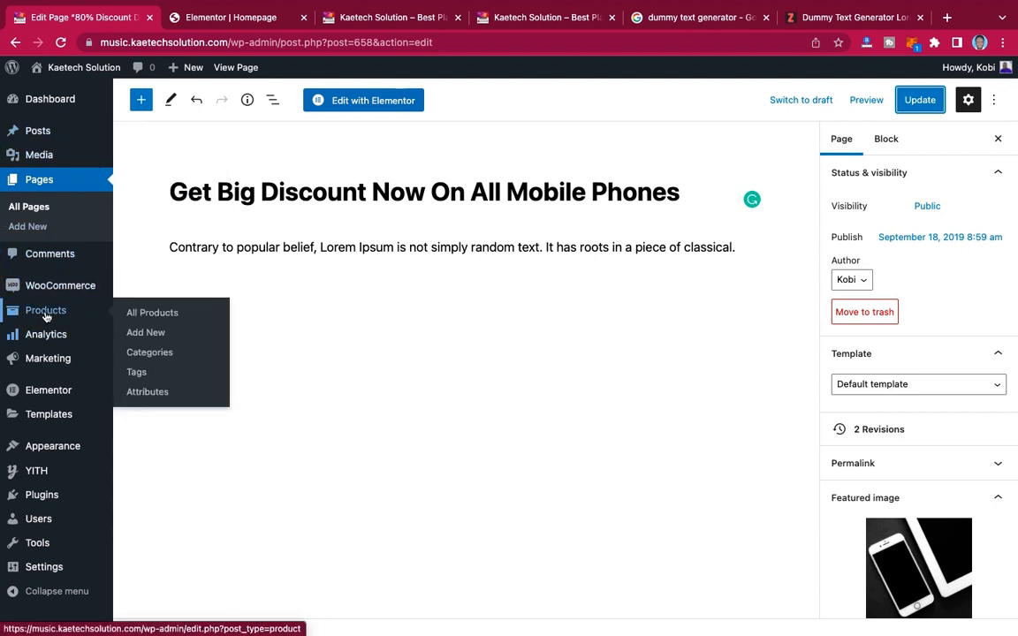
left_click(184, 313)
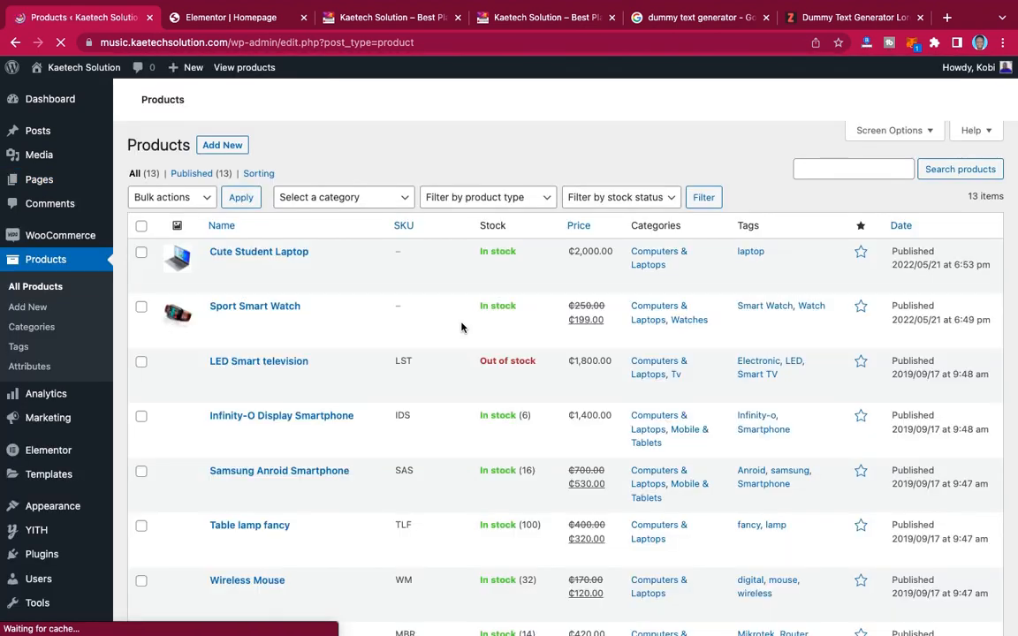
scroll(337, 304, "down", 2)
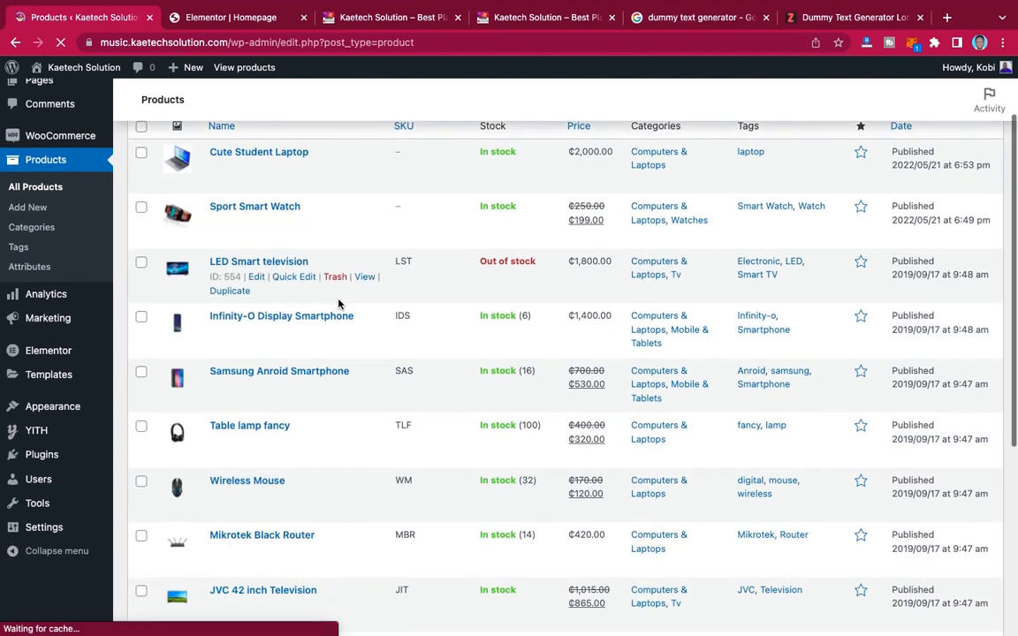
scroll(338, 304, "down", 3)
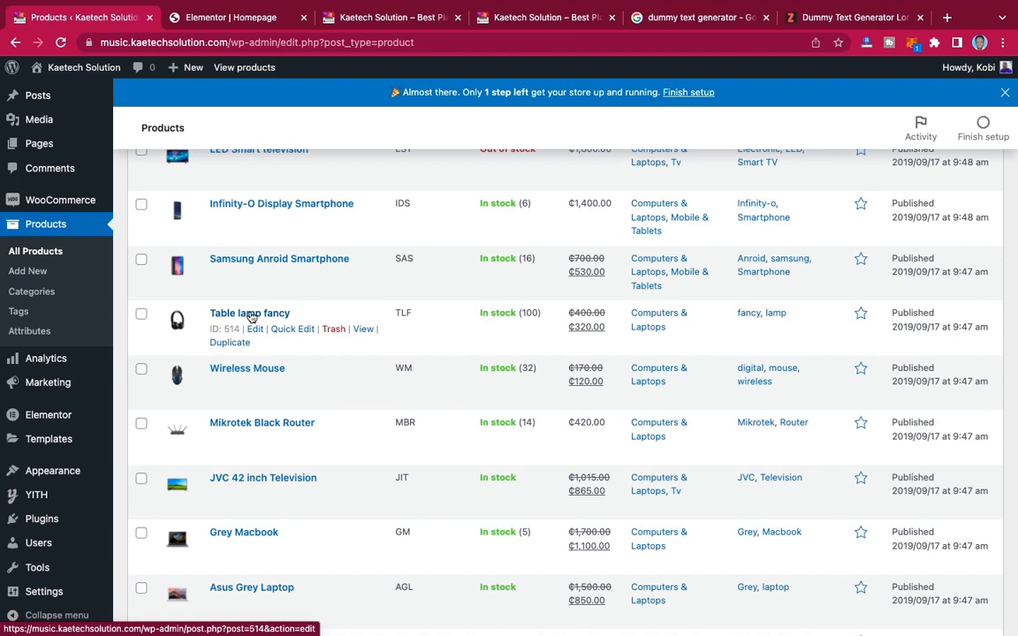
left_click(251, 315)
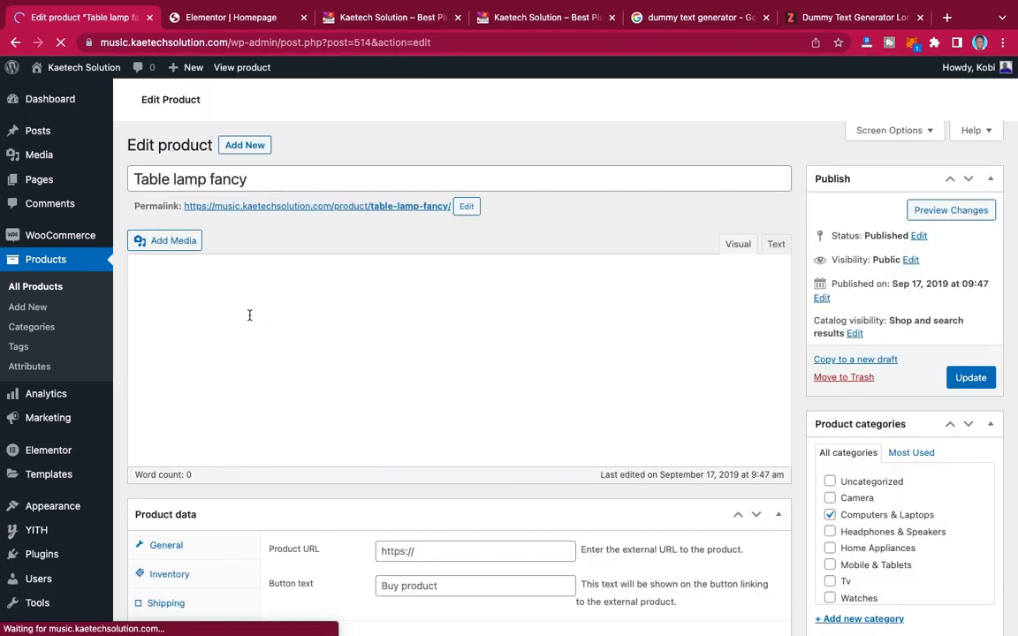
- Move the Table lamp fancy product from Computers & Laptops to the Headphones & Speakers category and update it
scroll(860, 432, "down", 5)
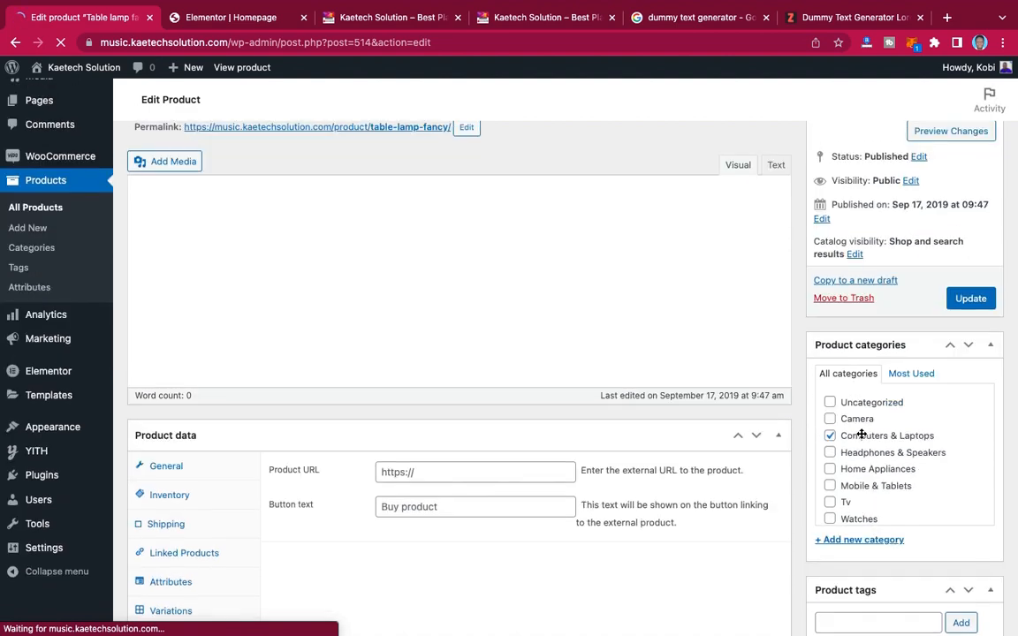
left_click(830, 319)
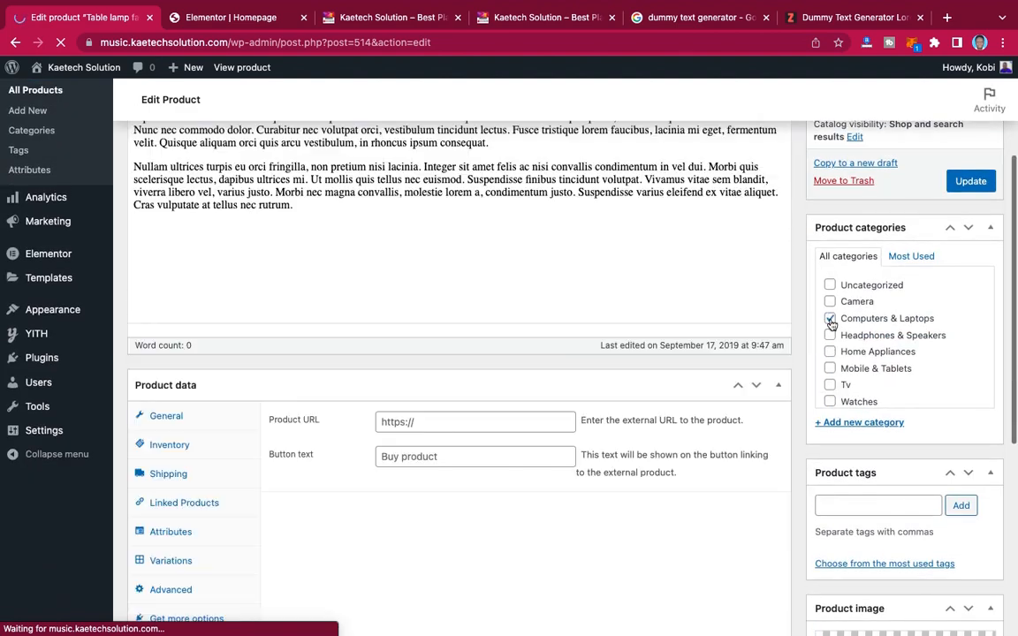
left_click(830, 323)
scroll(837, 344, "up", 5)
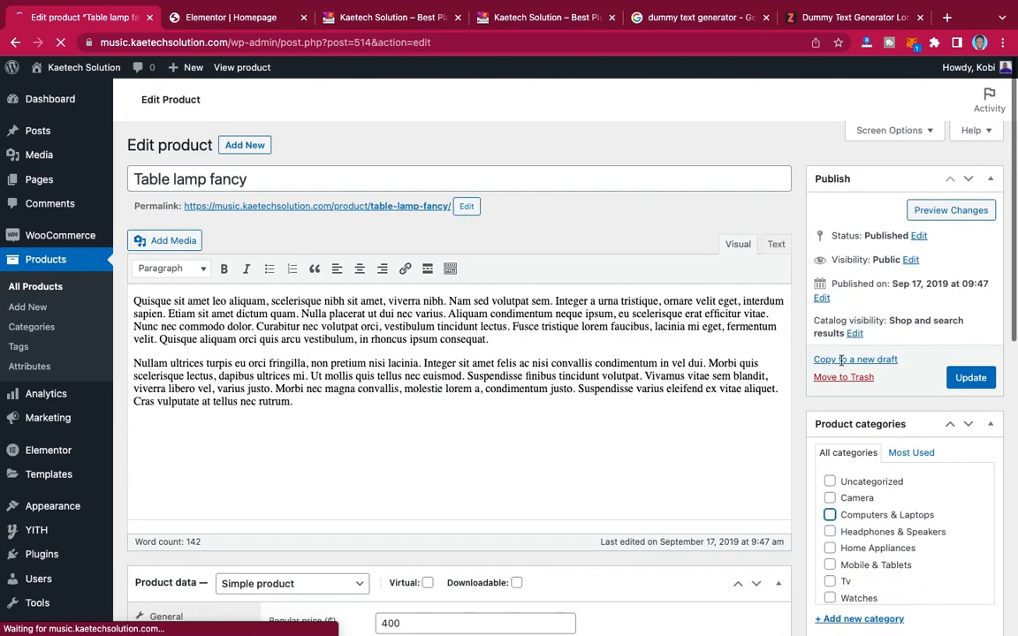
scroll(854, 400, "down", 5)
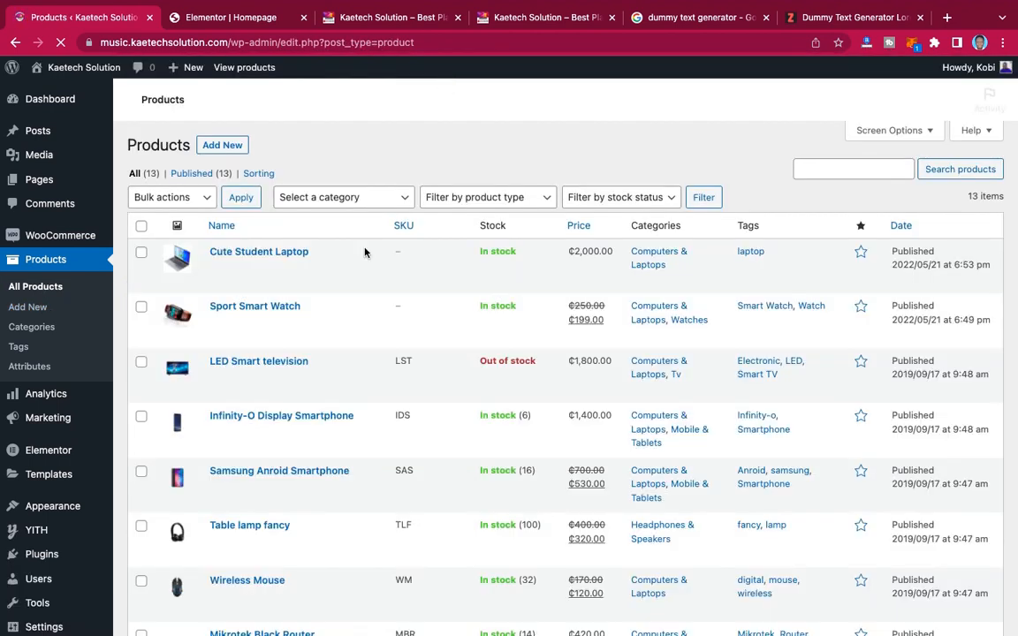
- Compare the categories assigned in the product list with those offered in the homepage's Featured Product Categories widget
scroll(335, 400, "down", 3)
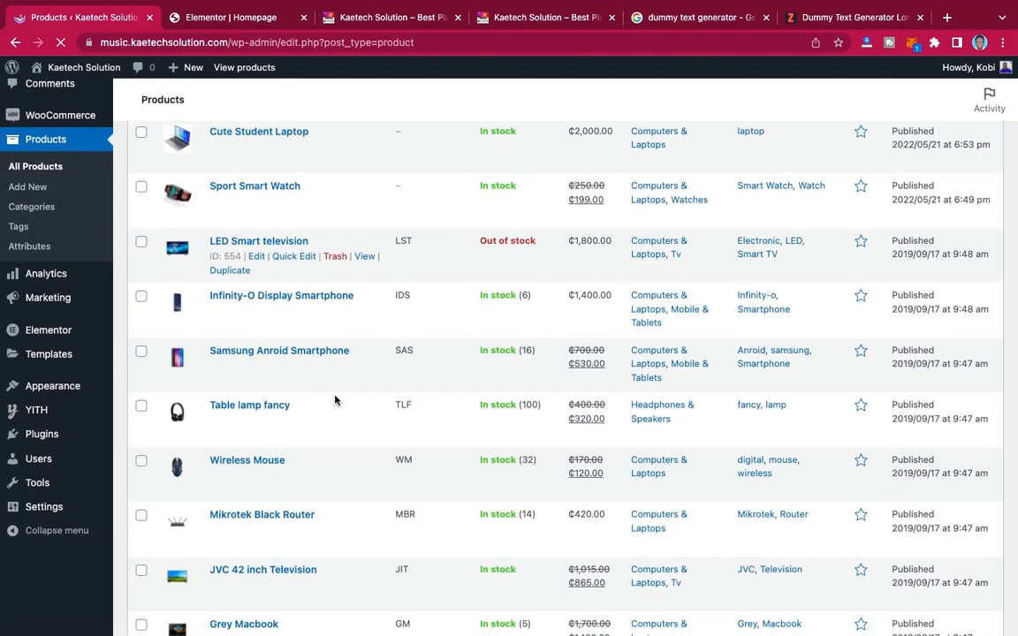
left_click(244, 15)
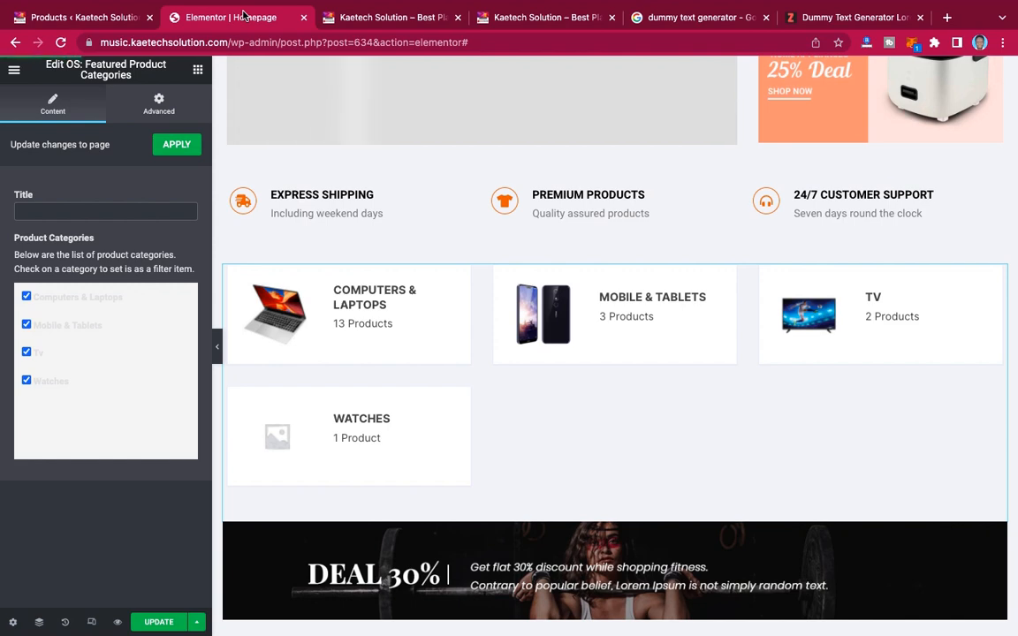
left_click(117, 22)
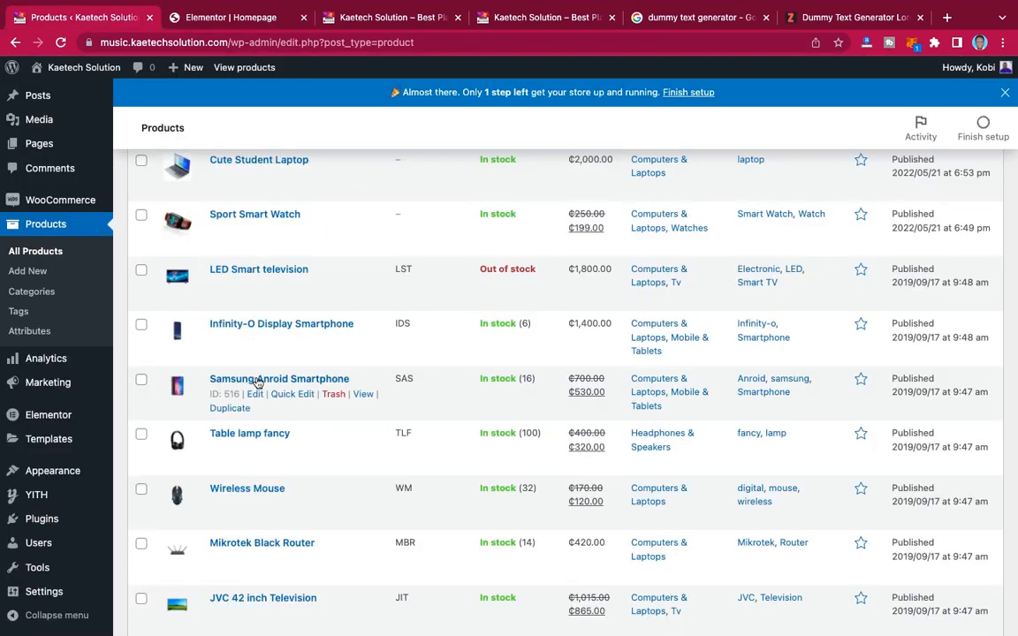
scroll(257, 382, "down", 1)
scroll(257, 382, "down", 6)
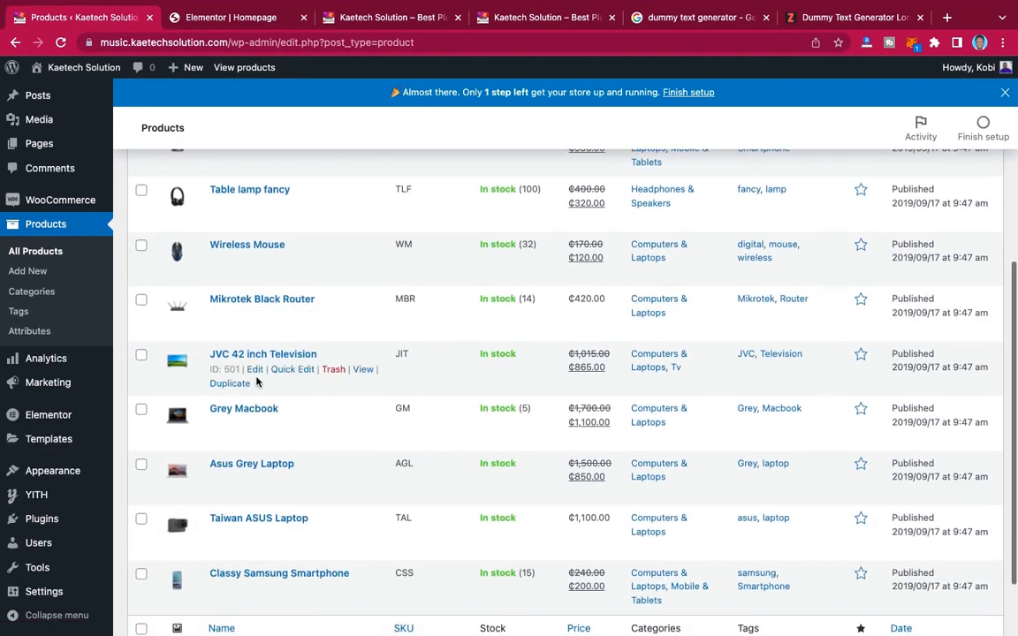
scroll(257, 382, "down", 1)
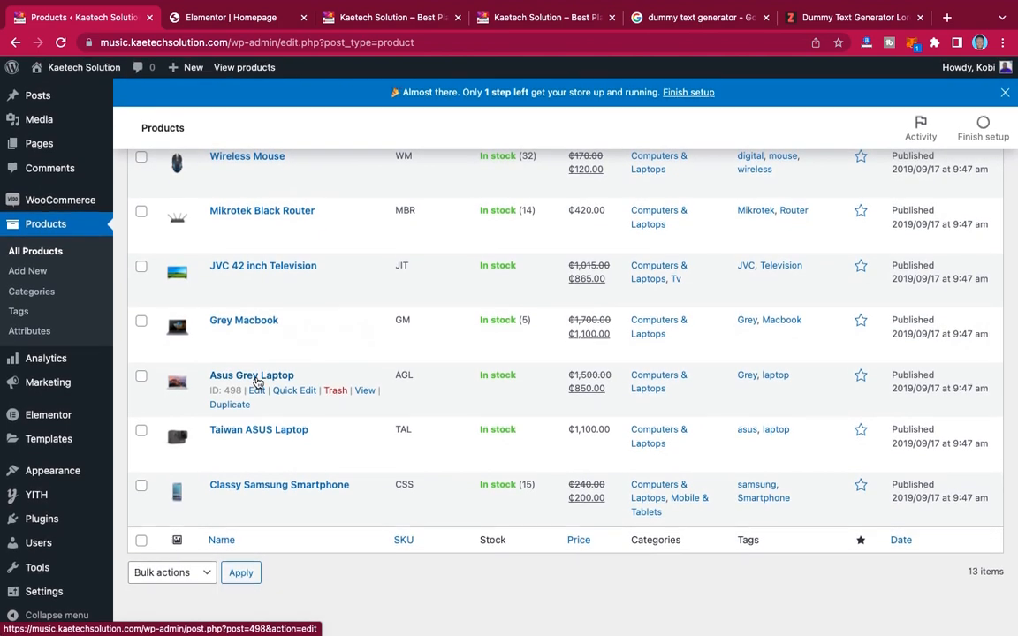
left_click(239, 19)
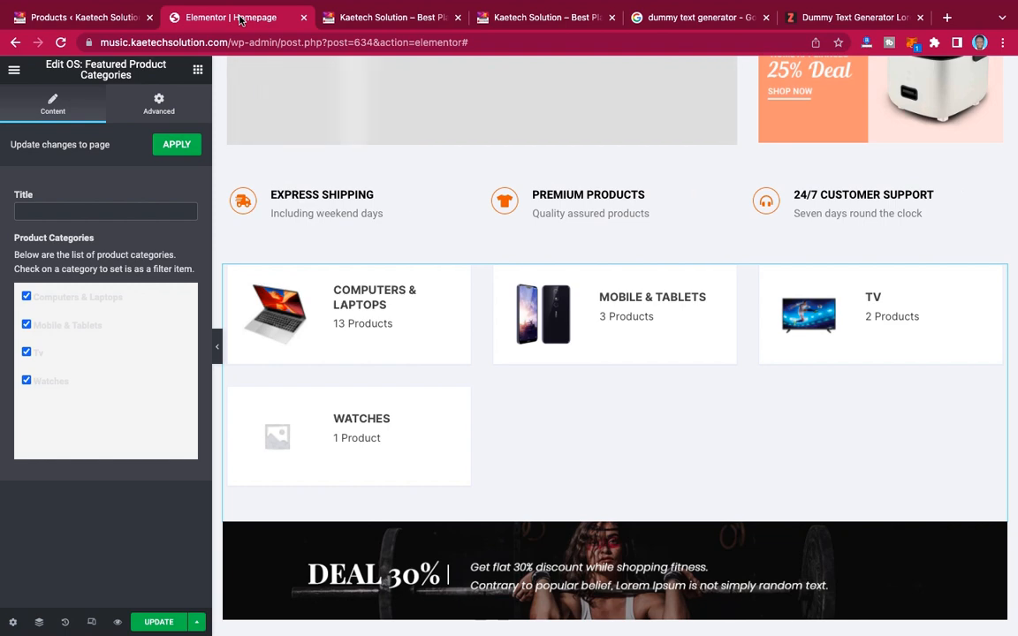
- Add the JVC 42 inch Television to the Home Appliances category through Quick Edit, update it and return to the Elementor homepage editor
left_click(114, 17)
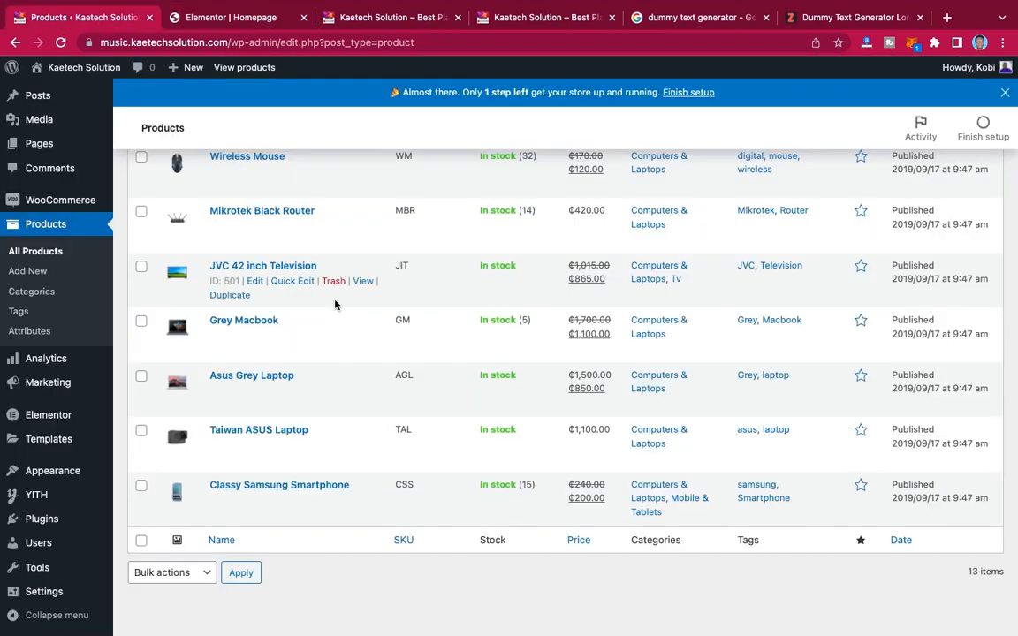
scroll(335, 304, "up", 3)
scroll(335, 305, "down", 1)
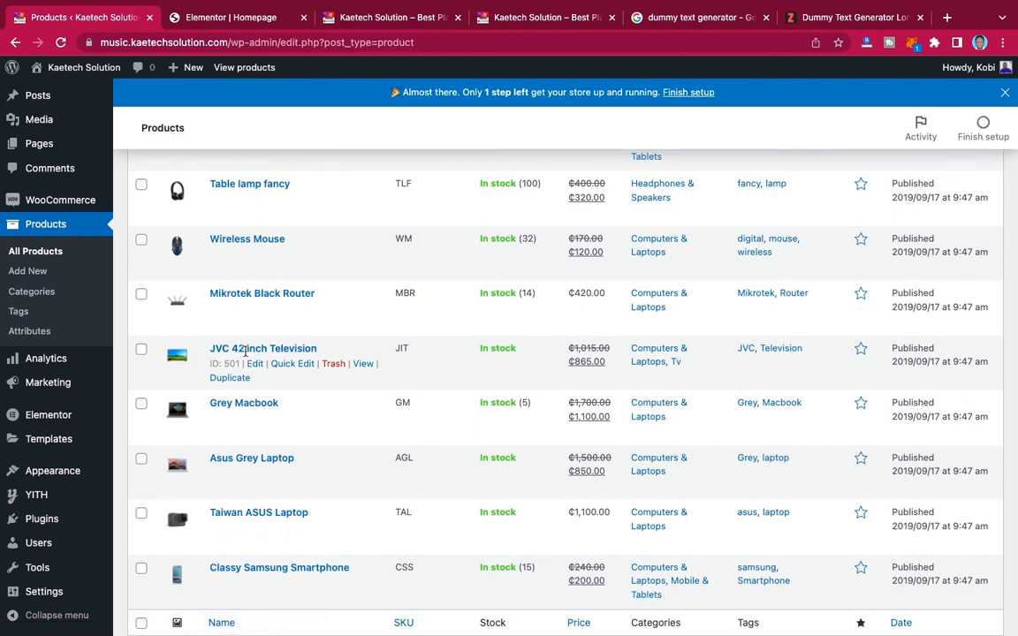
left_click(290, 363)
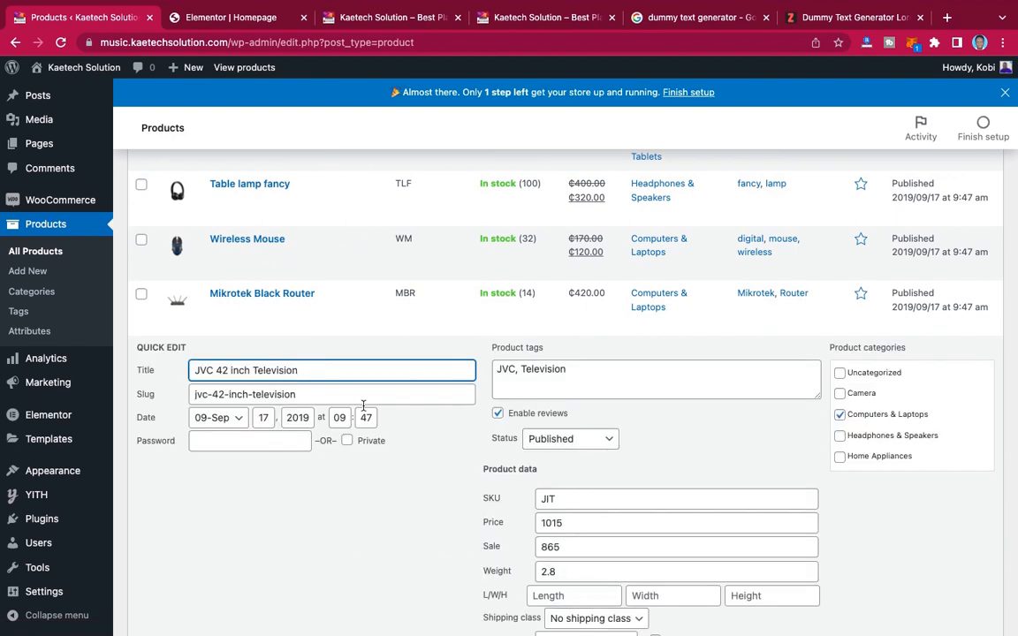
scroll(886, 426, "down", 3)
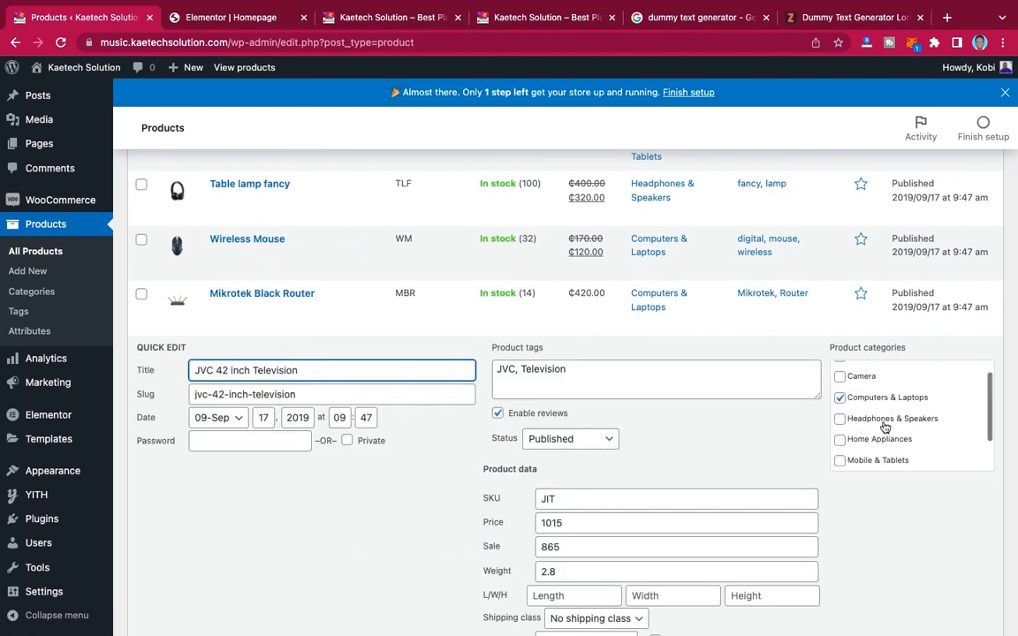
scroll(886, 427, "up", 3)
scroll(885, 427, "down", 2)
scroll(885, 428, "up", 1)
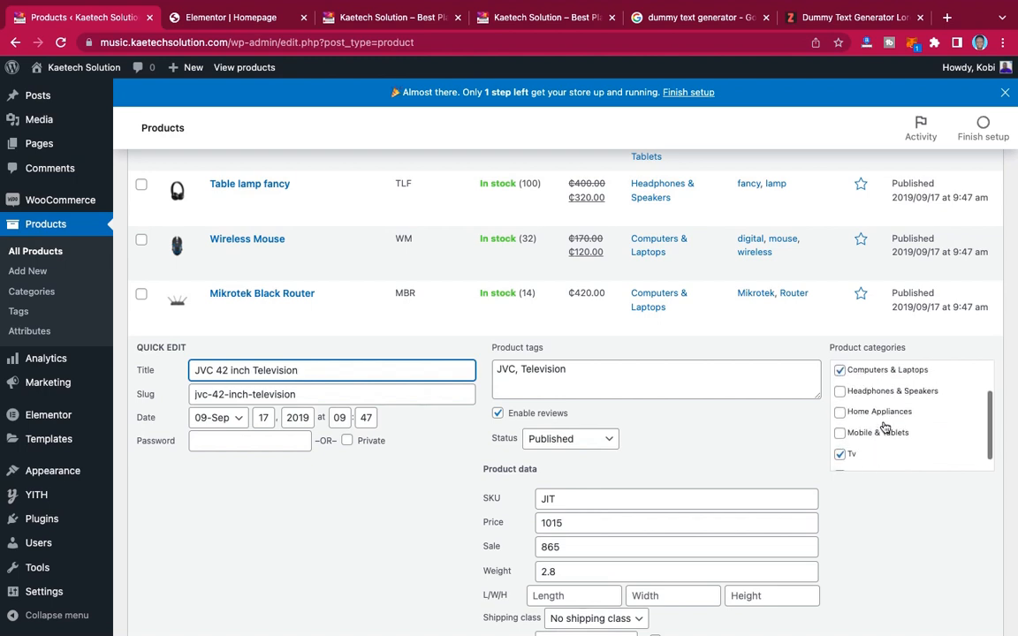
left_click(840, 413)
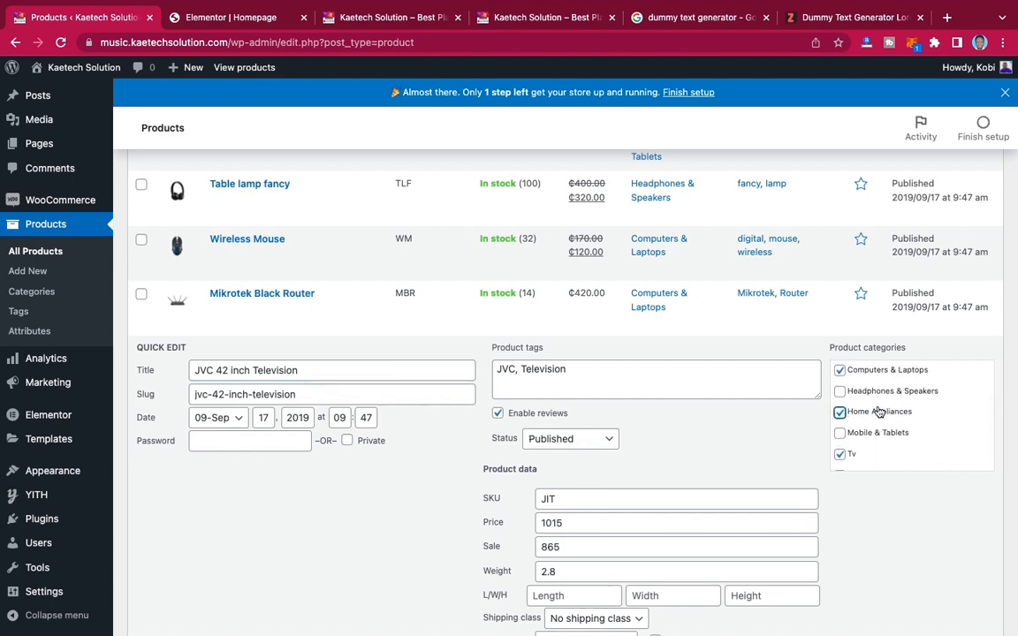
scroll(690, 437, "down", 3)
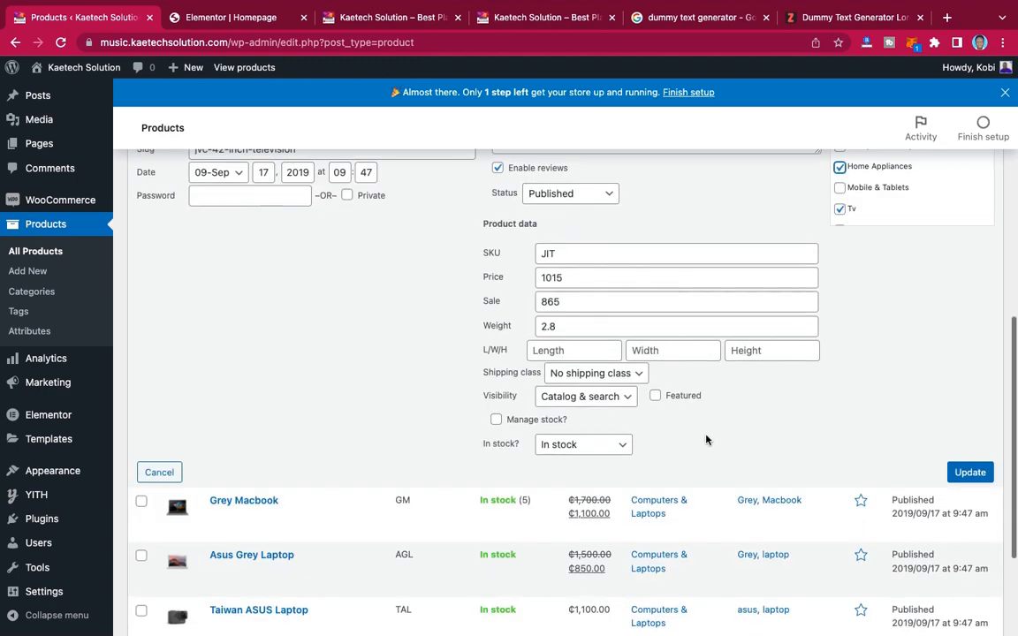
left_click(969, 473)
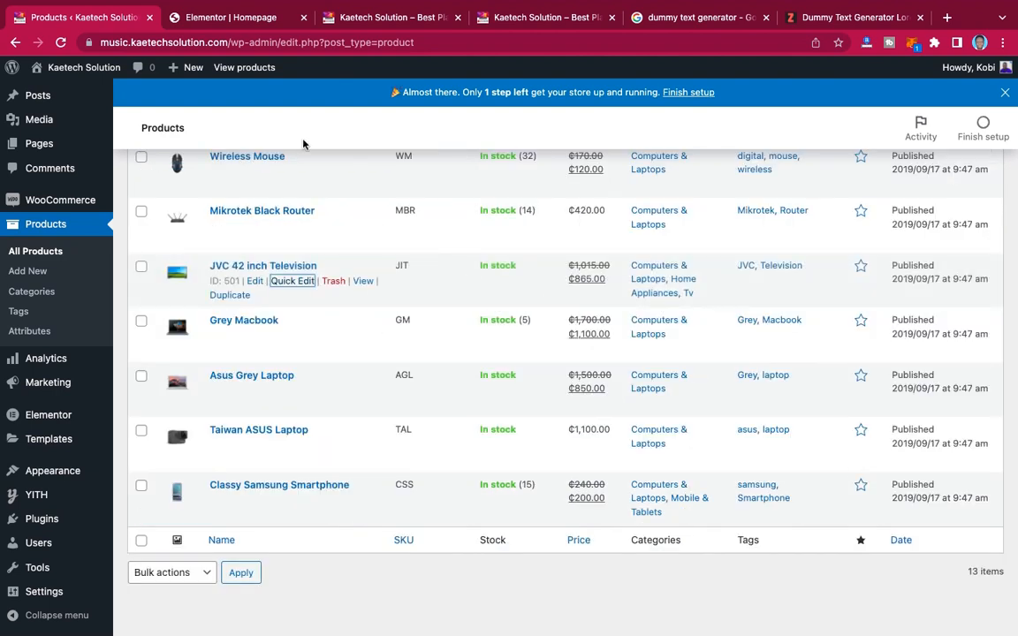
left_click(240, 19)
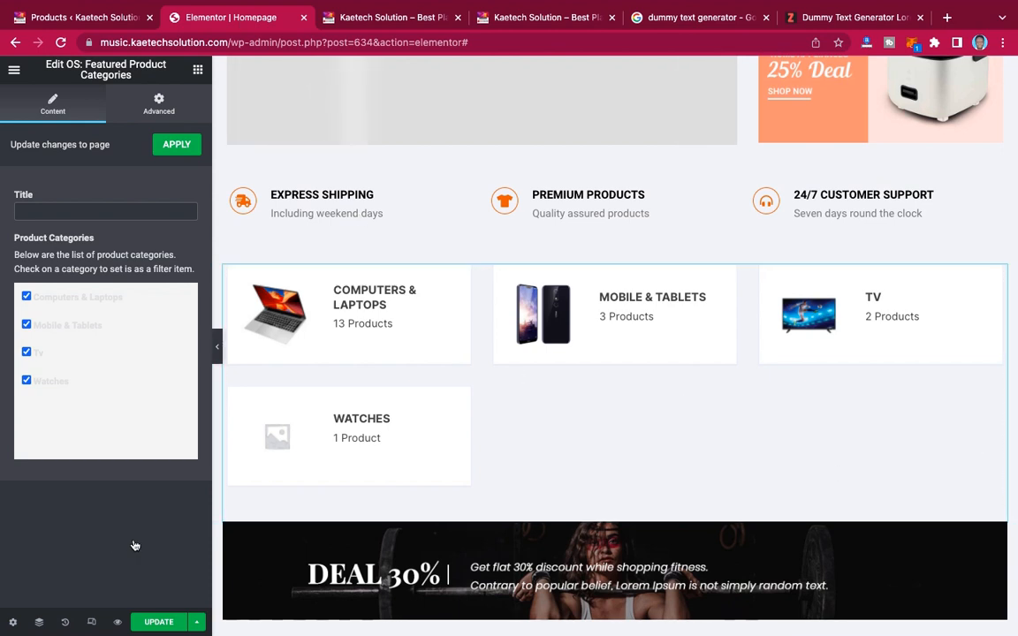
- Save the homepage changes and reload the Elementor editor
left_click(159, 623)
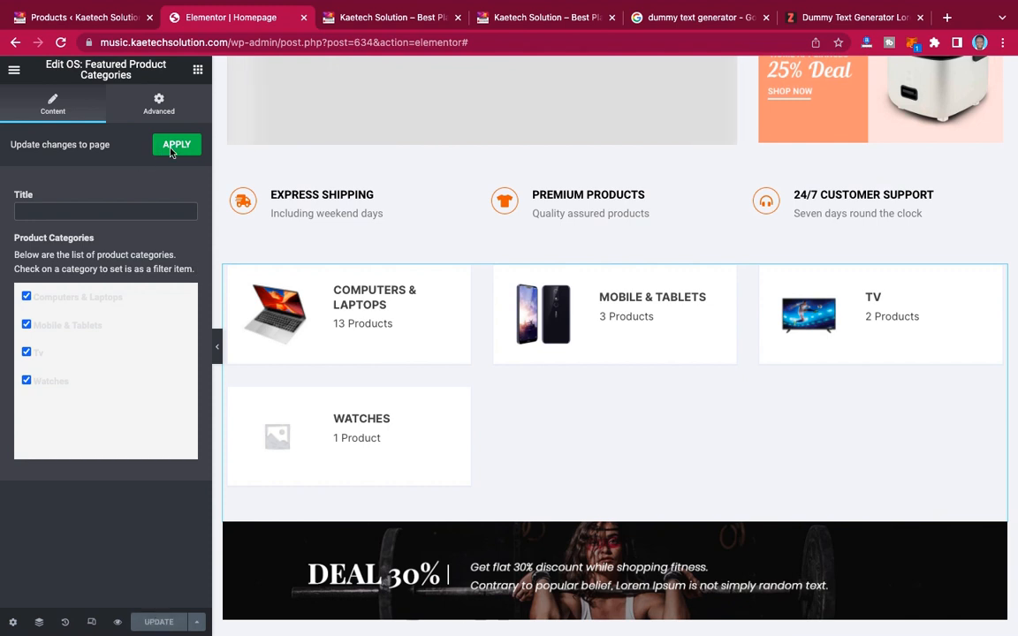
left_click(60, 43)
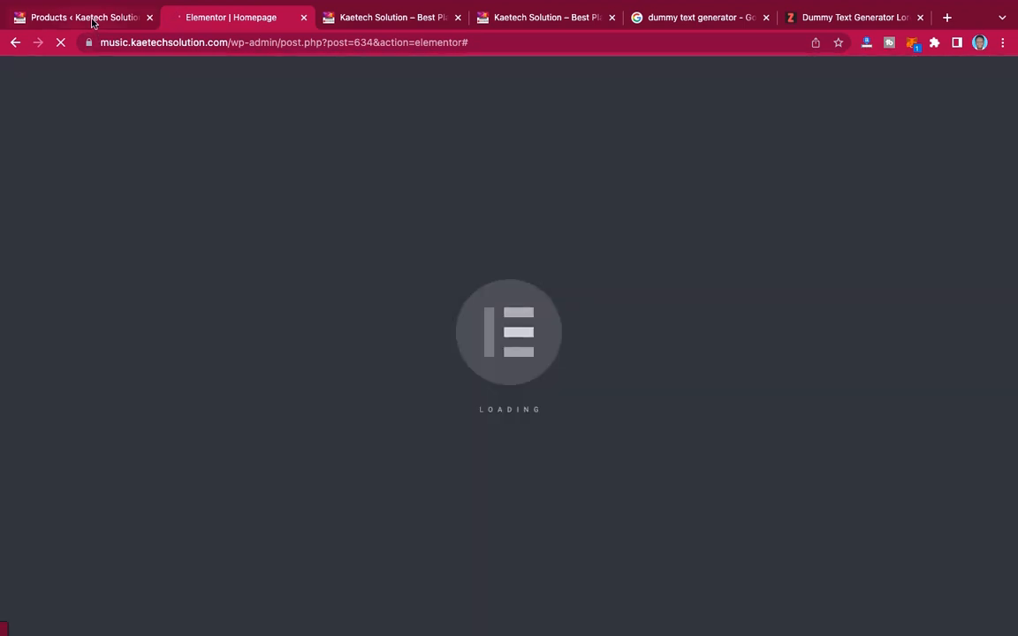
- In the WordPress admin, set watch.jpeg as the thumbnail of the Watches product category and update the category
left_click(88, 18)
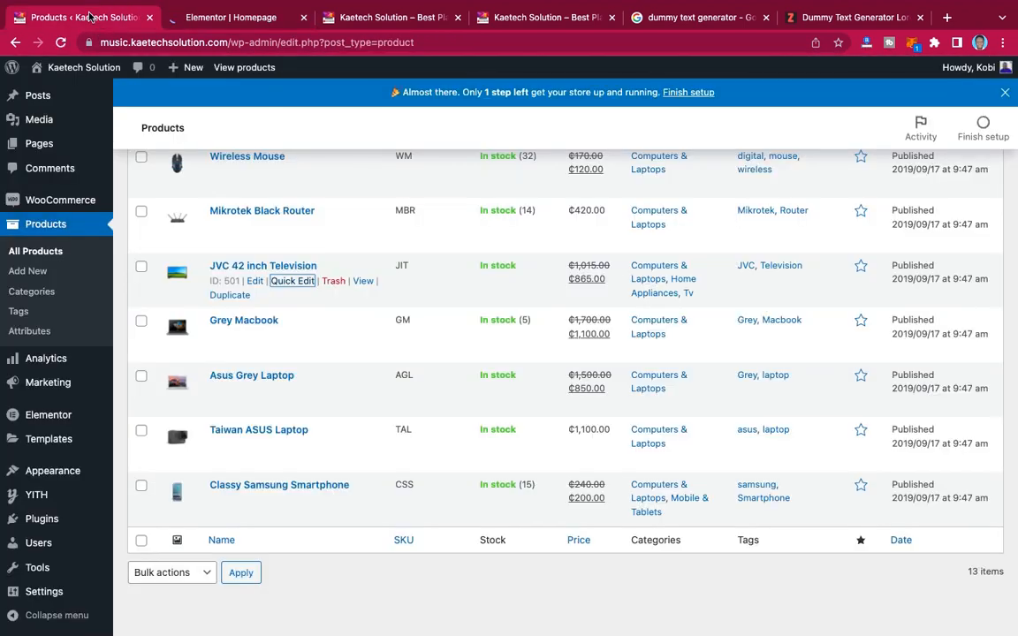
left_click(31, 295)
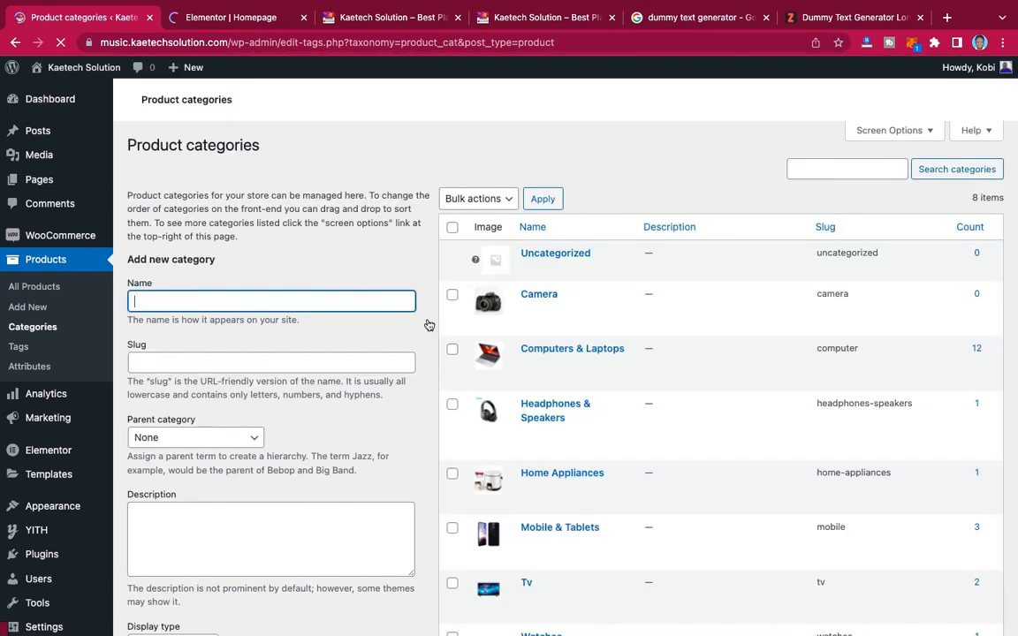
scroll(686, 430, "down", 3)
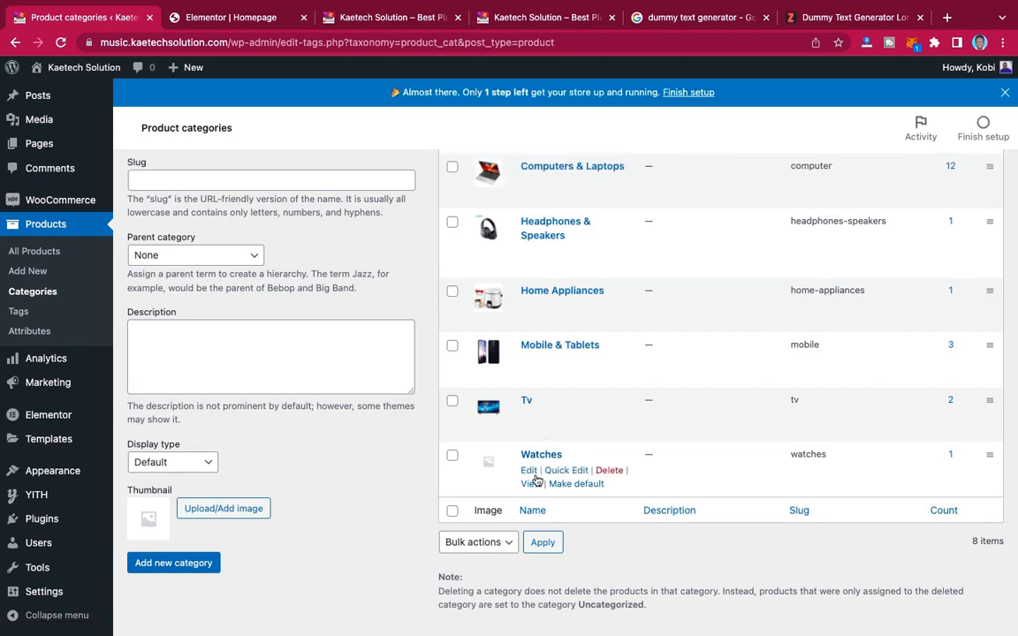
left_click(541, 457)
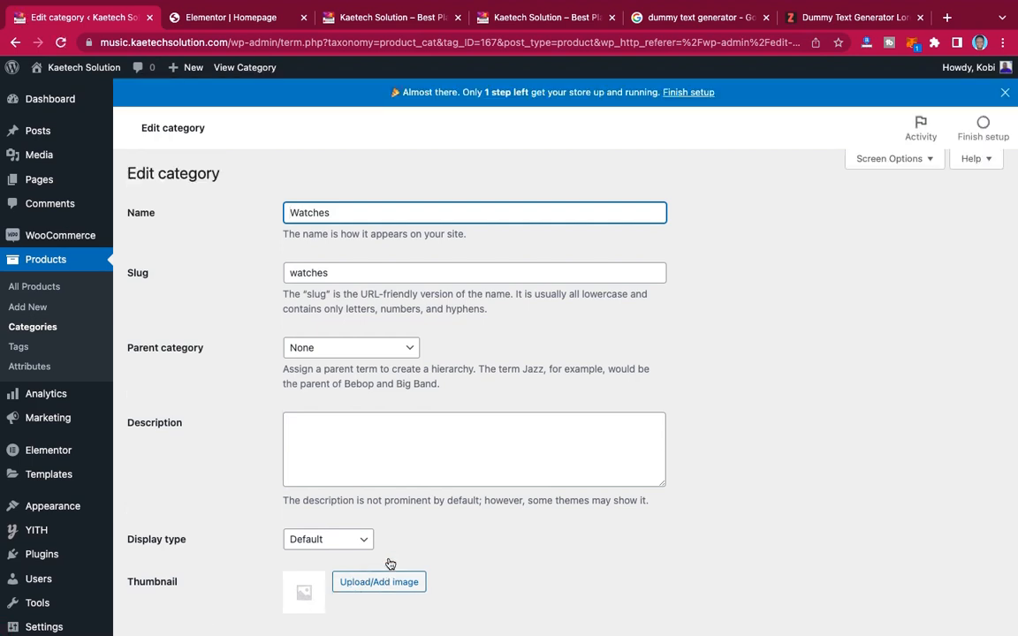
left_click(387, 584)
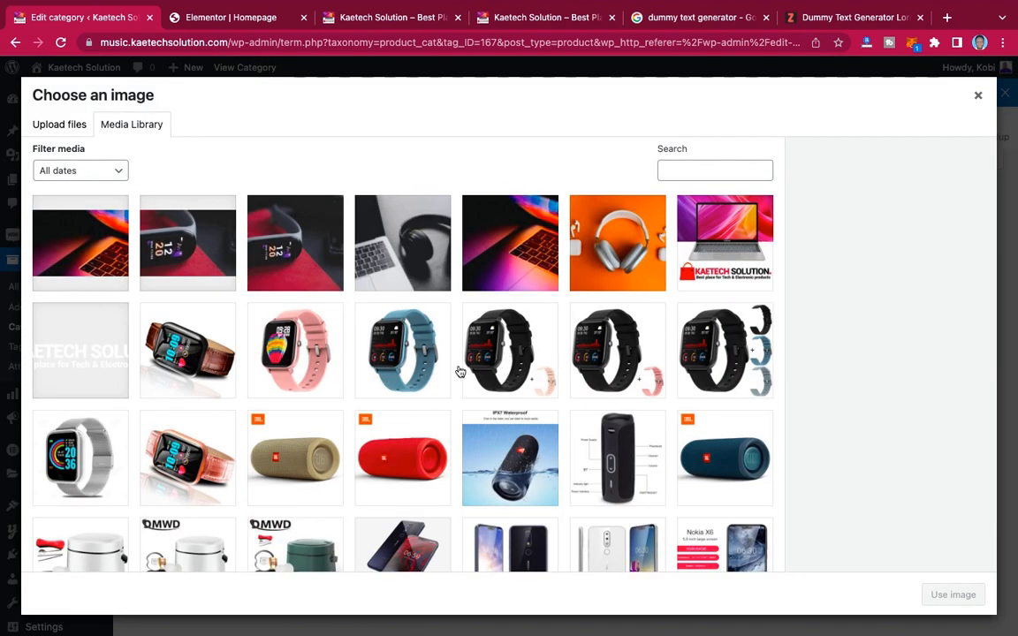
left_click(183, 351)
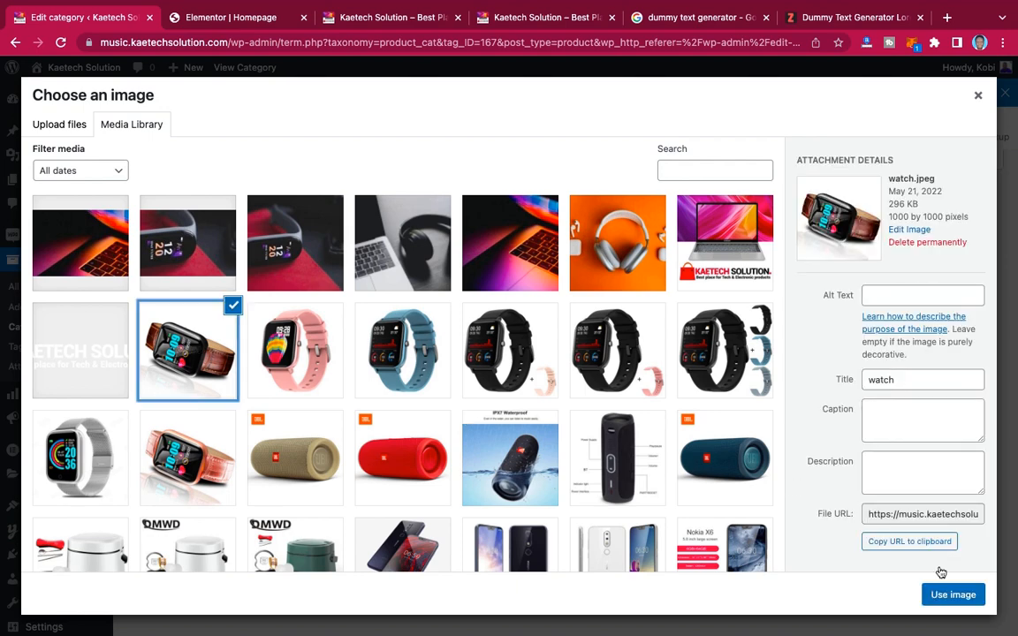
left_click(952, 595)
scroll(685, 374, "down", 2)
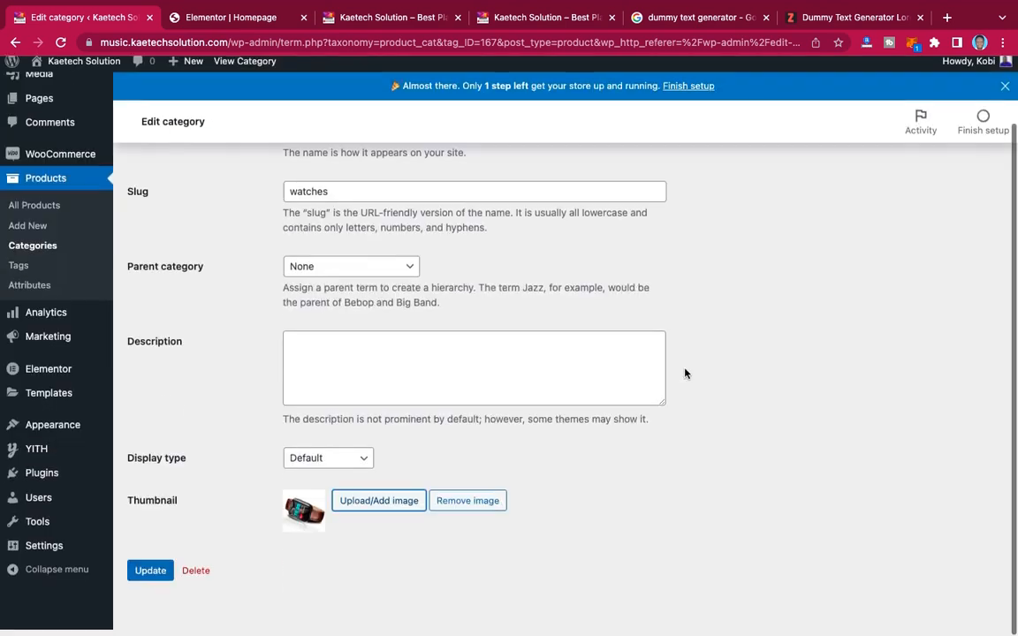
left_click(150, 570)
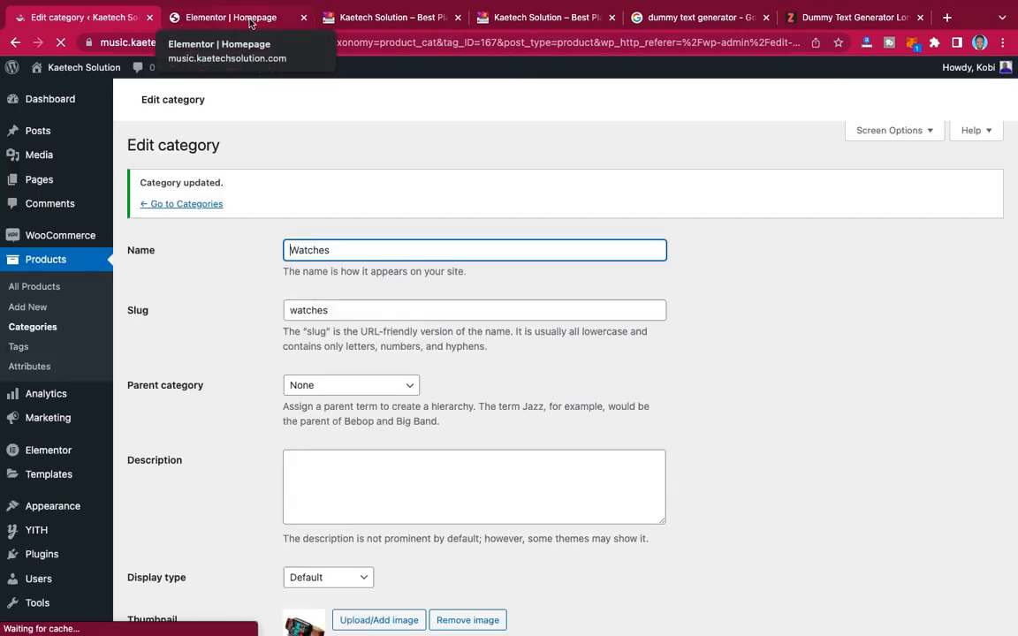
- Back in the homepage editor, add Headphones & Speakers and Home Appliances to the Featured Product Categories widget
left_click(249, 20)
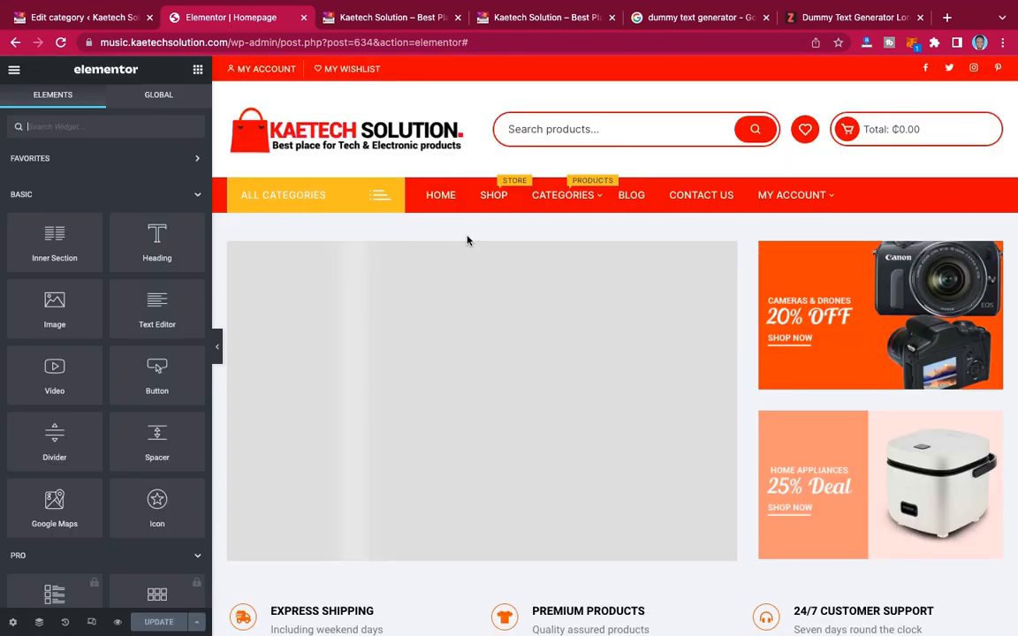
scroll(499, 353, "down", 5)
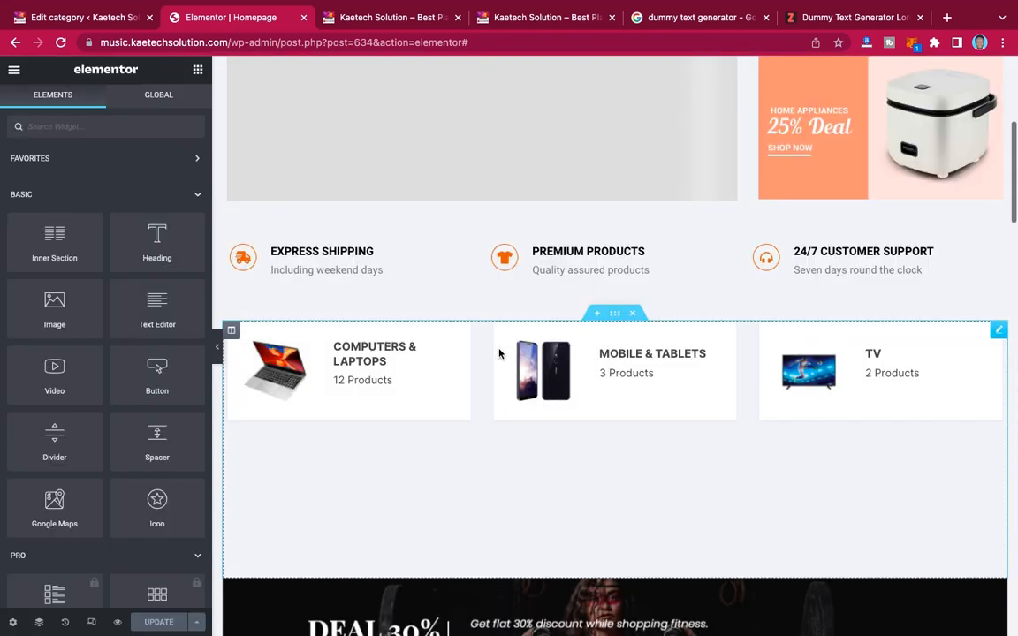
scroll(499, 353, "down", 1)
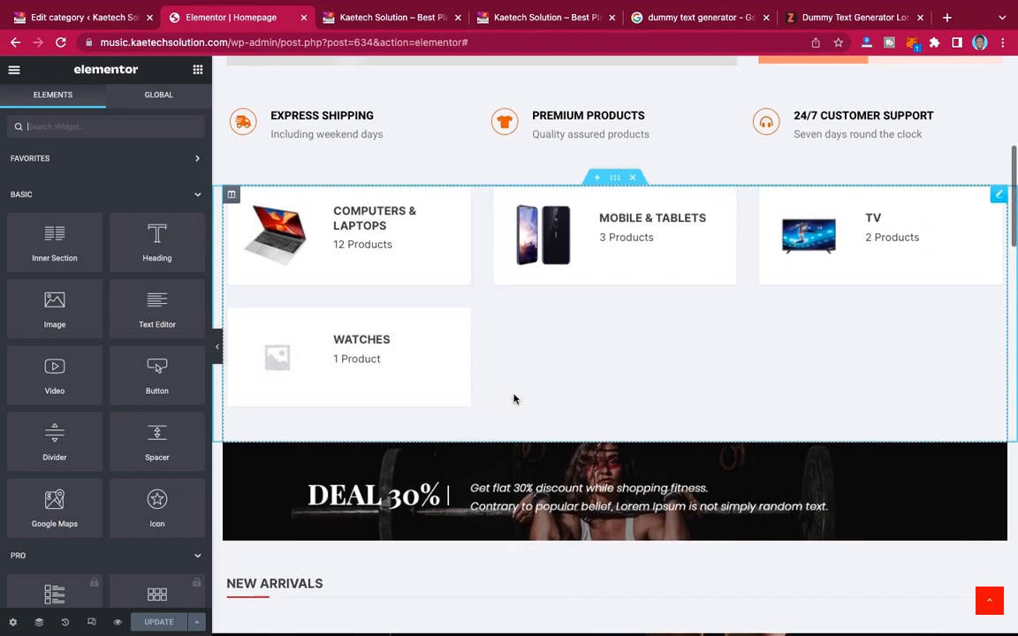
left_click(1000, 196)
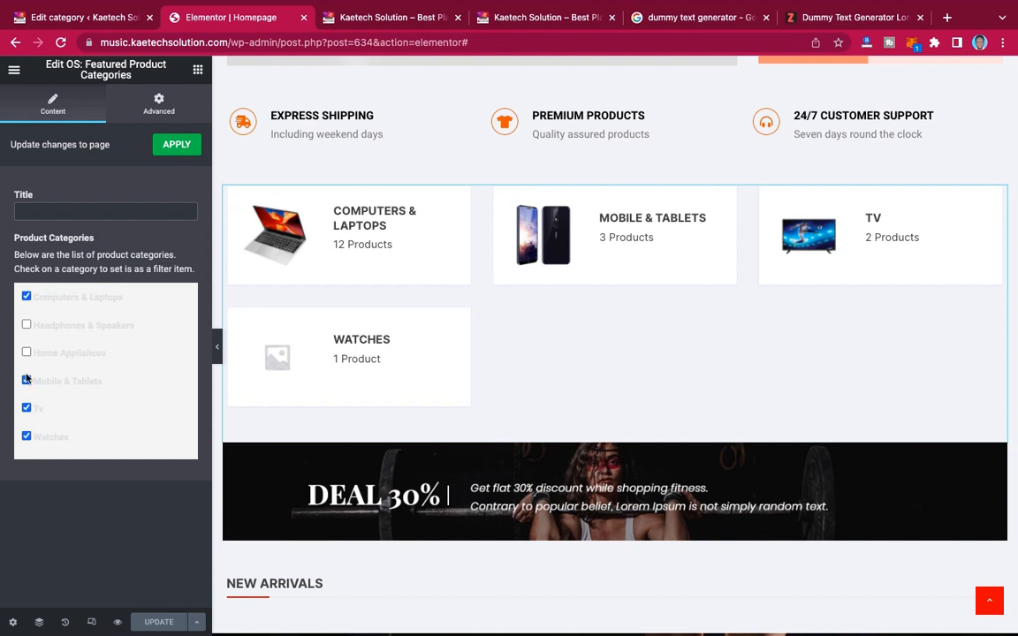
left_click(27, 325)
left_click(26, 352)
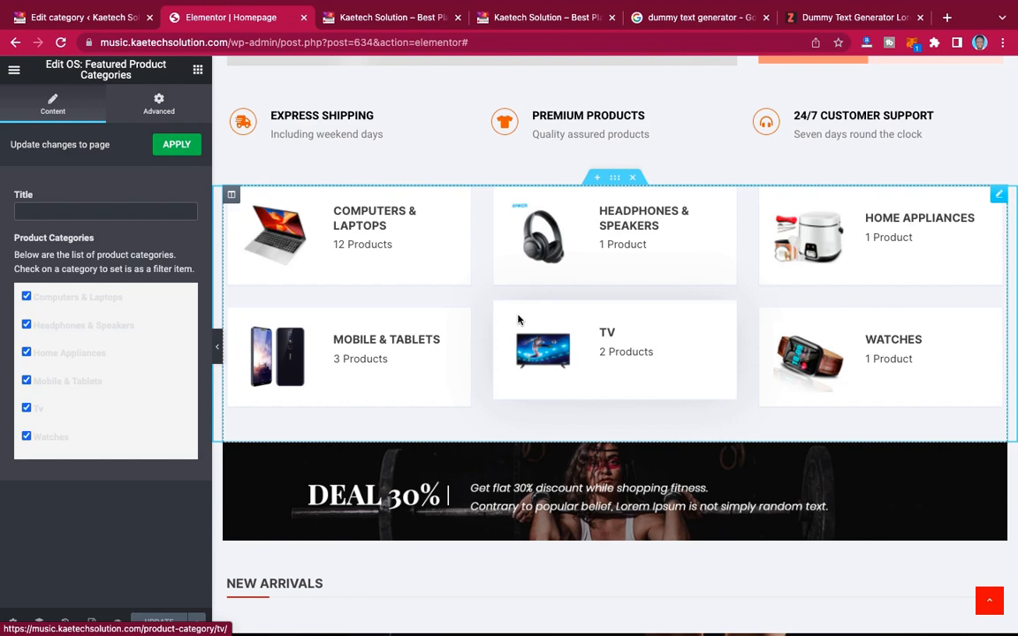
- Examine the discount banner below the product categories on the blog.kaetechsolution.com homepage and select its text
left_click(540, 19)
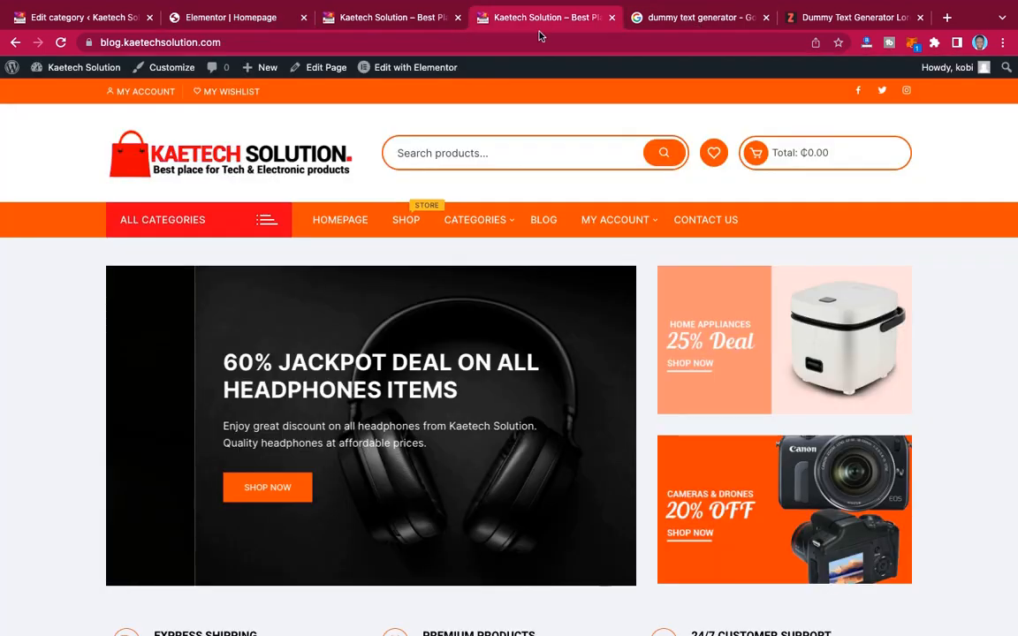
scroll(645, 335, "down", 10)
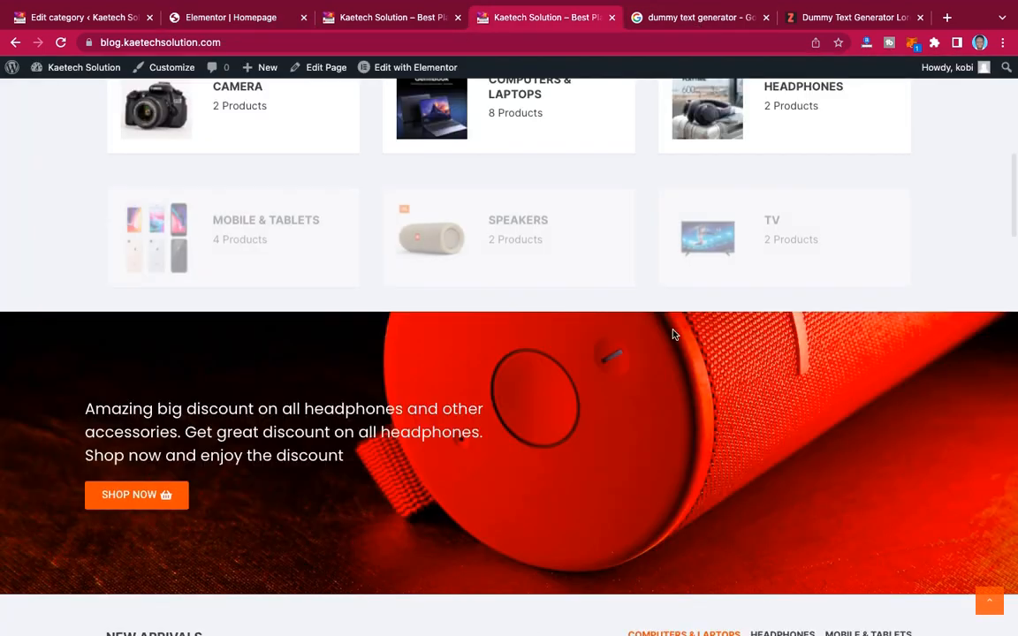
scroll(671, 334, "down", 1)
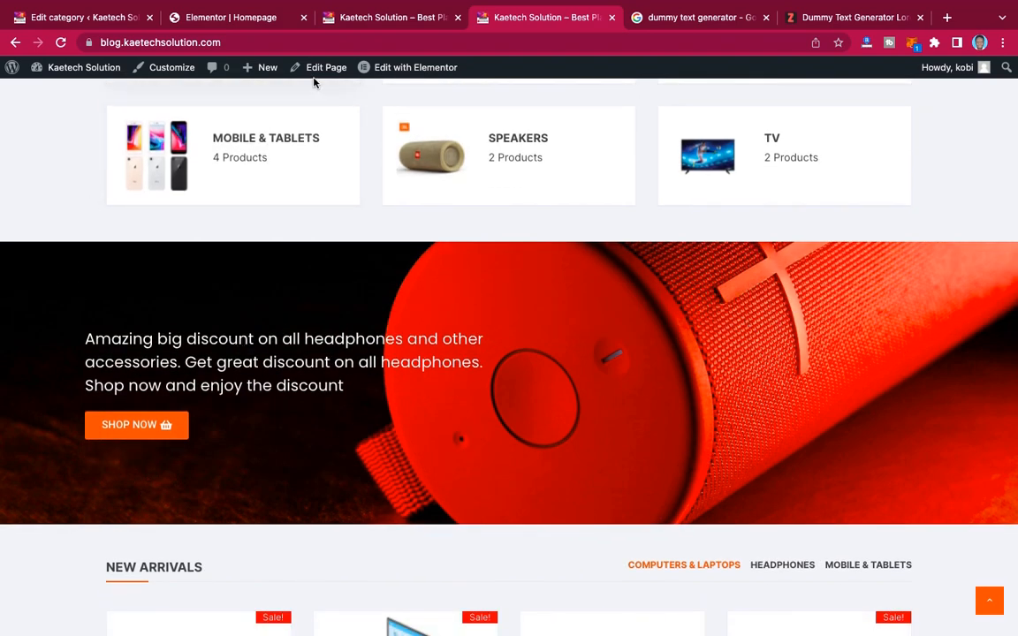
left_click_drag(336, 390, 75, 339)
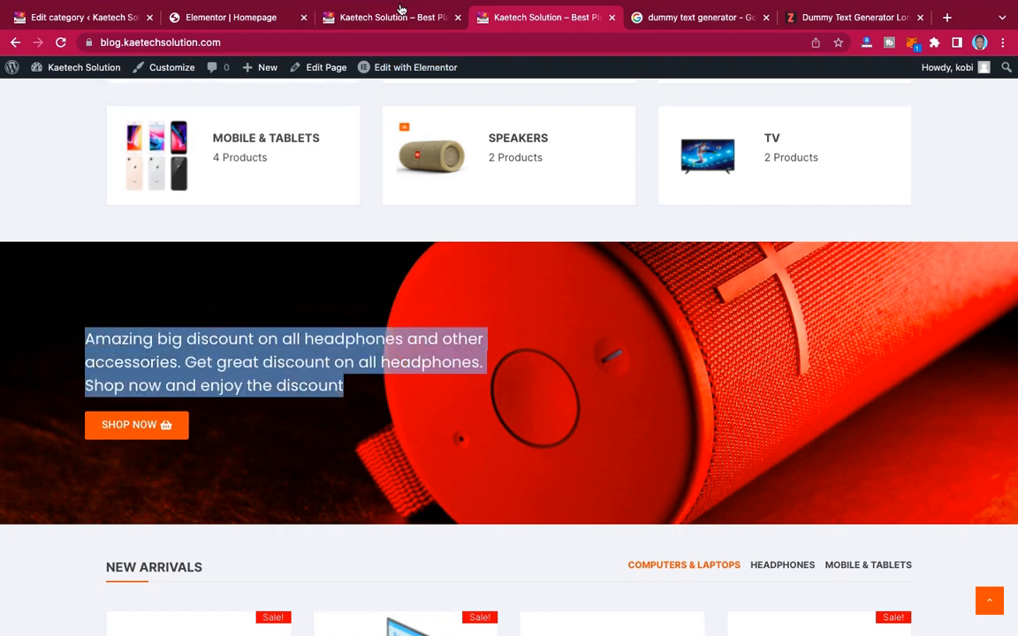
- In the homepage editor, set the Deal 30% banner section's content width to Full Width and delete its banner image
left_click(228, 17)
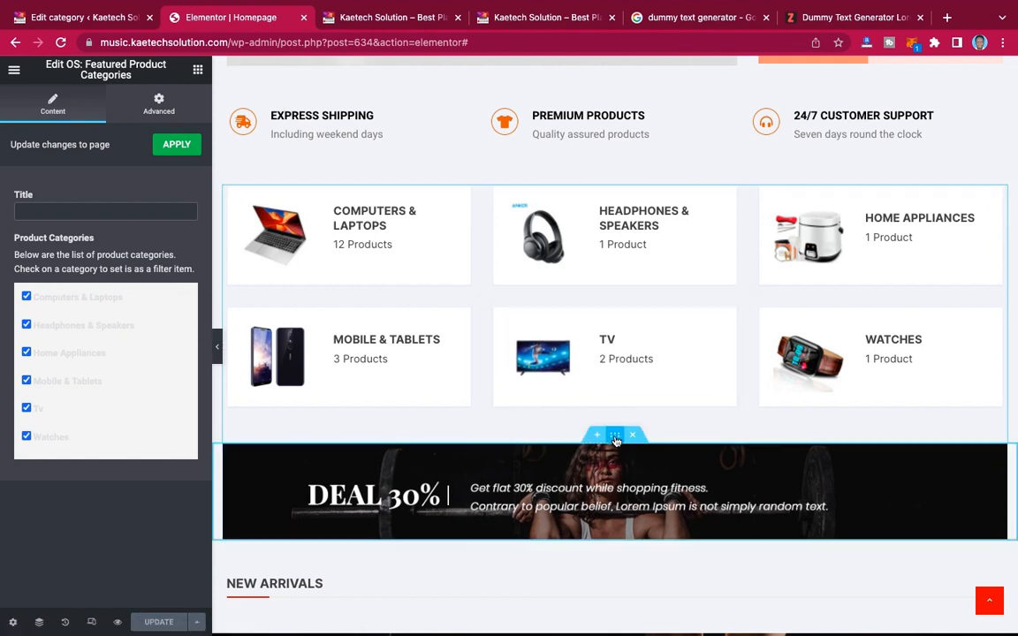
left_click(615, 436)
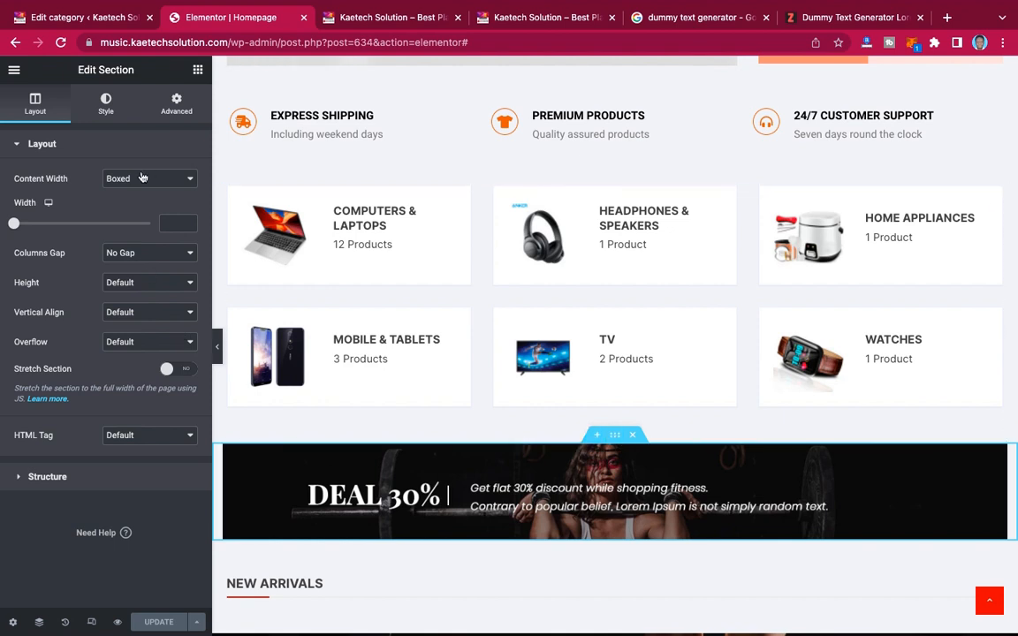
left_click(142, 178)
left_click(142, 193)
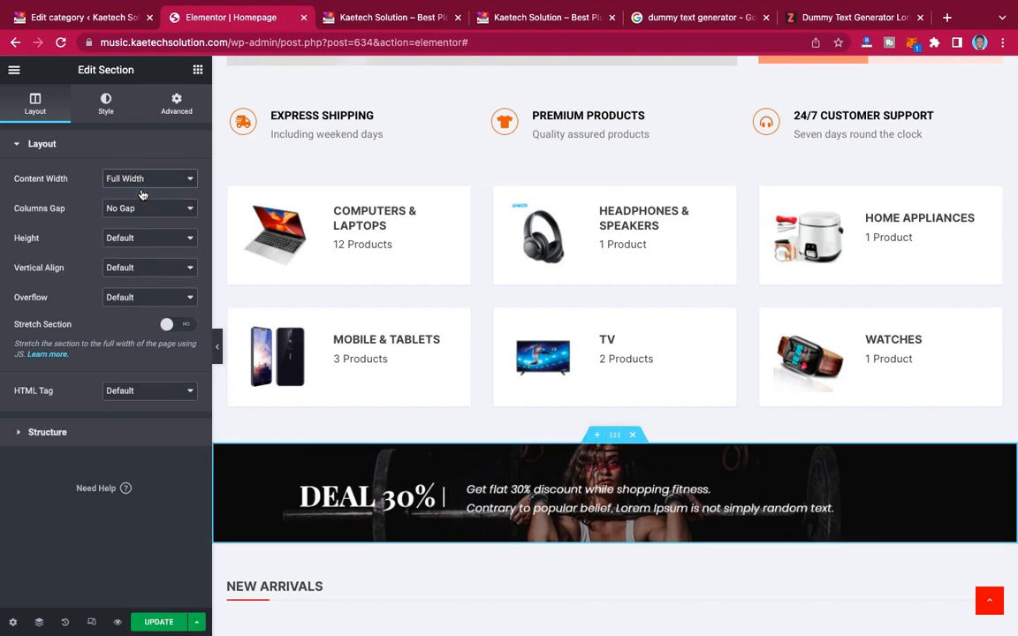
right_click(1010, 454)
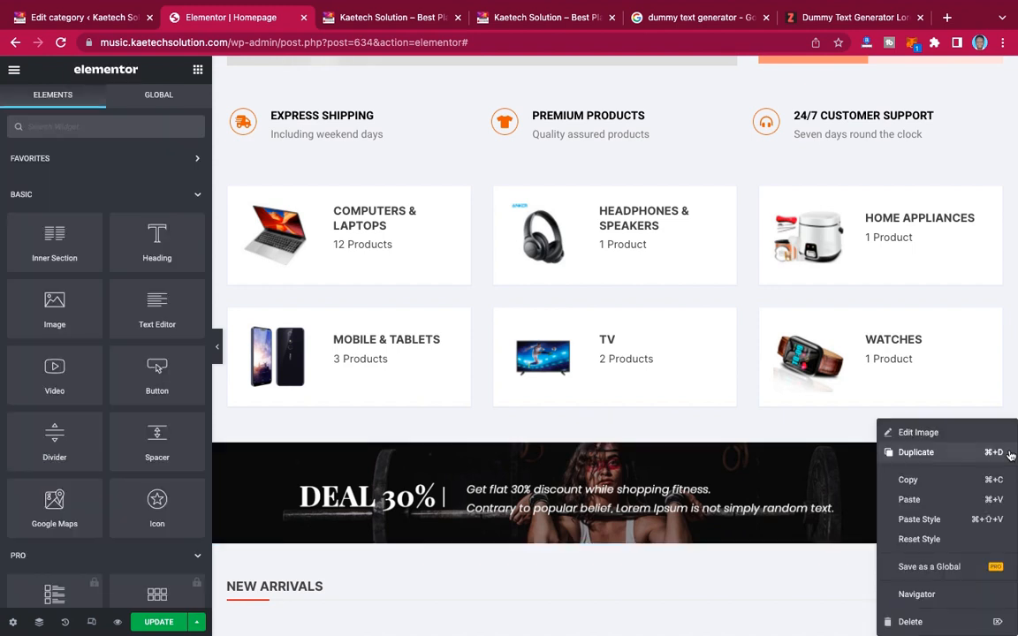
left_click(910, 622)
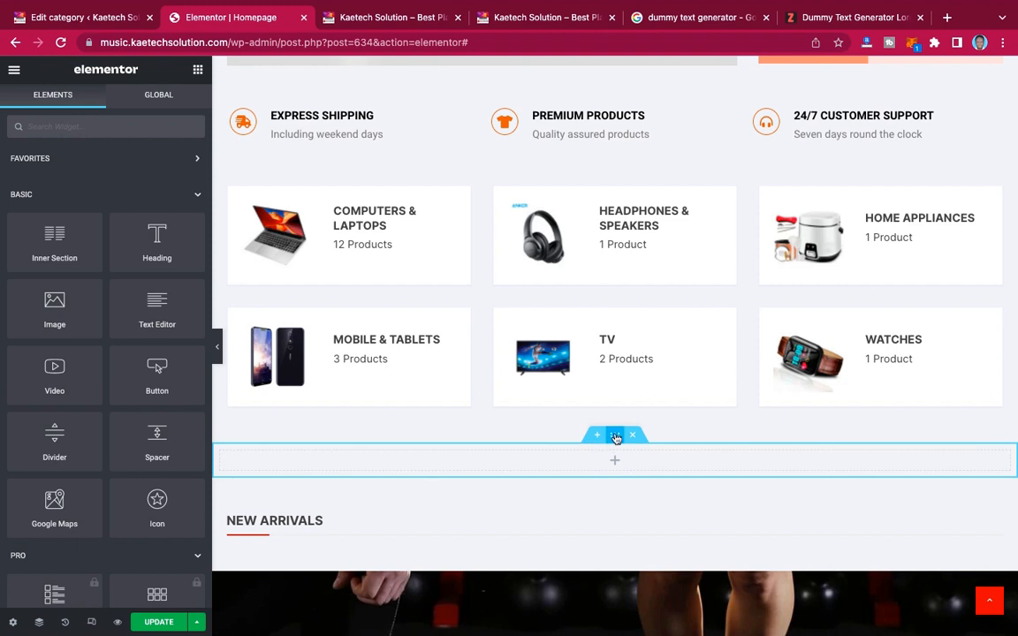
- Set the height of the emptied section above New Arrivals to Min Height
left_click(616, 437)
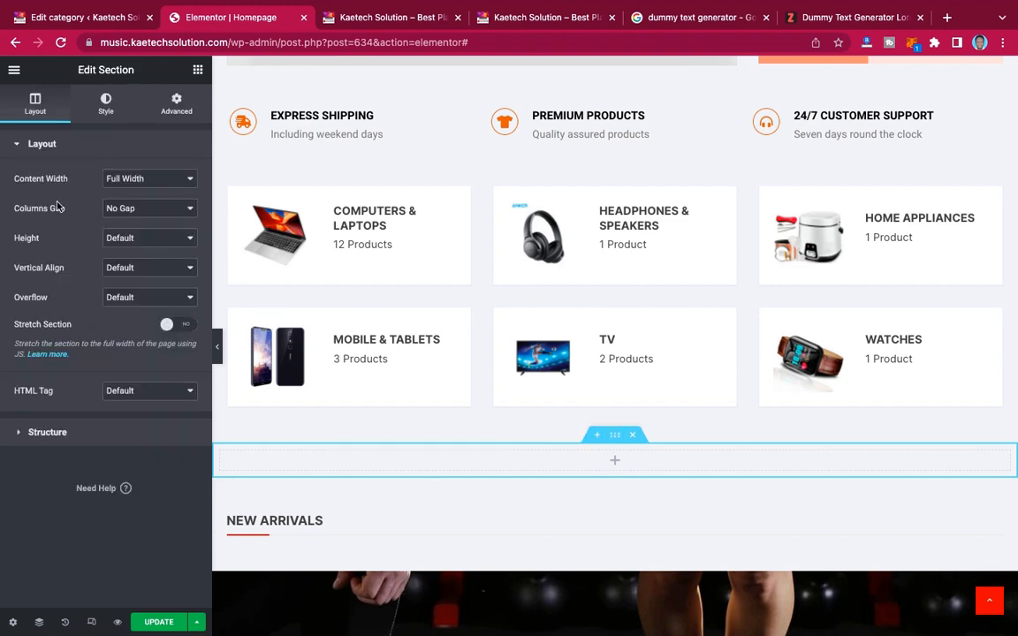
left_click(132, 209)
left_click(72, 217)
left_click(170, 239)
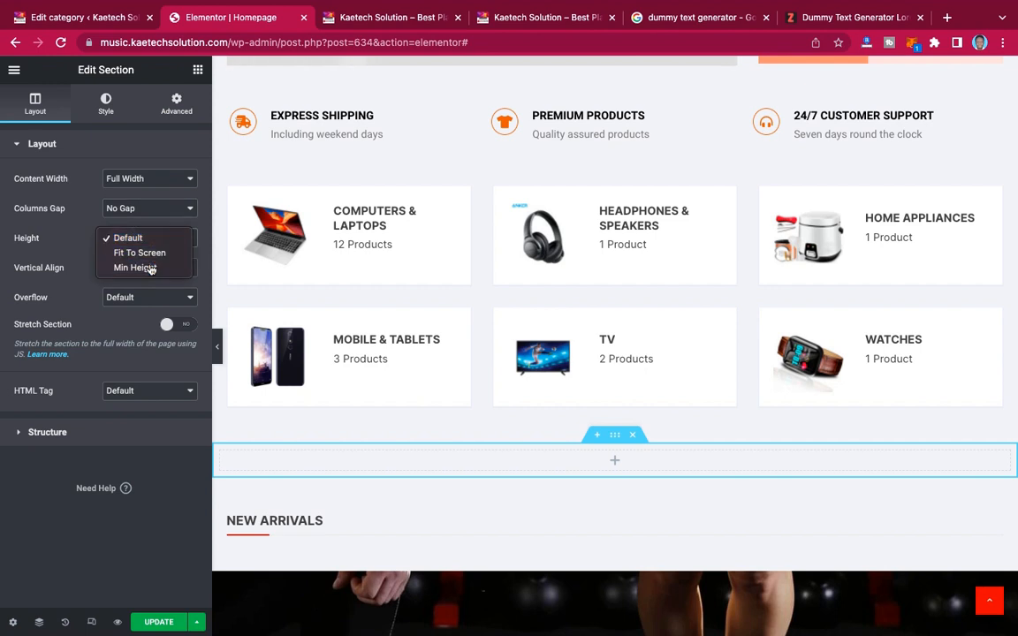
left_click(149, 269)
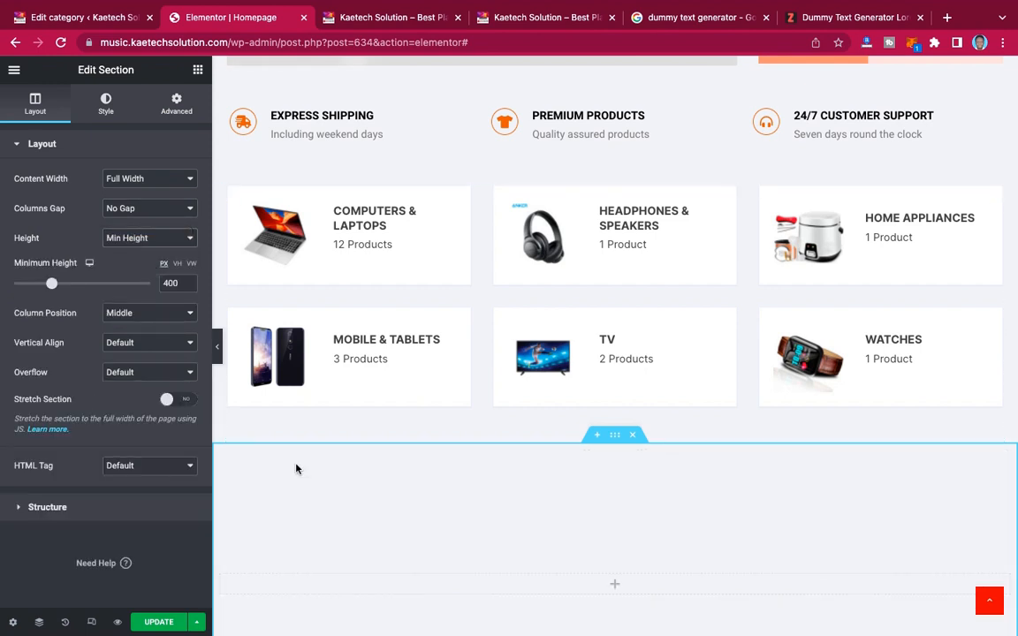
scroll(514, 516, "down", 2)
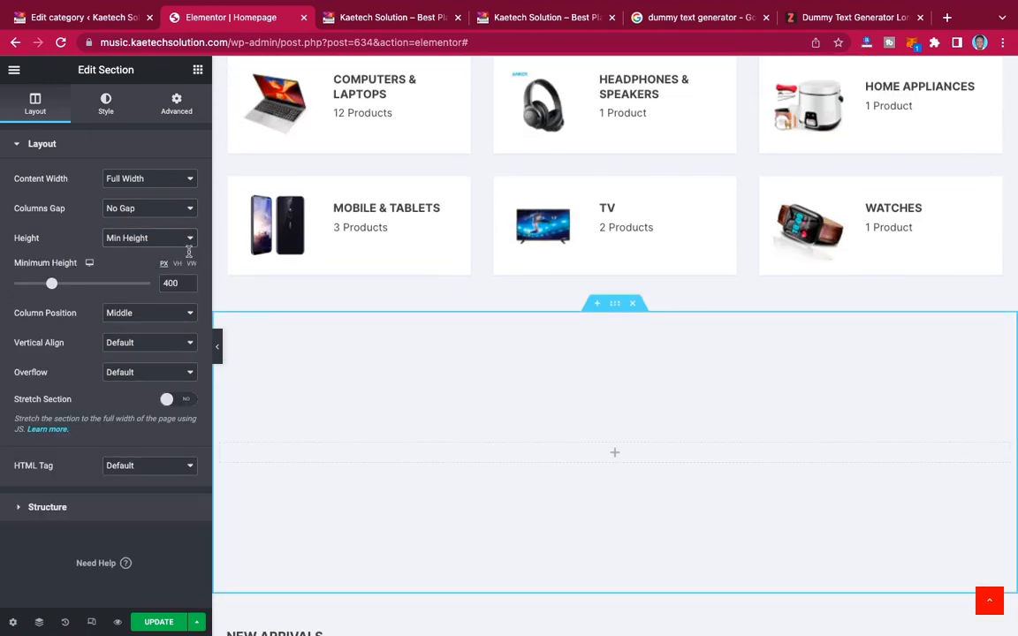
- Give the empty section above New Arrivals a Classic background and browse the media library for a background image
left_click(107, 109)
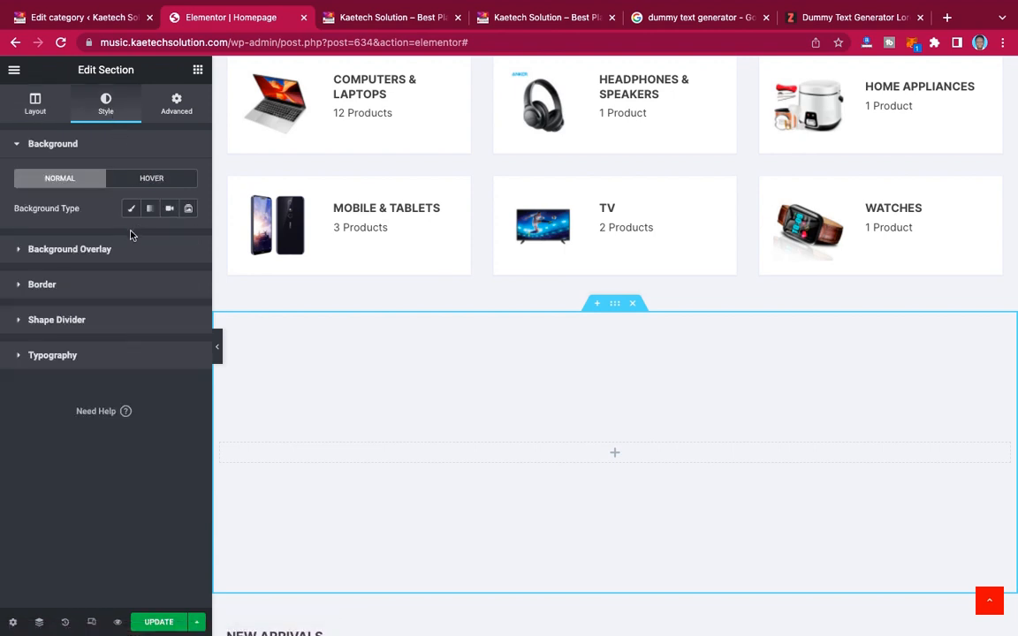
left_click(131, 209)
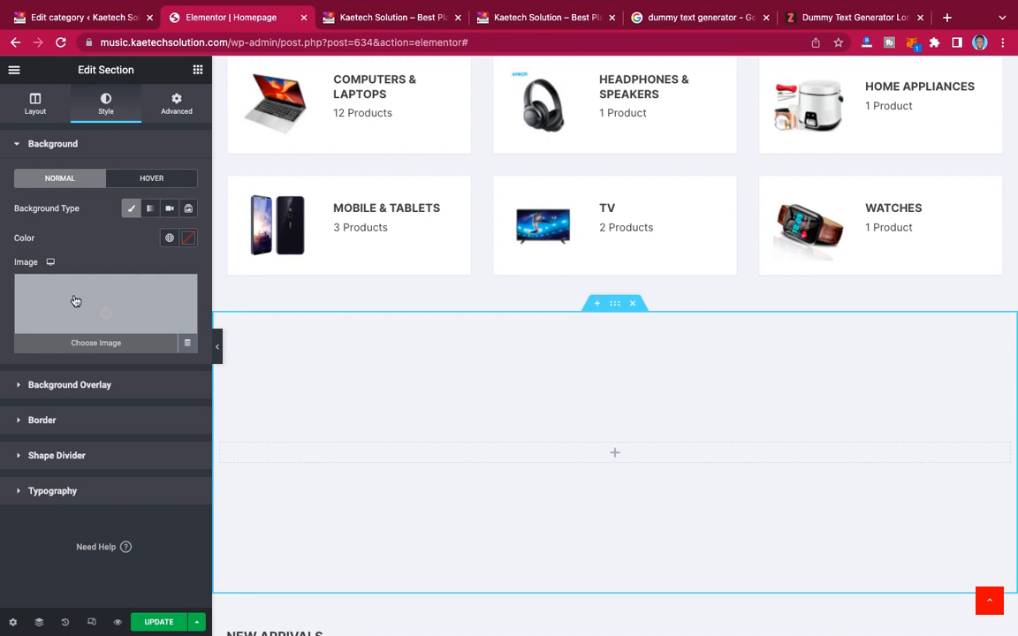
left_click(75, 302)
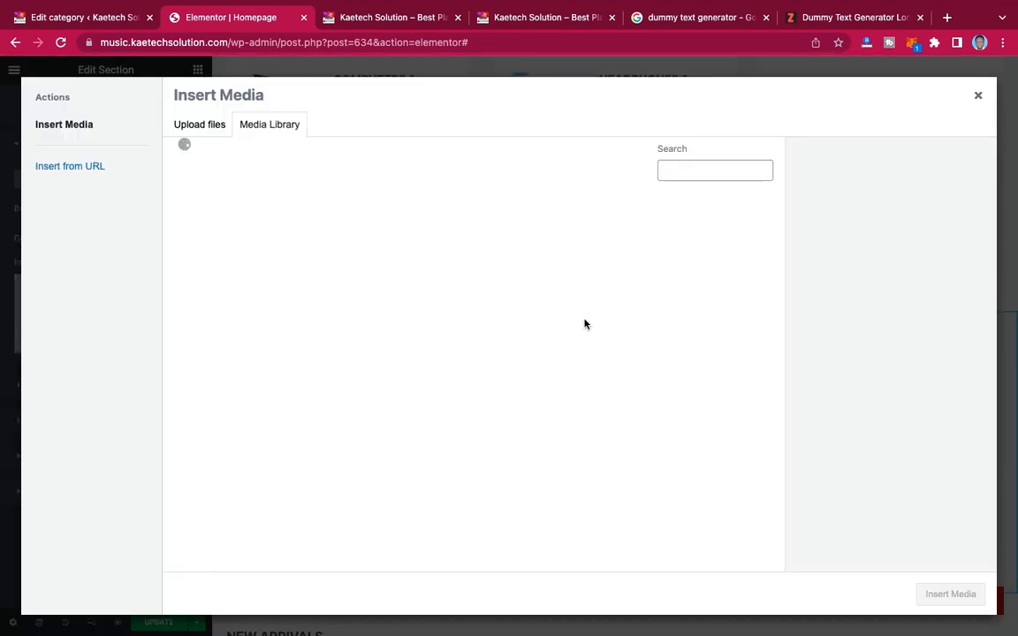
scroll(466, 404, "down", 8)
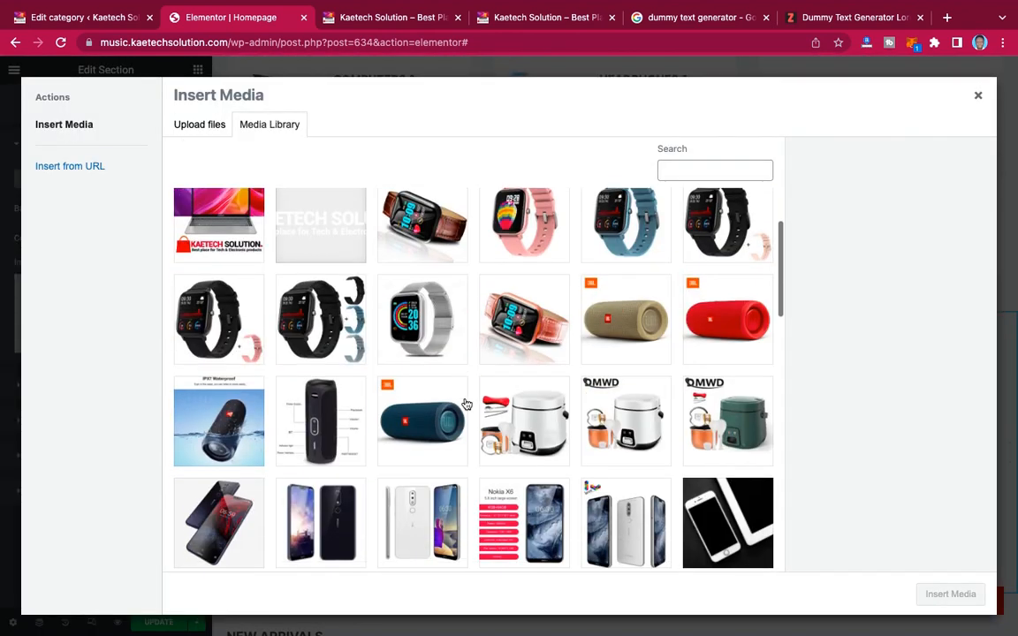
scroll(466, 404, "down", 6)
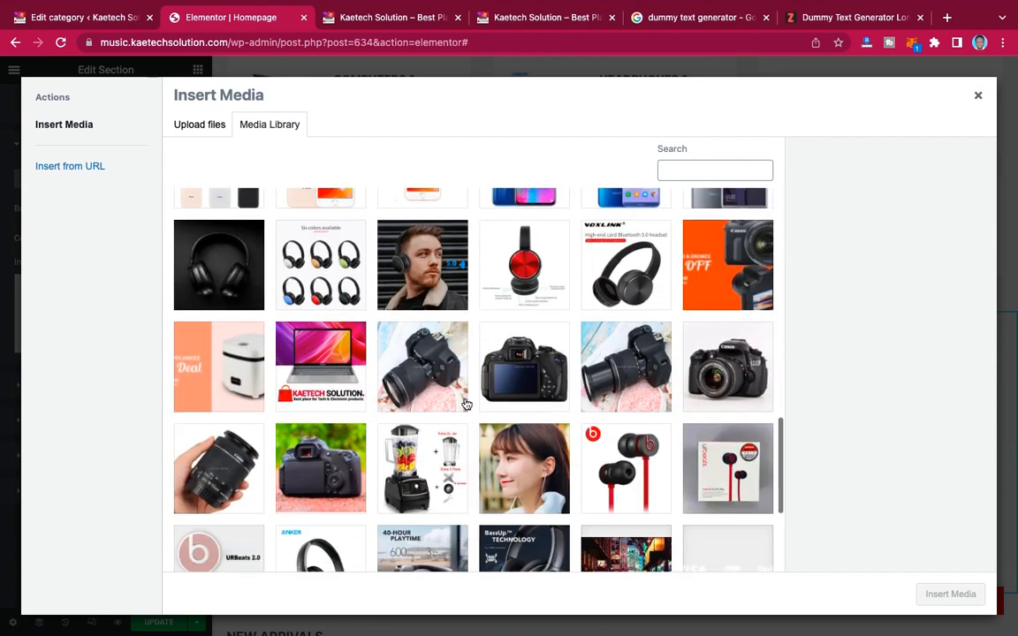
scroll(467, 403, "up", 7)
scroll(467, 403, "up", 5)
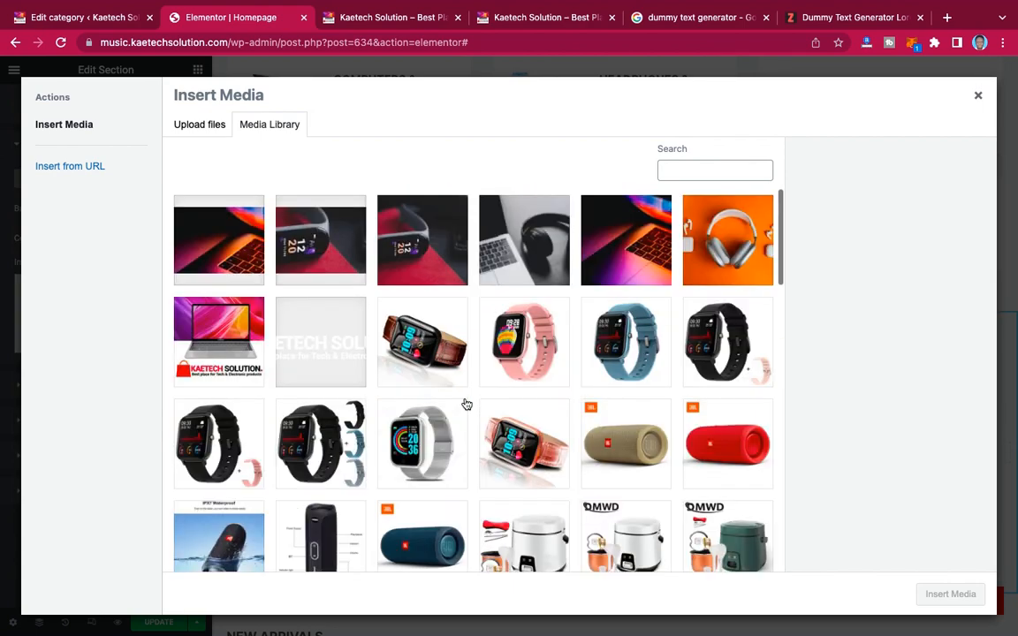
- Upload marius-gire-xREyAKR5vJw-unsplash.jpg from the Downloads folder and insert it as the section's background image
left_click(194, 133)
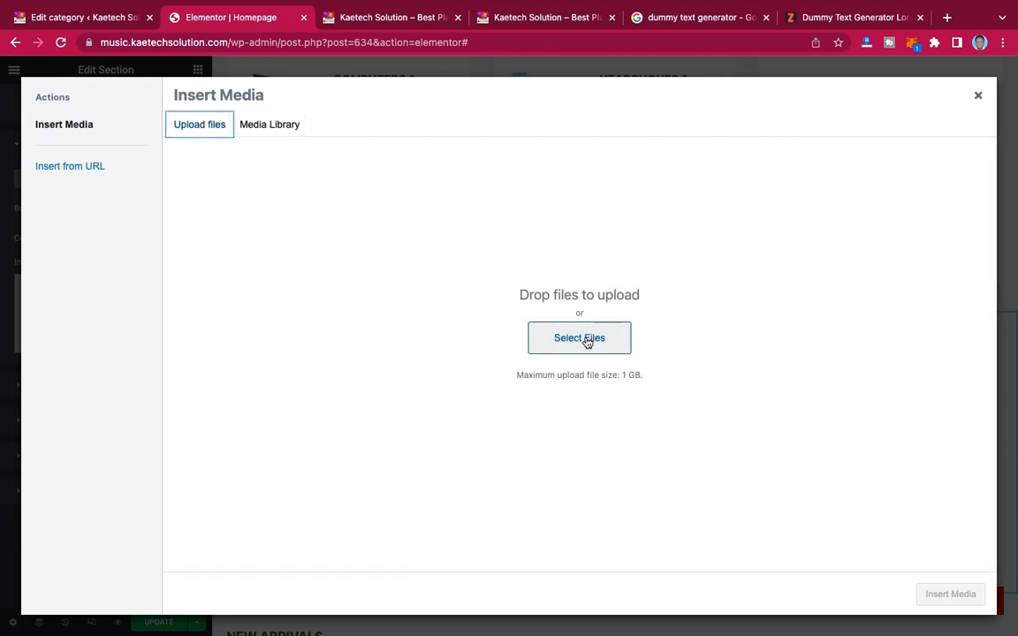
left_click(586, 342)
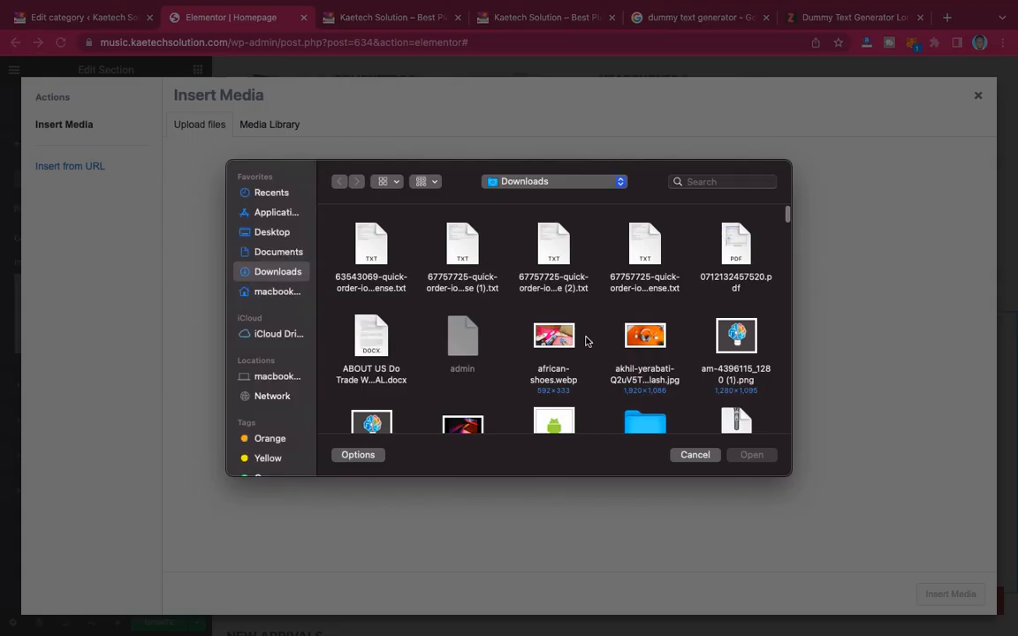
scroll(535, 344, "down", 10)
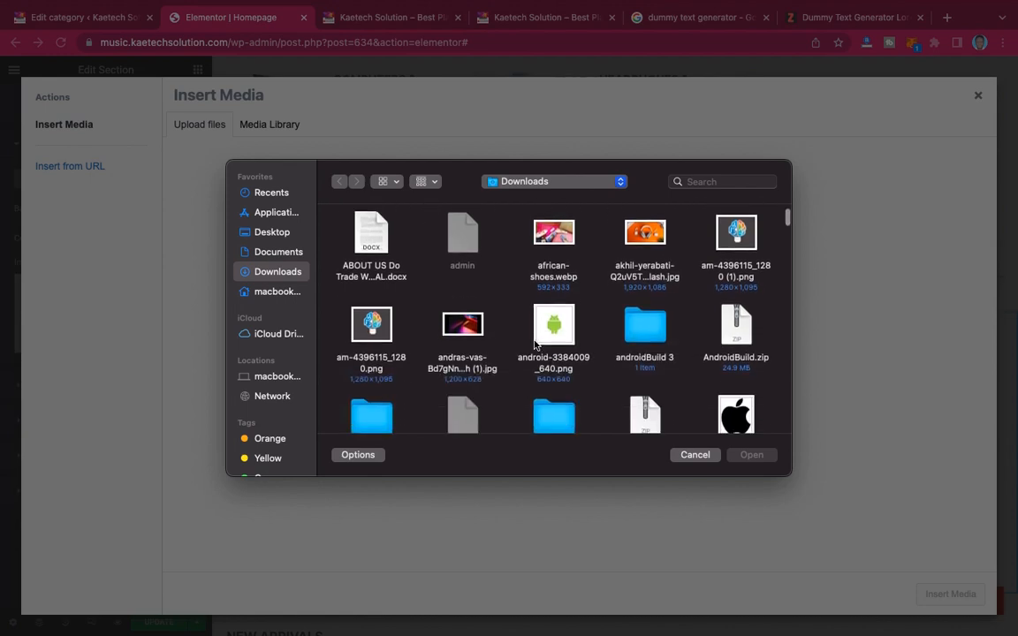
scroll(535, 344, "down", 10)
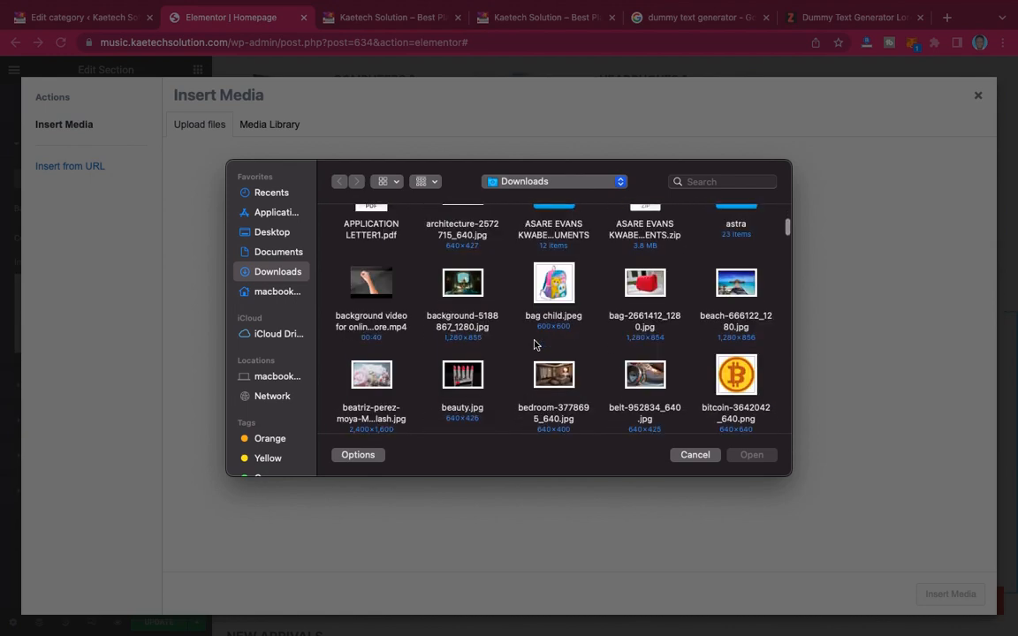
scroll(535, 344, "down", 12)
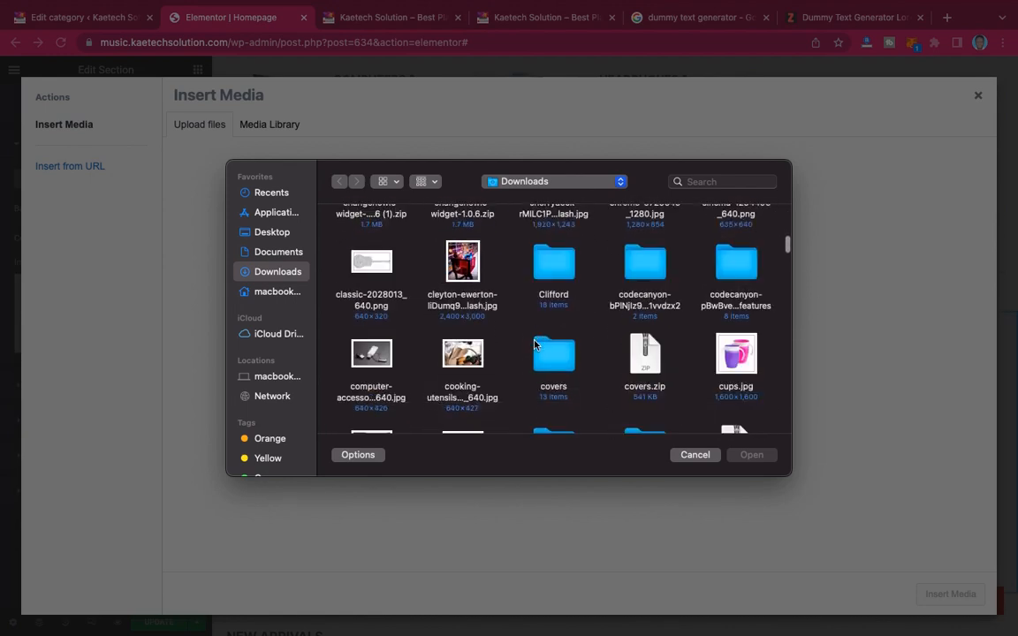
scroll(536, 344, "down", 12)
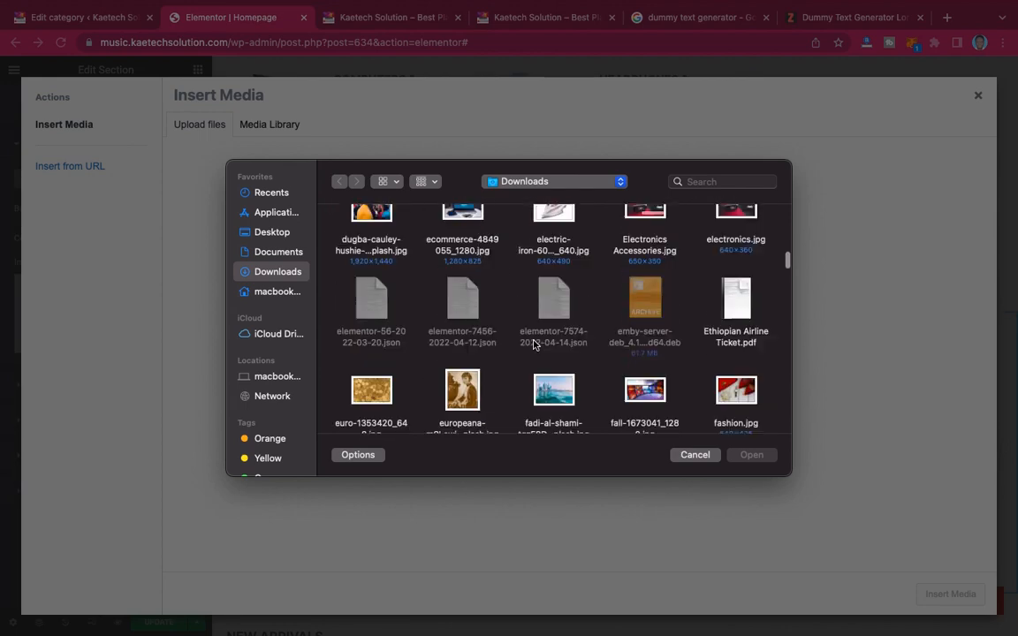
scroll(535, 345, "down", 5)
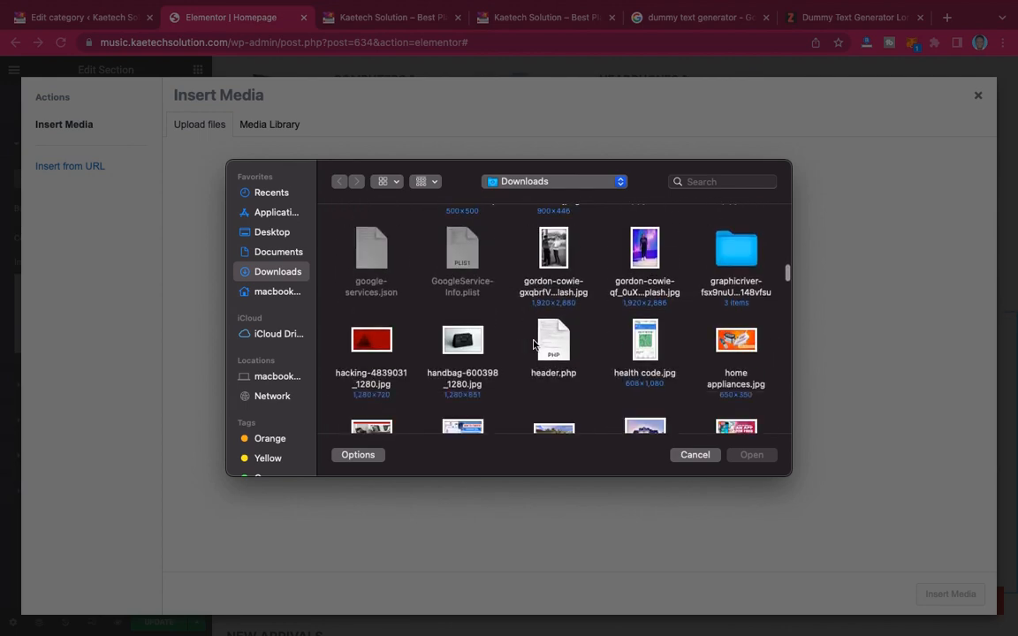
scroll(534, 345, "down", 12)
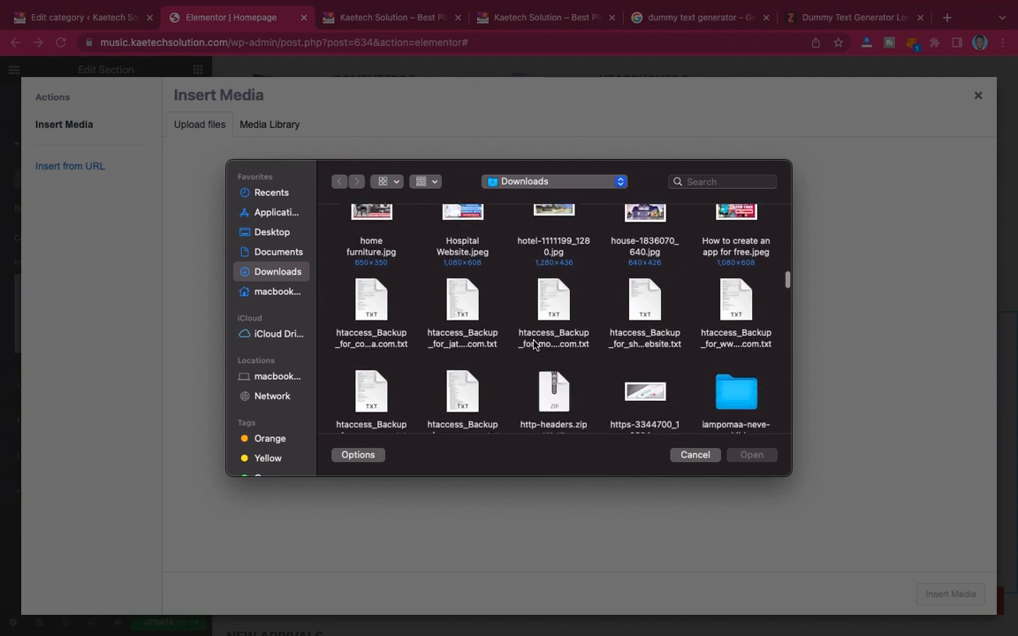
scroll(533, 345, "down", 12)
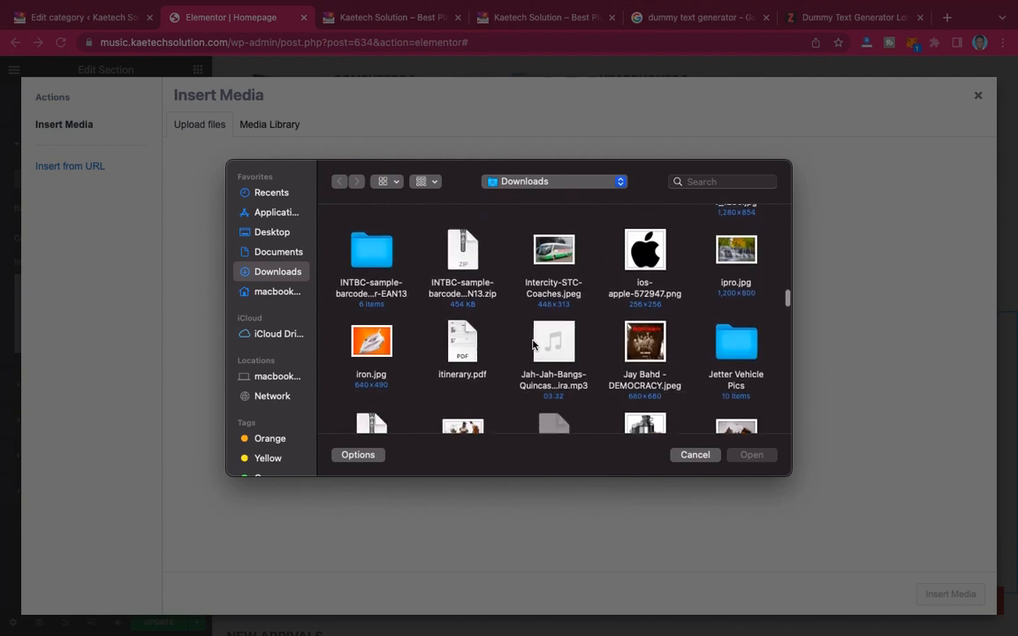
scroll(534, 345, "down", 8)
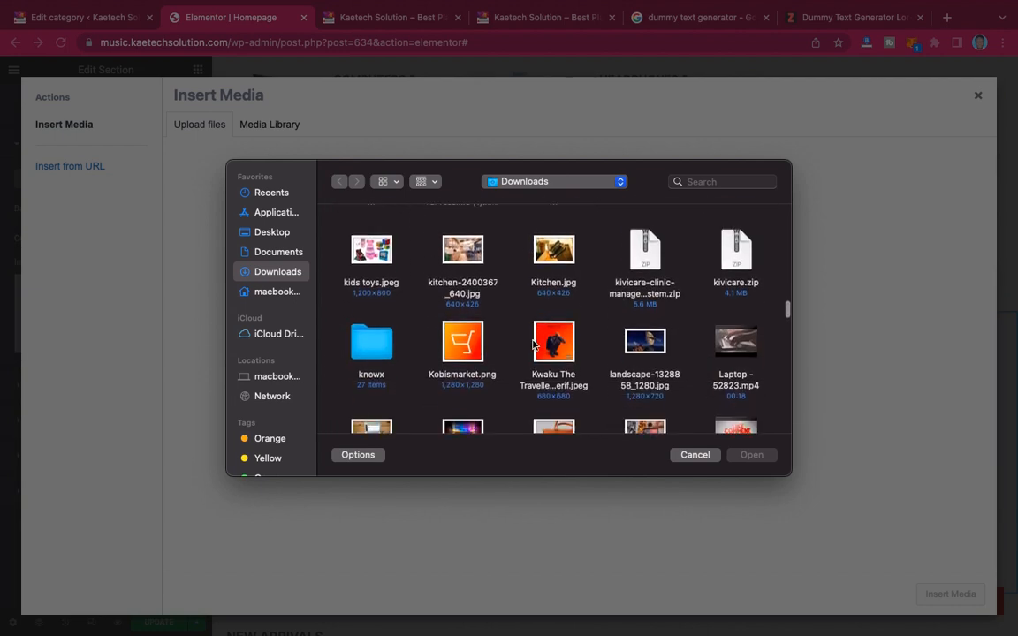
scroll(533, 345, "down", 10)
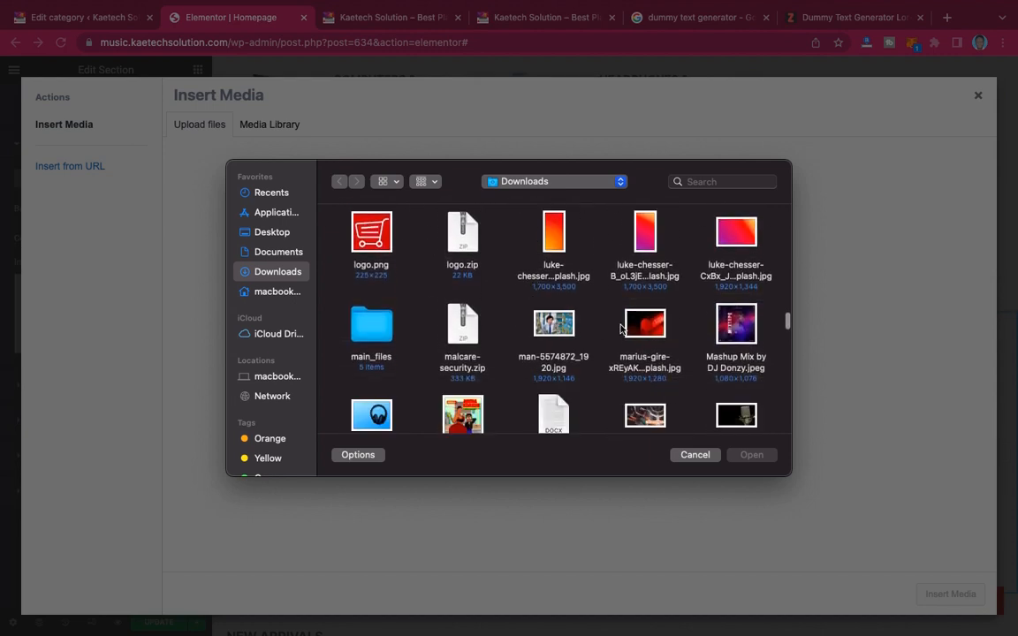
left_click(646, 334)
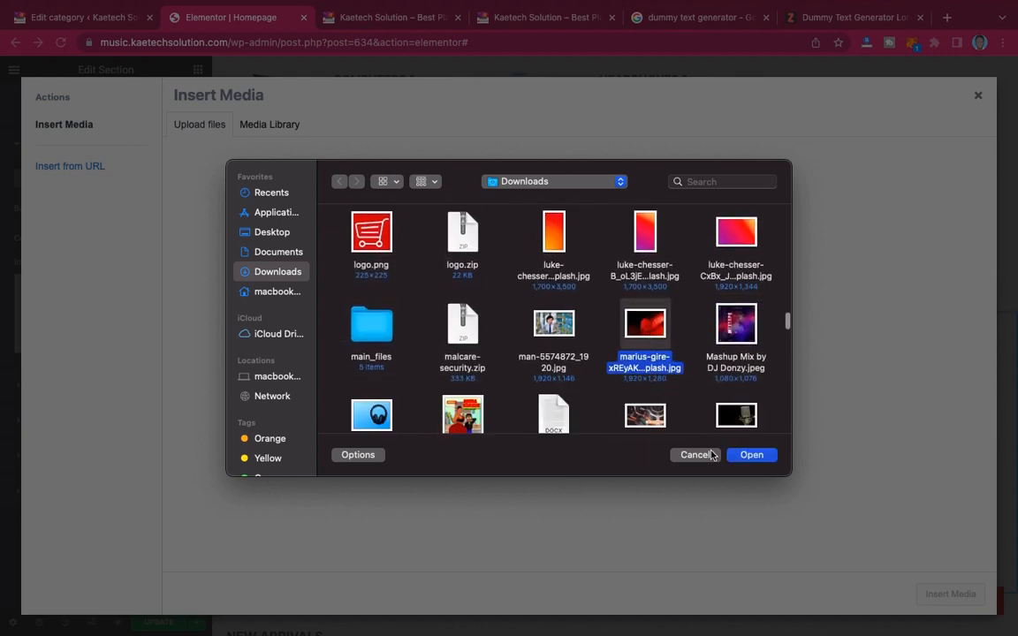
left_click(750, 454)
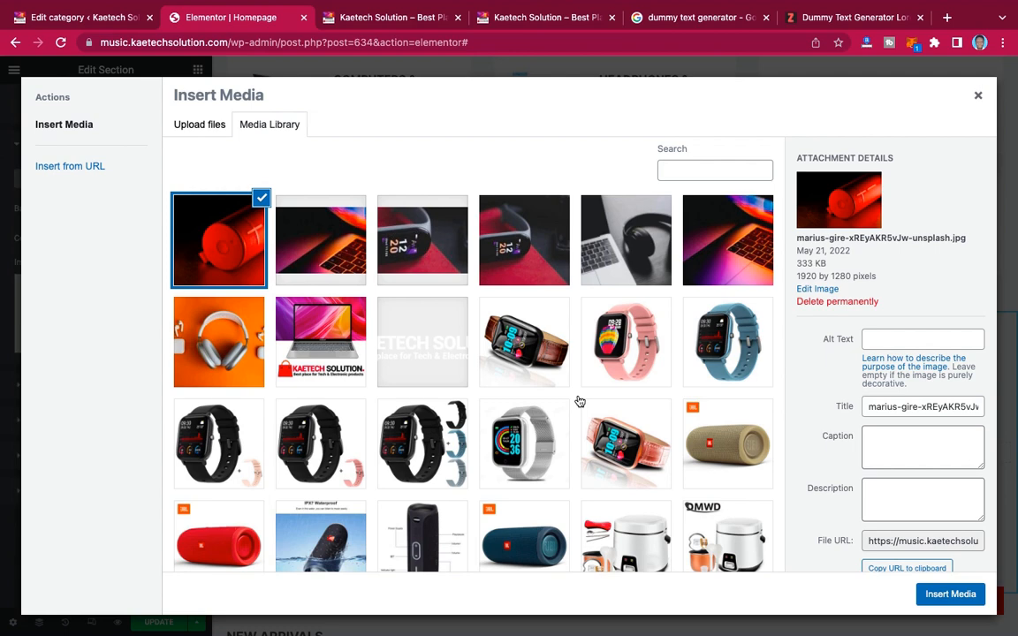
left_click(948, 597)
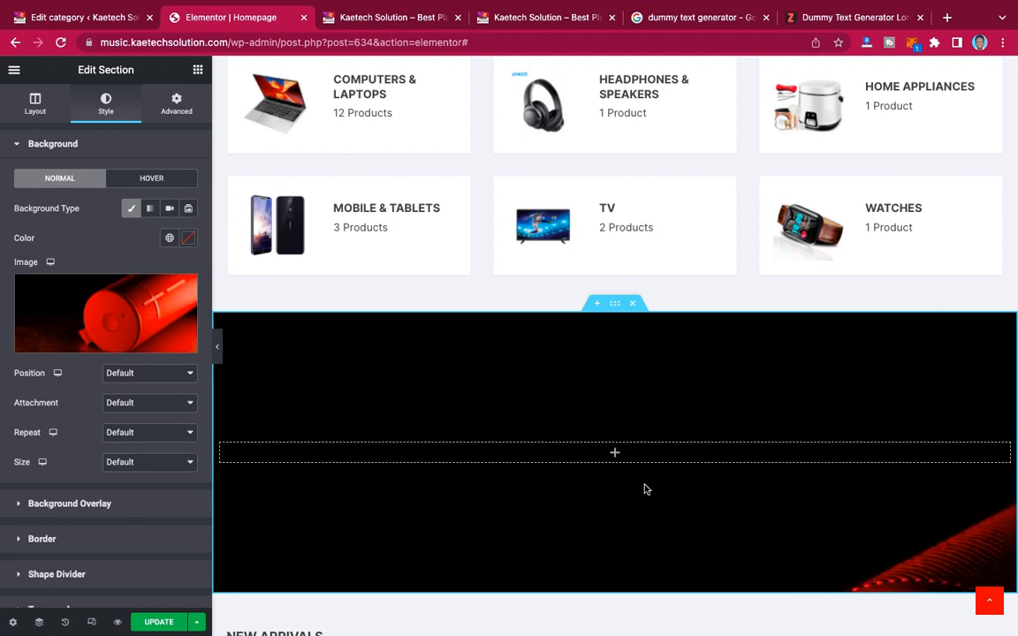
- Set the background image's position to Center Center, attachment to Fixed, repeat to No-repeat and size to Cover
left_click(137, 375)
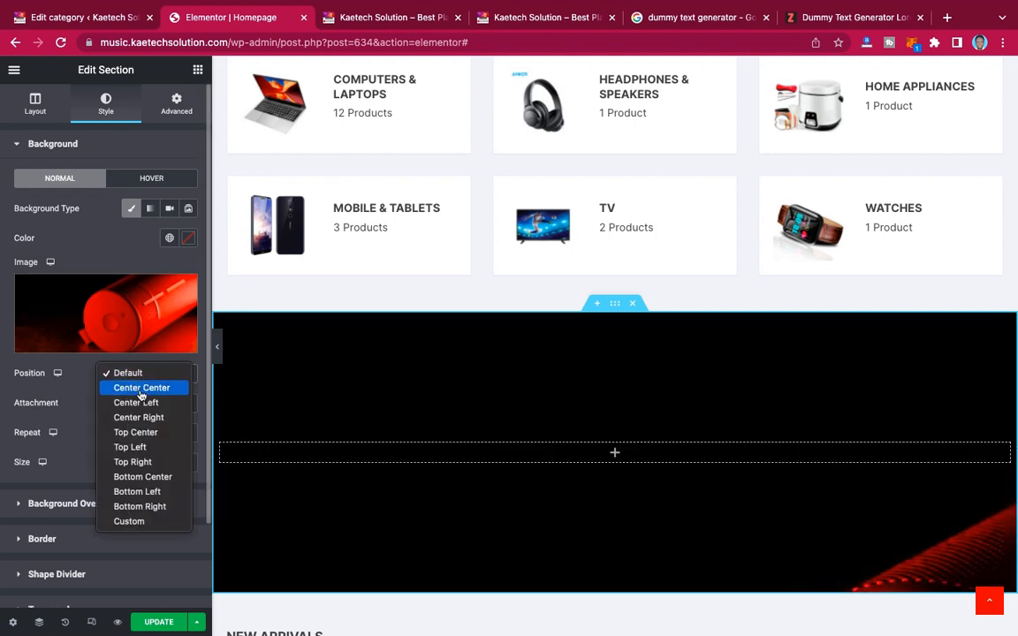
left_click(124, 387)
left_click(141, 405)
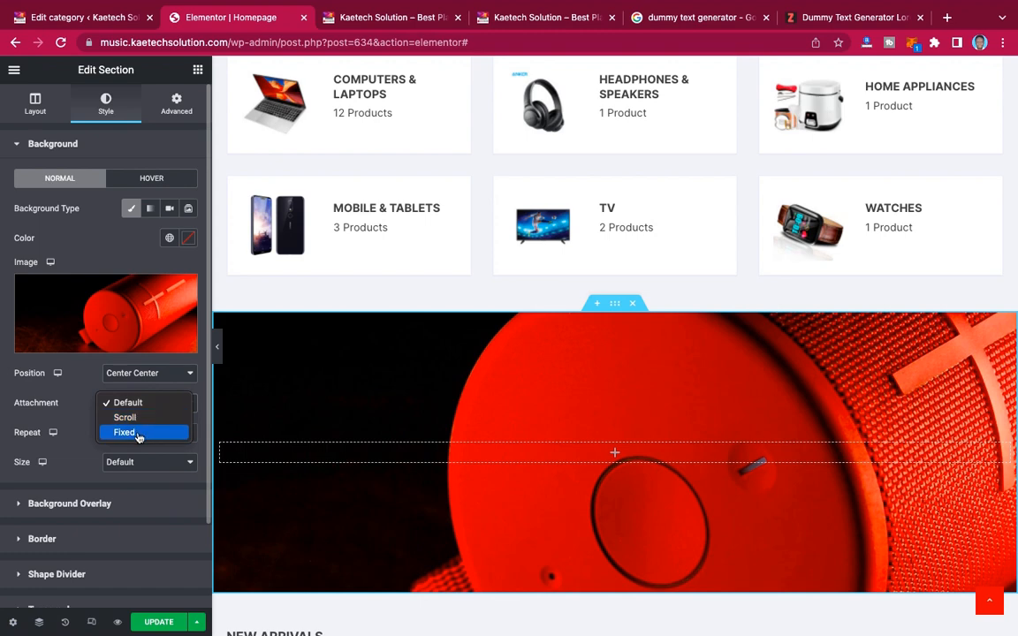
left_click(124, 432)
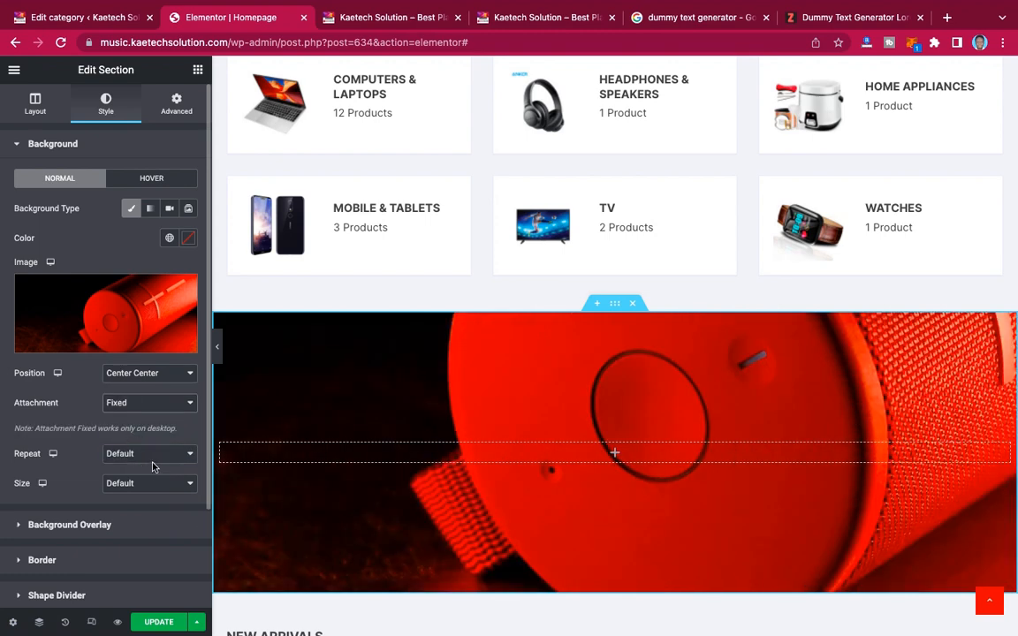
left_click(141, 454)
left_click(152, 469)
left_click(151, 486)
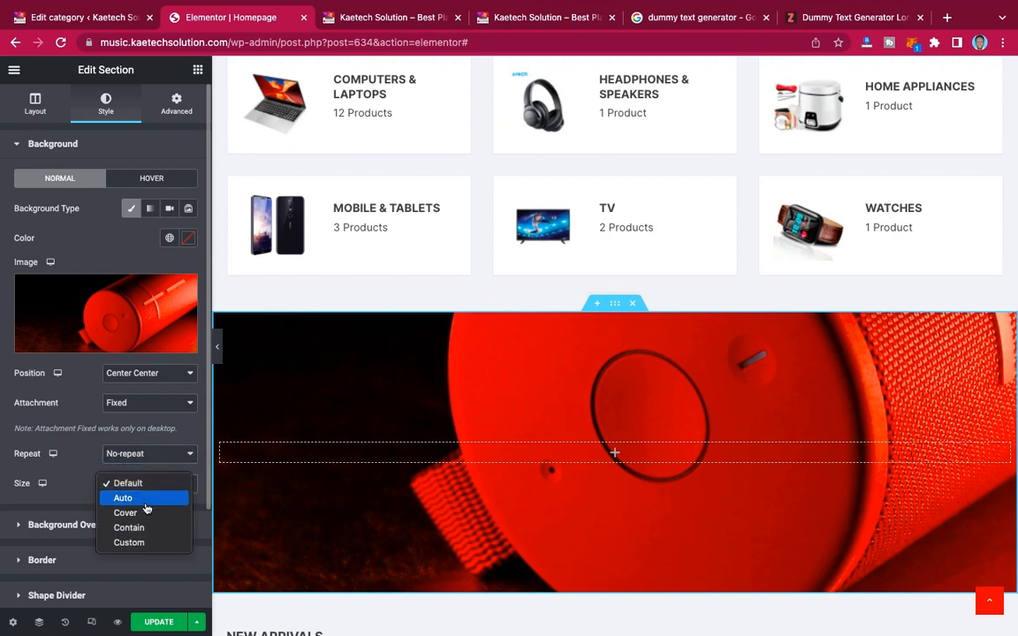
left_click(144, 513)
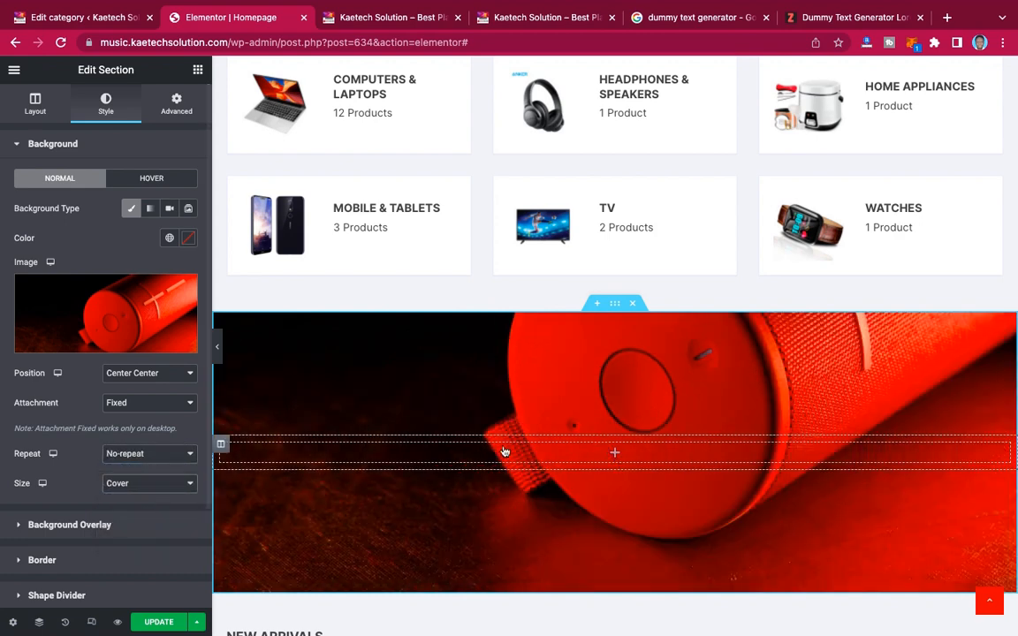
scroll(529, 448, "down", 3)
scroll(528, 450, "up", 2)
scroll(528, 450, "up", 2)
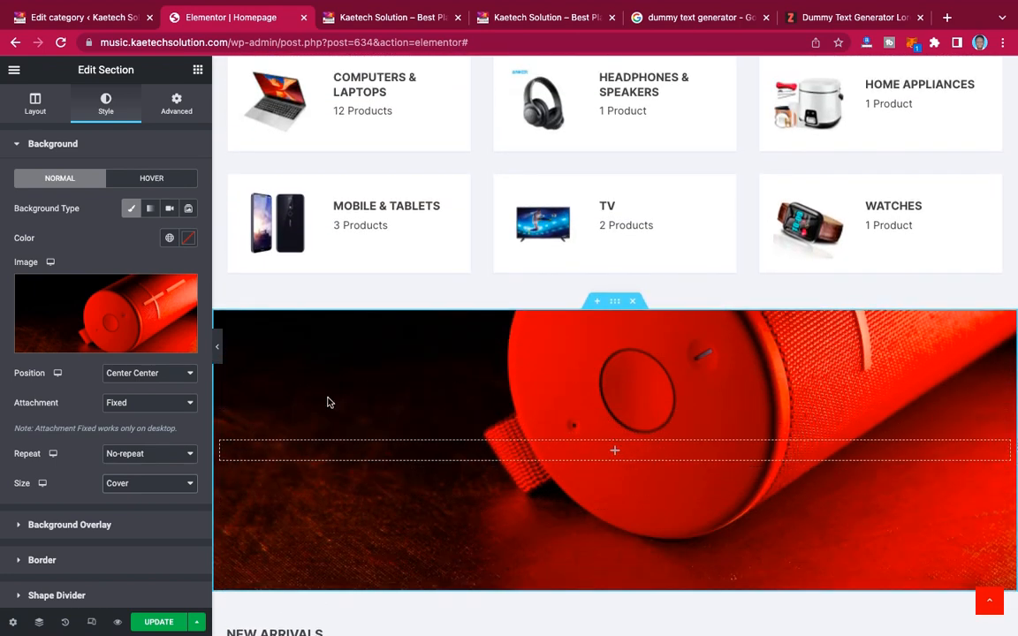
- Duplicate the banner section's empty column to make two columns, and widen the left one slightly
left_click(198, 74)
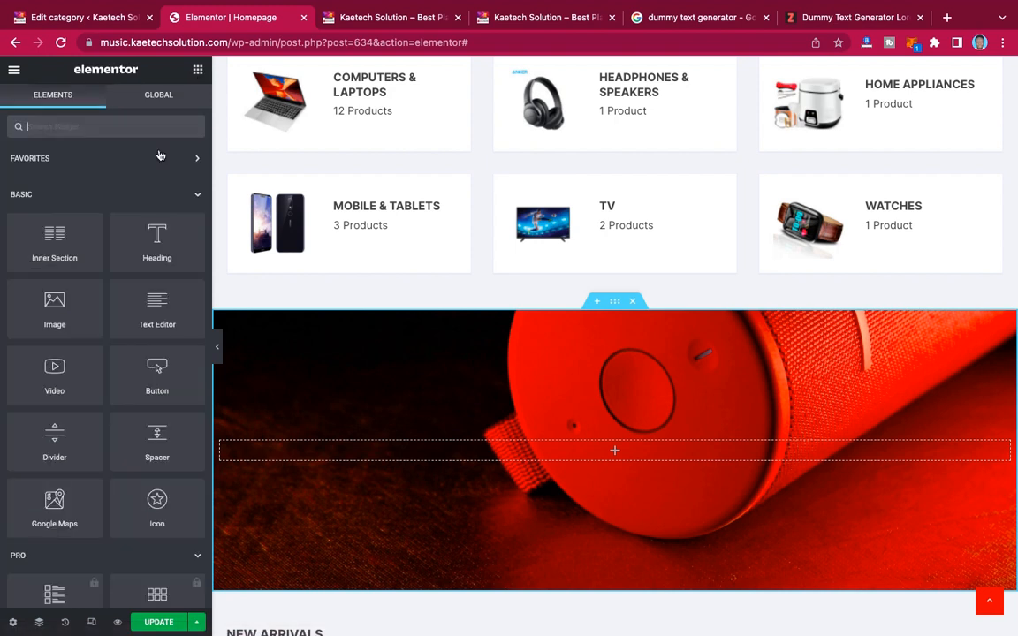
left_click_drag(154, 235, 99, 223)
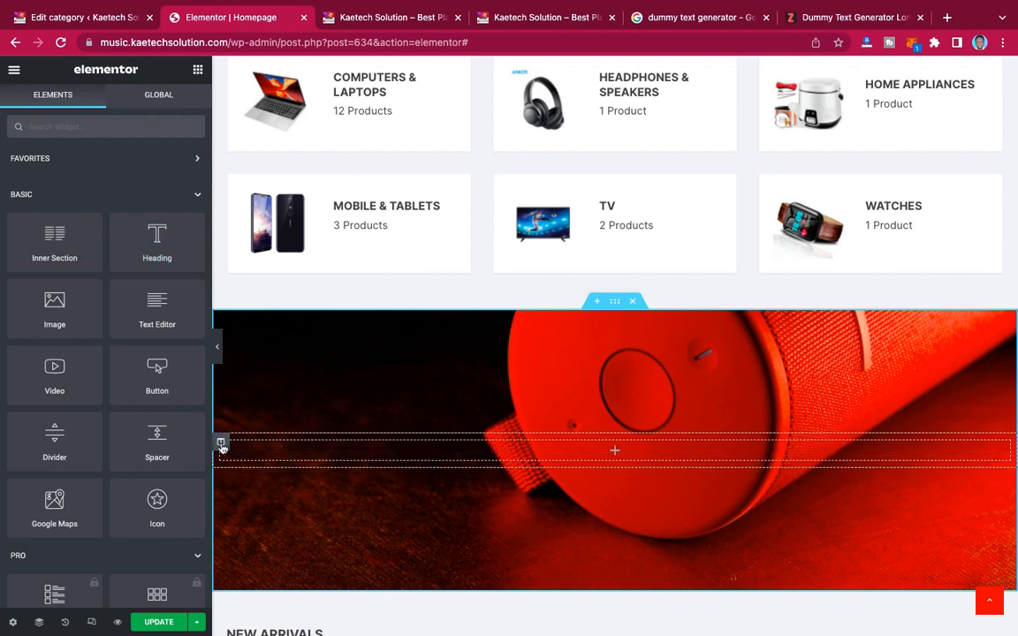
right_click(222, 445)
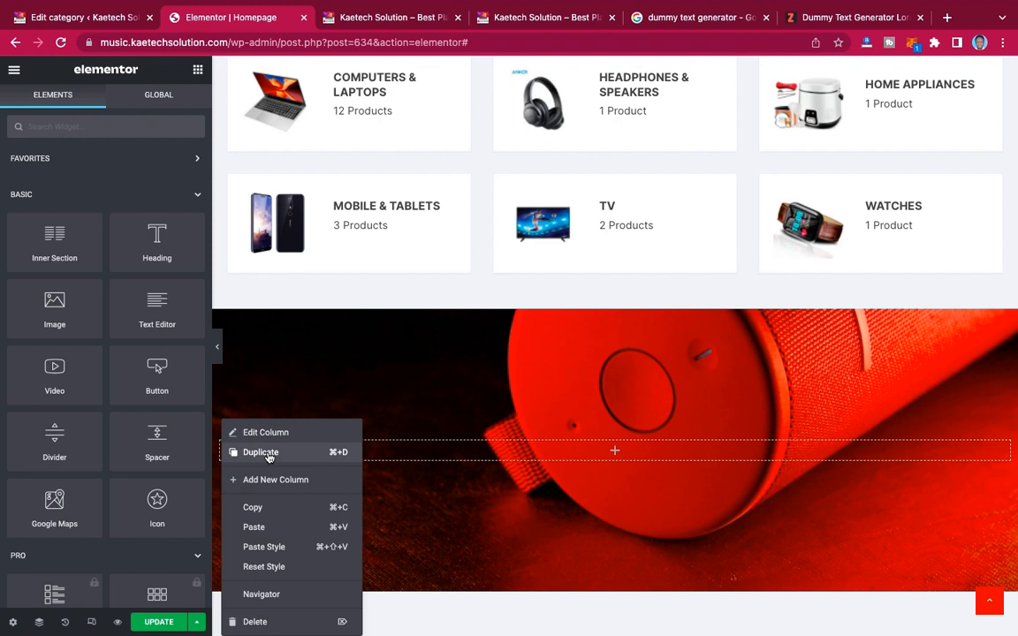
left_click(263, 452)
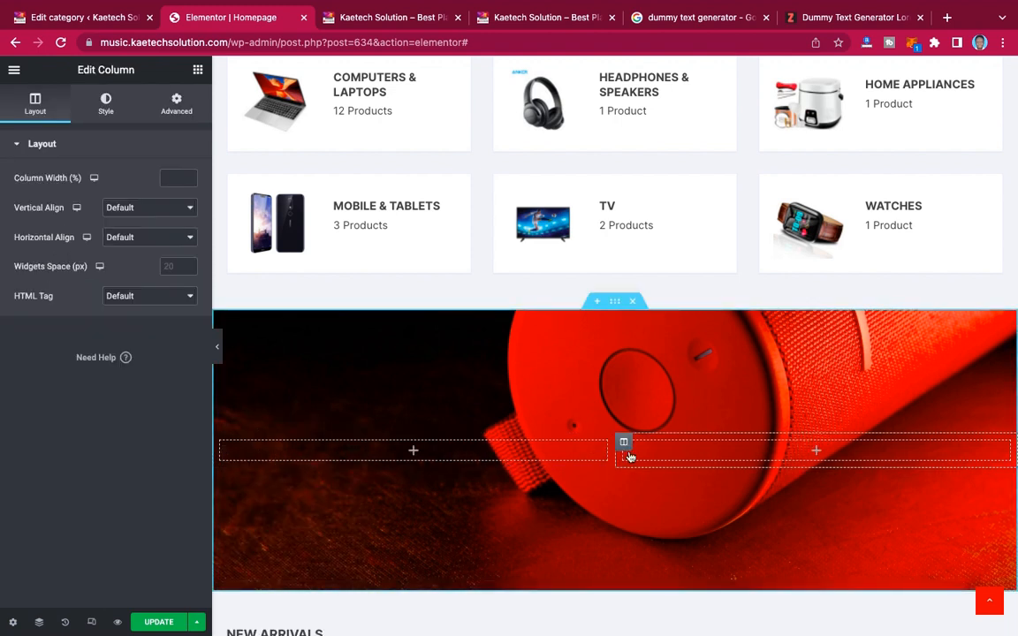
left_click_drag(614, 451, 638, 450)
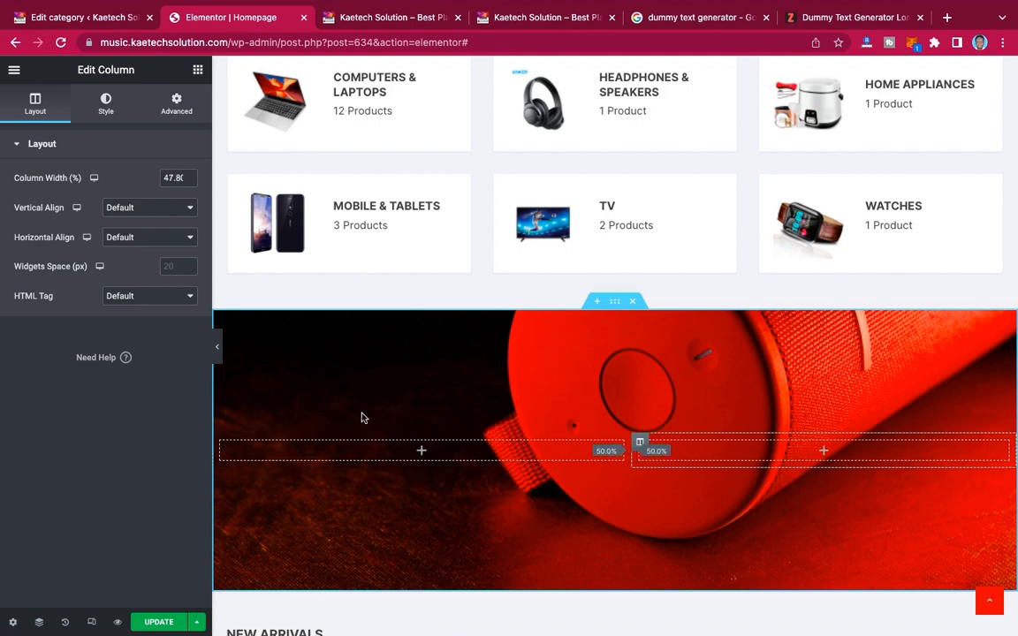
- Add a heading in the left column: "Amazing big discount on all headphones and other accessories. Get great discount on all headphones. Shop now and enjoy the discount"
left_click(199, 71)
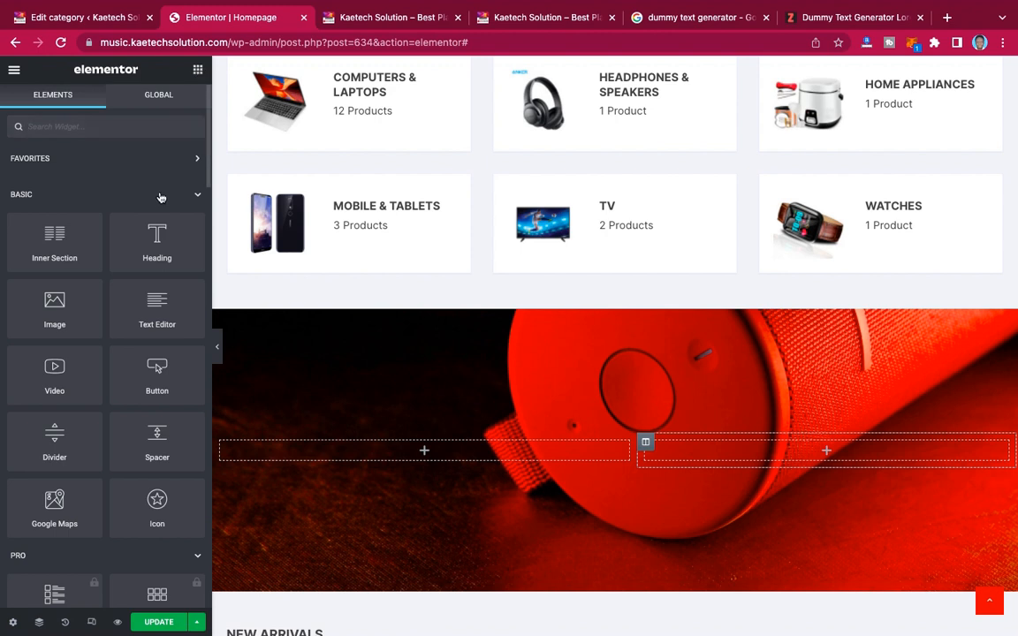
left_click_drag(153, 228, 407, 441)
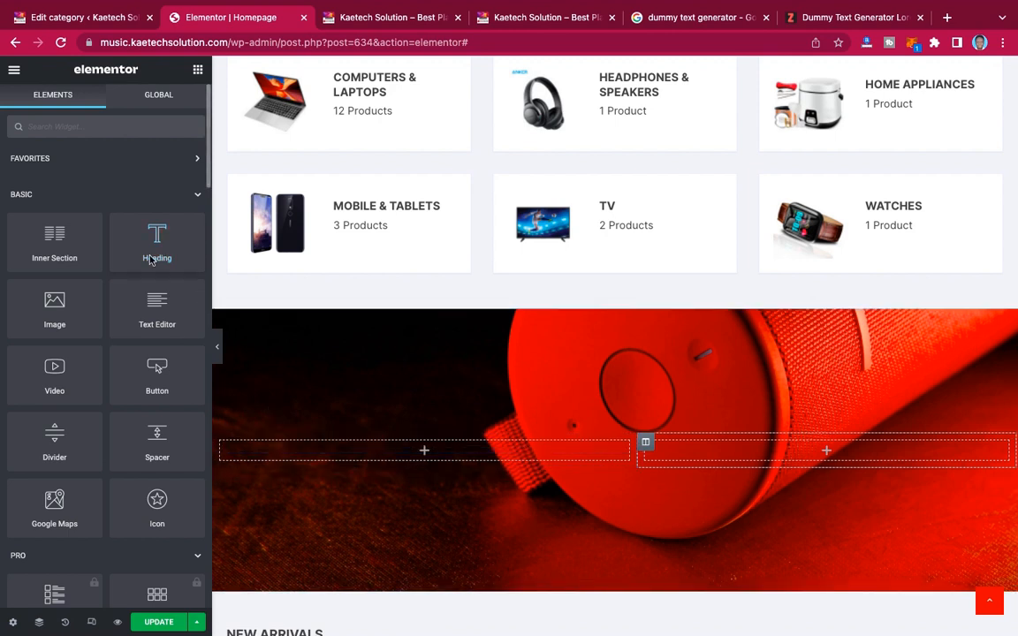
left_click_drag(150, 254, 439, 450)
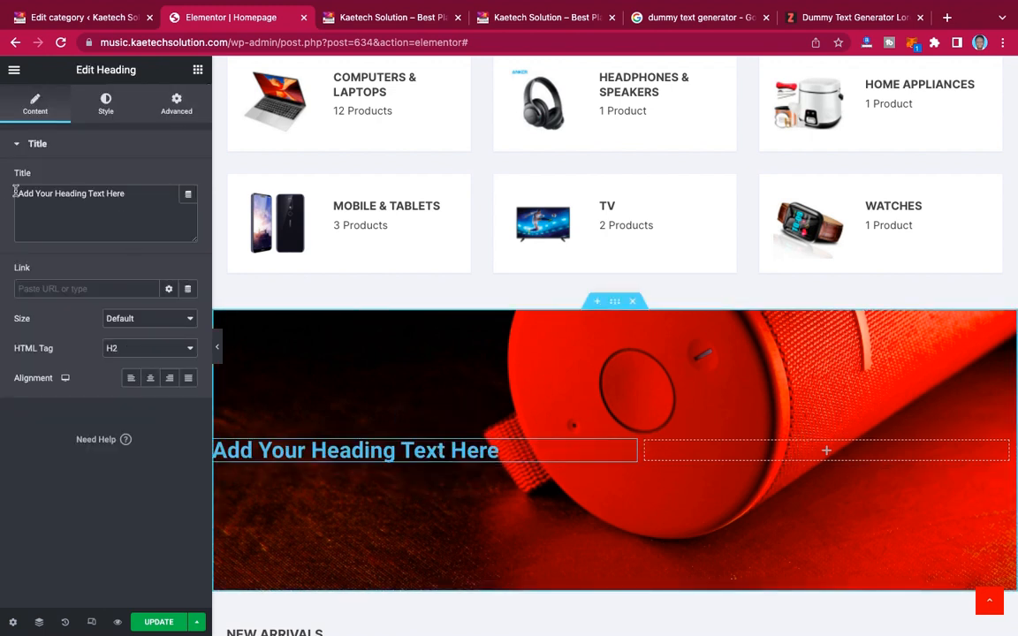
triple_click(15, 193)
type("Amazing big discount on all headphones and other accessories. Get great discount on all headphones. Shop now and enjoy the discount")
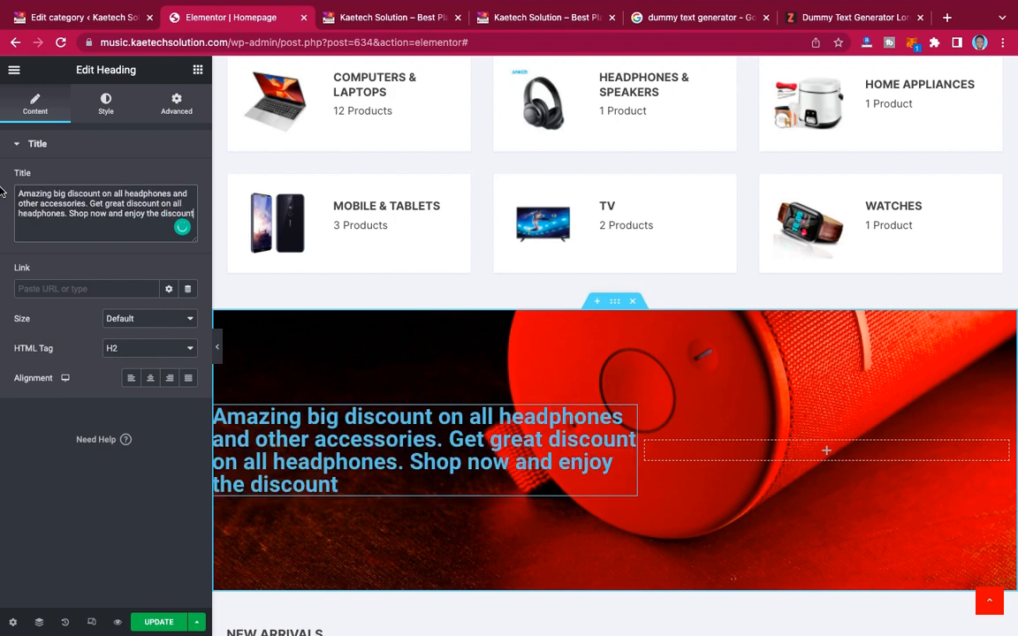
- Set the banner heading's text colour to white (#FFFFFF)
left_click(106, 102)
left_click(188, 178)
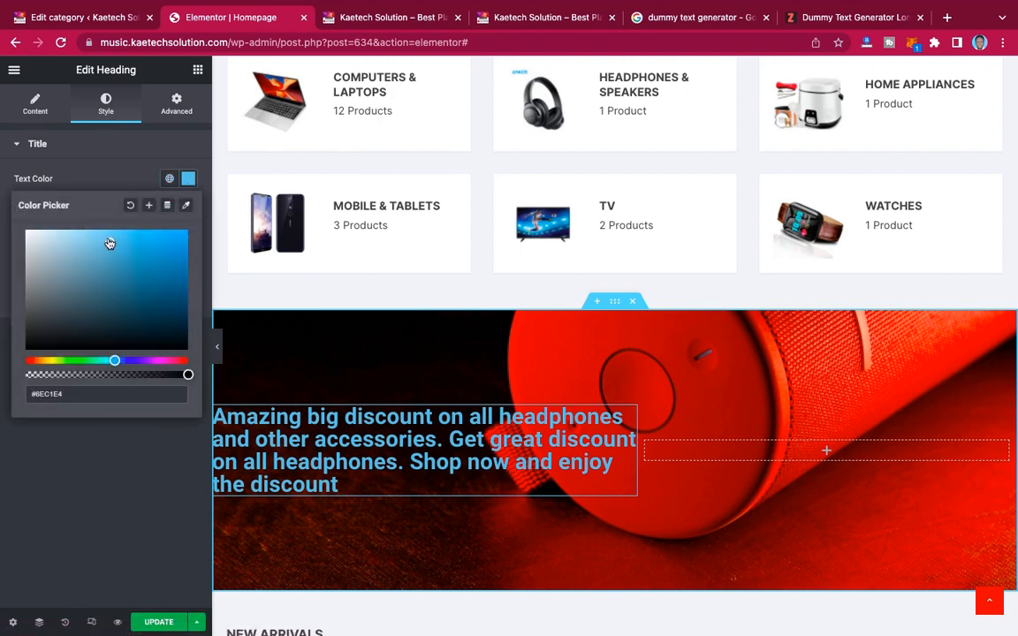
left_click_drag(109, 241, 1, 208)
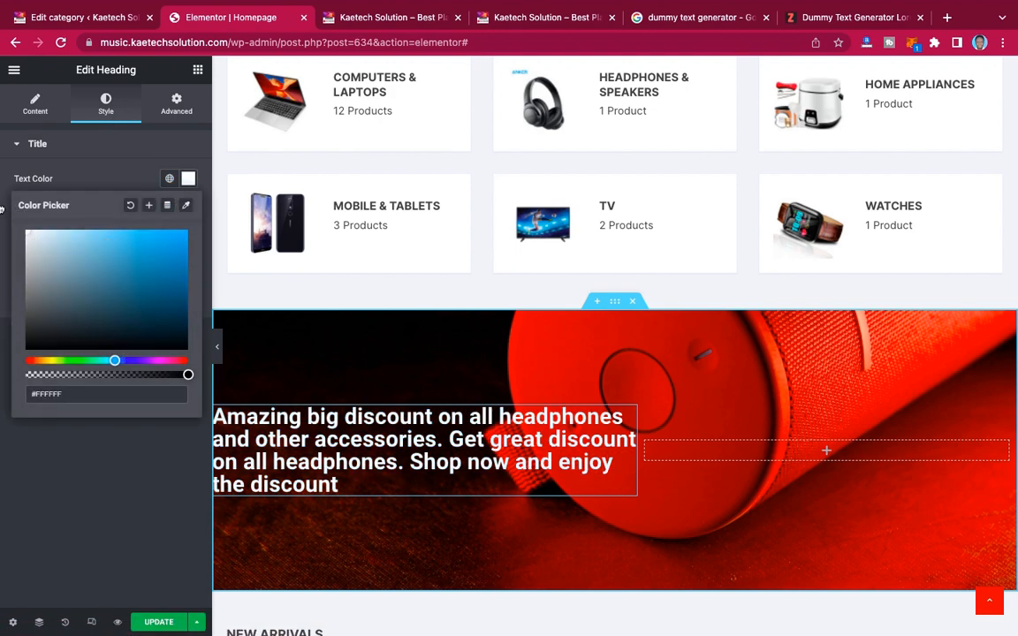
left_click(120, 186)
- Set the banner heading's typography to the Poppins font family at a size of 20 px
left_click(194, 212)
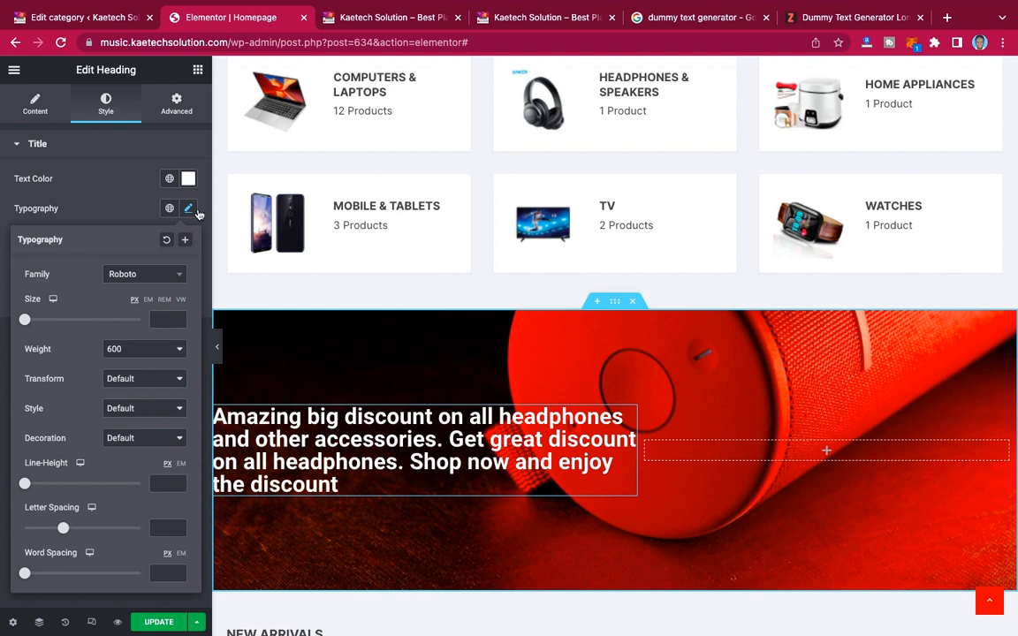
left_click(169, 280)
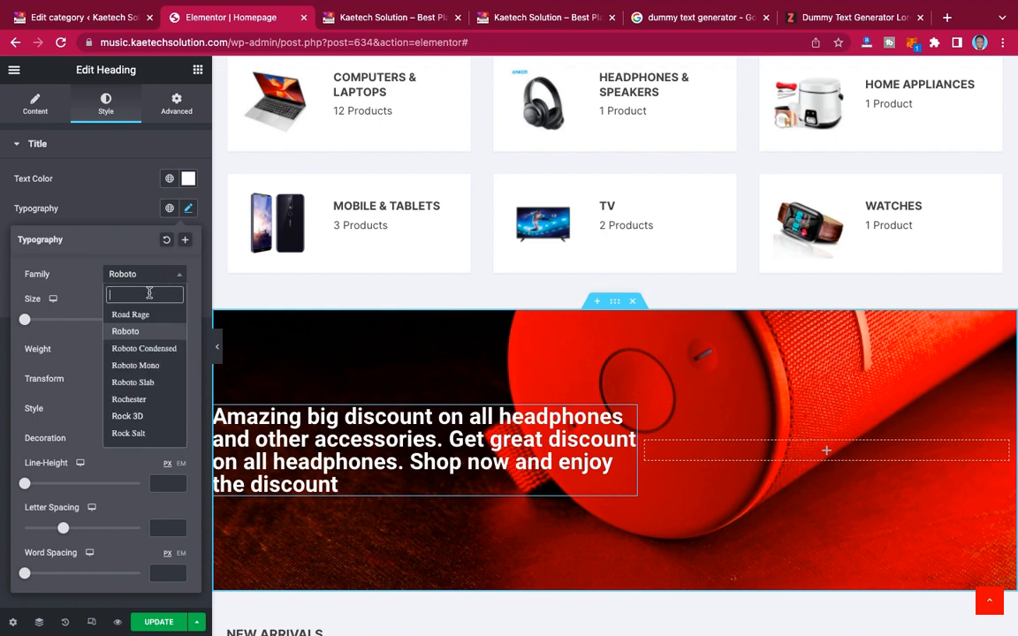
type("popp")
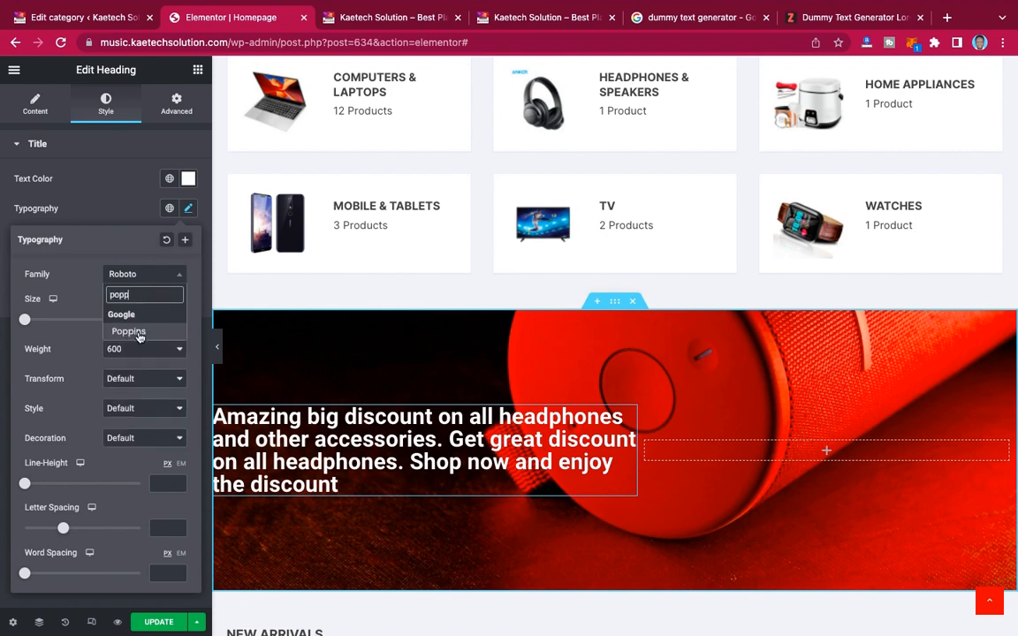
left_click(129, 332)
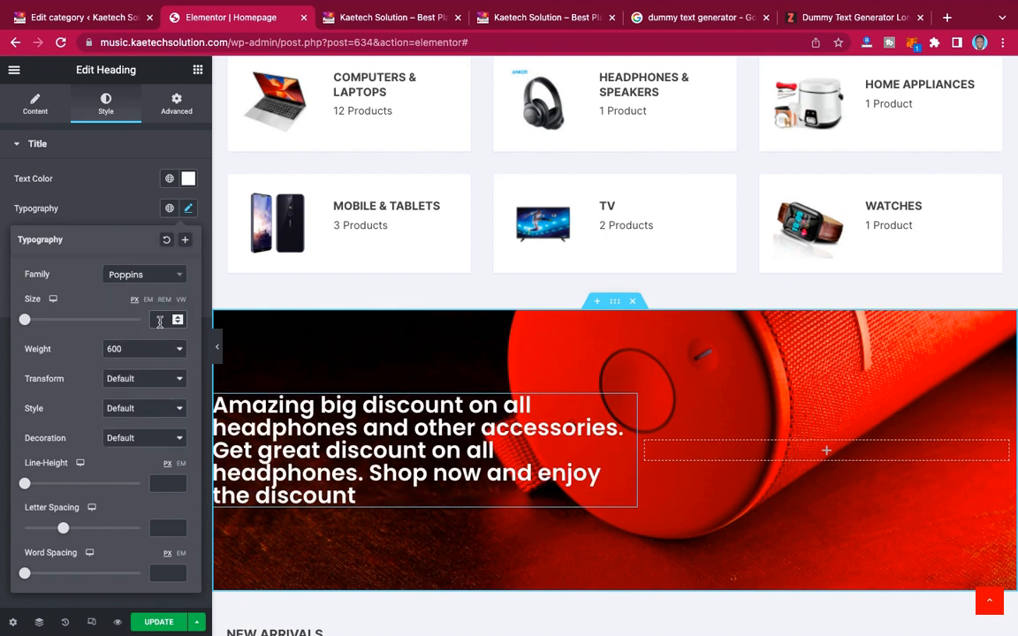
left_click(159, 319)
type("14")
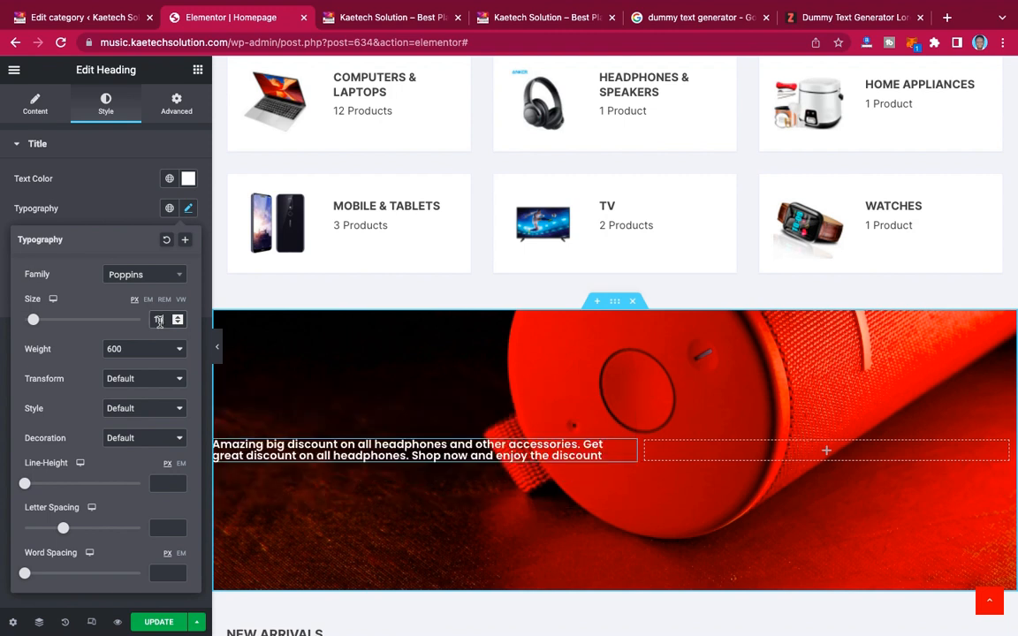
key("BackSpace")
type("8")
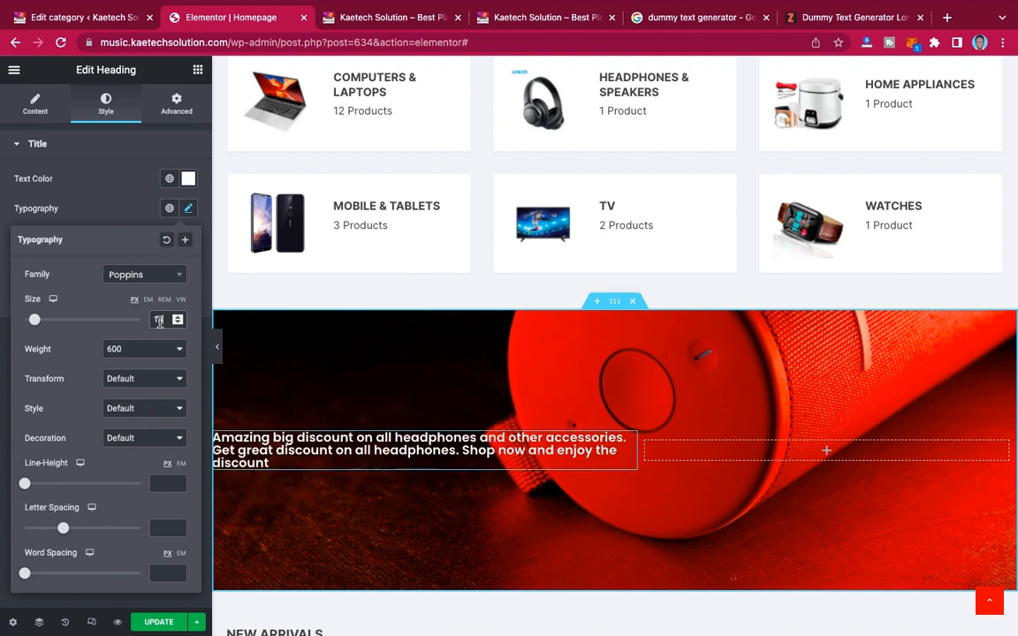
key("BackSpace")
key("BackSpace")
type("20")
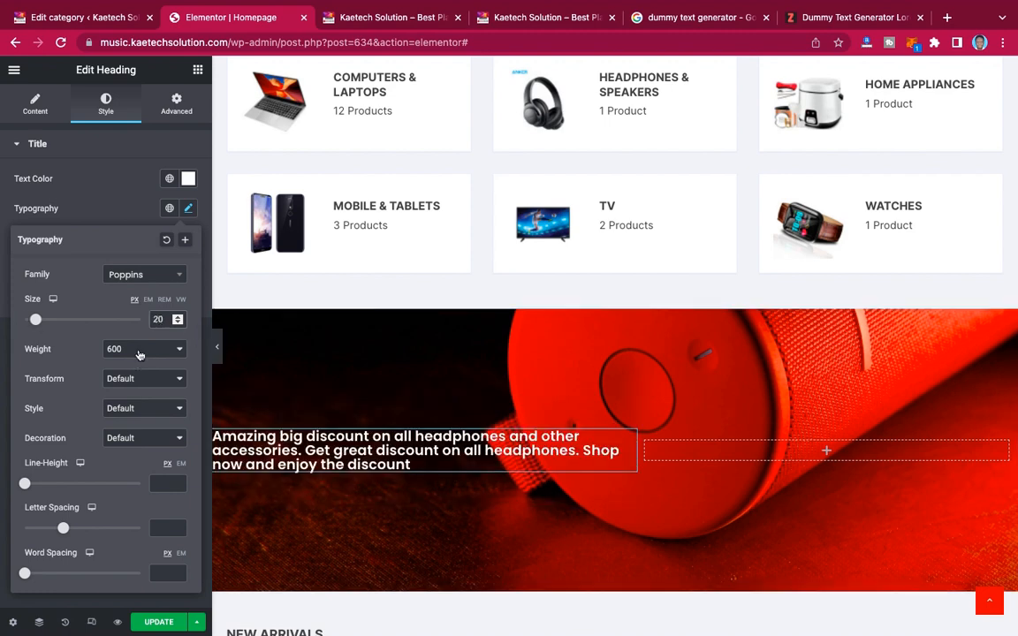
- Set the banner heading's font weight to 400 and its line height to 1.4 em
left_click(140, 354)
left_click(139, 320)
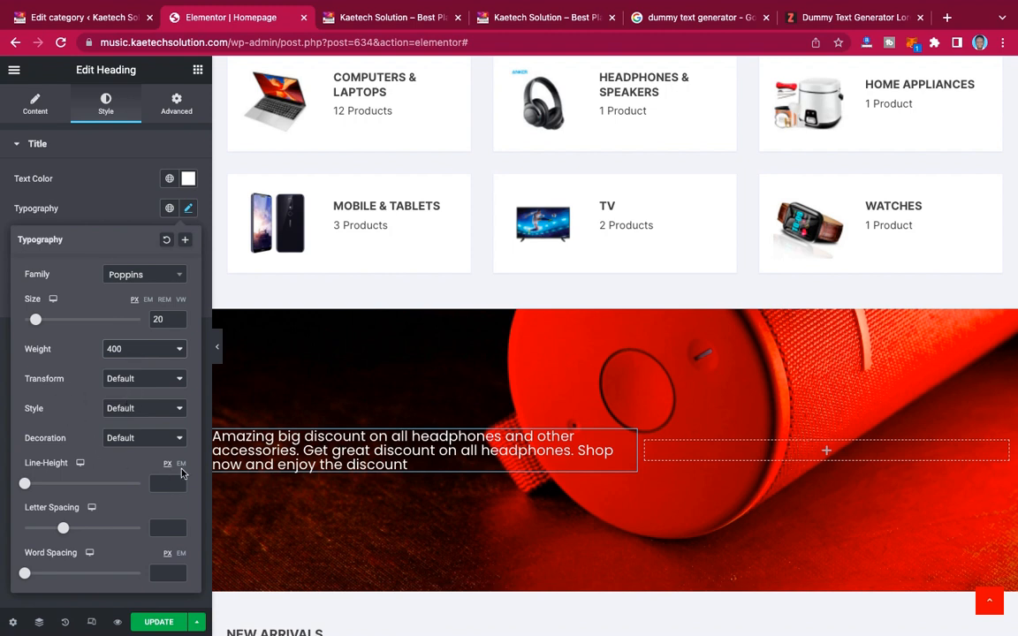
left_click(182, 464)
type("1.5")
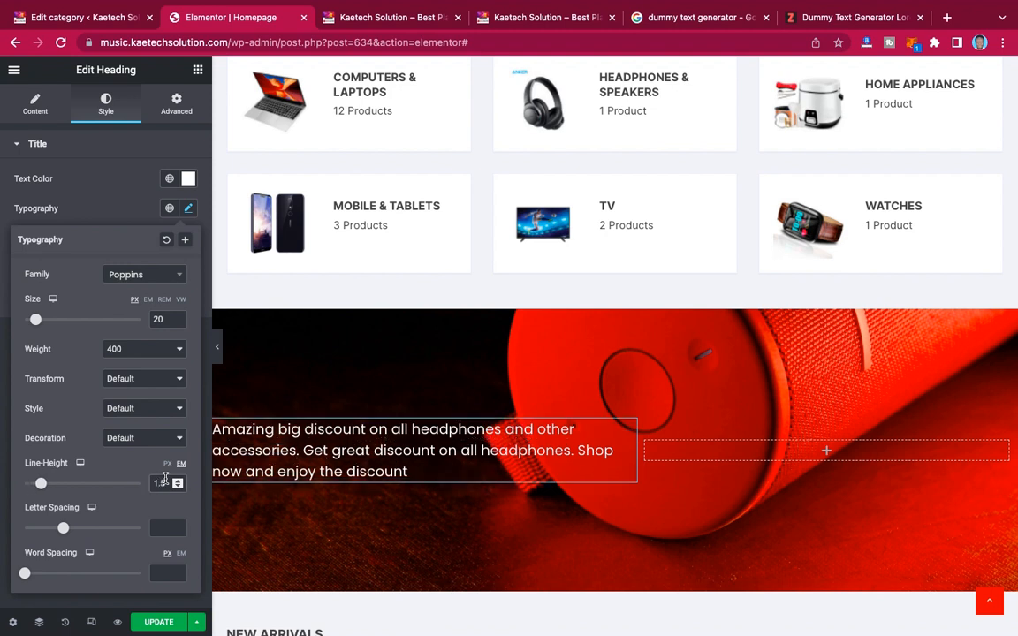
key("Down")
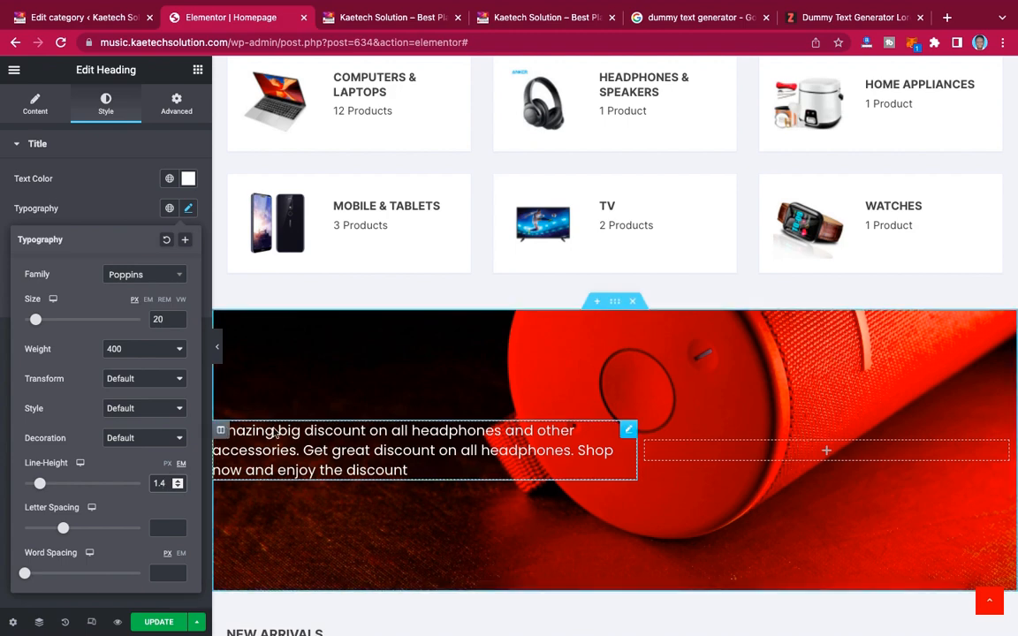
- Add a Button widget directly below the heading in the banner's left column
scroll(273, 427, "down", 2)
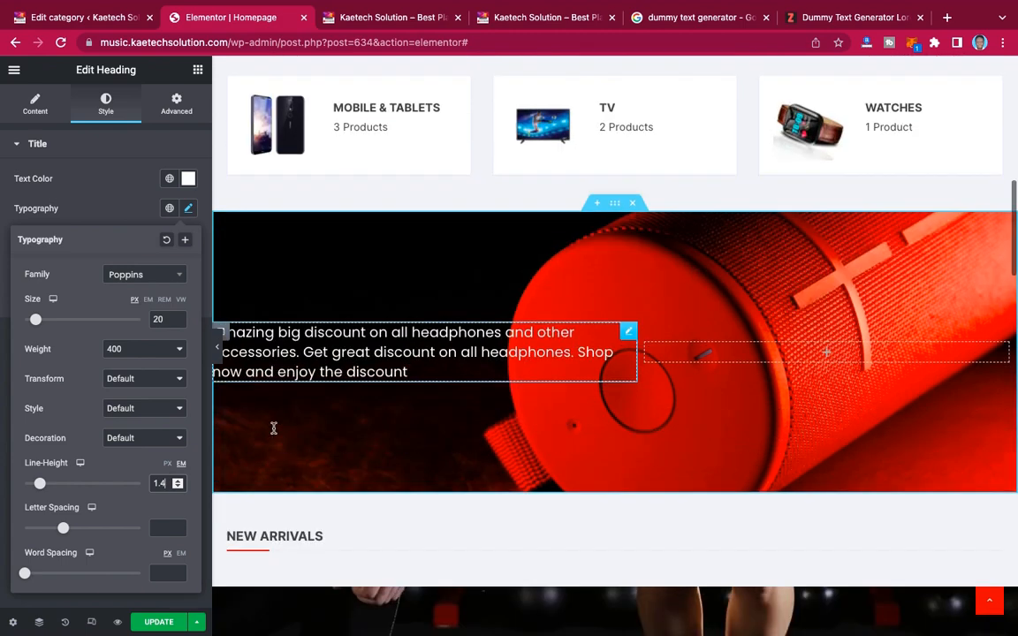
left_click(198, 70)
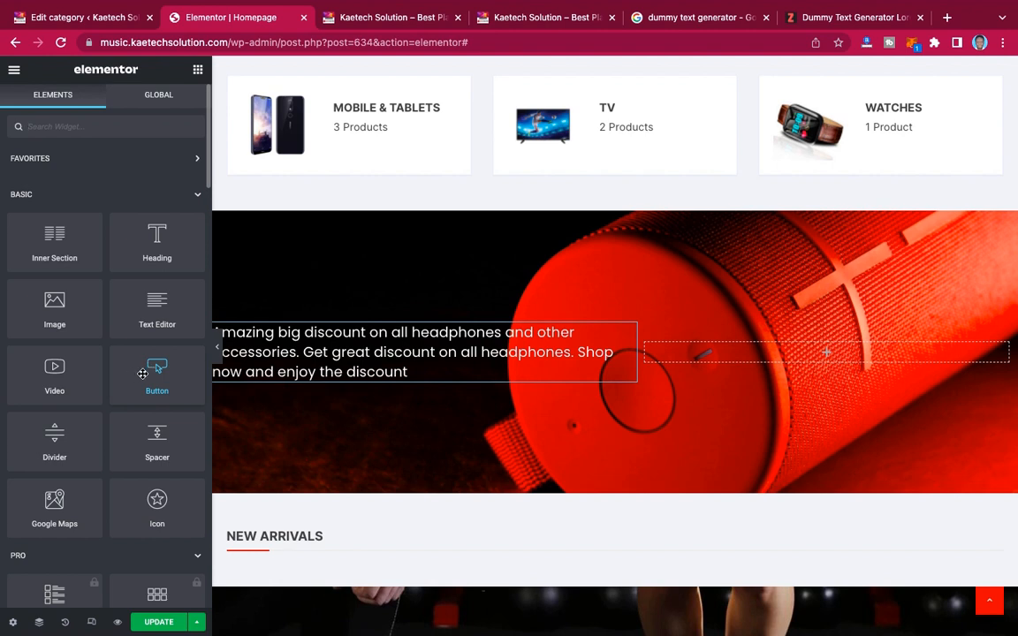
left_click_drag(133, 335, 340, 366)
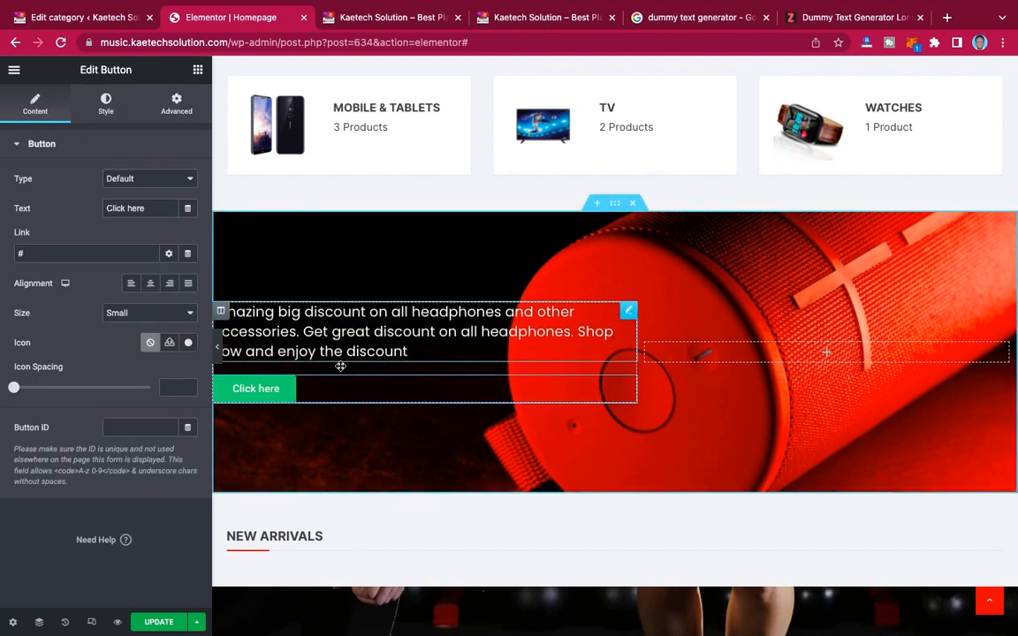
- Give the button the shopping basket icon from the icon library and position it after the text
left_click(188, 344)
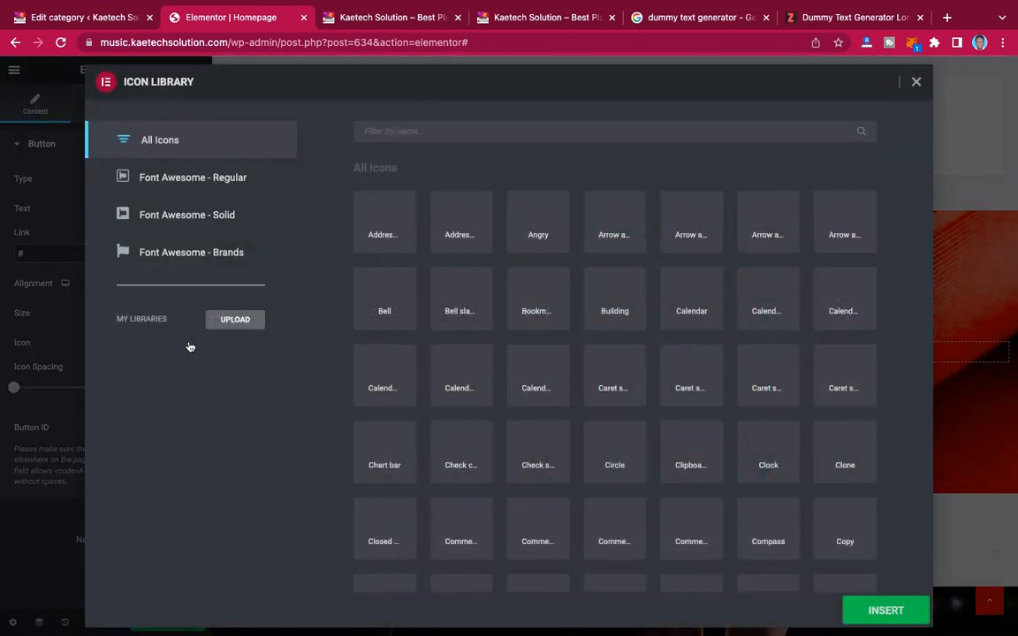
left_click(482, 135)
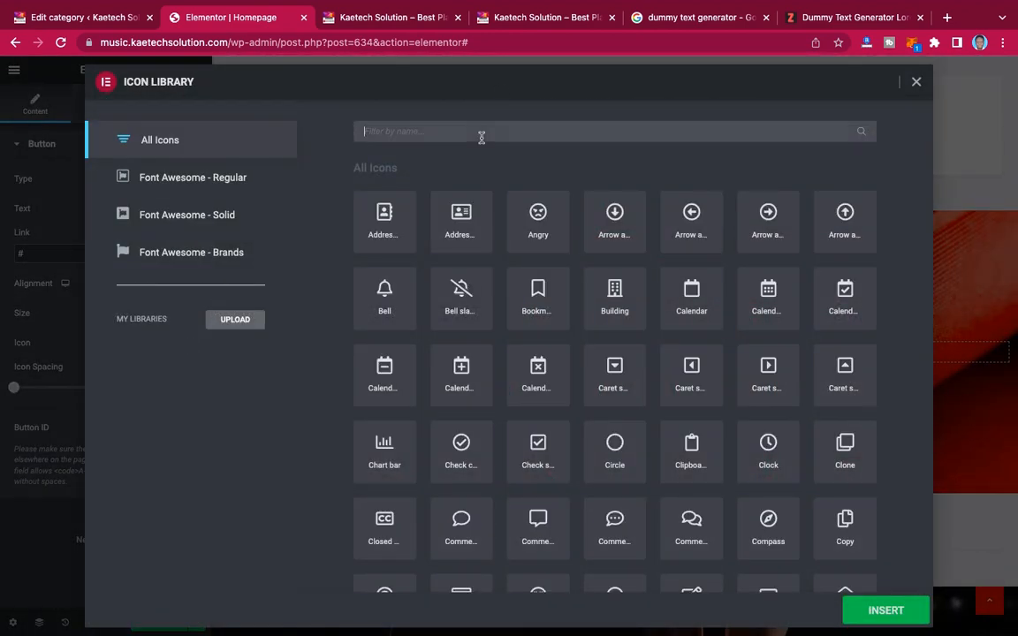
type("bas")
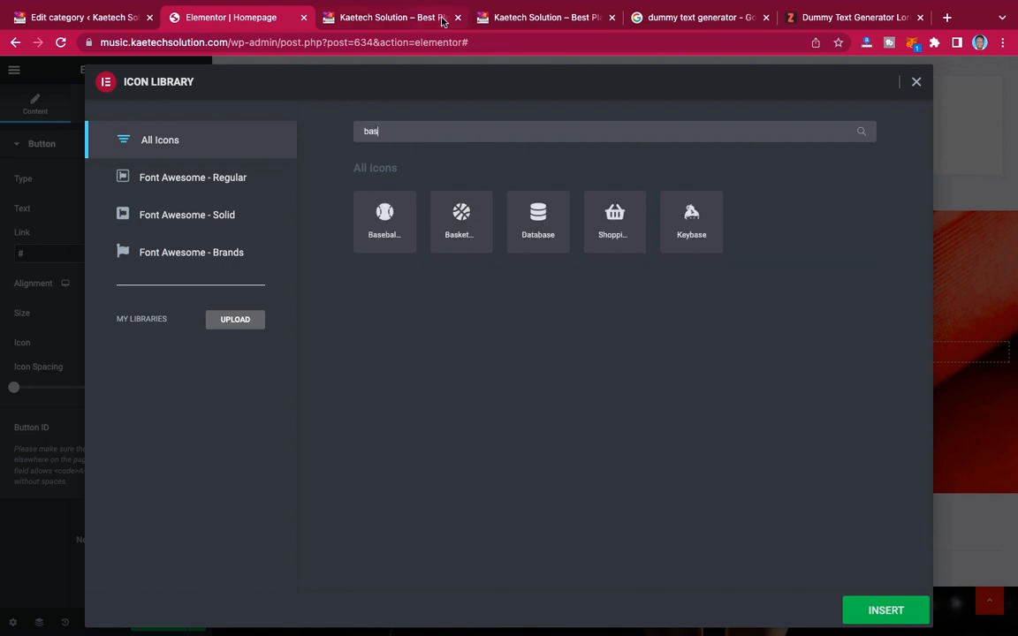
left_click(621, 219)
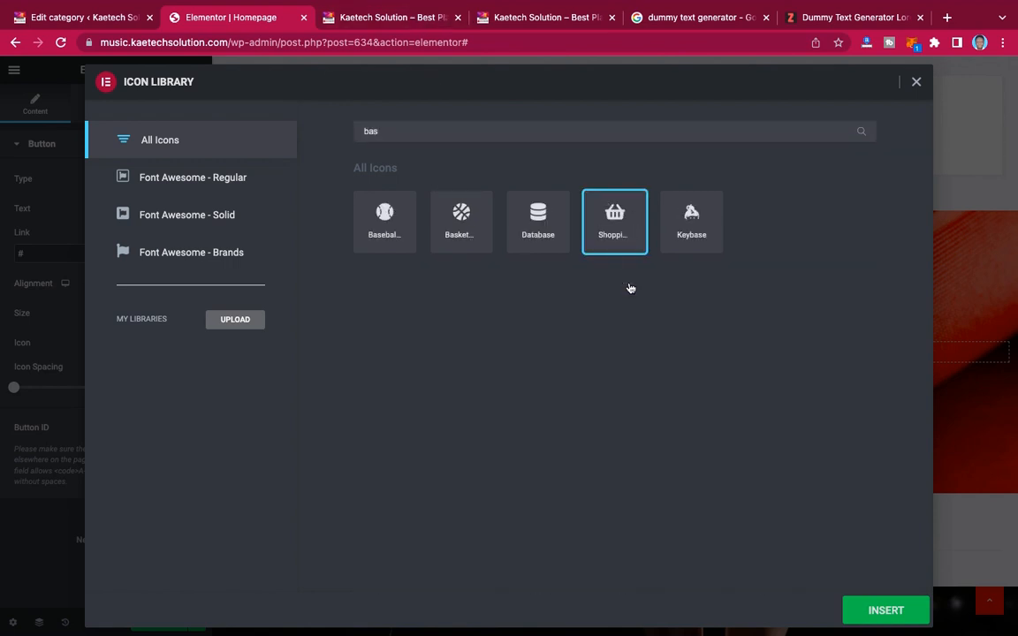
left_click(903, 610)
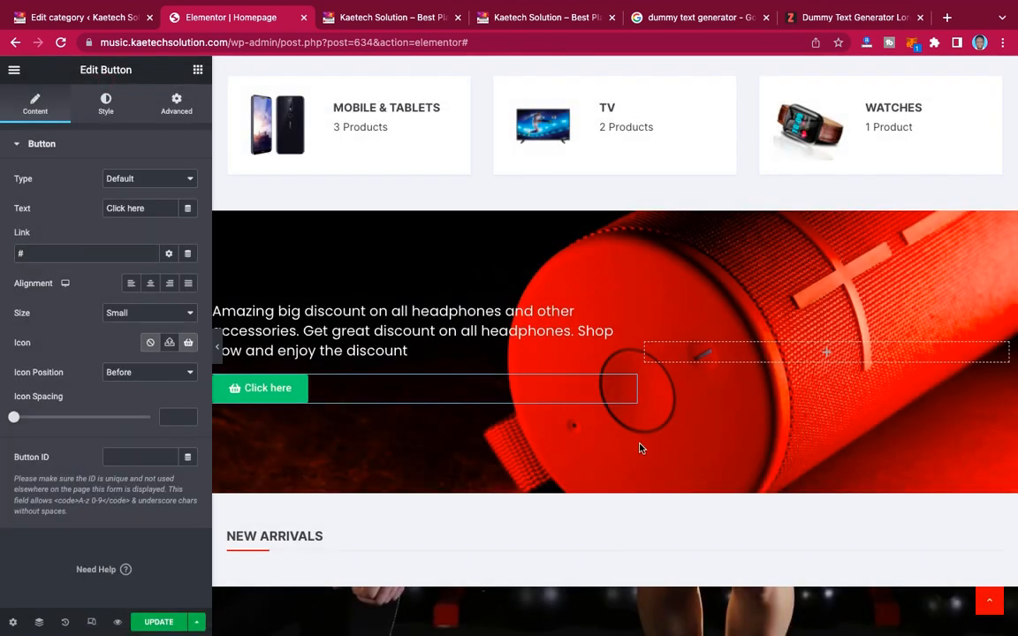
left_click(187, 372)
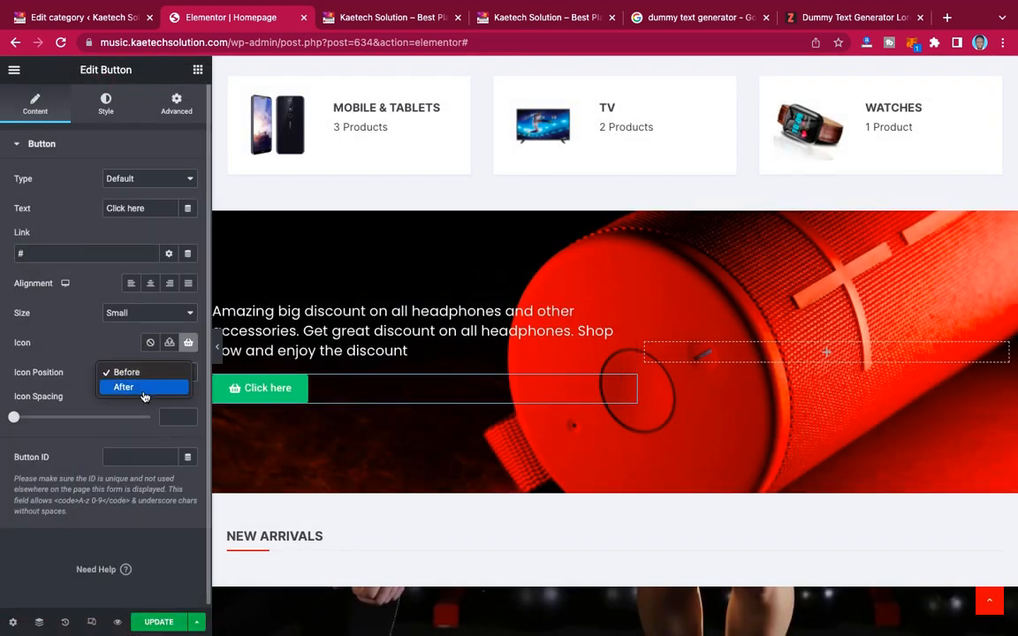
left_click(144, 395)
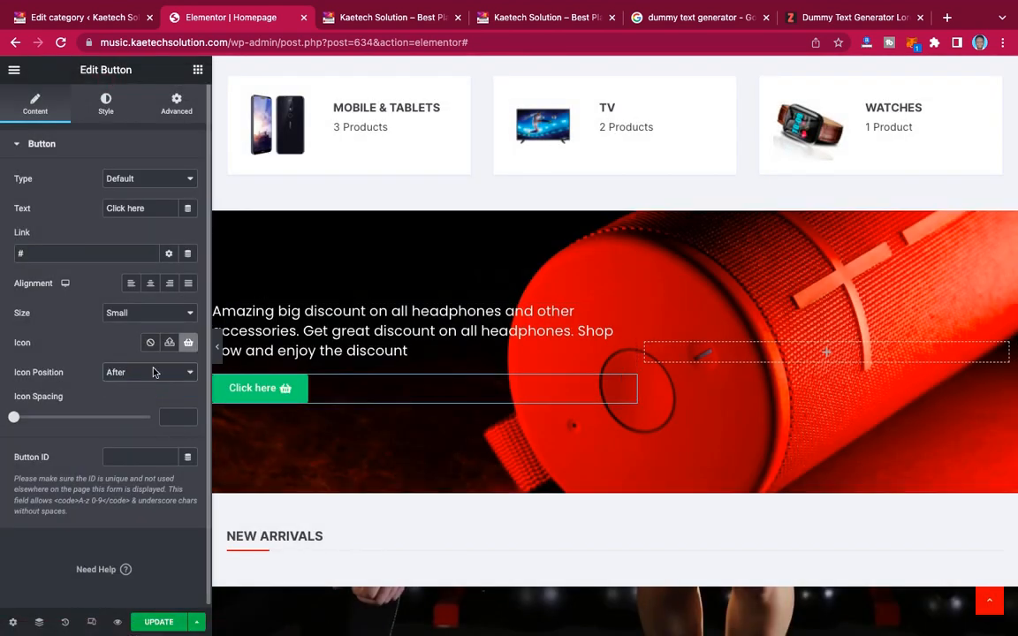
- Change the button's text to "SHOP NOW" and link it to the second suggested Shop page
left_click_drag(145, 207, 69, 209)
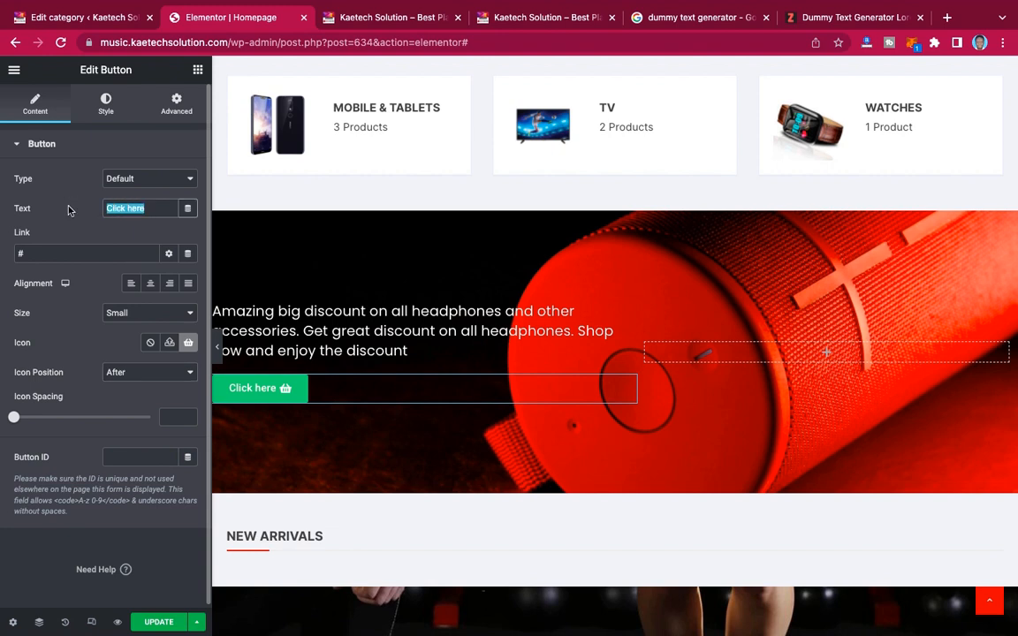
type("SHOP NO")
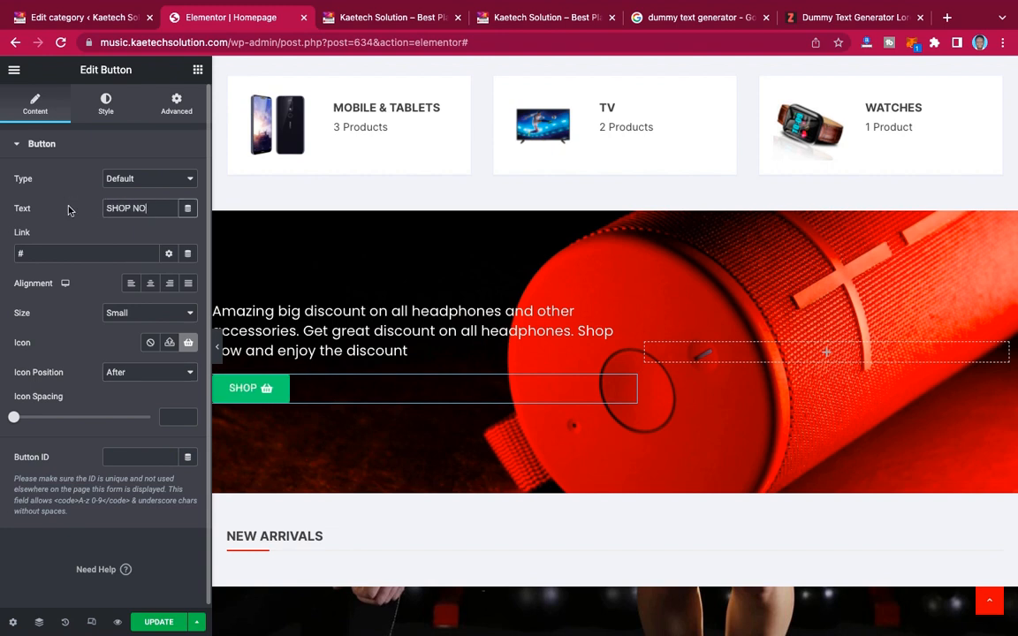
type("W")
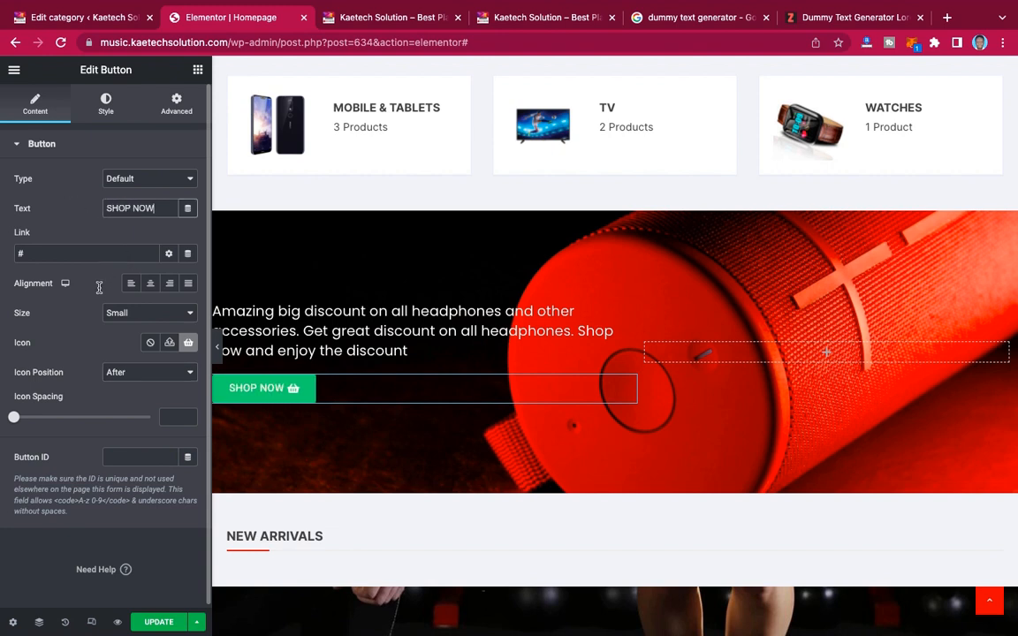
left_click_drag(139, 254, 2, 254)
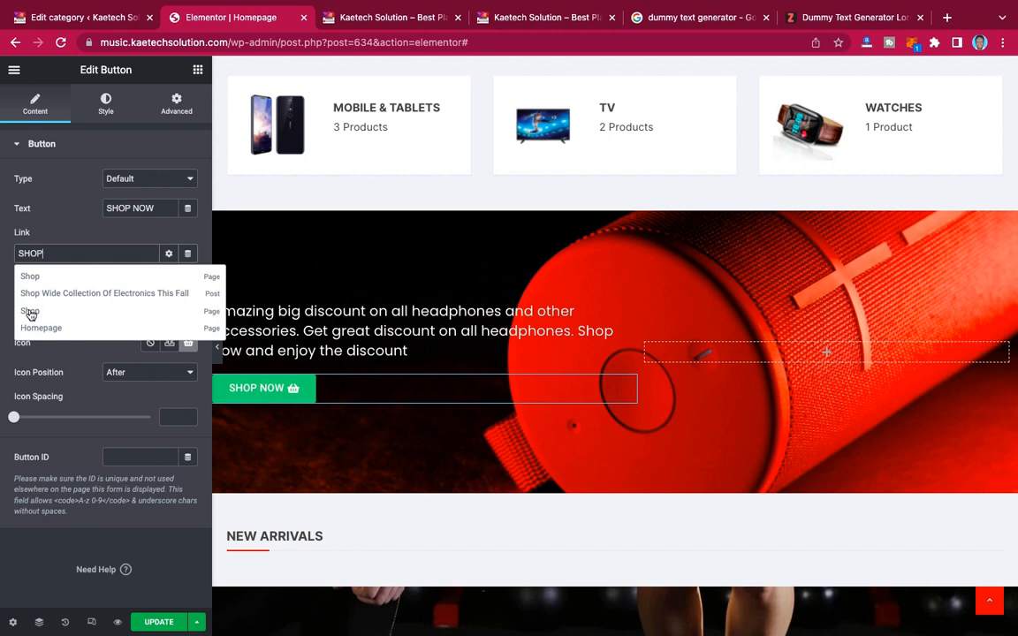
left_click(31, 312)
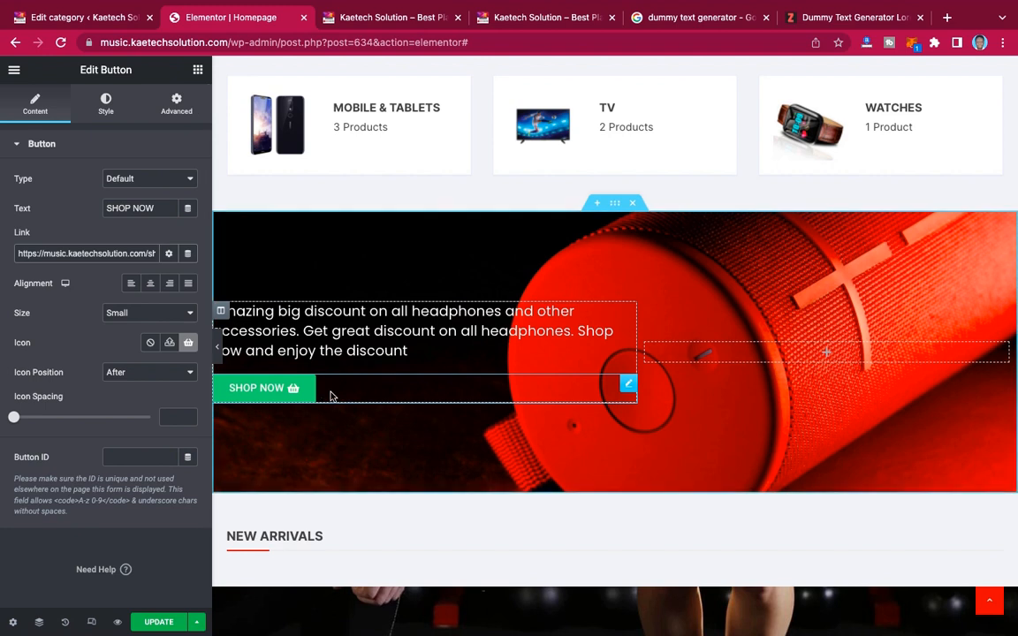
- Set the button's normal background colour to orange (#DA6609)
left_click(106, 104)
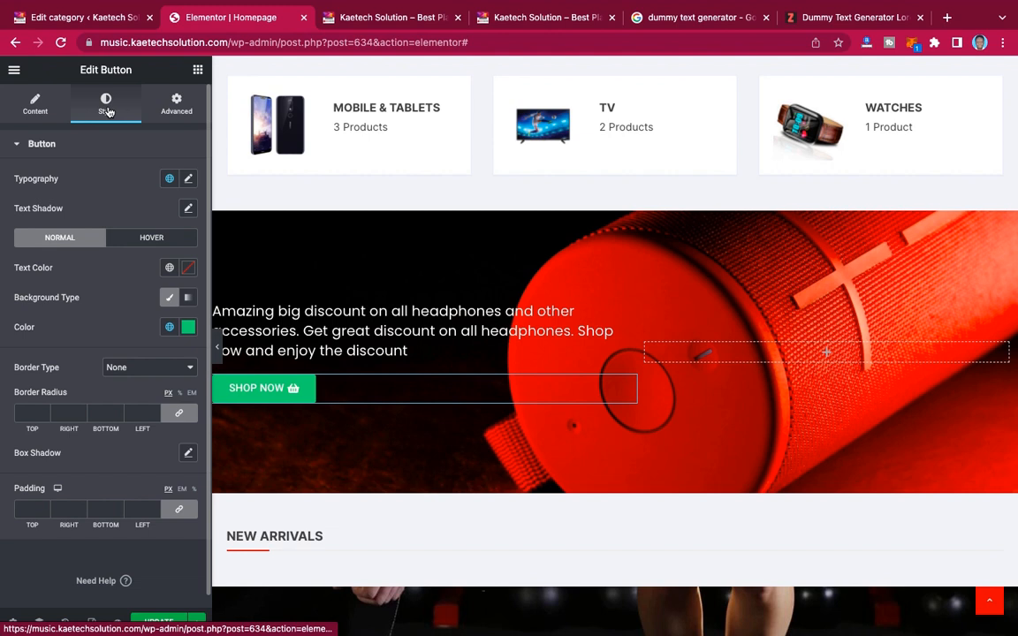
left_click(188, 330)
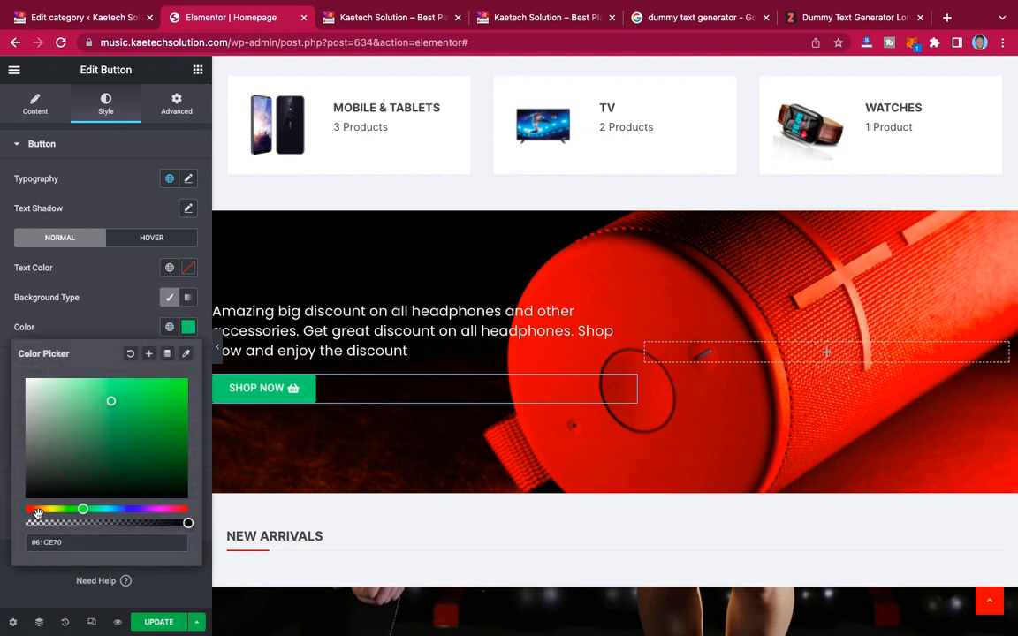
left_click(37, 510)
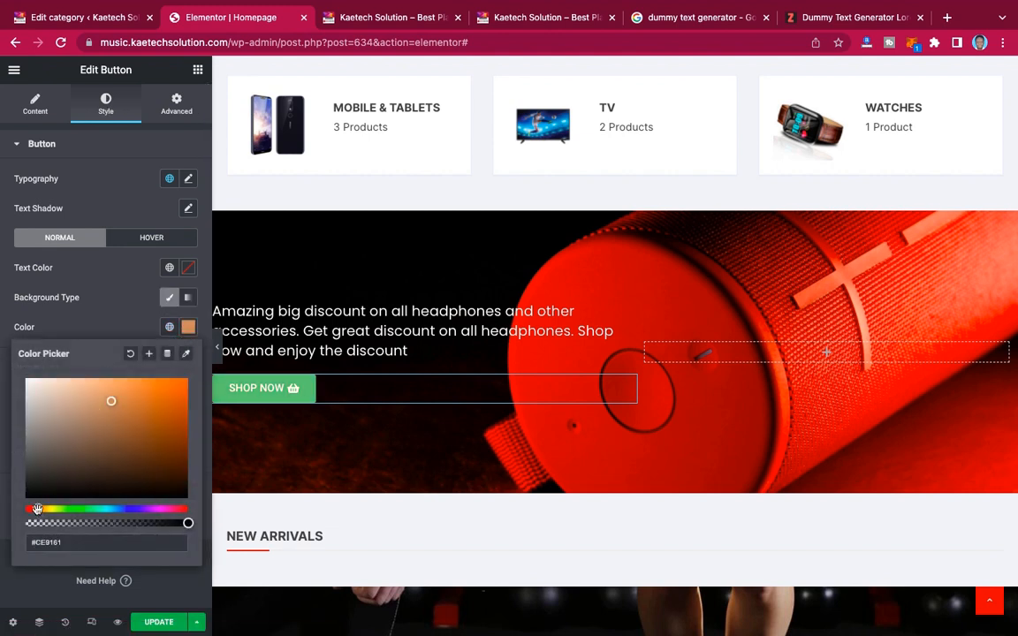
left_click(180, 395)
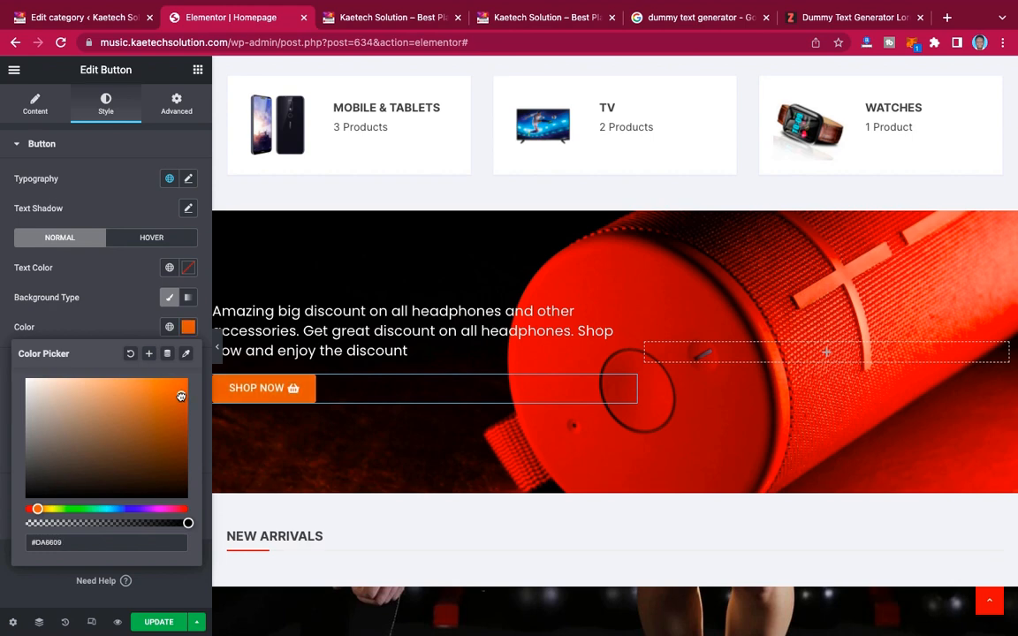
left_click(111, 325)
- Compare the button's colour with the rest of the homepage and preview the discount banner at full width with the editing panel hidden
scroll(557, 300, "up", 10)
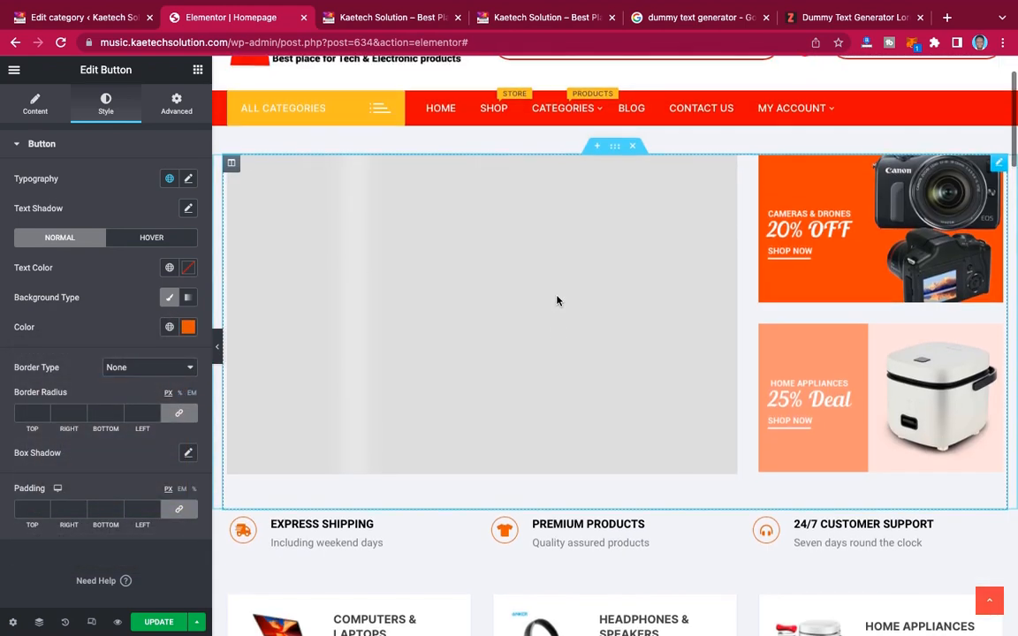
scroll(557, 300, "down", 10)
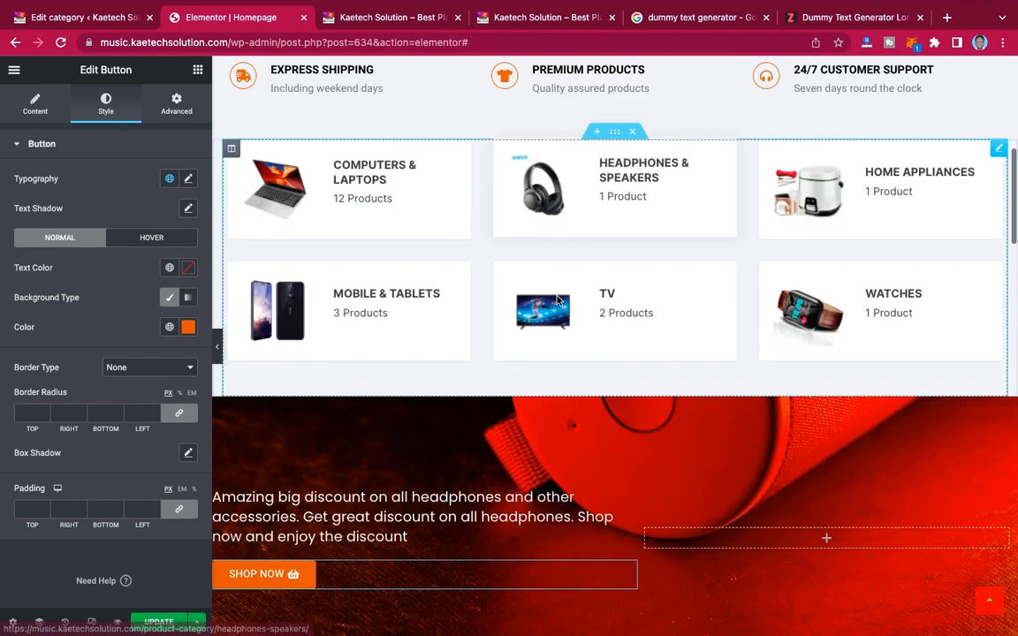
scroll(556, 300, "up", 1)
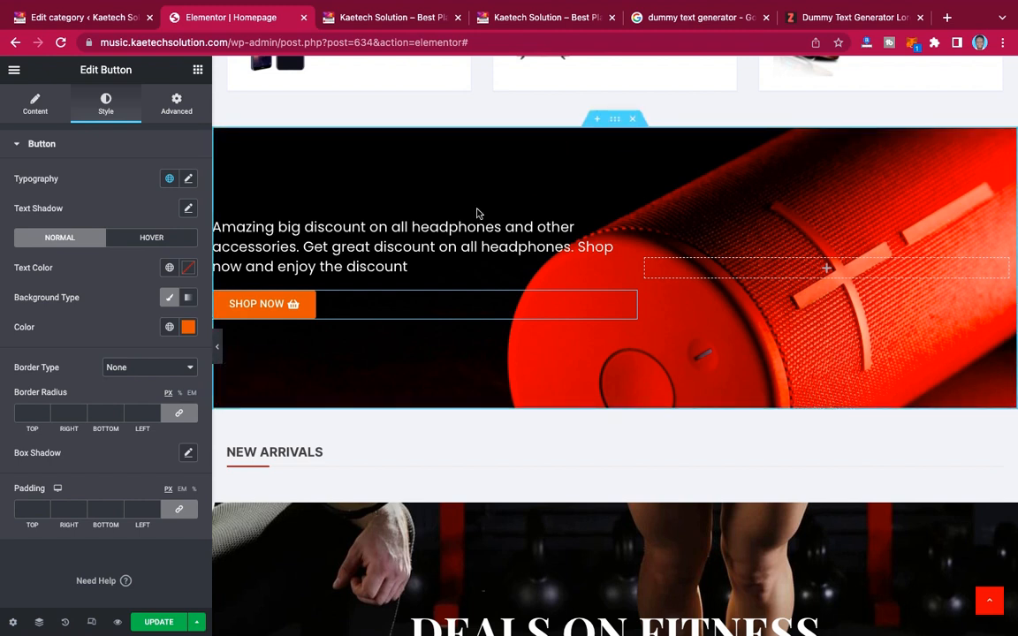
left_click(218, 349)
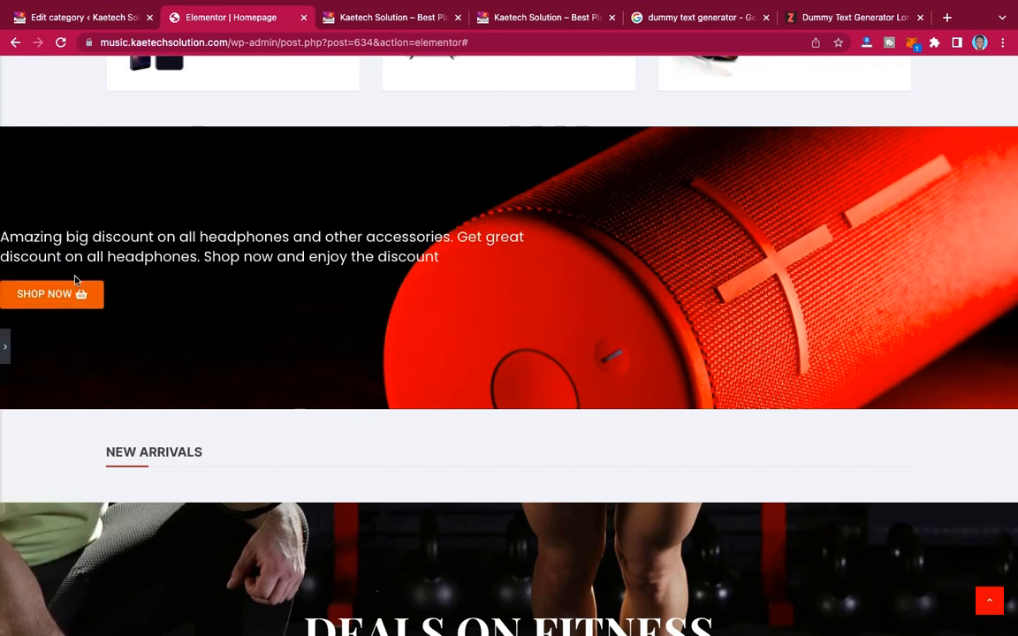
- Unlink the padding values of the discount banner's text column, set its left padding to 120 px, and preview it at full width
left_click(6, 346)
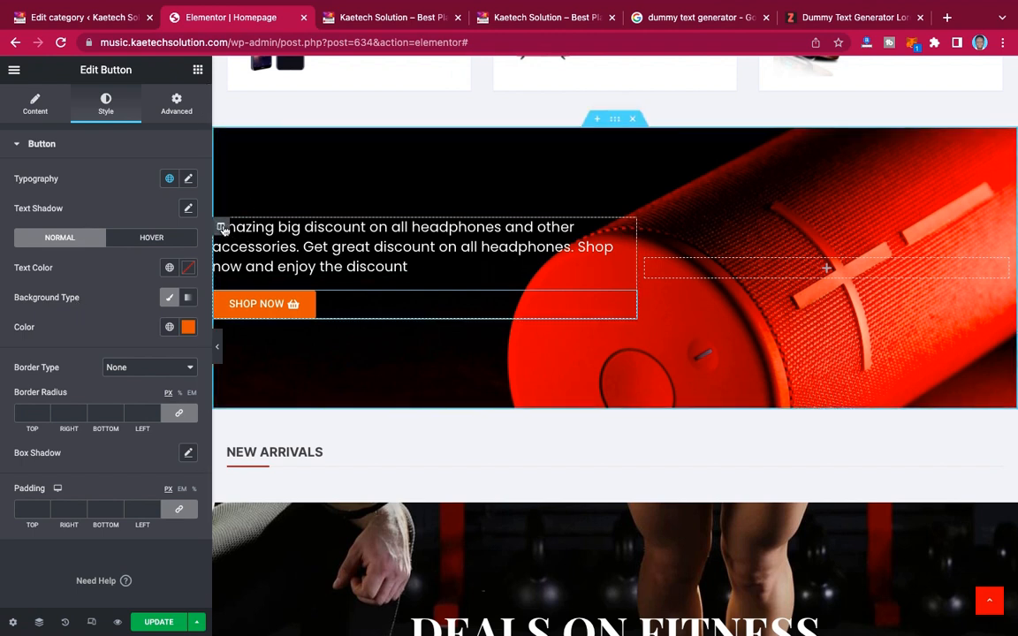
left_click(221, 229)
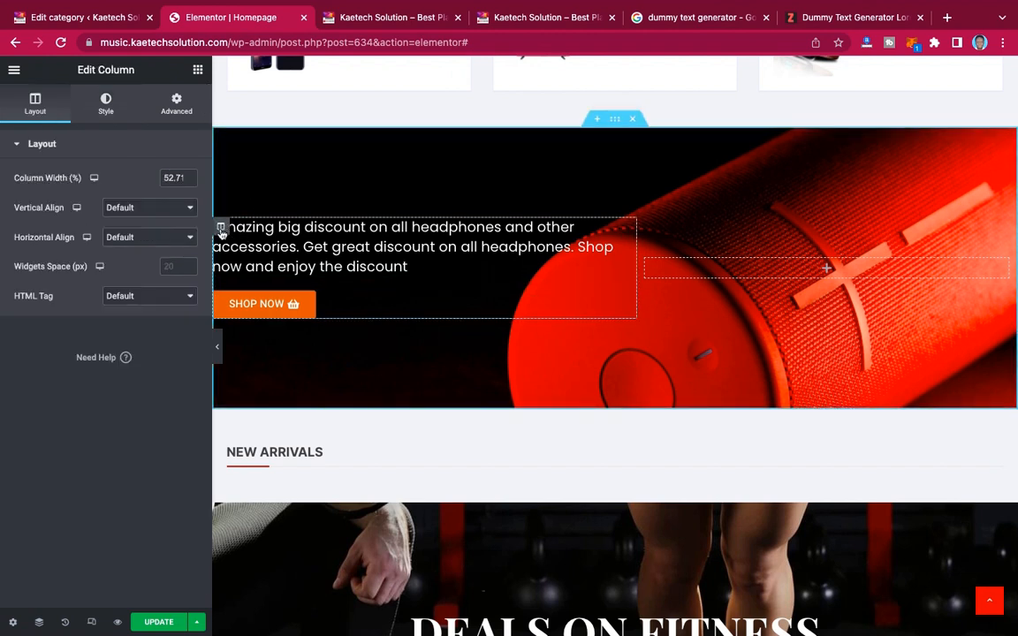
left_click(177, 104)
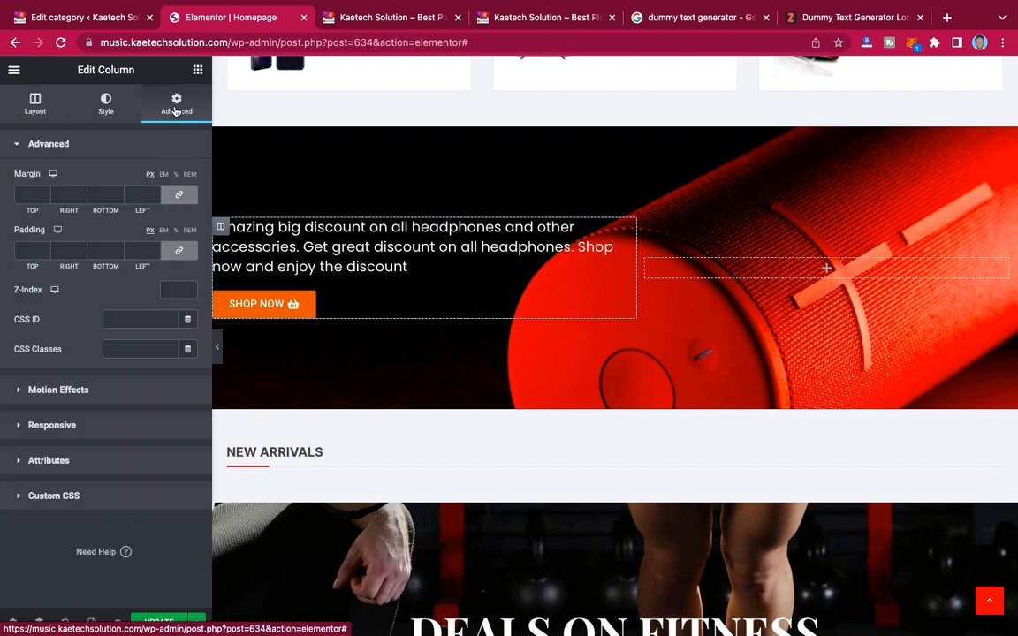
left_click(178, 250)
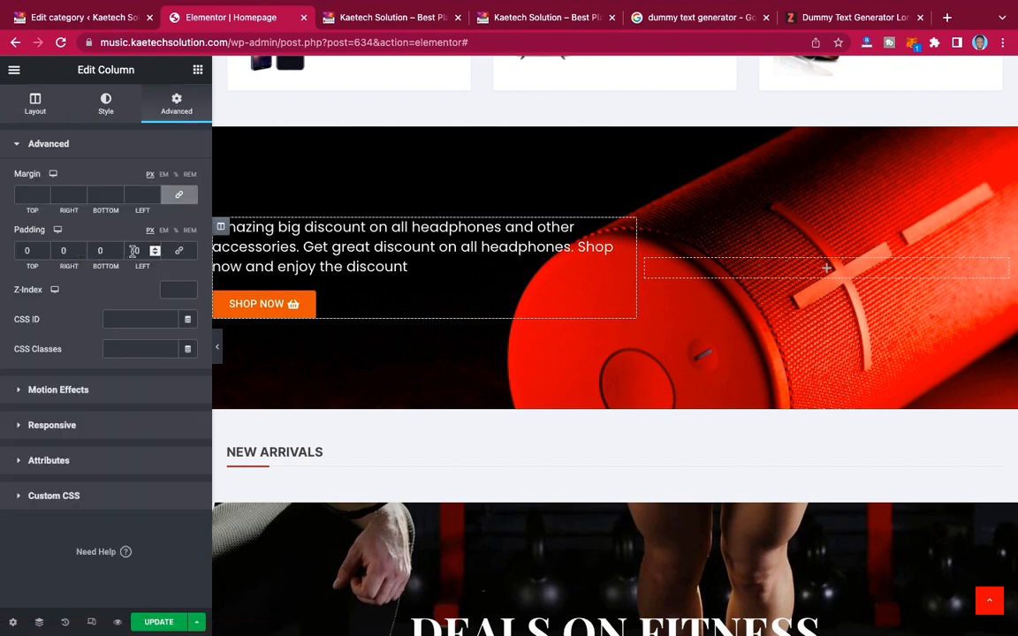
type("12")
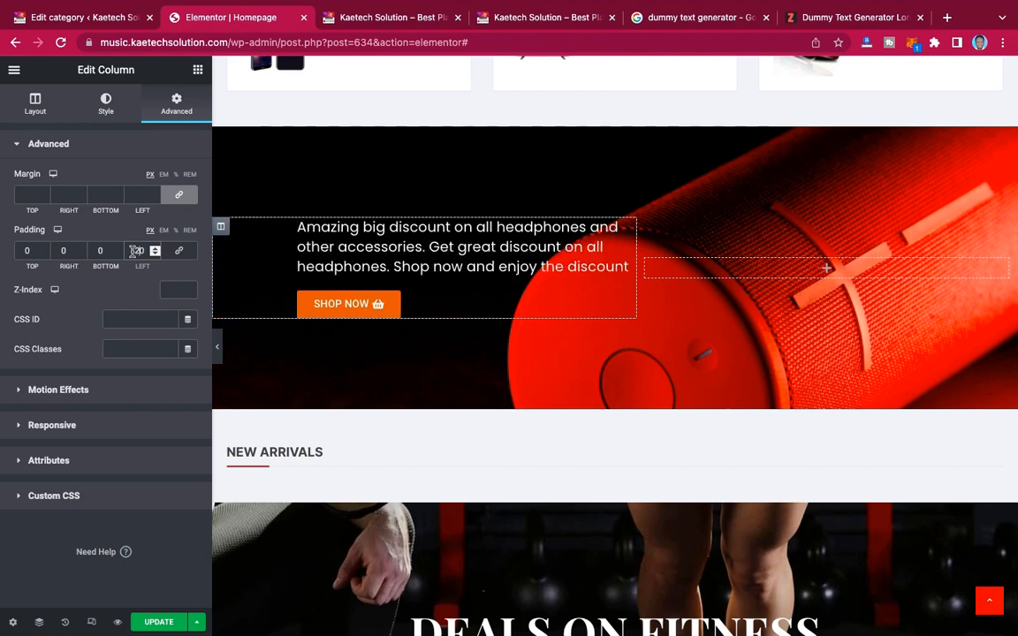
left_click(219, 358)
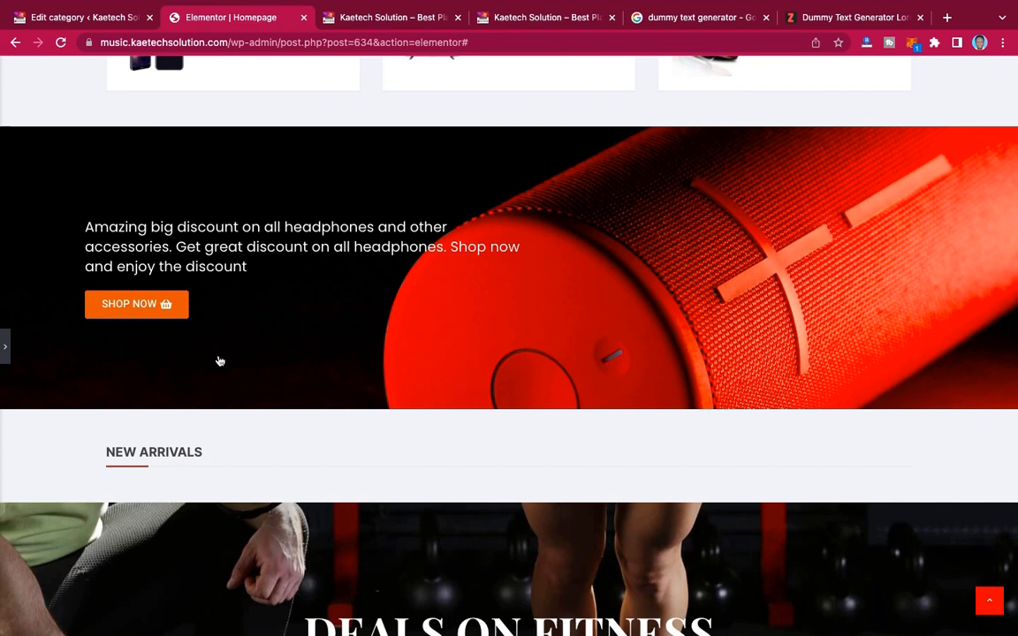
scroll(506, 302, "up", 6)
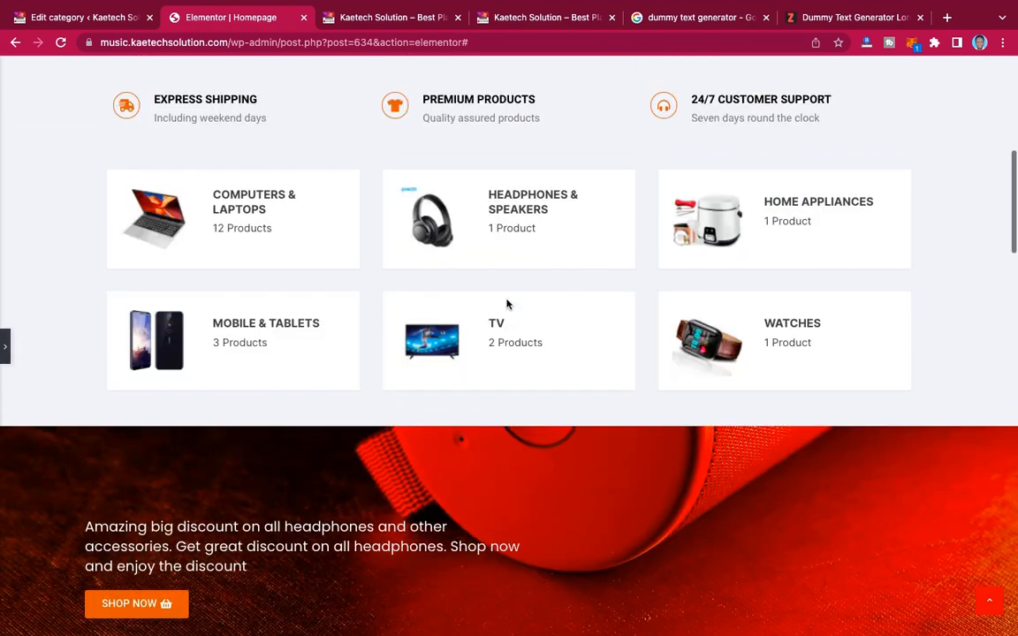
scroll(508, 305, "down", 4)
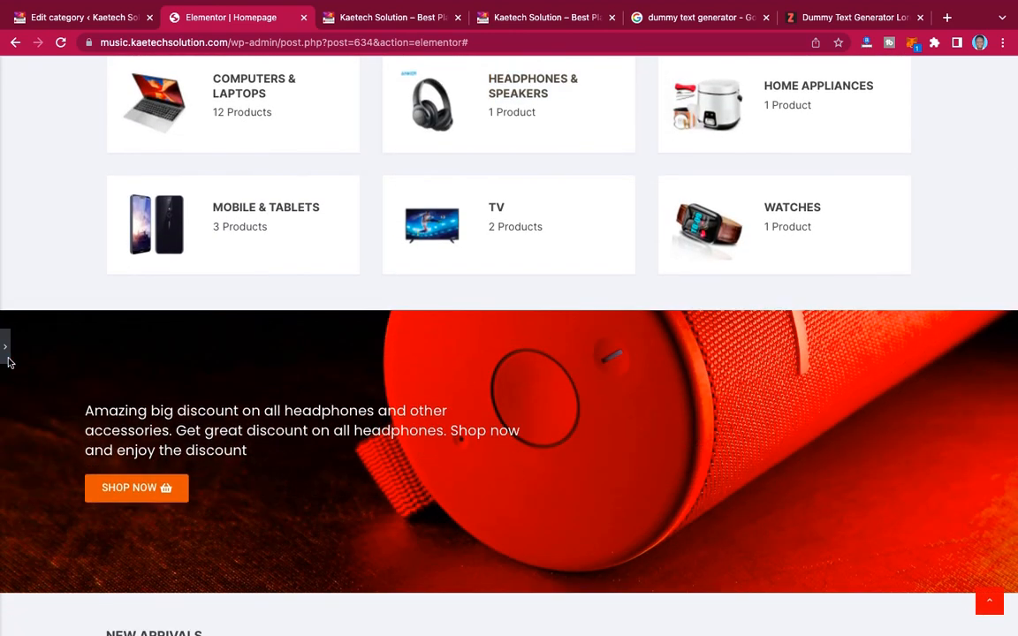
- Set the left padding of the banner's text column to 140 px and check its alignment at full width
left_click(5, 346)
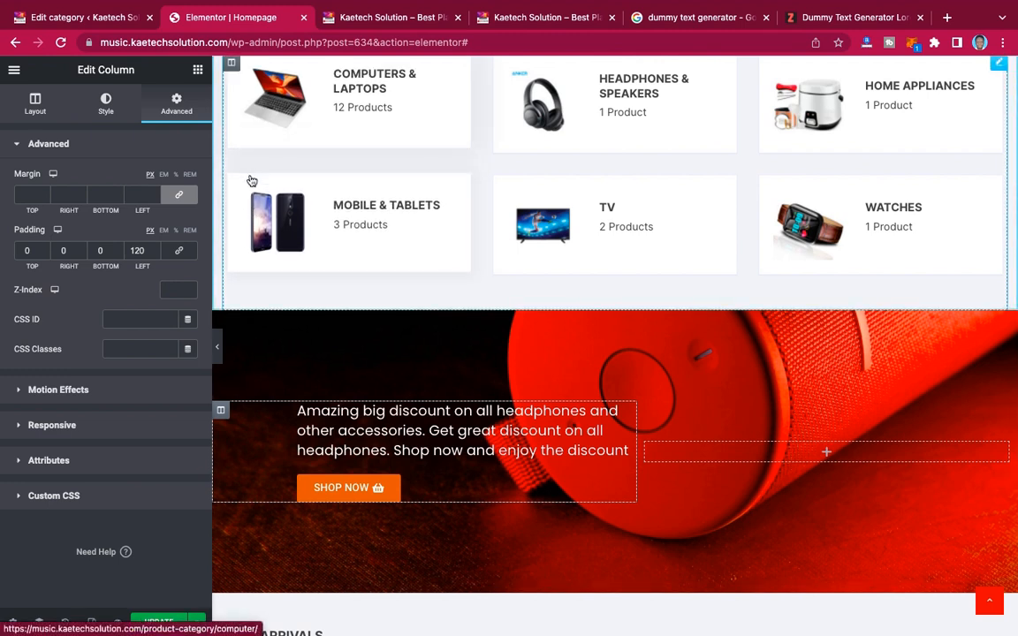
left_click(139, 250)
key("BackSpace")
key("BackSpace")
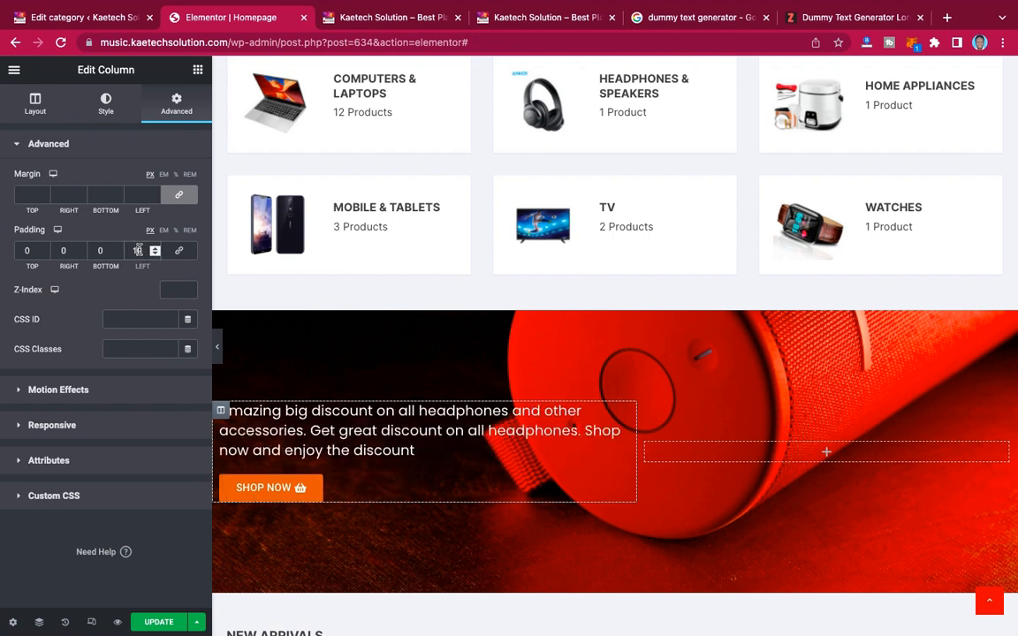
type("40")
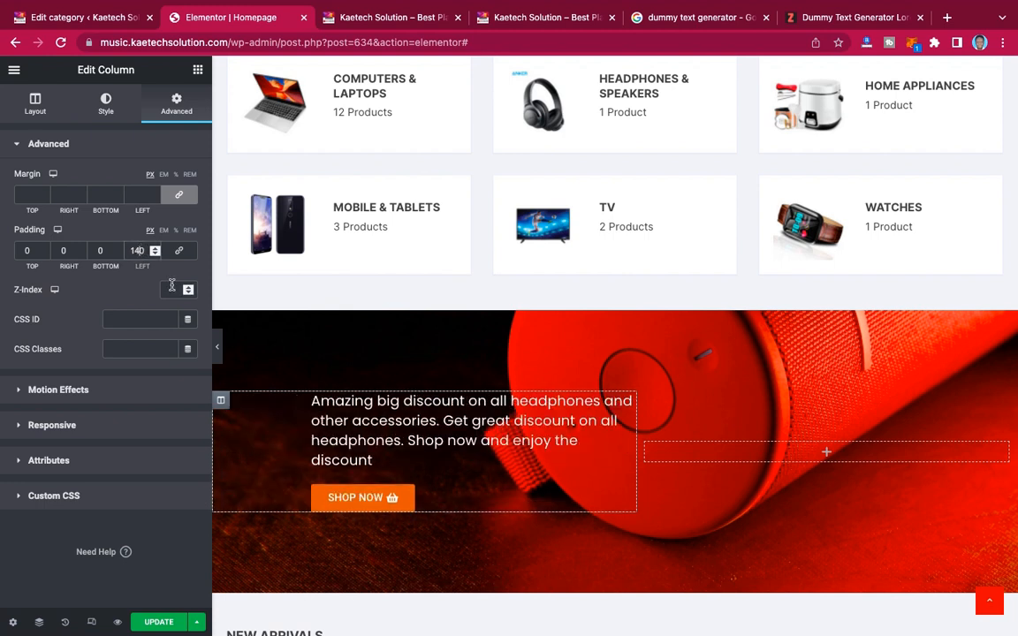
left_click(218, 350)
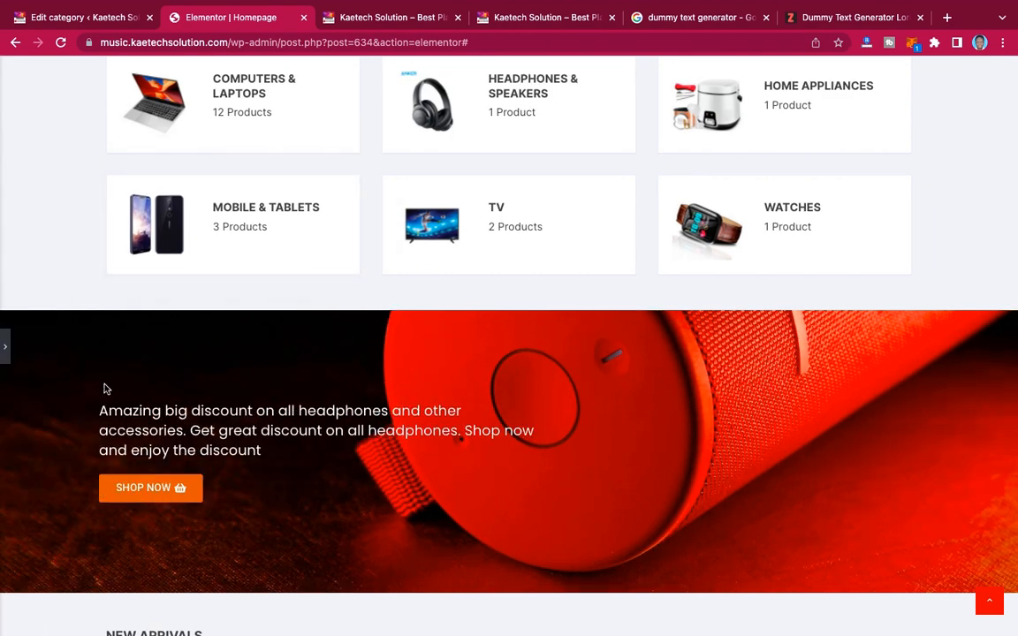
- Narrow the banner's text column slightly by moving its boundary with the empty column, check the full-width preview and update the page
left_click(5, 354)
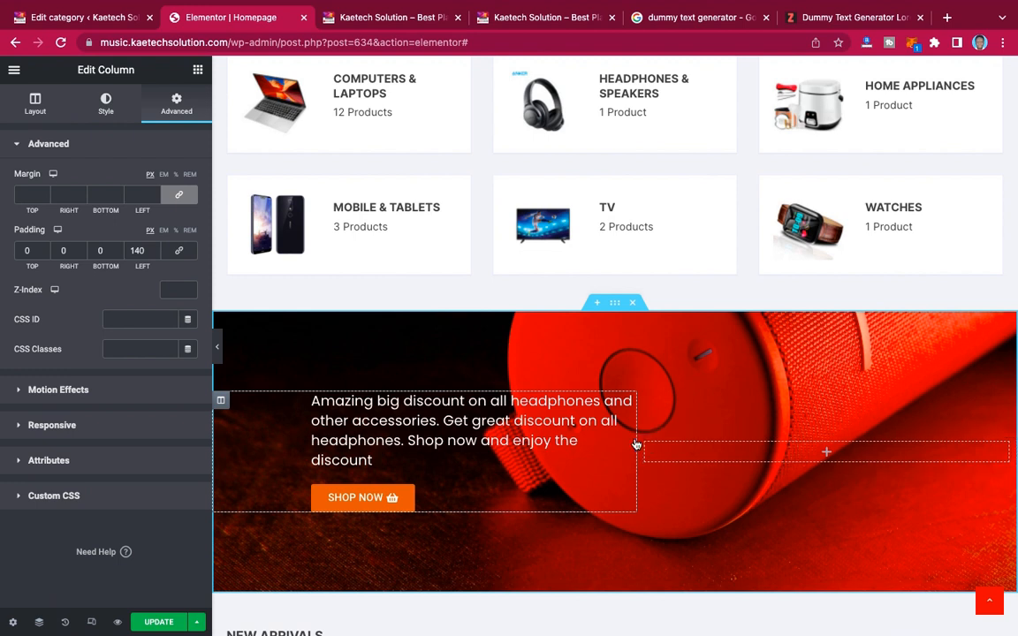
left_click_drag(629, 436, 602, 439)
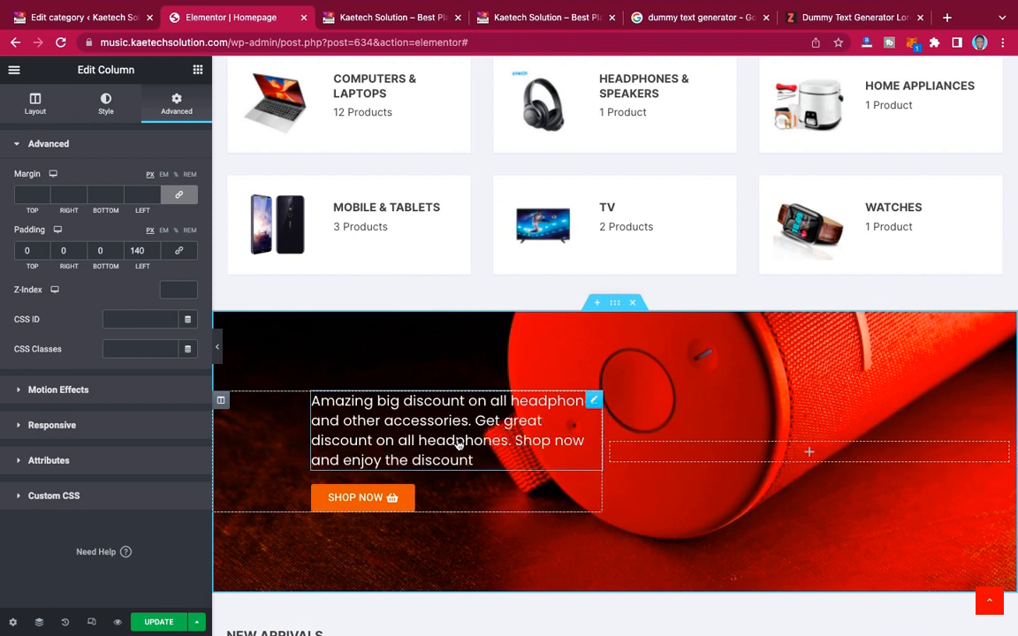
left_click(217, 348)
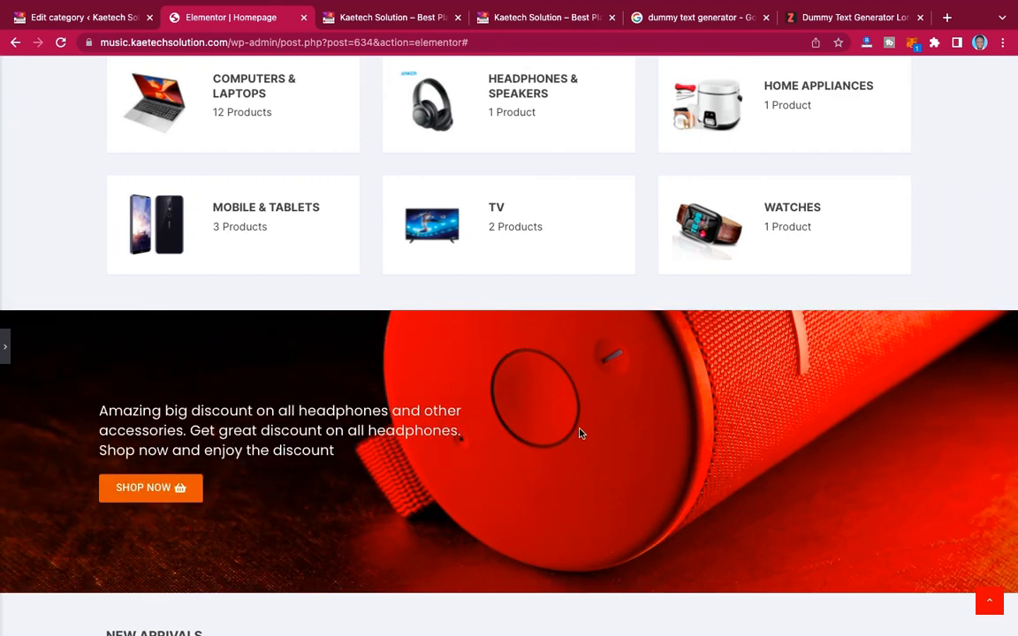
scroll(579, 433, "down", 3)
scroll(579, 433, "up", 4)
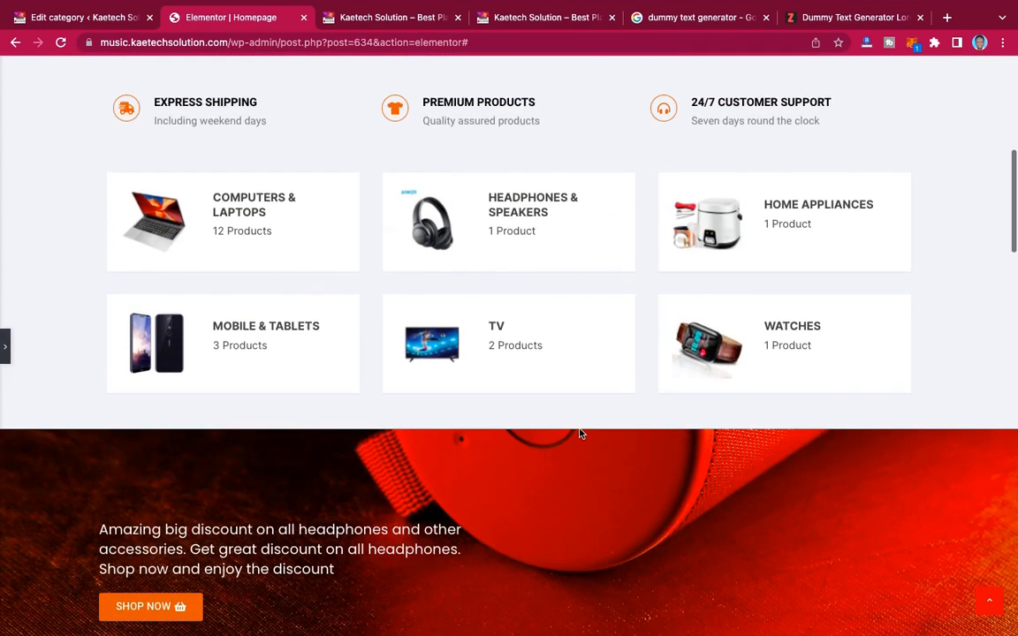
scroll(579, 431, "down", 4)
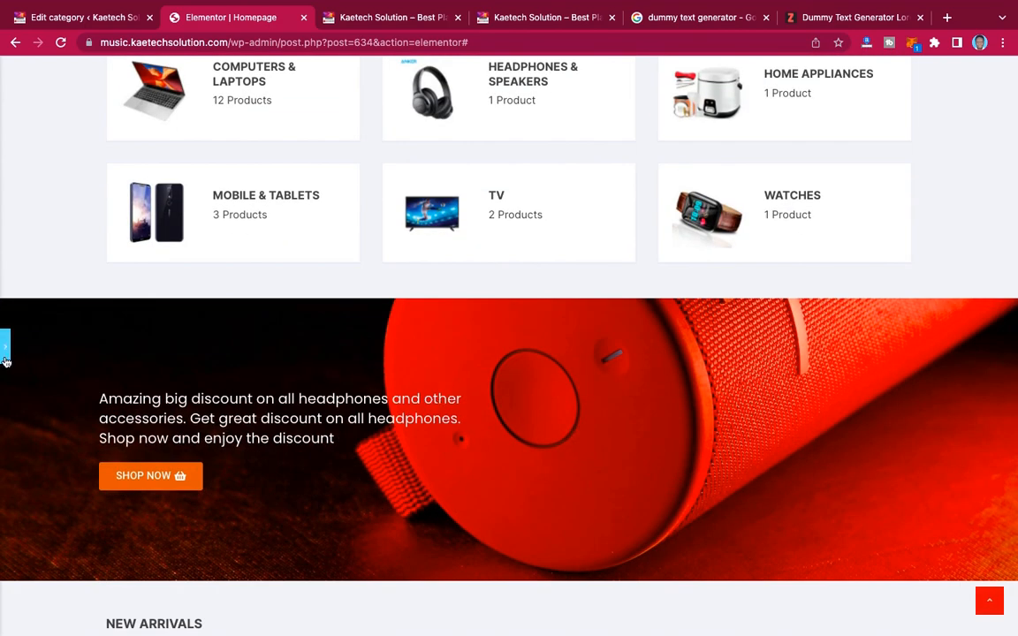
left_click(5, 358)
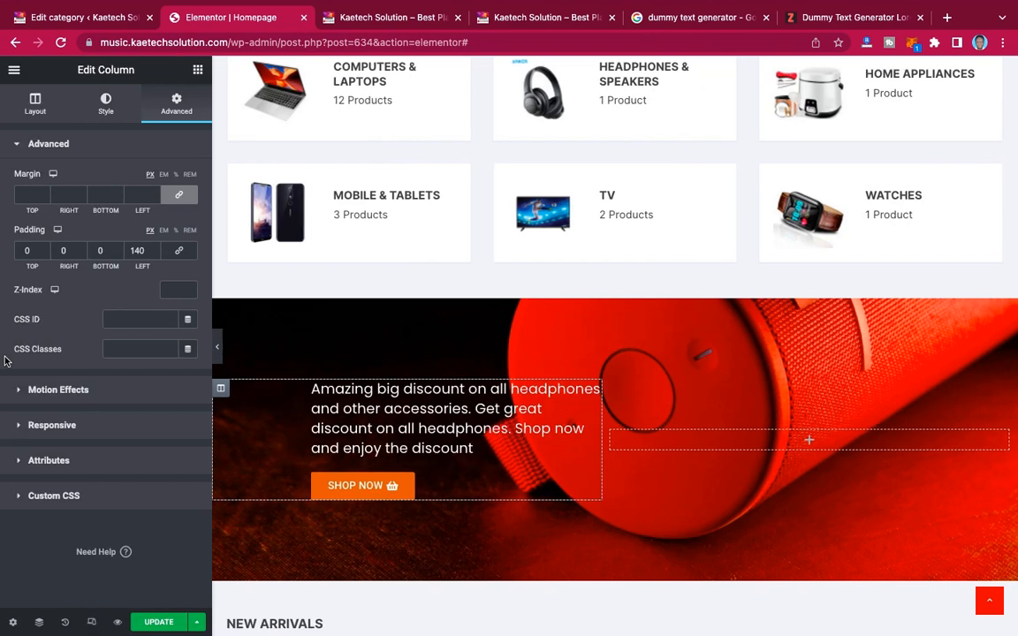
left_click(157, 622)
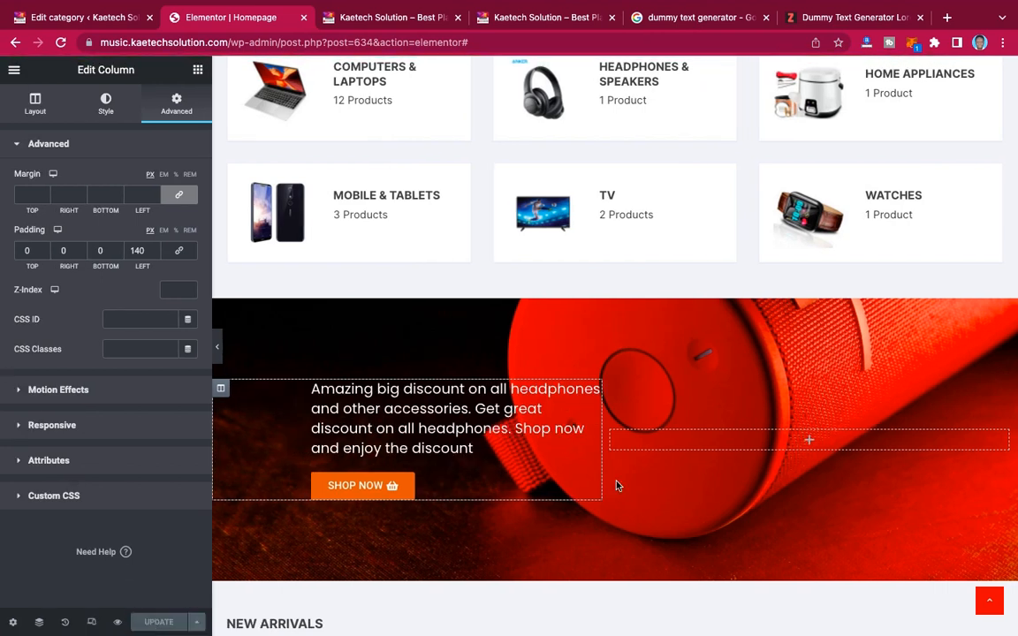
- Enable all six product categories, from Computers & Laptops to Watches, as filter items in the New Arrivals section
scroll(740, 402, "down", 5)
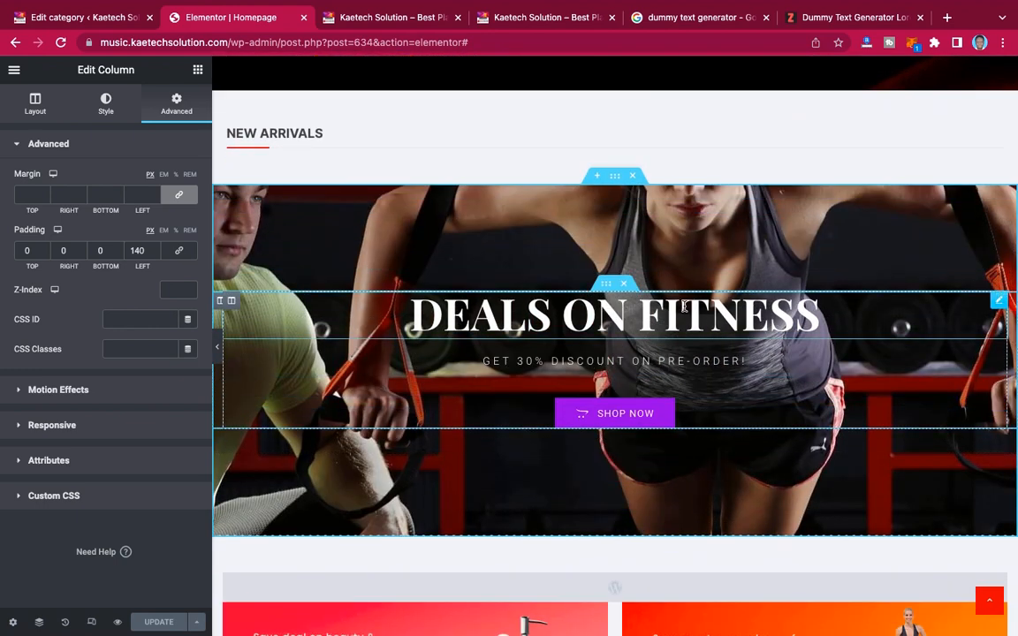
scroll(675, 308, "up", 2)
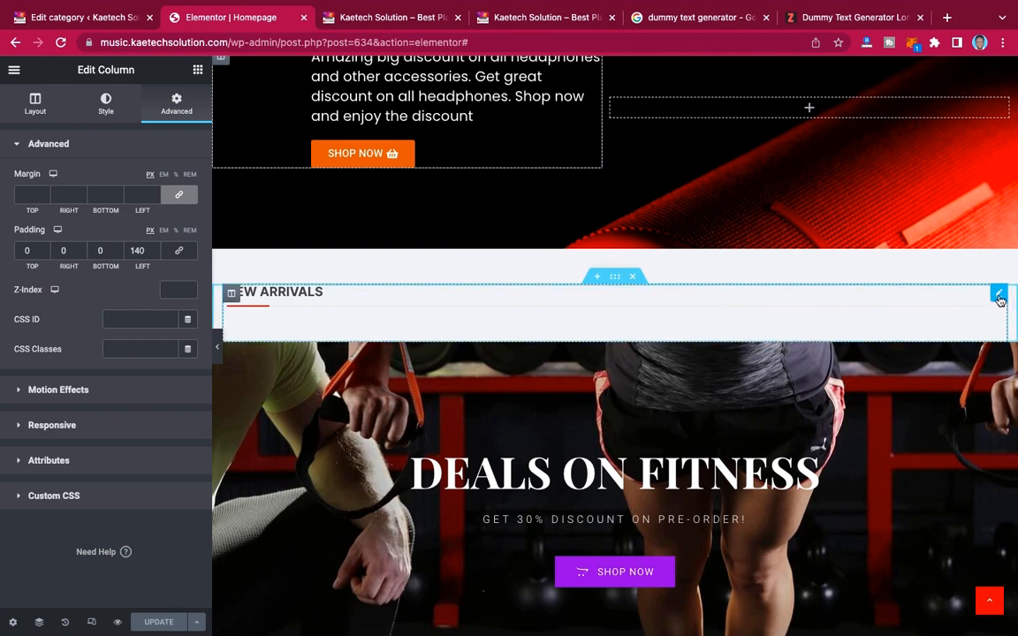
left_click(998, 297)
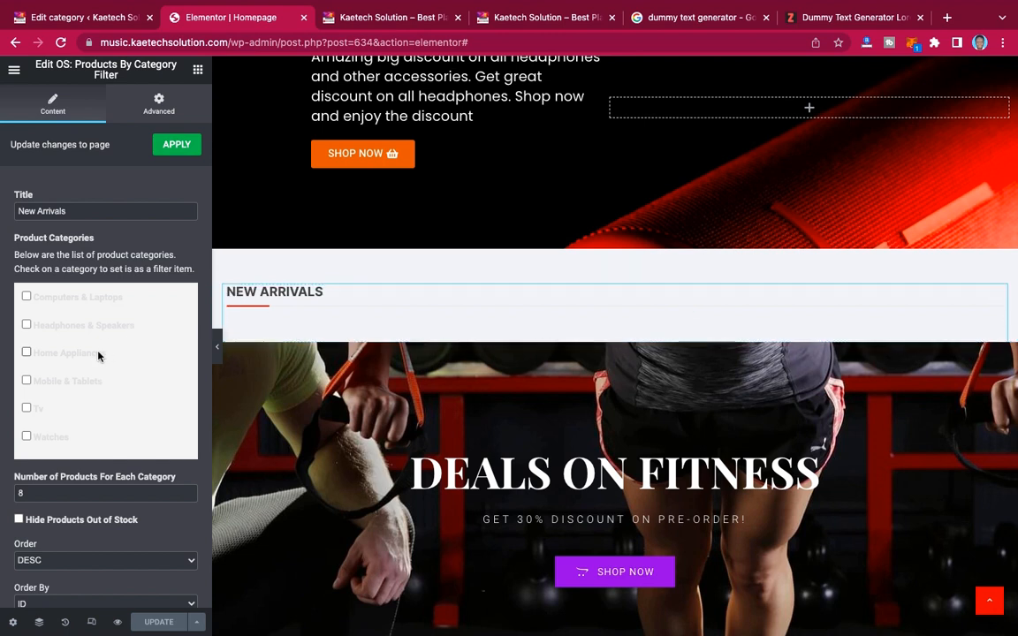
left_click(27, 297)
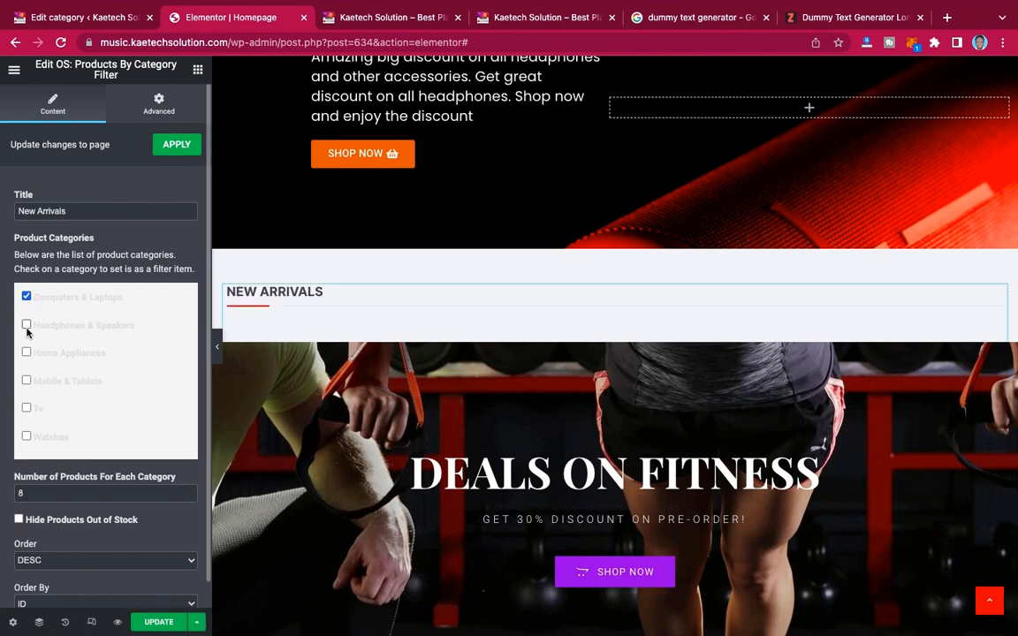
left_click(26, 324)
left_click(26, 351)
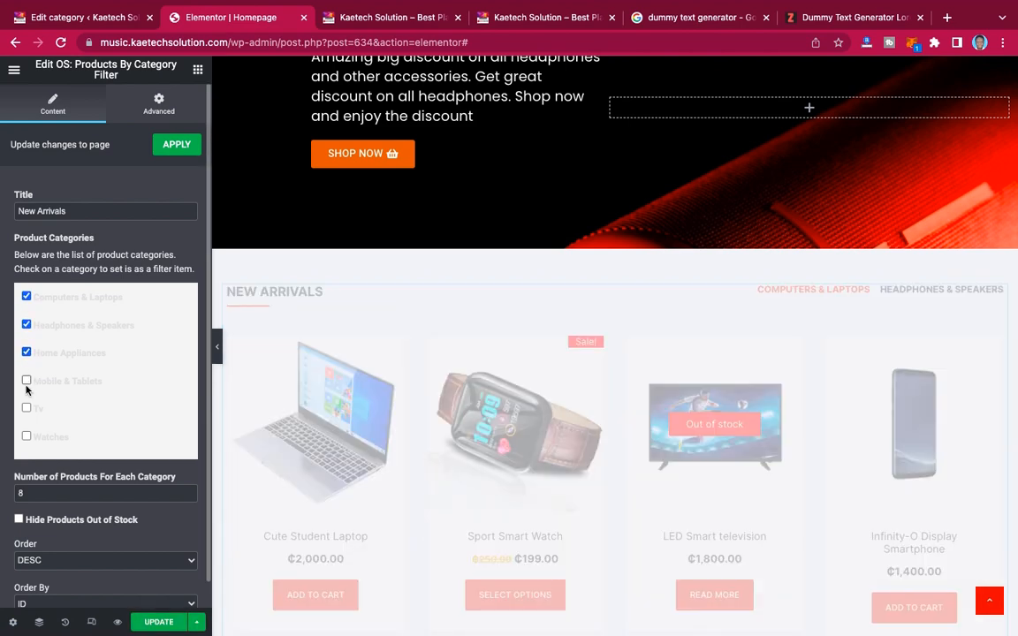
left_click(26, 380)
left_click(27, 407)
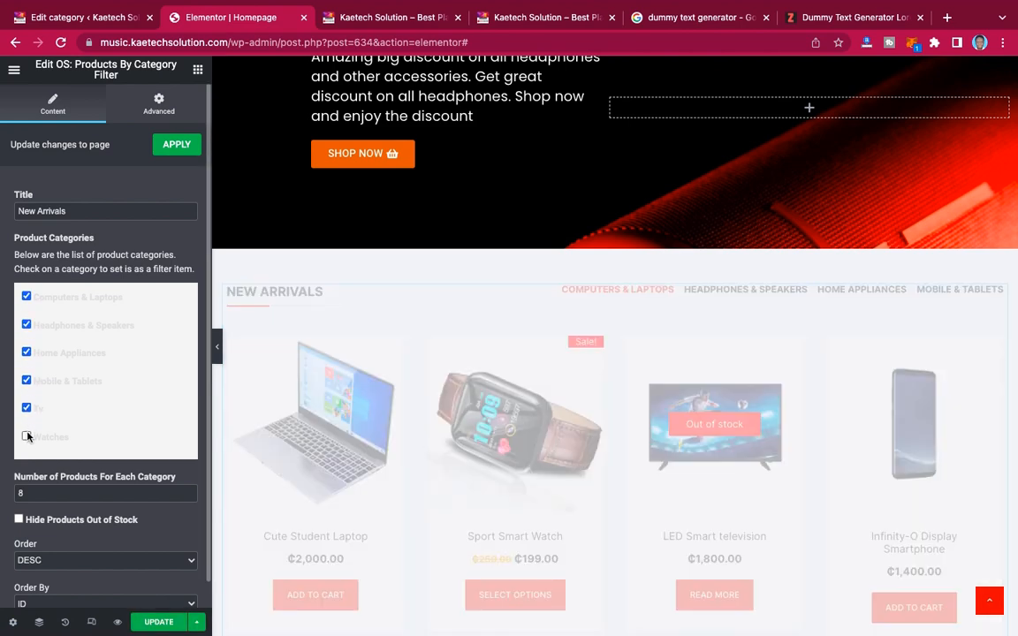
left_click(26, 436)
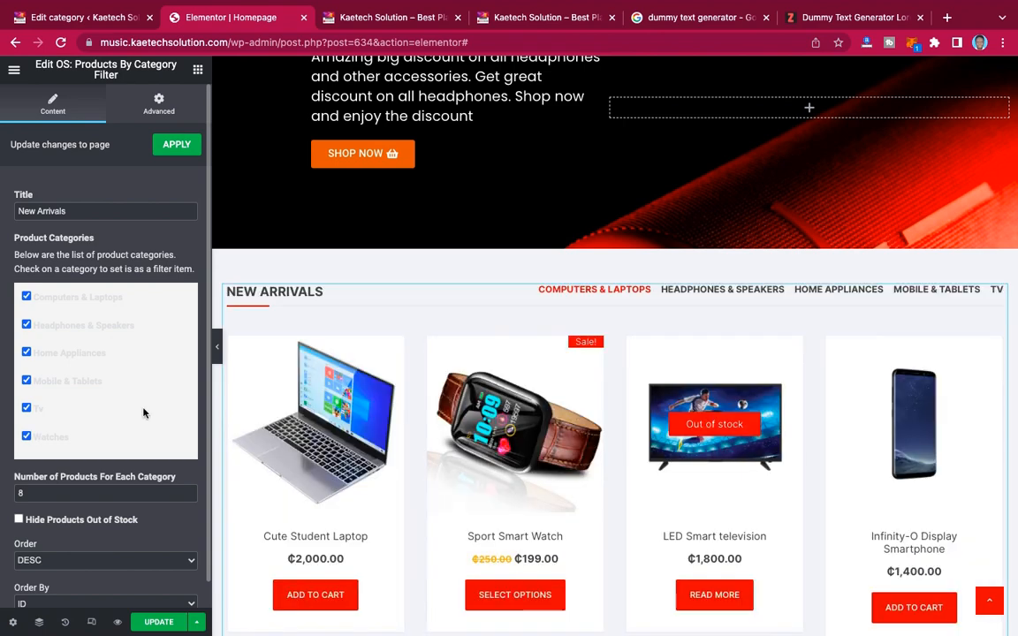
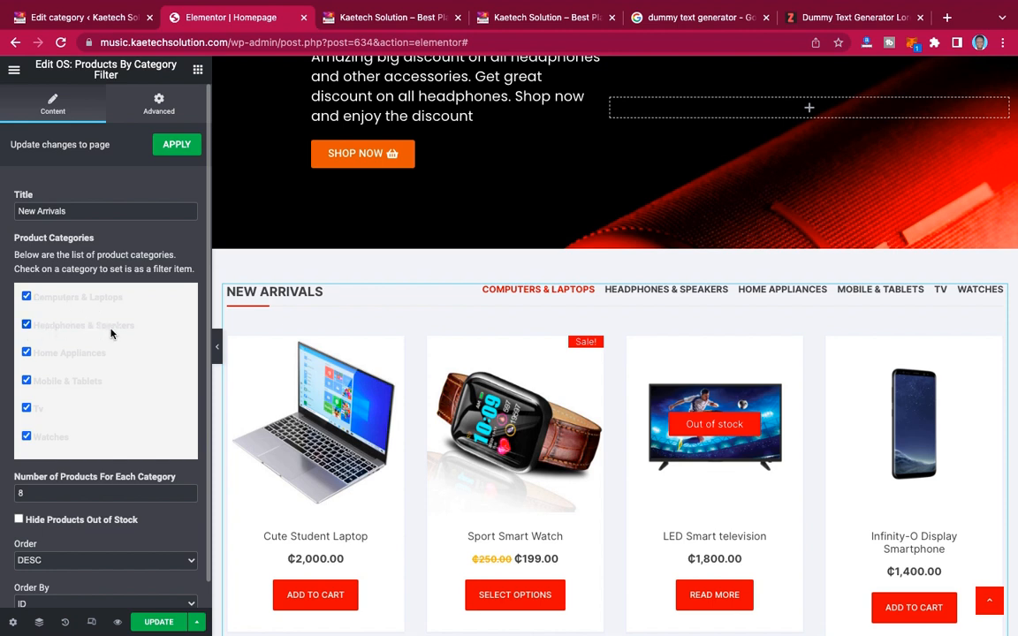
- Remove Home Appliances and TV from the New Arrivals section's filter categories
left_click(27, 352)
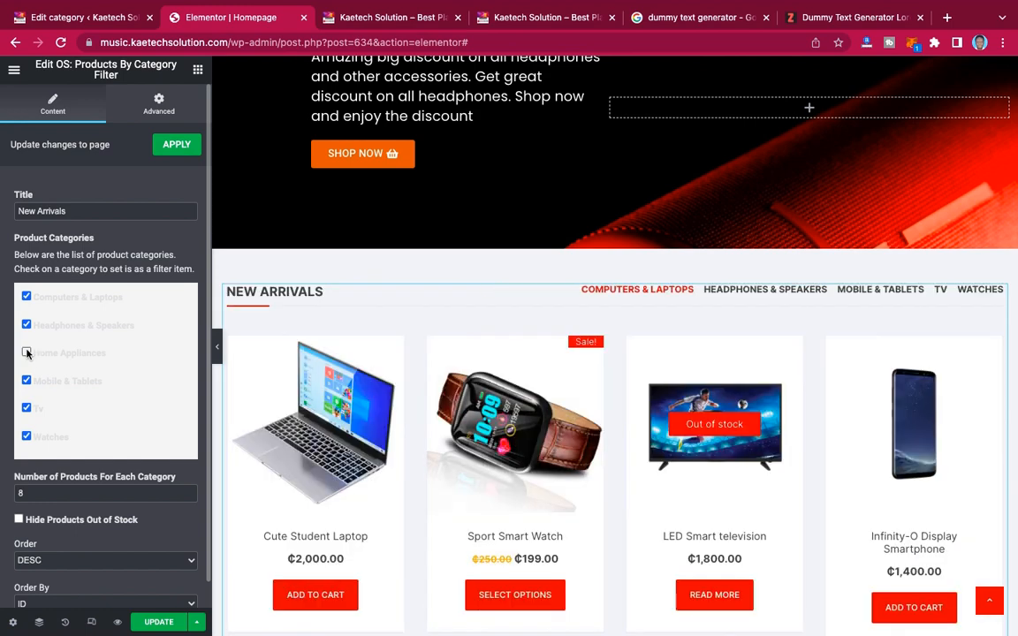
left_click(26, 408)
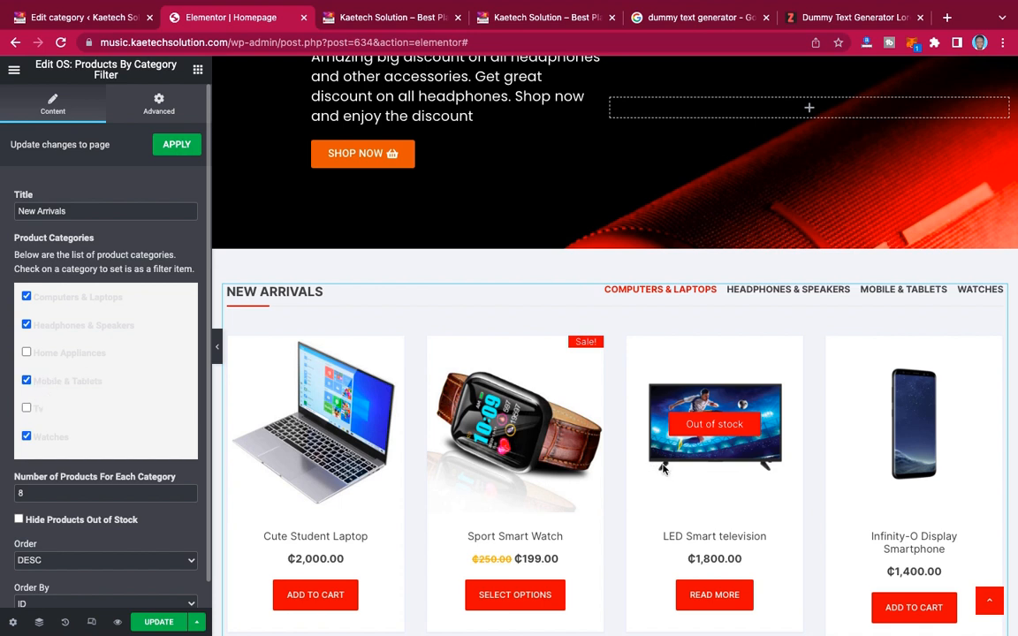
scroll(681, 466, "down", 5)
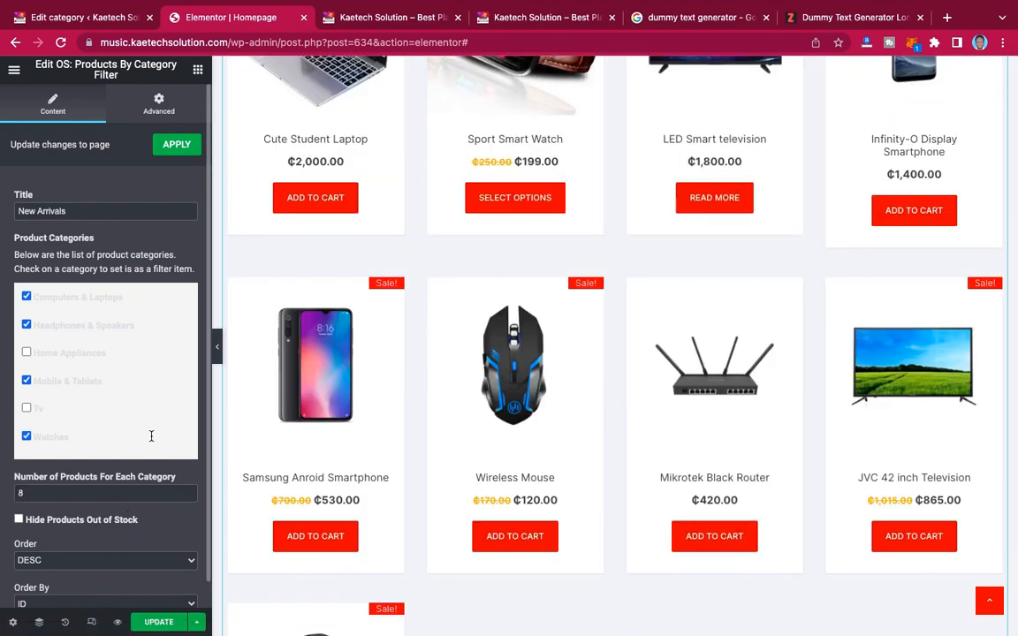
- Review the sorting options for New Arrivals, keeping the order by ID, and examine the section's product grid
scroll(114, 473, "down", 1)
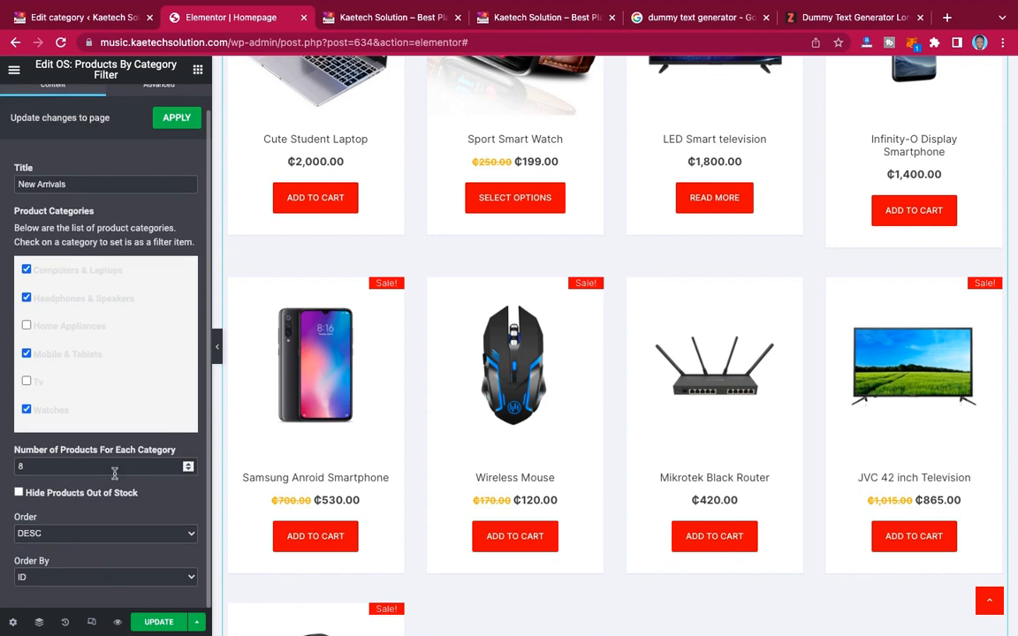
left_click(59, 578)
scroll(72, 558, "down", 1)
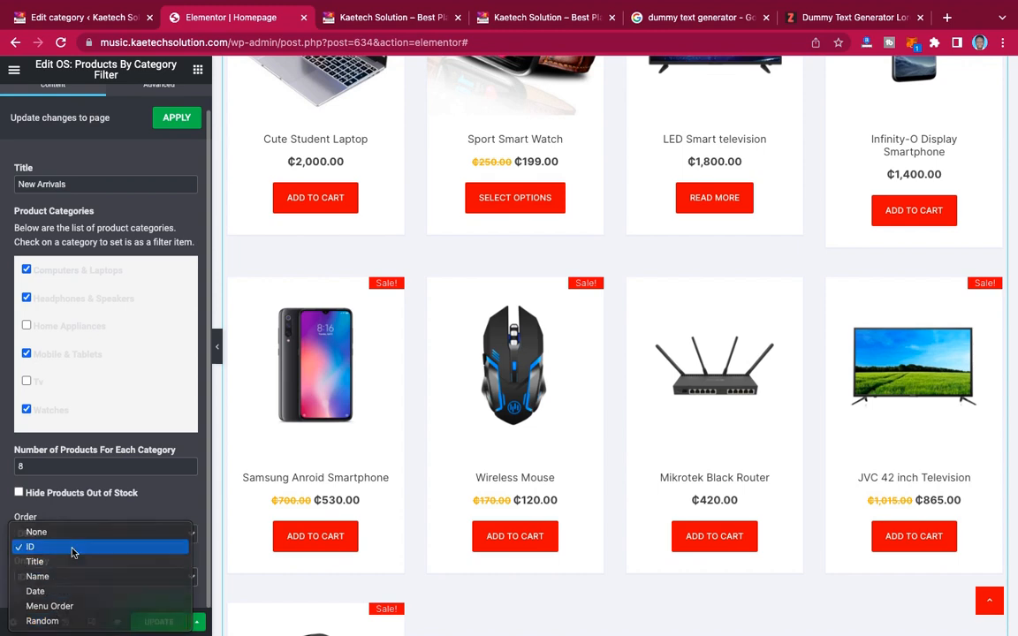
left_click(73, 549)
scroll(597, 338, "up", 5)
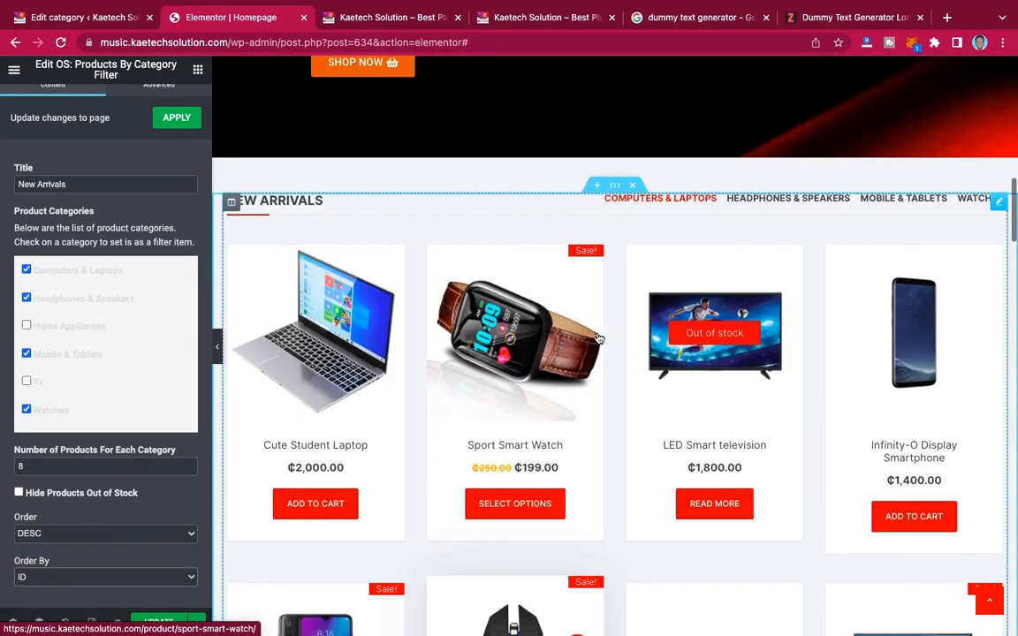
scroll(597, 337, "down", 3)
scroll(597, 337, "down", 6)
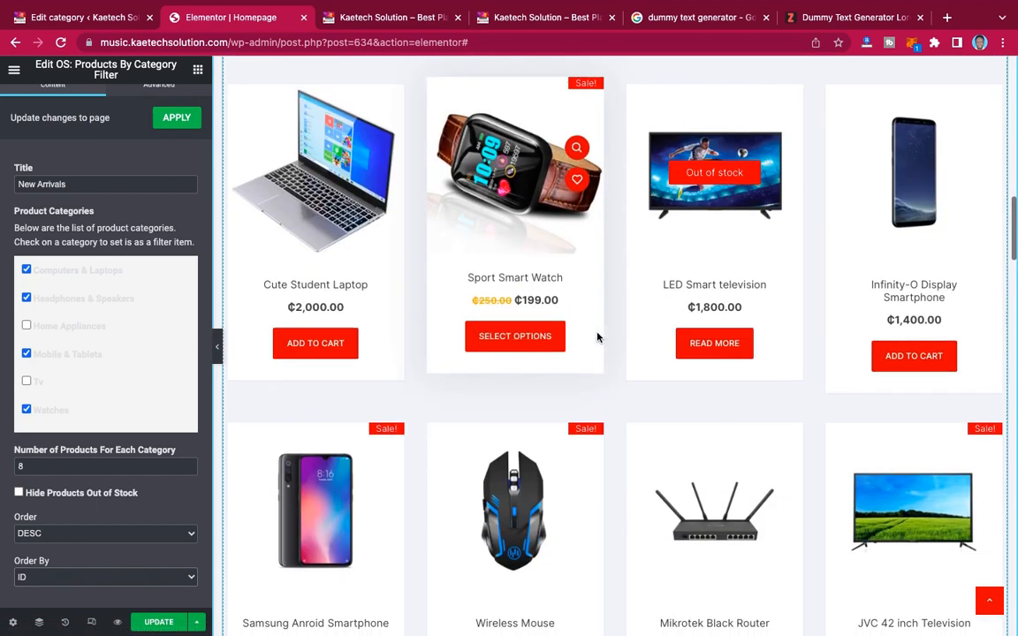
scroll(597, 337, "down", 10)
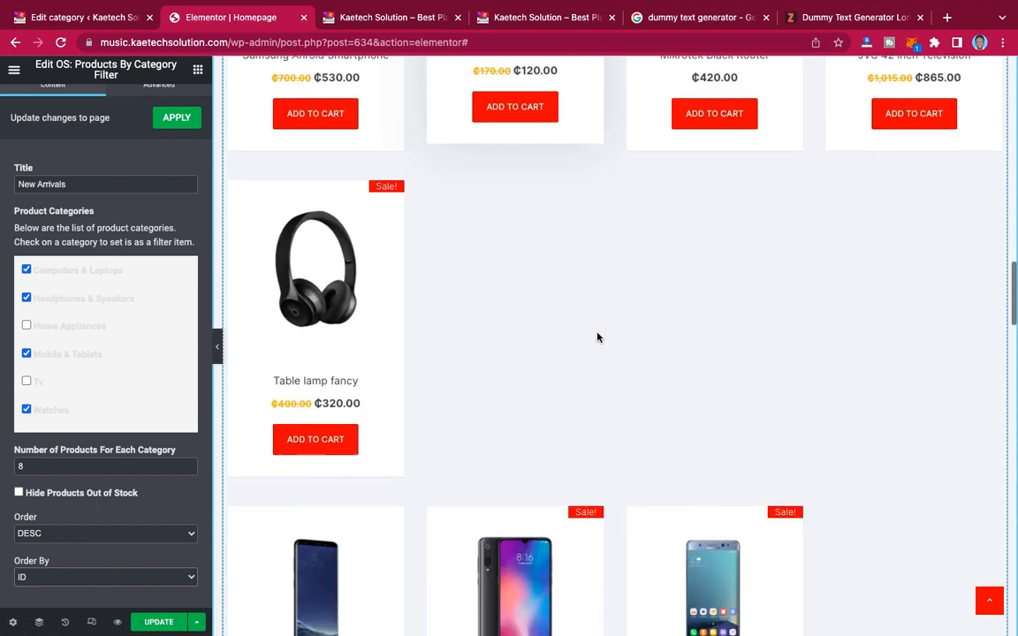
- Replace the "Deals on fitness" banner heading with "DEALS ON SPEAKERS", copied from the reference store's homepage
scroll(597, 337, "down", 1)
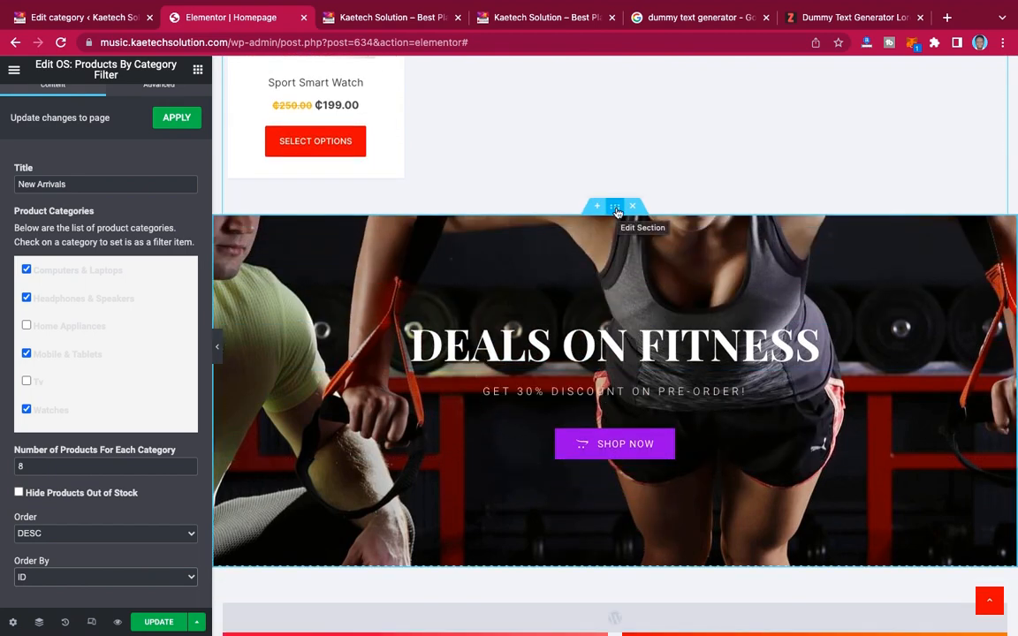
left_click(616, 208)
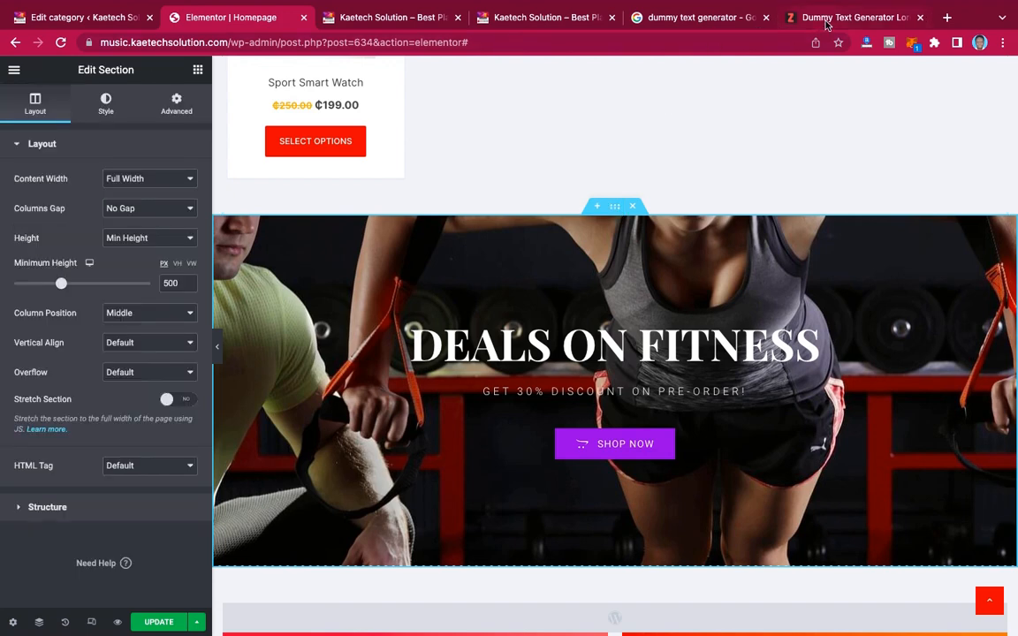
left_click(550, 16)
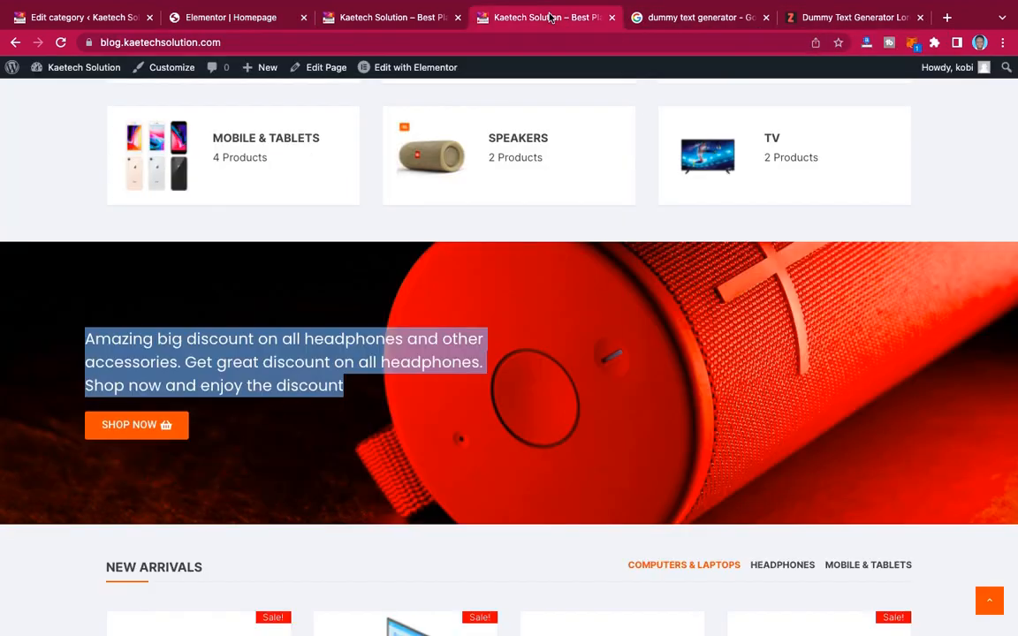
scroll(593, 303, "down", 15)
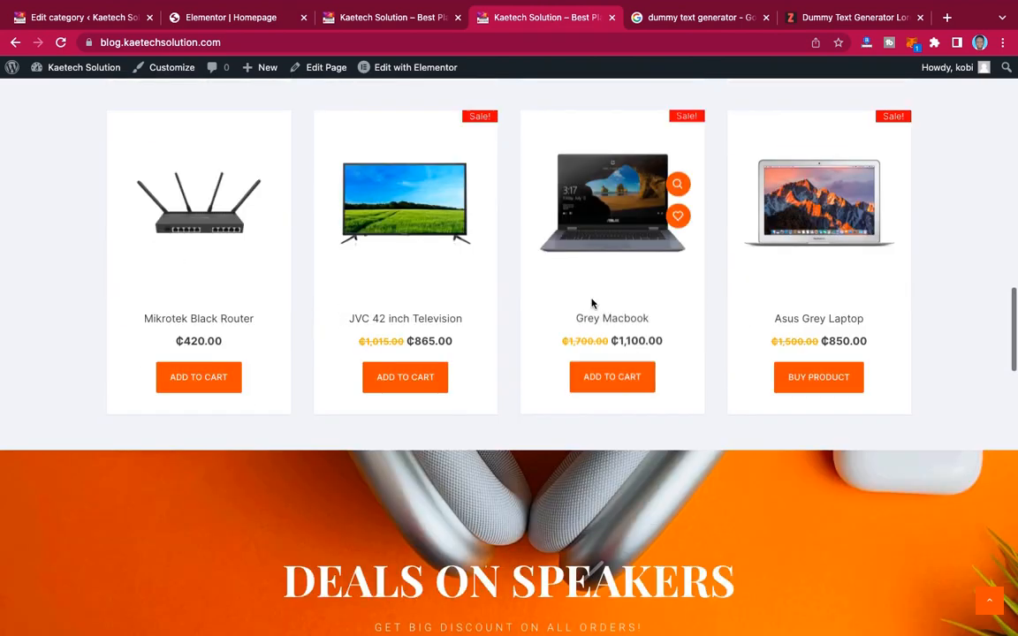
scroll(593, 303, "up", 3)
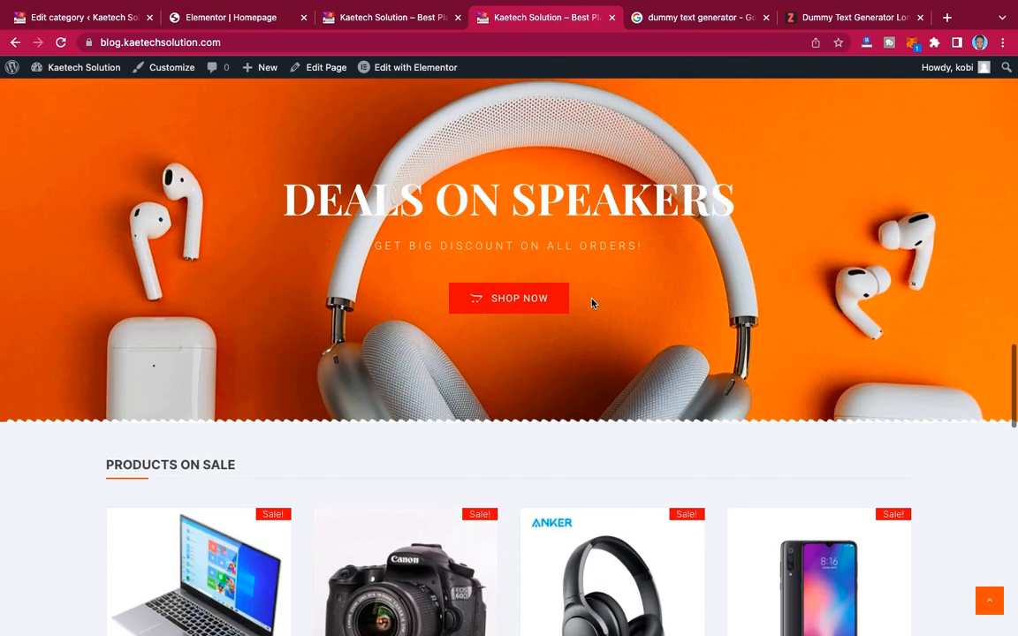
left_click_drag(273, 199, 789, 204)
key("super+c")
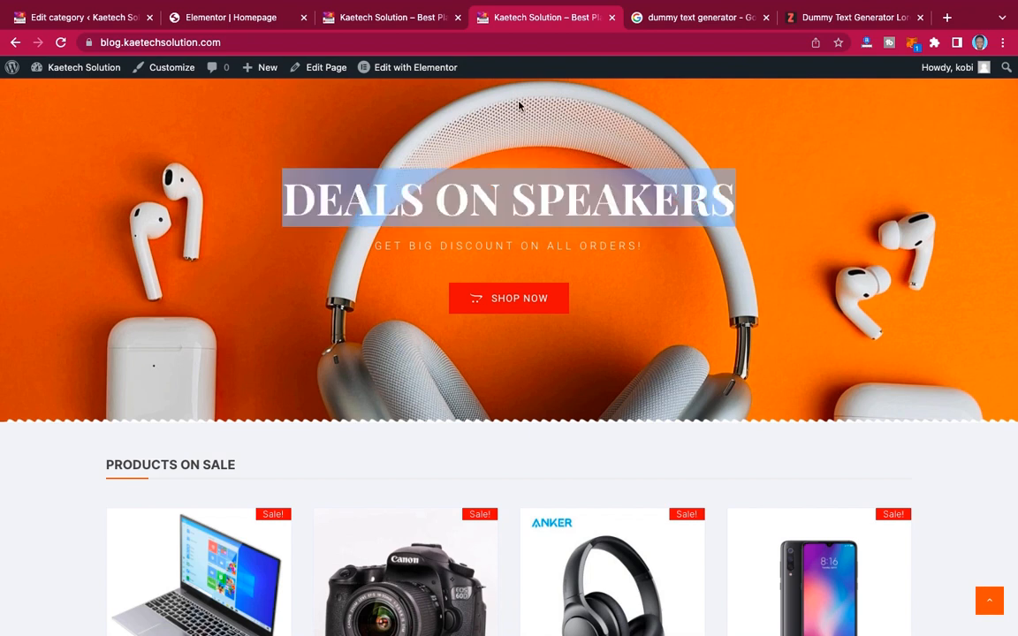
left_click(222, 18)
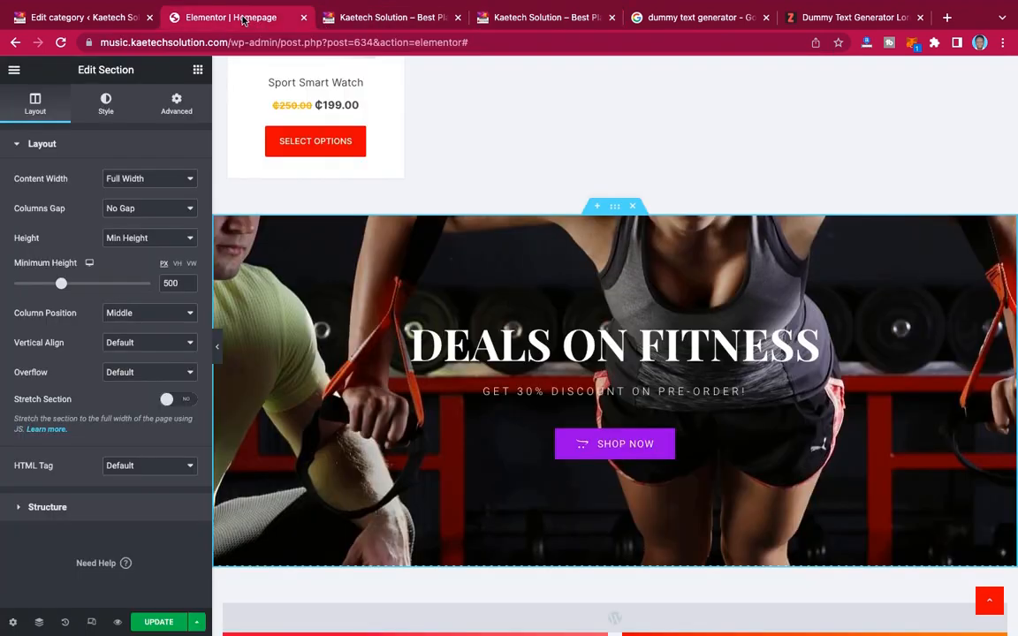
left_click(604, 350)
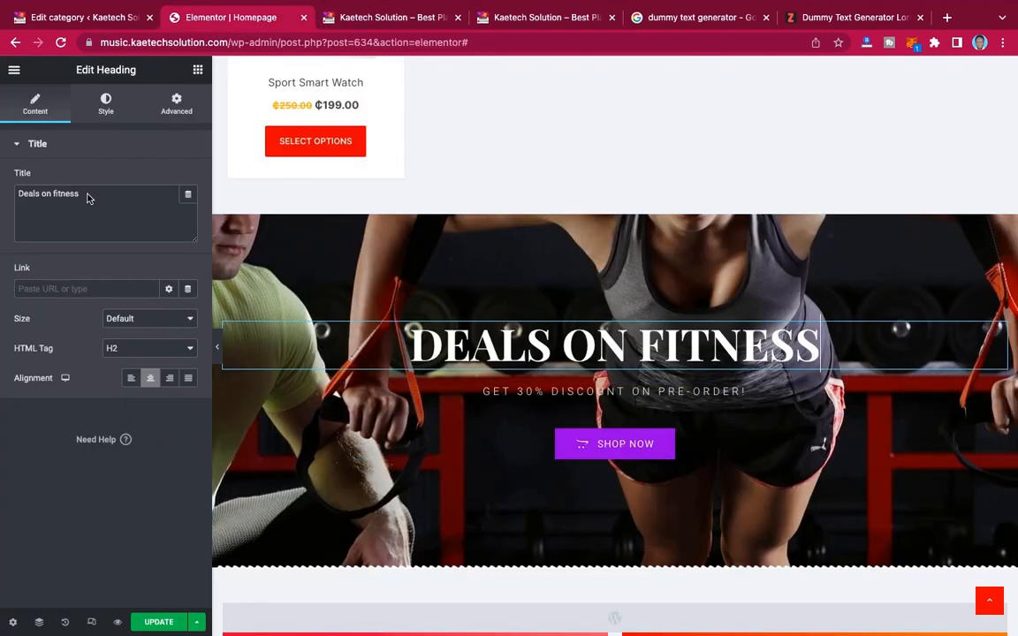
left_click_drag(87, 194, 2, 187)
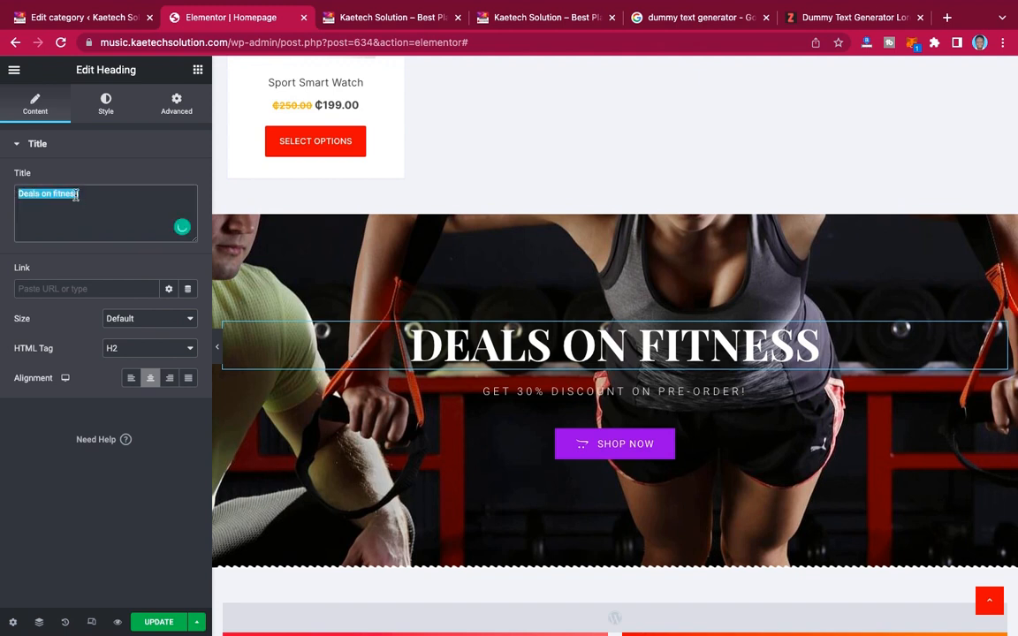
key("super+v")
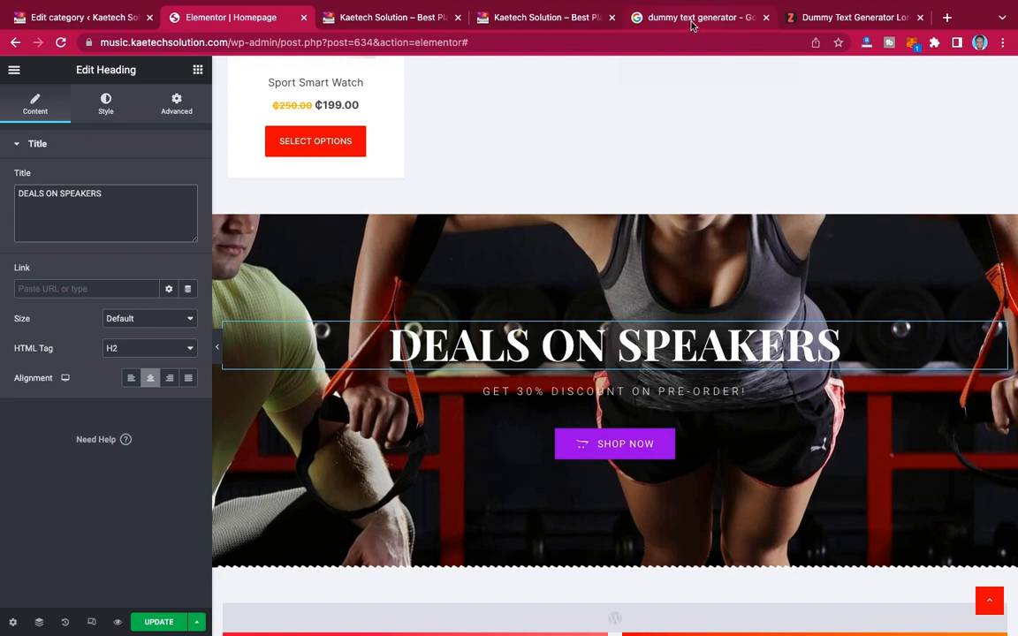
- Replace the banner's subtitle with "GET BIG DISCOUNT ON ALL ORDERS!", copied from the reference store's homepage
left_click(513, 18)
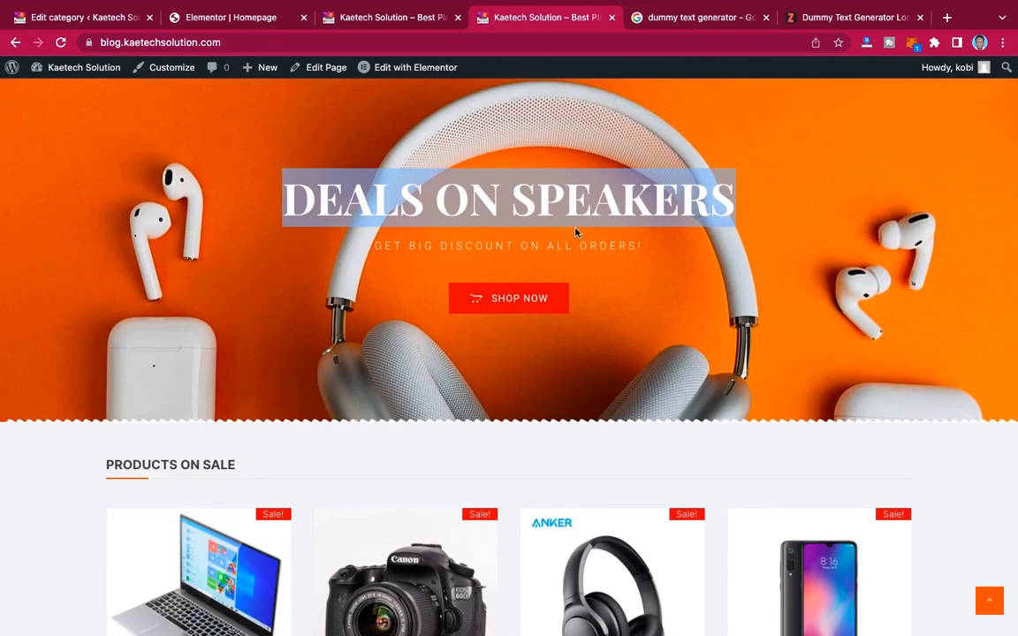
left_click_drag(649, 250, 371, 251)
key("ctrl+c")
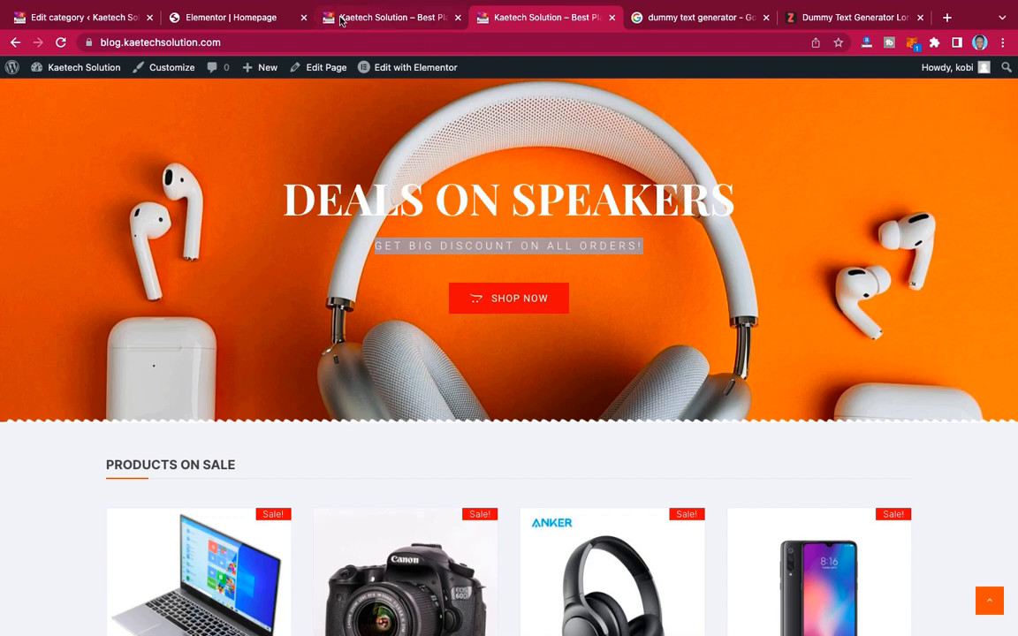
left_click(228, 18)
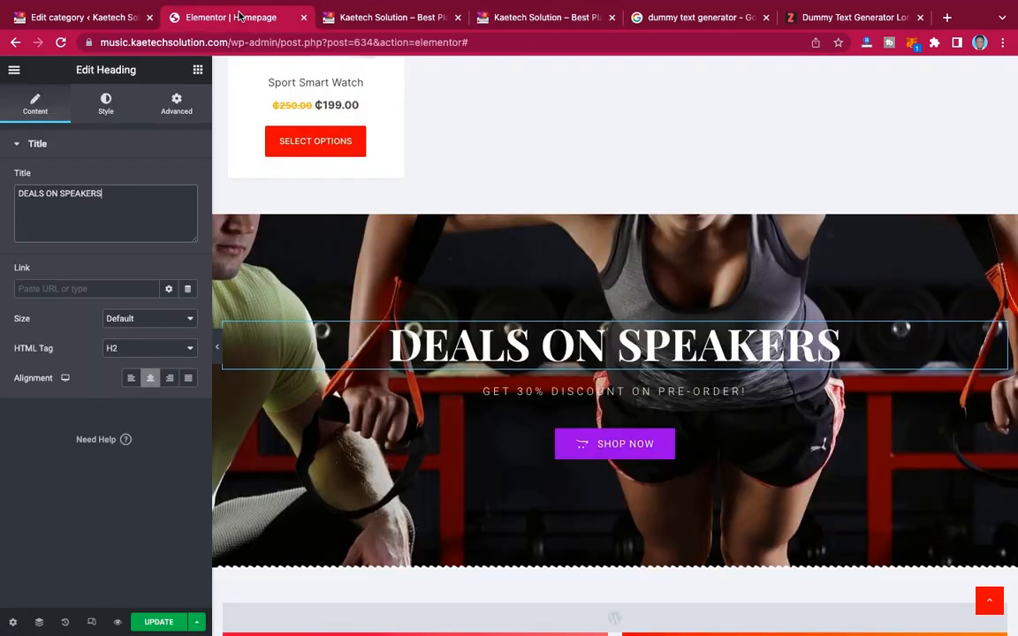
left_click(481, 391)
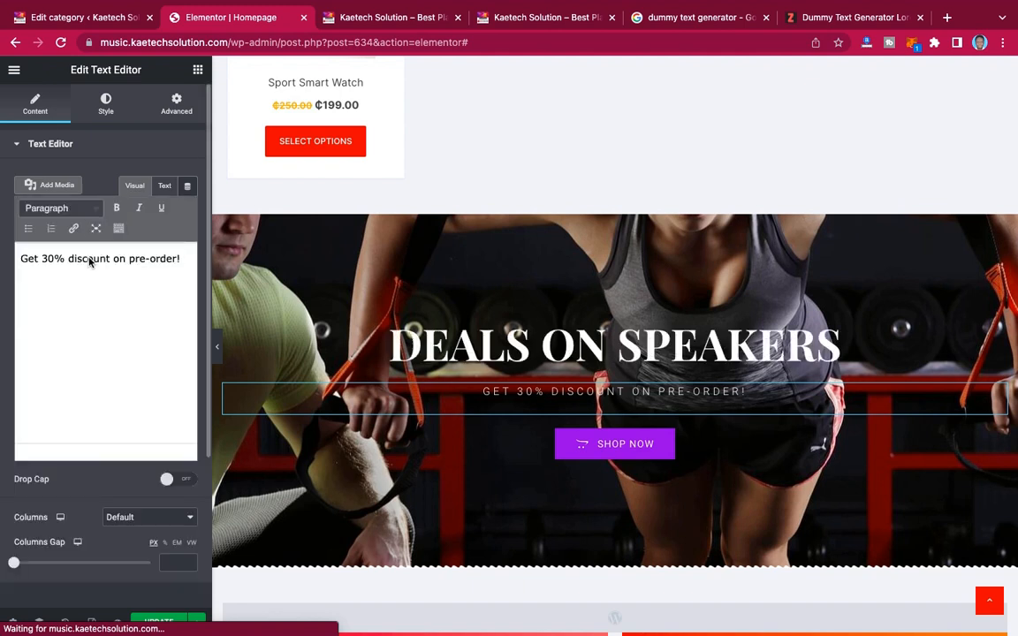
triple_click(89, 259)
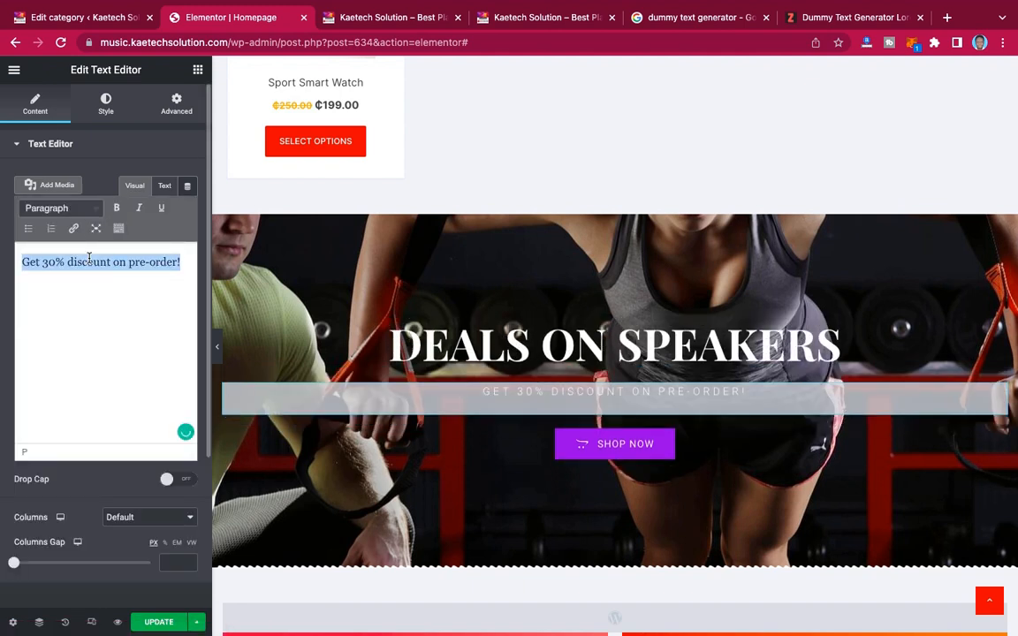
key("ctrl+v")
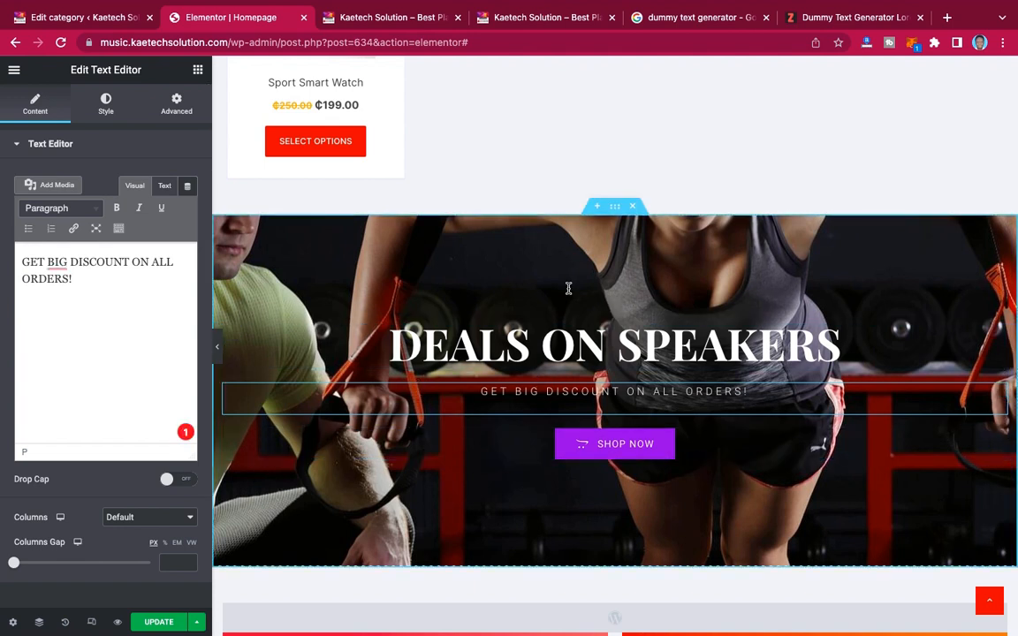
- Change the banner's Shop now button background color to orange (#DE9417)
left_click(702, 450)
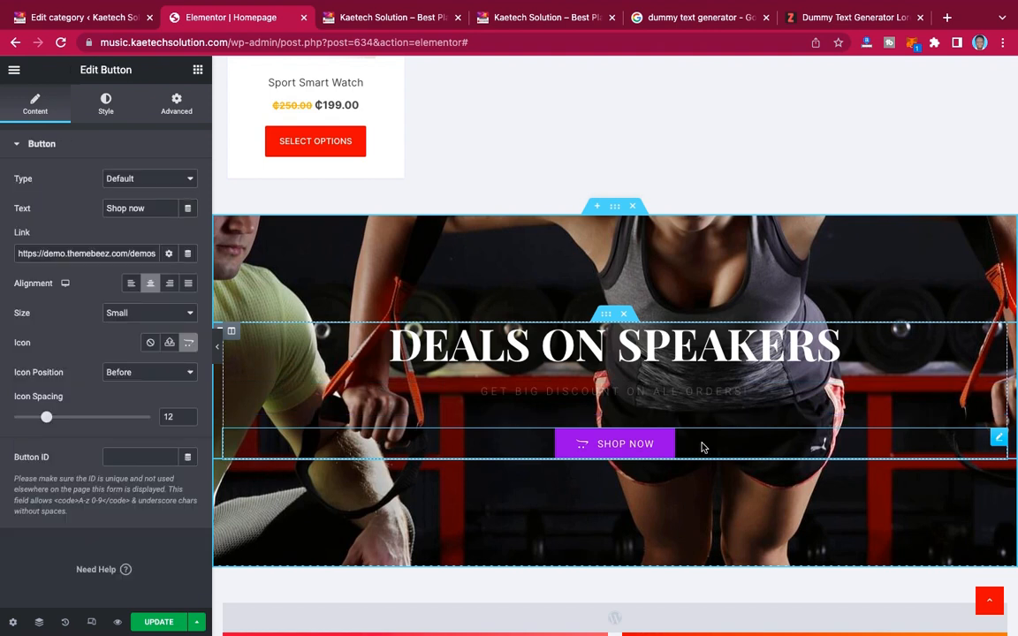
left_click(105, 111)
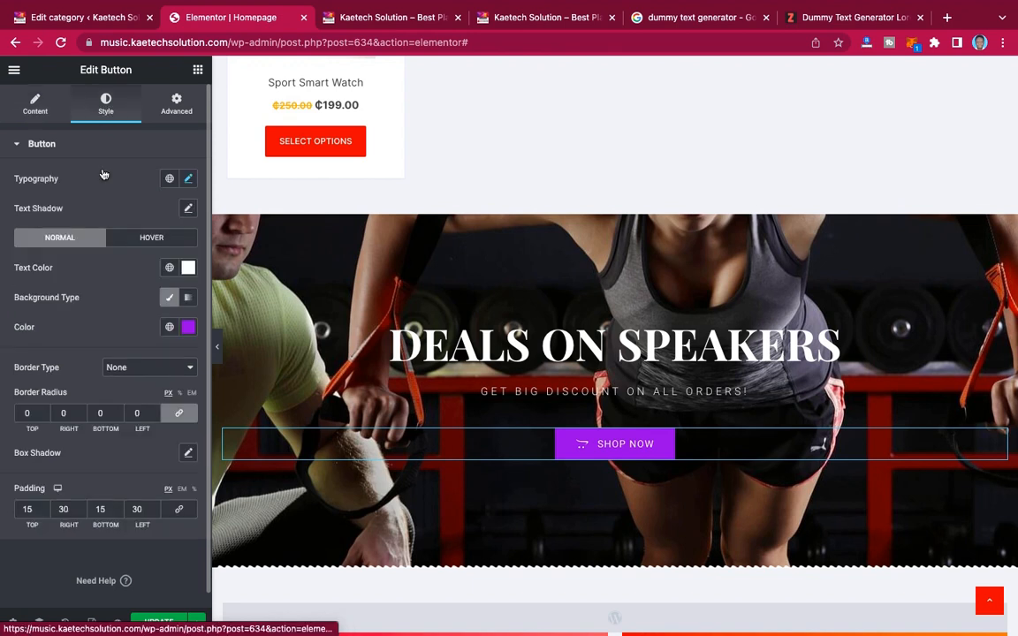
left_click(187, 326)
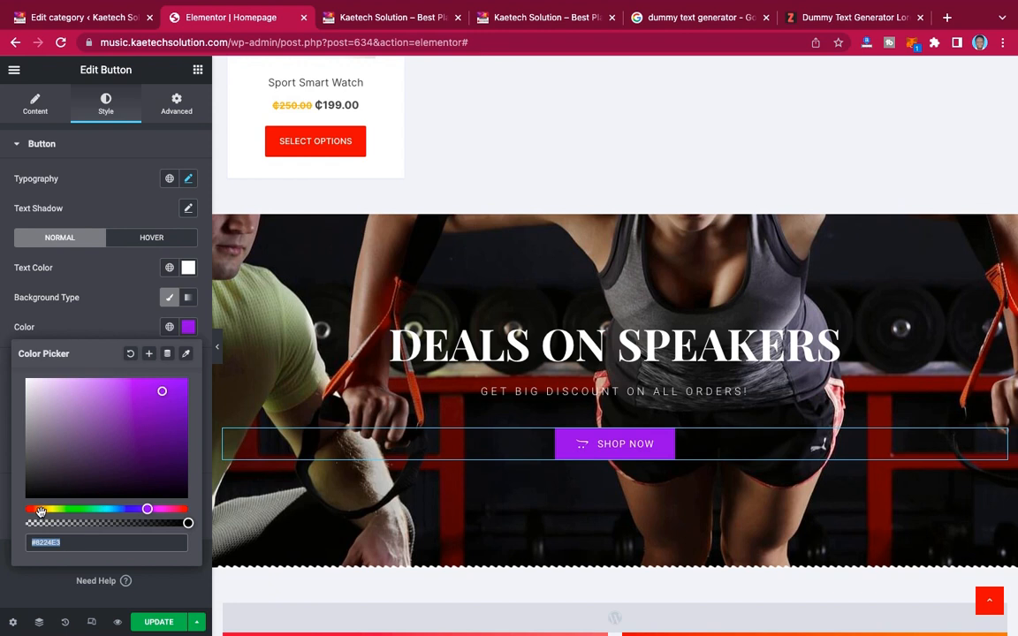
left_click(41, 509)
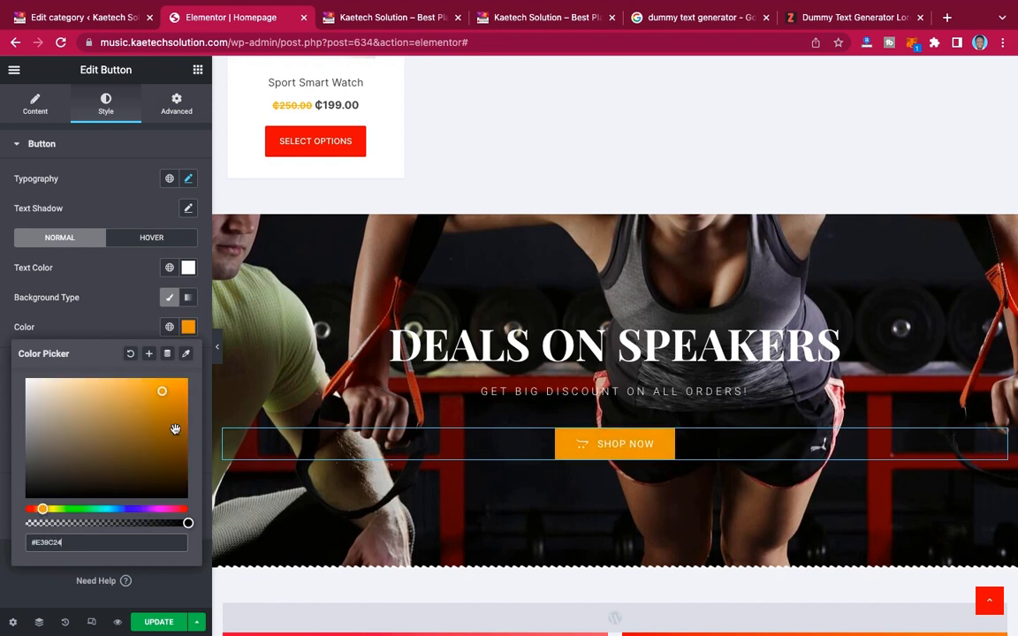
left_click(171, 394)
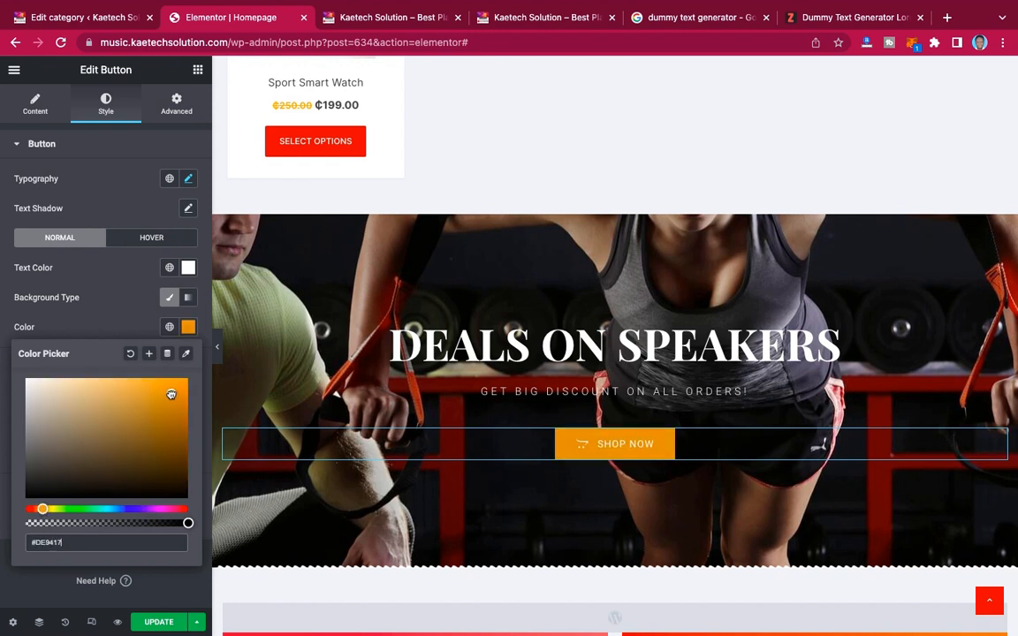
left_click(125, 325)
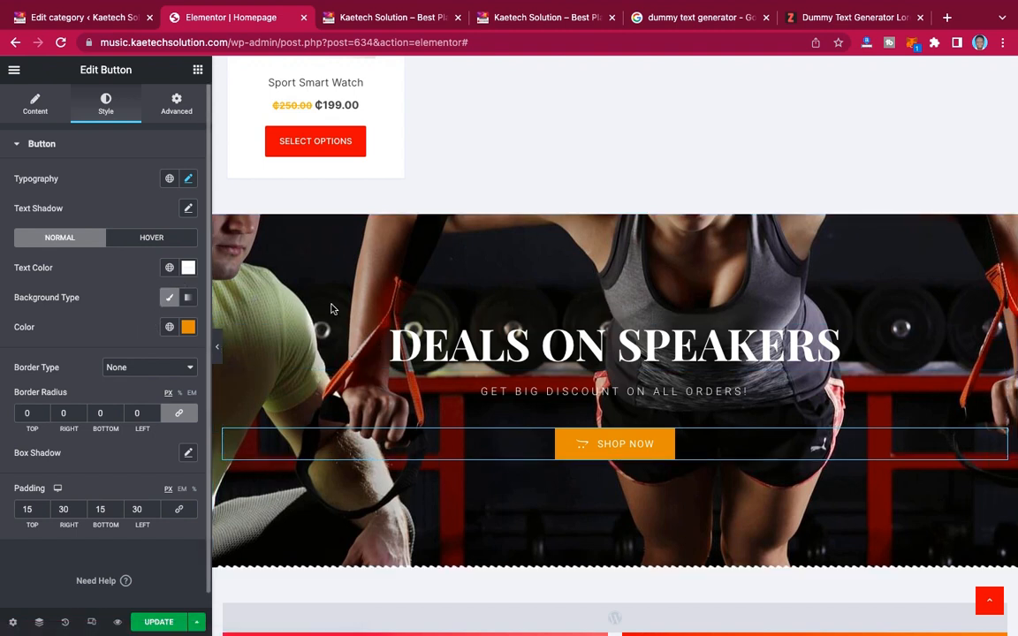
- Replace the Shop now button's demo link with the store's Shop page
left_click(37, 110)
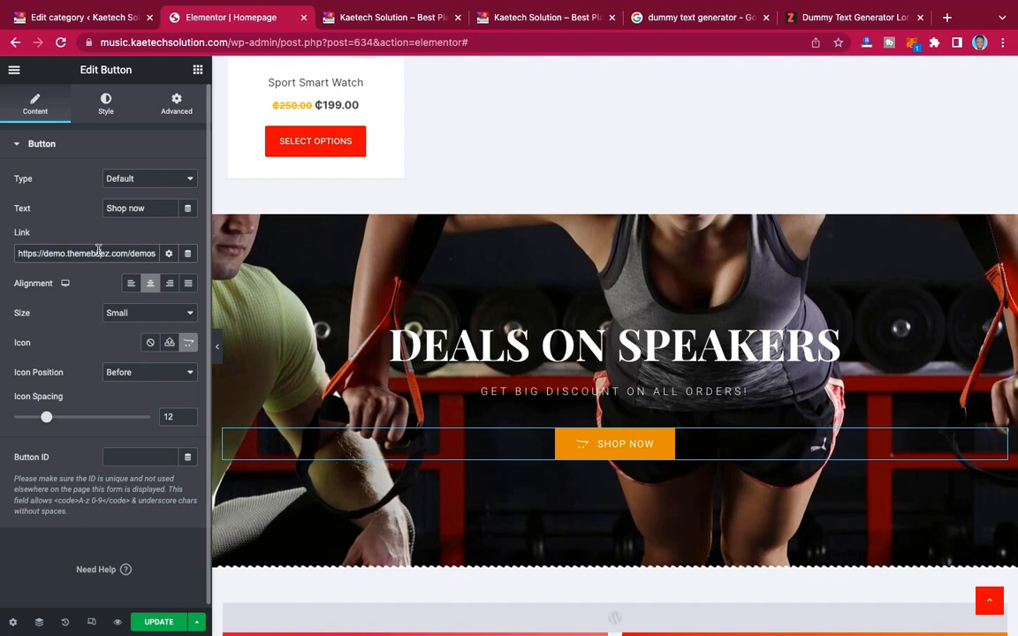
triple_click(98, 252)
key("BackSpace")
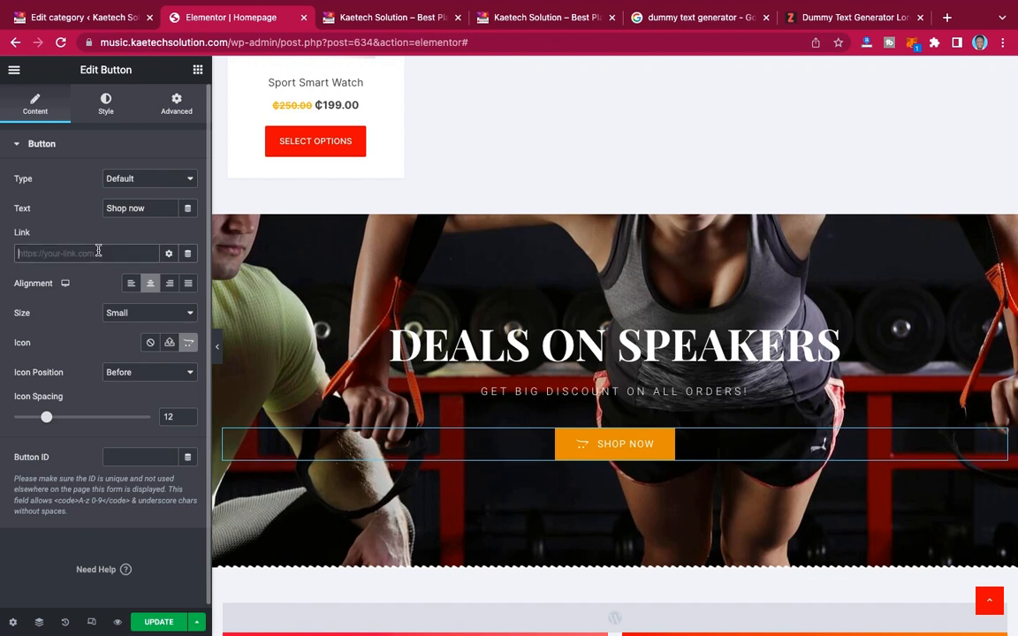
type("shop")
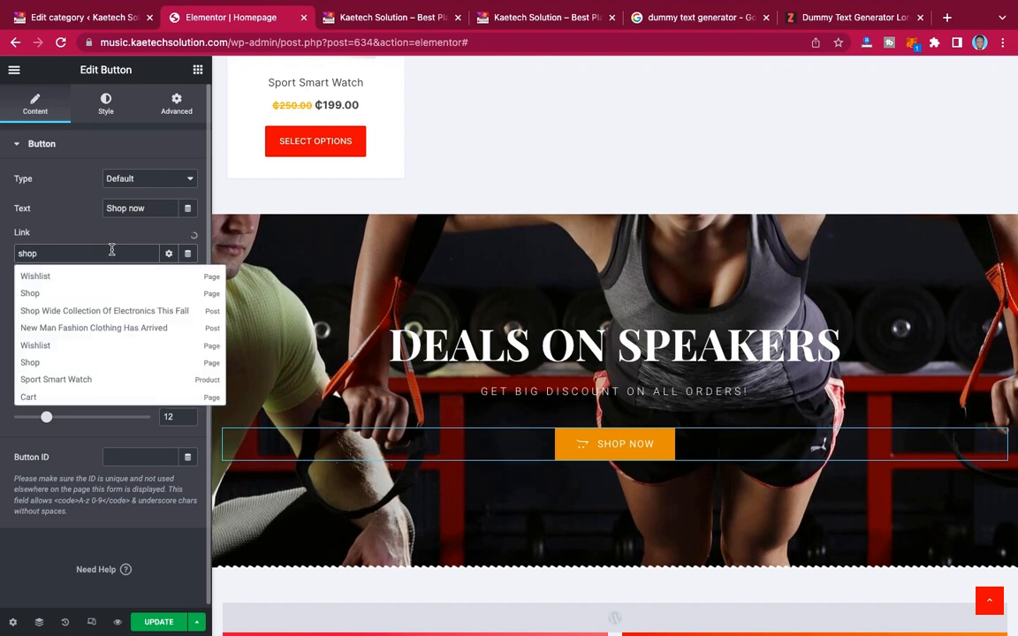
left_click(36, 315)
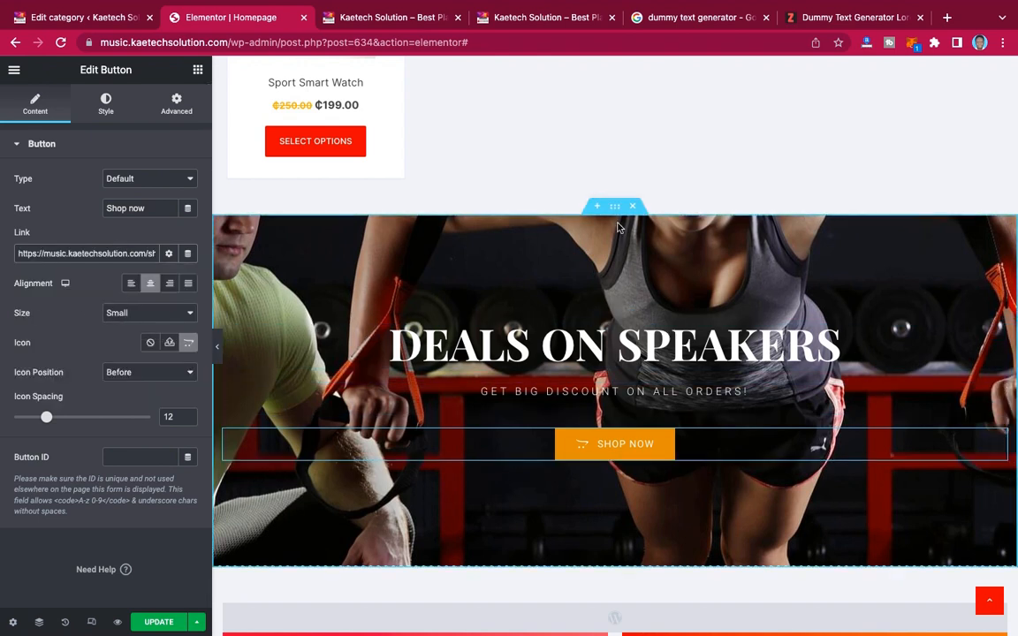
- Replace the speaker deals section's background overlay image with the orange headphones picture from the media library
left_click(615, 207)
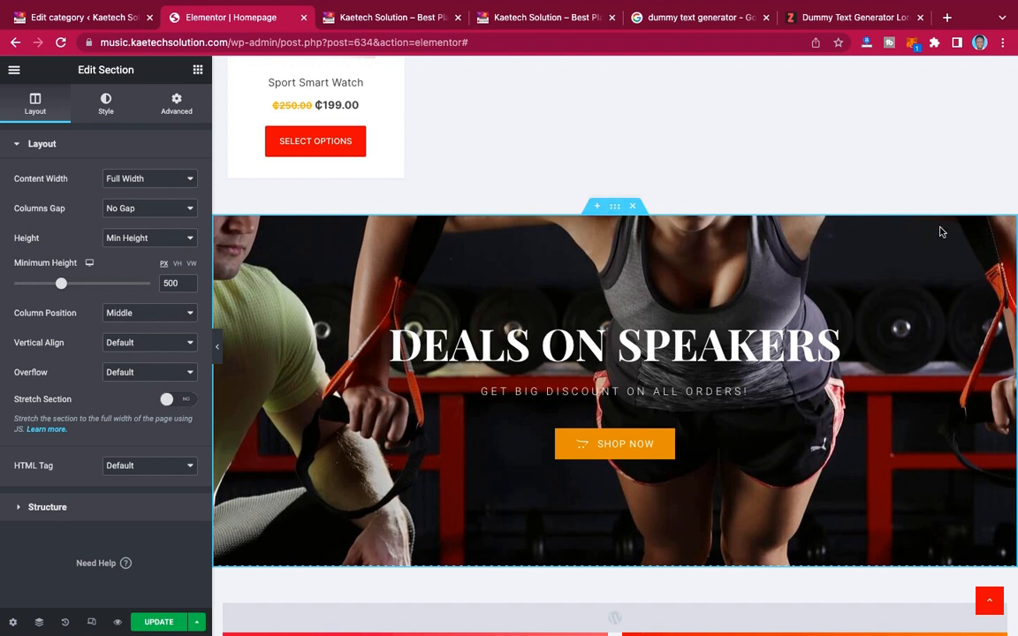
left_click(106, 106)
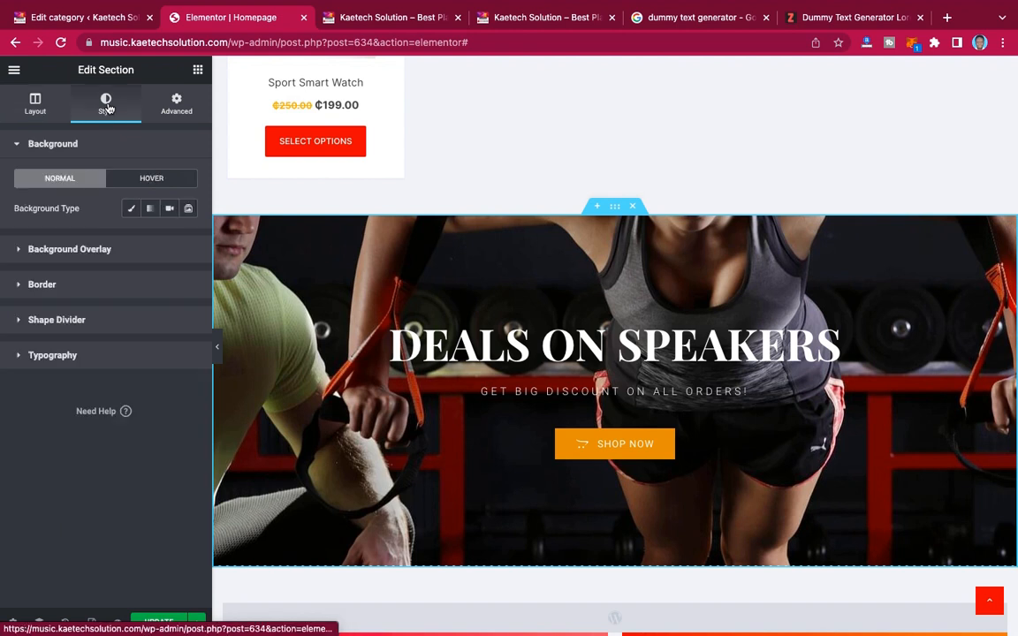
left_click(92, 250)
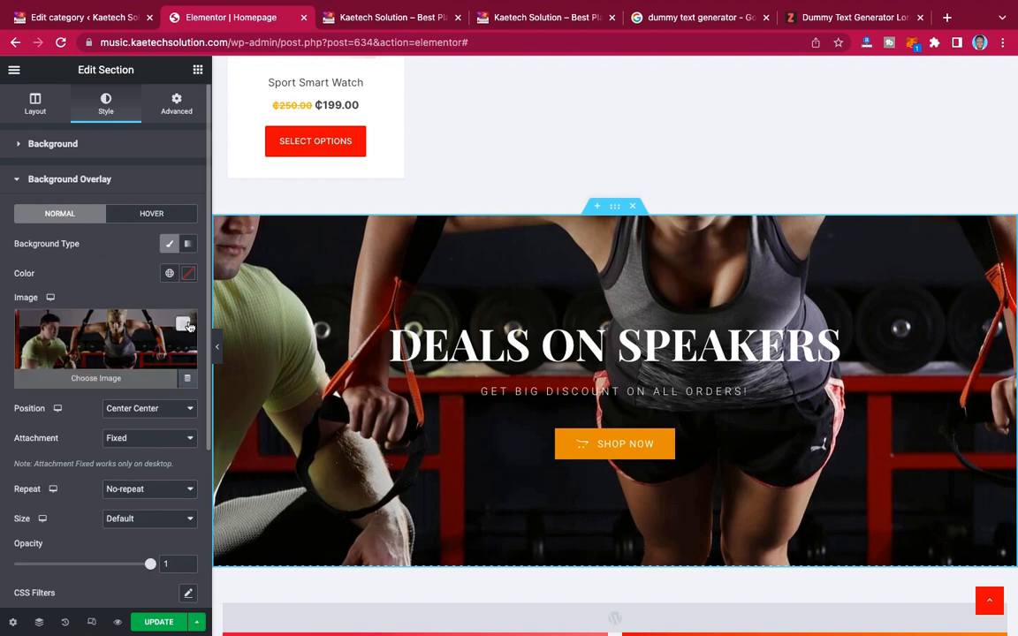
left_click(185, 324)
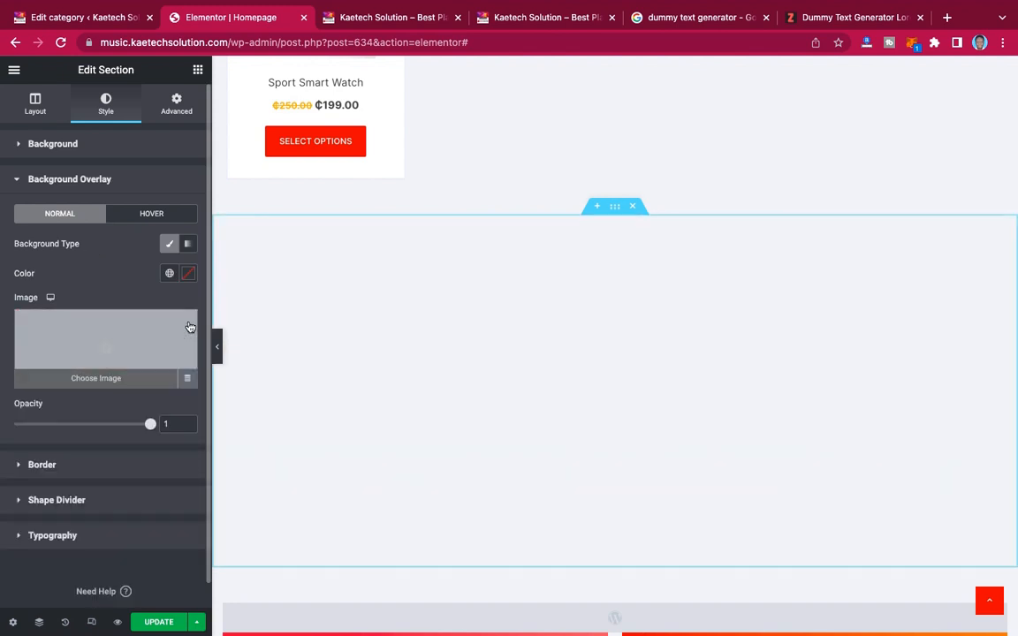
left_click(108, 345)
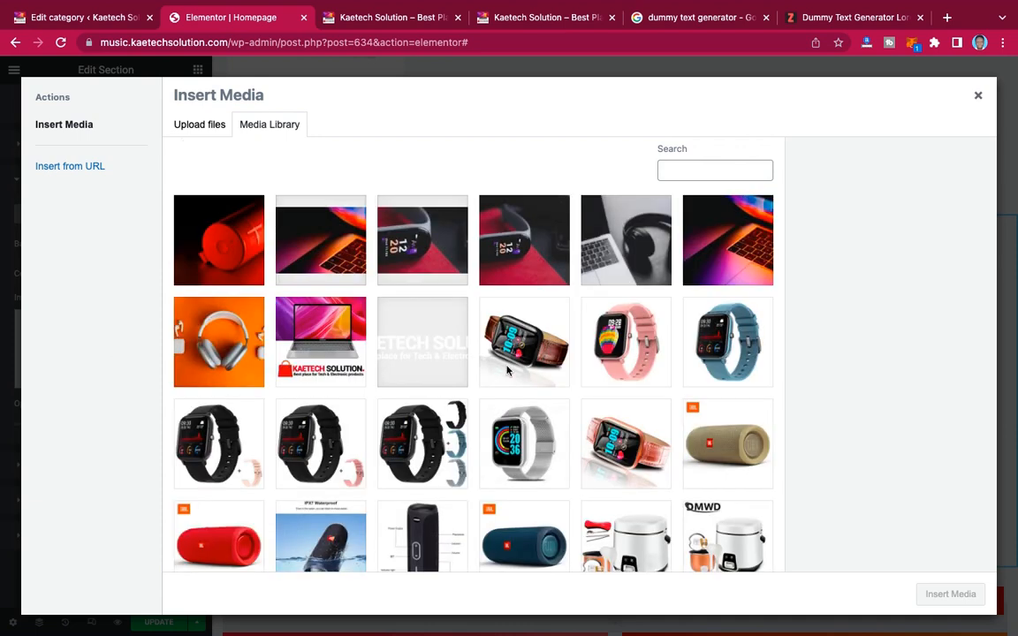
left_click(189, 308)
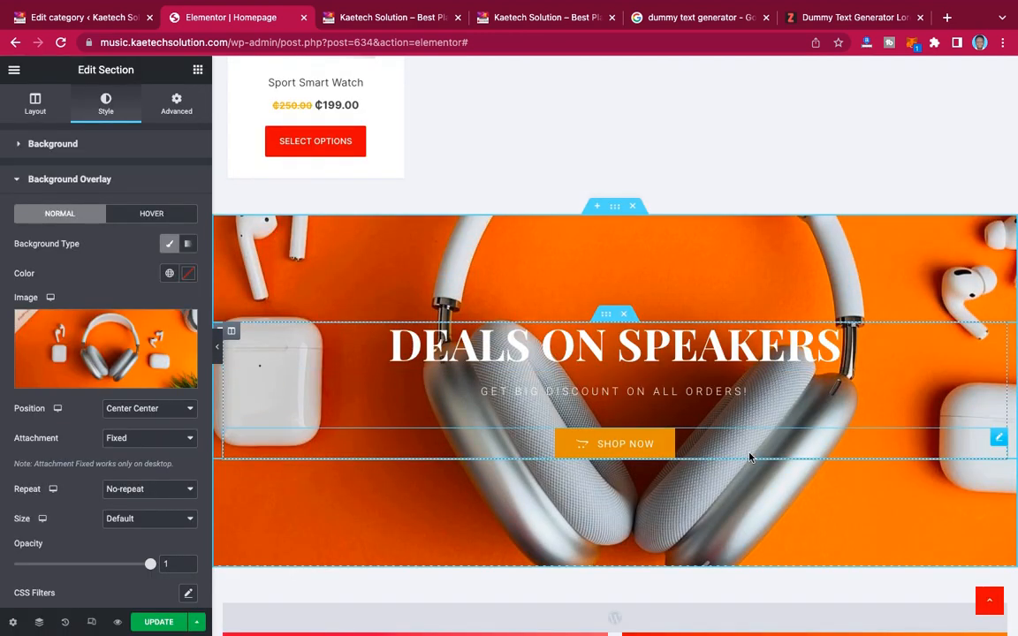
- Examine the speaker deals banner's fixed background and the promotional banners below it
scroll(749, 457, "down", 4)
scroll(749, 457, "up", 4)
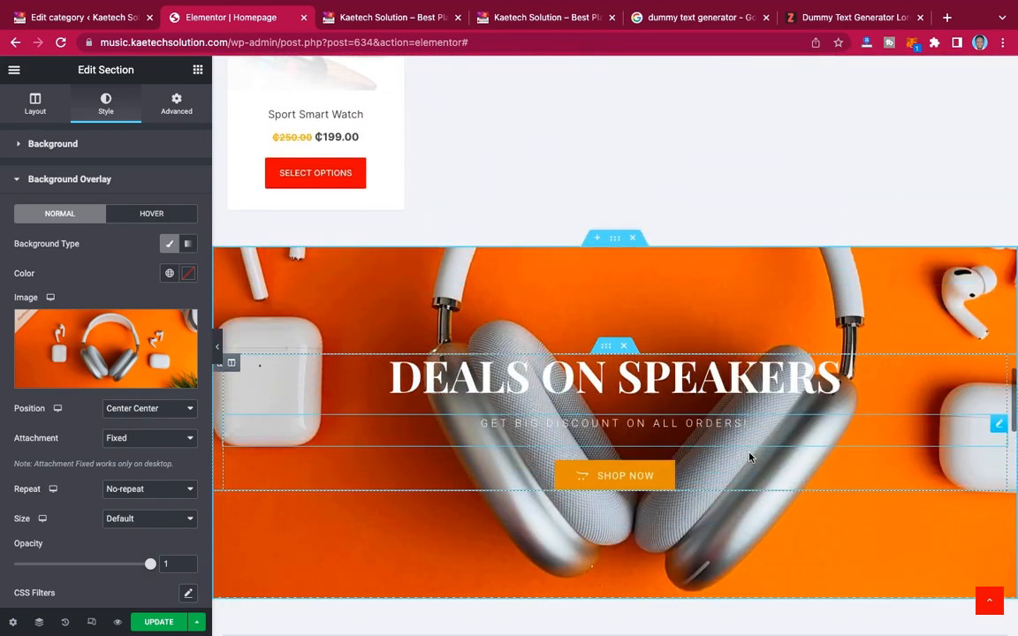
scroll(749, 457, "down", 3)
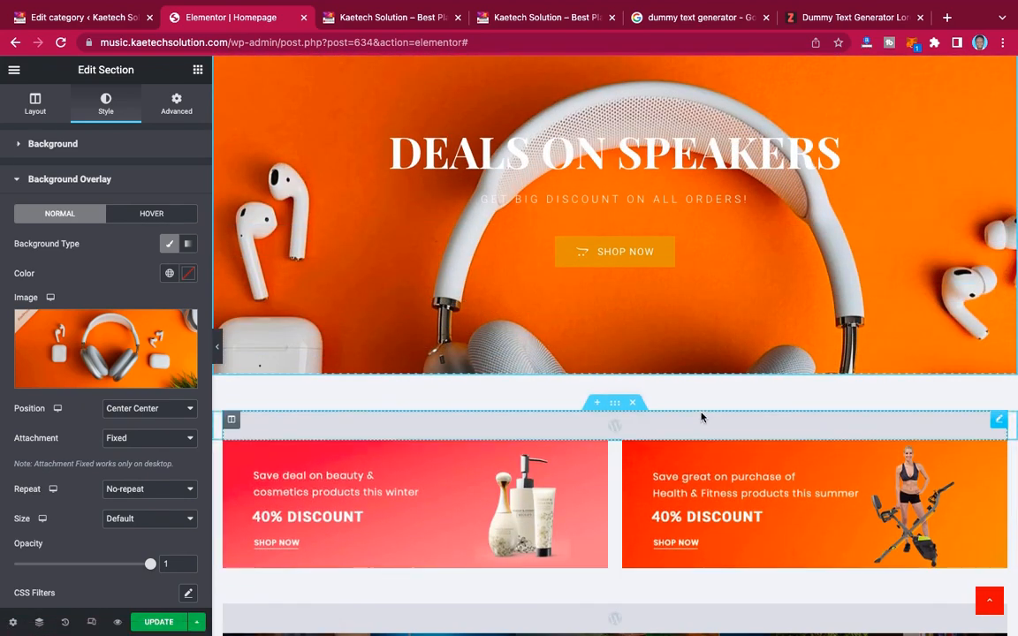
scroll(702, 415, "down", 2)
scroll(701, 418, "down", 3)
scroll(702, 415, "up", 3)
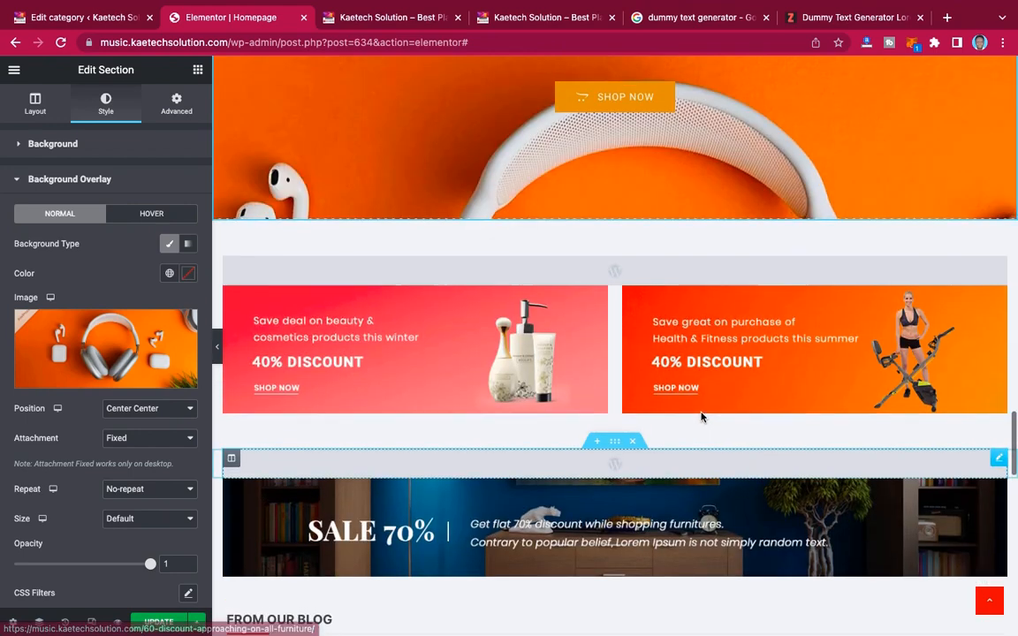
- Save the homepage and check which section follows the speaker deals banner on the reference store
left_click(155, 622)
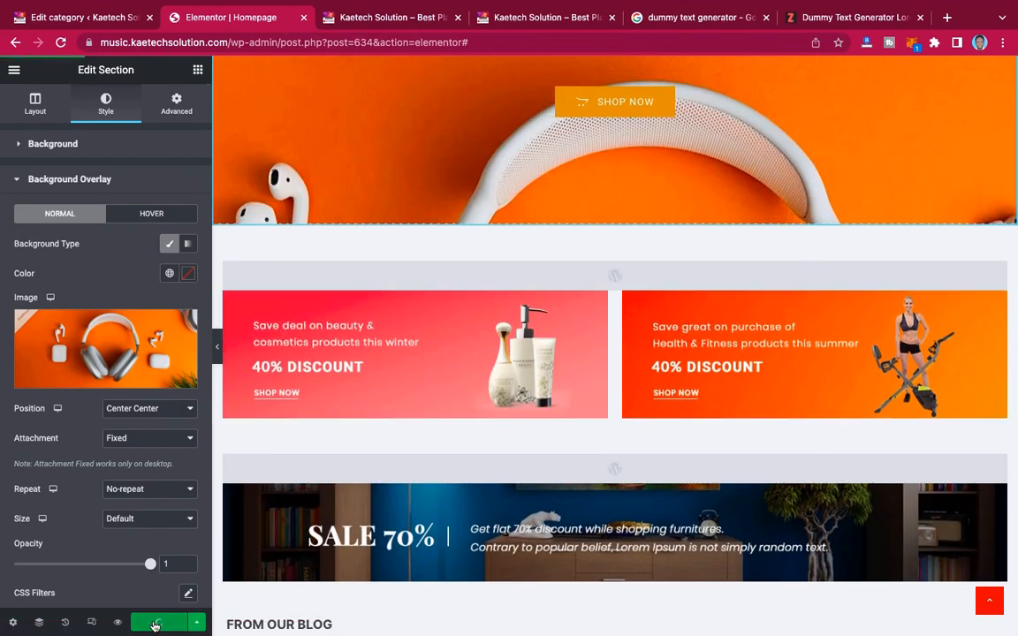
left_click(550, 16)
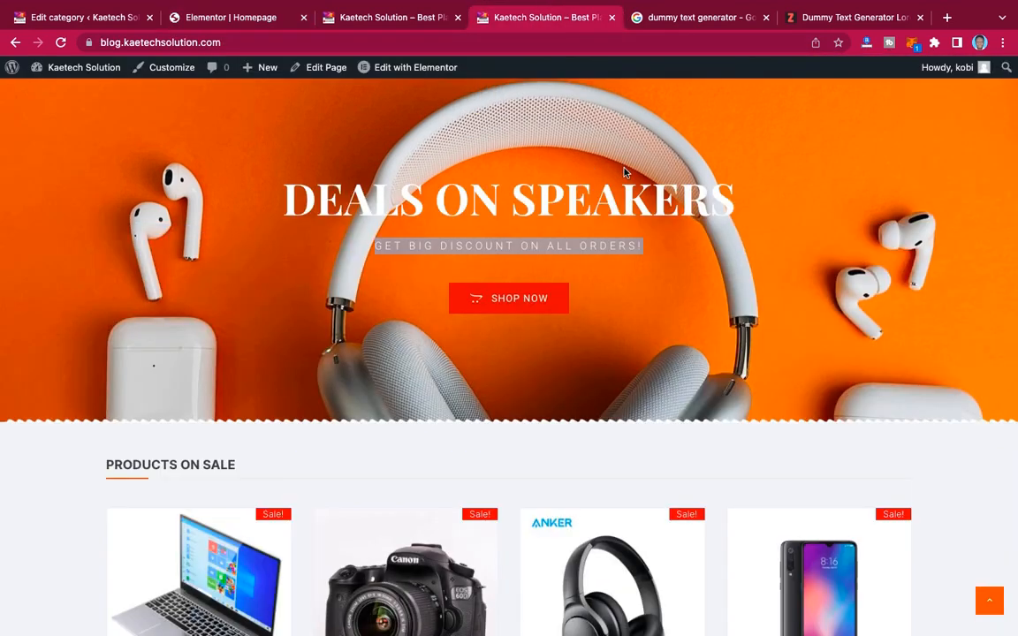
scroll(732, 286, "down", 3)
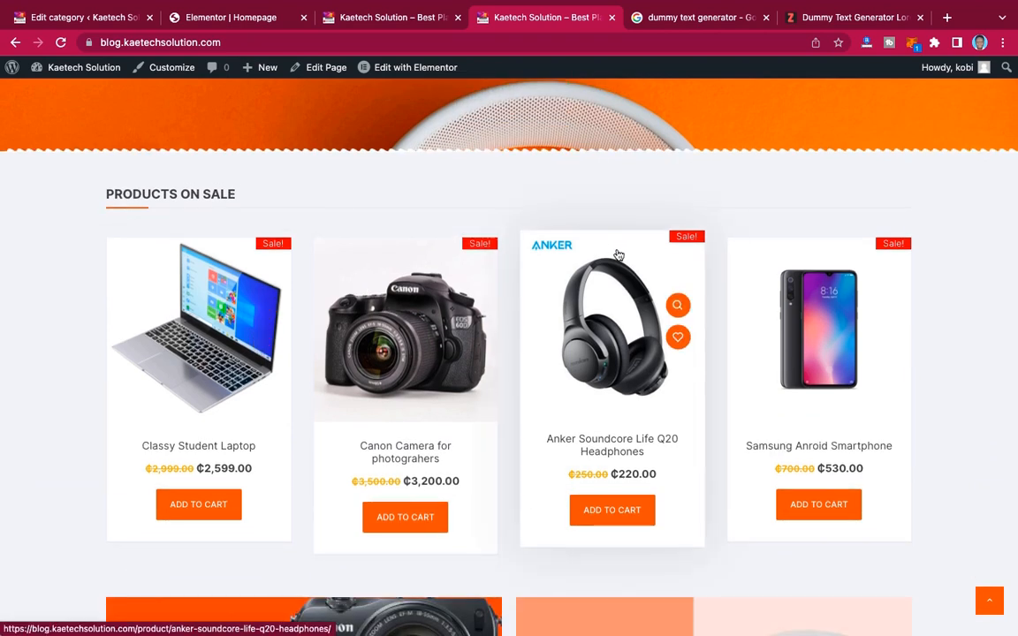
left_click(232, 17)
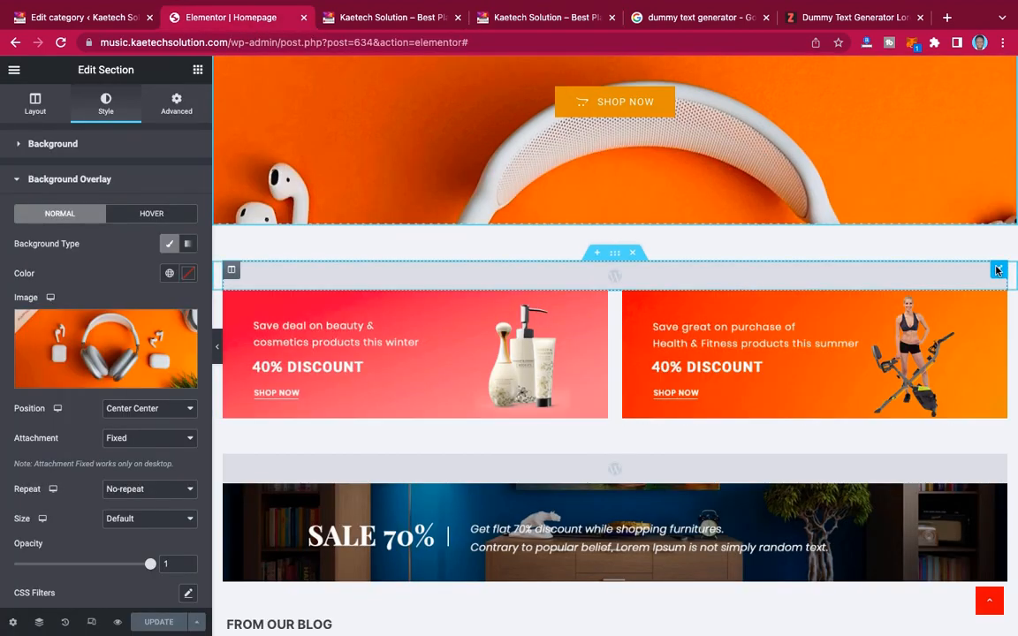
- Change the title of the products widget below the speaker deals banner to "Products on sale", leaving its product category unselected
left_click(997, 271)
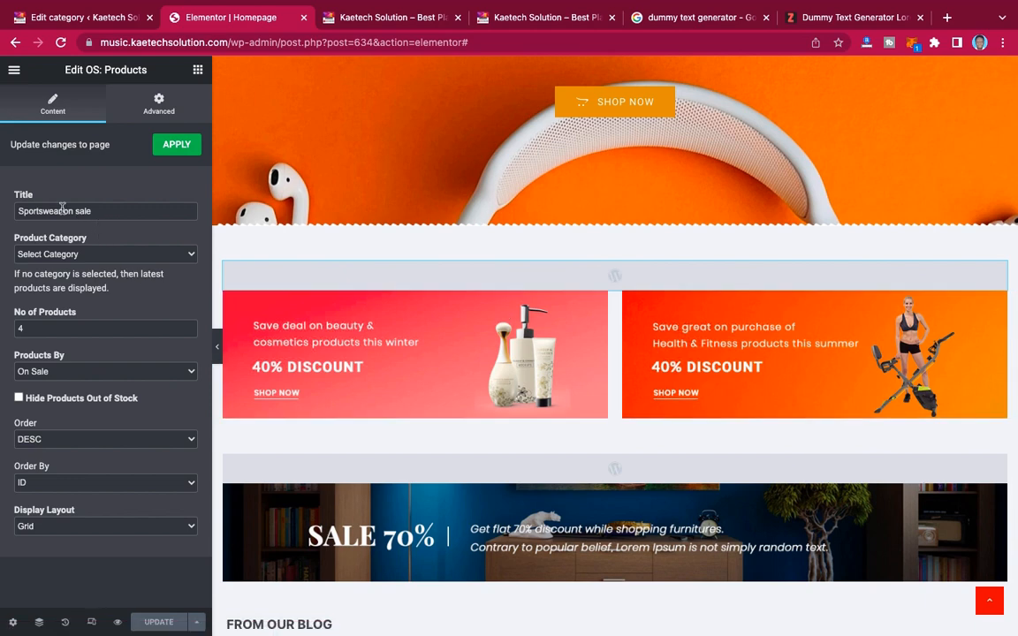
left_click_drag(62, 207, 1, 207)
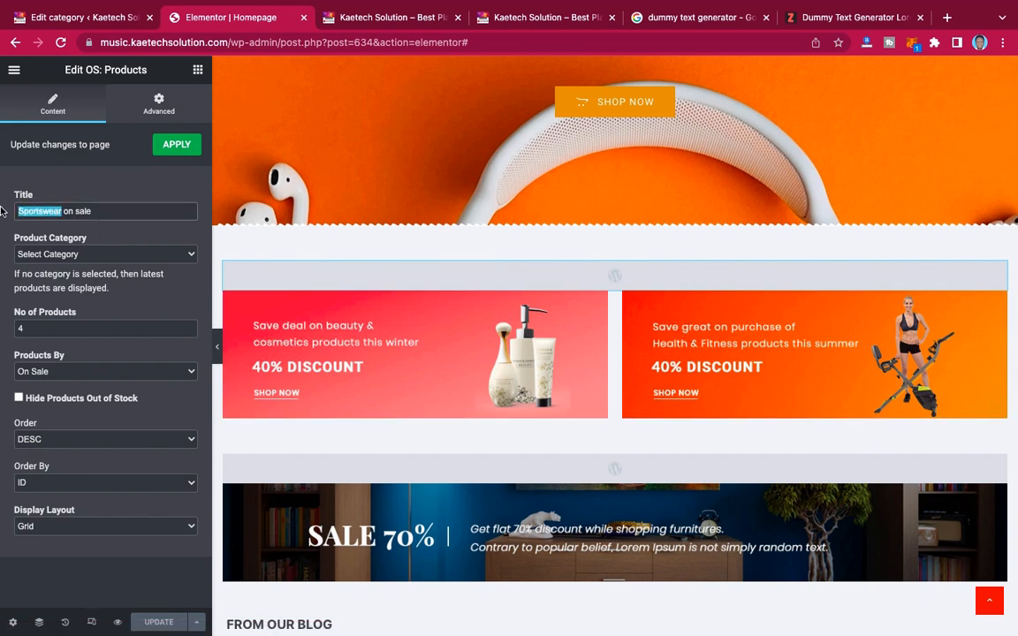
type("Pro")
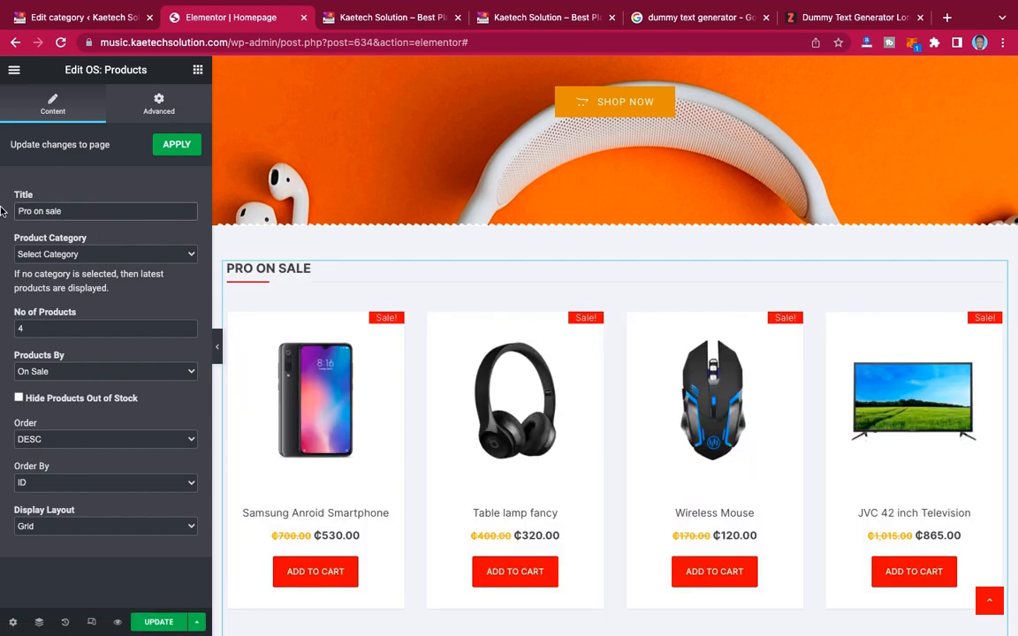
type("duc")
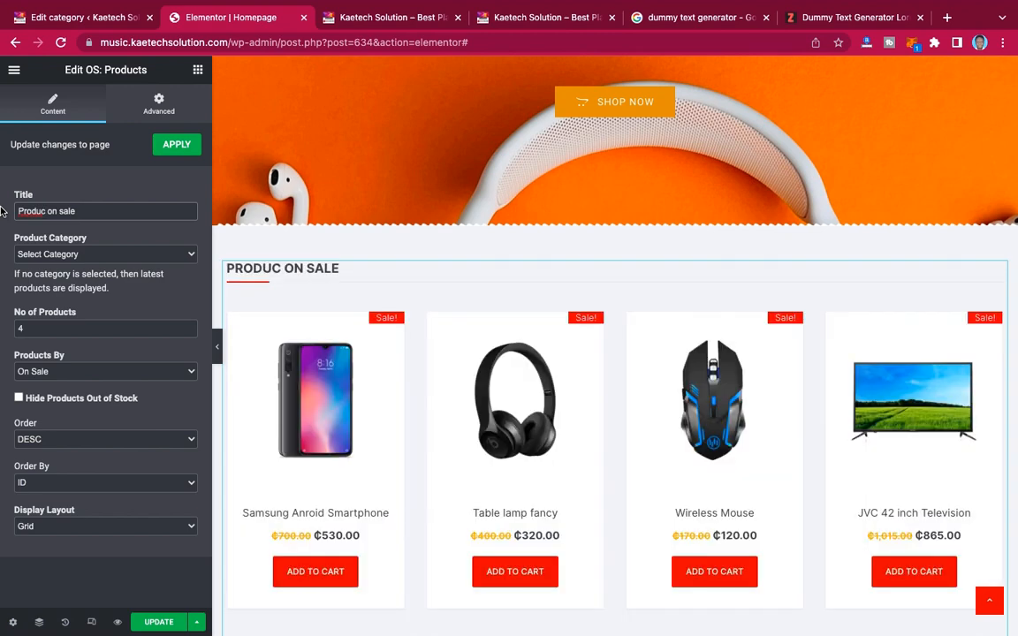
type("ts")
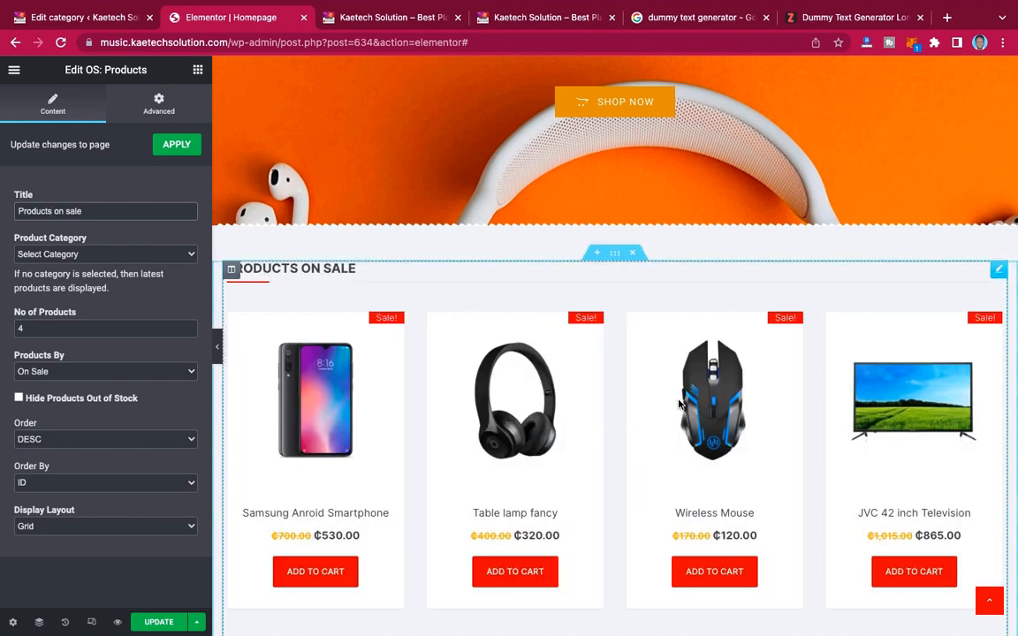
scroll(679, 406, "down", 2)
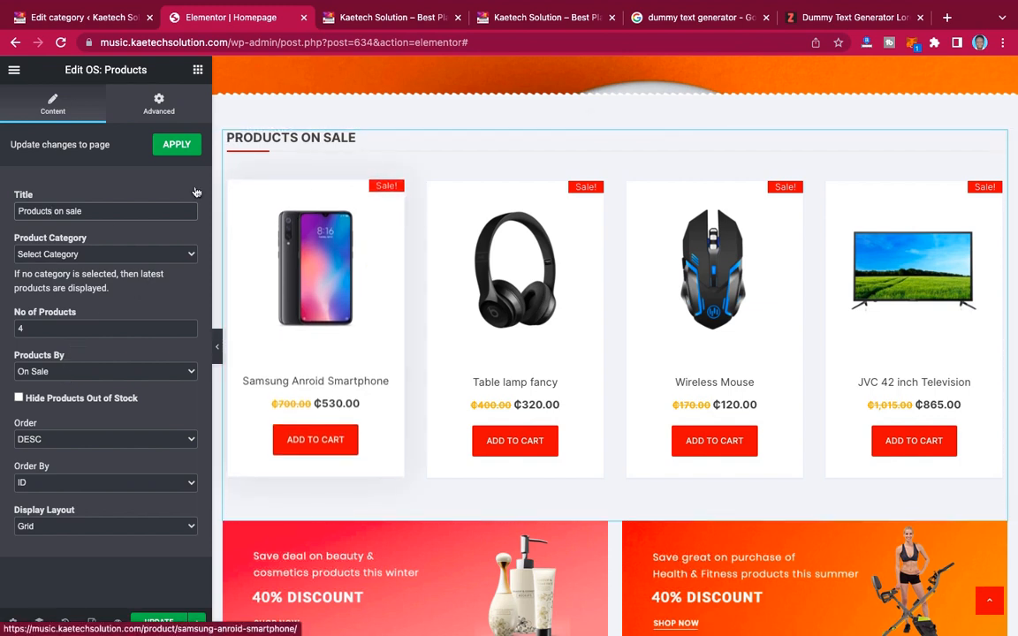
left_click(96, 256)
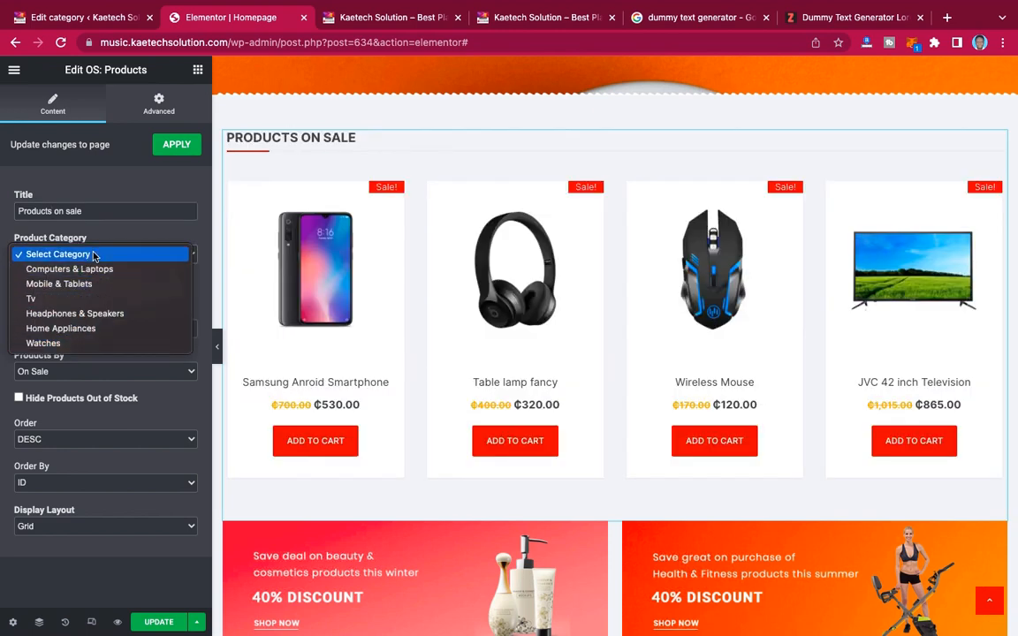
left_click(95, 255)
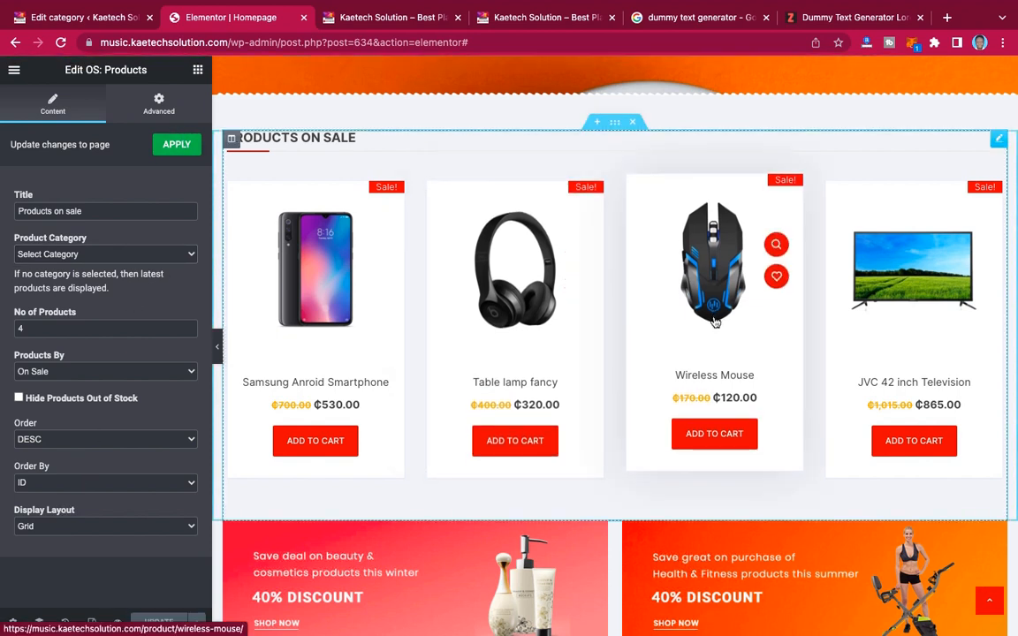
- Replace the beauty and cosmetics banner image with the cameras and drones picture frontpage-side-2.jpeg from the media library
scroll(715, 323, "down", 3)
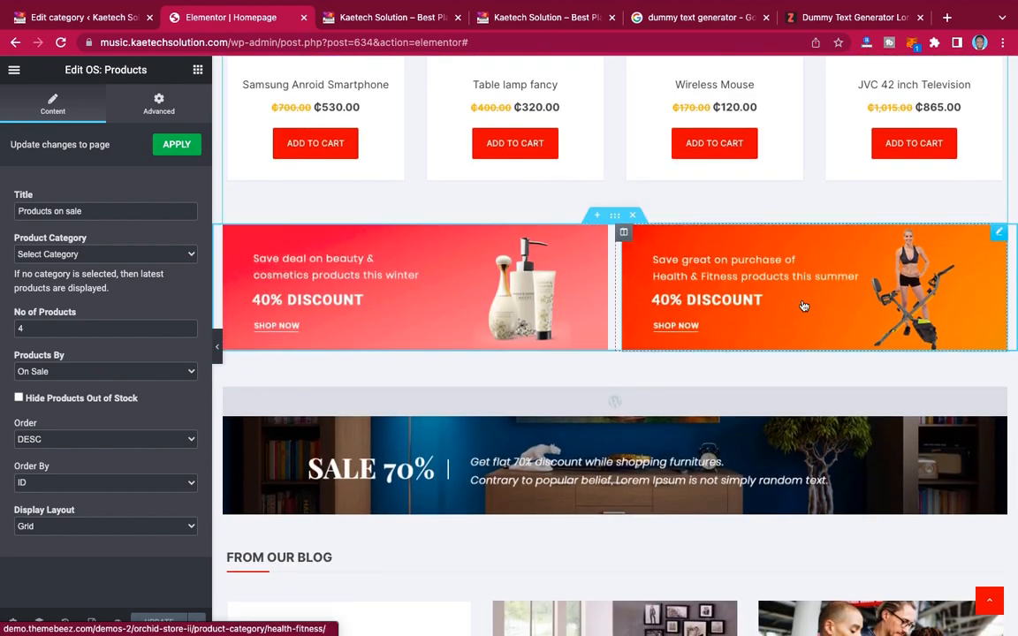
left_click(600, 233)
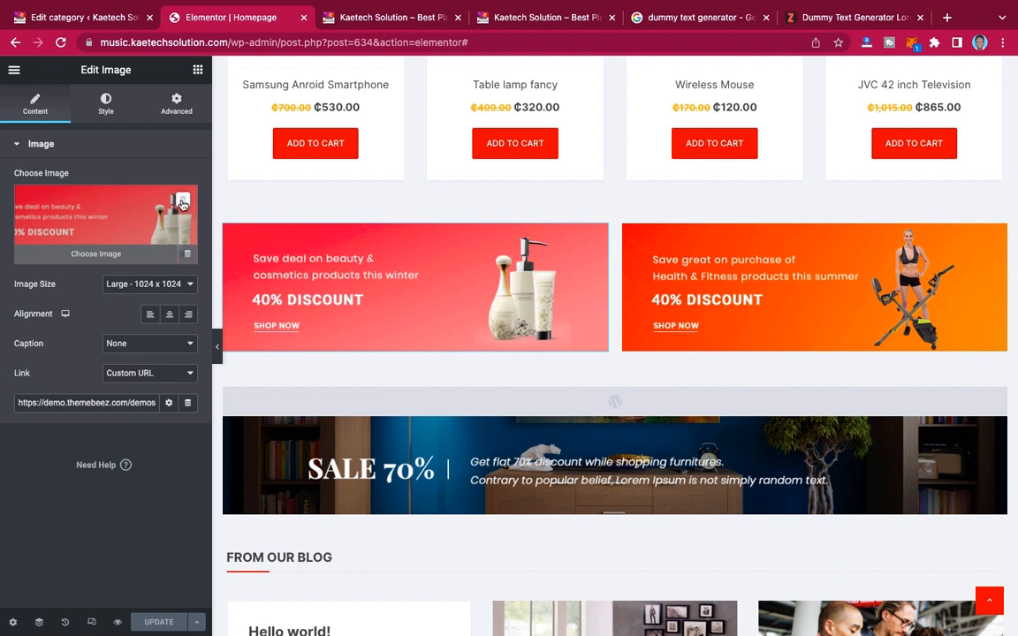
left_click(184, 203)
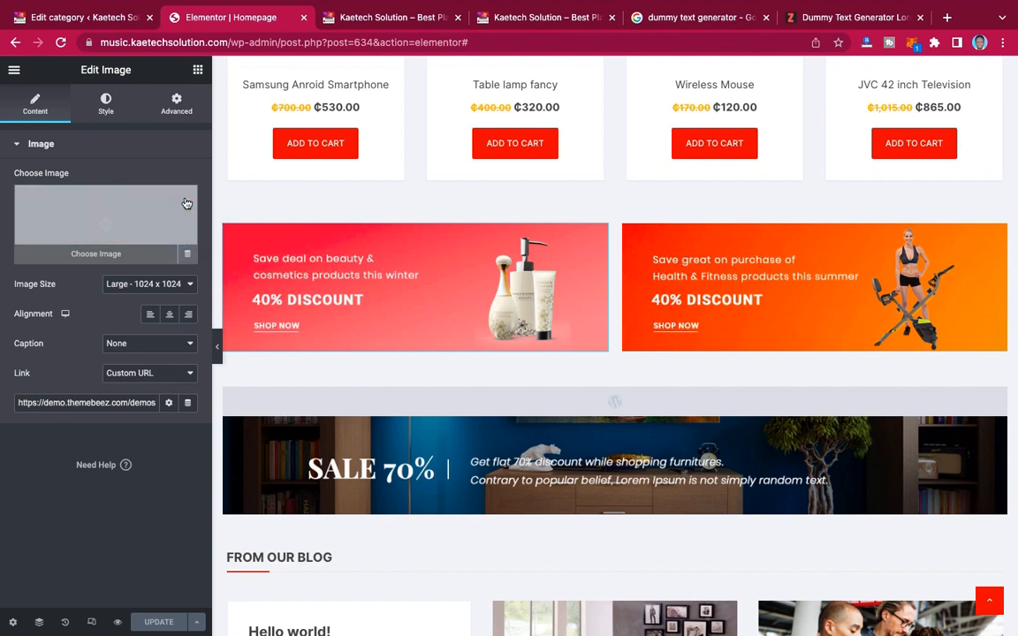
left_click(95, 208)
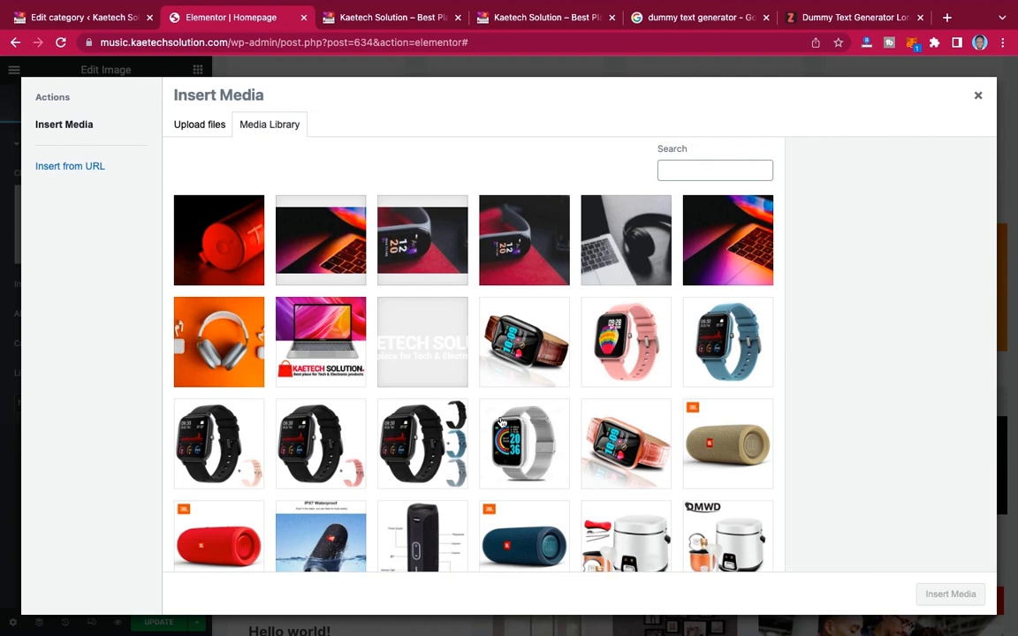
scroll(500, 423, "down", 10)
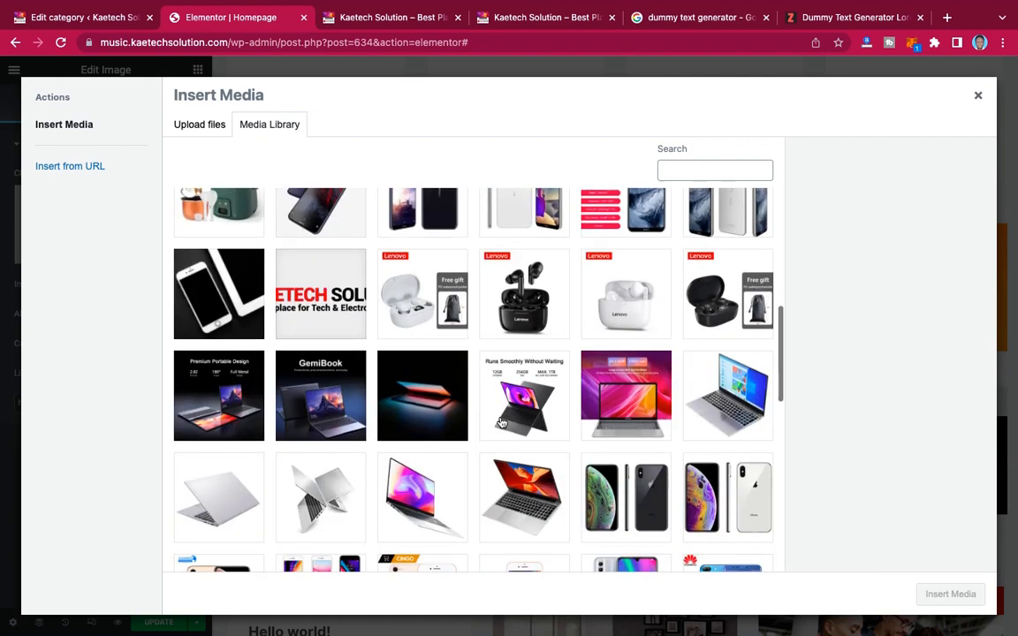
scroll(500, 423, "down", 2)
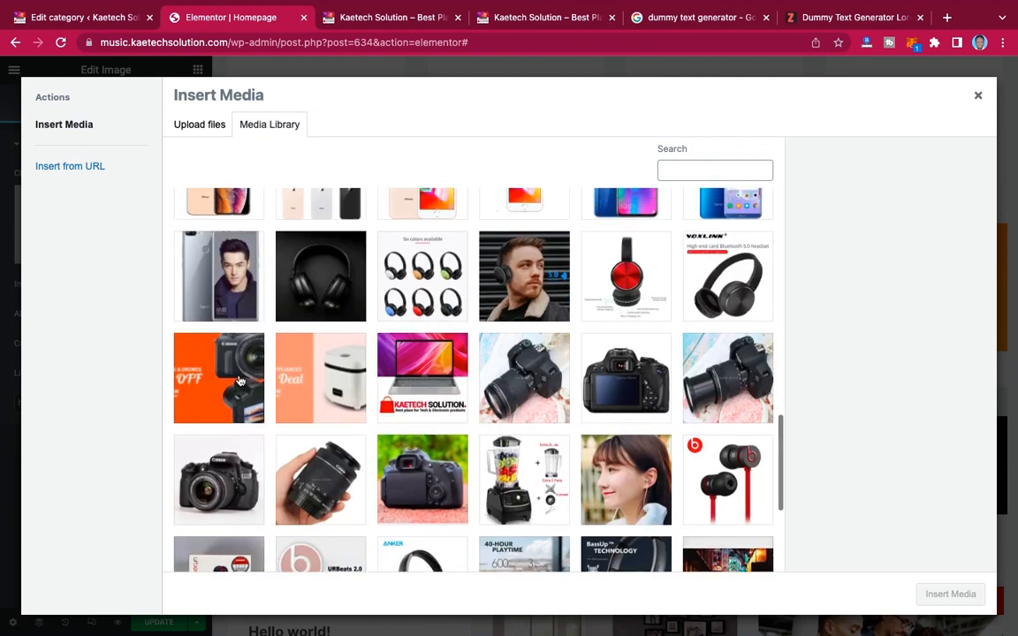
left_click(192, 343)
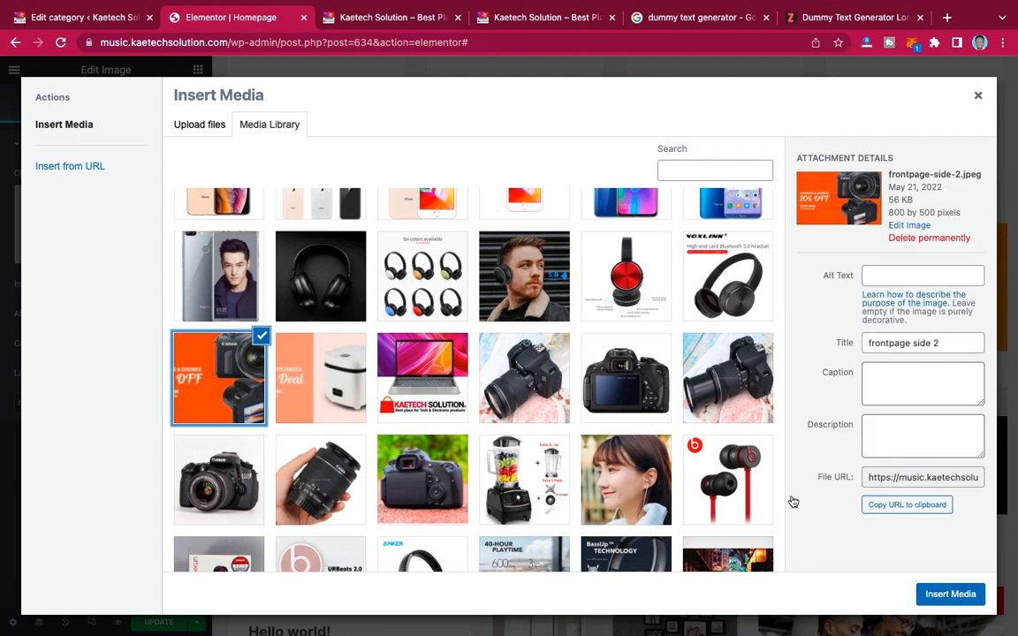
left_click(944, 595)
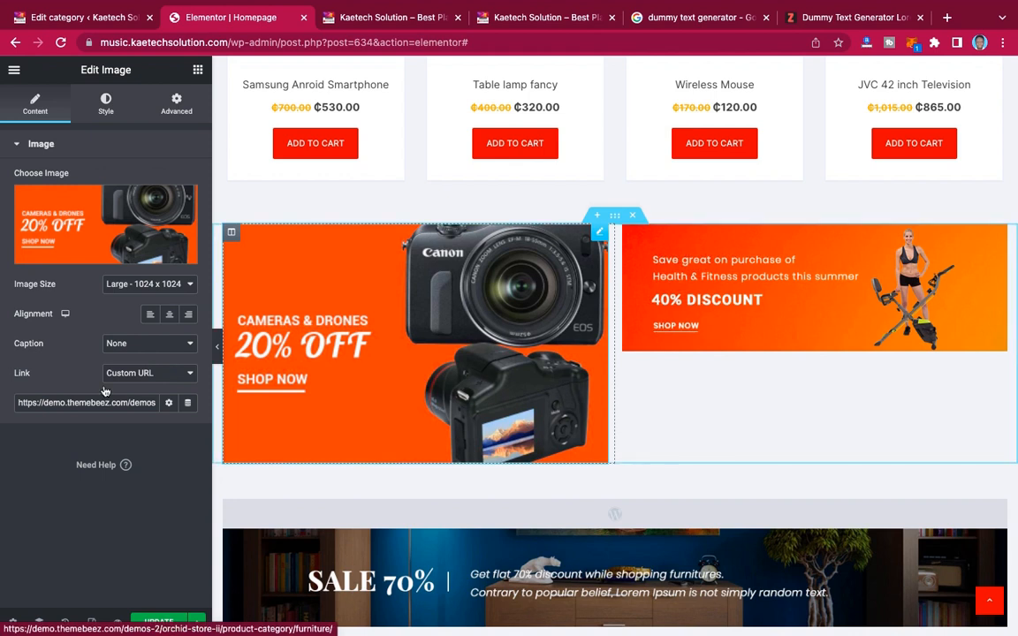
- Replace the cameras and drones banner's demo link with the store's Shop page (shop-2)
triple_click(92, 402)
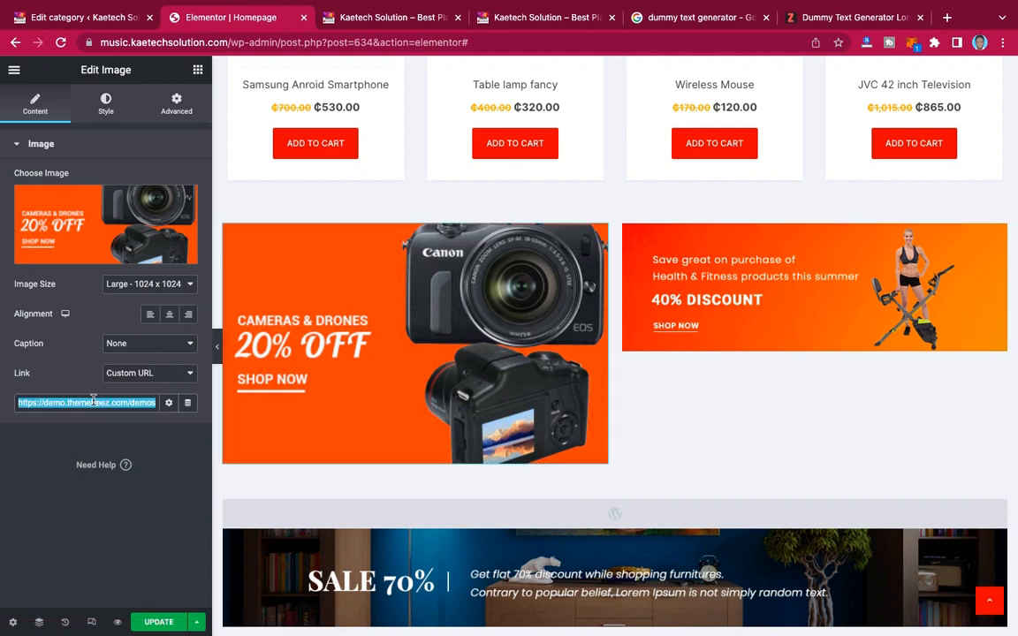
key("BackSpace")
type("sh")
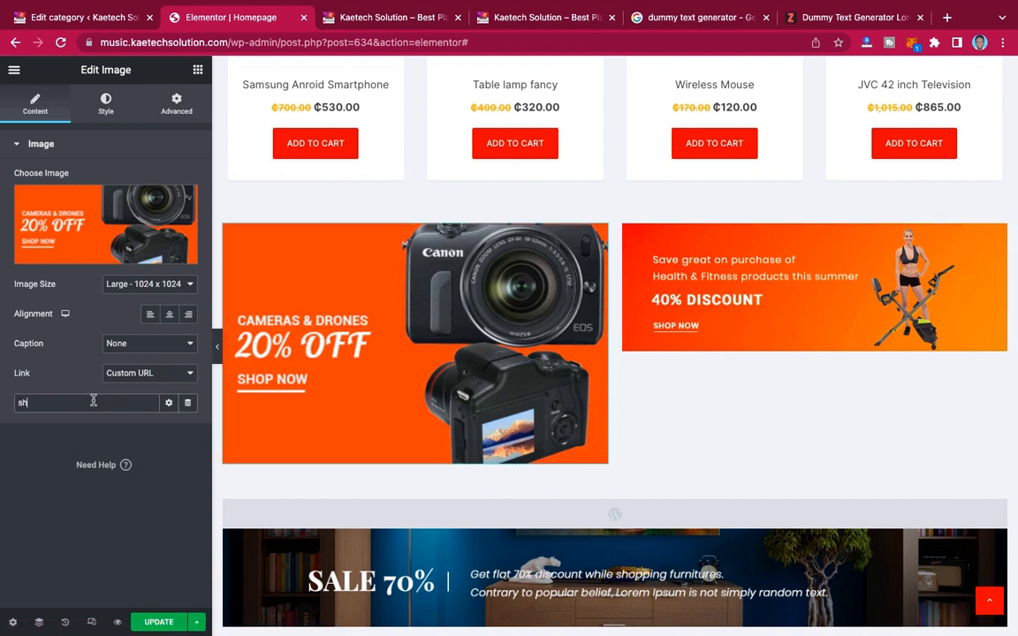
type("op")
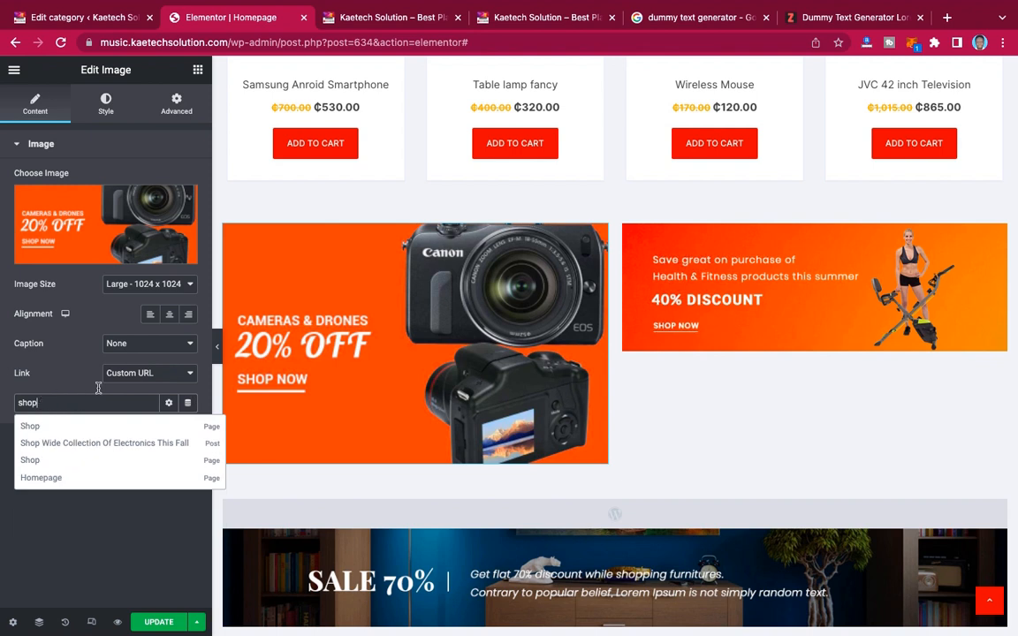
left_click(35, 462)
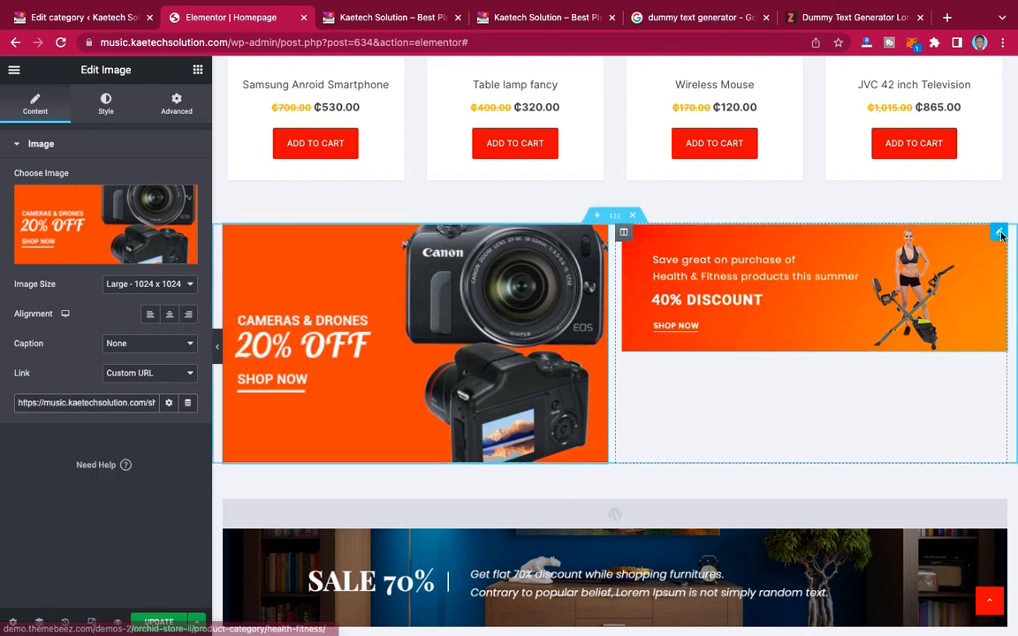
- Replace the health and fitness banner image with the home appliances picture frontpage-side-1.jpeg from the media library
left_click(998, 235)
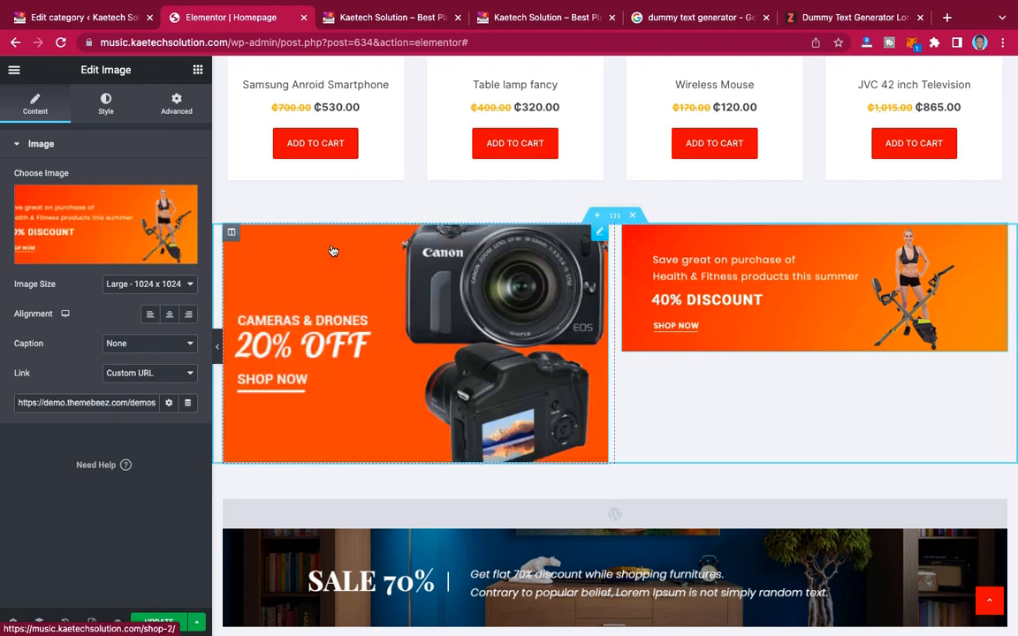
left_click(180, 200)
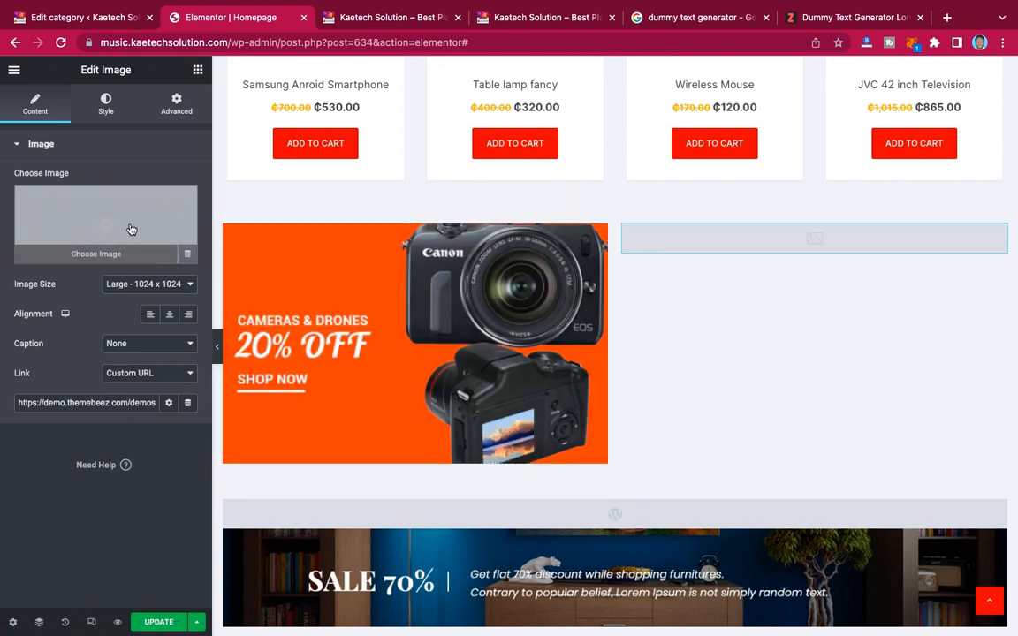
left_click(96, 223)
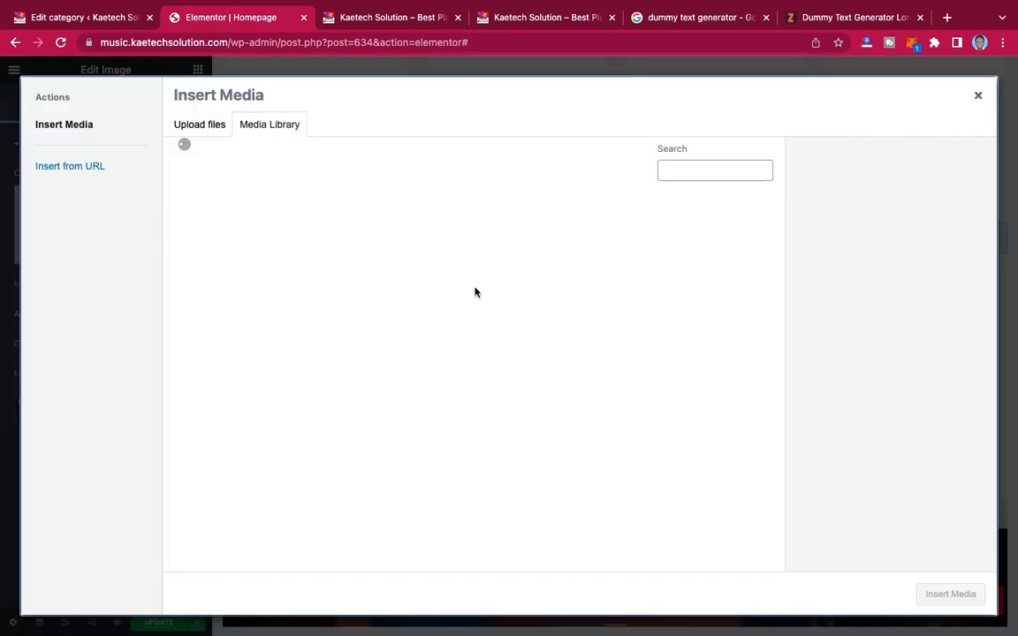
scroll(487, 422, "down", 10)
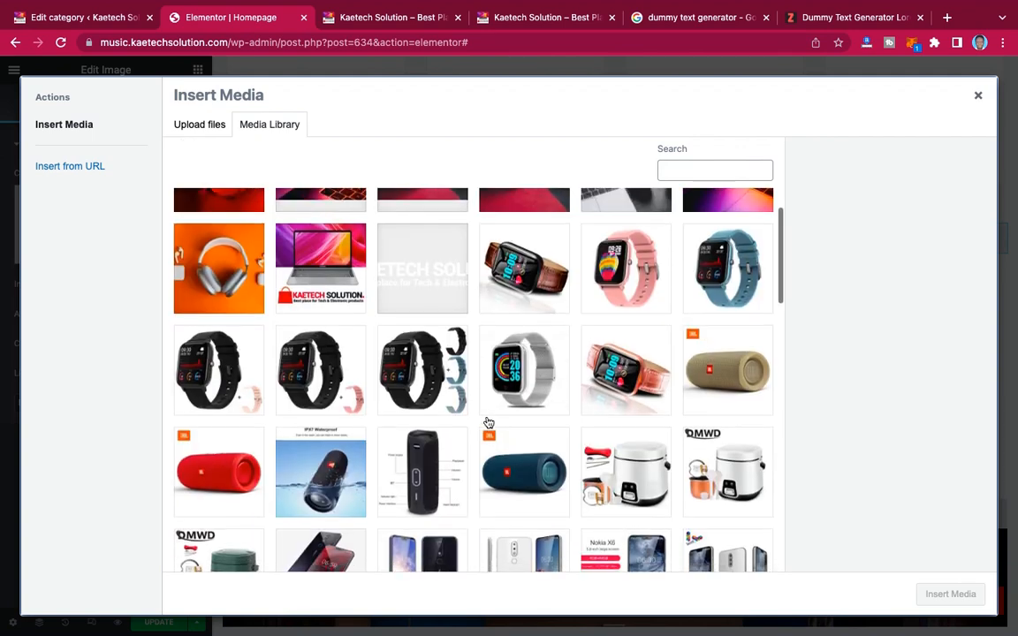
scroll(487, 423, "down", 3)
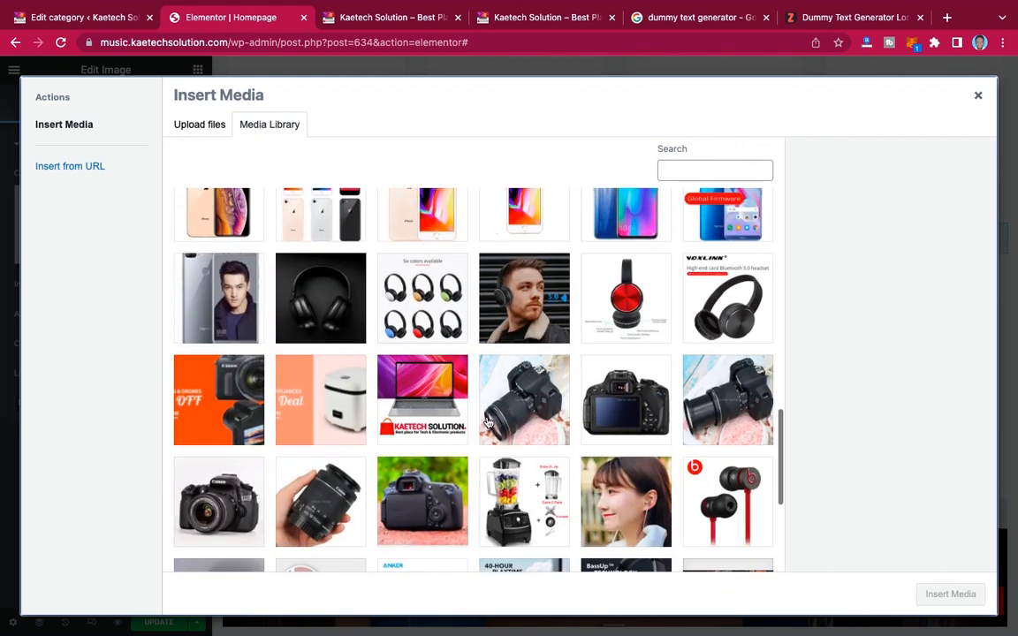
left_click(320, 393)
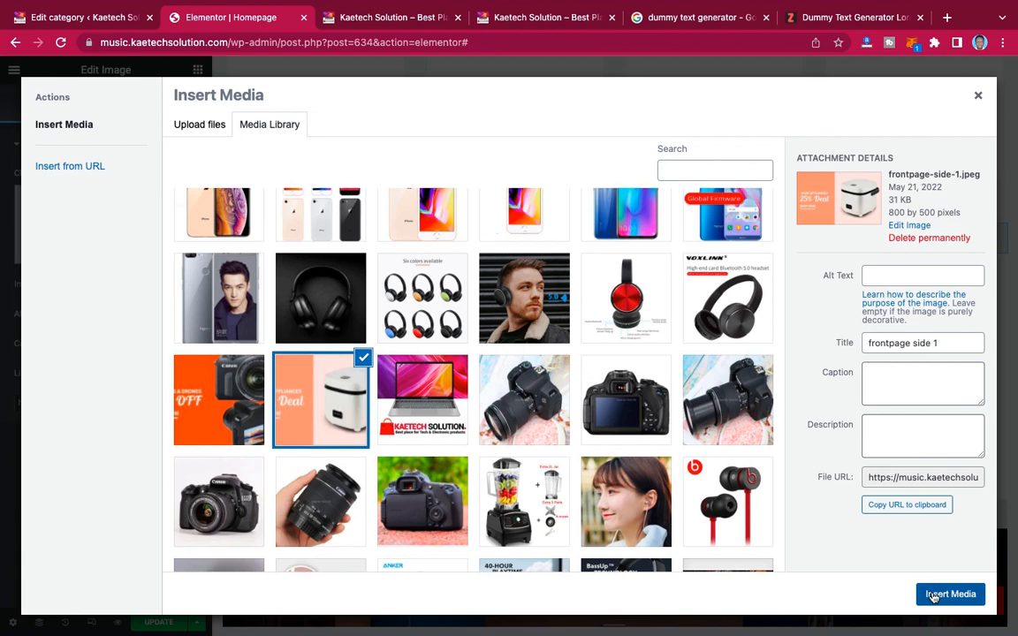
left_click(931, 595)
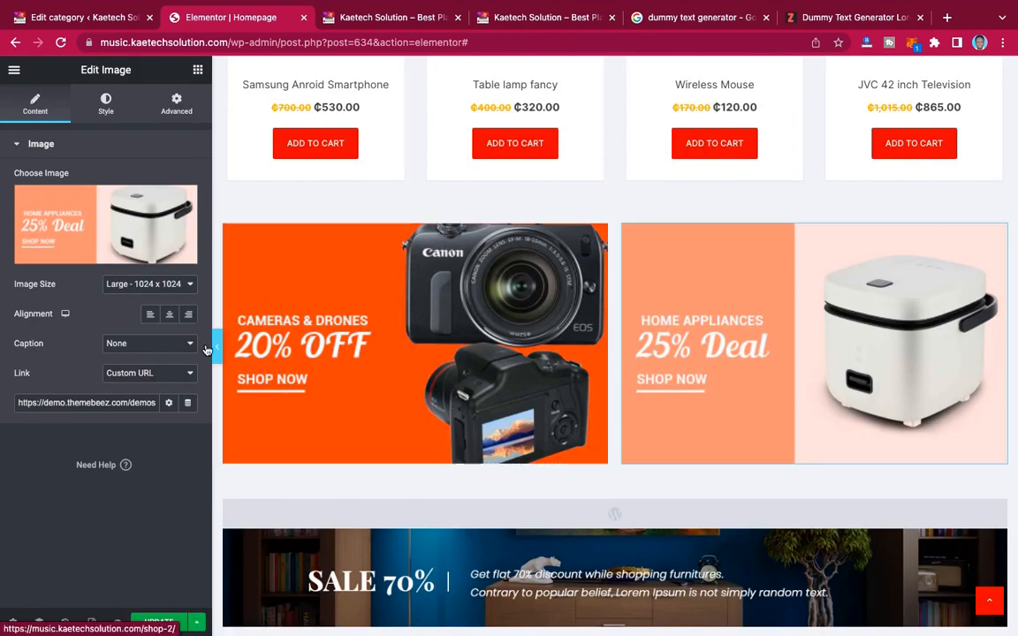
- Replace the home appliances banner's demo link with the store's Shop page (shop-2)
triple_click(127, 402)
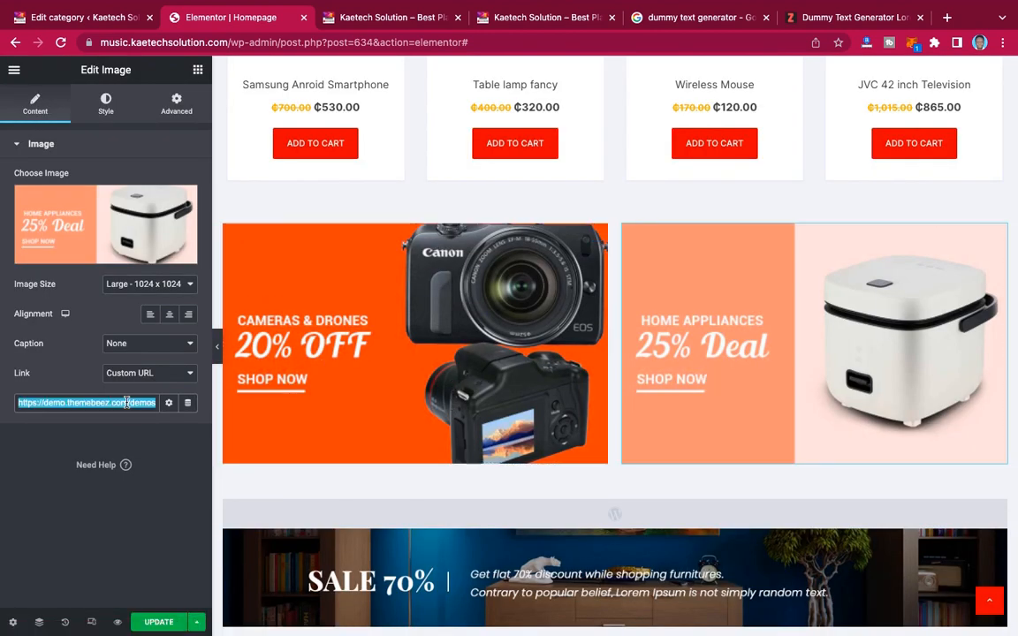
type("sho")
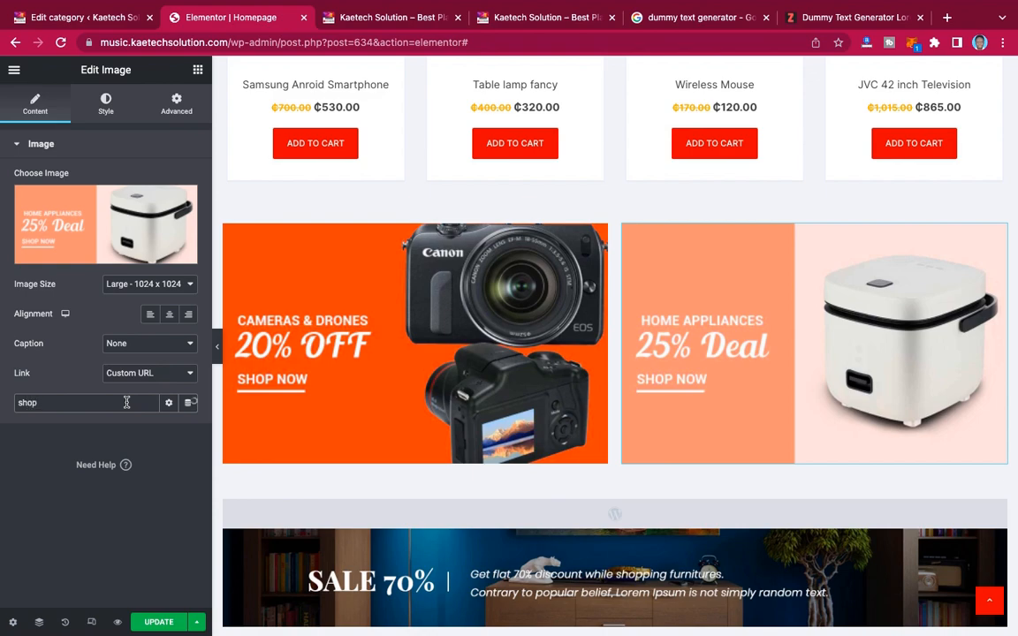
type("p")
left_click(44, 460)
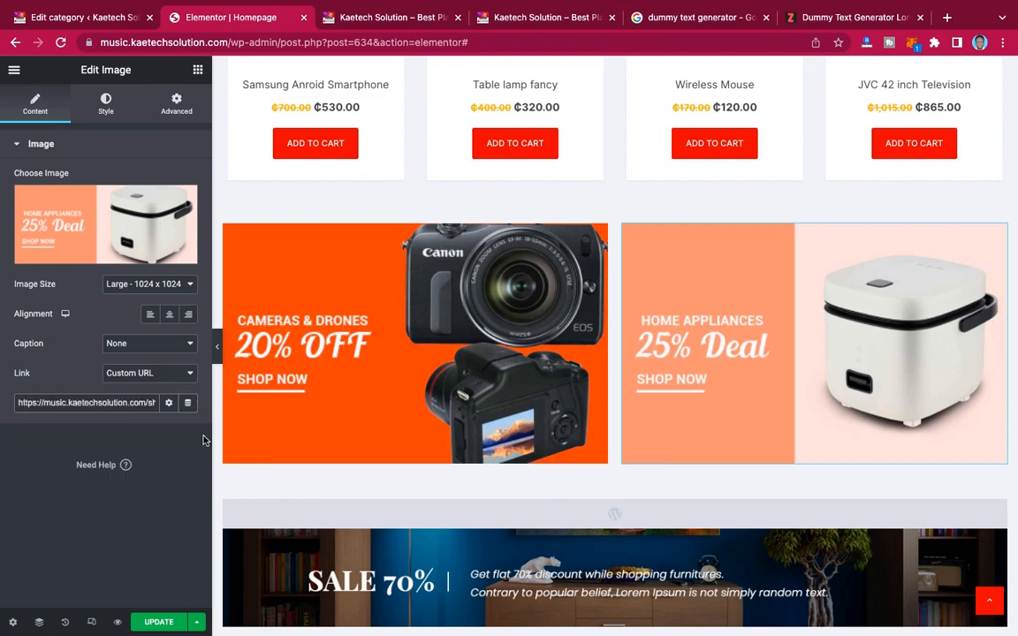
scroll(755, 374, "down", 4)
scroll(754, 373, "up", 6)
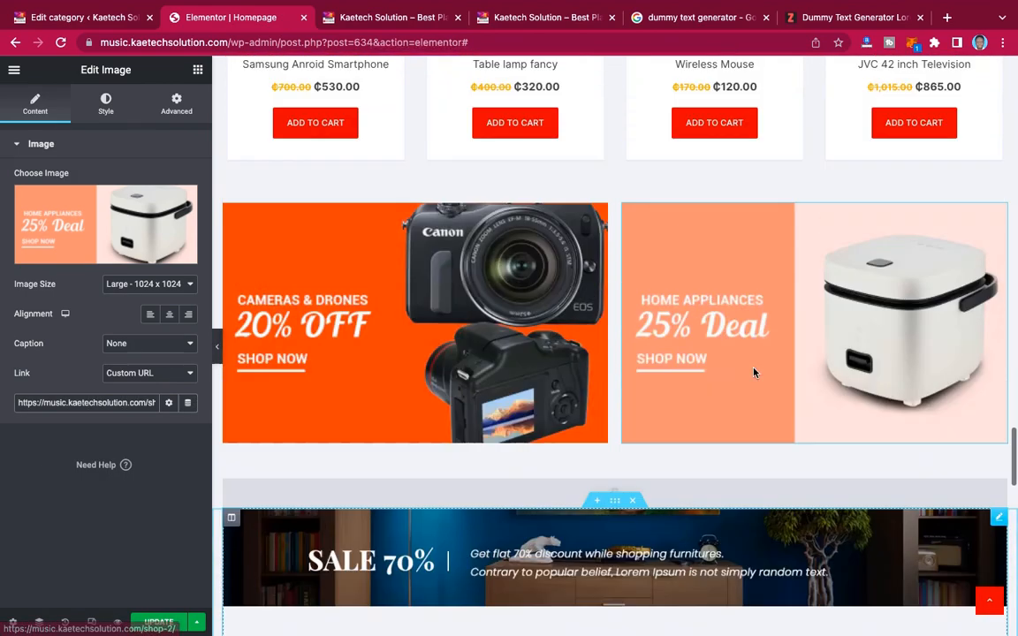
- Save the homepage update and check which sections follow the promo banners on the reference store's homepage
scroll(754, 374, "down", 2)
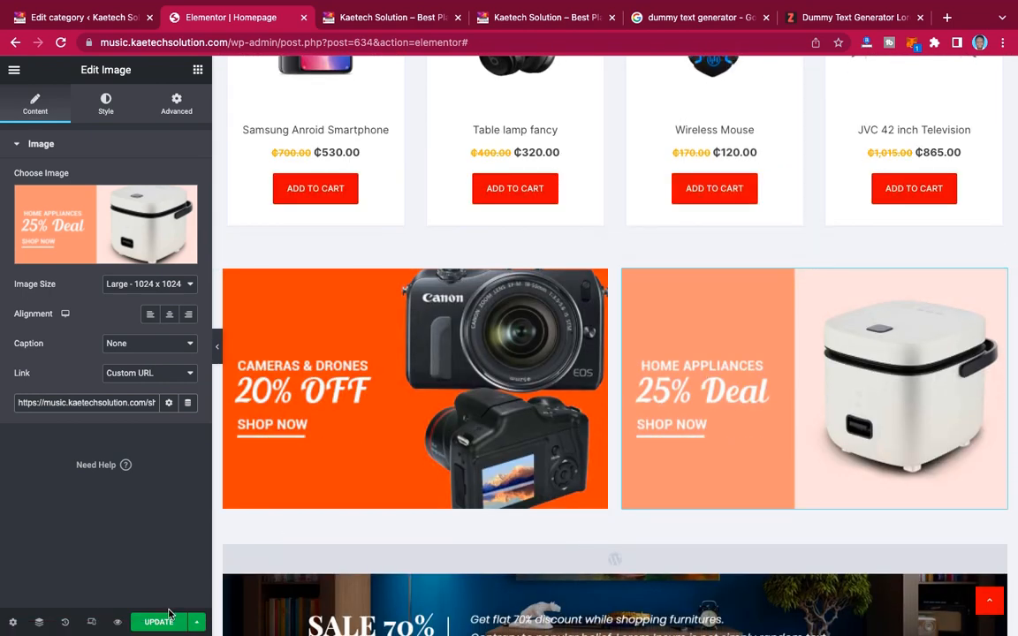
left_click(159, 620)
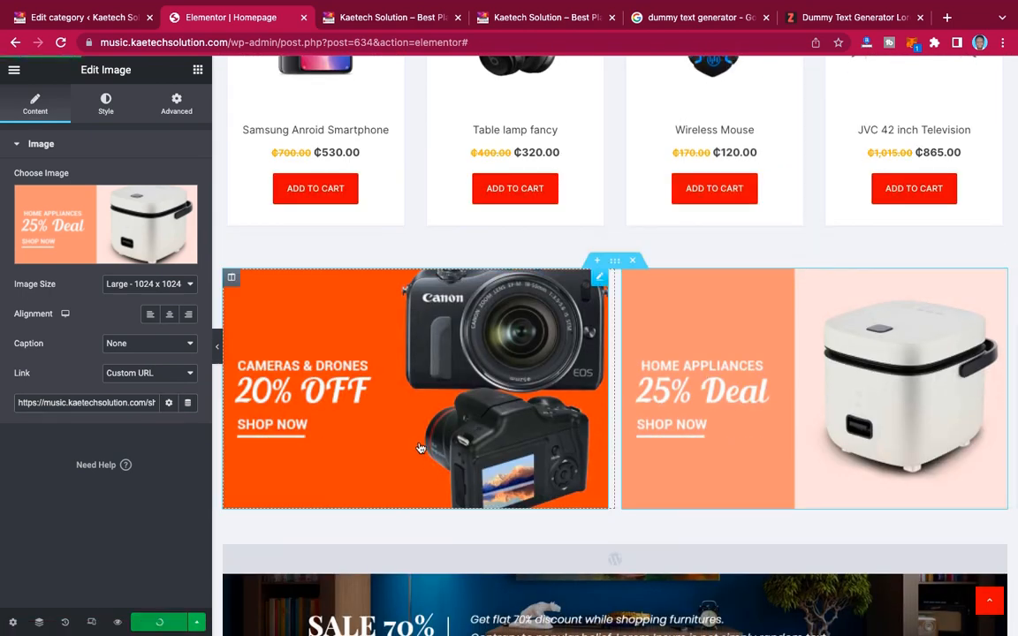
left_click(517, 20)
scroll(579, 369, "down", 7)
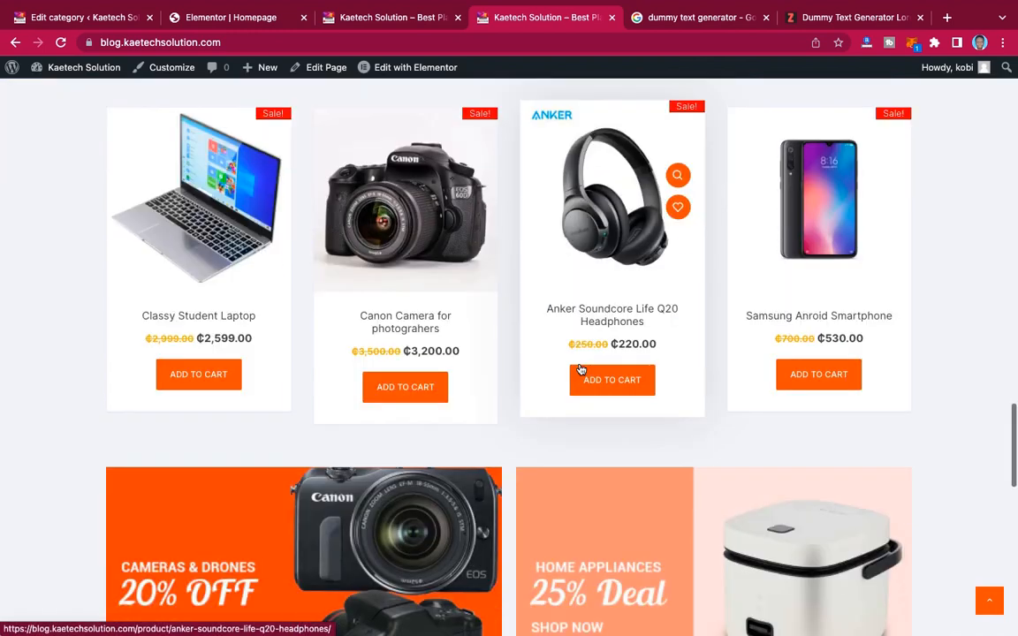
scroll(580, 368, "down", 1)
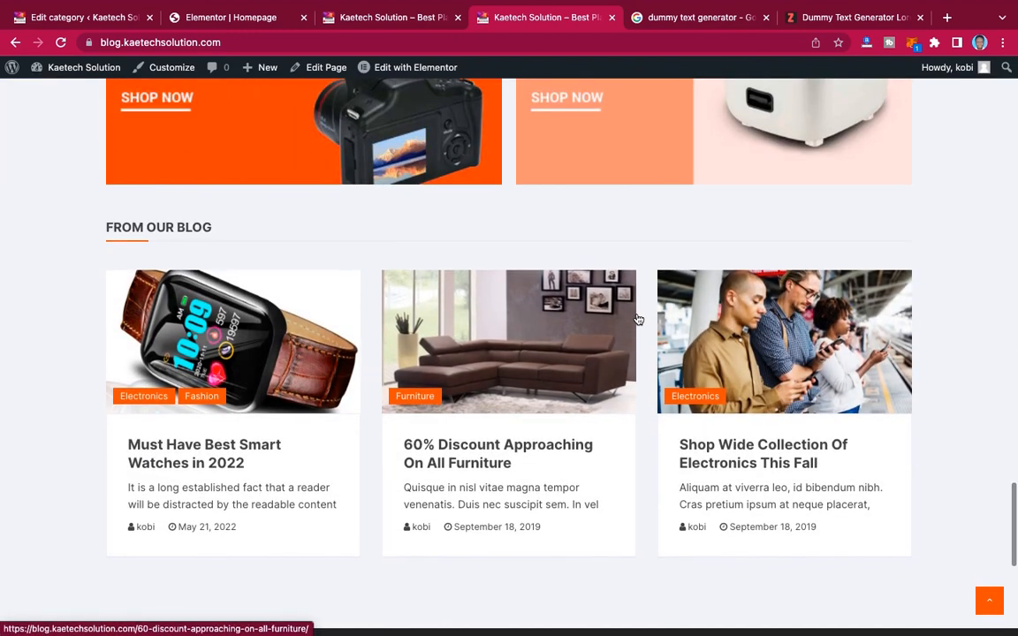
- Return to the Elementor editor and delete the empty widget section and the SALE 70% furniture banner section above From Our Blog
left_click(251, 21)
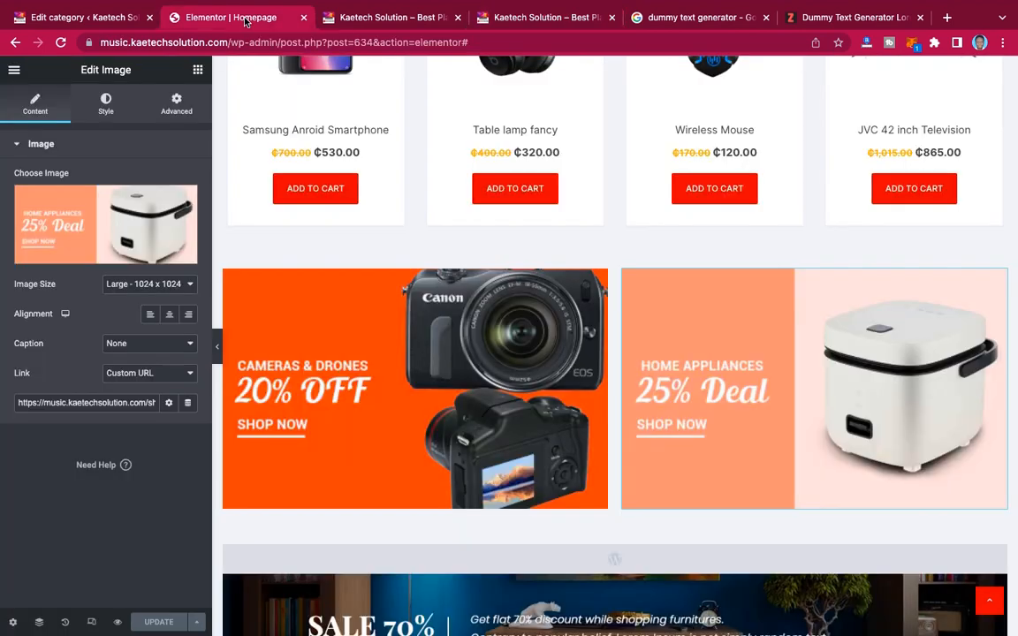
scroll(580, 344, "down", 2)
scroll(579, 344, "down", 1)
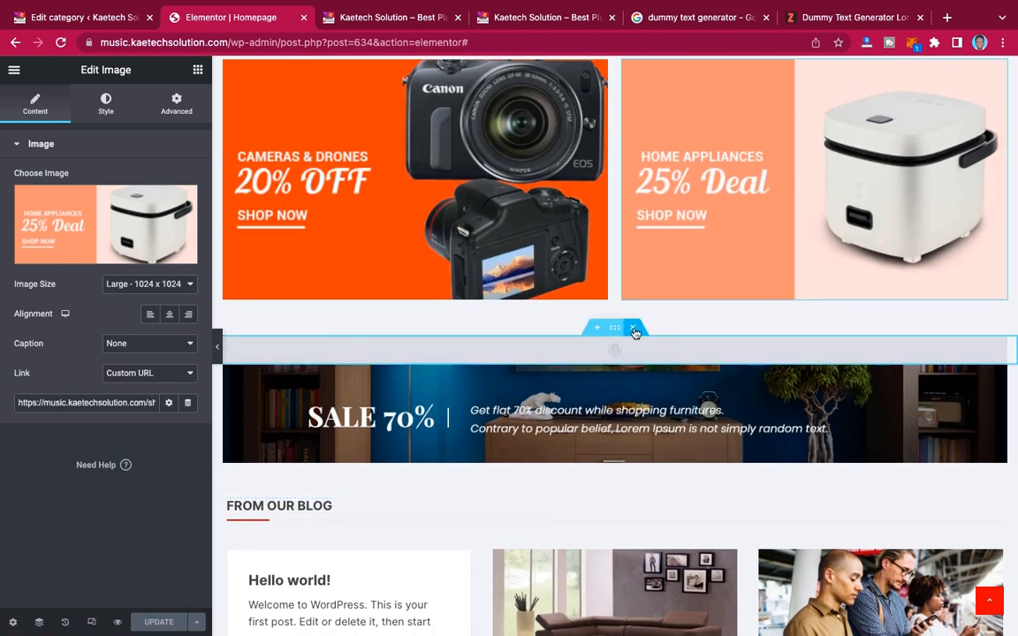
left_click(634, 331)
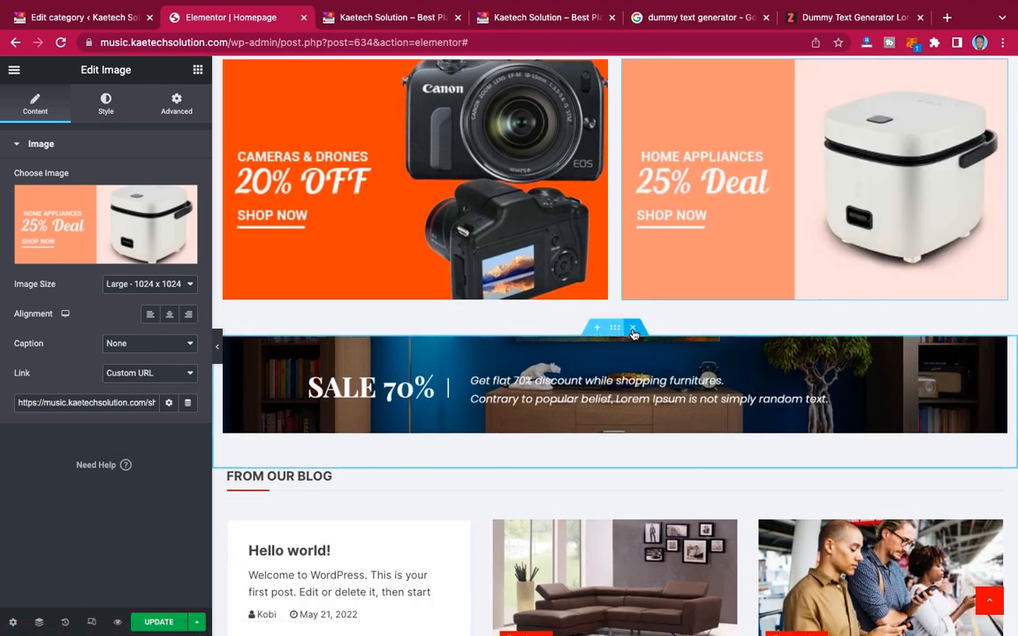
left_click(633, 332)
- Delete the DEAL banner below the From Our Blog posts together with its empty outer section
scroll(741, 371, "down", 2)
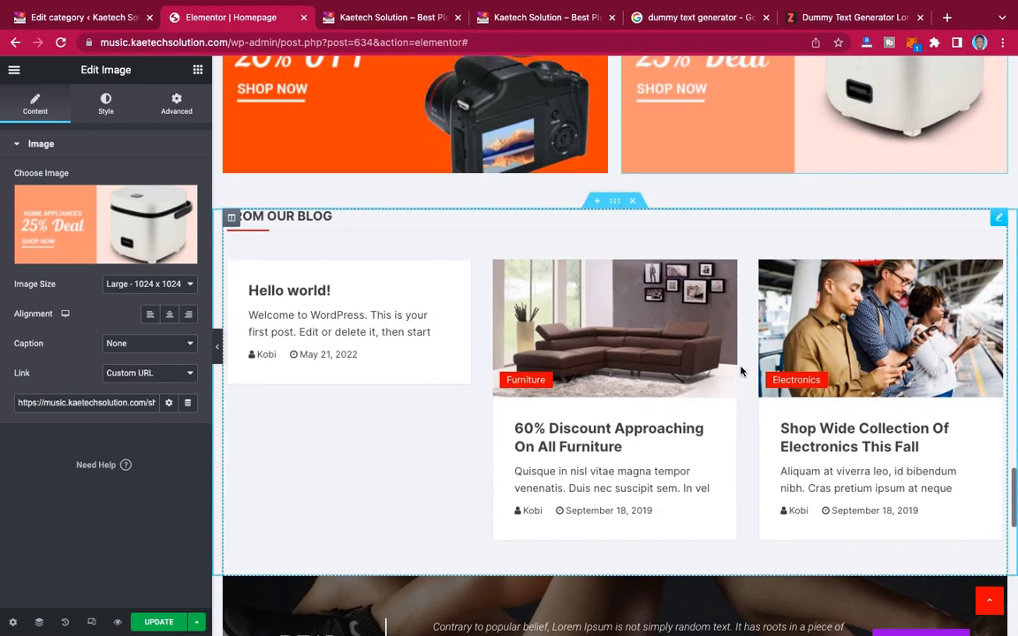
scroll(741, 370, "down", 4)
scroll(666, 329, "up", 2)
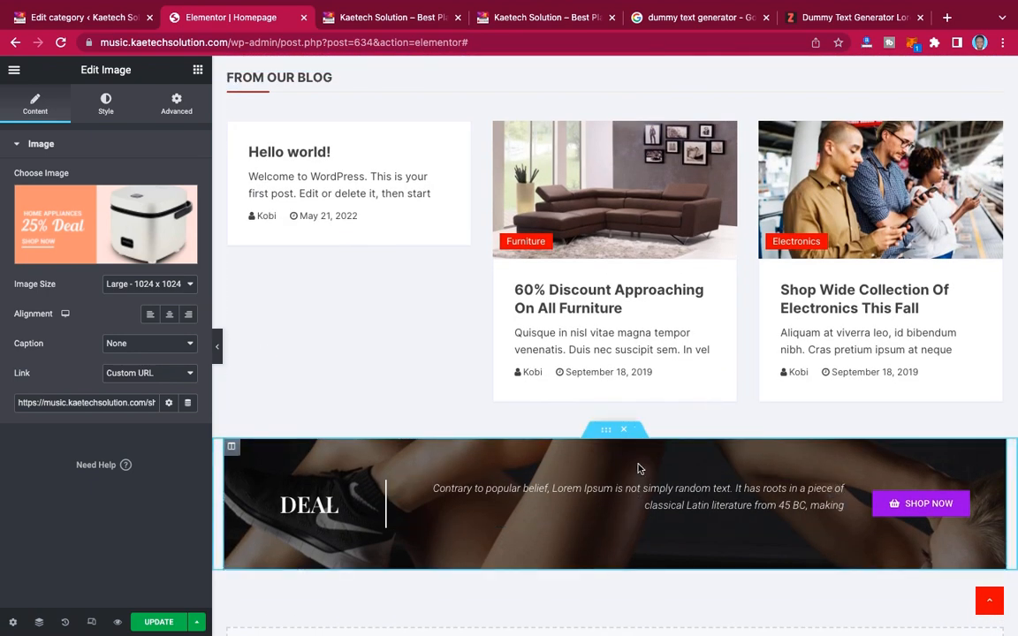
scroll(640, 469, "down", 2)
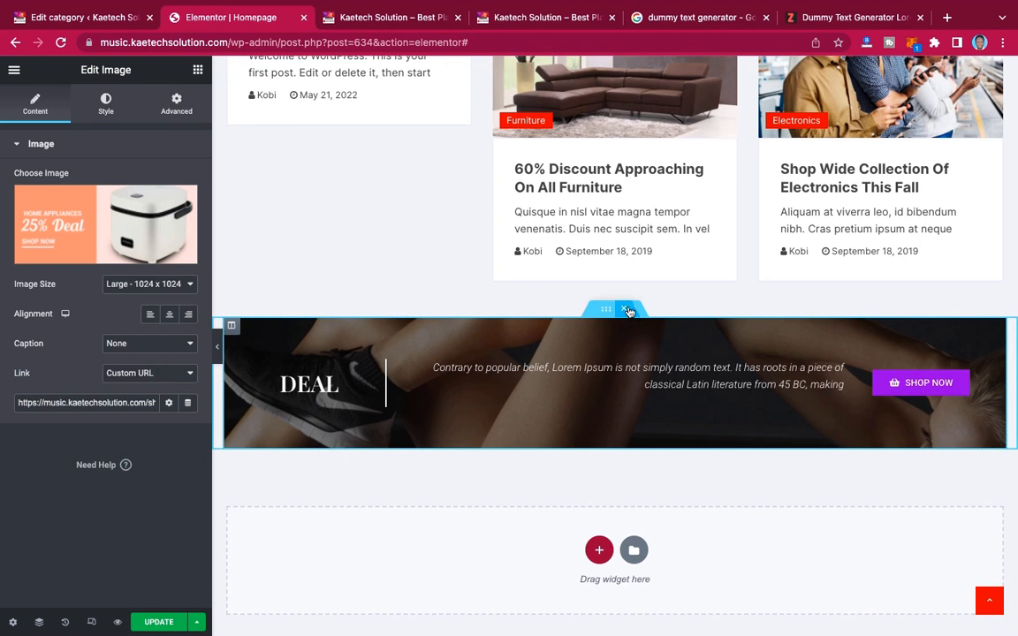
left_click(627, 310)
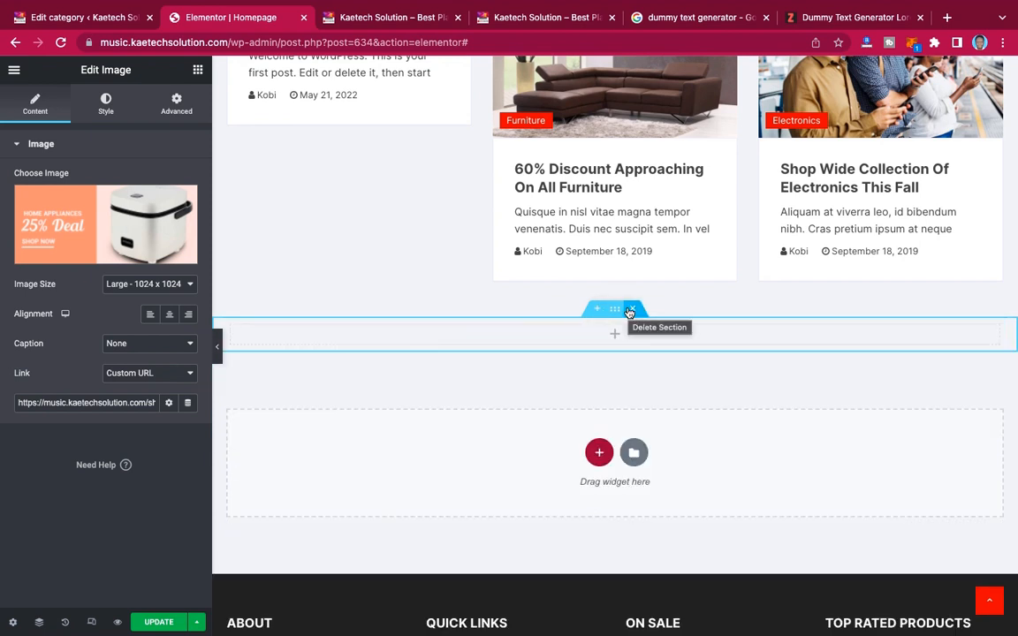
left_click(629, 311)
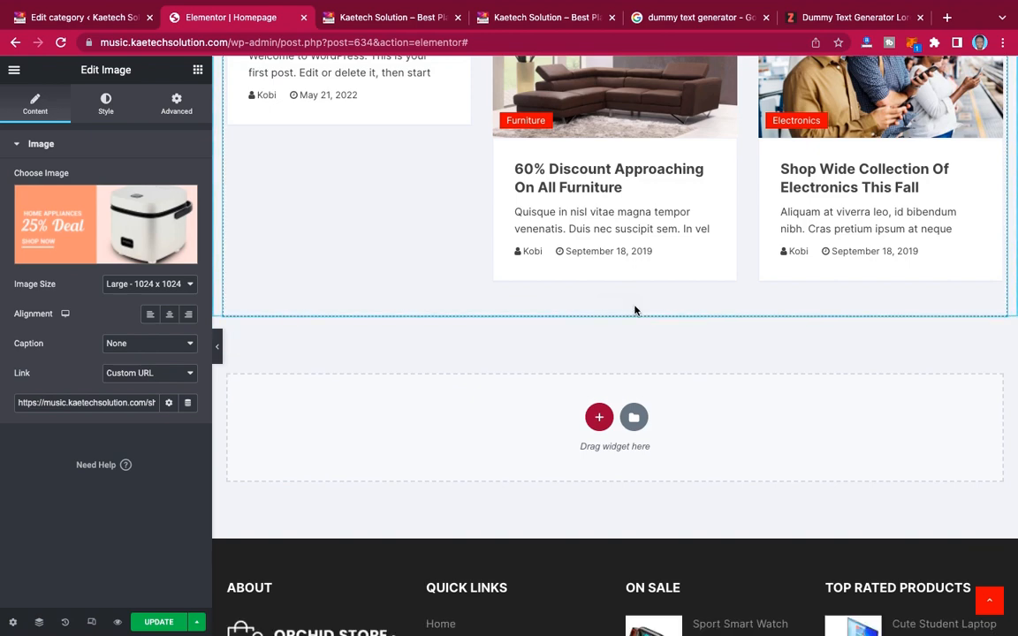
- Review the promo banners and blog section and save the homepage with the banner sections removed
scroll(627, 331, "up", 5)
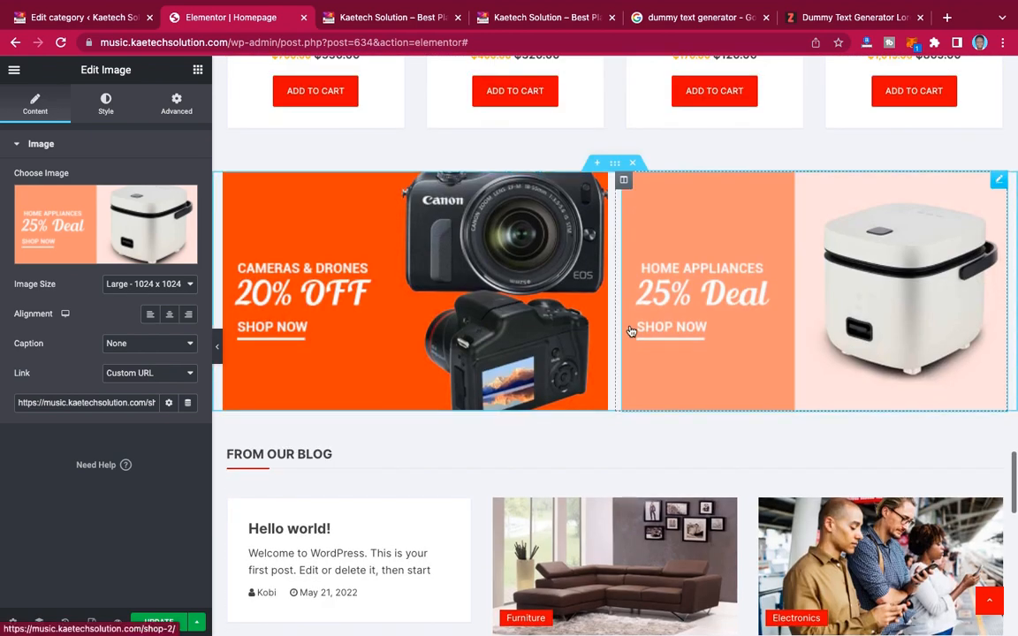
scroll(630, 331, "down", 1)
scroll(631, 331, "down", 2)
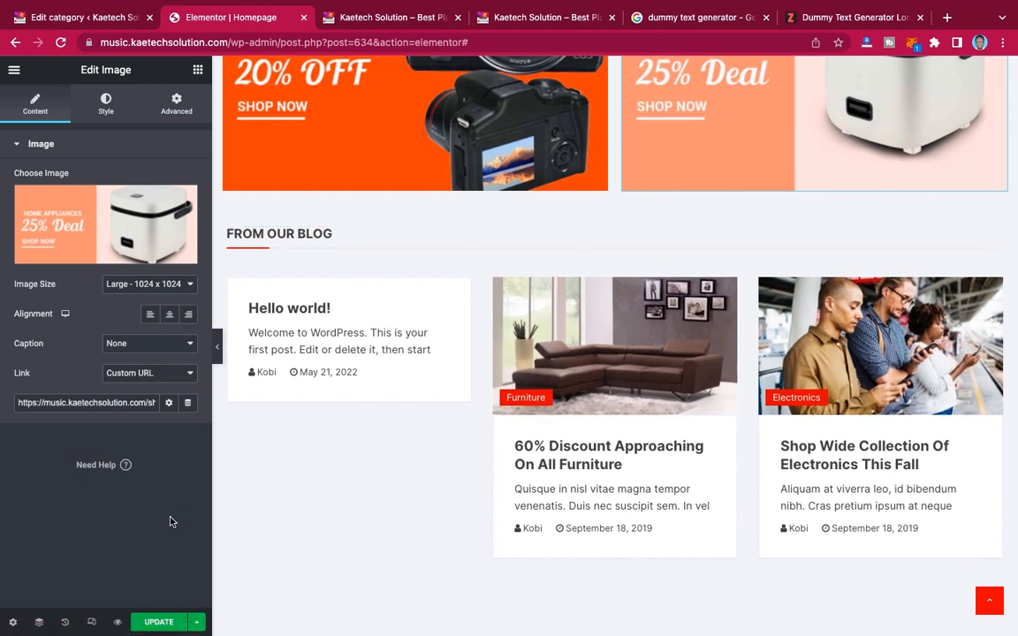
left_click(156, 623)
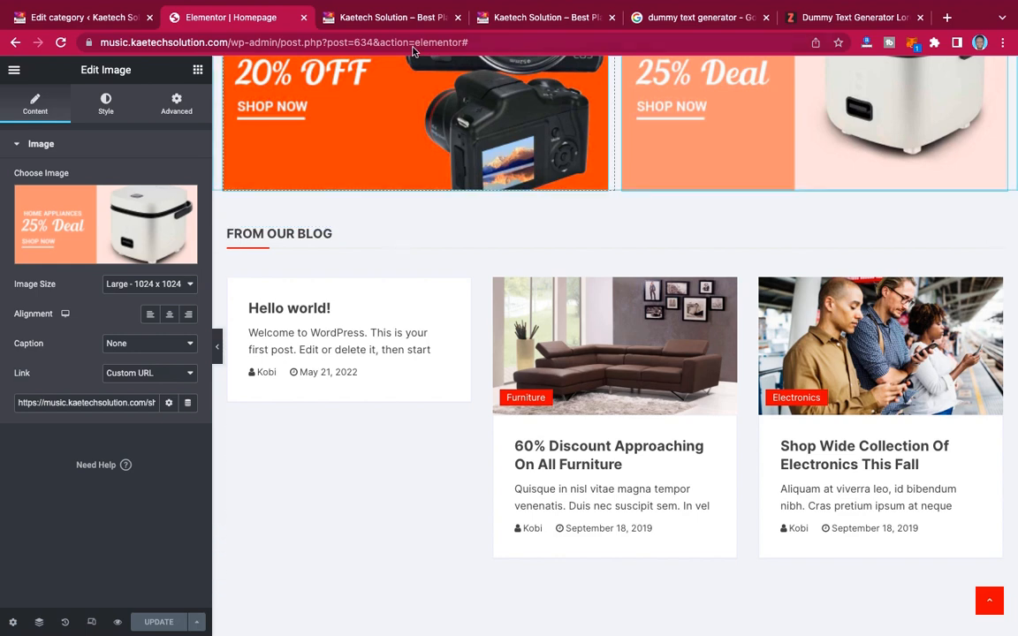
- Reload the live store homepage and review its slider, side banners, categories, speaker banner and New Arrivals
left_click(396, 20)
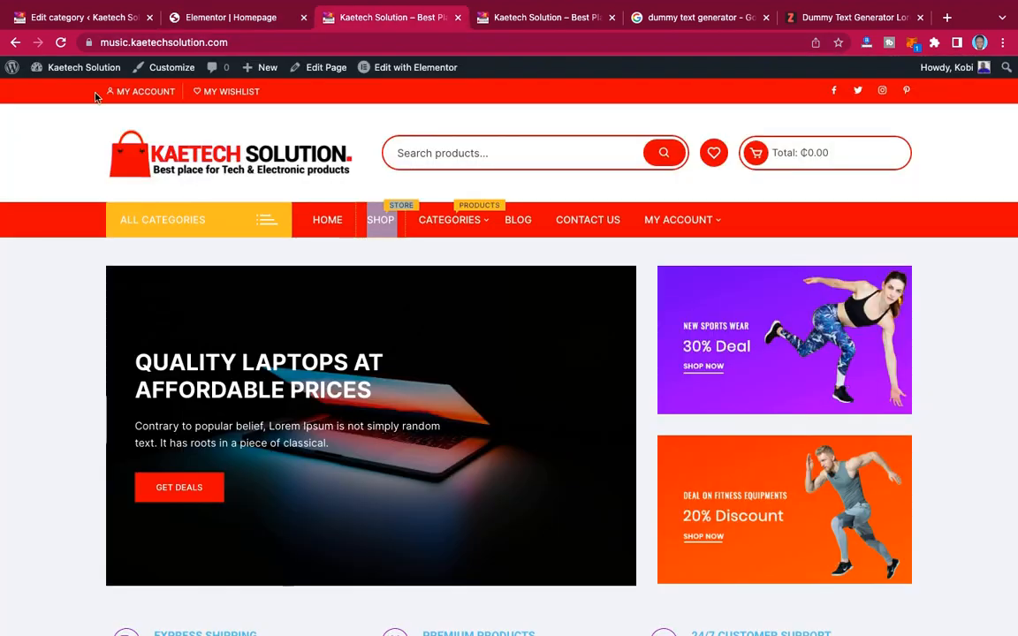
left_click(60, 43)
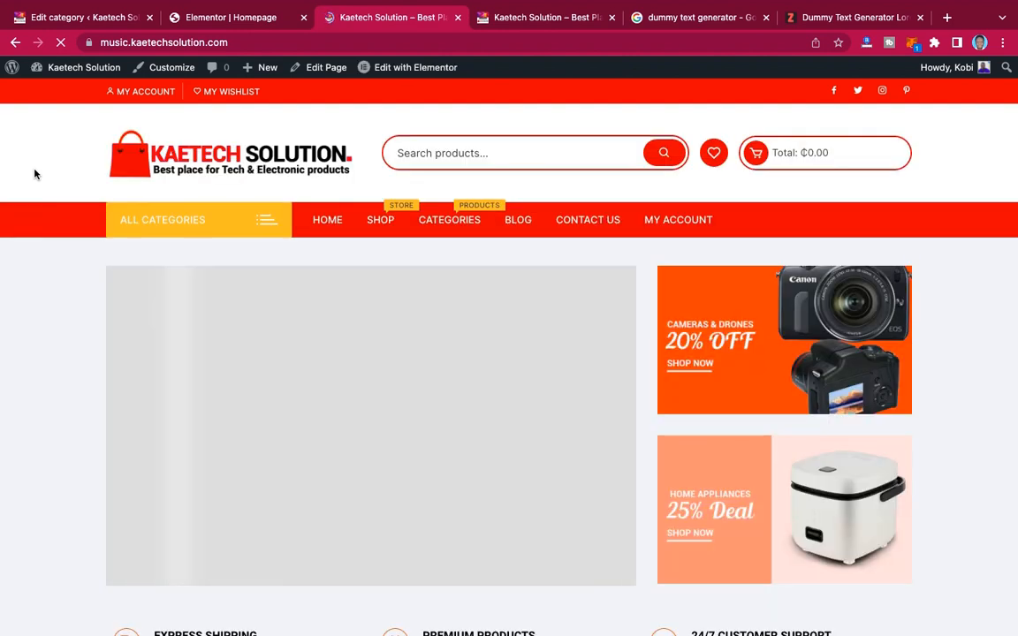
scroll(35, 174, "down", 3)
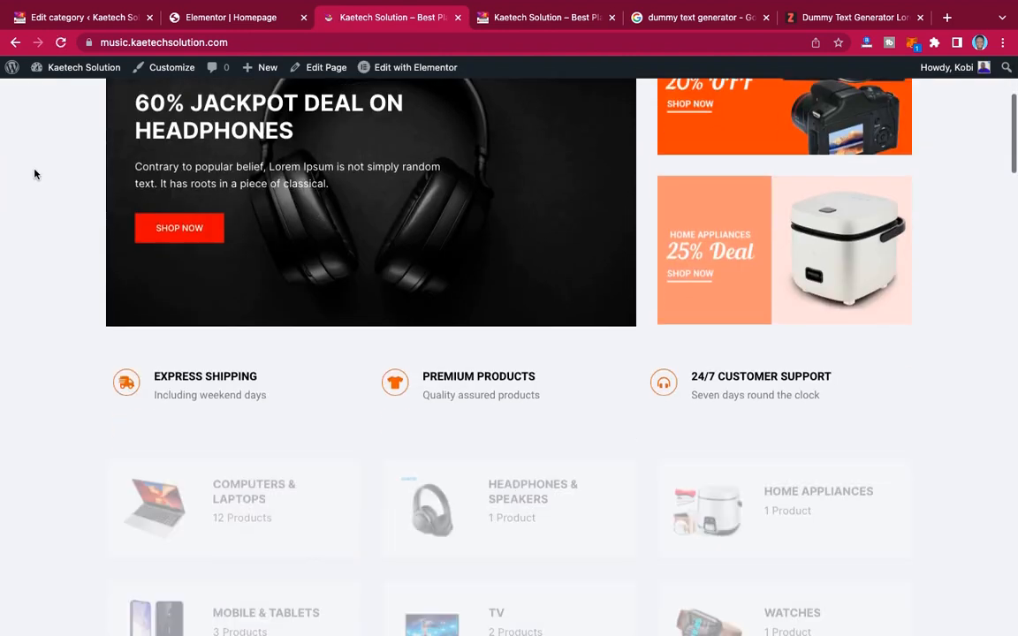
scroll(34, 174, "down", 6)
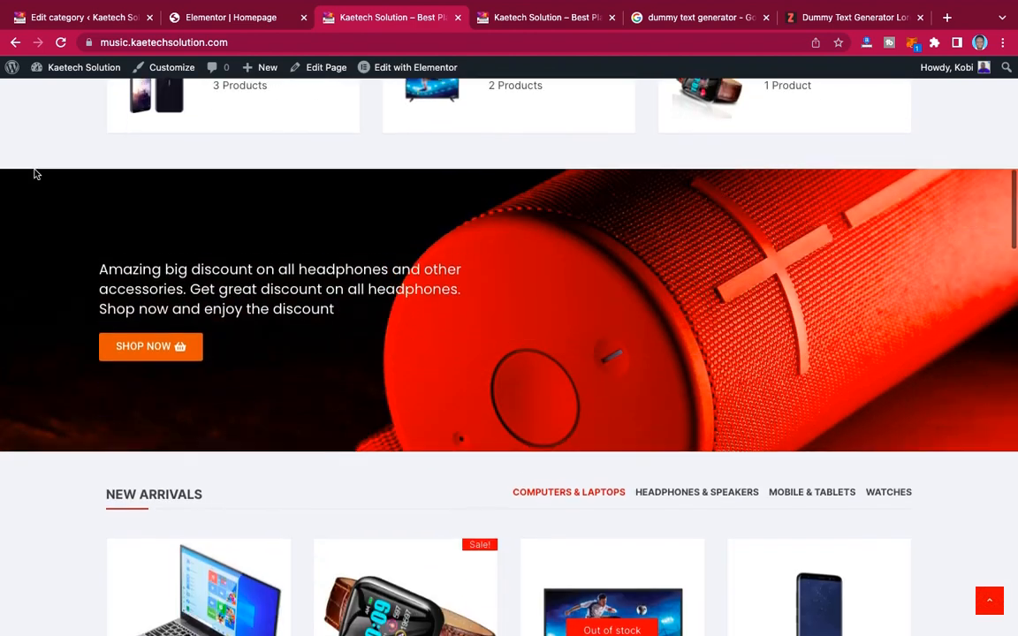
- Look over the storefront homepage from its product sections to the blog posts and footer columns
scroll(34, 174, "down", 5)
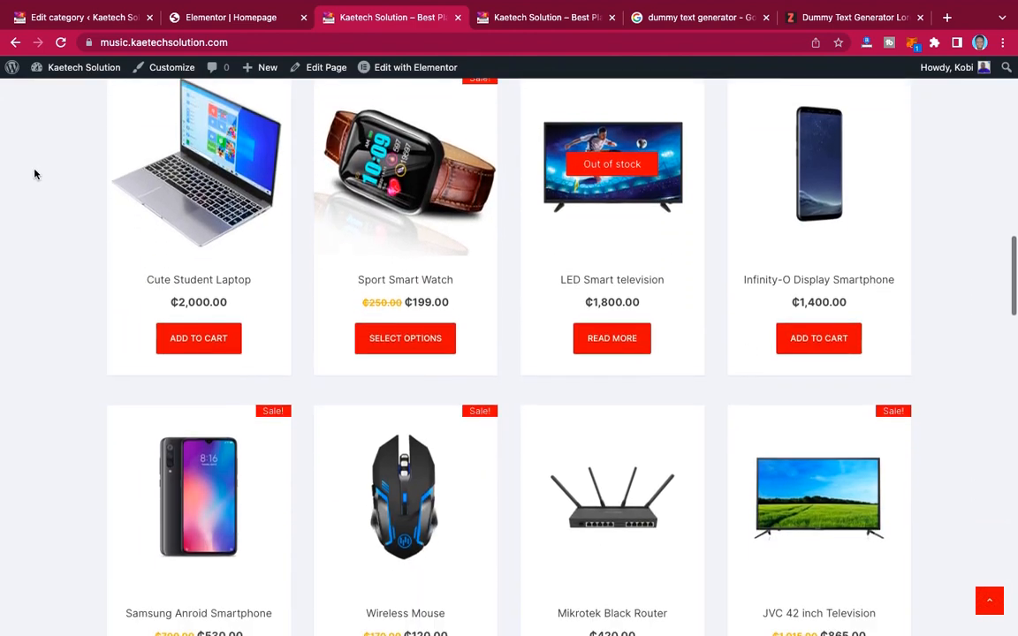
scroll(35, 174, "down", 6)
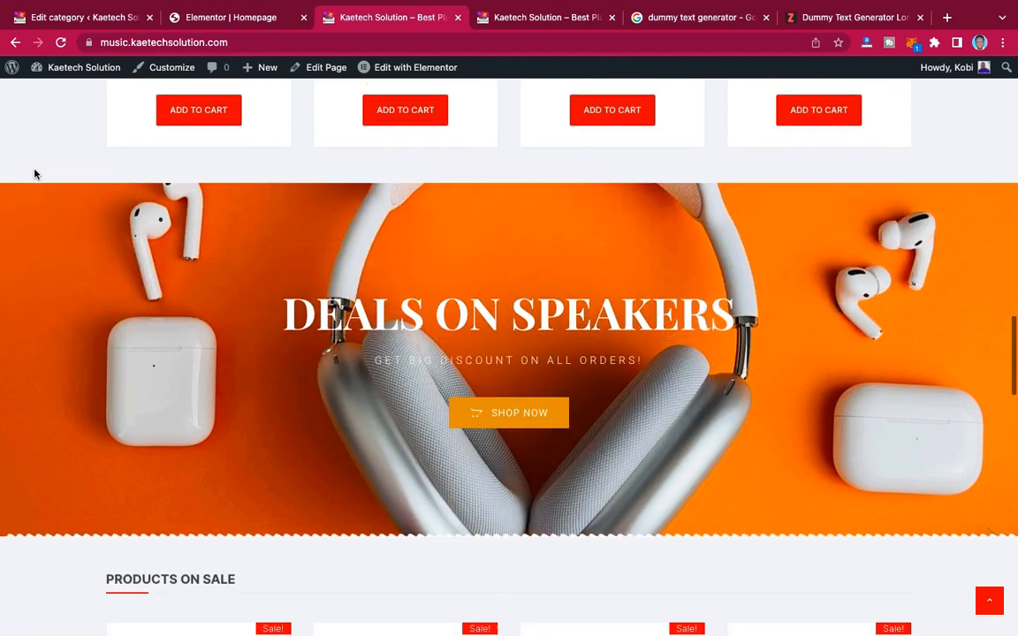
scroll(34, 174, "down", 6)
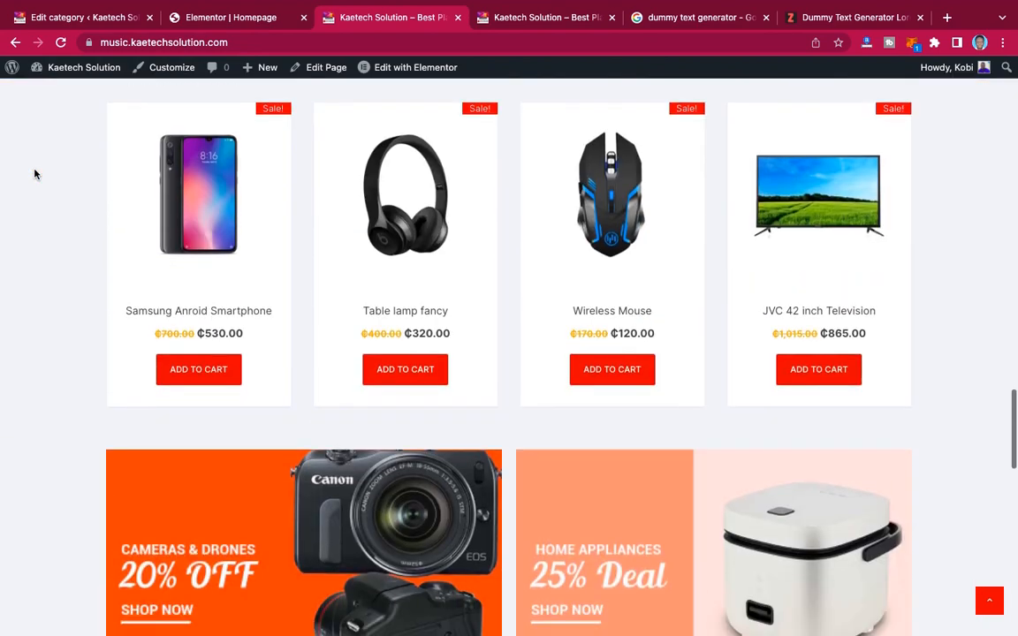
scroll(35, 174, "down", 5)
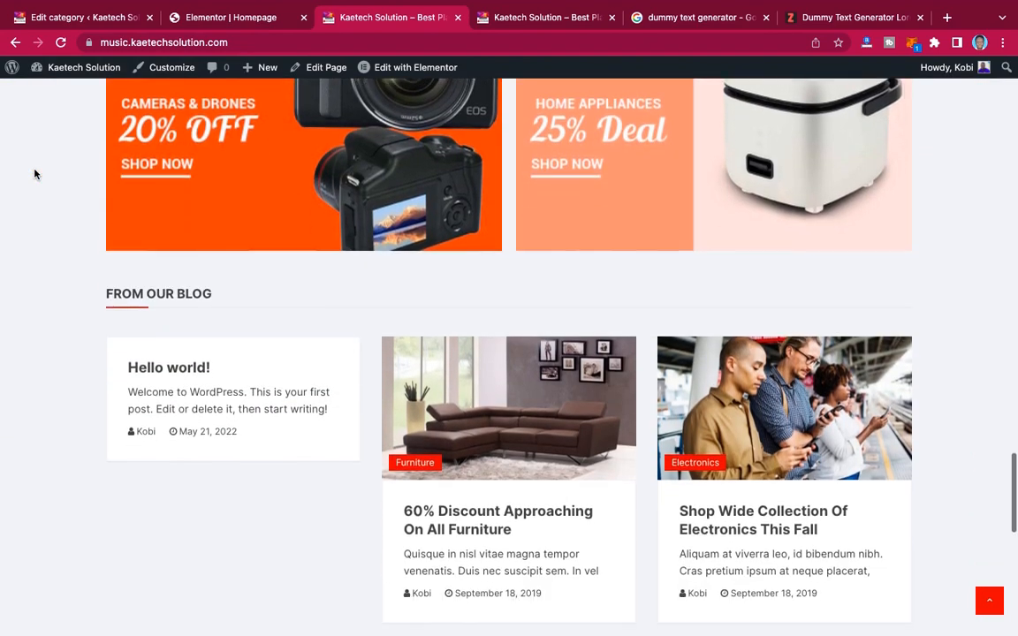
scroll(34, 174, "down", 8)
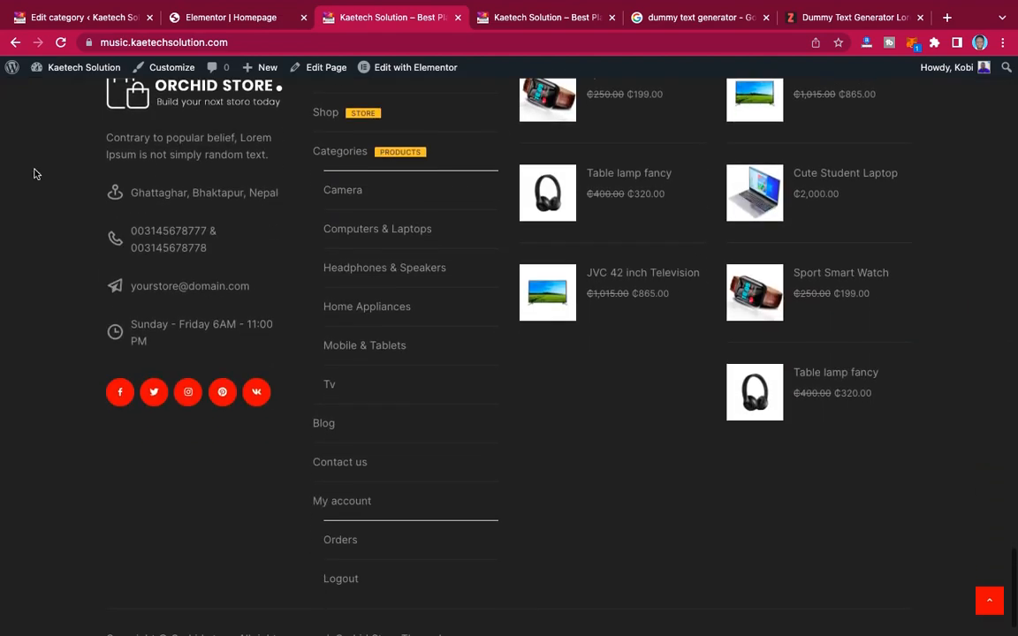
scroll(35, 174, "up", 15)
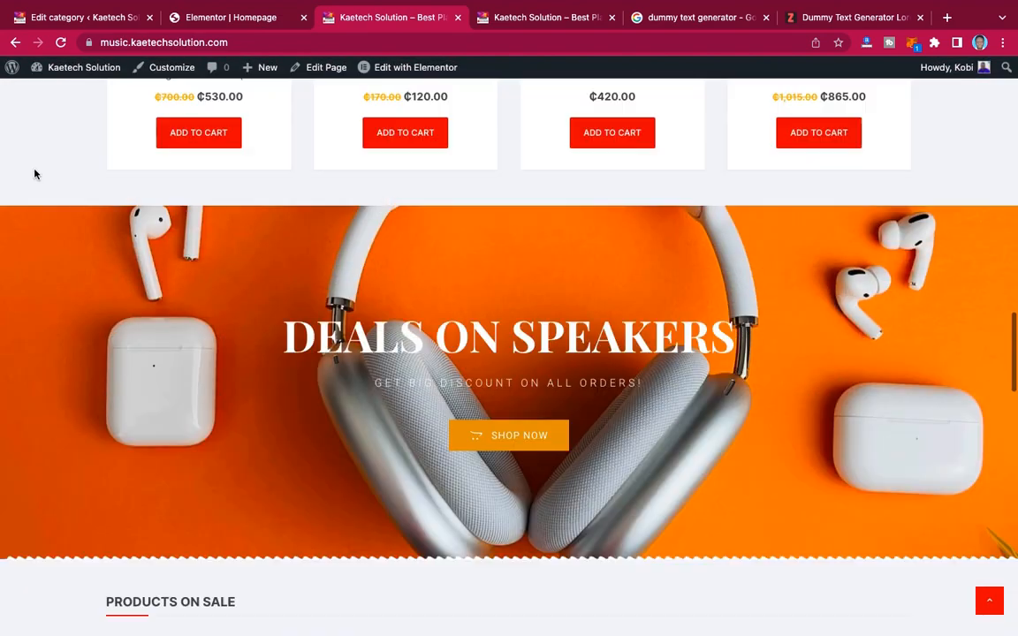
scroll(35, 174, "up", 15)
scroll(35, 174, "down", 2)
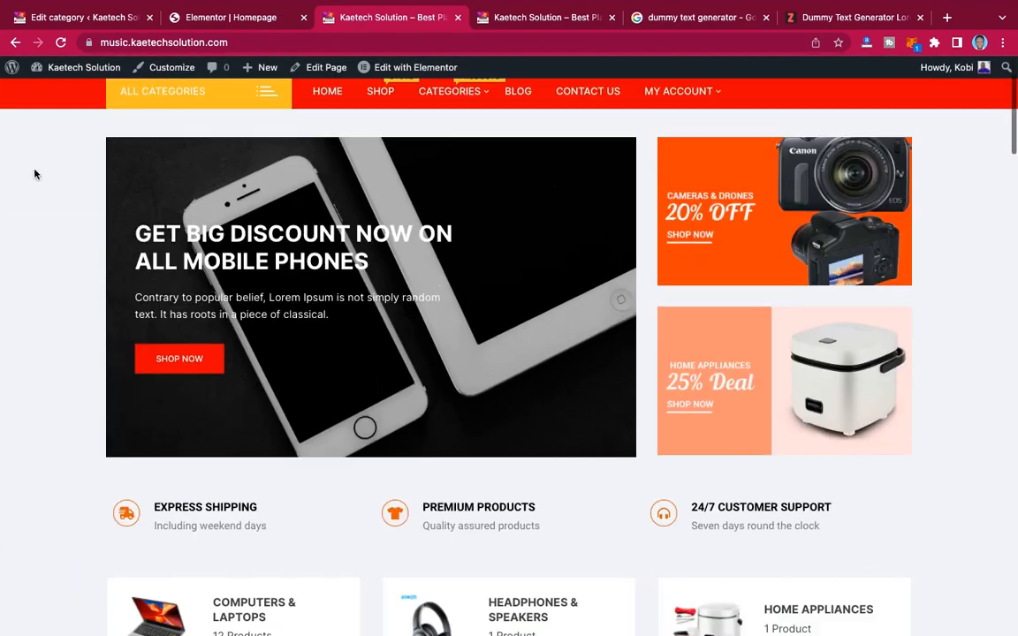
scroll(35, 174, "down", 20)
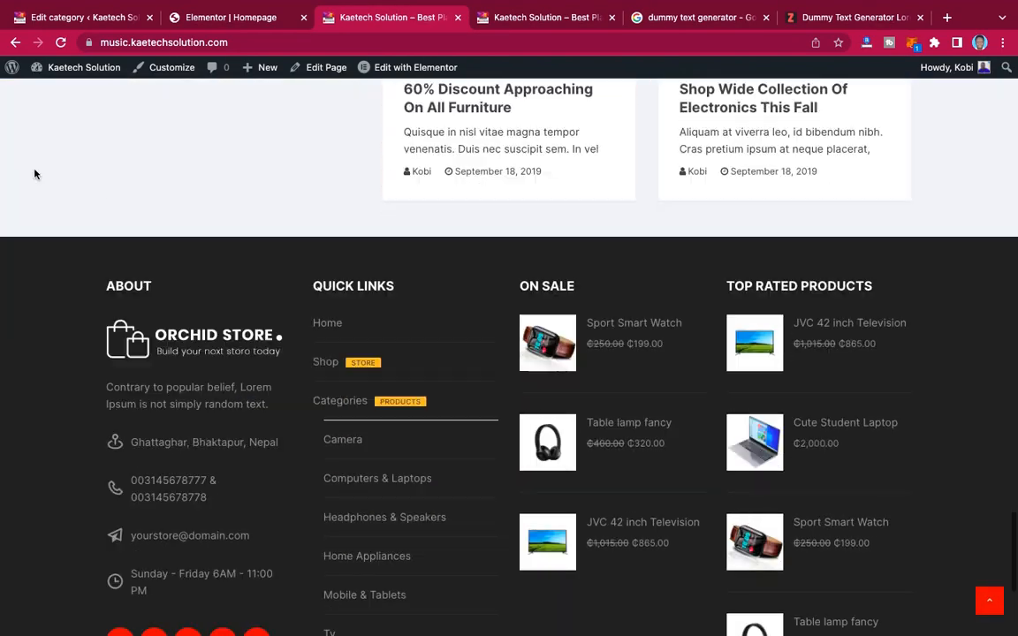
scroll(34, 174, "down", 5)
scroll(40, 184, "up", 5)
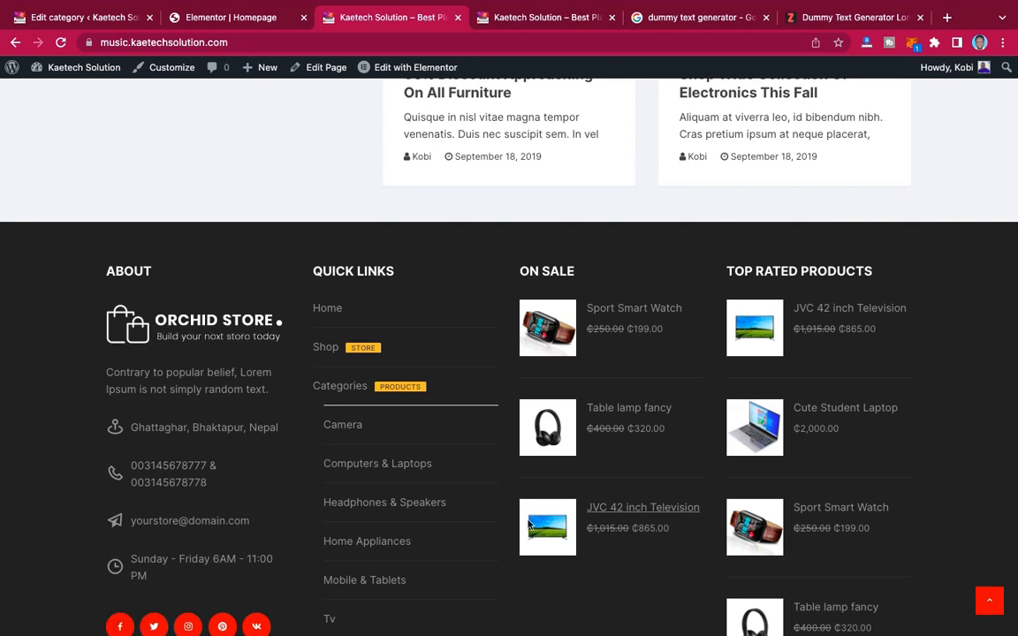
scroll(527, 524, "down", 4)
scroll(528, 525, "up", 4)
scroll(528, 525, "up", 1)
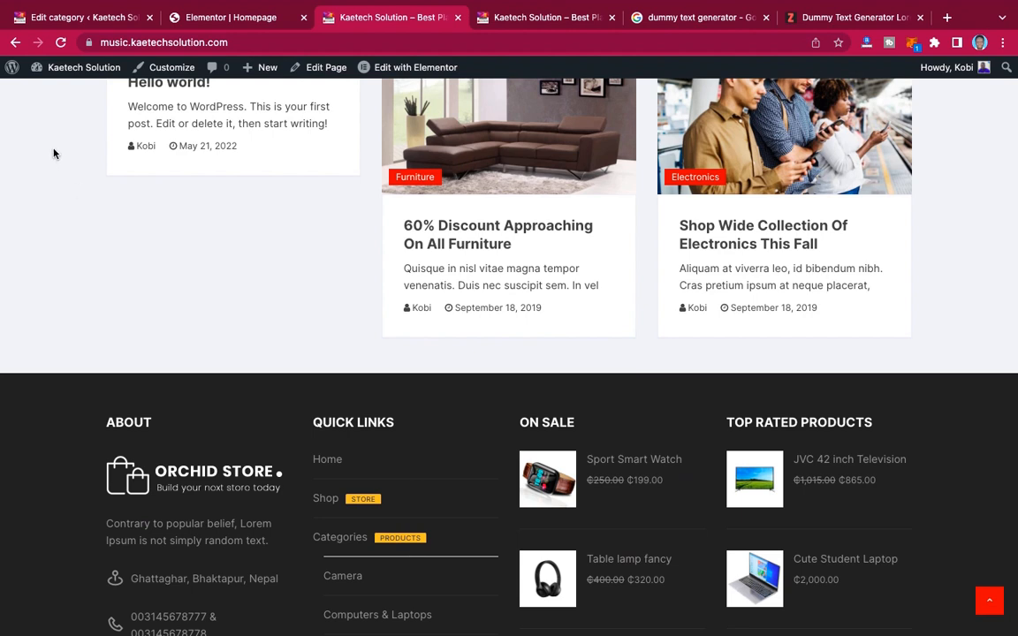
- Return to the WordPress admin, open the page for adding plugins, and install the Classic Widgets plugin
left_click(86, 17)
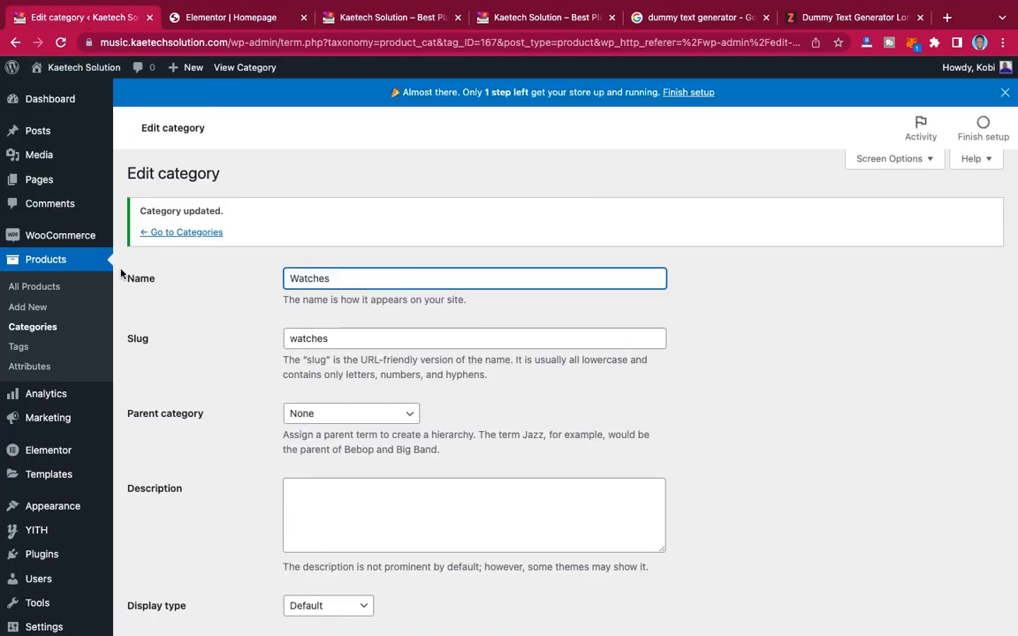
scroll(53, 409, "down", 3)
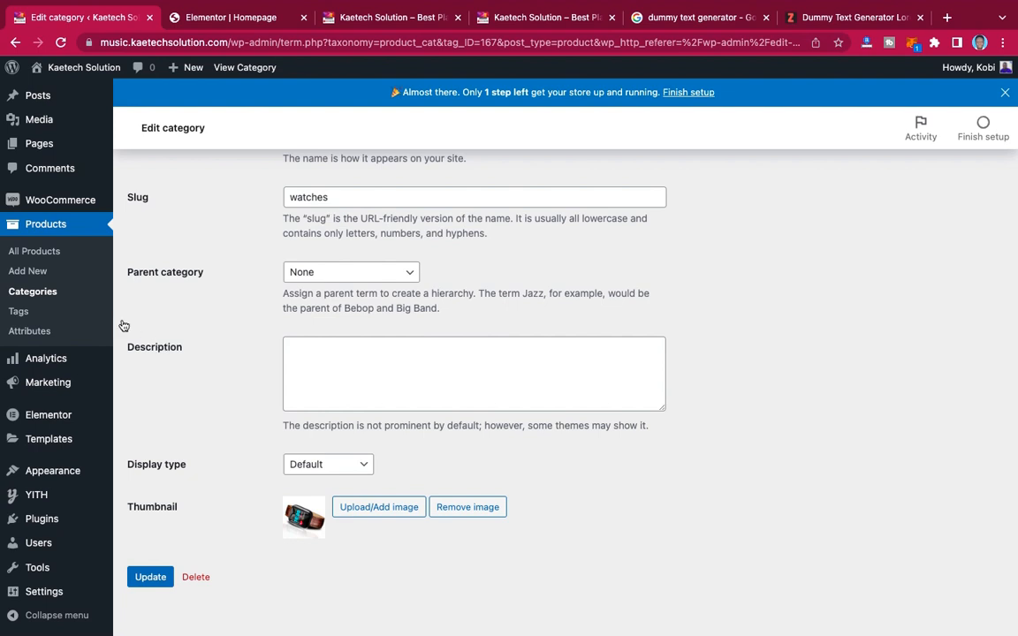
mouse_move(50, 446)
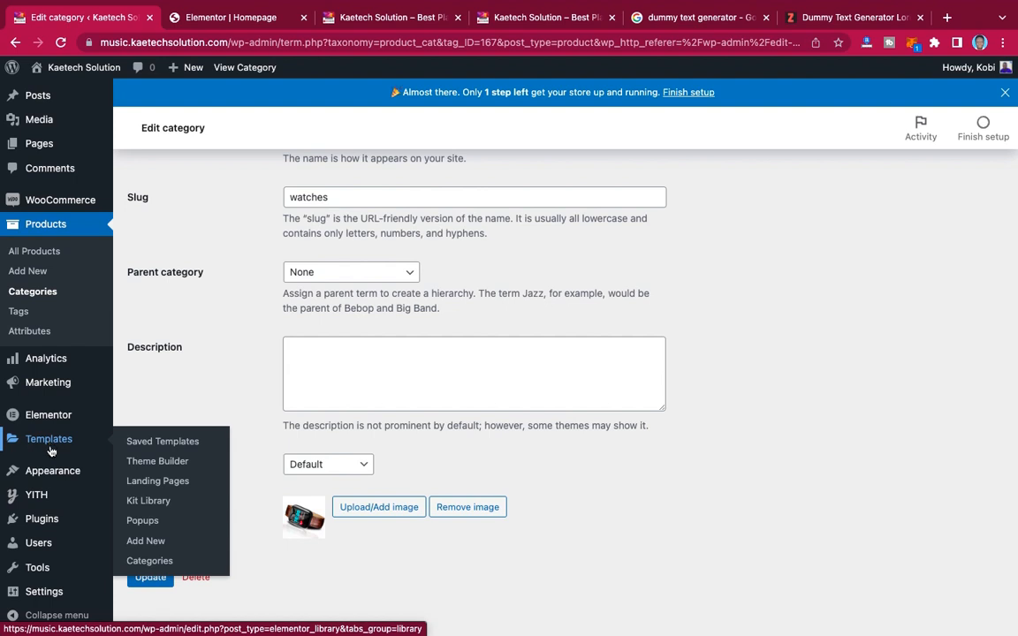
mouse_move(40, 523)
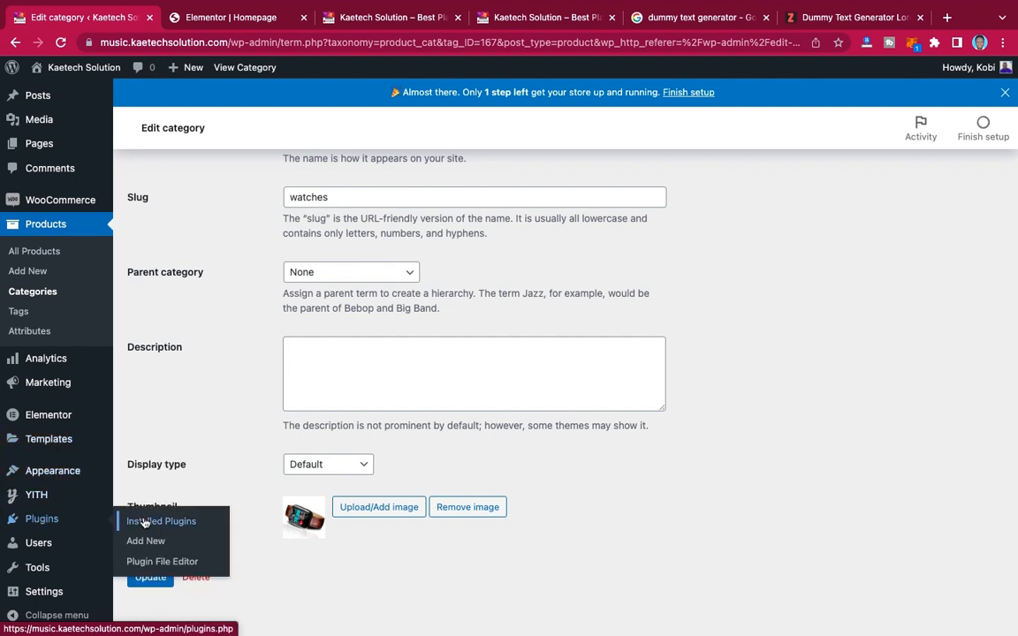
left_click(140, 546)
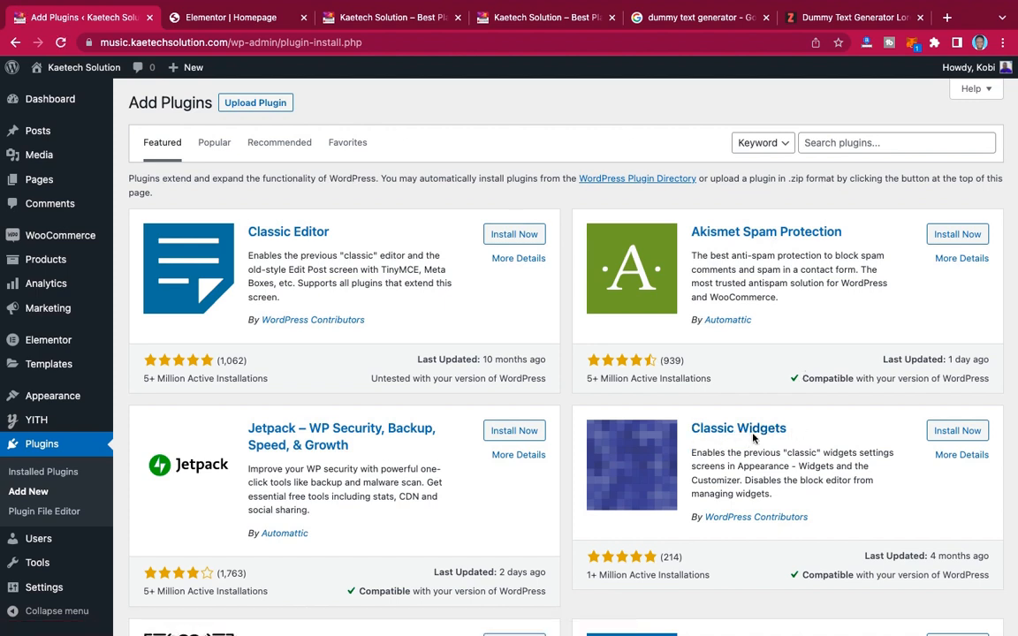
left_click(944, 430)
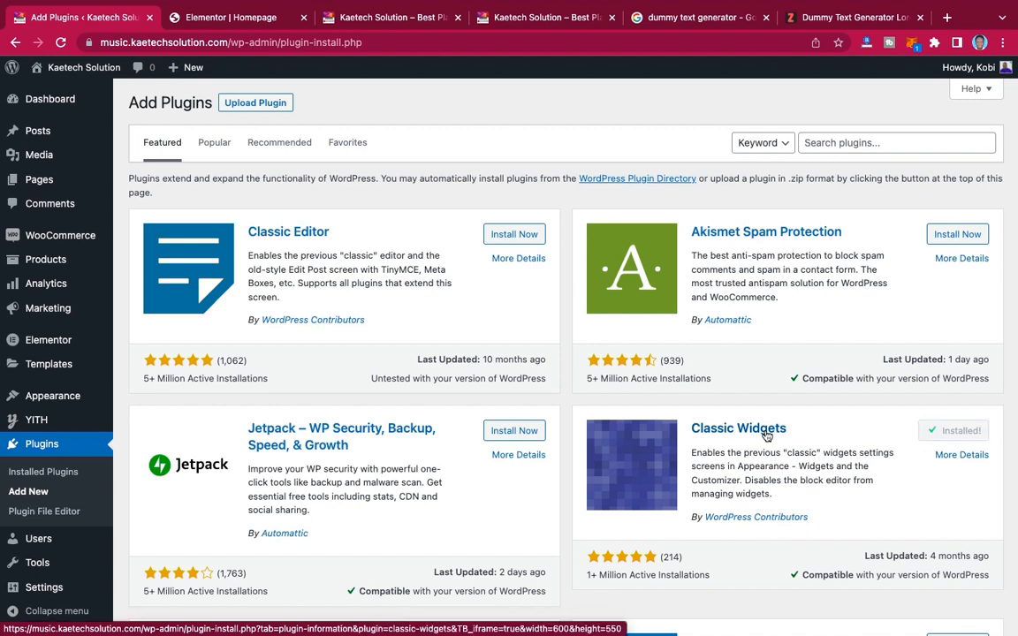
- Search the plugin directory for "footer credit removal" and look through the results for a suitable plugin
left_click(880, 142)
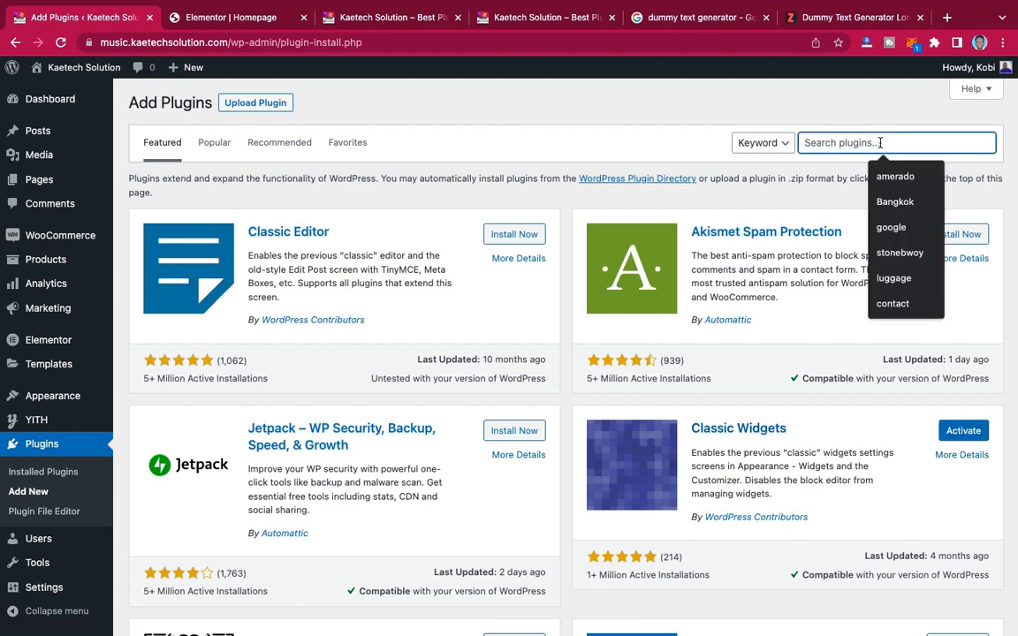
type("footer credit removal")
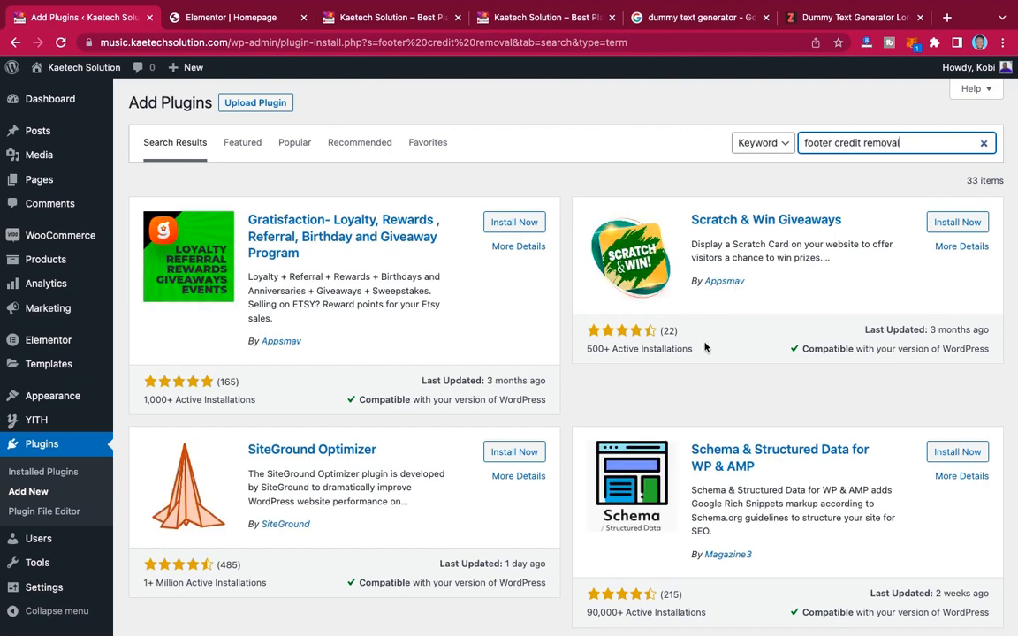
scroll(705, 347, "down", 5)
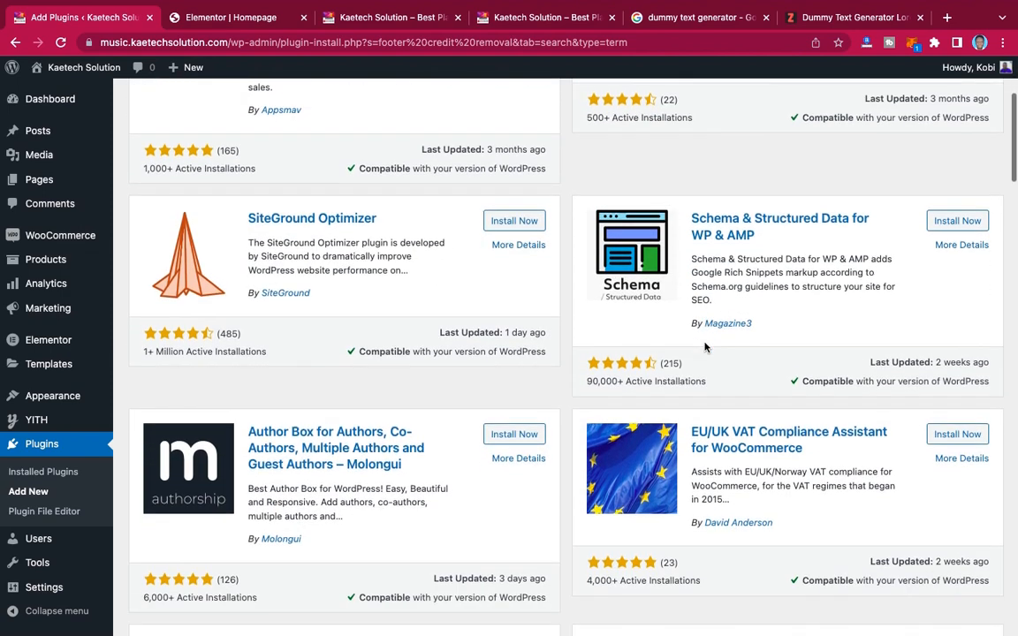
scroll(705, 344, "down", 2)
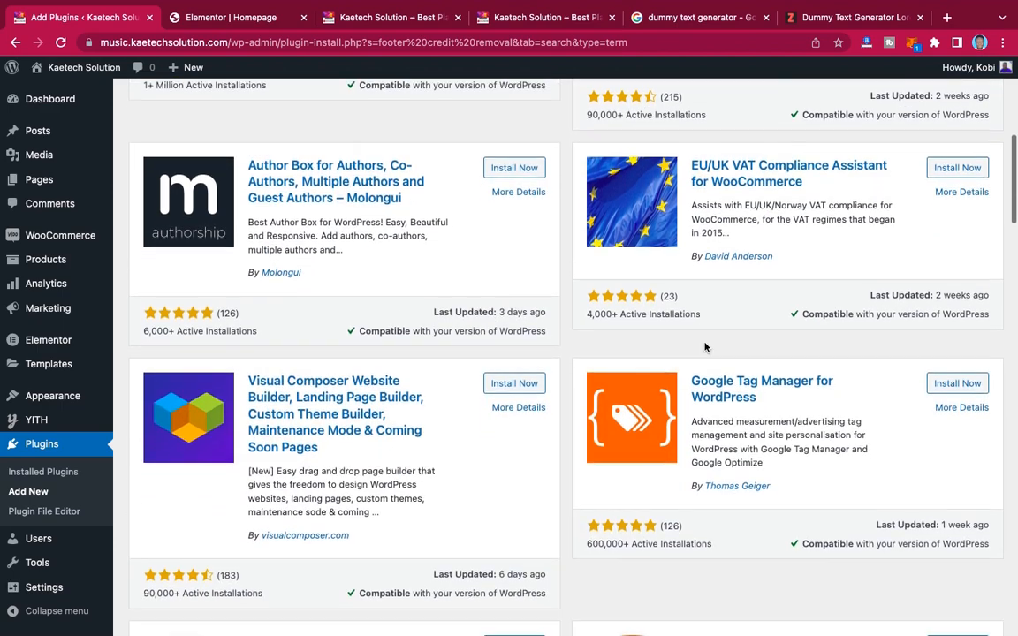
scroll(705, 347, "down", 5)
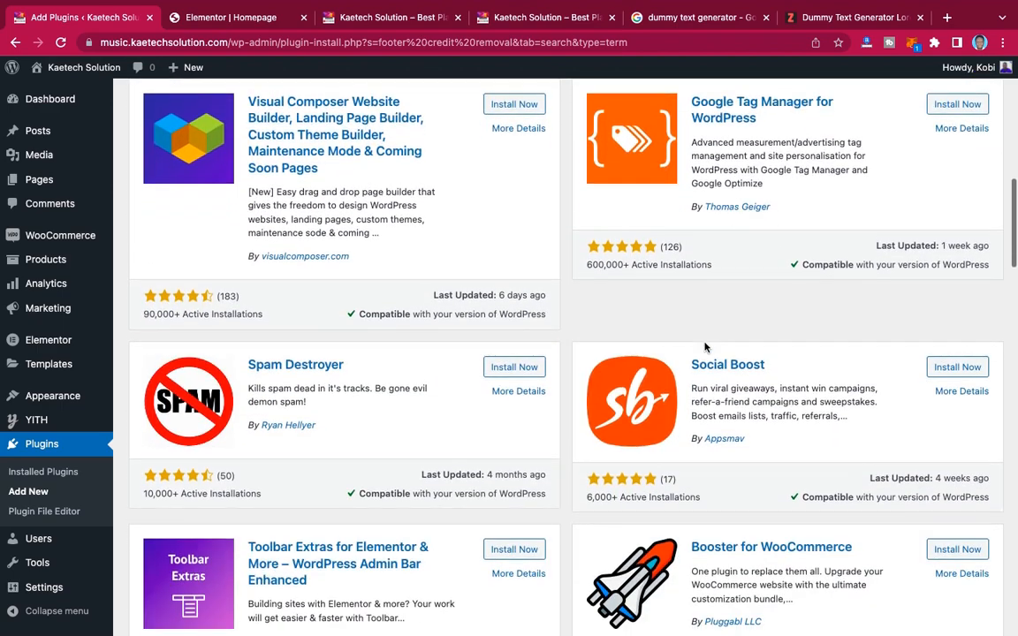
scroll(705, 347, "down", 4)
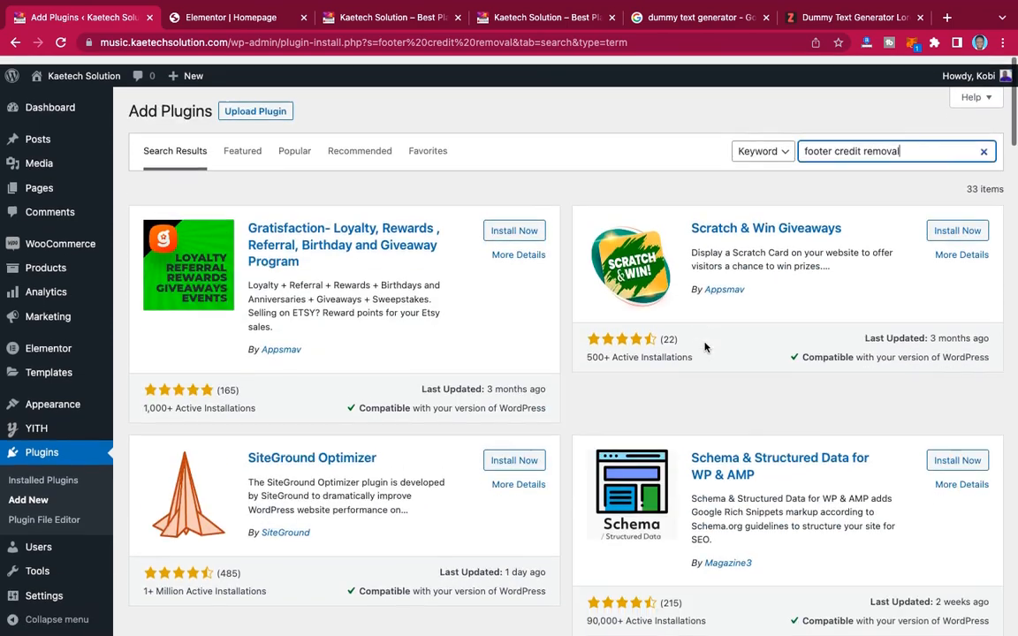
scroll(824, 201, "down", 1)
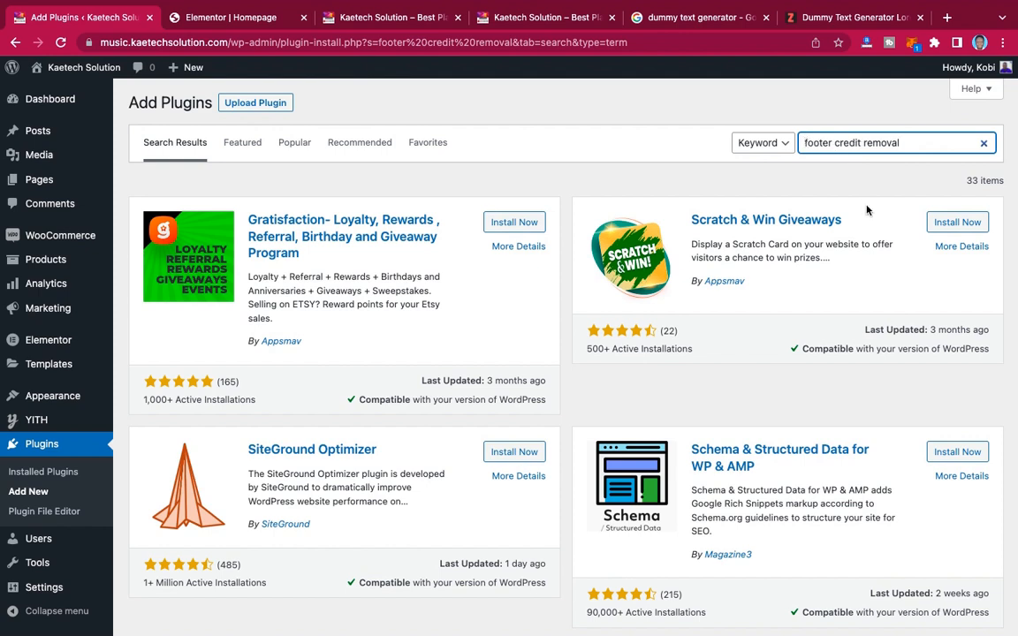
- Search for "visual credit remover", install and activate Visual Footer Credit Remover, and also activate Classic Widgets
type("visual")
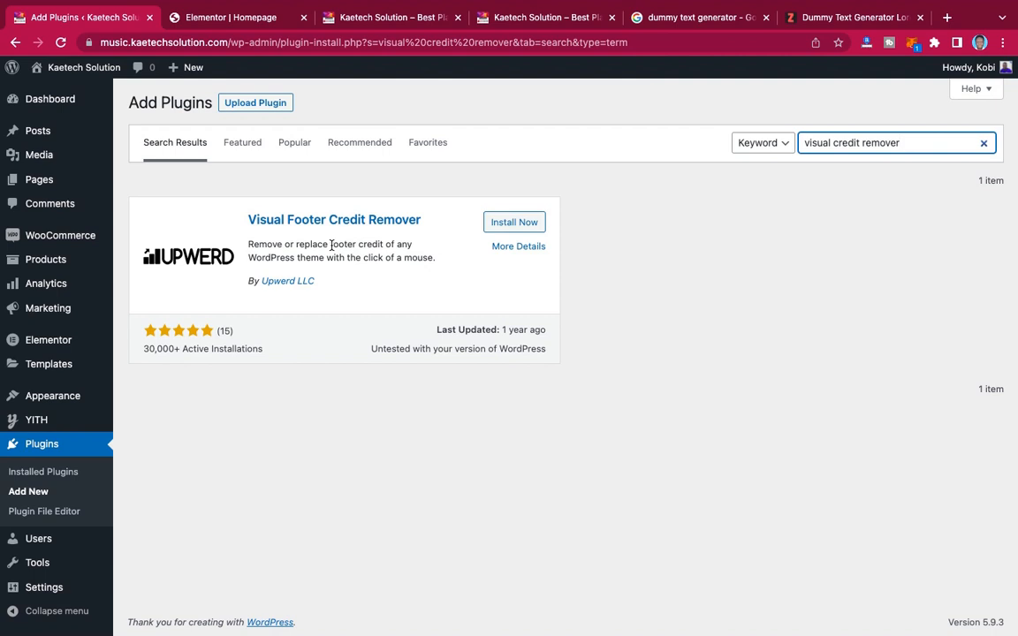
left_click(518, 224)
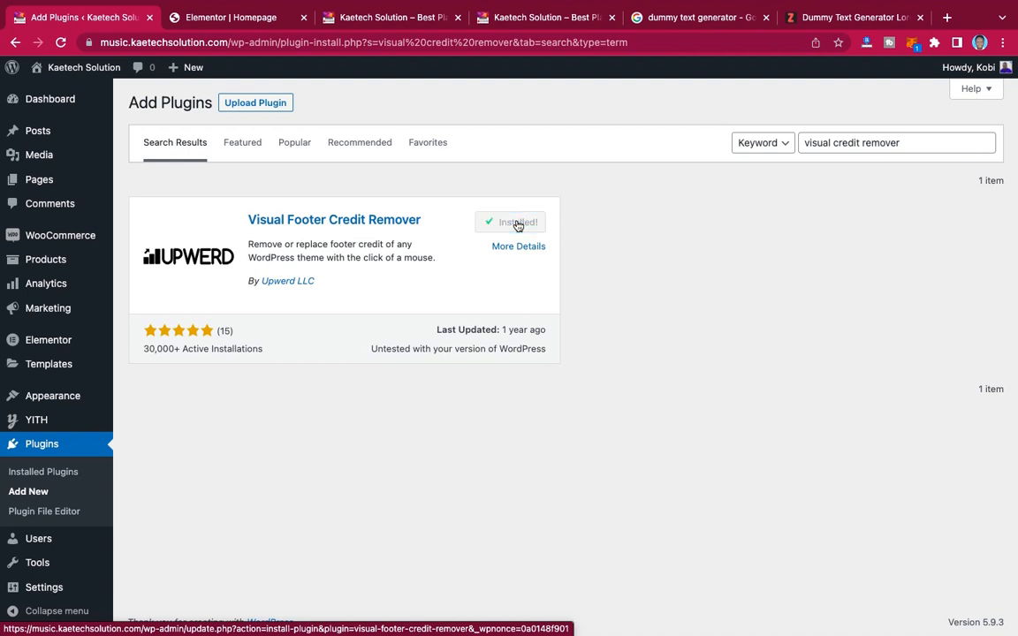
left_click(537, 227)
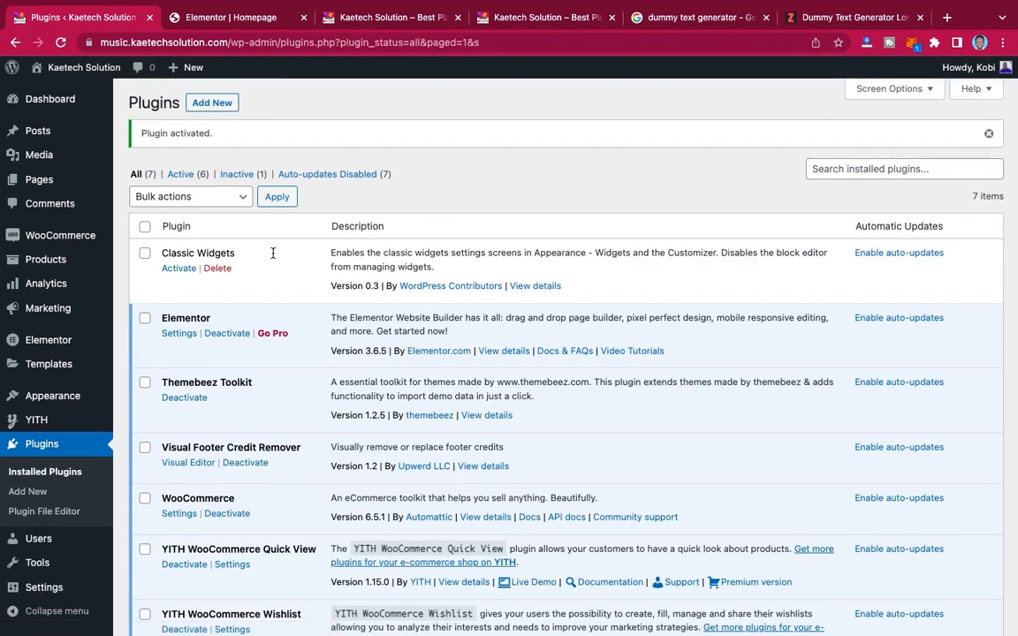
left_click(180, 268)
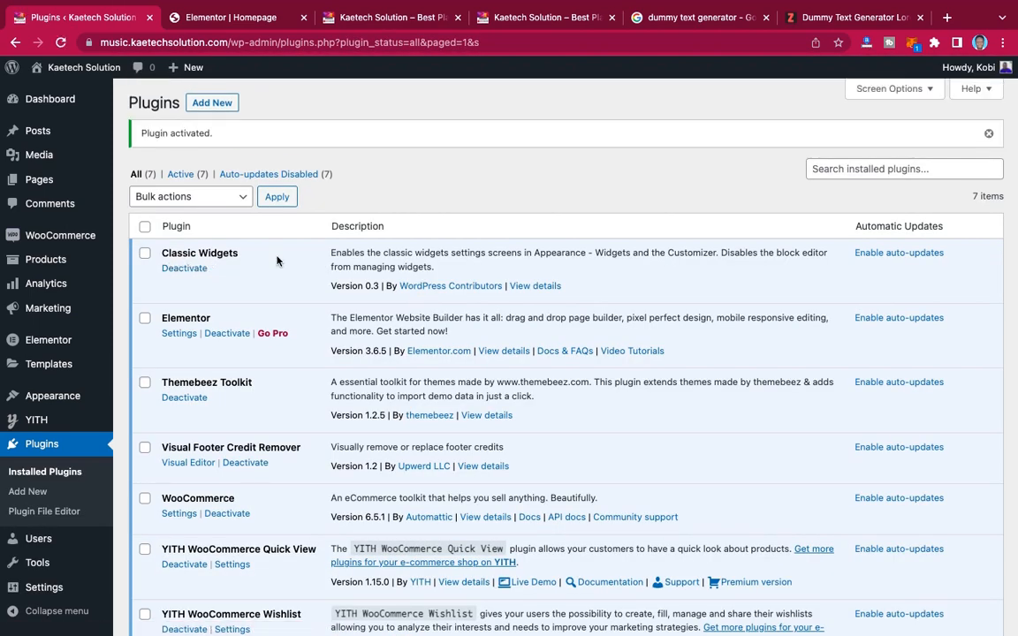
- Go to the site's widget settings and open the OS: About Widget in the Footer 1 area for editing
scroll(209, 378, "down", 2)
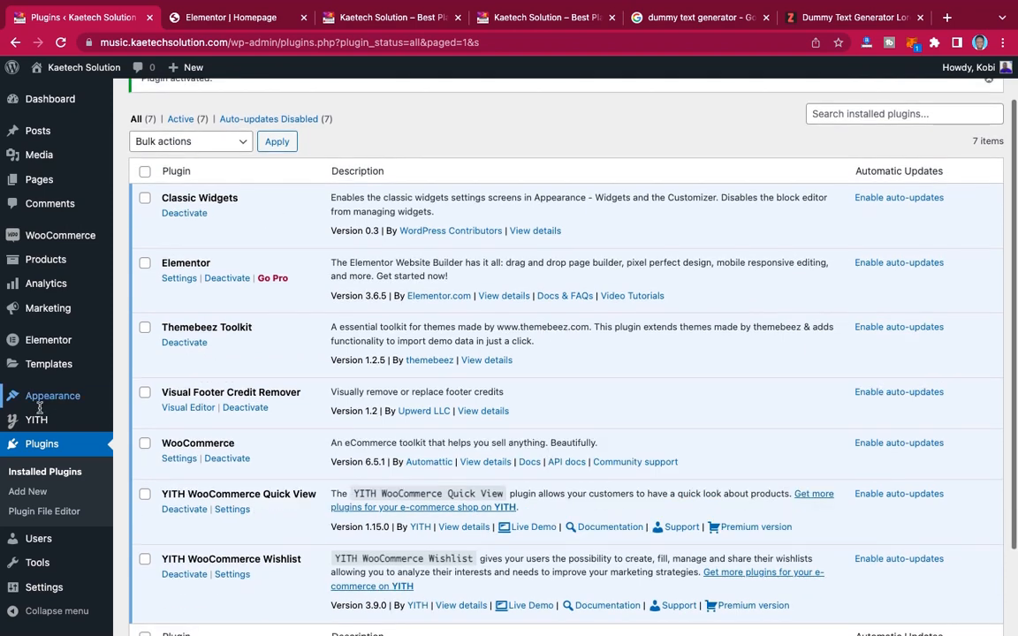
mouse_move(53, 396)
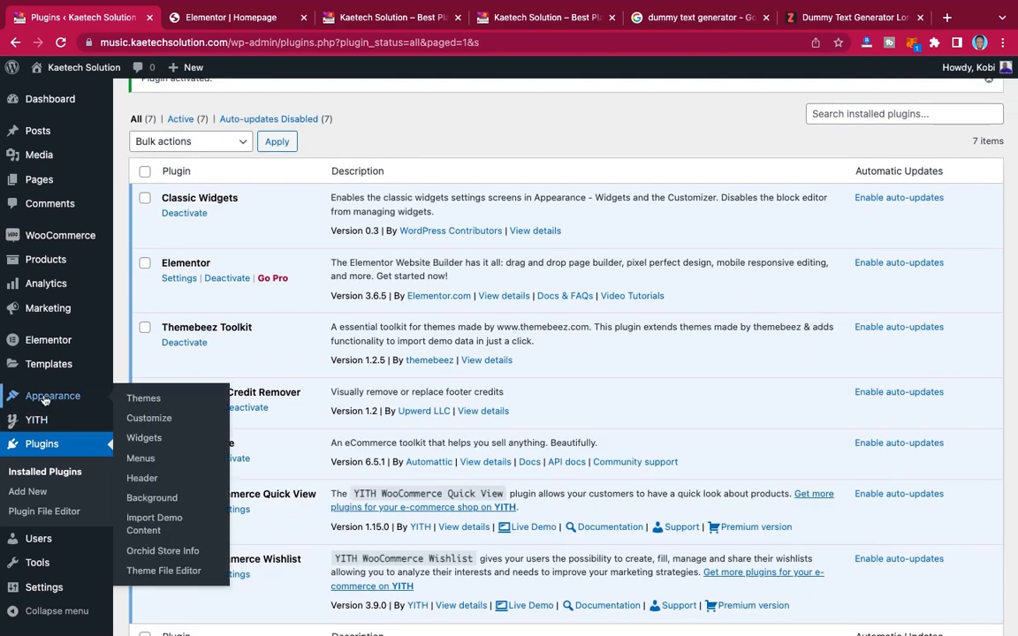
left_click(146, 438)
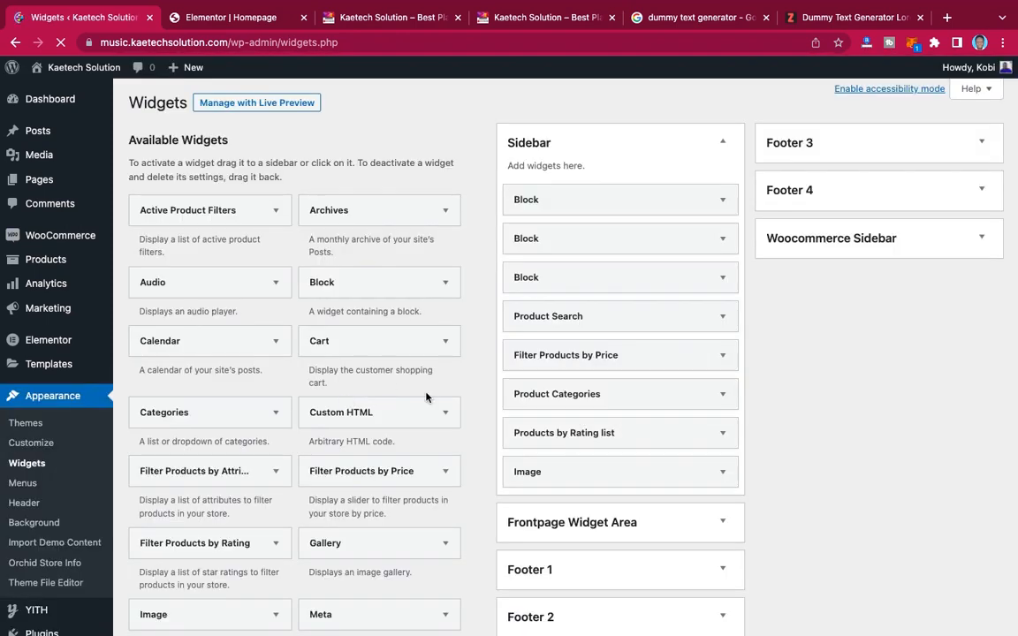
scroll(785, 384, "down", 10)
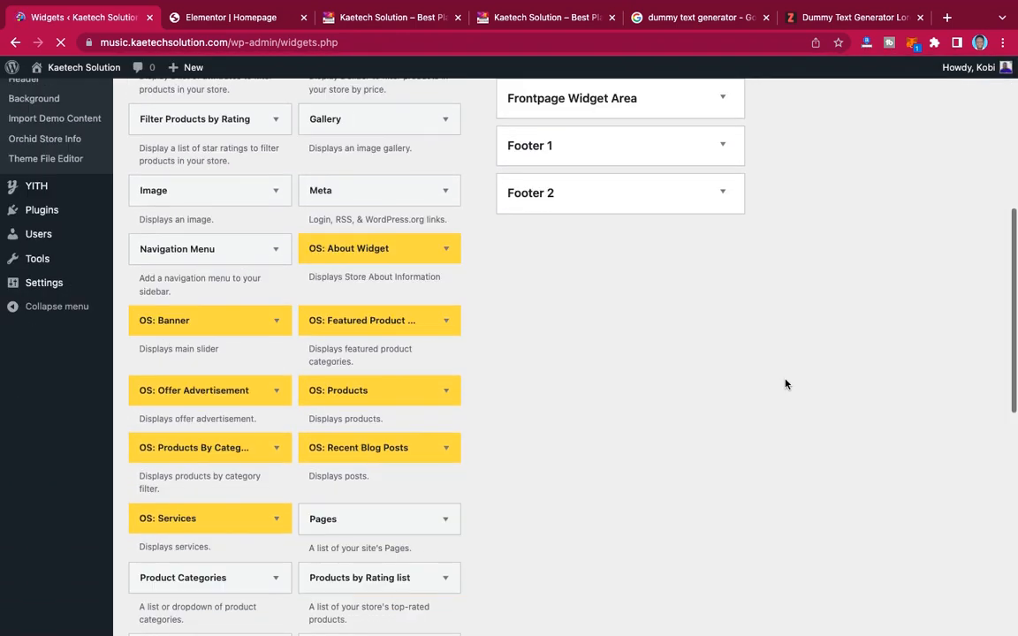
scroll(786, 383, "up", 6)
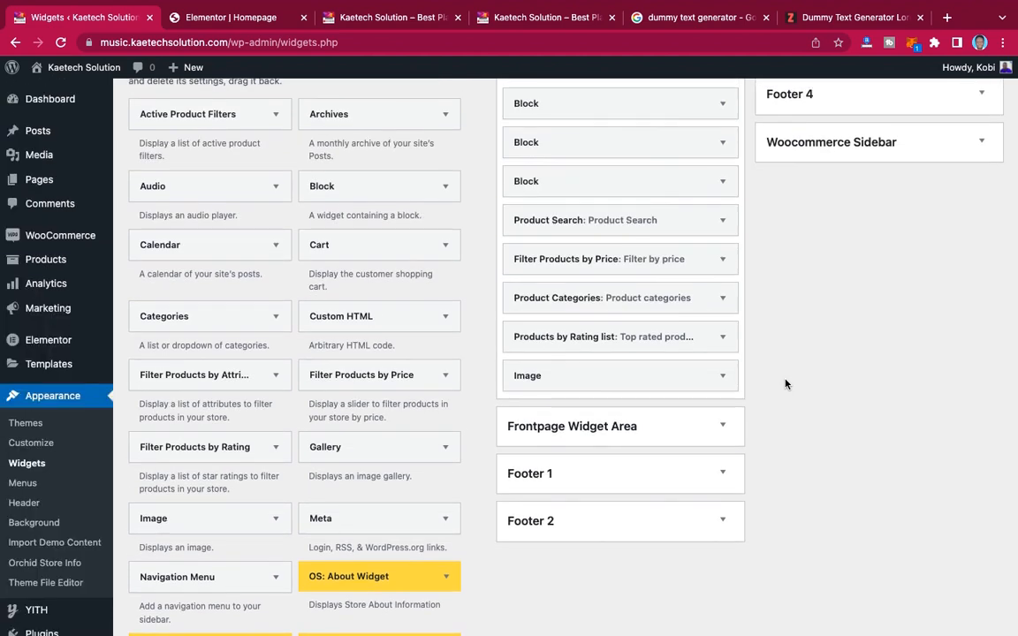
scroll(785, 384, "down", 3)
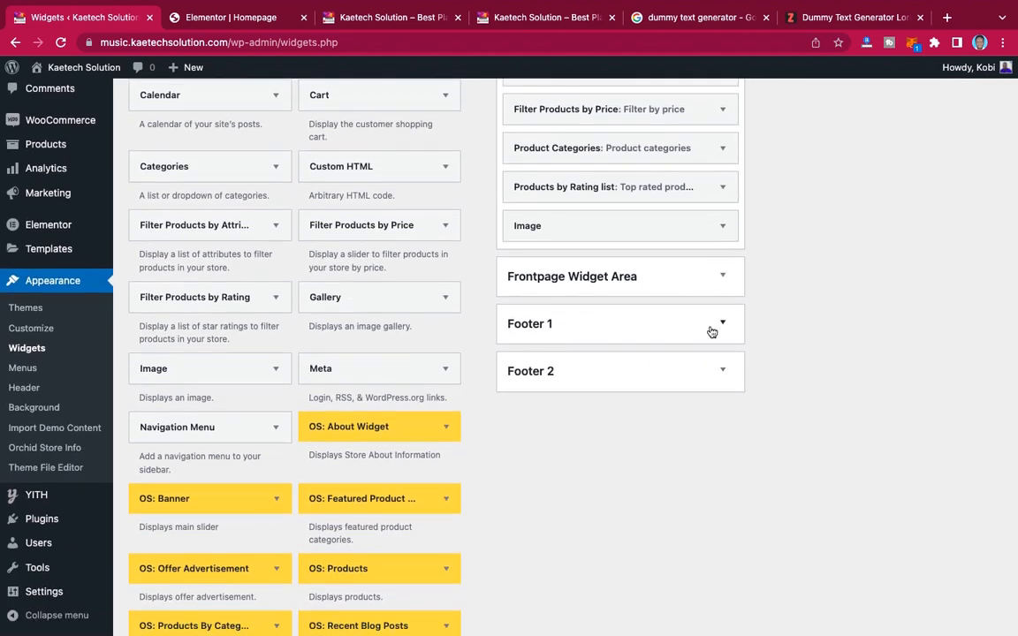
left_click(722, 325)
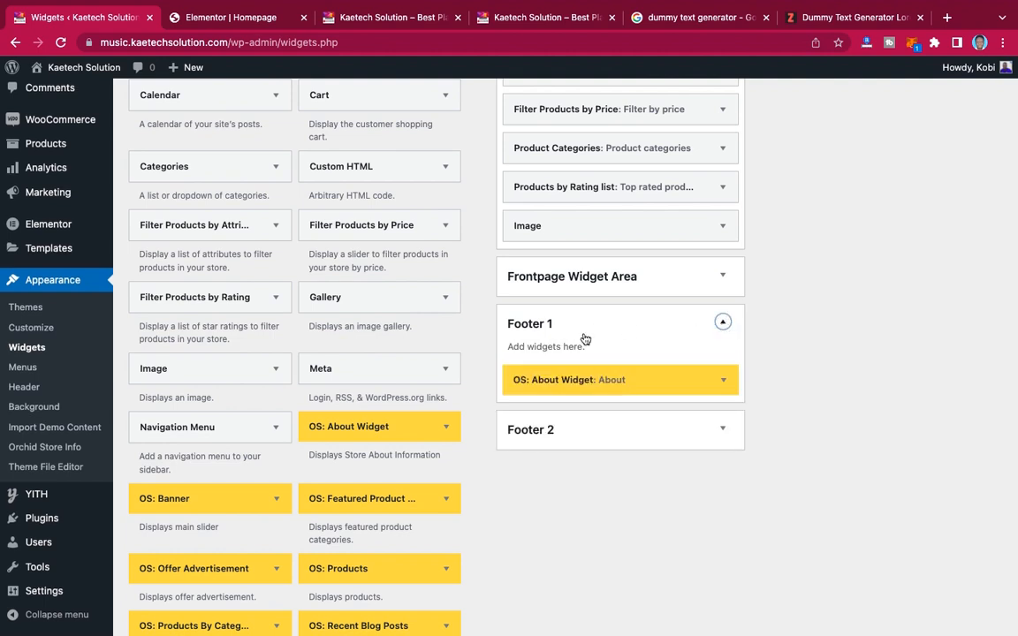
left_click(725, 382)
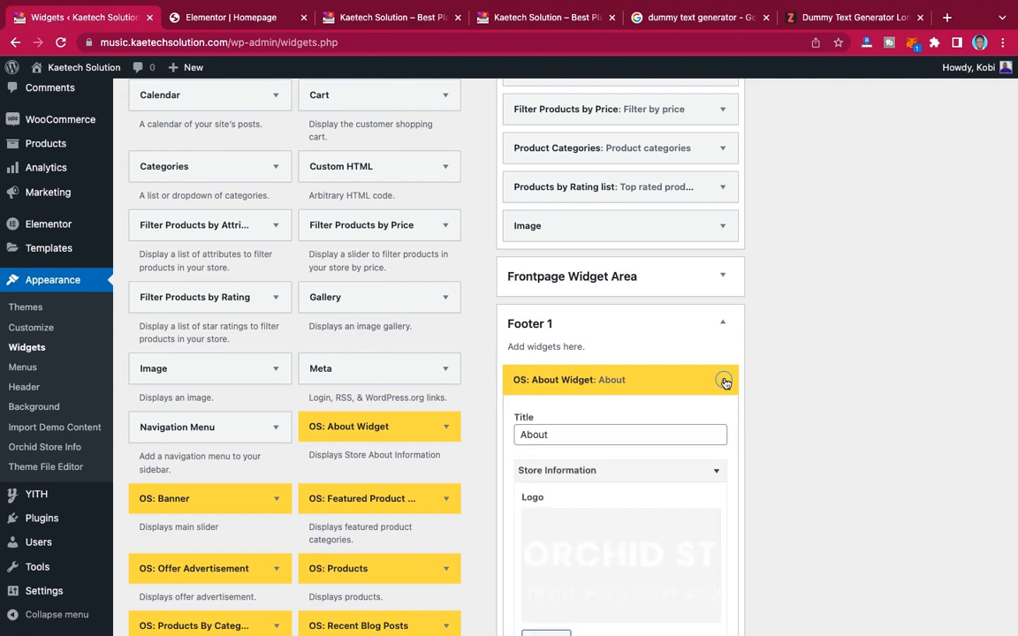
- Replace the logo in the Footer 1 About widget with white-logo.png from the media library
scroll(722, 381, "down", 4)
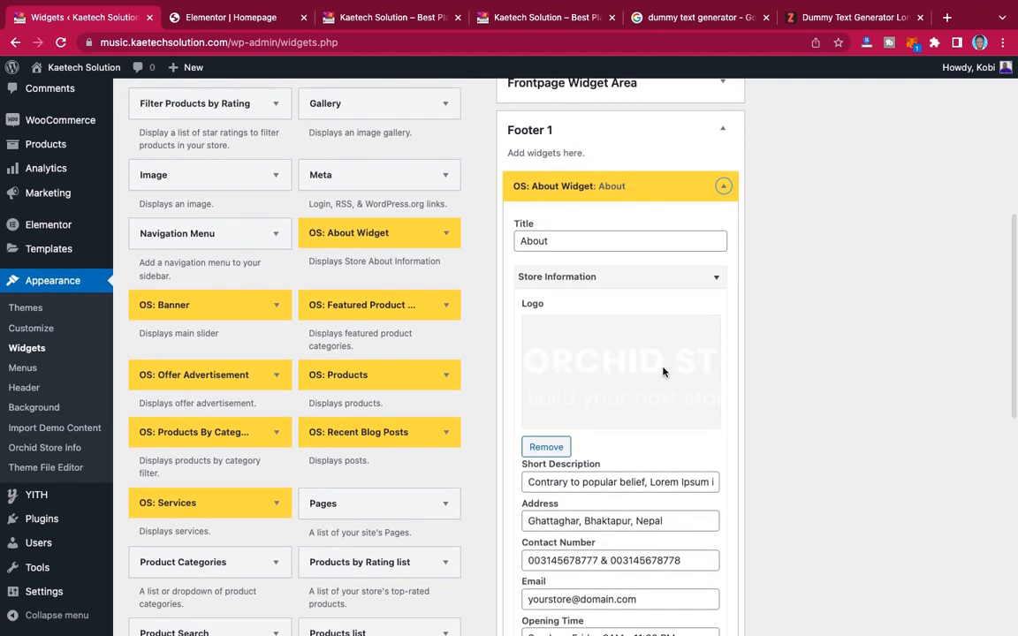
left_click(545, 447)
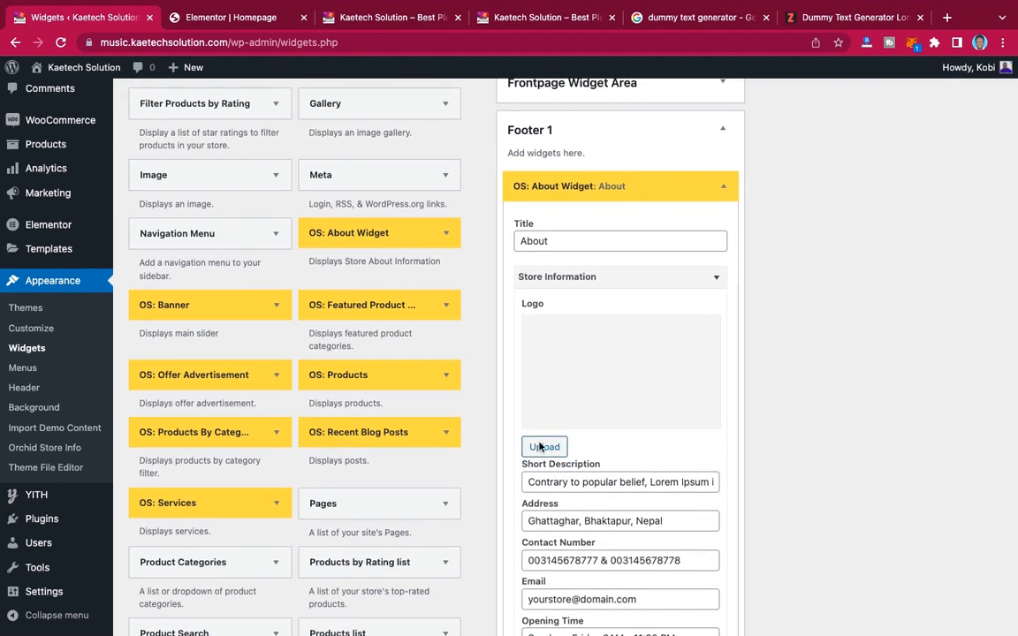
left_click(542, 447)
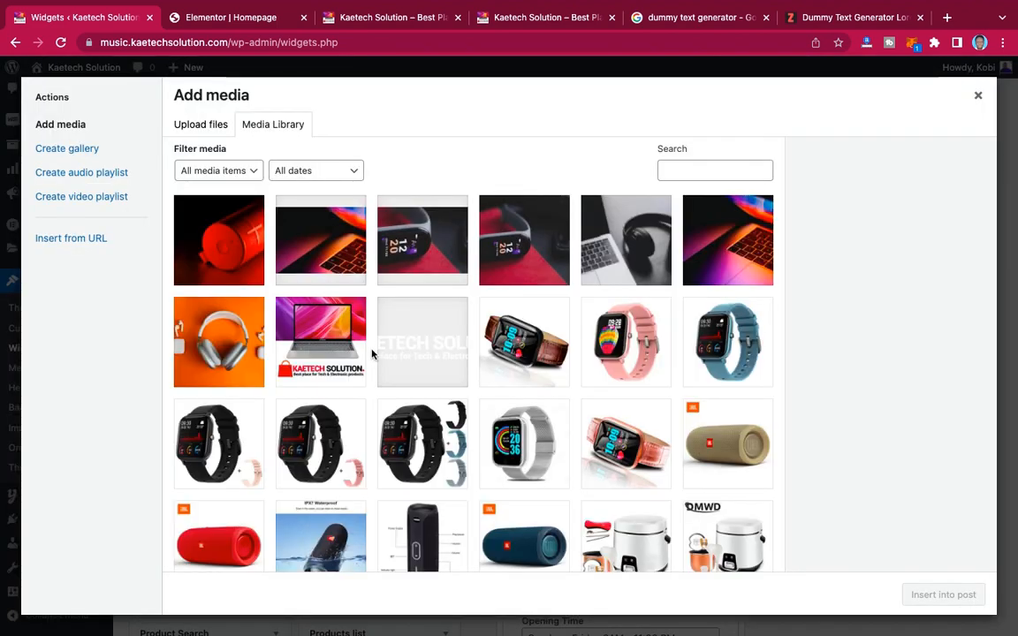
left_click(435, 339)
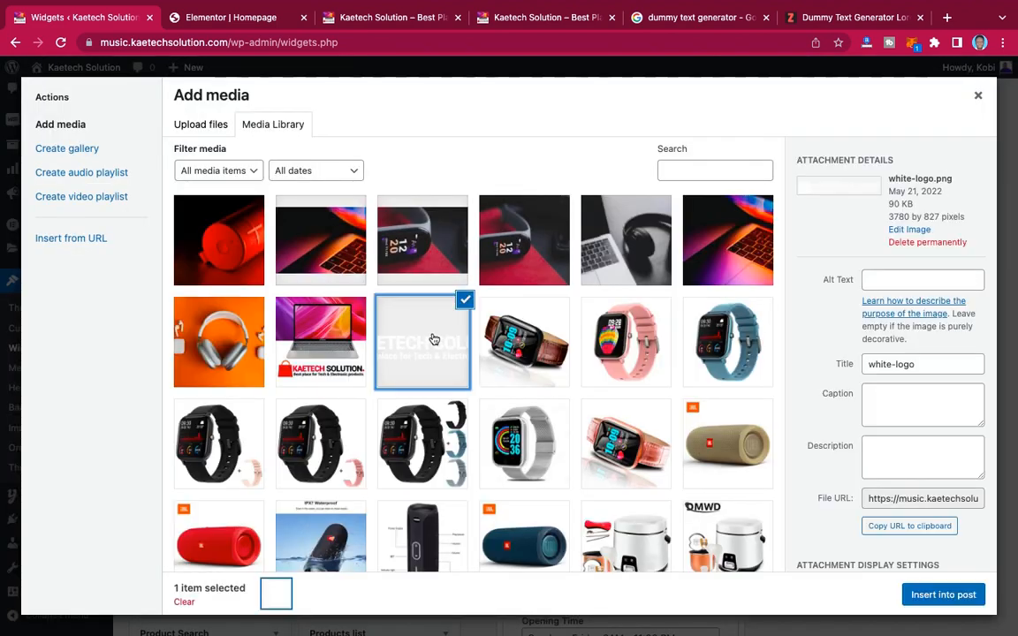
left_click(942, 594)
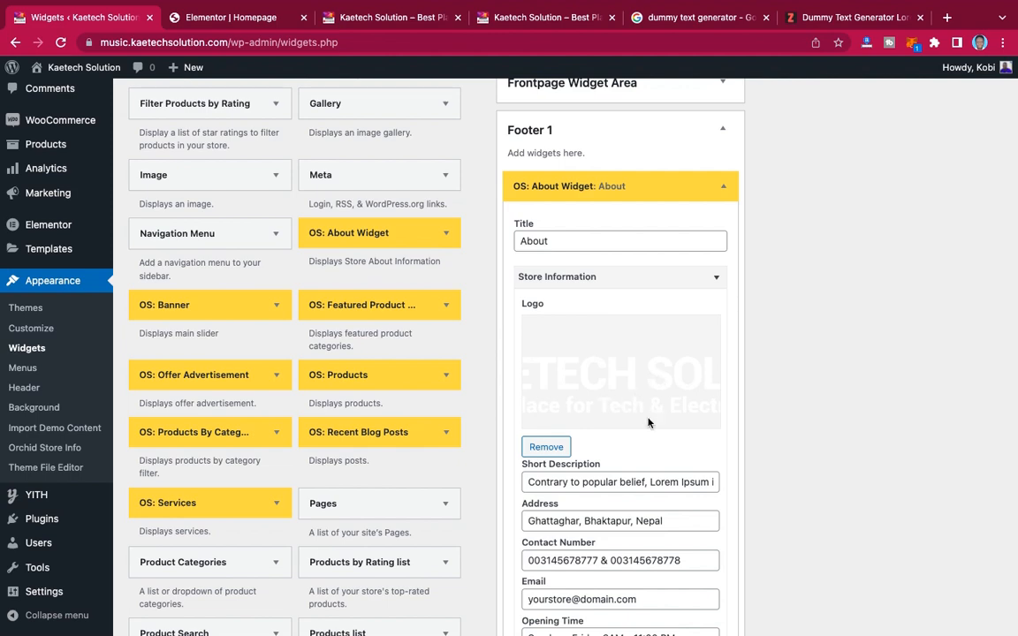
- Copy the footer description "Best place for all your electronic products" from the blog.kaetechsolution.com site and use it as the About widget's short description
scroll(648, 423, "down", 5)
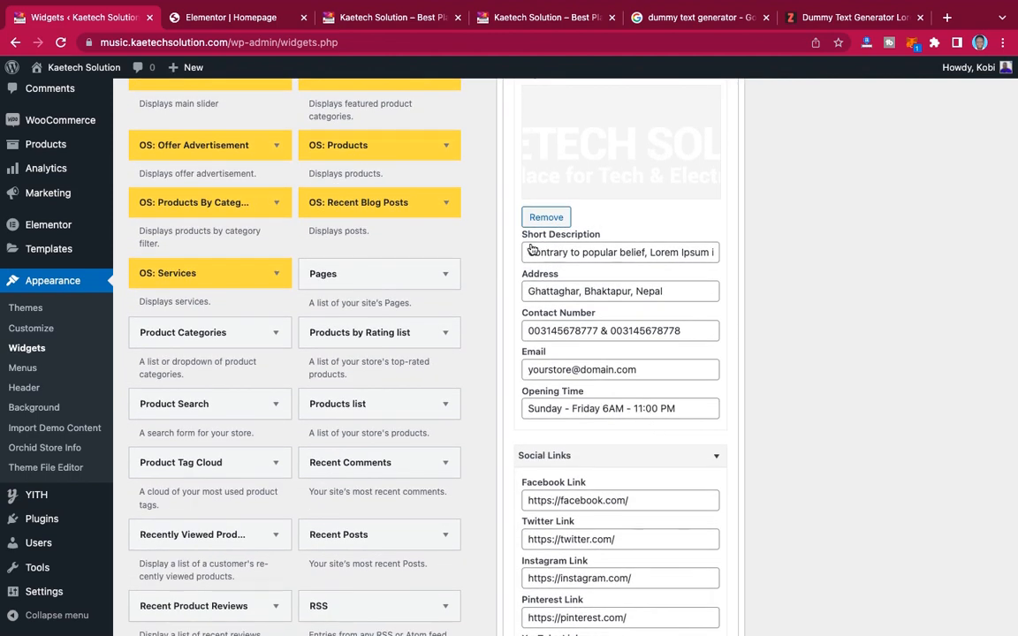
left_click(556, 20)
scroll(395, 474, "down", 5)
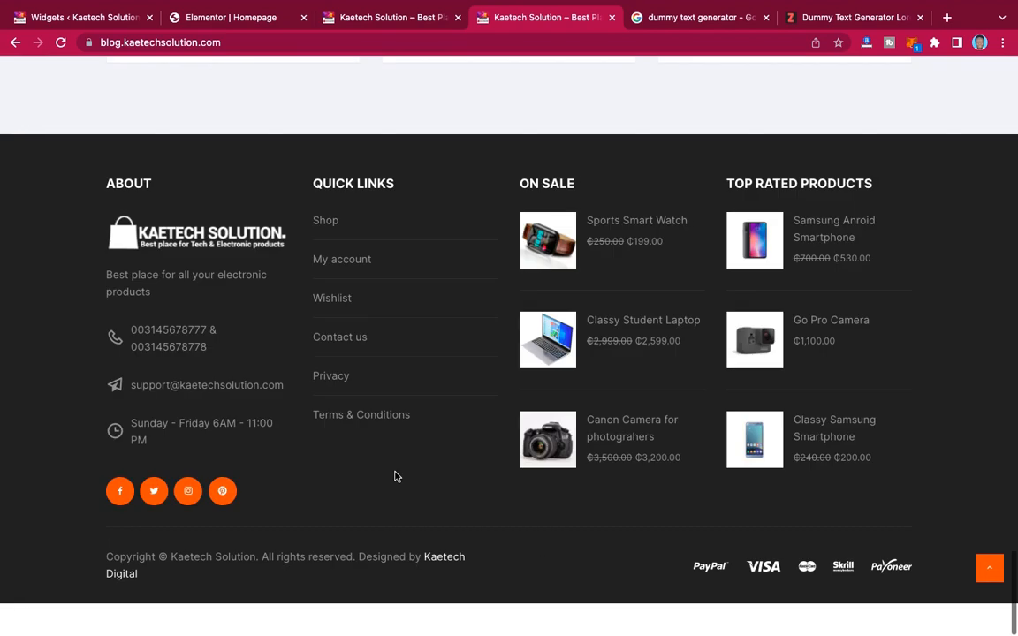
left_click_drag(159, 329, 87, 309)
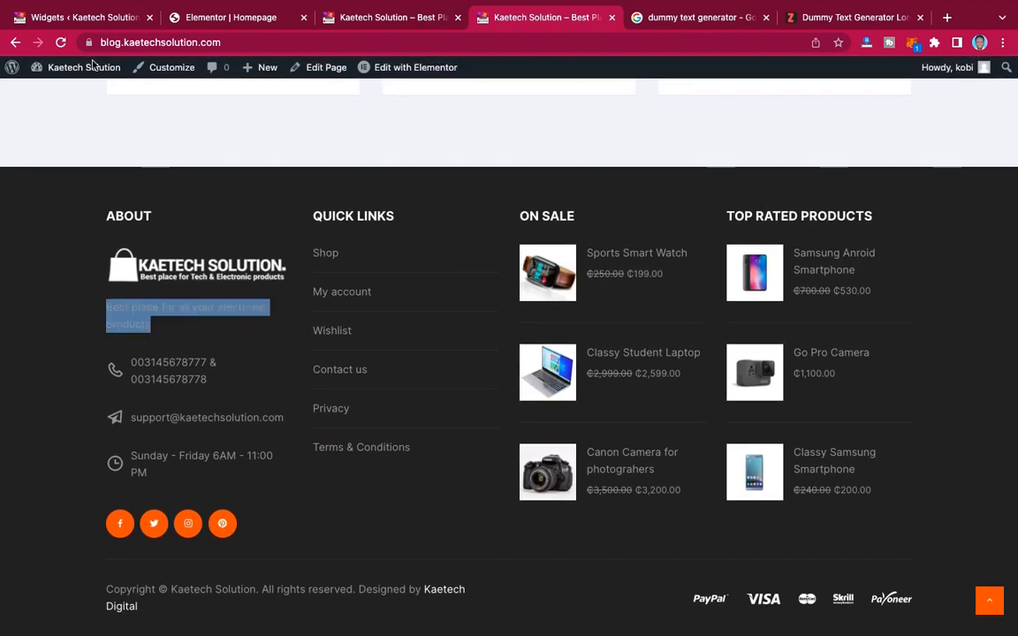
left_click(91, 20)
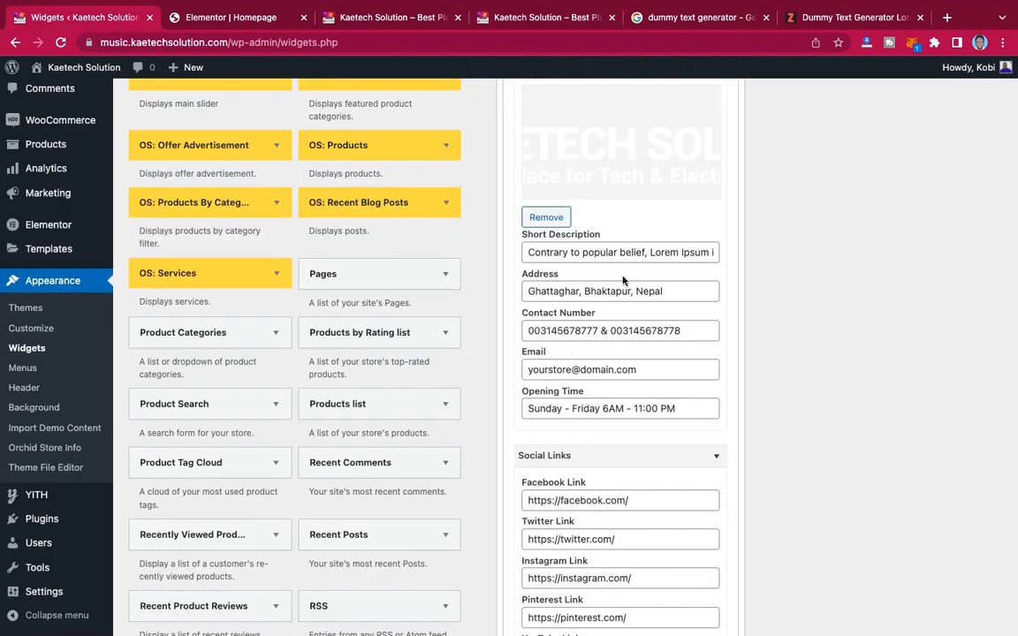
left_click(622, 250)
key("ctrl+a")
key("ctrl+v")
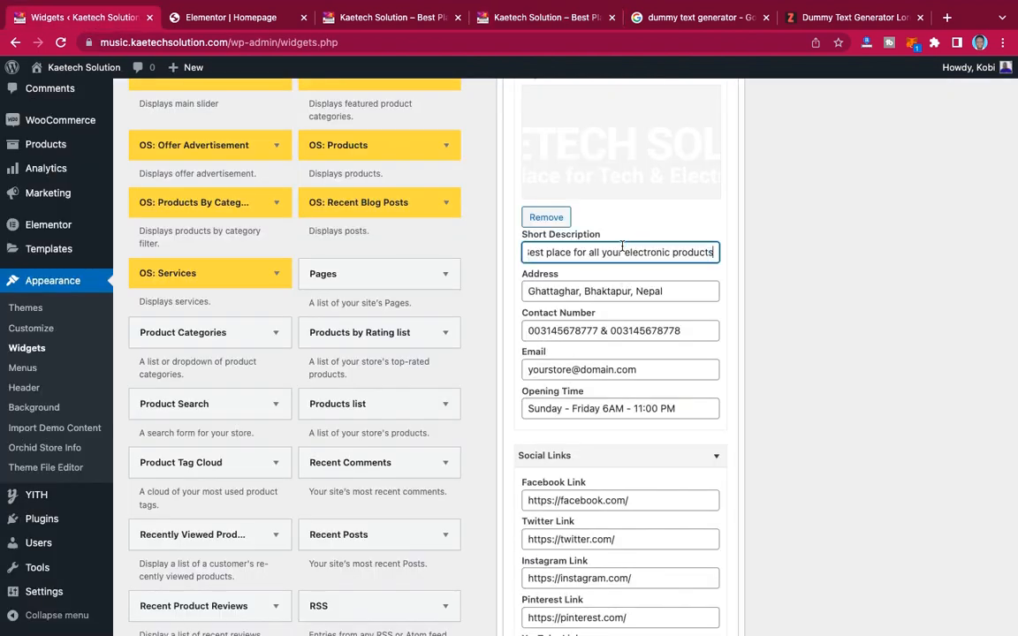
- Clear the address and the VK link in the About widget, and save the widget
left_click_drag(676, 291, 412, 258)
key("BackSpace")
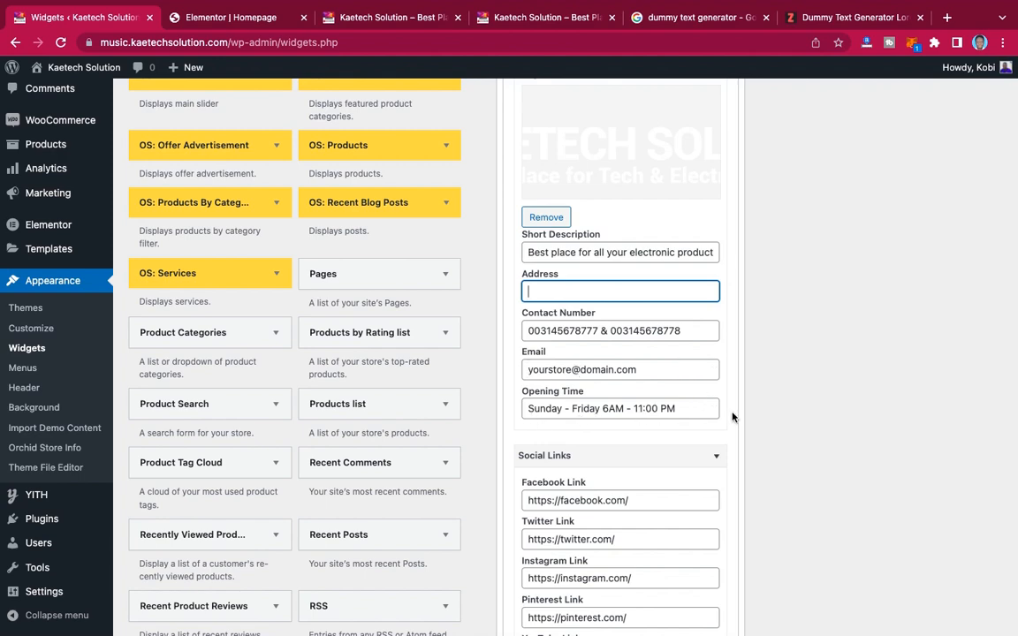
scroll(731, 415, "down", 5)
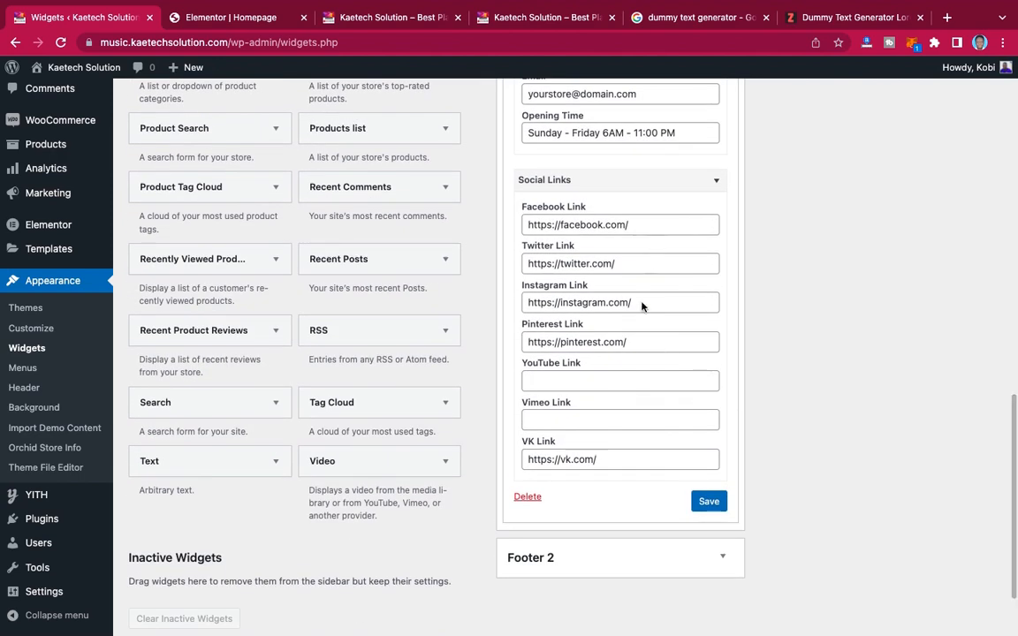
left_click_drag(604, 459, 453, 466)
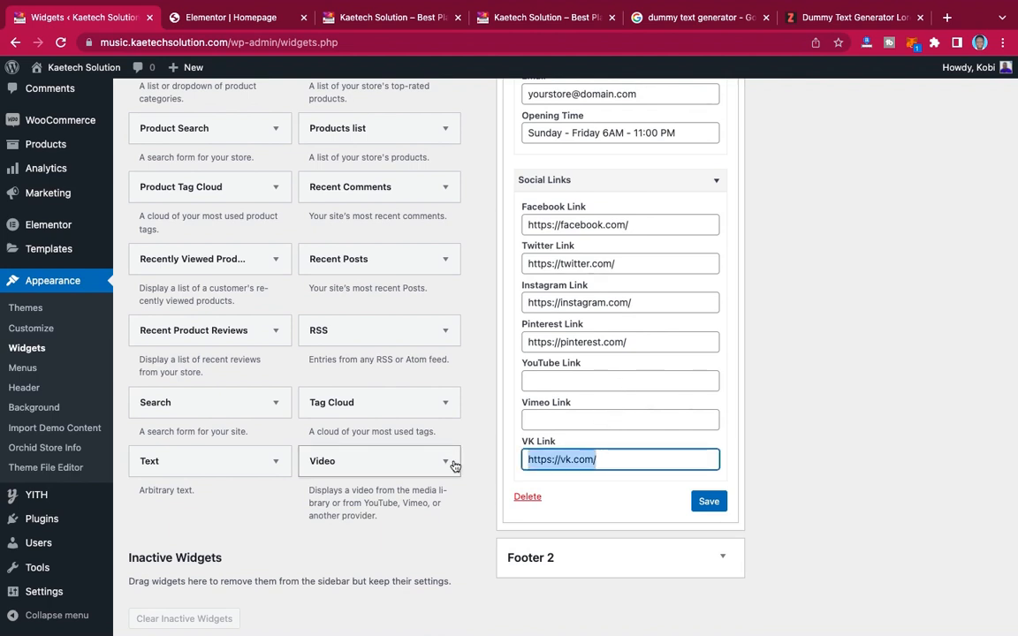
key("BackSpace")
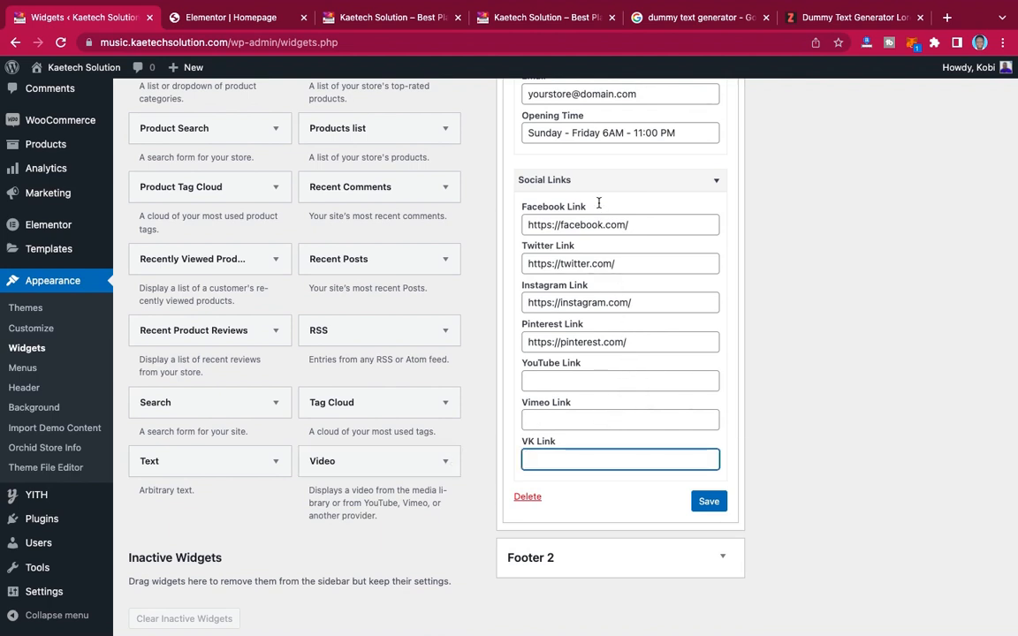
left_click(711, 501)
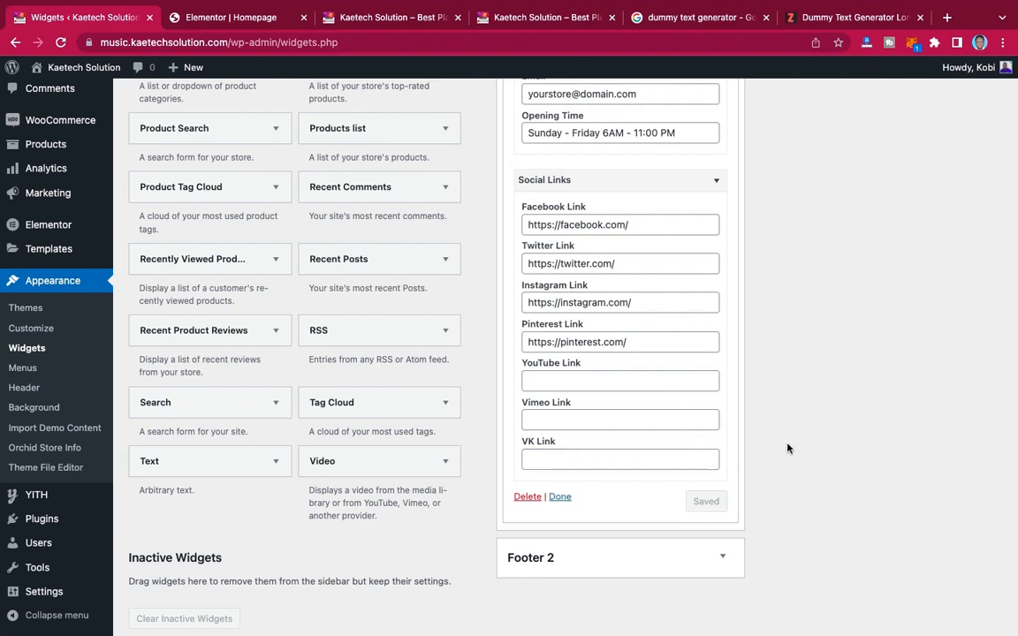
- Expand the Footer 2 widget area and open the site's Menus page in a new browser tab
scroll(787, 448, "down", 3)
left_click(722, 454)
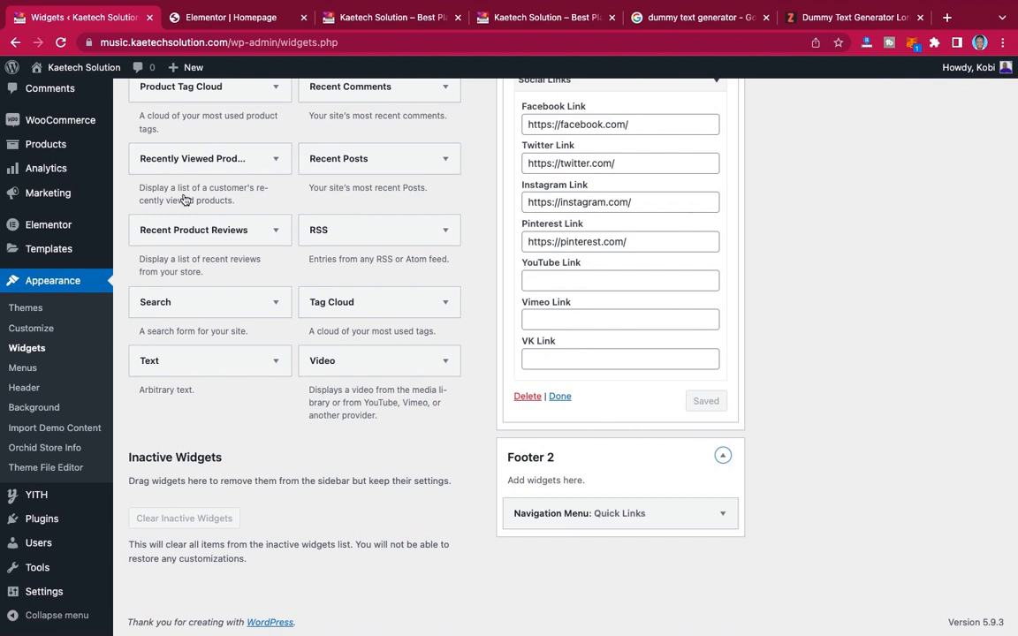
mouse_move(52, 241)
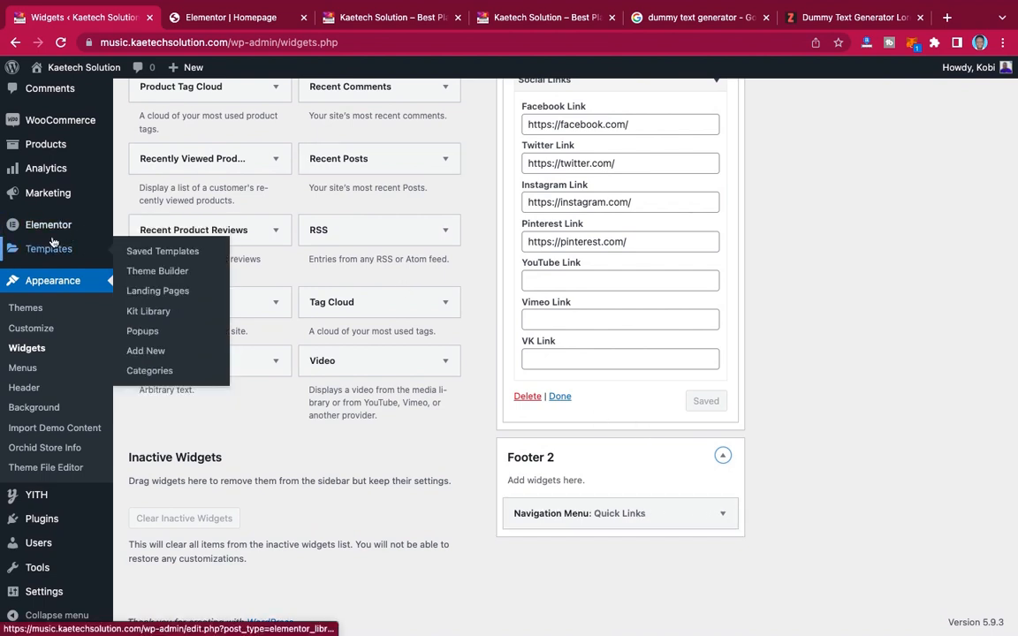
right_click(26, 374)
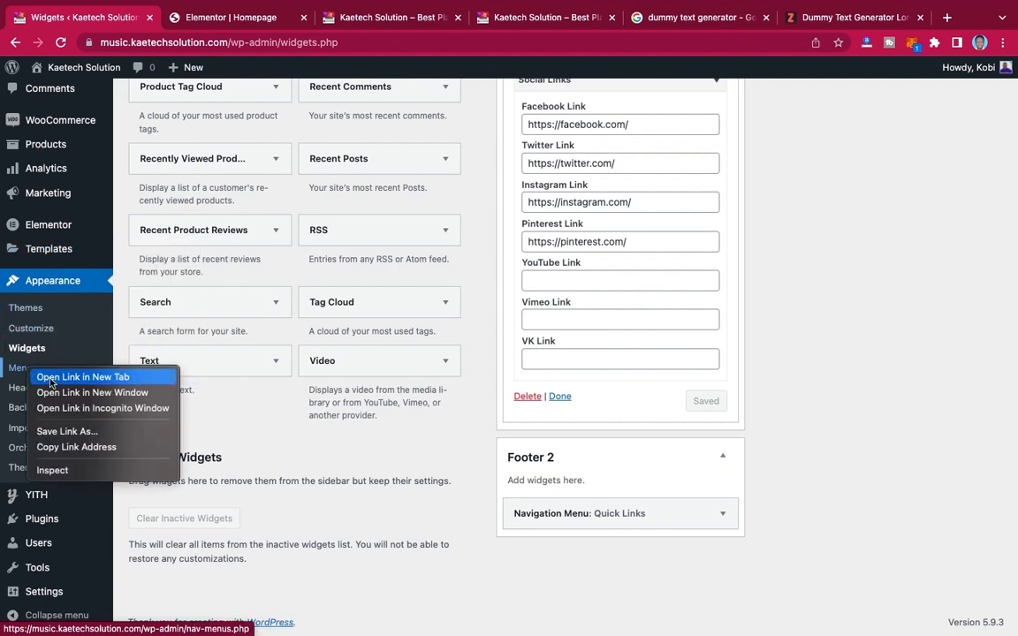
left_click(35, 377)
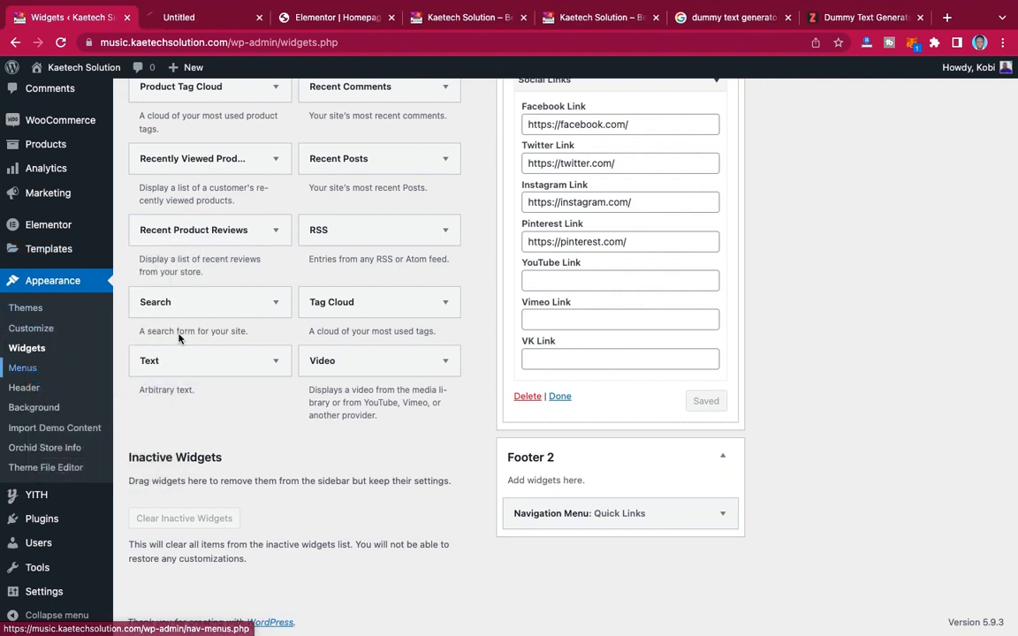
left_click(202, 26)
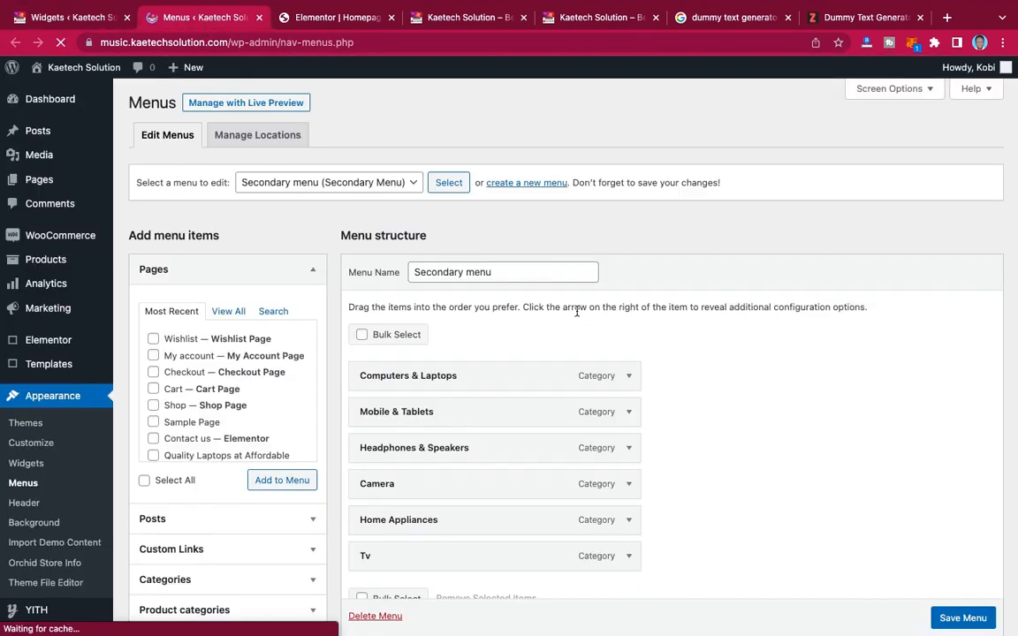
- Create a new menu named "Quick Links" without assigning it a display location
scroll(578, 310, "down", 2)
scroll(576, 311, "up", 2)
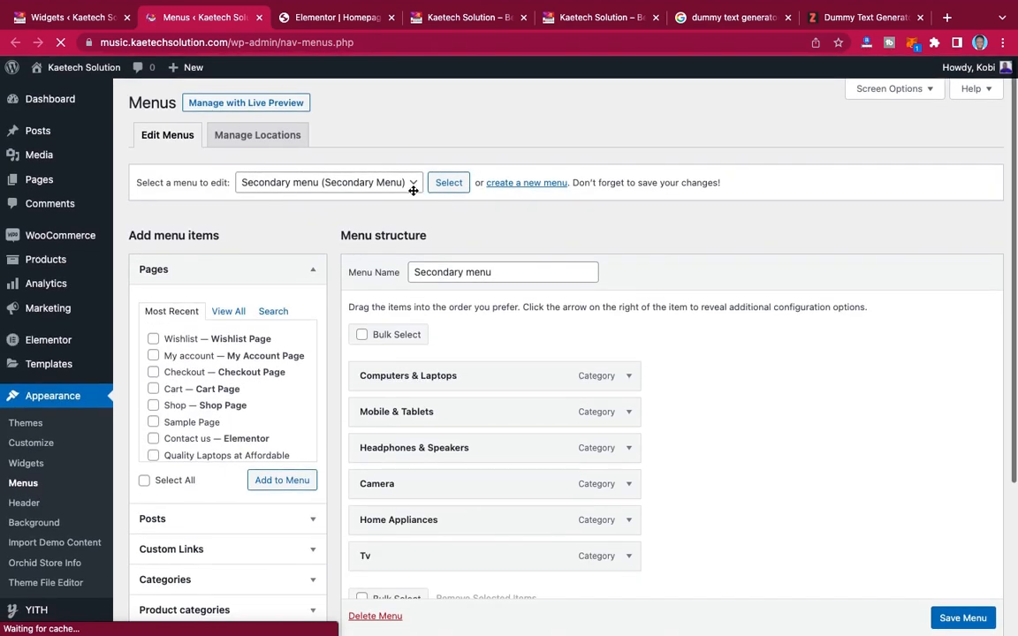
left_click(409, 182)
left_click(409, 191)
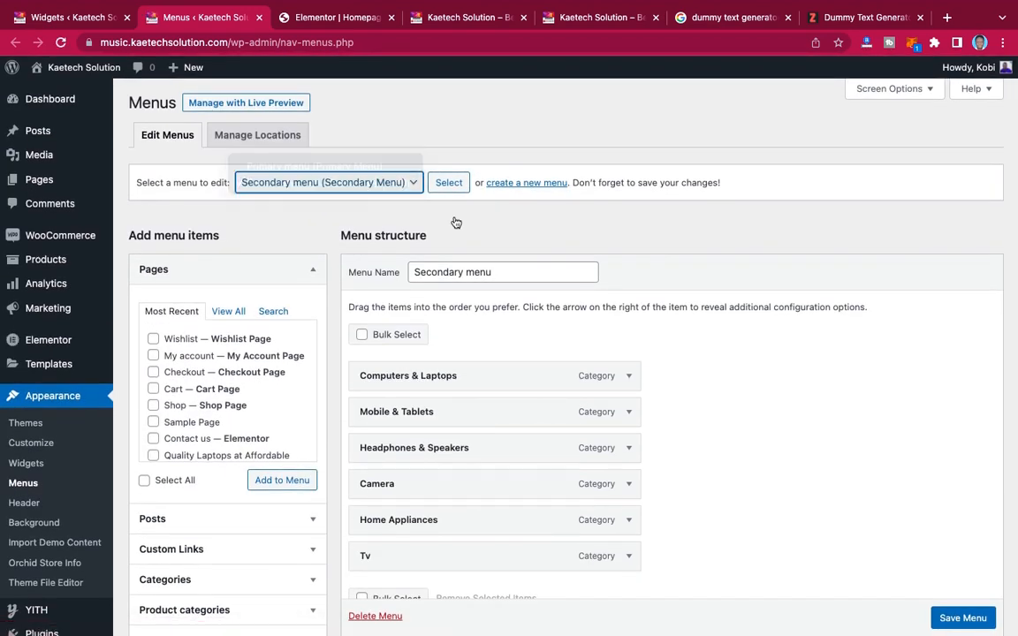
left_click(530, 185)
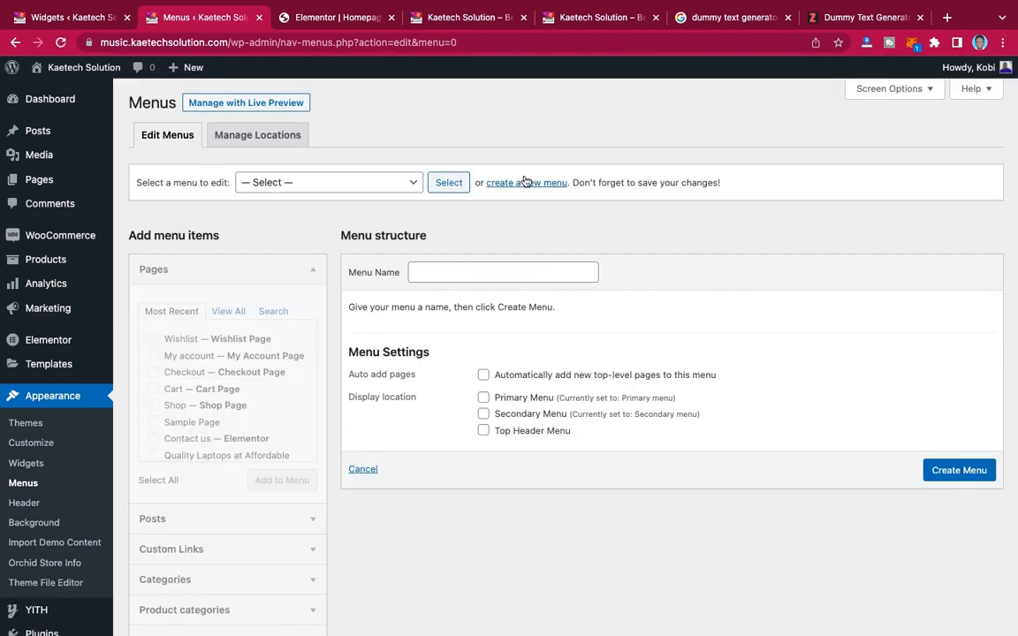
left_click(450, 273)
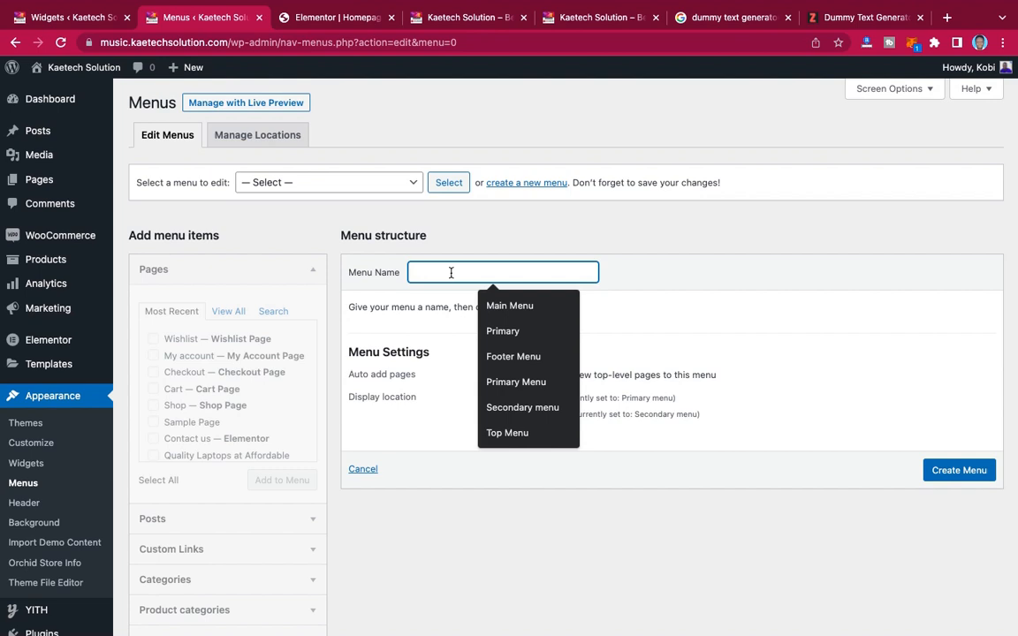
type("Quick Links")
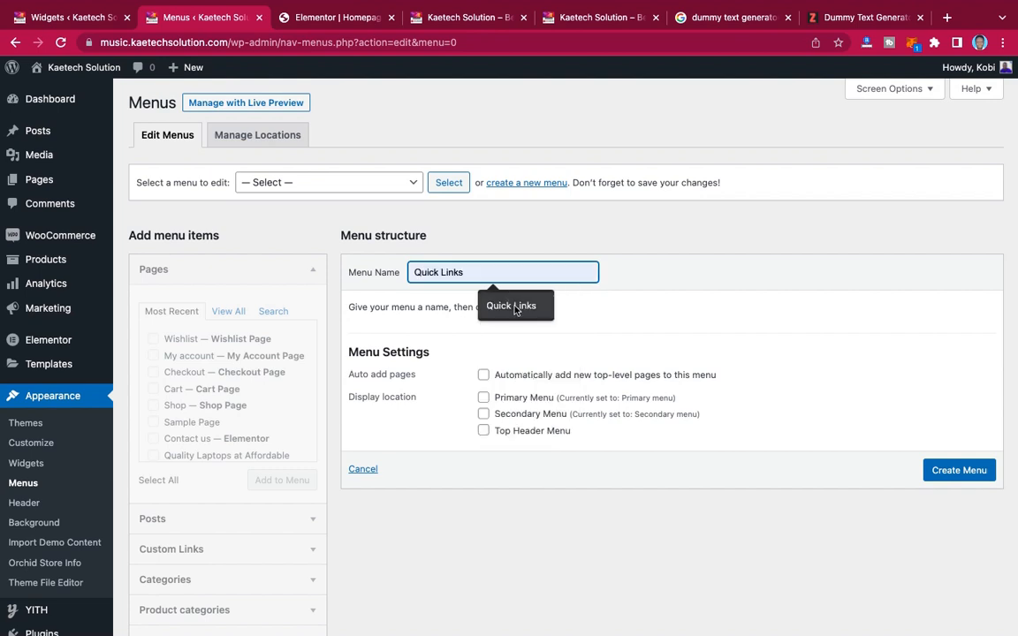
left_click(516, 306)
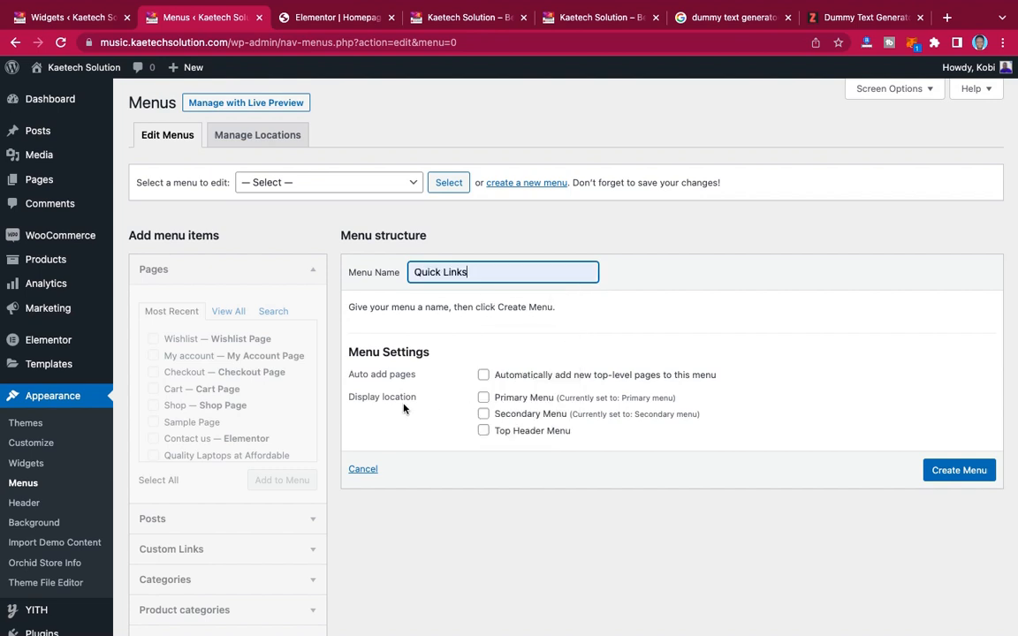
left_click(951, 476)
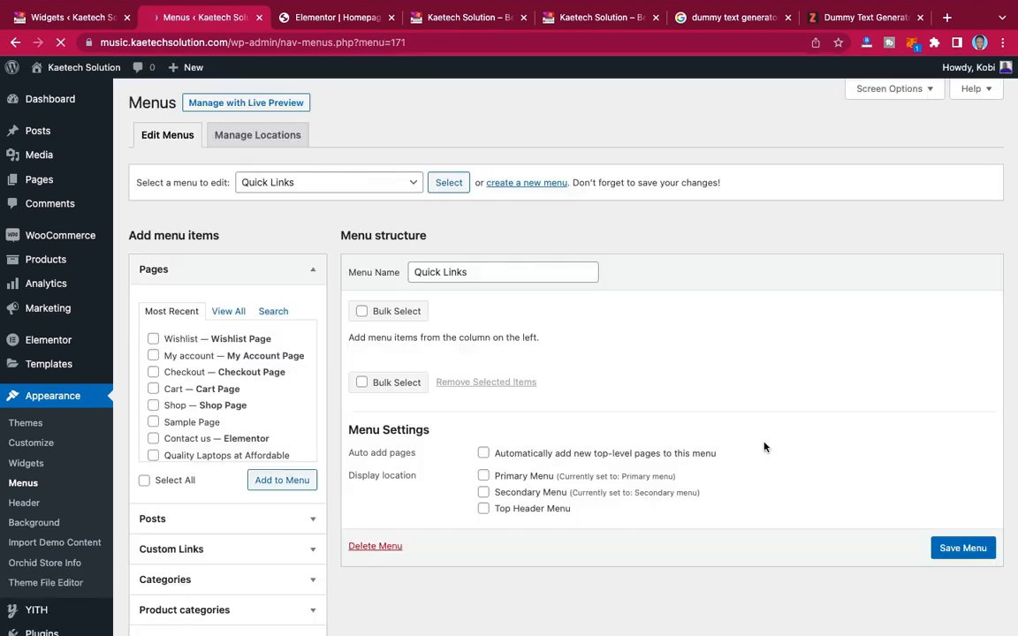
- Show all pages available for the Quick Links menu and select the plain My account page and the Shop Page
scroll(764, 446, "down", 1)
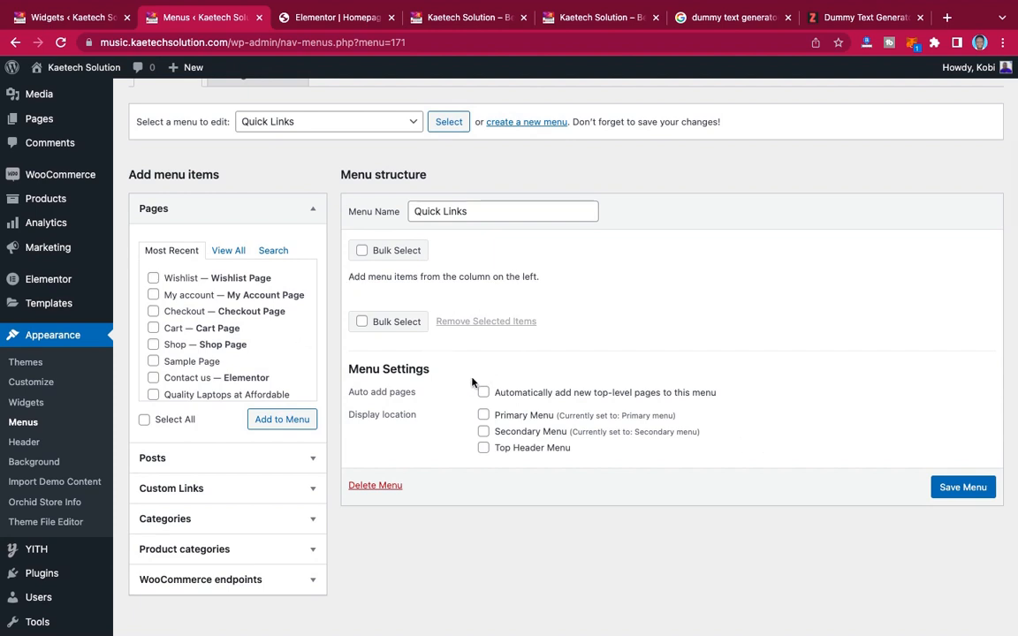
left_click(228, 250)
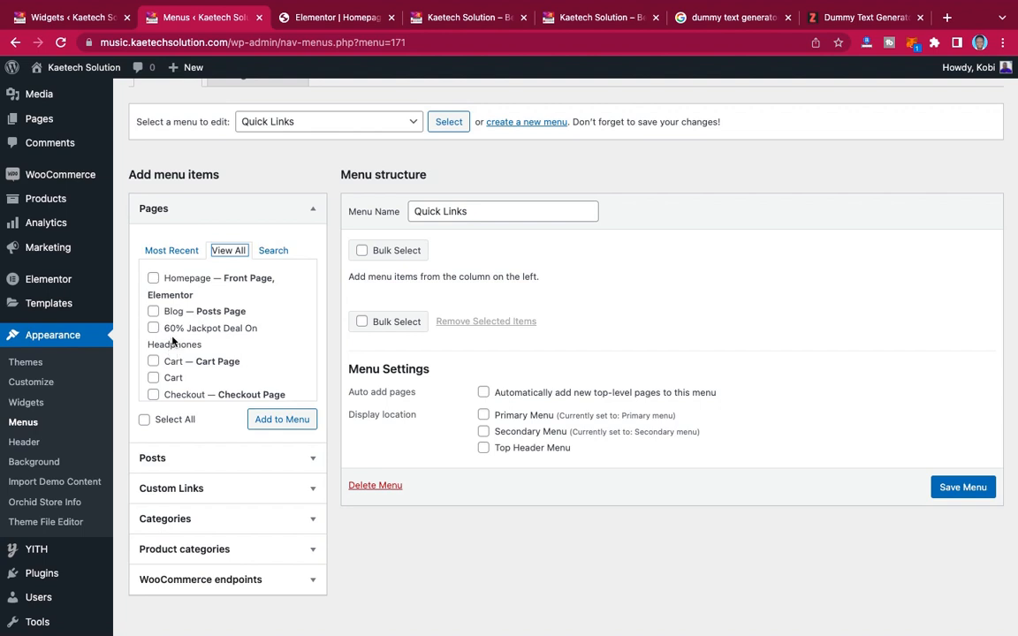
scroll(168, 327, "down", 2)
scroll(174, 342, "up", 1)
scroll(163, 323, "down", 3)
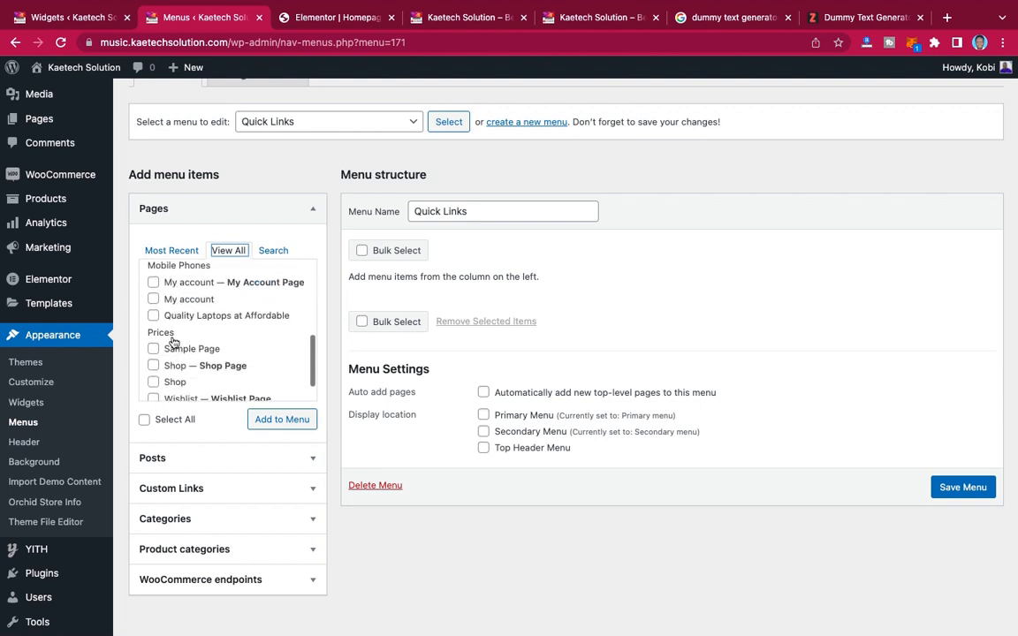
left_click(153, 300)
scroll(155, 309, "up", 1)
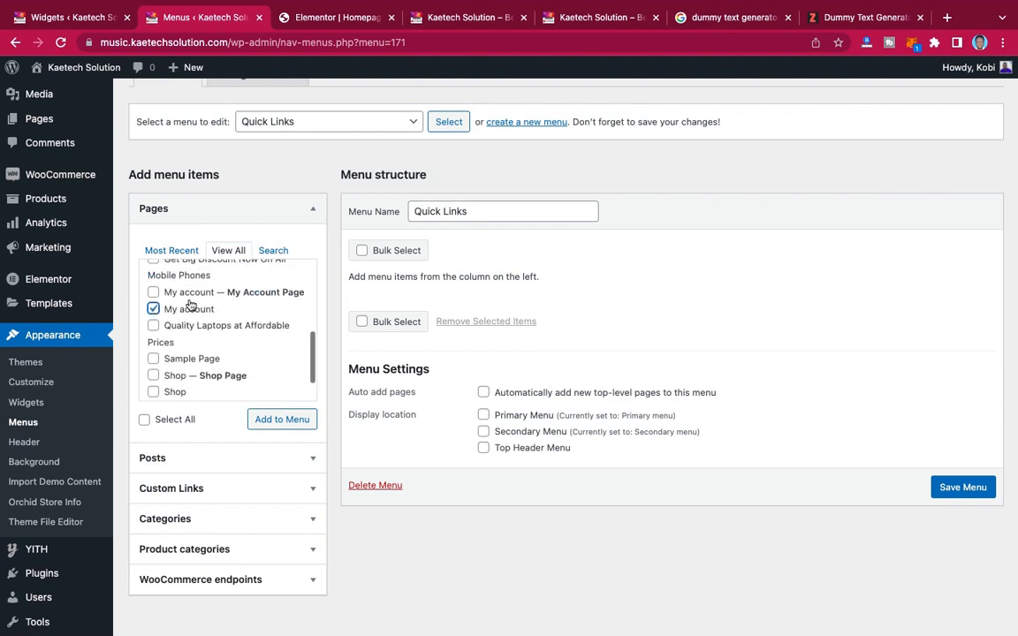
scroll(157, 353, "down", 2)
left_click(153, 343)
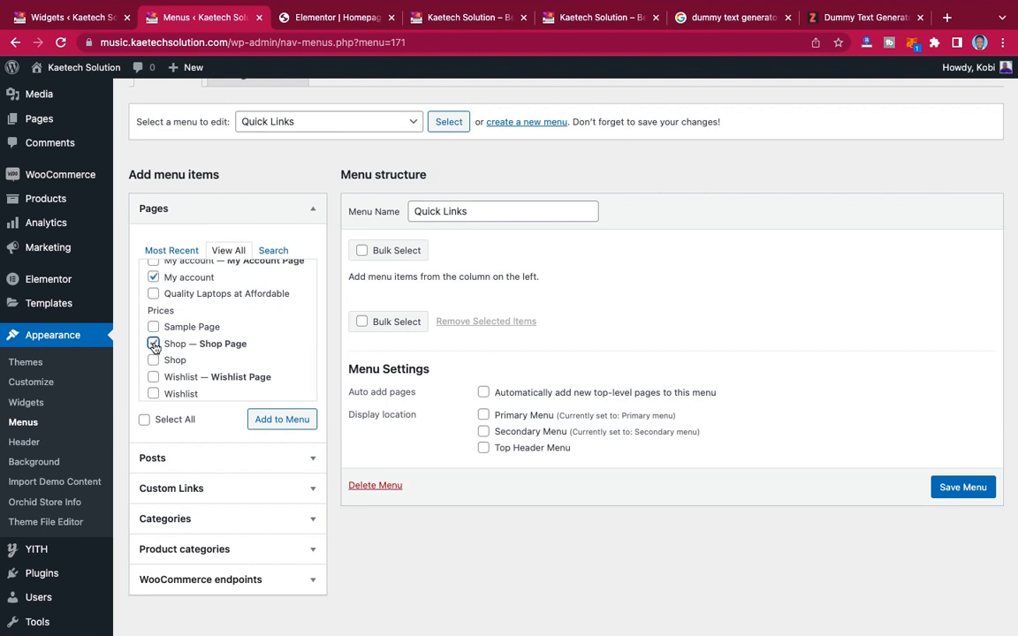
- Replace the selected plain My account page with the one marked My Account Page
left_click(153, 278)
scroll(156, 291, "up", 2)
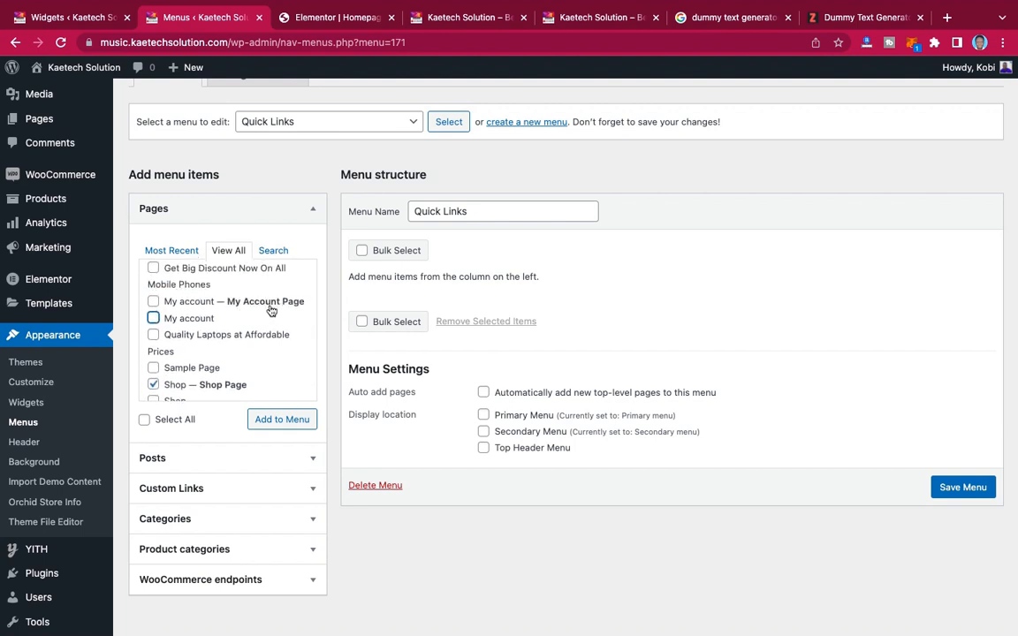
left_click(152, 302)
- Check the quick links in the blog.kaetechsolution.com footer, also select Wishlist Page and Contact us, and add the selected pages to the menu
scroll(195, 314, "down", 3)
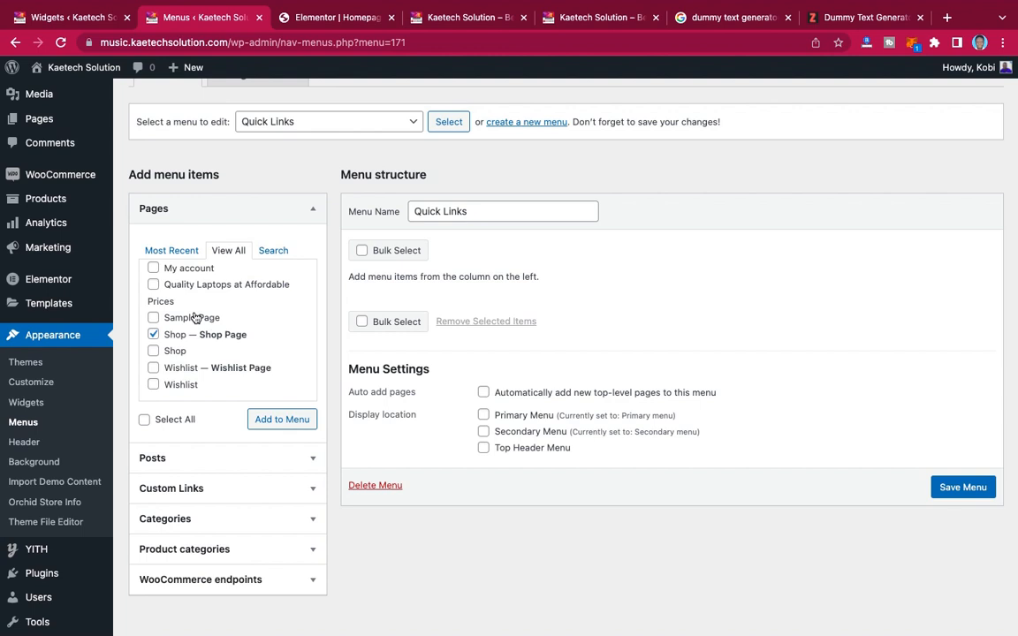
scroll(195, 317, "up", 5)
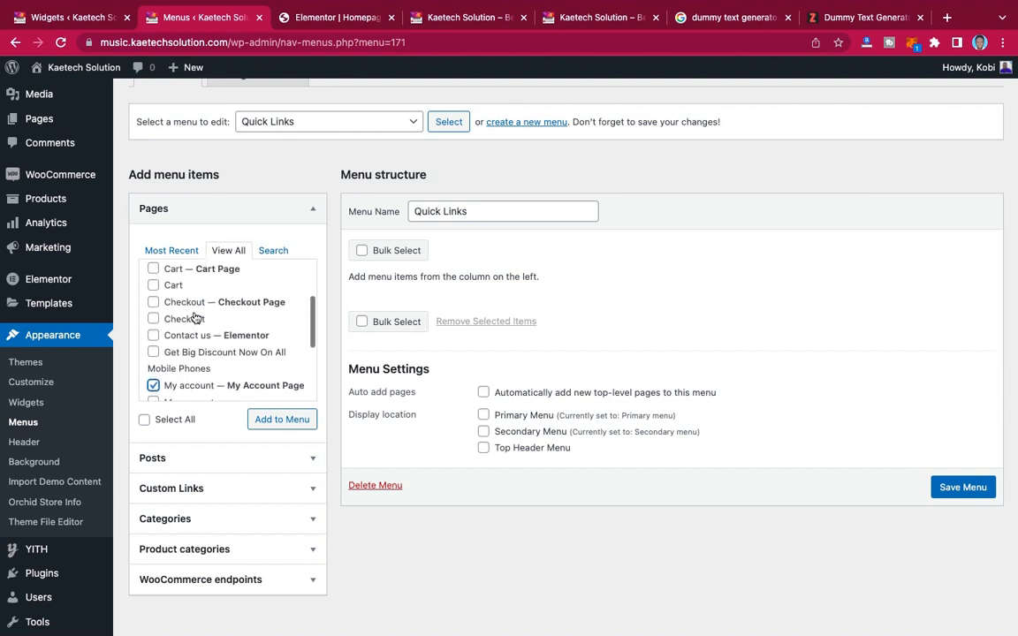
left_click(576, 22)
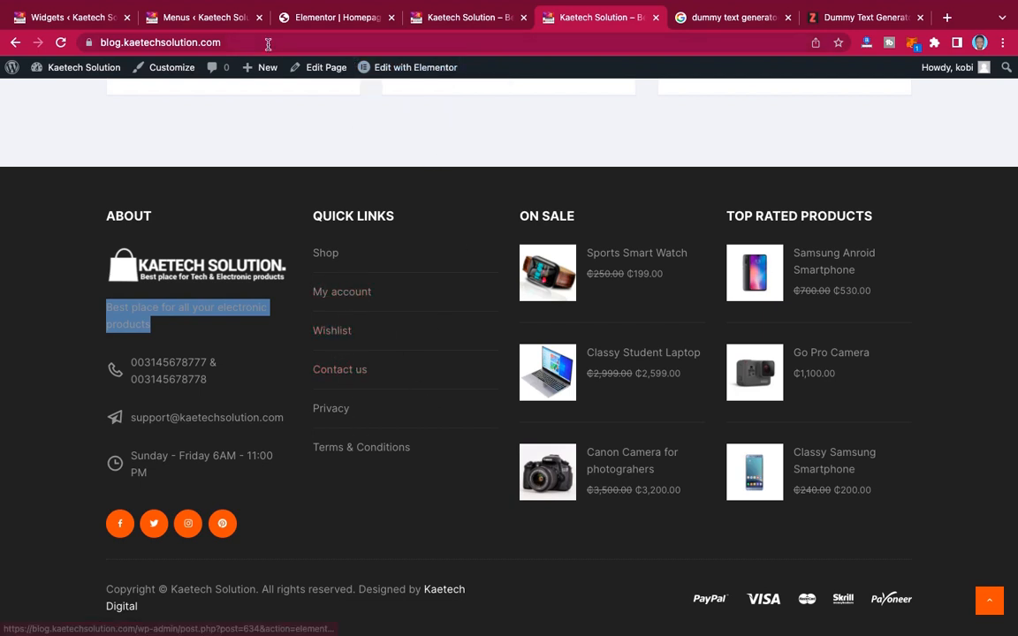
left_click(184, 17)
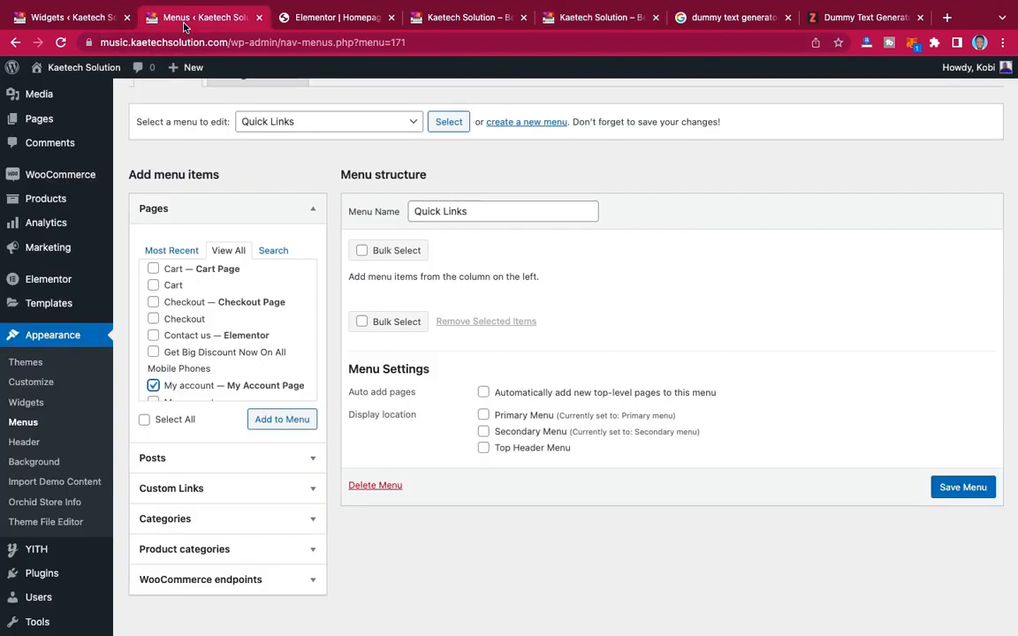
scroll(168, 334, "down", 3)
left_click(153, 334)
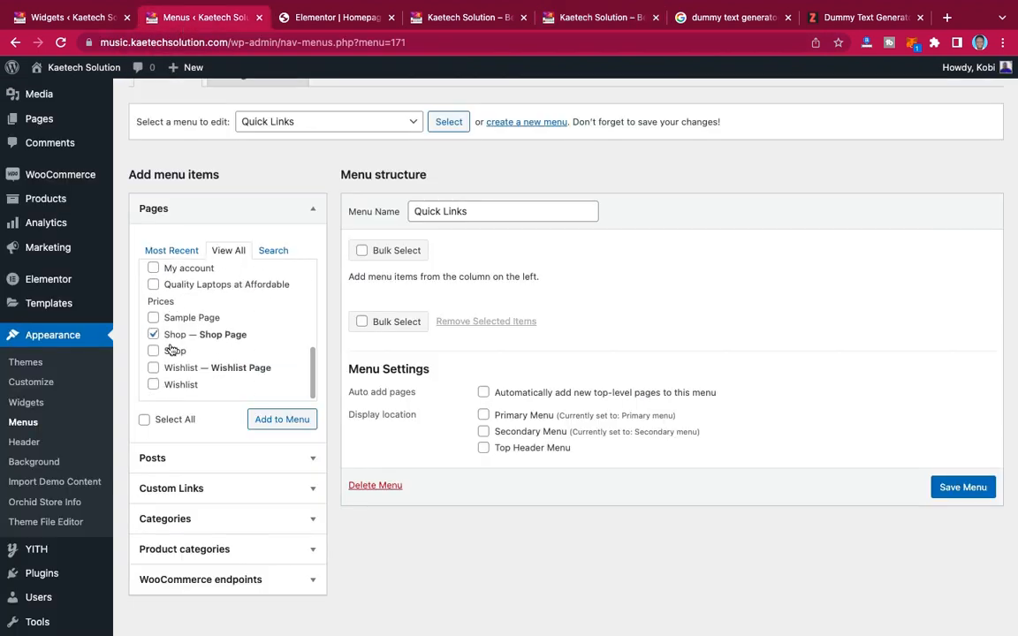
left_click(153, 368)
scroll(200, 320, "up", 3)
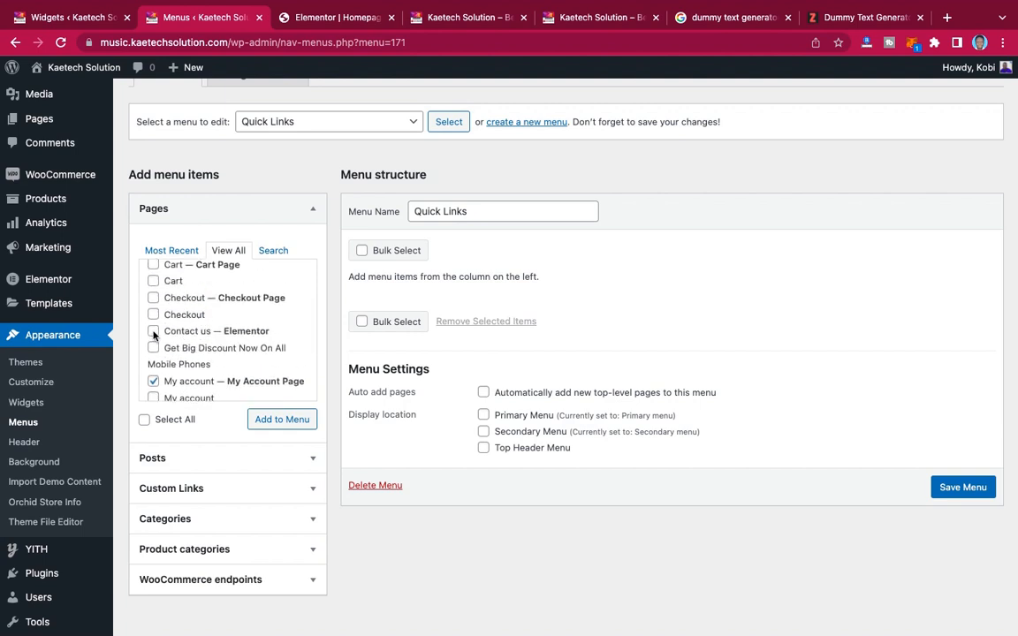
left_click(153, 330)
left_click(277, 419)
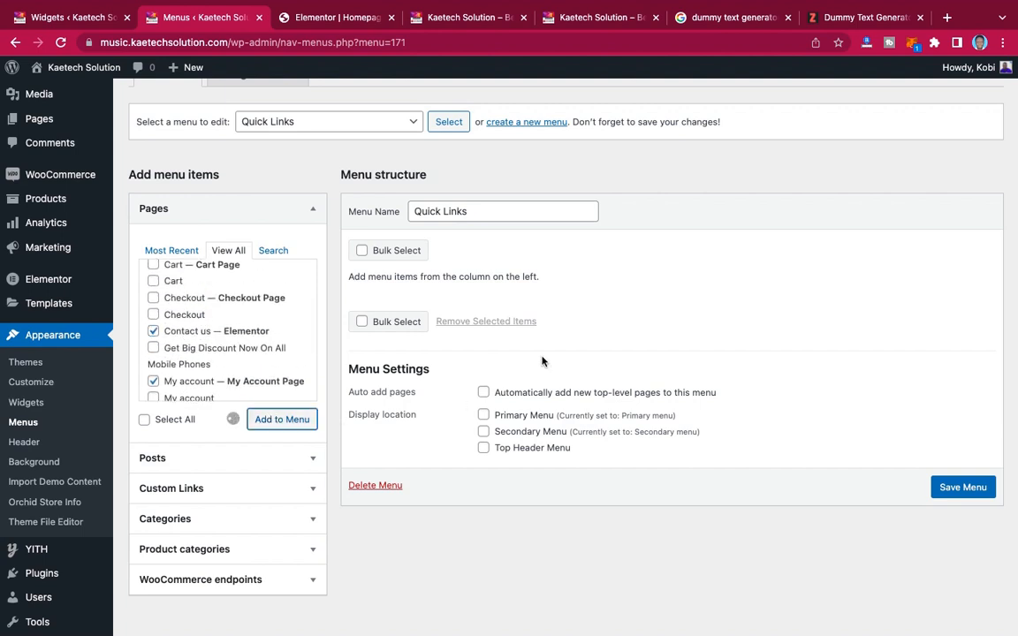
- Add a custom link with the URL # and the link text "Terms" to the Quick Links menu
left_click(273, 487)
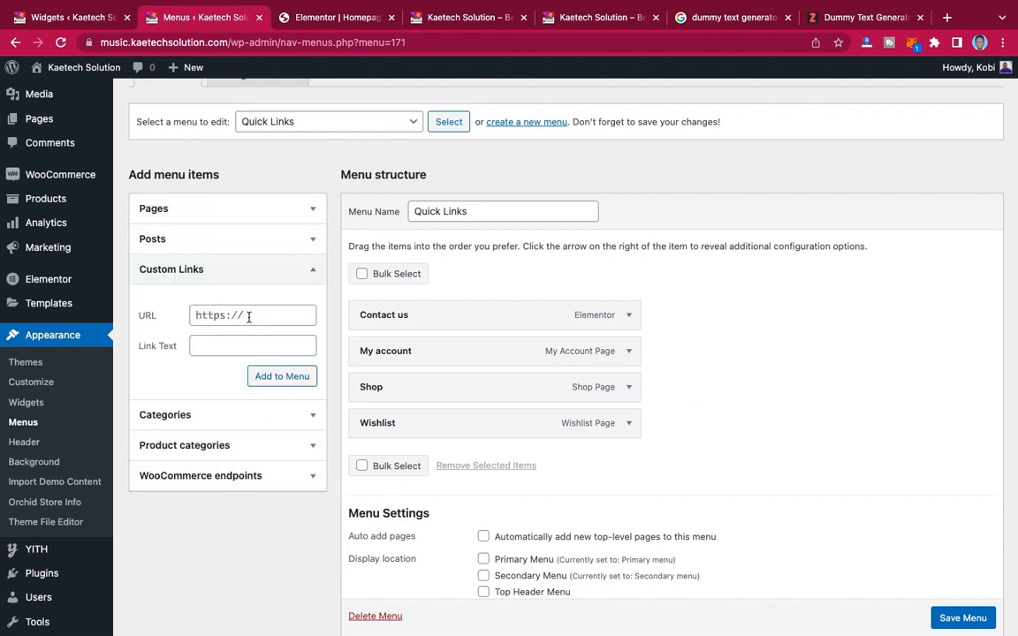
left_click(248, 317)
type("#")
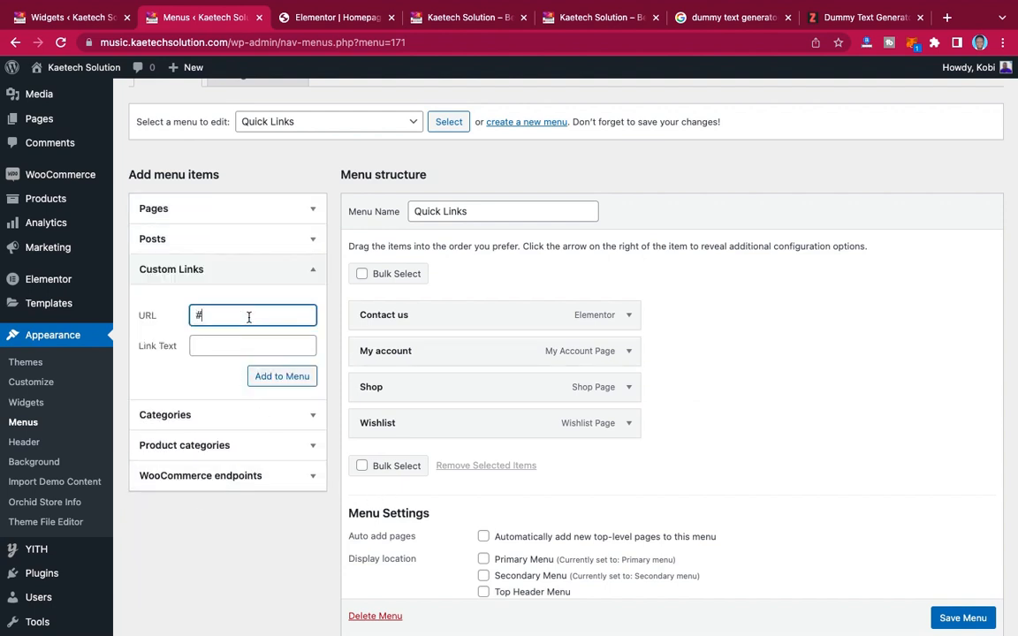
left_click(234, 344)
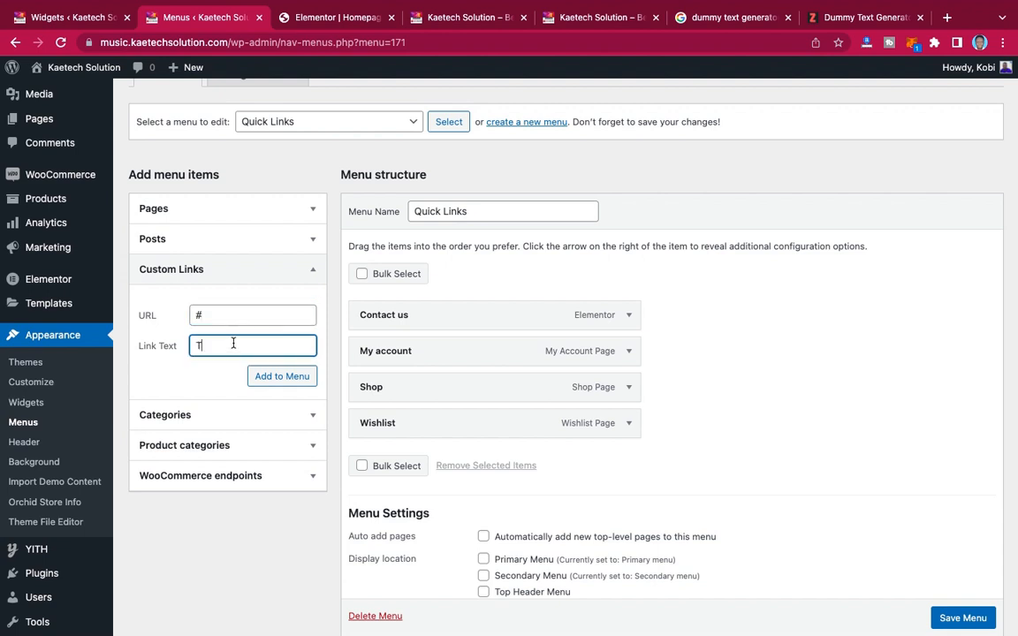
left_click(287, 377)
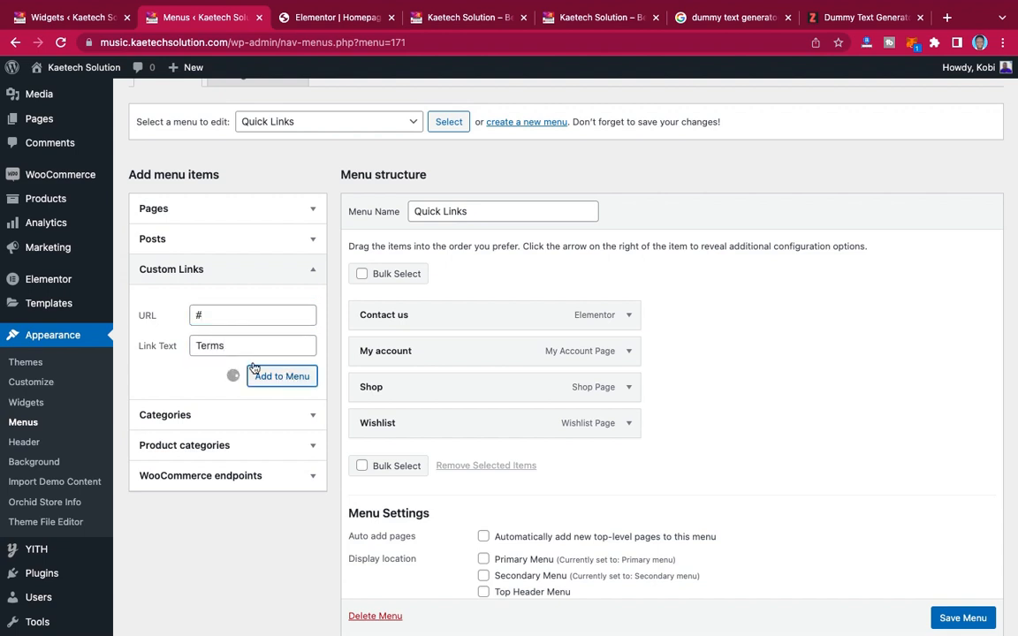
- Add a custom link with the URL # and the link text "Privacy" to the Quick Links menu
left_click(210, 315)
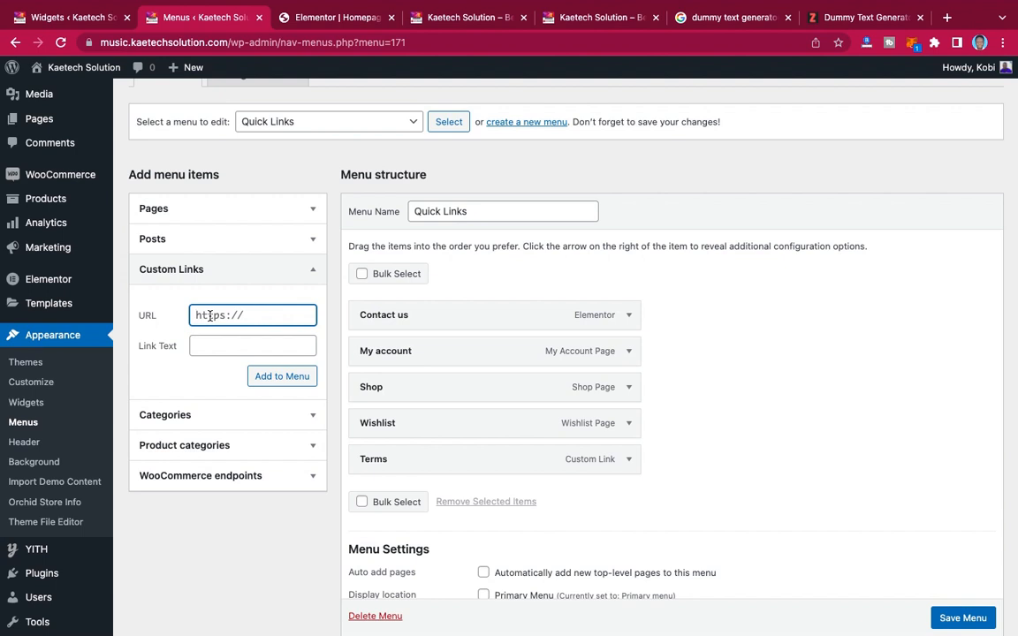
type("#")
left_click(212, 350)
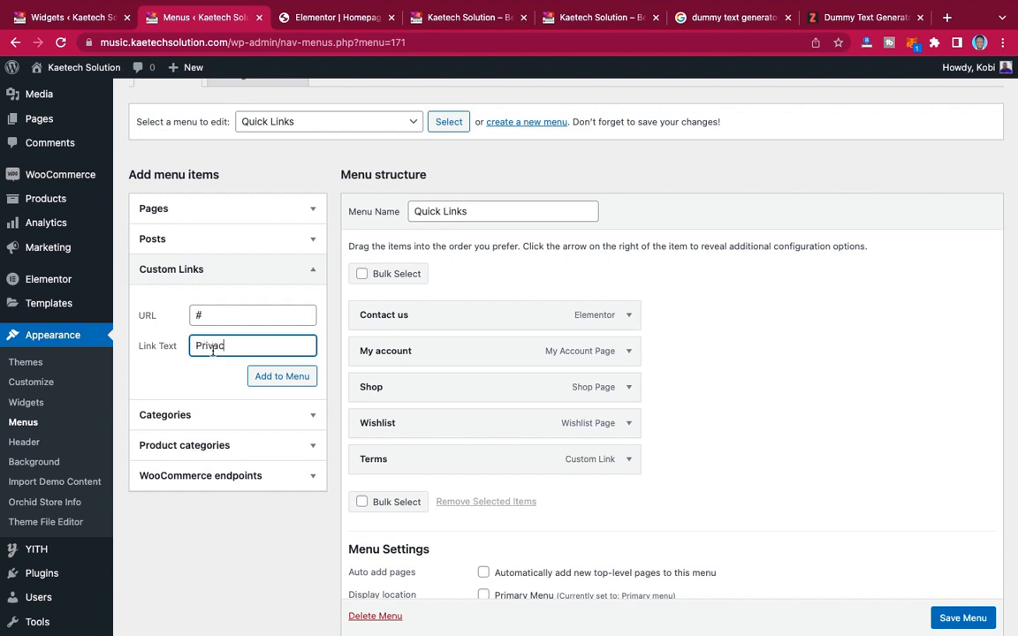
left_click(274, 376)
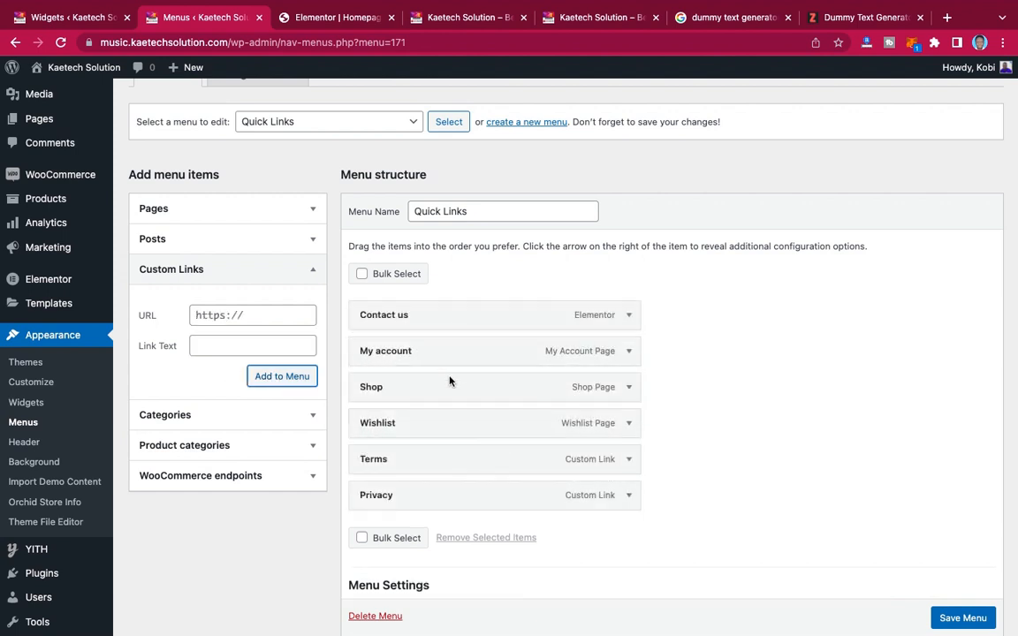
- Reorder the menu items to Shop, My account, Wishlist, Contact us, Terms, Privacy, and save the menu
left_click_drag(446, 390, 448, 318)
left_click_drag(428, 390, 431, 358)
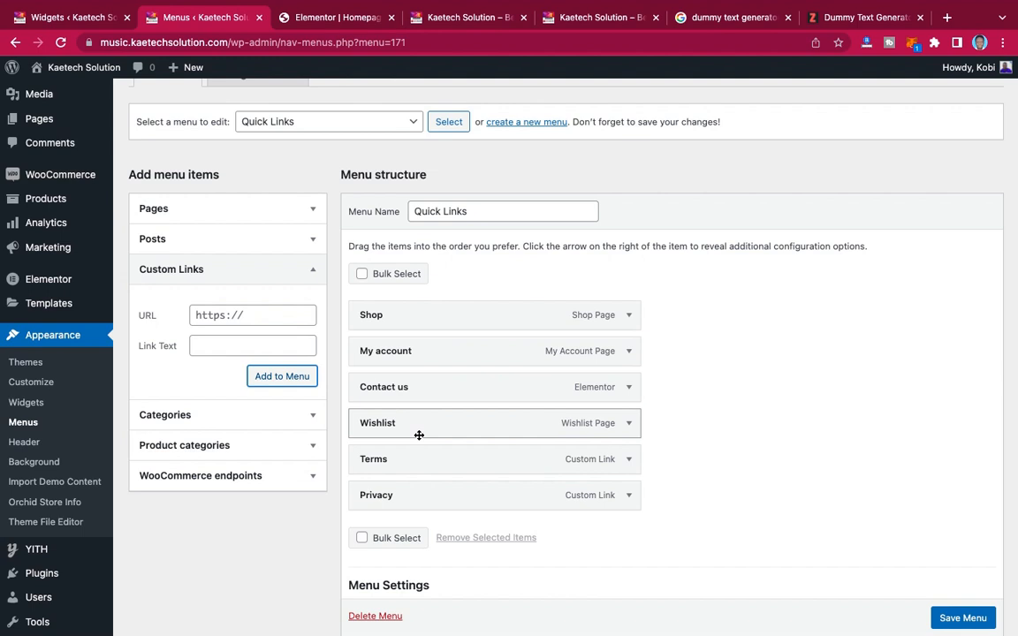
left_click_drag(418, 434, 424, 396)
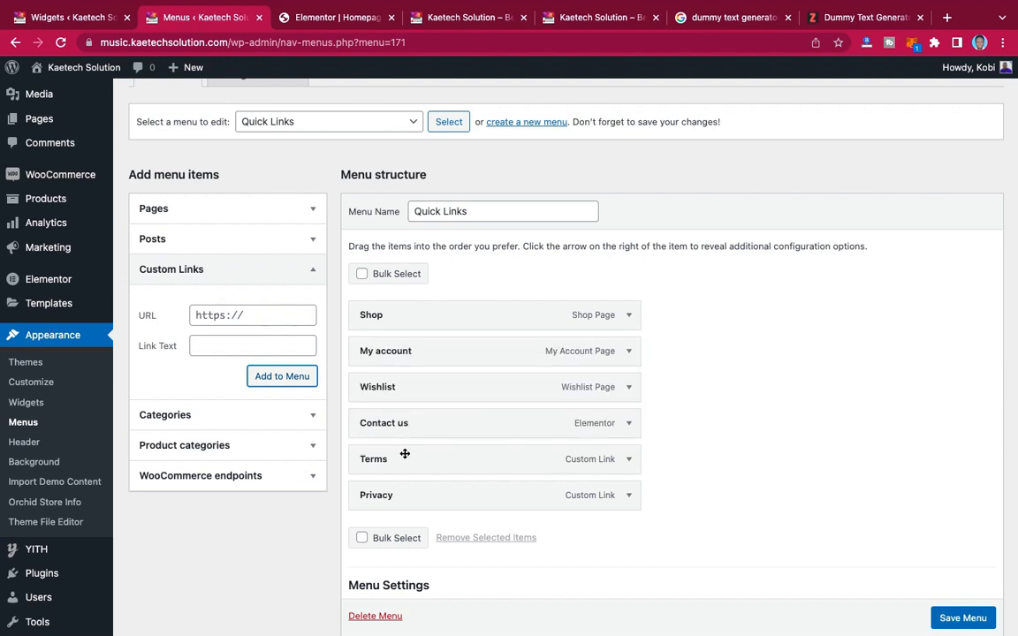
left_click(967, 609)
scroll(884, 548, "down", 1)
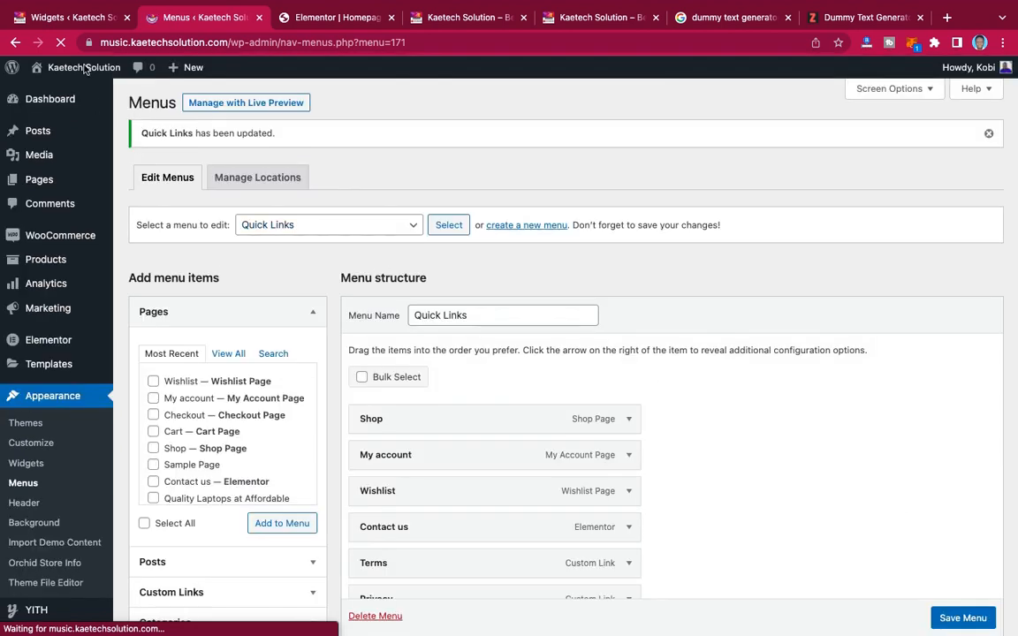
- Reload the Widgets page, assign the Quick Links menu to the Footer 2 navigation widget, and save the widget
left_click(74, 18)
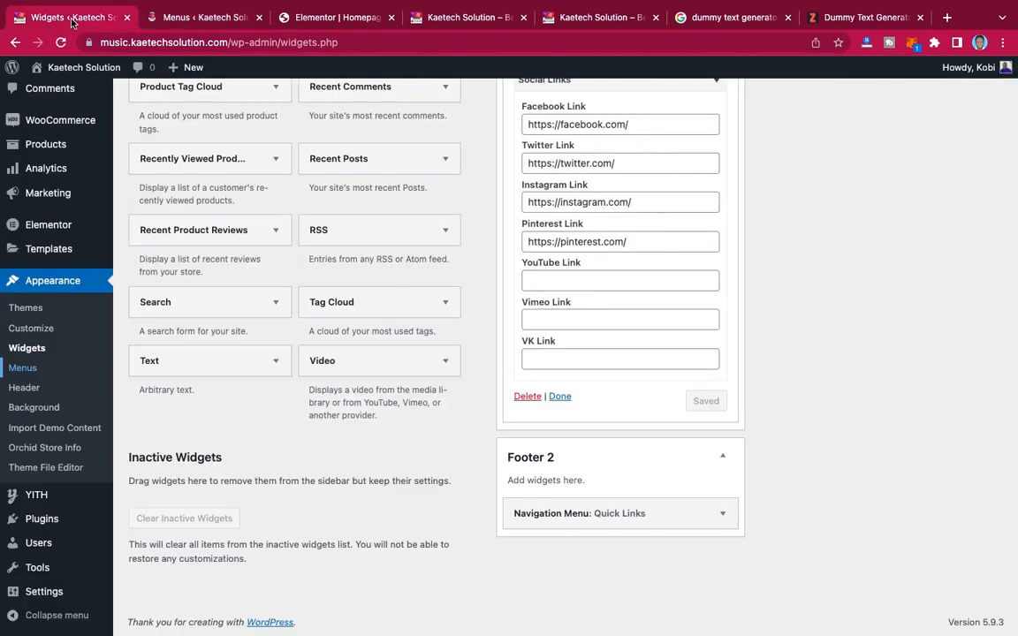
left_click(60, 43)
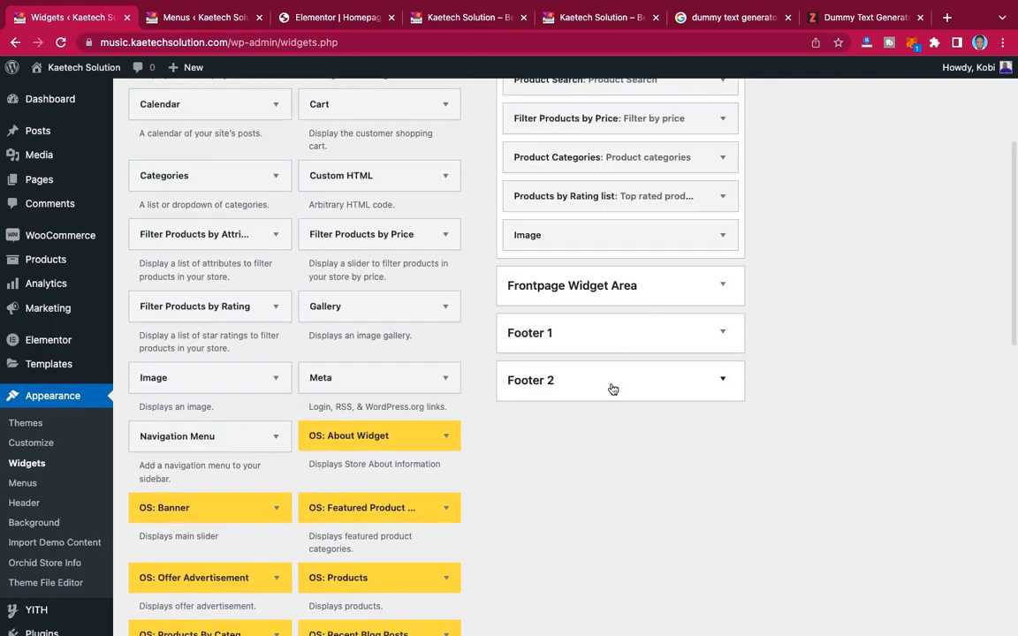
left_click(720, 379)
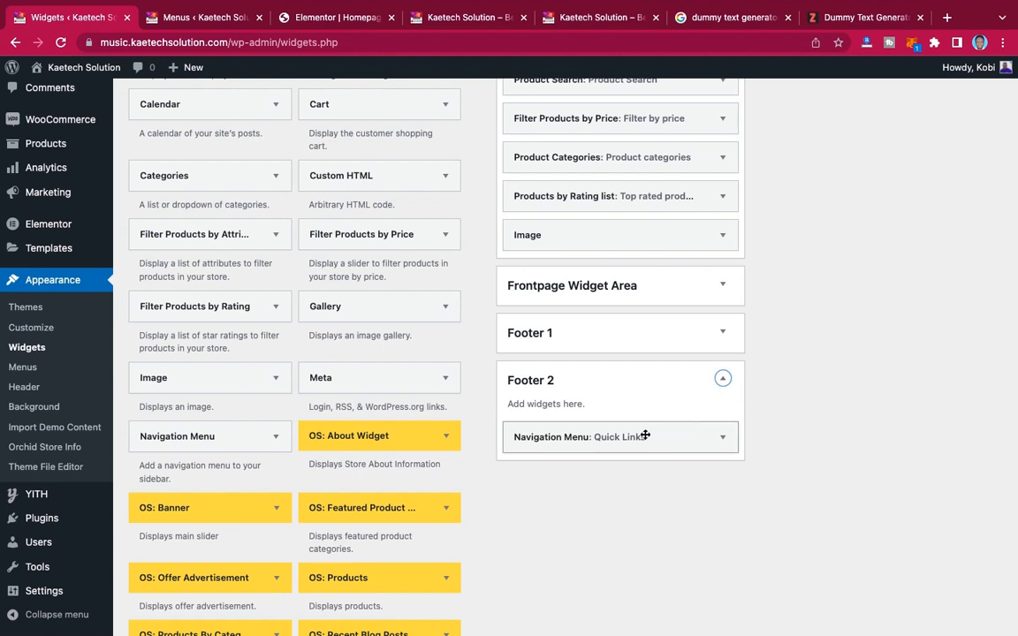
left_click(696, 442)
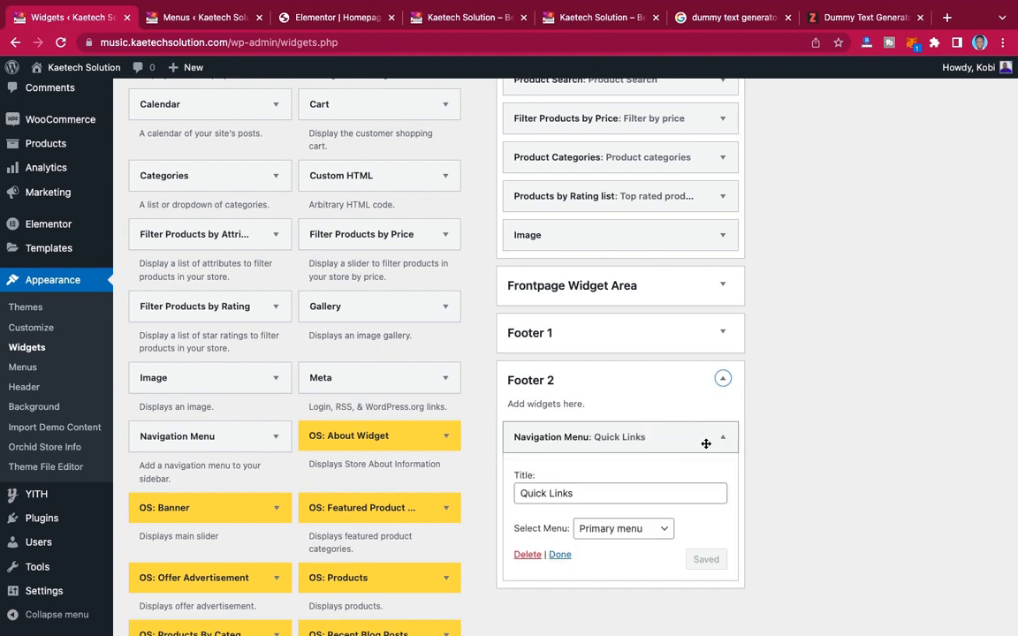
left_click(629, 530)
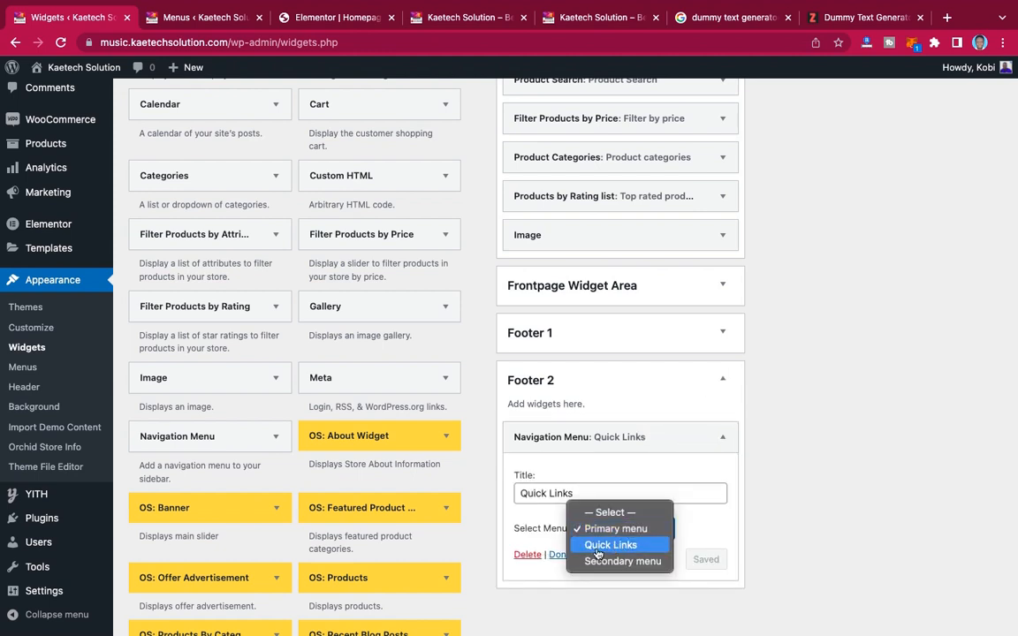
left_click(600, 545)
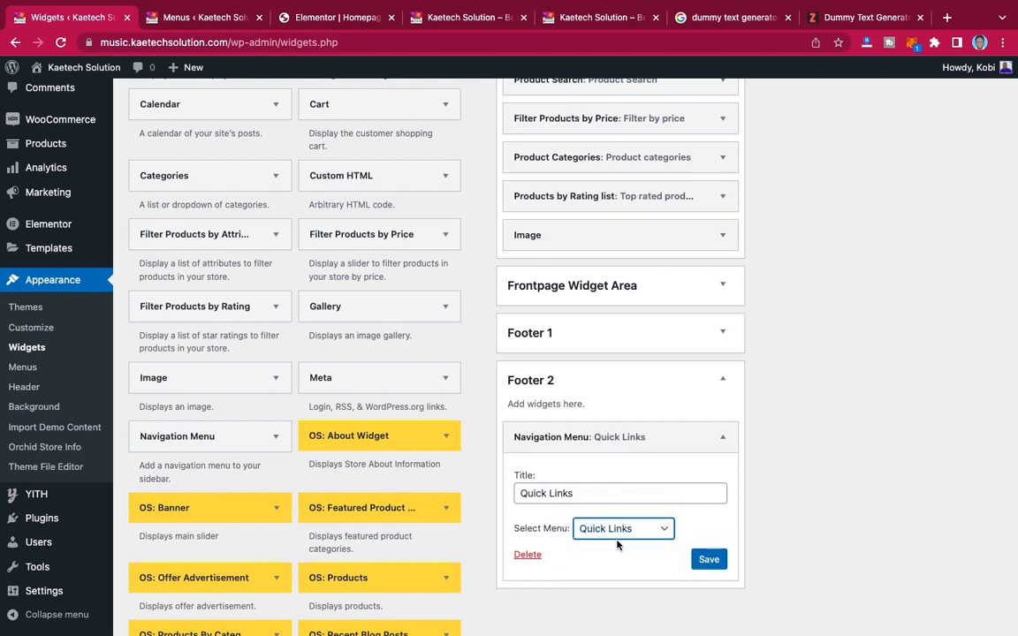
left_click(708, 559)
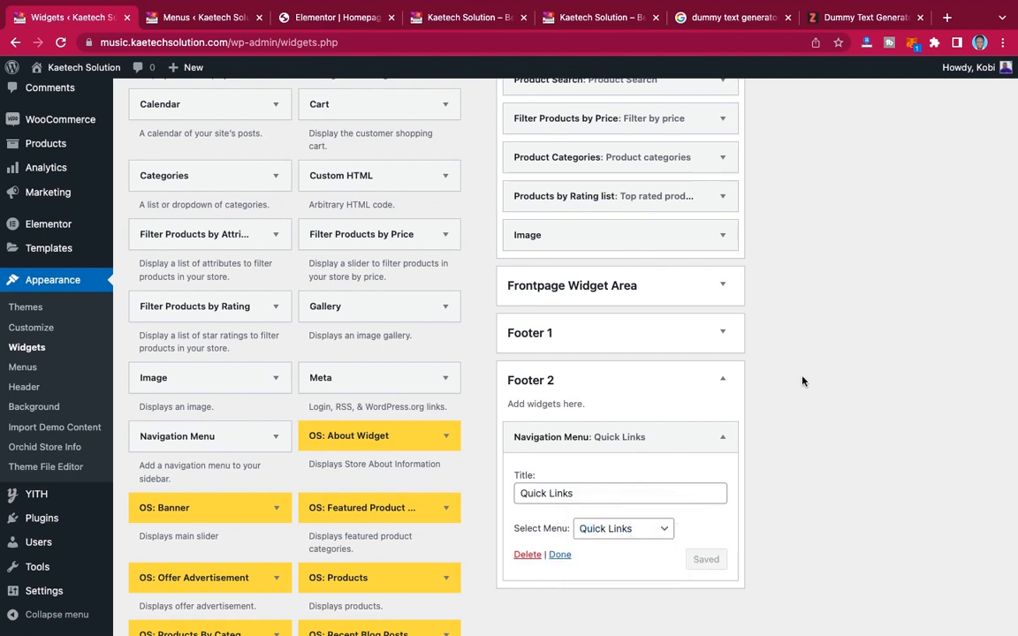
- Set the On Sale products list widget in Footer 3 to show 3 products and collapse the widget
scroll(802, 381, "up", 5)
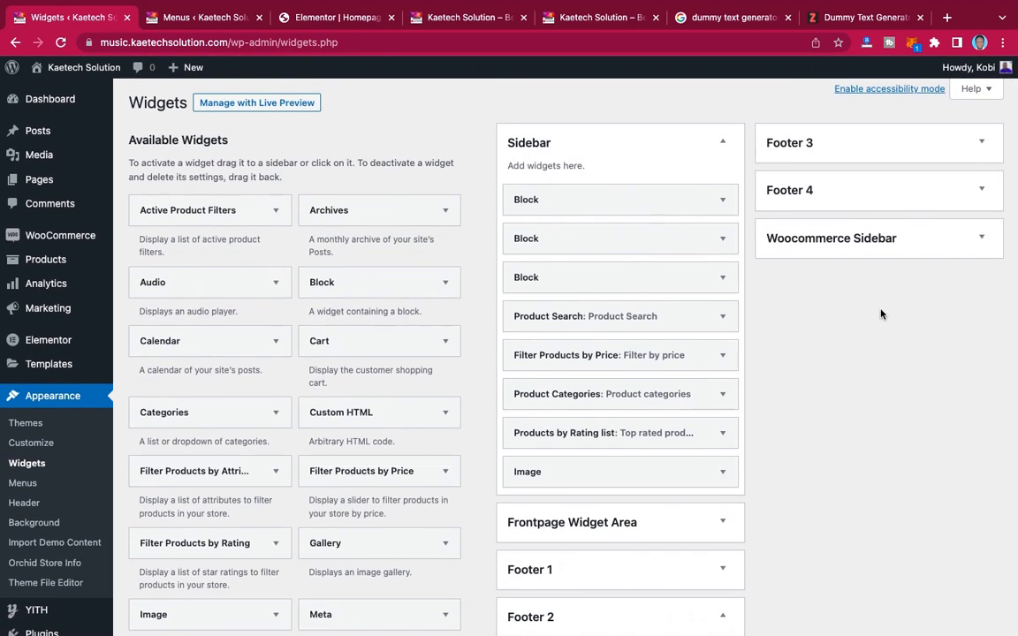
left_click(983, 145)
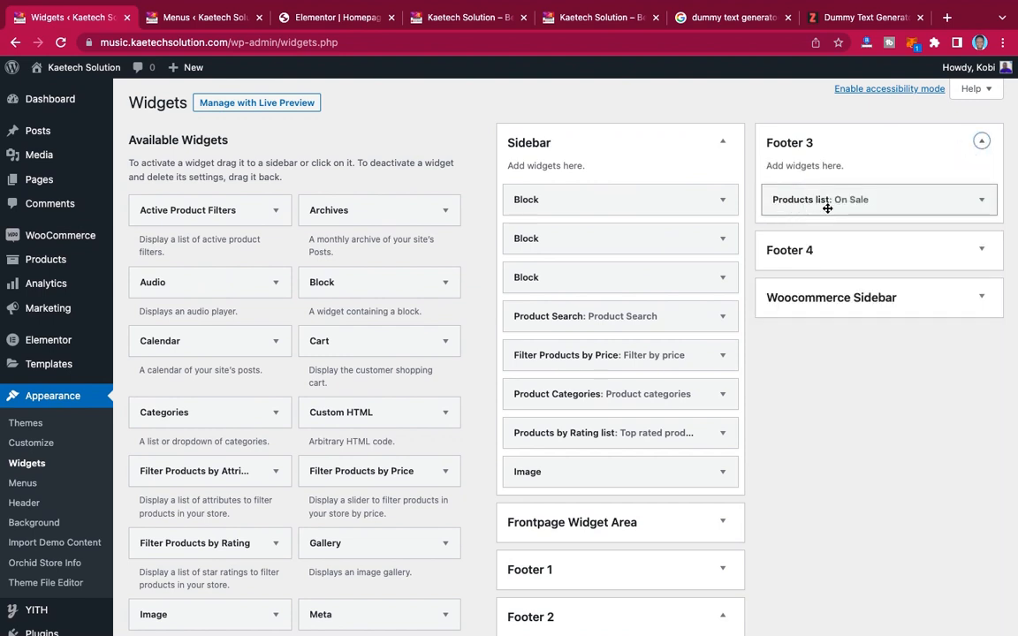
left_click(981, 201)
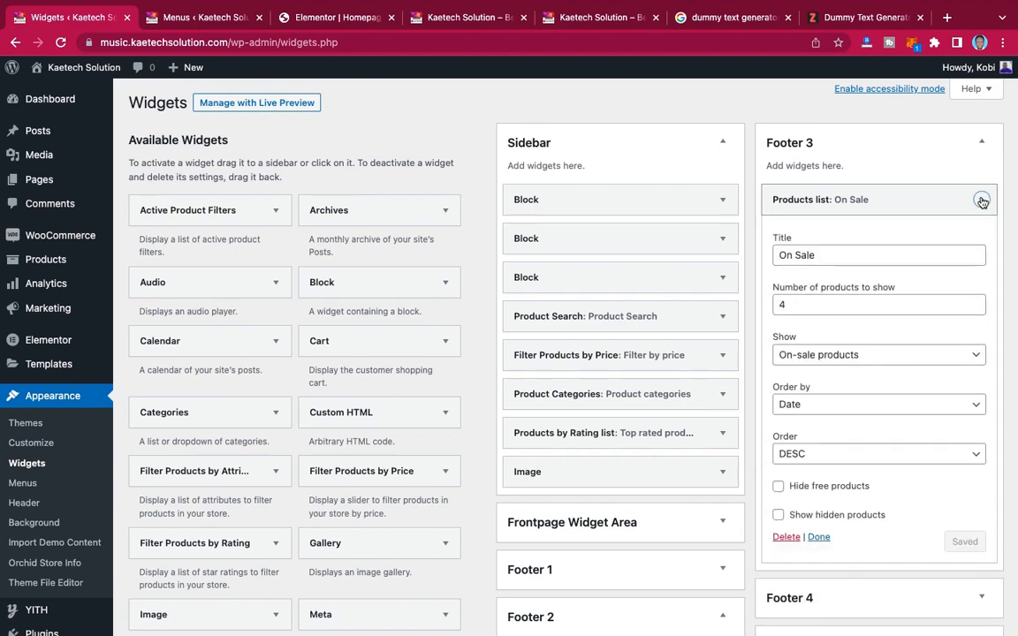
scroll(980, 201, "down", 3)
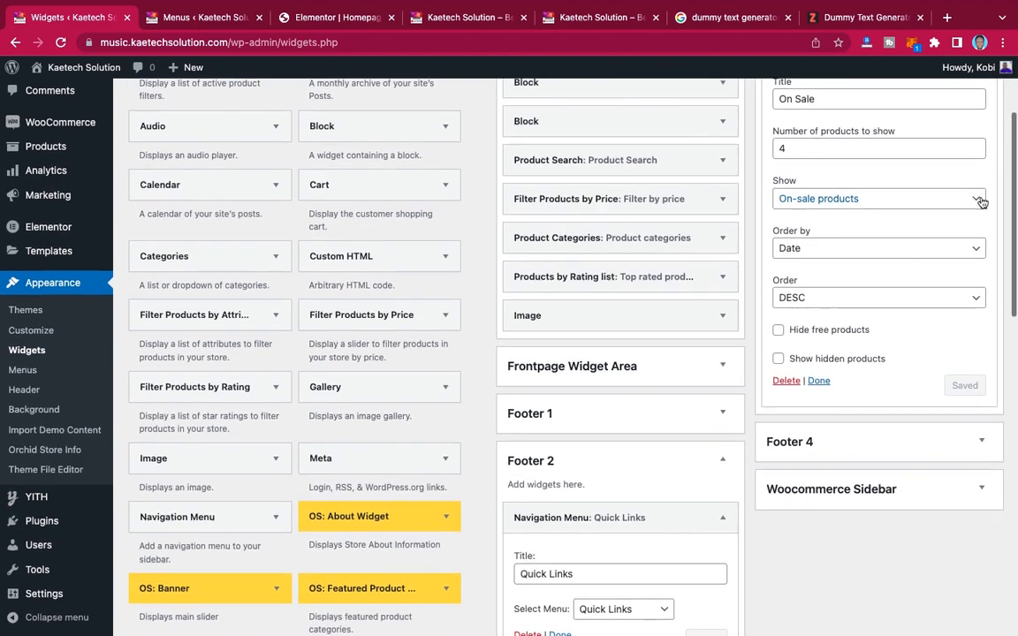
scroll(980, 201, "up", 2)
double_click(784, 228)
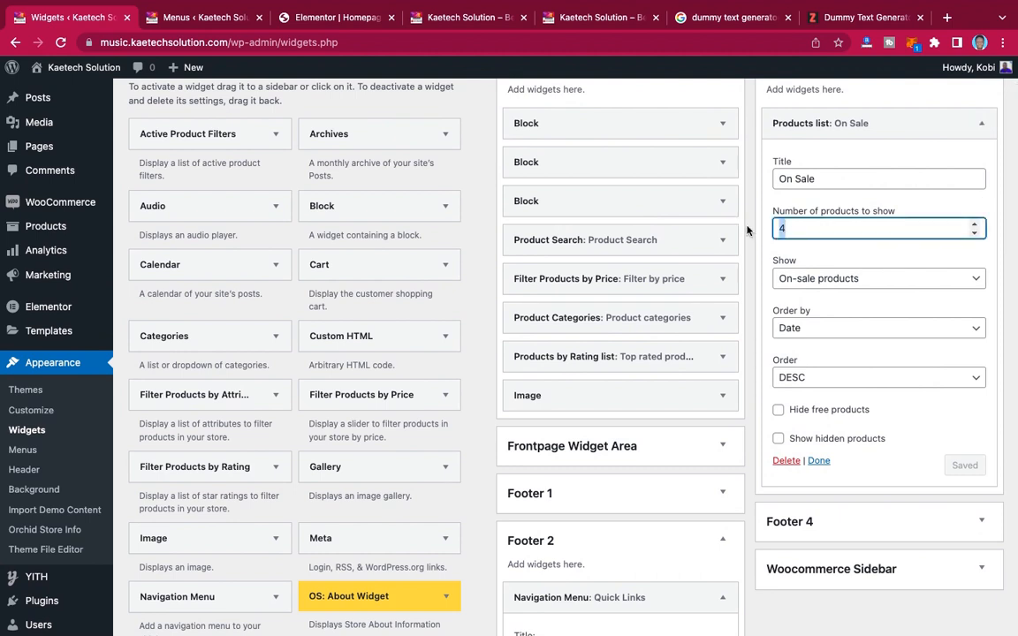
type("3")
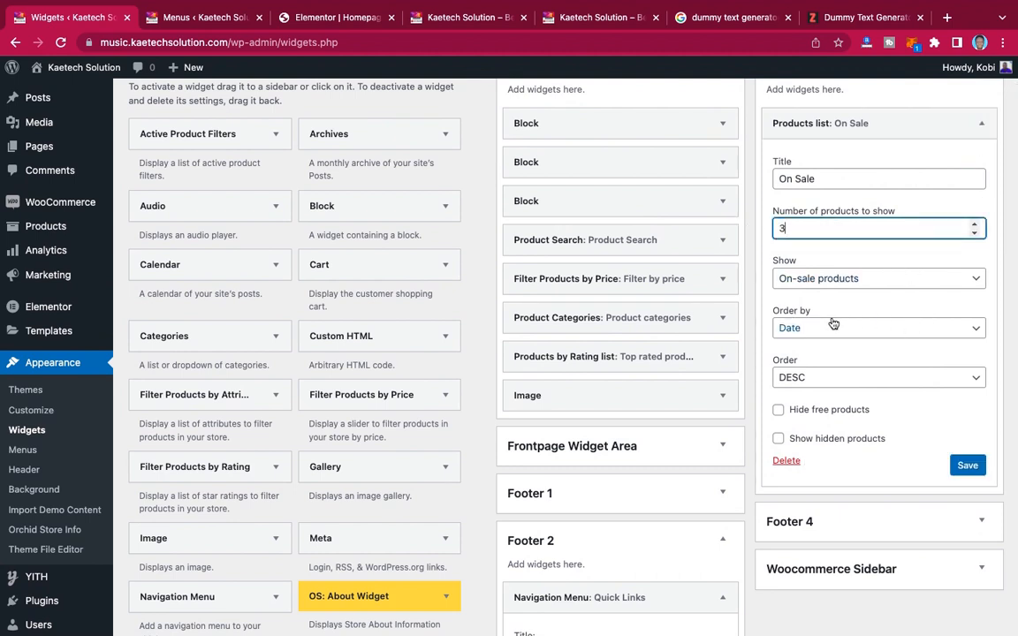
left_click(981, 122)
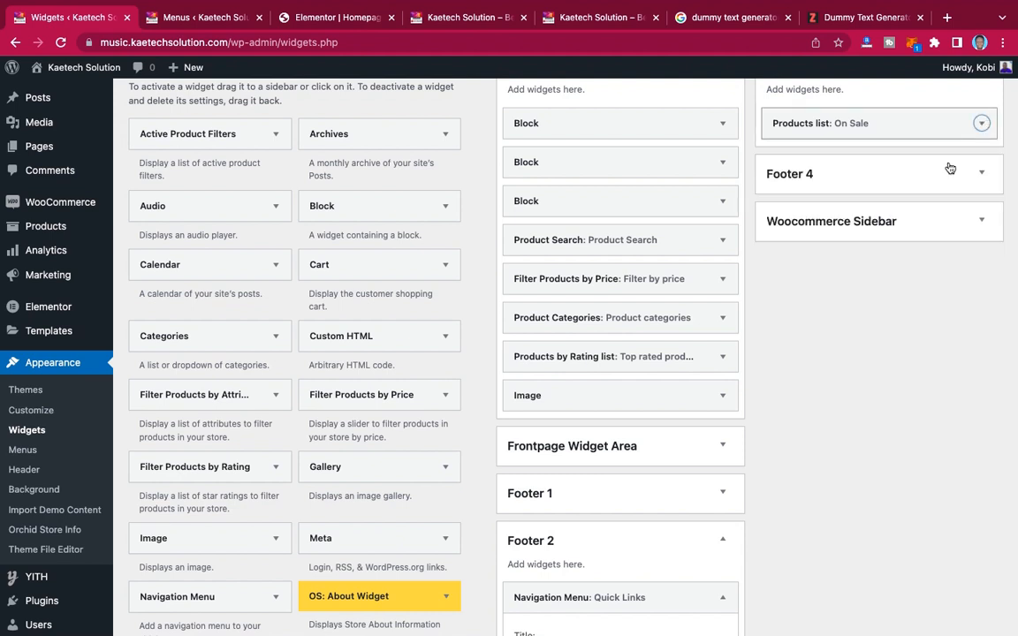
- Set the Top rated products widget in Footer 4 to show 3 products and save the widget
left_click(982, 172)
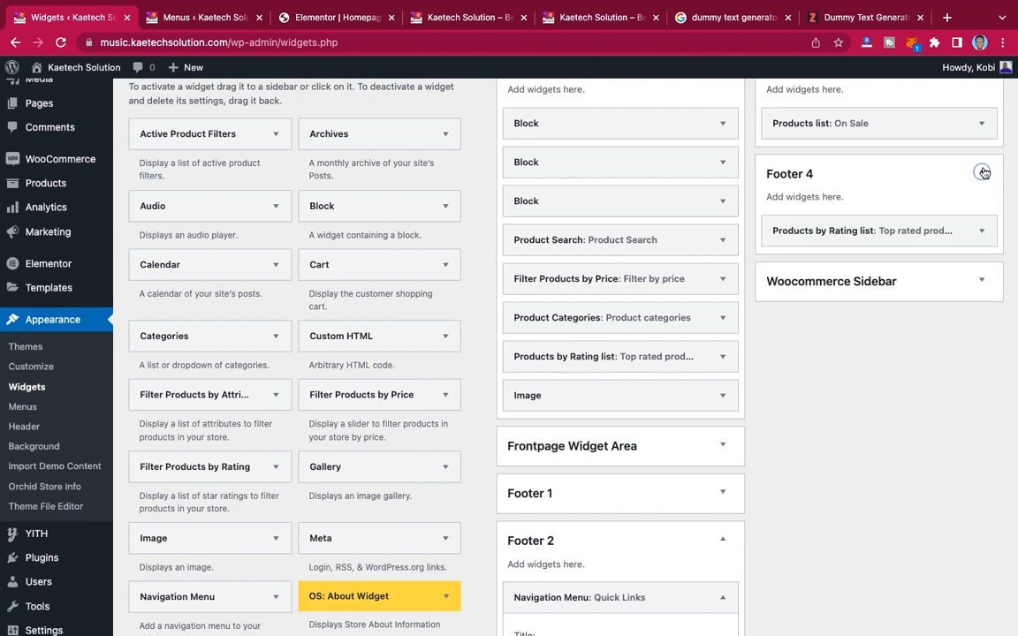
left_click(981, 230)
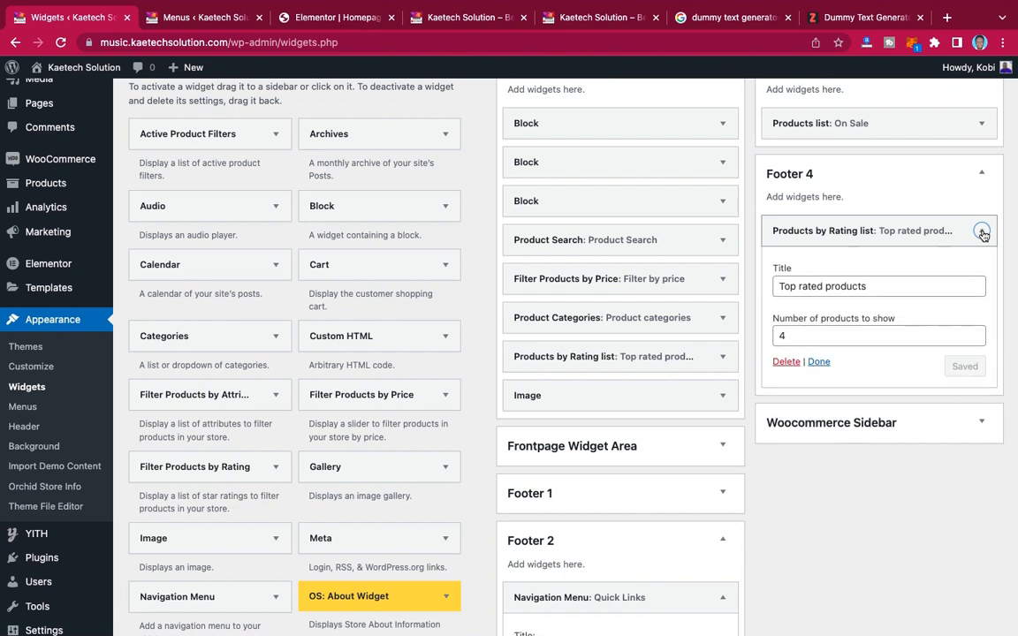
left_click(787, 336)
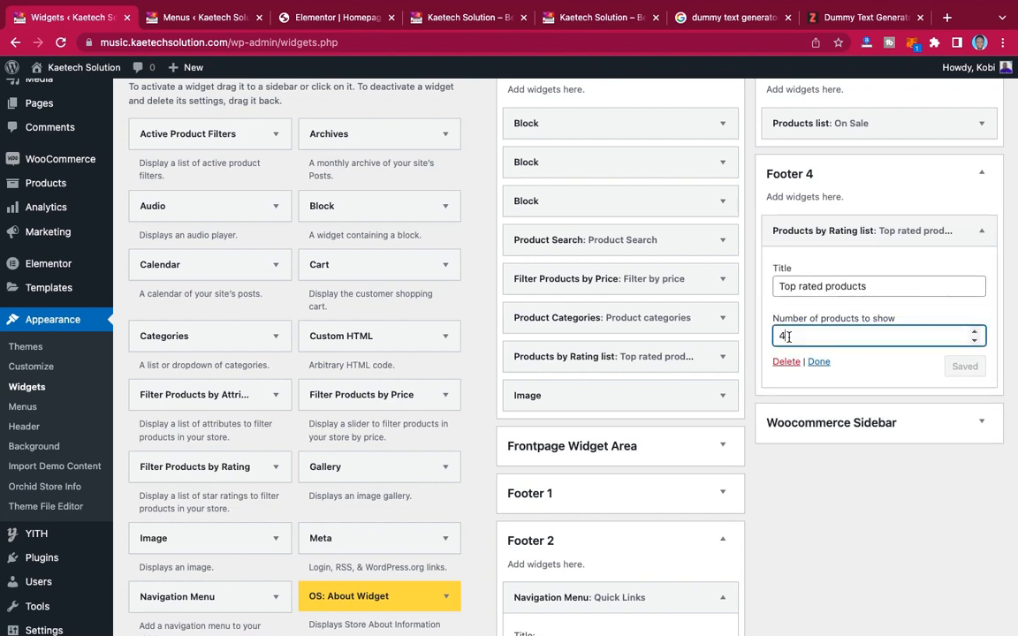
left_click_drag(787, 336, 755, 342)
type("3")
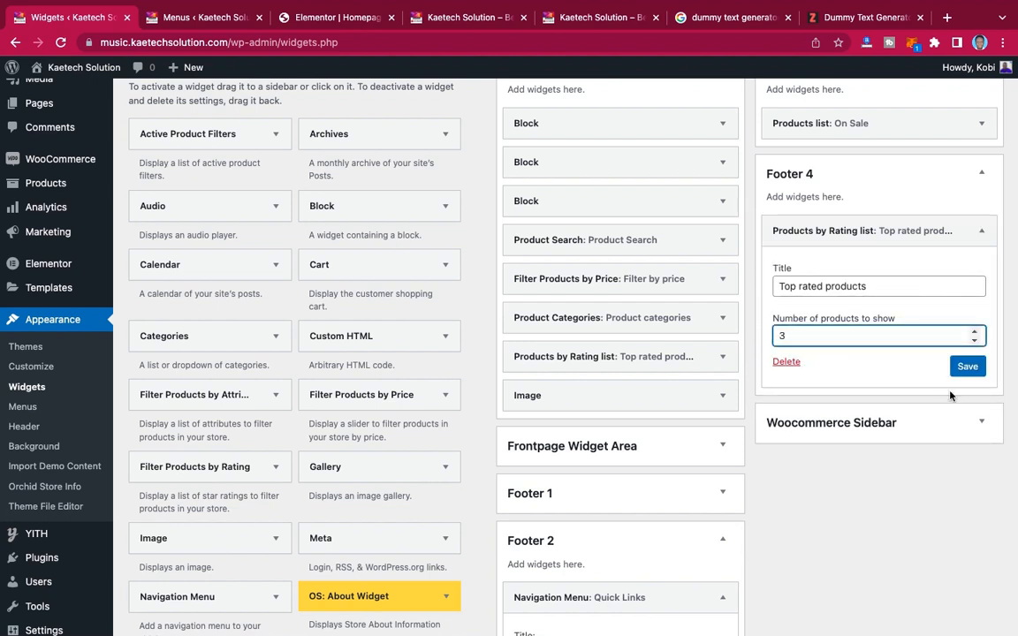
left_click(969, 368)
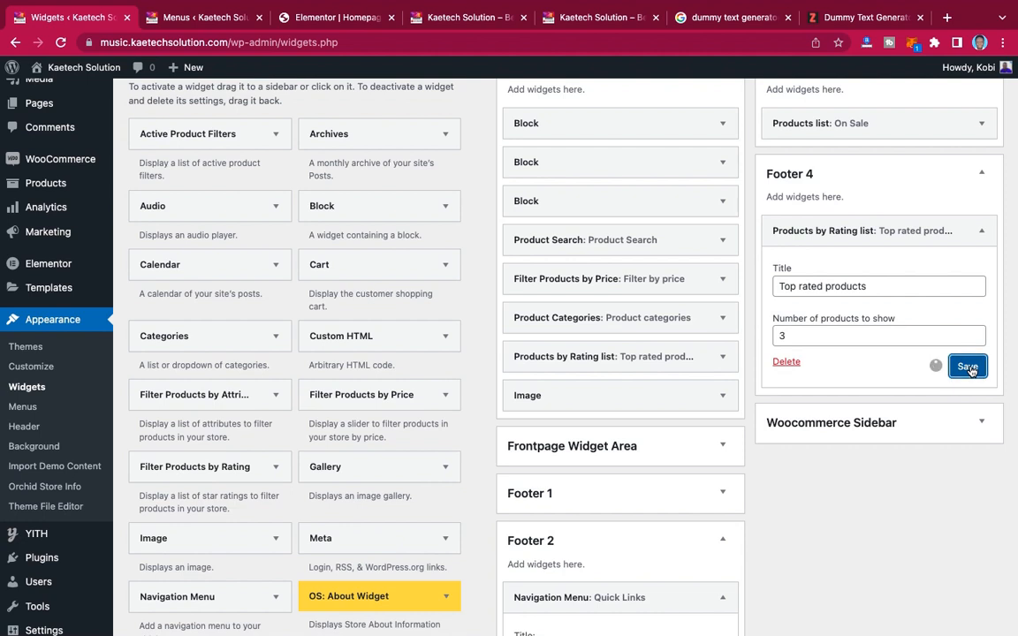
- Reload the storefront homepage, check all four footer columns, and return to the Widgets page
left_click(455, 17)
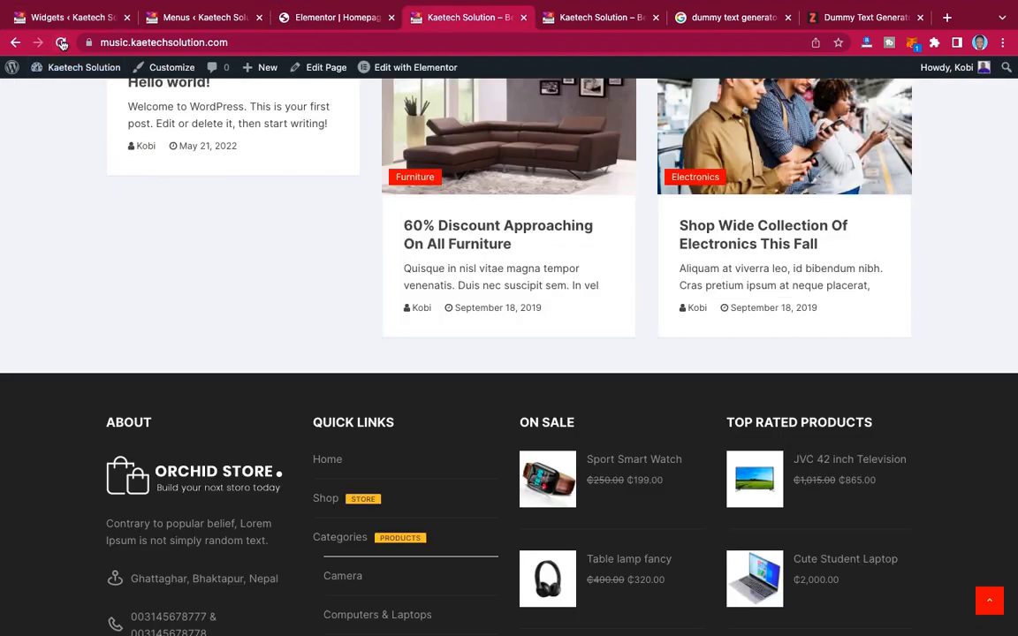
left_click(62, 43)
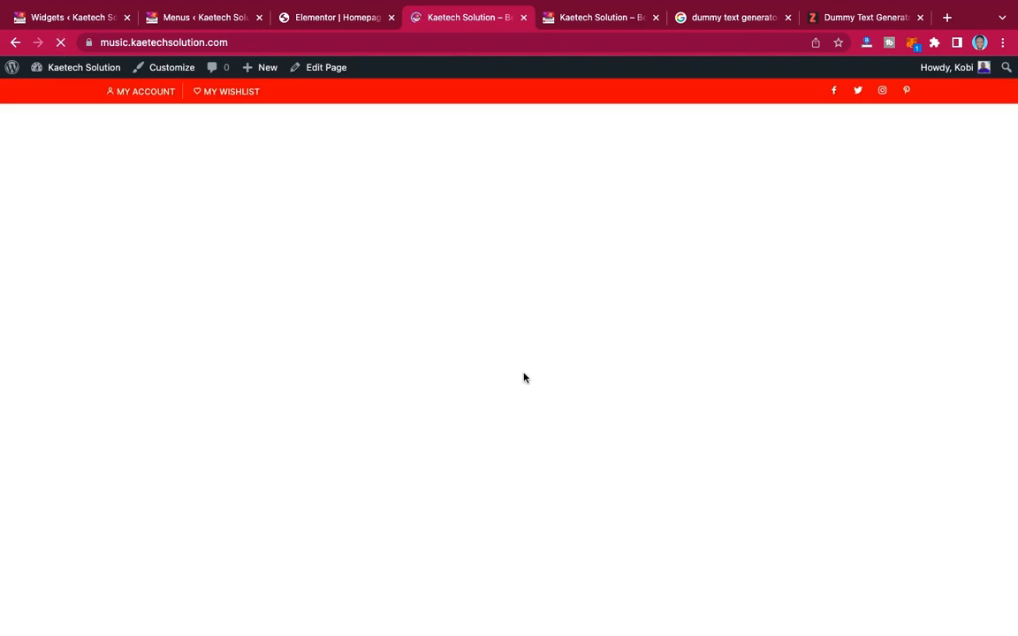
scroll(524, 377, "down", 5)
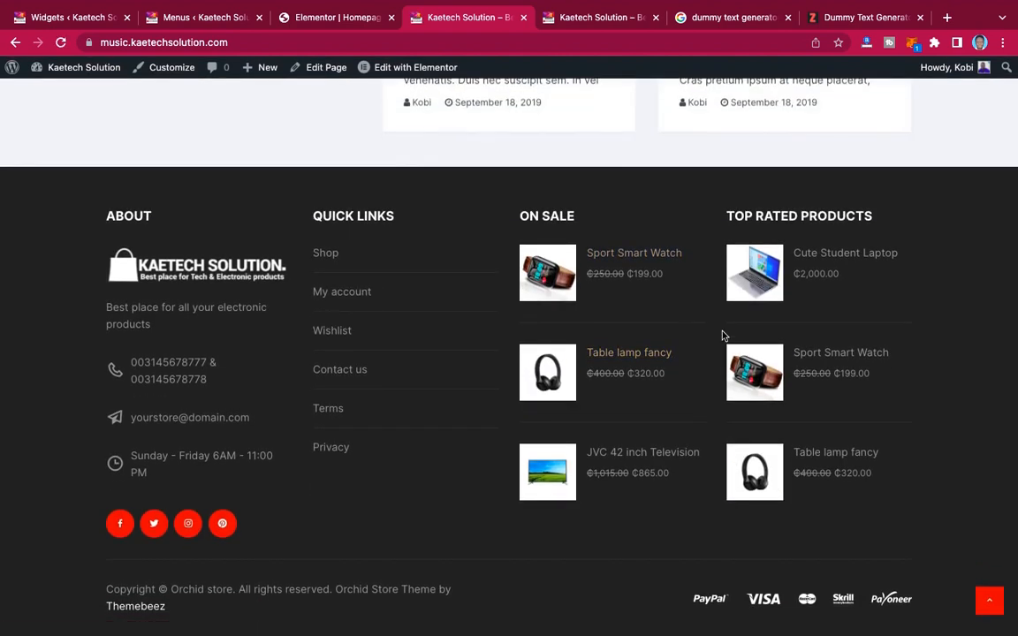
scroll(704, 388, "down", 1)
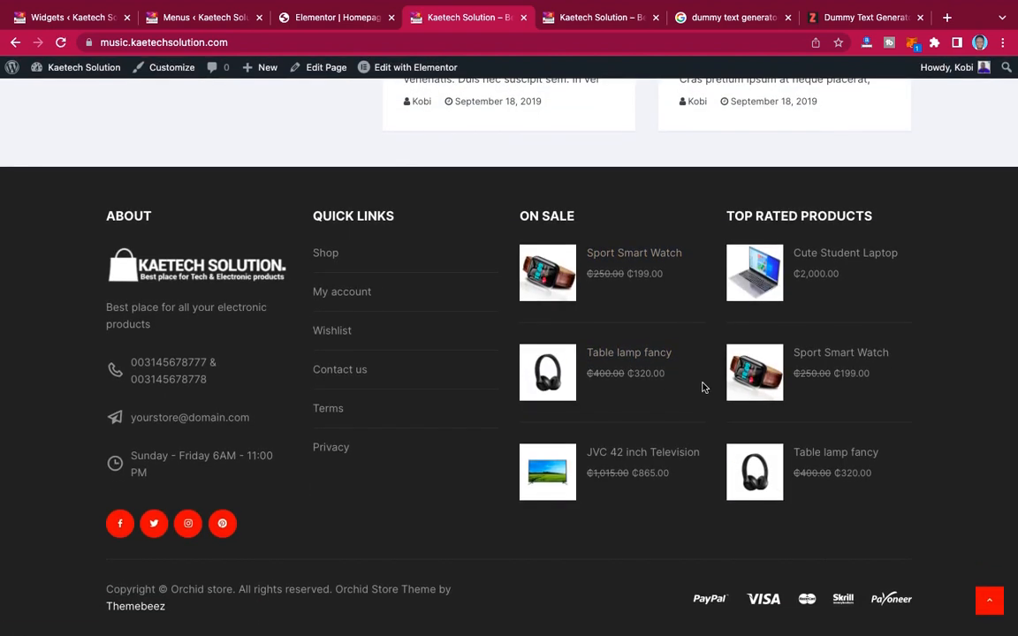
scroll(704, 388, "up", 1)
scroll(704, 388, "down", 1)
left_click(78, 19)
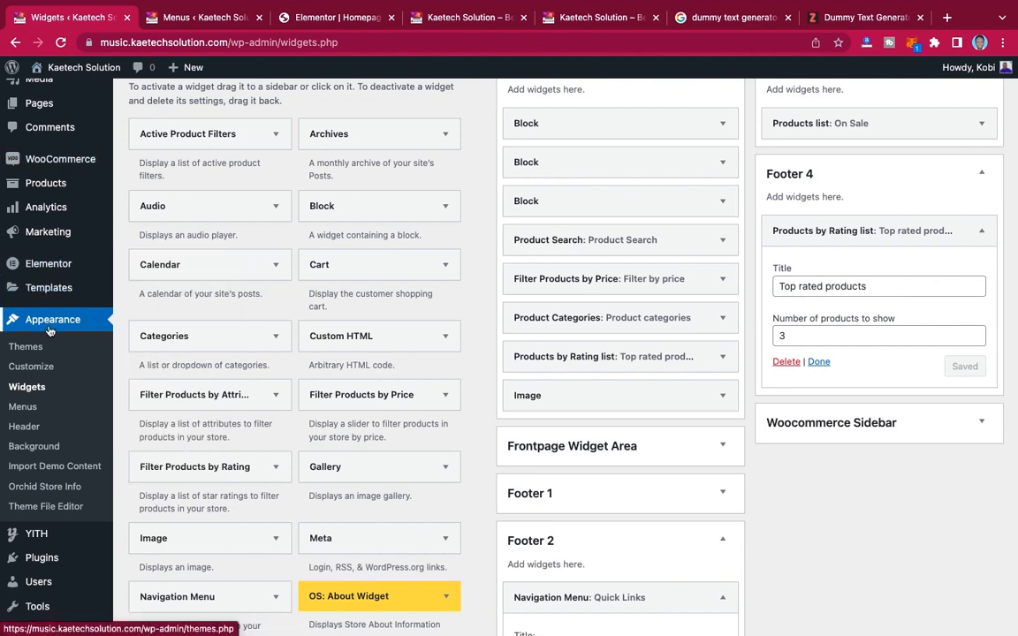
scroll(51, 330, "down", 4)
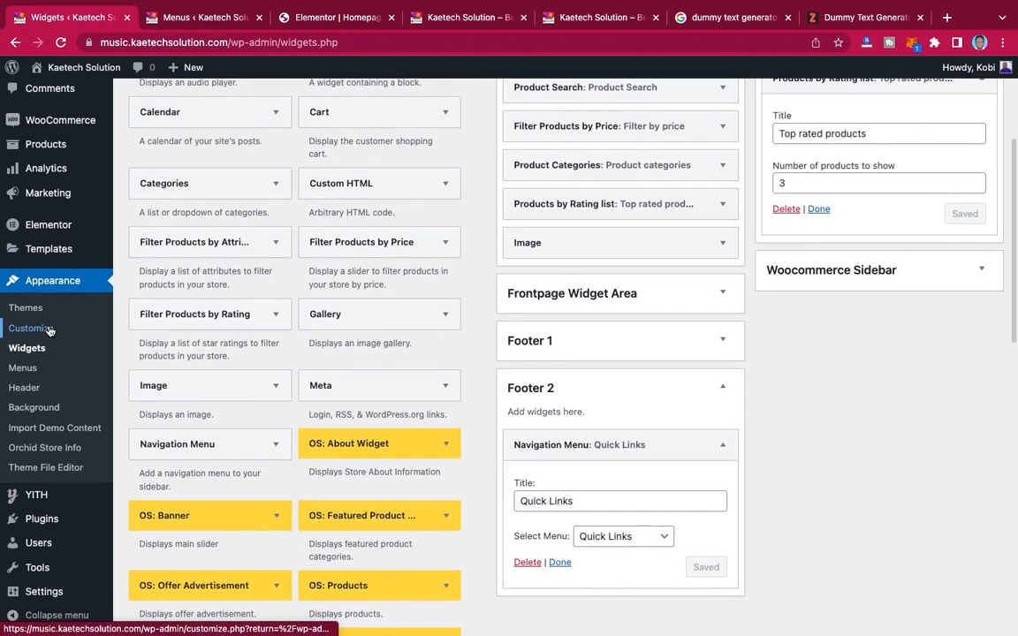
scroll(50, 331, "up", 2)
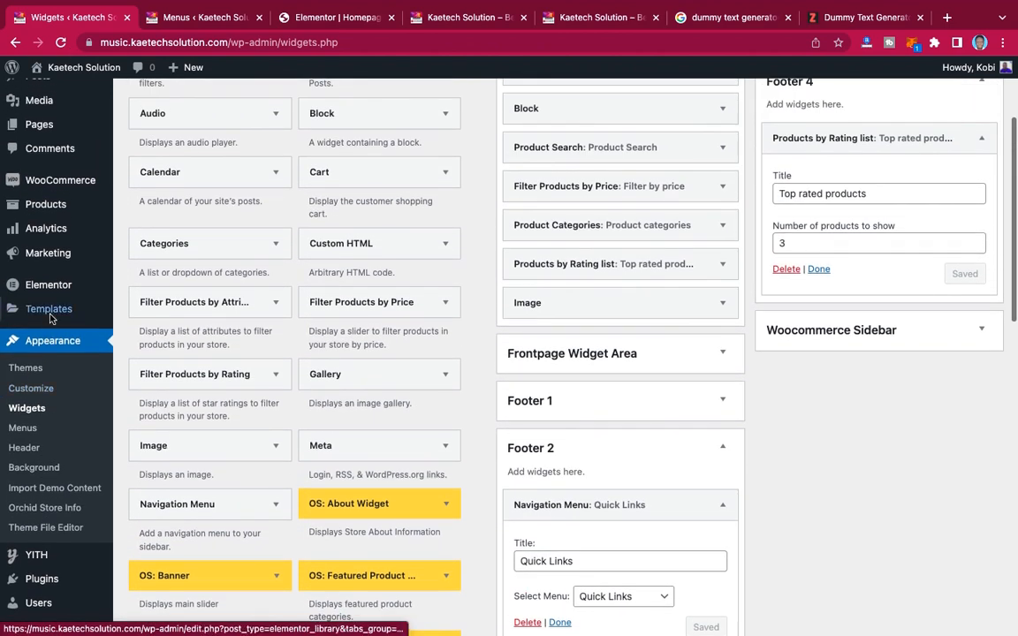
scroll(47, 311, "down", 1)
scroll(48, 311, "down", 7)
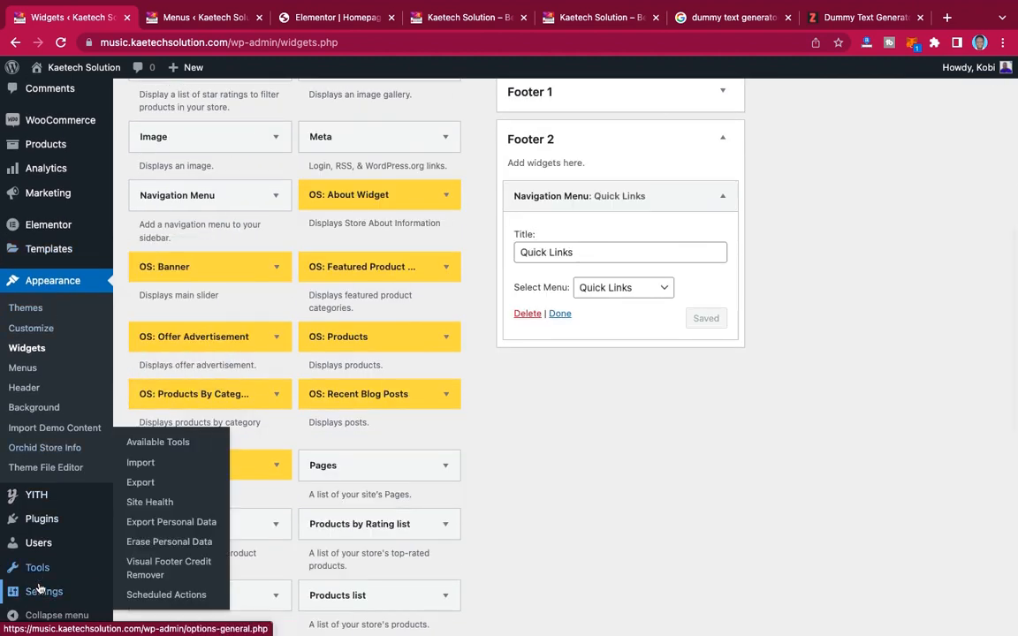
mouse_move(40, 596)
scroll(48, 395, "up", 4)
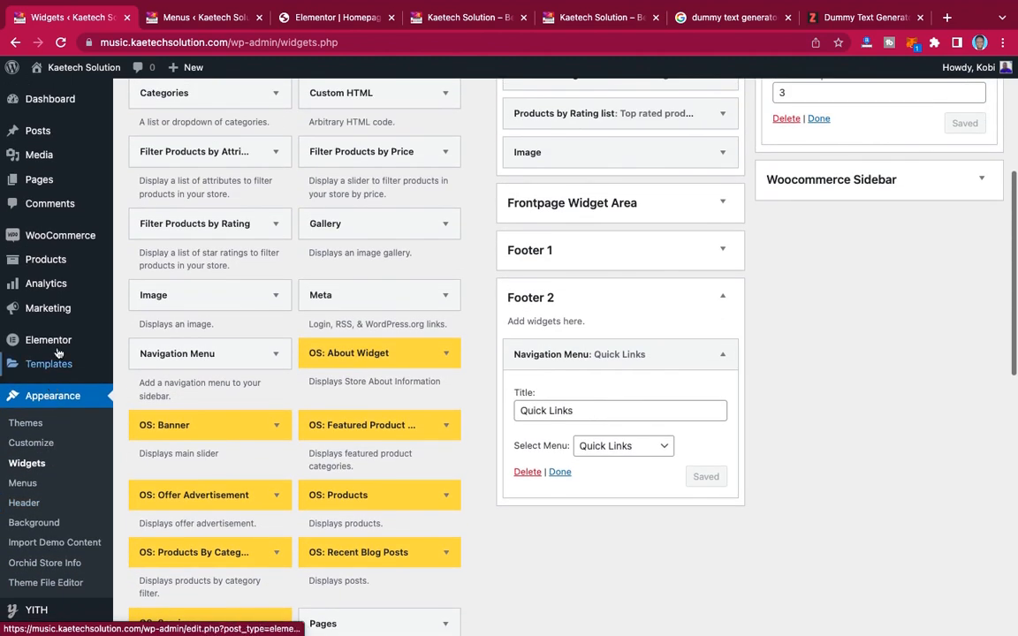
scroll(44, 318, "down", 4)
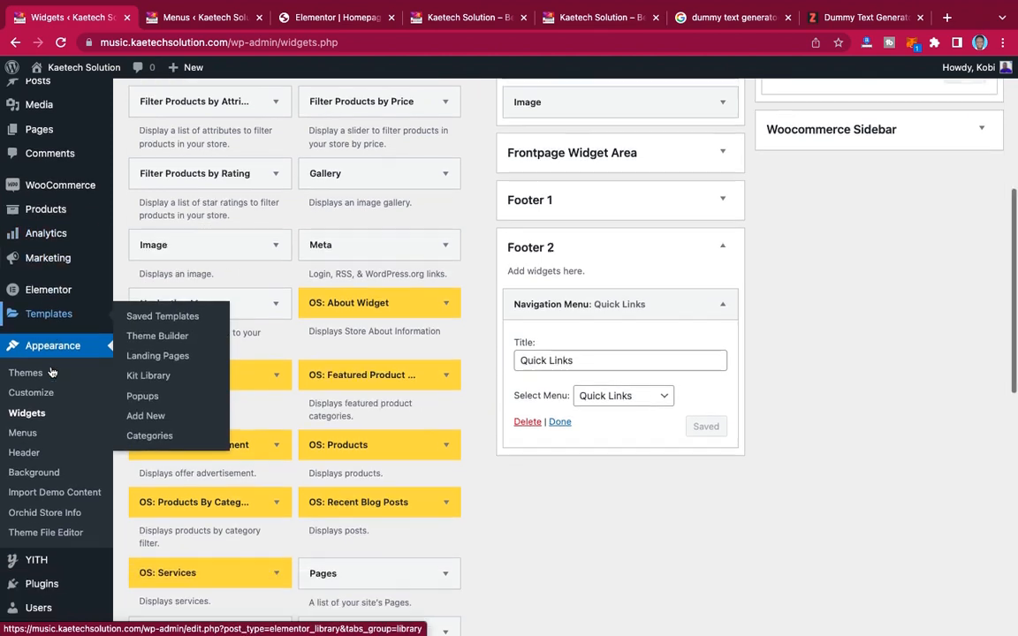
mouse_move(39, 523)
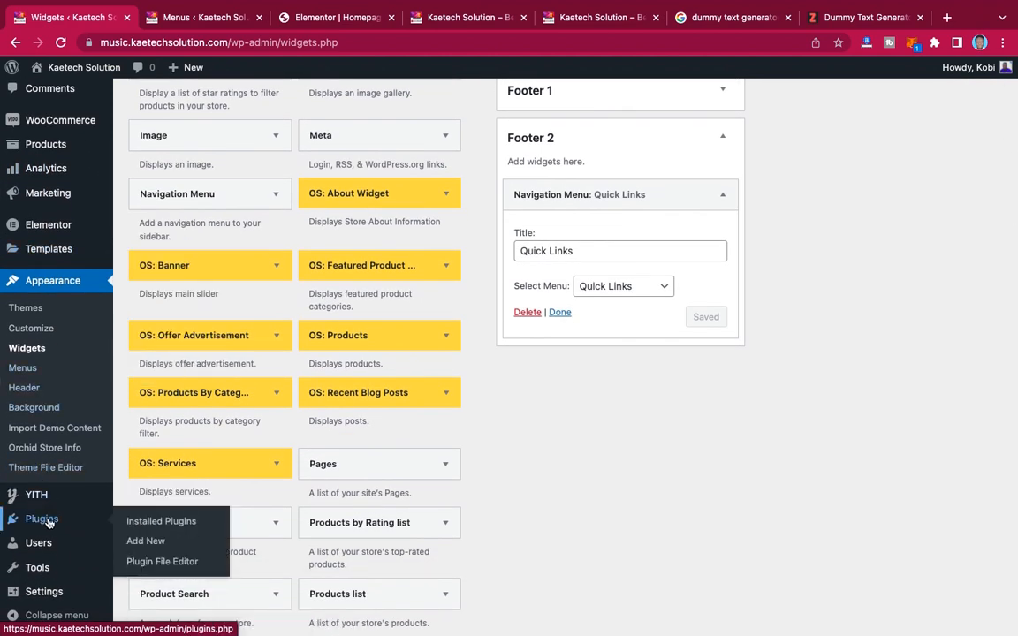
left_click(159, 522)
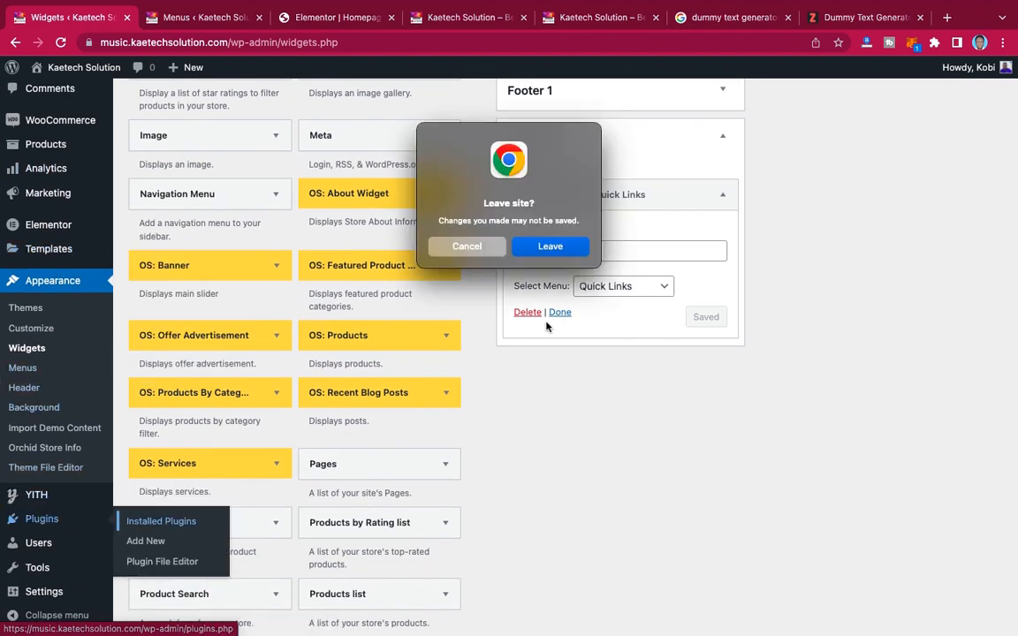
left_click(495, 248)
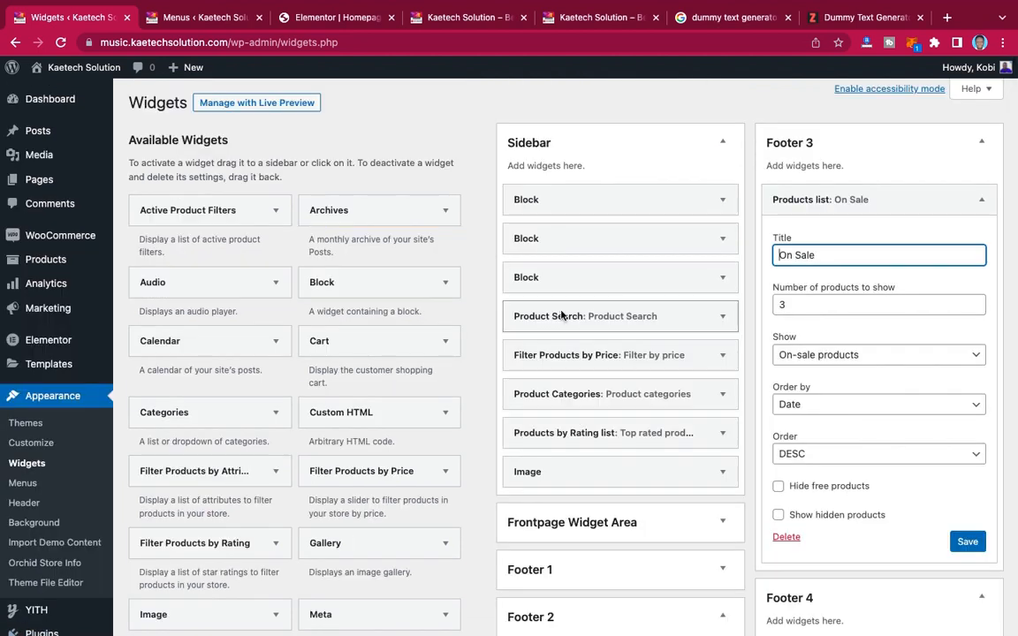
- Save the On Sale widget in Footer 3, and collapse it and Footer 4's Top rated products widget
left_click(966, 541)
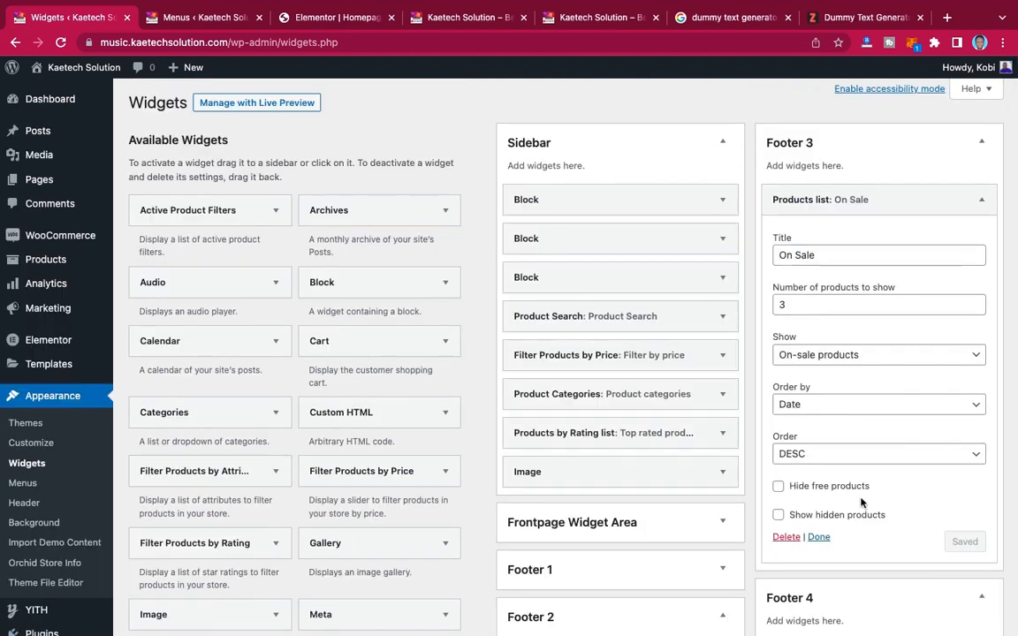
left_click(817, 536)
left_click(822, 609)
left_click(819, 439)
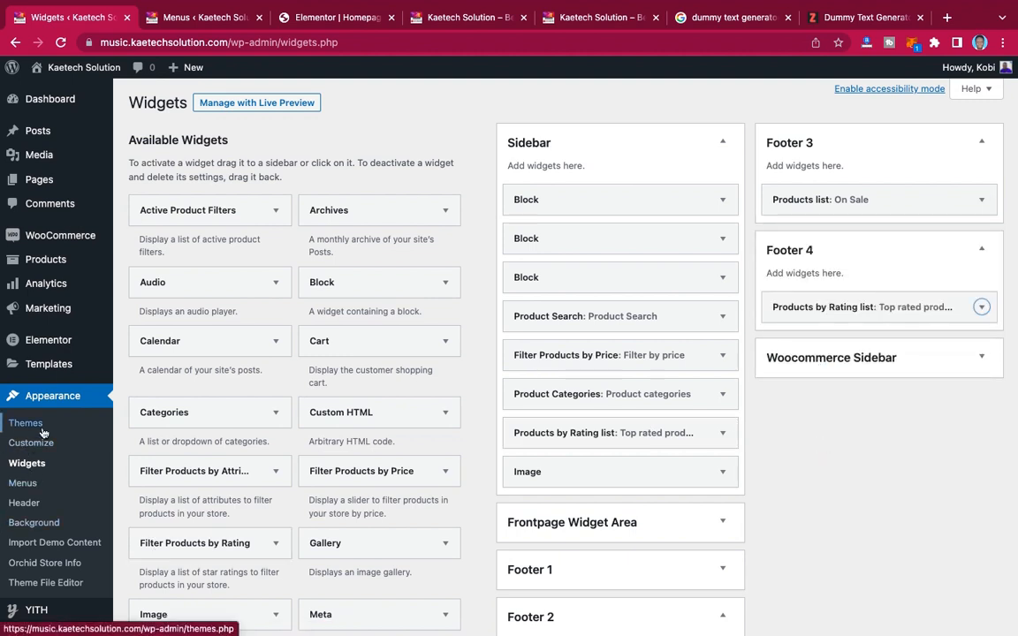
- From the installed plugins, open the visual editor of Visual Footer Credit Remover and go to the footer's copyright line in the preview
scroll(41, 450, "down", 3)
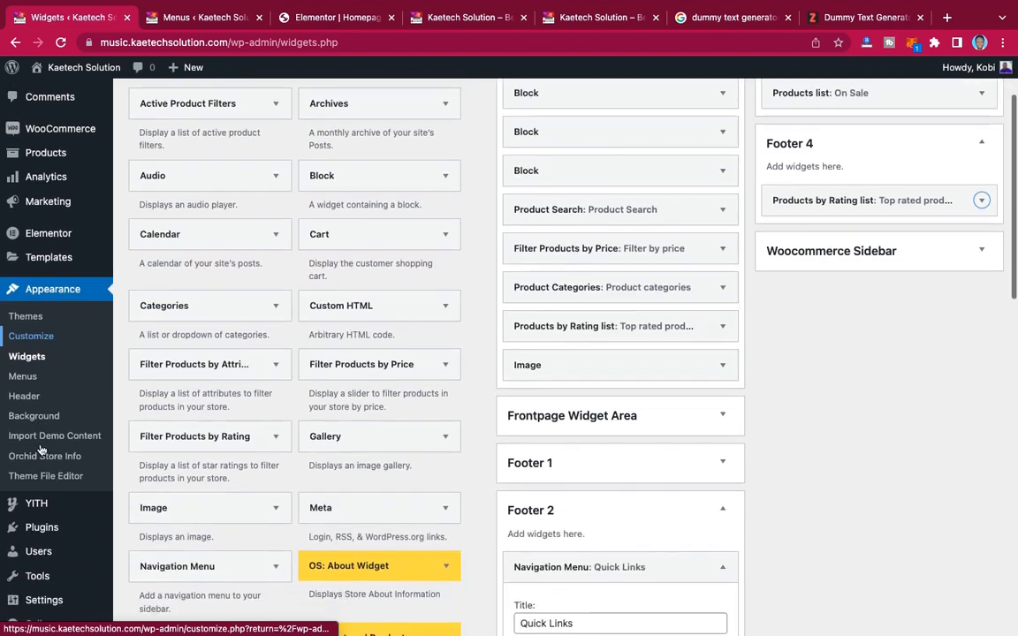
mouse_move(35, 519)
left_click(160, 523)
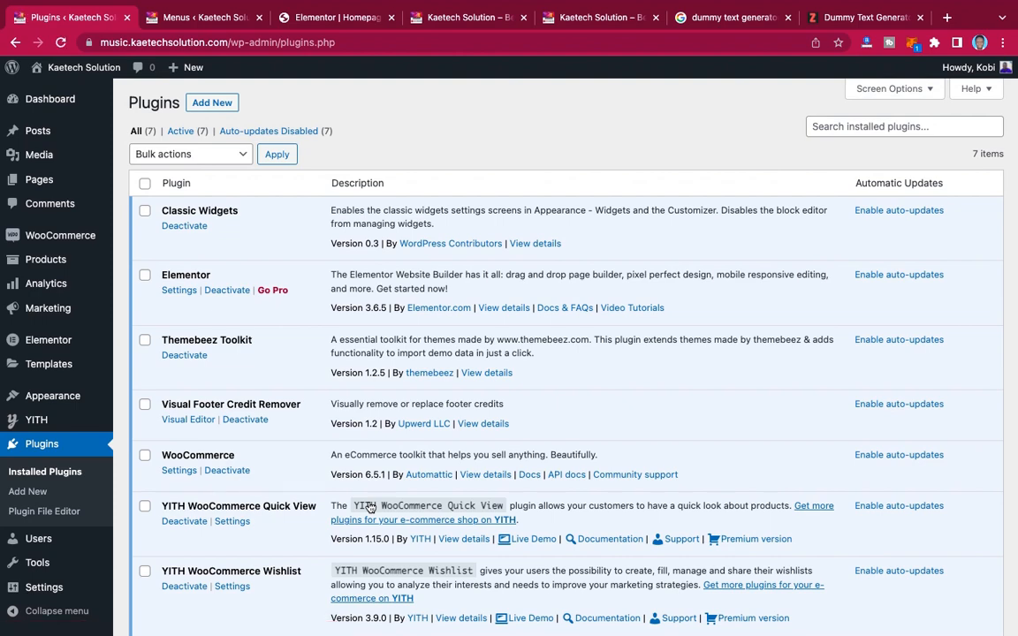
scroll(330, 357, "down", 3)
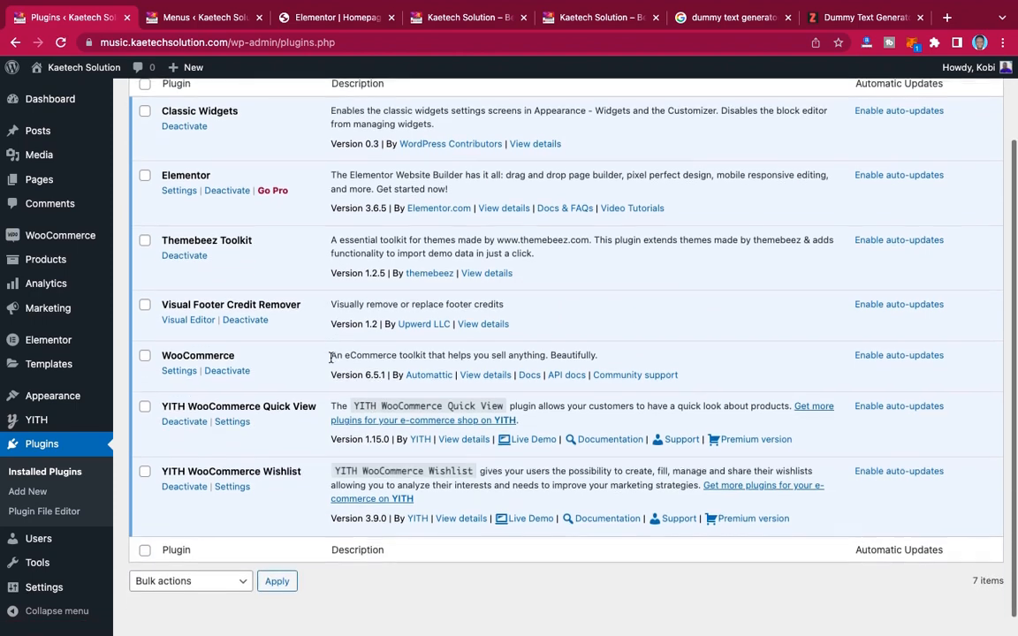
left_click(192, 321)
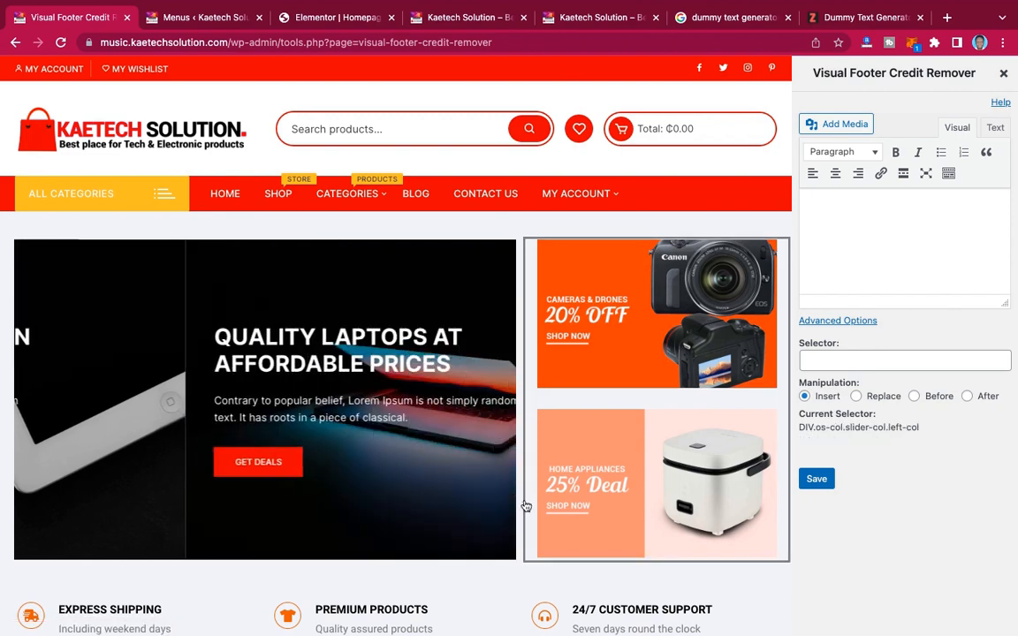
scroll(404, 483, "down", 10)
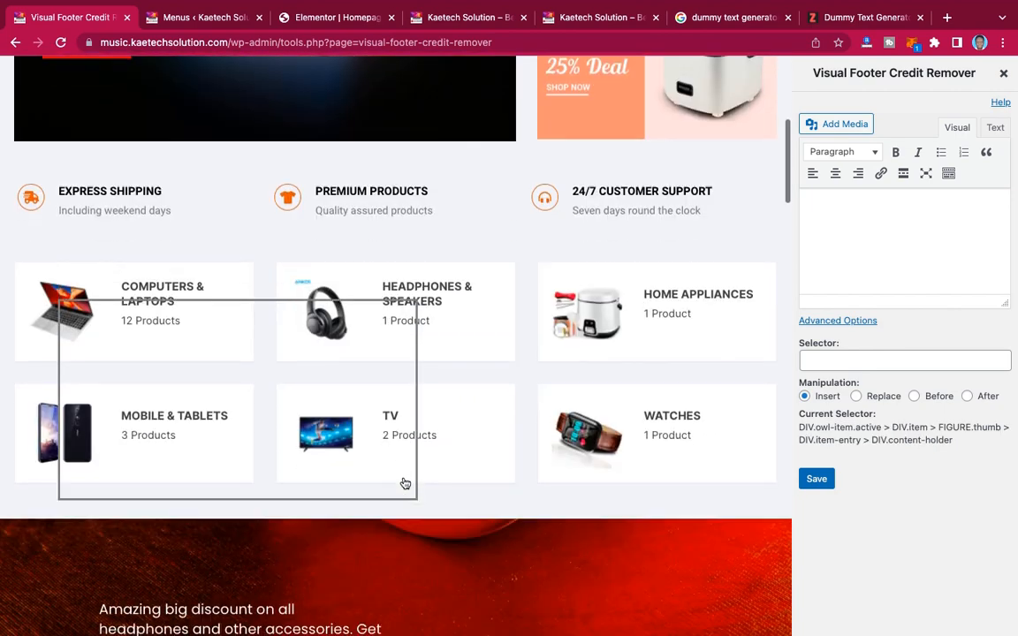
scroll(405, 483, "down", 10)
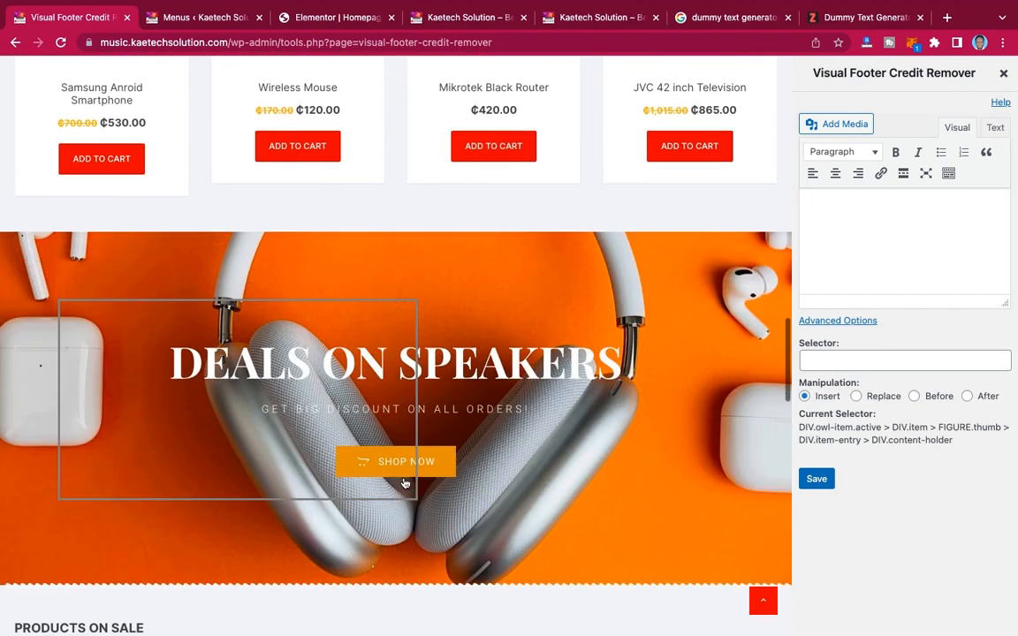
scroll(405, 483, "down", 2)
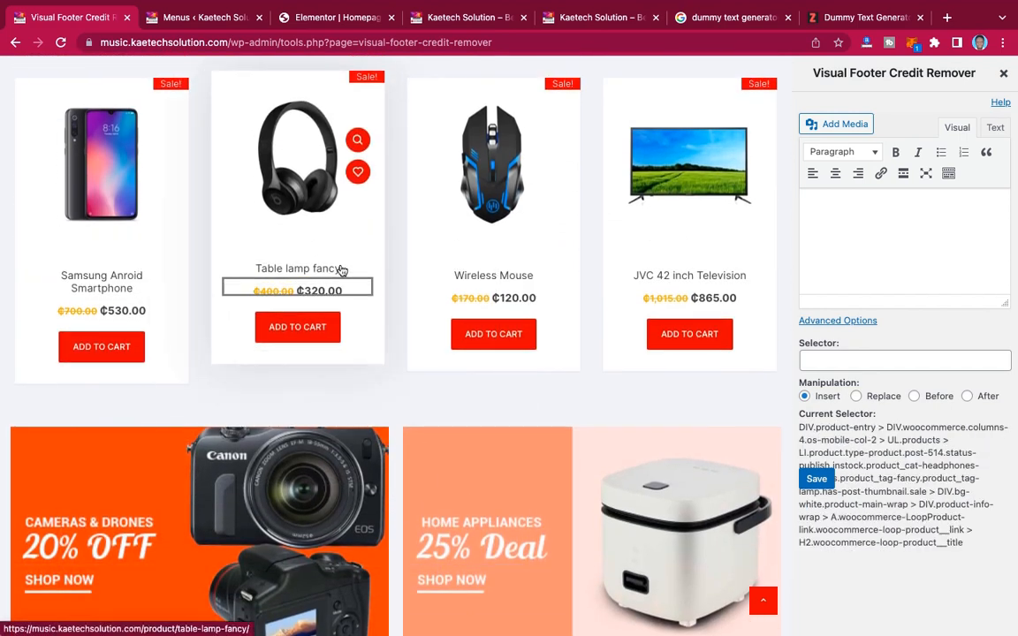
scroll(331, 409, "down", 10)
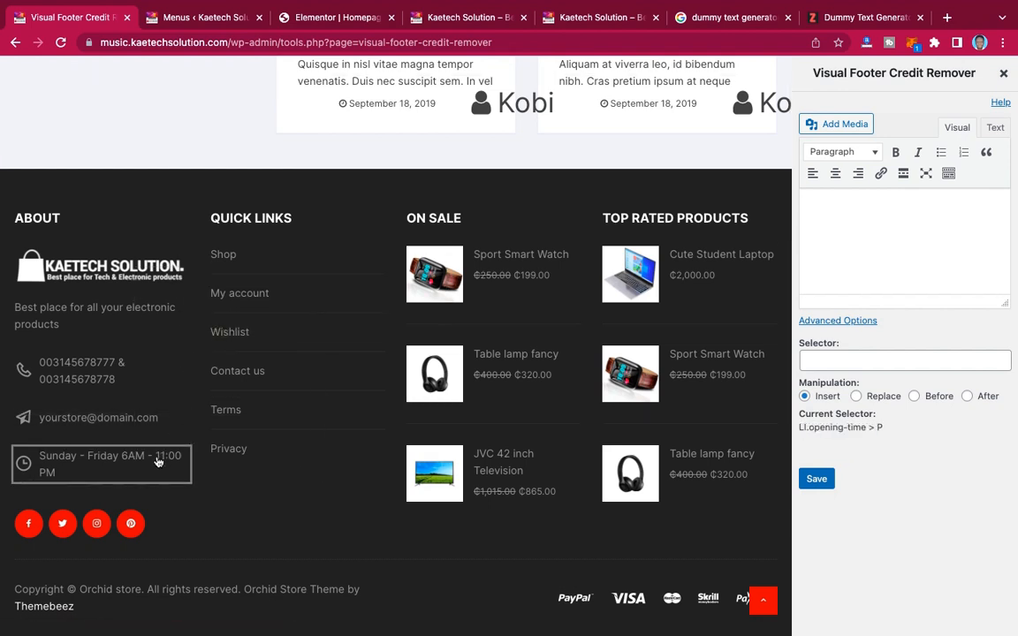
- Select the footer's copyright line, choose Replace as the manipulation, and fill the editor with the copyright text copied from blog.kaetechsolution.com
left_click(93, 598)
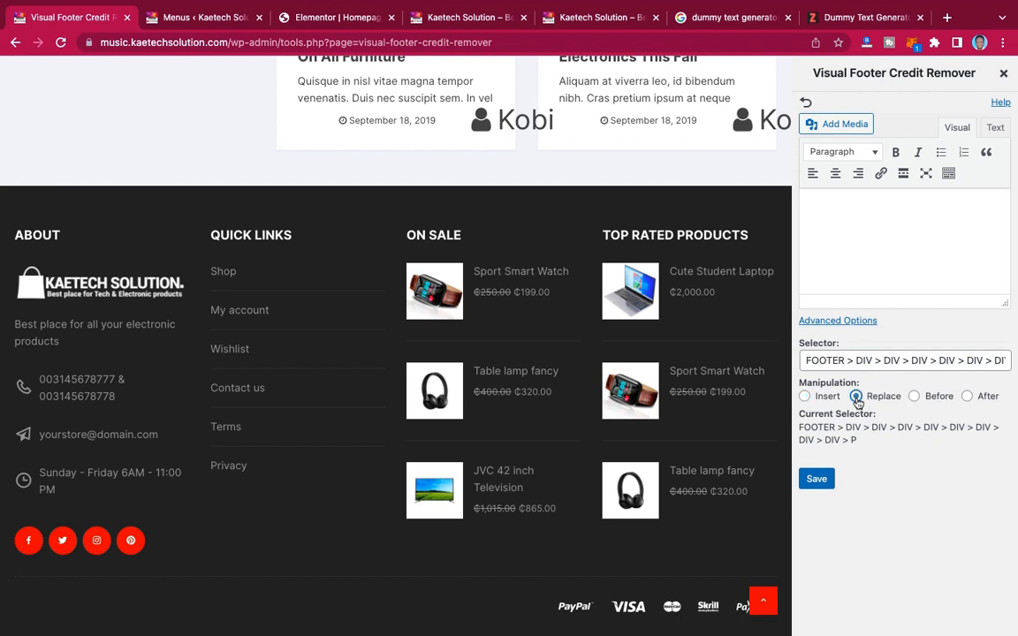
left_click(548, 22)
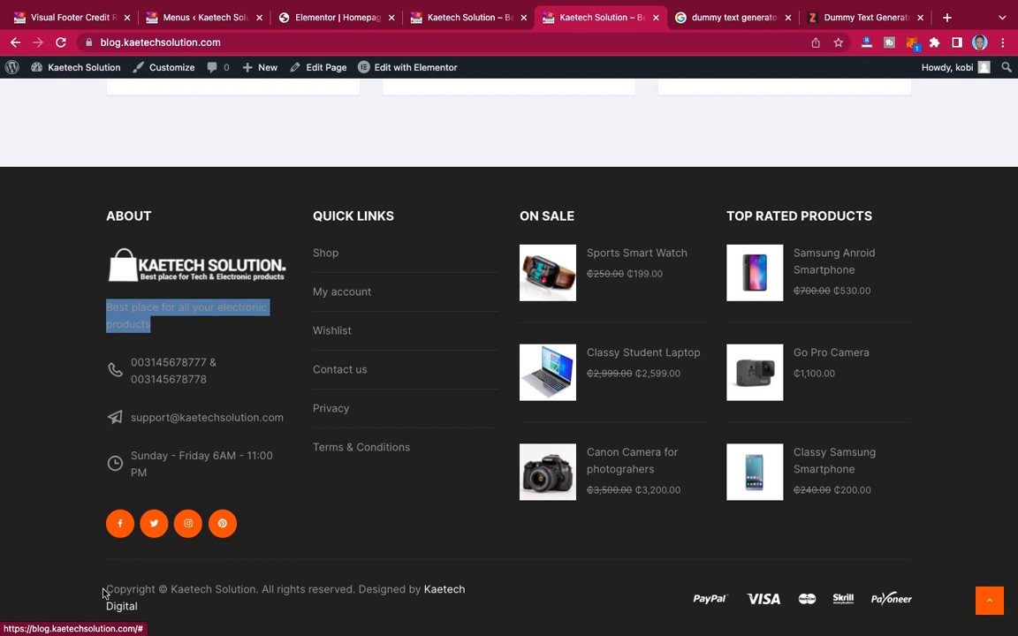
left_click_drag(107, 589, 182, 624)
key("ctrl+c")
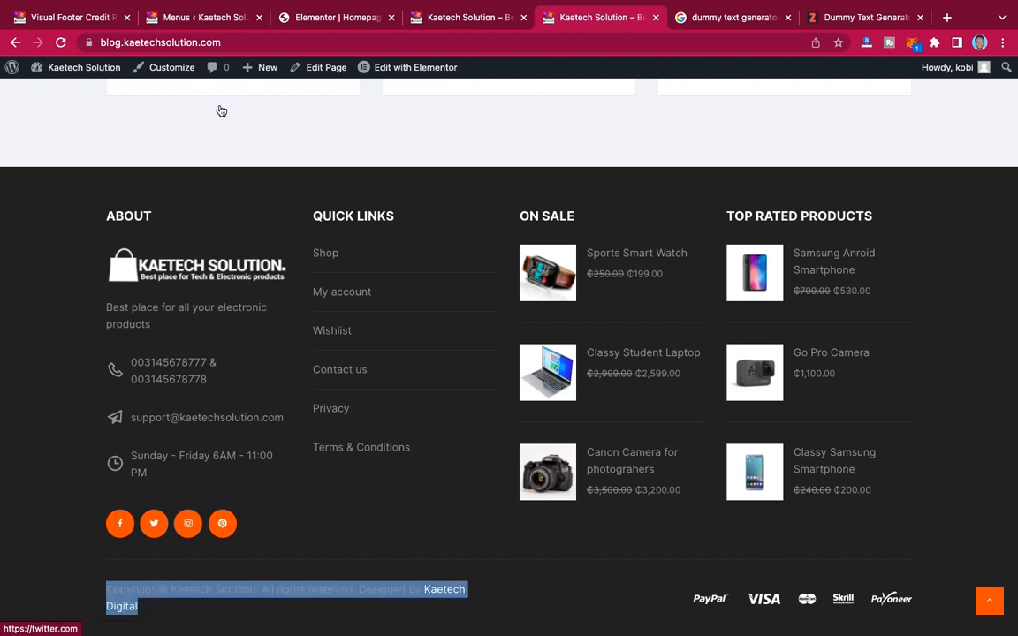
left_click(324, 19)
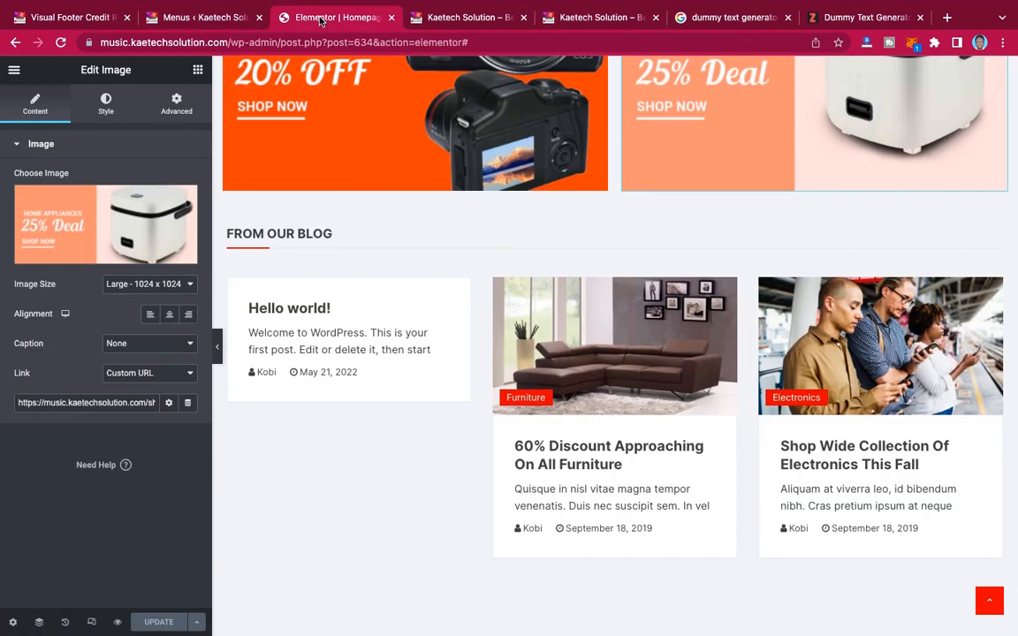
left_click(204, 18)
left_click(97, 12)
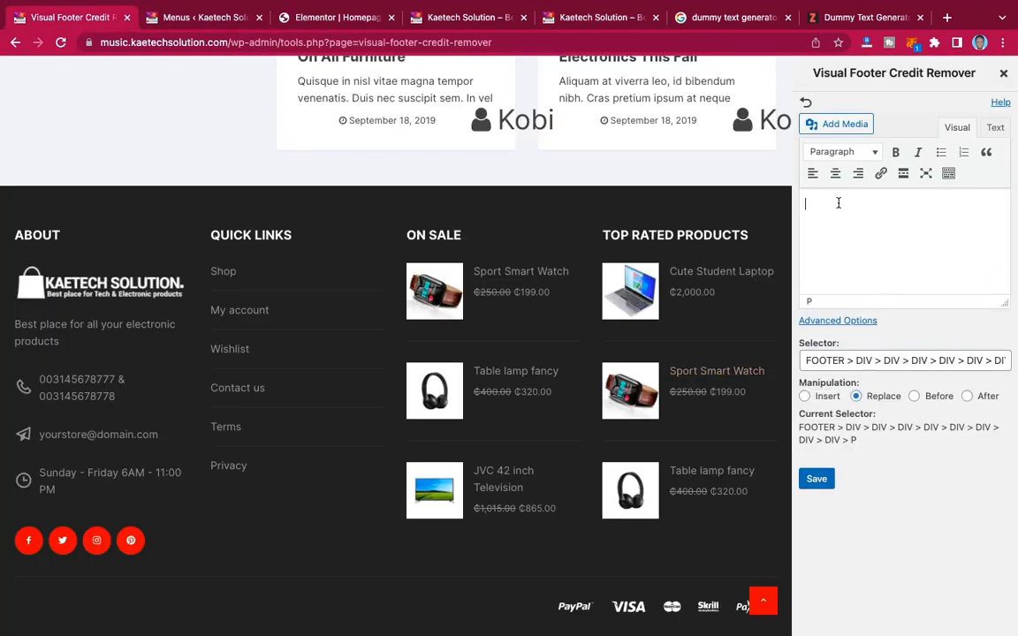
key("ctrl+v")
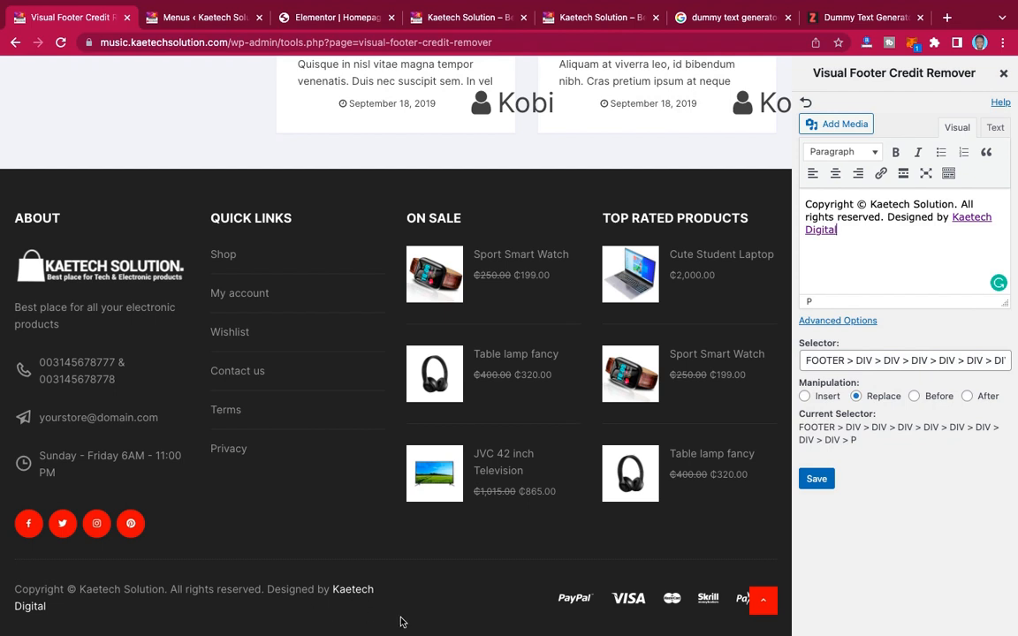
left_click(955, 216)
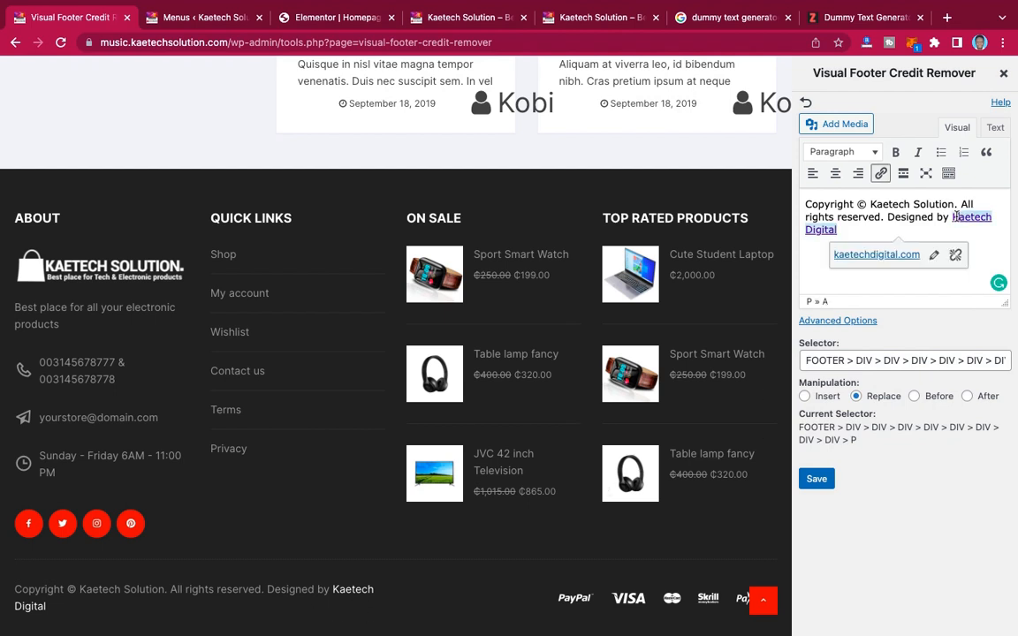
left_click(934, 256)
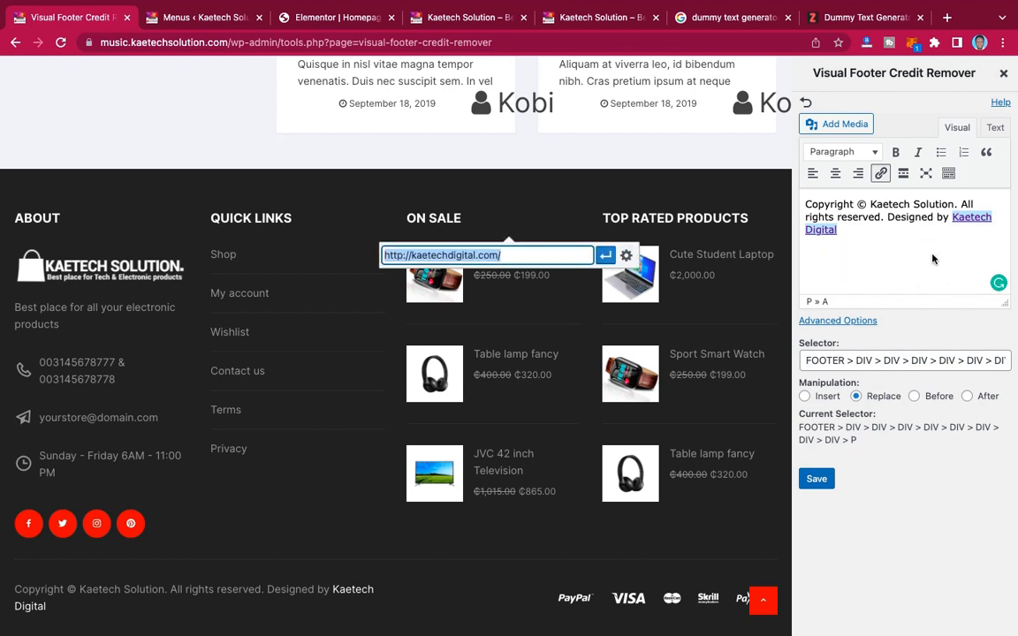
left_click(606, 257)
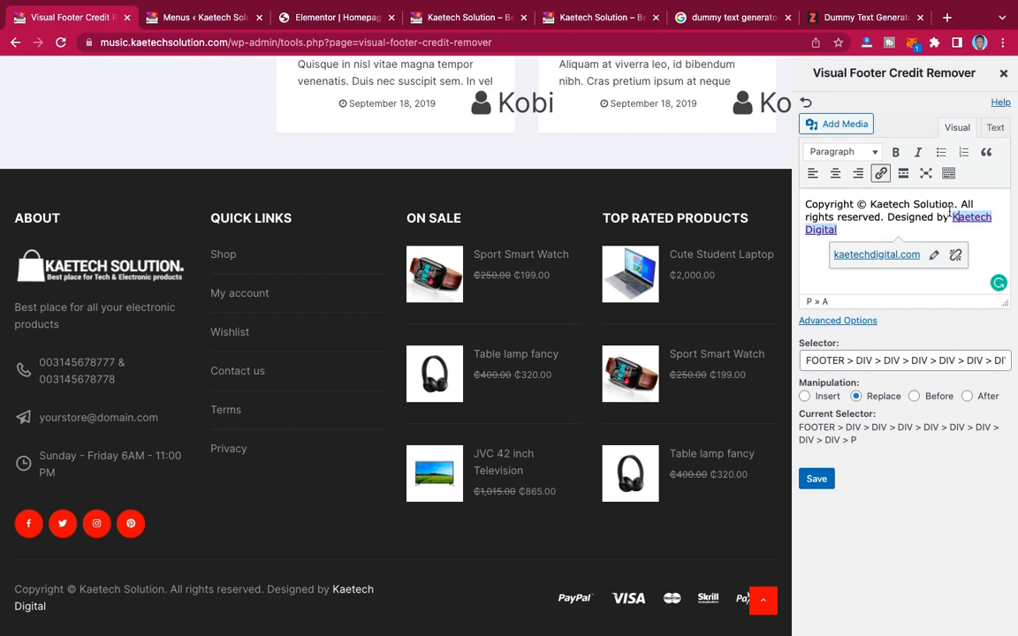
left_click(950, 214)
double_click(981, 223)
left_click(933, 254)
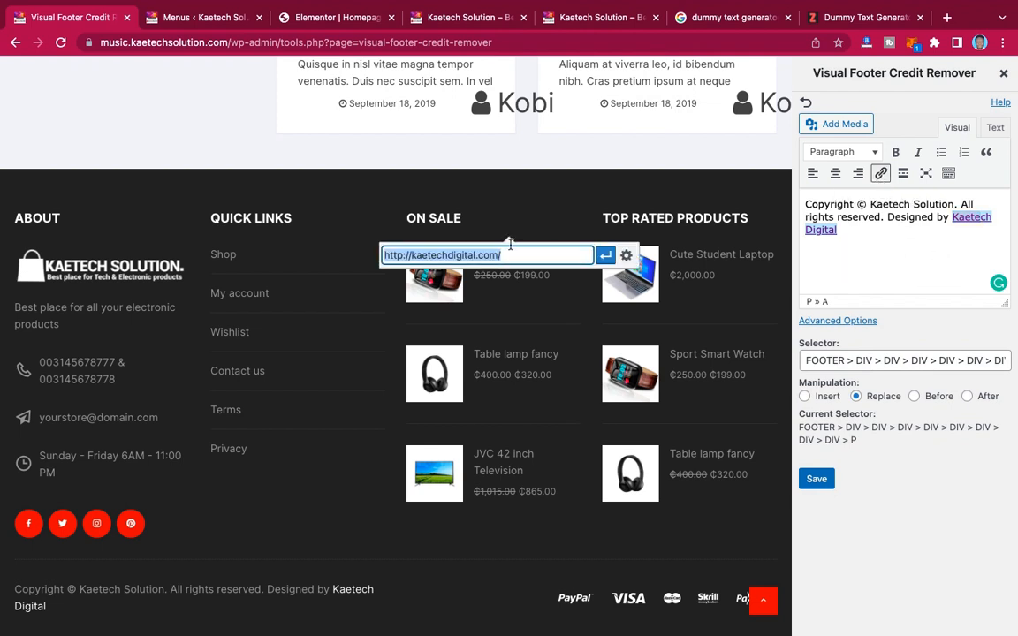
left_click(400, 255)
type("s")
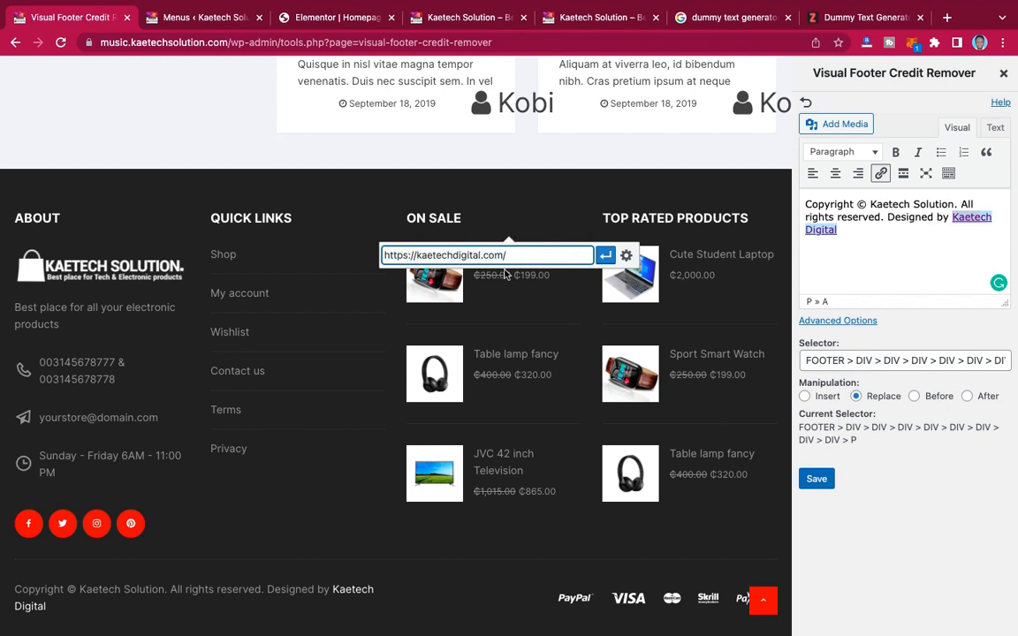
left_click(605, 256)
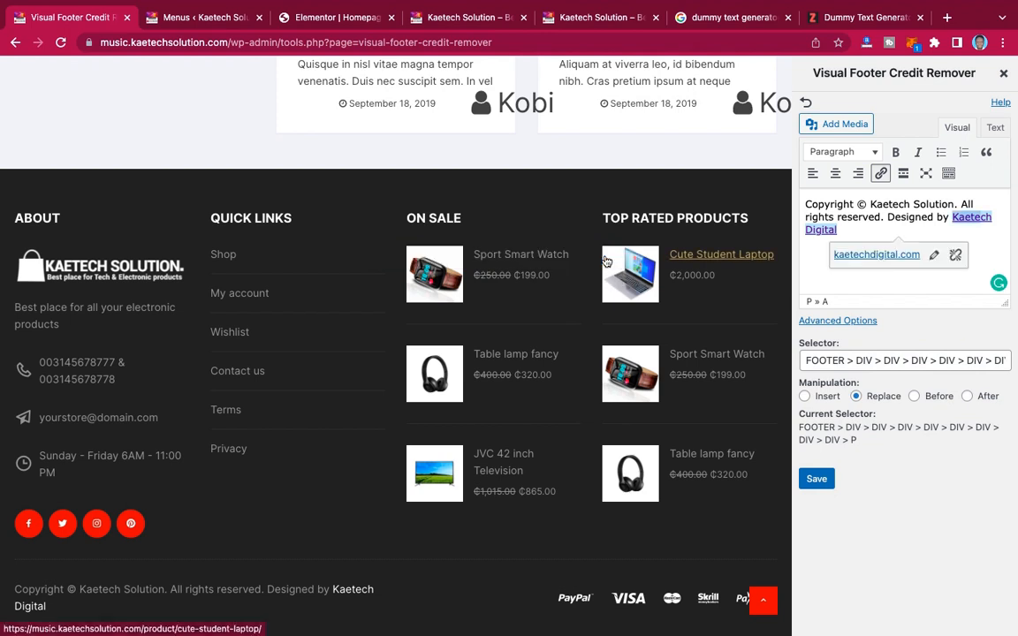
left_click(905, 214)
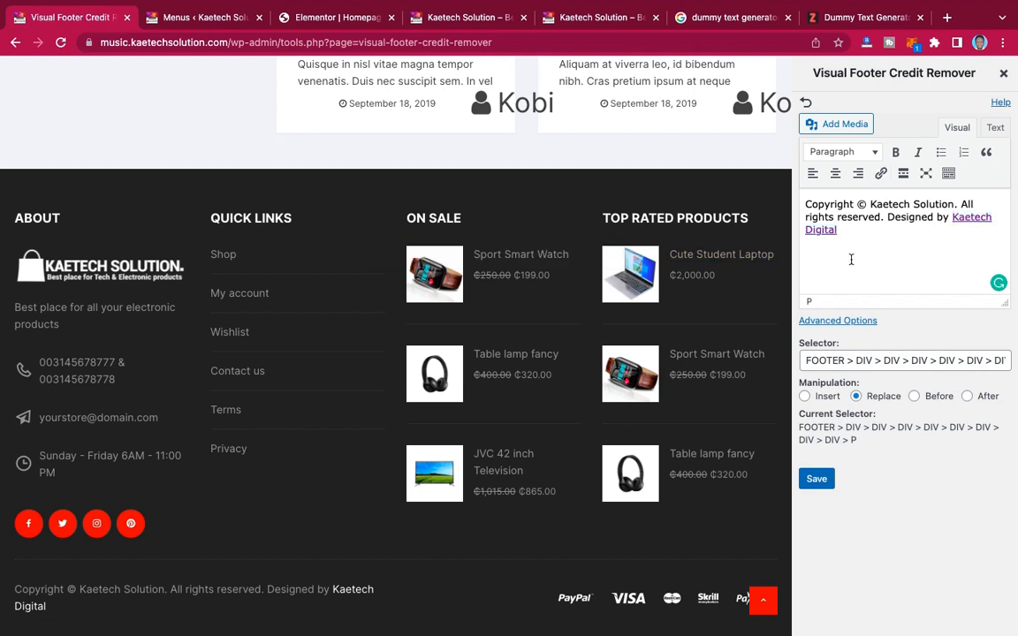
- Save the replaced footer credit, dismiss the notice, and close the visual editor
left_click(816, 480)
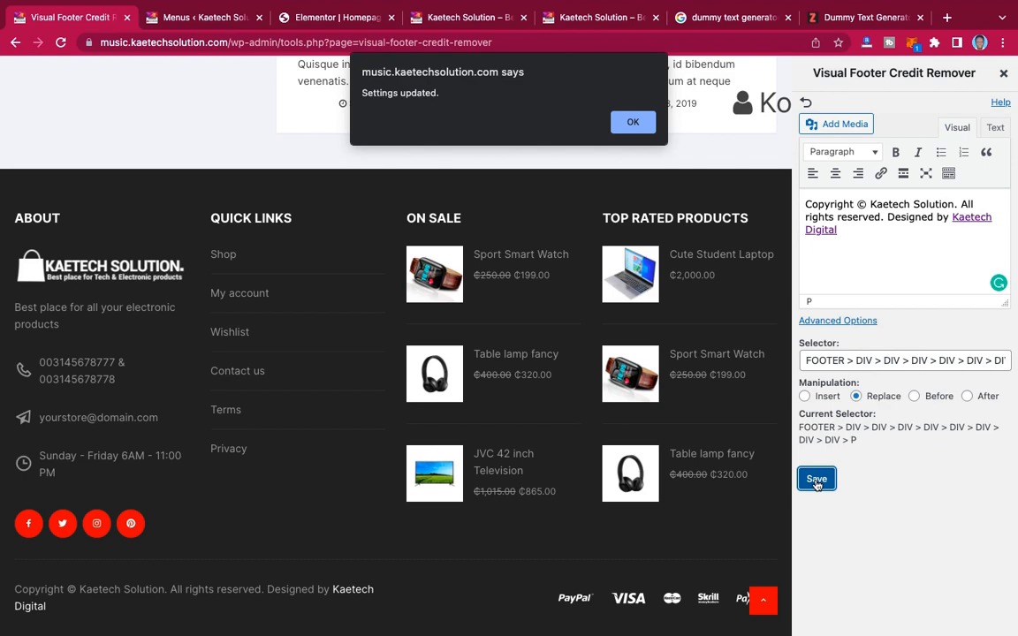
left_click(631, 121)
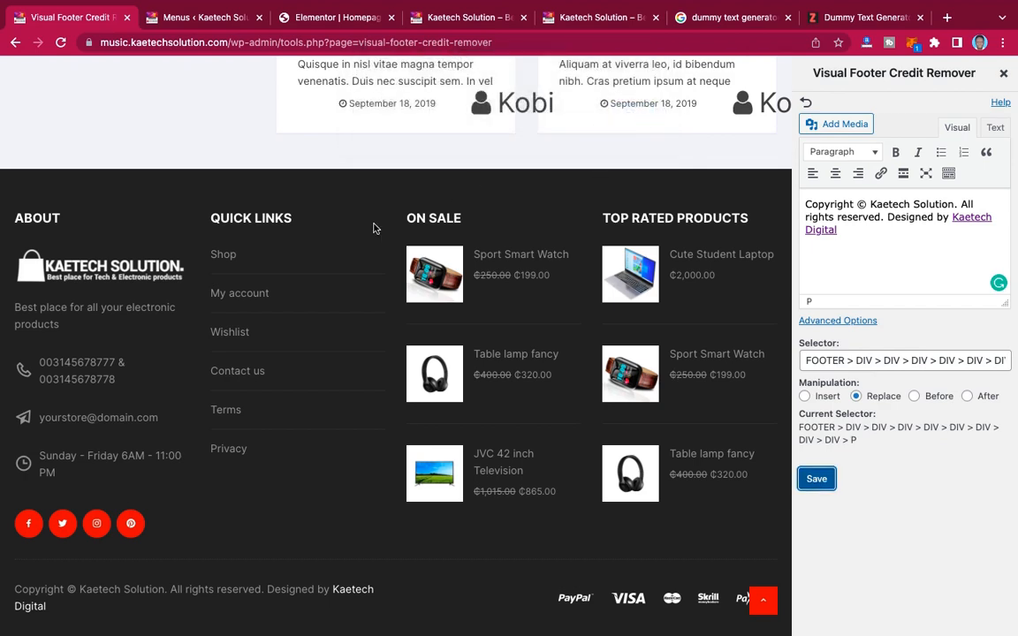
scroll(375, 227, "up", 10)
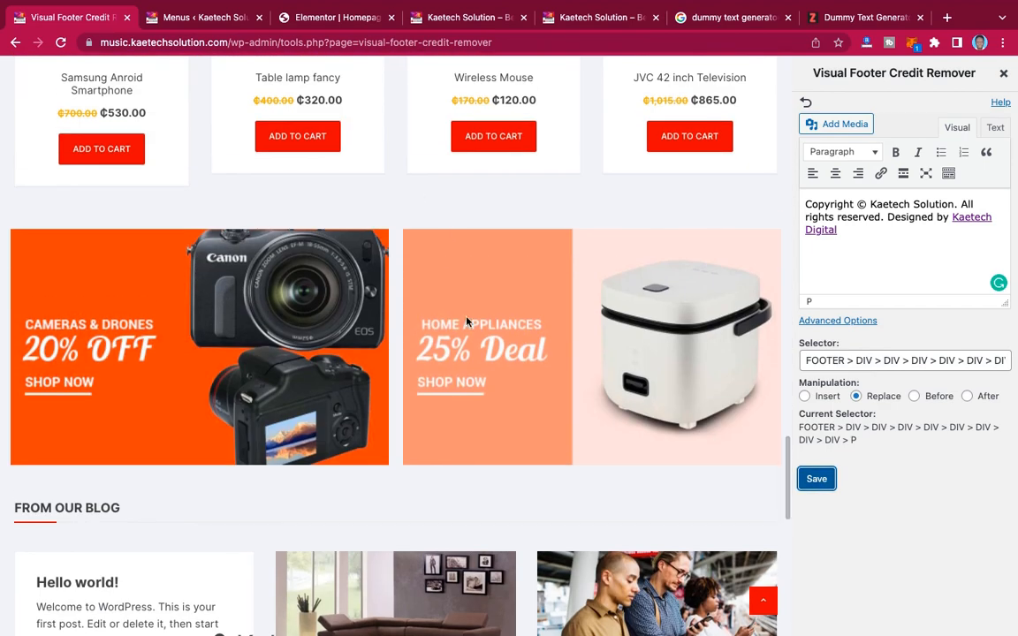
left_click(1003, 74)
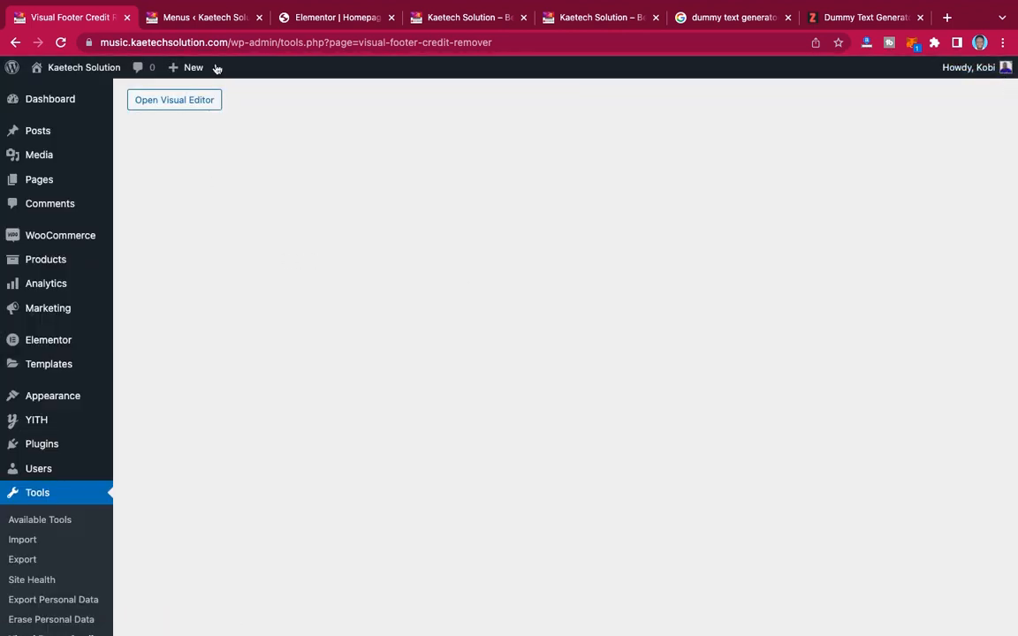
- Reload the storefront homepage, check the copyright line in its footer, and return to the page header
left_click(433, 21)
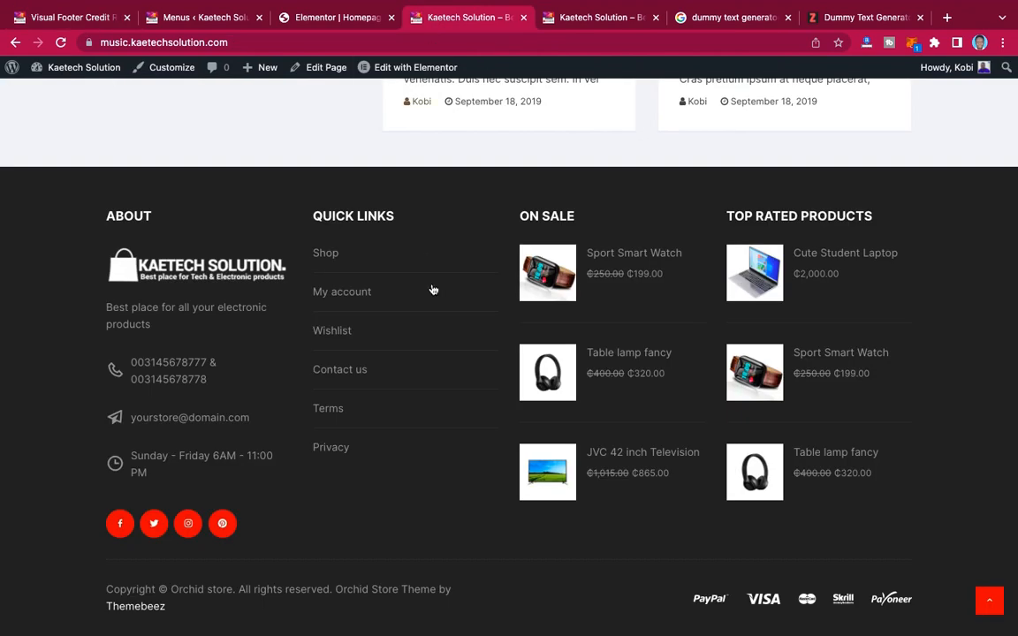
left_click(61, 43)
mouse_move(480, 237)
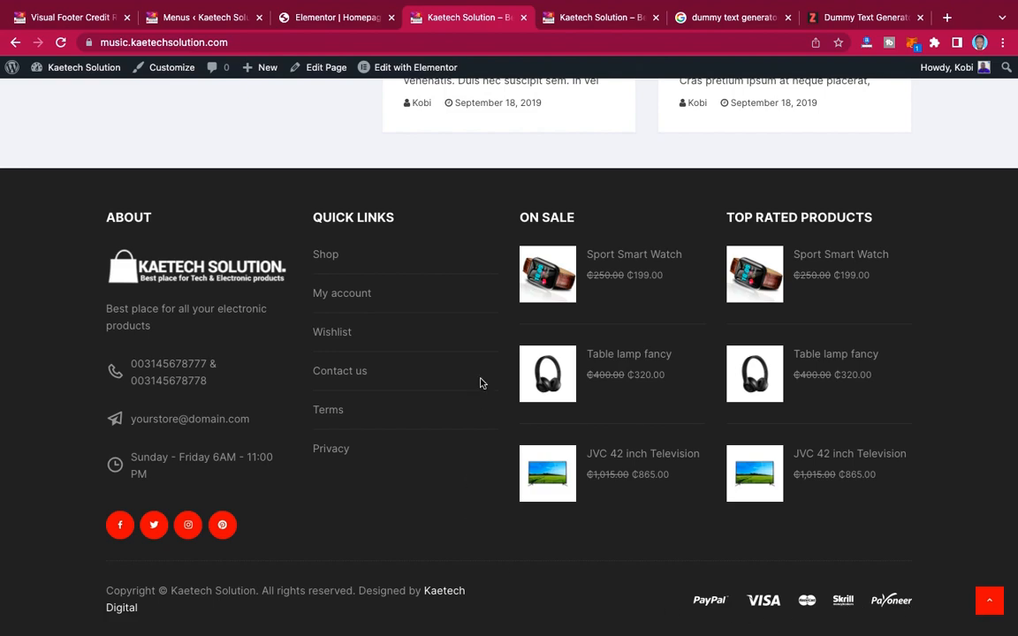
scroll(481, 382, "up", 20)
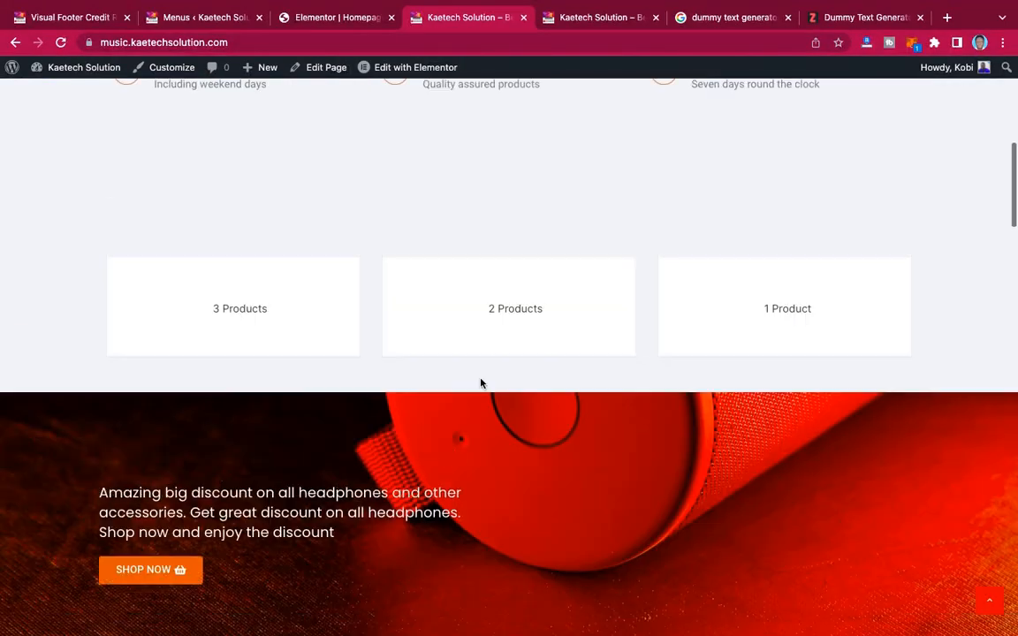
scroll(481, 383, "up", 8)
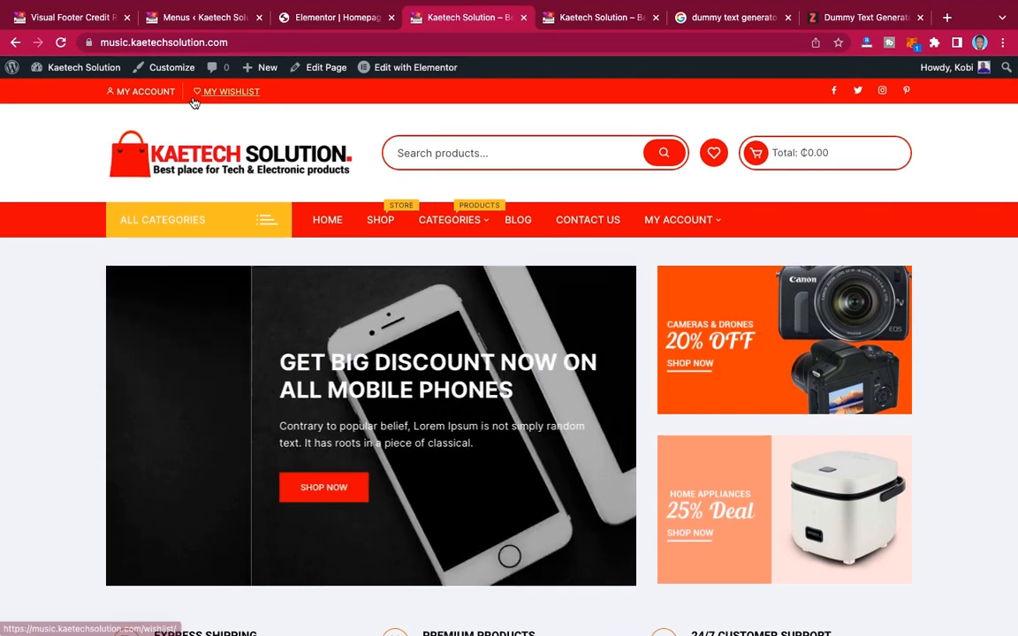
- Review the theme's Footer settings in the Customizer, including Copyright Text and the payment processors image, and close the Customizer
left_click(159, 67)
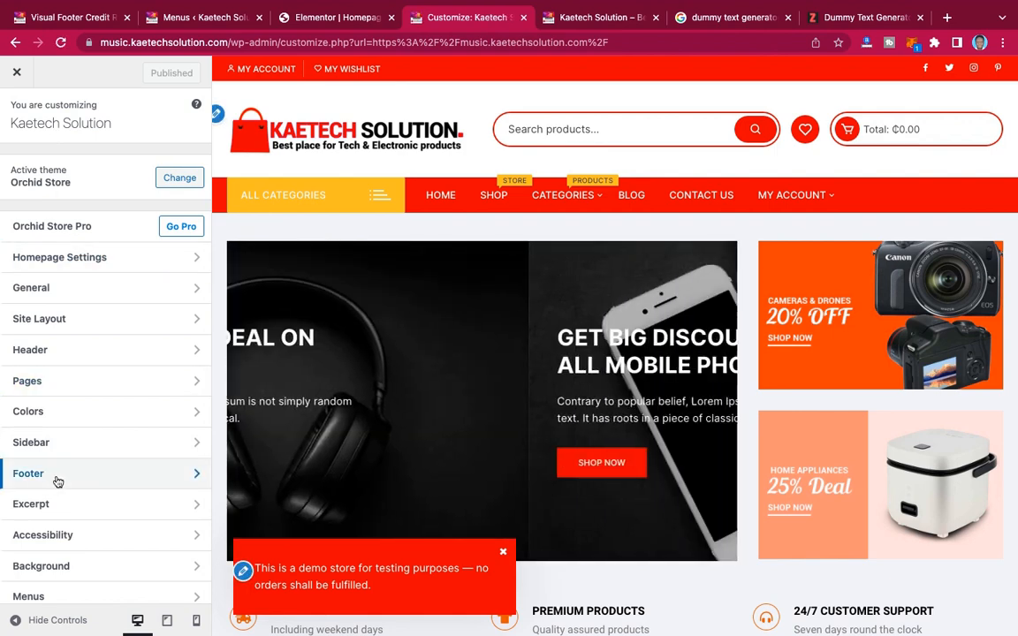
left_click(56, 480)
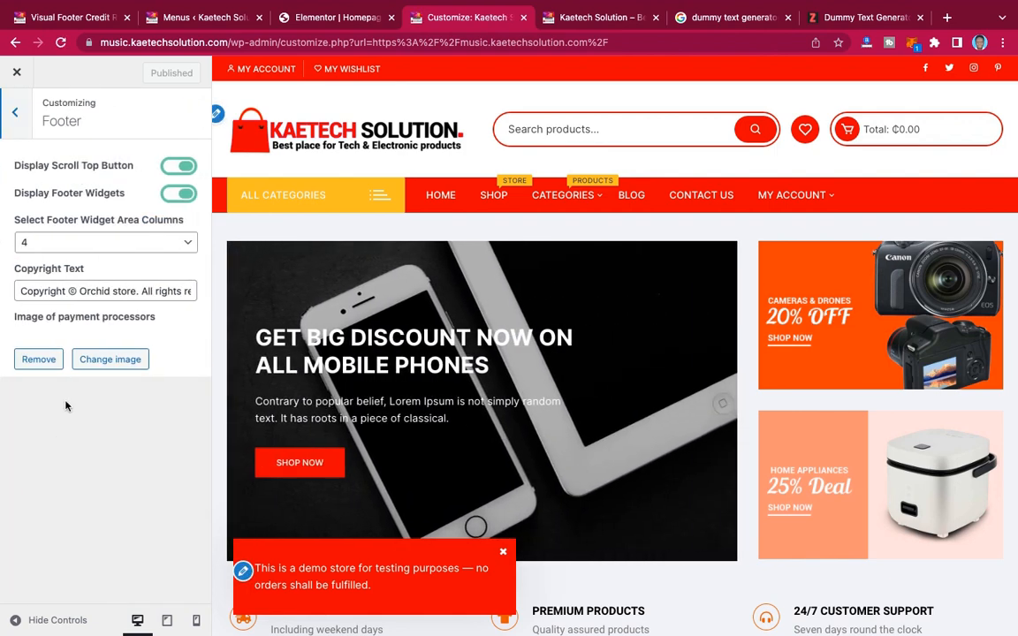
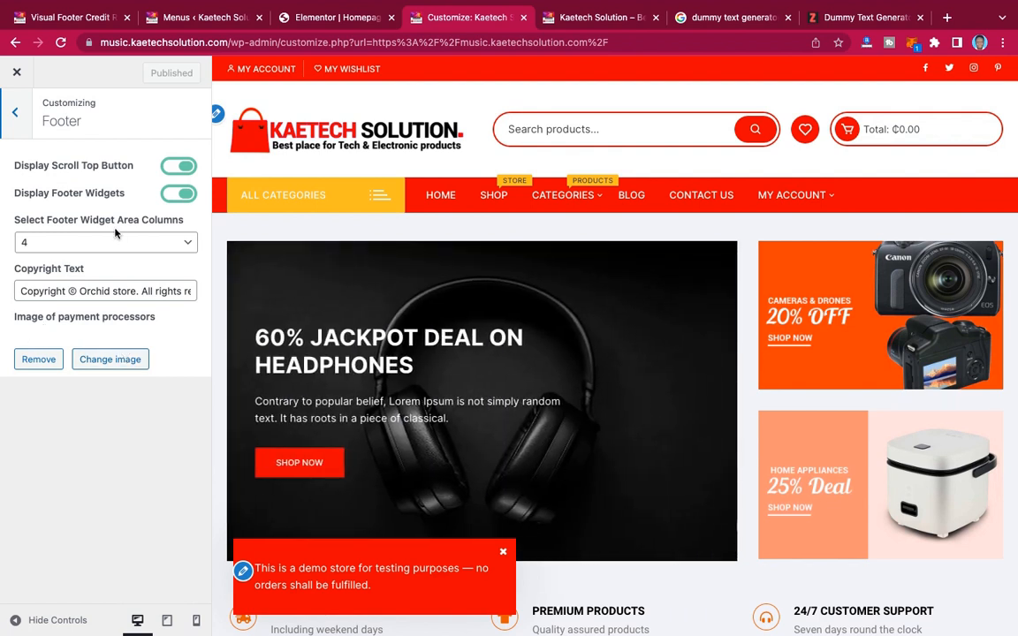
left_click(18, 74)
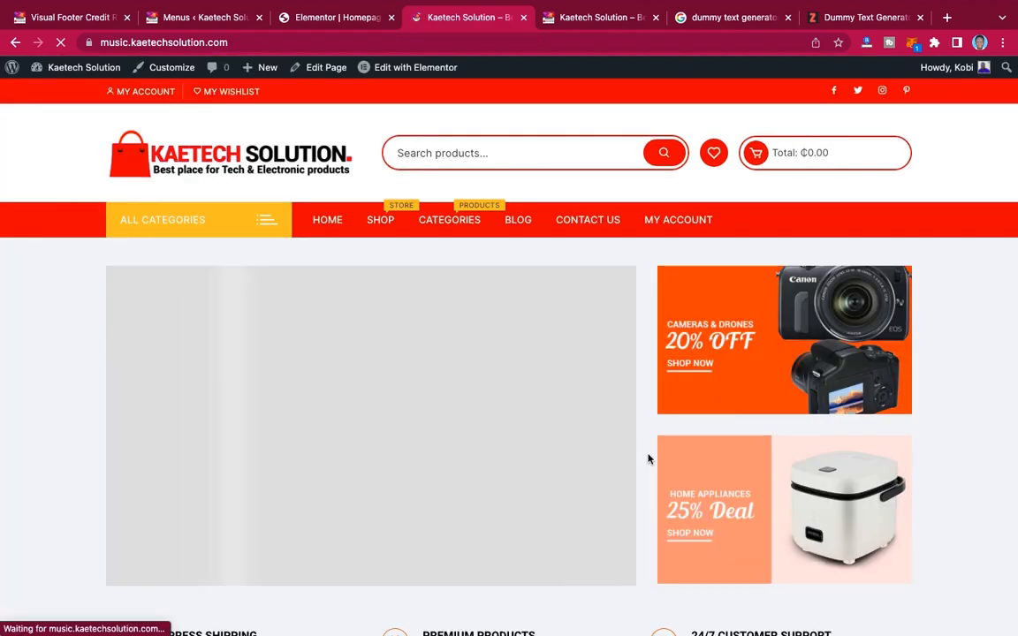
- Look through the storefront homepage down to the footer and go back to the From Our Blog section
scroll(648, 458, "down", 10)
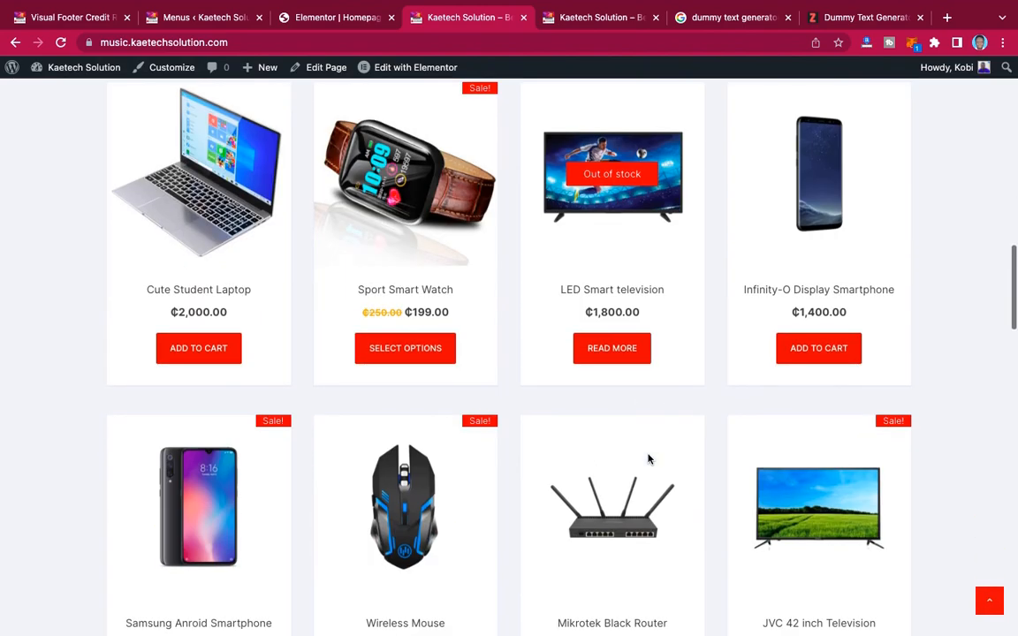
scroll(647, 459, "down", 10)
scroll(648, 459, "down", 5)
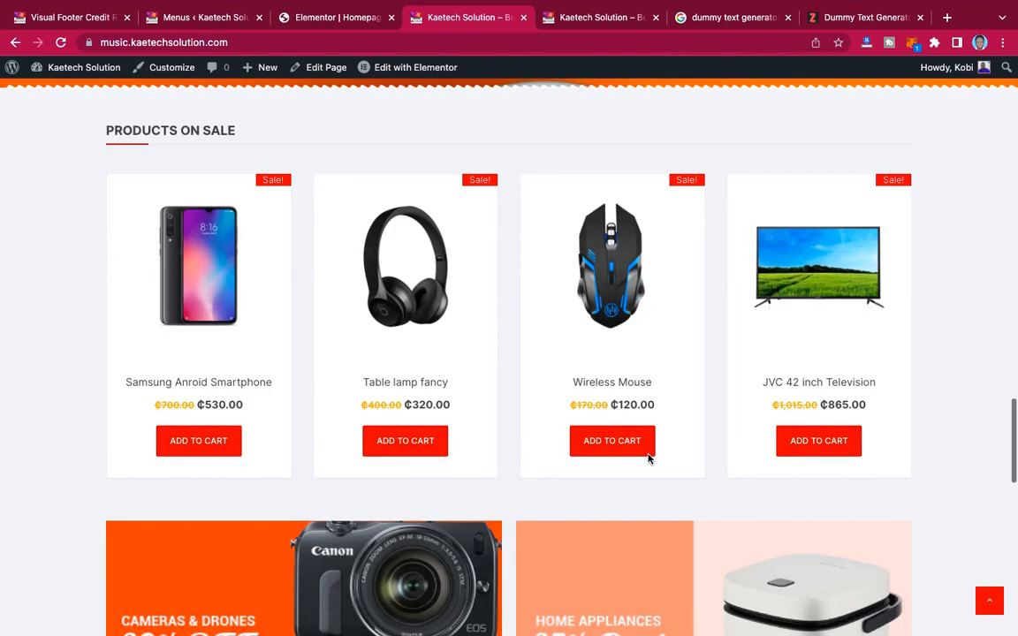
scroll(648, 458, "down", 12)
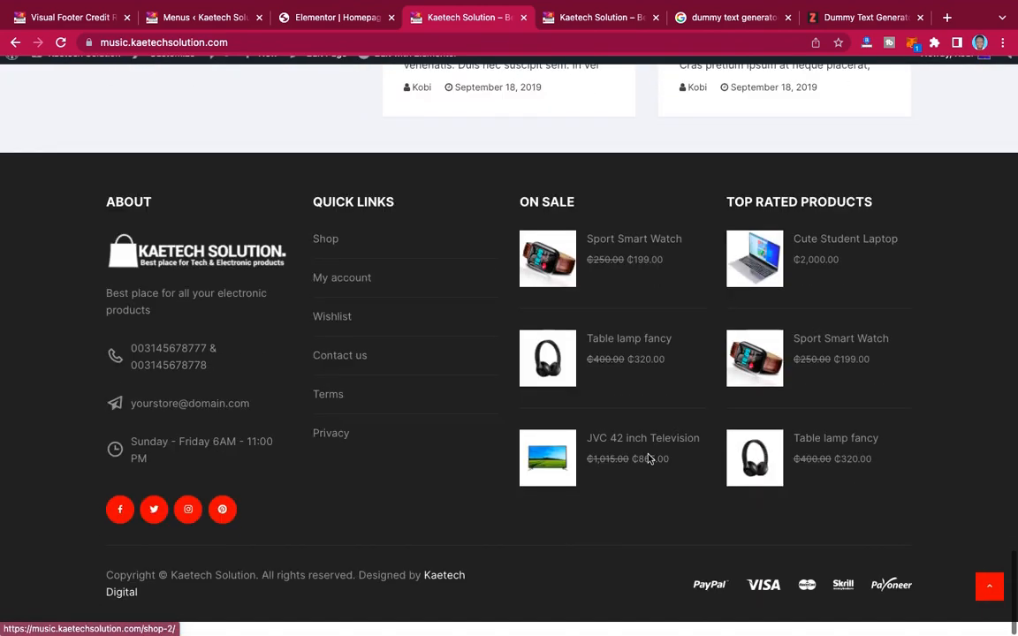
scroll(648, 459, "up", 9)
scroll(649, 460, "down", 3)
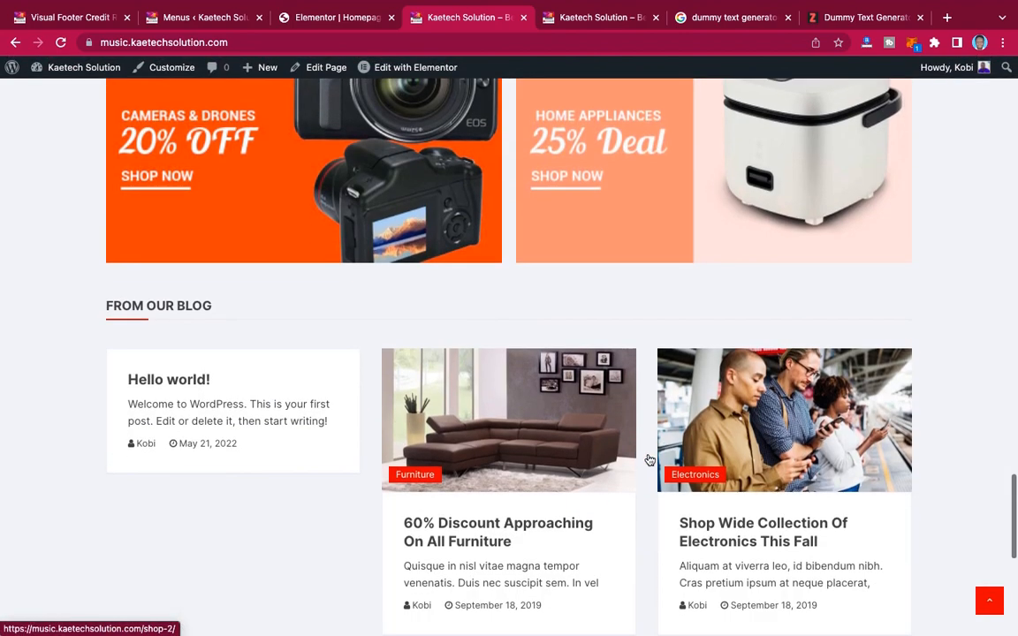
scroll(650, 460, "down", 1)
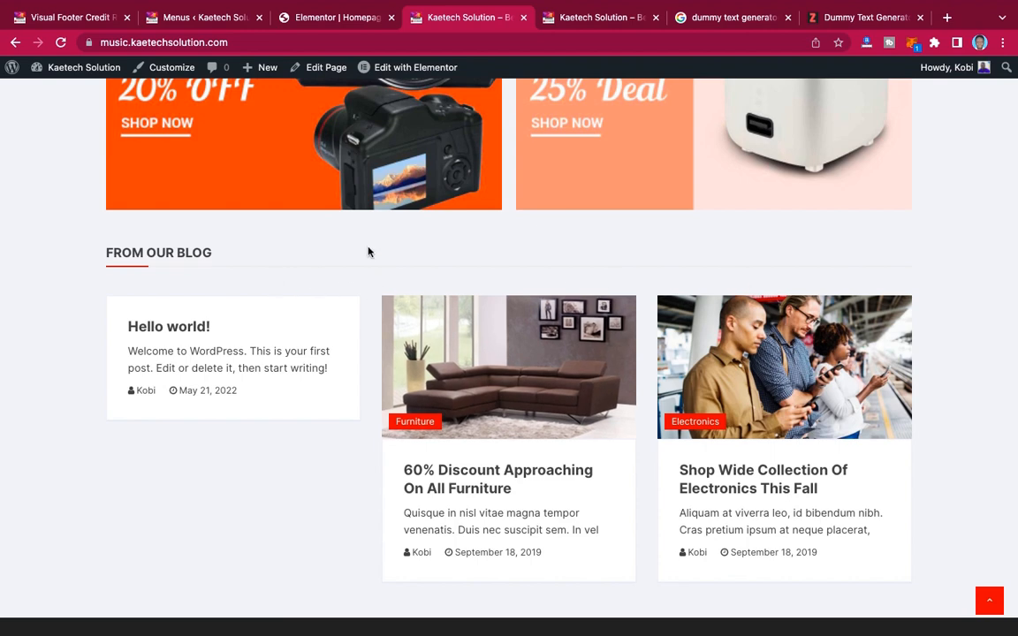
- Return to the store's WordPress dashboard and start a new blog post
mouse_move(49, 7)
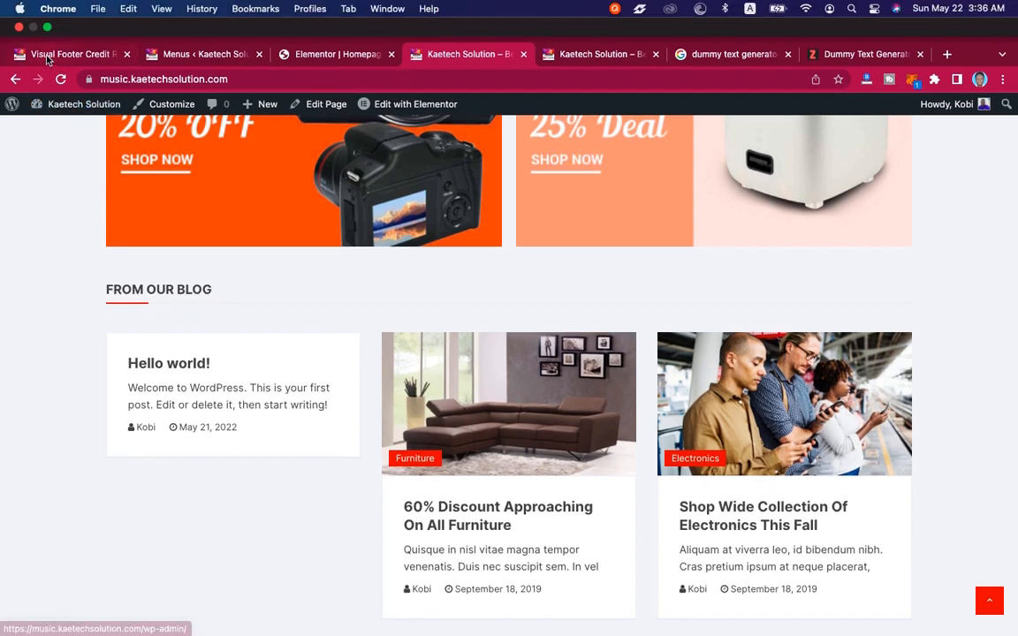
left_click(44, 54)
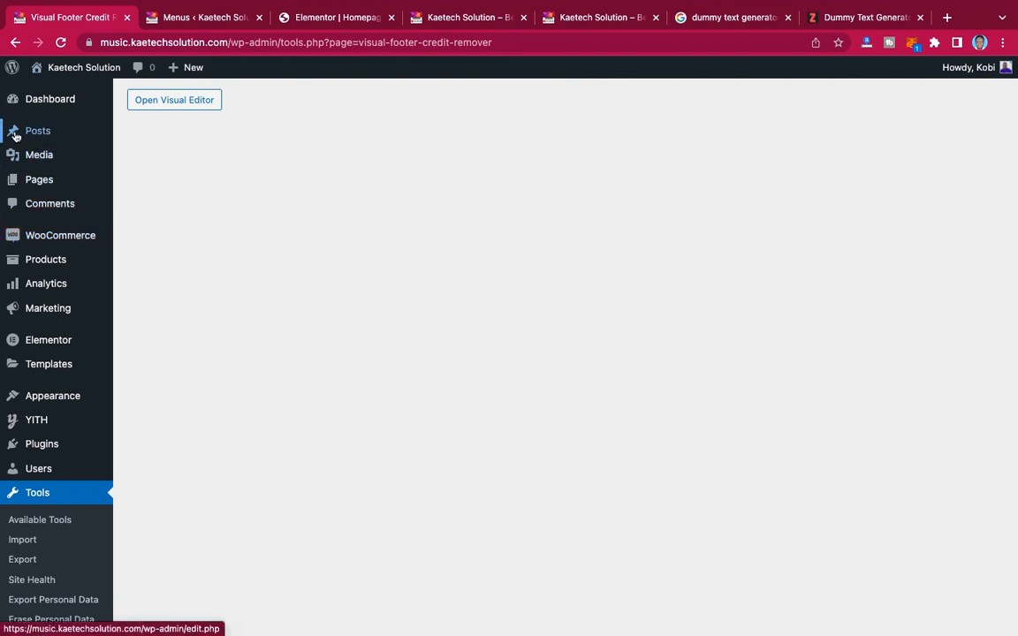
mouse_move(46, 131)
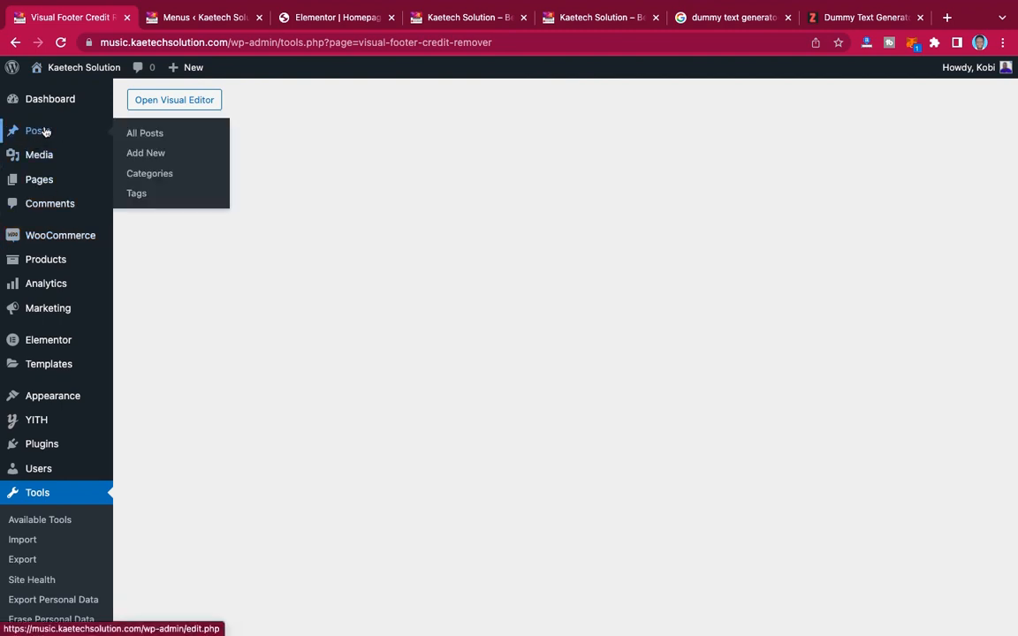
left_click(145, 153)
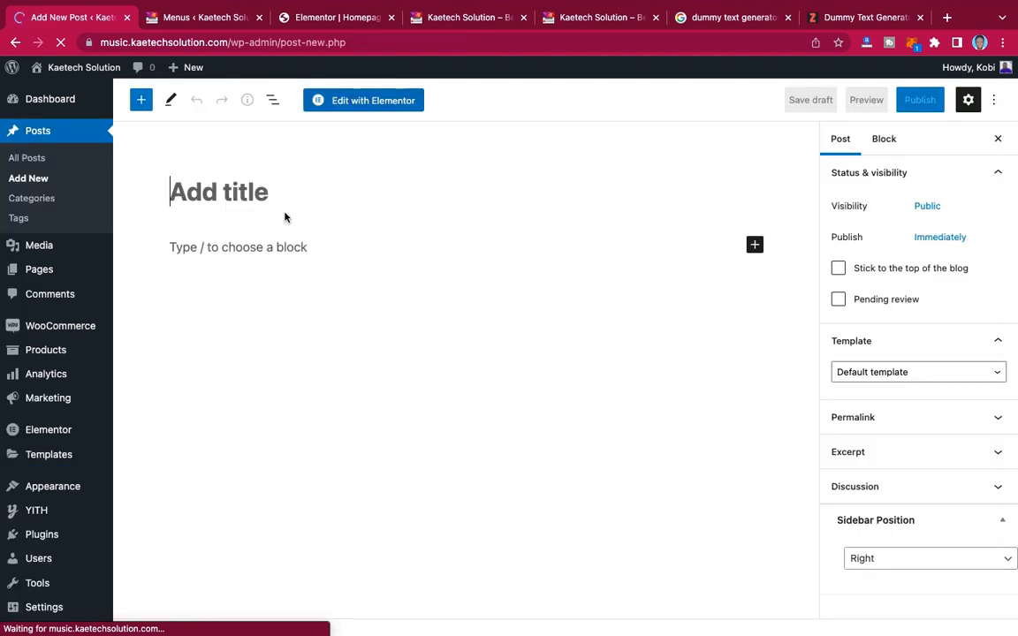
- Review the smart watches article on the reference blog site, including its body text and title
left_click(593, 17)
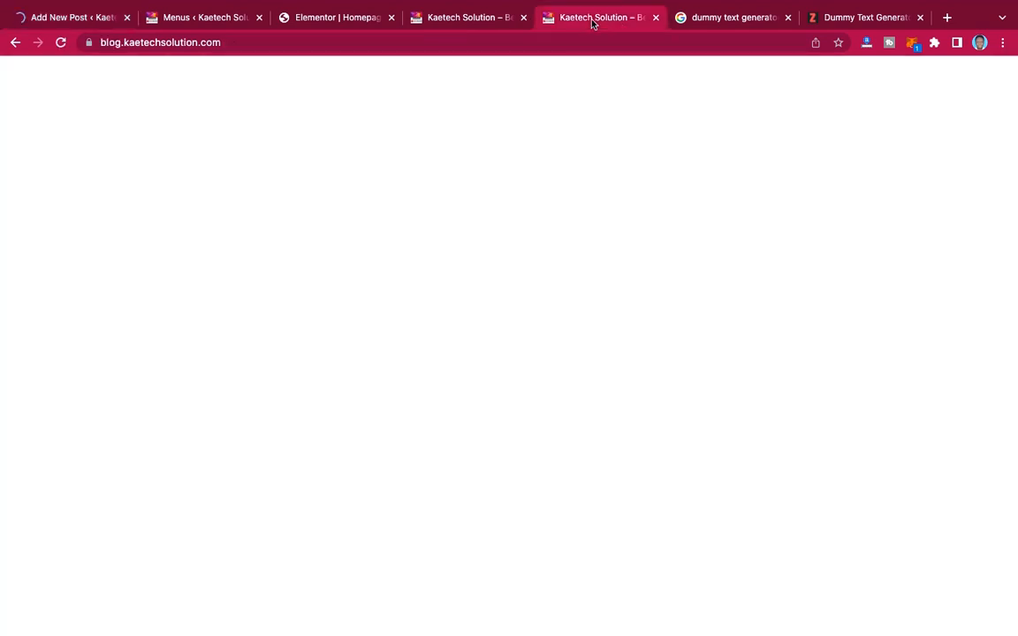
scroll(508, 369, "up", 5)
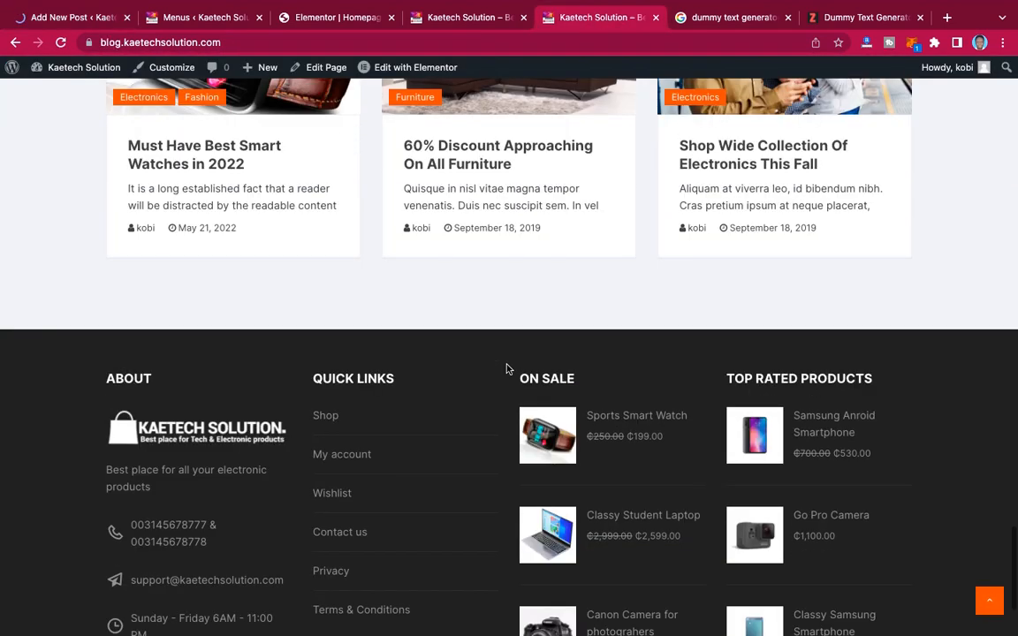
left_click(224, 375)
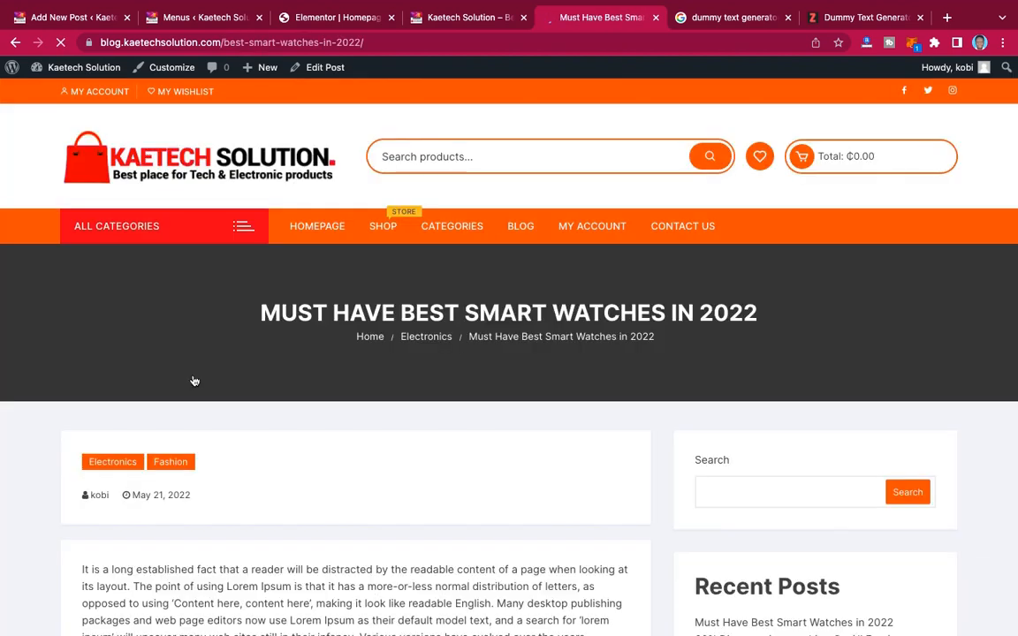
scroll(195, 381, "down", 5)
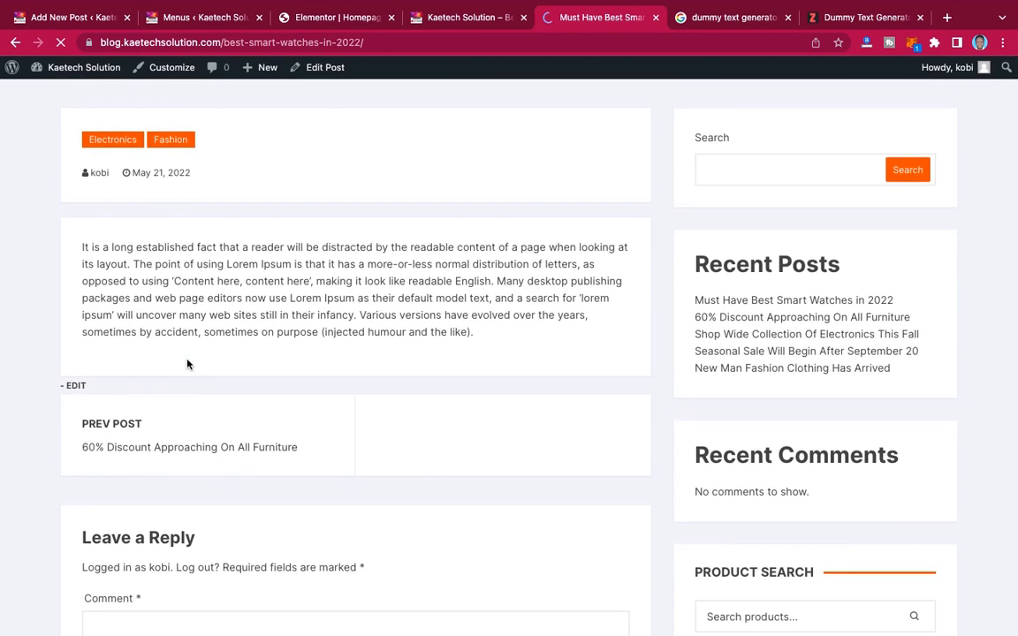
scroll(187, 363, "up", 4)
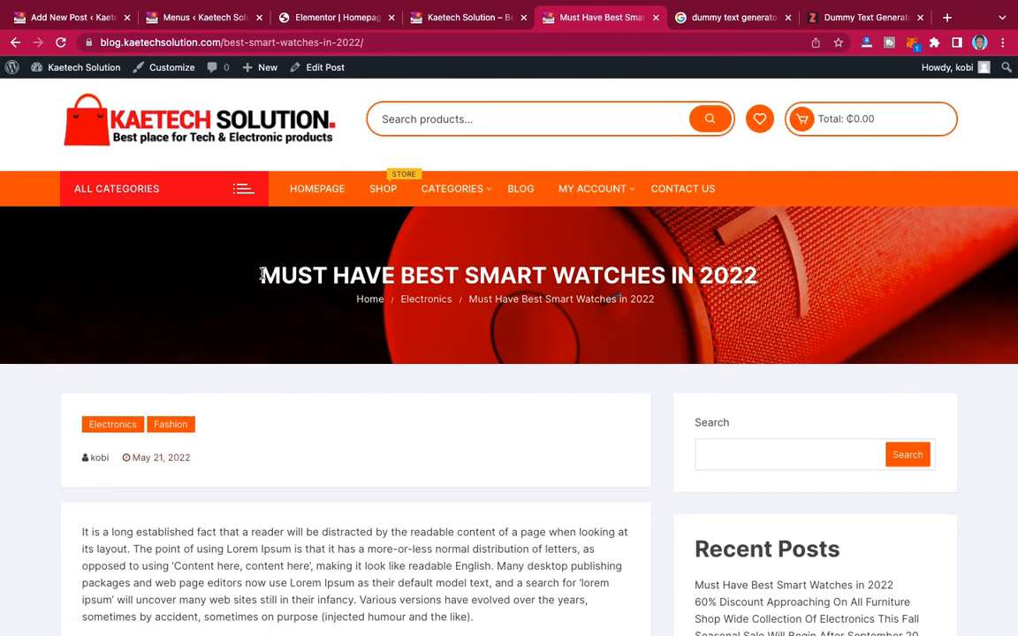
left_click_drag(262, 275, 759, 276)
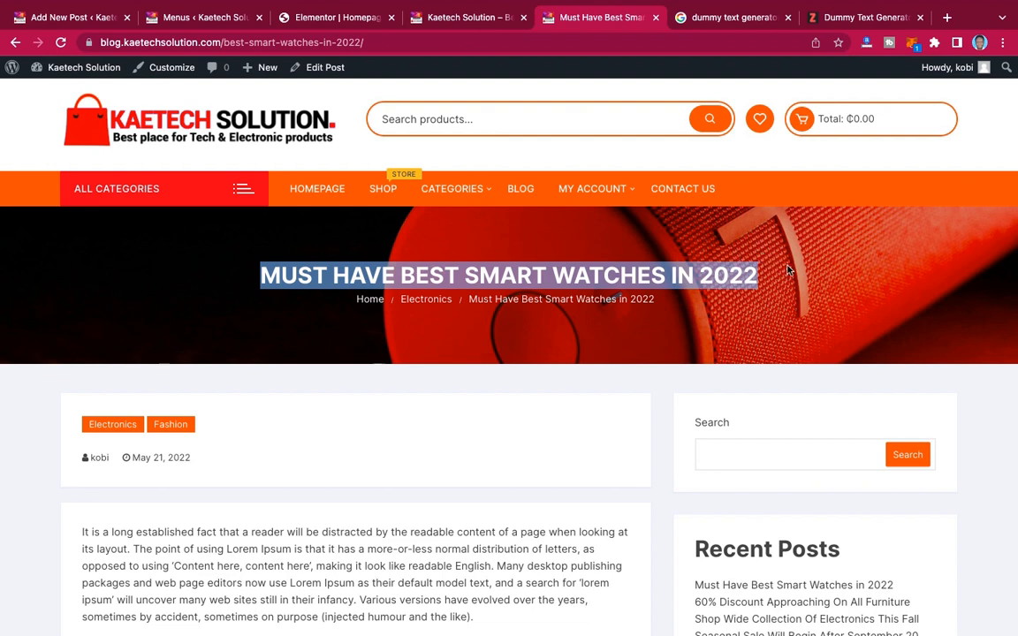
left_click(776, 271)
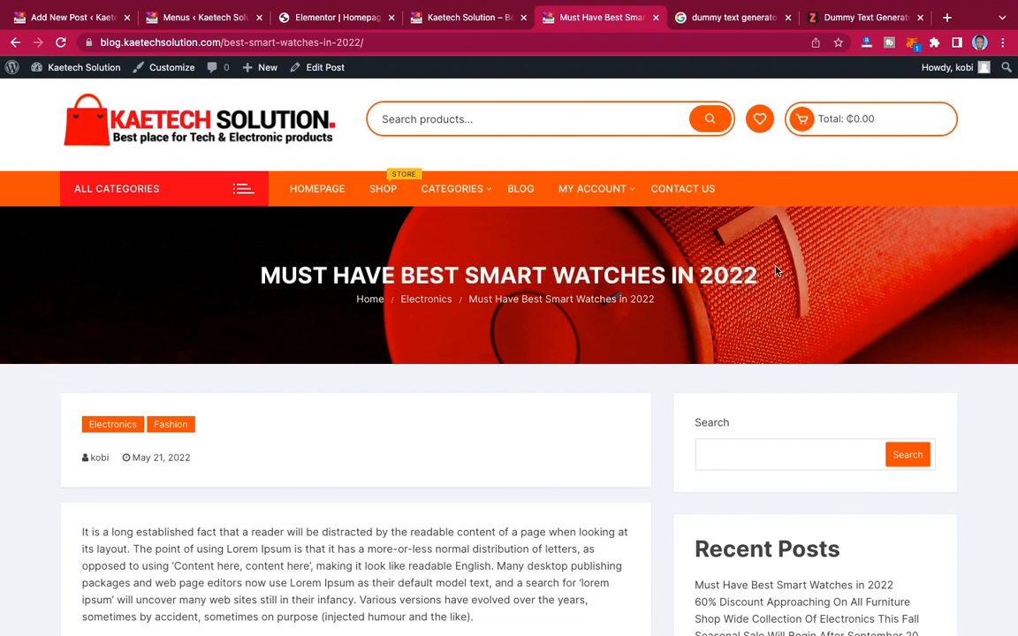
- Title the new post "Must-Have Best Smart Watches In 2022", accepting the hyphen suggestion for "Must-Have"
left_click(71, 17)
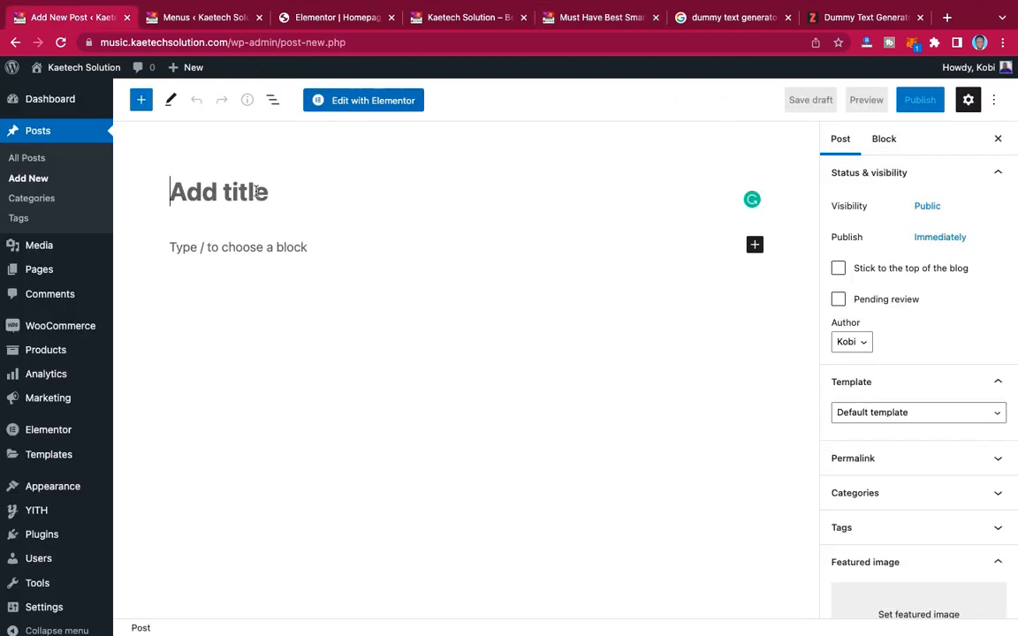
type("Must H")
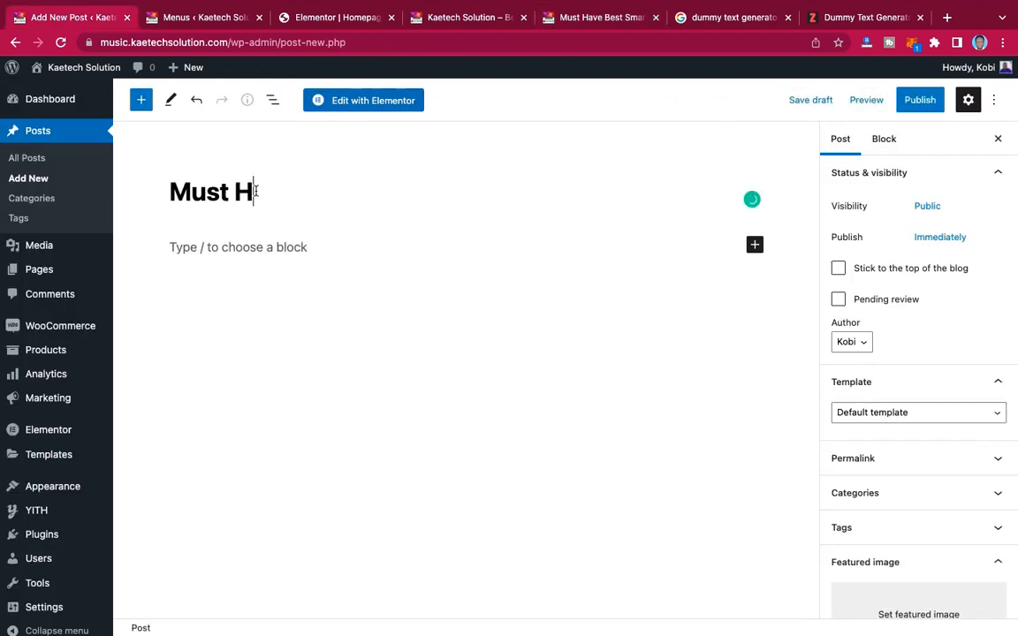
type("ave Best ")
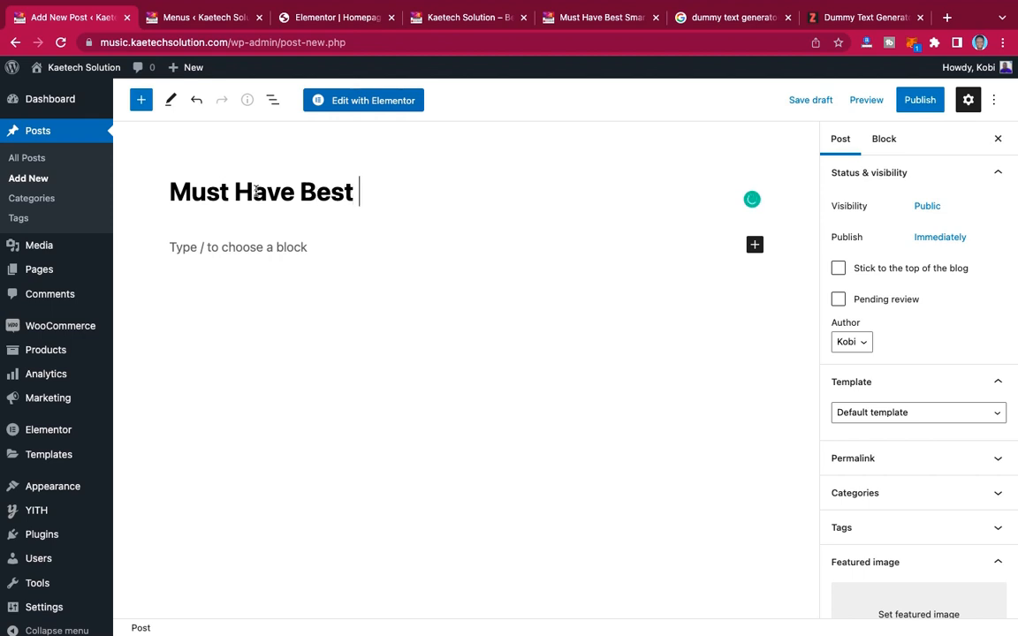
type("Smart Watches ")
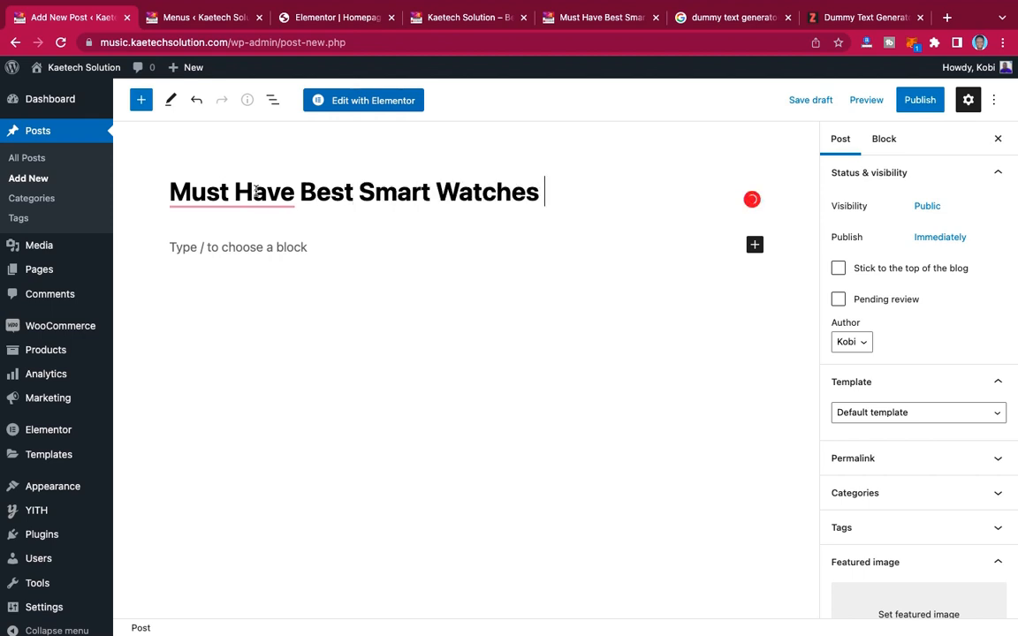
type("In 2022")
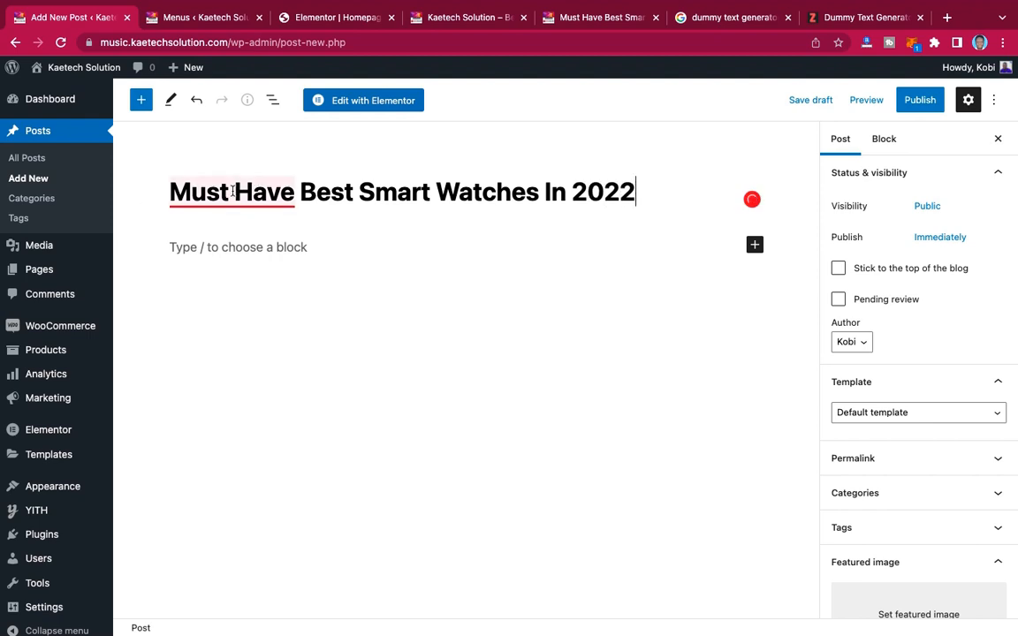
mouse_move(232, 191)
left_click(199, 235)
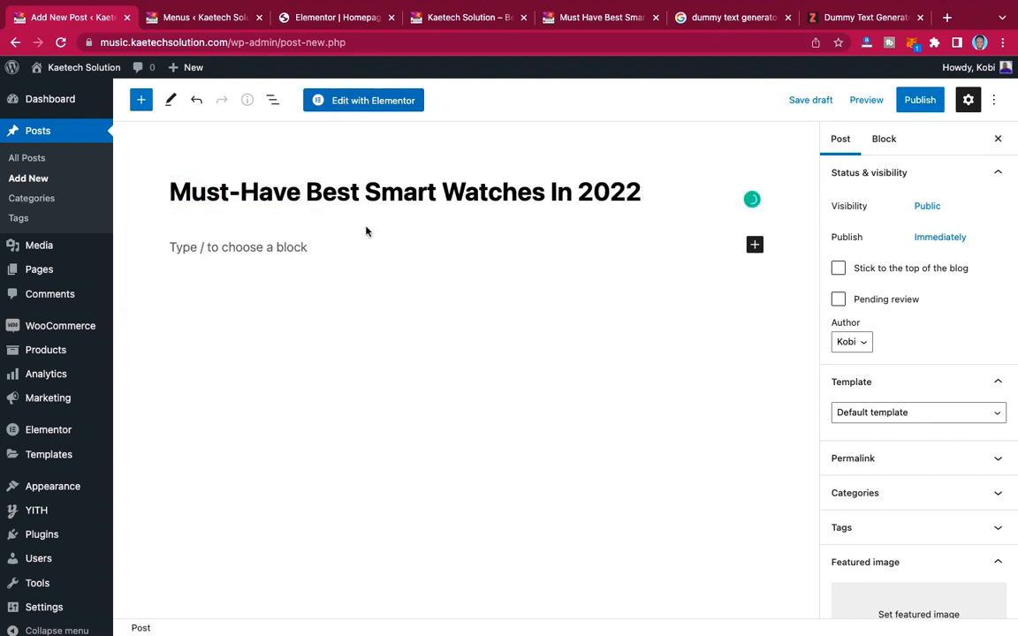
- Copy the body paragraph of the reference smart watches article and paste it into the new post's body
left_click(606, 23)
scroll(249, 466, "down", 1)
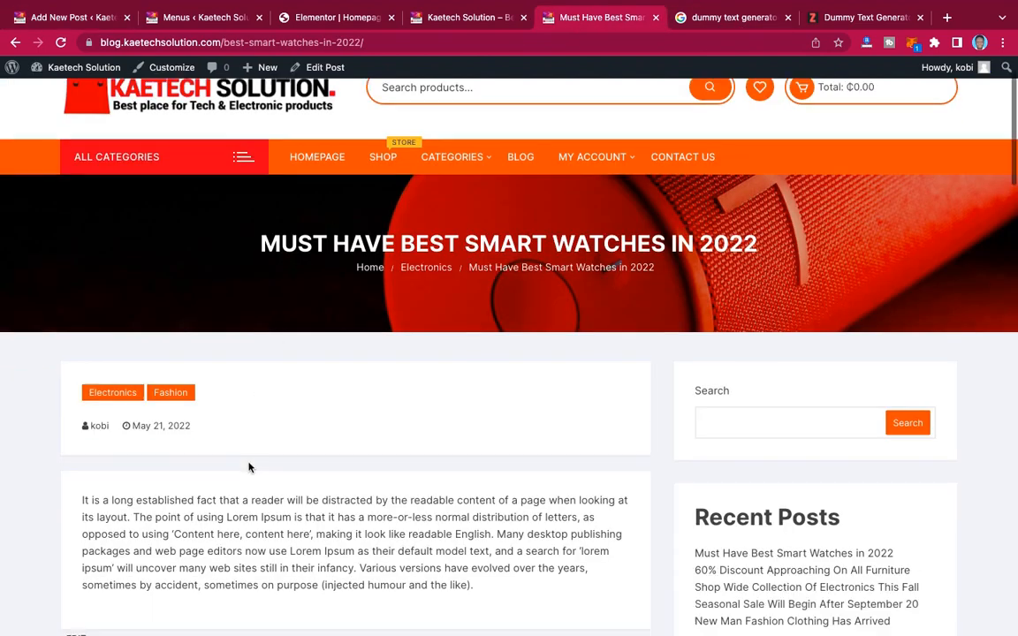
scroll(250, 466, "down", 2)
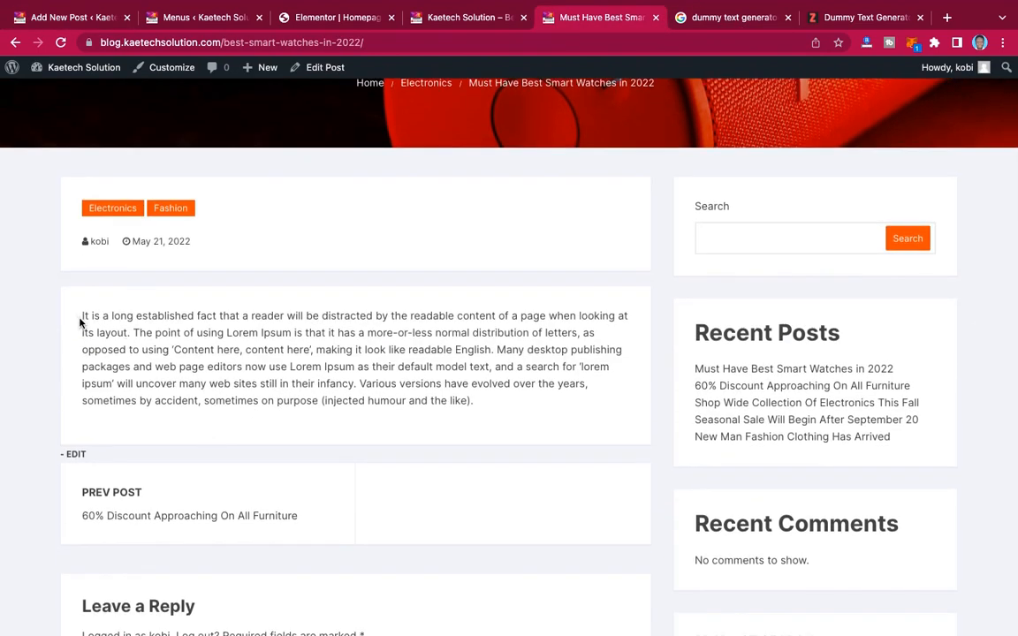
left_click_drag(80, 323, 474, 417)
key("super+c")
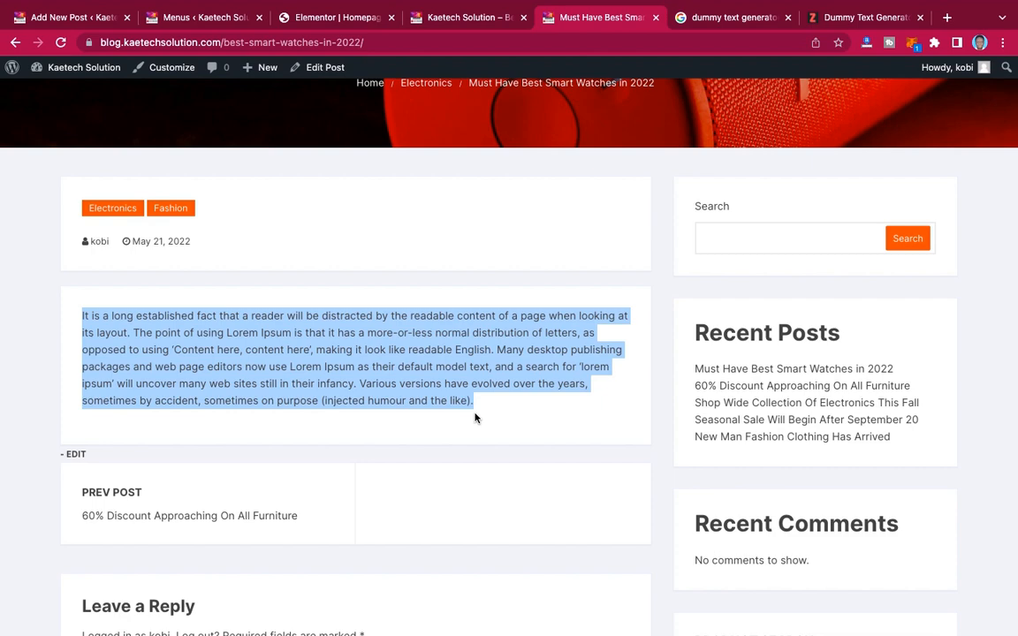
left_click(95, 20)
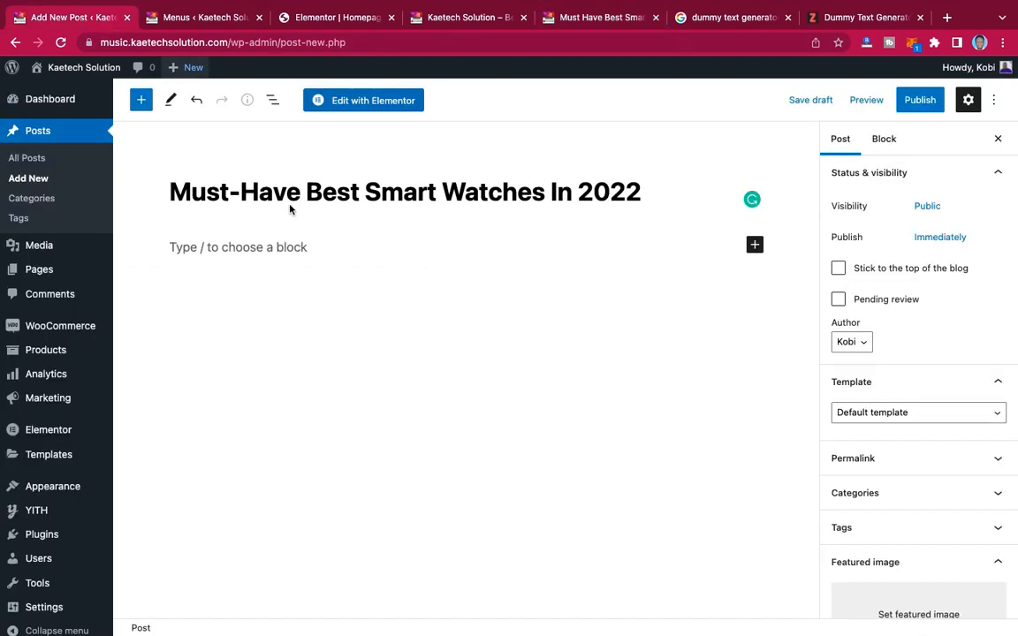
left_click(236, 248)
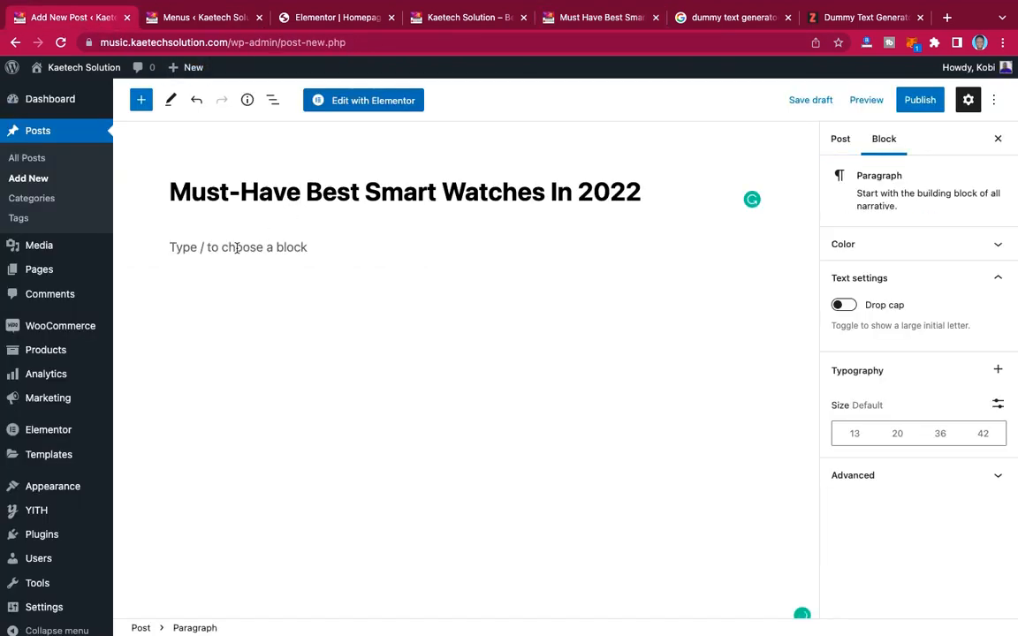
key("super+v")
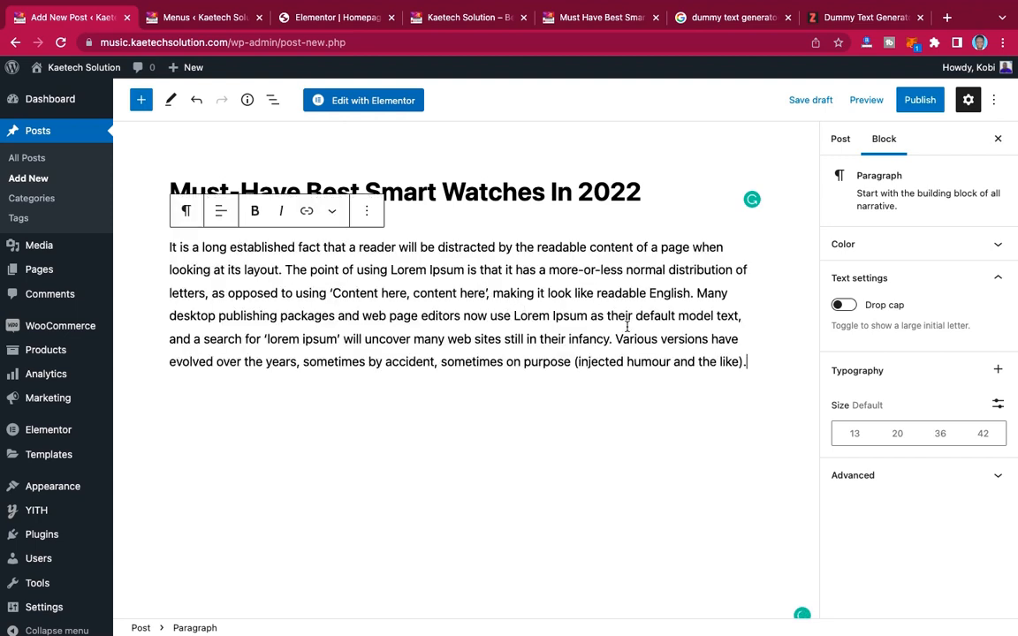
- Split the pasted paragraph before "Many desktop publishing packages" and paste another copy of the full text below it
left_click(699, 293)
key("Return")
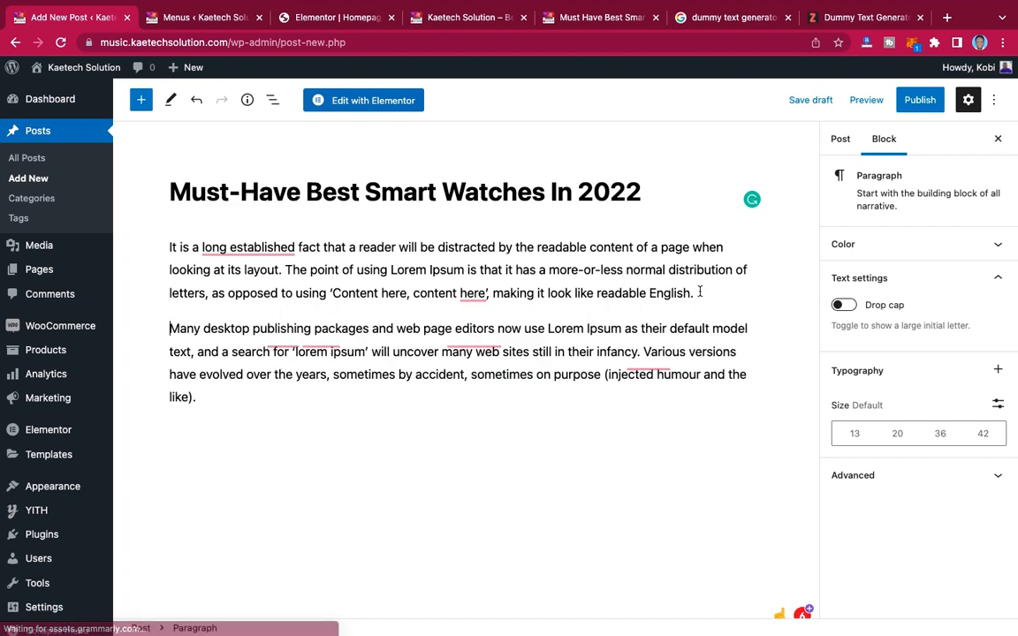
left_click(459, 397)
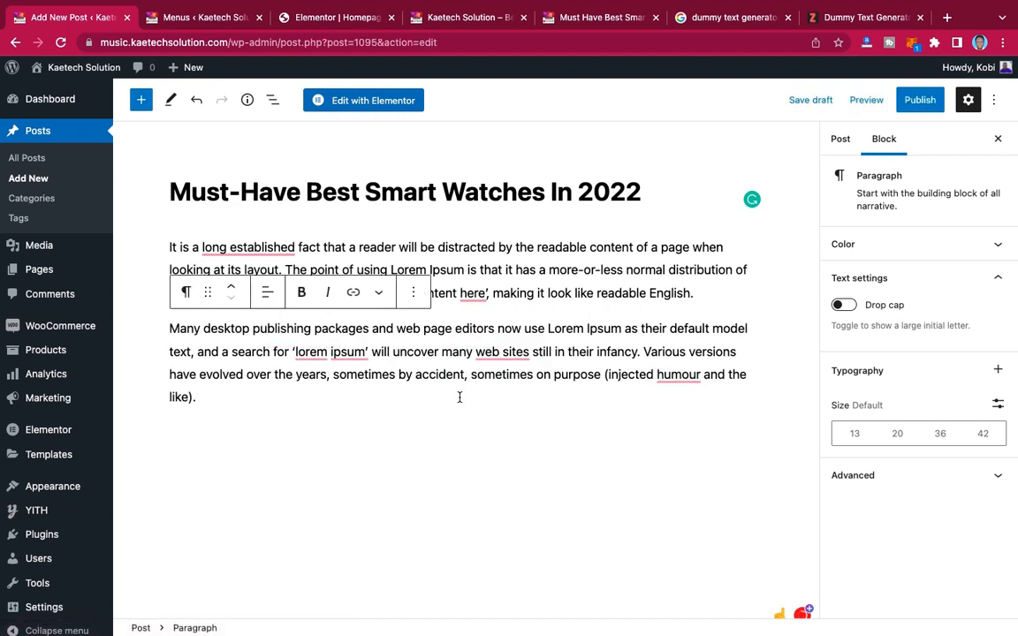
key("Return")
key("super+v")
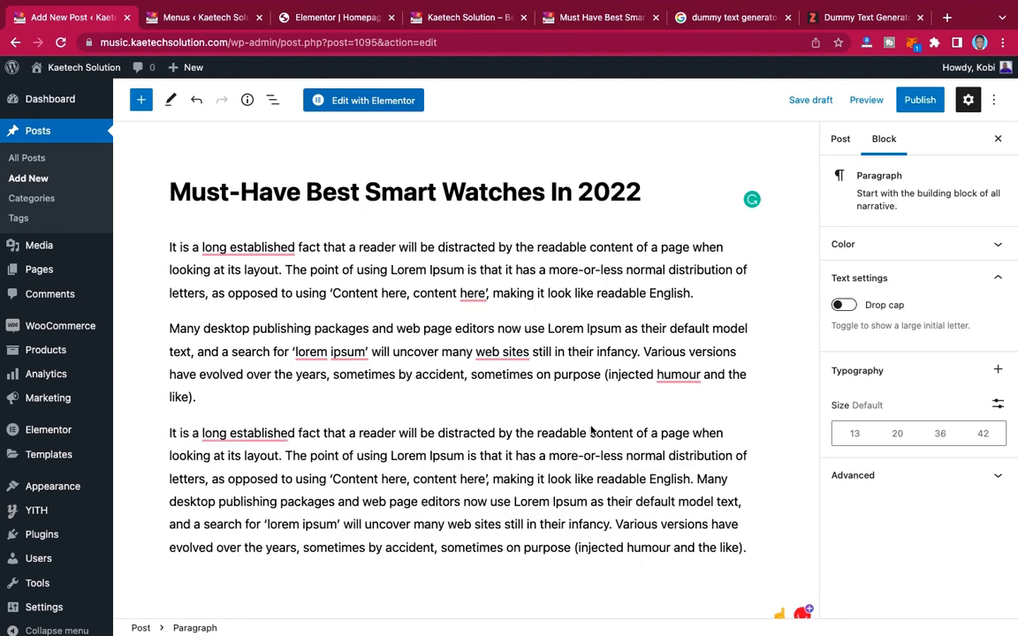
- Insert an Image block between the second and third paragraphs, using electronics.jpg from the Media Library
scroll(462, 417, "down", 2)
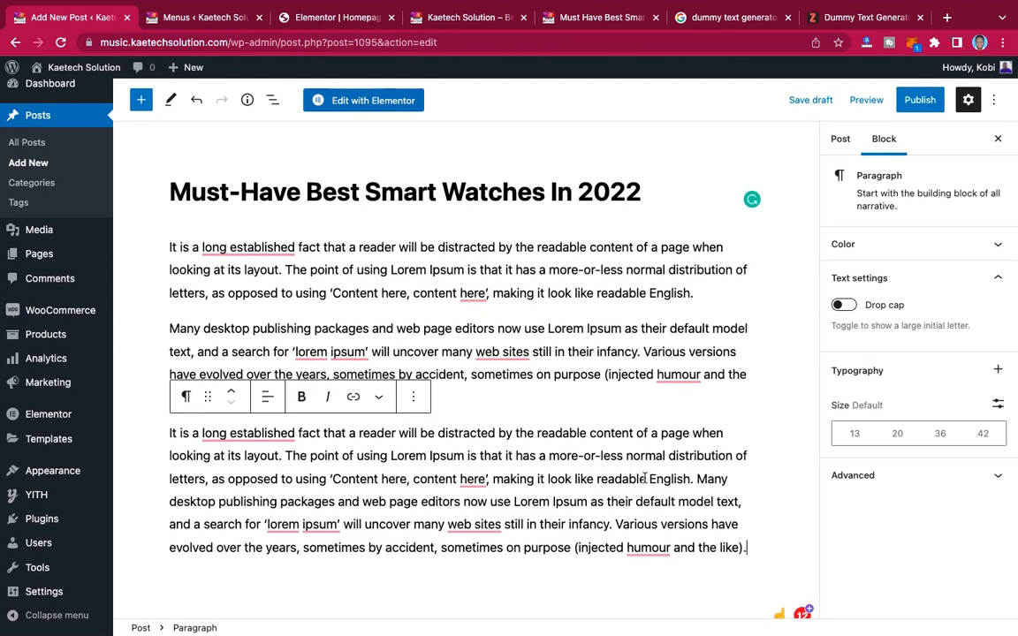
left_click(479, 398)
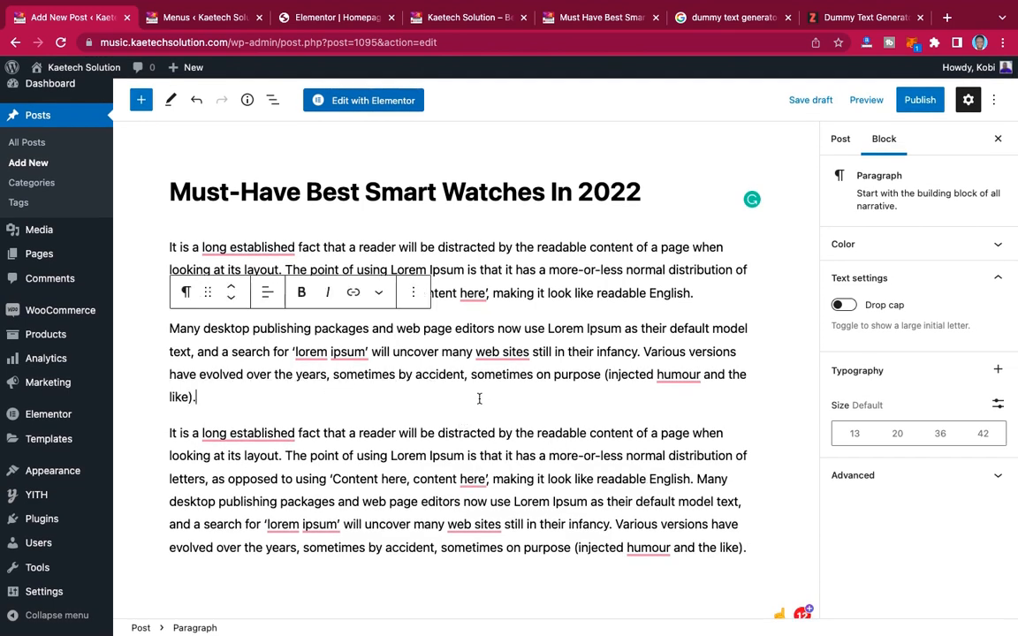
key("Return")
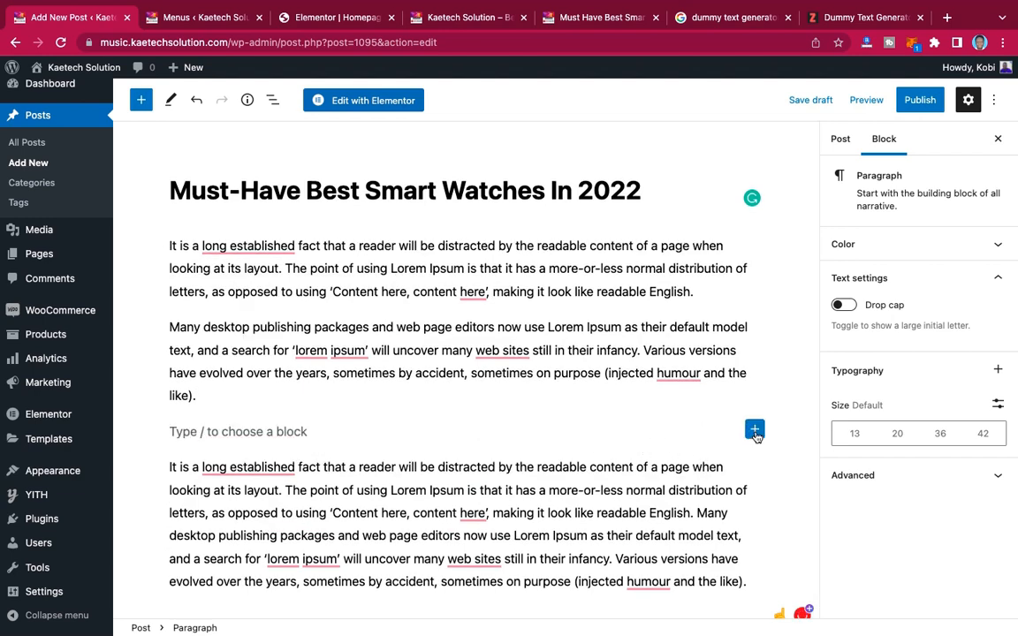
left_click(754, 430)
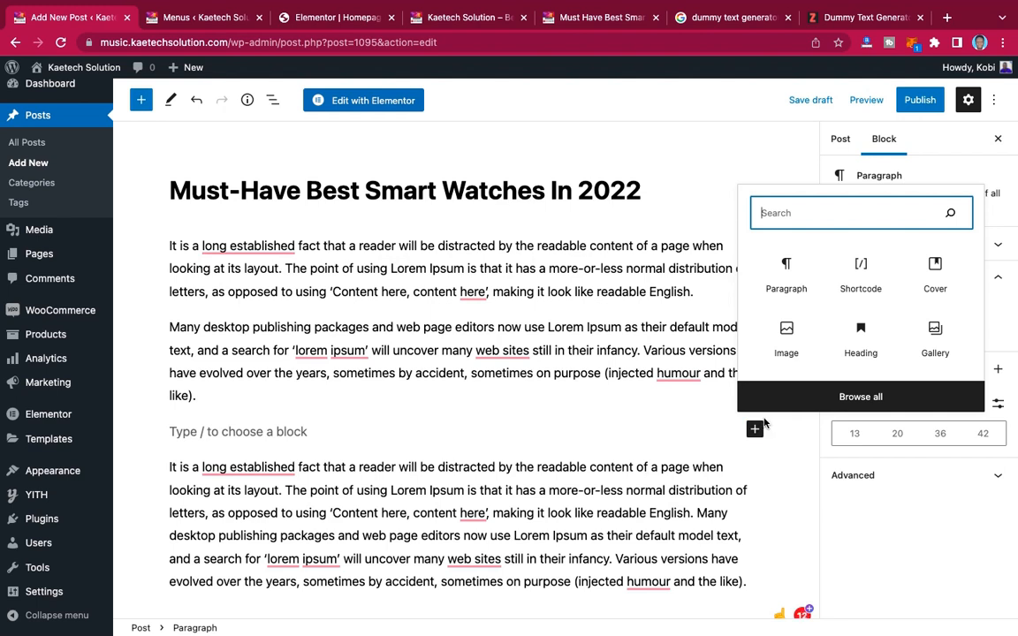
type("image")
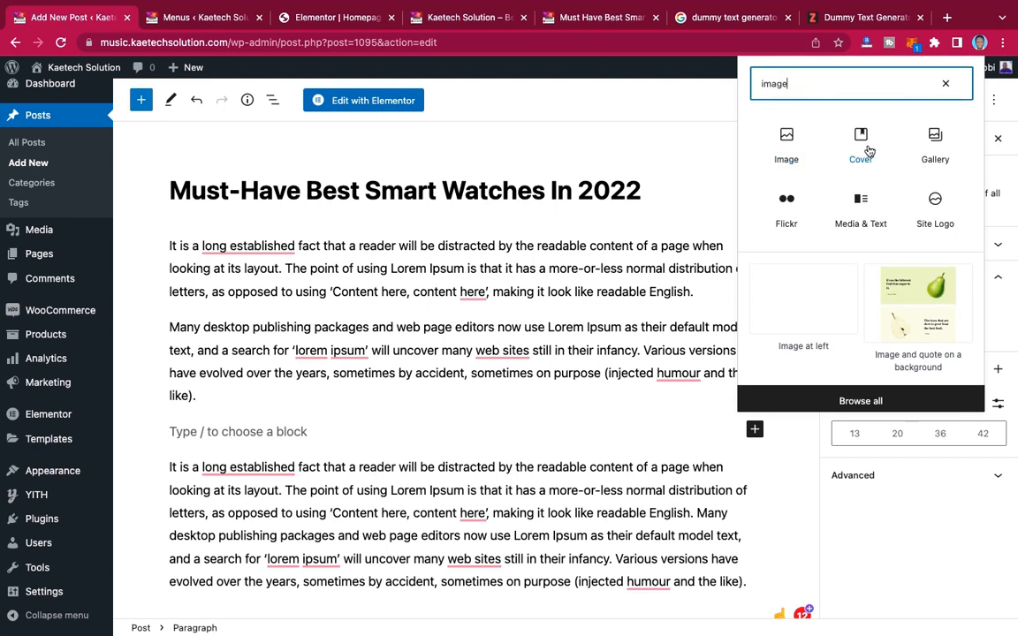
left_click(786, 138)
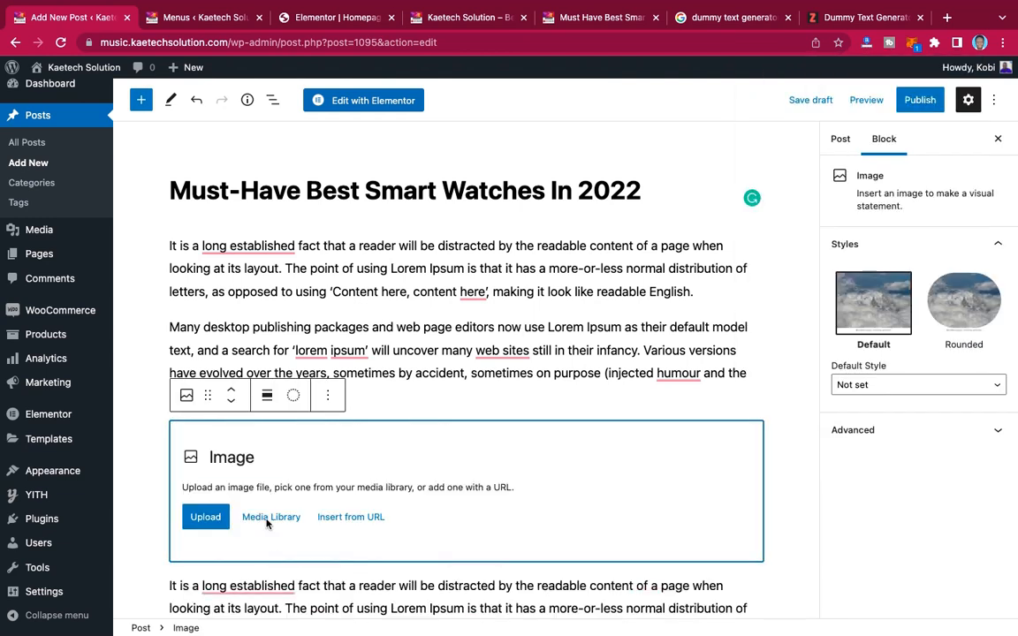
left_click(268, 519)
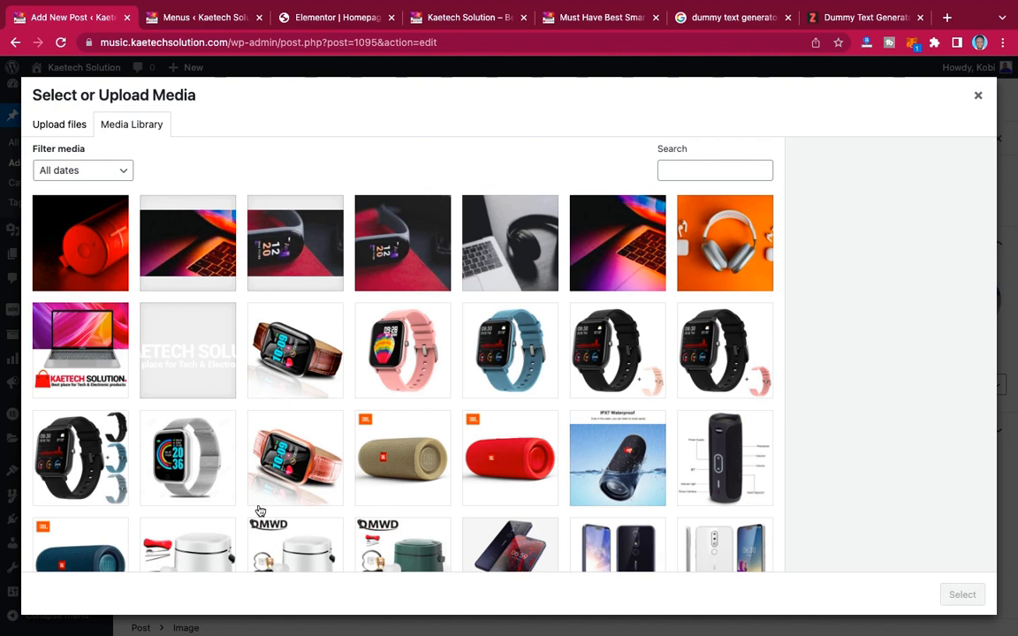
left_click(393, 263)
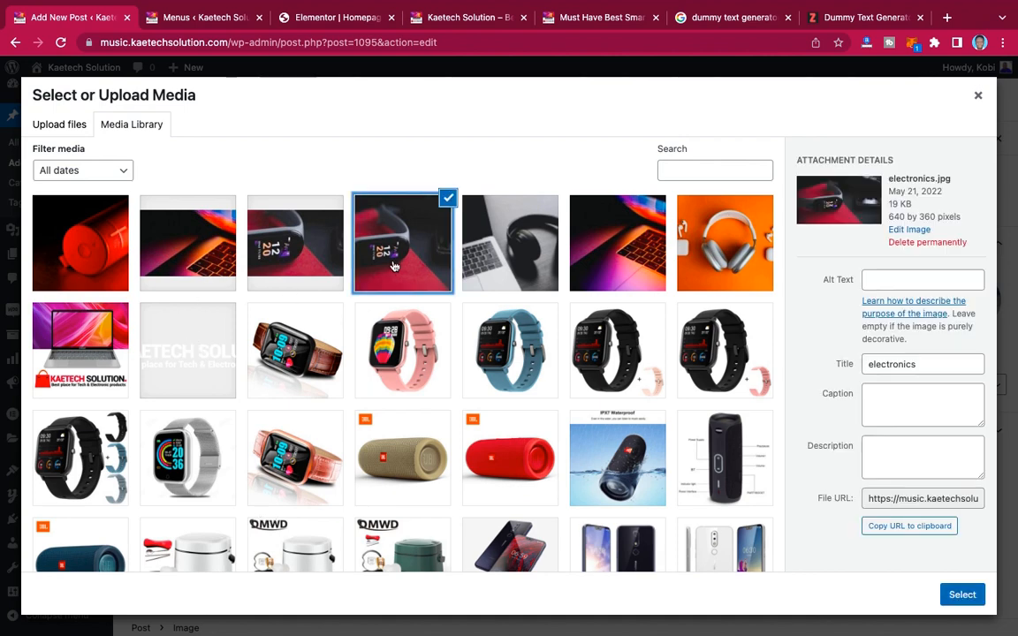
left_click(961, 594)
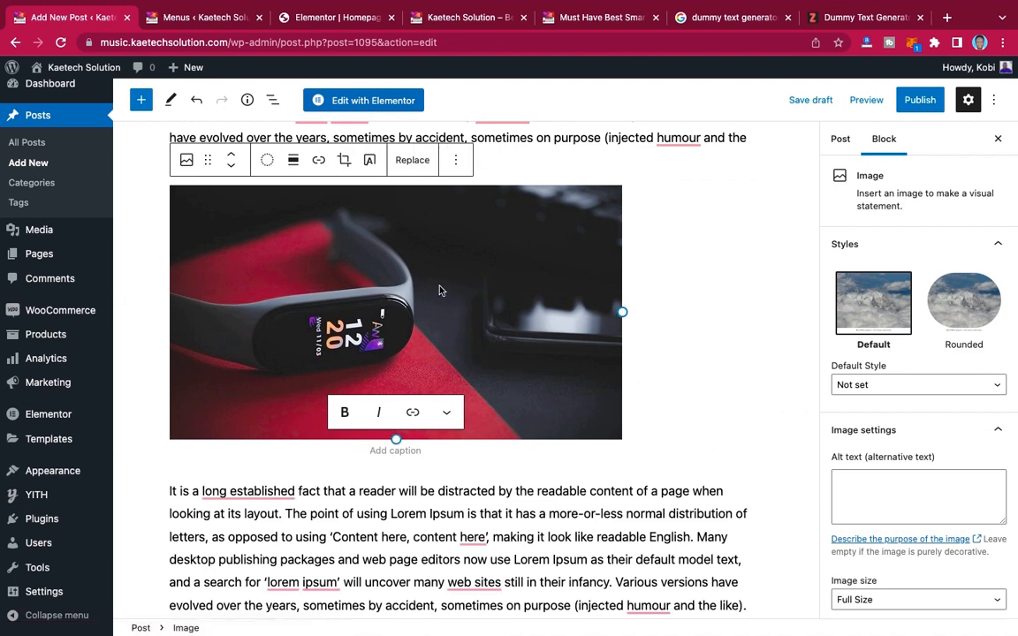
- Center-align the smart watch image between the second and third paragraphs of the post
left_click(293, 160)
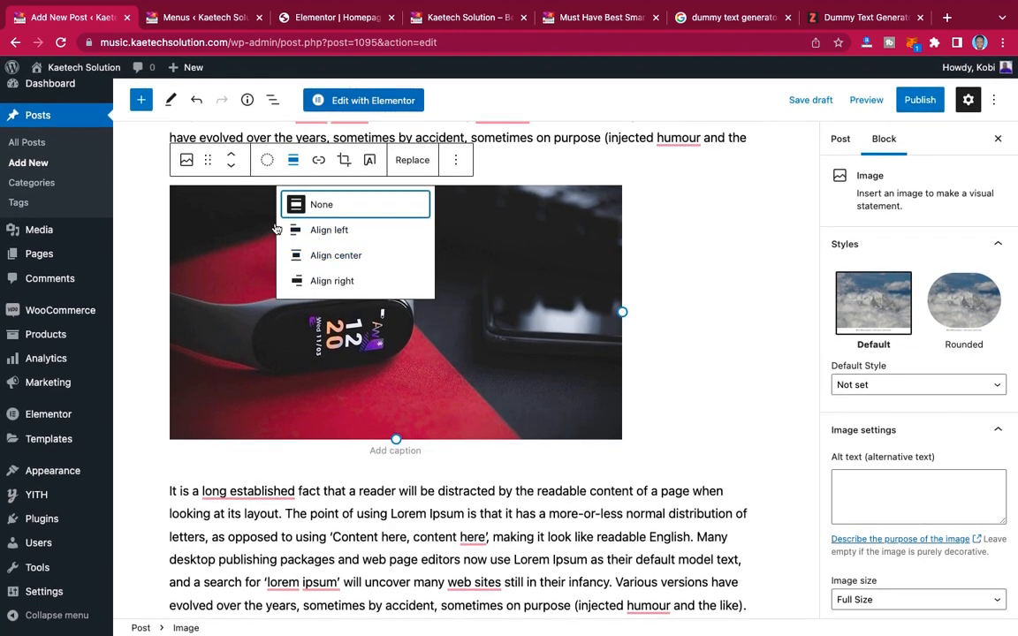
left_click(340, 256)
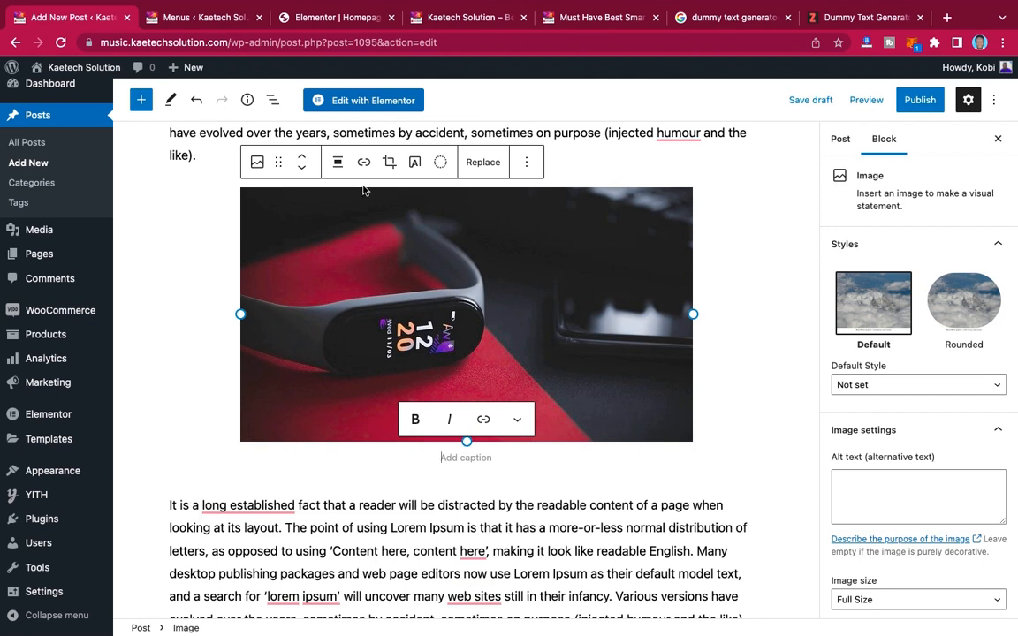
left_click(336, 164)
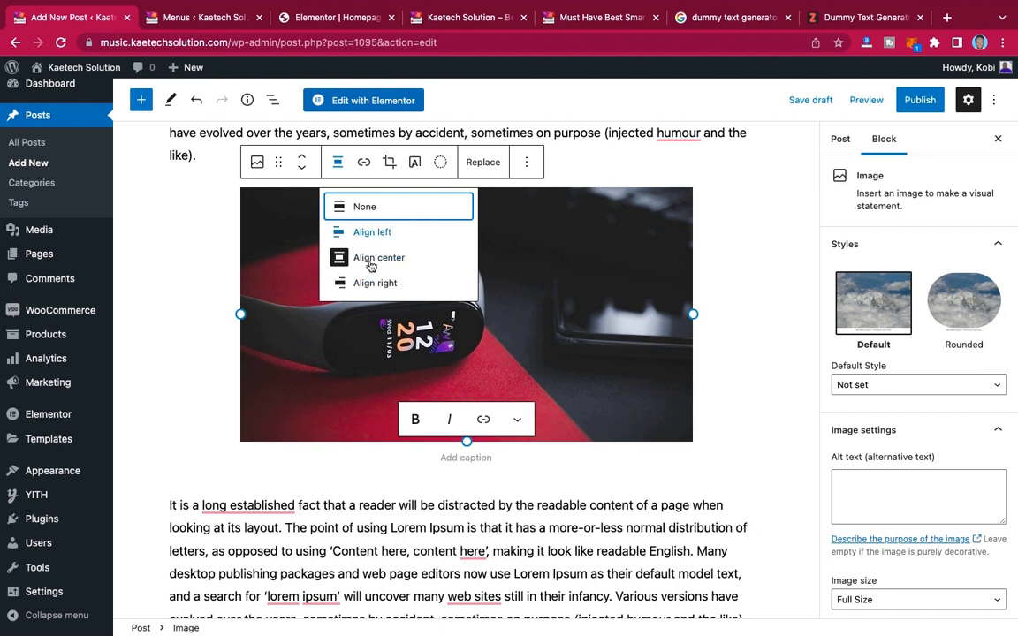
left_click(539, 254)
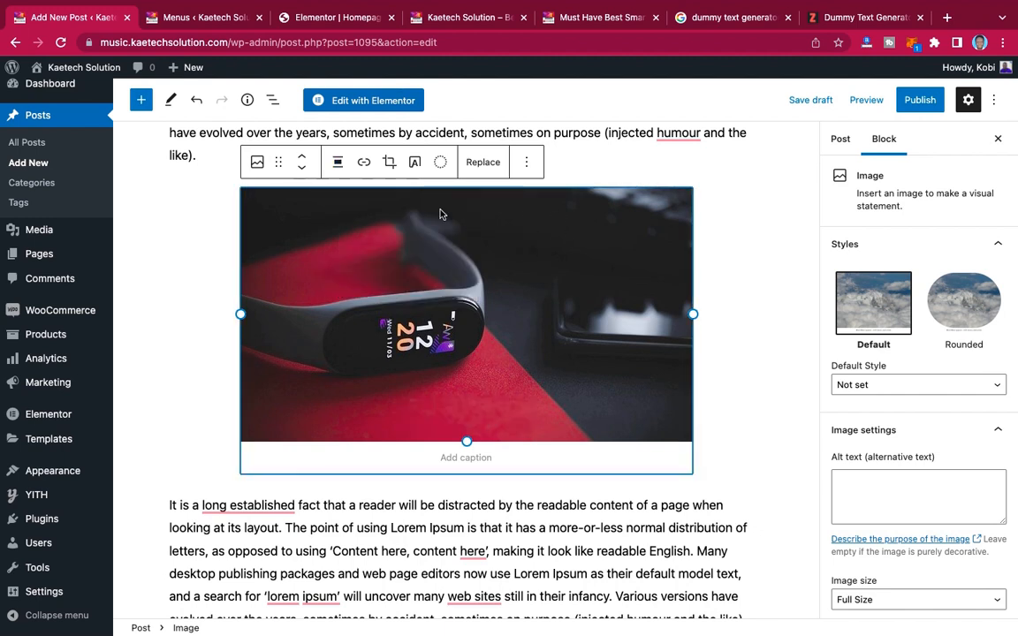
- Transform the smart watch image into a Cover block and overlay the center-aligned text "Best Smart Watches in 2022"
left_click(257, 163)
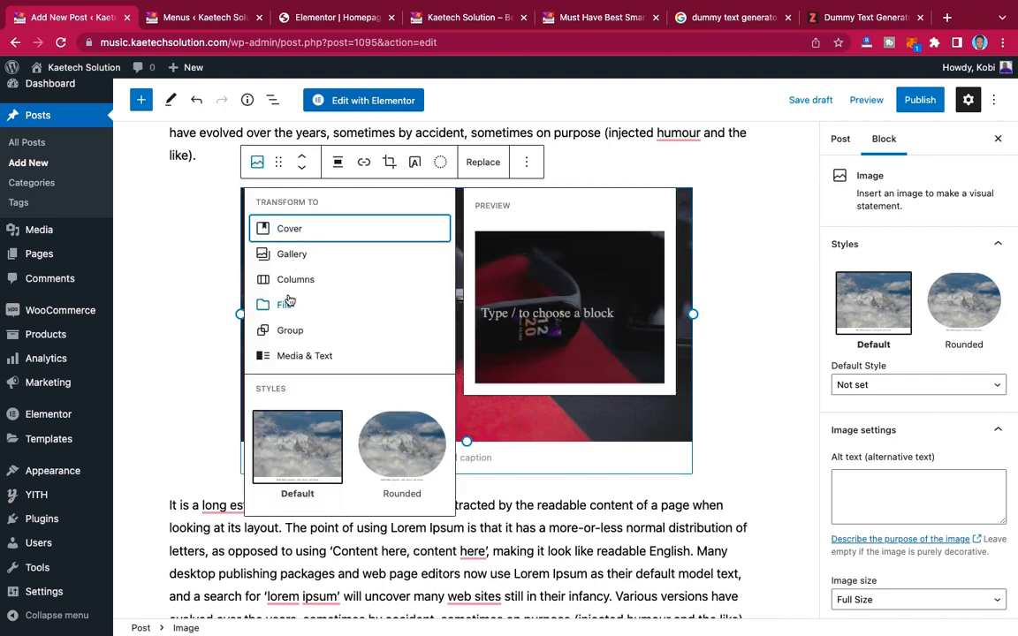
left_click(288, 229)
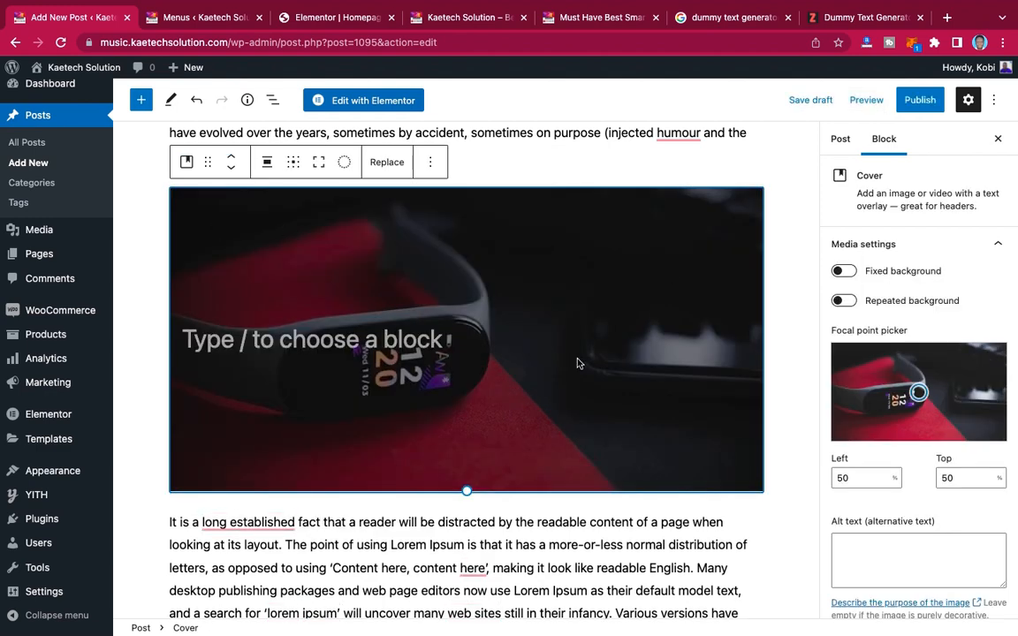
left_click(384, 342)
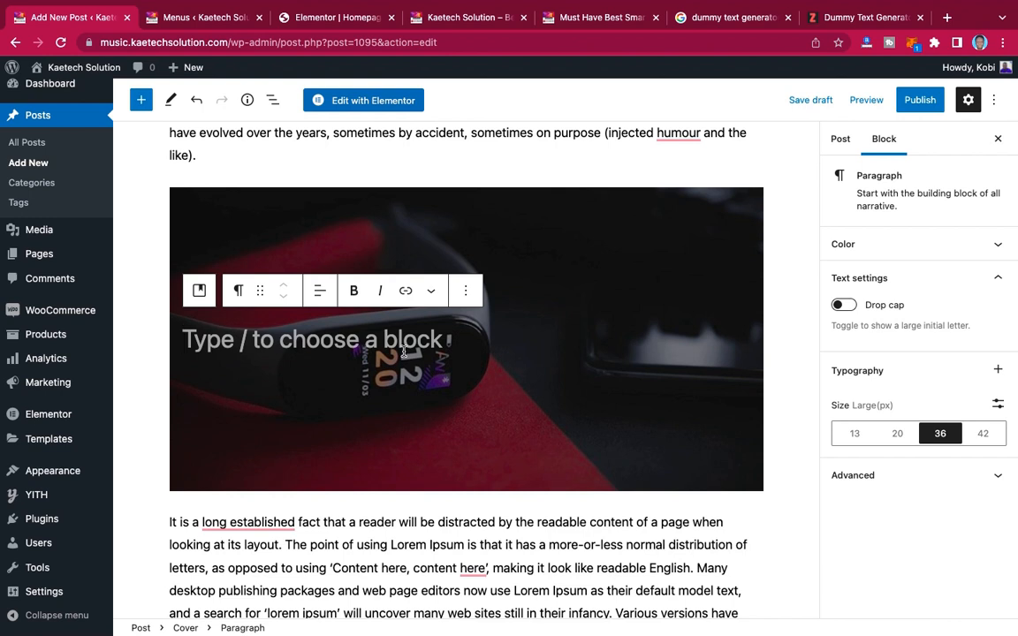
type("Be")
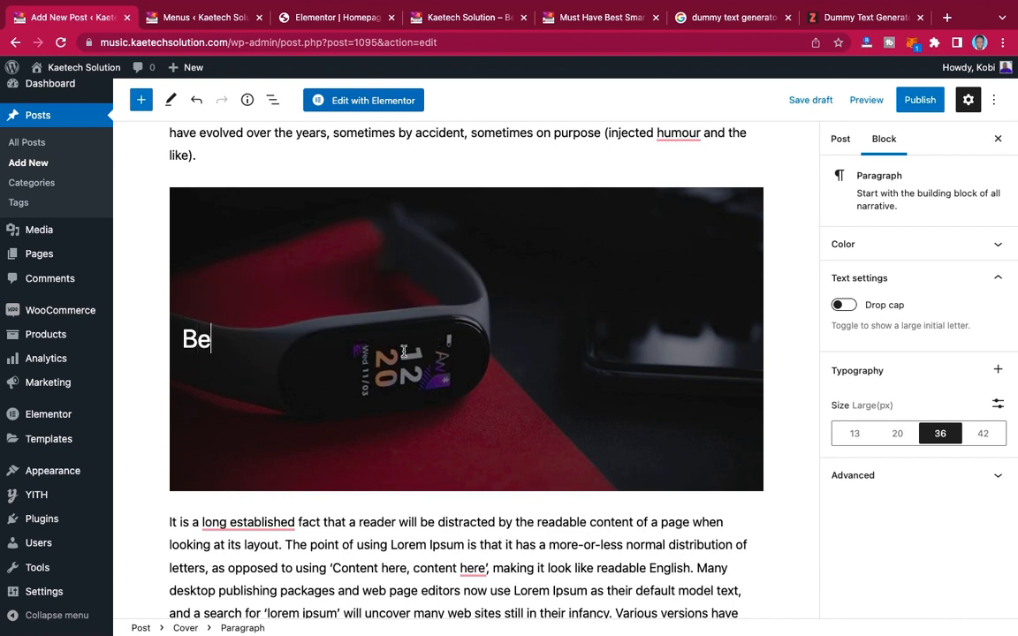
type("st Sm")
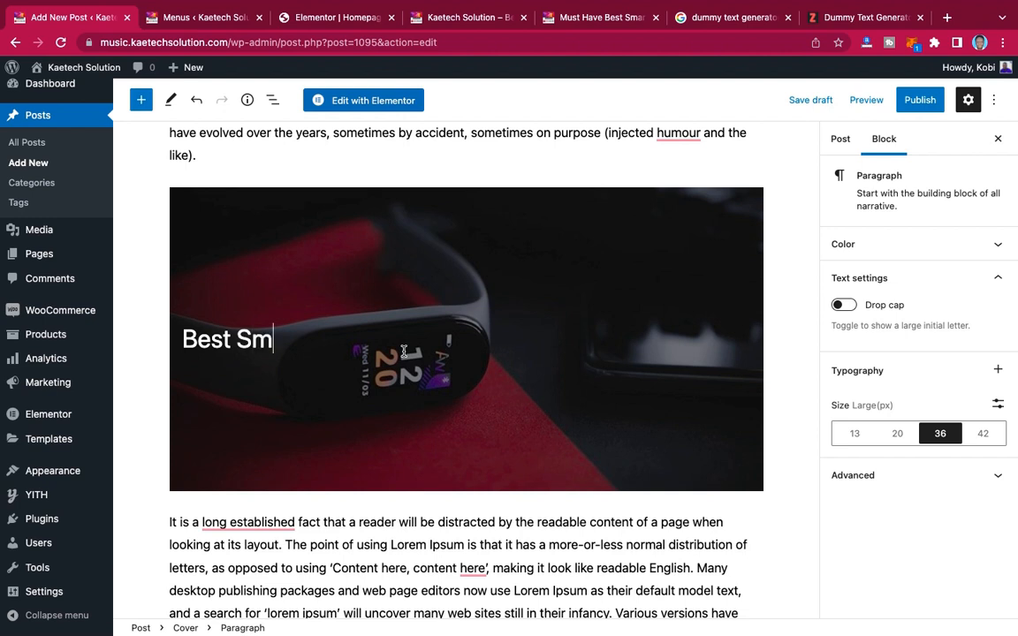
type("art Watches")
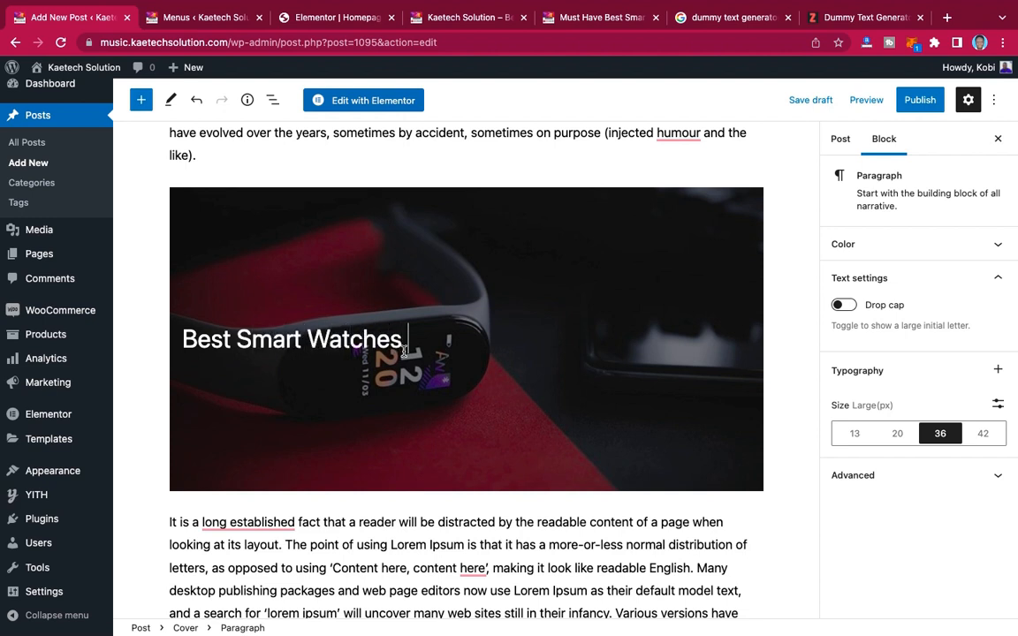
type(" in 2022")
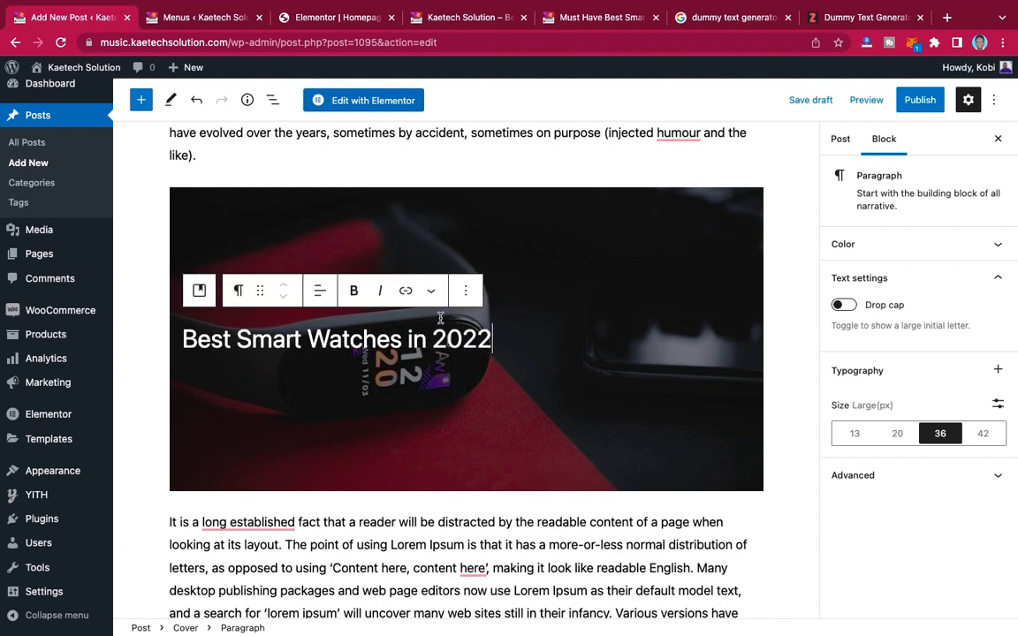
left_click(320, 290)
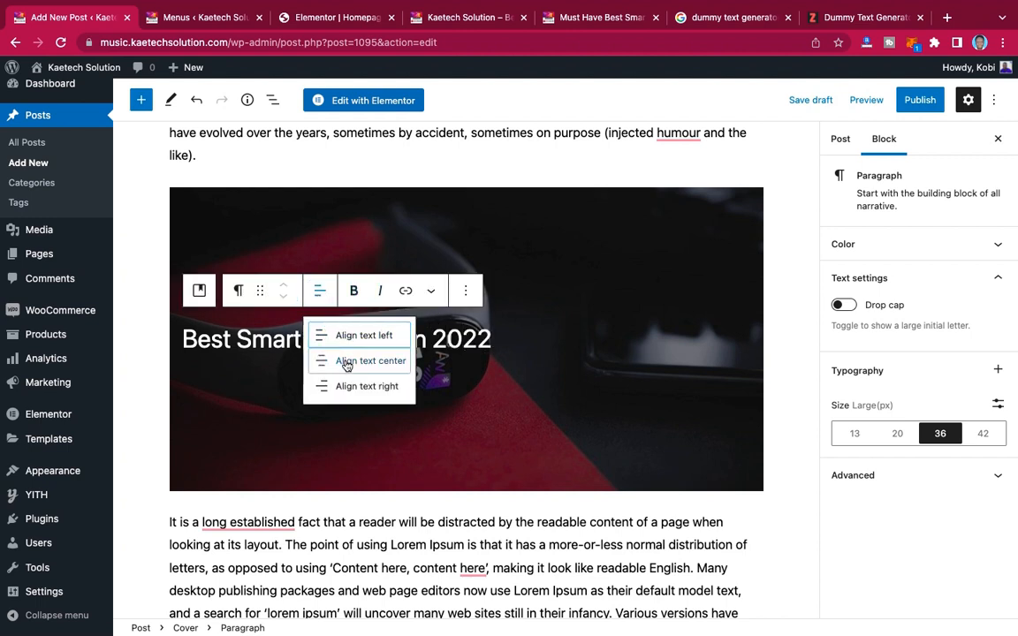
left_click(353, 359)
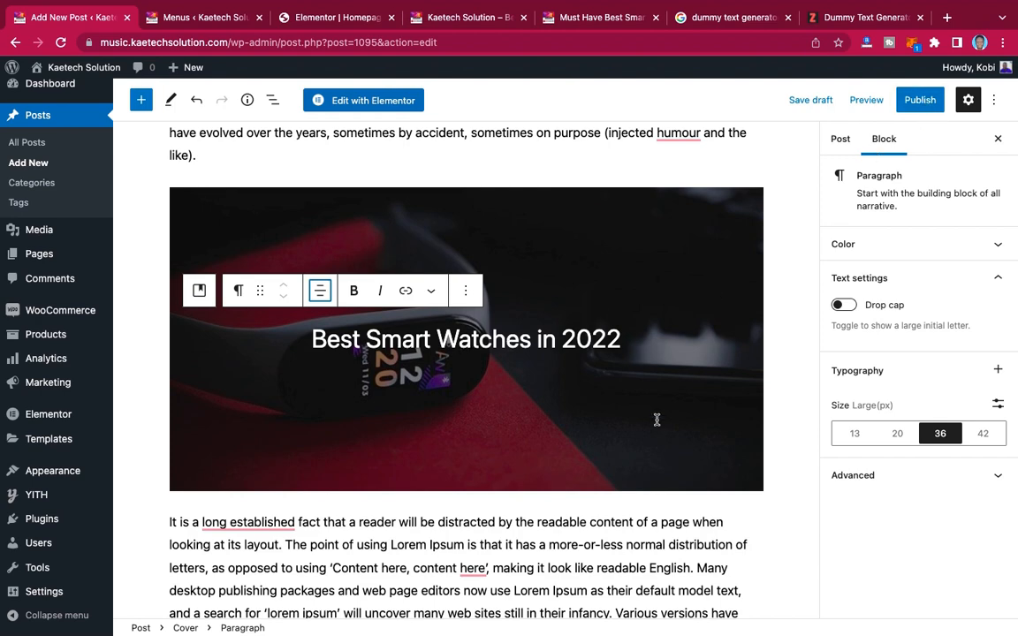
- Add a Products by Category block below the last paragraph, showing the Computers & Laptops category
scroll(656, 418, "down", 1)
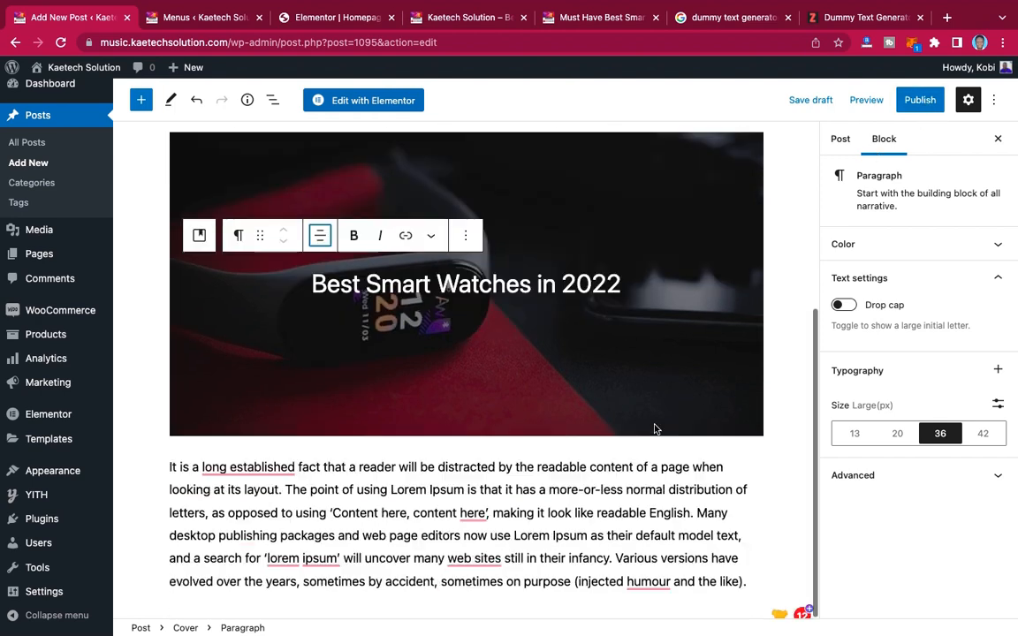
left_click(752, 584)
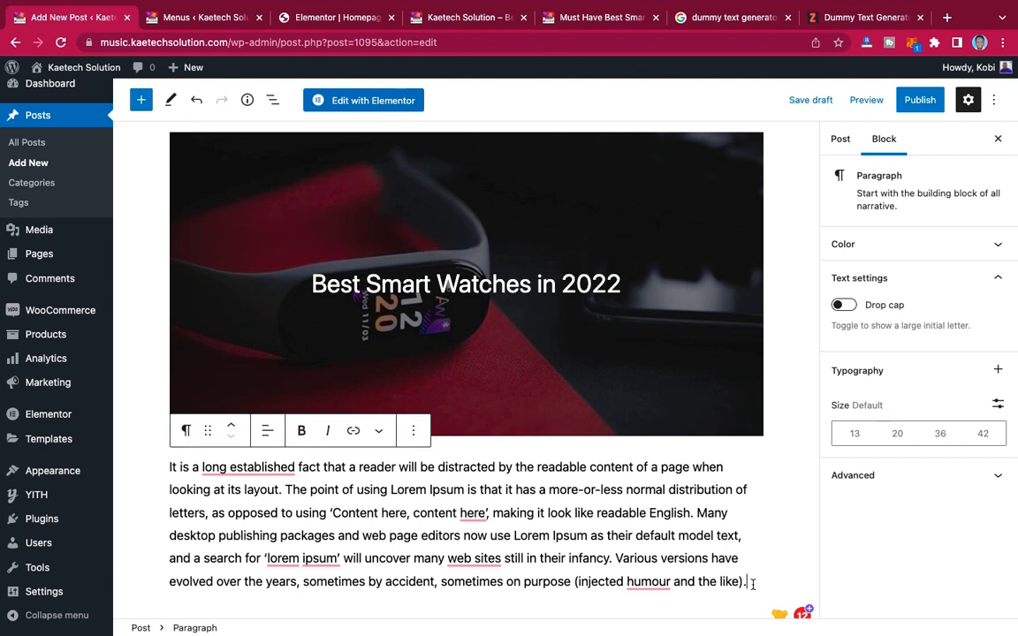
key("Return")
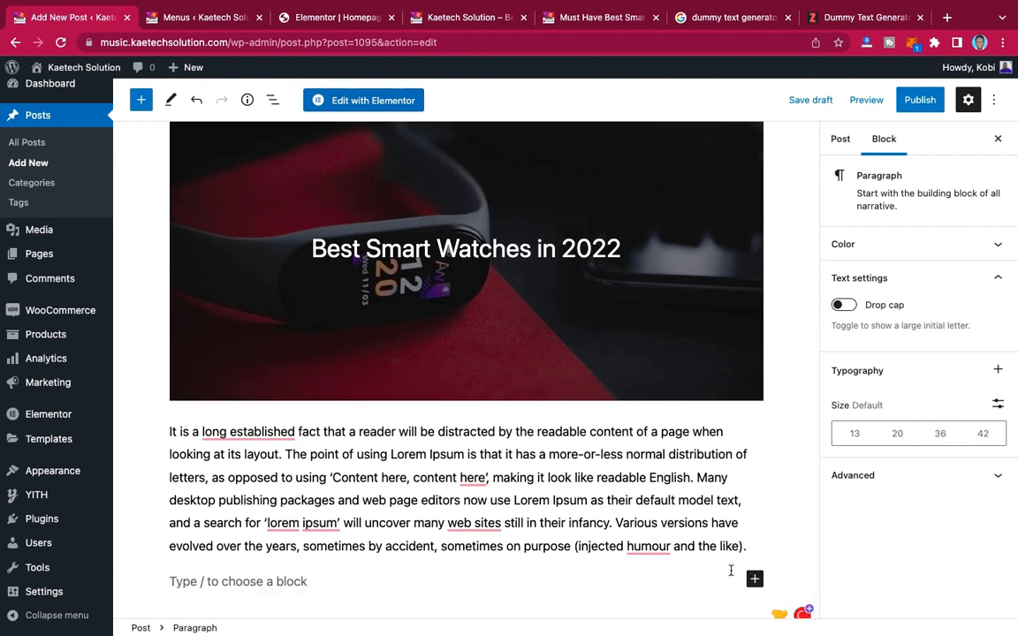
left_click(754, 579)
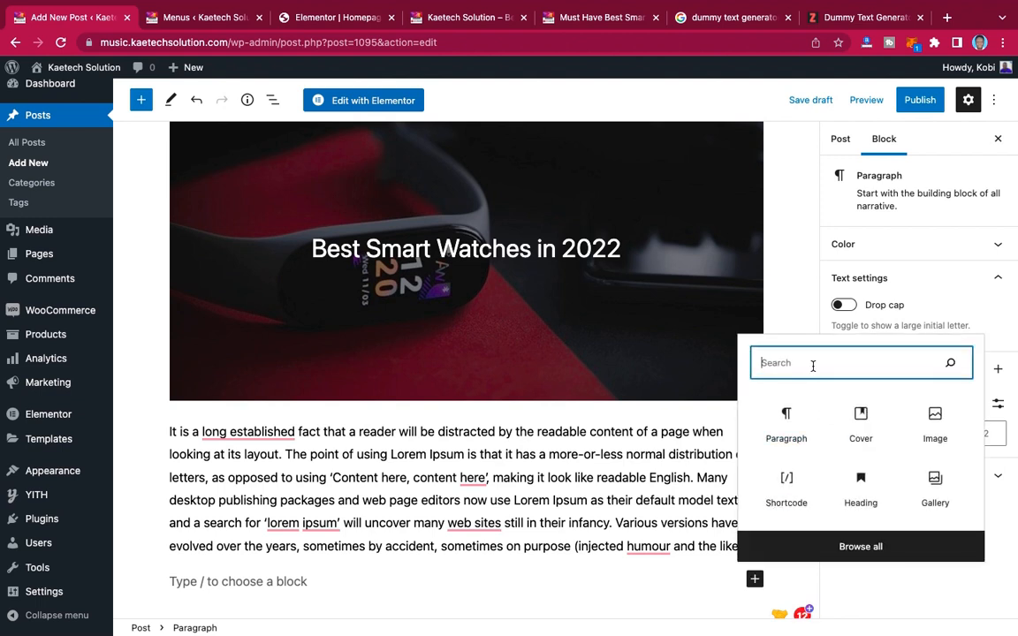
type("pro")
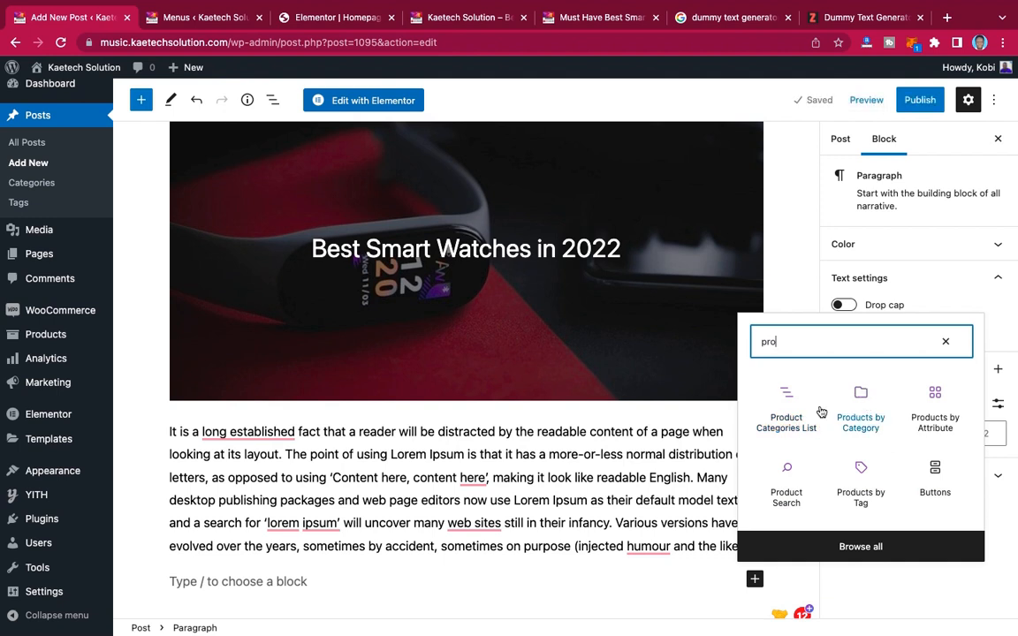
left_click(859, 393)
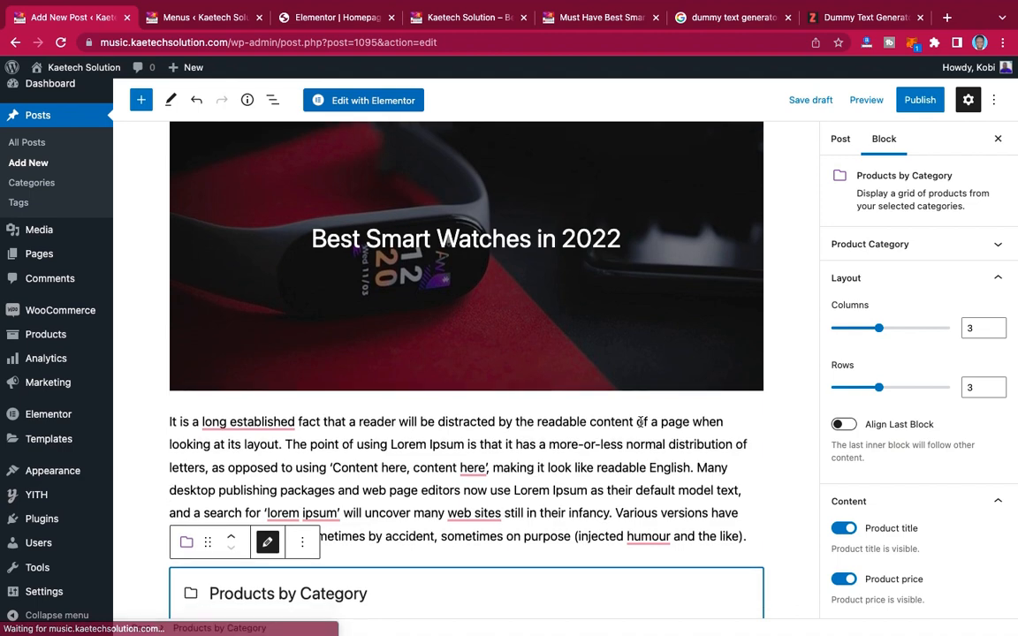
scroll(642, 427, "down", 5)
scroll(641, 427, "down", 1)
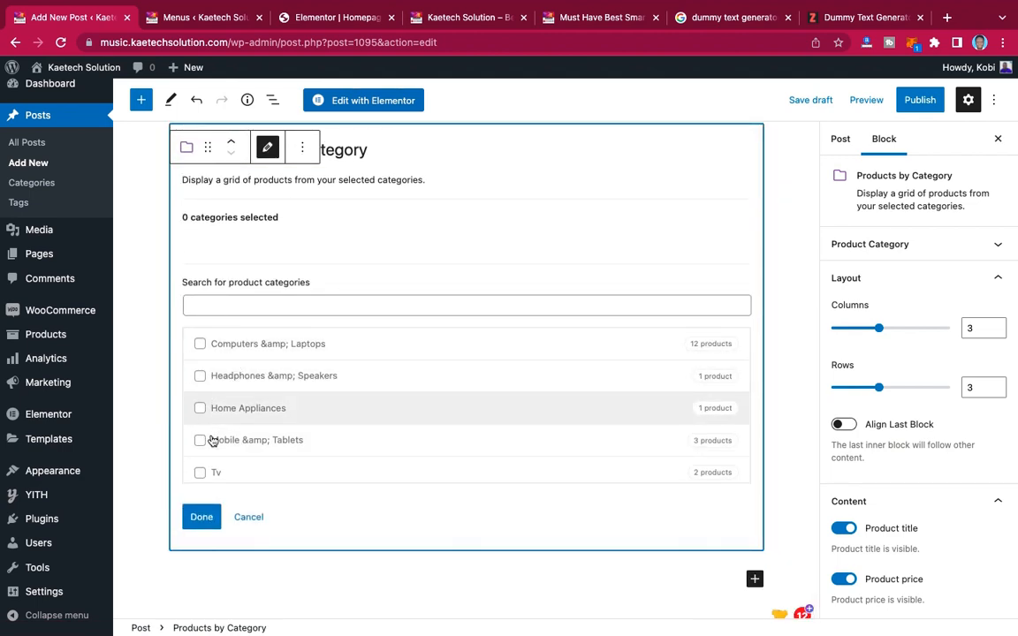
left_click(201, 345)
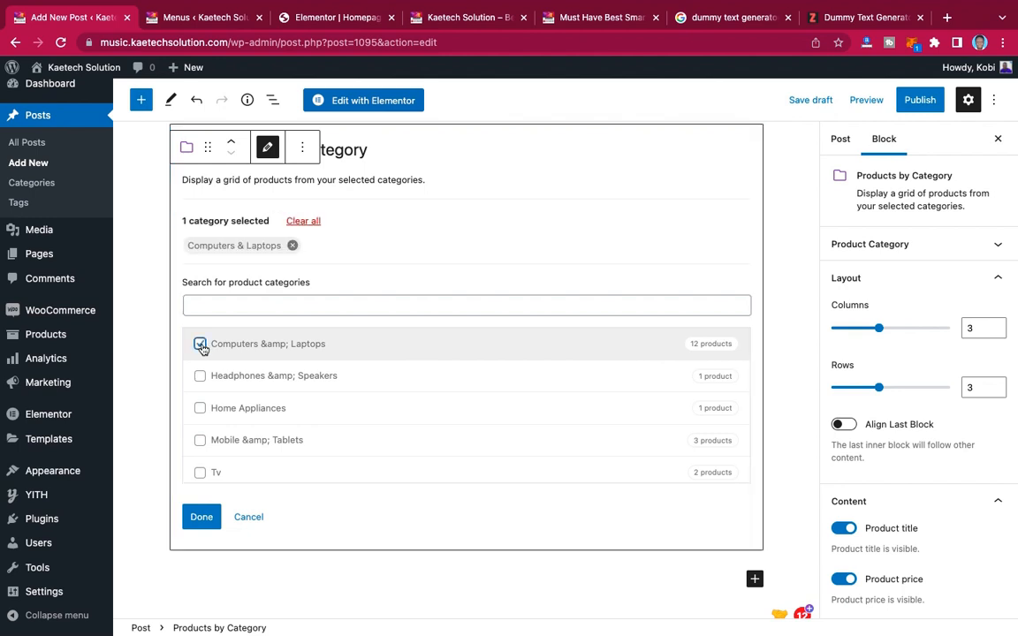
left_click(202, 518)
- Review the whole post with its product grid, and examine the Products by Category block's layout and content settings
scroll(476, 433, "down", 10)
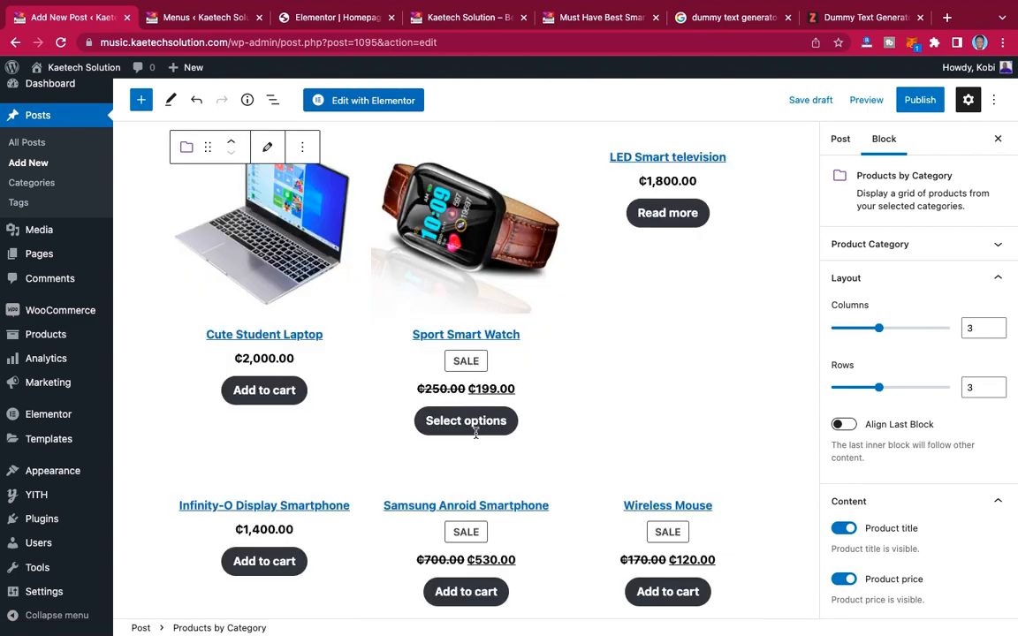
scroll(476, 436, "up", 6)
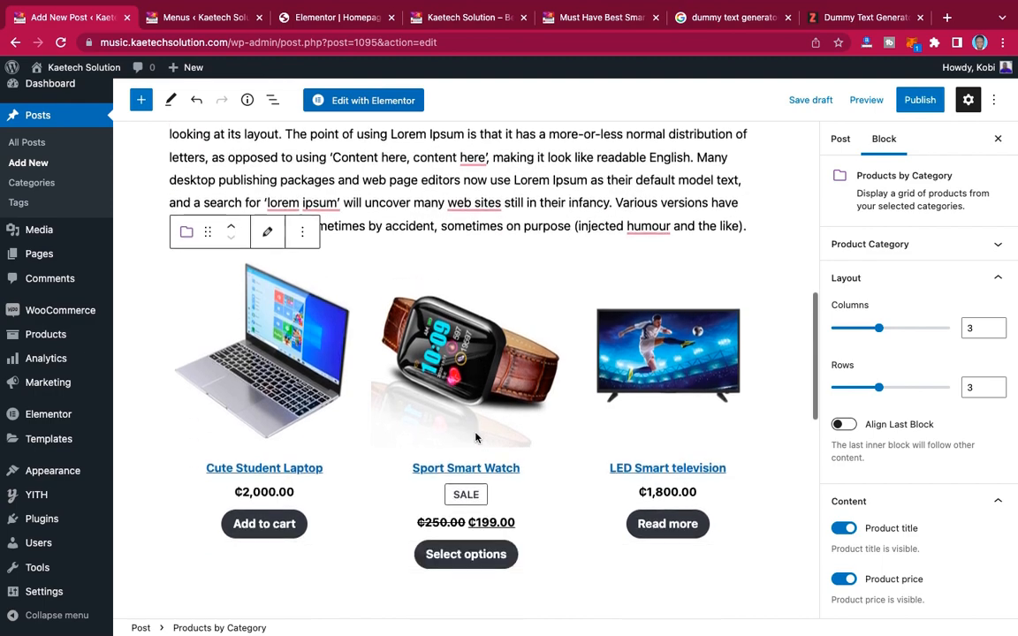
scroll(475, 437, "down", 8)
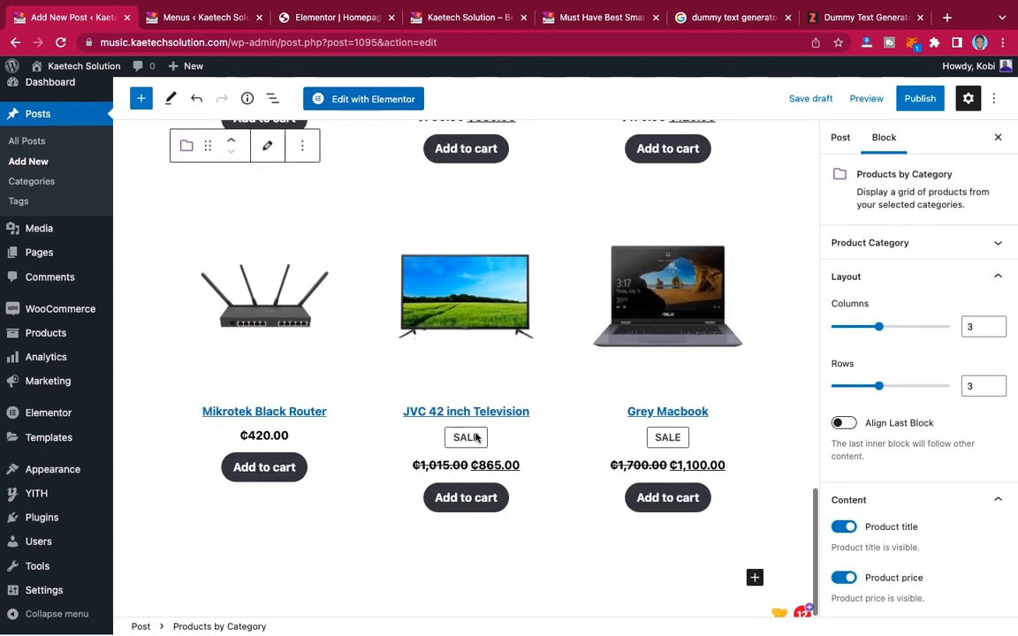
scroll(475, 437, "up", 10)
scroll(475, 437, "up", 5)
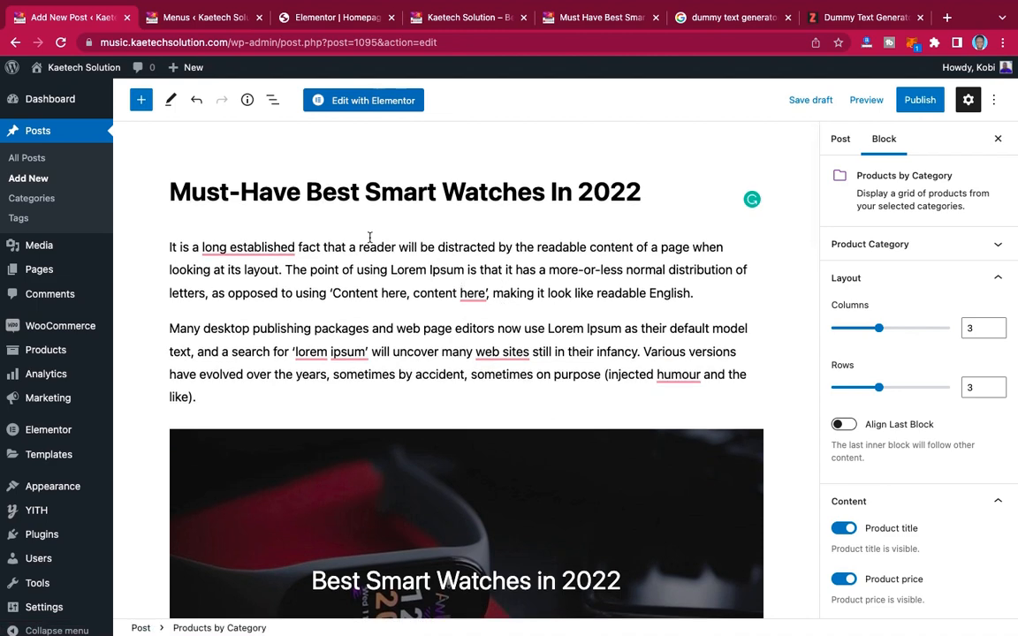
scroll(579, 331, "down", 15)
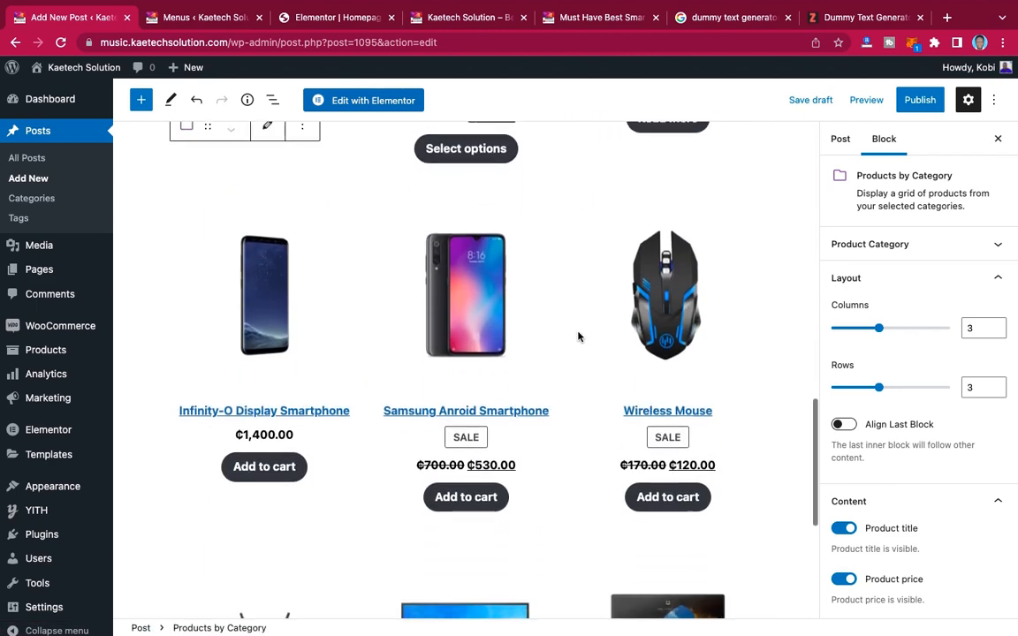
scroll(578, 334, "up", 3)
scroll(579, 336, "up", 3)
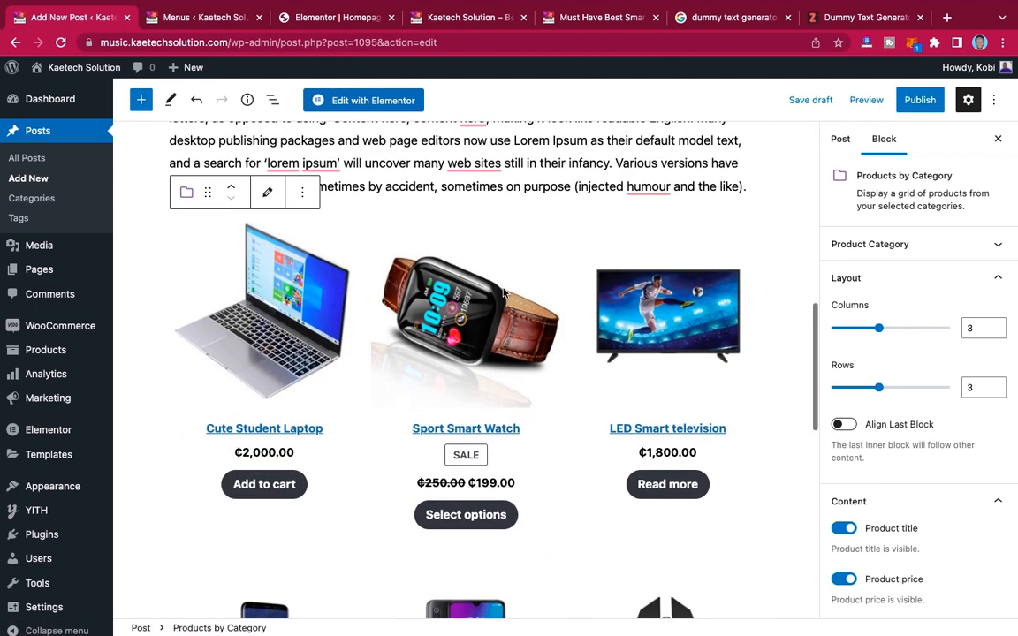
left_click(380, 228)
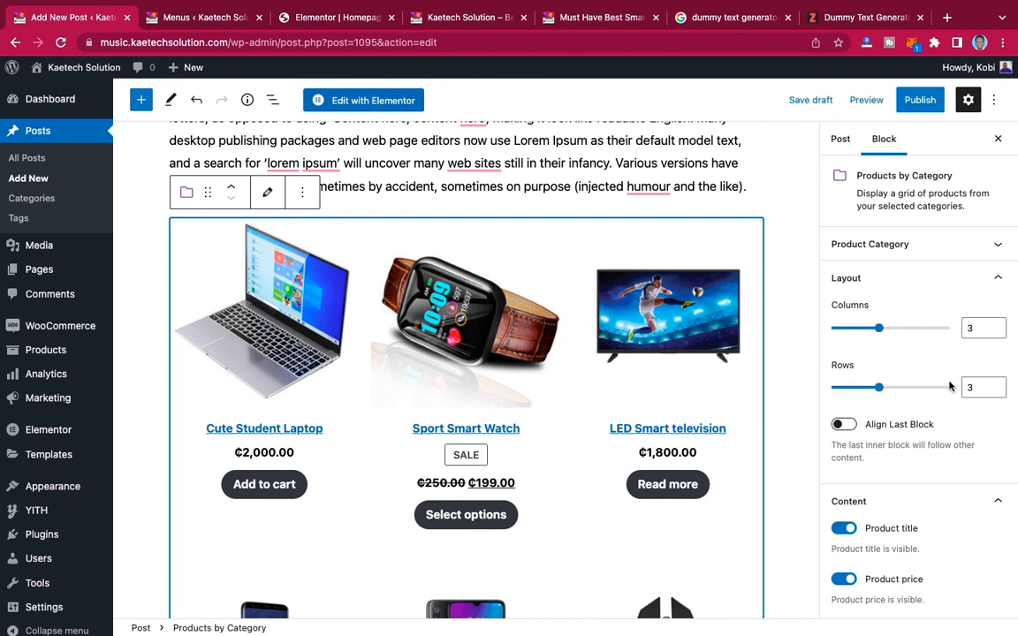
scroll(936, 423, "down", 2)
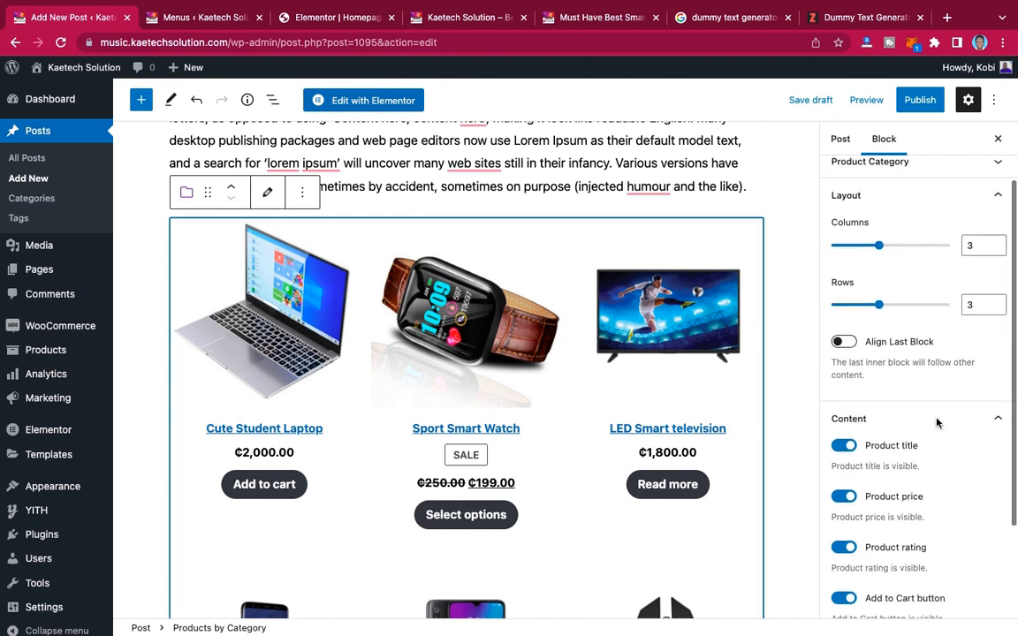
scroll(937, 423, "down", 3)
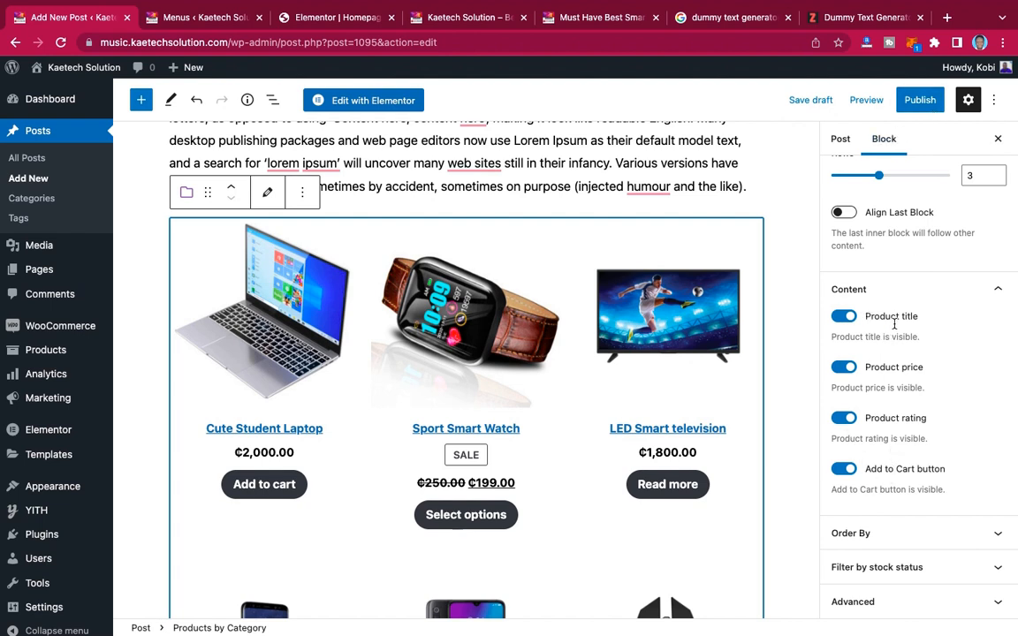
scroll(894, 325, "up", 5)
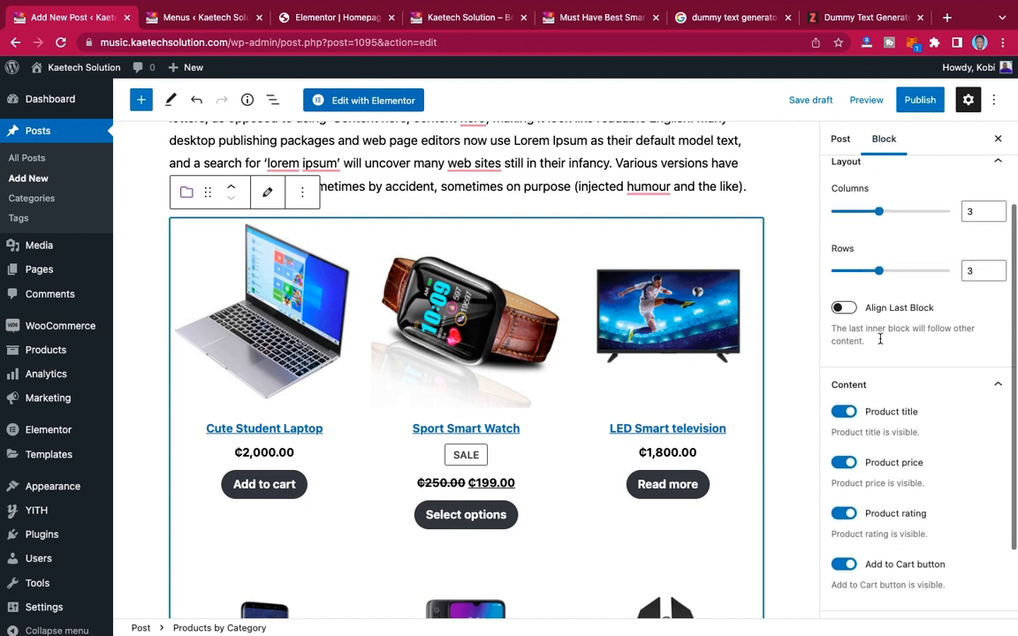
- Set the smart band picture electronics.jpg from the media library as the post's featured image
left_click(840, 140)
scroll(887, 413, "down", 3)
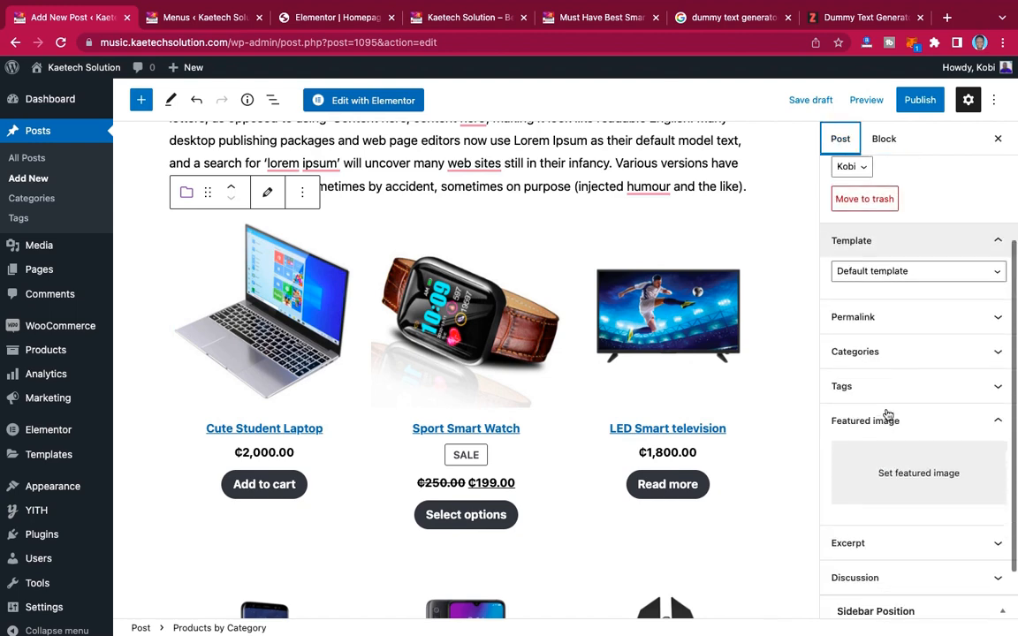
scroll(887, 413, "down", 1)
left_click(923, 471)
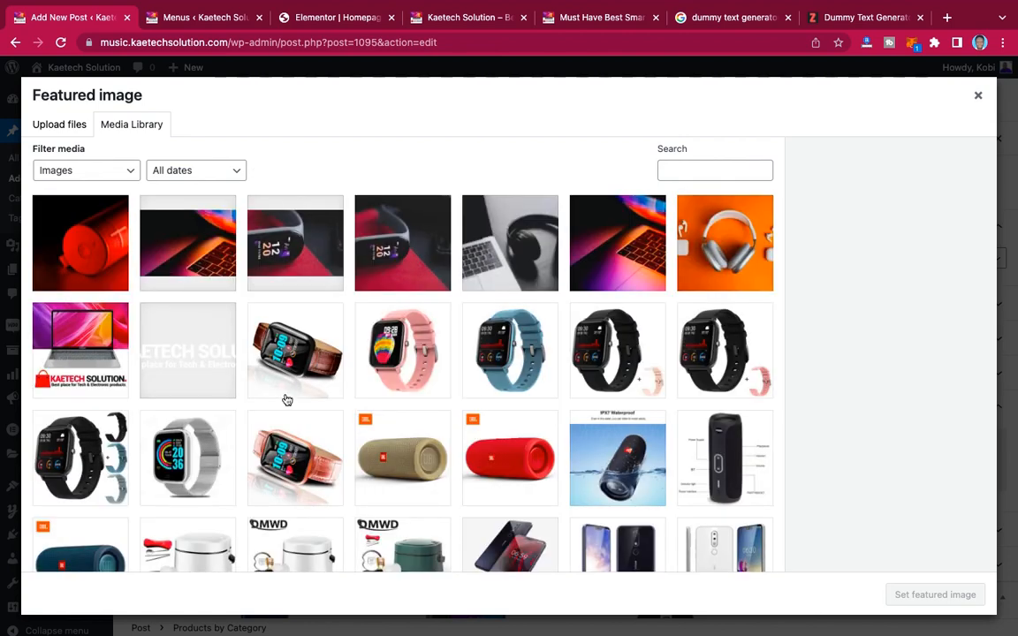
scroll(380, 332, "down", 2)
scroll(380, 332, "up", 2)
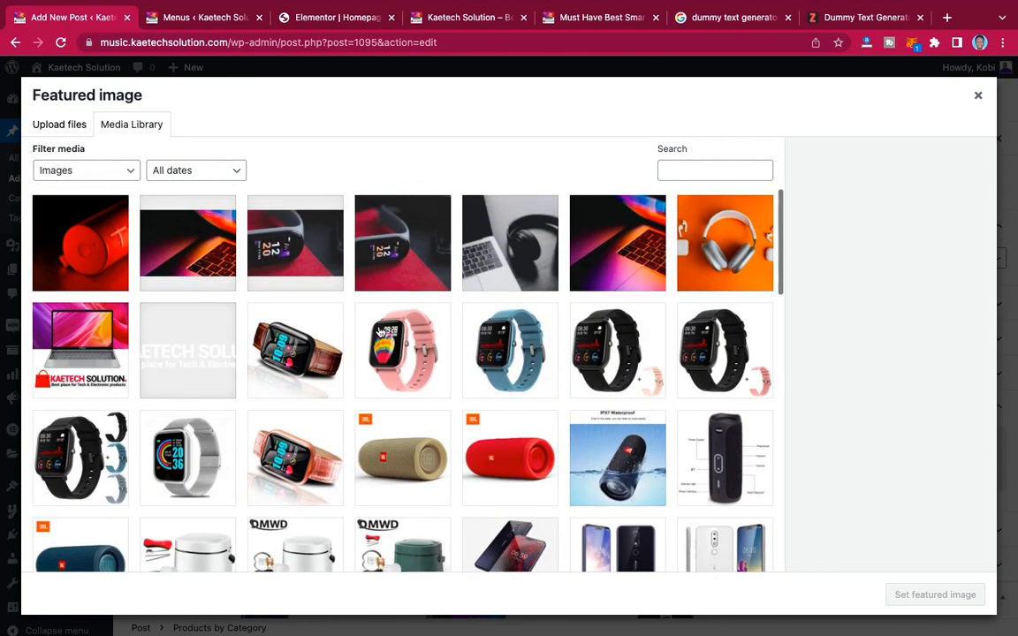
left_click(409, 232)
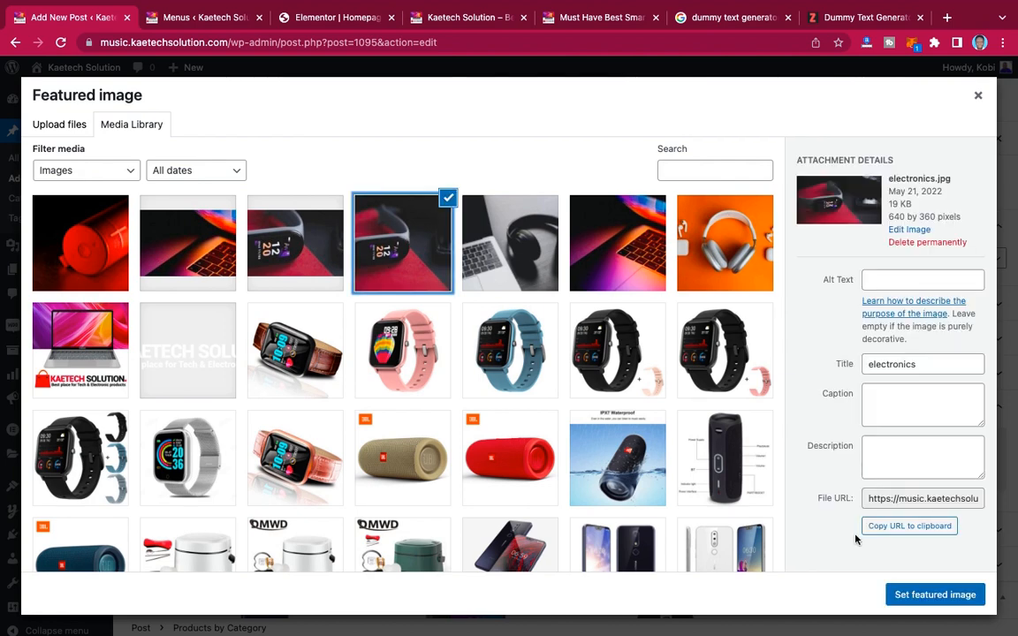
left_click(919, 594)
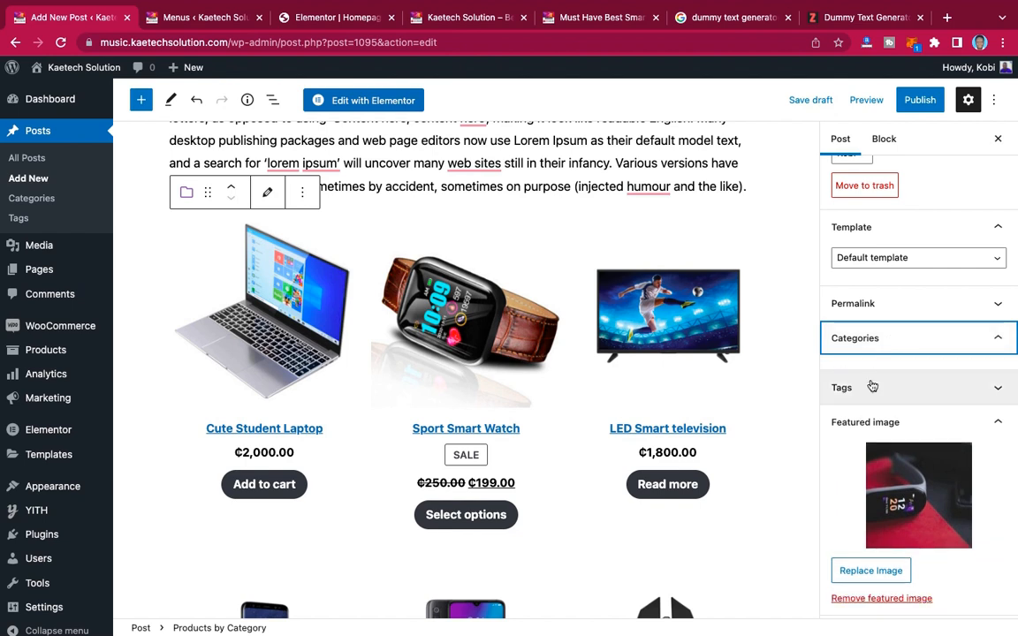
- Assign the post to the Electronics category and publish it
left_click(888, 343)
left_click(838, 366)
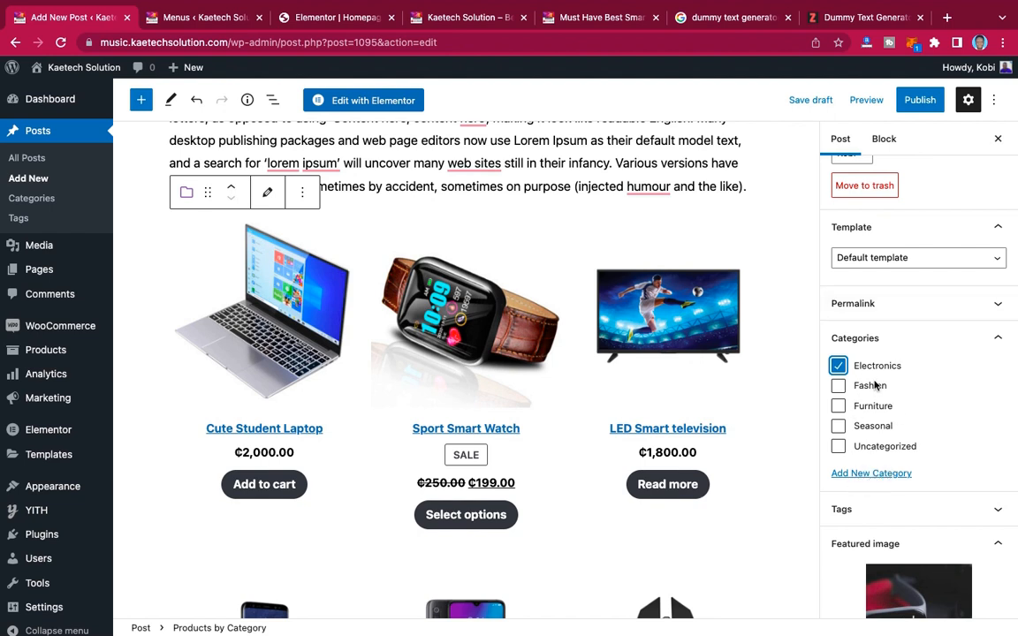
left_click(920, 100)
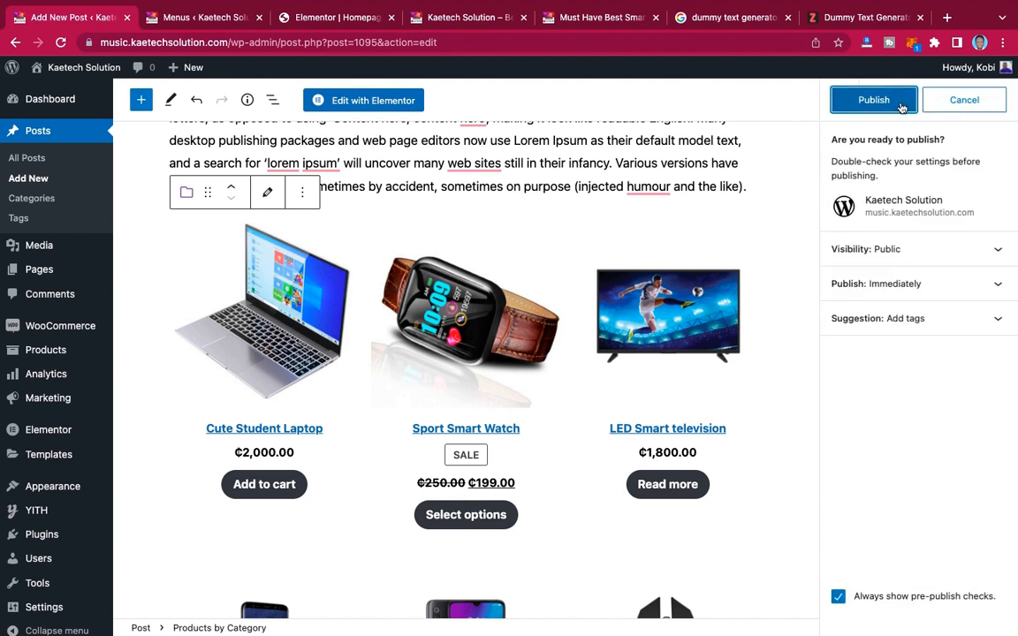
left_click(904, 101)
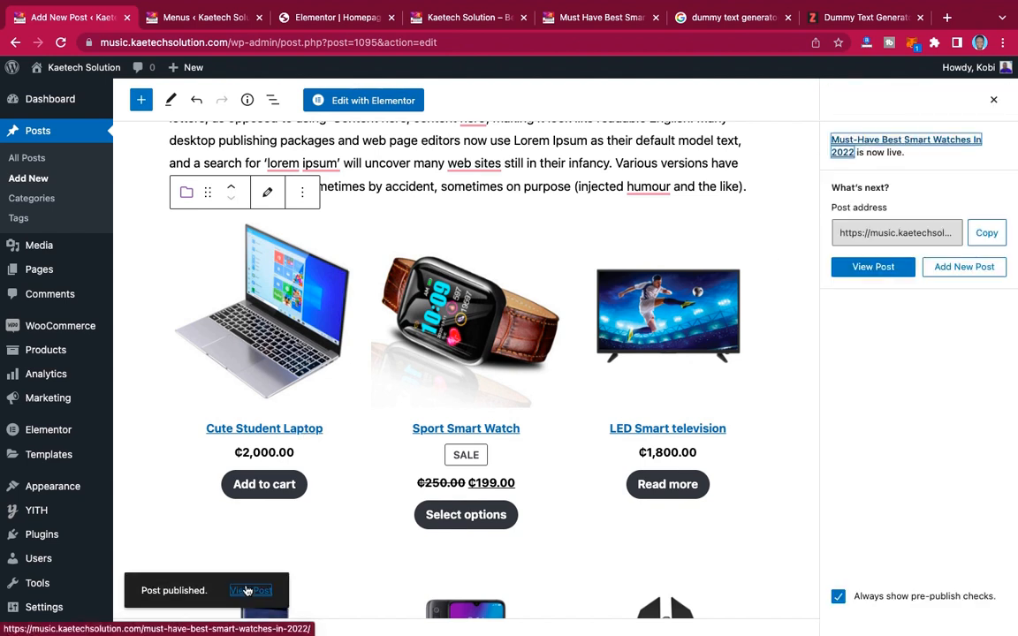
- Open the Must-Have Best Smart Watches In 2022 article from the homepage's From Our Blog section
left_click(465, 18)
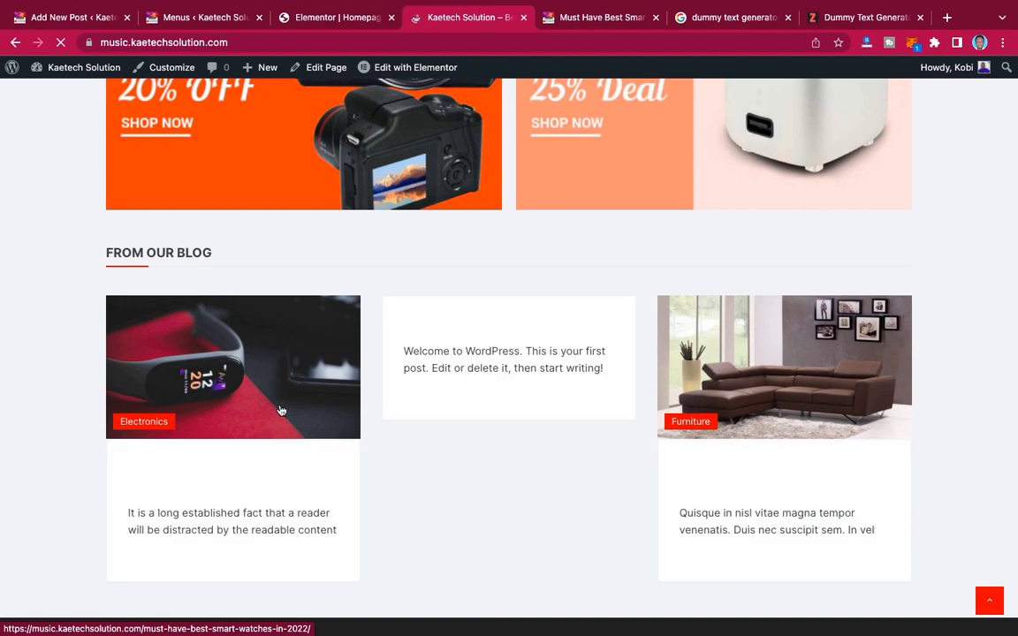
scroll(280, 408, "down", 2)
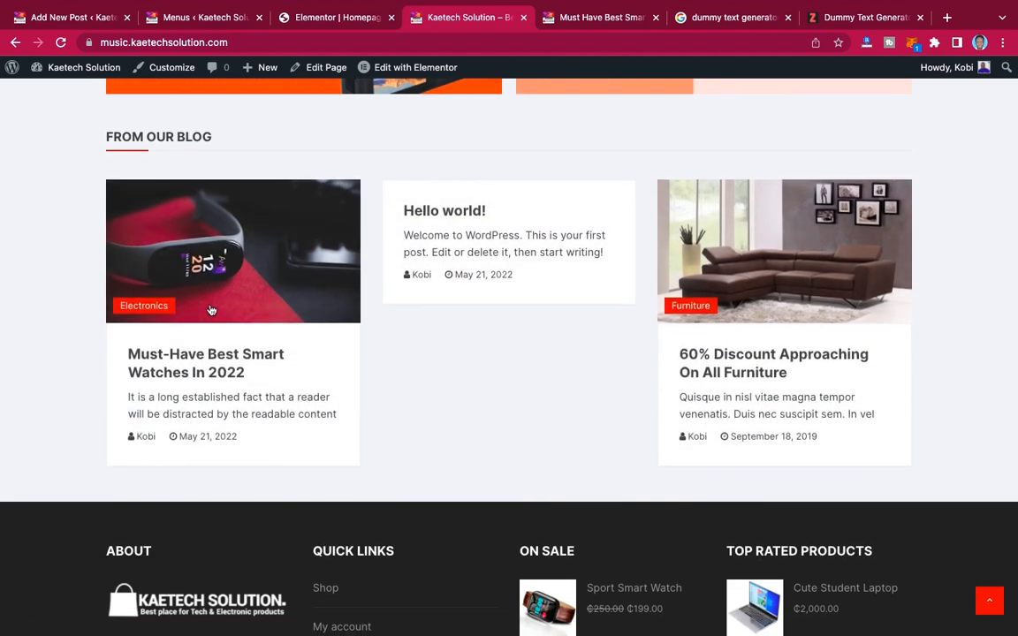
left_click(193, 361)
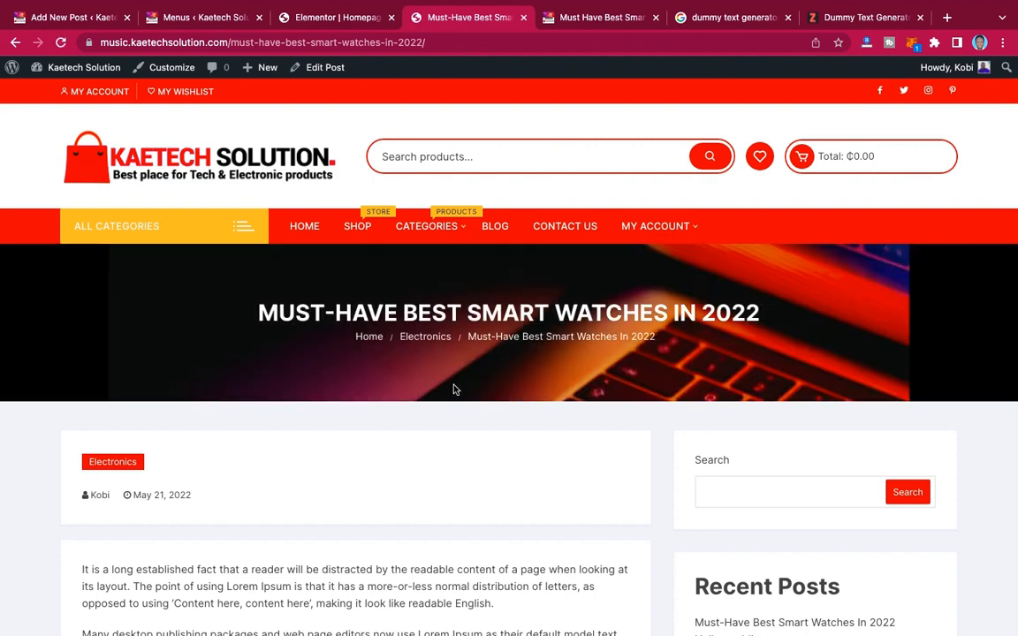
- Review the published article's text, cover, product grid and comment area, and return to the homepage's From Our Blog section
scroll(454, 389, "down", 4)
scroll(455, 389, "down", 7)
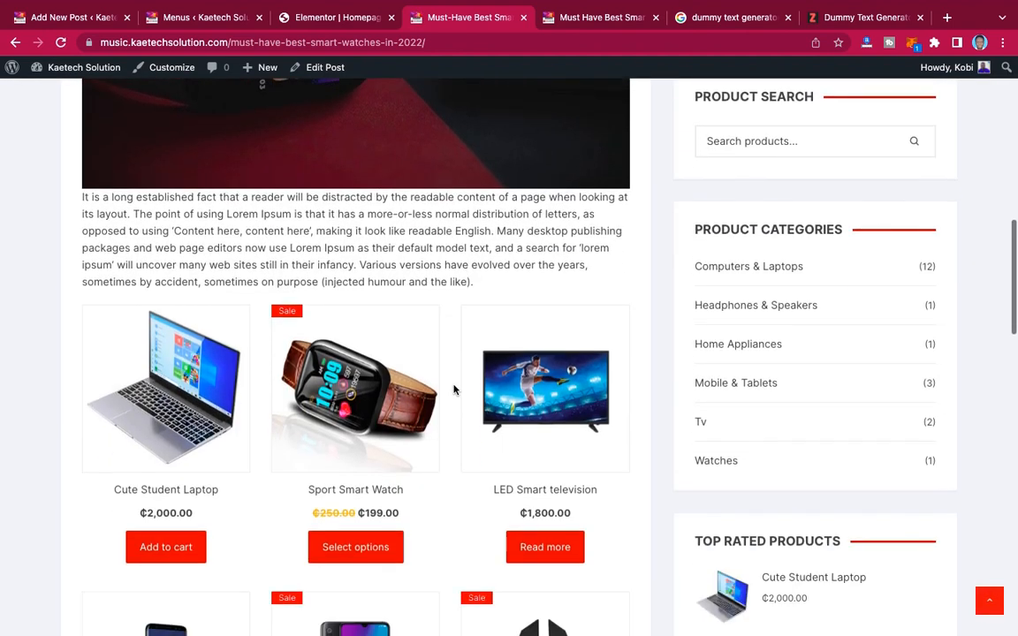
scroll(455, 390, "down", 5)
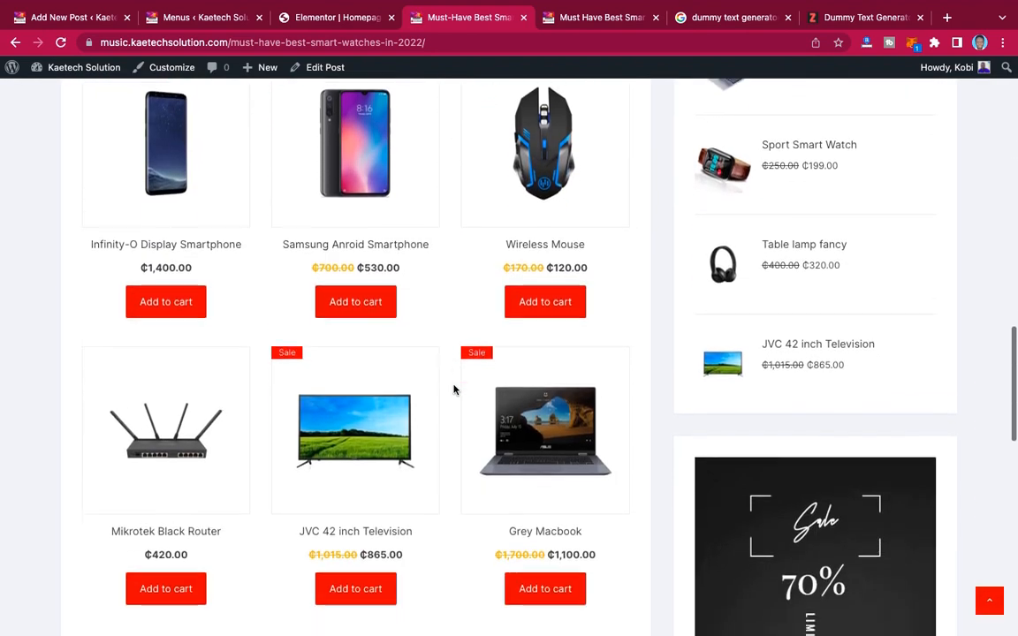
scroll(453, 389, "up", 13)
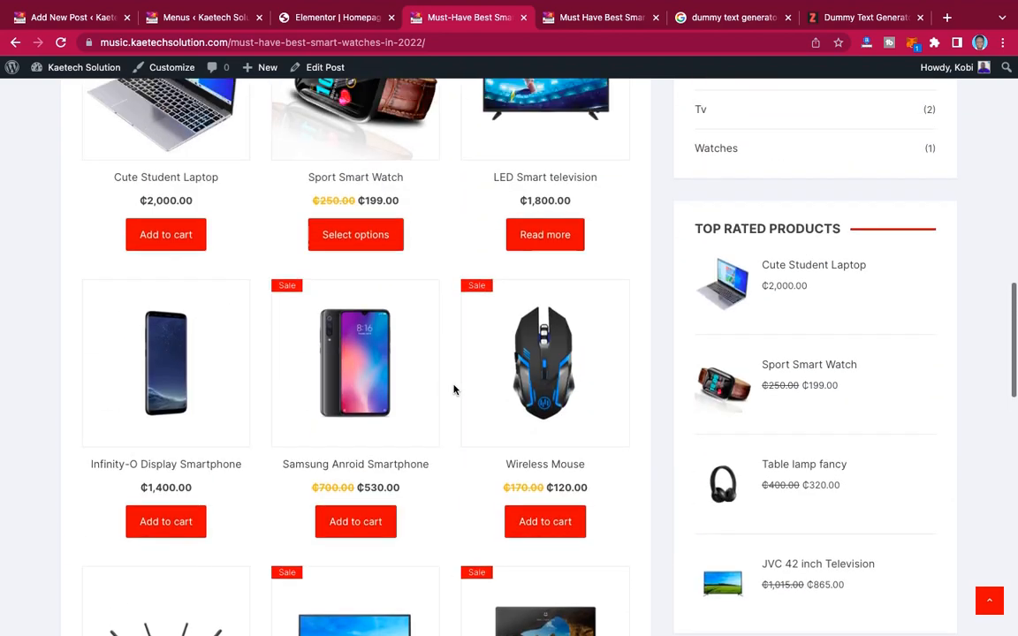
scroll(455, 389, "up", 2)
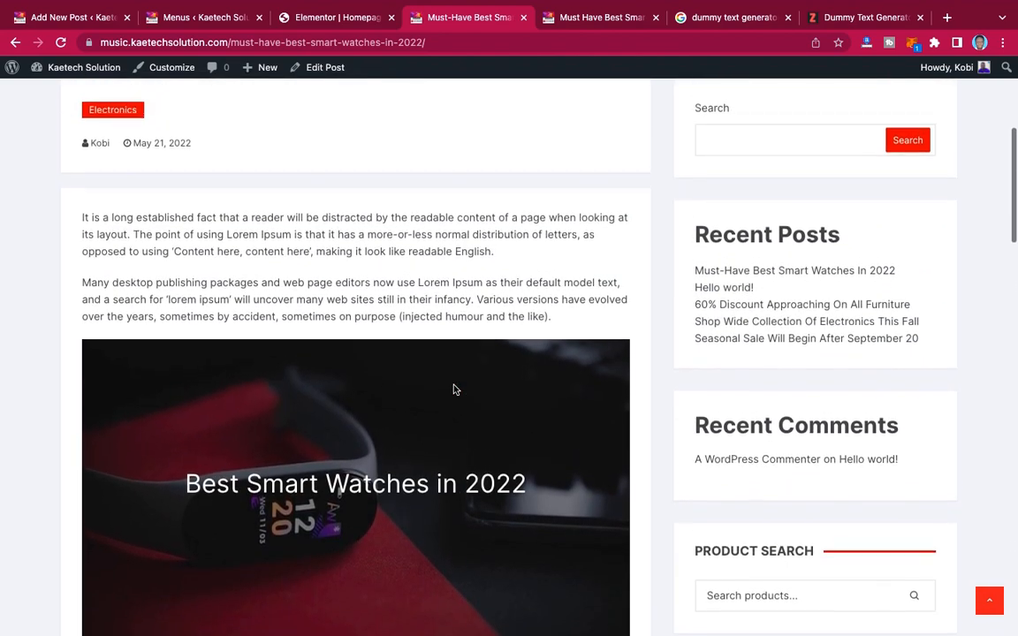
scroll(455, 389, "down", 4)
scroll(454, 389, "down", 4)
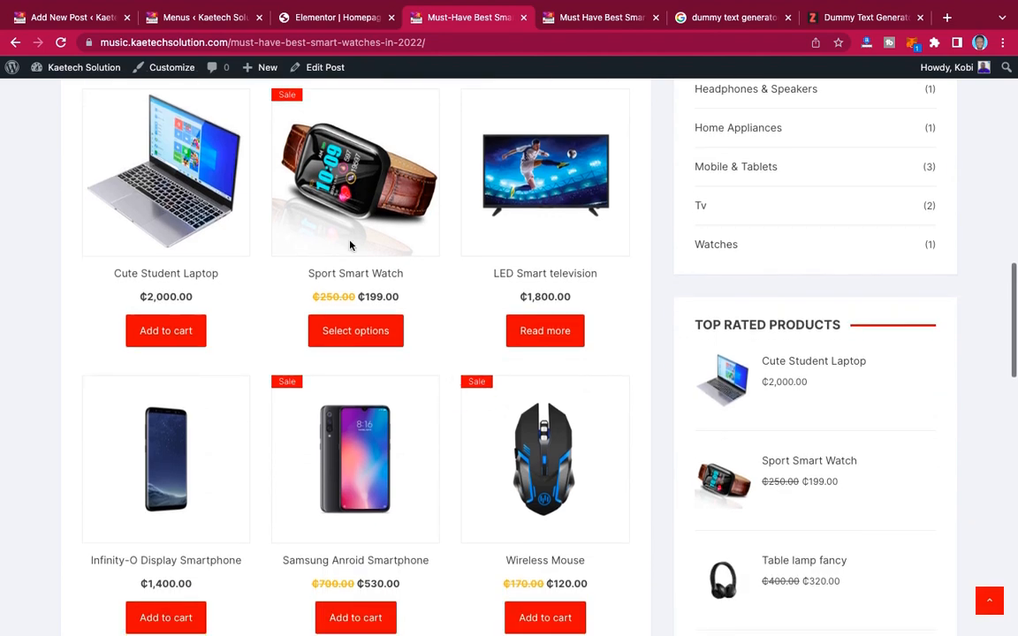
scroll(448, 371, "down", 1)
scroll(444, 397, "down", 2)
scroll(445, 397, "up", 2)
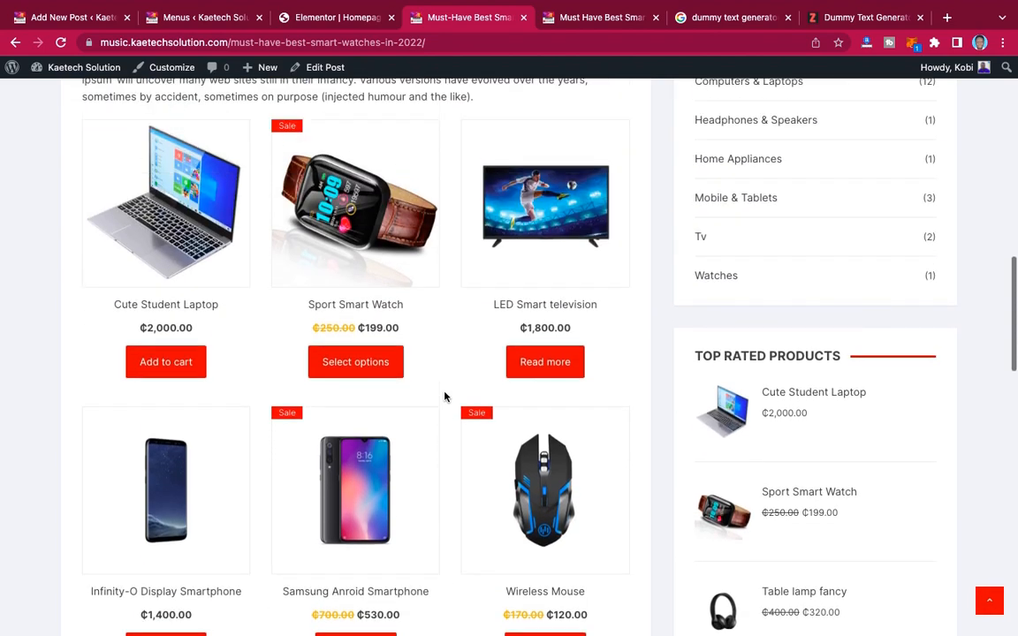
scroll(446, 355, "up", 5)
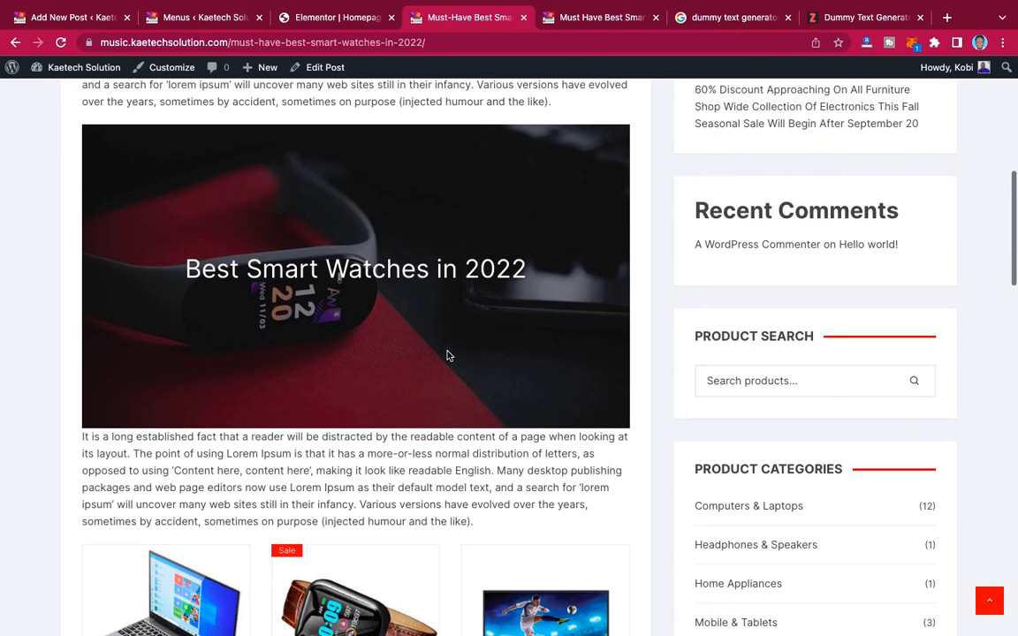
scroll(447, 355, "down", 3)
scroll(447, 354, "down", 4)
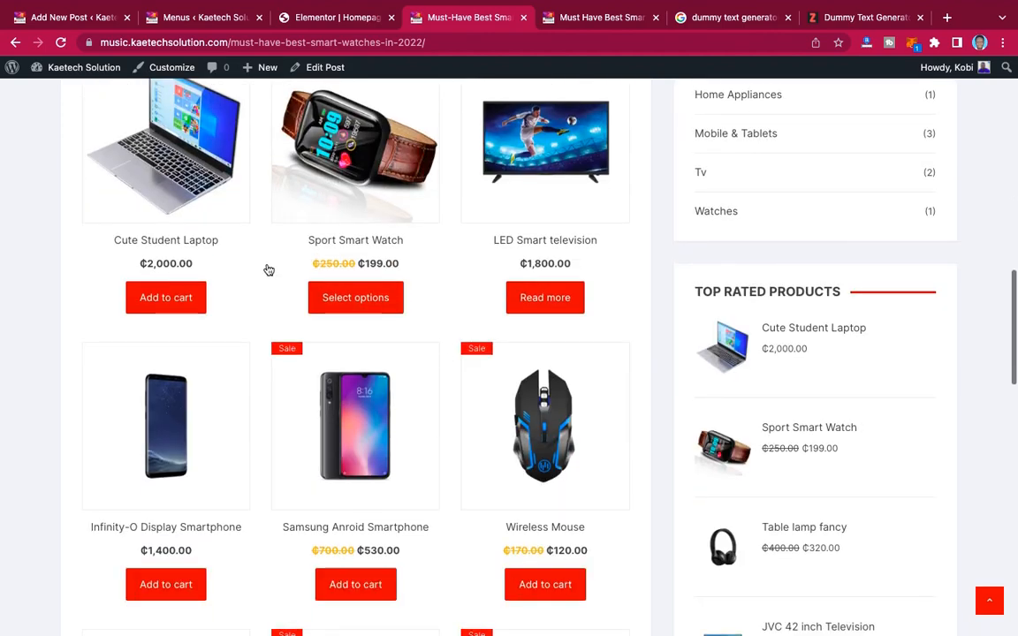
scroll(386, 454, "down", 9)
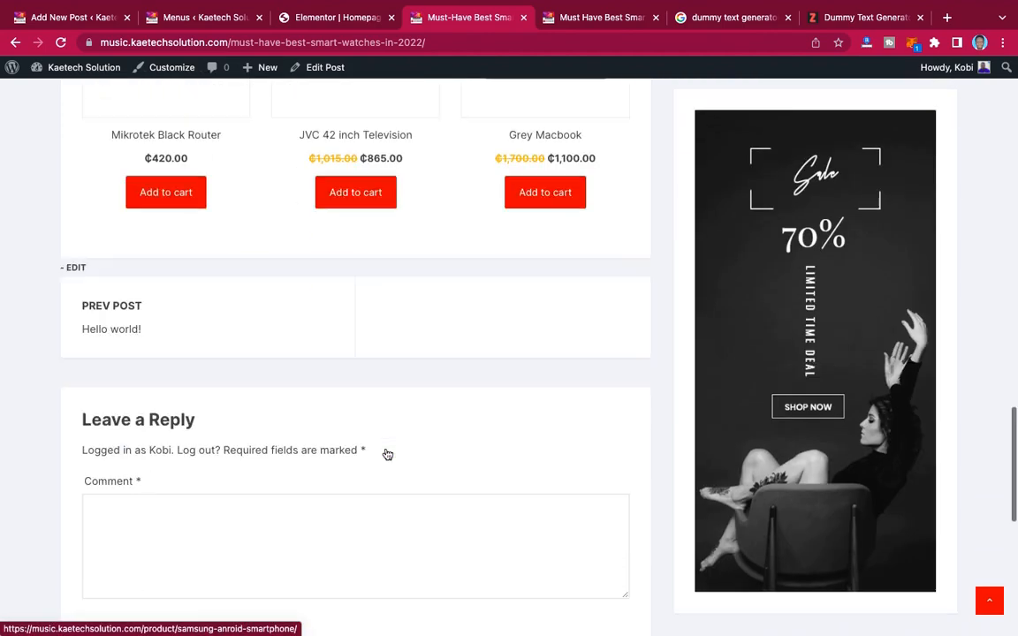
scroll(386, 454, "up", 6)
scroll(386, 454, "up", 15)
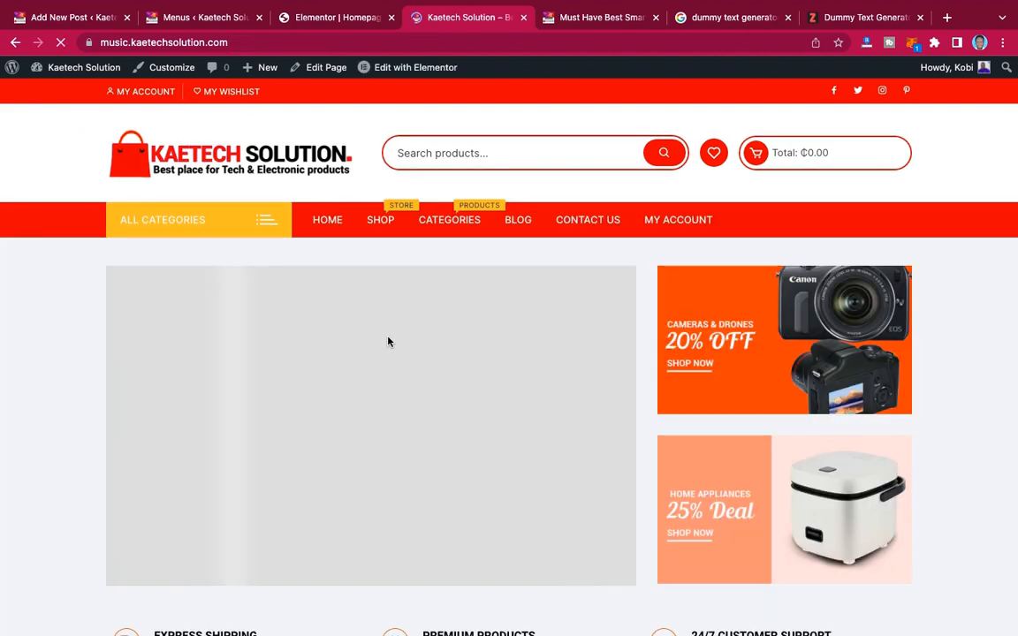
scroll(387, 341, "down", 14)
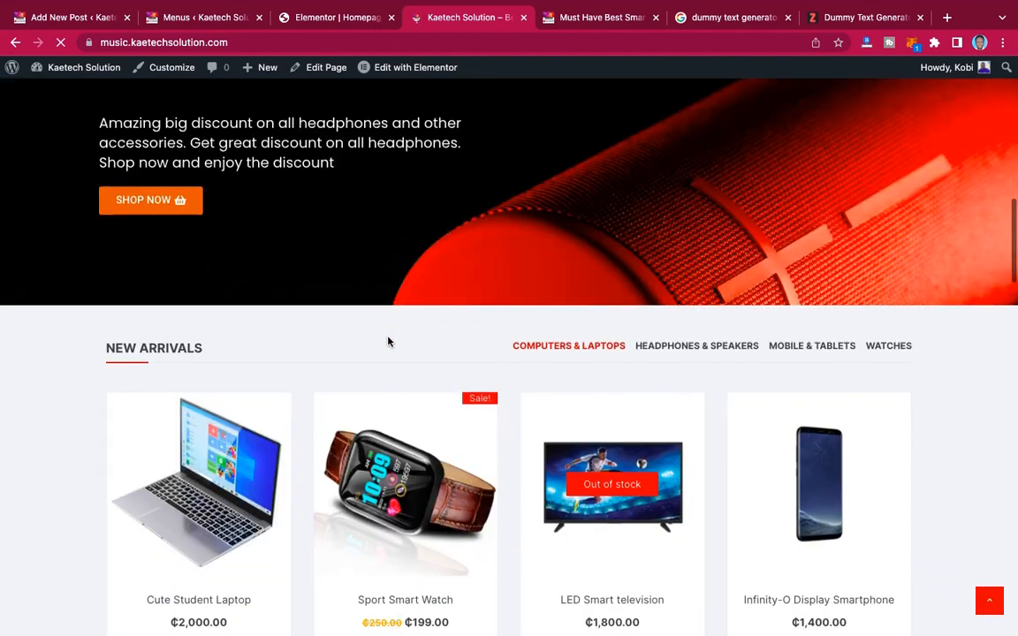
scroll(387, 342, "down", 15)
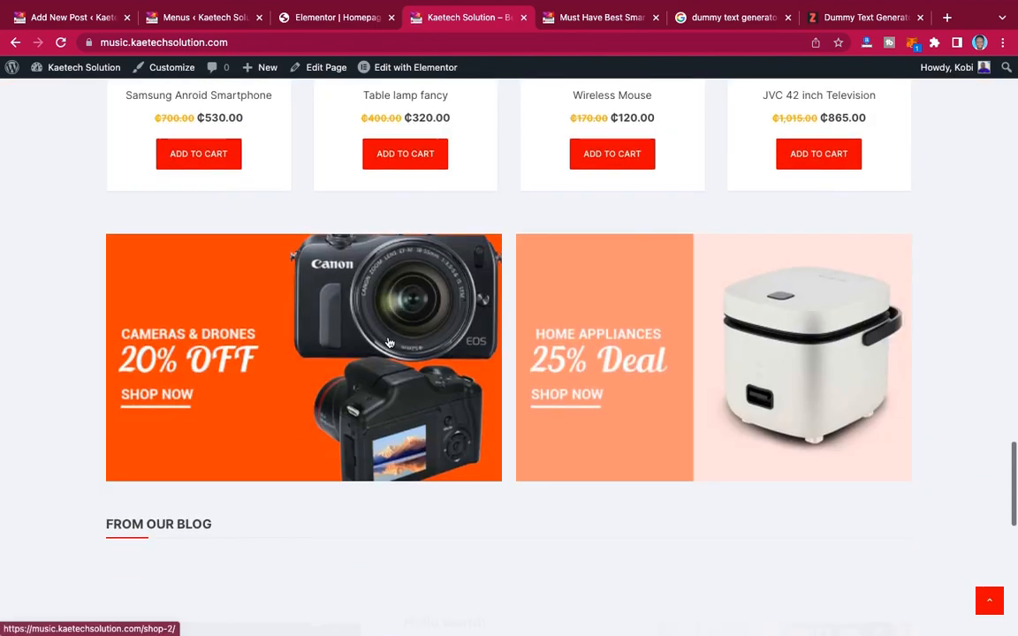
scroll(389, 341, "down", 3)
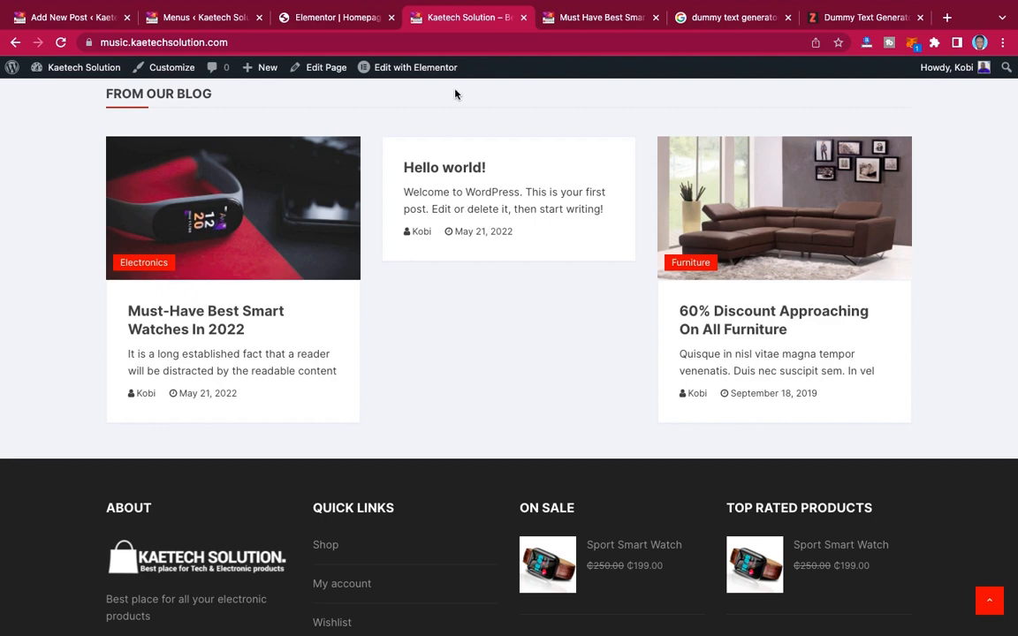
- Trash the posts "Hello world!", "Seasonal Sale Will Begin After September 20", "New Man Fashion Clothing Has Arrived" and "Amazing Sale On Furniture Products, Grab Them Today"
left_click(73, 17)
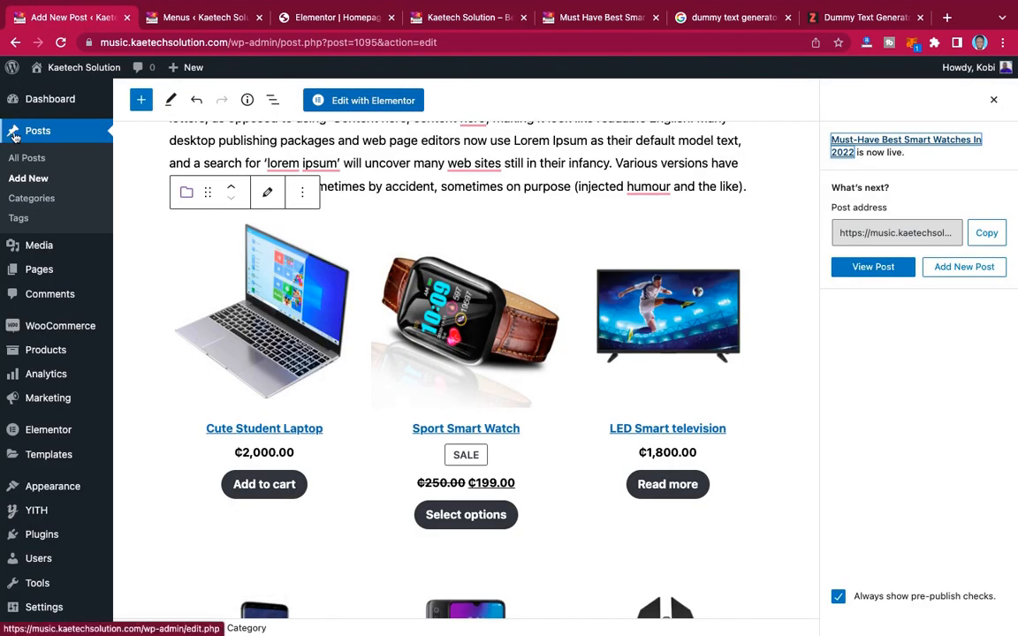
left_click(25, 159)
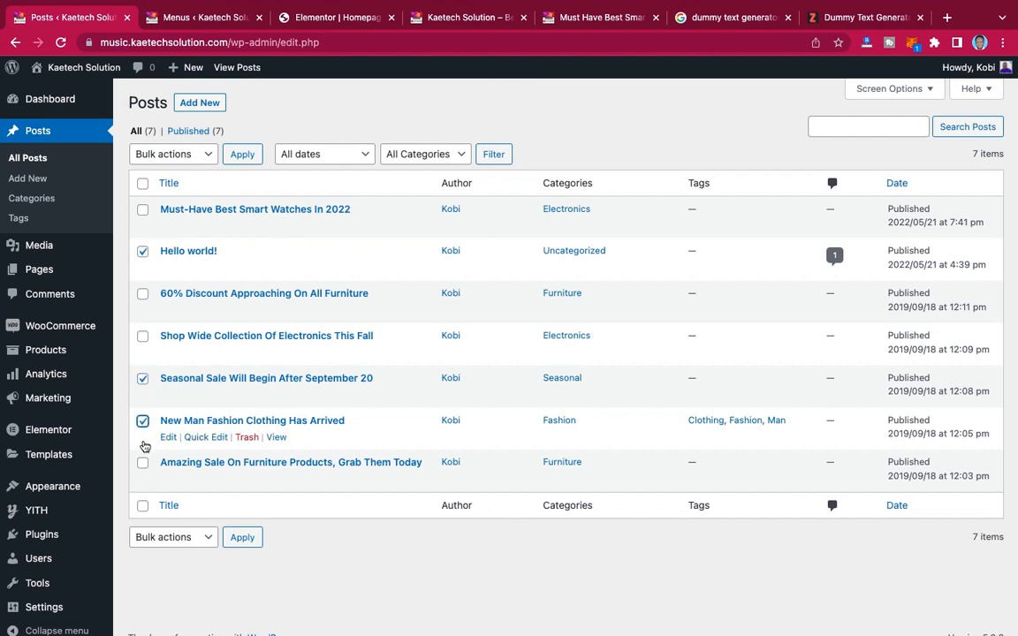
left_click(168, 537)
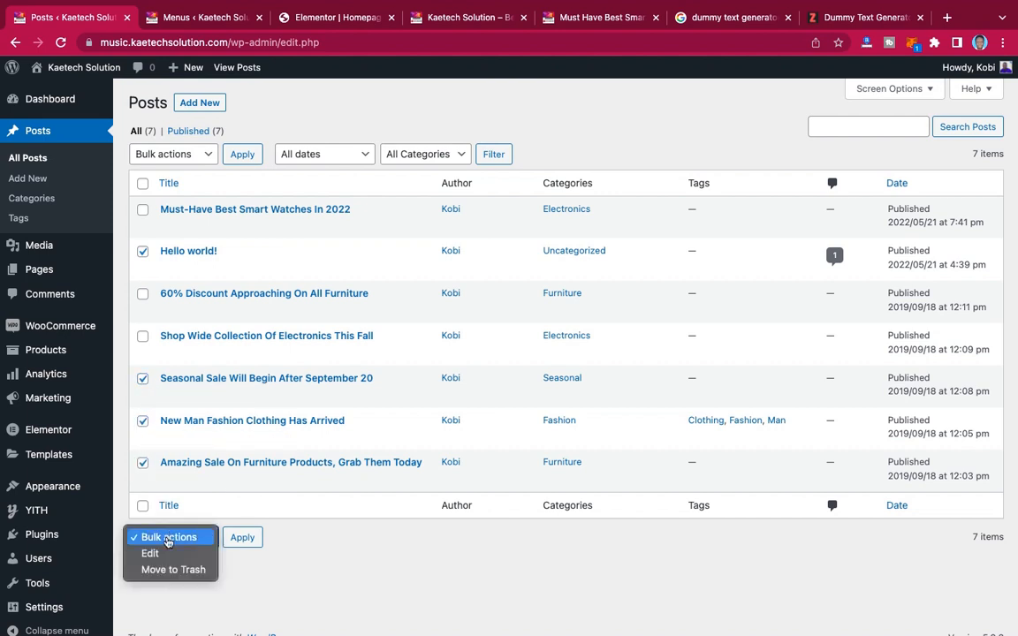
left_click(172, 569)
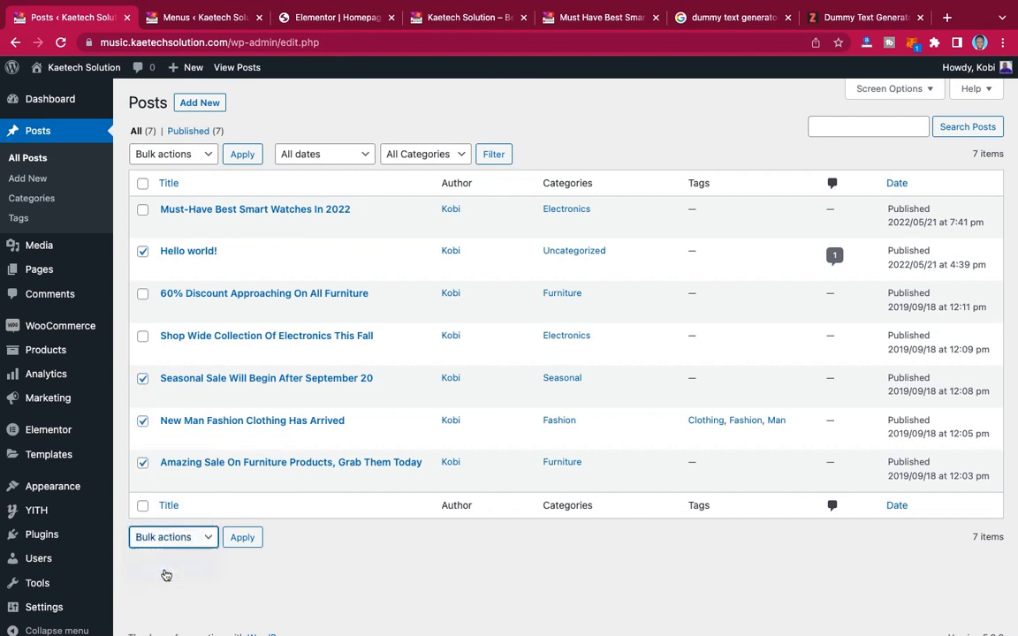
left_click(243, 538)
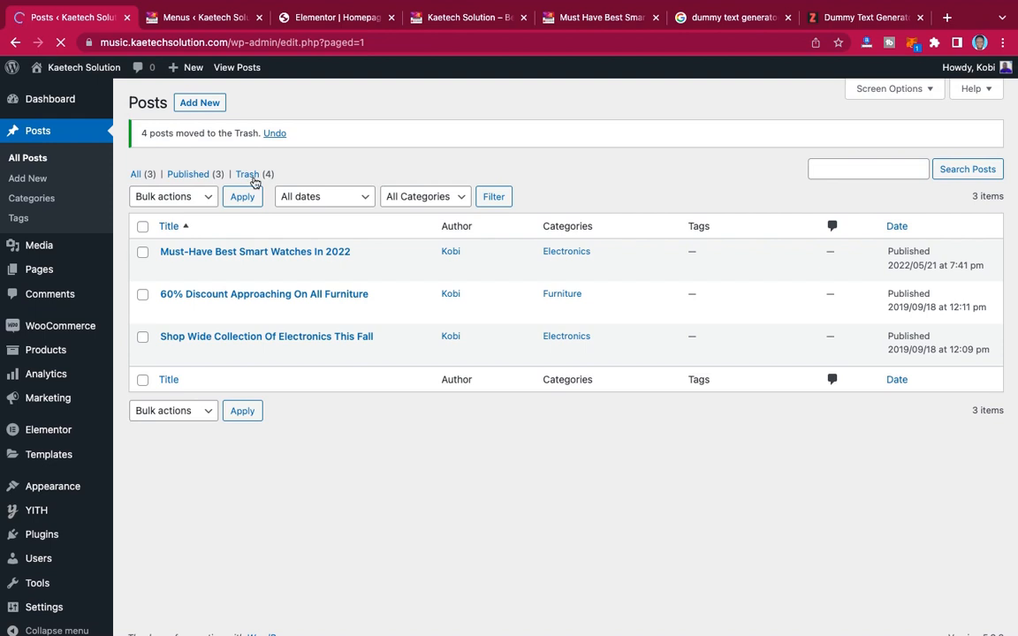
- Permanently delete all posts in the trash
left_click(251, 176)
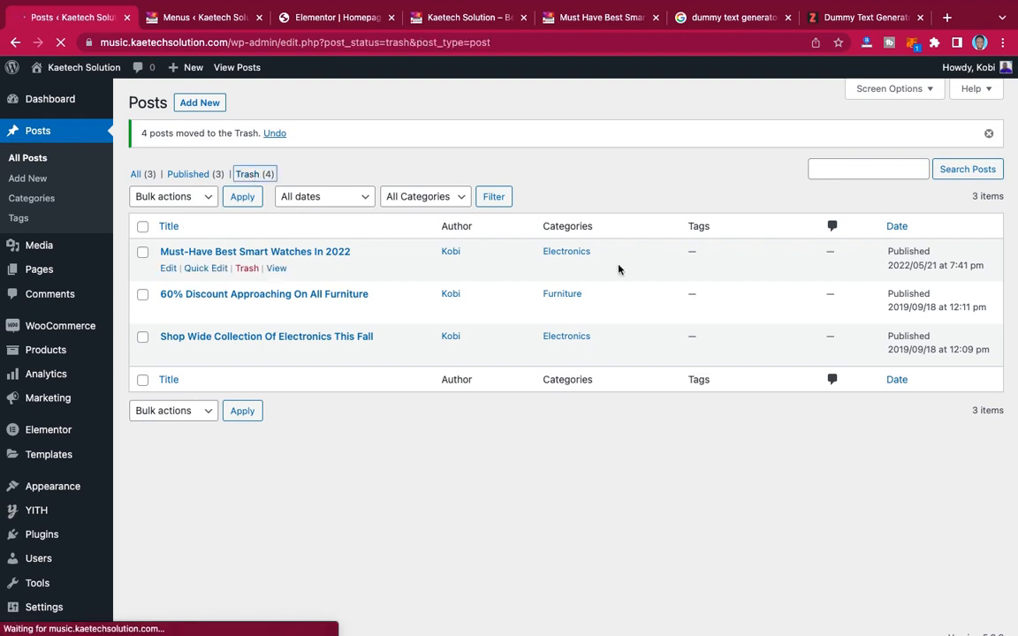
left_click(583, 156)
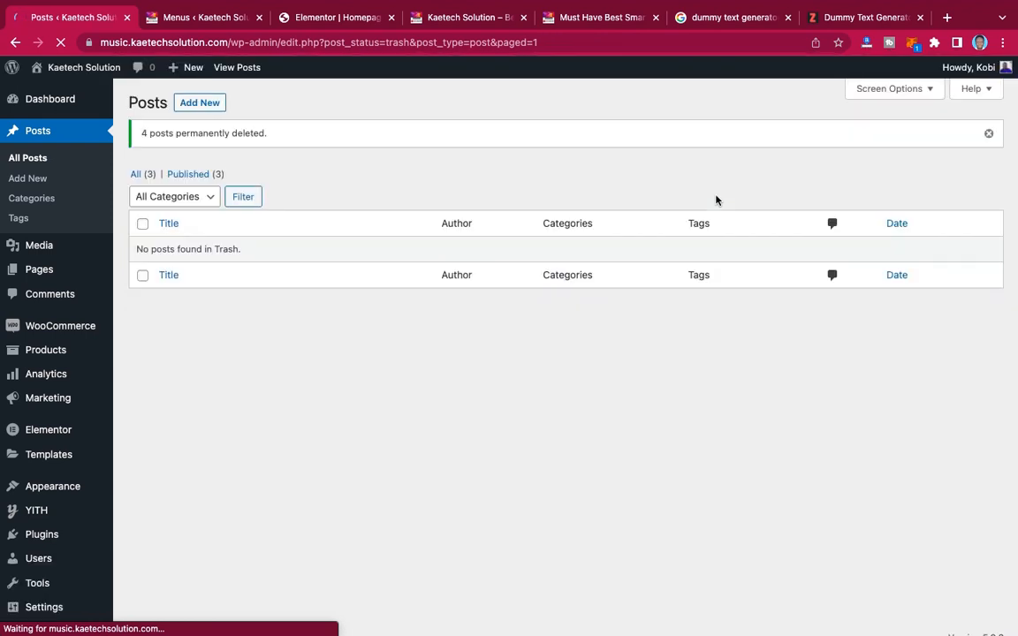
- Examine the updated From Our Blog section and the footer on the store's homepage
left_click(443, 17)
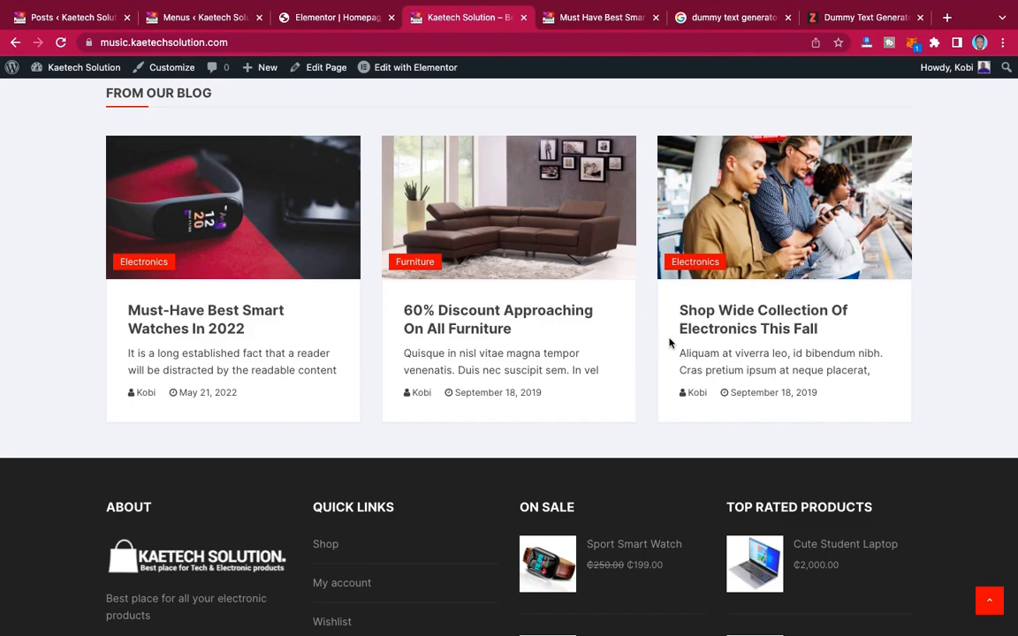
scroll(669, 343, "up", 5)
scroll(669, 343, "down", 5)
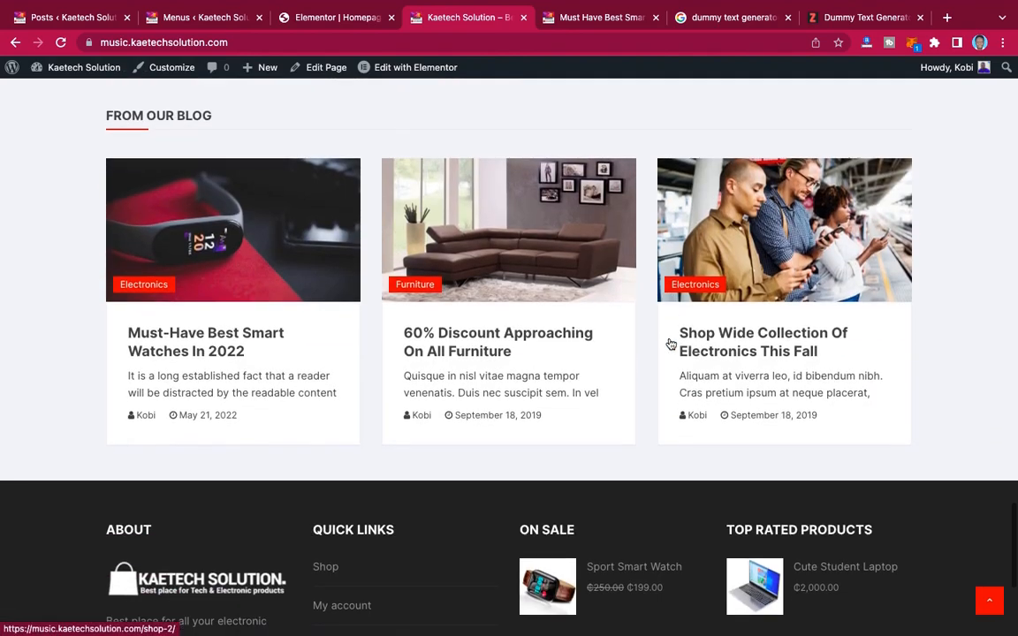
scroll(669, 343, "up", 7)
scroll(670, 343, "down", 8)
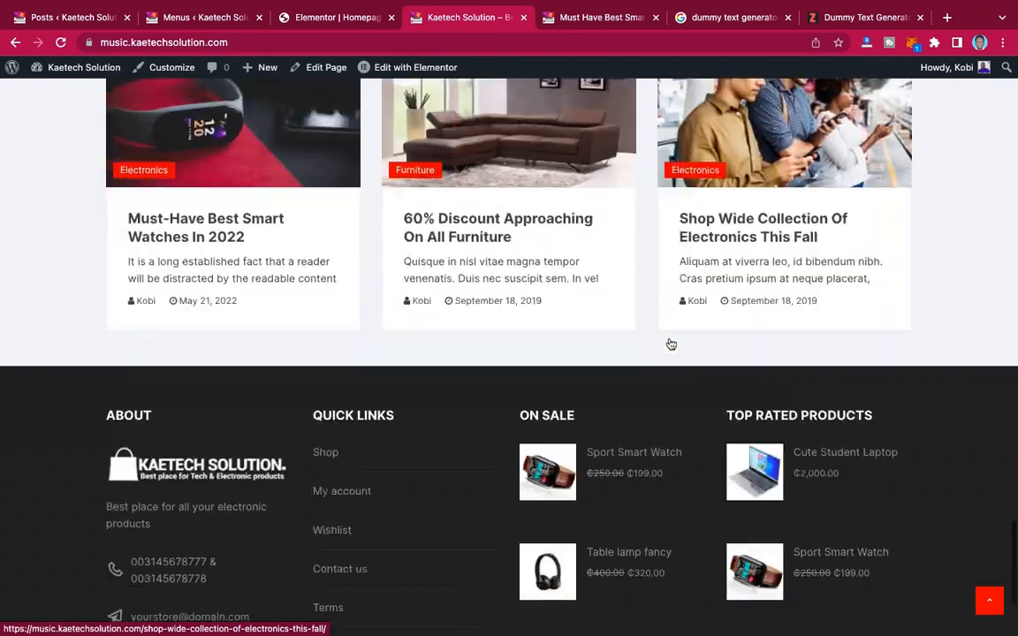
scroll(670, 345, "down", 3)
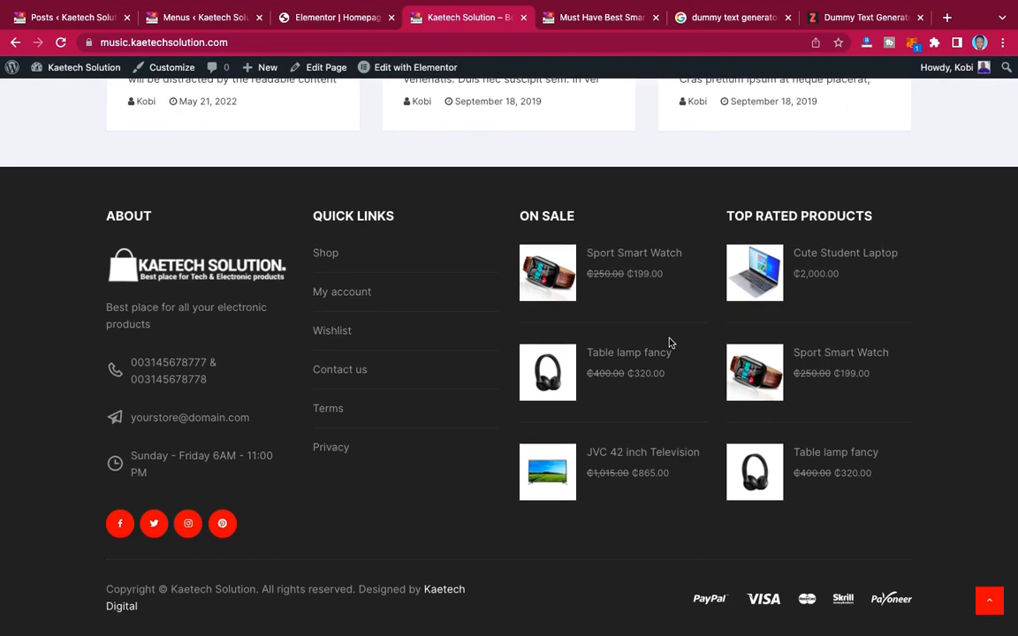
- Review the store's homepage from the From Our Blog section up to the main banner and the New Arrivals products
scroll(668, 343, "up", 4)
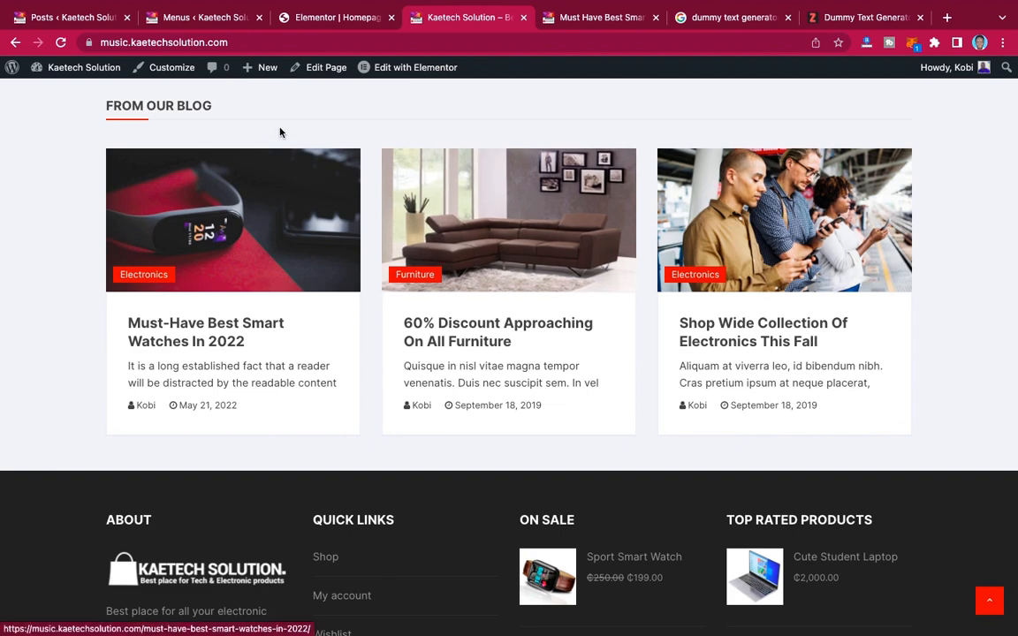
left_click(73, 19)
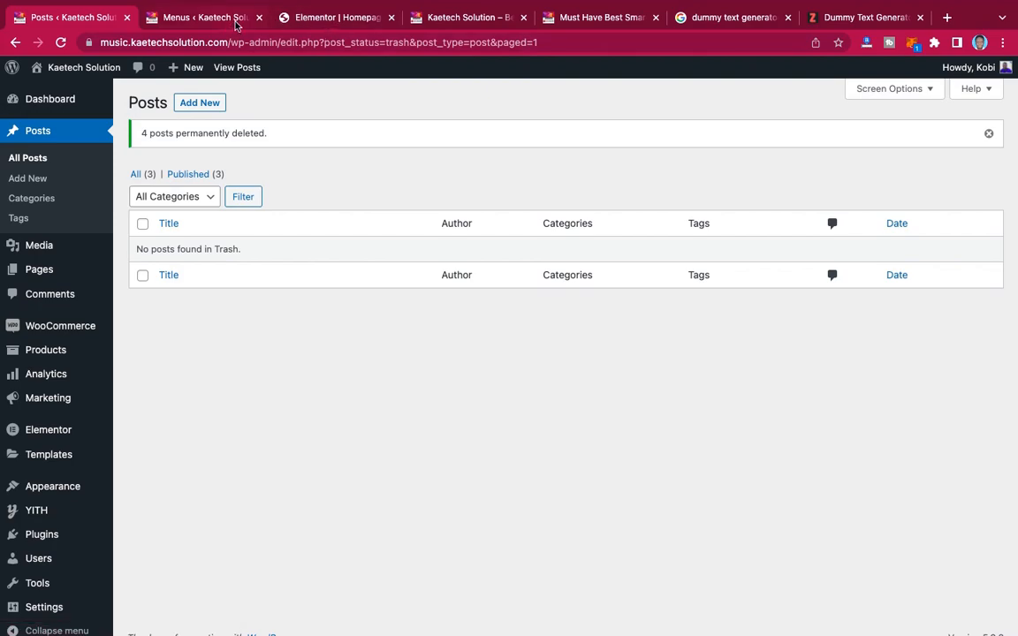
left_click(495, 14)
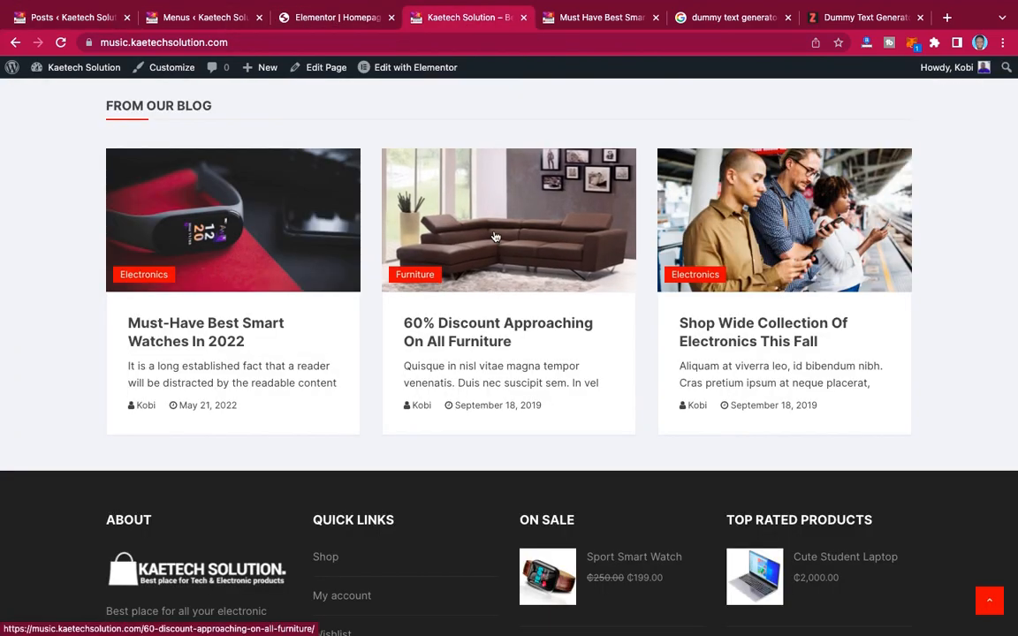
scroll(485, 385, "up", 20)
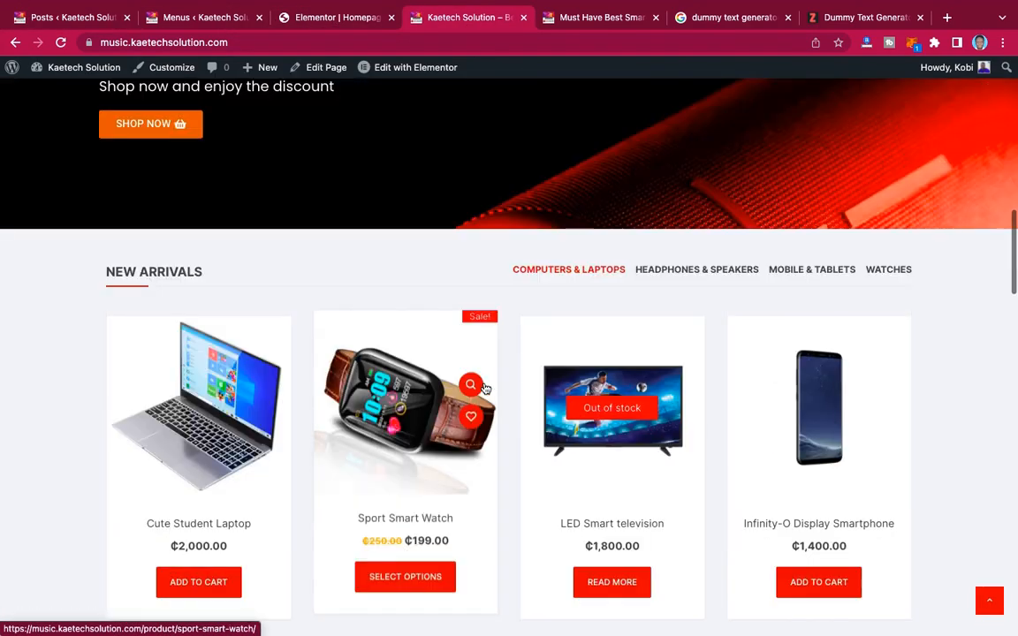
scroll(484, 385, "up", 7)
scroll(484, 385, "down", 6)
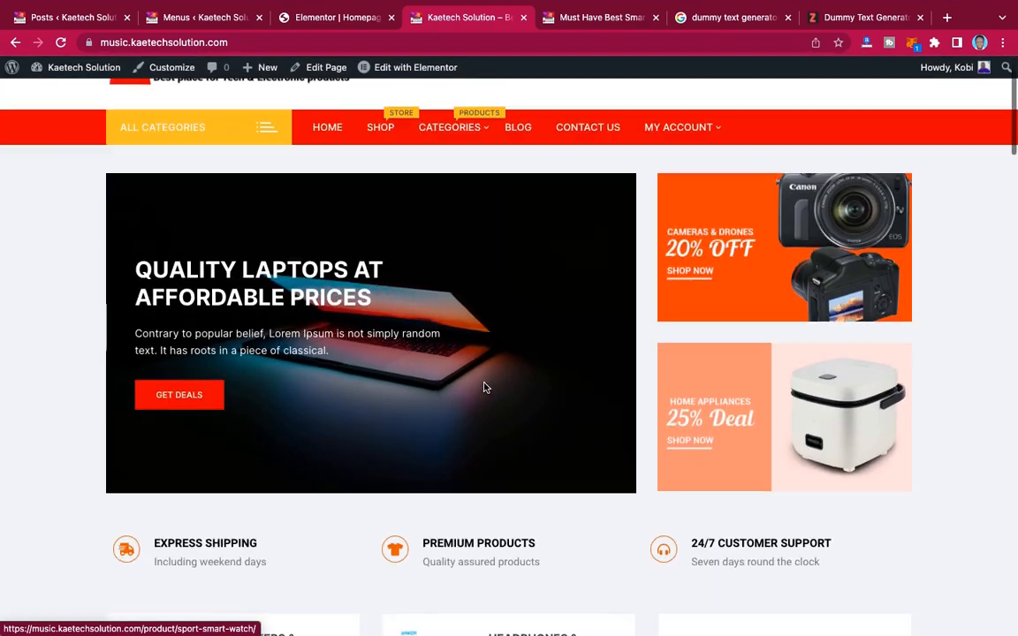
scroll(484, 386, "down", 7)
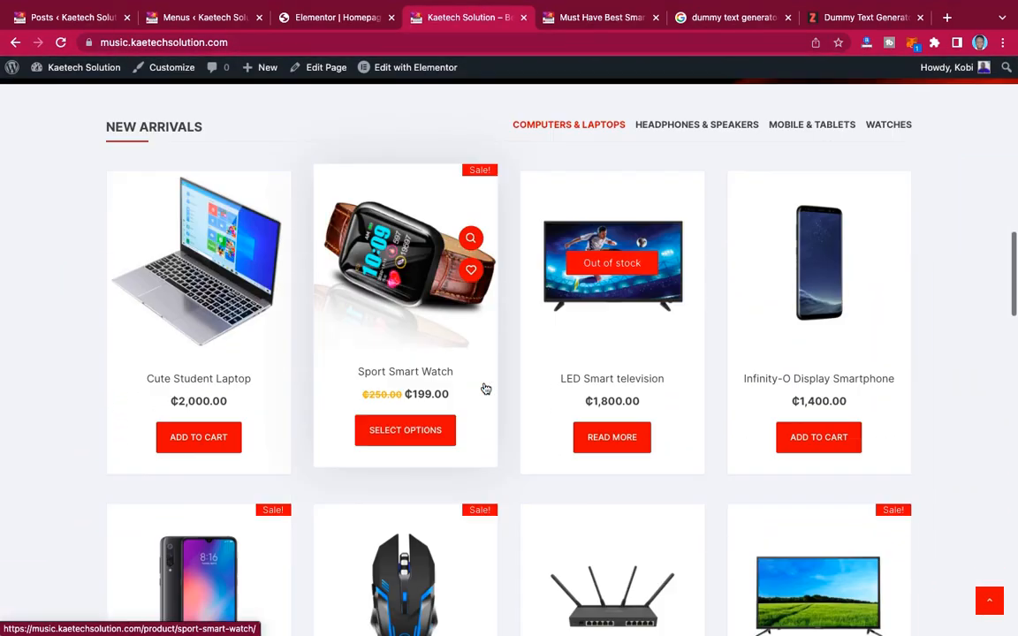
- Open the Sport Smart Watch product page and examine its description, related products and sidebar widgets
left_click(413, 378)
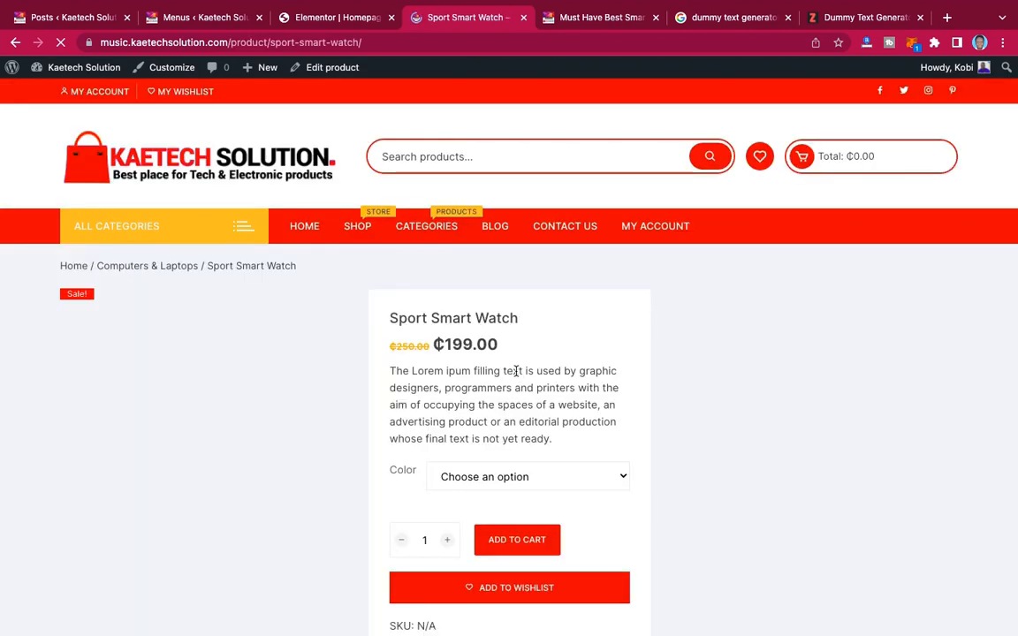
scroll(603, 386, "down", 5)
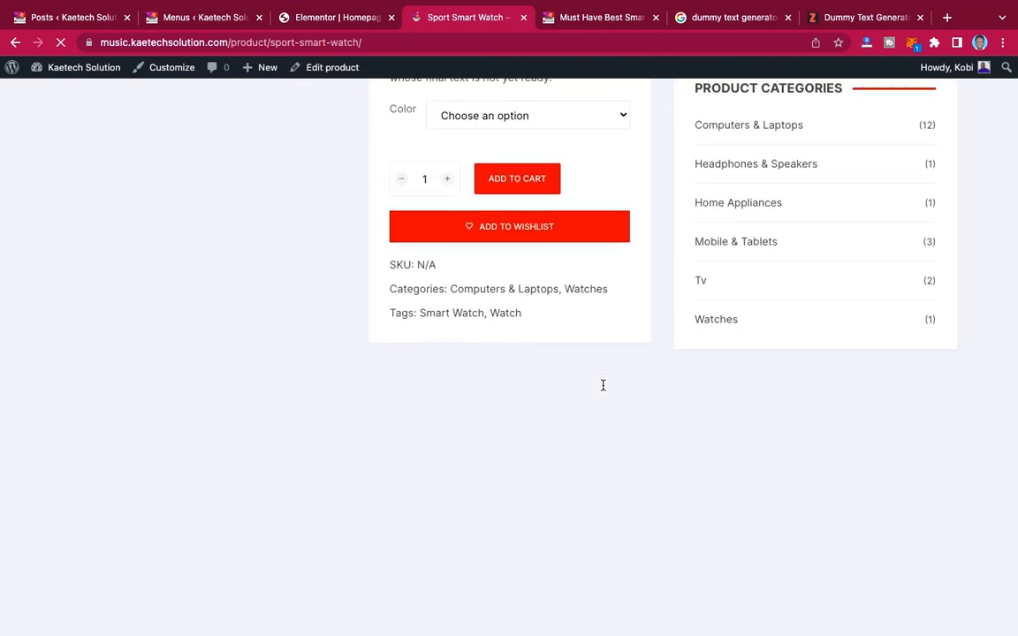
scroll(792, 393, "down", 3)
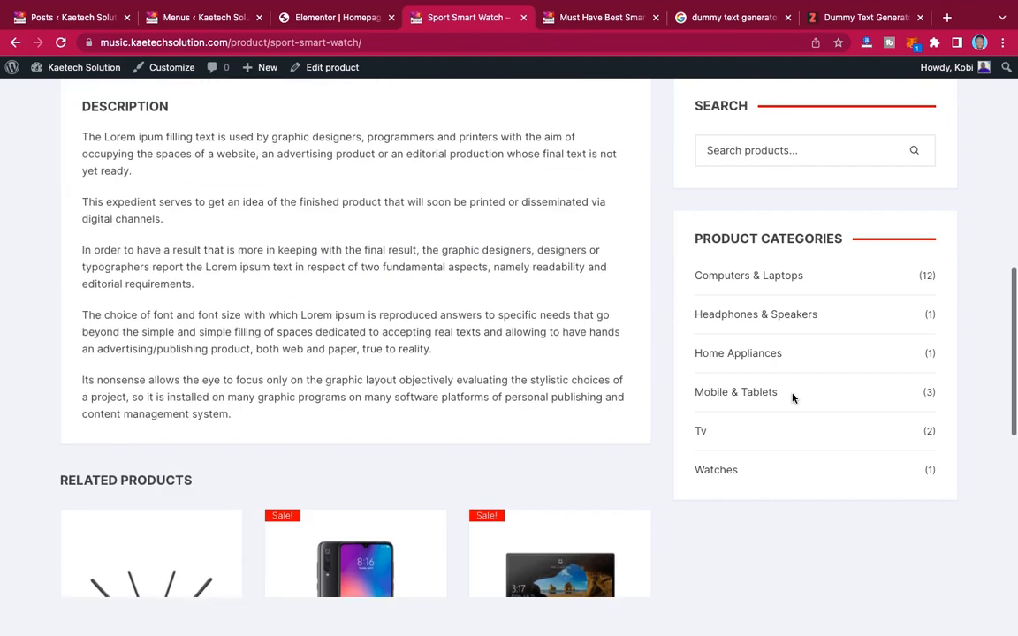
scroll(792, 399, "down", 5)
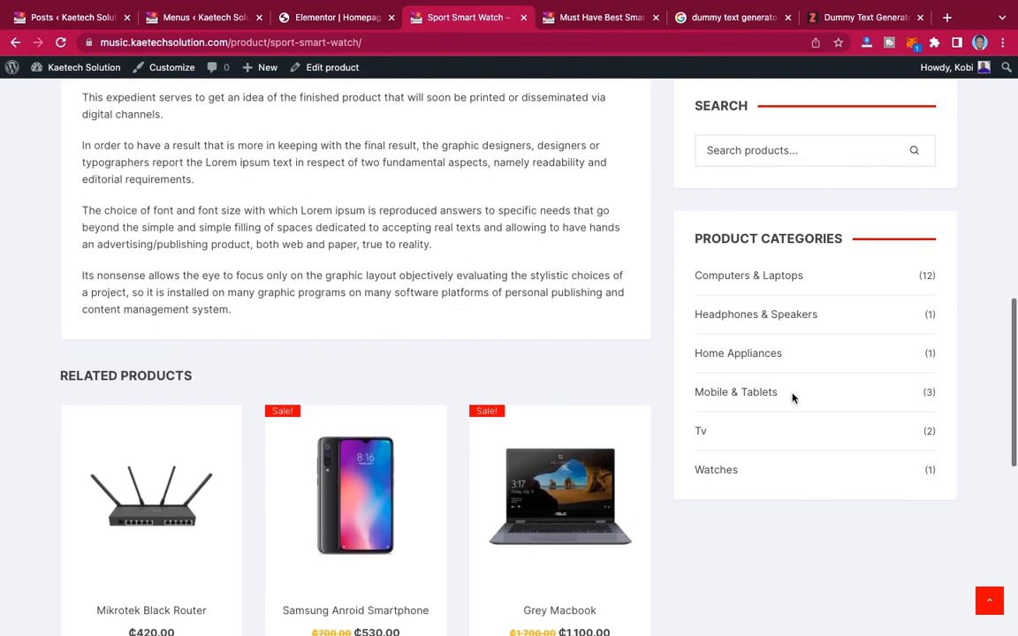
scroll(789, 267, "up", 6)
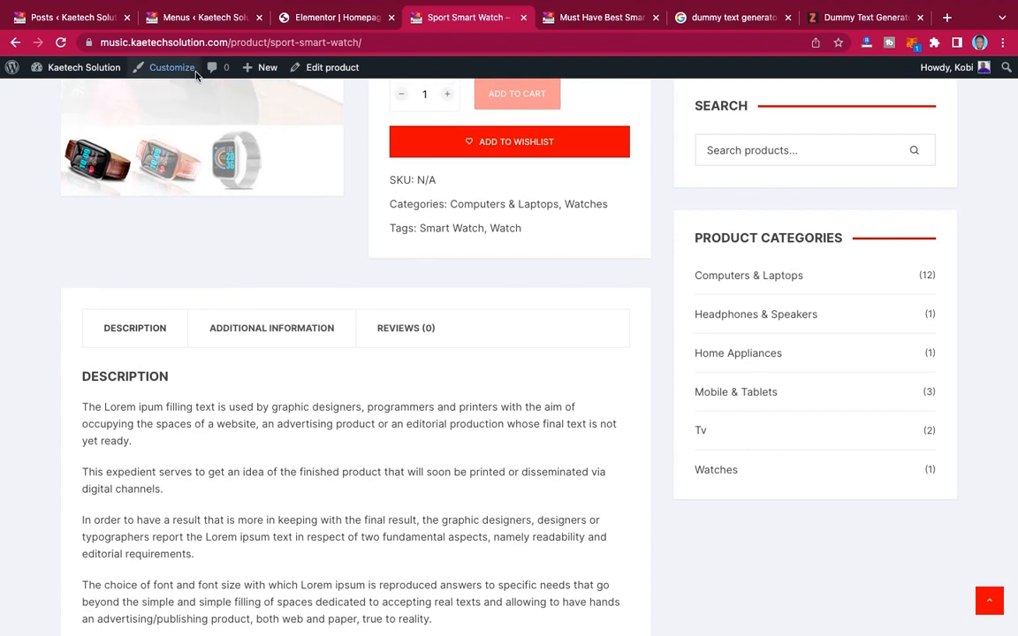
- Open the Widgets management page in the WordPress admin, showing the widgets assigned to the Sidebar area
left_click(73, 19)
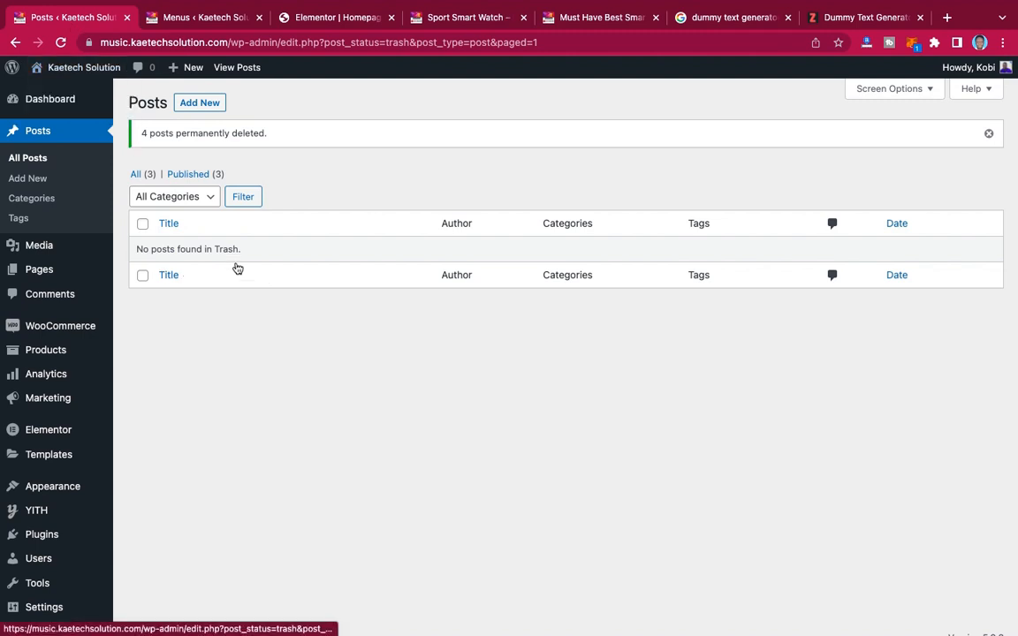
mouse_move(31, 489)
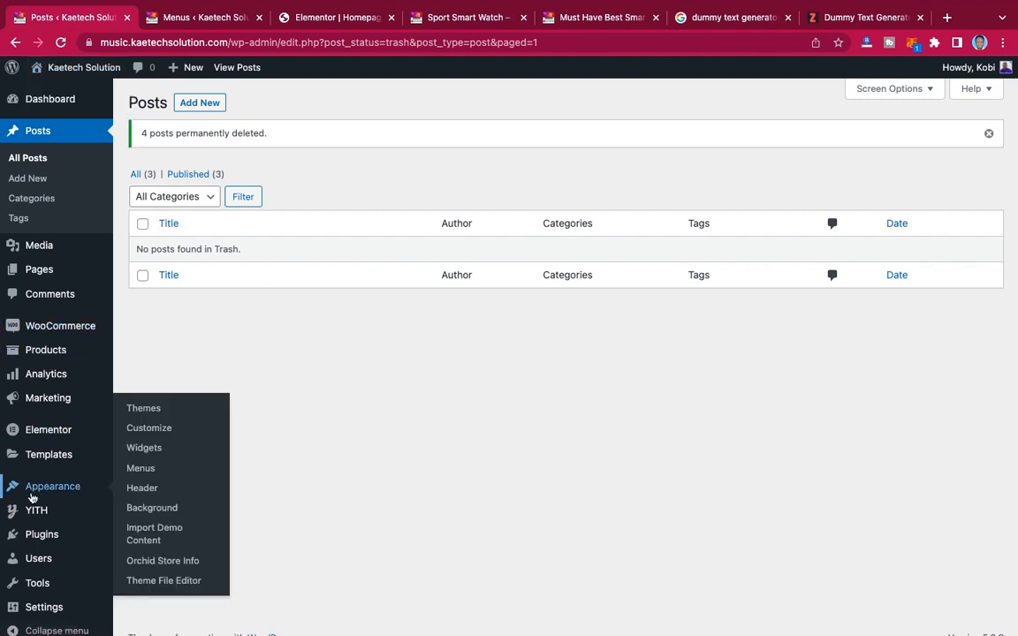
left_click(149, 450)
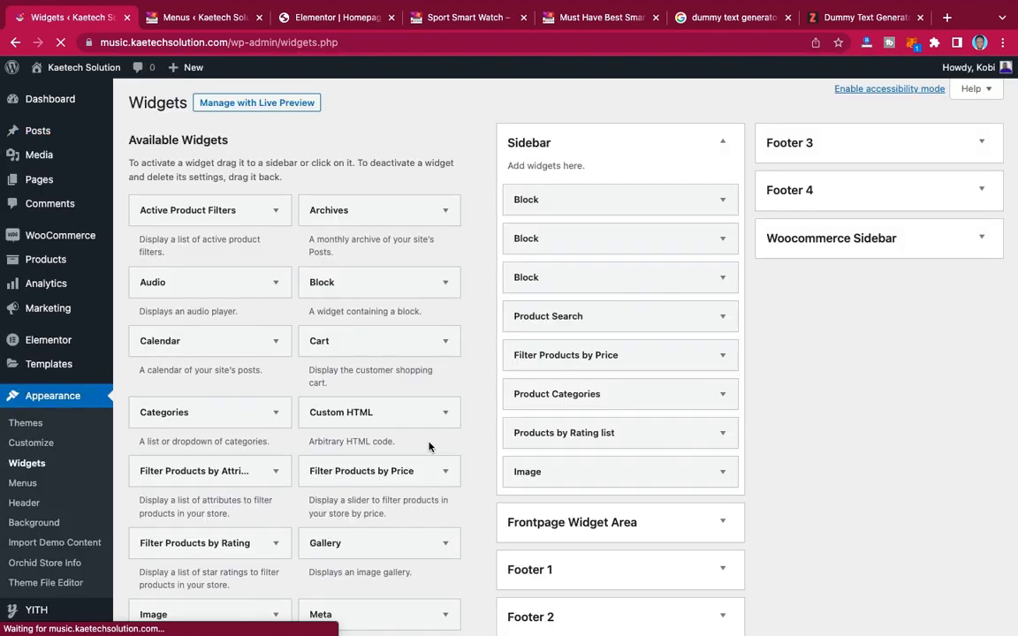
scroll(583, 408, "down", 1)
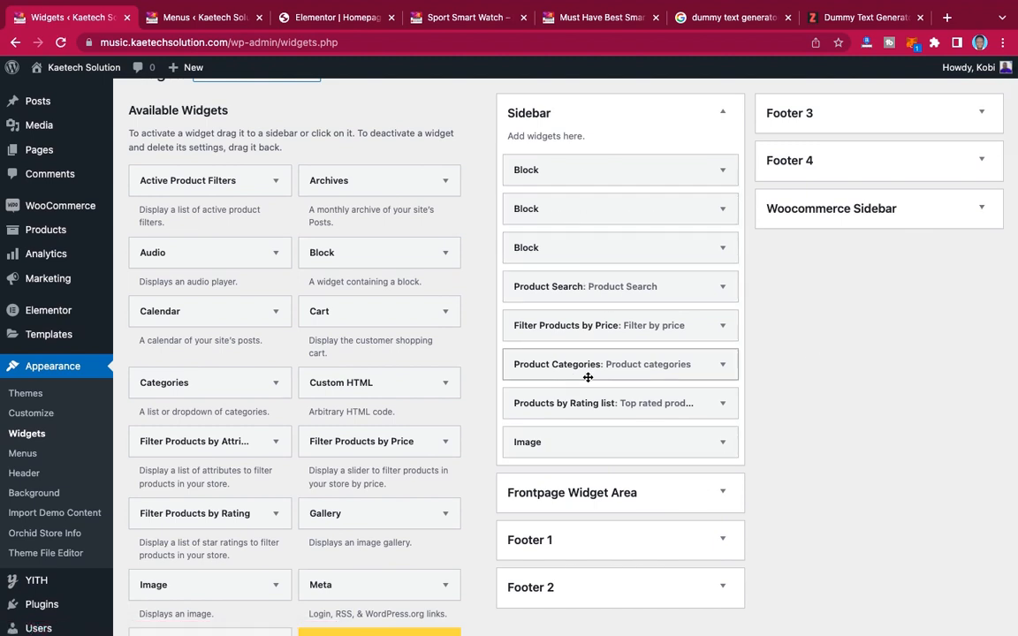
- Open the store's Blog page from the product page in a new browser tab and switch to it
left_click(472, 18)
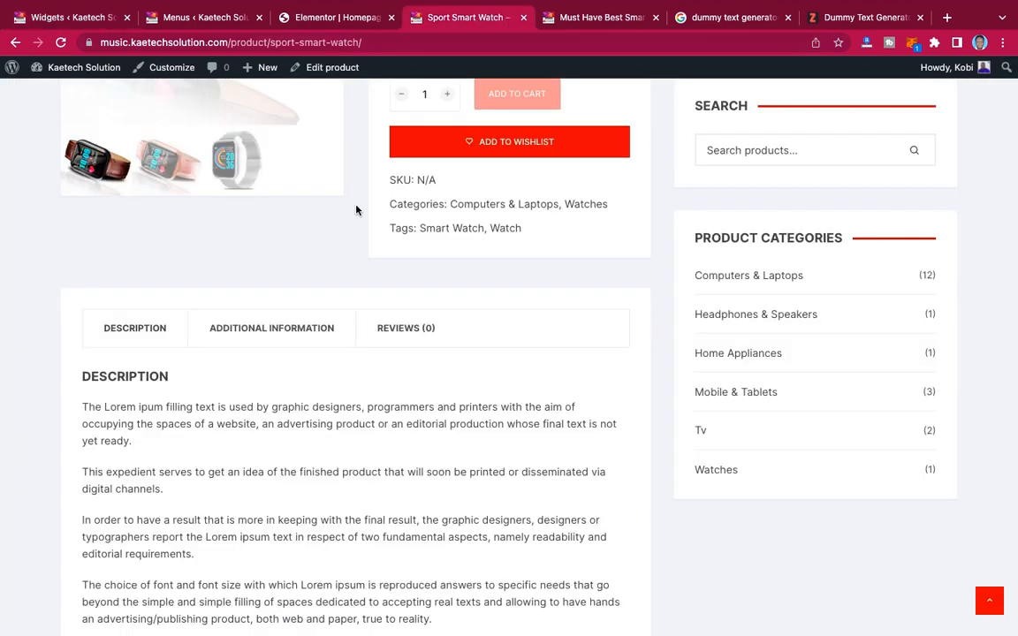
scroll(354, 229, "up", 5)
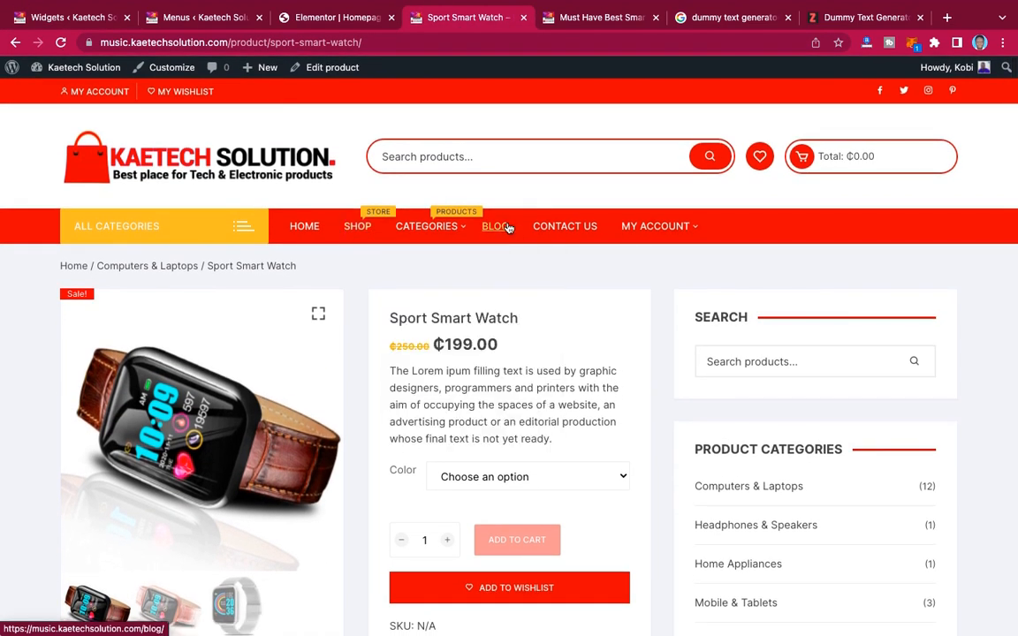
right_click(498, 228)
left_click(529, 228)
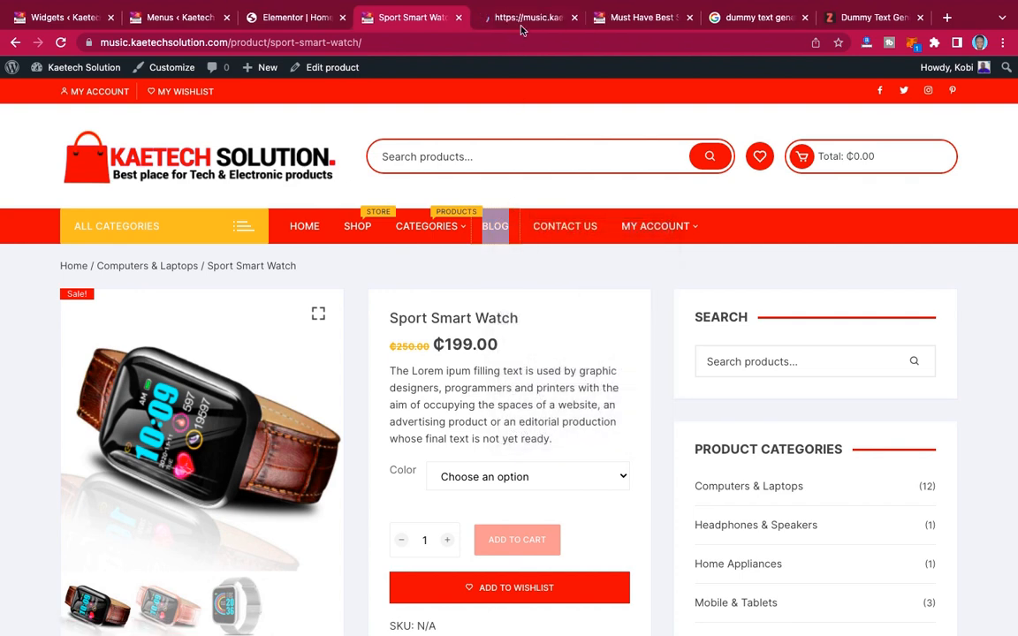
left_click(526, 18)
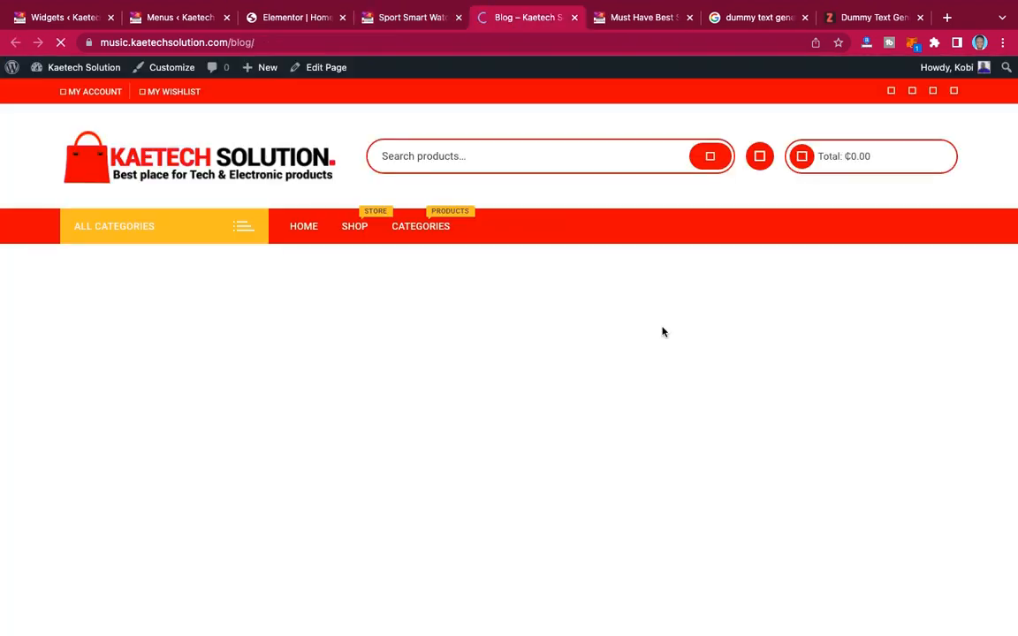
- Examine the blog page's post list and its sidebar widgets, from the search box to the promotional image
scroll(636, 412, "down", 5)
scroll(636, 412, "down", 3)
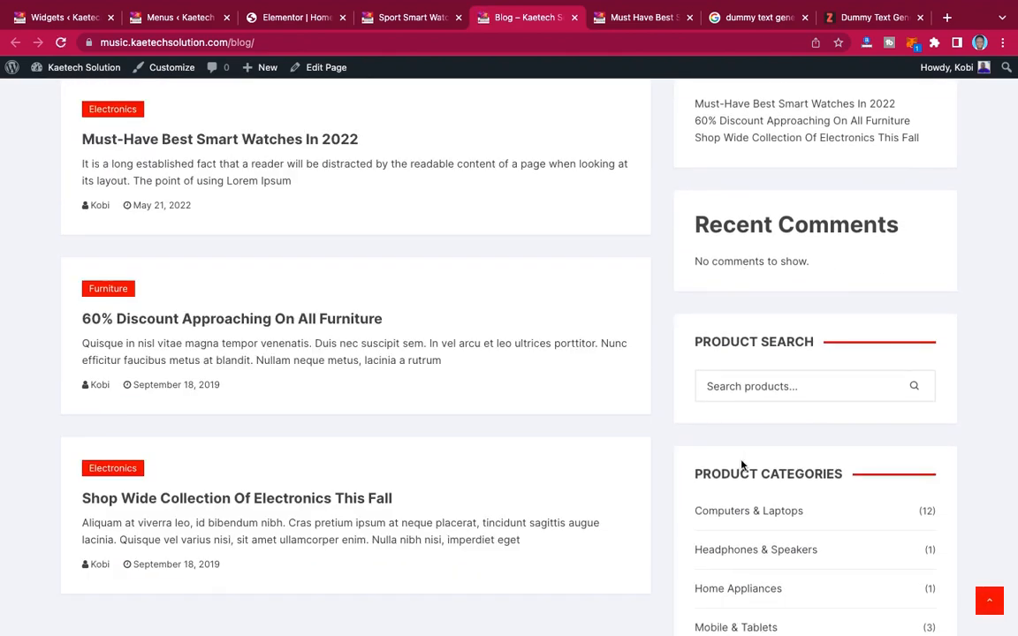
scroll(742, 468, "down", 10)
scroll(742, 466, "down", 5)
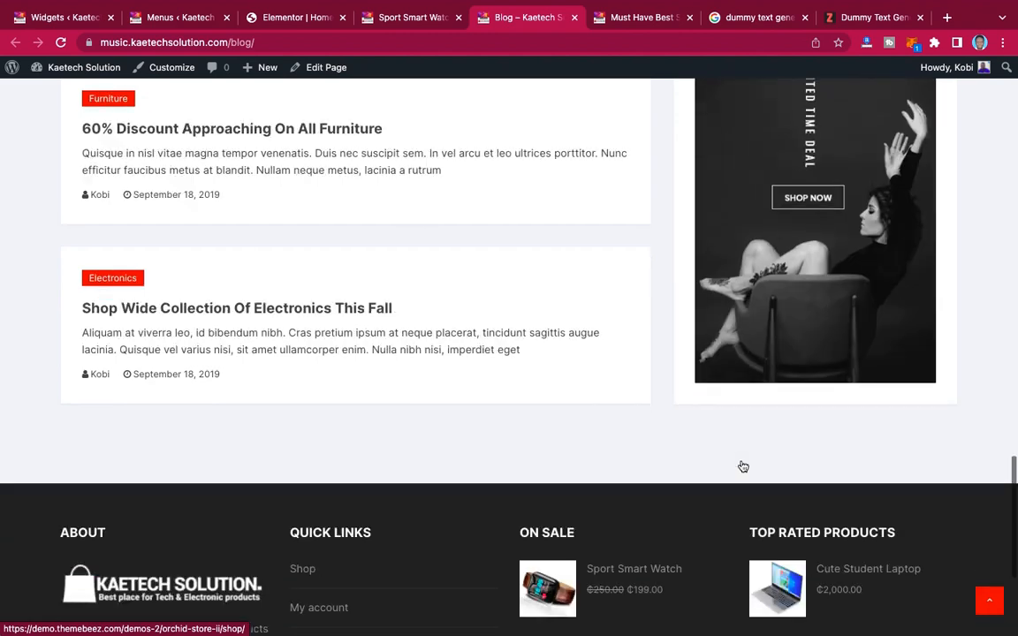
scroll(742, 467, "up", 5)
scroll(742, 463, "up", 10)
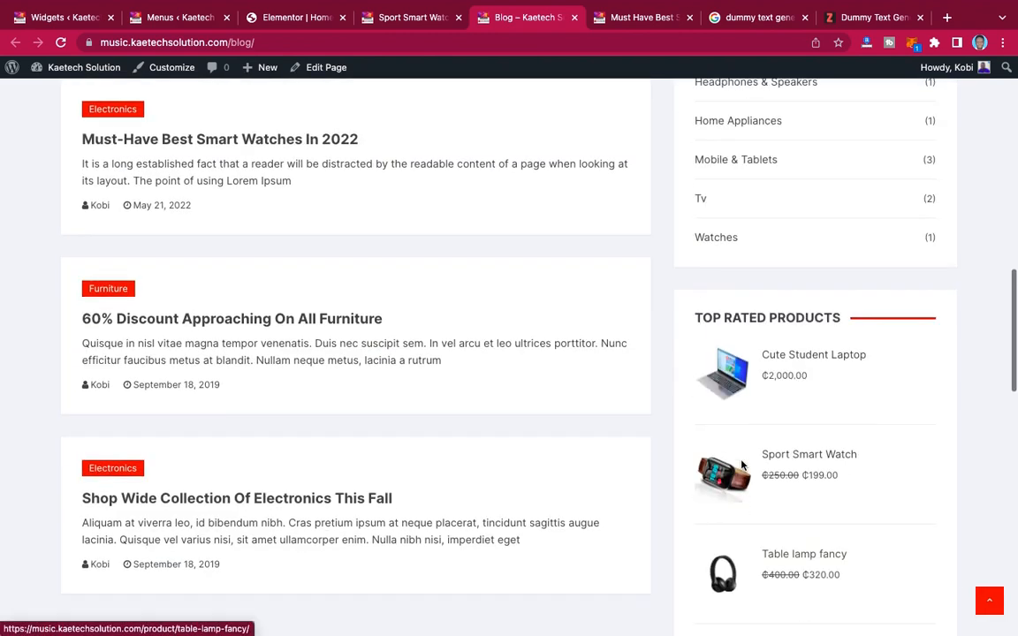
scroll(742, 462, "up", 1)
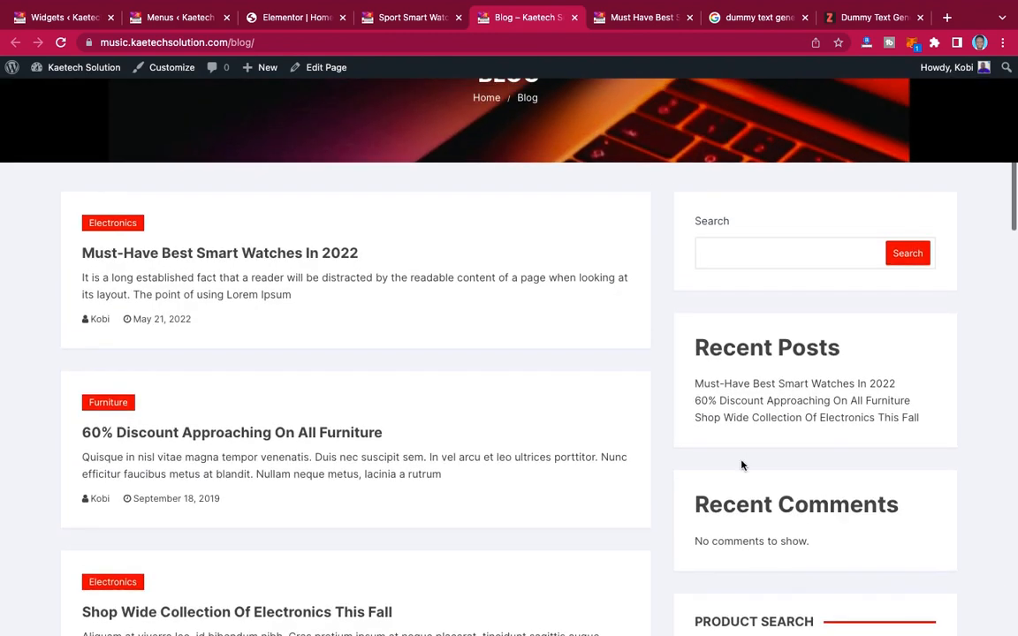
scroll(740, 466, "down", 3)
scroll(740, 466, "up", 2)
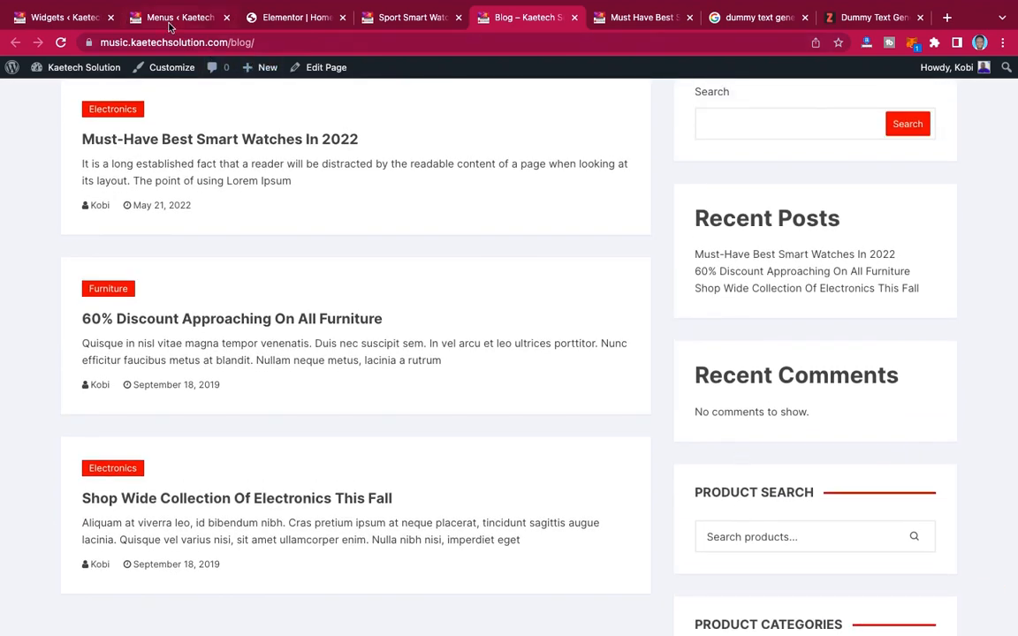
- Inspect the Block widgets in the Sidebar area and delete the one holding the Recent Comments list
left_click(61, 19)
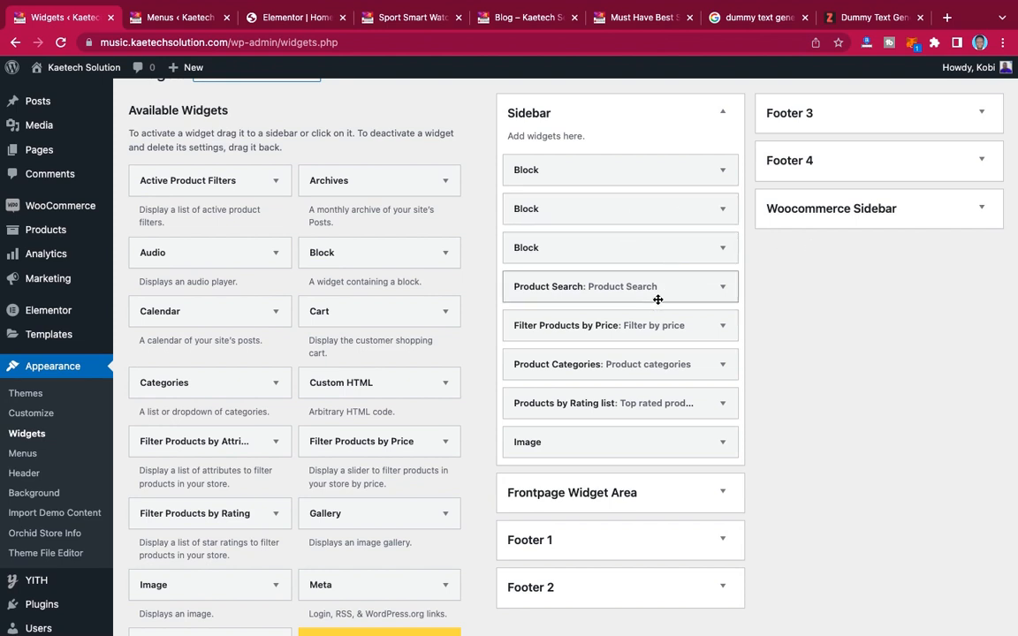
left_click(722, 210)
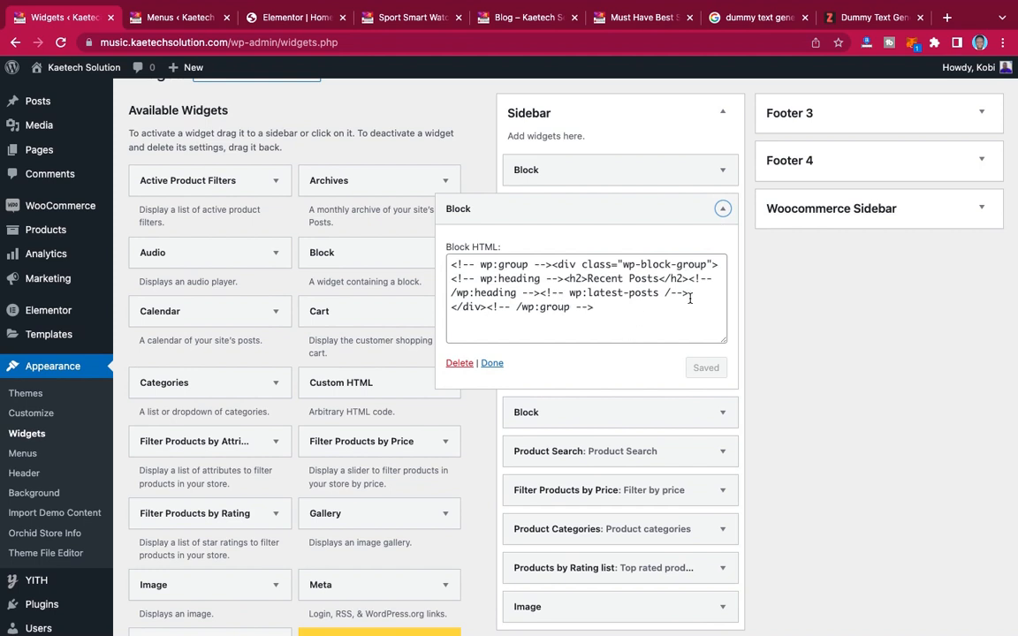
left_click(723, 208)
left_click(722, 170)
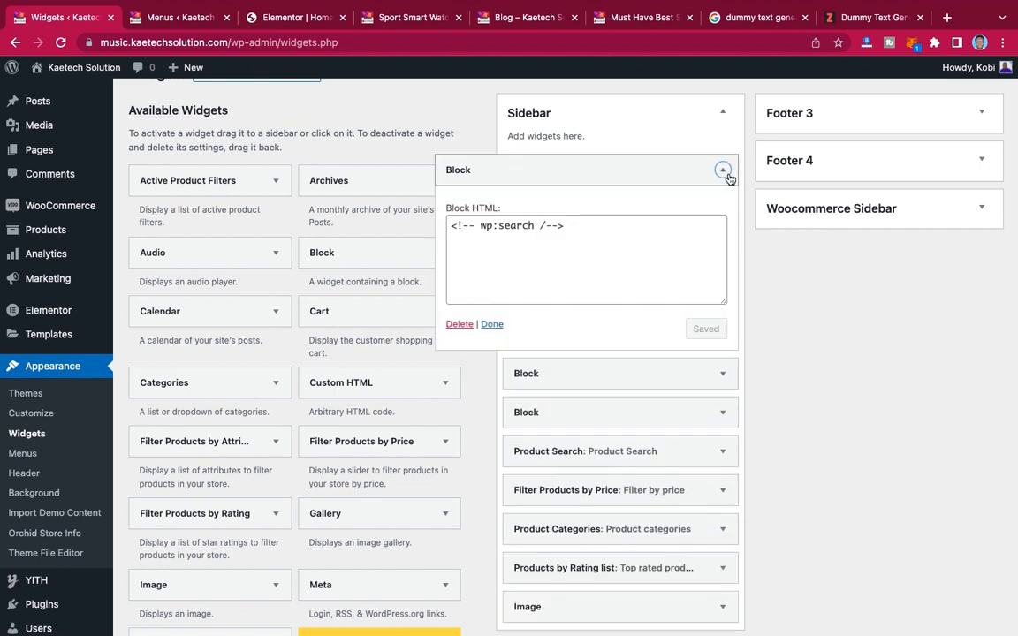
left_click(723, 171)
left_click(724, 250)
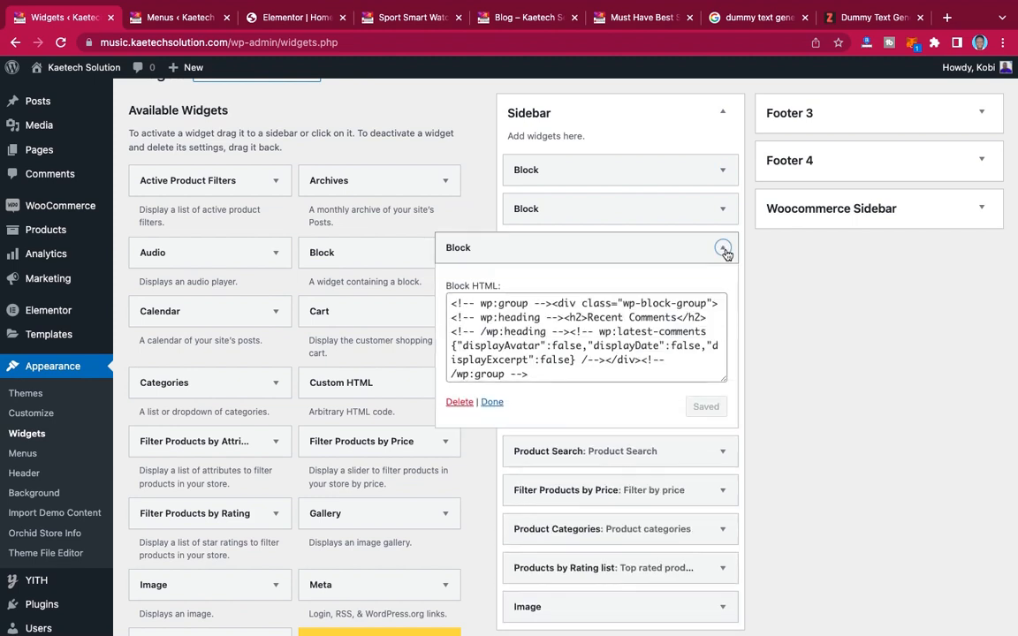
left_click(459, 404)
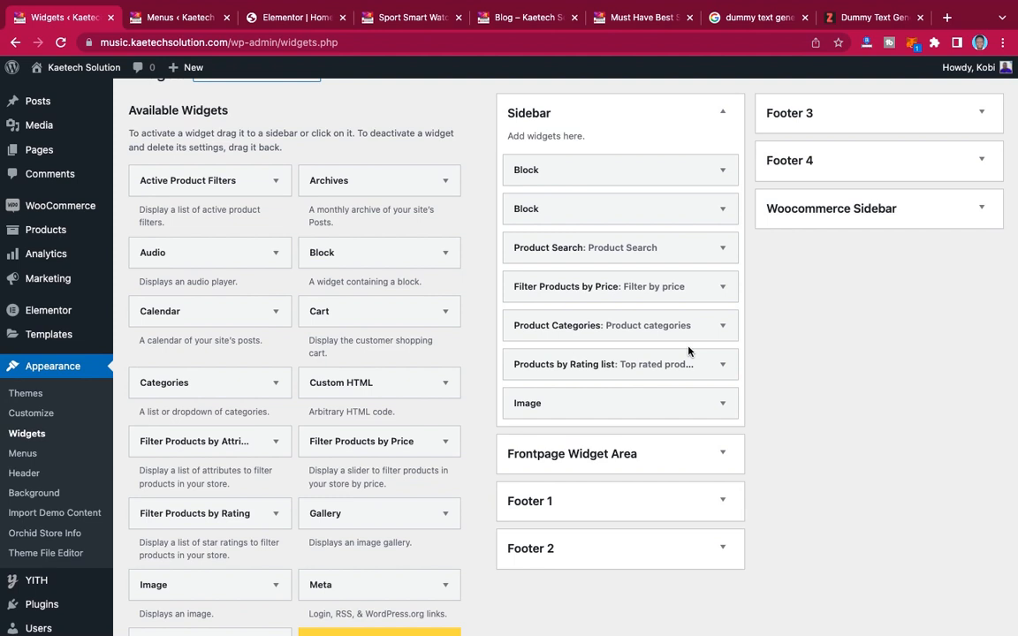
- Expand the Woocommerce Sidebar area and look through the available widgets for ones suited to the product pages
left_click(981, 209)
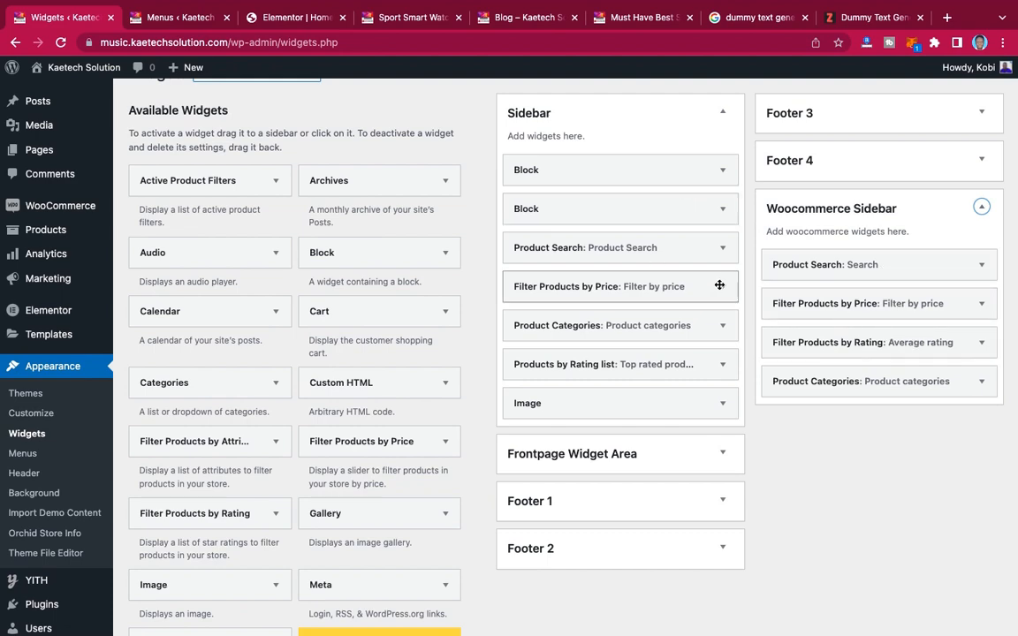
scroll(291, 380, "down", 5)
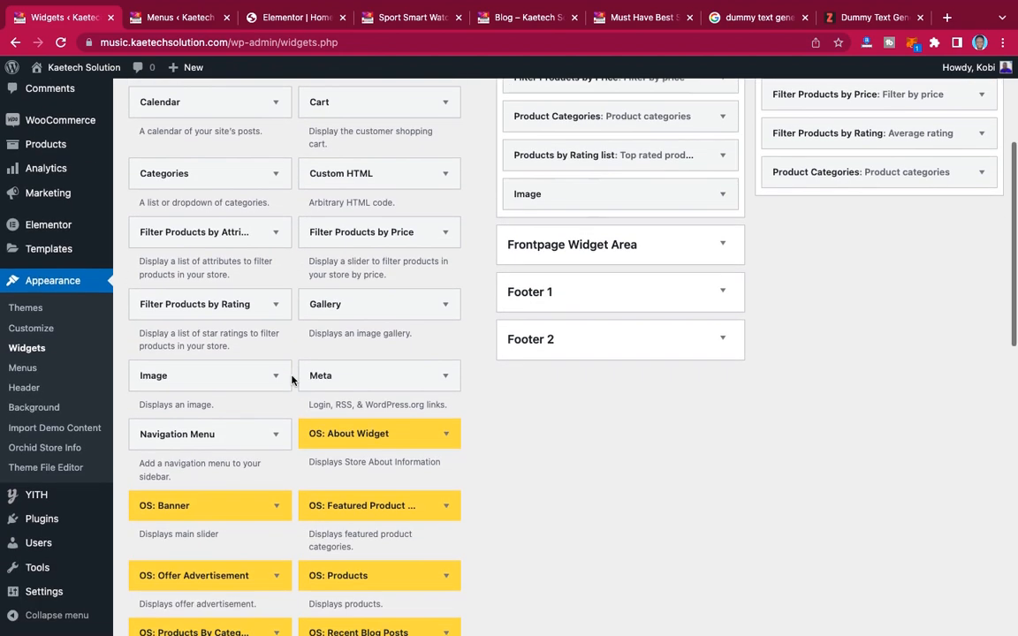
scroll(291, 380, "down", 1)
scroll(291, 380, "down", 3)
scroll(292, 380, "up", 3)
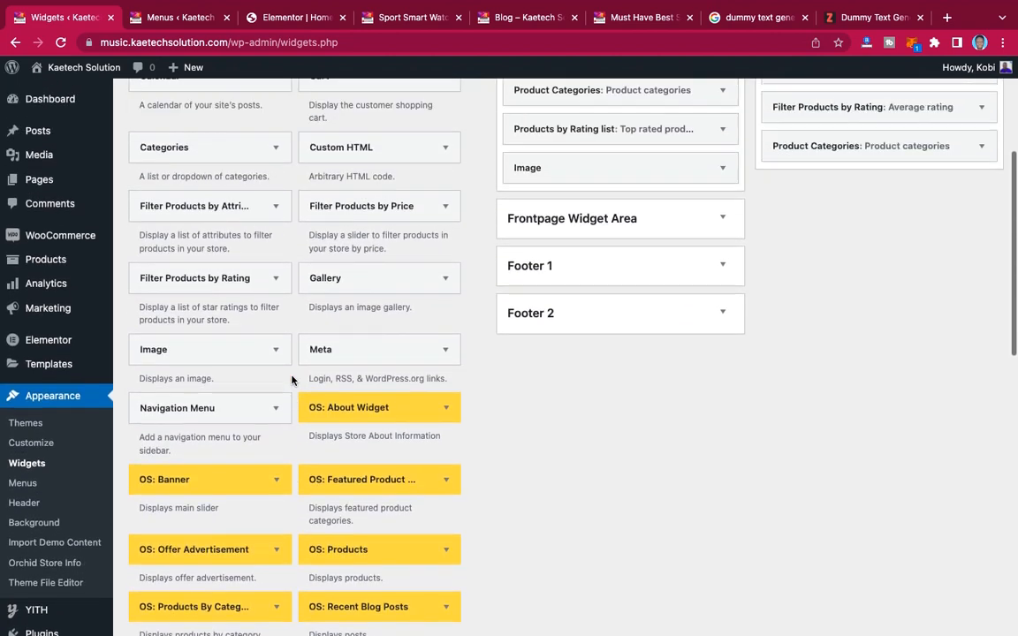
scroll(291, 379, "down", 10)
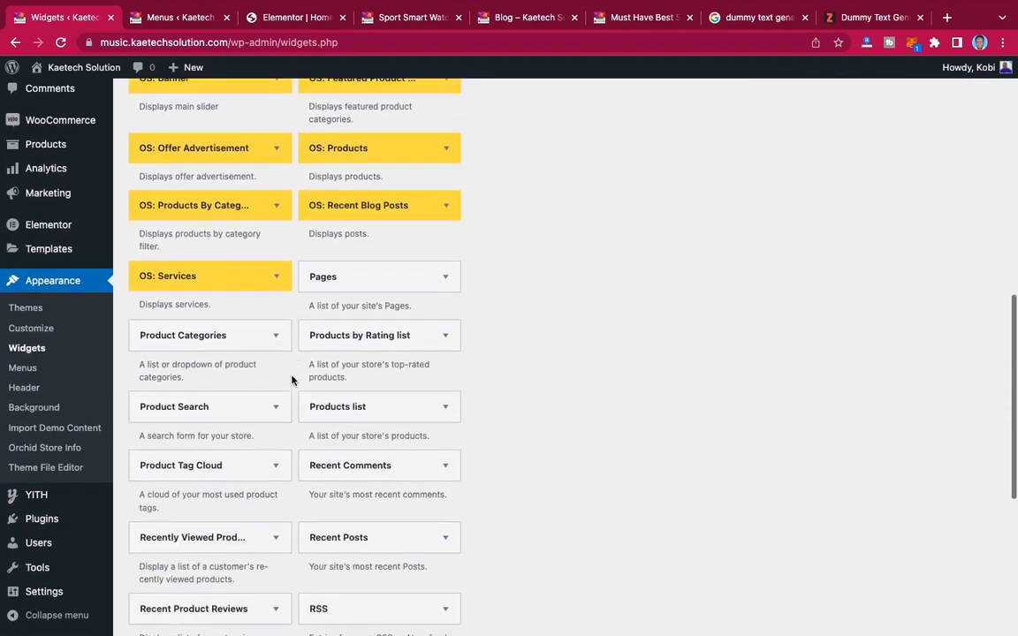
scroll(292, 380, "down", 1)
scroll(292, 379, "down", 3)
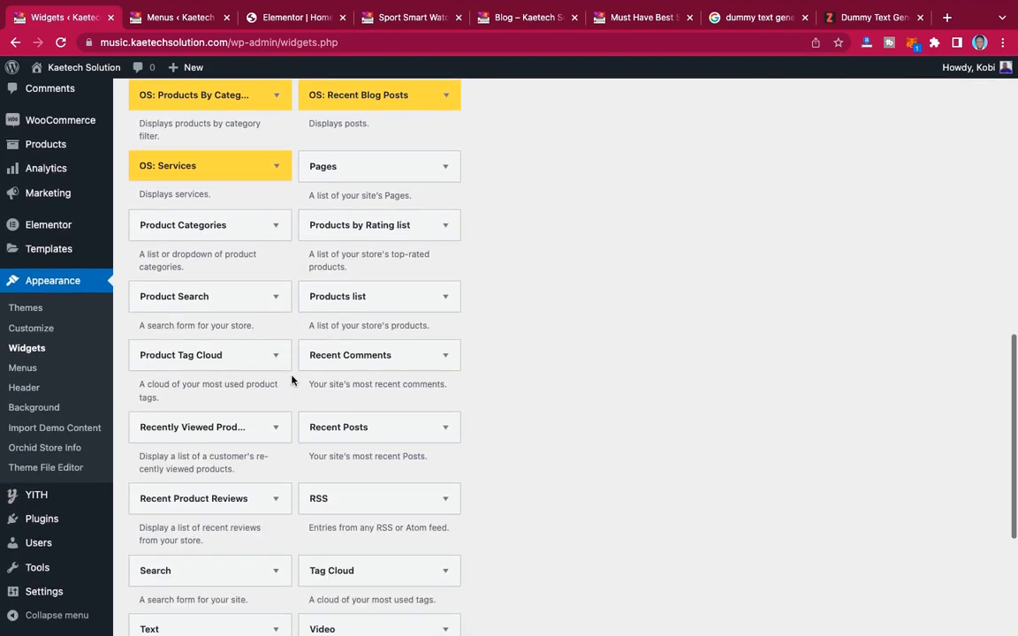
scroll(291, 380, "down", 2)
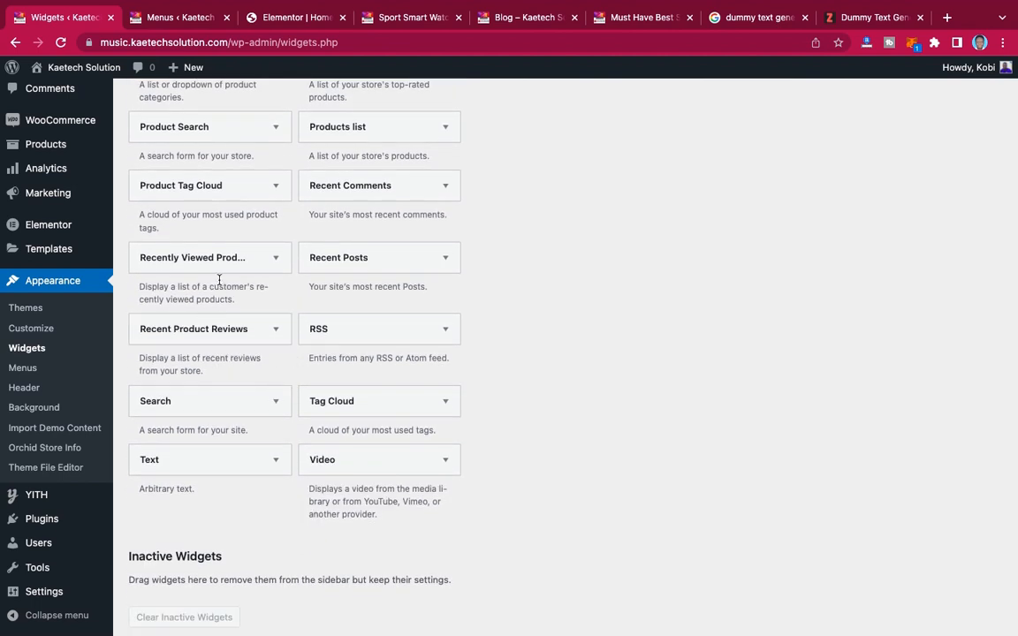
scroll(255, 268, "down", 2)
scroll(257, 270, "up", 3)
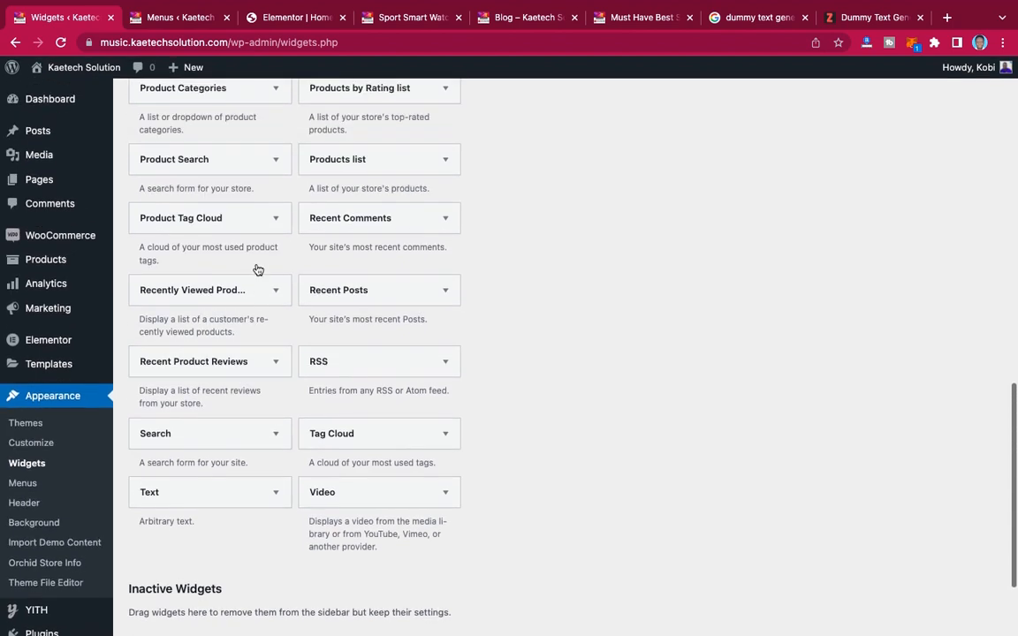
scroll(257, 270, "up", 3)
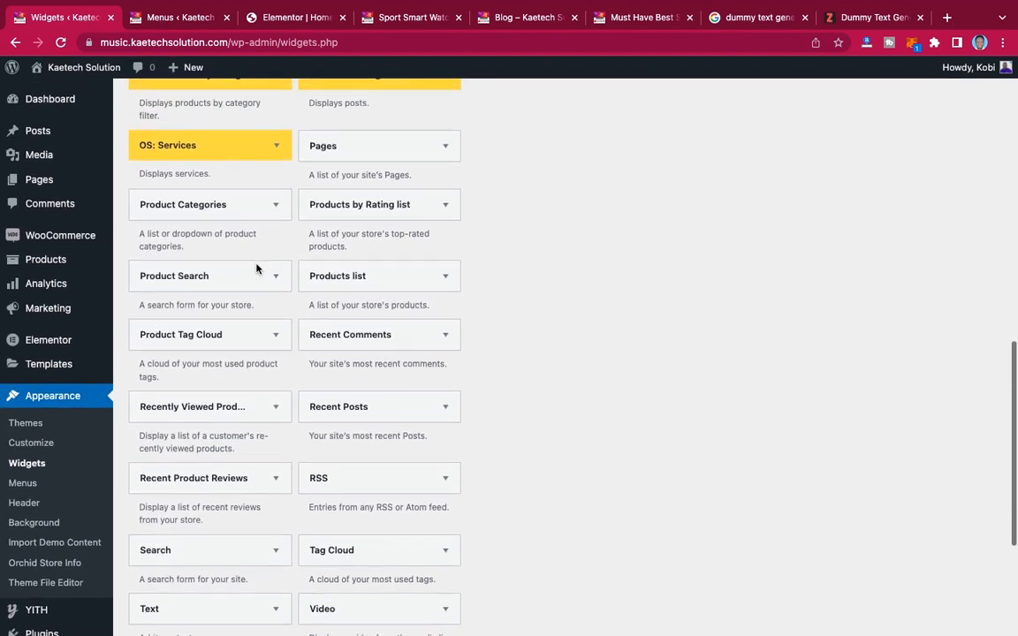
scroll(256, 268, "up", 1)
scroll(256, 269, "down", 1)
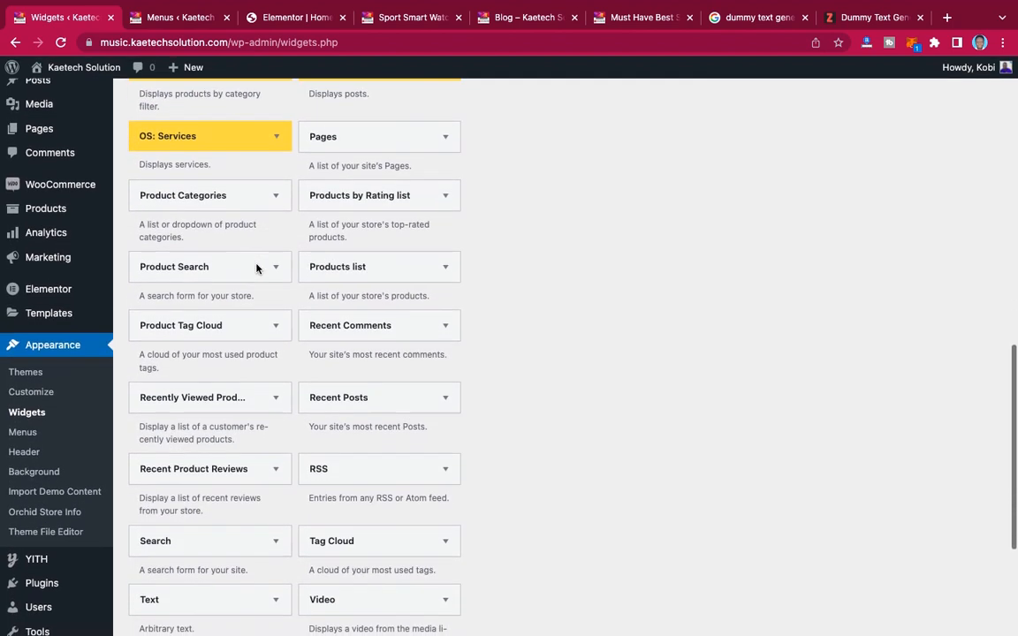
scroll(256, 268, "up", 5)
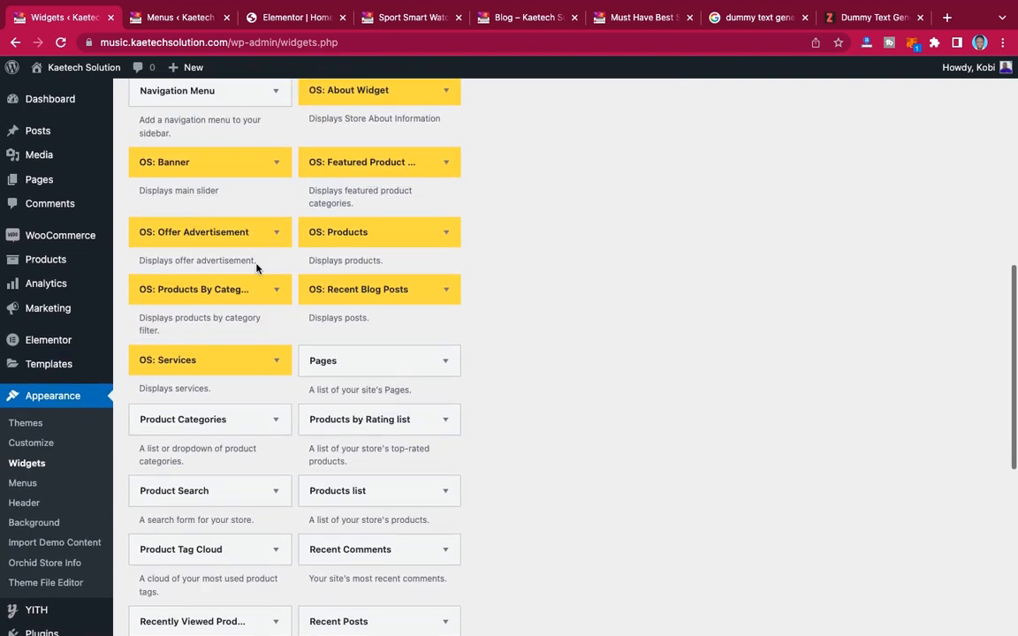
scroll(256, 269, "up", 6)
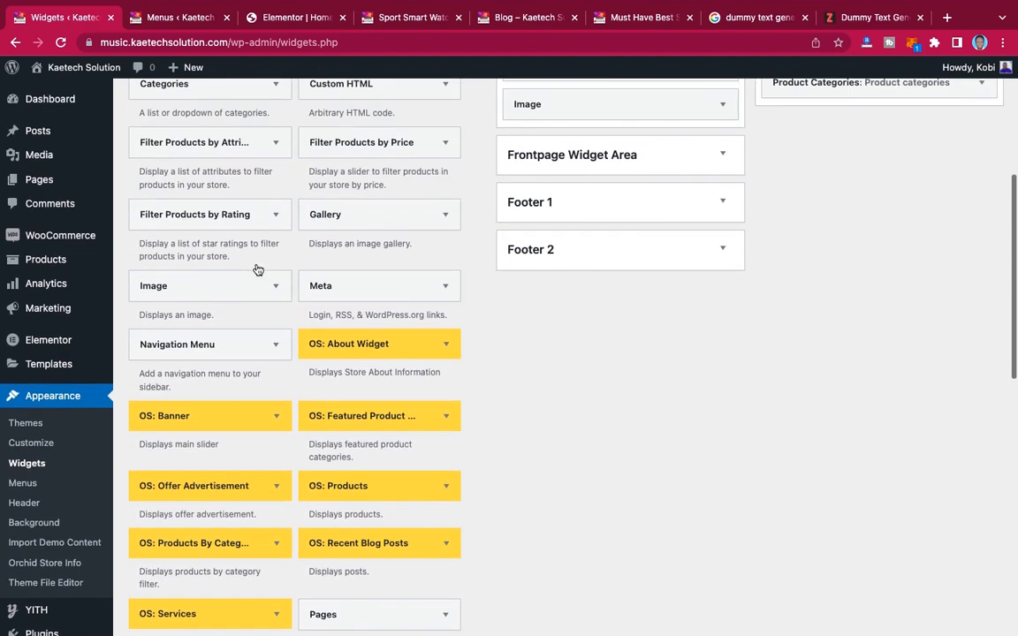
scroll(256, 268, "up", 2)
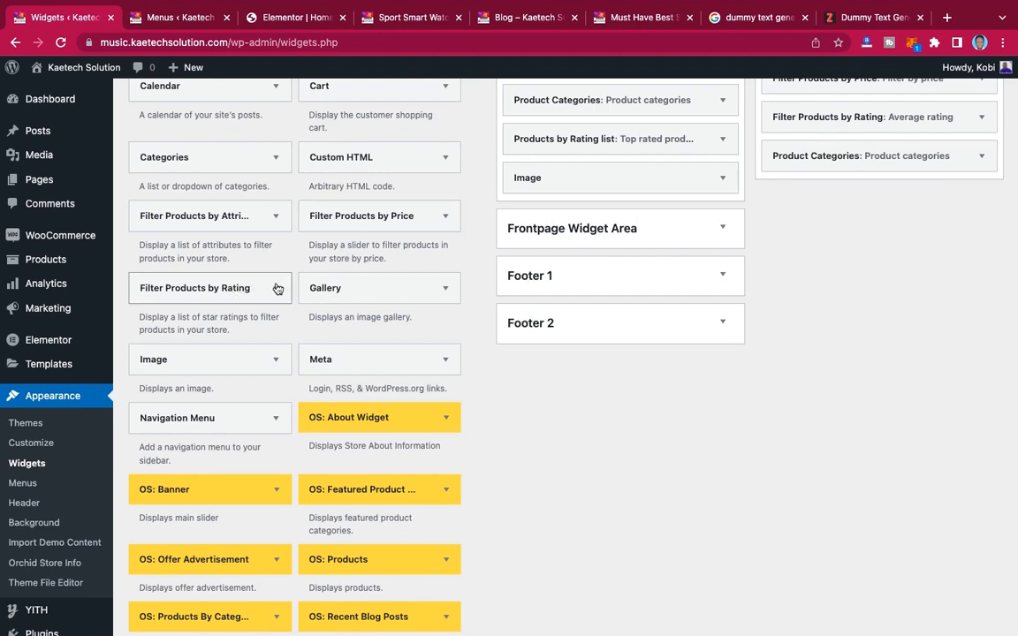
- Add the Products by Rating list widget to the Woocommerce Sidebar area
scroll(276, 288, "down", 5)
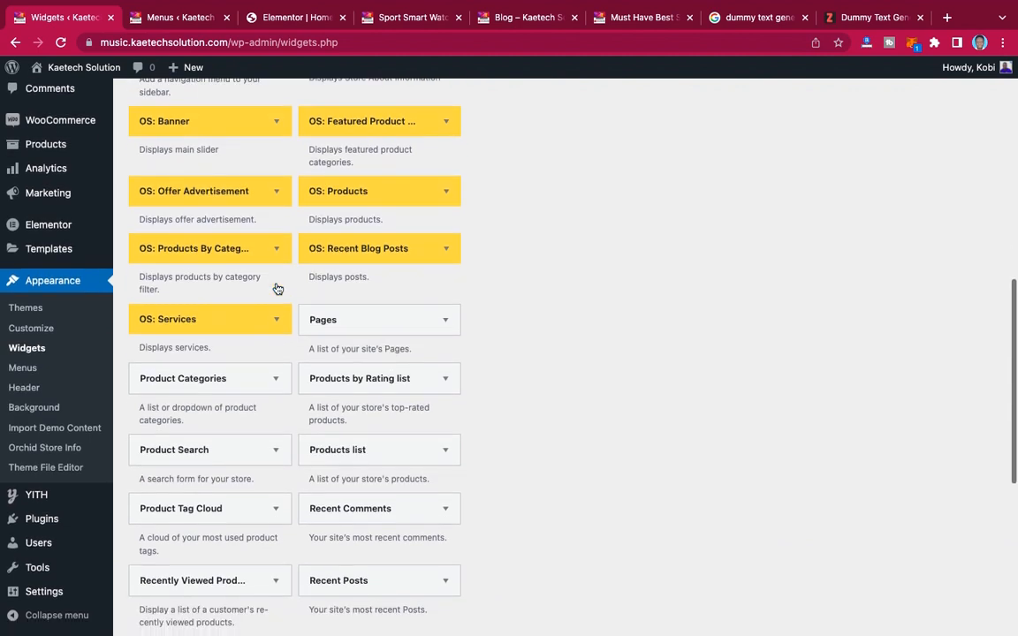
scroll(276, 289, "down", 2)
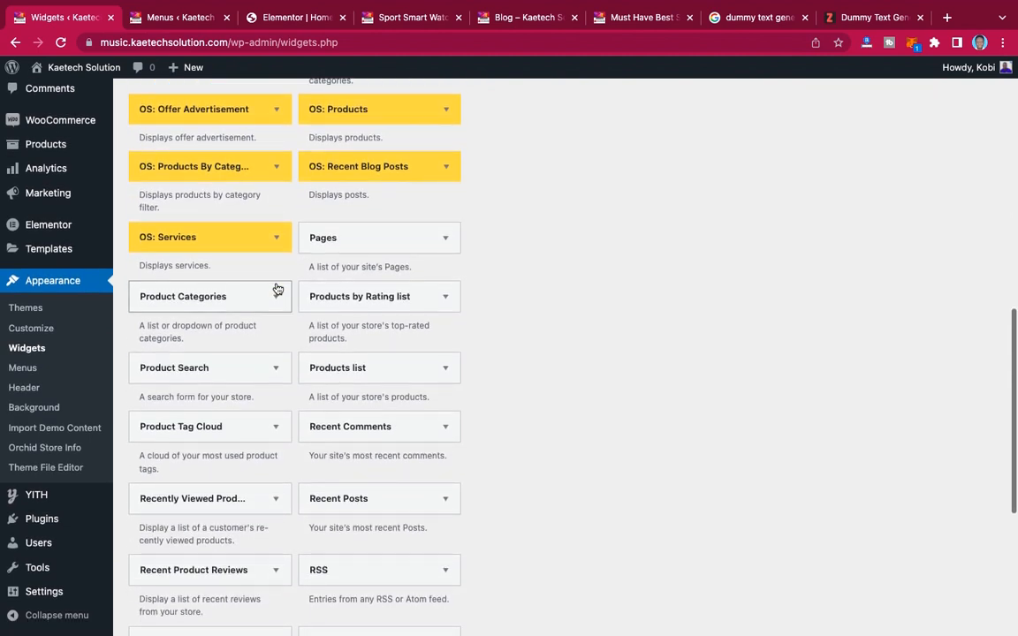
left_click(446, 299)
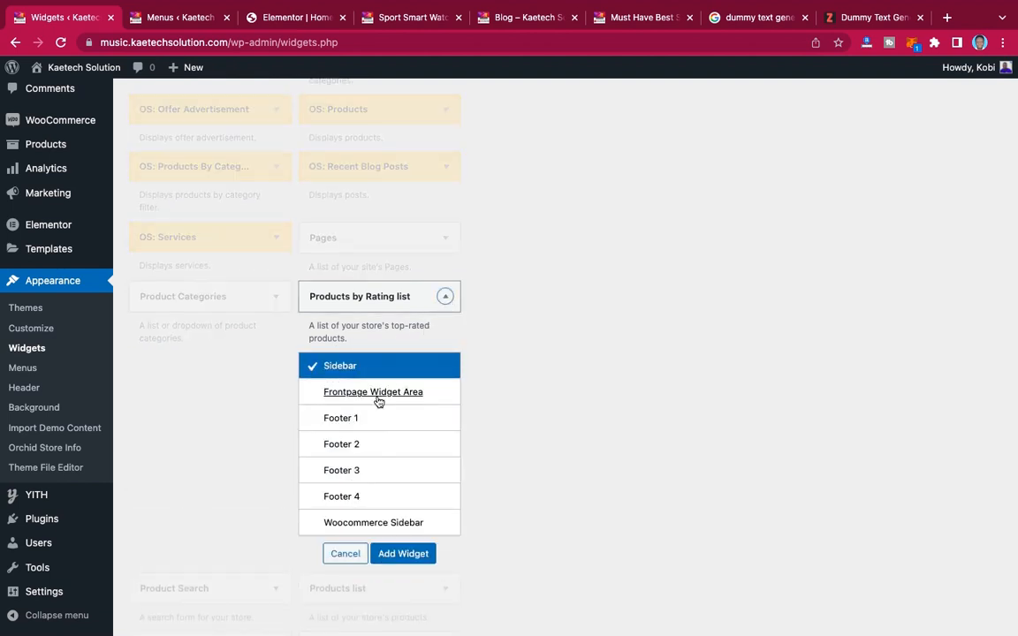
left_click(367, 523)
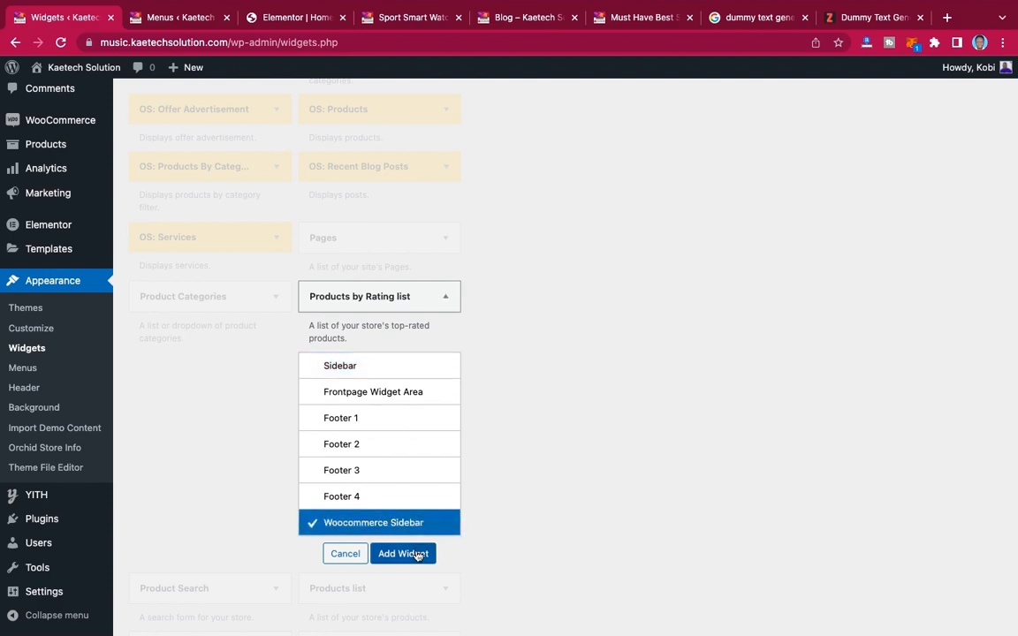
left_click(415, 554)
scroll(638, 401, "up", 10)
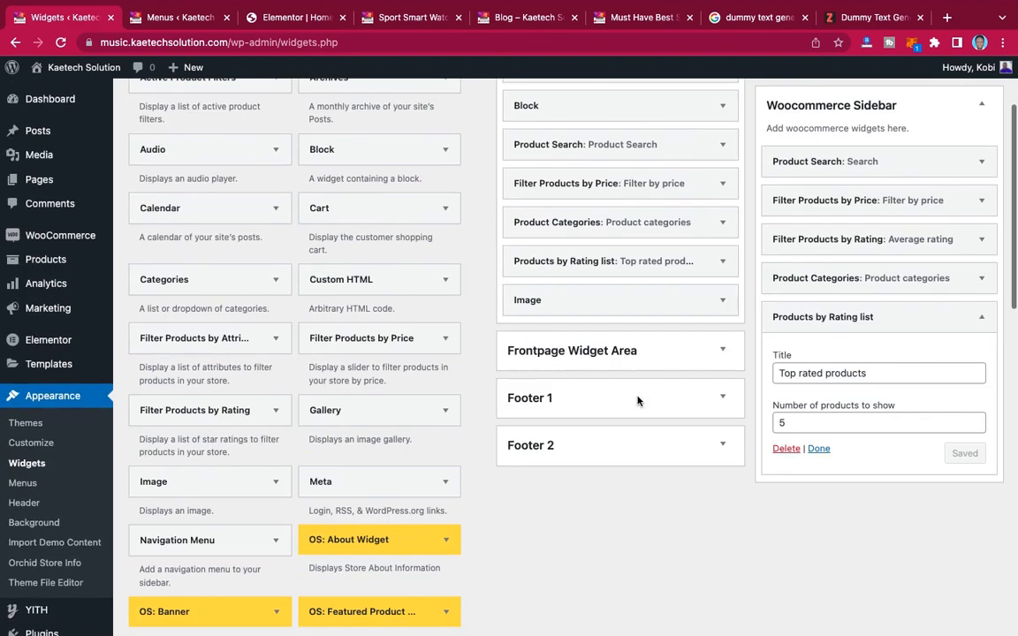
scroll(637, 401, "down", 3)
scroll(640, 396, "down", 6)
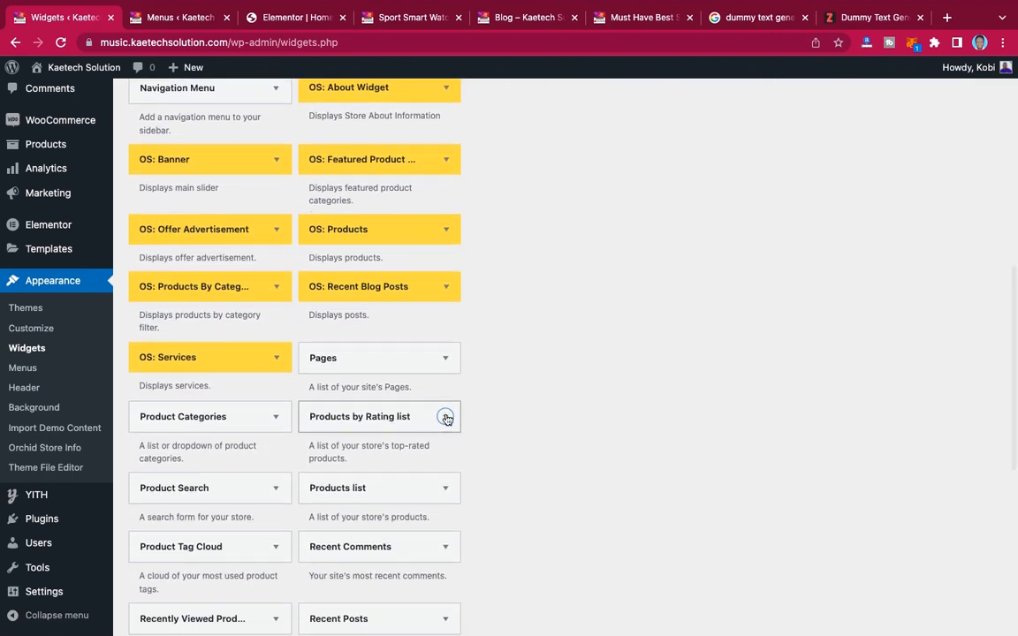
left_click(446, 417)
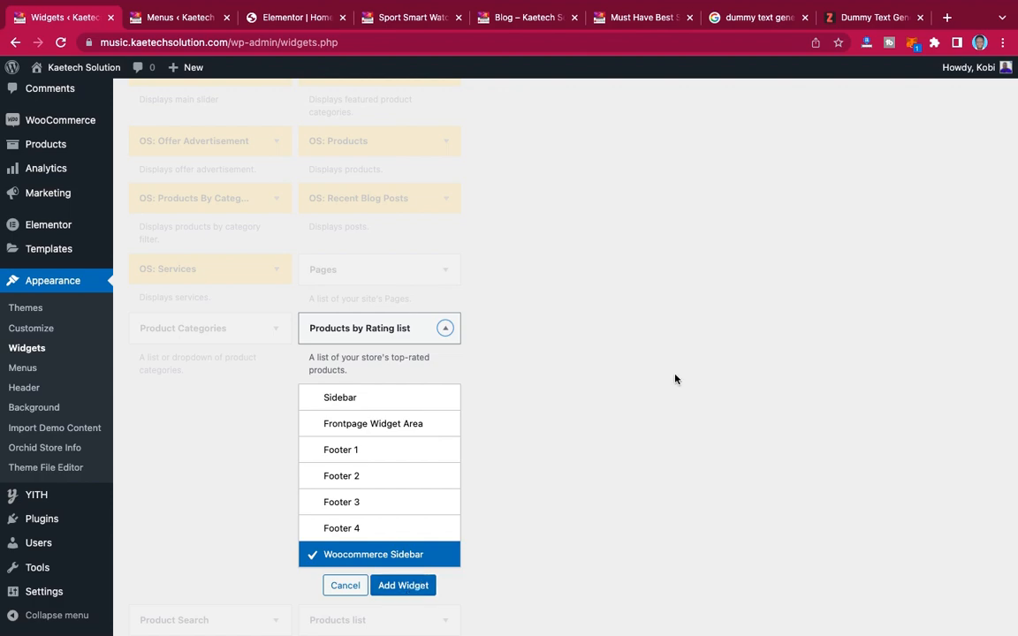
left_click(446, 328)
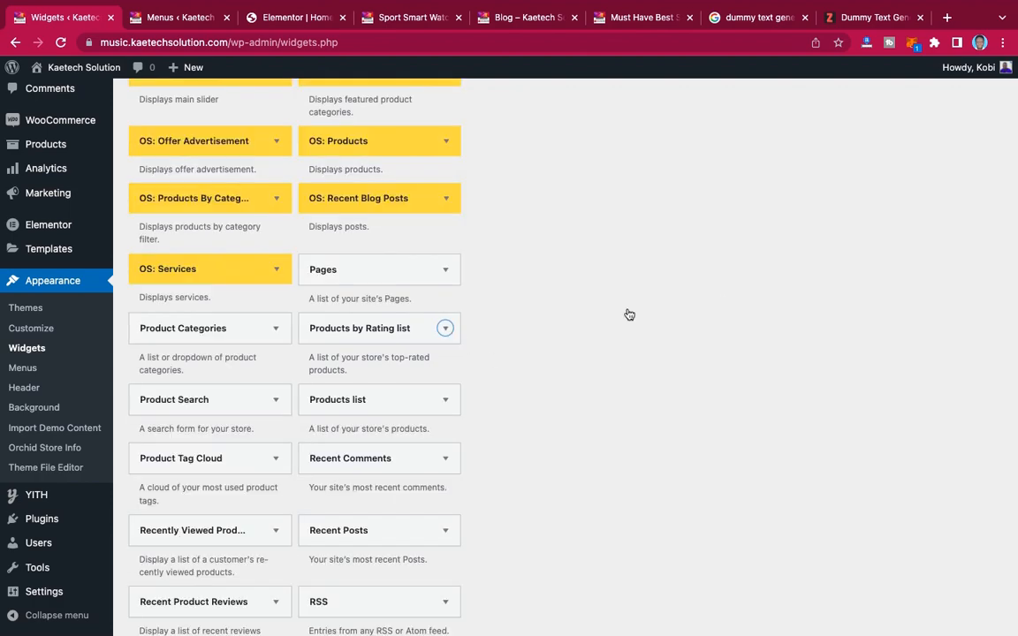
- Collapse the new Products by Rating list widget, reload the Sport Smart Watch product page and examine its sidebar down to the top rated products
scroll(671, 309, "up", 2)
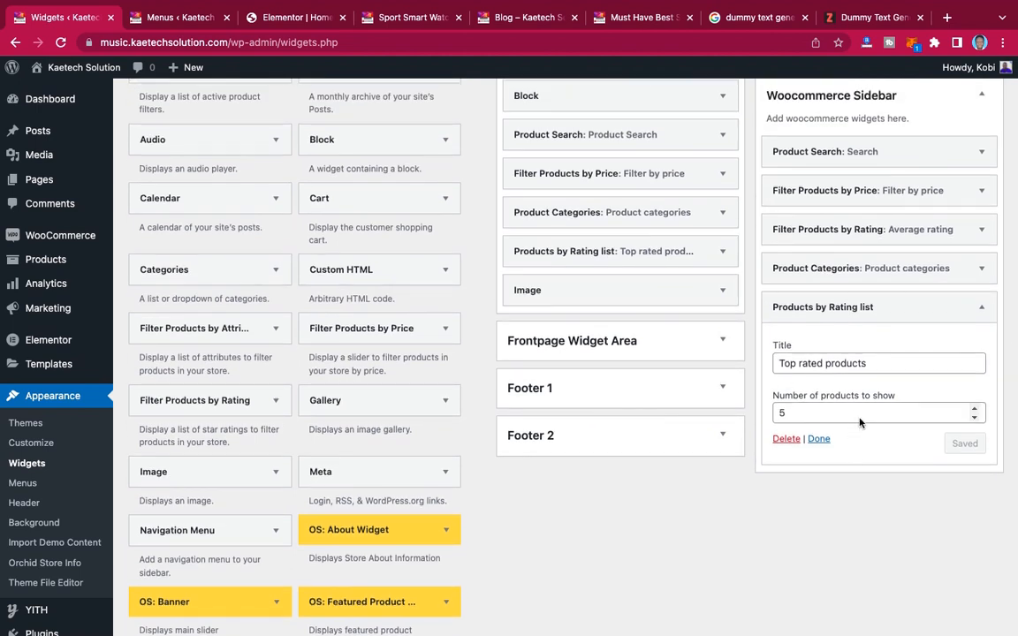
left_click(982, 307)
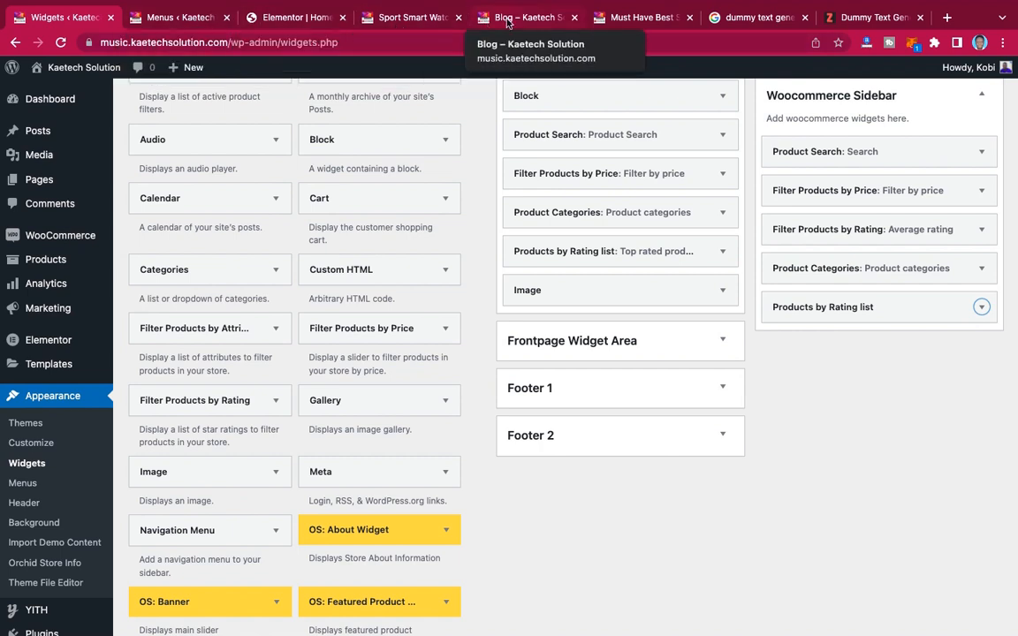
left_click(410, 17)
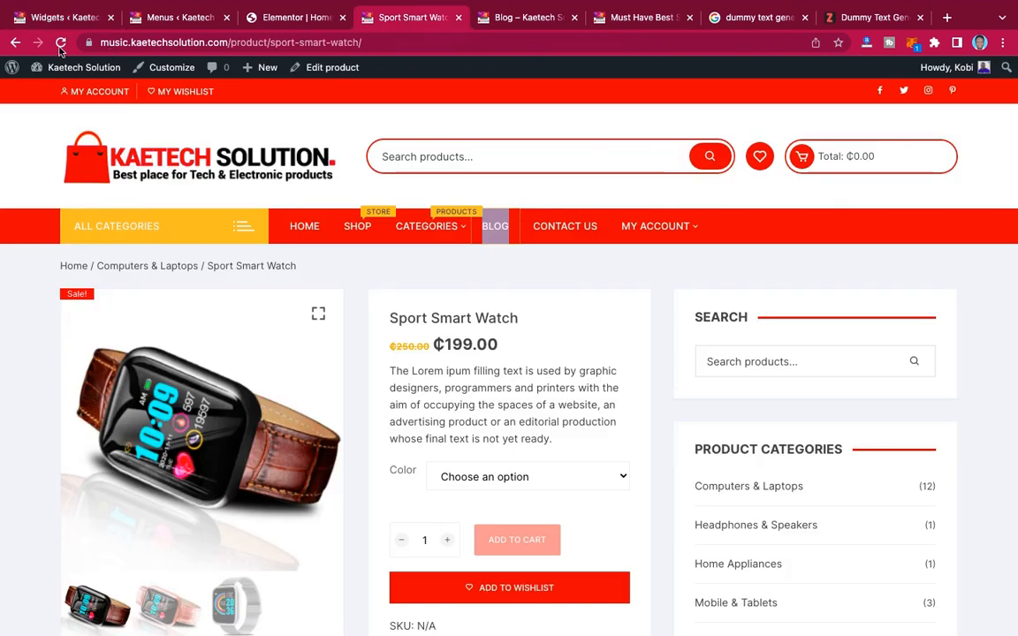
left_click(60, 49)
scroll(545, 314, "down", 5)
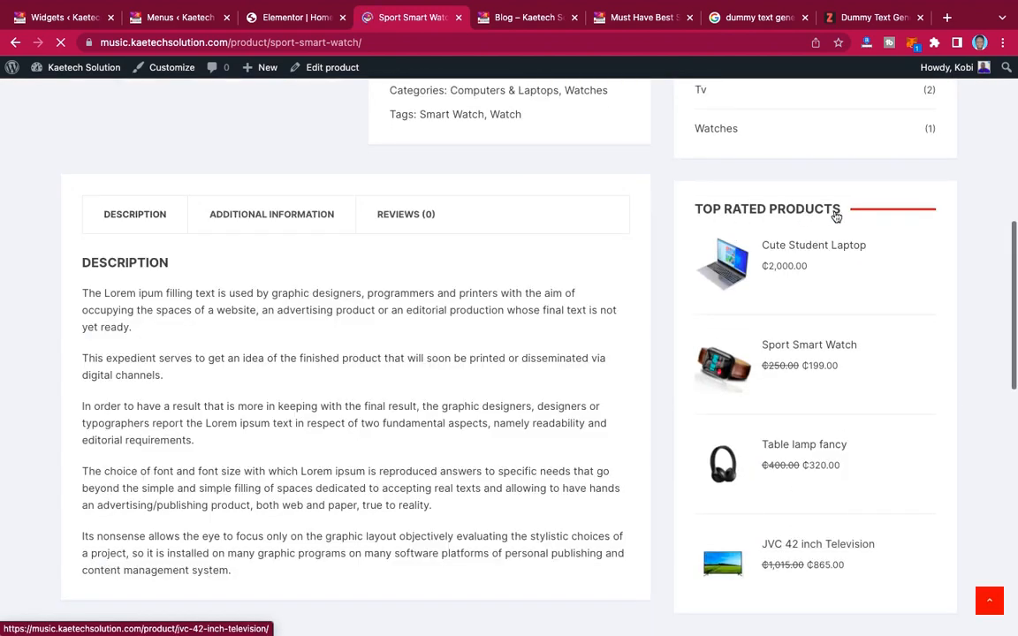
scroll(802, 477, "down", 4)
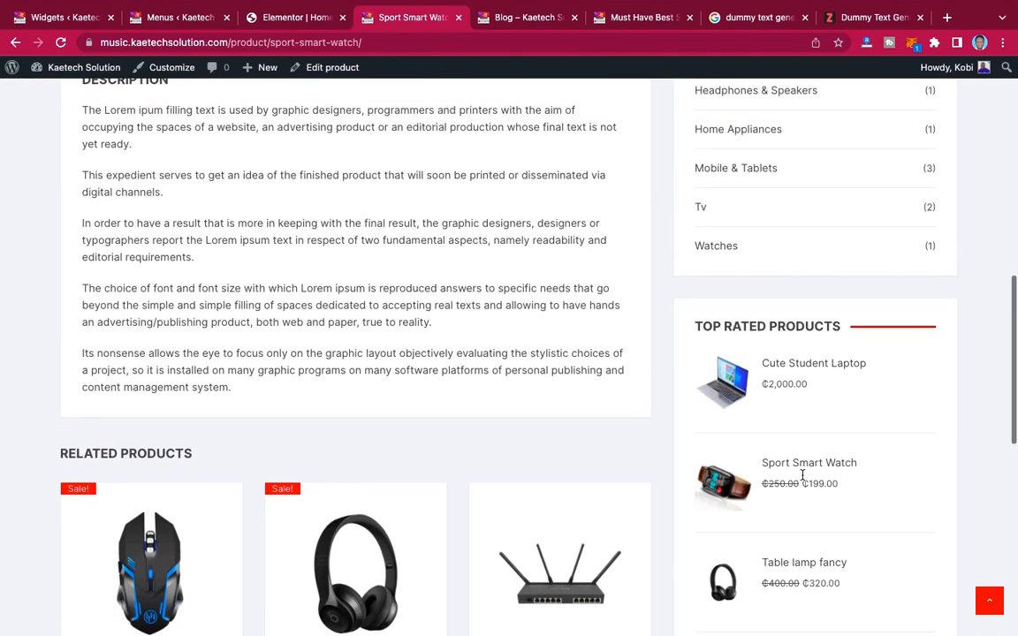
scroll(802, 475, "down", 4)
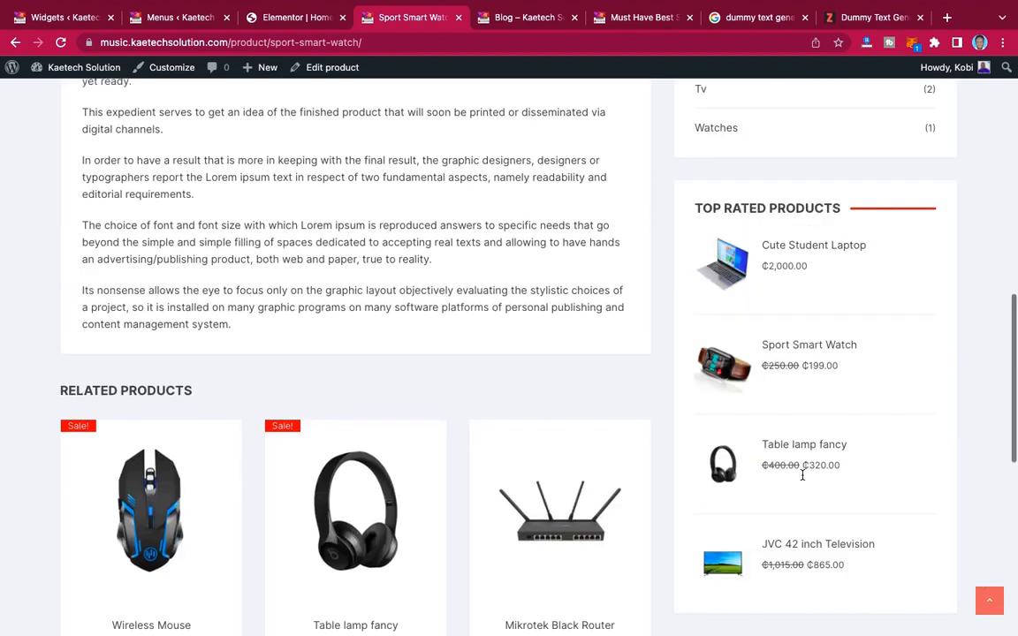
scroll(802, 475, "down", 4)
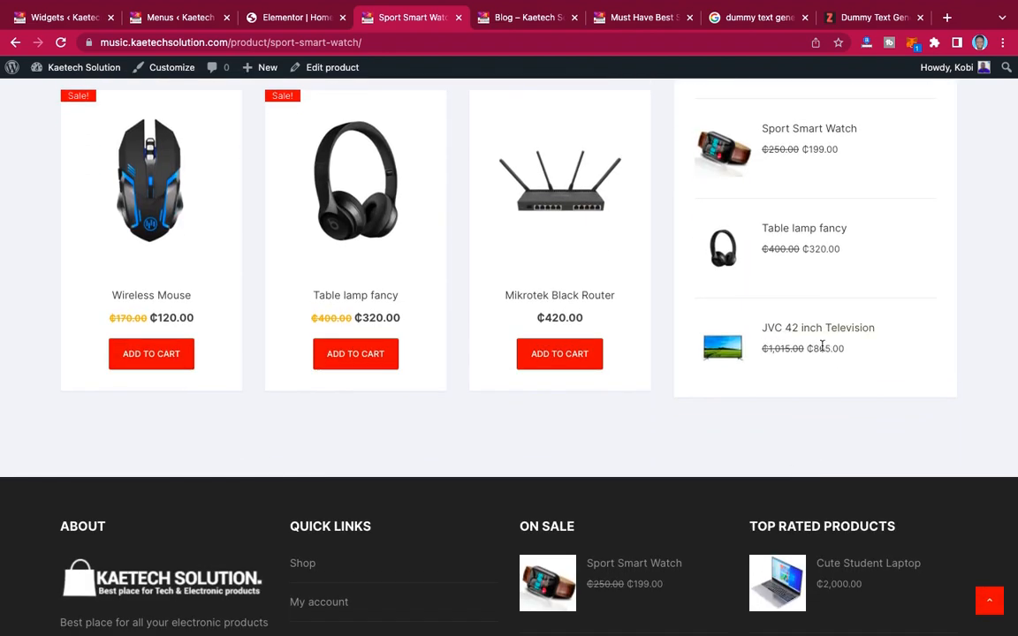
scroll(756, 284, "up", 8)
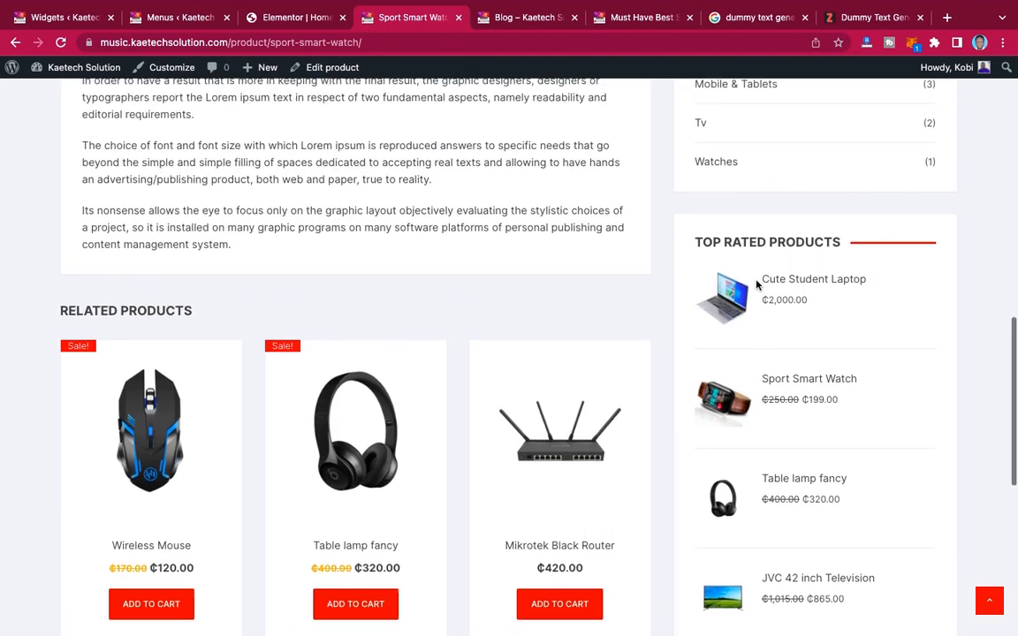
scroll(756, 284, "up", 3)
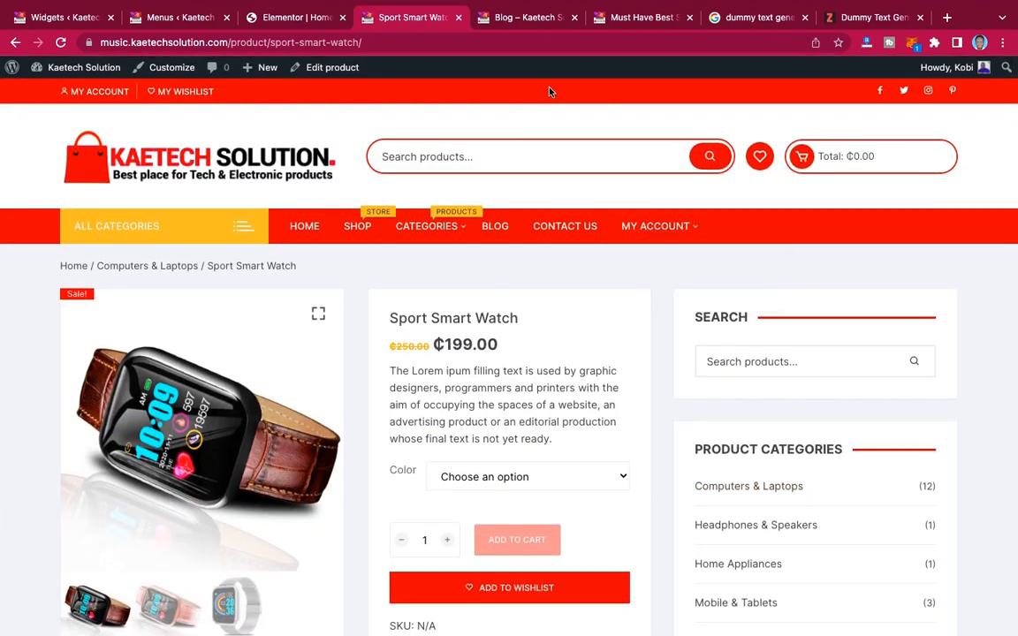
- Return to the Widgets page, expand the Image widget in the Sidebar area and clear its demo link address
left_click(172, 16)
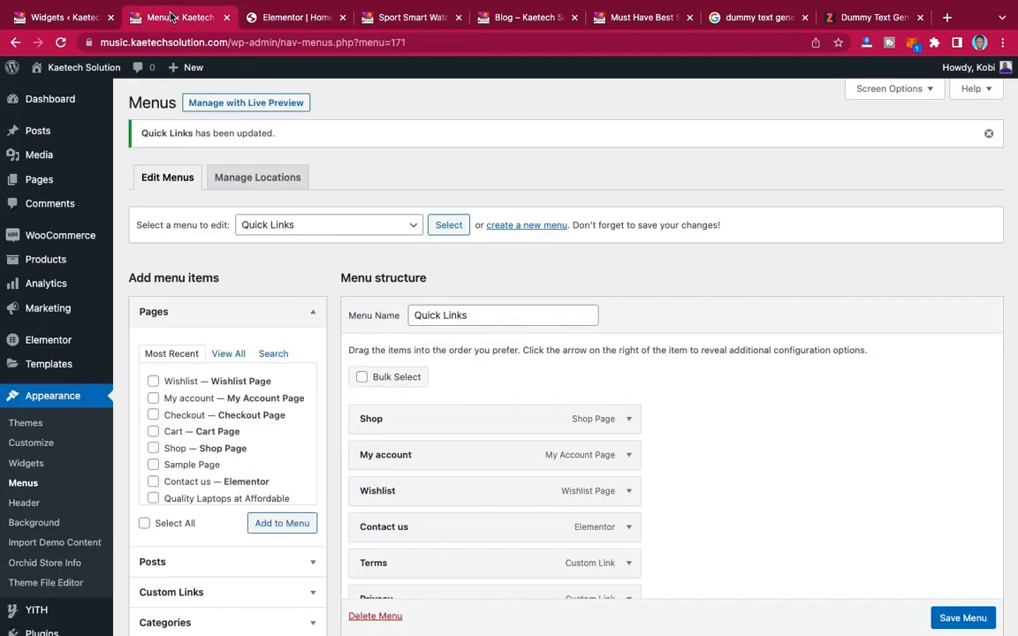
left_click(66, 17)
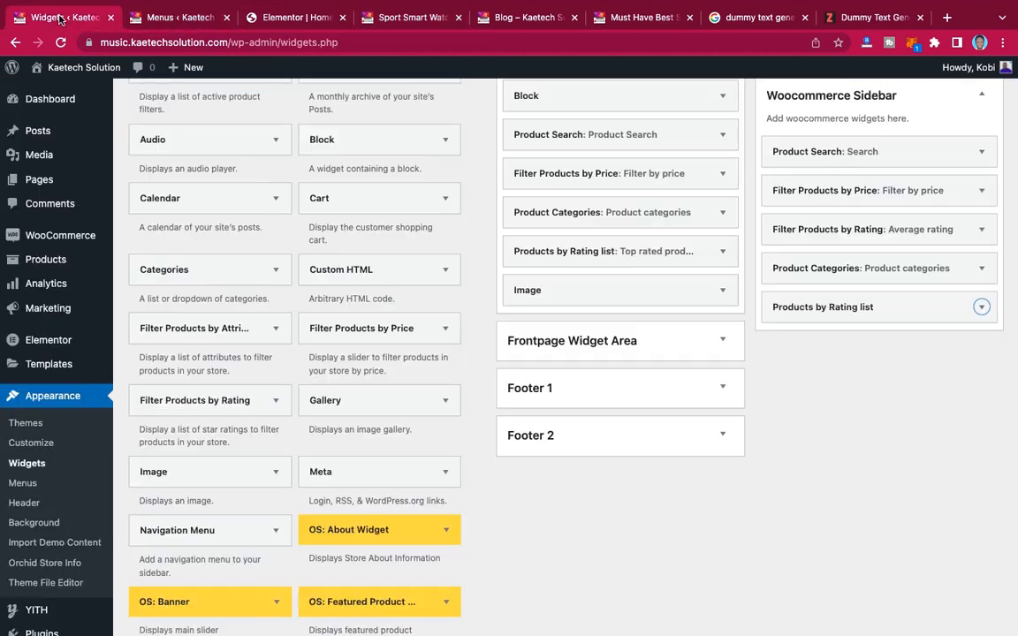
left_click(723, 291)
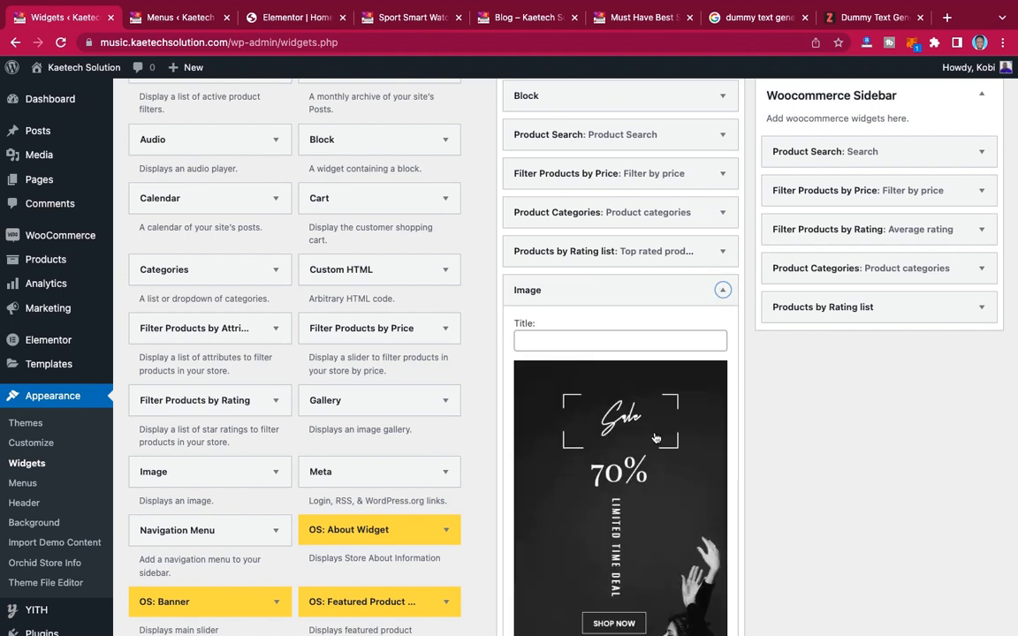
scroll(636, 457, "down", 5)
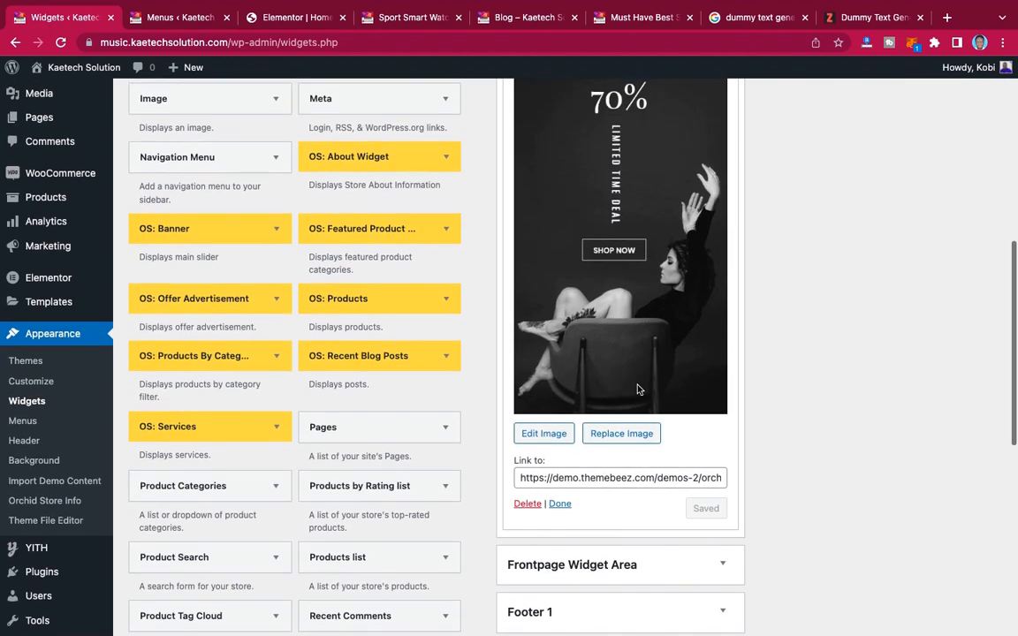
left_click(577, 478)
triple_click(577, 478)
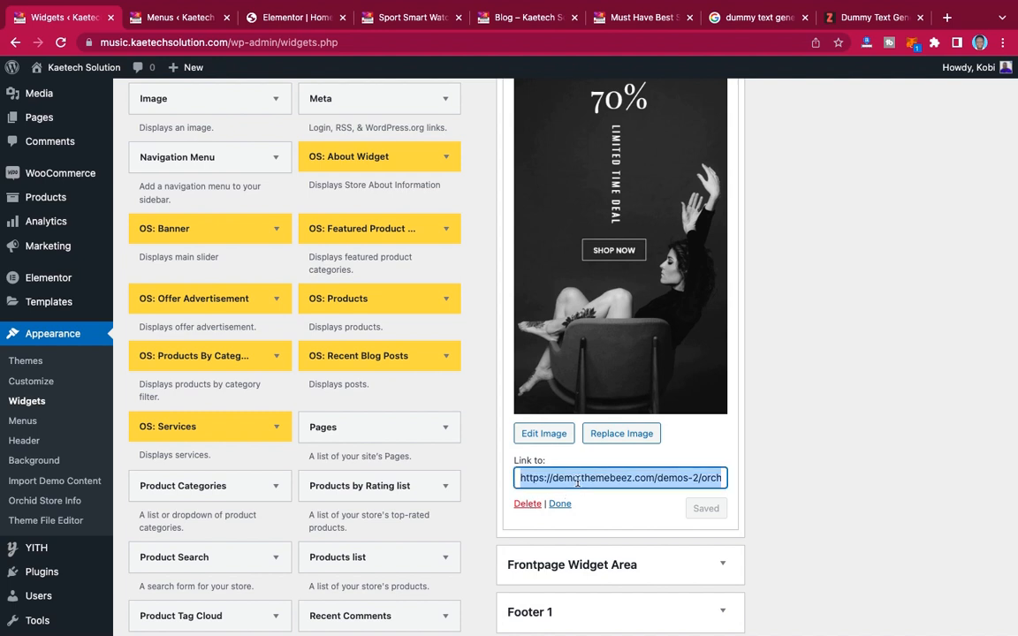
key("BackSpace")
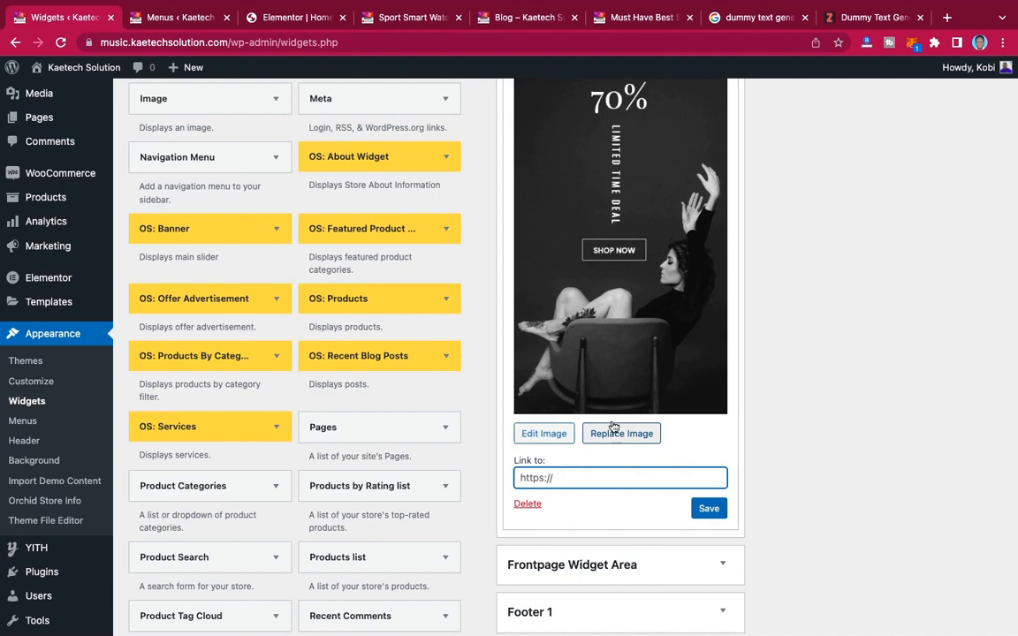
- Replace the promotional picture in the Sidebar's Image widget with frontpage-side-2.jpeg, the Cameras & Drones 20% OFF banner, from the media library
scroll(618, 406, "up", 4)
scroll(627, 380, "down", 3)
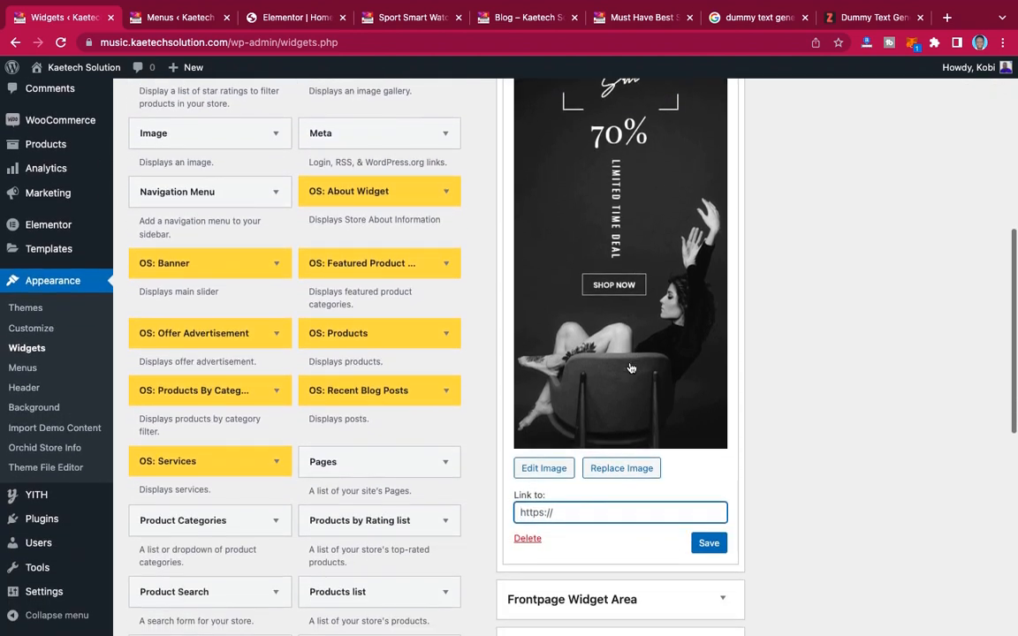
left_click(613, 474)
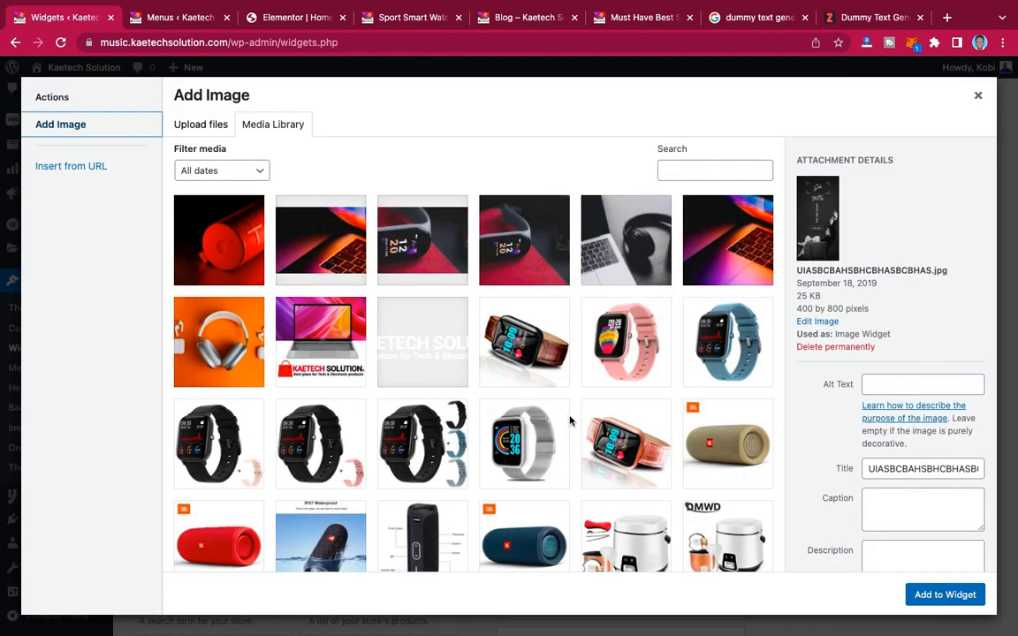
scroll(462, 444, "down", 5)
scroll(463, 445, "up", 4)
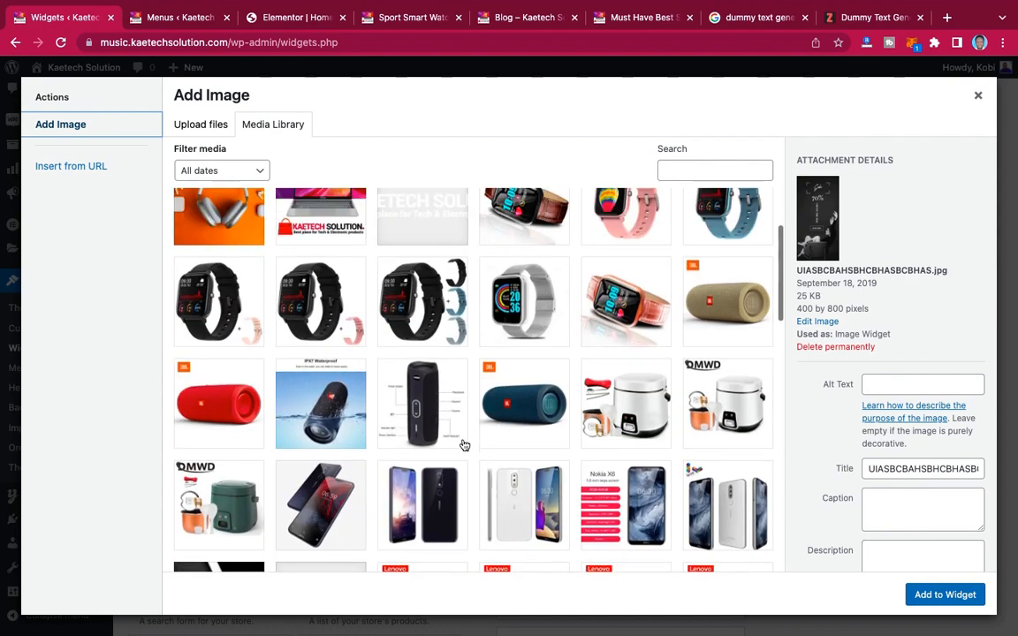
scroll(463, 444, "down", 10)
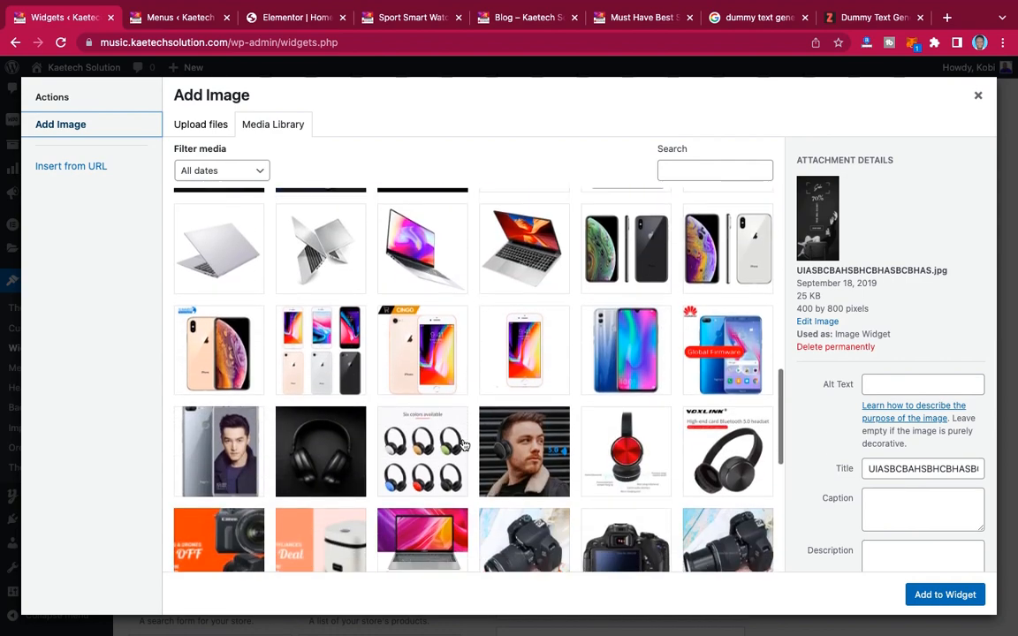
scroll(464, 444, "down", 1)
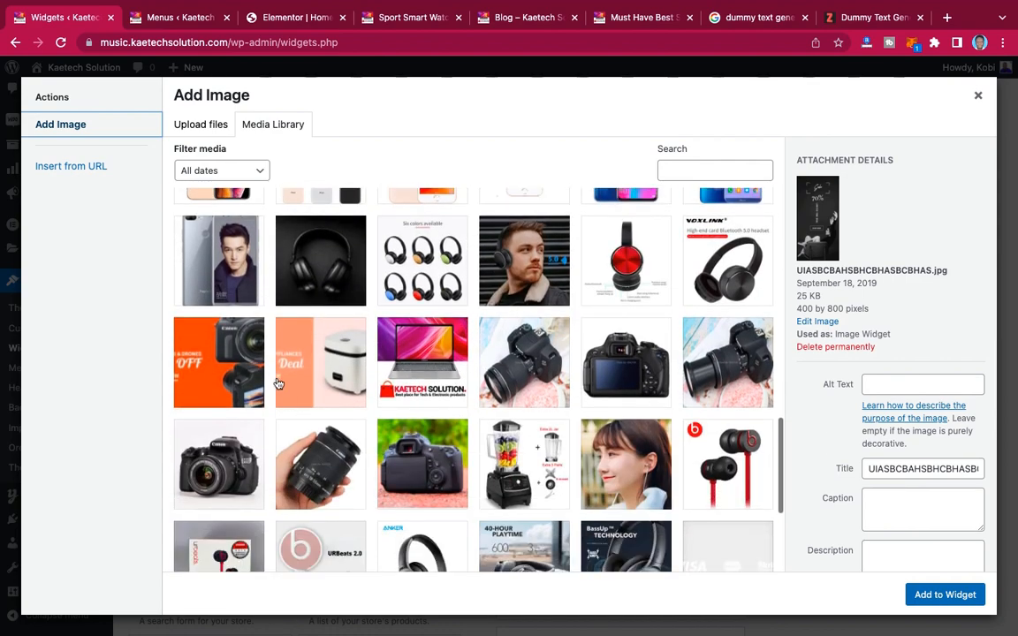
left_click(217, 371)
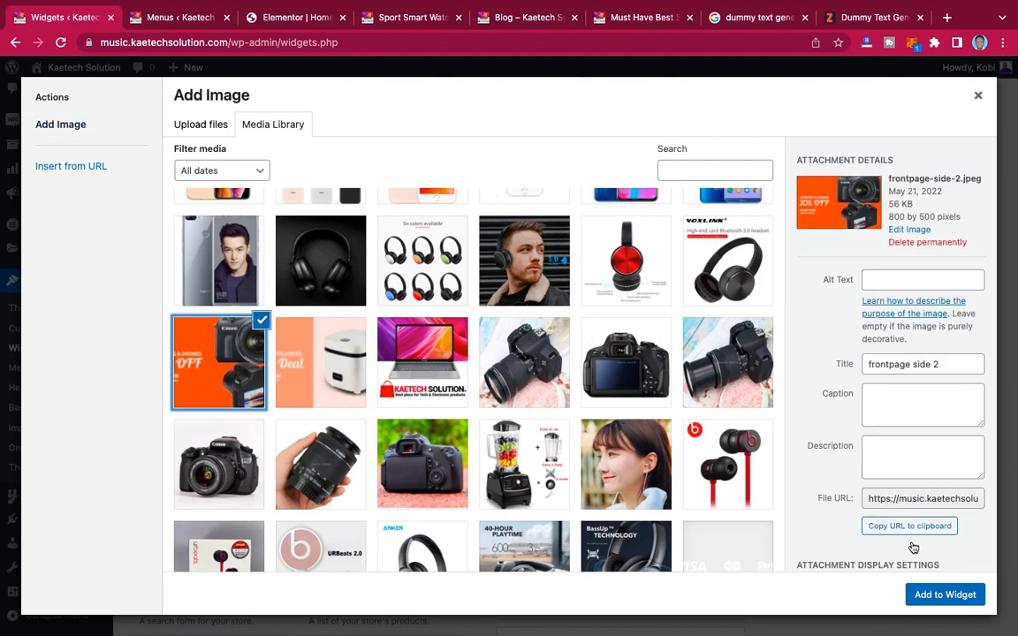
left_click(947, 597)
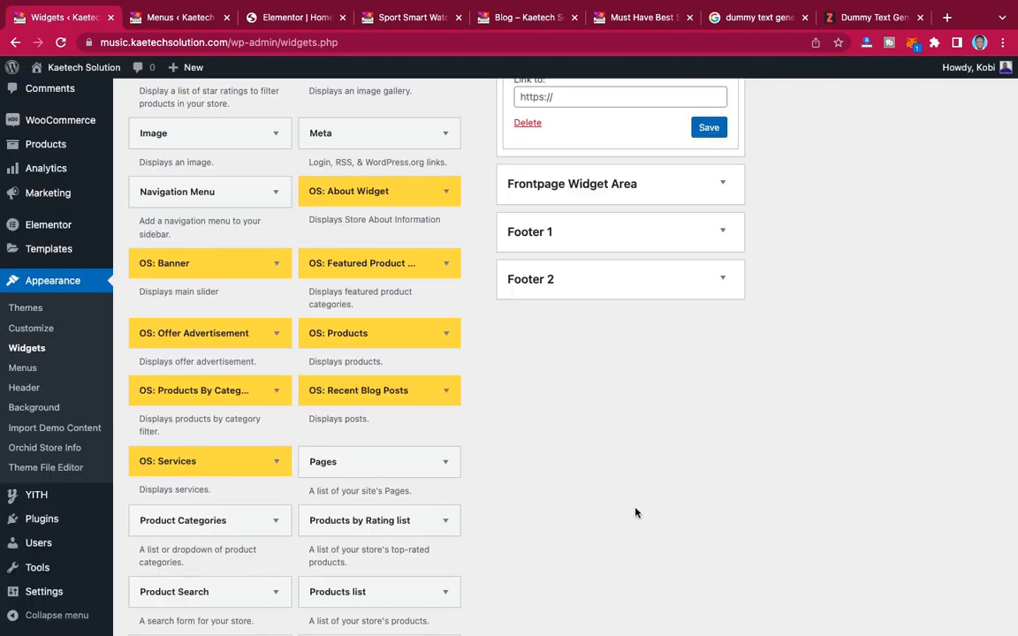
scroll(618, 363, "up", 5)
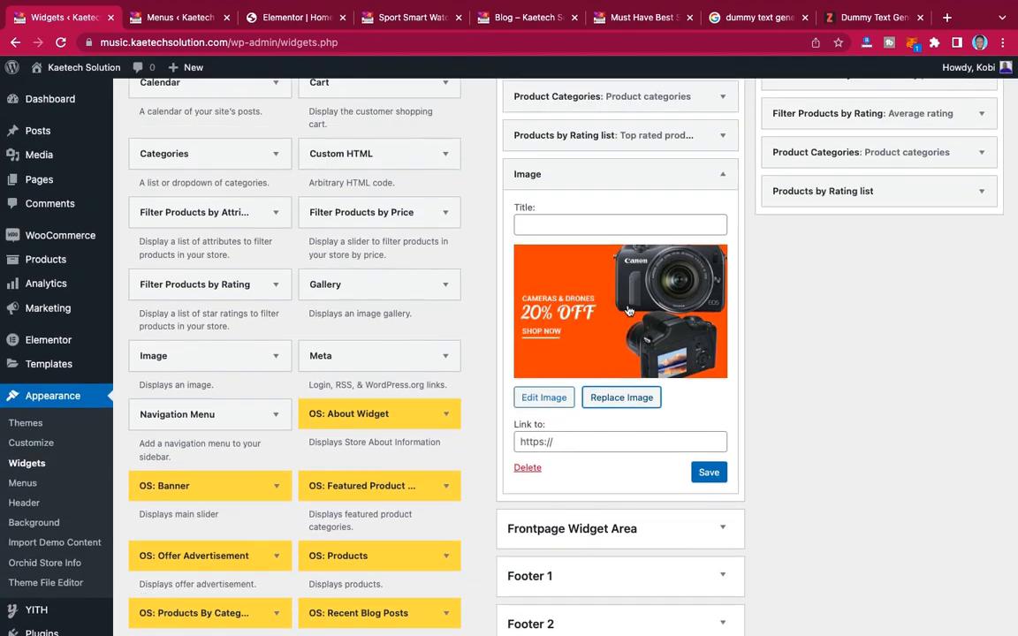
left_click(555, 440)
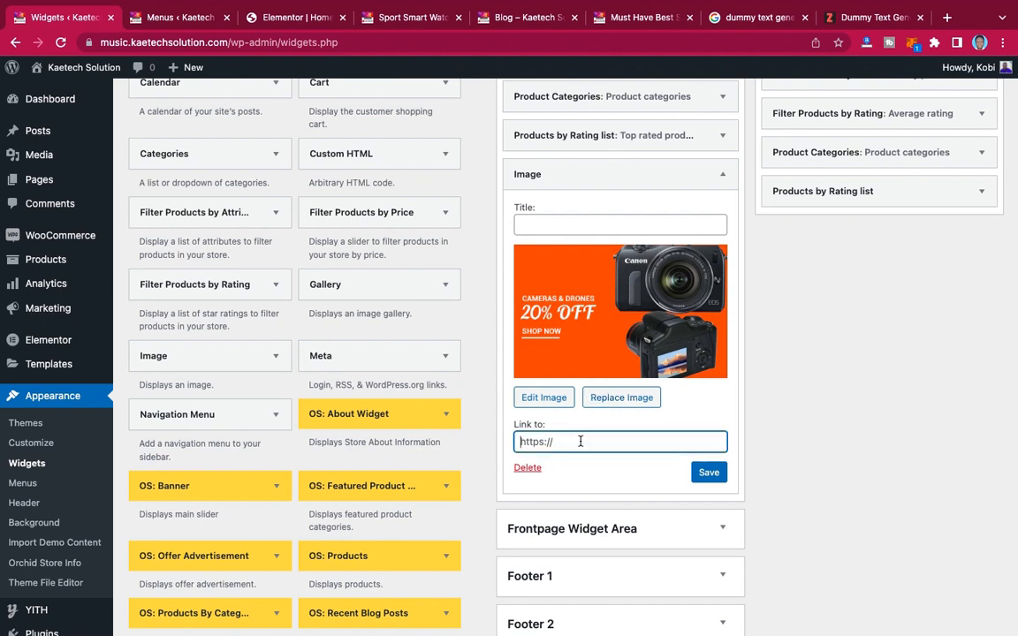
left_click(409, 17)
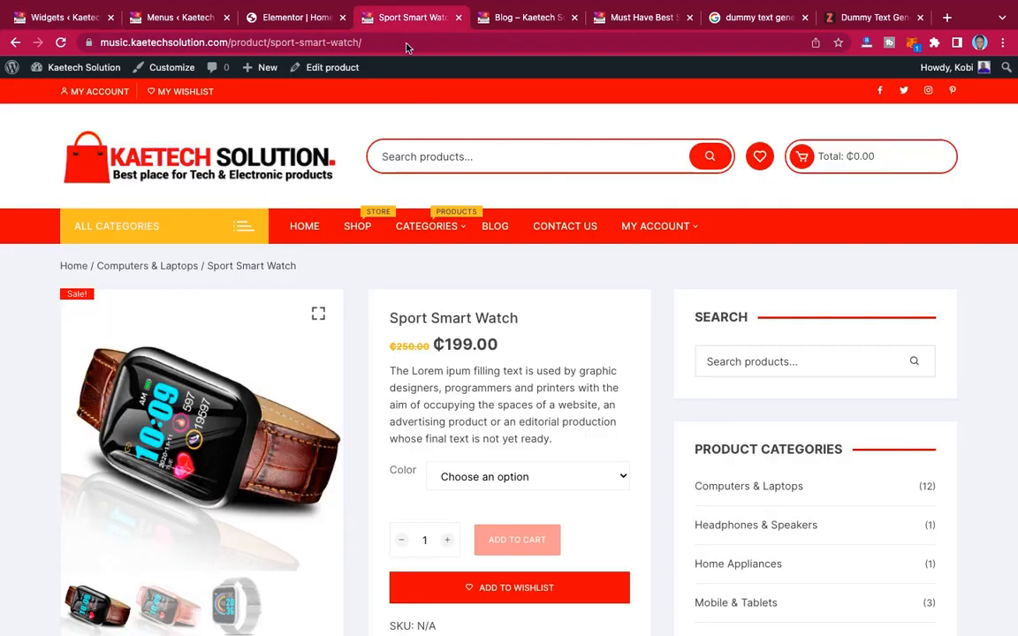
right_click(358, 225)
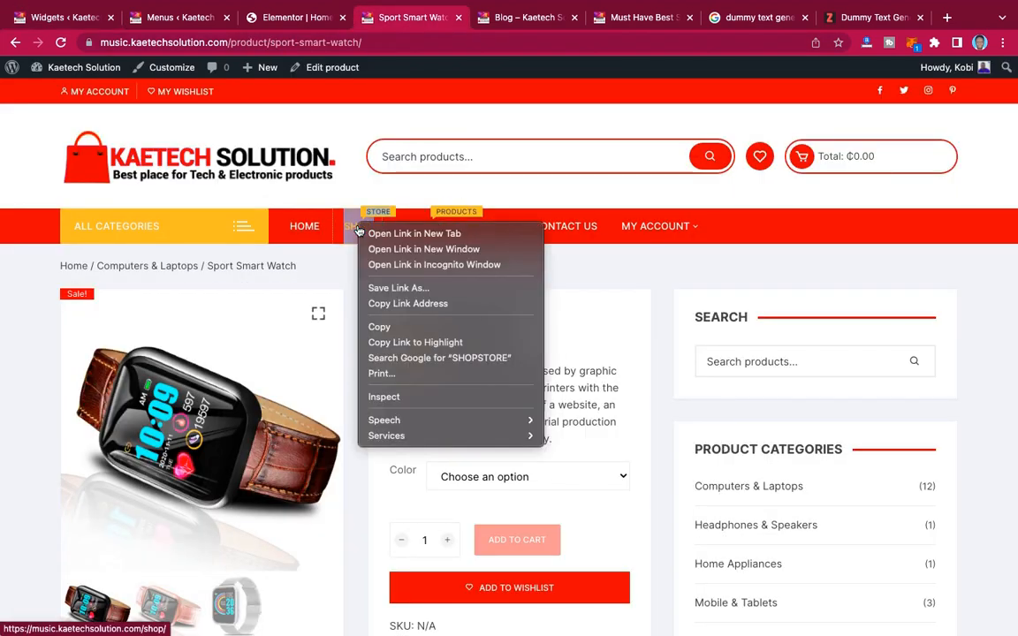
left_click(390, 303)
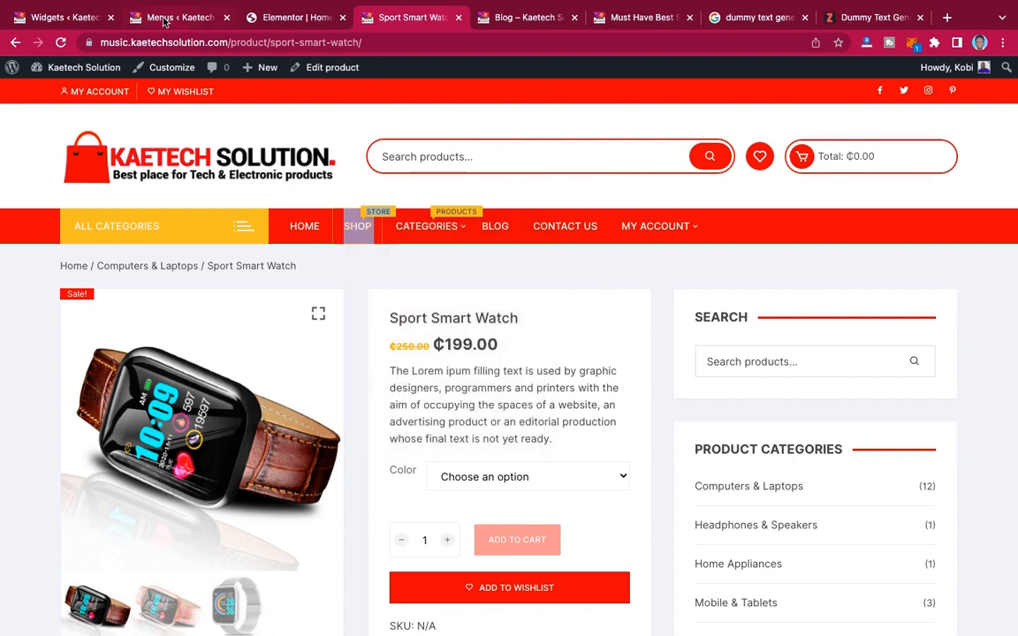
left_click(64, 17)
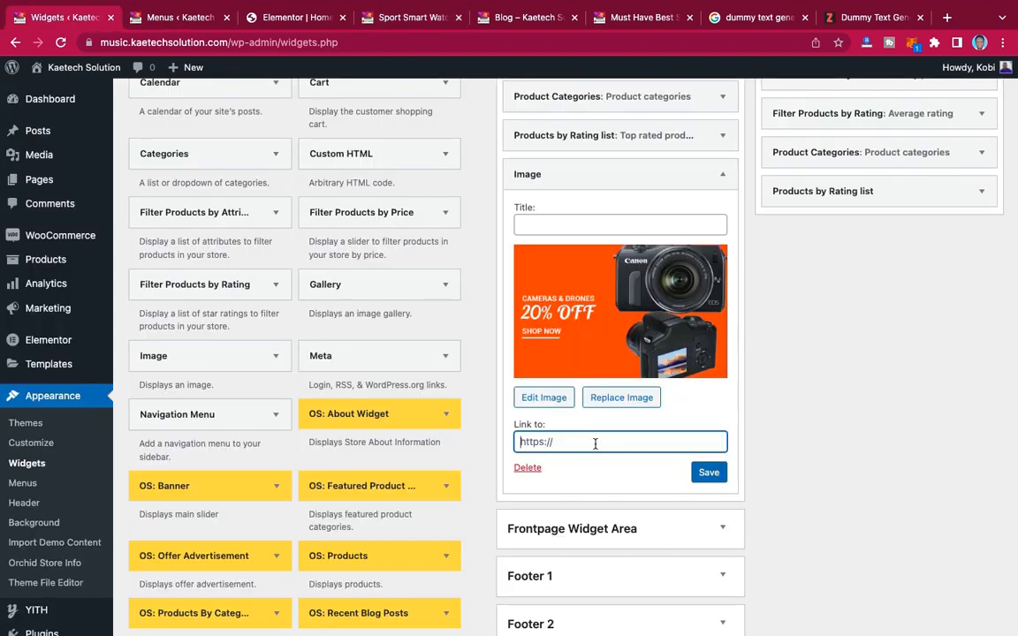
key("ctrl+v")
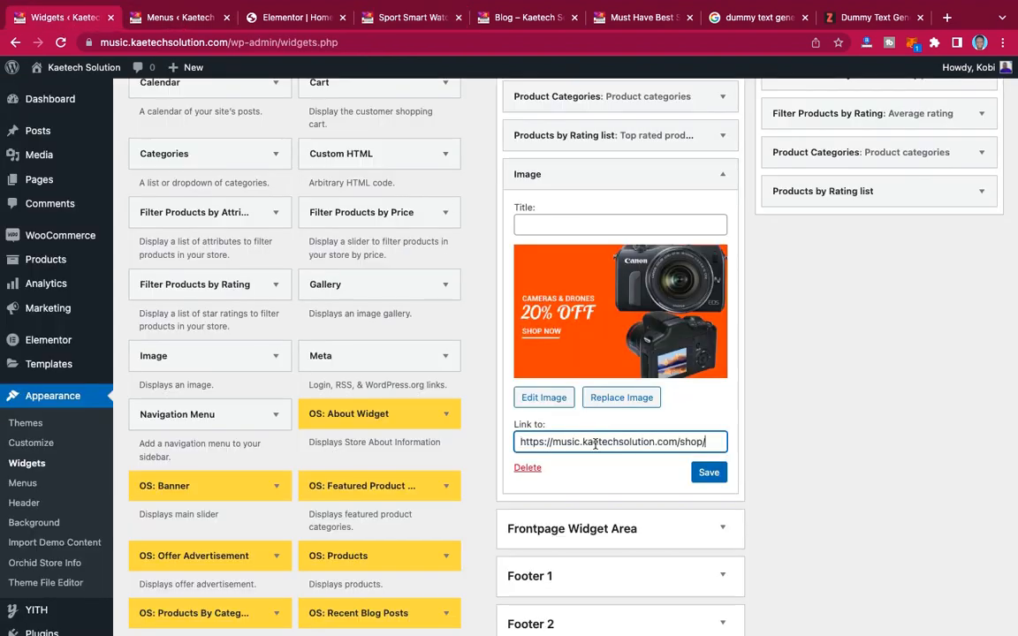
left_click(709, 472)
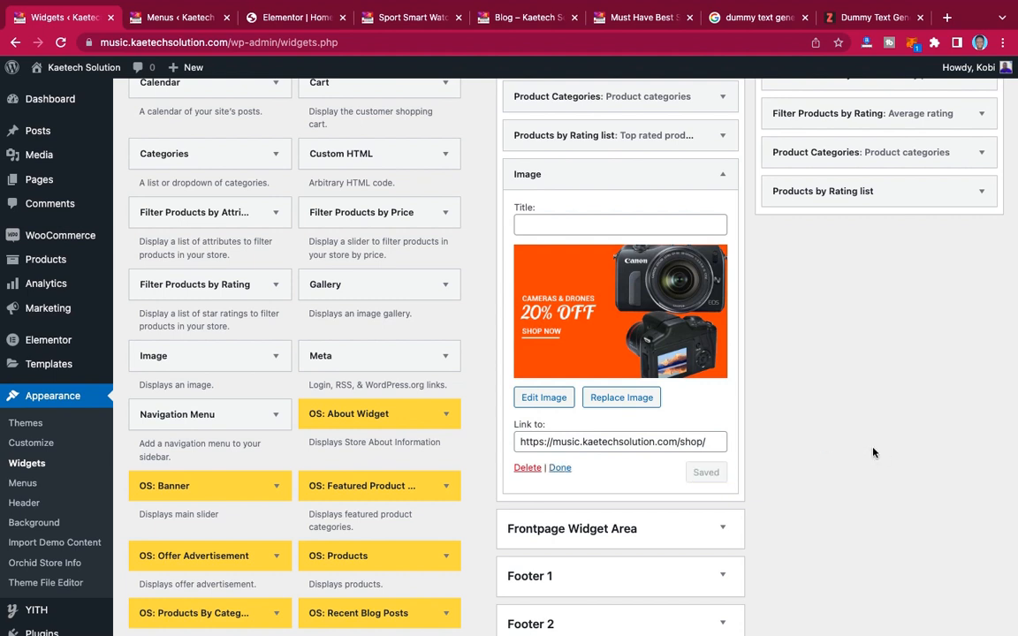
left_click(566, 471)
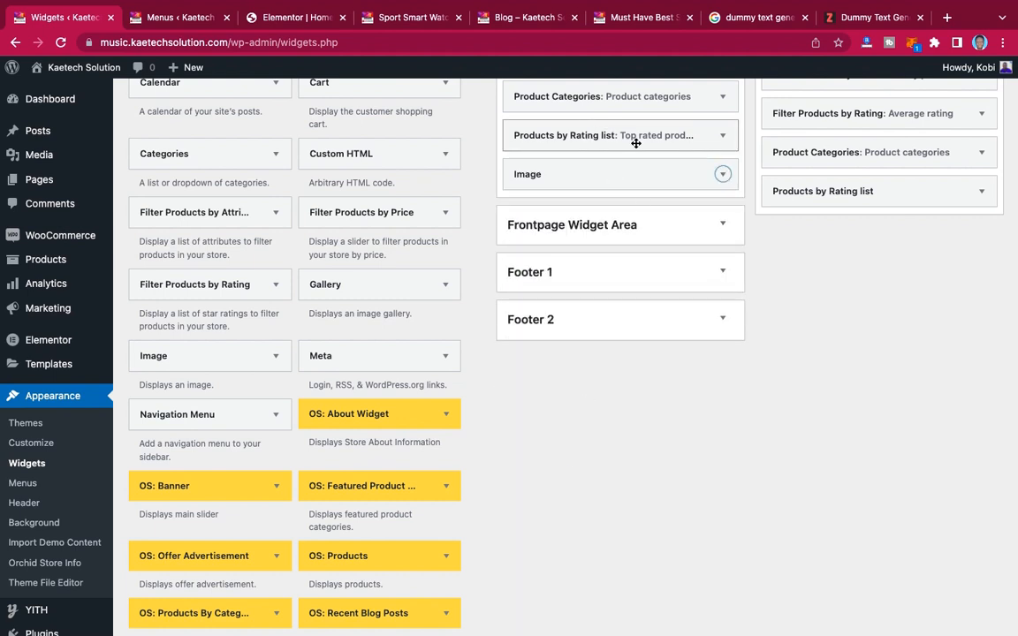
- Reload the Blog page, examine its sidebar widgets below the top rated products and open the Shop page
left_click(413, 18)
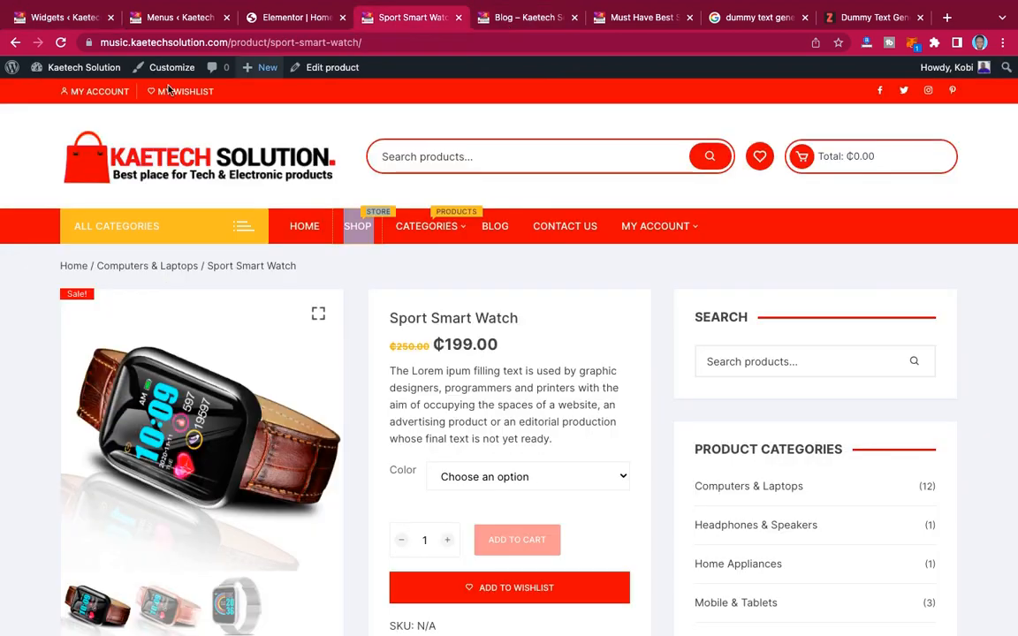
left_click(517, 18)
key("super+r")
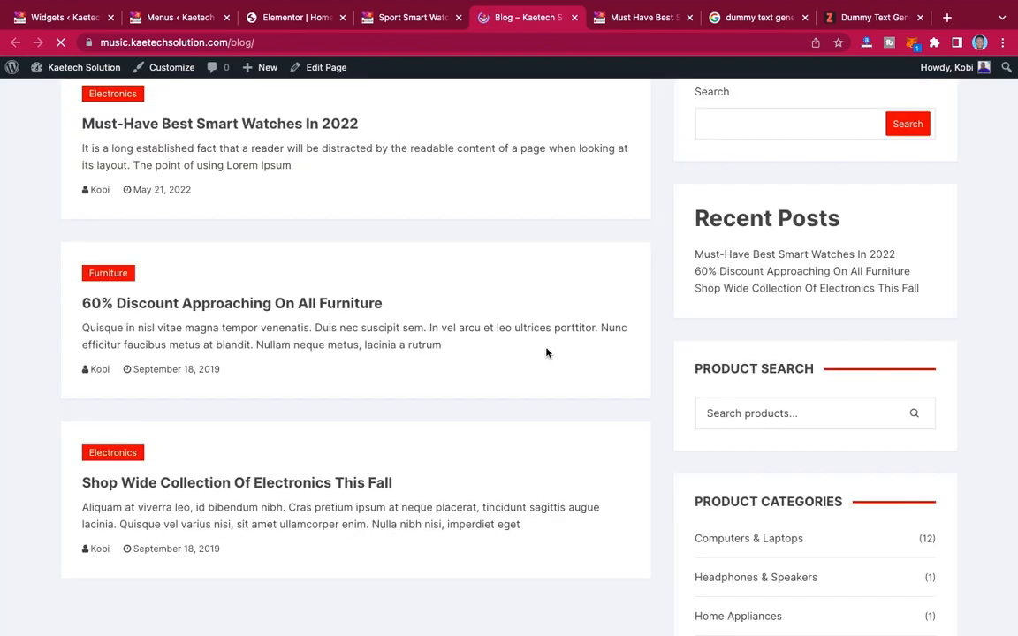
scroll(788, 355, "down", 5)
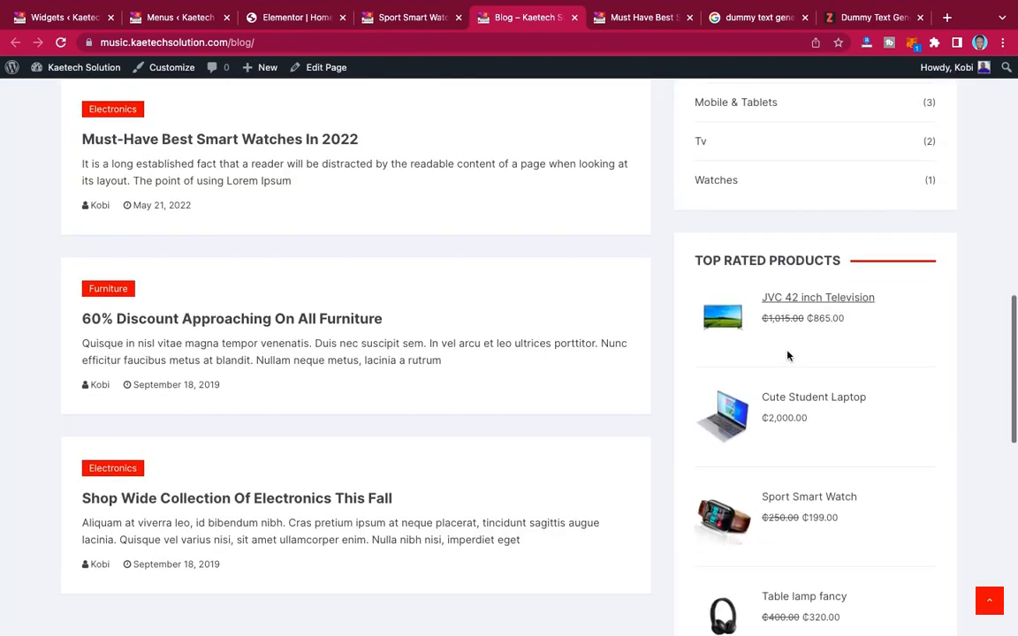
scroll(788, 355, "up", 2)
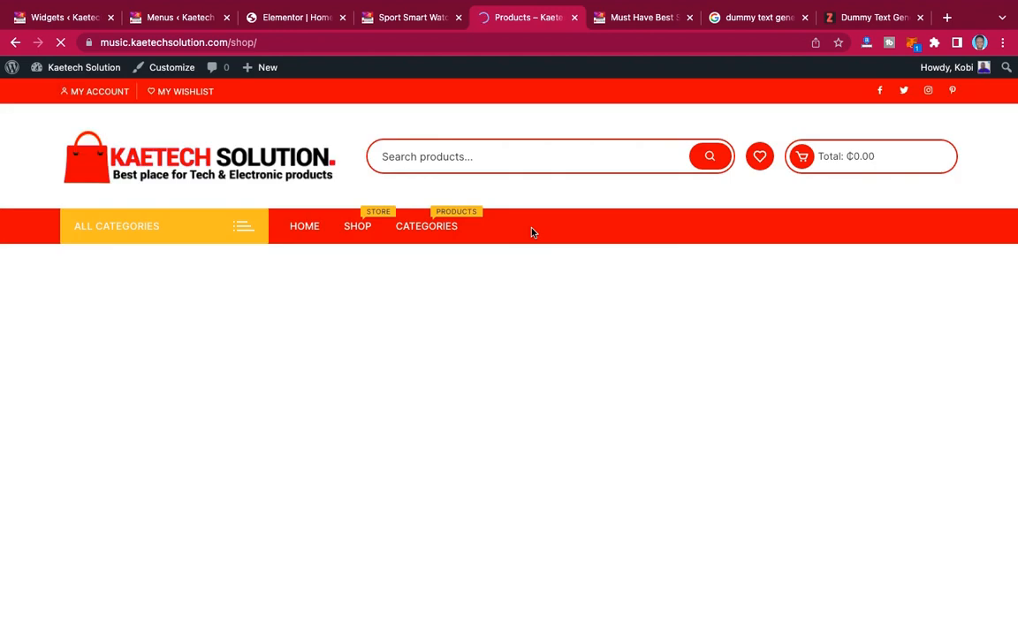
- Examine the Shop page's product grid and its sidebar's search, price filter, product categories and top rated products
scroll(532, 233, "down", 3)
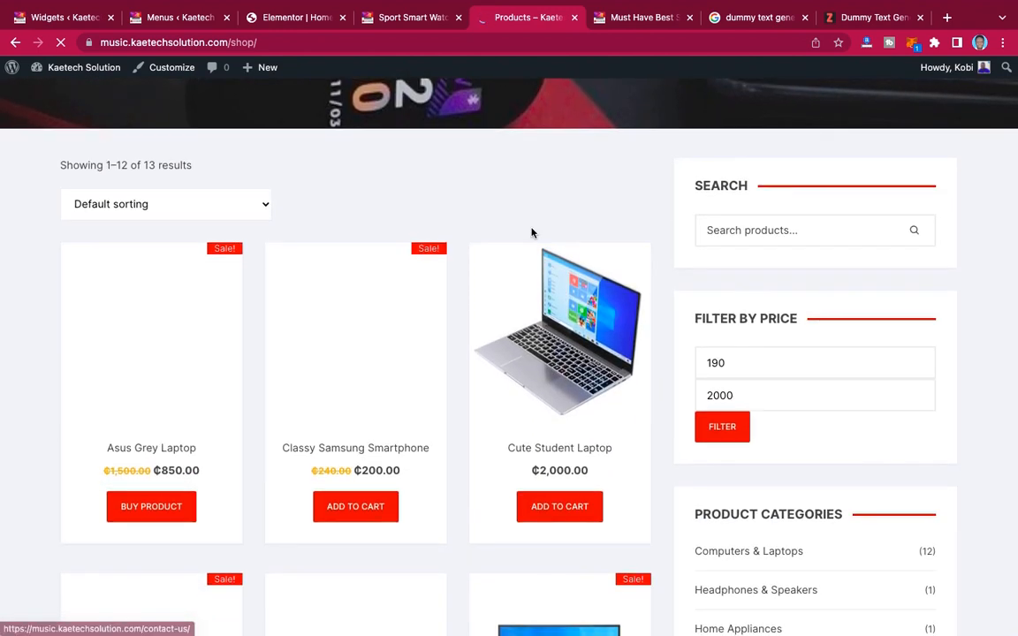
scroll(533, 233, "up", 2)
scroll(533, 233, "down", 7)
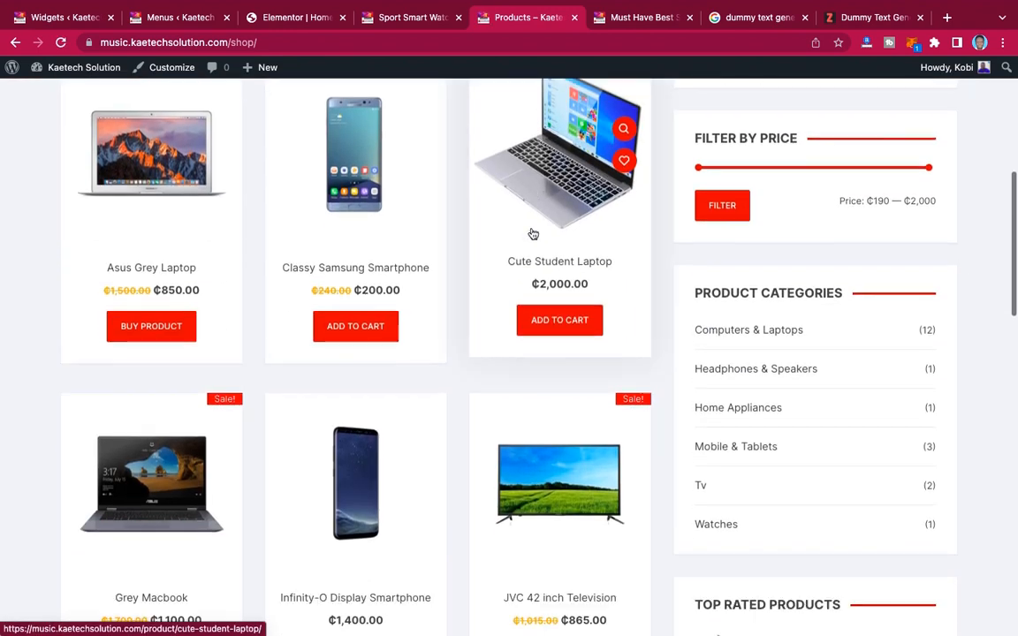
scroll(533, 233, "up", 4)
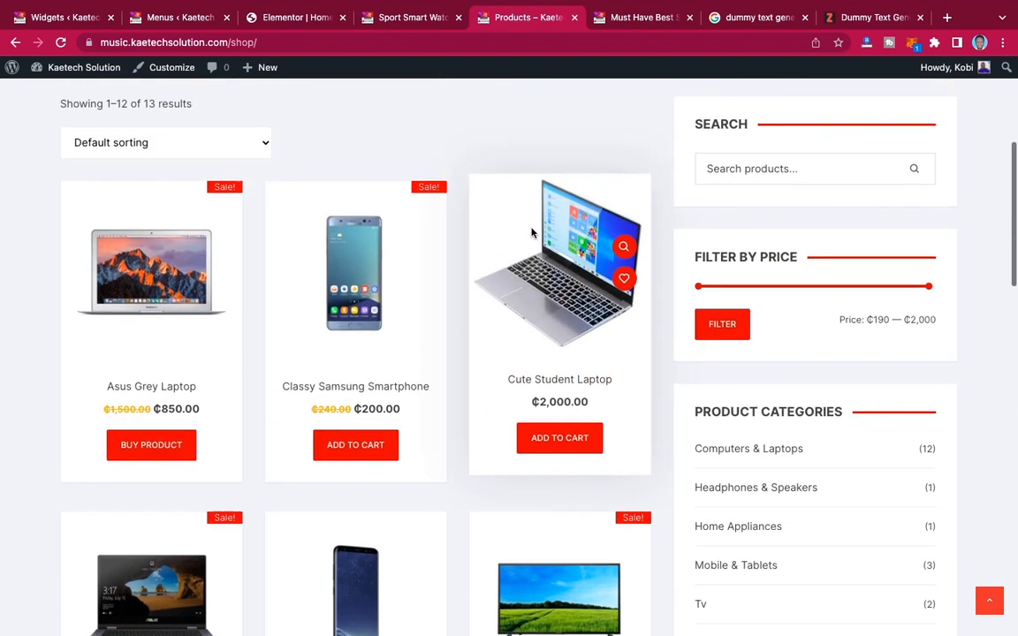
scroll(533, 234, "down", 10)
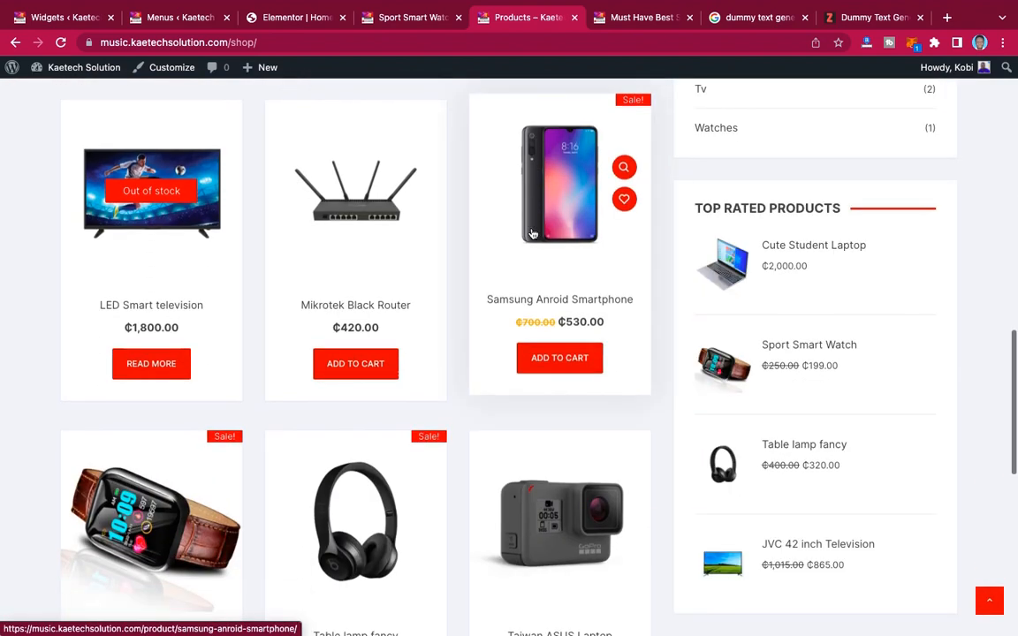
scroll(533, 234, "up", 6)
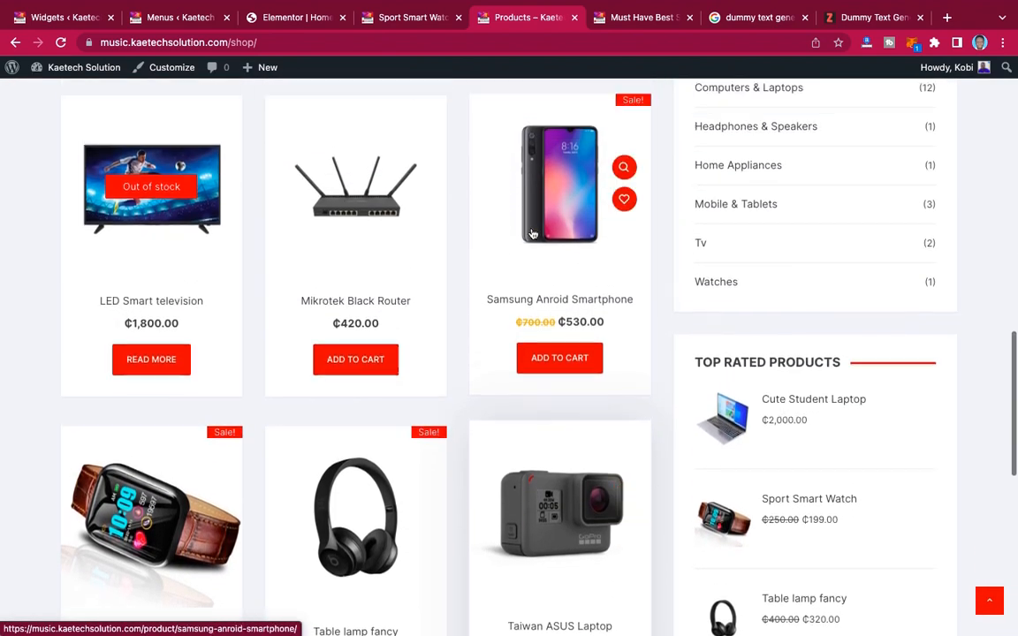
scroll(533, 234, "up", 9)
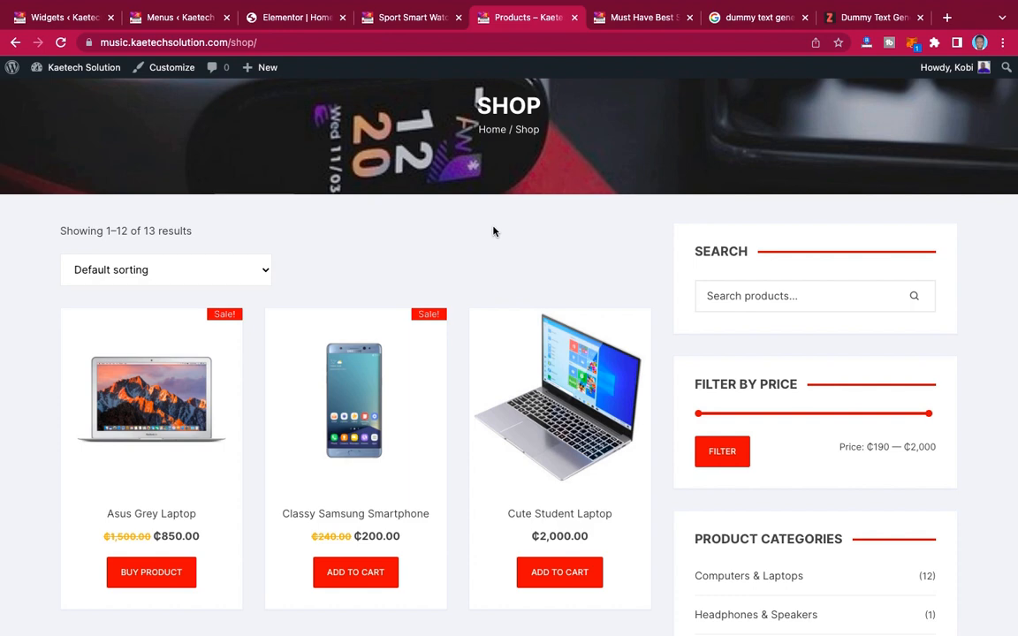
scroll(493, 231, "up", 3)
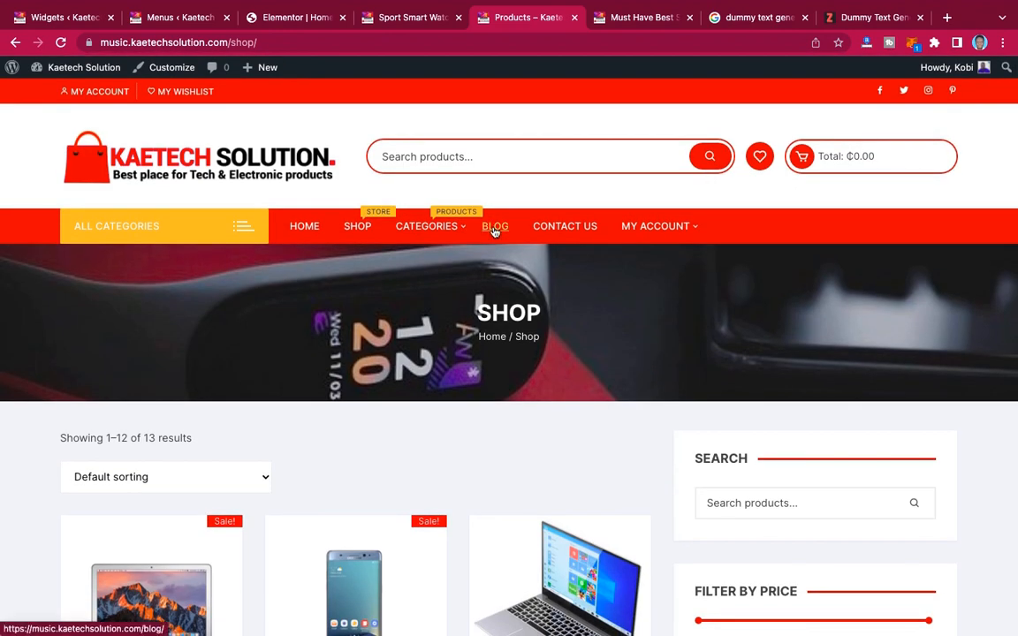
- Open the store's home page and review it from the banner slider through the product sections down to the footer
left_click(307, 228)
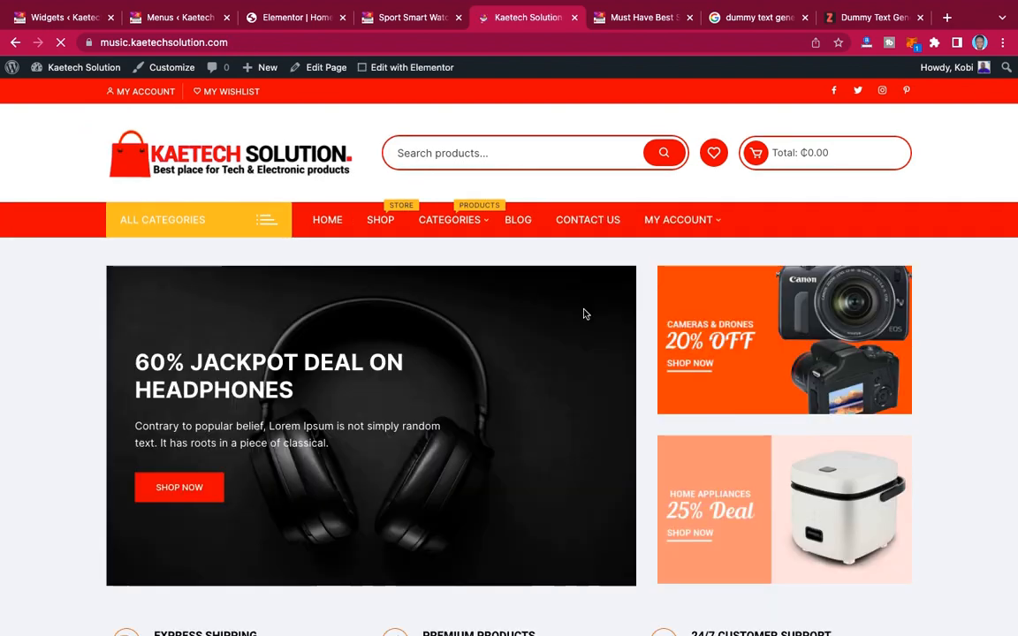
scroll(583, 314, "down", 12)
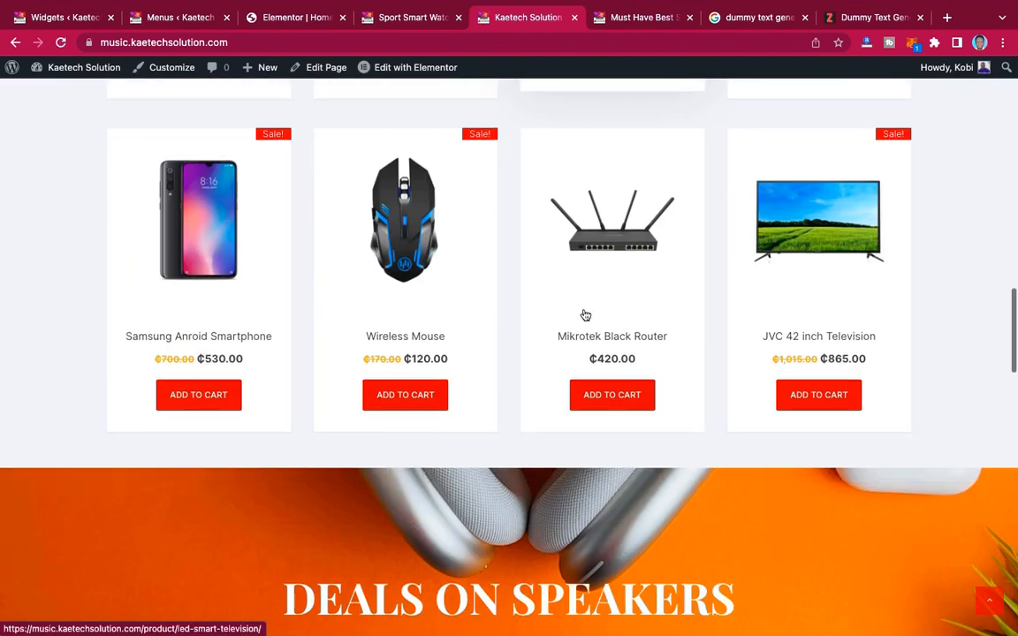
scroll(583, 313, "up", 8)
scroll(583, 314, "up", 5)
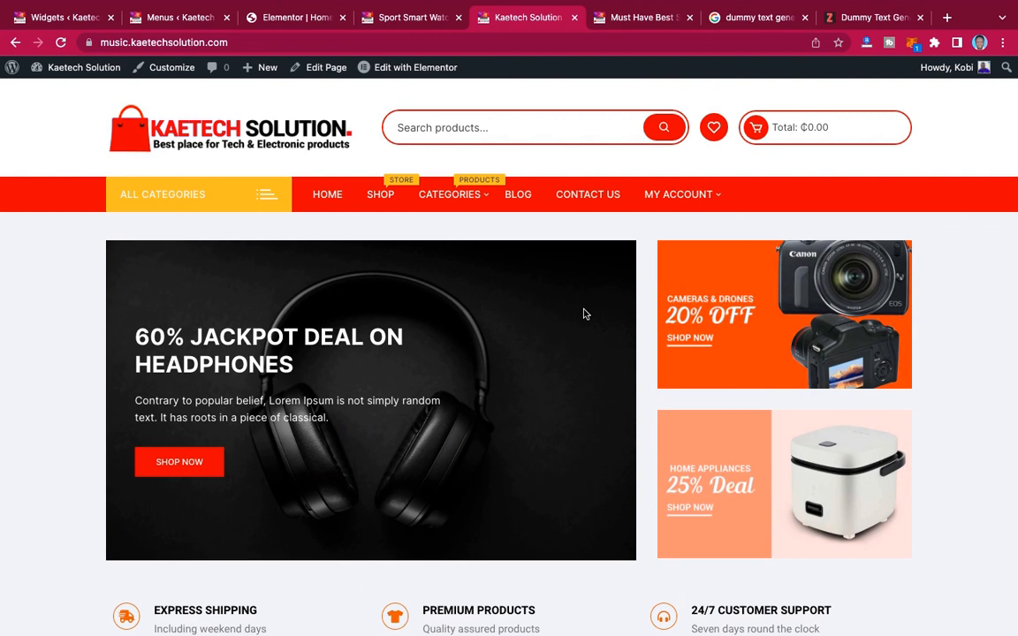
scroll(583, 314, "up", 1)
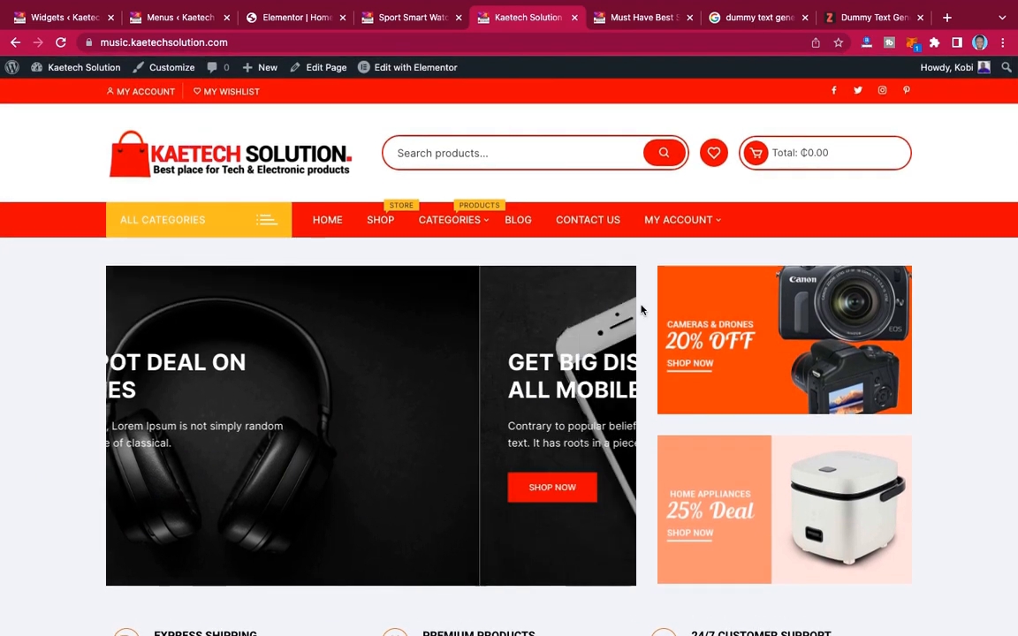
scroll(642, 309, "down", 5)
scroll(642, 309, "down", 15)
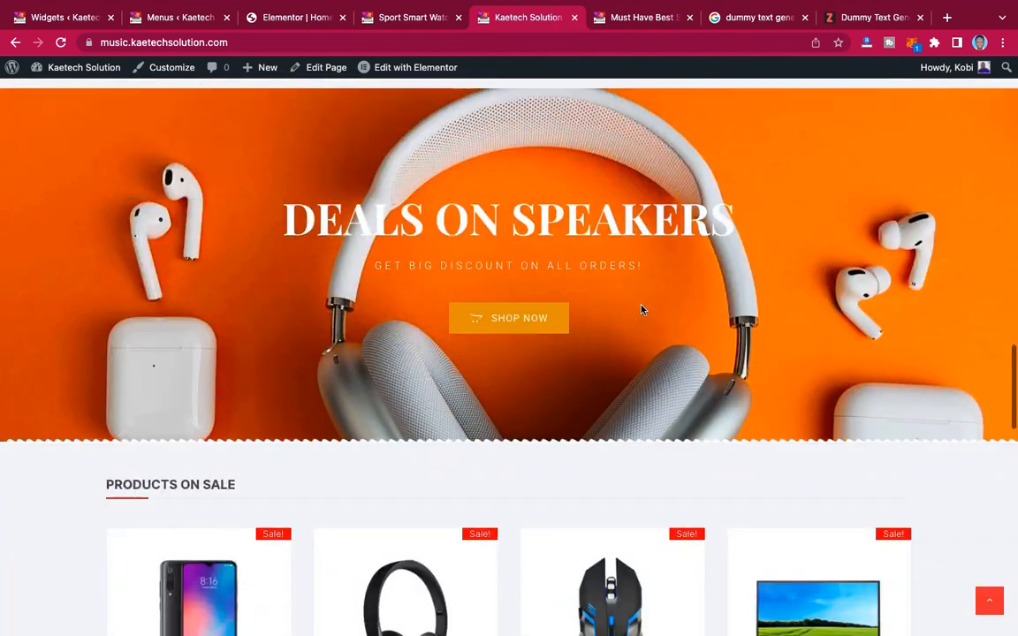
scroll(642, 310, "down", 7)
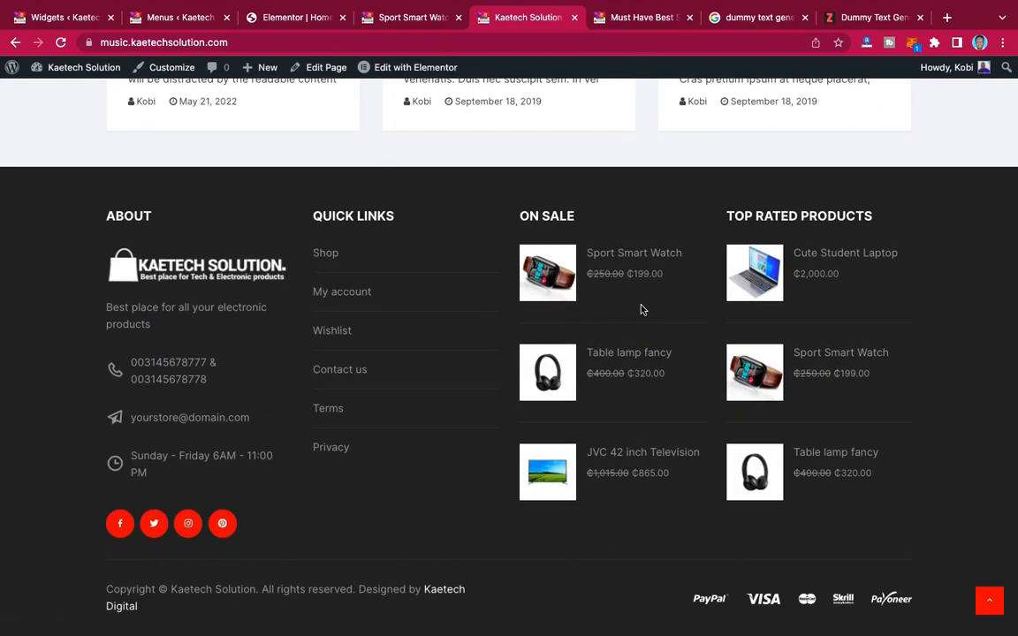
scroll(642, 309, "up", 20)
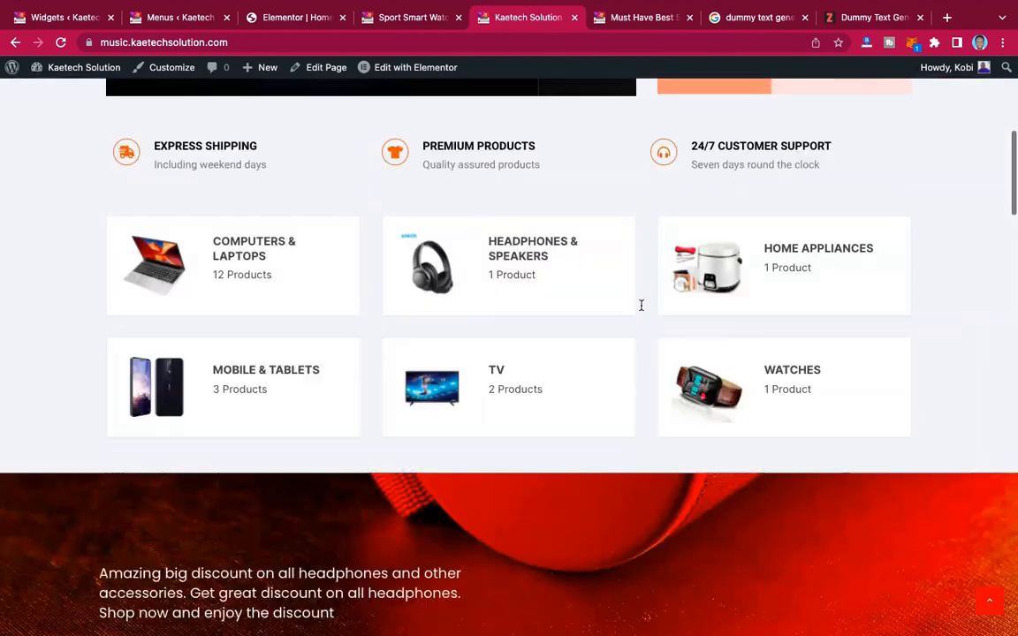